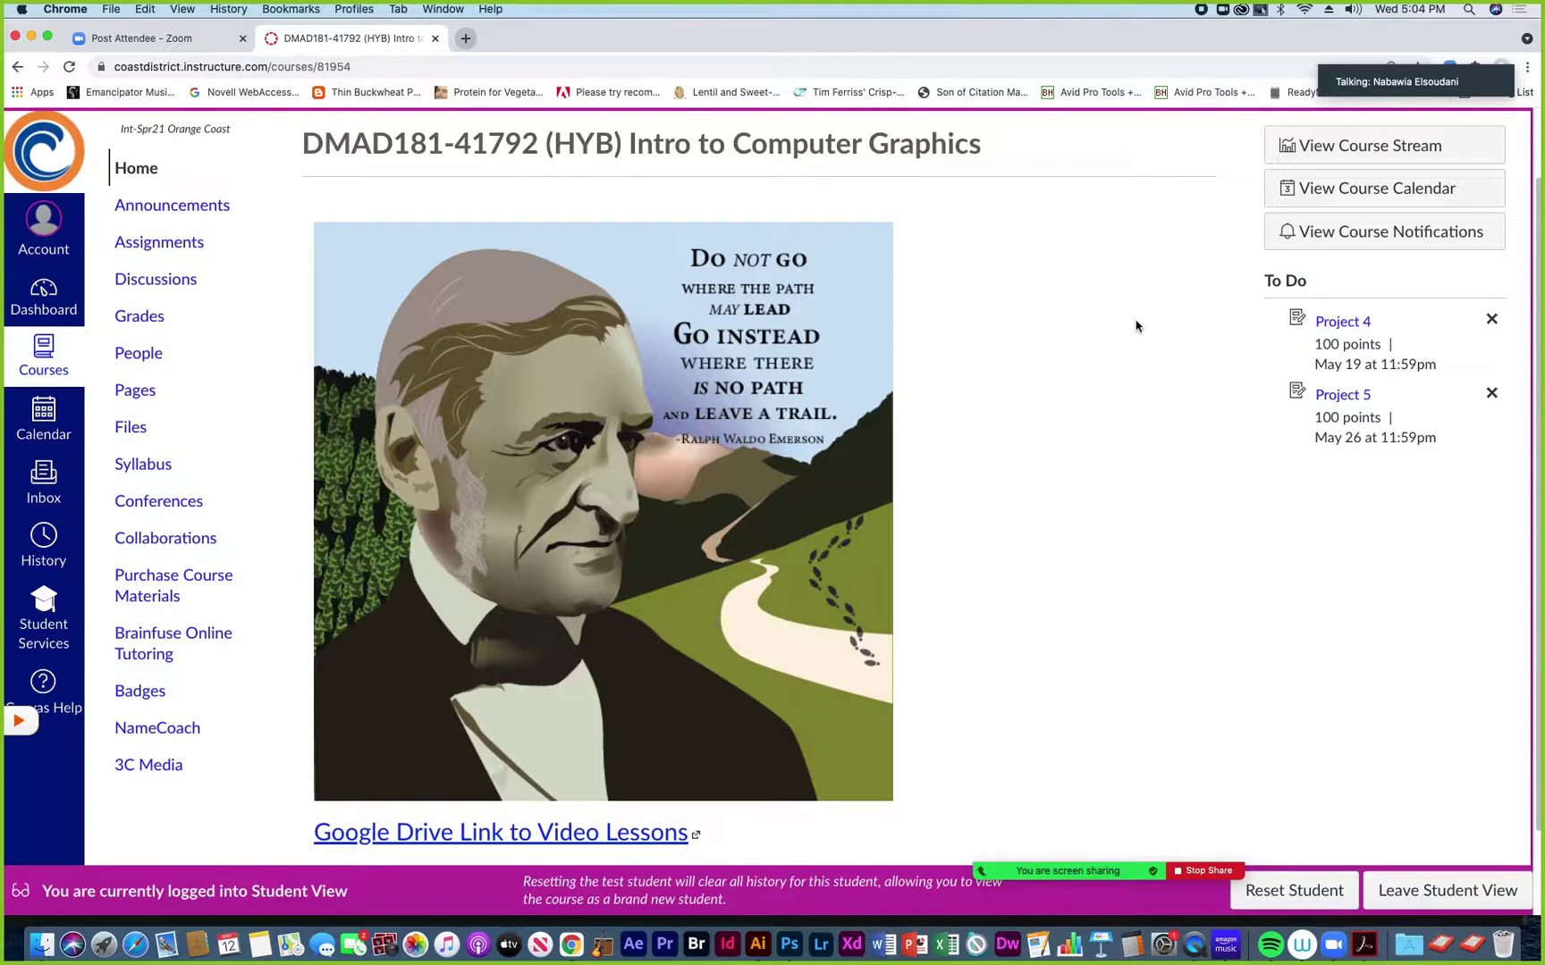
# Download the "Proj 4 and 5" folder from the course's Files area
pyautogui.scroll(1, 1136, 326)
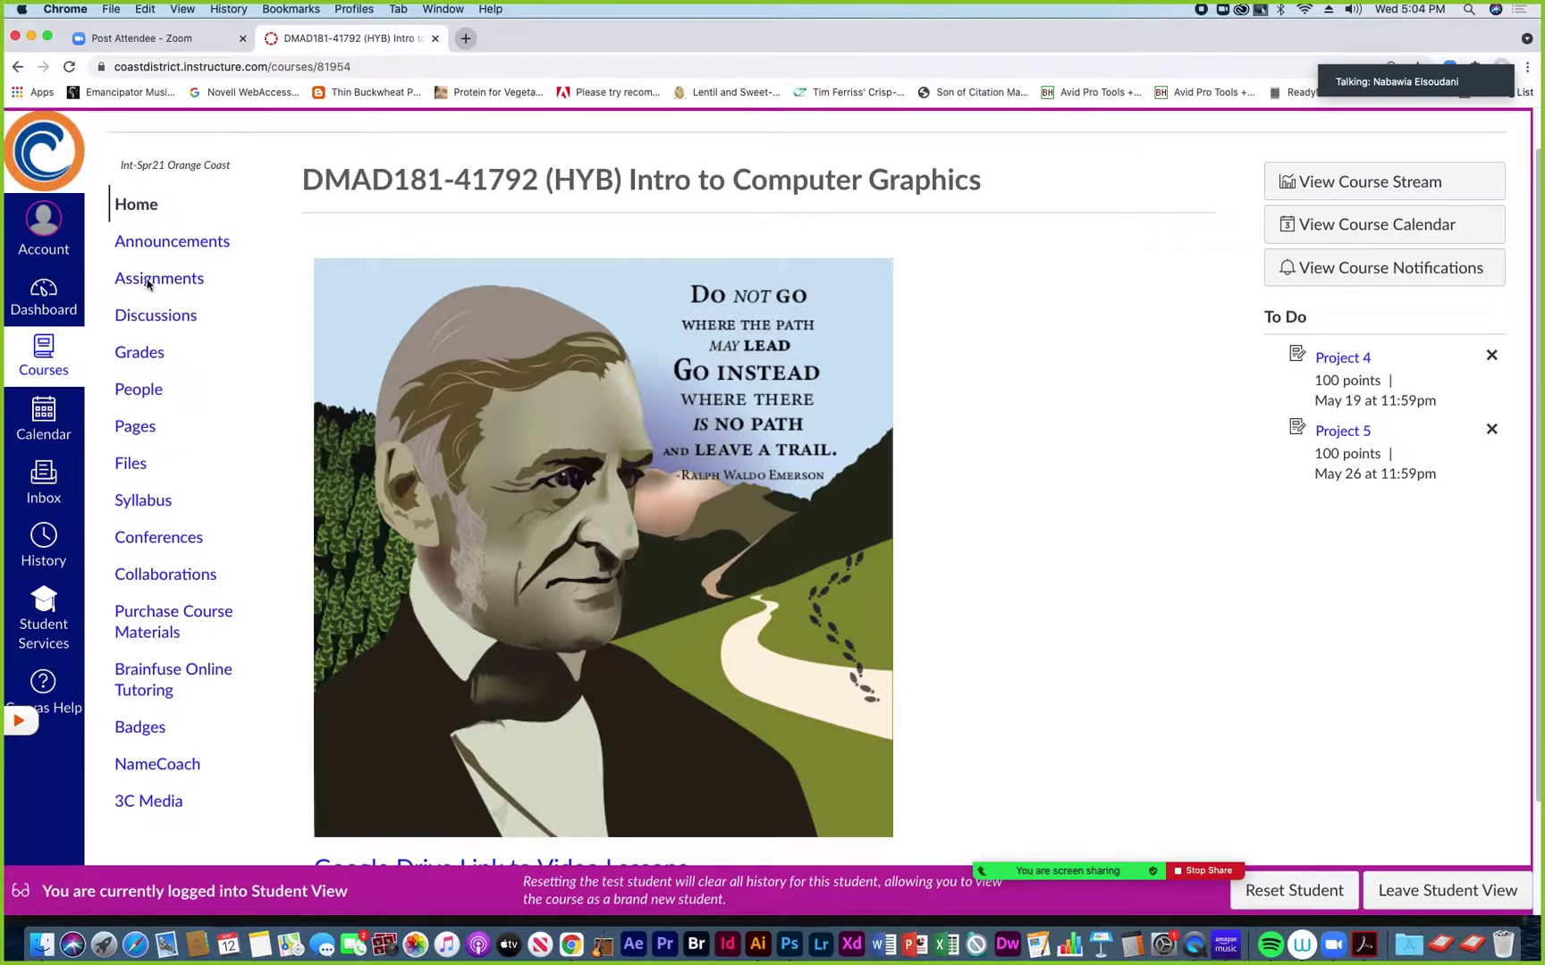
pyautogui.click(128, 468)
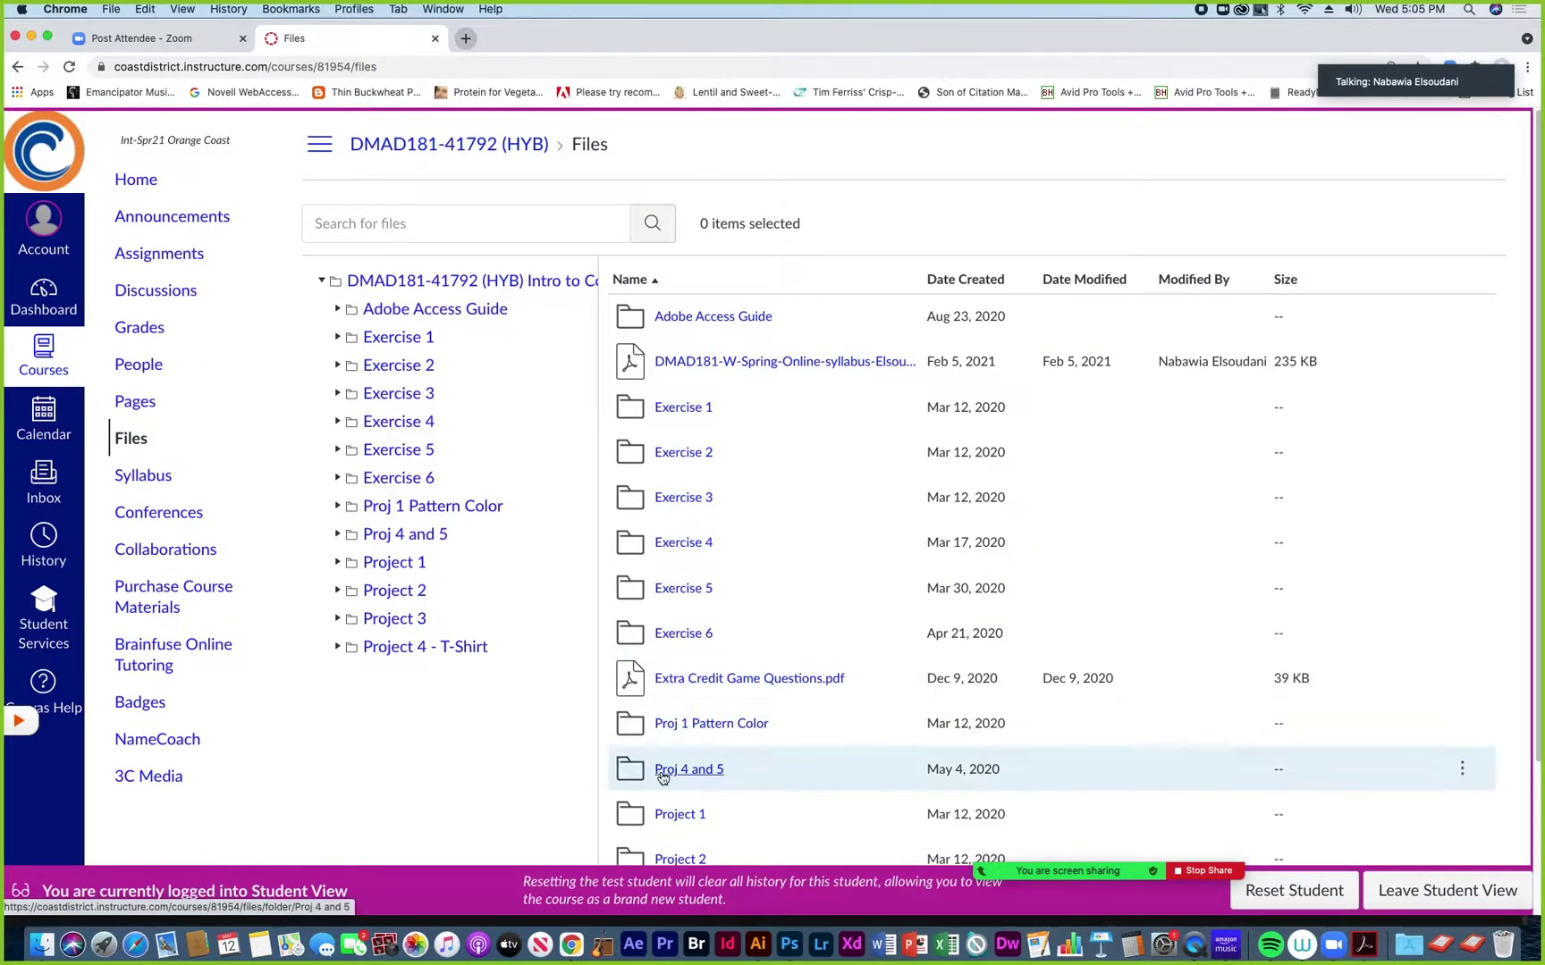
pyautogui.scroll(-4, 661, 774)
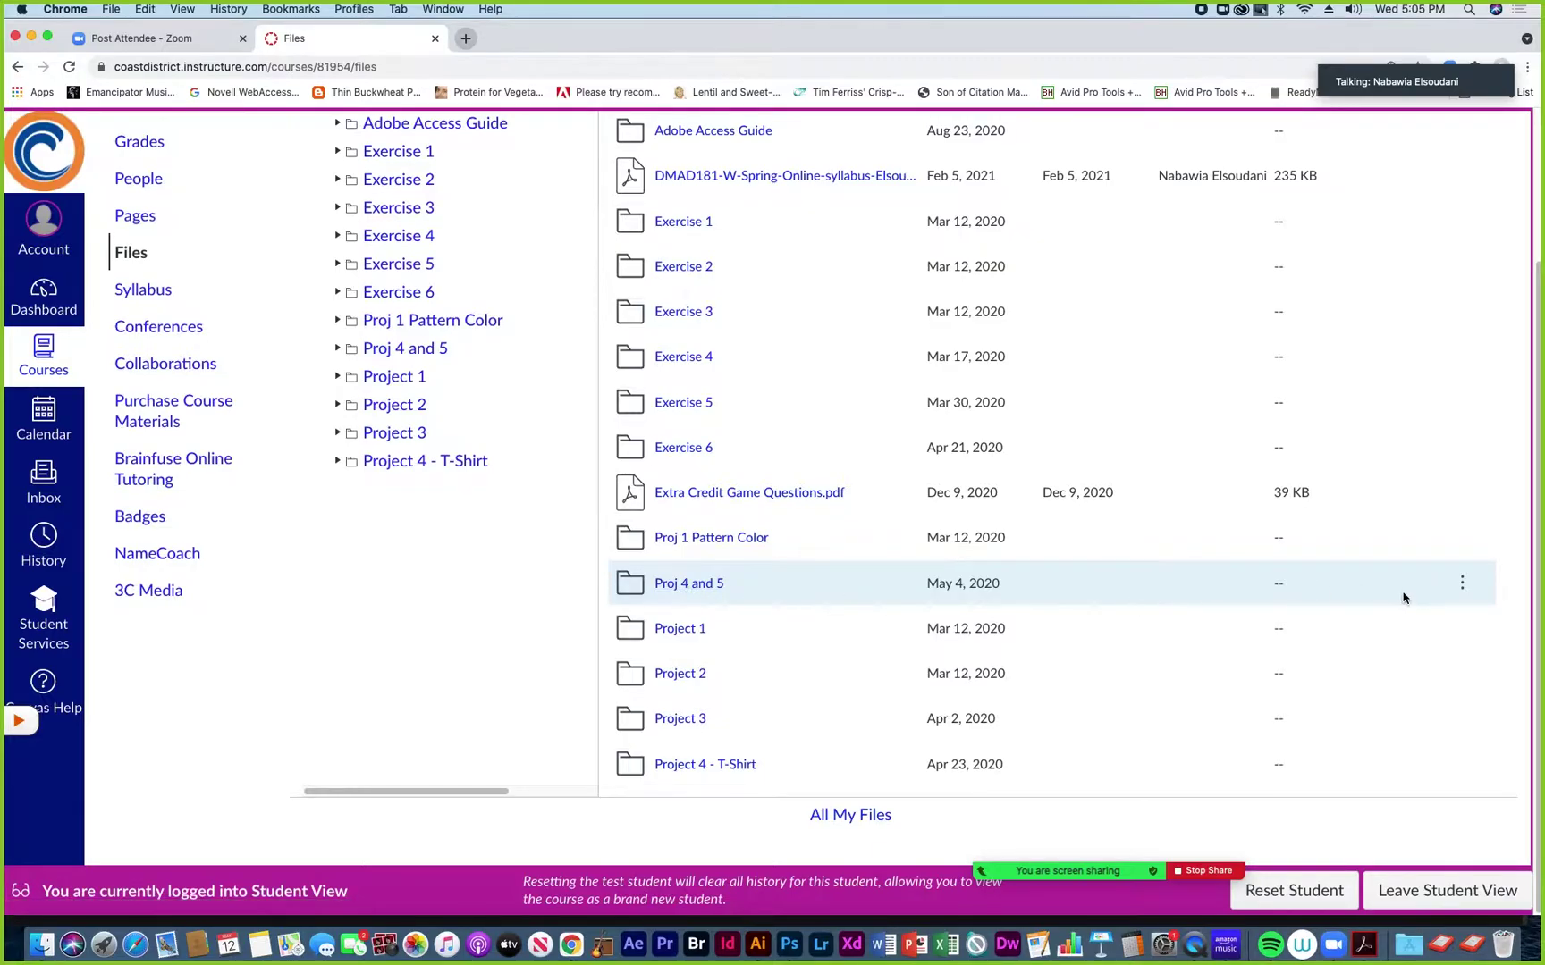
pyautogui.click(1462, 585)
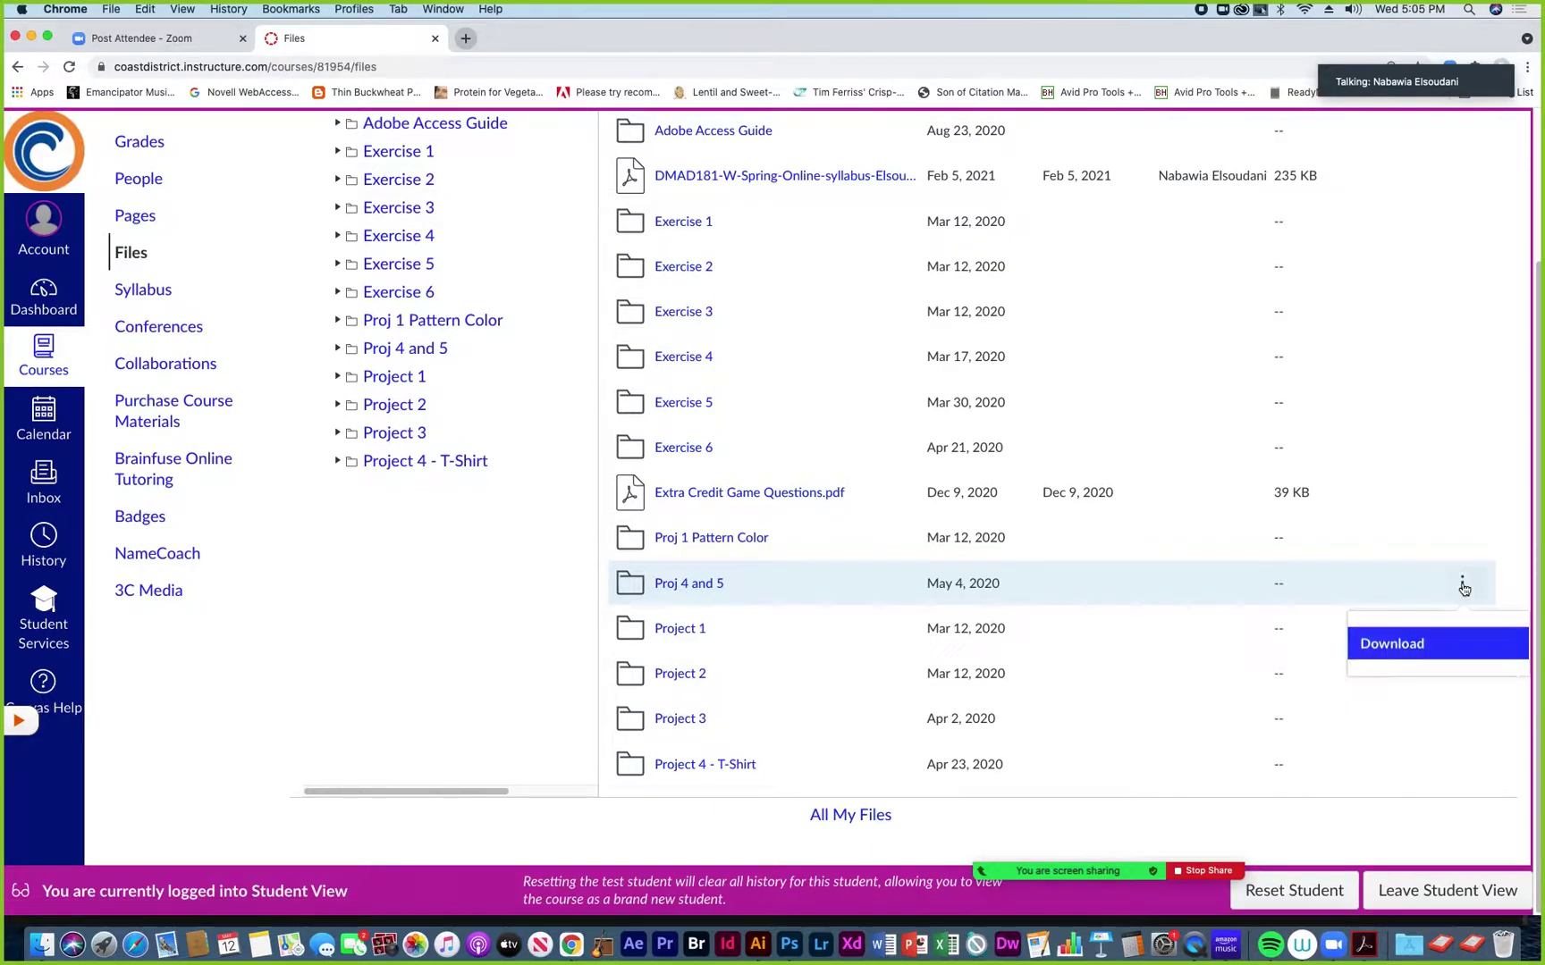
pyautogui.click(1384, 642)
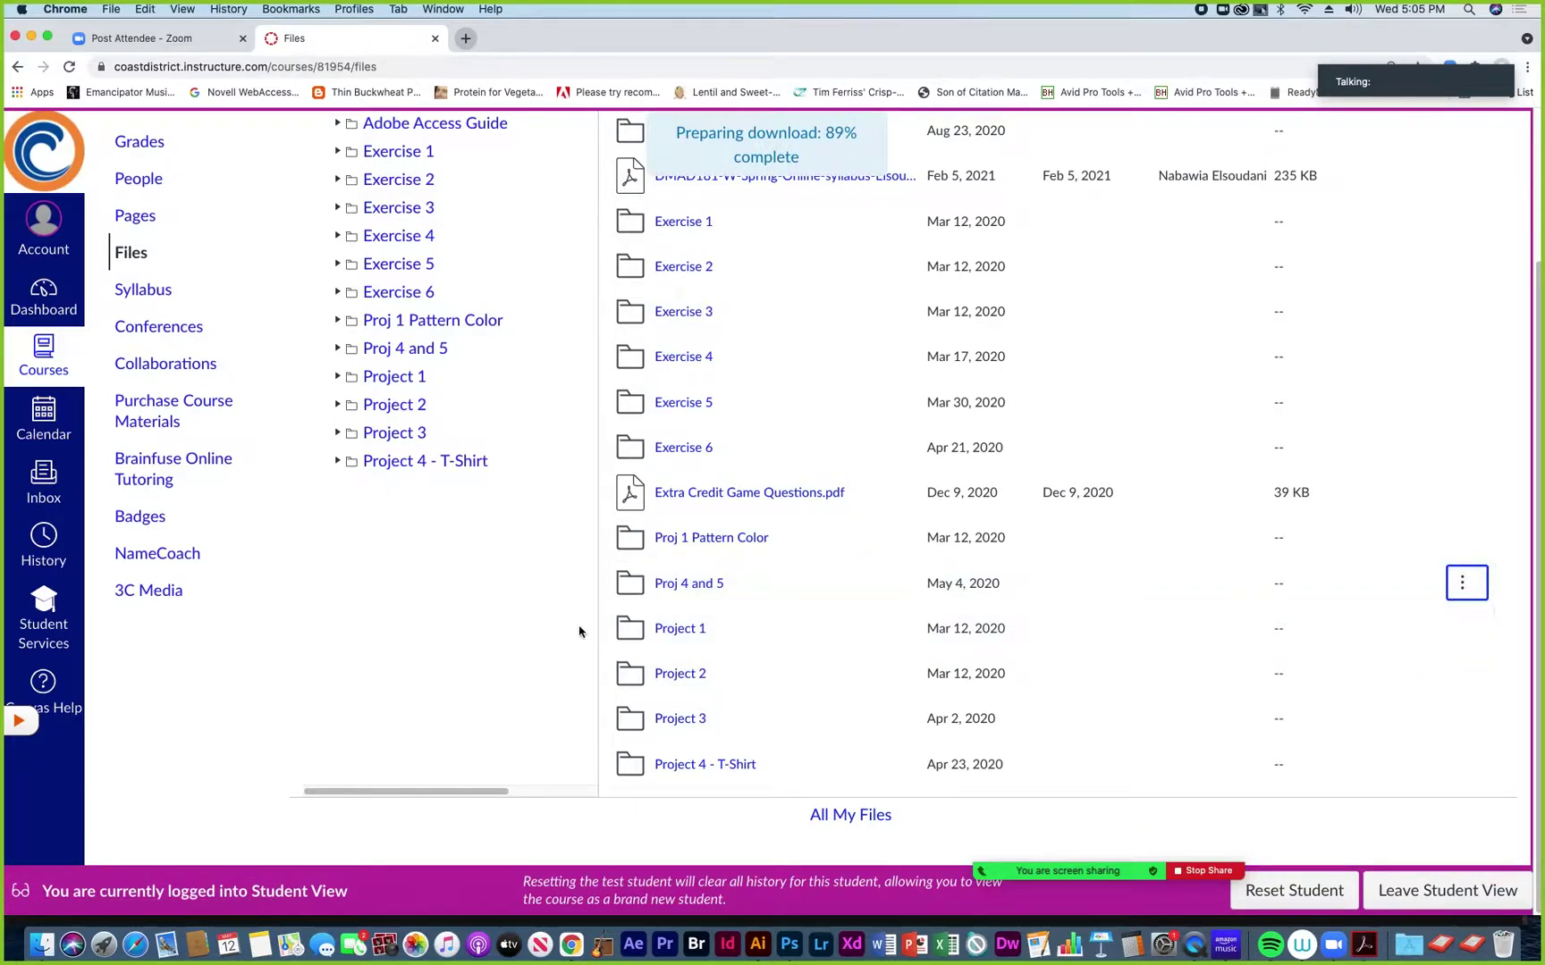
# Switch to Finder, unzip the newest course_files_export archive in Downloads, and show the contents of the extracted "Proj 4 and 5" folder
pyautogui.click(38, 950)
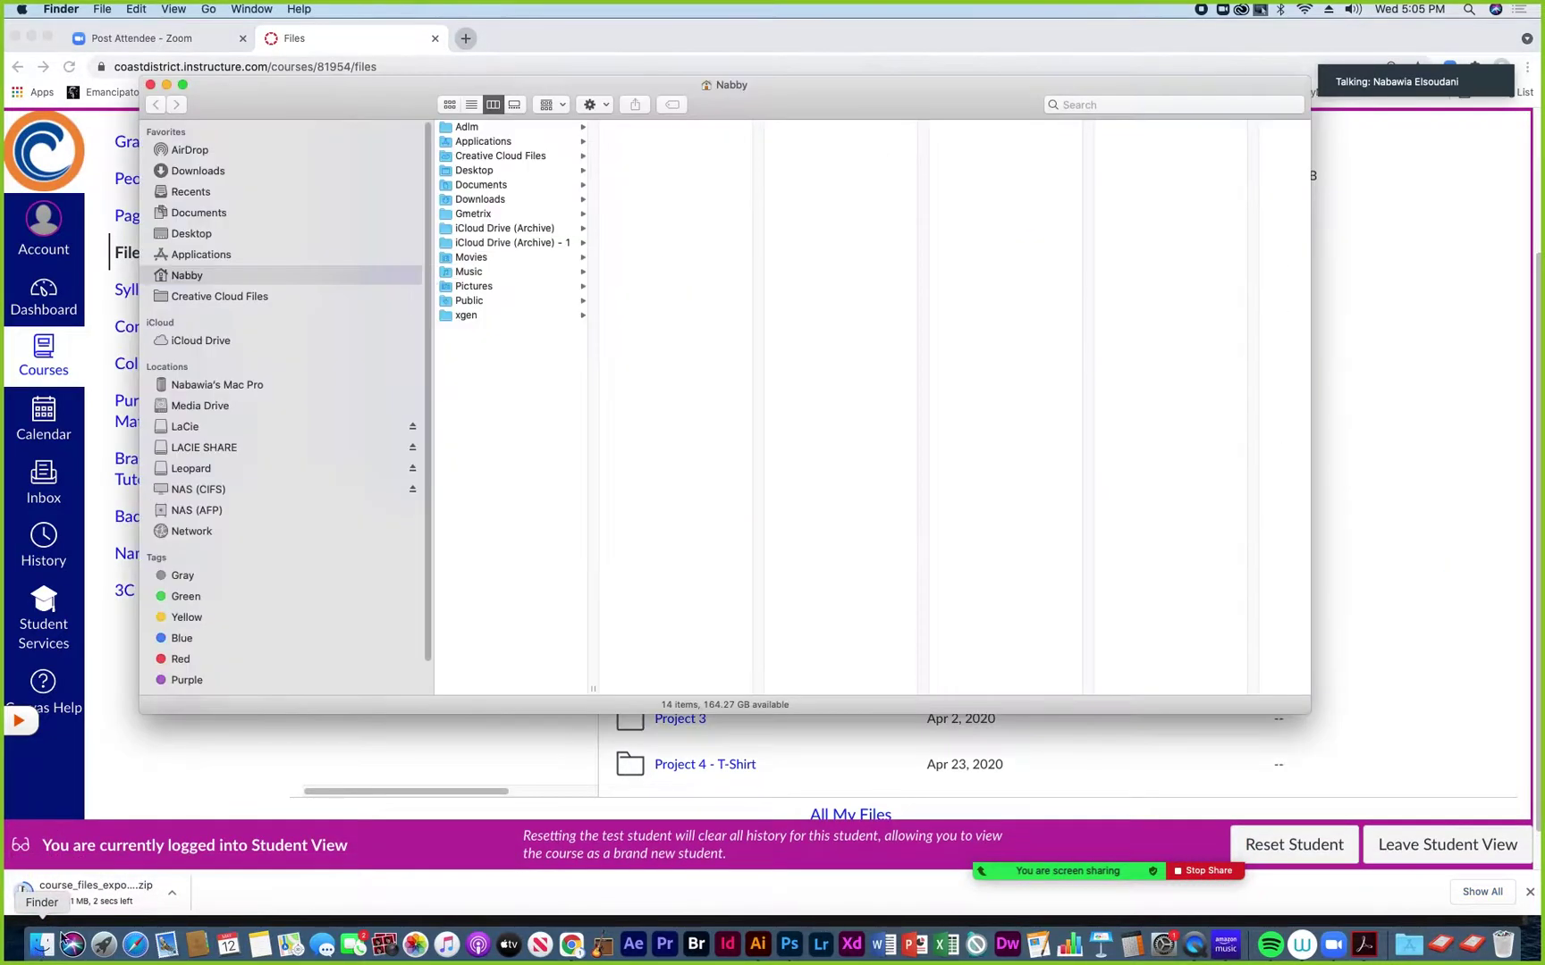
pyautogui.click(208, 171)
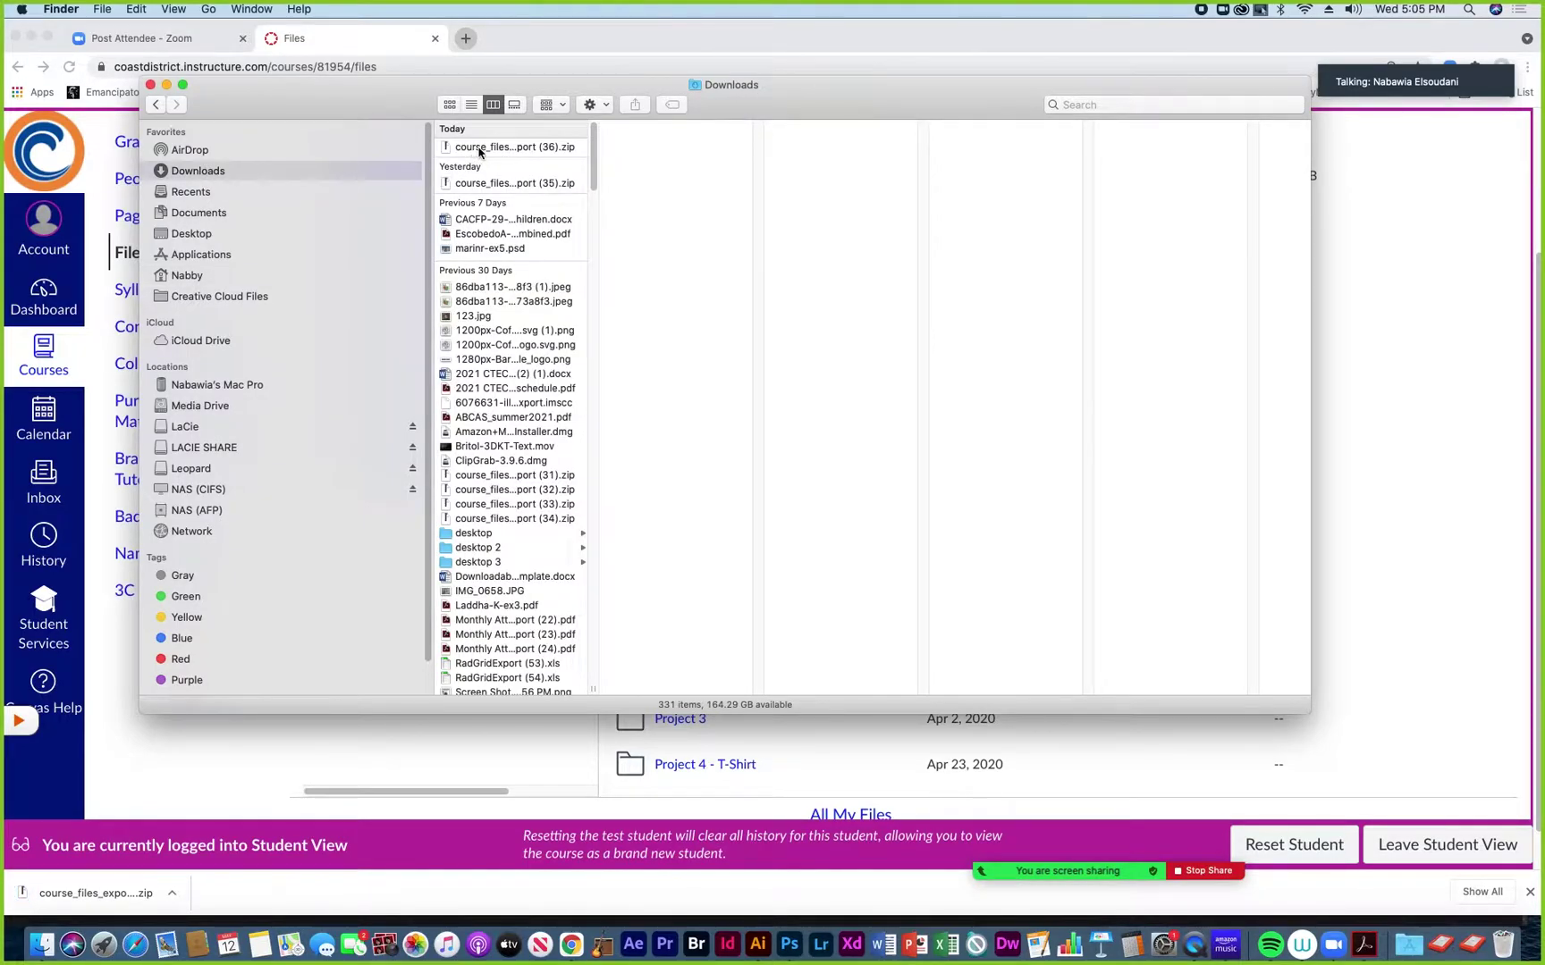
pyautogui.click(479, 148)
pyautogui.moveTo(479, 150); pyautogui.dragTo(446, 150)
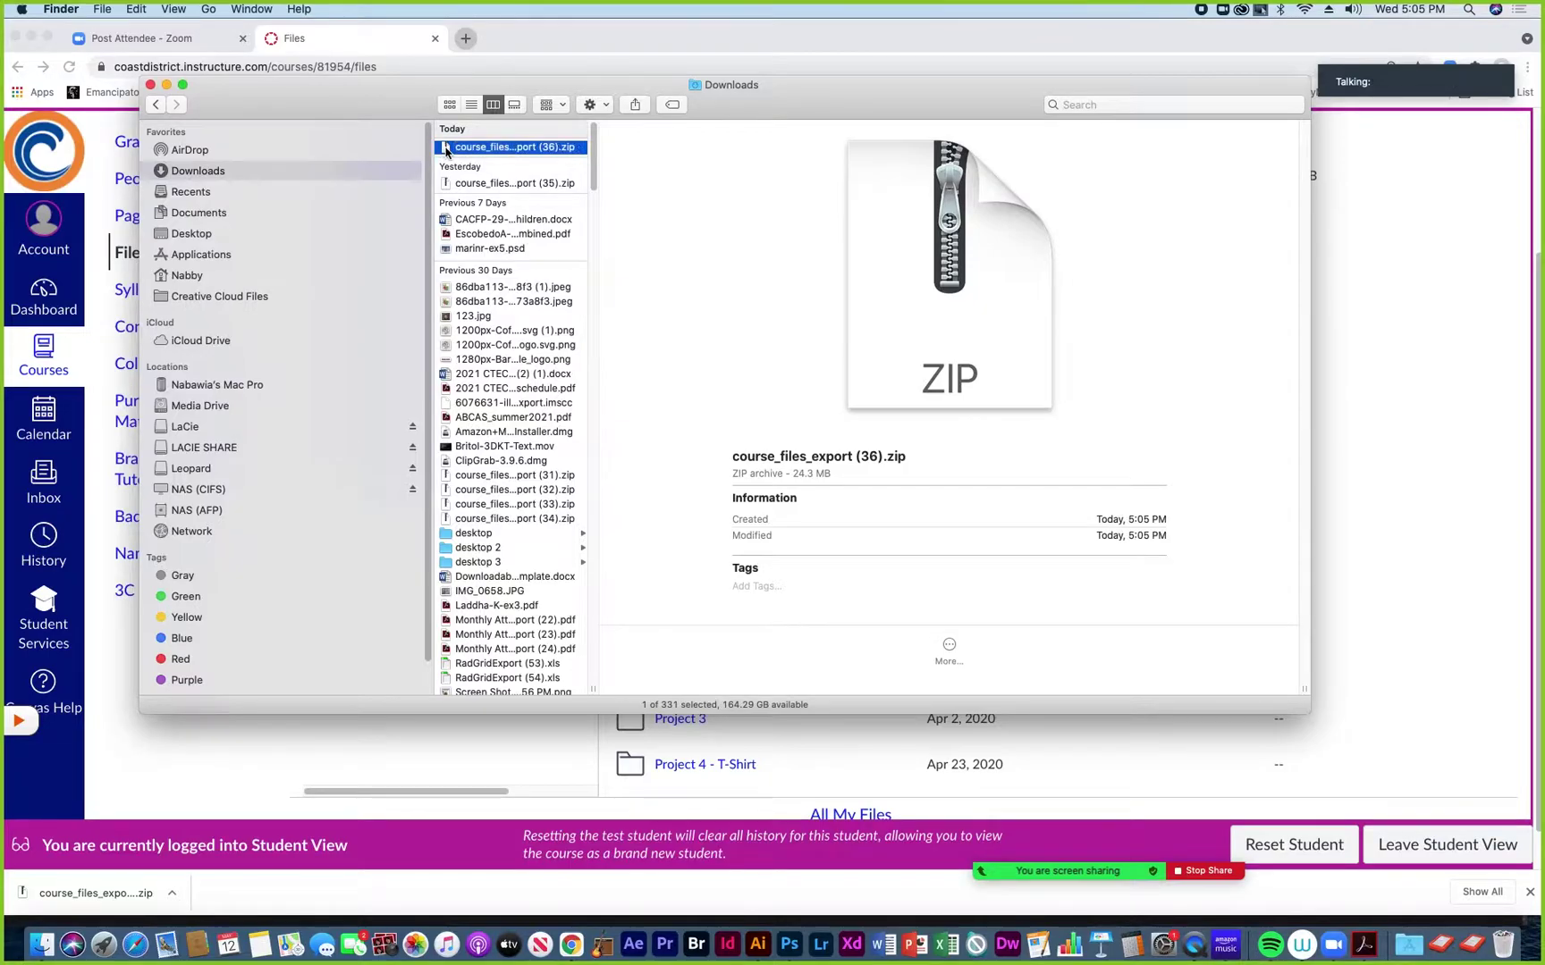
pyautogui.doubleClick(446, 150)
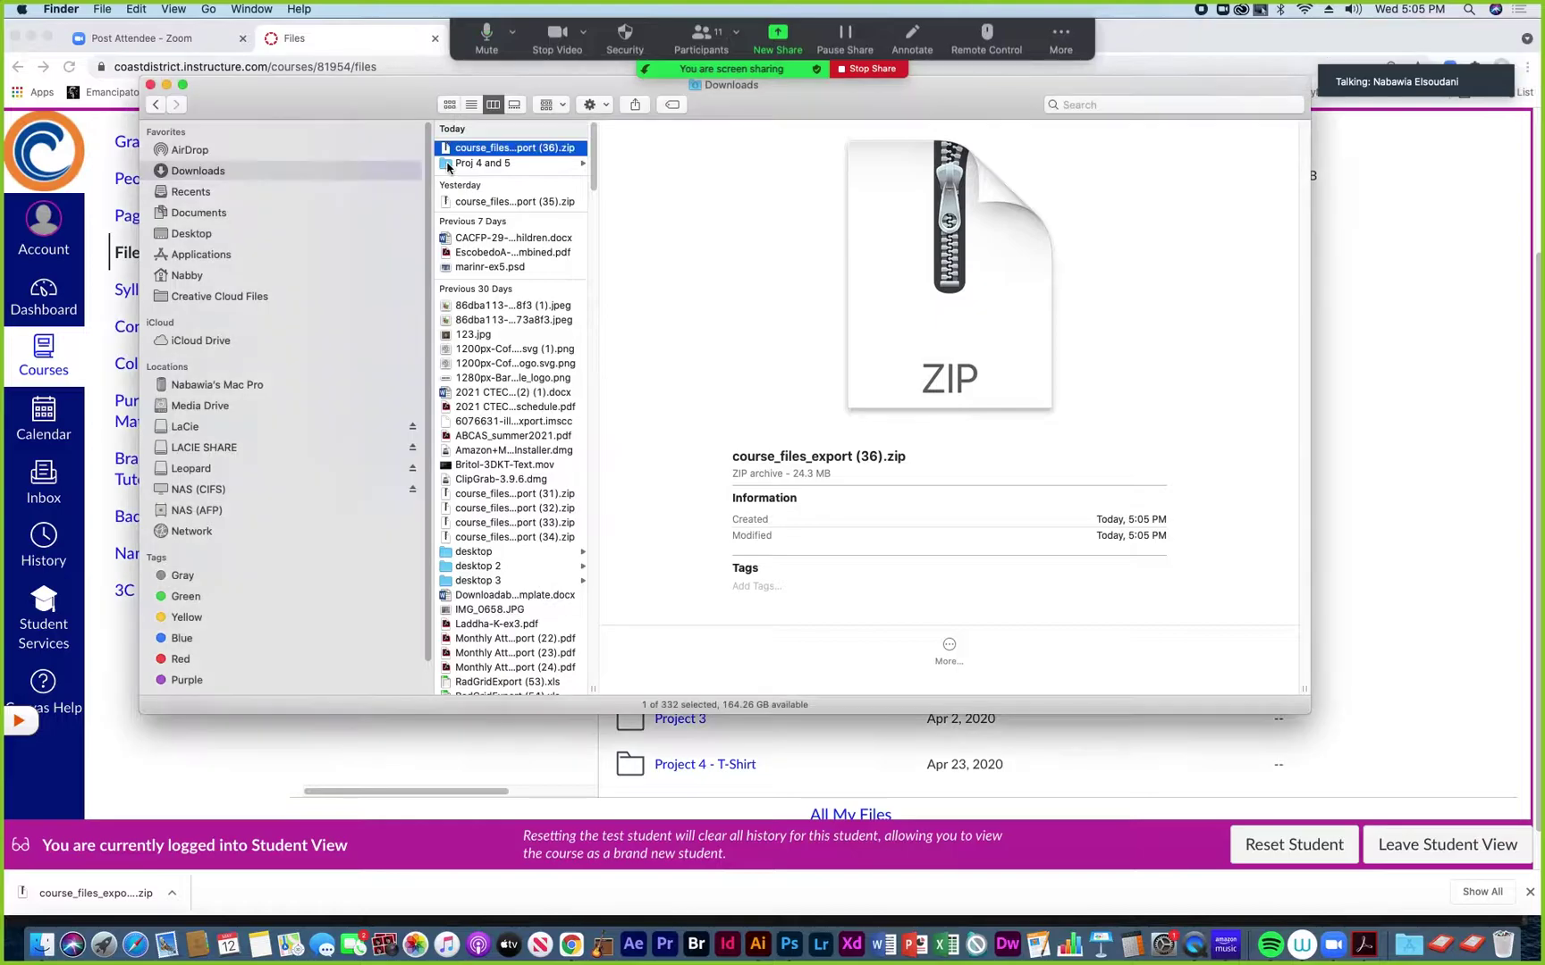
pyautogui.click(446, 165)
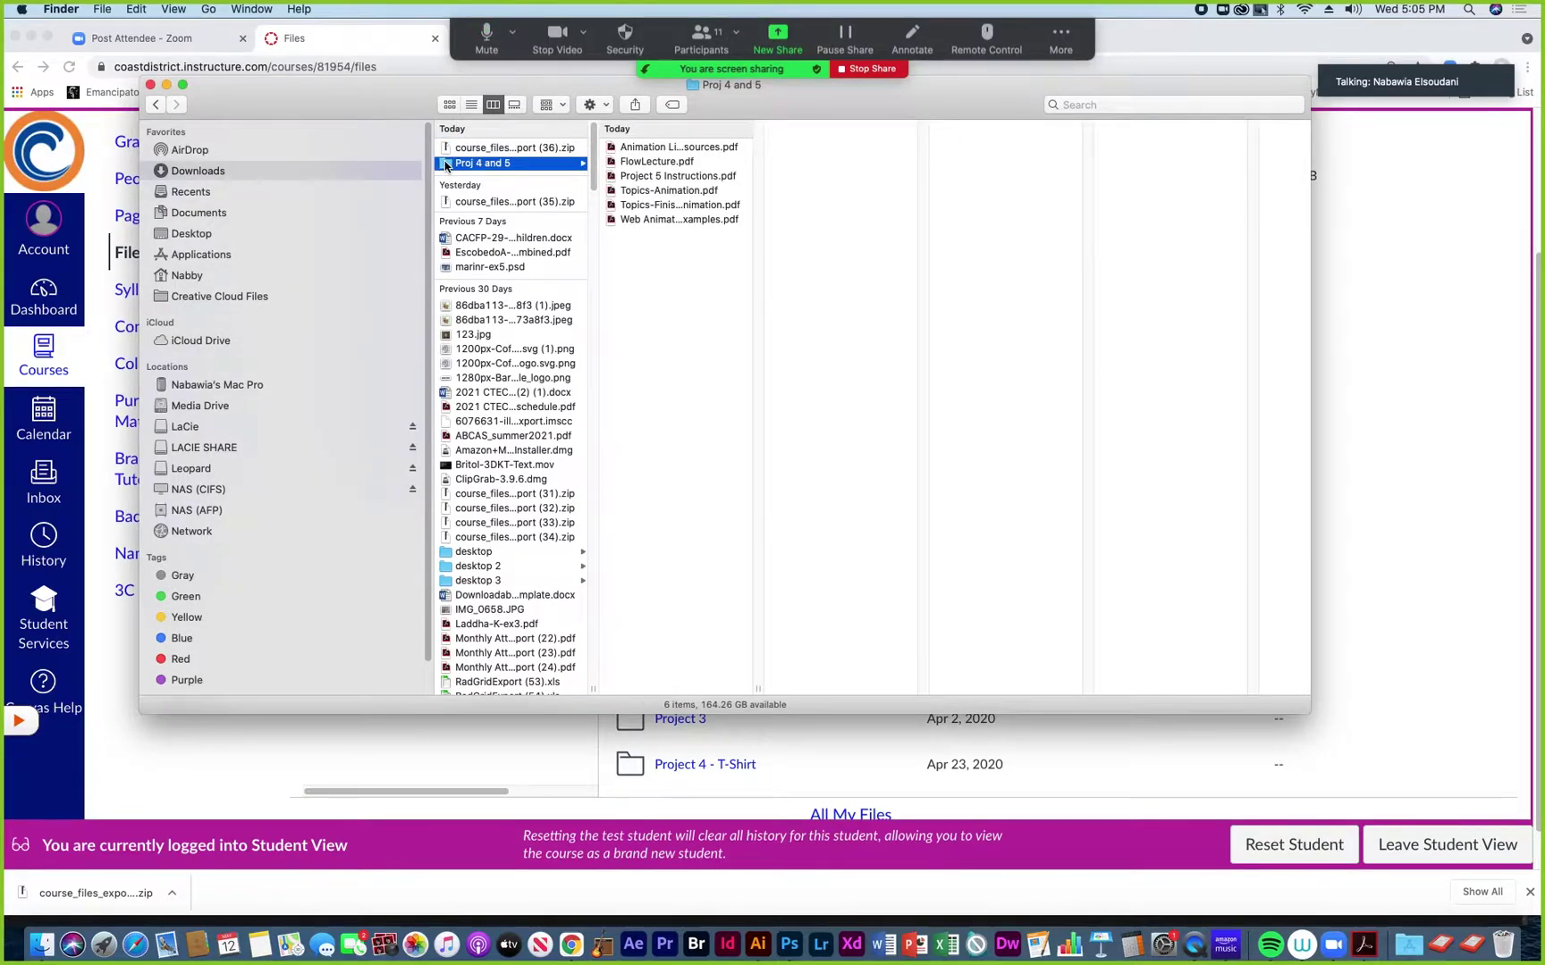
# Open a second Finder window showing the 181W-Spring2021 folder inside Teaching from Home on the Media Drive
pyautogui.moveTo(334, 104); pyautogui.dragTo(343, 268)
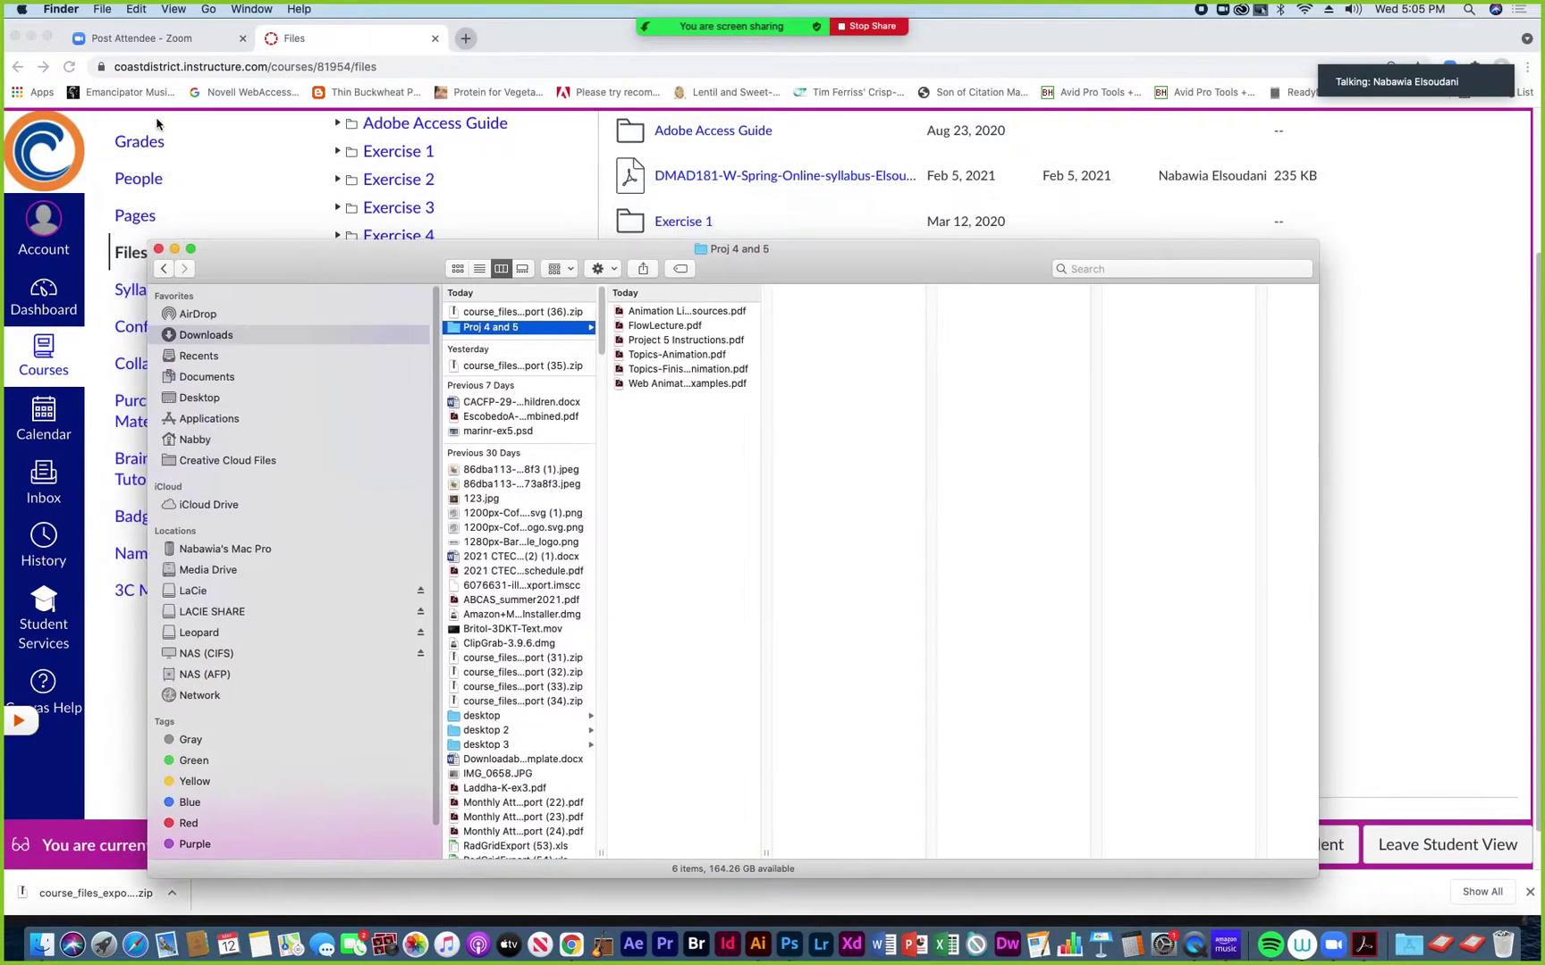
pyautogui.click(103, 9)
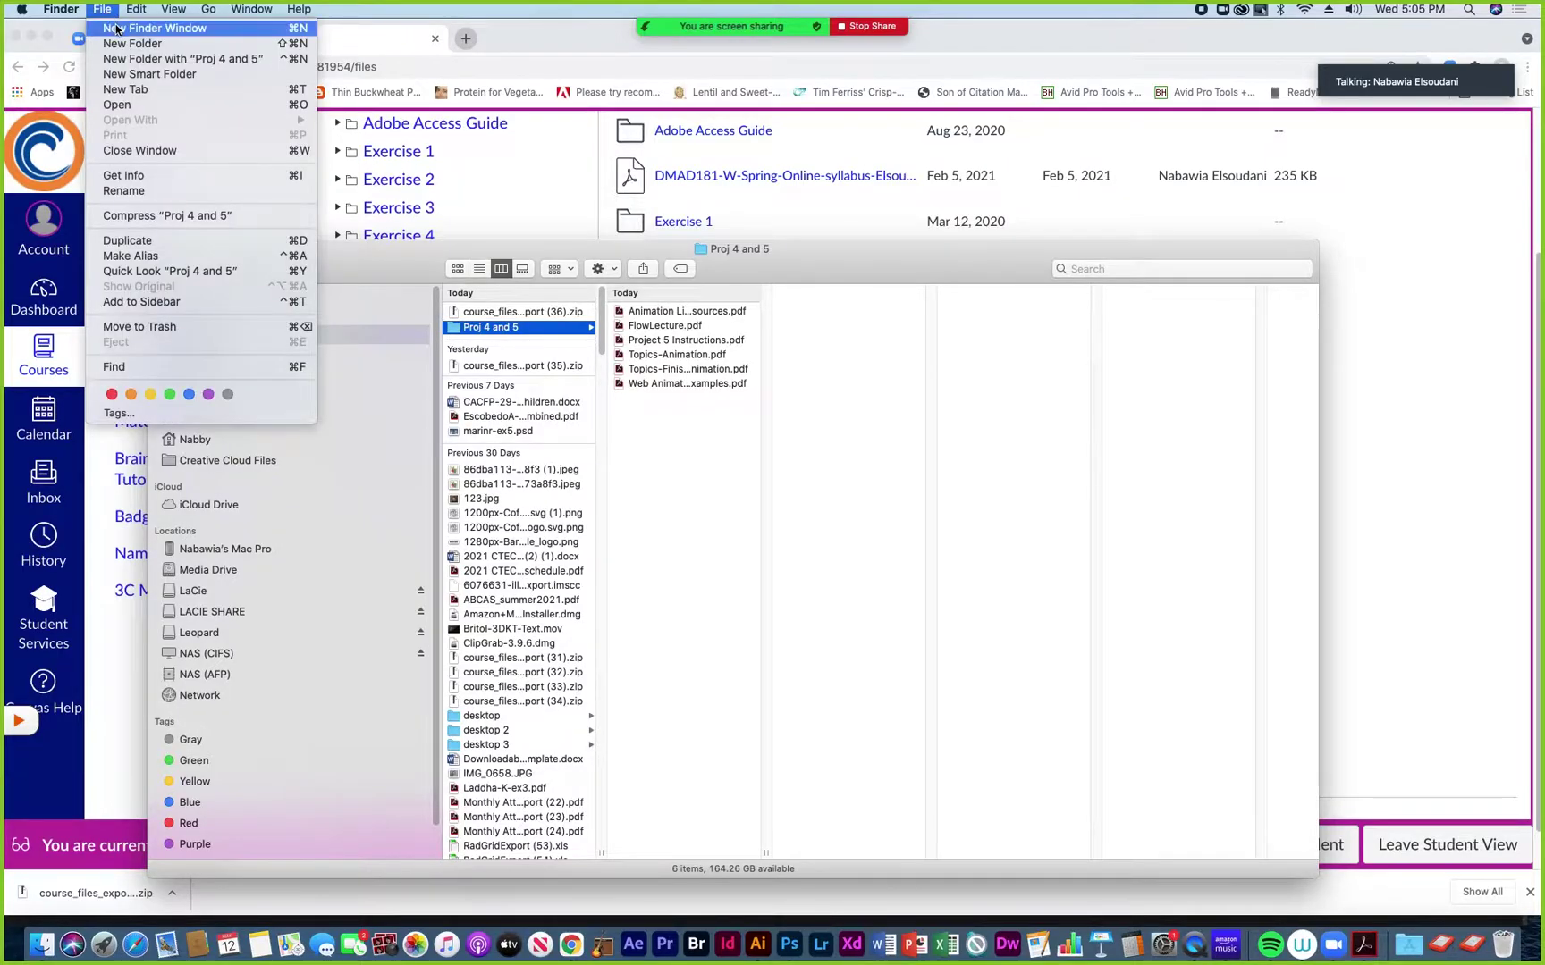
pyautogui.click(120, 29)
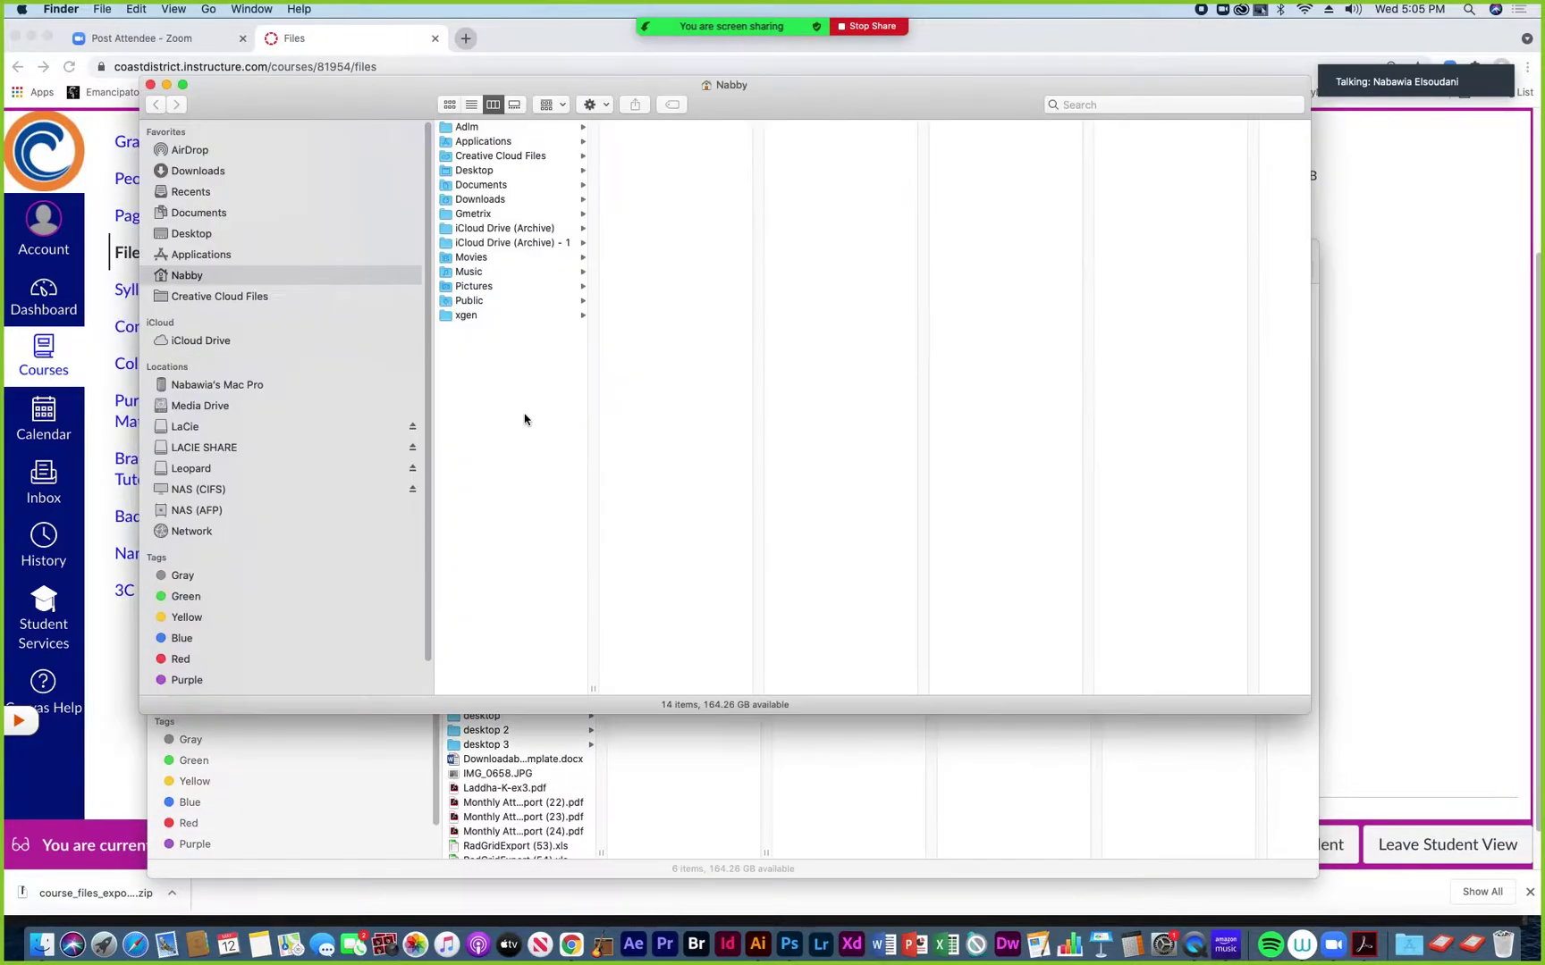
pyautogui.click(213, 406)
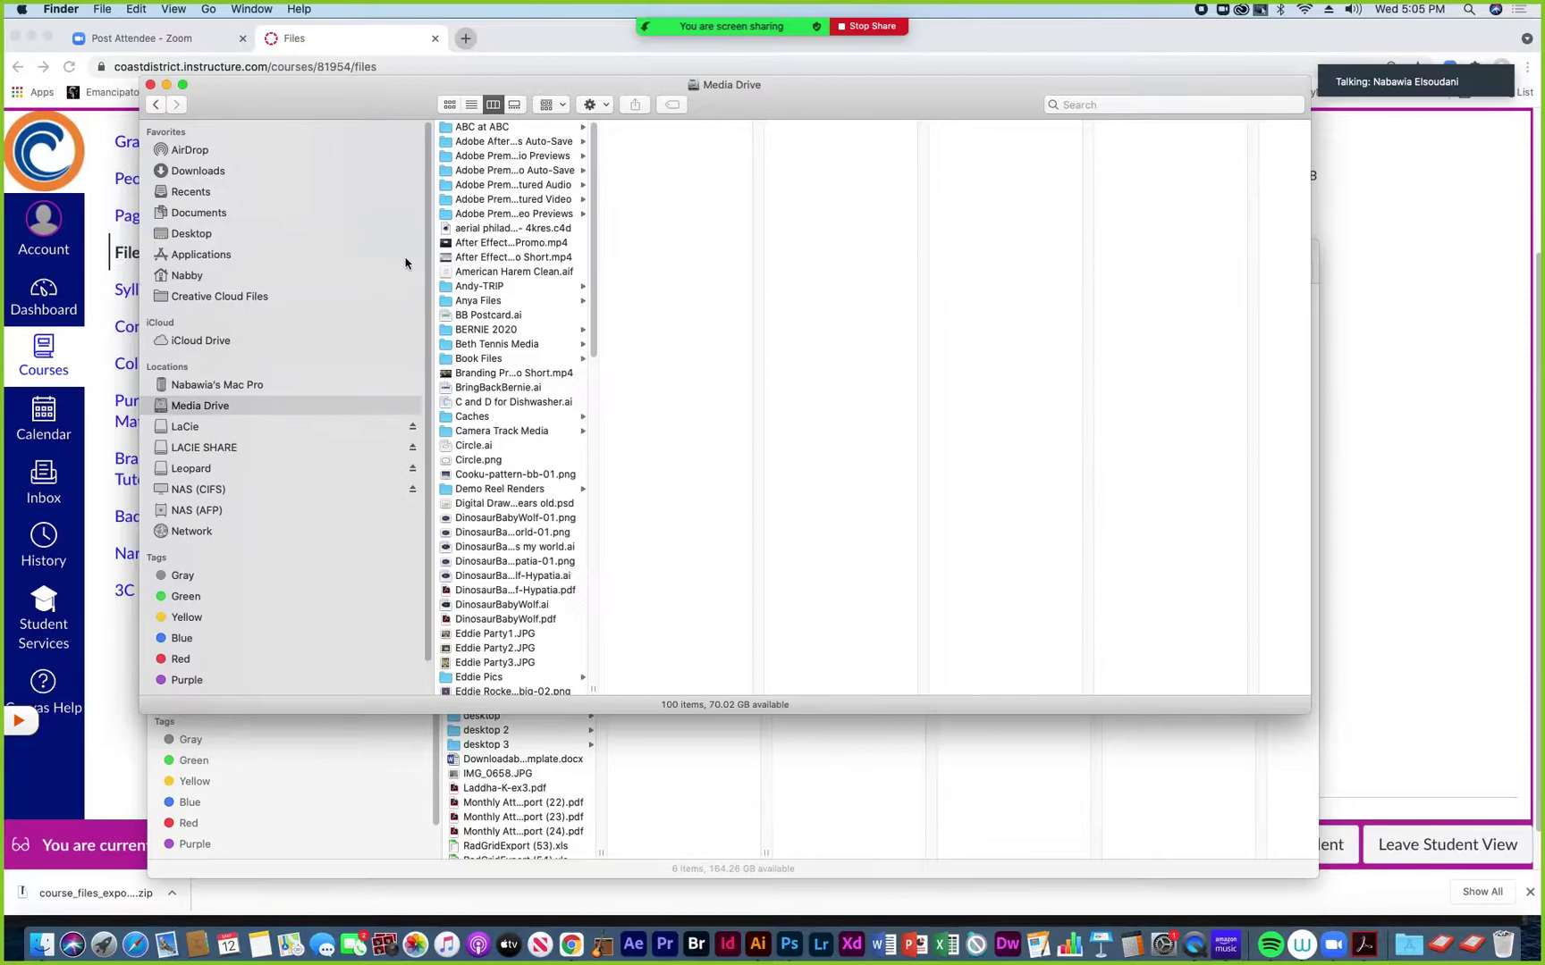
pyautogui.scroll(-15, 467, 619)
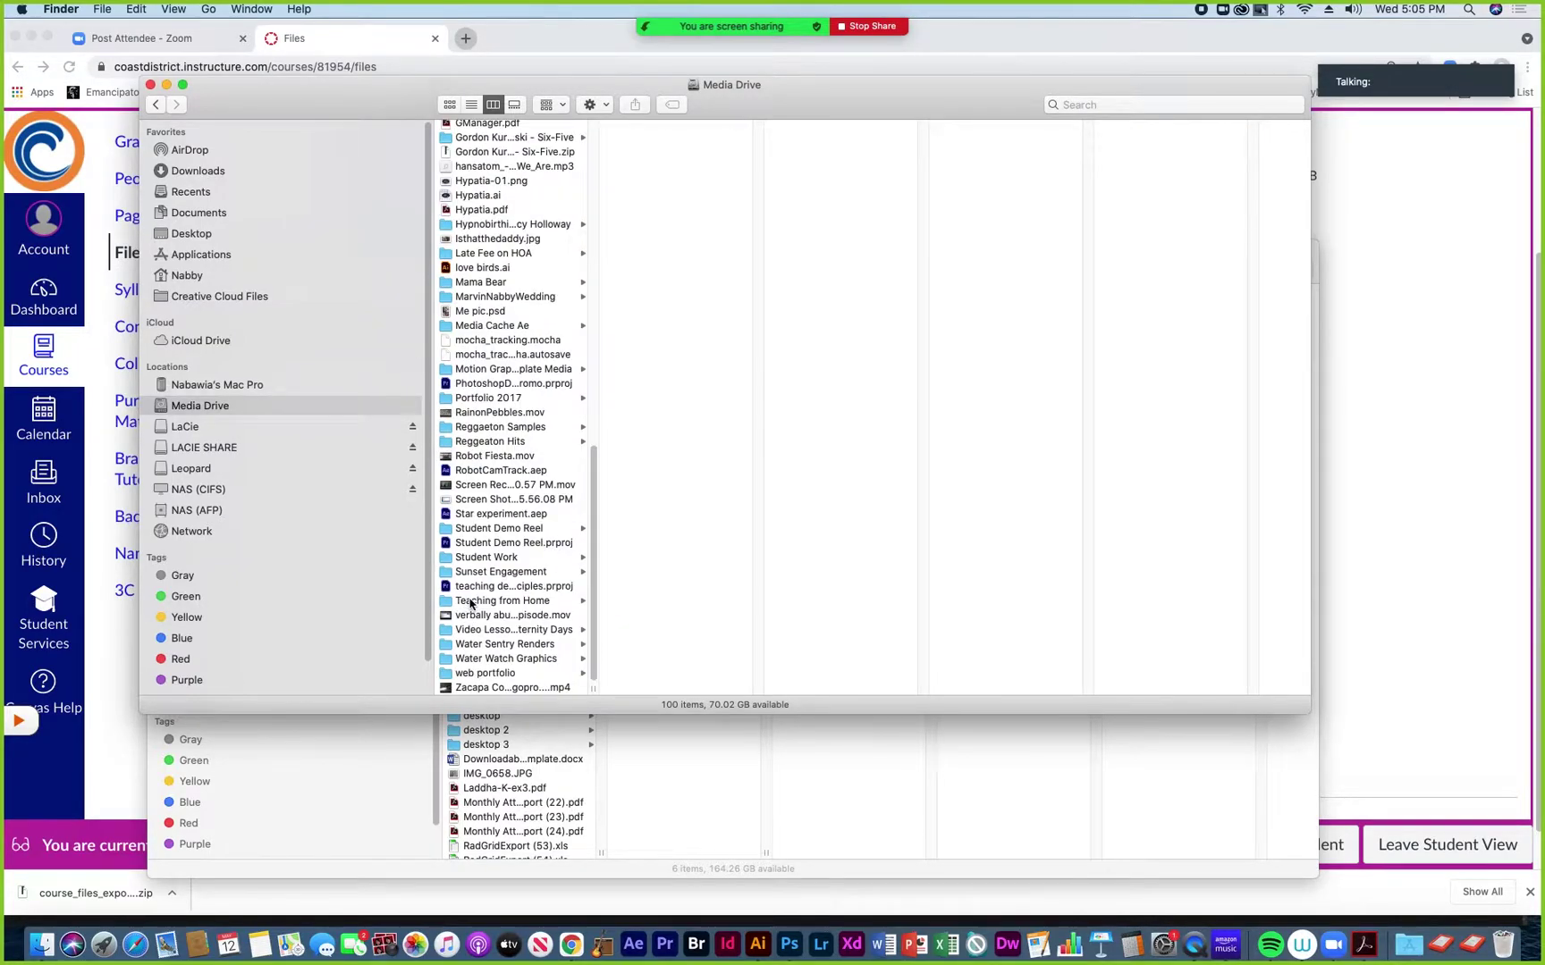
pyautogui.click(466, 600)
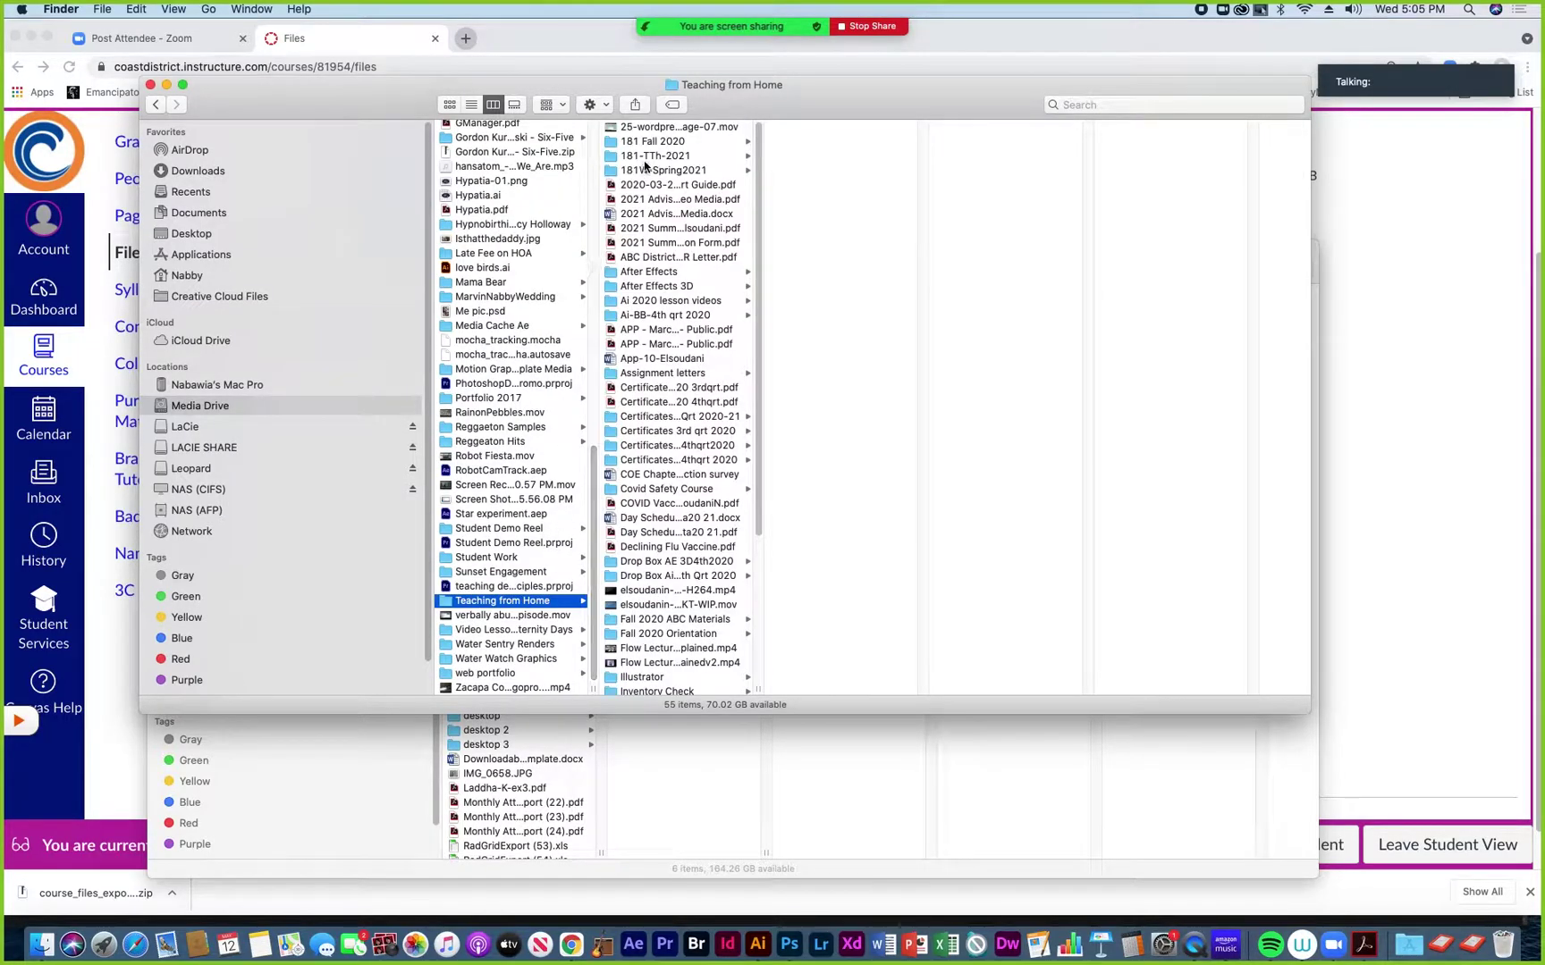
pyautogui.click(650, 170)
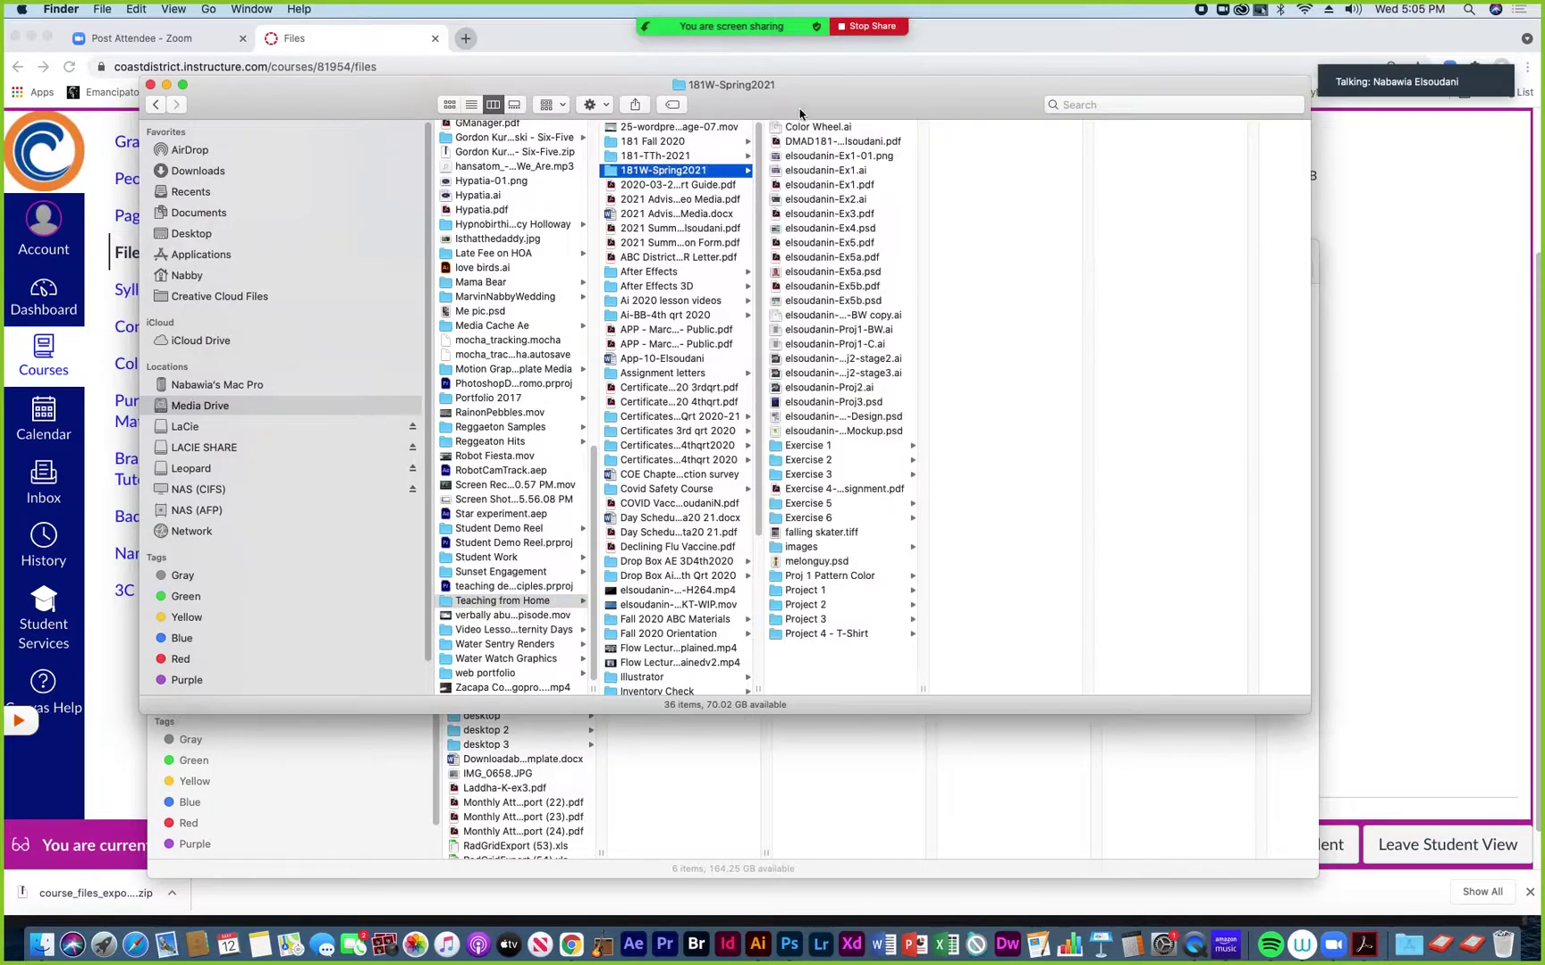
# Arrange the two Finder windows and copy the "Proj 4 and 5" folder from Downloads into 181W-Spring2021
pyautogui.moveTo(662, 93); pyautogui.dragTo(996, 99)
pyautogui.click(384, 270)
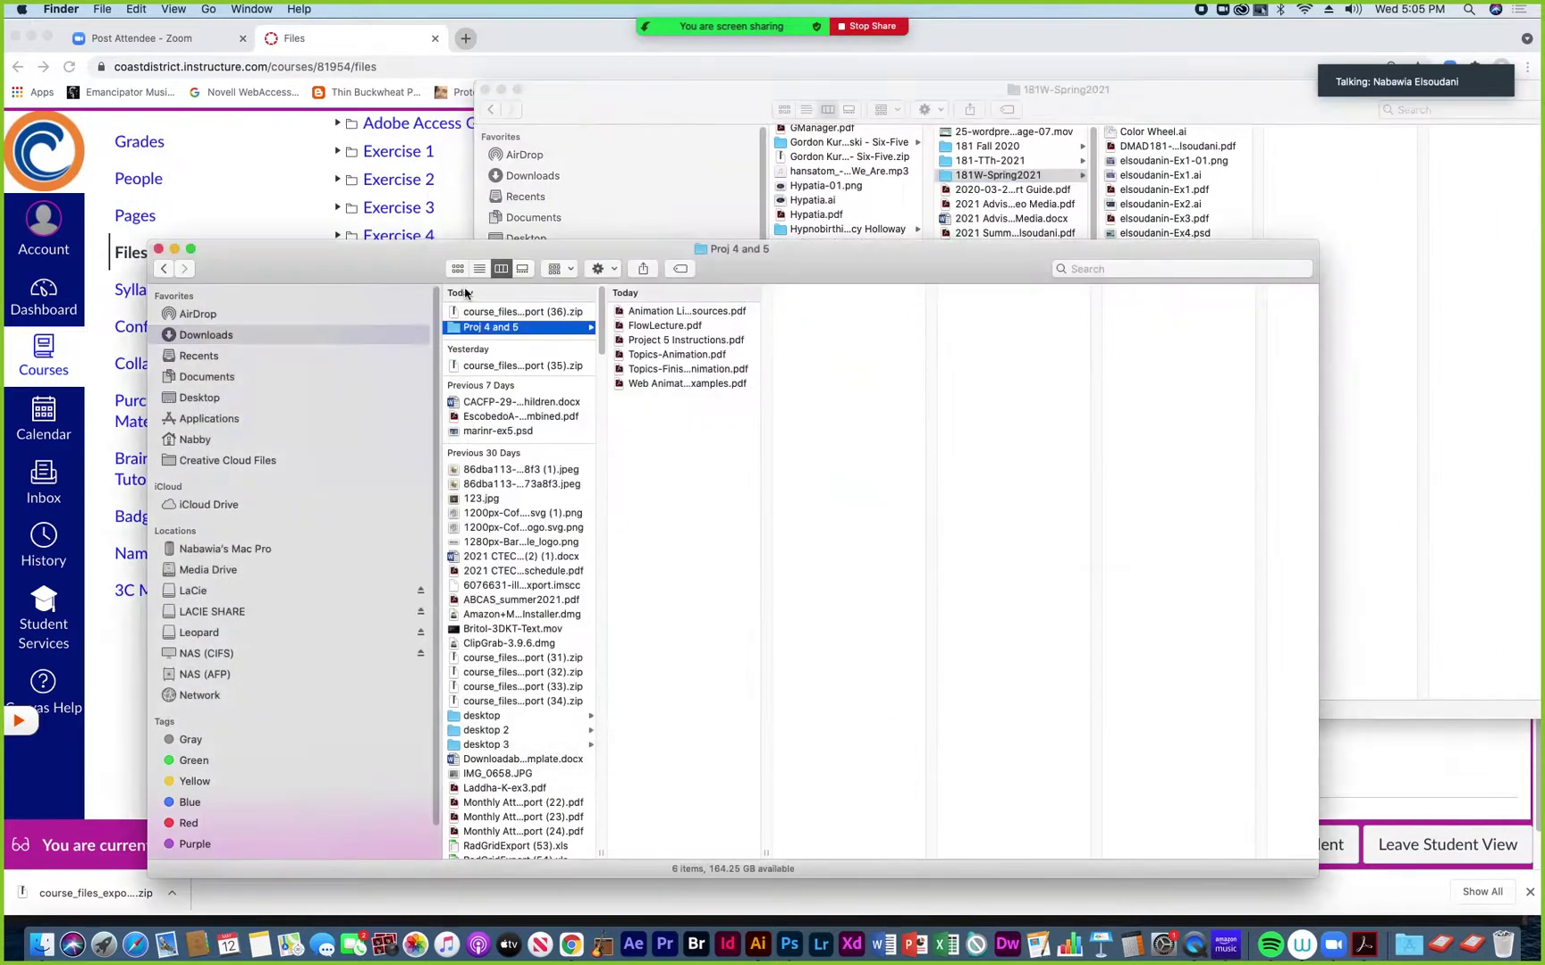
pyautogui.moveTo(783, 272); pyautogui.dragTo(502, 455)
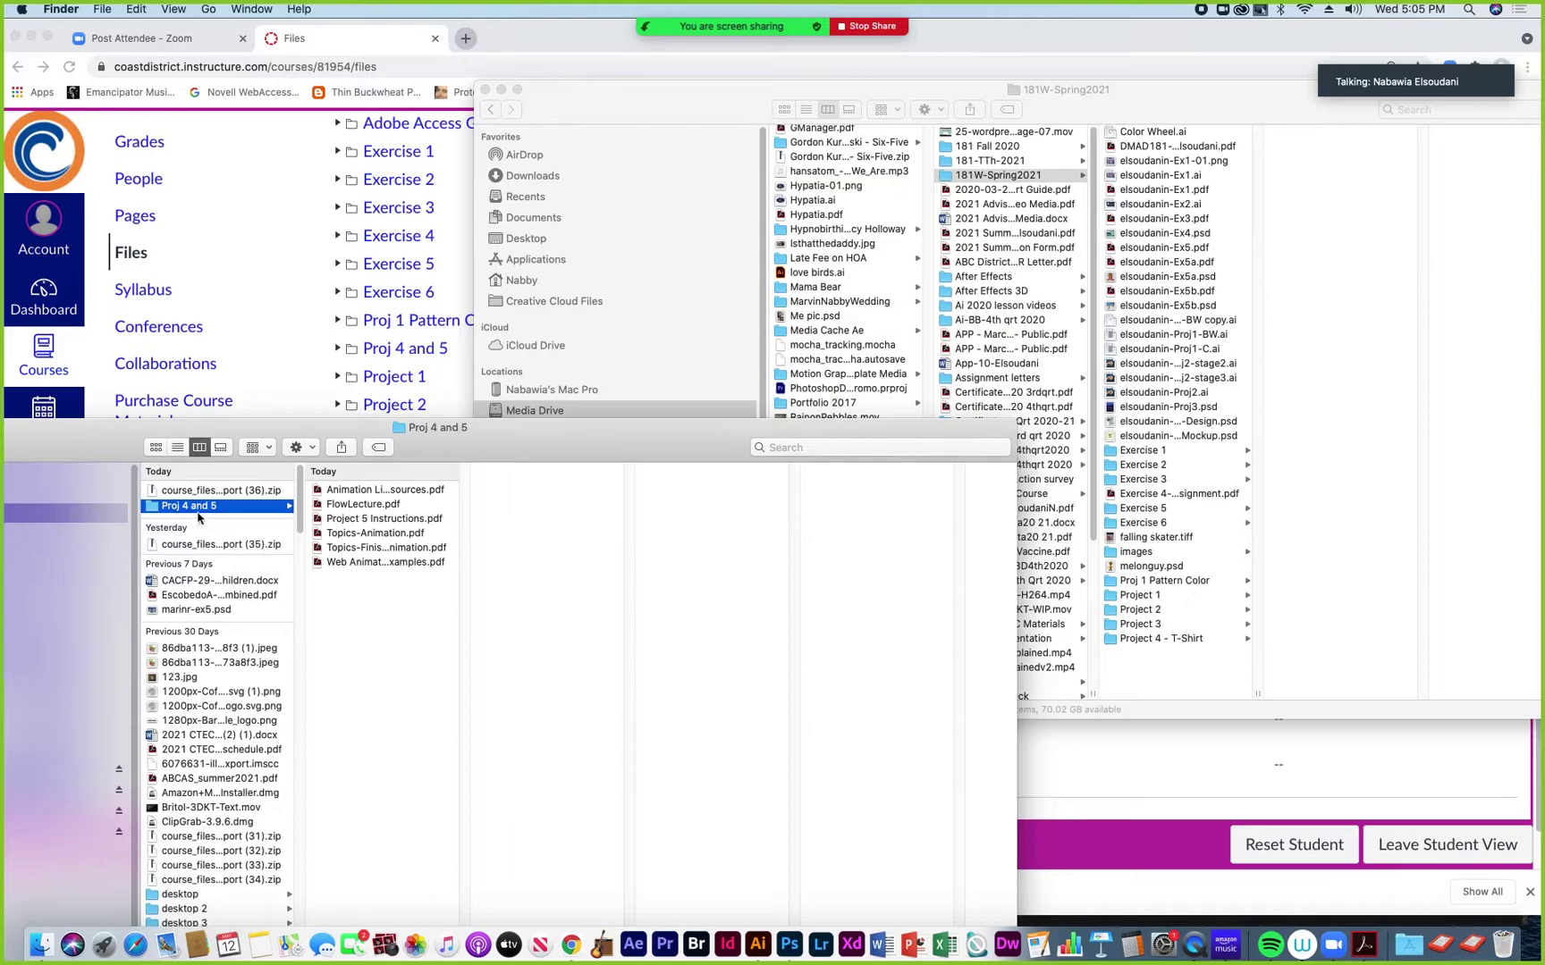
pyautogui.moveTo(154, 507); pyautogui.dragTo(1069, 686)
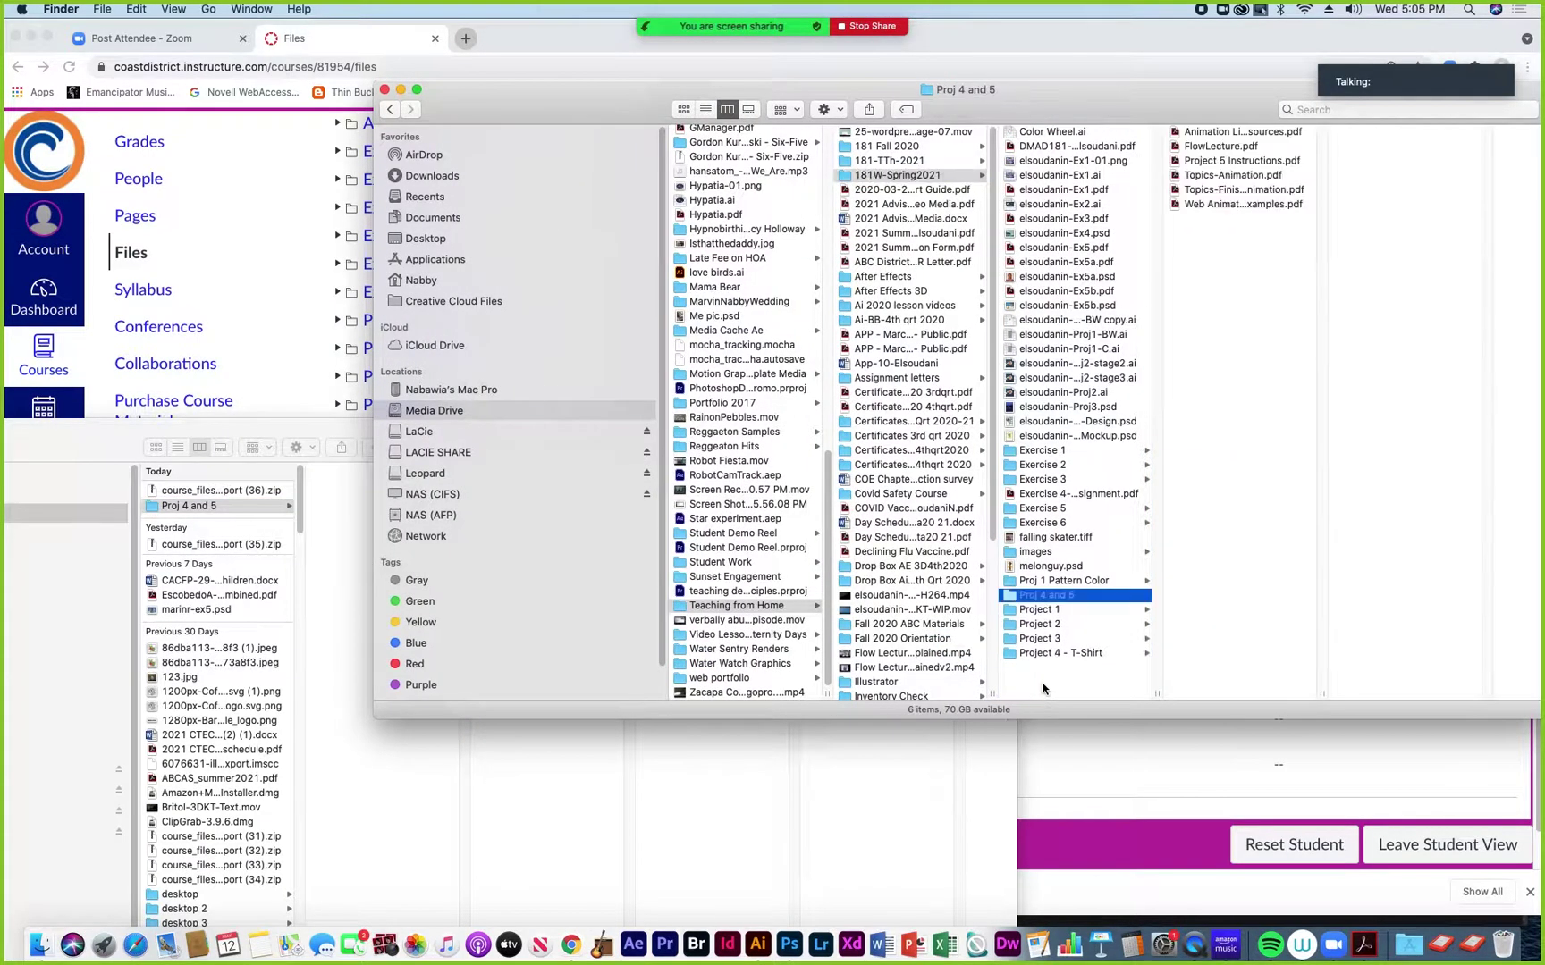
# Widen the file column for the copied folder and open "Topics-Finishing Tshirt-Starting Animation.pdf" in Acrobat
pyautogui.moveTo(1098, 94); pyautogui.dragTo(752, 95)
pyautogui.doubleClick(975, 693)
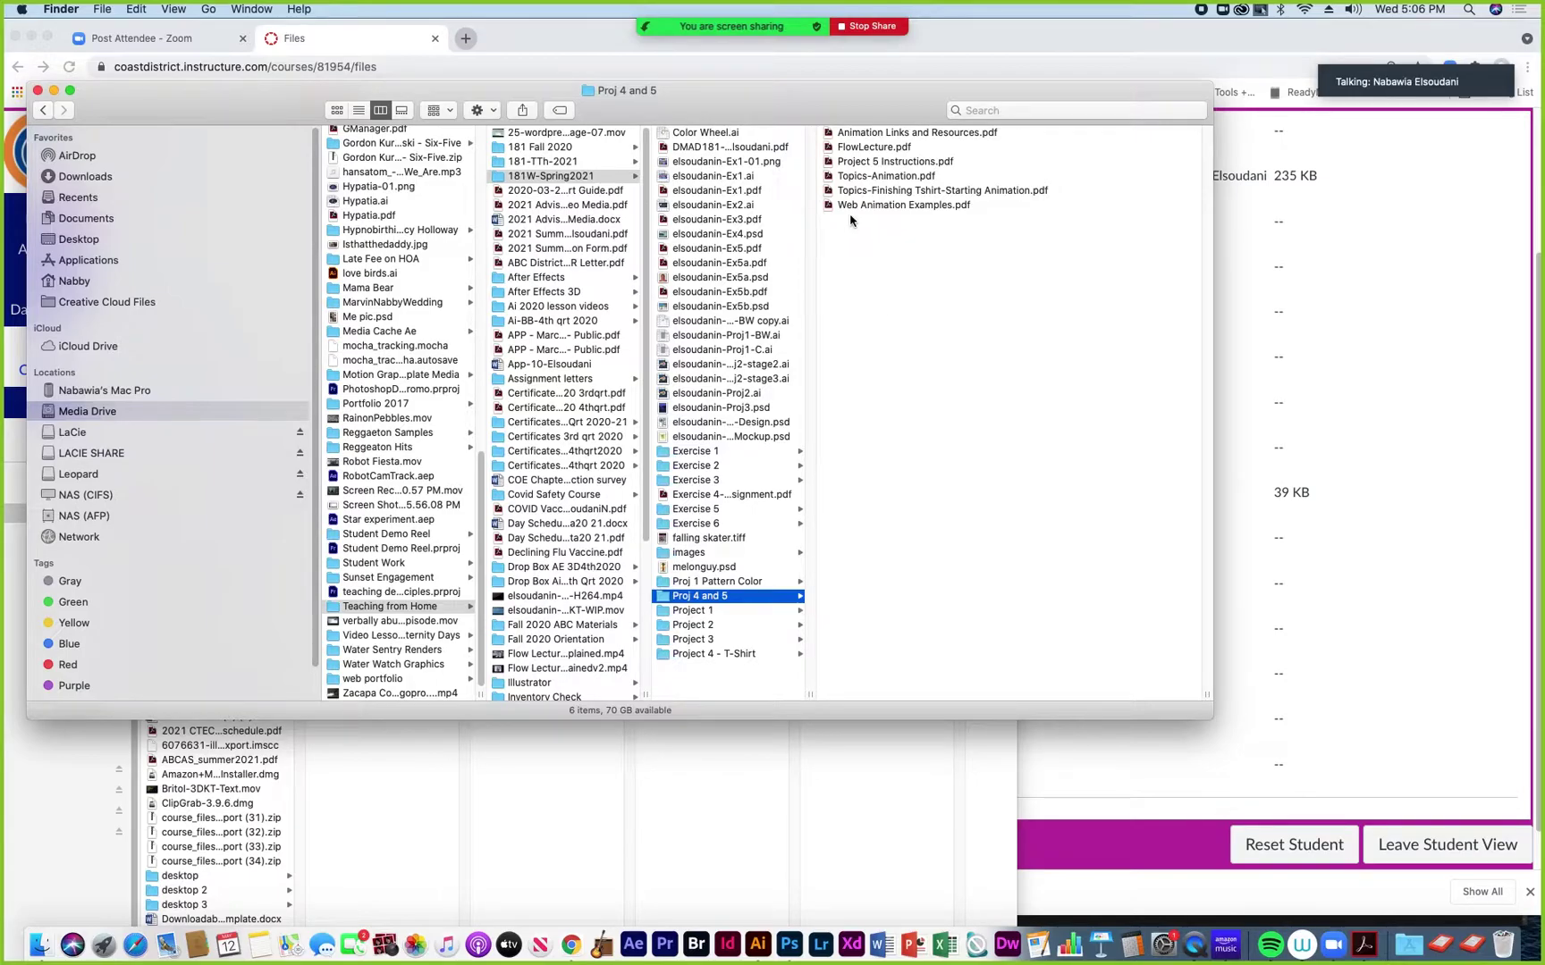
pyautogui.click(858, 190)
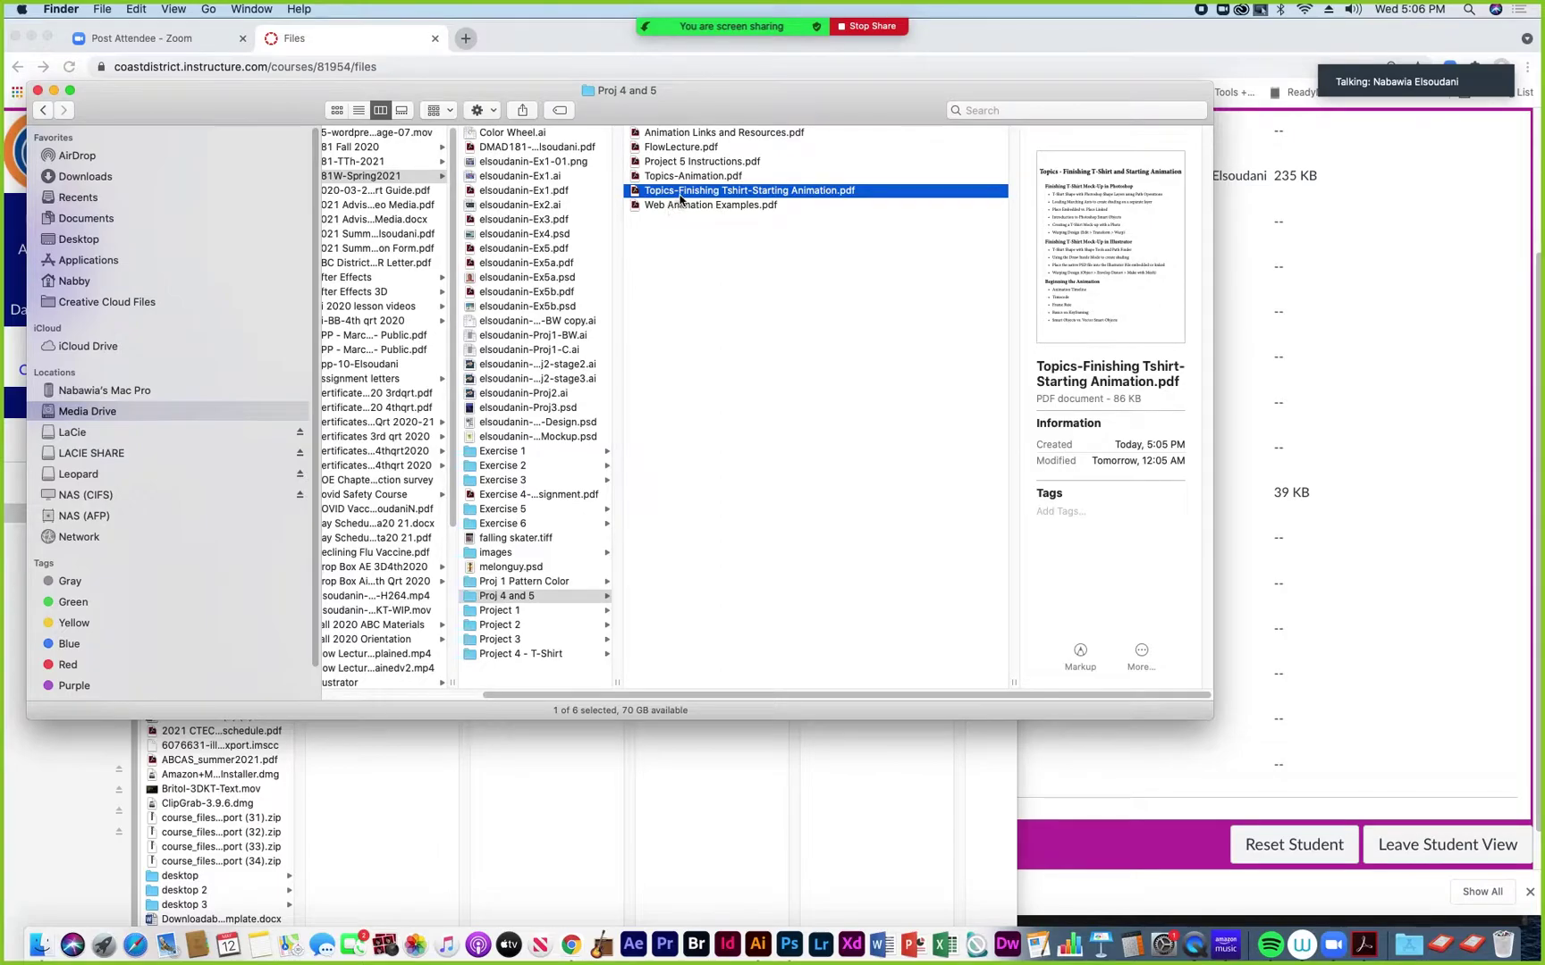
pyautogui.doubleClick(631, 192)
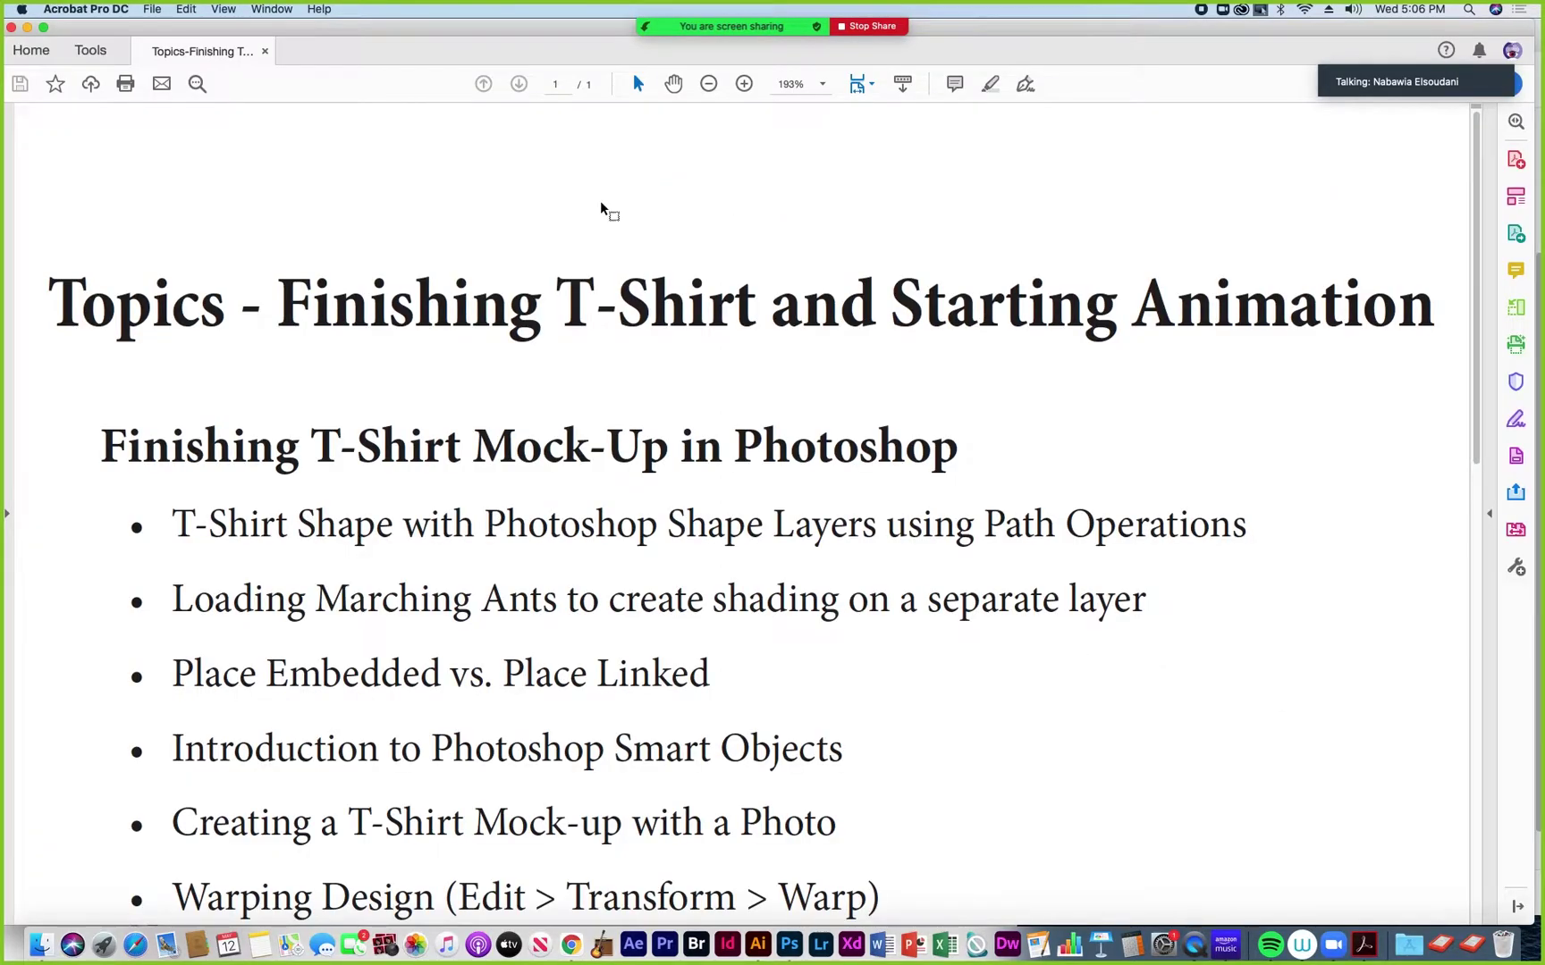
# Return to Finder and open "Animation Links and Resources.pdf" from the "Proj 4 and 5" folder, keeping it as the active document
pyautogui.click(37, 946)
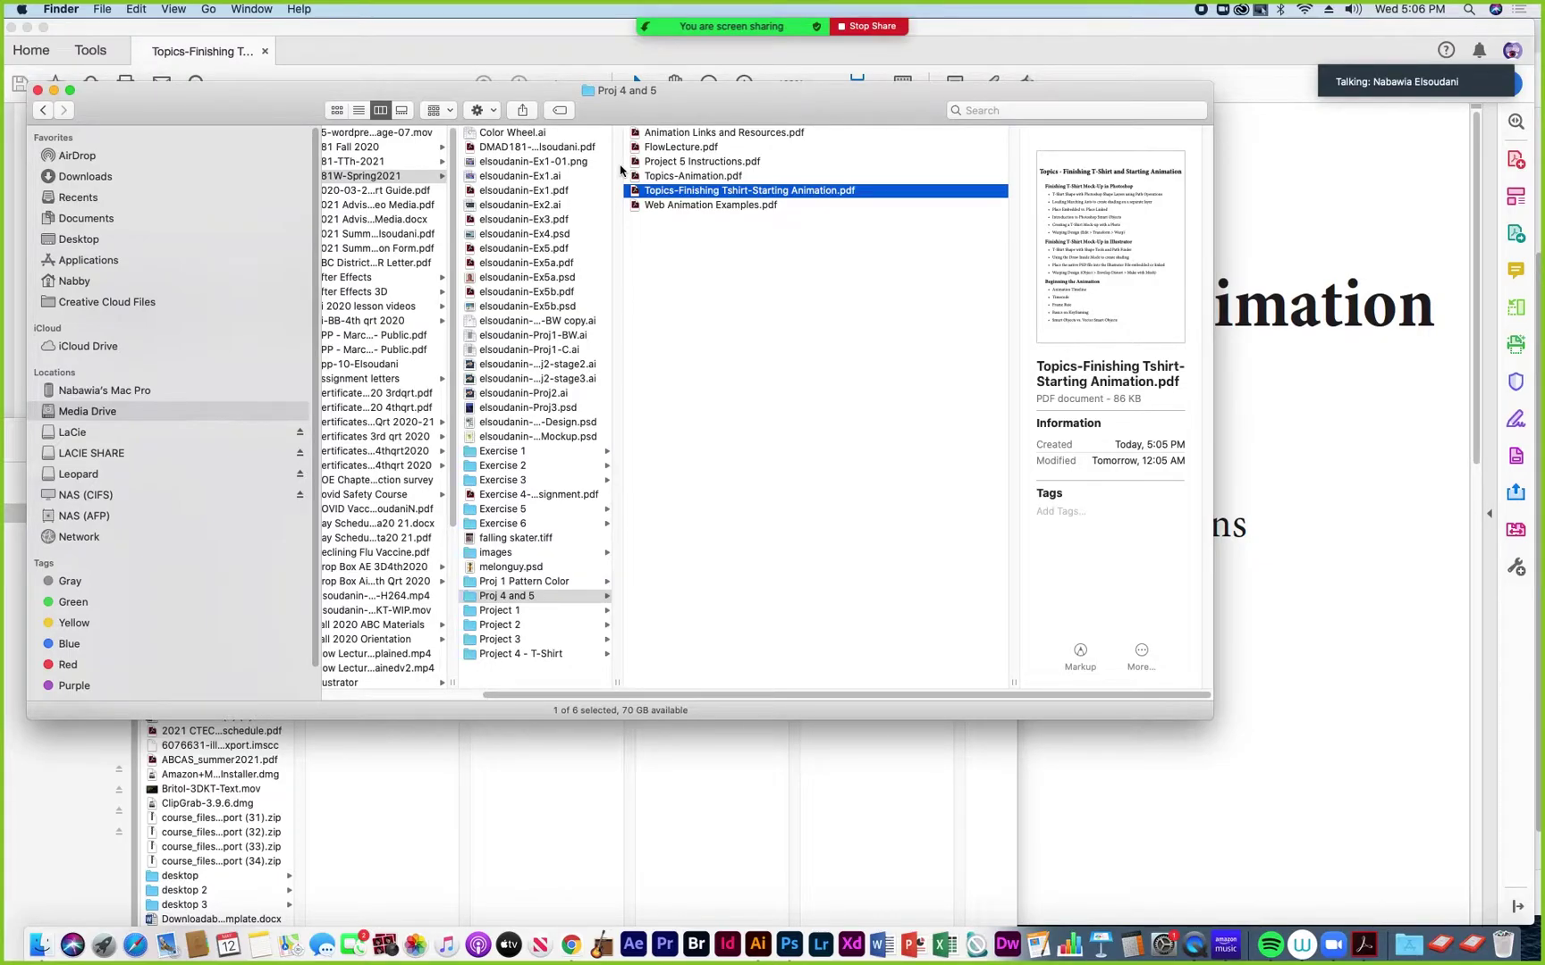
pyautogui.click(670, 136)
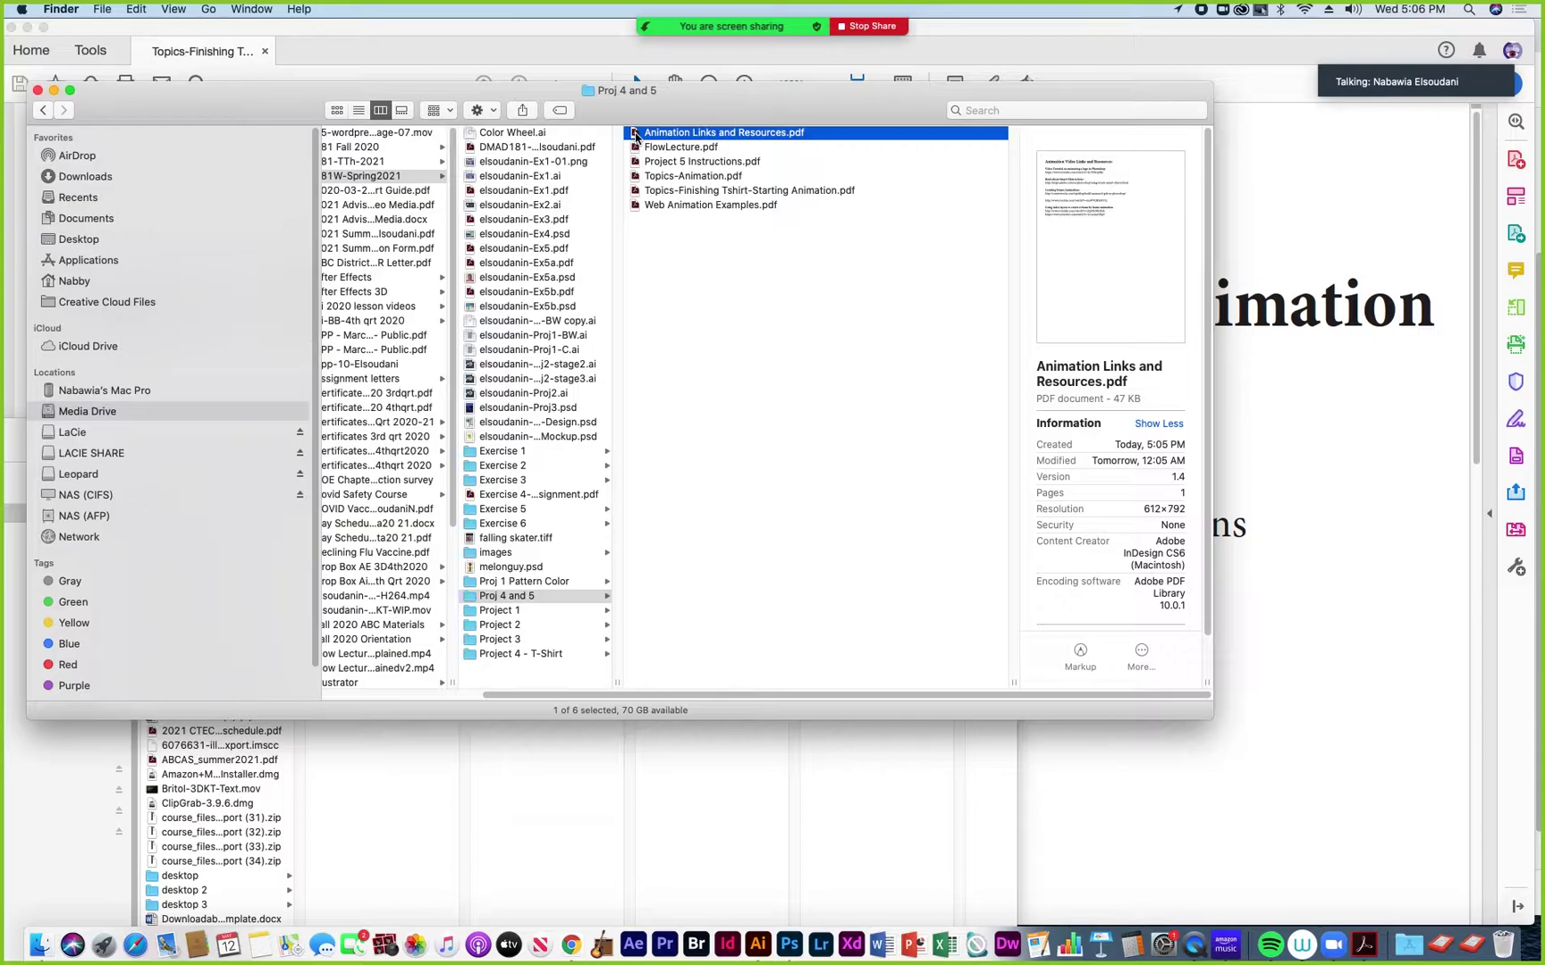
pyautogui.doubleClick(635, 134)
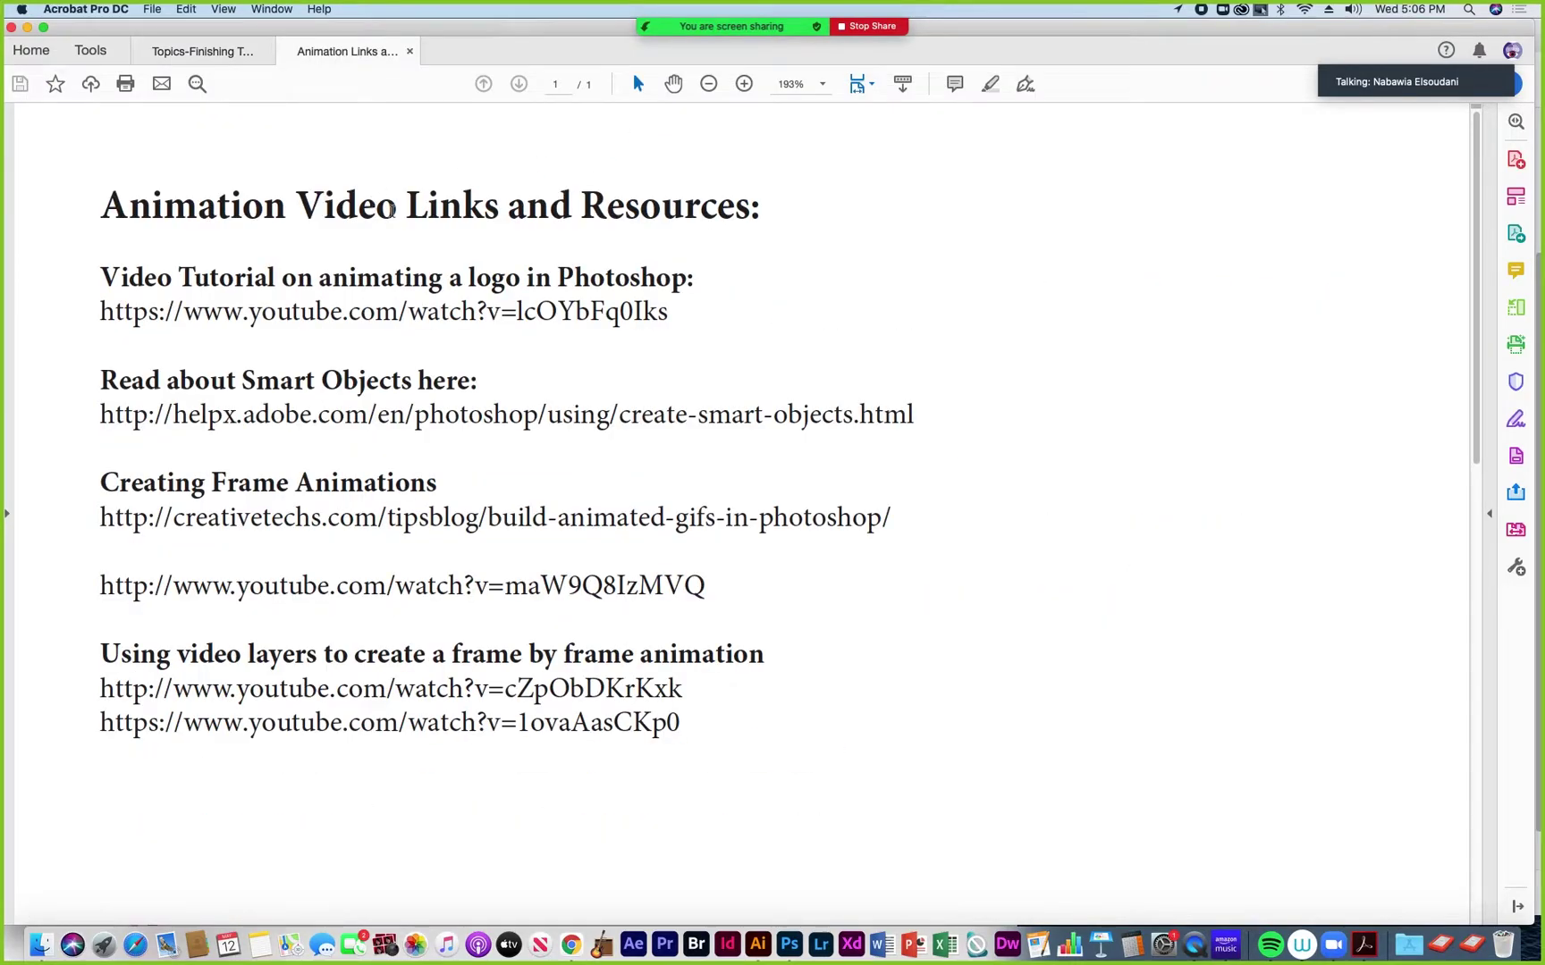
pyautogui.click(228, 52)
pyautogui.click(334, 51)
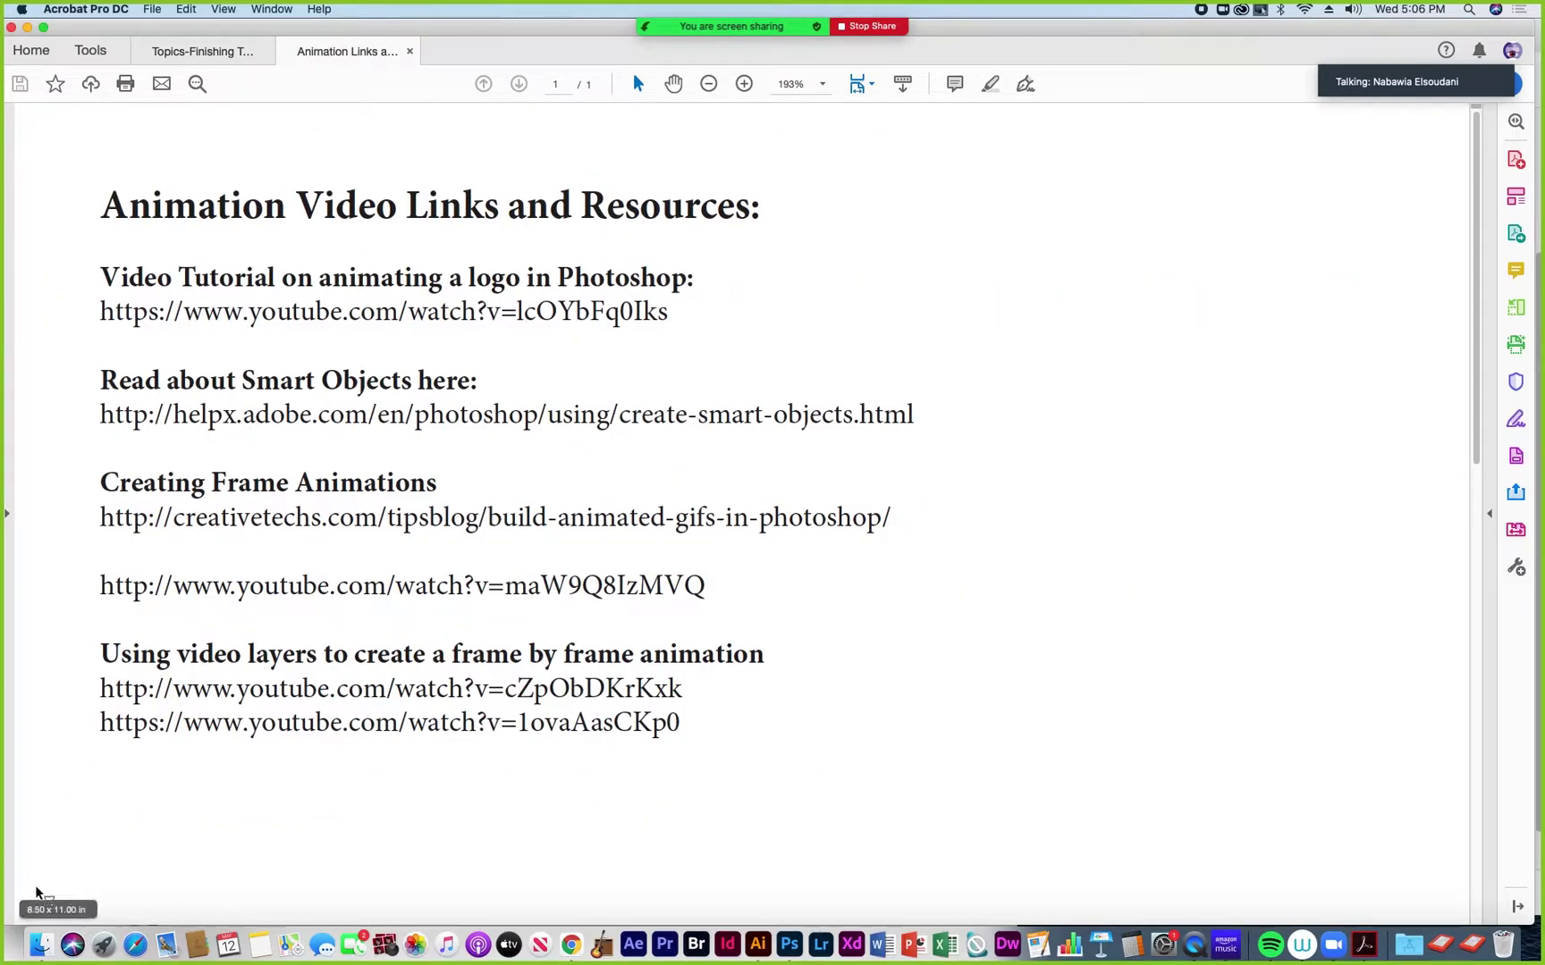
# Return to Finder and open "FlowLecture.pdf" from the "Proj 4 and 5" folder in Acrobat
pyautogui.click(38, 945)
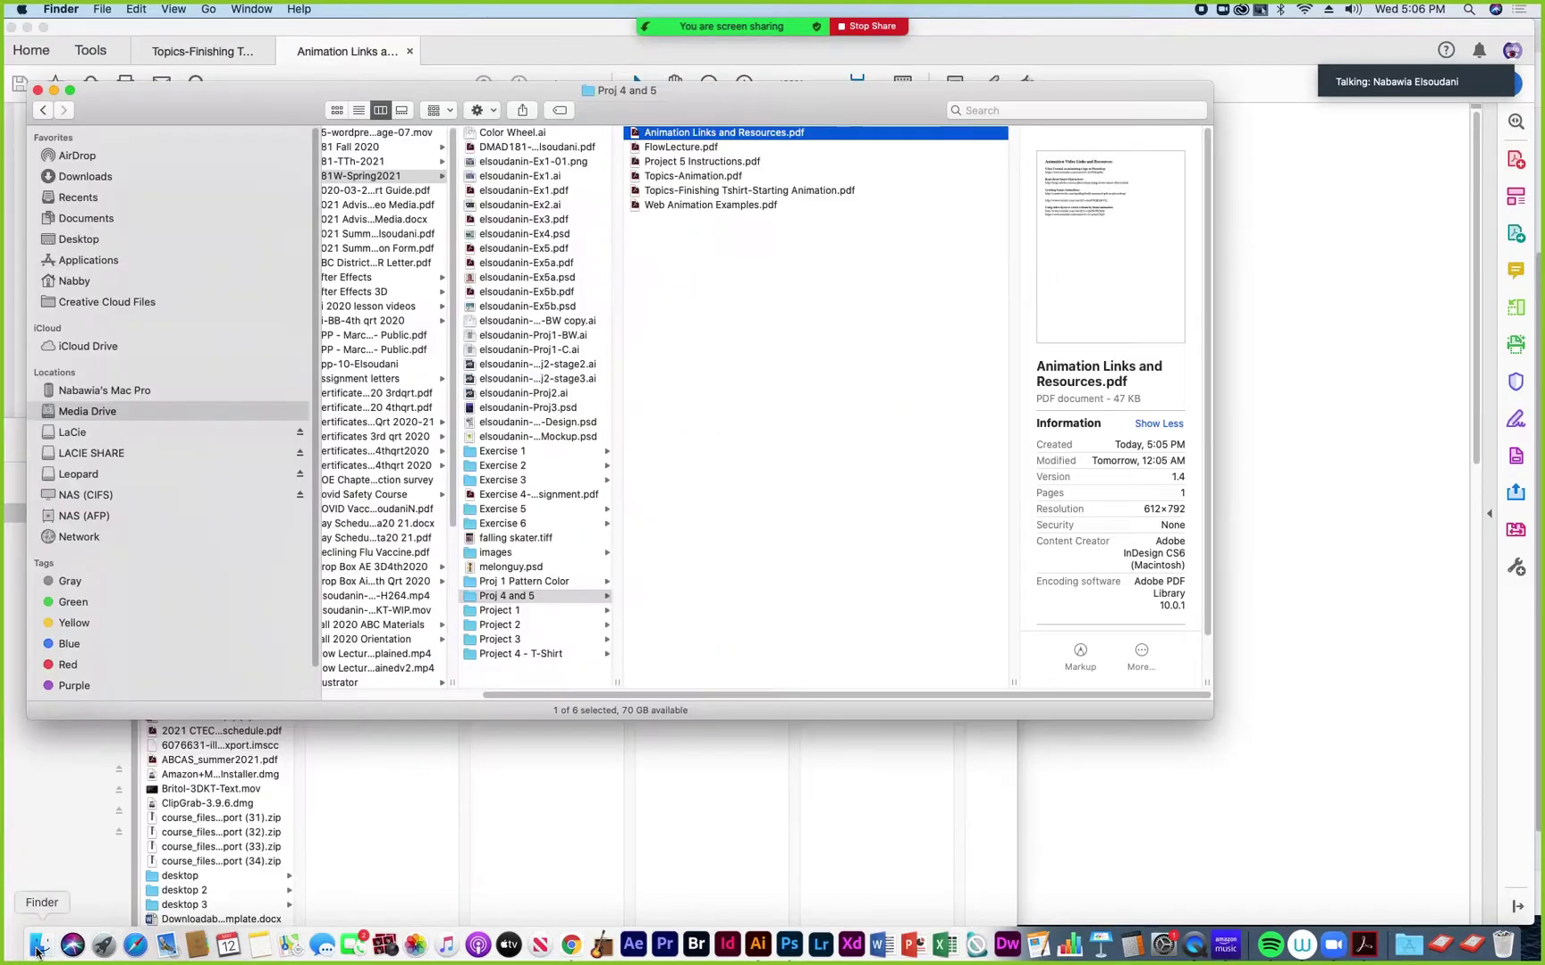
pyautogui.click(674, 148)
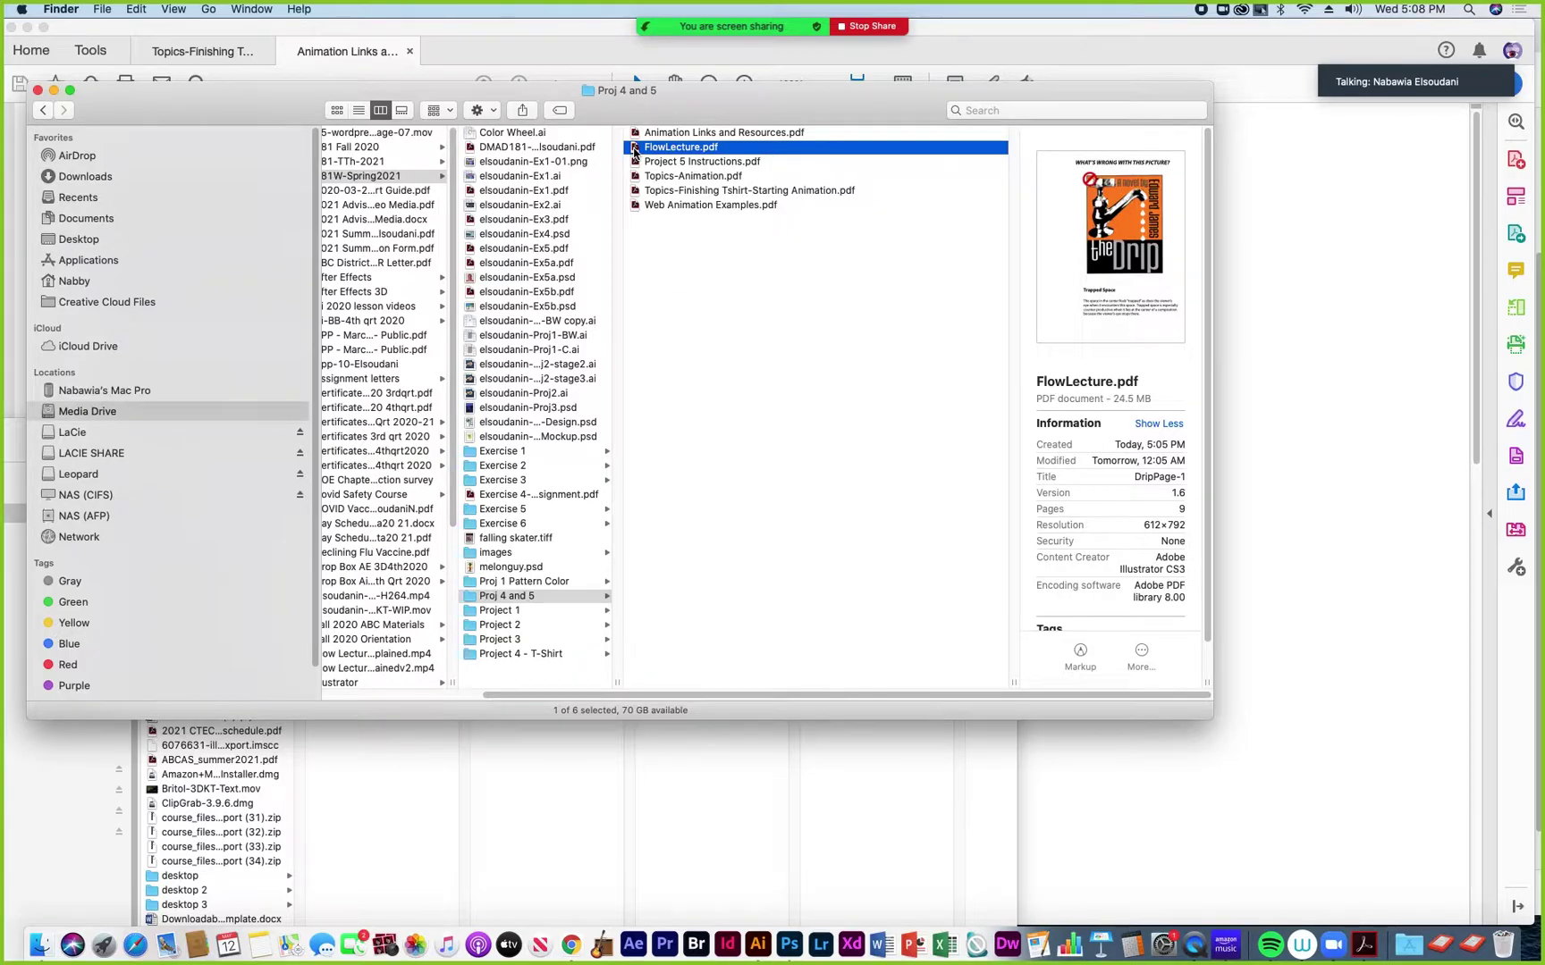
pyautogui.doubleClick(634, 148)
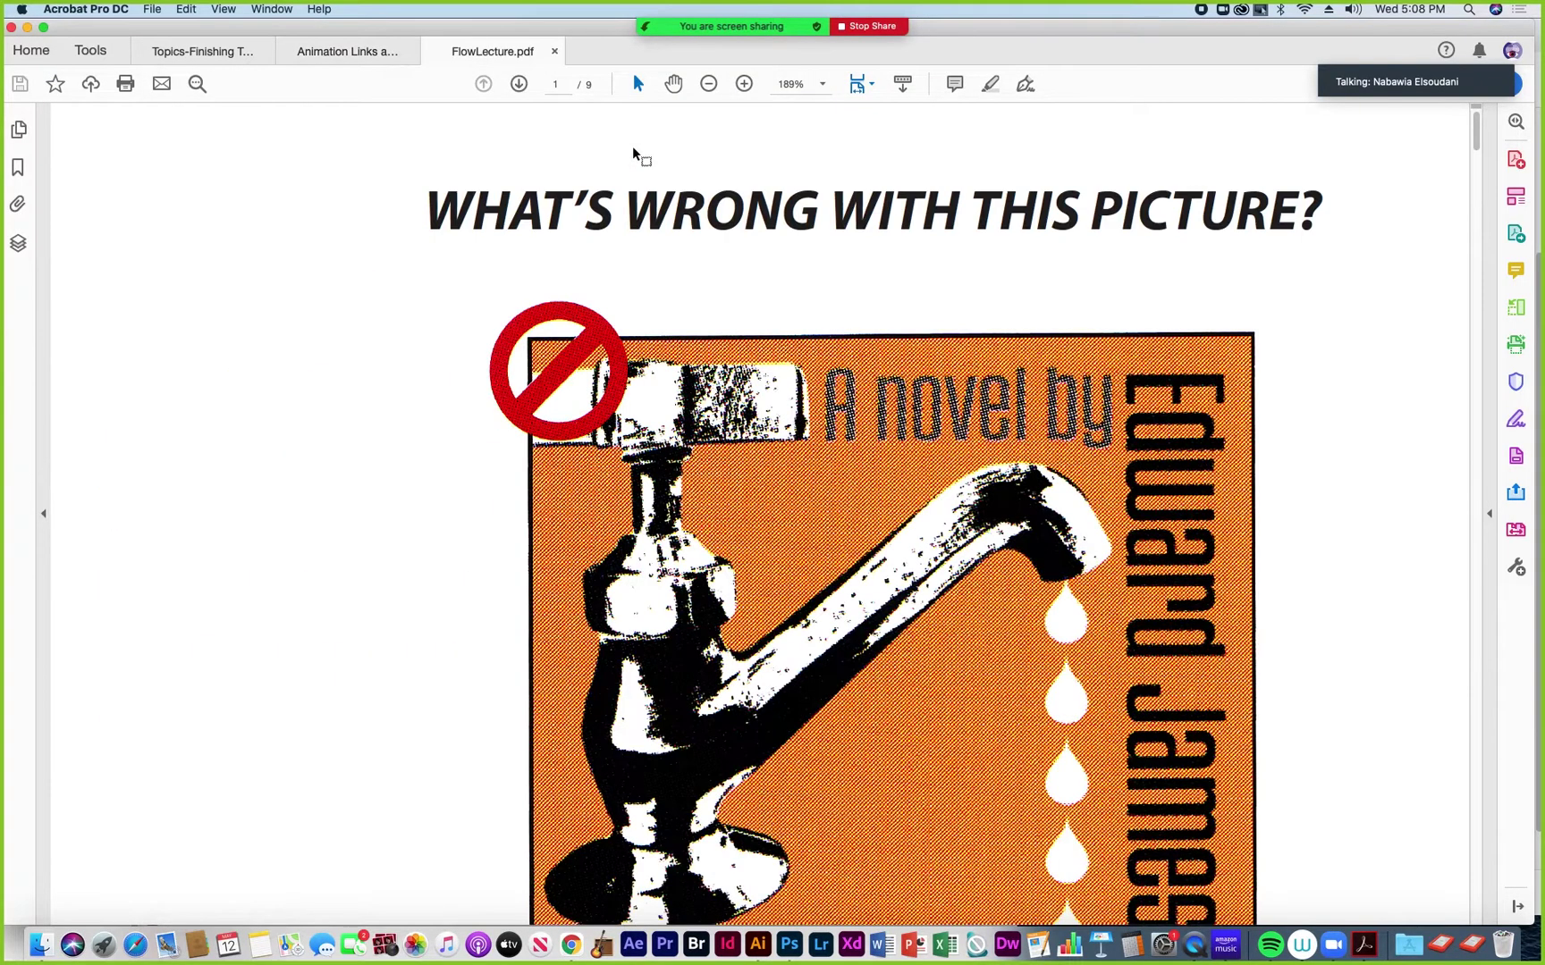
# Zoom the lecture out to 150% and compare the "The Drip" book cover designs on pages 1 and 2
pyautogui.click(708, 84)
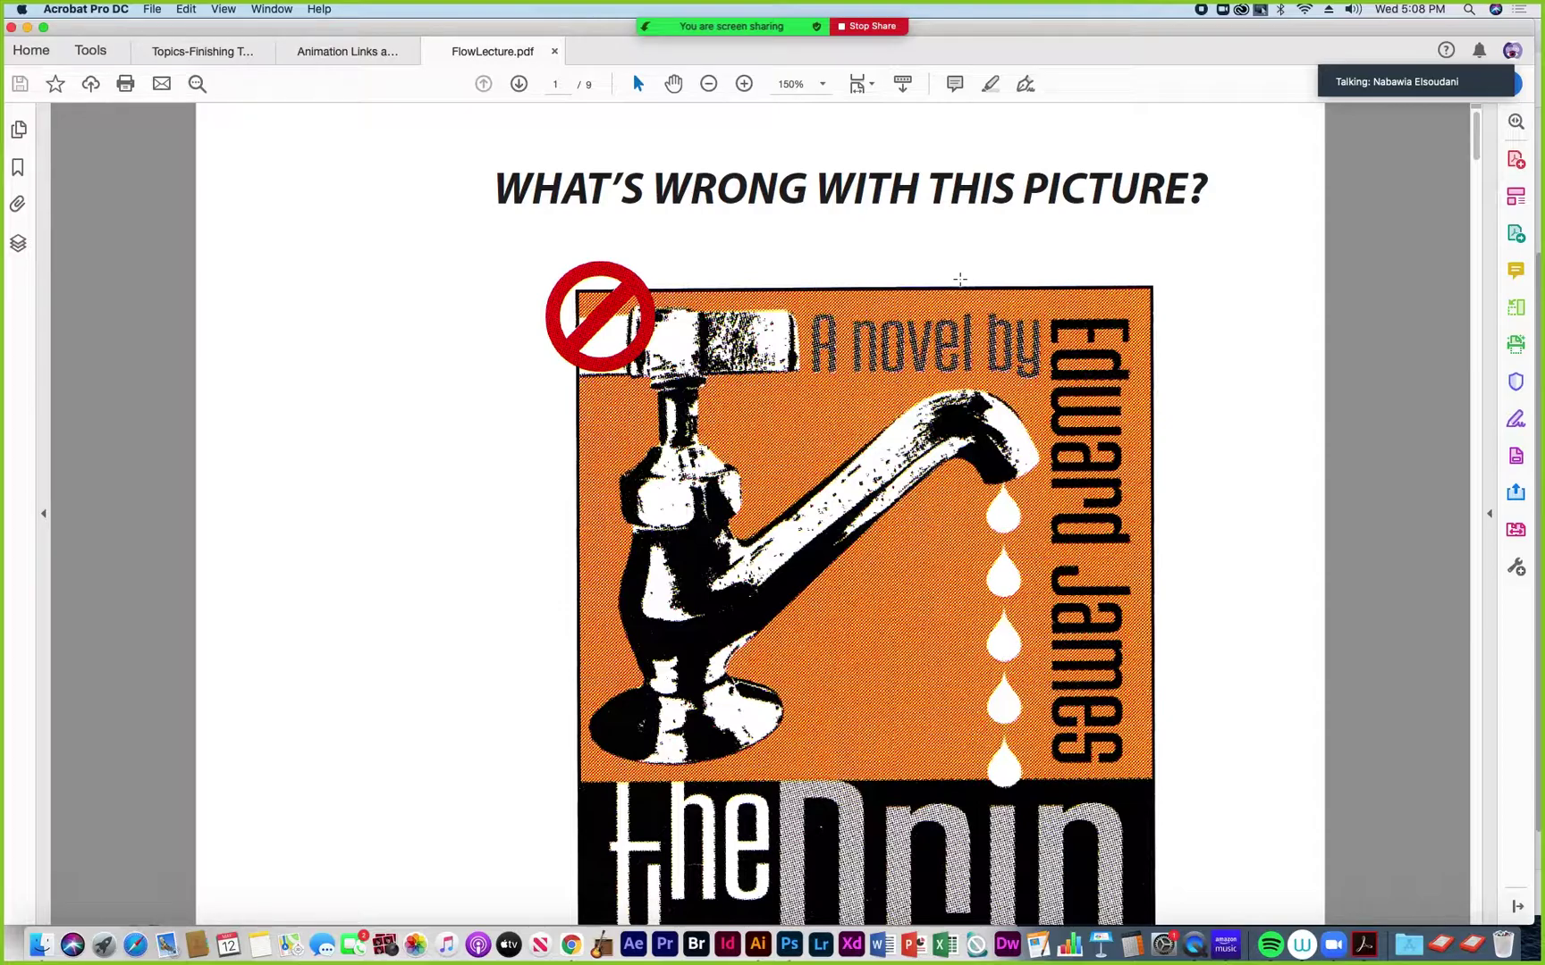
pyautogui.scroll(-1, 963, 273)
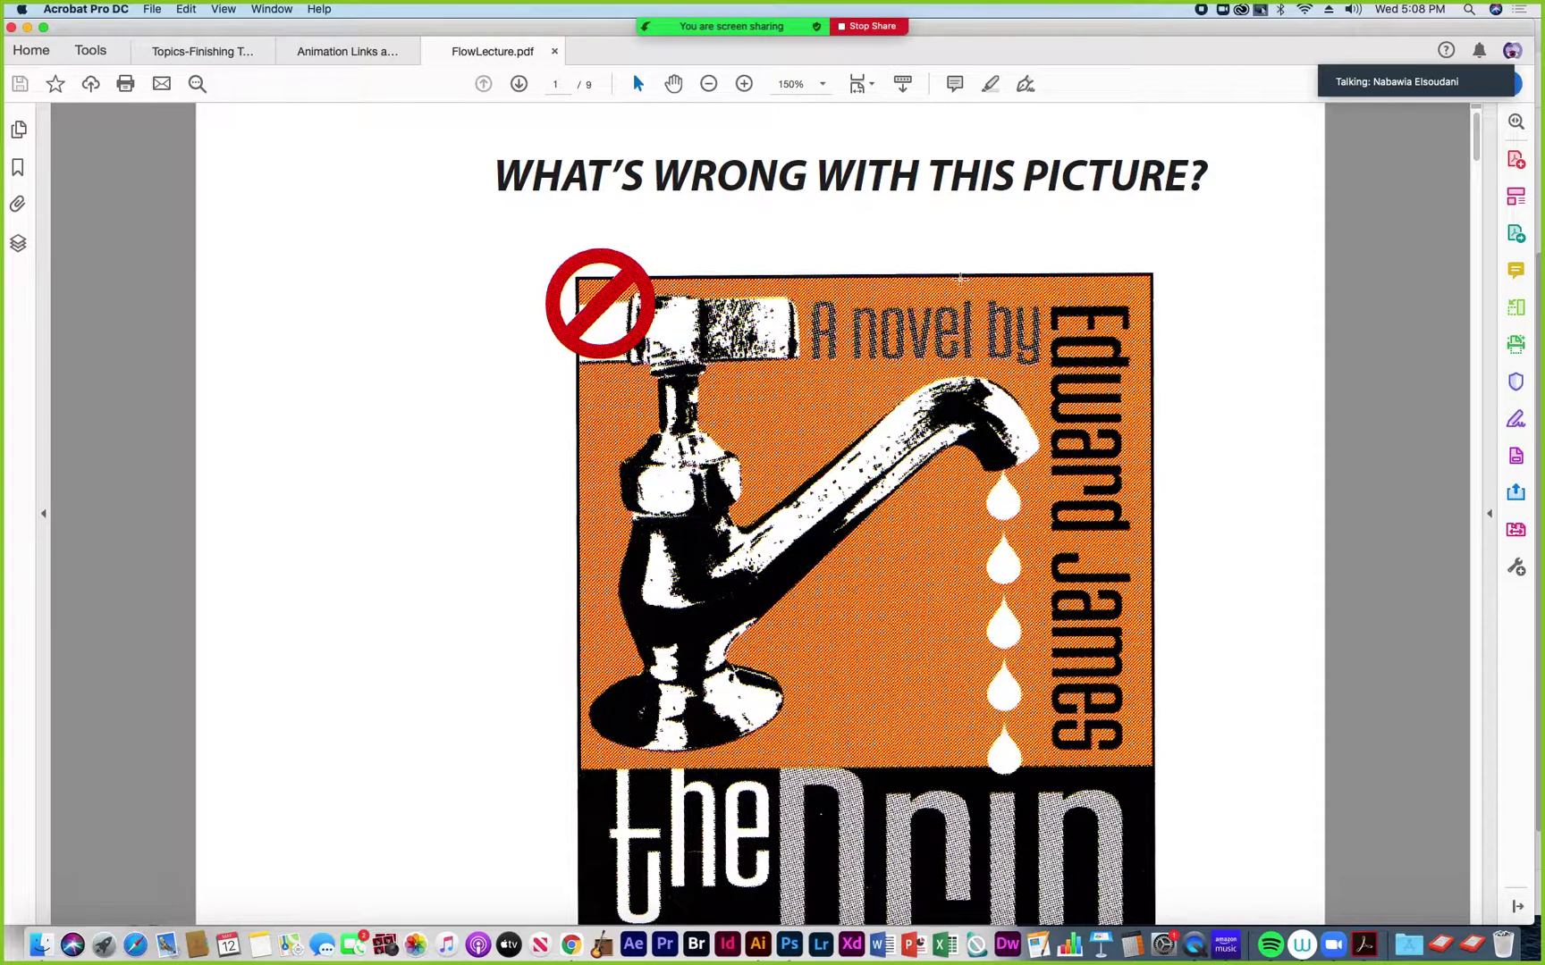
pyautogui.scroll(-3, 961, 278)
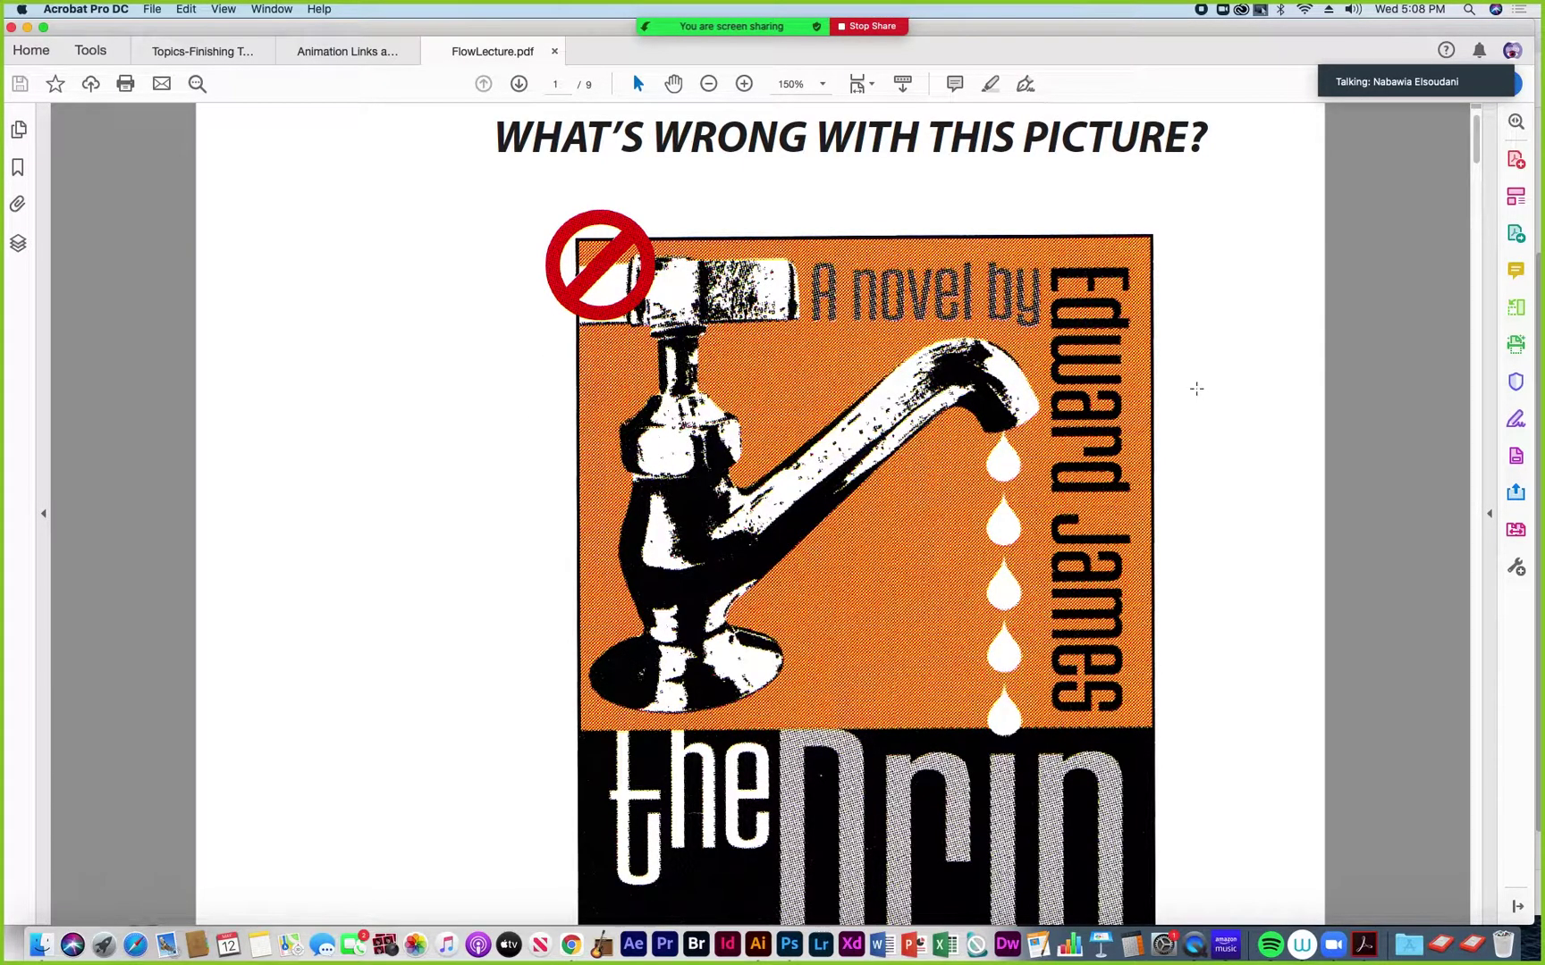
pyautogui.scroll(-15, 1196, 389)
pyautogui.scroll(-10, 1198, 394)
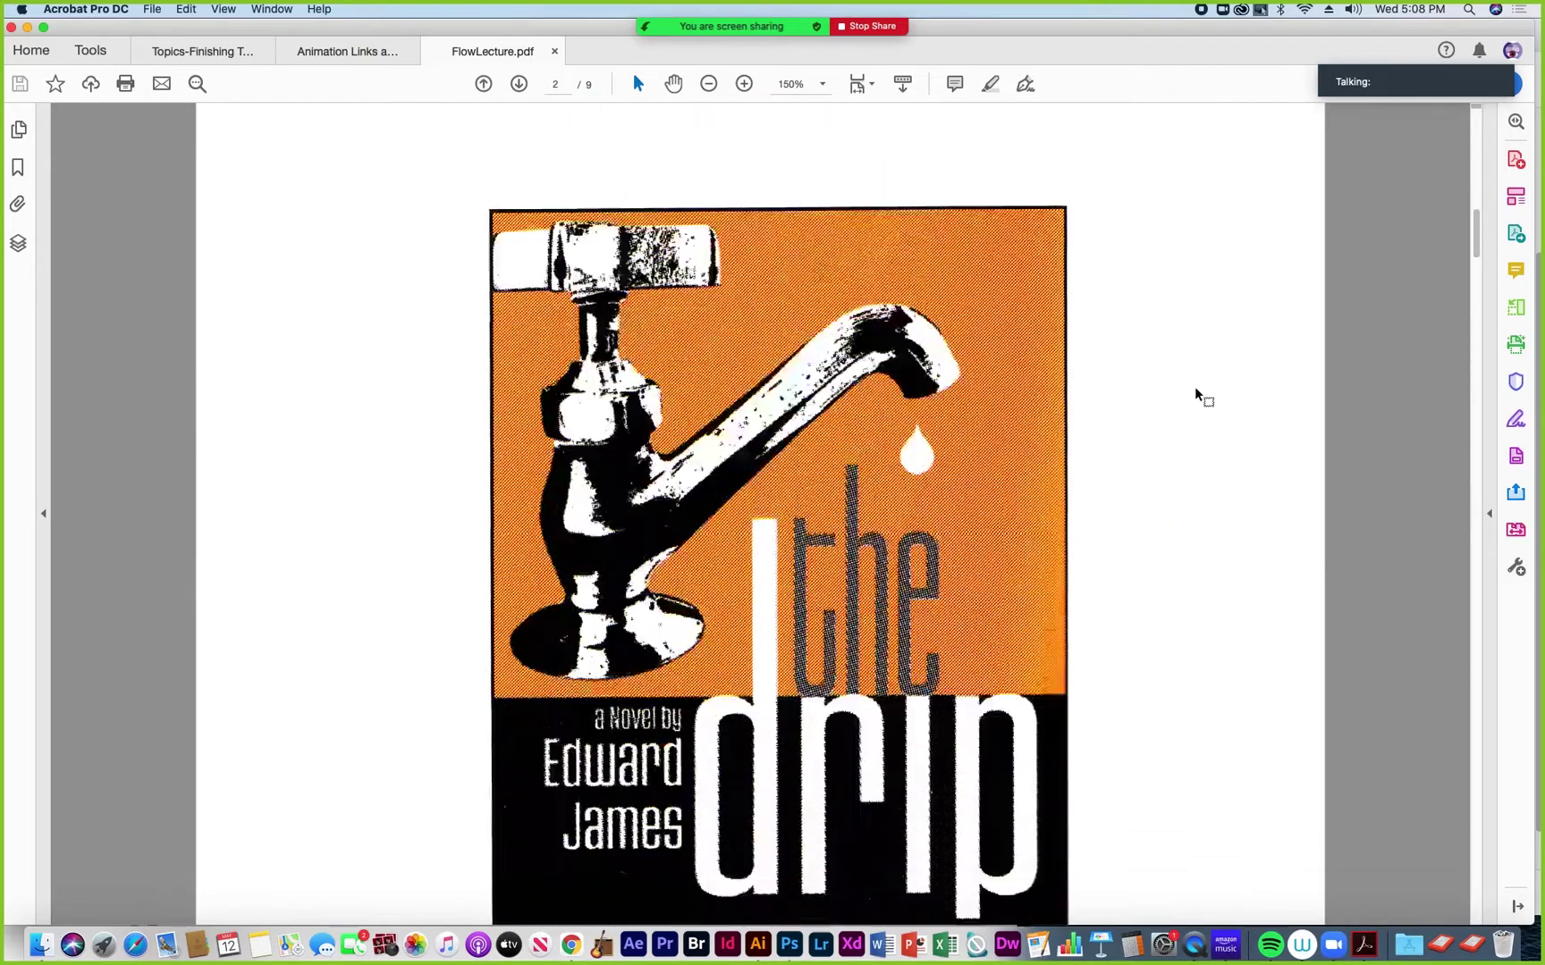
pyautogui.scroll(9, 1197, 394)
pyautogui.scroll(12, 1197, 397)
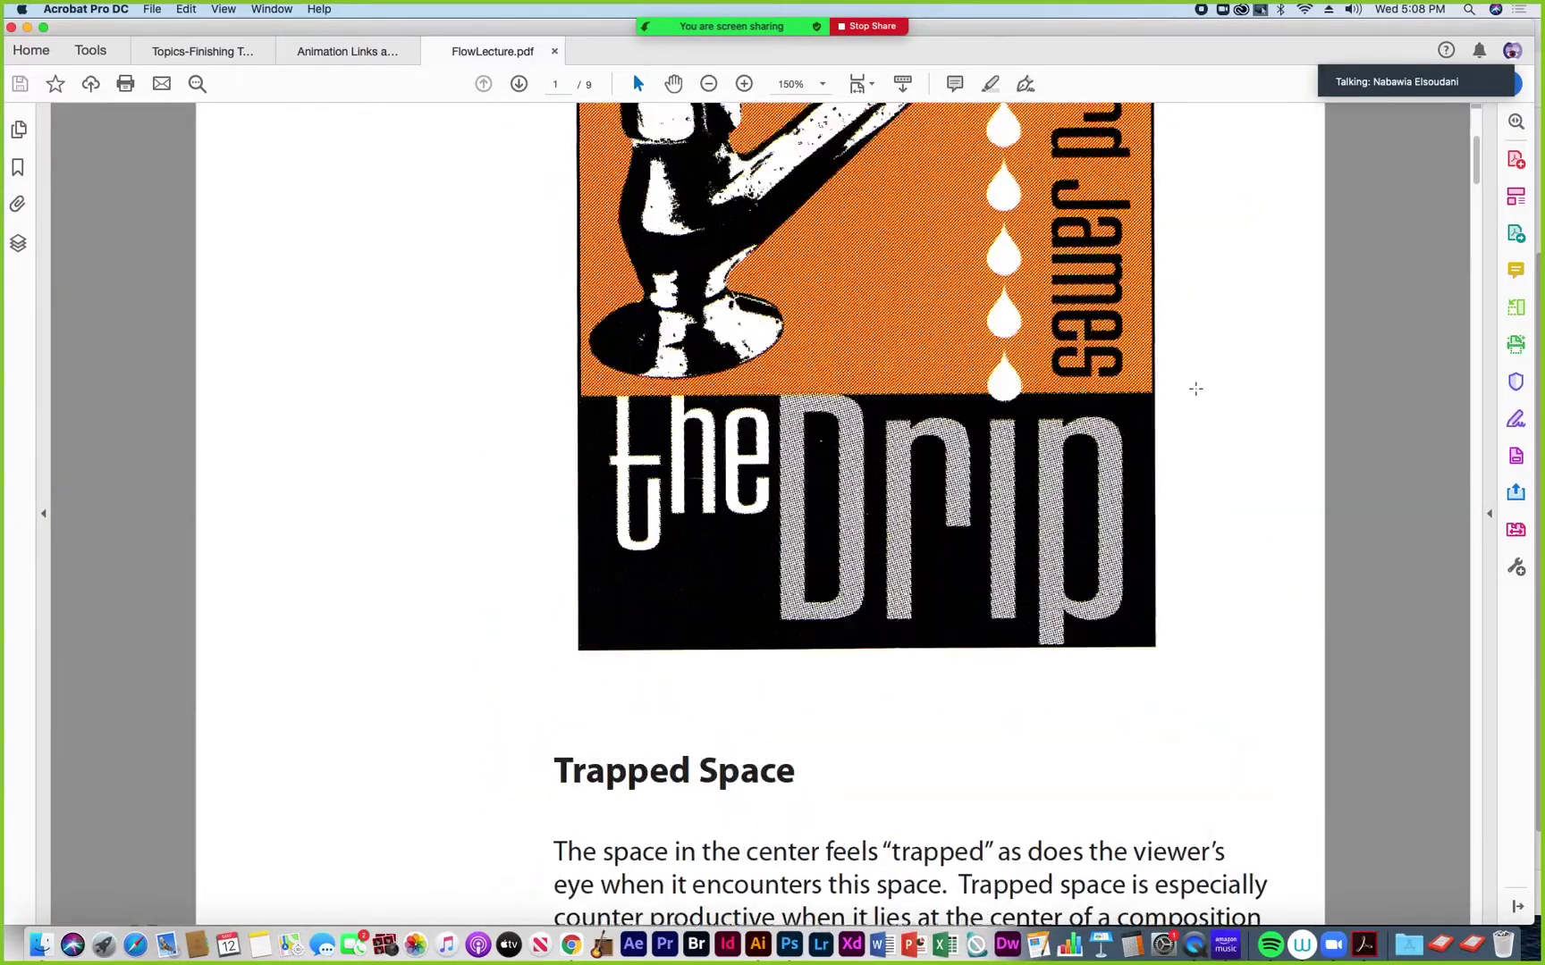
# Examine the trapped space in the flawed "The Drip" cover on page 1 against the layout of the revised cover on page 2
pyautogui.scroll(-2, 1196, 389)
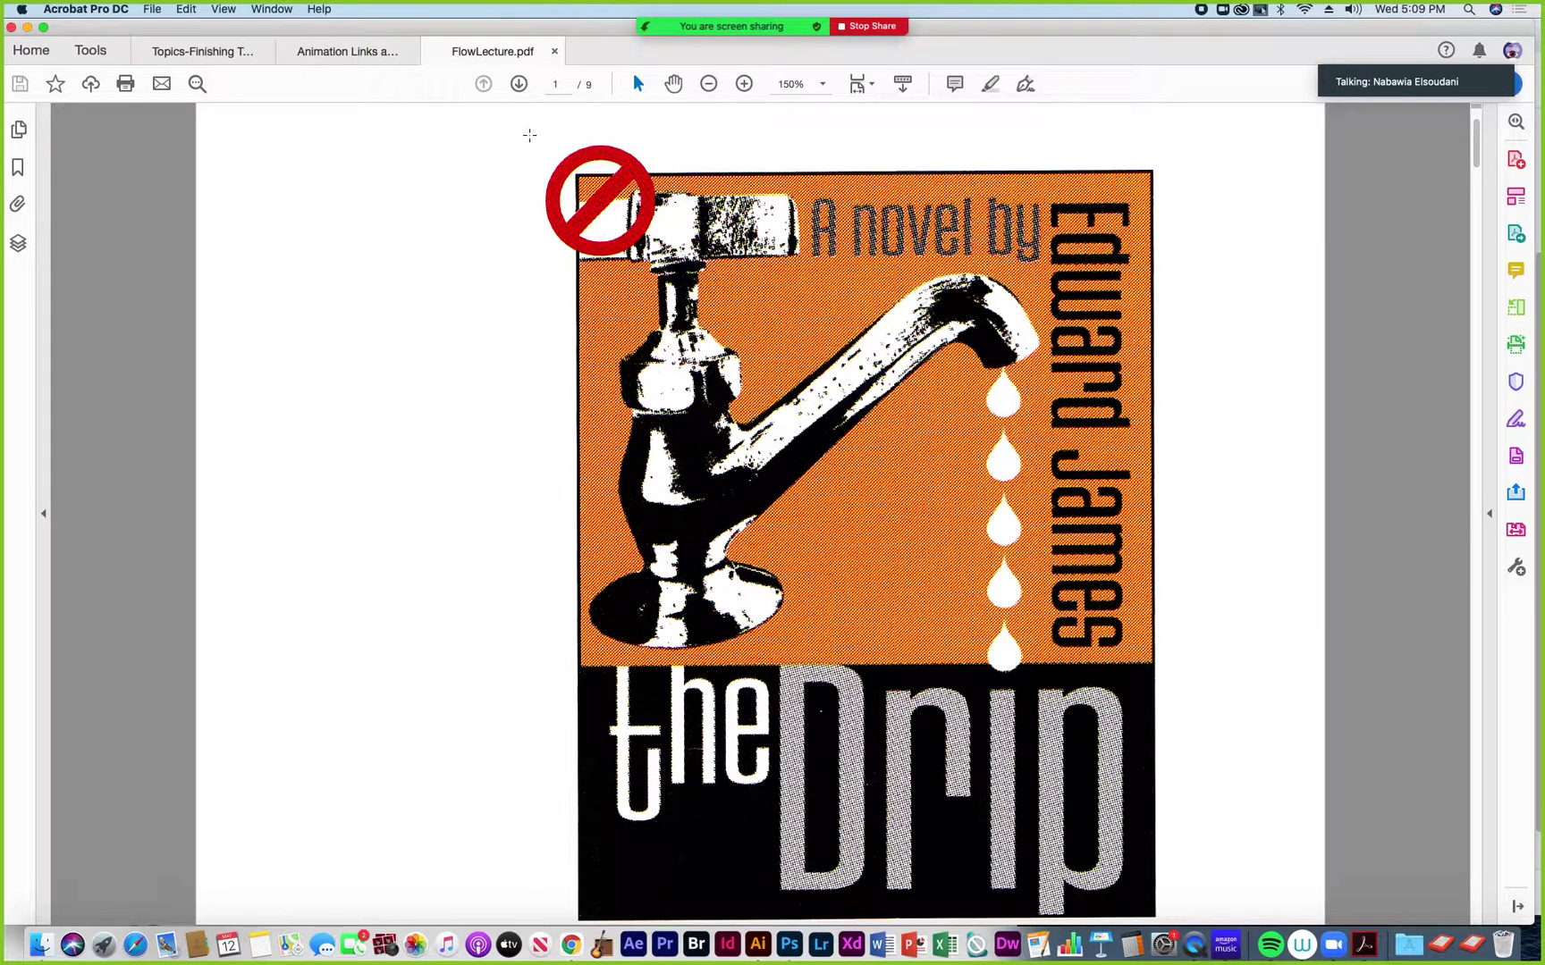
pyautogui.scroll(-10, 1477, 147)
pyautogui.scroll(10, 1475, 147)
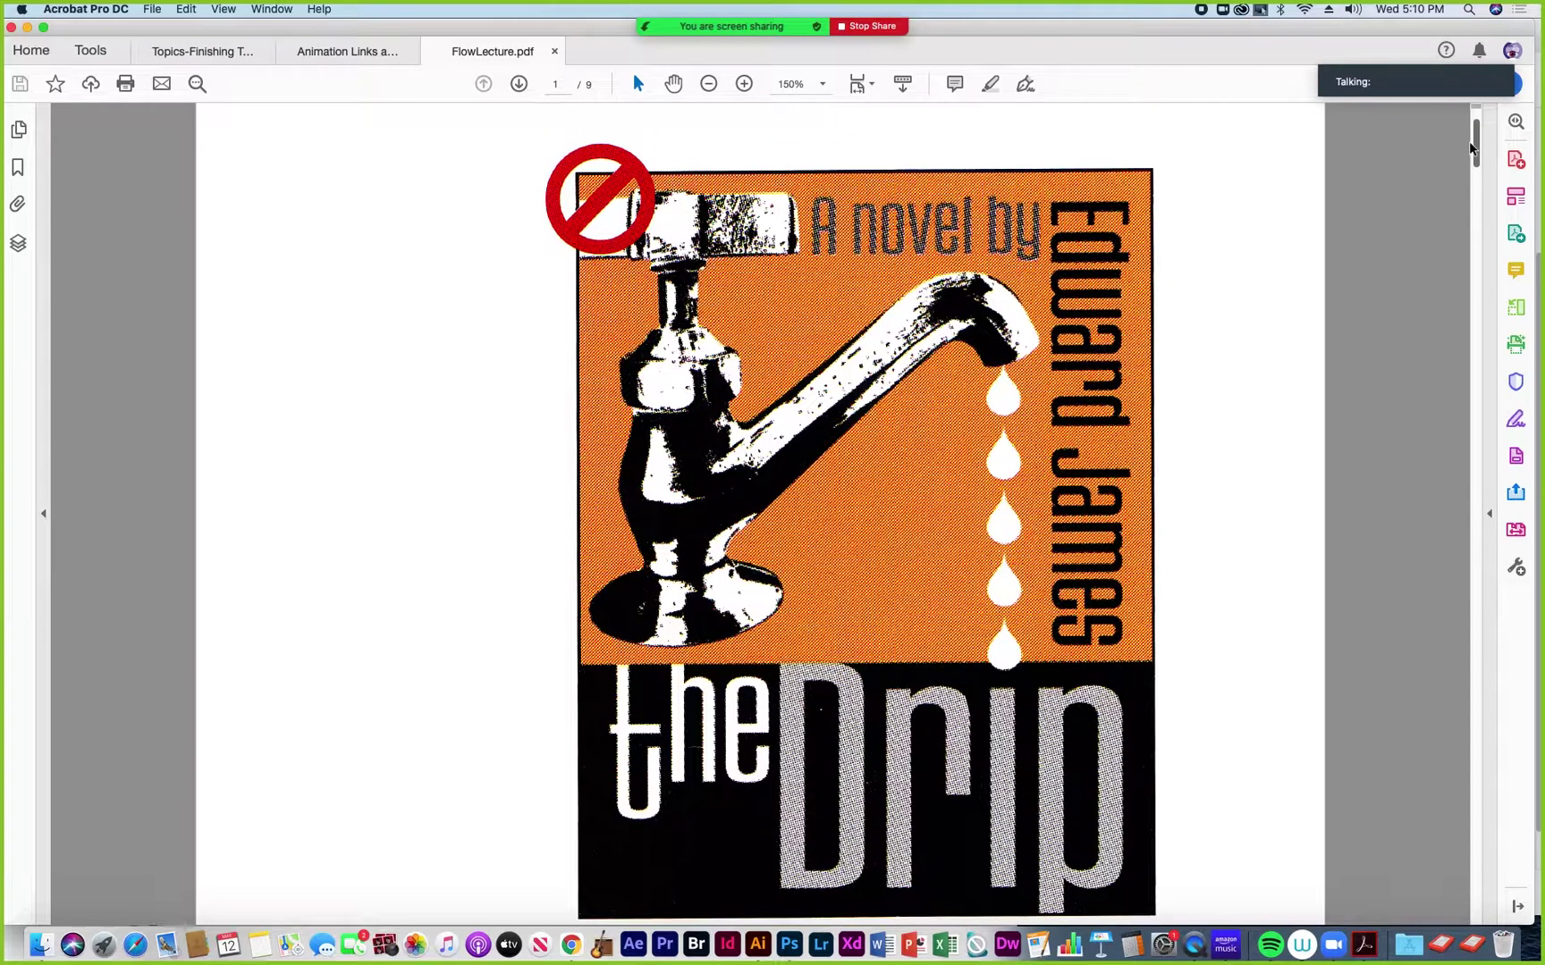
pyautogui.scroll(-2, 1471, 147)
pyautogui.scroll(1, 1471, 152)
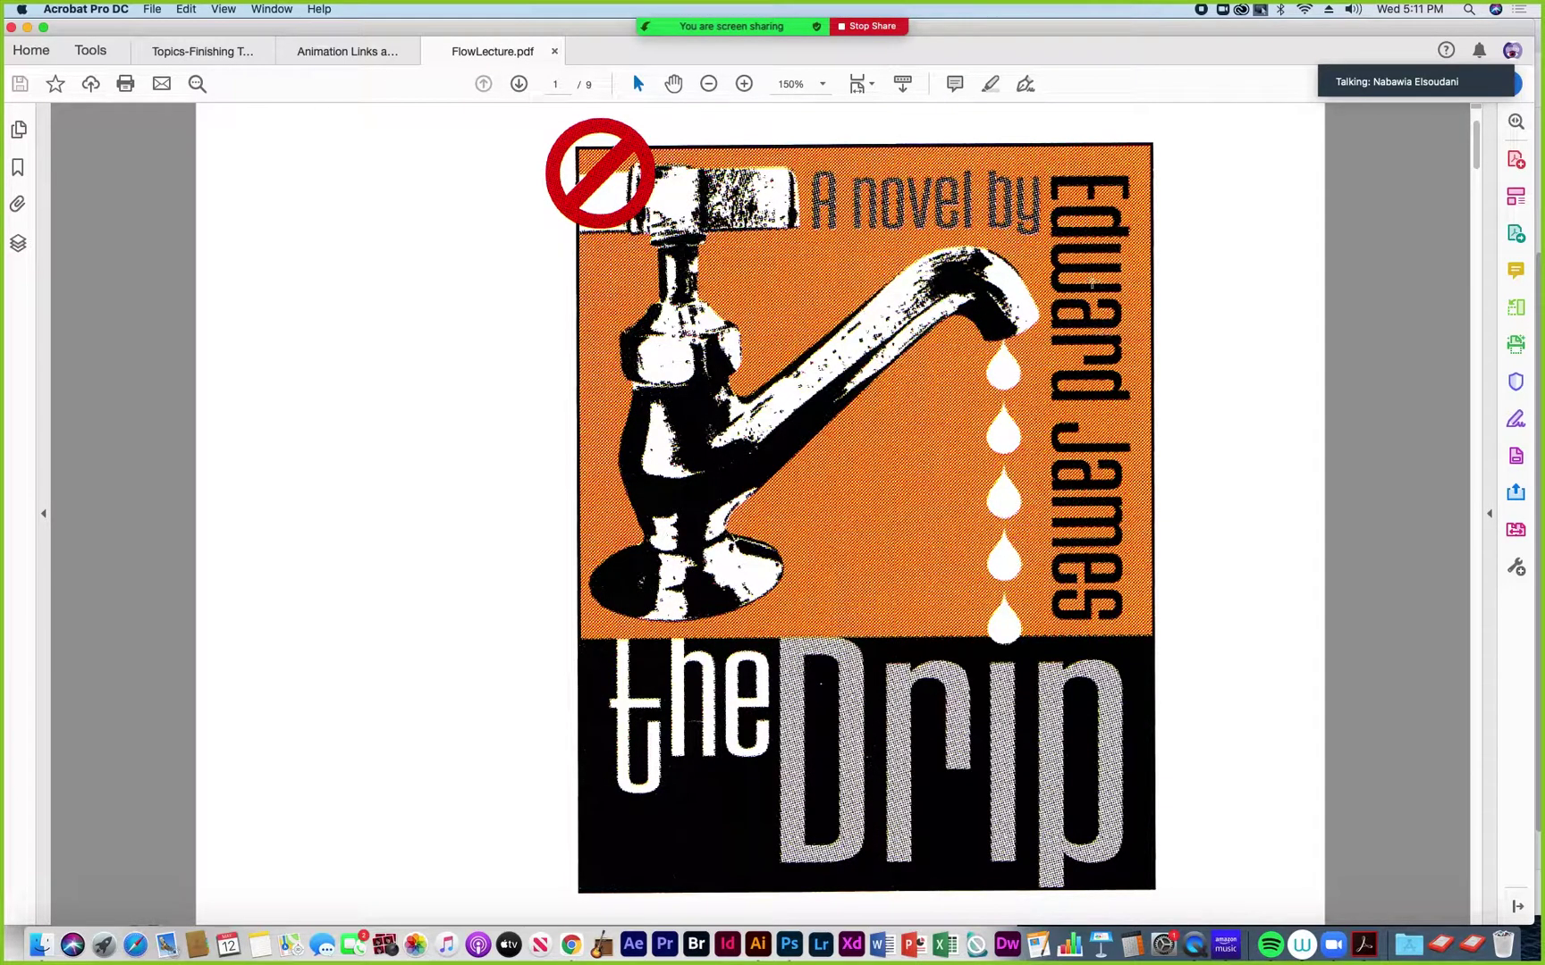
pyautogui.moveTo(1477, 151); pyautogui.dragTo(1448, 252)
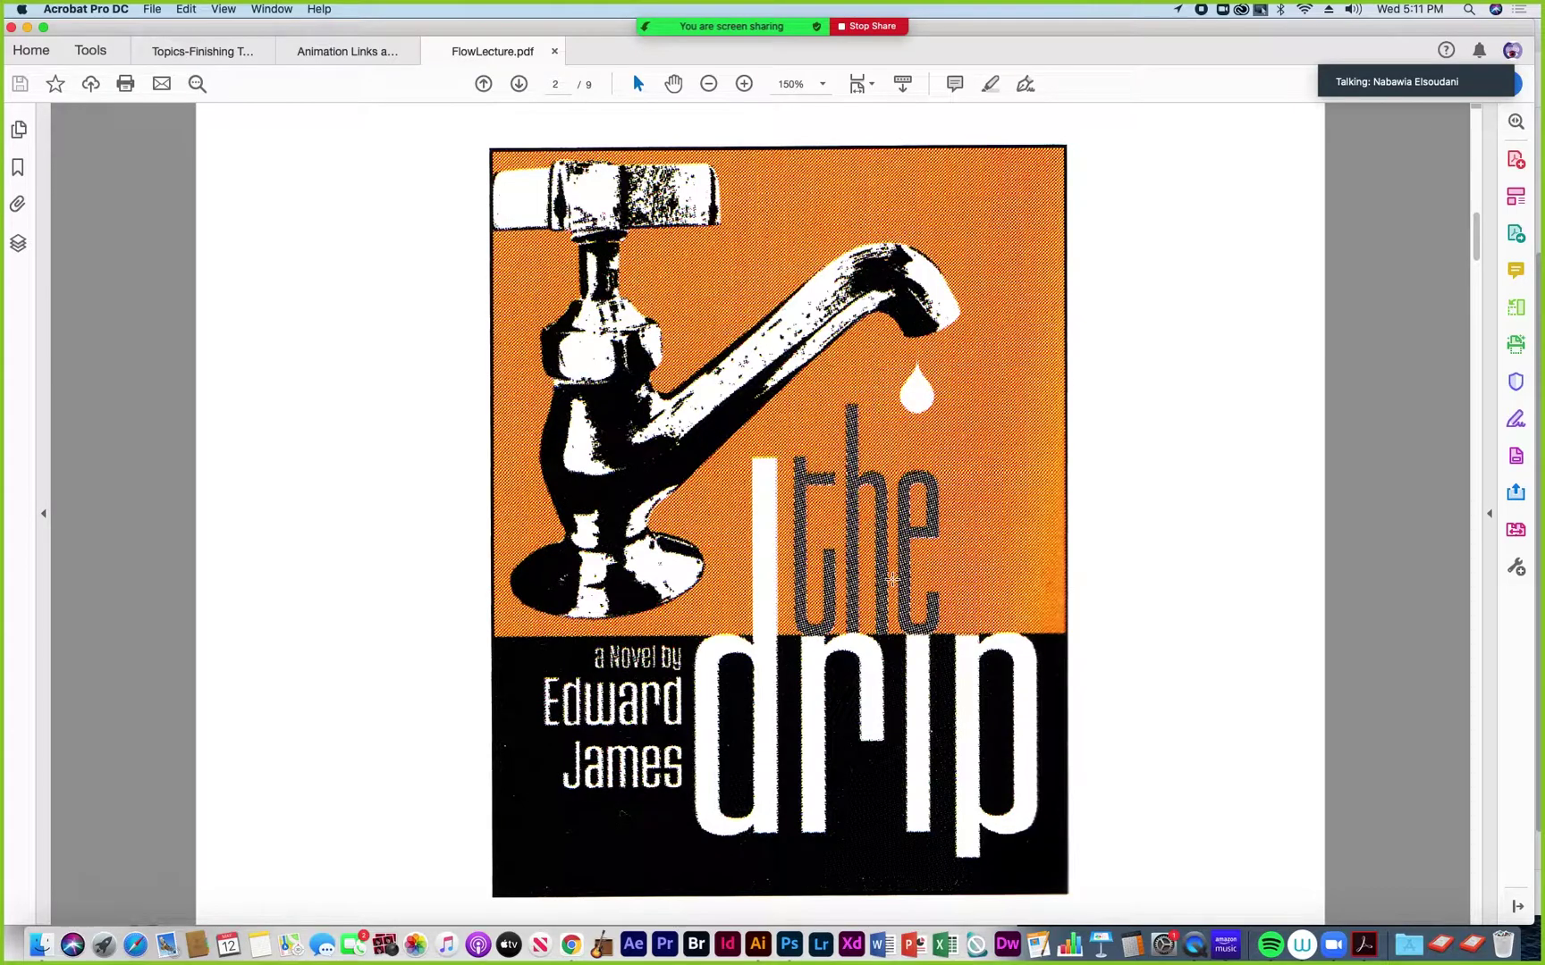
pyautogui.moveTo(1477, 252); pyautogui.dragTo(1470, 158)
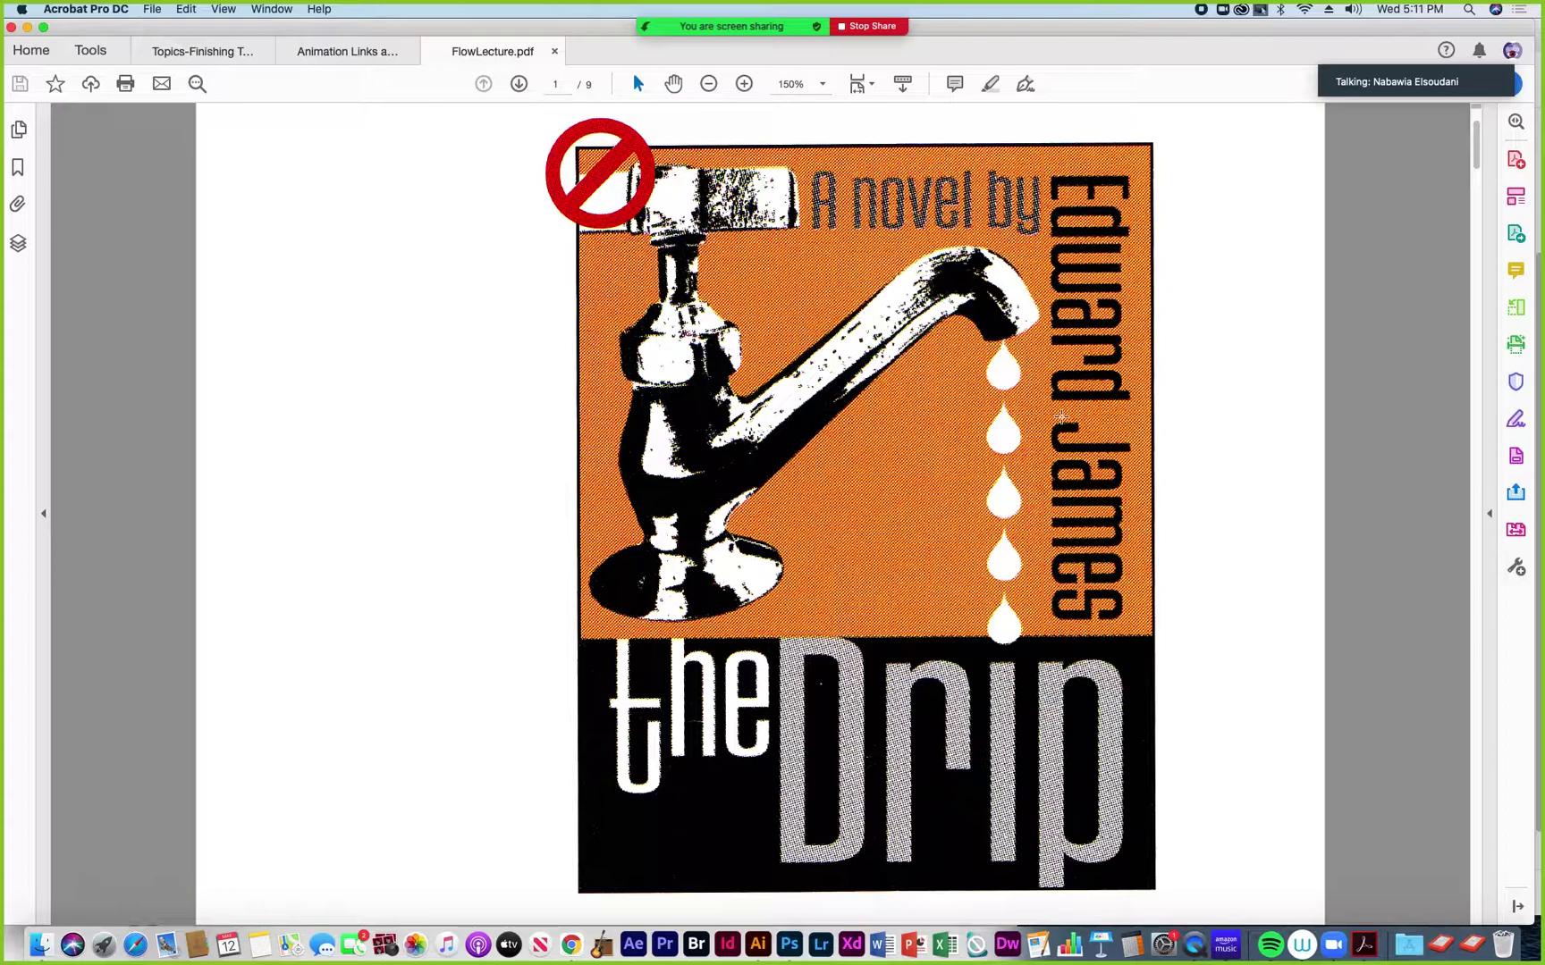
pyautogui.moveTo(1476, 161); pyautogui.dragTo(1454, 250)
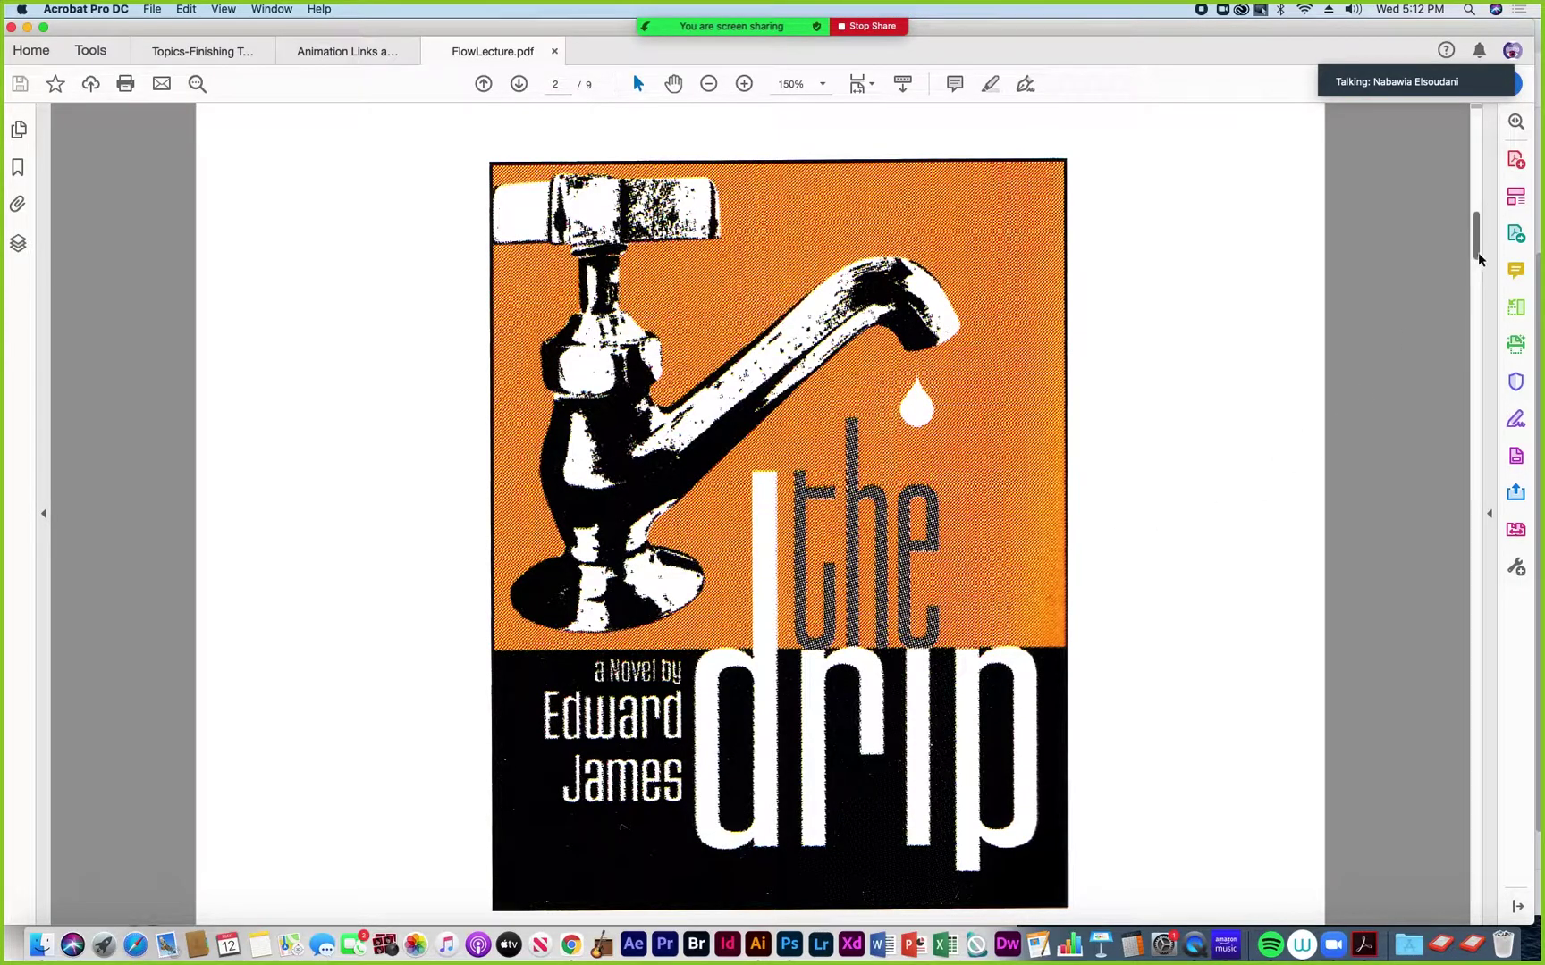
pyautogui.moveTo(1477, 258)
pyautogui.mouseDown()
pyautogui.moveTo(1476, 245)
pyautogui.moveTo(1476, 259)
pyautogui.mouseUp()
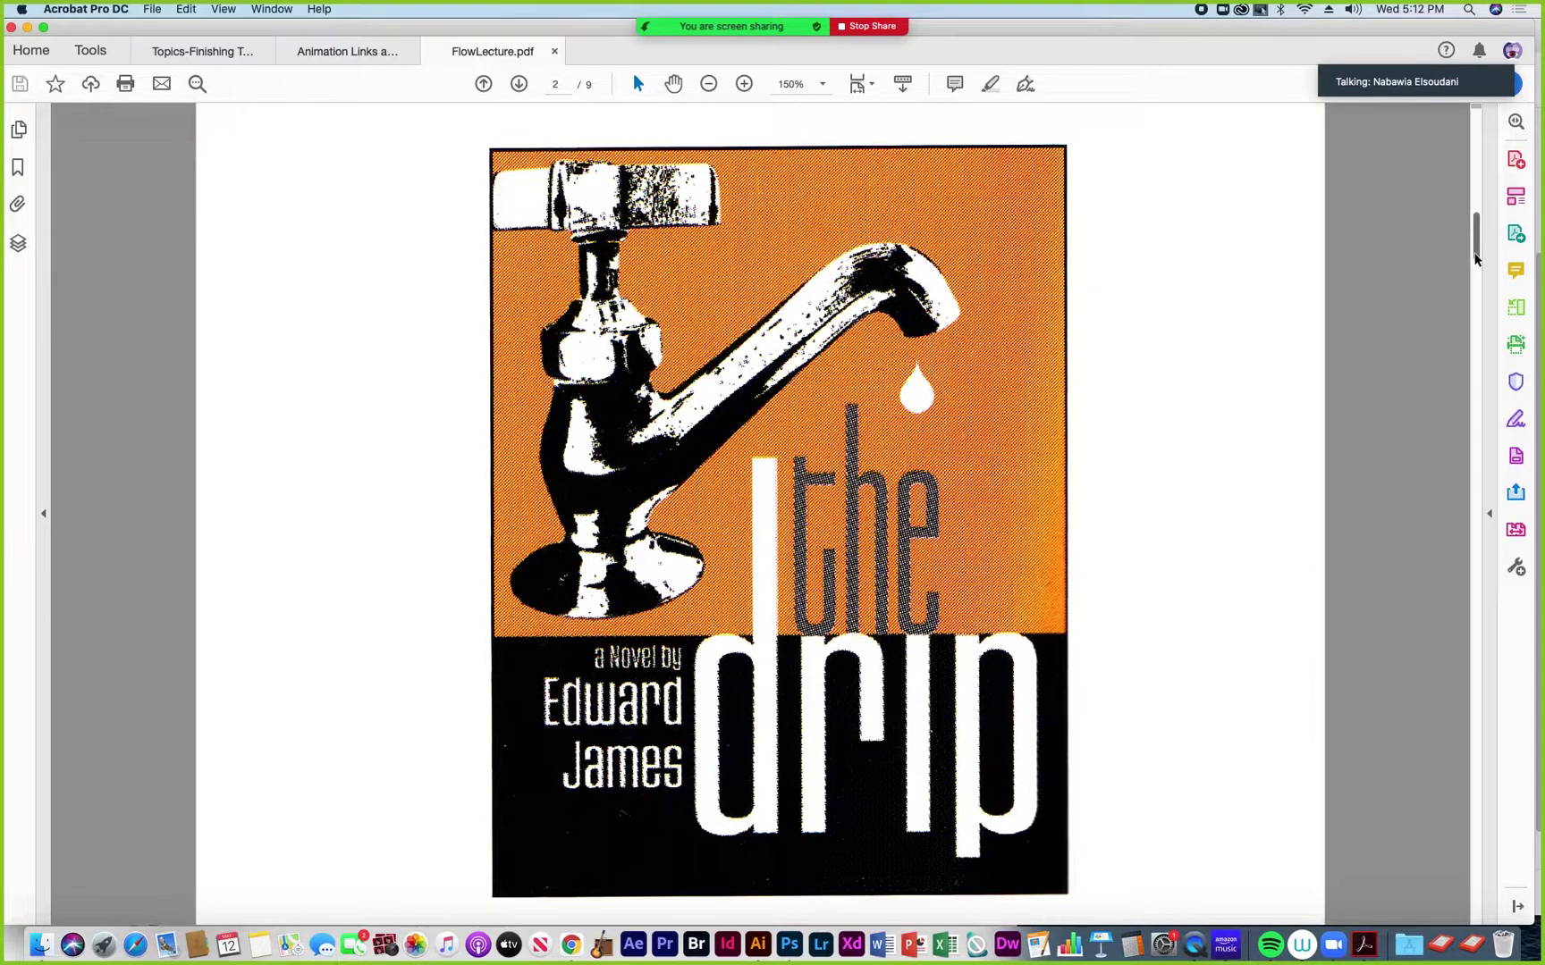
pyautogui.moveTo(1476, 260); pyautogui.dragTo(1461, 125)
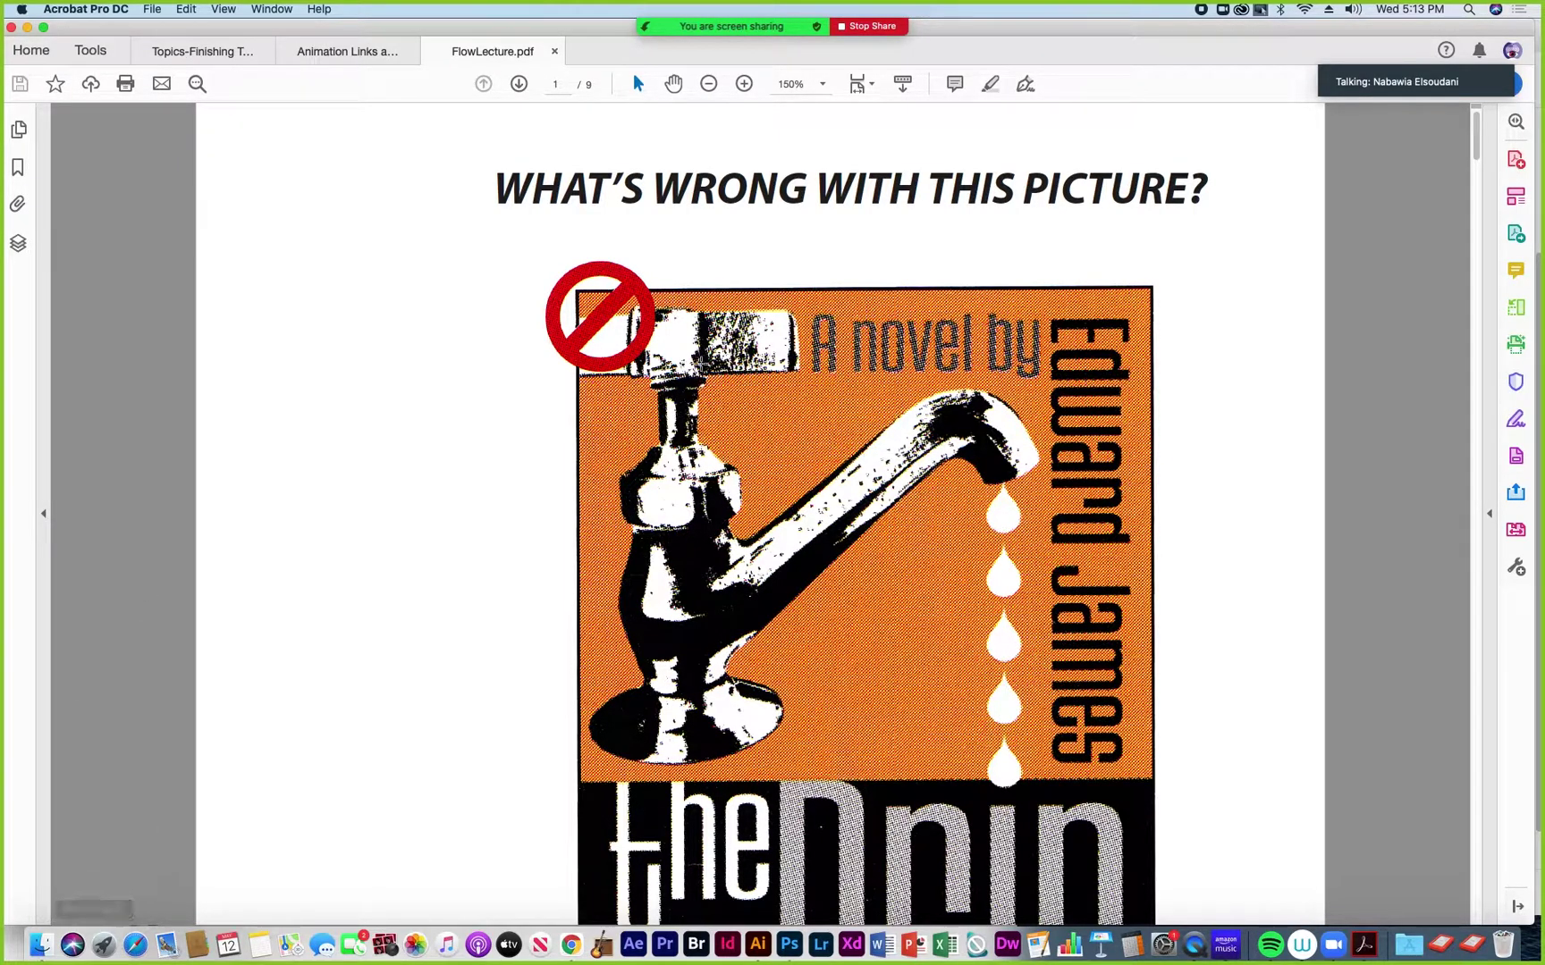
# Return to Finder and open "Project 5 Instructions.pdf" from the "Proj 4 and 5" folder in Acrobat
pyautogui.click(40, 945)
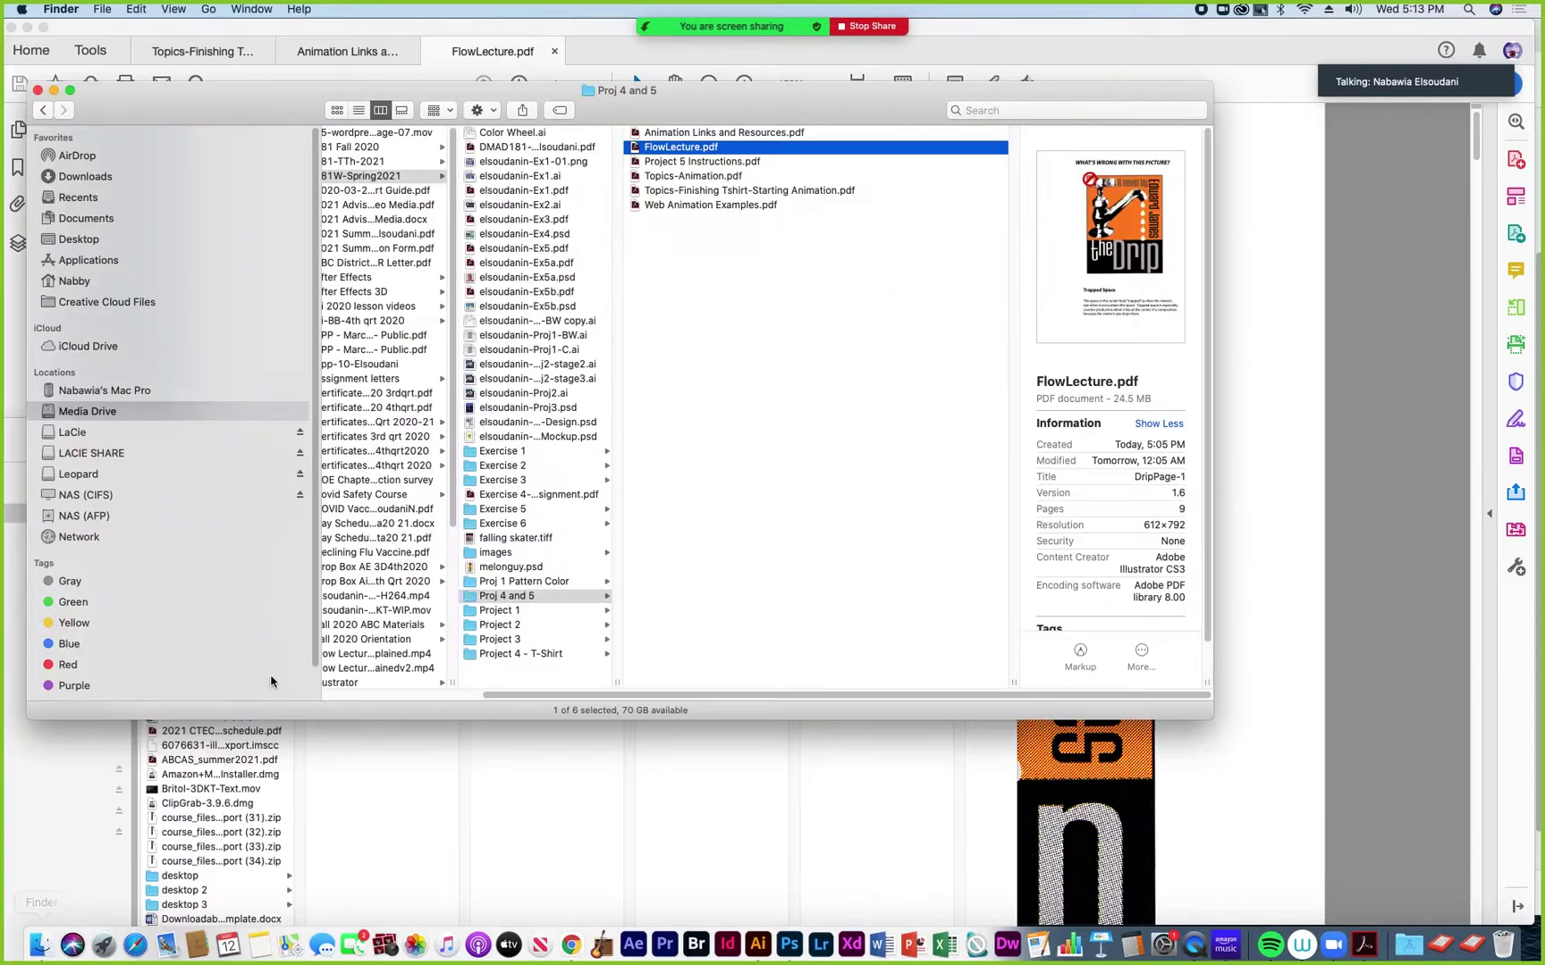
pyautogui.click(657, 164)
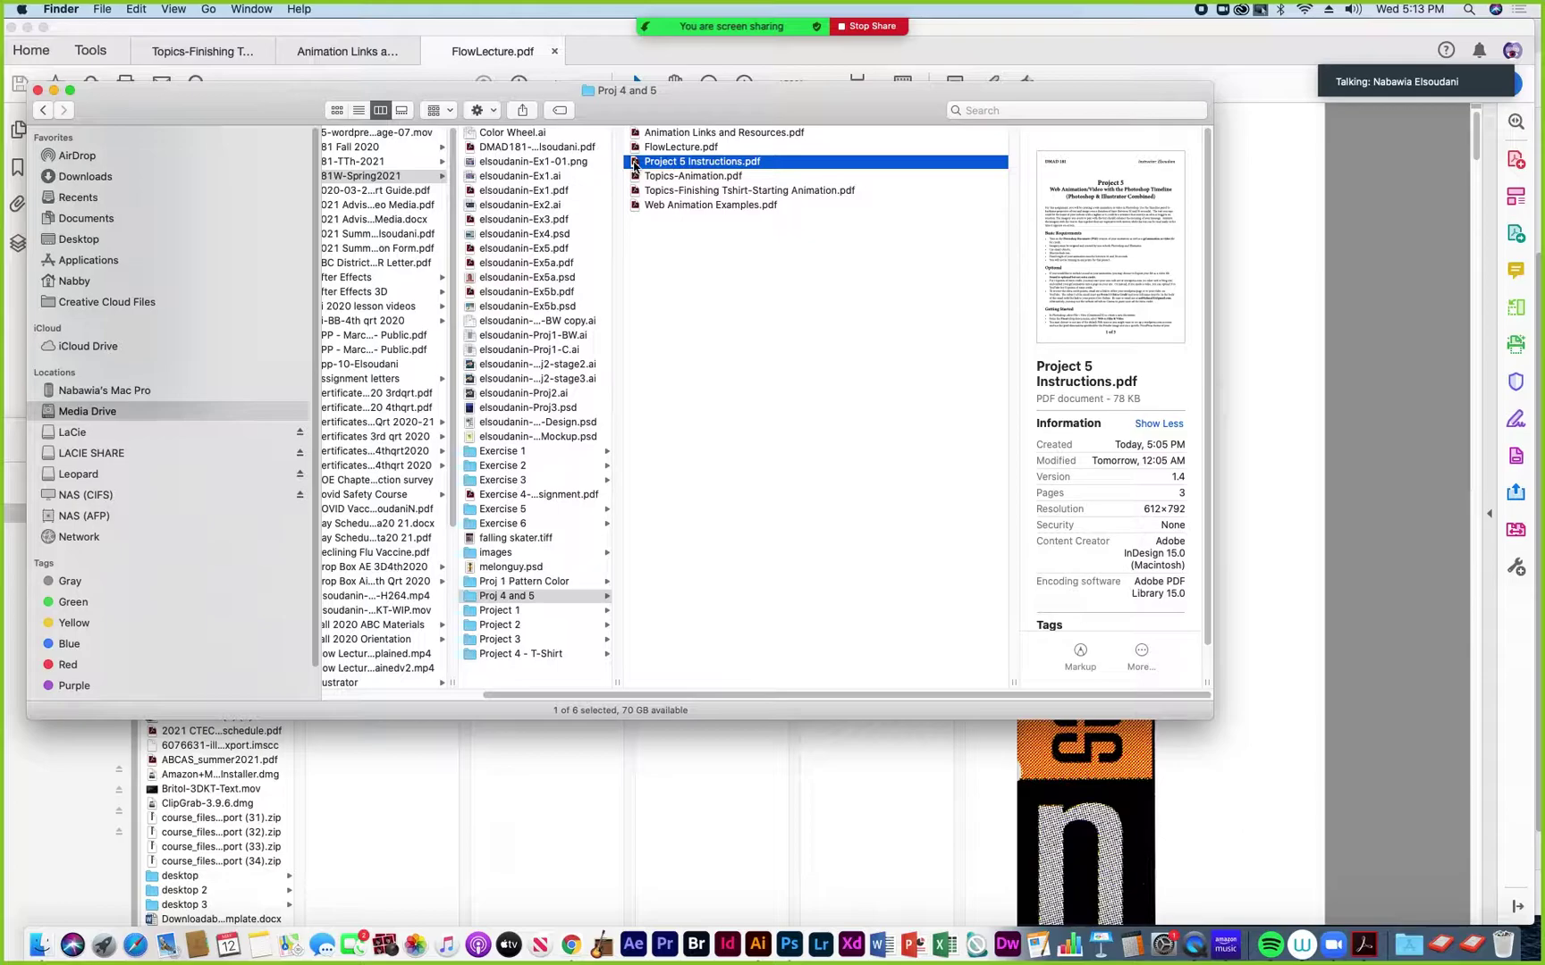
pyautogui.doubleClick(634, 164)
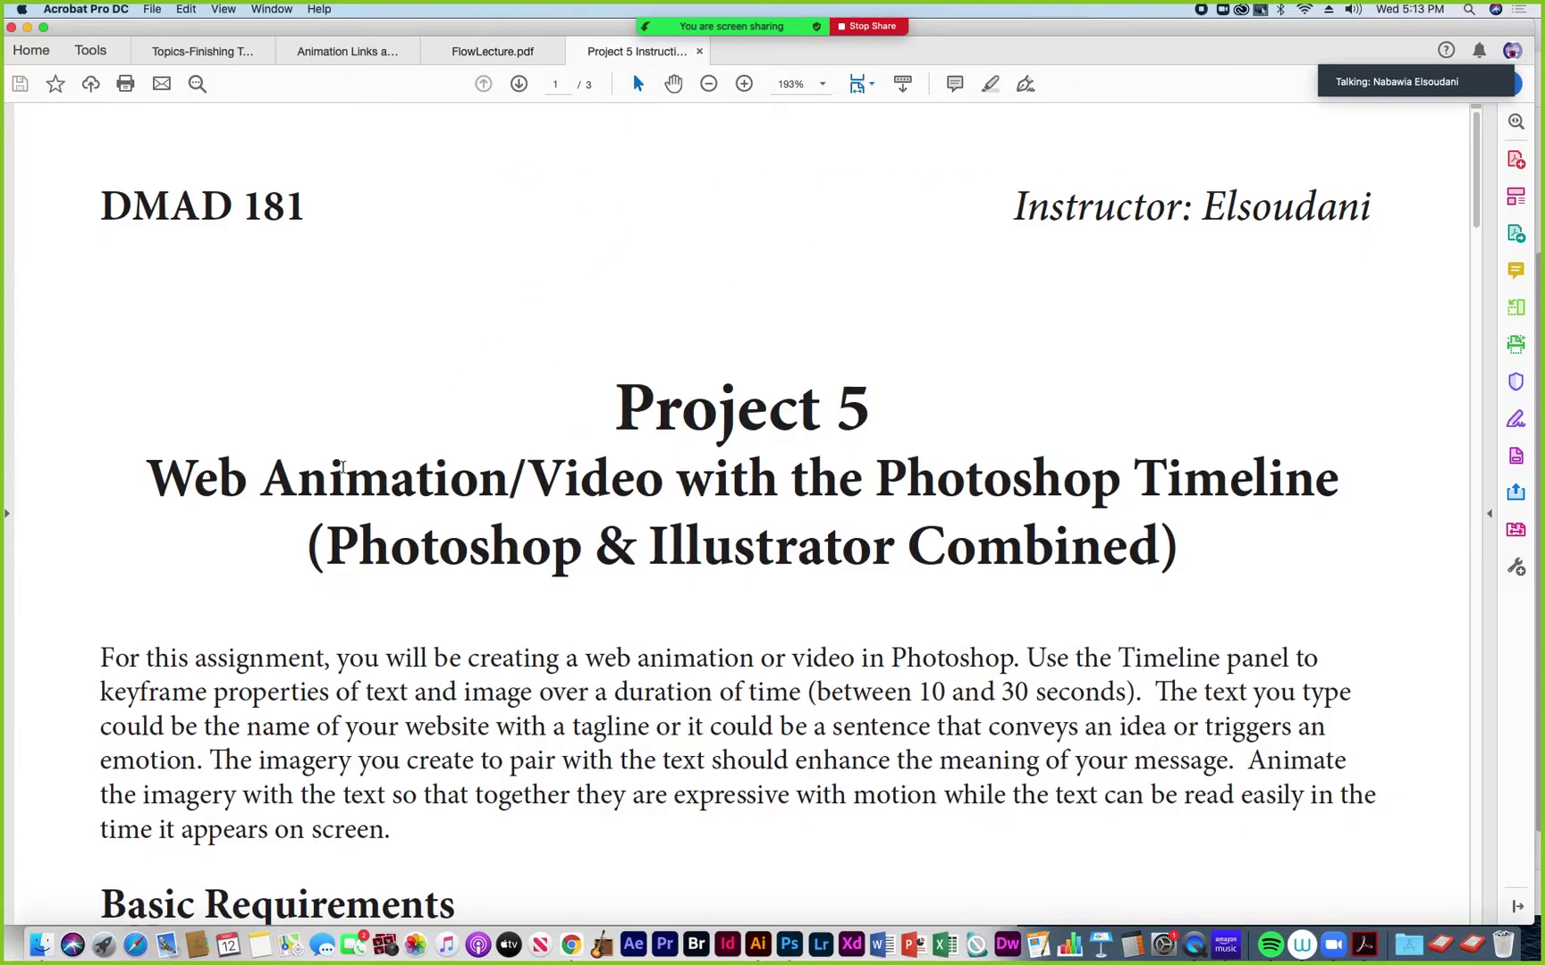
# Return to Finder, preview the two topics PDFs, and open "Web Animation Examples.pdf" from the "Proj 4 and 5" folder
pyautogui.click(39, 944)
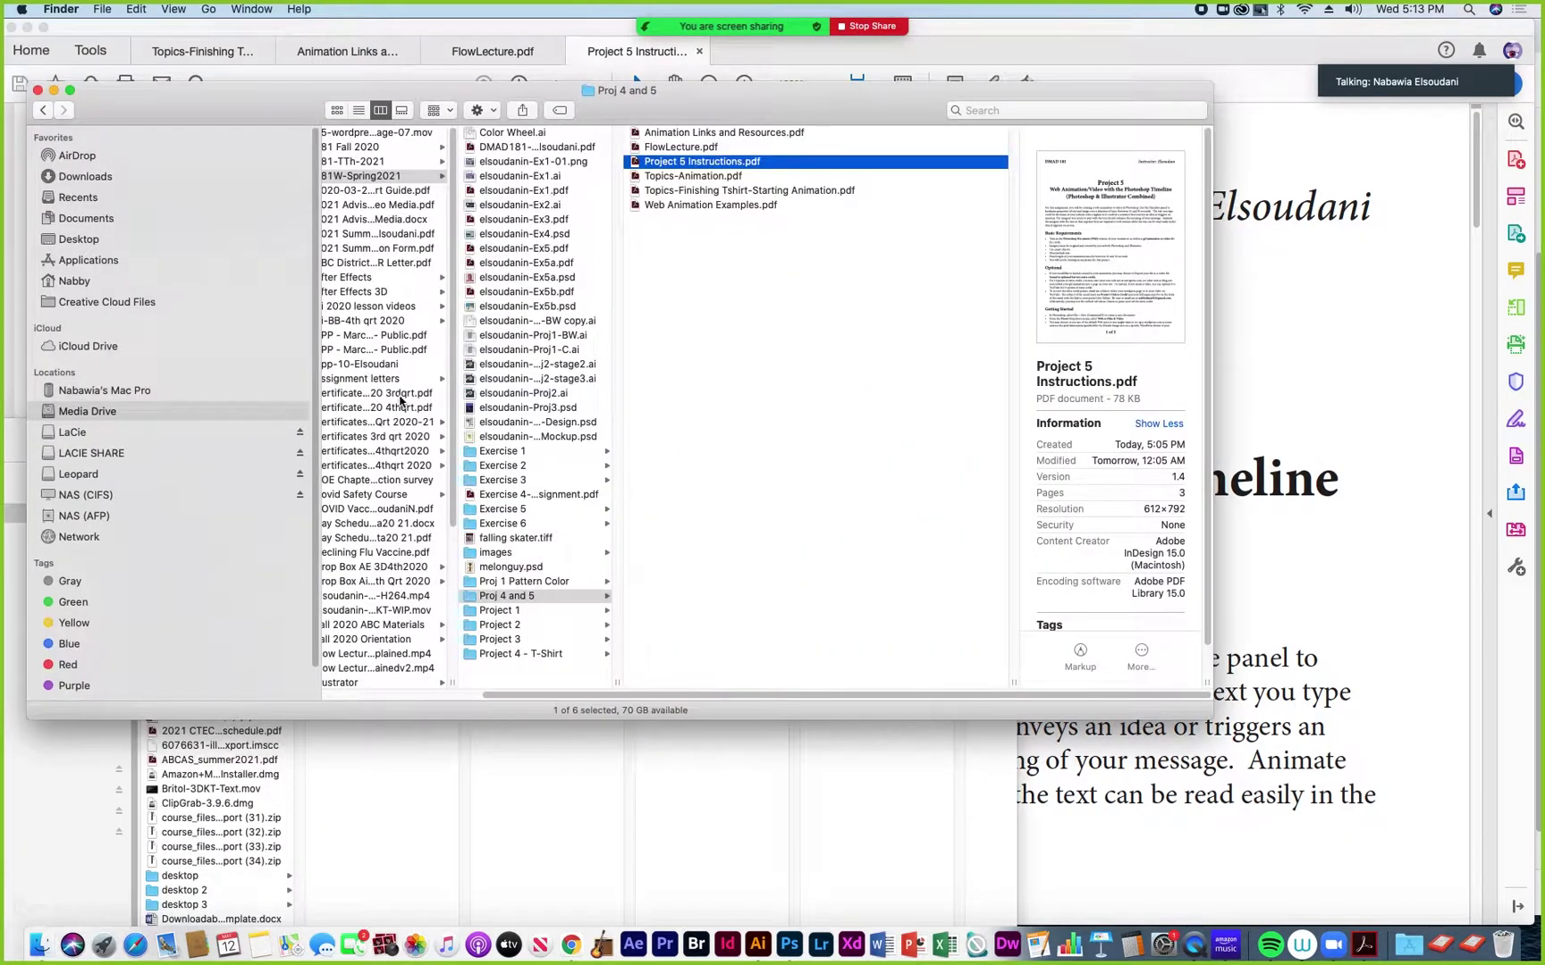
pyautogui.click(661, 177)
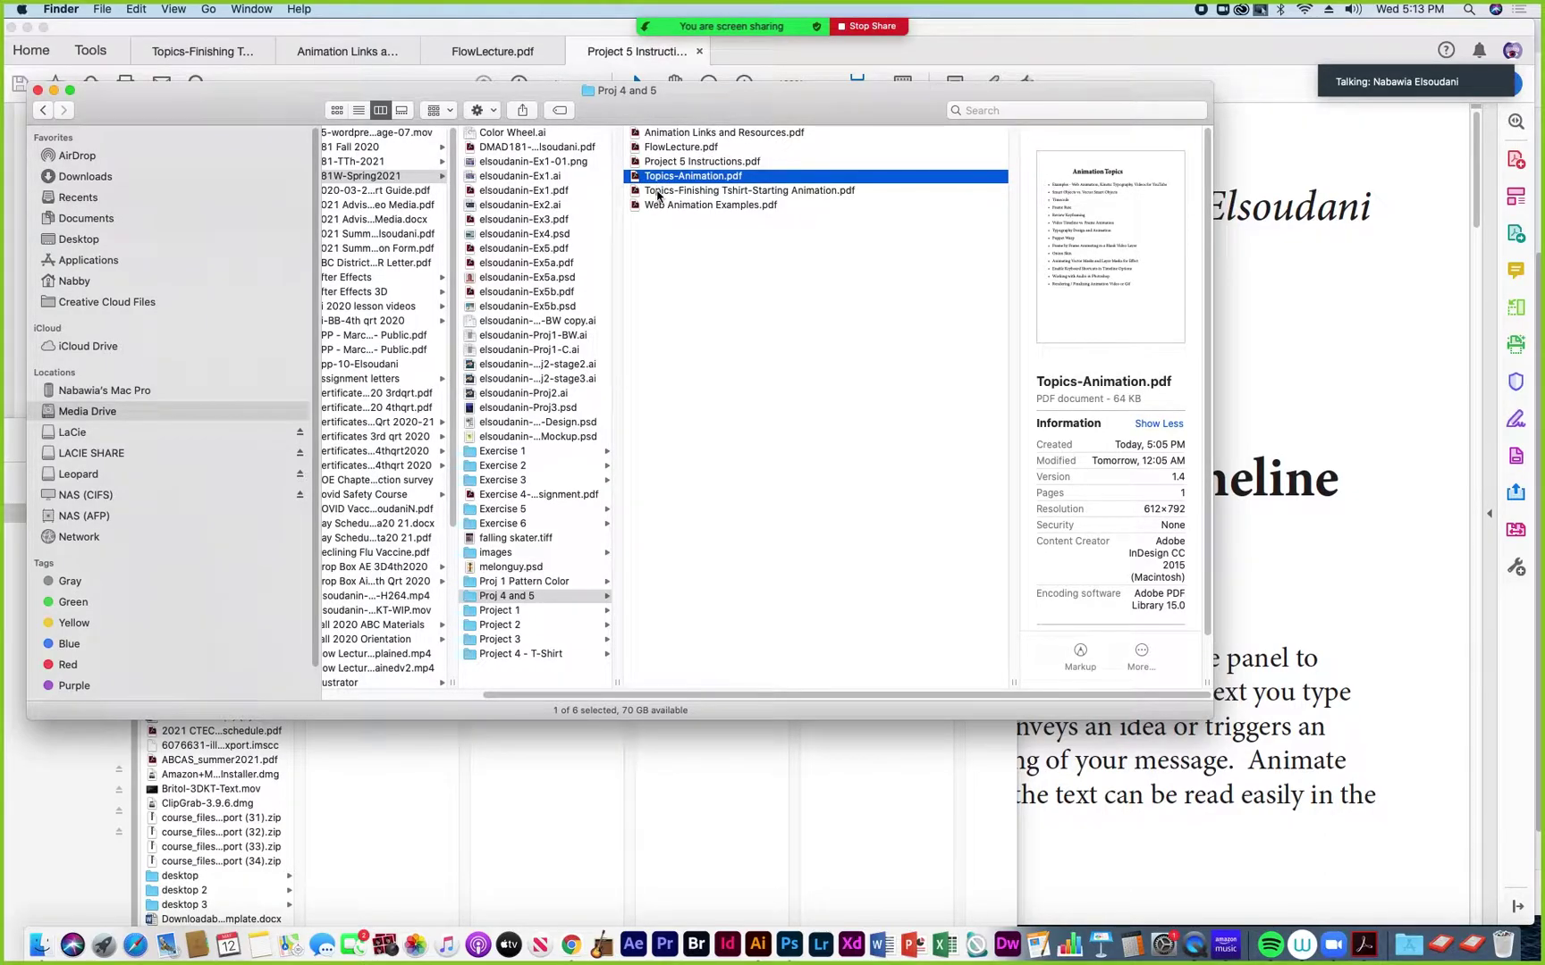
pyautogui.click(658, 193)
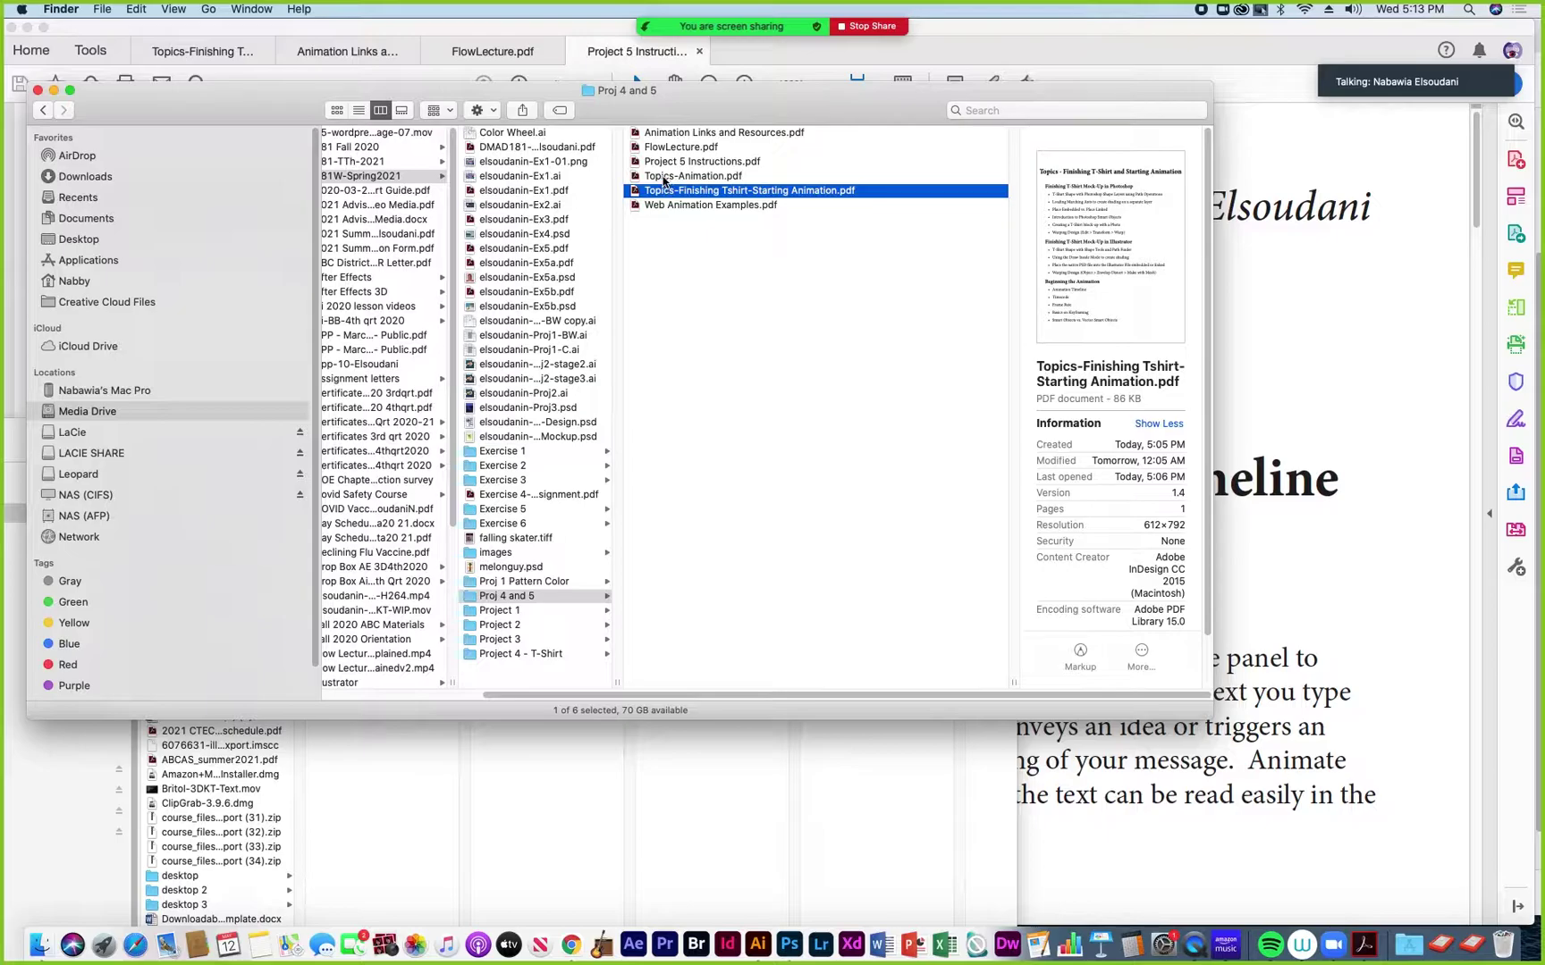
pyautogui.click(664, 178)
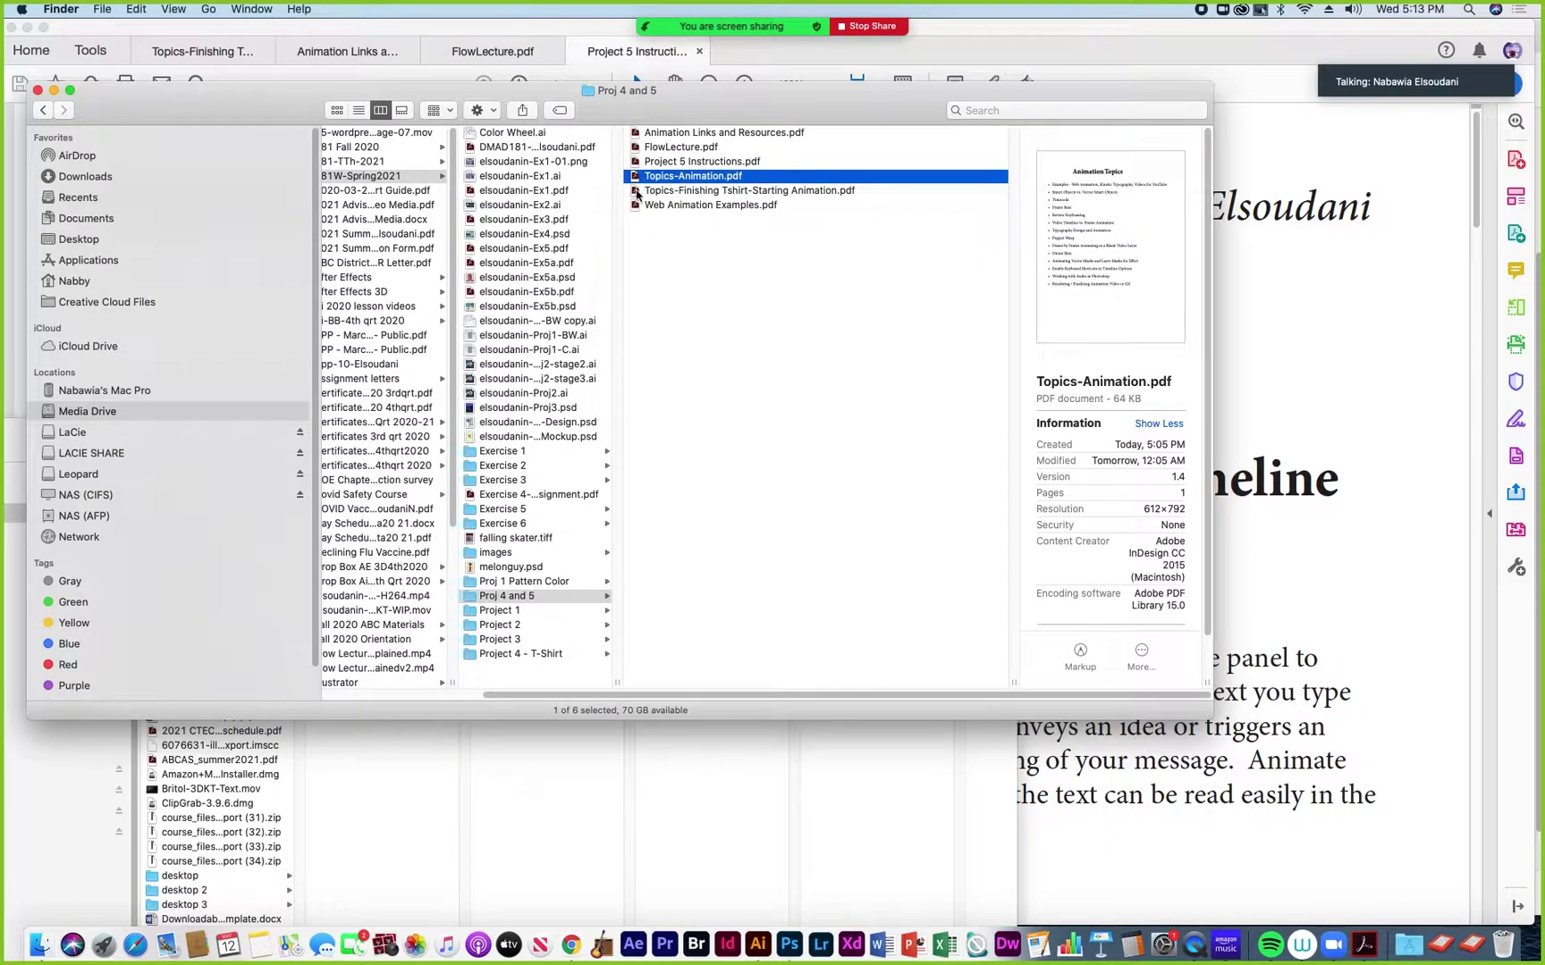
pyautogui.click(668, 192)
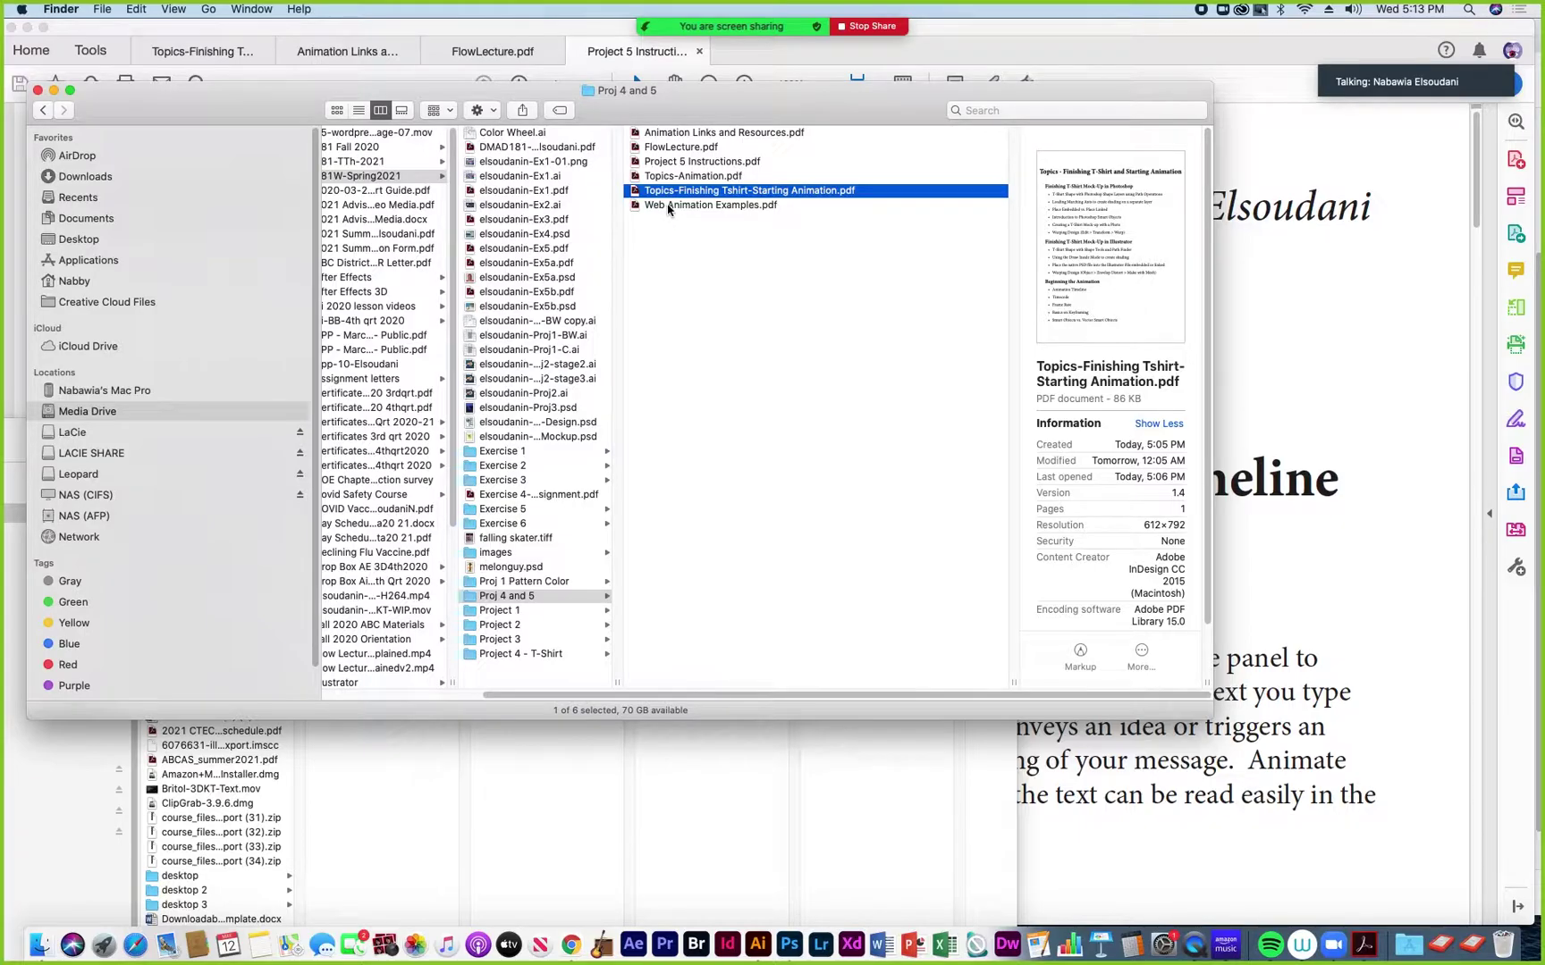
pyautogui.click(668, 208)
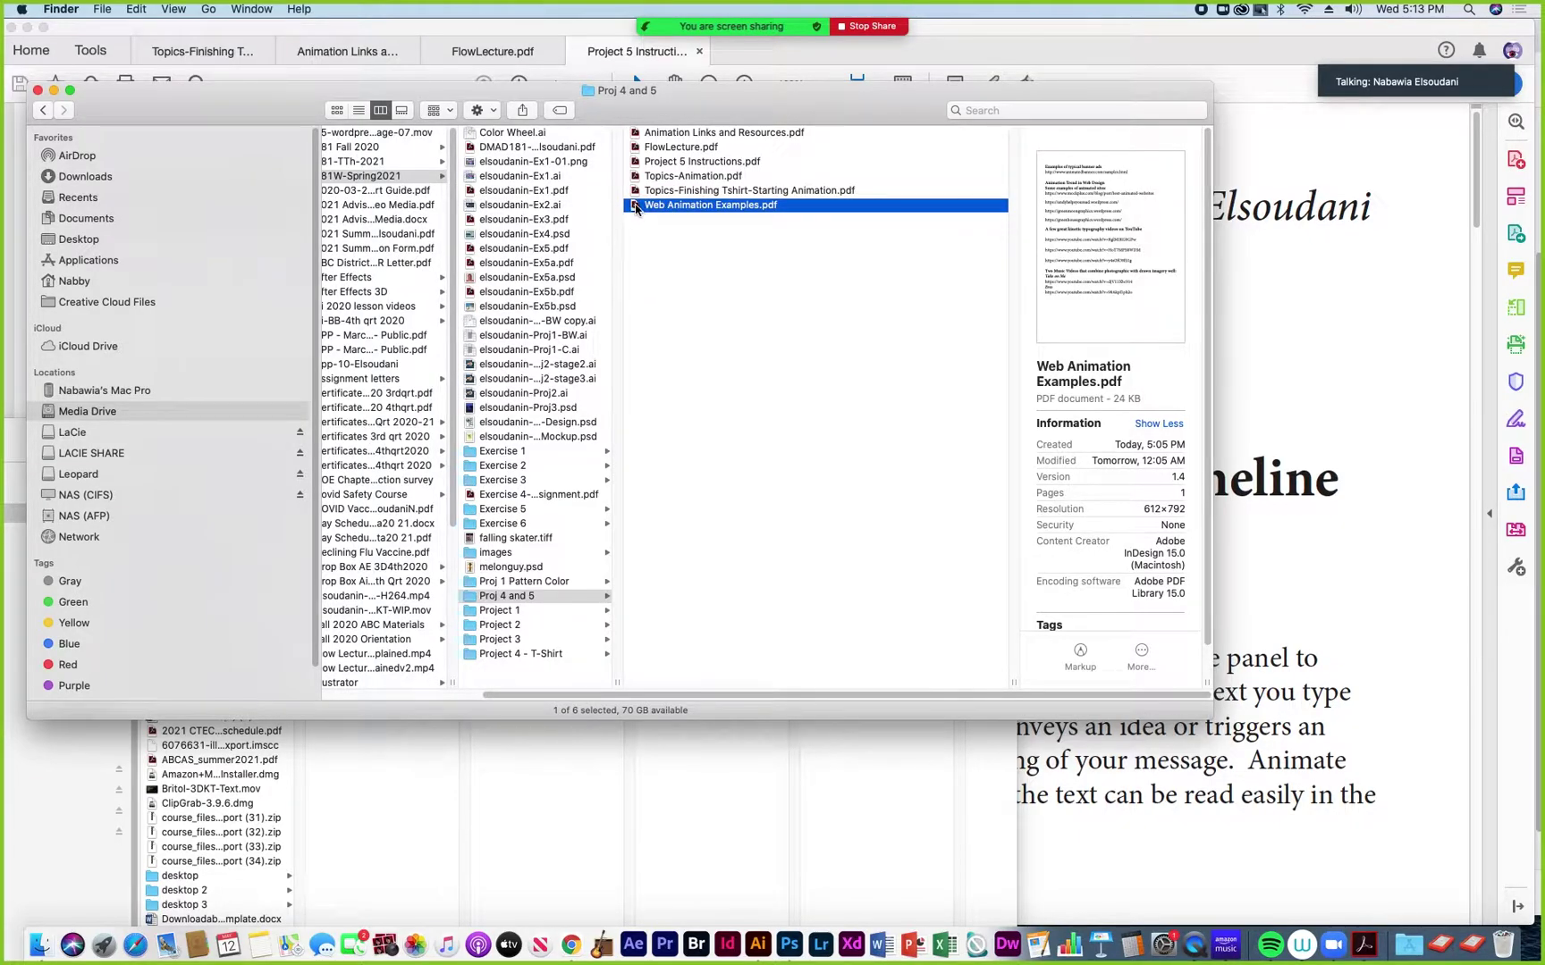
pyautogui.doubleClick(636, 207)
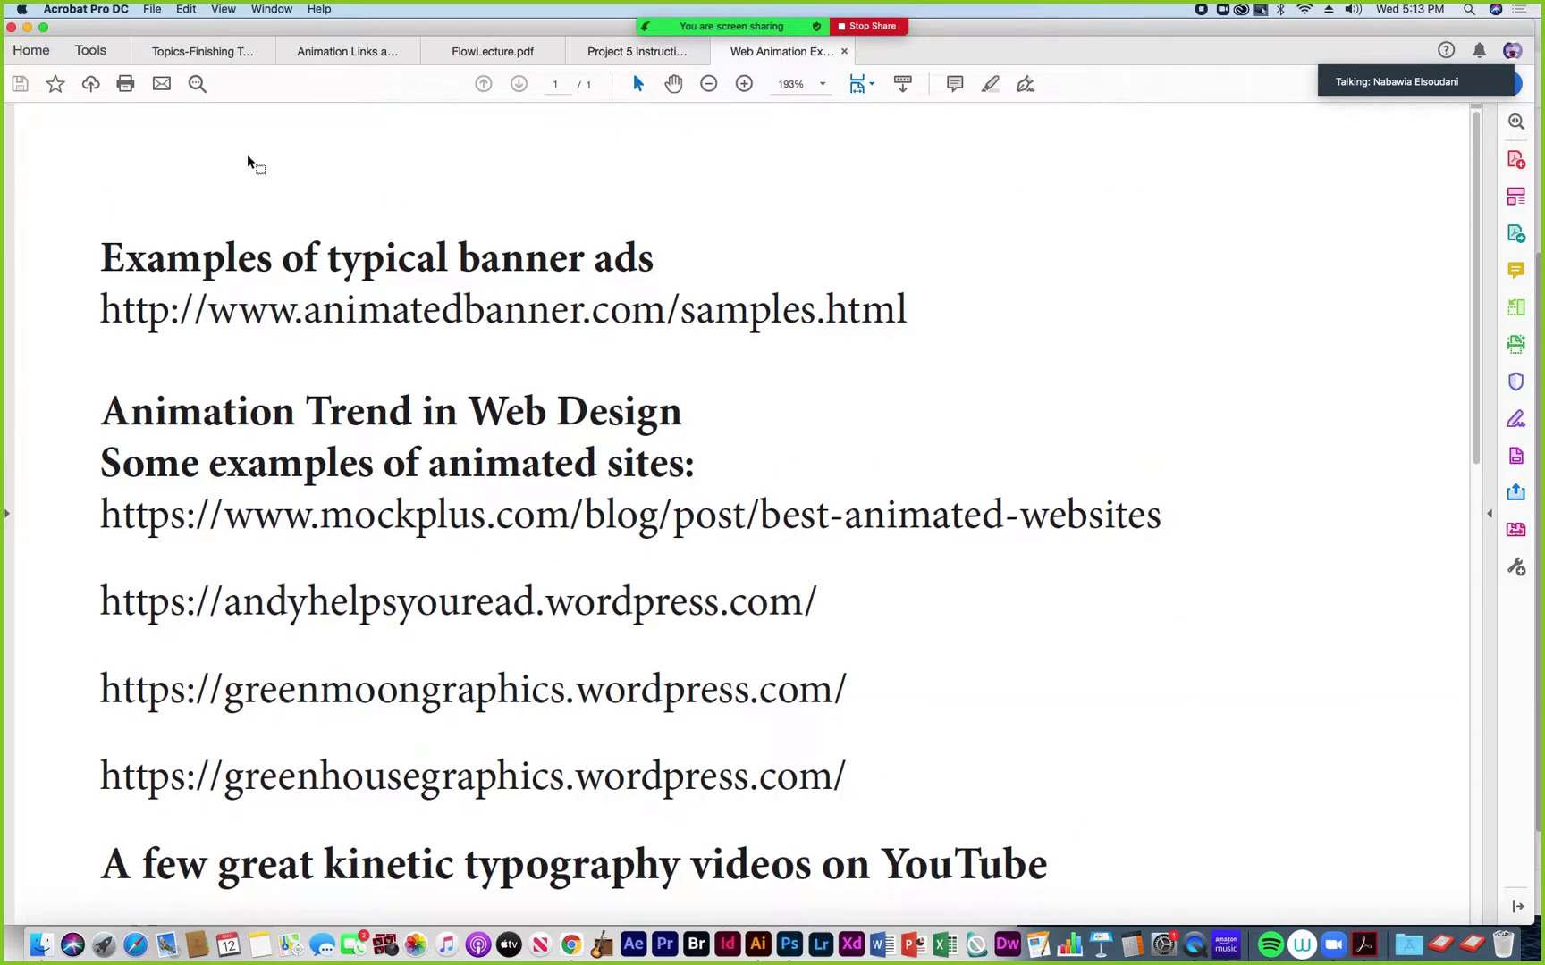
# Look through the open flow lecture and animation links documents, ending on the T-shirt and animation topics PDF
pyautogui.click(490, 51)
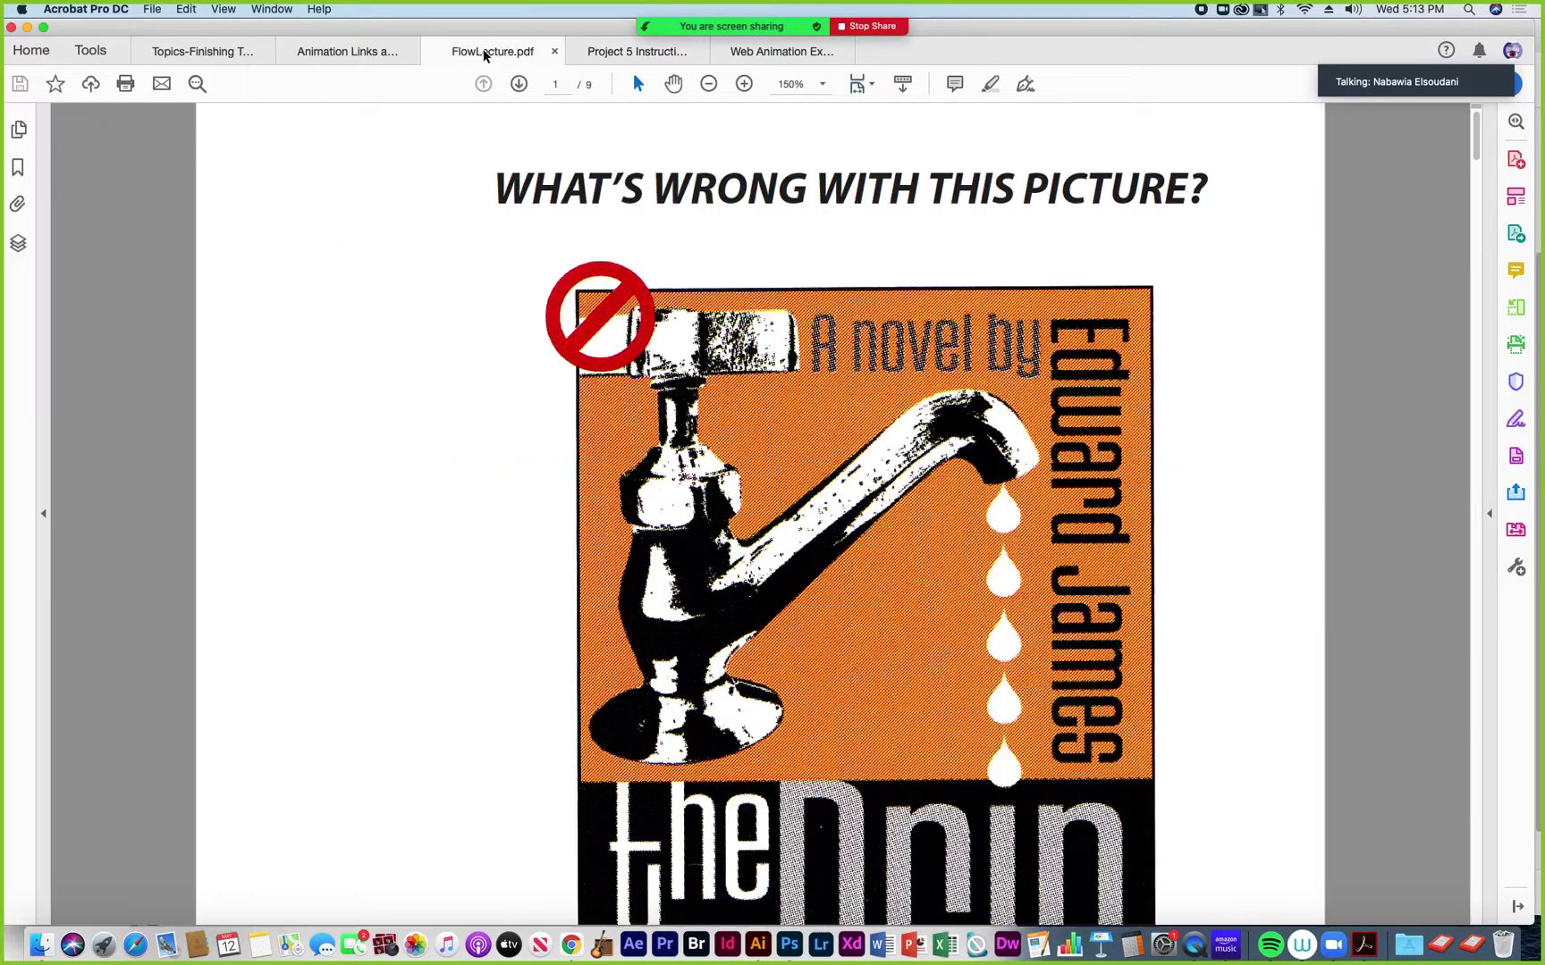
pyautogui.click(338, 51)
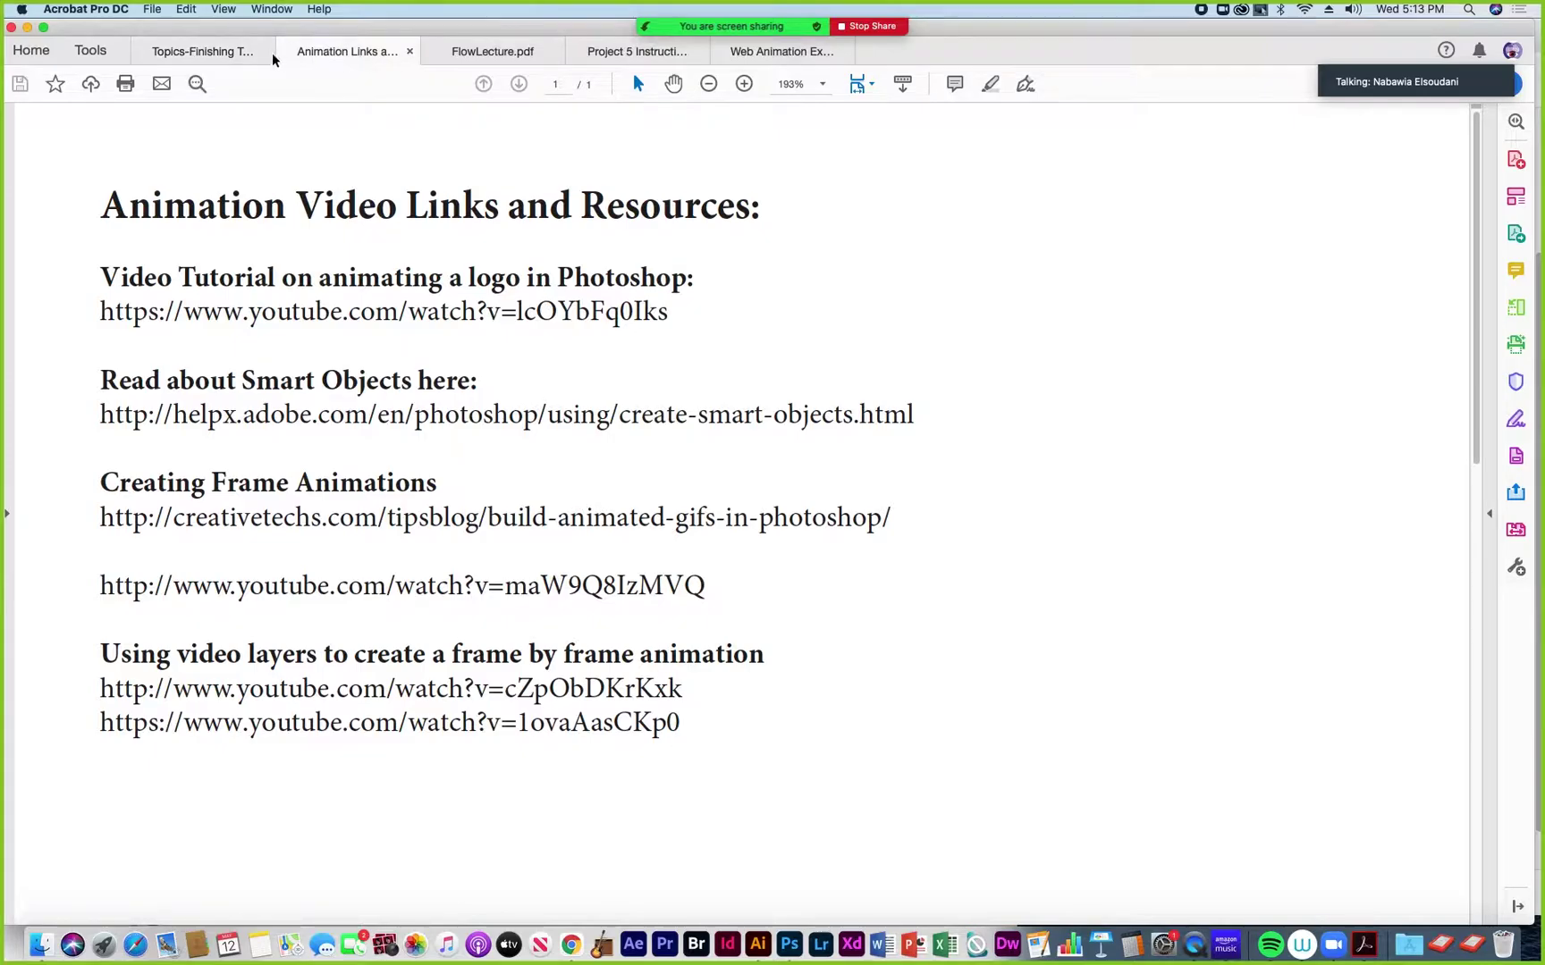
pyautogui.click(219, 55)
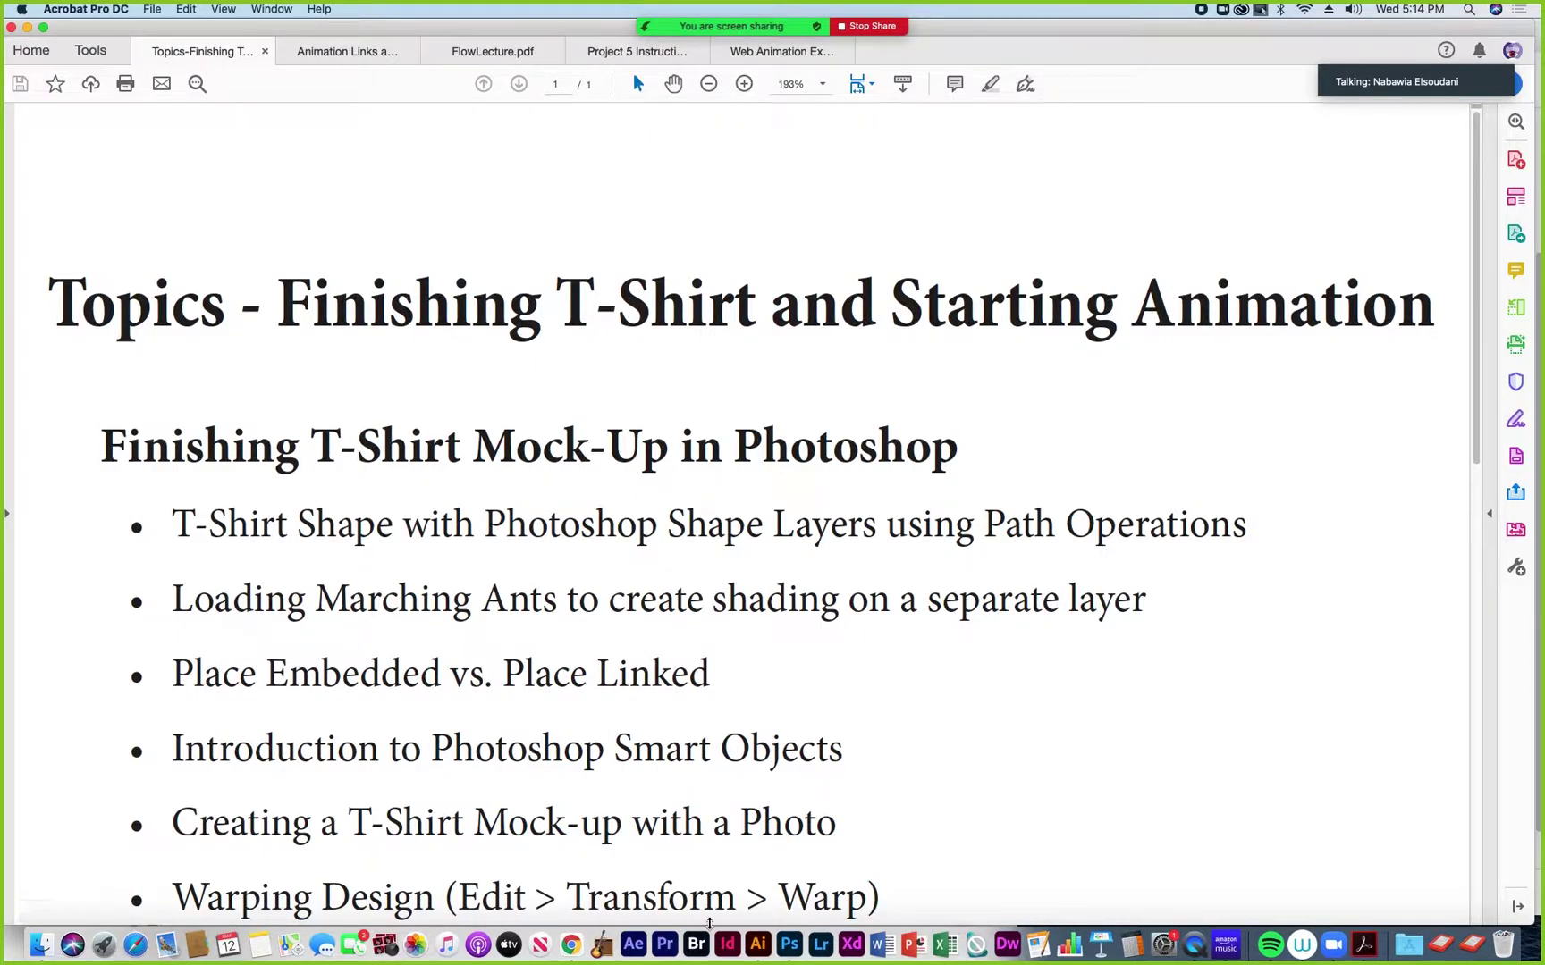
# Switch to Photoshop and open the recent Project 4 mockup file showing the yellow T-shirt
pyautogui.click(789, 945)
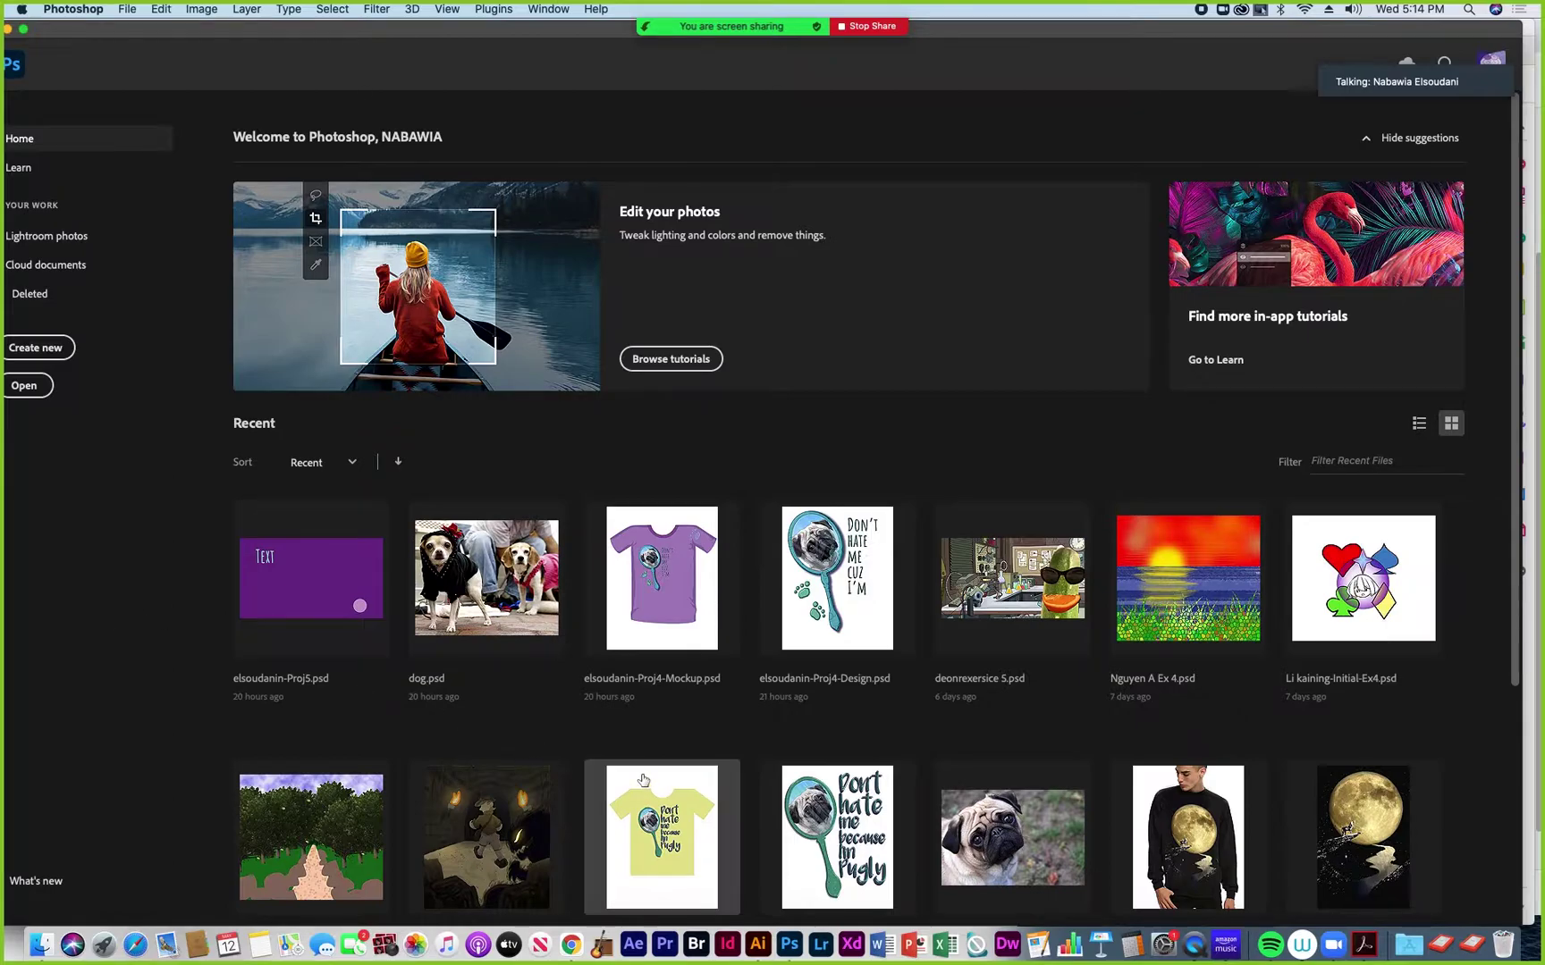
pyautogui.scroll(-1, 651, 828)
pyautogui.click(655, 822)
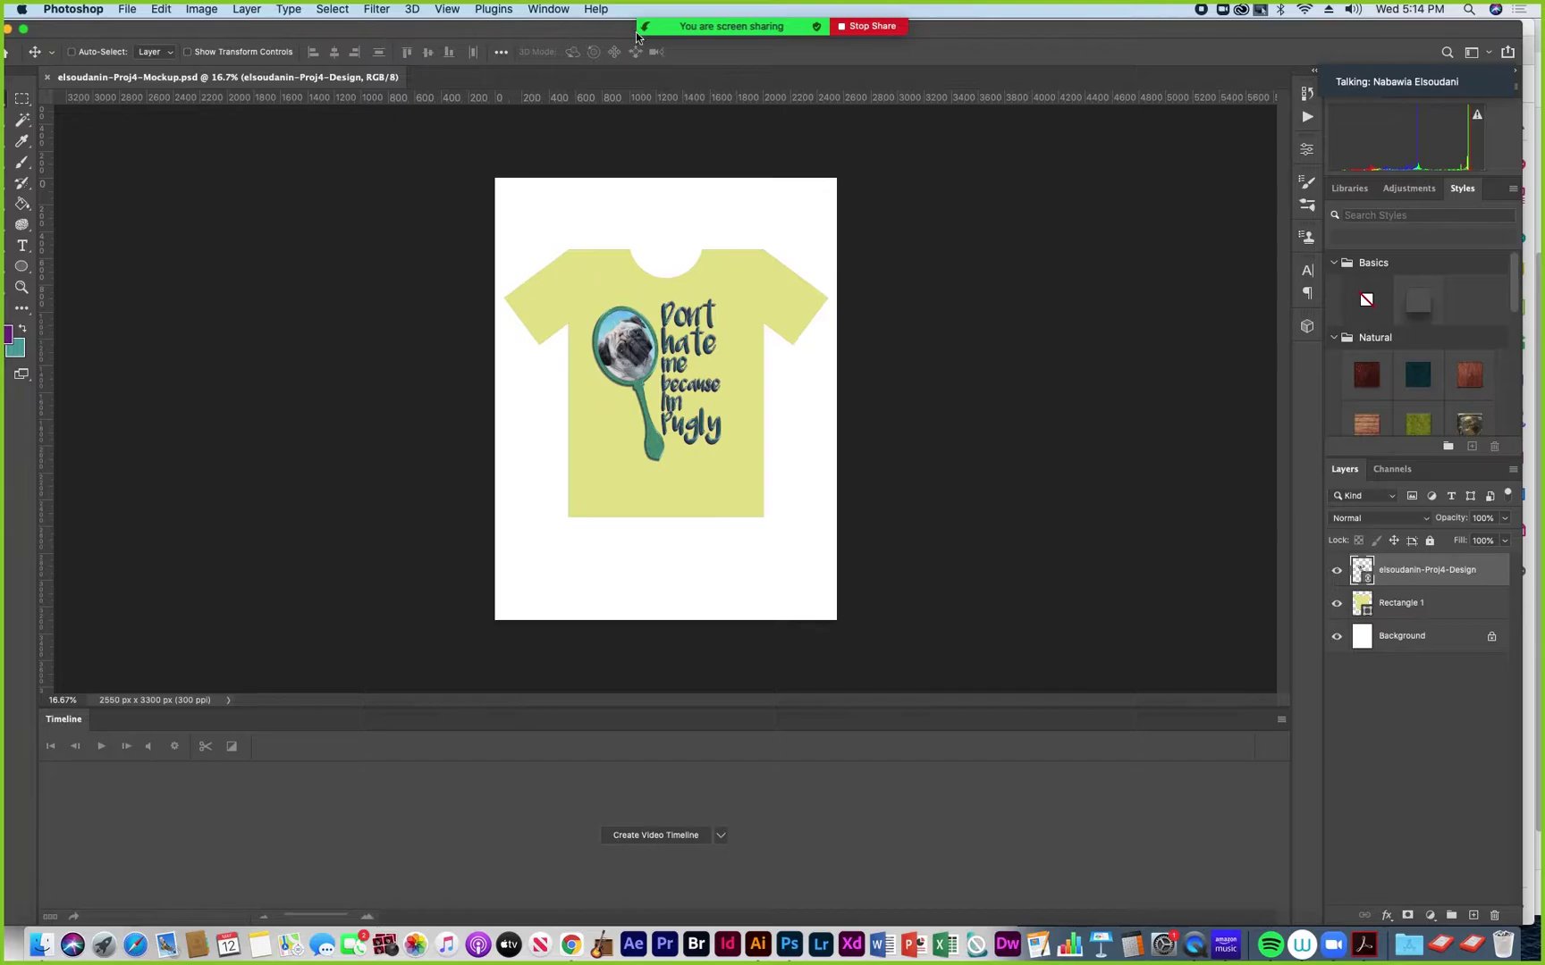
# Move the screen-sharing controls off the menu area and switch Photoshop to the Essentials (Default) workspace, viewing the mockup at 25%
pyautogui.moveTo(640, 31)
pyautogui.moveTo(459, 49); pyautogui.dragTo(459, 219)
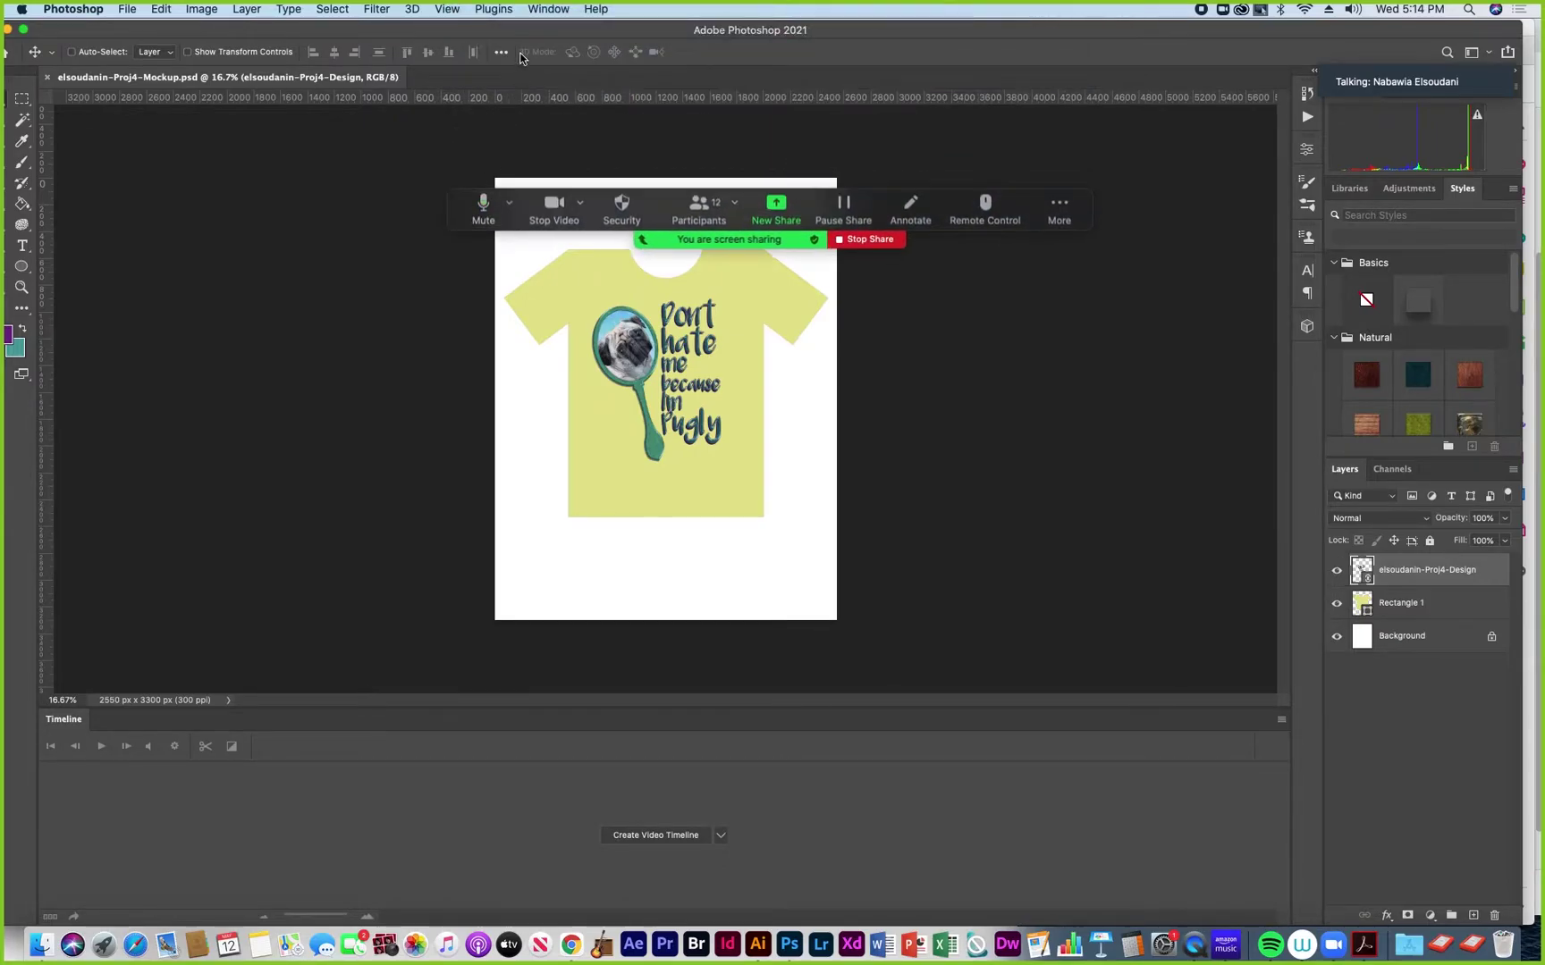
pyautogui.click(548, 8)
pyautogui.moveTo(626, 43)
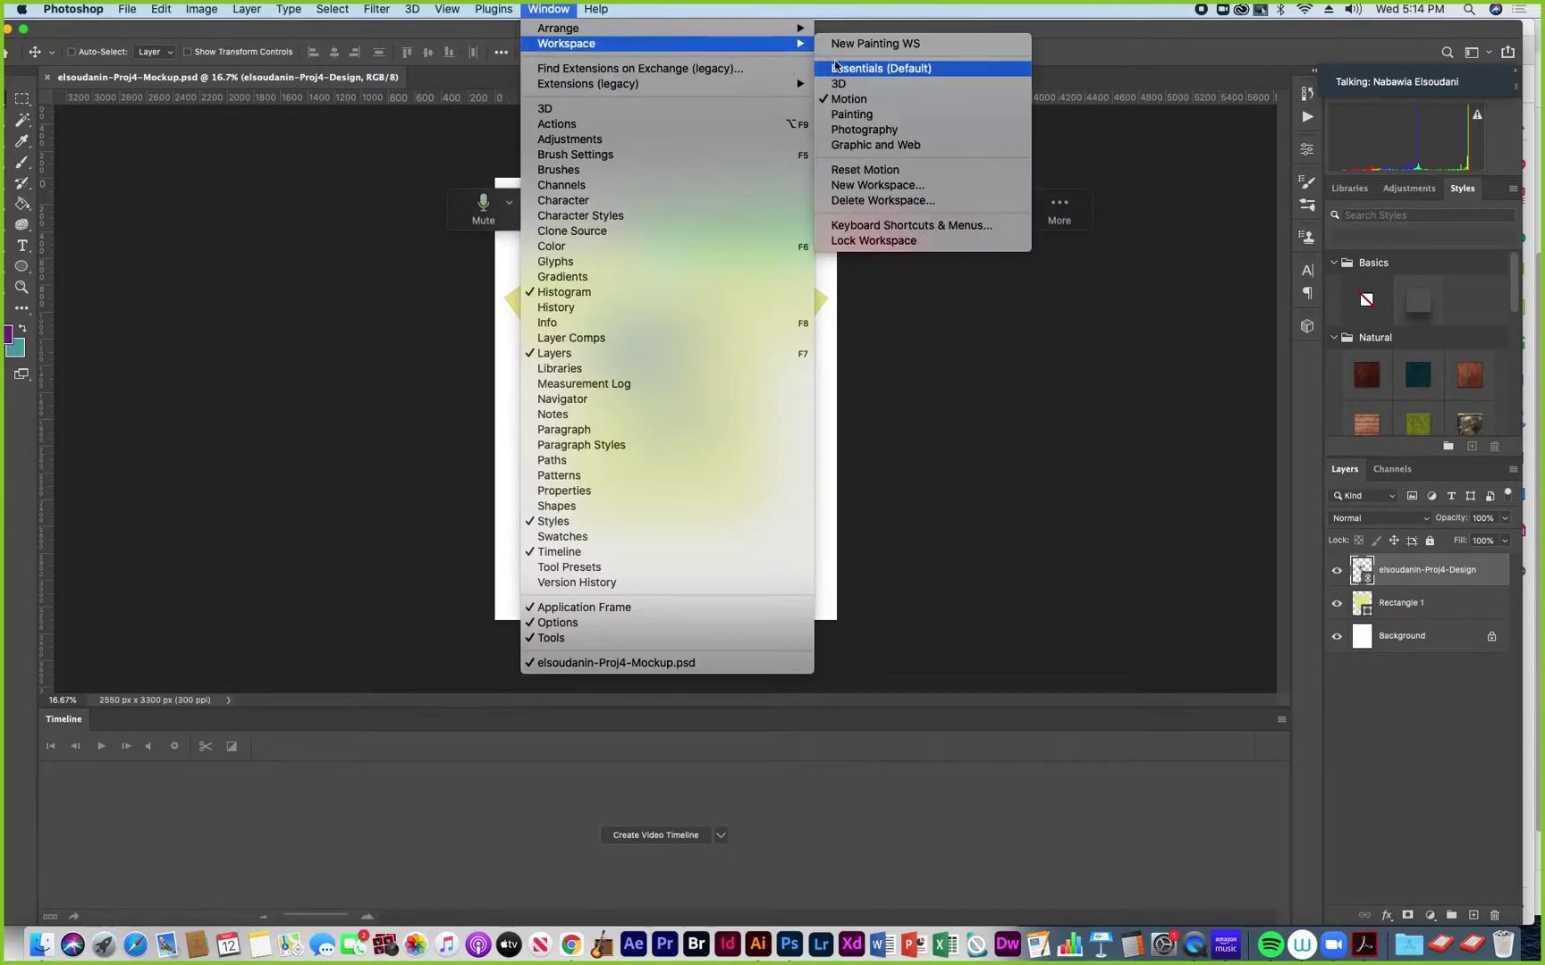
pyautogui.click(860, 69)
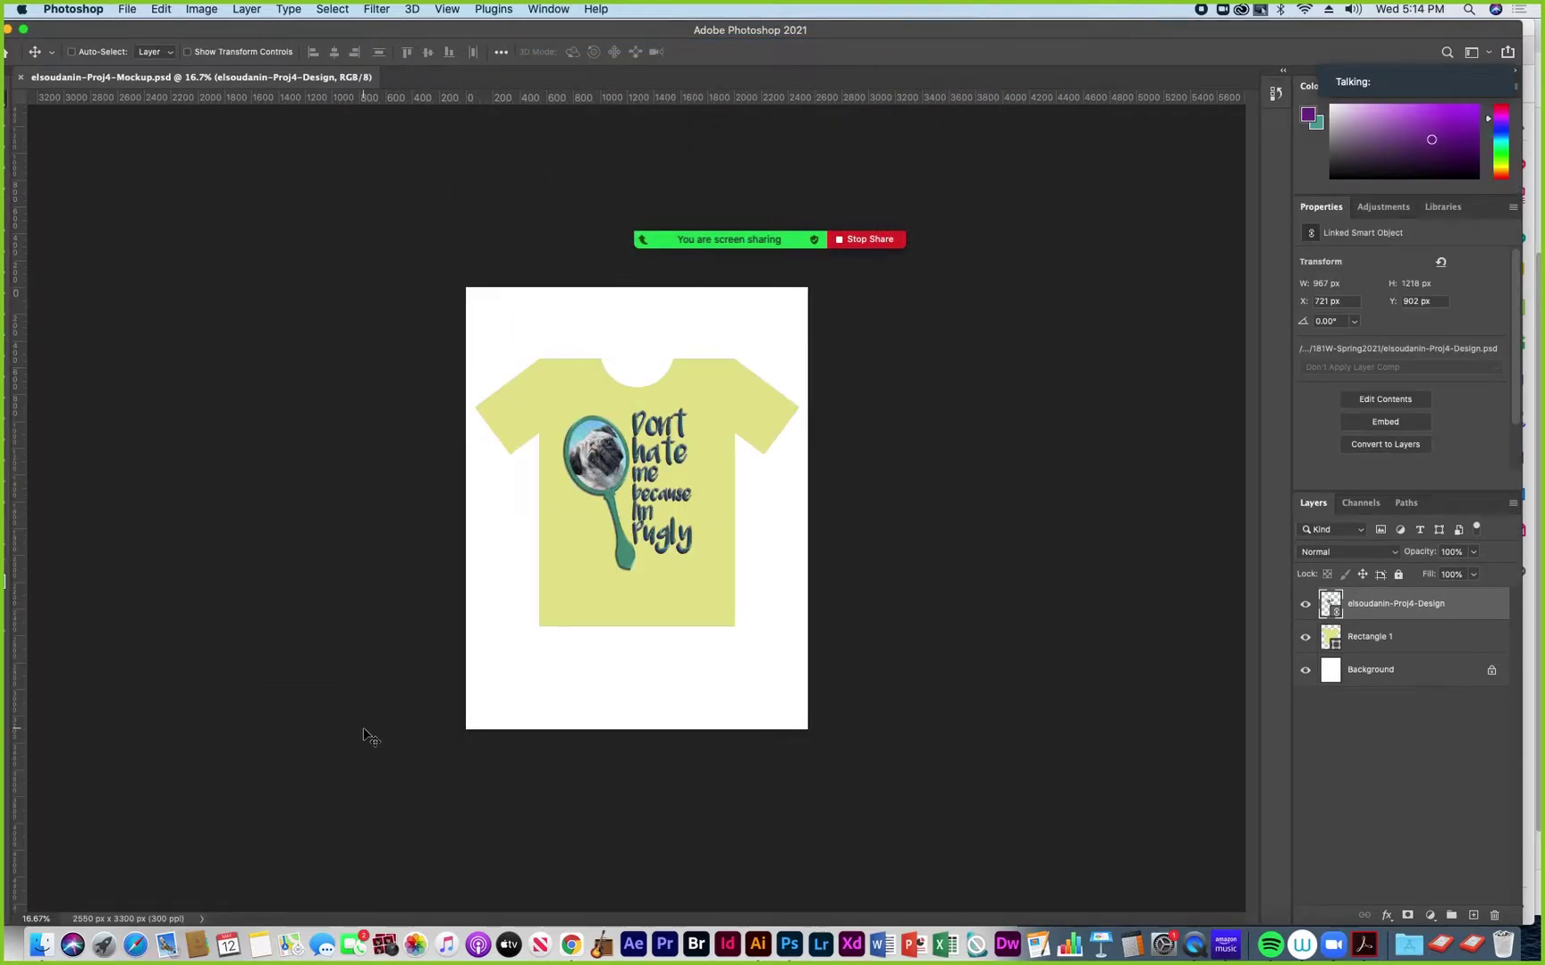
pyautogui.press('super')
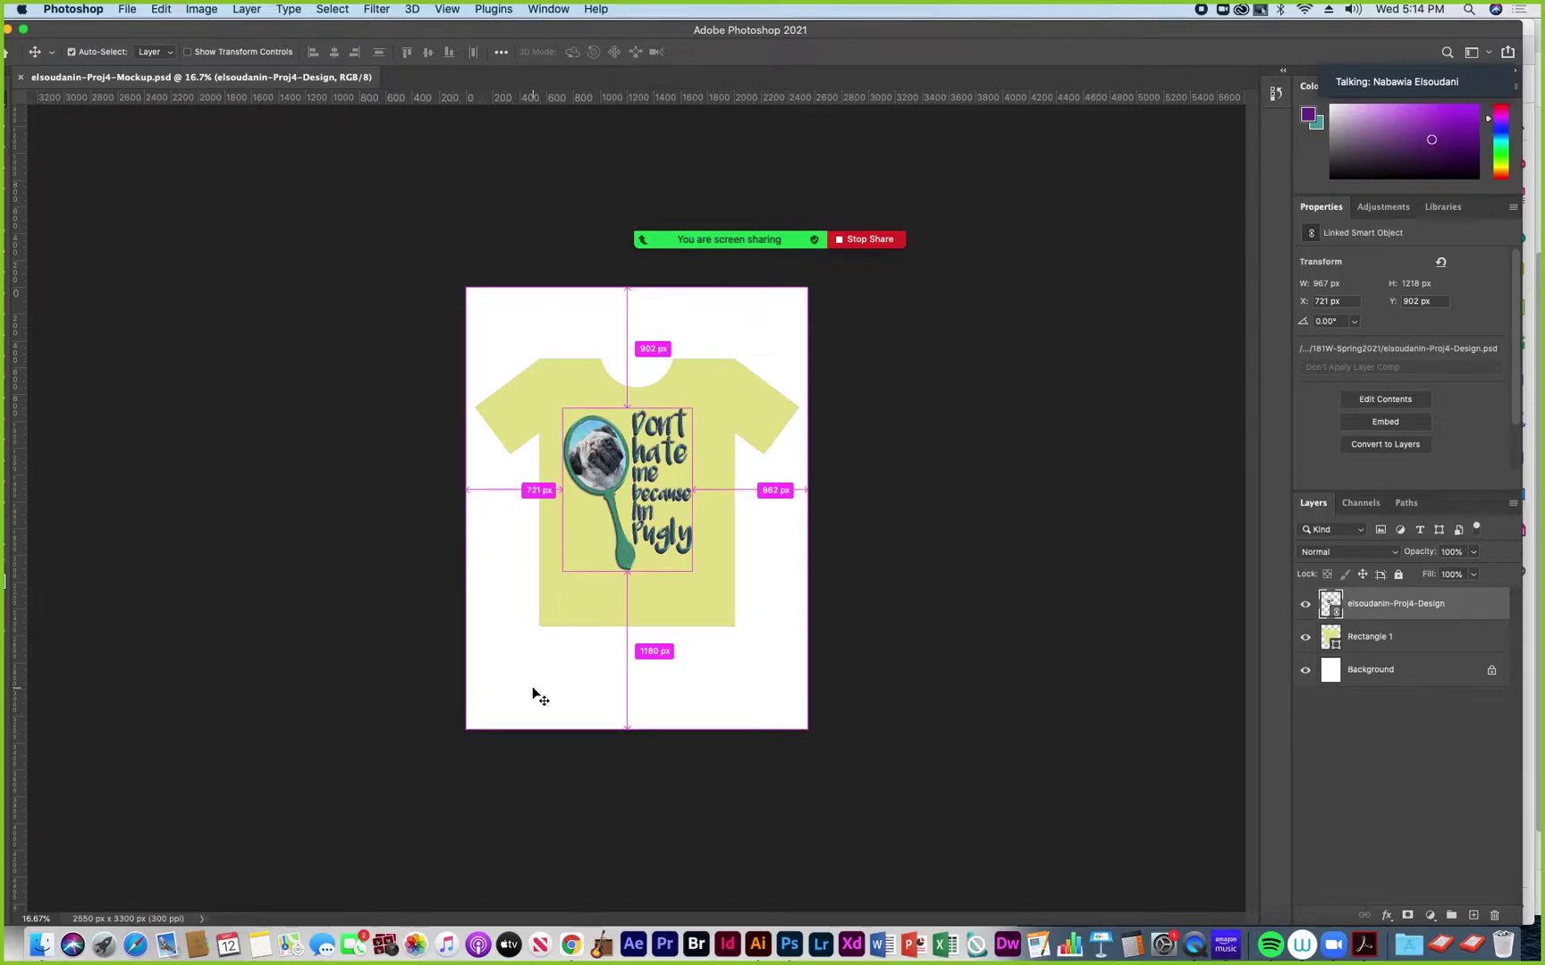
pyautogui.press('super+equal')
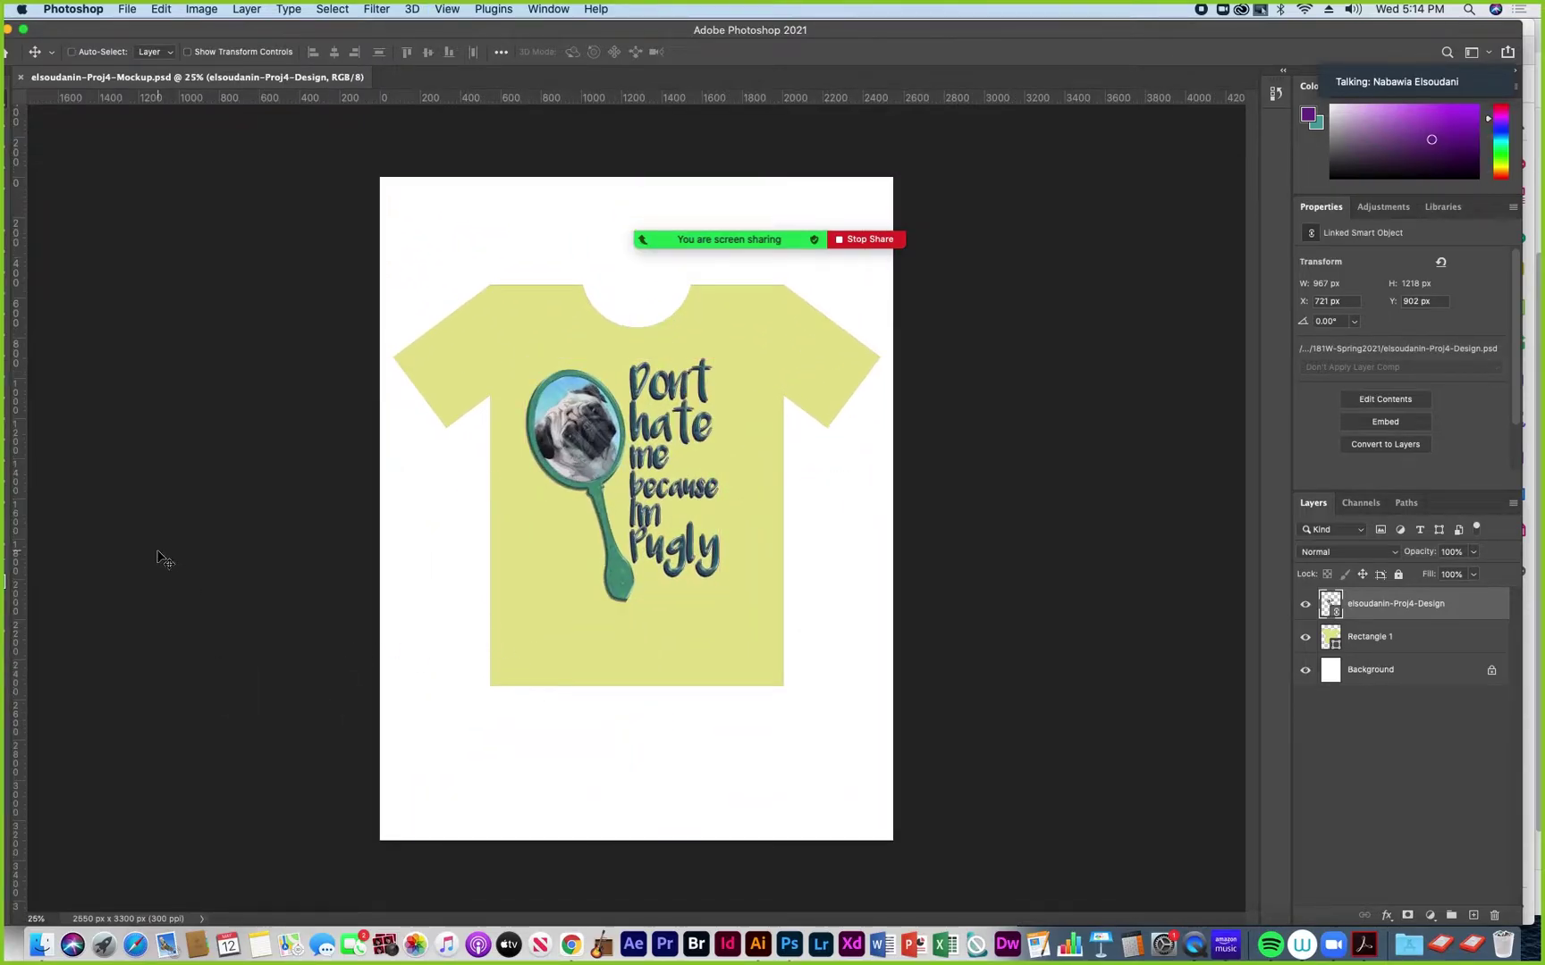
# Open the Project 4 design PSD from the "181W-Spring2021" folder inside "Teaching from Home", widening the file column to read full names
pyautogui.click(127, 11)
pyautogui.click(126, 50)
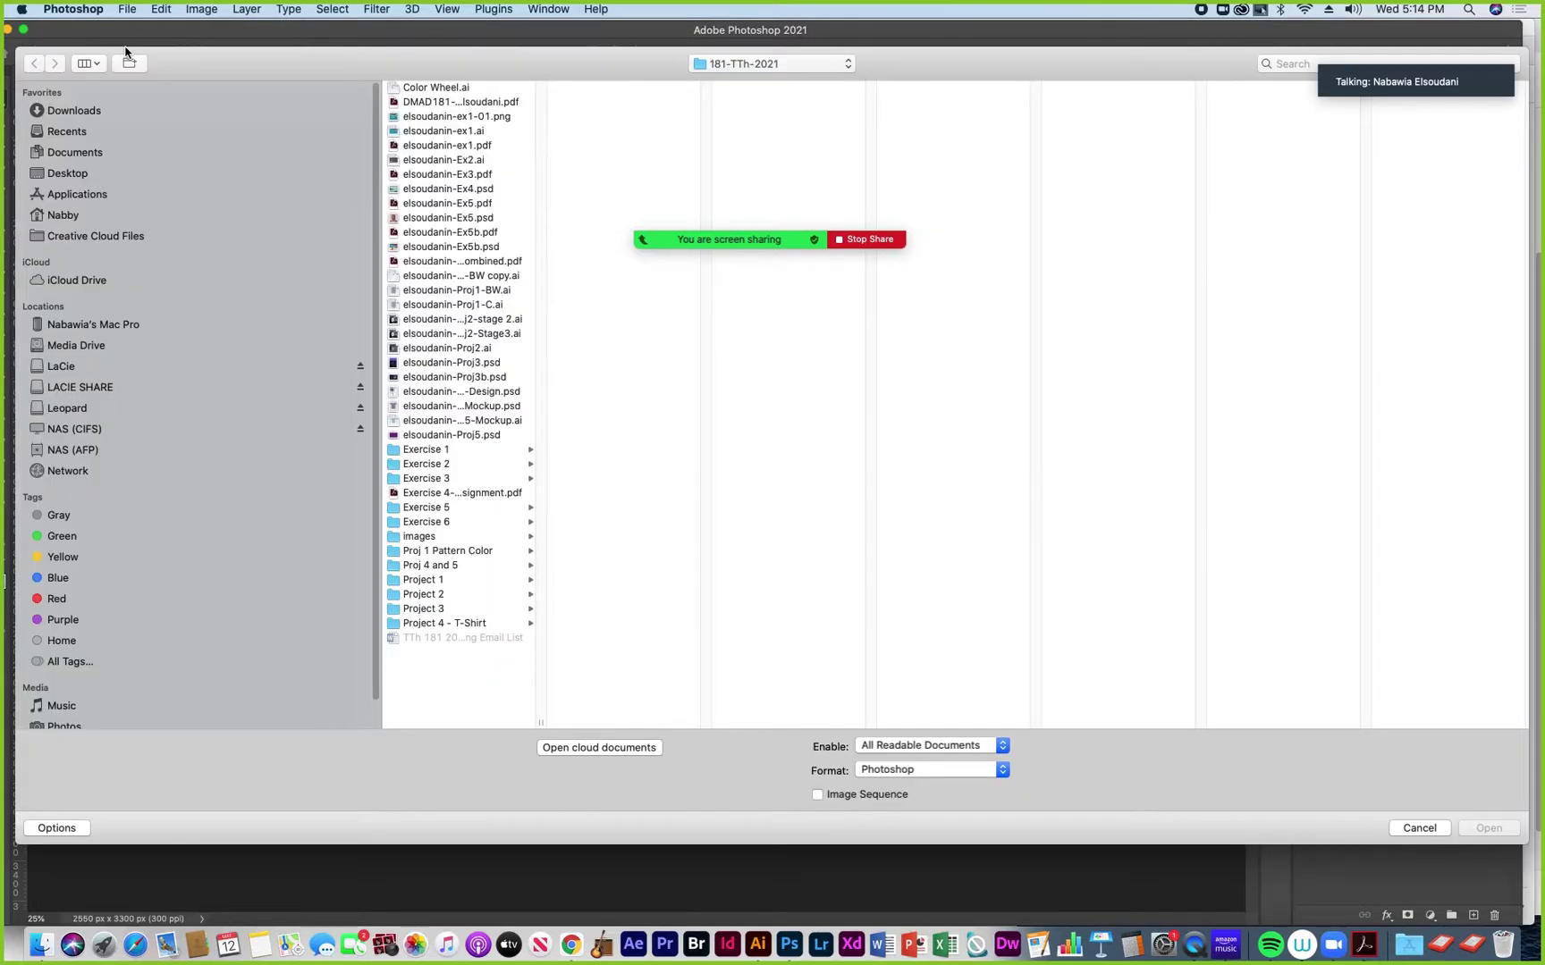
pyautogui.click(769, 64)
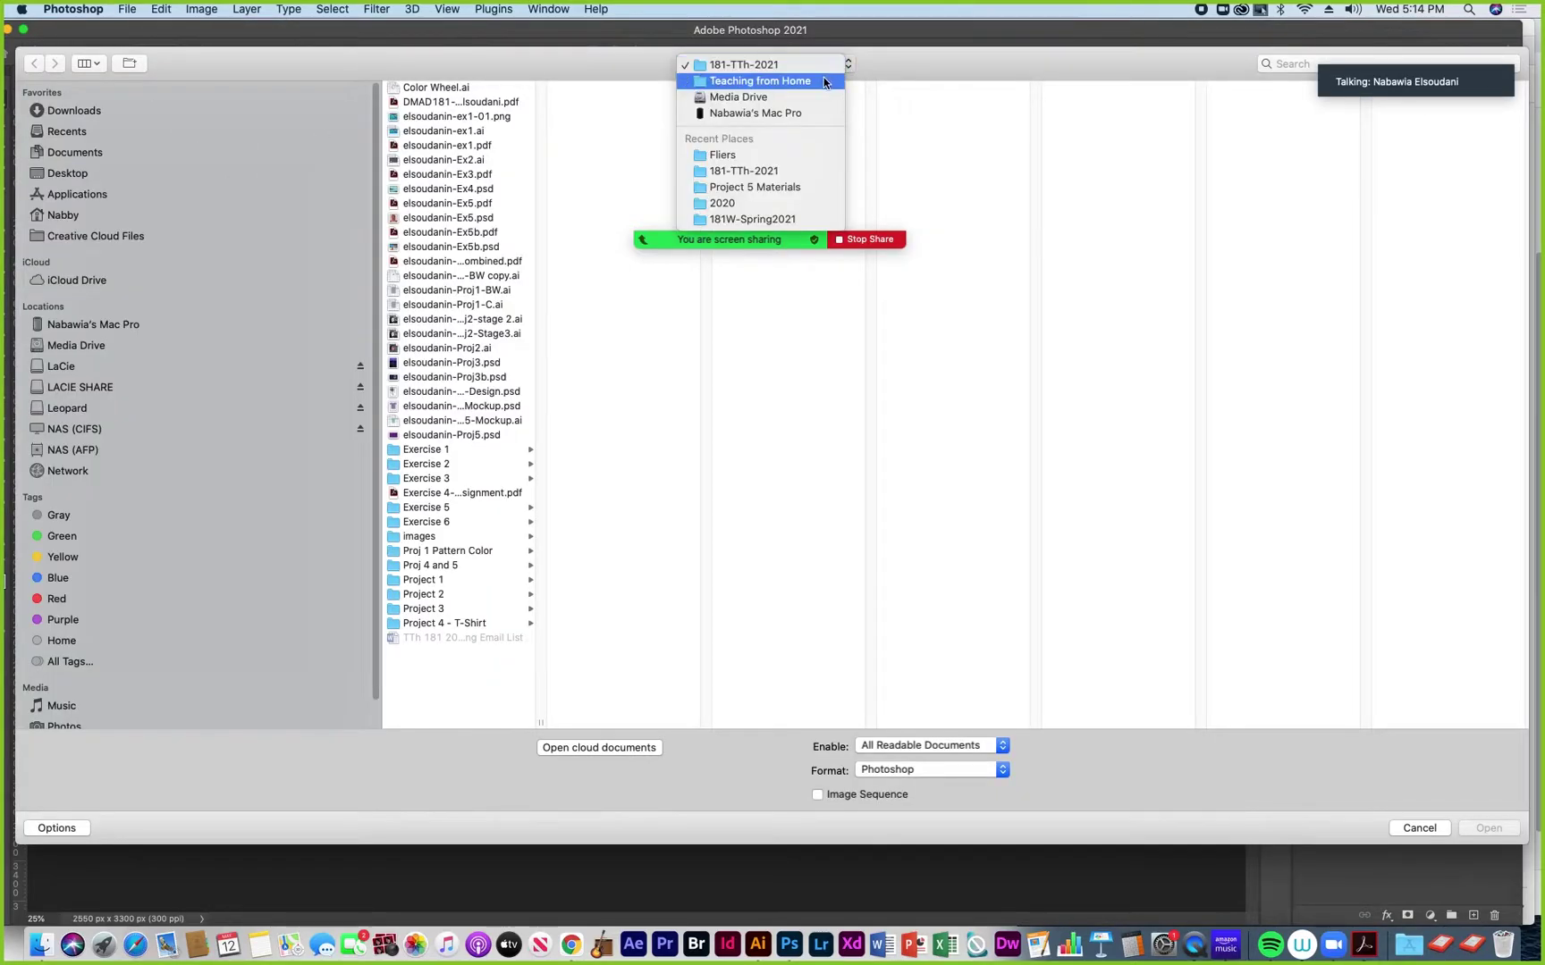
pyautogui.click(759, 81)
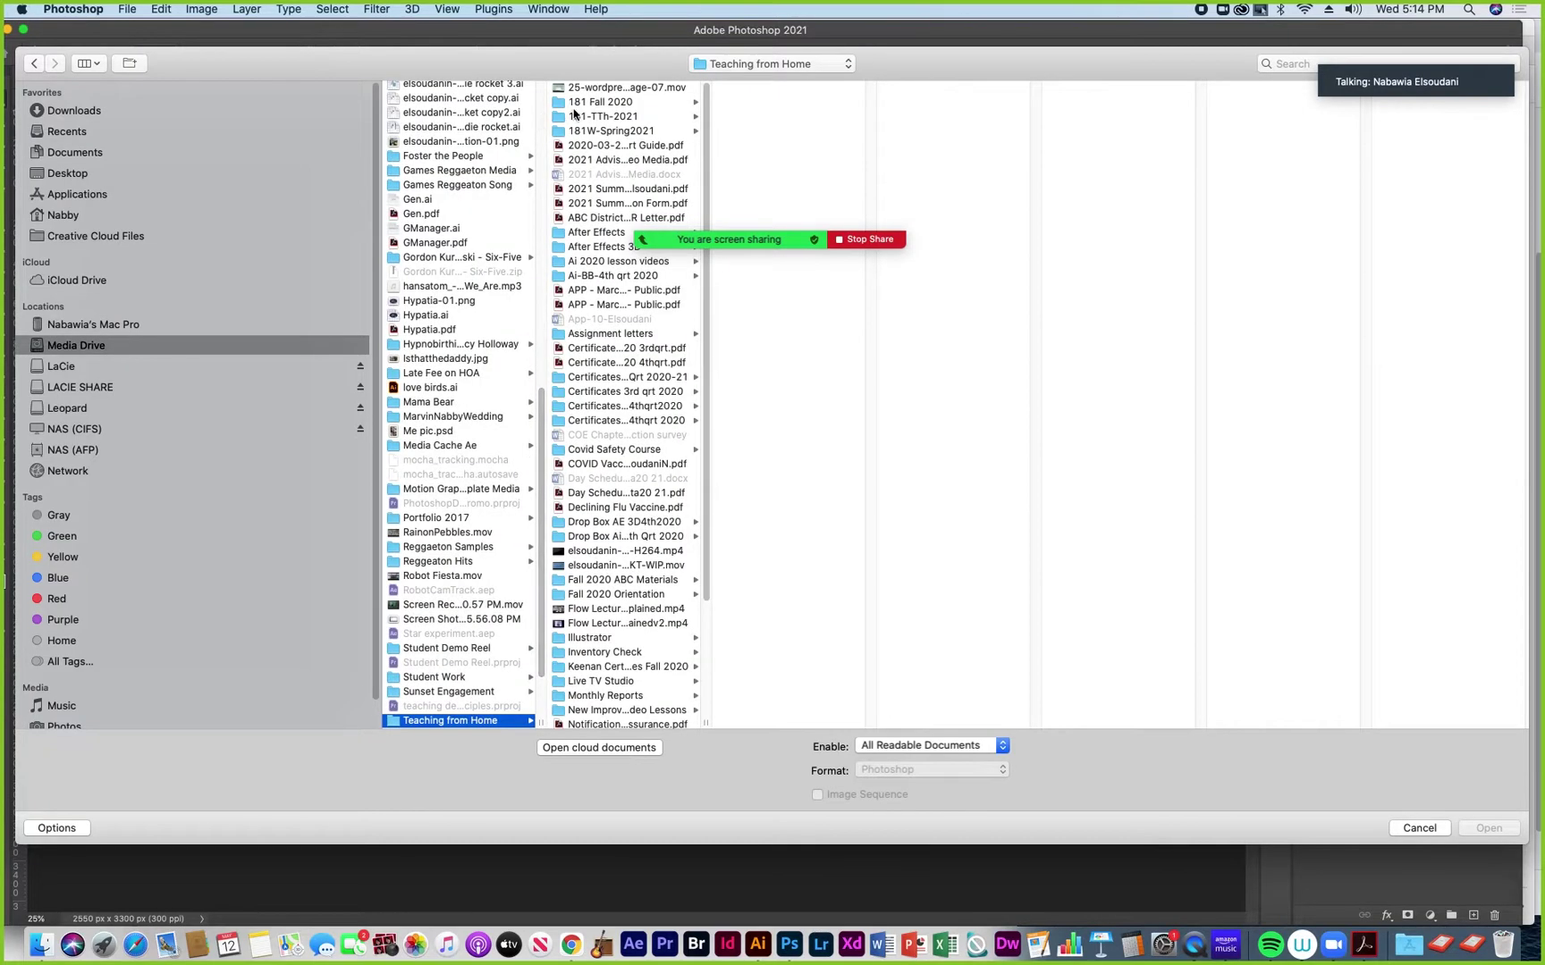
pyautogui.click(604, 131)
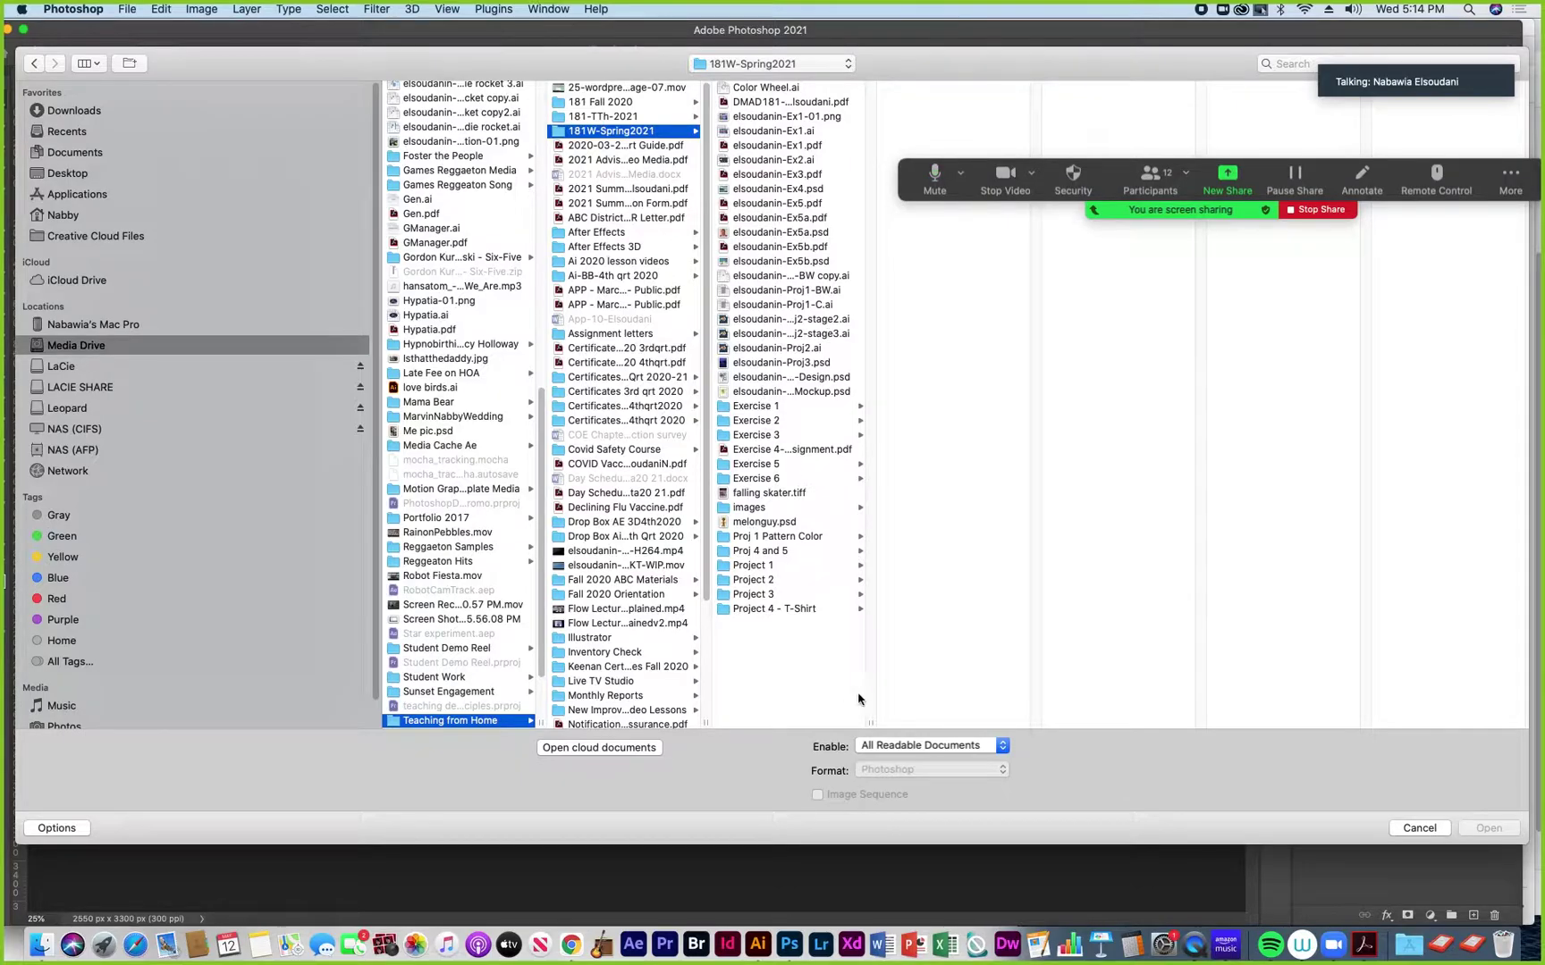
pyautogui.moveTo(874, 727); pyautogui.dragTo(1042, 672)
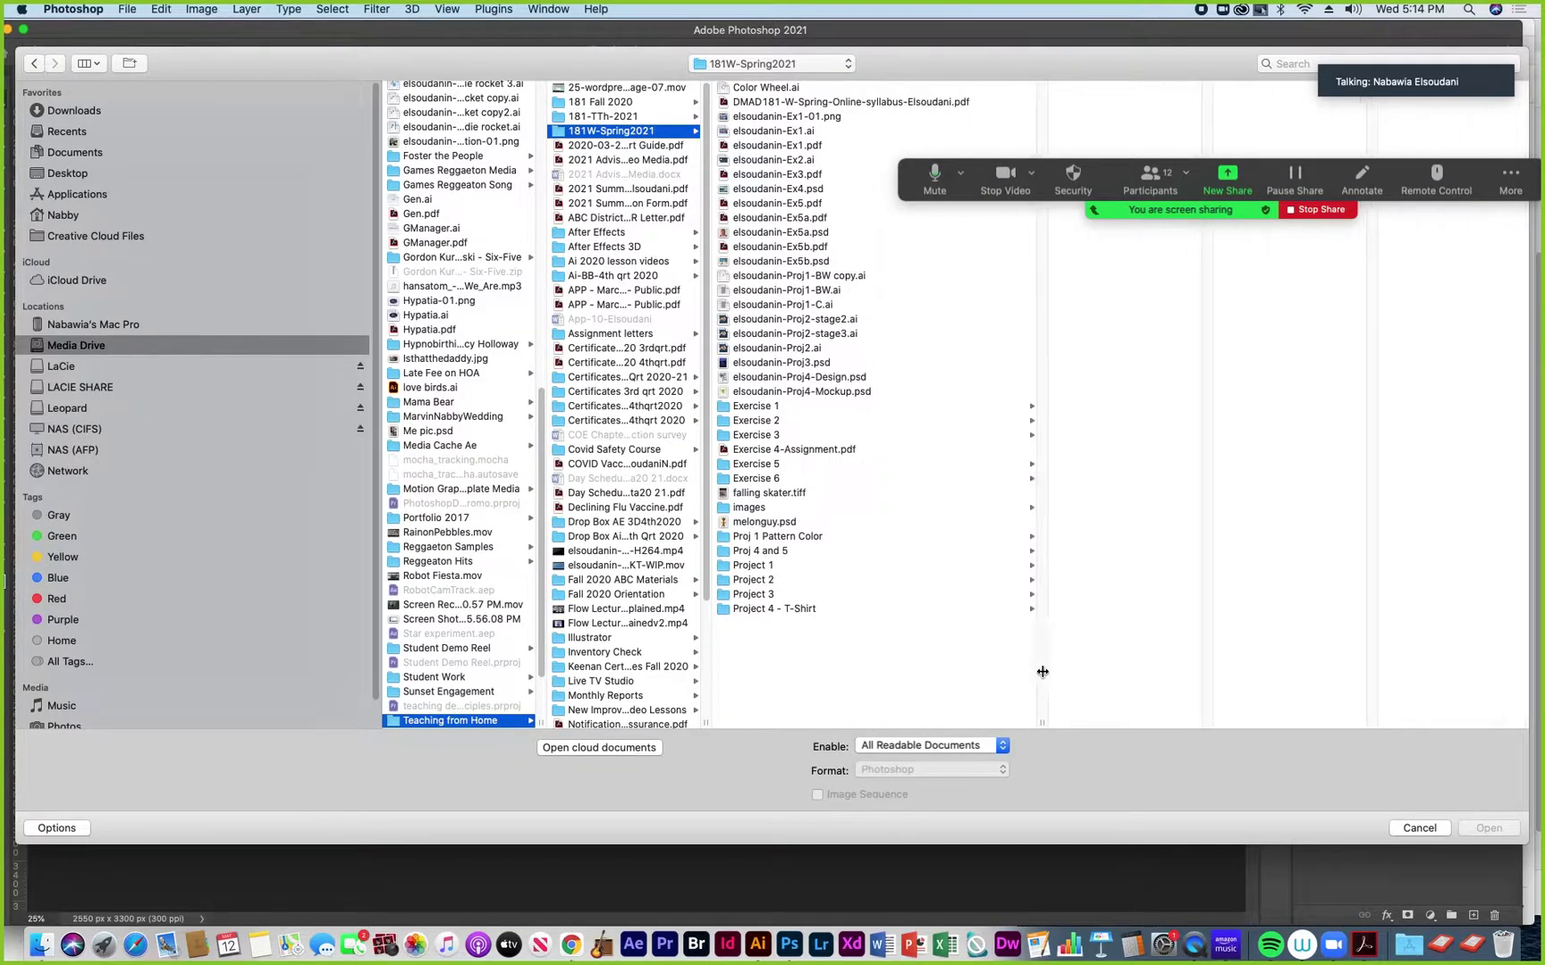
pyautogui.click(785, 379)
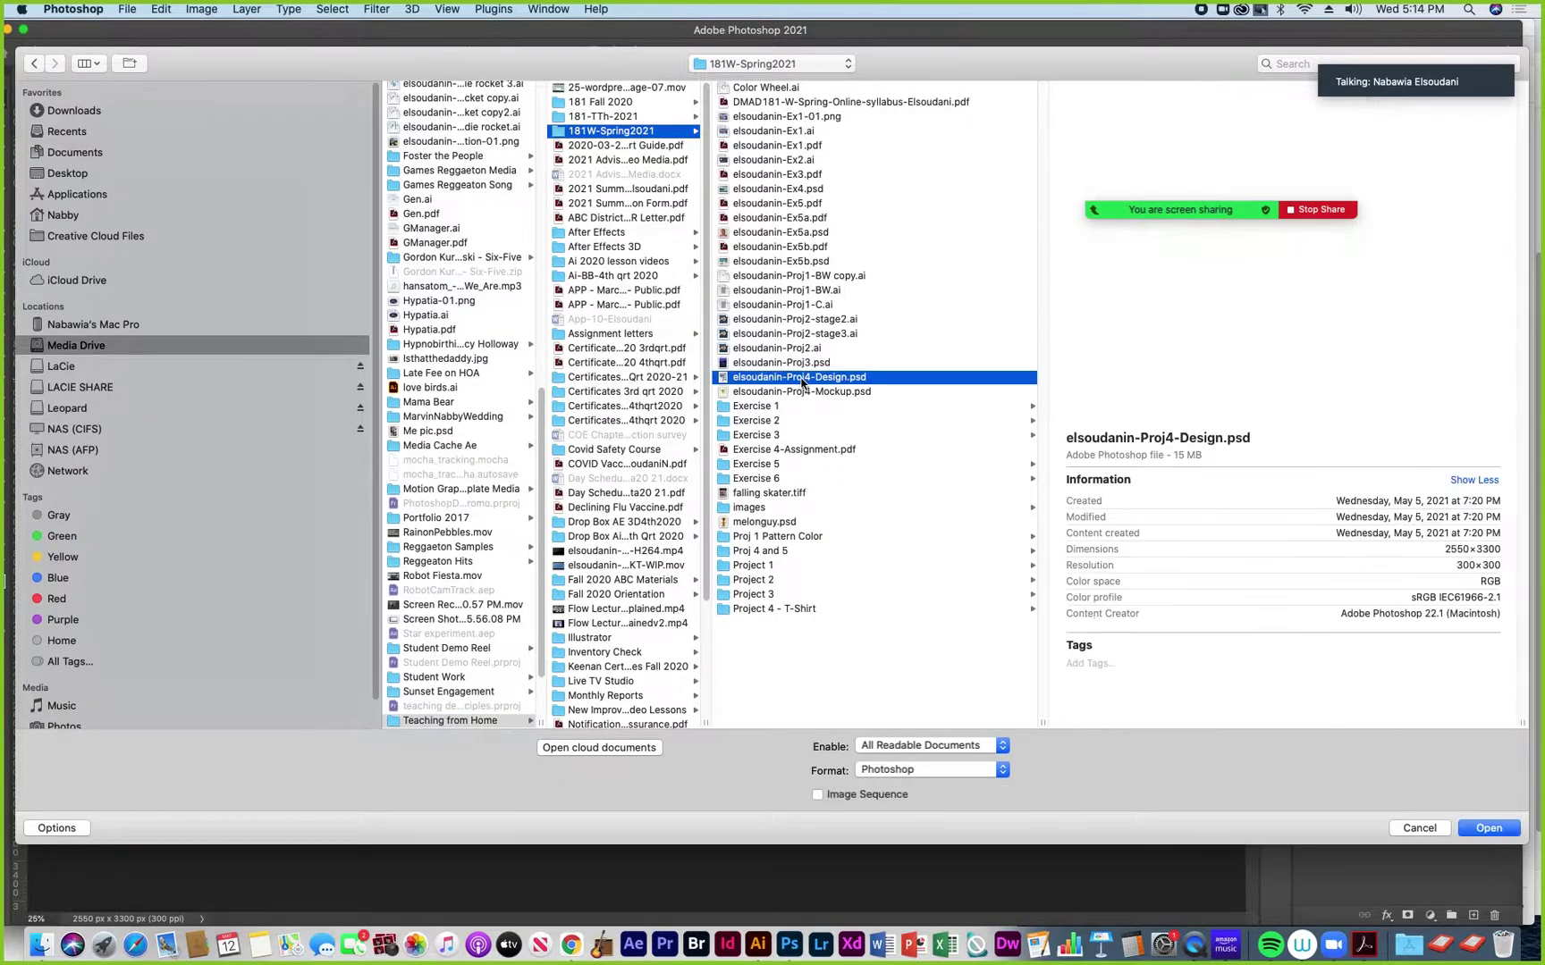
pyautogui.doubleClick(721, 379)
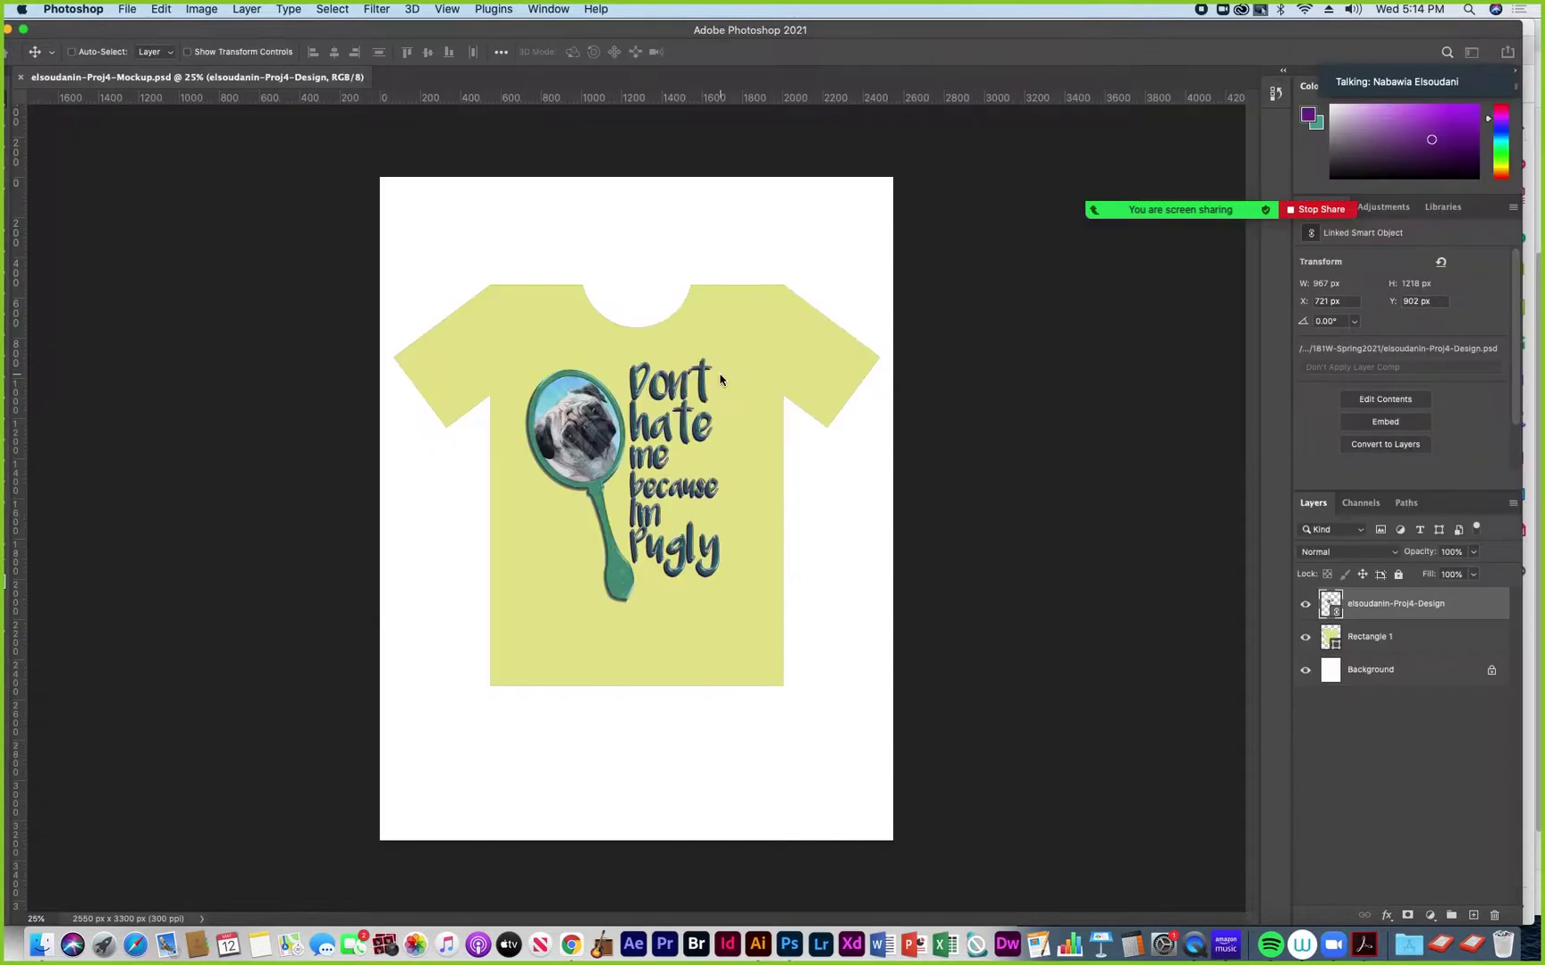
# Open the Project 4 design file, go back to the mockup document, and move the application window so its tools are fully in view
pyautogui.doubleClick(721, 376)
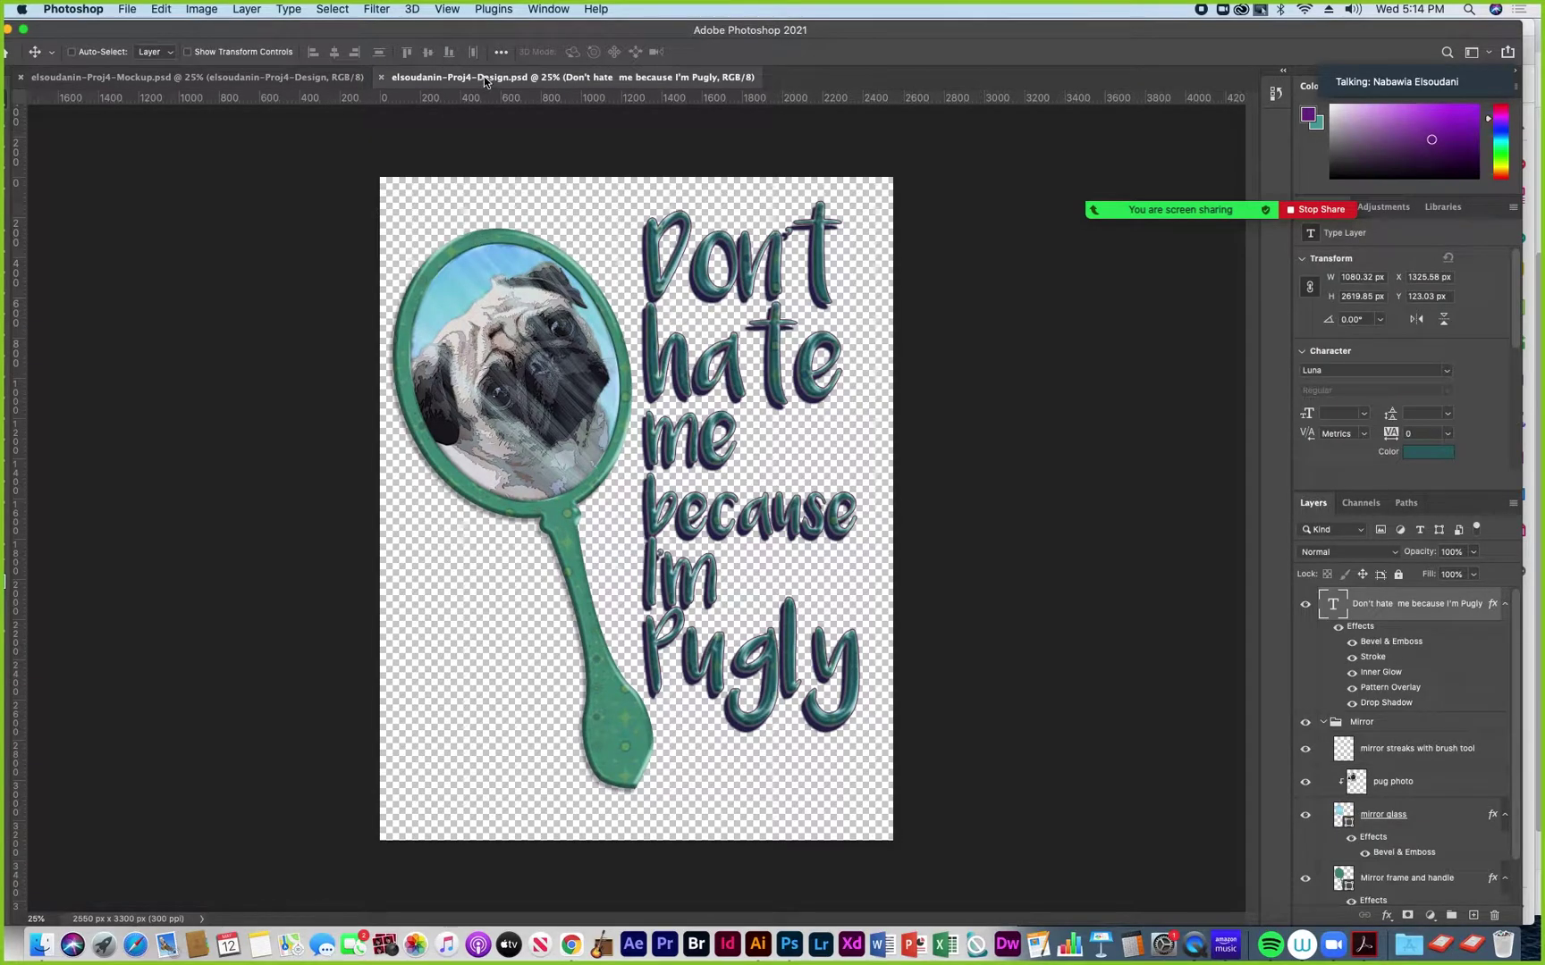
pyautogui.click(381, 77)
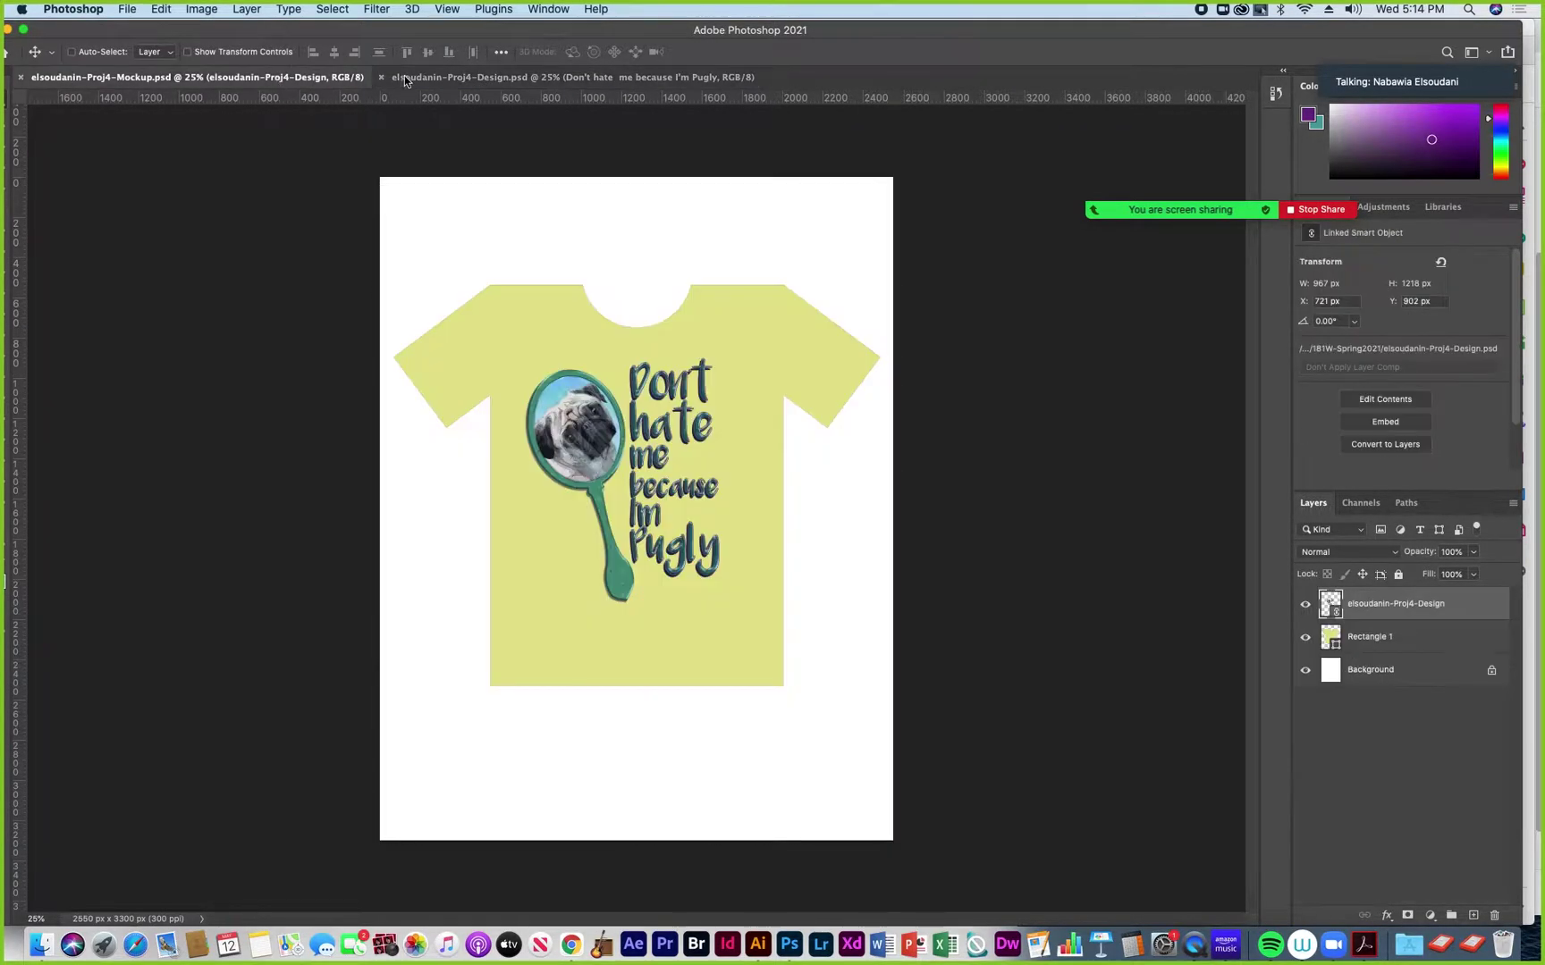
pyautogui.moveTo(85, 30); pyautogui.dragTo(159, 36)
pyautogui.click(26, 75)
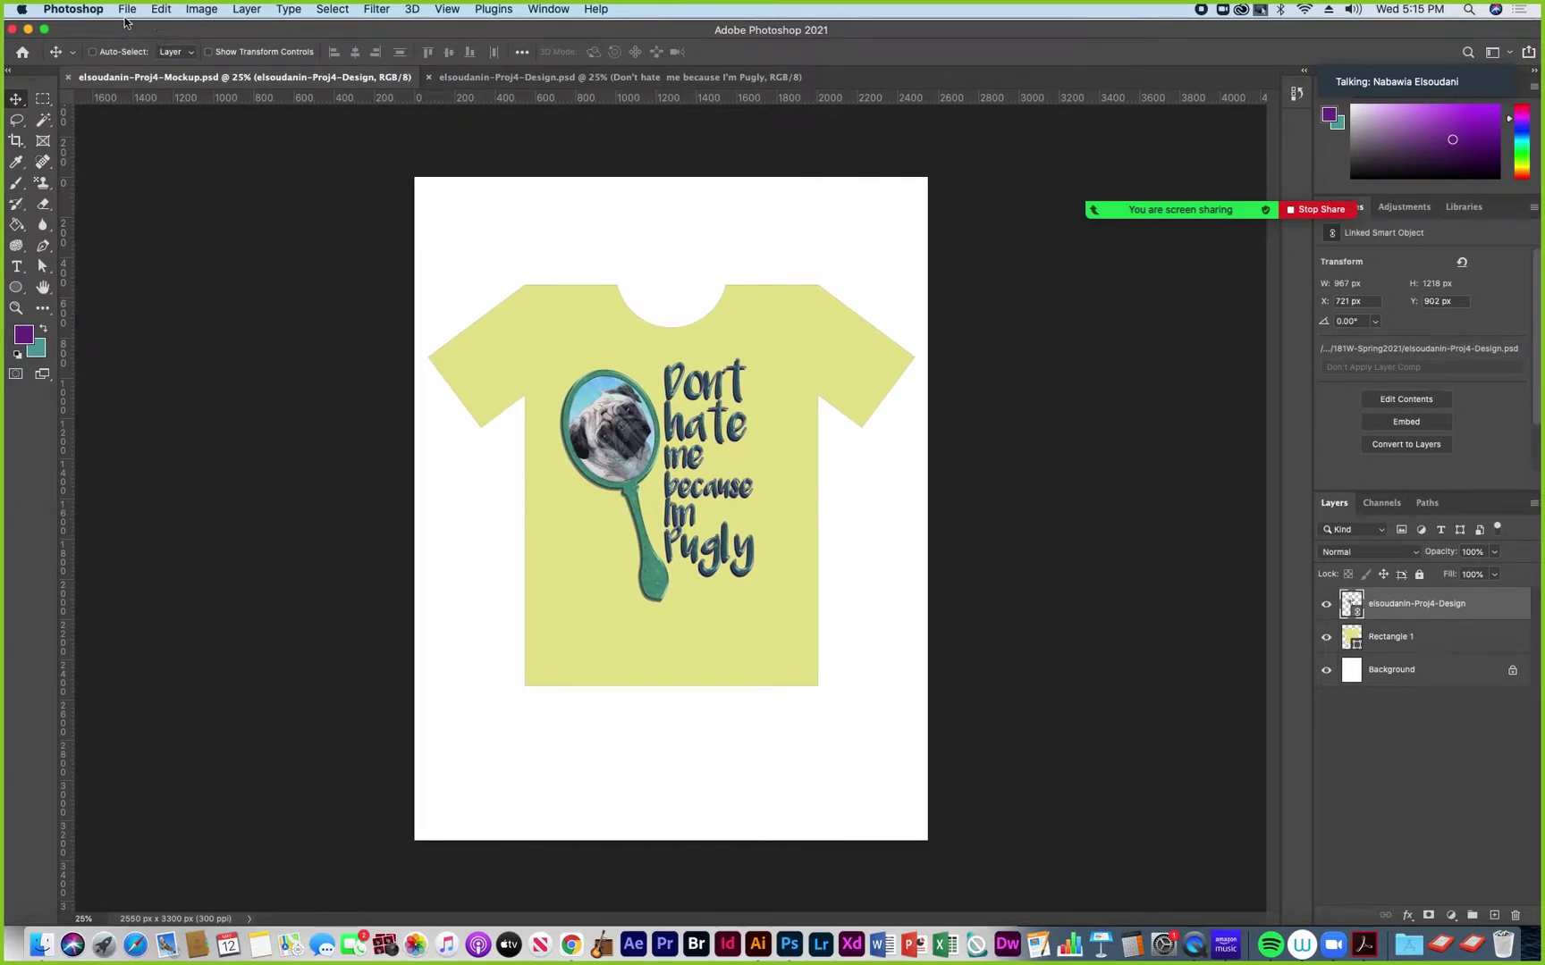
# Look up the Place Linked command, leave it unused, and resize the application window to fit the screen
pyautogui.click(125, 10)
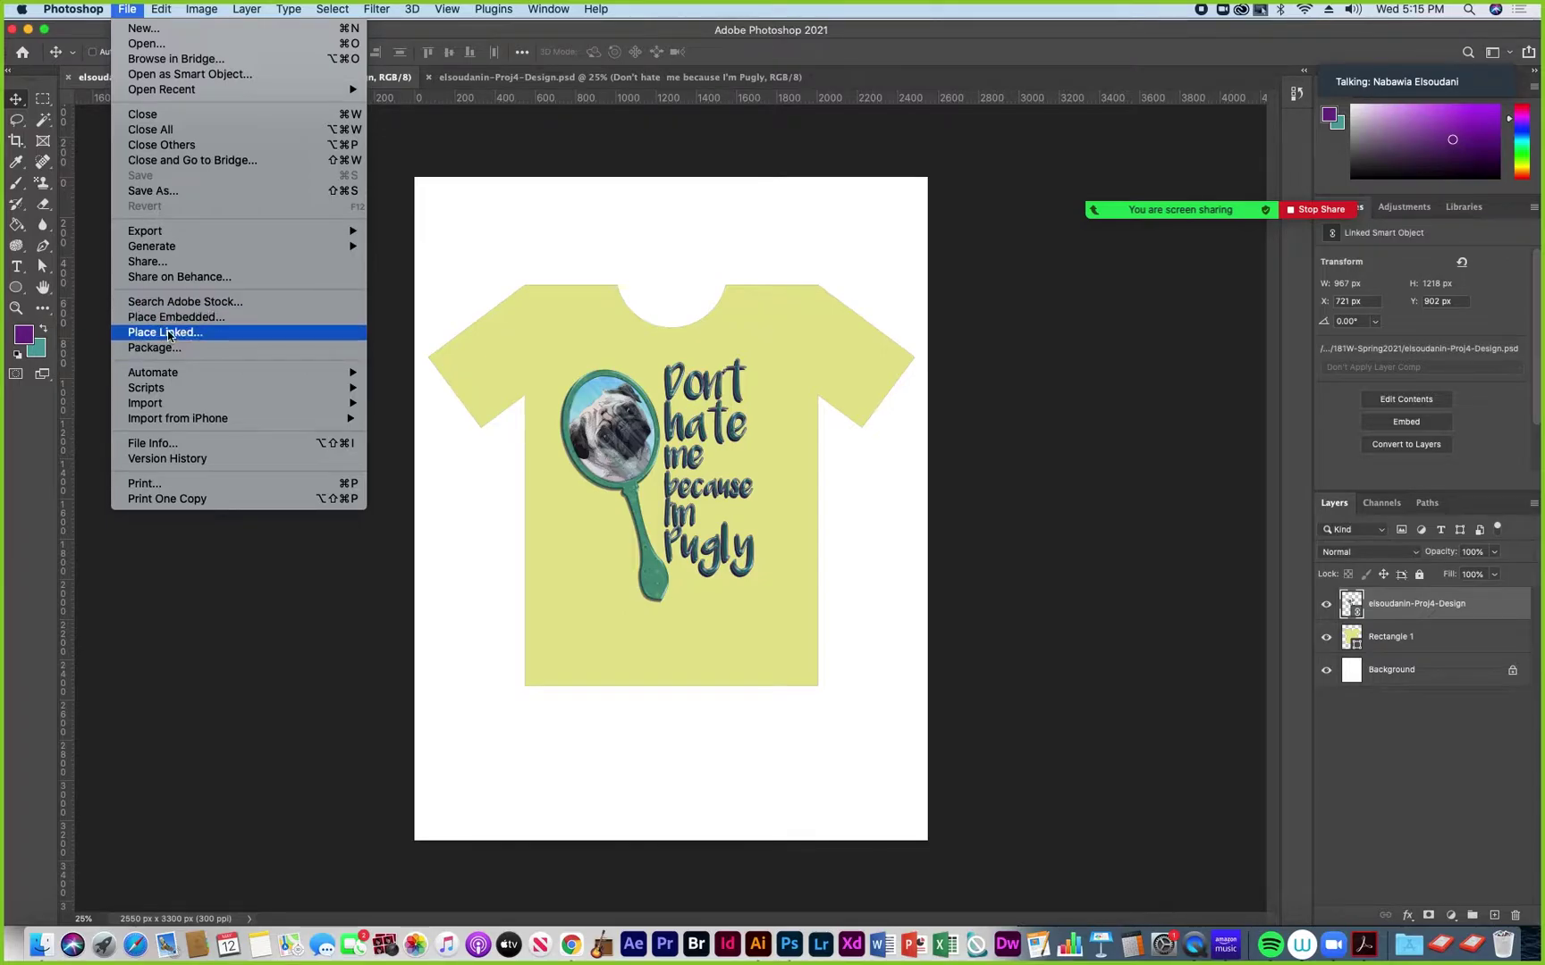
pyautogui.click(438, 33)
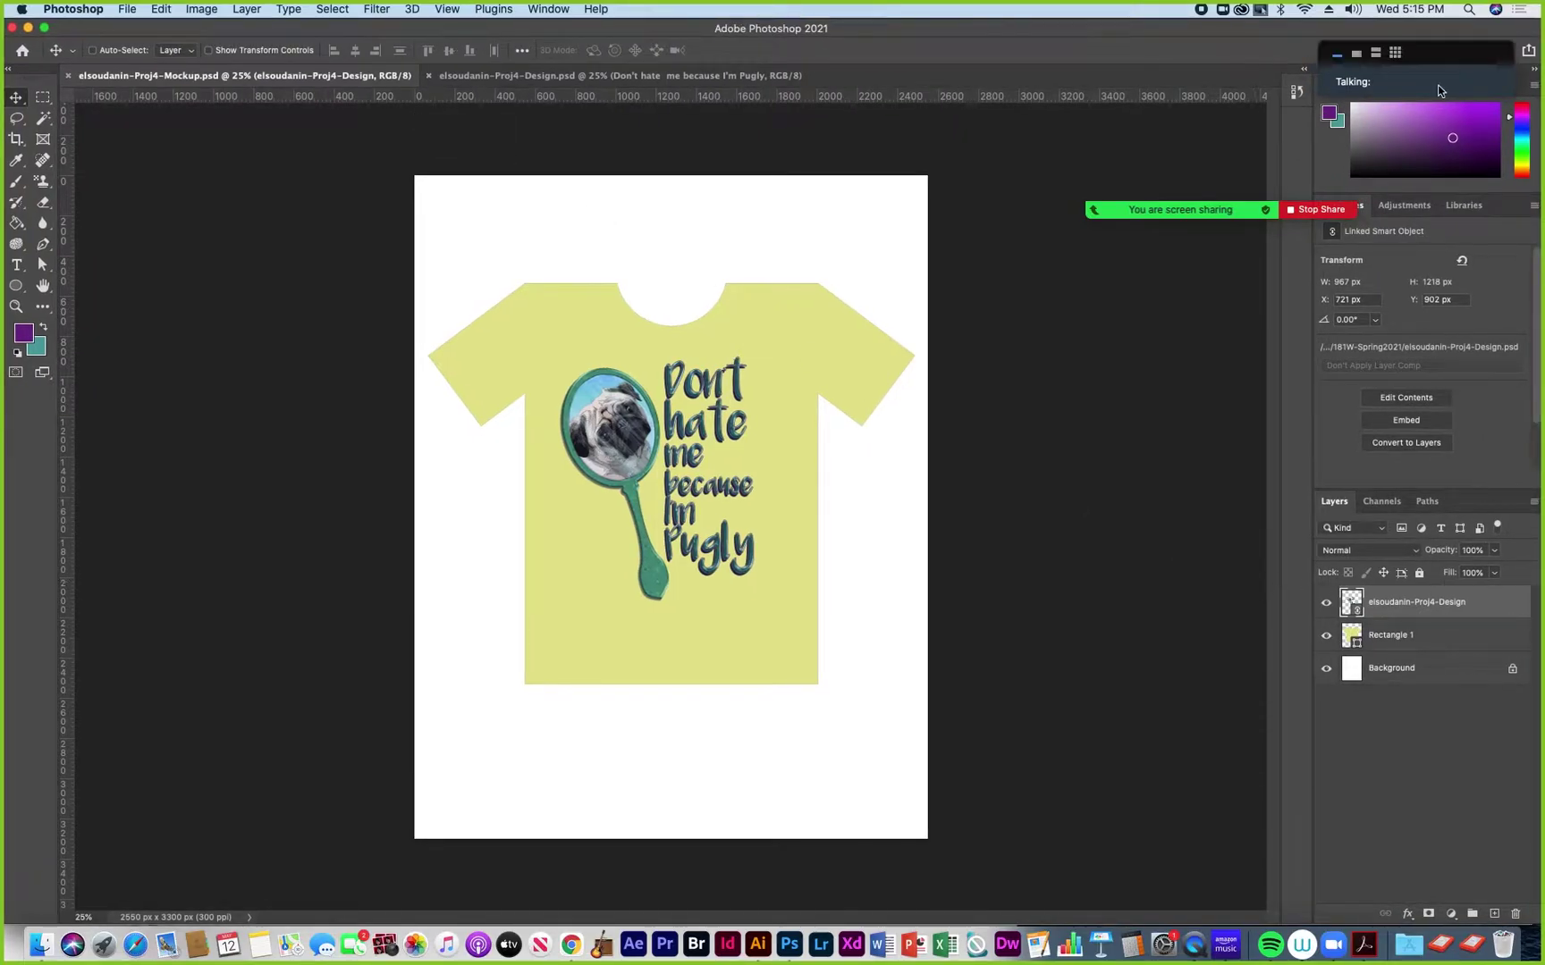
pyautogui.moveTo(1493, 28); pyautogui.dragTo(1469, 28)
pyautogui.moveTo(1529, 232); pyautogui.dragTo(1538, 232)
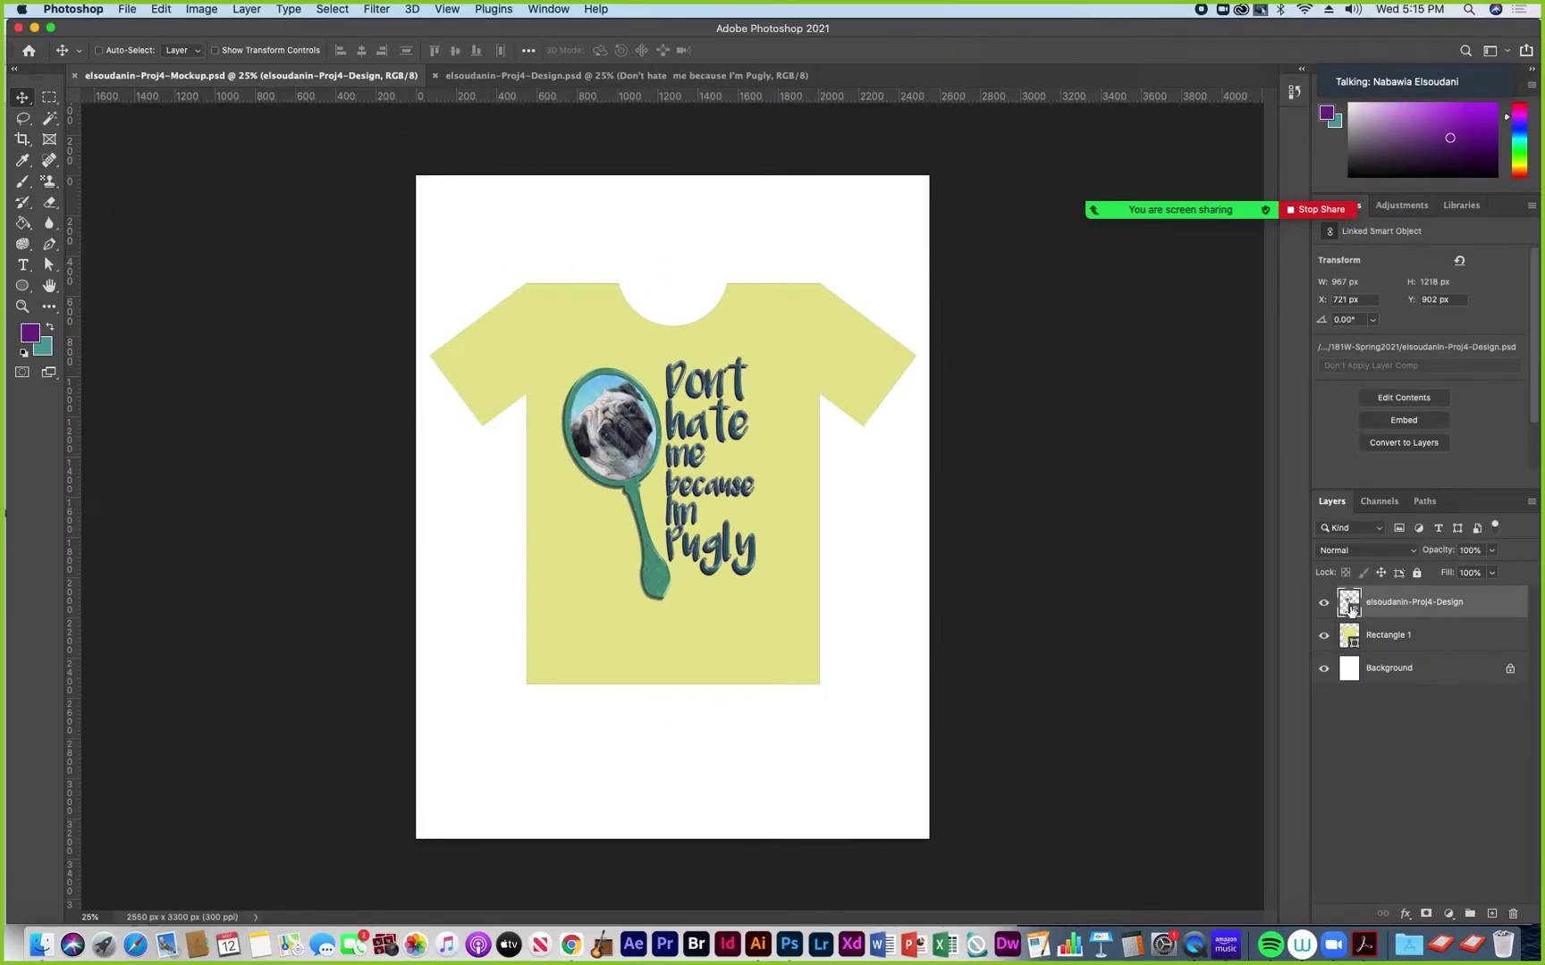
# Open the linked design from the mockup's smart object layer and compare the mockup and design documents
pyautogui.doubleClick(1352, 610)
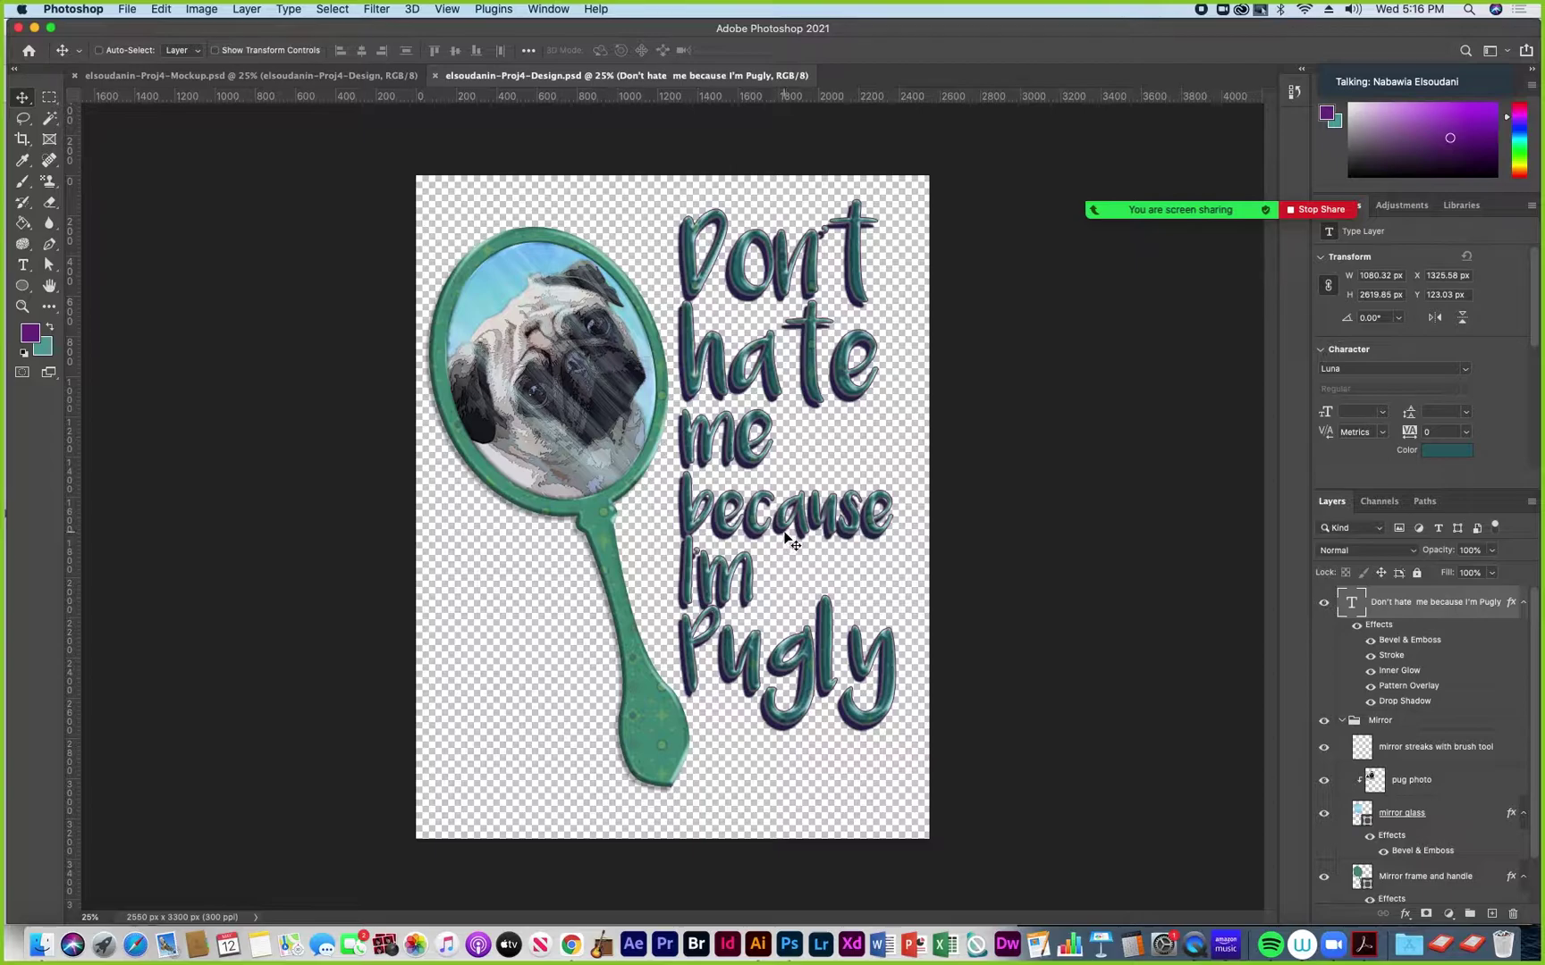
pyautogui.click(234, 81)
pyautogui.click(528, 75)
# Preview other fonts on the "Don't hate me because I'm Pugly" text layer and change it to Casual Friday
pyautogui.click(24, 267)
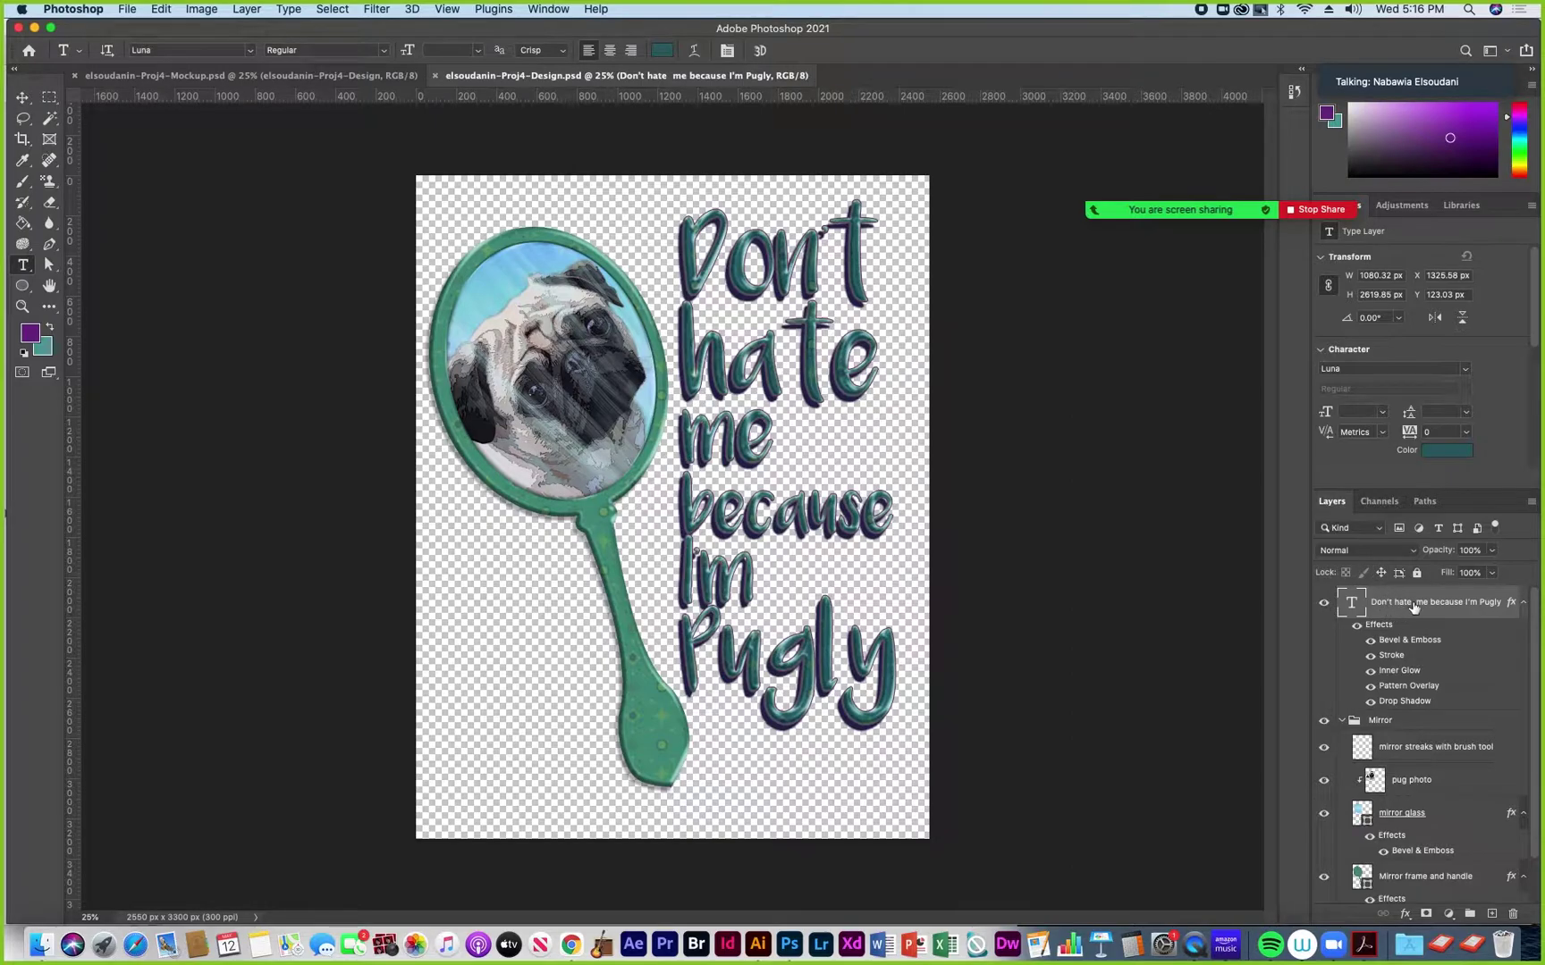
pyautogui.click(251, 50)
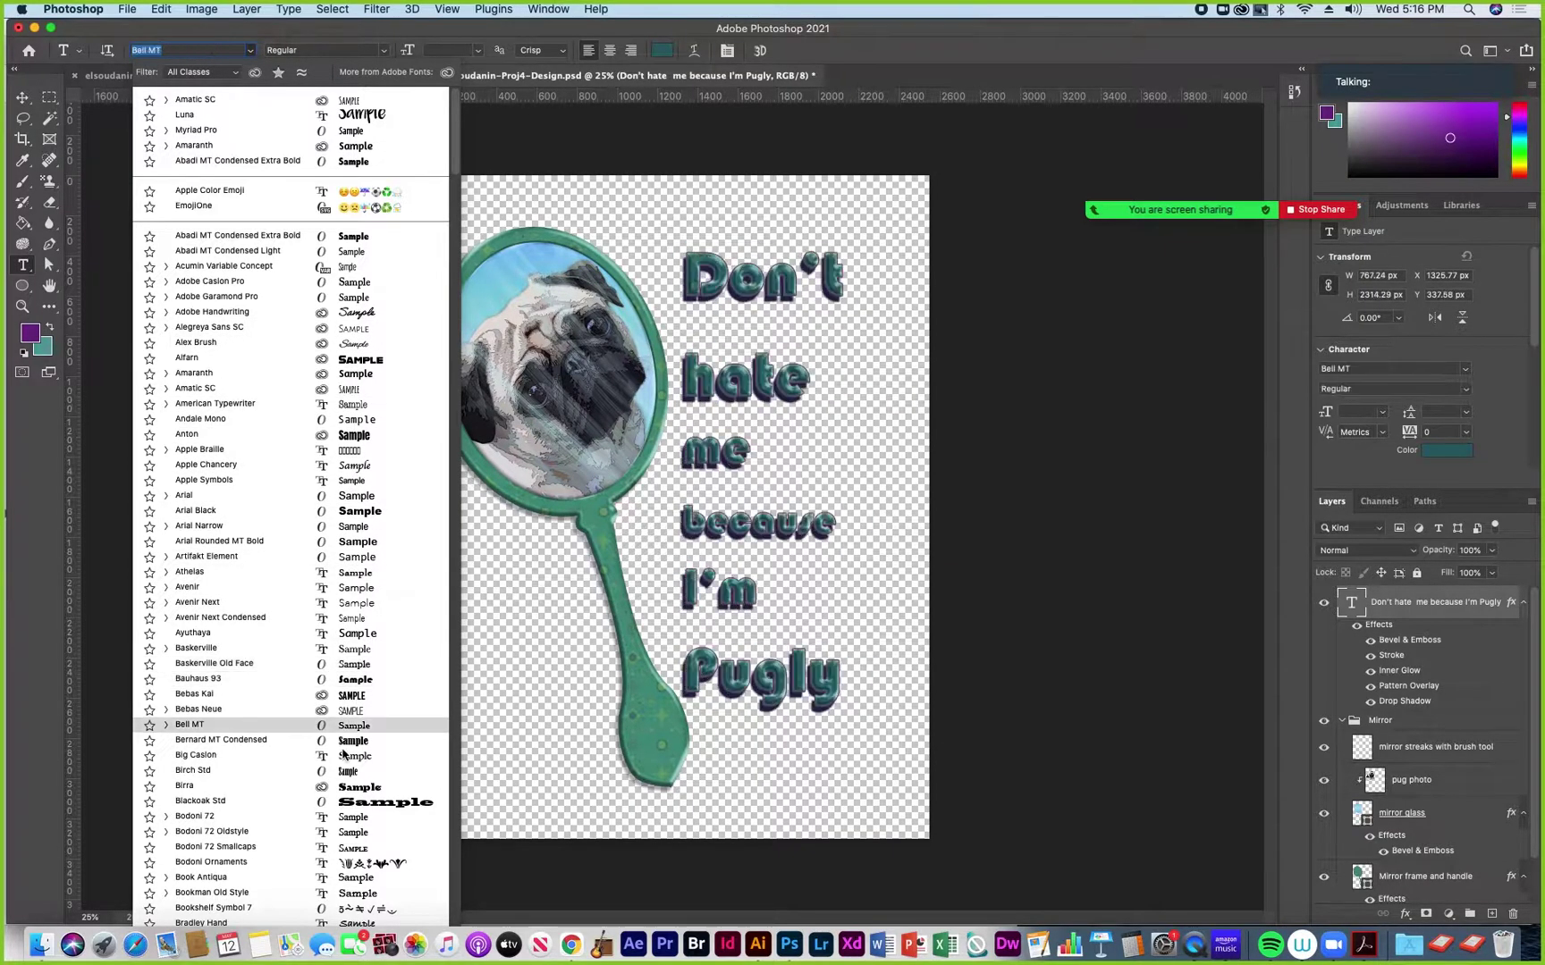
pyautogui.scroll(-4, 348, 833)
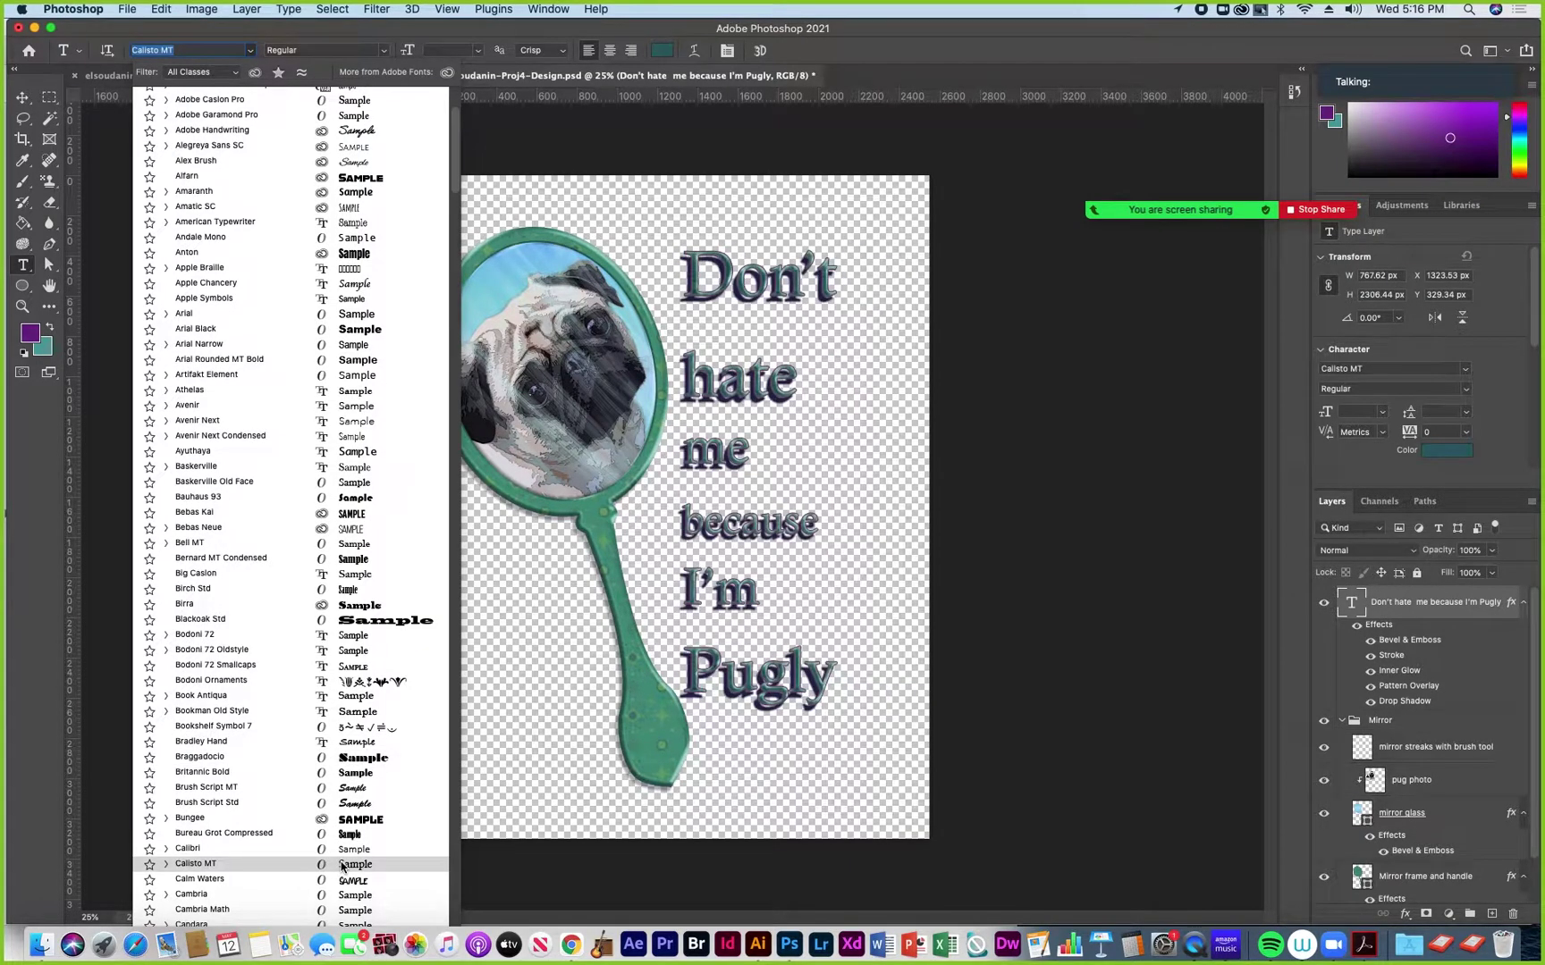
pyautogui.scroll(-5, 342, 865)
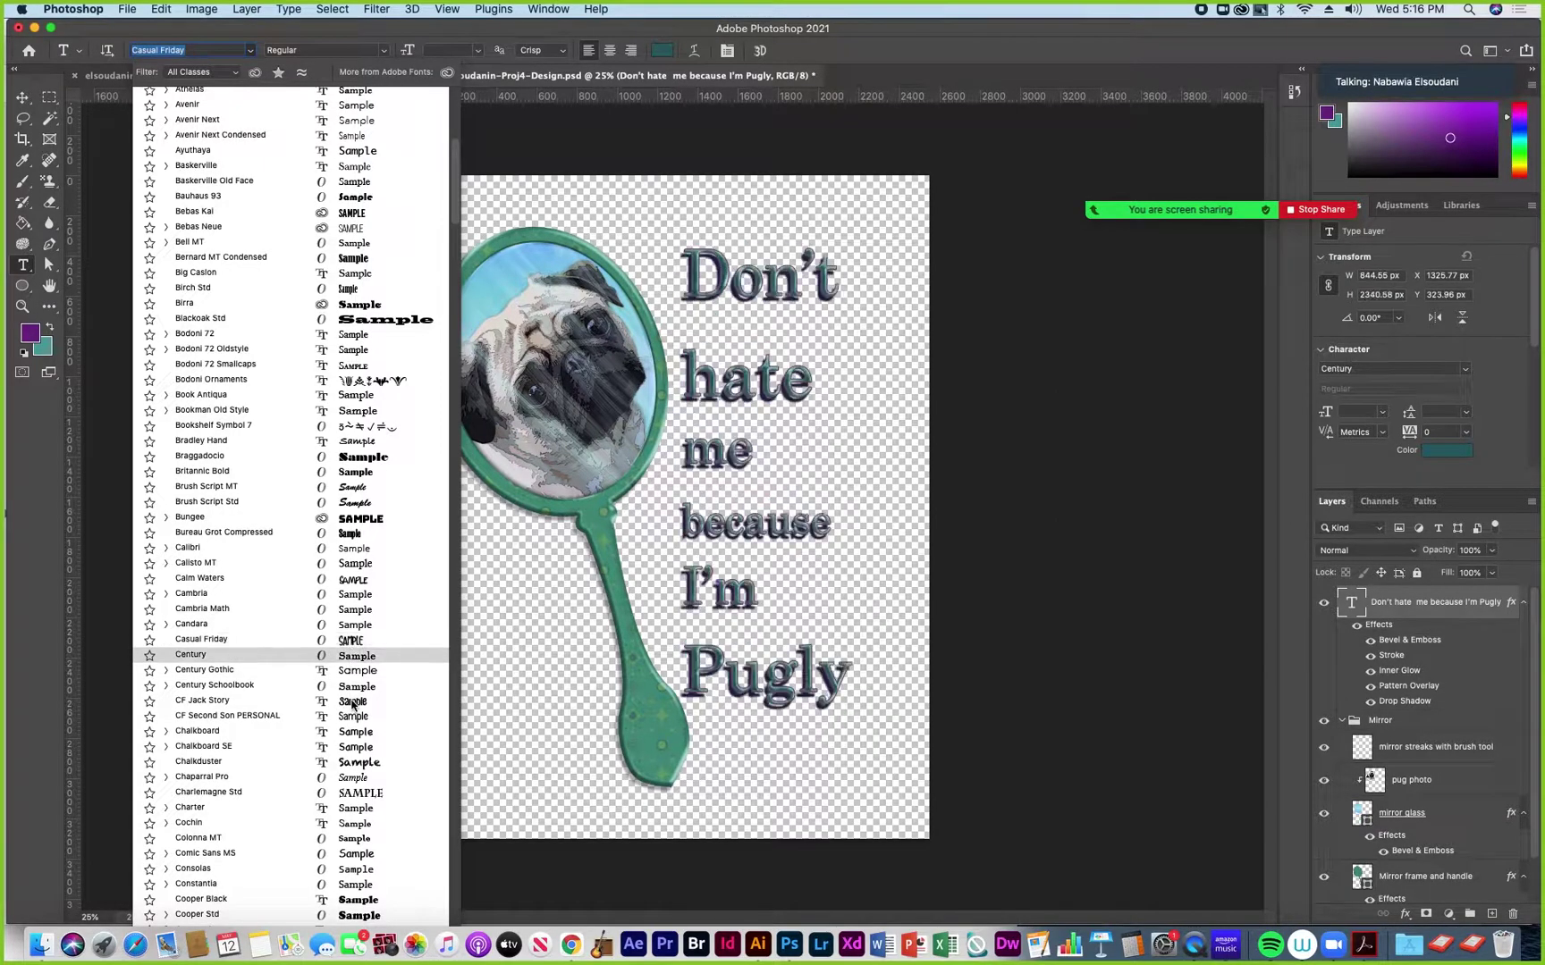
pyautogui.click(357, 641)
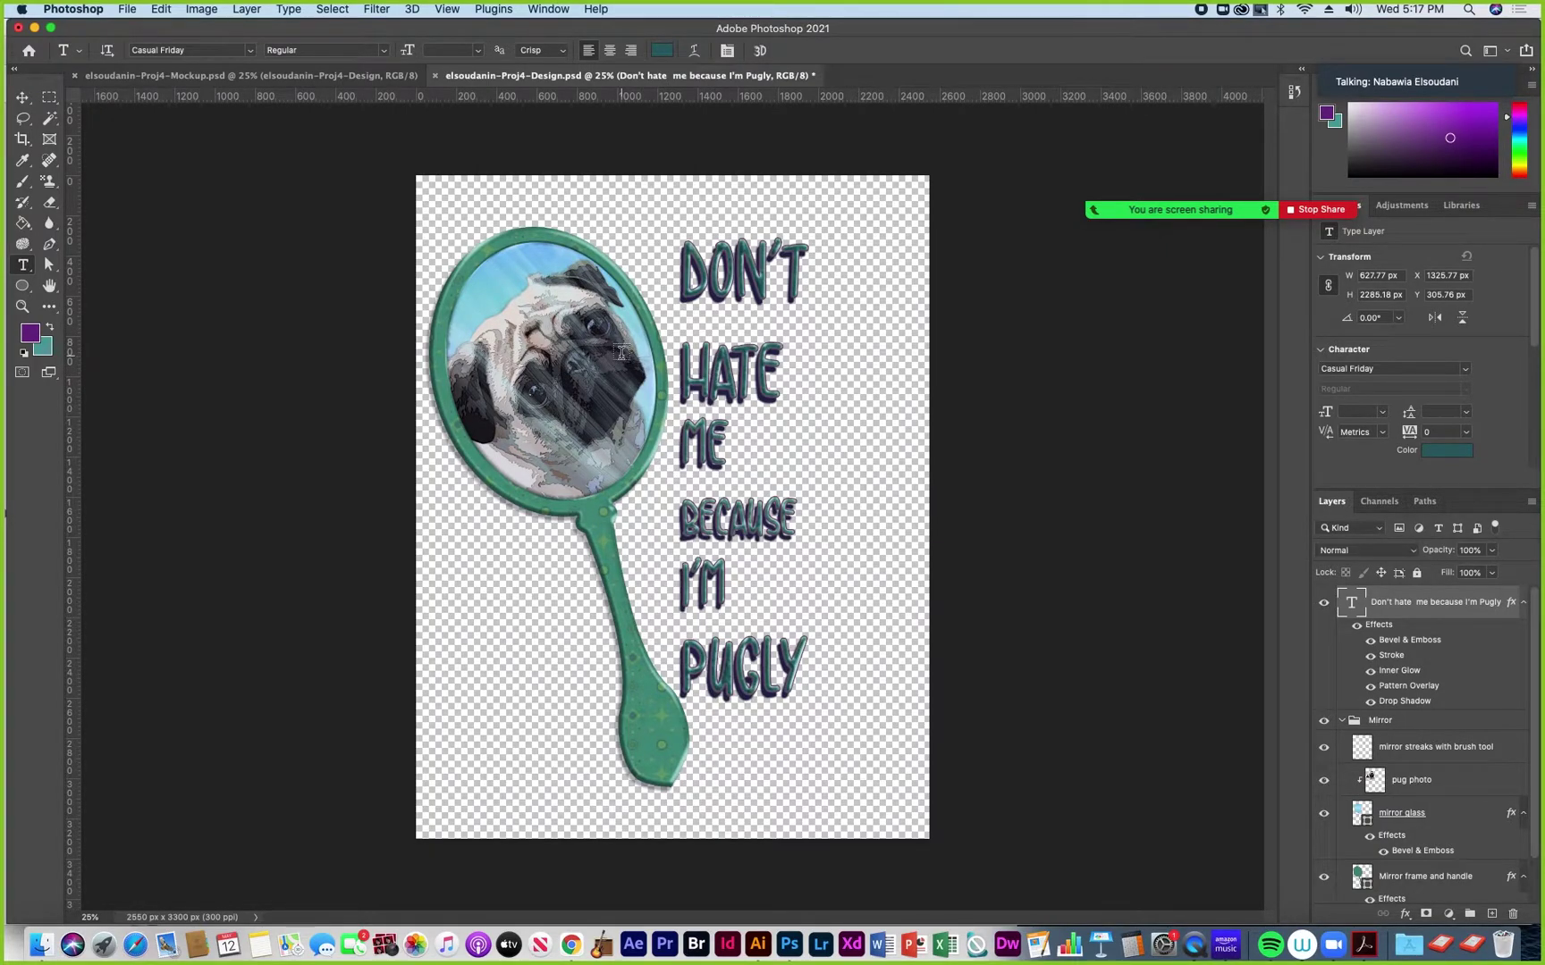
# Show the Character panel and float it beside the lettering on the canvas
pyautogui.click(546, 10)
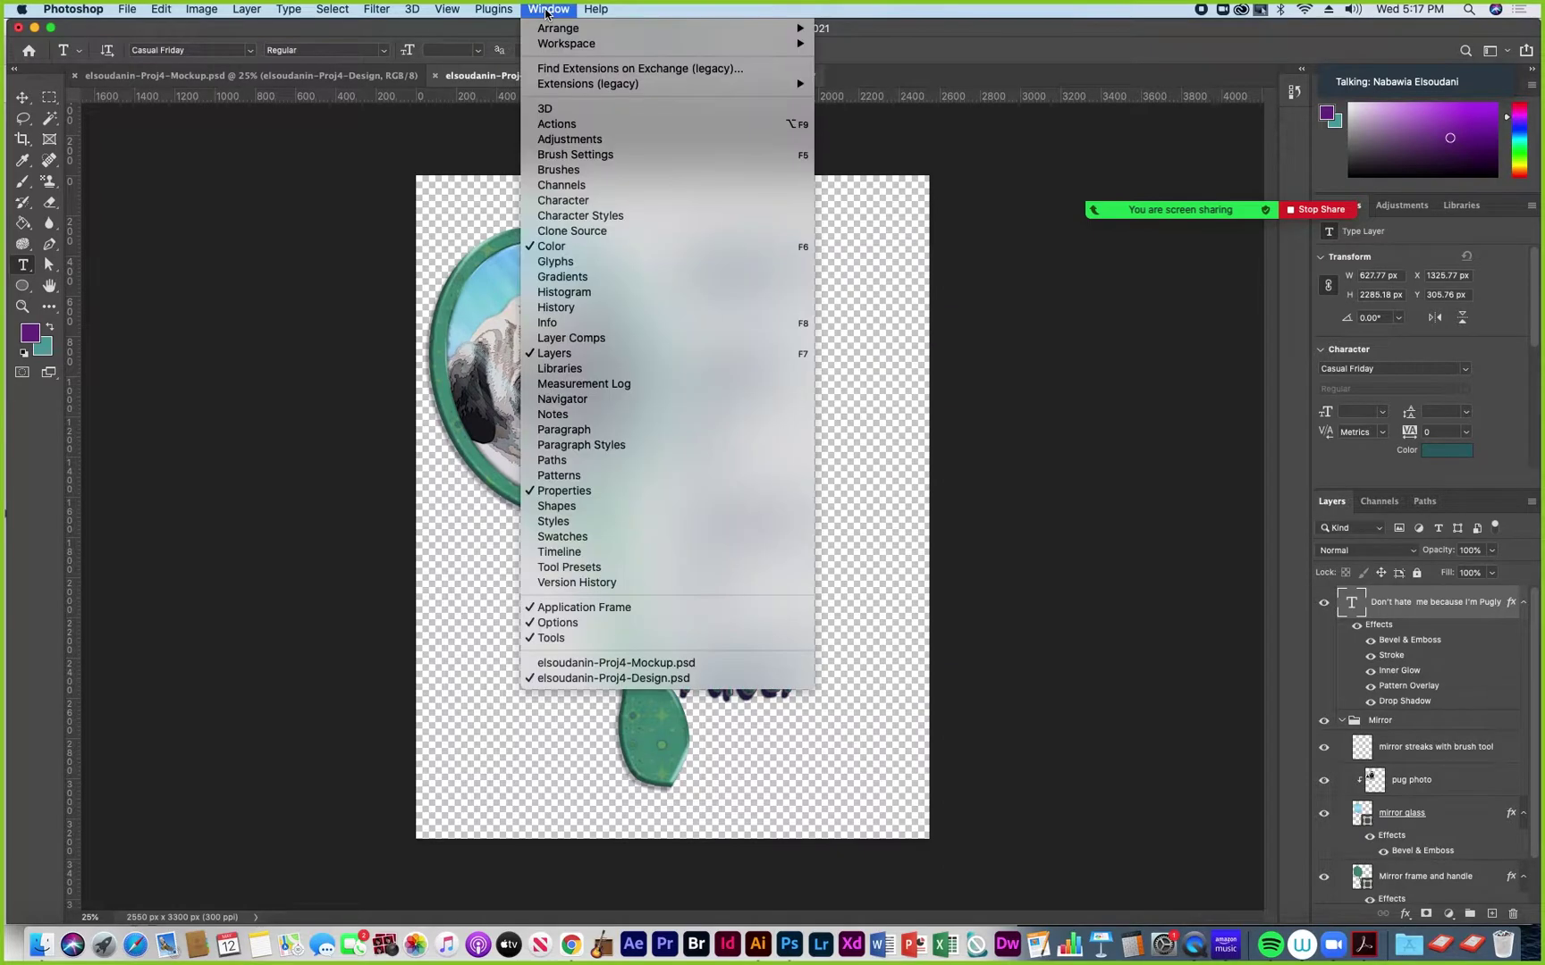
pyautogui.click(552, 201)
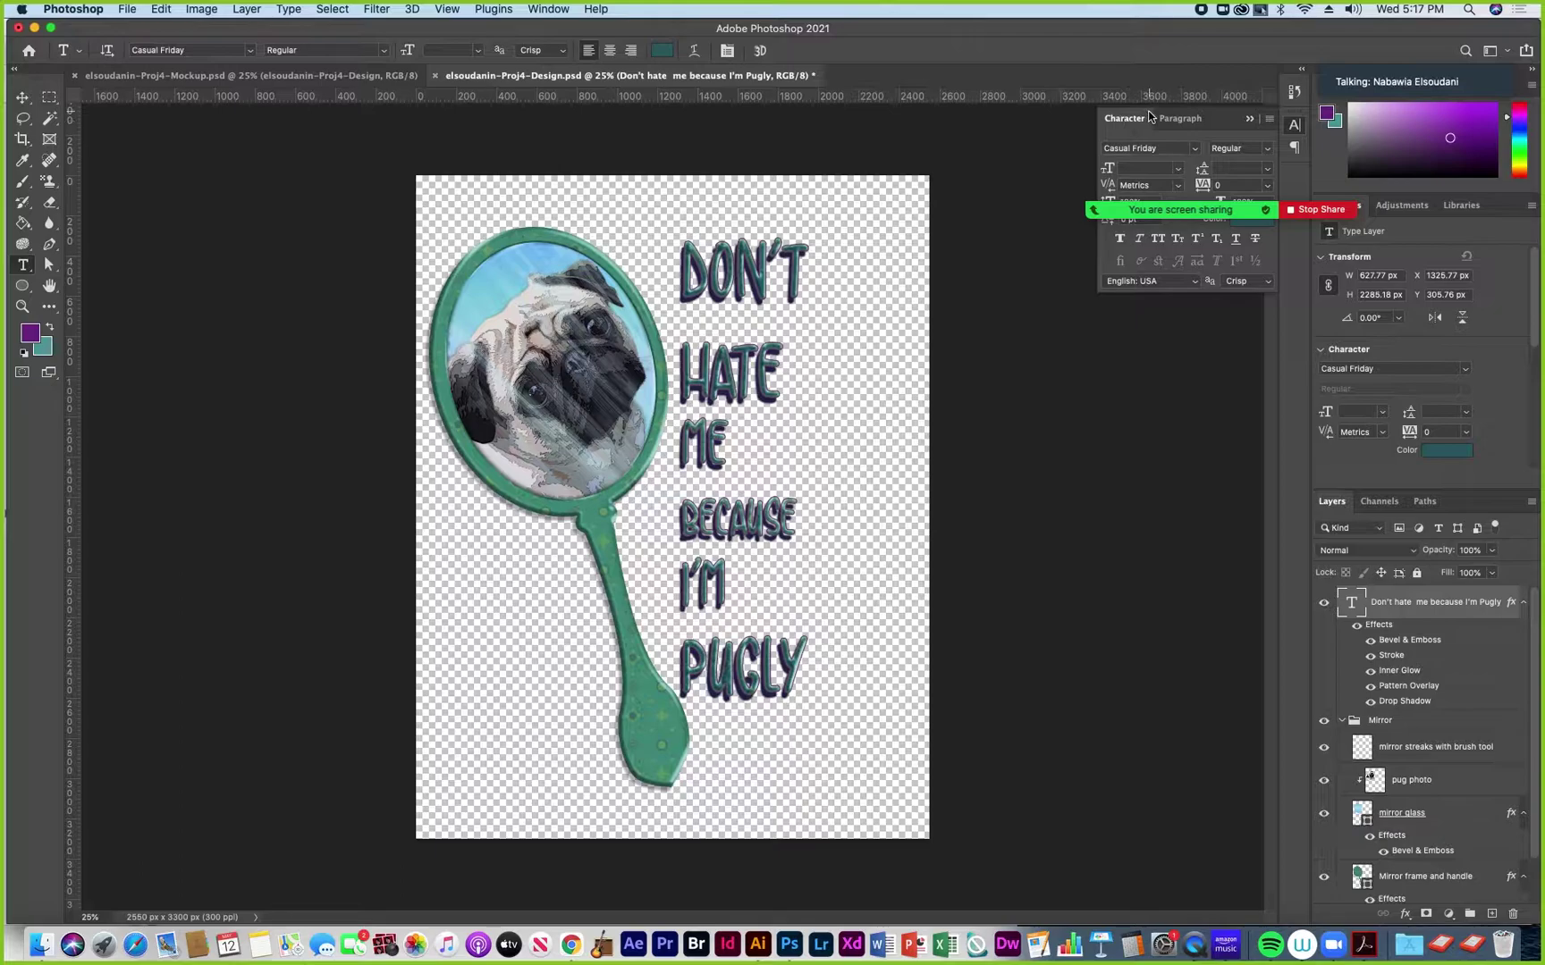
pyautogui.moveTo(1131, 125); pyautogui.dragTo(973, 348)
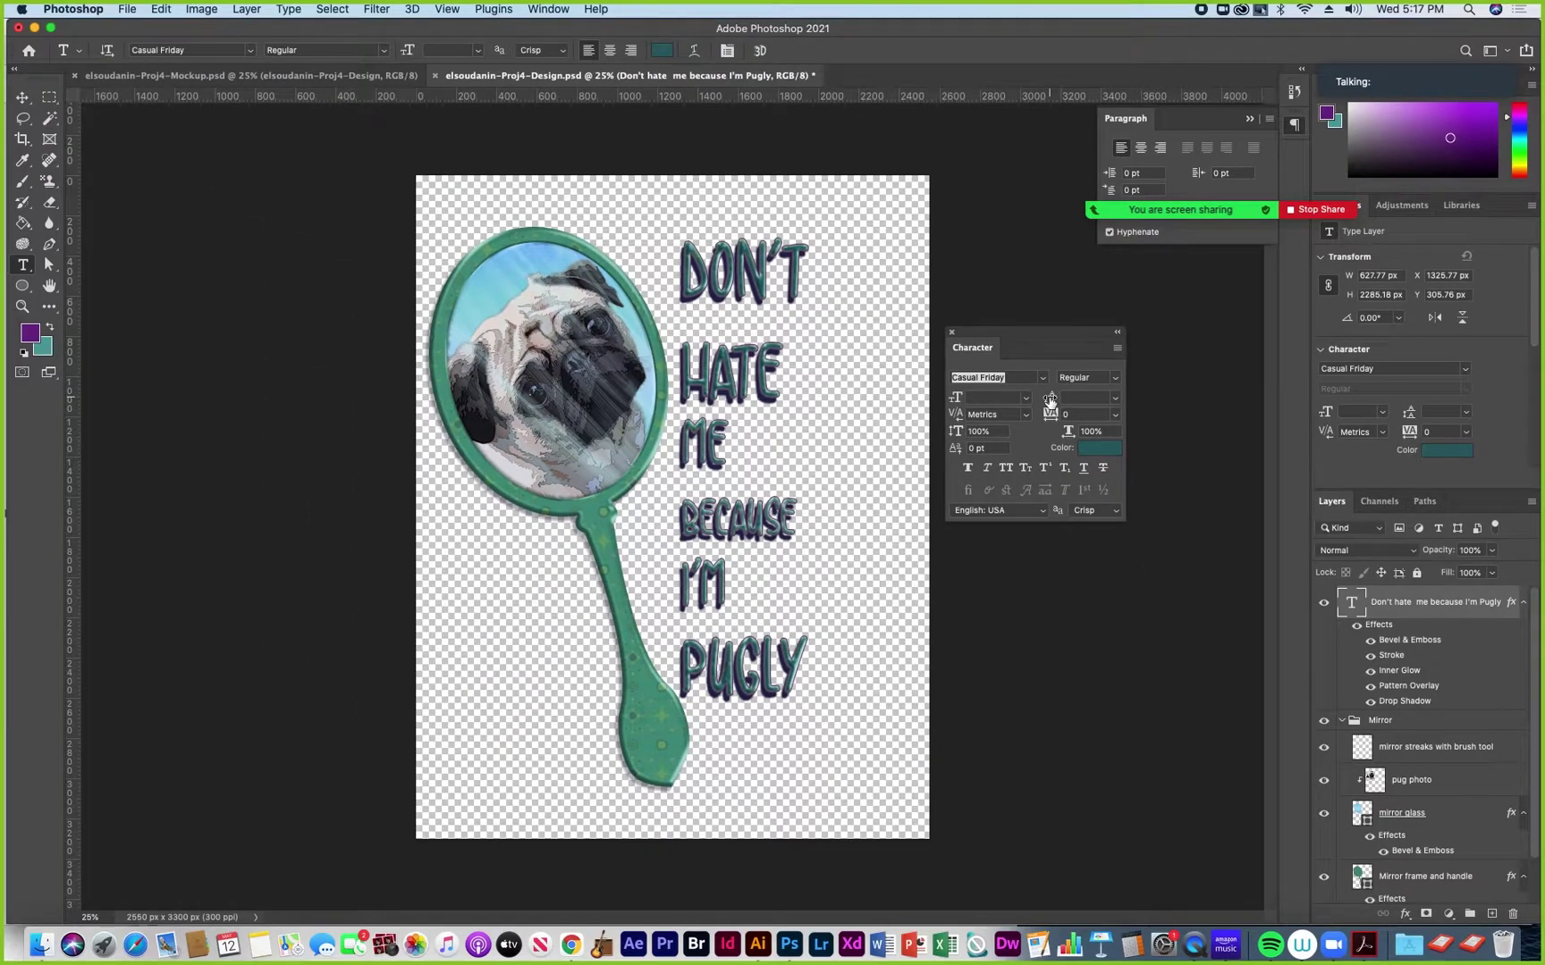
# Adjust the leading of the whole slogan text layer to 81 pt
pyautogui.click(1051, 399)
pyautogui.write('63')
pyautogui.press('Return')
pyautogui.write('100')
pyautogui.press('Return')
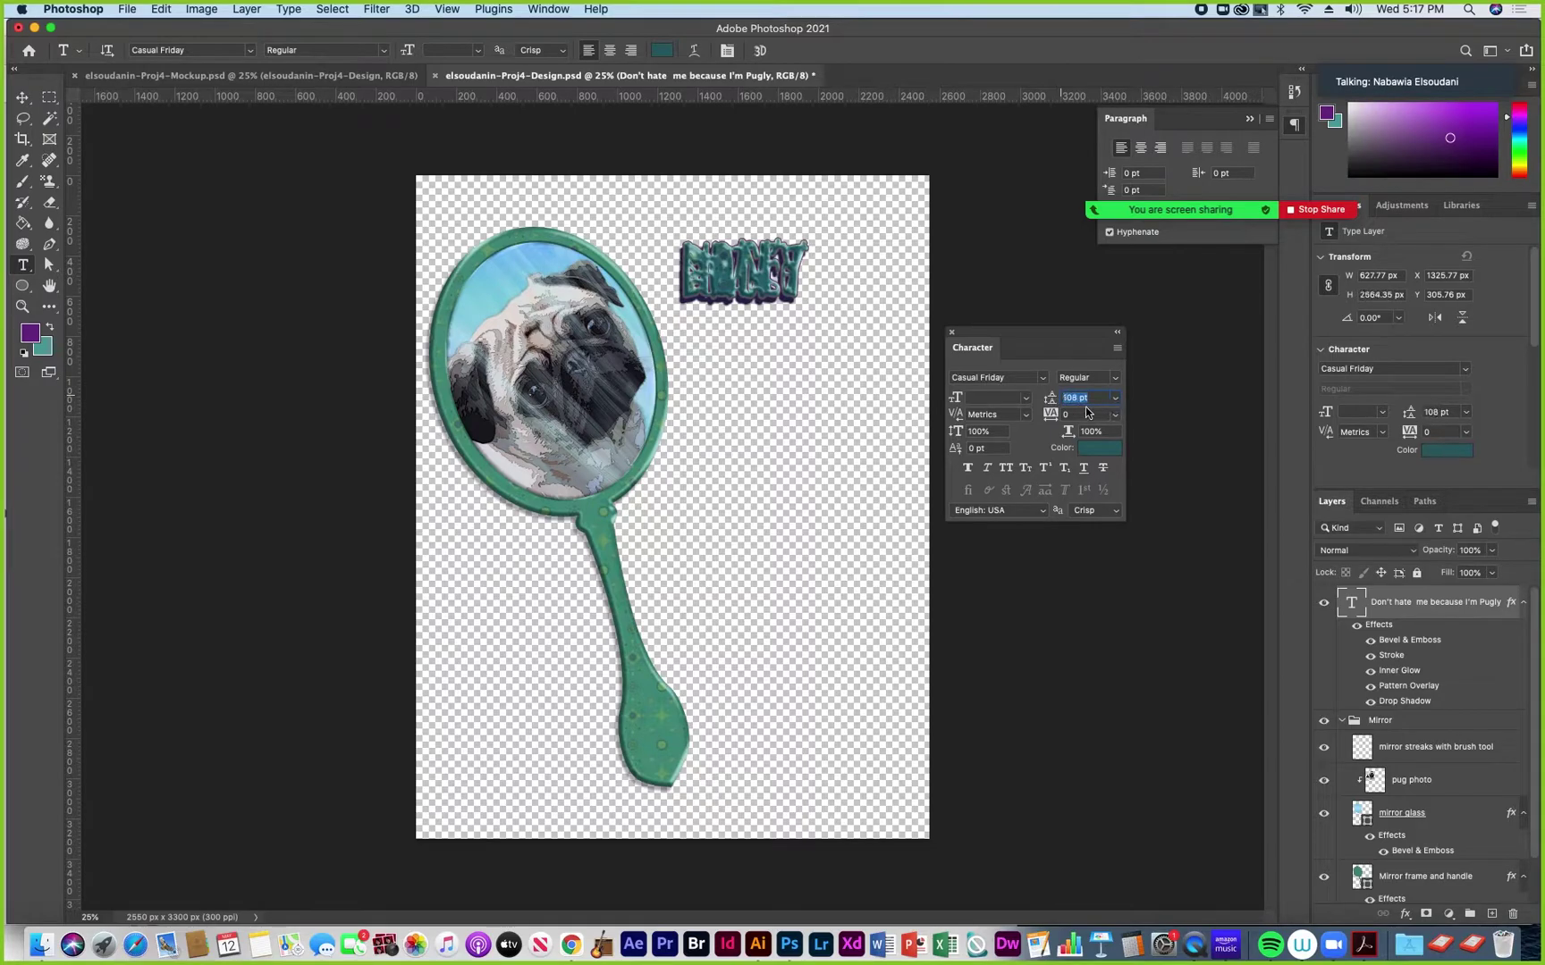
pyautogui.moveTo(1050, 402); pyautogui.dragTo(1043, 406)
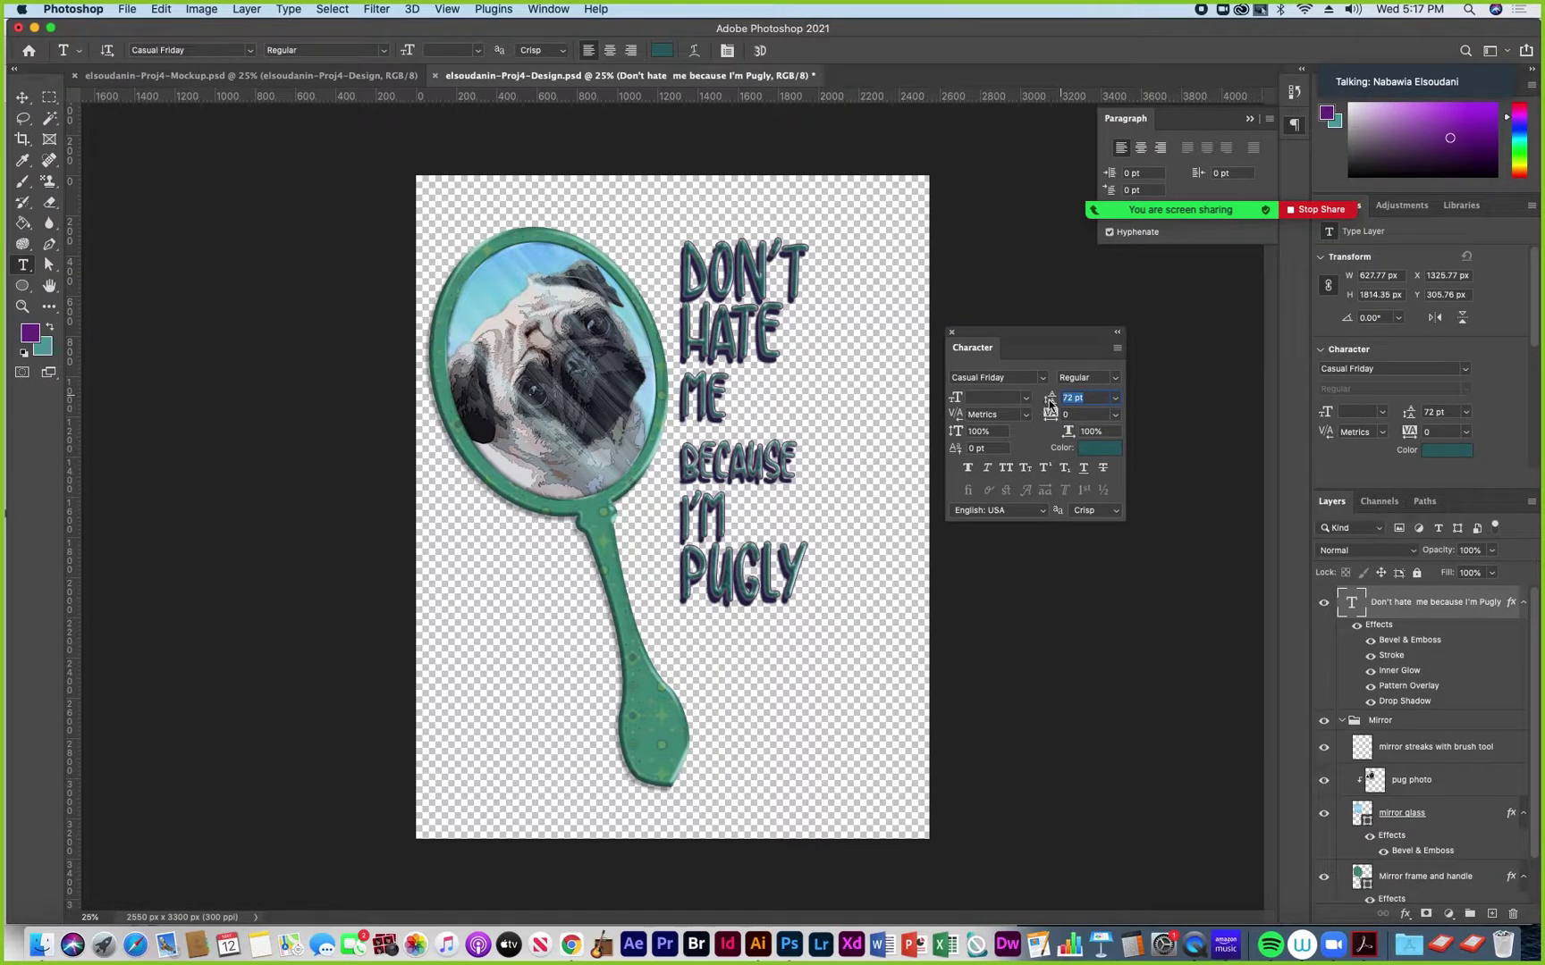
pyautogui.moveTo(1050, 402); pyautogui.dragTo(1058, 403)
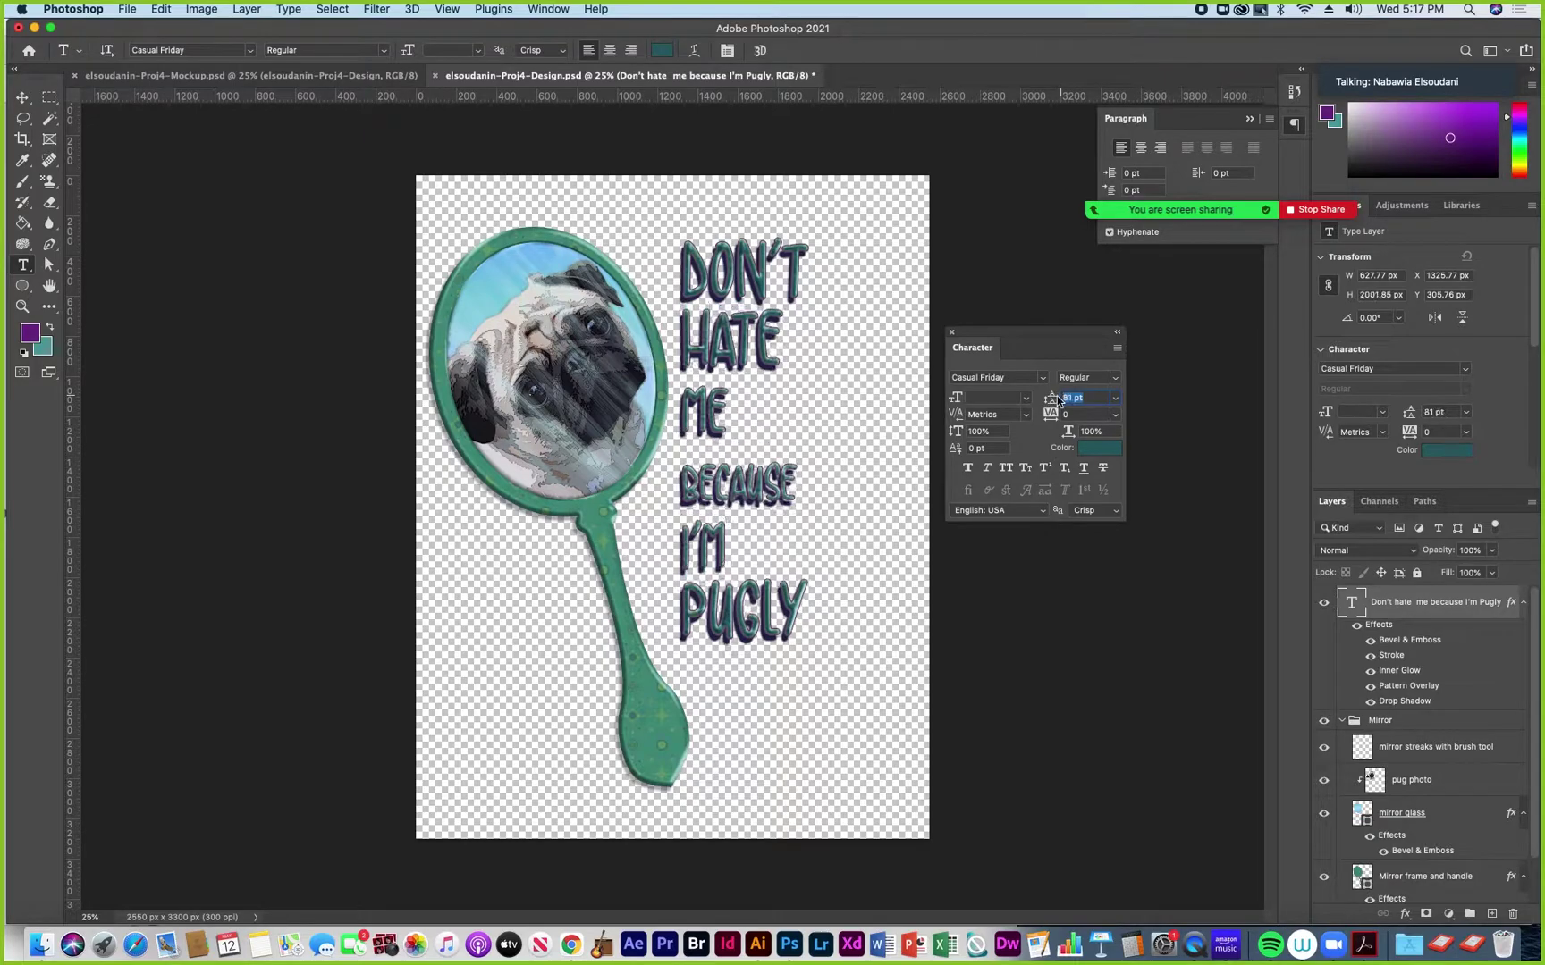
# Reduce the leading of the "me" and "because" lines to 74 pt
pyautogui.moveTo(682, 404); pyautogui.dragTo(788, 494)
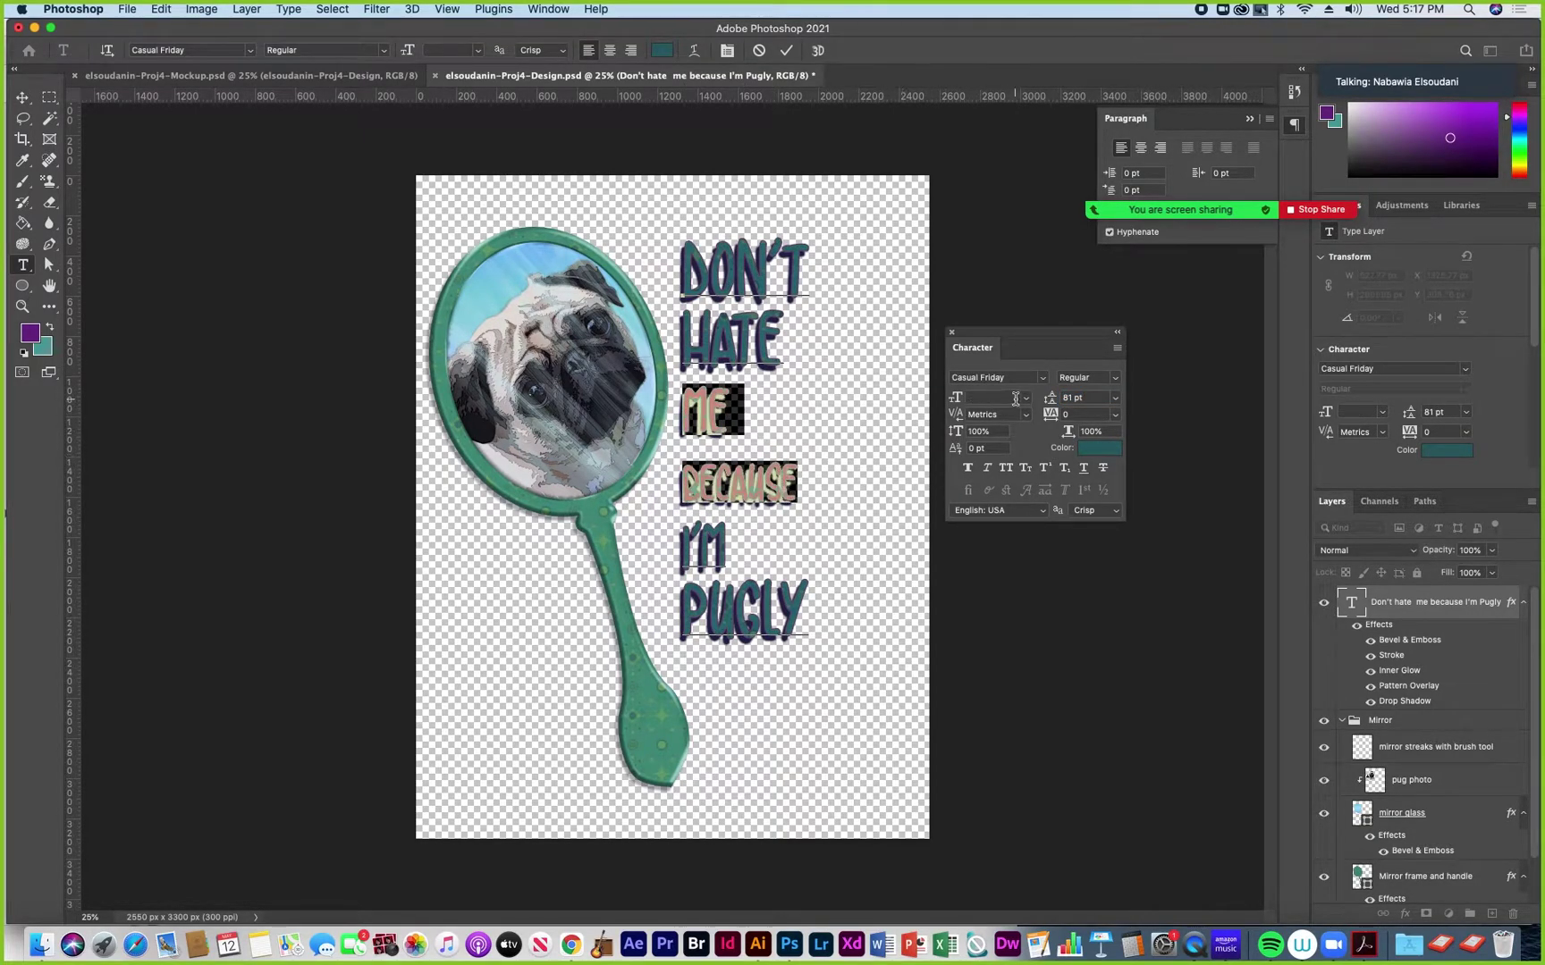
pyautogui.moveTo(1053, 404)
pyautogui.mouseDown()
pyautogui.moveTo(1036, 407)
pyautogui.moveTo(1058, 404)
pyautogui.mouseUp()
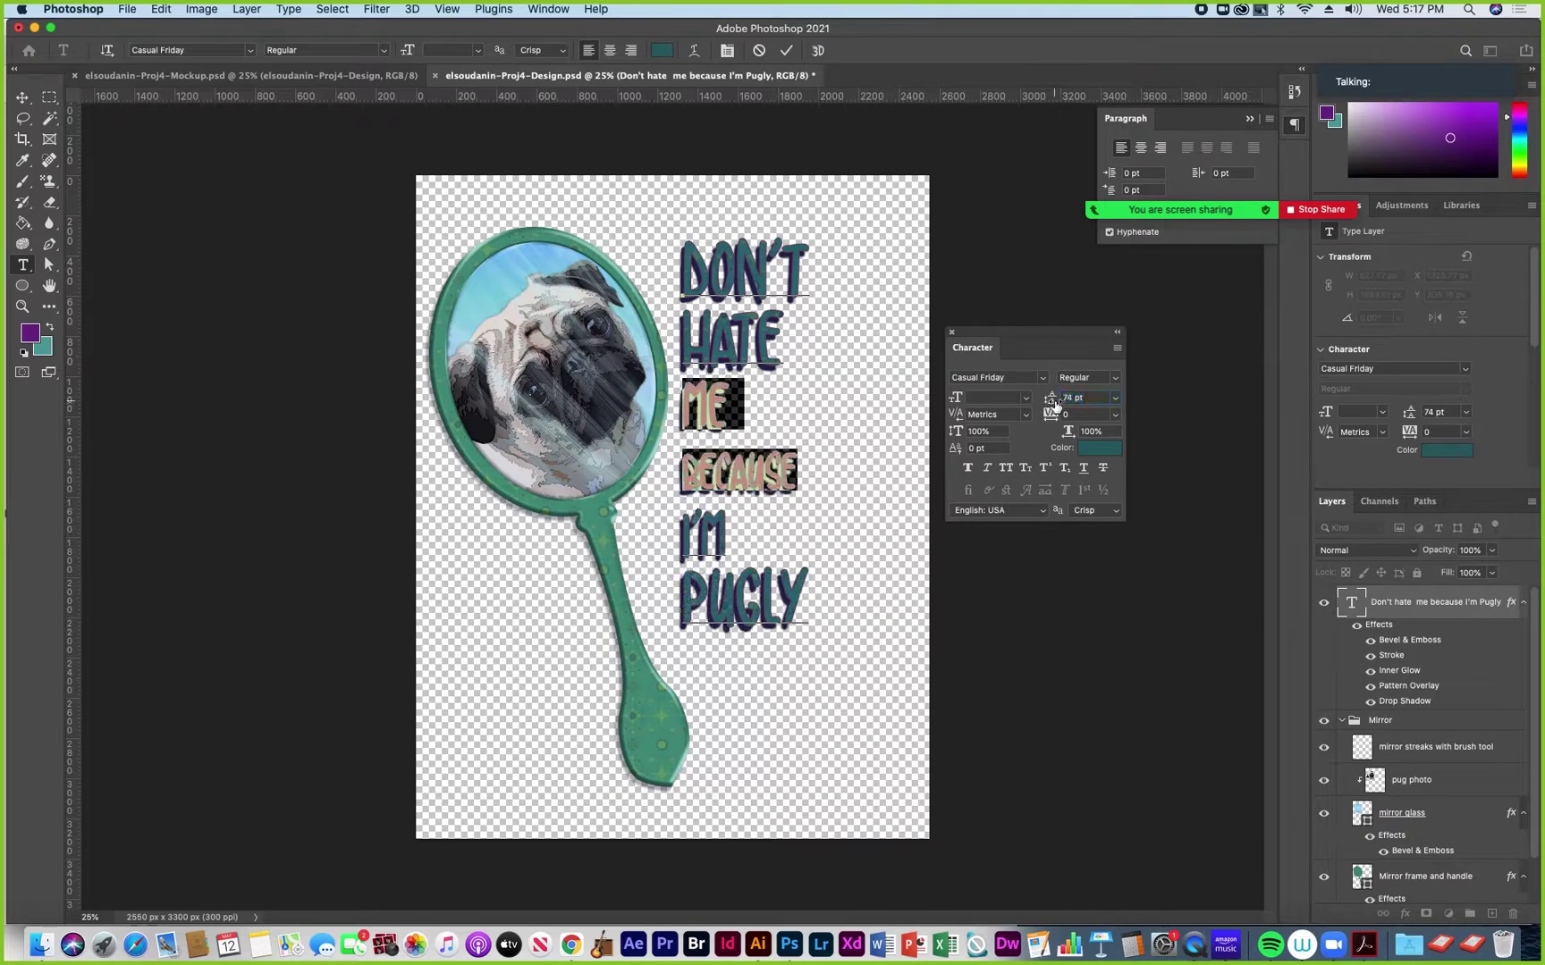
pyautogui.click(698, 494)
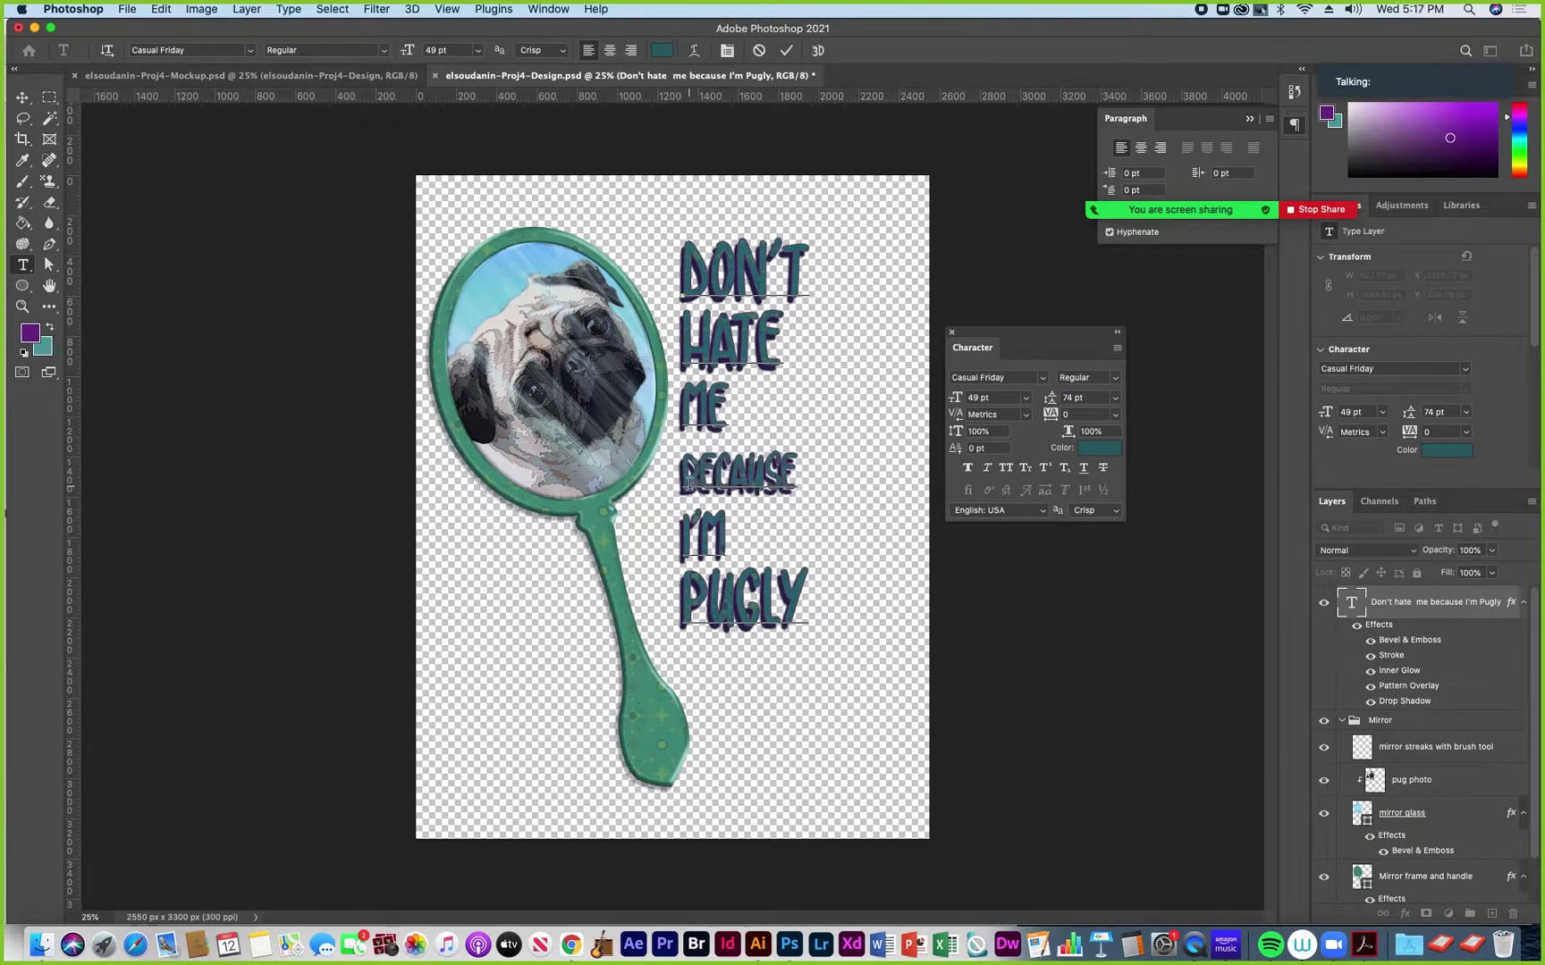
# Try removing the line break between "me" and "because", and undo the change
pyautogui.doubleClick(689, 486)
pyautogui.click(761, 548)
pyautogui.press('super+a')
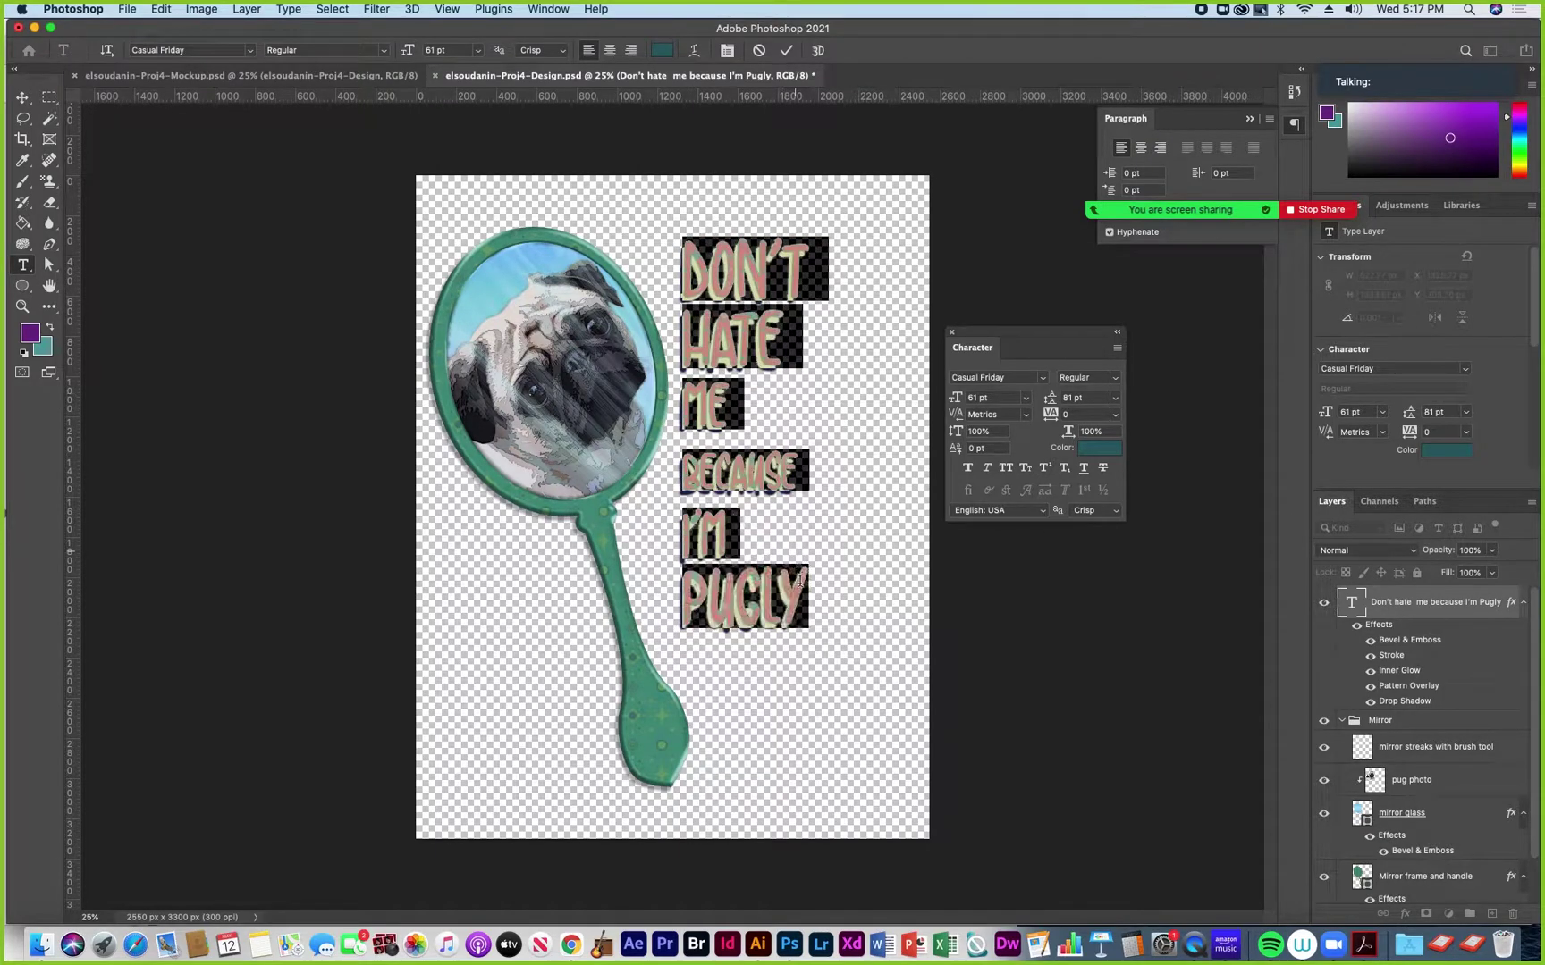
pyautogui.click(699, 542)
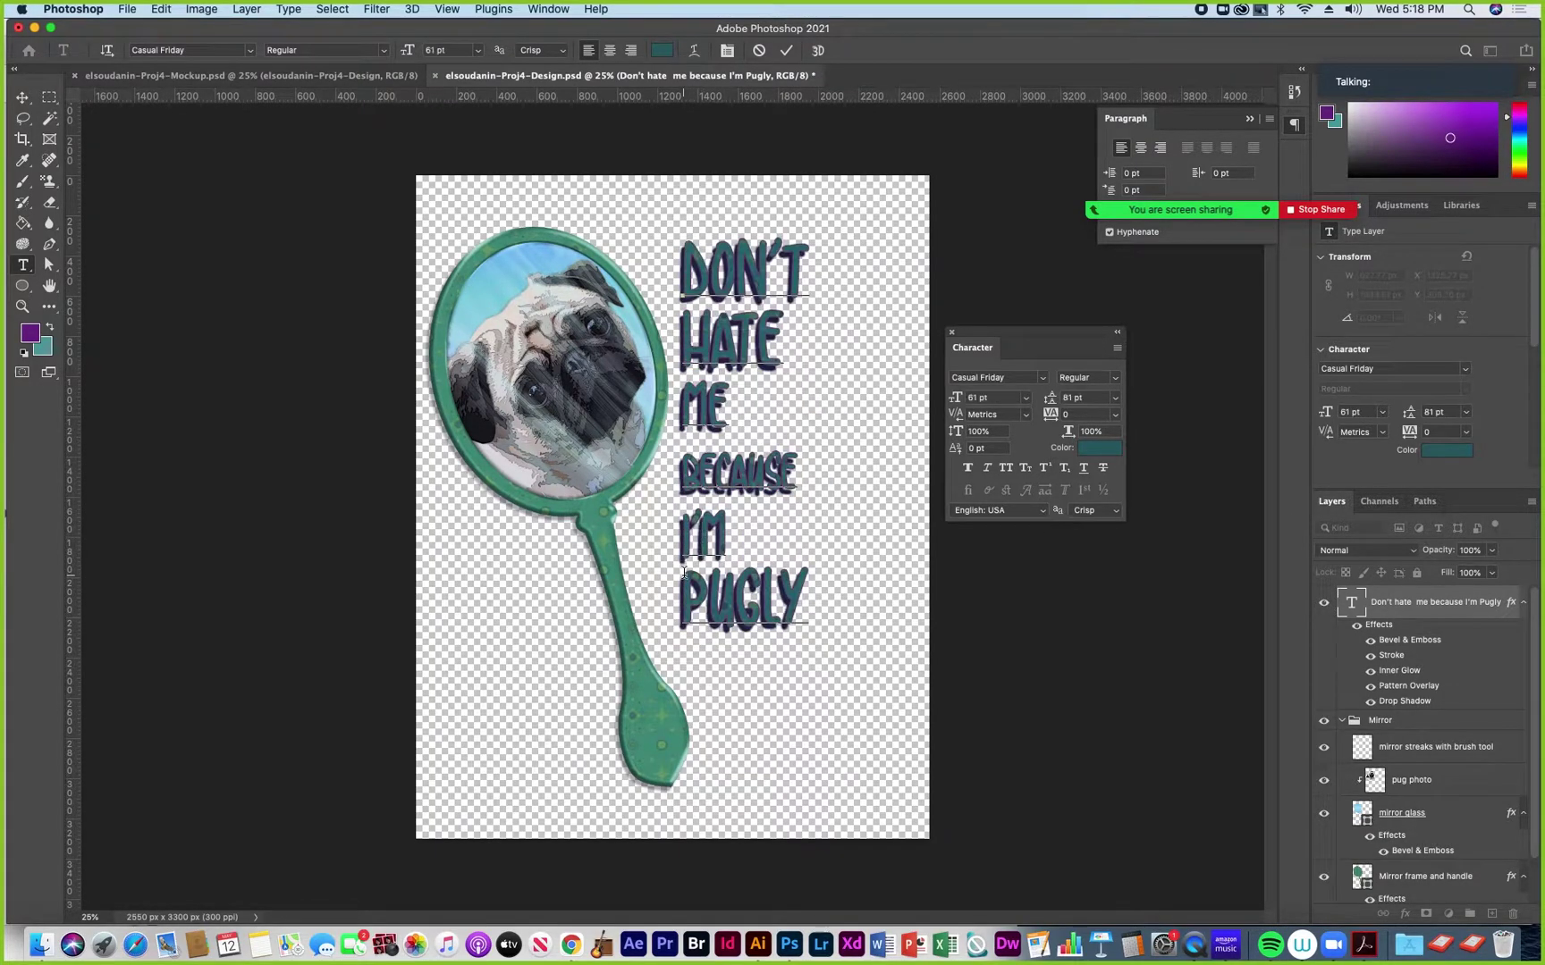
pyautogui.click(682, 465)
pyautogui.press('Left')
pyautogui.press('Delete')
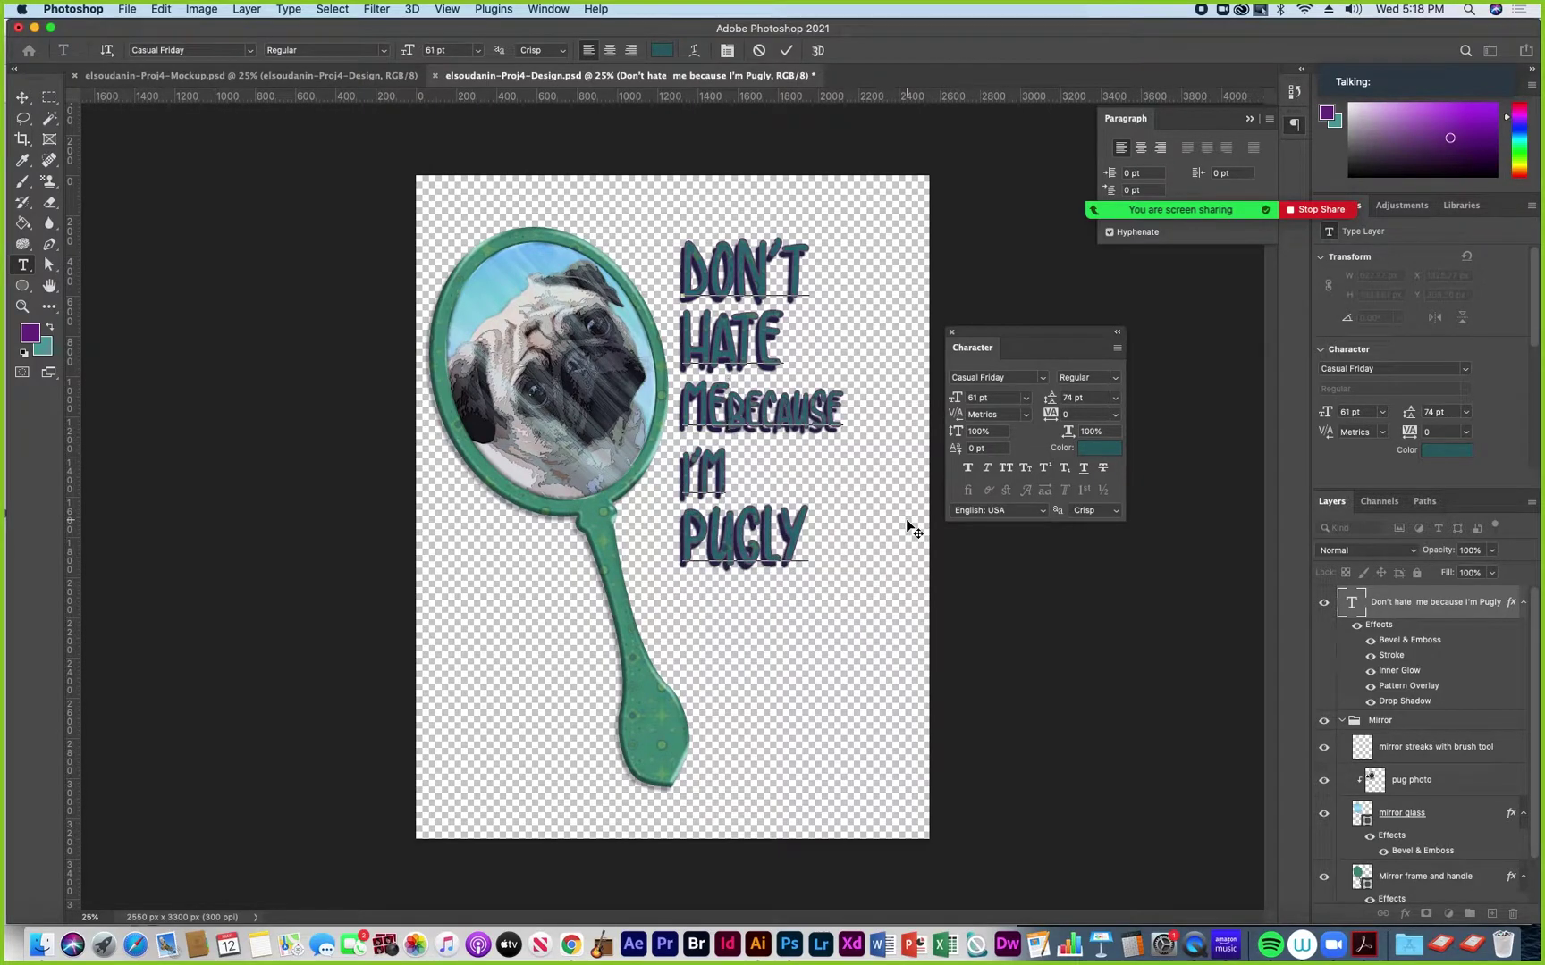
pyautogui.hotkey('ctrl', 'z')
pyautogui.press('BackSpace')
pyautogui.press('super+z')
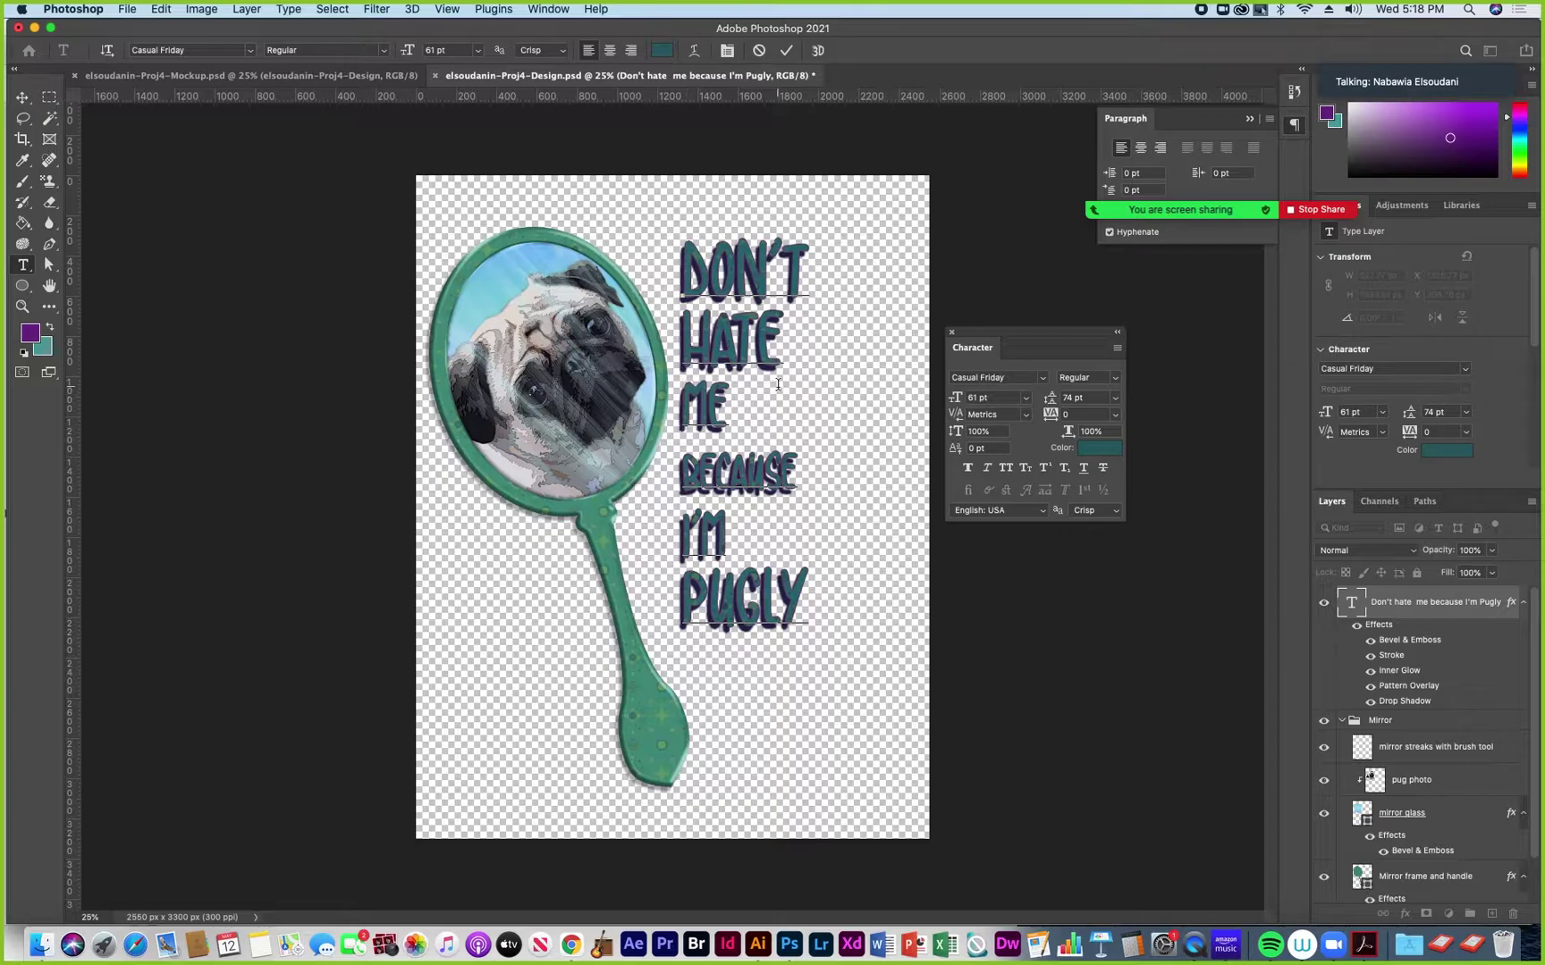
# Remove the line break between "hate" and "me" so both words share one line, and commit the text edit
pyautogui.press('Delete')
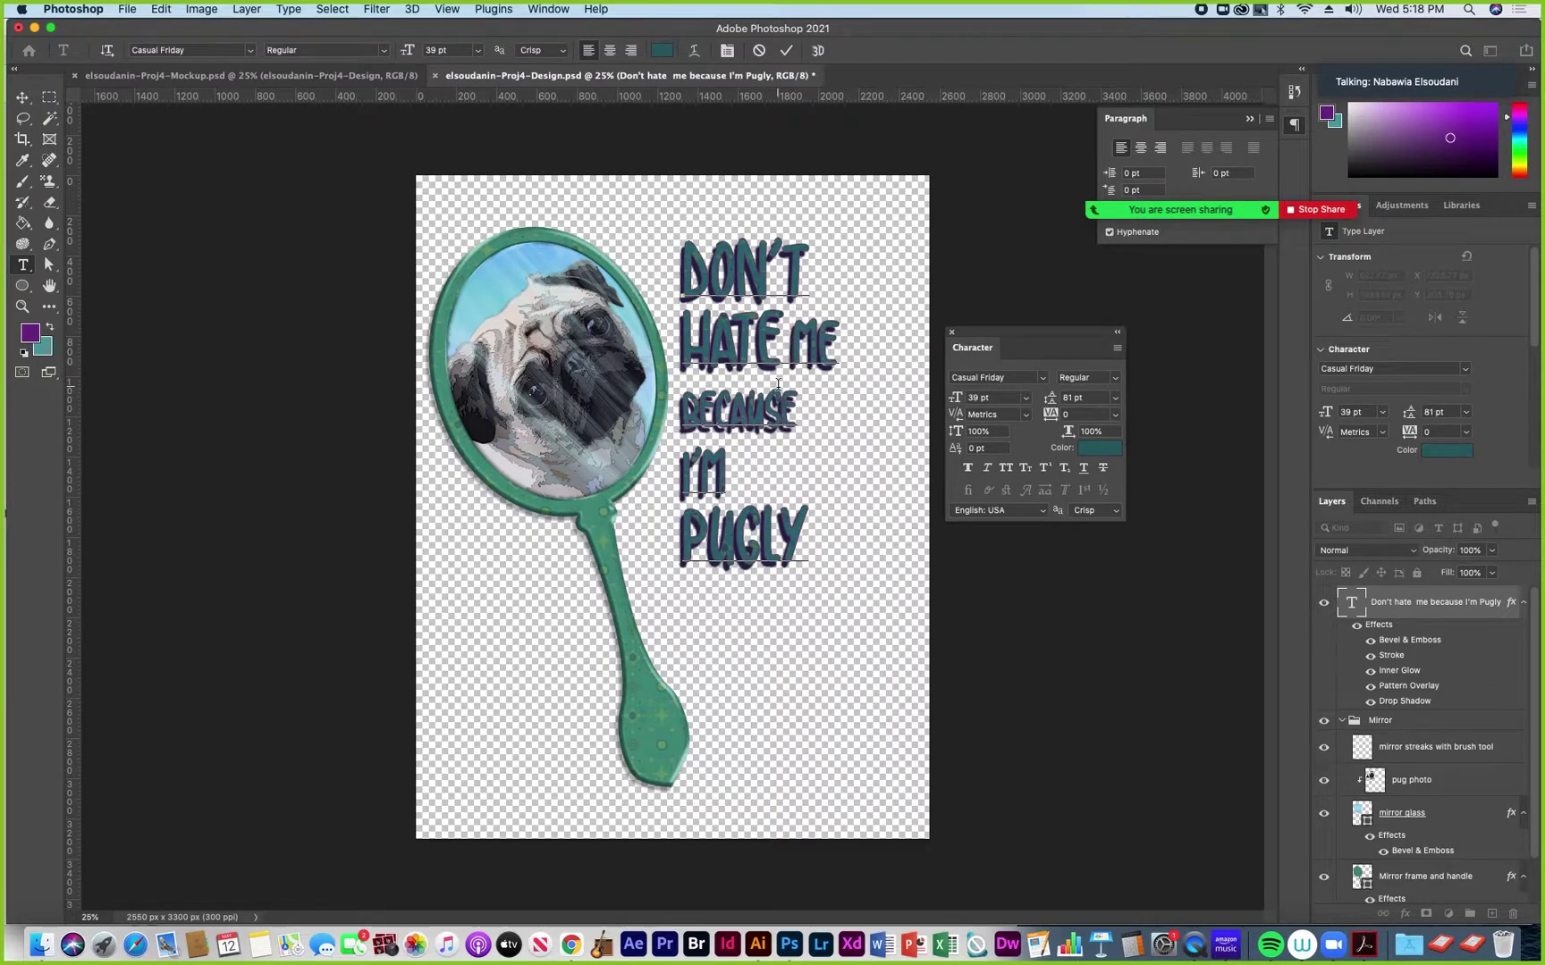
pyautogui.click(25, 103)
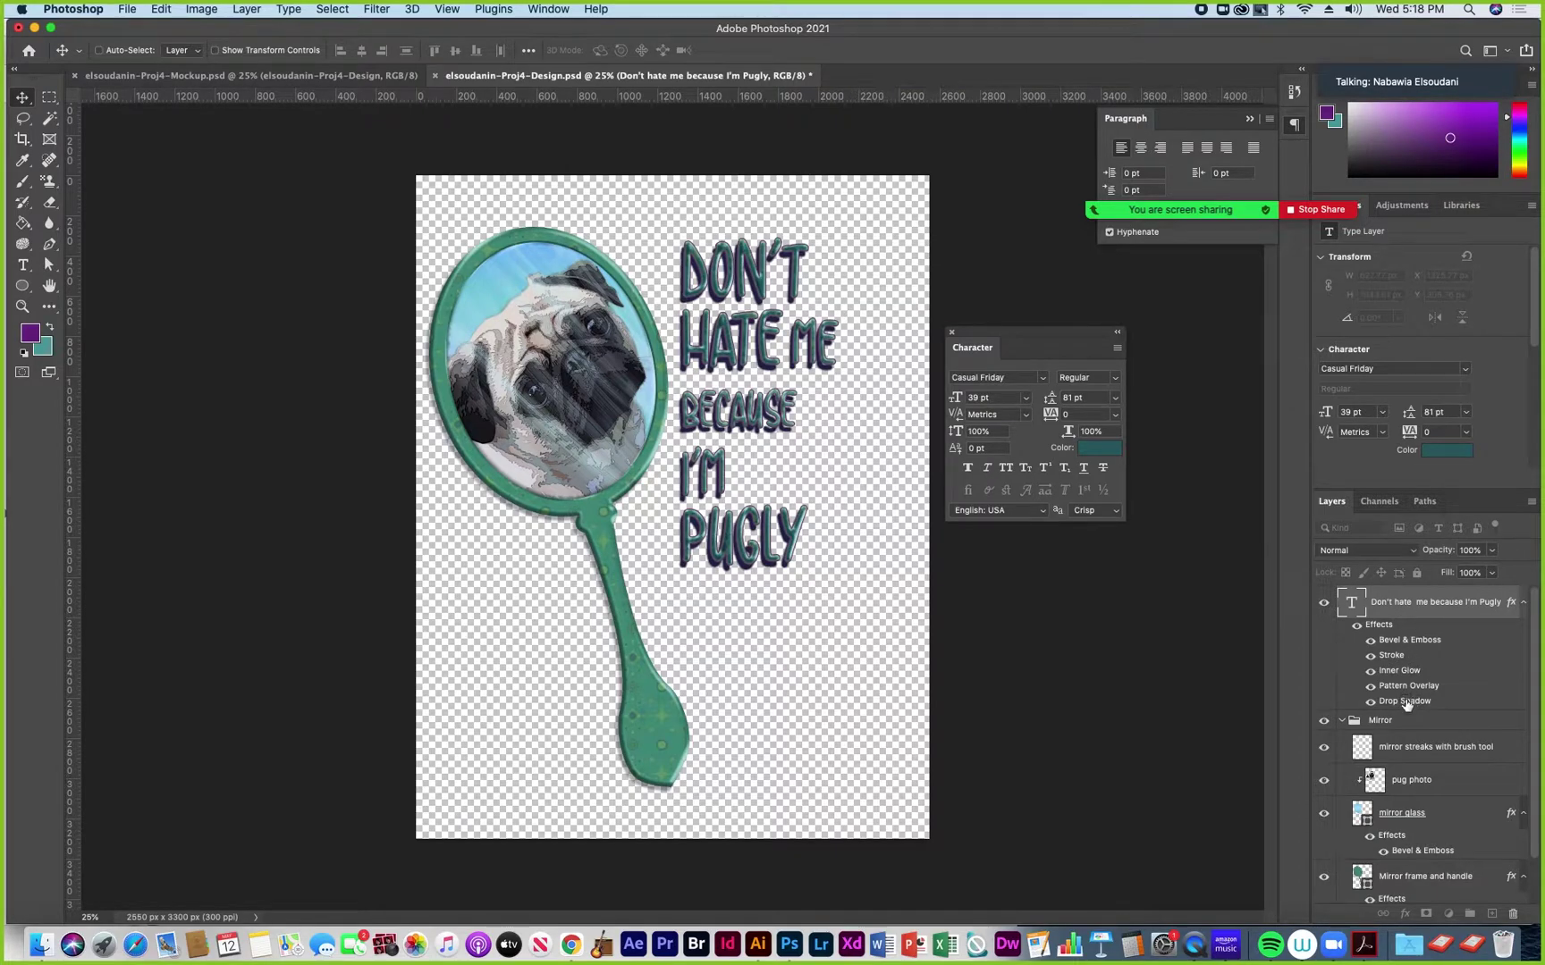
pyautogui.doubleClick(1482, 608)
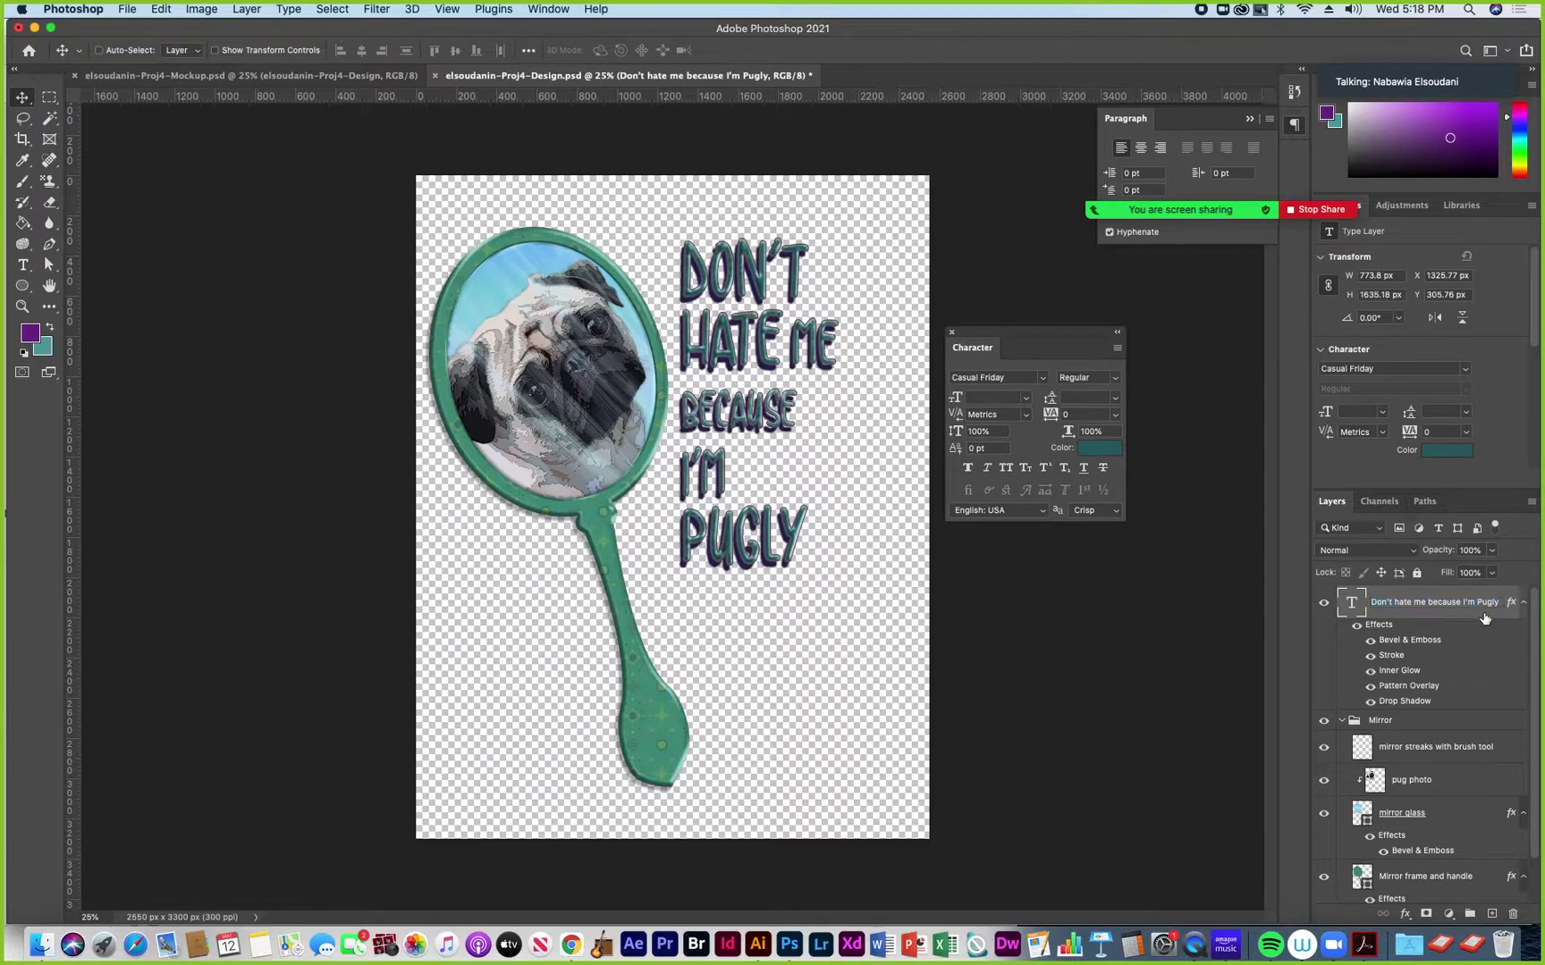
# Set the slogan text layer's Drop Shadow distance to 21 px and apply the layer style
pyautogui.doubleClick(1484, 618)
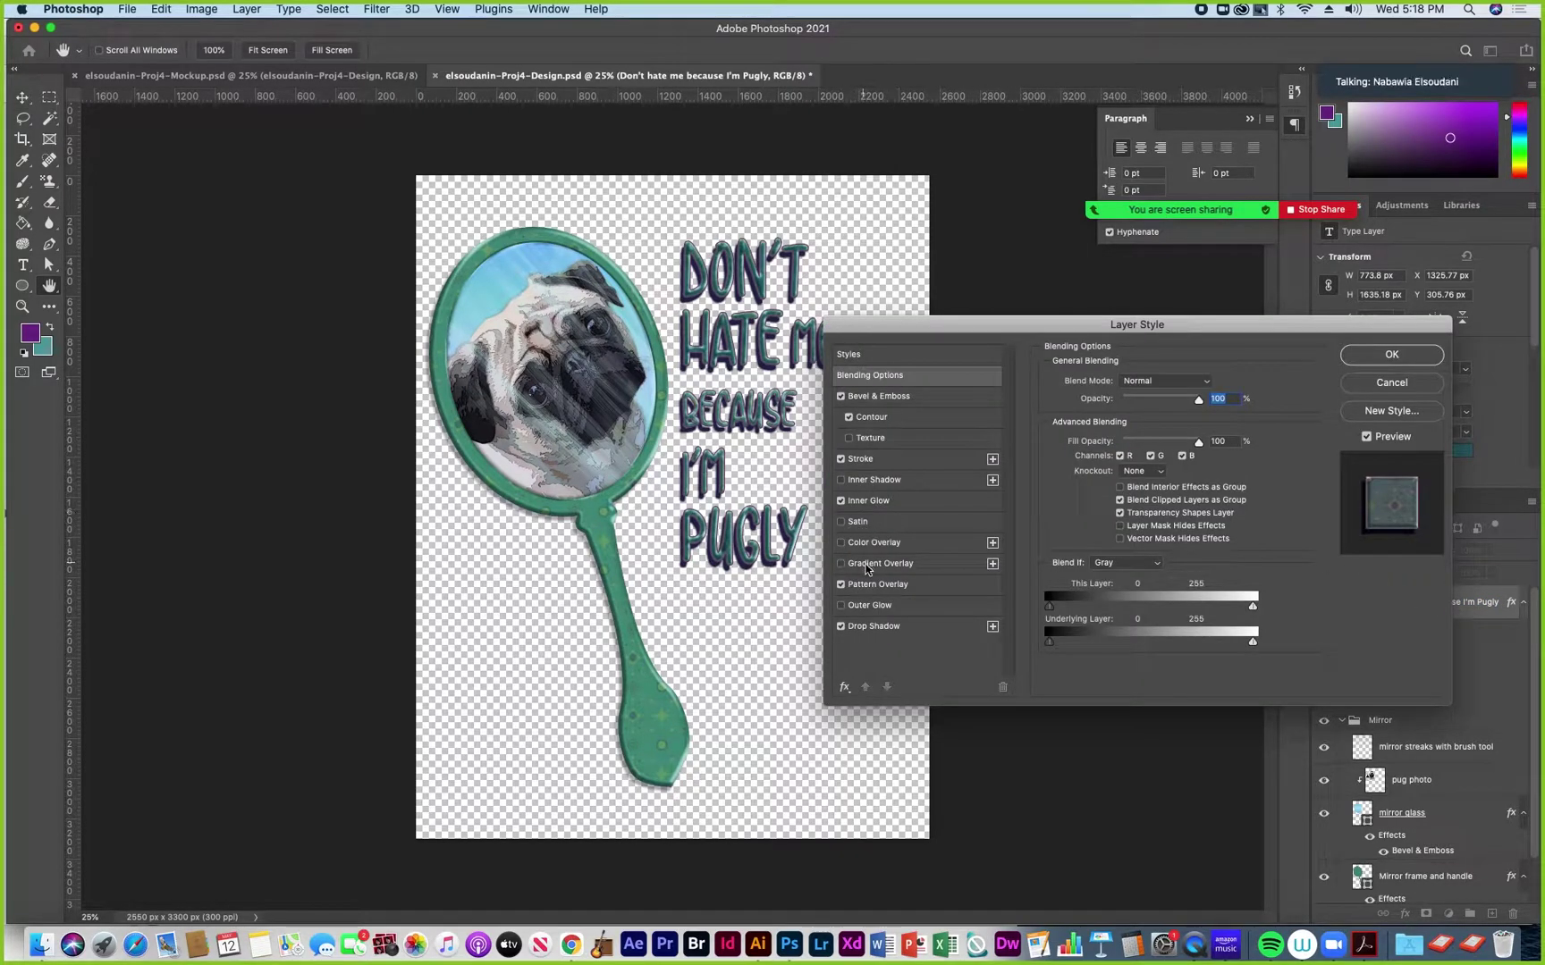
pyautogui.click(872, 626)
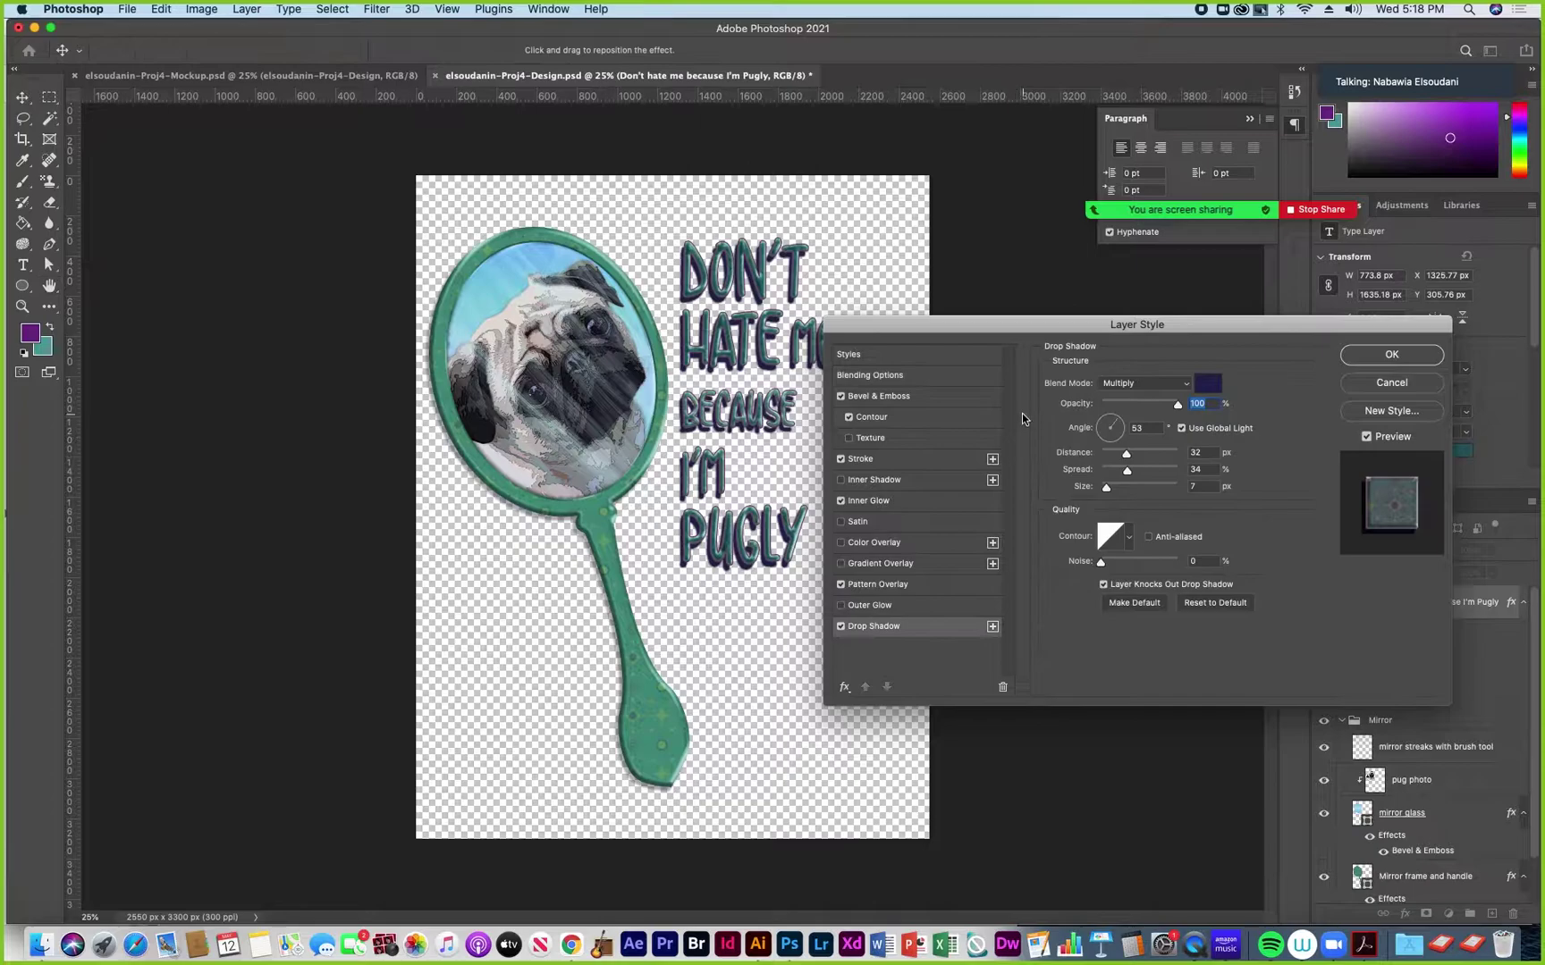
pyautogui.moveTo(1085, 325); pyautogui.dragTo(1175, 364)
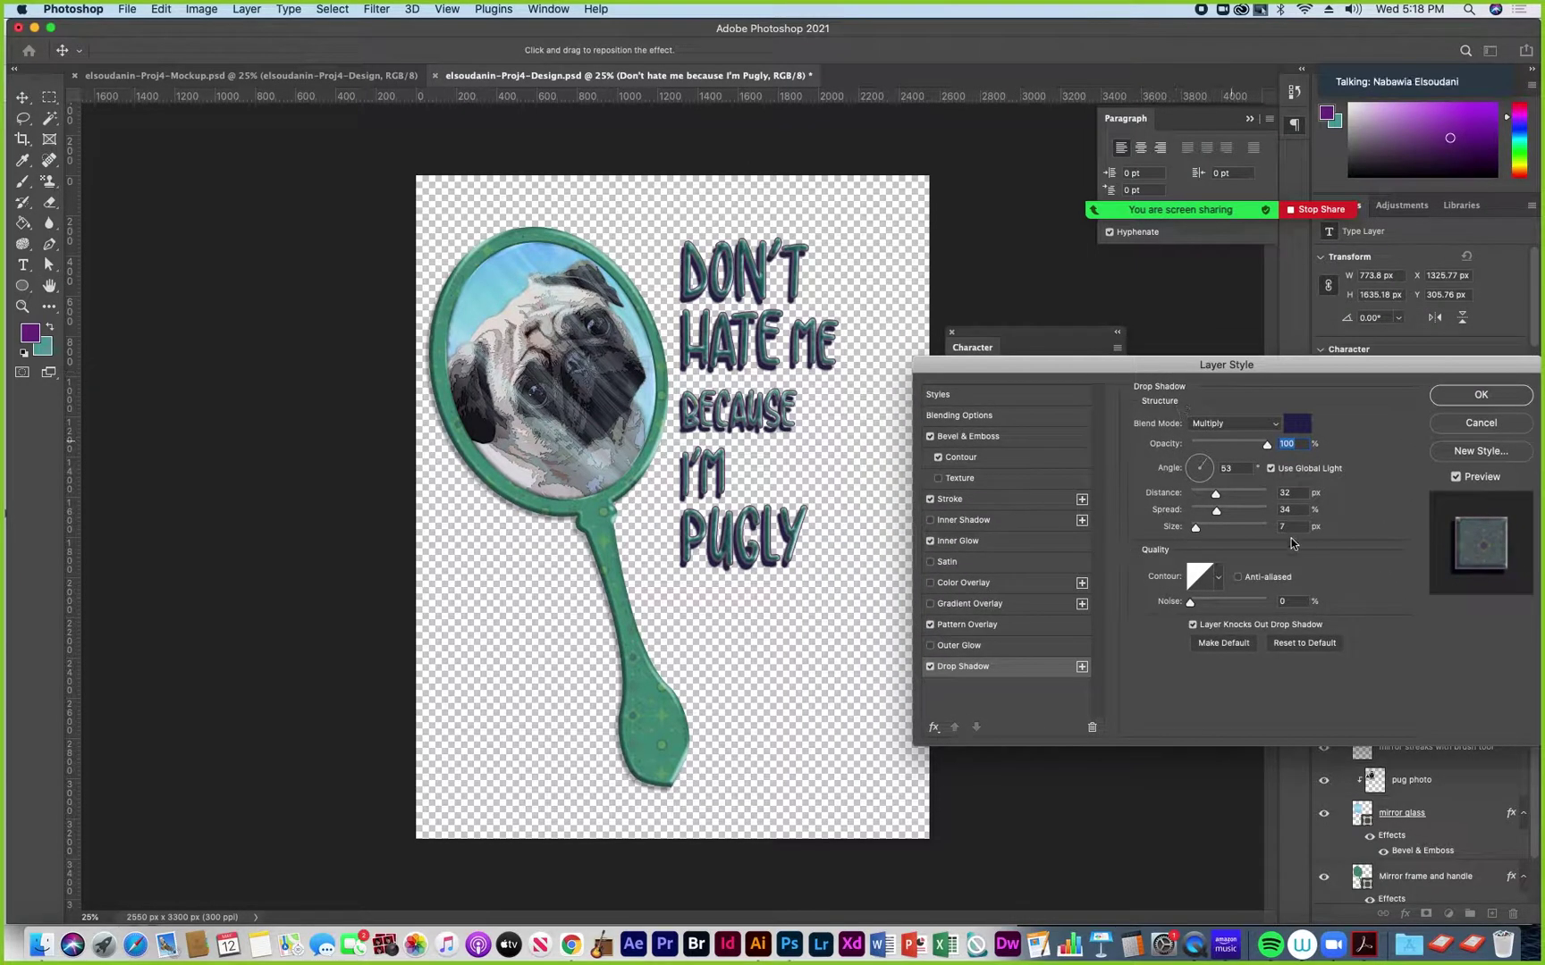
pyautogui.moveTo(1216, 494); pyautogui.dragTo(1207, 499)
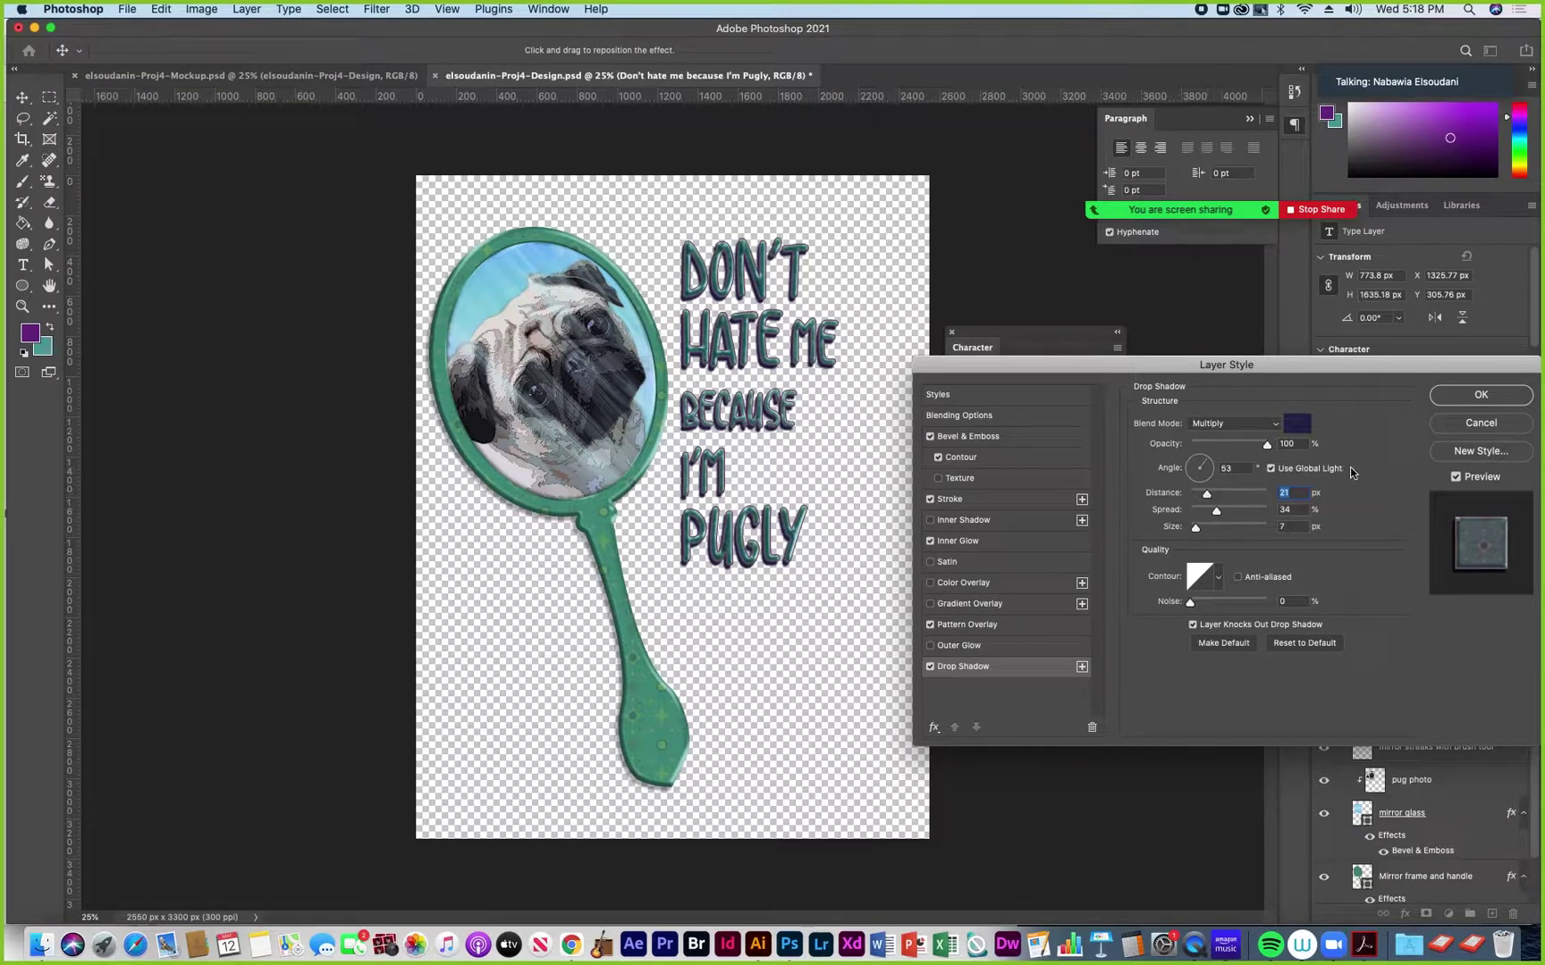
pyautogui.click(1453, 403)
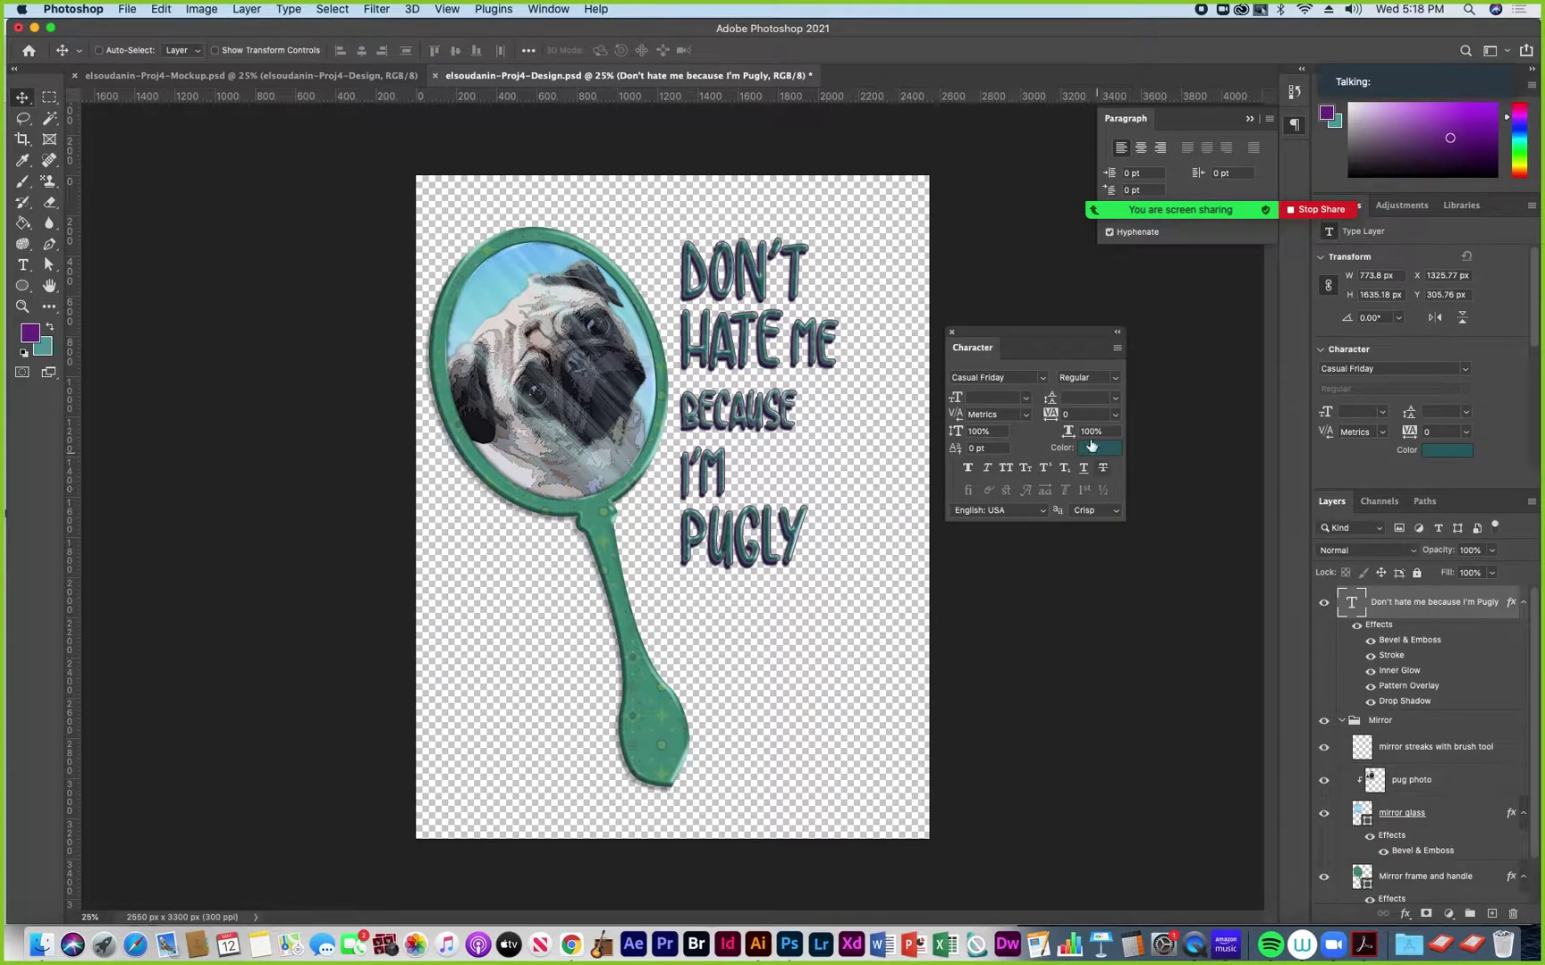
# Draw three light purple circles, about 334, 212 and 325 px wide, around the mirror handle, combining them on one new shape layer
pyautogui.moveTo(1052, 339); pyautogui.dragTo(1114, 338)
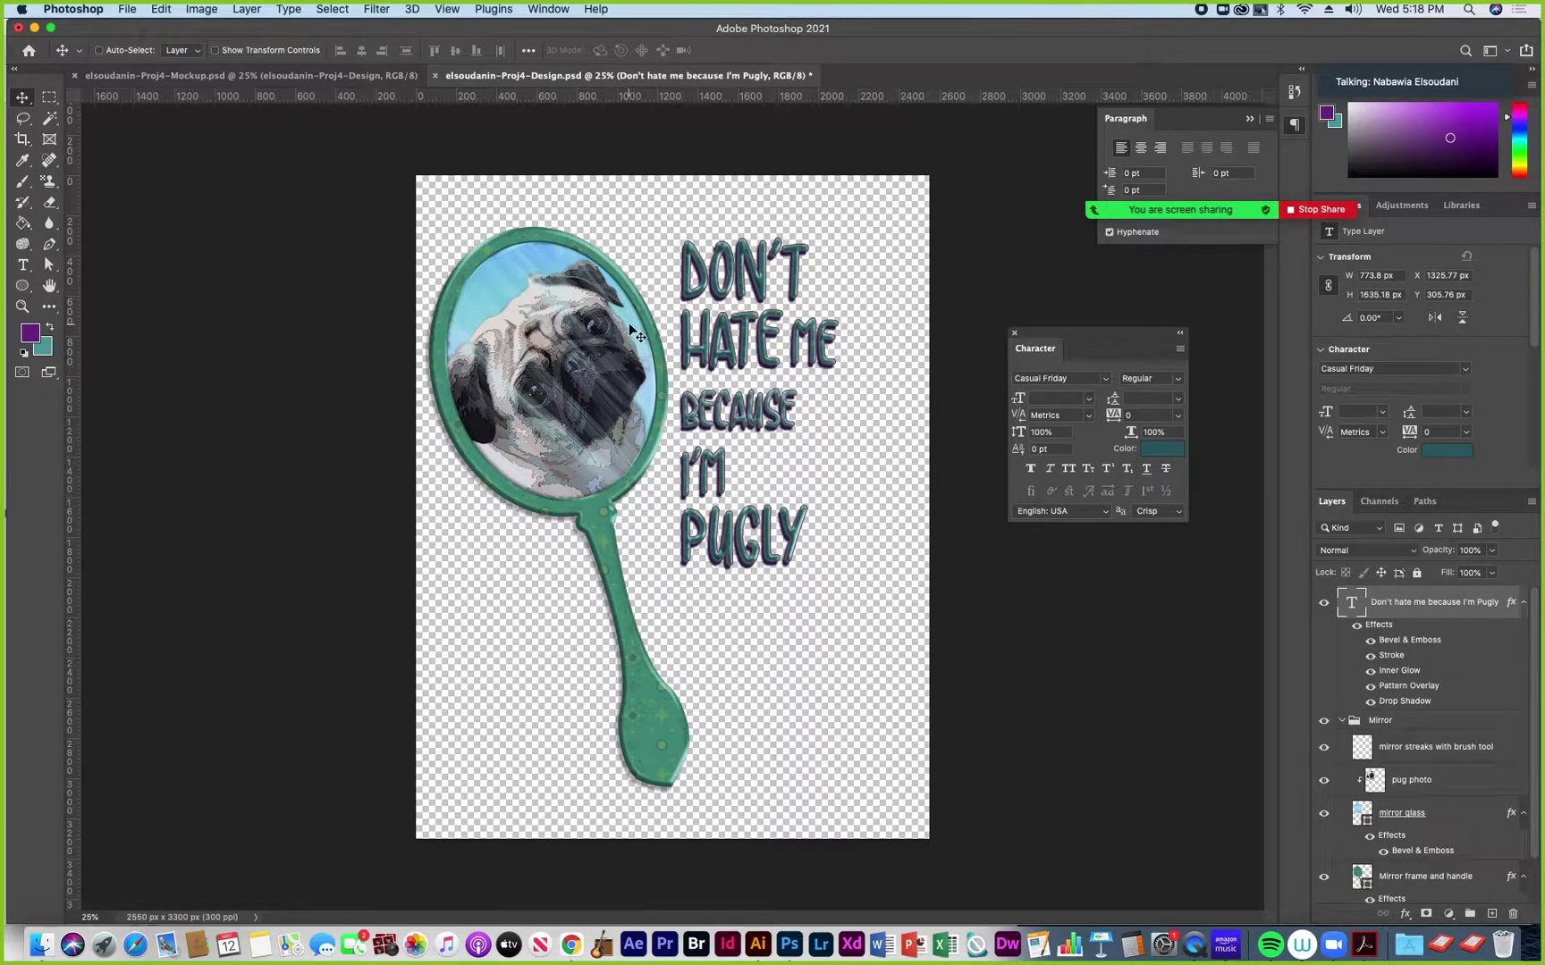
pyautogui.click(23, 287)
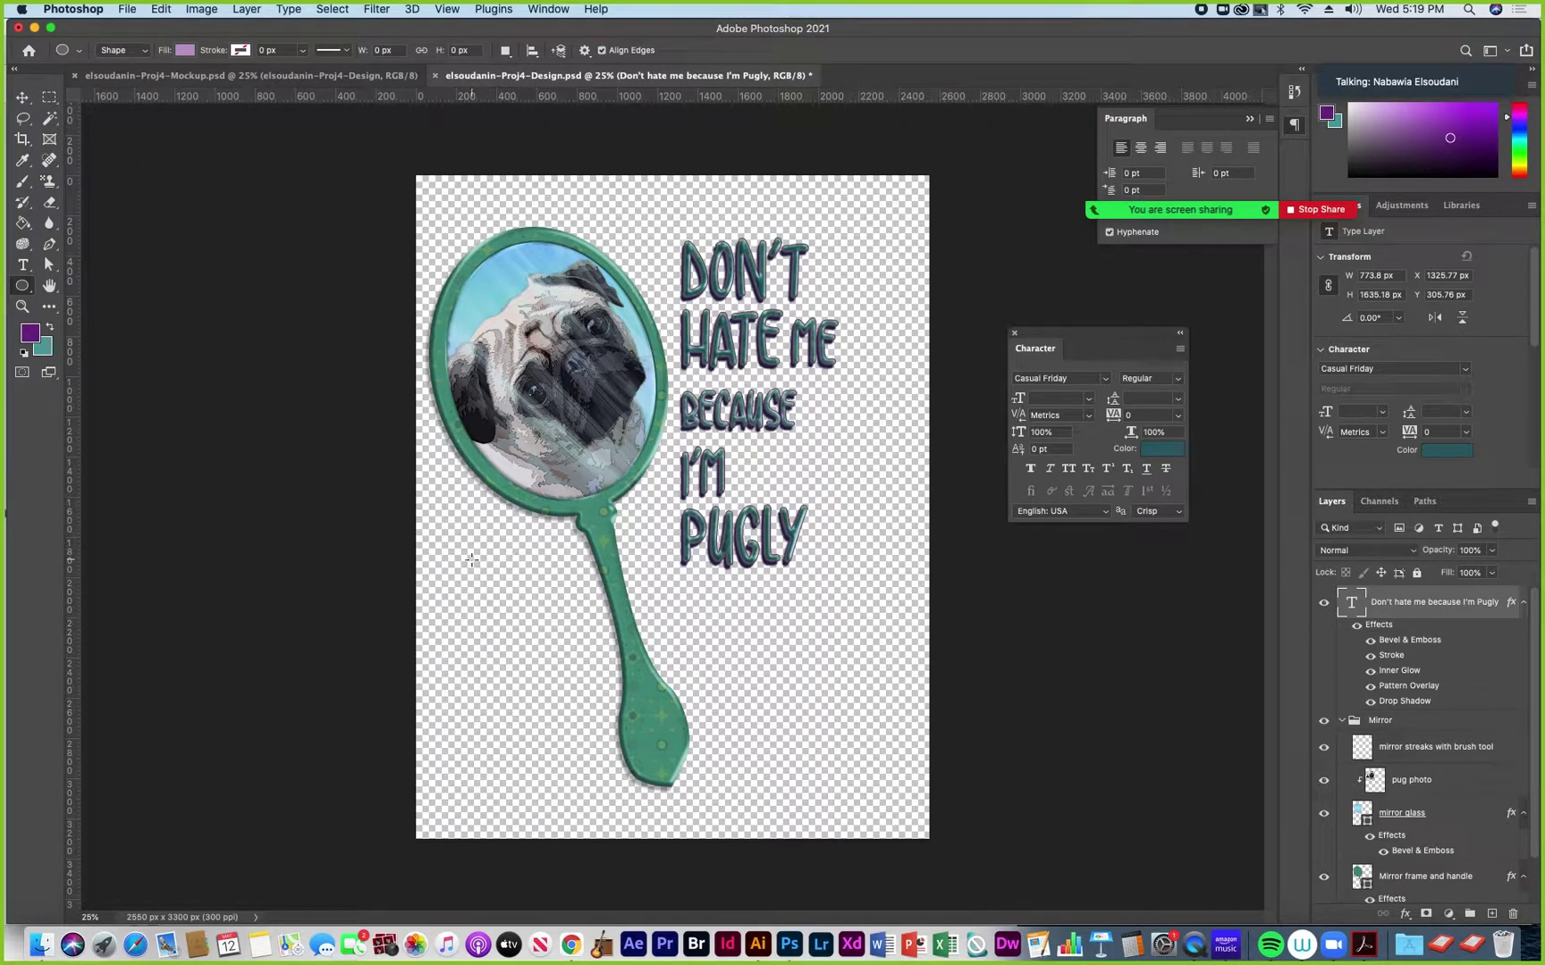
pyautogui.click(506, 51)
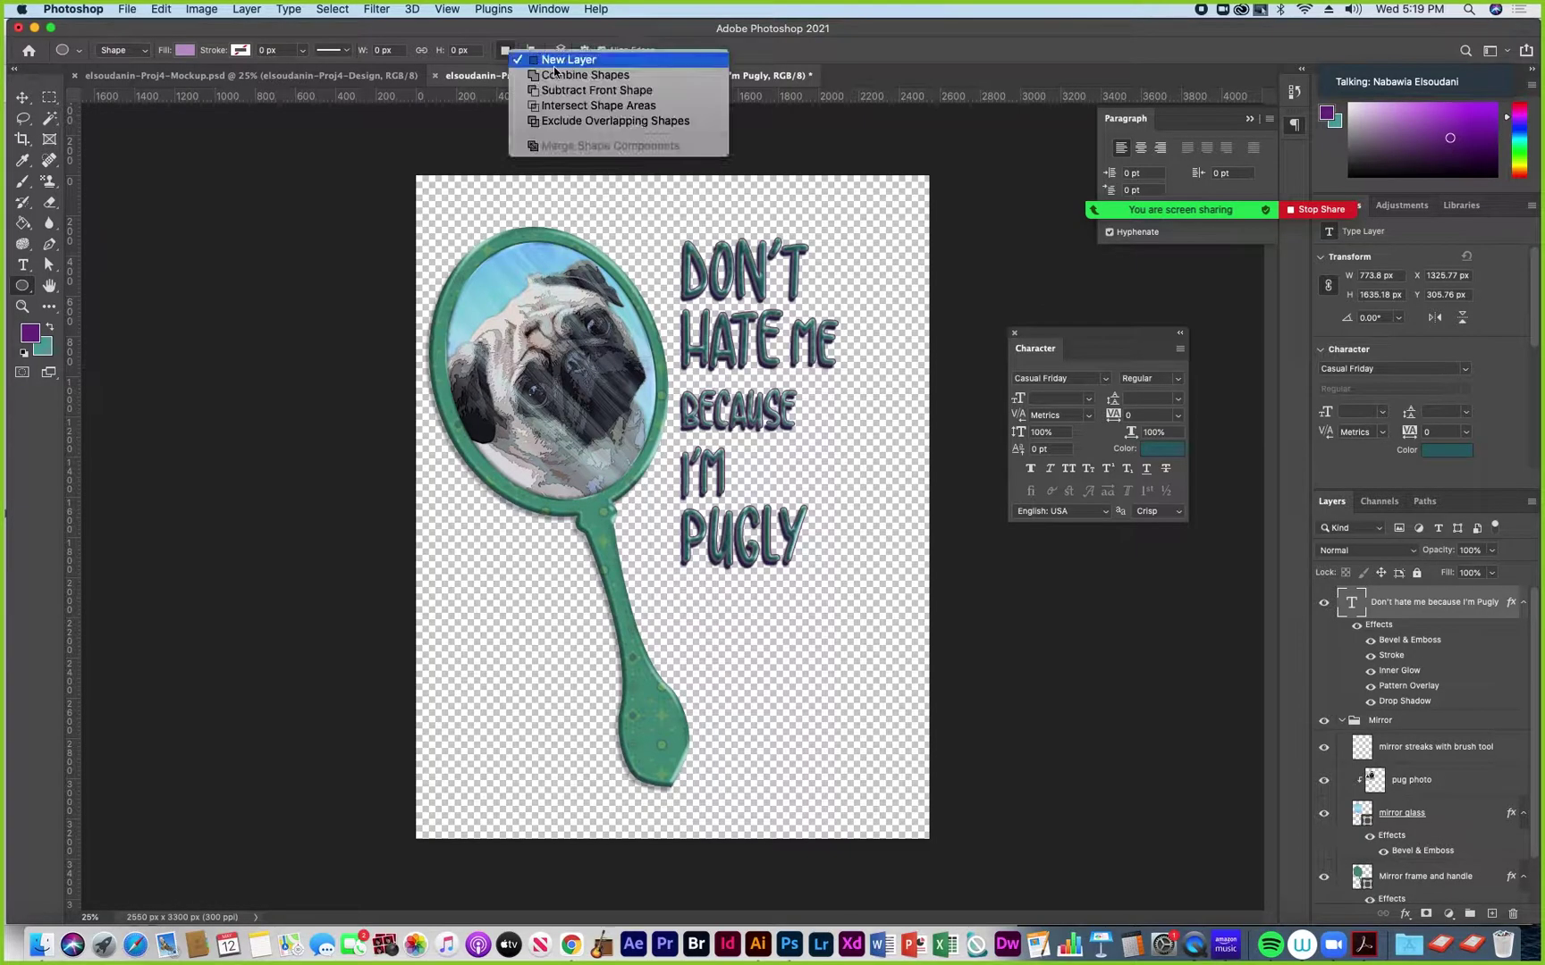
pyautogui.click(519, 36)
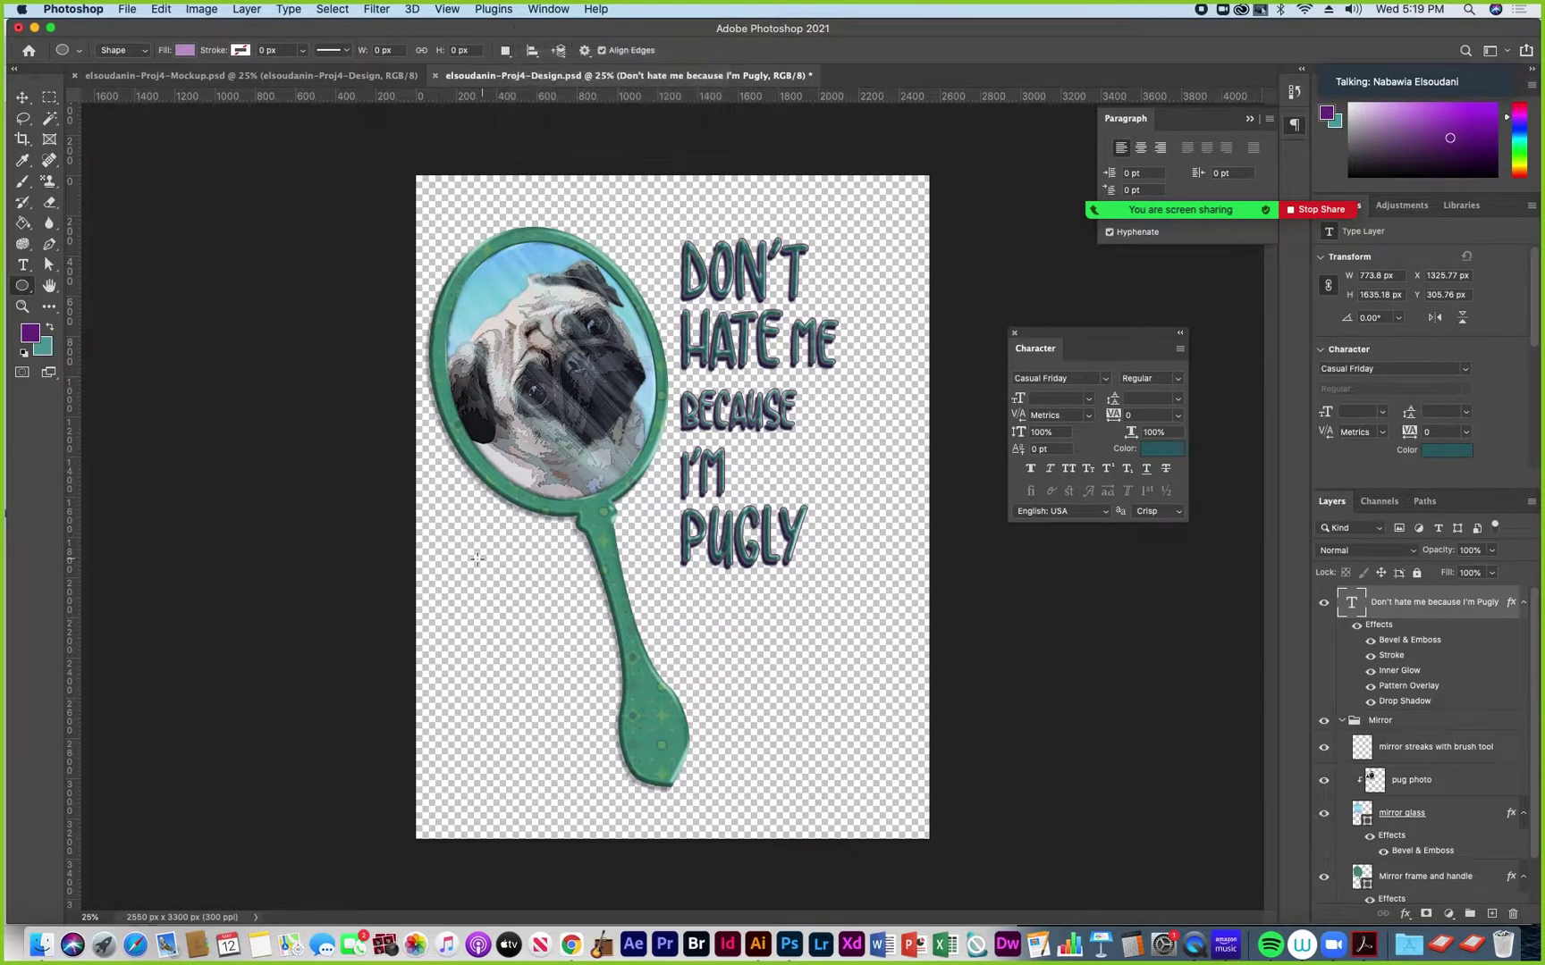
pyautogui.moveTo(469, 556); pyautogui.dragTo(540, 592)
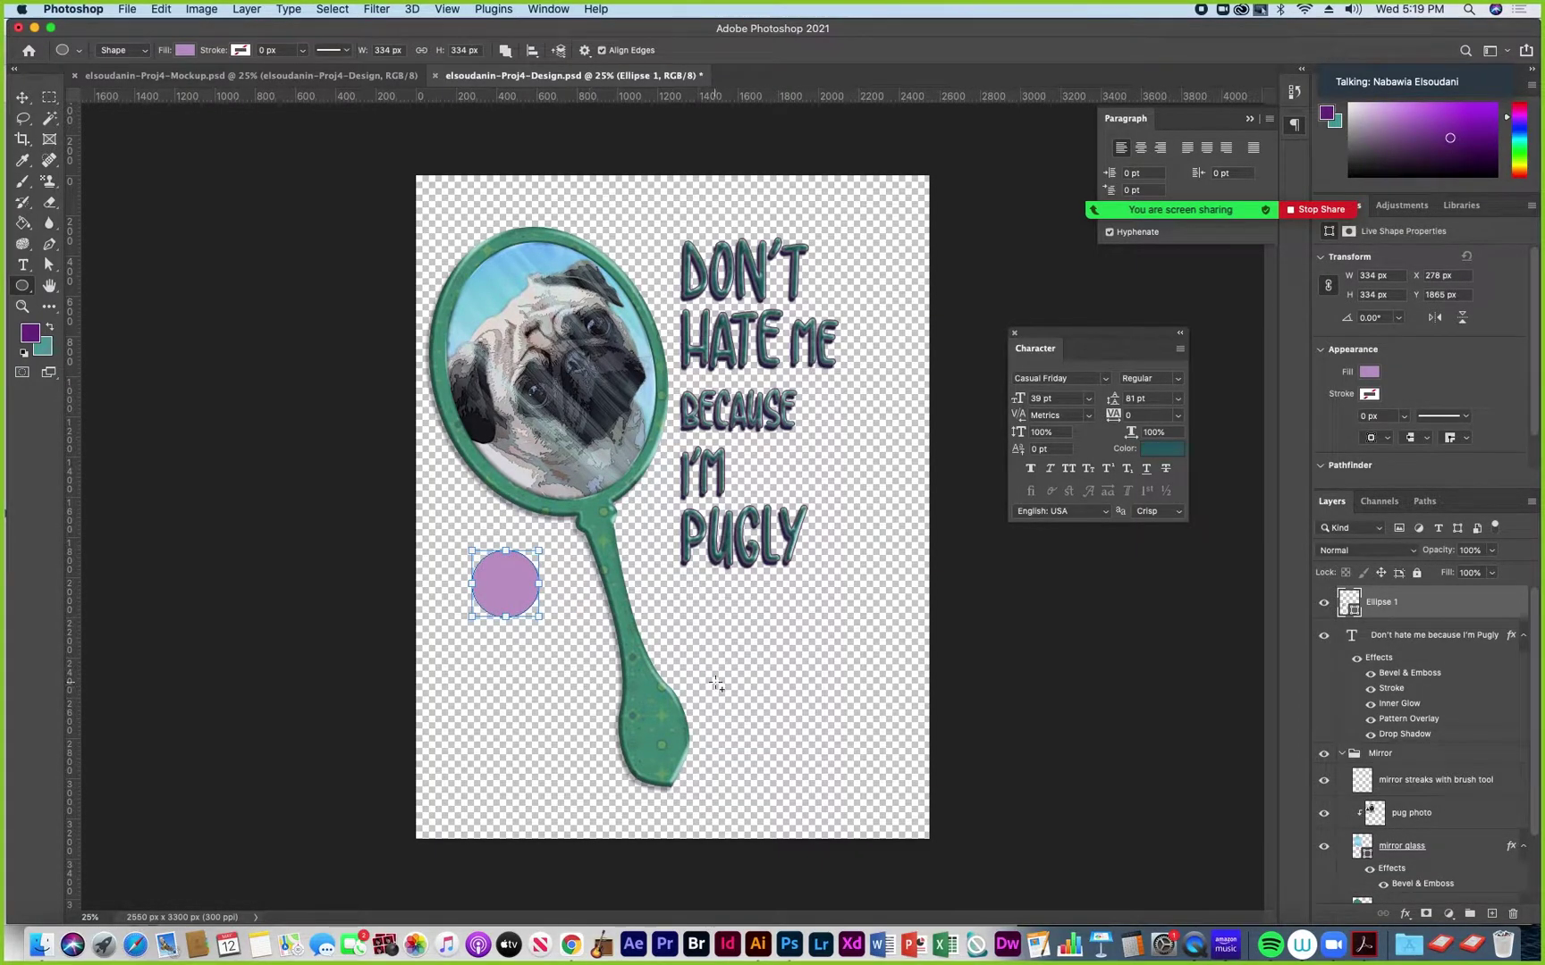
pyautogui.moveTo(683, 650); pyautogui.dragTo(729, 695)
pyautogui.moveTo(822, 539); pyautogui.dragTo(890, 611)
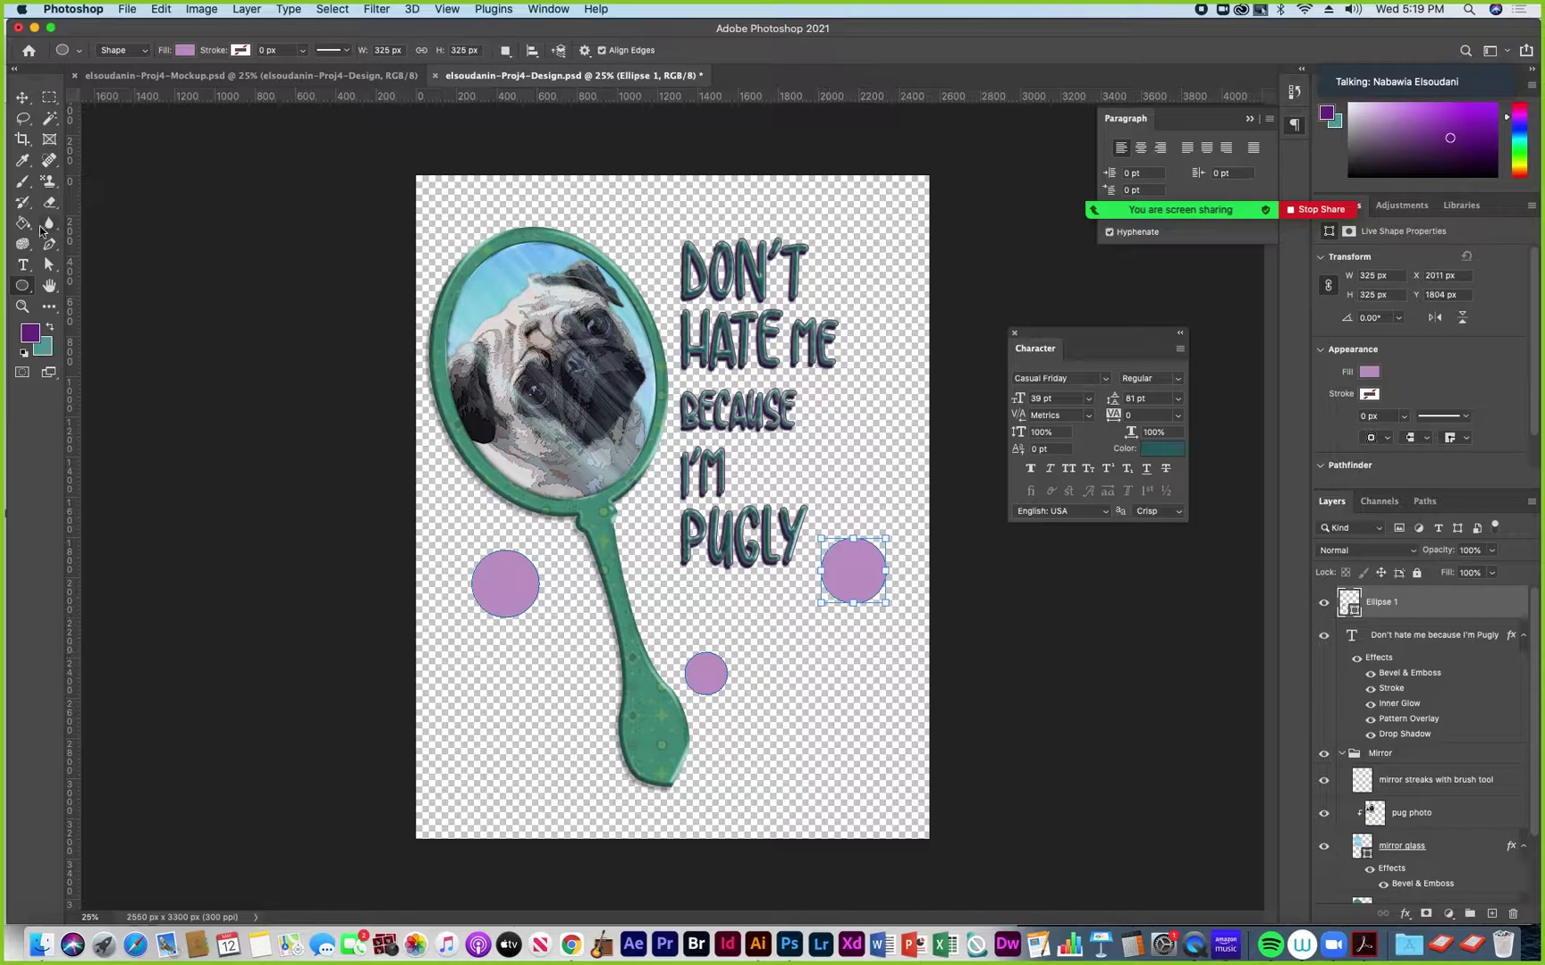
# Rename the new ellipse layer as circles and copy the slogan text layer's effects onto it
pyautogui.click(23, 97)
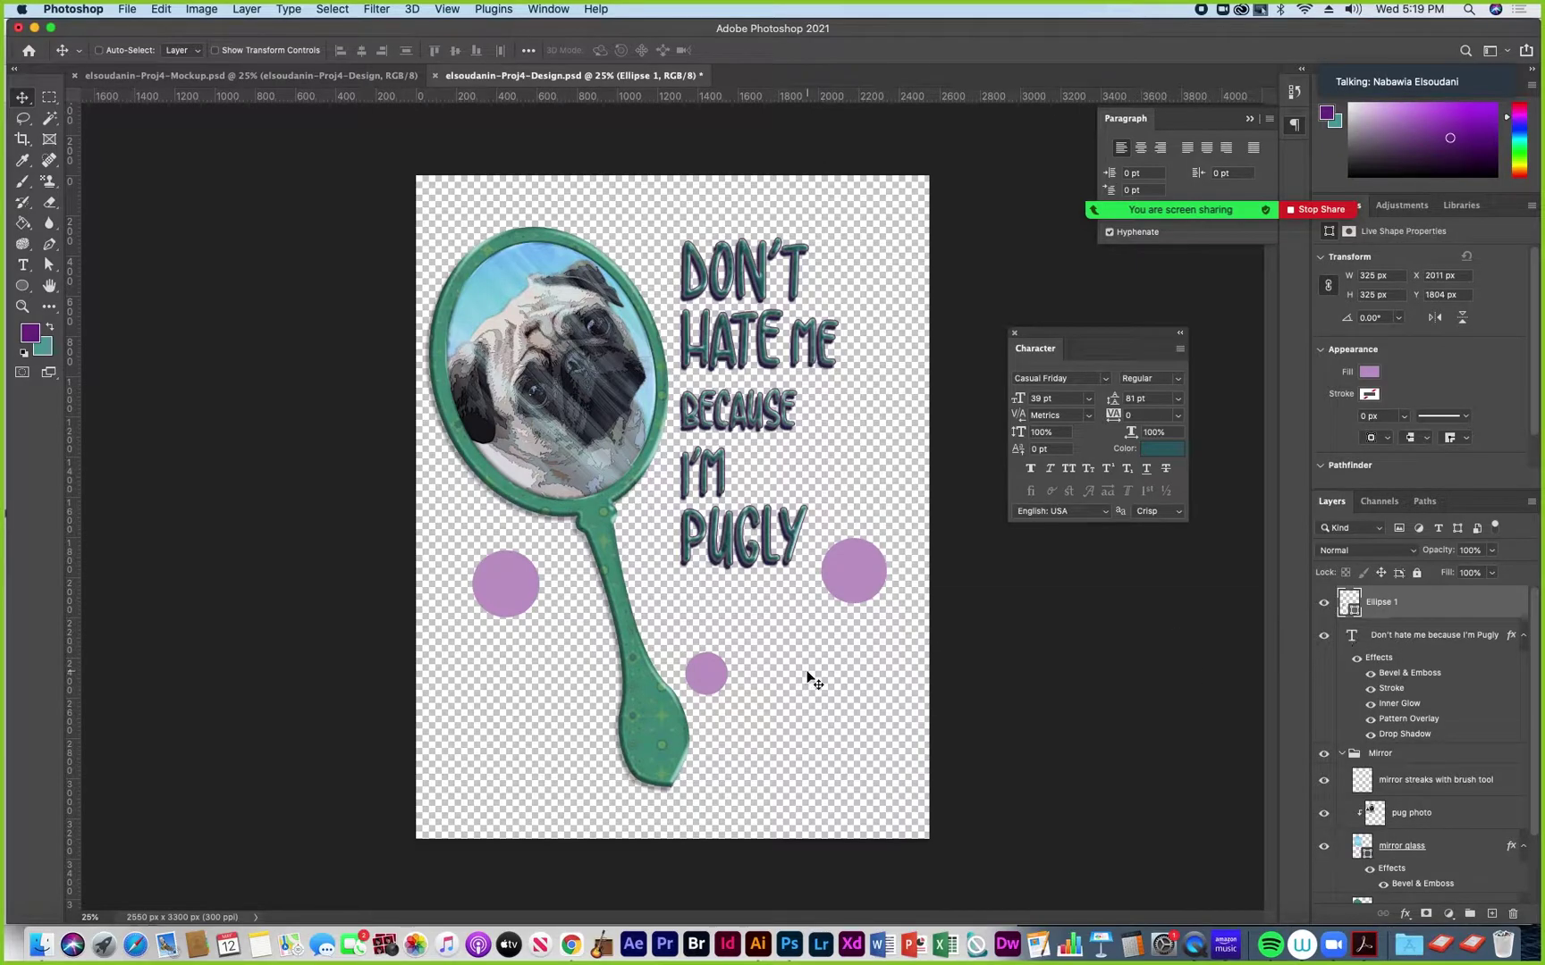
pyautogui.click(1324, 603)
pyautogui.click(1324, 602)
pyautogui.click(1385, 604)
pyautogui.doubleClick(1380, 603)
pyautogui.write('circles')
pyautogui.press('Return')
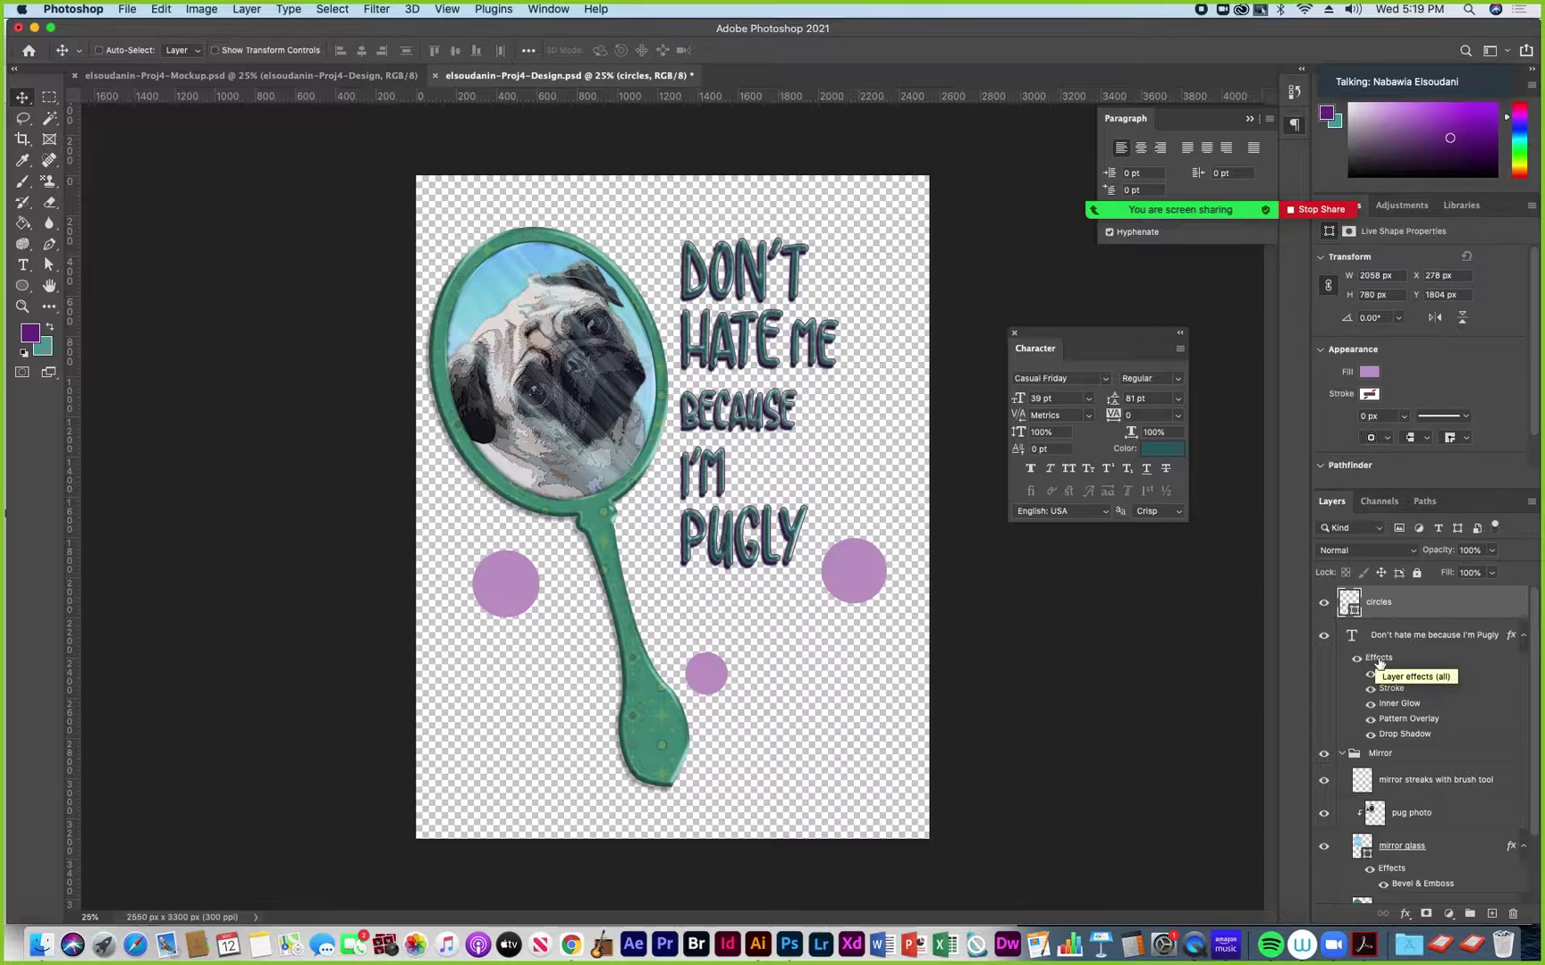
pyautogui.moveTo(1379, 661); pyautogui.dragTo(1378, 612)
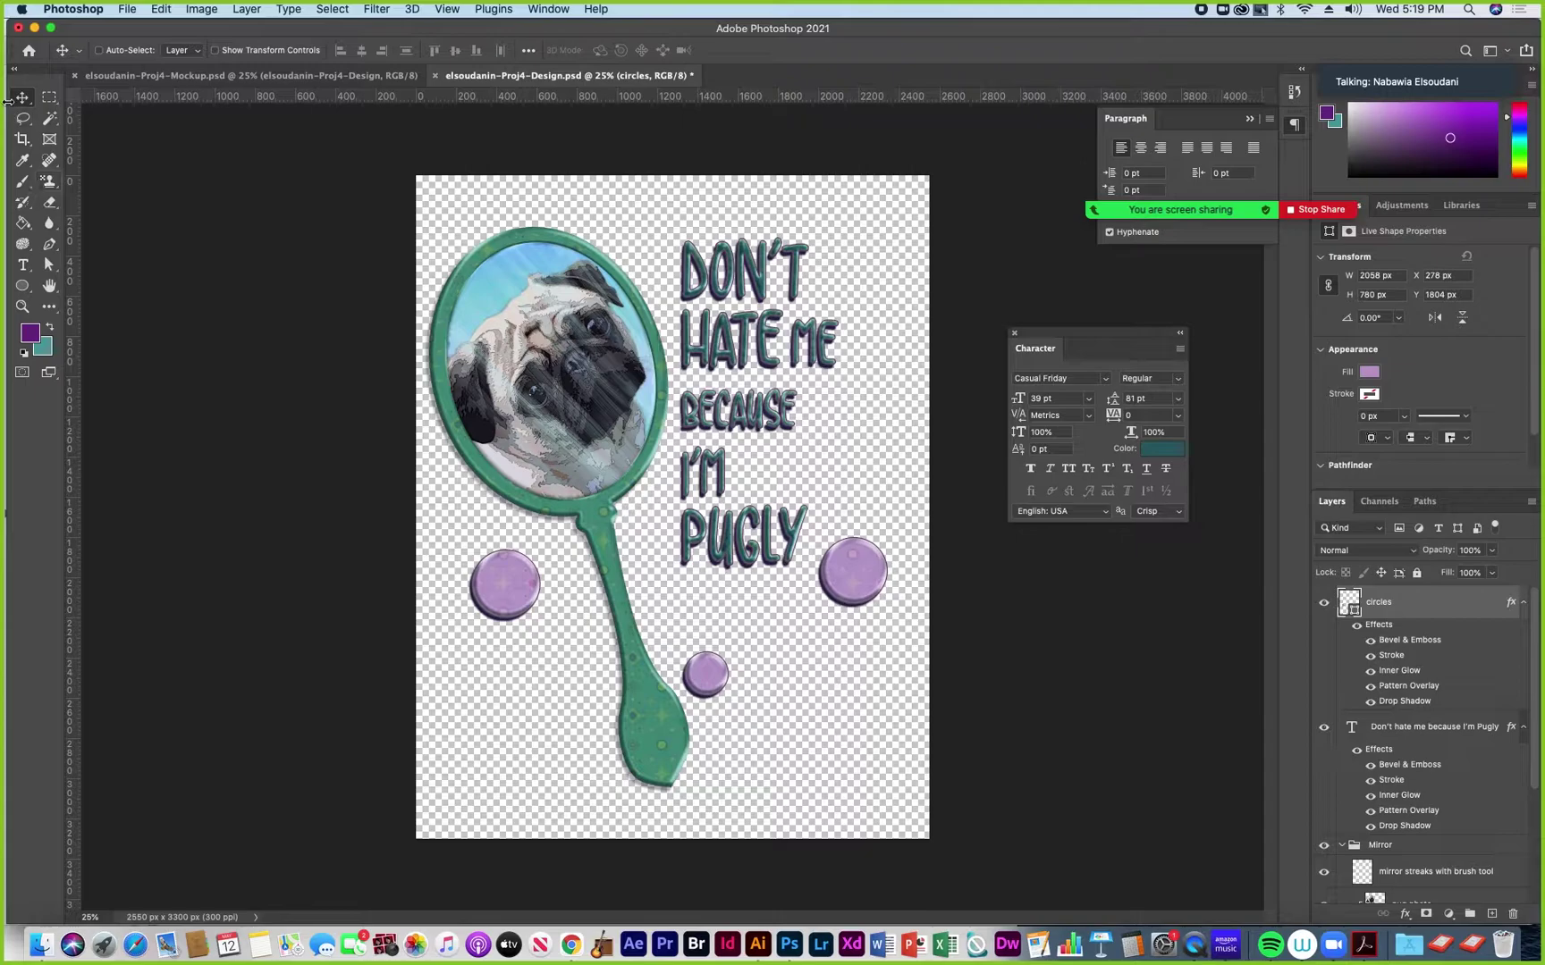
# Save the design file with the circles and view the updated artwork in the T-shirt mockup
pyautogui.click(127, 9)
pyautogui.click(148, 176)
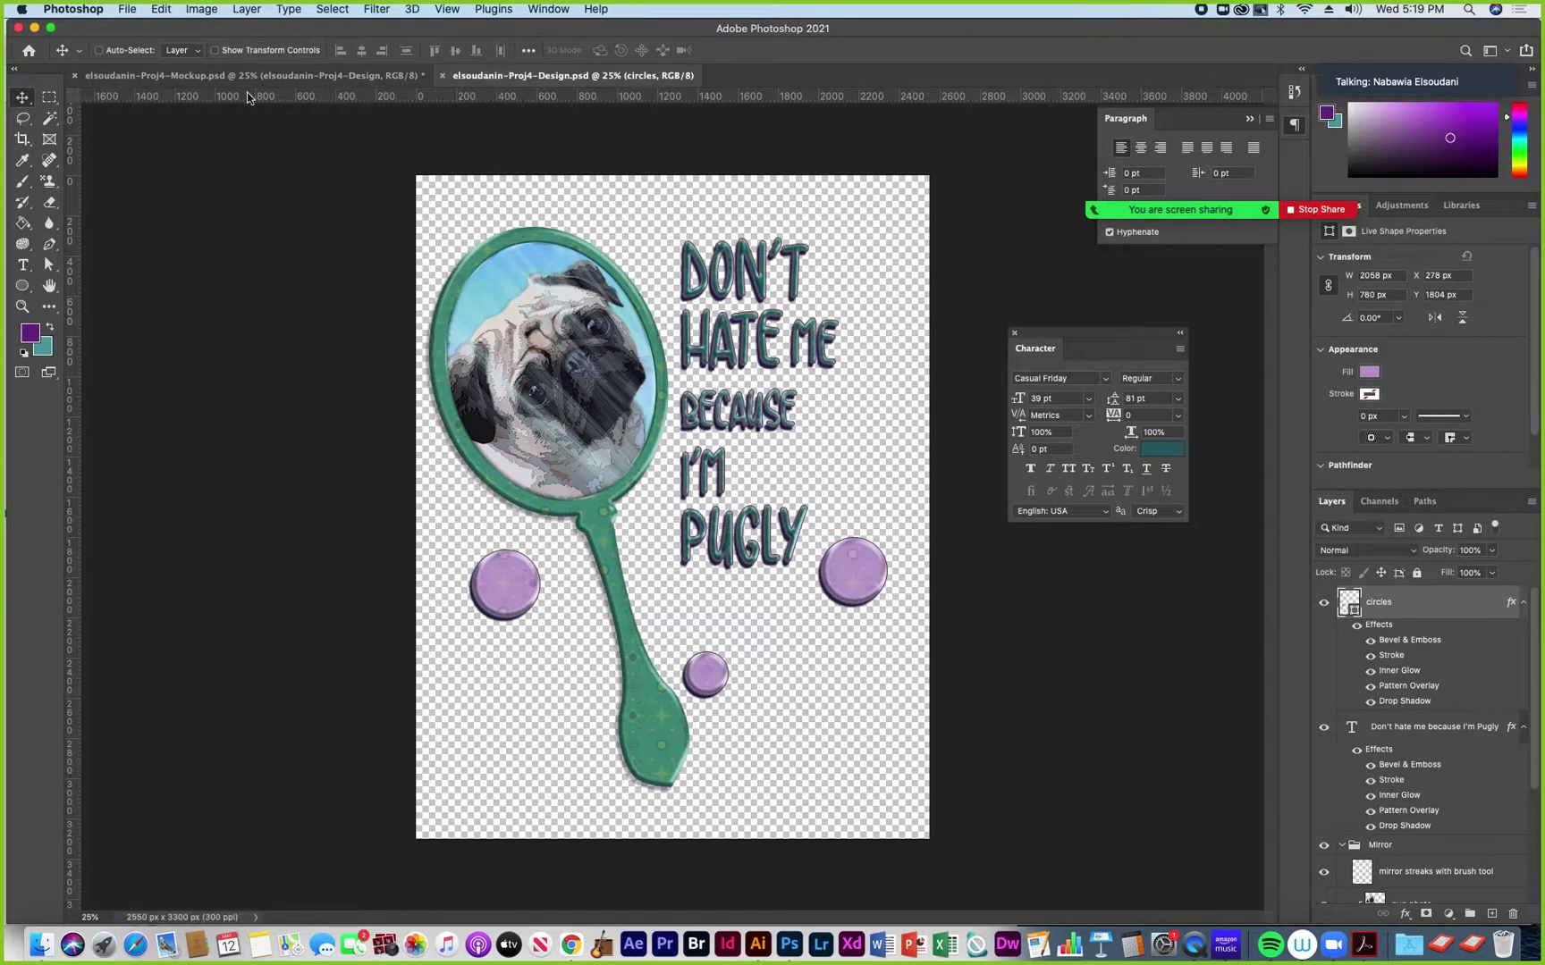
pyautogui.click(168, 75)
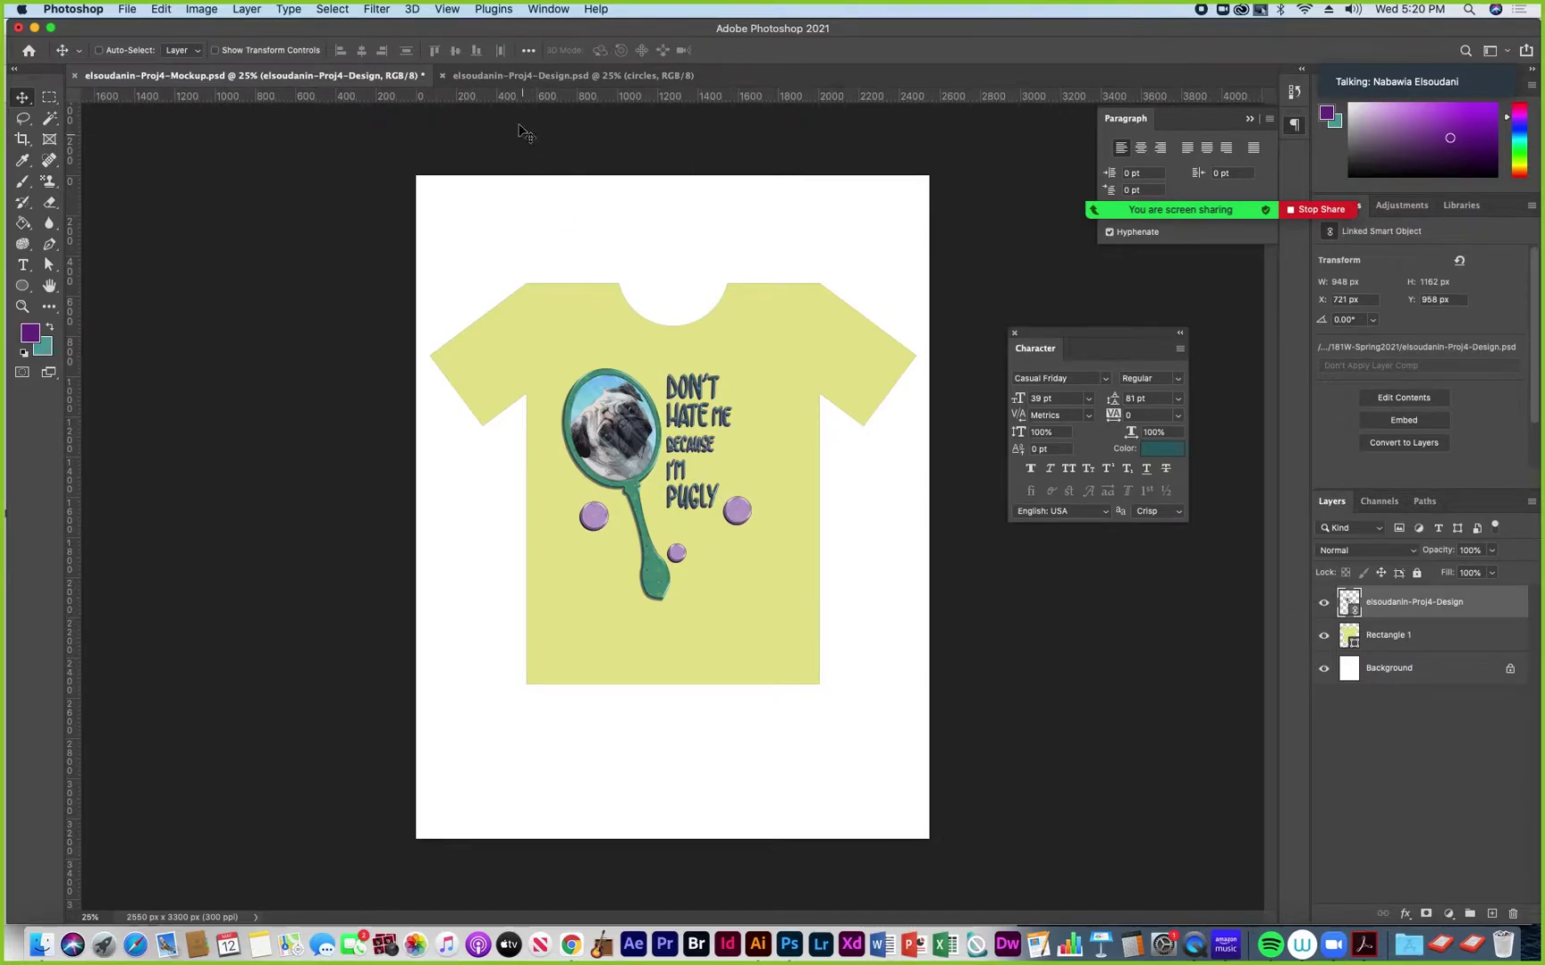
# In the design file, move only the smallest circle up and away from the handle, to about X 1464, Y 2257 px
pyautogui.click(533, 77)
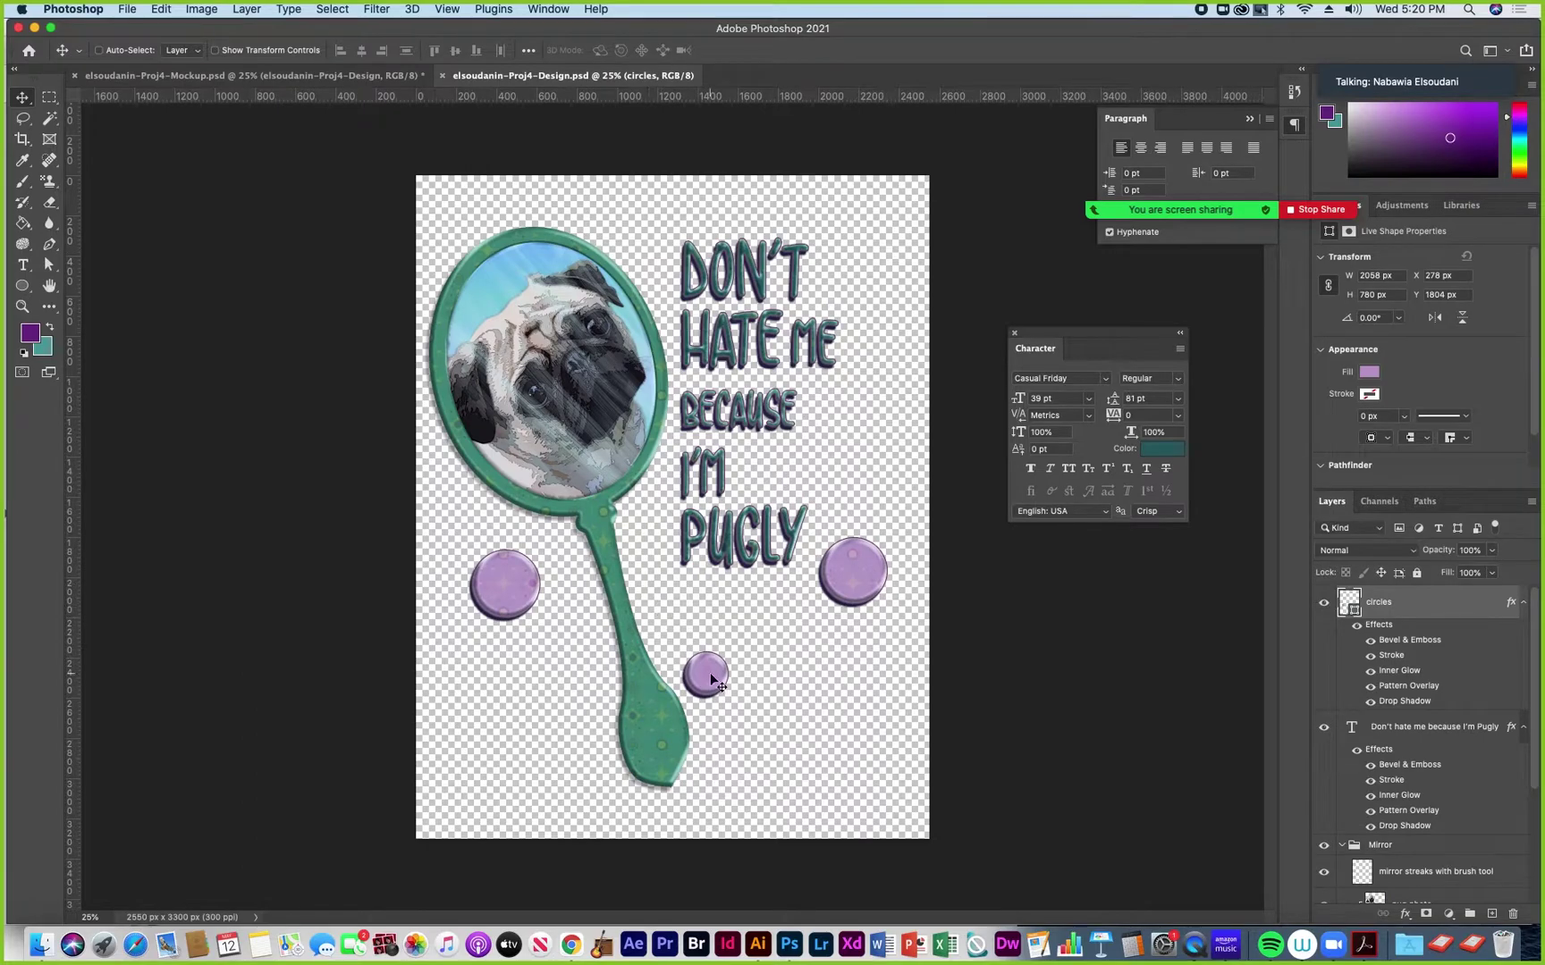
pyautogui.click(48, 268)
pyautogui.click(107, 260)
pyautogui.click(731, 744)
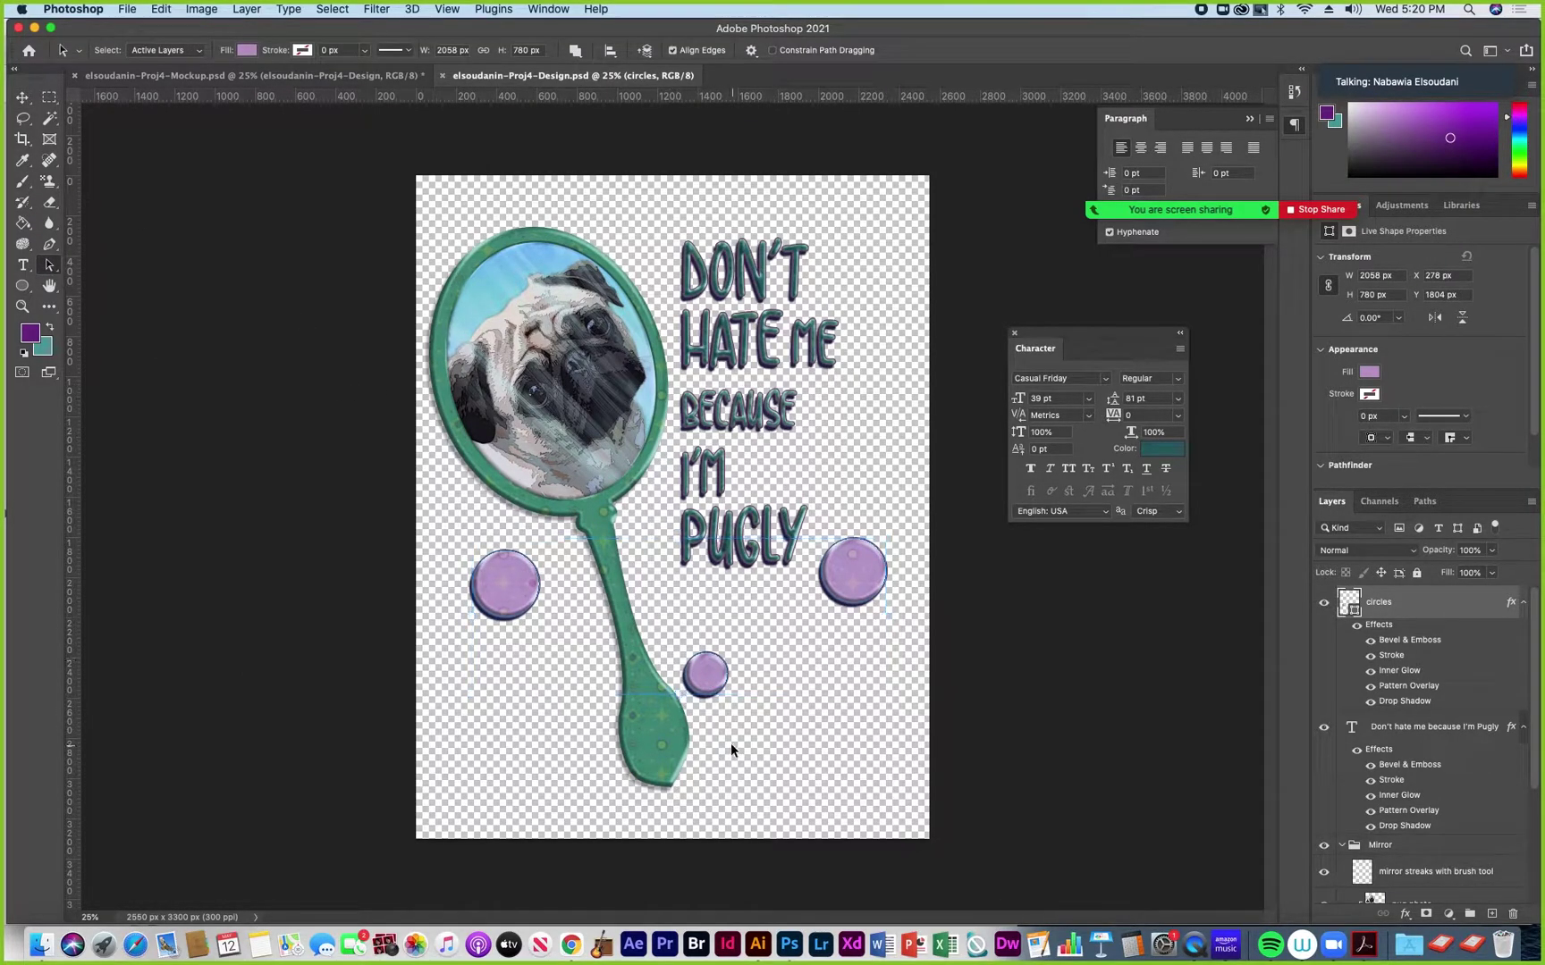
pyautogui.click(704, 674)
pyautogui.moveTo(704, 671); pyautogui.dragTo(729, 649)
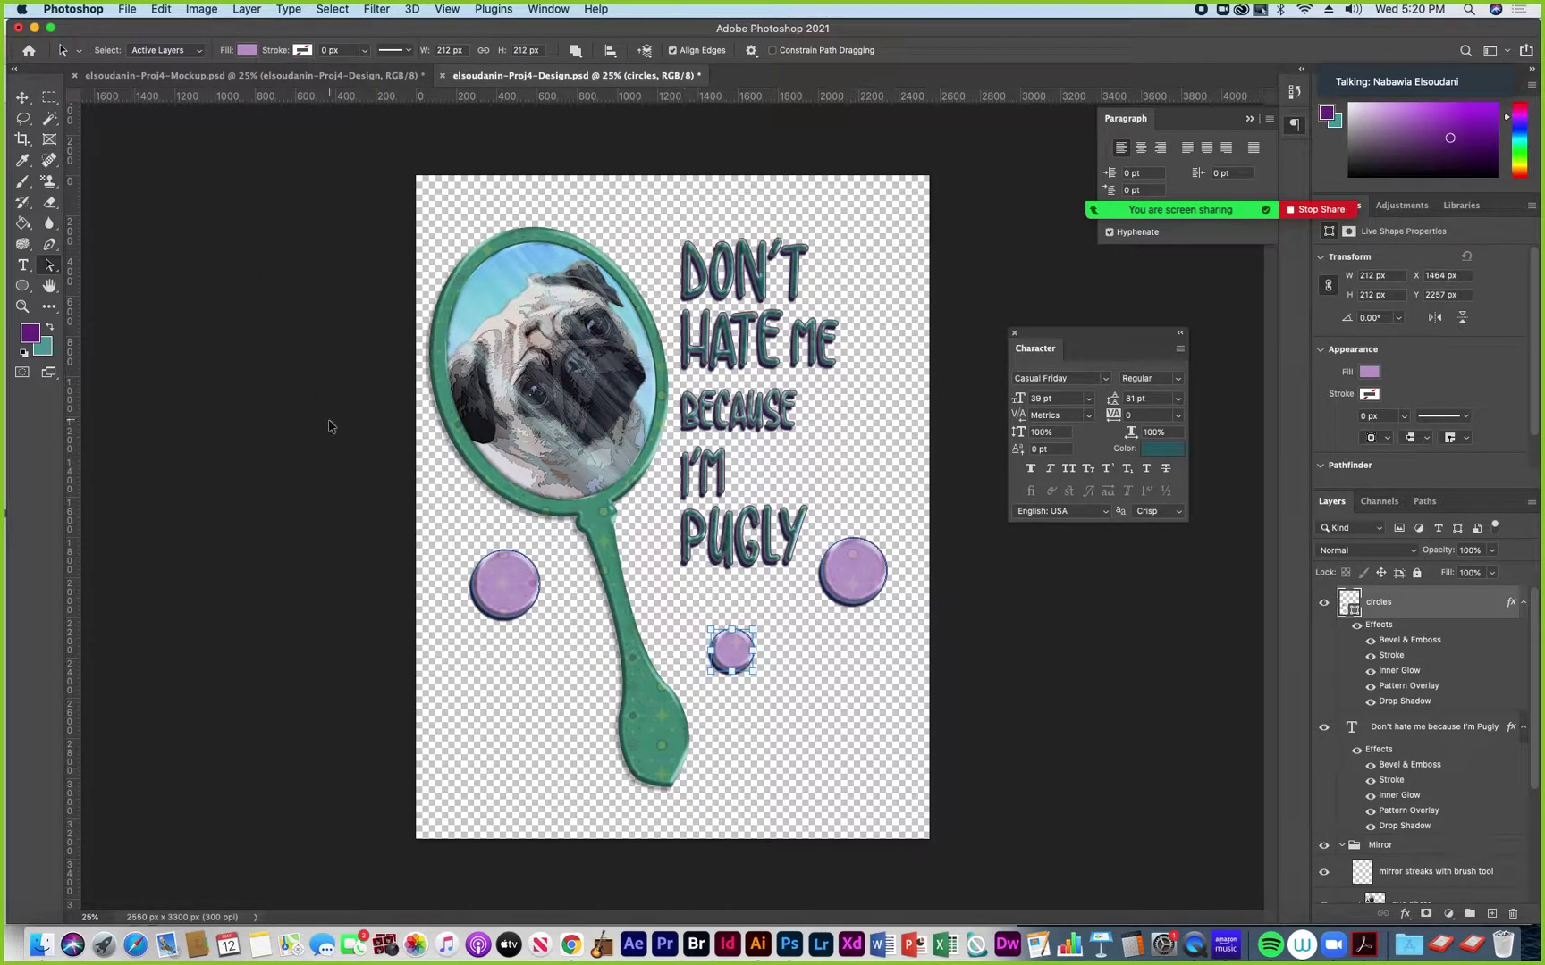
# Save the design with the moved circle and return to the mockup to check the linked artwork
pyautogui.click(126, 11)
pyautogui.click(143, 175)
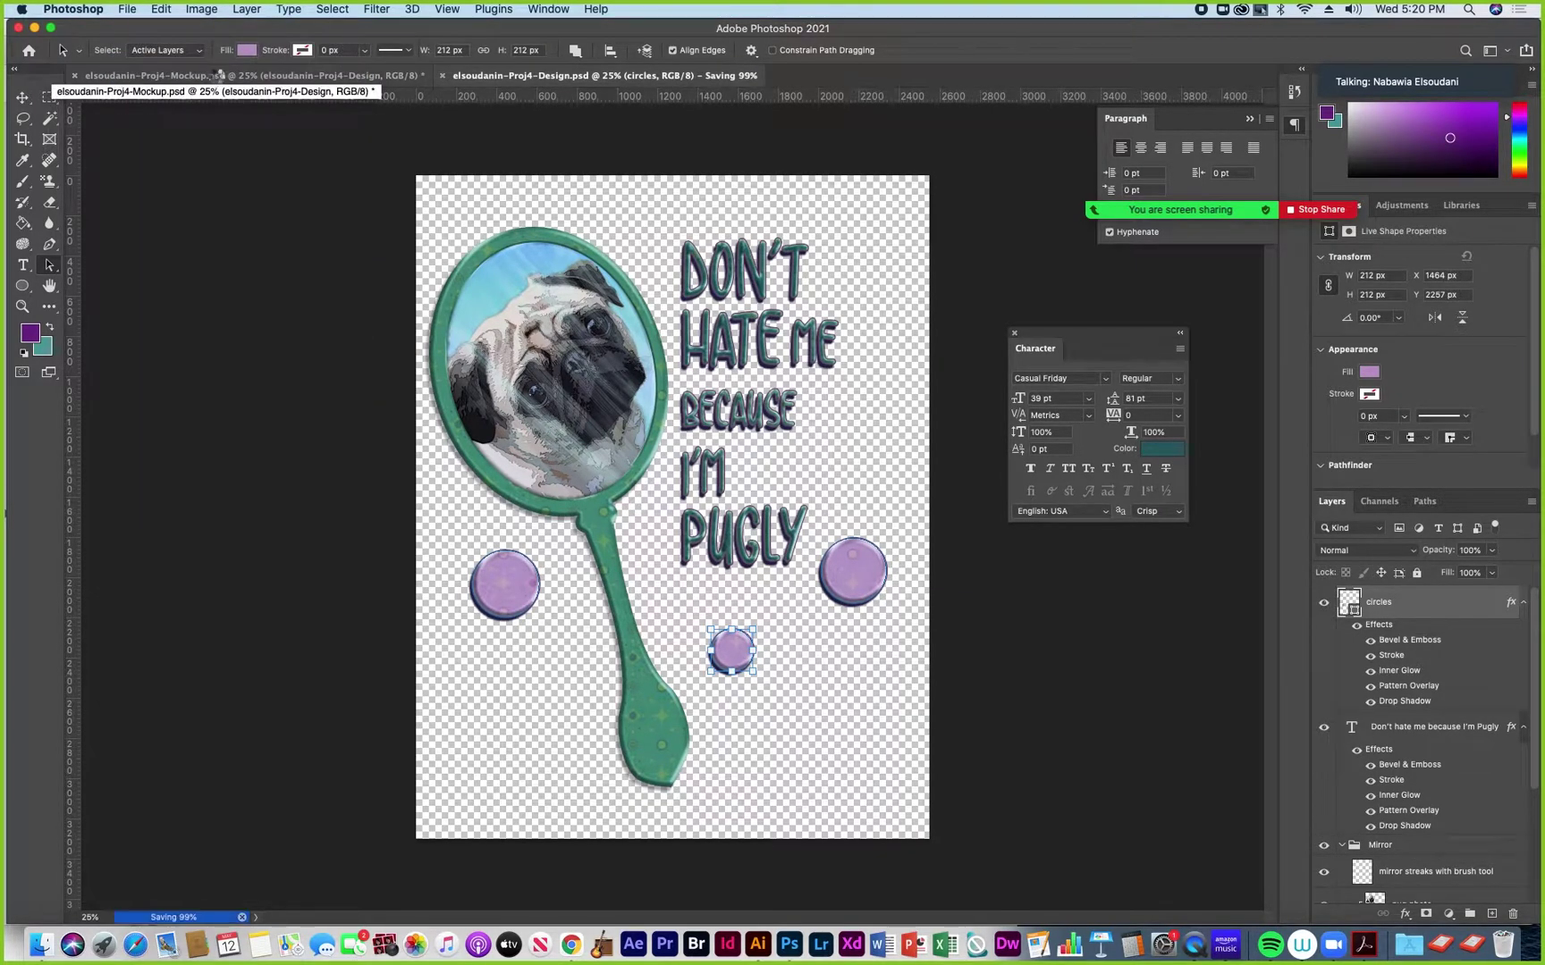
pyautogui.click(216, 77)
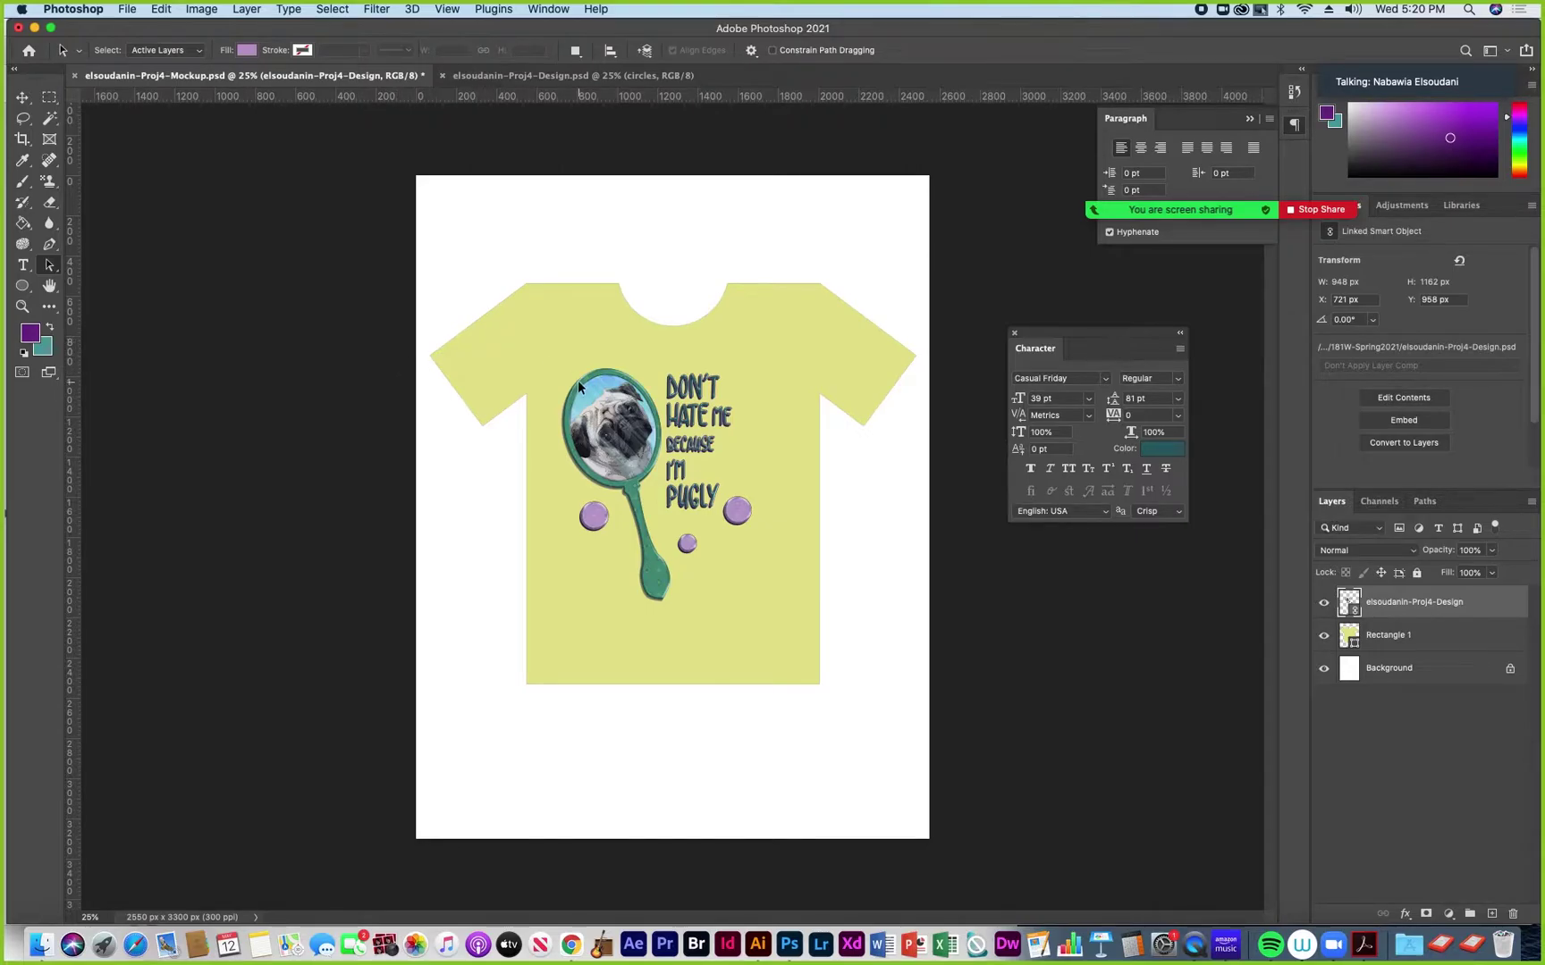
# Select the Rectangle 1 shirt shape and convert its left shoulder corner into a smooth point with the Convert Point tool
pyautogui.click(1365, 633)
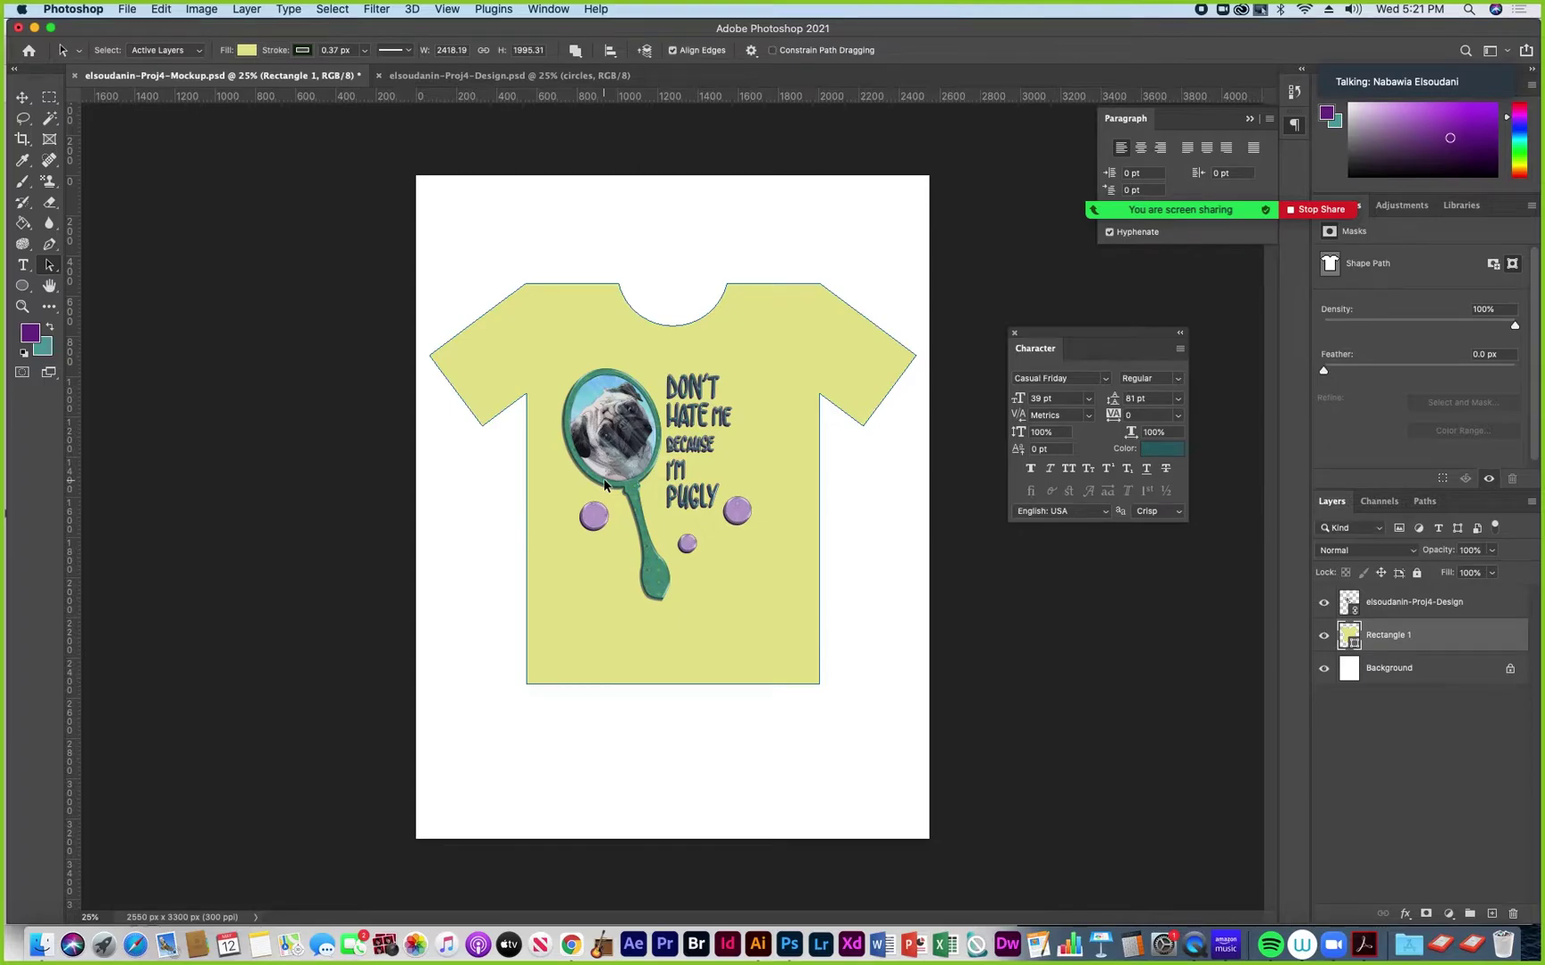
pyautogui.click(843, 440)
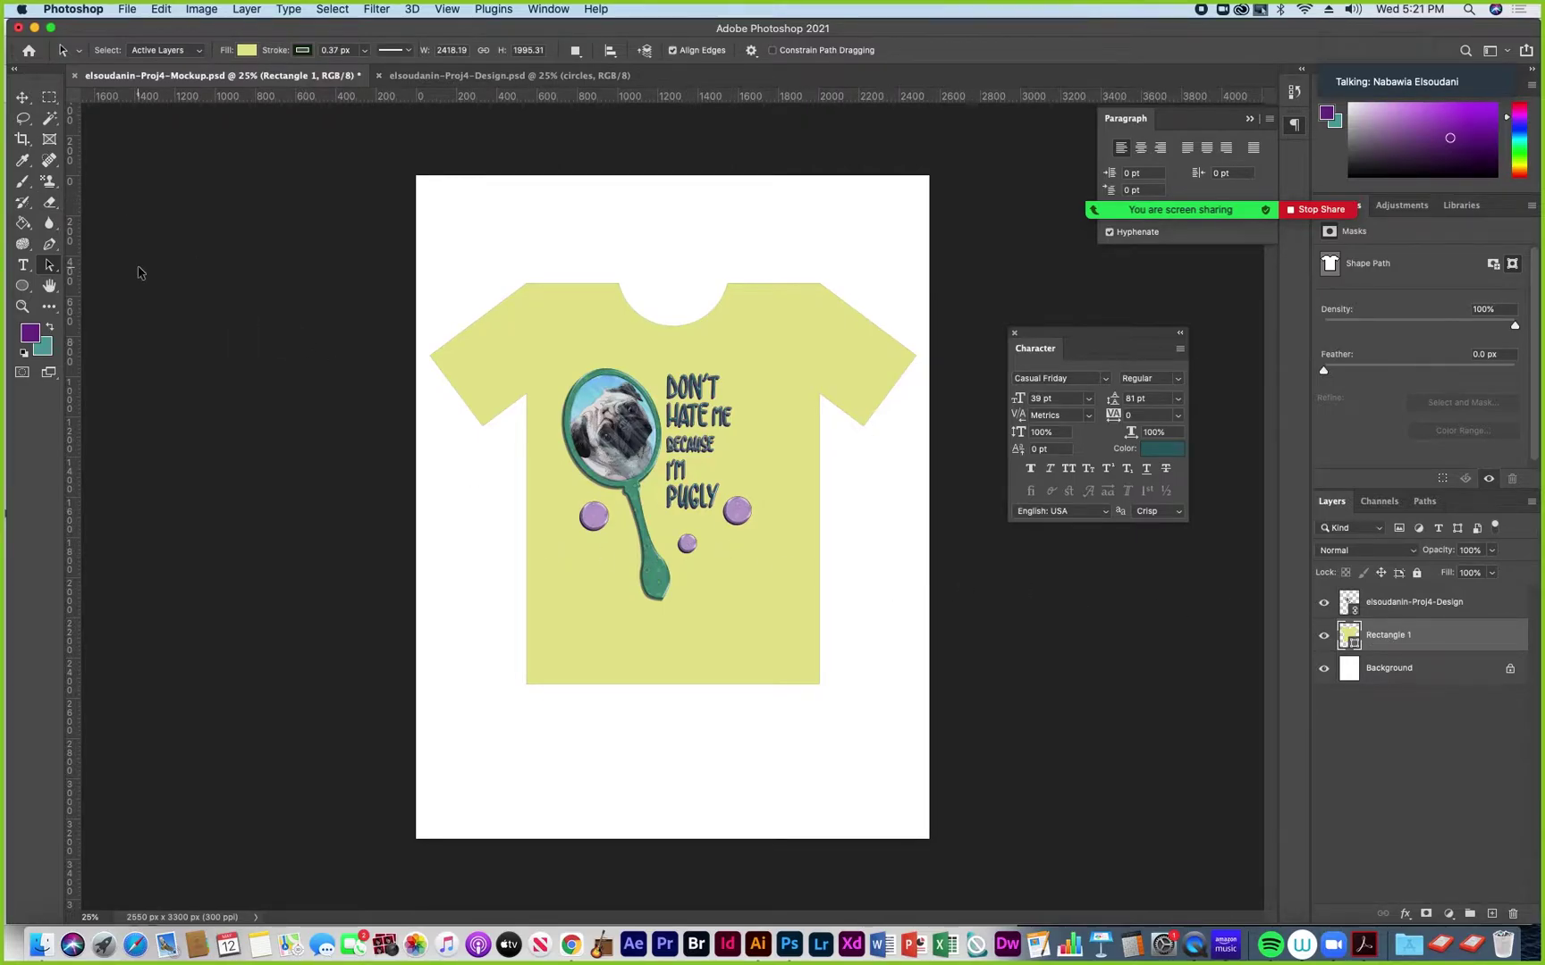
pyautogui.click(430, 356)
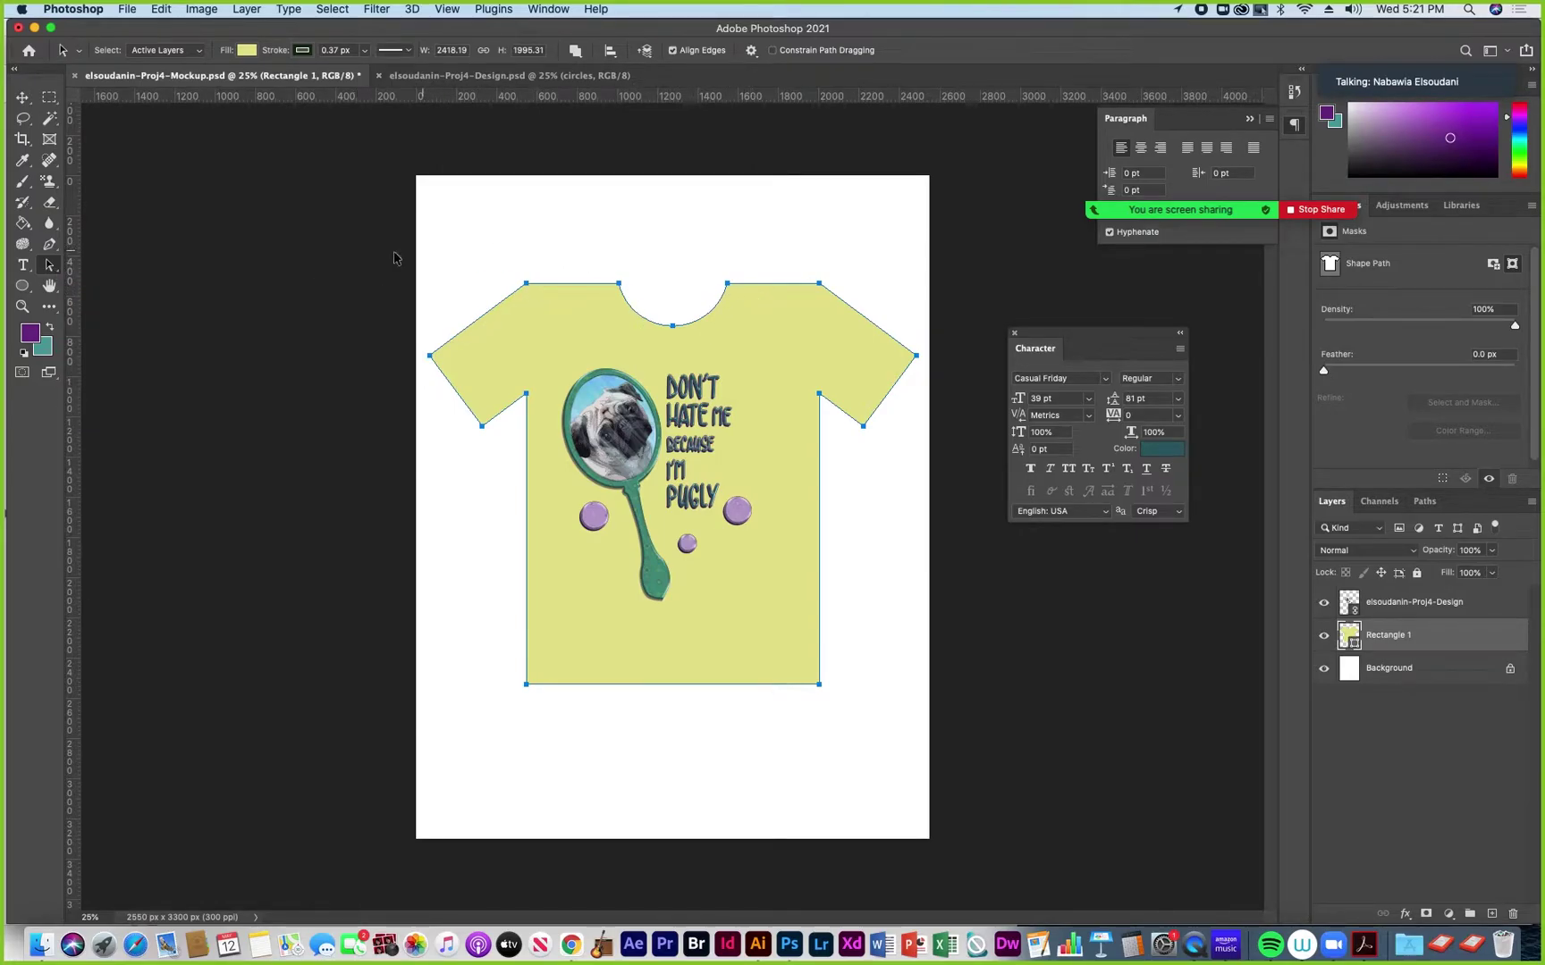
pyautogui.click(50, 246)
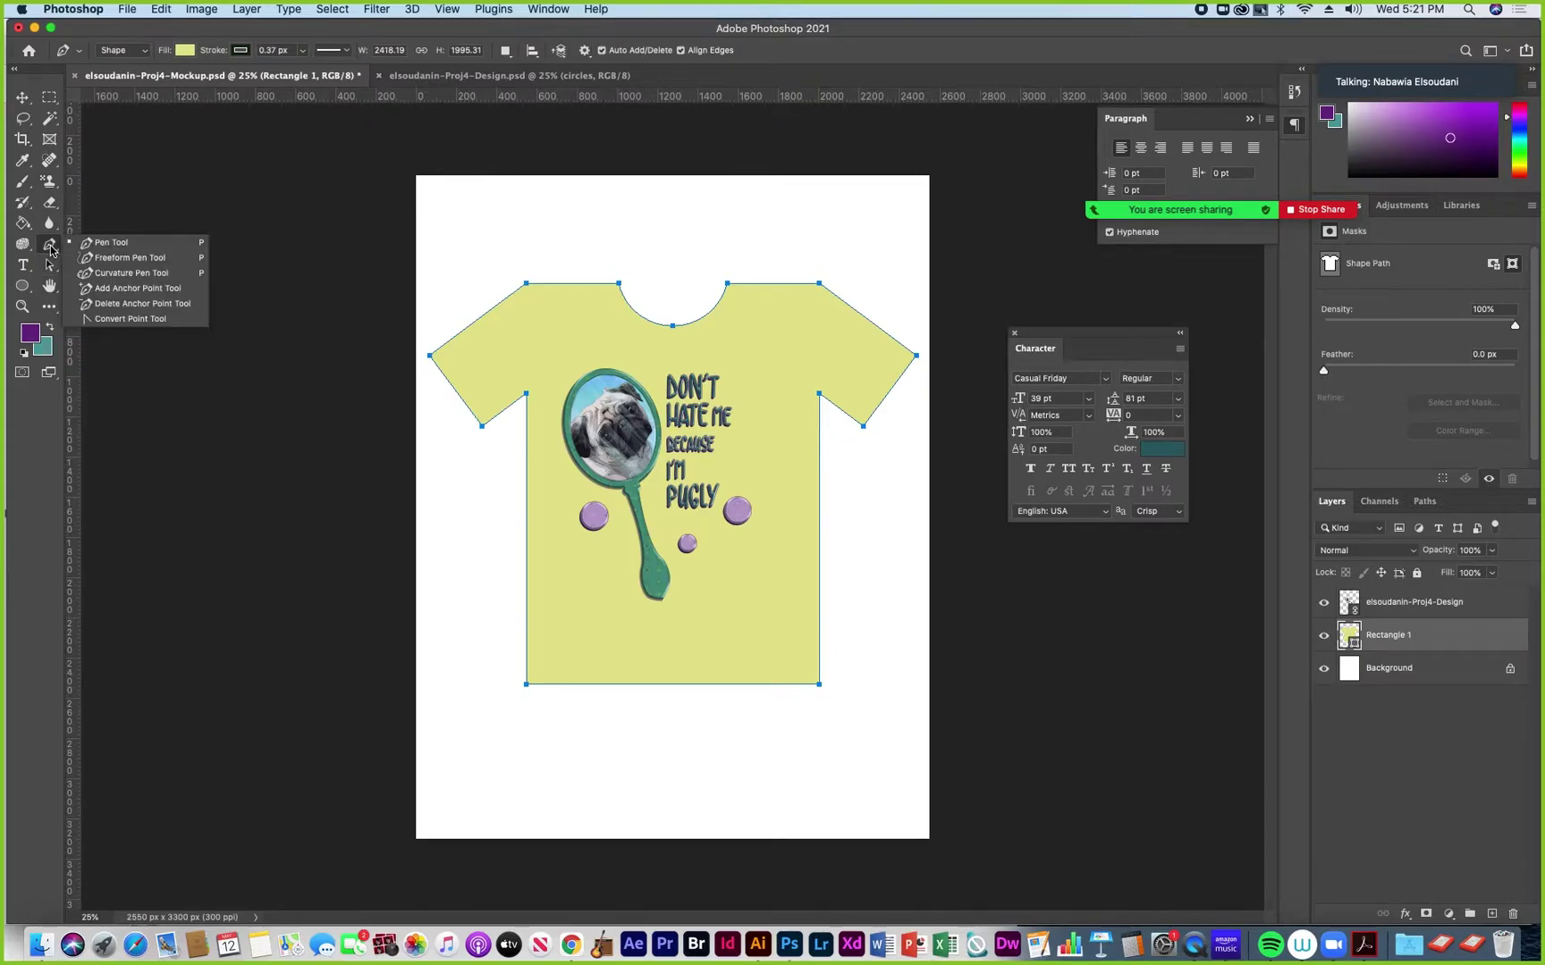
pyautogui.click(108, 320)
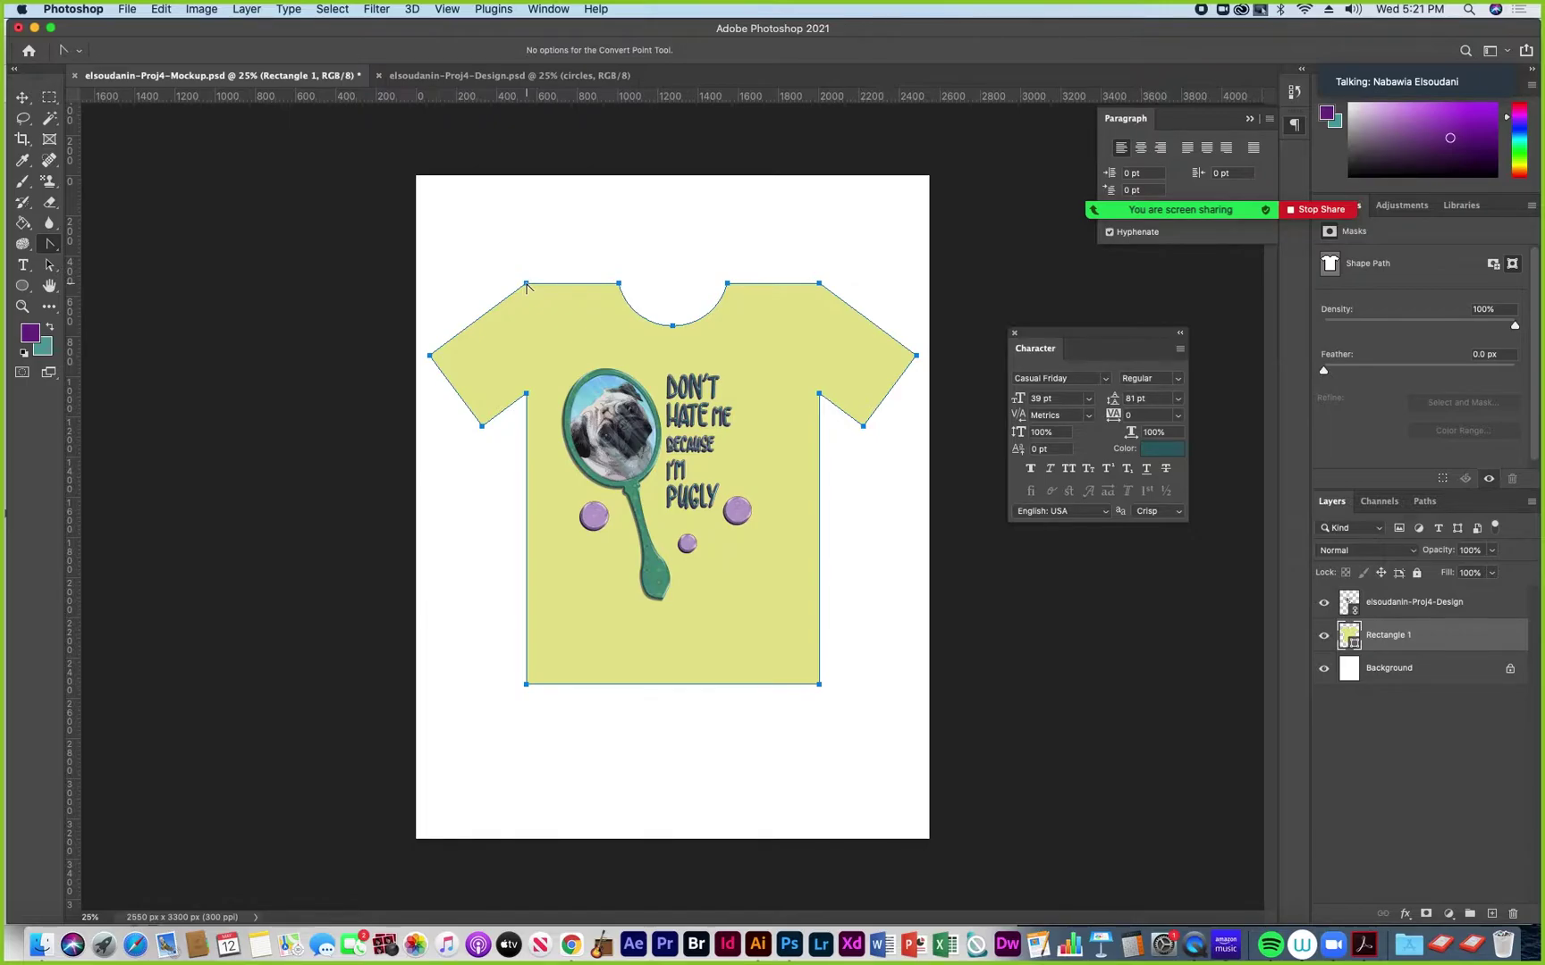
pyautogui.moveTo(531, 284); pyautogui.dragTo(500, 286)
# Try to adjust the shirt's left shoulder anchor point up close with the Pen tool
pyautogui.click(21, 309)
pyautogui.click(538, 295)
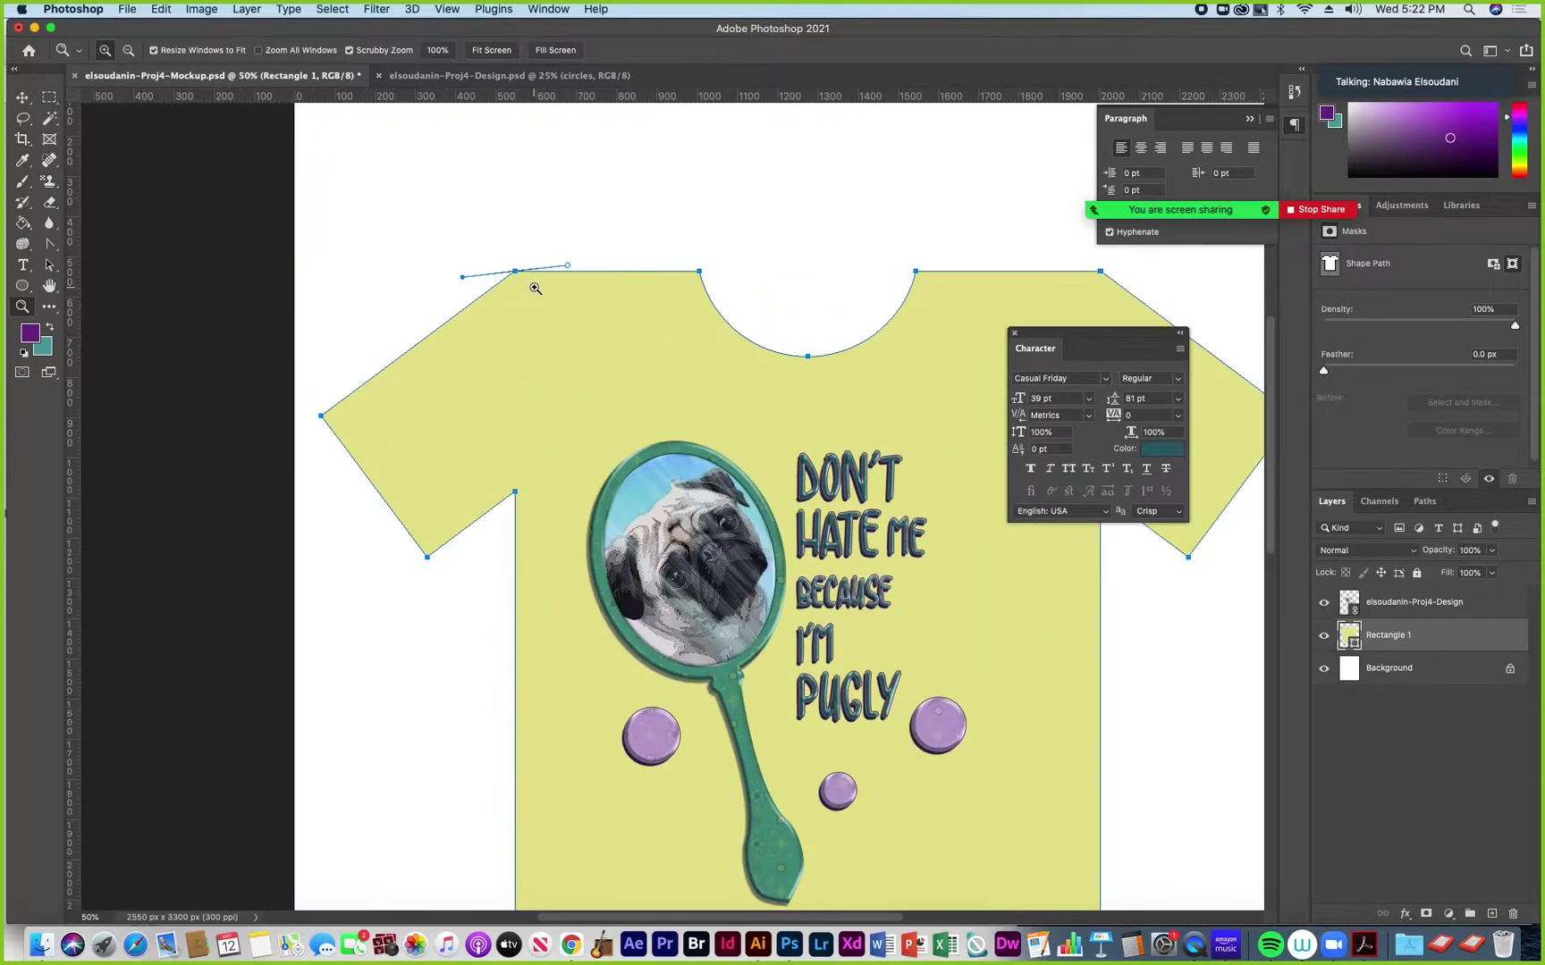
pyautogui.click(535, 287)
pyautogui.click(479, 249)
pyautogui.click(472, 241)
pyautogui.click(466, 238)
pyautogui.click(462, 232)
pyautogui.click(458, 229)
pyautogui.click(459, 234)
pyautogui.click(430, 202)
pyautogui.click(431, 203)
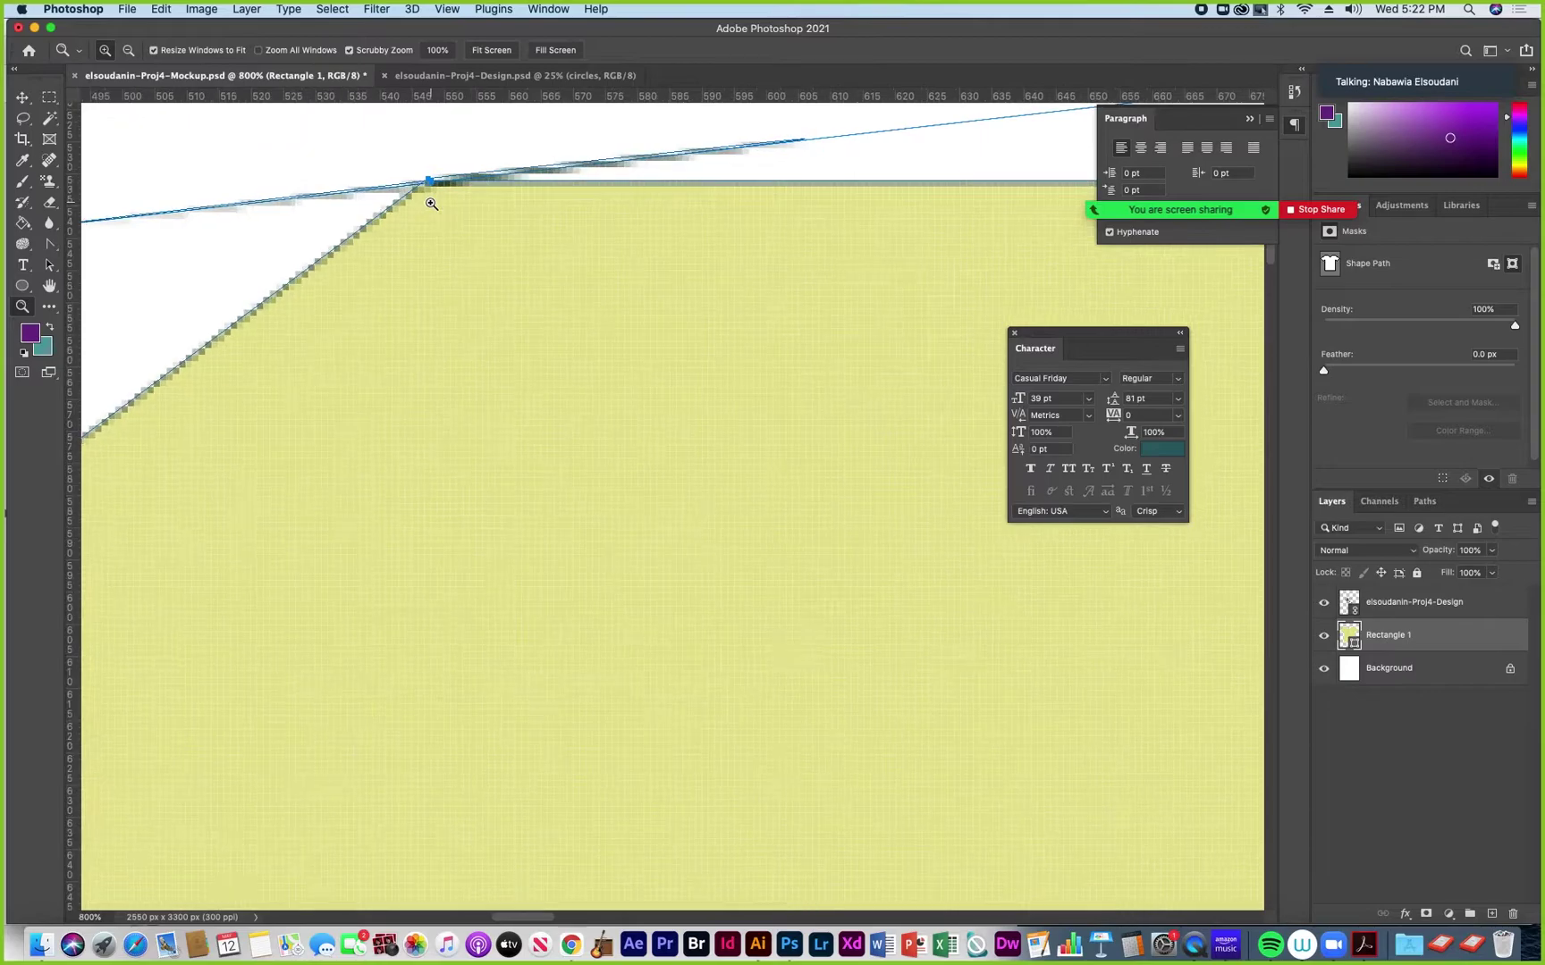
pyautogui.click(431, 204)
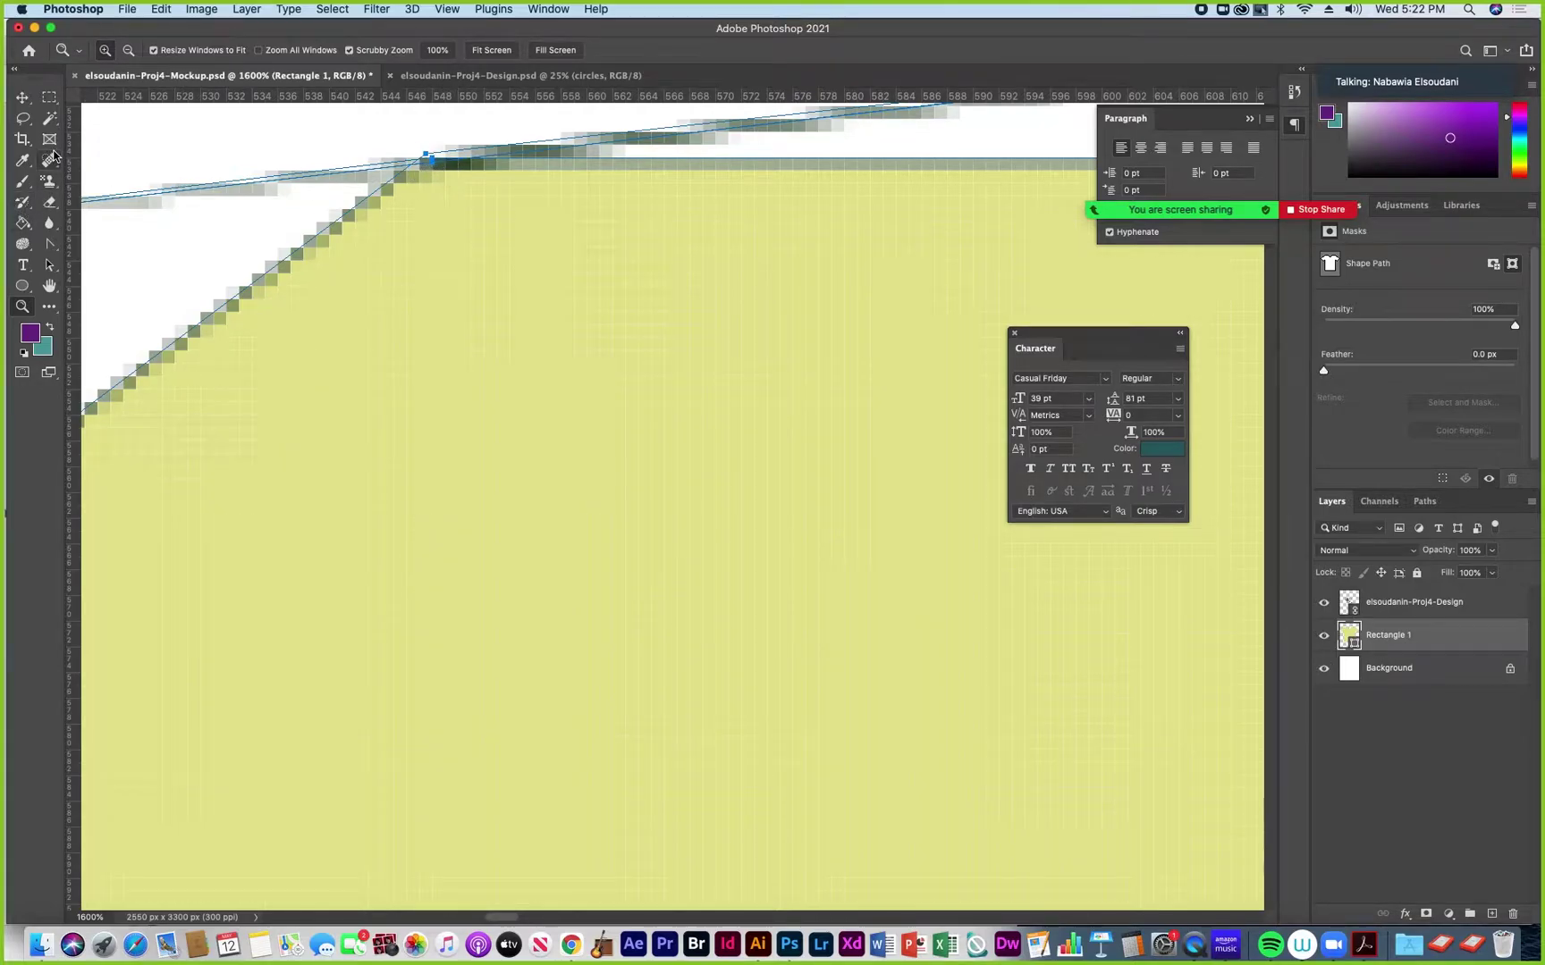
pyautogui.click(46, 246)
pyautogui.rightClick(44, 247)
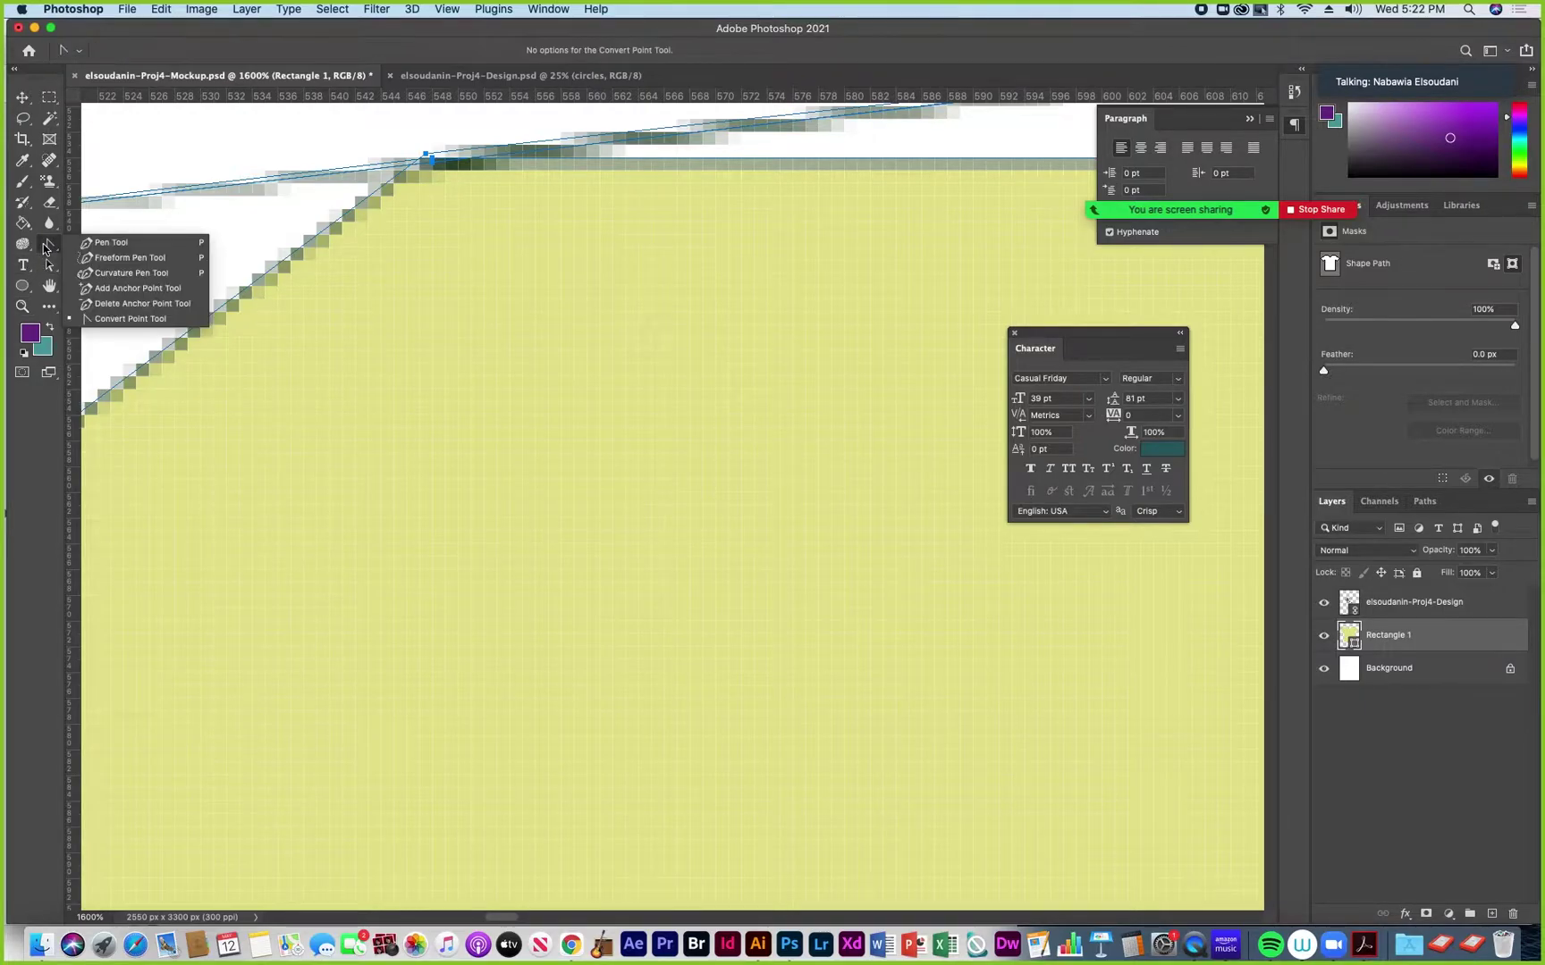
pyautogui.click(91, 245)
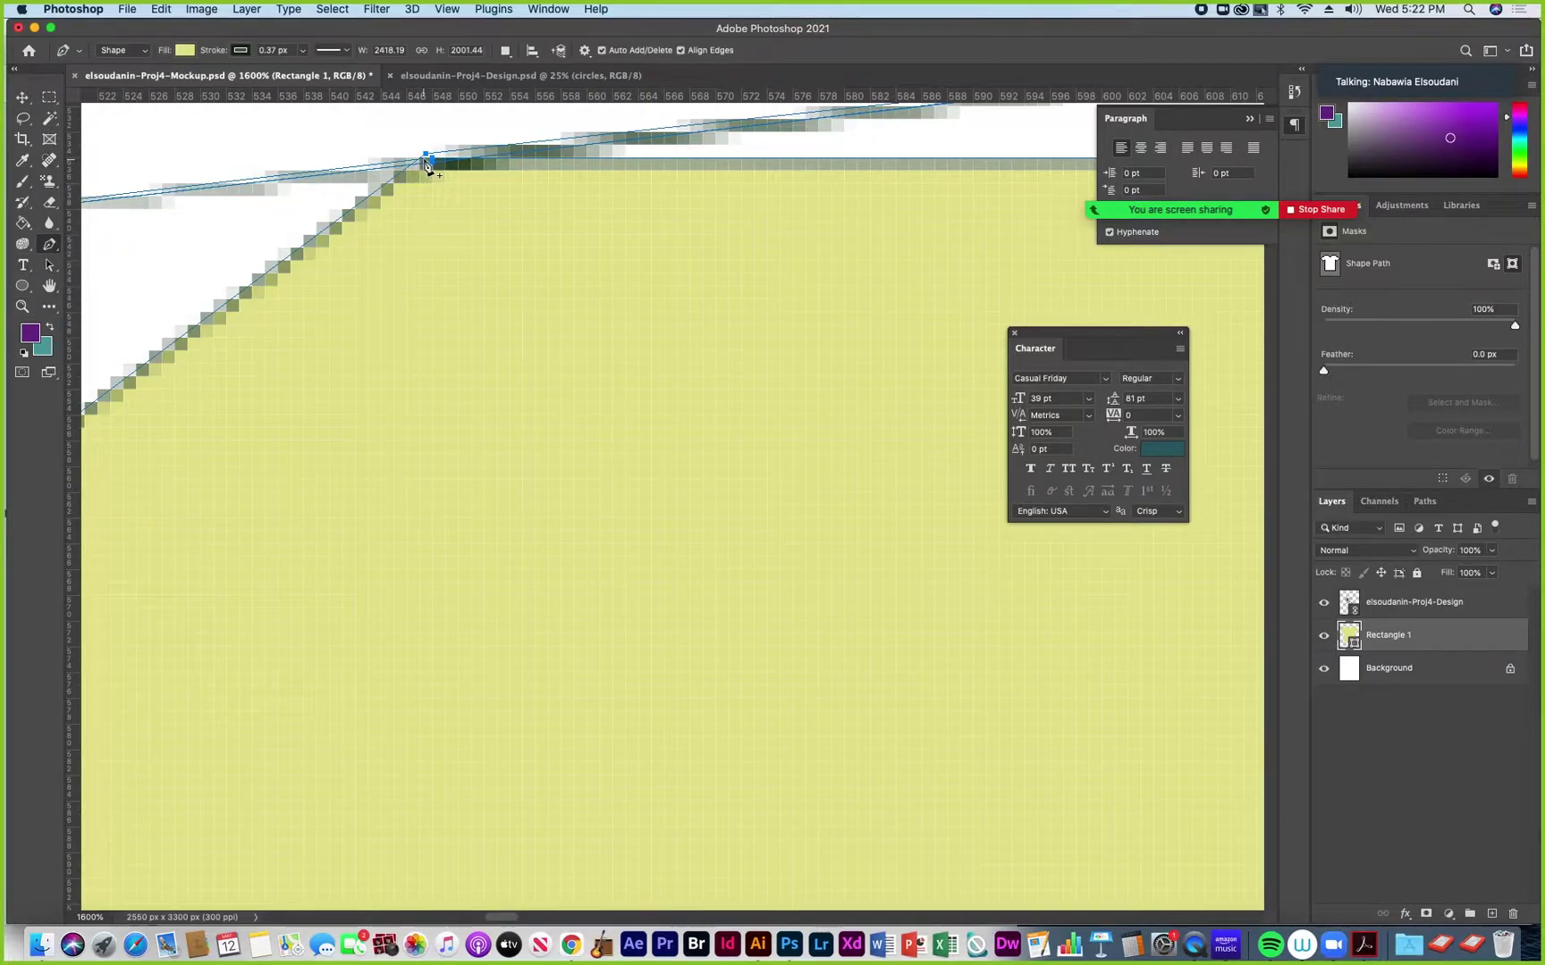
pyautogui.click(428, 162)
pyautogui.moveTo(425, 158); pyautogui.dragTo(431, 162)
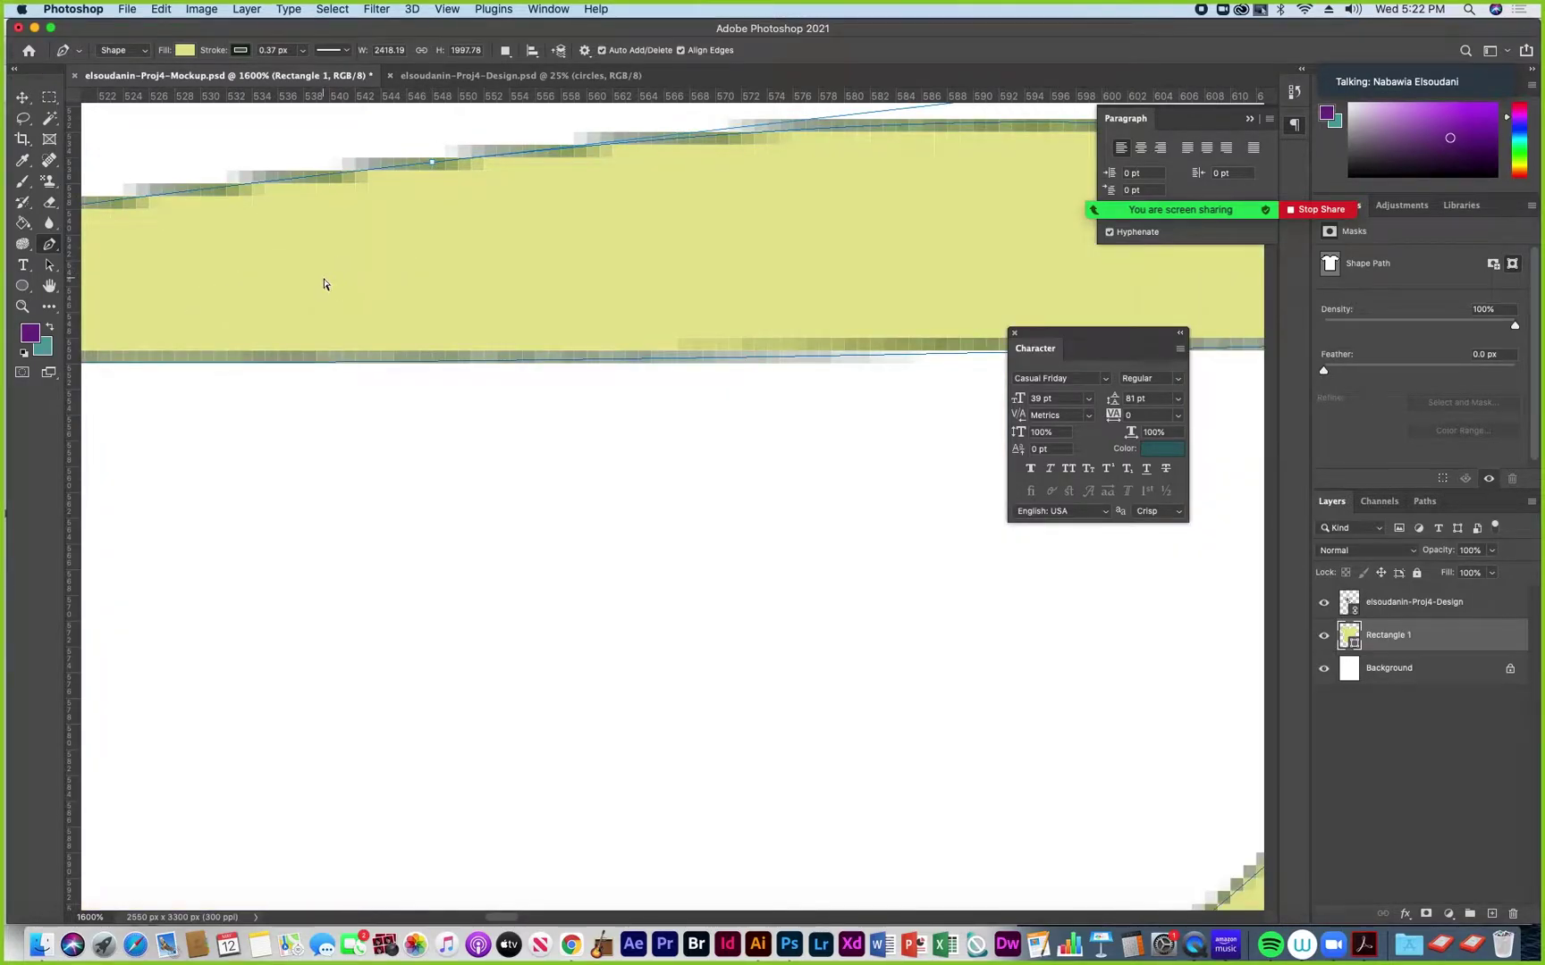
# Untwist the left shoulder's direction handles and move its anchor point slightly down and inward to round the shoulder, then deselect the path
pyautogui.press('super+minus')
pyautogui.press('super+minus')
pyautogui.press('super+minus')
pyautogui.press('super+minus')
pyautogui.press('super+minus')
pyautogui.press('super+minus')
pyautogui.press('super+minus')
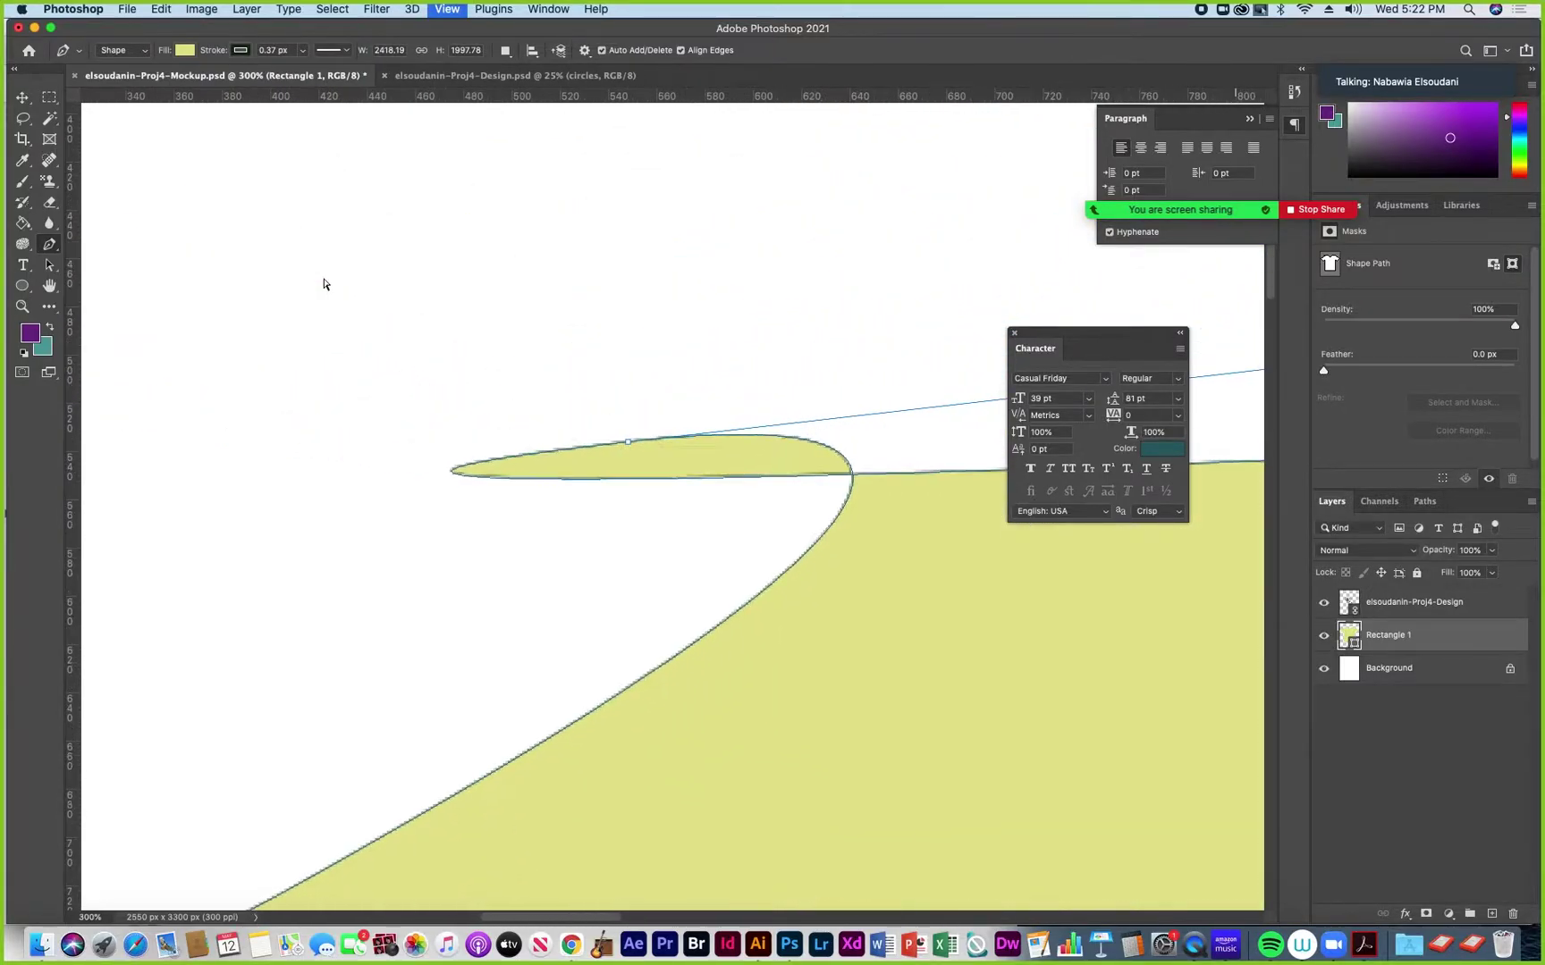
pyautogui.press('super+minus')
pyautogui.press('super+minus')
pyautogui.press('super+minus')
pyautogui.press('super+minus')
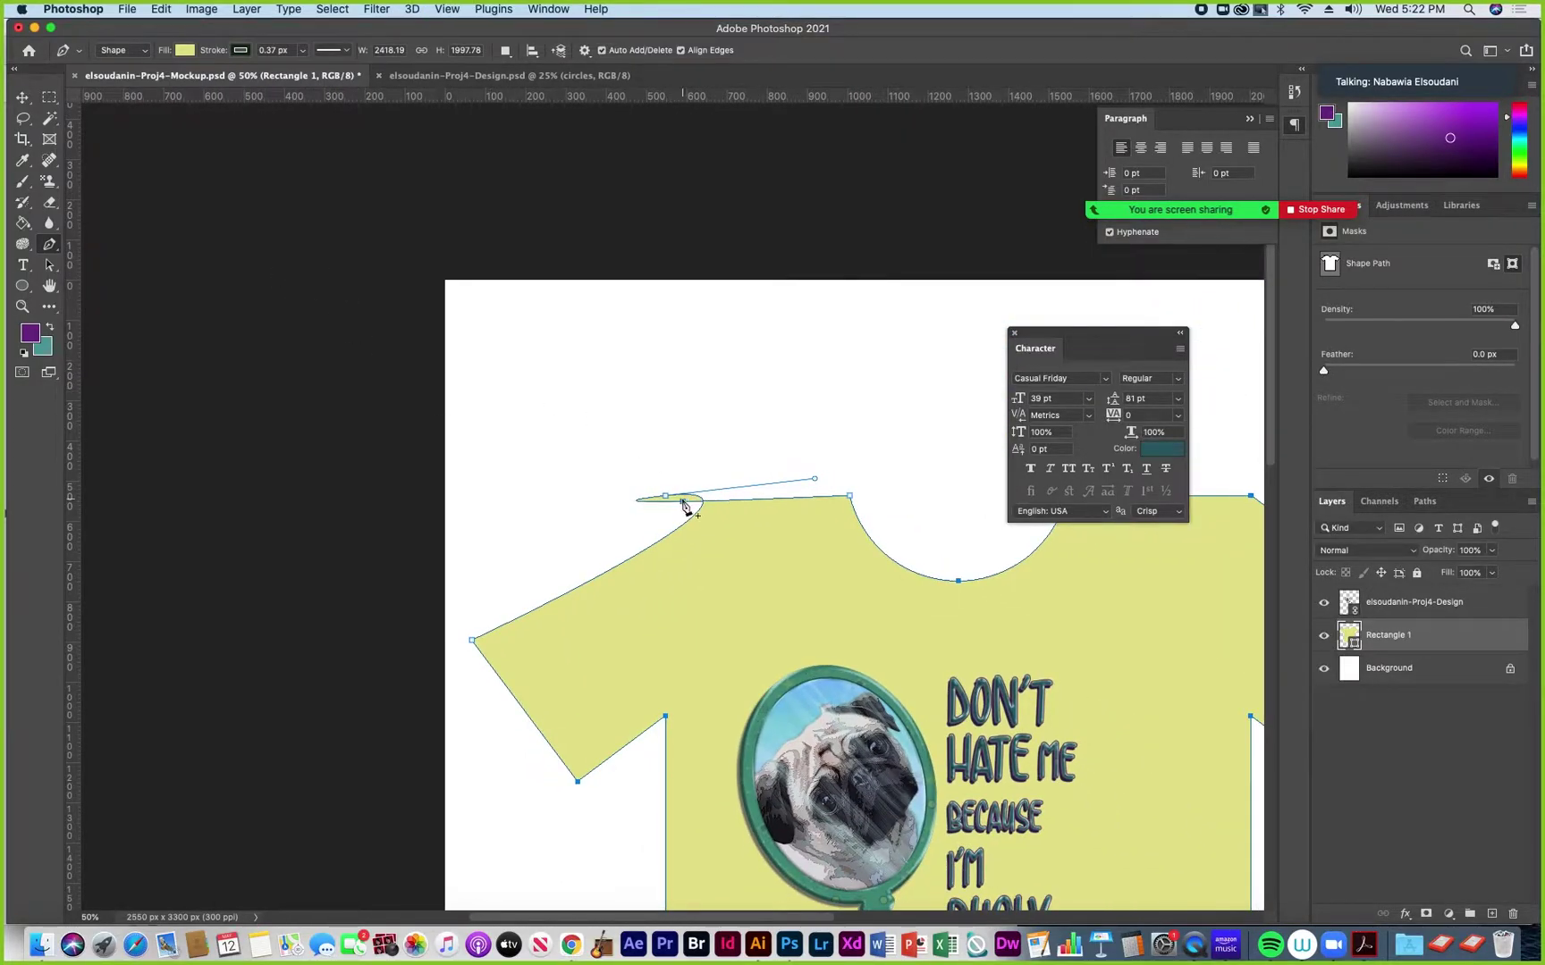
pyautogui.click(50, 268)
pyautogui.moveTo(51, 269); pyautogui.dragTo(98, 281)
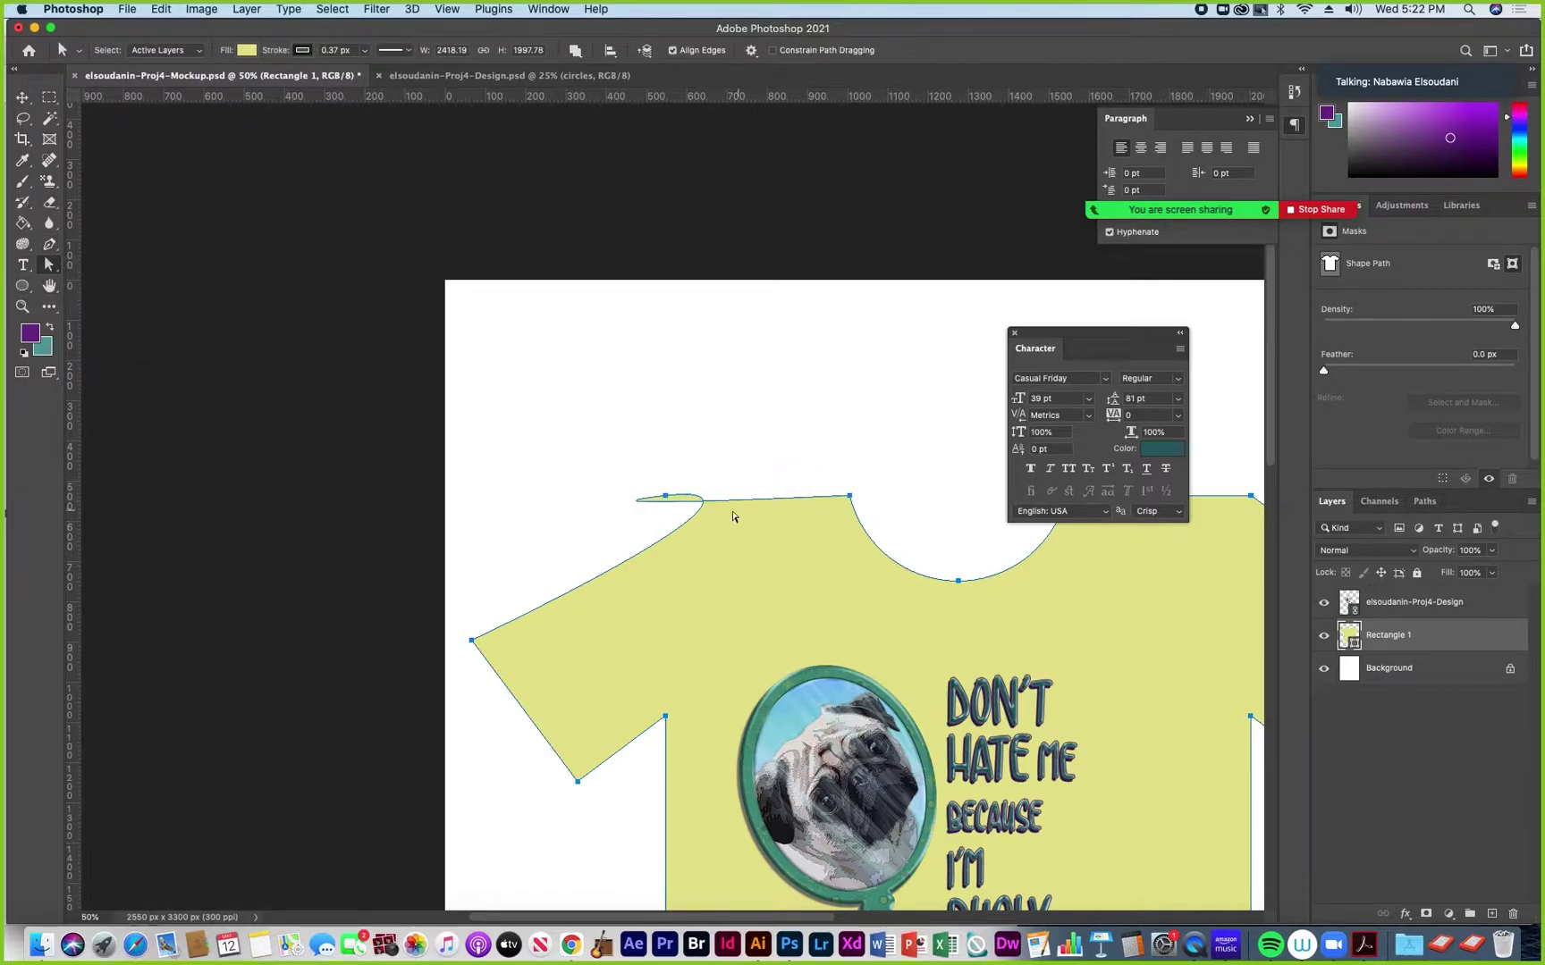
pyautogui.click(668, 496)
pyautogui.moveTo(816, 485); pyautogui.dragTo(591, 511)
pyautogui.moveTo(788, 471); pyautogui.dragTo(686, 506)
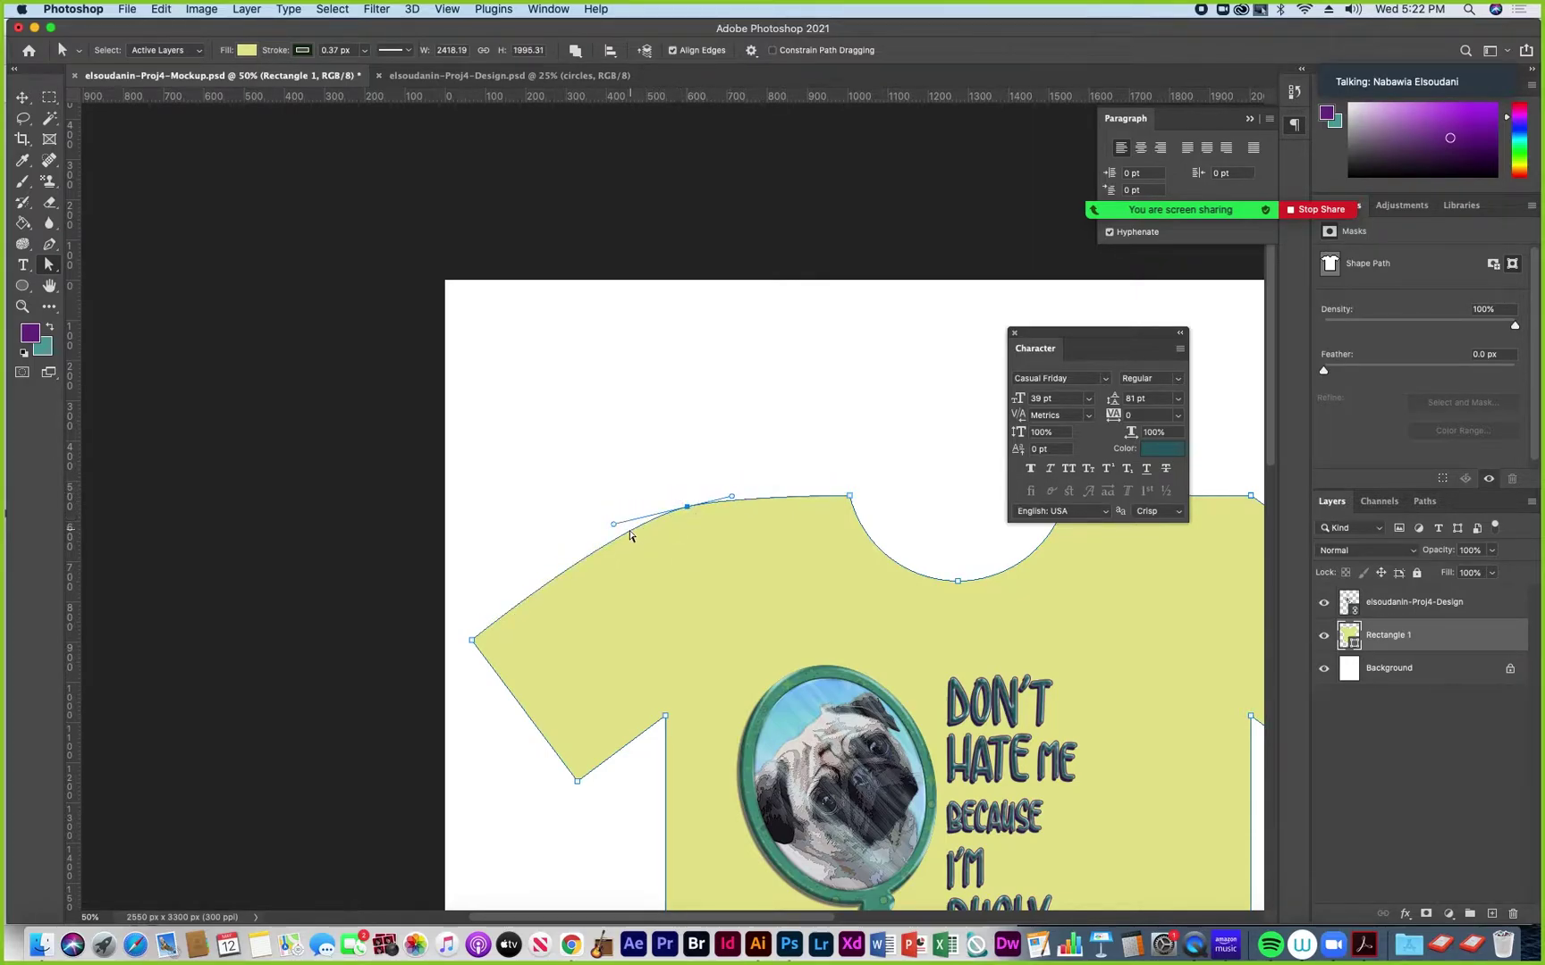
pyautogui.click(867, 498)
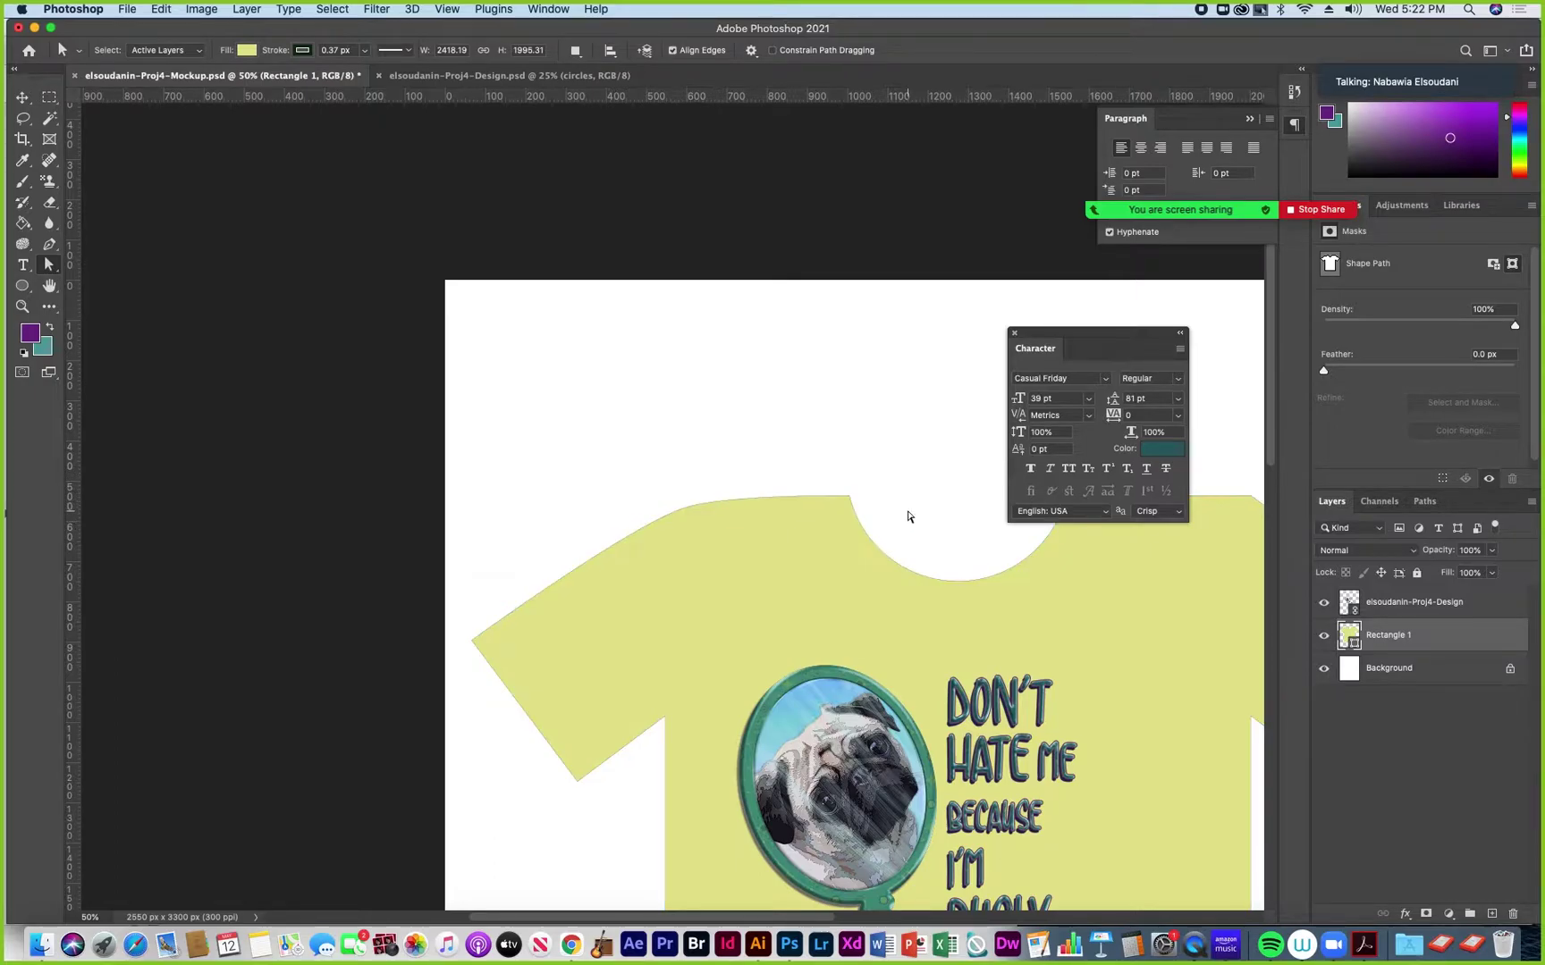
# Remove the overlapping extra anchor point at the shirt's right shoulder corner with the Pen tool, leaving a single corner point
pyautogui.moveTo(904, 555); pyautogui.dragTo(600, 575)
pyautogui.moveTo(1024, 576); pyautogui.dragTo(772, 576)
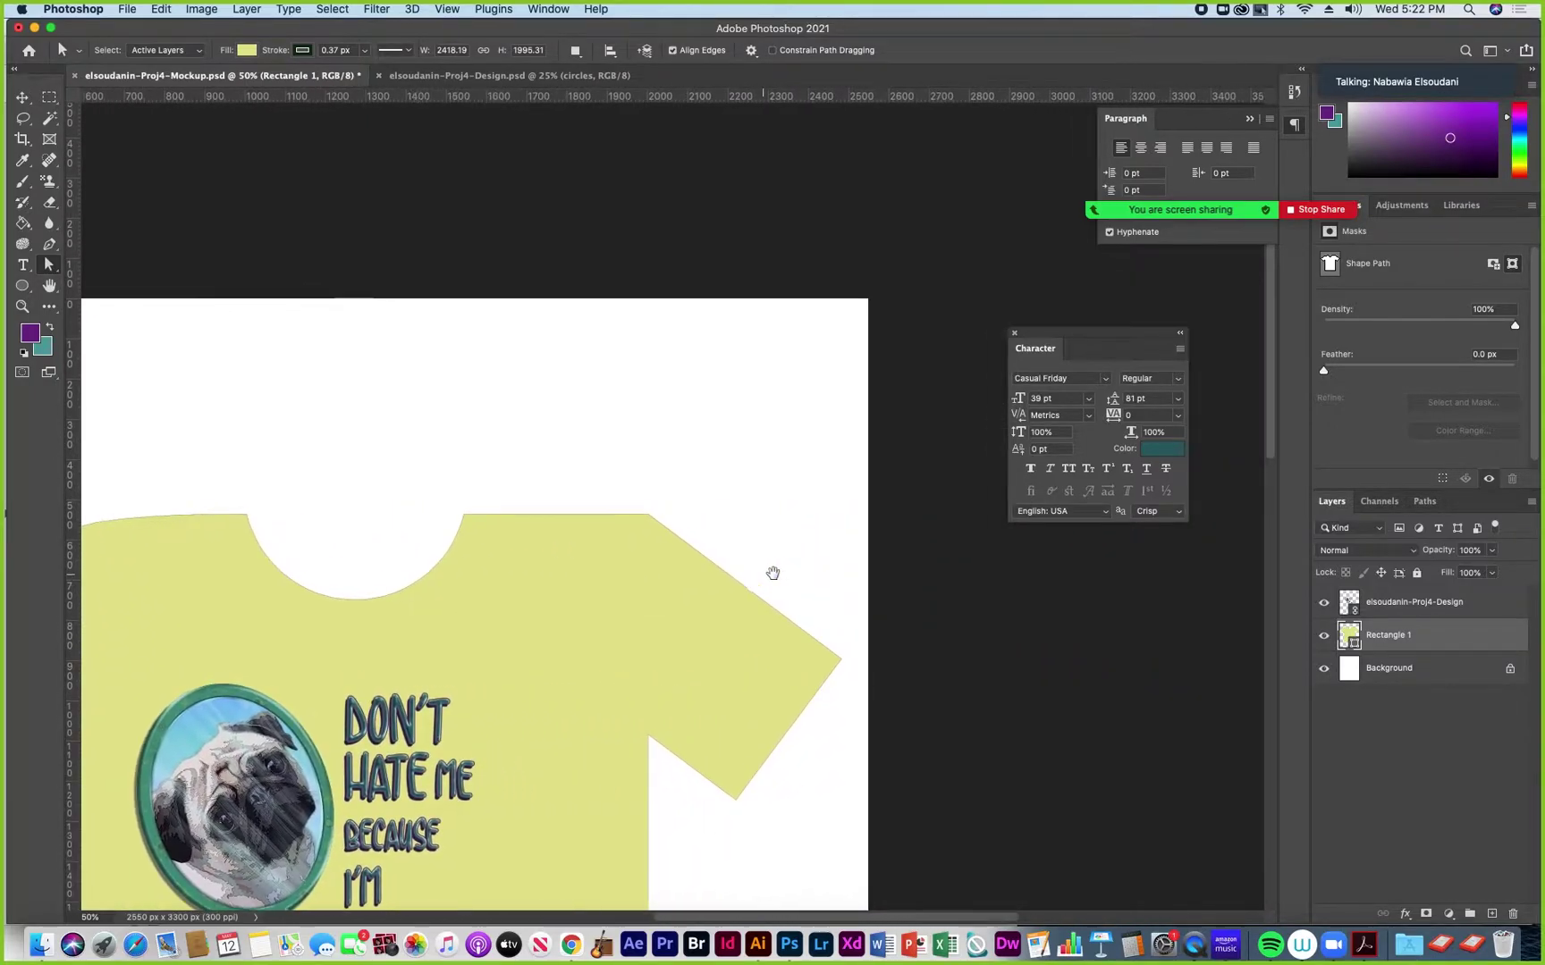
pyautogui.click(646, 520)
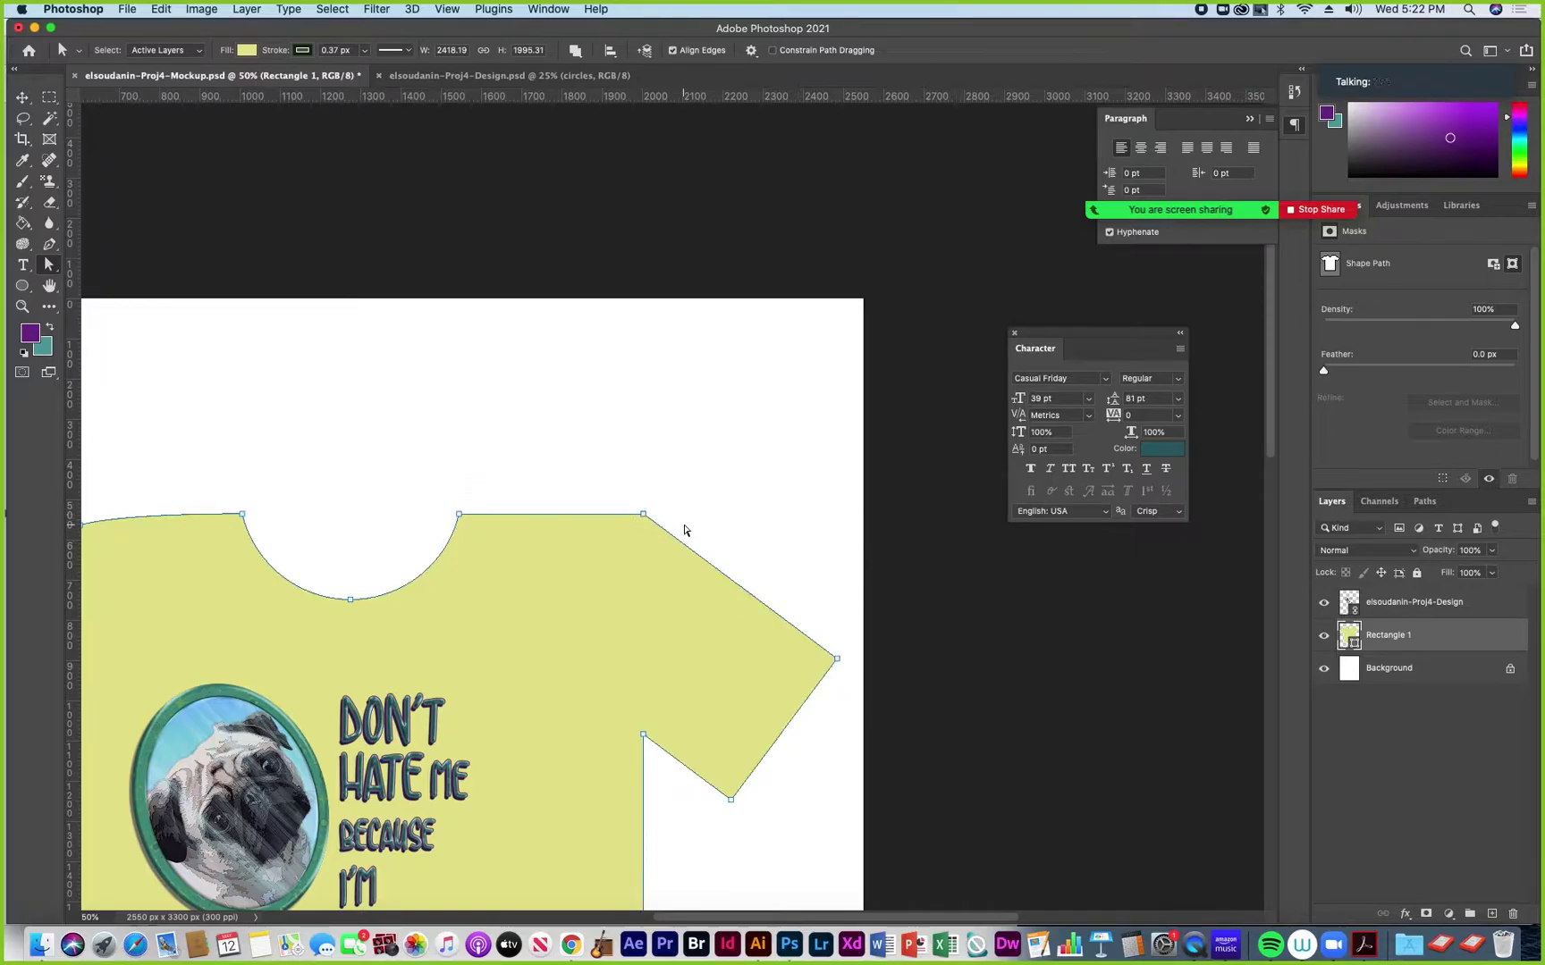
pyautogui.press('super+equal')
pyautogui.press('super+equal')
pyautogui.press('super+equal')
pyautogui.press('super+equal')
pyautogui.press('super+equal')
pyautogui.press('super+equal')
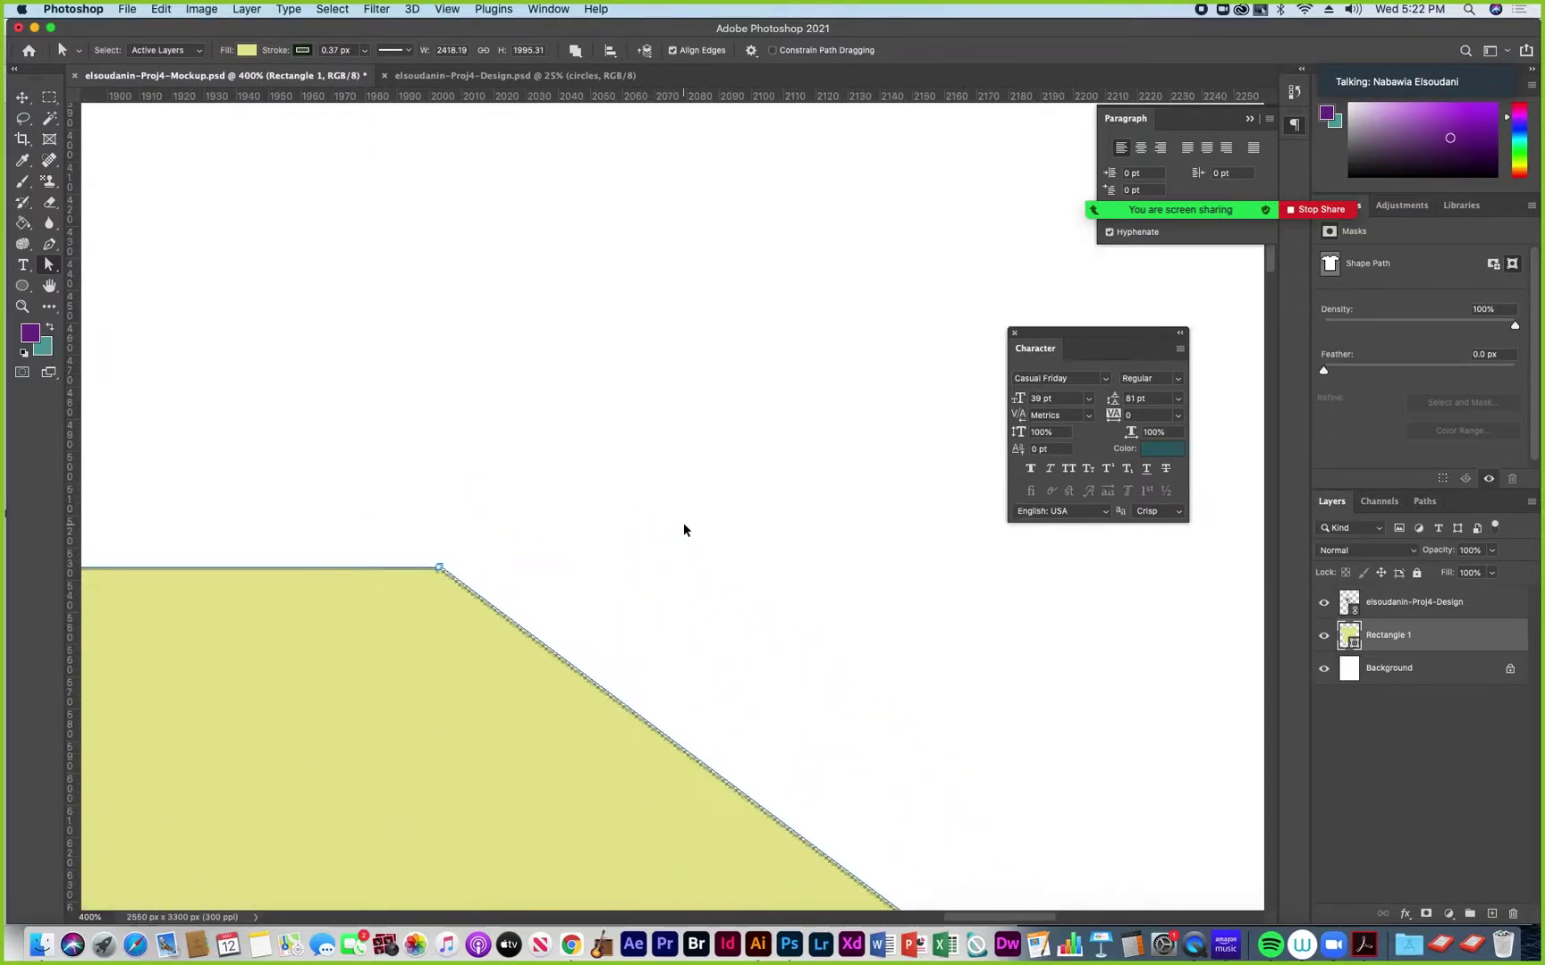
pyautogui.moveTo(371, 617); pyautogui.dragTo(596, 563)
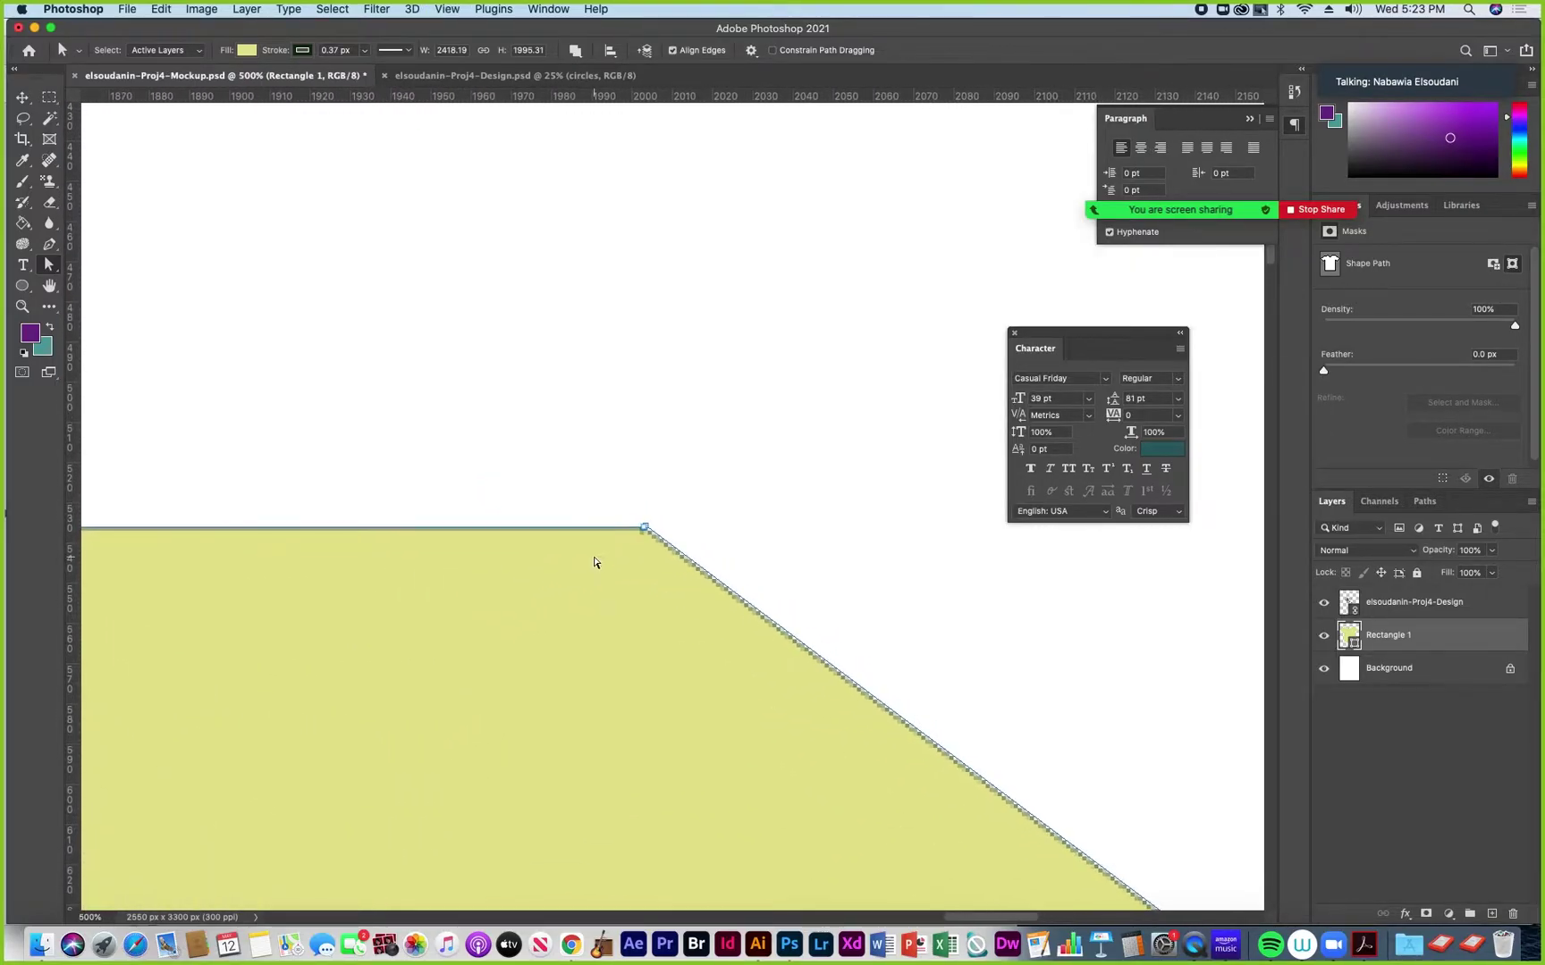
pyautogui.press('super+equal')
pyautogui.press('super+equal')
pyautogui.press('super+equal')
pyautogui.press('super+equal')
pyautogui.press('super+equal')
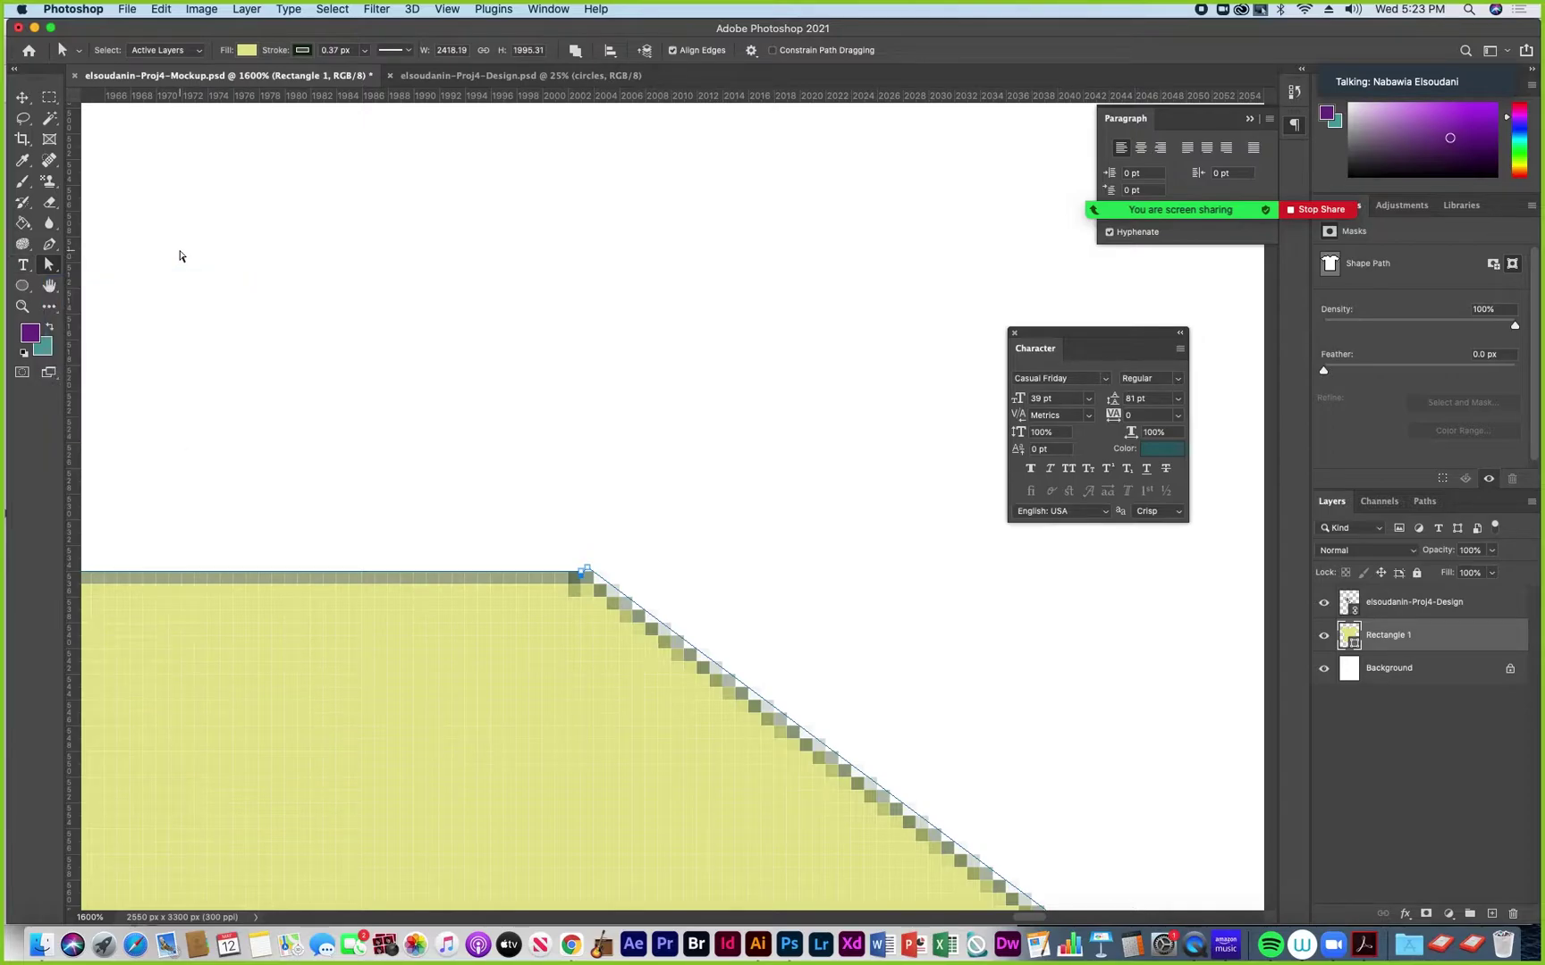
pyautogui.click(49, 244)
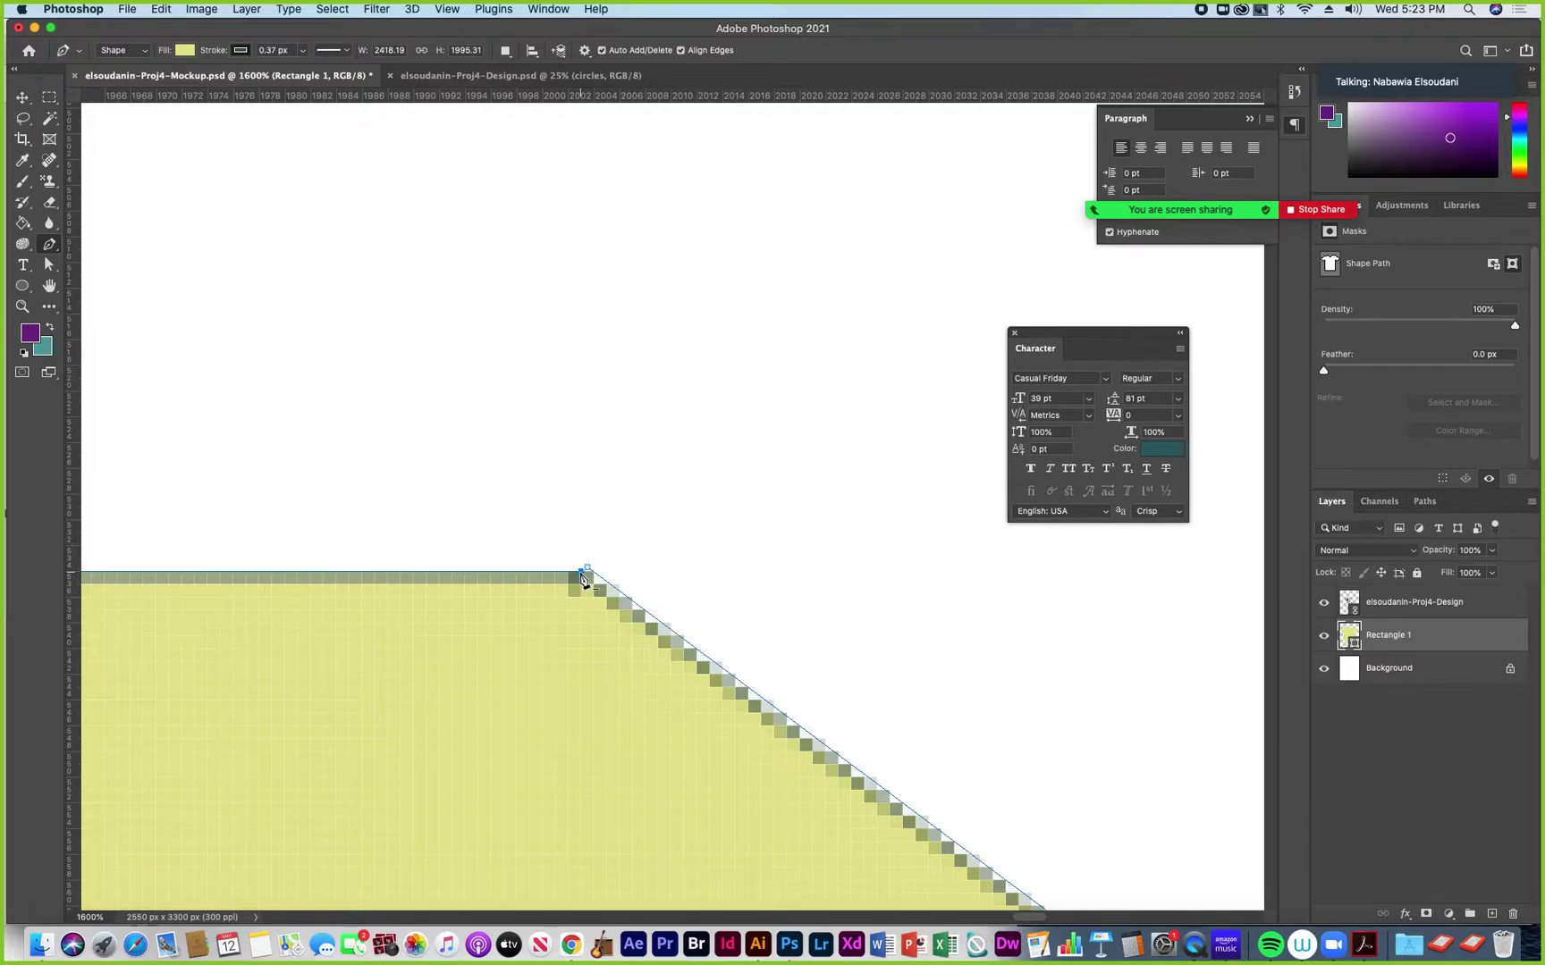
pyautogui.click(587, 573)
pyautogui.moveTo(587, 573); pyautogui.dragTo(581, 575)
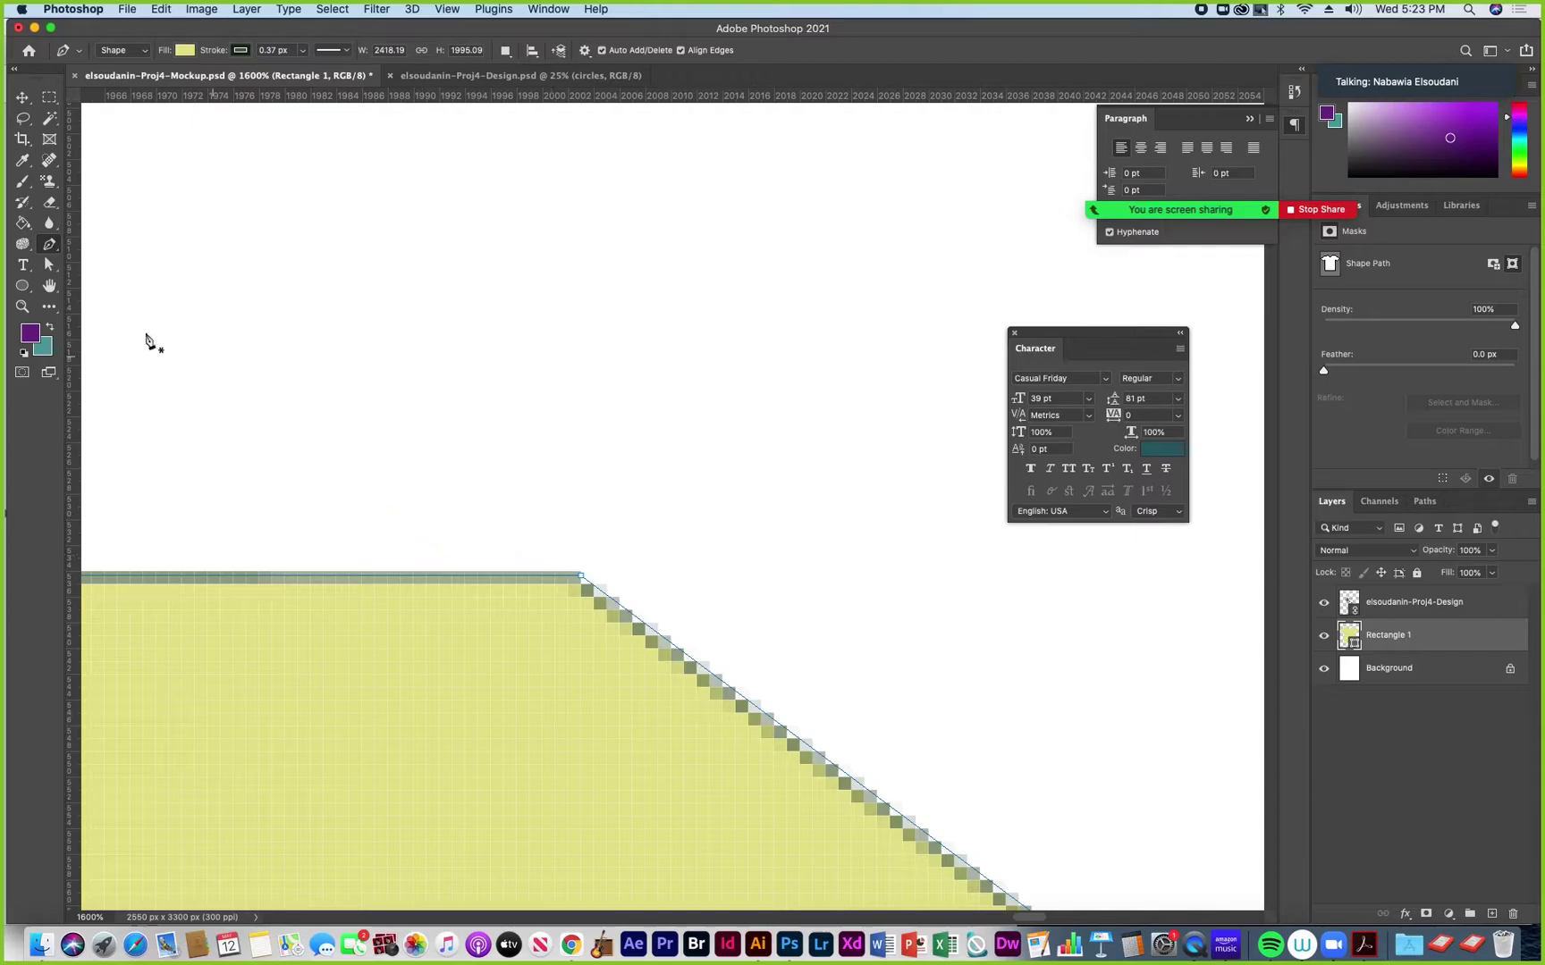
# Convert the shirt's right shoulder corner into a smooth point with short direction handles using the Convert Point tool
pyautogui.press('super+minus')
pyautogui.press('super+minus')
pyautogui.press('super+minus')
pyautogui.press('super+minus')
pyautogui.press('super+minus')
pyautogui.press('super+minus')
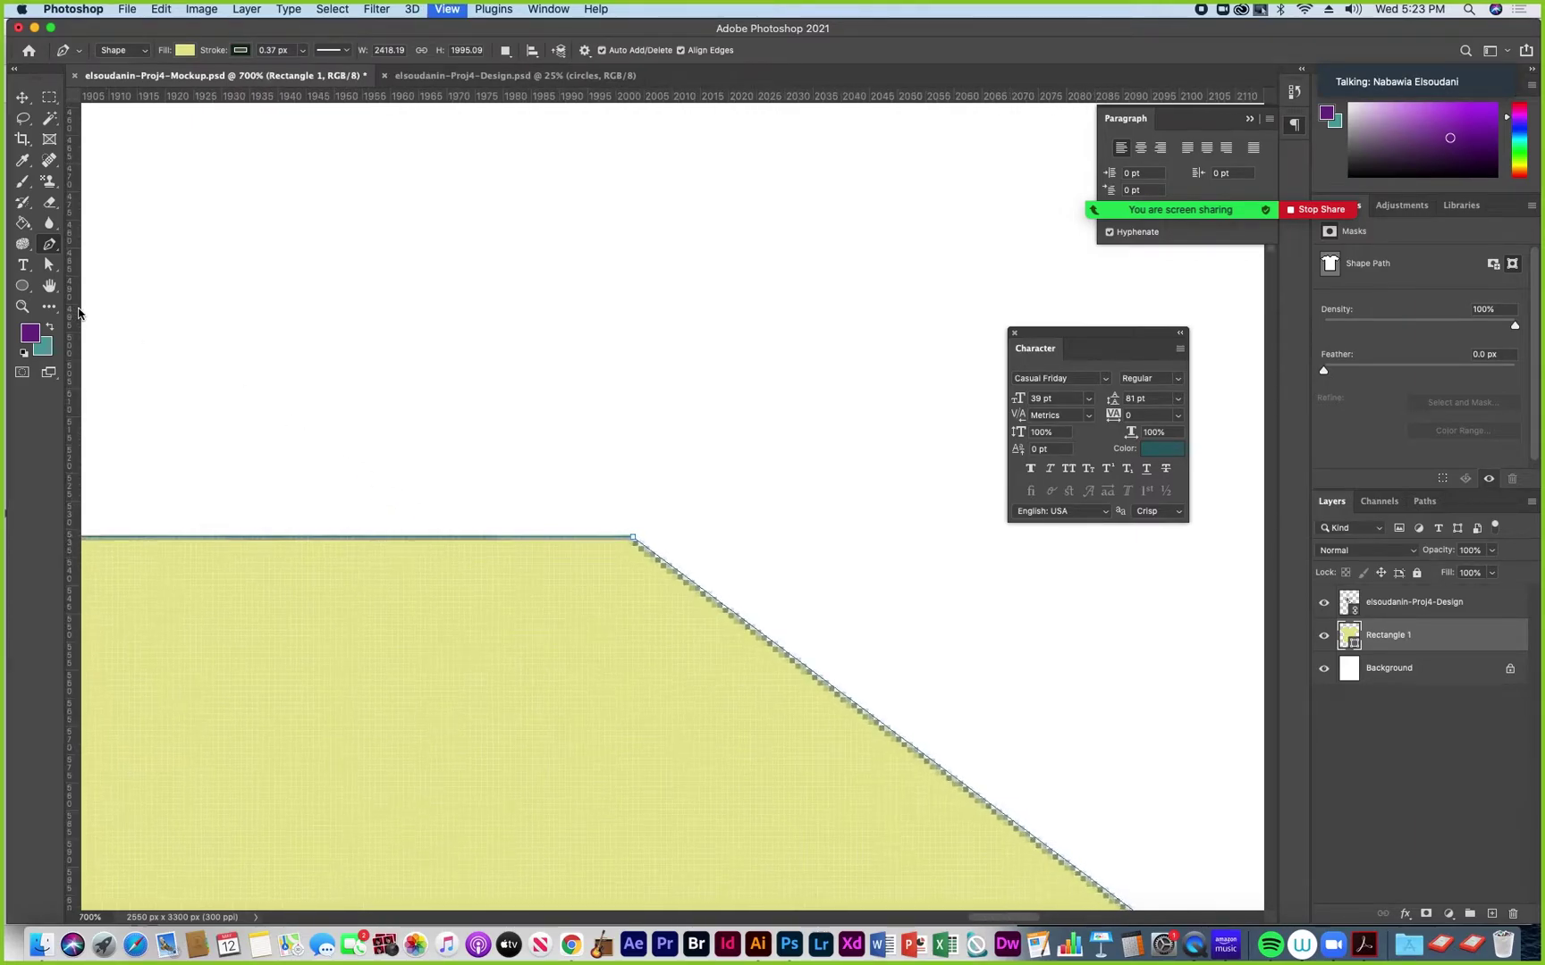
pyautogui.press('super+minus')
pyautogui.press('super+minus')
pyautogui.press('super+minus')
pyautogui.press('super+minus')
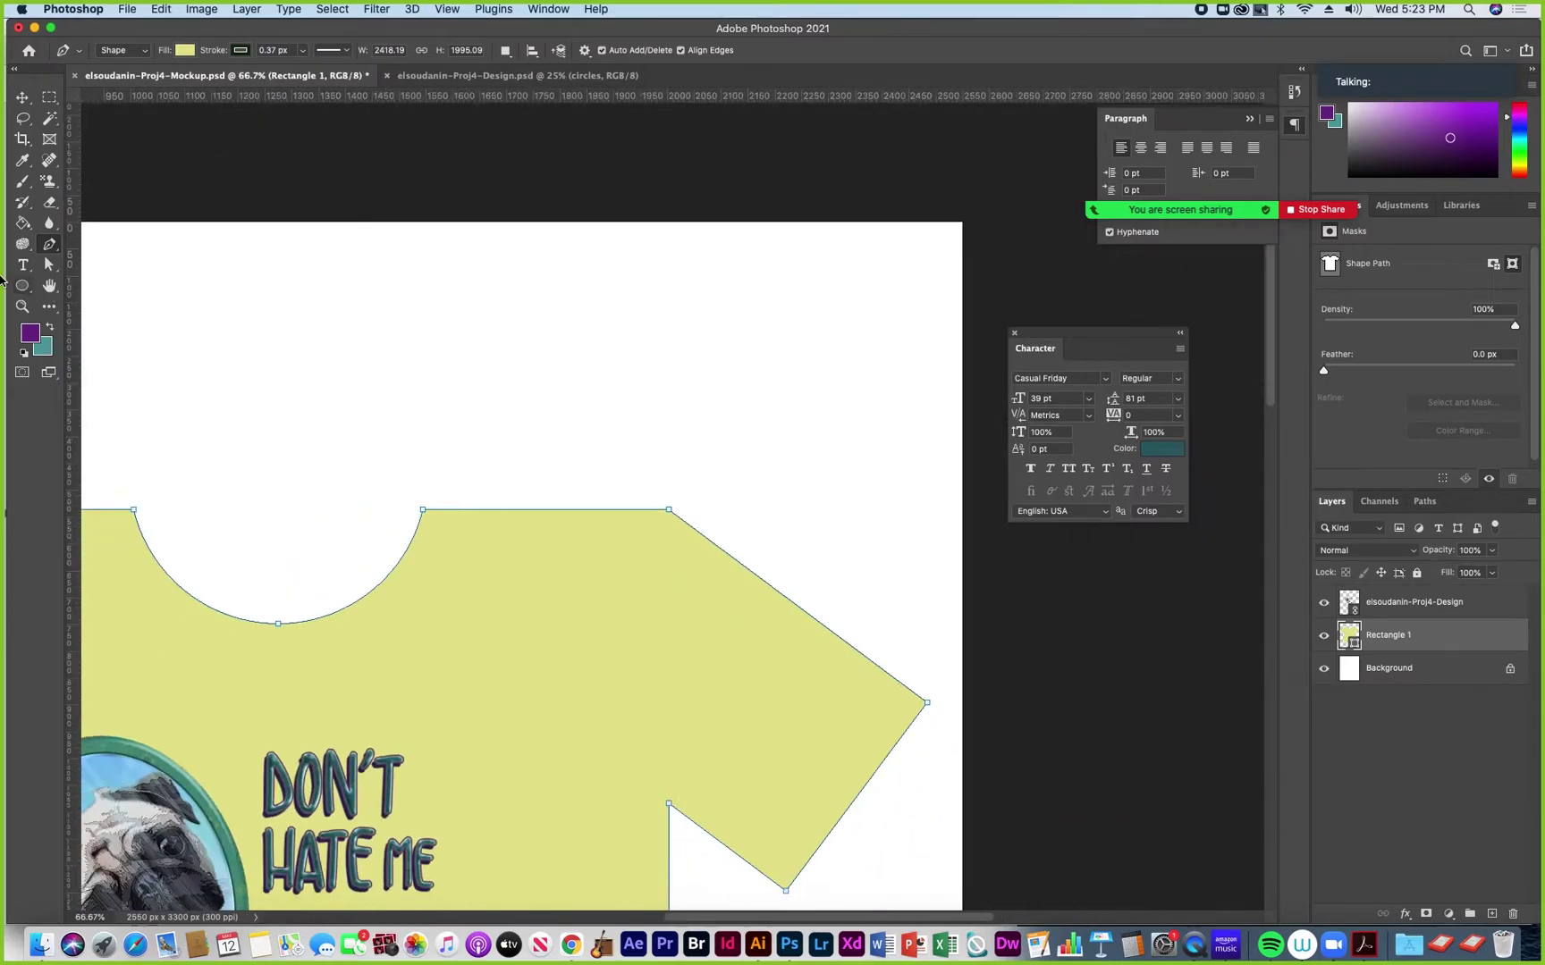
pyautogui.click(48, 250)
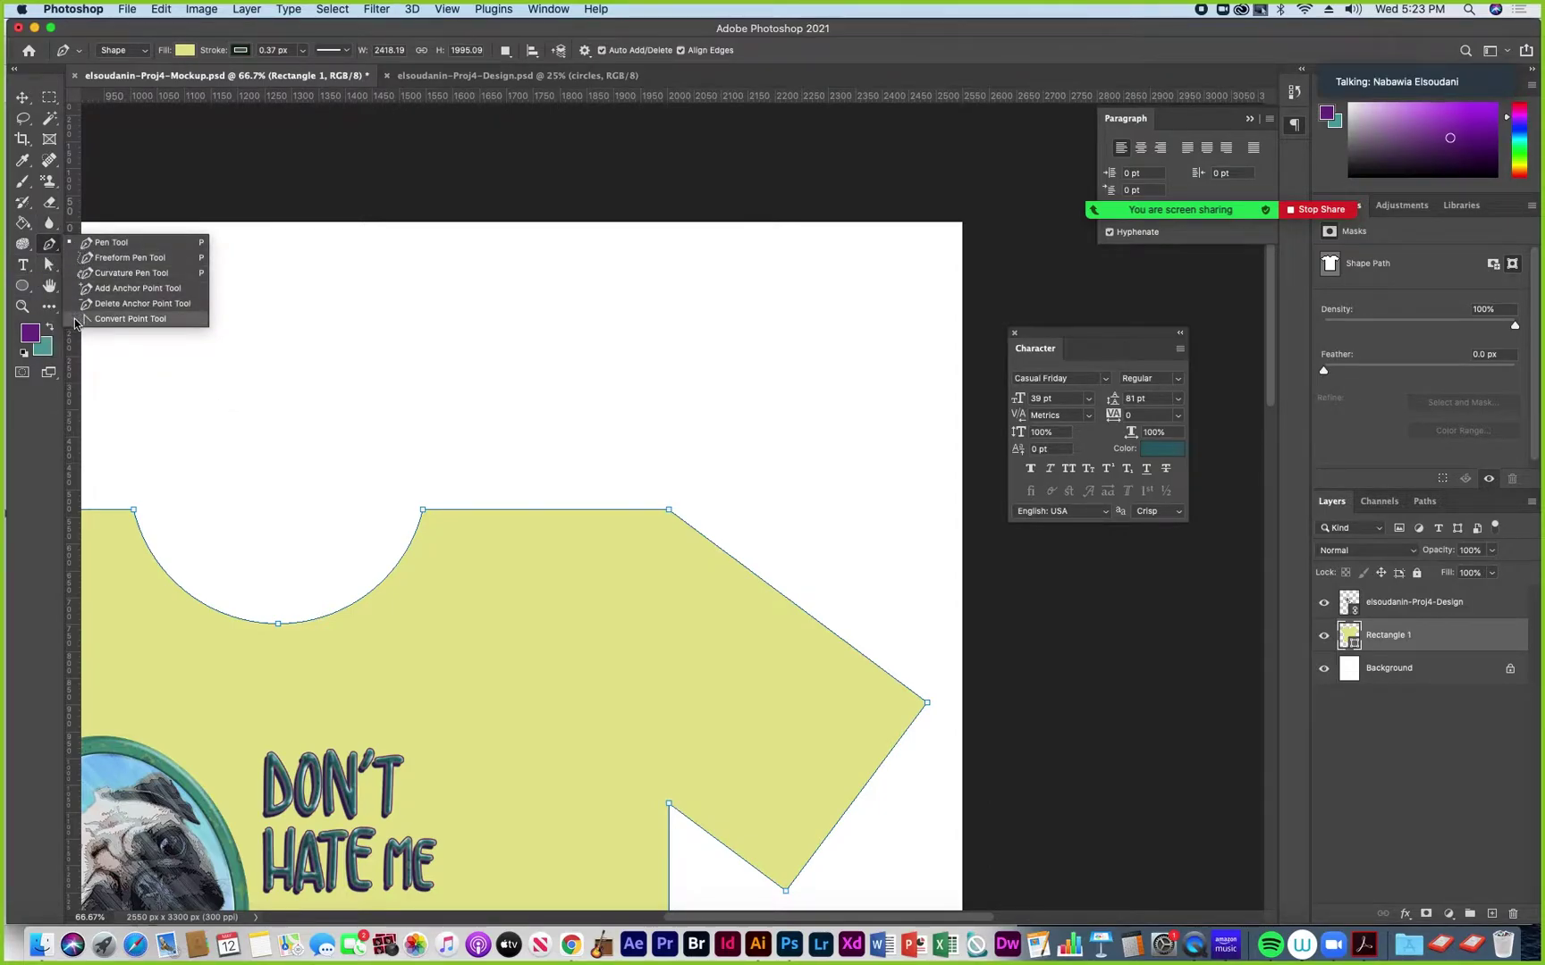
pyautogui.click(123, 320)
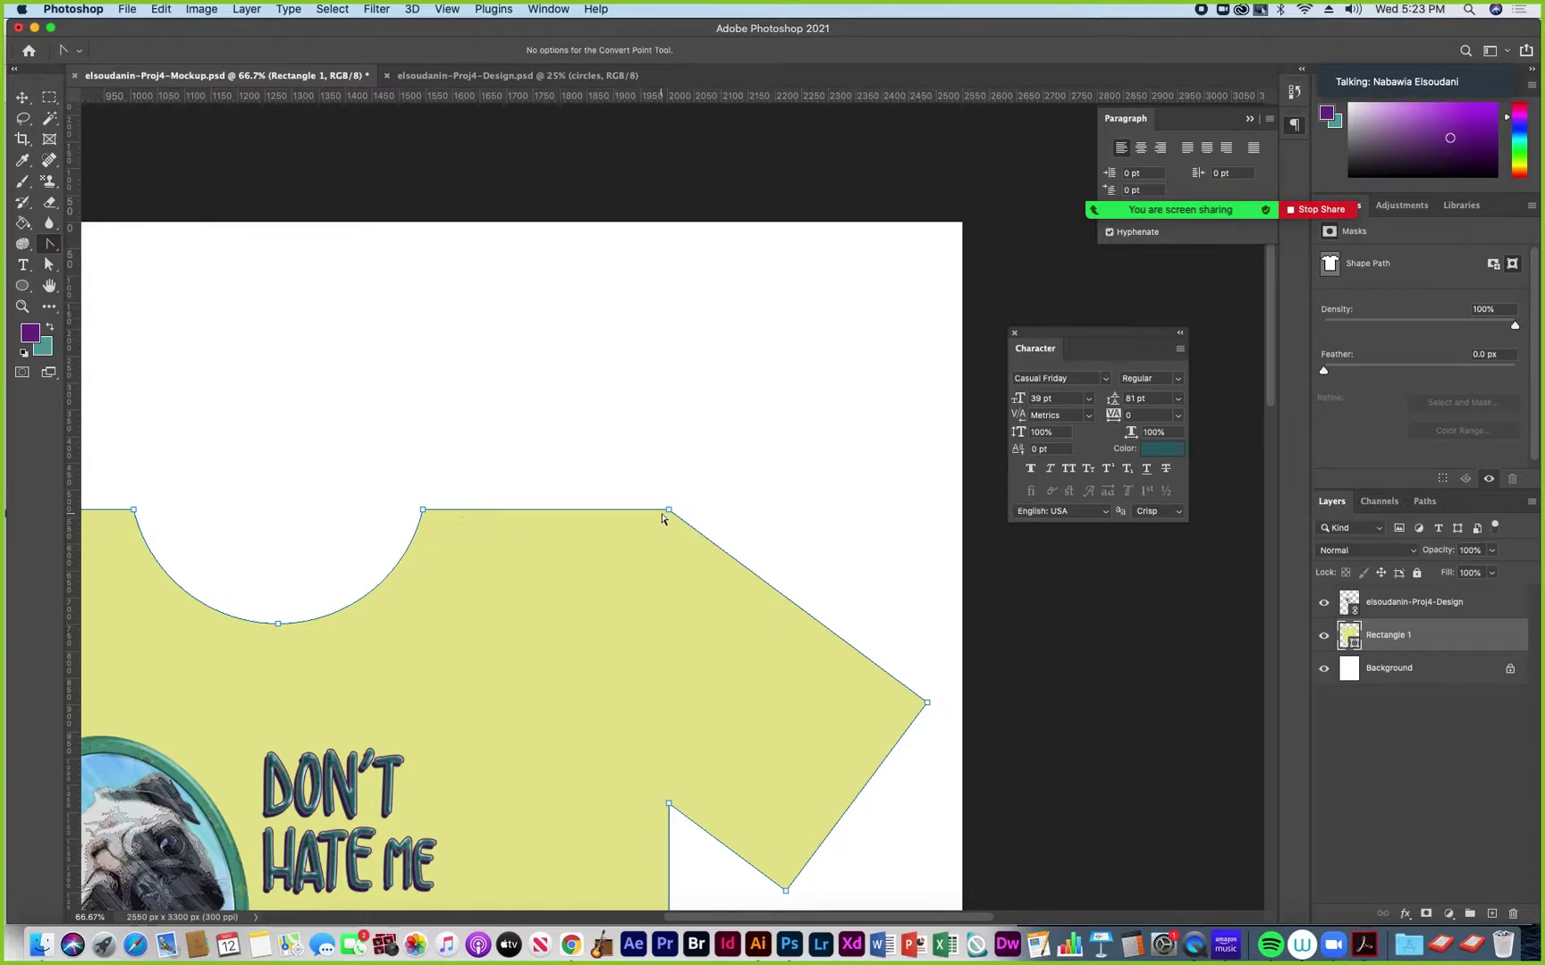
pyautogui.moveTo(668, 510); pyautogui.dragTo(709, 526)
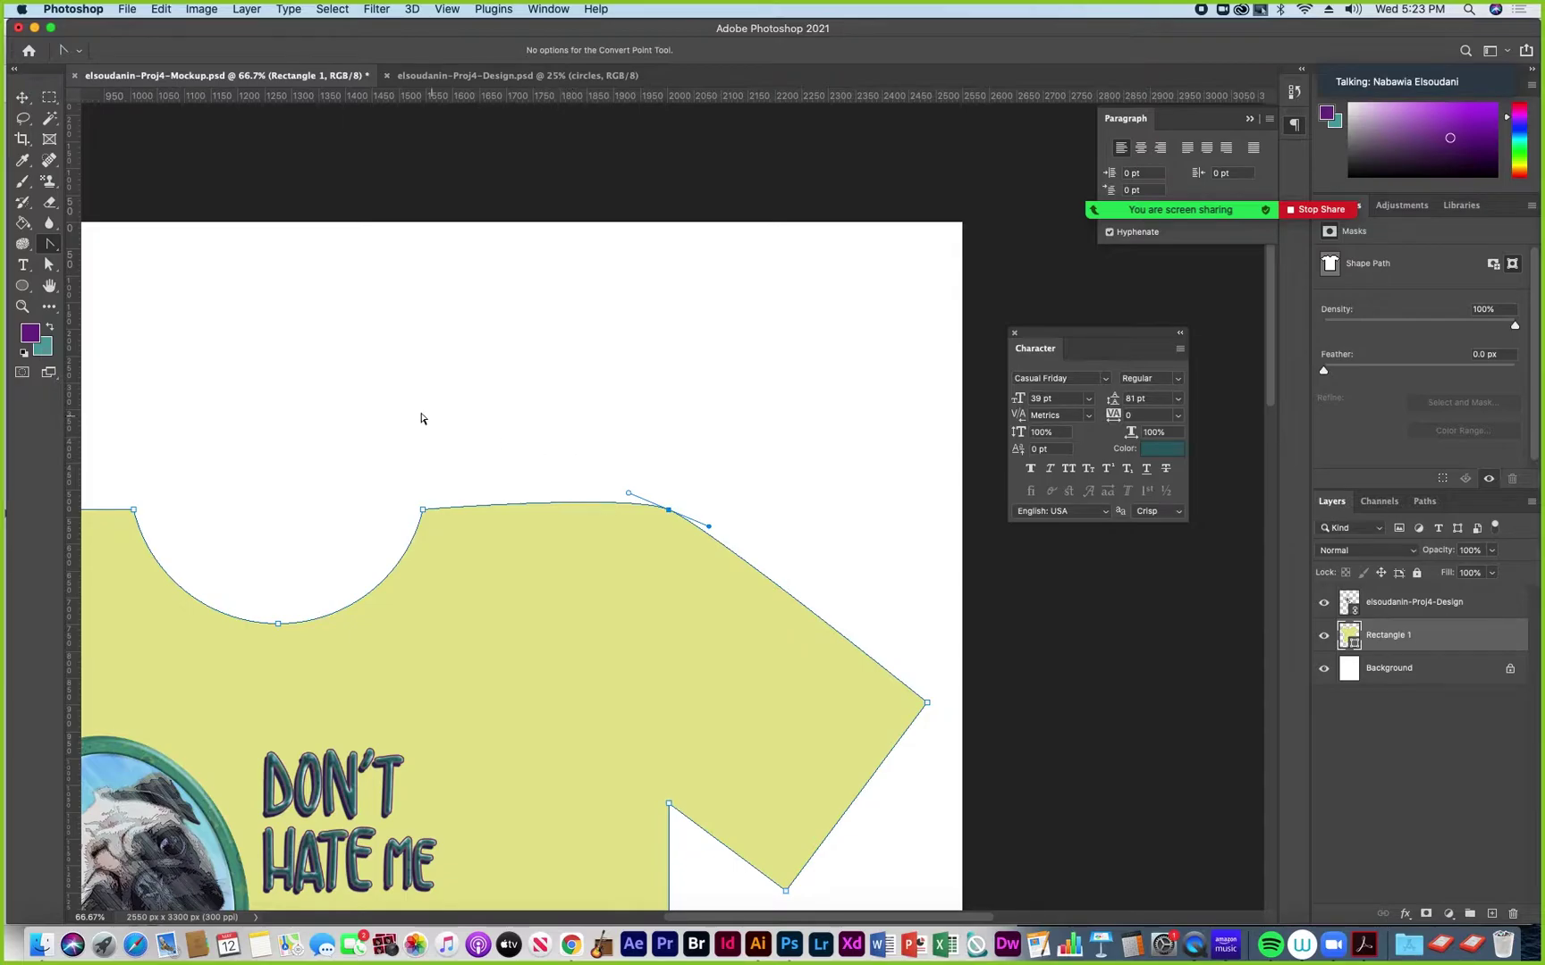
# Curve the right sleeve's outer upper corner, then angle its upper handle separately toward the shoulder to flatten the sleeve's top edge
pyautogui.click(50, 247)
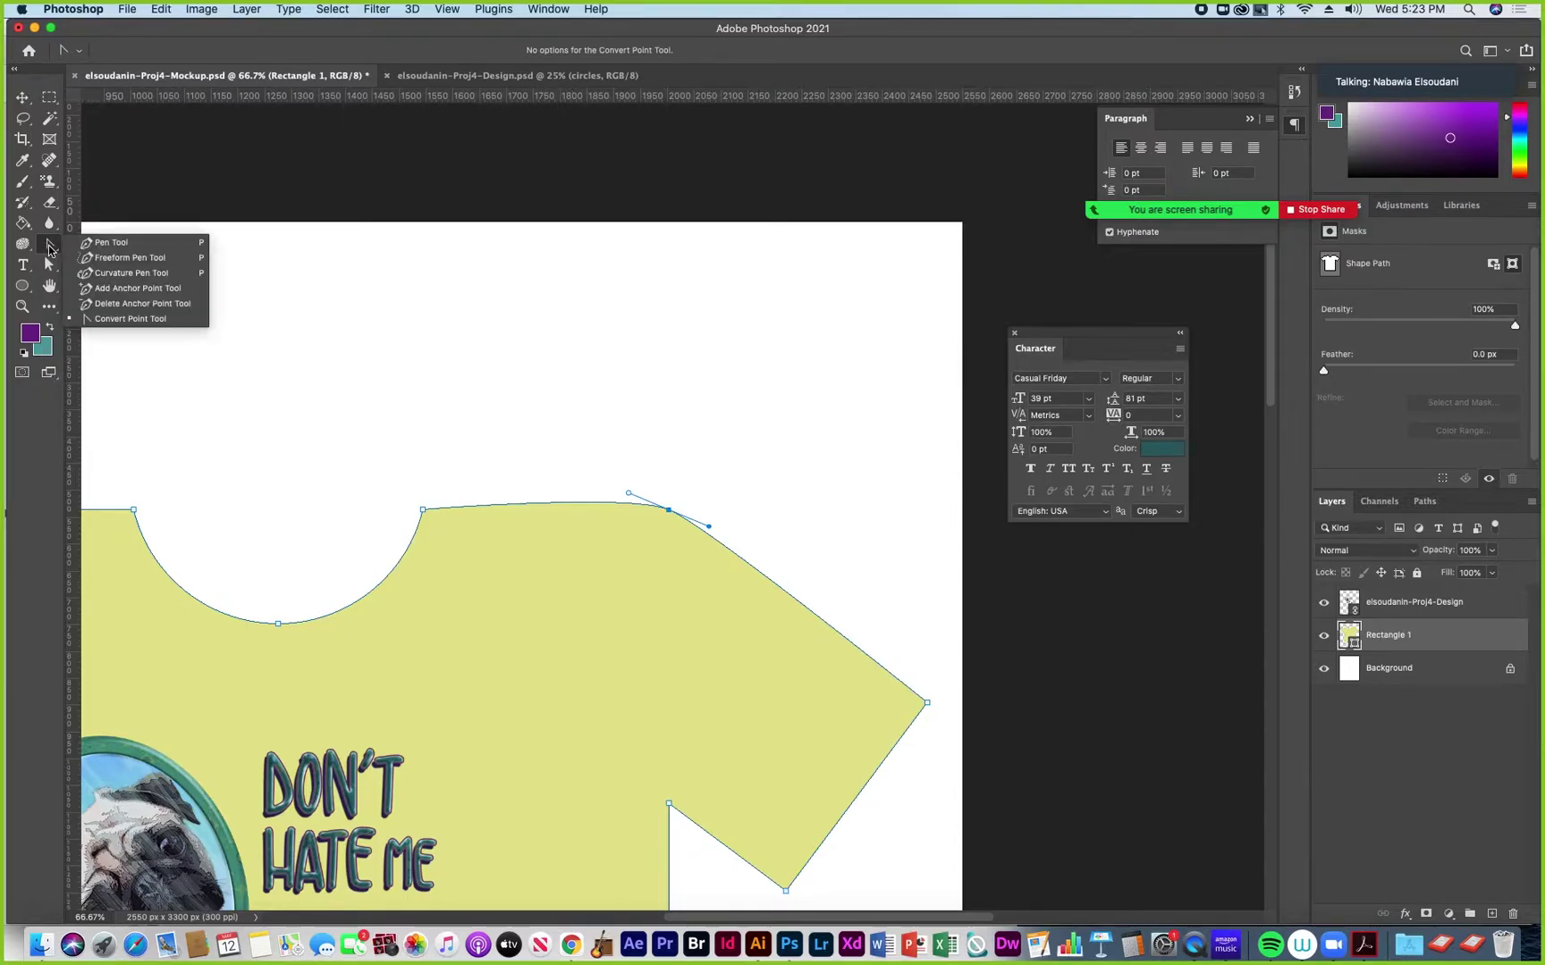
pyautogui.click(110, 242)
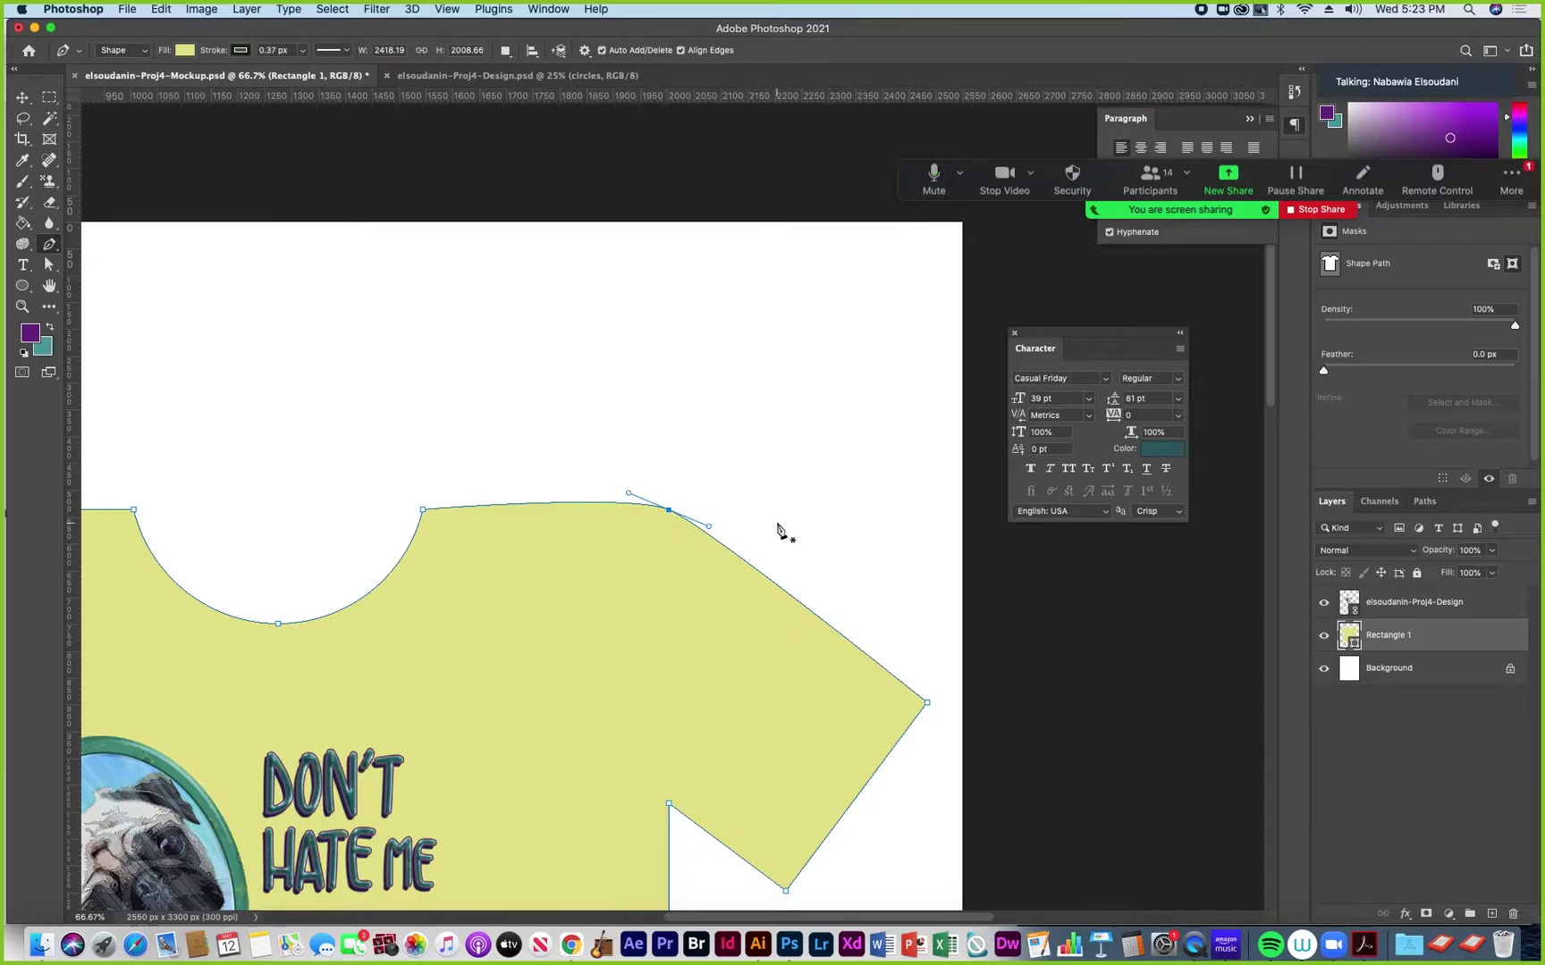
pyautogui.moveTo(645, 558); pyautogui.dragTo(531, 318)
pyautogui.moveTo(682, 459); pyautogui.dragTo(596, 407)
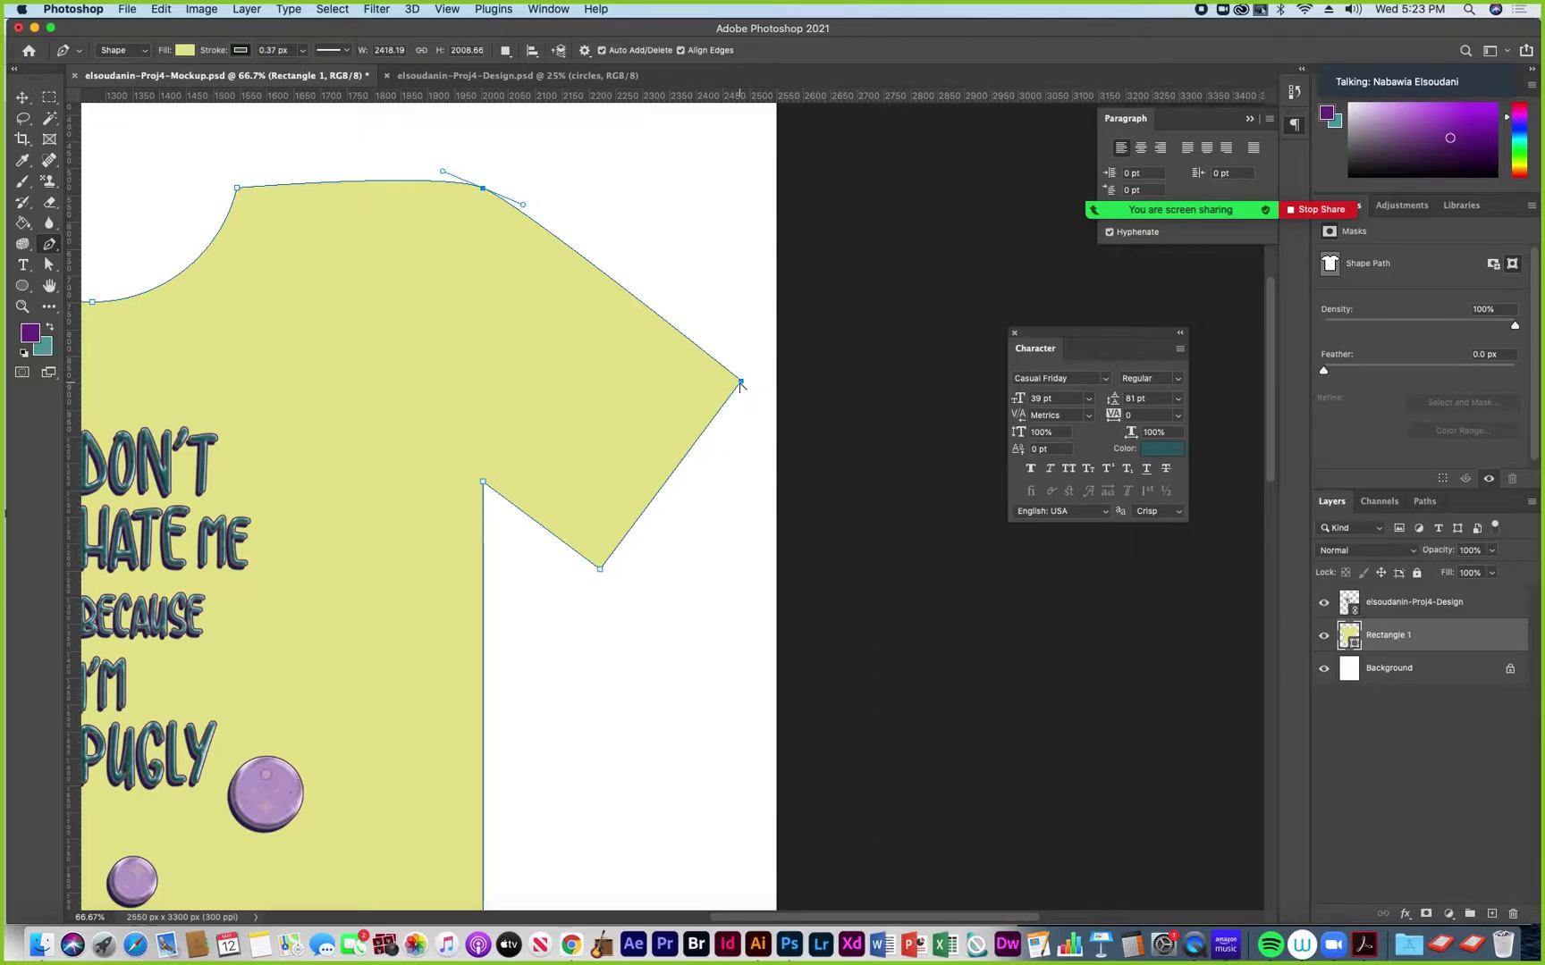
pyautogui.moveTo(741, 383); pyautogui.dragTo(749, 436)
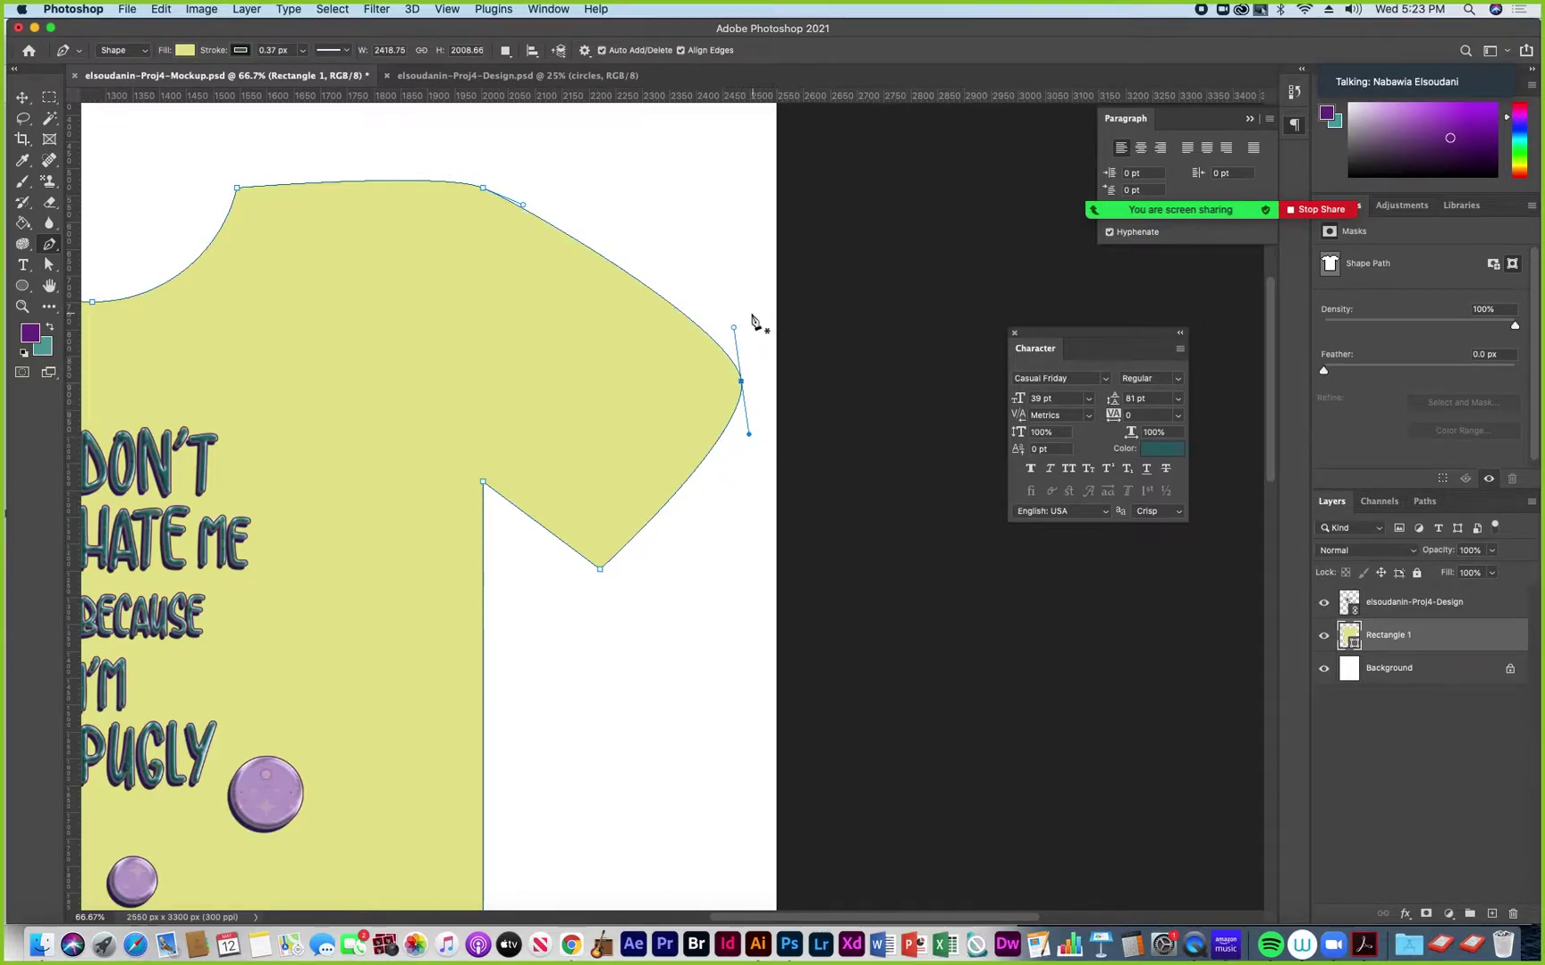
pyautogui.click(51, 247)
pyautogui.click(108, 322)
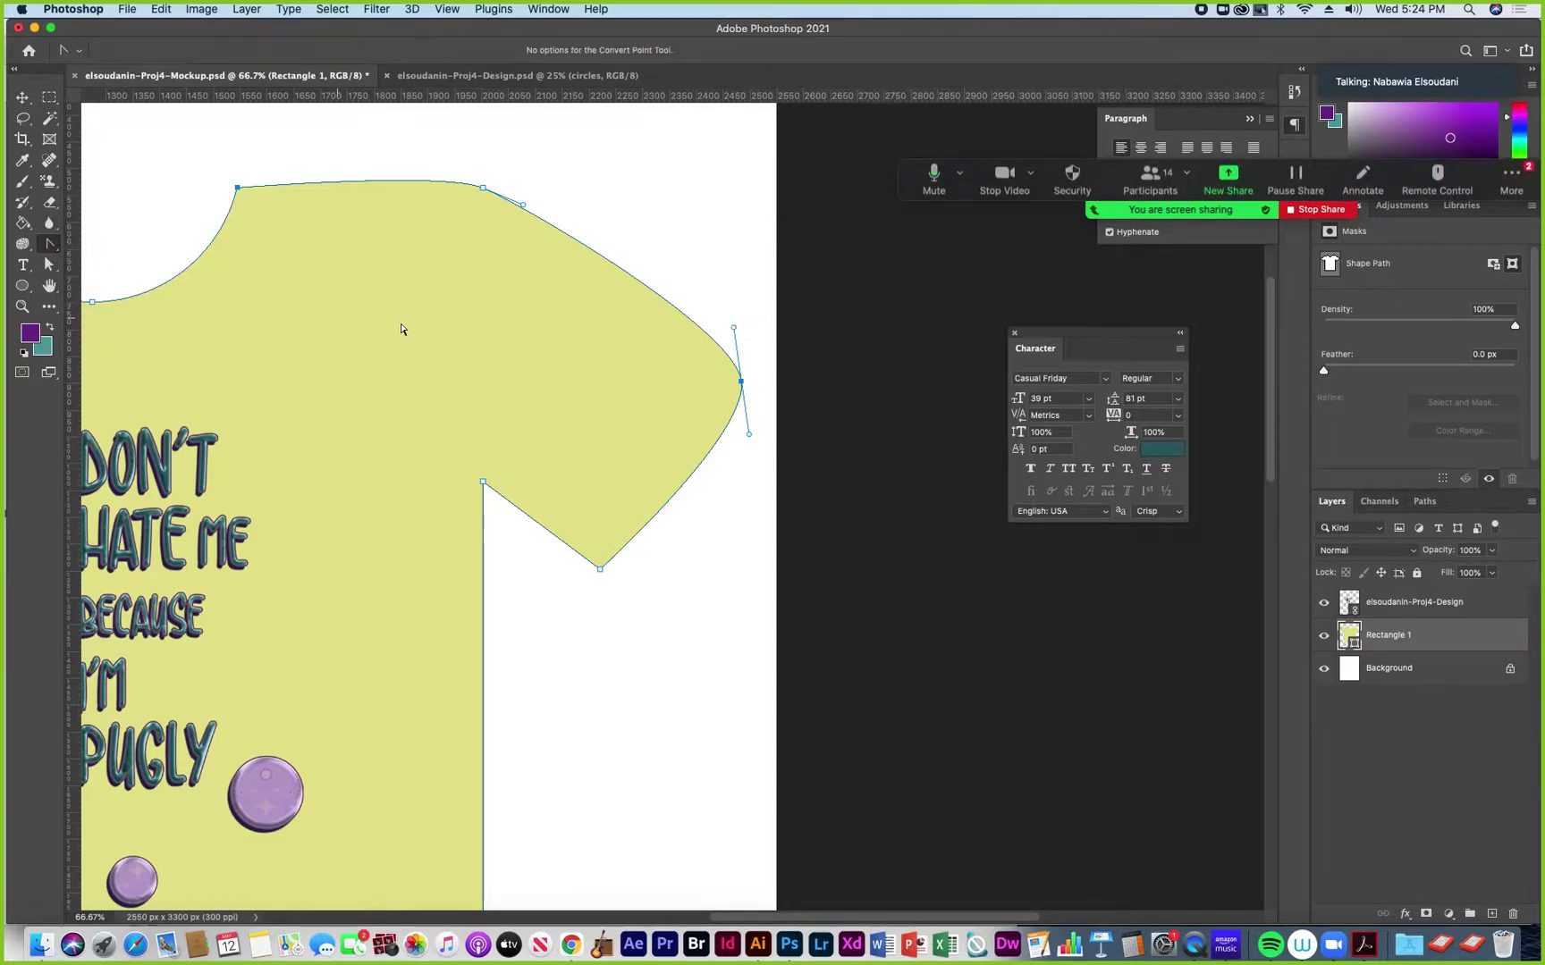
pyautogui.moveTo(733, 329); pyautogui.dragTo(671, 343)
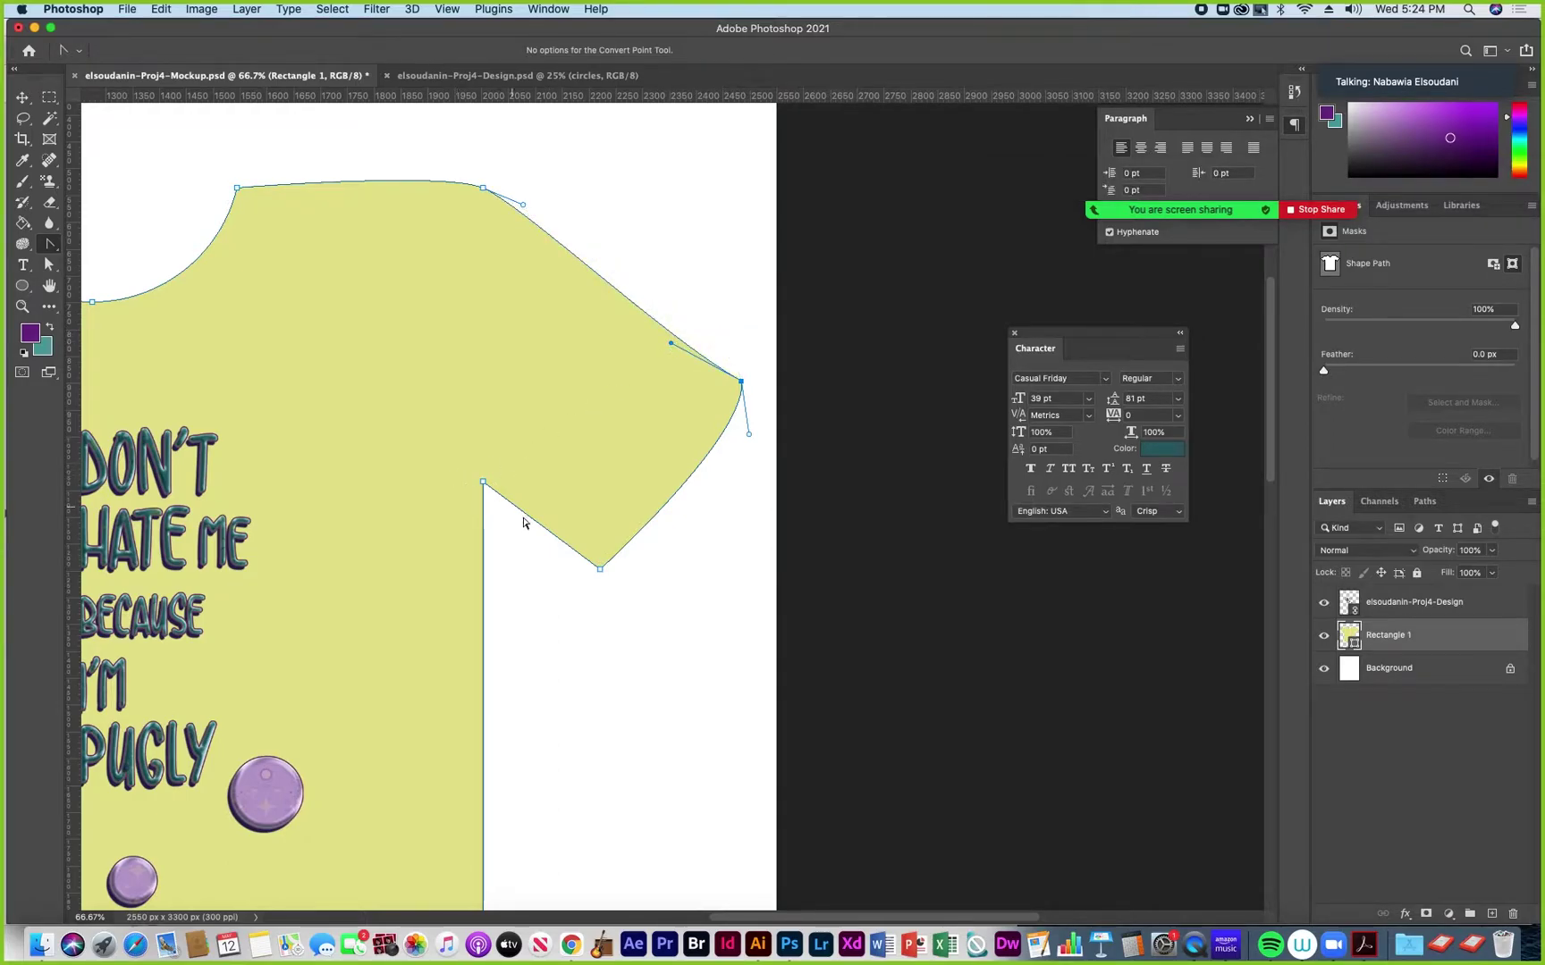
# Curve the right sleeve's lower corner and adjust its two handles separately for a straight underside and a gently rounded cuff
pyautogui.moveTo(600, 570); pyautogui.dragTo(529, 575)
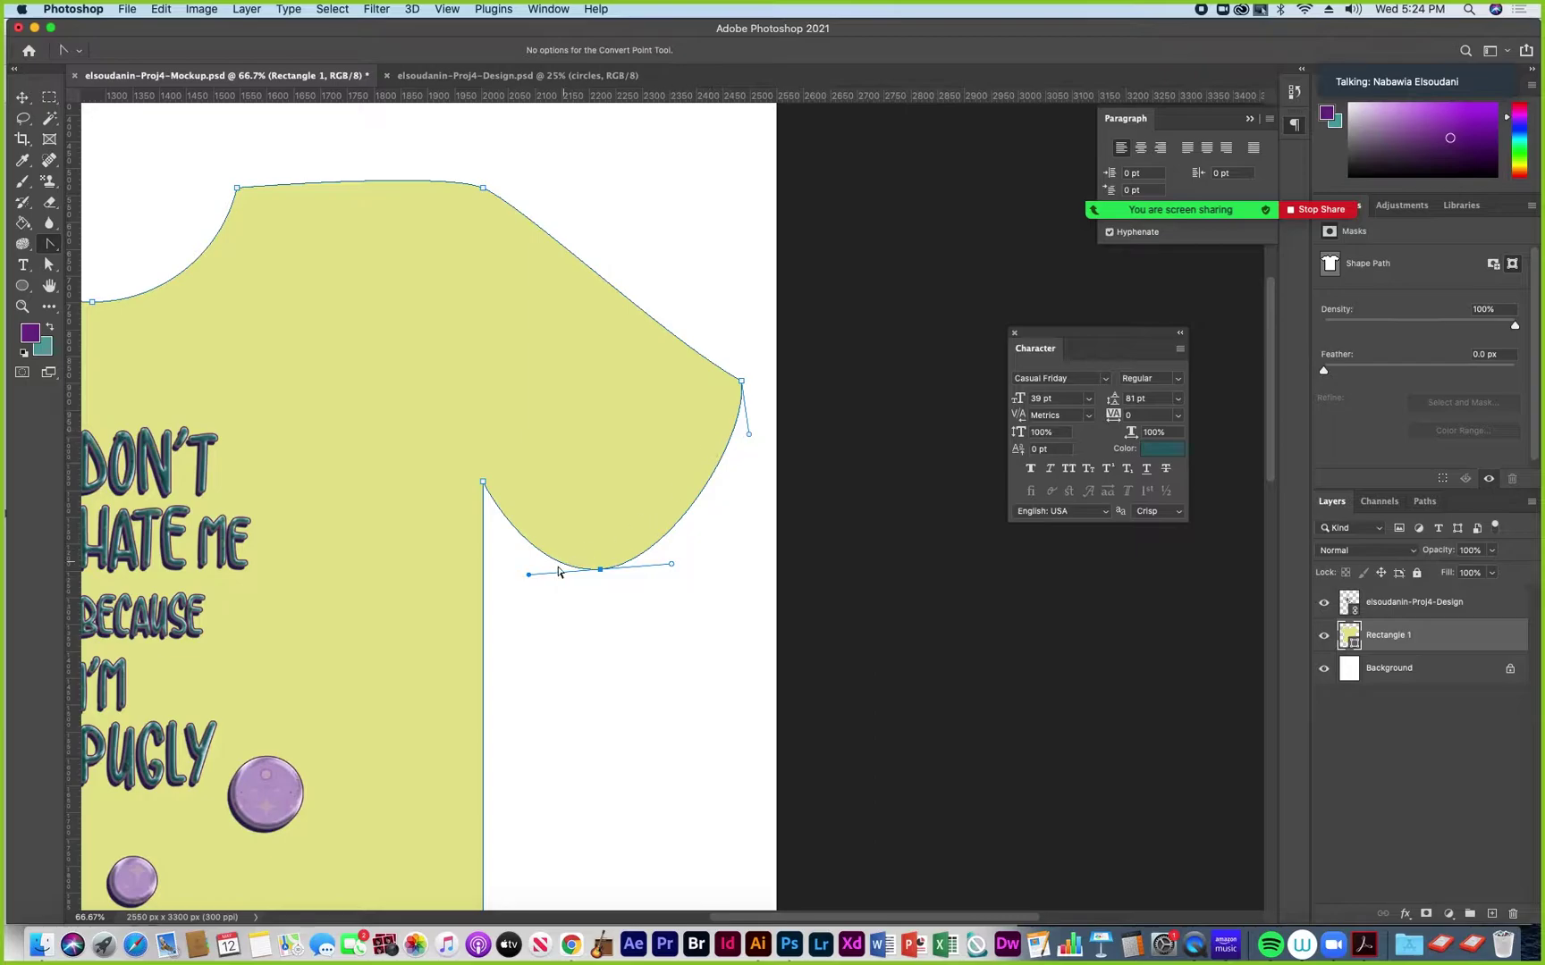
pyautogui.moveTo(529, 577); pyautogui.dragTo(539, 535)
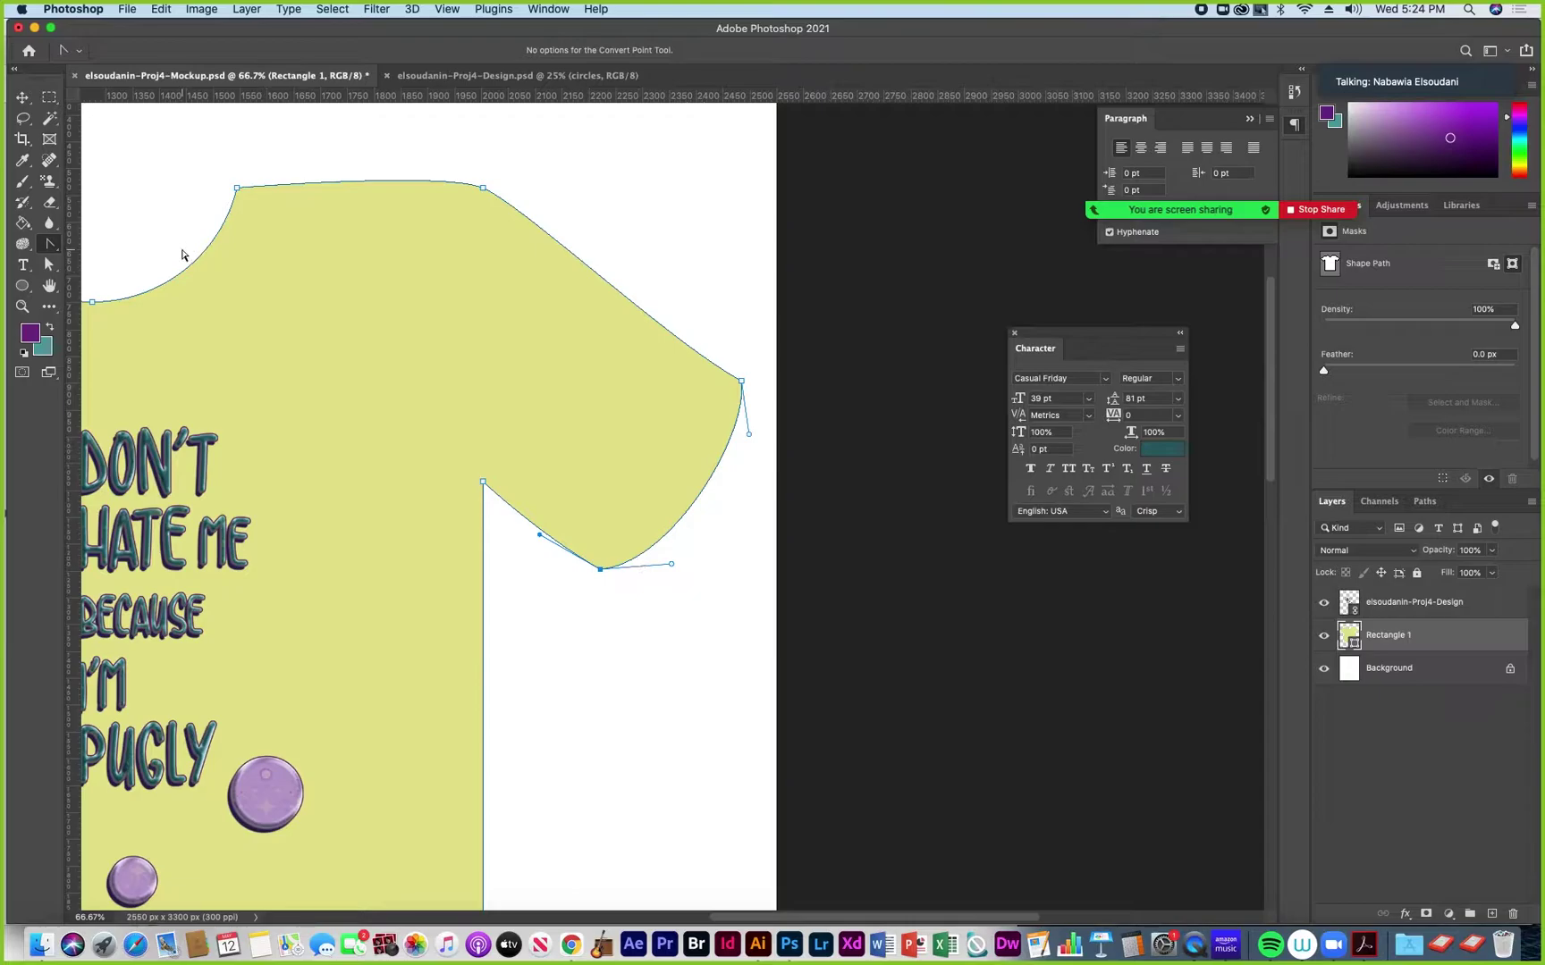
pyautogui.click(50, 243)
pyautogui.click(107, 242)
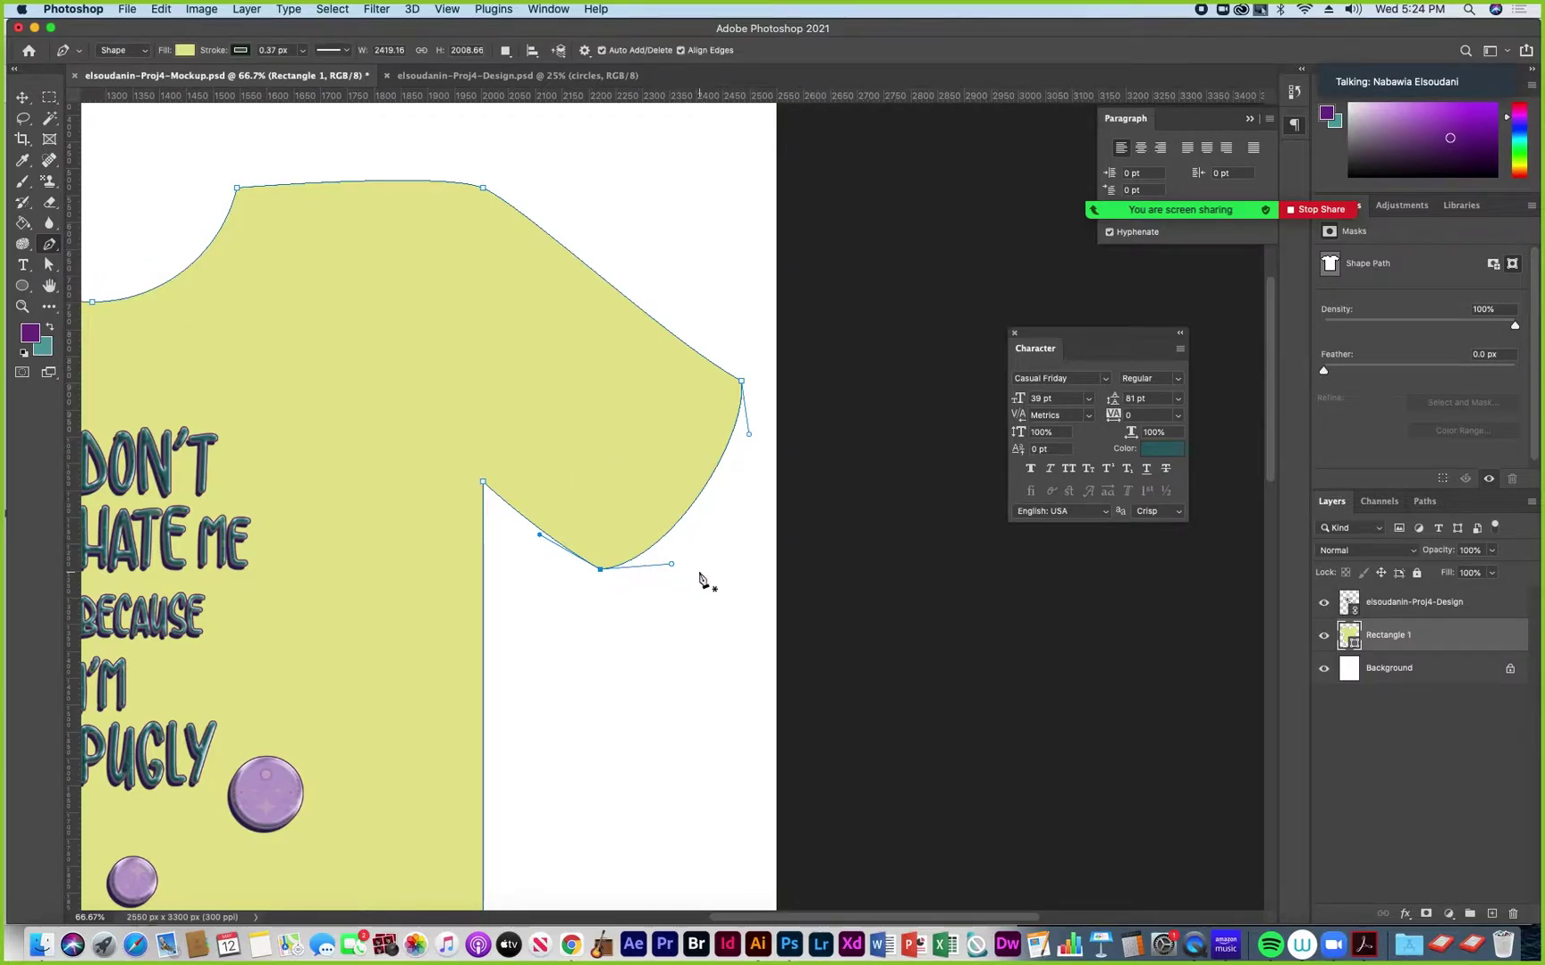
pyautogui.moveTo(671, 564); pyautogui.dragTo(668, 537)
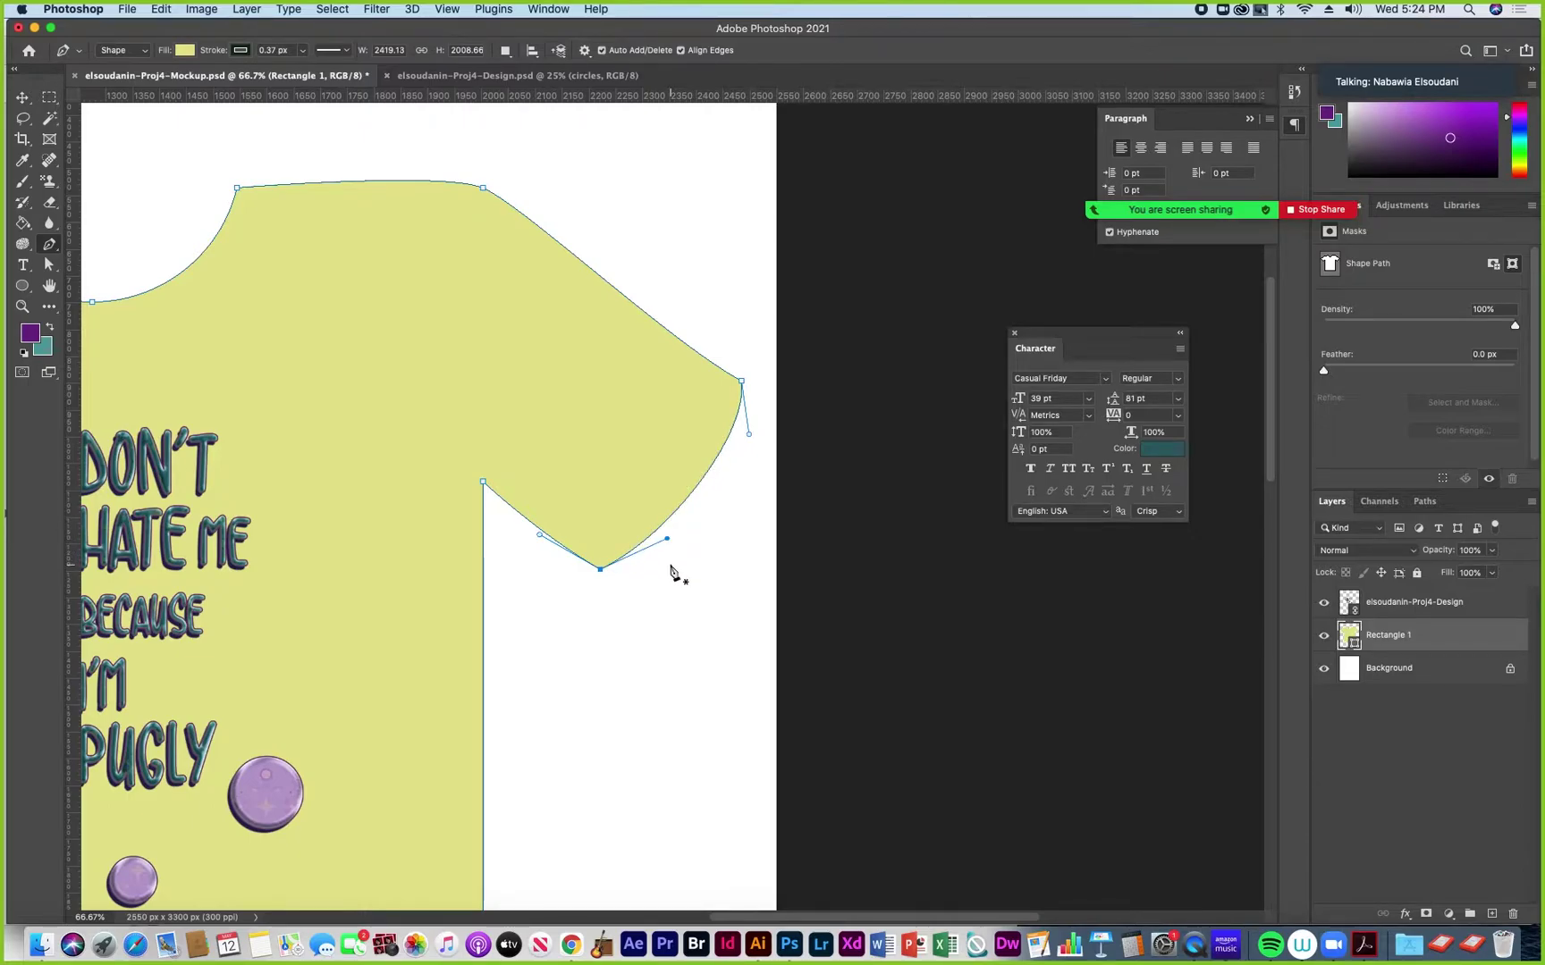
pyautogui.moveTo(600, 569); pyautogui.dragTo(539, 524)
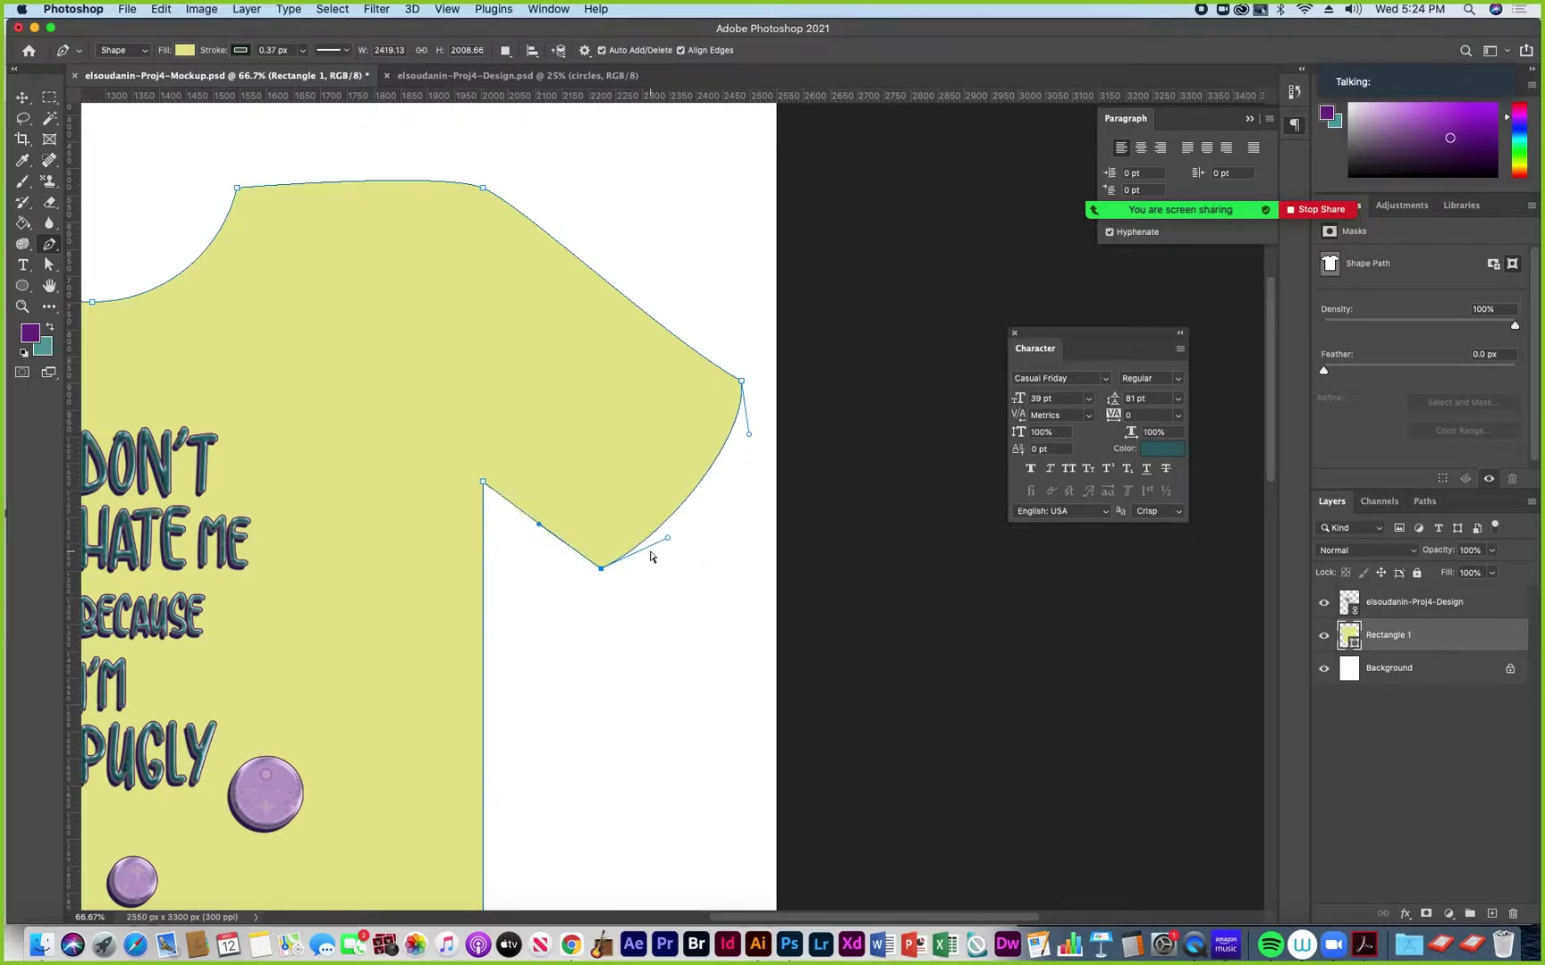
pyautogui.moveTo(668, 537)
pyautogui.mouseDown()
pyautogui.moveTo(676, 555)
pyautogui.moveTo(680, 520)
pyautogui.mouseUp()
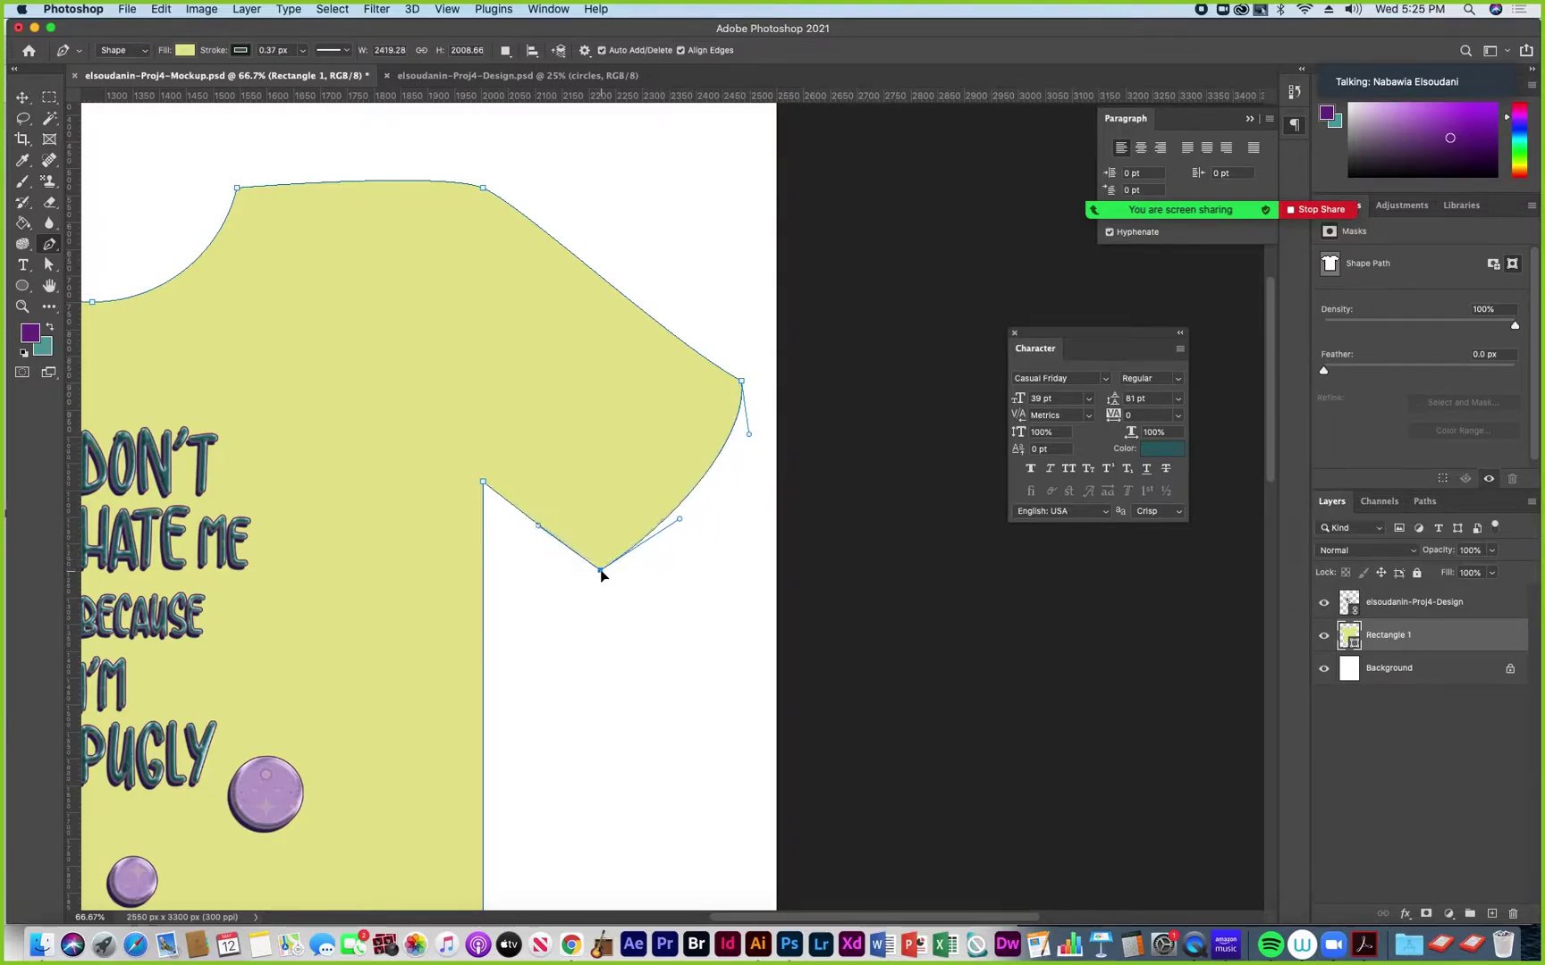
pyautogui.moveTo(676, 520); pyautogui.dragTo(674, 525)
pyautogui.moveTo(675, 529); pyautogui.dragTo(666, 522)
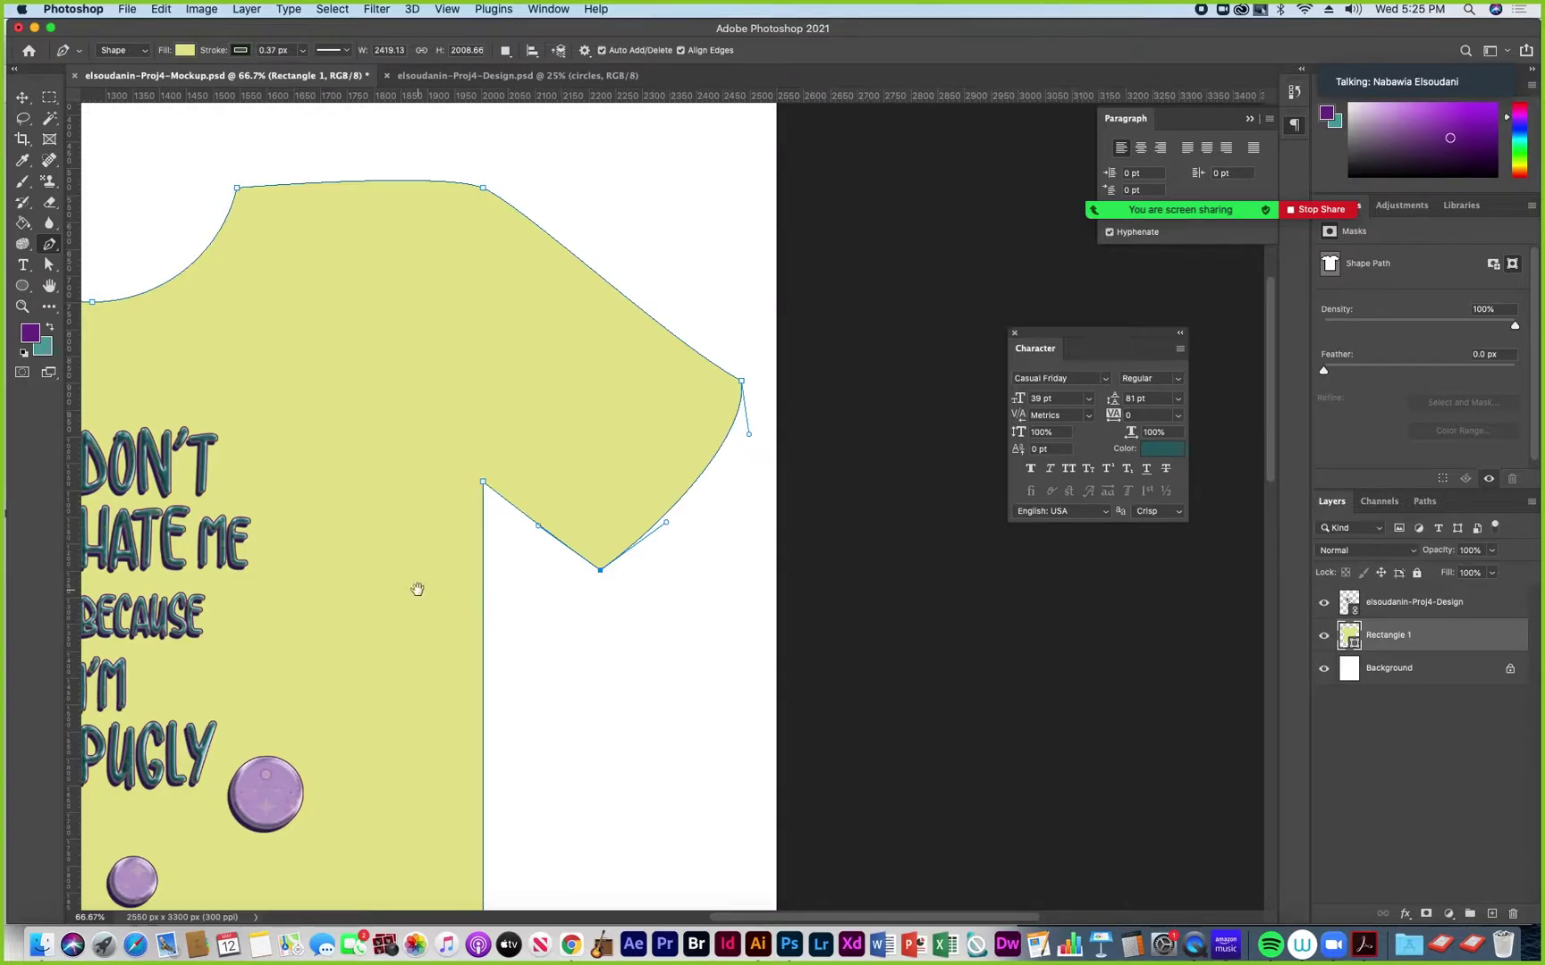
# Convert the neckline's lowest anchor point into a corner to turn the round neck into a V-neck
pyautogui.moveTo(417, 589); pyautogui.dragTo(668, 641)
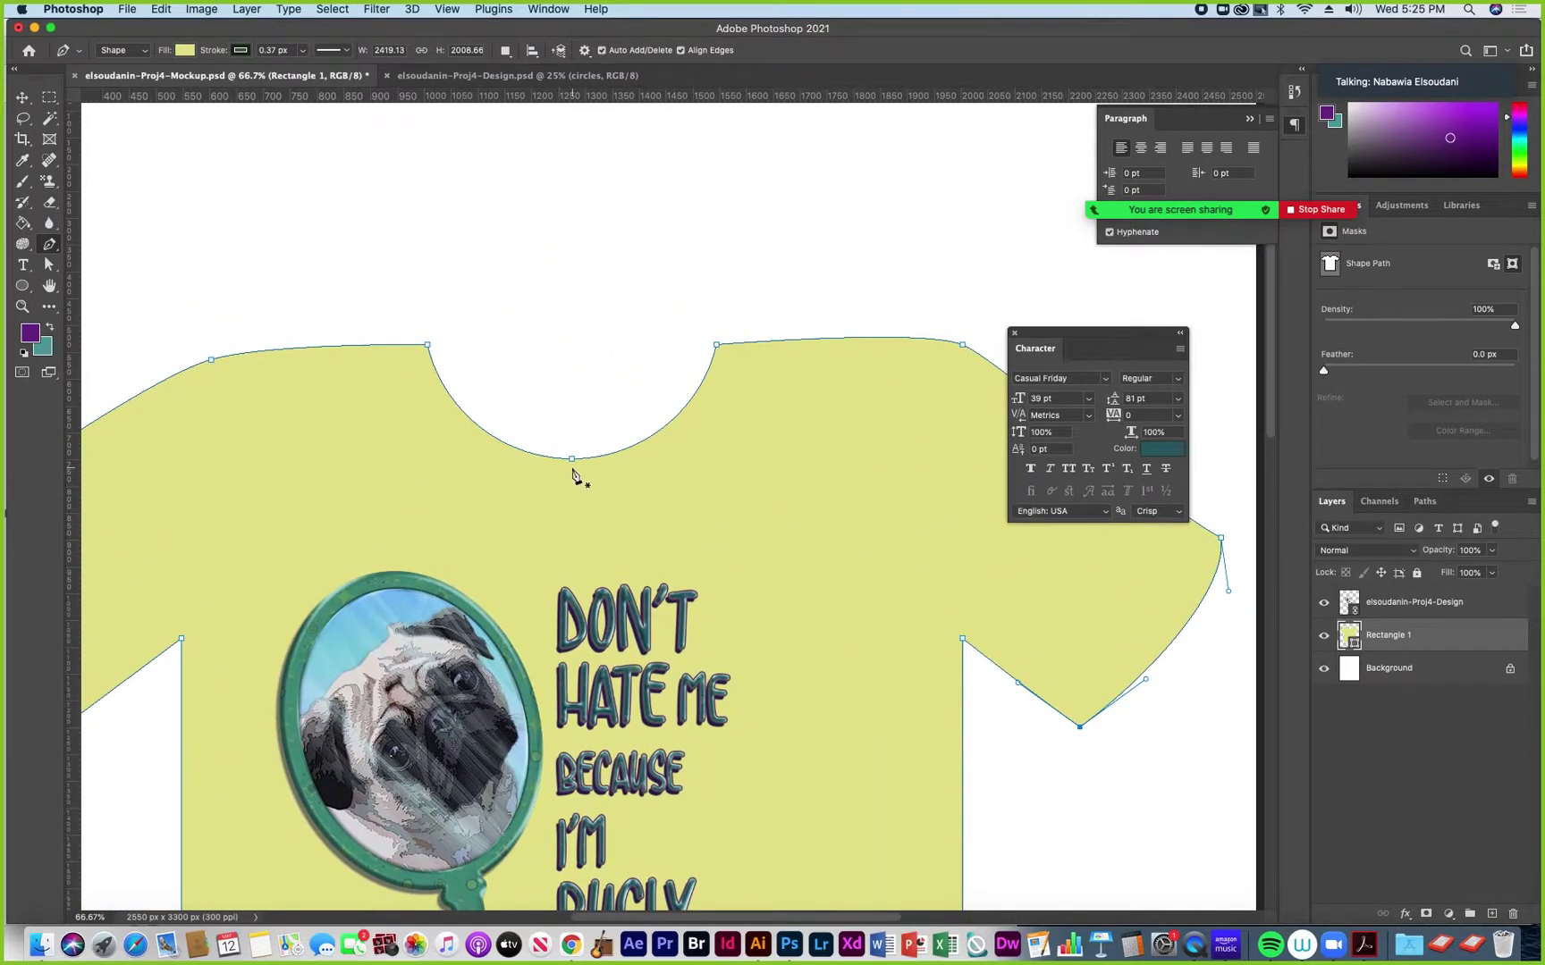
pyautogui.keyDown('super'); pyautogui.click(572, 459); pyautogui.keyUp('super')
pyautogui.keyDown('alt'); pyautogui.click(573, 460); pyautogui.keyUp('alt')
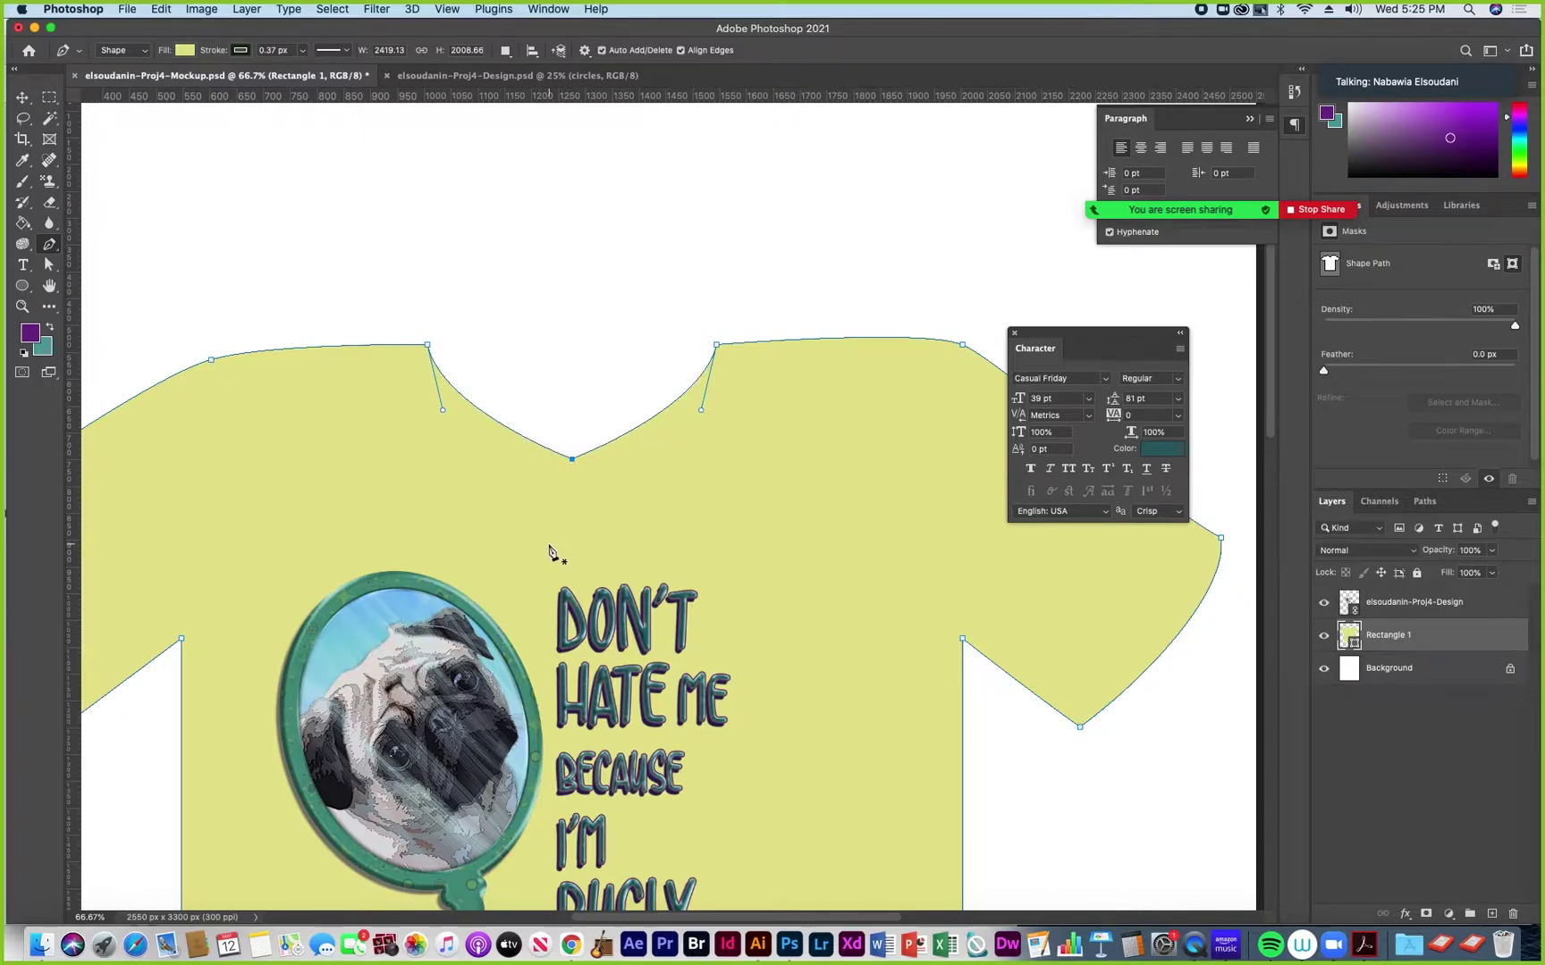
# Curve the left sleeve's lower corner and realign its inner handle along the underside so only the cuff bulges
pyautogui.press('super+minus')
pyautogui.press('super+minus')
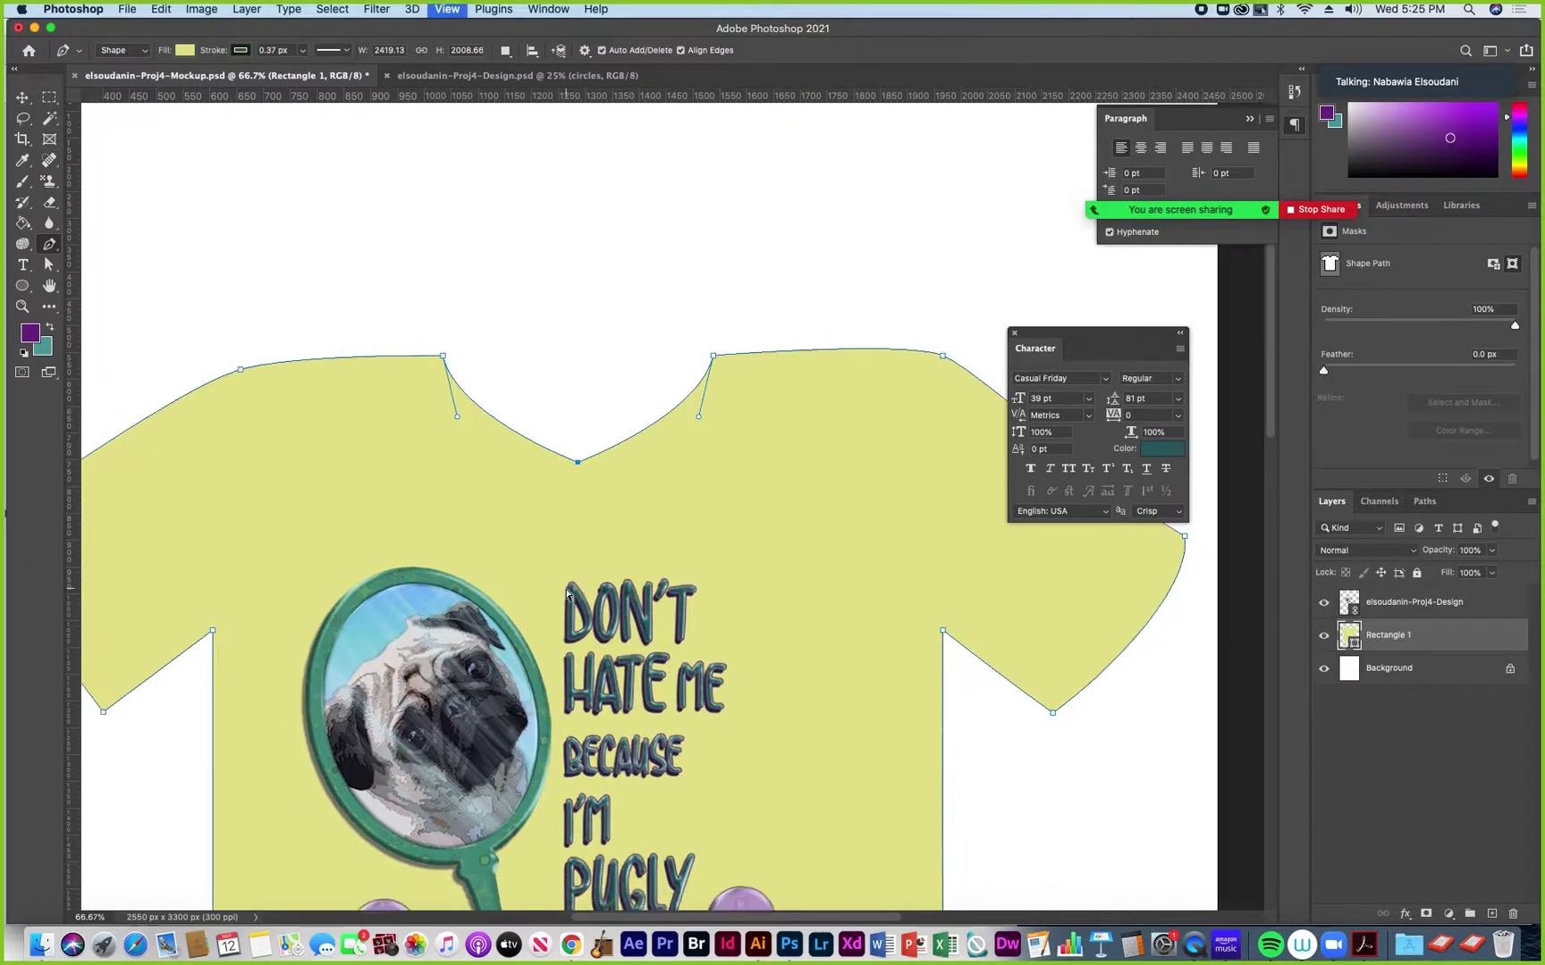
pyautogui.scroll(-5, 572, 652)
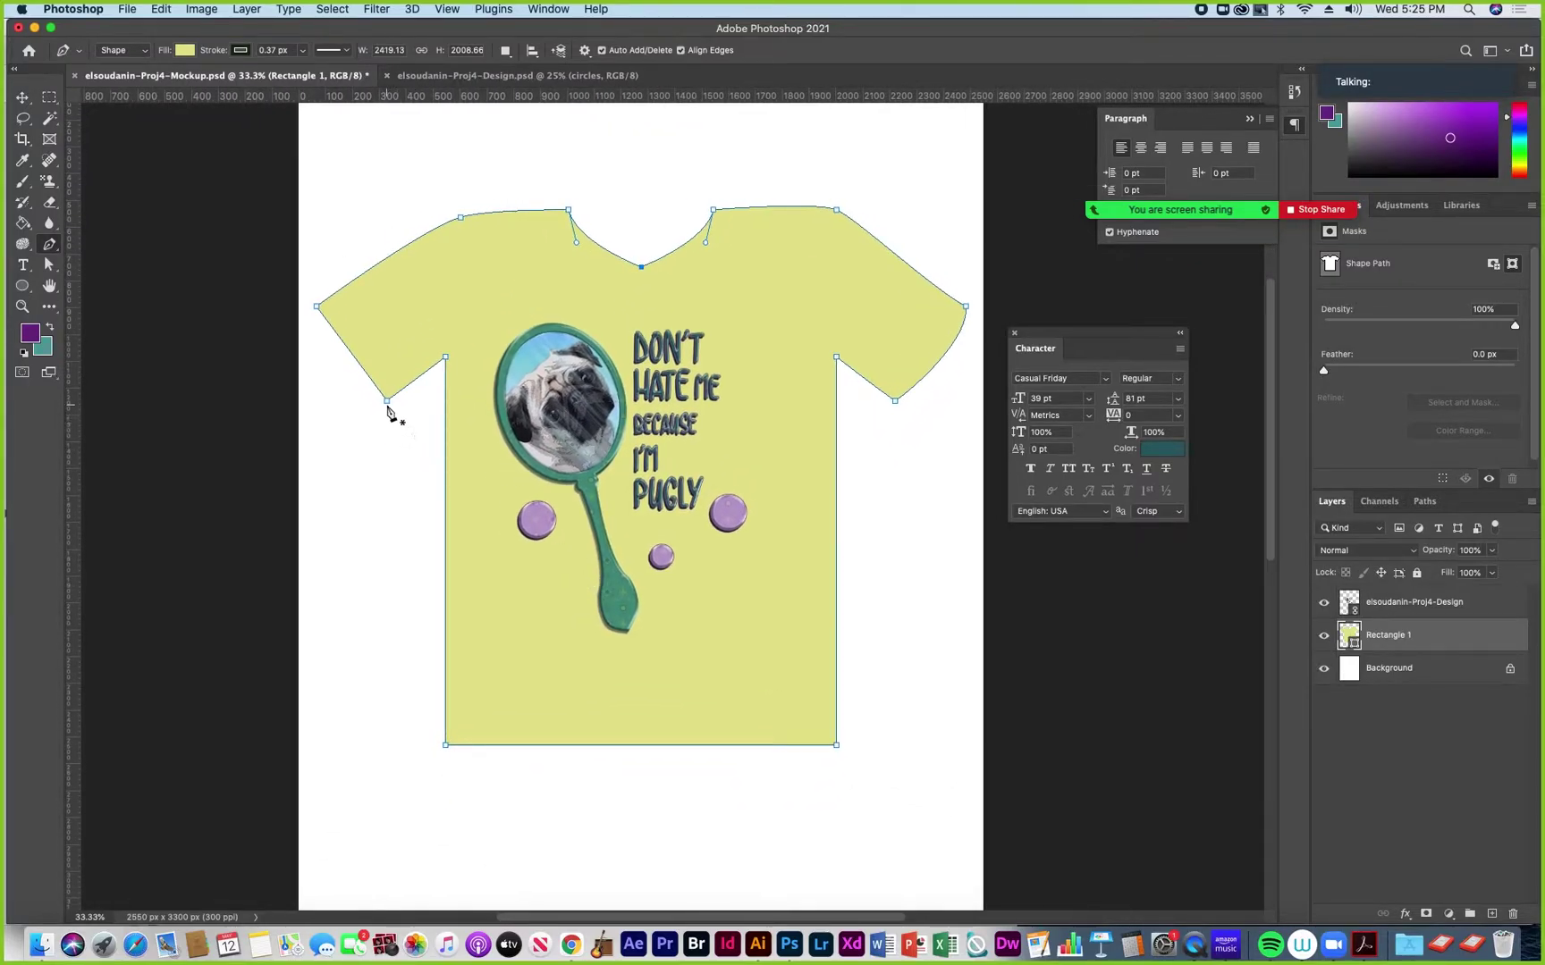
pyautogui.moveTo(386, 400); pyautogui.dragTo(359, 401)
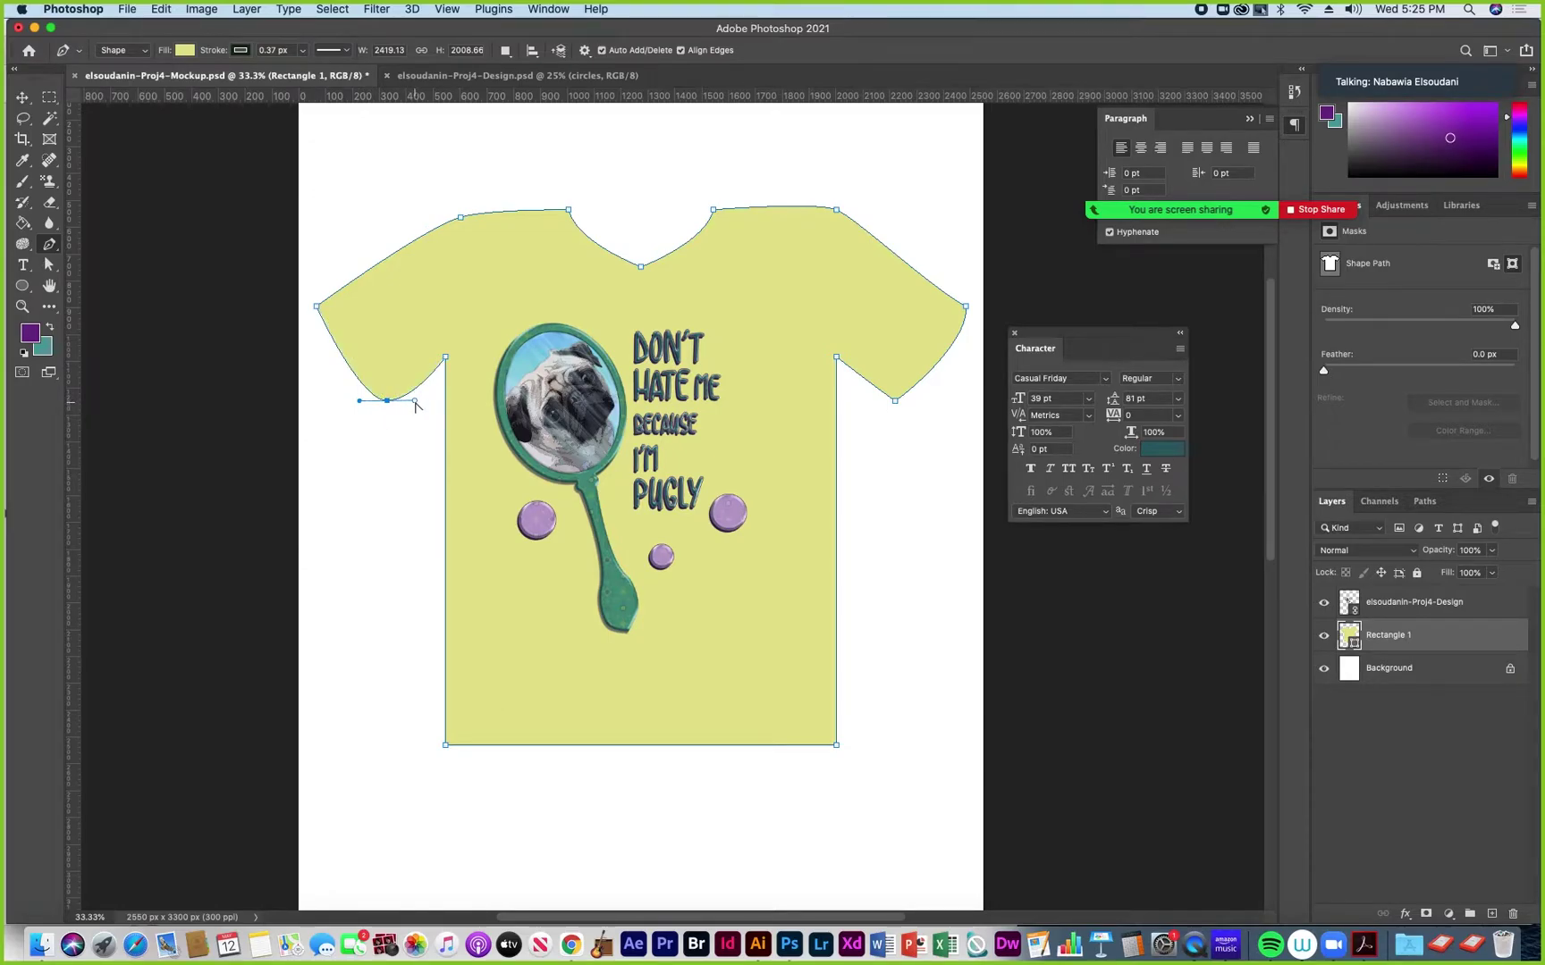
pyautogui.moveTo(415, 401); pyautogui.dragTo(420, 381)
# Curve the left sleeve's outer upper corner and angle its upper handle toward the shoulder to straighten the top edge
pyautogui.keyDown('ctrl'); pyautogui.click(317, 307); pyautogui.keyUp('ctrl')
pyautogui.moveTo(316, 307); pyautogui.dragTo(320, 265)
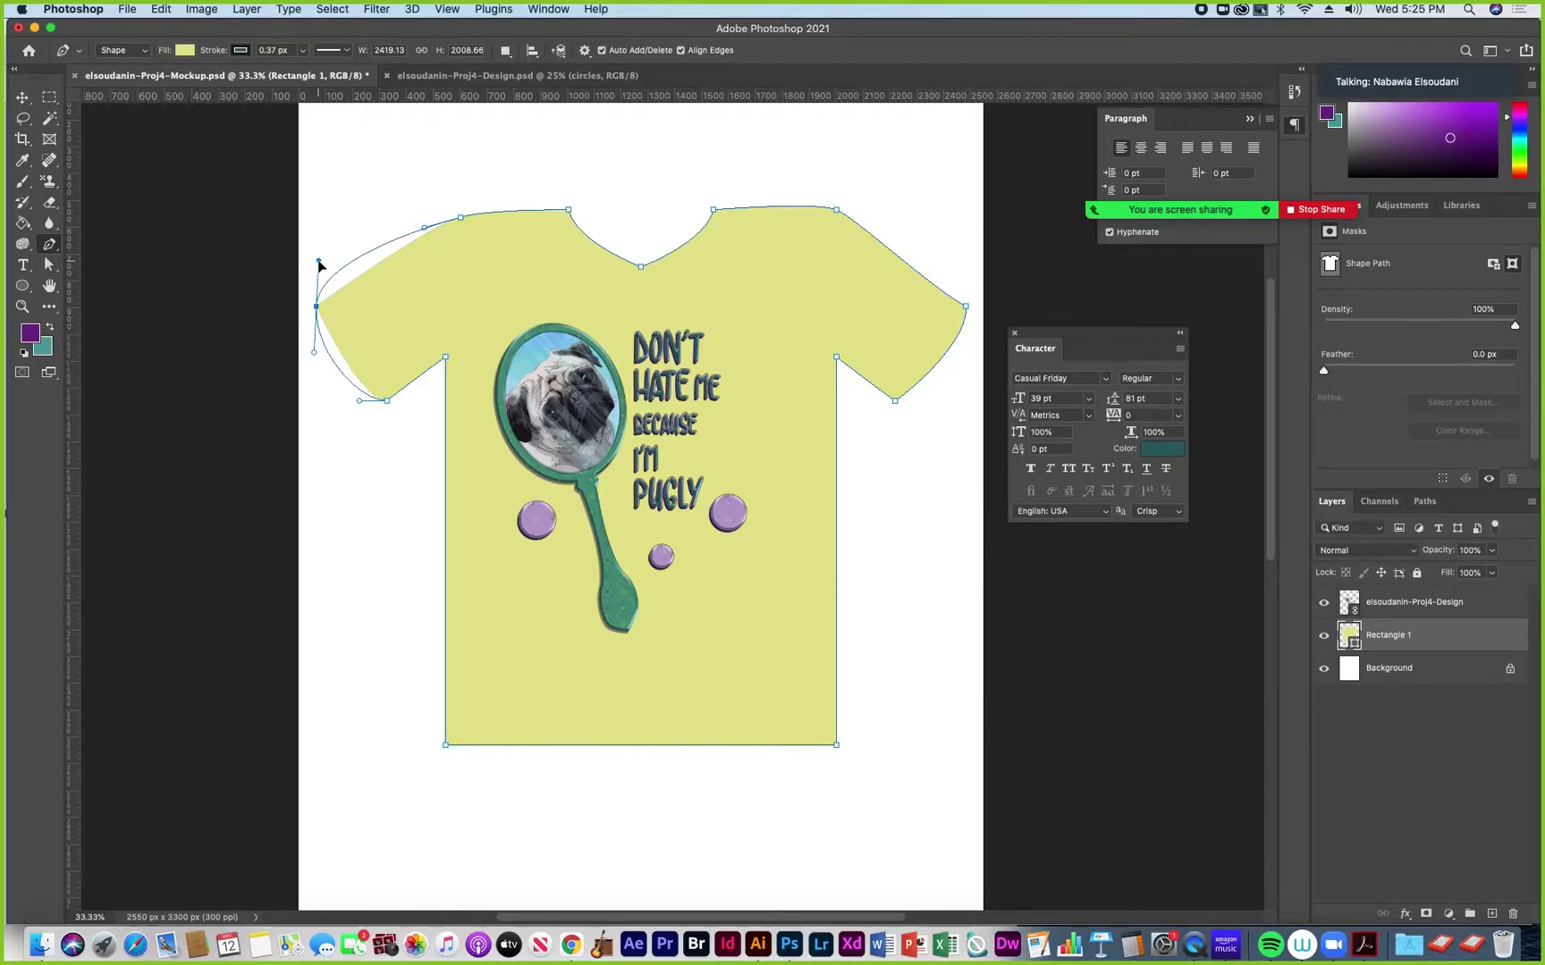
pyautogui.moveTo(320, 266); pyautogui.dragTo(320, 264)
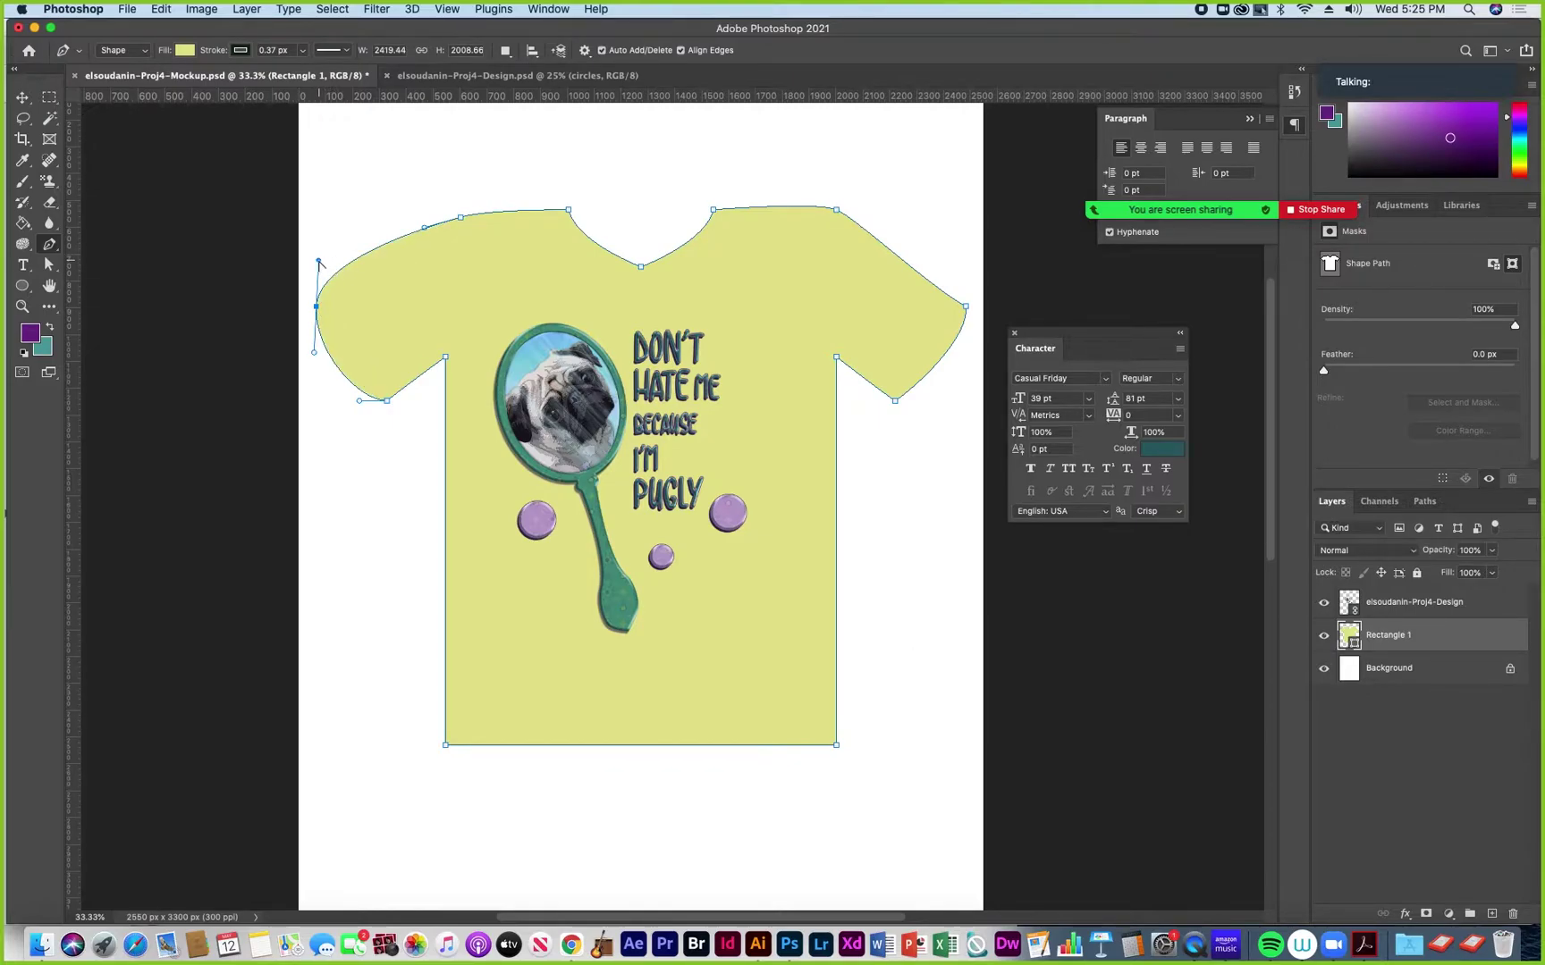
pyautogui.moveTo(319, 262); pyautogui.dragTo(358, 276)
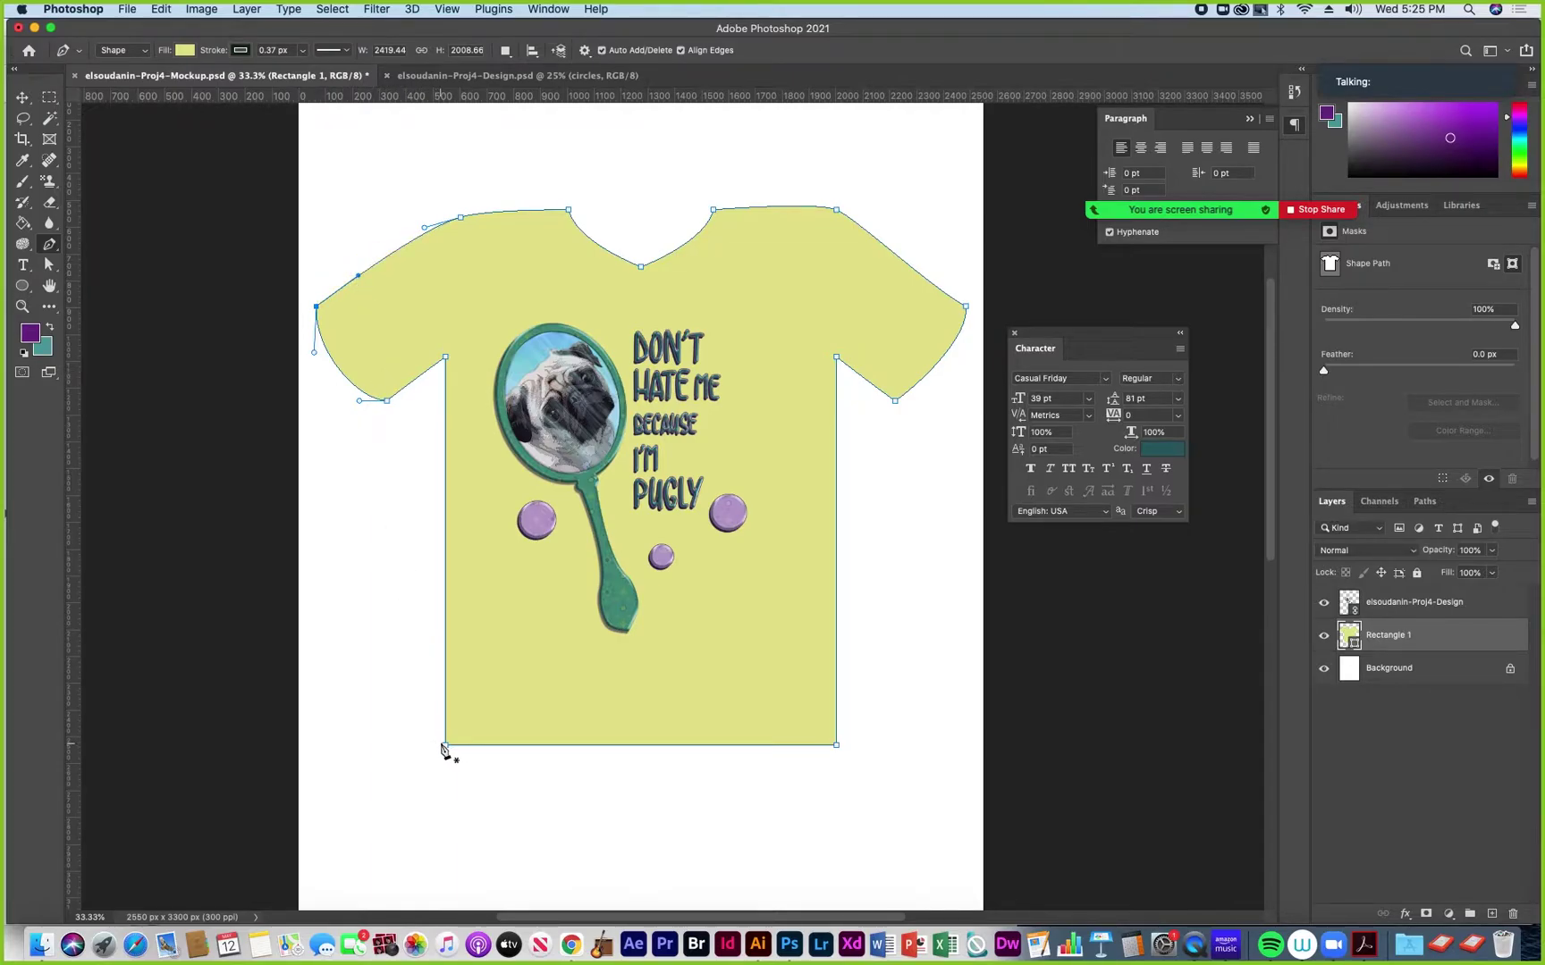
# Curve the shirt's two hem corners into a downward bulge and realign their upper handles so both side edges stay straight
pyautogui.click(49, 264)
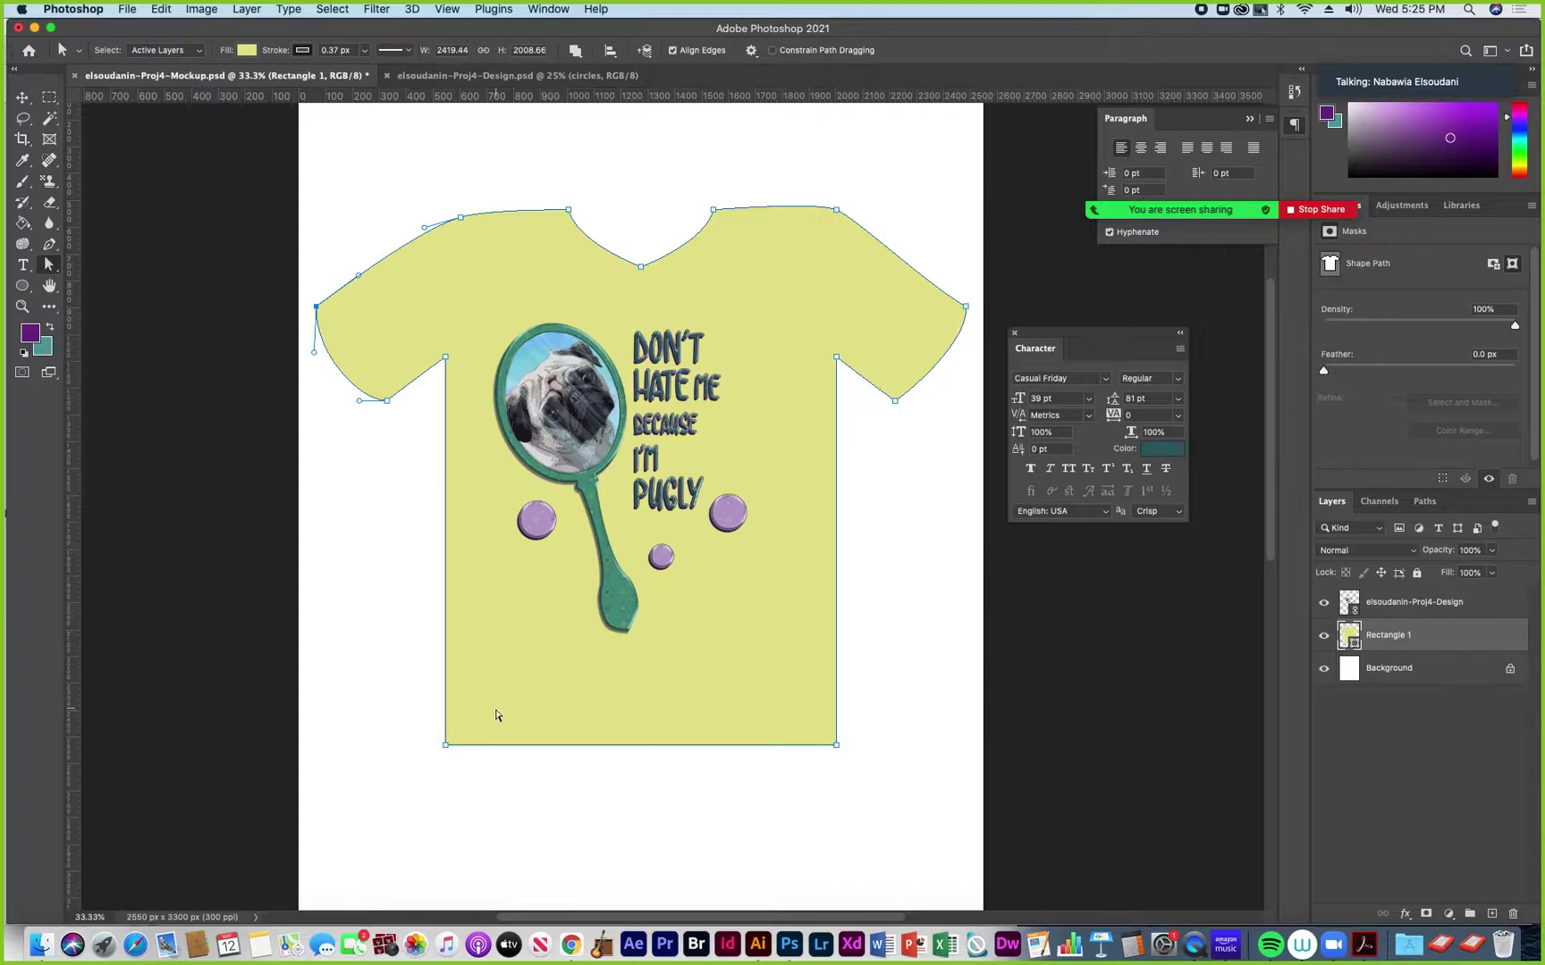
pyautogui.click(446, 746)
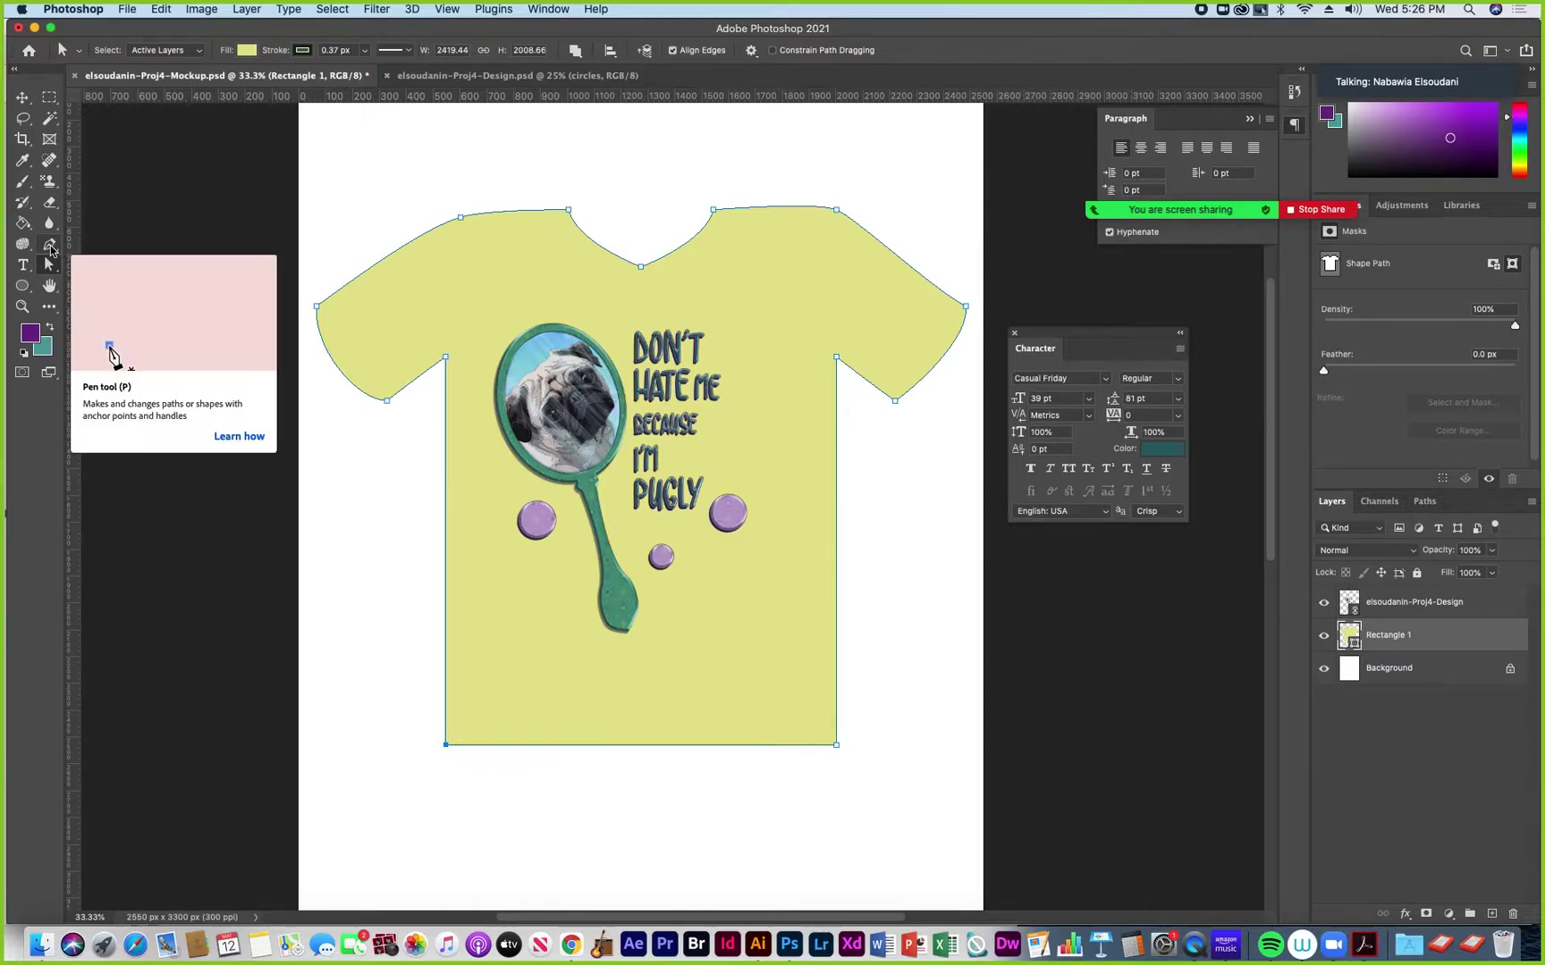
pyautogui.press('p')
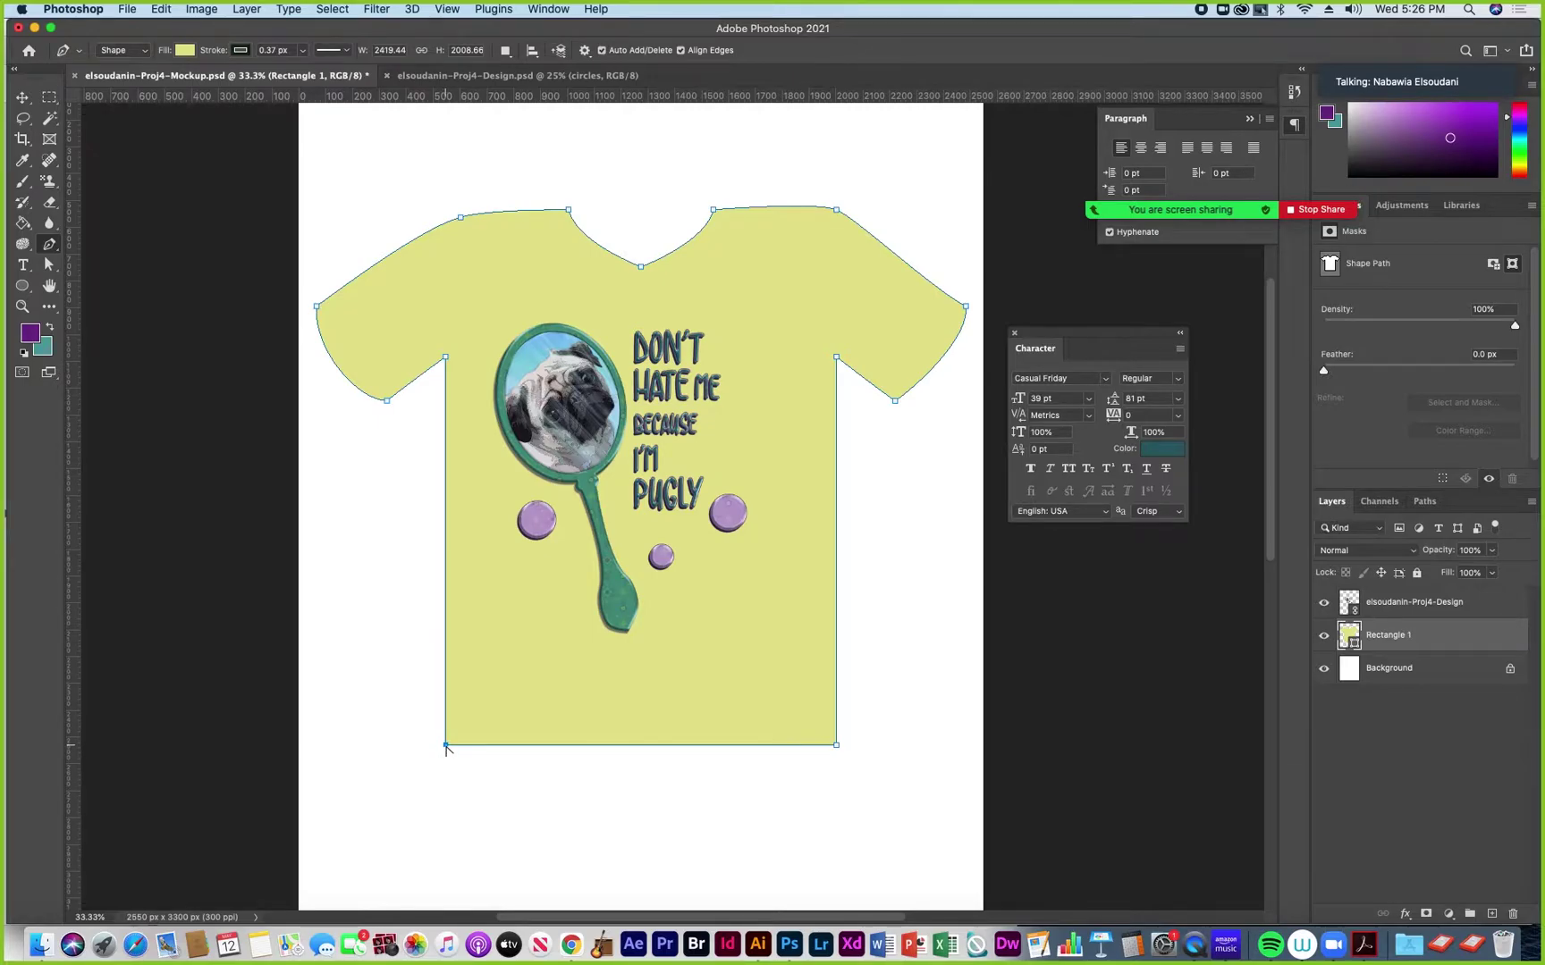
pyautogui.moveTo(446, 745); pyautogui.dragTo(379, 690)
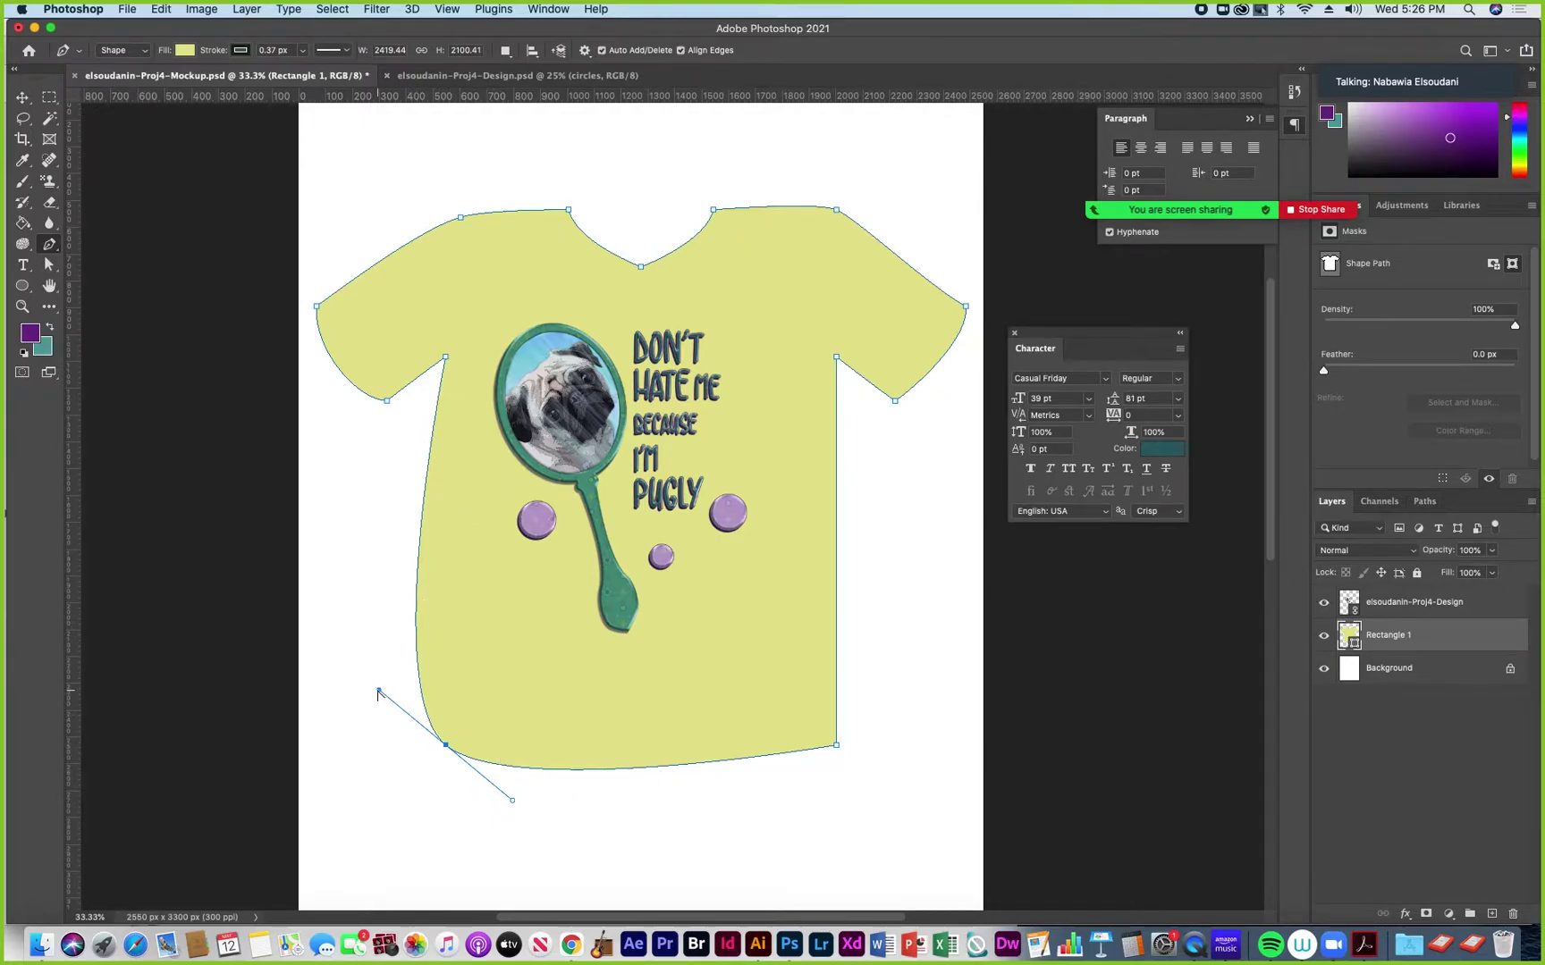
pyautogui.moveTo(379, 692); pyautogui.dragTo(445, 681)
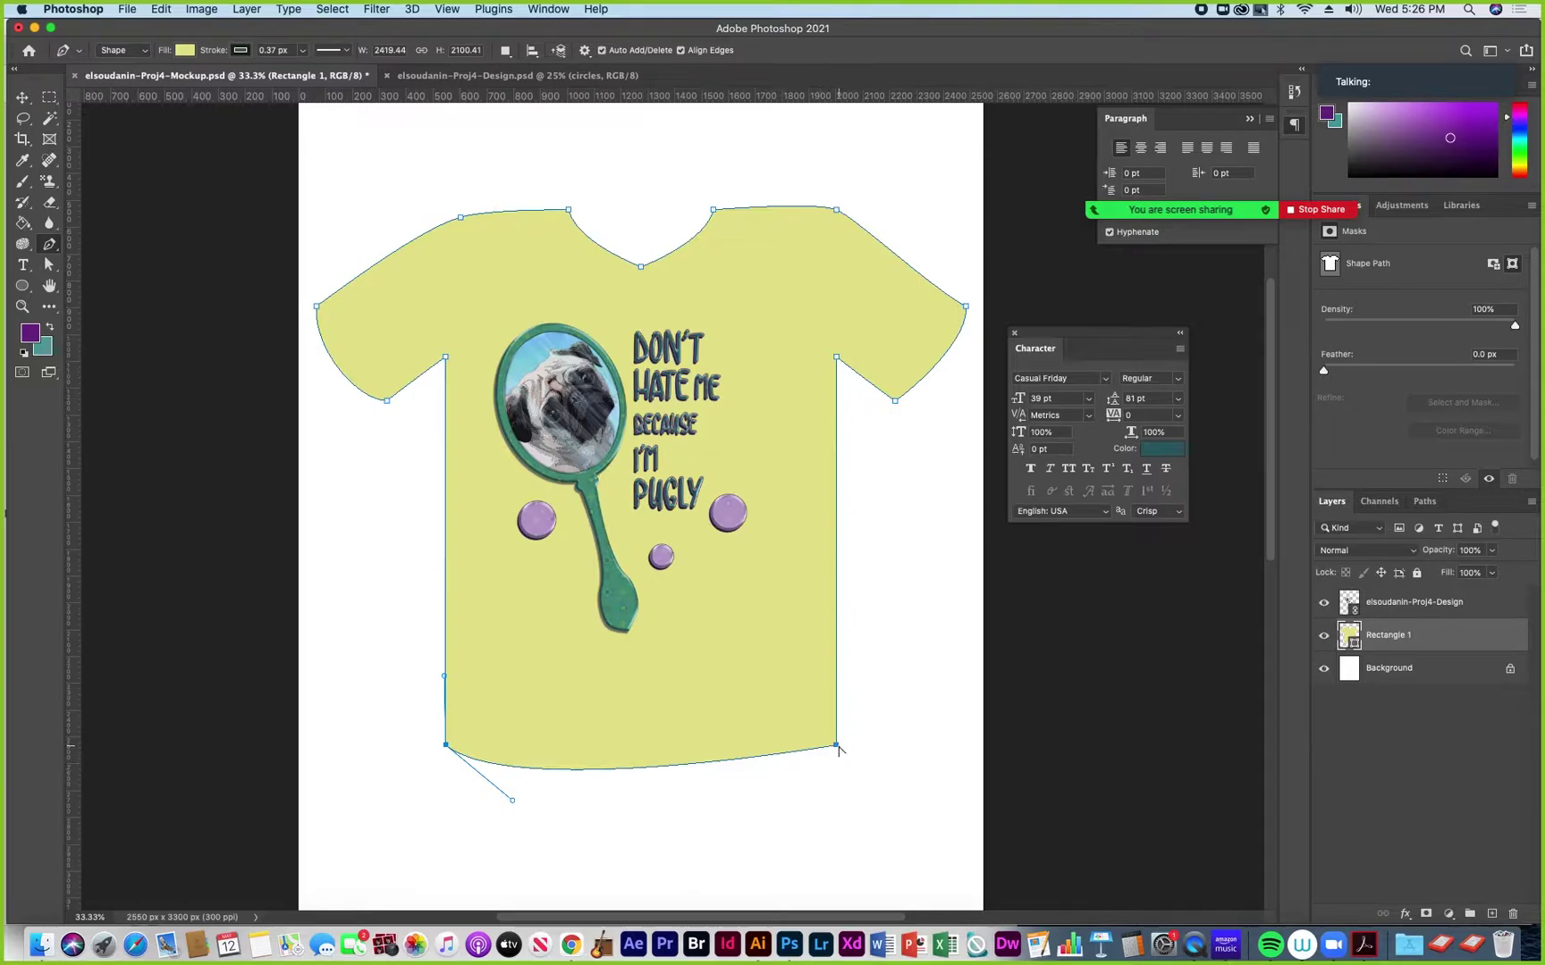
pyautogui.moveTo(836, 746); pyautogui.dragTo(792, 835)
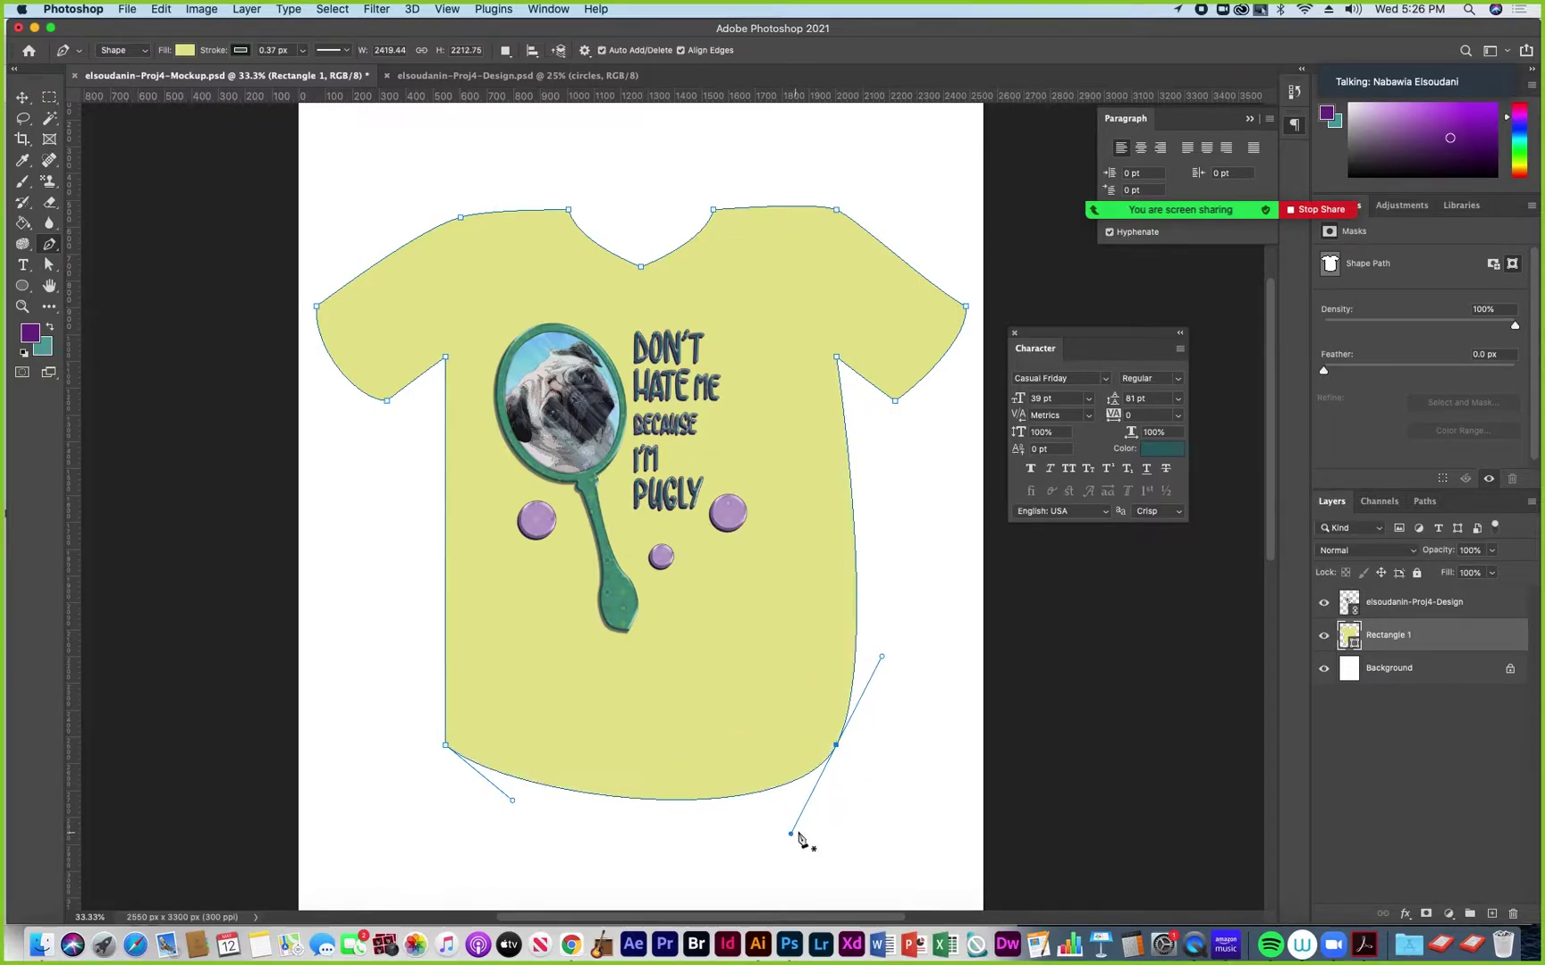
pyautogui.moveTo(881, 659); pyautogui.dragTo(832, 675)
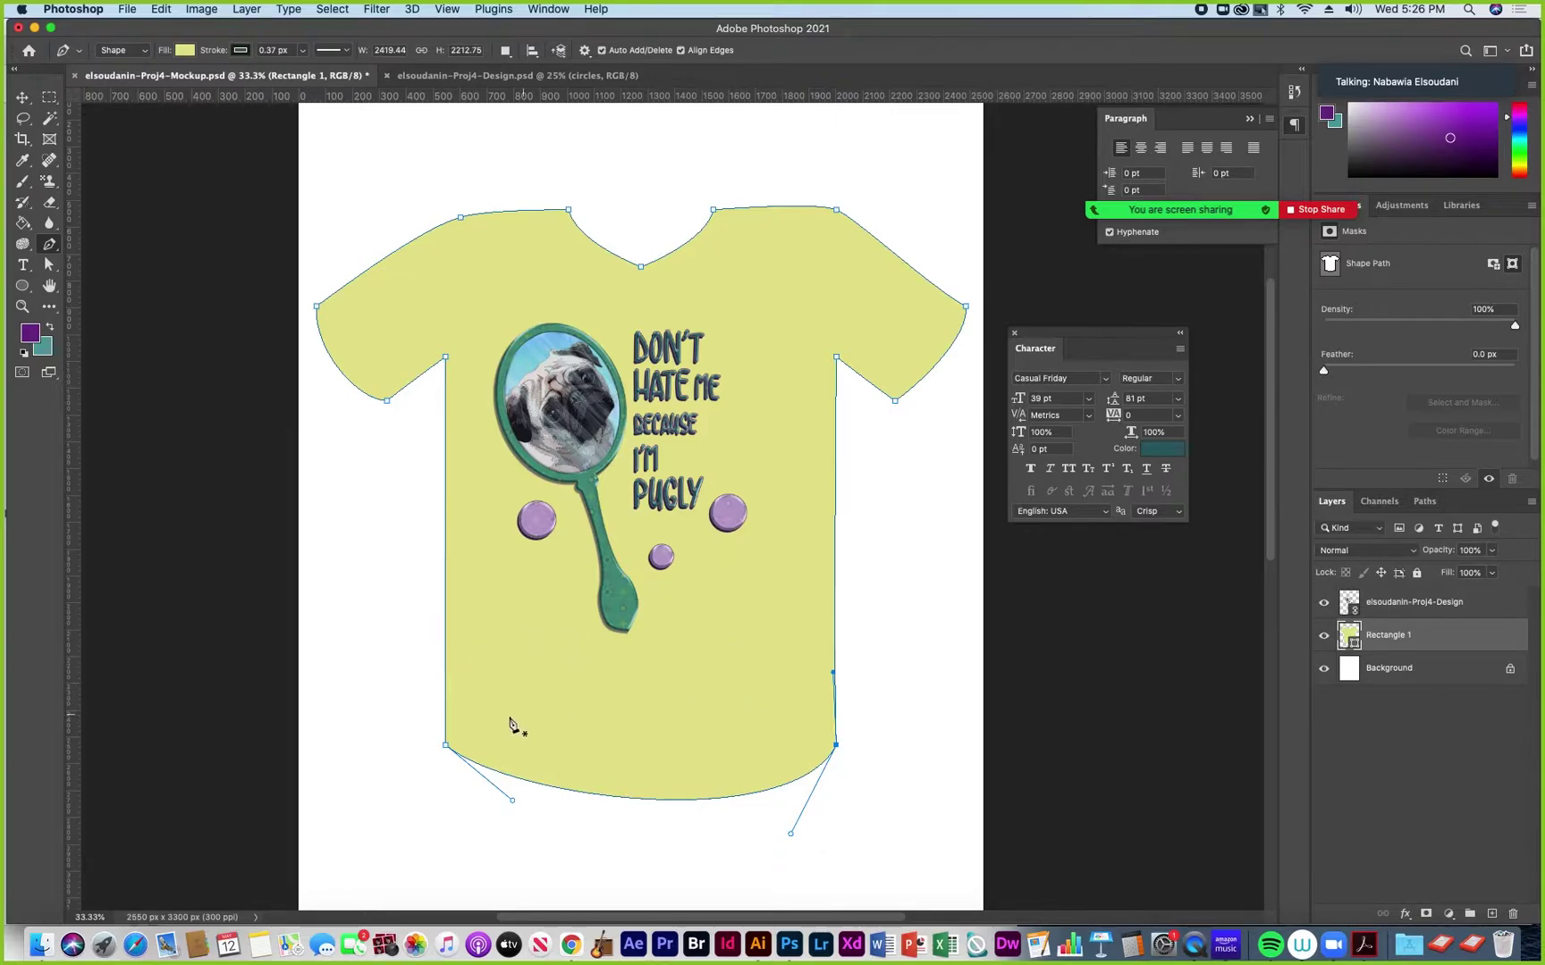
# Add several anchor points along the lower part of both side edges of the shirt with the Pen tool
pyautogui.click(446, 713)
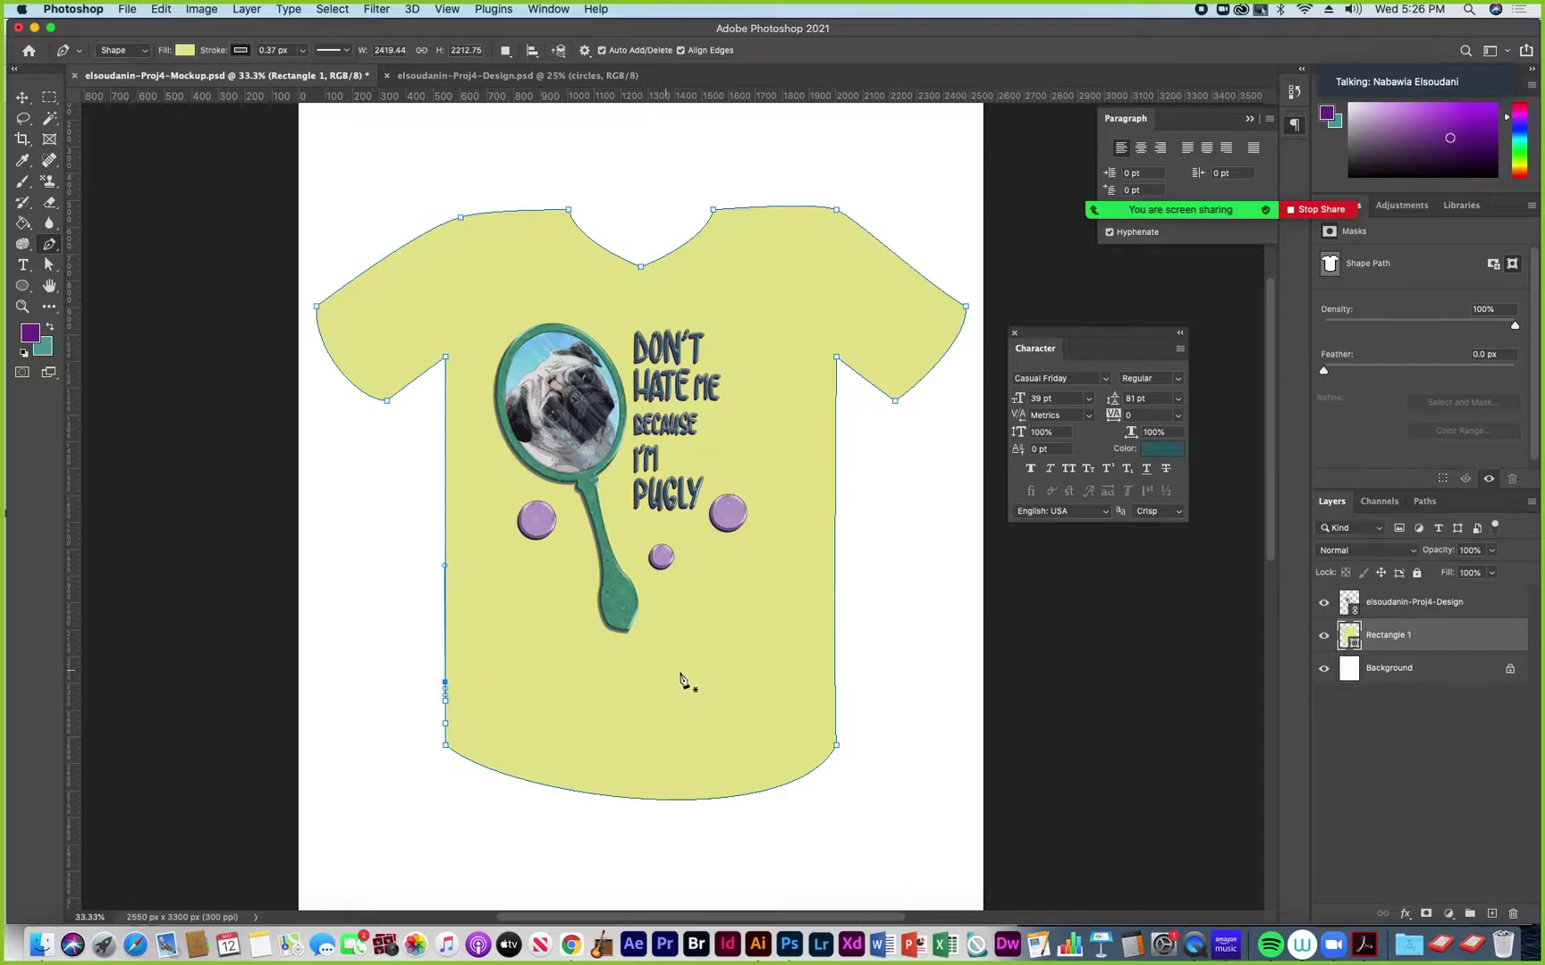
pyautogui.click(836, 725)
pyautogui.click(835, 684)
pyautogui.click(836, 654)
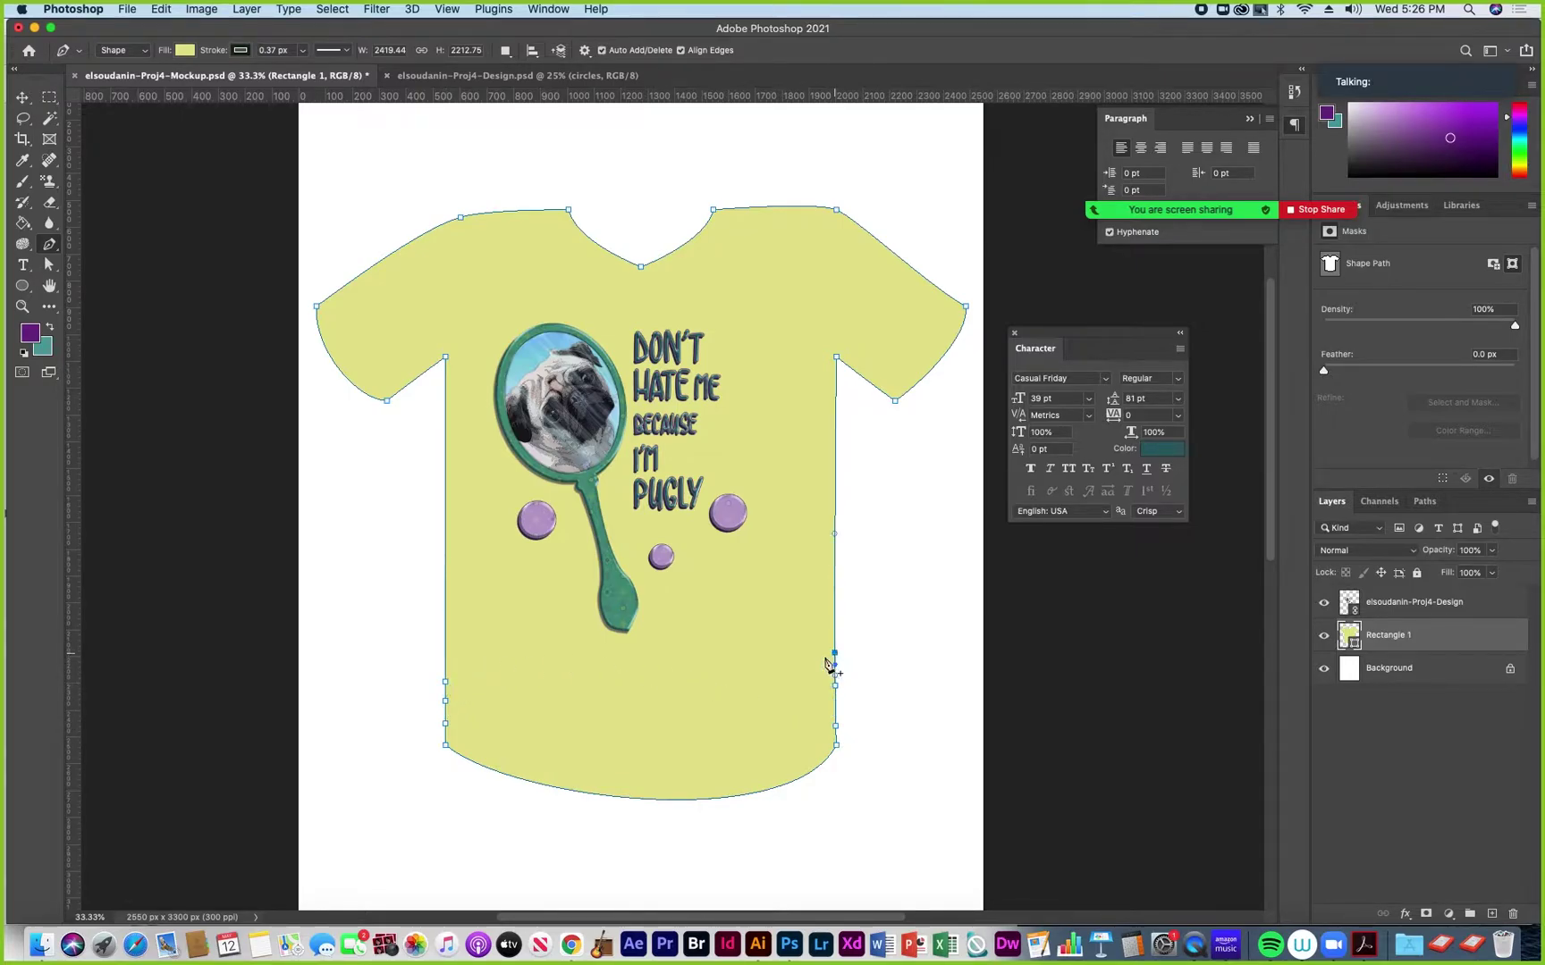
pyautogui.click(445, 655)
# Offset the added anchor points on both lower side edges with Direct Selection to suggest fabric folds
pyautogui.click(49, 267)
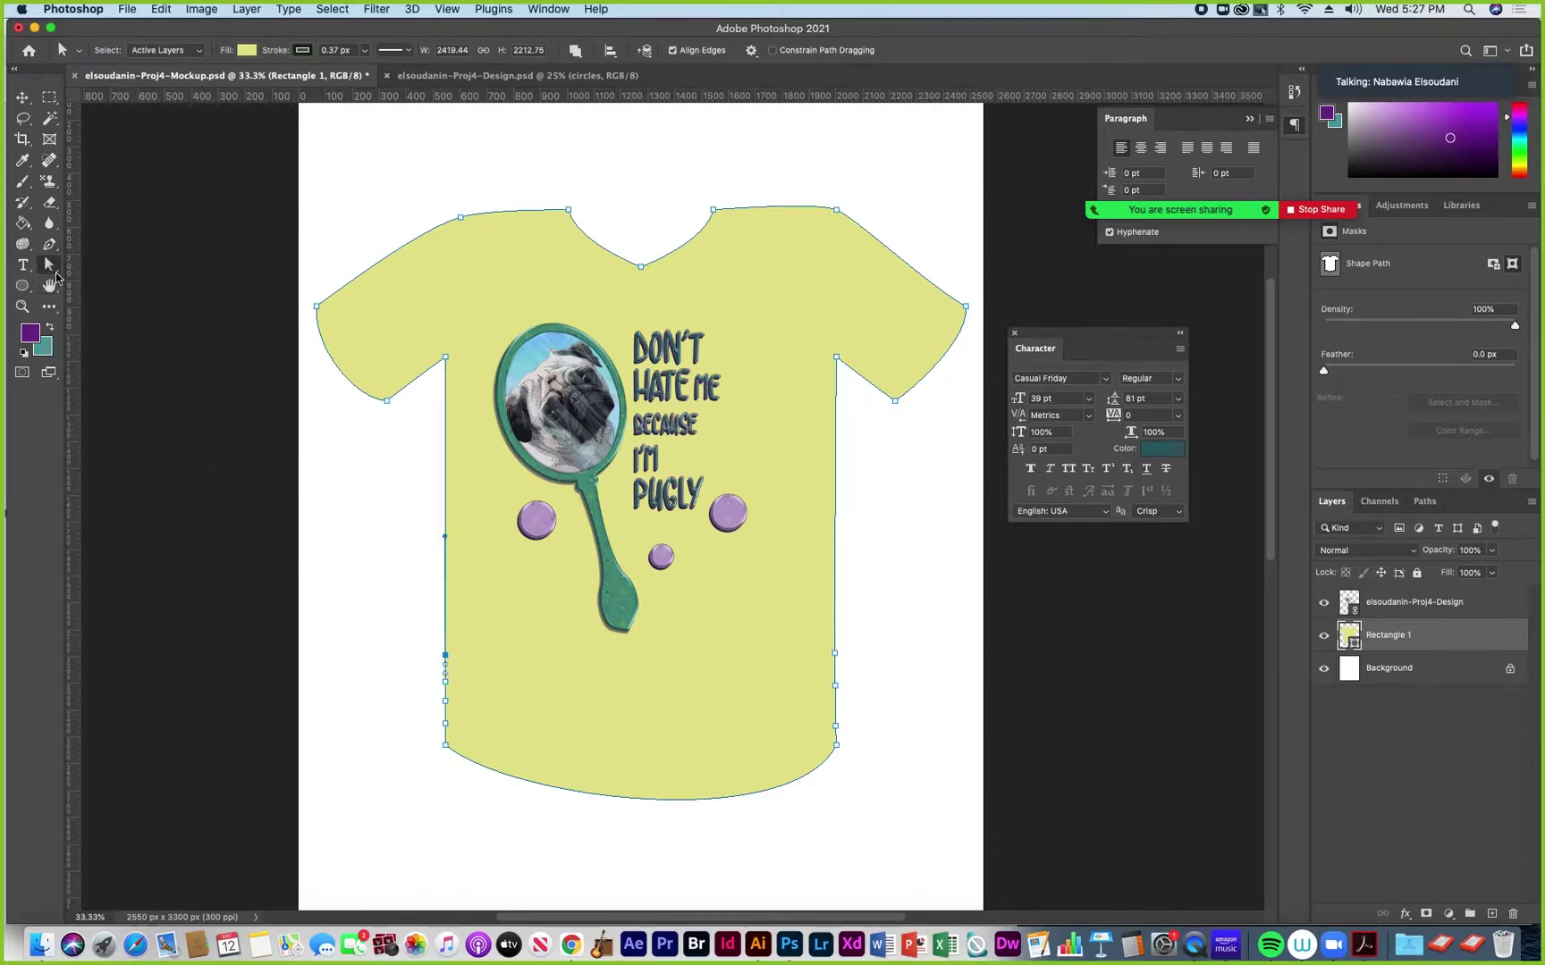
pyautogui.moveTo(445, 657)
pyautogui.mouseDown()
pyautogui.moveTo(448, 731)
pyautogui.moveTo(447, 682)
pyautogui.mouseUp()
pyautogui.click(450, 682)
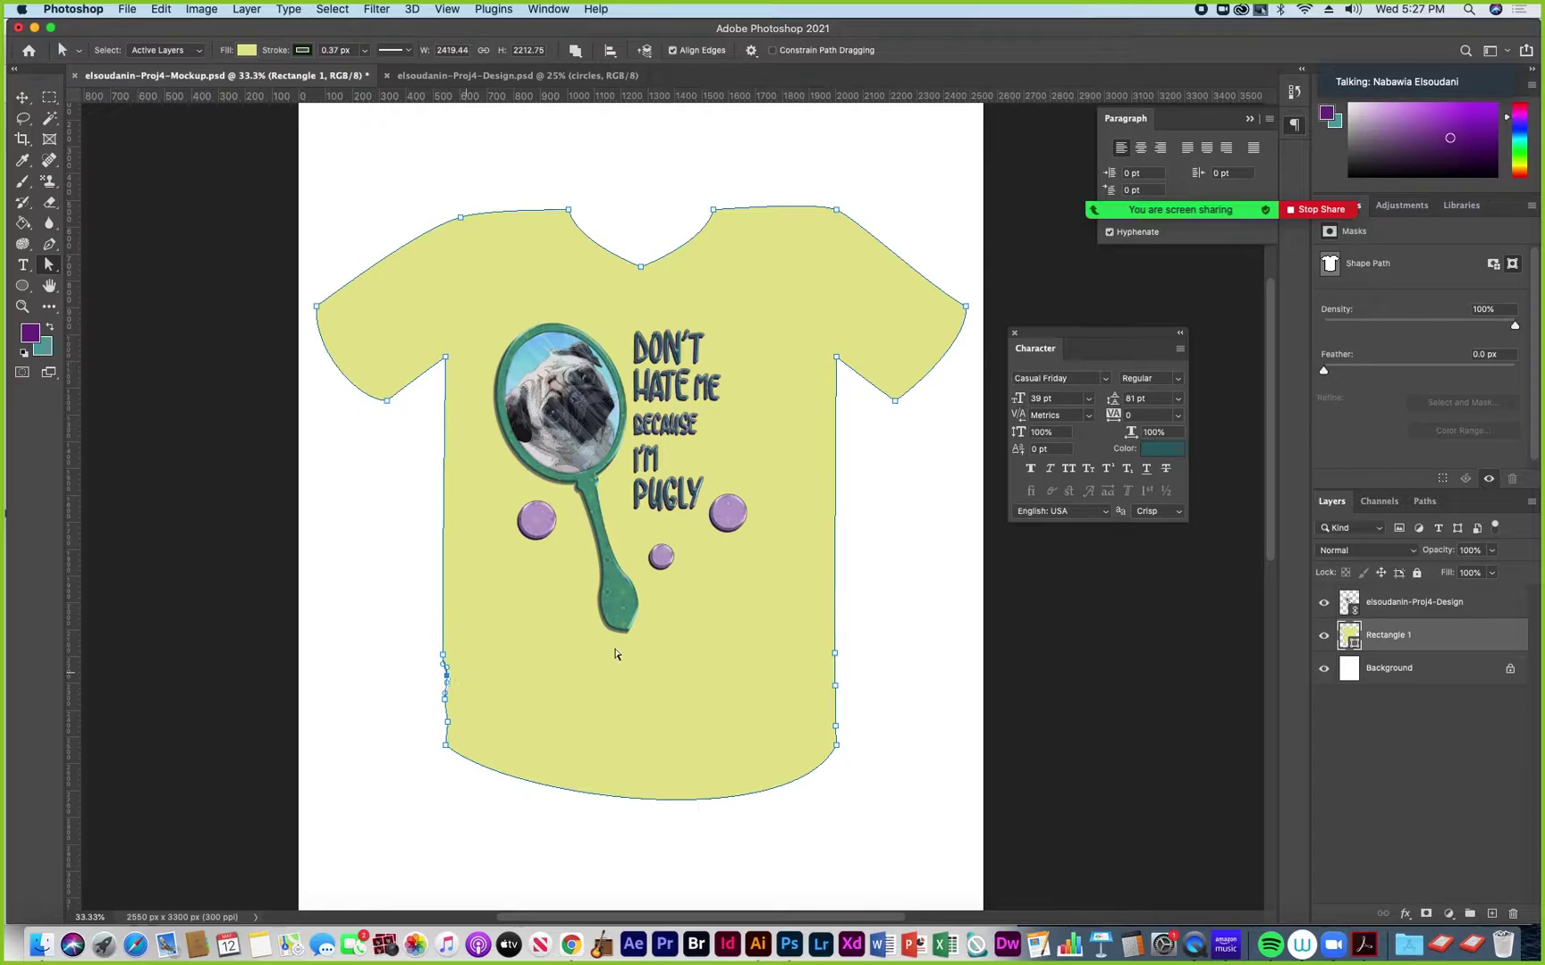
pyautogui.moveTo(835, 685); pyautogui.dragTo(837, 745)
pyautogui.click(841, 735)
# Lower both hem corners, shift nearby side points to refine the folds, and deselect the path
pyautogui.moveTo(836, 746); pyautogui.dragTo(835, 781)
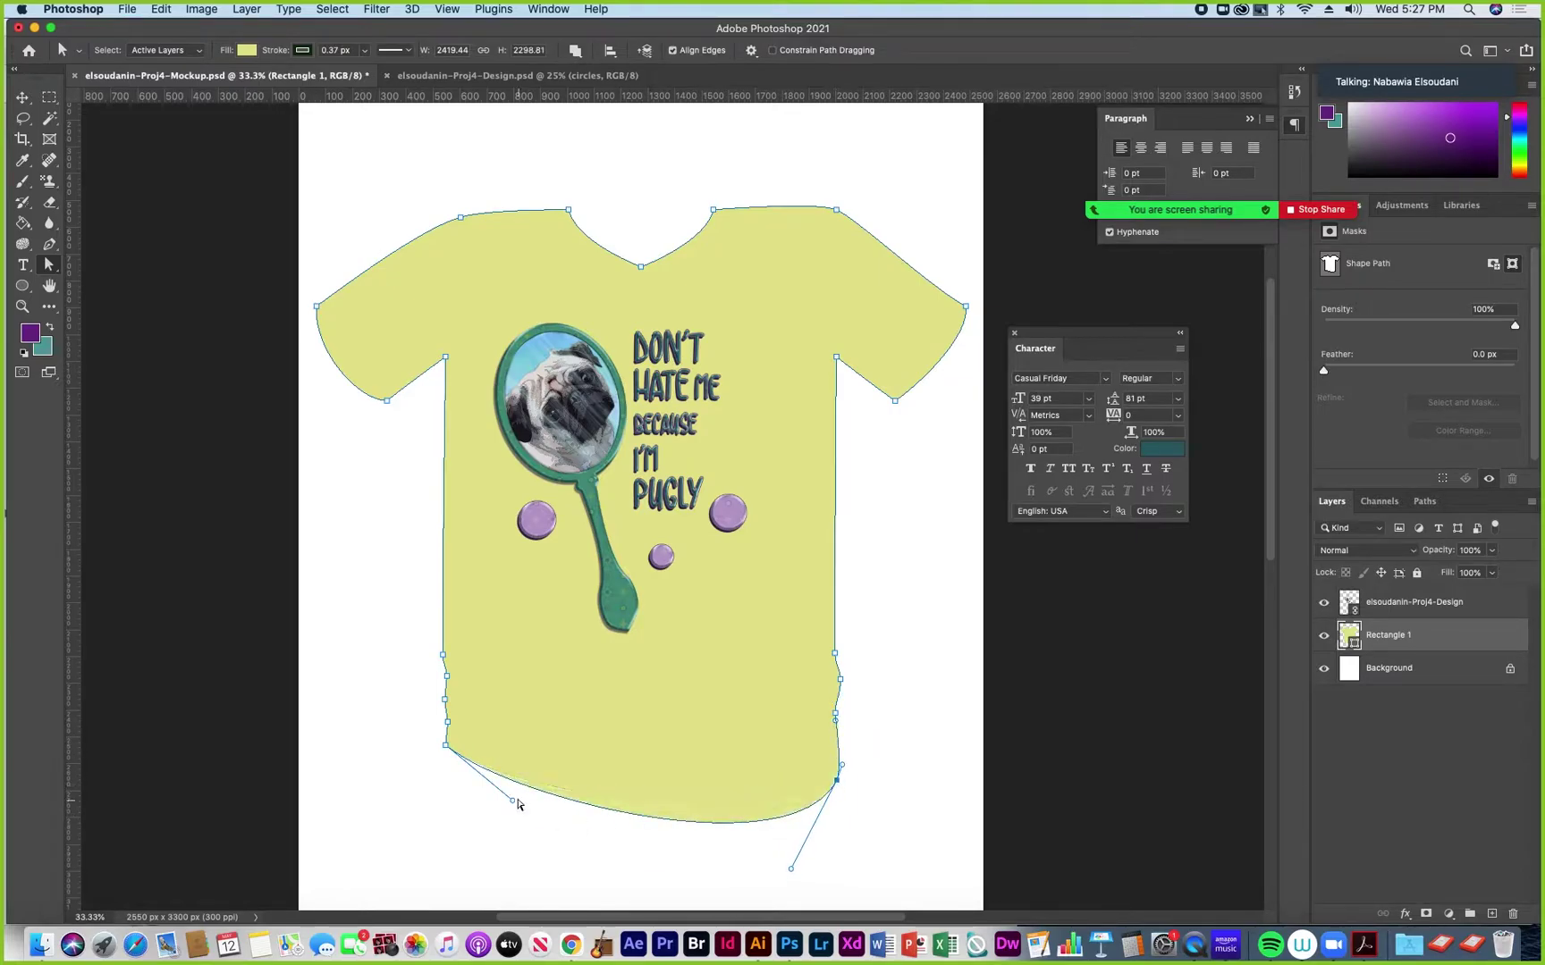
pyautogui.moveTo(448, 745); pyautogui.dragTo(441, 783)
pyautogui.moveTo(449, 728); pyautogui.dragTo(440, 706)
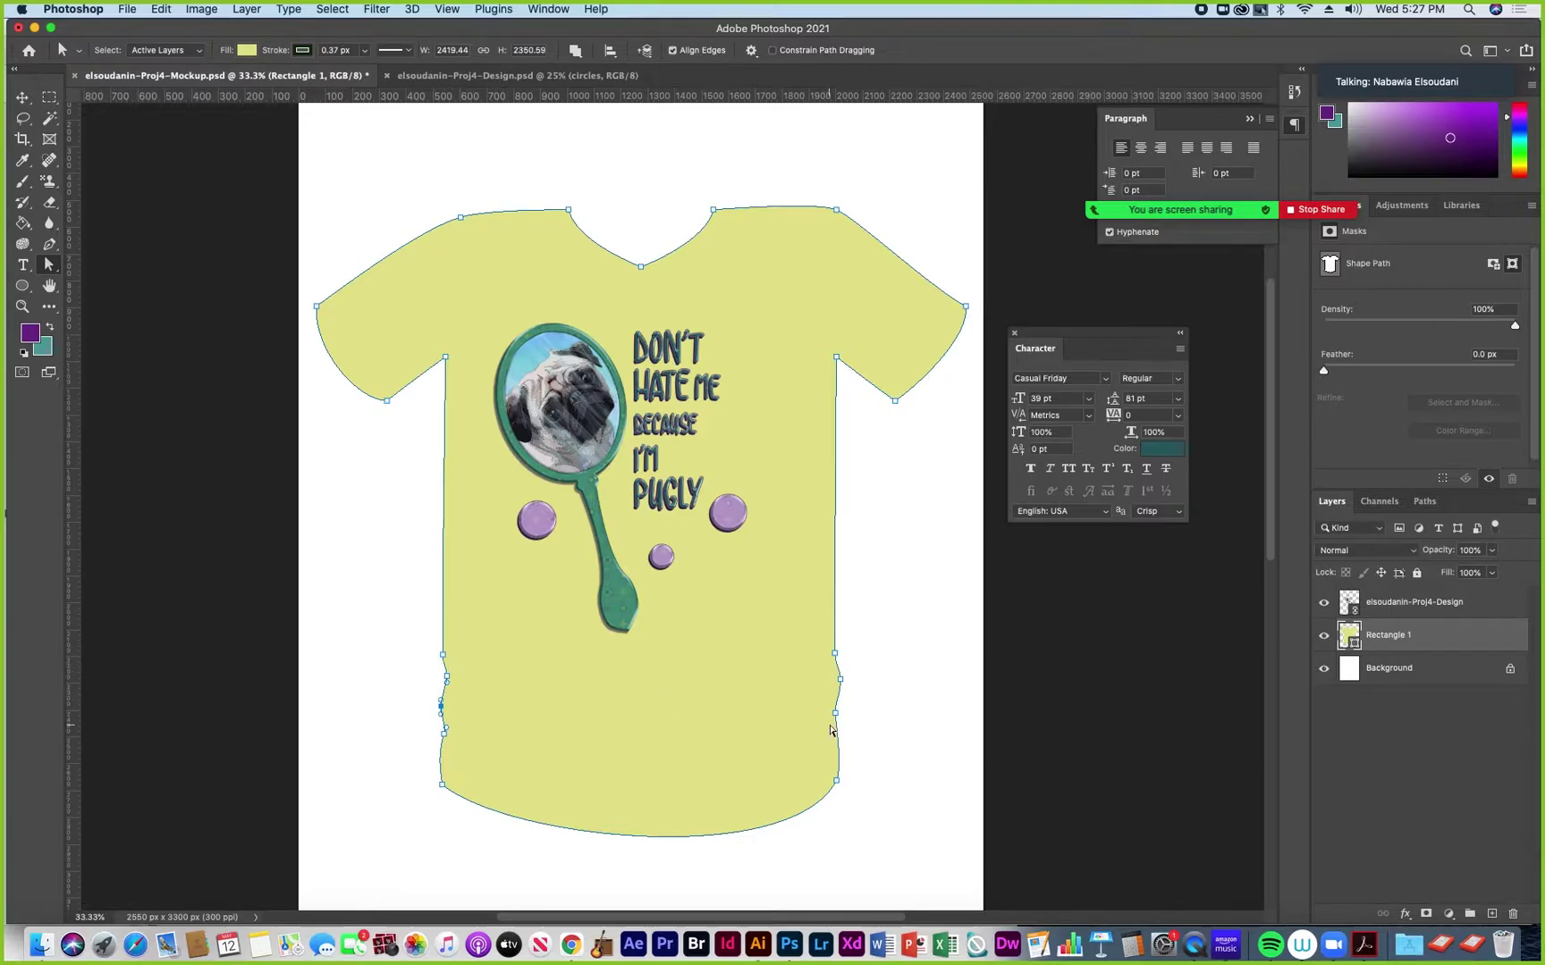
pyautogui.moveTo(835, 713)
pyautogui.mouseDown()
pyautogui.moveTo(837, 731)
pyautogui.moveTo(839, 688)
pyautogui.mouseUp()
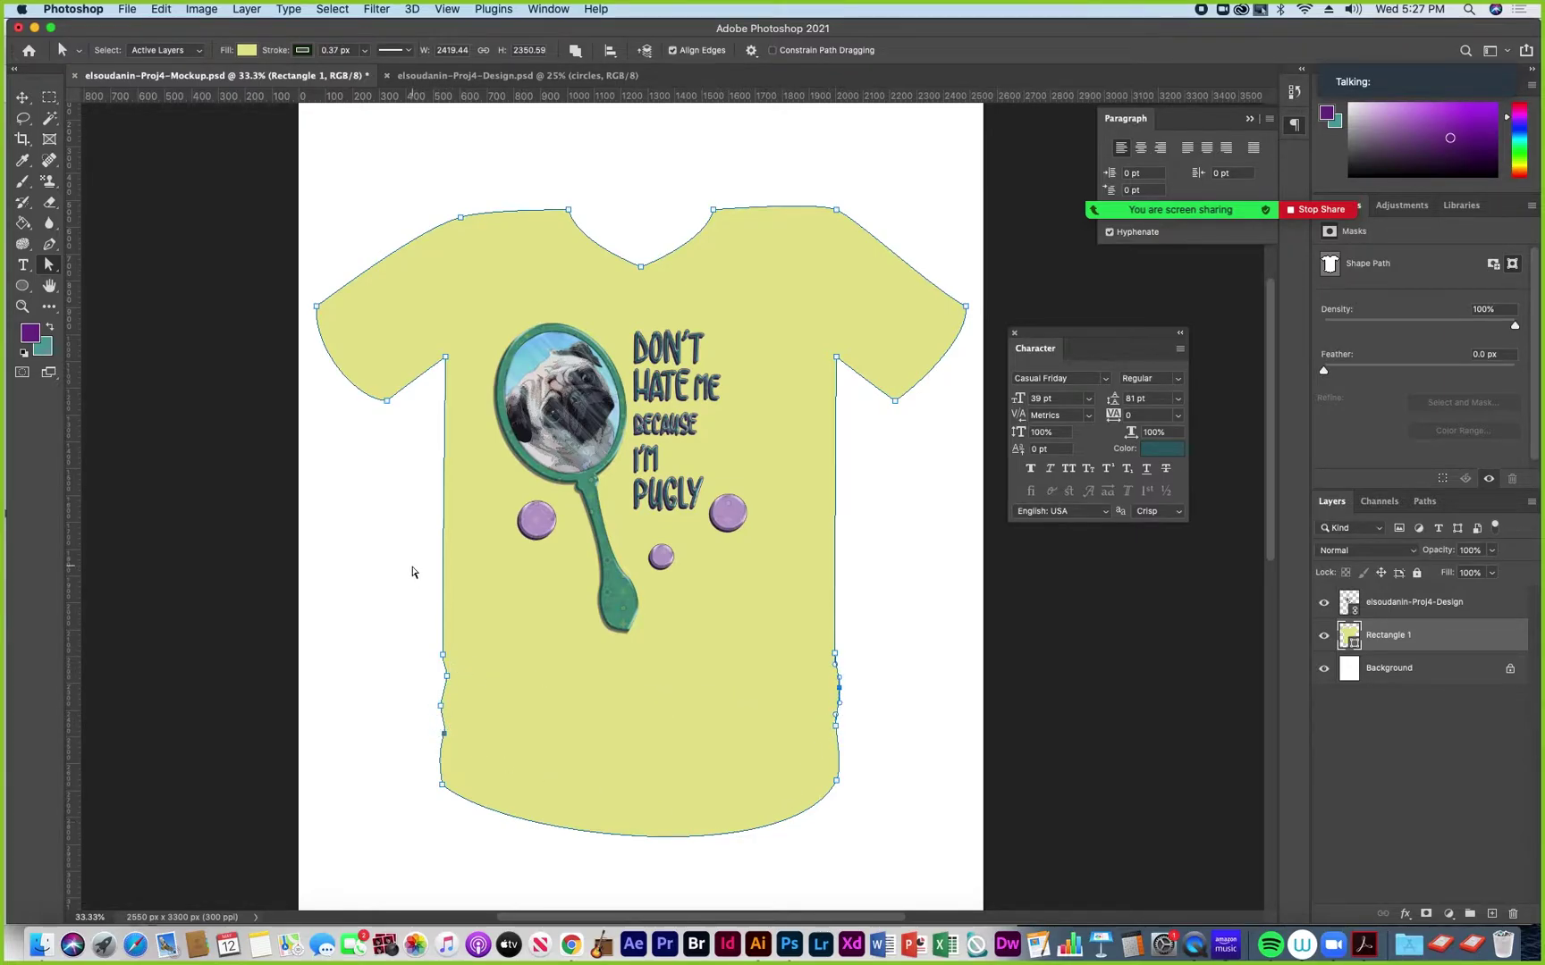
pyautogui.click(379, 489)
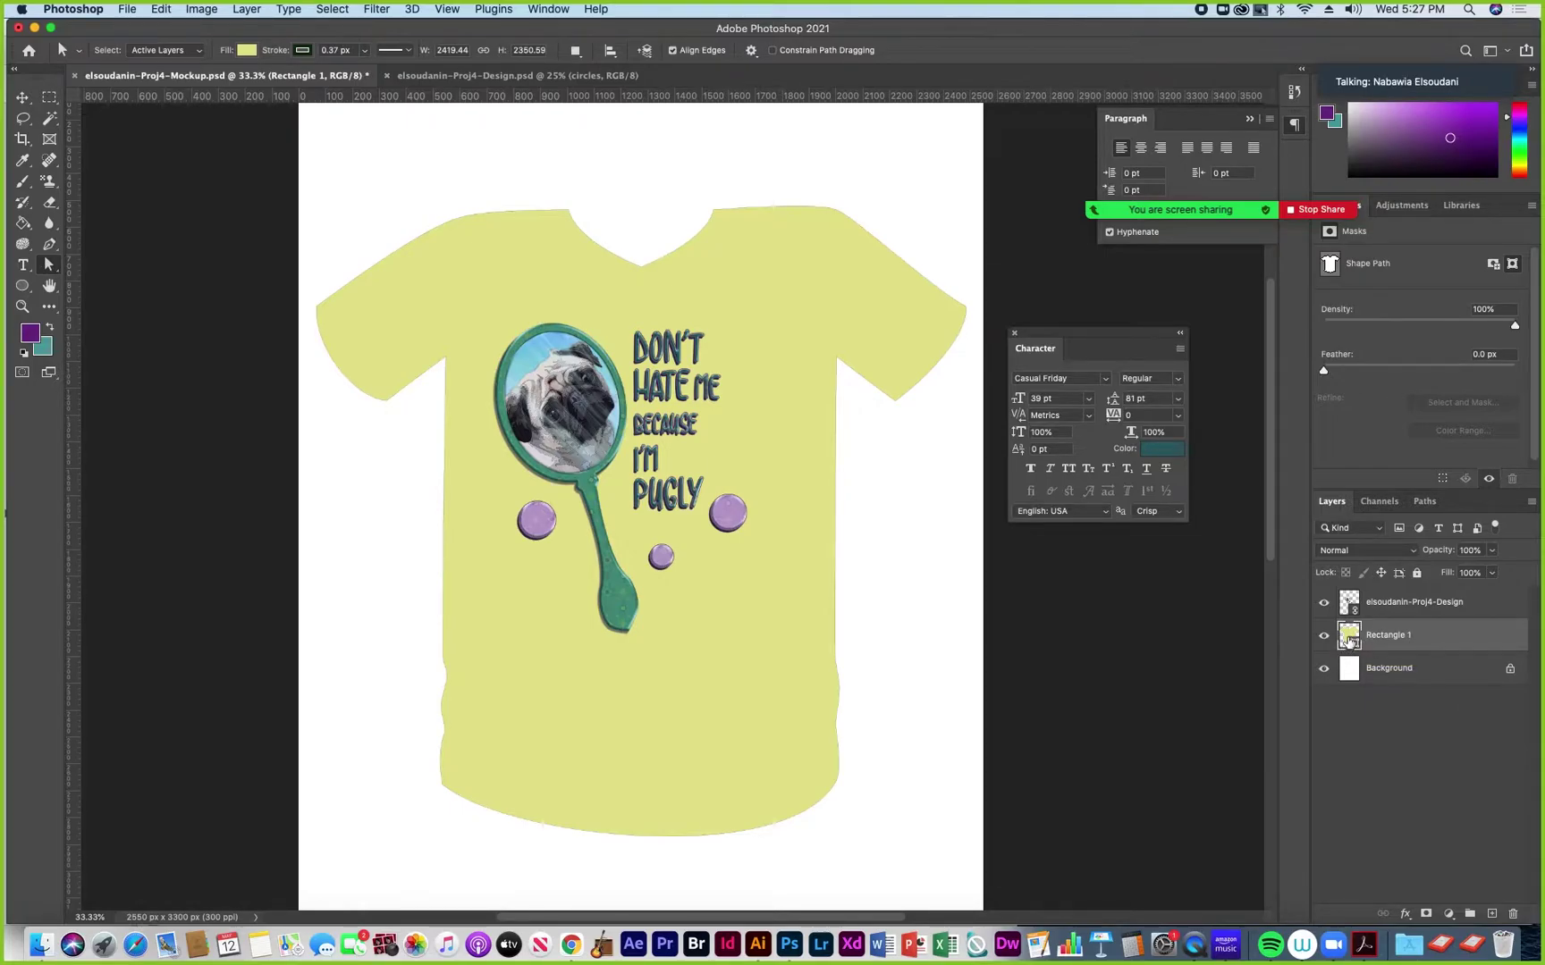
# Rename the Rectangle 1 layer to T-shirt
pyautogui.doubleClick(1388, 636)
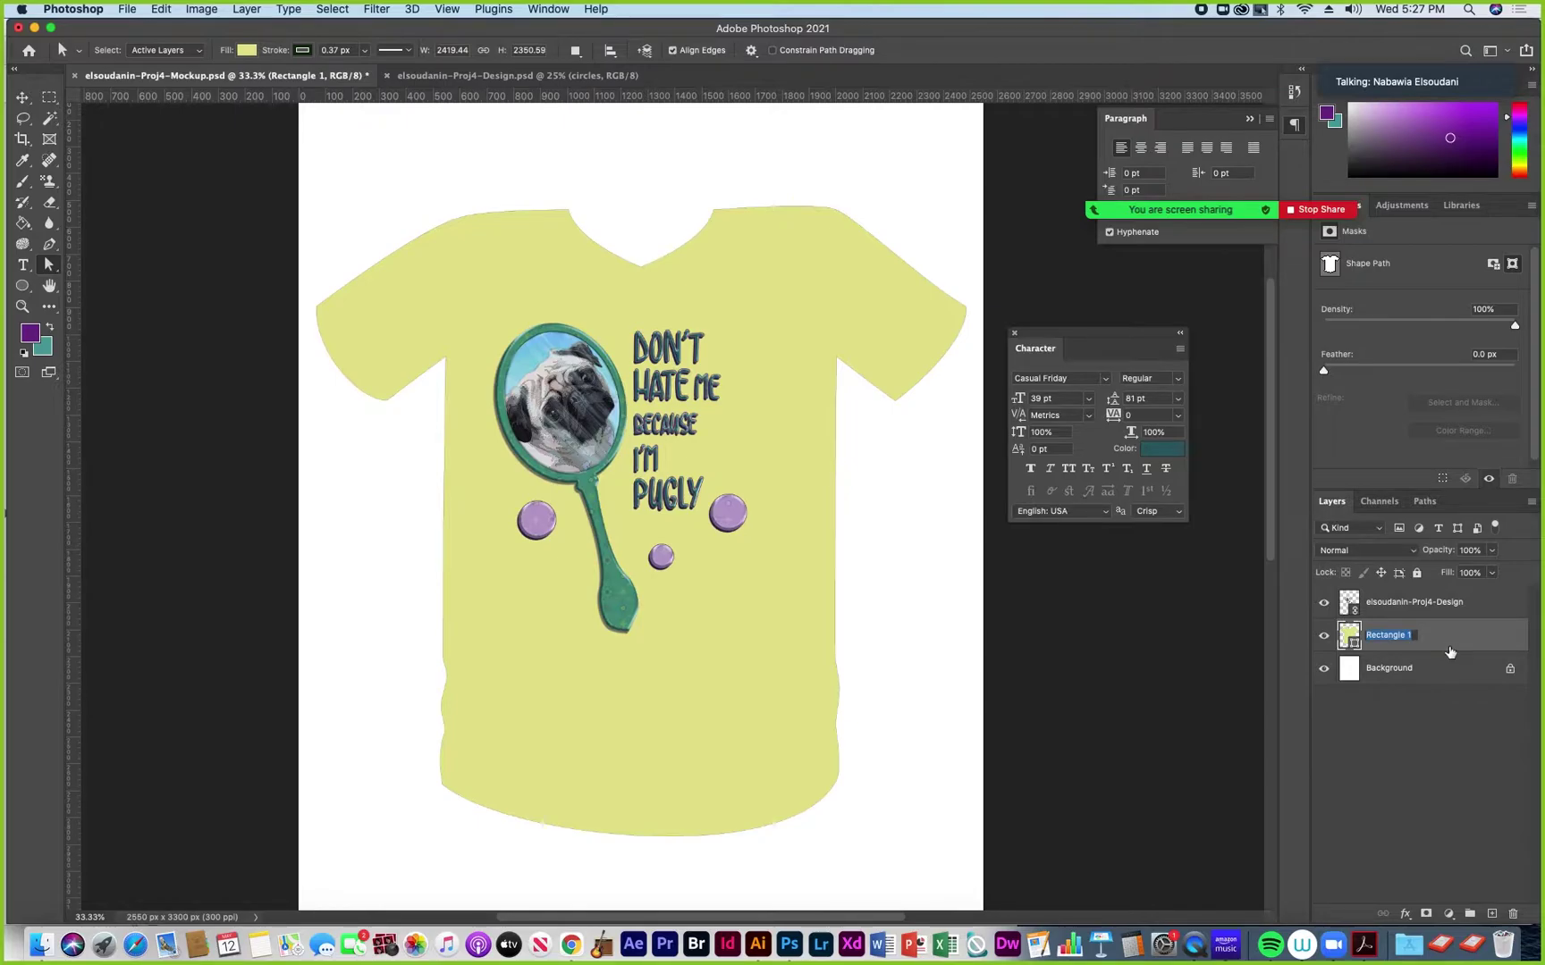
pyautogui.write('T-shirt')
pyautogui.press('Return')
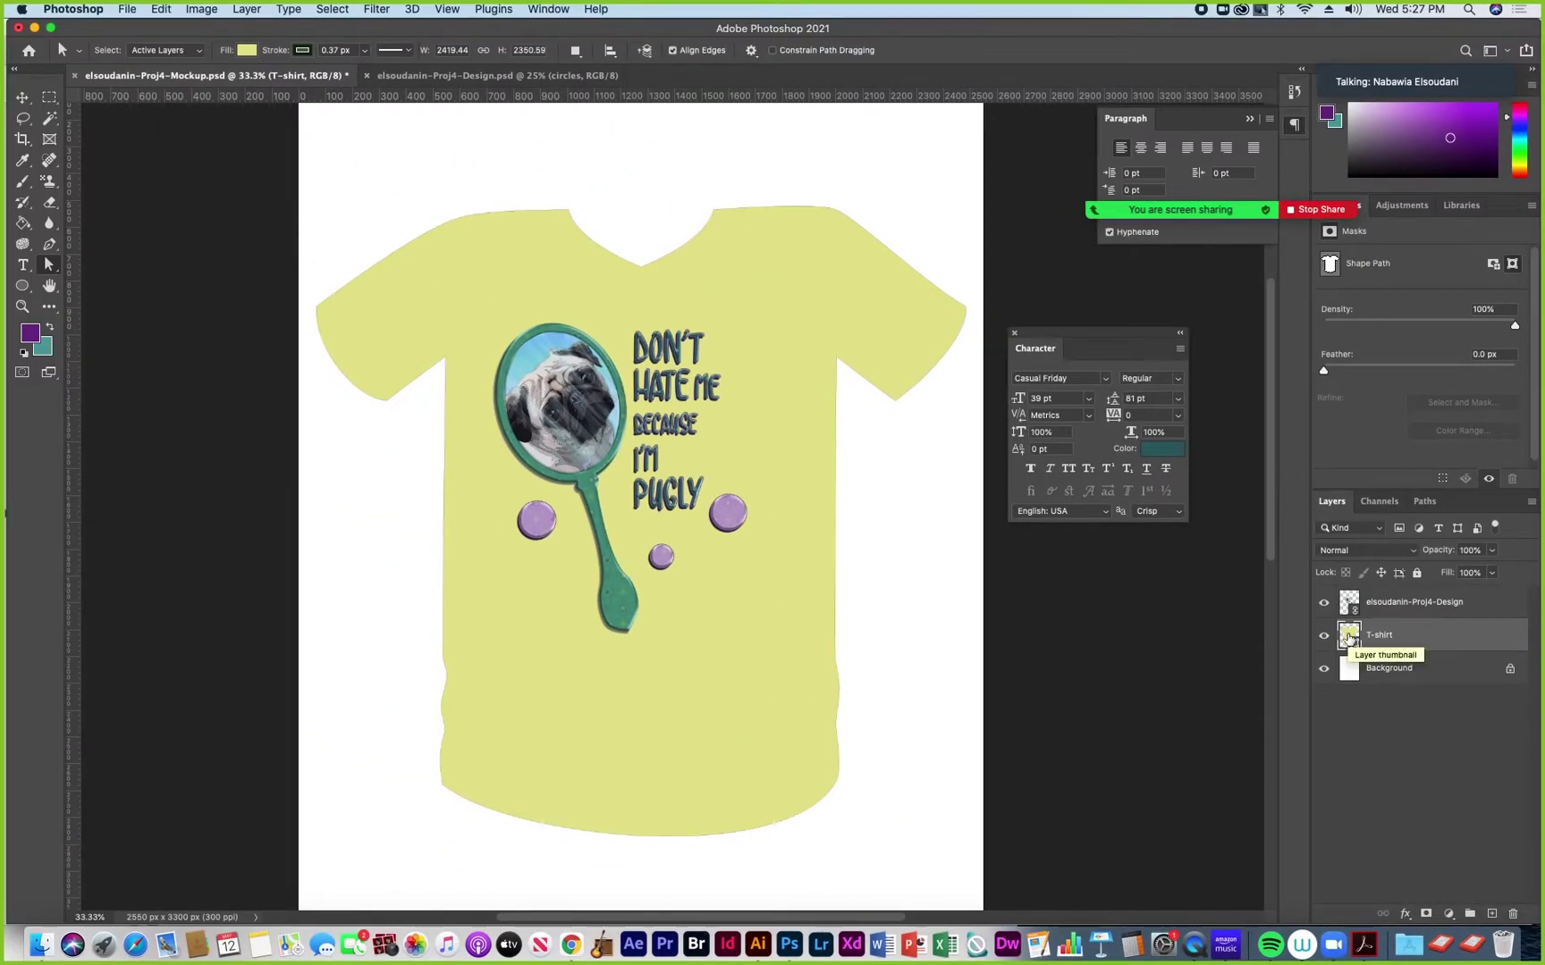
# Load the T-shirt layer's outline as a selection and add a new layer above it named shadows
pyautogui.keyDown('super'); pyautogui.click(1350, 637); pyautogui.keyUp('super')
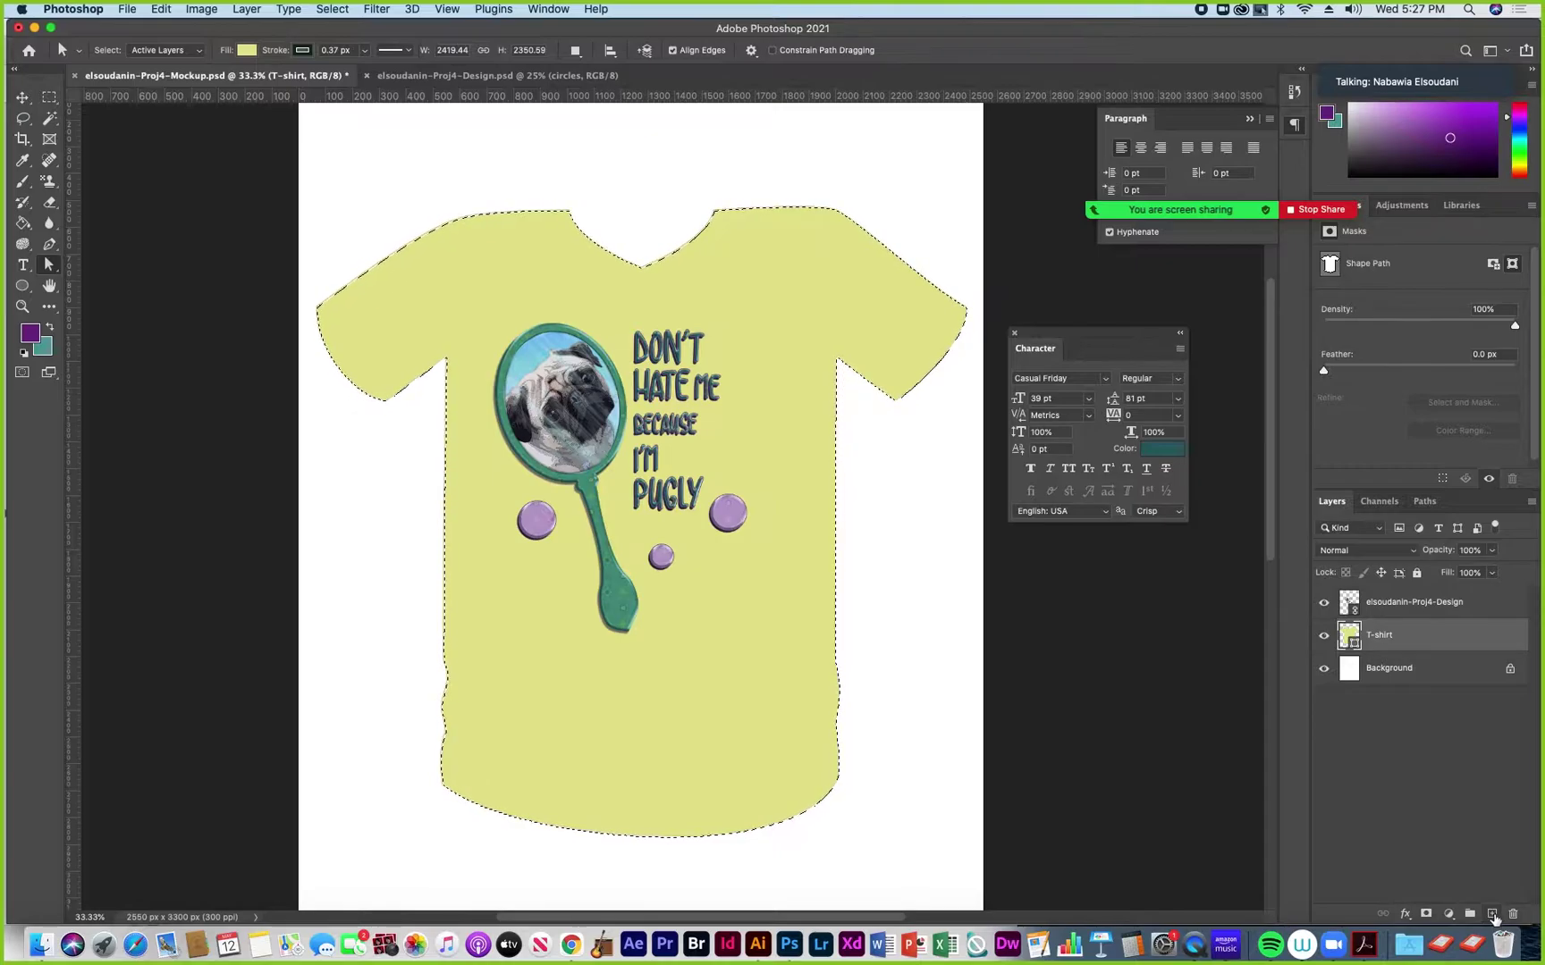
pyautogui.click(1492, 913)
pyautogui.doubleClick(1376, 635)
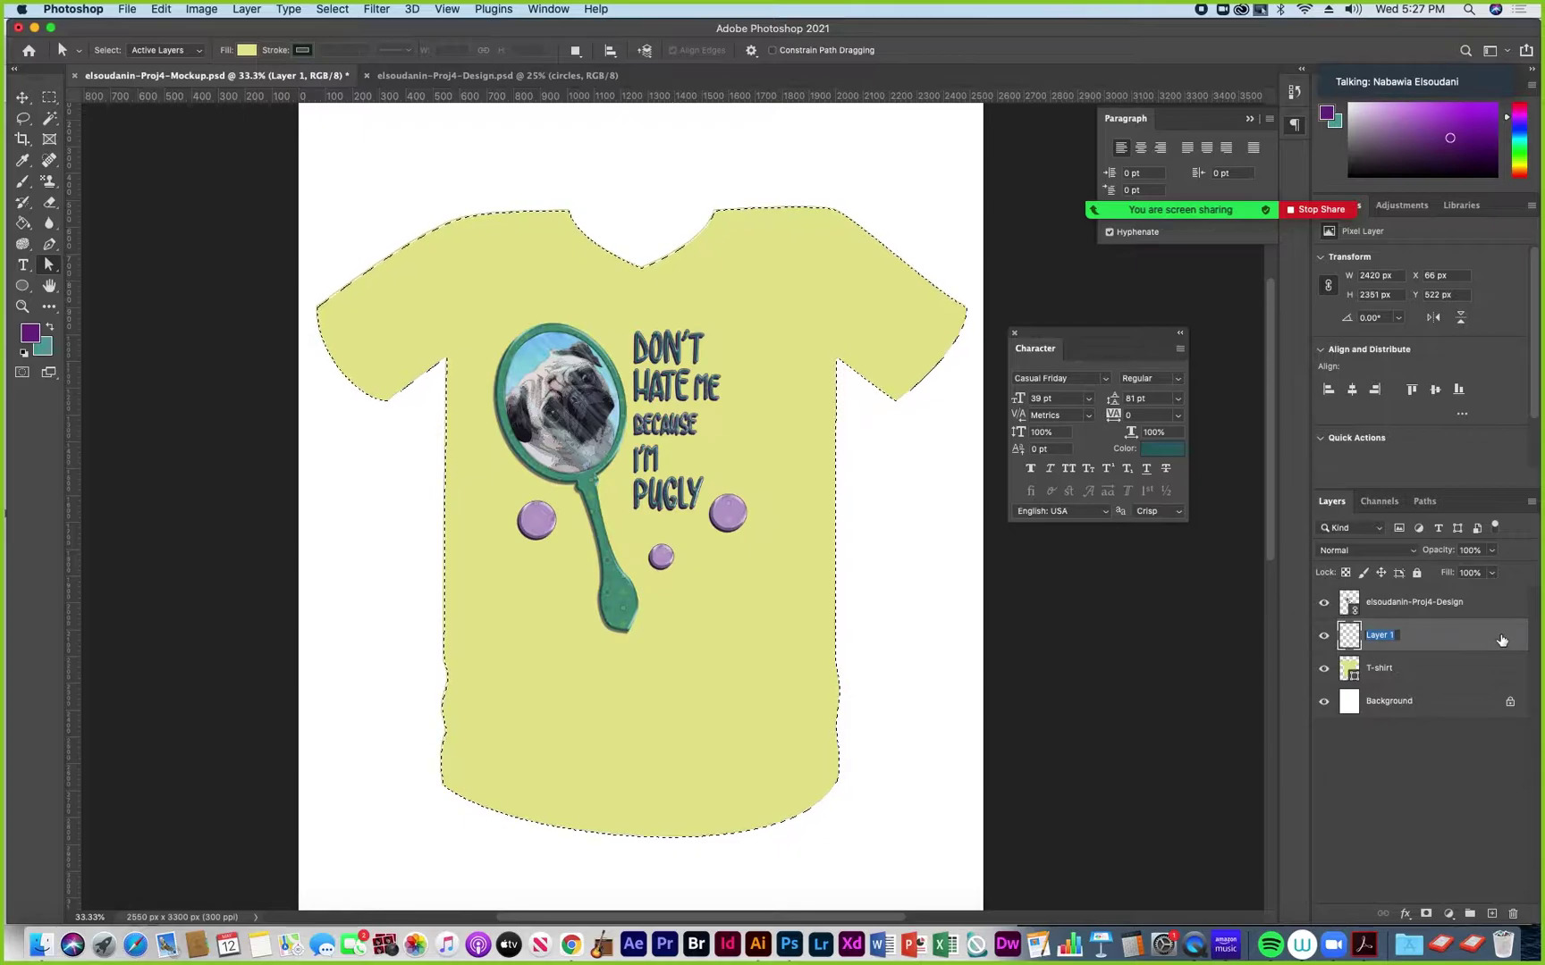
pyautogui.write('shadows')
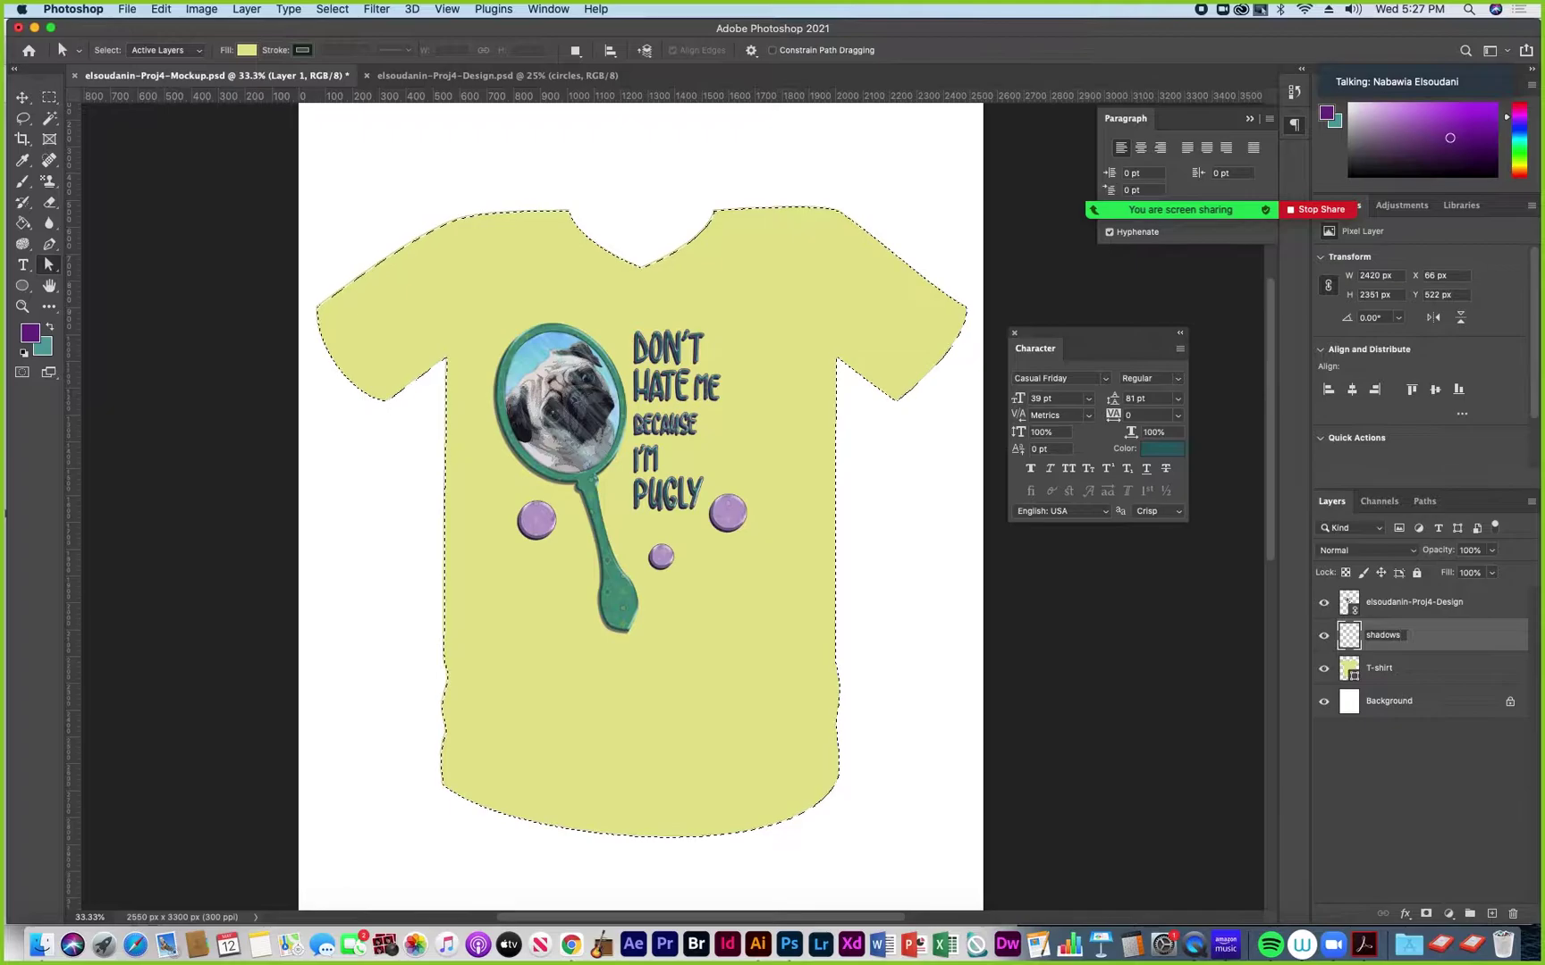
pyautogui.press('Return')
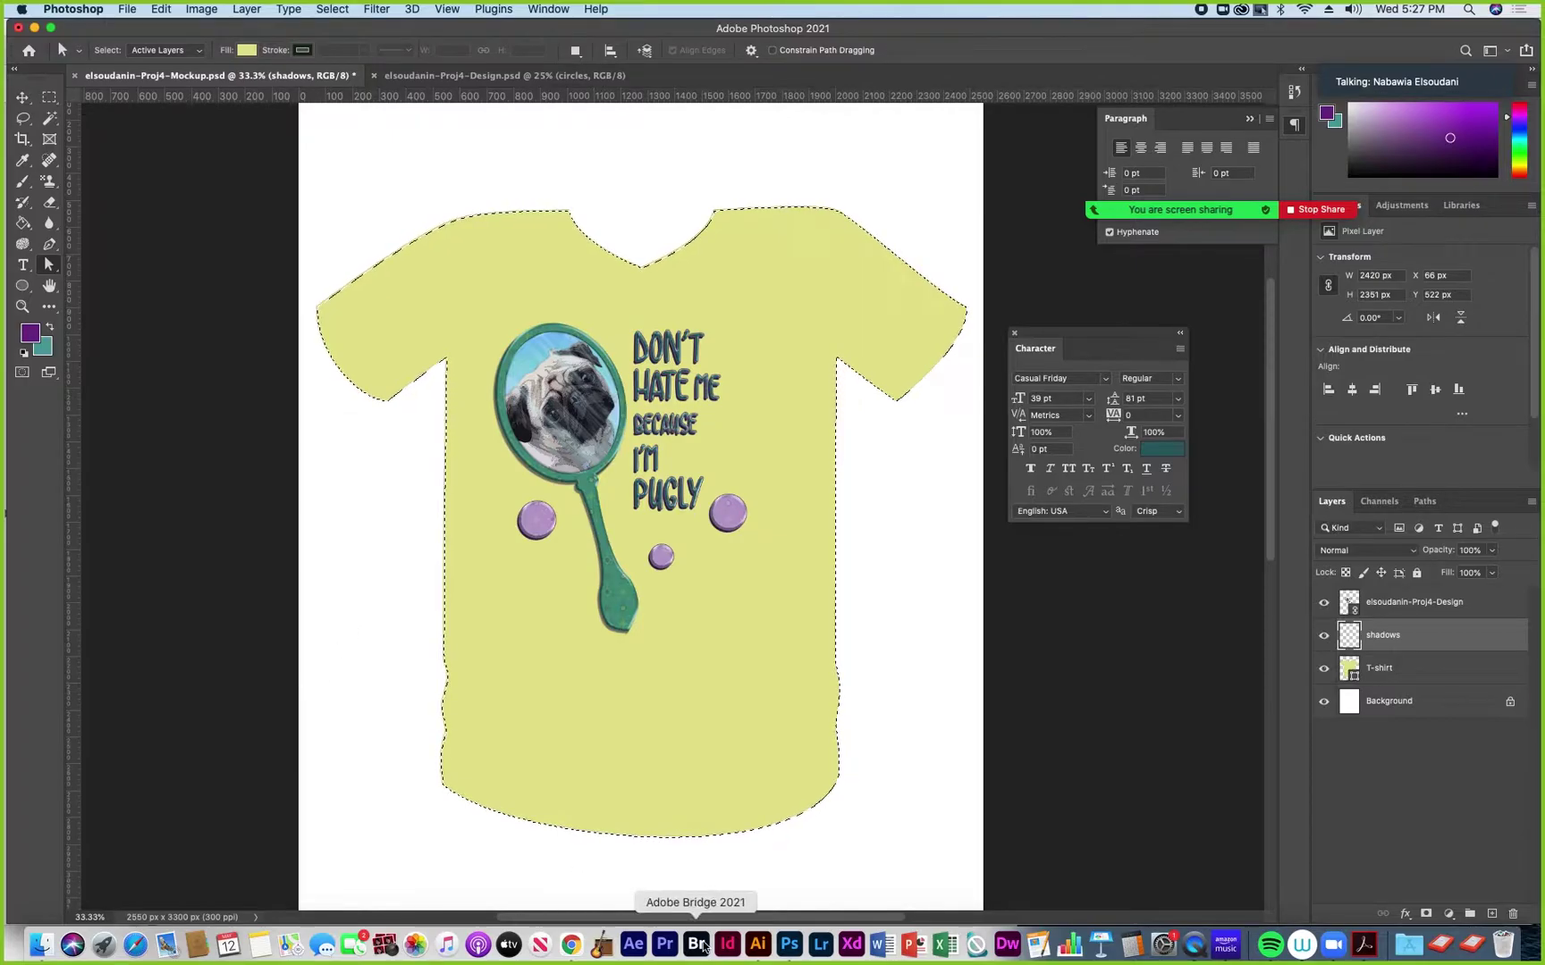
# Switch to Zoom, move its sign-in window aside, and read the meeting chat before closing it
pyautogui.click(1332, 945)
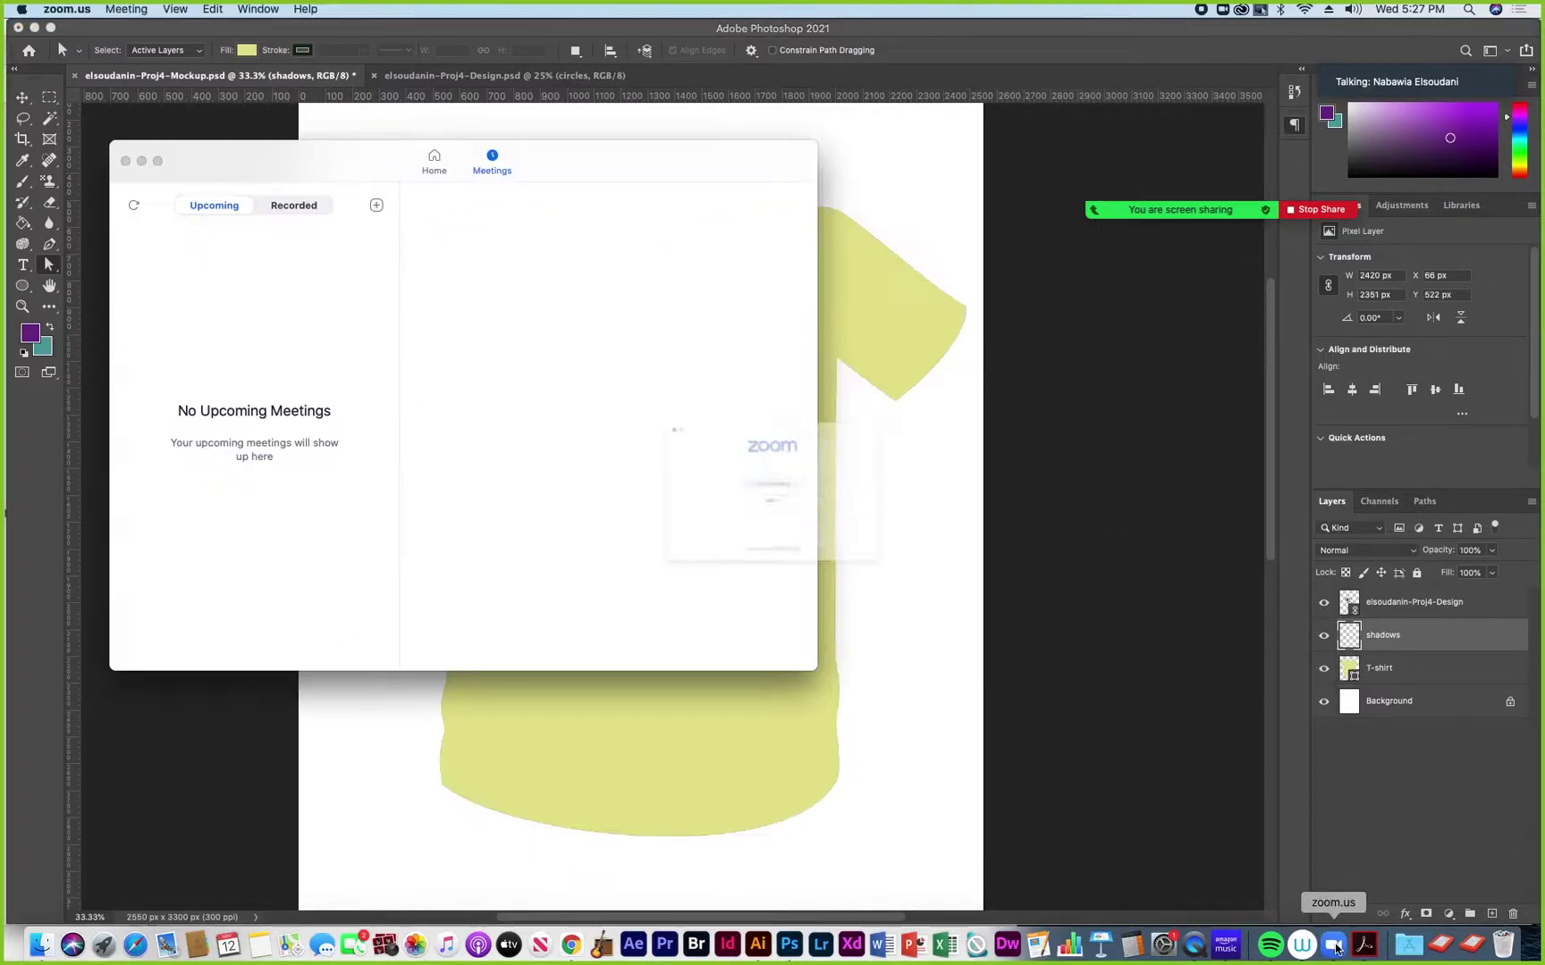
pyautogui.moveTo(823, 356); pyautogui.dragTo(1320, 462)
pyautogui.moveTo(1158, 210)
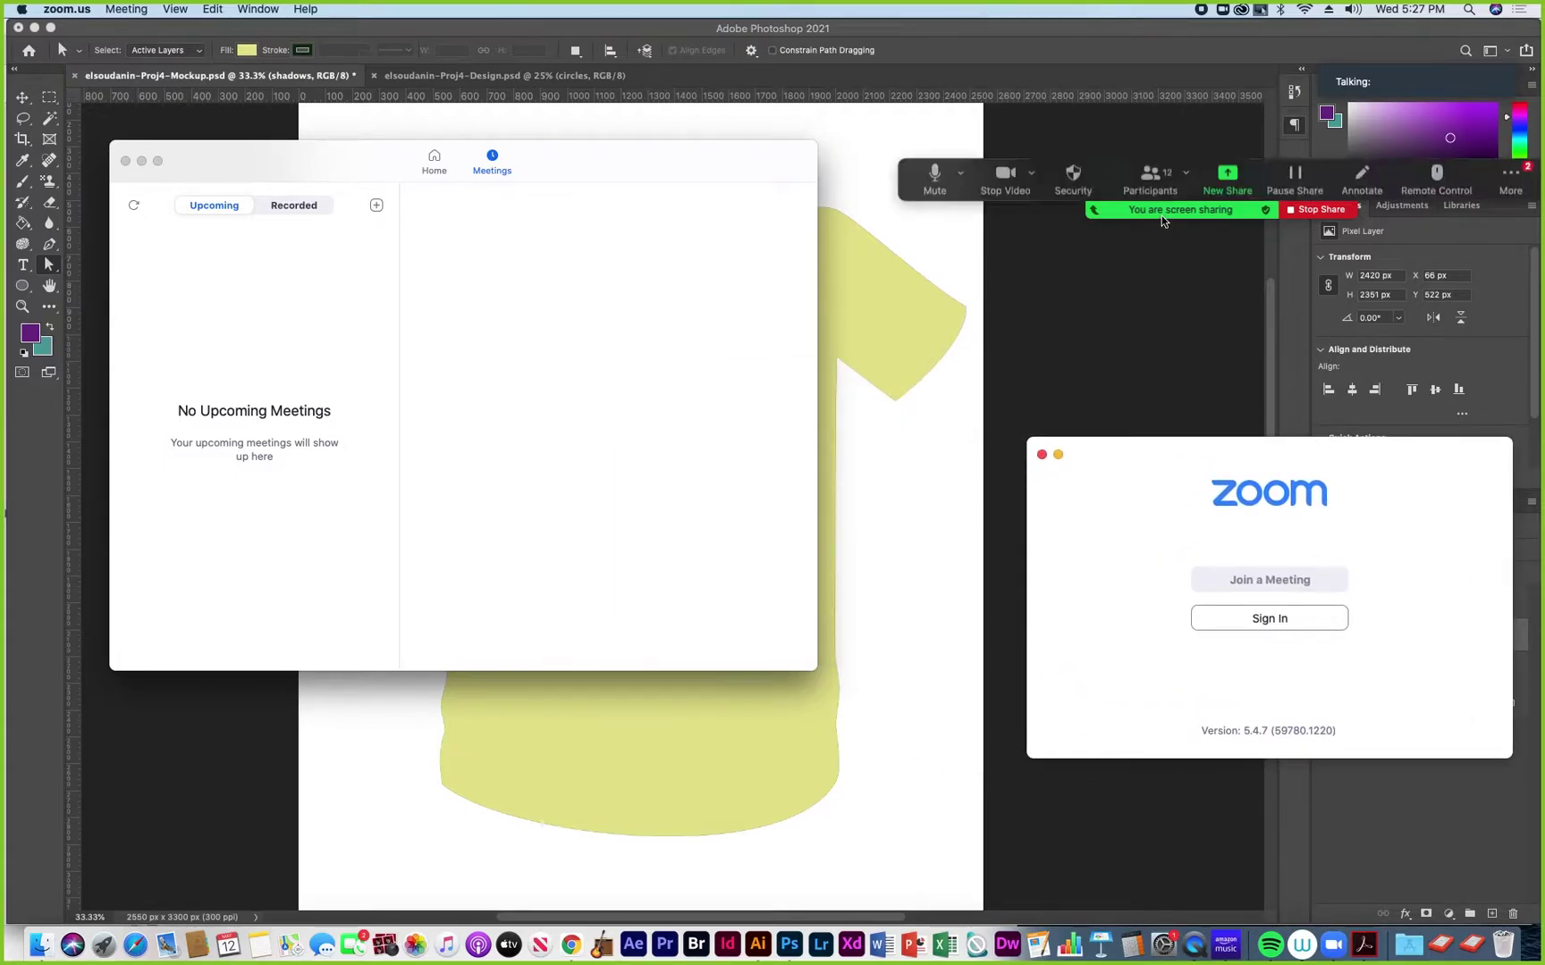
pyautogui.click(1512, 178)
pyautogui.click(1392, 229)
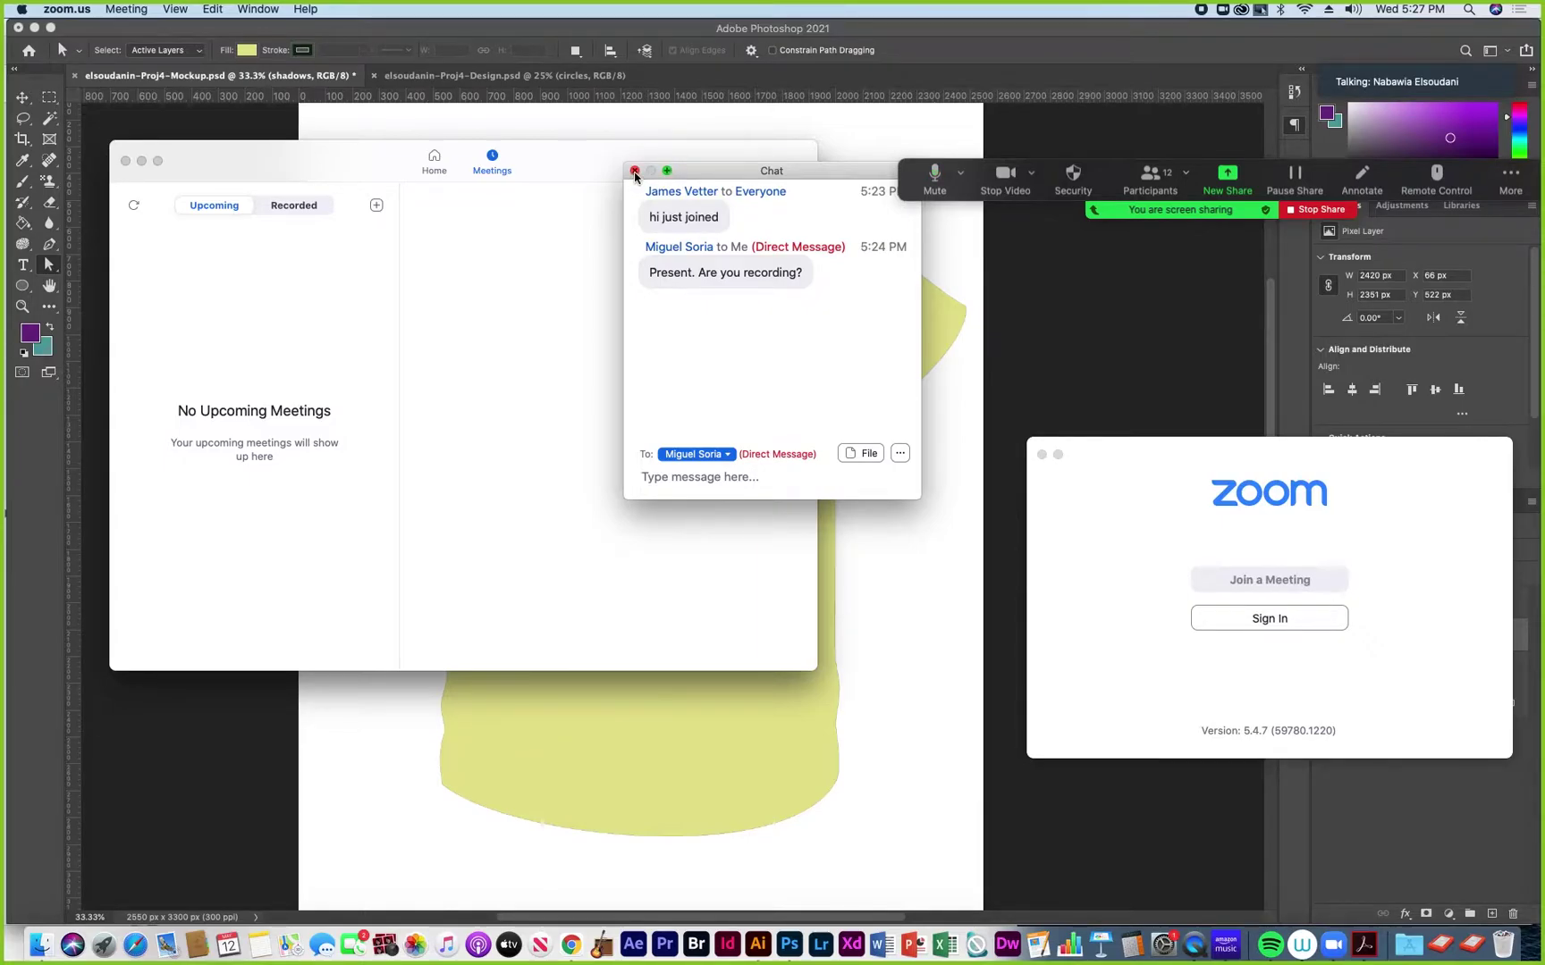
pyautogui.click(633, 171)
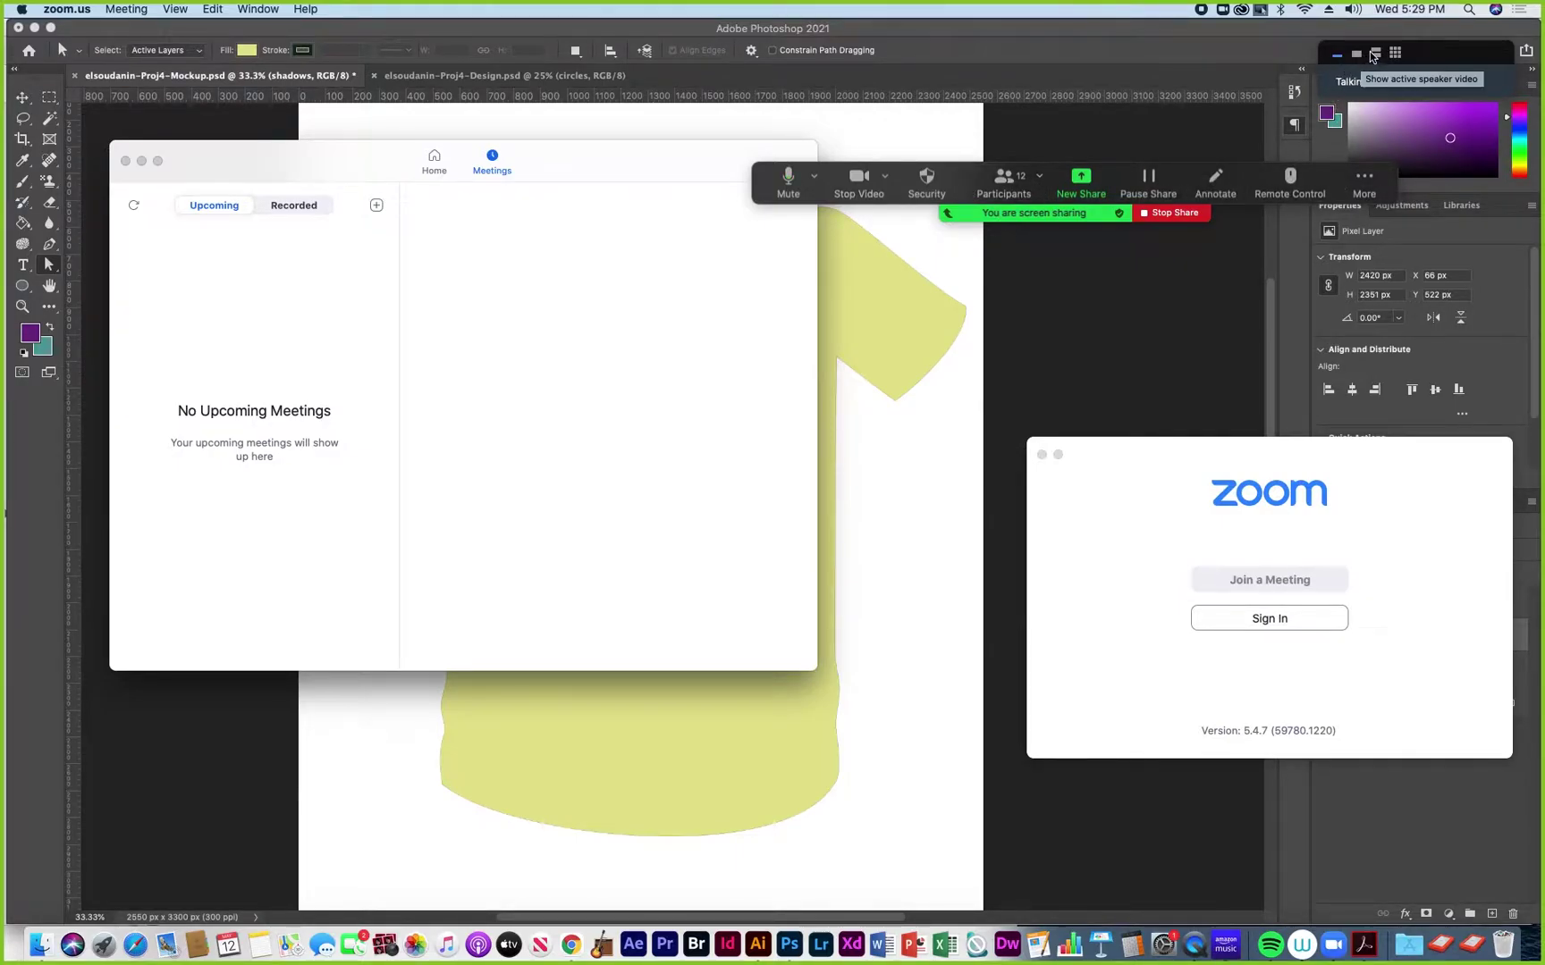
# Show the meeting's participant videos and pin the presenter's own video
pyautogui.click(1373, 56)
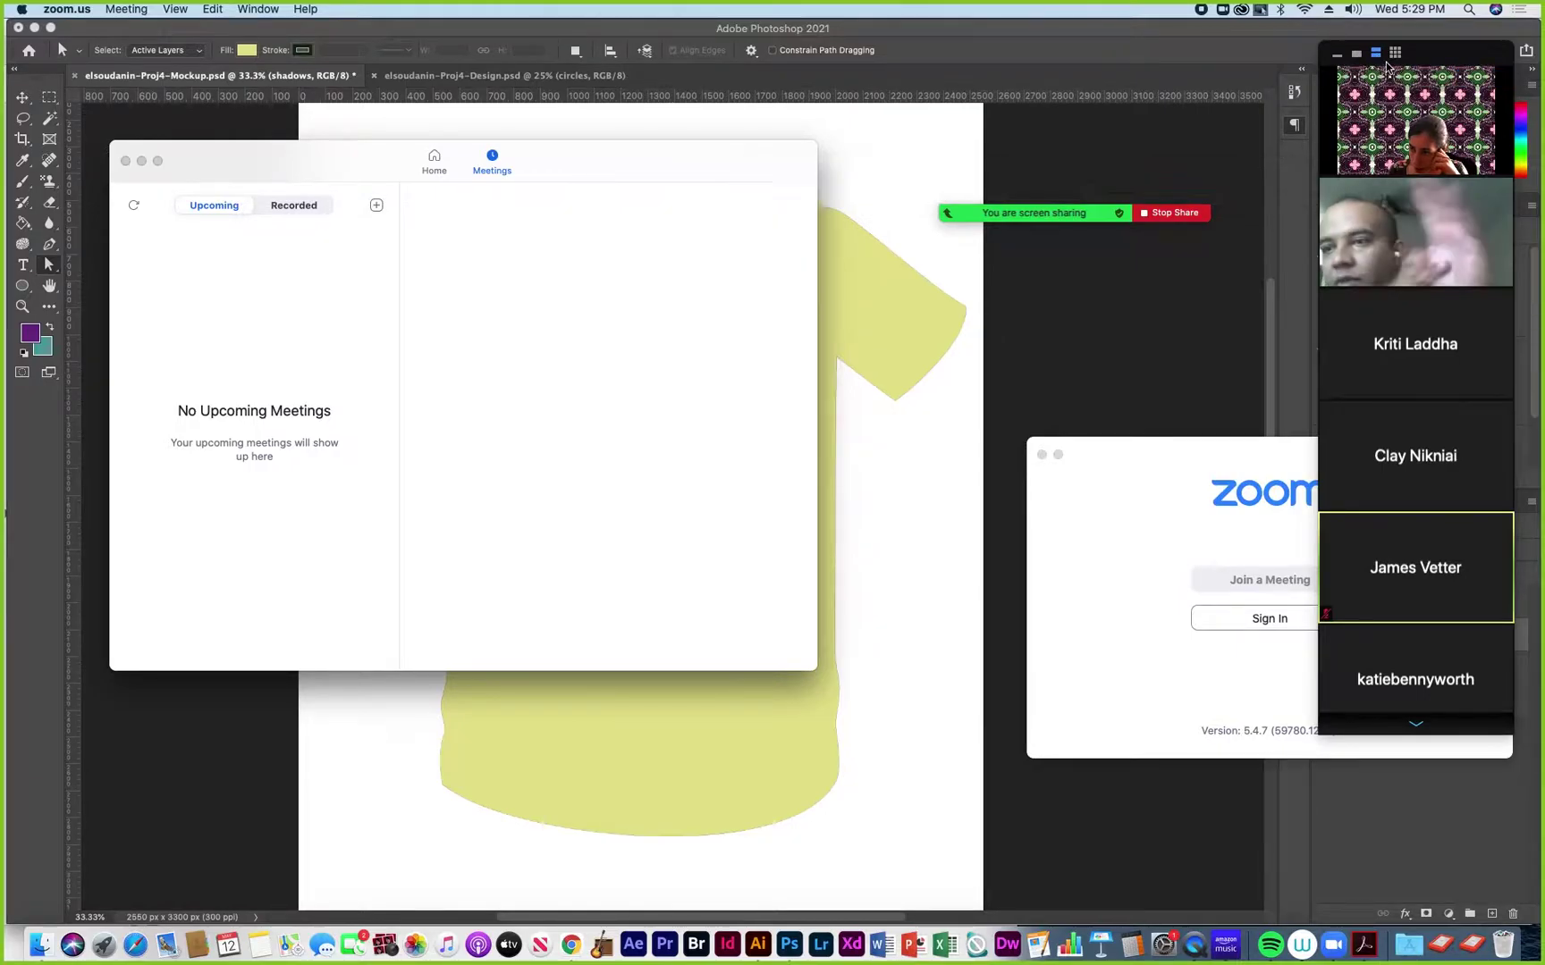
pyautogui.click(1500, 78)
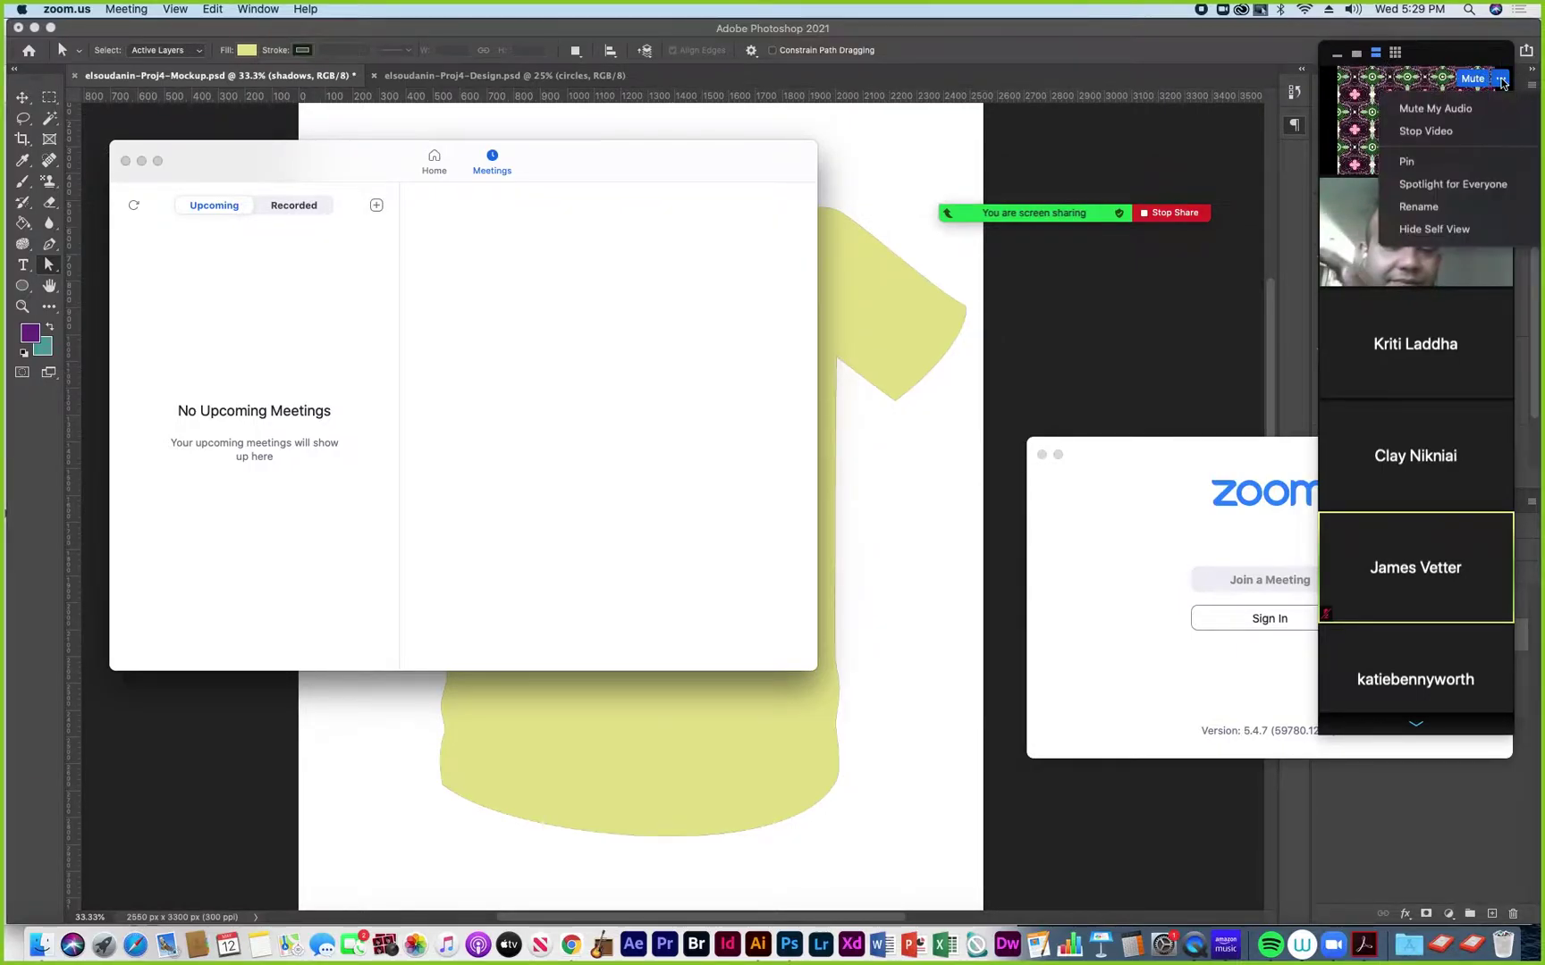
pyautogui.click(1405, 160)
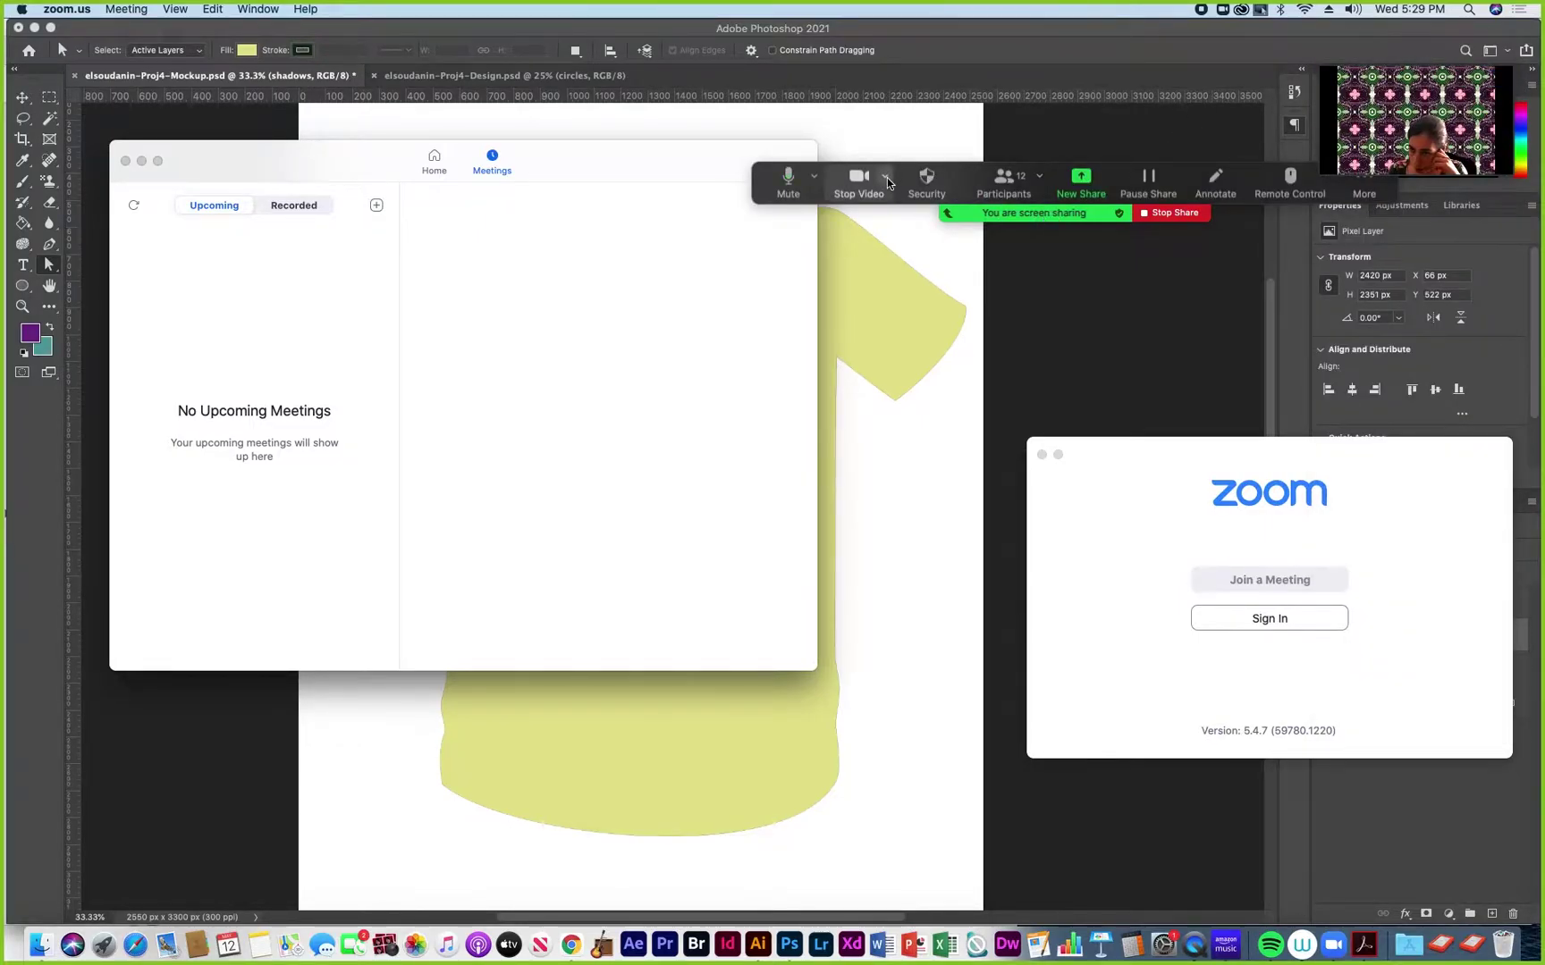
# Set the Zoom virtual background to None and close the settings
pyautogui.click(886, 178)
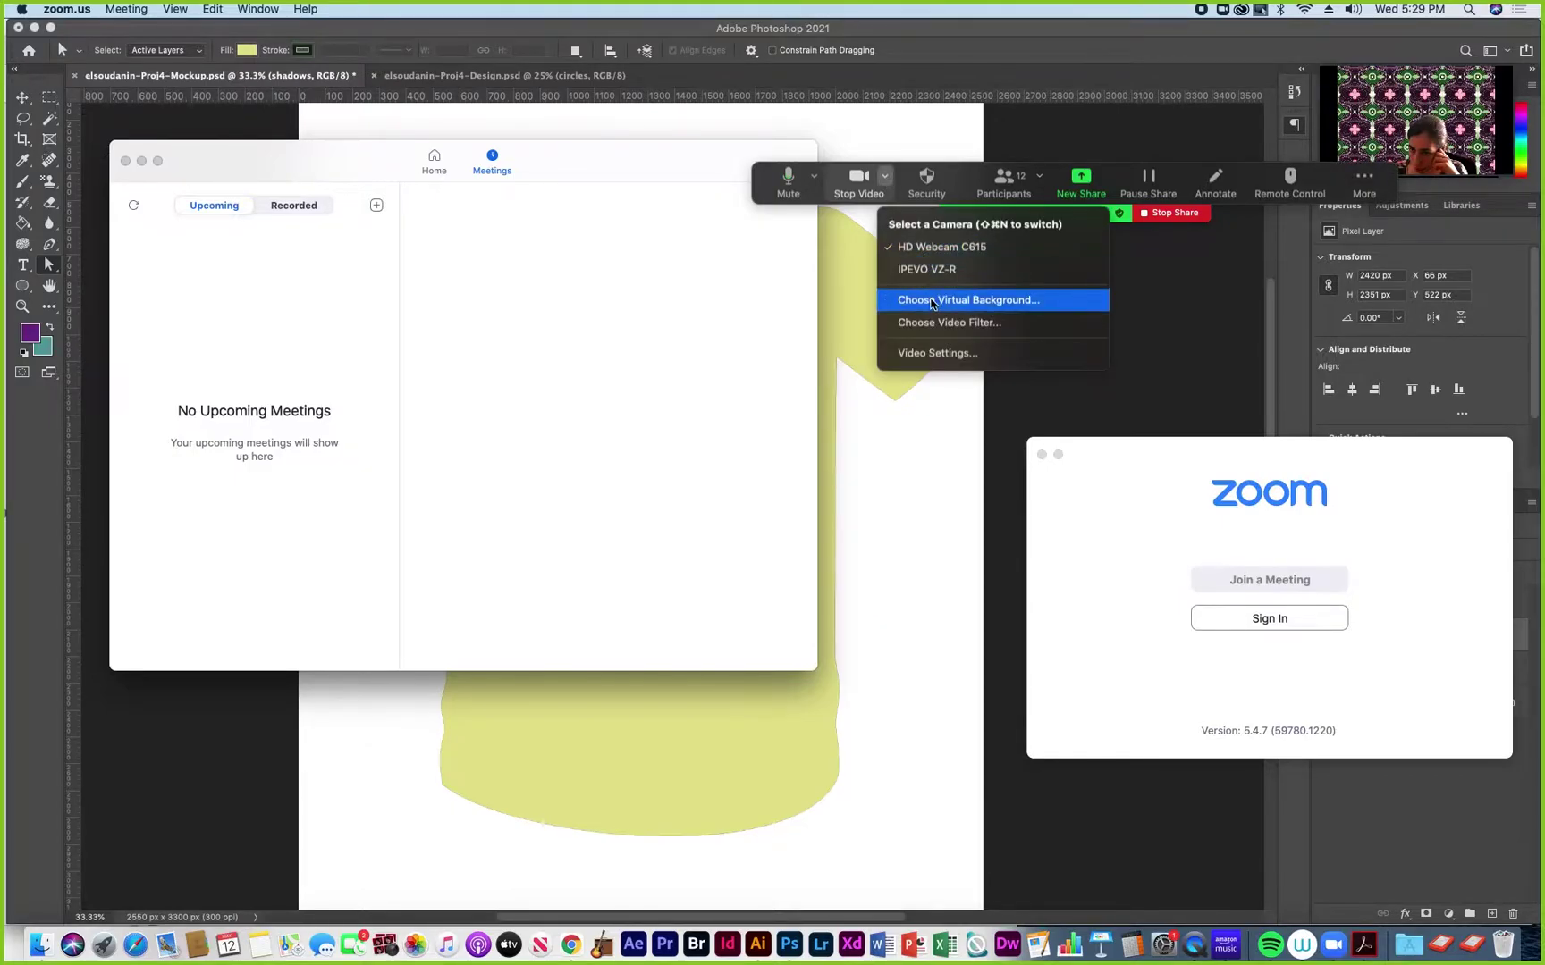
pyautogui.click(936, 301)
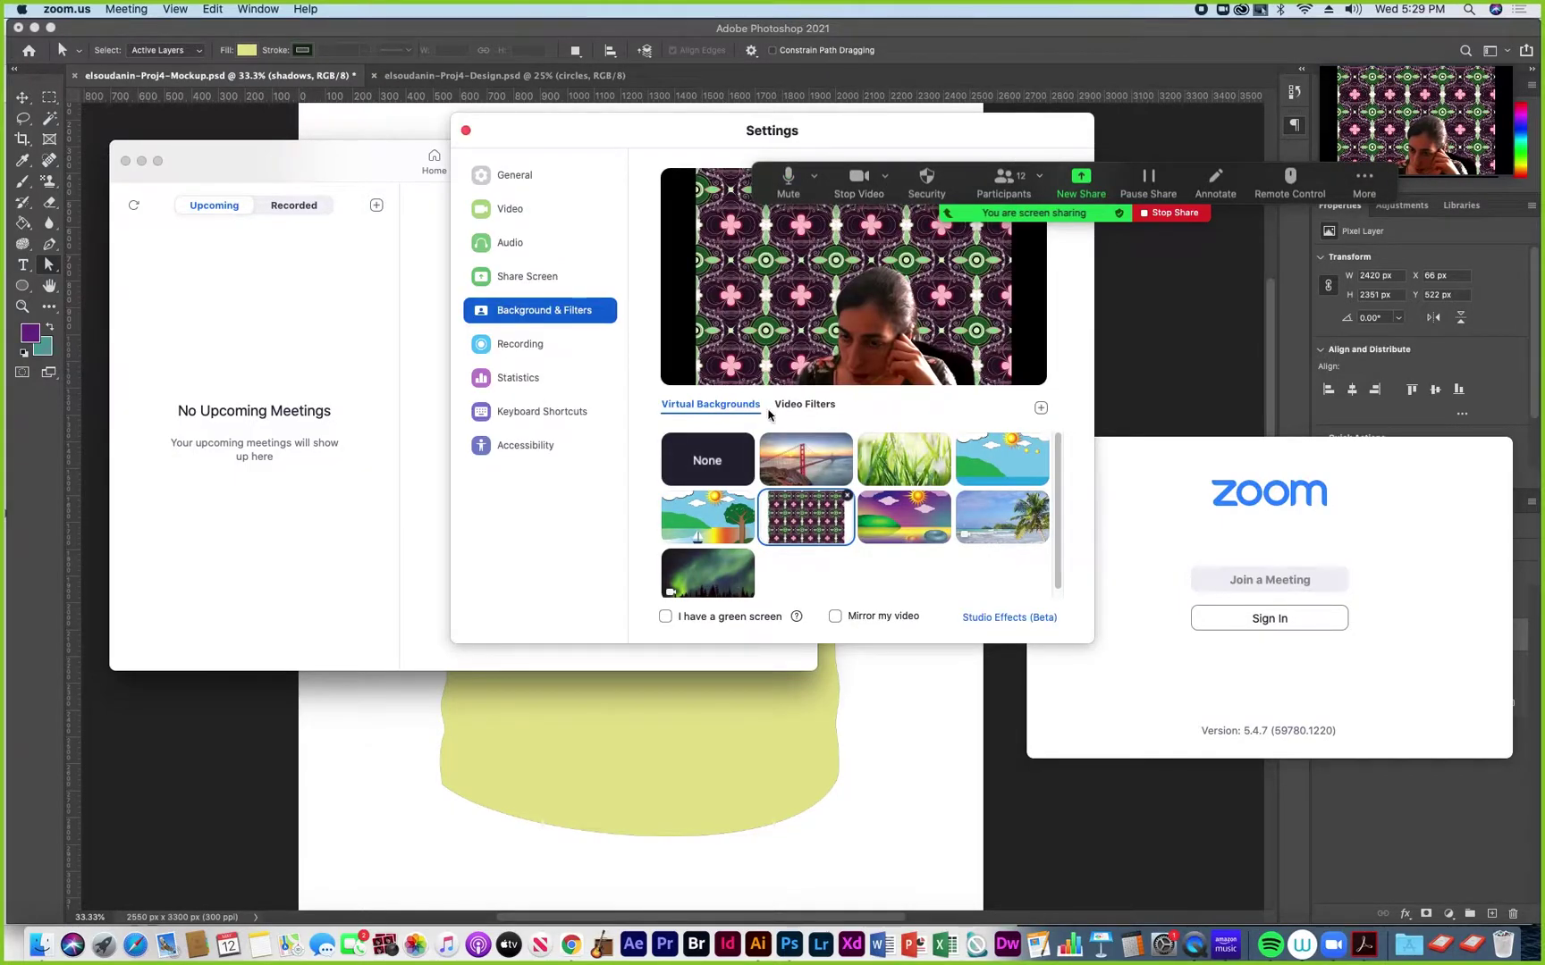
pyautogui.click(719, 463)
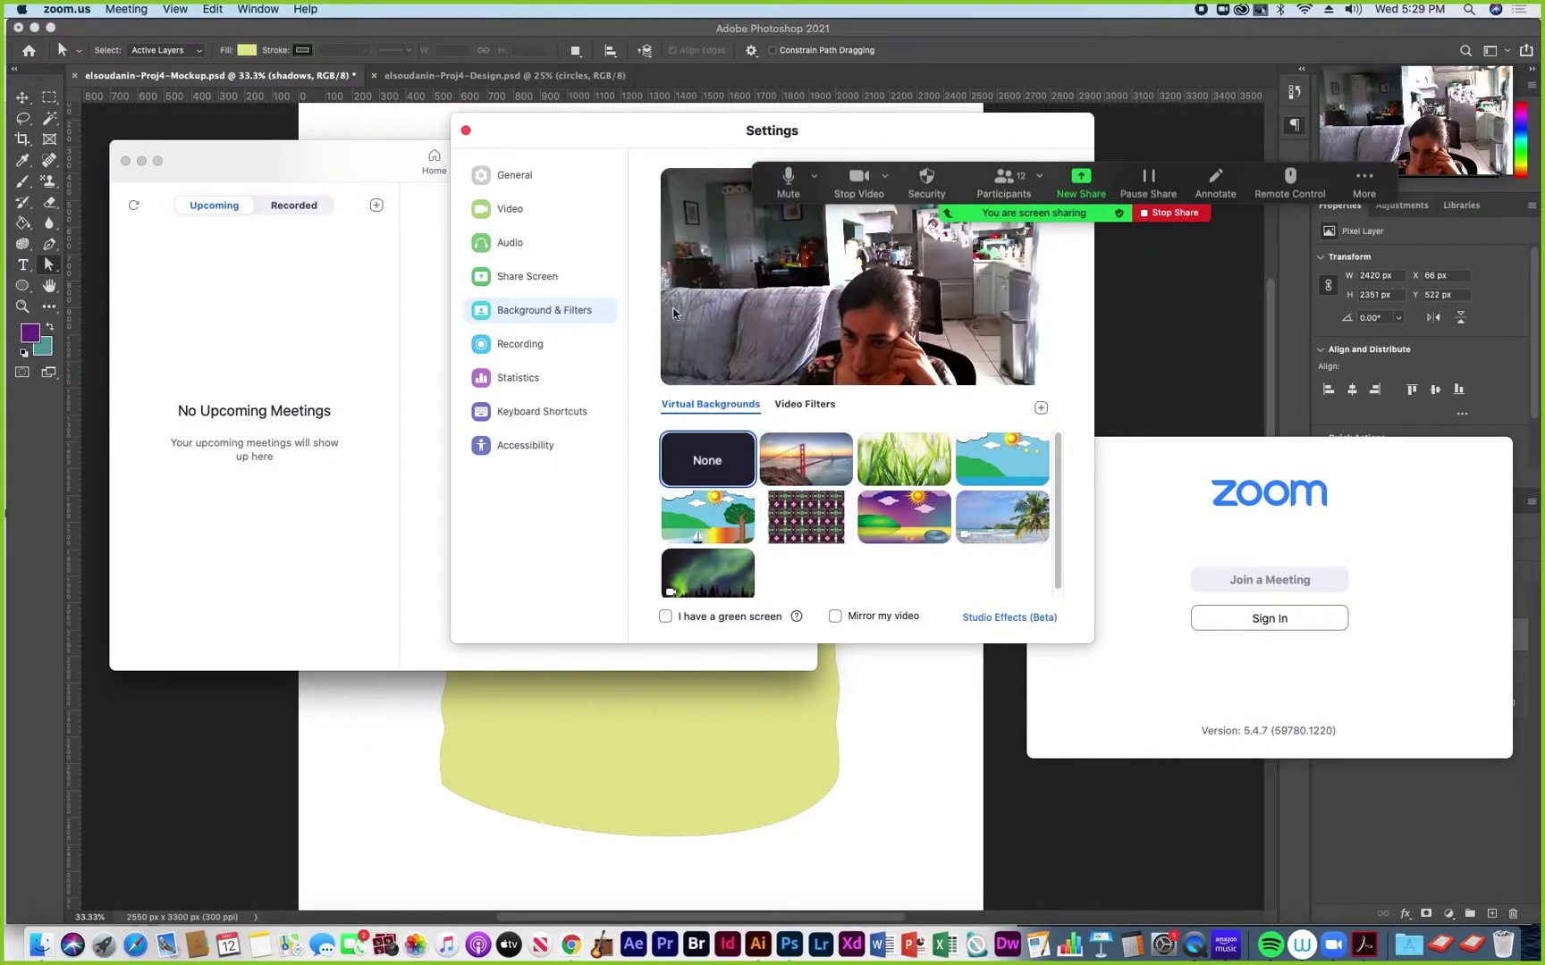
pyautogui.click(466, 132)
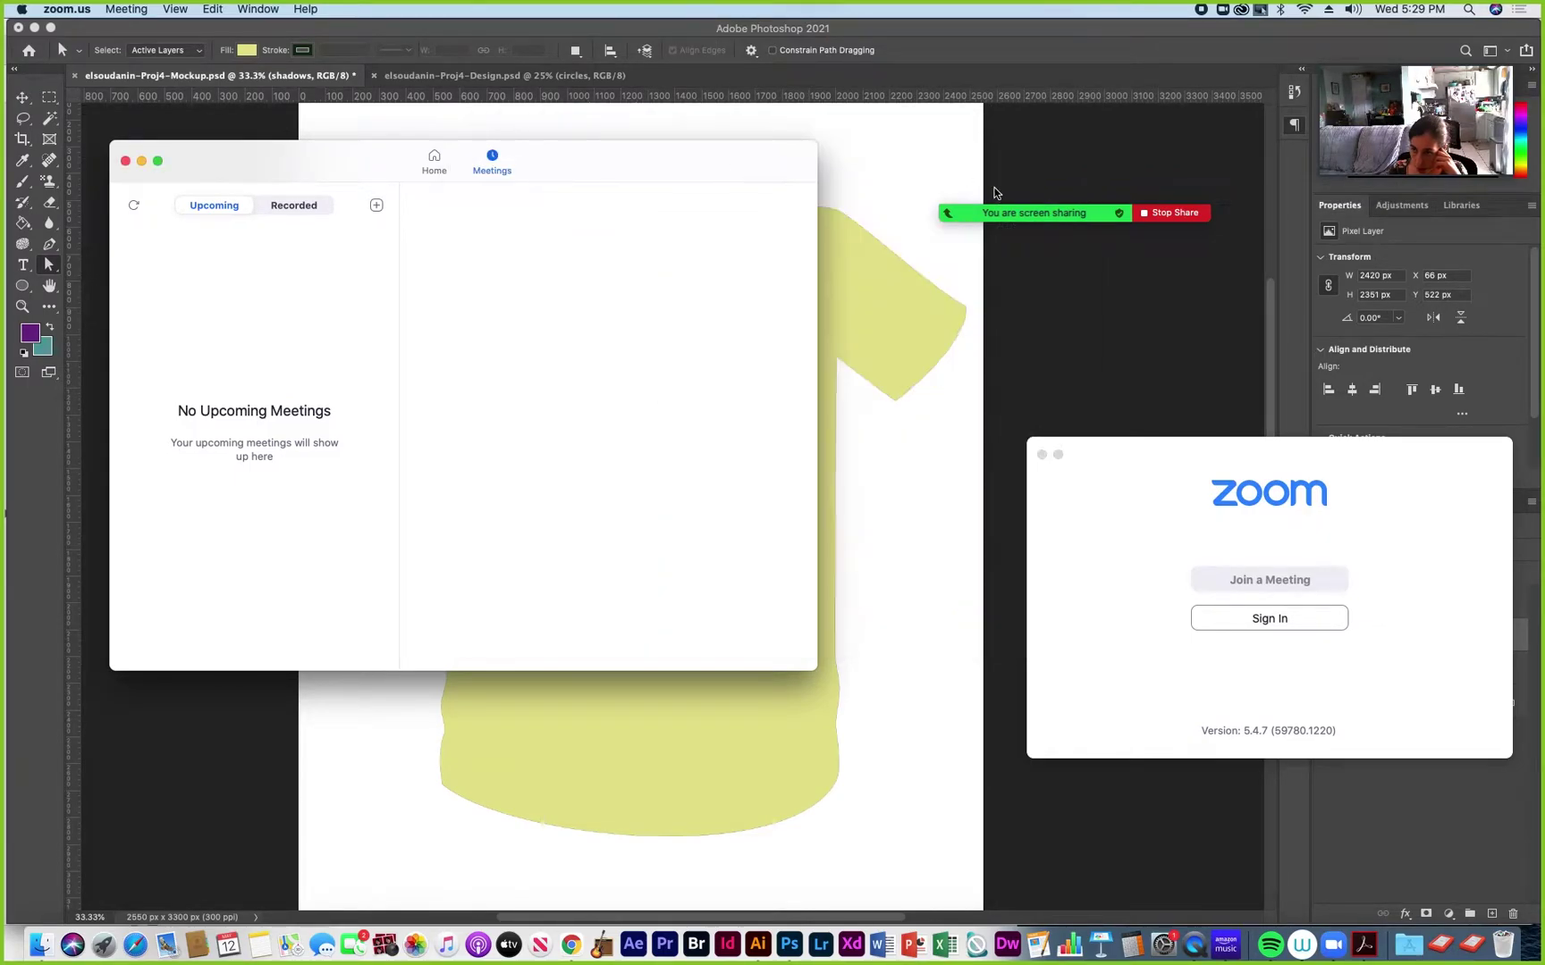
# Switch the meeting's camera to IPEVO VZ-R
pyautogui.moveTo(1005, 214)
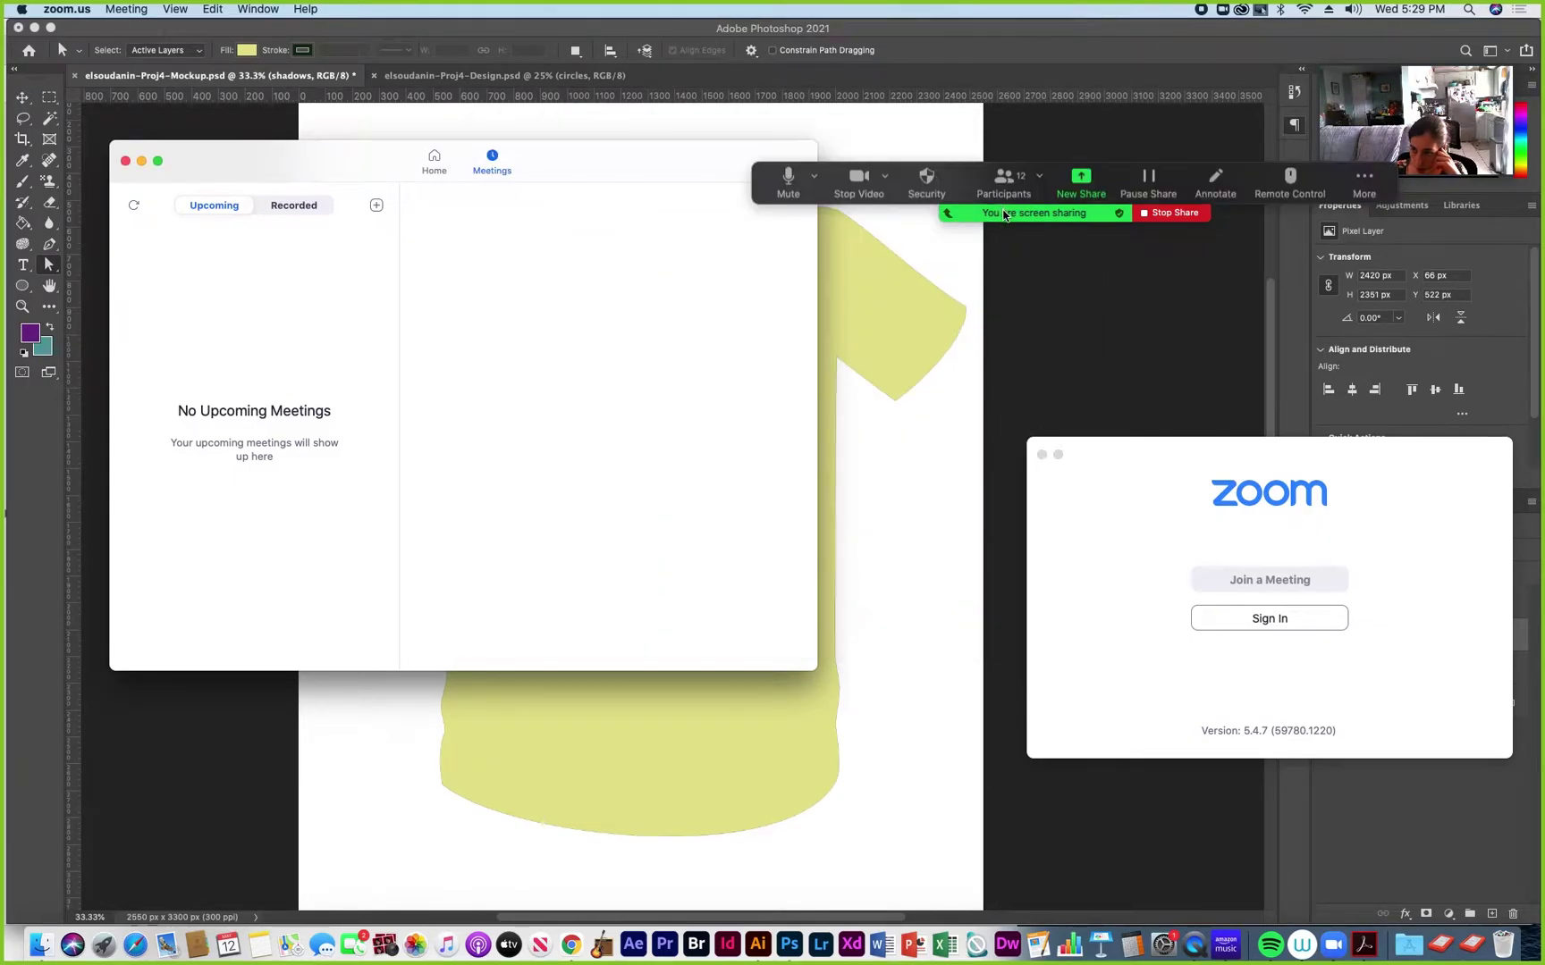
pyautogui.click(887, 177)
pyautogui.click(921, 270)
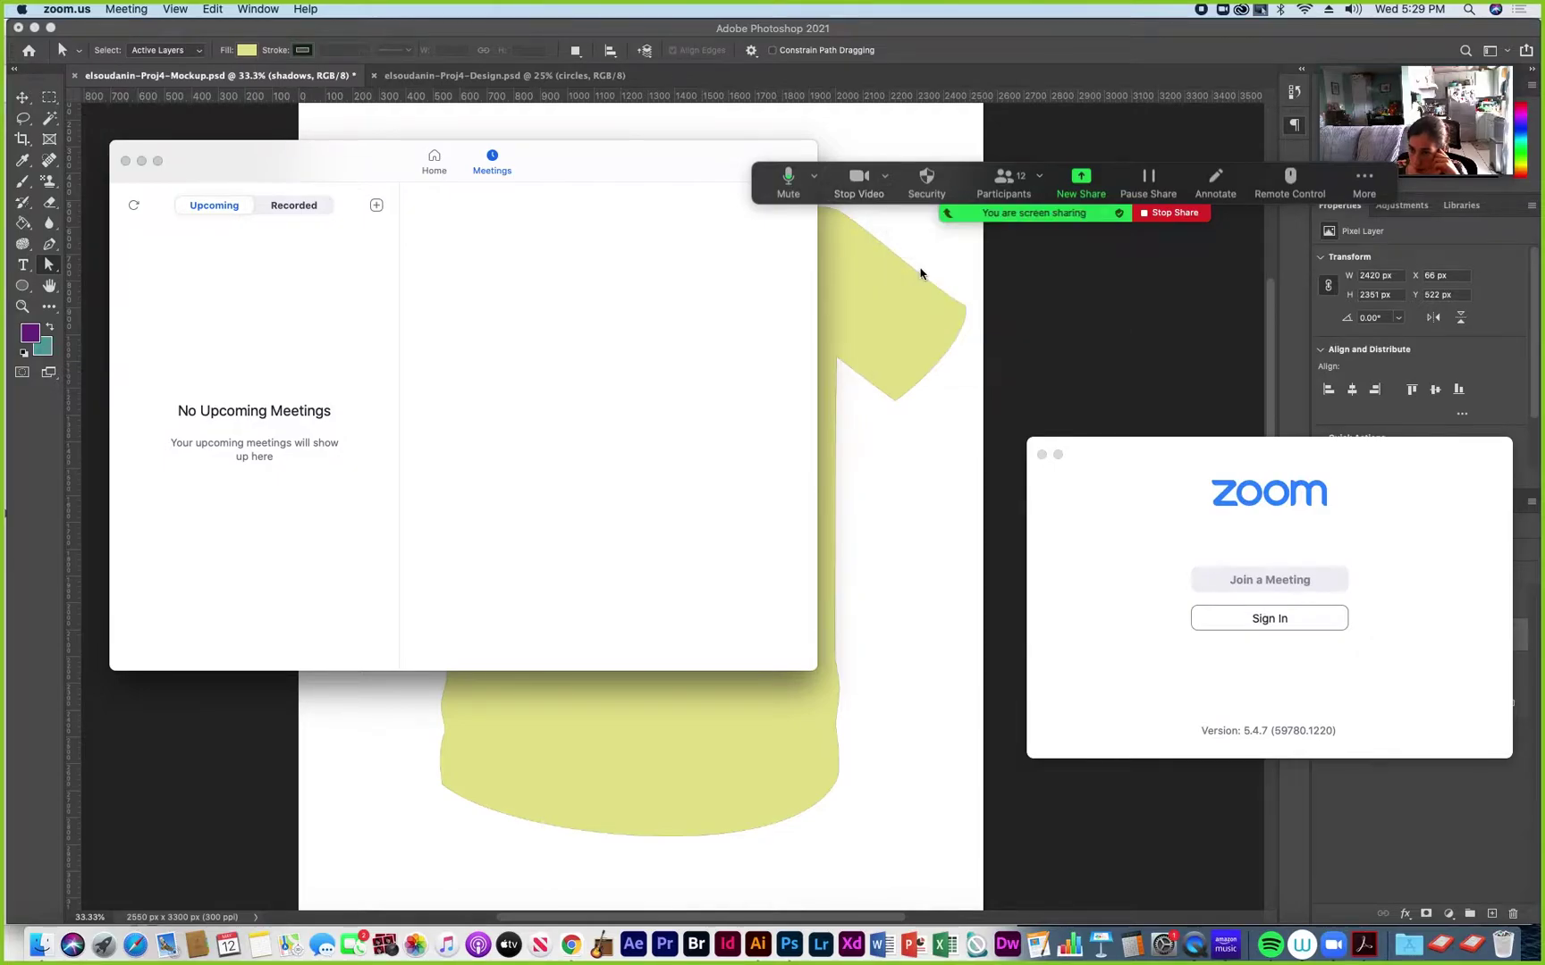
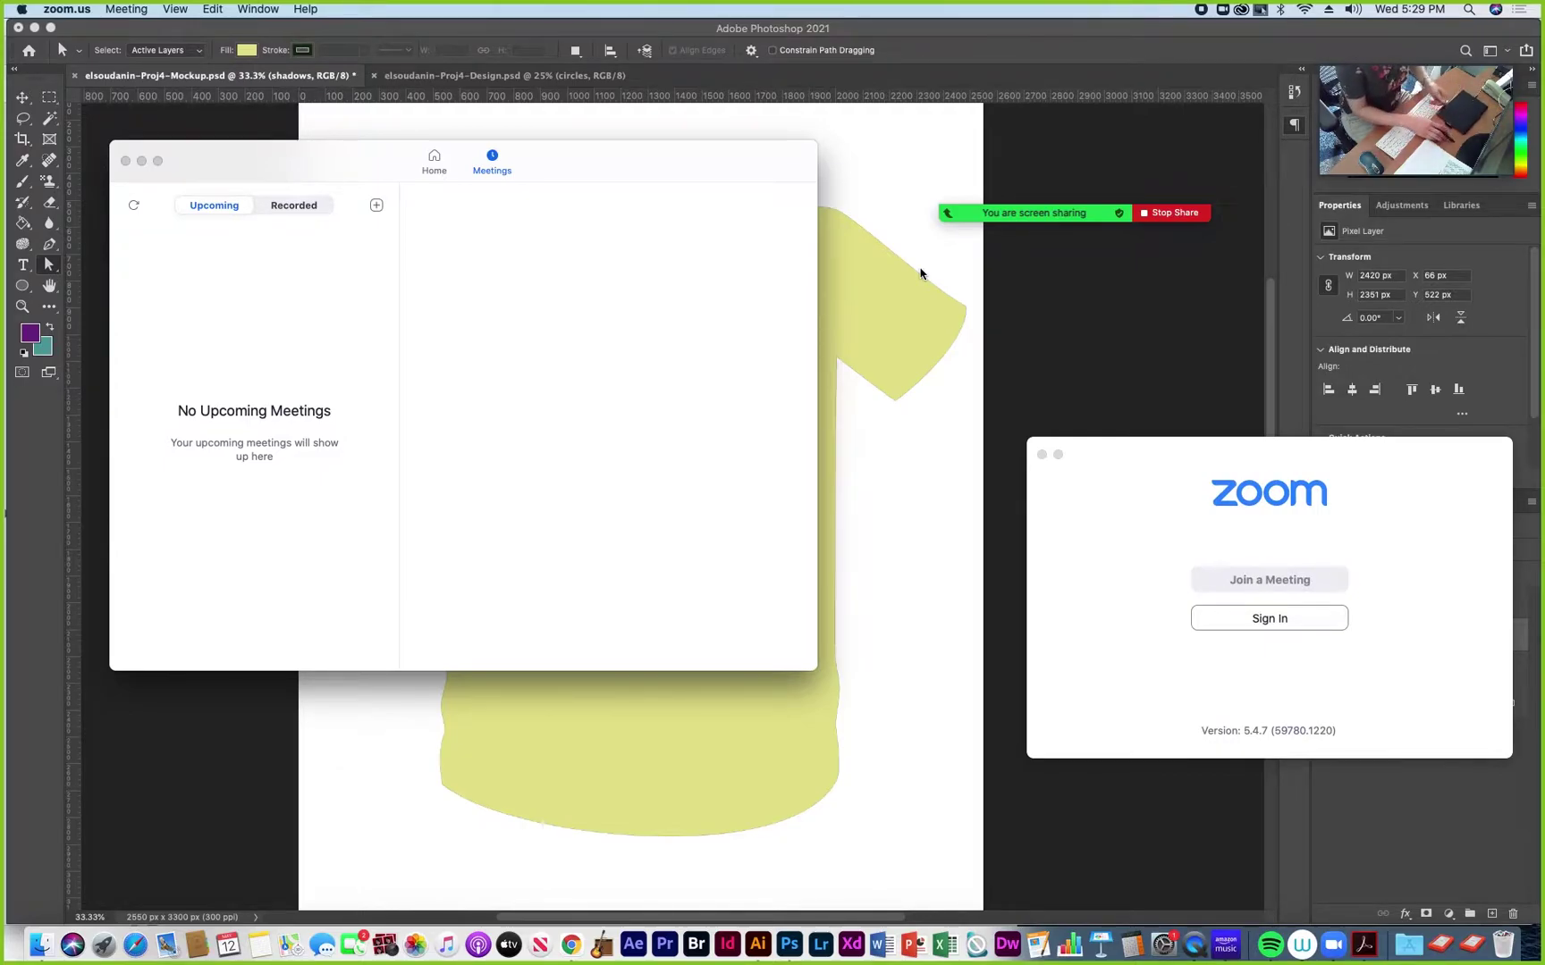
# Return to Photoshop and display the Brush Settings
pyautogui.click(917, 145)
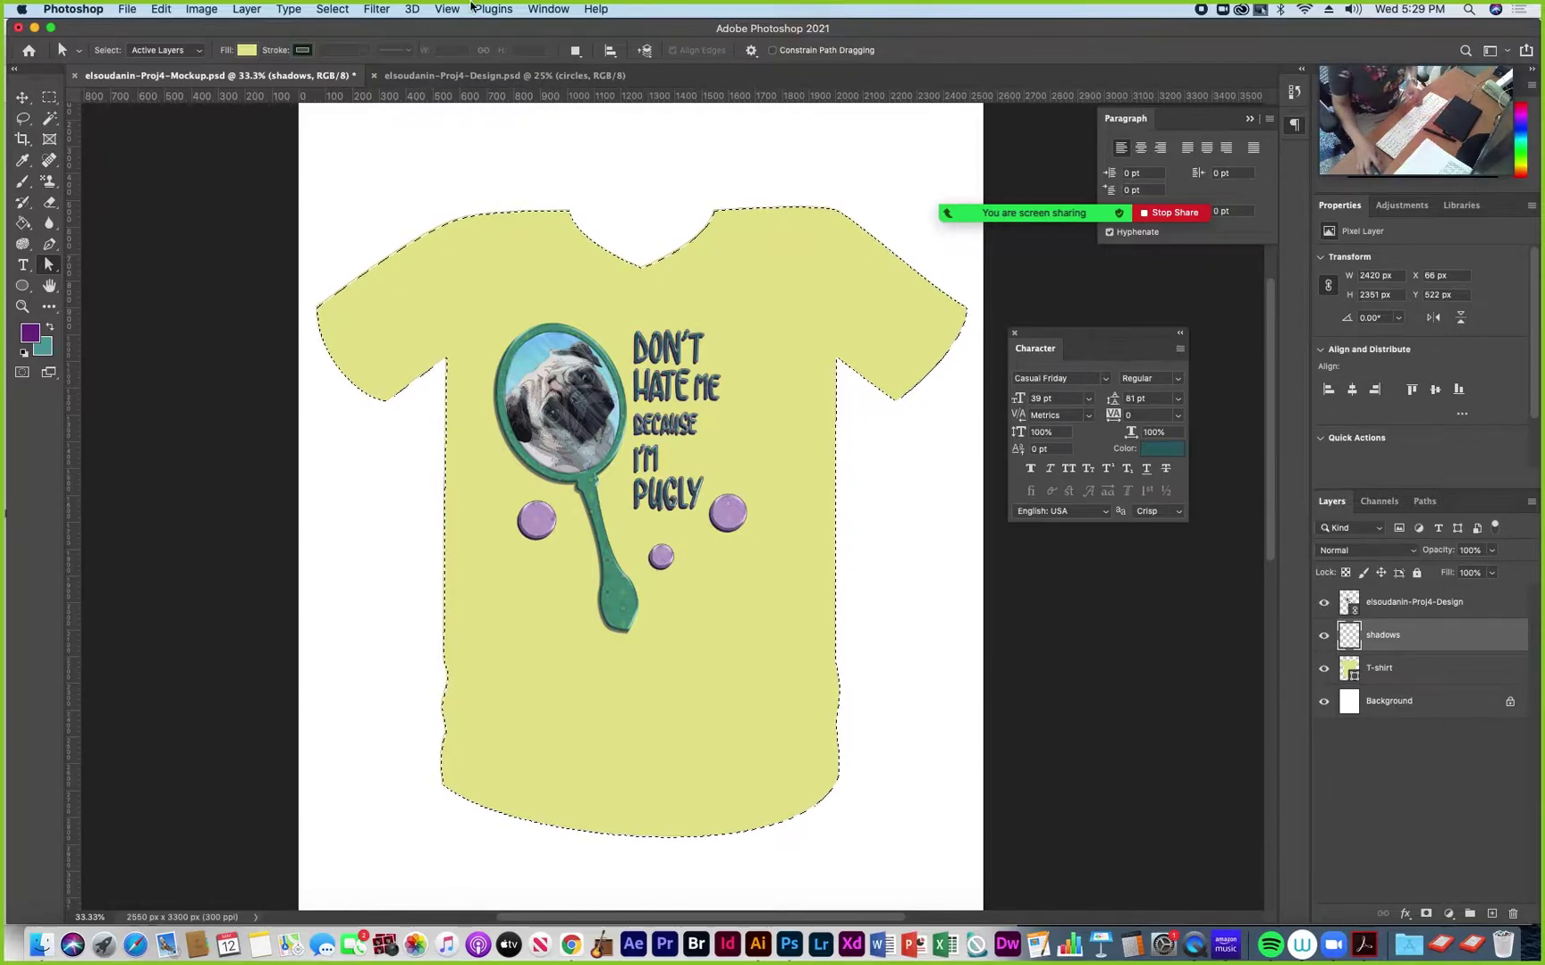
pyautogui.click(558, 16)
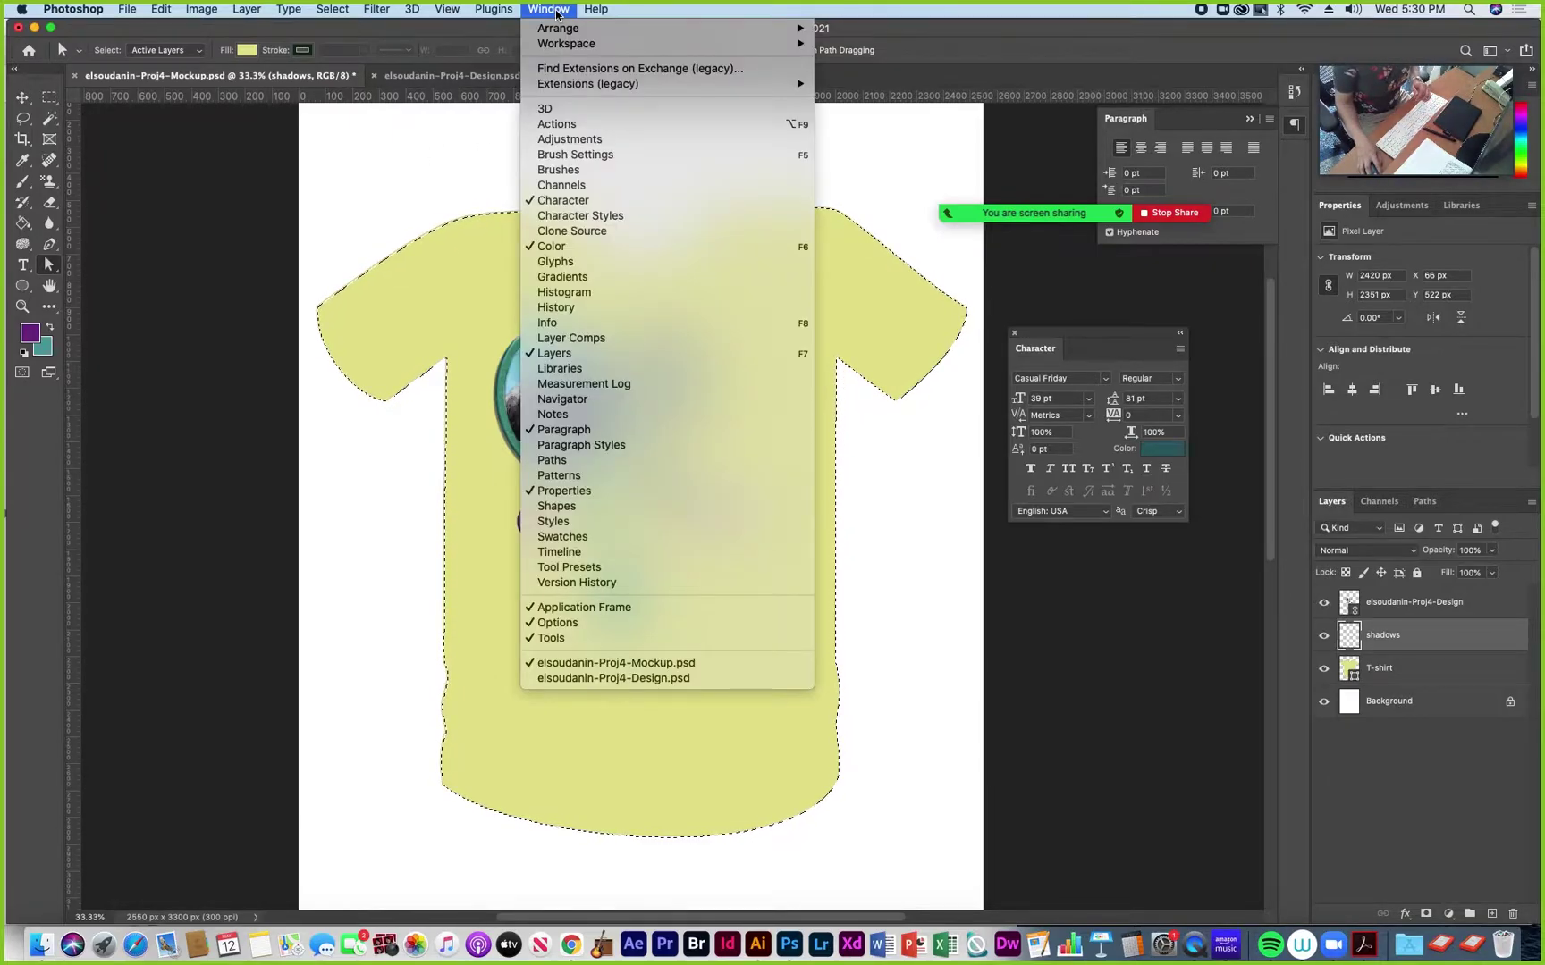
pyautogui.click(568, 156)
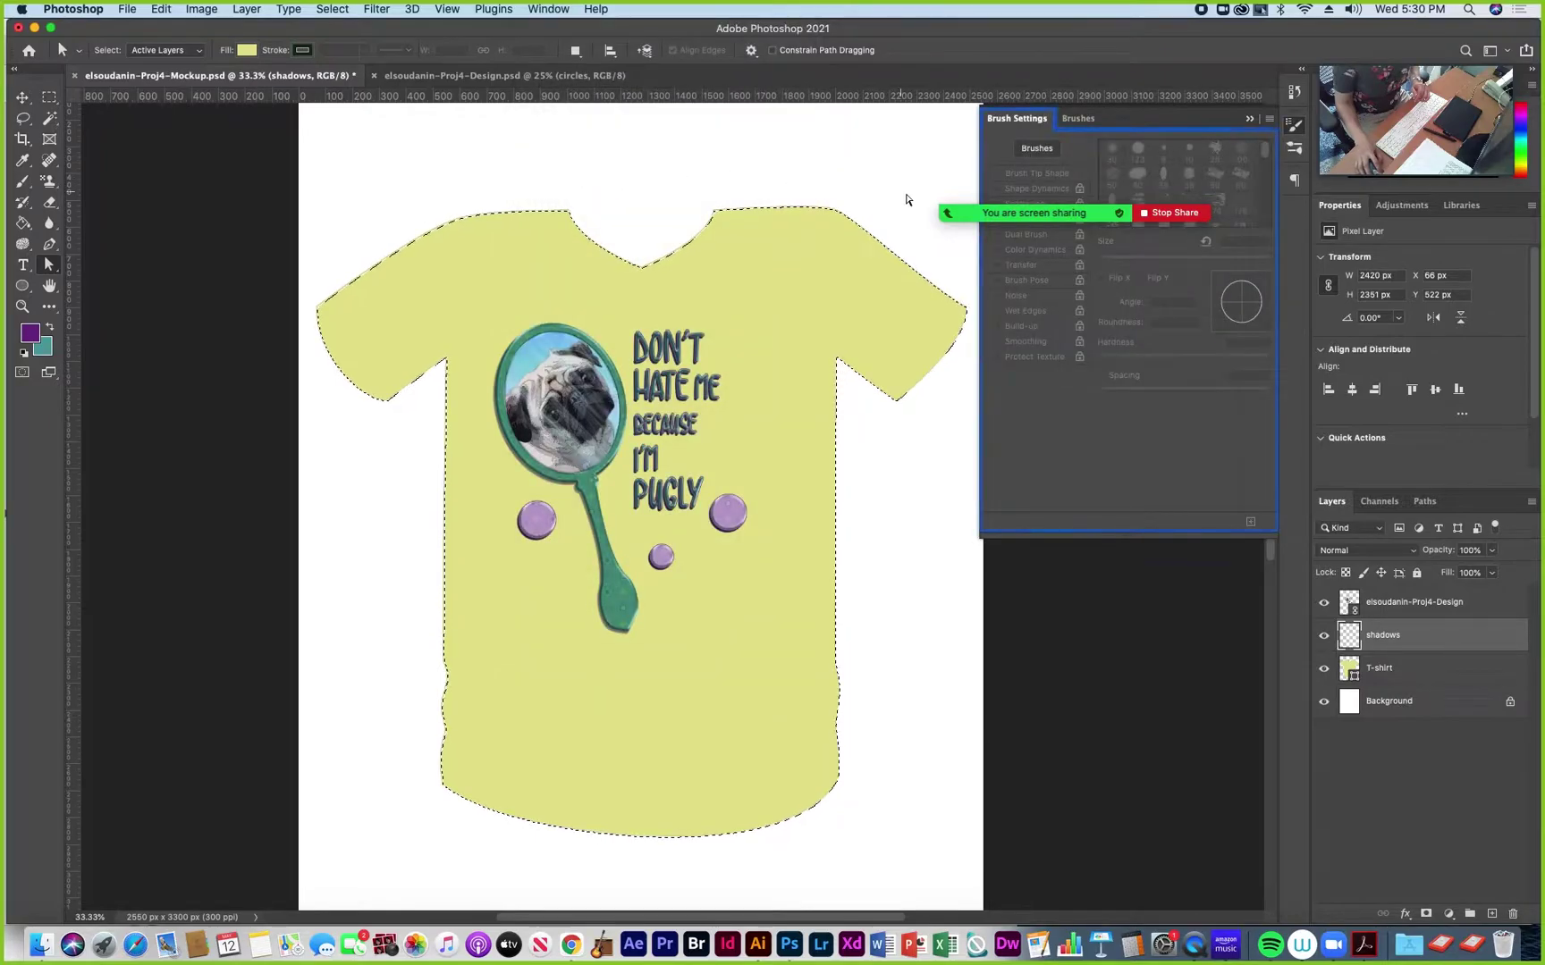
# Choose the hard round 123 px tip for the Brush tool and review its Shape Dynamics settings with the meeting controls moved aside
pyautogui.click(23, 182)
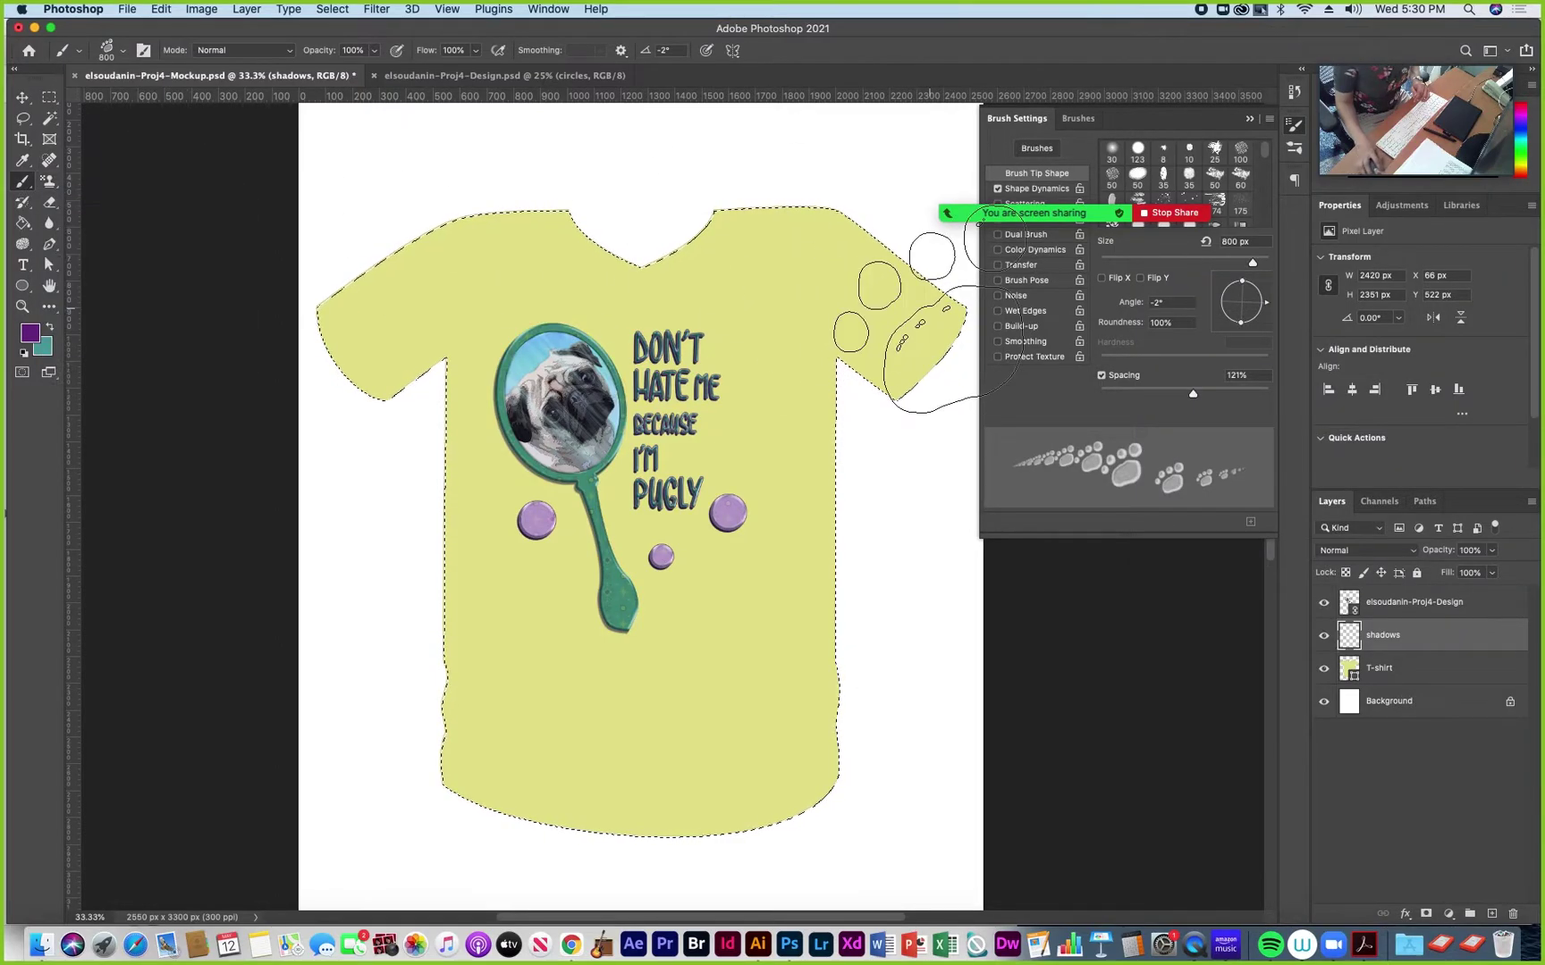
pyautogui.moveTo(1131, 208)
pyautogui.click(1137, 149)
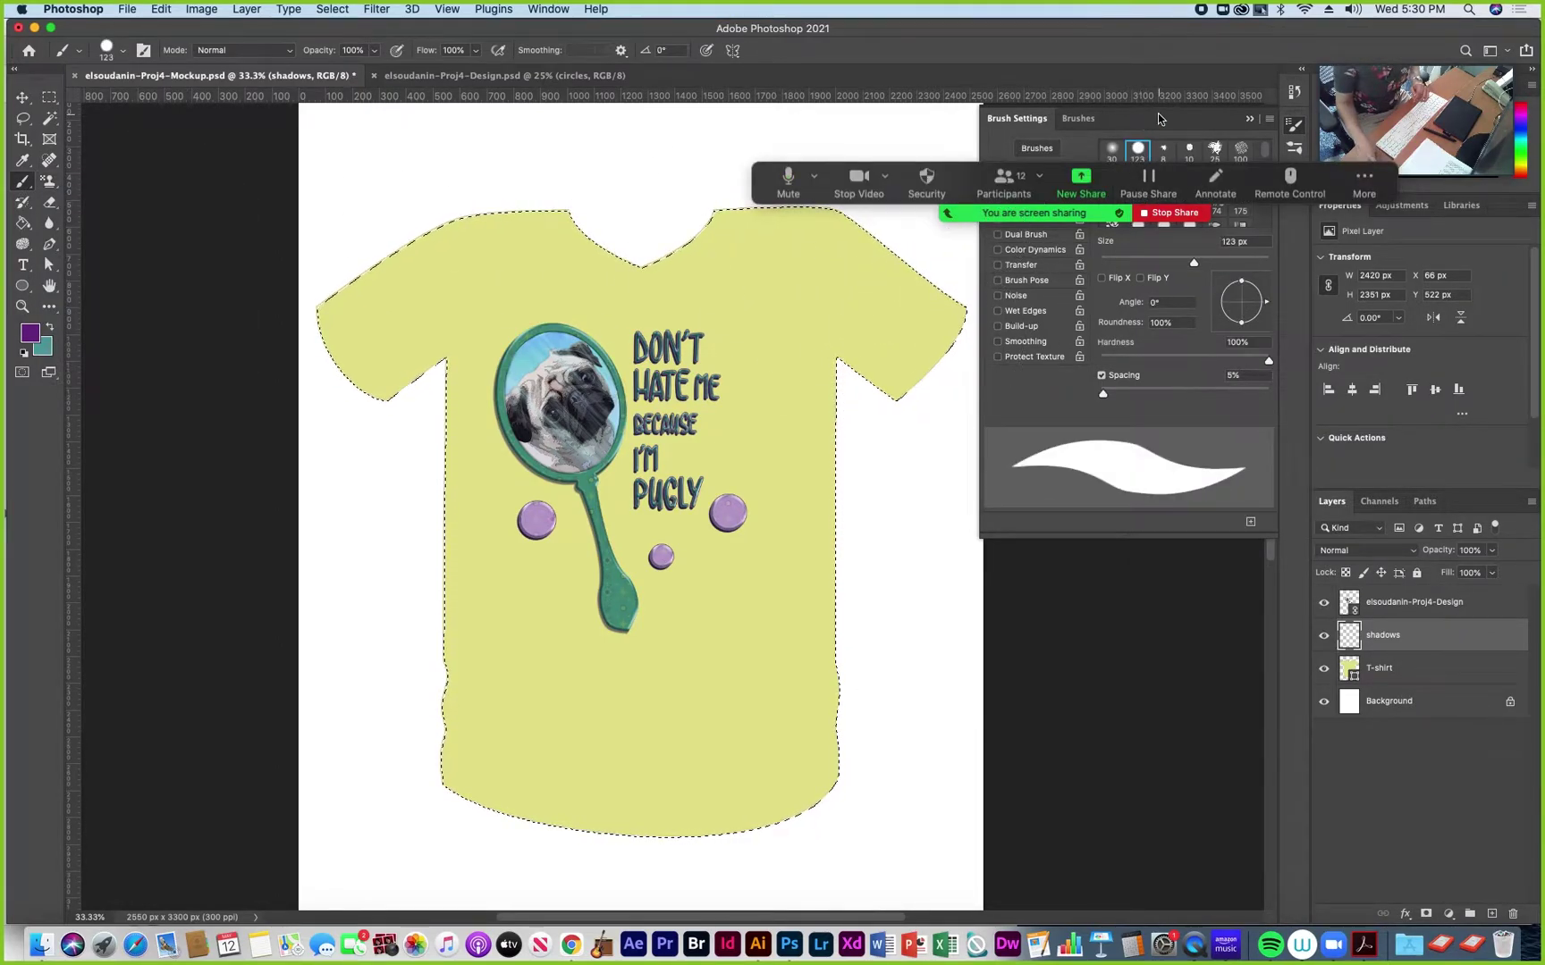
pyautogui.moveTo(869, 204)
pyautogui.mouseDown()
pyautogui.moveTo(1008, 500)
pyautogui.moveTo(1019, 700)
pyautogui.mouseUp()
pyautogui.click(1028, 189)
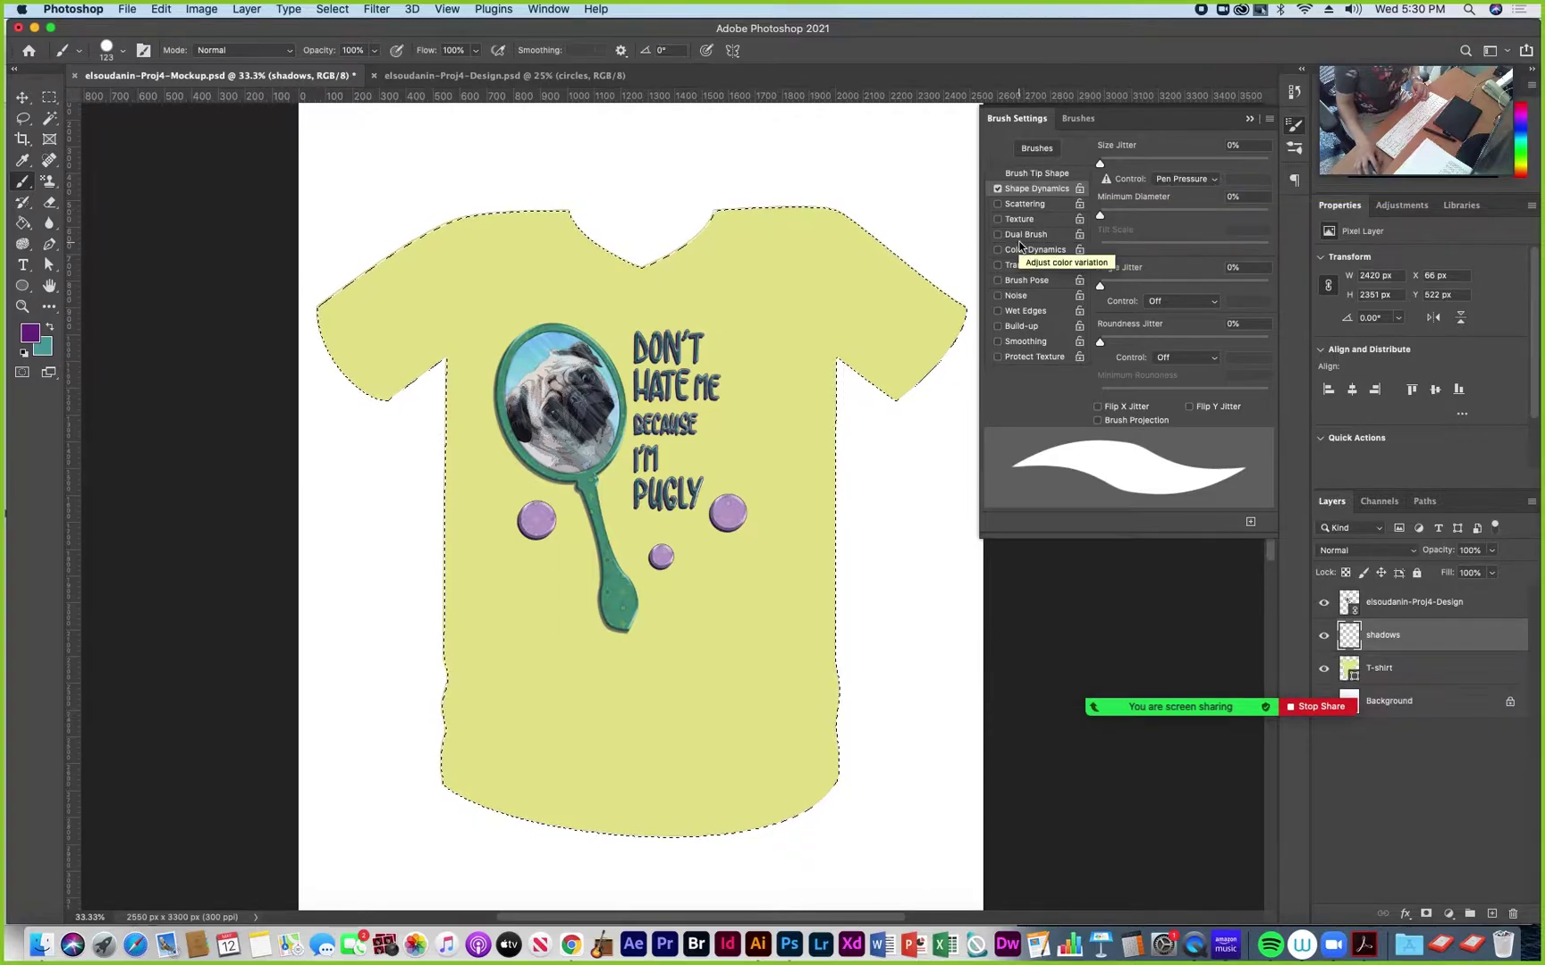
pyautogui.click(1035, 173)
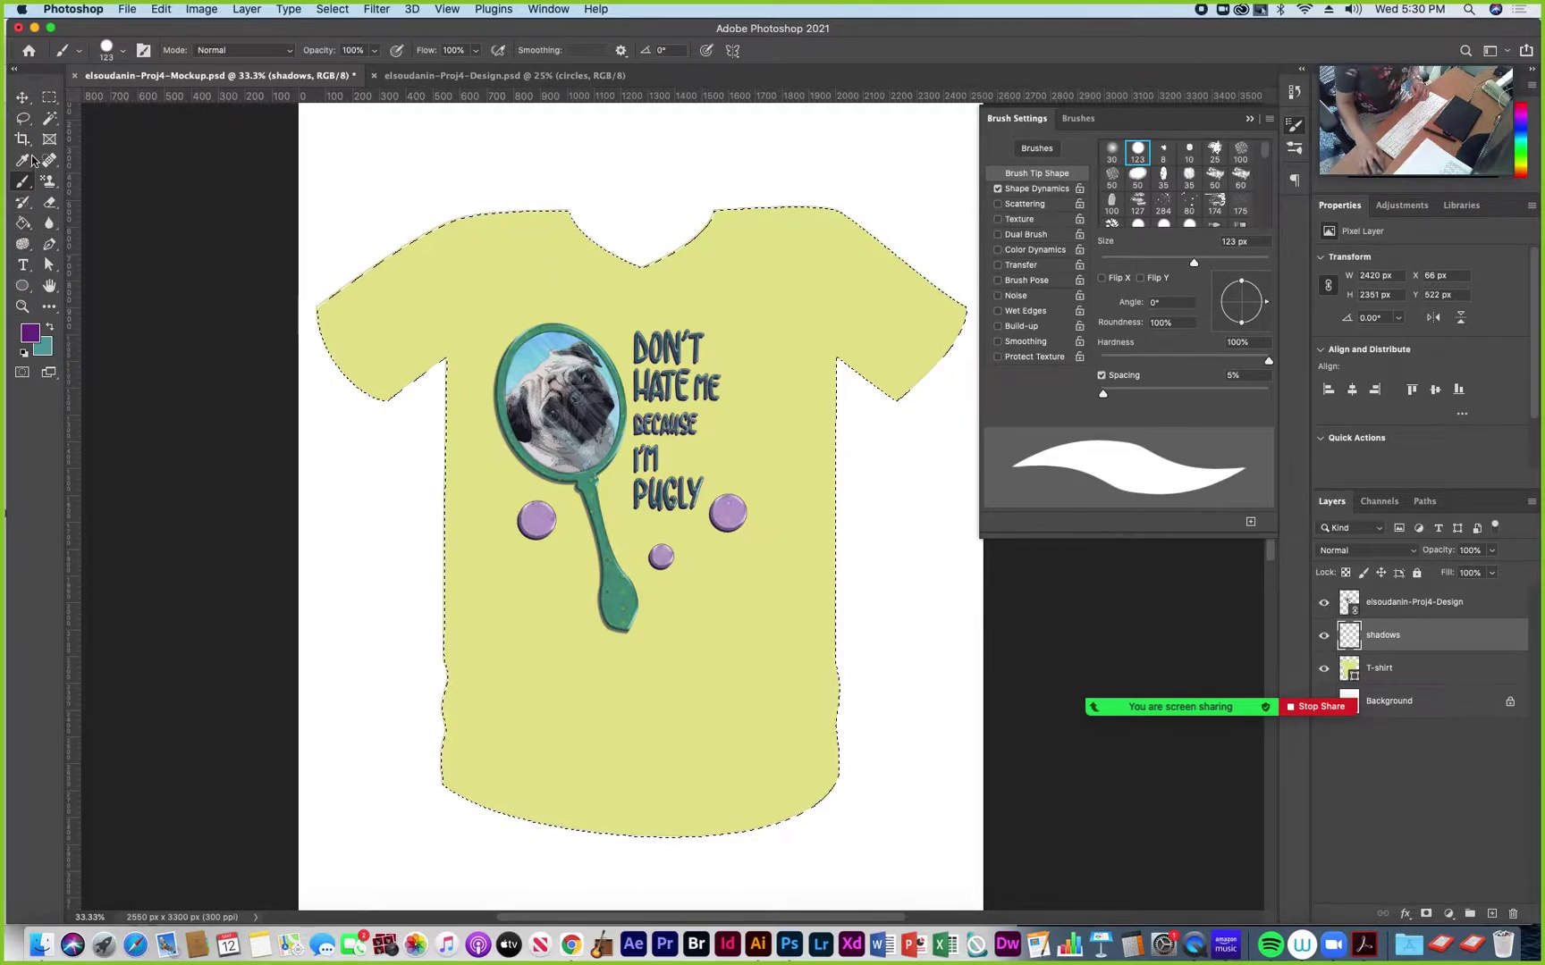
# Sample the shirt's yellow, darken the foreground color to olive #8f8c42, and brush a trial shadow along the left shoulder
pyautogui.press('i')
pyautogui.click(451, 307)
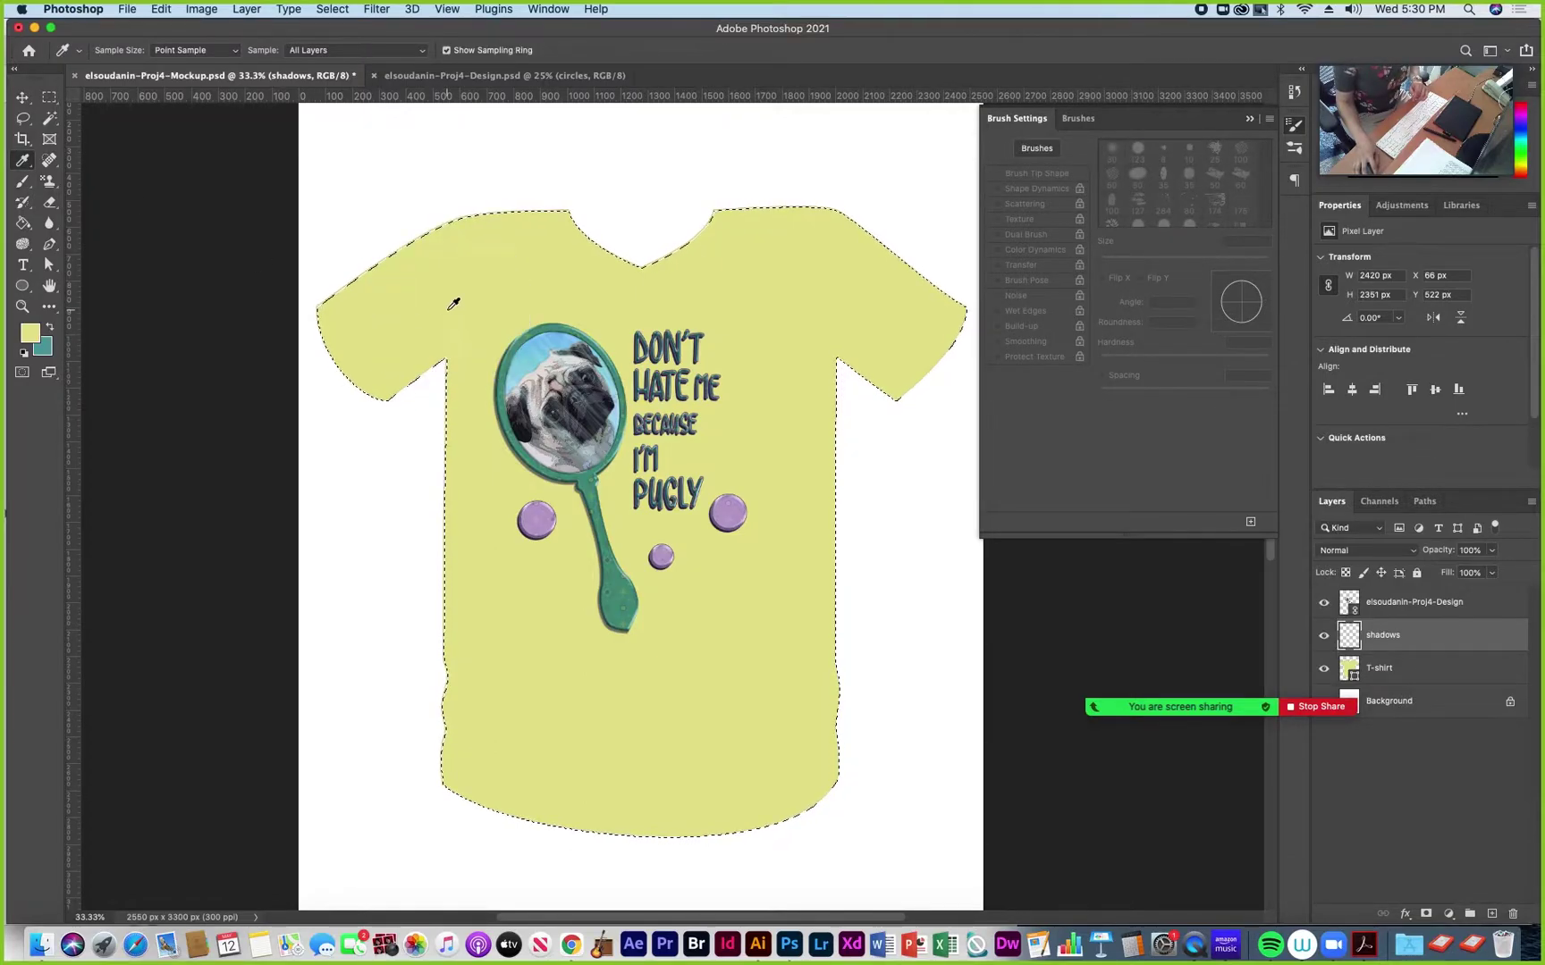
pyautogui.click(27, 334)
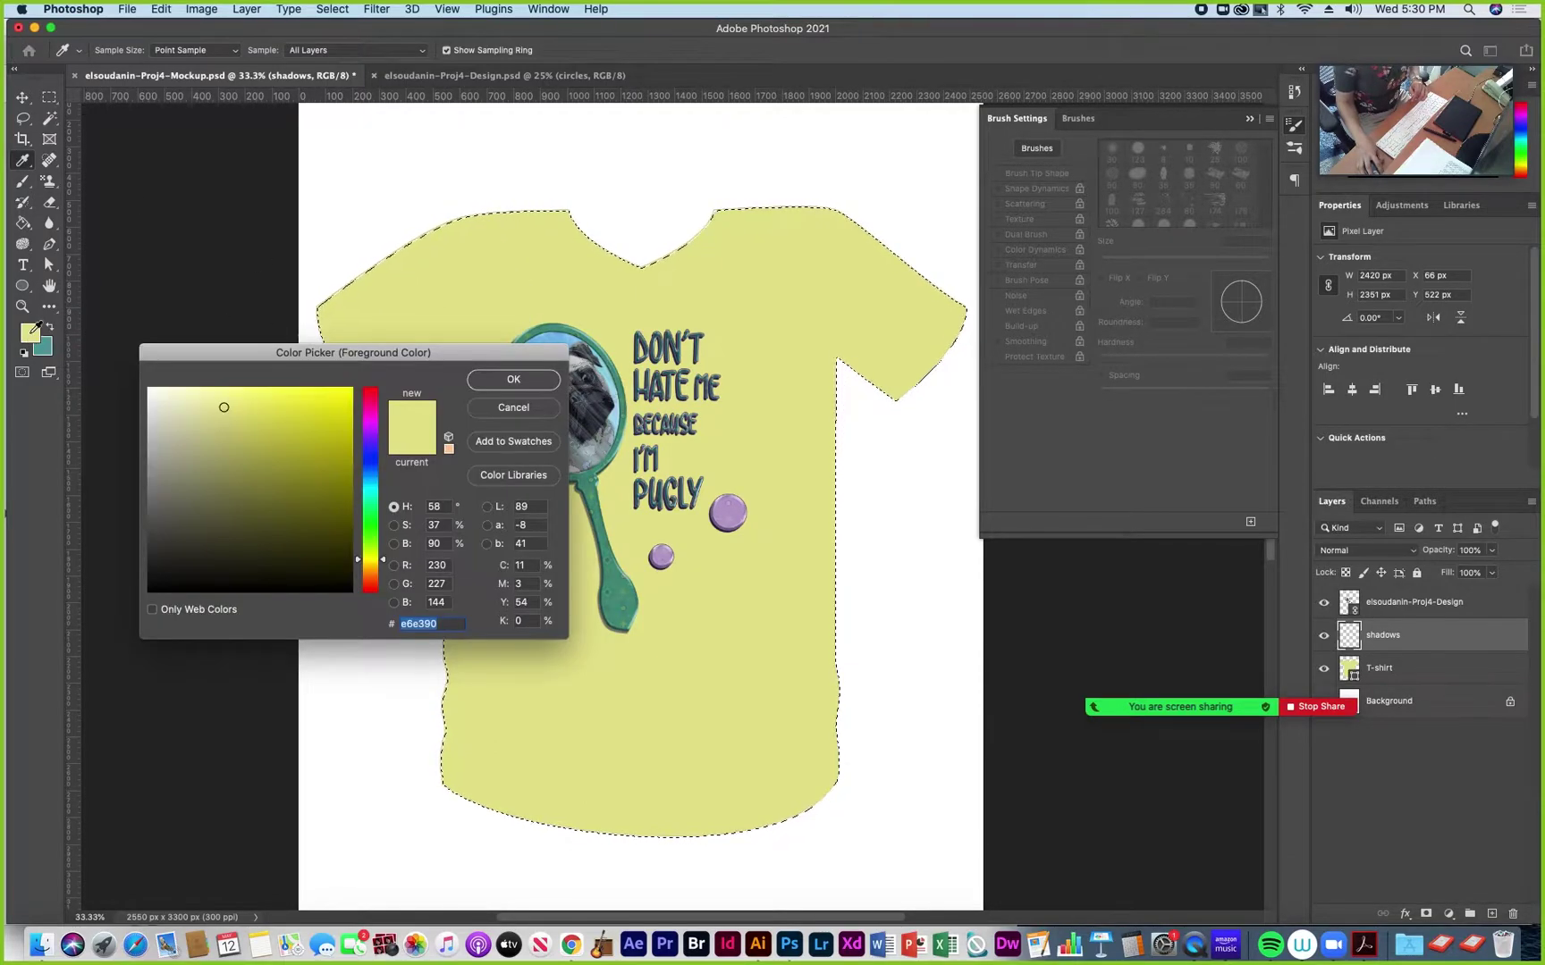
pyautogui.click(270, 493)
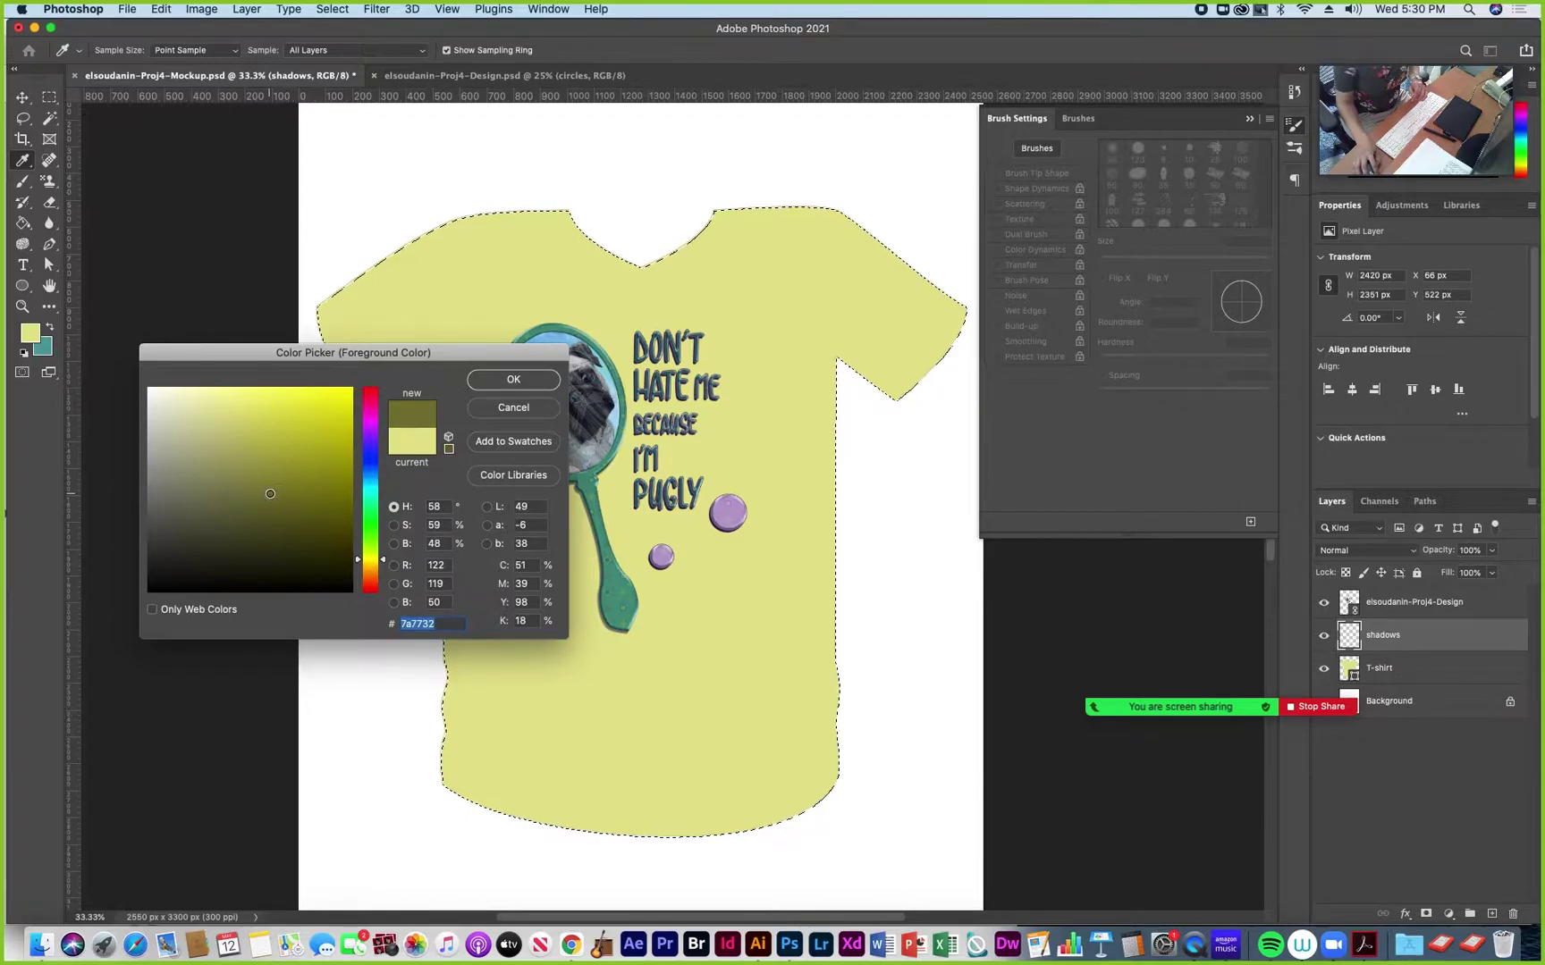
pyautogui.moveTo(259, 473); pyautogui.dragTo(259, 477)
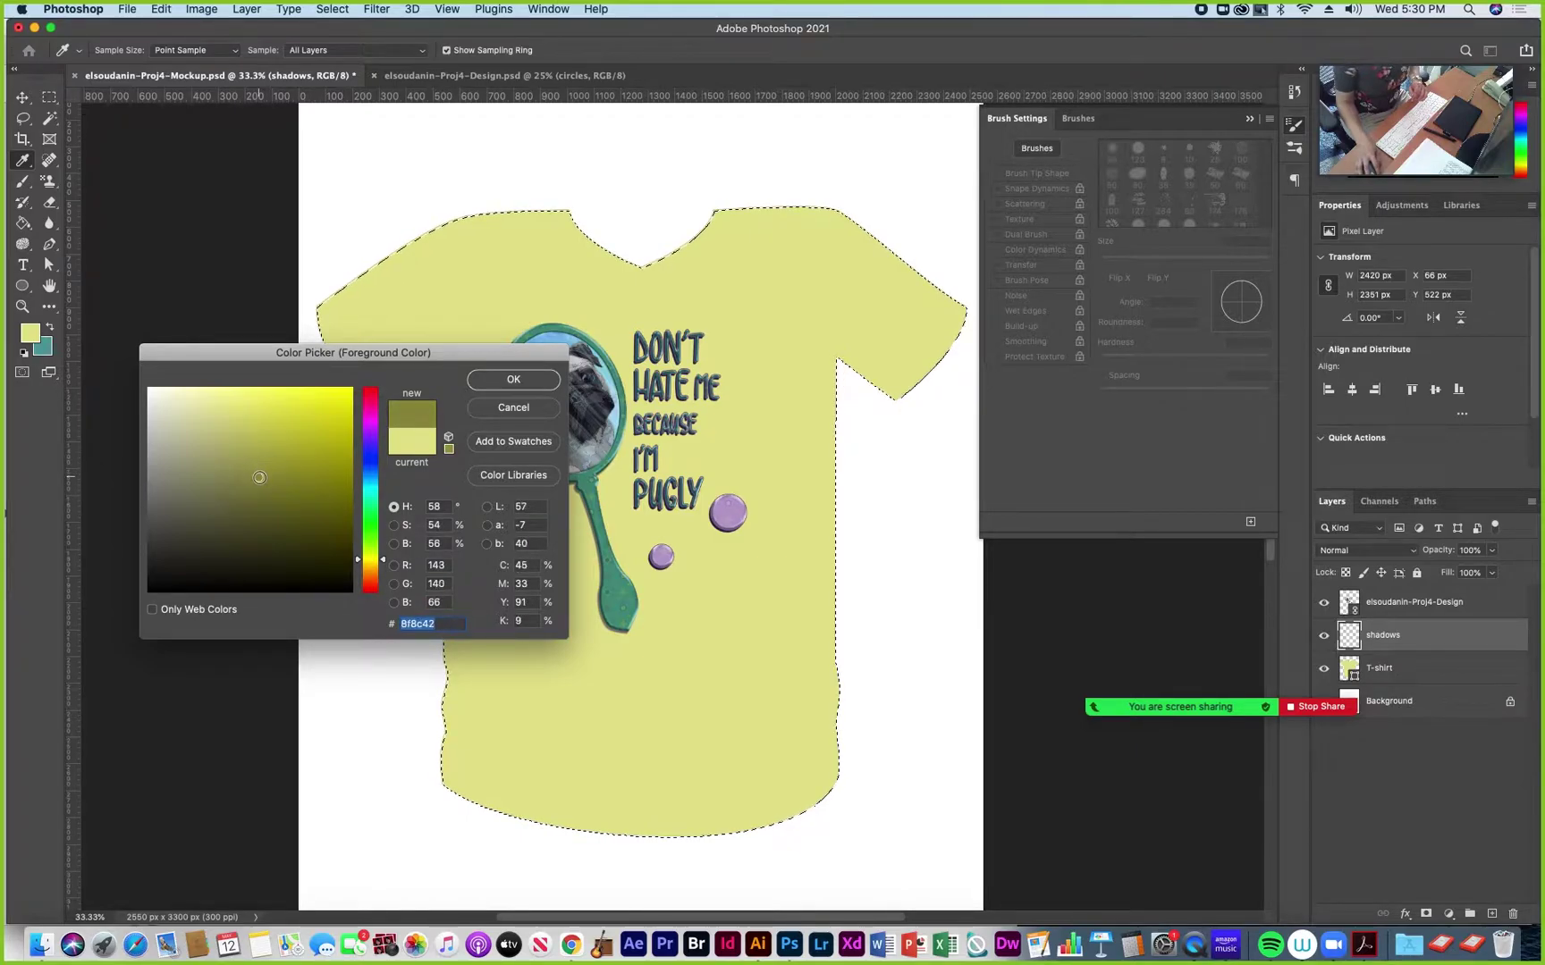
pyautogui.press('Return')
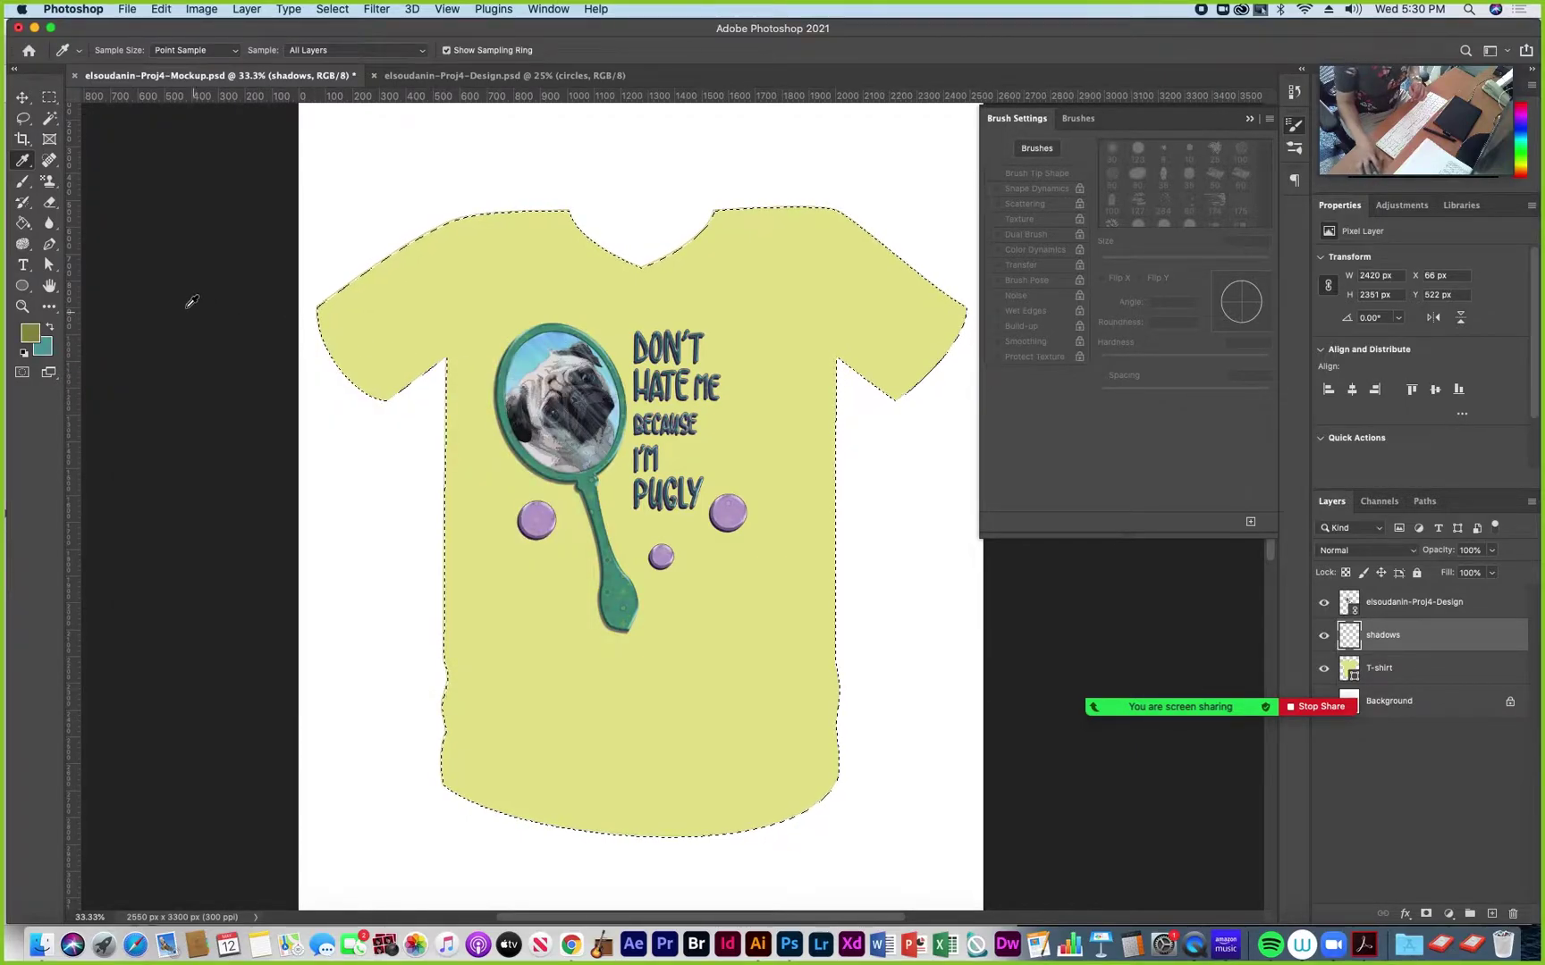
pyautogui.press('b')
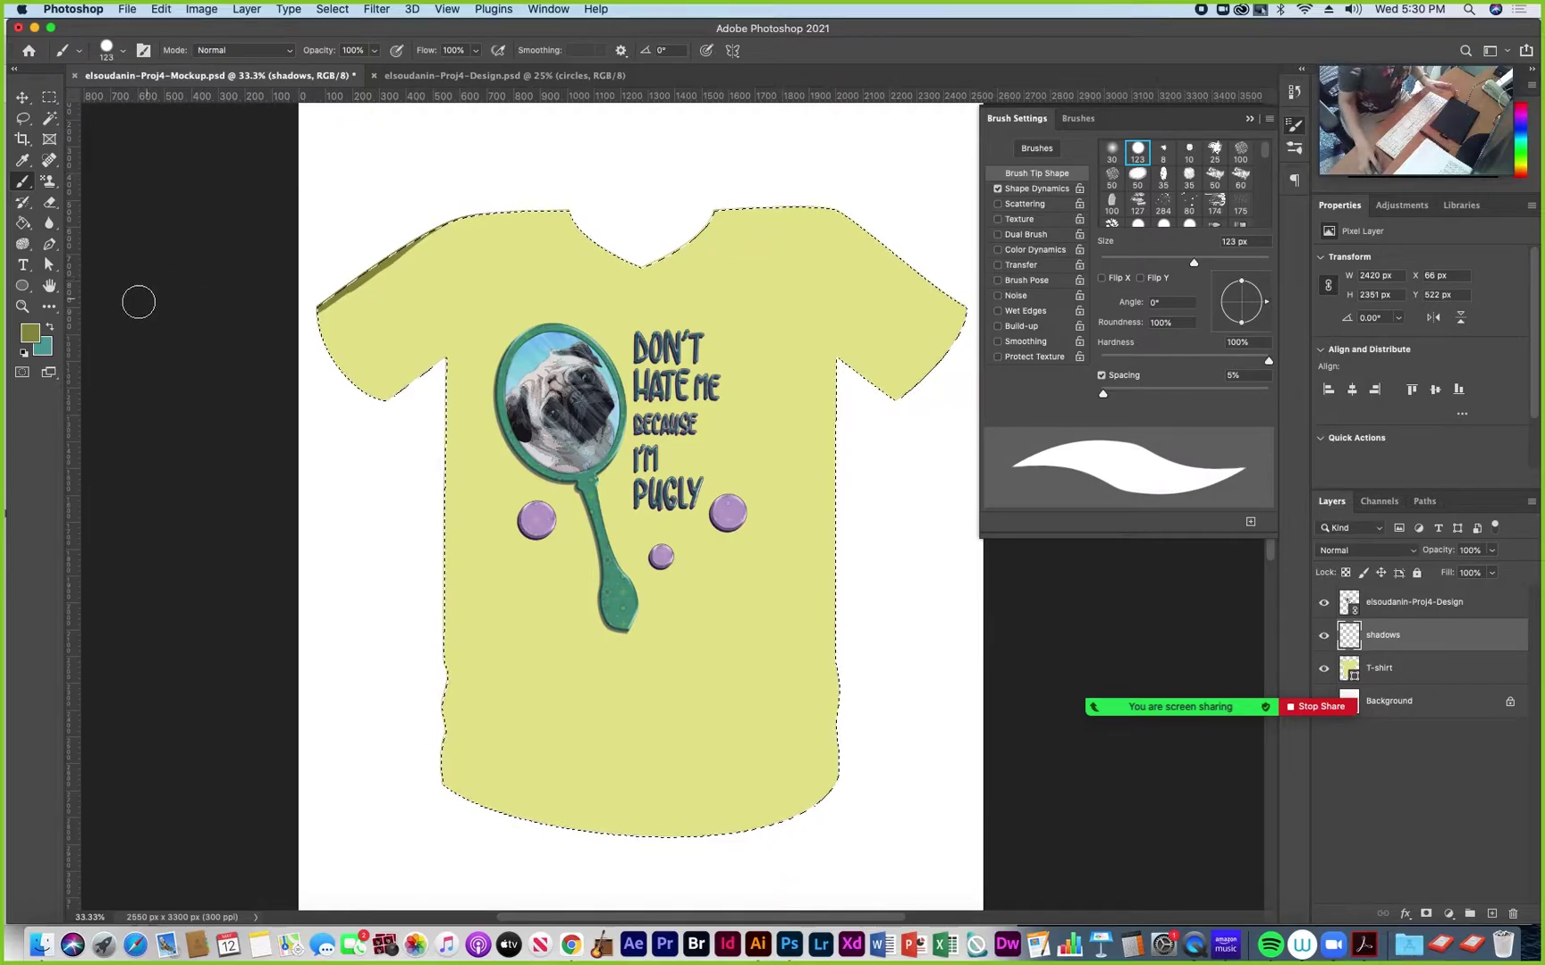
# Lighten the foreground color to #989549 and paint shadows and creases along the shirt's shoulders, sleeves, sides and neckline
pyautogui.click(30, 332)
pyautogui.click(256, 466)
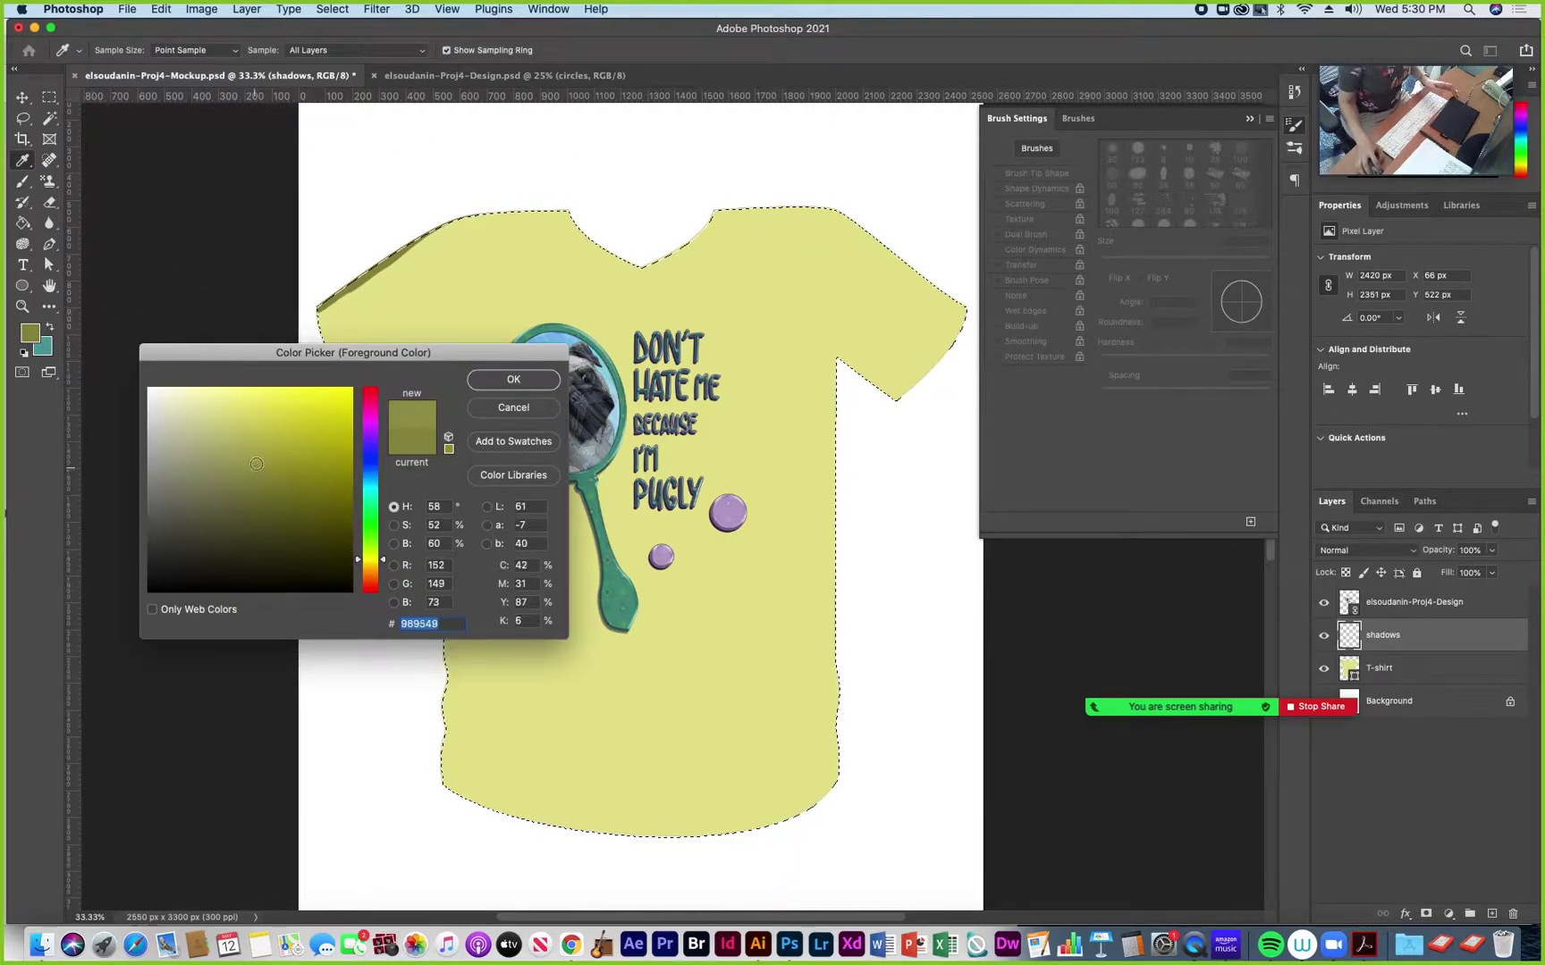
pyautogui.press('Return')
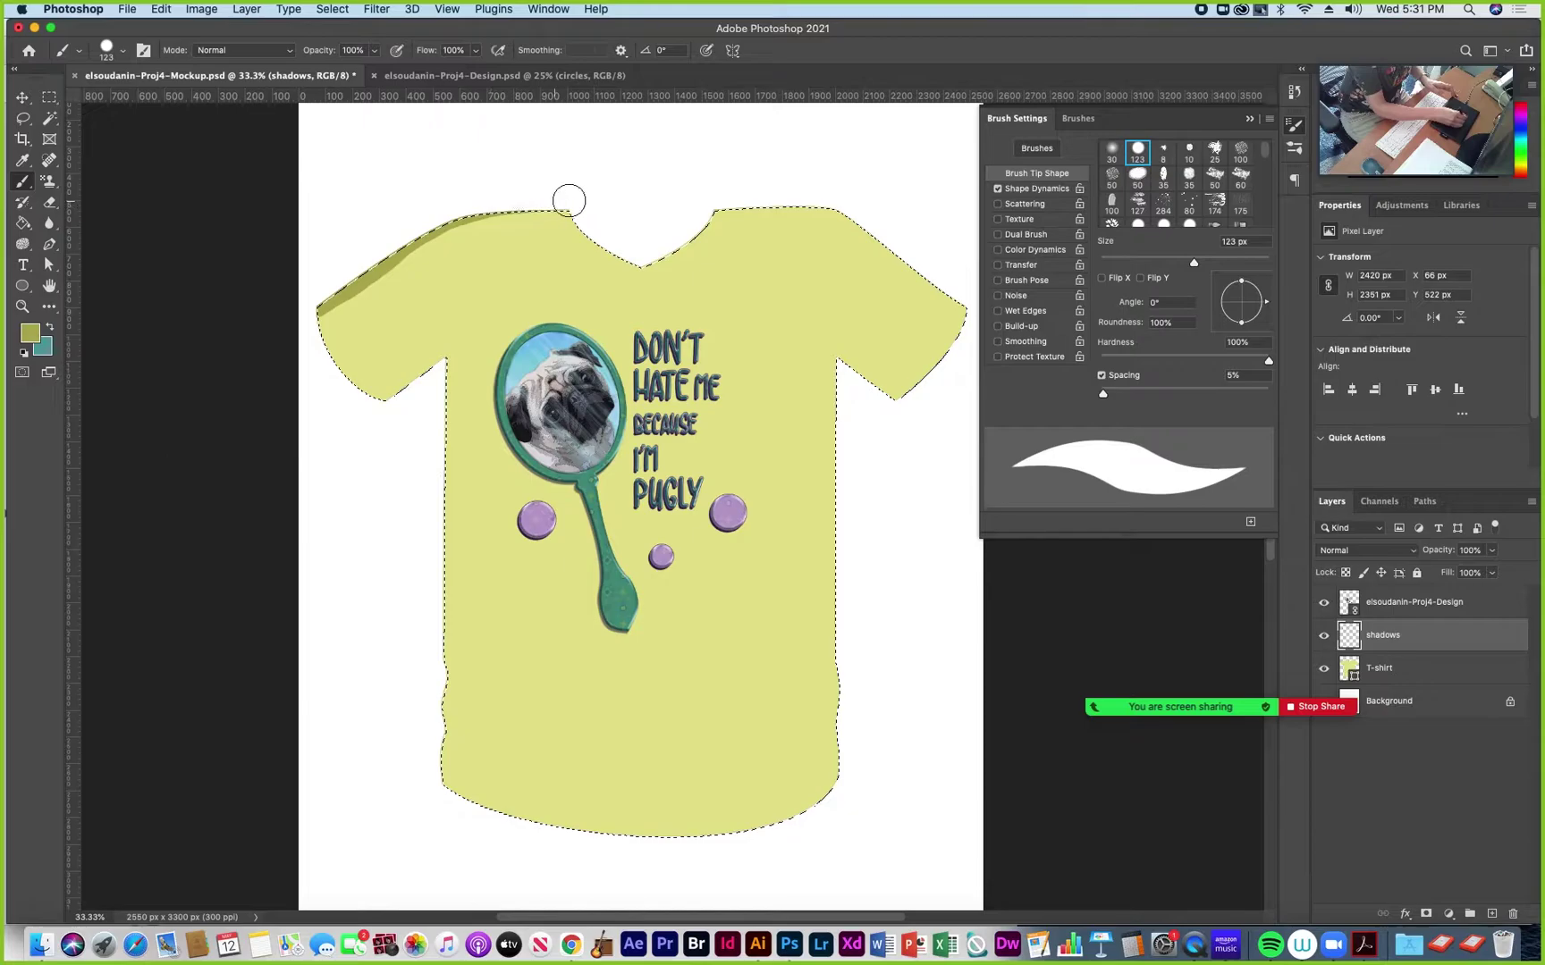
pyautogui.moveTo(803, 202)
pyautogui.mouseDown()
pyautogui.moveTo(980, 322)
pyautogui.moveTo(880, 383)
pyautogui.moveTo(891, 412)
pyautogui.moveTo(816, 332)
pyautogui.moveTo(838, 389)
pyautogui.moveTo(804, 347)
pyautogui.moveTo(839, 398)
pyautogui.moveTo(839, 376)
pyautogui.moveTo(842, 723)
pyautogui.moveTo(841, 678)
pyautogui.moveTo(793, 640)
pyautogui.moveTo(850, 655)
pyautogui.moveTo(837, 703)
pyautogui.moveTo(831, 676)
pyautogui.moveTo(827, 777)
pyautogui.mouseUp()
pyautogui.moveTo(444, 780)
pyautogui.mouseDown()
pyautogui.moveTo(460, 732)
pyautogui.moveTo(494, 733)
pyautogui.moveTo(446, 727)
pyautogui.moveTo(451, 681)
pyautogui.moveTo(473, 678)
pyautogui.moveTo(436, 711)
pyautogui.moveTo(445, 669)
pyautogui.moveTo(450, 680)
pyautogui.moveTo(444, 379)
pyautogui.moveTo(475, 339)
pyautogui.moveTo(369, 398)
pyautogui.mouseUp()
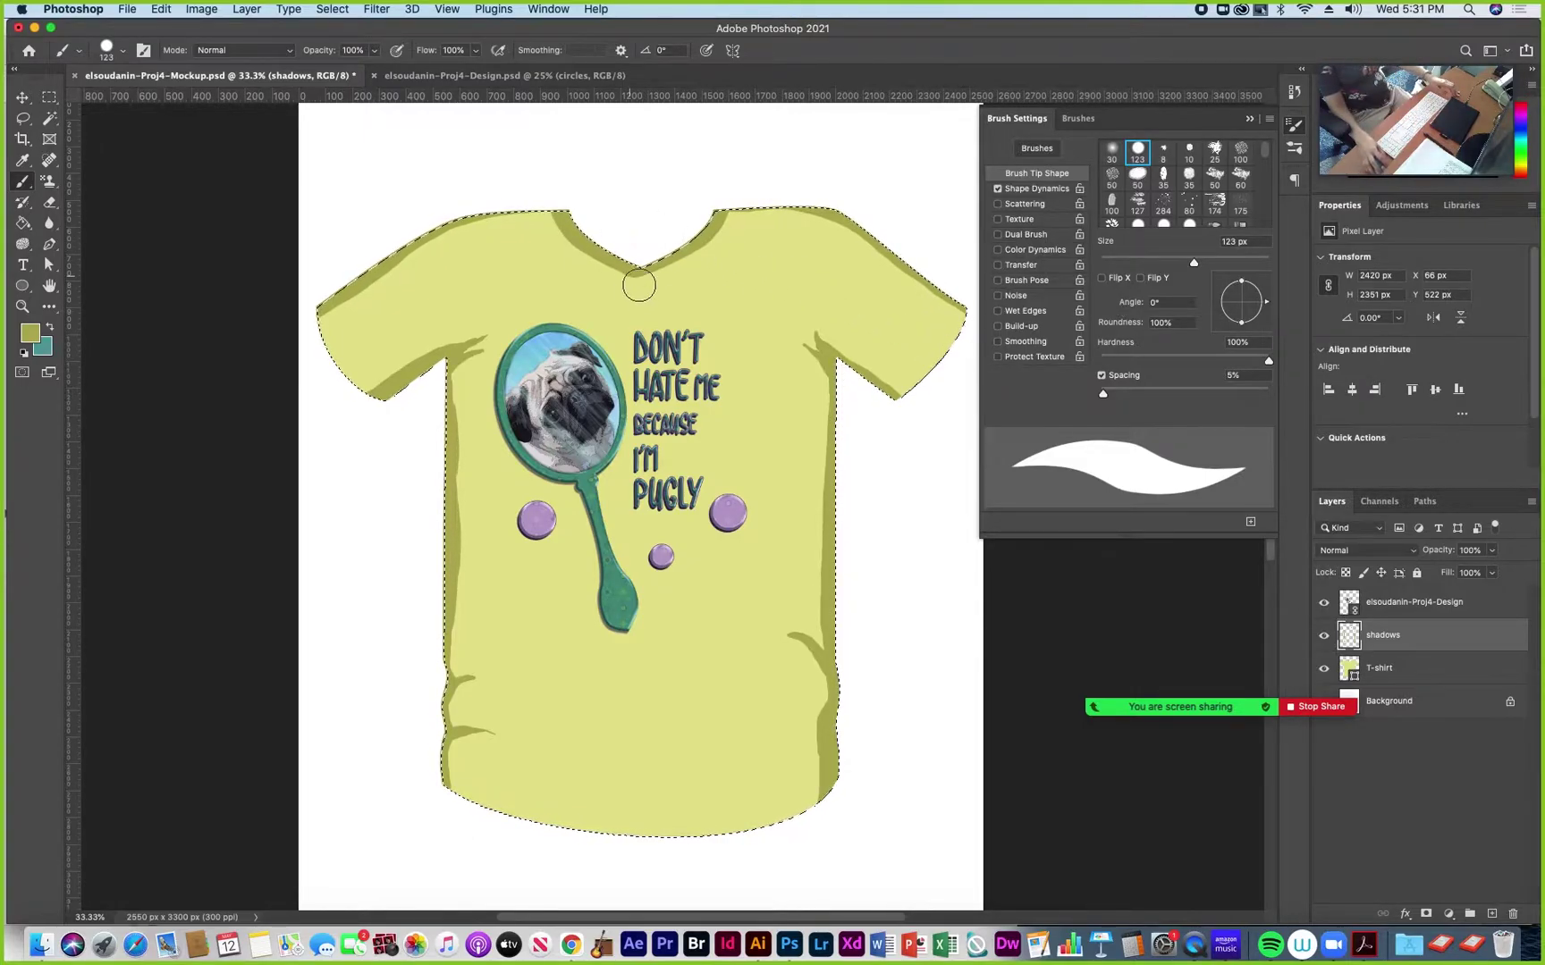
# Erase the painted shadow around the neckline with a 175 px eraser
pyautogui.click(50, 202)
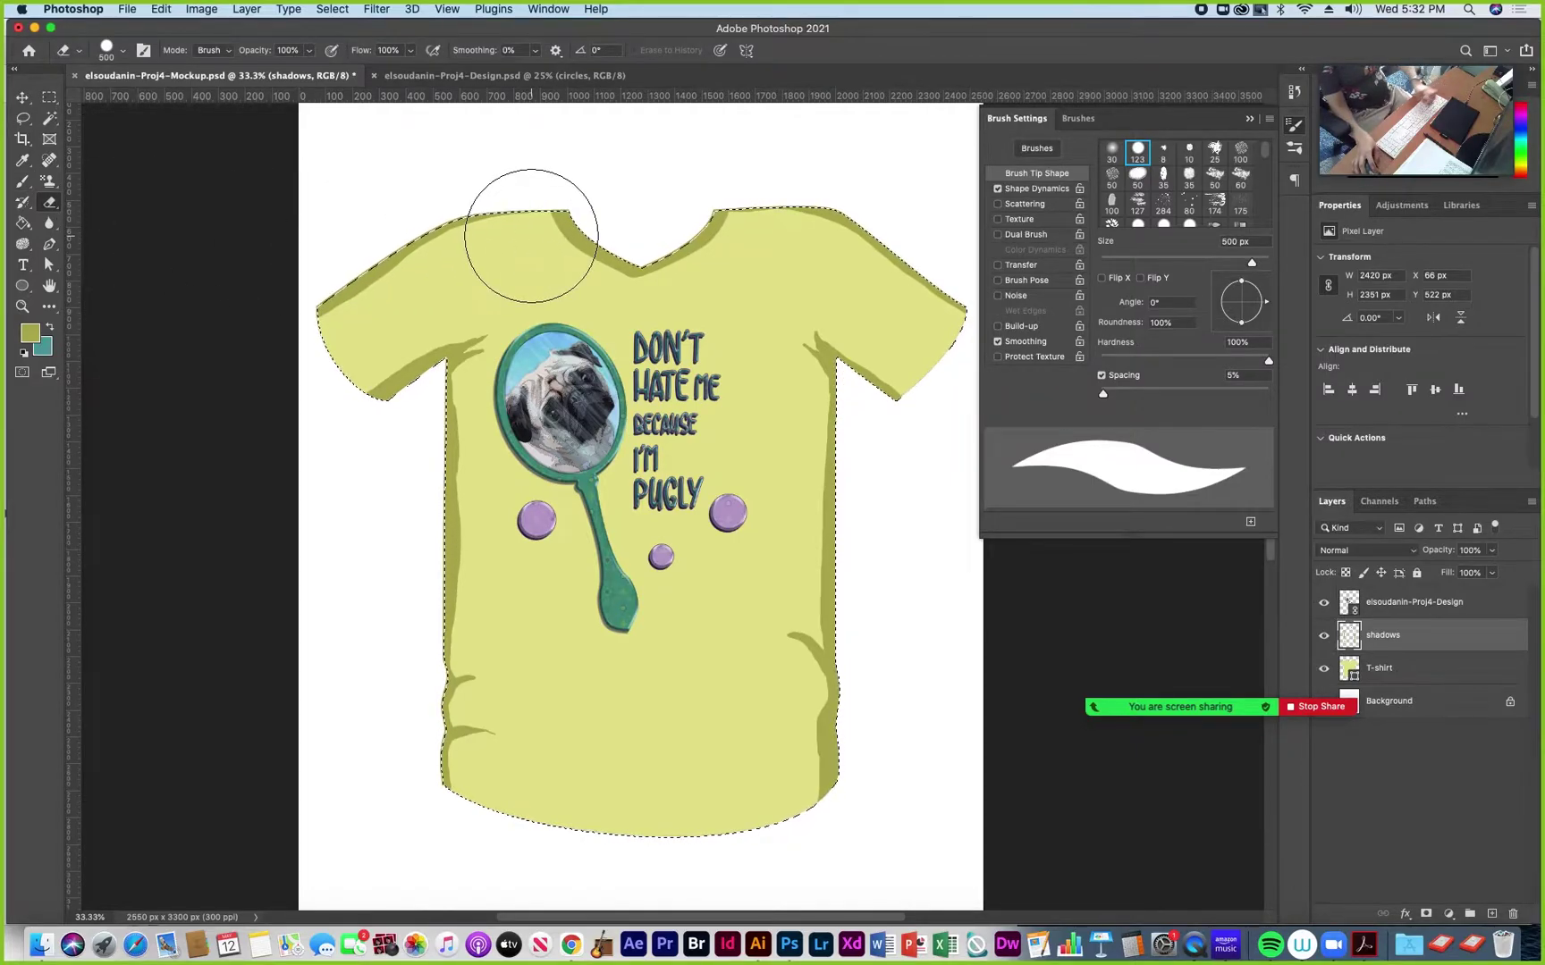
pyautogui.press('[')
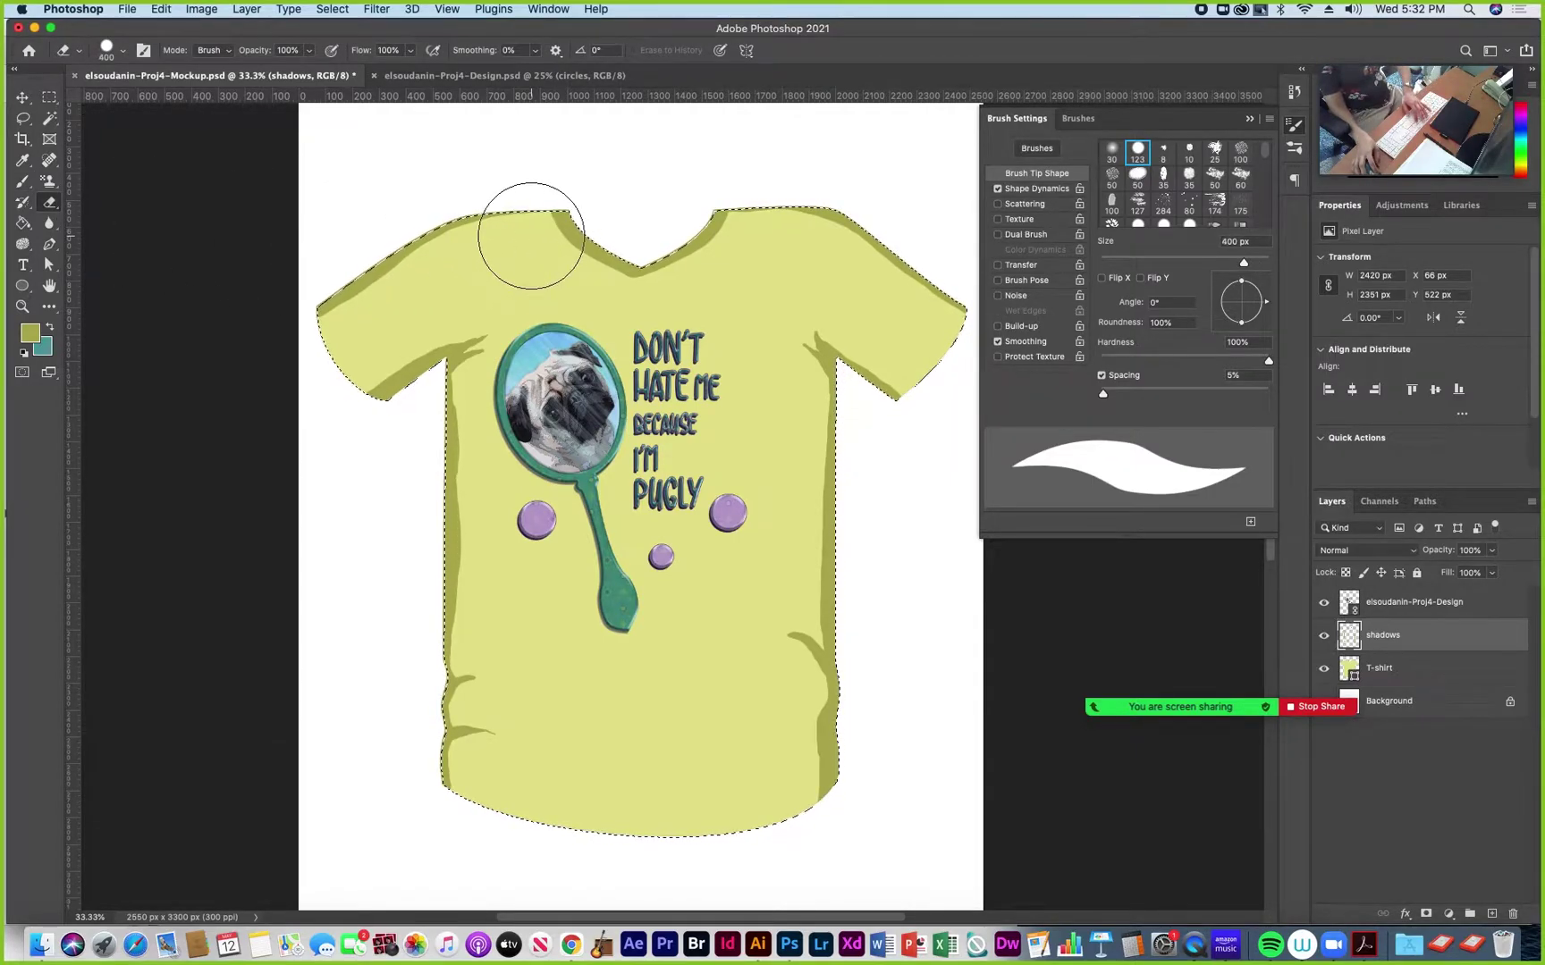
pyautogui.press('[')
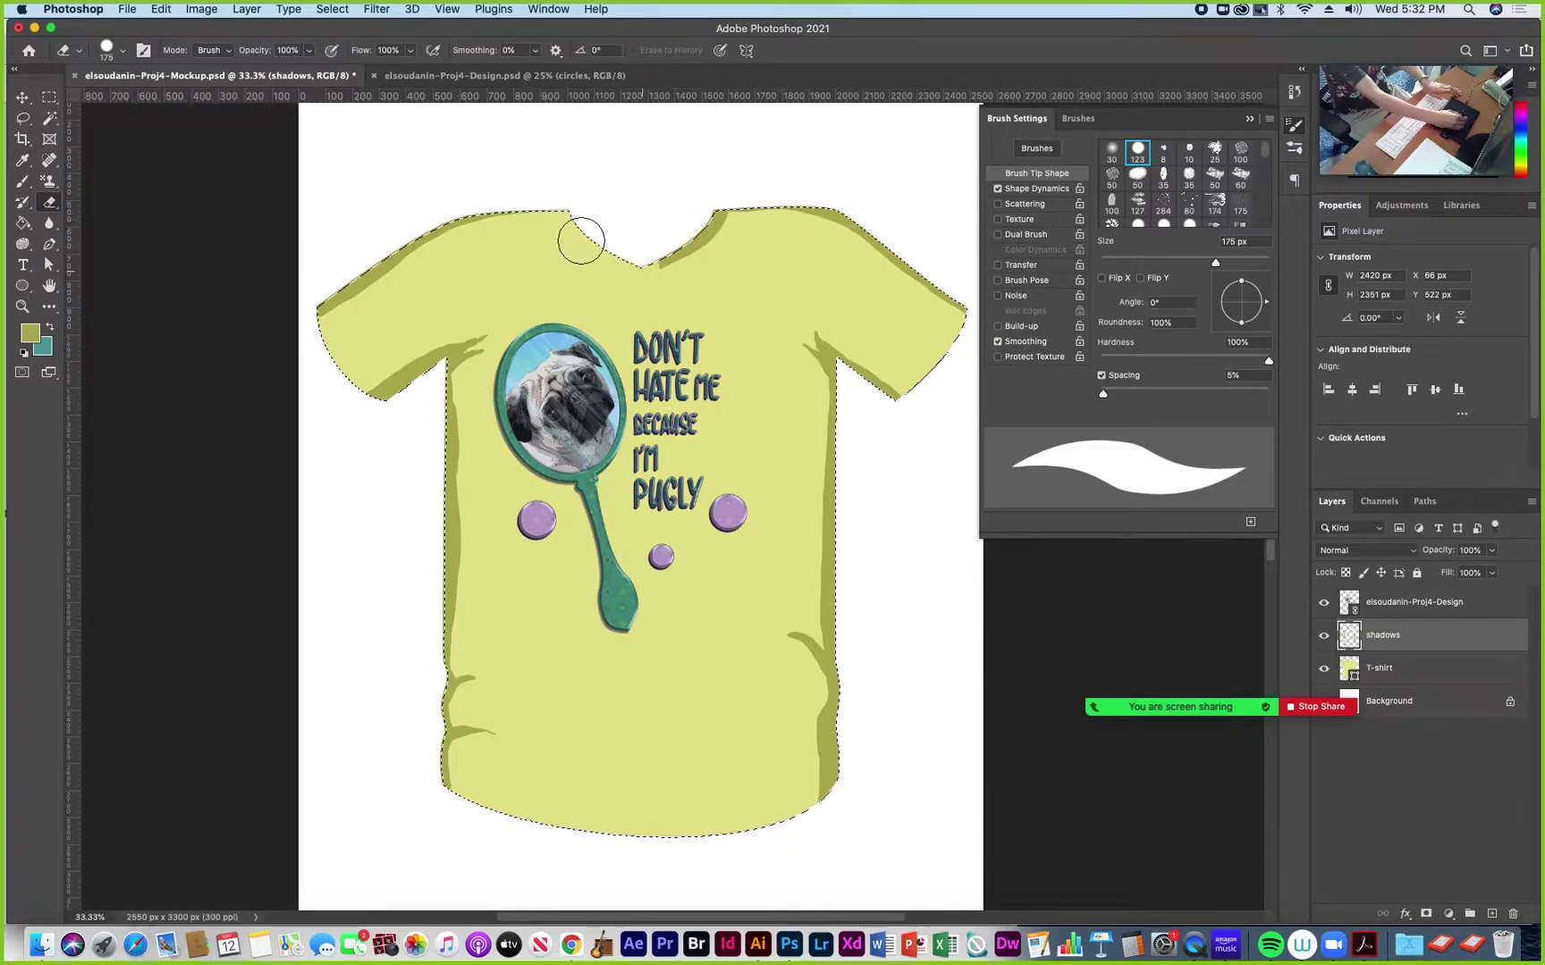
pyautogui.moveTo(672, 248); pyautogui.dragTo(712, 207)
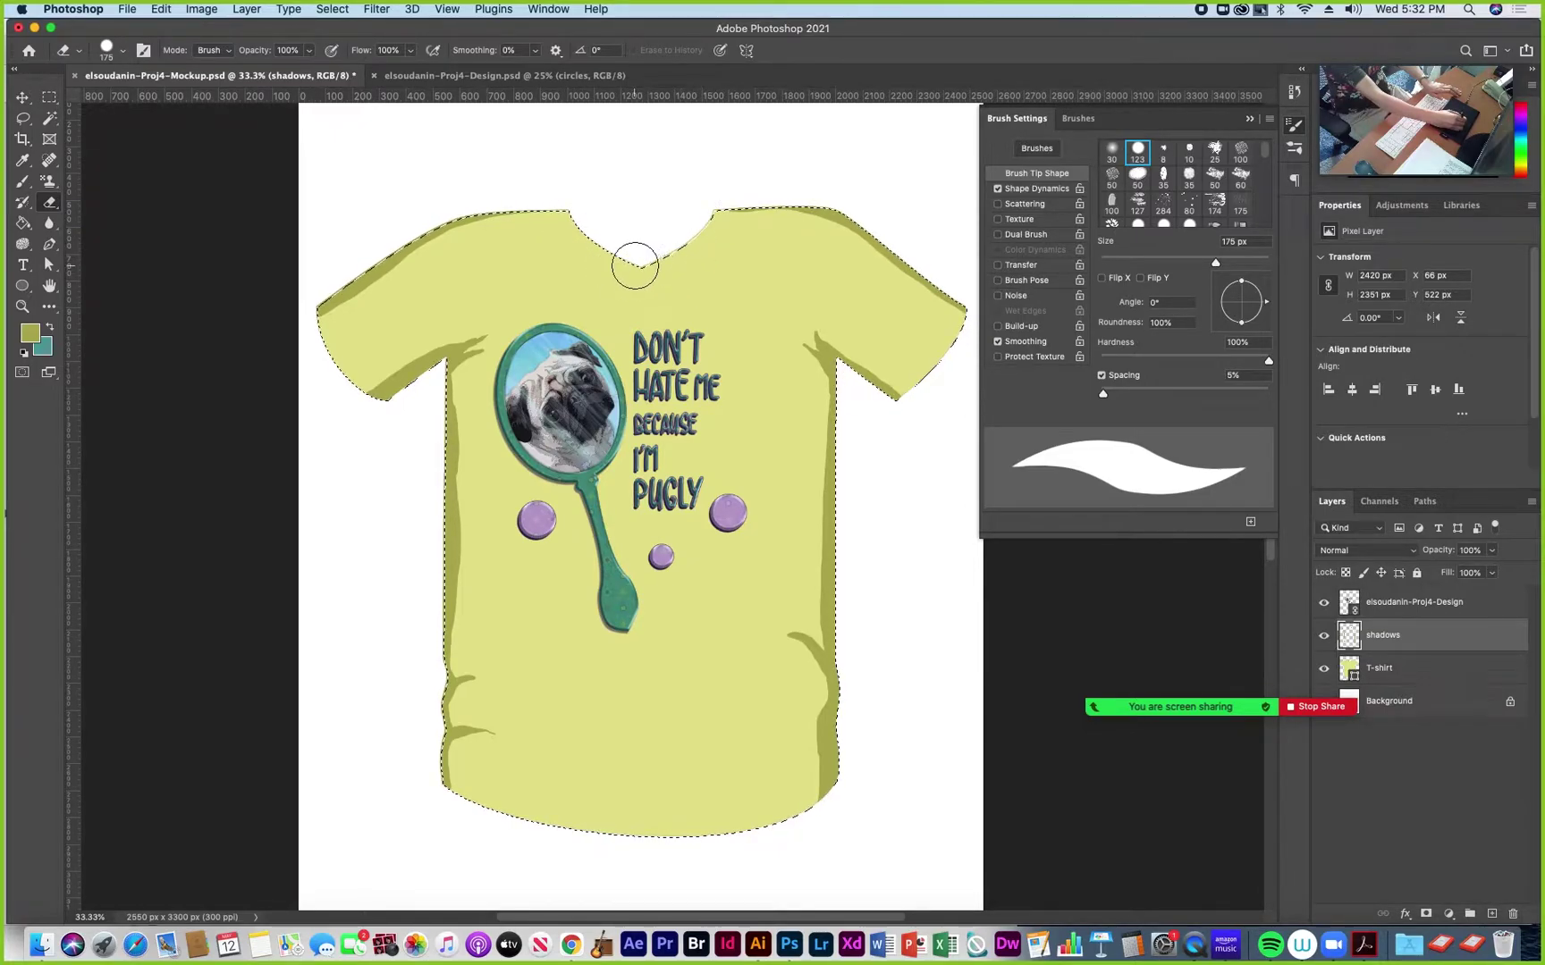
# Reduce the eraser to 60 px and clear the selection around the shirt
pyautogui.press('[')
pyautogui.press('[')
pyautogui.press('[')
pyautogui.press('[')
pyautogui.press('[')
pyautogui.press('[')
pyautogui.press('[')
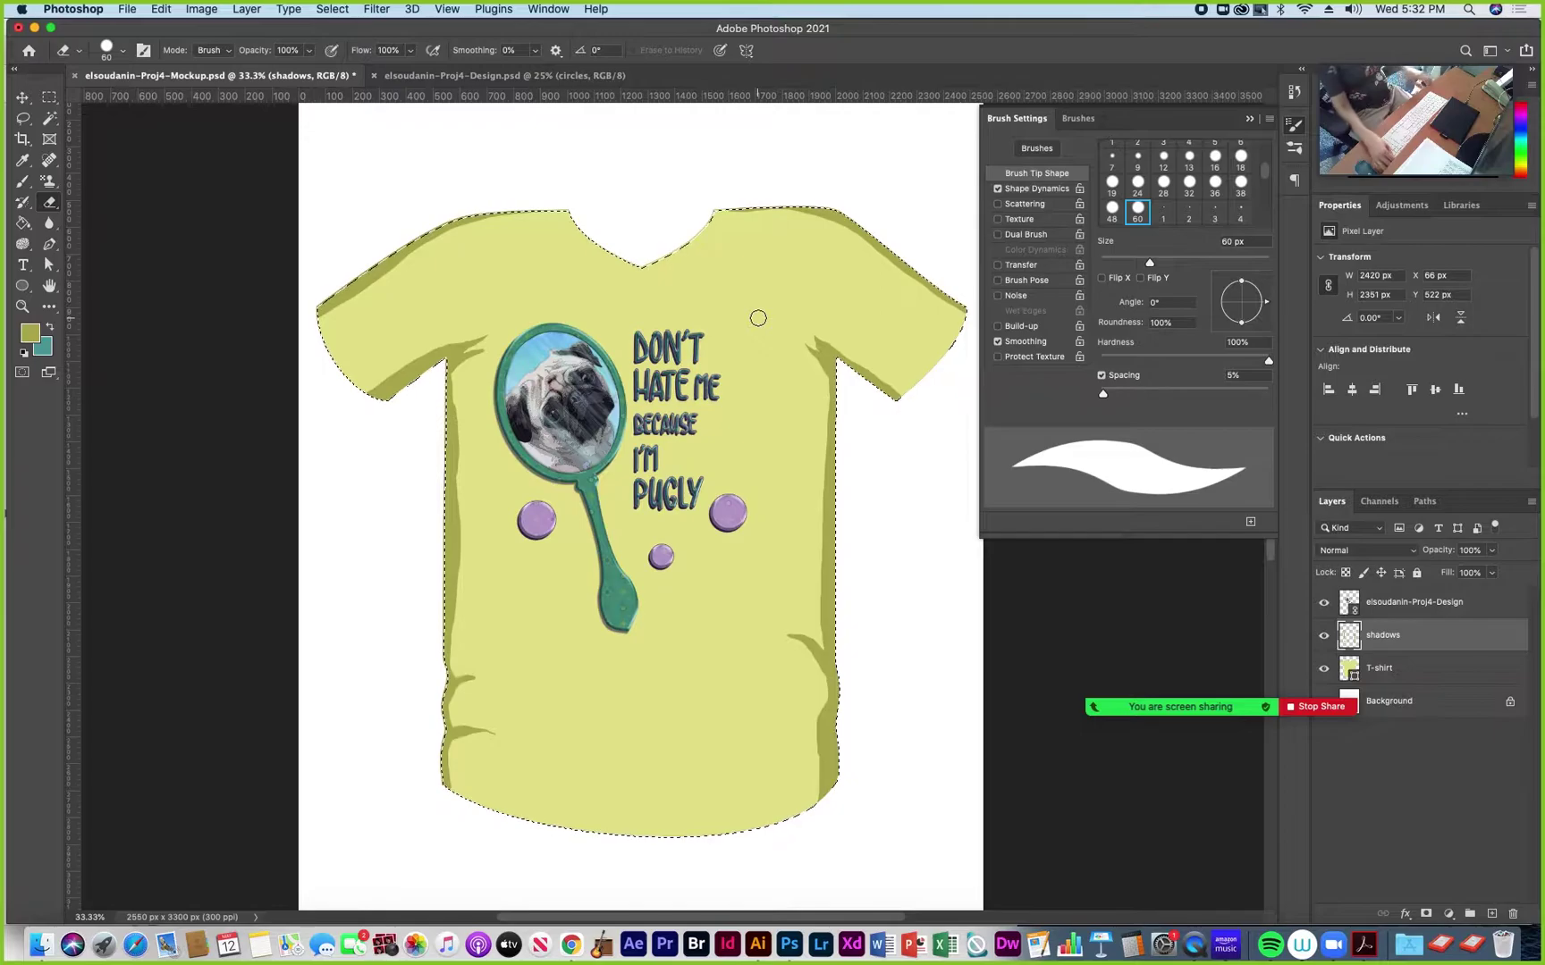
pyautogui.press('super+d')
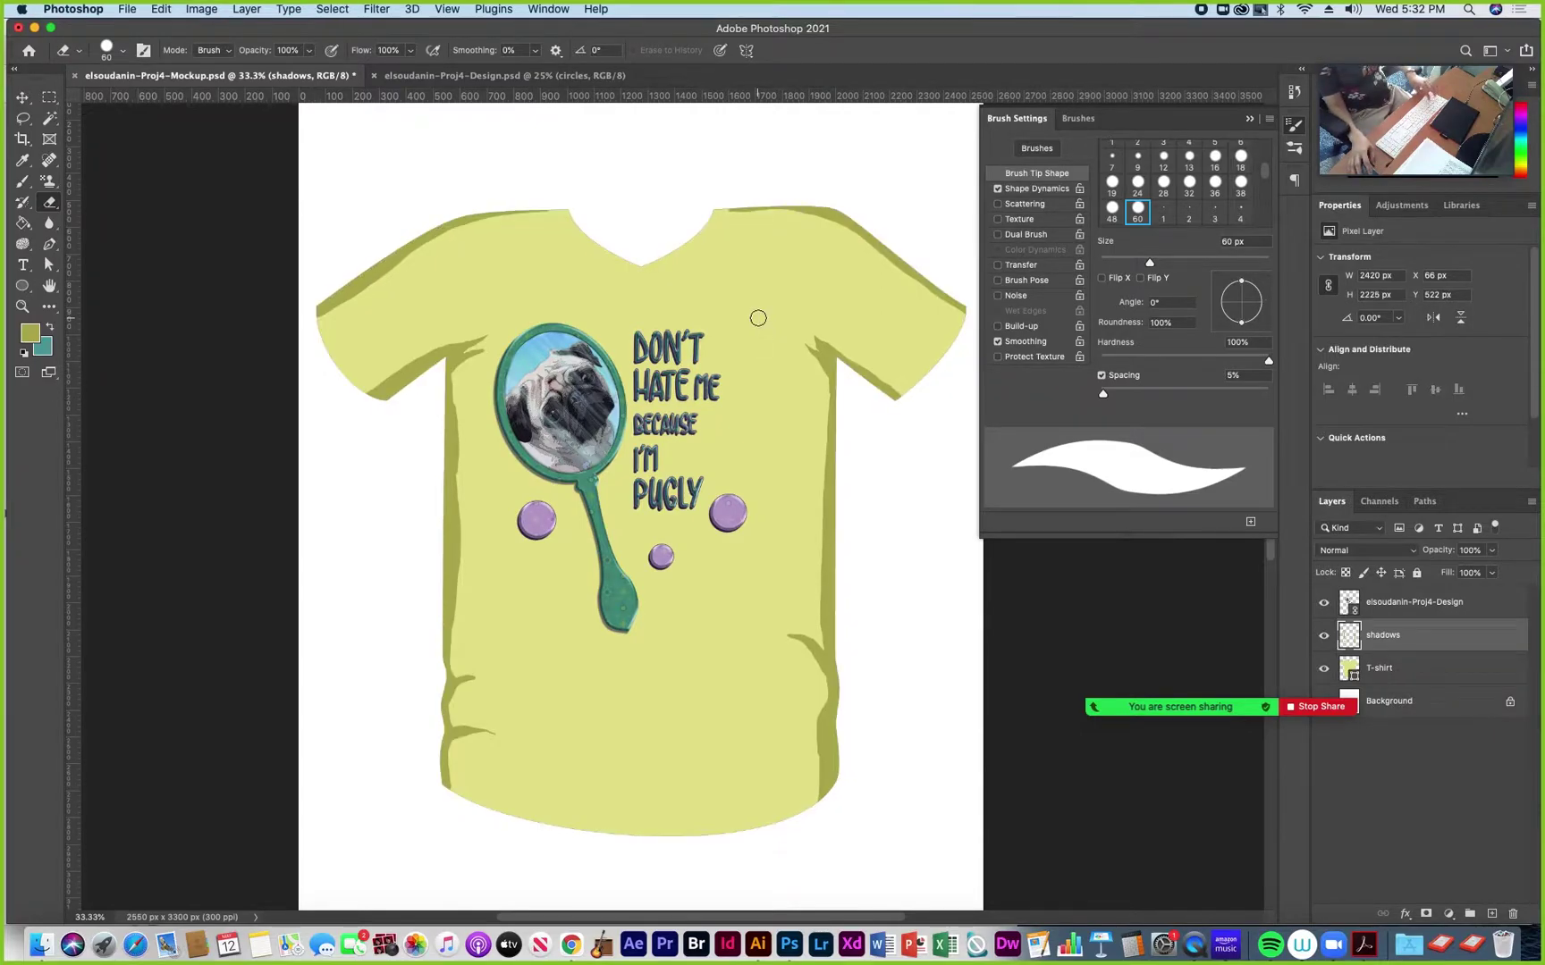
# Draw the collar's outer curve with the Pen tool on a new shape layer, about 711 px wide and 272 px high
pyautogui.click(50, 249)
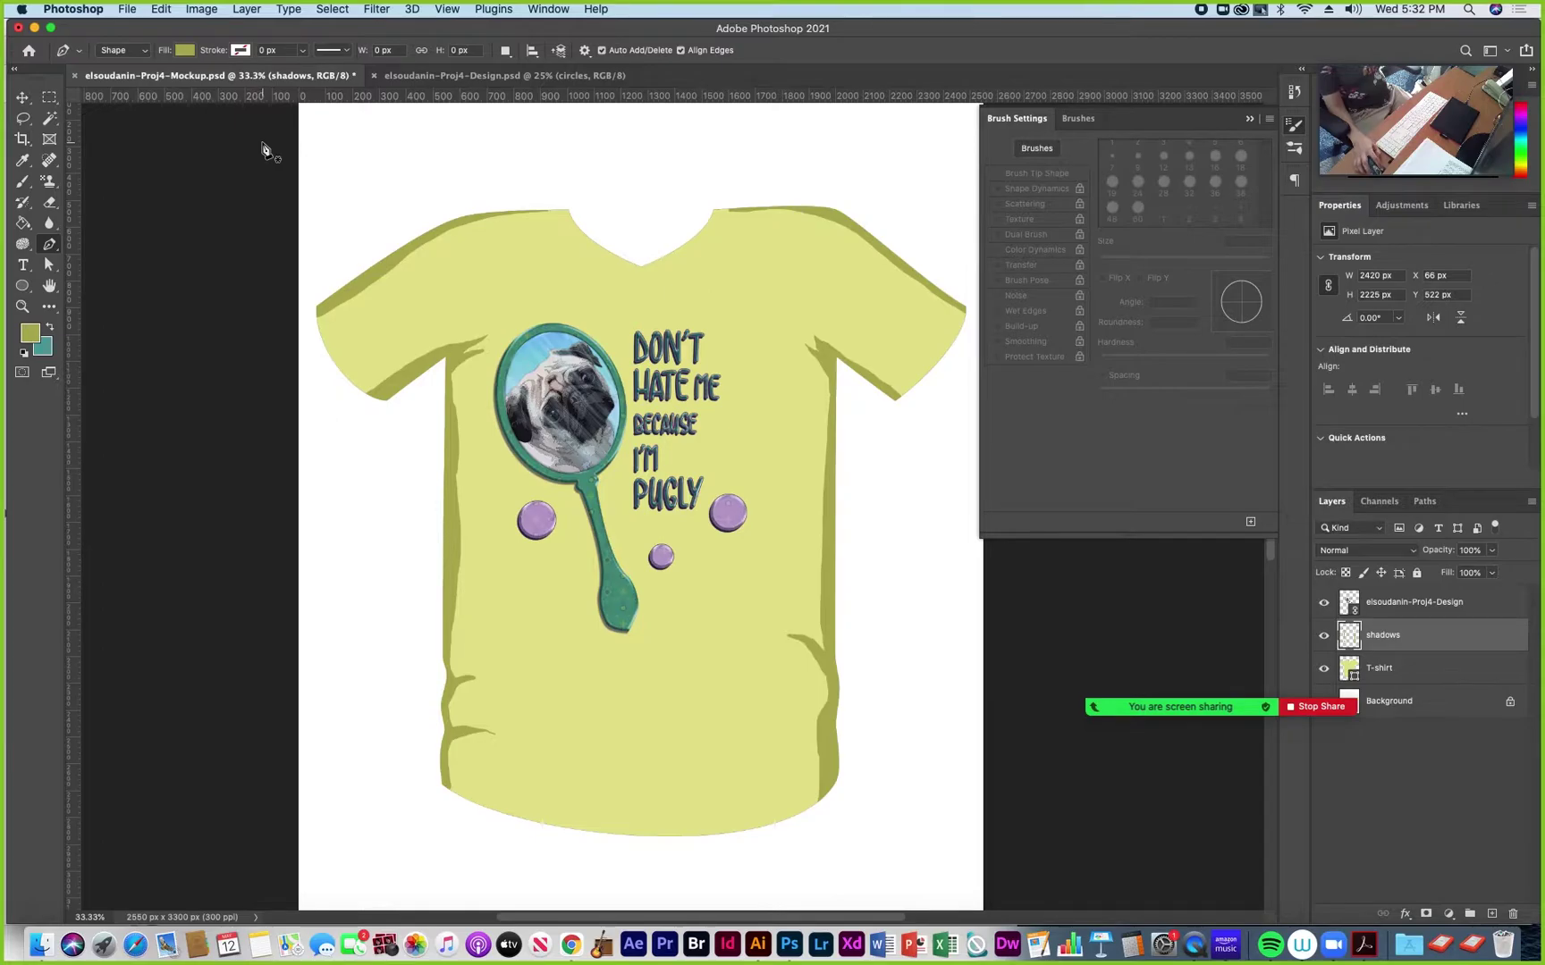
pyautogui.click(506, 51)
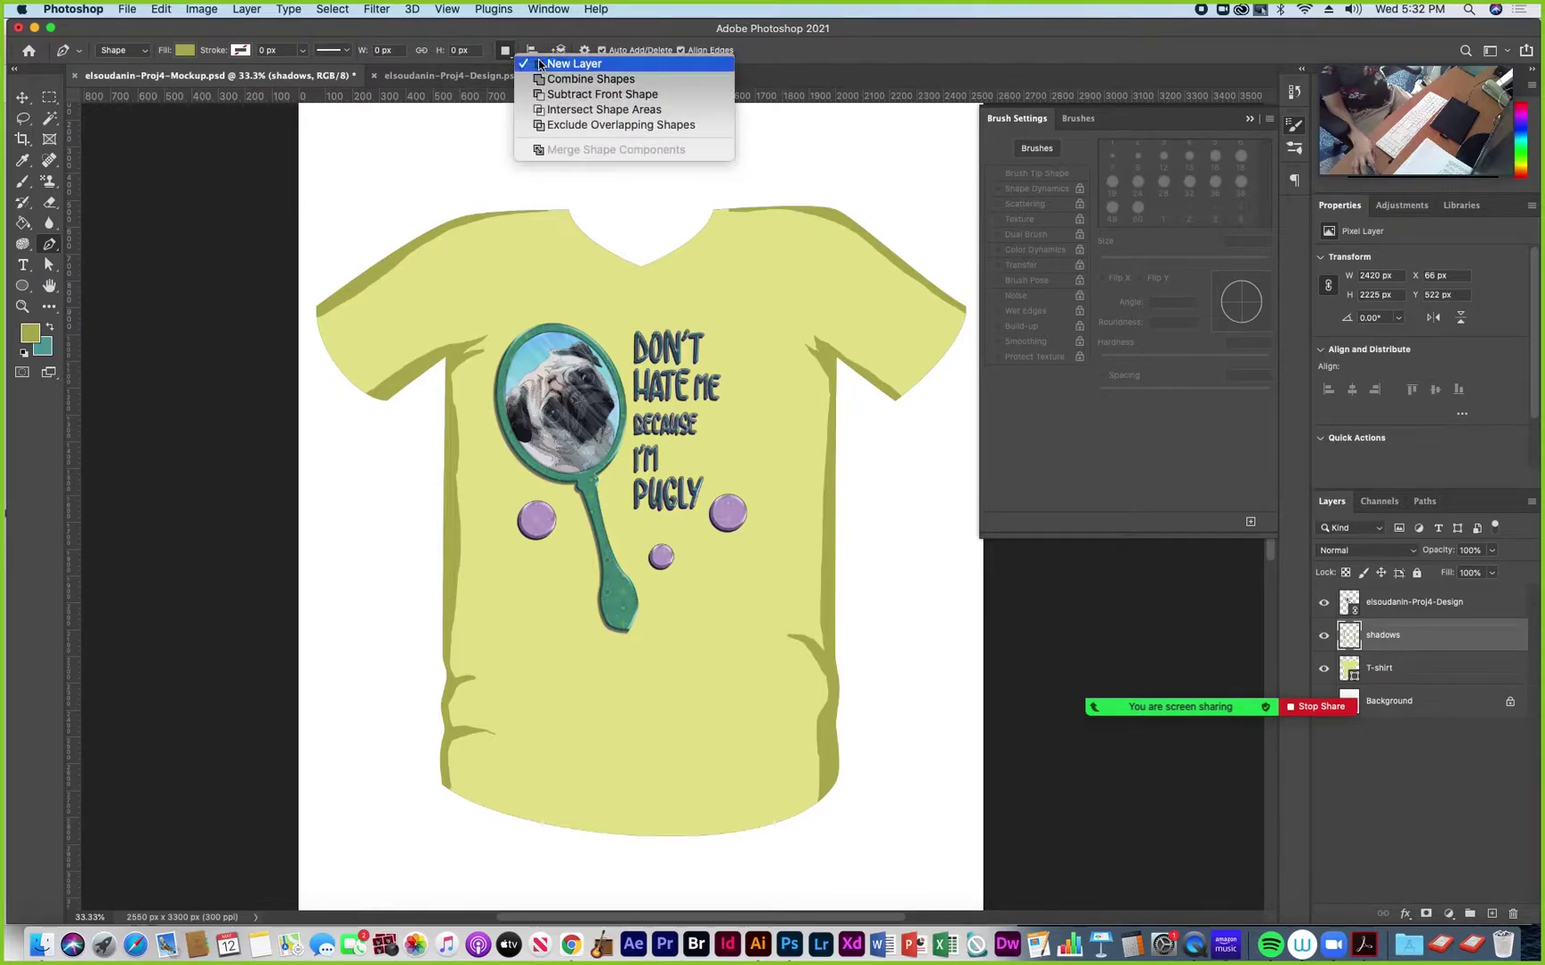
pyautogui.click(543, 36)
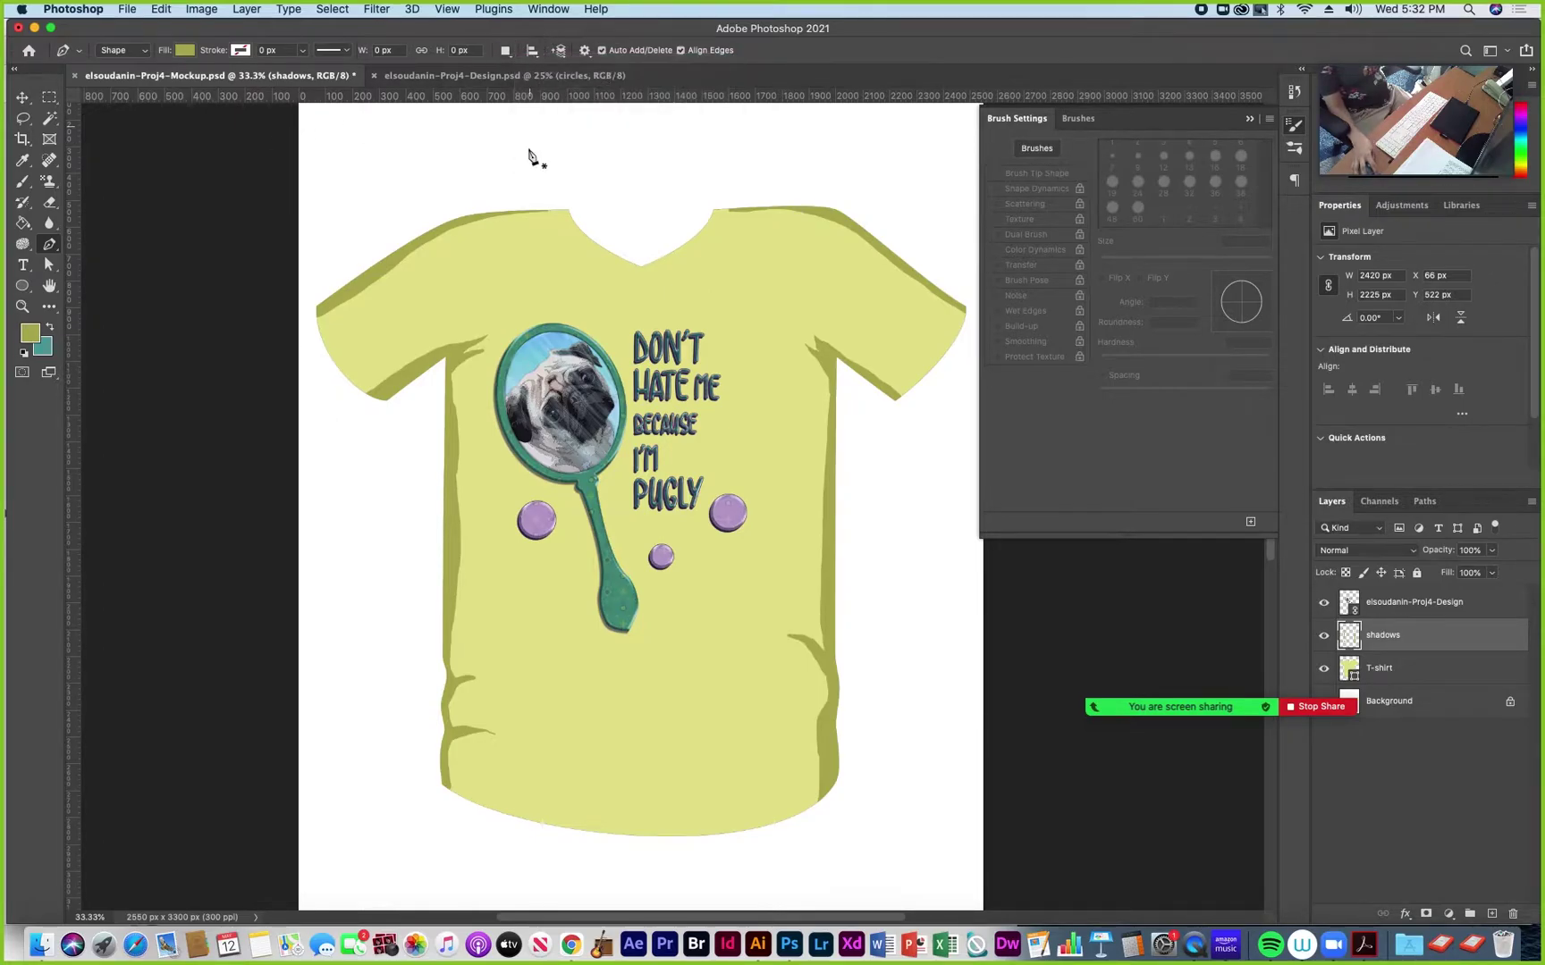
pyautogui.click(541, 212)
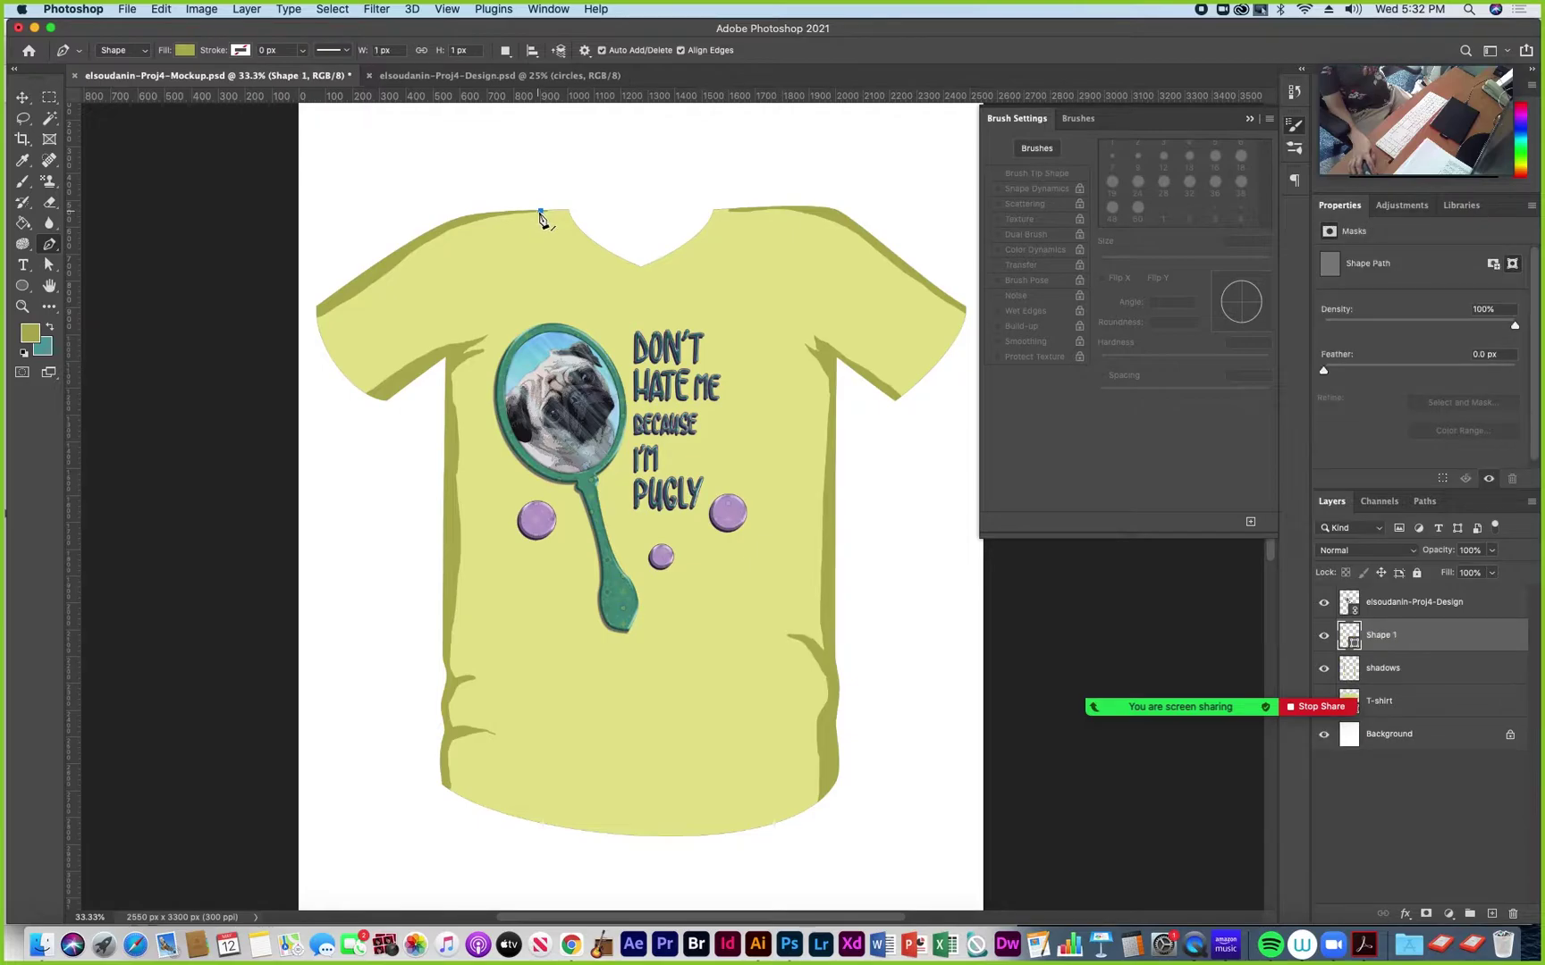
pyautogui.click(636, 284)
pyautogui.moveTo(659, 286); pyautogui.dragTo(689, 292)
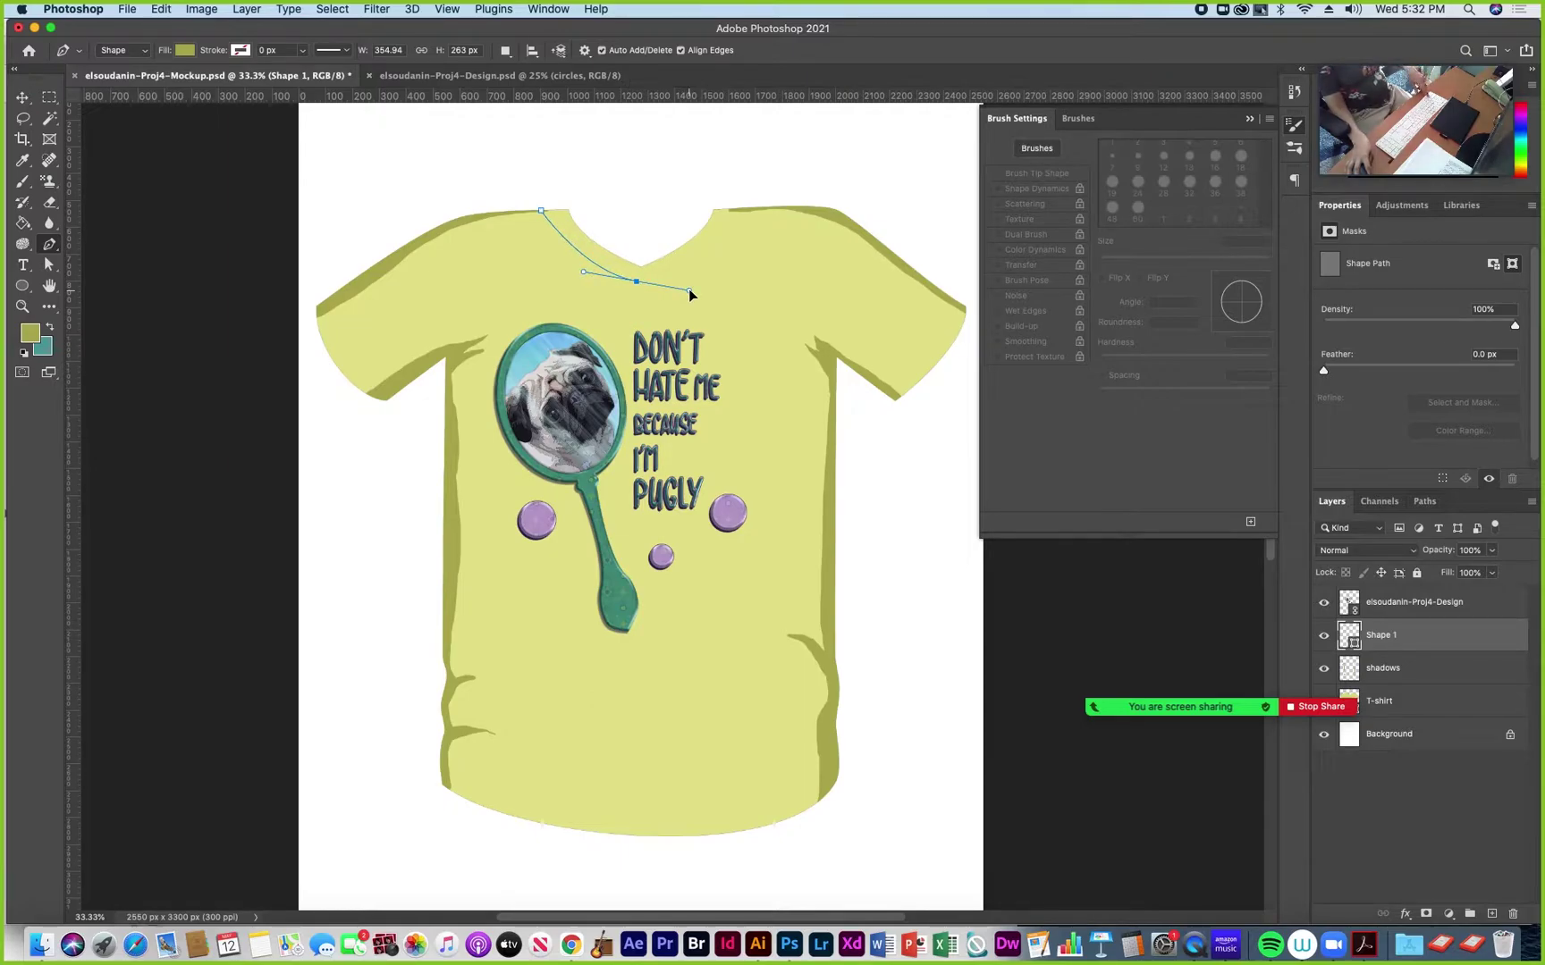
pyautogui.moveTo(689, 295); pyautogui.dragTo(690, 265)
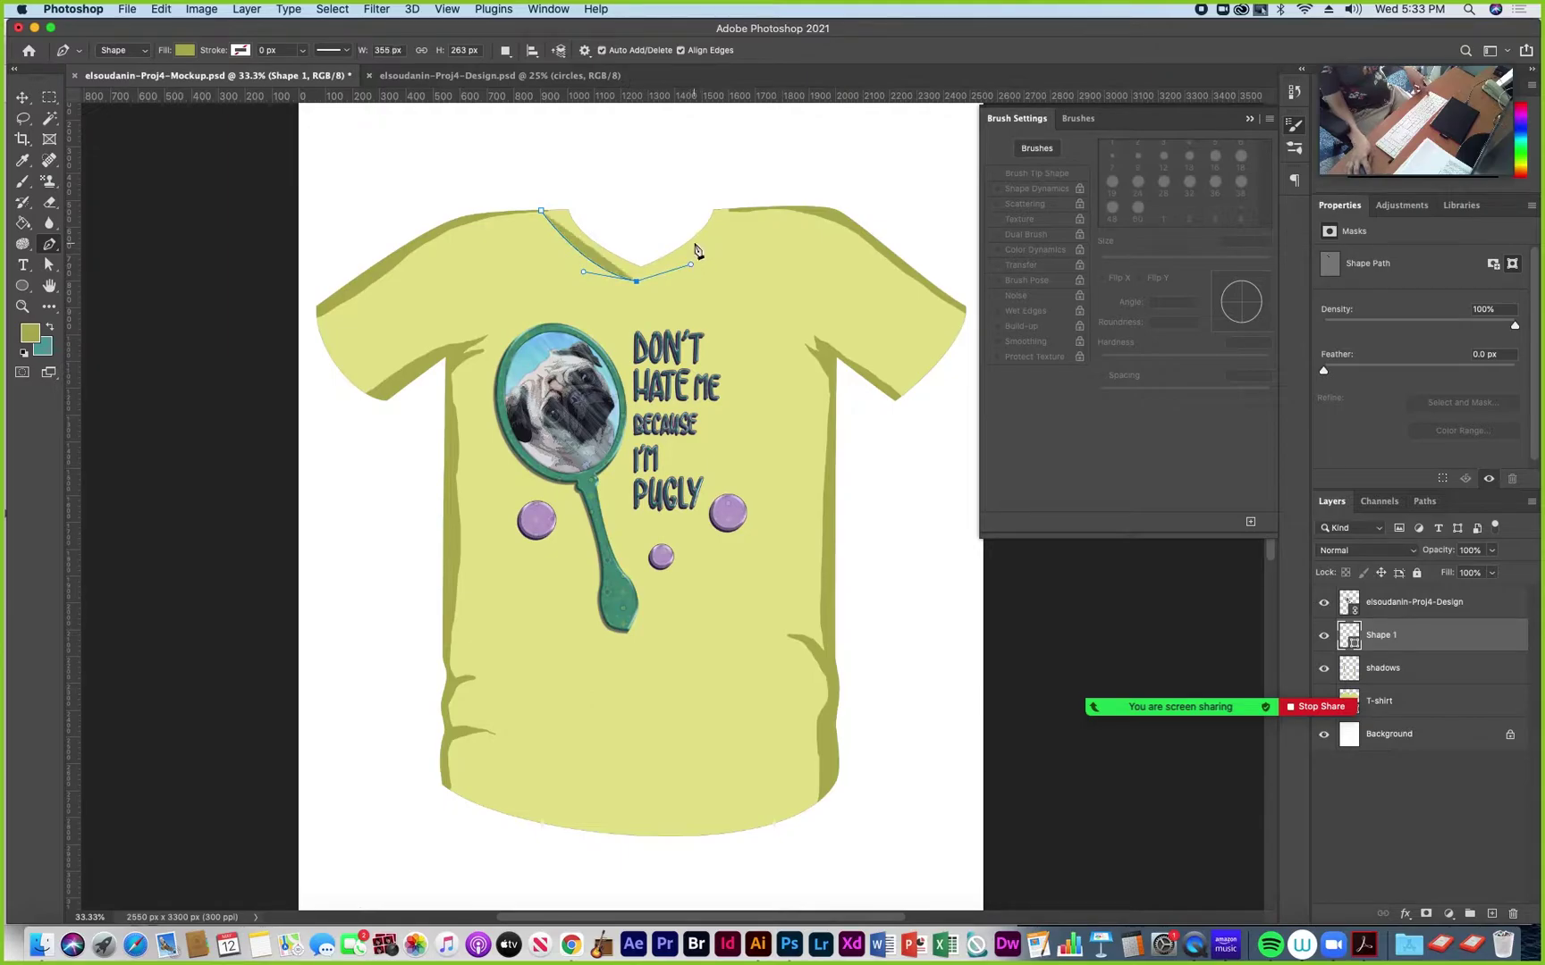
pyautogui.moveTo(732, 209); pyautogui.dragTo(743, 189)
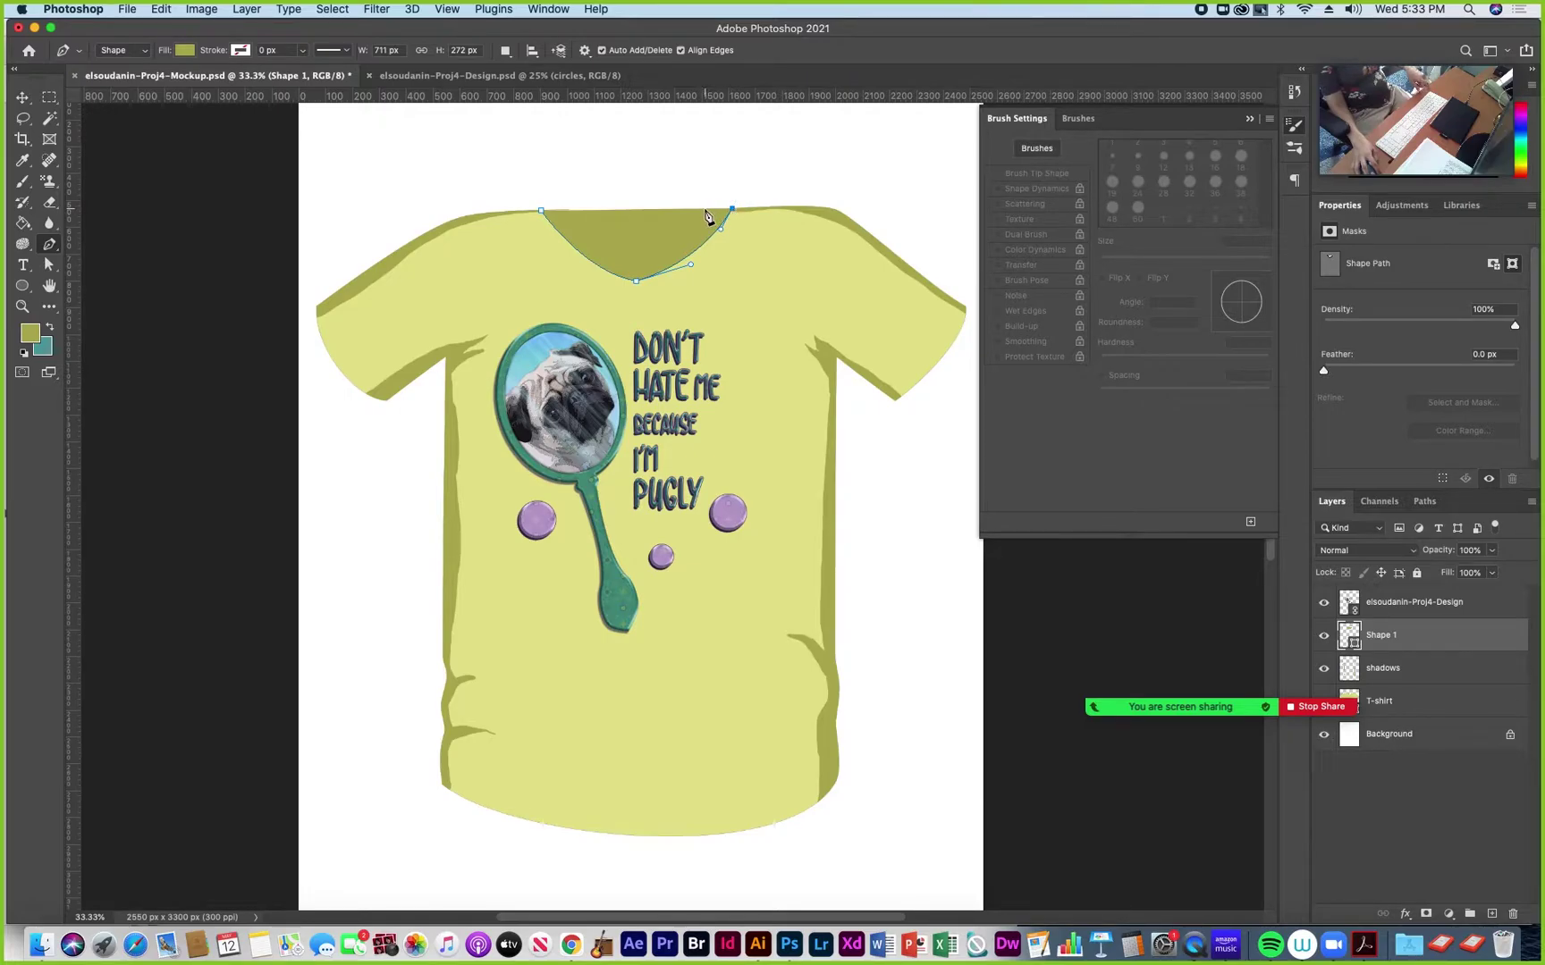
# Trace the collar's inner edge along the V-neckline back to the left shoulder and close the shape
pyautogui.click(707, 210)
pyautogui.click(638, 261)
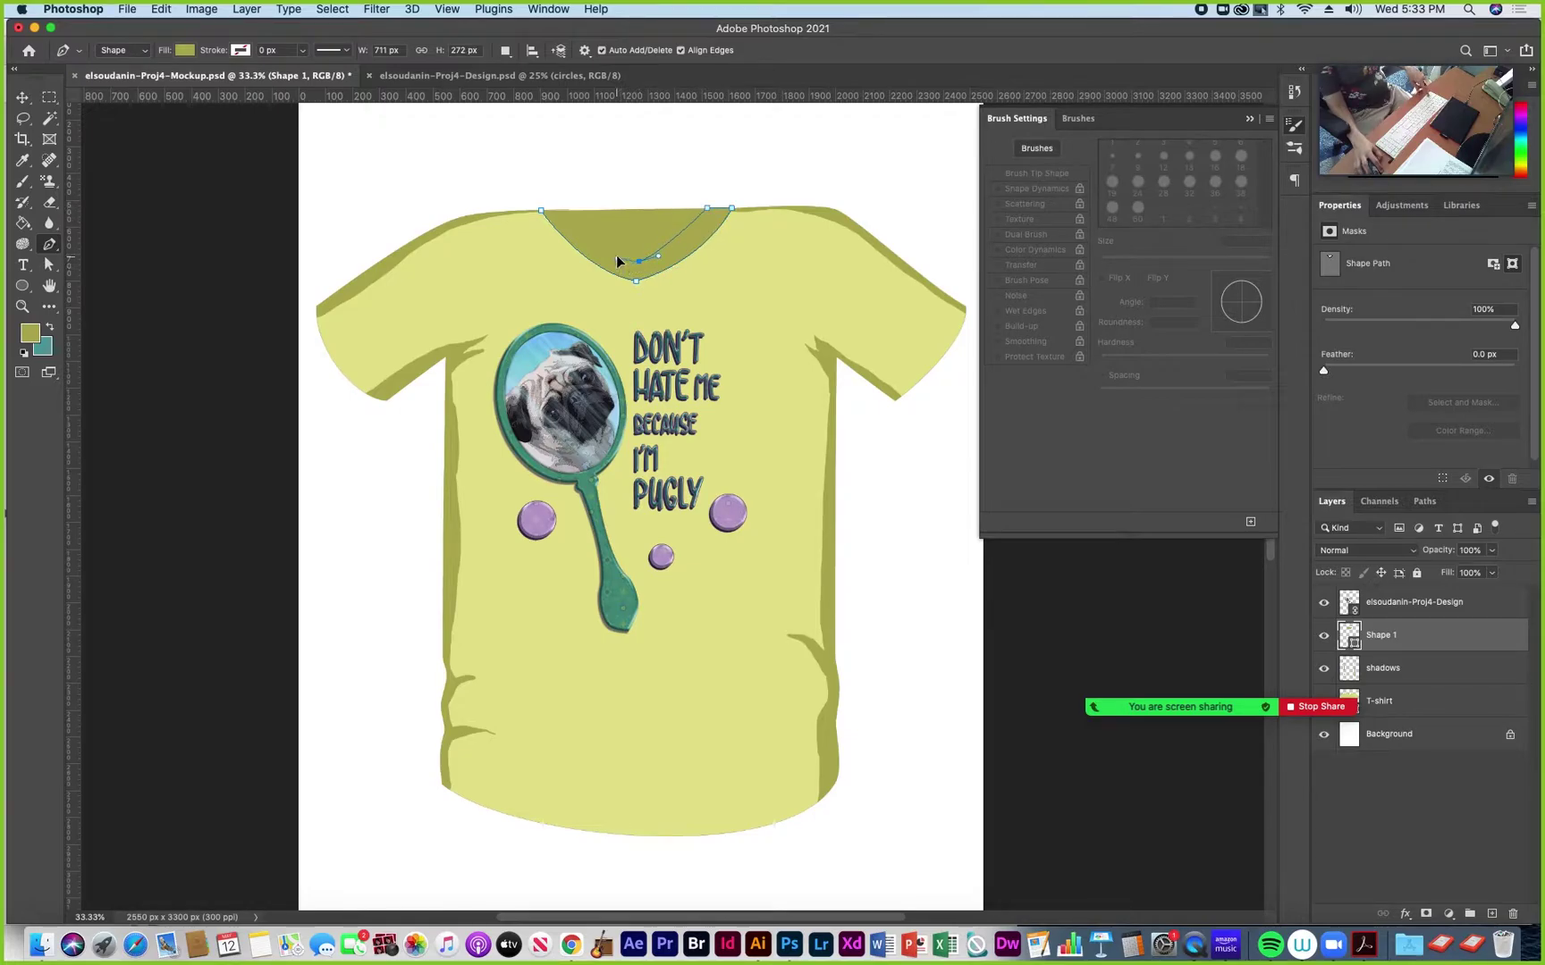
pyautogui.moveTo(570, 210); pyautogui.dragTo(564, 189)
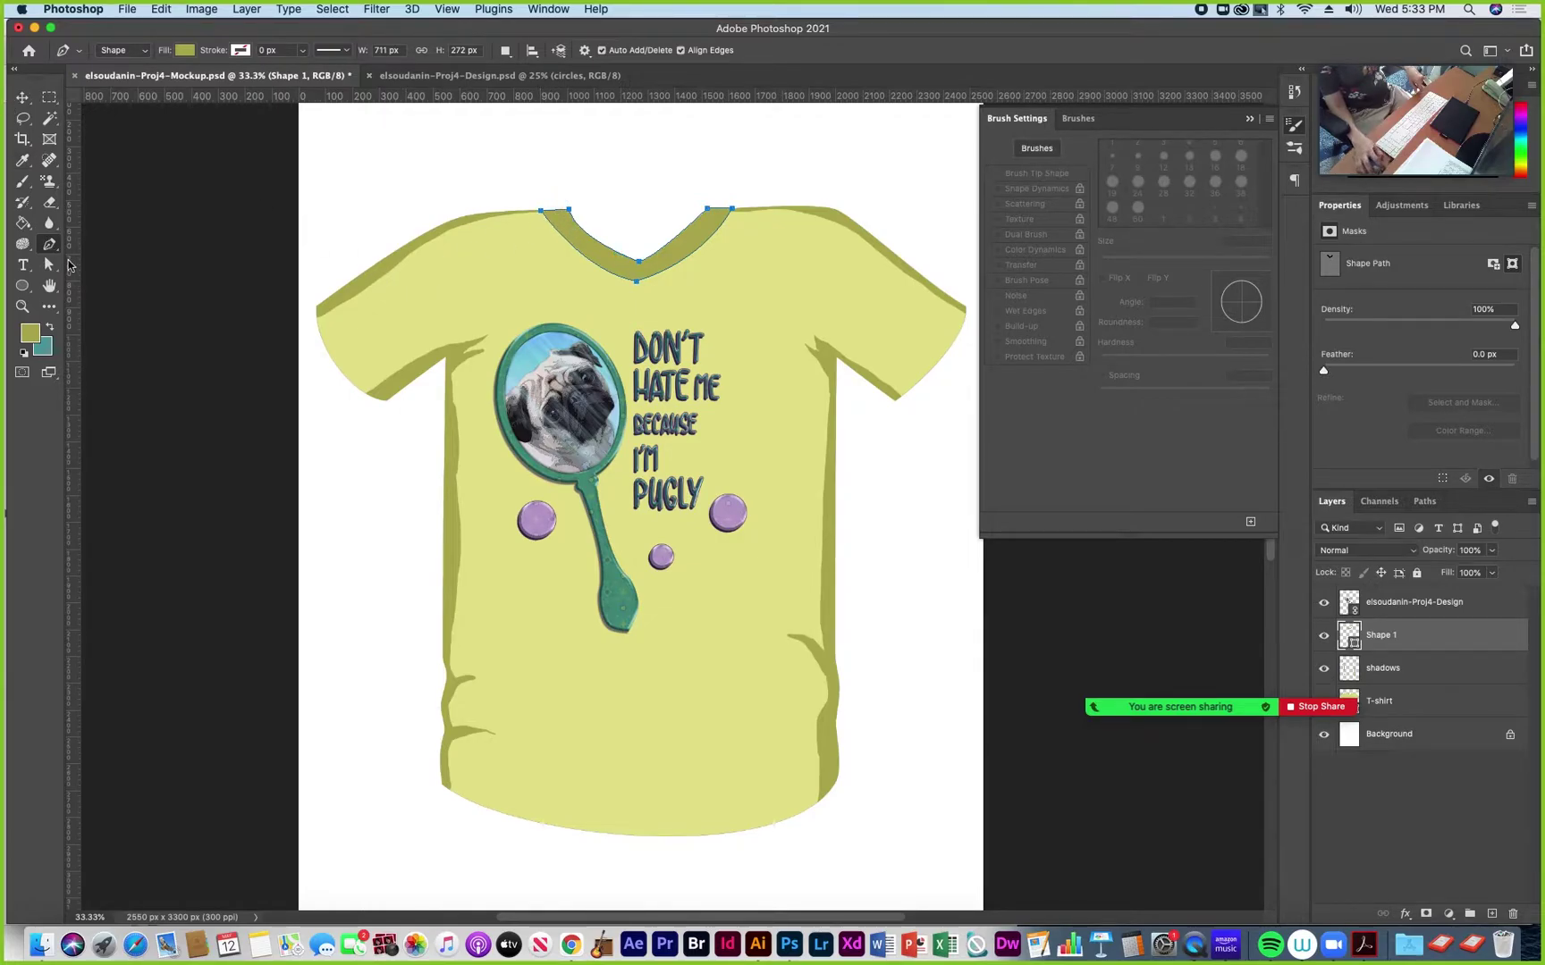
# Refine the collar shape's curves by adjusting its anchor points and handles, and deselect the path
pyautogui.click(50, 264)
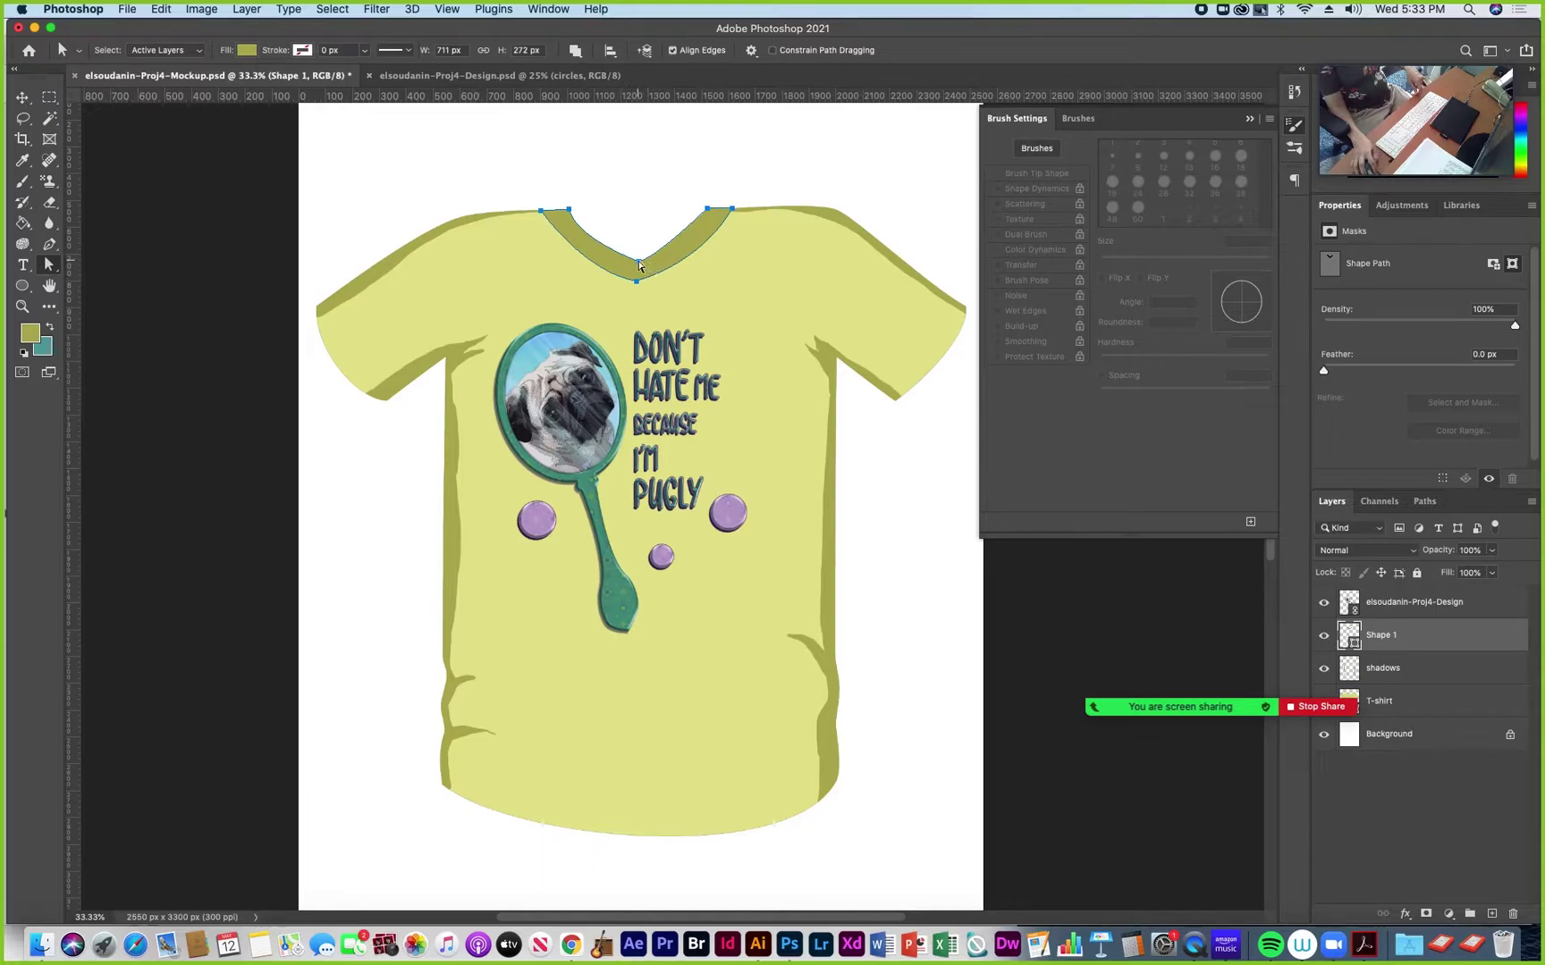
pyautogui.moveTo(636, 266); pyautogui.dragTo(669, 251)
pyautogui.click(638, 281)
pyautogui.moveTo(691, 267); pyautogui.dragTo(688, 259)
pyautogui.click(733, 209)
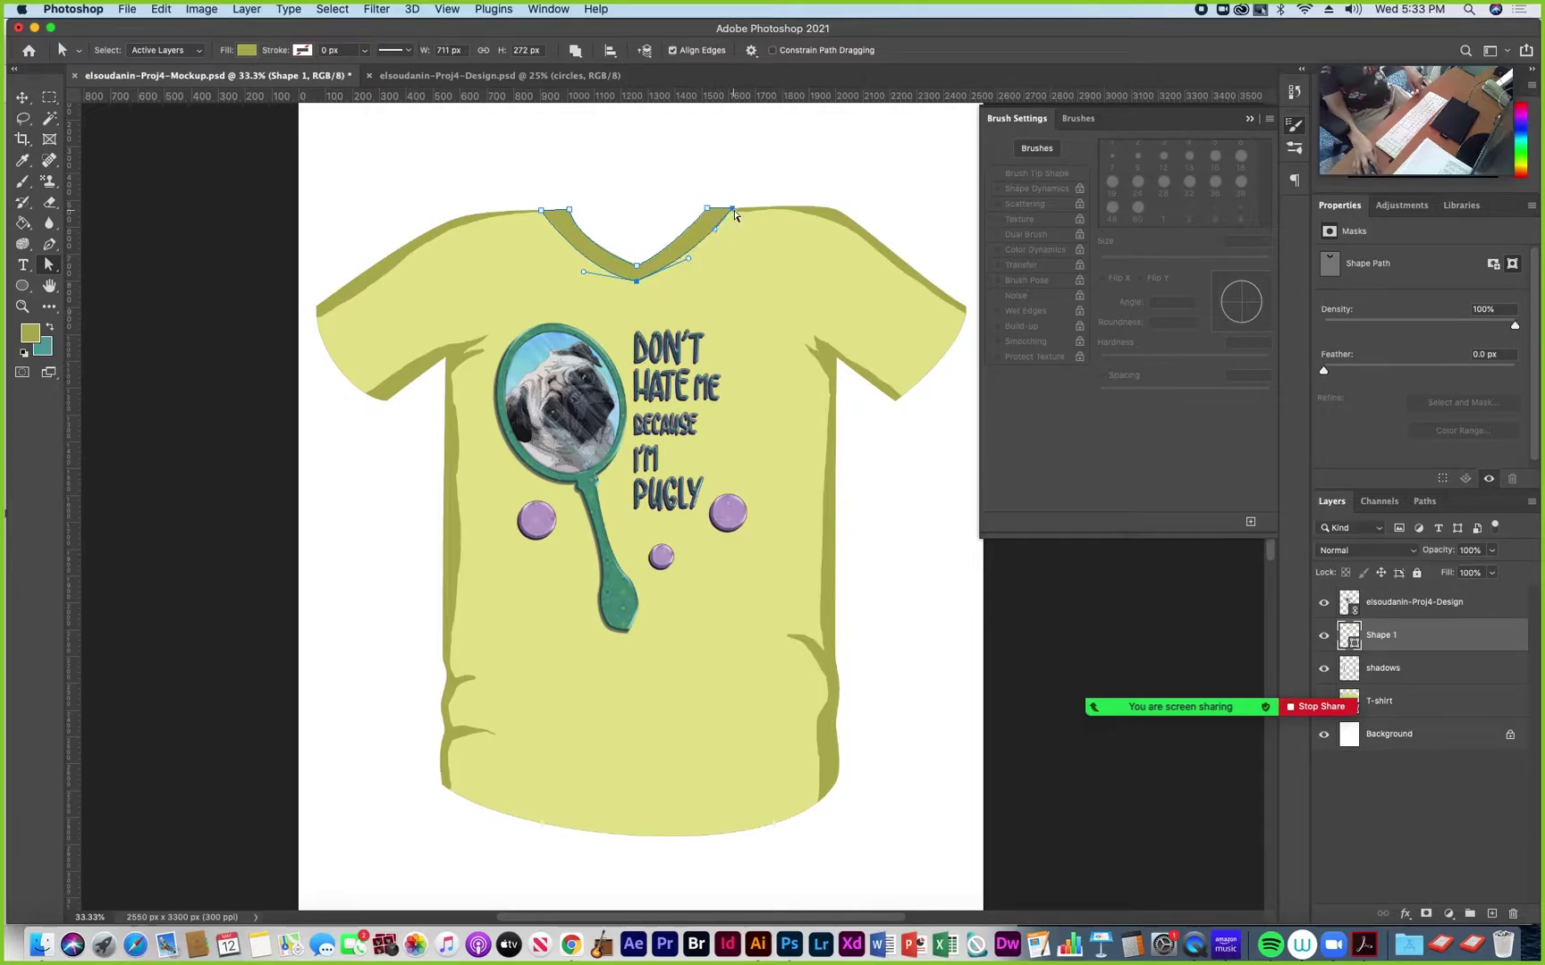
pyautogui.moveTo(541, 214); pyautogui.dragTo(544, 213)
pyautogui.press('Escape')
# Select the linked Proj4-Design layer and move the meeting controls clear of the layer list
pyautogui.click(1390, 608)
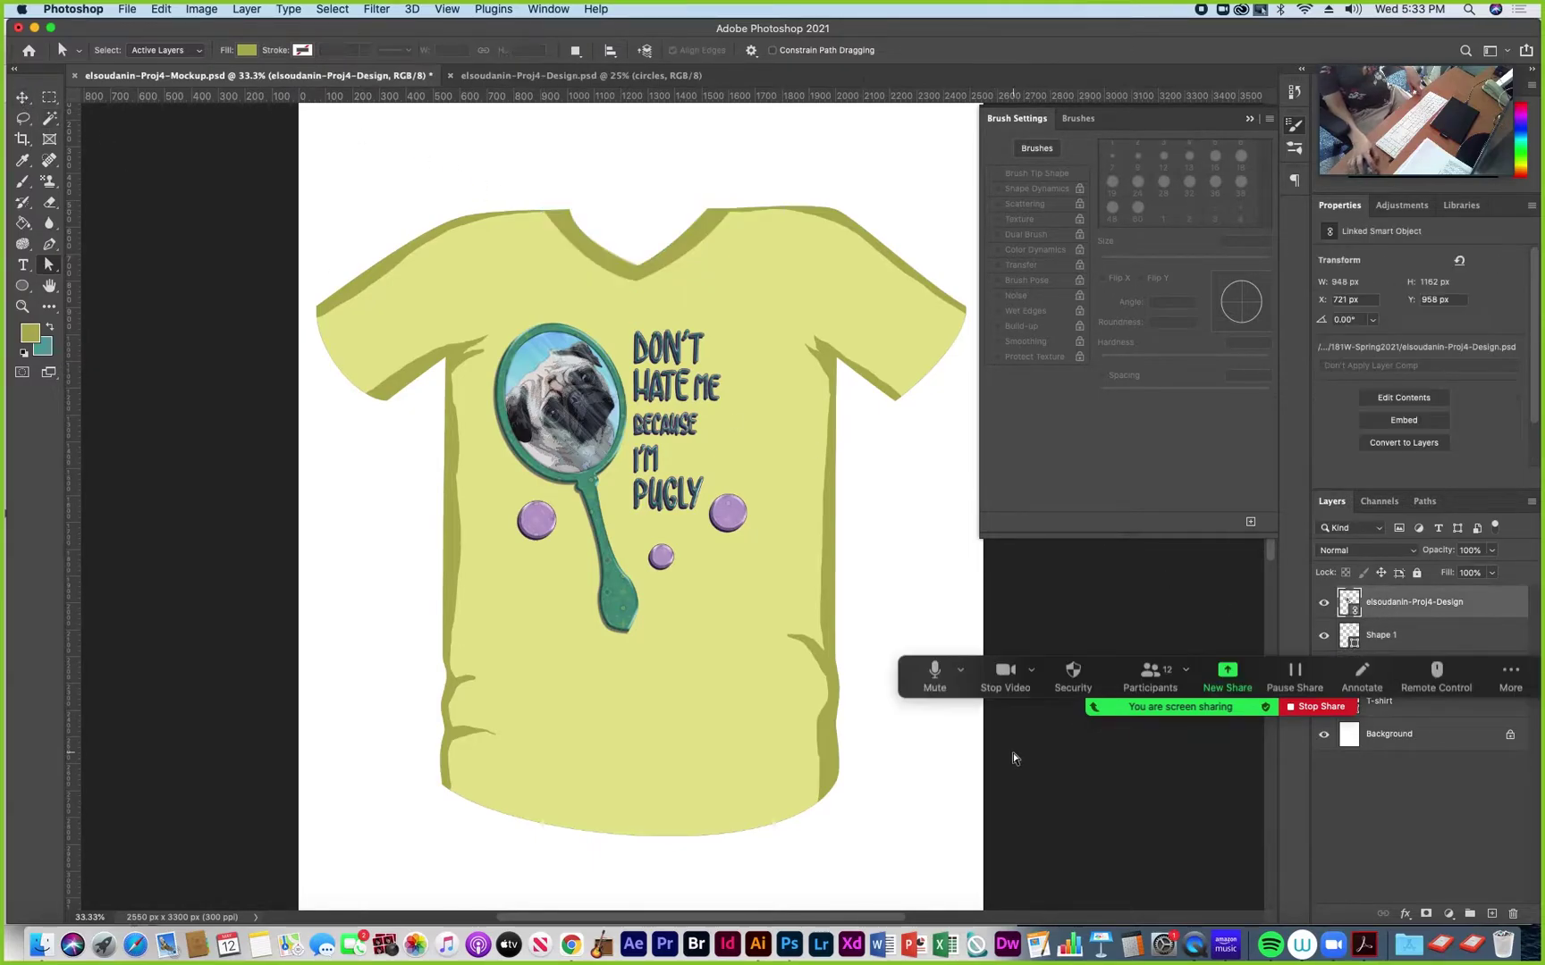
pyautogui.moveTo(934, 684); pyautogui.dragTo(894, 858)
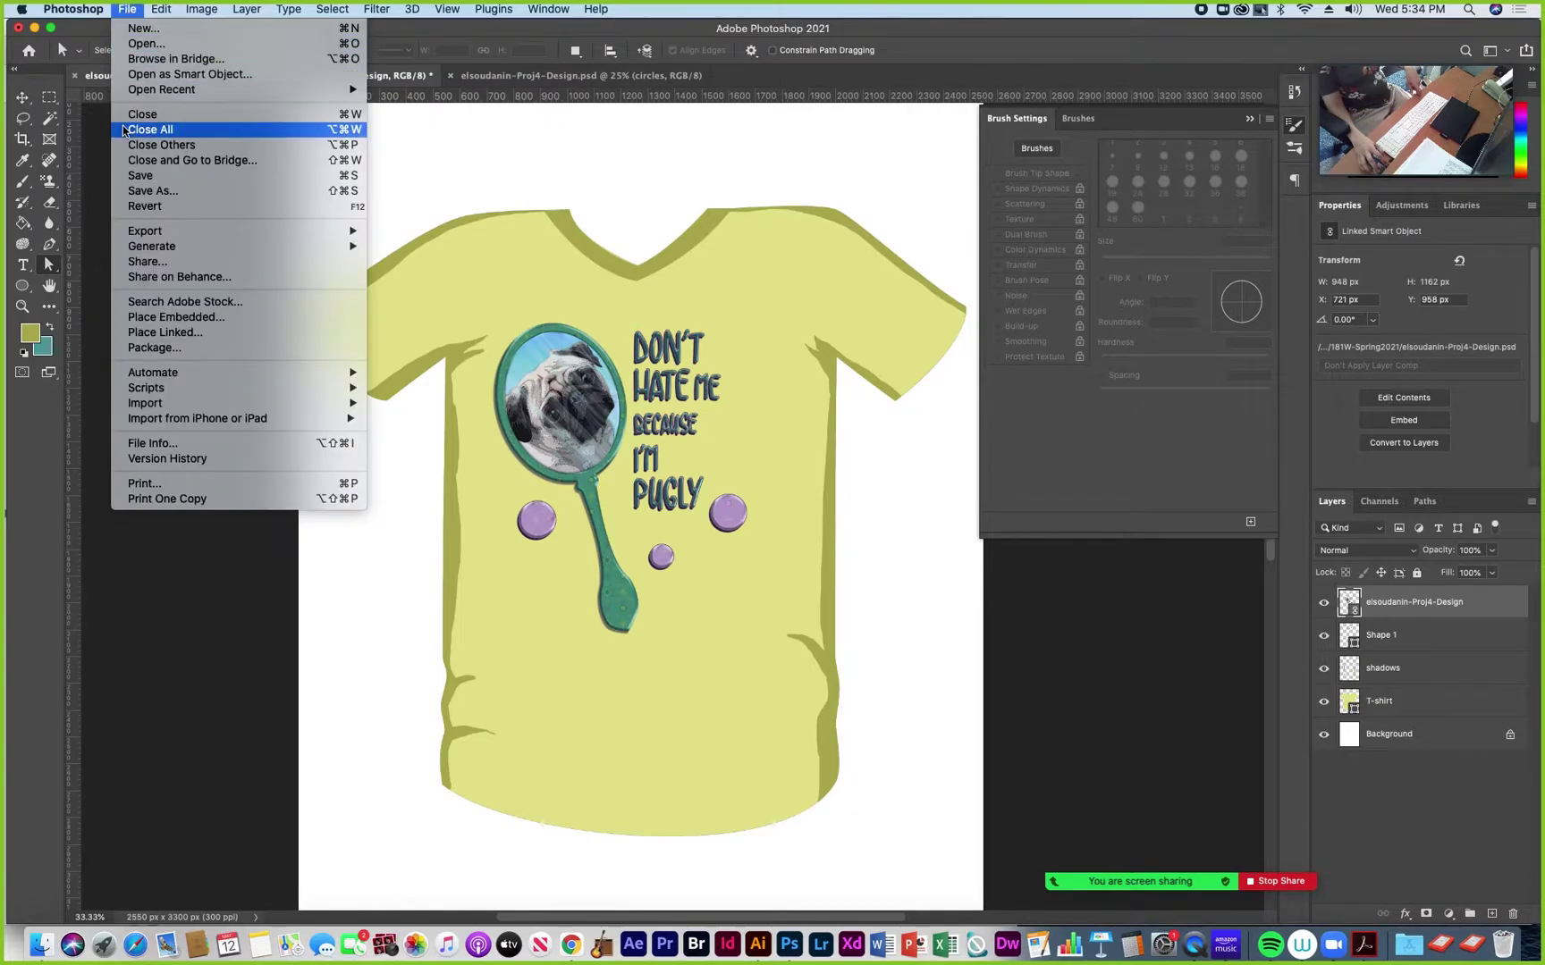
# Save the mockup and place Proj4-Design.psd into it as an embedded smart object
pyautogui.click(137, 178)
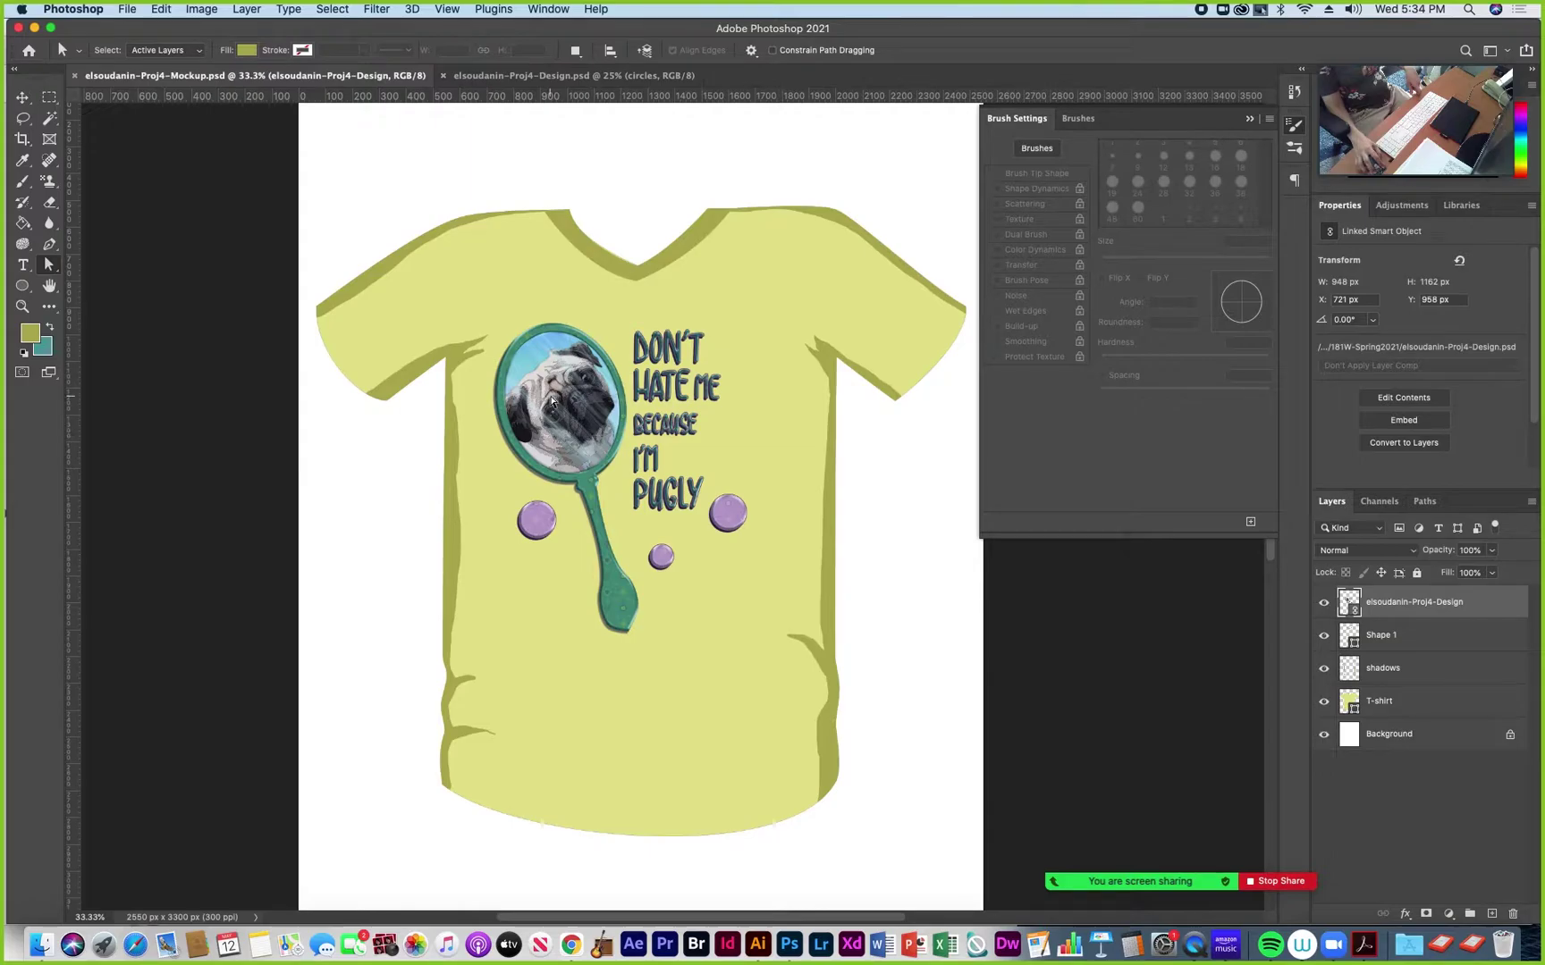
pyautogui.click(127, 10)
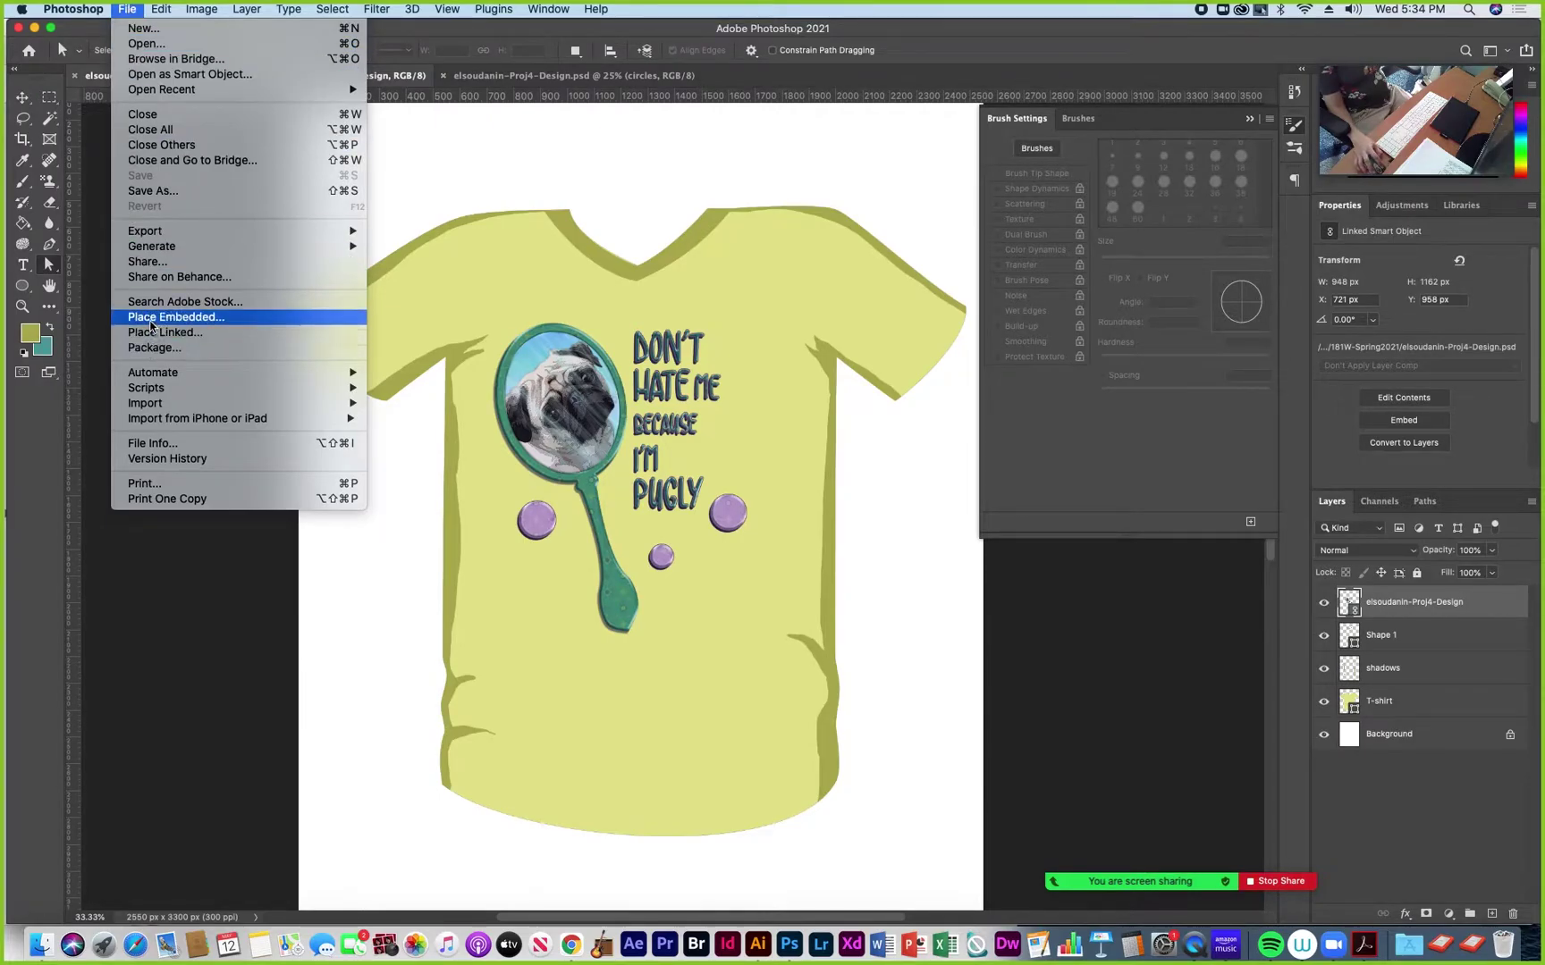
pyautogui.click(153, 320)
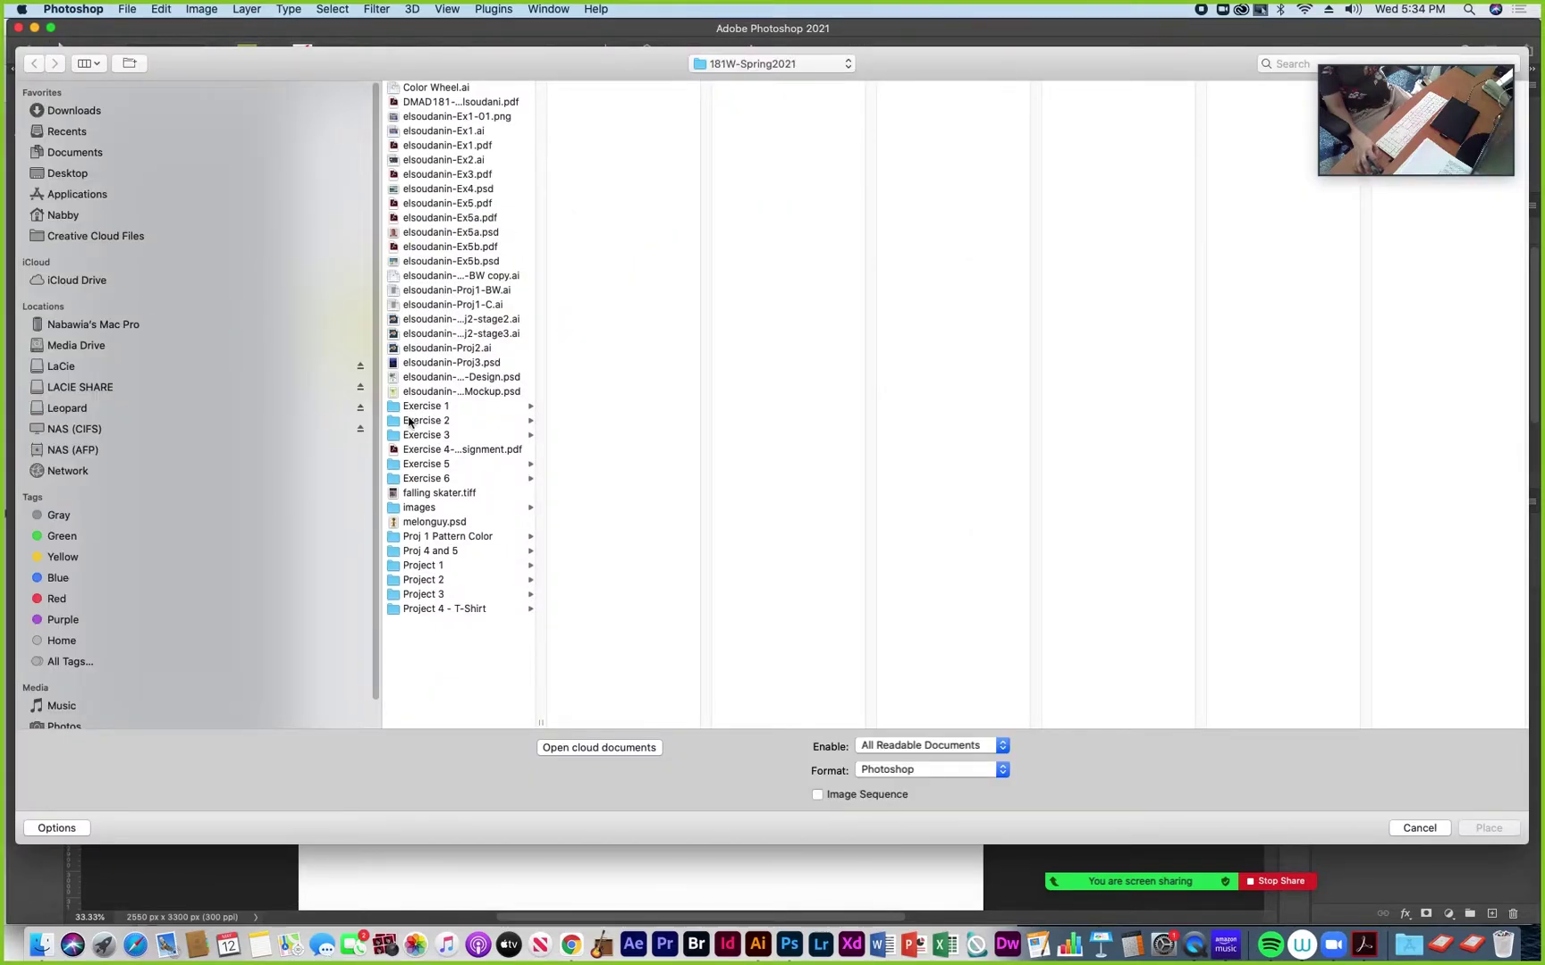
pyautogui.click(461, 380)
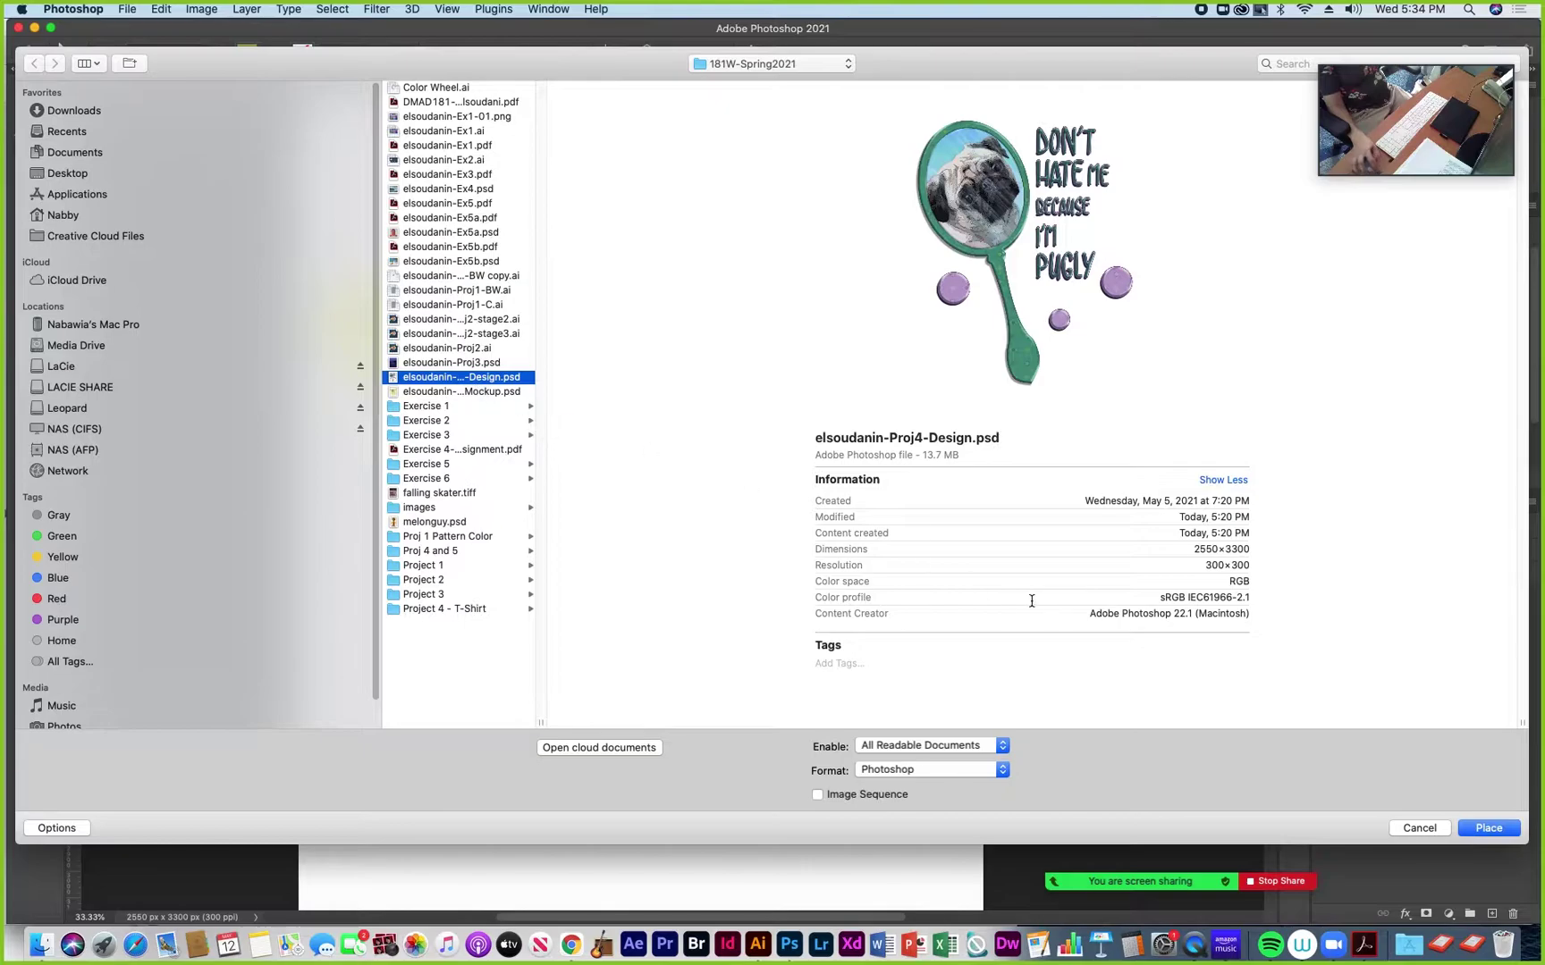
pyautogui.click(1473, 829)
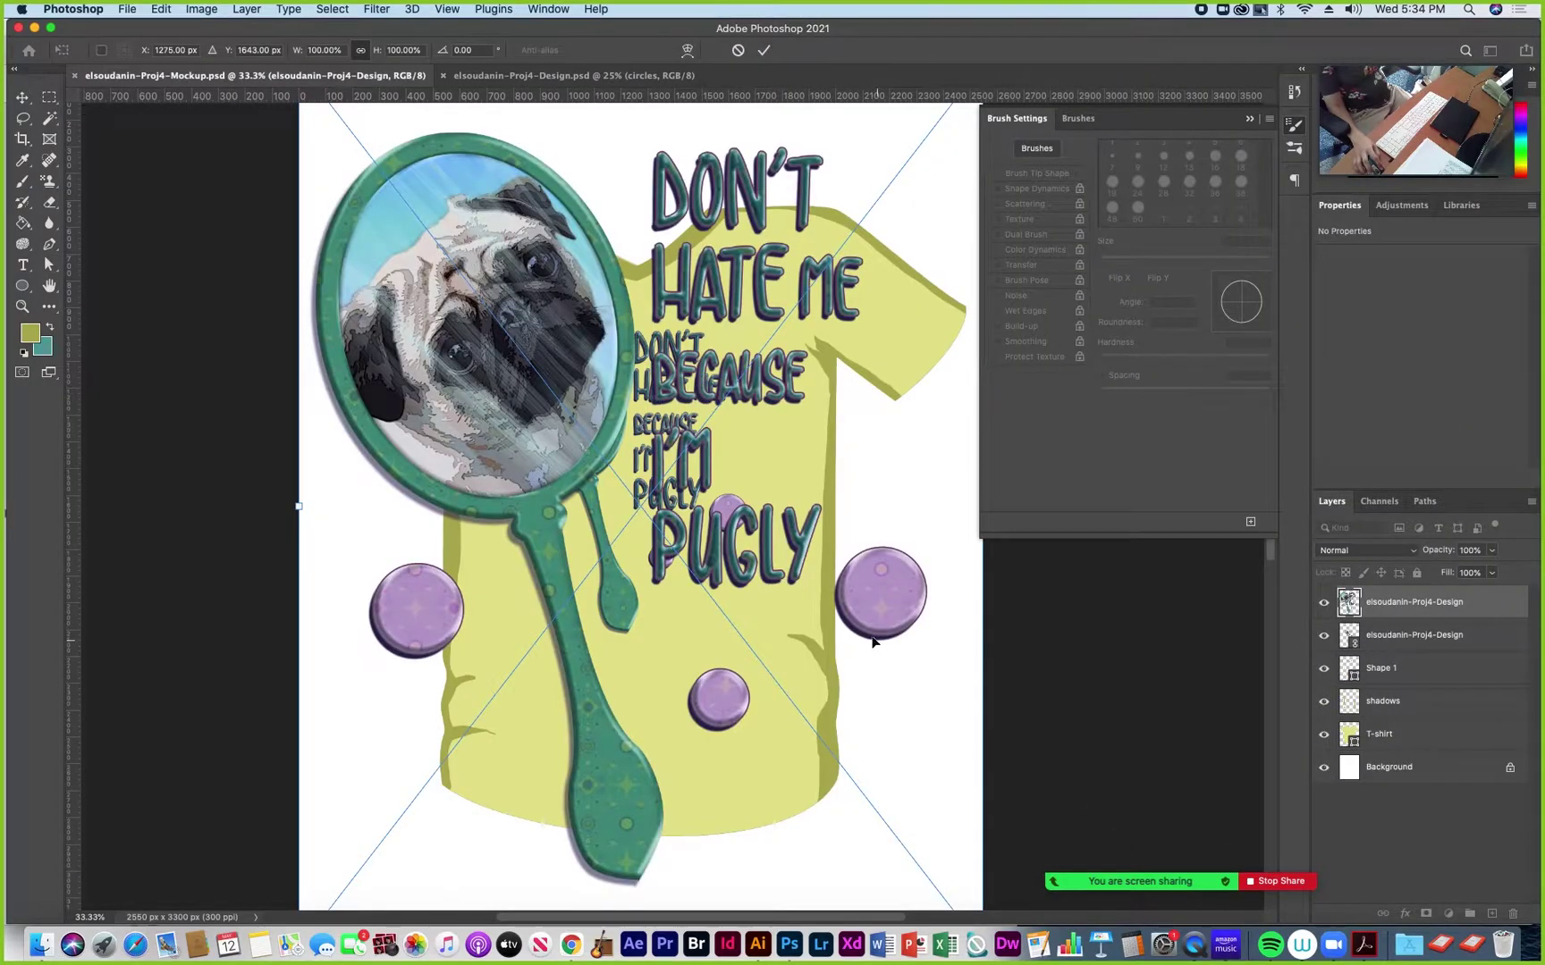
# Scale the placed embedded design to about 34.67% and move it over the shirt's right shoulder
pyautogui.click(1248, 119)
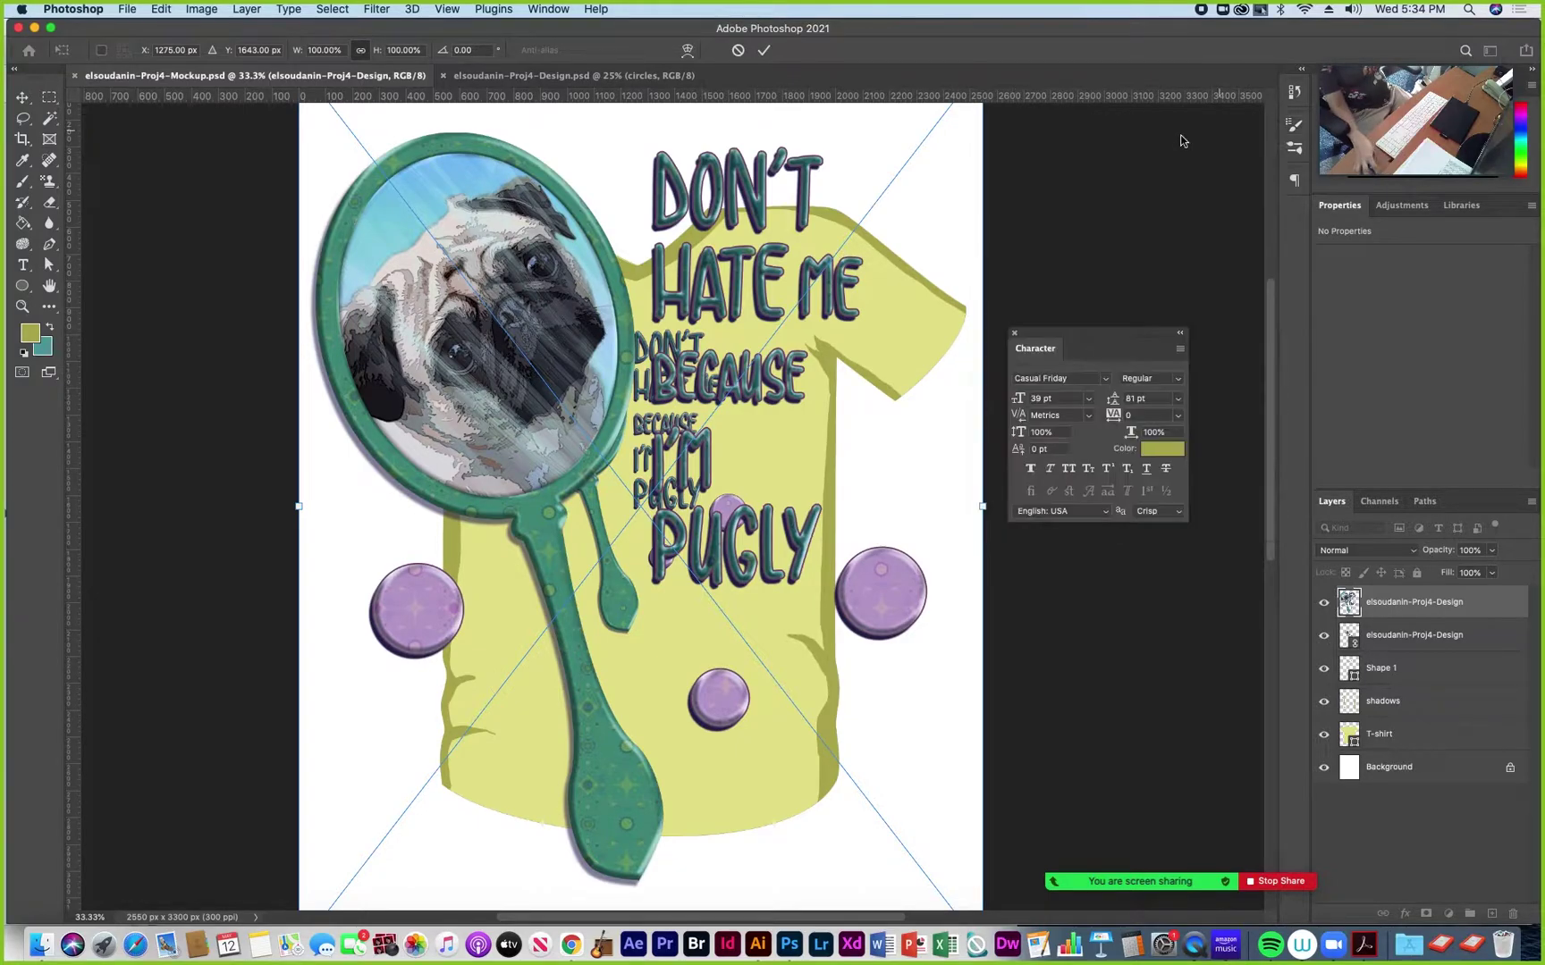
pyautogui.moveTo(420, 264); pyautogui.dragTo(418, 320)
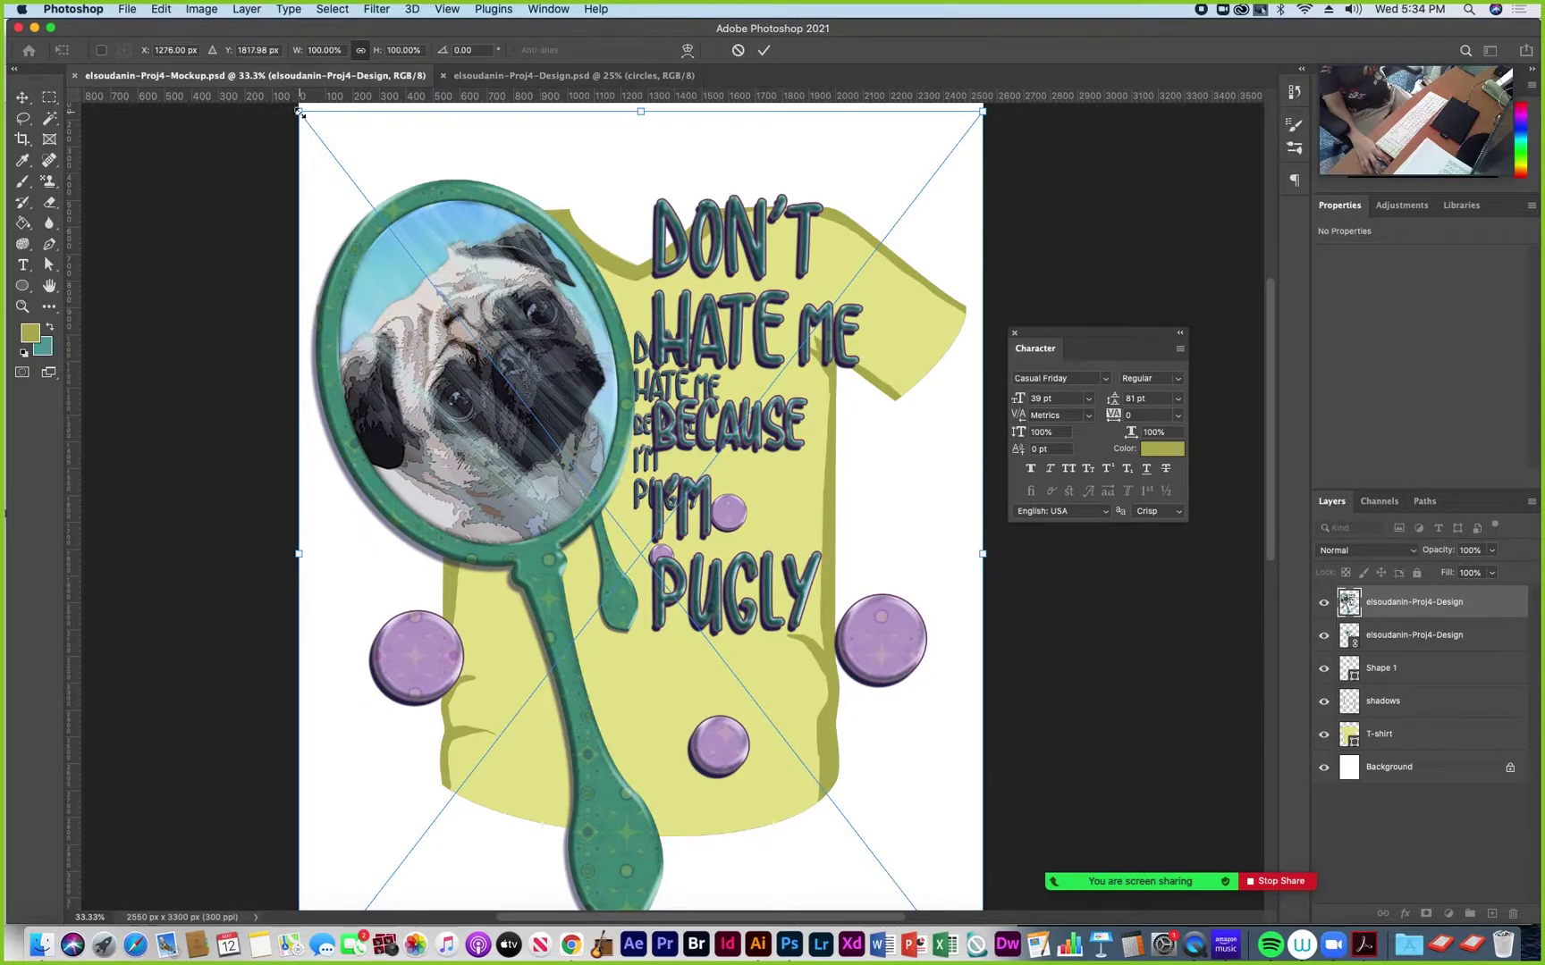
pyautogui.moveTo(301, 113); pyautogui.dragTo(569, 472)
pyautogui.moveTo(625, 536); pyautogui.dragTo(469, 326)
pyautogui.moveTo(411, 224); pyautogui.dragTo(480, 315)
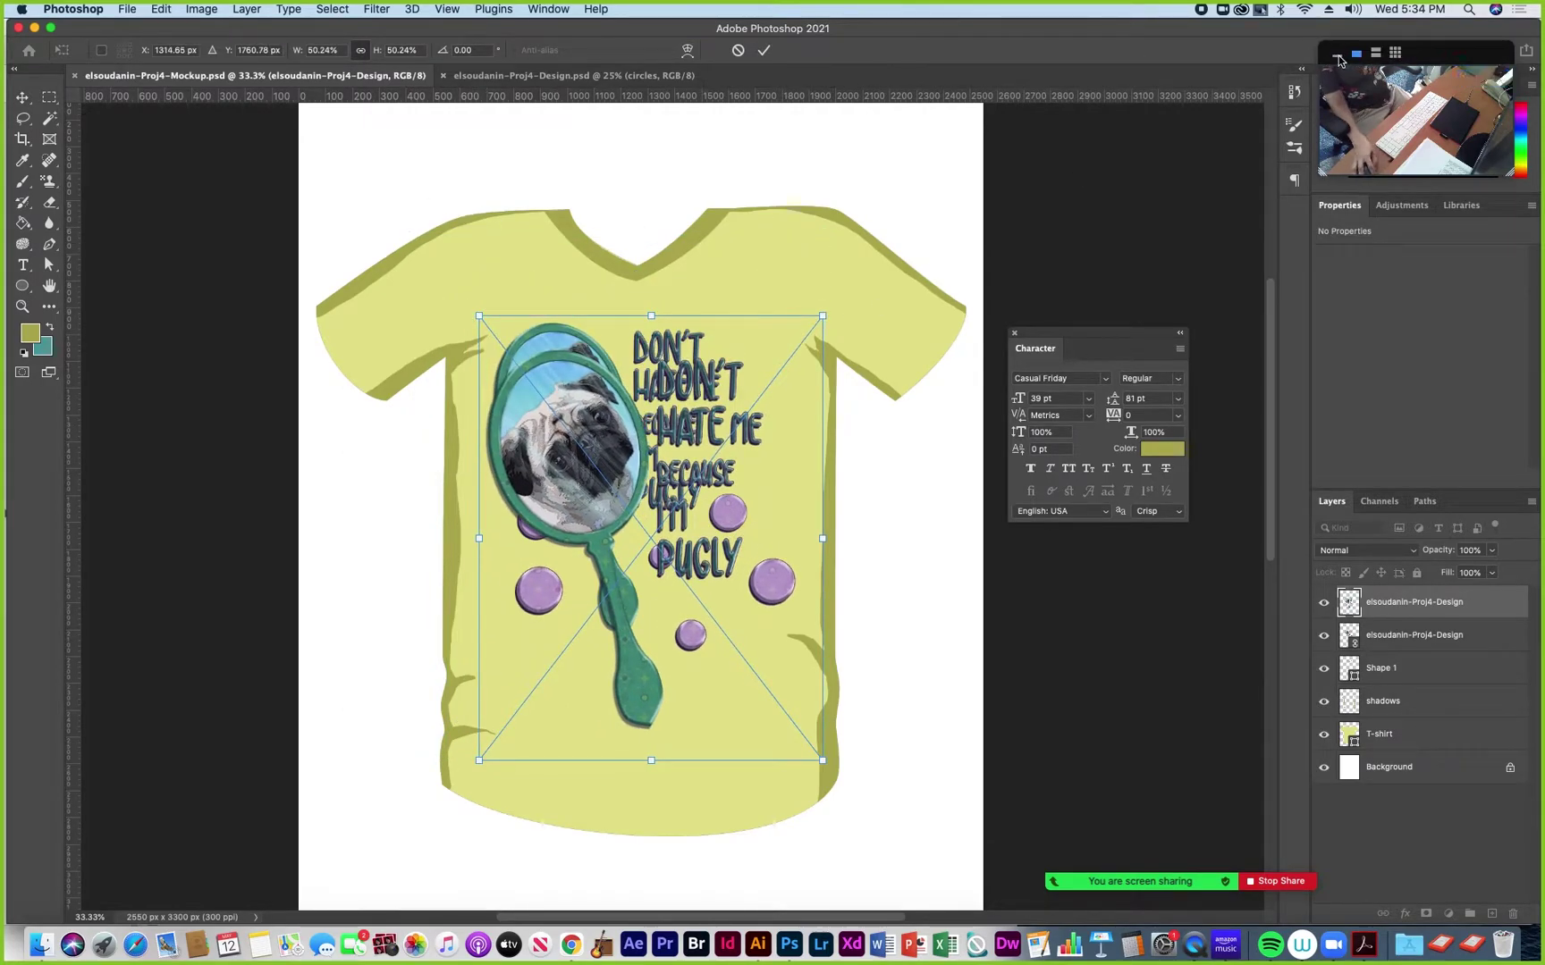
pyautogui.moveTo(620, 449); pyautogui.dragTo(722, 270)
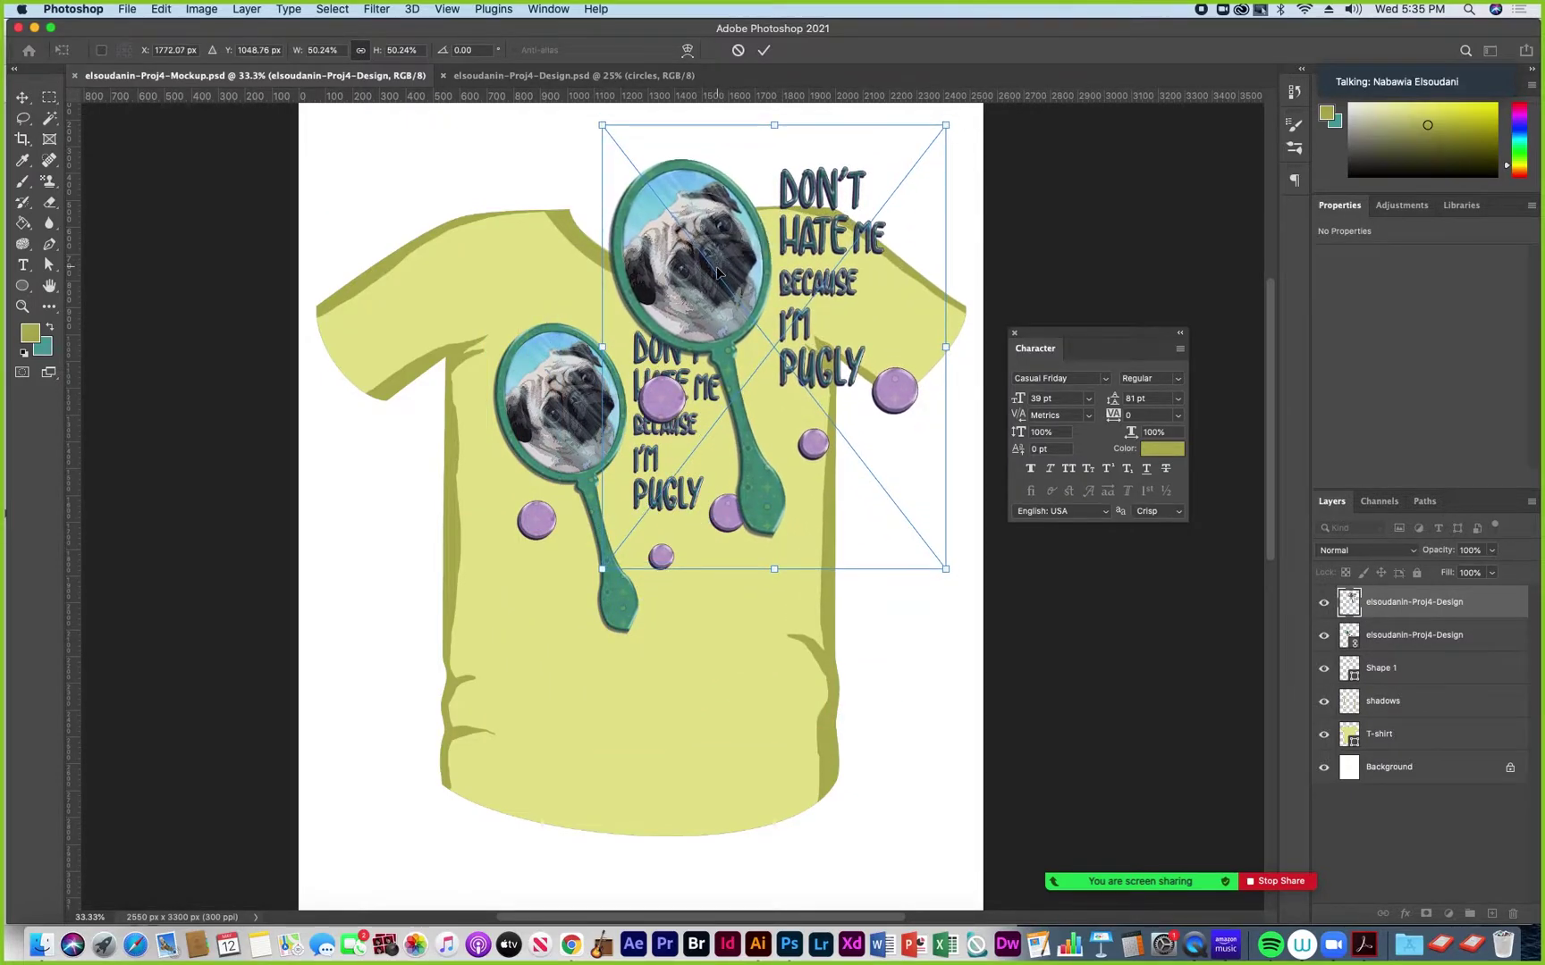
pyautogui.moveTo(602, 126); pyautogui.dragTo(708, 263)
pyautogui.moveTo(769, 367); pyautogui.dragTo(762, 231)
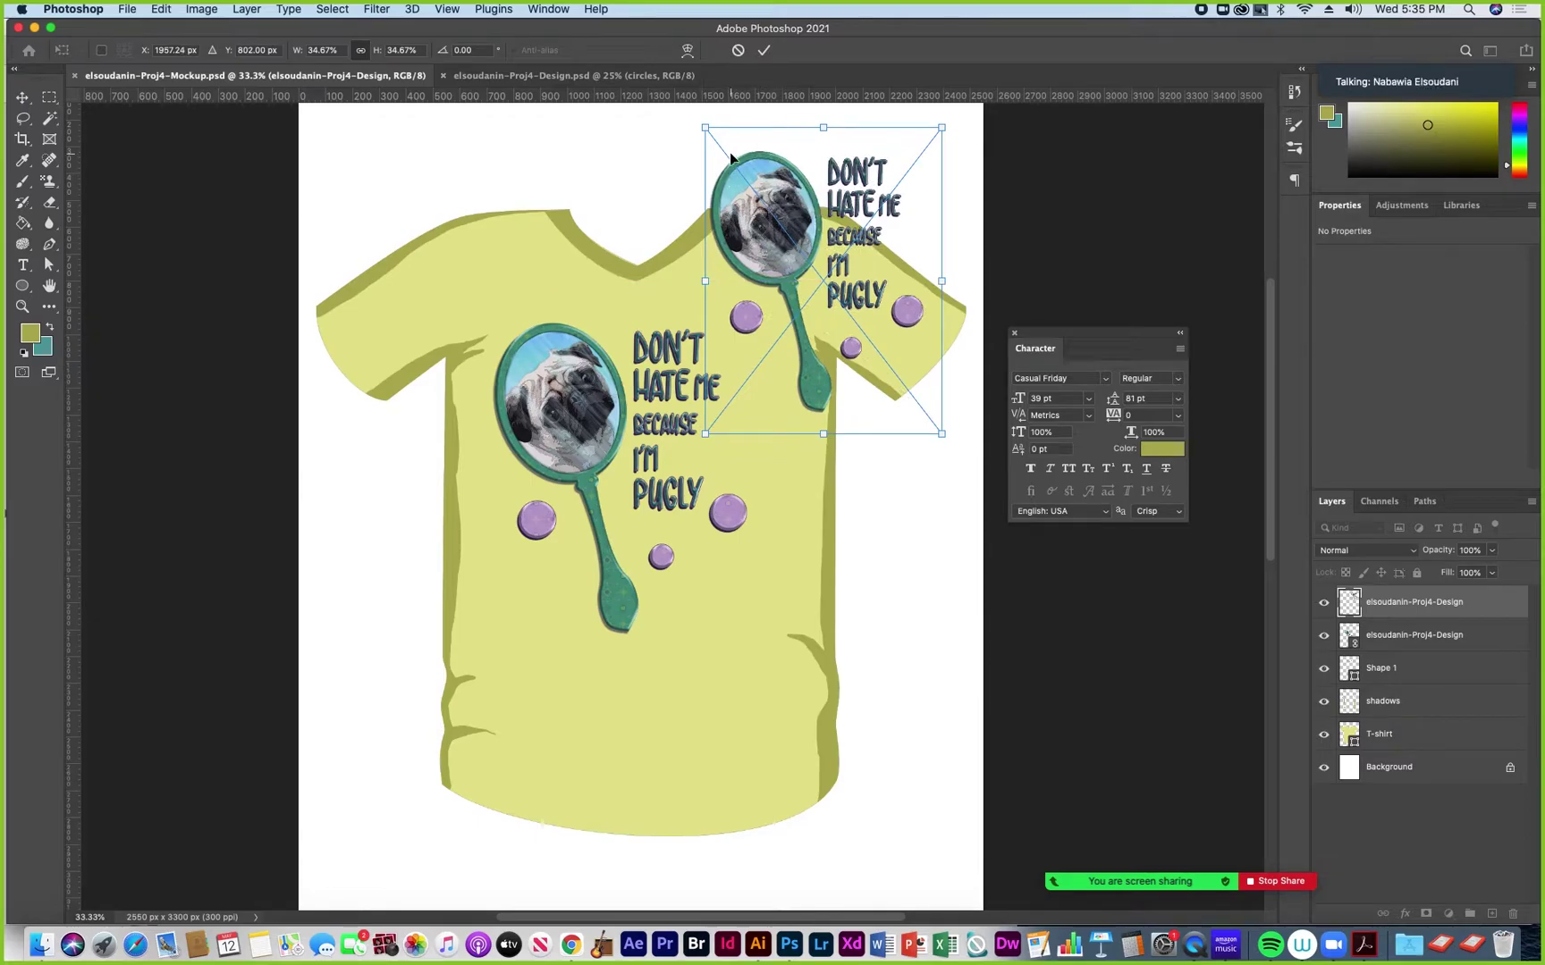
# Rotate the embedded design to about -45.19°, commit the transform, and position it along the right sleeve at about X 1512 px, Y 230 px
pyautogui.moveTo(690, 111); pyautogui.dragTo(849, 67)
pyautogui.moveTo(742, 308); pyautogui.dragTo(767, 283)
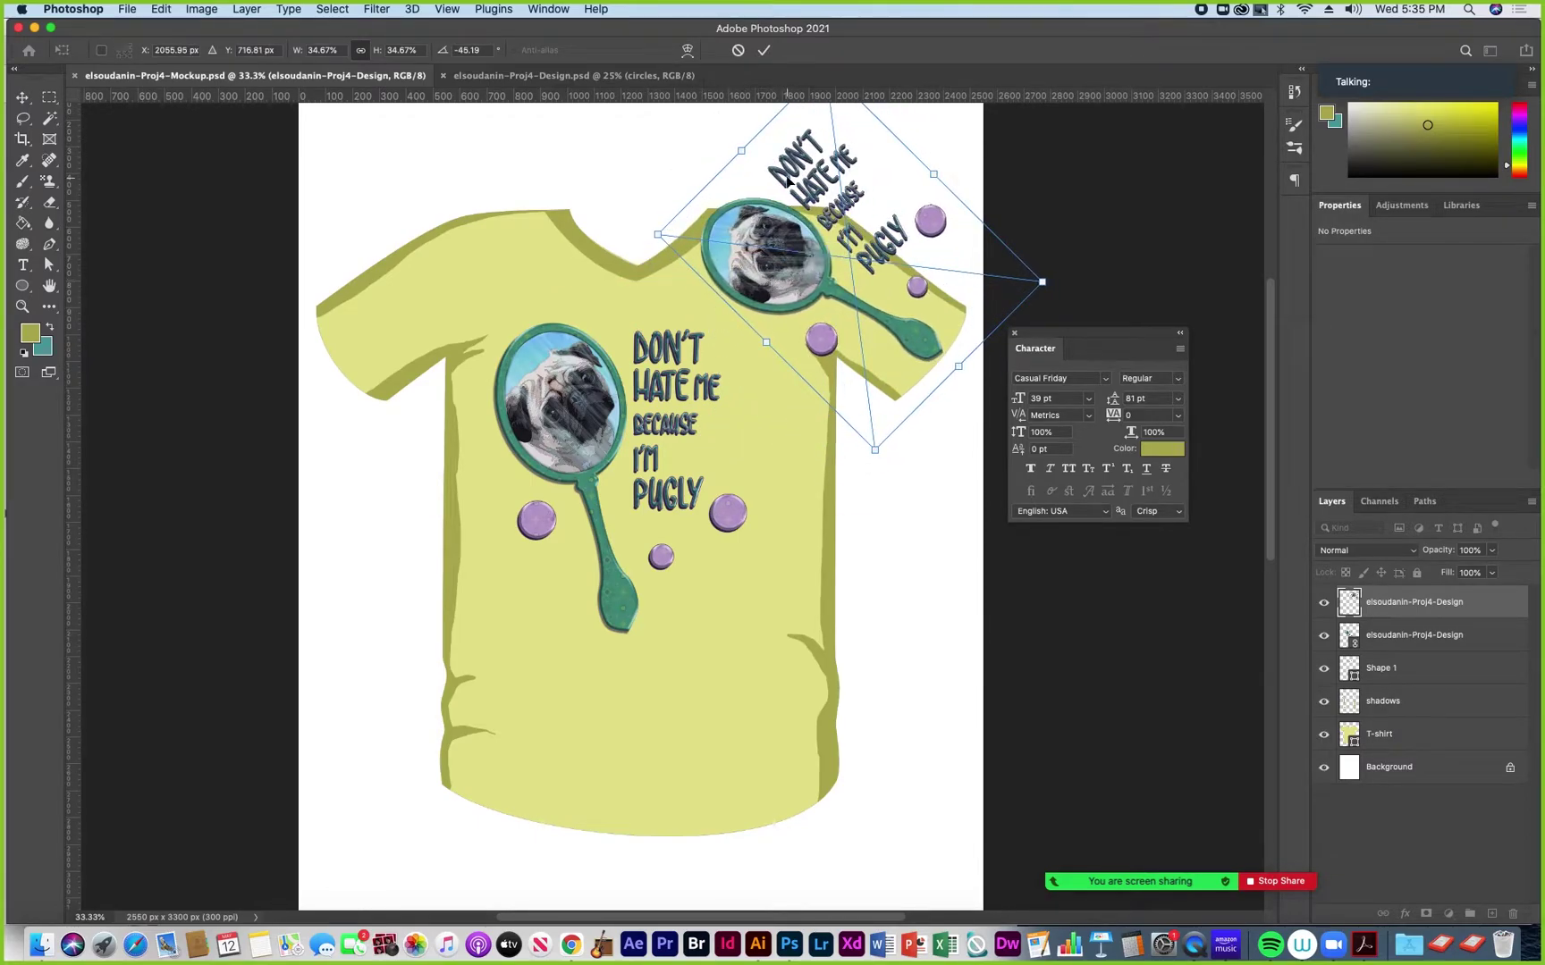
pyautogui.click(764, 53)
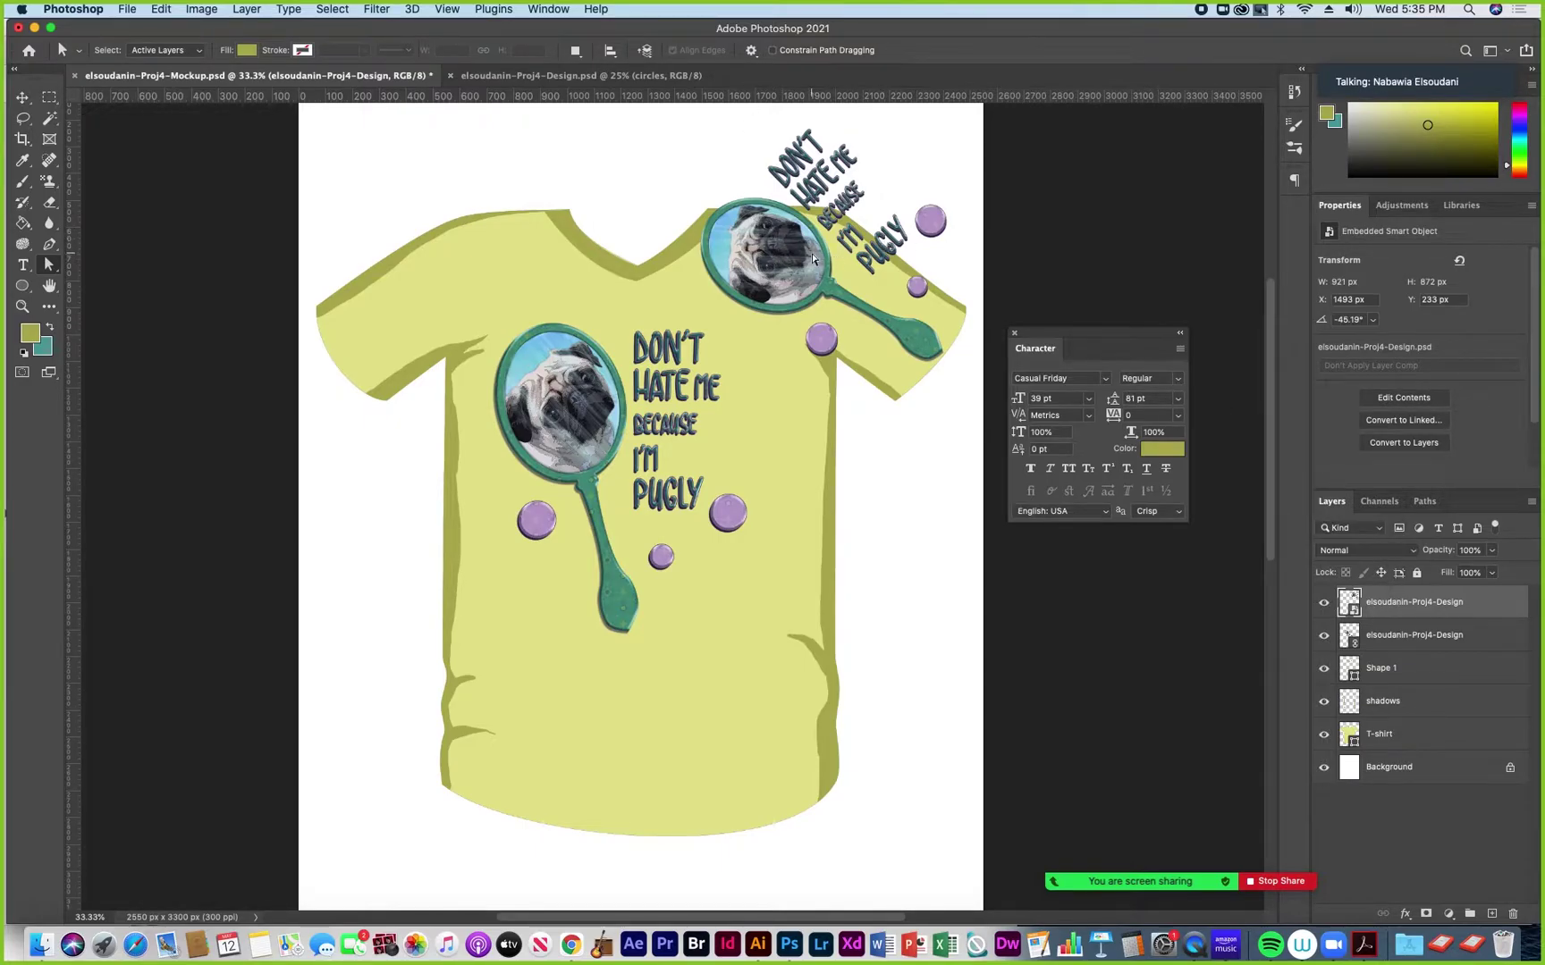
pyautogui.press('v')
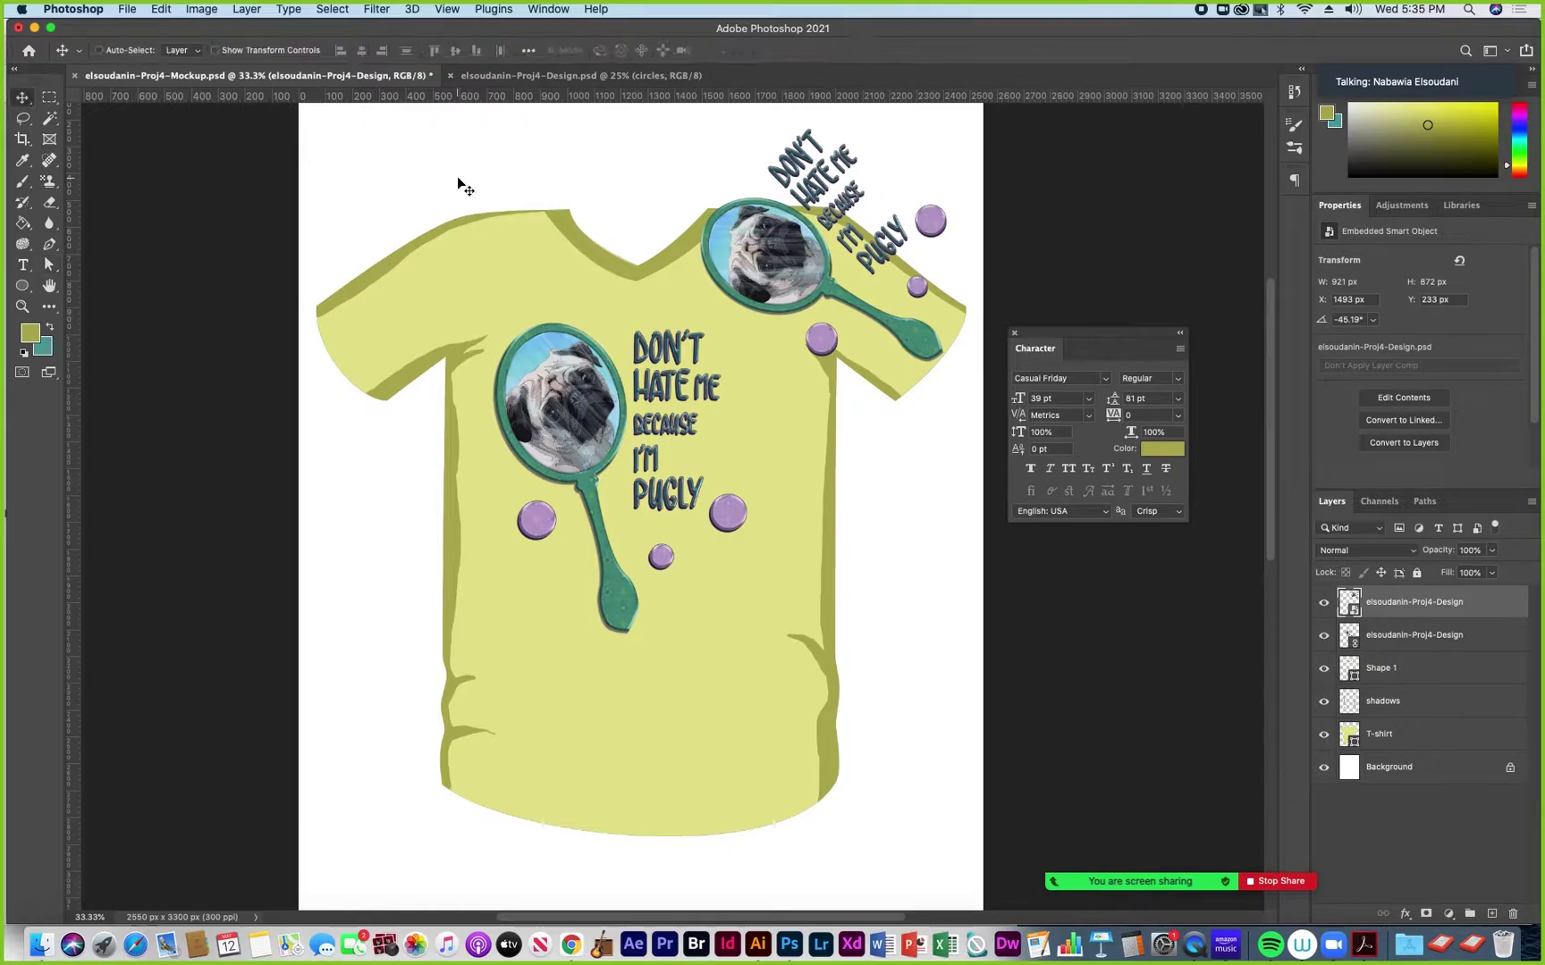
pyautogui.moveTo(777, 250)
pyautogui.mouseDown()
pyautogui.moveTo(788, 228)
pyautogui.moveTo(797, 242)
pyautogui.mouseUp()
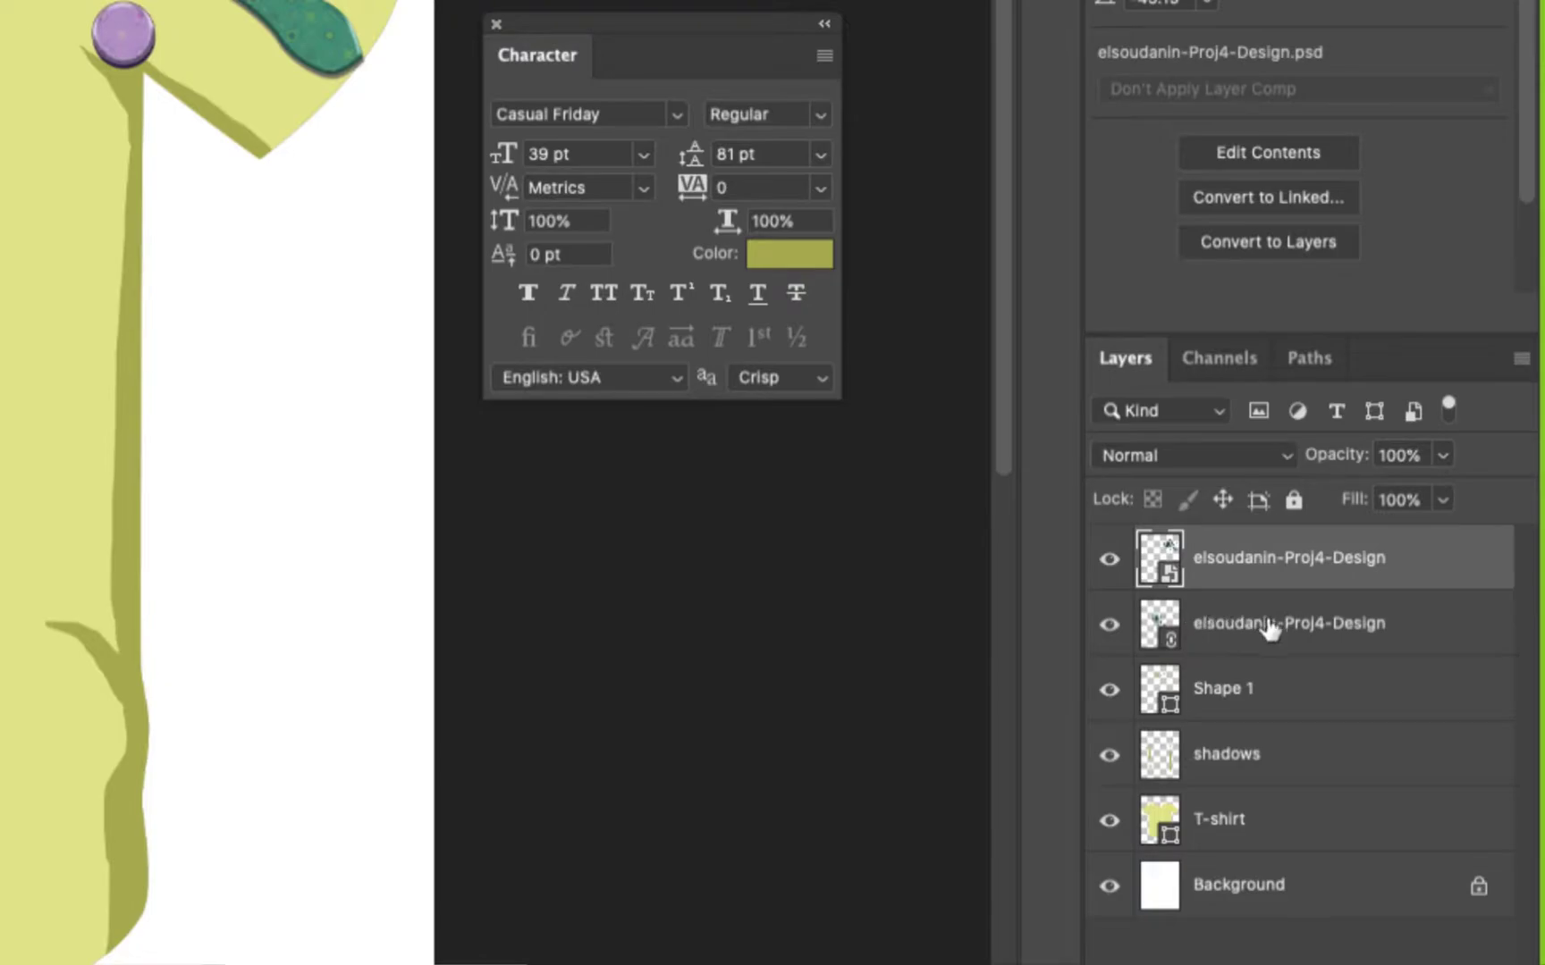
# Select the linked design layer and the embedded one in turn, and open the embedded smart object's contents for editing
pyautogui.click(1169, 637)
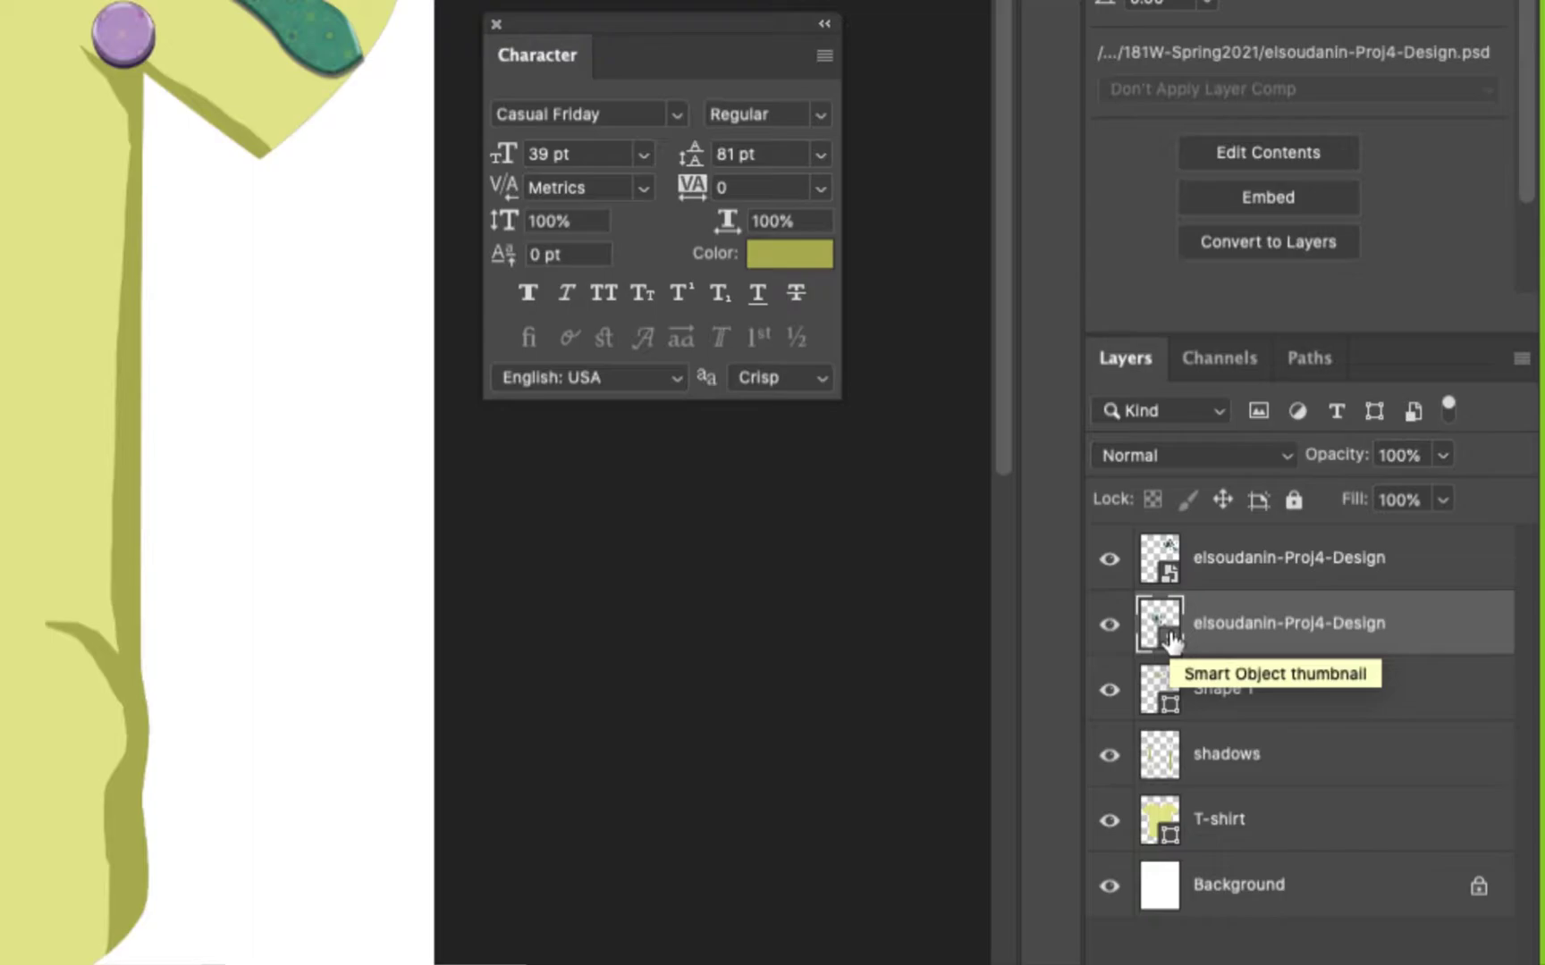
pyautogui.click(1191, 570)
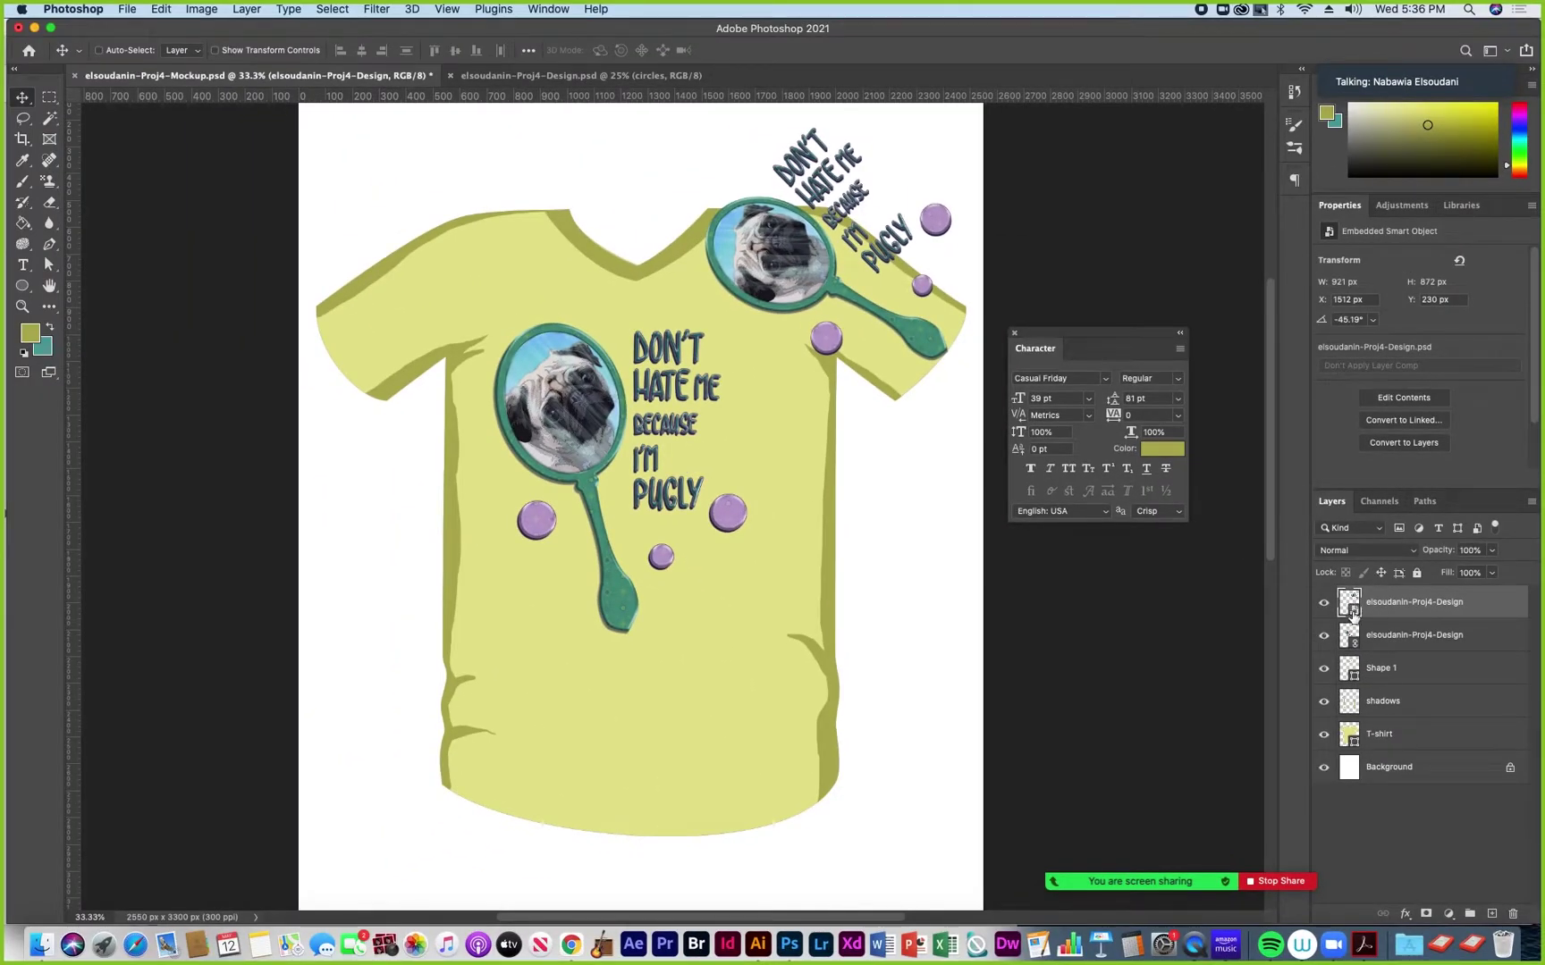
pyautogui.doubleClick(1351, 606)
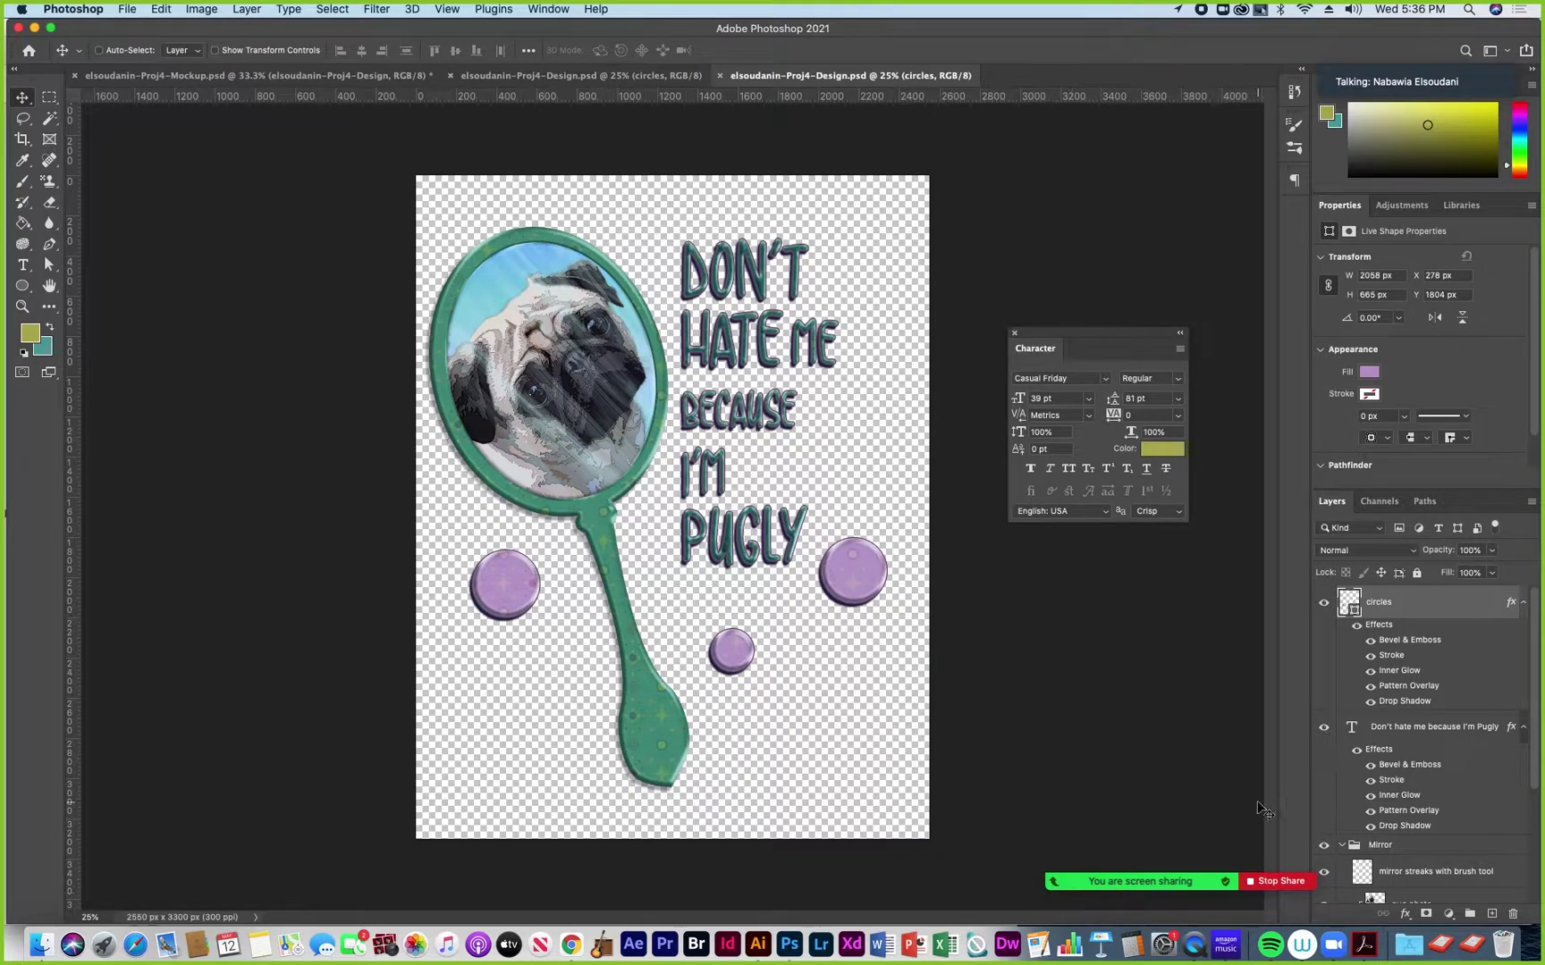
# Move the circles layer in the embedded design to about X 246 px, Y 1870 px
pyautogui.click(1393, 735)
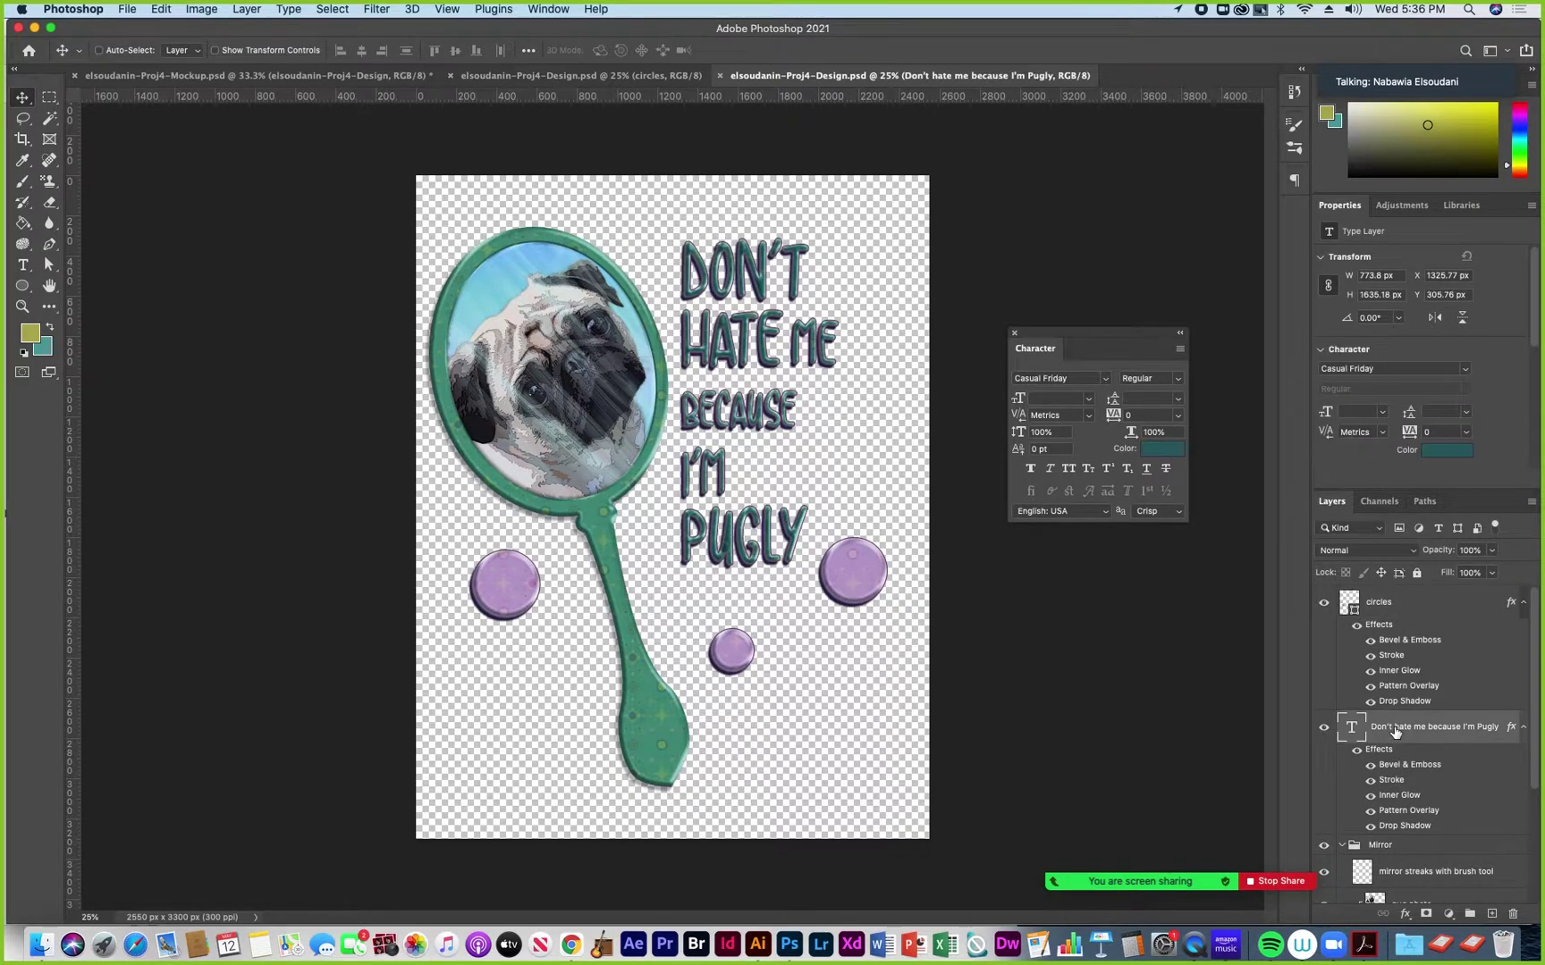
pyautogui.click(1379, 605)
pyautogui.moveTo(874, 612)
pyautogui.mouseDown()
pyautogui.moveTo(894, 572)
pyautogui.moveTo(868, 624)
pyautogui.mouseUp()
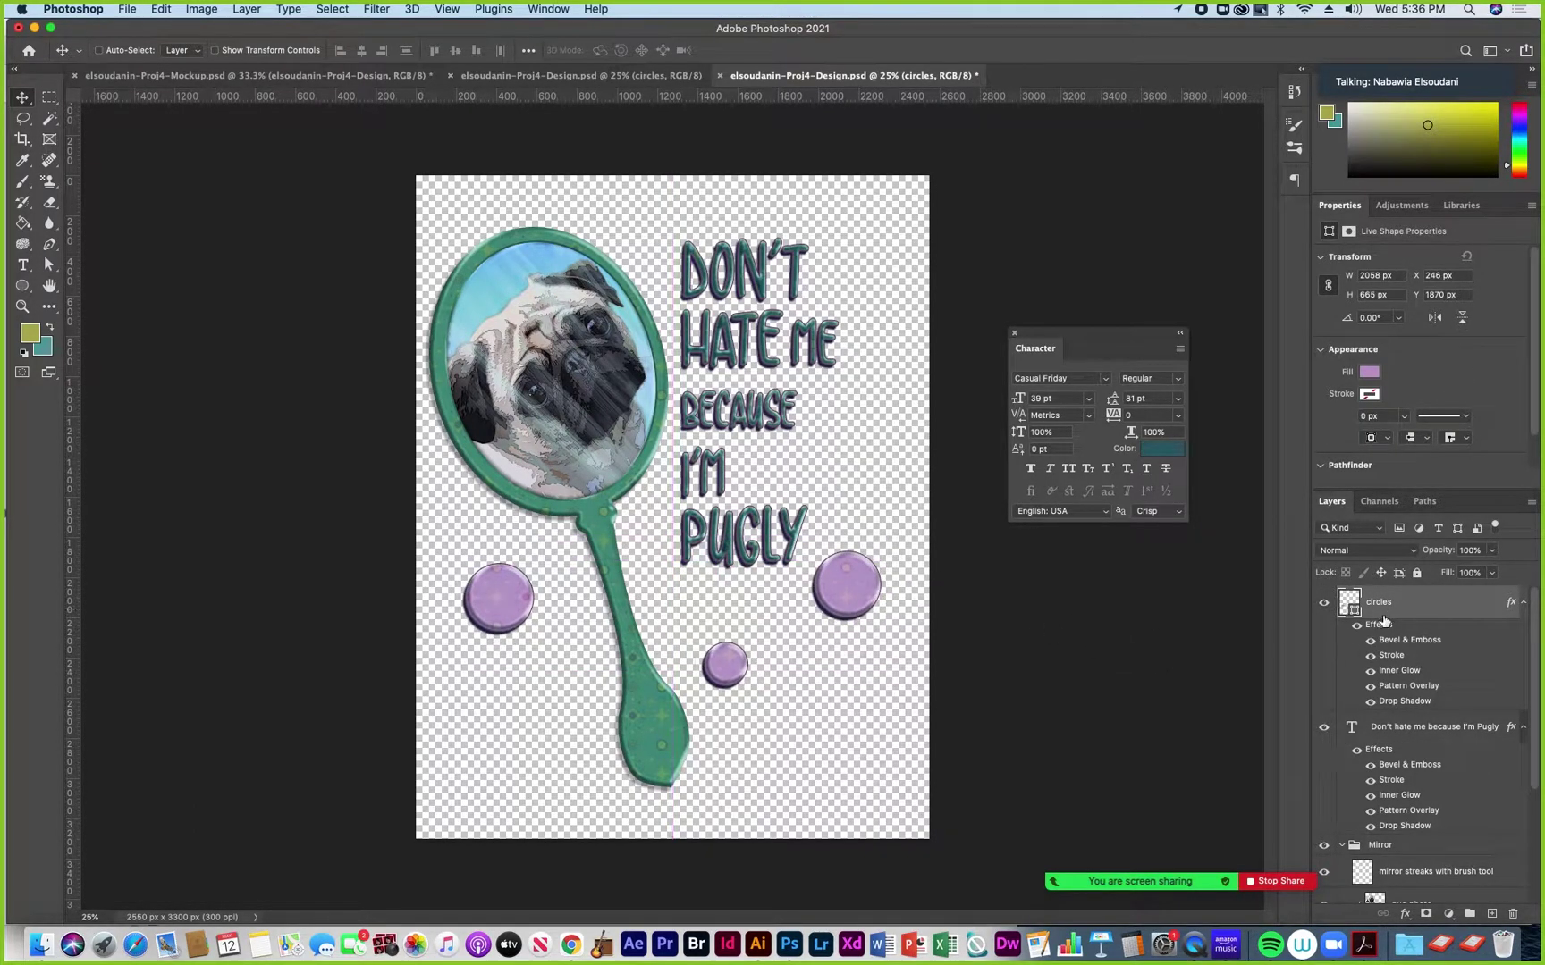
pyautogui.moveTo(1537, 696)
pyautogui.mouseDown()
pyautogui.moveTo(1536, 804)
pyautogui.moveTo(1535, 688)
pyautogui.mouseUp()
# Delete the "Don't hate me because I'm Pugly" text layer from the embedded design
pyautogui.moveTo(1166, 883)
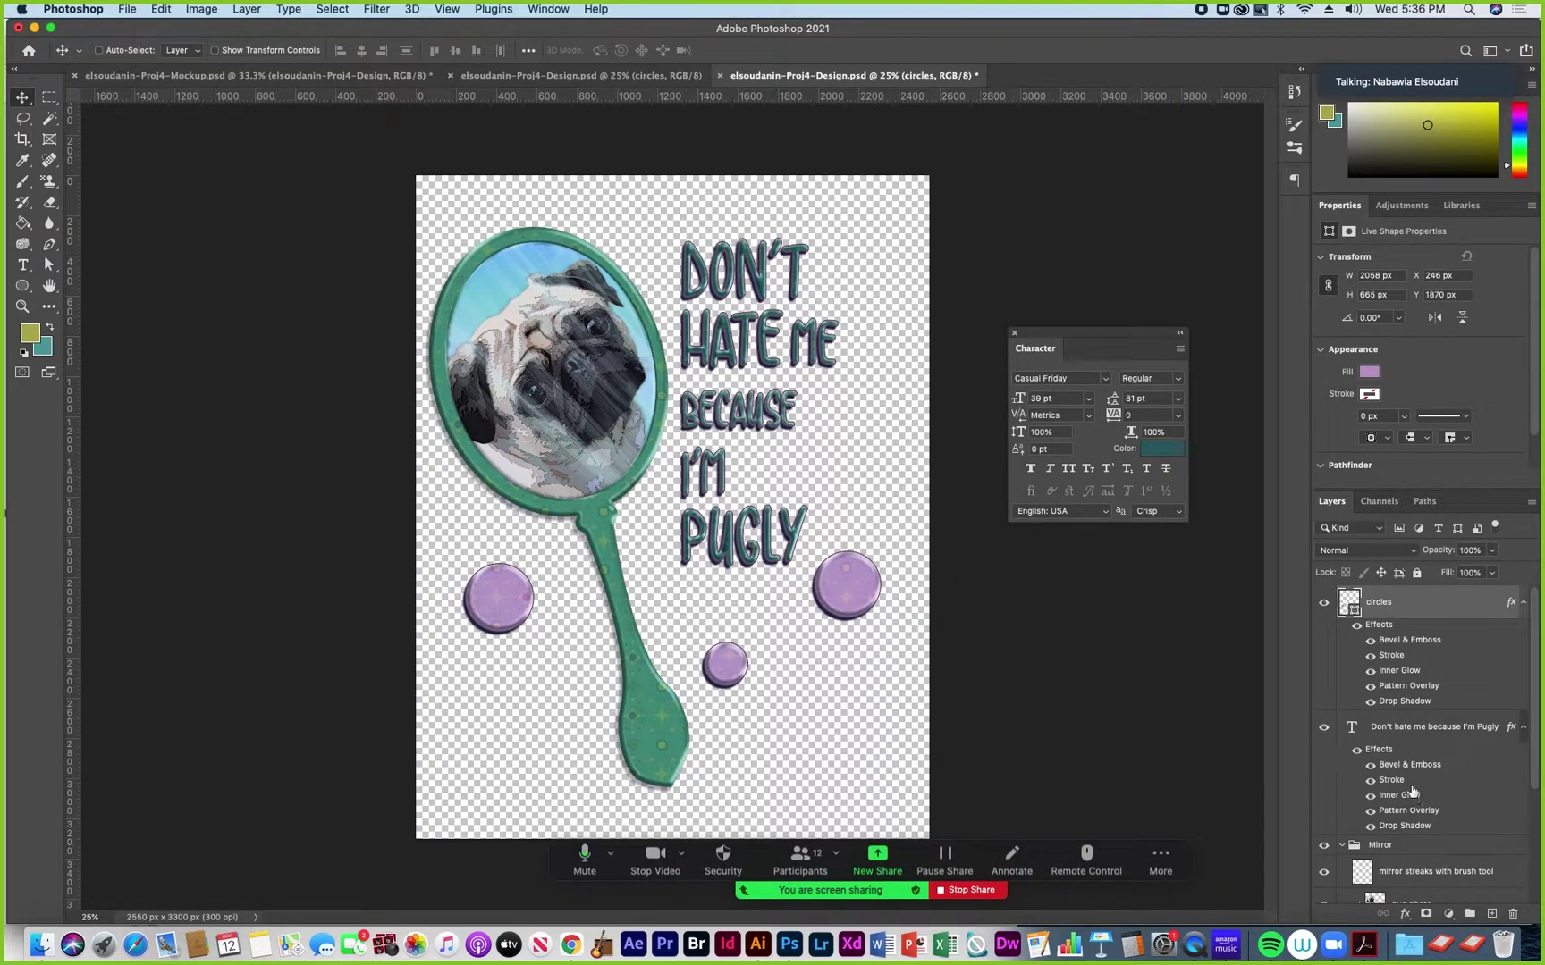
pyautogui.click(1399, 729)
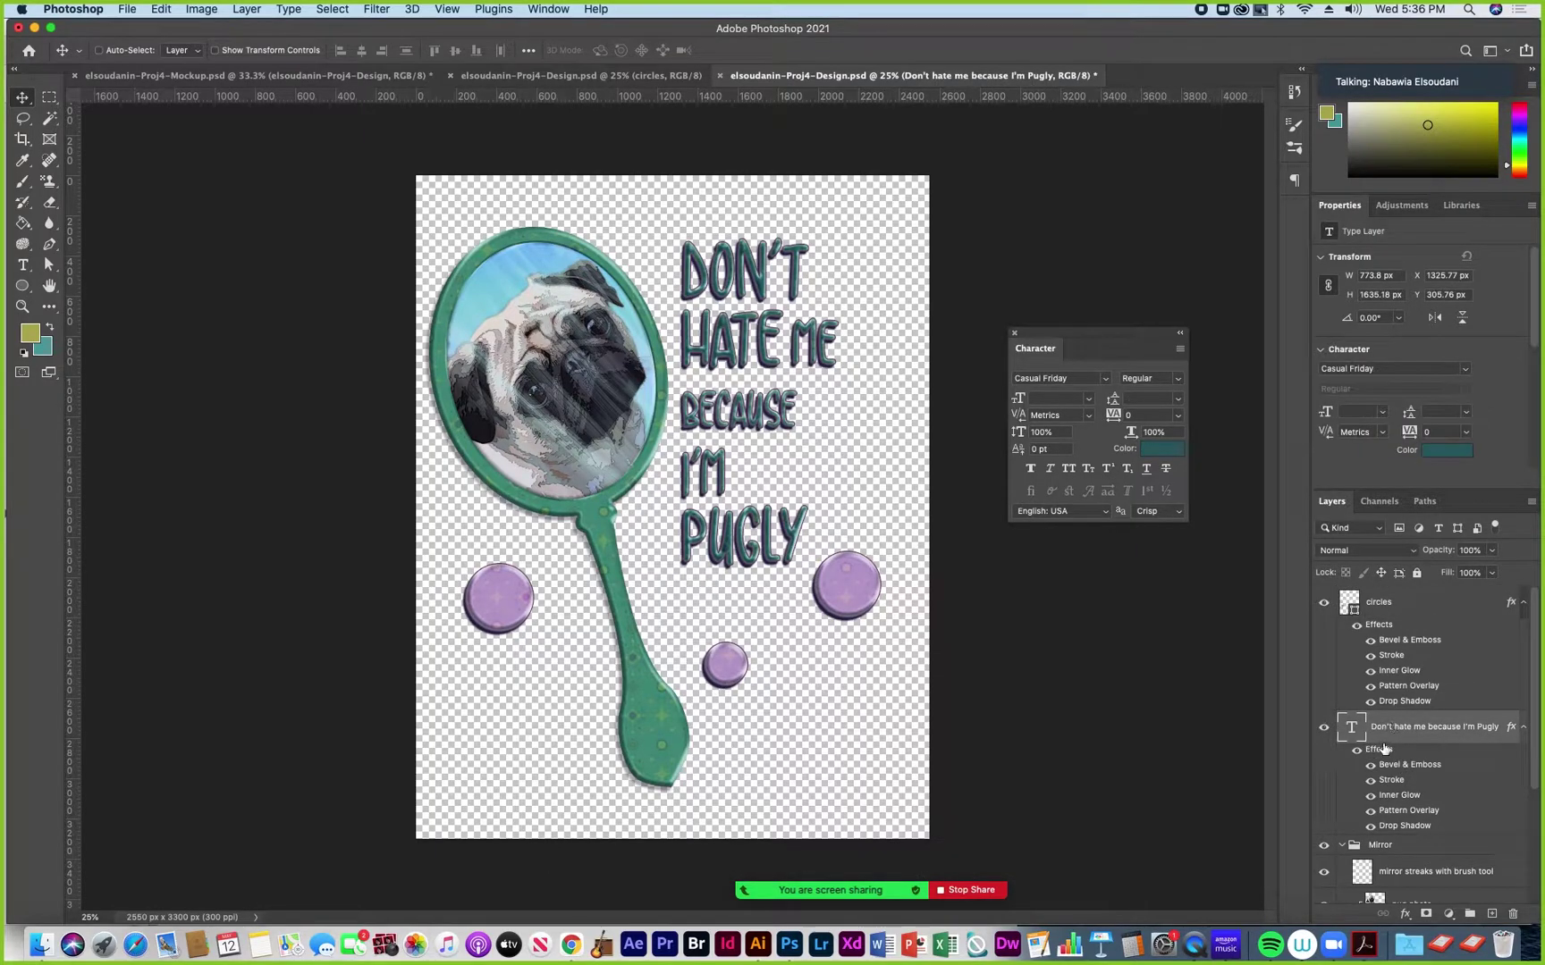
pyautogui.click(1512, 914)
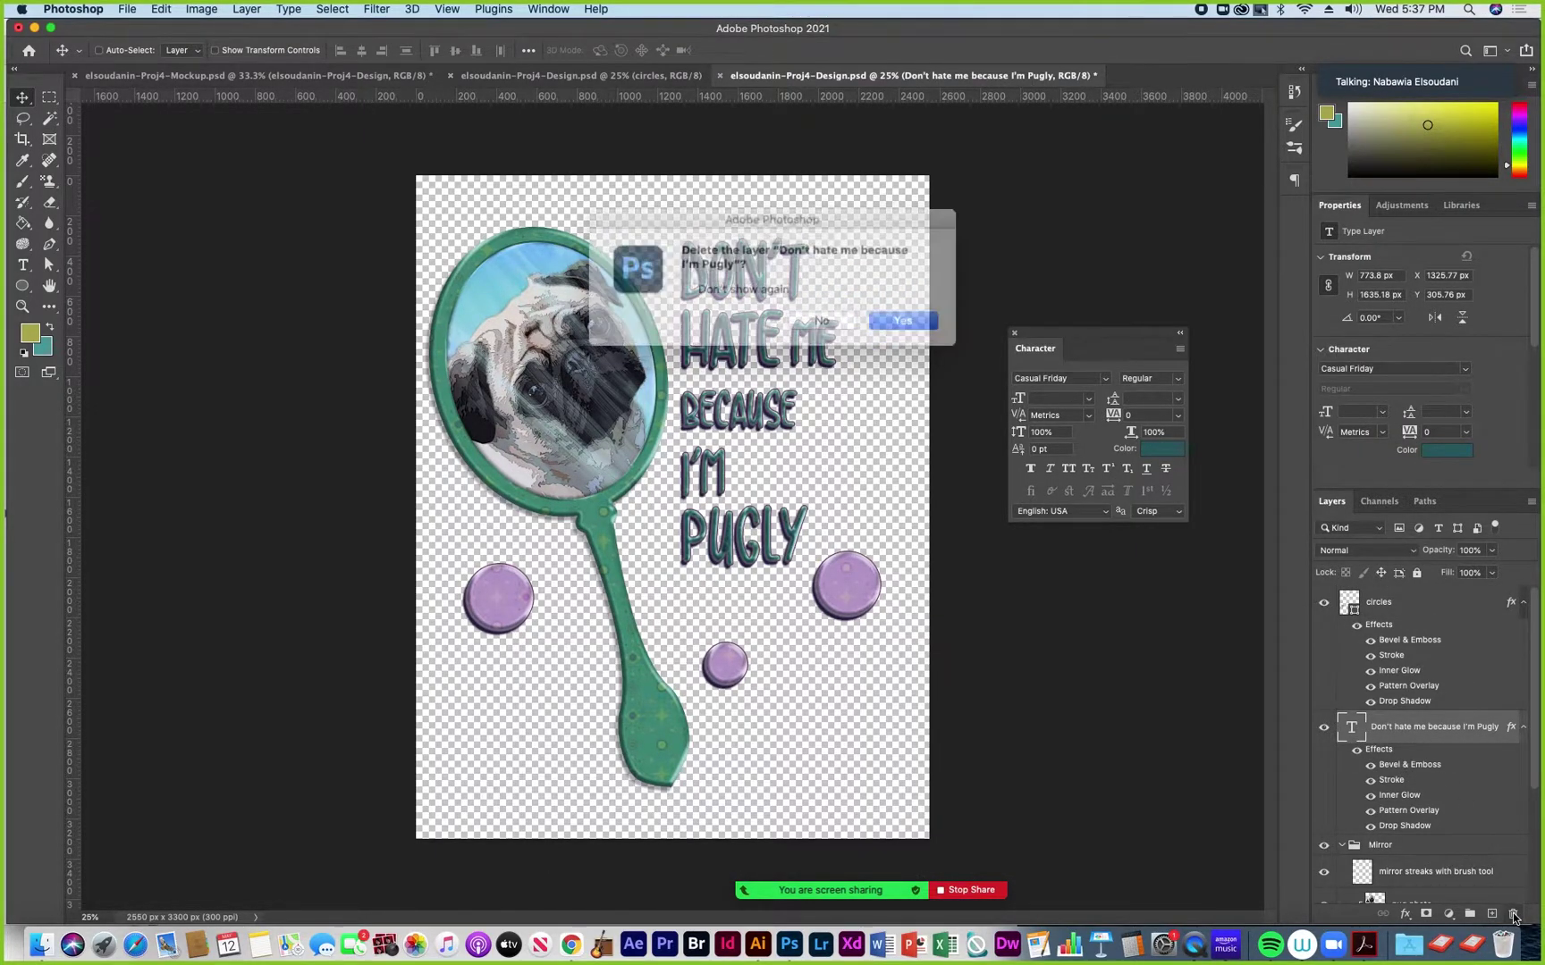
pyautogui.click(892, 319)
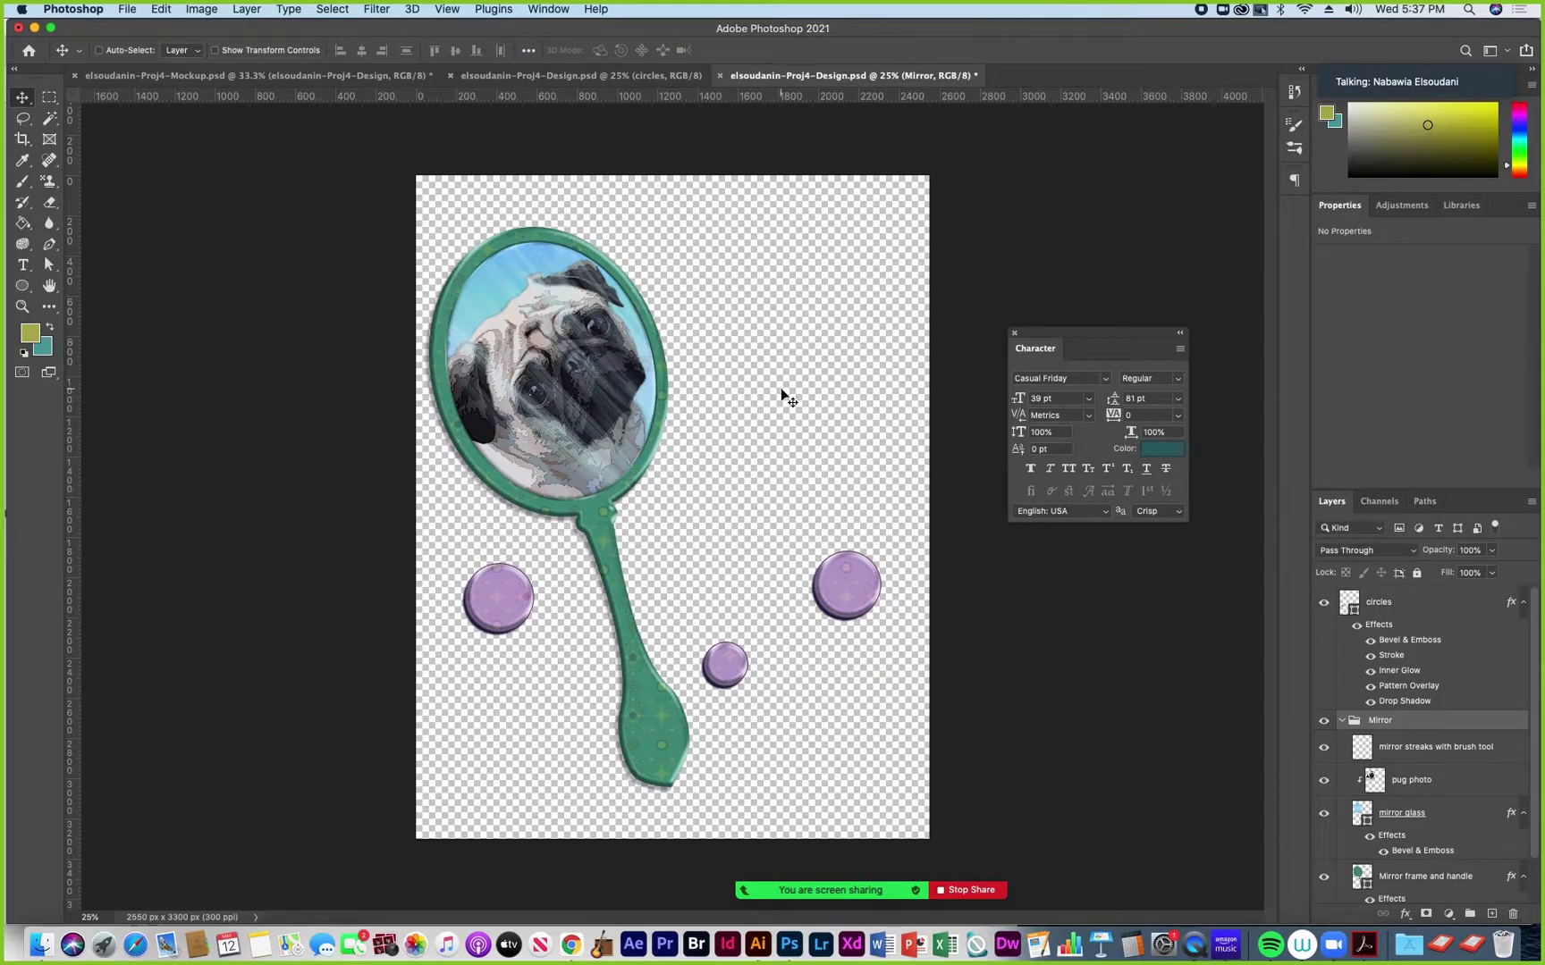
# Save the embedded design's edited contents and return to the mockup document
pyautogui.click(132, 14)
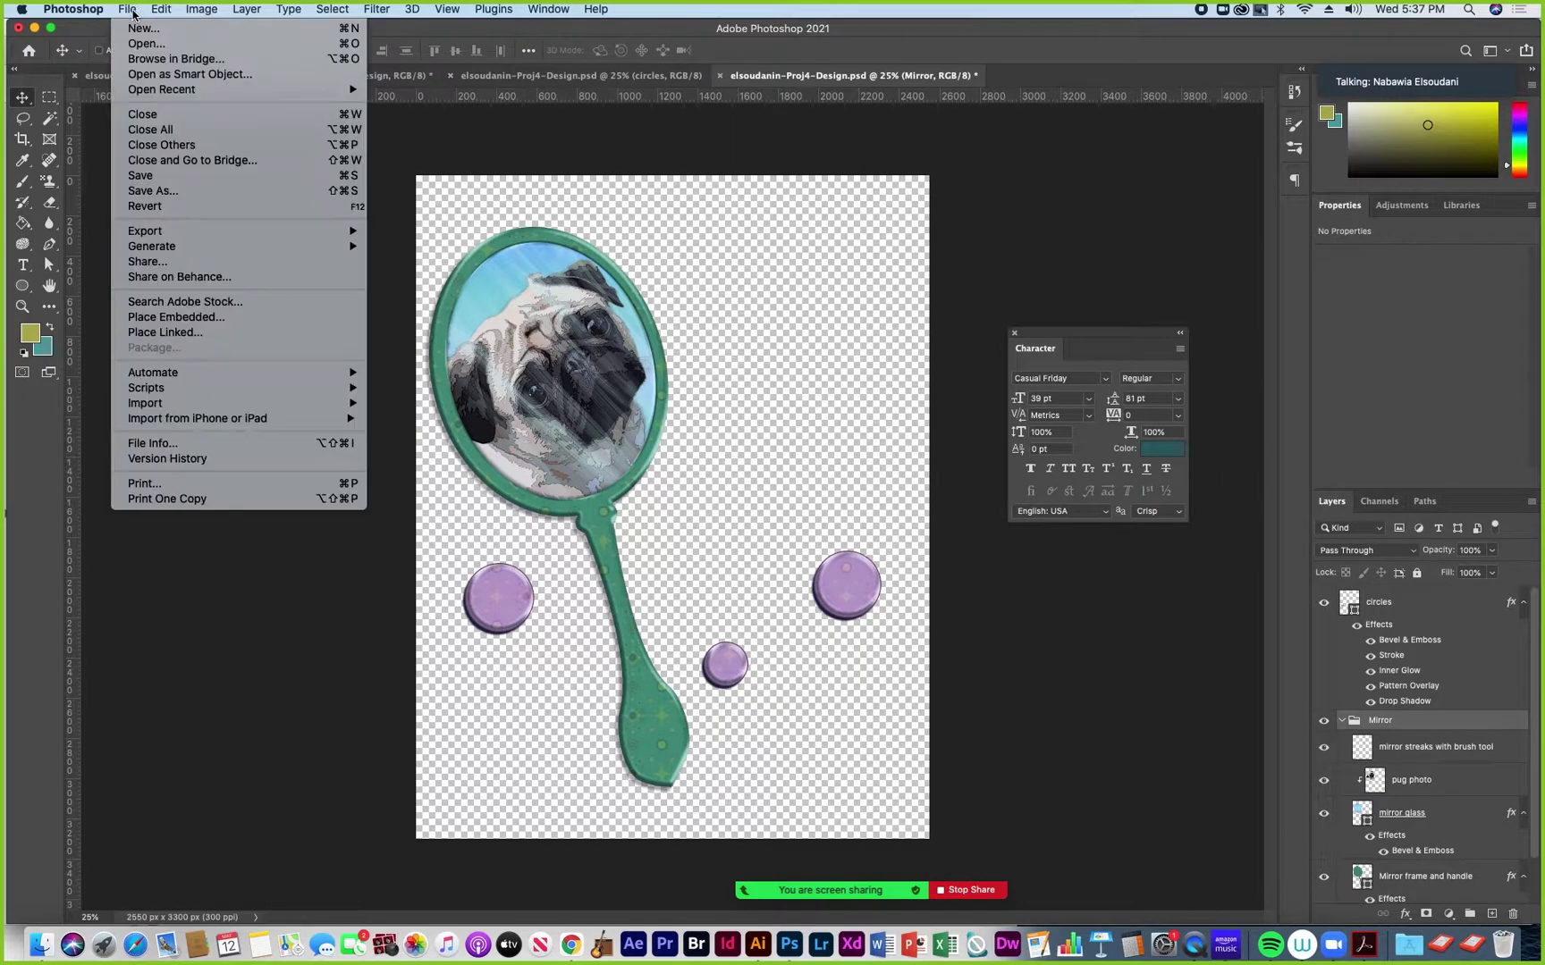
pyautogui.click(131, 182)
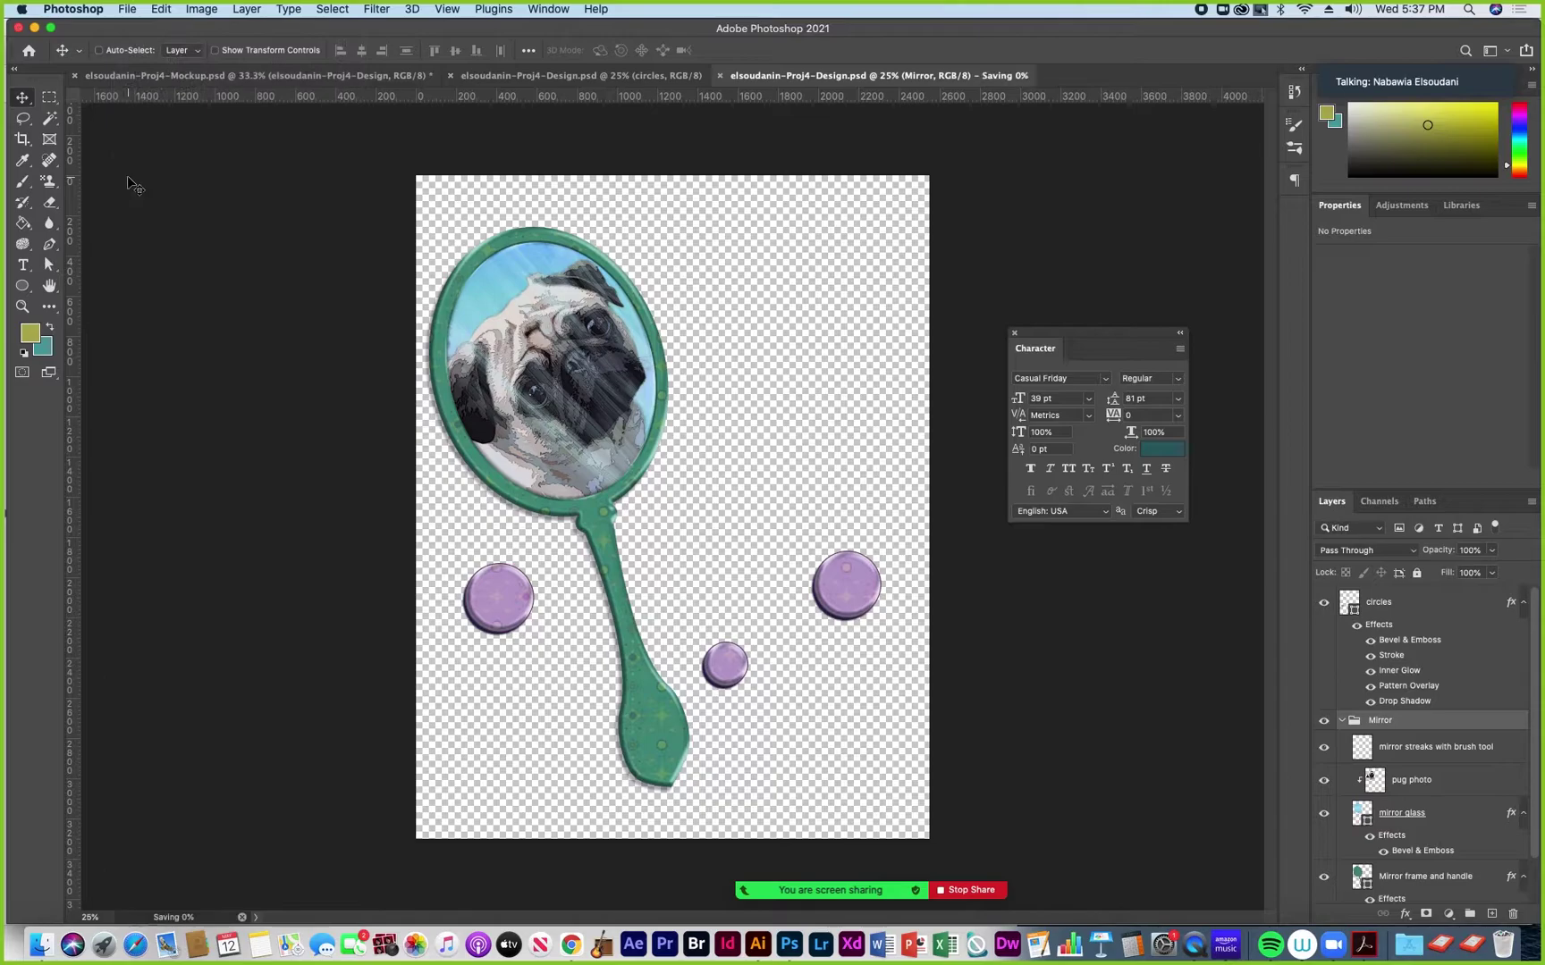
pyautogui.click(186, 76)
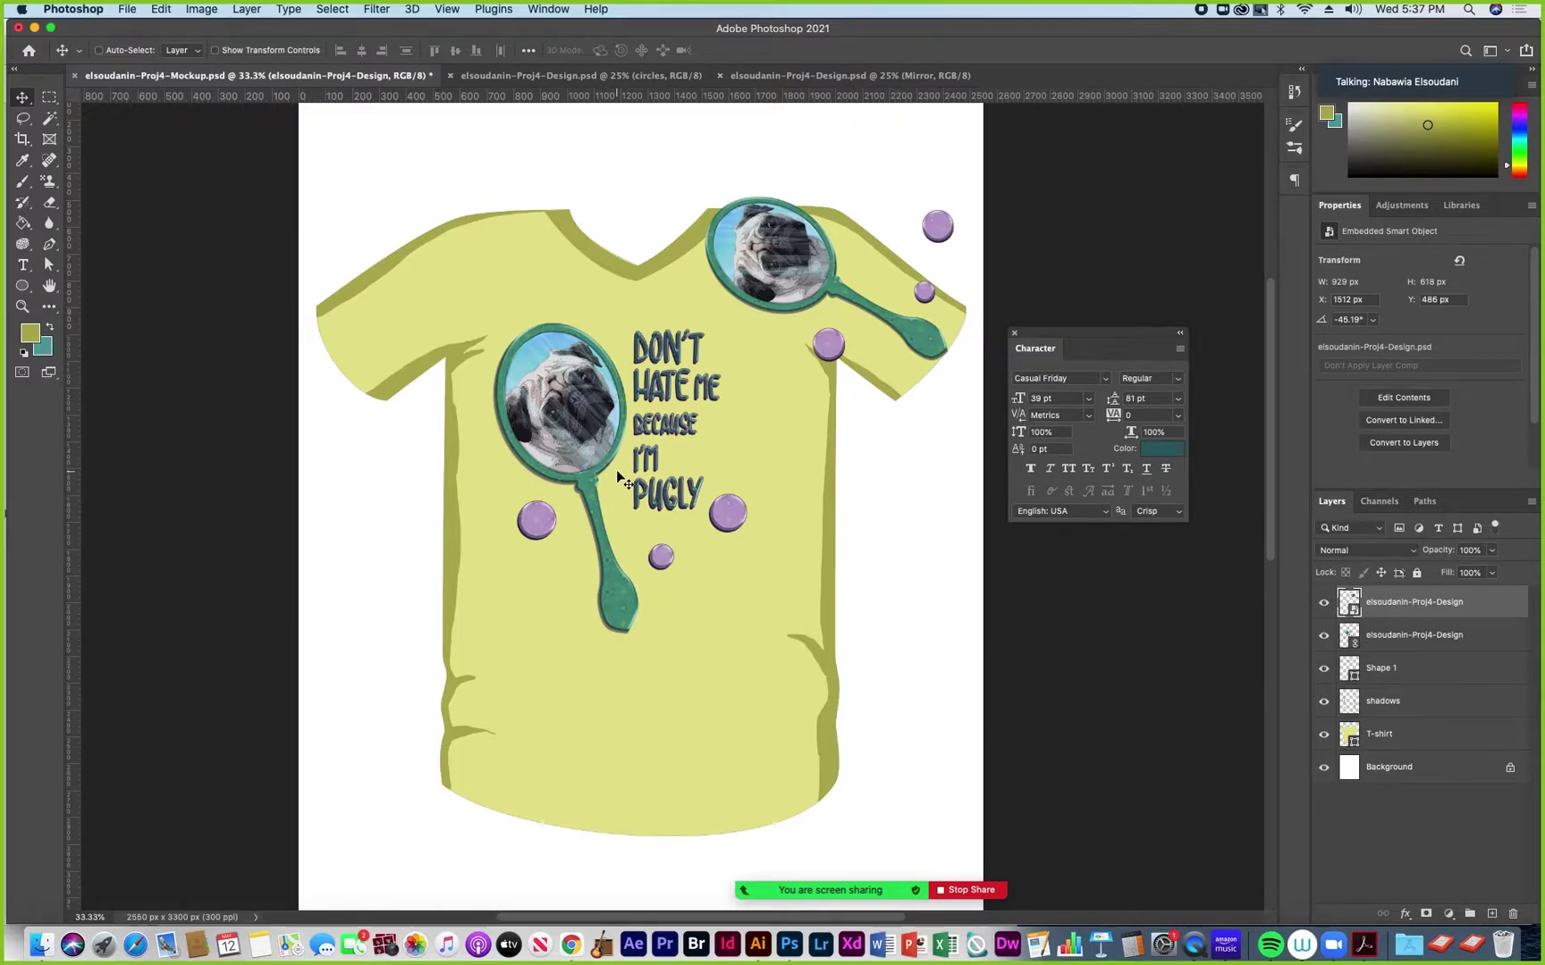
# Examine the folder path where the embedded design's contents are stored using Save As on the computer, and cancel without saving
pyautogui.click(815, 76)
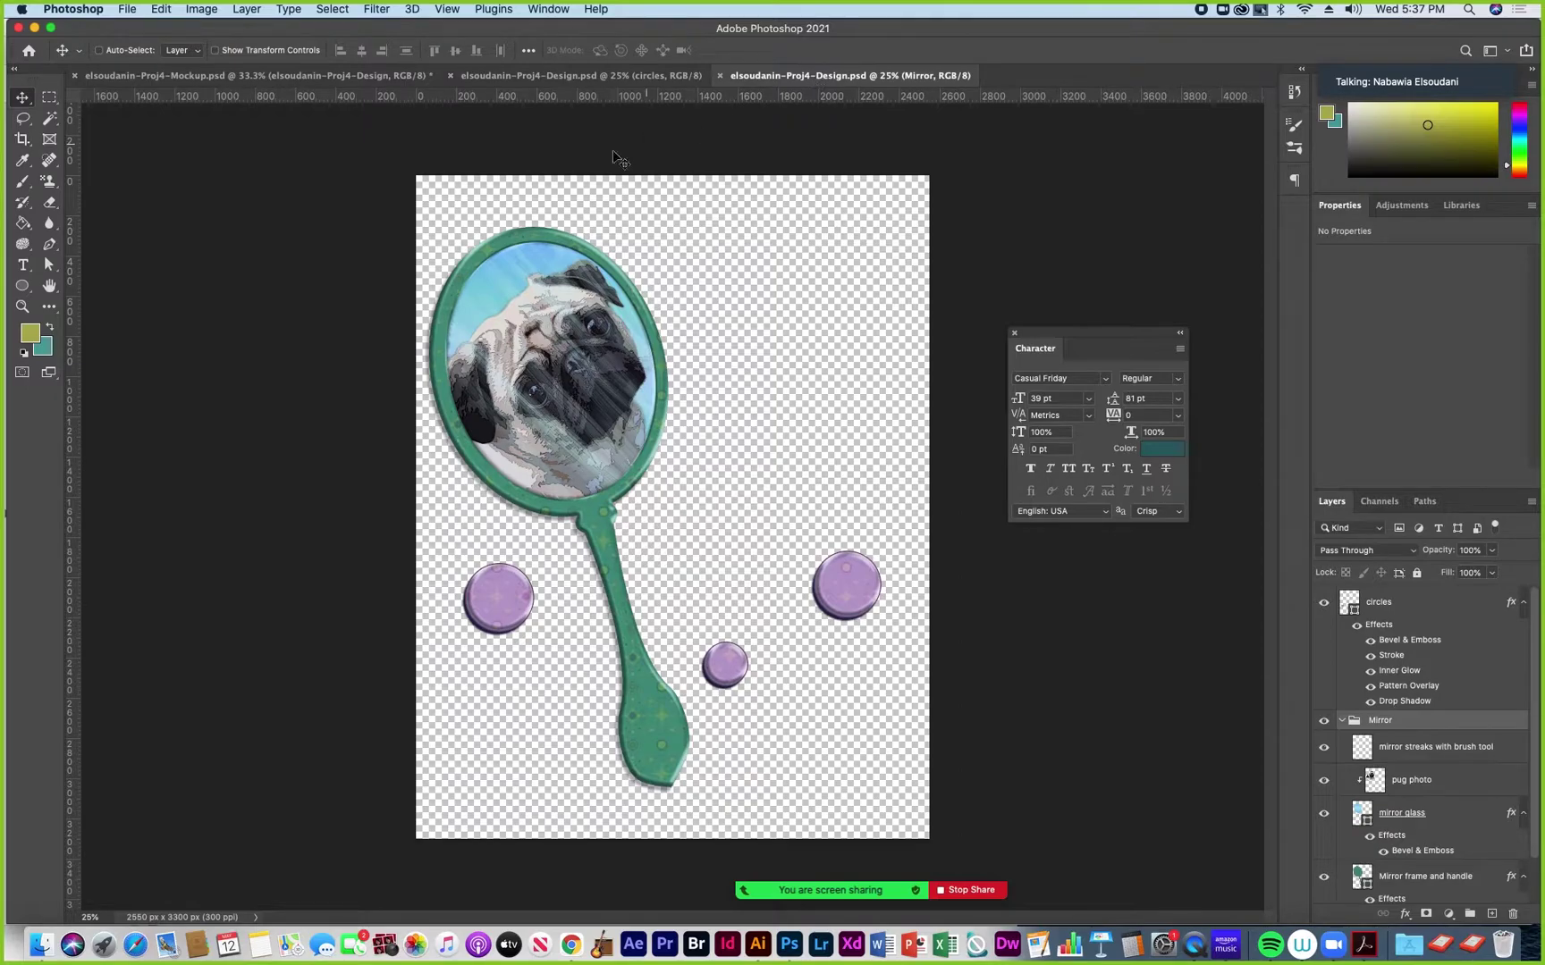
pyautogui.click(124, 8)
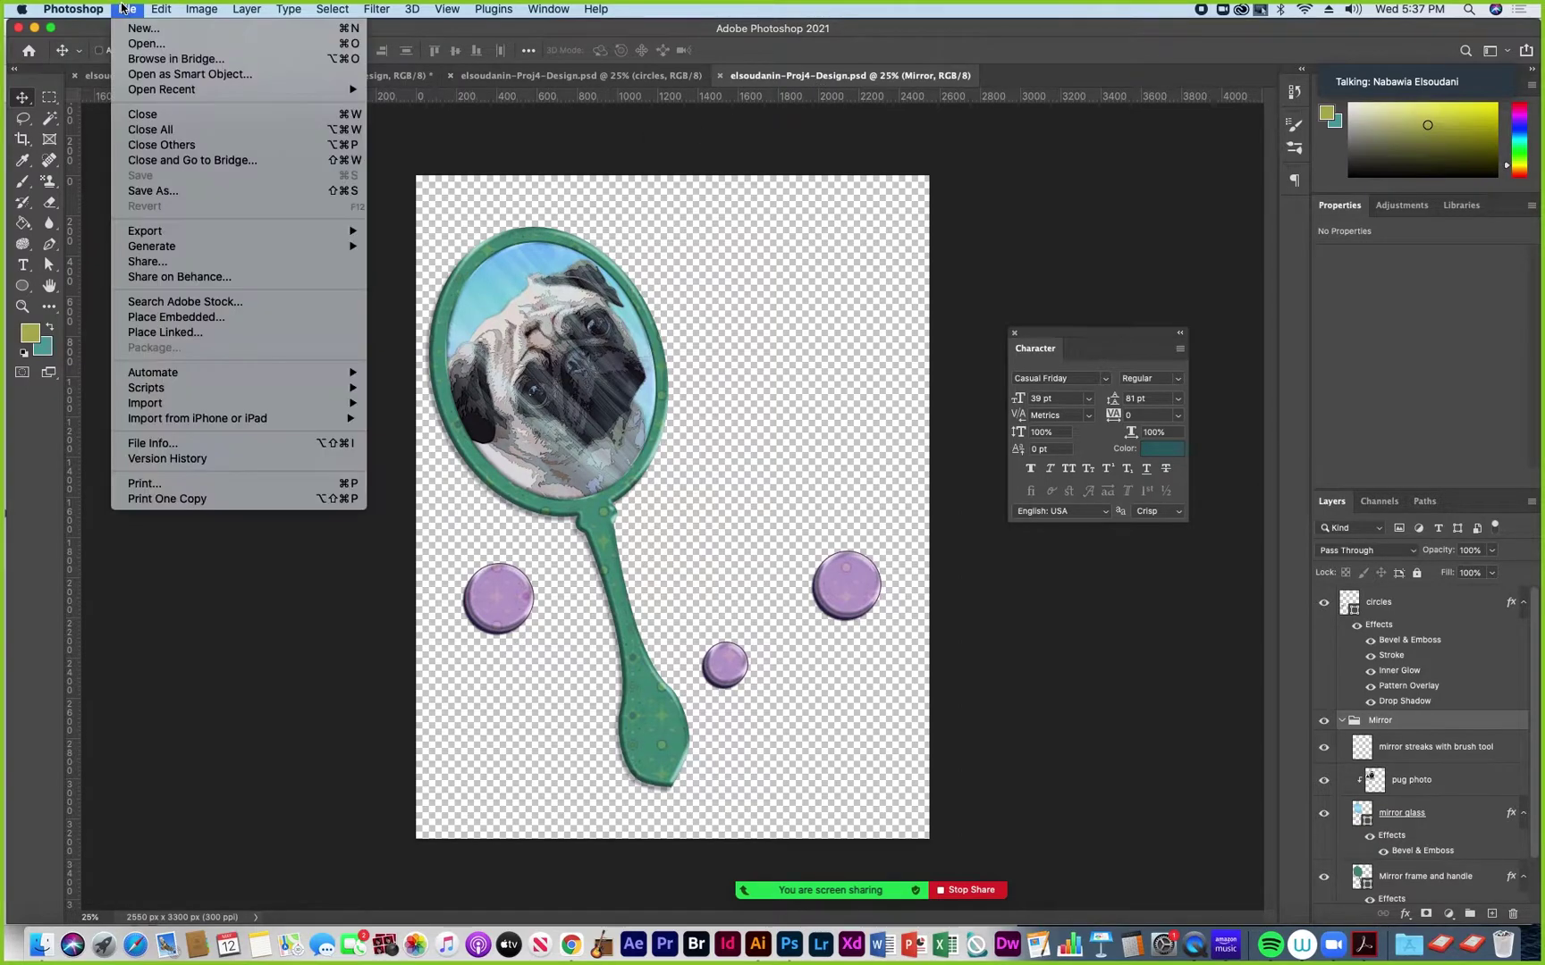
pyautogui.click(140, 191)
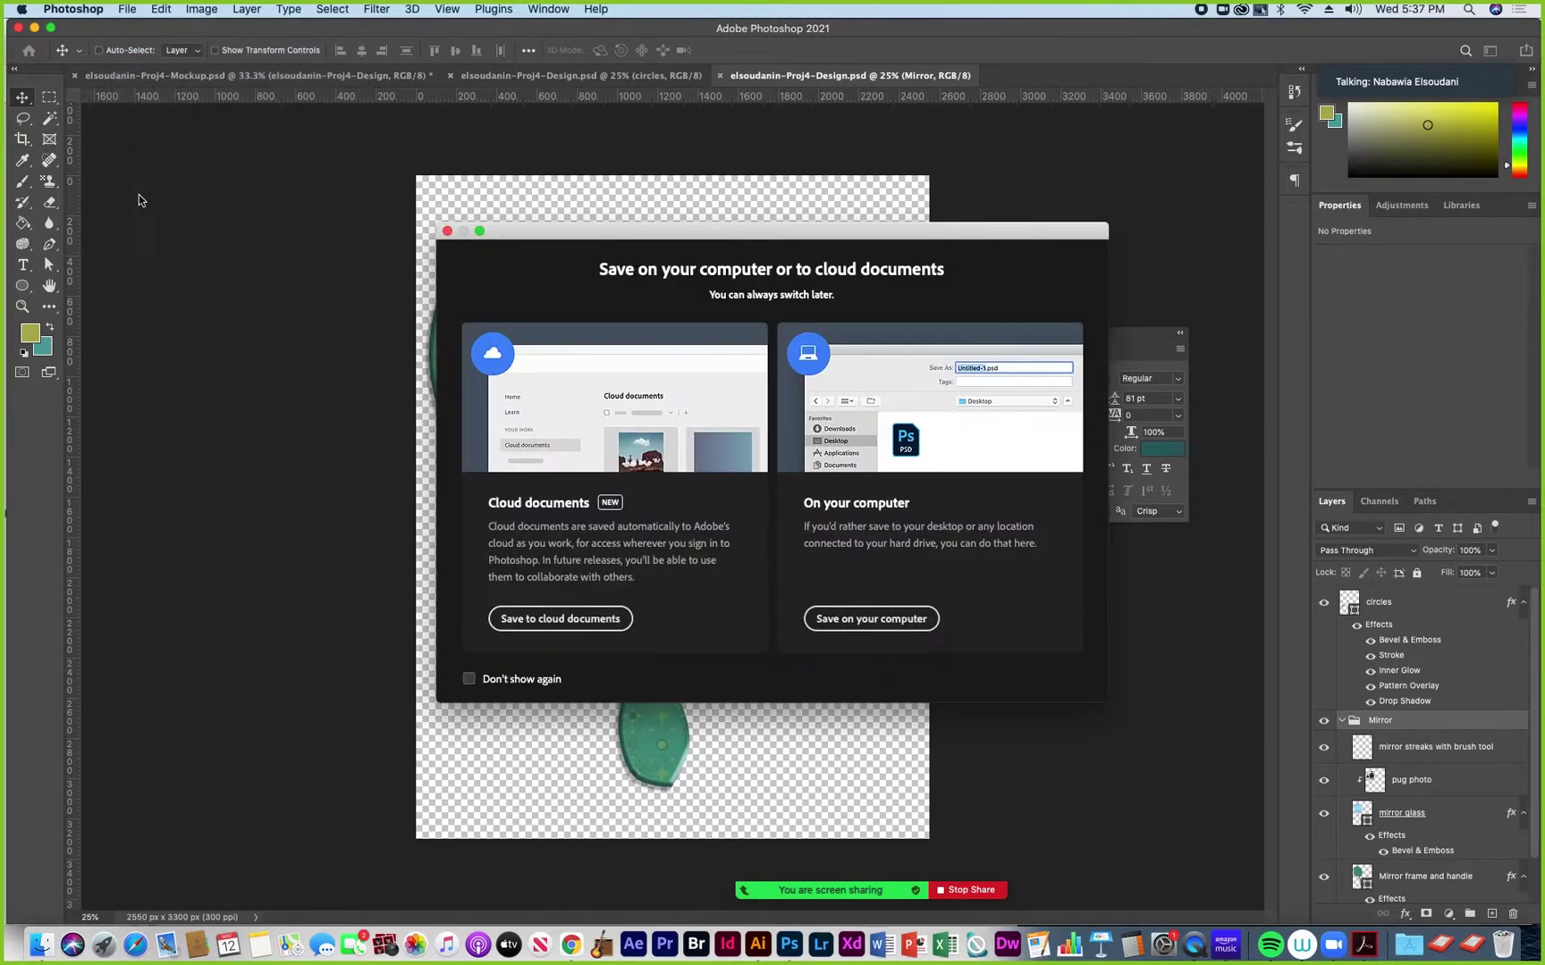
pyautogui.click(889, 628)
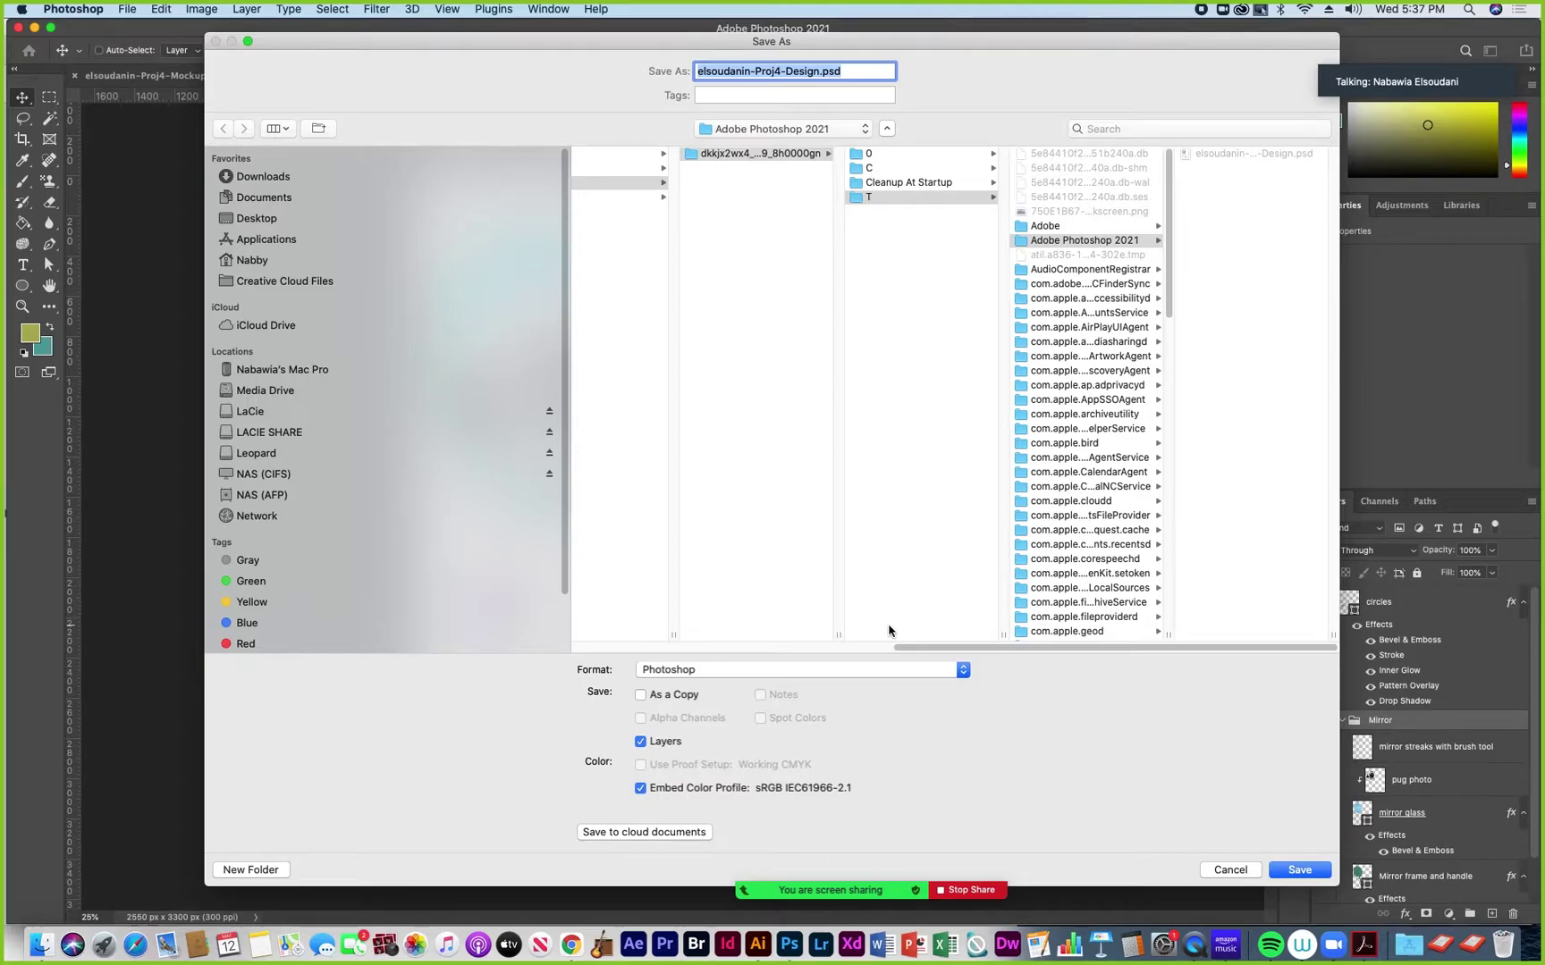
pyautogui.moveTo(902, 645); pyautogui.dragTo(569, 657)
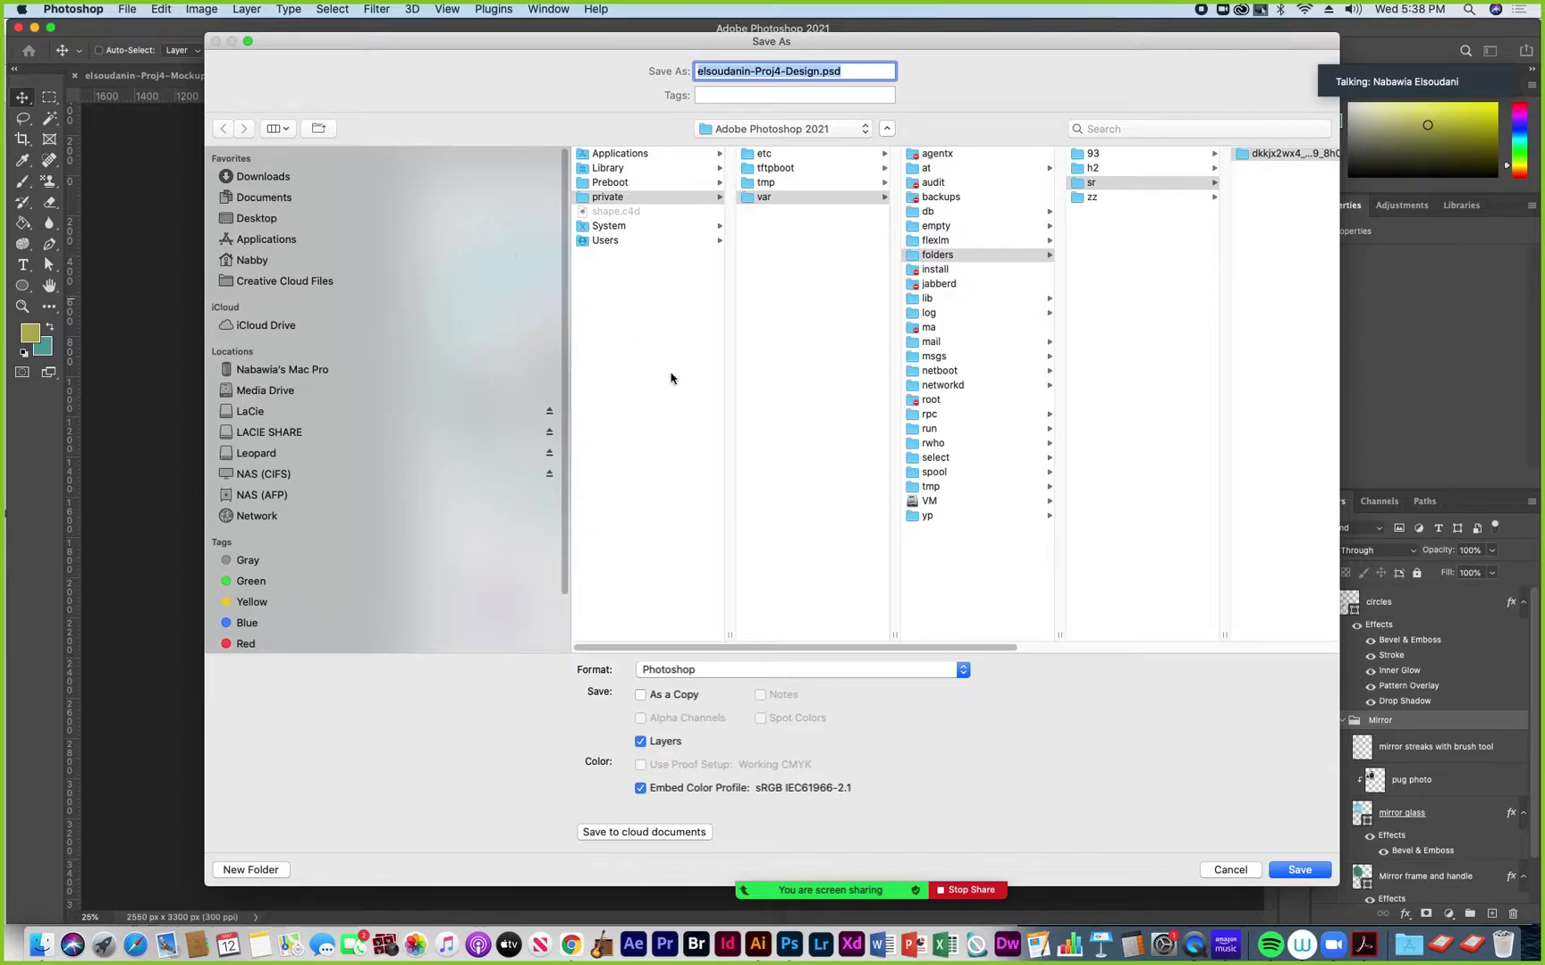
pyautogui.moveTo(820, 647); pyautogui.dragTo(1089, 657)
pyautogui.hscroll(3, 1088, 658)
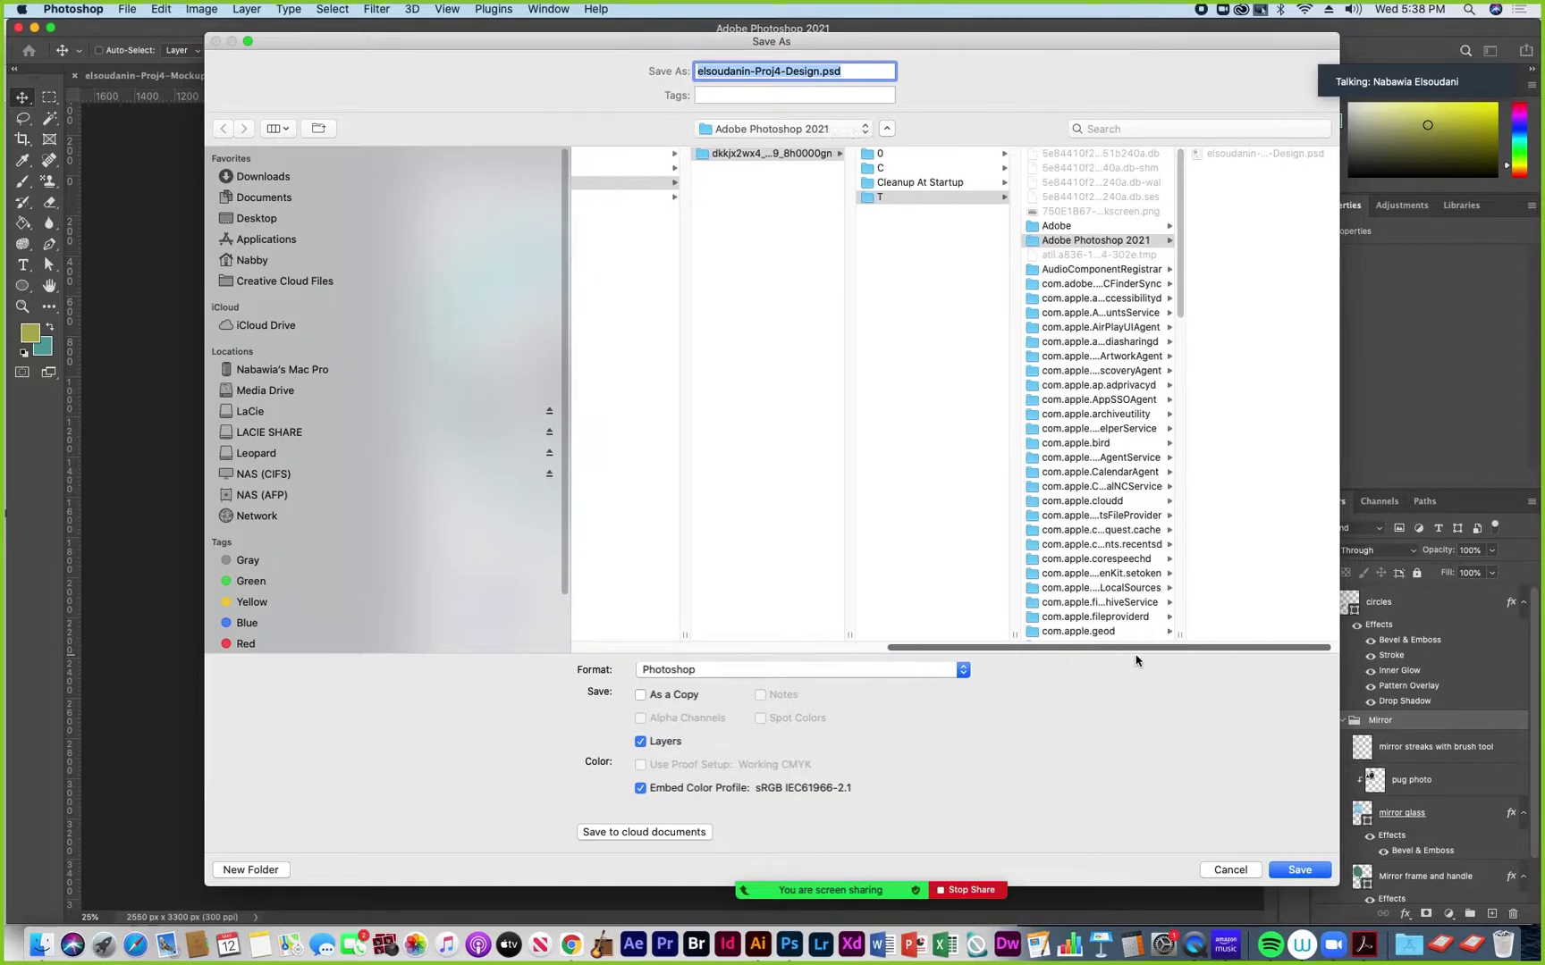
pyautogui.moveTo(1338, 635); pyautogui.dragTo(1363, 638)
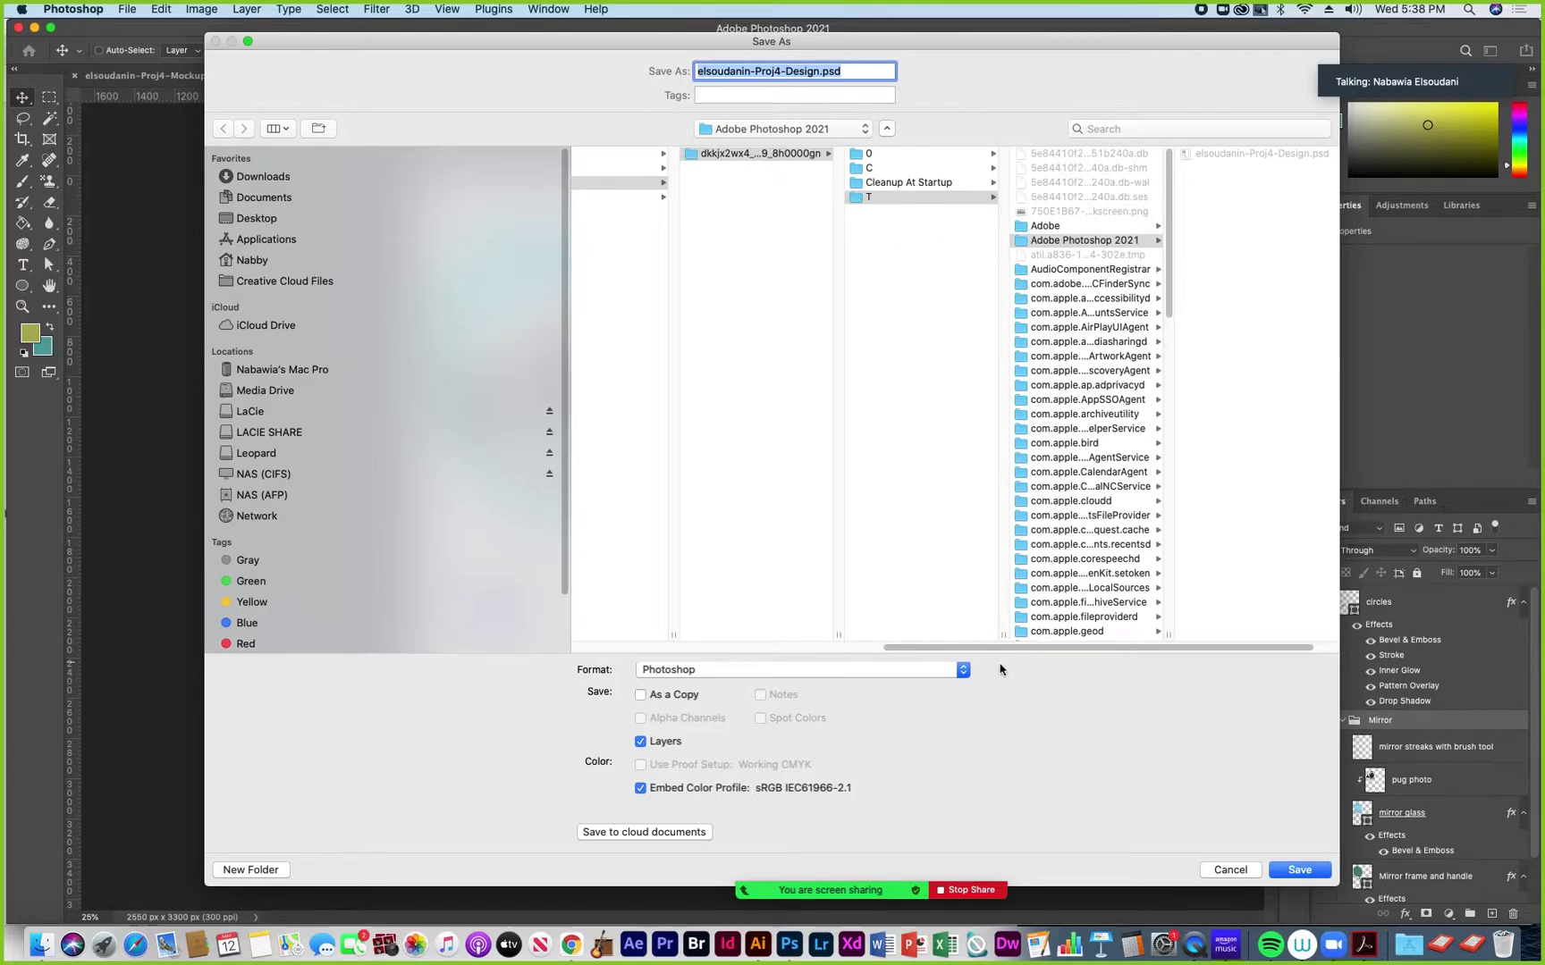
pyautogui.moveTo(1003, 646); pyautogui.dragTo(1034, 669)
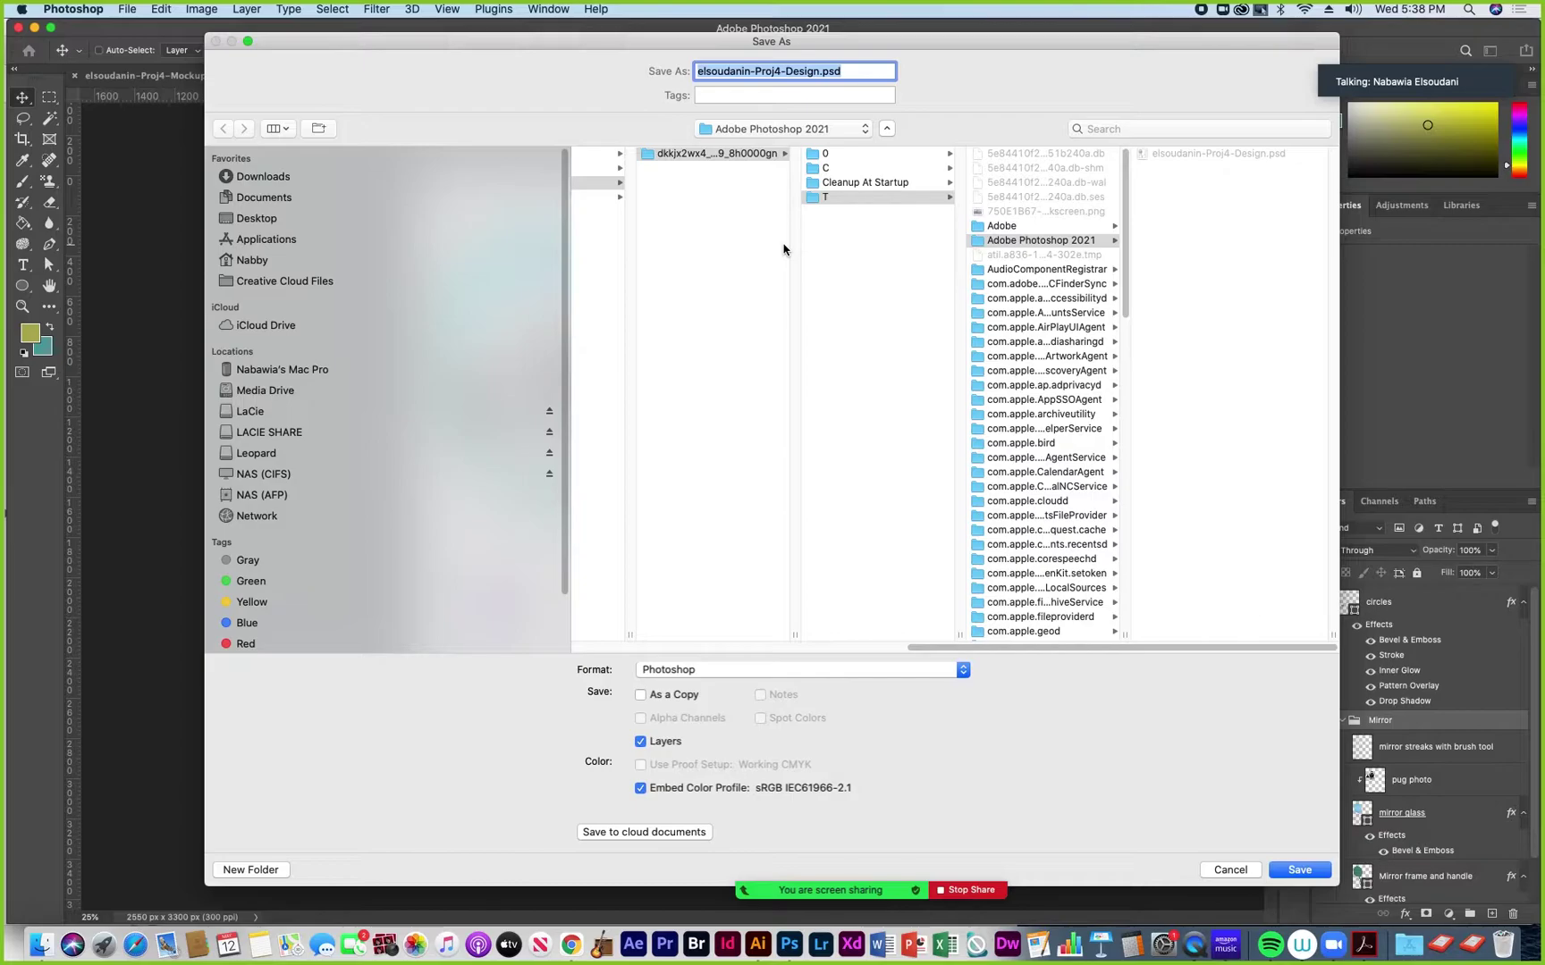
pyautogui.click(1233, 871)
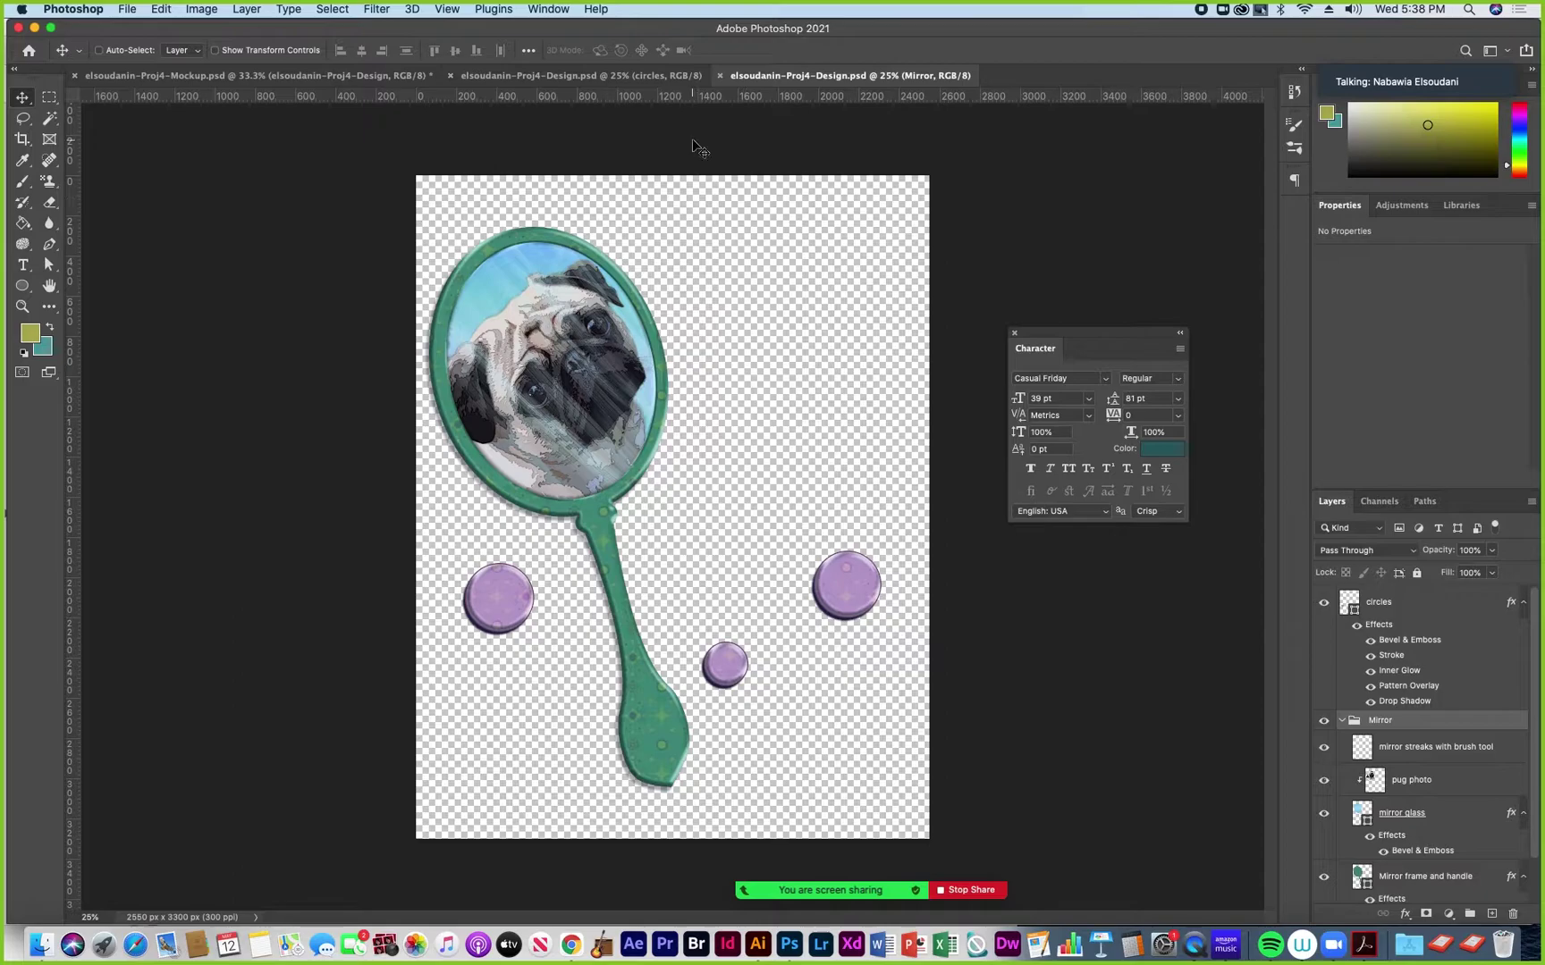
# Close the embedded design's contents and start a Warp on the mockup's linked design layer, pulling its right edge slightly outward
pyautogui.click(719, 77)
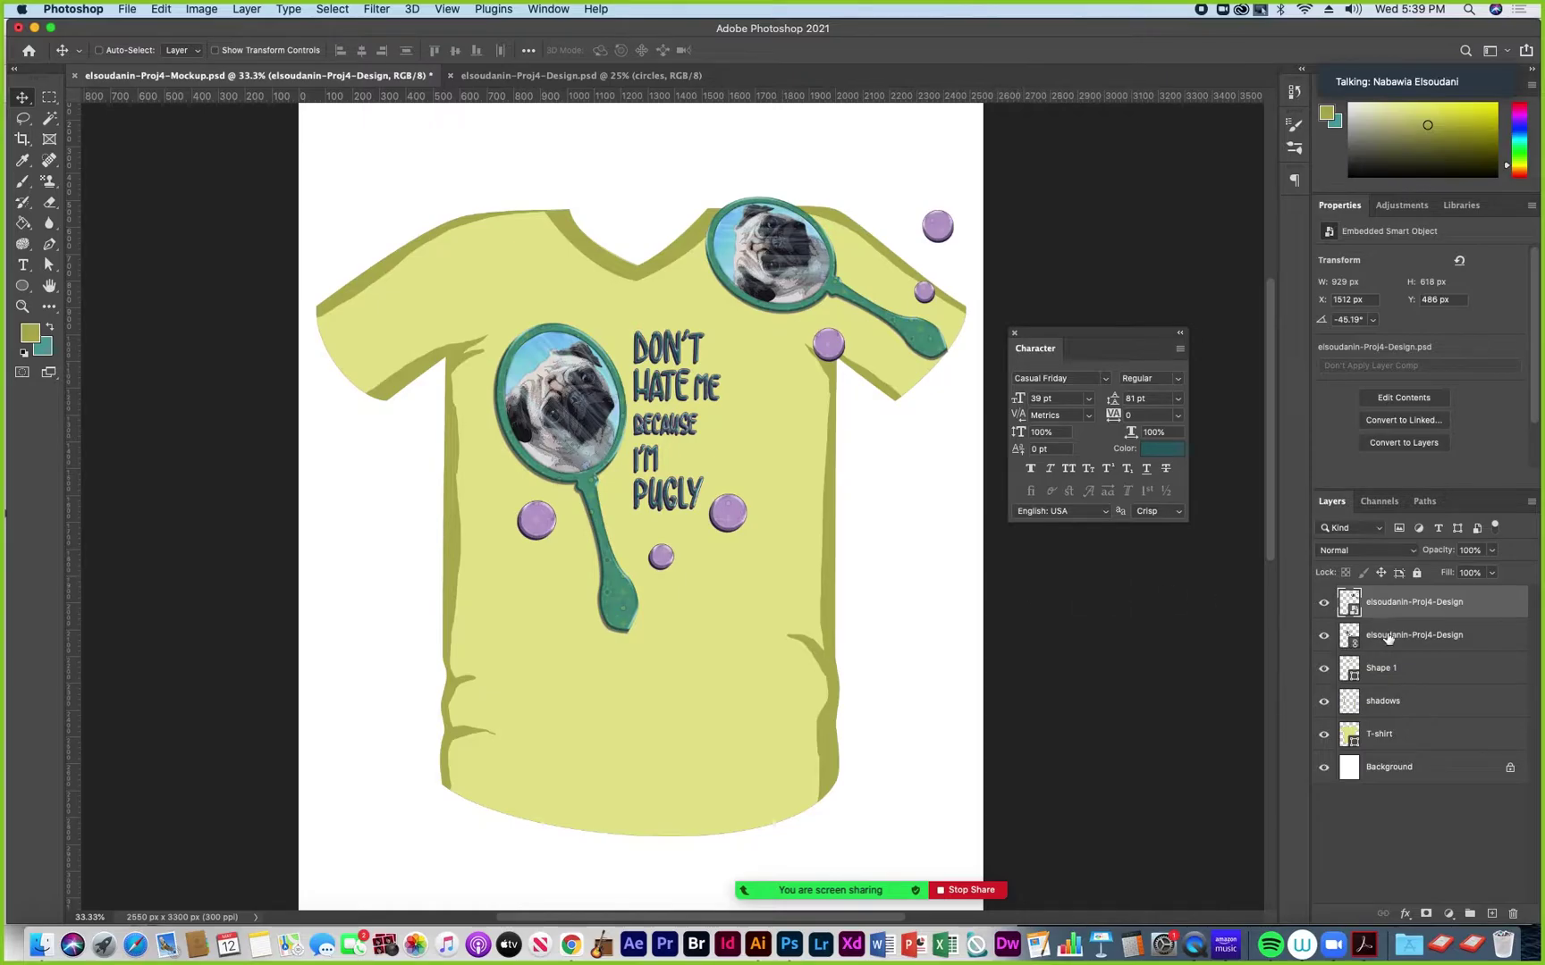
pyautogui.click(1388, 636)
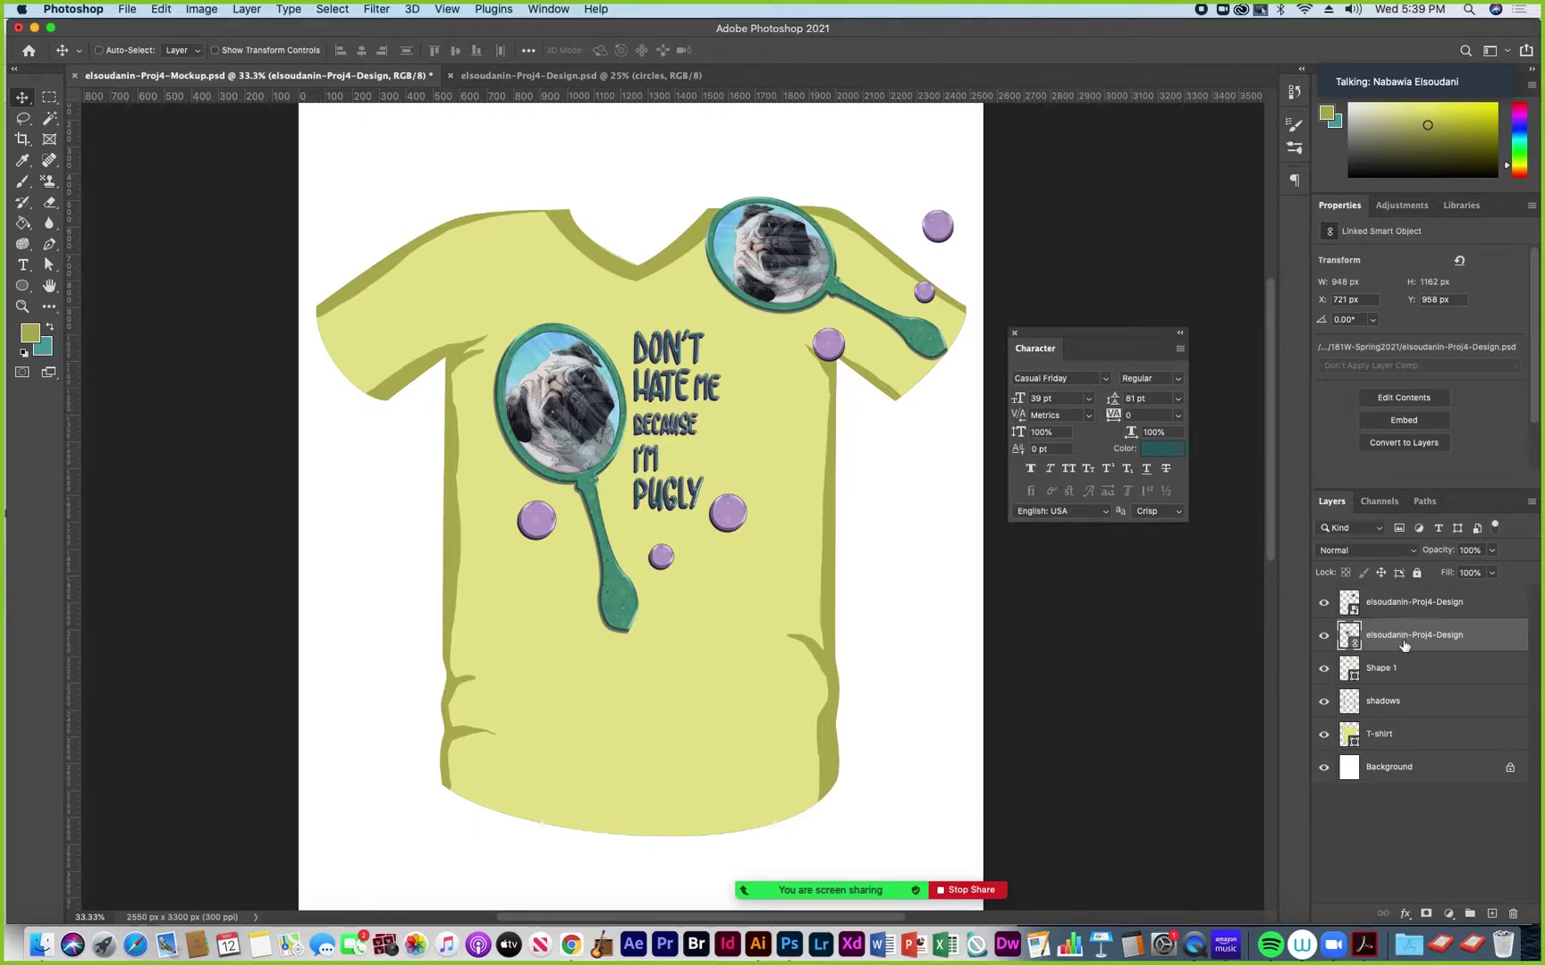
pyautogui.click(161, 11)
pyautogui.moveTo(200, 384)
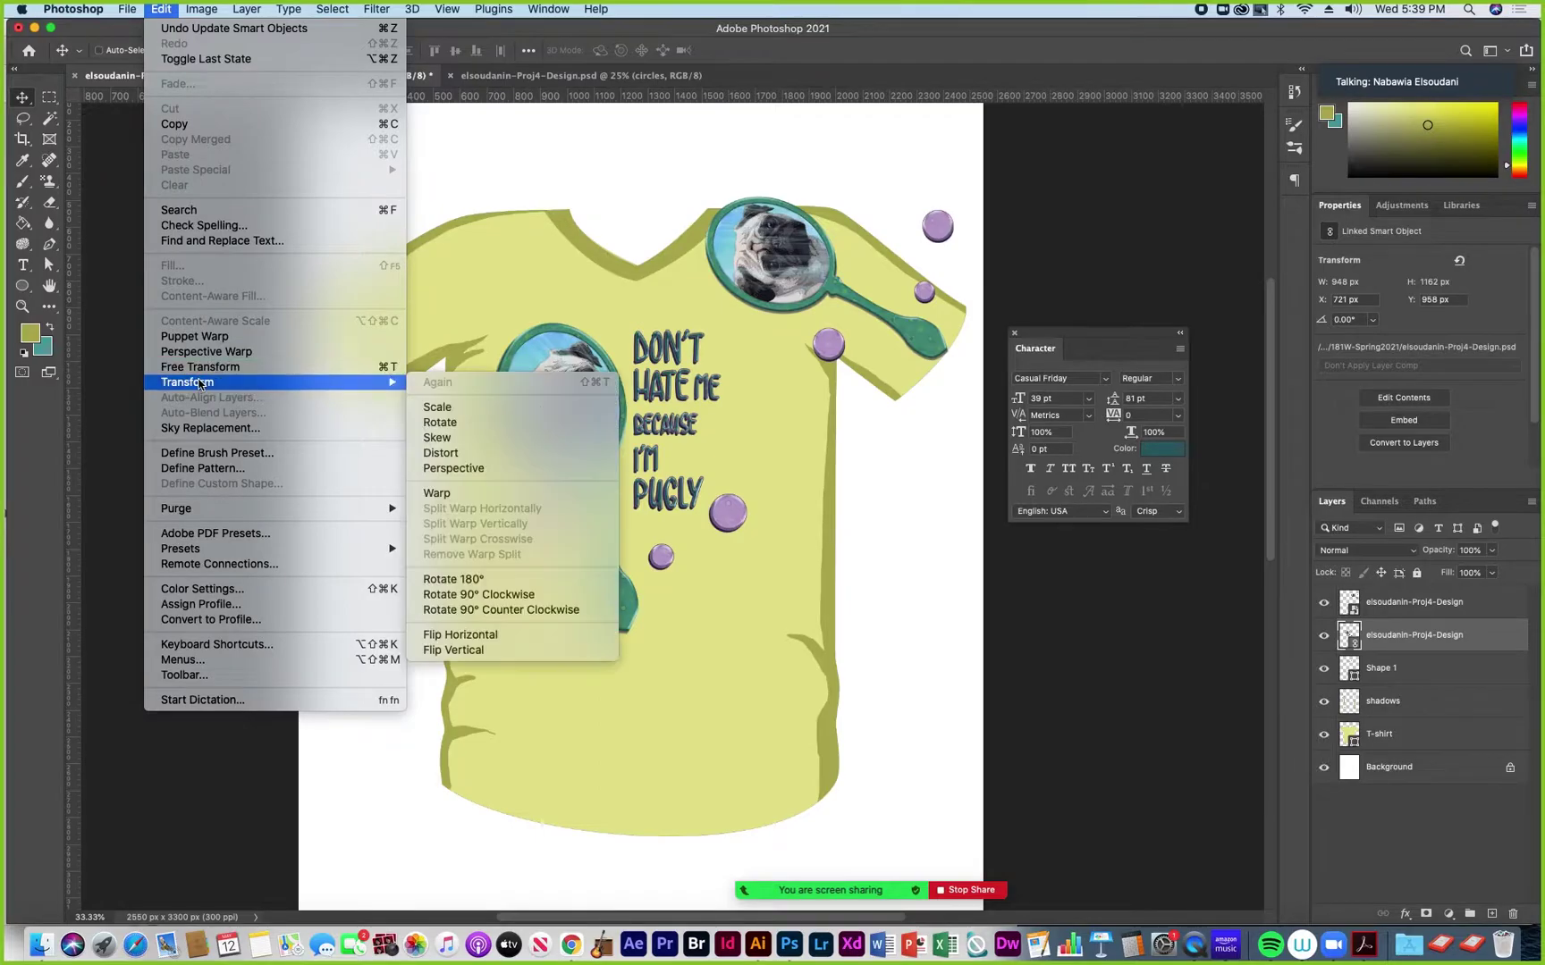
pyautogui.click(438, 496)
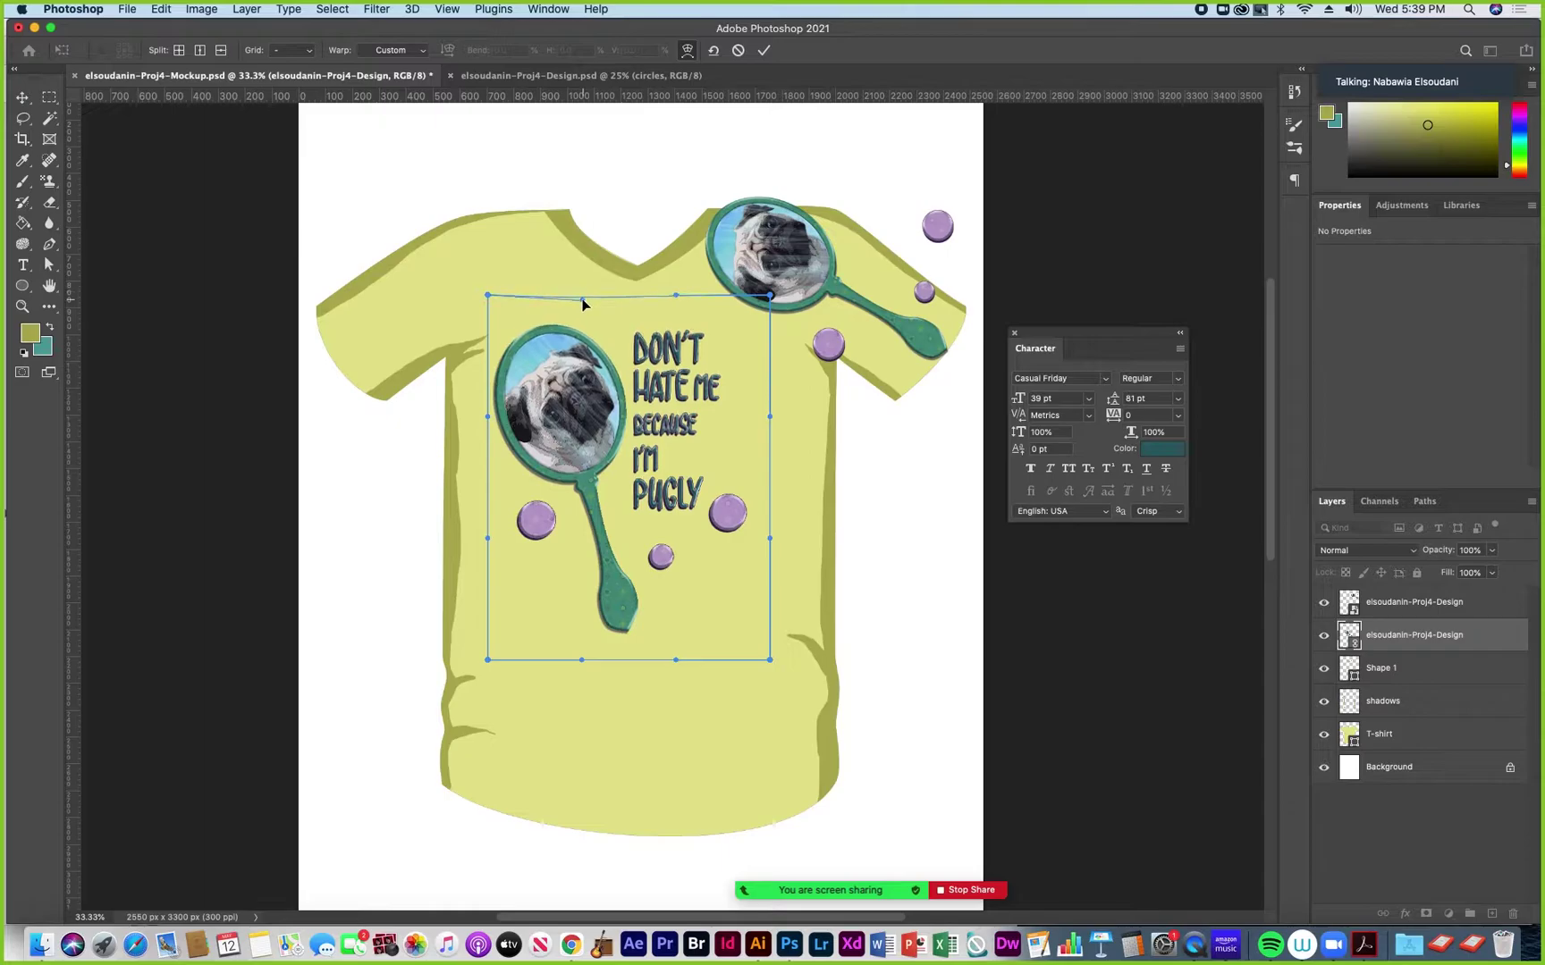
pyautogui.moveTo(771, 537); pyautogui.dragTo(782, 536)
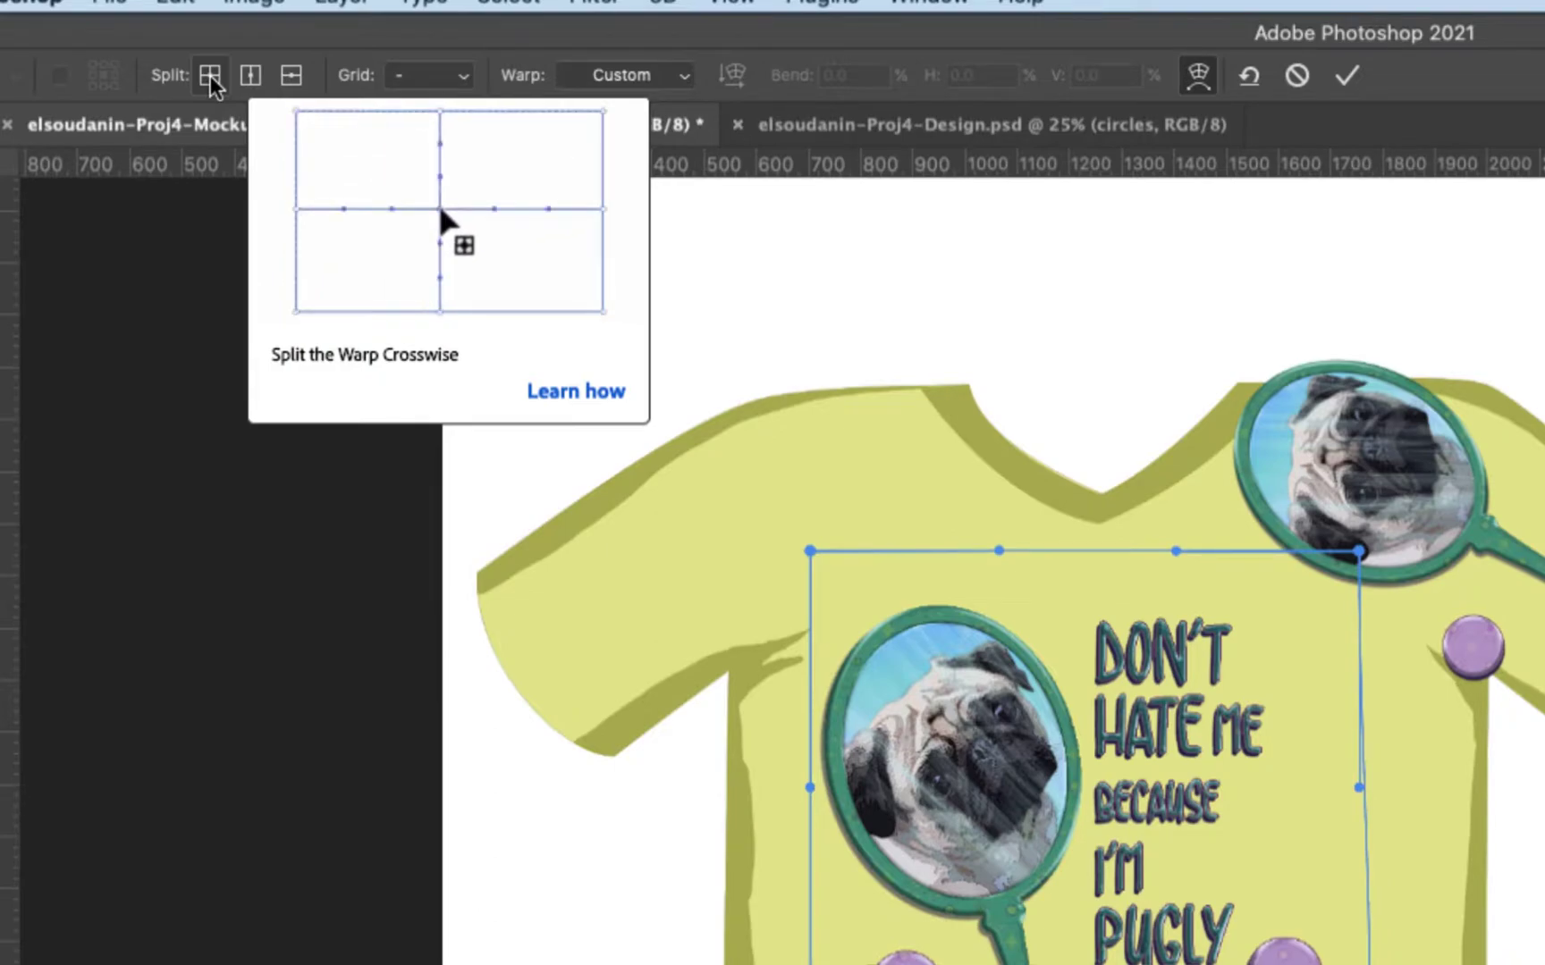
# Split the warp once vertically and once horizontally so the lines cross over the pug's face in the large mirror
pyautogui.click(210, 76)
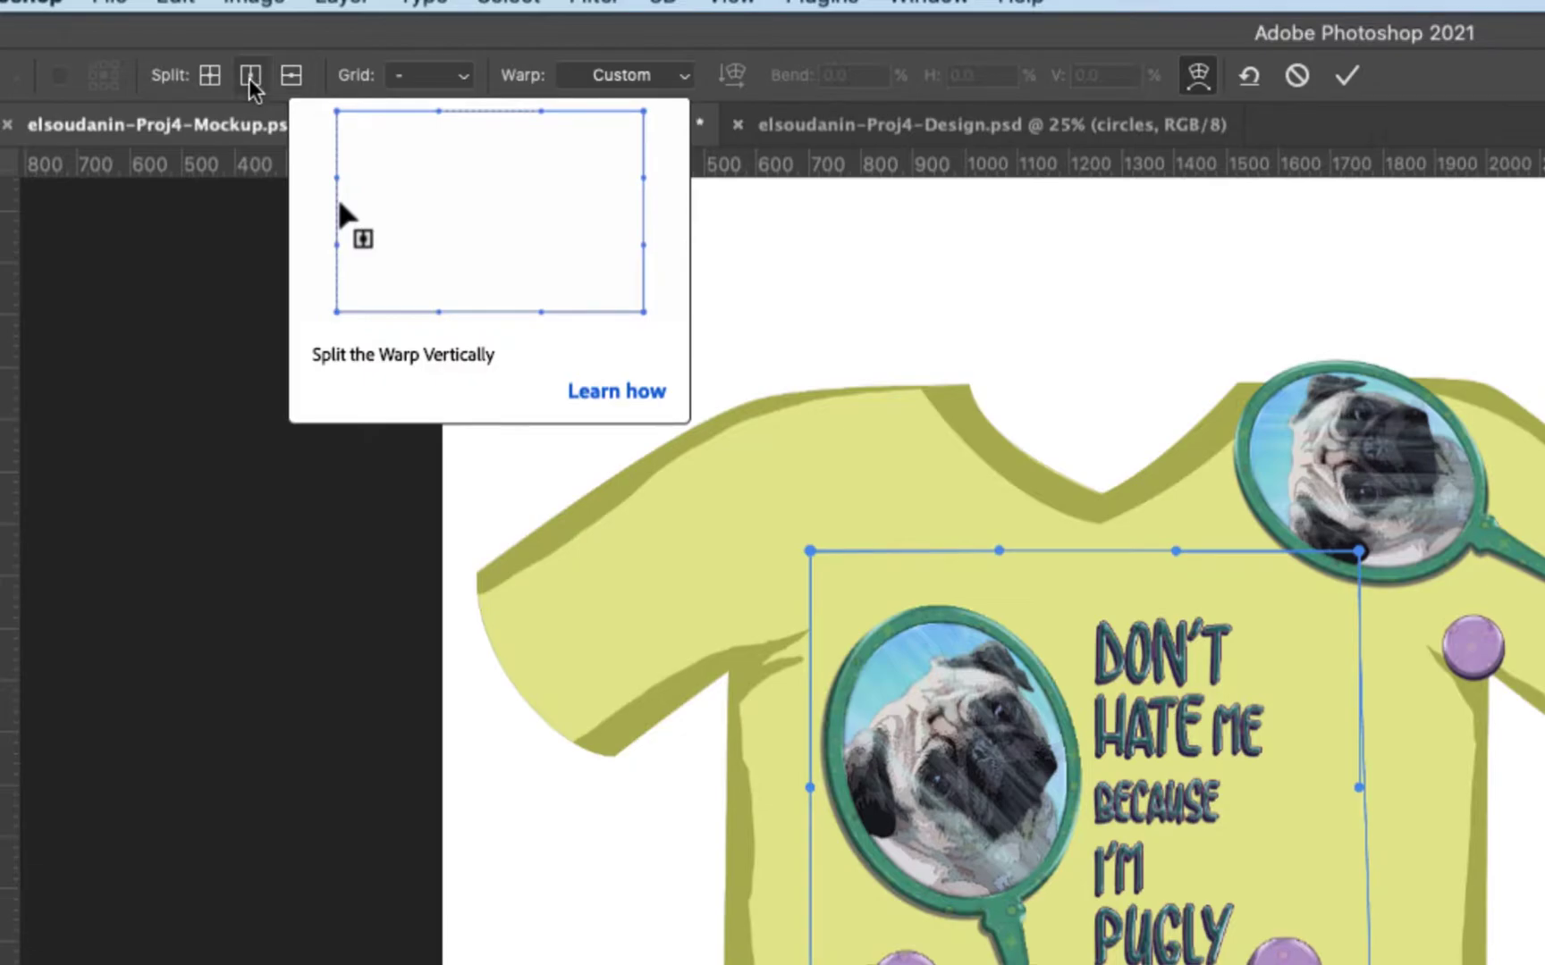
pyautogui.click(250, 79)
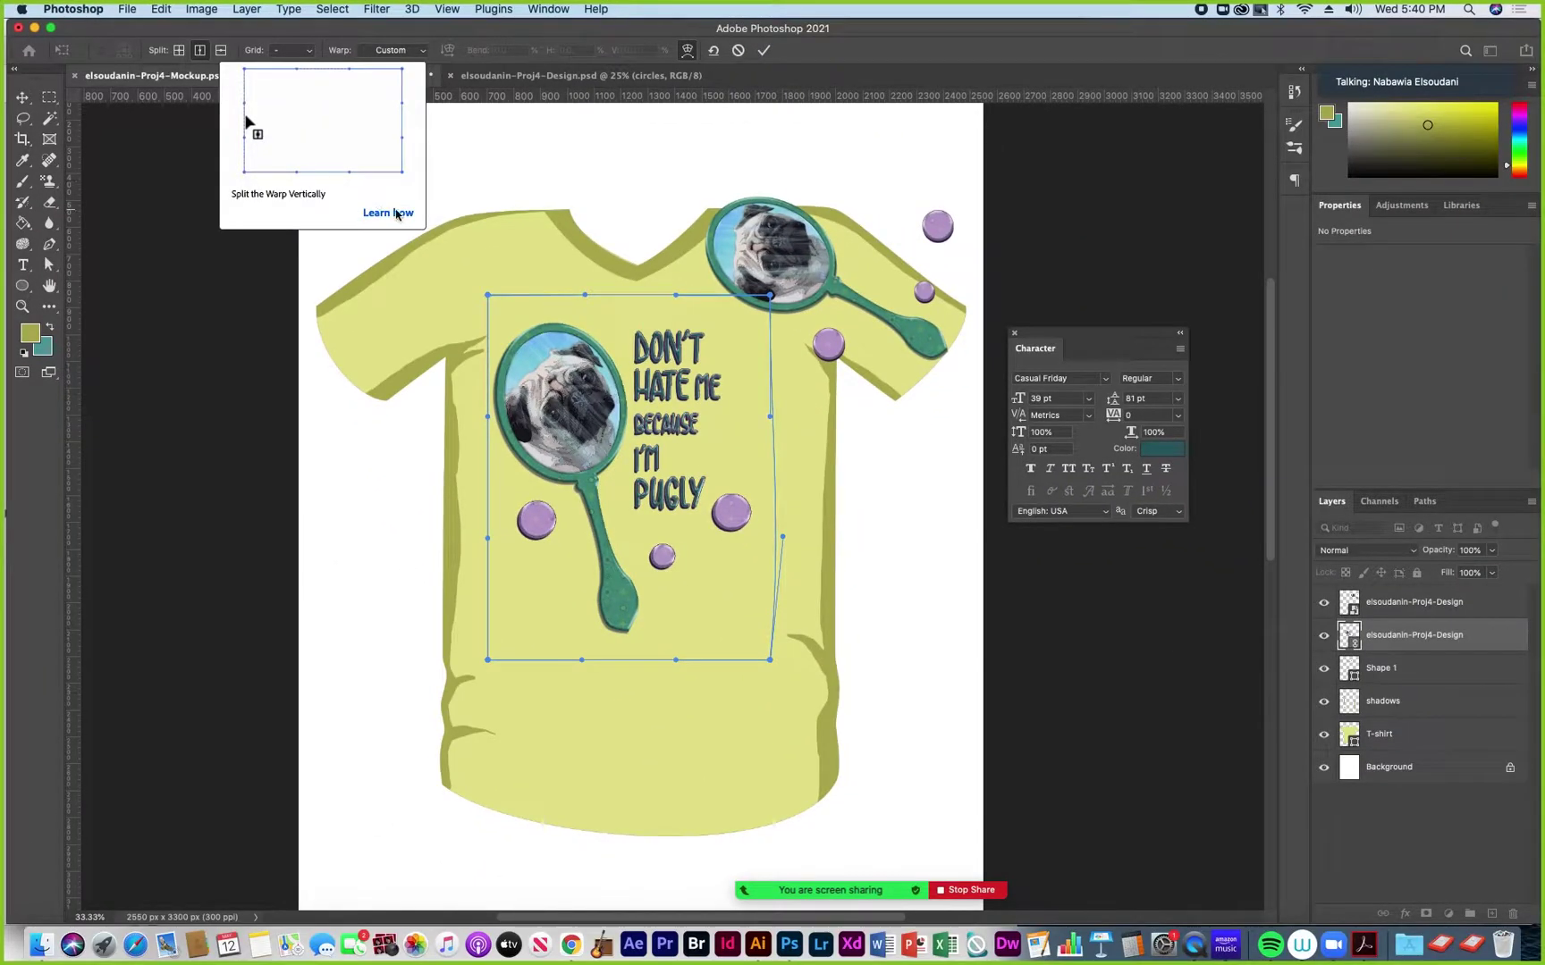
pyautogui.click(861, 635)
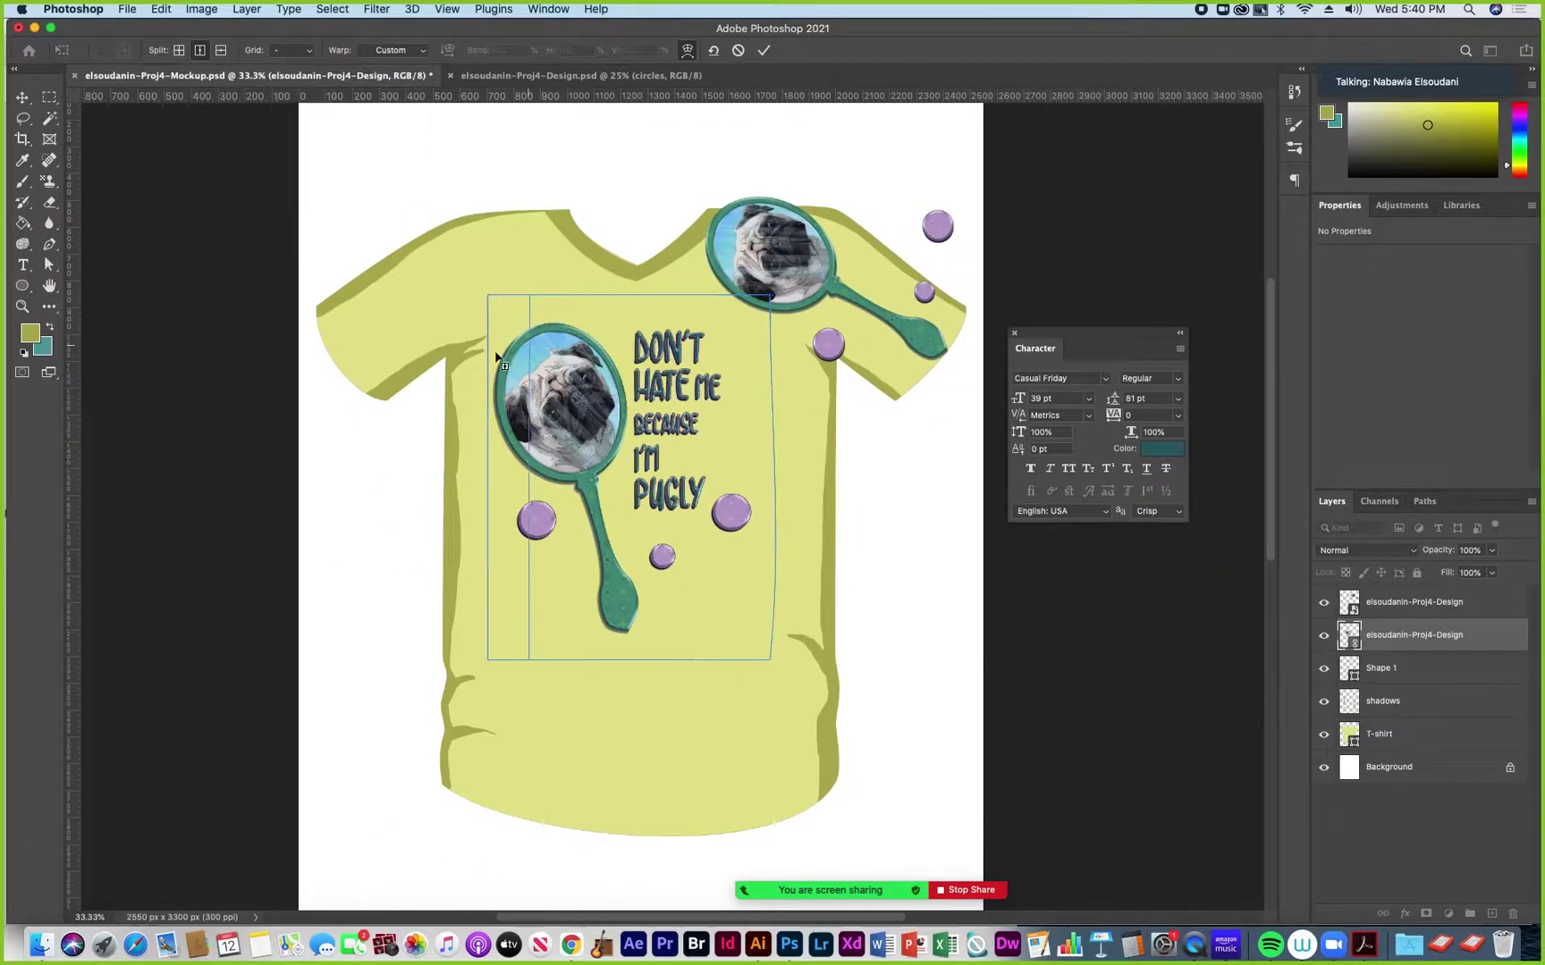
pyautogui.click(574, 425)
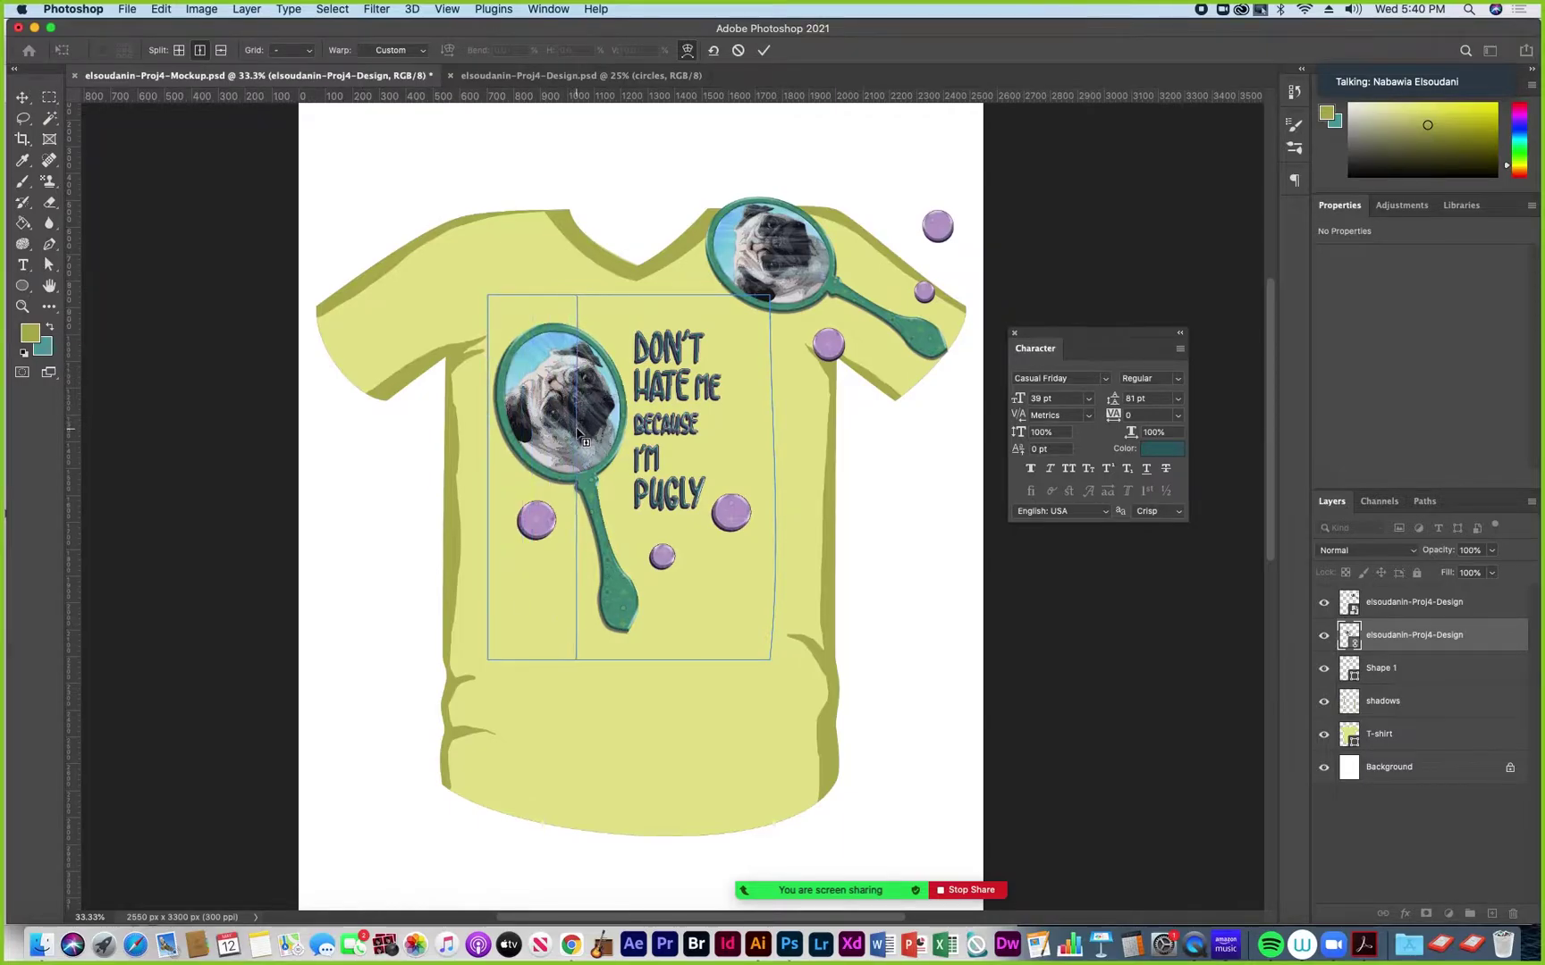
pyautogui.click(221, 52)
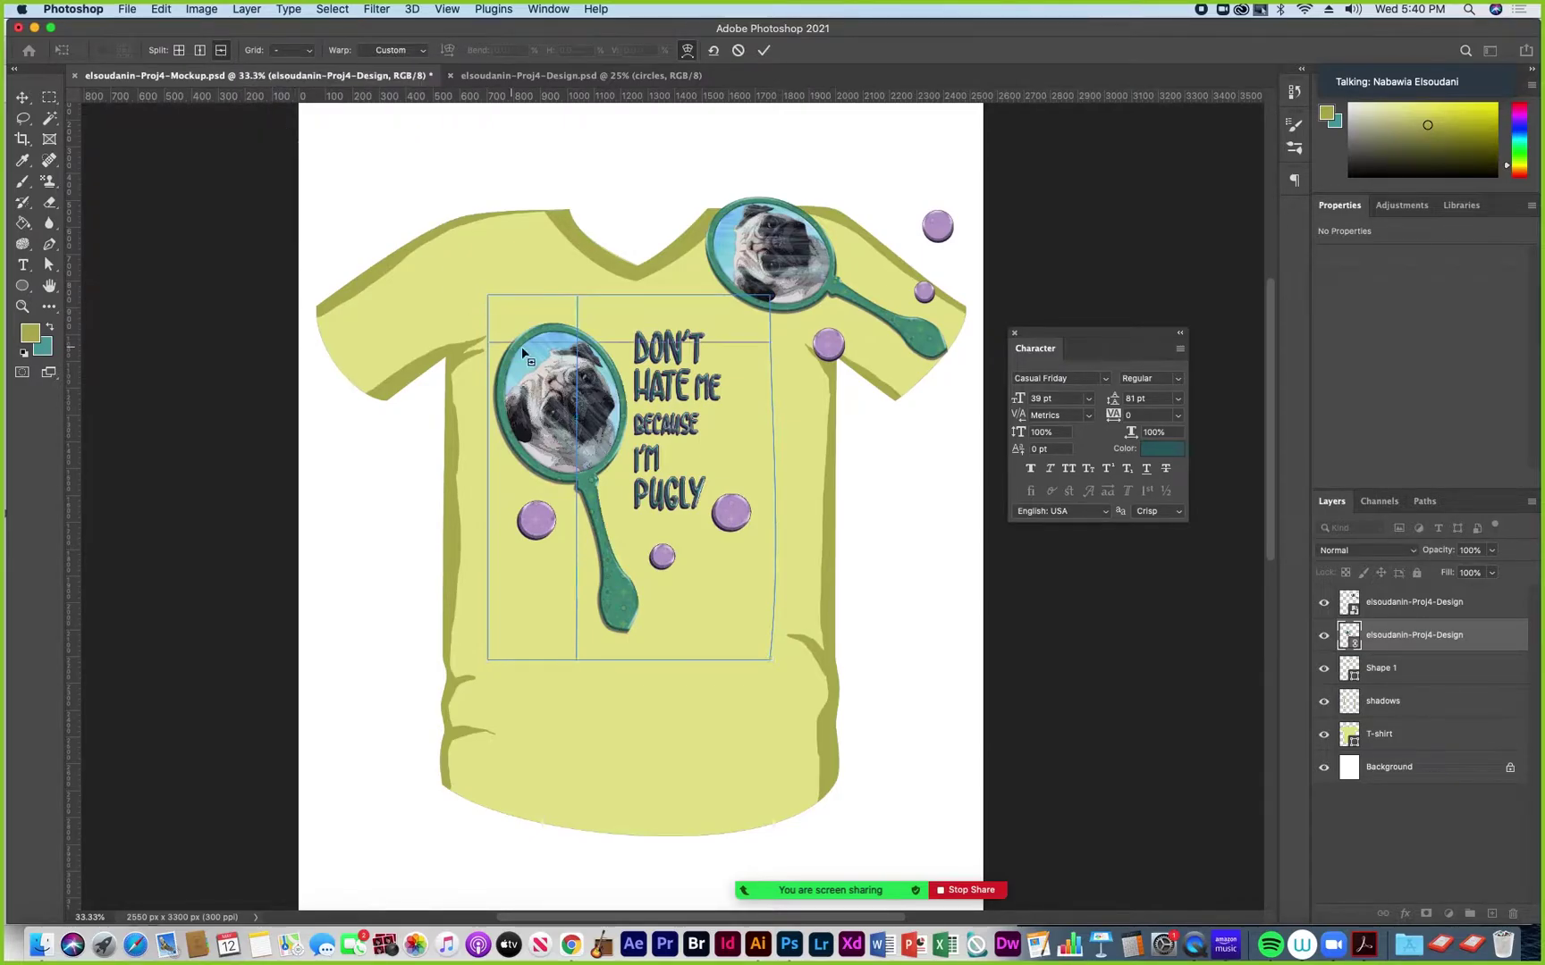
pyautogui.click(568, 409)
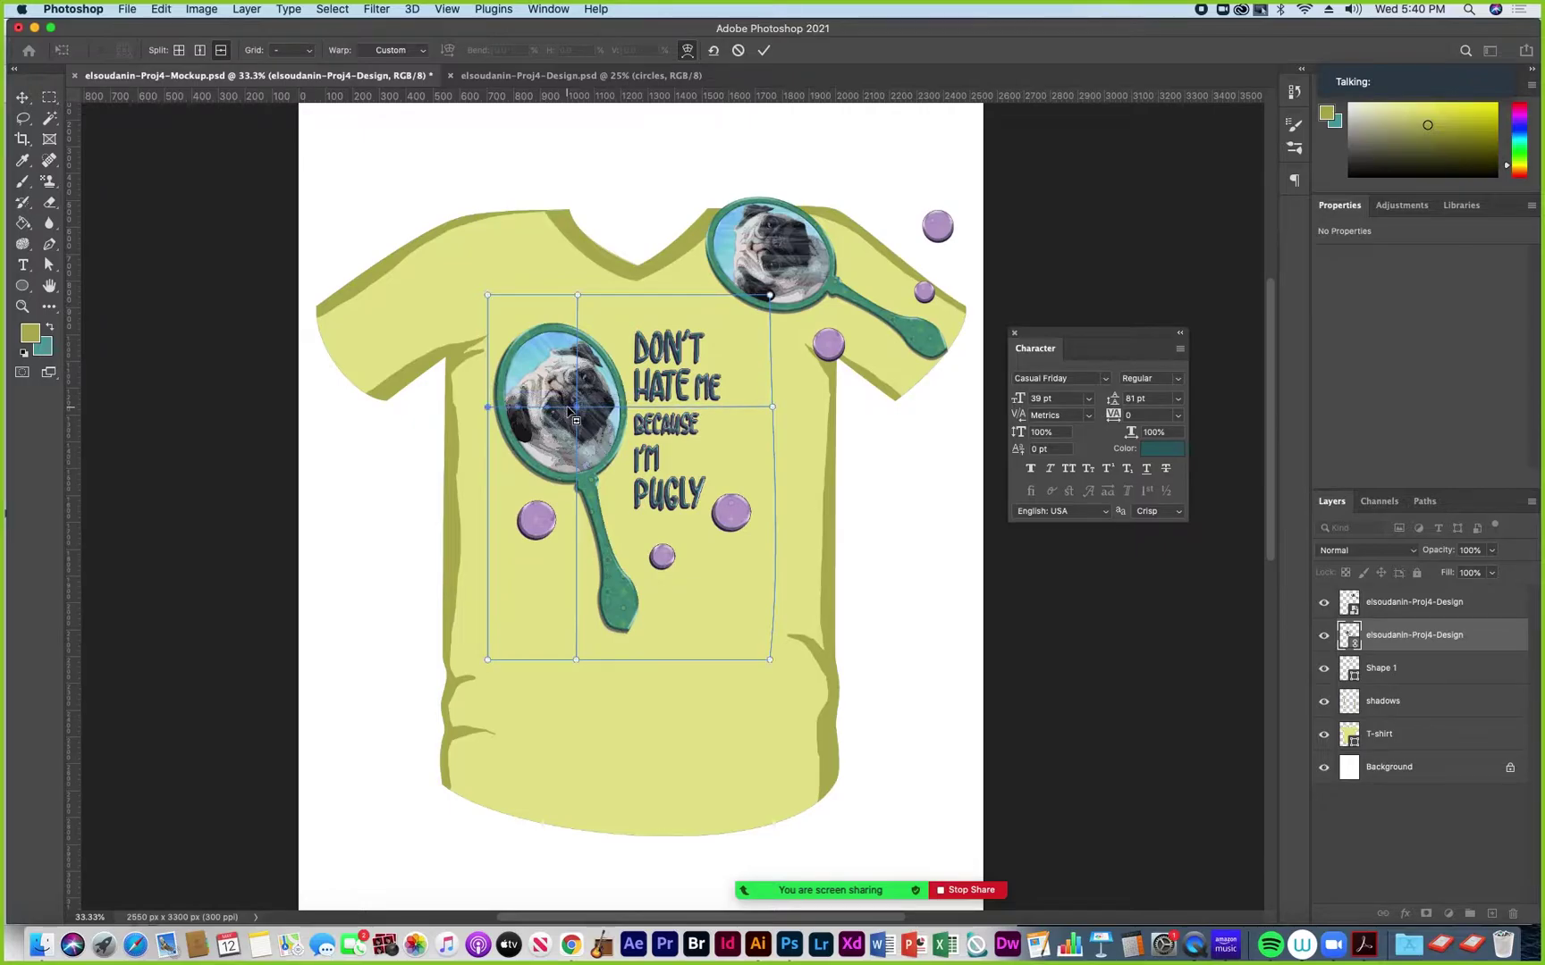
# Add a second vertical warp split through the slogan text and a second horizontal split level with the smallest purple circle
pyautogui.click(199, 51)
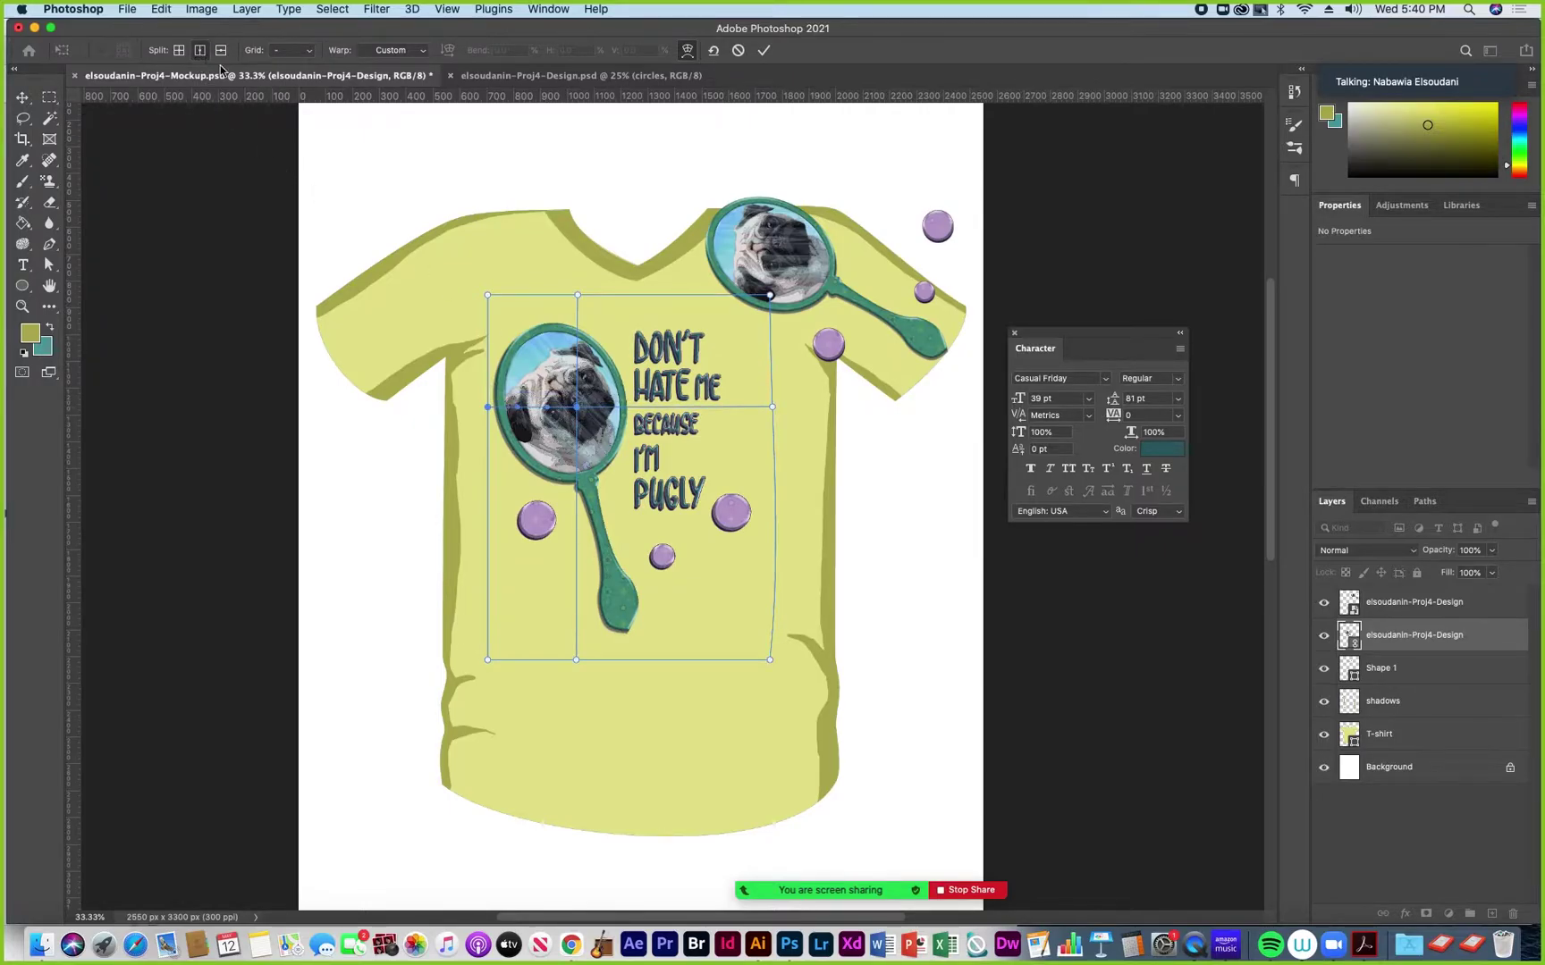
pyautogui.click(685, 451)
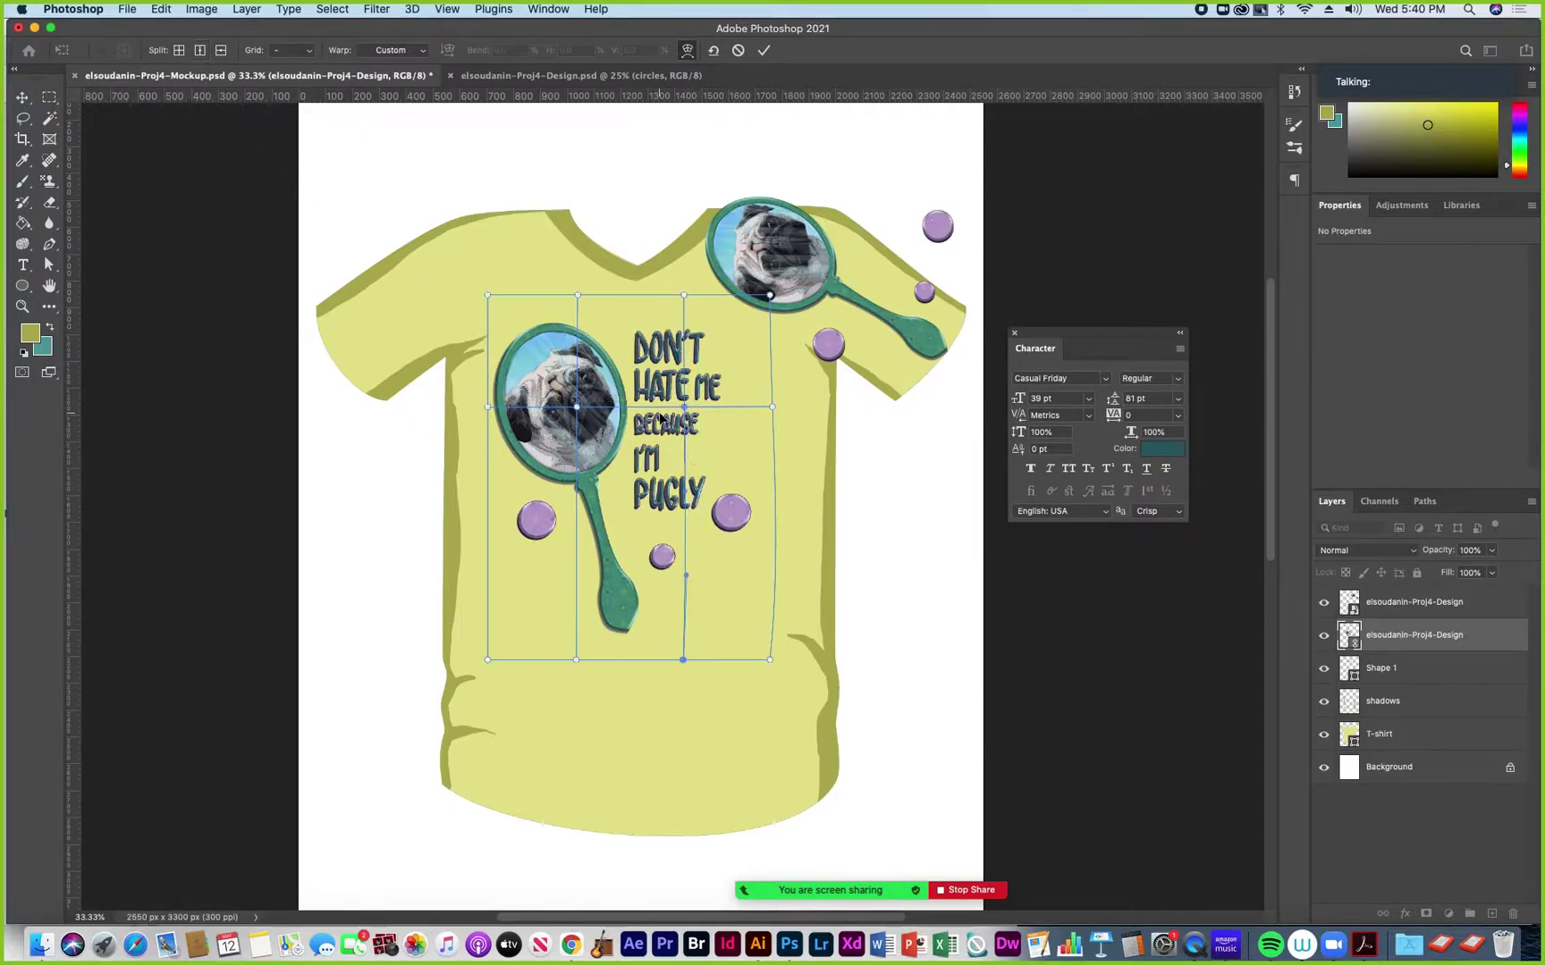
pyautogui.click(220, 51)
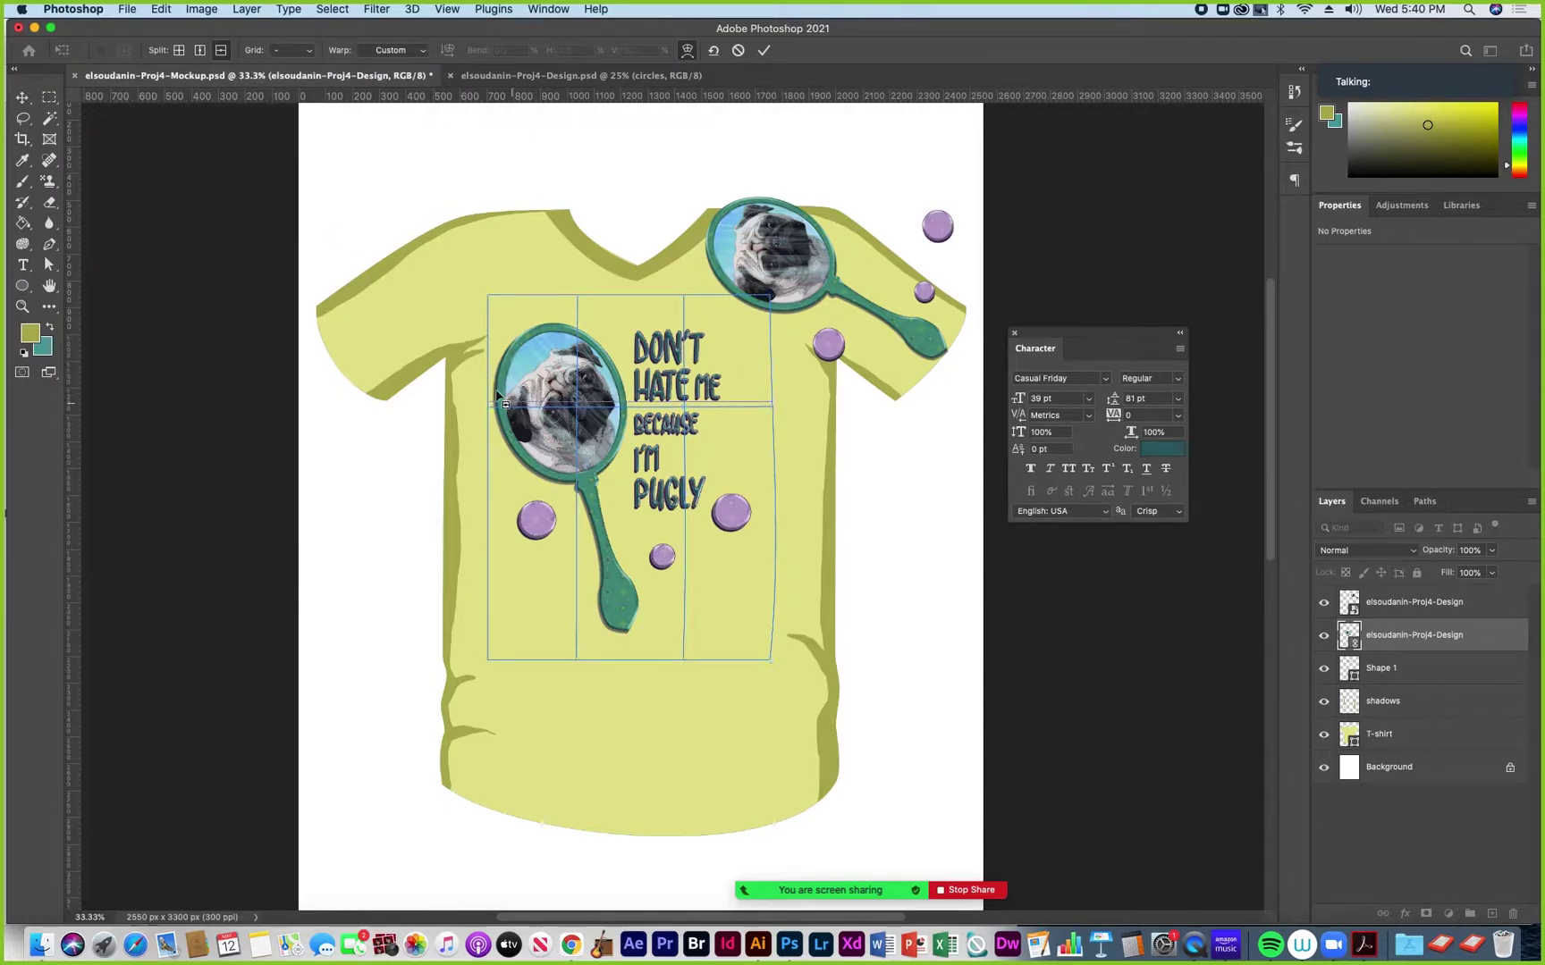
pyautogui.click(536, 548)
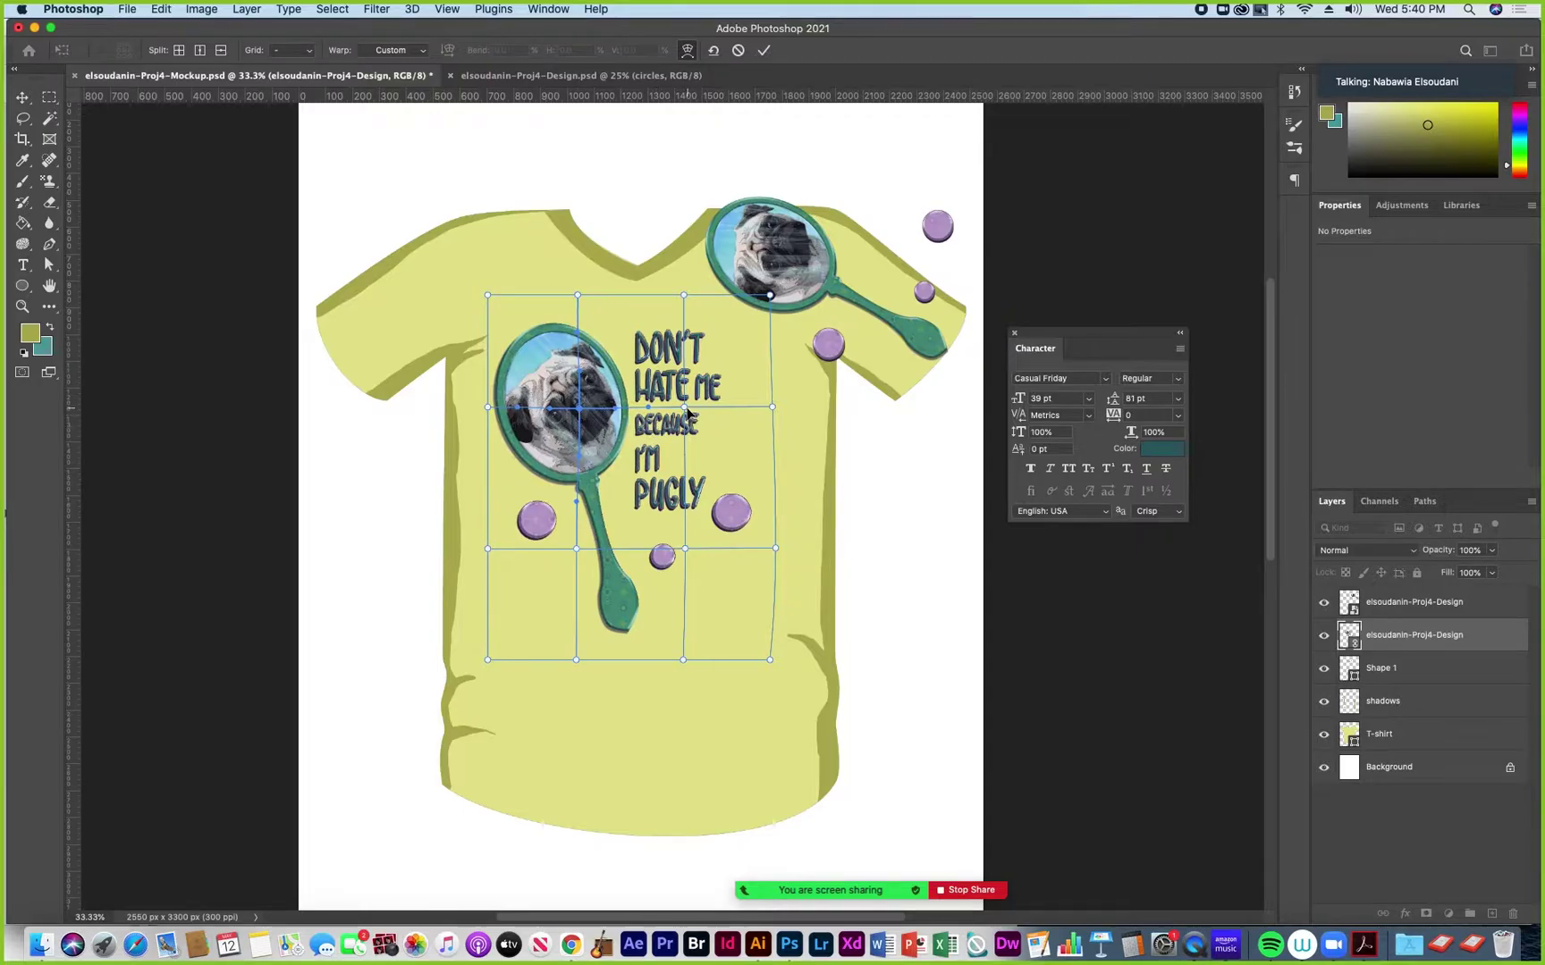
# Nudge the warp grid points along the two inner horizontal lines to bend the slogan and lower circles slightly
pyautogui.moveTo(684, 407); pyautogui.dragTo(775, 415)
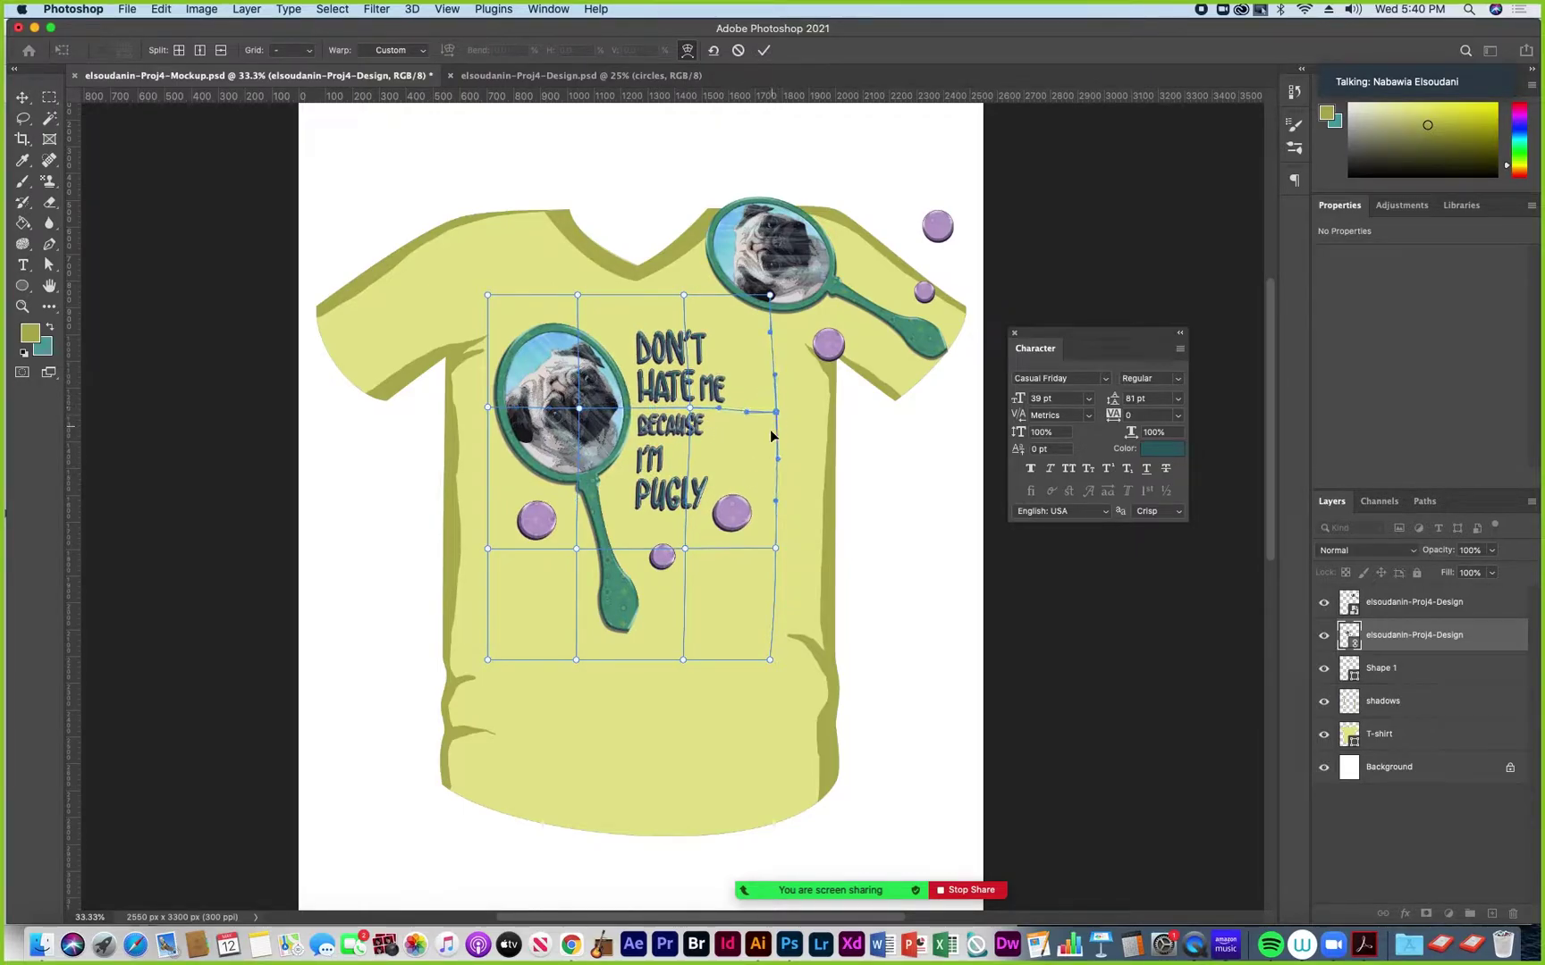
pyautogui.moveTo(684, 413); pyautogui.dragTo(688, 417)
pyautogui.click(775, 549)
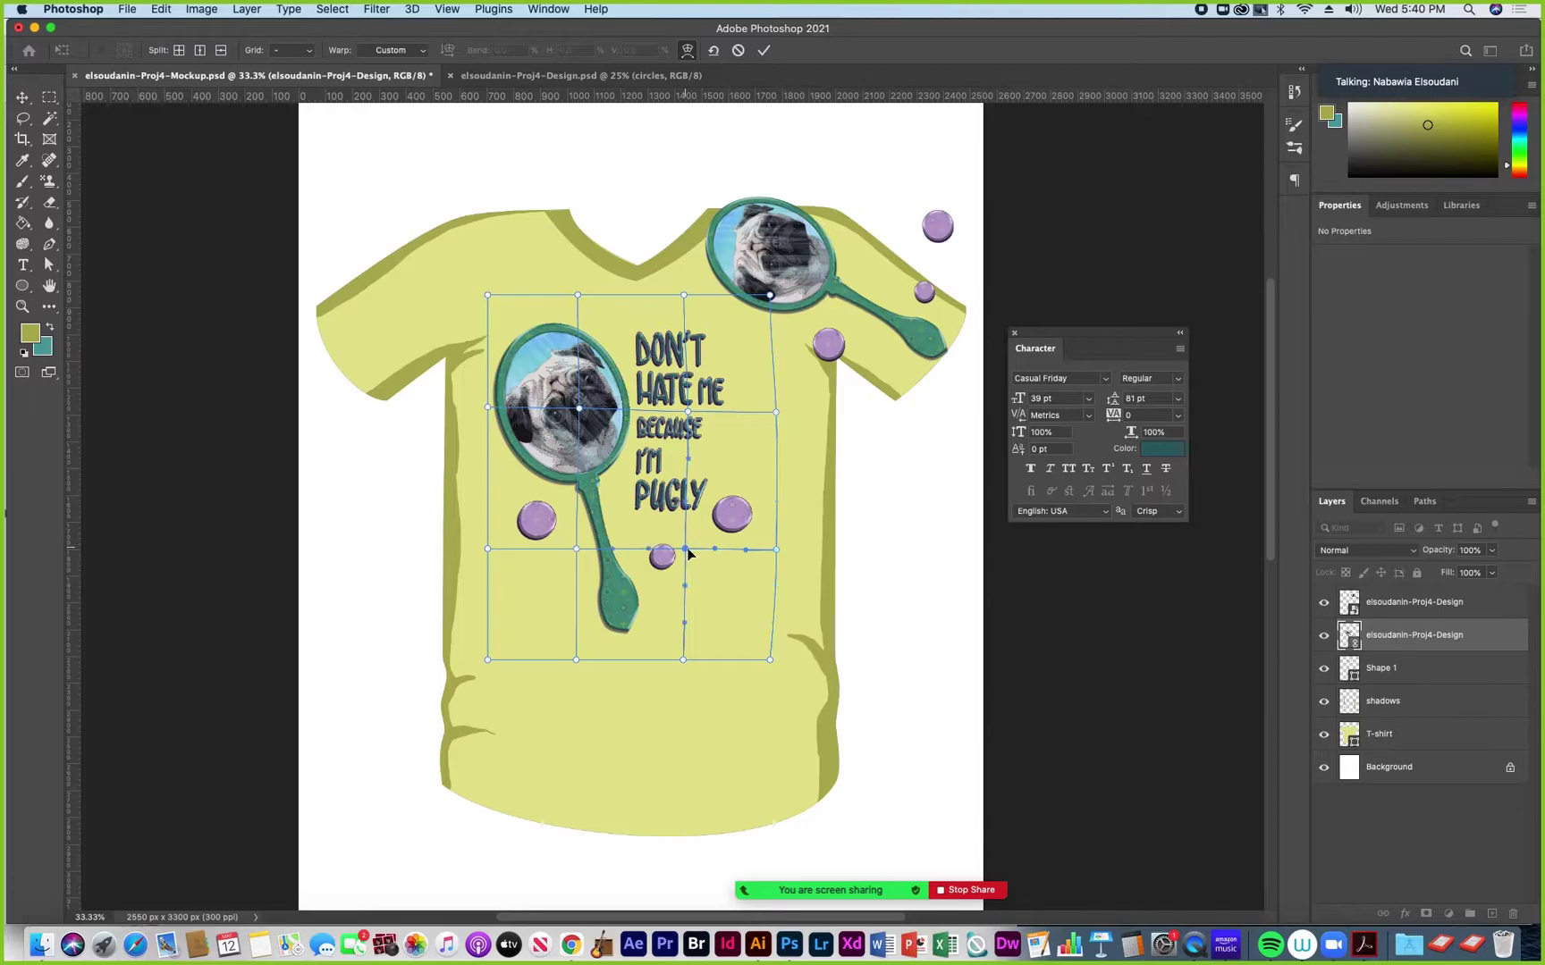
pyautogui.moveTo(686, 553); pyautogui.dragTo(688, 559)
pyautogui.moveTo(577, 549); pyautogui.dragTo(485, 554)
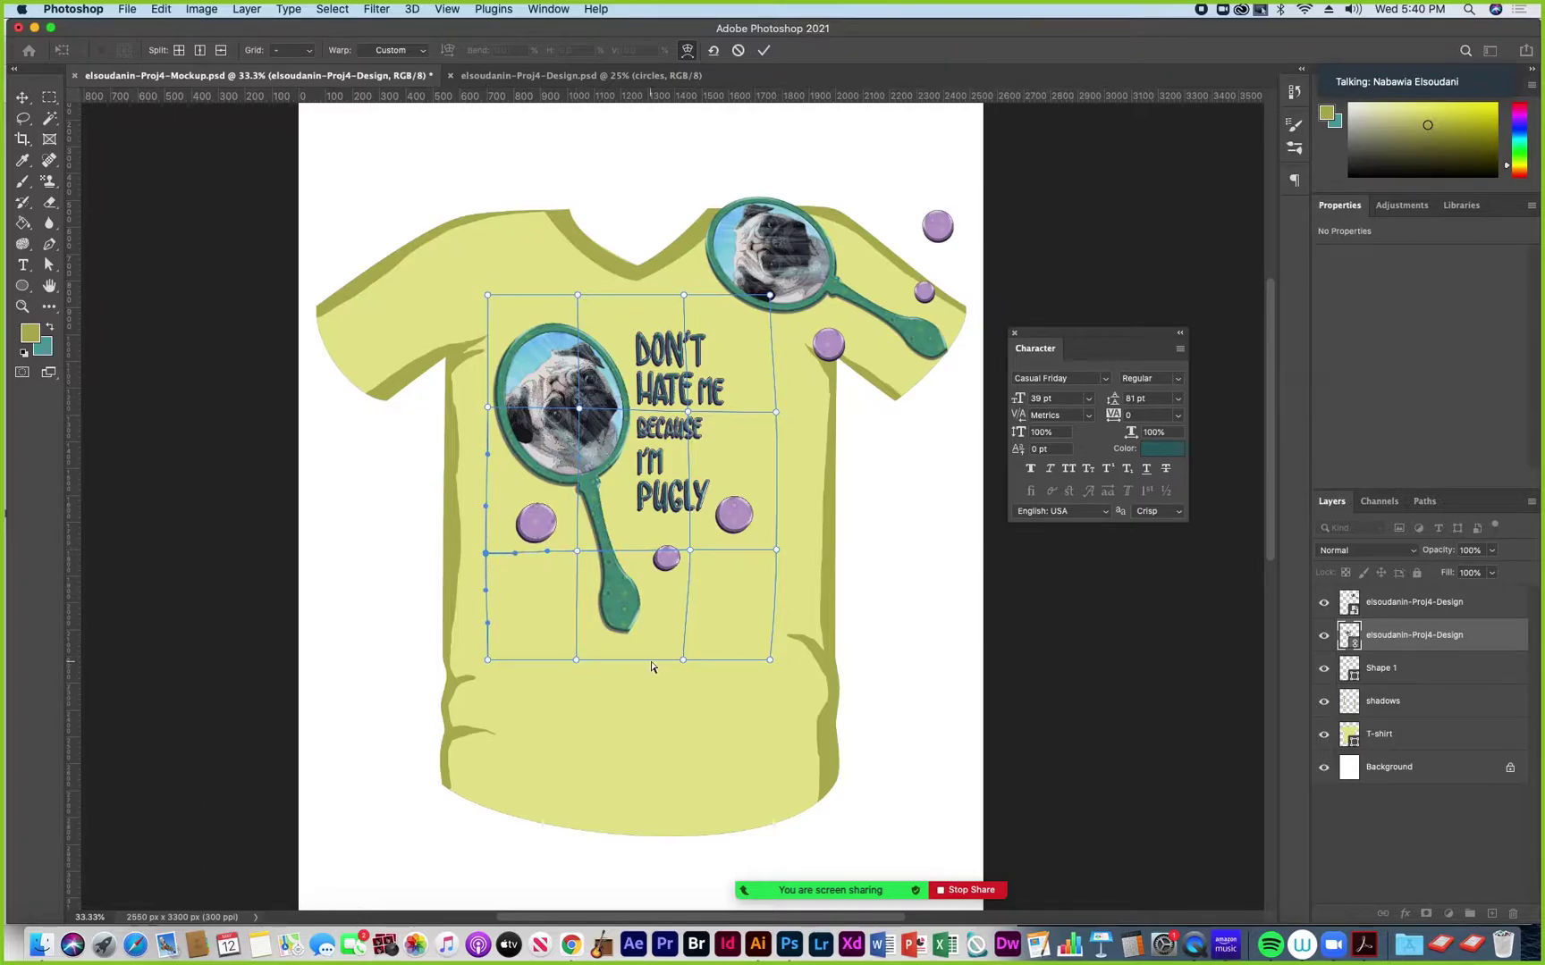
# Pull the points along the warp grid's right edge slightly outward, from the bottom corner up to the top corner
pyautogui.moveTo(683, 659); pyautogui.dragTo(776, 663)
pyautogui.moveTo(776, 551); pyautogui.dragTo(779, 552)
pyautogui.click(776, 413)
pyautogui.moveTo(778, 413); pyautogui.dragTo(780, 415)
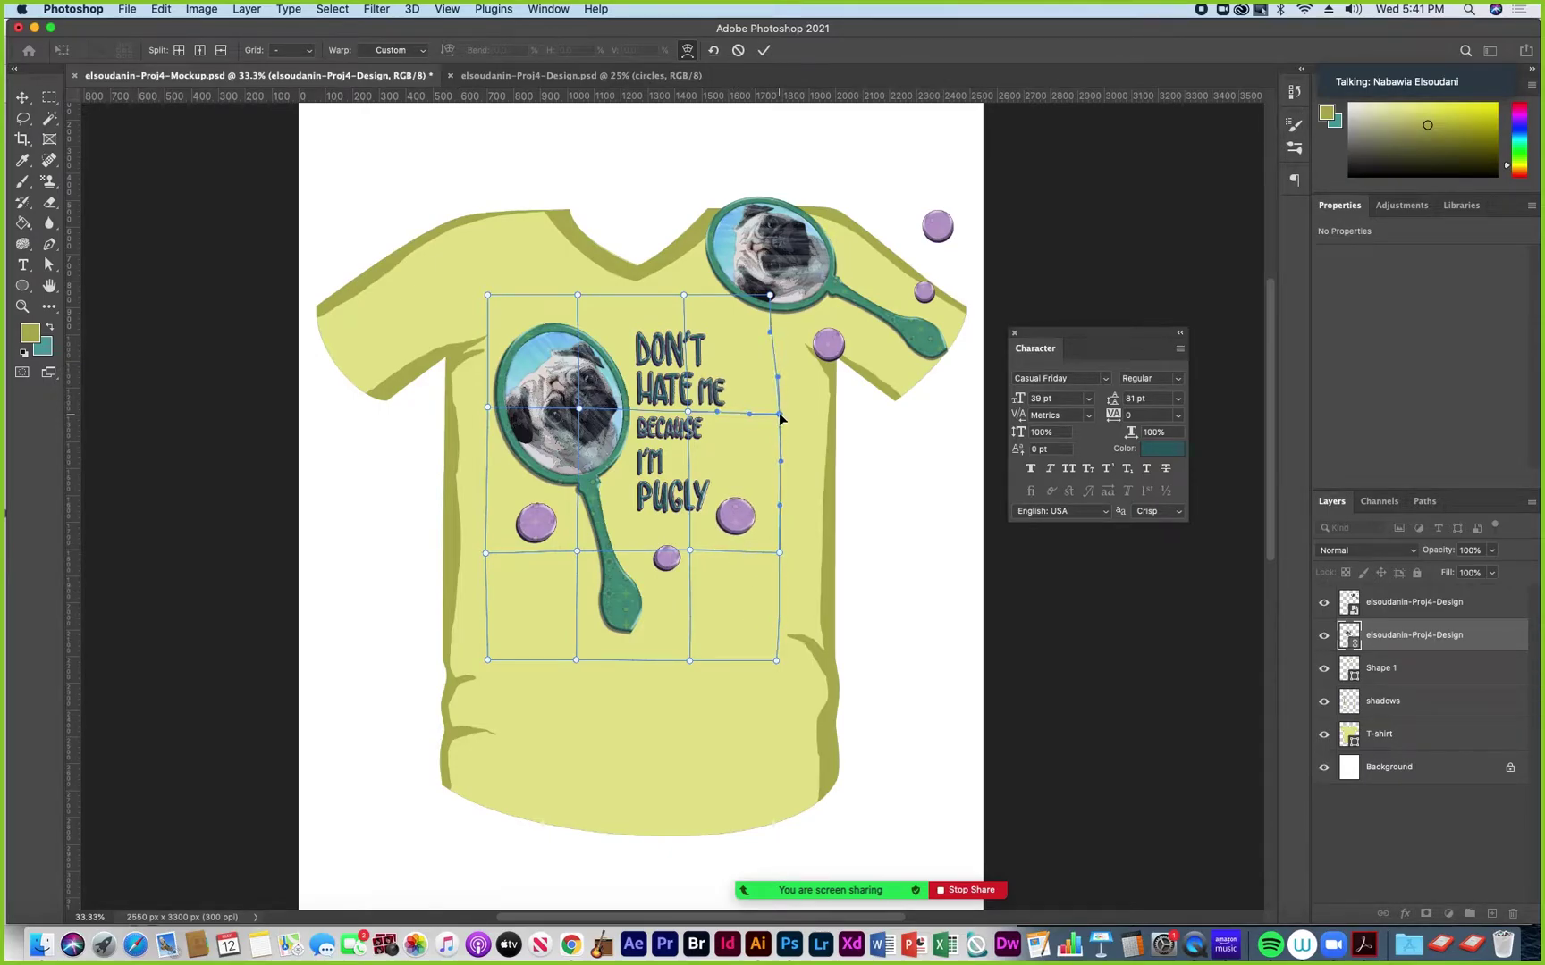
pyautogui.click(771, 295)
pyautogui.moveTo(770, 299); pyautogui.dragTo(774, 300)
# Adjust the warp grid's top-edge points slightly upward and its upper left-edge points slightly outward
pyautogui.click(684, 295)
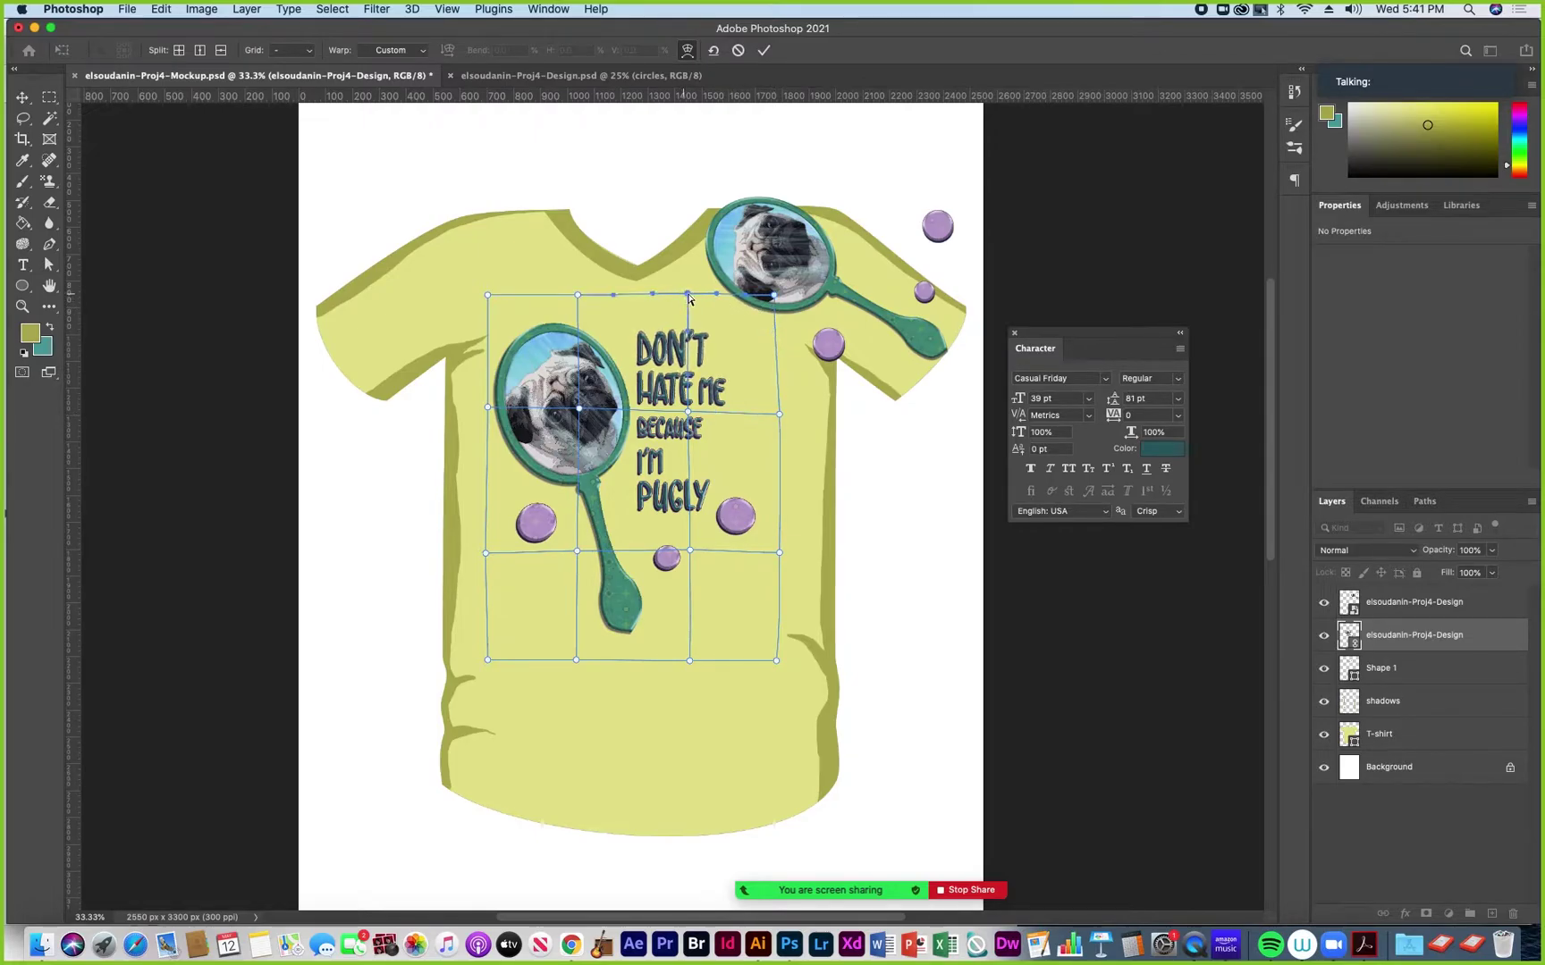
pyautogui.click(577, 296)
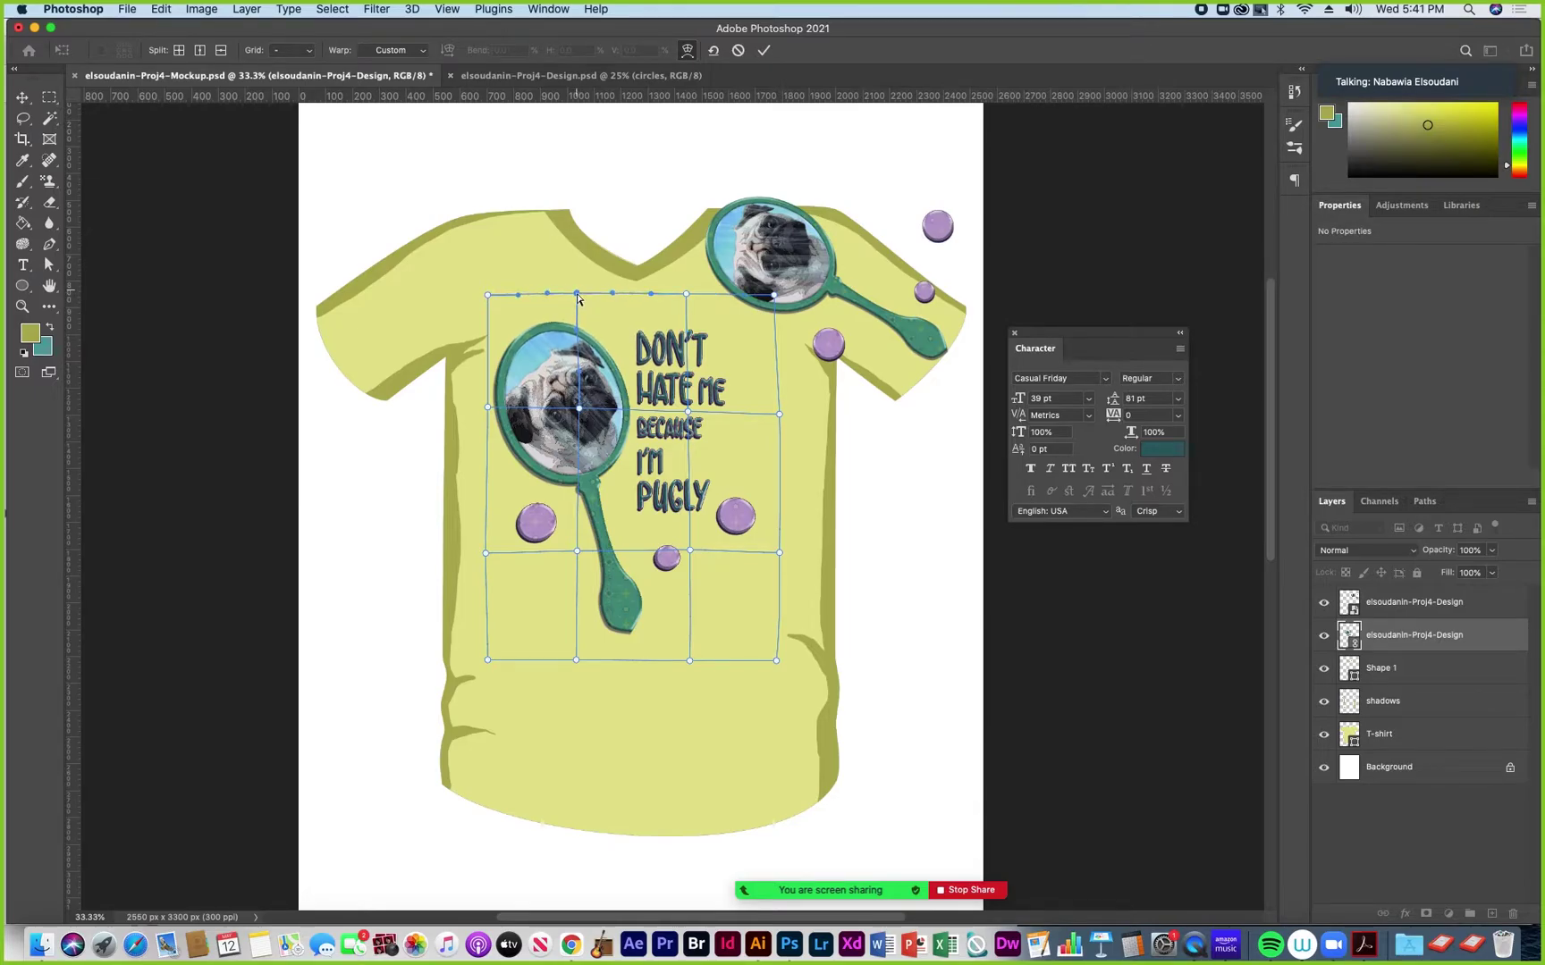
pyautogui.click(485, 294)
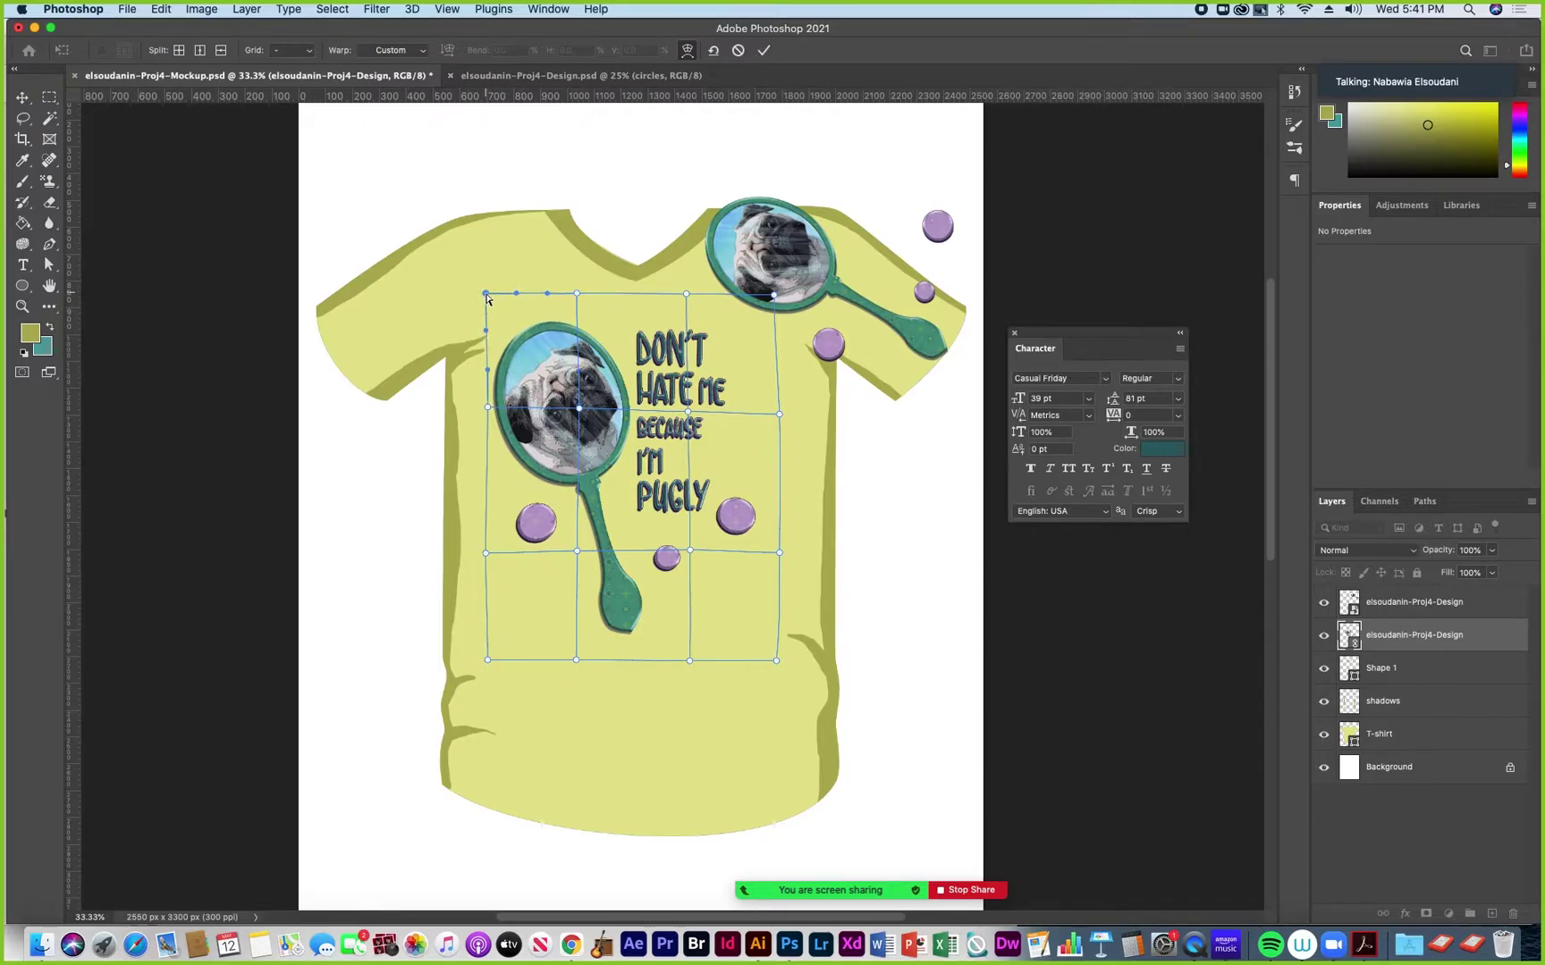
pyautogui.click(487, 408)
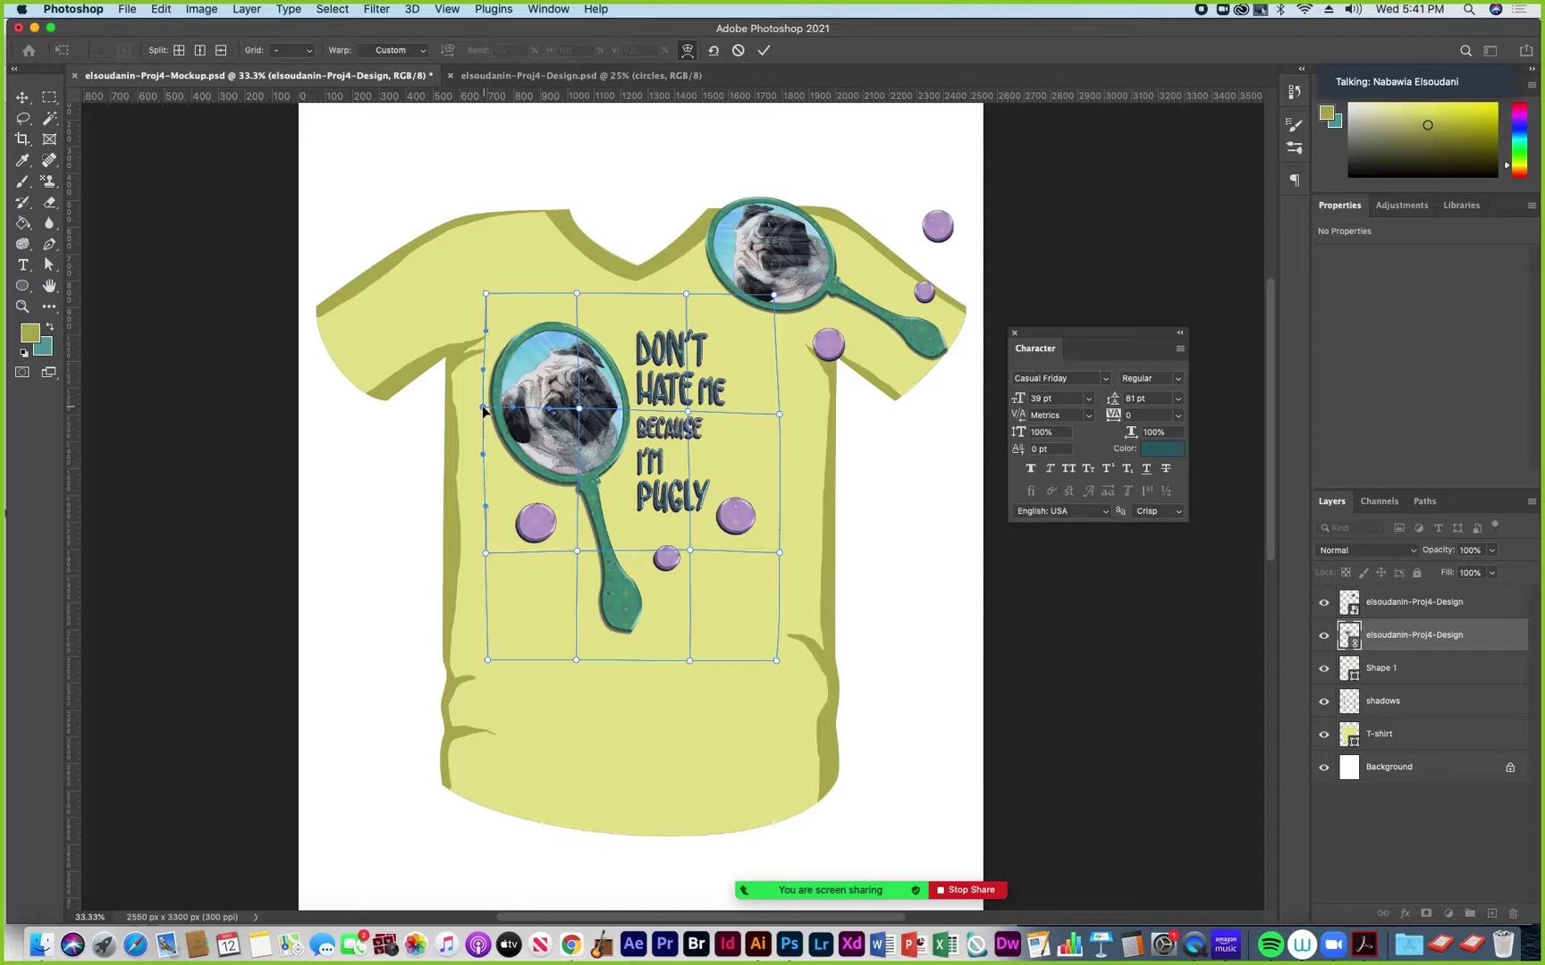
pyautogui.click(485, 295)
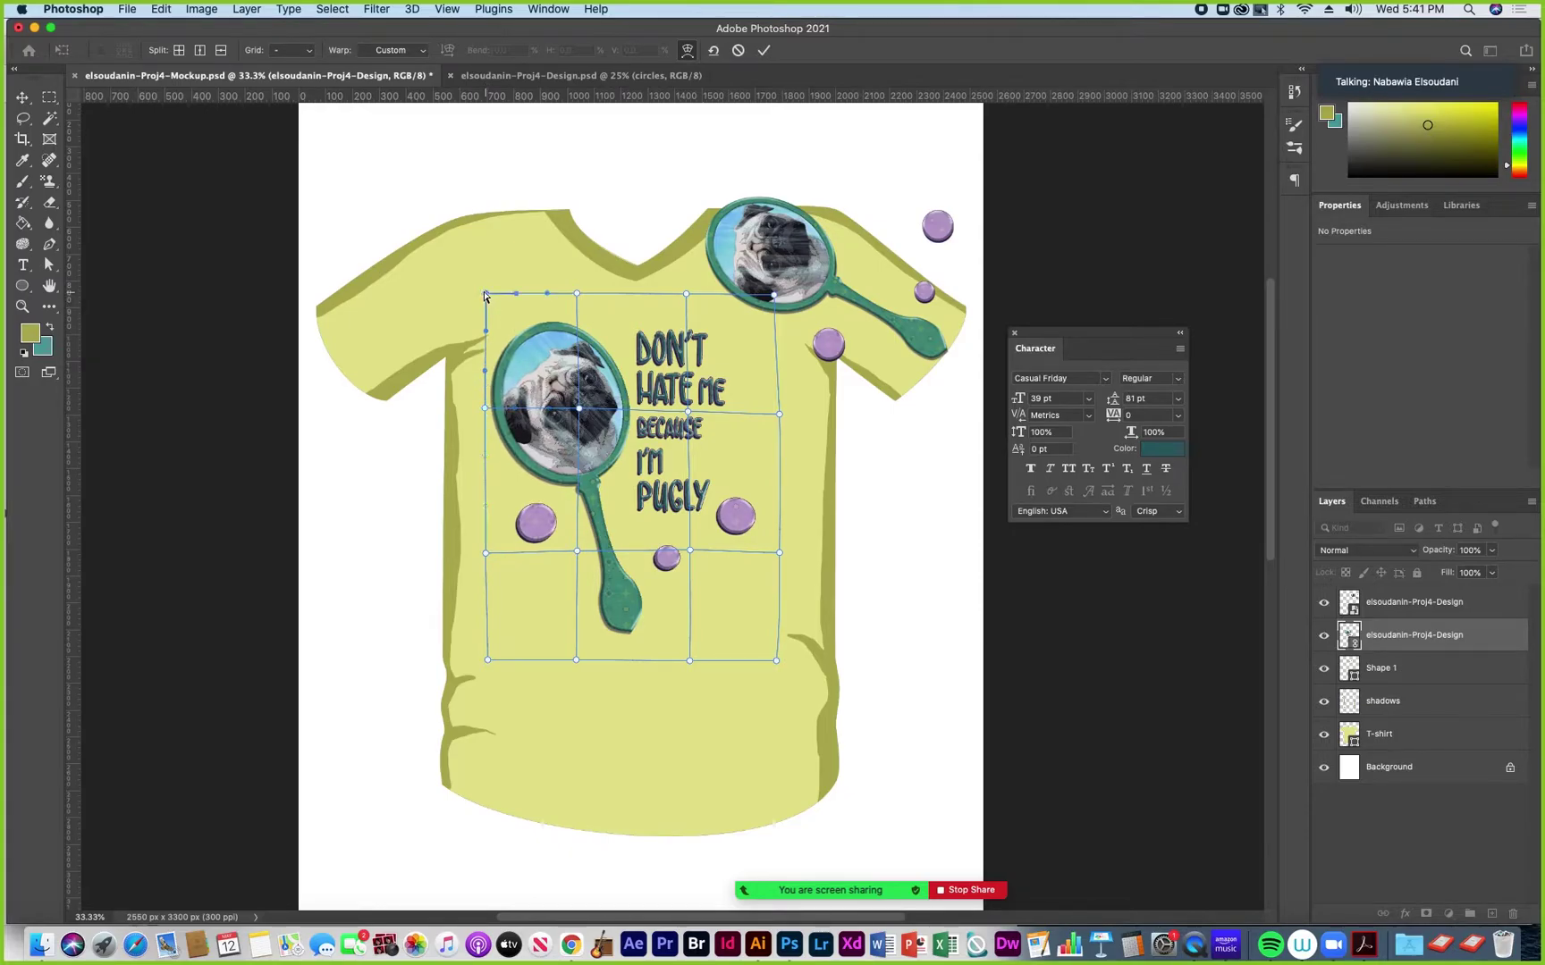
pyautogui.moveTo(485, 296); pyautogui.dragTo(484, 298)
# Fine-tune the inner warp grid points over the slogan text and the pug's face
pyautogui.click(689, 412)
pyautogui.moveTo(691, 420); pyautogui.dragTo(689, 417)
pyautogui.moveTo(580, 409); pyautogui.dragTo(579, 409)
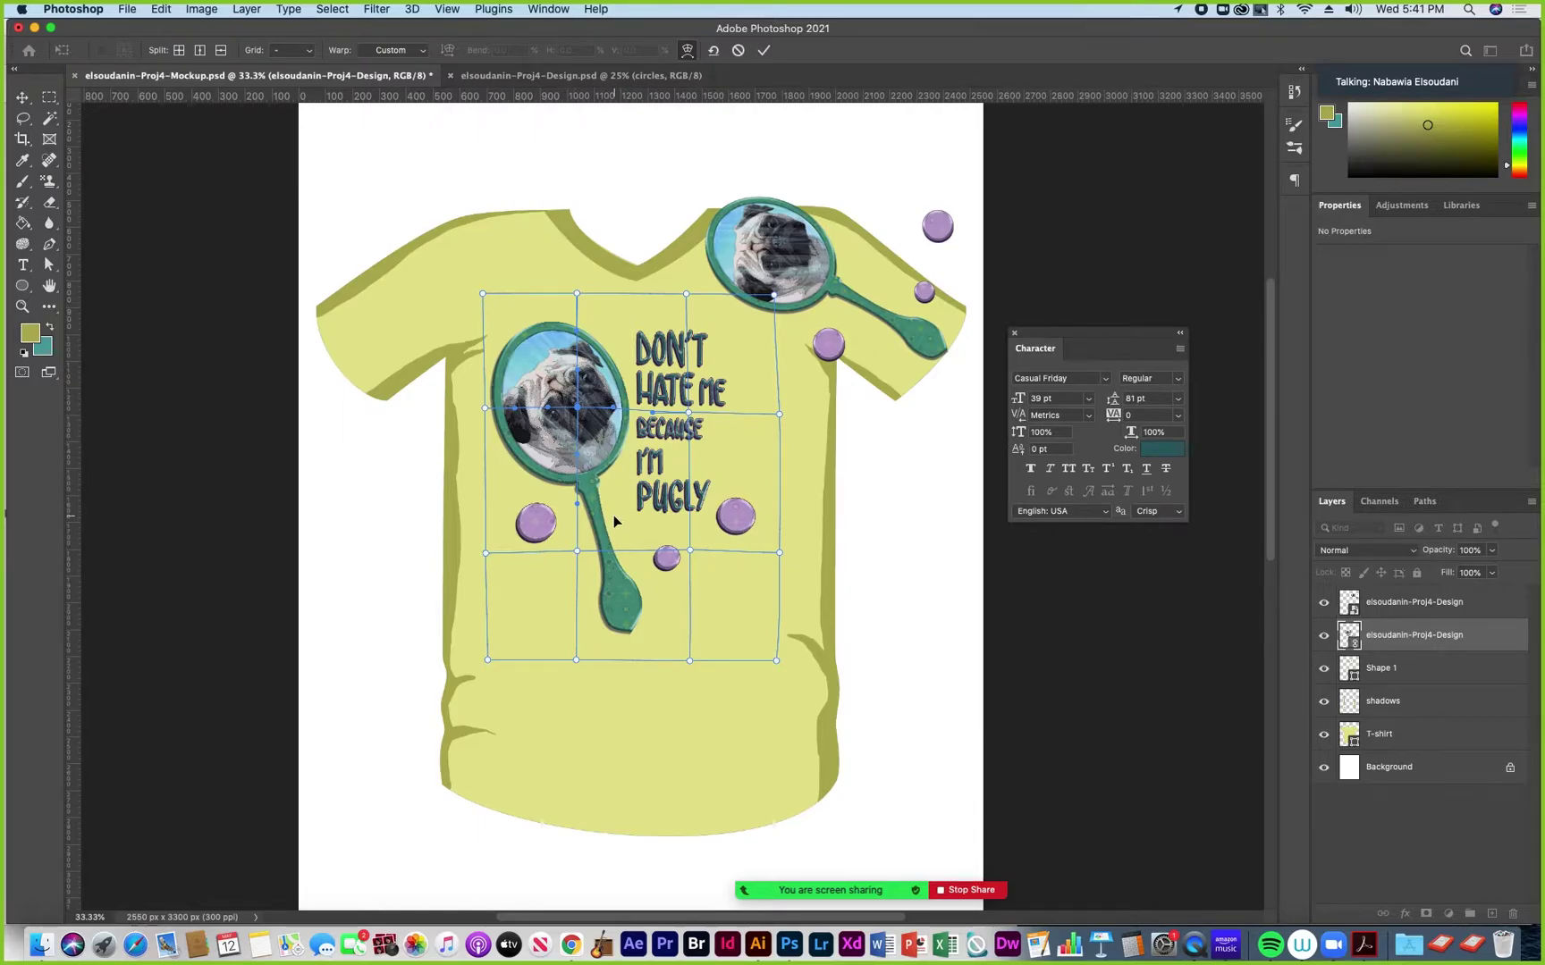
# Fine-tune the warp mesh around the lettering on the shirt's chest design and apply the warp
pyautogui.click(688, 414)
pyautogui.moveTo(690, 417); pyautogui.dragTo(690, 418)
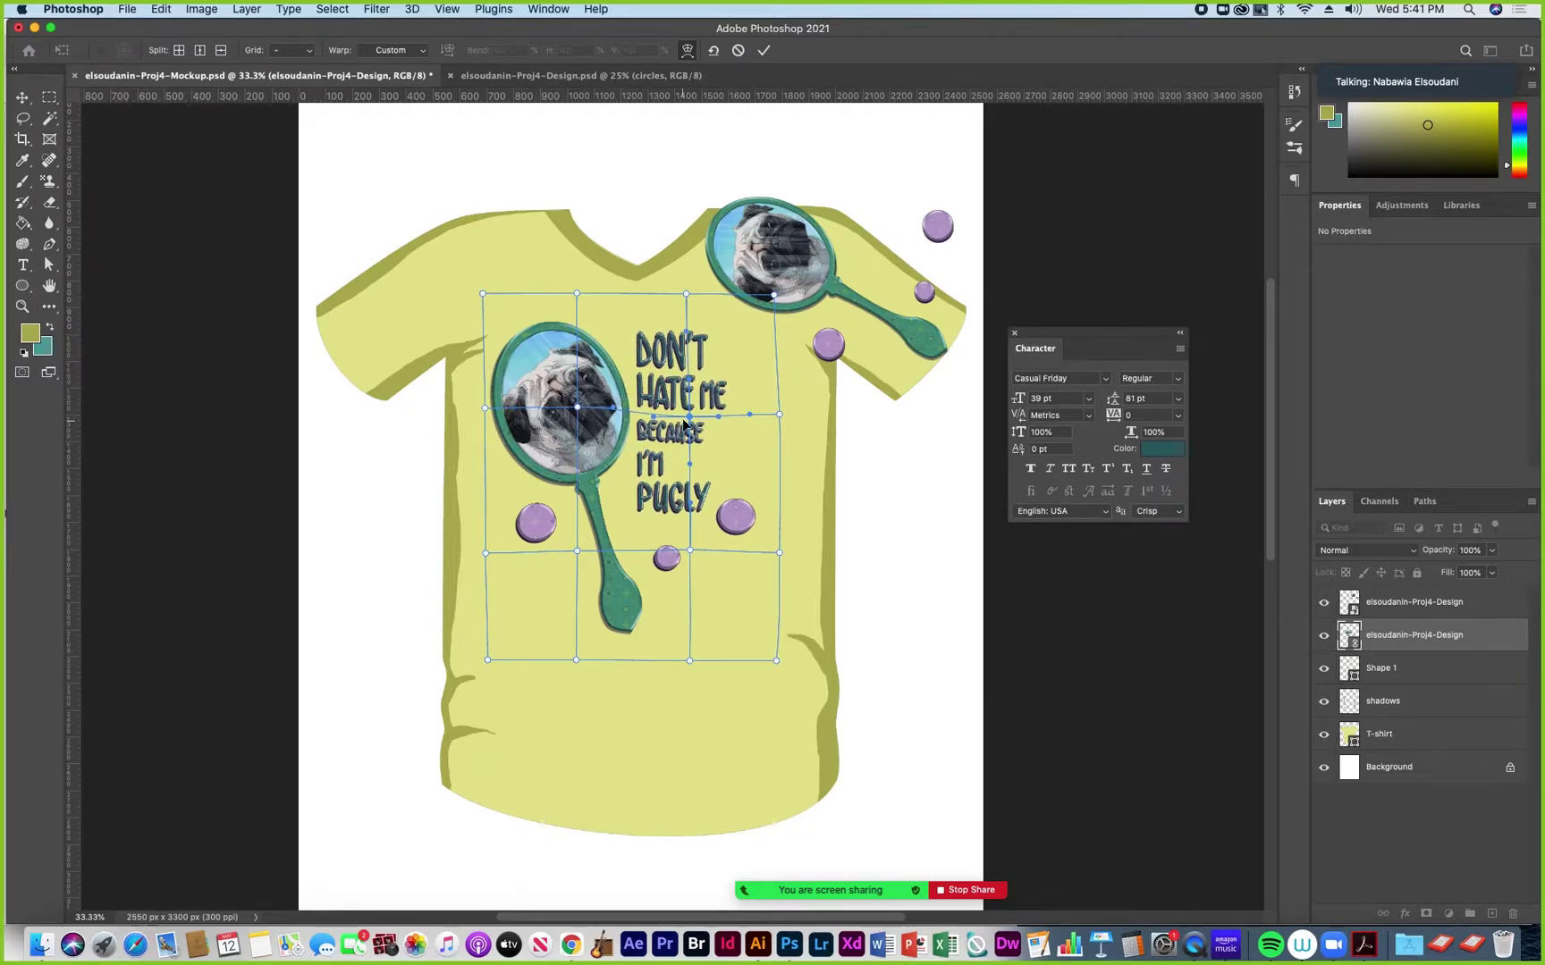
pyautogui.moveTo(688, 416); pyautogui.dragTo(693, 418)
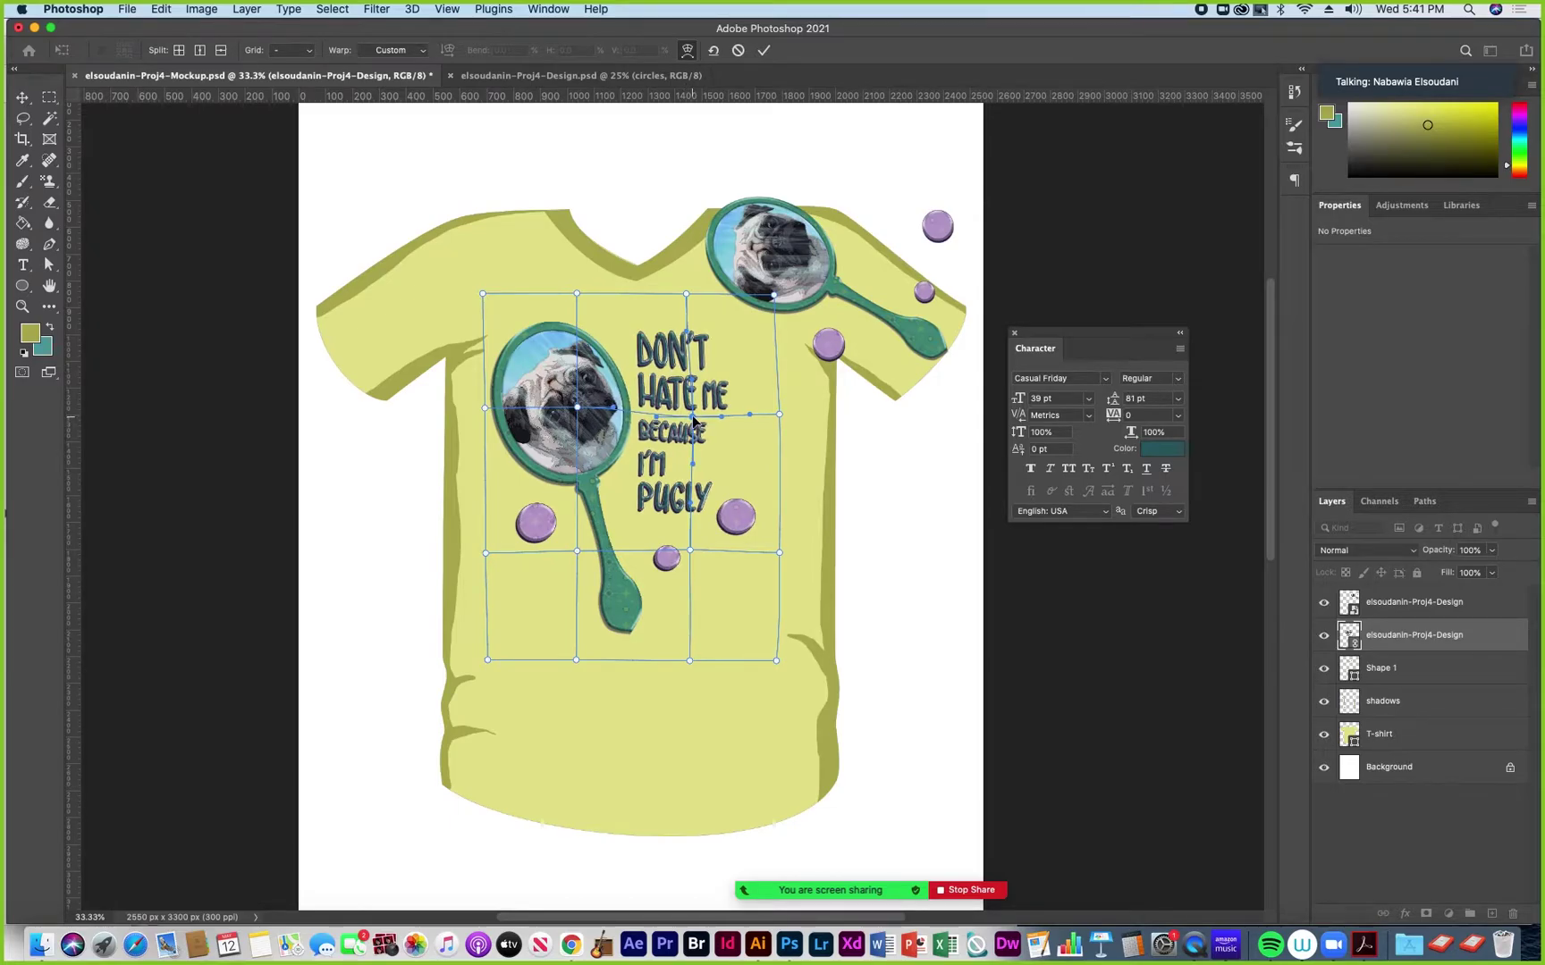
pyautogui.click(579, 410)
pyautogui.click(764, 55)
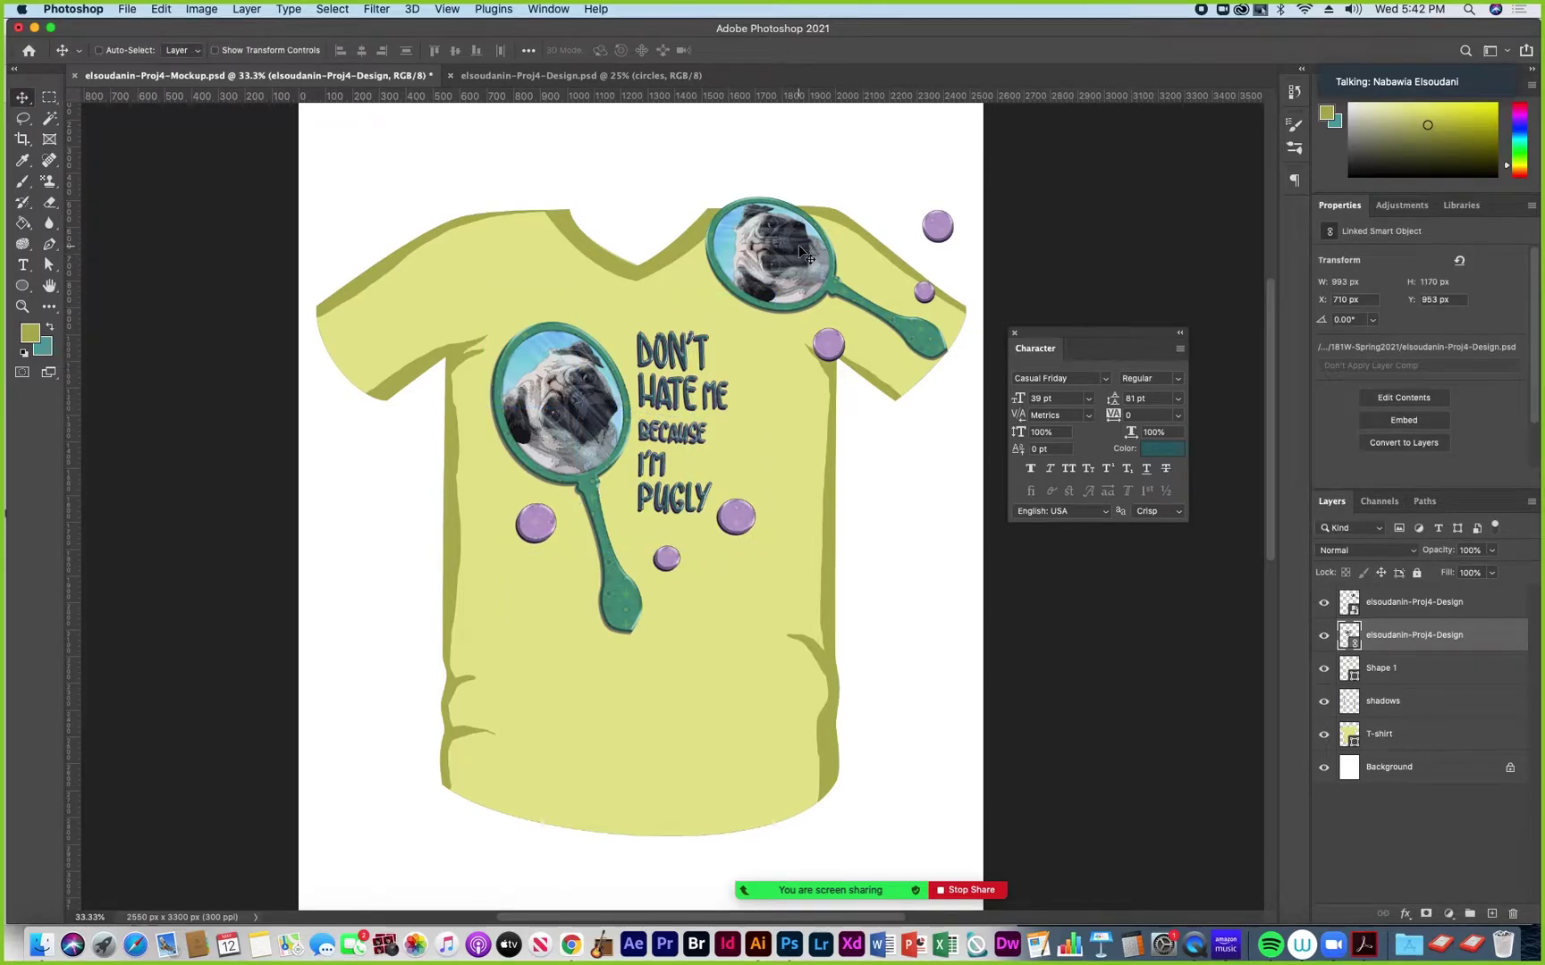
# Nudge the shoulder pug design slightly upward and start a warp on it with a 4 x 4 grid
pyautogui.click(1379, 608)
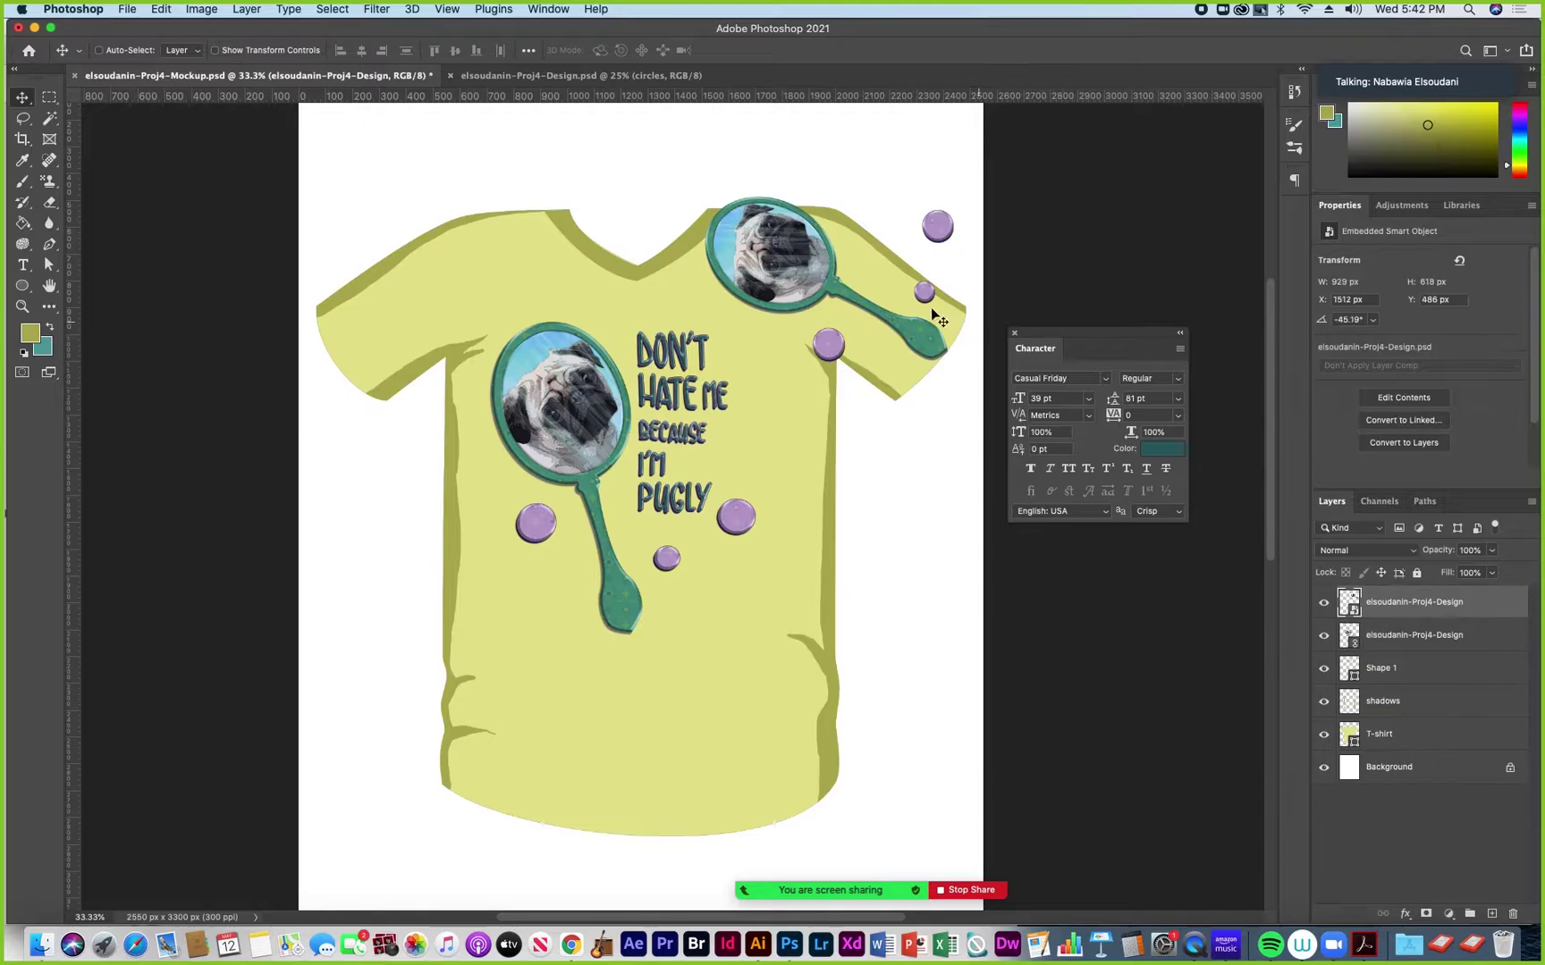
pyautogui.moveTo(757, 238); pyautogui.dragTo(757, 238)
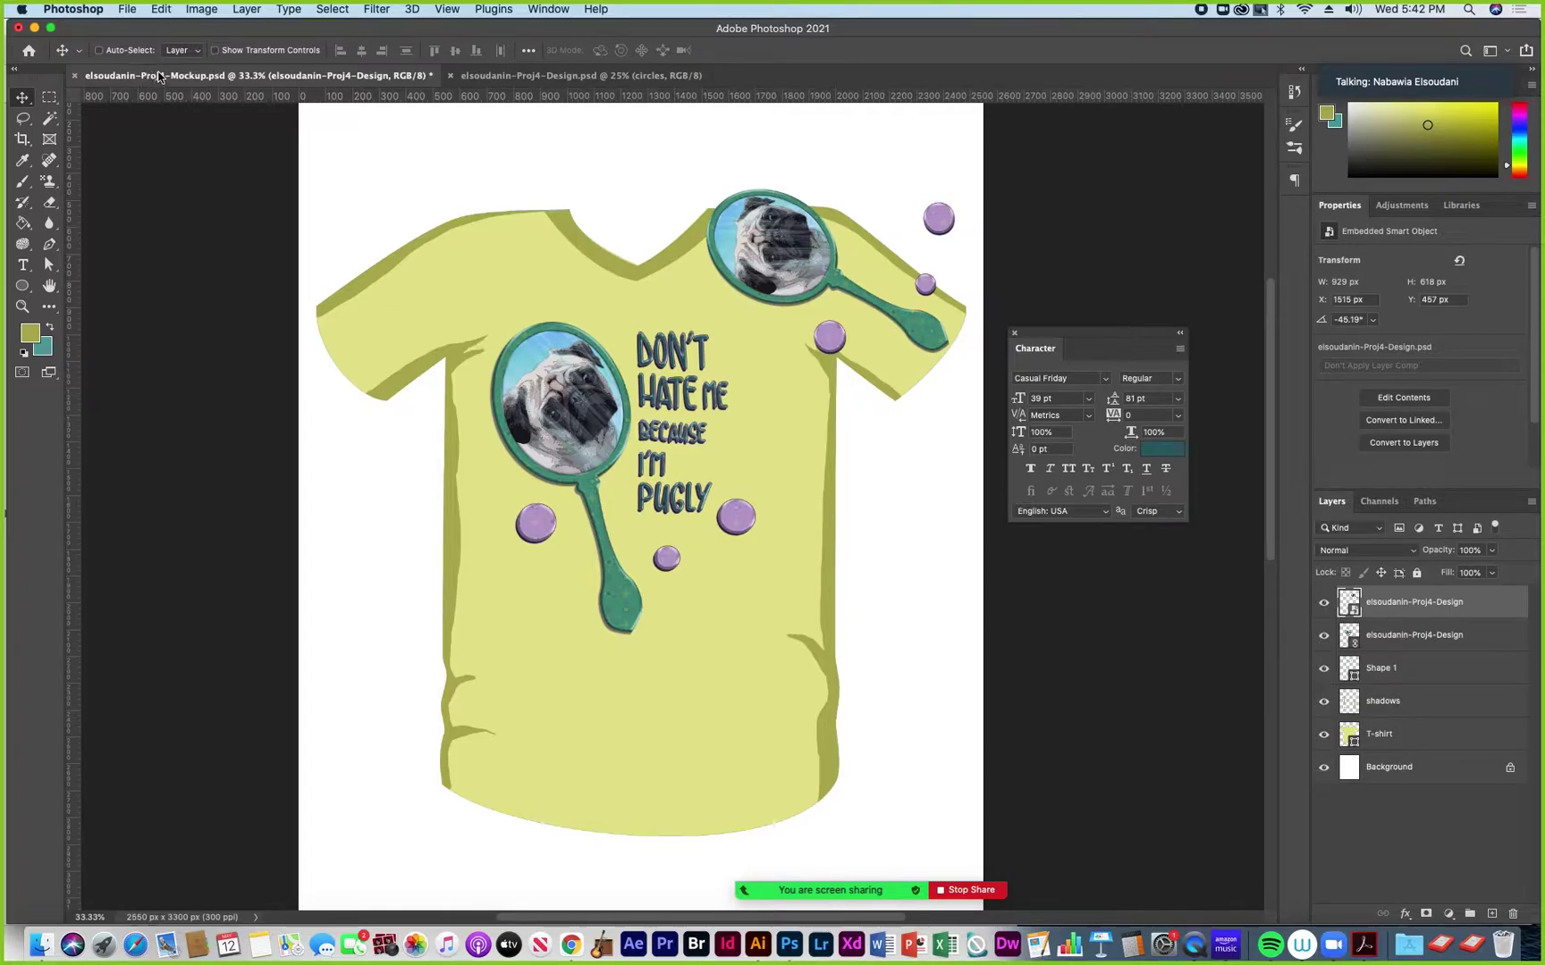
pyautogui.click(163, 10)
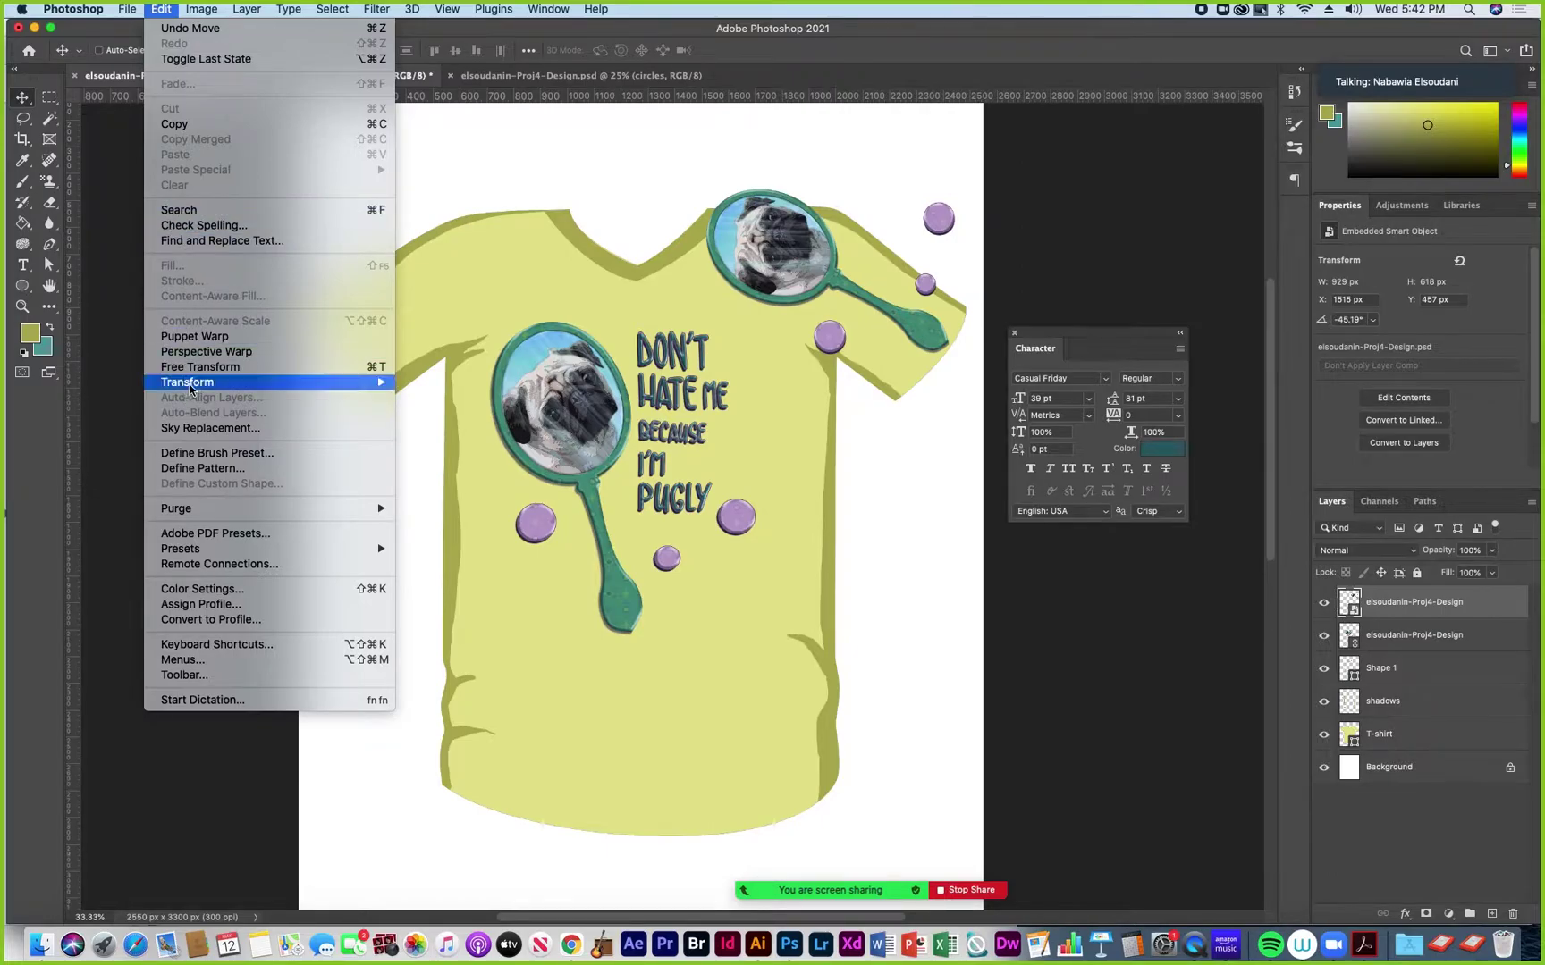
pyautogui.moveTo(189, 385)
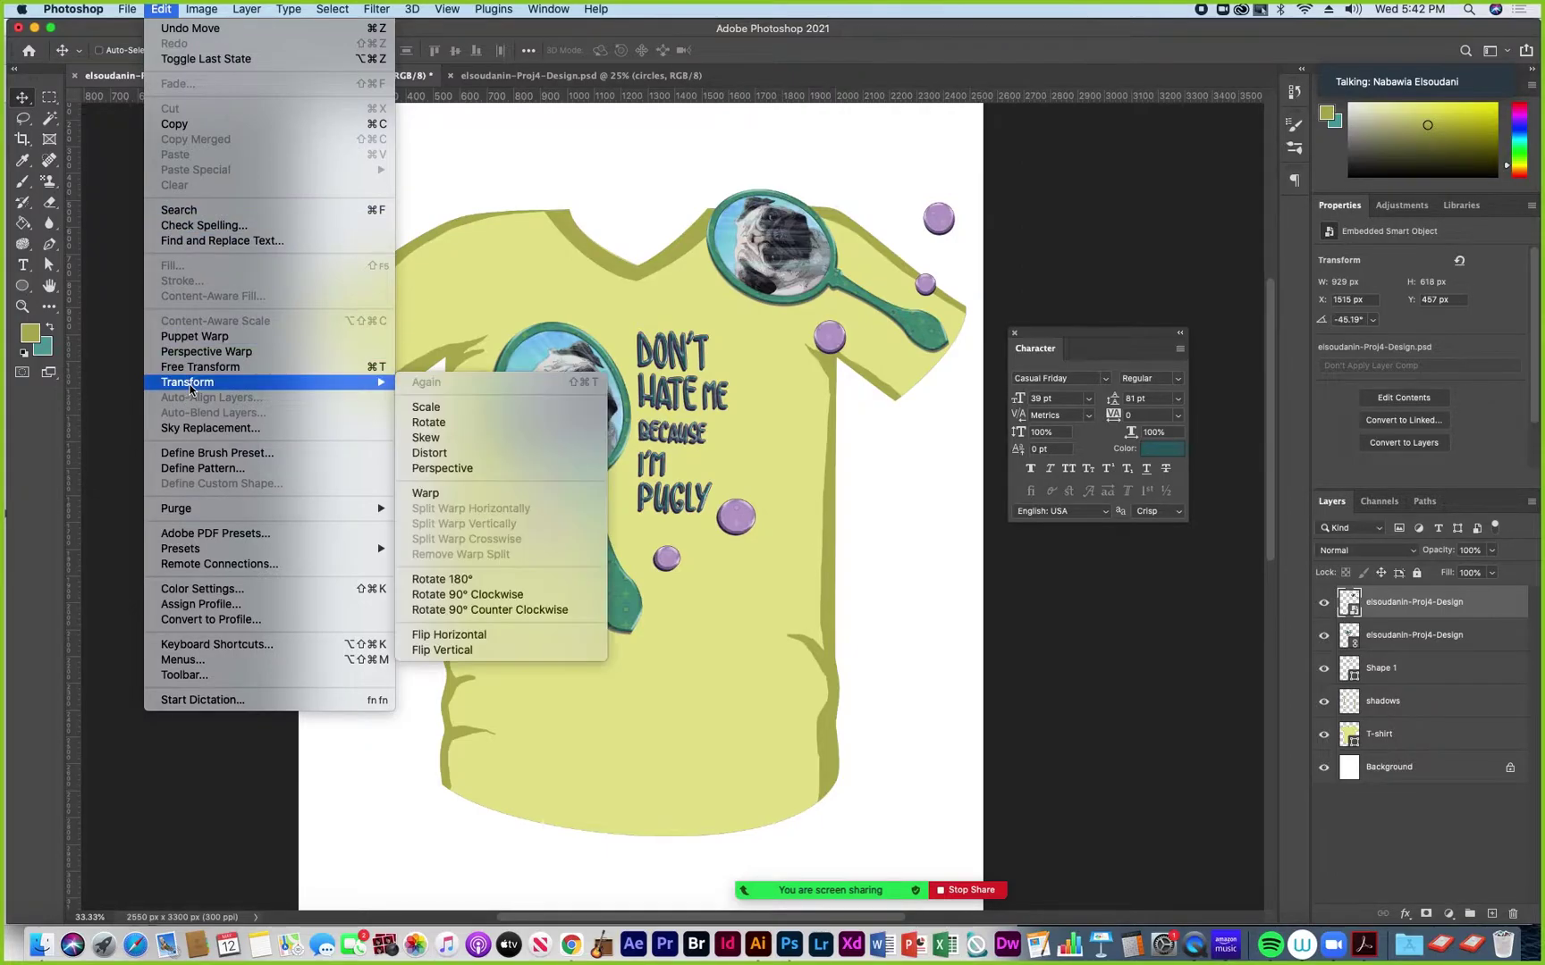
pyautogui.click(422, 494)
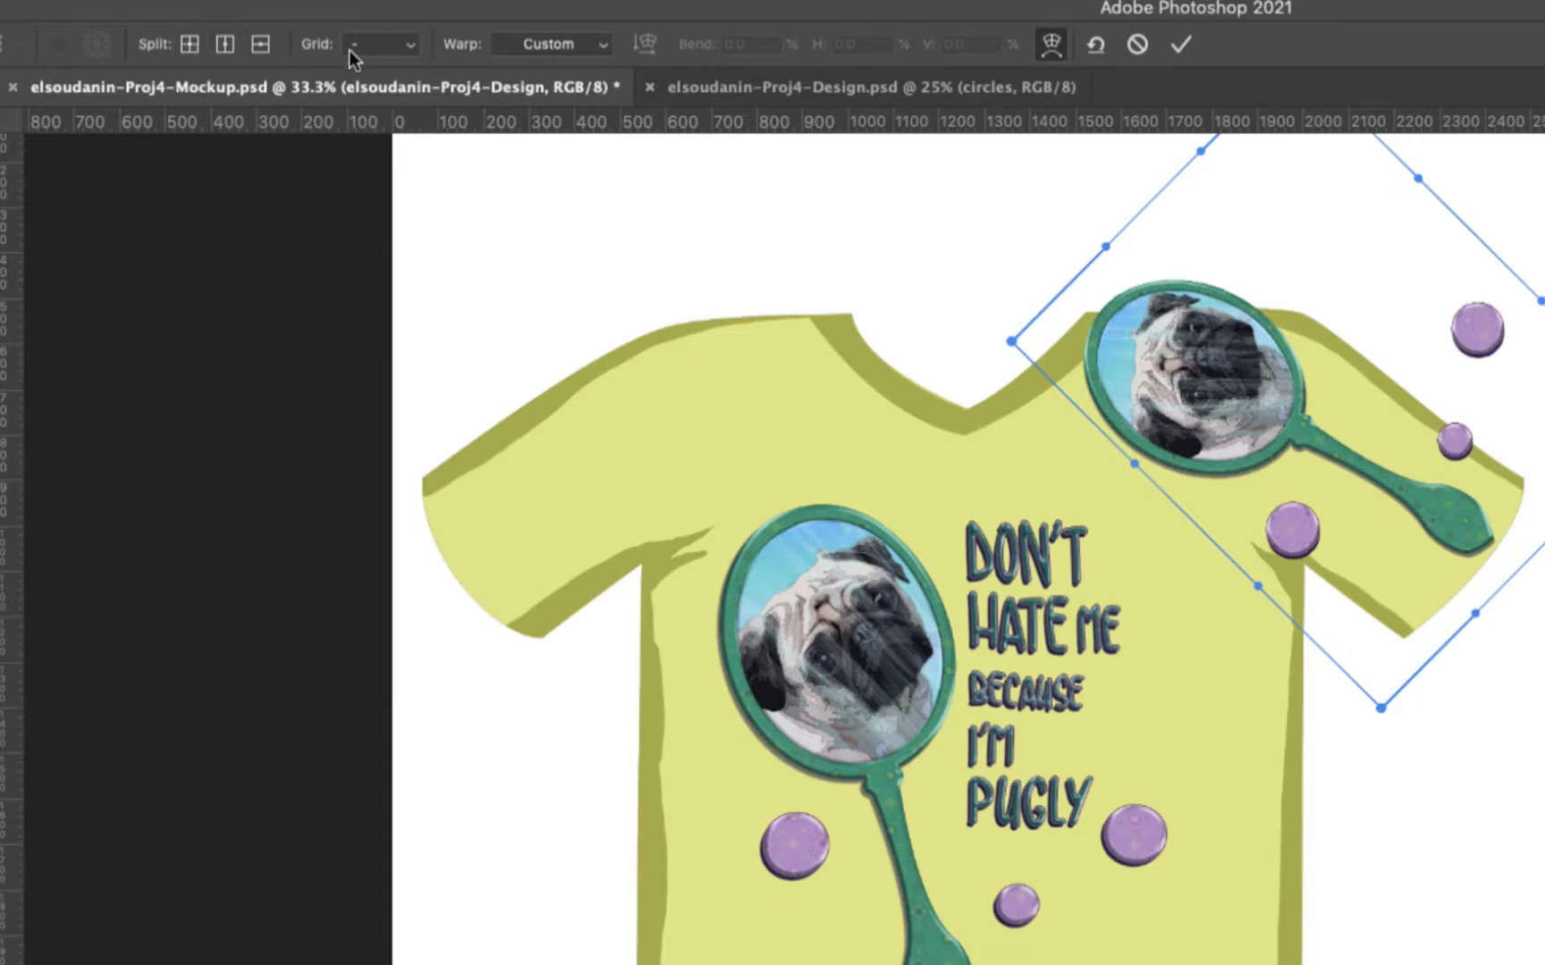
pyautogui.click(408, 46)
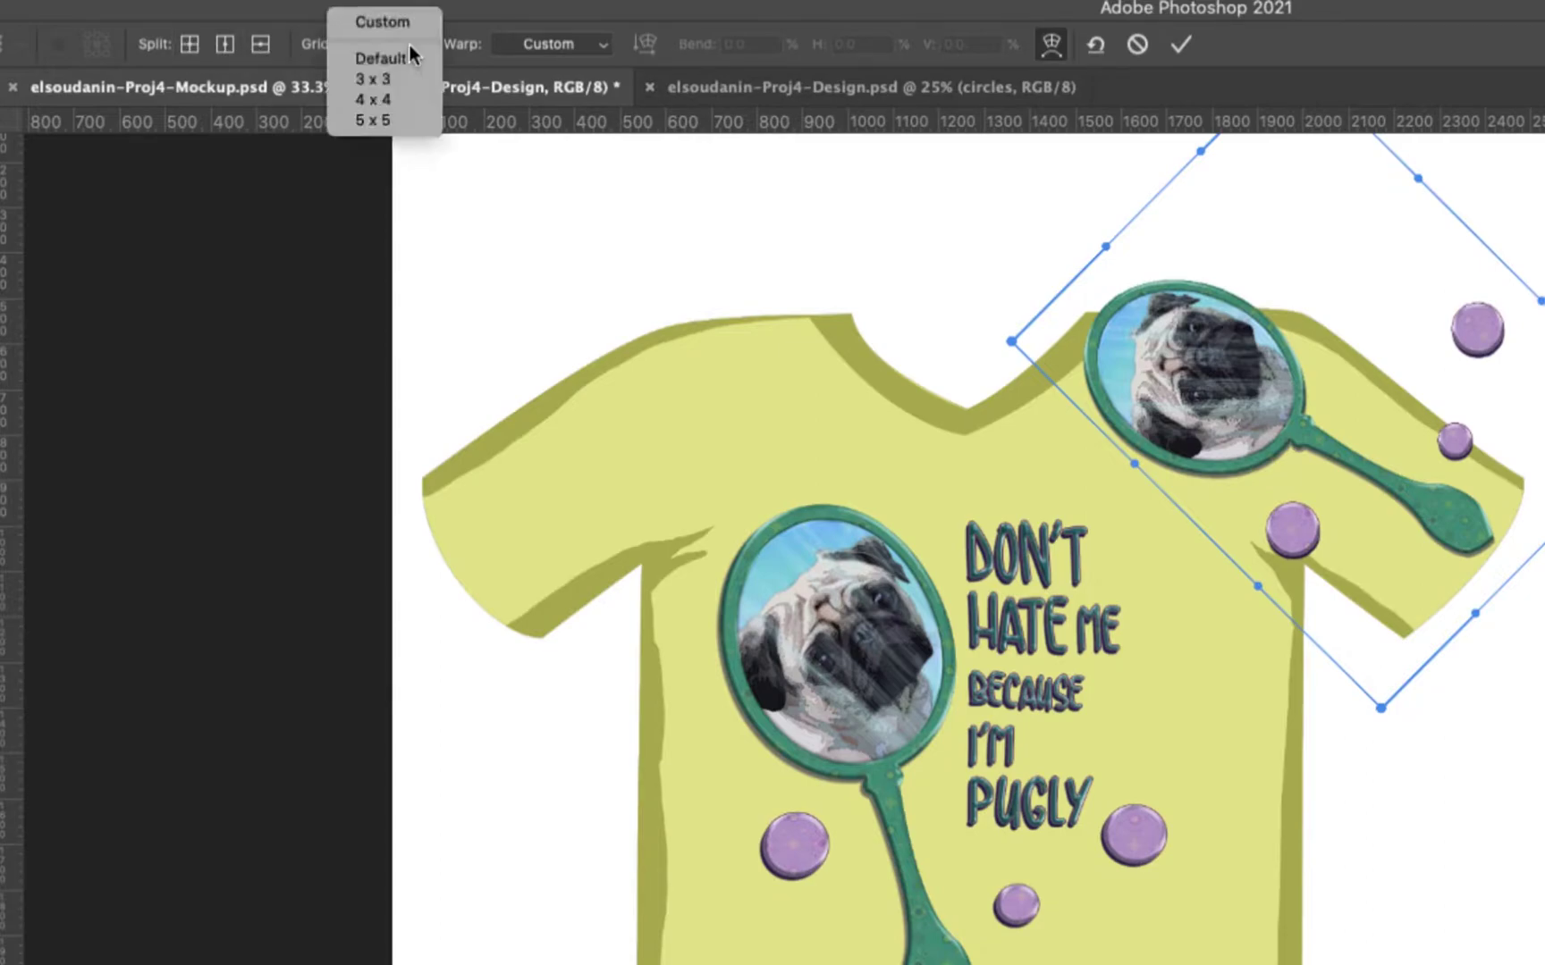
pyautogui.click(385, 99)
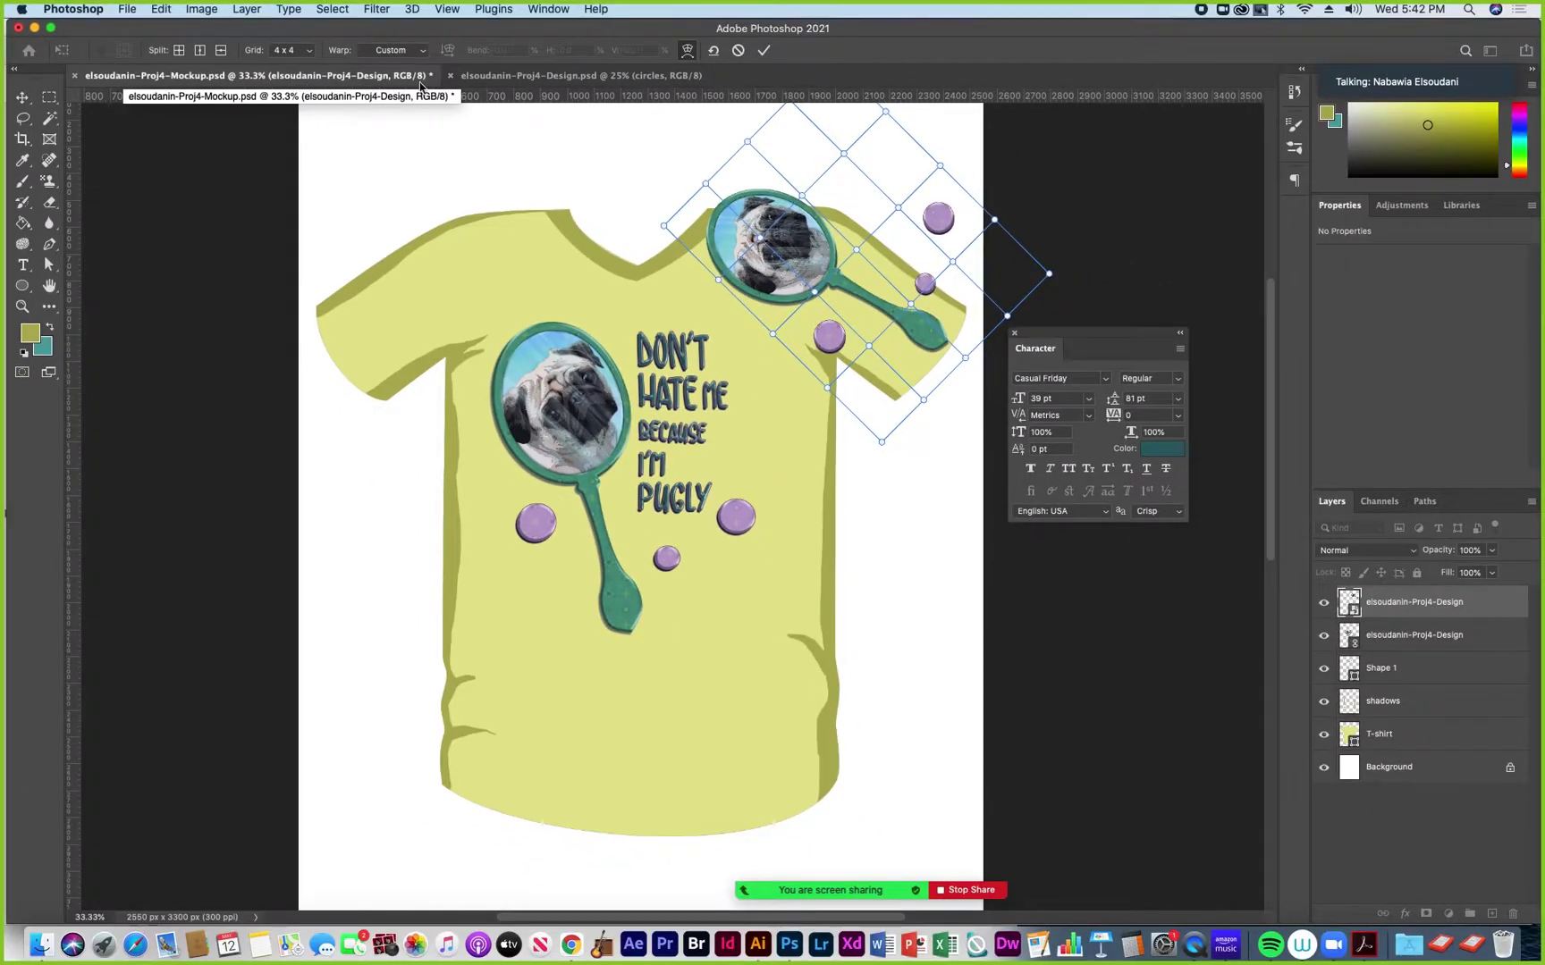
# Warp the mesh around the shoulder design's mirror head so the oval follows the curve of the shoulder
pyautogui.moveTo(802, 199); pyautogui.dragTo(749, 235)
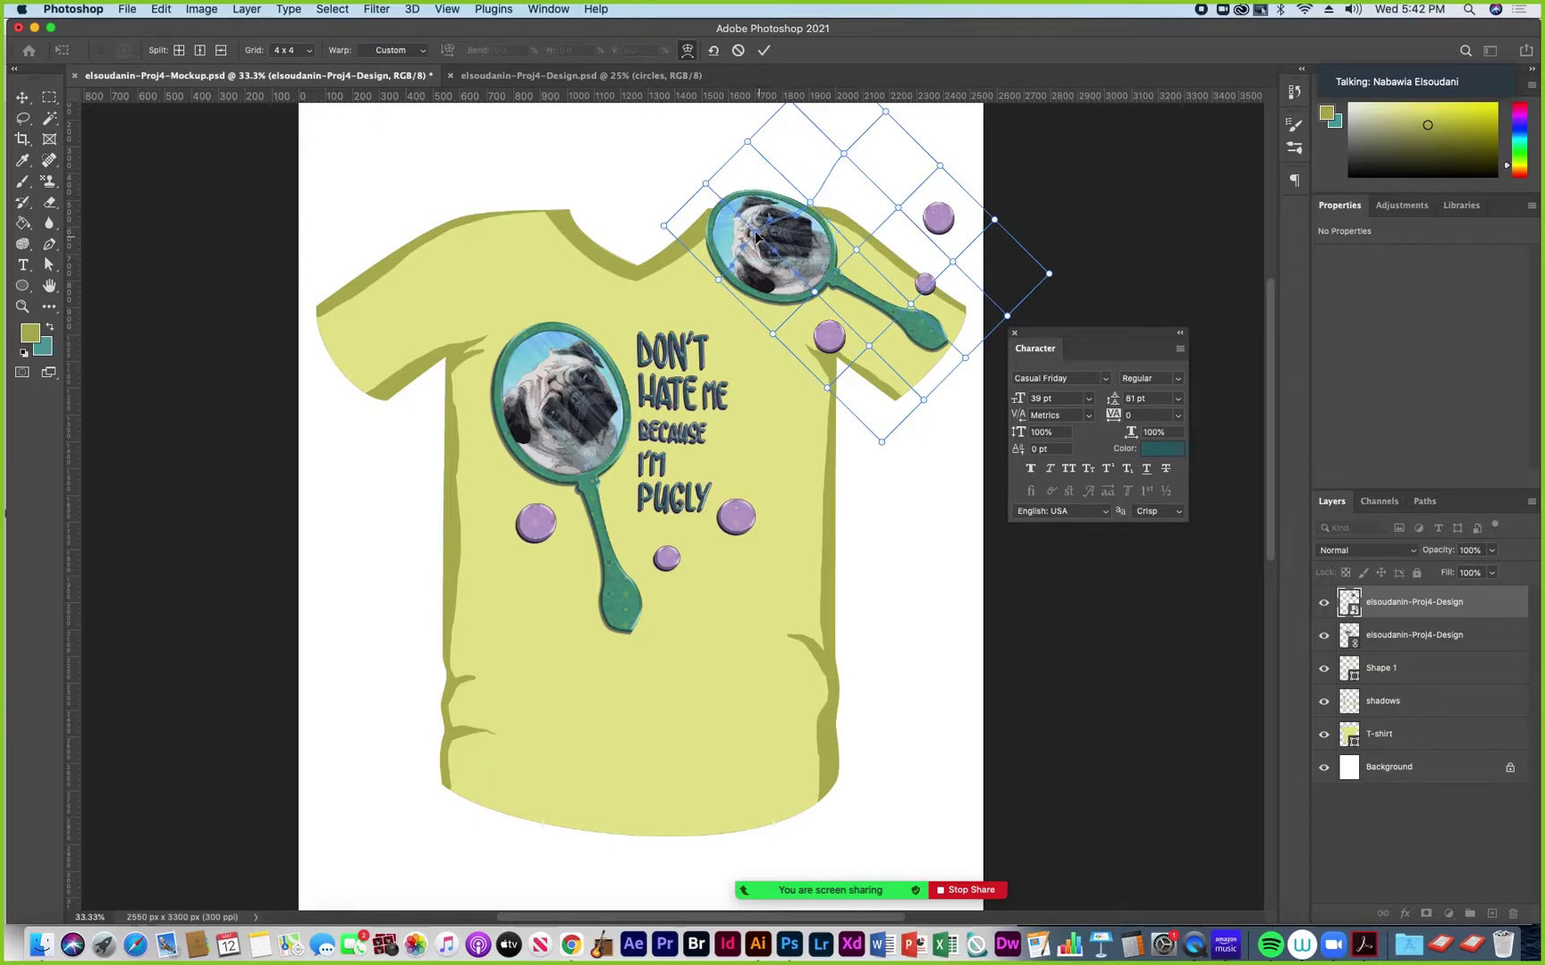
pyautogui.moveTo(706, 184); pyautogui.dragTo(702, 191)
pyautogui.moveTo(814, 209); pyautogui.dragTo(821, 208)
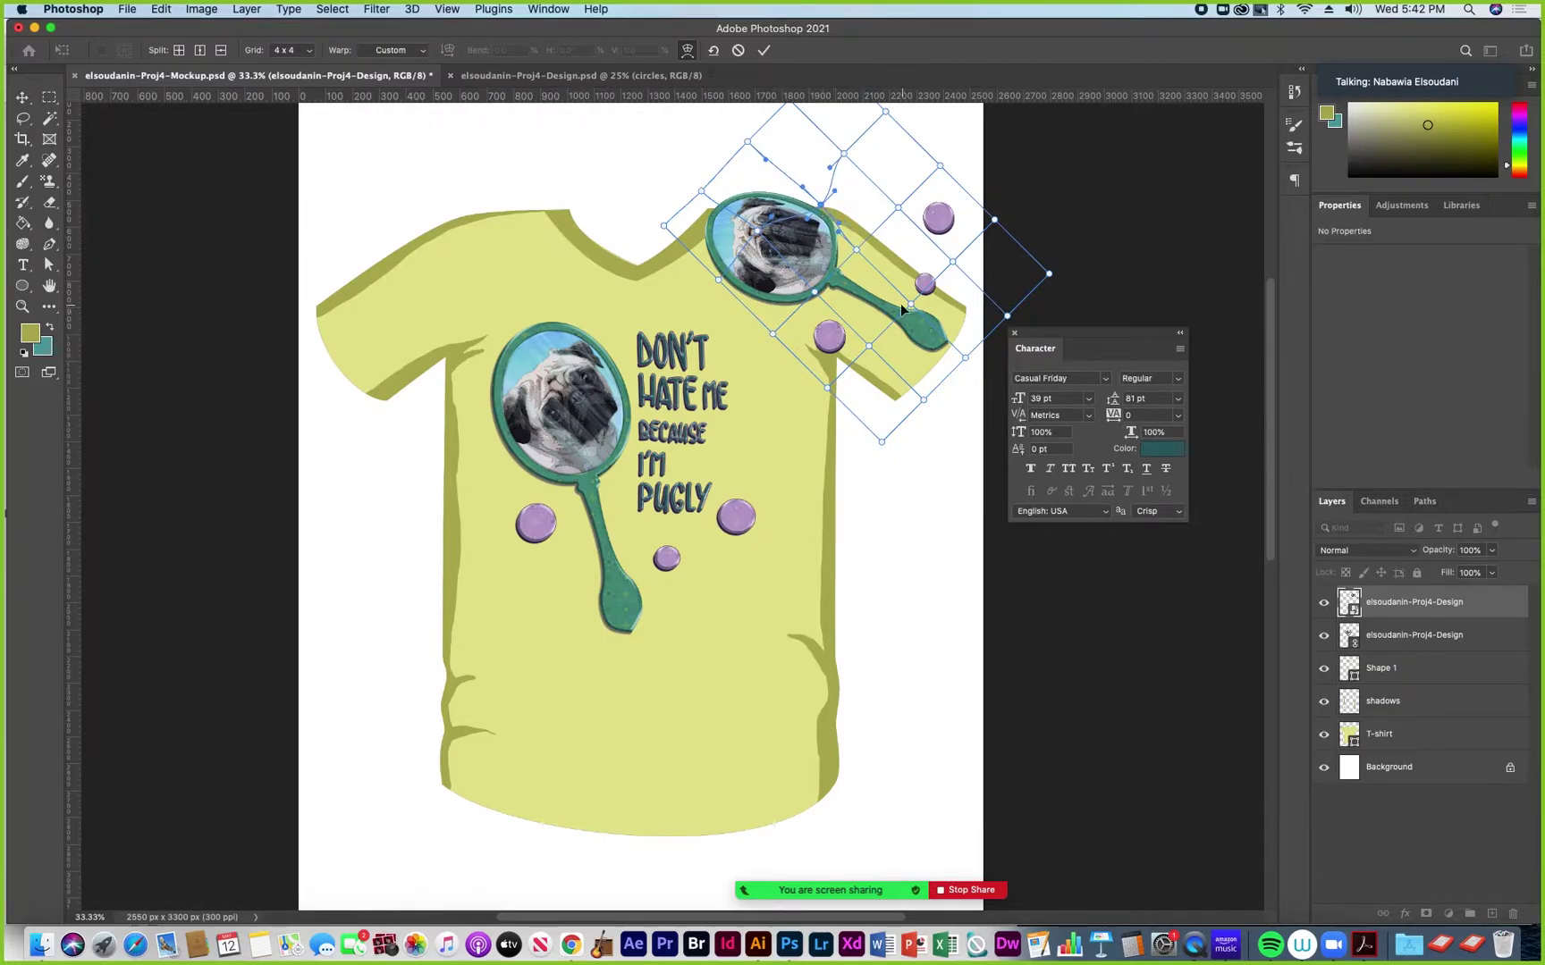
pyautogui.moveTo(814, 295); pyautogui.dragTo(824, 289)
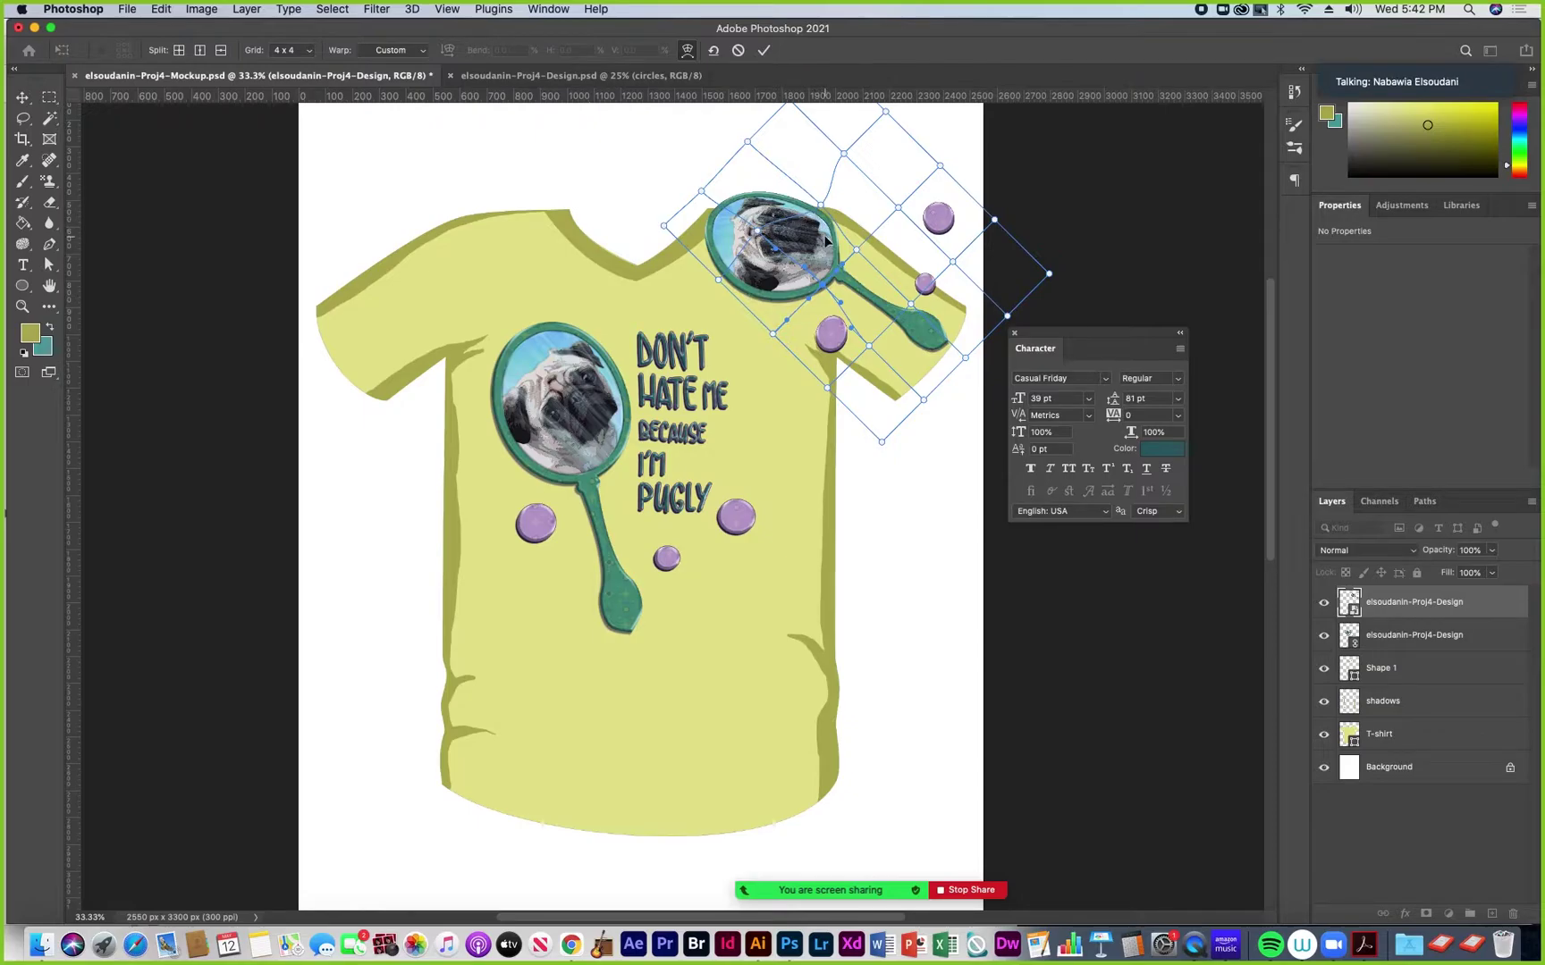
pyautogui.moveTo(663, 226); pyautogui.dragTo(660, 233)
pyautogui.click(700, 191)
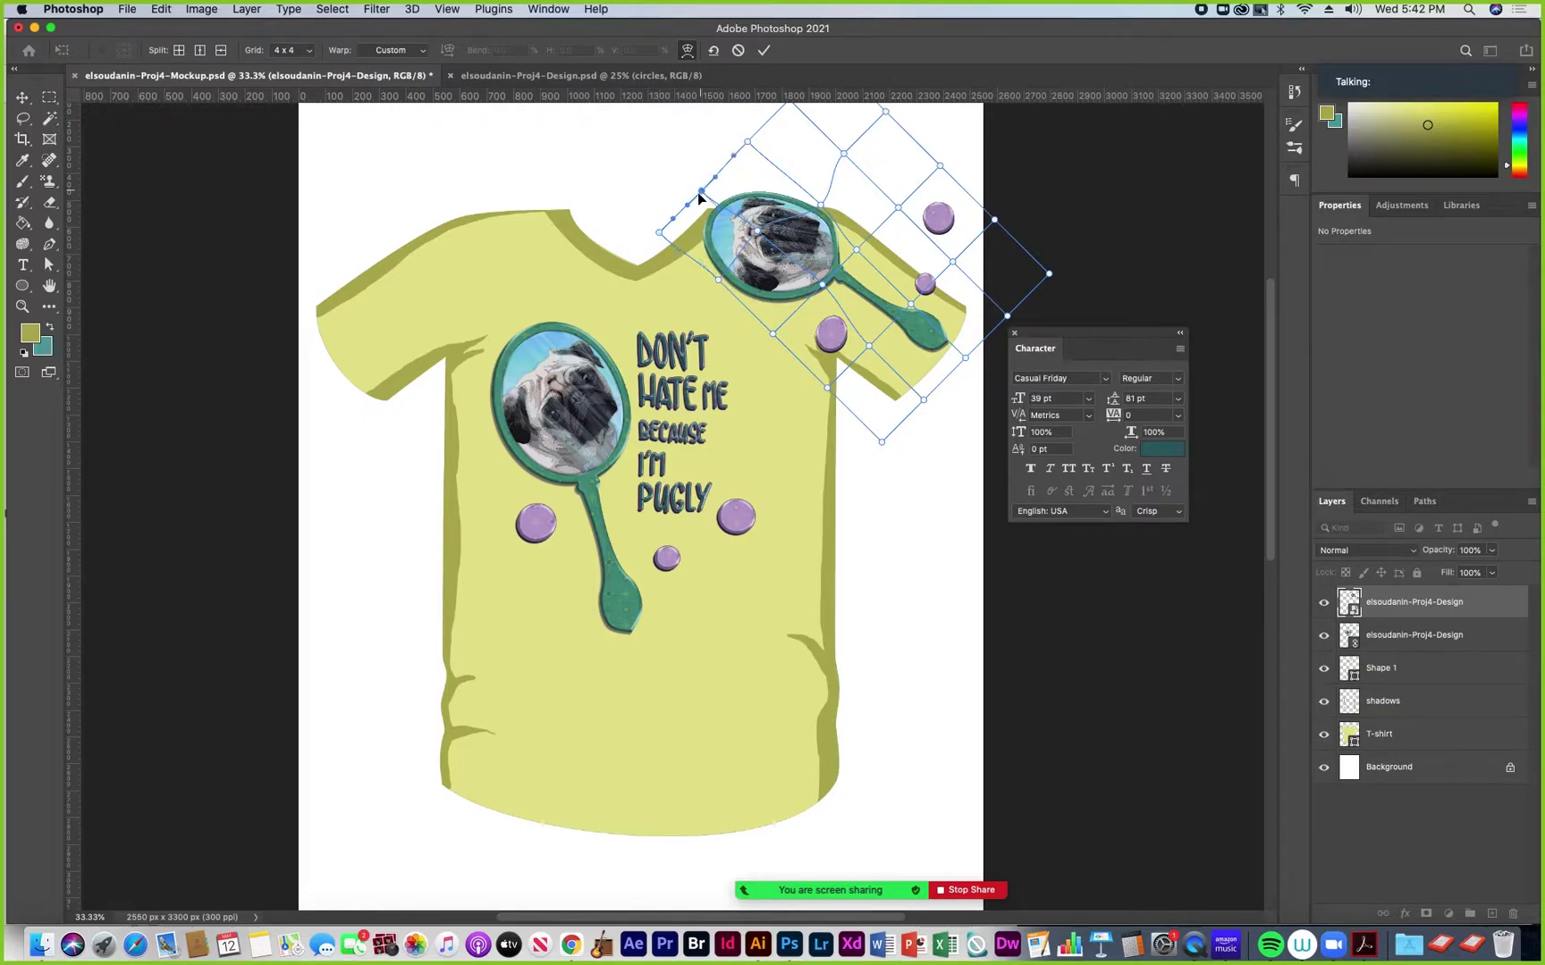
pyautogui.click(742, 152)
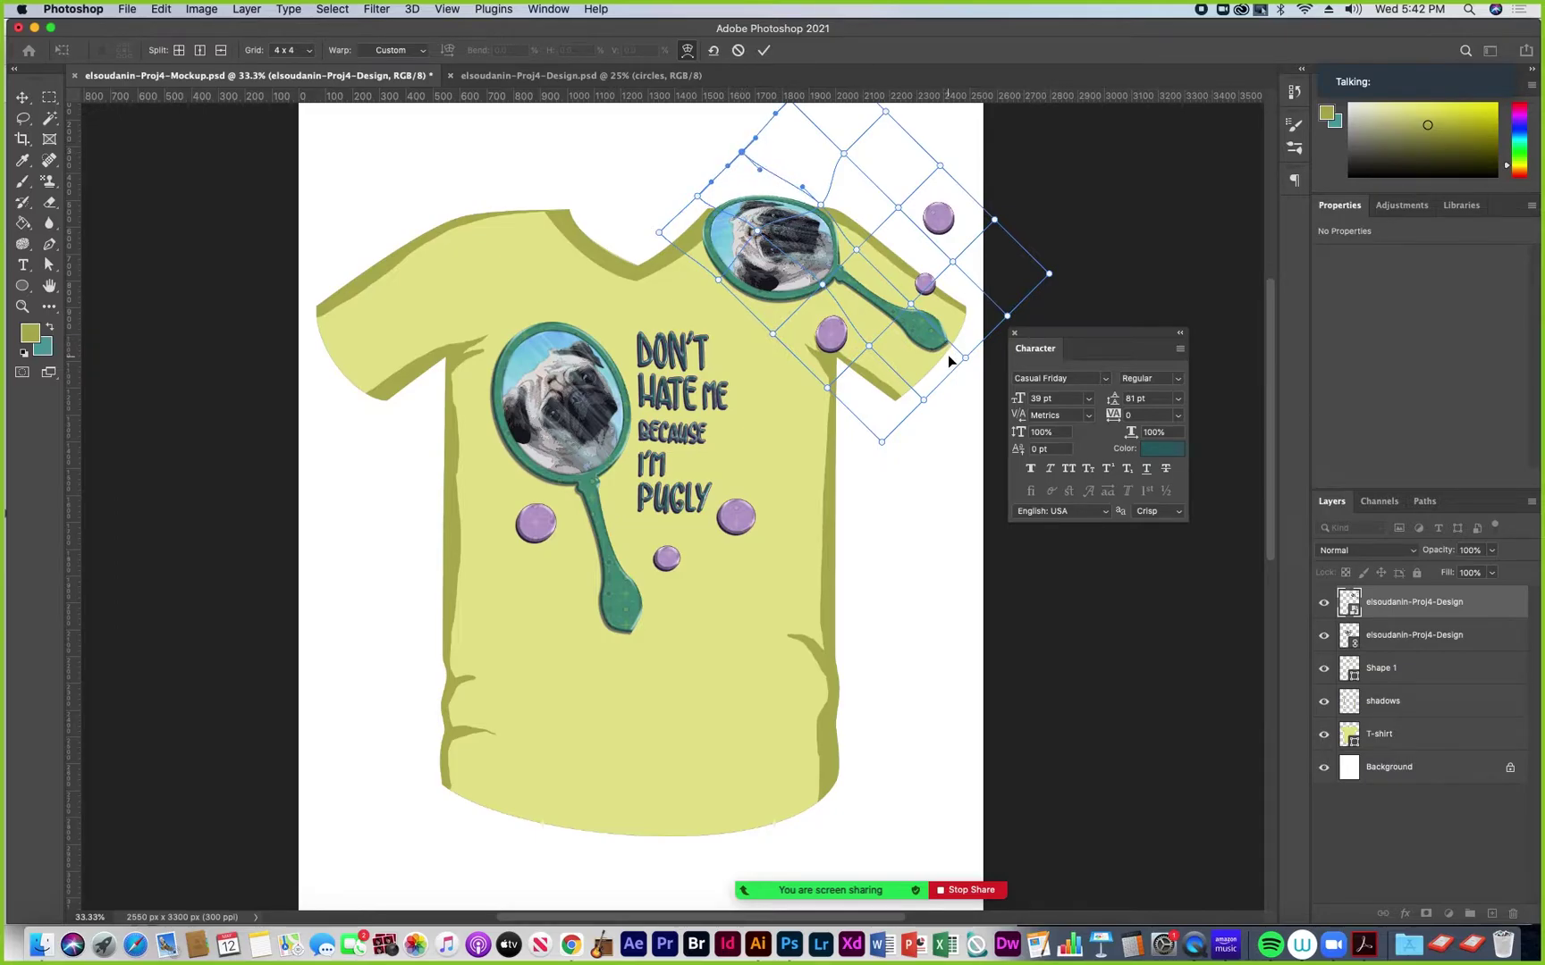
# Warp the mesh around the shoulder design's mirror handle and purple circles to follow the sleeve, and apply the warp
pyautogui.moveTo(916, 303); pyautogui.dragTo(922, 299)
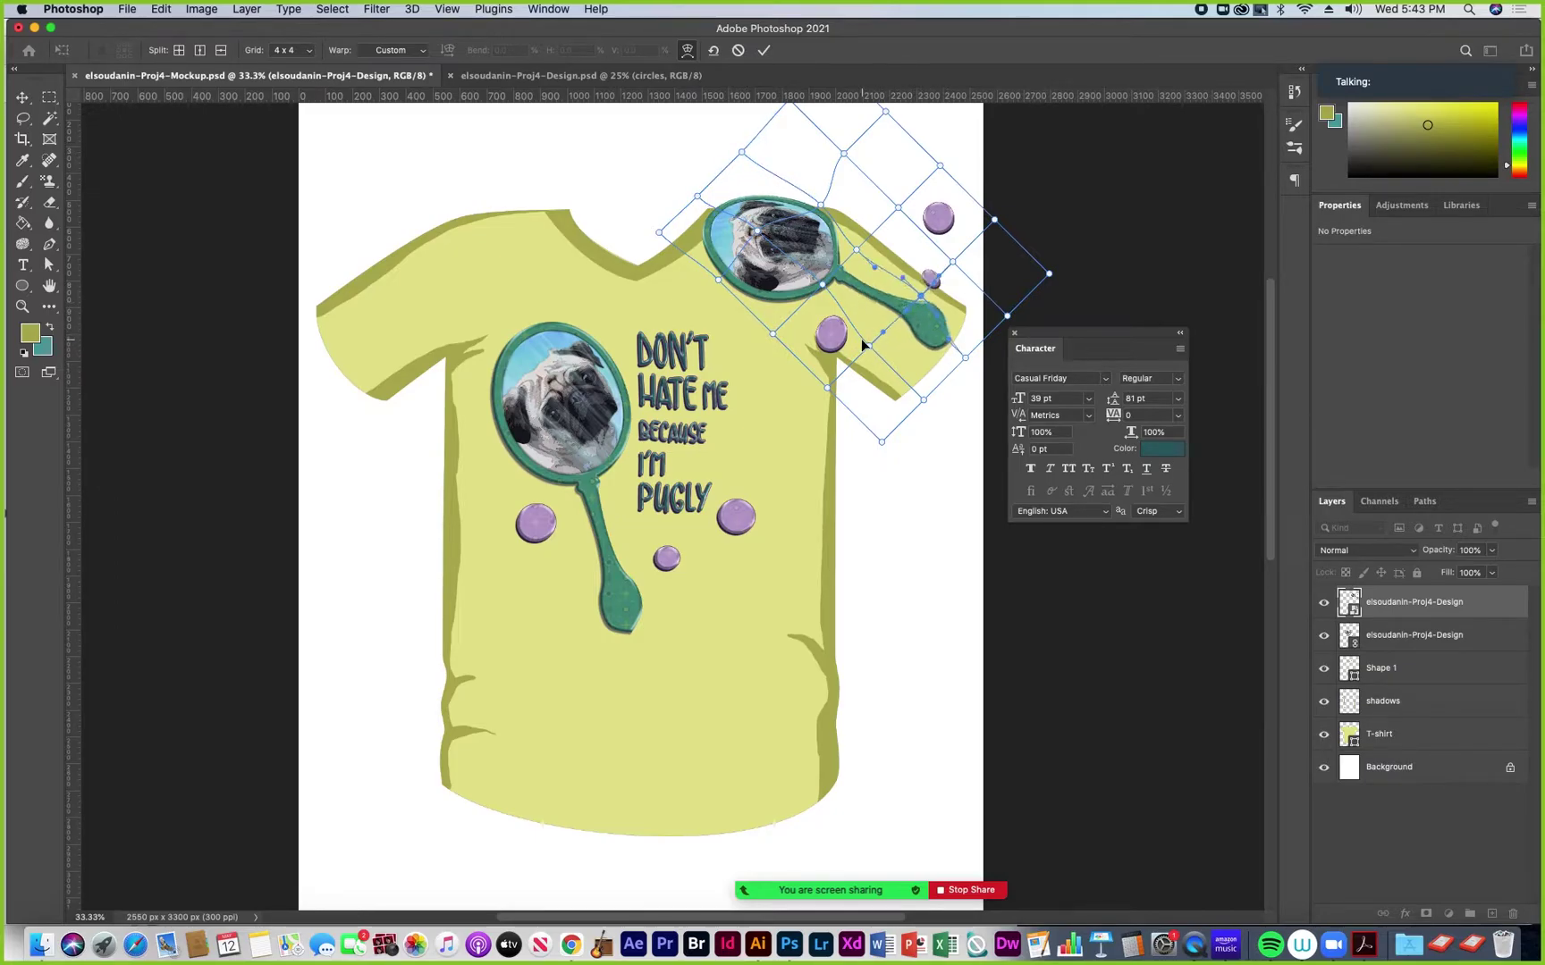
pyautogui.moveTo(822, 285); pyautogui.dragTo(827, 284)
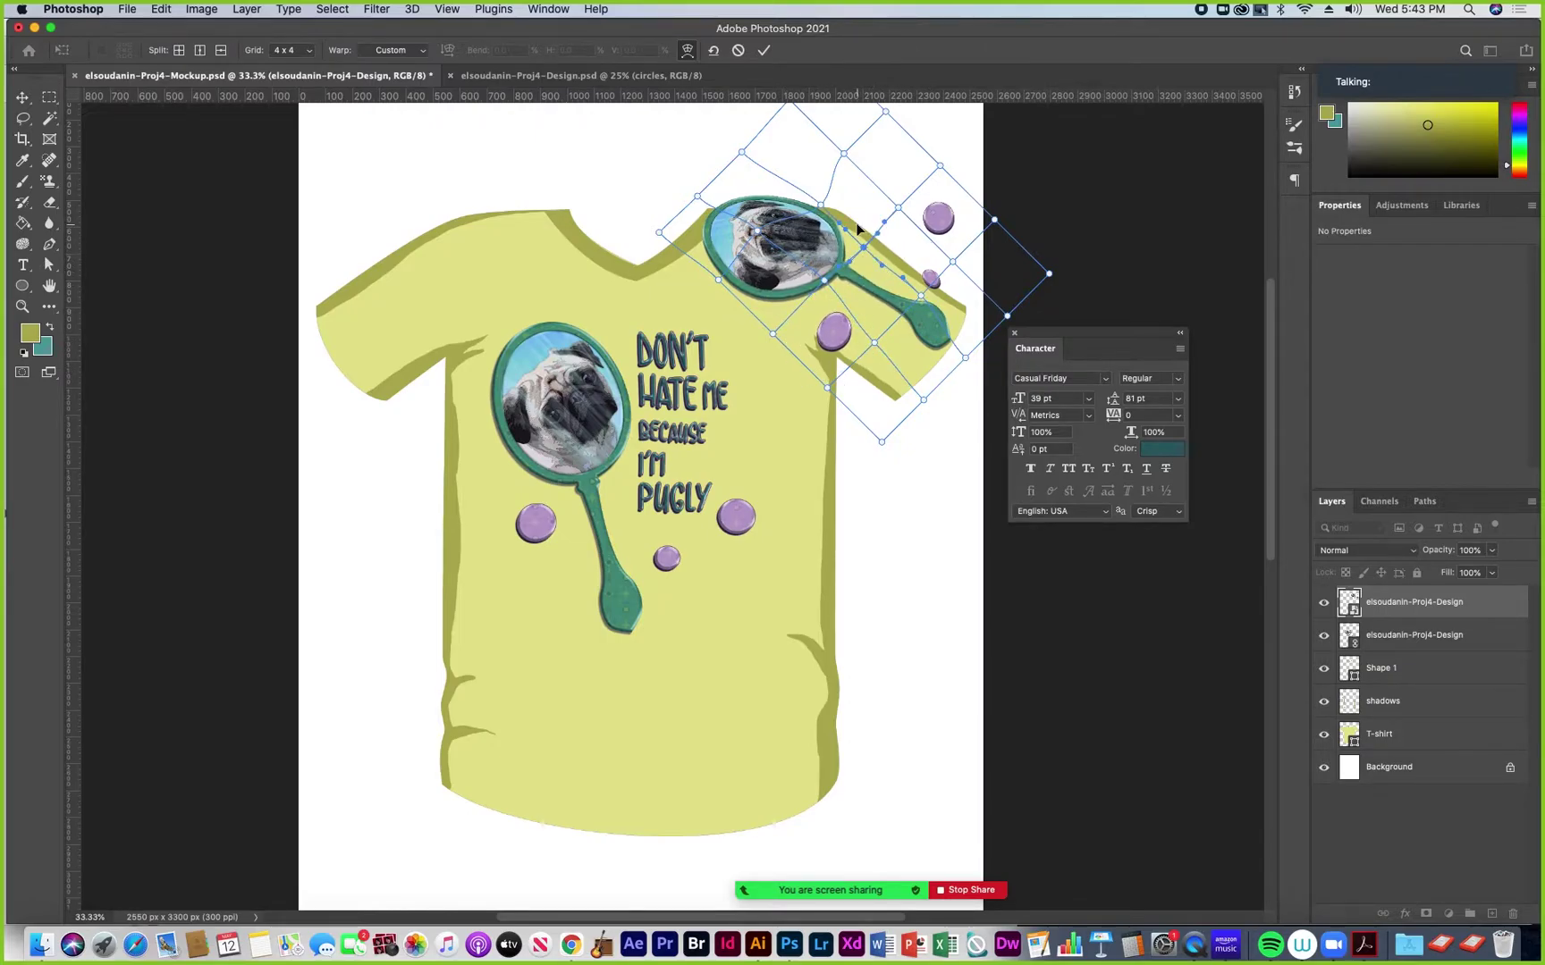
pyautogui.moveTo(892, 215); pyautogui.dragTo(893, 227)
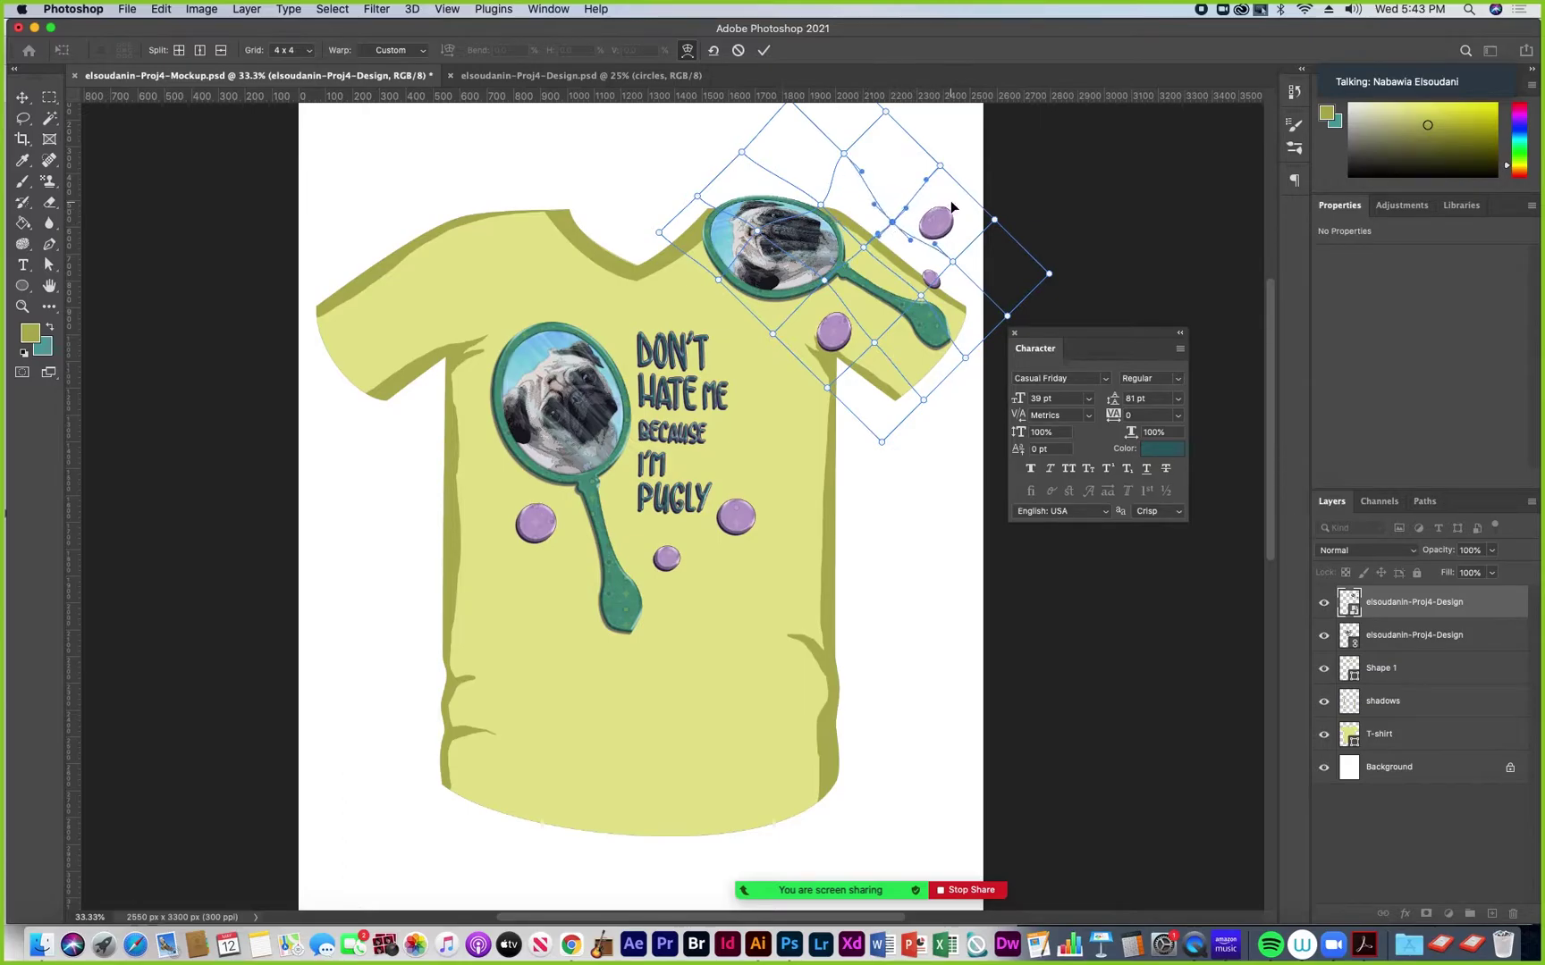
pyautogui.moveTo(939, 165); pyautogui.dragTo(995, 228)
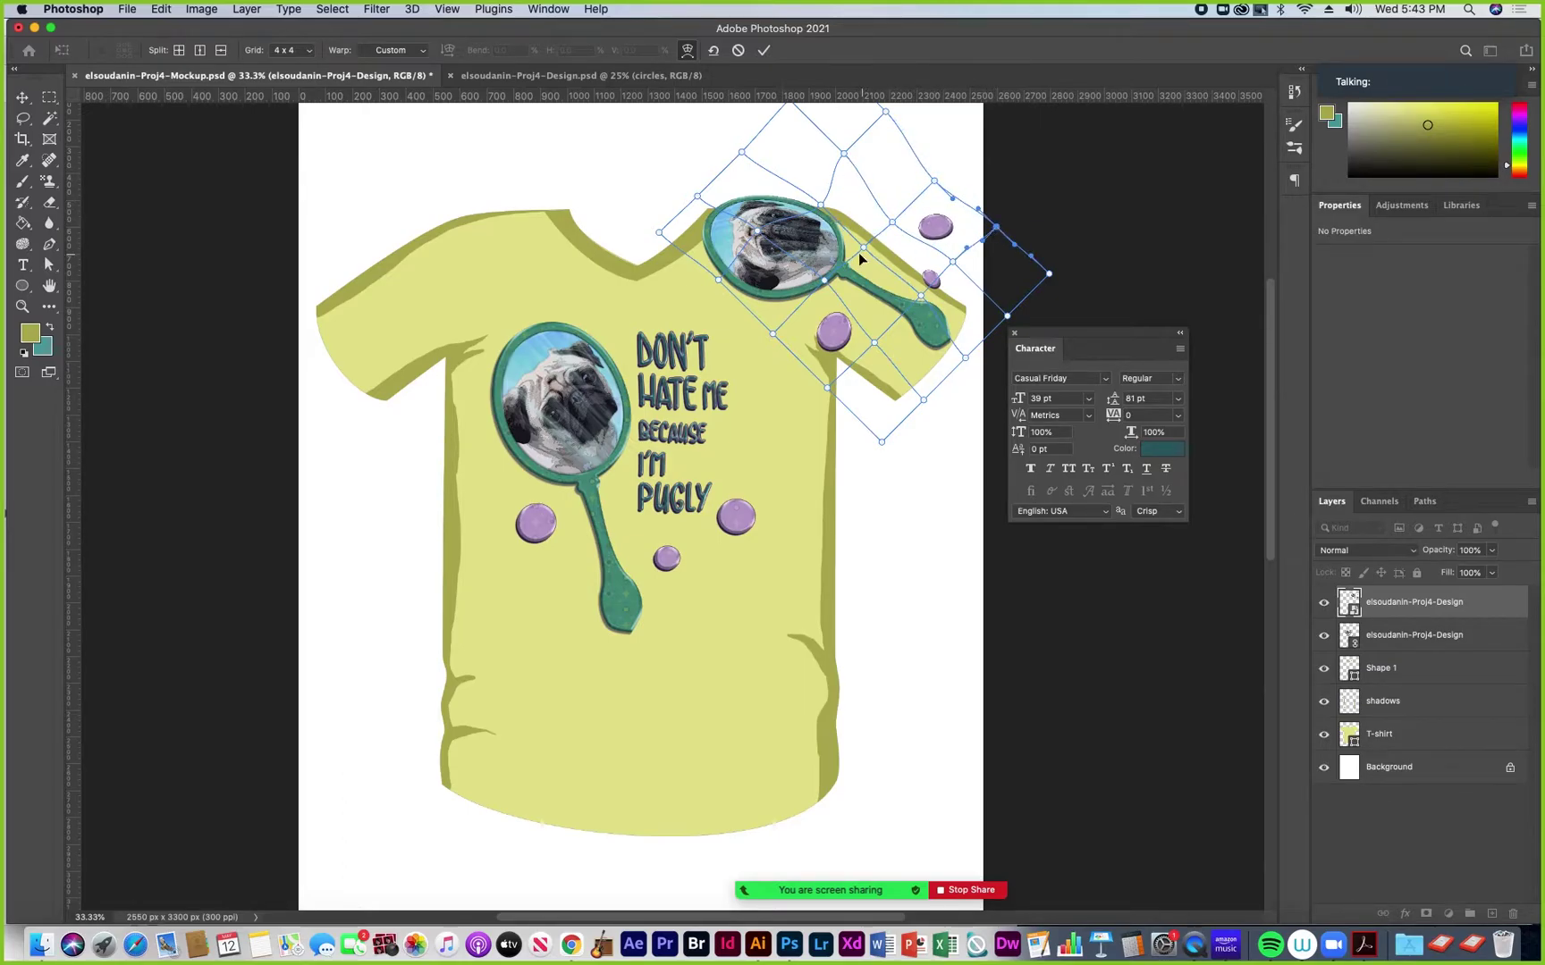
pyautogui.click(949, 266)
pyautogui.moveTo(923, 298); pyautogui.dragTo(912, 310)
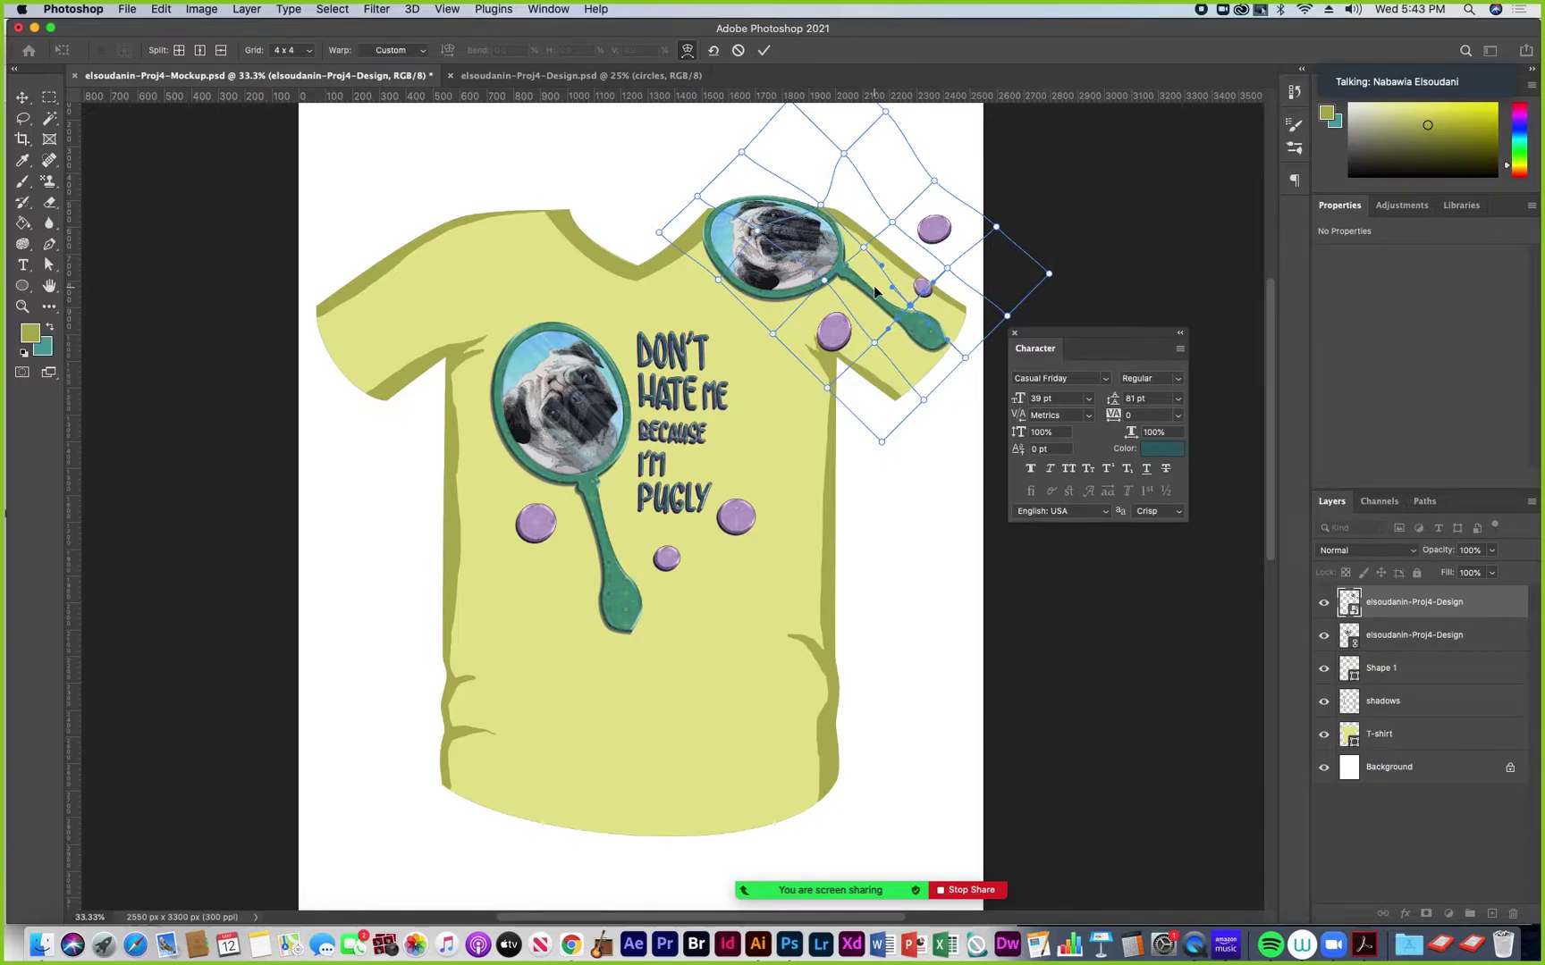
pyautogui.click(763, 50)
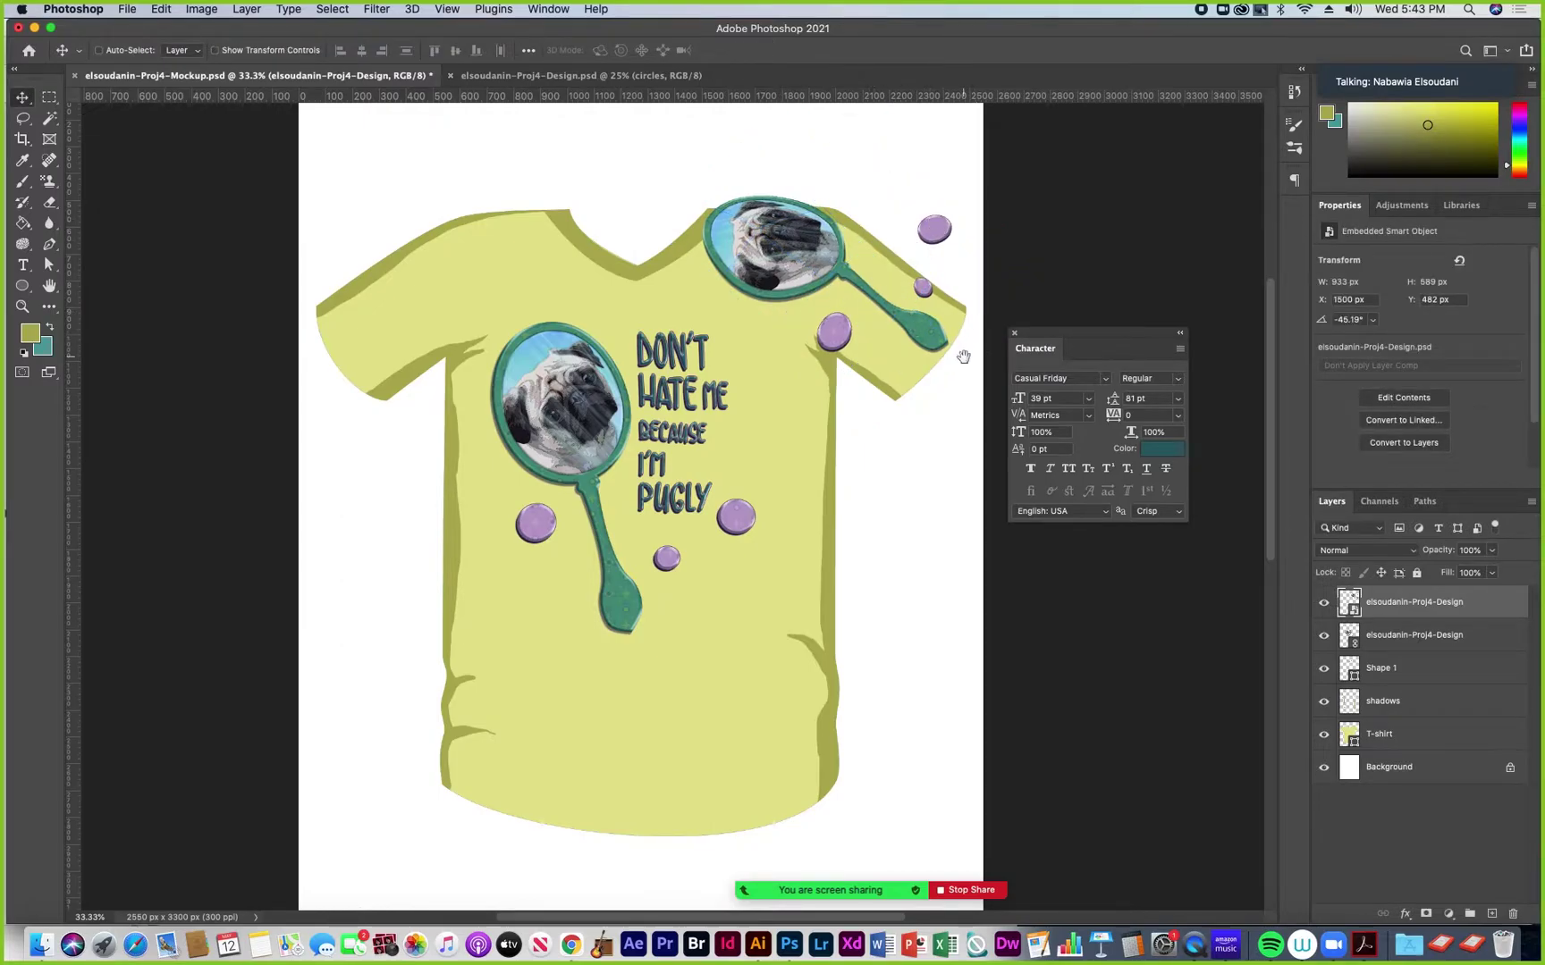
# Move the shoulder design layer directly above the T-shirt layer and clip it to the shirt shape
pyautogui.moveTo(952, 358); pyautogui.dragTo(796, 390)
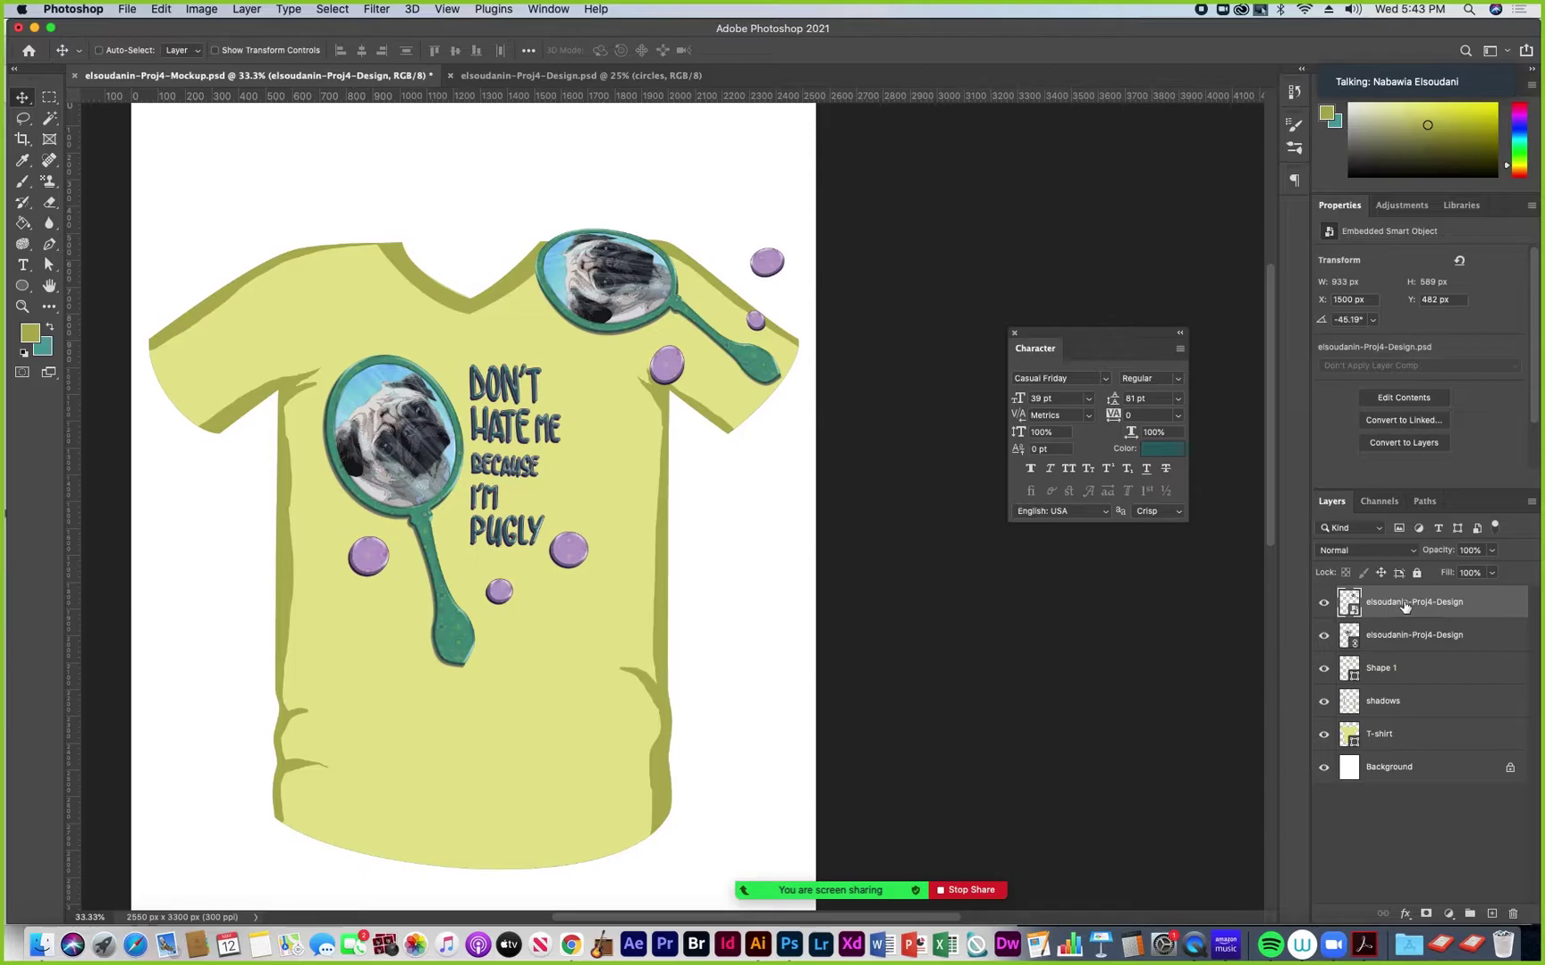
pyautogui.moveTo(1411, 604); pyautogui.dragTo(1395, 715)
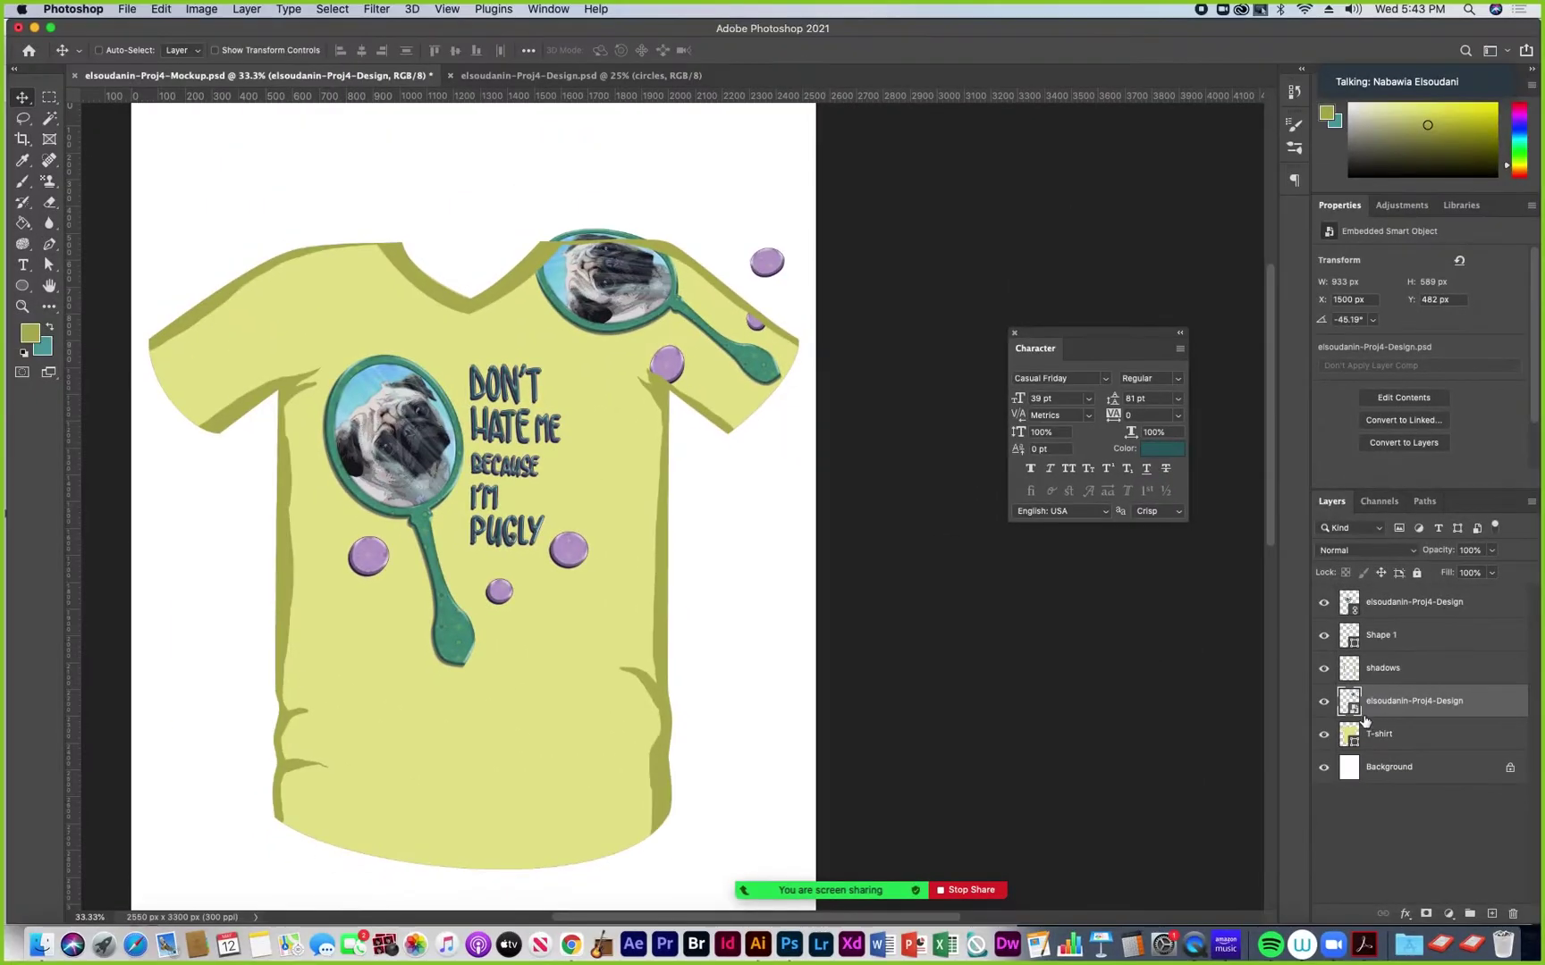
pyautogui.keyDown('alt'); pyautogui.click(1370, 711); pyautogui.keyUp('alt')
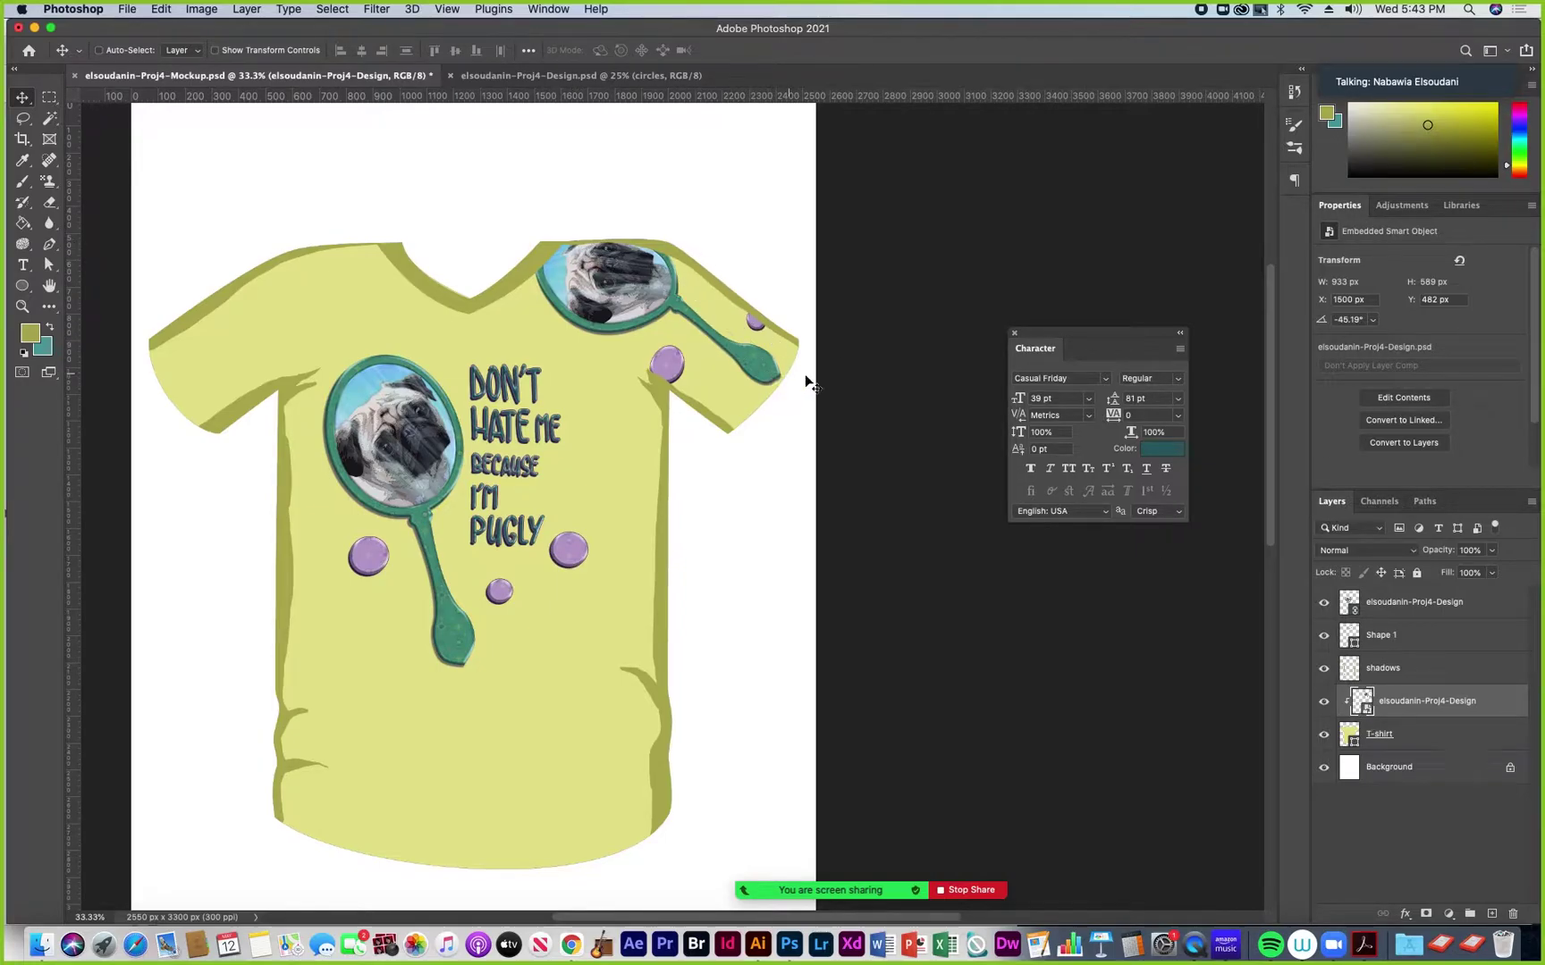
# Set the clipped shoulder design's blend mode to Darker Color and its opacity to 79%
pyautogui.click(1409, 551)
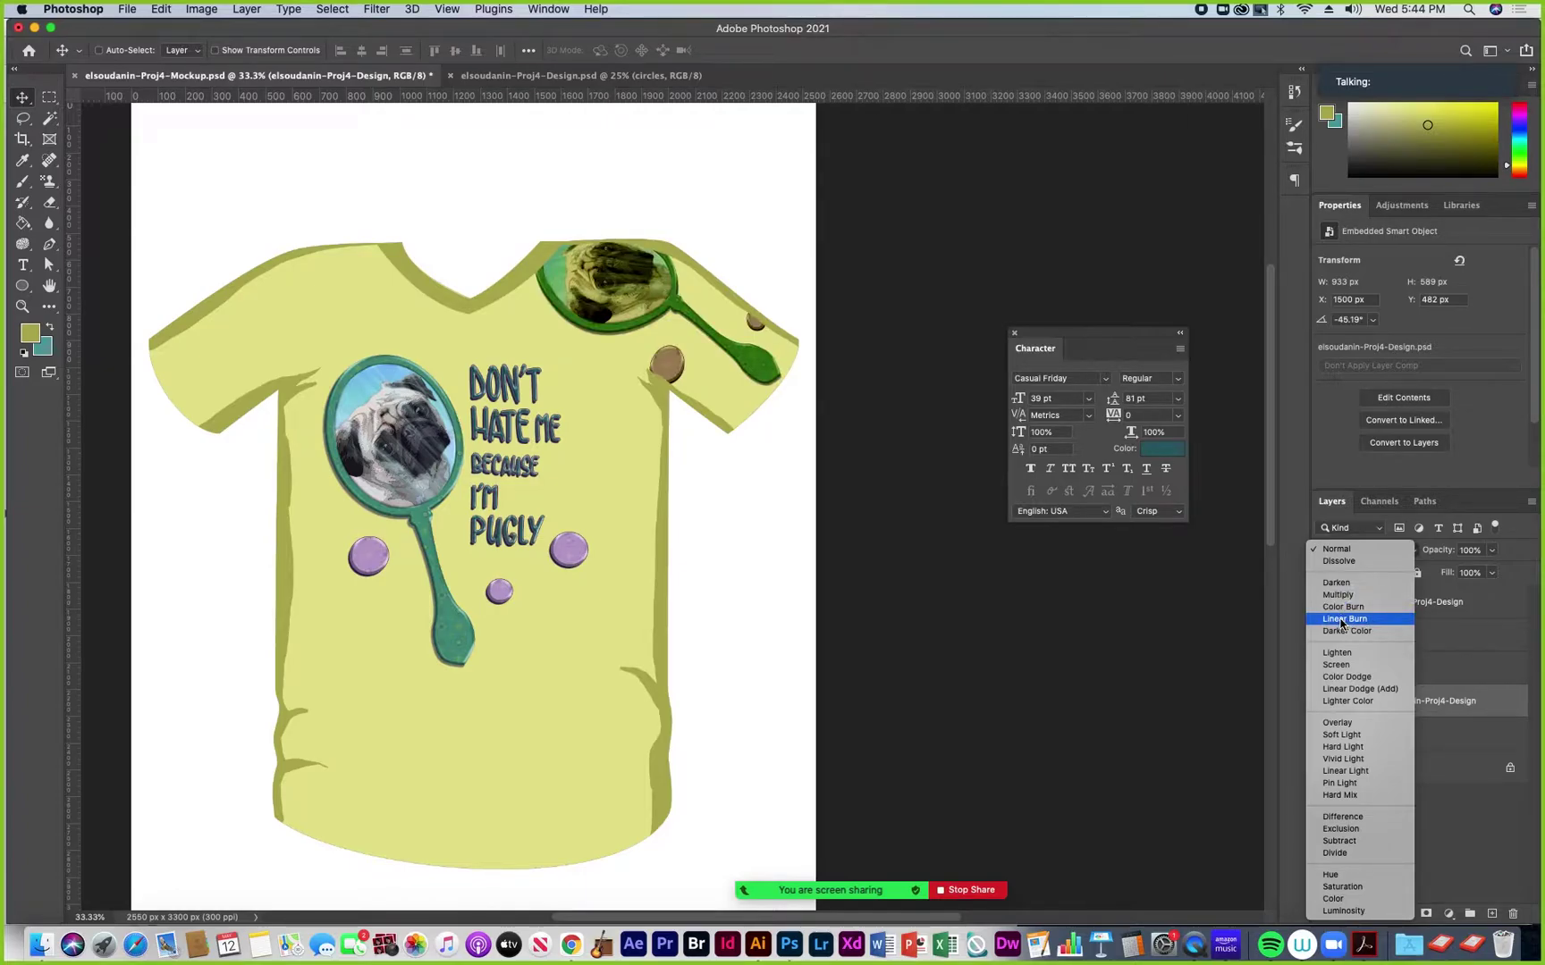
pyautogui.click(1343, 631)
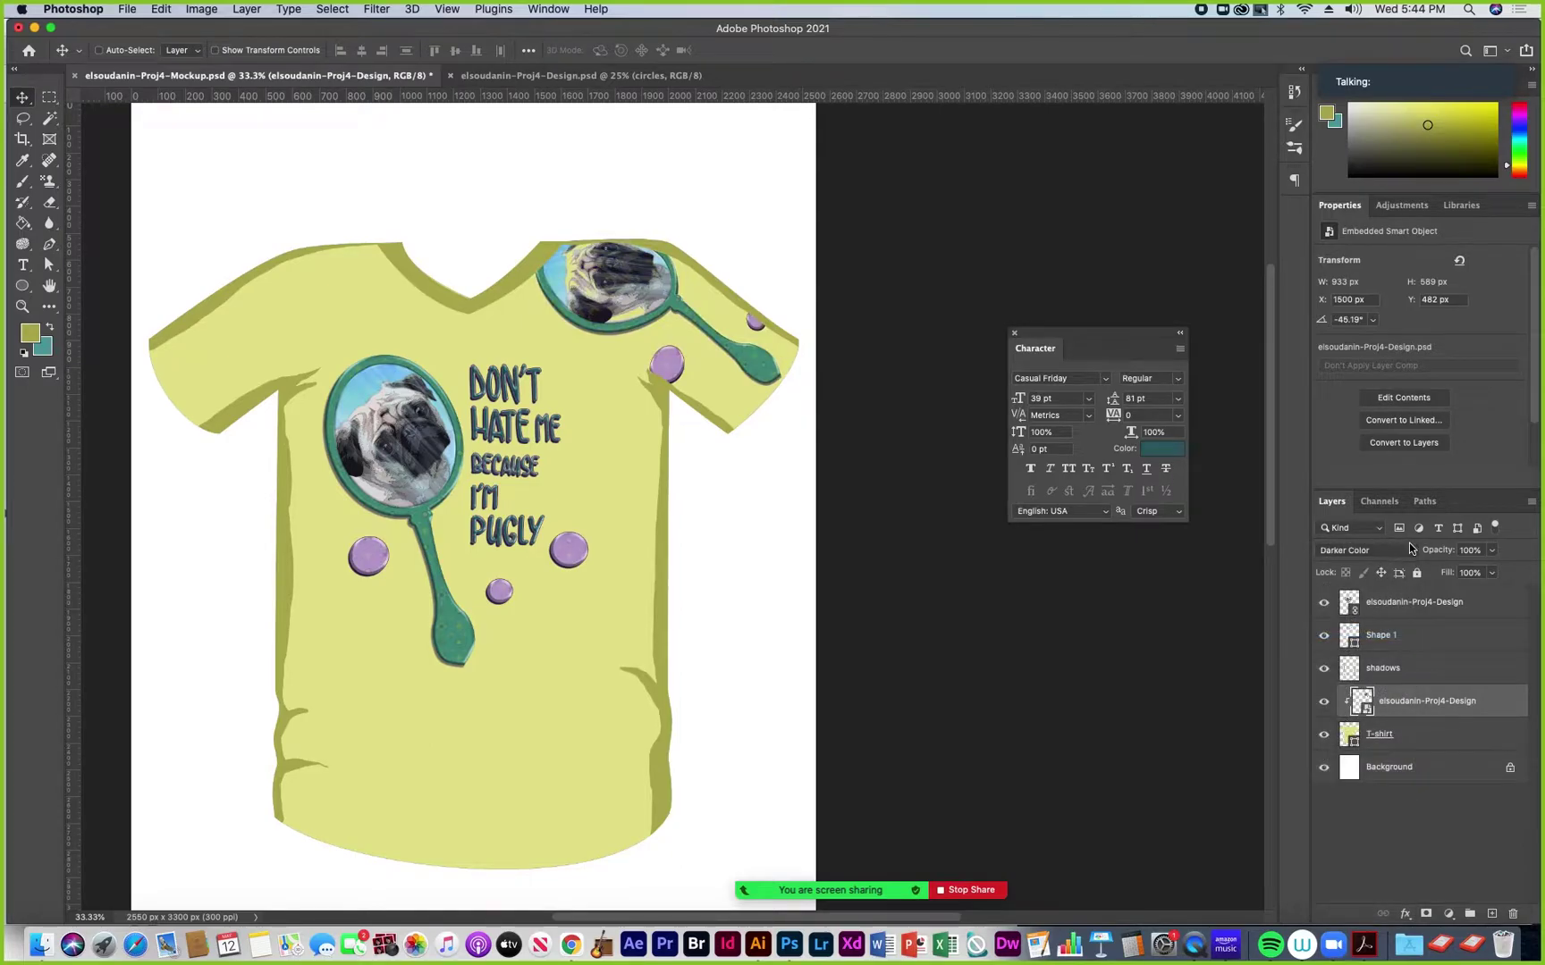
pyautogui.click(1488, 555)
pyautogui.moveTo(1493, 570); pyautogui.dragTo(1476, 570)
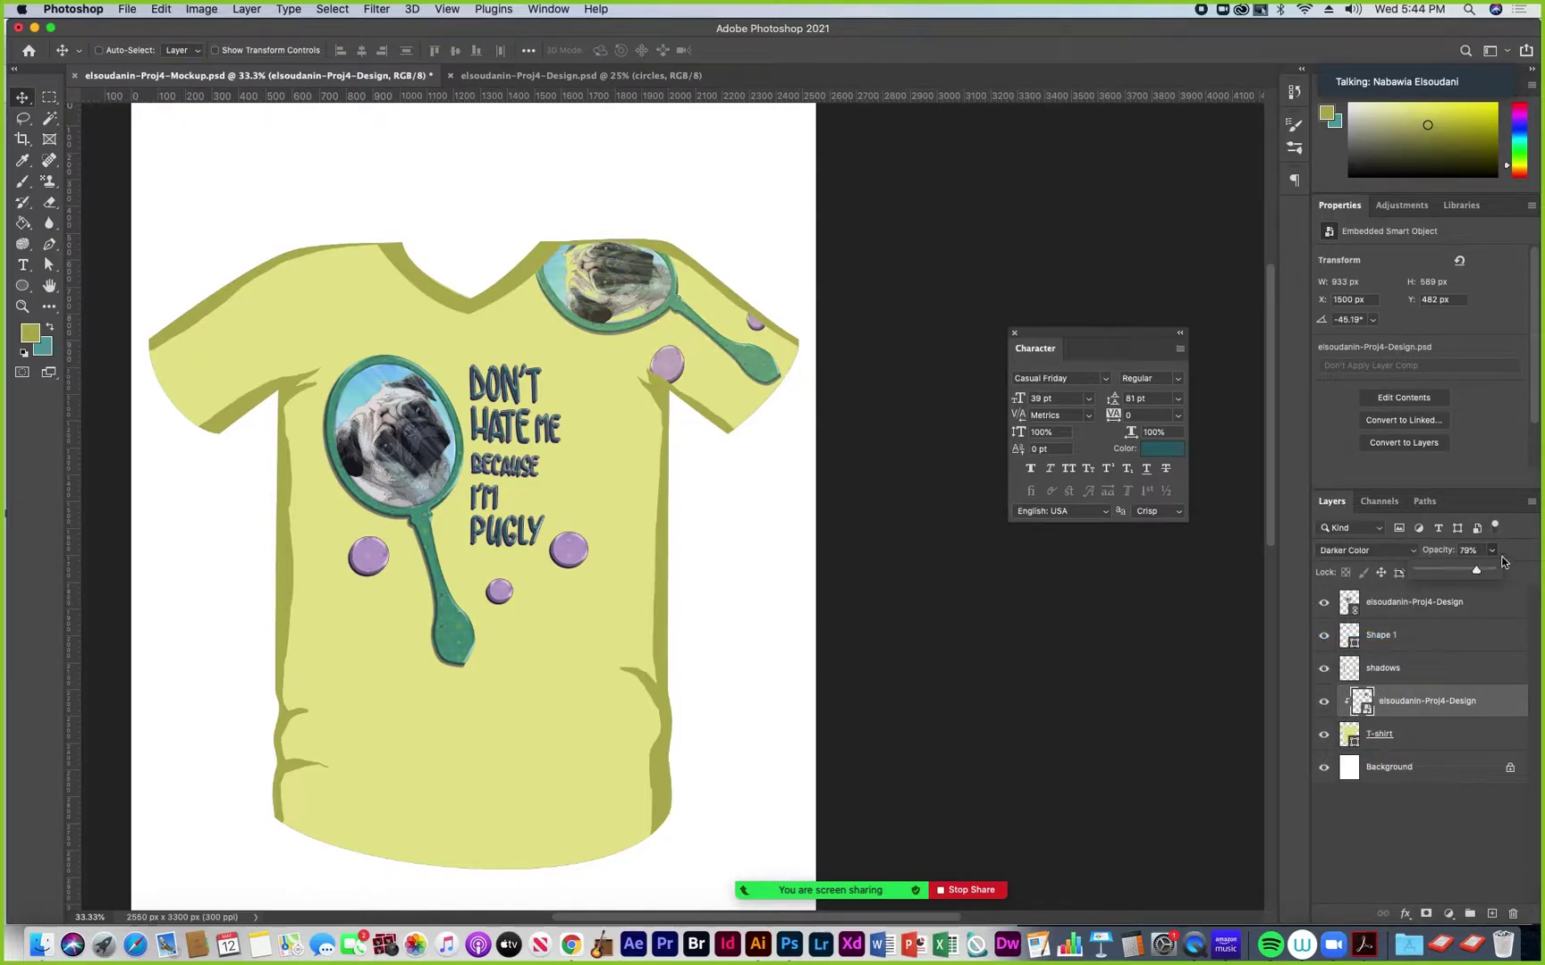
# Check the shadows layer by toggling its visibility, and lower its opacity to 48%
pyautogui.click(1378, 677)
pyautogui.click(1324, 669)
pyautogui.click(1323, 669)
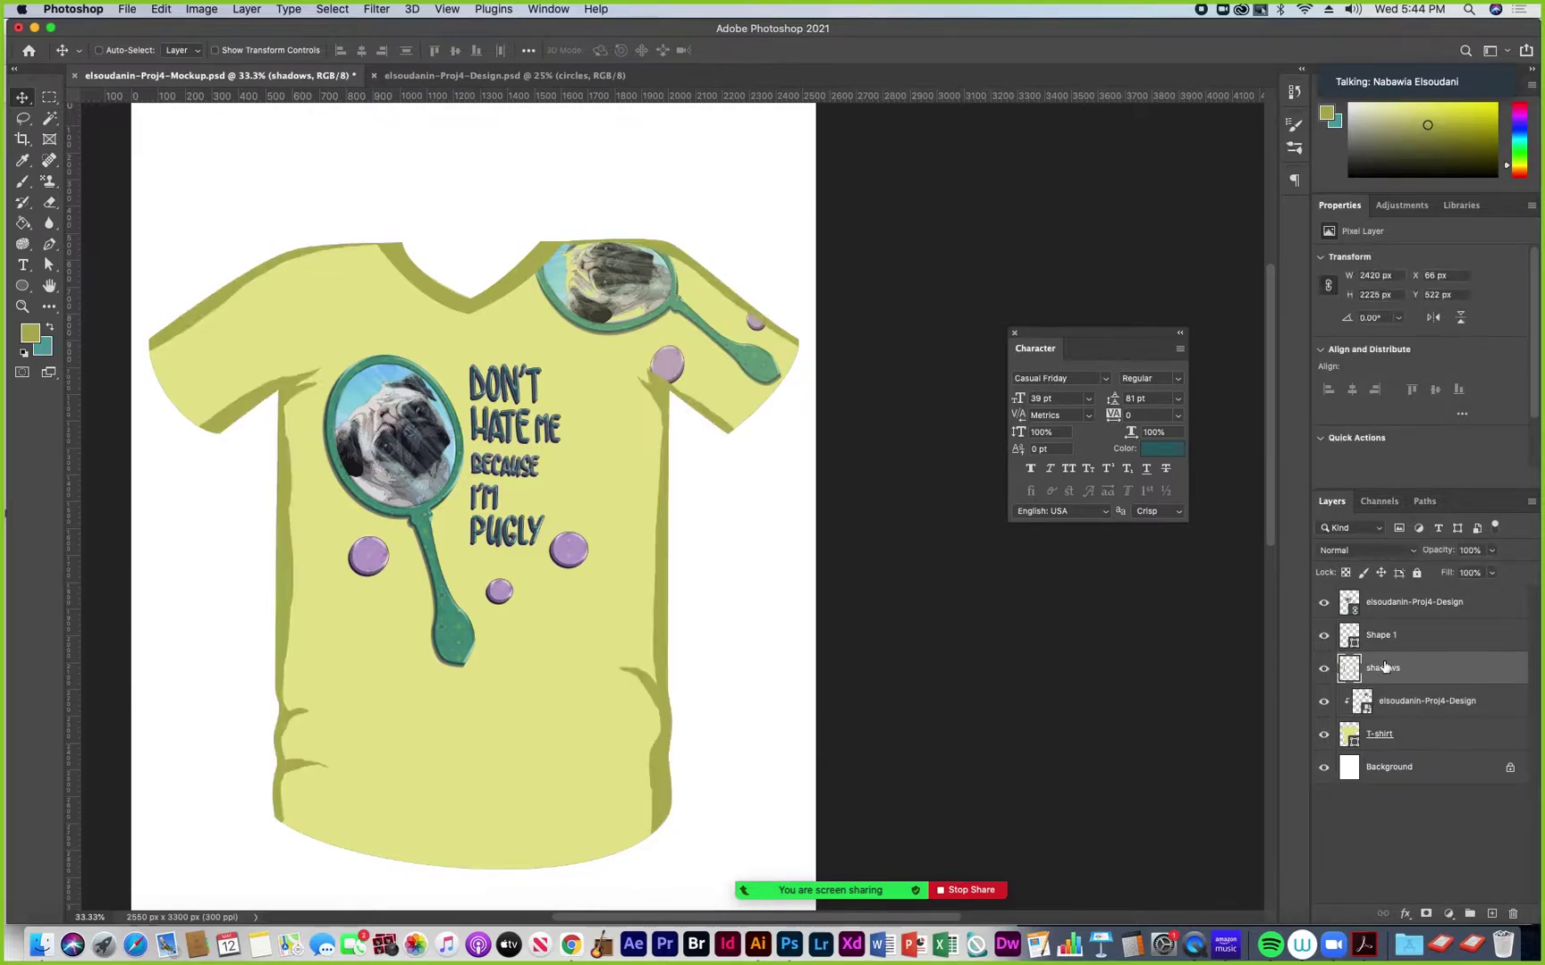
pyautogui.click(1491, 550)
pyautogui.moveTo(1495, 571); pyautogui.dragTo(1472, 572)
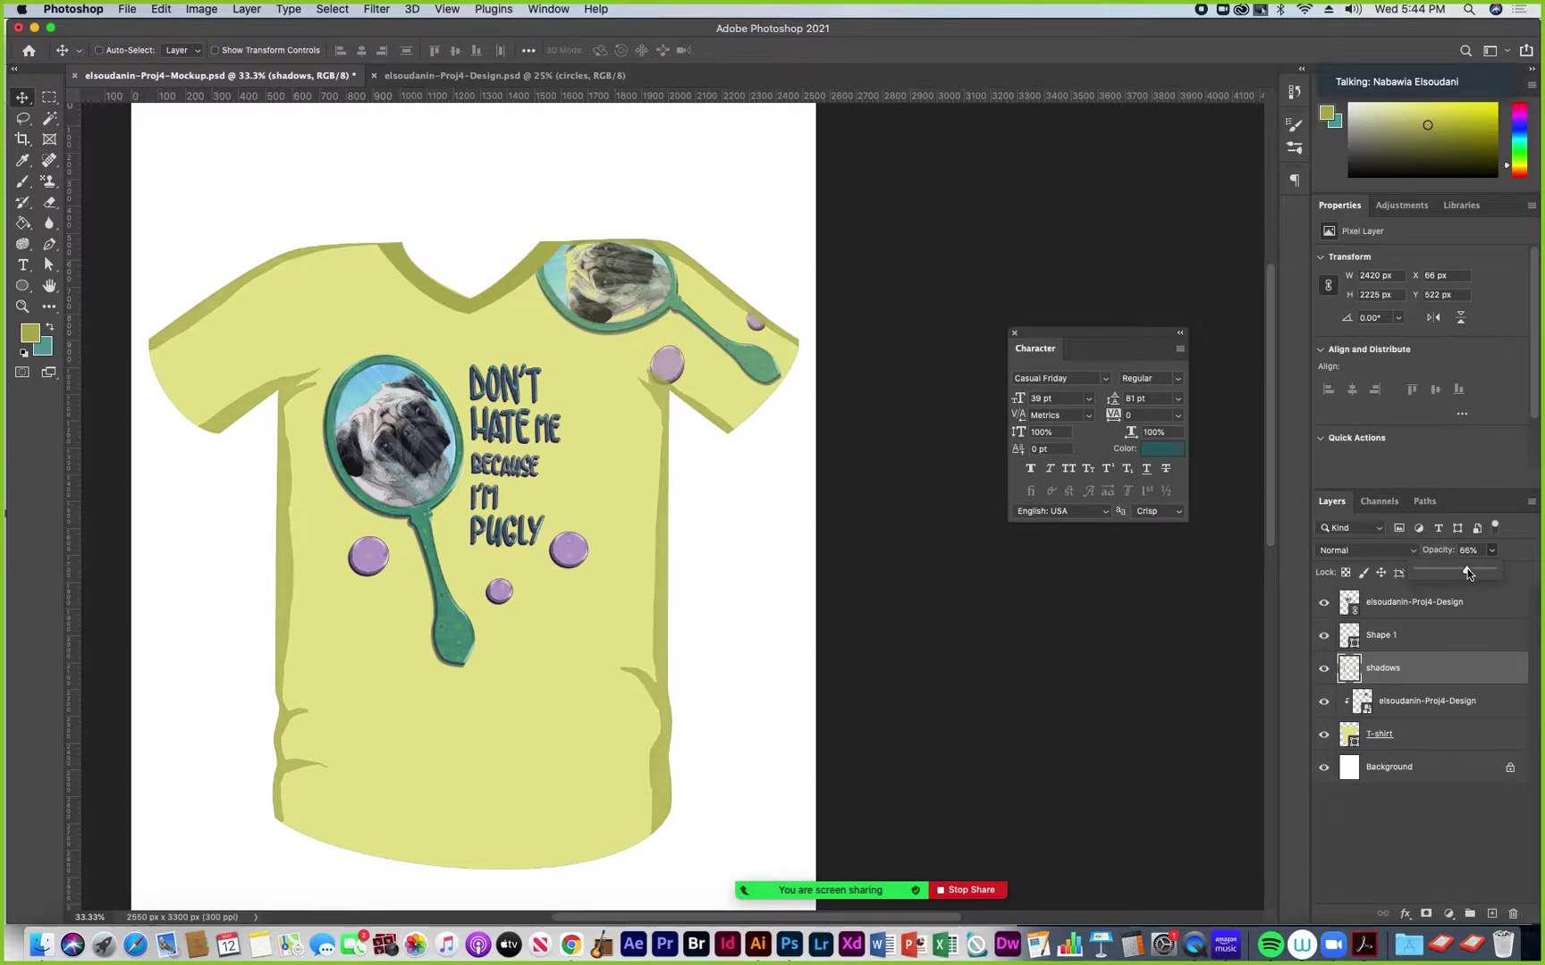
pyautogui.moveTo(1458, 572); pyautogui.dragTo(1448, 572)
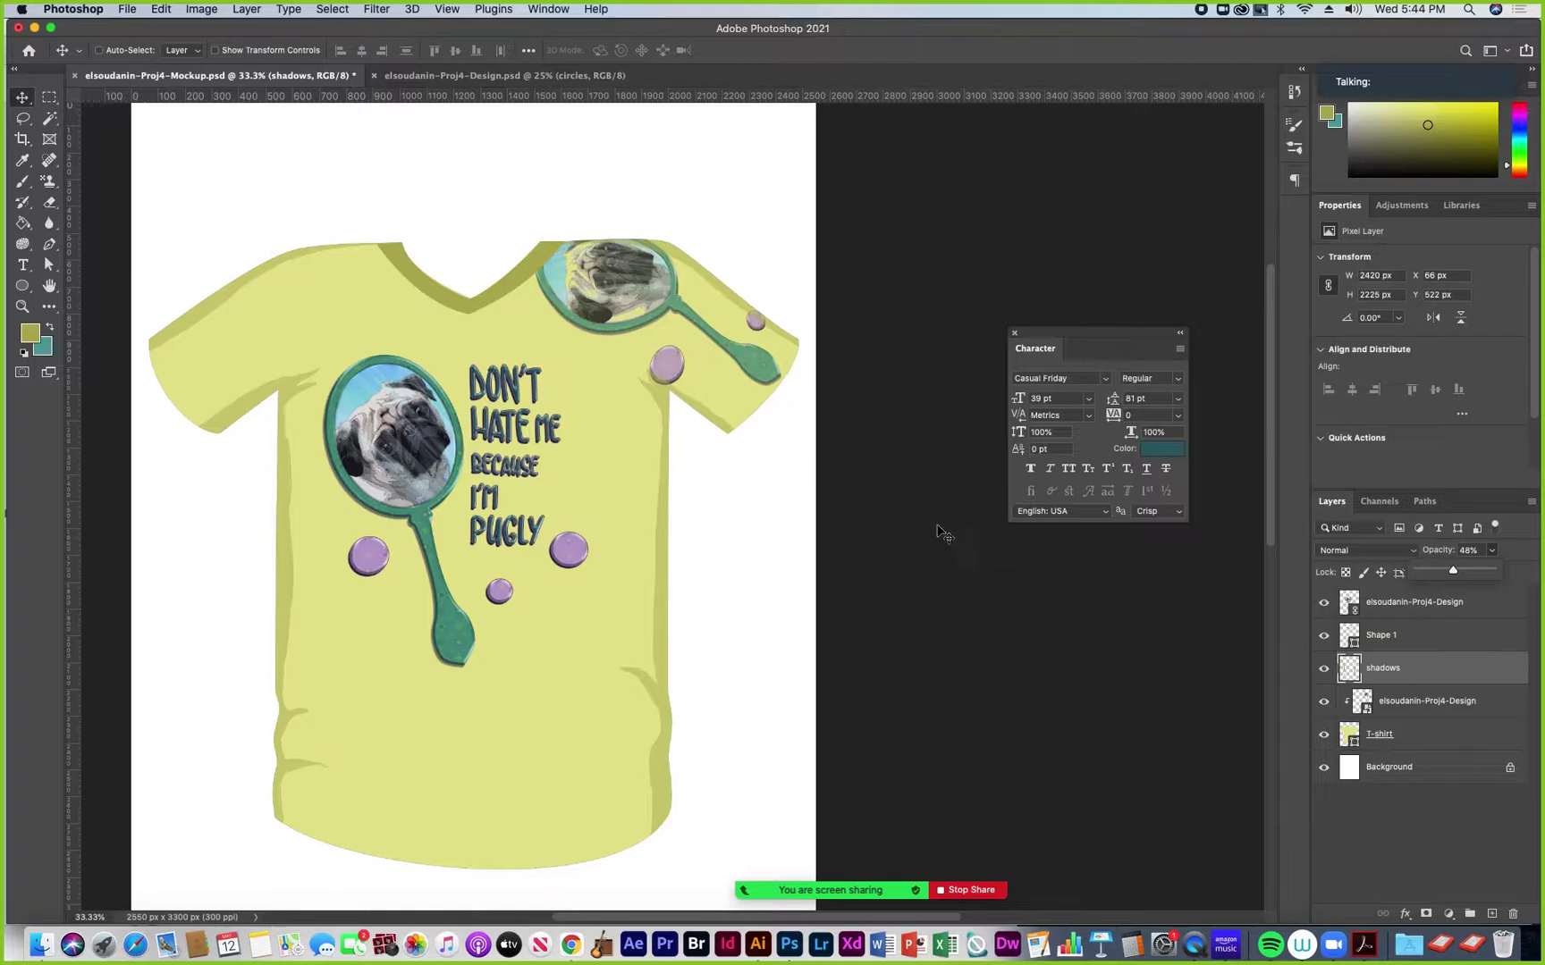
pyautogui.click(23, 97)
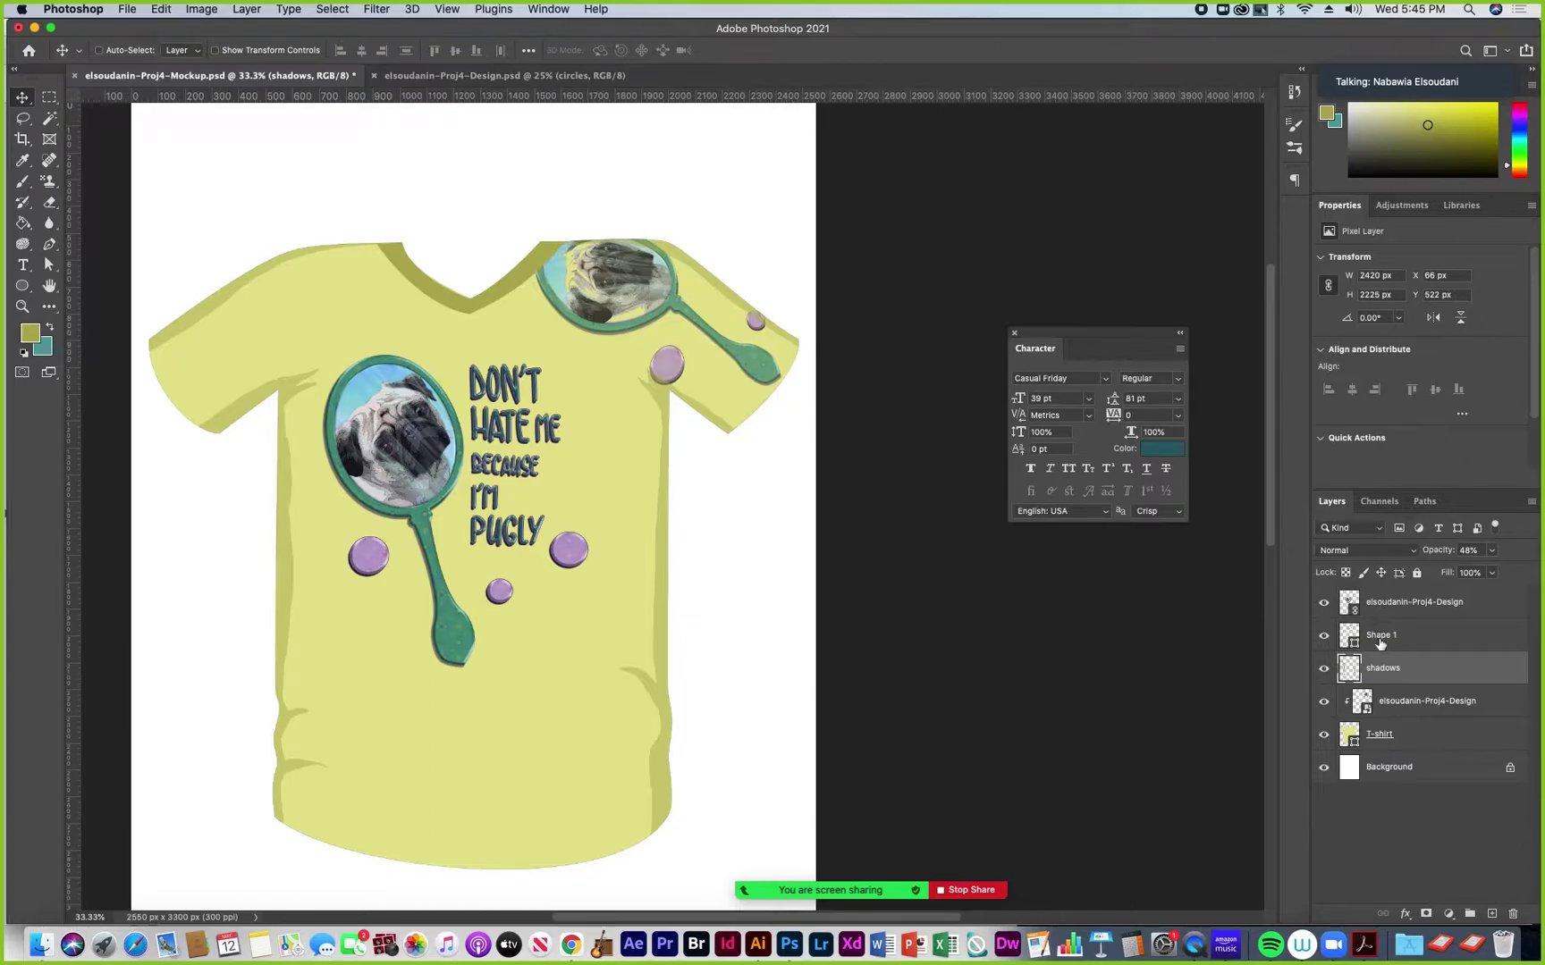
# Open the clipped shoulder design's smart object contents and hide the Mirror group, leaving only the circles
pyautogui.click(1399, 711)
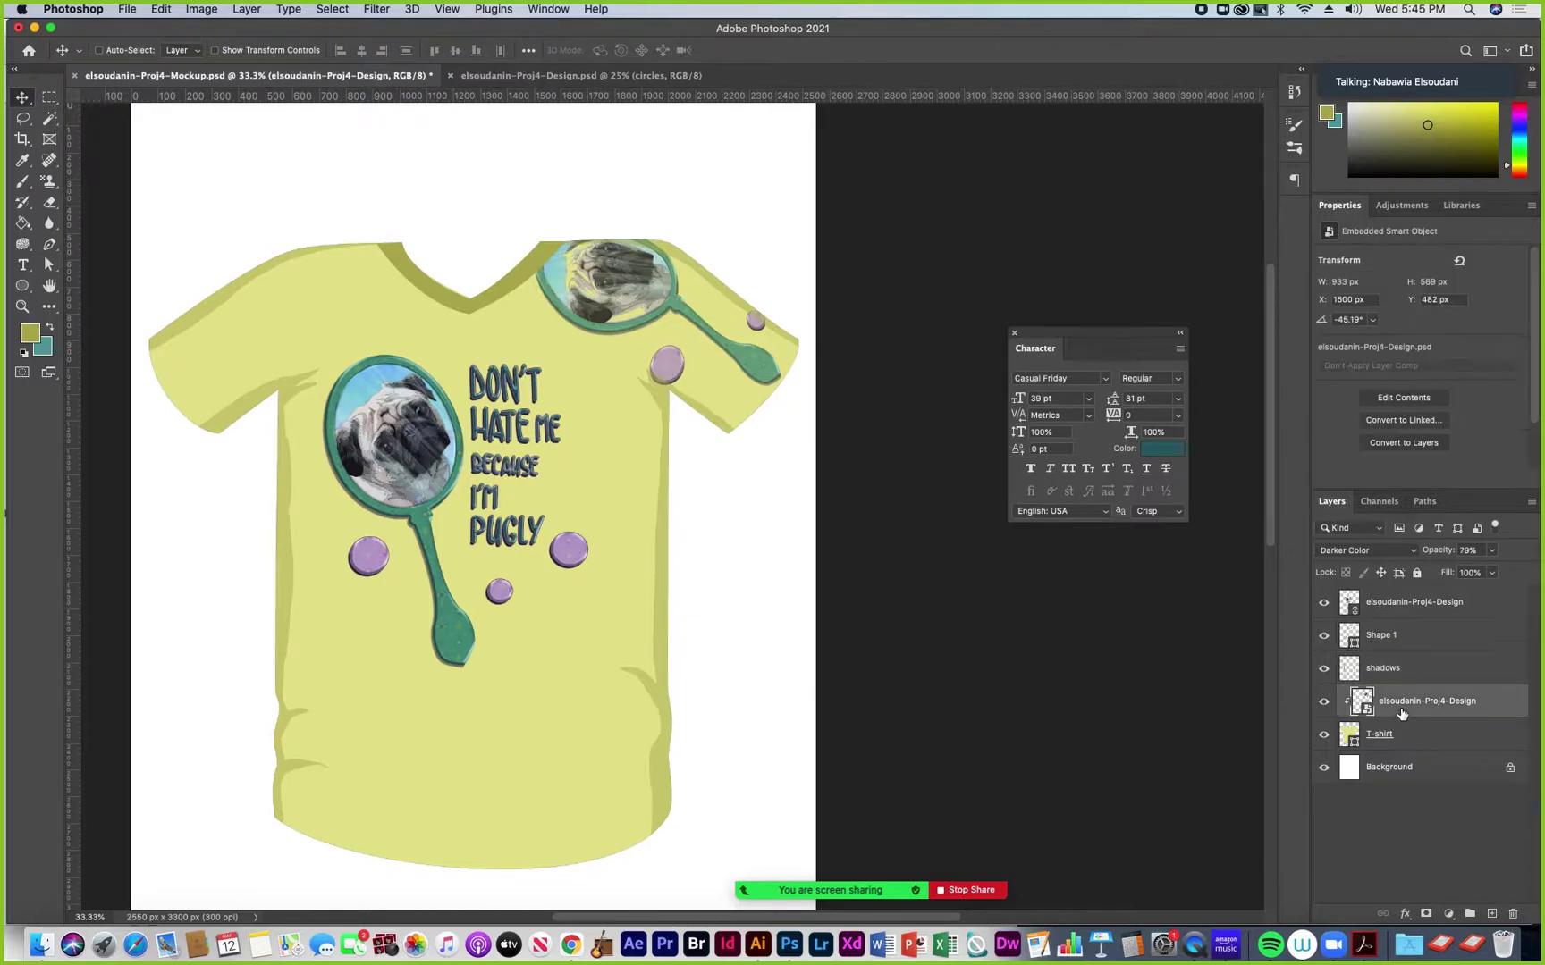
pyautogui.doubleClick(1364, 703)
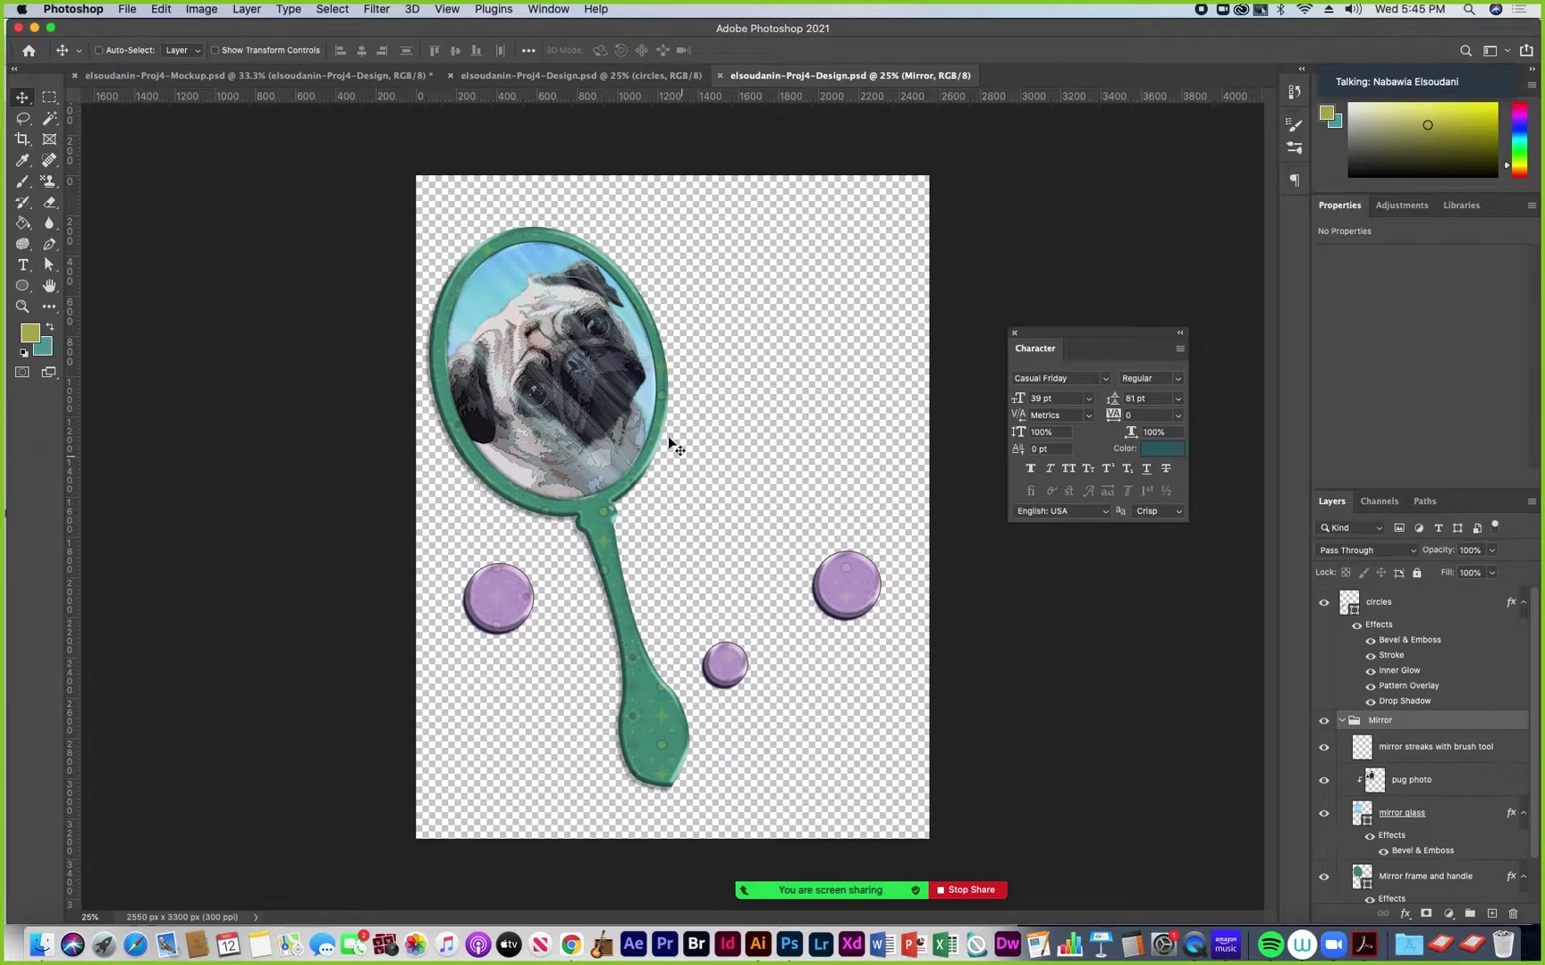
pyautogui.click(1341, 721)
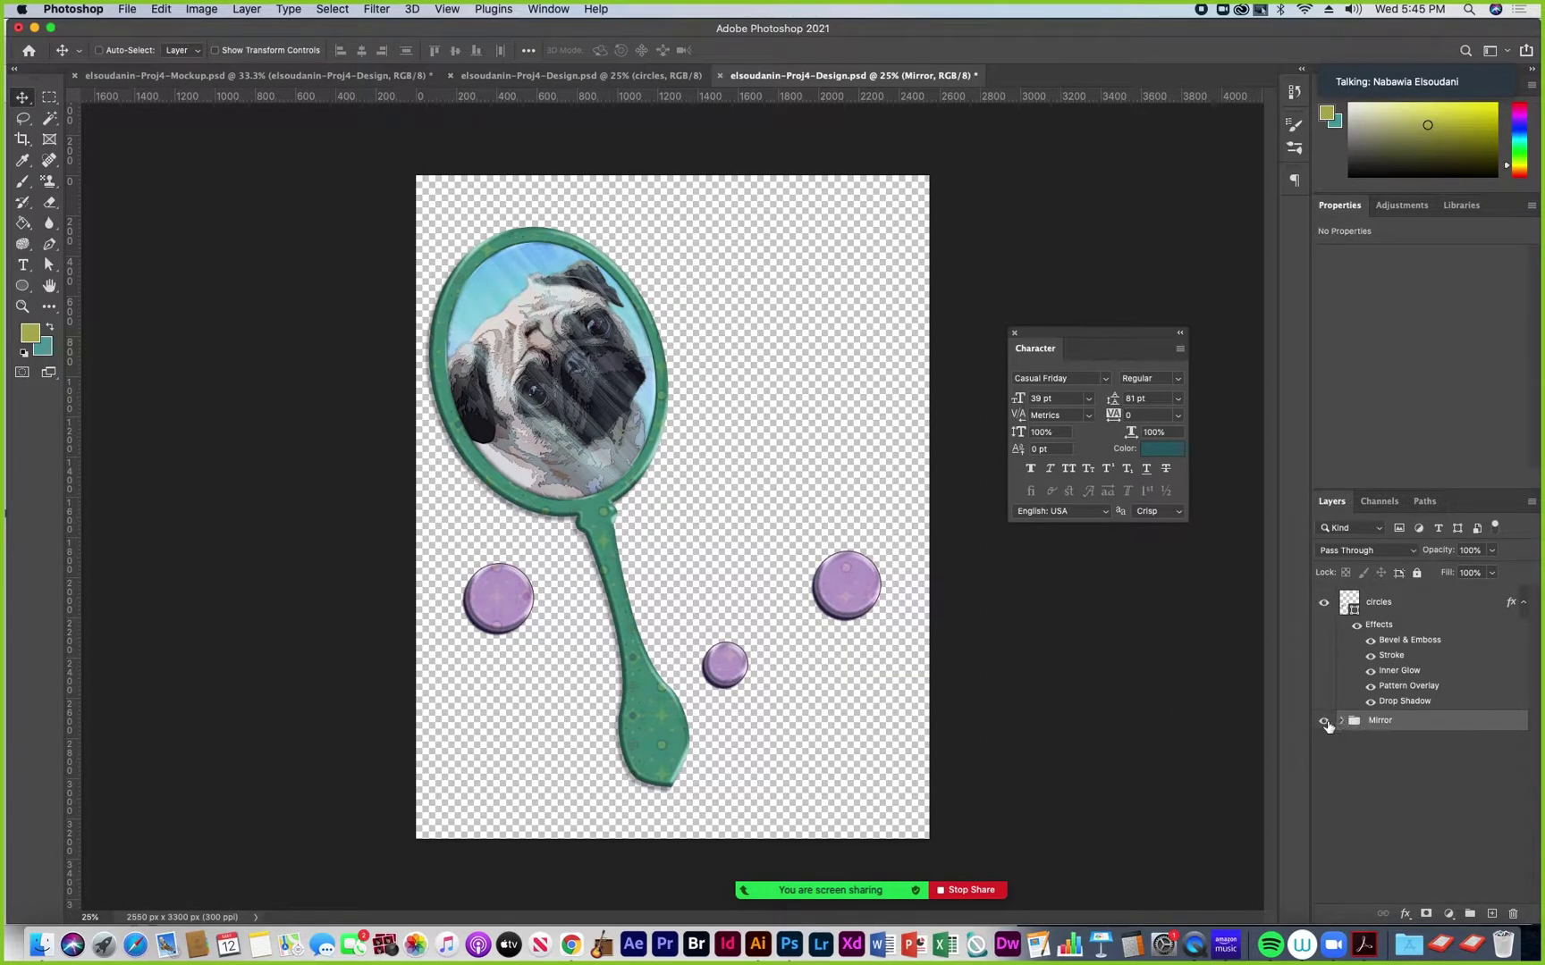
pyautogui.click(1325, 723)
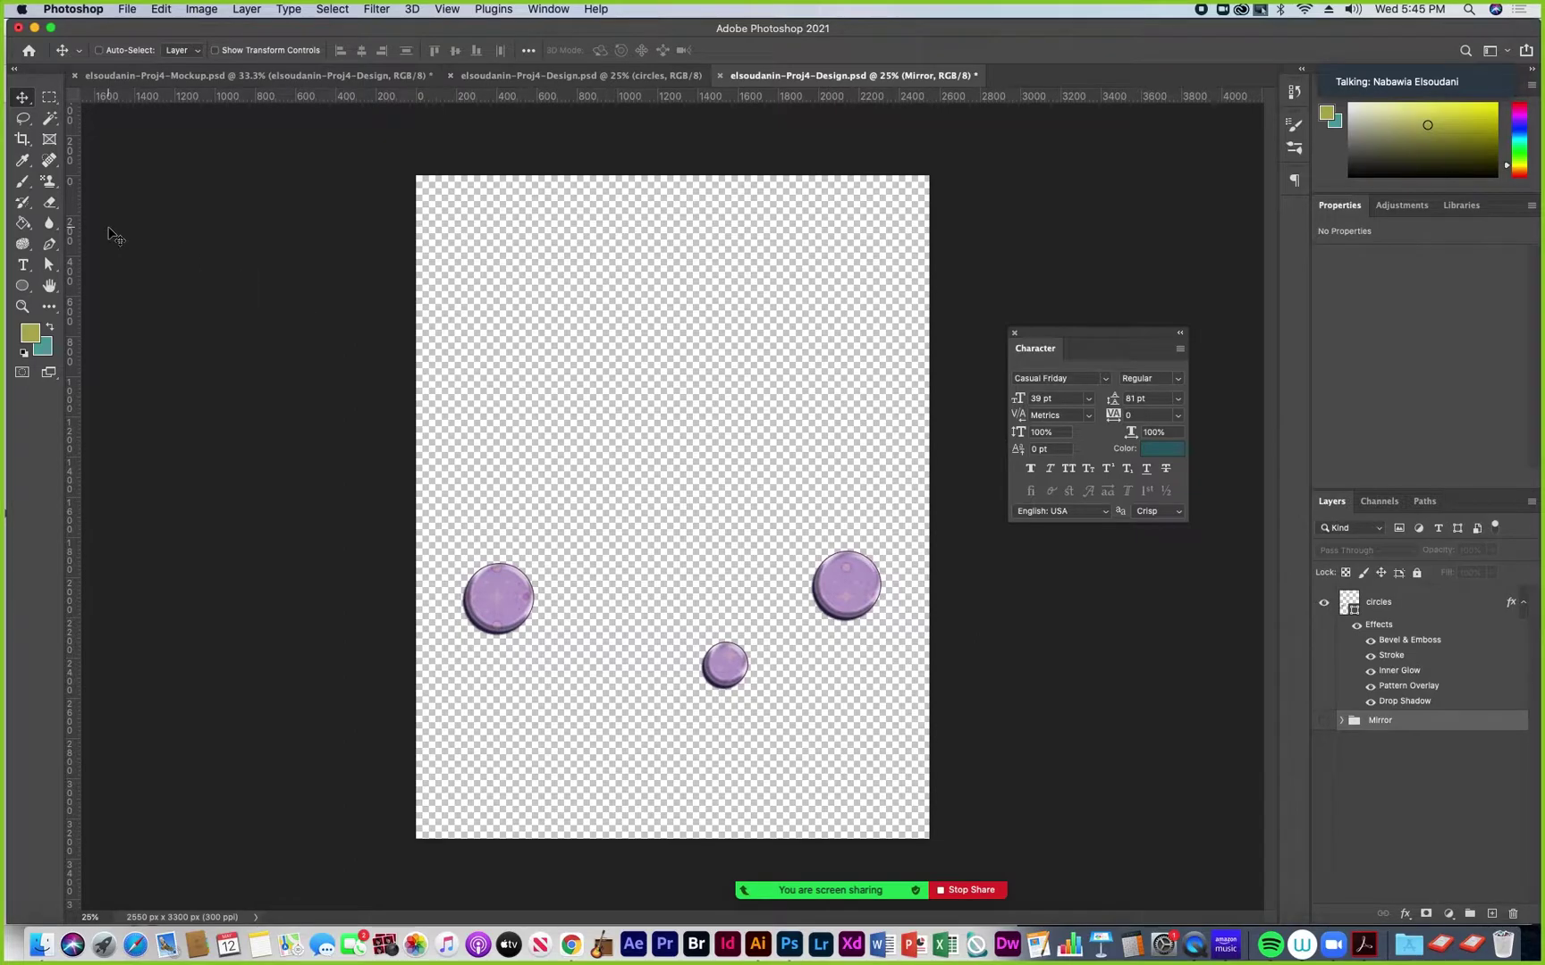
pyautogui.click(22, 185)
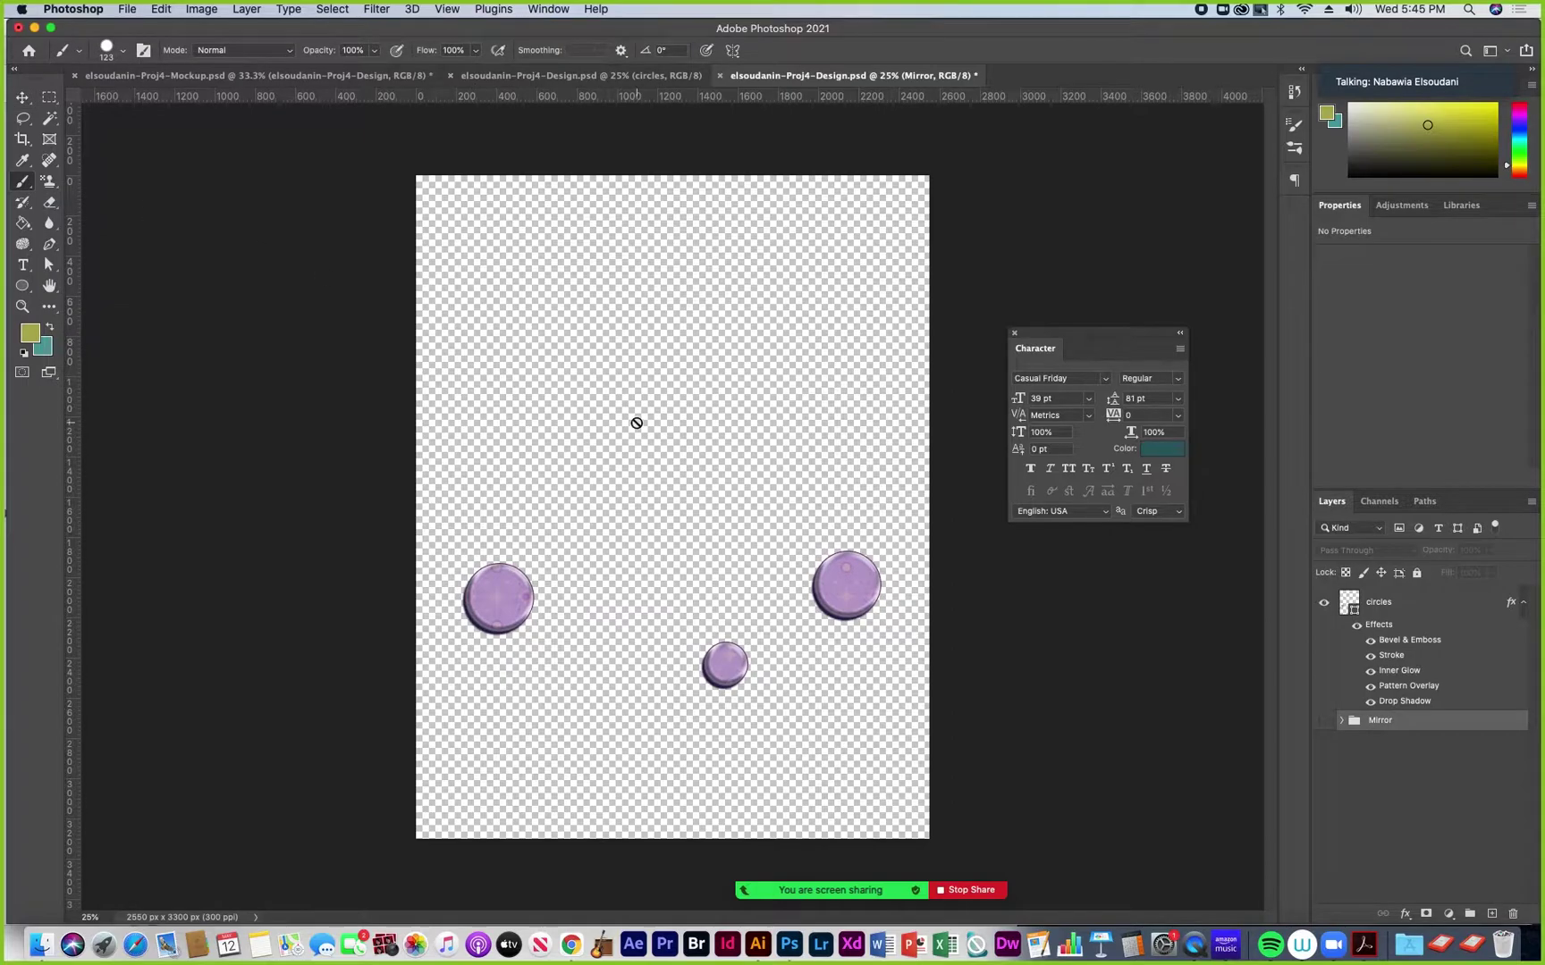
pyautogui.click(1492, 914)
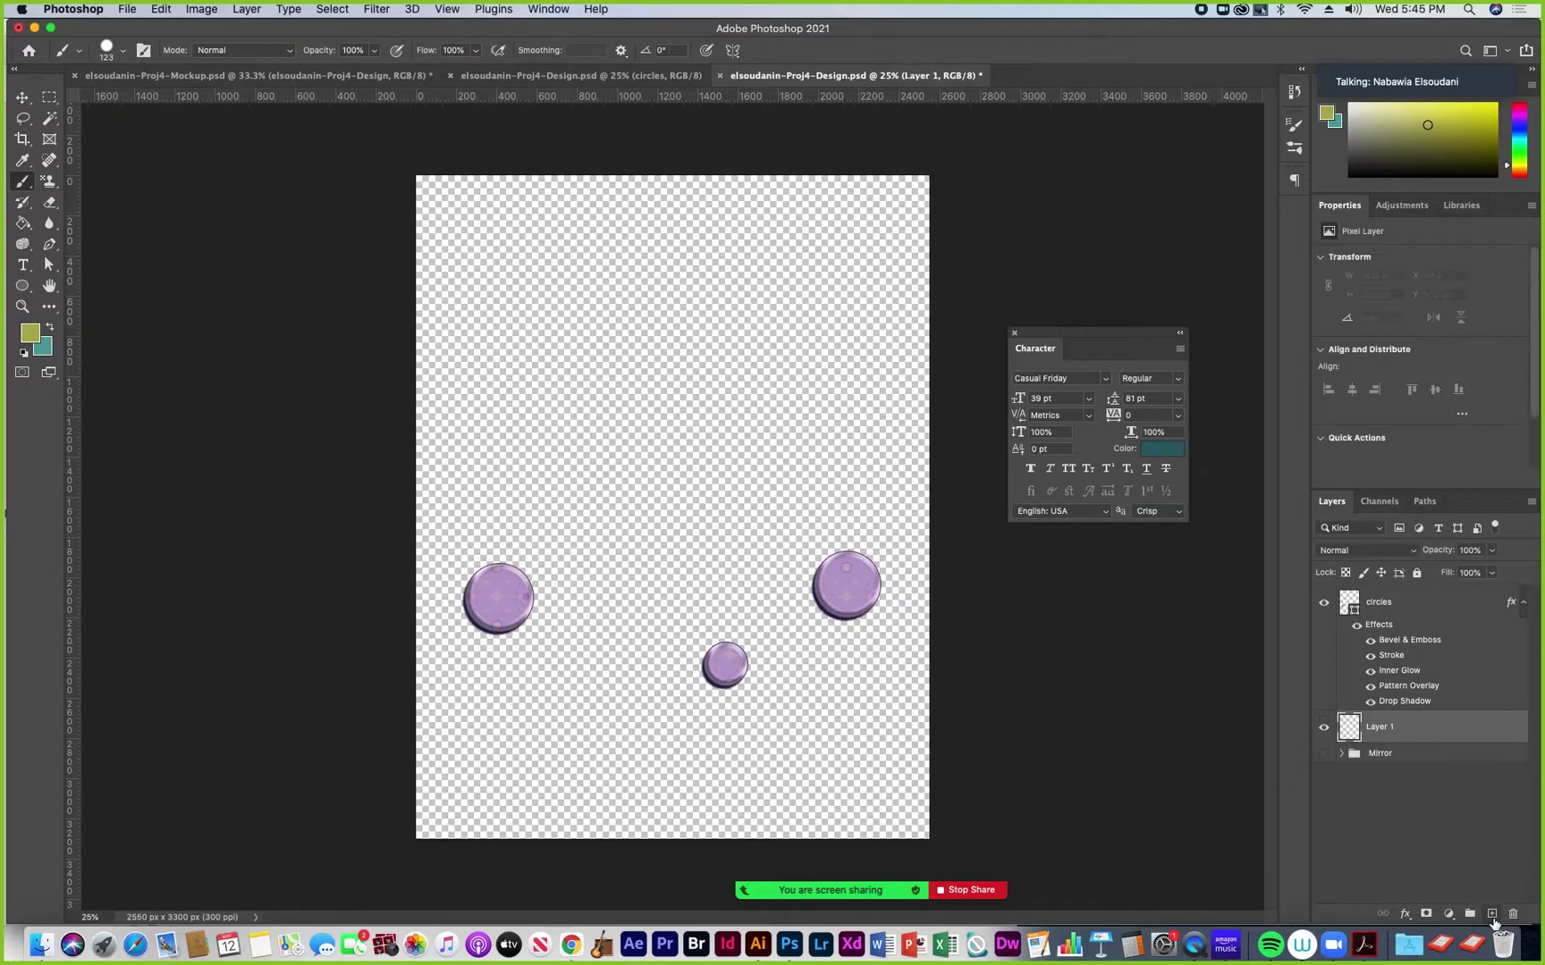
pyautogui.doubleClick(1384, 727)
pyautogui.write('paw print')
pyautogui.press('Return')
pyautogui.moveTo(1427, 731); pyautogui.dragTo(1425, 592)
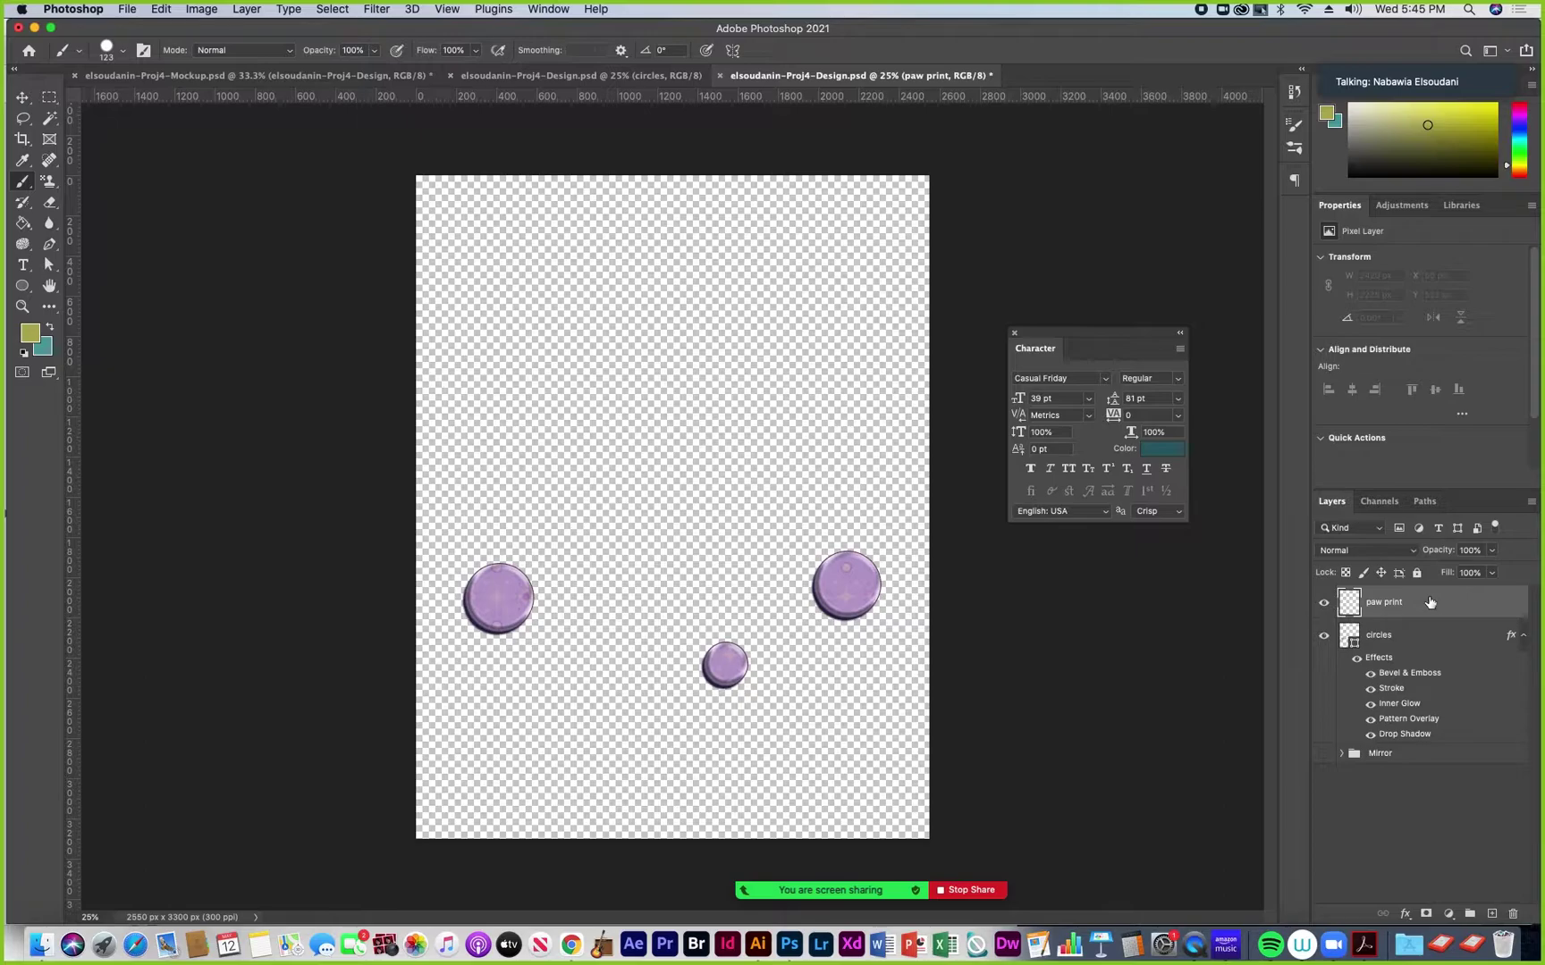
pyautogui.moveTo(1422, 601); pyautogui.dragTo(1513, 912)
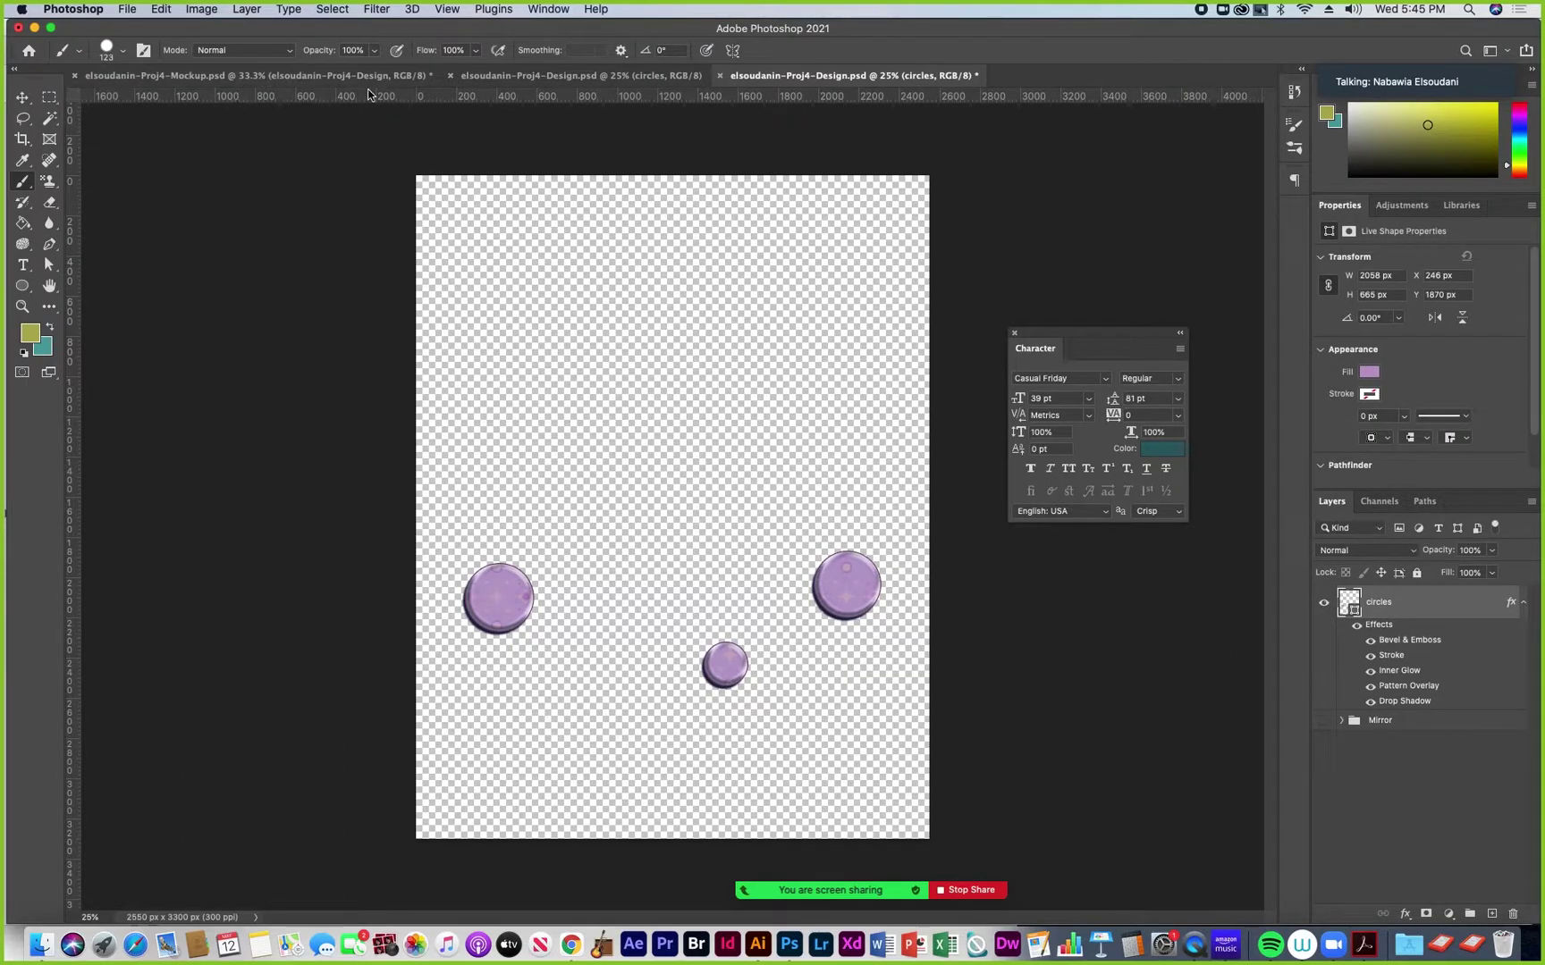
# Switch to the full design document containing the mirror and text, and add a layer named "paw print" above the circles layer
pyautogui.click(511, 81)
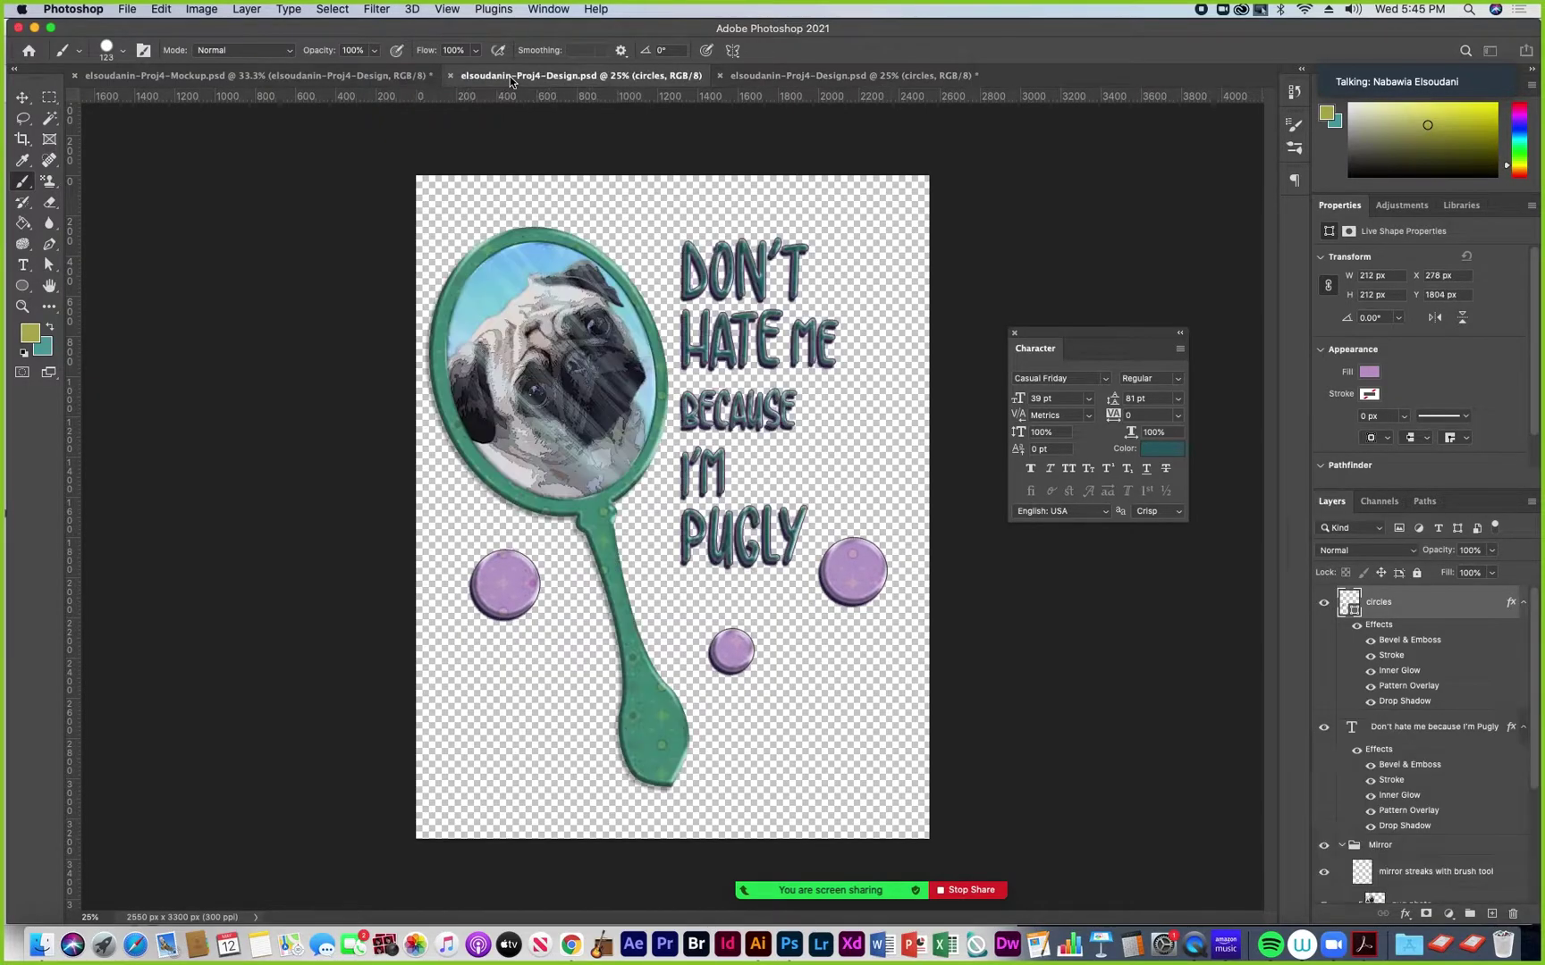
pyautogui.click(289, 74)
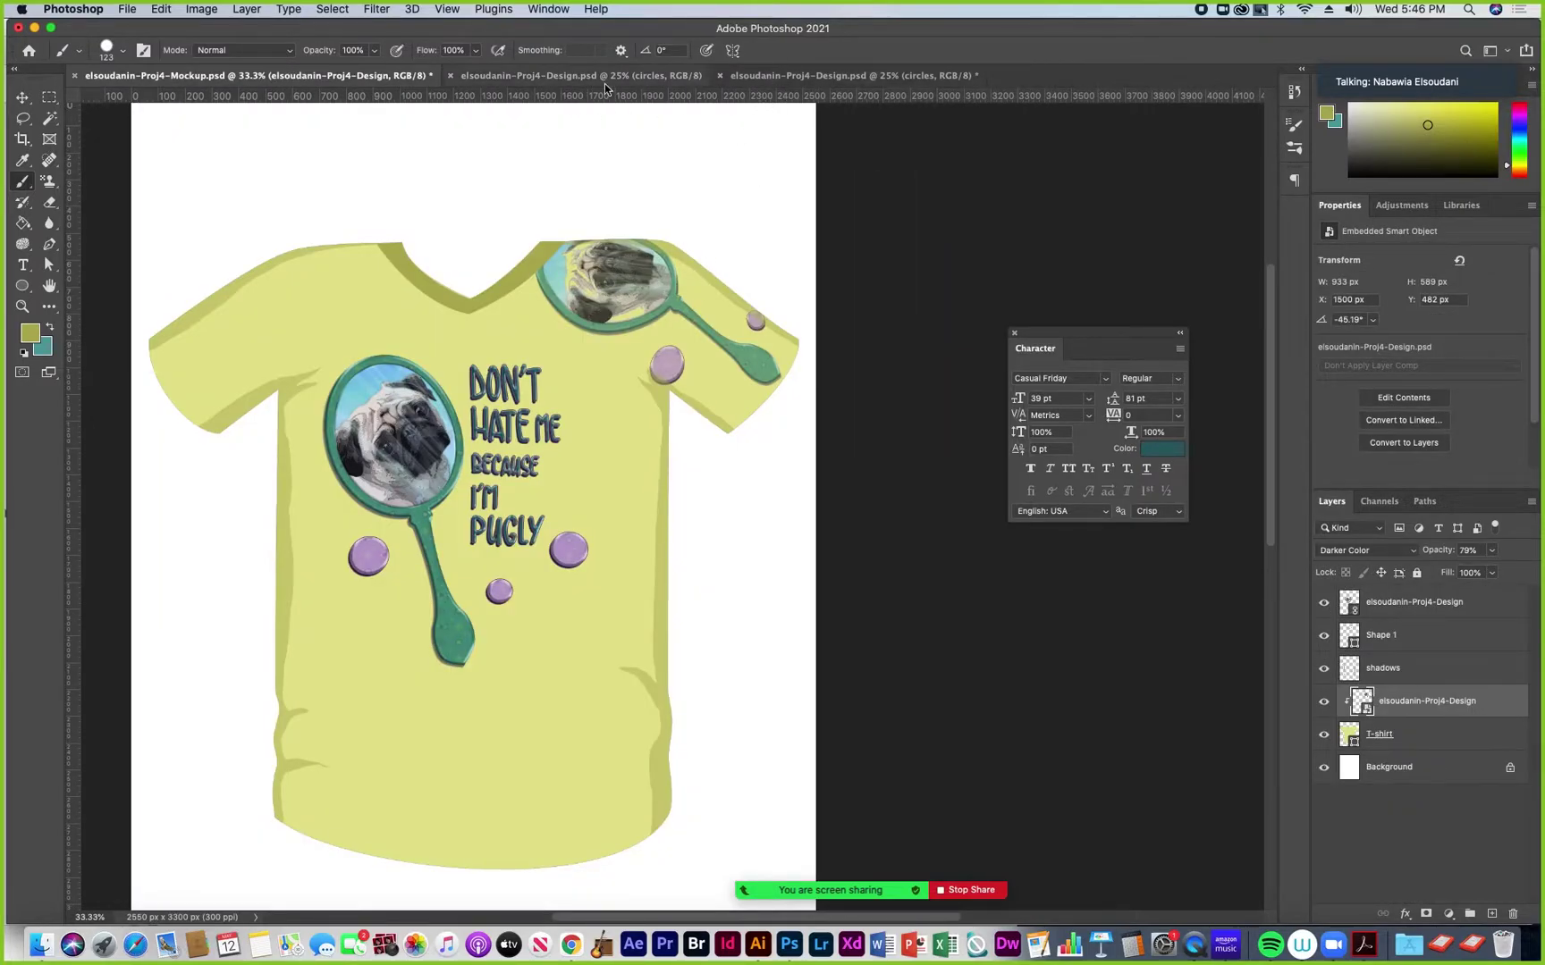
pyautogui.click(602, 80)
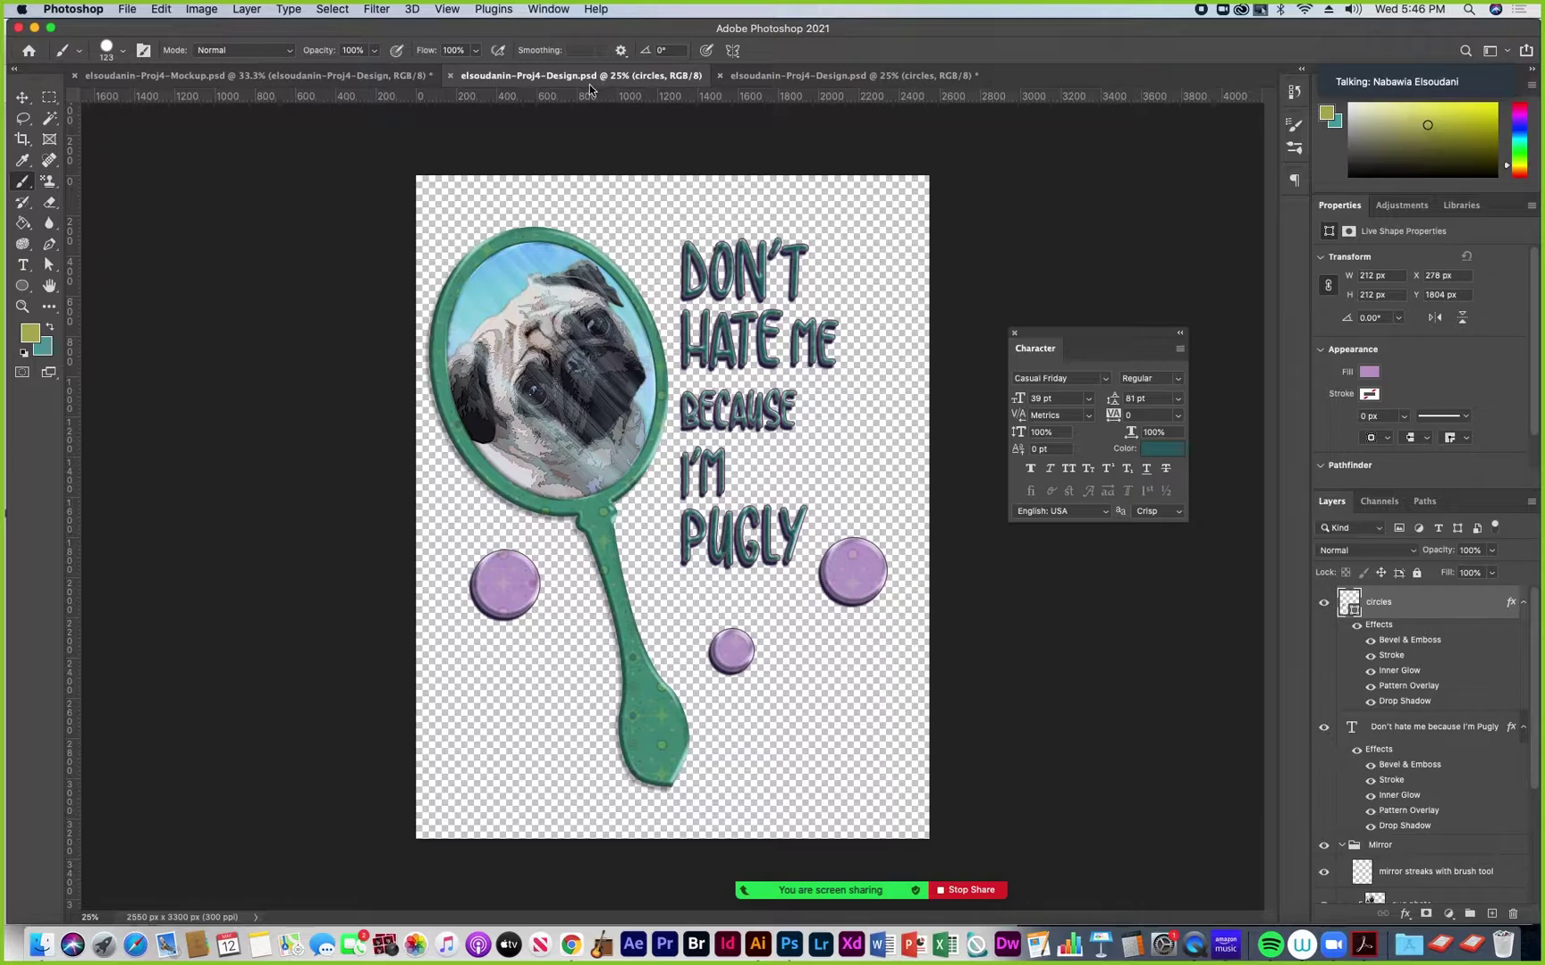
pyautogui.click(128, 9)
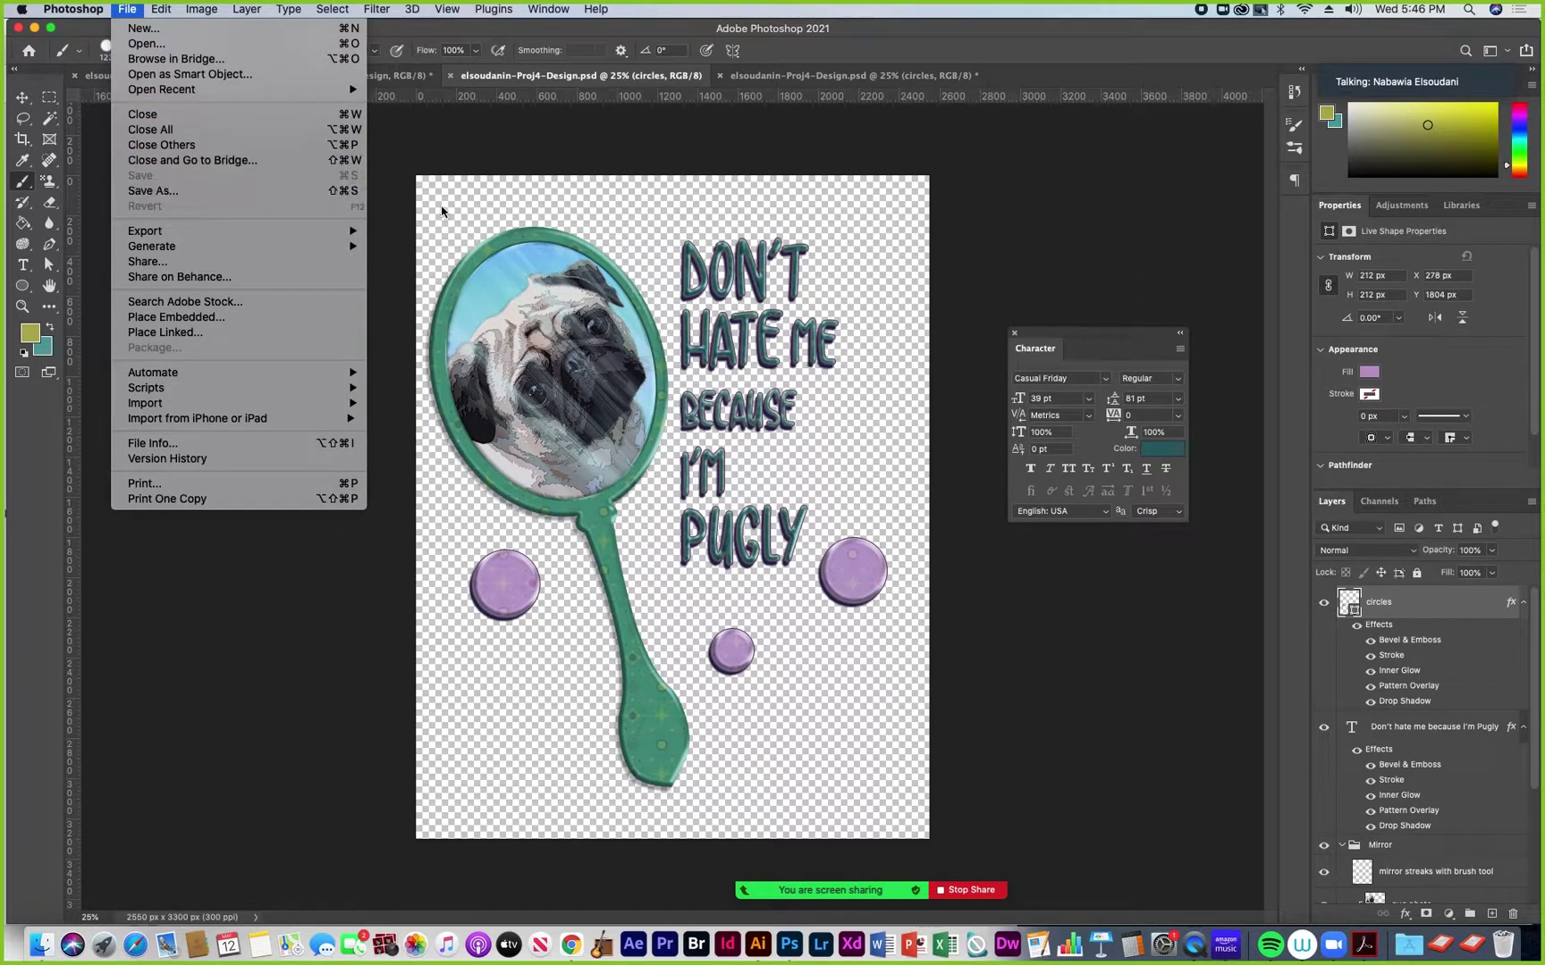
pyautogui.click(822, 302)
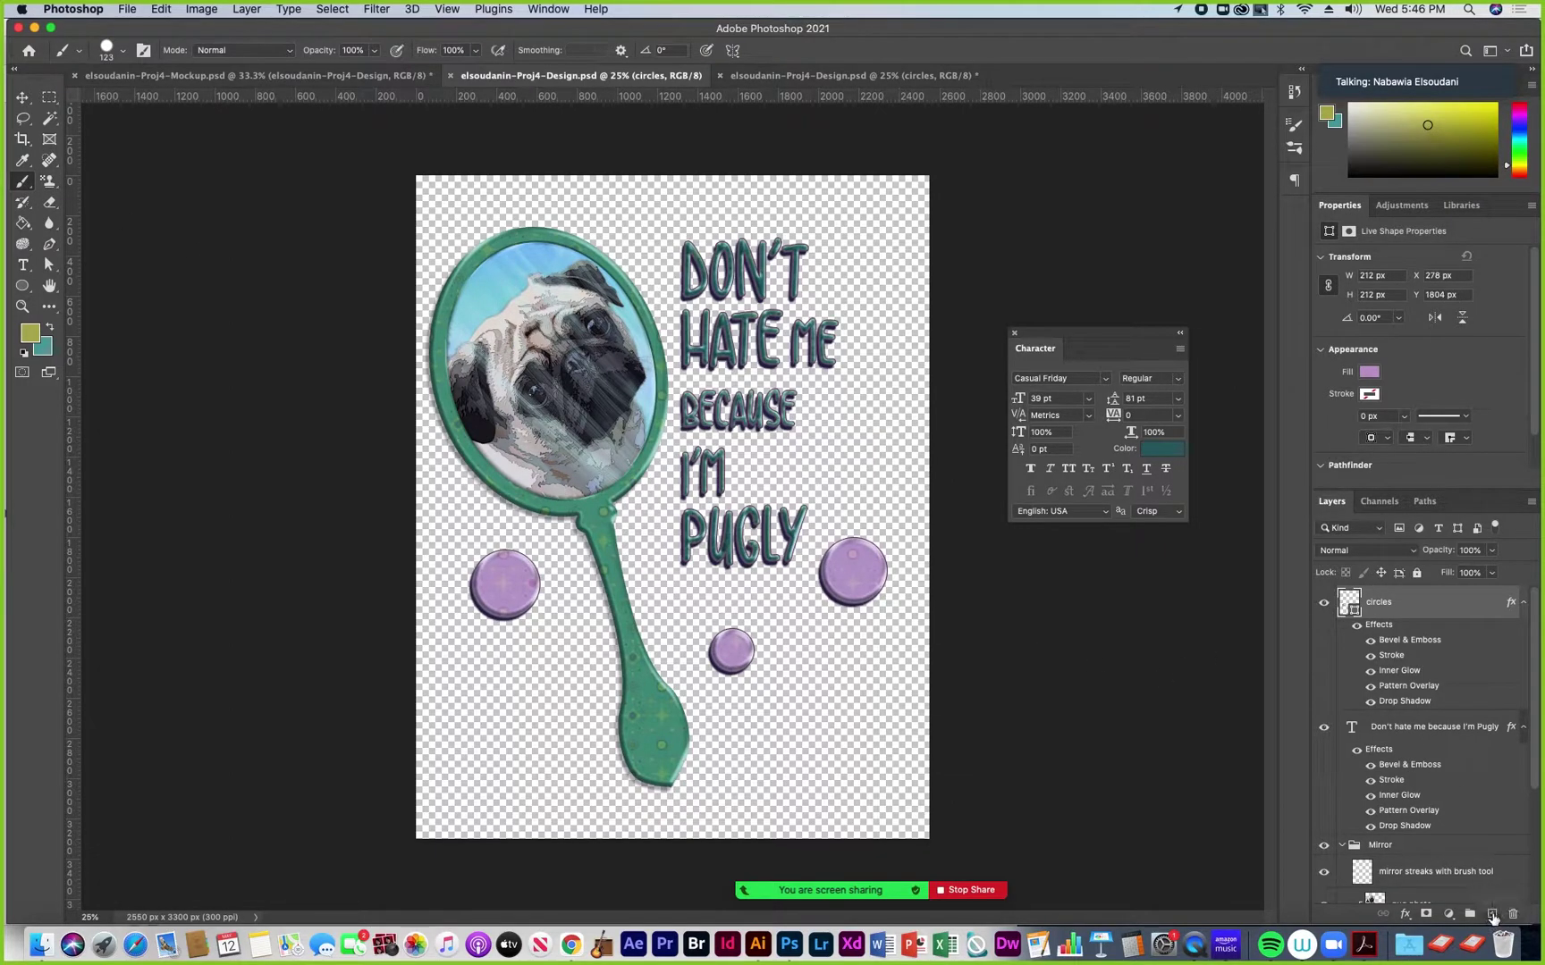
pyautogui.click(1491, 915)
pyautogui.doubleClick(1379, 602)
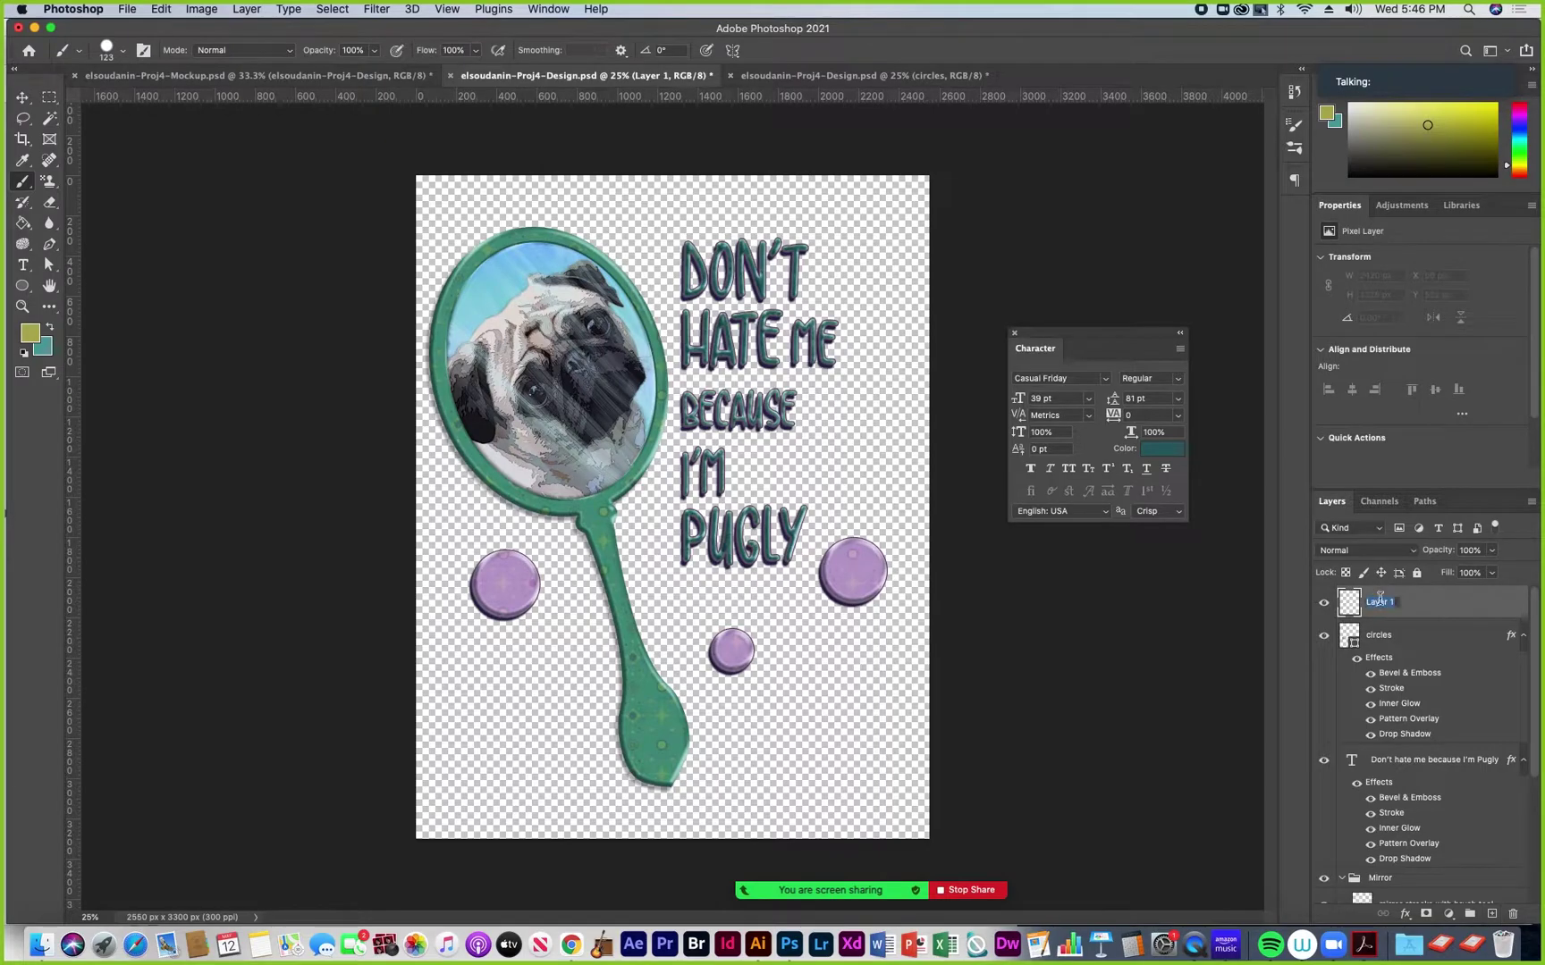
pyautogui.write('paw print')
pyautogui.press('Return')
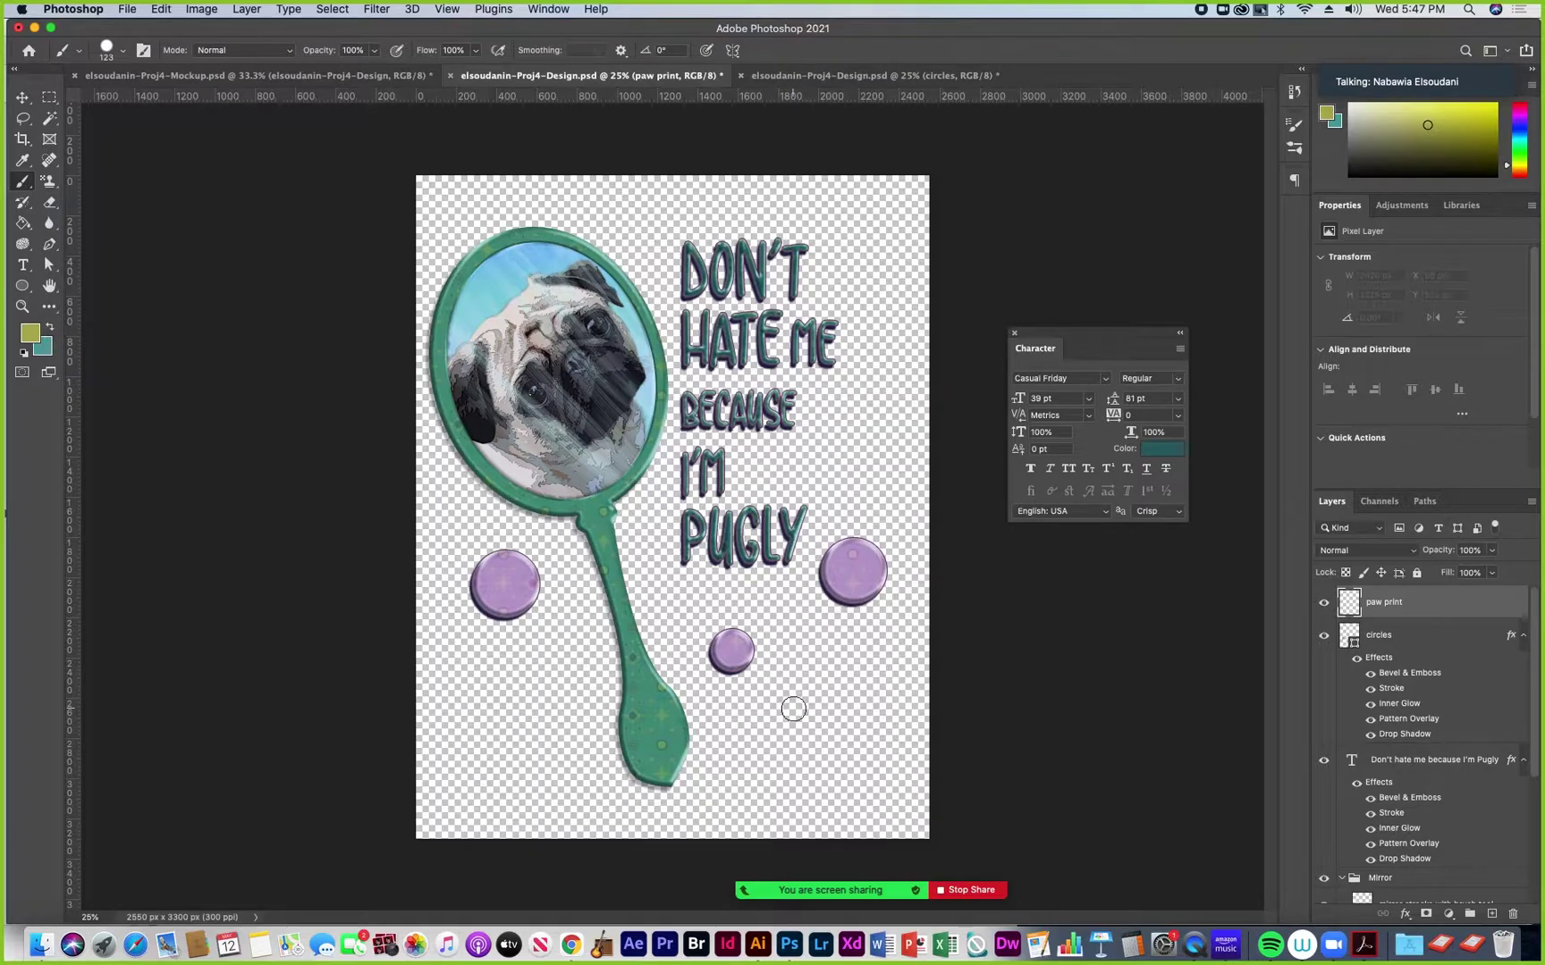
pyautogui.click(1286, 131)
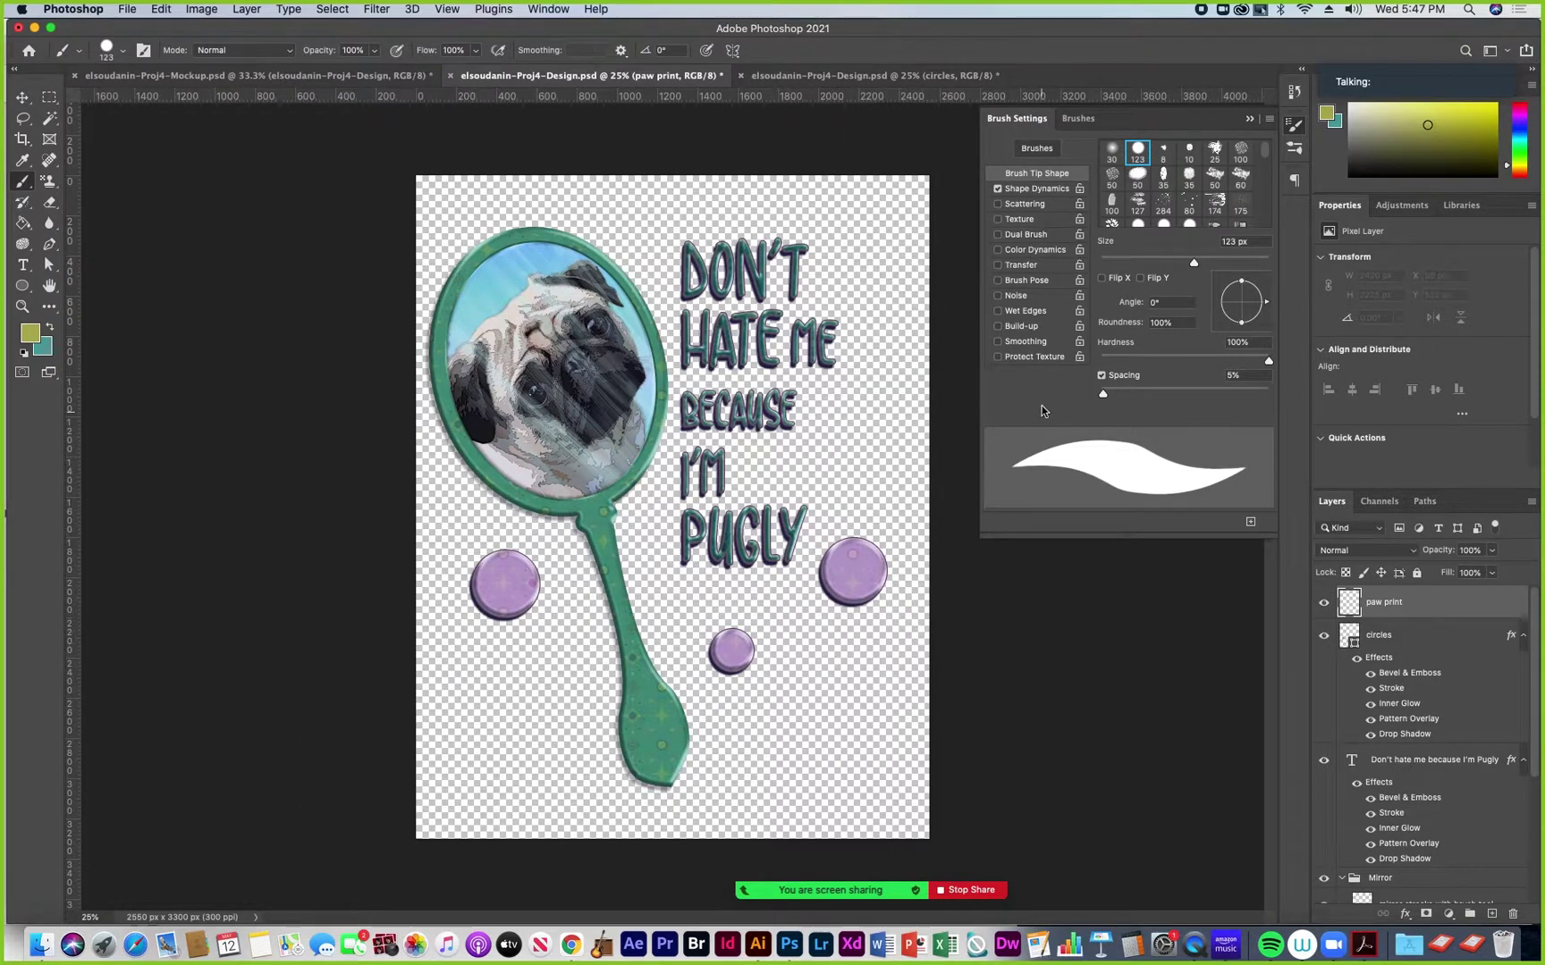
pyautogui.click(1251, 120)
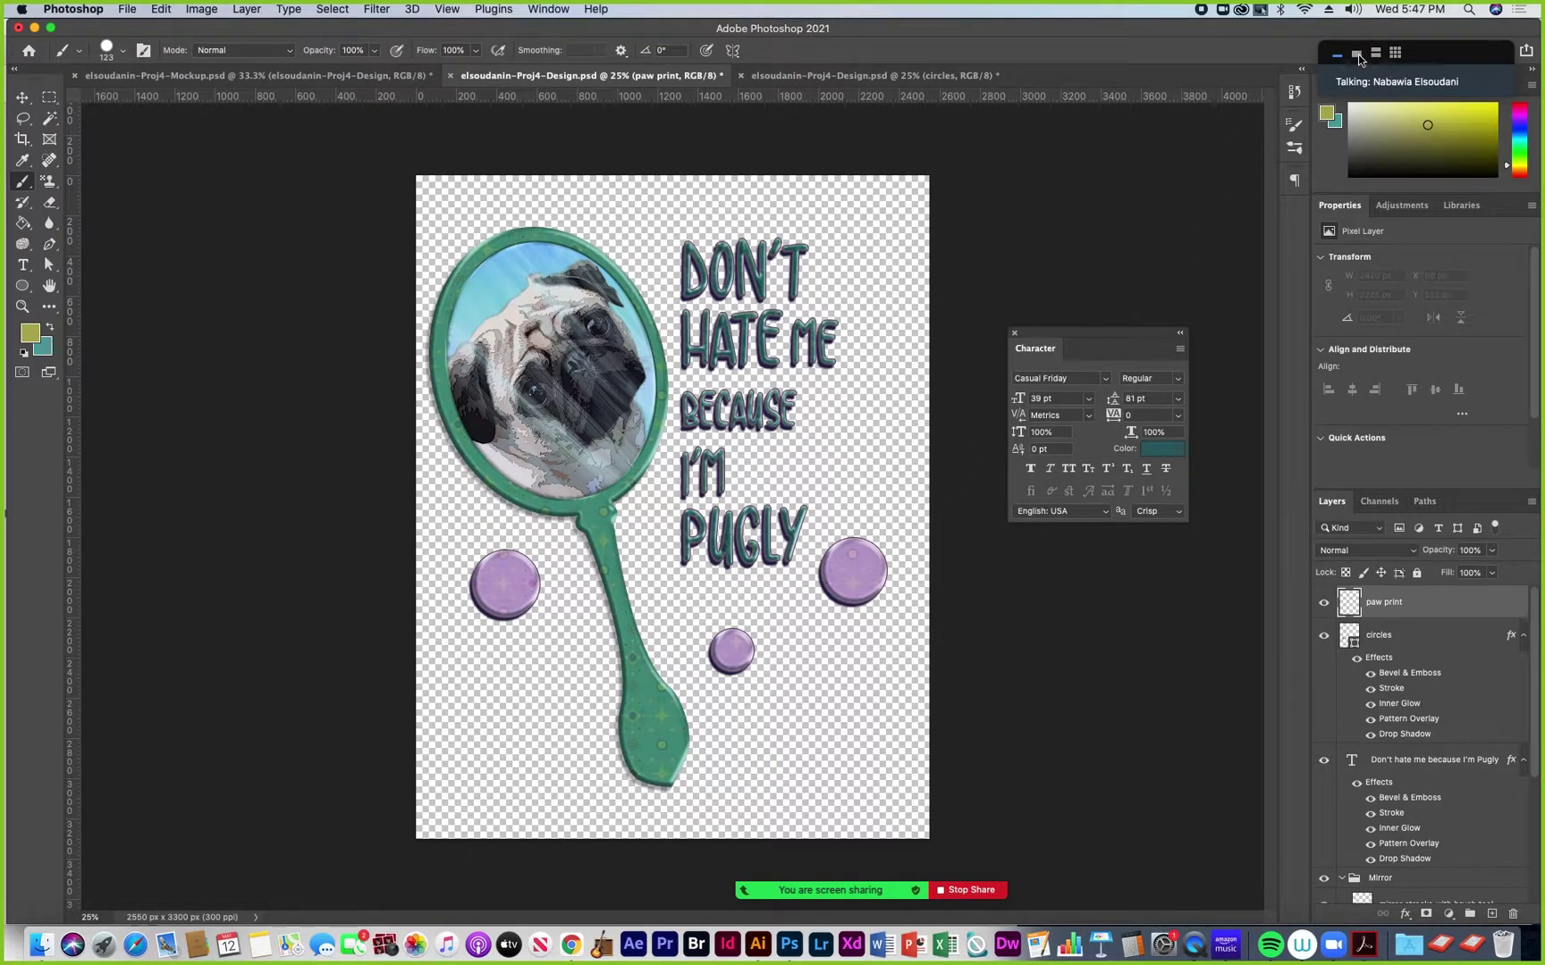
pyautogui.click(1359, 59)
pyautogui.moveTo(1318, 183); pyautogui.dragTo(1193, 245)
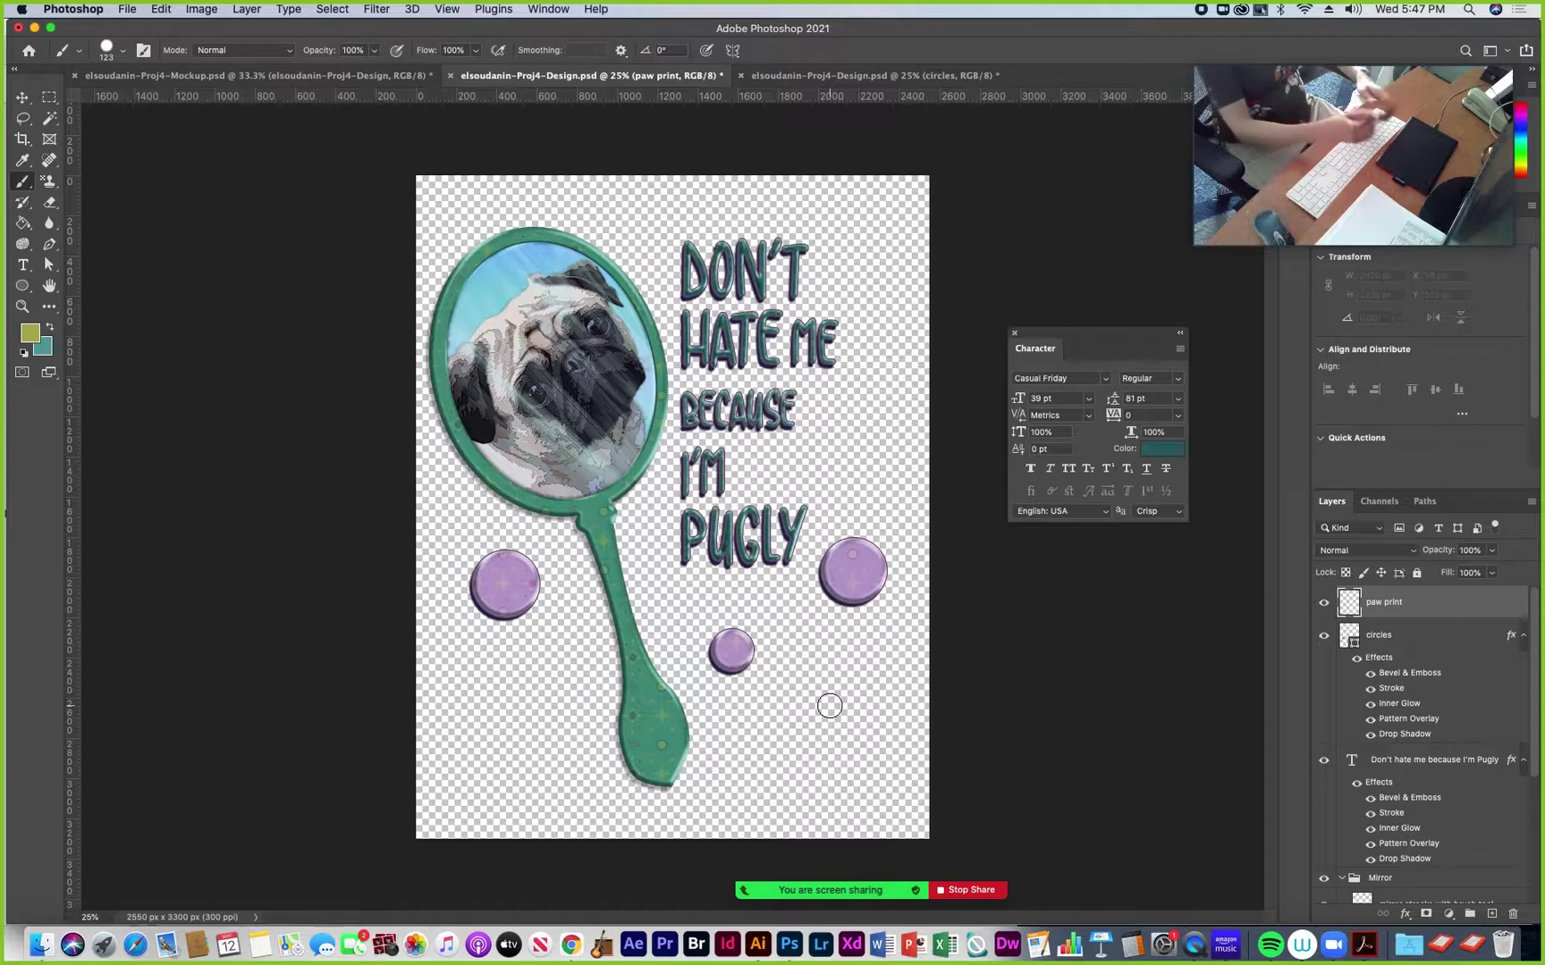
pyautogui.moveTo(803, 722); pyautogui.dragTo(848, 739)
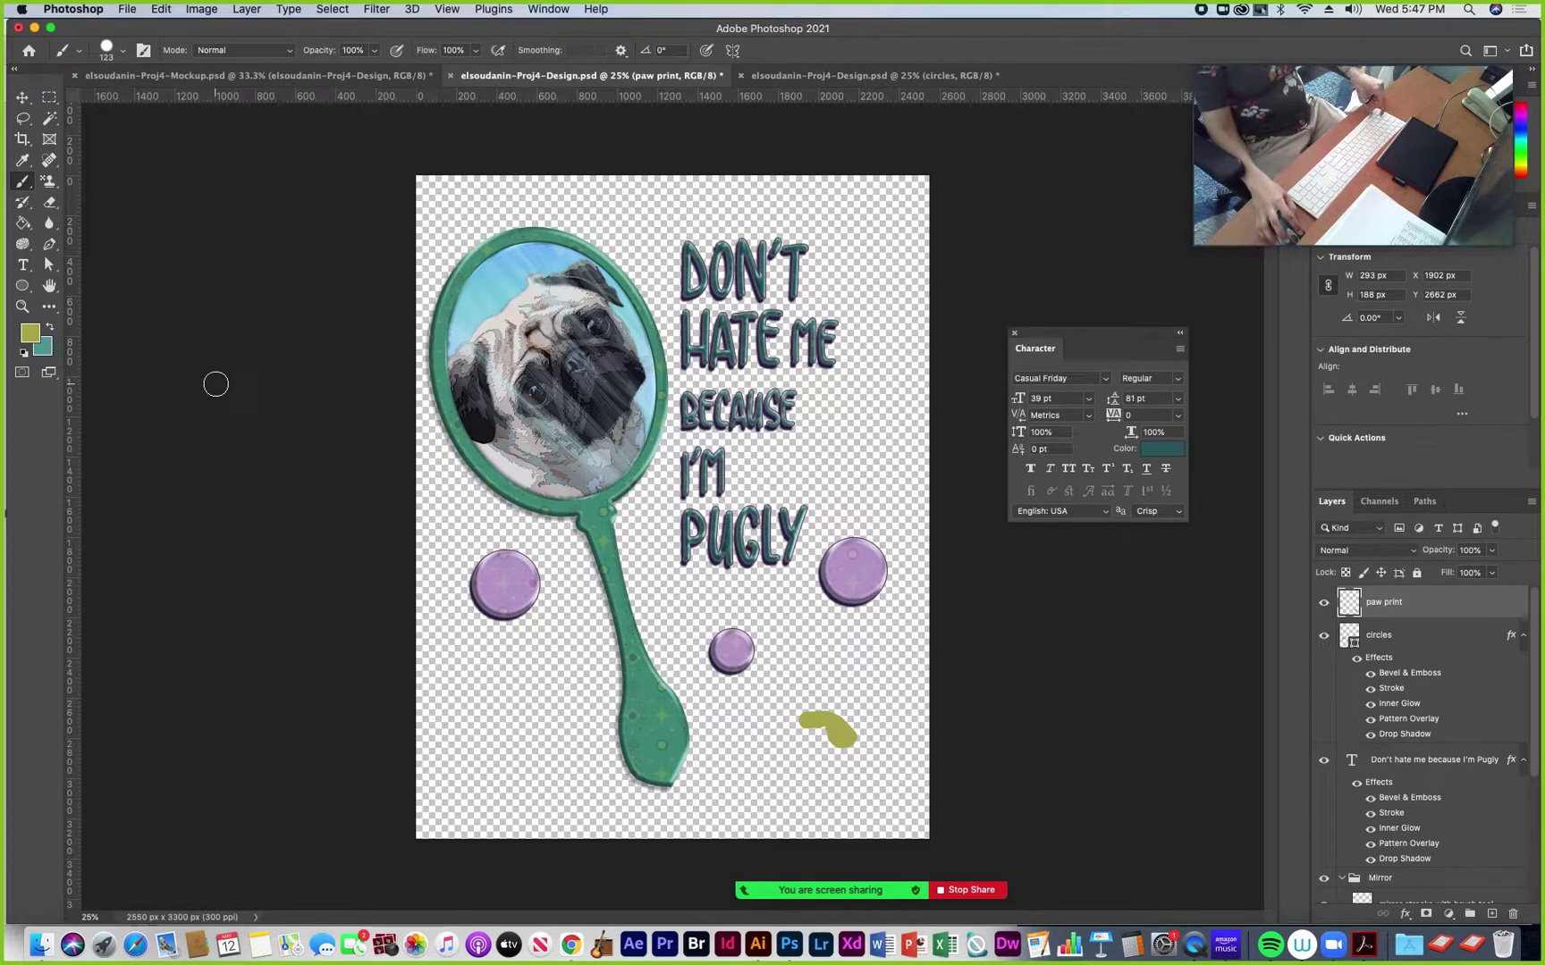
pyautogui.press('super+z')
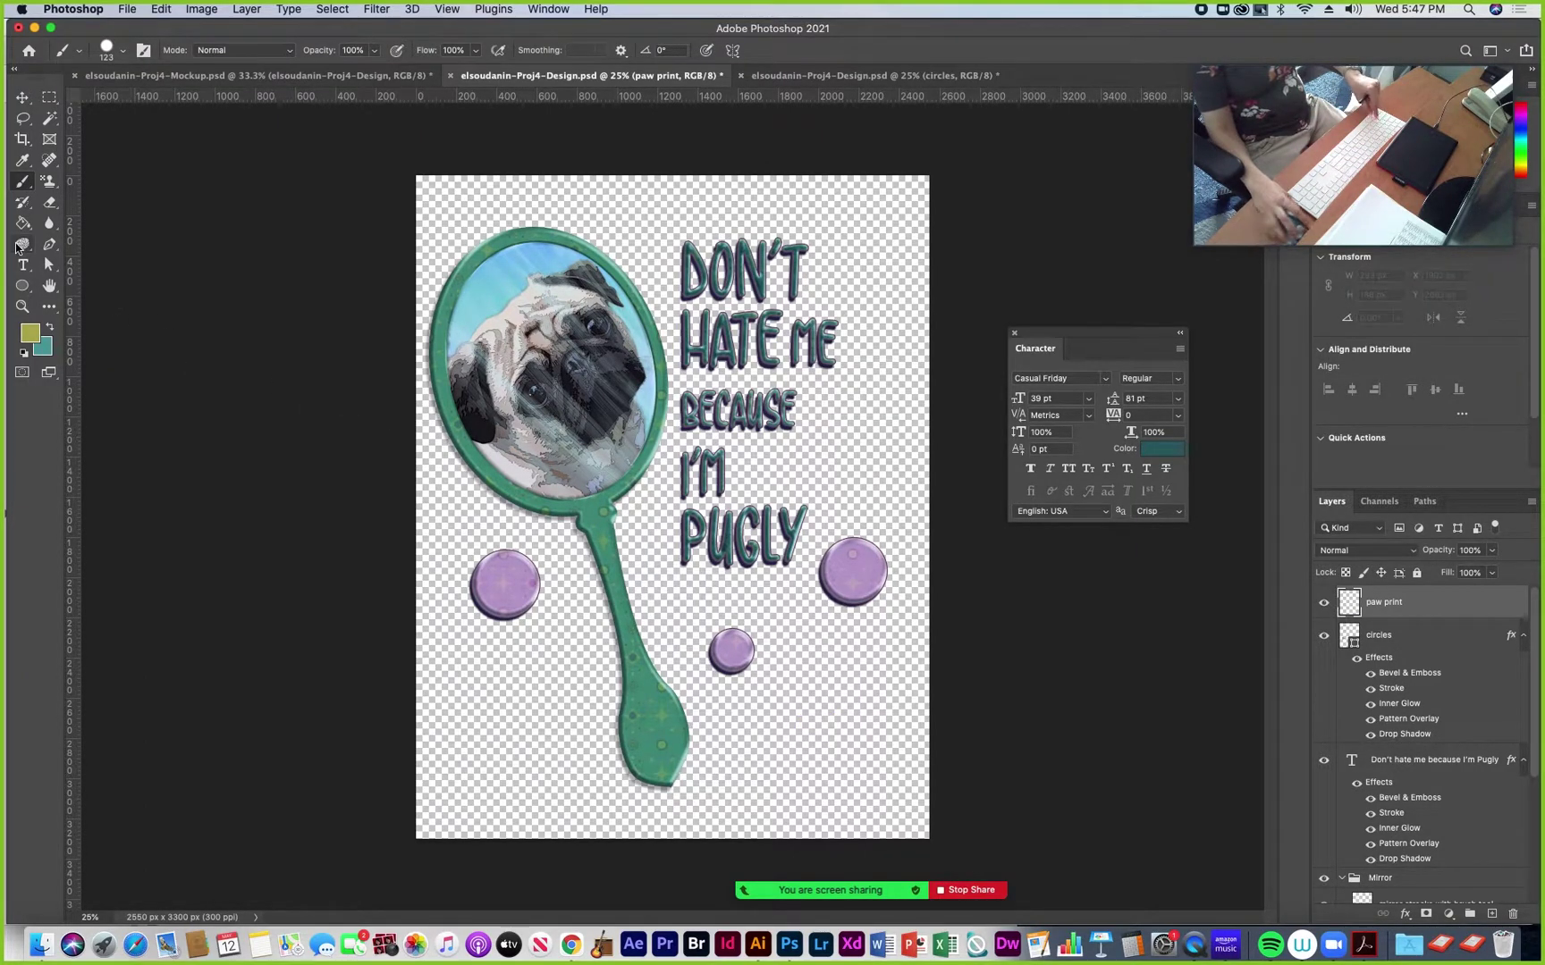
# Swap to the teal foreground colour and brush a paw print with a pad and four toes below the circles, about 440 by 390 px
pyautogui.click(50, 328)
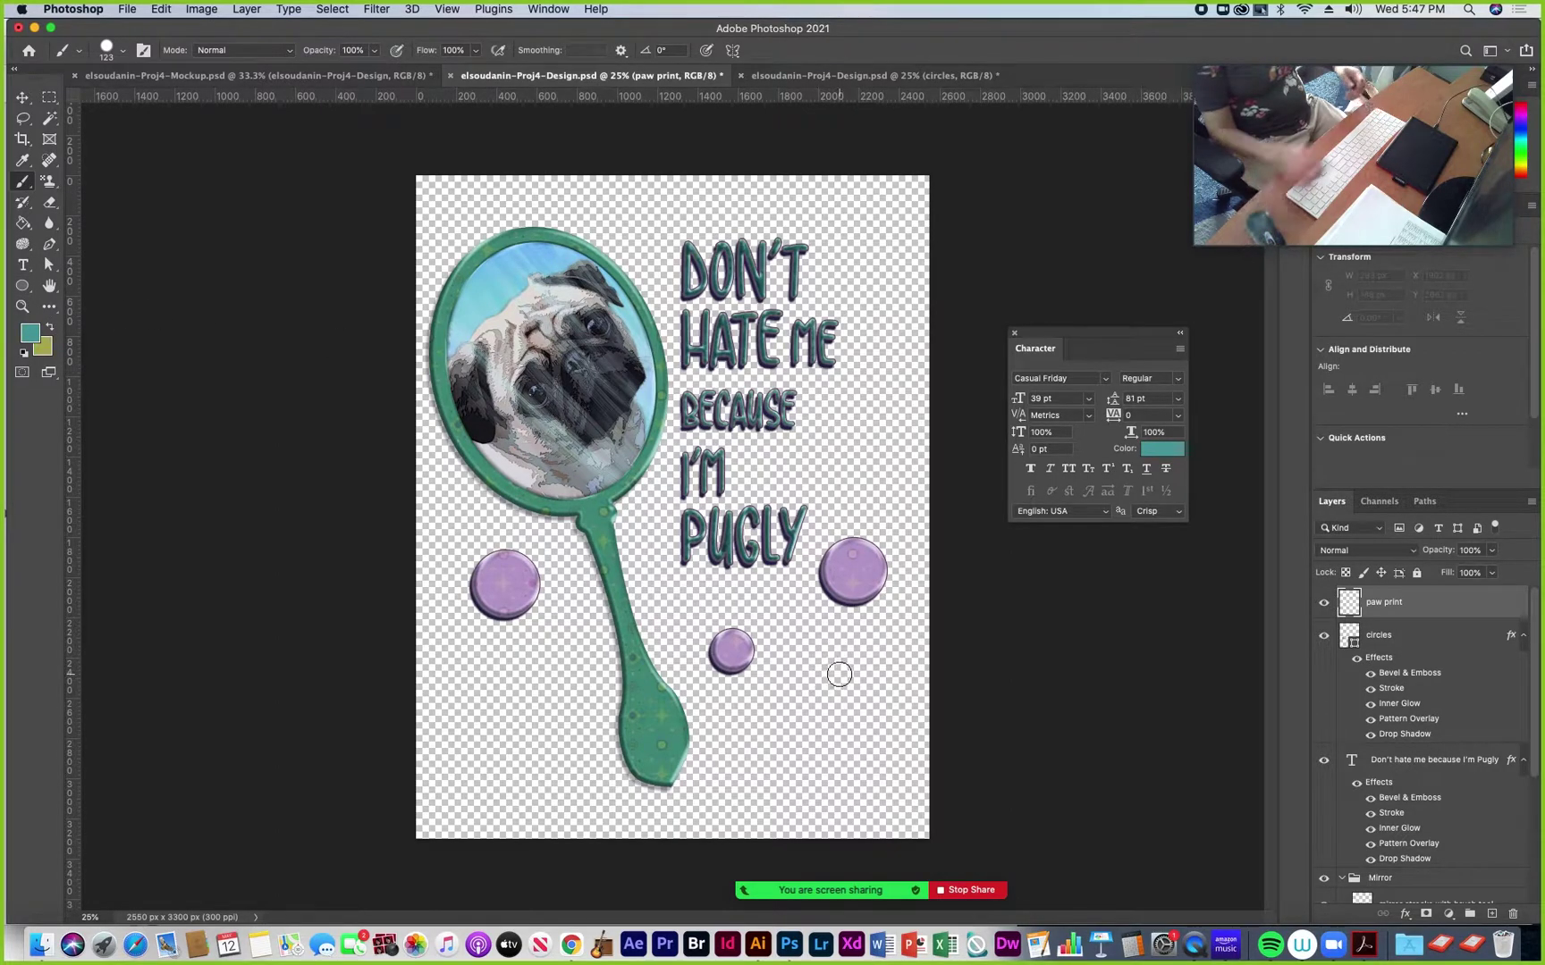
pyautogui.moveTo(817, 707)
pyautogui.mouseDown()
pyautogui.moveTo(849, 715)
pyautogui.moveTo(812, 712)
pyautogui.moveTo(808, 727)
pyautogui.moveTo(840, 724)
pyautogui.moveTo(830, 714)
pyautogui.moveTo(857, 731)
pyautogui.moveTo(808, 722)
pyautogui.moveTo(829, 702)
pyautogui.moveTo(861, 727)
pyautogui.moveTo(815, 729)
pyautogui.mouseUp()
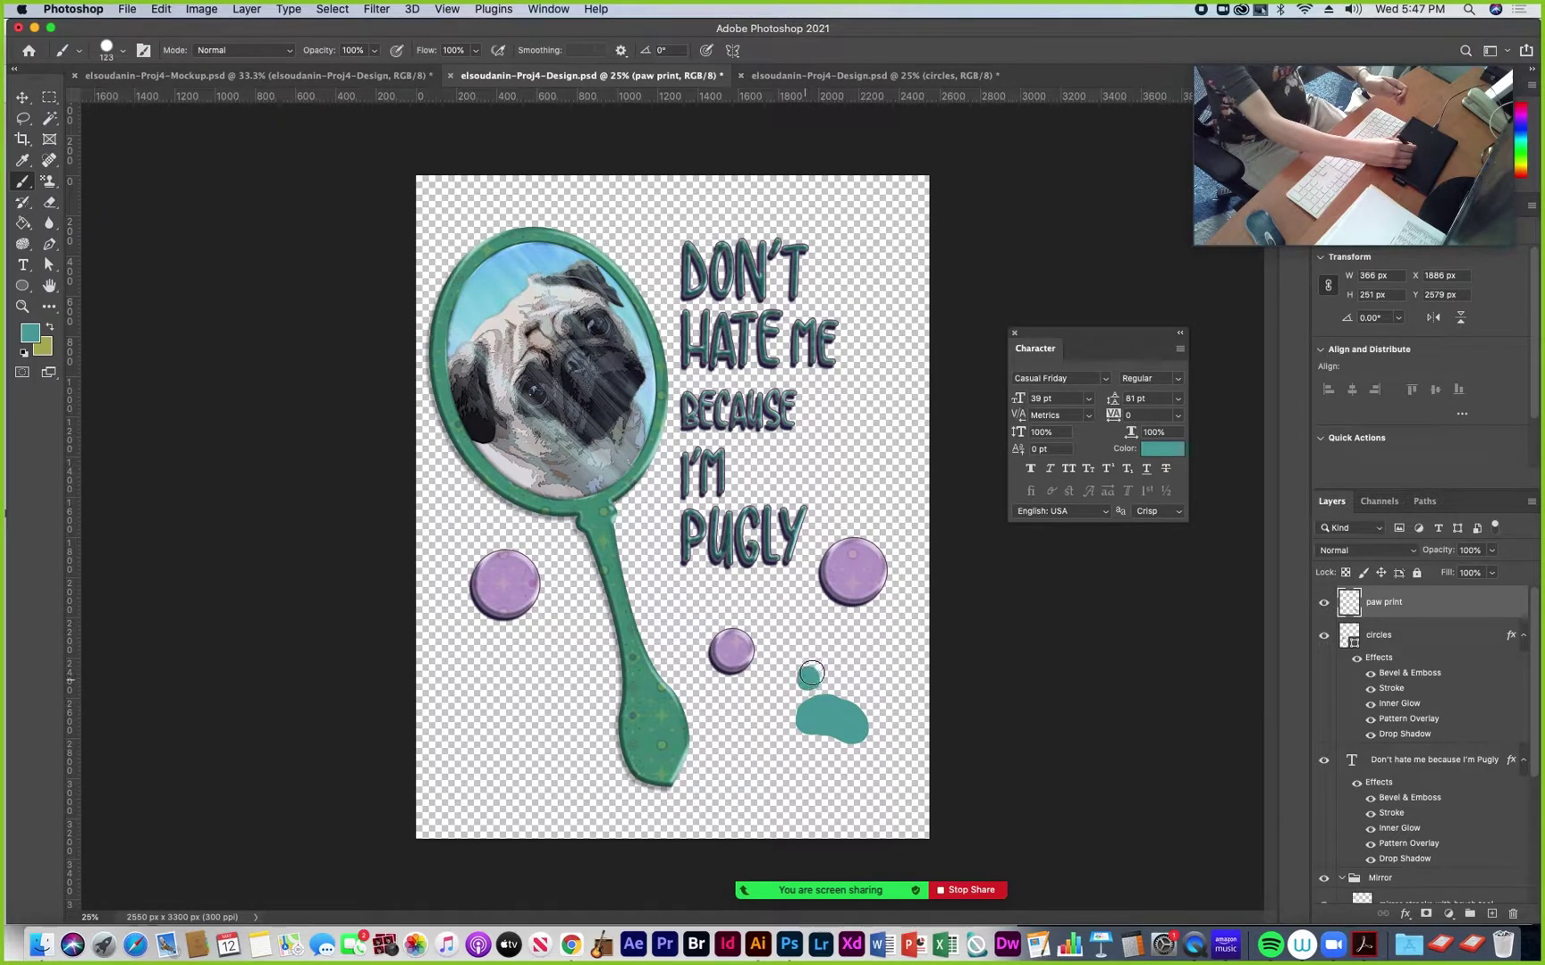
pyautogui.moveTo(809, 677); pyautogui.dragTo(808, 681)
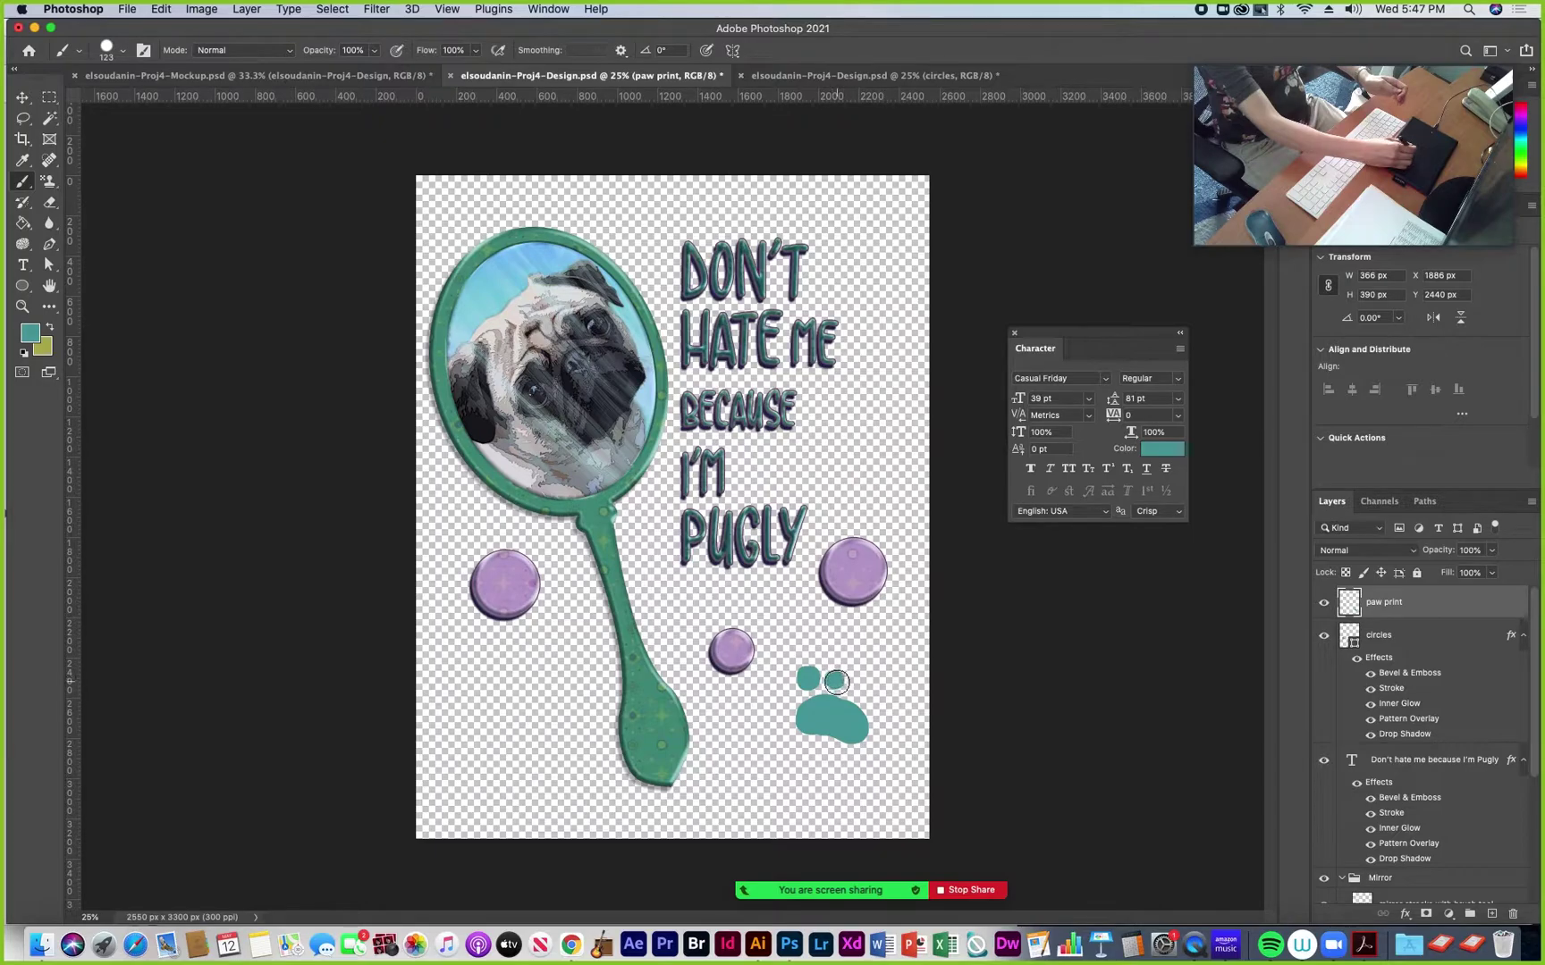
pyautogui.moveTo(855, 689); pyautogui.dragTo(877, 705)
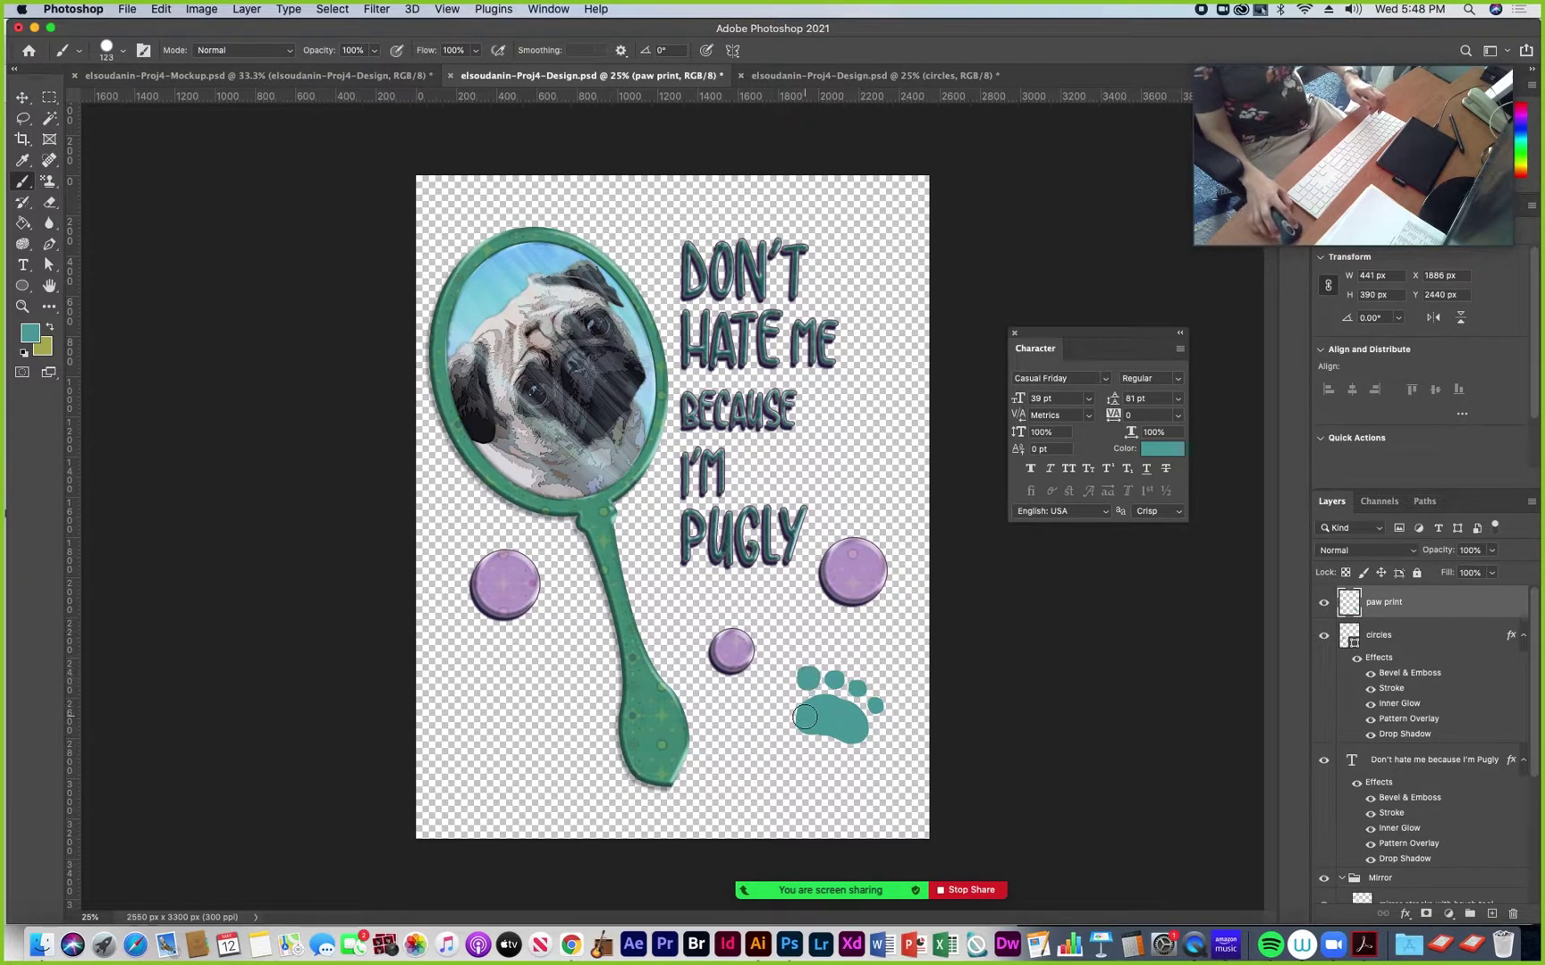
# Select the painted paw print with a circular Elliptical Marquee about 550 px across
pyautogui.click(50, 98)
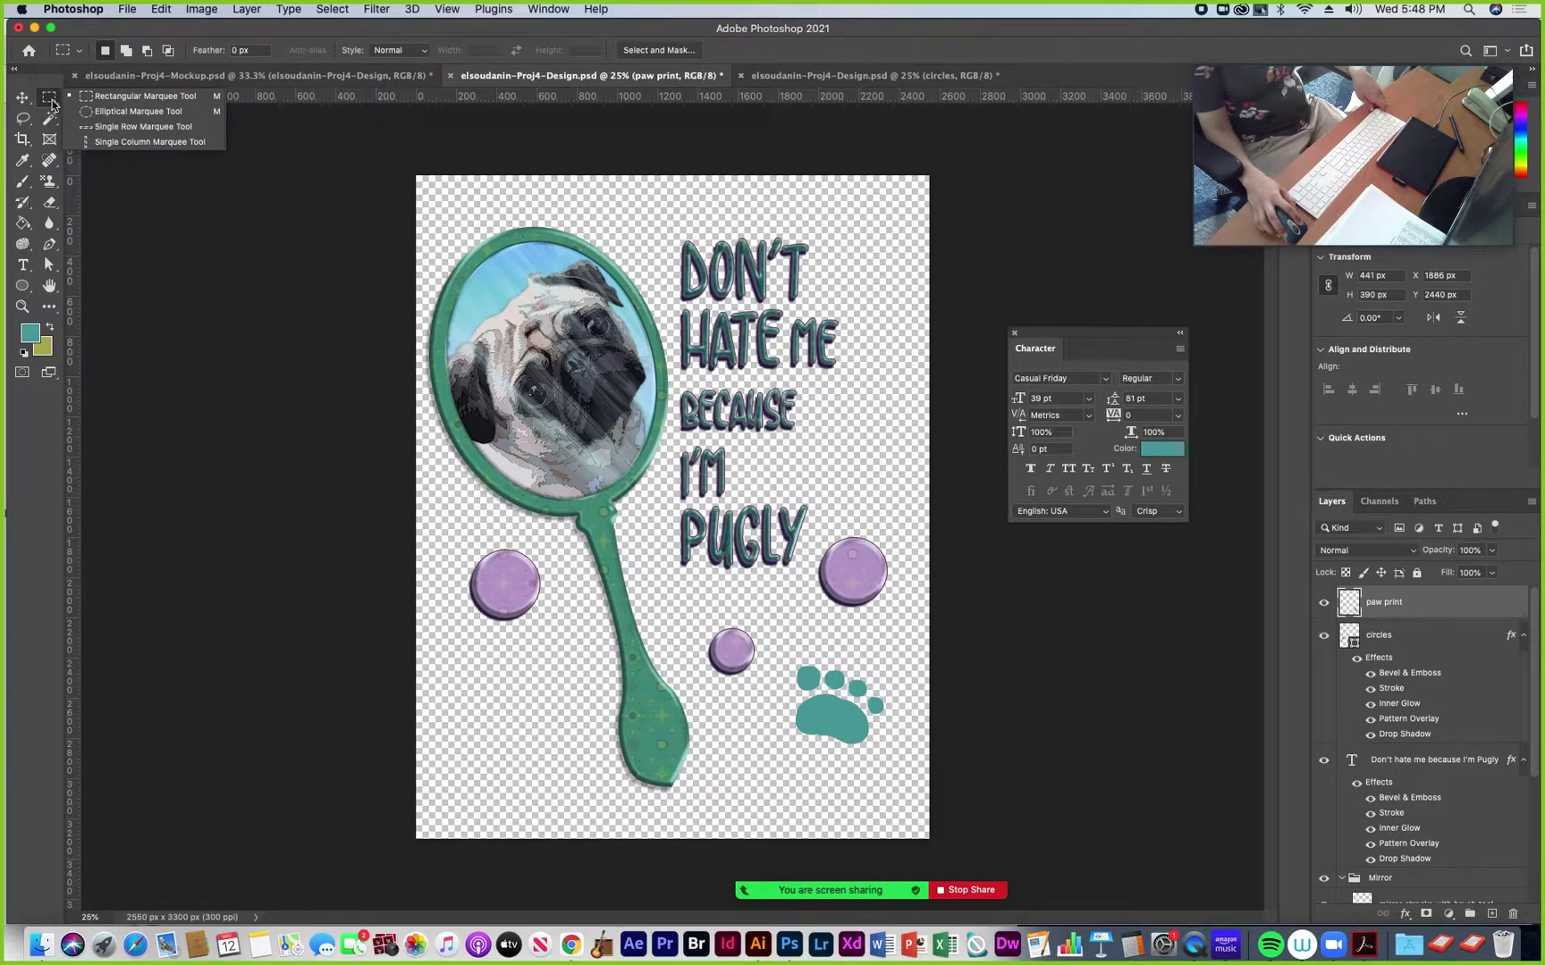
pyautogui.click(134, 111)
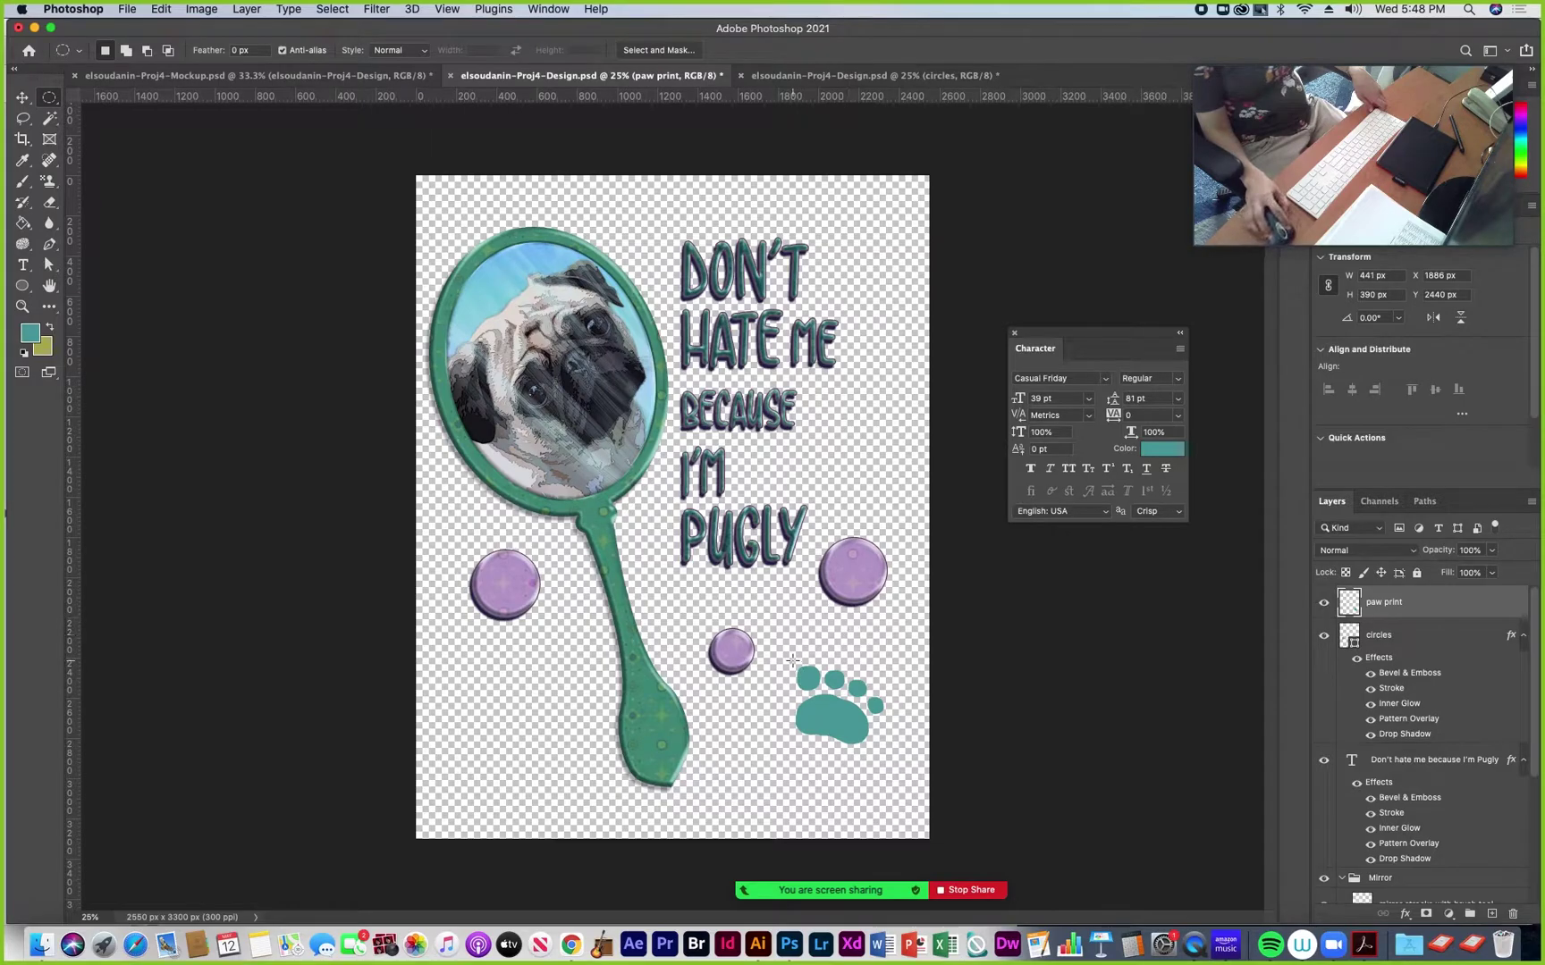
pyautogui.moveTo(783, 655); pyautogui.dragTo(884, 728)
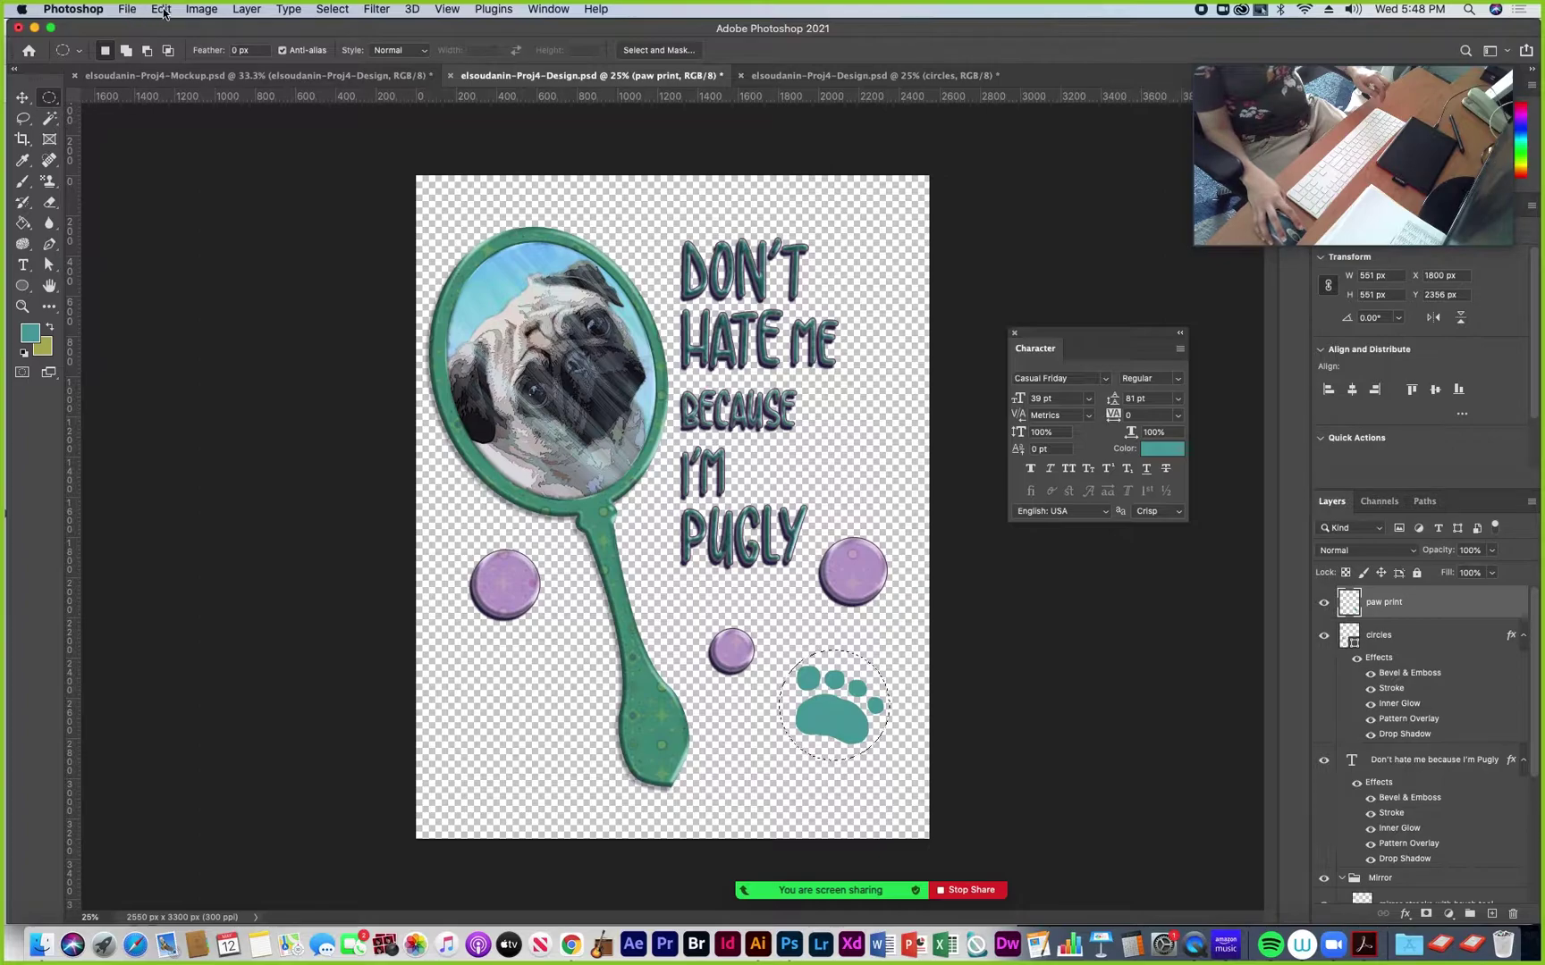
# Define the selected paw print as a brush preset named "paw print Wed 2021"
pyautogui.click(126, 11)
pyautogui.moveTo(161, 11)
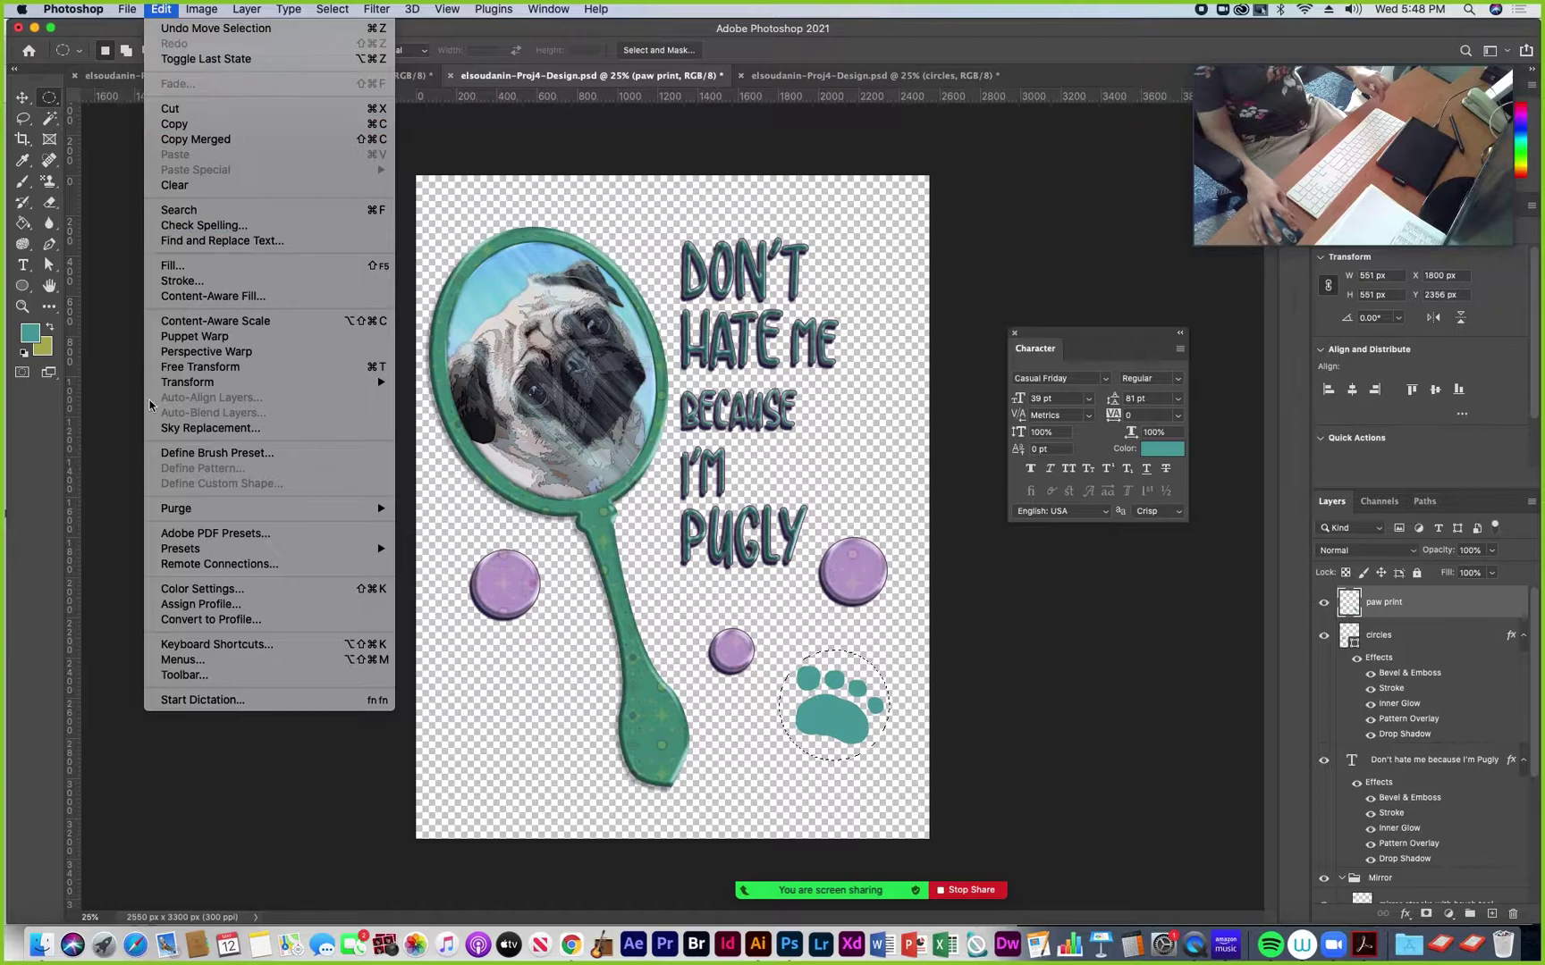
pyautogui.click(211, 458)
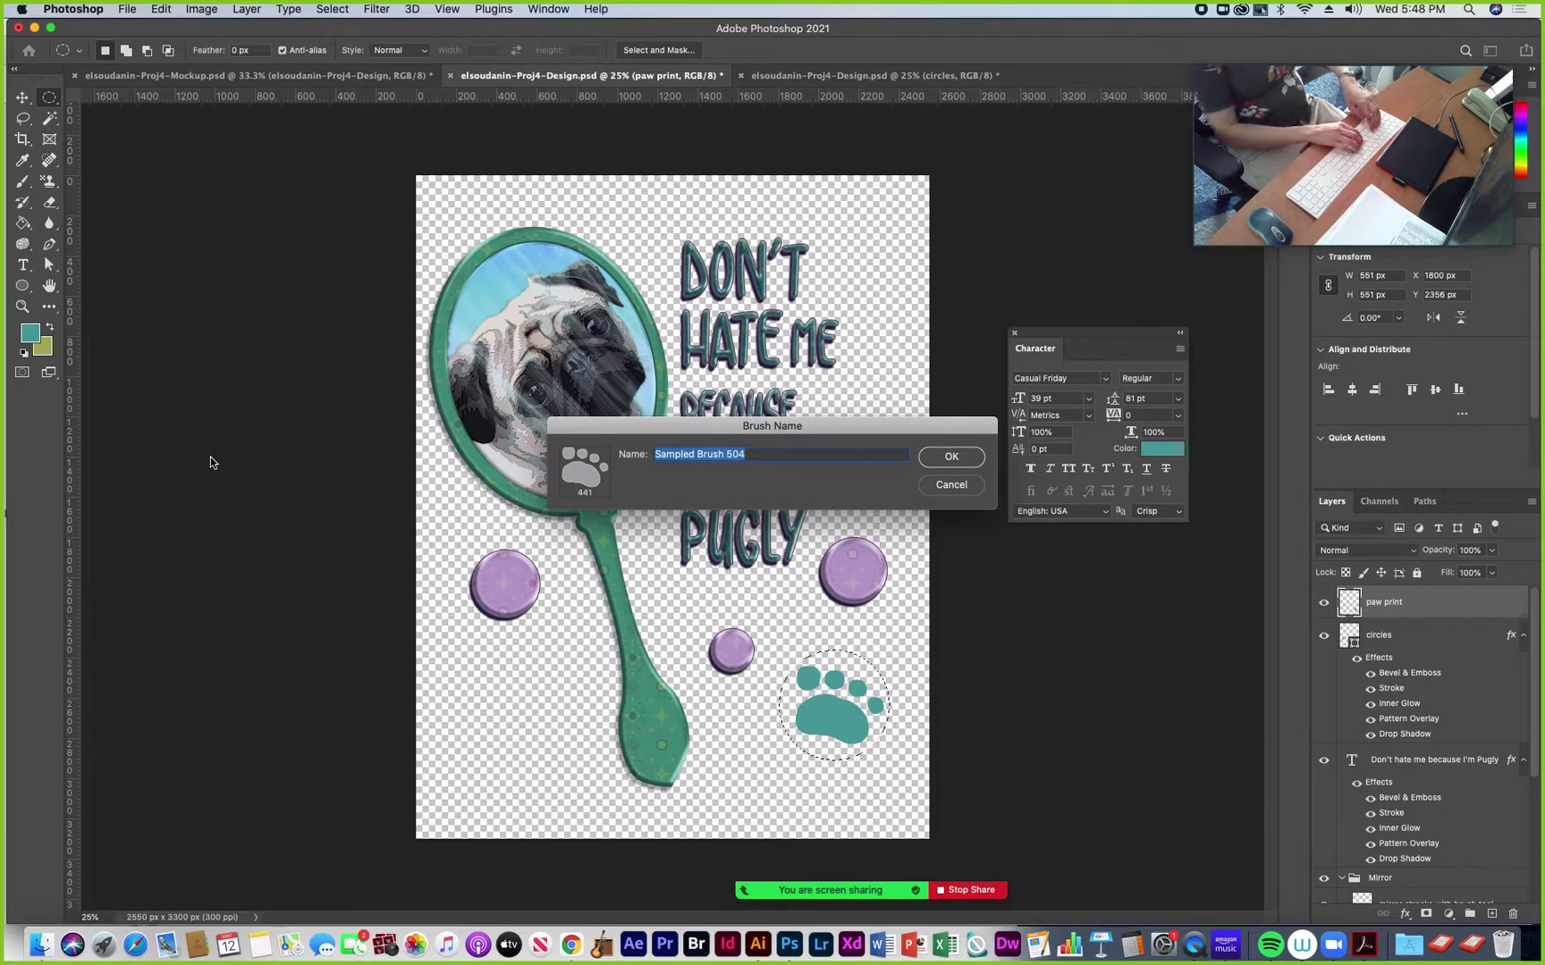
pyautogui.write('paw print')
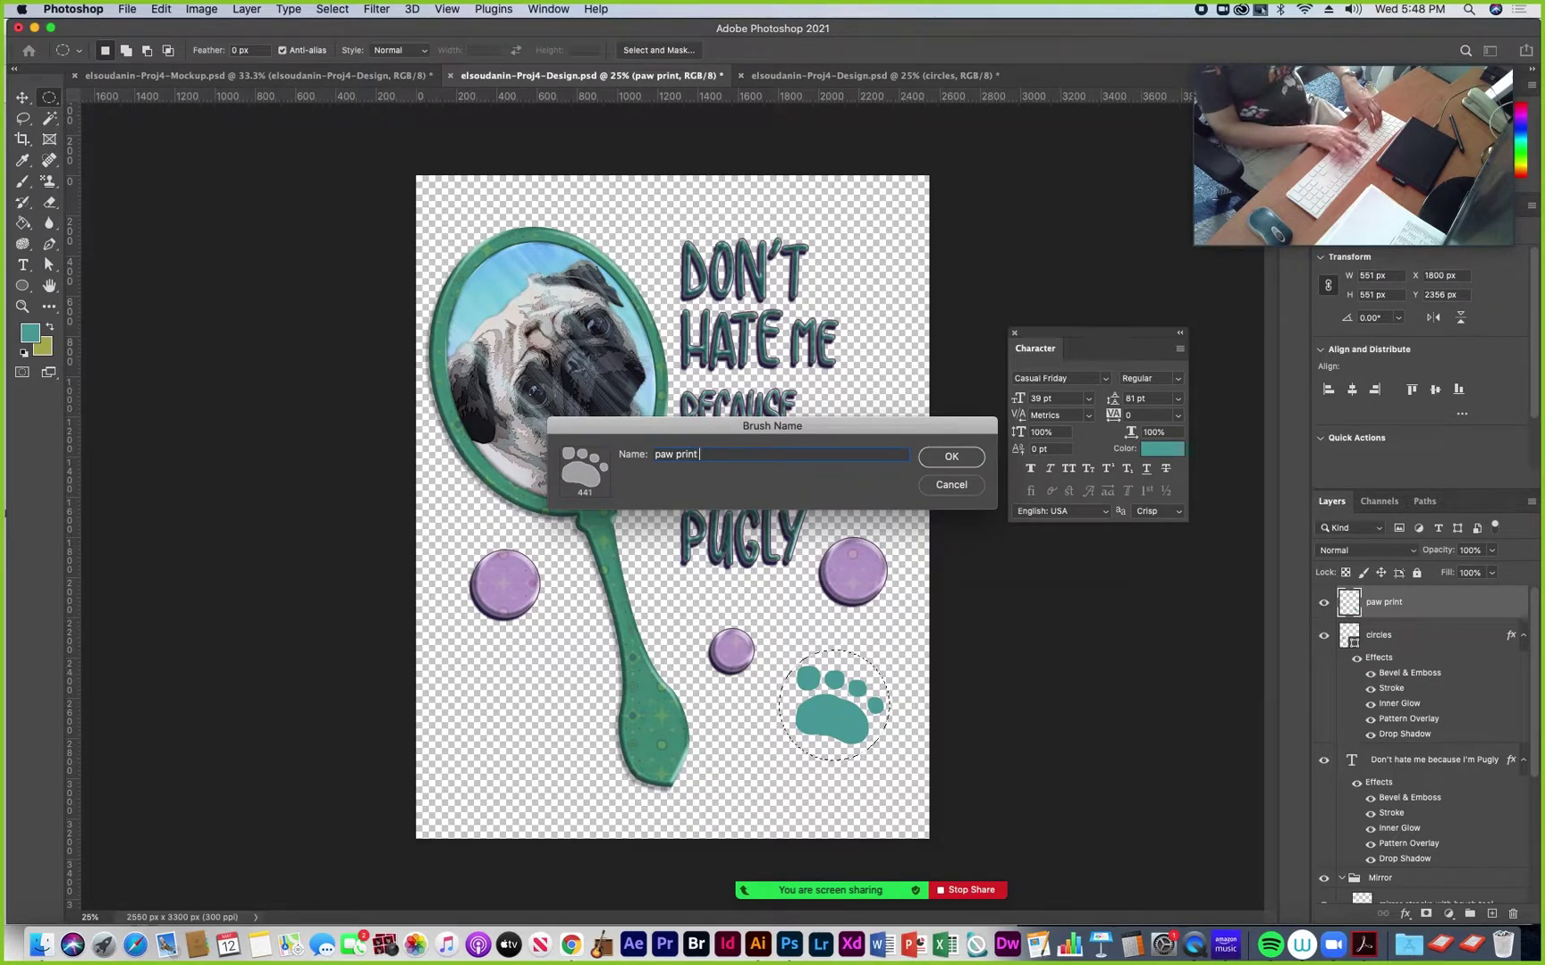
pyautogui.write('e')
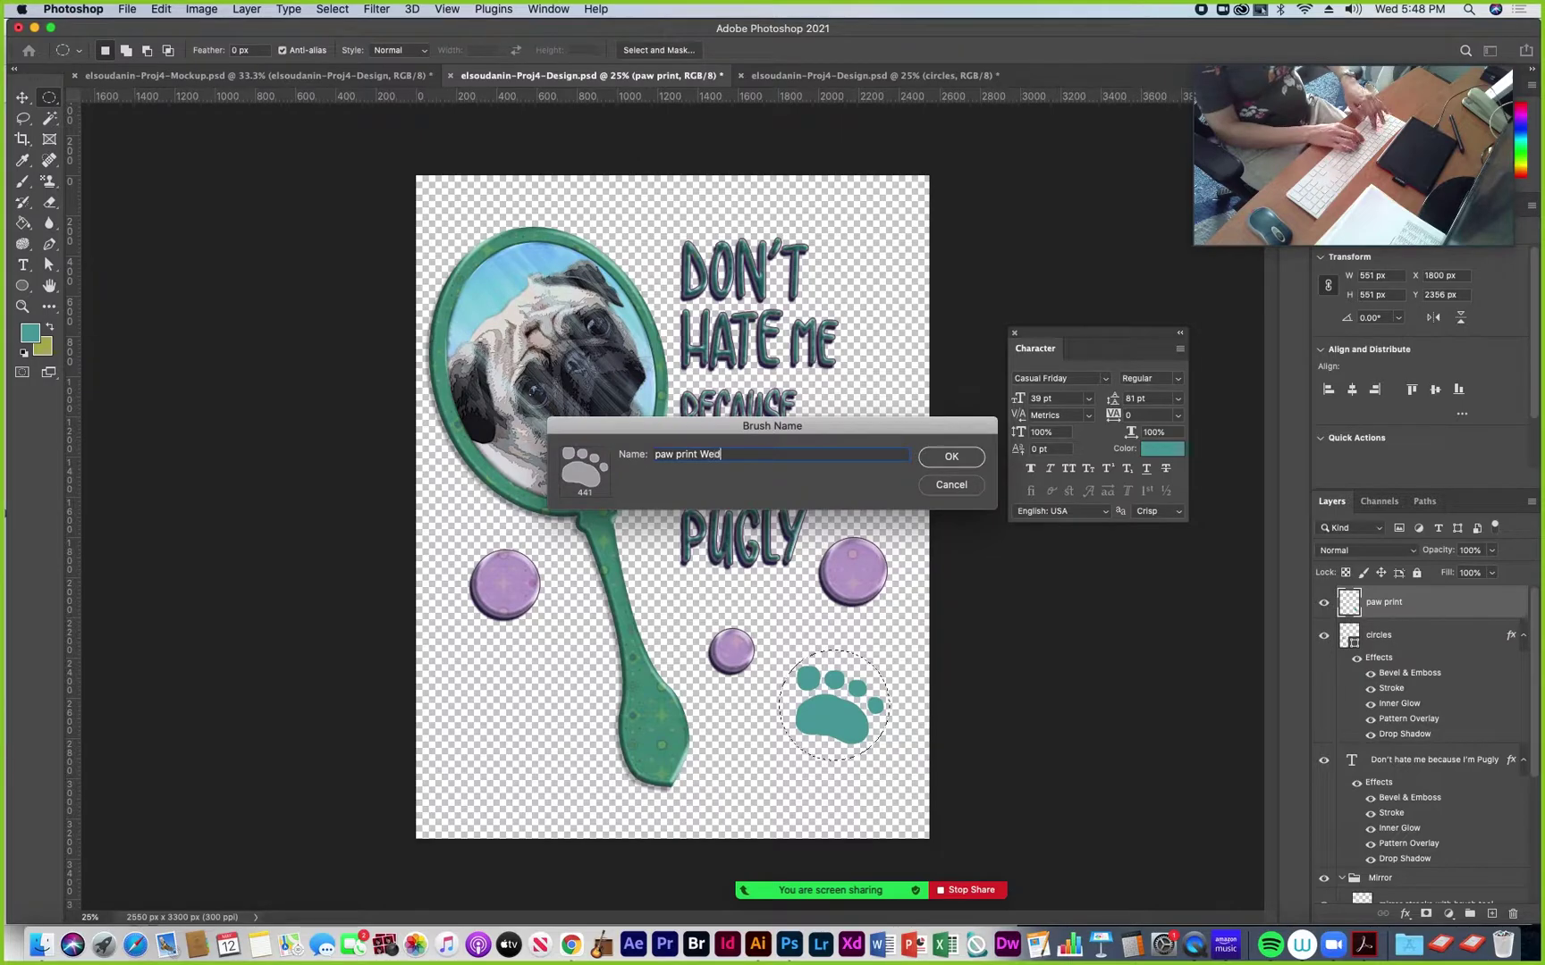
pyautogui.write('d 2021')
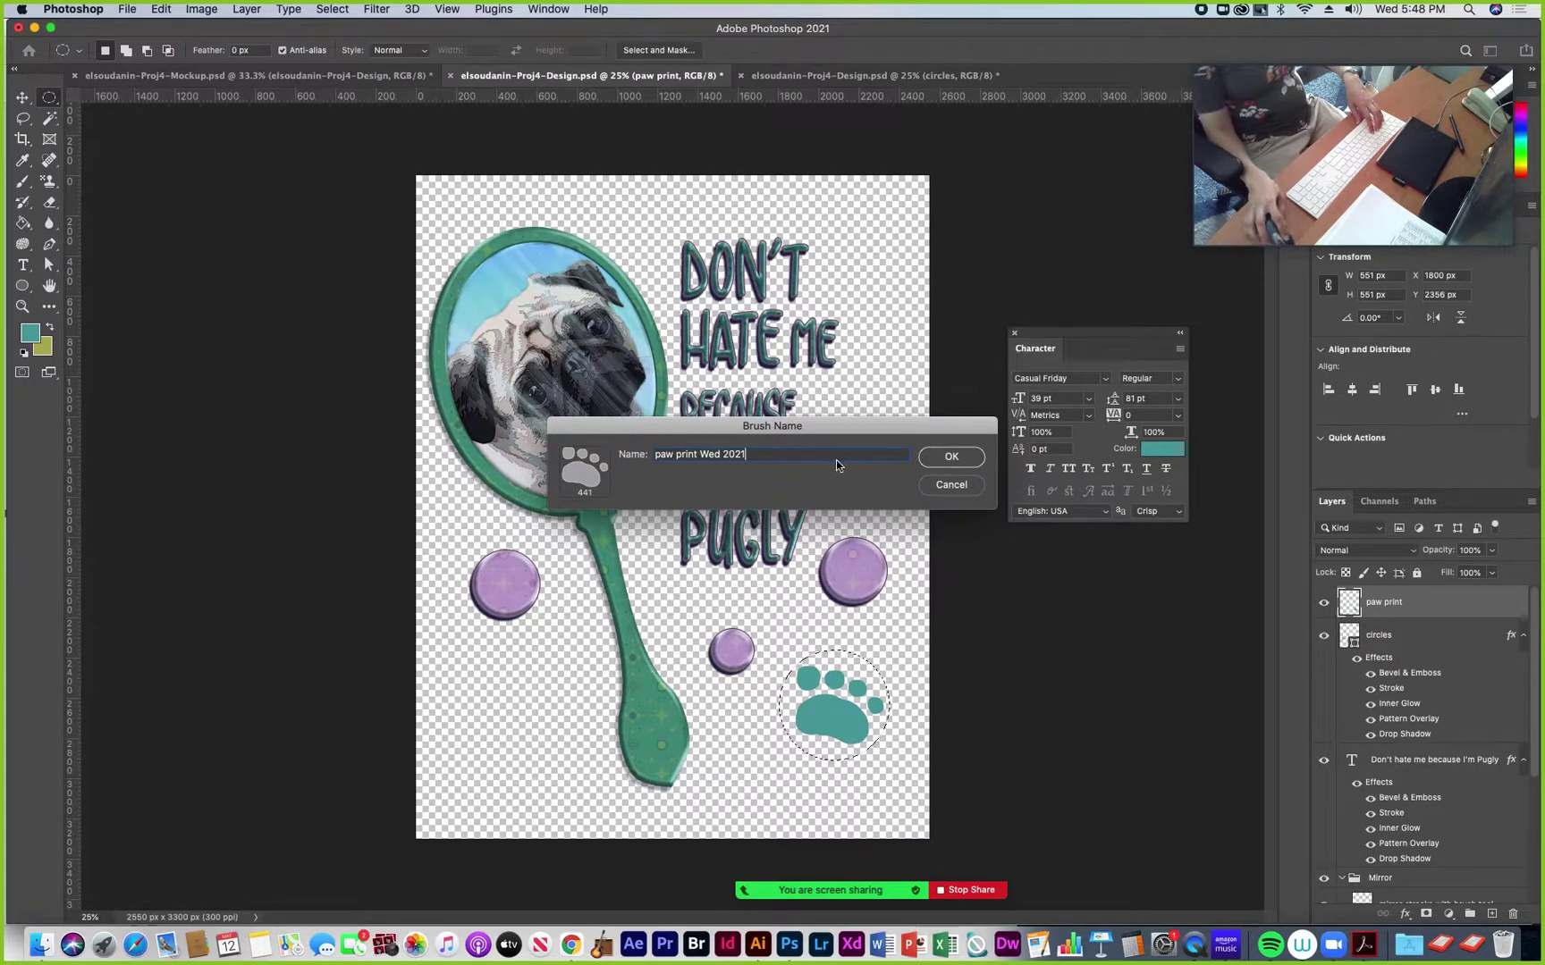
pyautogui.click(951, 458)
# Activate the Brush tool with the new paw print preset, check it among the brush presets, and deselect the paw print
pyautogui.press('b')
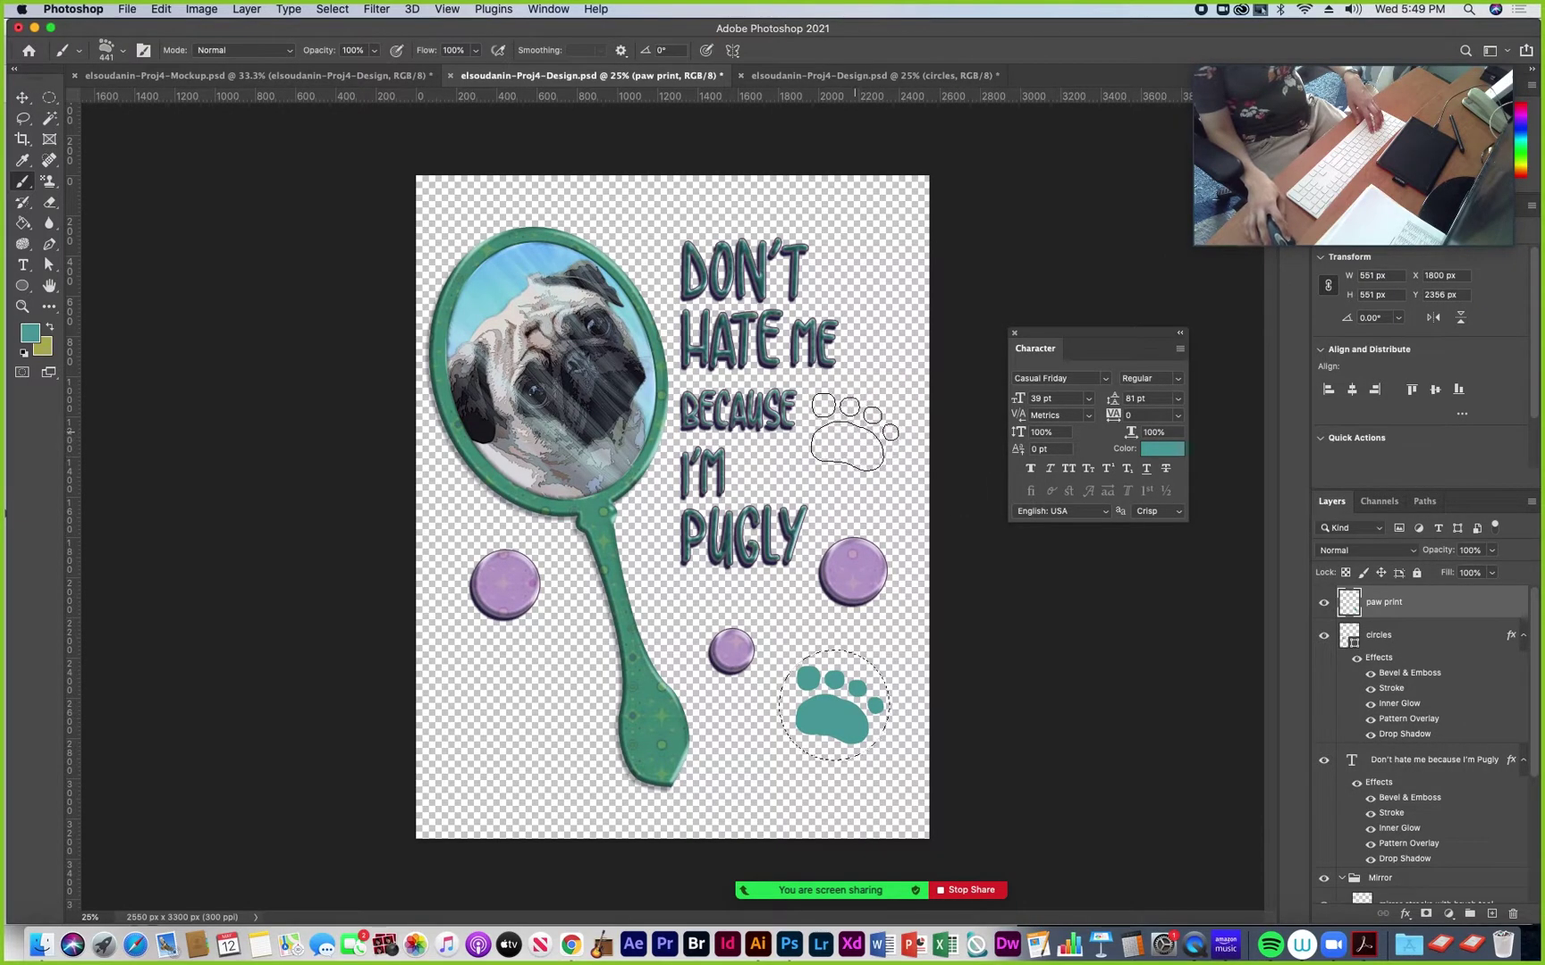
pyautogui.click(121, 55)
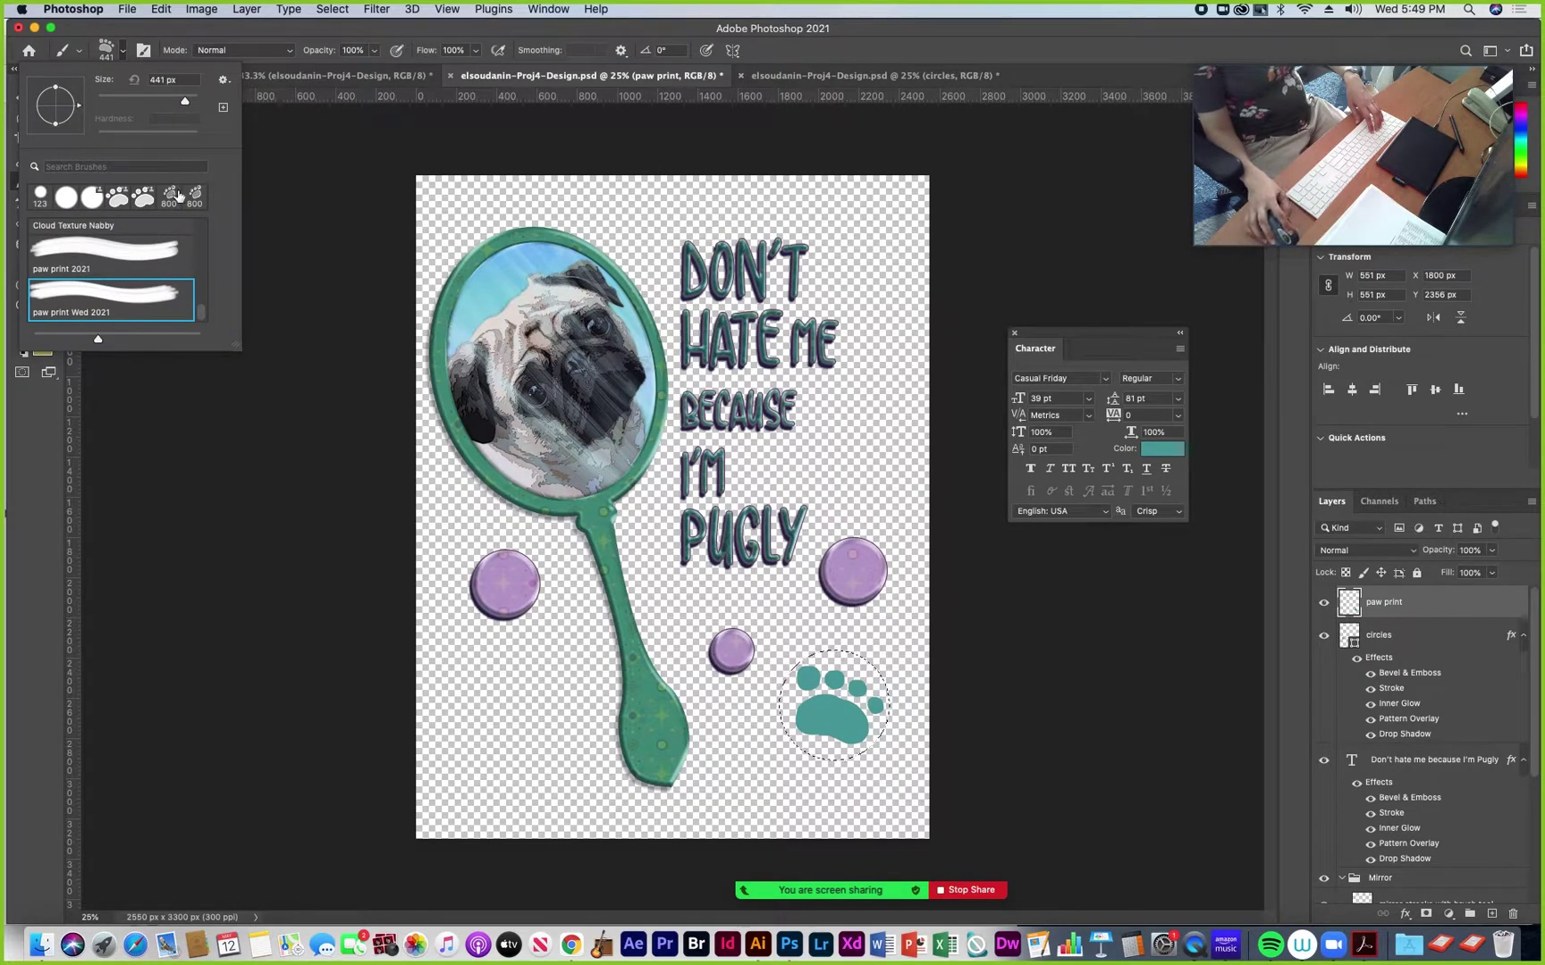
pyautogui.click(284, 34)
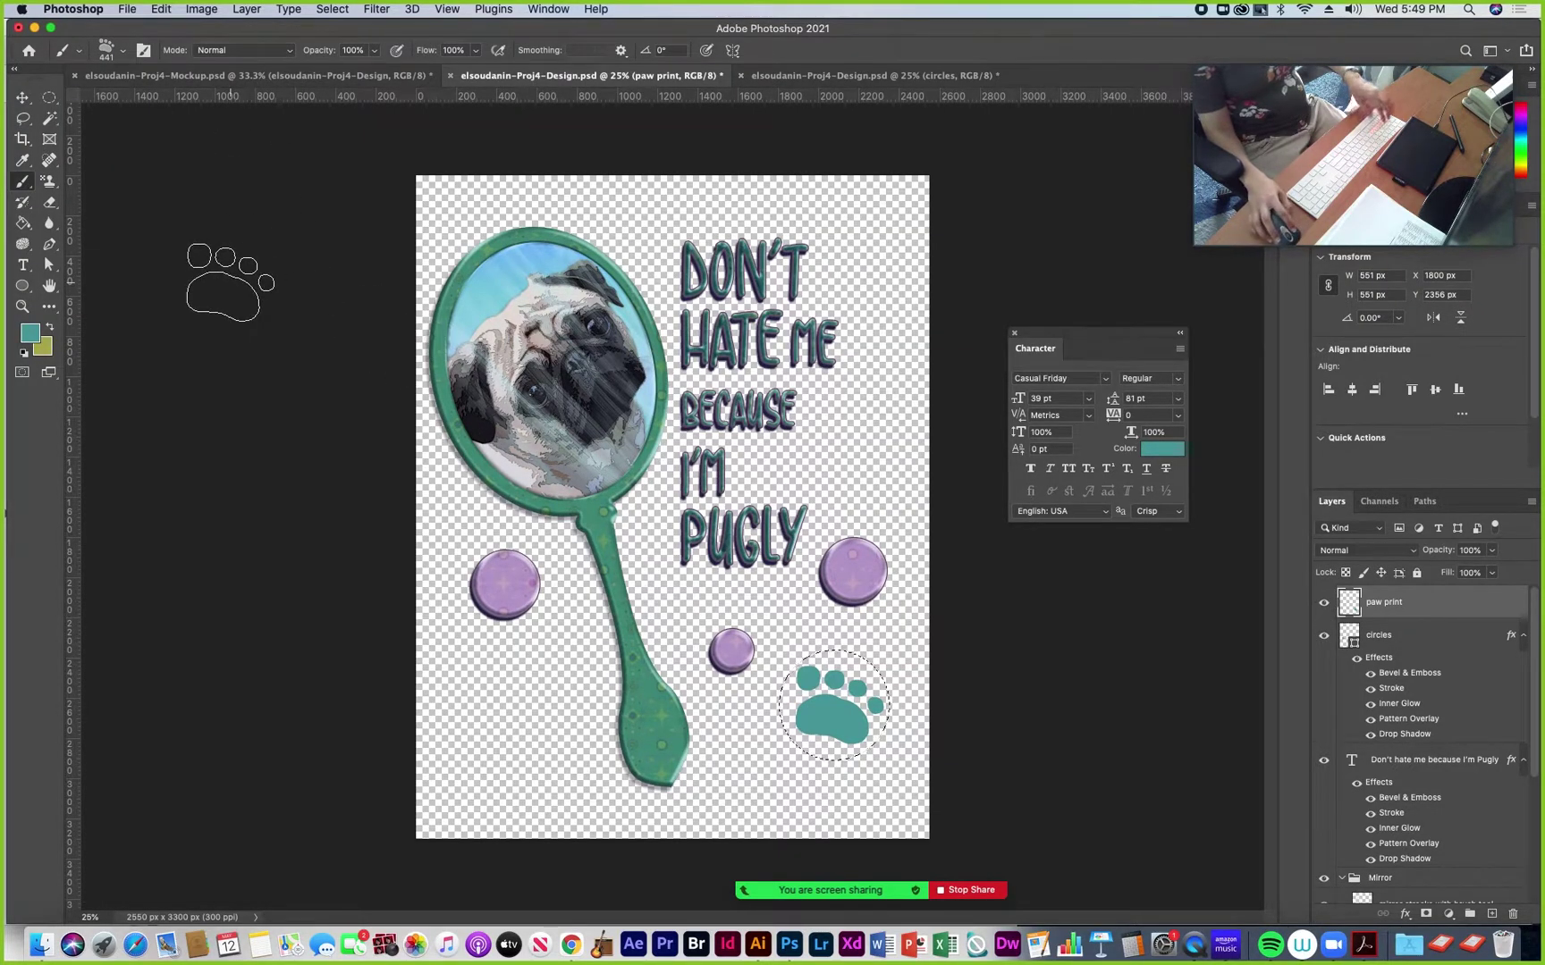
pyautogui.hotkey('ctrl', 'd')
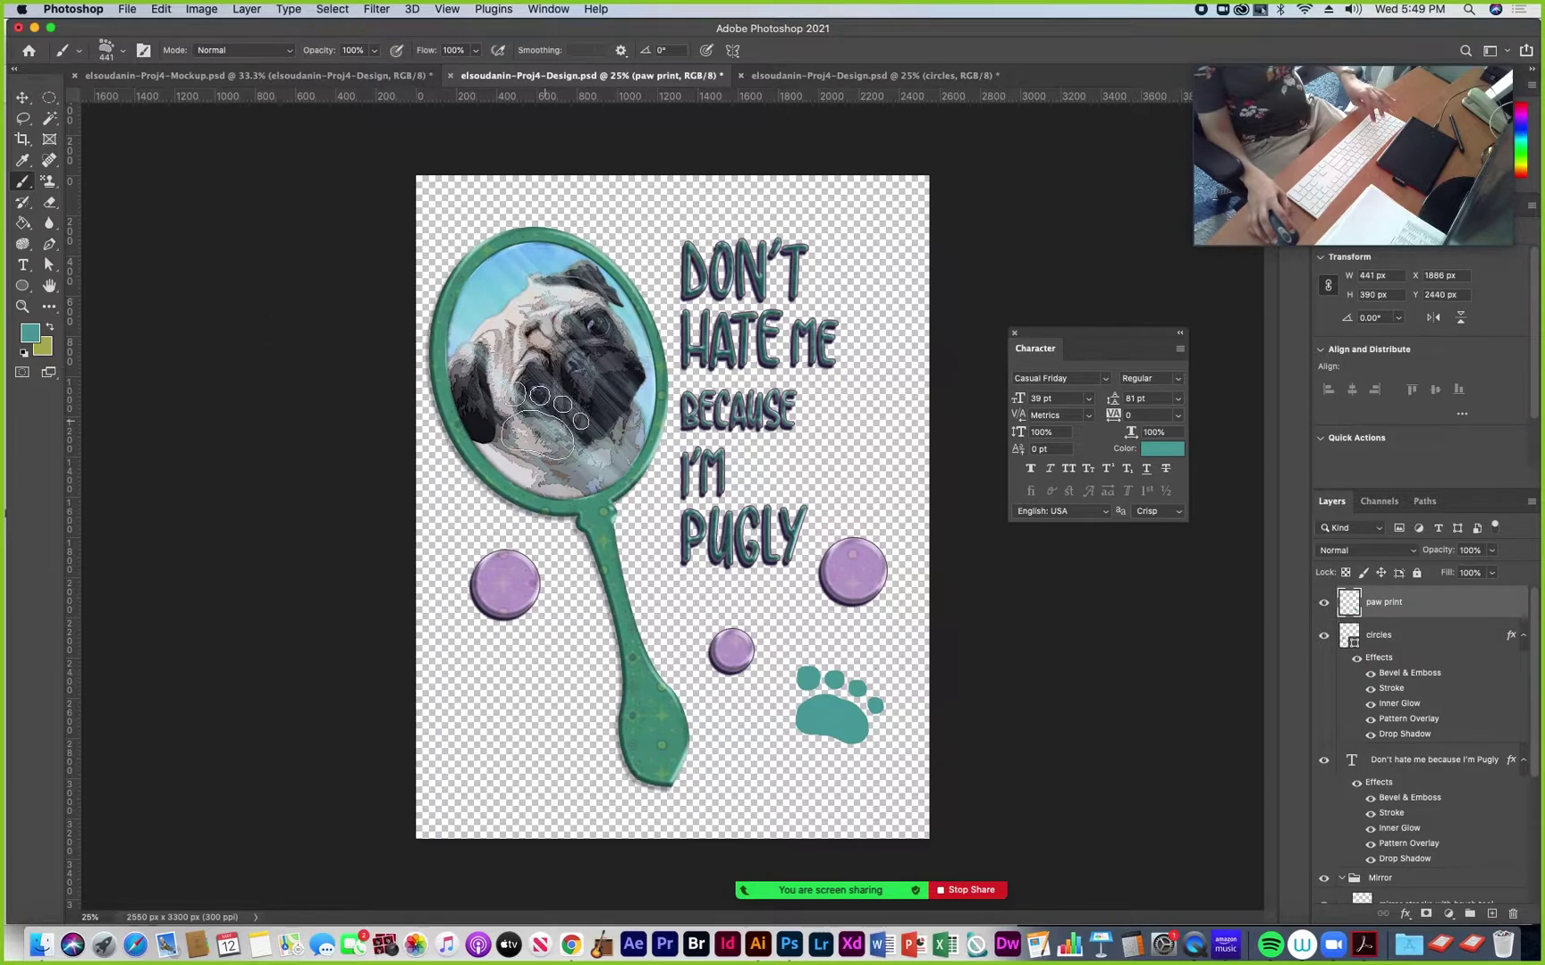
# Hide the paw print layer and create a new layer above it named "Custom brush painting"
pyautogui.click(1323, 604)
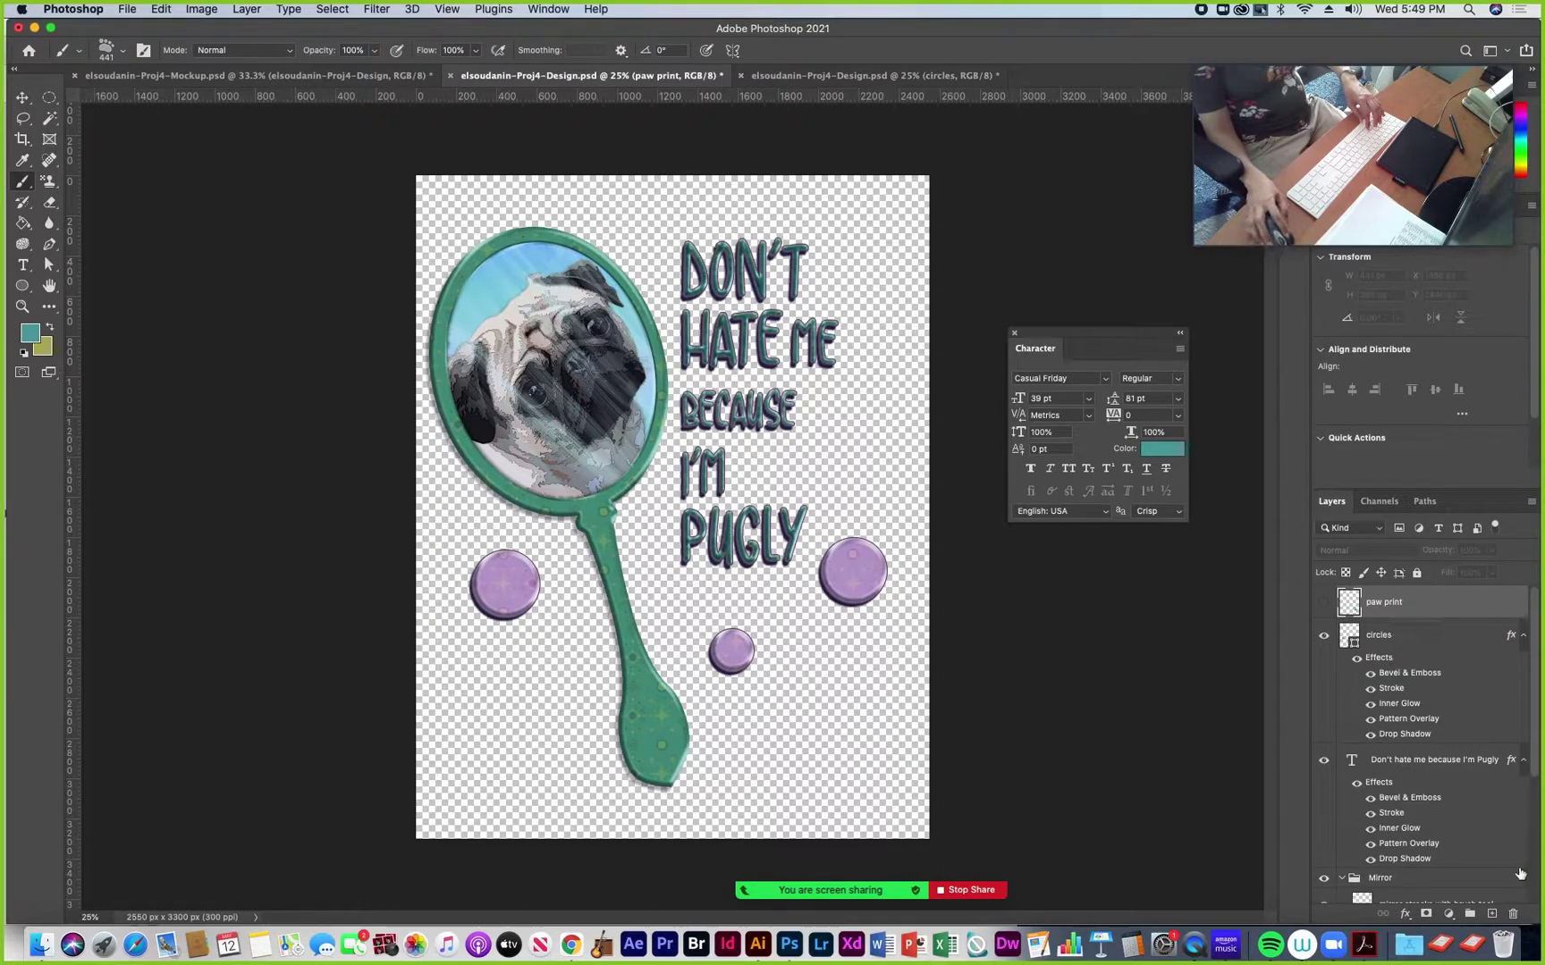
pyautogui.click(1491, 915)
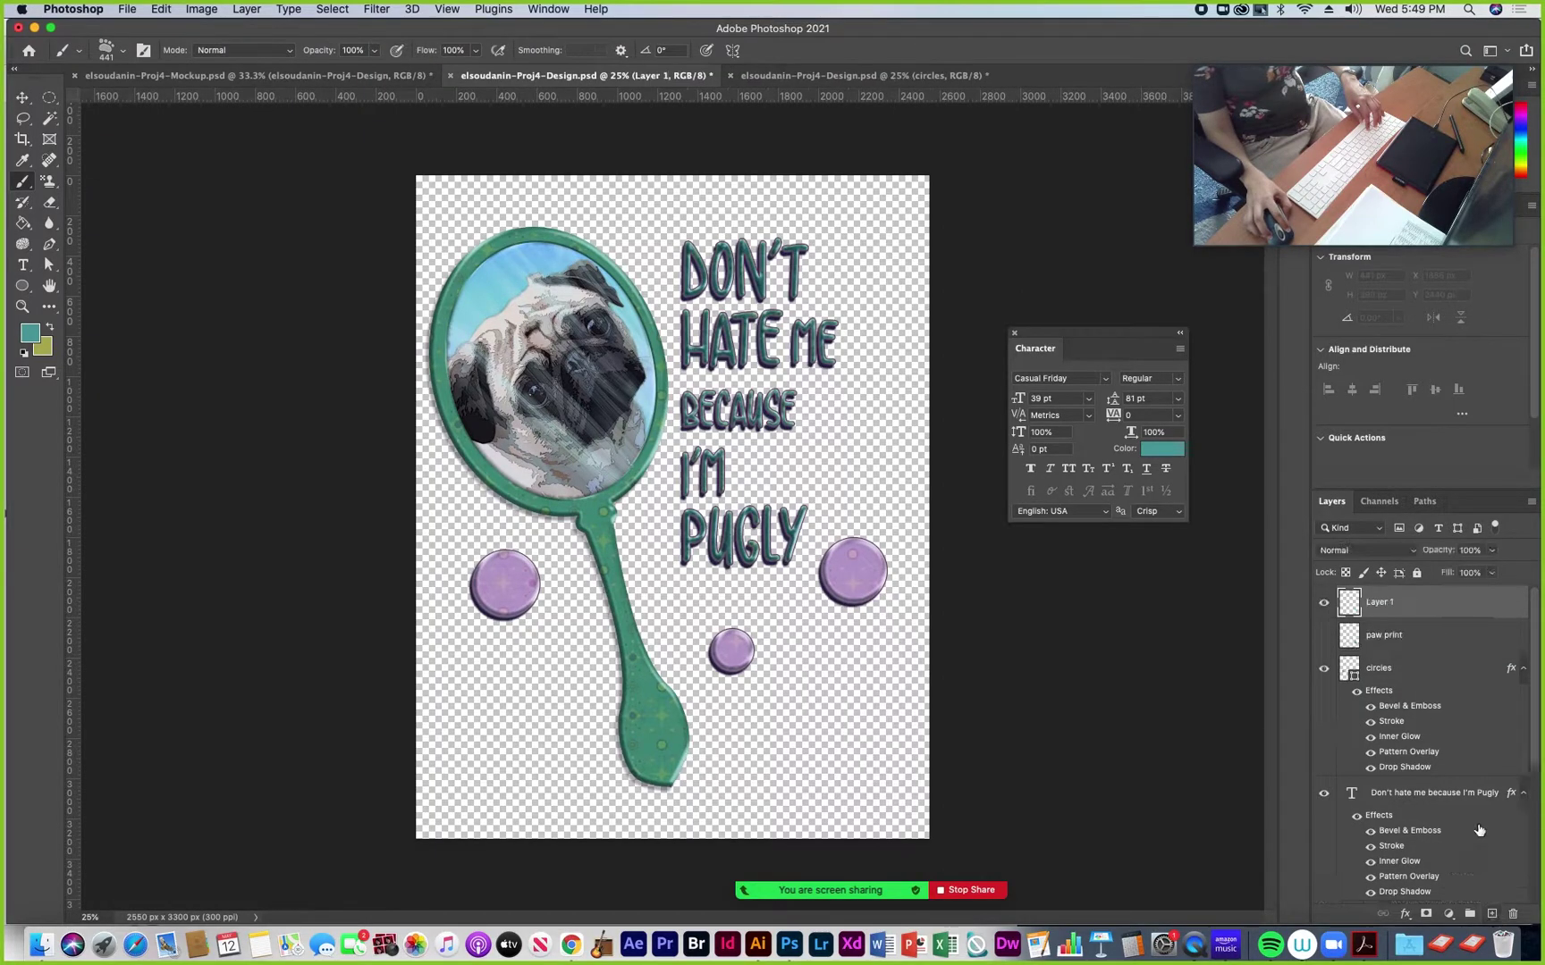
pyautogui.doubleClick(1380, 602)
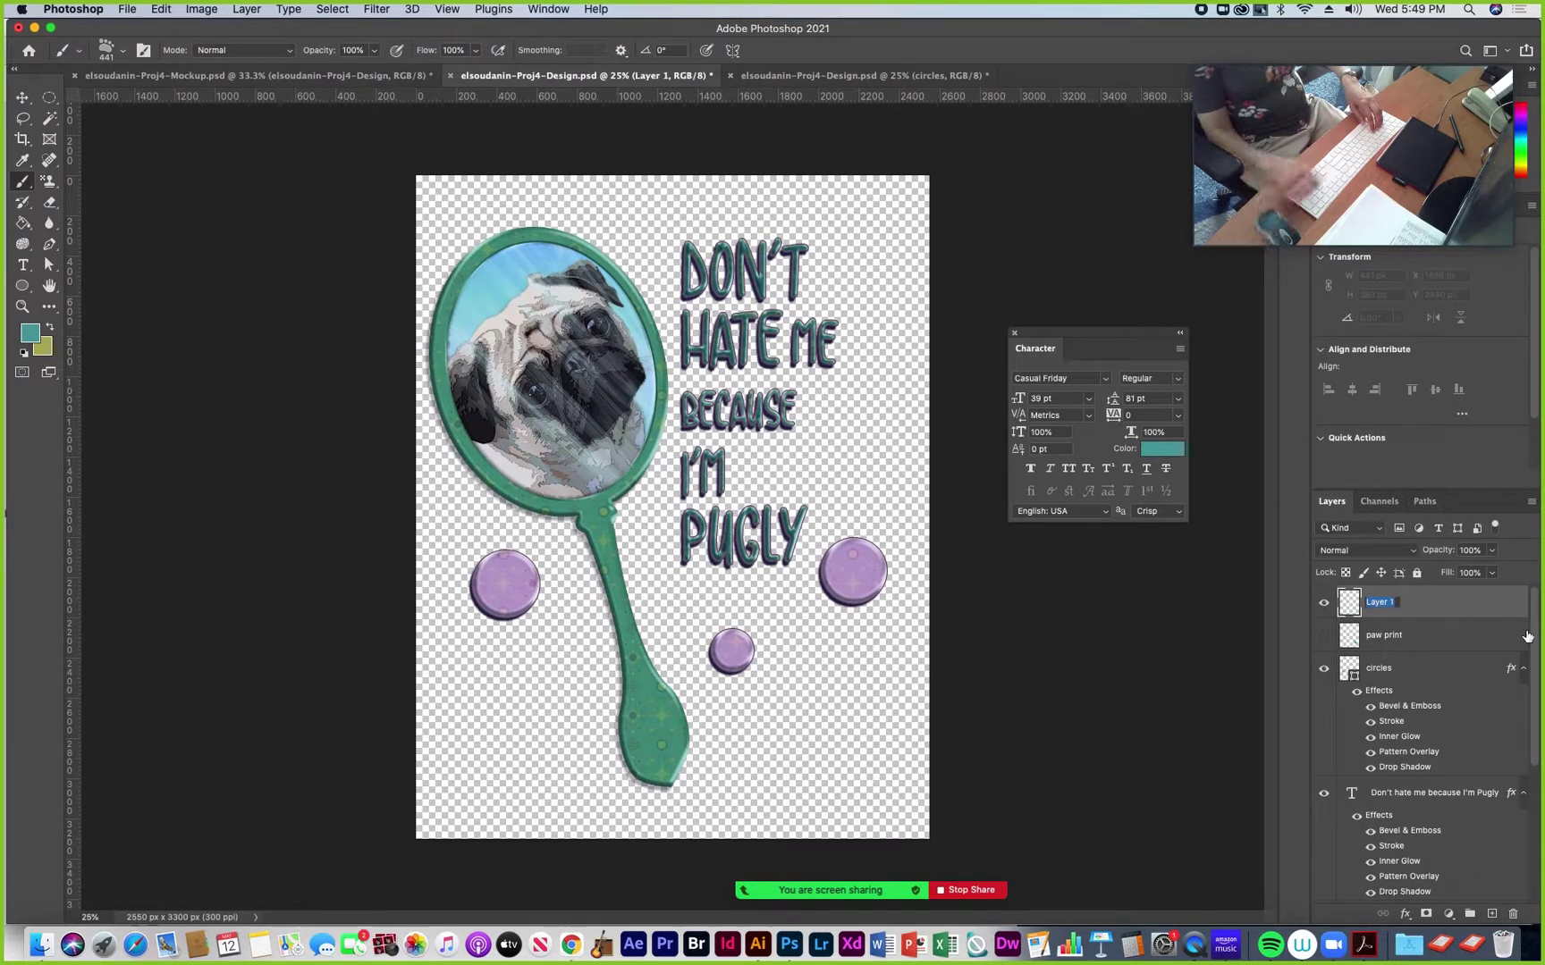
pyautogui.write('Custom')
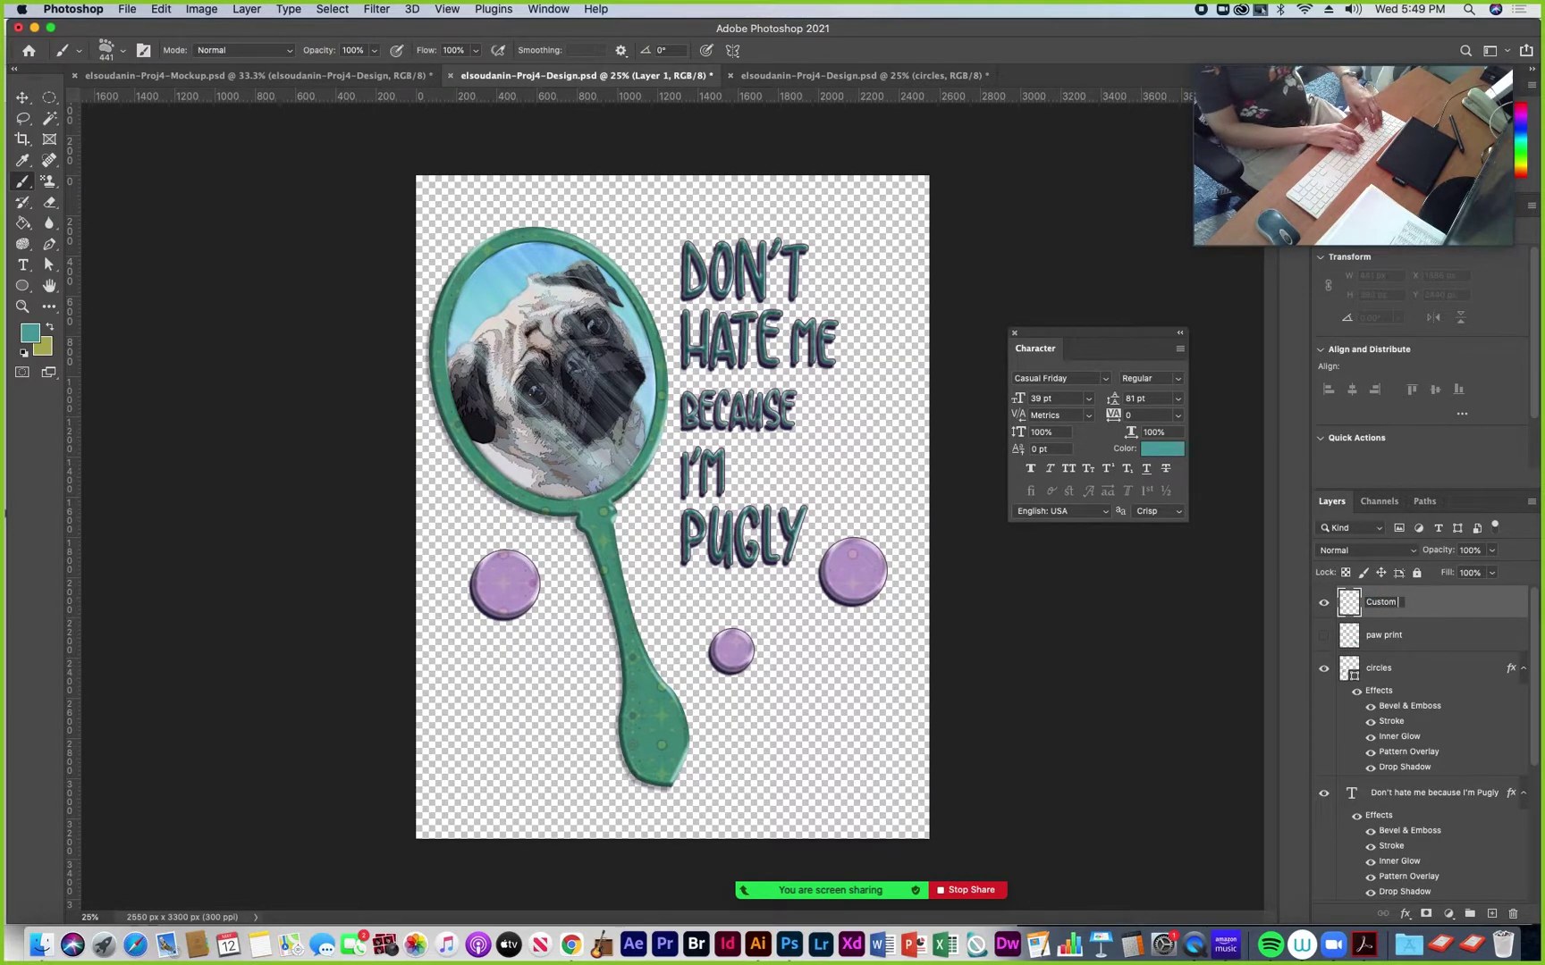
pyautogui.write(' brush')
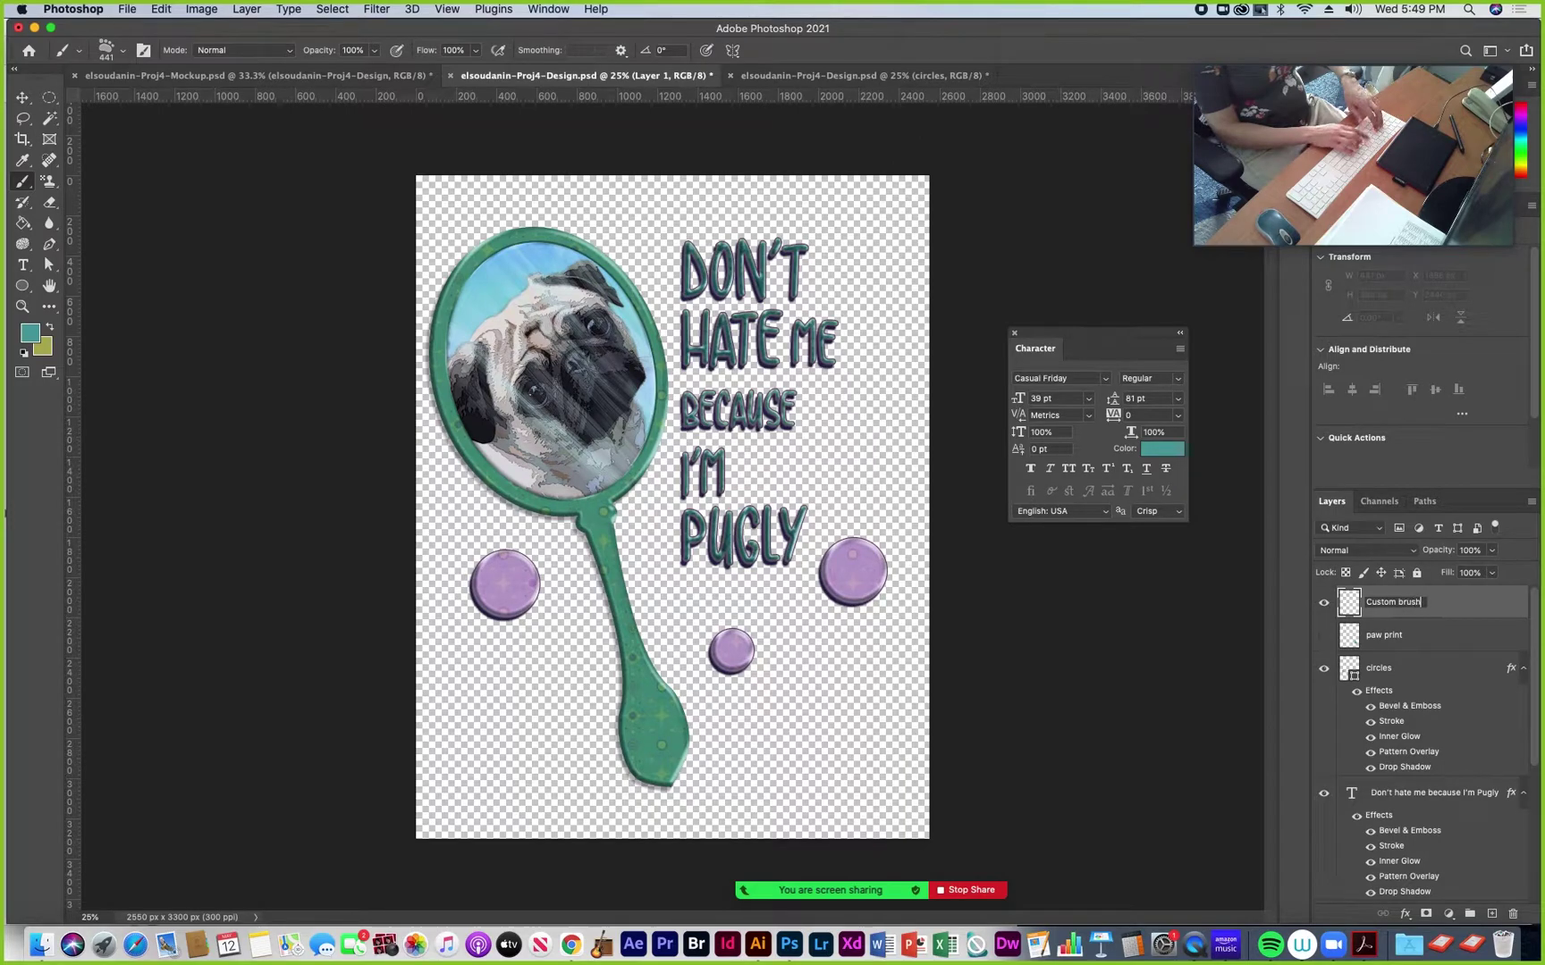
pyautogui.write(' painting')
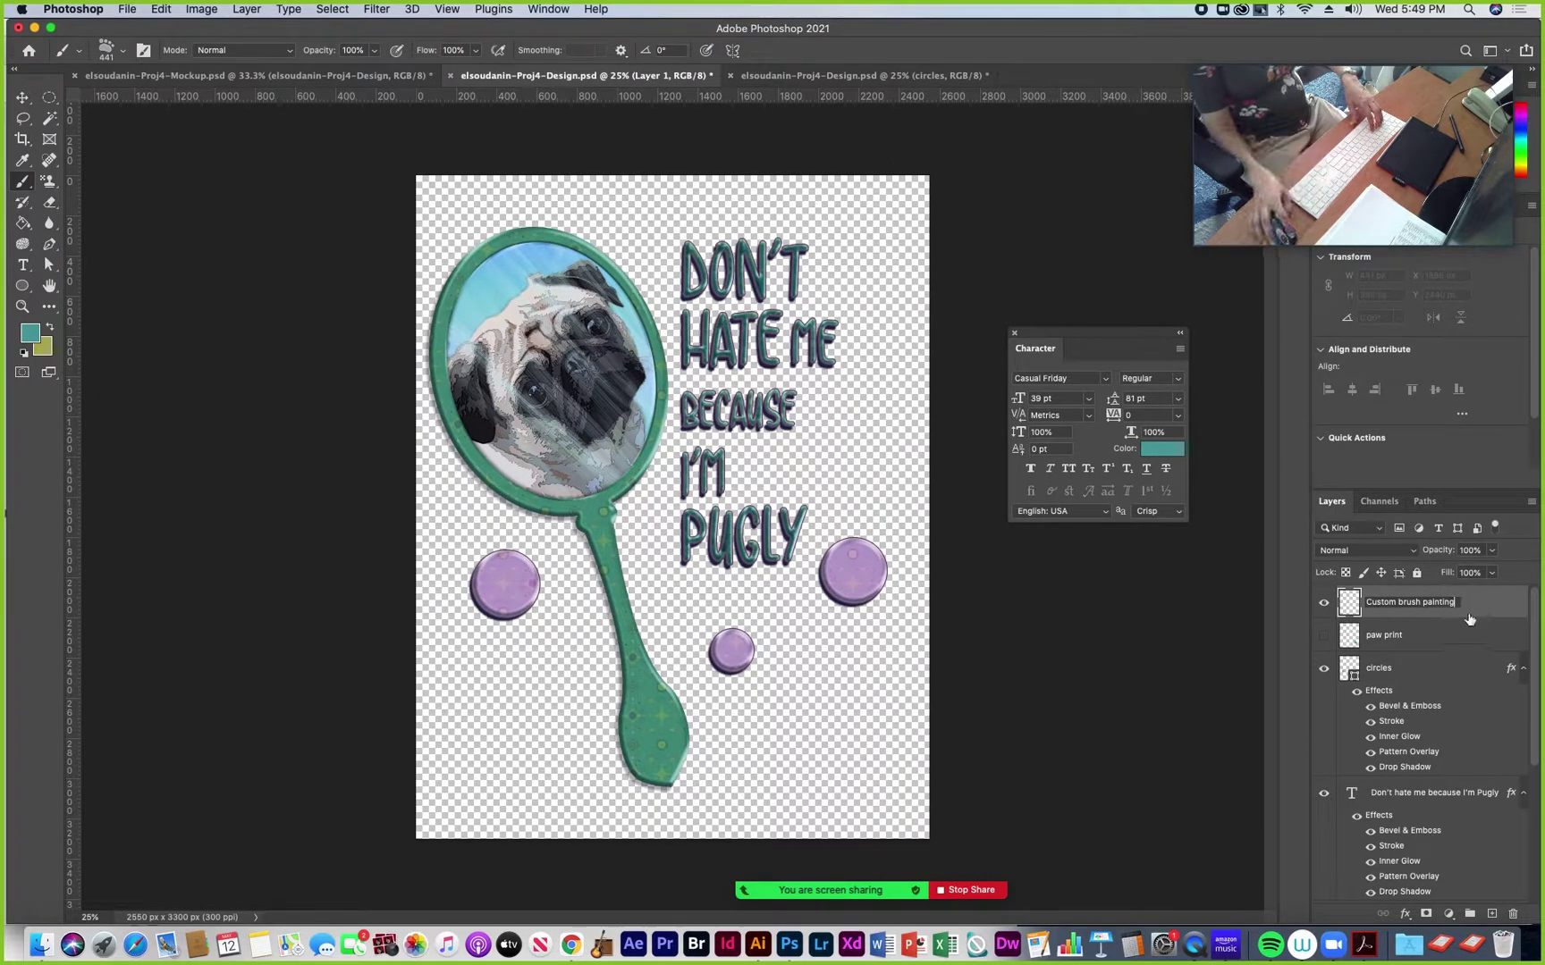
pyautogui.press('Return')
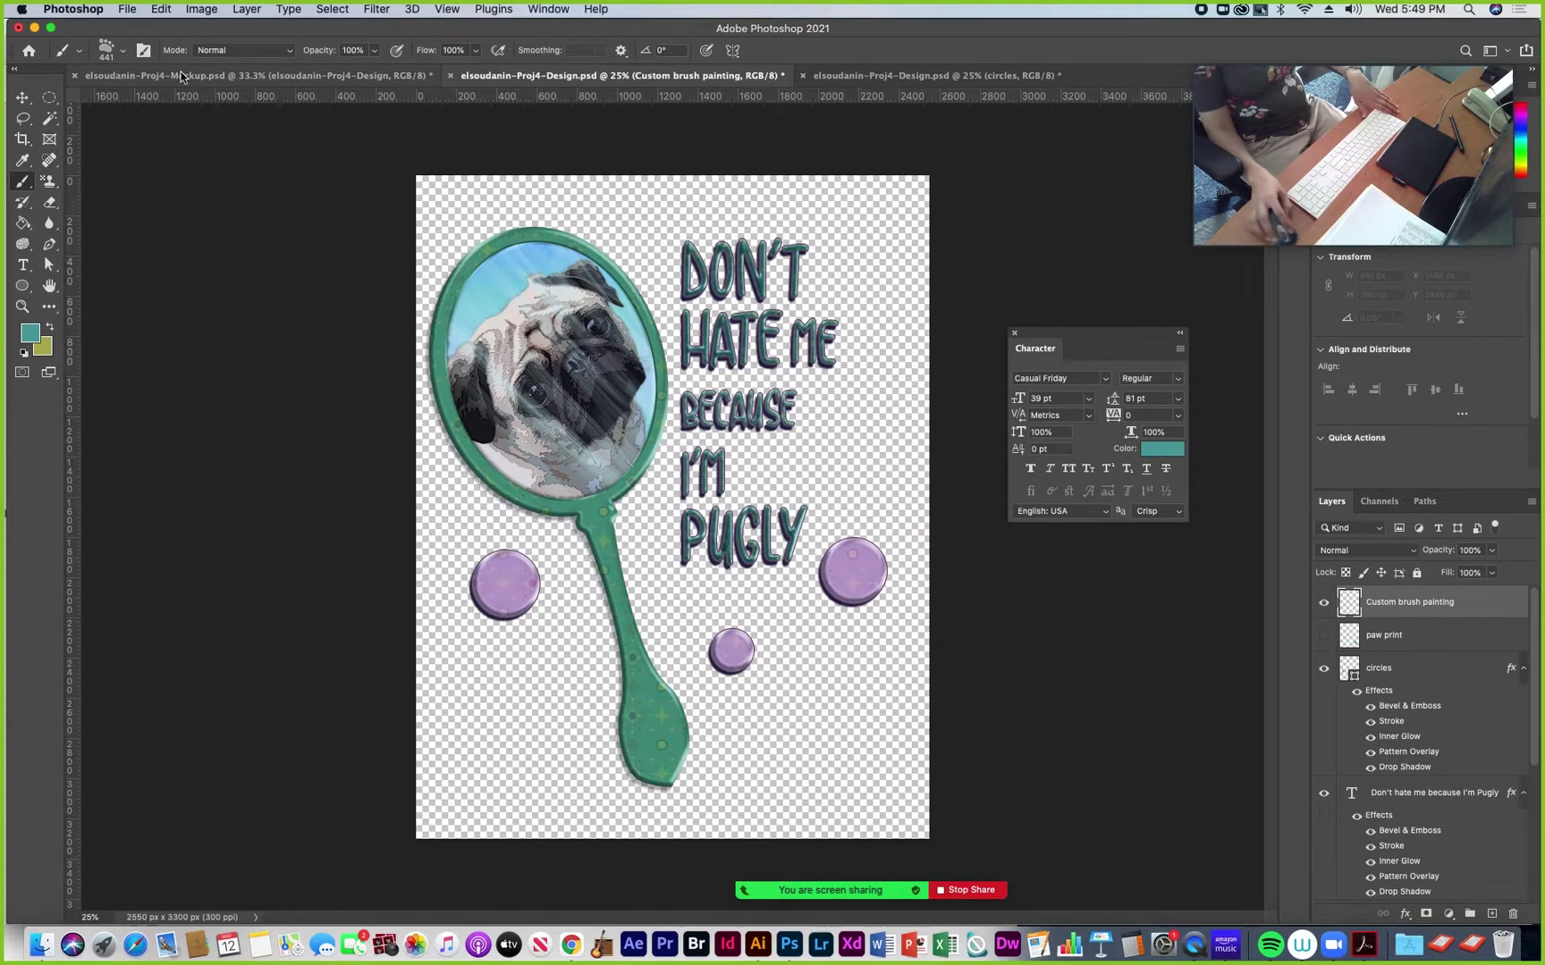
# Open the brush settings and stamp a solid teal 441 px paw print beside the word "BECAUSE", clearing the meeting video out of the way
pyautogui.click(112, 49)
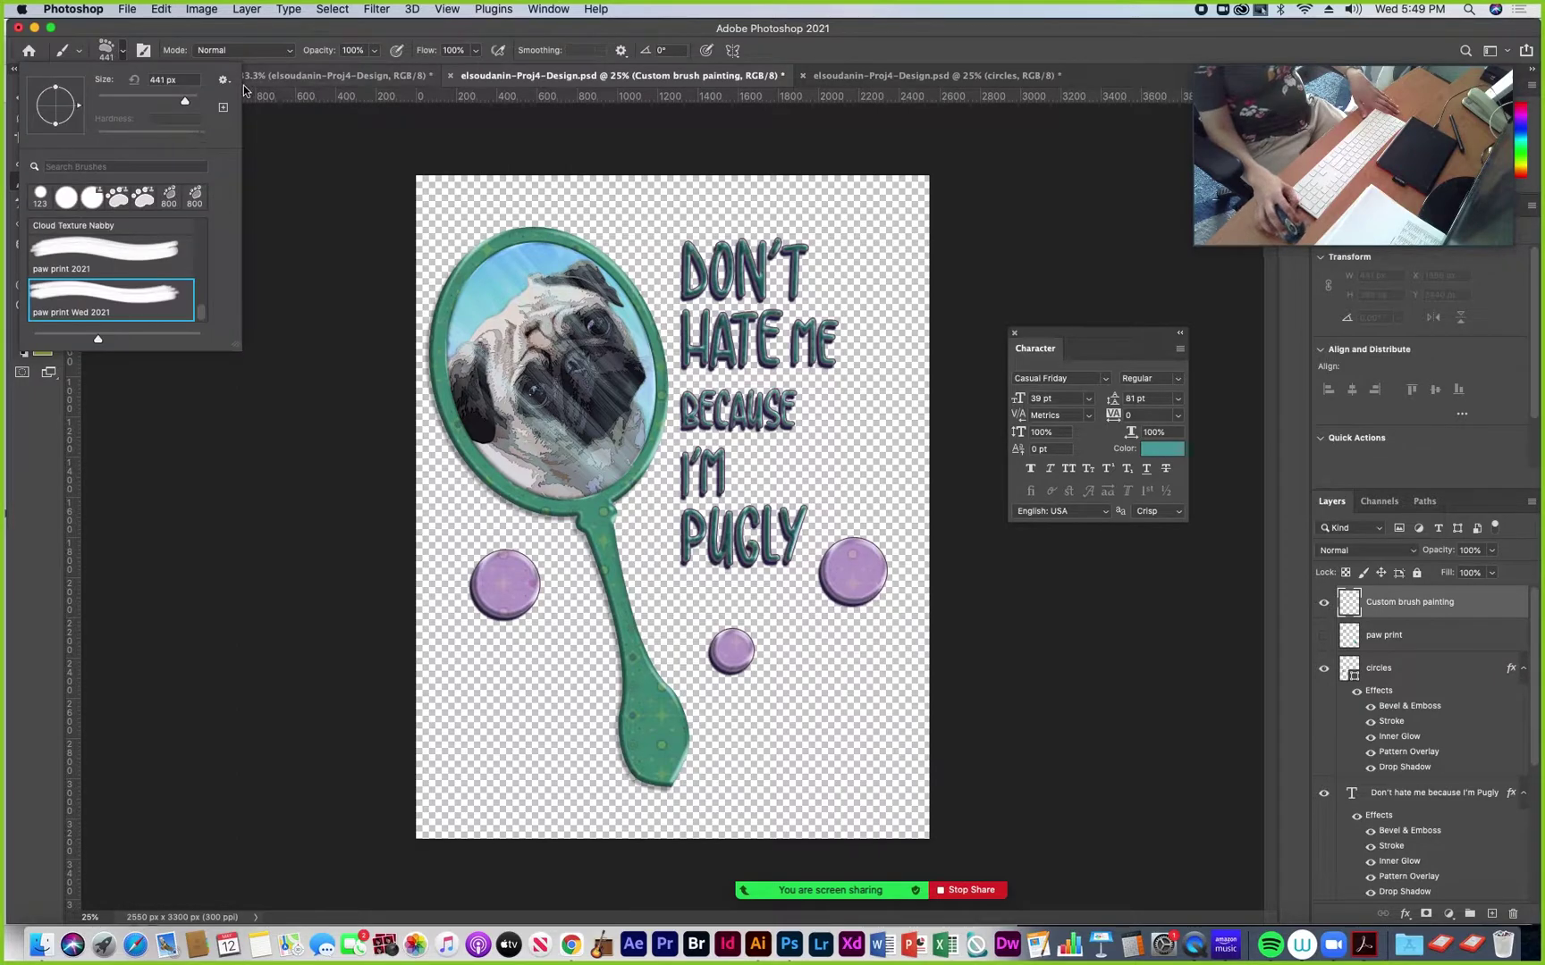
pyautogui.click(293, 63)
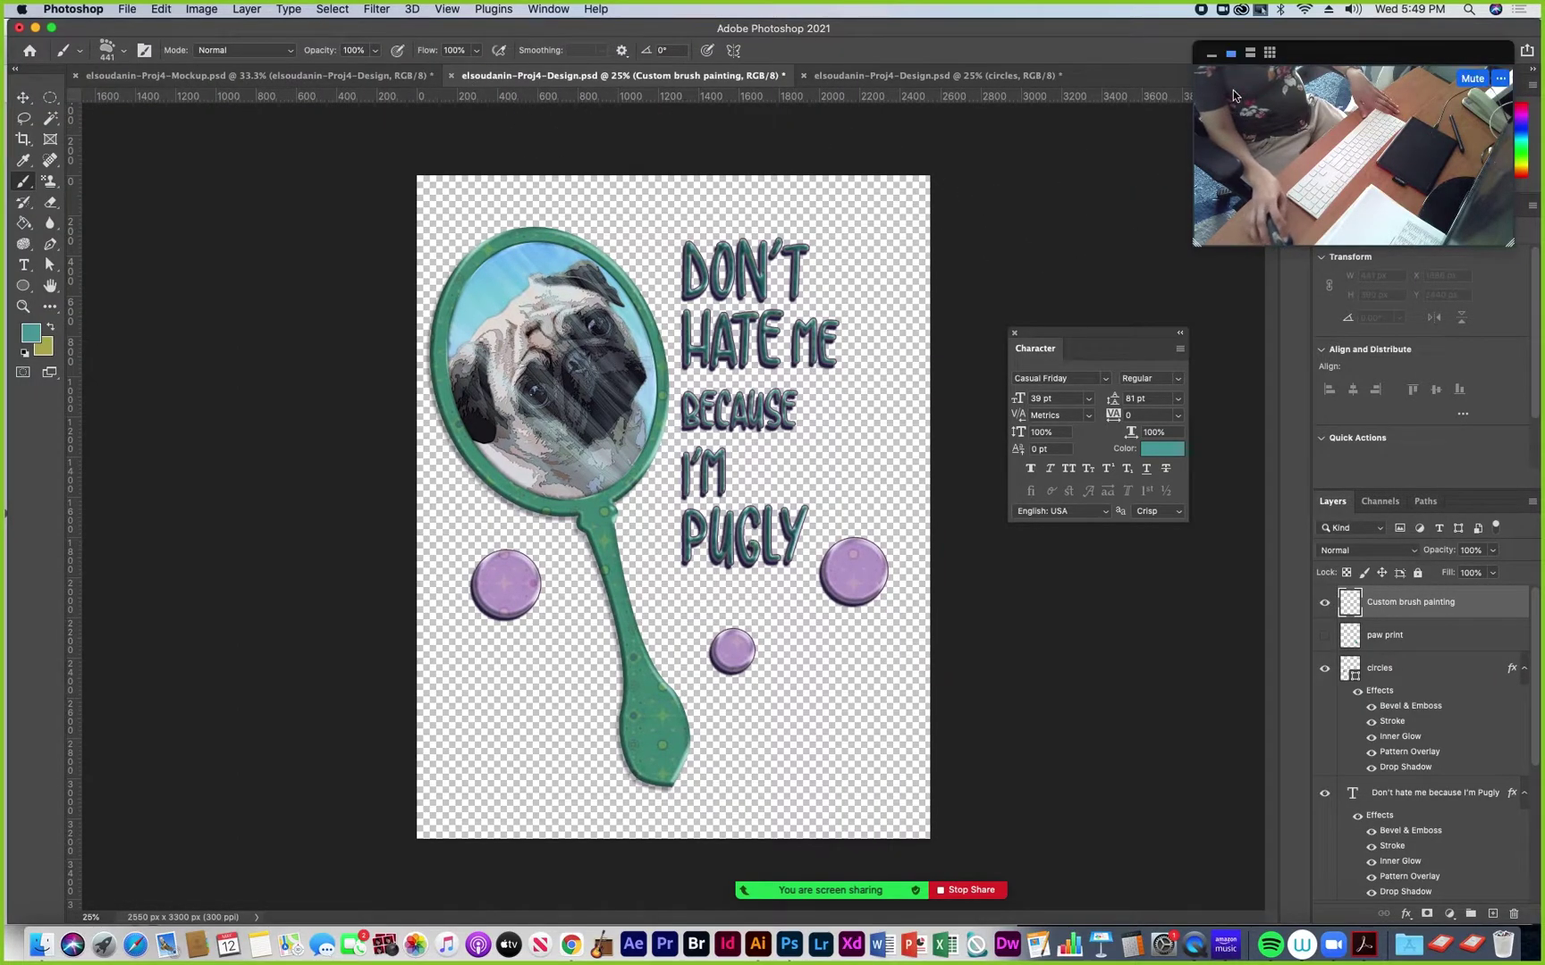
pyautogui.click(1210, 58)
pyautogui.moveTo(1296, 54); pyautogui.dragTo(1430, 65)
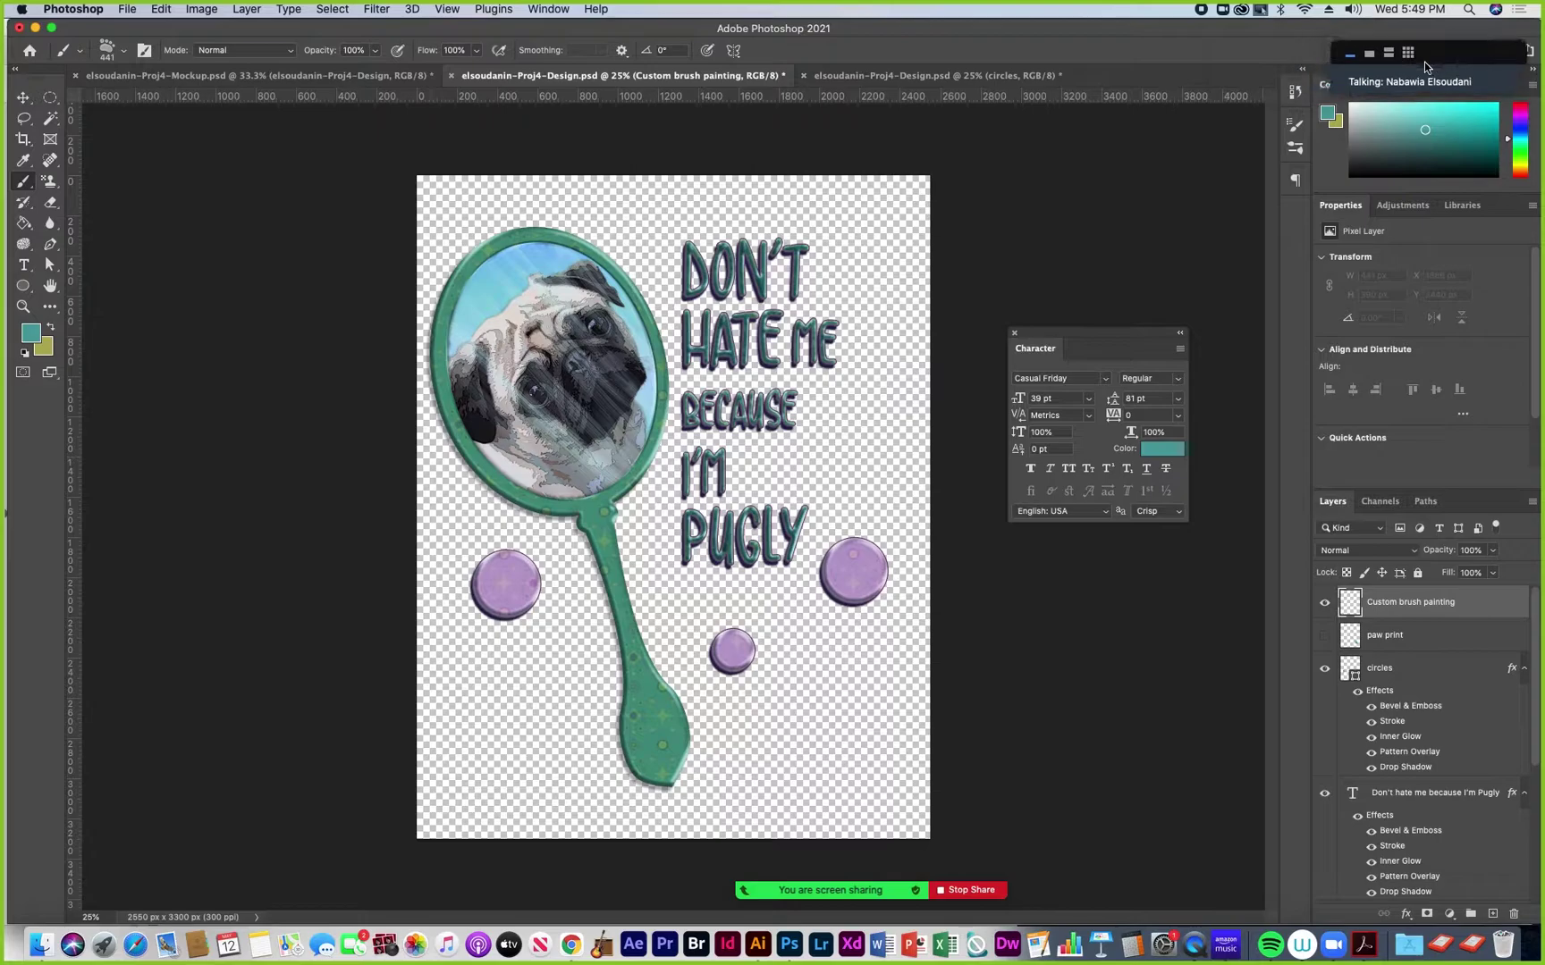
pyautogui.click(1293, 127)
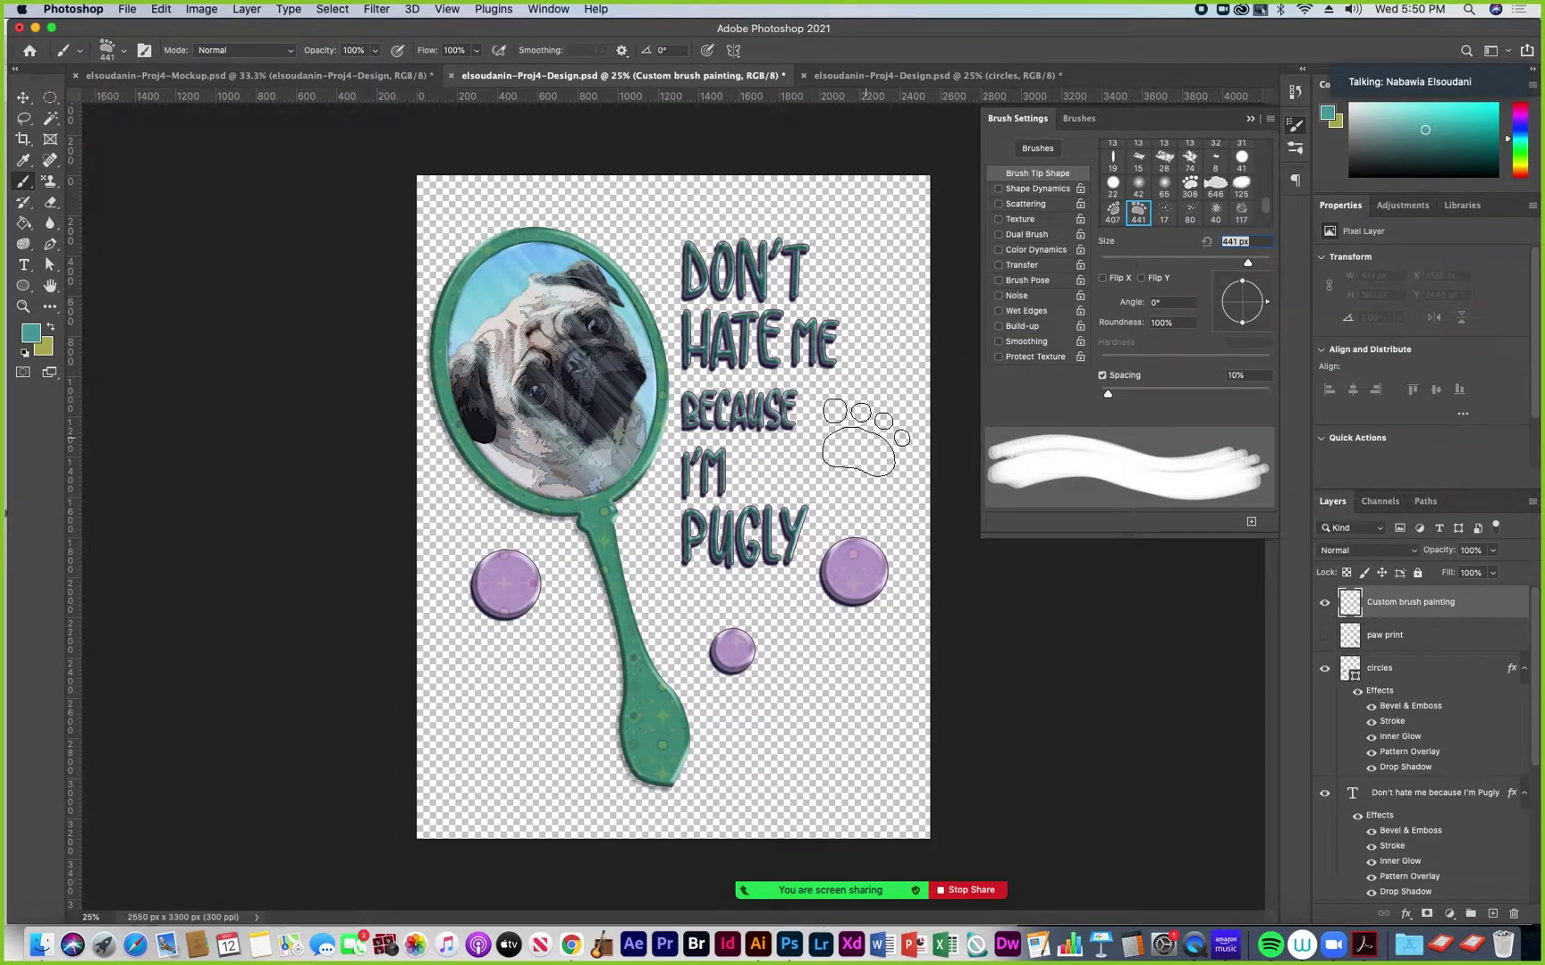
pyautogui.click(863, 438)
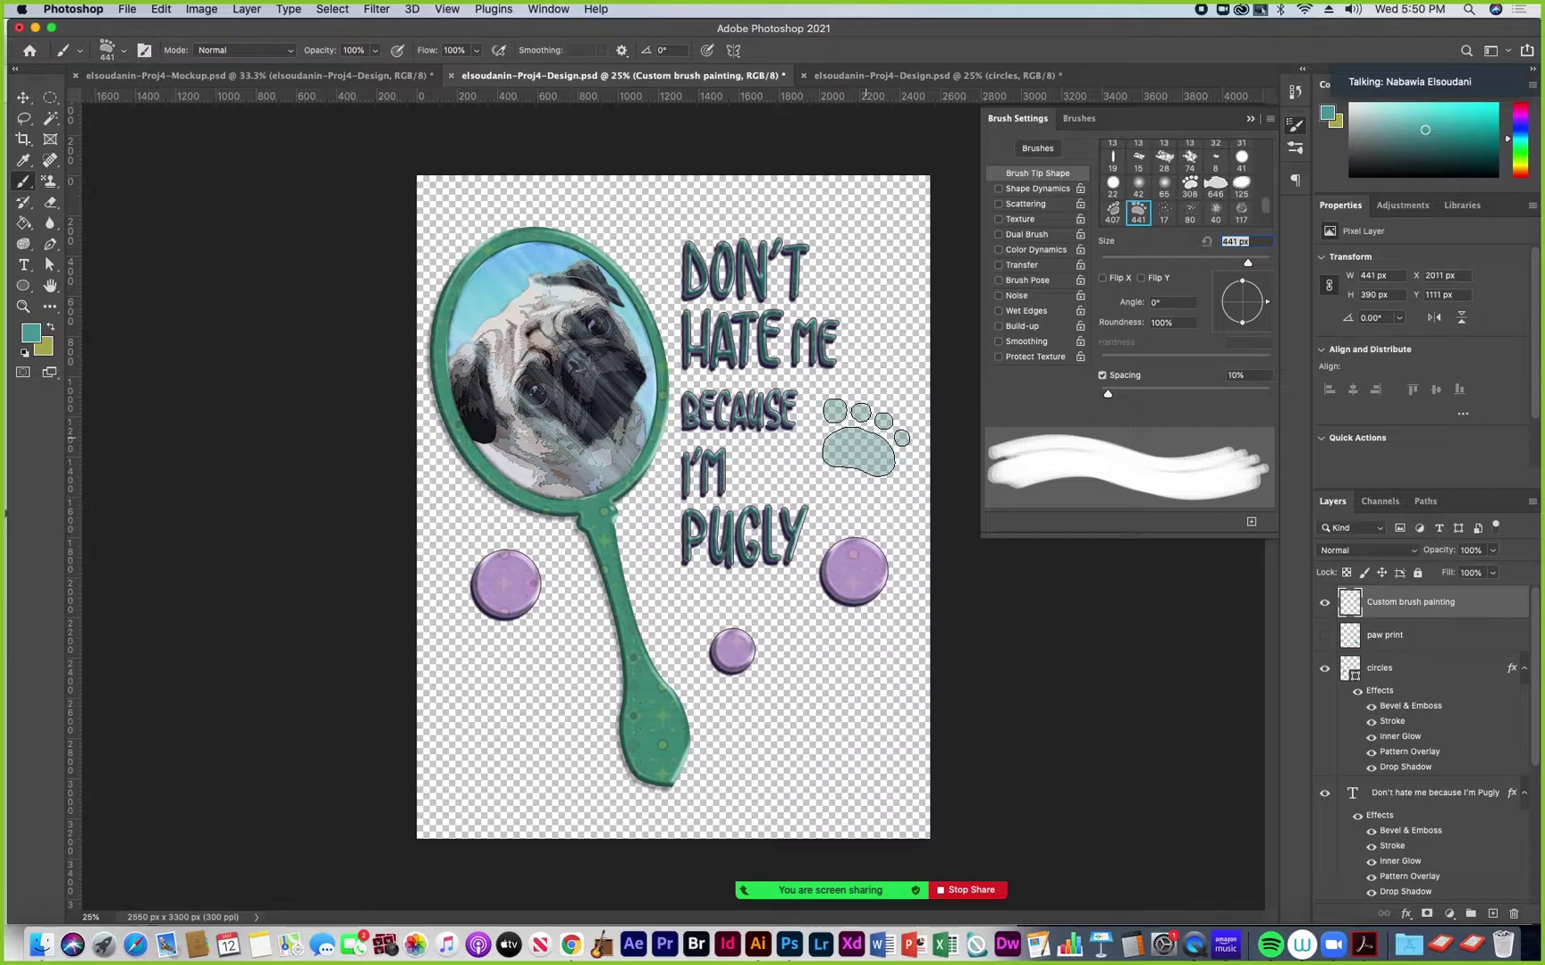
pyautogui.click(863, 438)
pyautogui.click(862, 438)
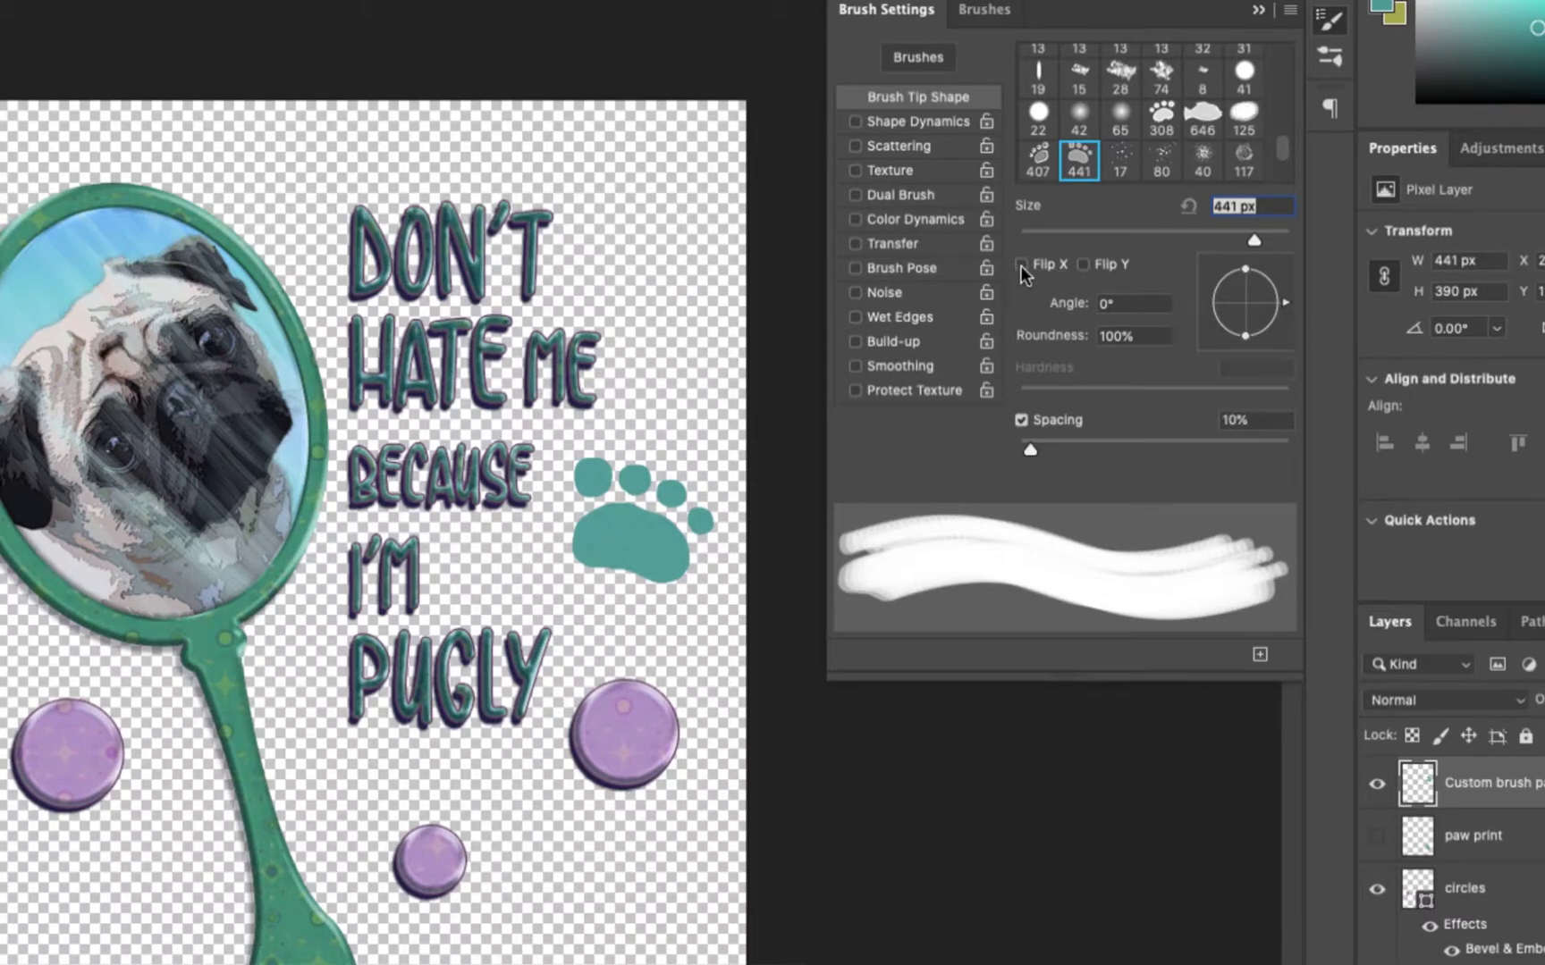
# Flip the brush tip horizontally, rotate it to 8°, and stamp a paw print between the large circle and the mirror handle
pyautogui.click(1020, 266)
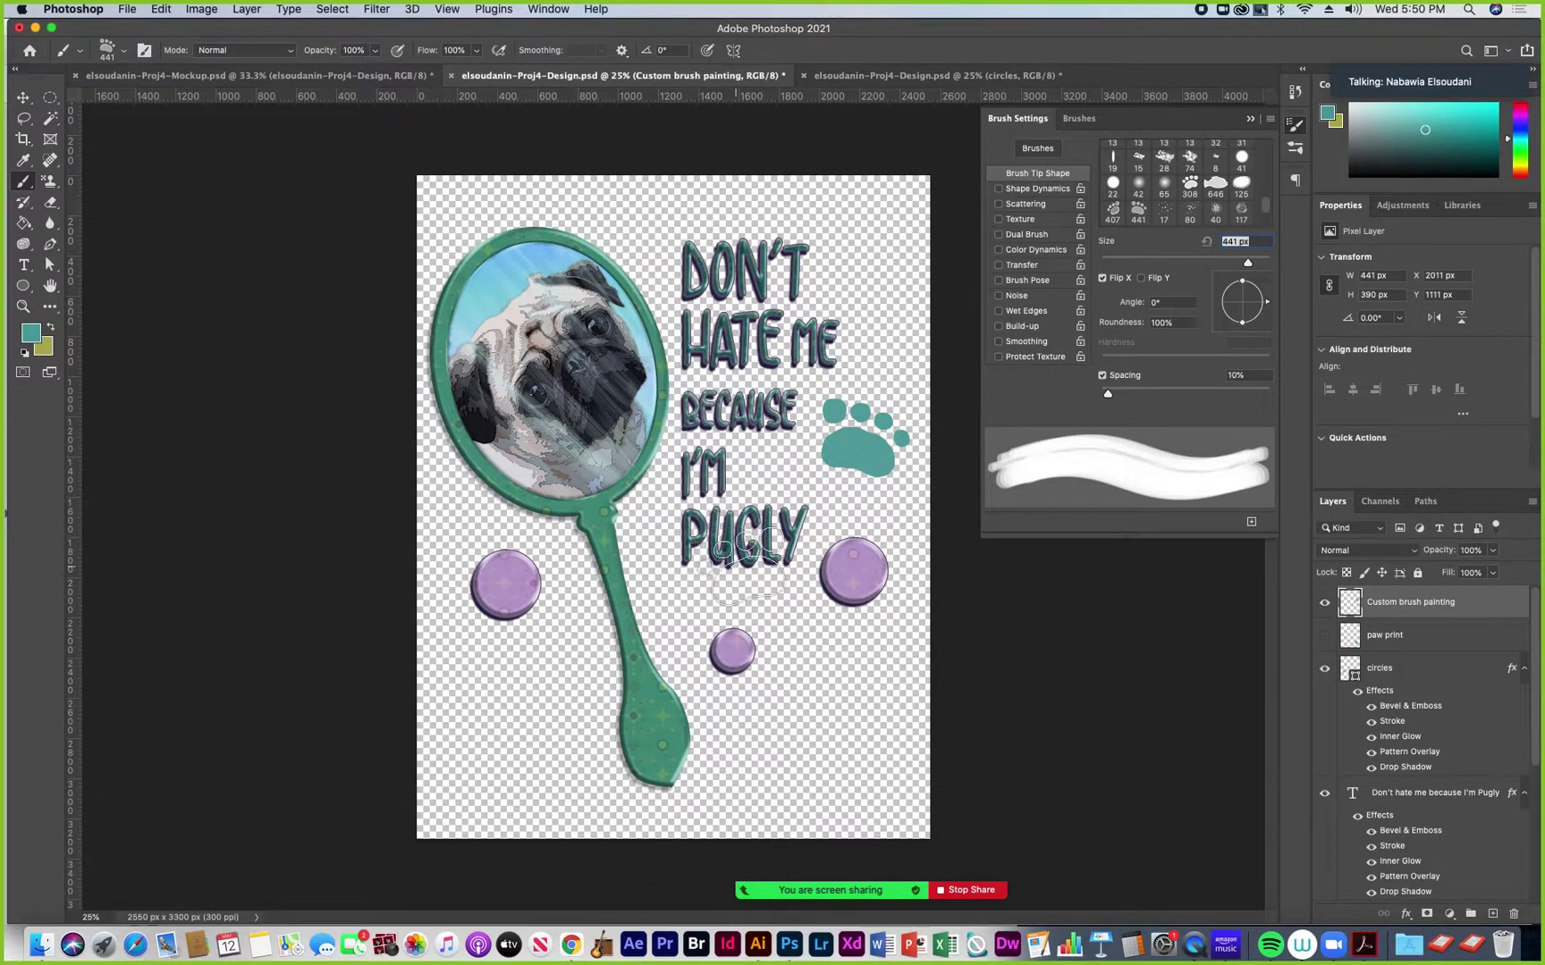
pyautogui.moveTo(1266, 306); pyautogui.dragTo(1267, 297)
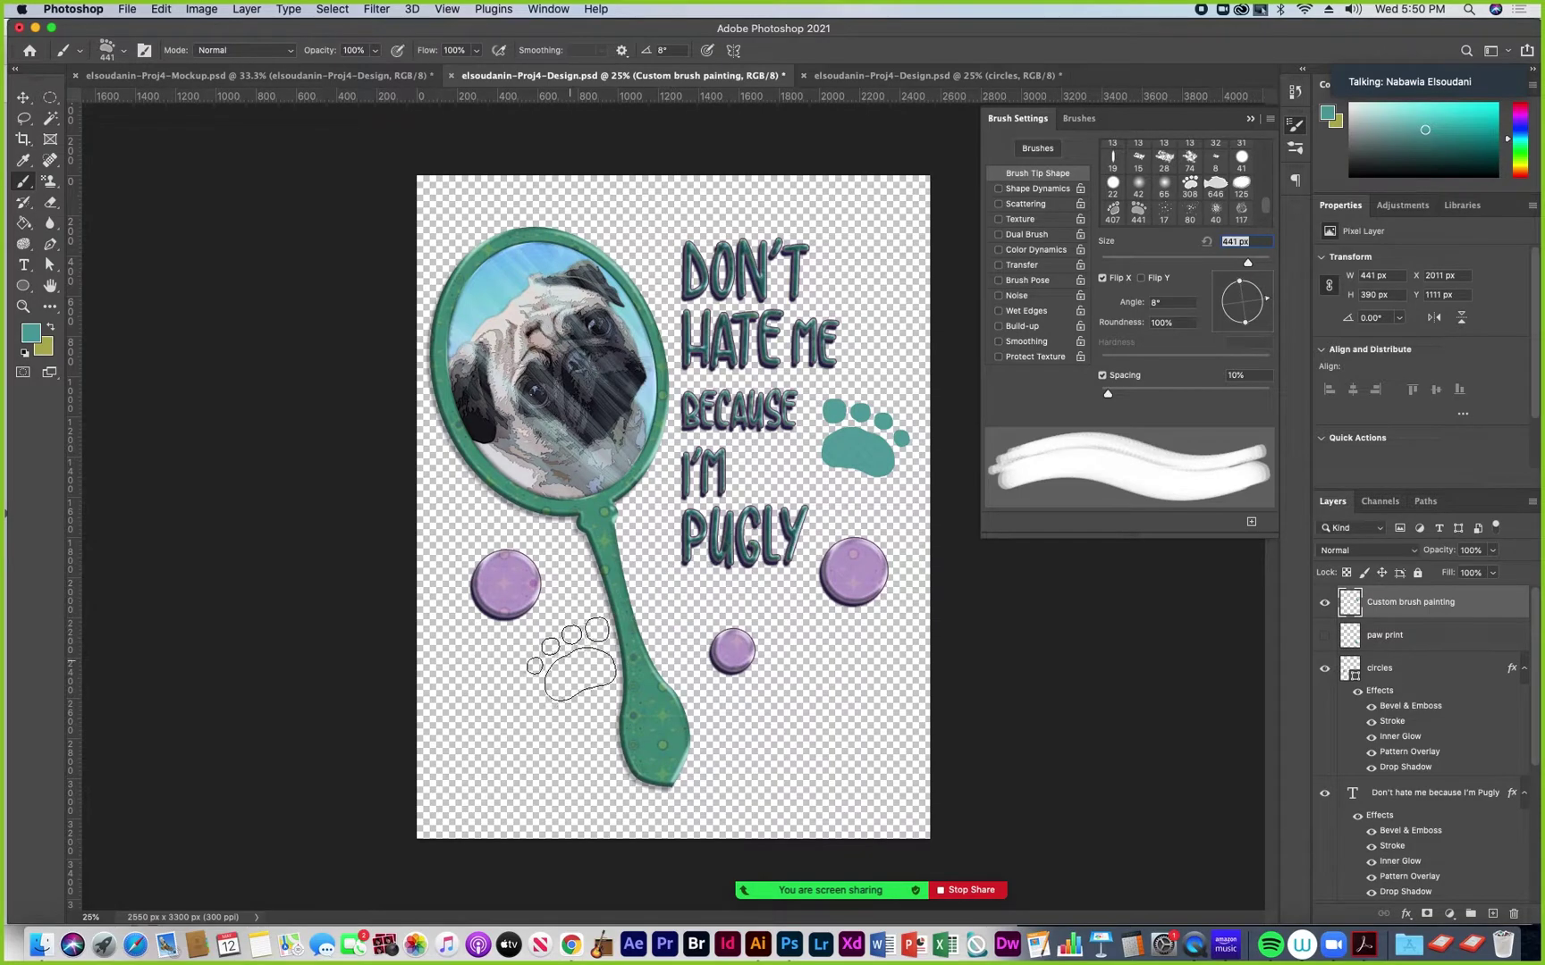
pyautogui.click(555, 673)
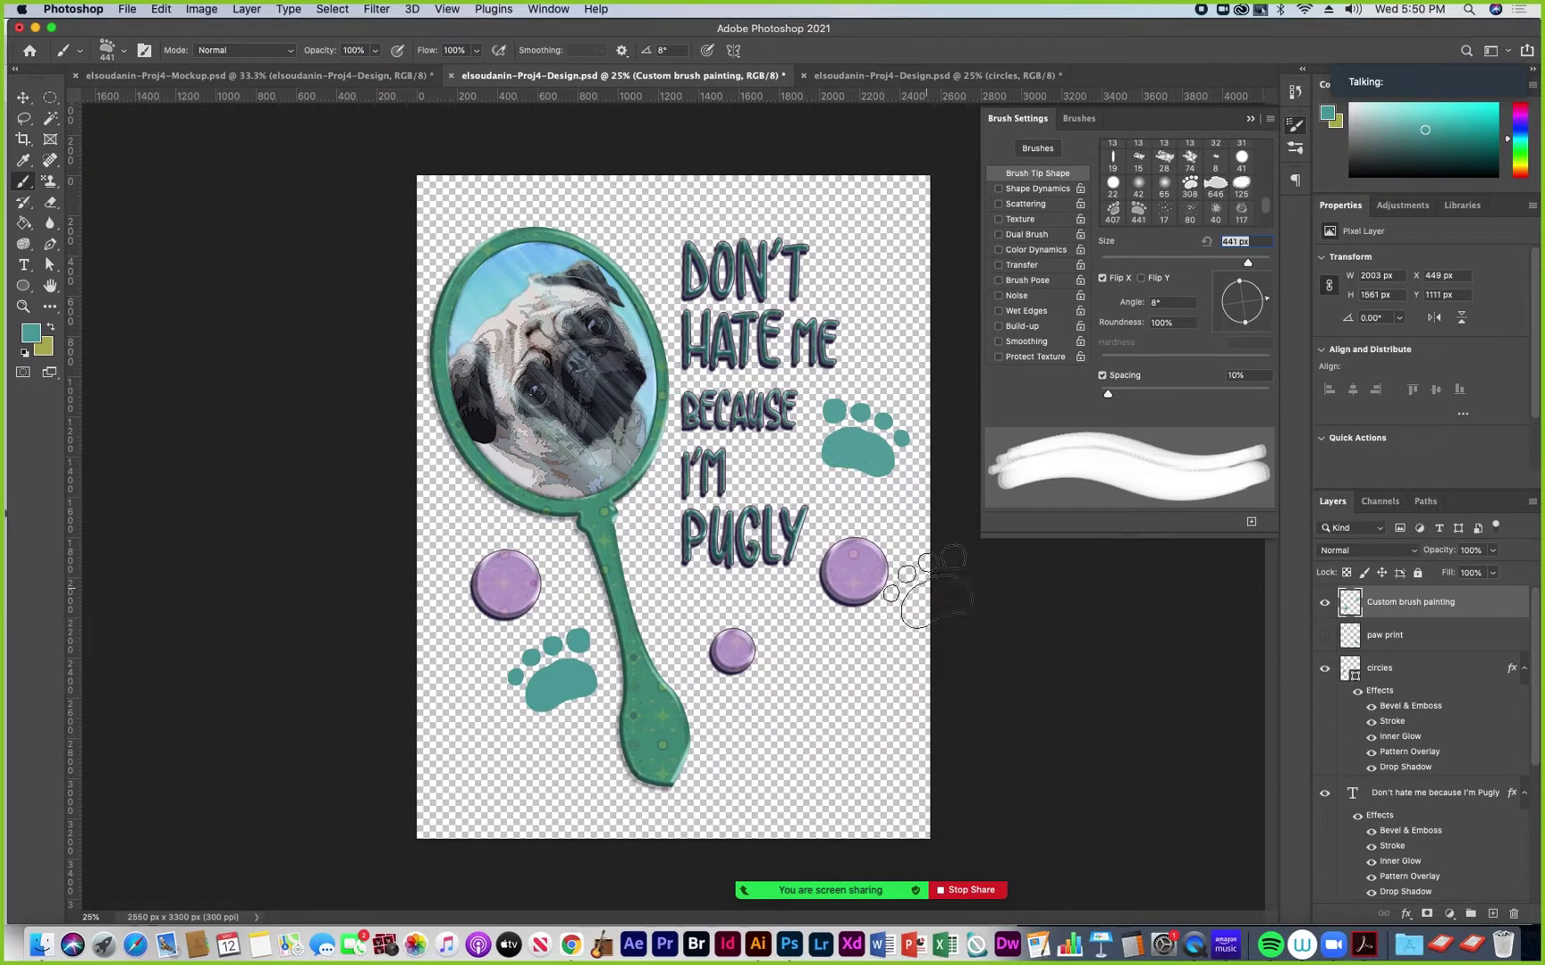
# Enable Shape Dynamics with a Size Jitter of 7%, and set the brush tip spacing to 161%
pyautogui.click(1034, 190)
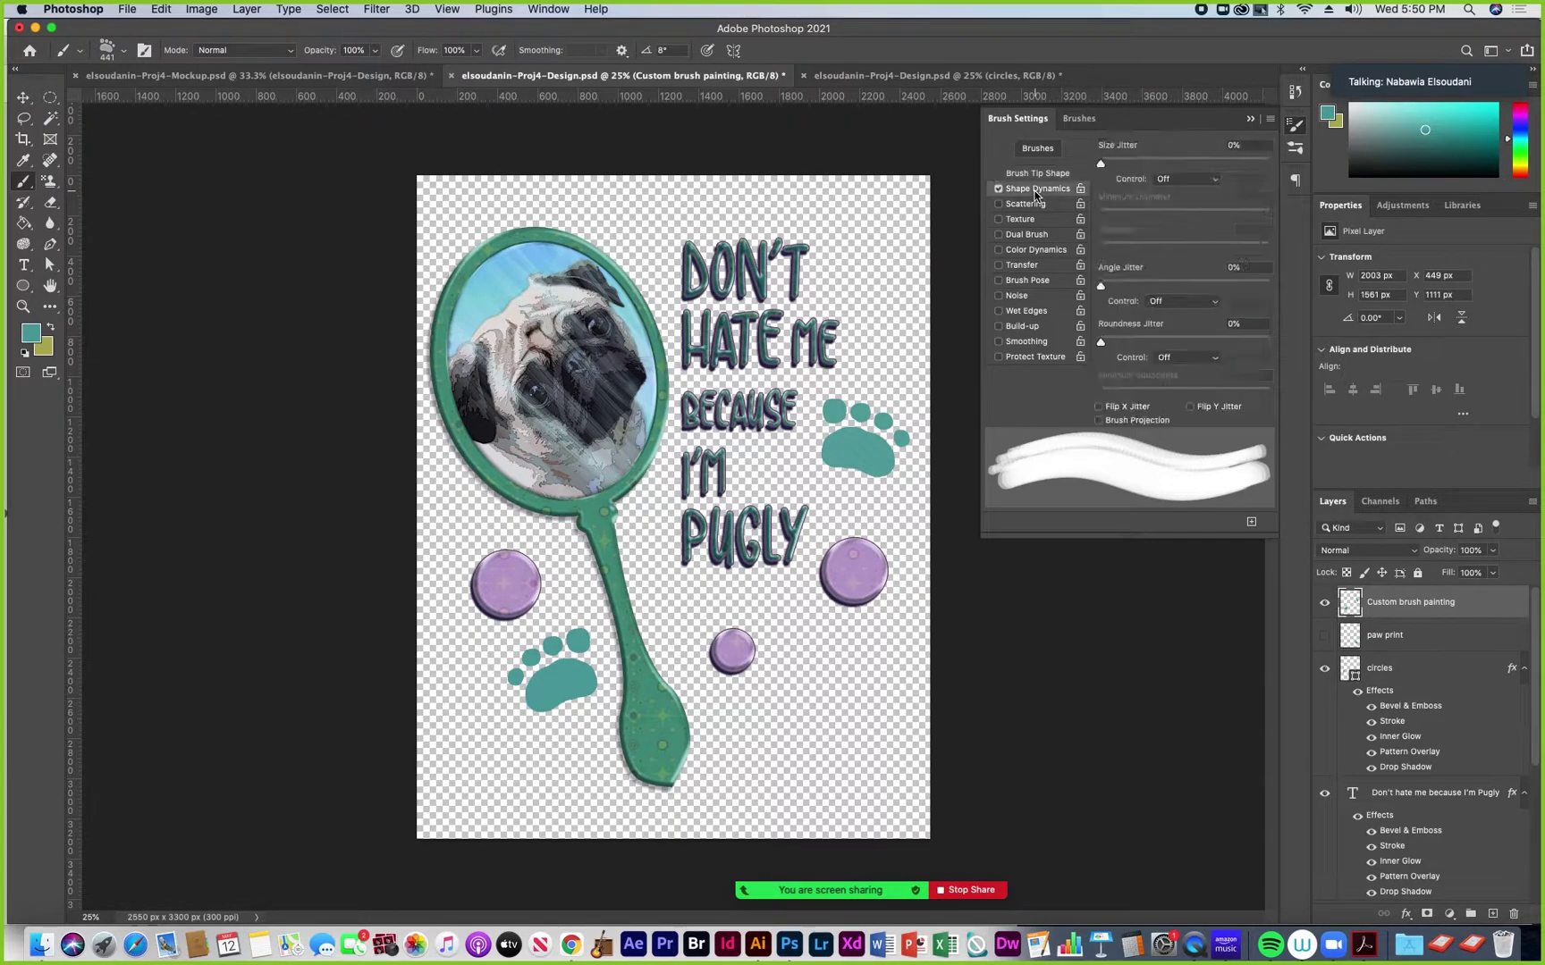
pyautogui.moveTo(1106, 161); pyautogui.dragTo(1113, 166)
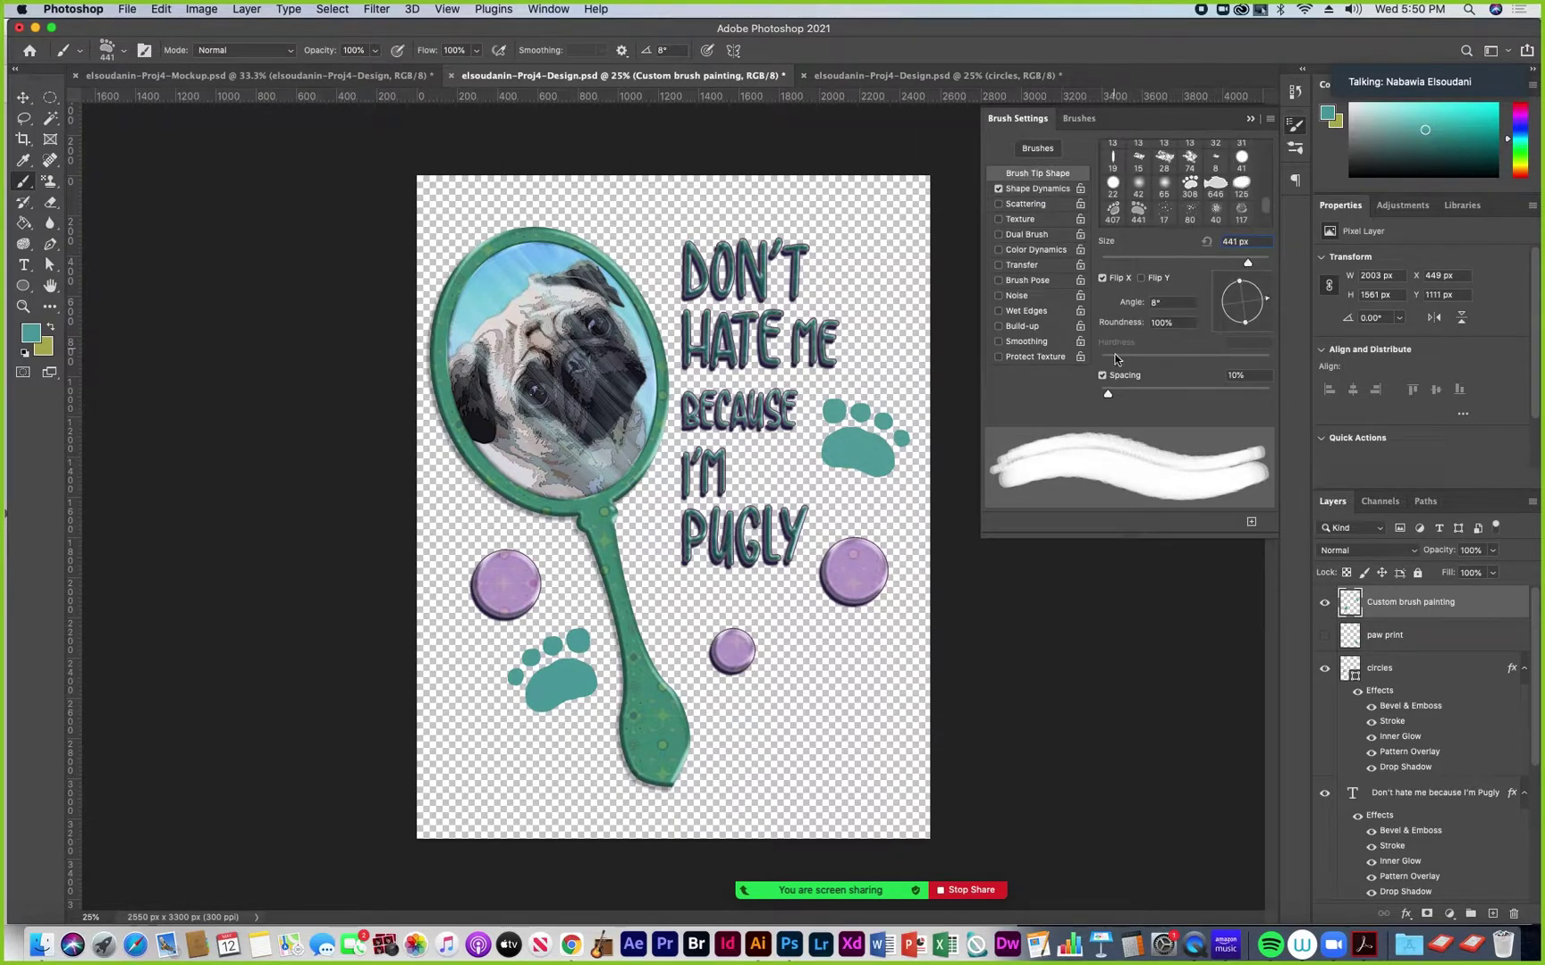
pyautogui.moveTo(1108, 393); pyautogui.dragTo(1212, 390)
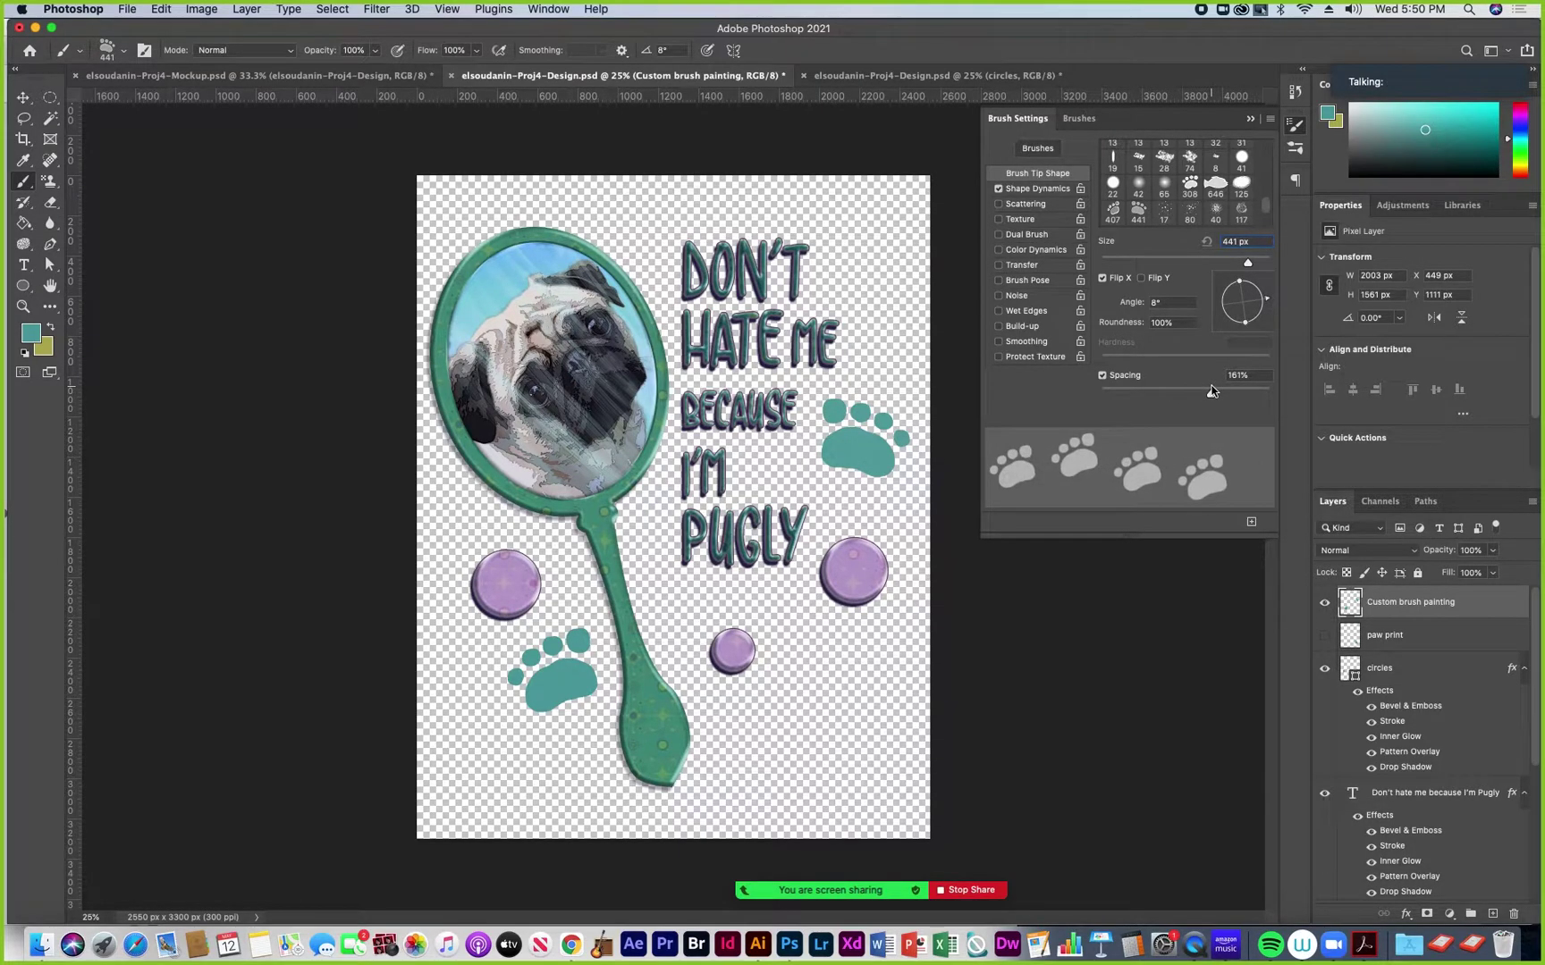
# Enable Scattering at 110% without Both Axes, with Count 1 and Count Jitter 0%
pyautogui.click(1024, 209)
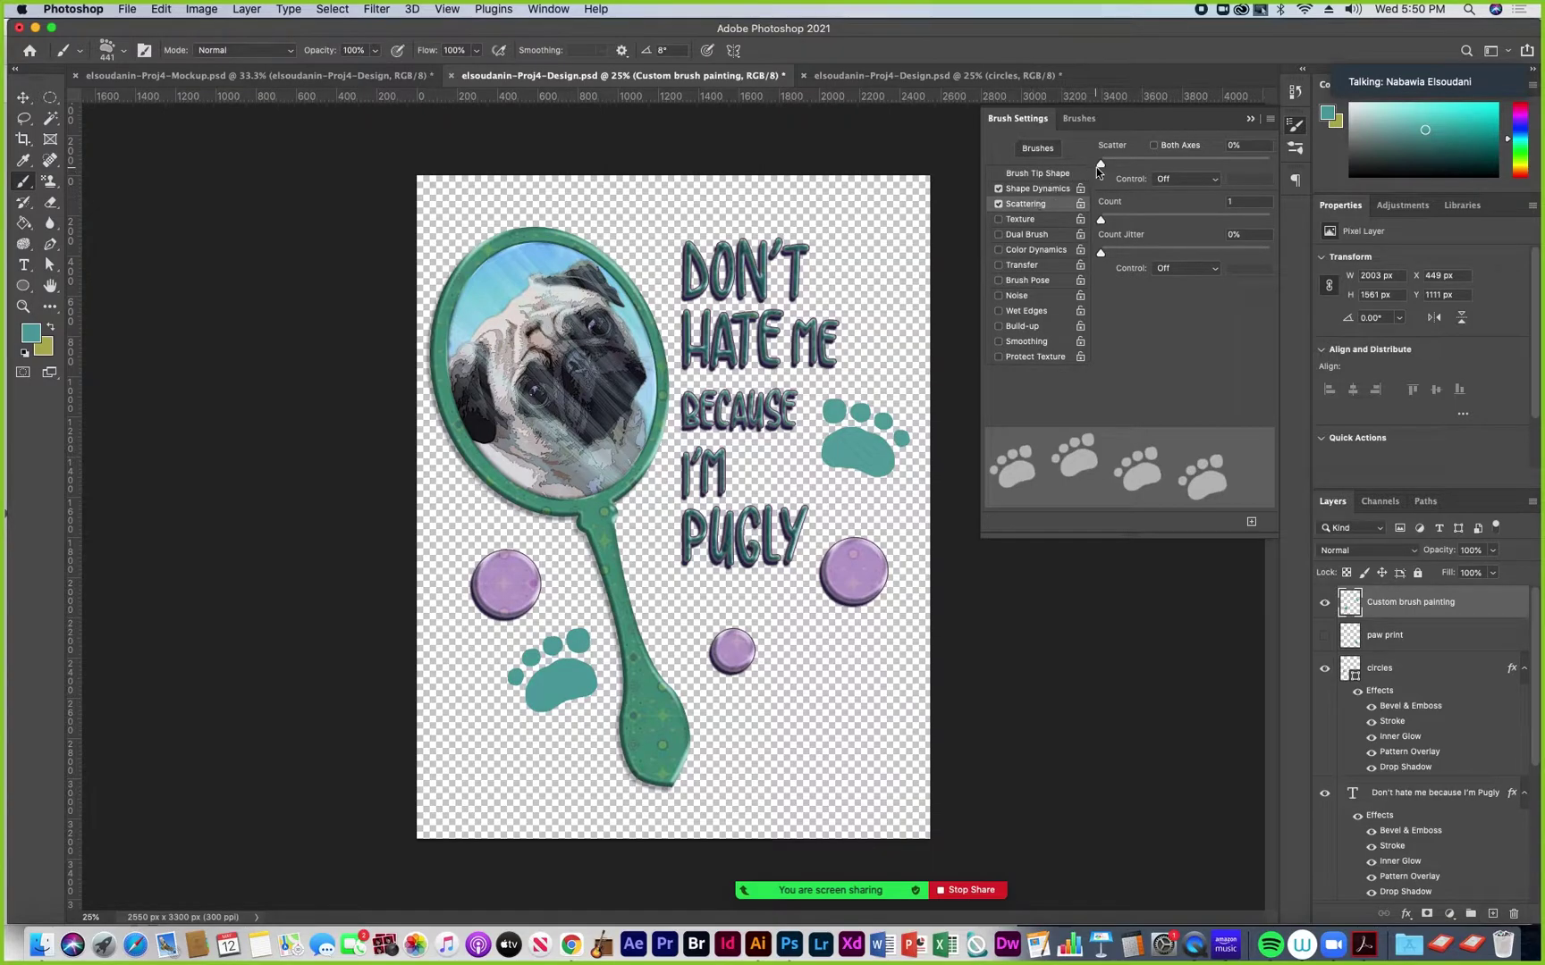
pyautogui.moveTo(1102, 165); pyautogui.dragTo(1127, 164)
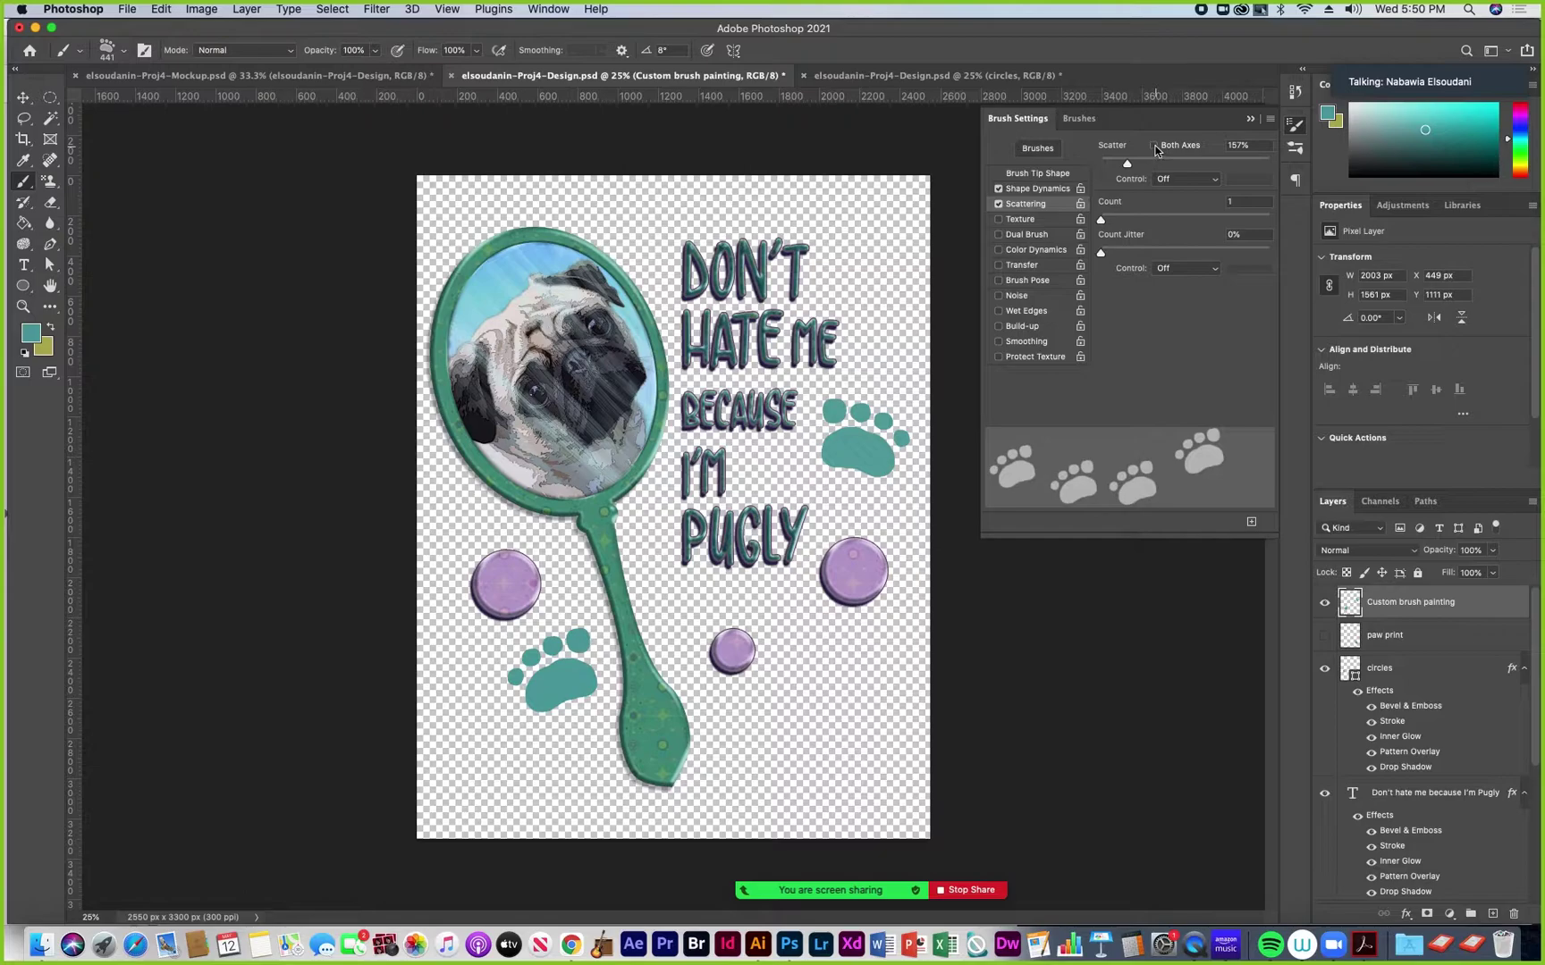
pyautogui.click(1154, 145)
pyautogui.moveTo(1127, 164)
pyautogui.mouseDown()
pyautogui.moveTo(1159, 164)
pyautogui.moveTo(1118, 190)
pyautogui.mouseUp()
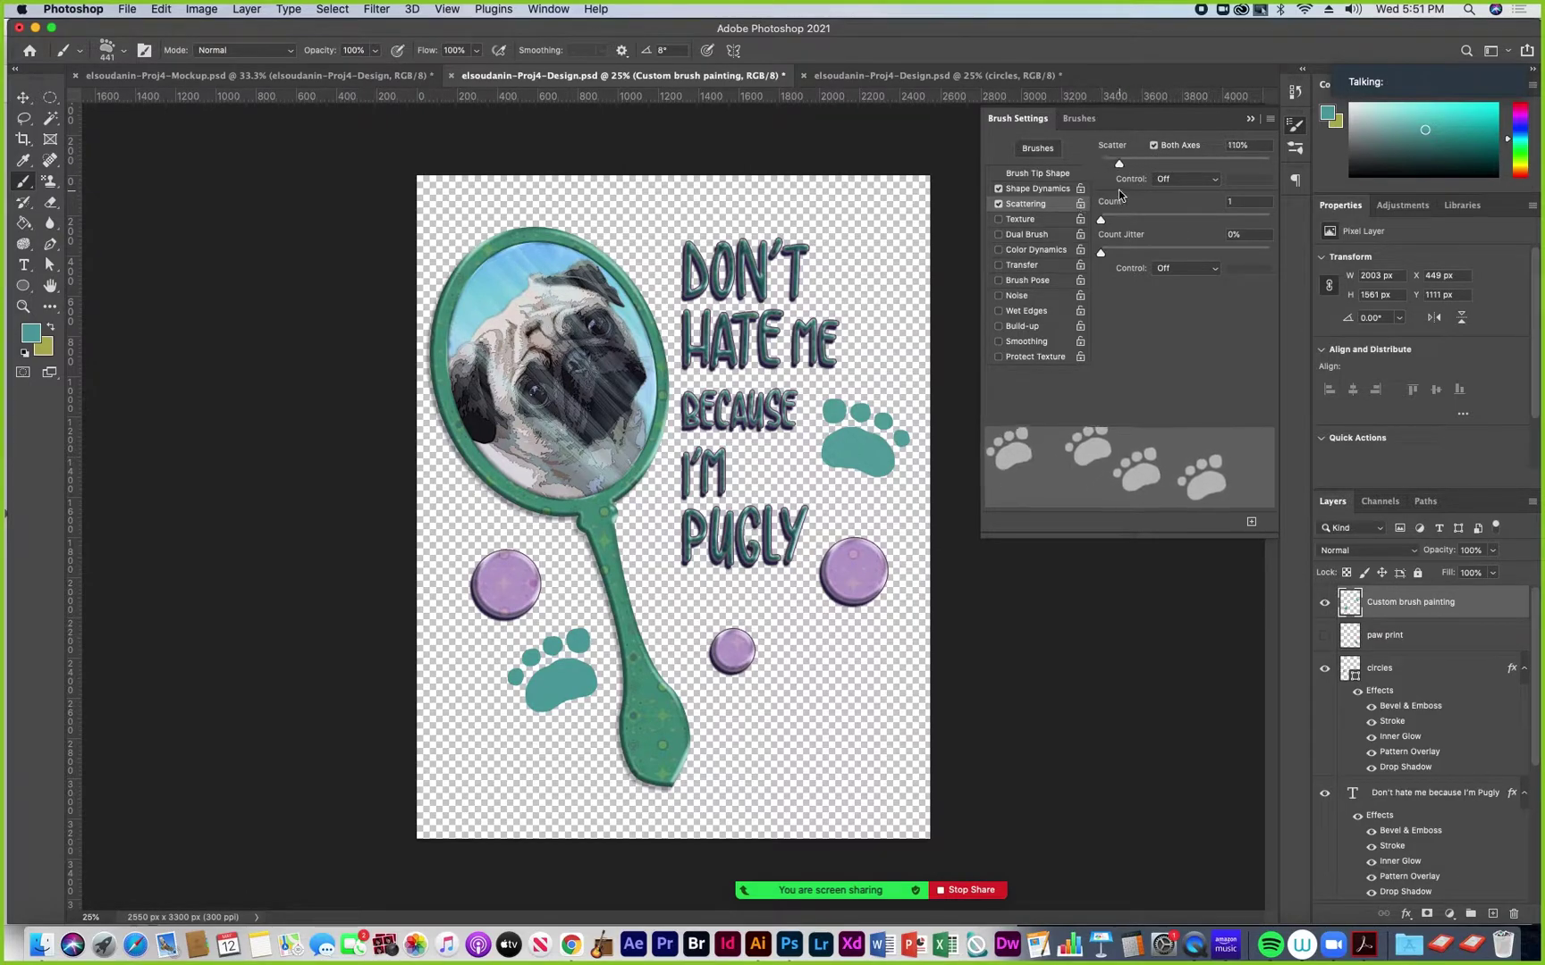
pyautogui.click(1153, 146)
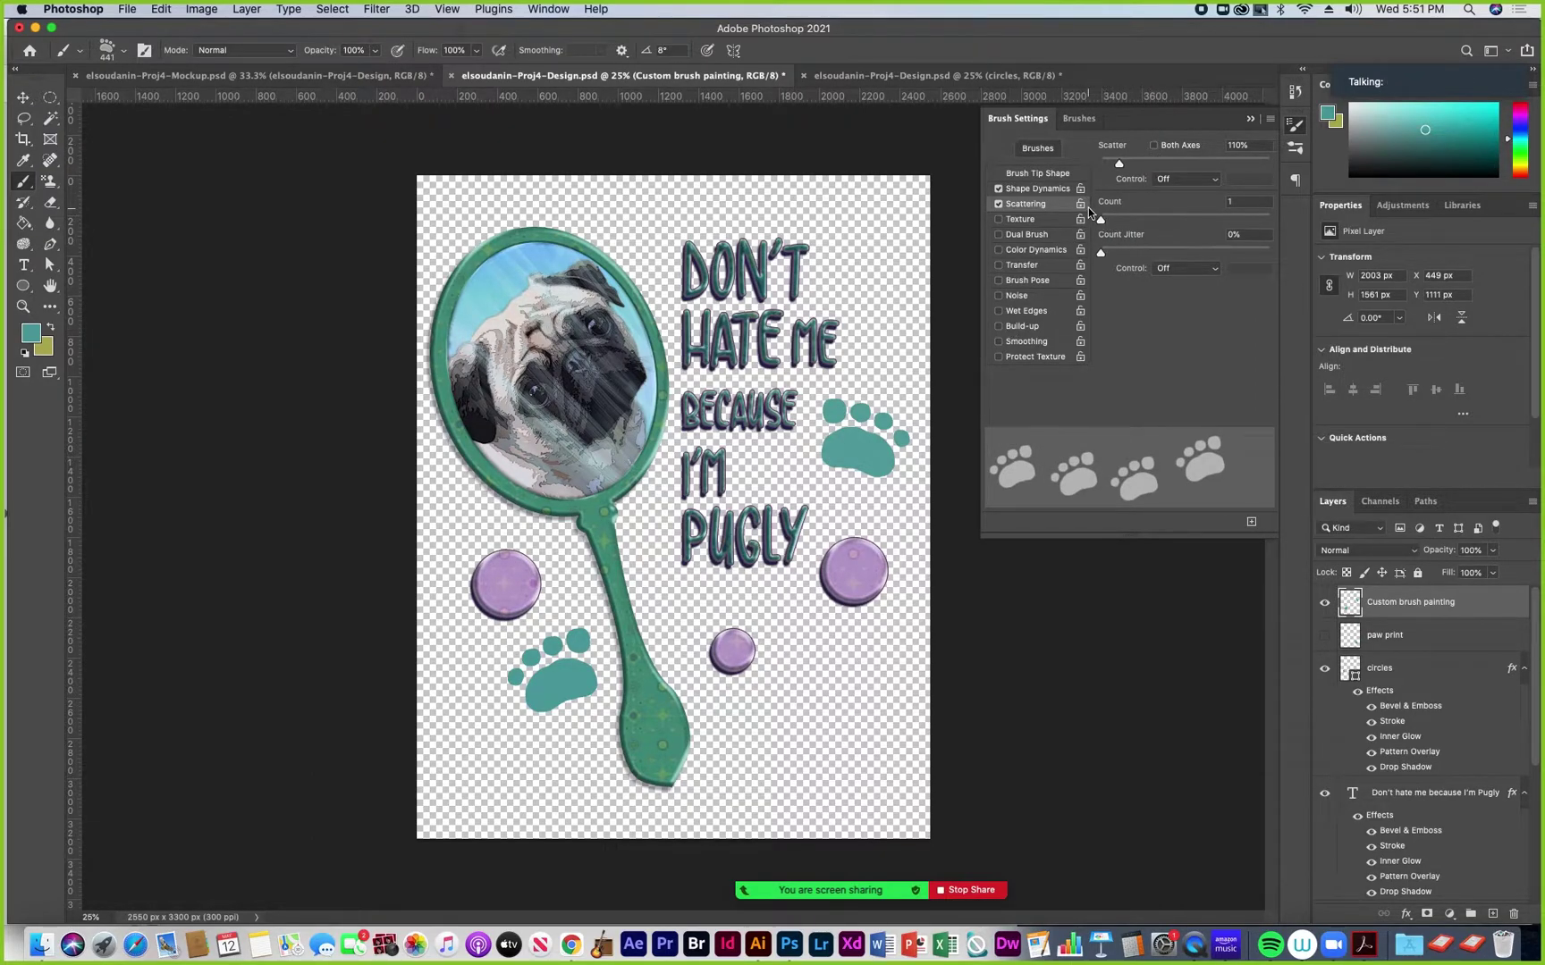
pyautogui.moveTo(1101, 221)
pyautogui.mouseDown()
pyautogui.moveTo(1117, 222)
pyautogui.moveTo(1100, 221)
pyautogui.moveTo(1111, 252)
pyautogui.moveTo(1169, 254)
pyautogui.moveTo(1086, 222)
pyautogui.mouseUp()
pyautogui.moveTo(1168, 253); pyautogui.dragTo(1094, 259)
# Set Scatter to 667% controlled by Pen Pressure, test it with a stroke up the canvas, and undo that stroke
pyautogui.moveTo(1119, 164); pyautogui.dragTo(1211, 163)
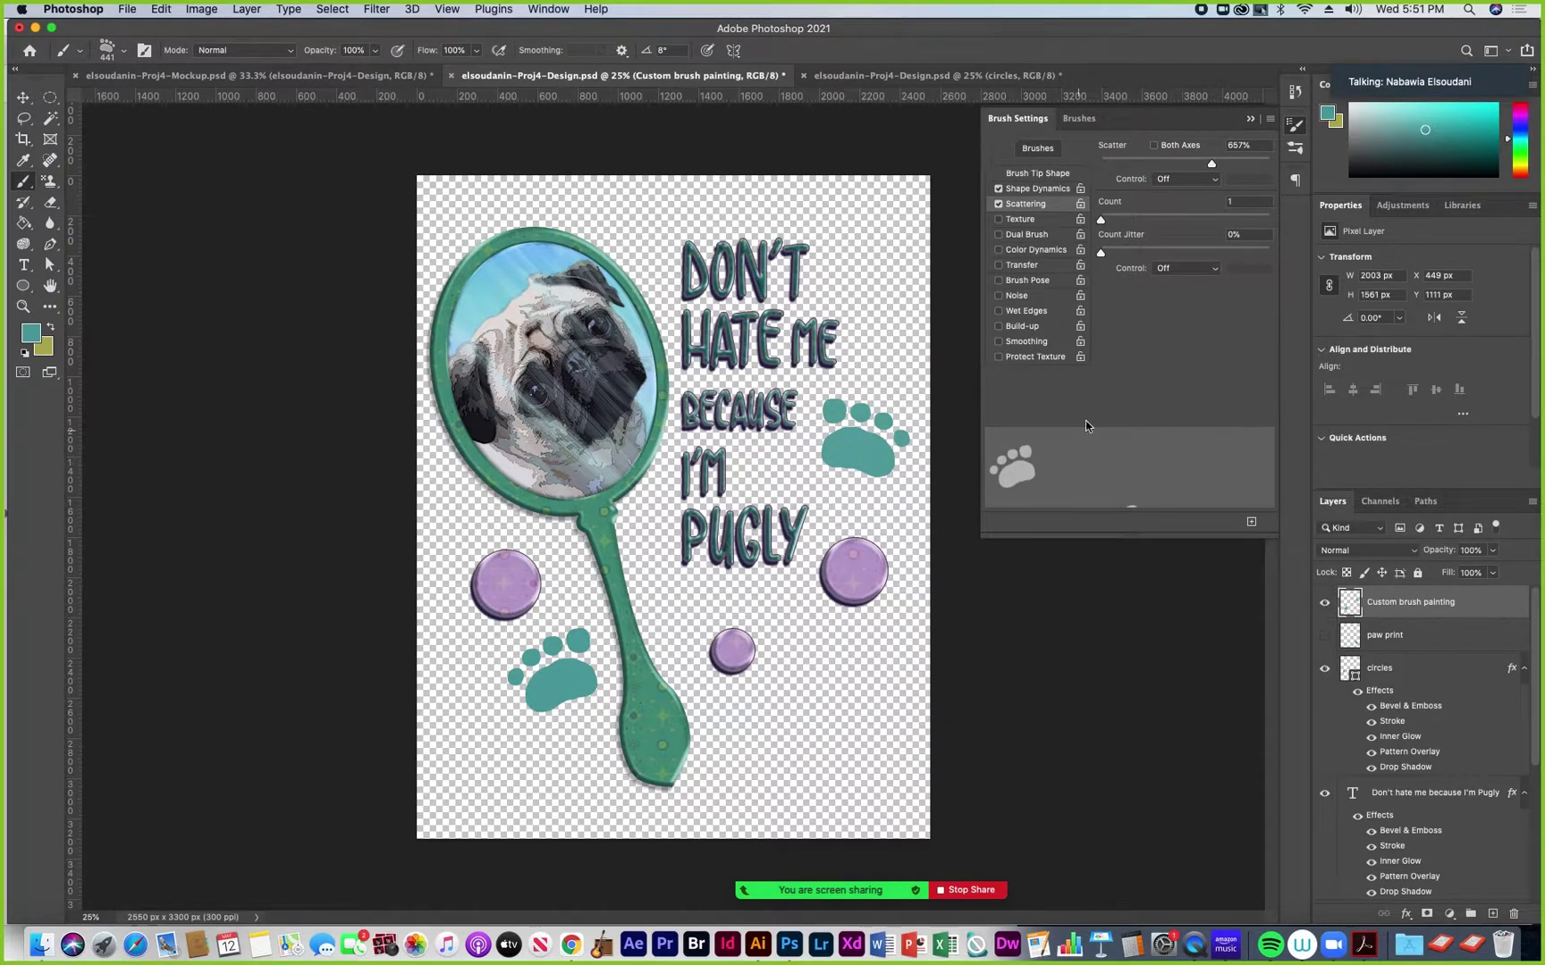
pyautogui.click(1213, 181)
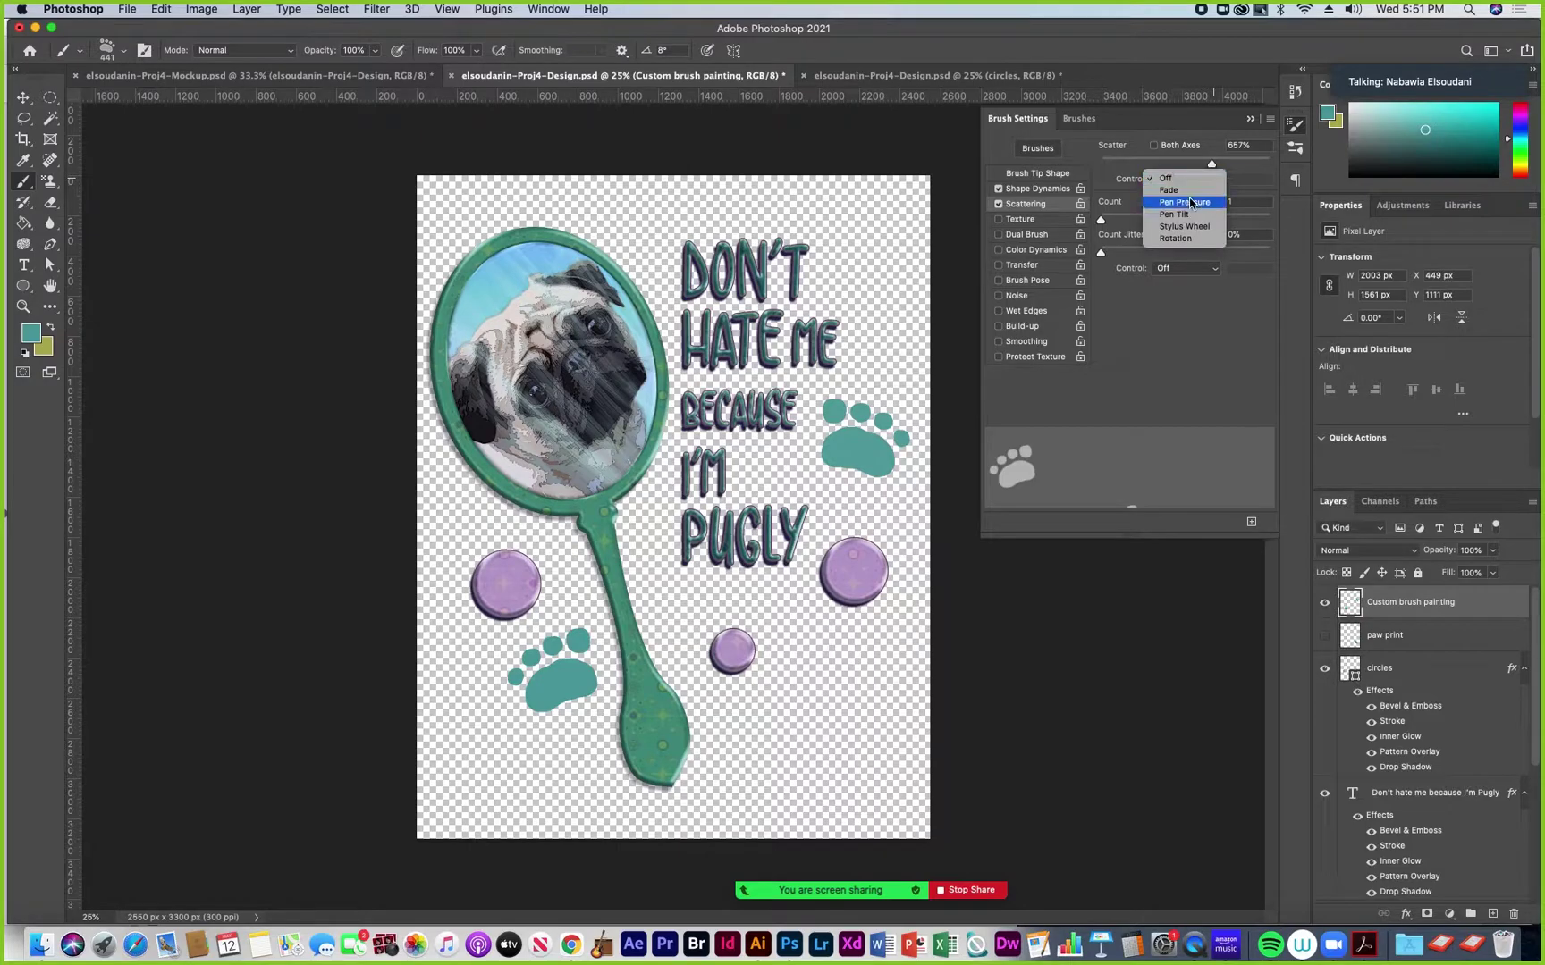
pyautogui.click(1192, 210)
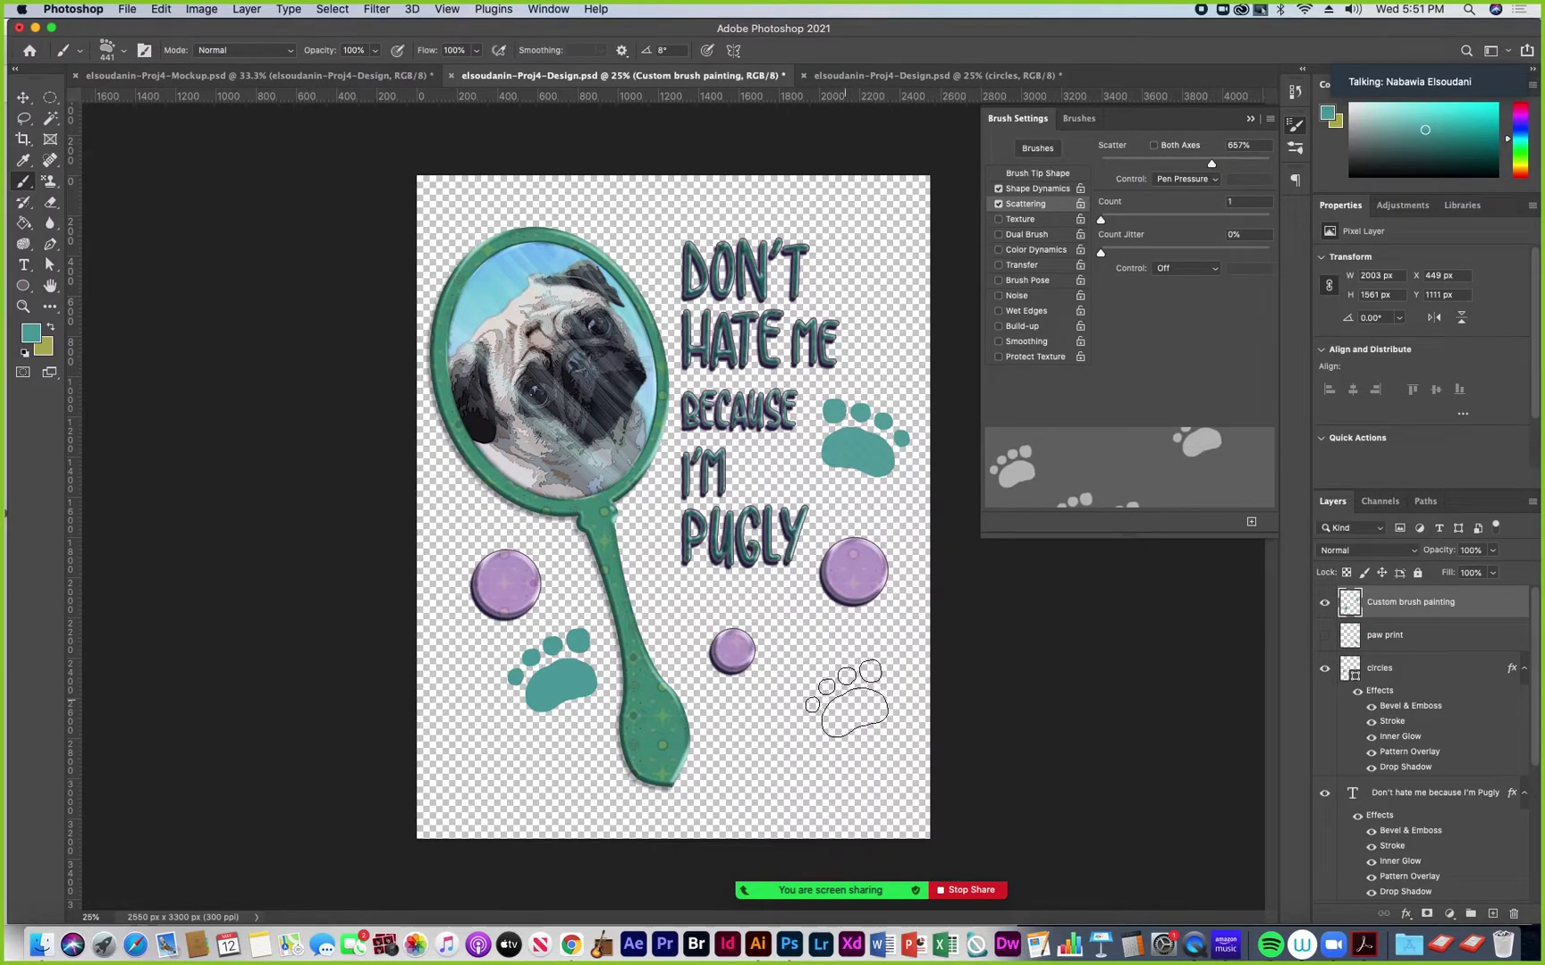
pyautogui.moveTo(840, 786)
pyautogui.mouseDown()
pyautogui.moveTo(765, 643)
pyautogui.moveTo(476, 363)
pyautogui.moveTo(425, 243)
pyautogui.moveTo(557, 144)
pyautogui.moveTo(761, 215)
pyautogui.moveTo(815, 166)
pyautogui.mouseUp()
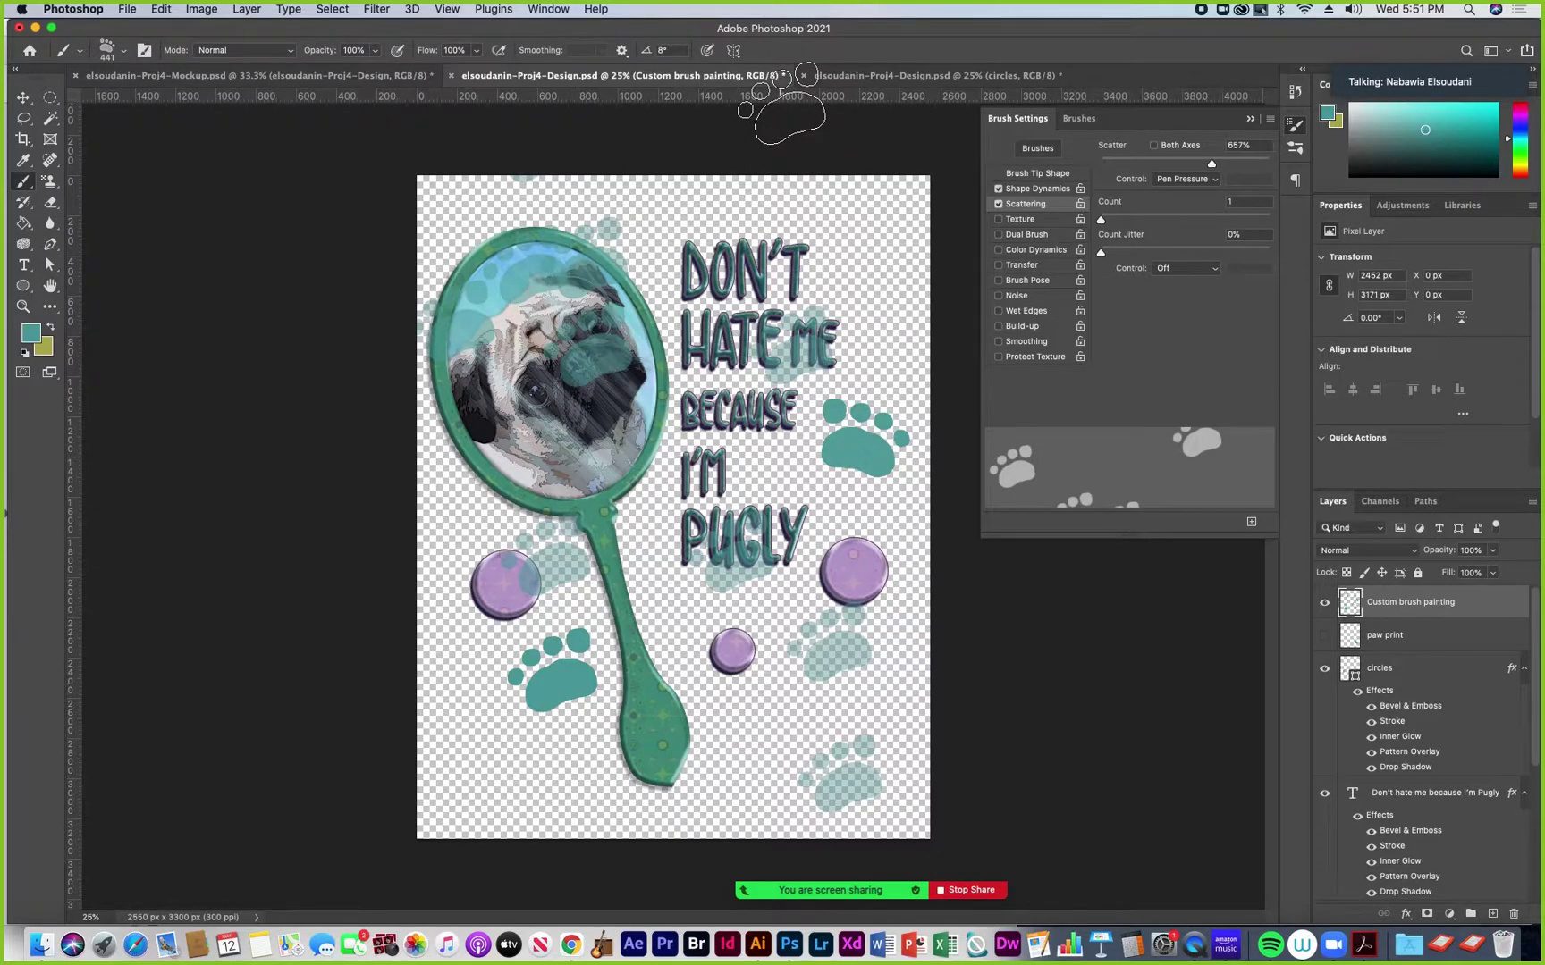
pyautogui.press('super+z')
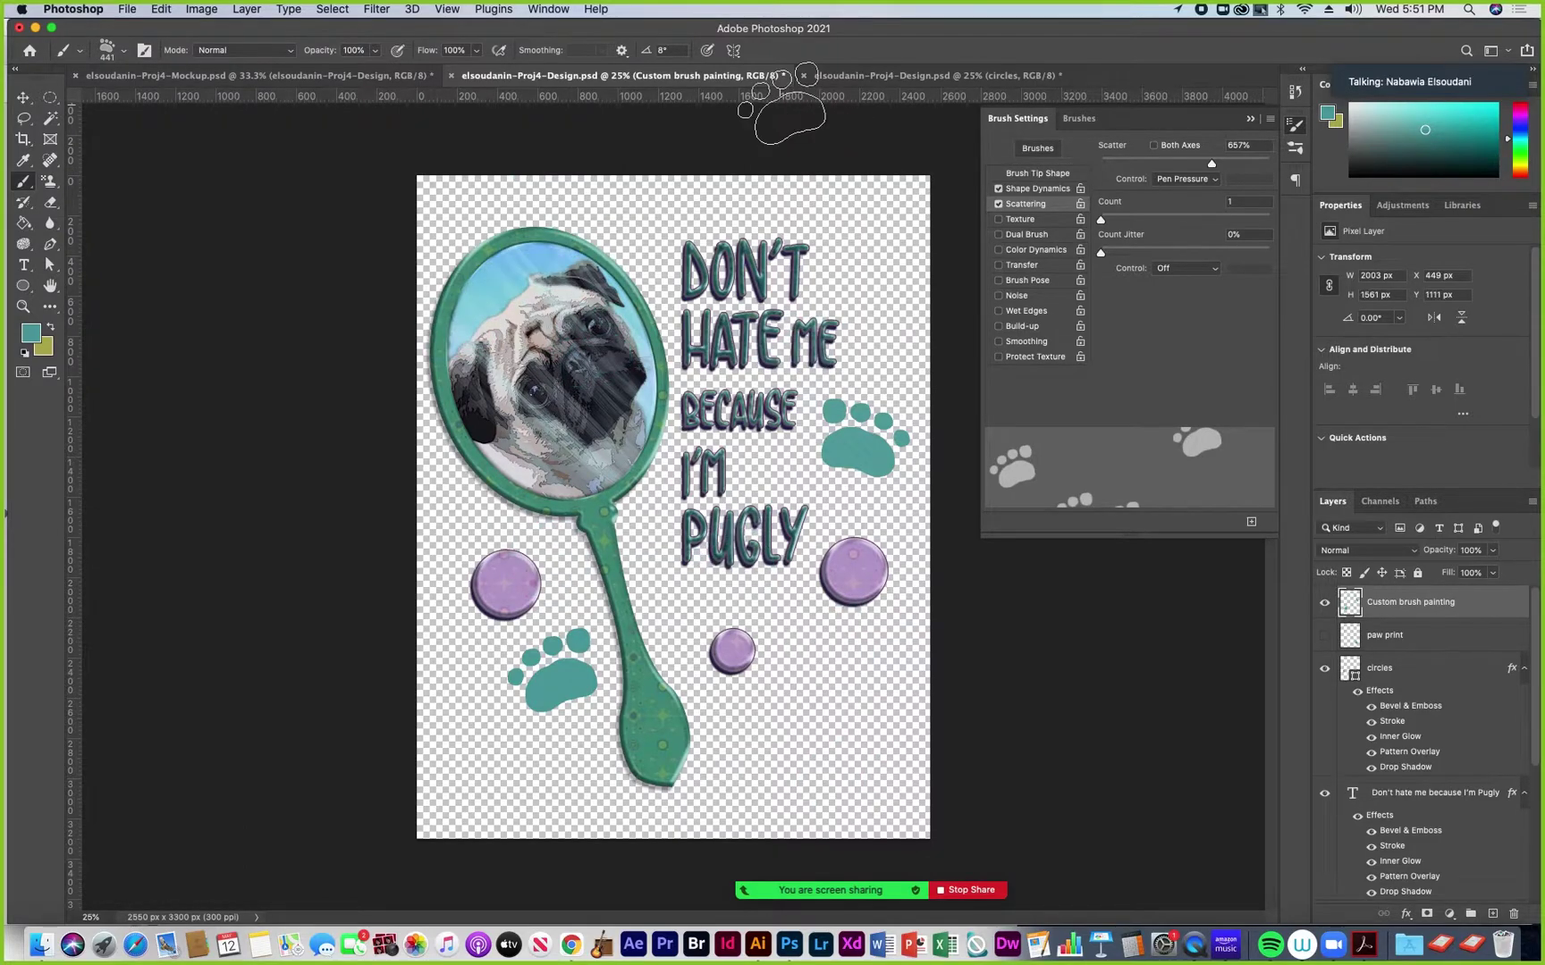
# Set the Shape Dynamics Angle Jitter to 17% and look through the available brush tips
pyautogui.click(1034, 176)
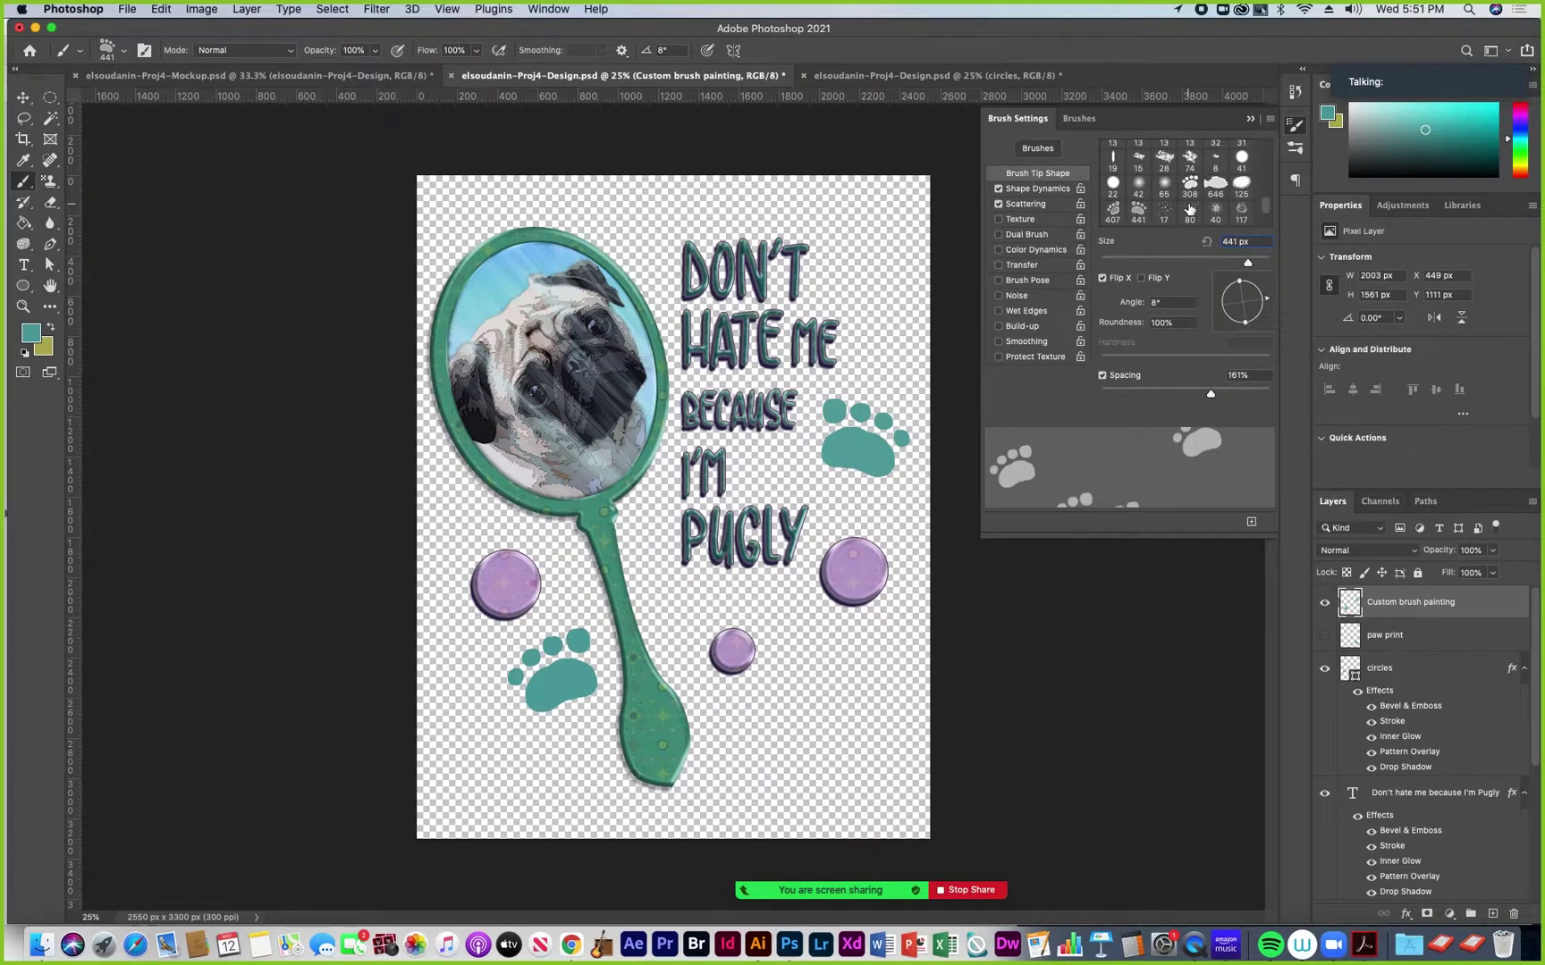
pyautogui.click(1021, 191)
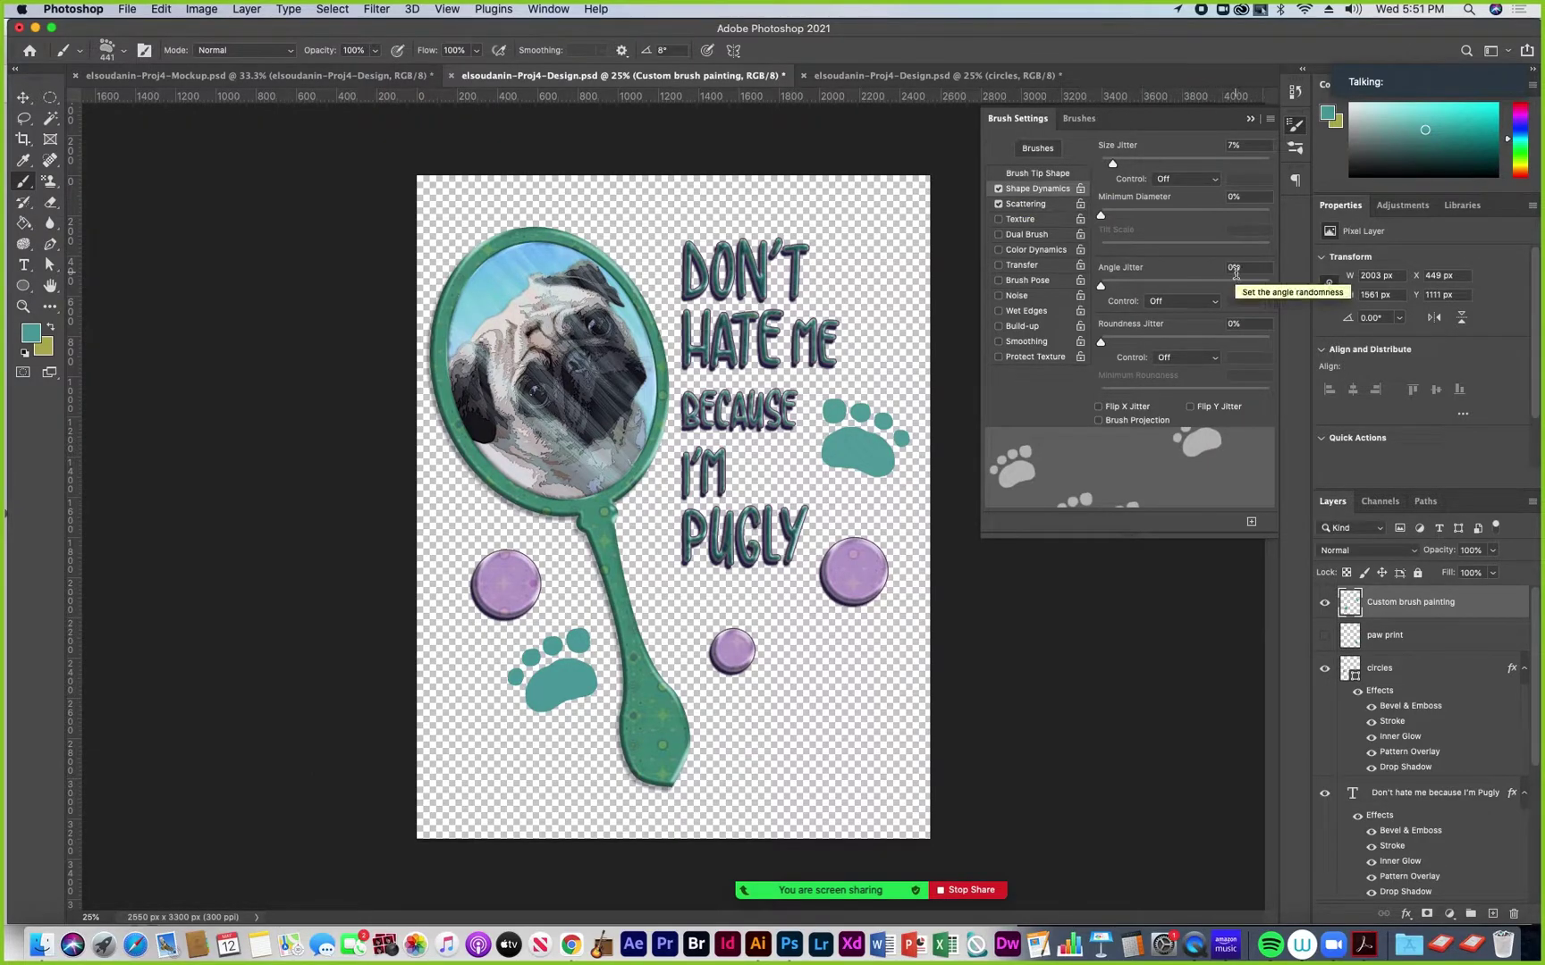
pyautogui.moveTo(1101, 286); pyautogui.dragTo(1129, 287)
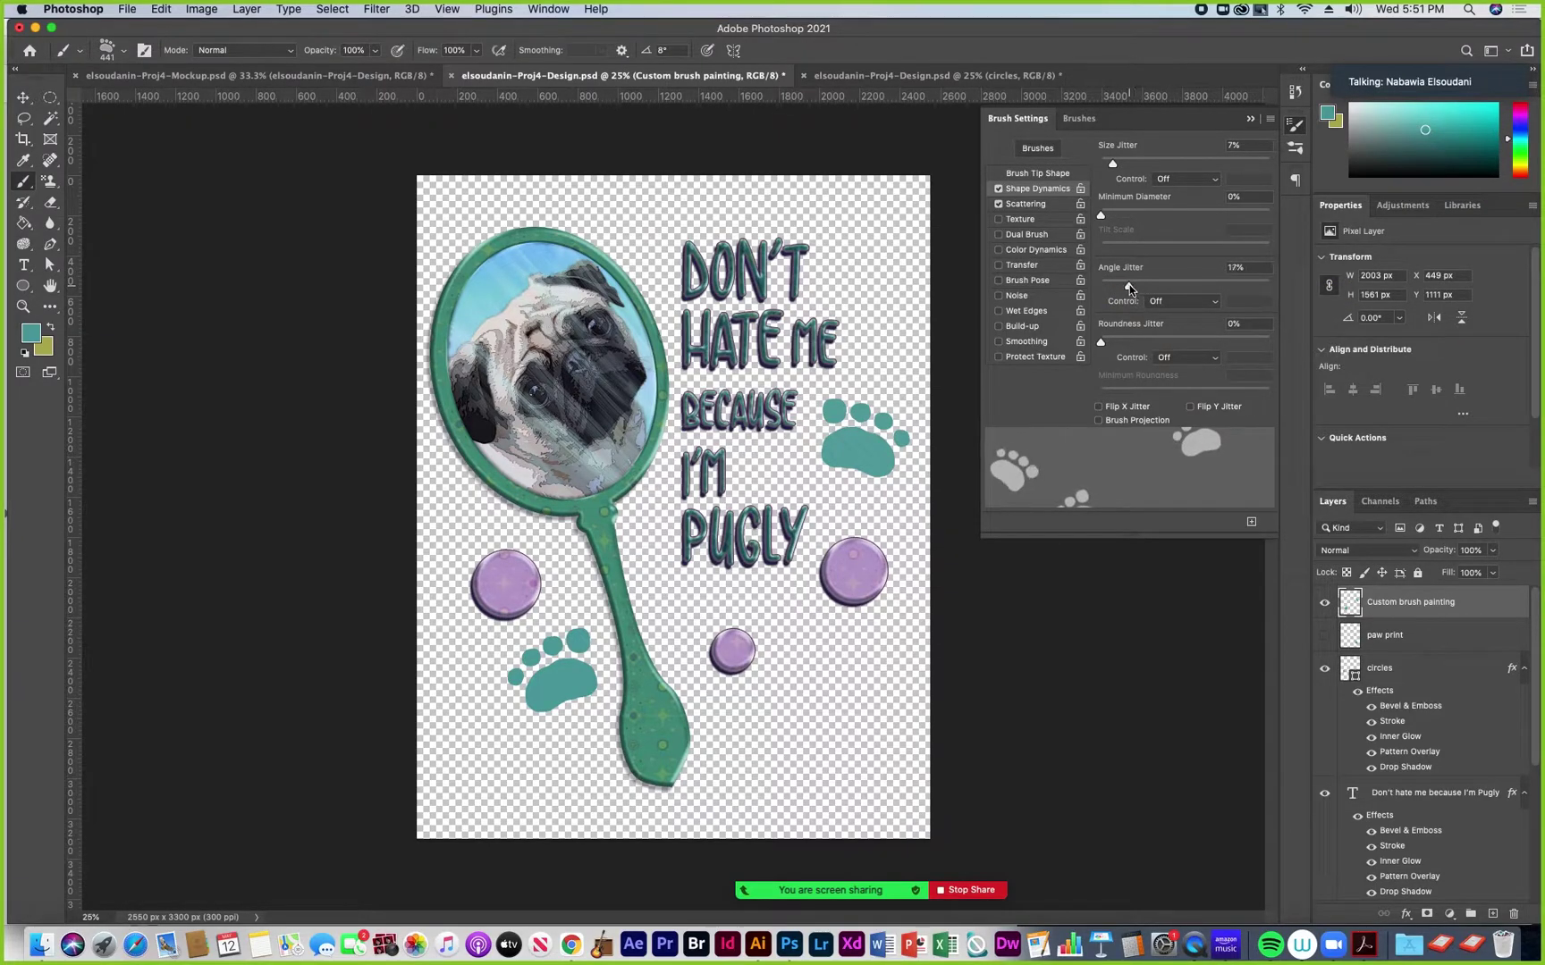
pyautogui.click(1030, 174)
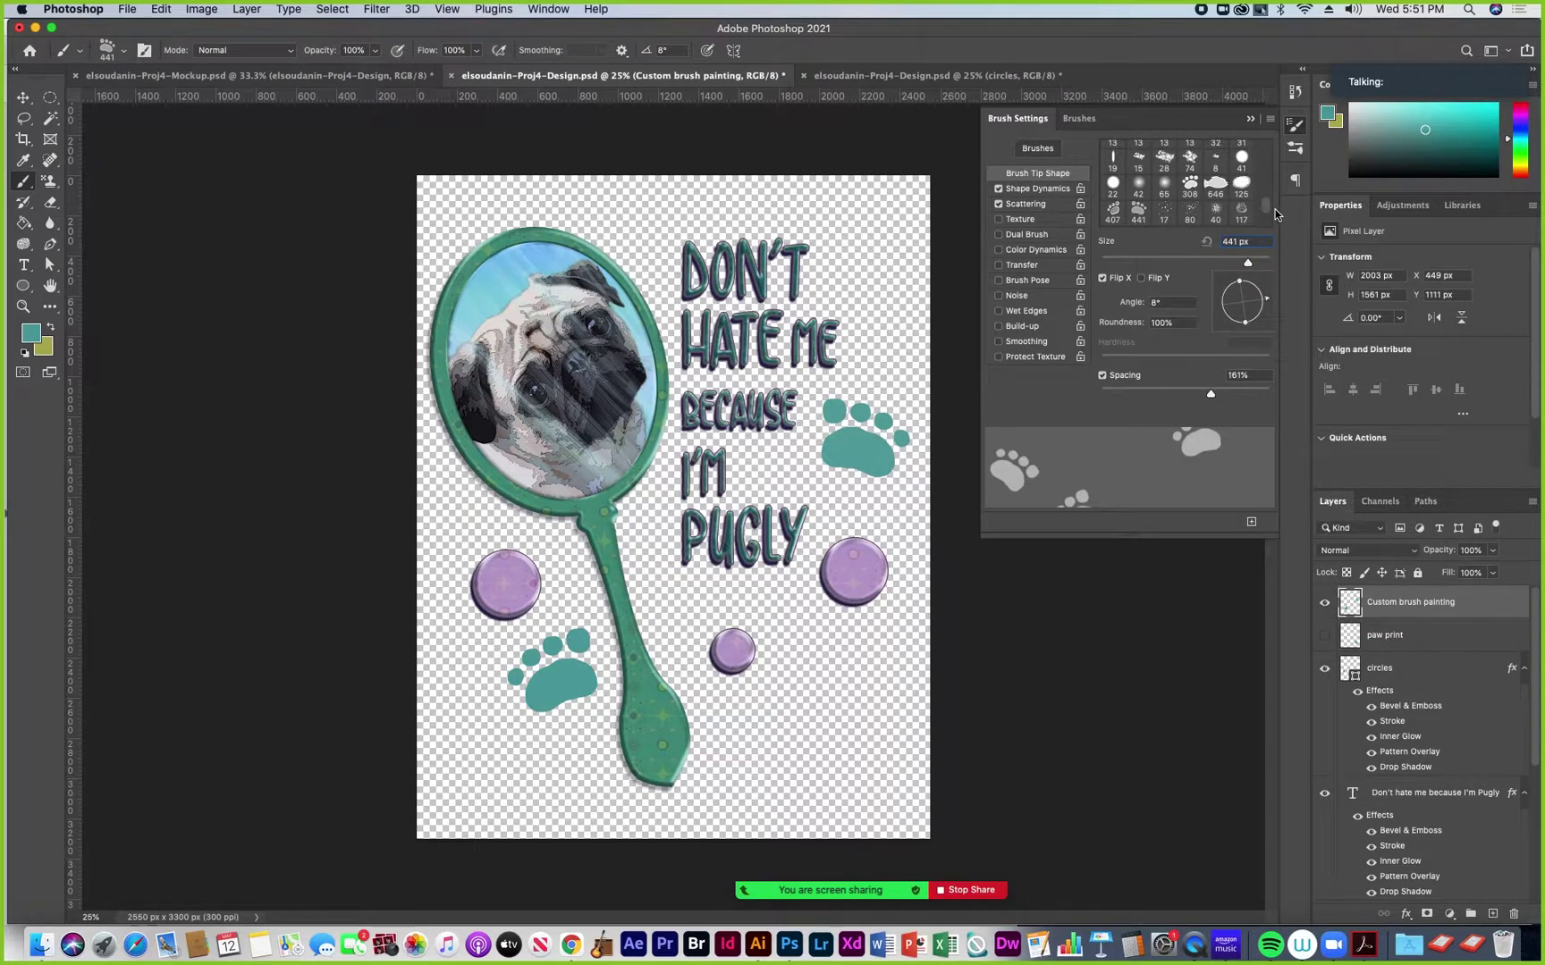
pyautogui.moveTo(1265, 211)
pyautogui.mouseDown()
pyautogui.moveTo(1270, 173)
pyautogui.moveTo(1269, 219)
pyautogui.mouseUp()
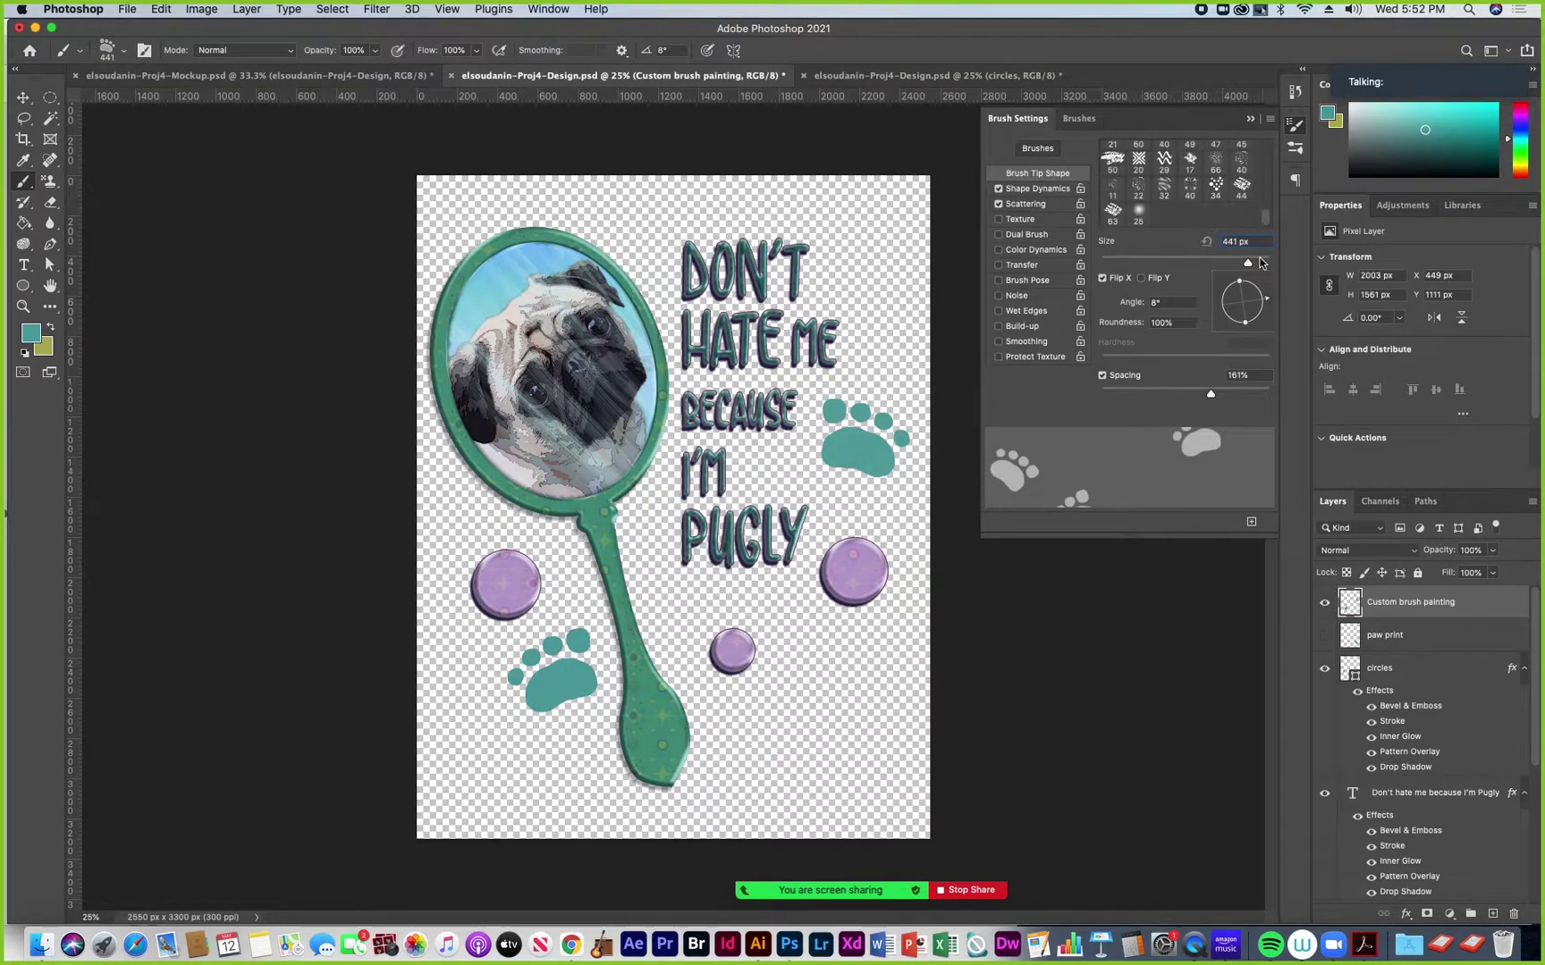
# Set the Shape Dynamics size control to Pen Pressure, test it with a stroke across the lower canvas, and undo that stroke
pyautogui.click(1030, 190)
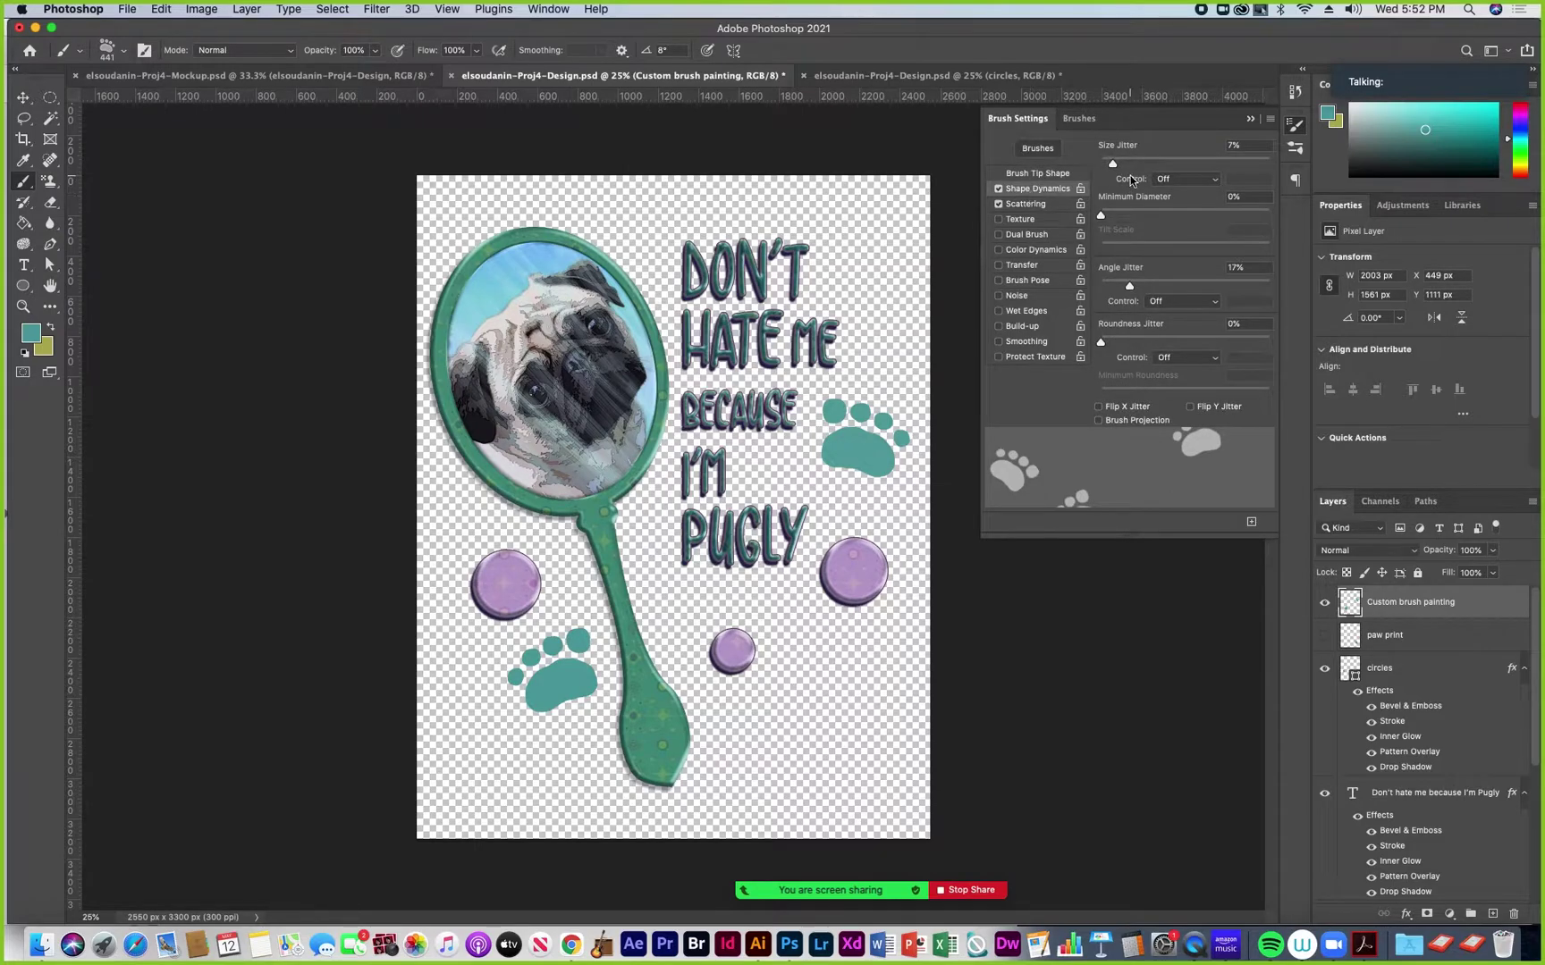
pyautogui.click(1214, 181)
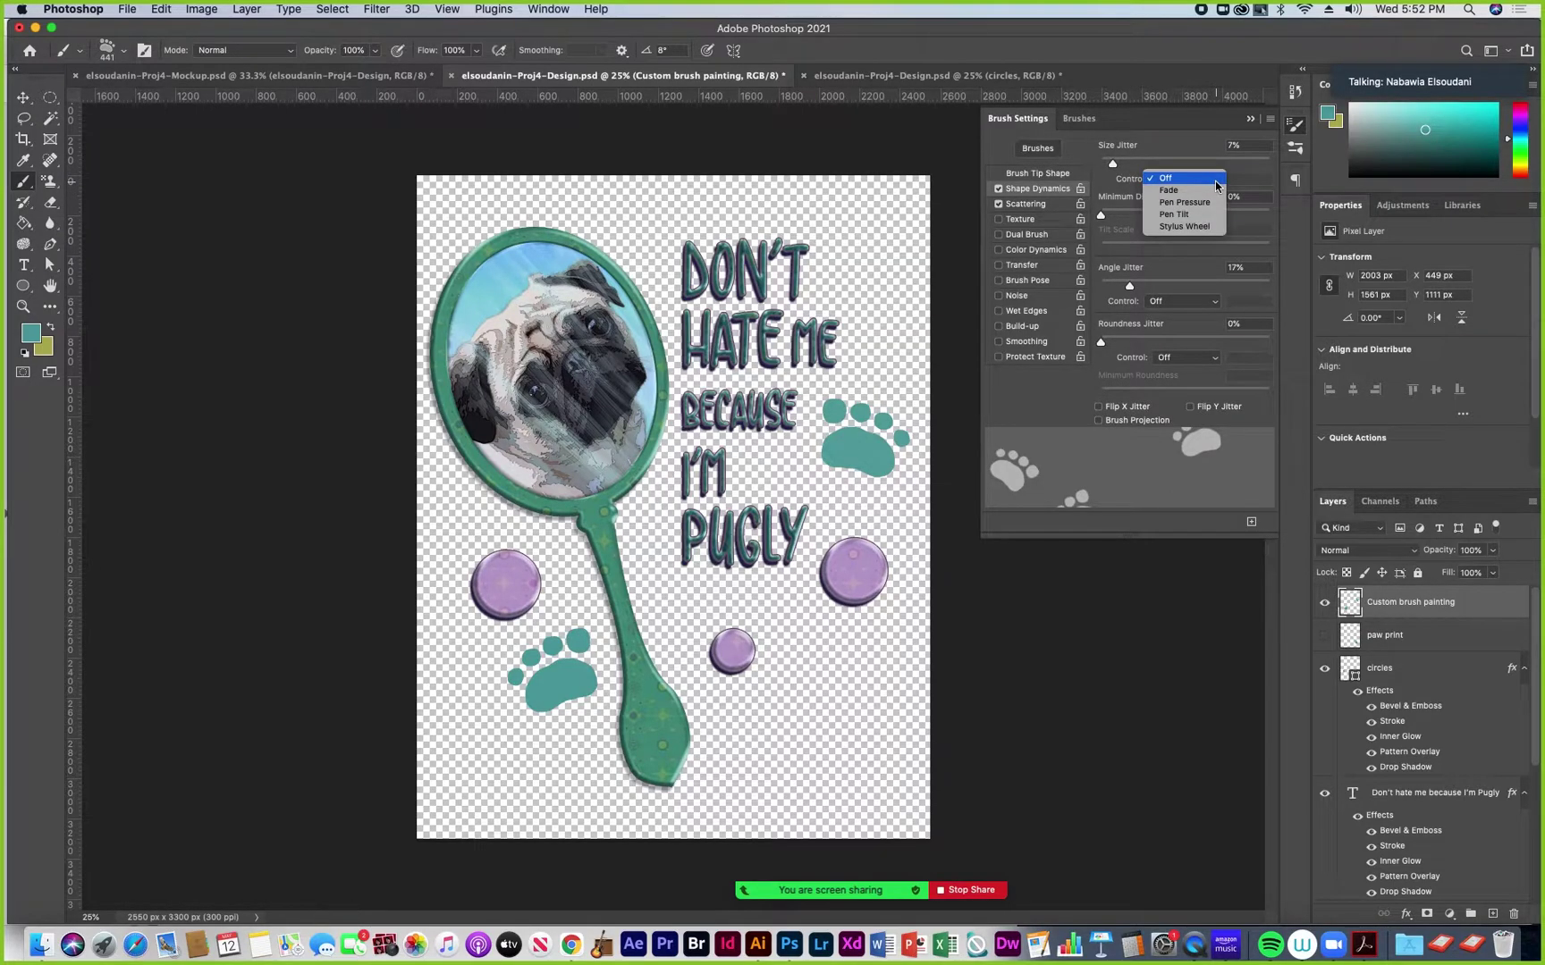
pyautogui.click(1185, 202)
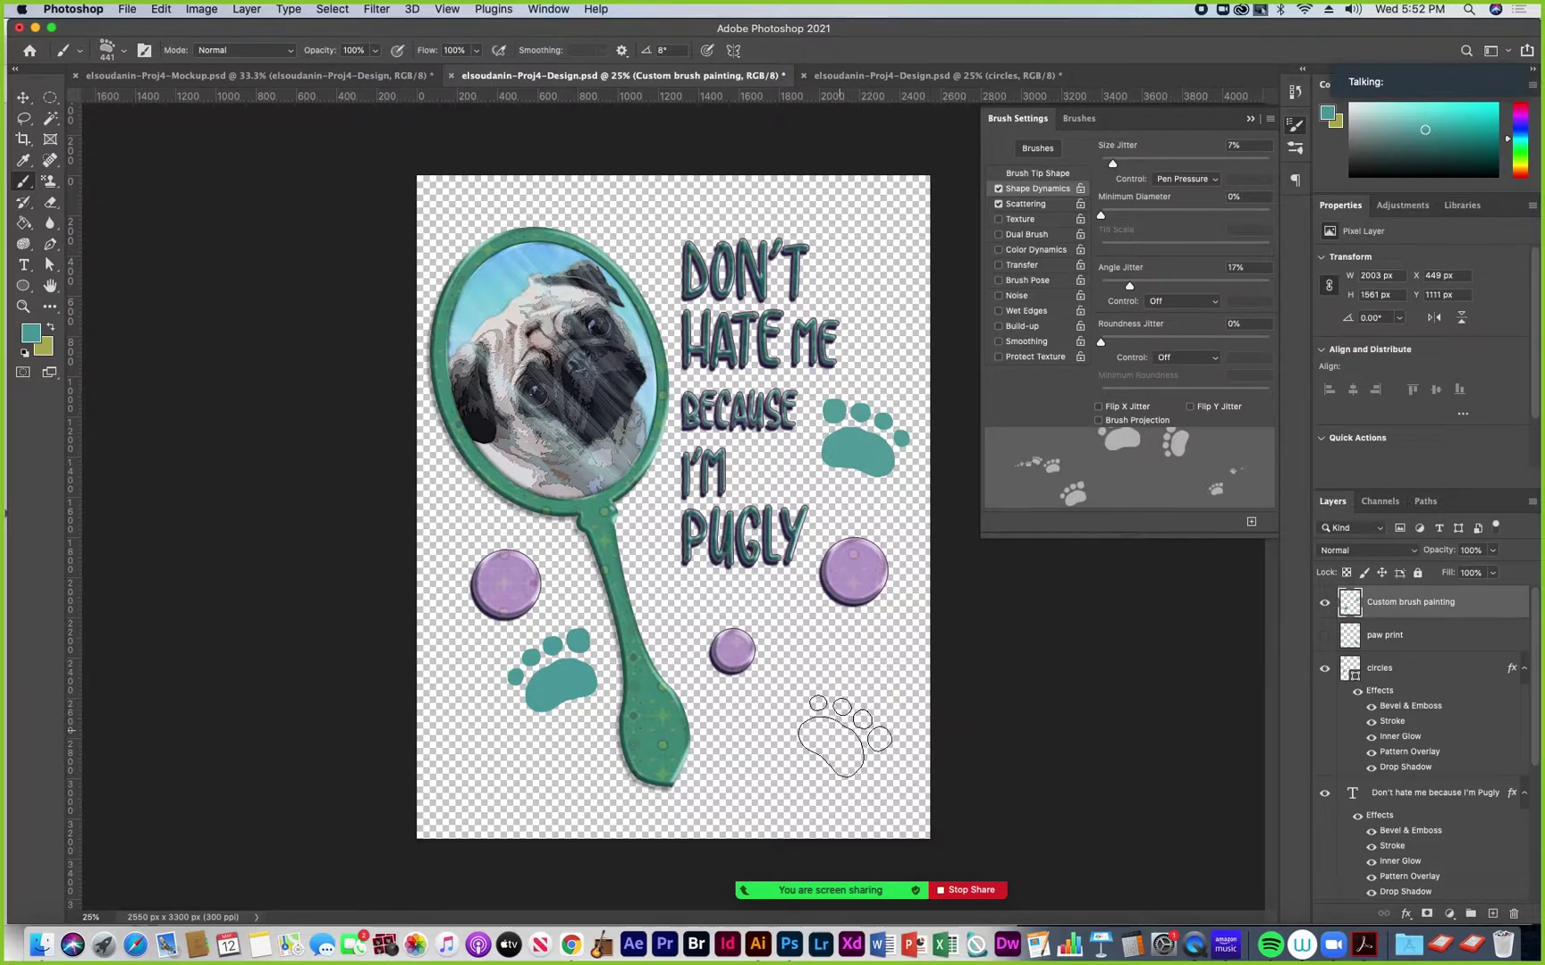
pyautogui.moveTo(833, 735)
pyautogui.mouseDown()
pyautogui.moveTo(762, 604)
pyautogui.moveTo(858, 703)
pyautogui.moveTo(887, 781)
pyautogui.moveTo(834, 772)
pyautogui.moveTo(775, 630)
pyautogui.moveTo(744, 599)
pyautogui.moveTo(716, 639)
pyautogui.mouseUp()
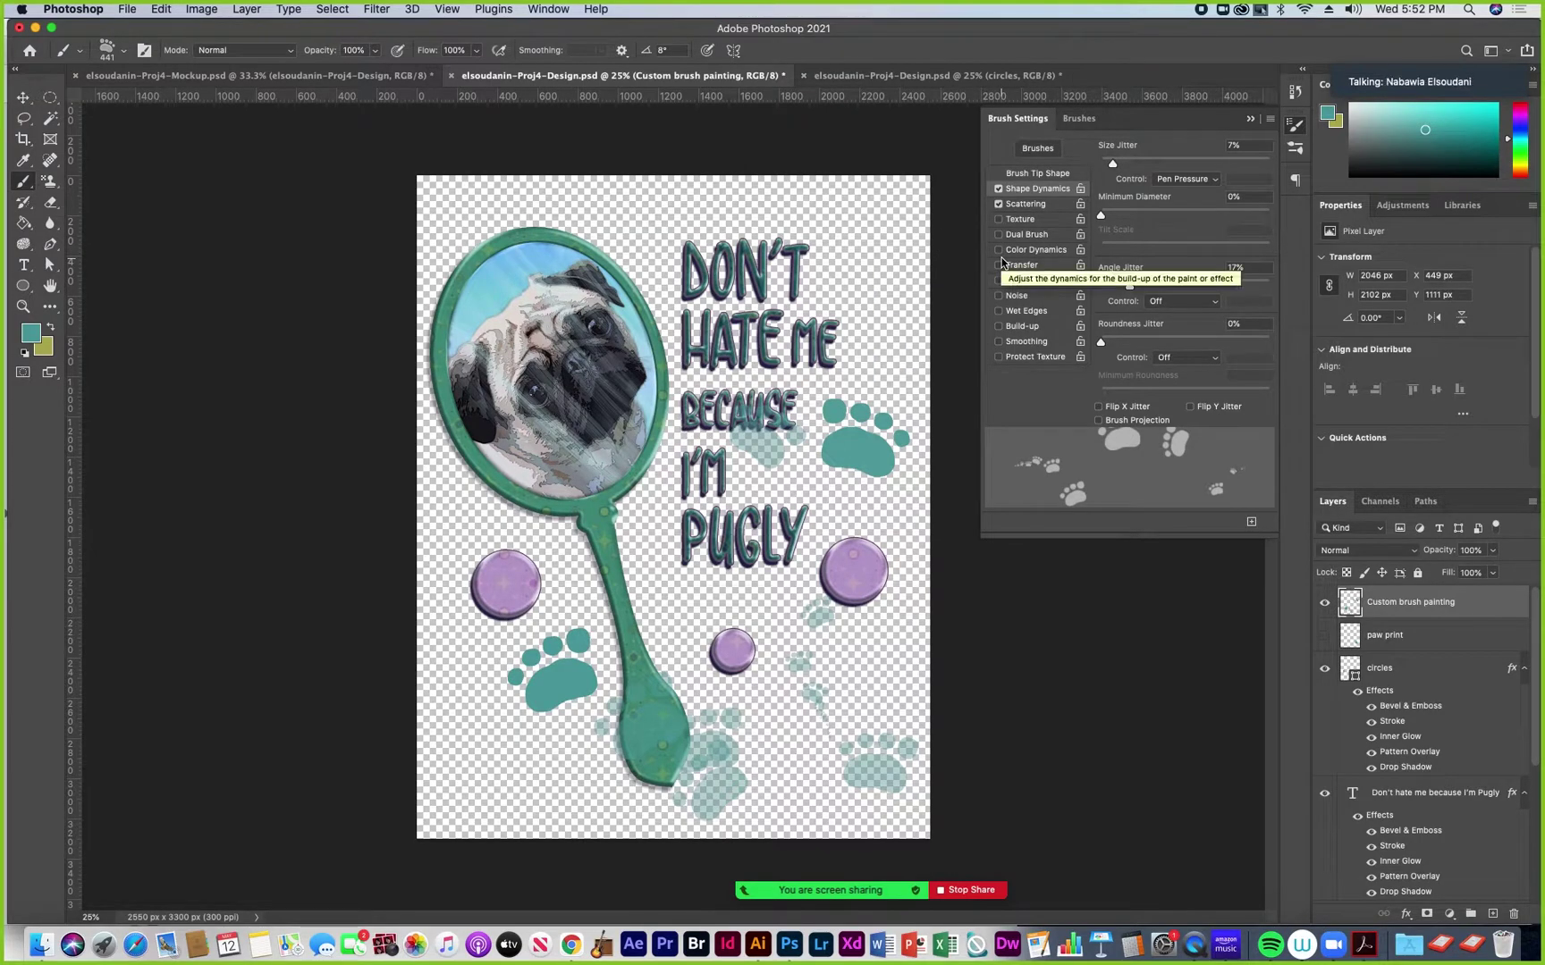
pyautogui.press('super+z')
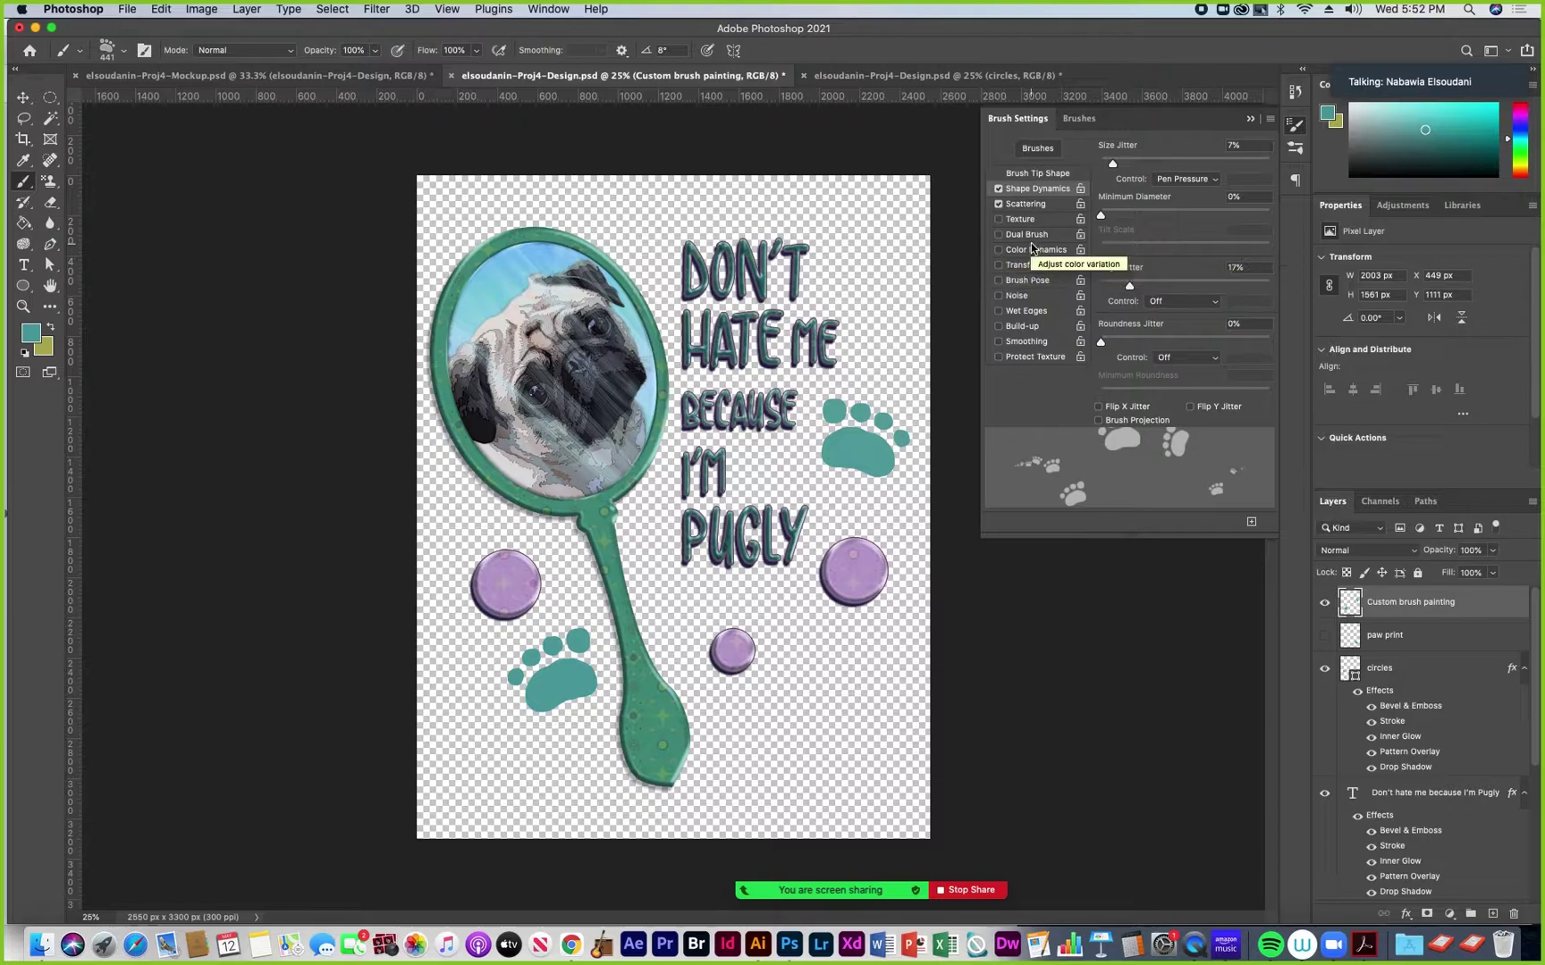
pyautogui.click(1041, 175)
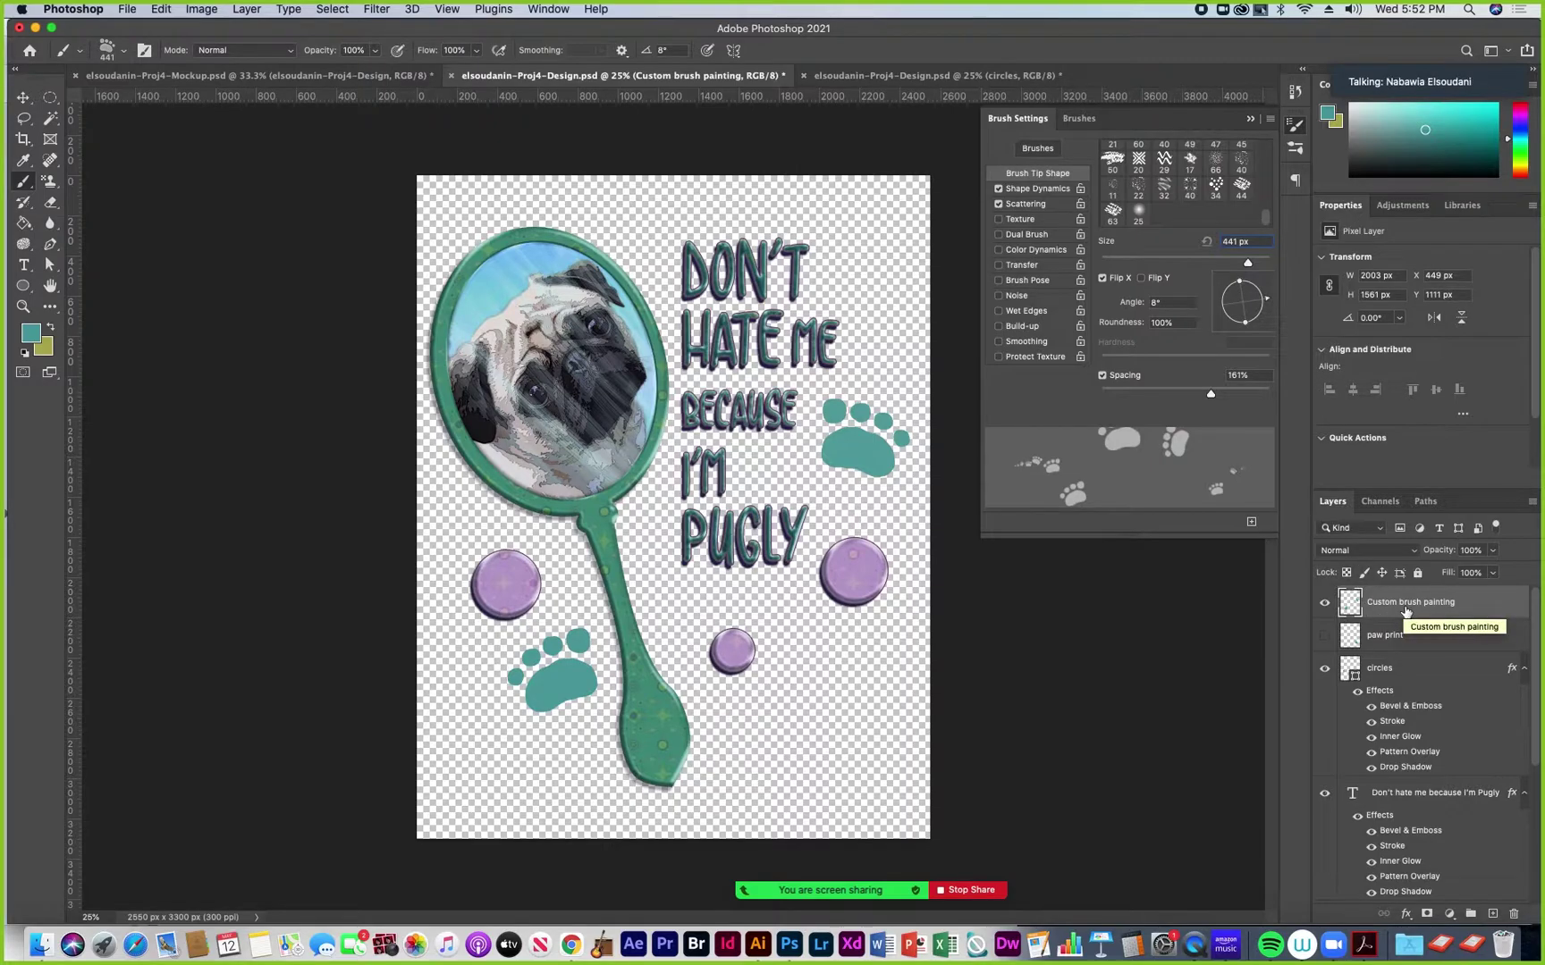
pyautogui.click(1250, 120)
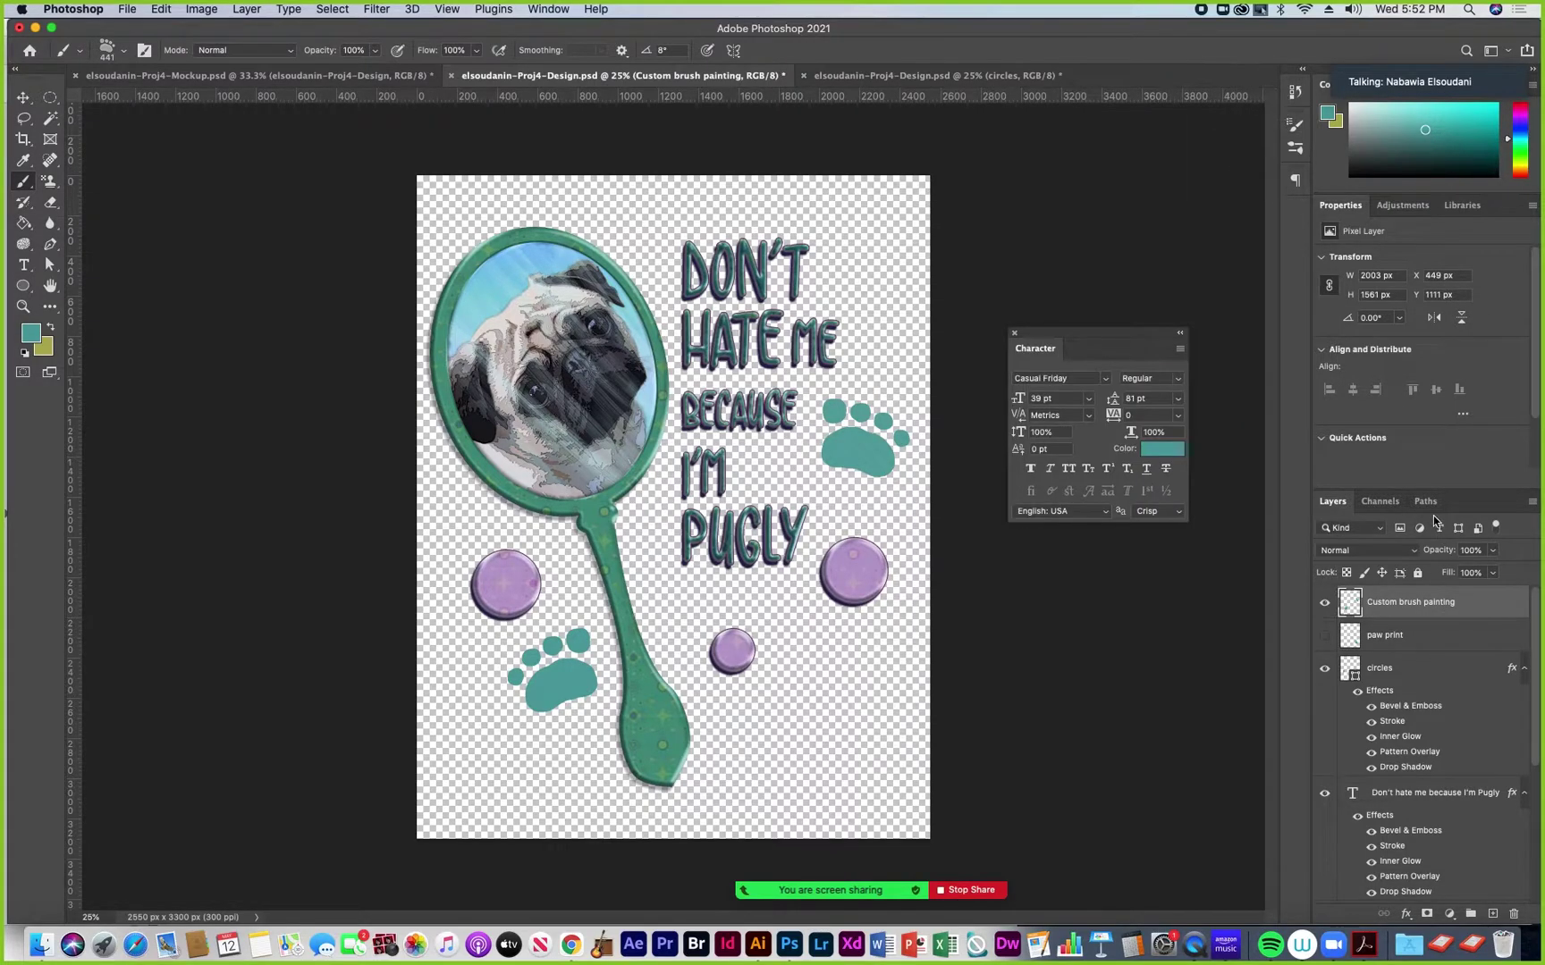
# Add Bevel & Emboss and Drop Shadow effects to the Custom brush painting layer
pyautogui.doubleClick(1491, 611)
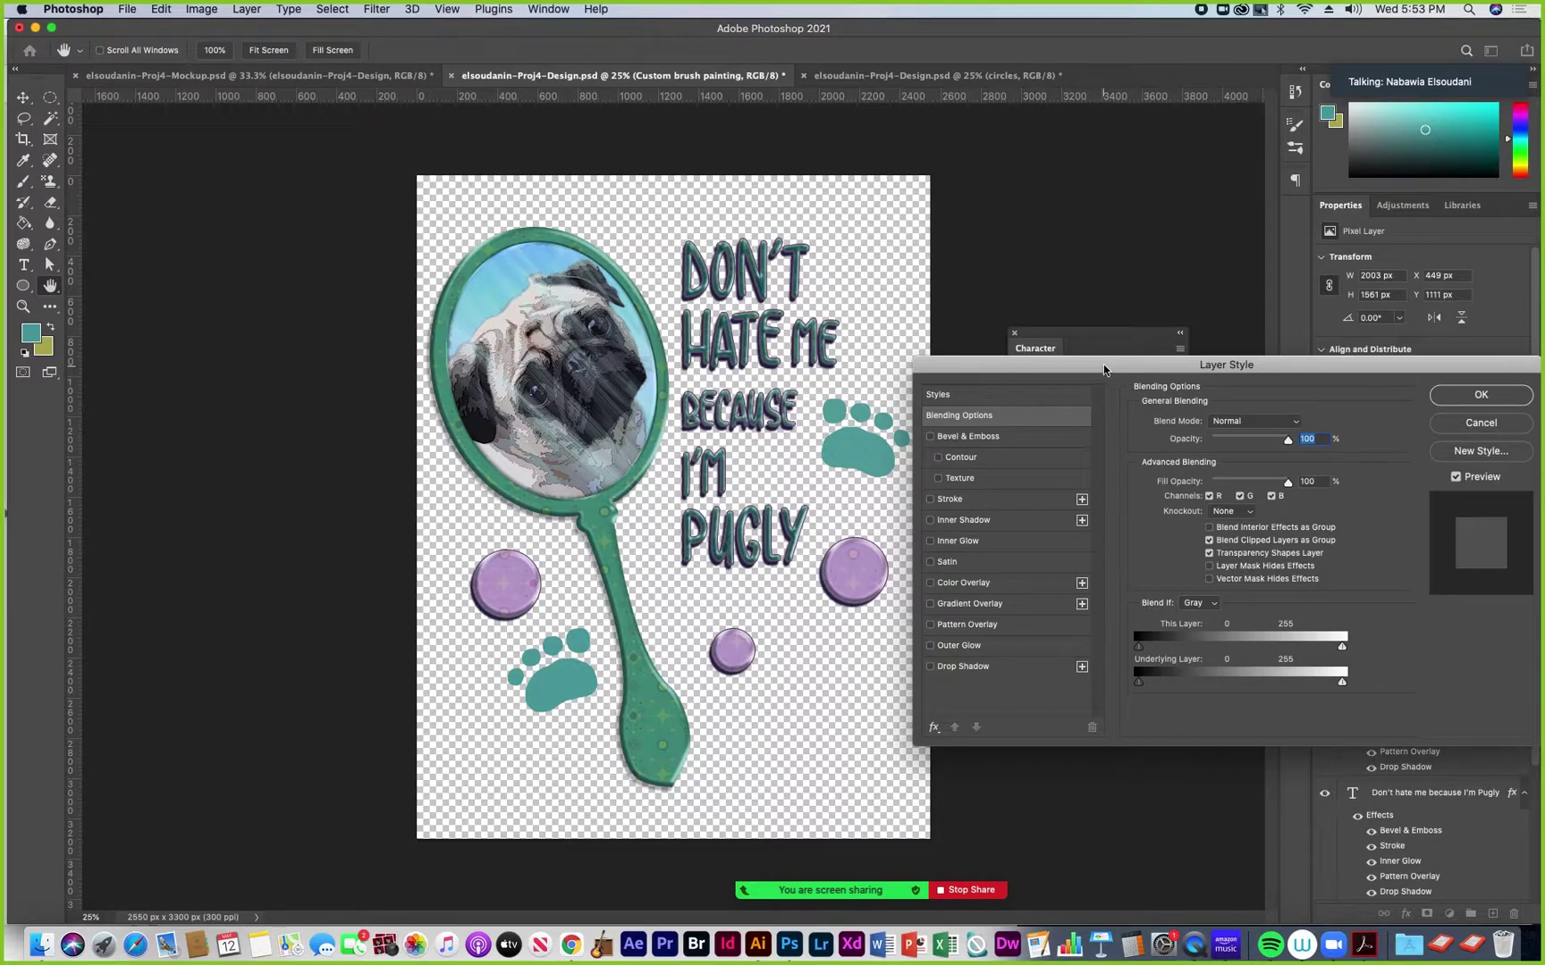
pyautogui.moveTo(1103, 363); pyautogui.dragTo(992, 363)
pyautogui.click(849, 425)
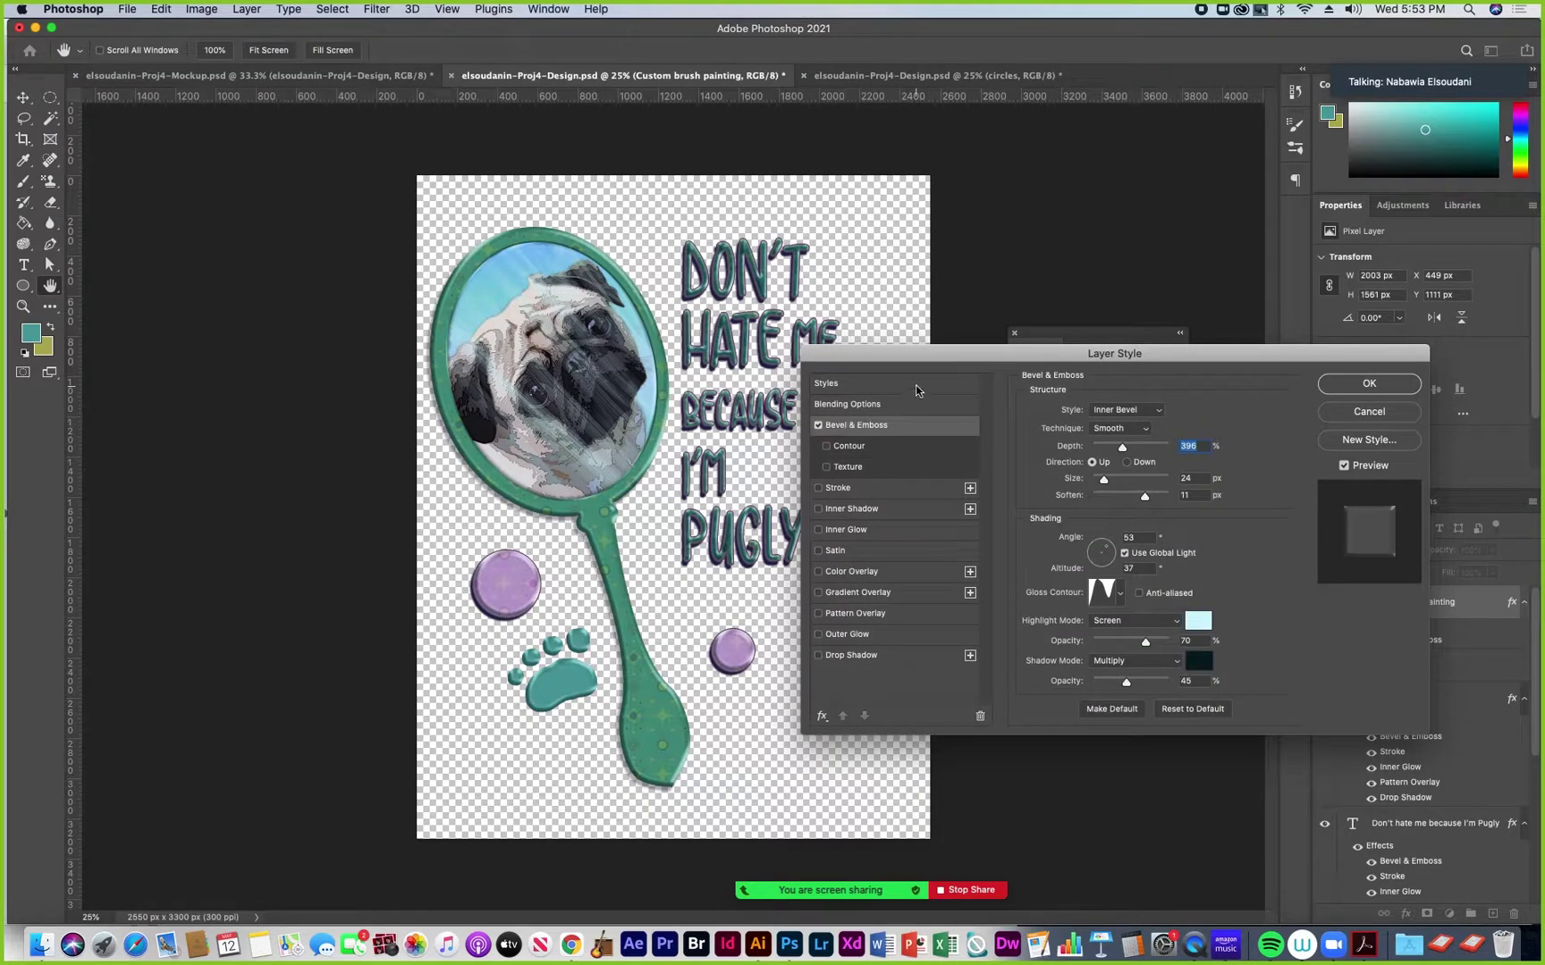
pyautogui.moveTo(984, 360); pyautogui.dragTo(1132, 434)
pyautogui.click(965, 729)
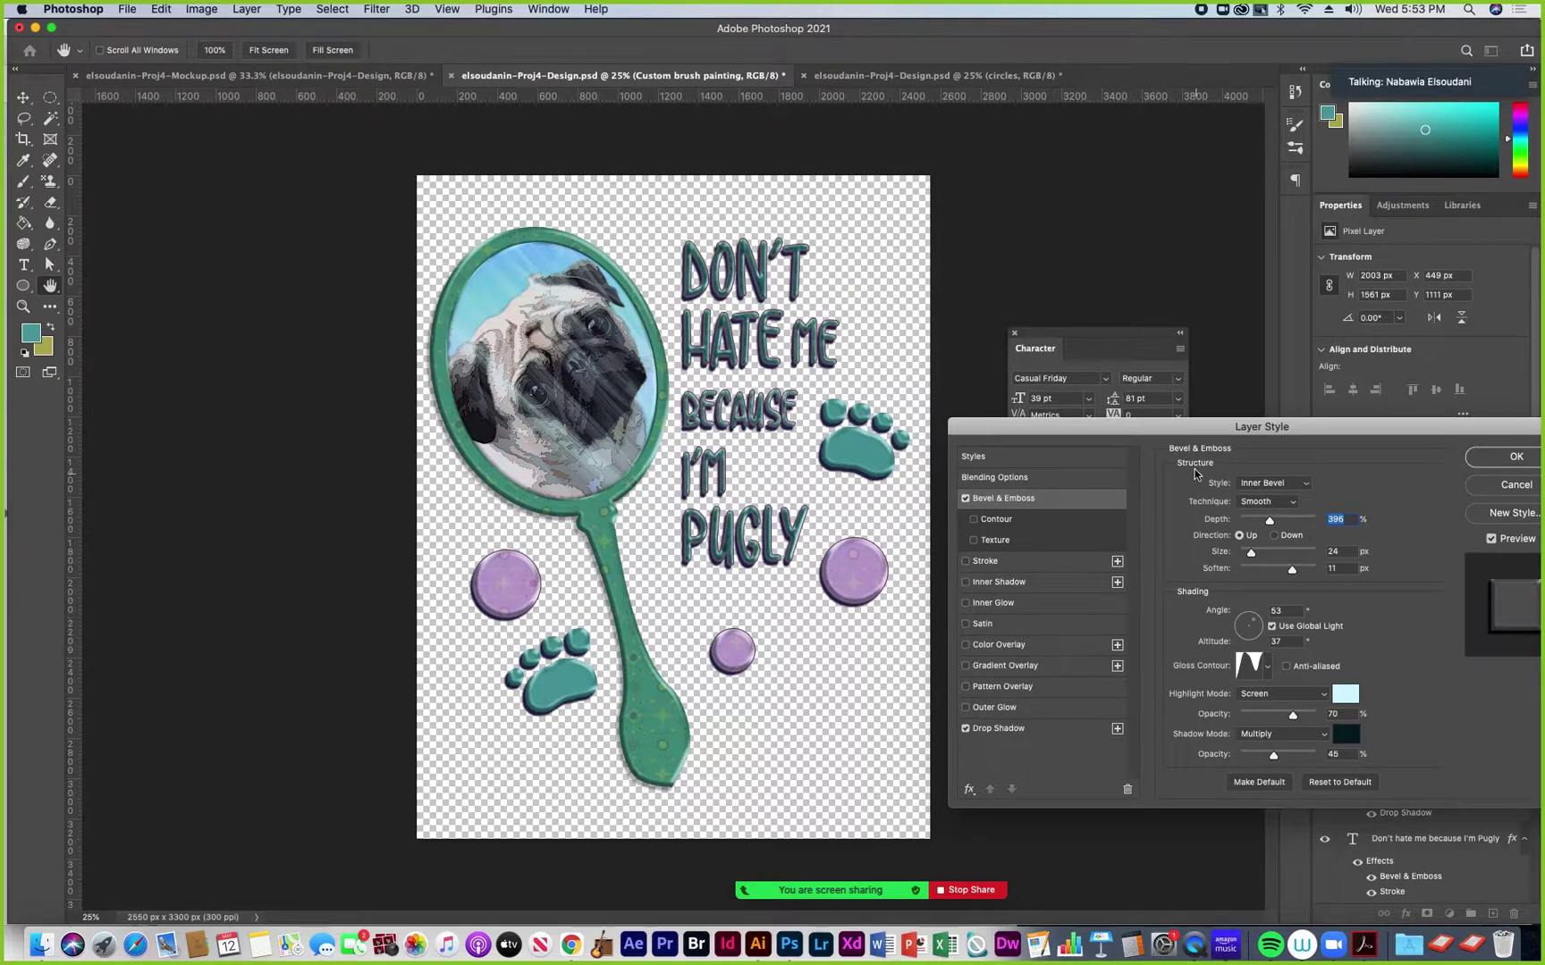
# Set the paw prints' bevel Depth to 95%, try the Outer Bevel and Emboss styles, and apply the layer style with Inner Bevel
pyautogui.moveTo(1205, 435); pyautogui.dragTo(1059, 442)
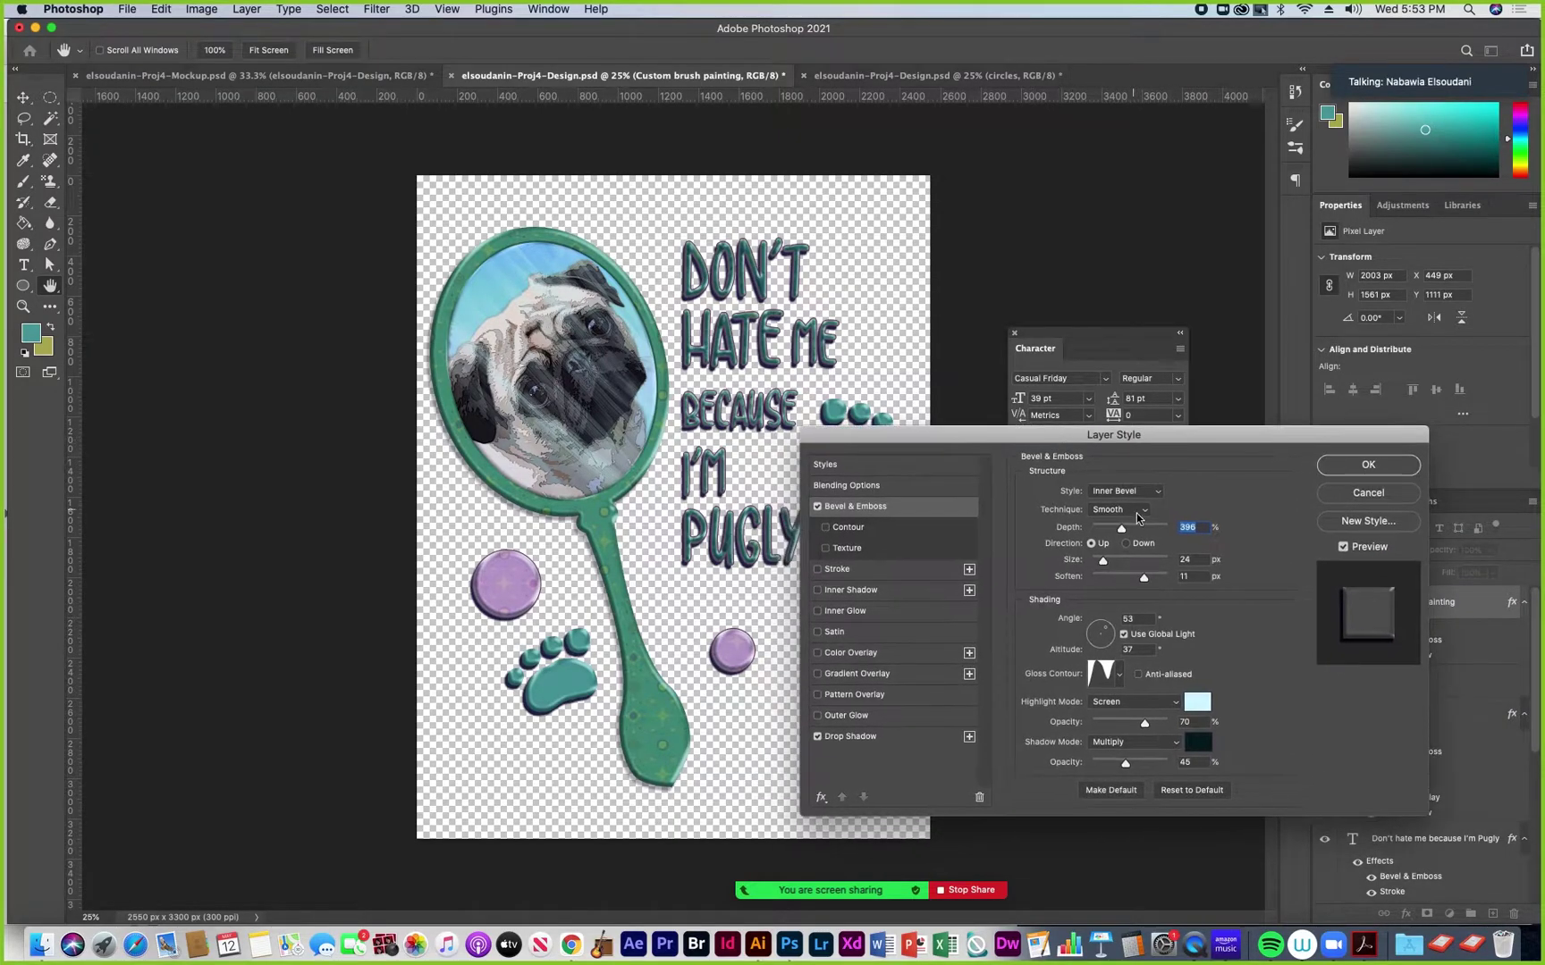
pyautogui.moveTo(1121, 529); pyautogui.dragTo(1099, 533)
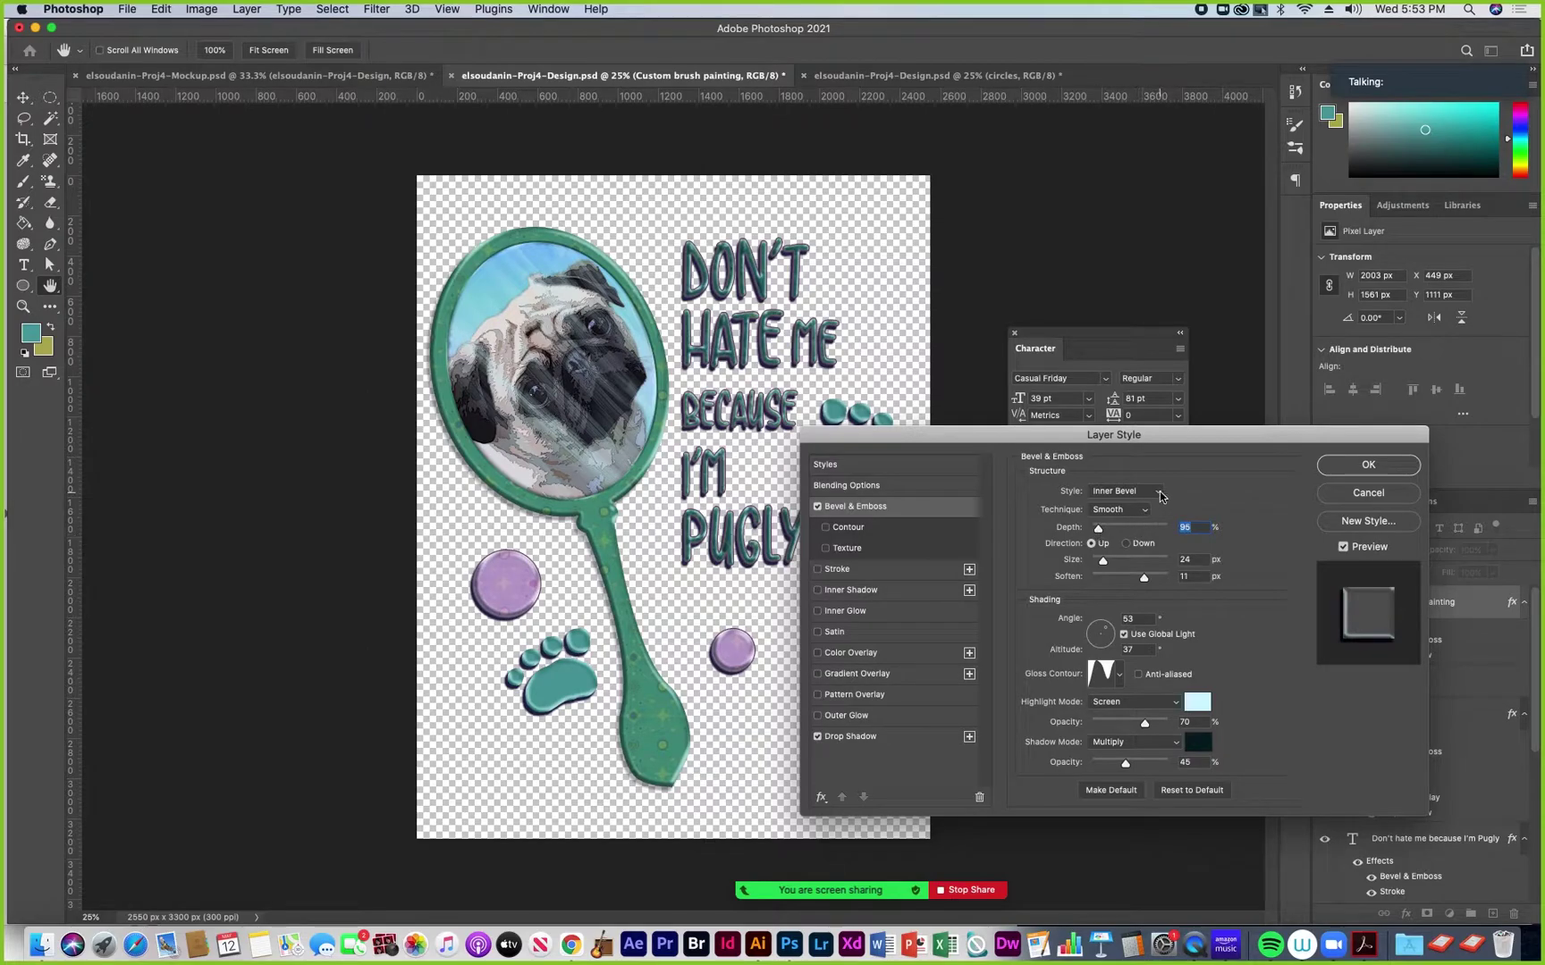
pyautogui.click(1160, 496)
pyautogui.click(1140, 478)
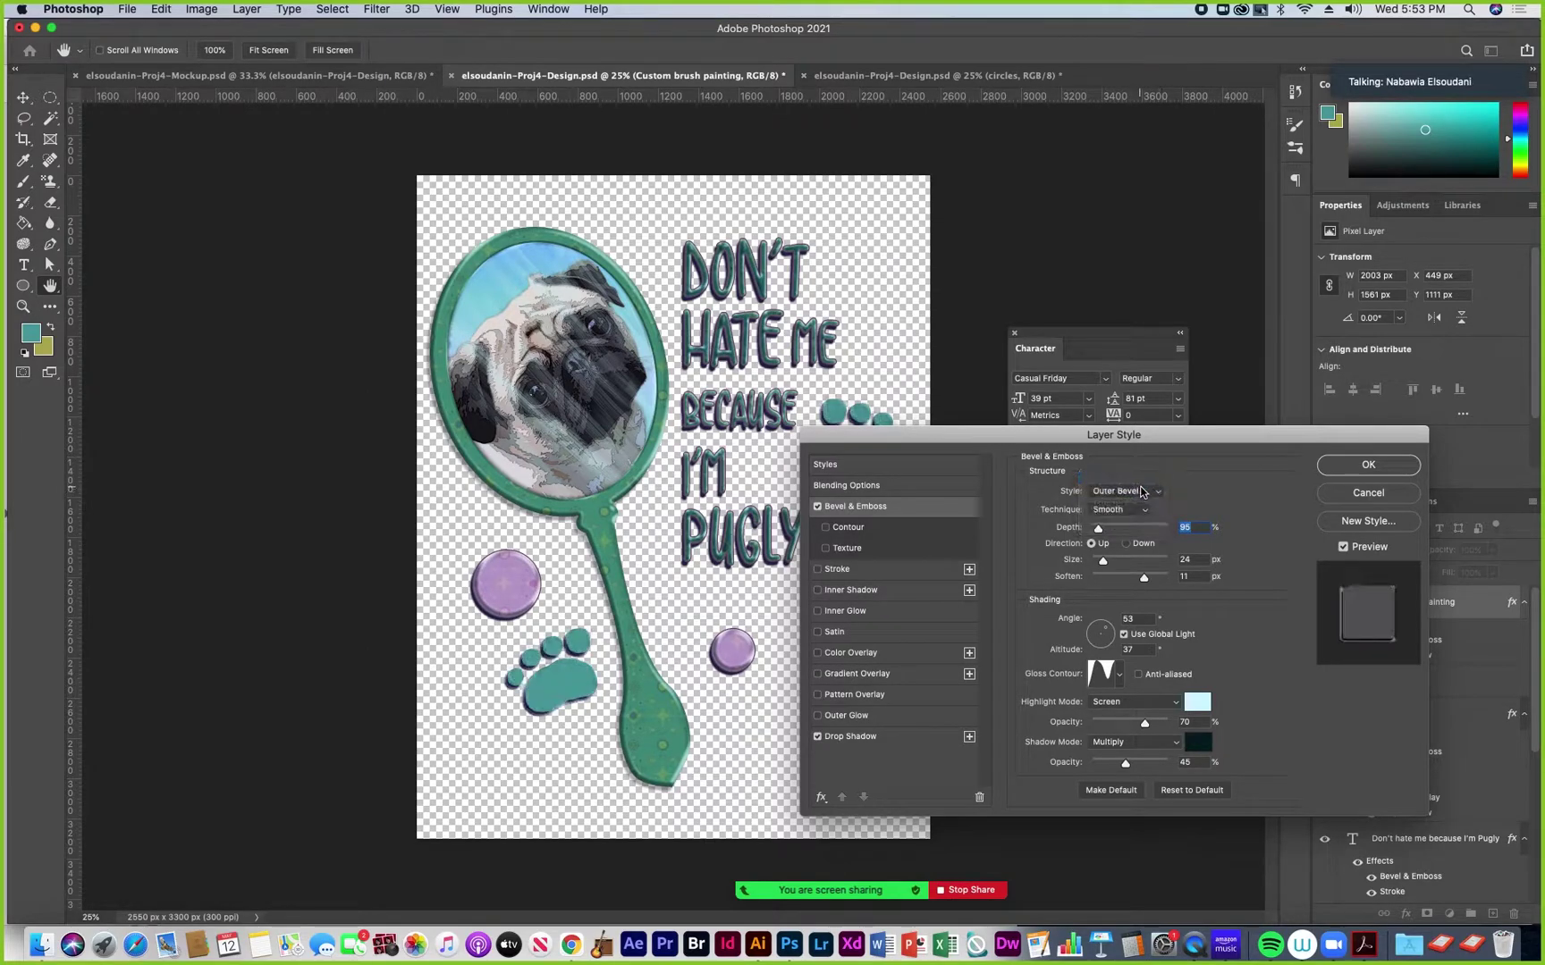
pyautogui.click(1141, 491)
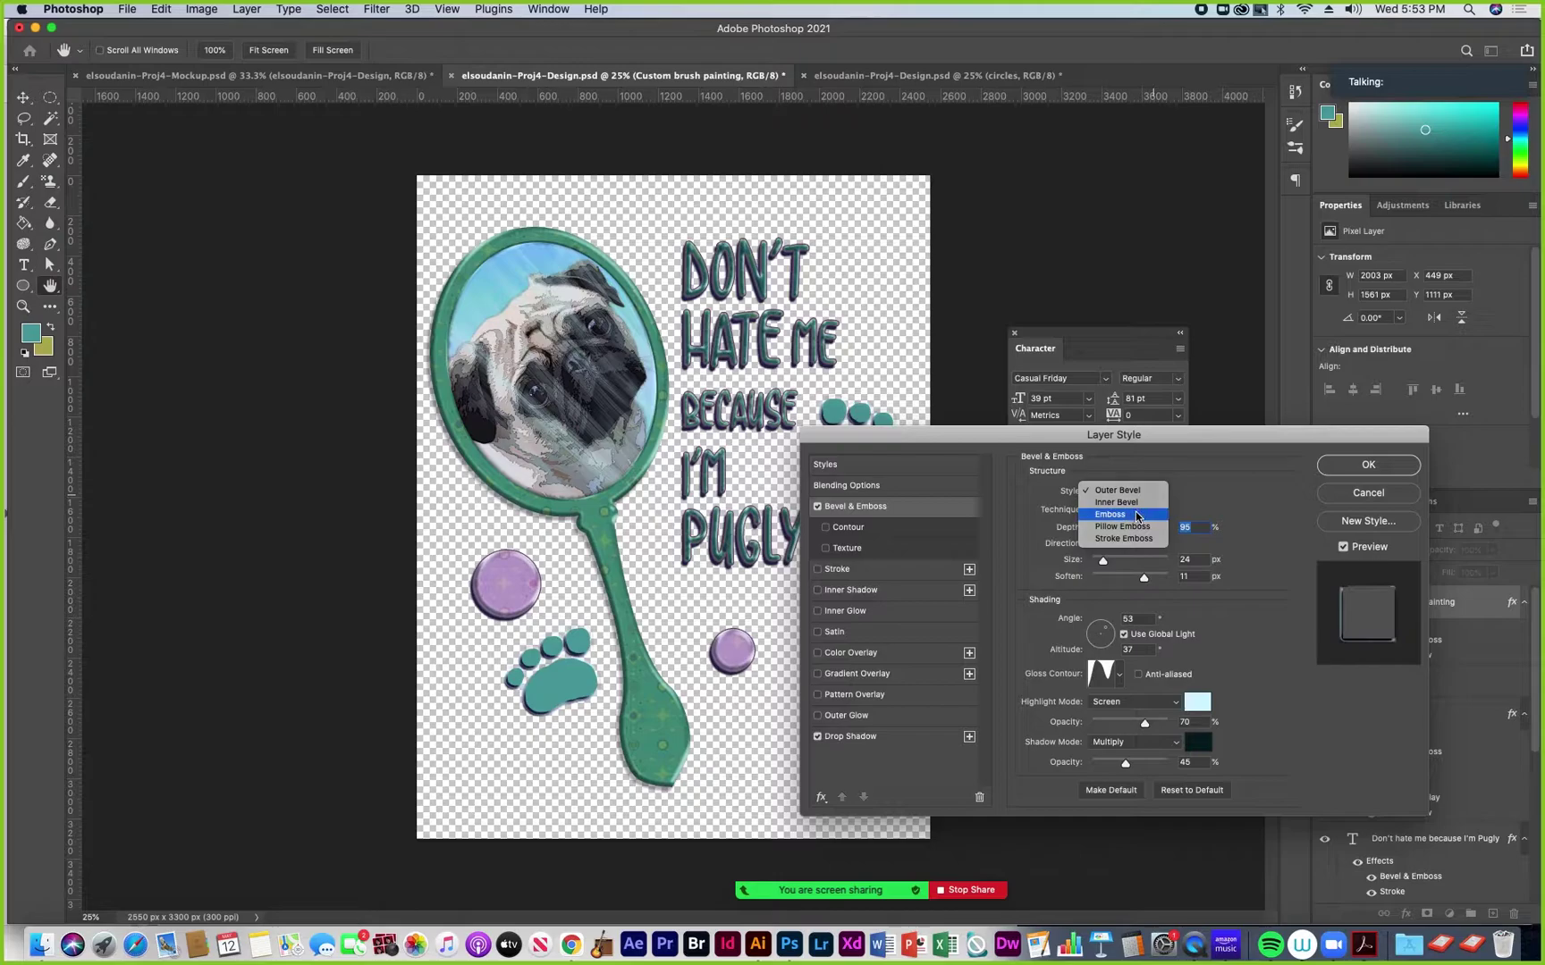
pyautogui.click(1137, 516)
pyautogui.click(1141, 493)
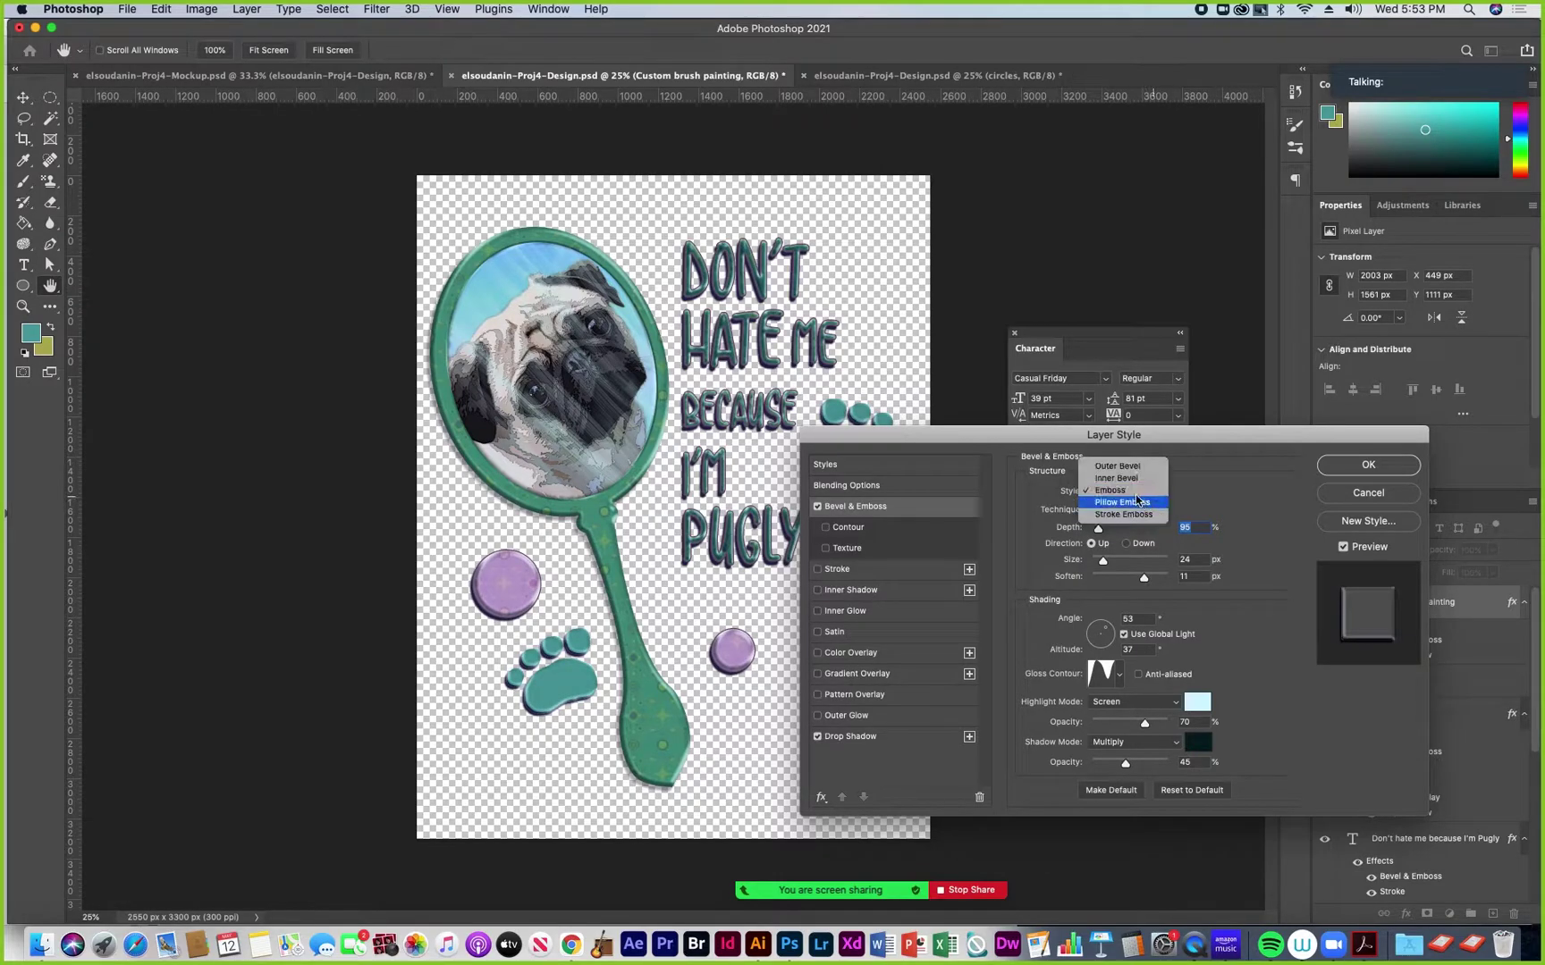
pyautogui.click(1119, 479)
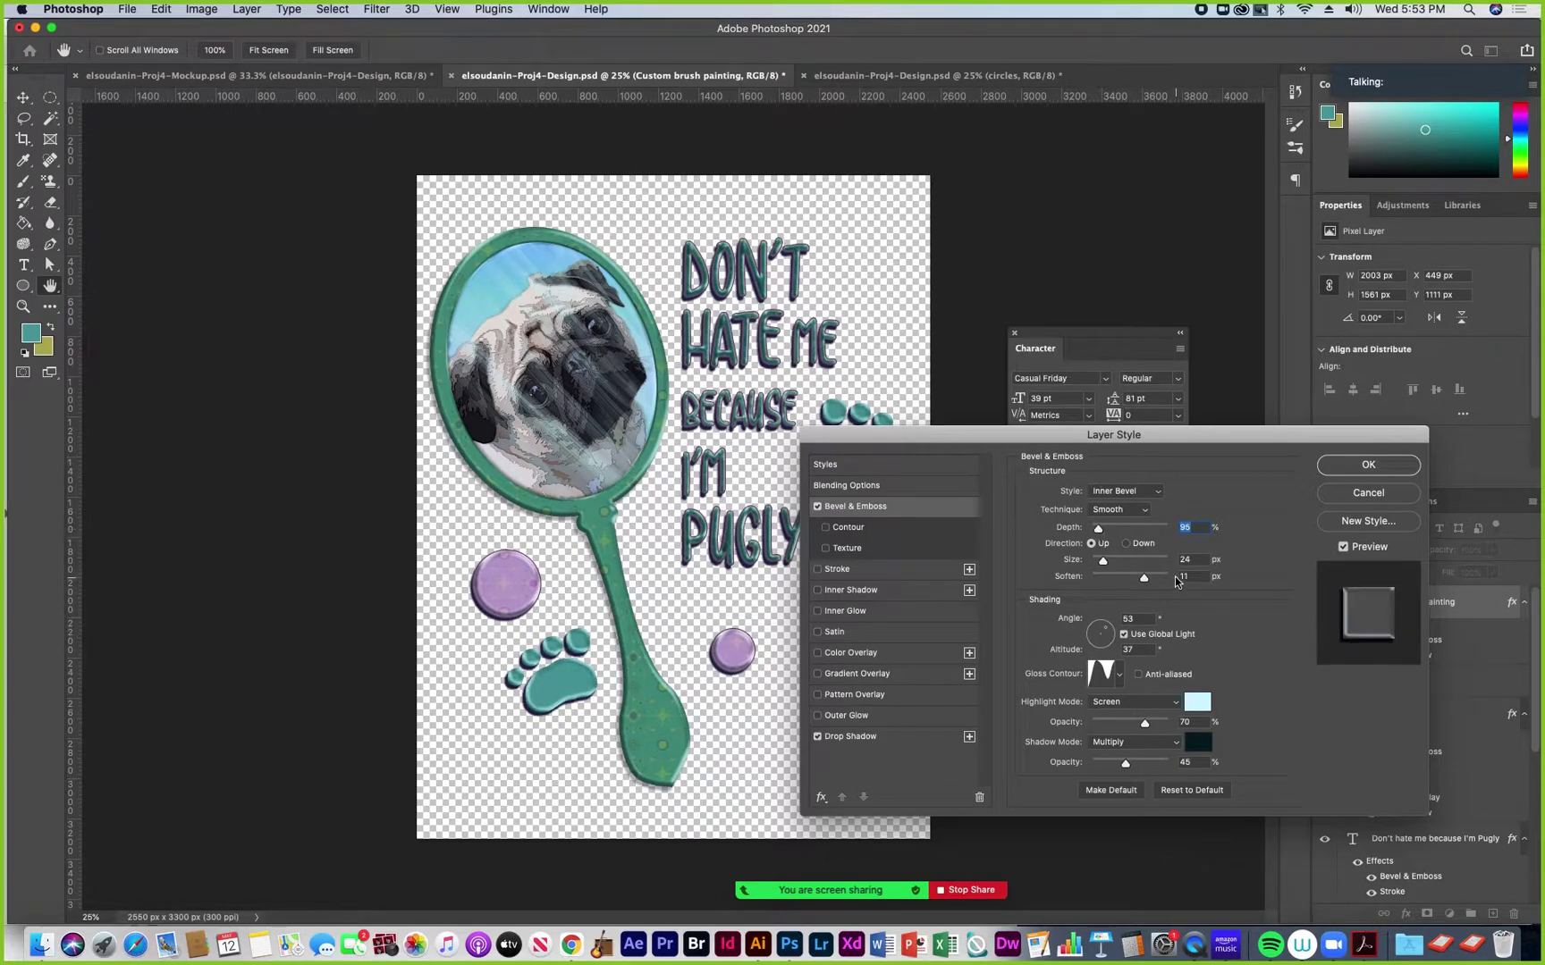
pyautogui.click(1368, 464)
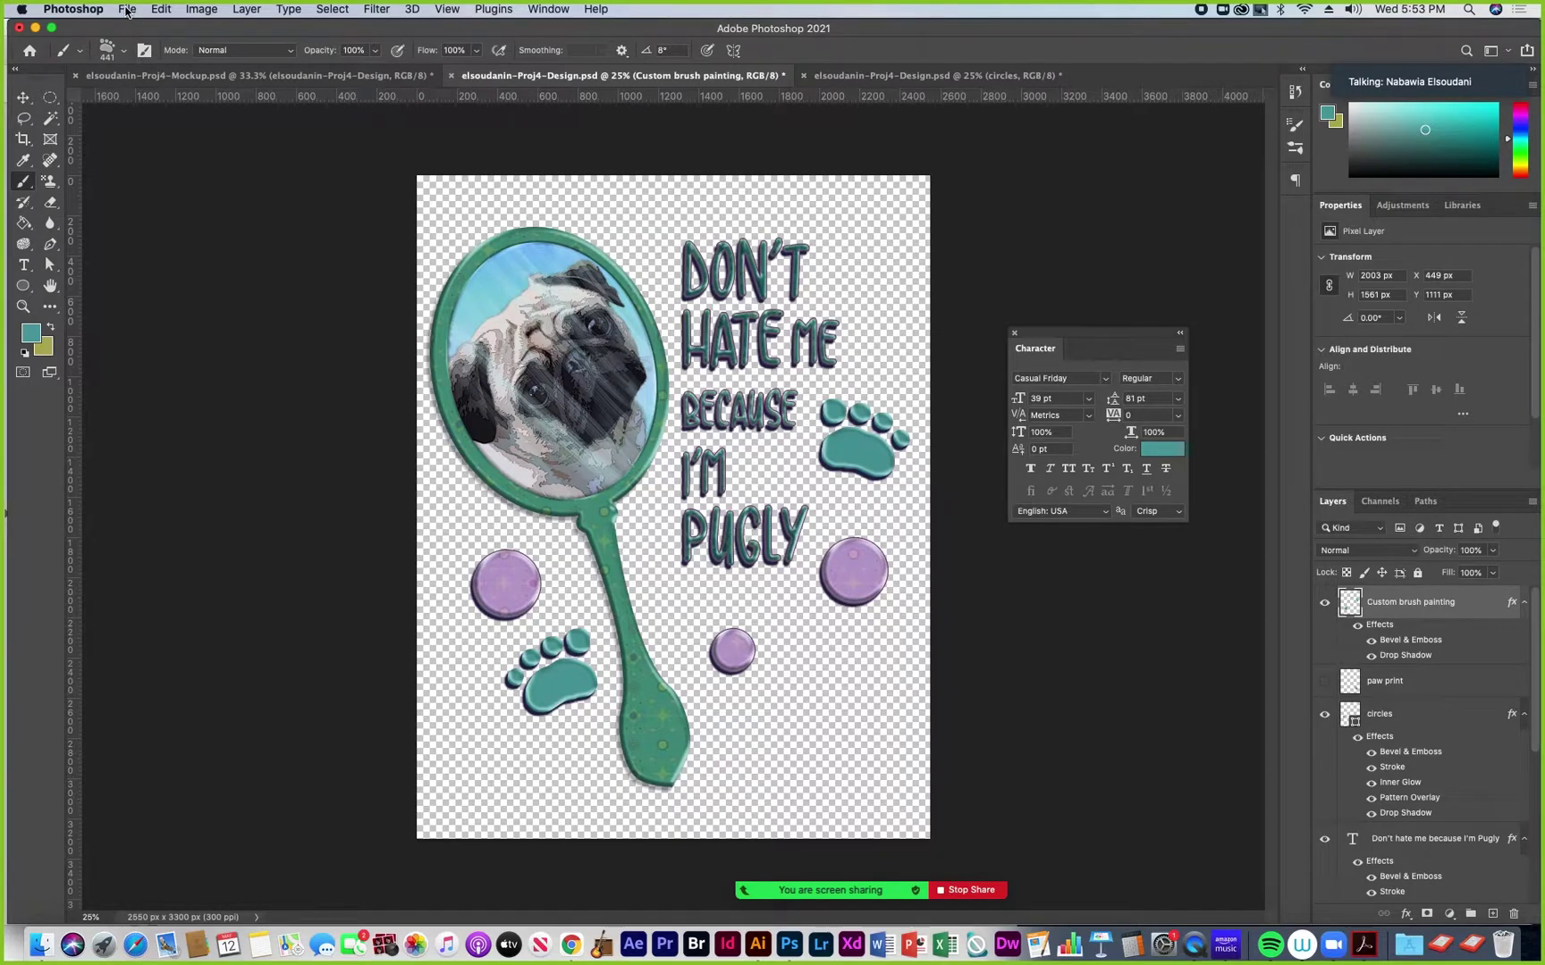
# Save the pug mirror design and return to the T-shirt mockup document
pyautogui.click(127, 10)
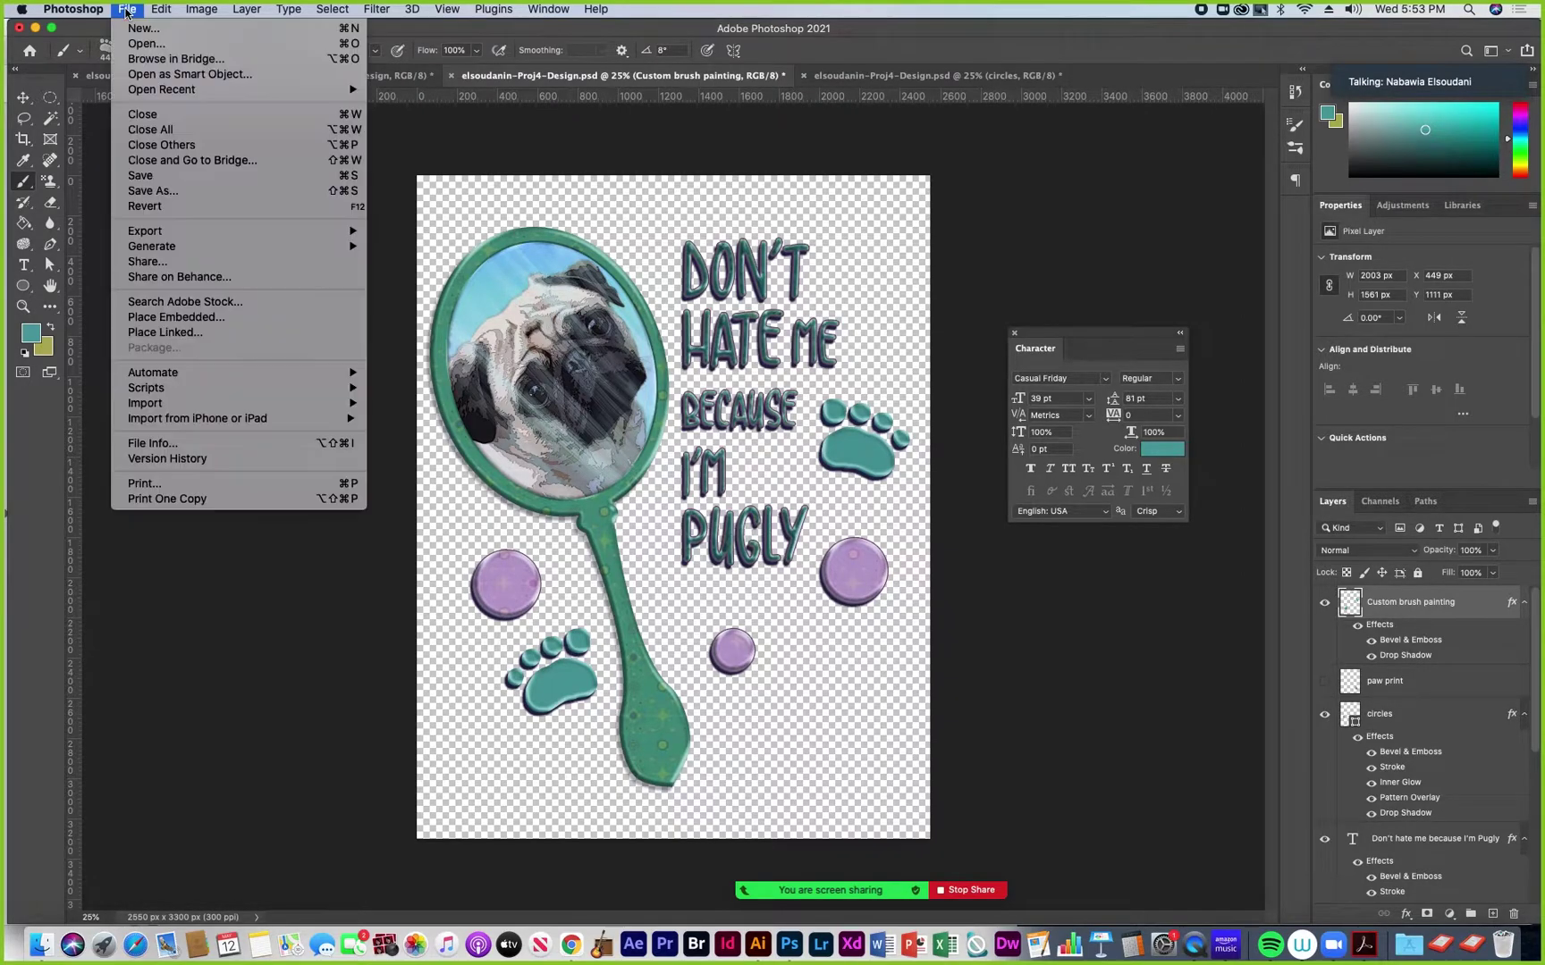
pyautogui.click(141, 176)
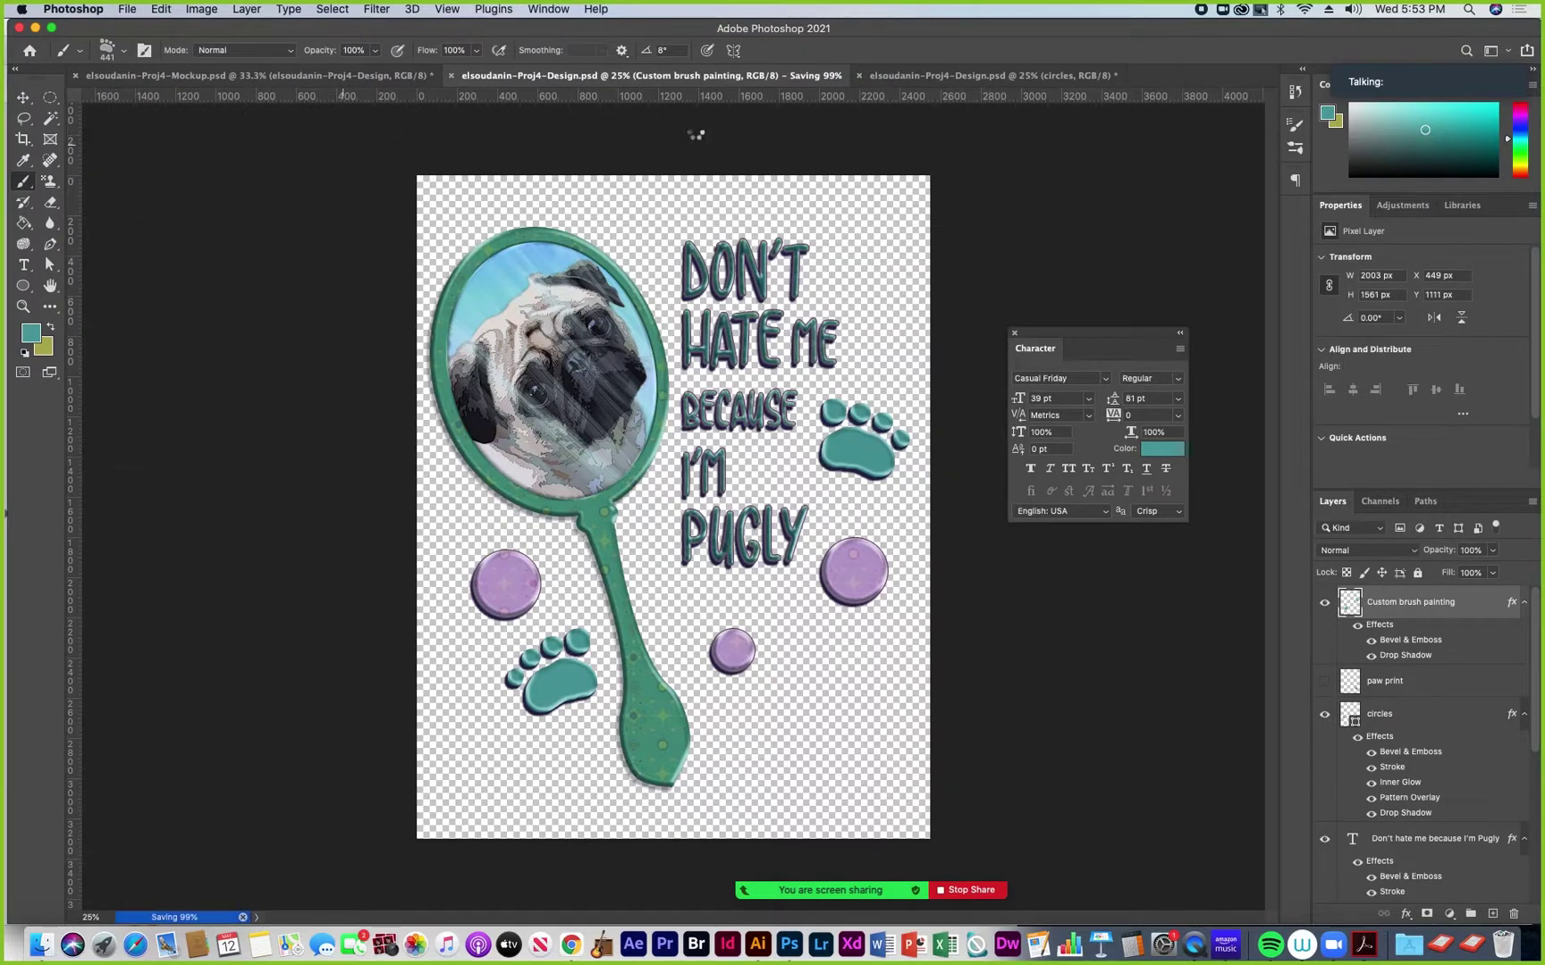
pyautogui.click(289, 75)
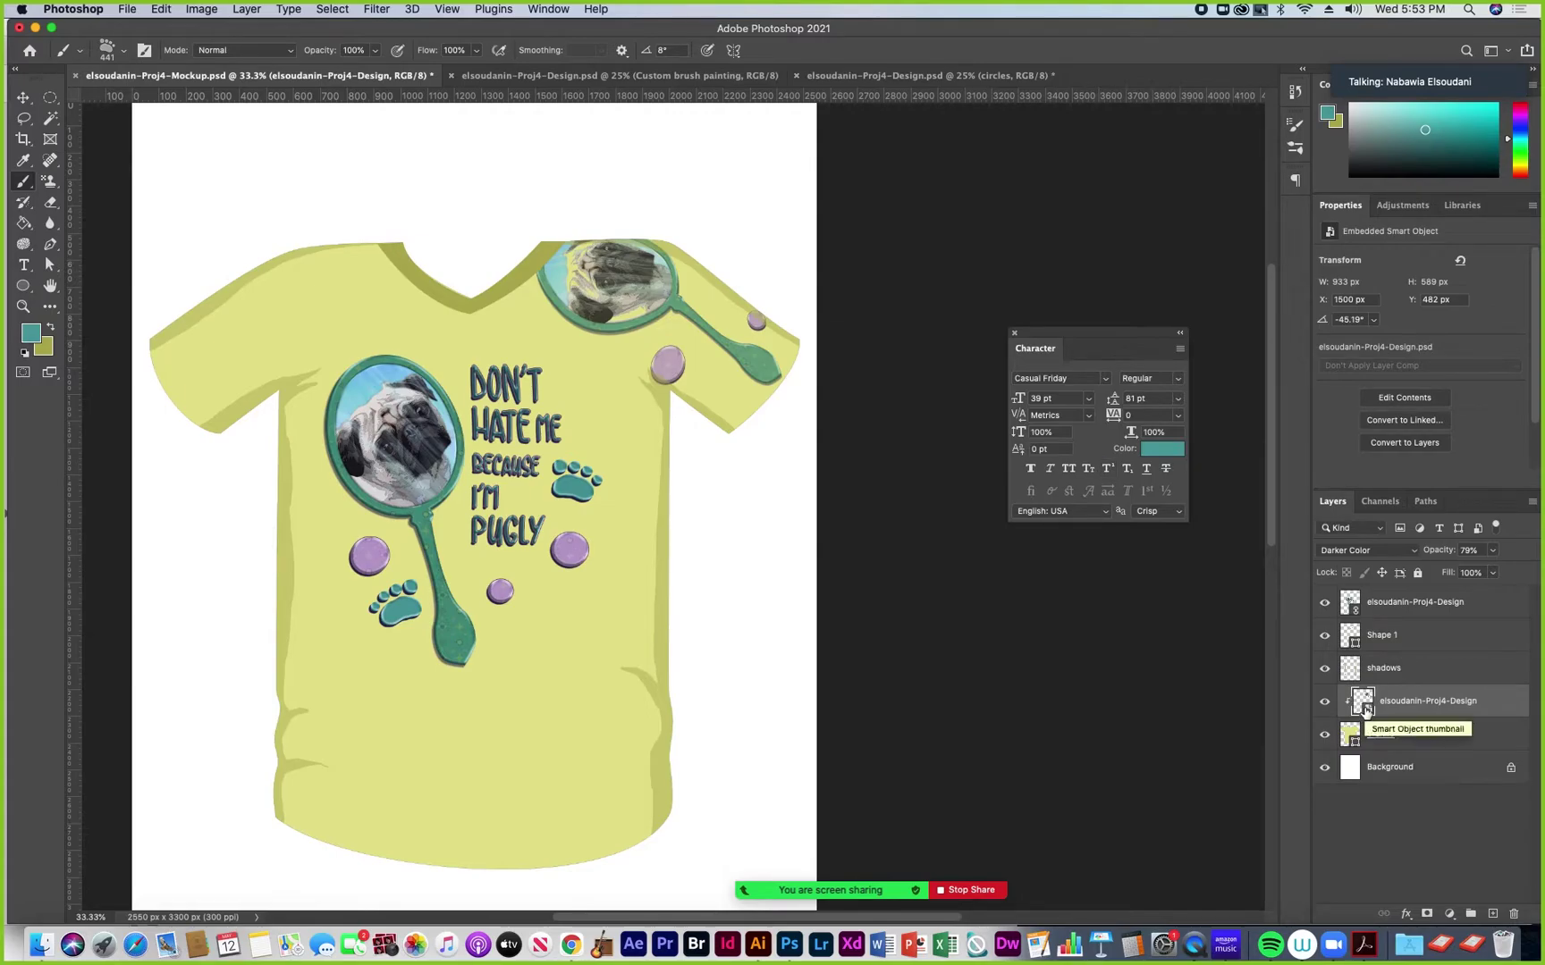
# Open the contents of the sleeve design's smart object, clipped below the shadows layer, and save them
pyautogui.doubleClick(1363, 703)
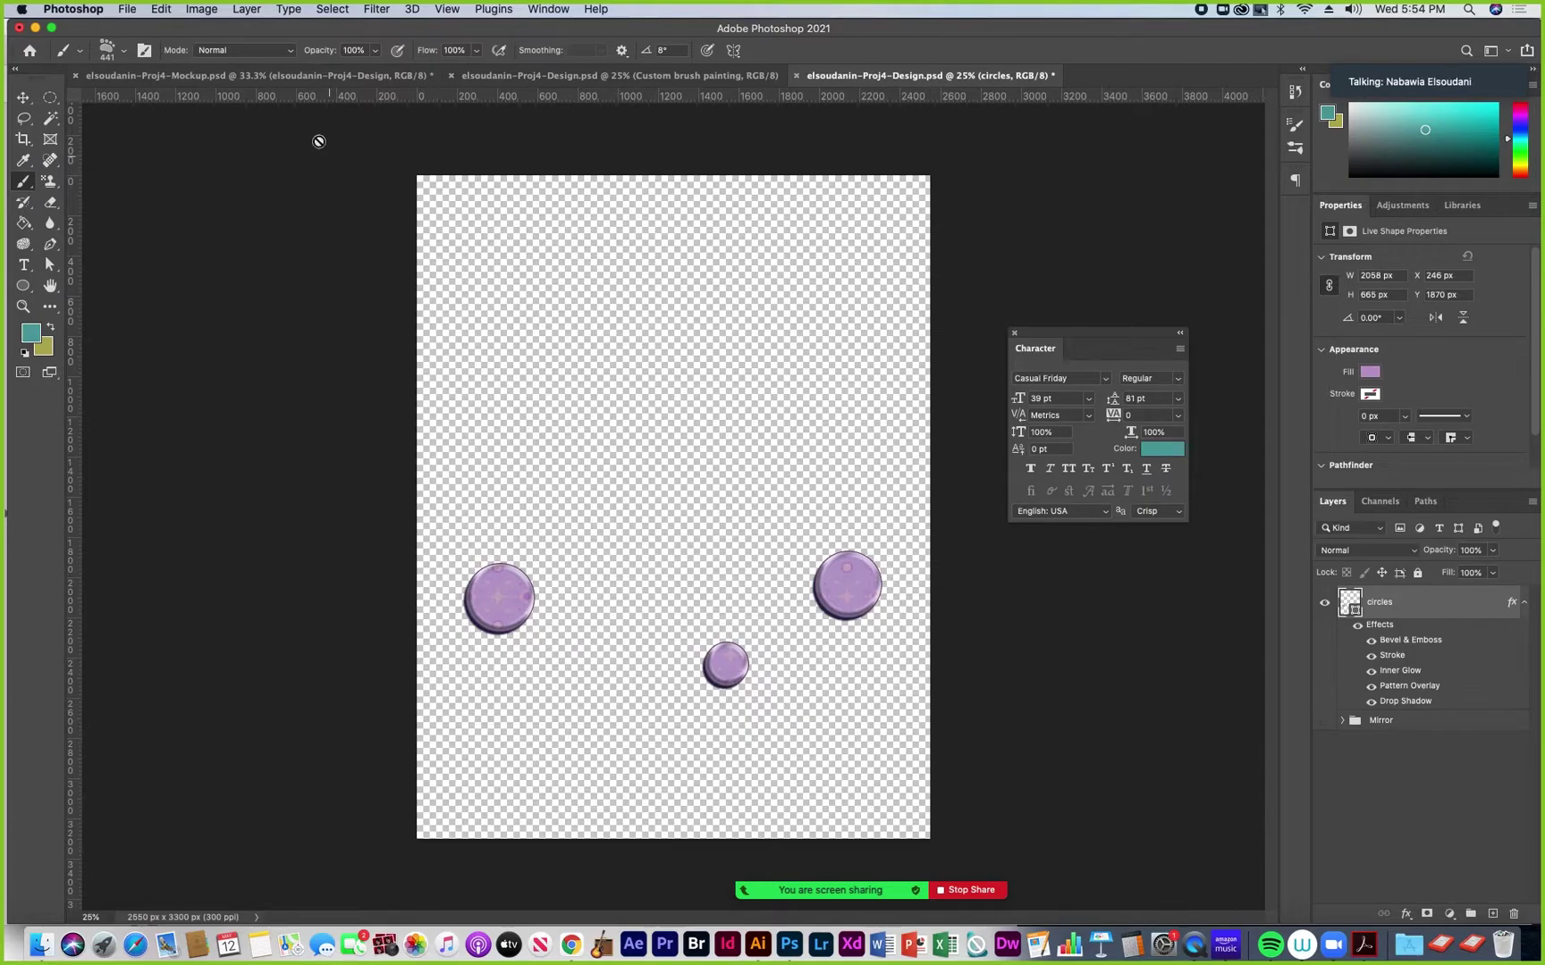
pyautogui.click(128, 11)
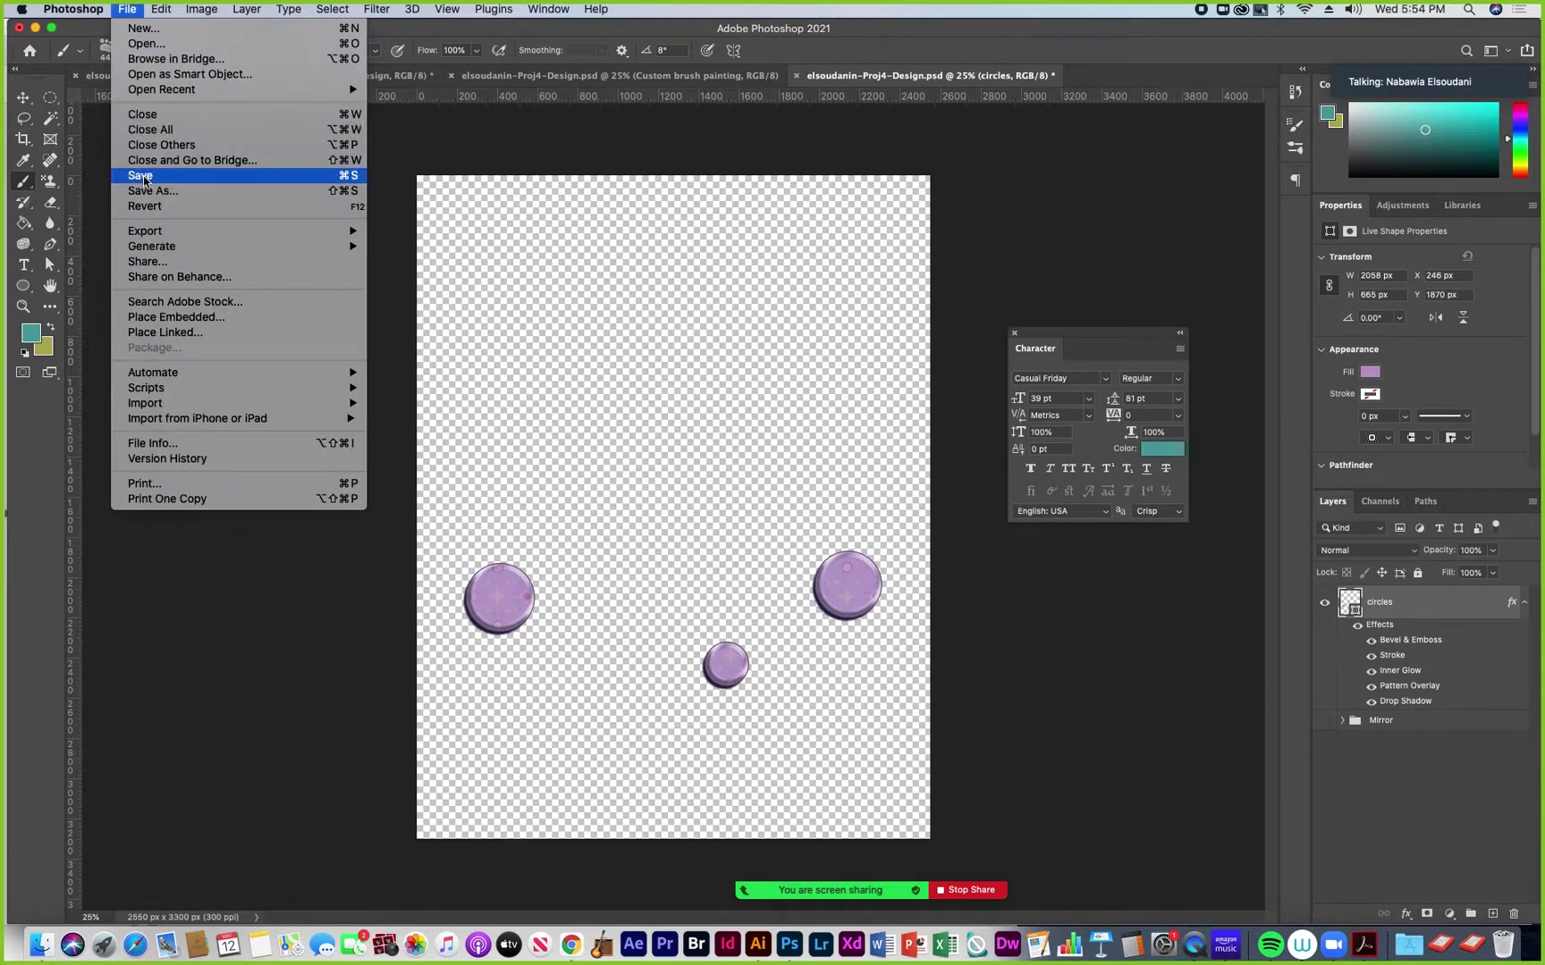
pyautogui.click(234, 182)
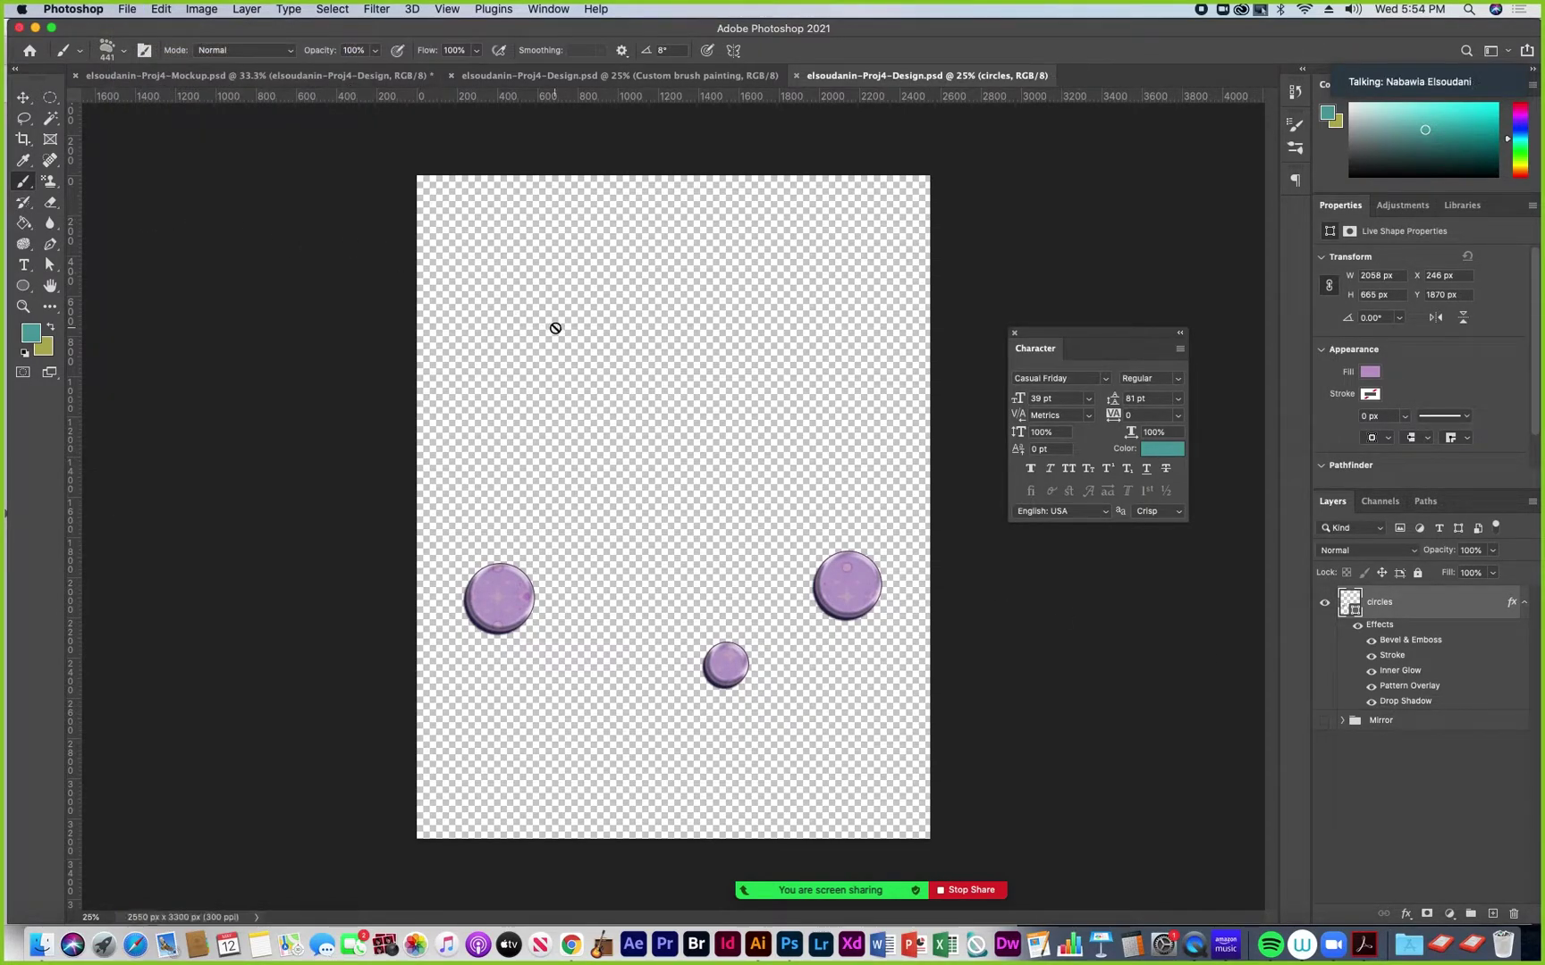
# Add a new layer above circles in the sleeve design and name it "custom brush painting"
pyautogui.click(1492, 913)
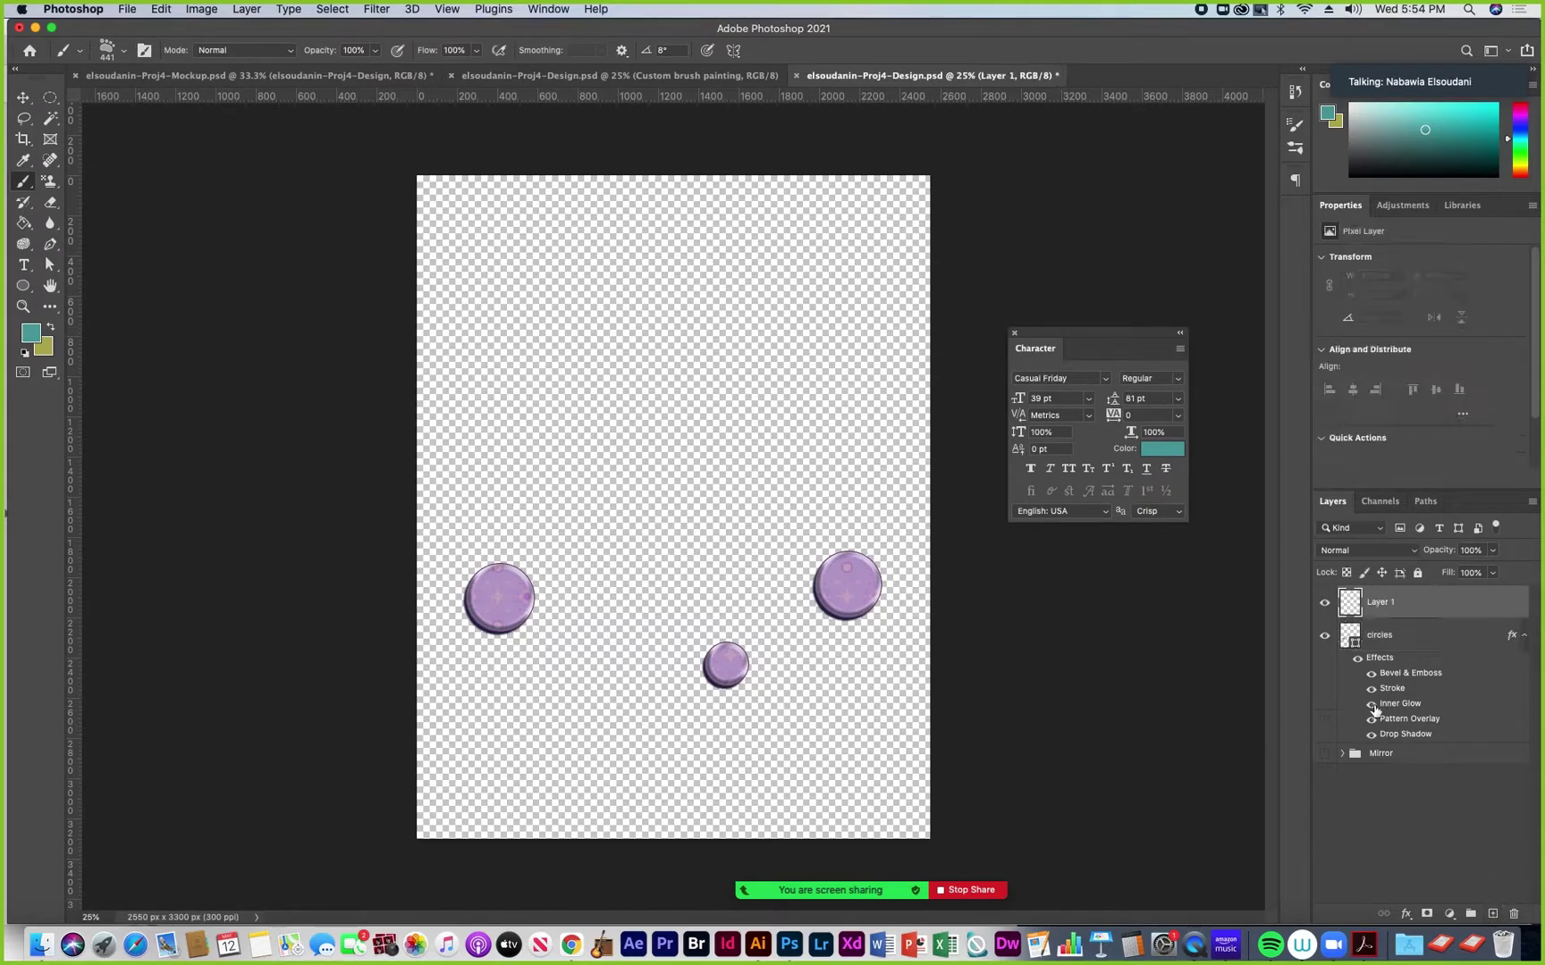
pyautogui.doubleClick(1381, 602)
pyautogui.write('custom brush painting')
pyautogui.press('Return')
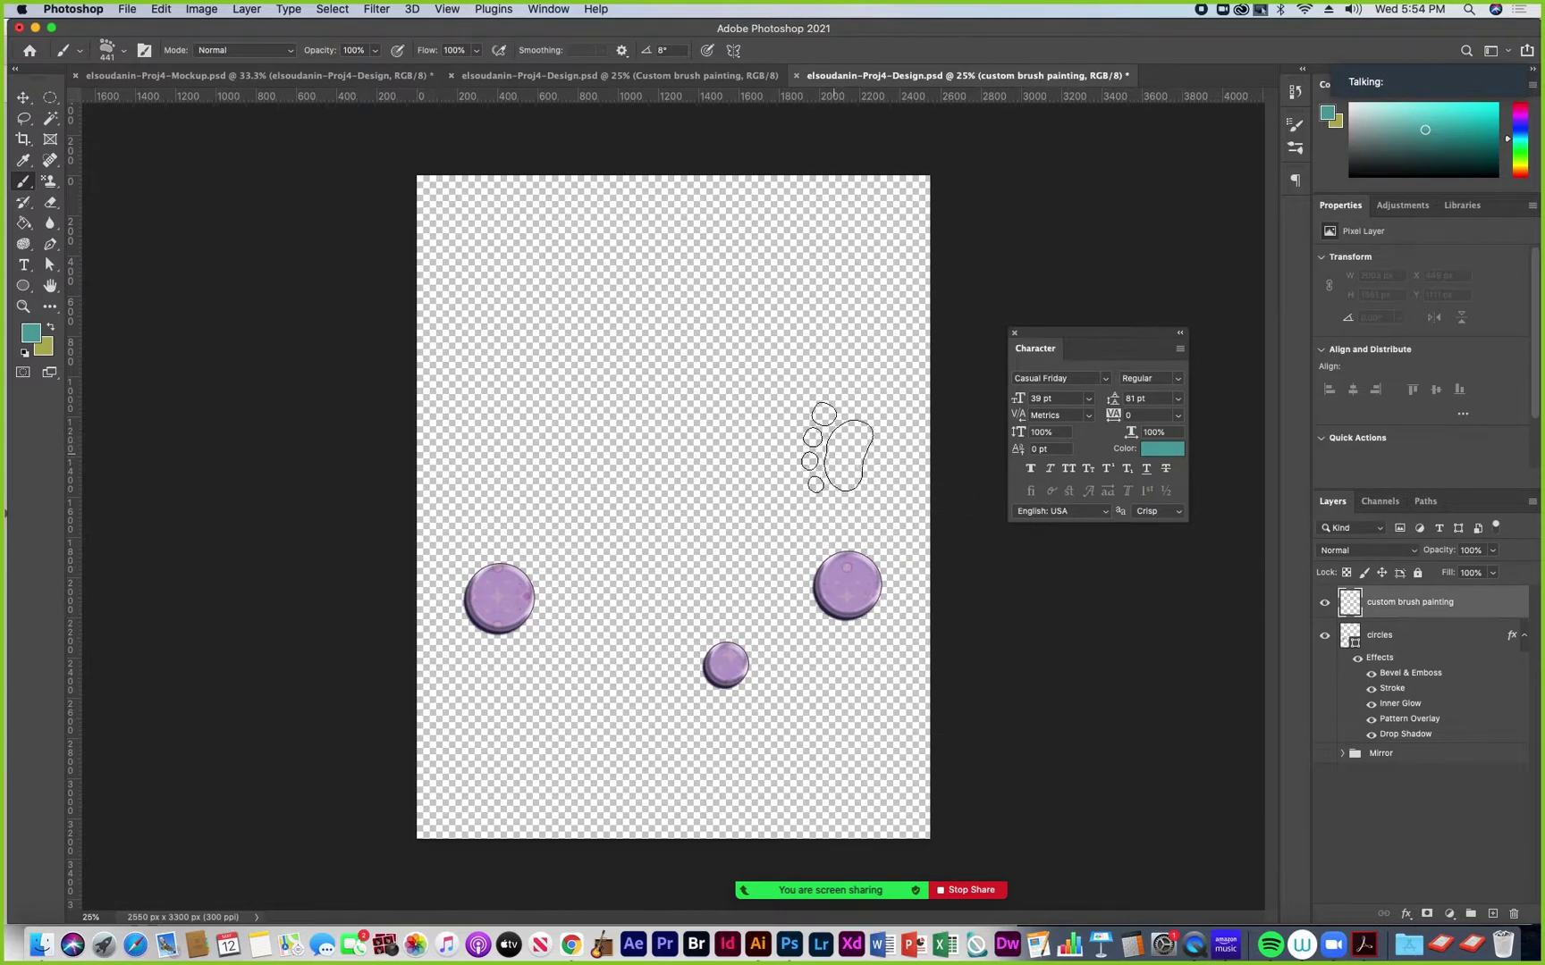
# Select the 441 px paw print brush tip for painting on the sleeve design
pyautogui.click(1298, 124)
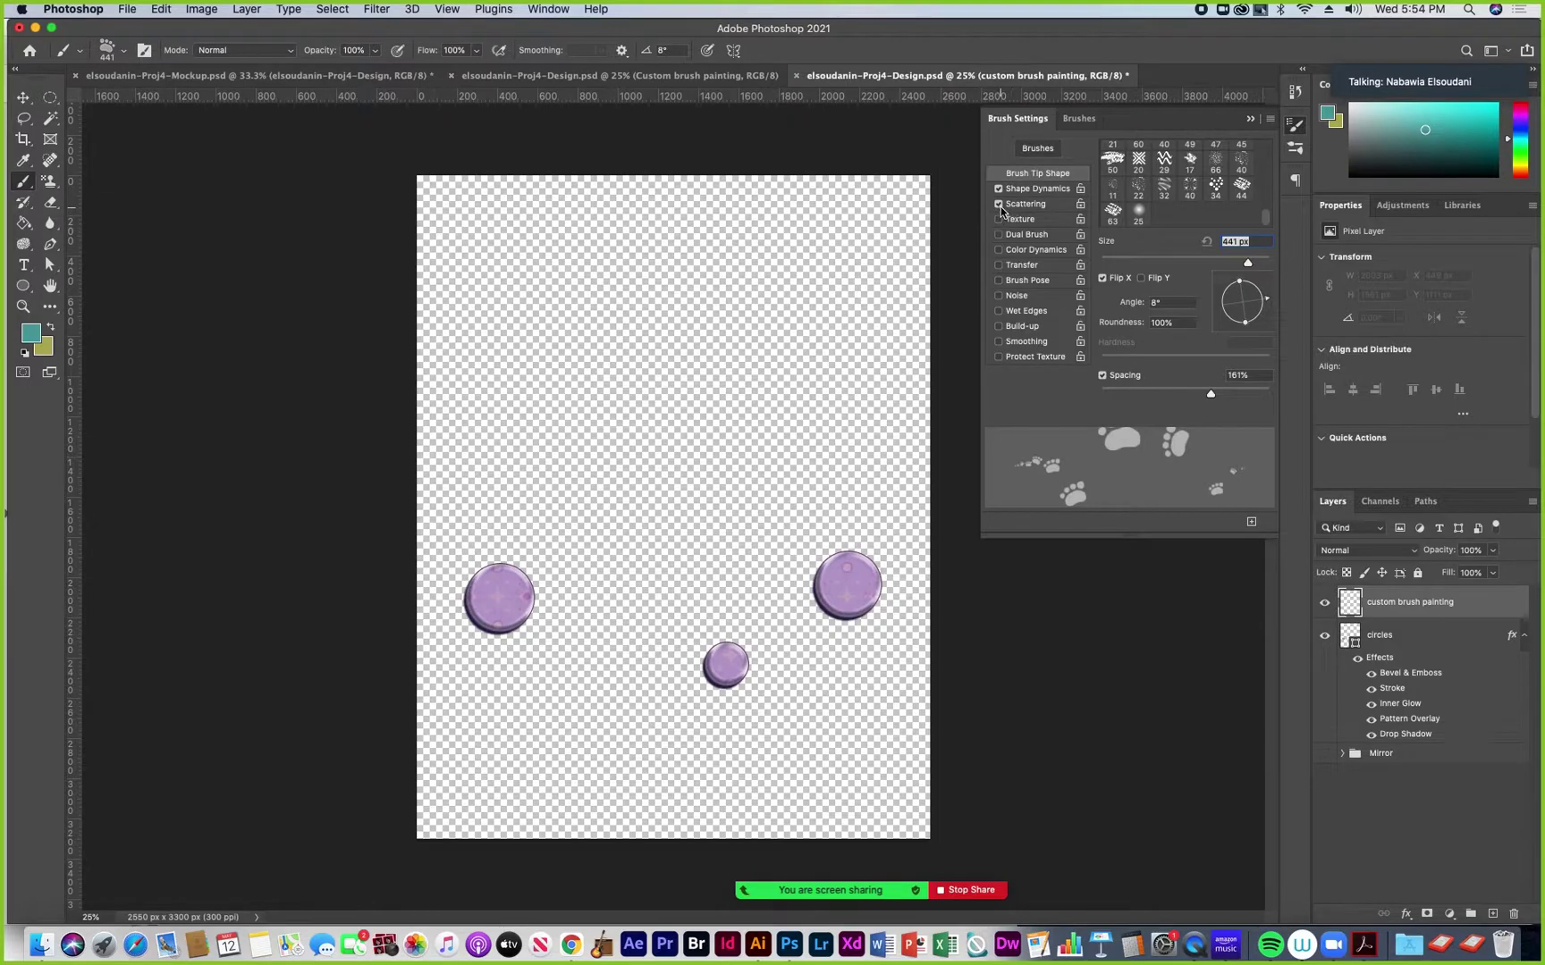
pyautogui.click(1032, 190)
pyautogui.click(1033, 175)
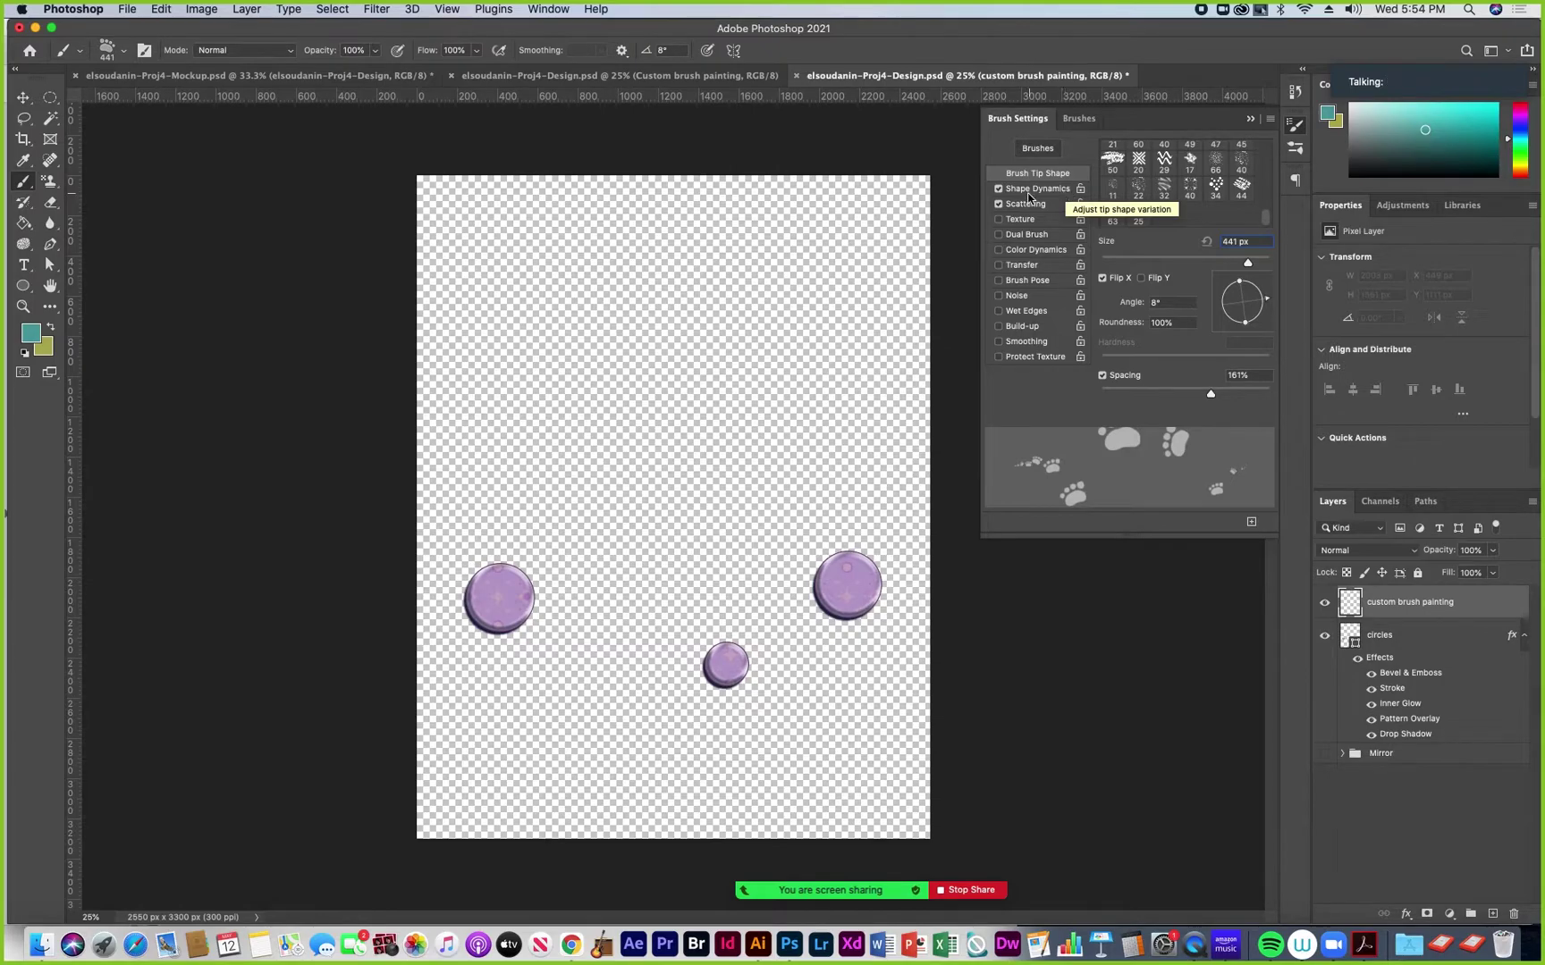
pyautogui.scroll(5, 1265, 219)
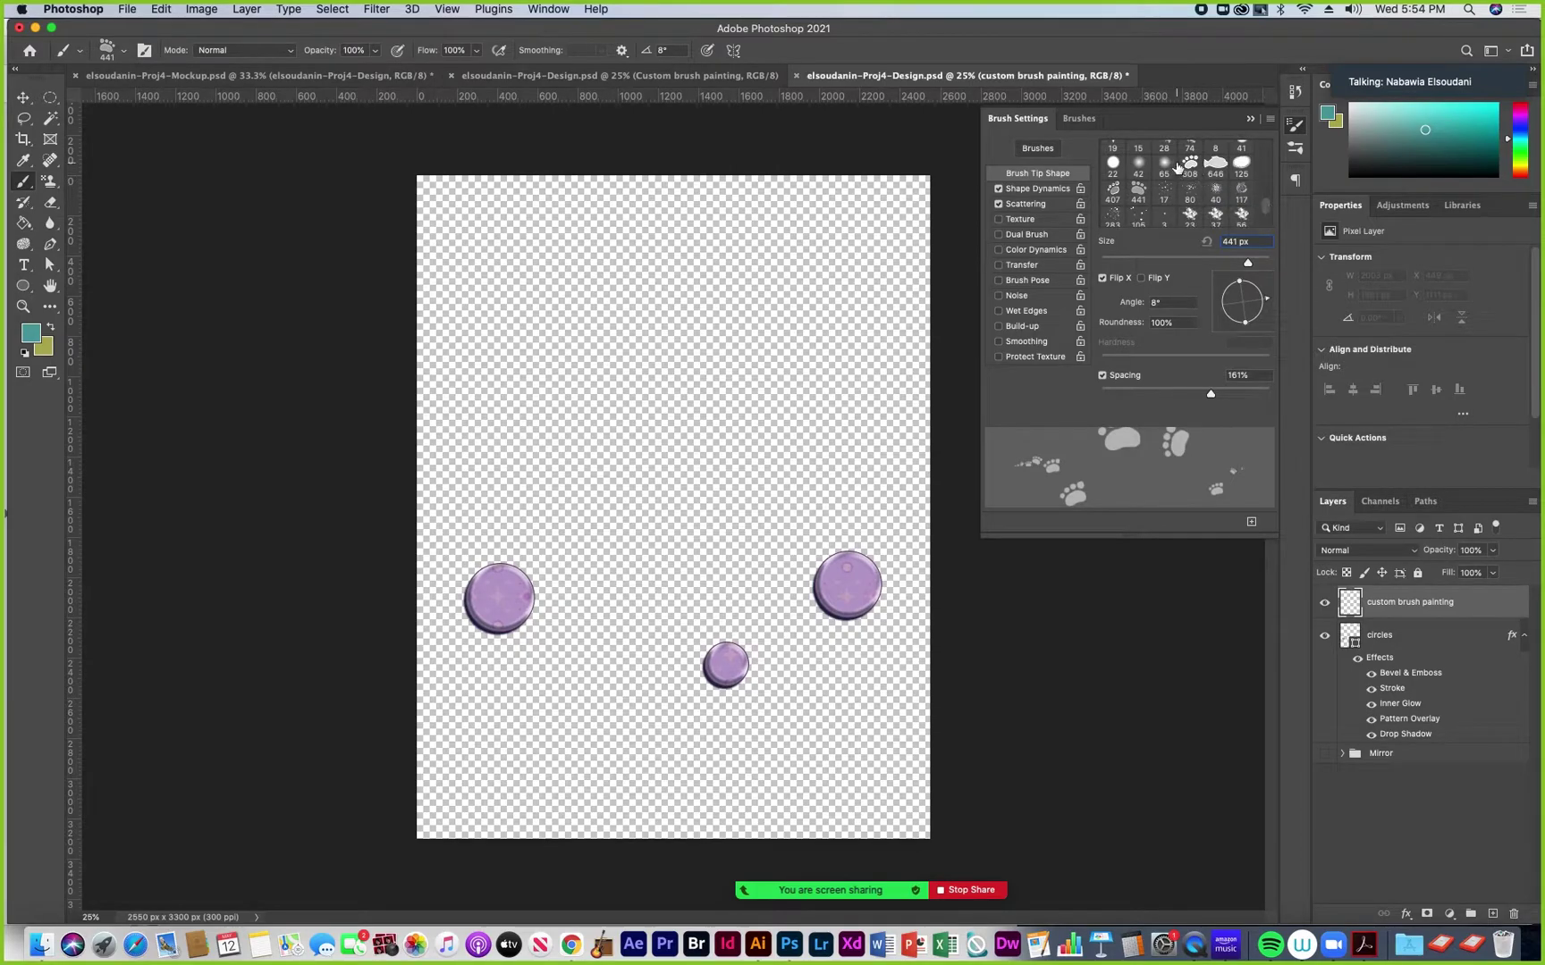
pyautogui.click(1139, 191)
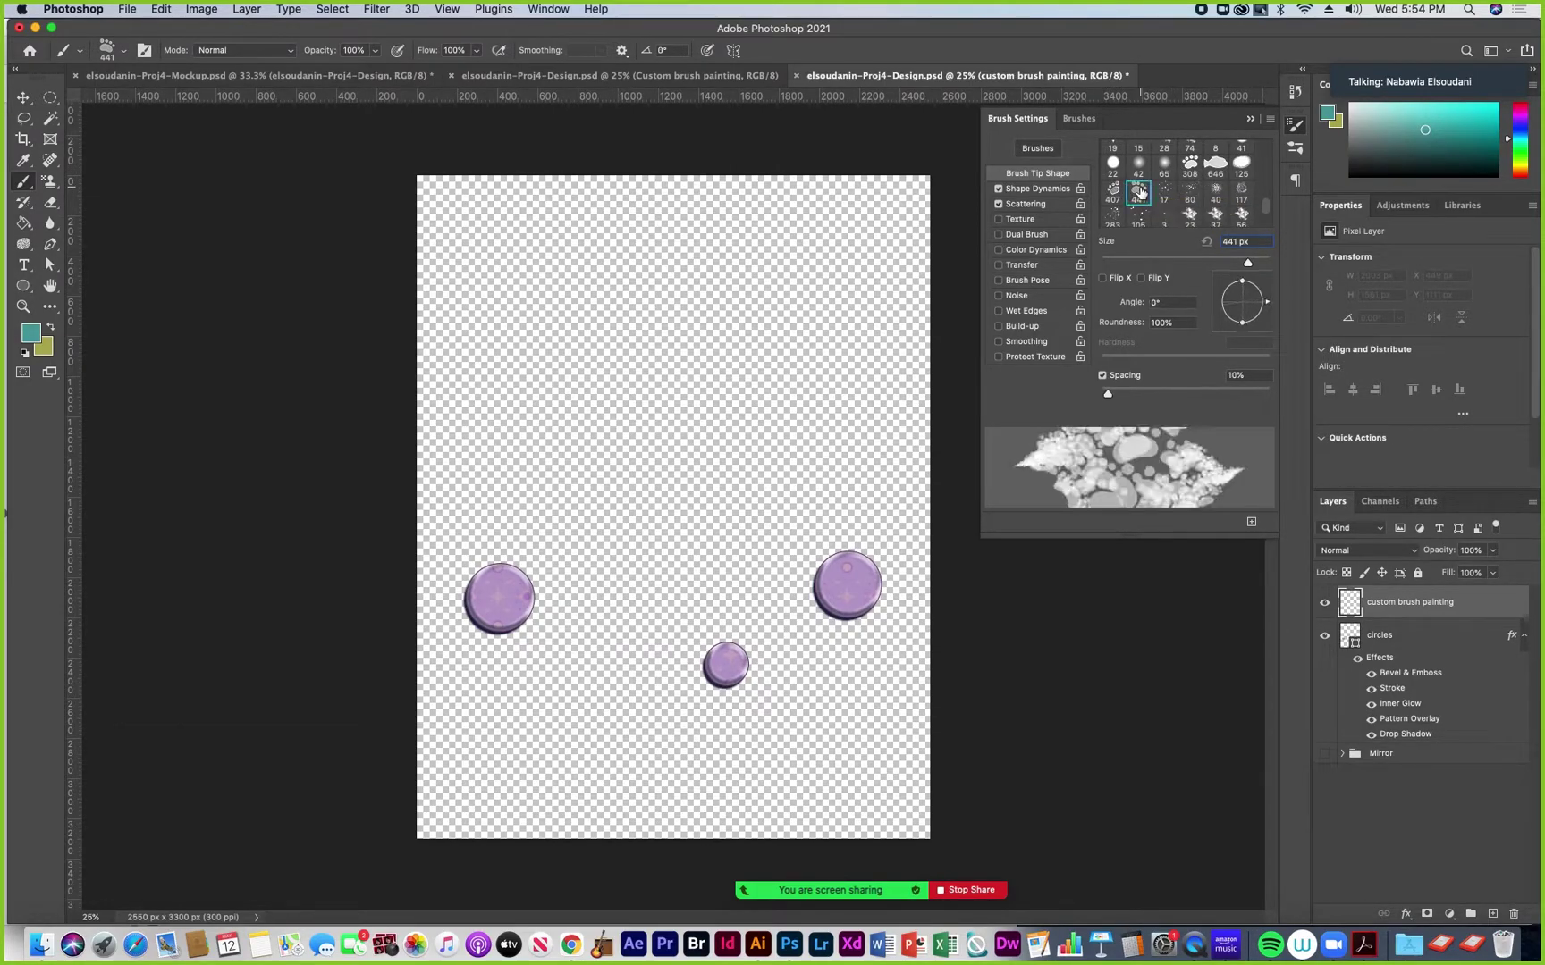
# Review the brush's Shape Dynamics and Scattering settings, and set the paw print tip's spacing to 82%
pyautogui.click(1037, 189)
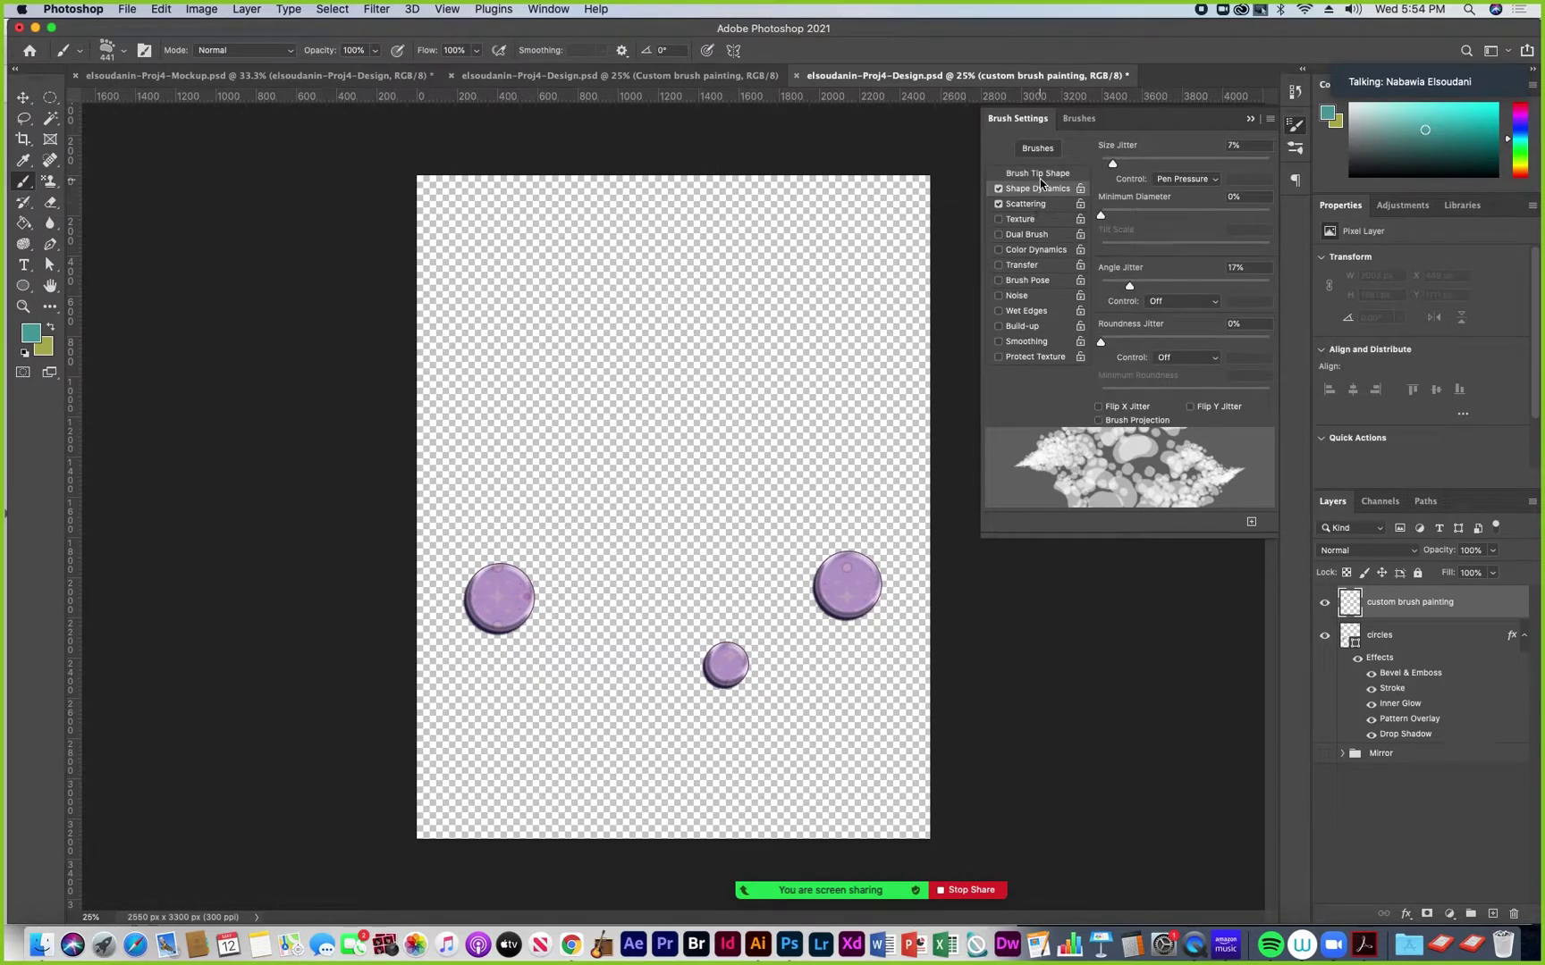
pyautogui.click(1040, 174)
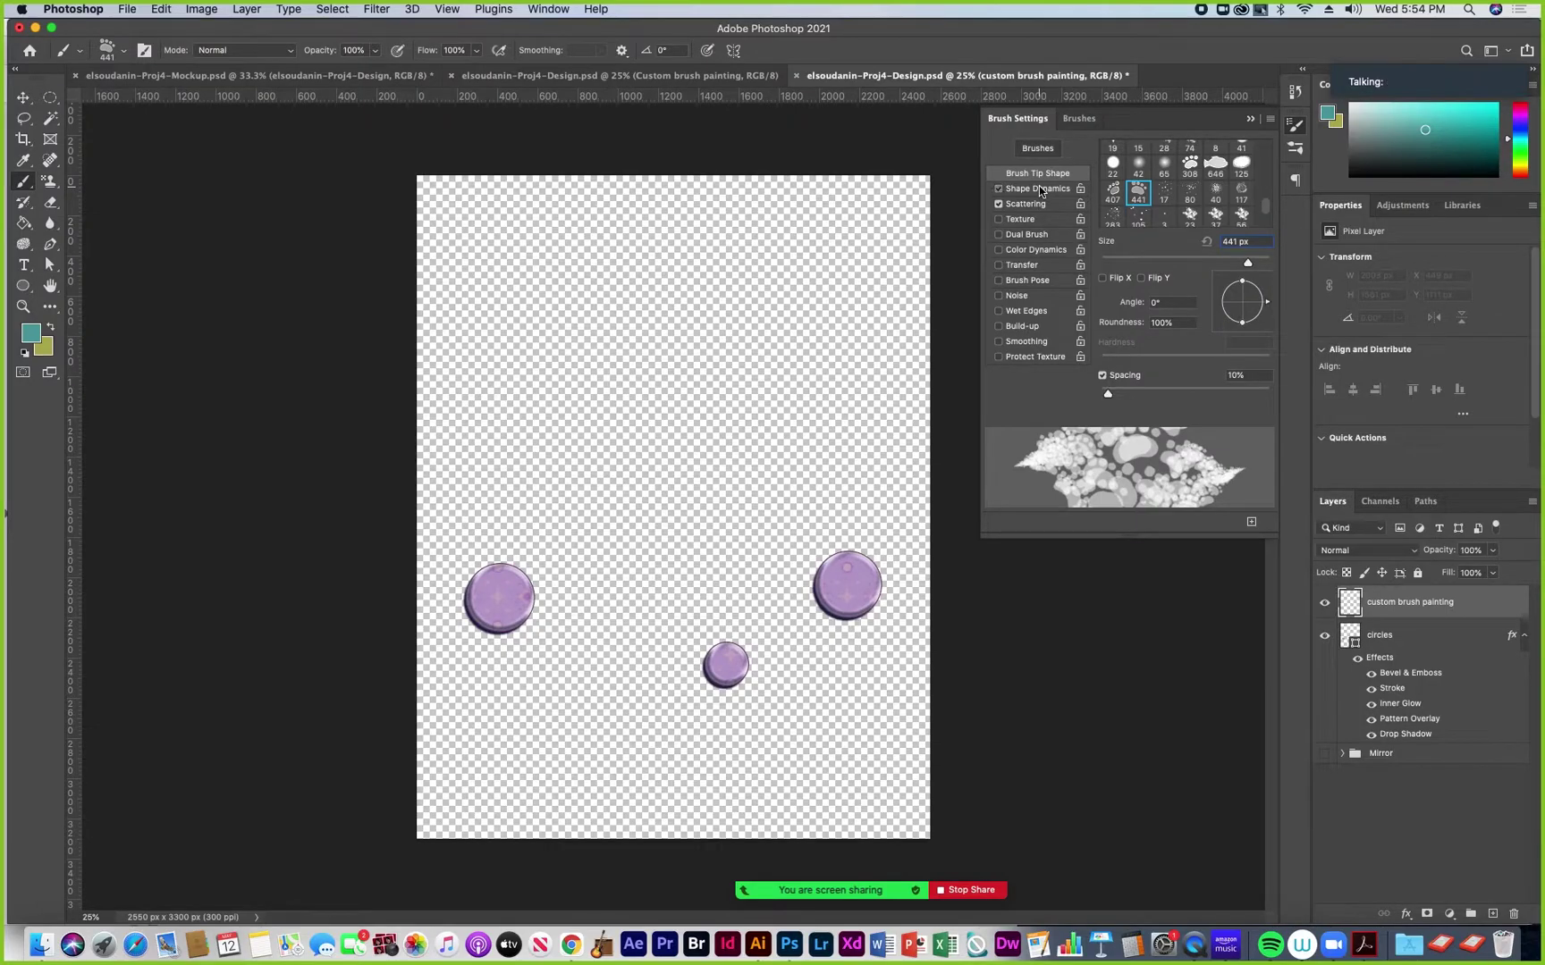
pyautogui.click(1039, 187)
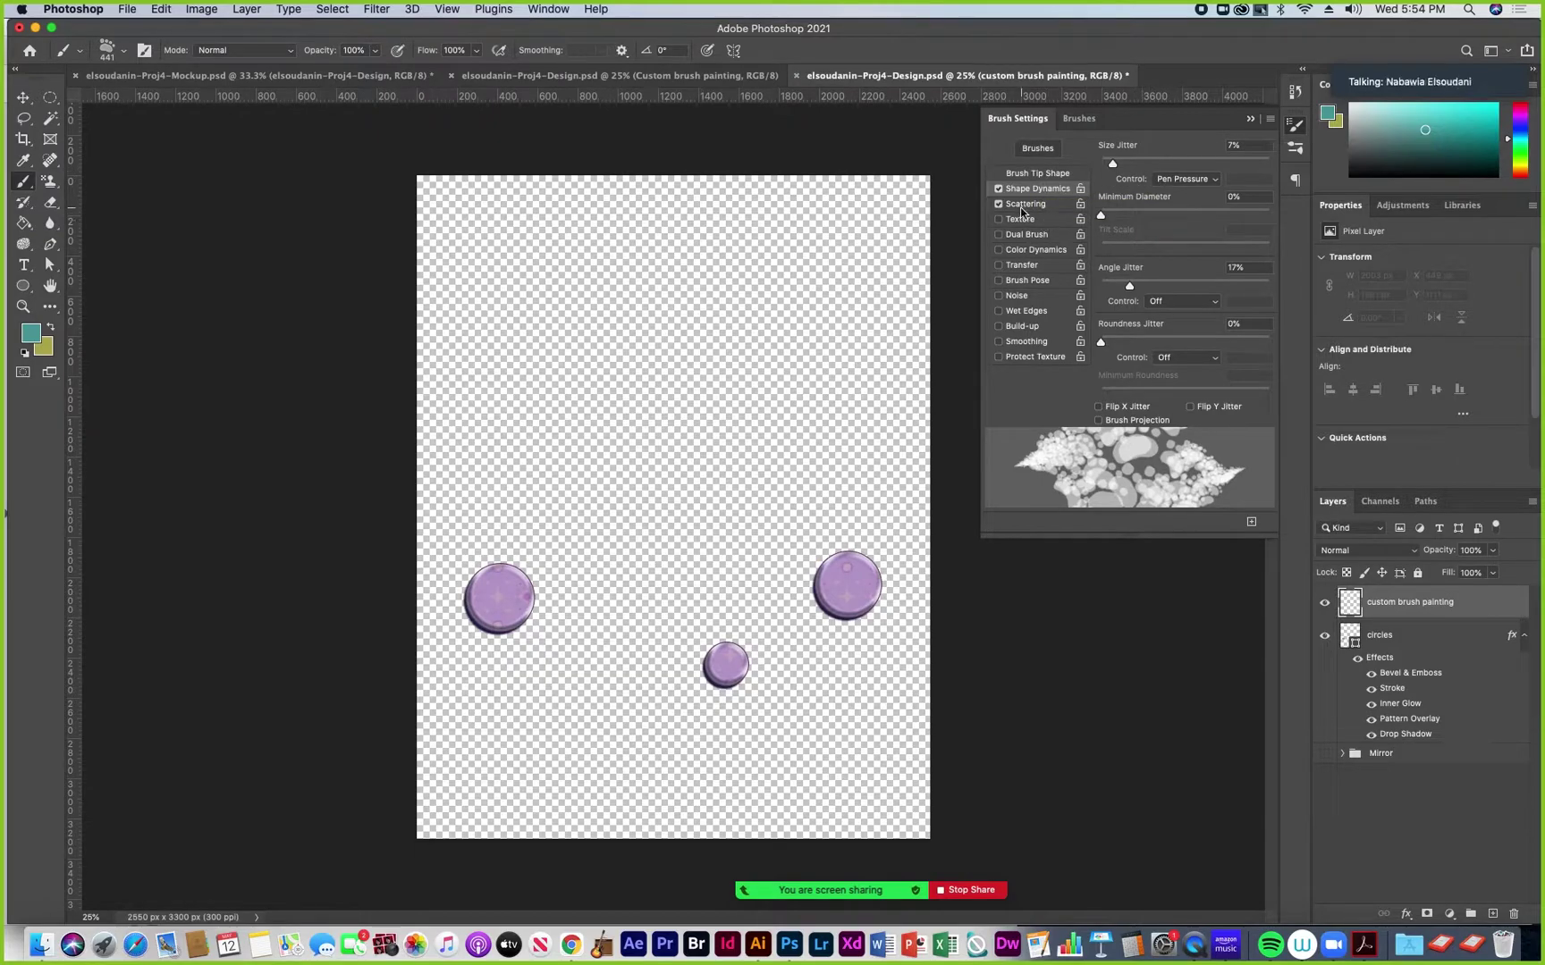
pyautogui.click(1022, 209)
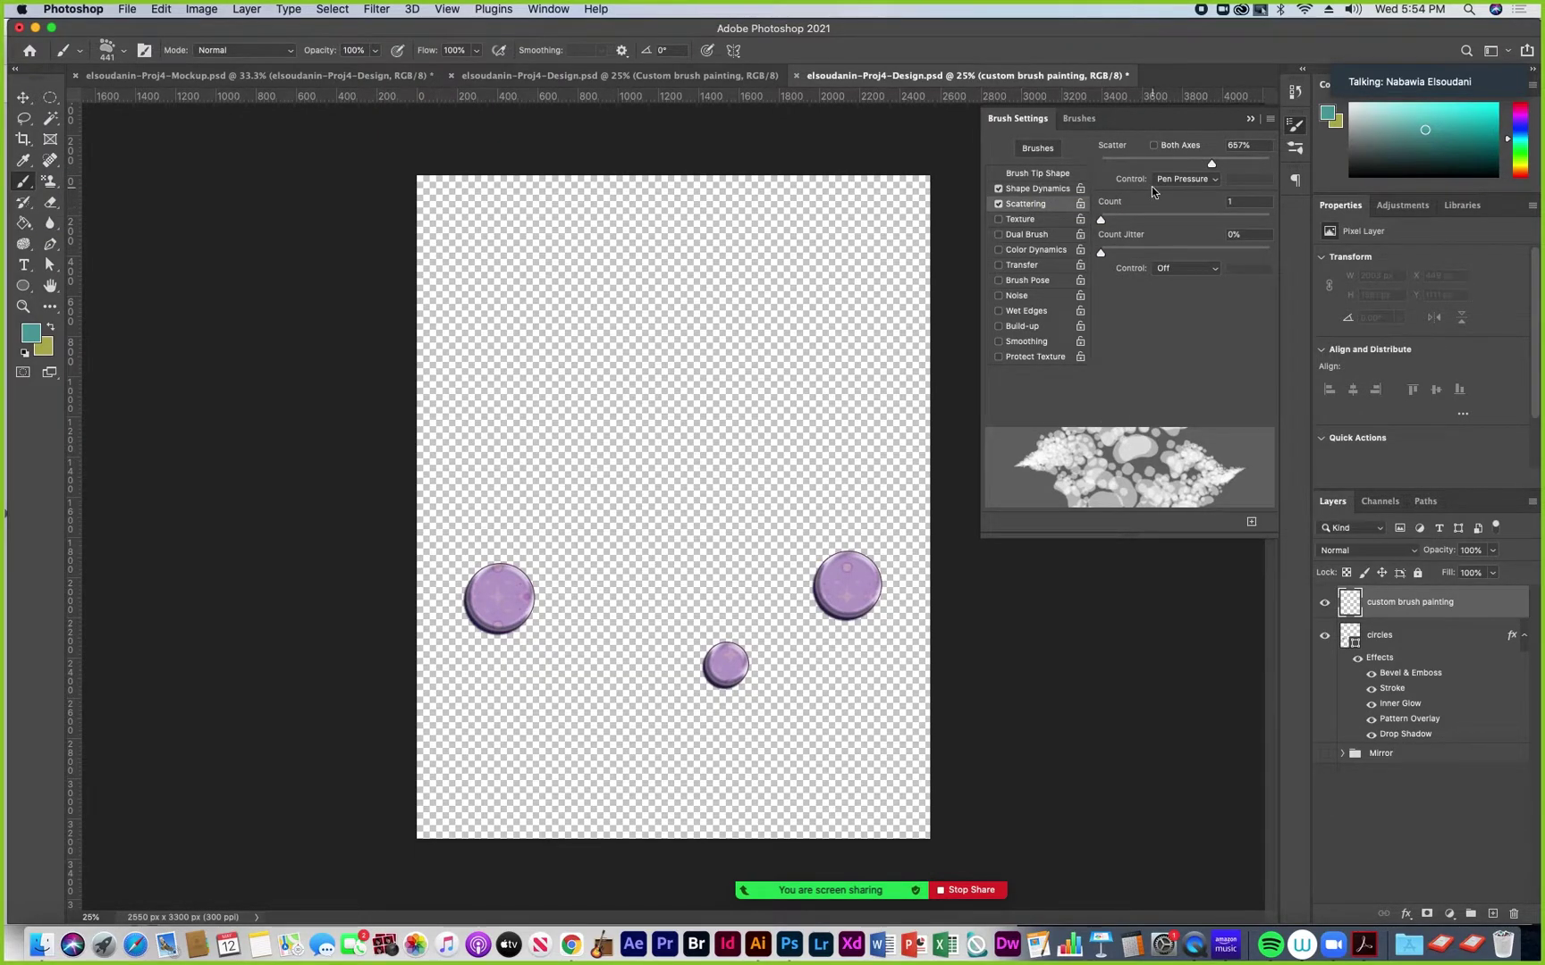
pyautogui.click(1028, 174)
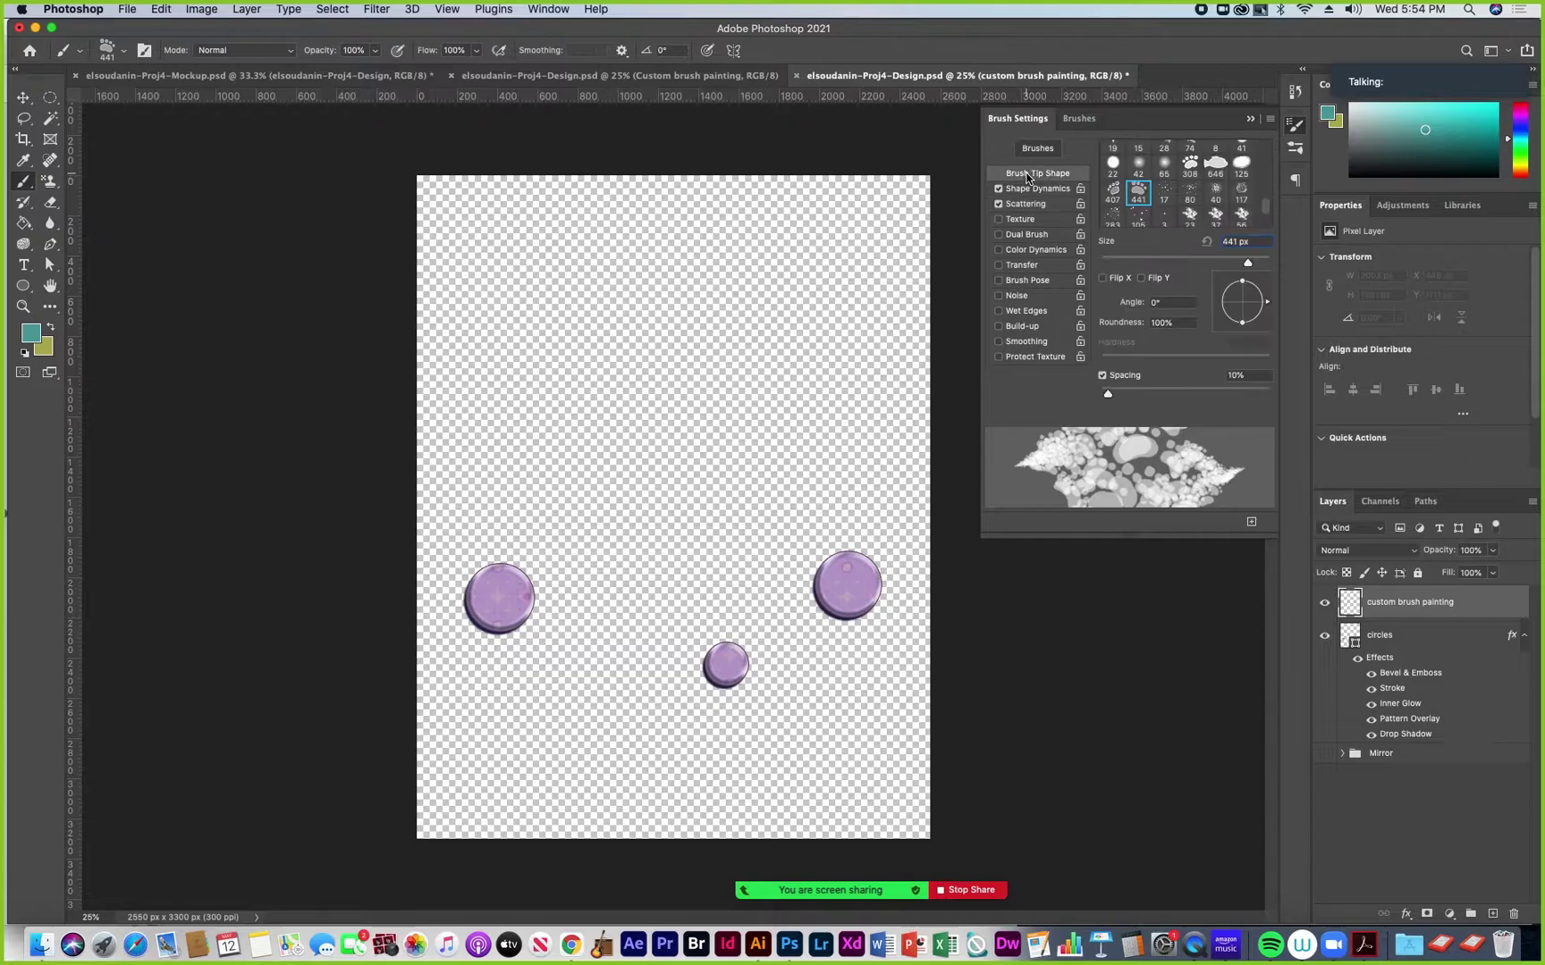
pyautogui.moveTo(1110, 391); pyautogui.dragTo(1168, 393)
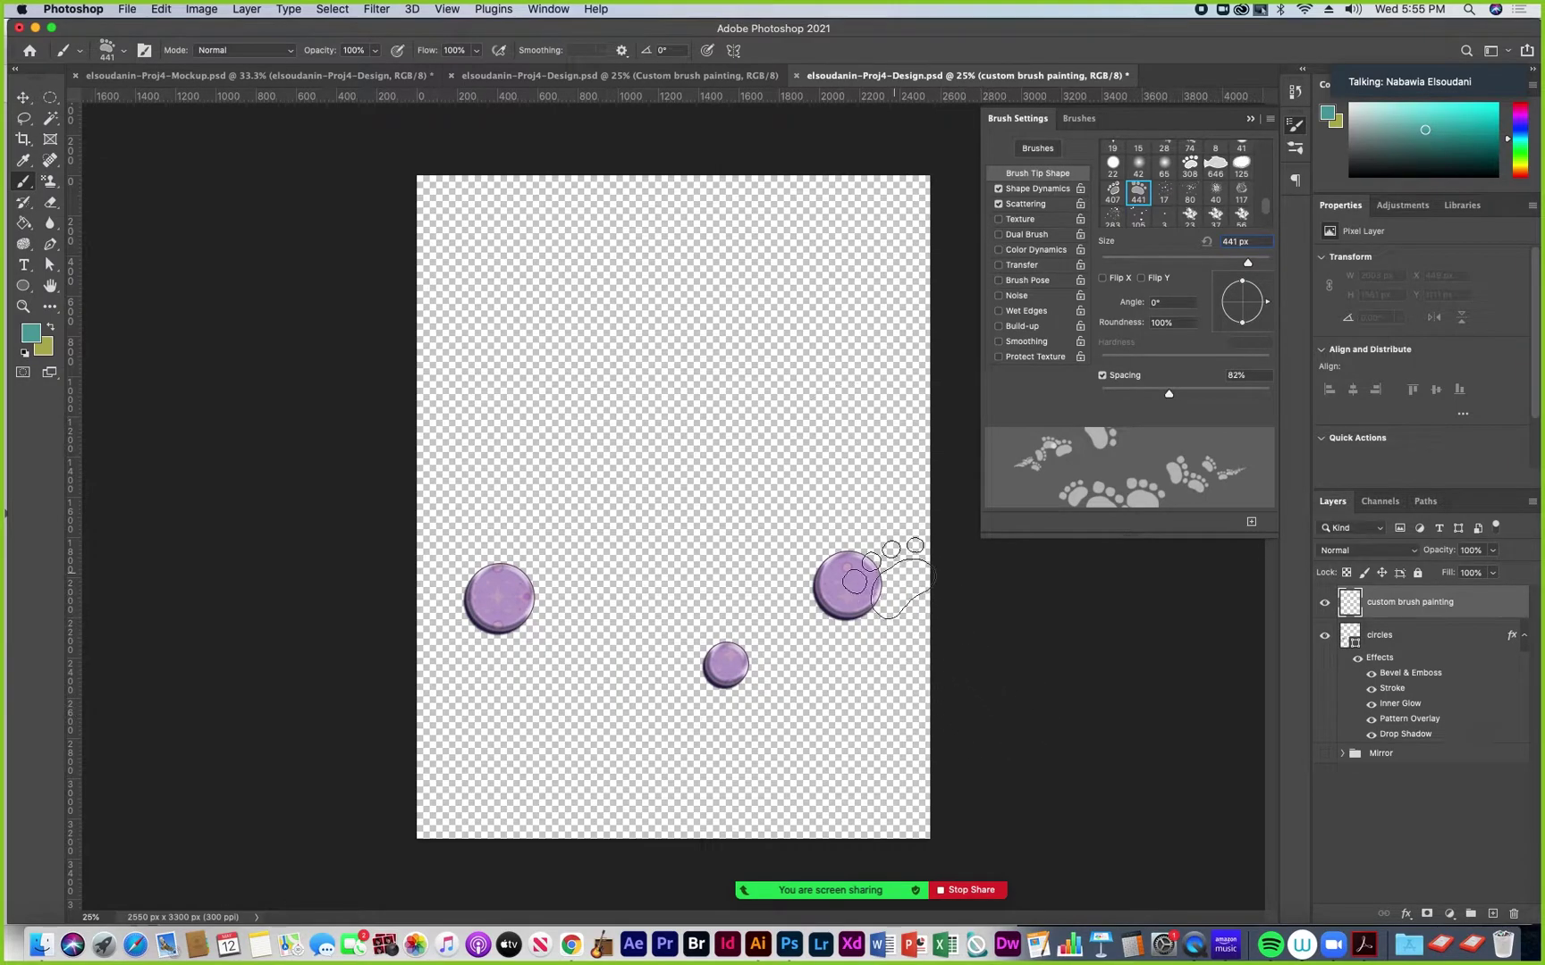
pyautogui.moveTo(845, 505)
pyautogui.mouseDown()
pyautogui.moveTo(784, 472)
pyautogui.moveTo(685, 478)
pyautogui.moveTo(585, 431)
pyautogui.moveTo(530, 283)
pyautogui.moveTo(625, 226)
pyautogui.moveTo(766, 378)
pyautogui.moveTo(735, 349)
pyautogui.moveTo(644, 585)
pyautogui.moveTo(529, 410)
pyautogui.moveTo(625, 490)
pyautogui.moveTo(601, 401)
pyautogui.moveTo(521, 347)
pyautogui.moveTo(564, 278)
pyautogui.moveTo(527, 252)
pyautogui.moveTo(497, 282)
pyautogui.moveTo(680, 228)
pyautogui.moveTo(797, 392)
pyautogui.moveTo(726, 495)
pyautogui.moveTo(669, 531)
pyautogui.moveTo(726, 459)
pyautogui.moveTo(574, 556)
pyautogui.moveTo(597, 644)
pyautogui.moveTo(648, 630)
pyautogui.mouseUp()
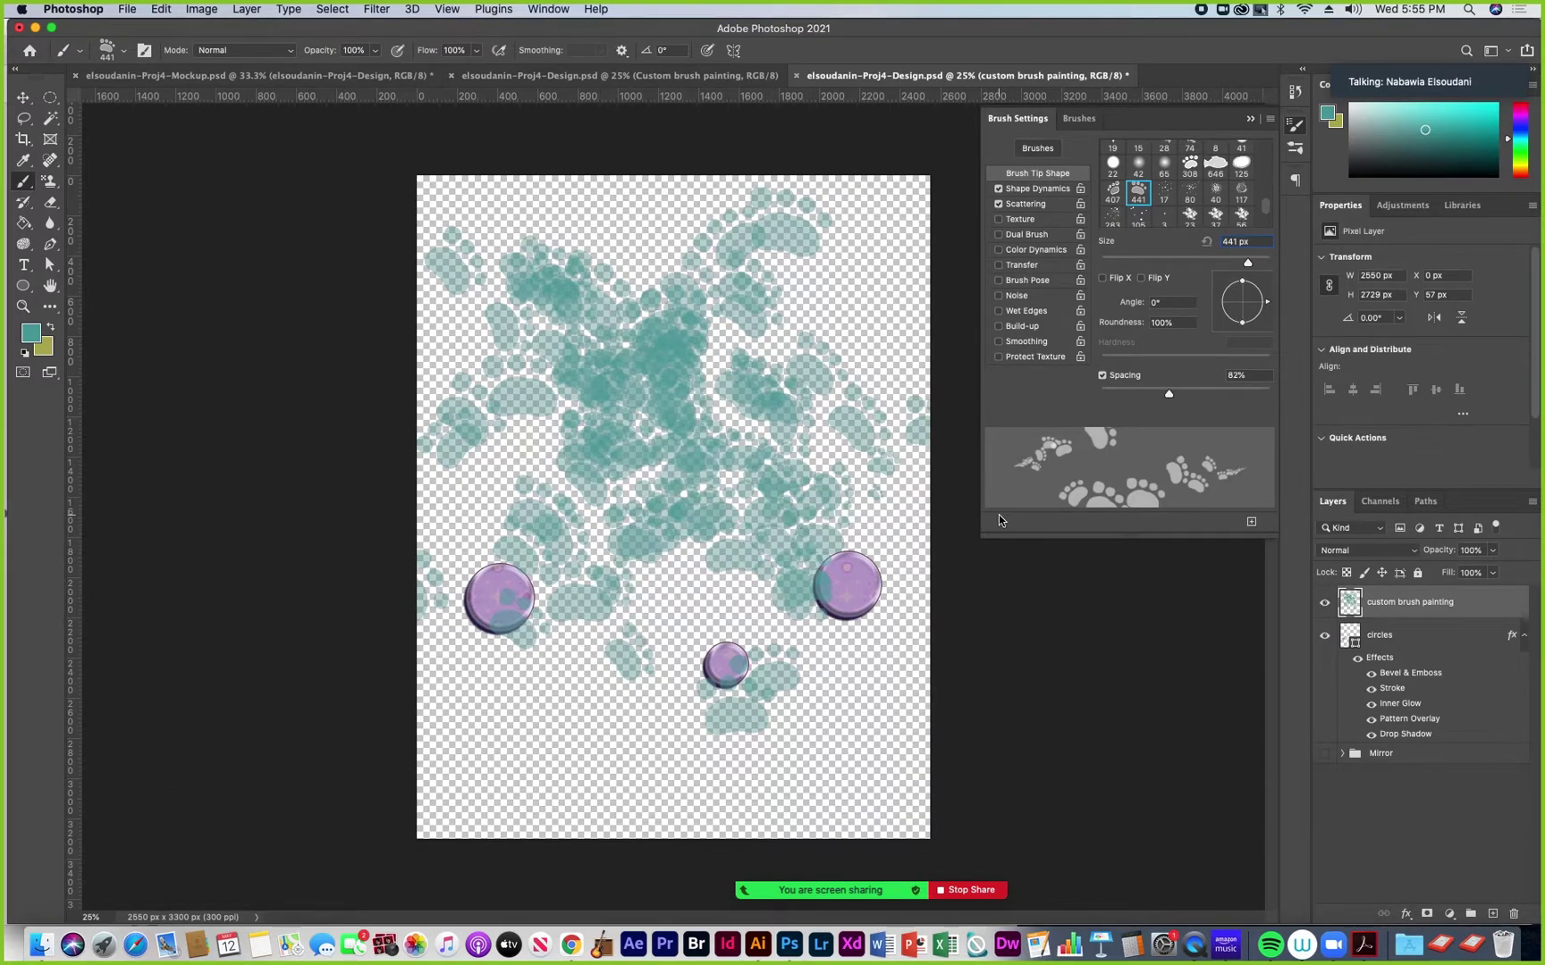
pyautogui.press('super+z')
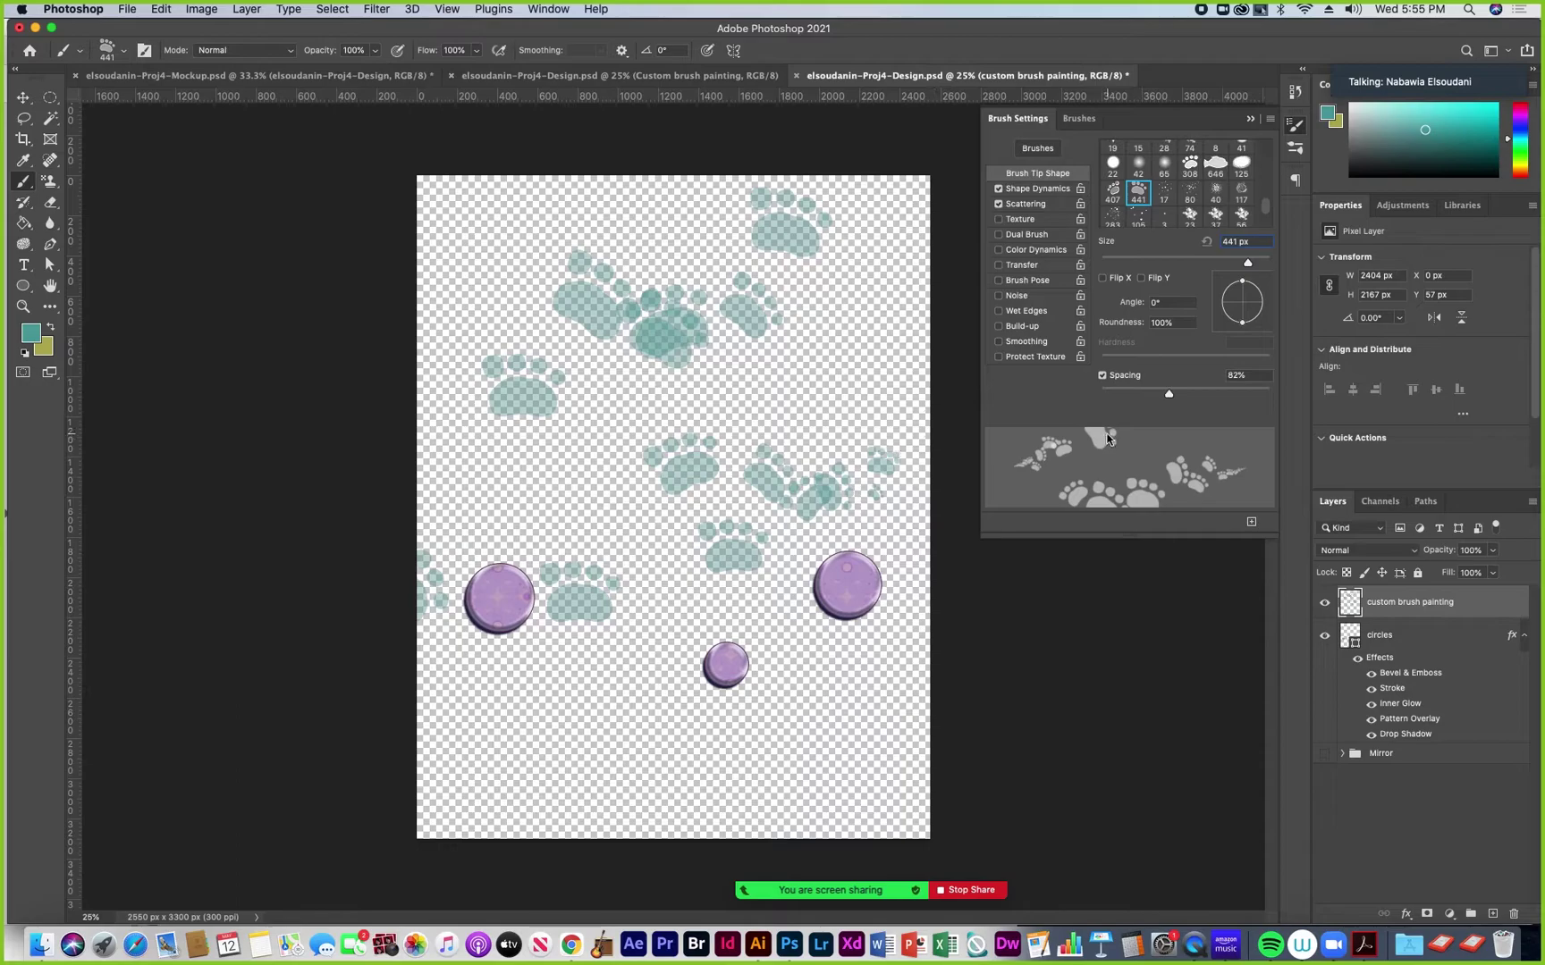
pyautogui.click(51, 203)
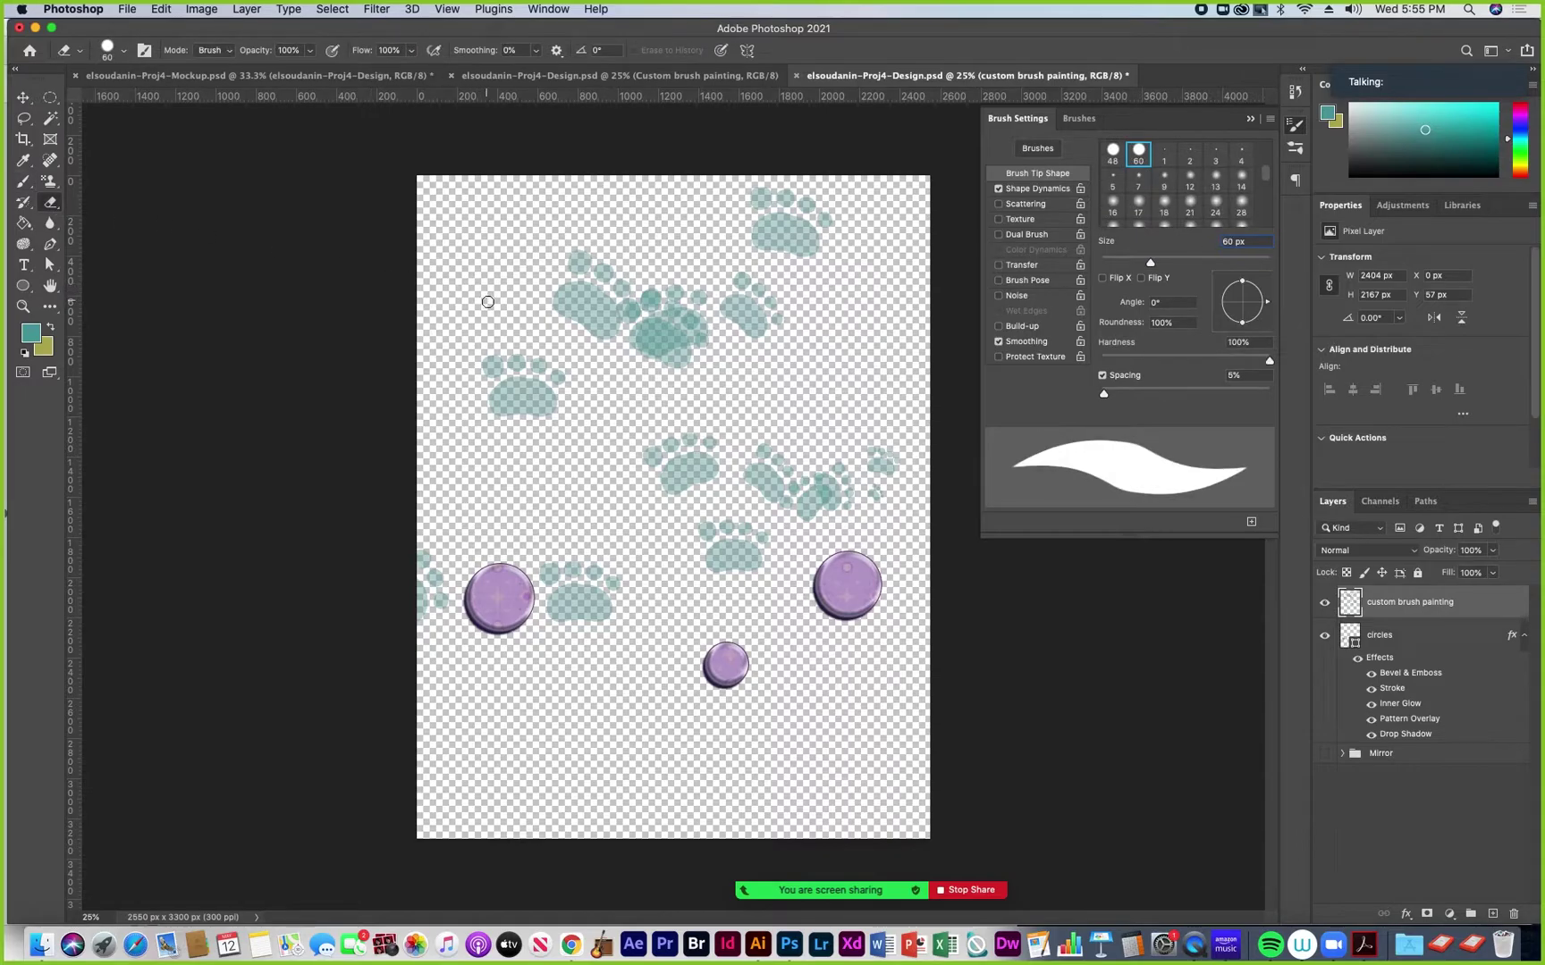
pyautogui.press(']')
pyautogui.press(']')
pyautogui.press(']')
pyautogui.press(']')
pyautogui.press(']')
pyautogui.press(']')
pyautogui.press(']')
pyautogui.press(']')
pyautogui.press(']')
pyautogui.press(']')
pyautogui.press(']')
pyautogui.press(']')
pyautogui.press(']')
pyautogui.press(']')
pyautogui.press(']')
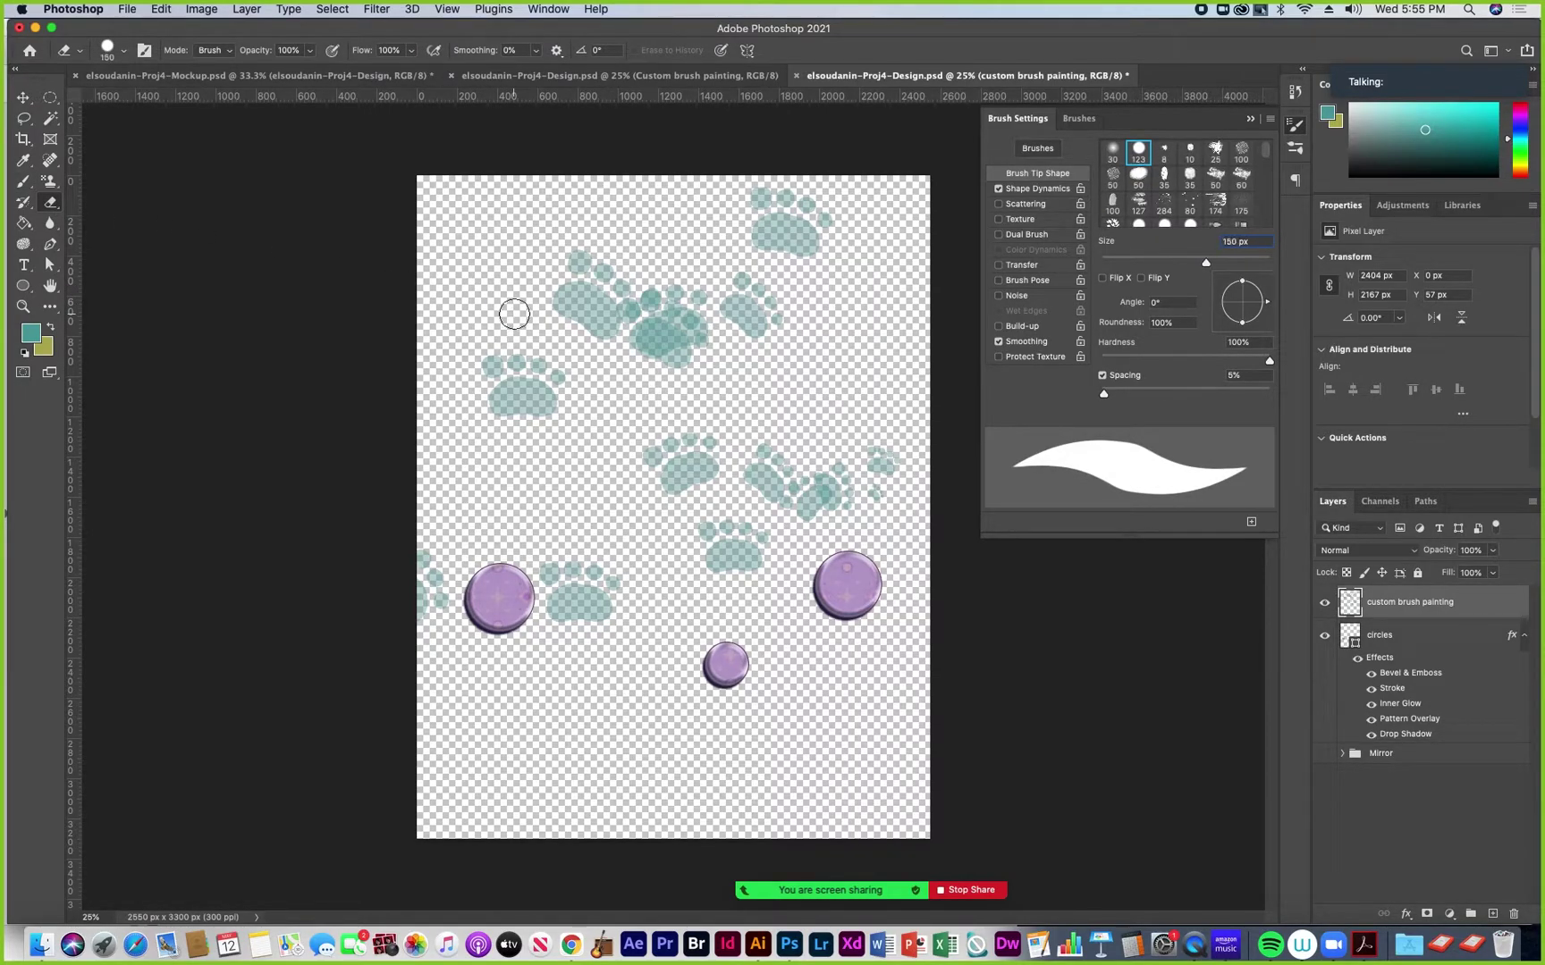
pyautogui.moveTo(537, 349)
pyautogui.mouseDown()
pyautogui.moveTo(820, 210)
pyautogui.moveTo(866, 443)
pyautogui.moveTo(798, 494)
pyautogui.moveTo(648, 475)
pyautogui.moveTo(725, 575)
pyautogui.moveTo(579, 601)
pyautogui.moveTo(414, 549)
pyautogui.mouseUp()
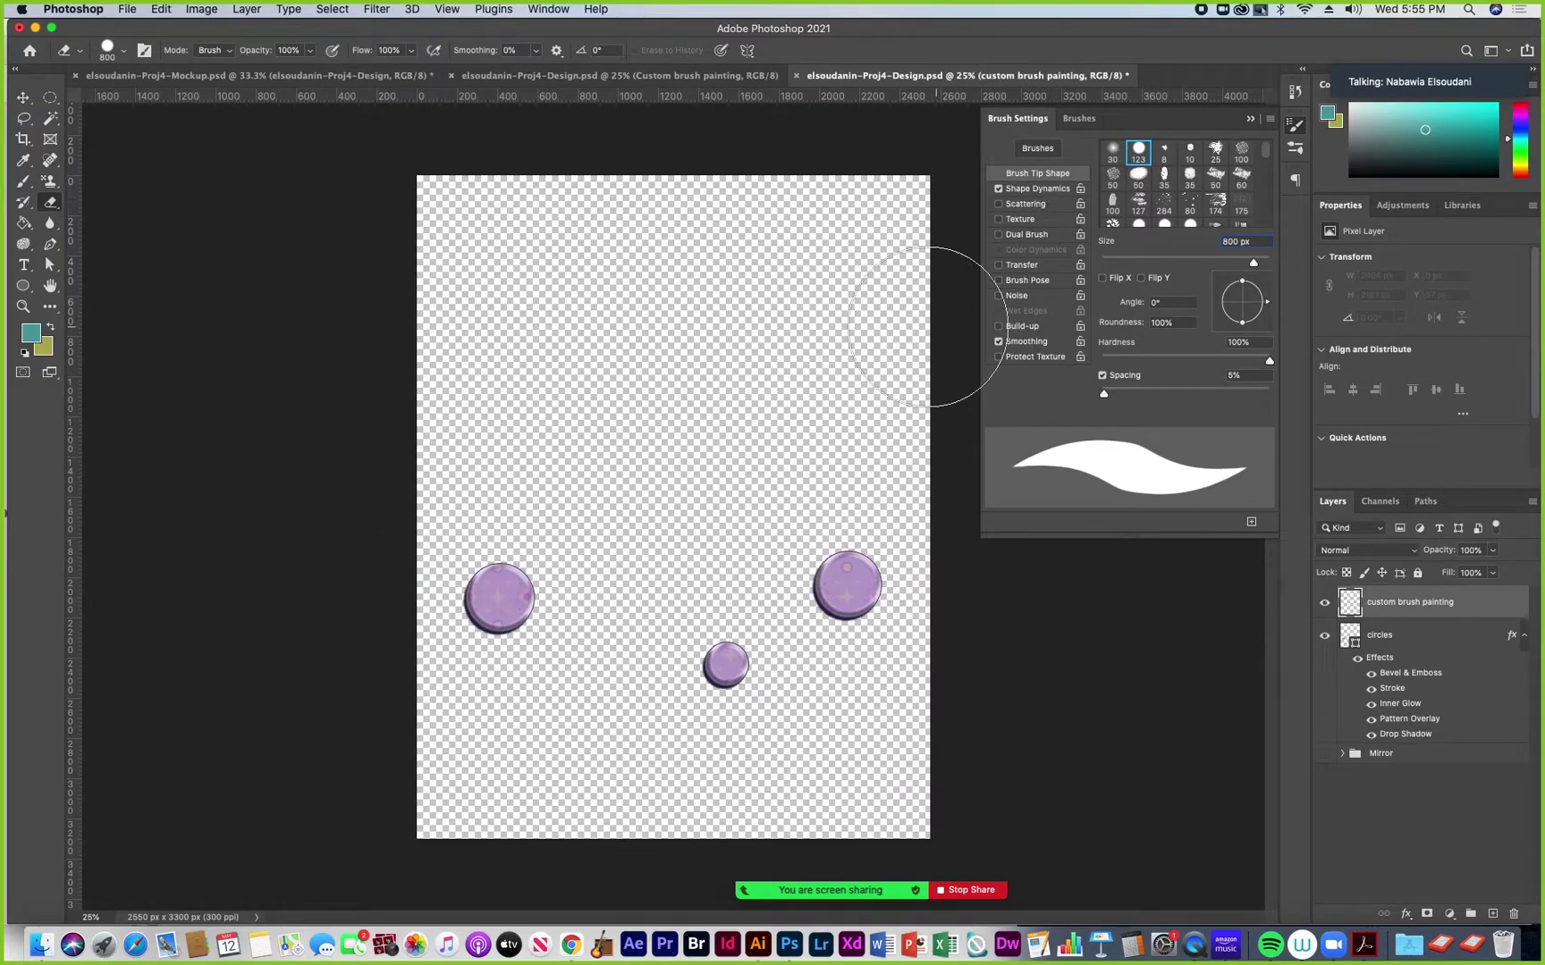
# Turn off the paw brush's Scattering, set its angle to -52° and spacing to 10%, and stamp one test print
pyautogui.click(24, 181)
pyautogui.click(999, 205)
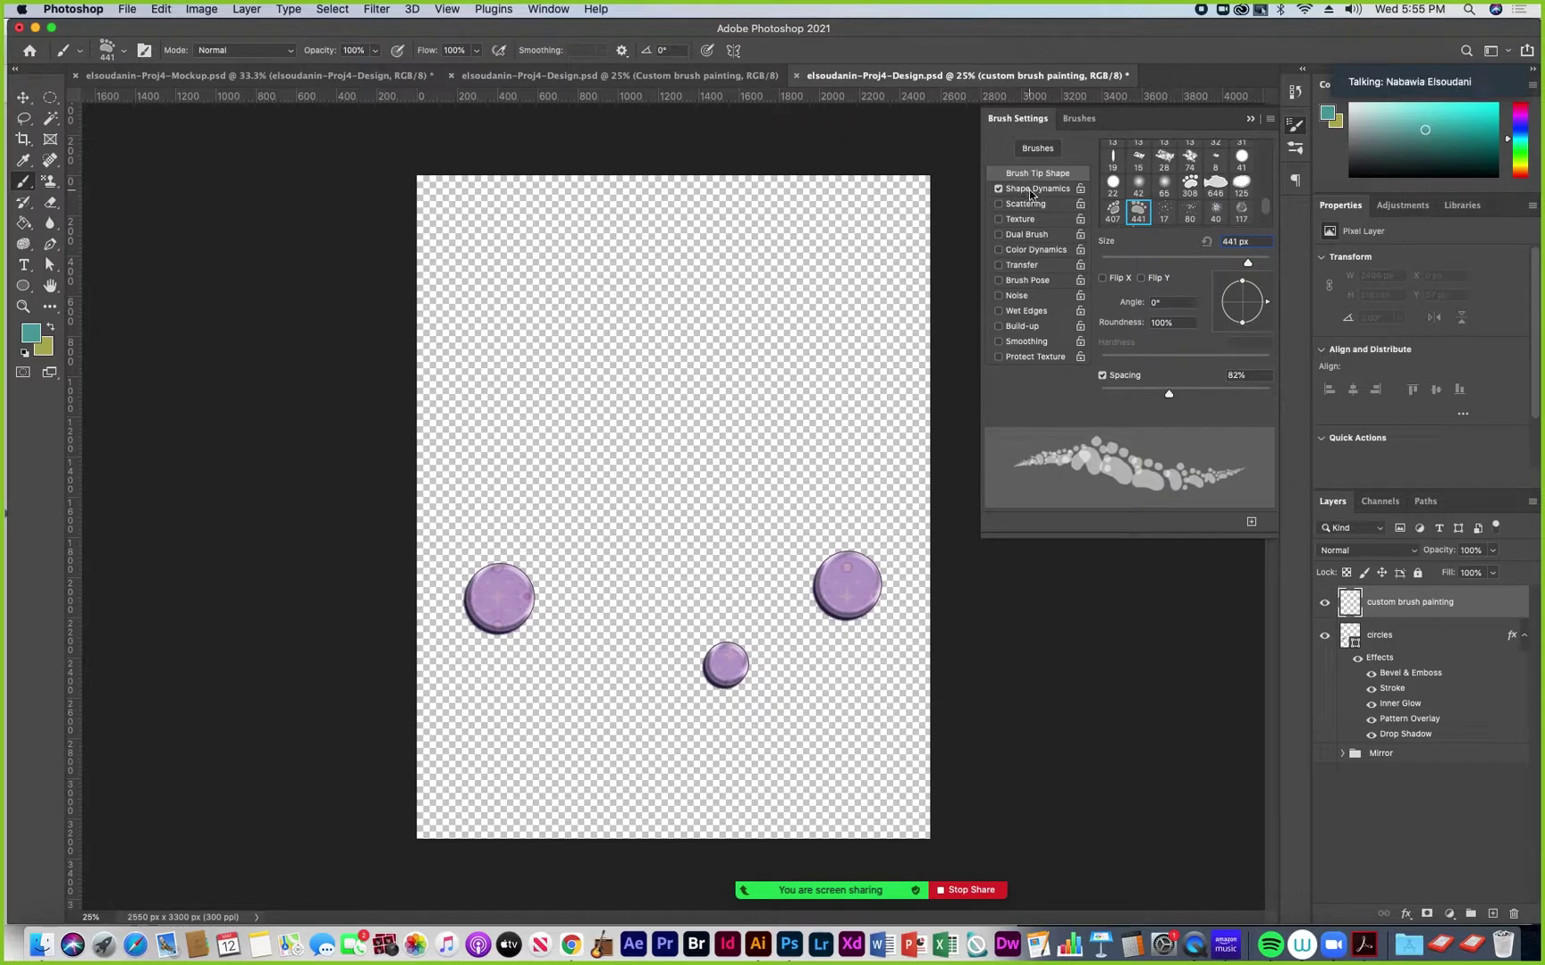
pyautogui.click(1036, 189)
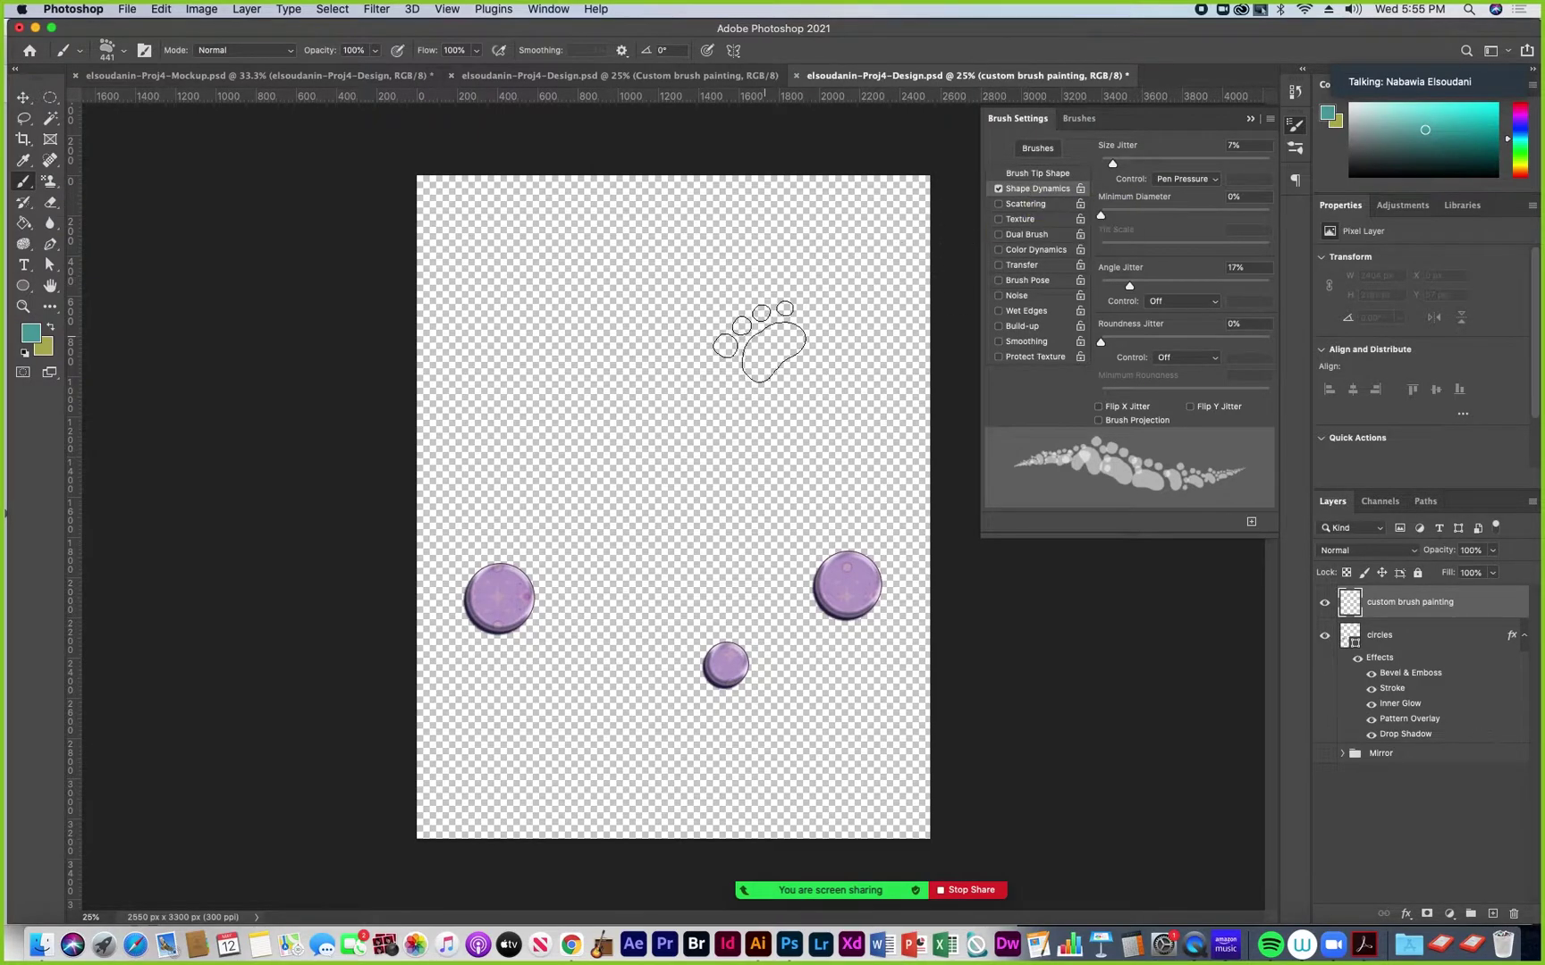
pyautogui.click(1033, 174)
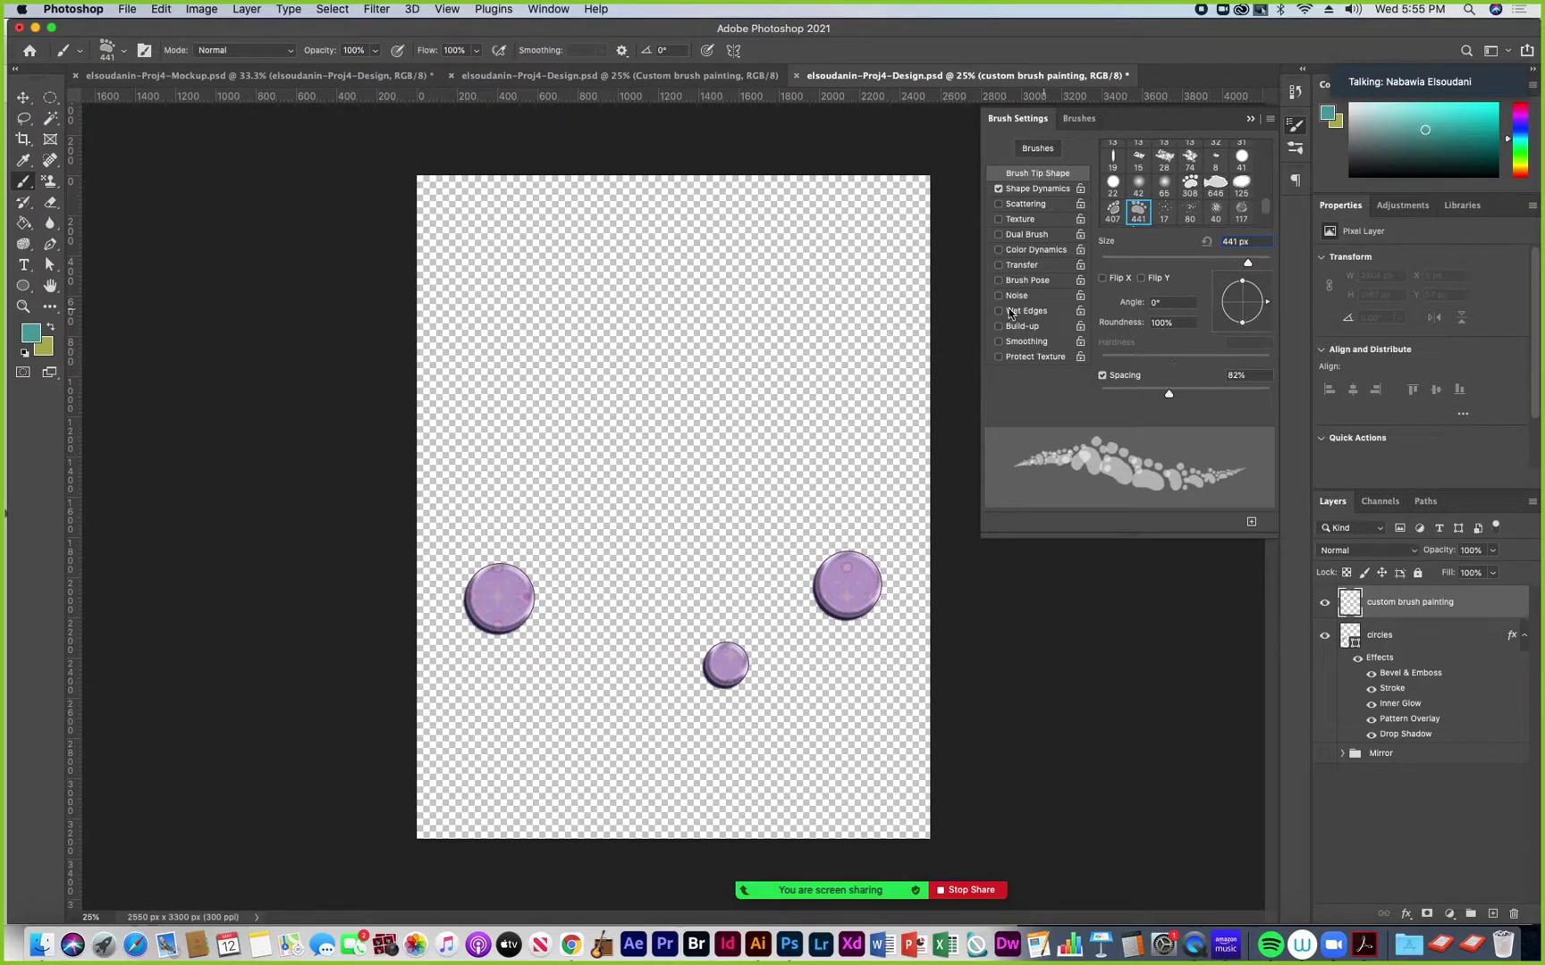
pyautogui.moveTo(1266, 306); pyautogui.dragTo(1265, 310)
pyautogui.moveTo(1168, 393); pyautogui.dragTo(1129, 393)
pyautogui.moveTo(1259, 300); pyautogui.dragTo(1257, 320)
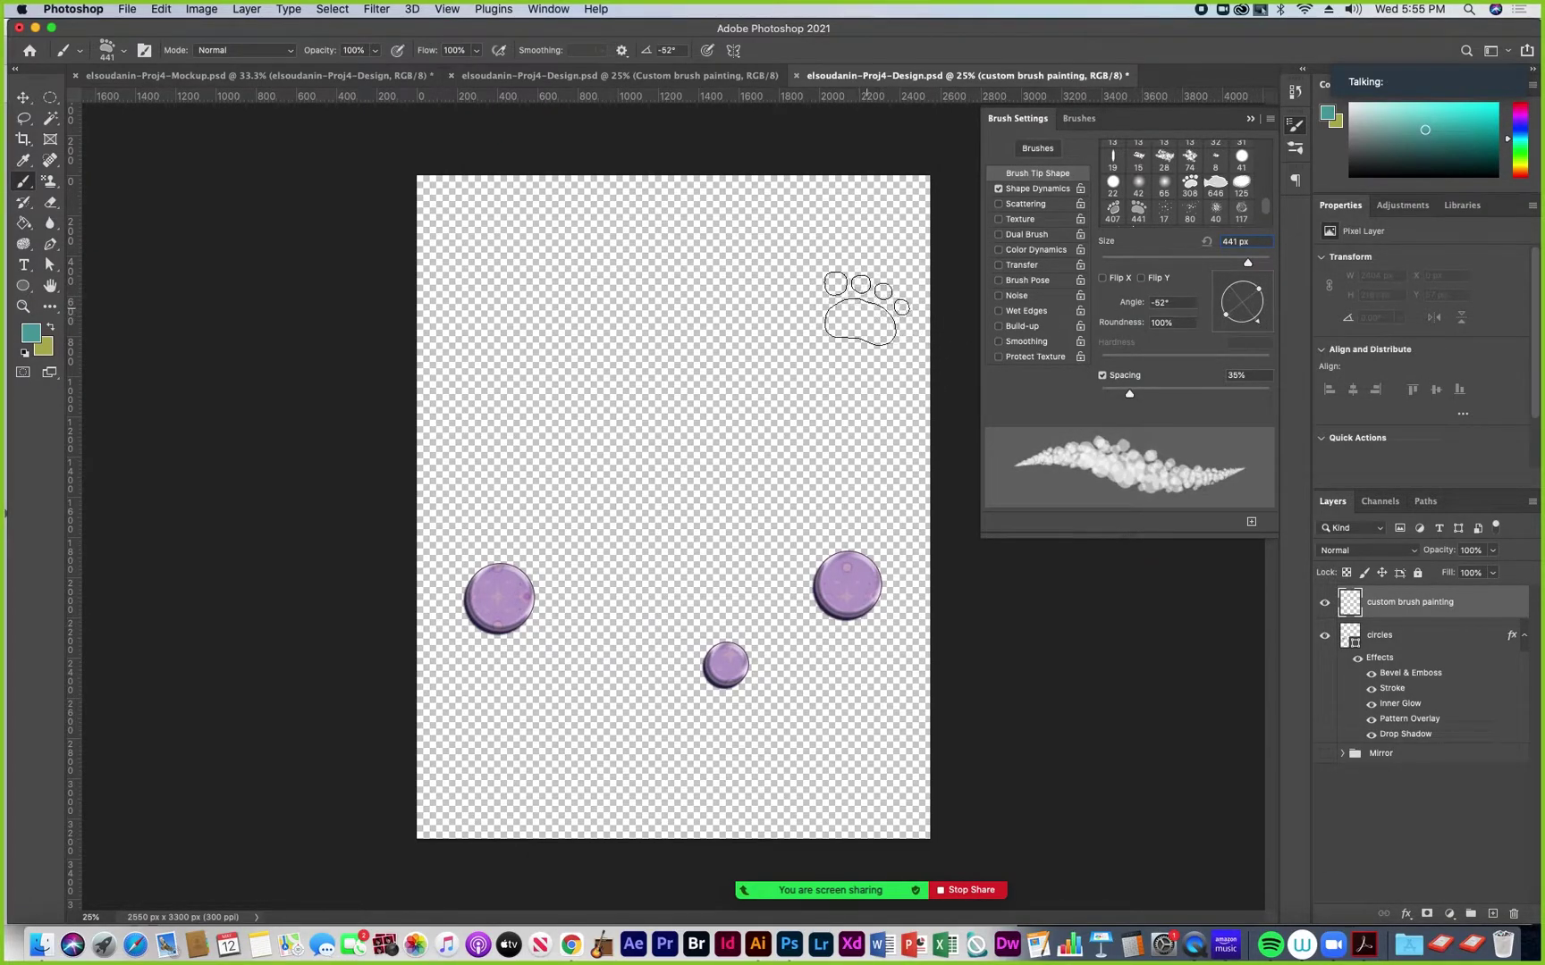
pyautogui.moveTo(1123, 391); pyautogui.dragTo(1108, 394)
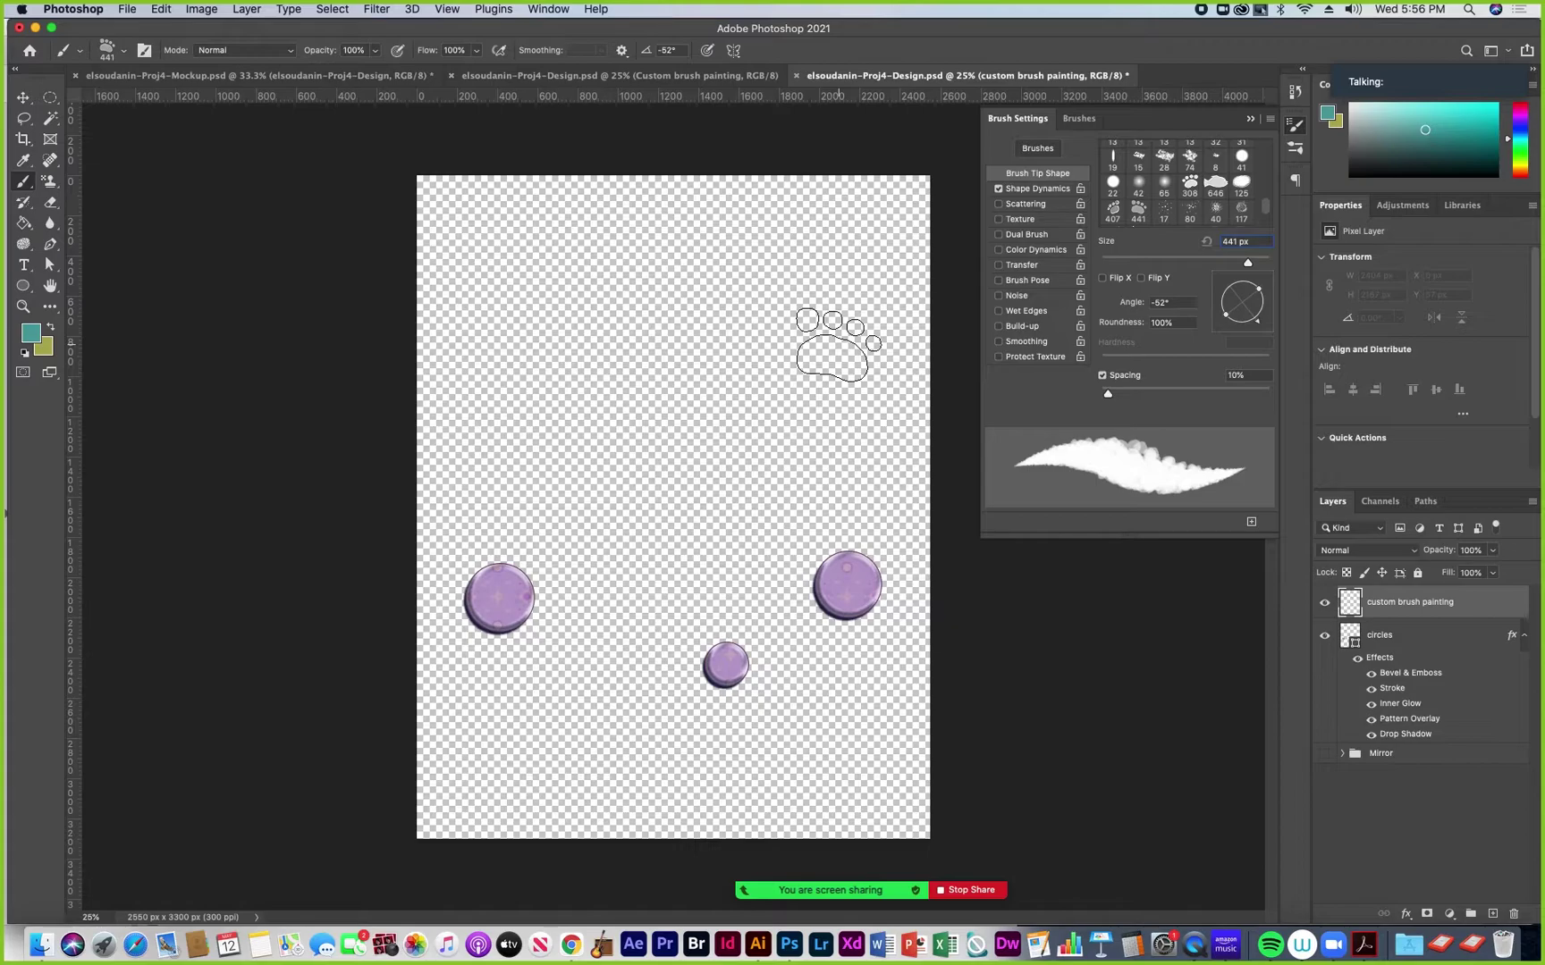
pyautogui.click(836, 346)
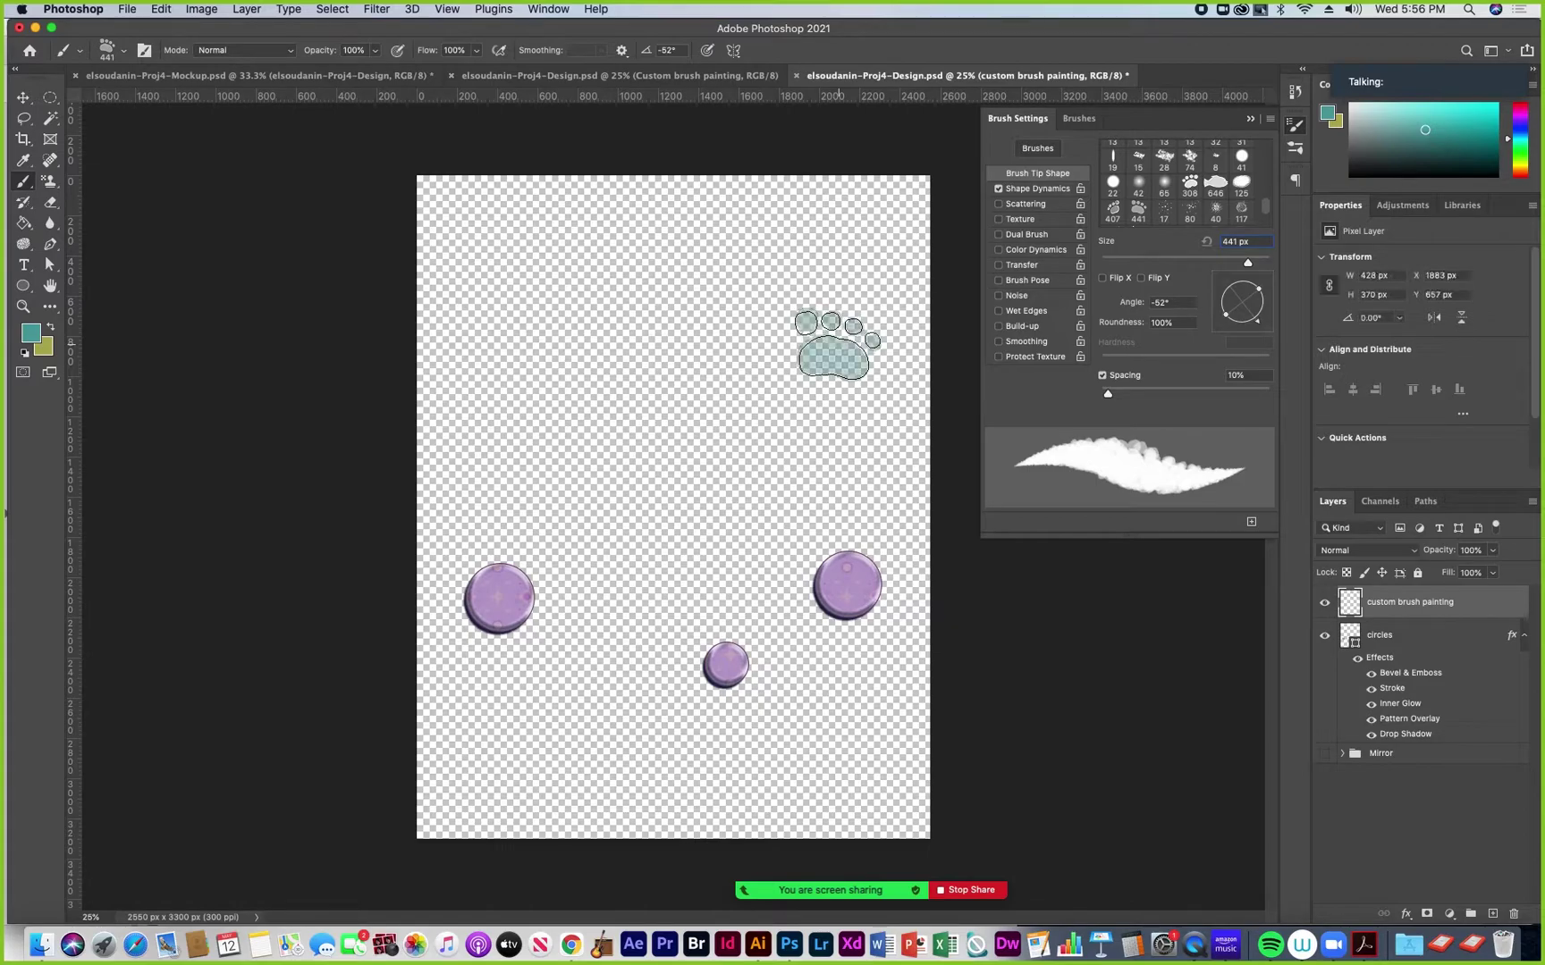
# Set the paw brush's angle jitter to 0%, reduce its size jitter to the minimum, and set the tip angle to -9°
pyautogui.click(1036, 189)
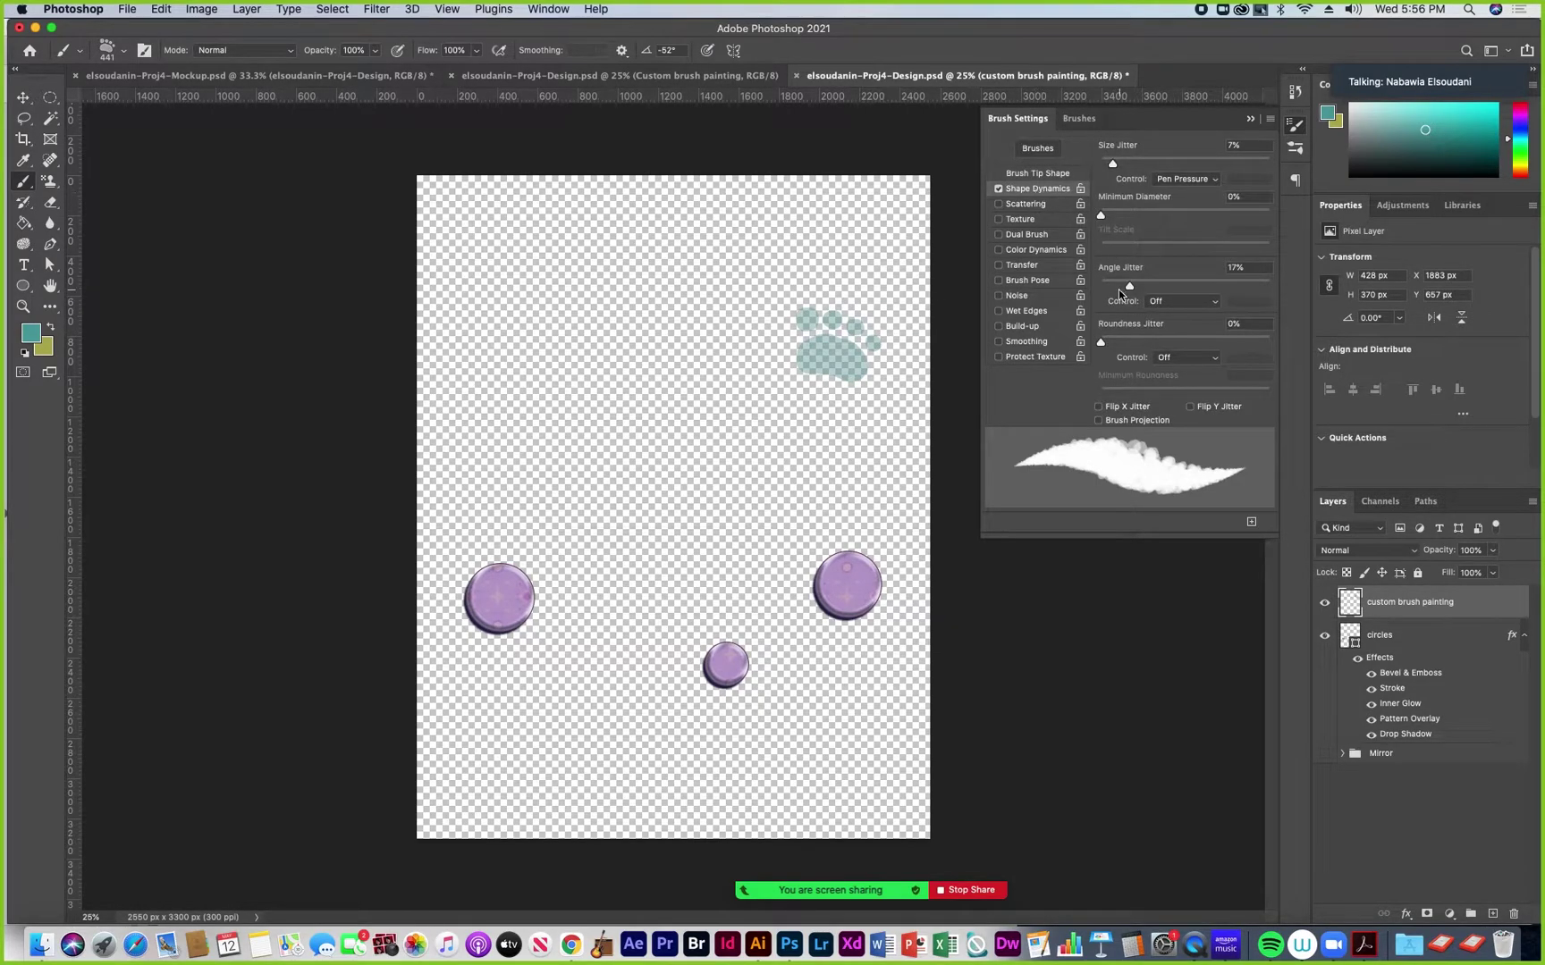
pyautogui.moveTo(1130, 288); pyautogui.dragTo(1087, 282)
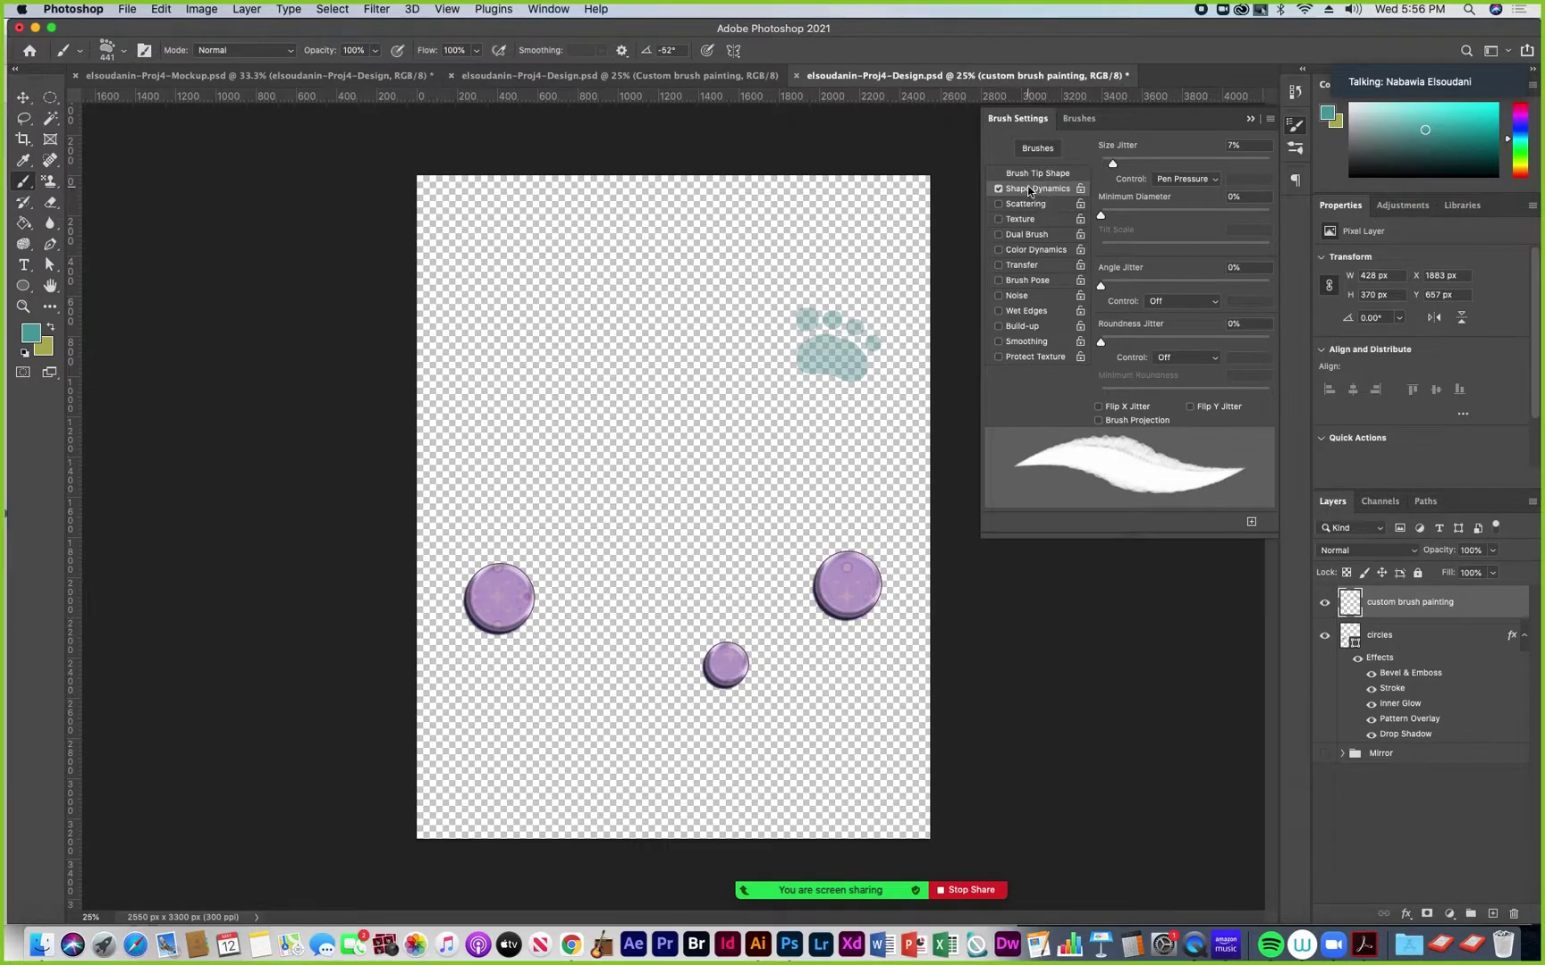
pyautogui.moveTo(1112, 164); pyautogui.dragTo(1096, 164)
pyautogui.click(1018, 175)
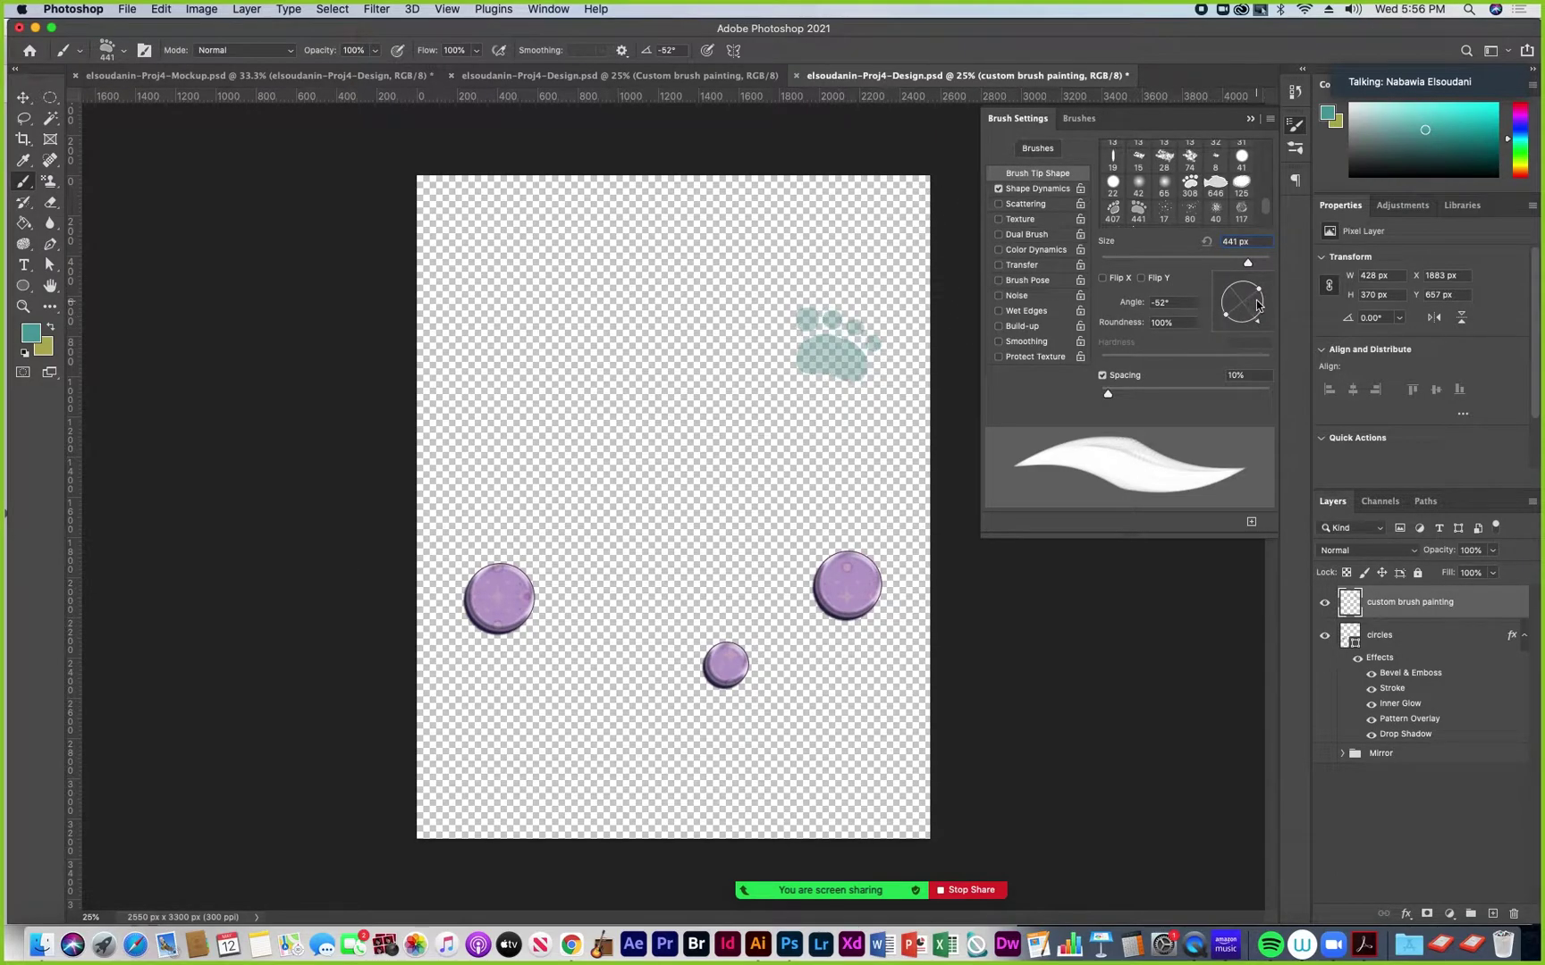
pyautogui.moveTo(1251, 326); pyautogui.dragTo(1265, 306)
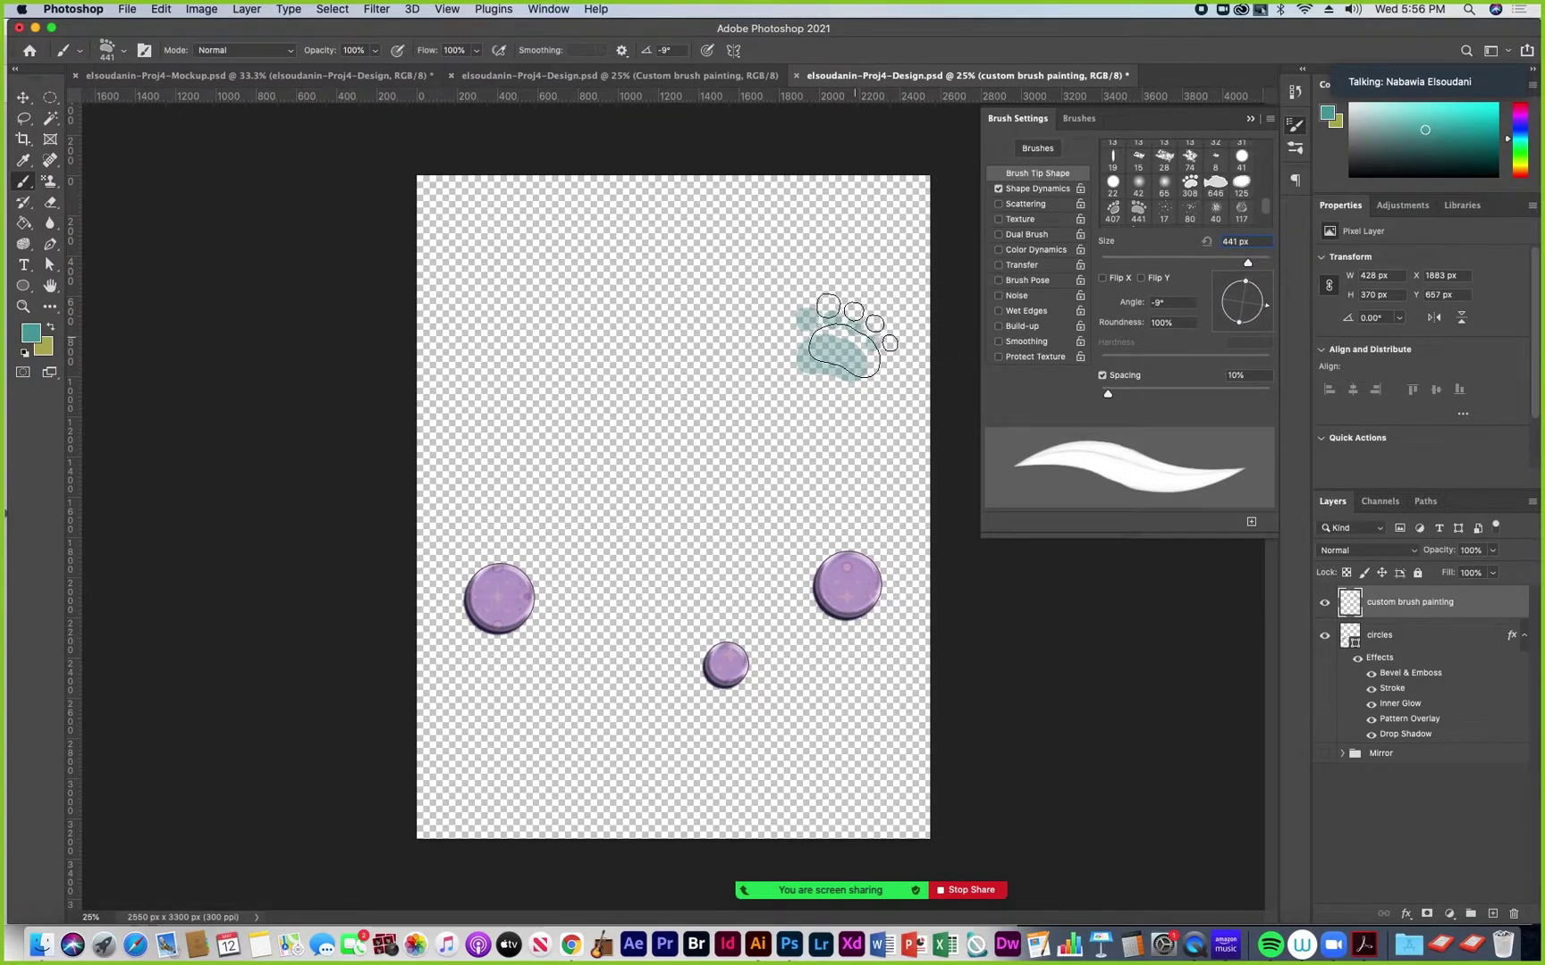
# Erase the test paw print and stamp a new one above the circle nearest the canvas's right edge
pyautogui.click(50, 202)
pyautogui.click(819, 340)
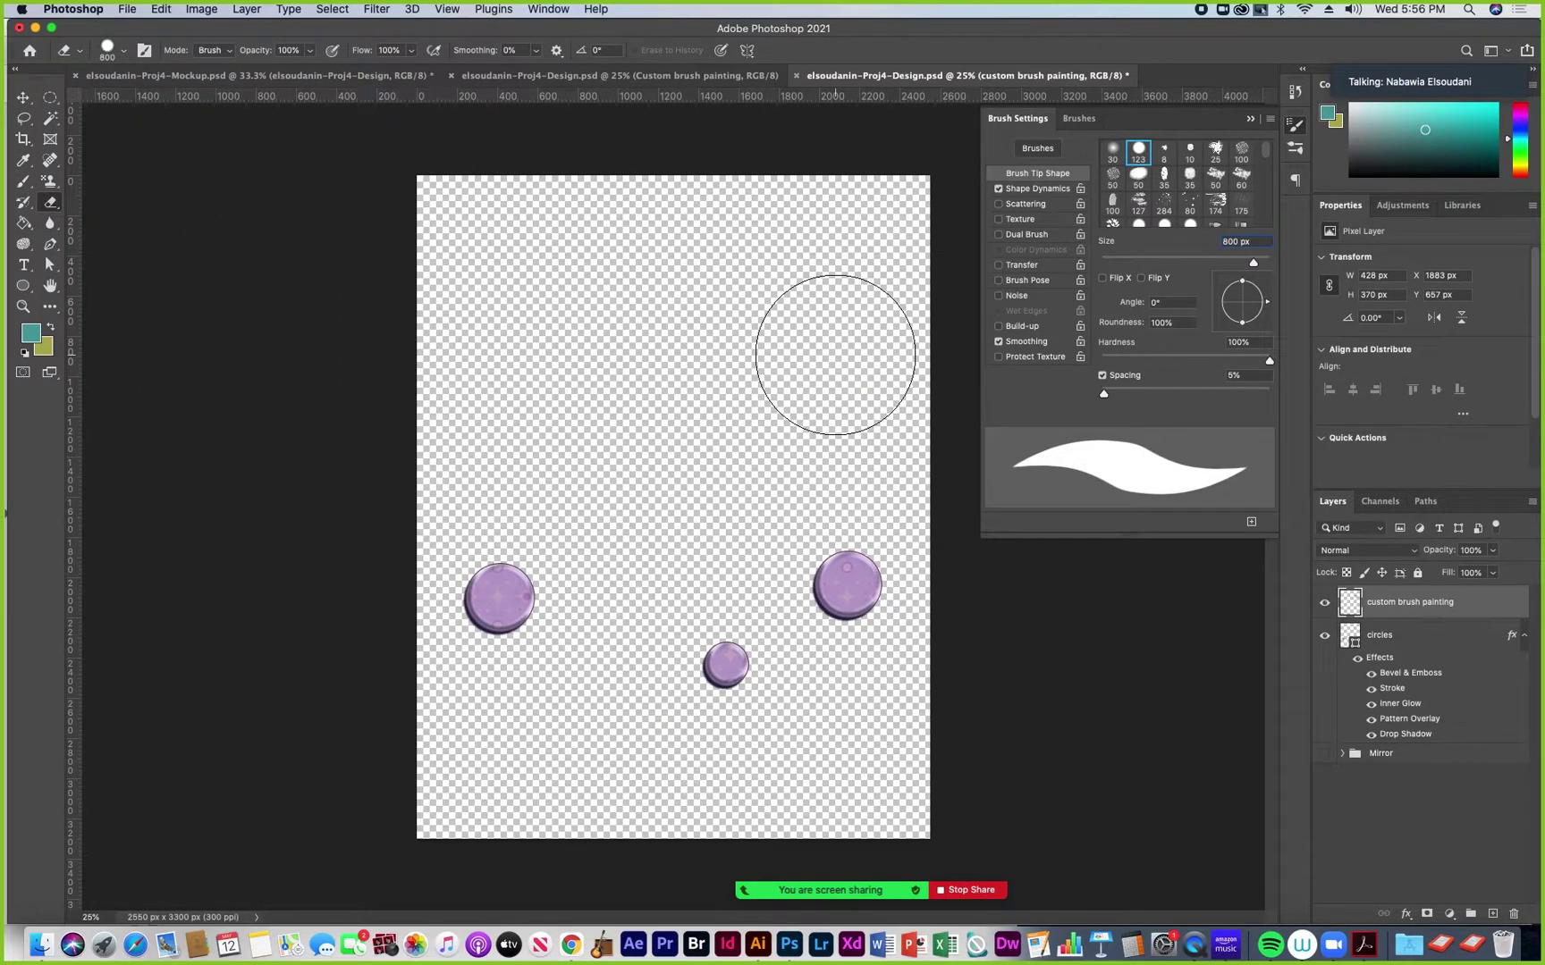
pyautogui.click(24, 184)
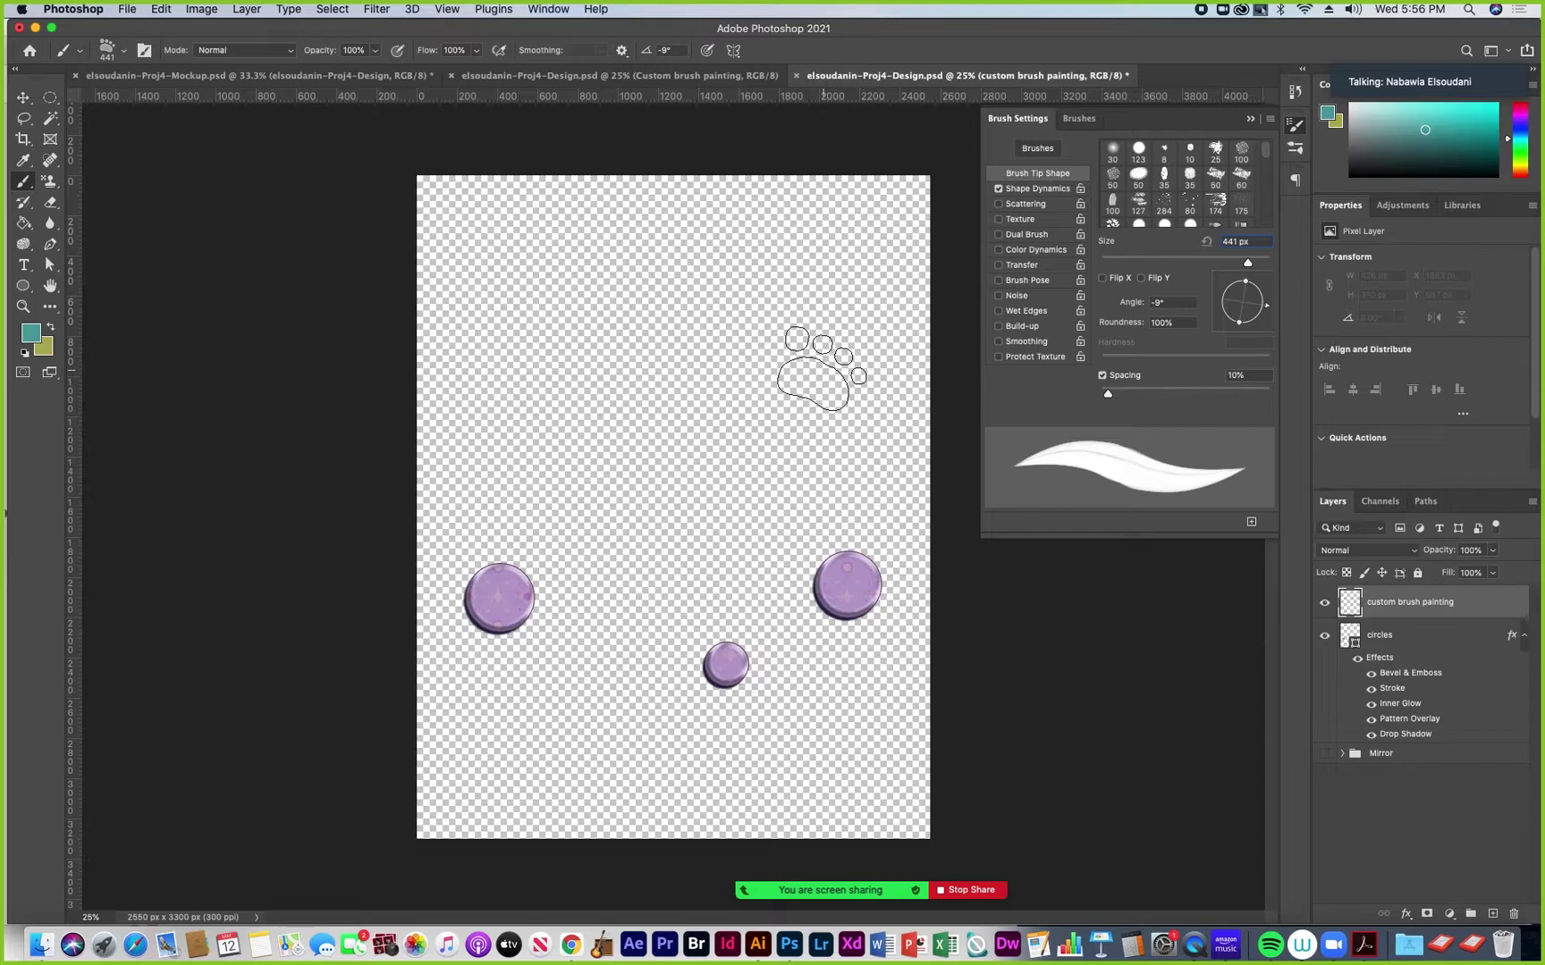
pyautogui.click(809, 404)
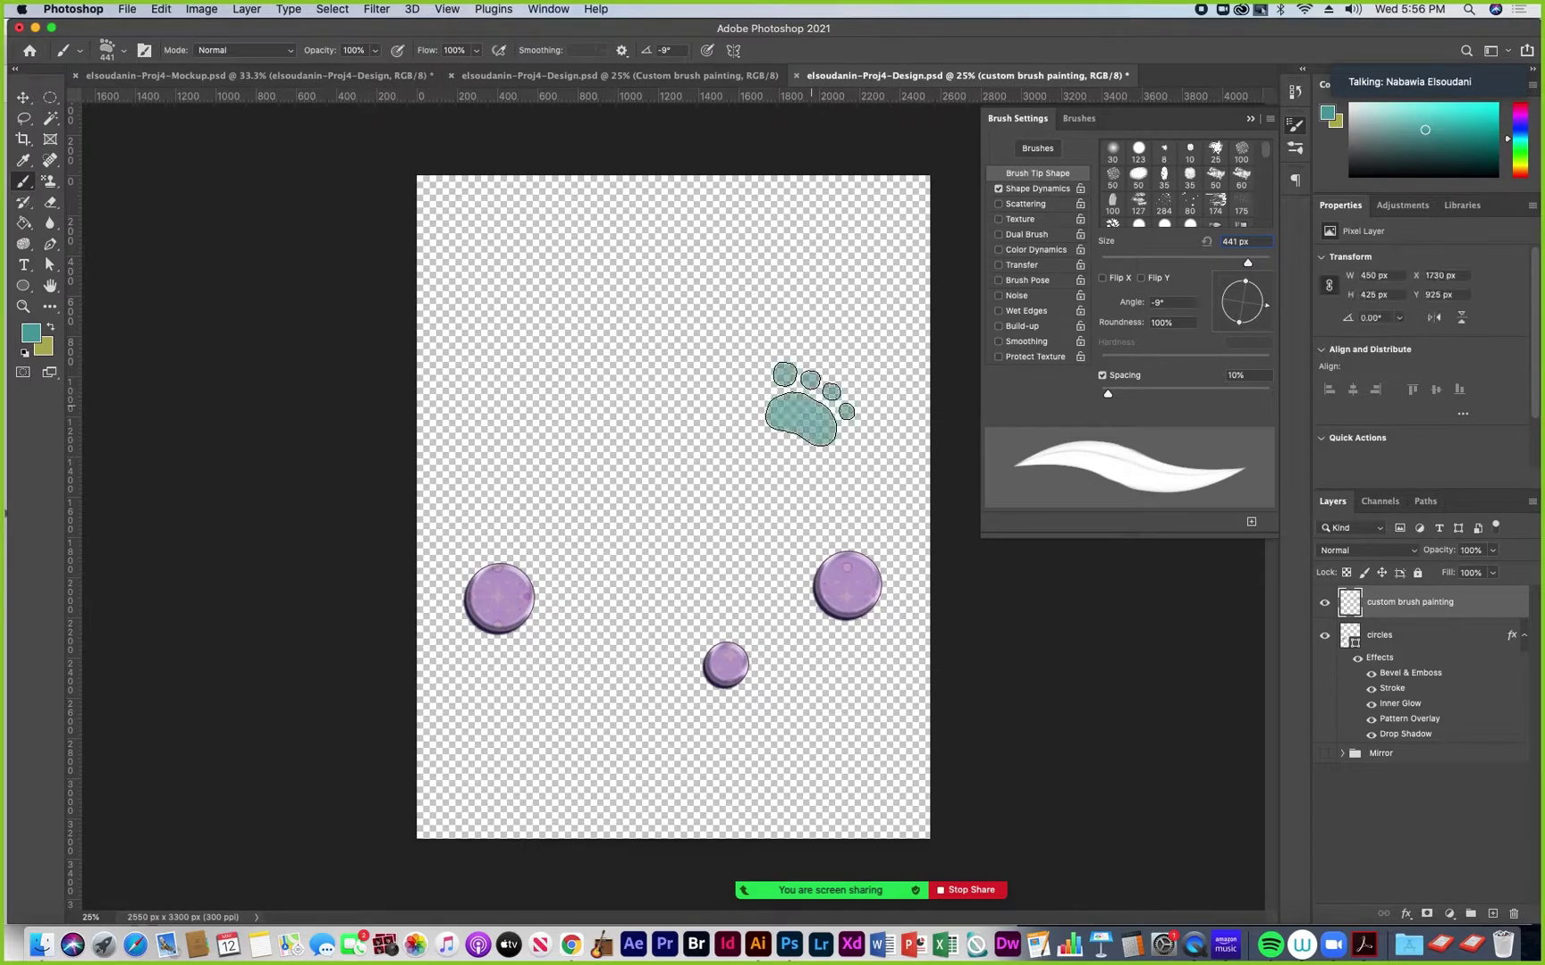
# Flip the paw tip horizontally, set its angle to 5°, and stamp a second print near the middle of the canvas
pyautogui.click(1105, 281)
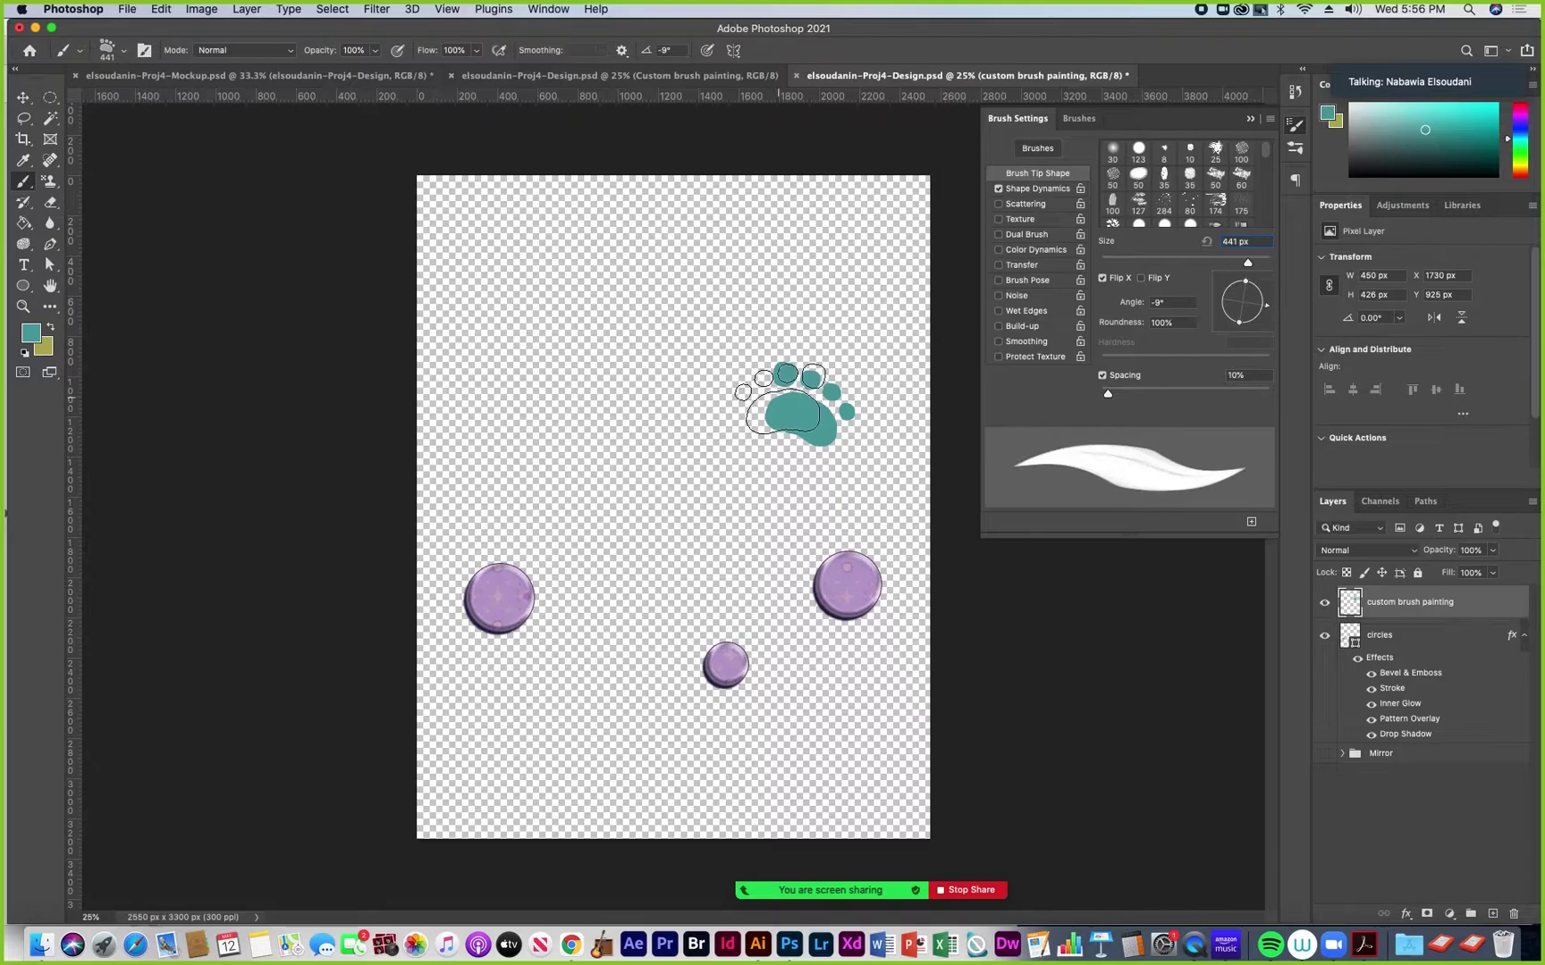
pyautogui.moveTo(1220, 316); pyautogui.dragTo(1217, 306)
pyautogui.click(653, 466)
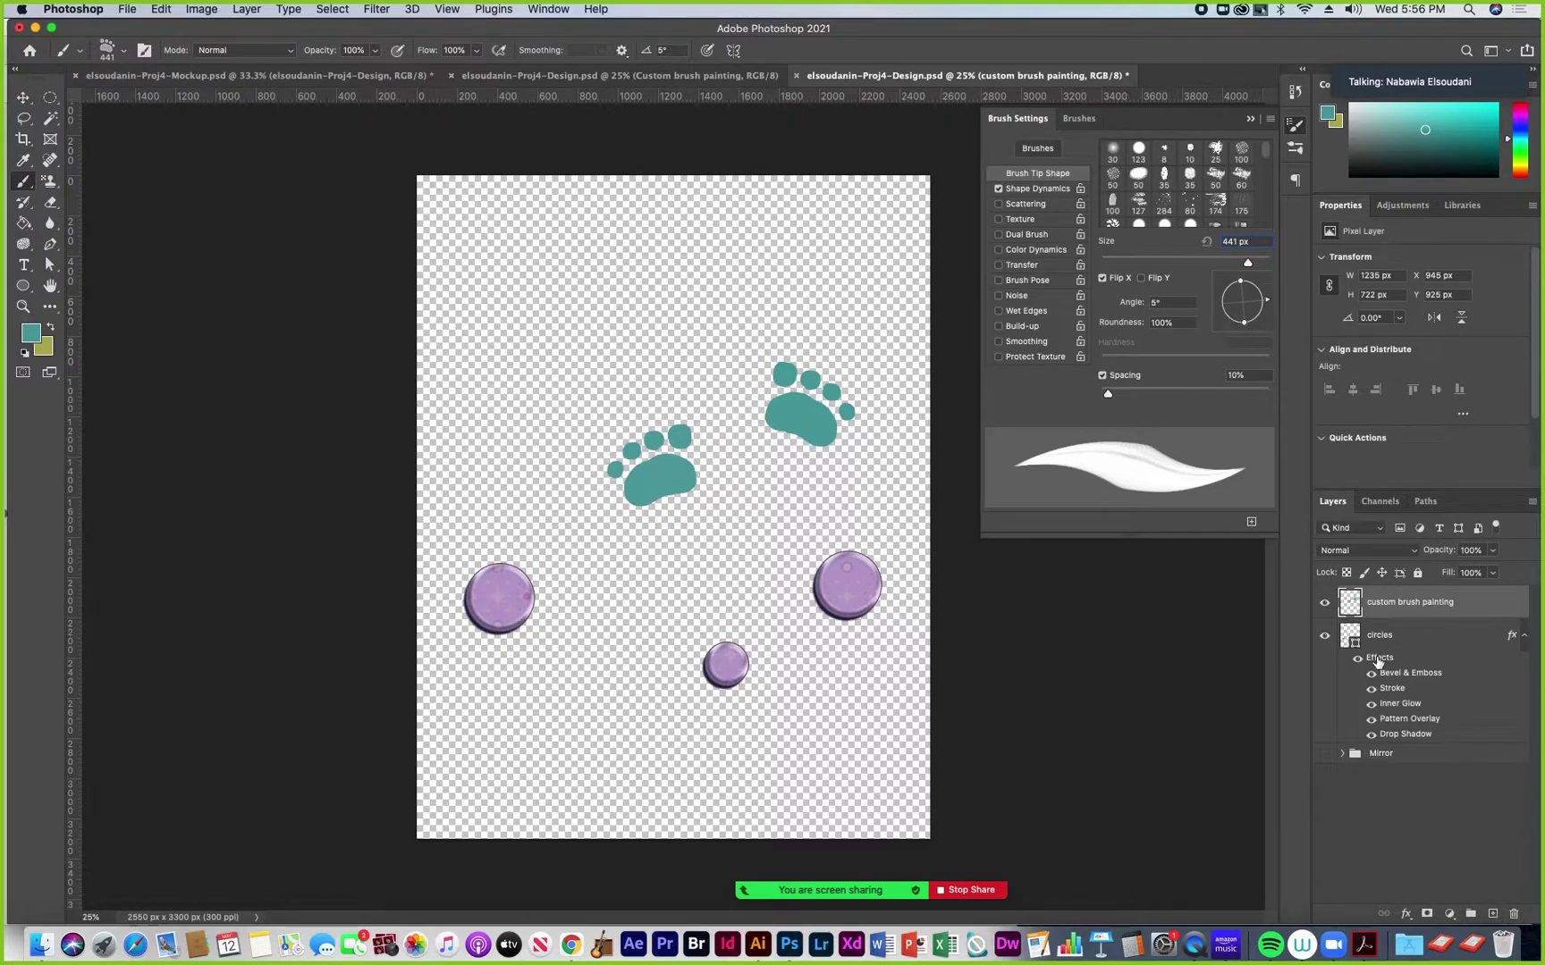
# Copy all layer effects from circles to the custom brush painting layer and save the sleeve design
pyautogui.moveTo(1377, 660); pyautogui.dragTo(1381, 617)
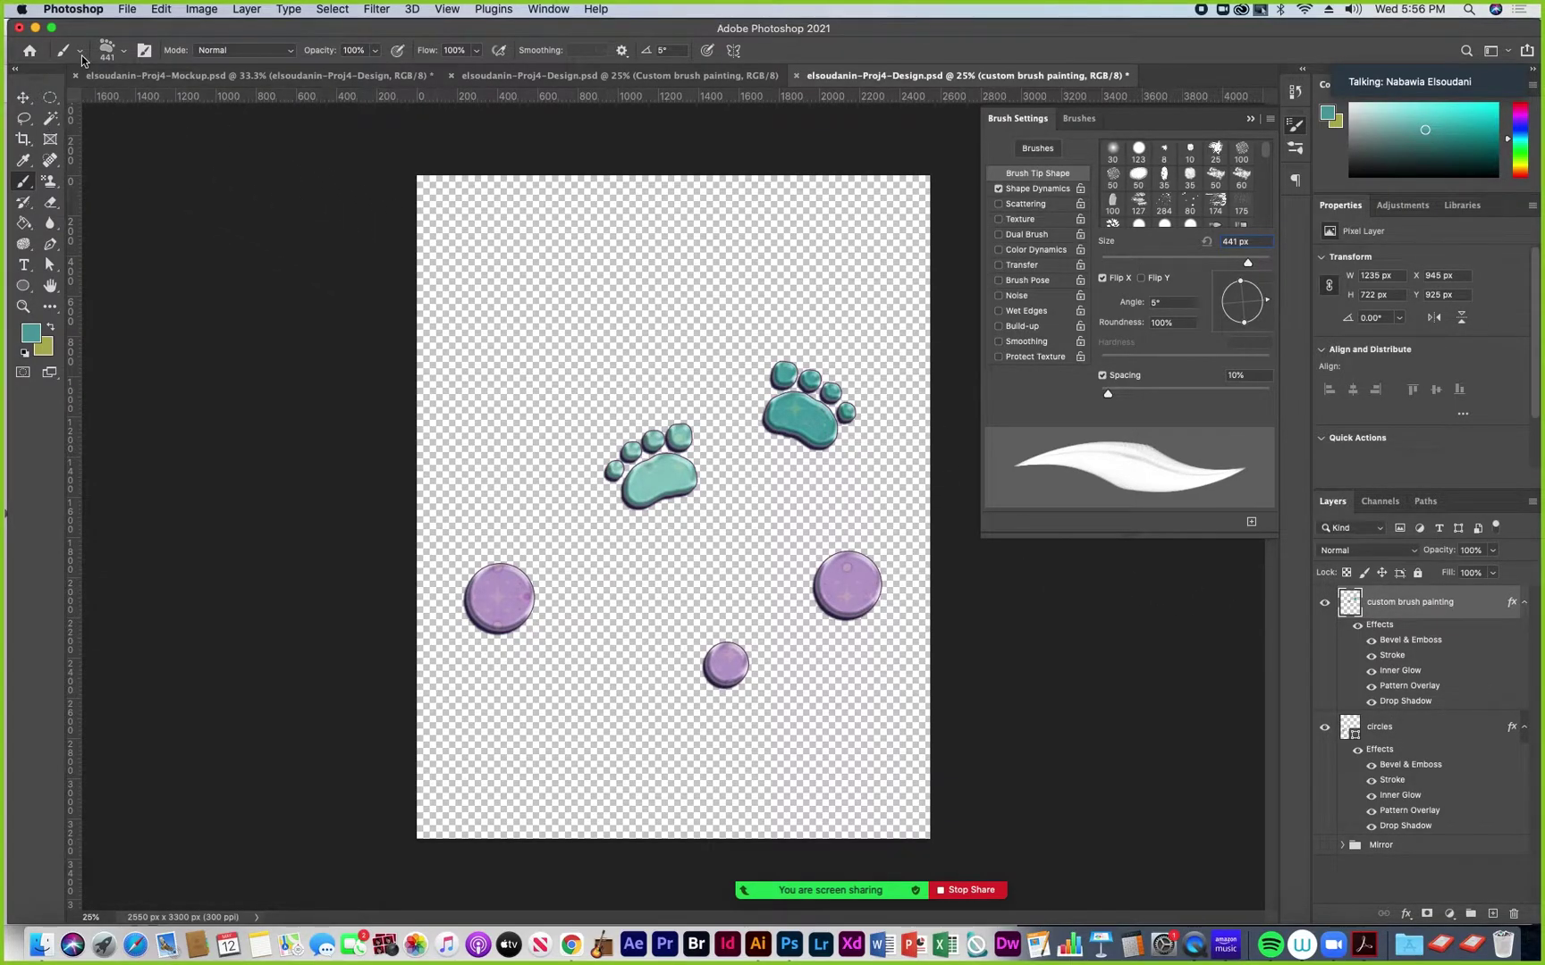
pyautogui.click(127, 10)
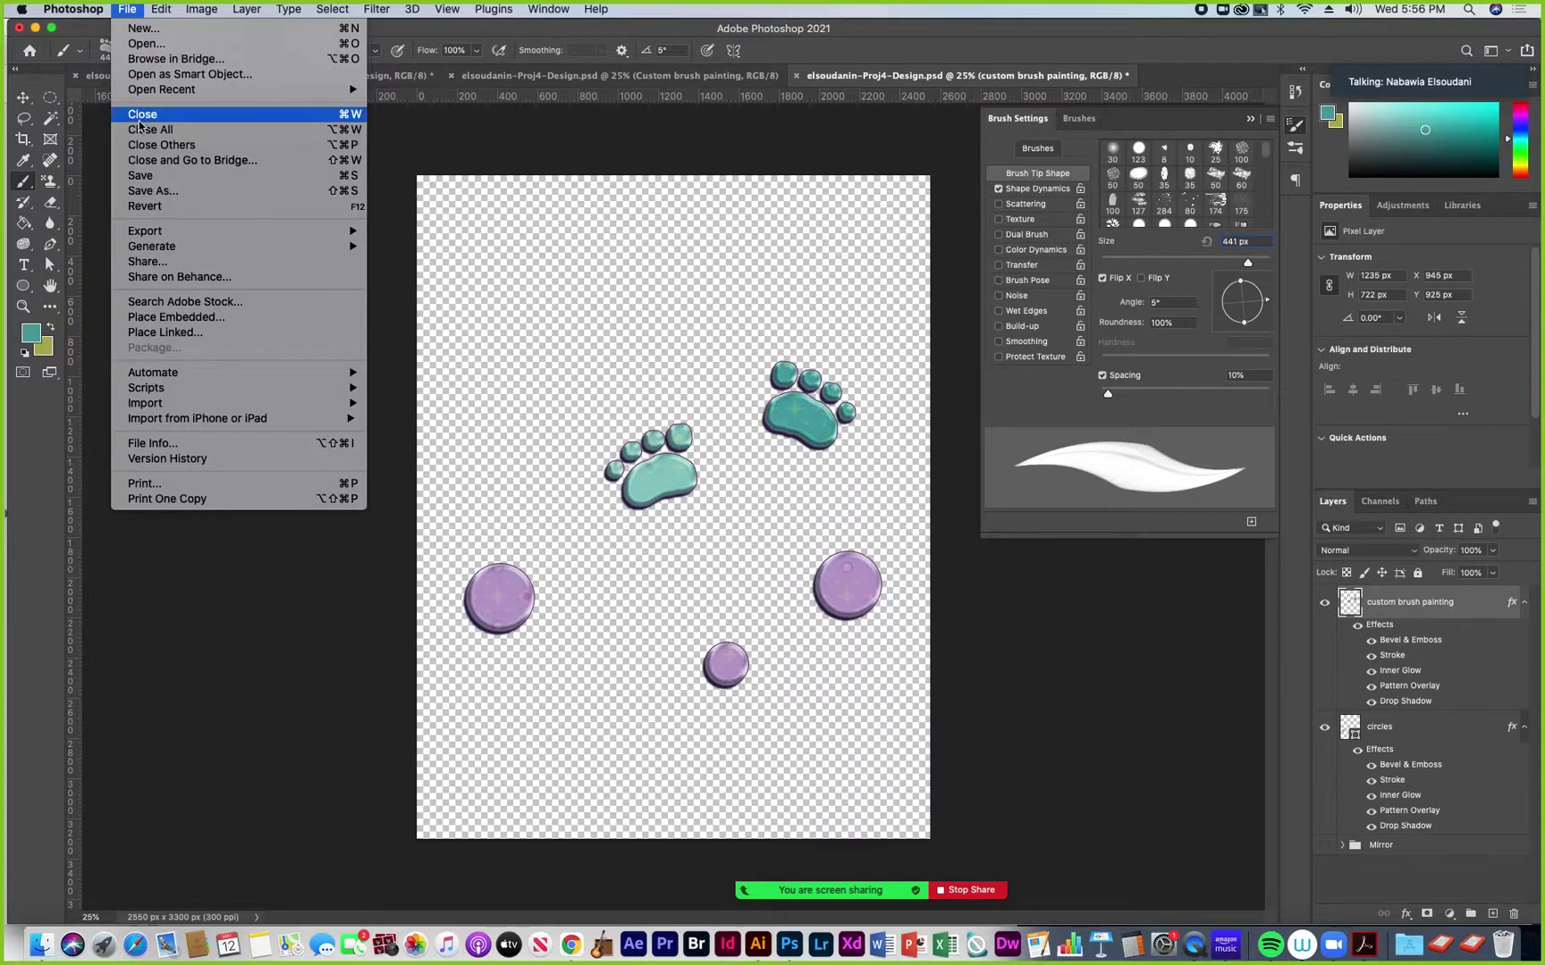
pyautogui.click(140, 176)
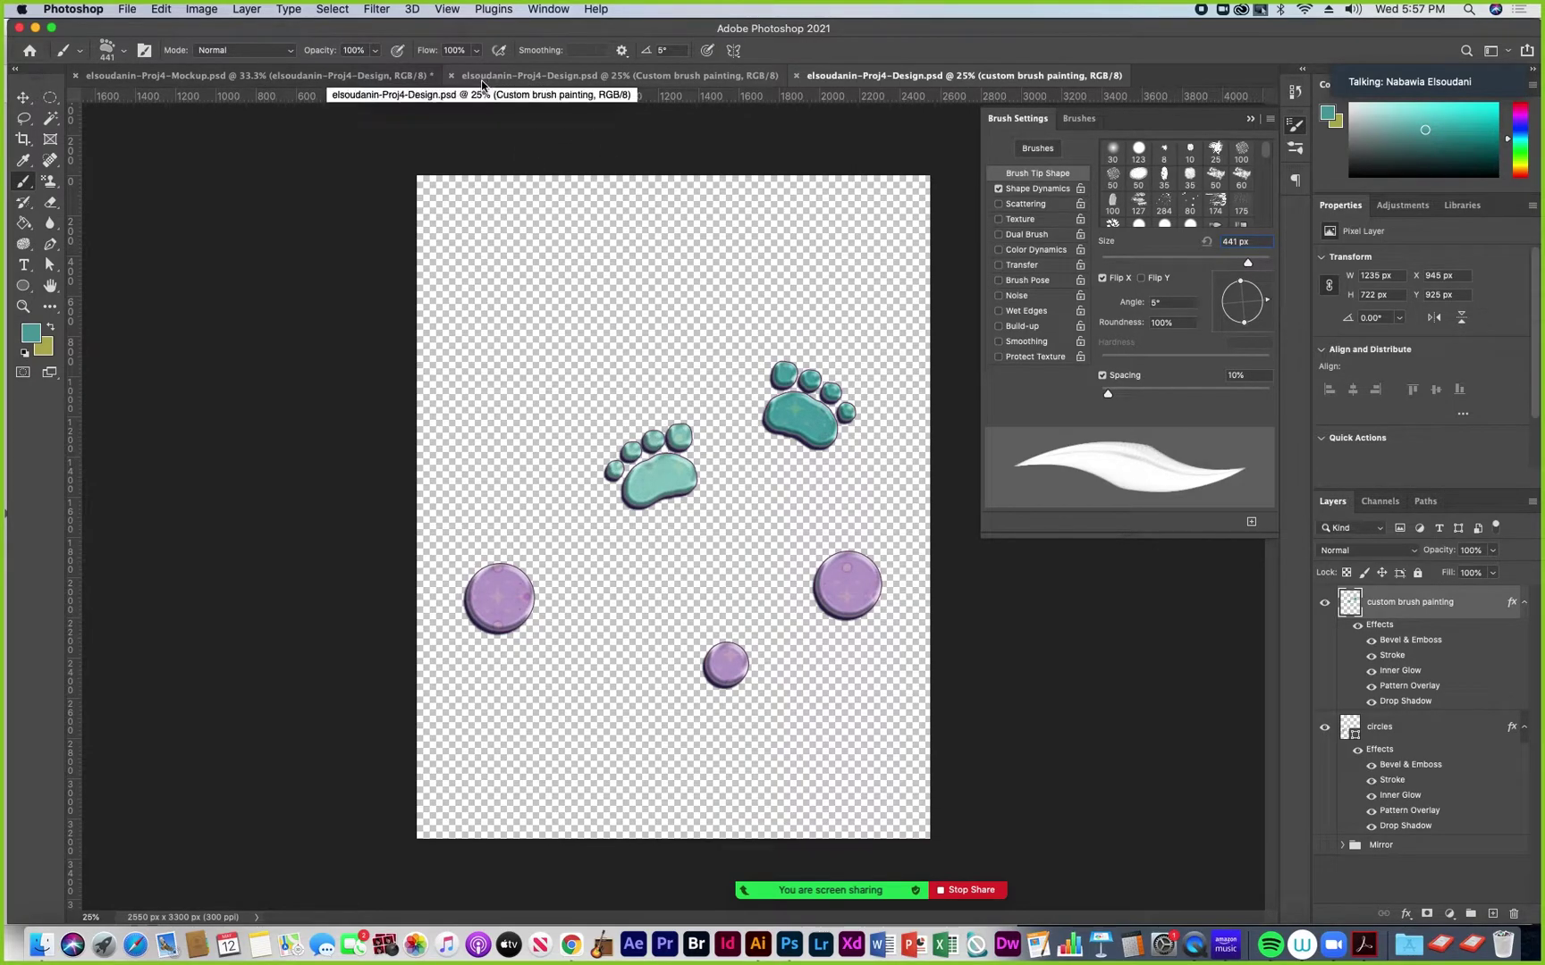
# Return to the T-shirt mockup document and move the sleeve design down and inward so both paw prints lie on the shirt
pyautogui.click(234, 77)
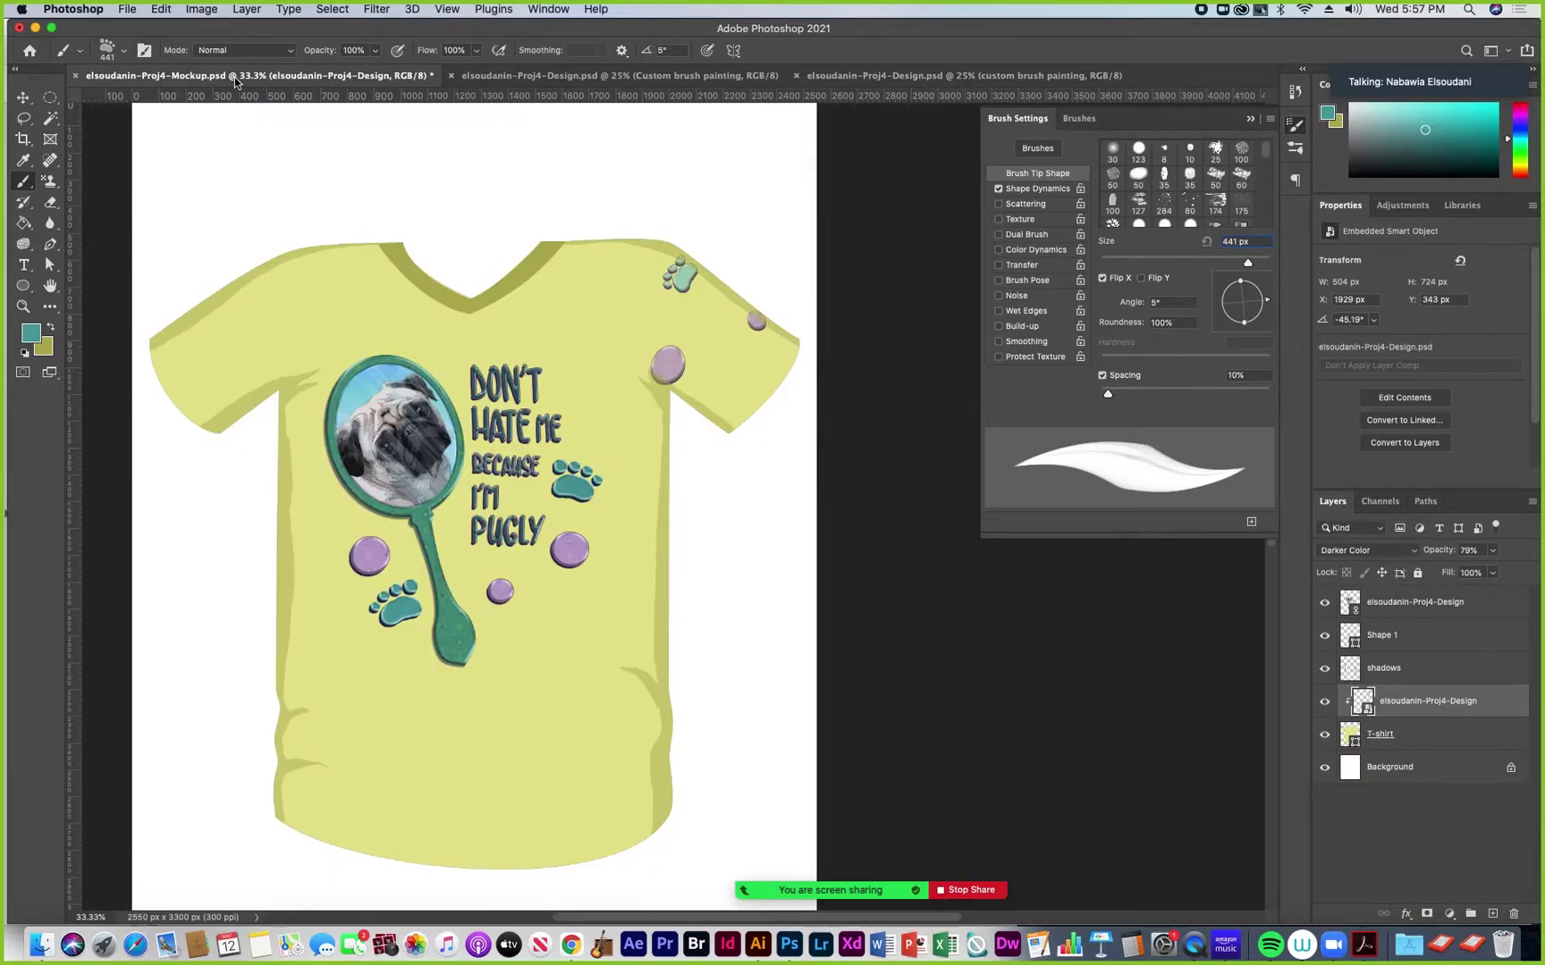
pyautogui.click(23, 98)
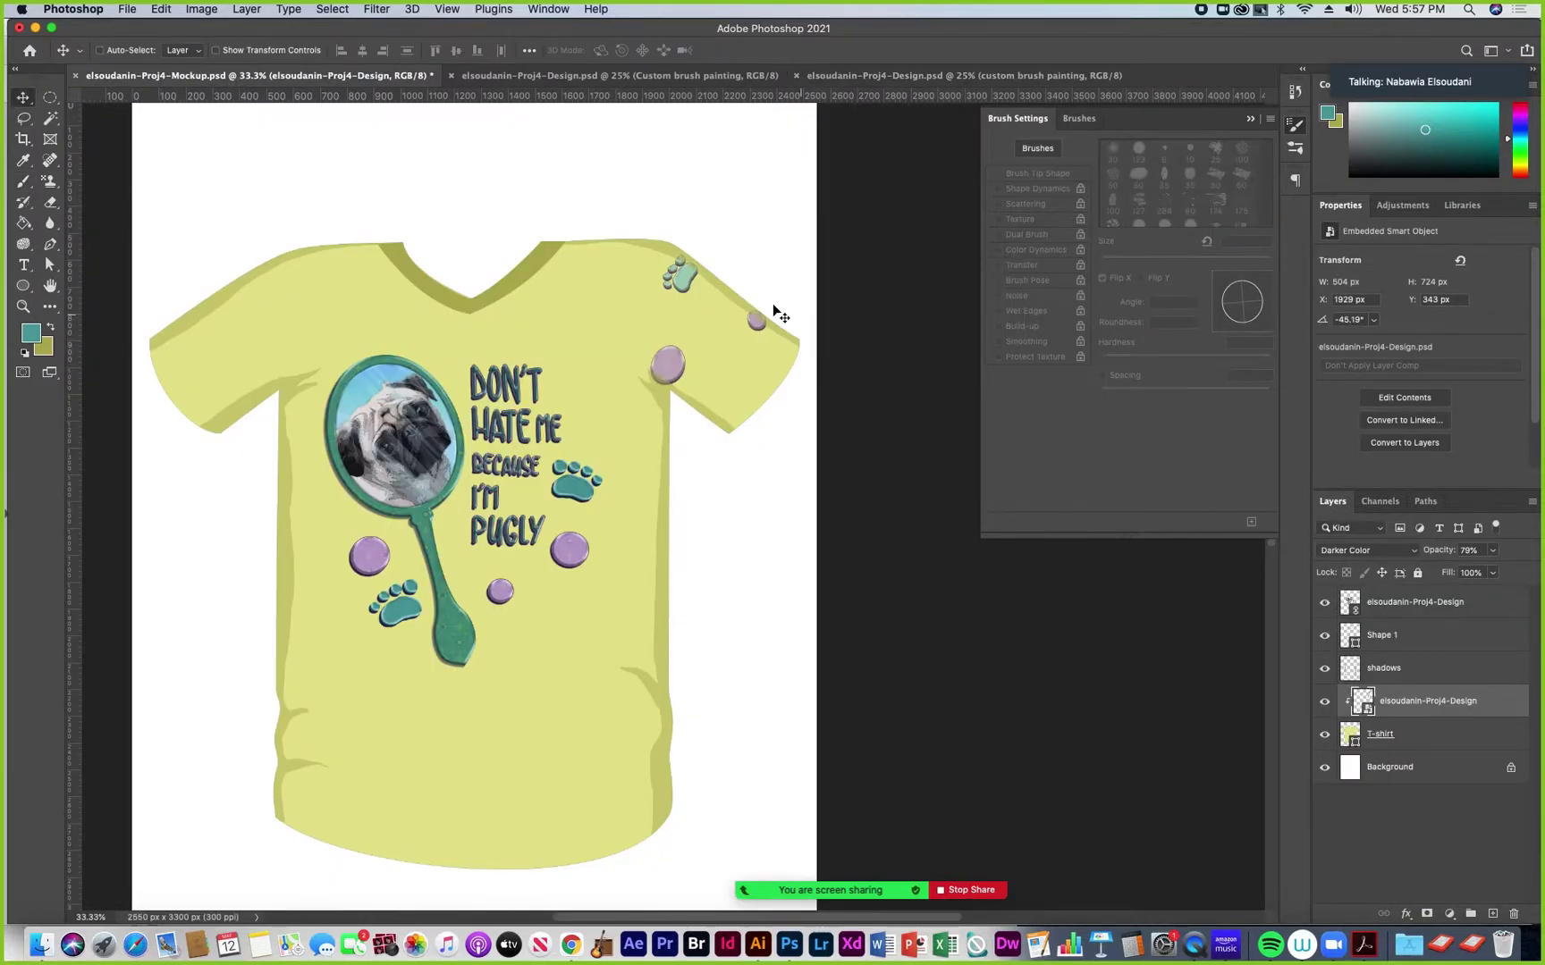
pyautogui.moveTo(681, 286); pyautogui.dragTo(648, 329)
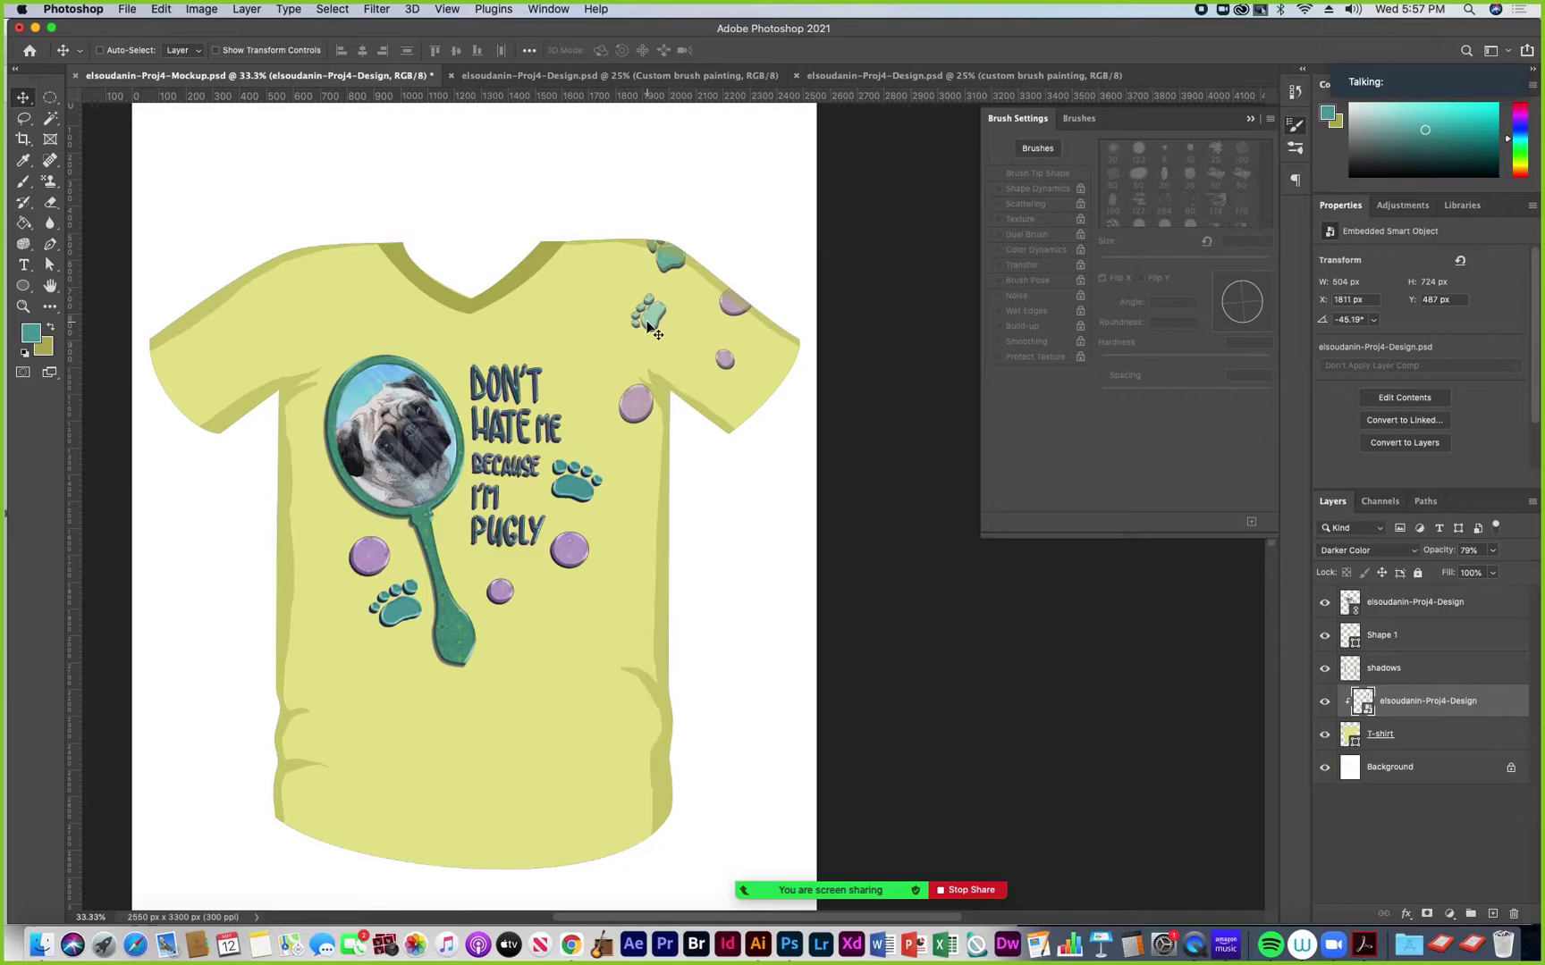
# Scale the sleeve design to 23.29%, adjust its position on the sleeve, and save the mockup
pyautogui.press('super+t')
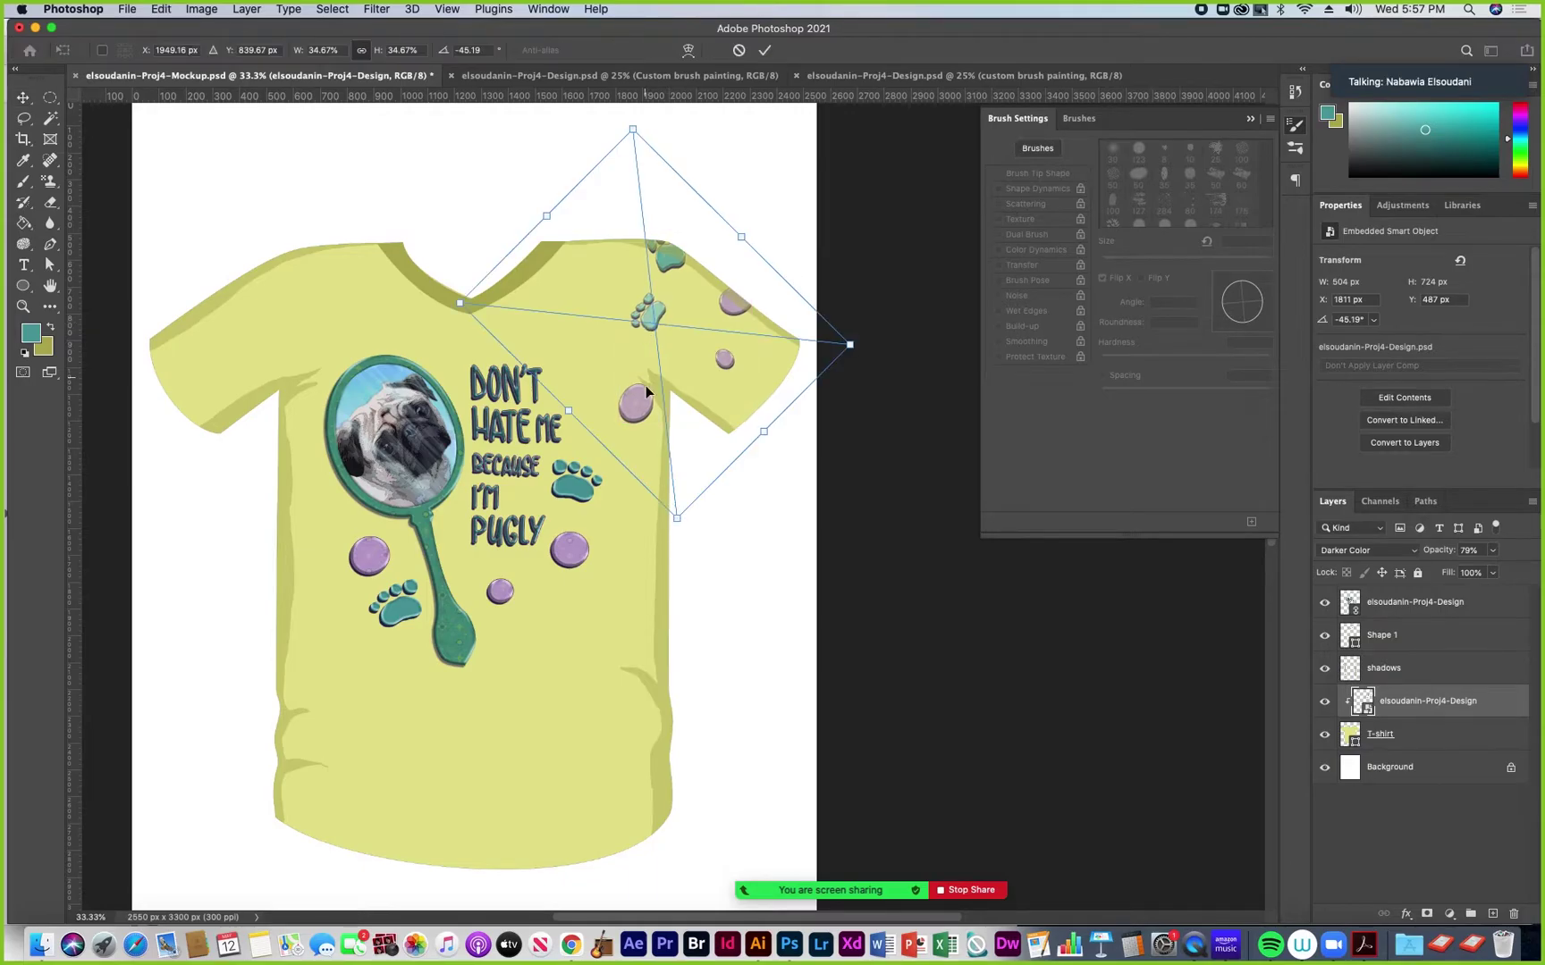
pyautogui.moveTo(678, 522); pyautogui.dragTo(668, 435)
pyautogui.moveTo(633, 134); pyautogui.dragTo(630, 168)
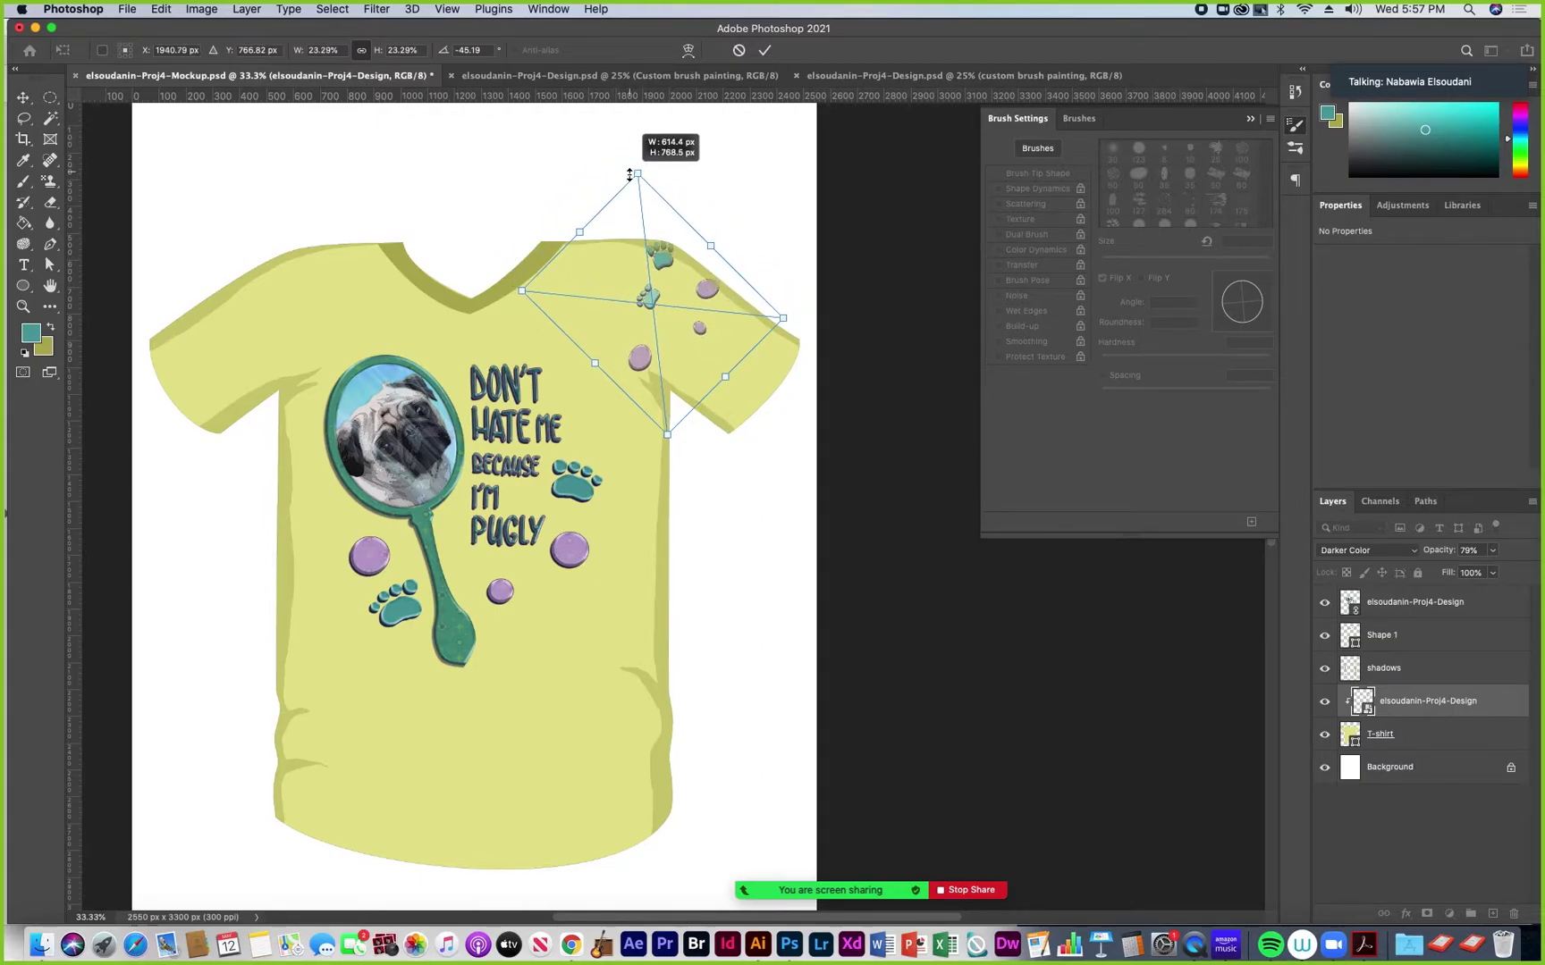
pyautogui.moveTo(661, 307); pyautogui.dragTo(655, 302)
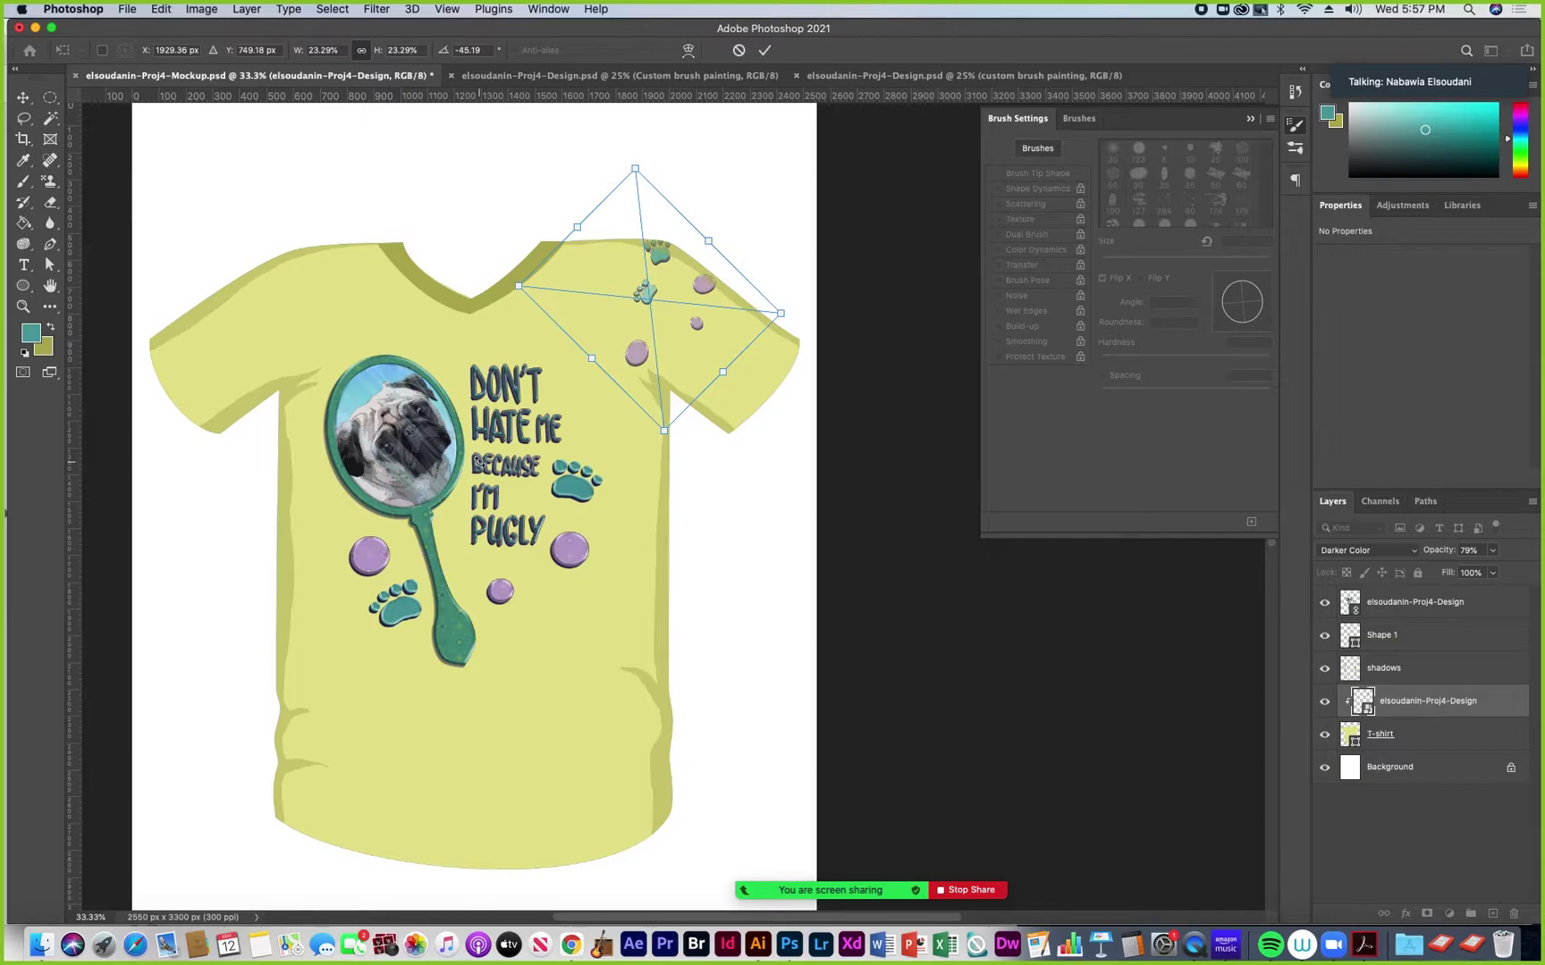
pyautogui.press('Return')
pyautogui.moveTo(648, 306); pyautogui.dragTo(648, 312)
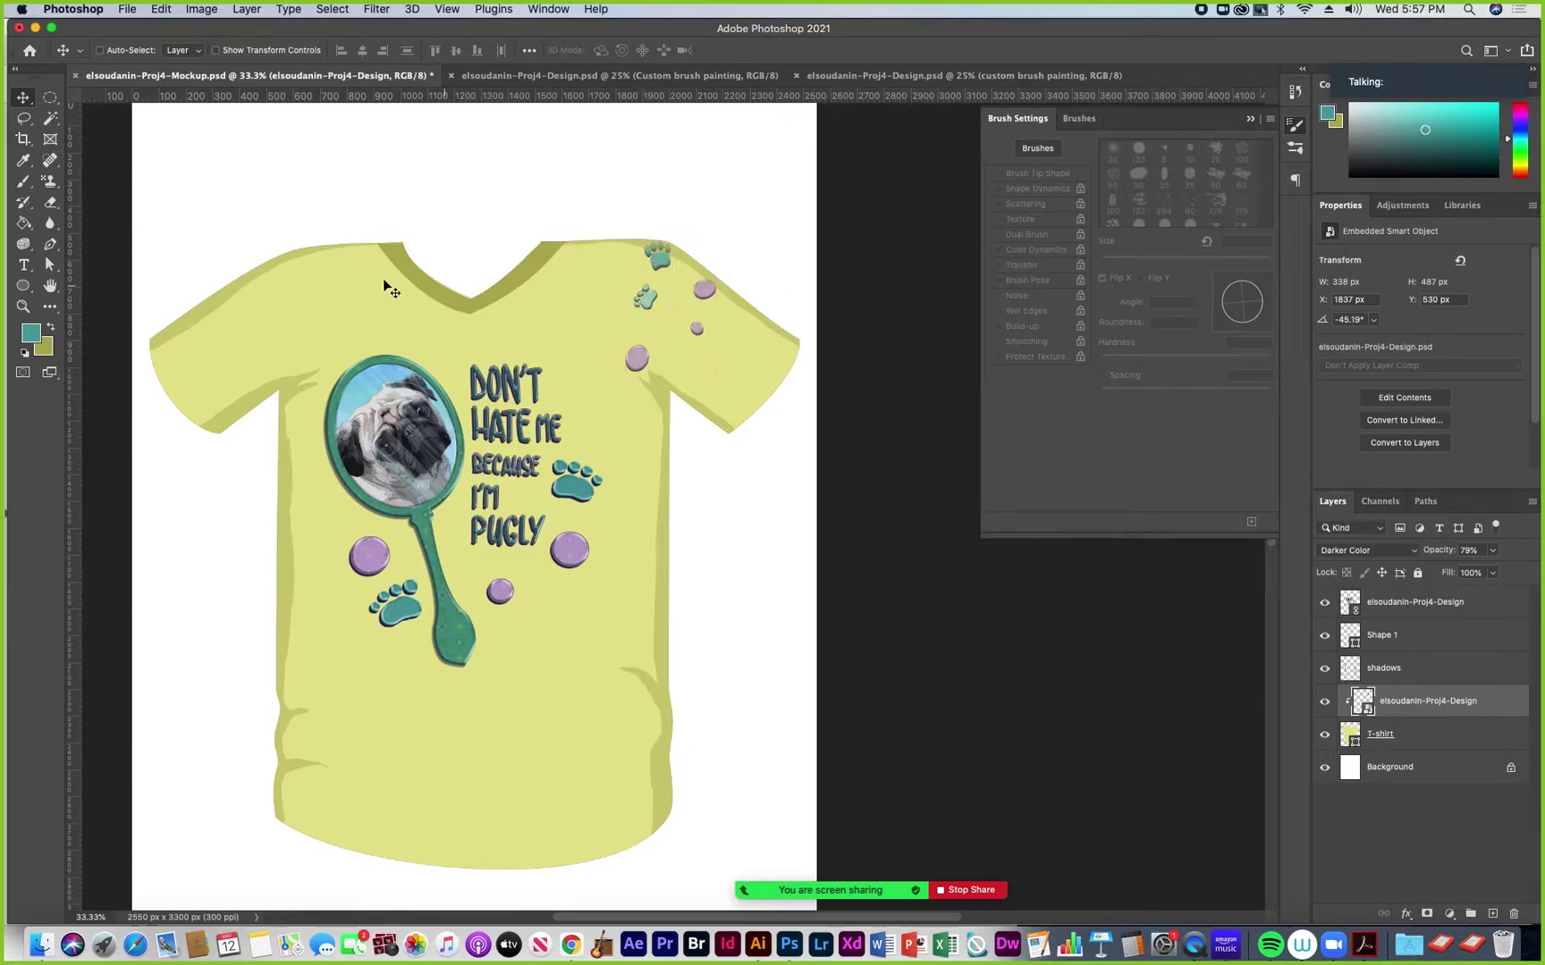
pyautogui.click(126, 9)
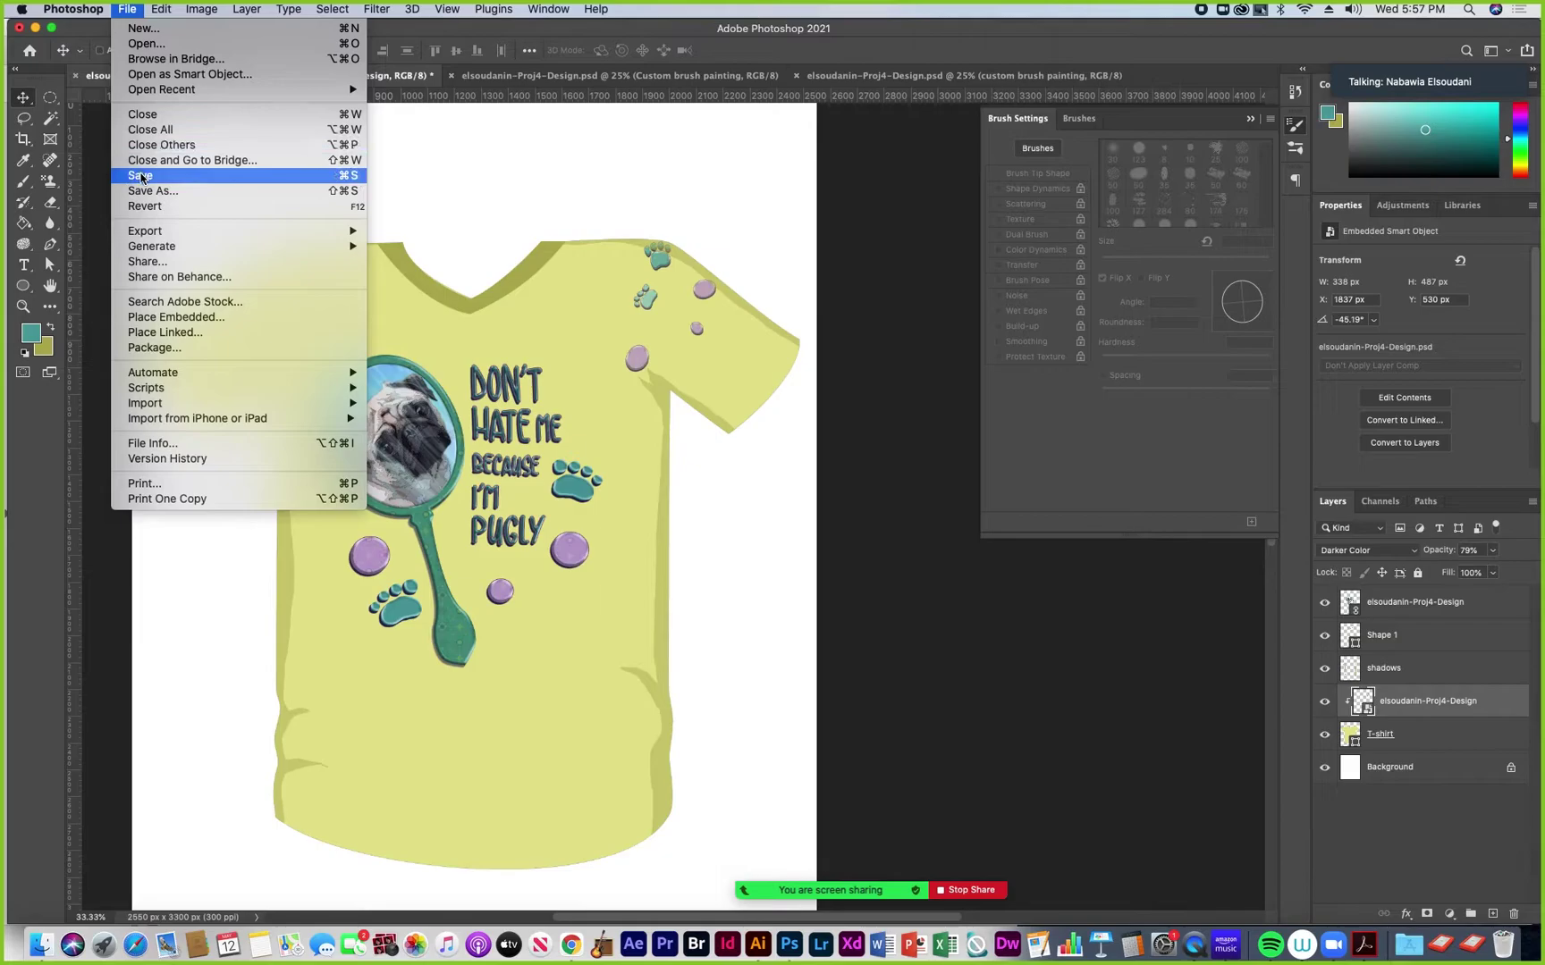
pyautogui.click(140, 177)
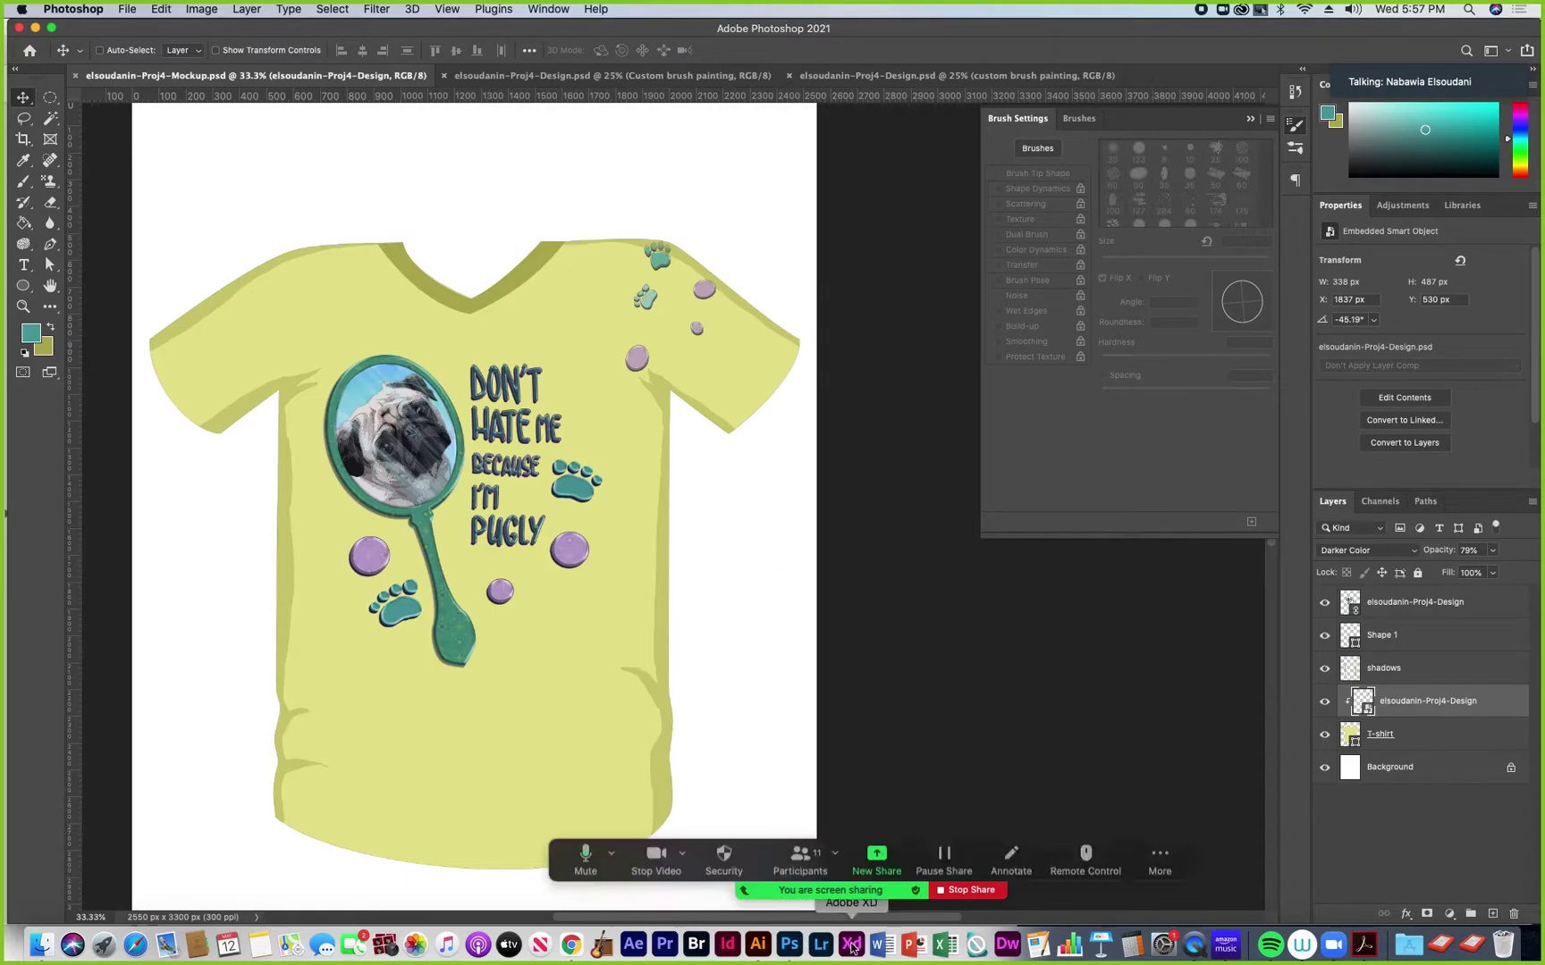
# Switch to Illustrator and start a new document from the Print presets
pyautogui.click(758, 946)
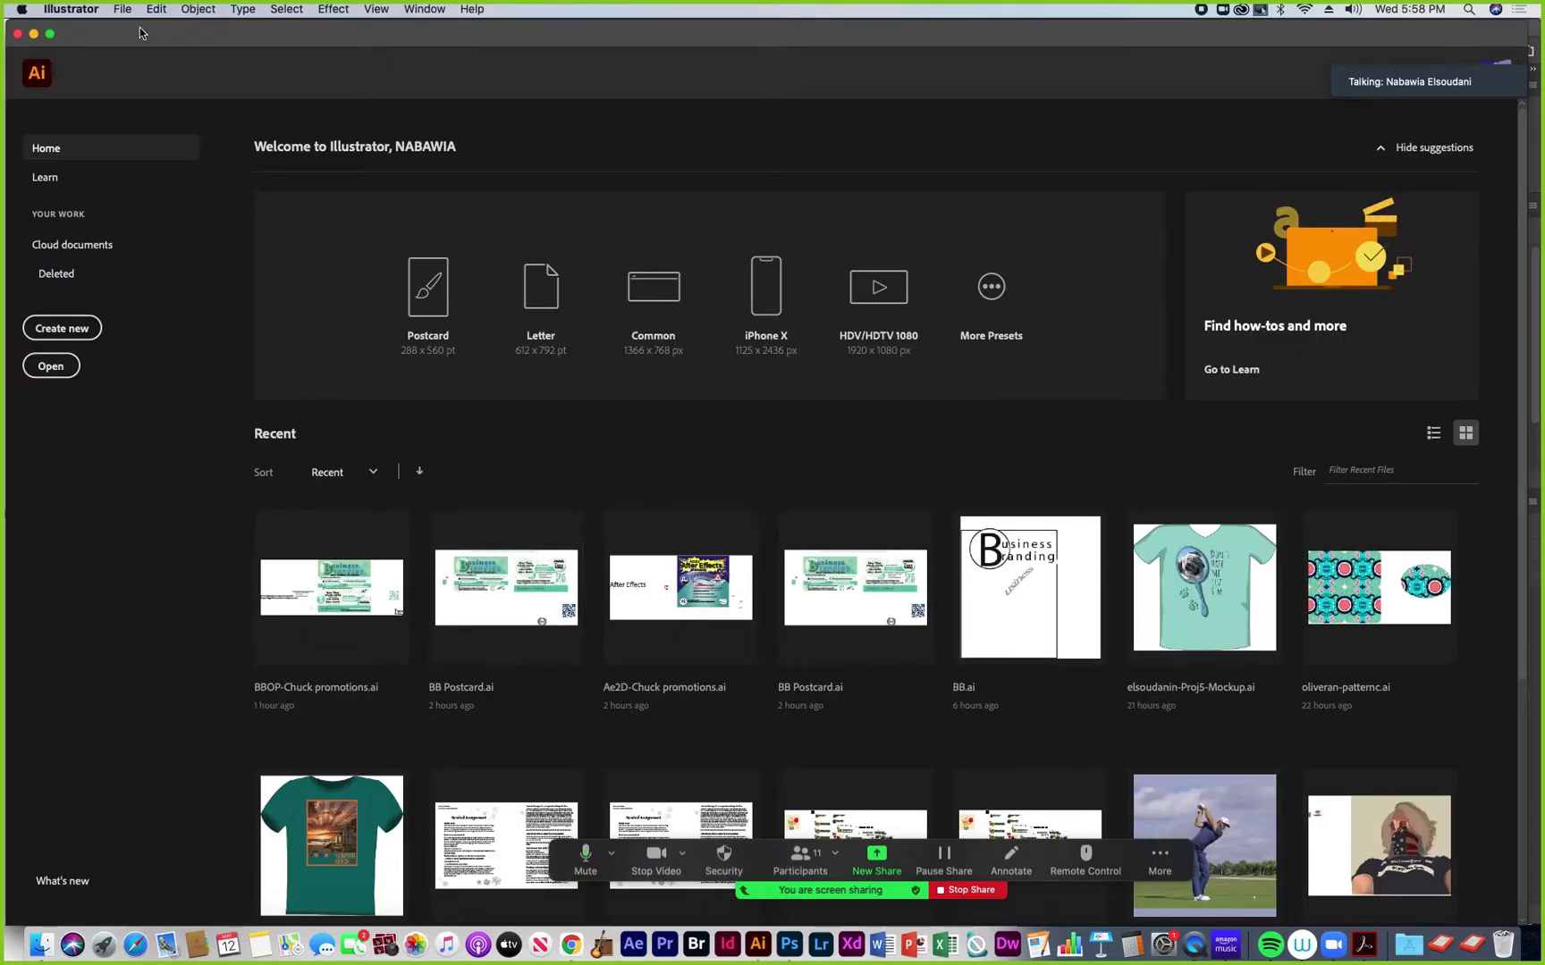
pyautogui.click(122, 11)
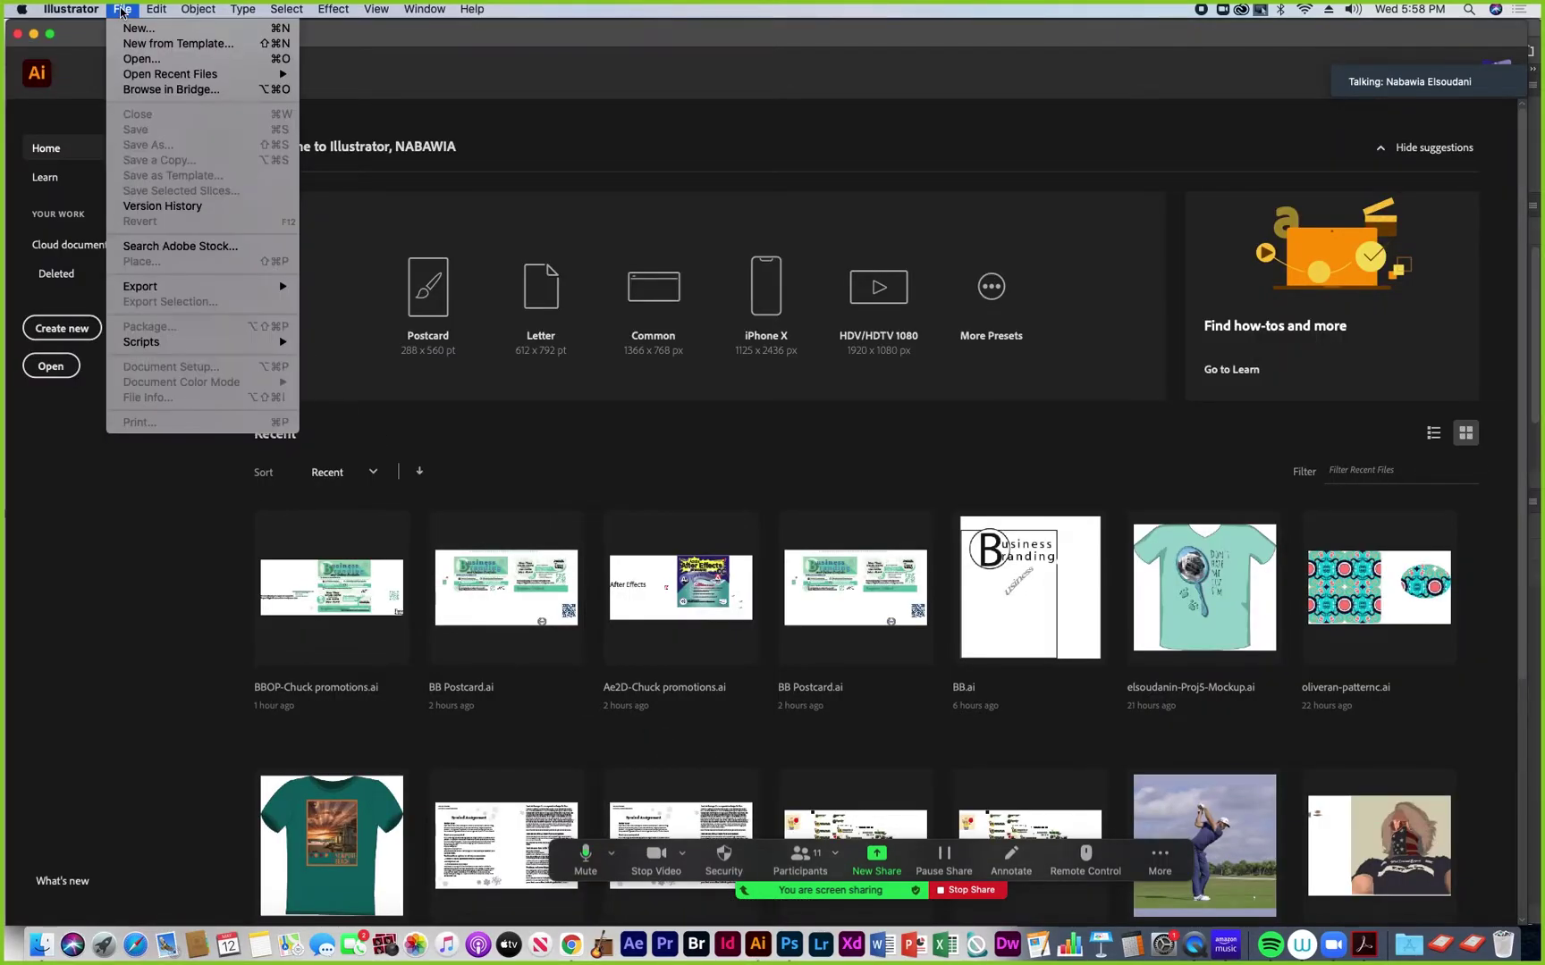
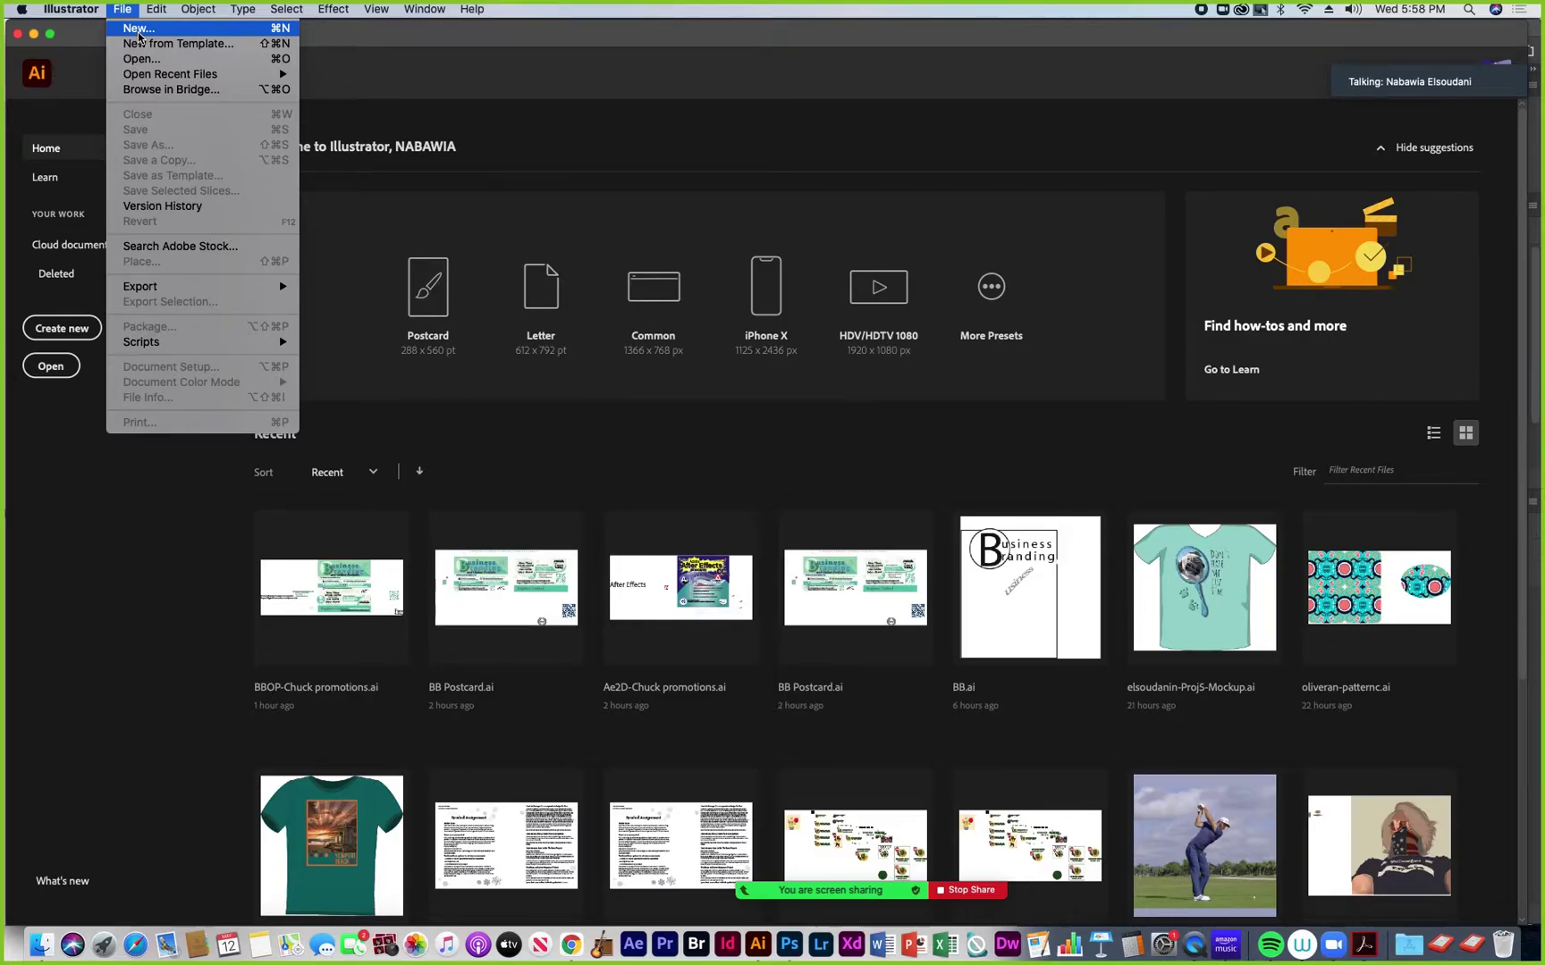
pyautogui.click(140, 30)
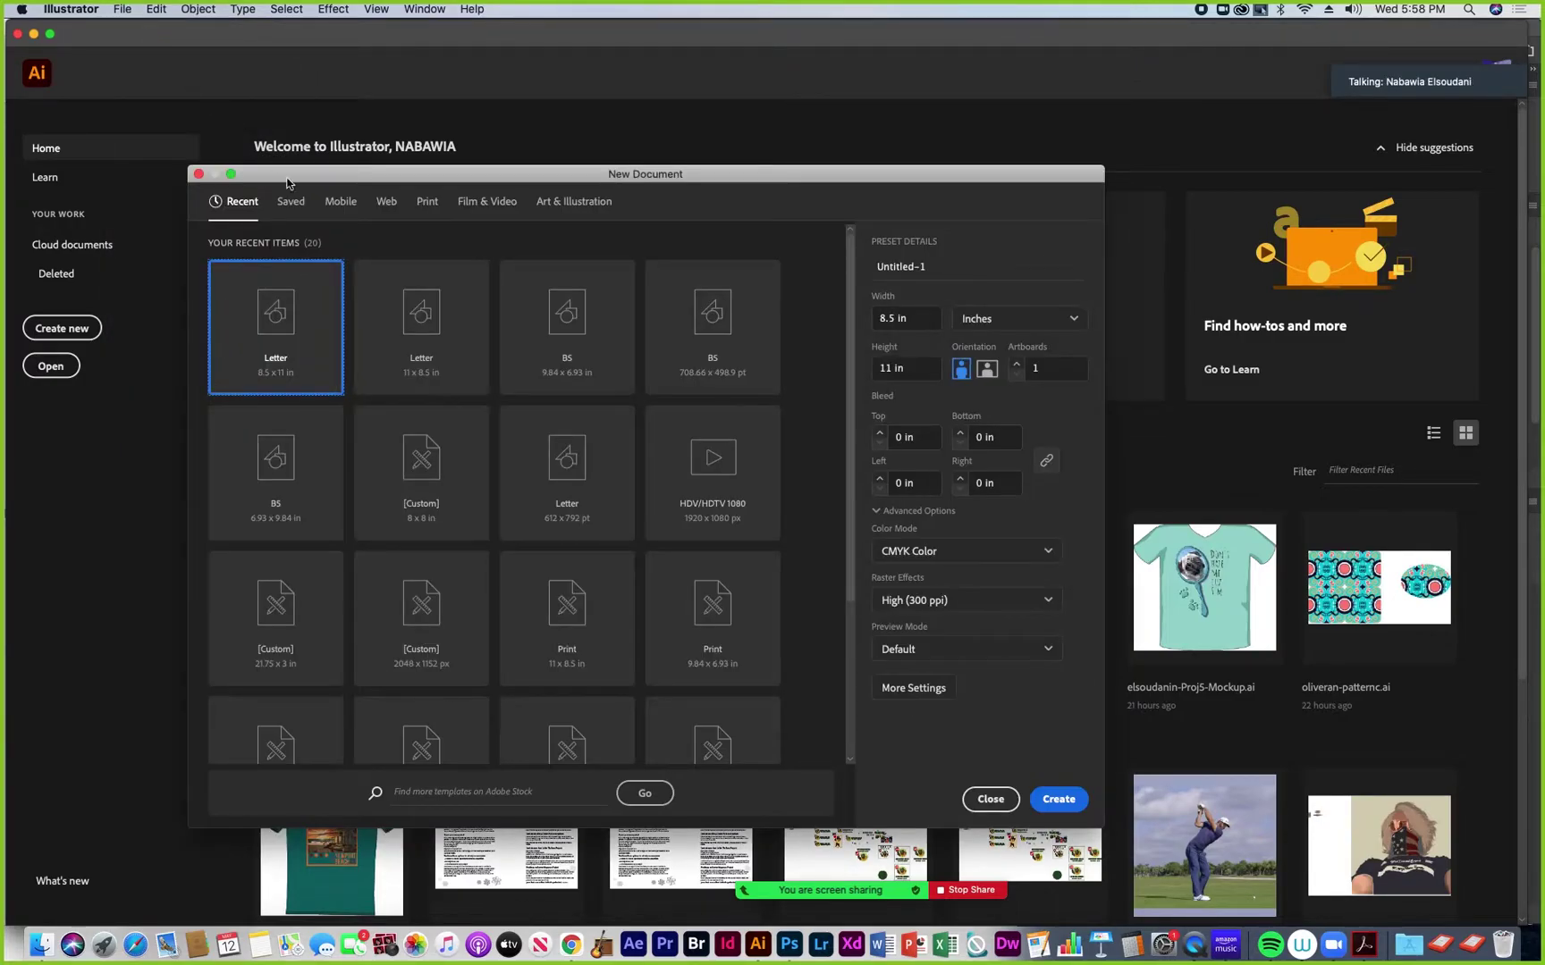
pyautogui.click(428, 203)
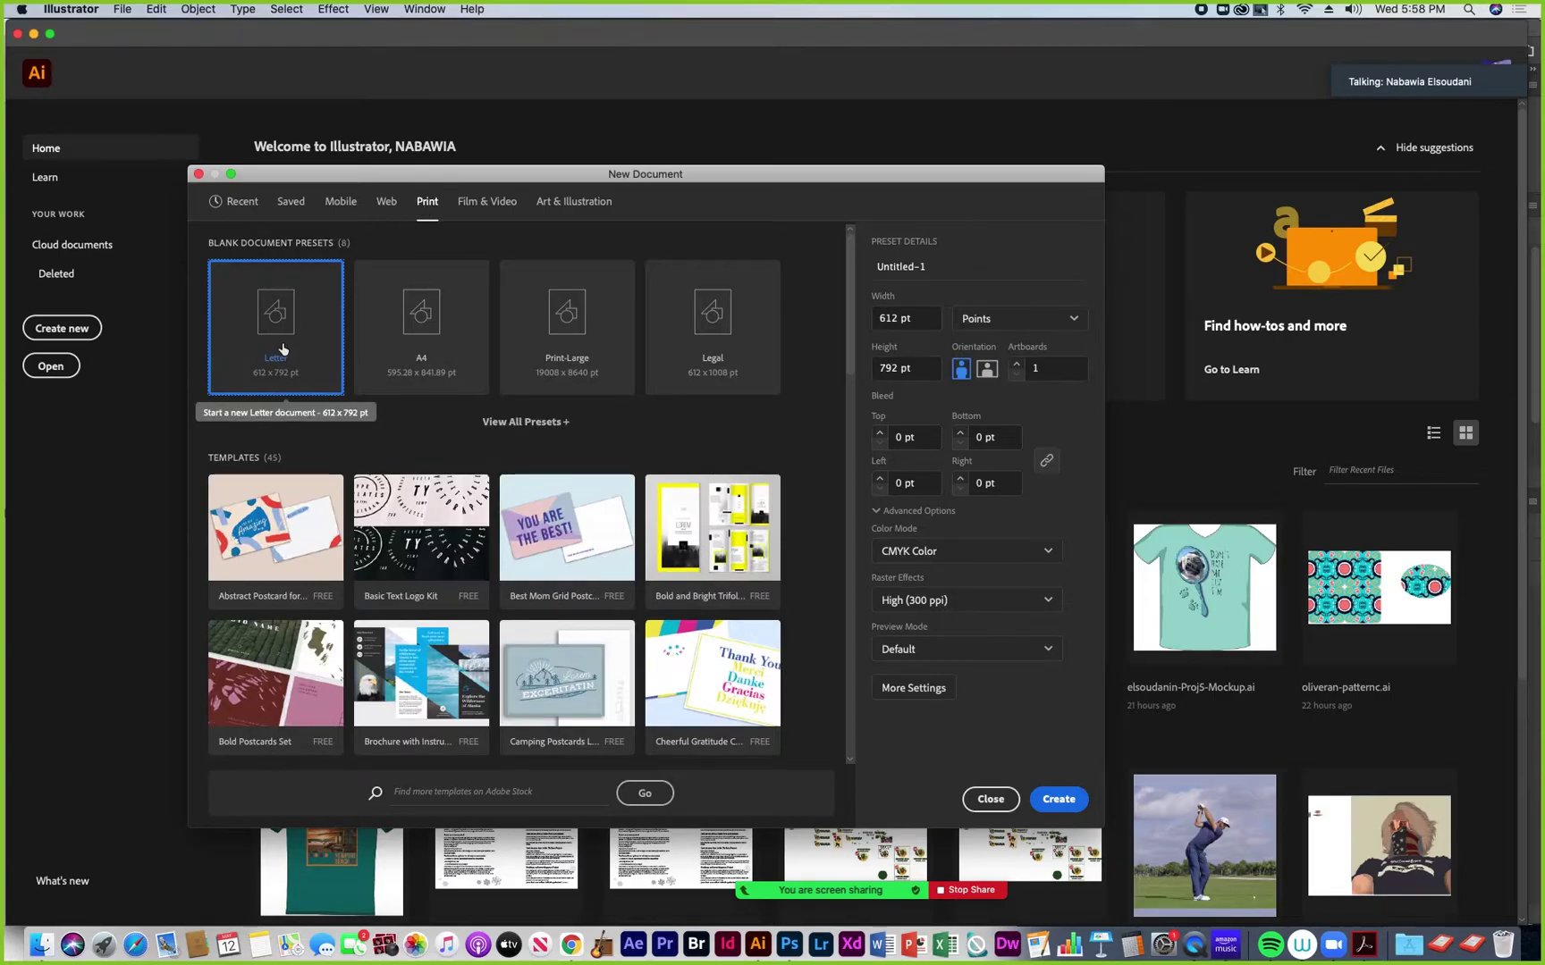
# Name the Letter document with the author's username followed by "-Proj4-Mockup", set its units to inches, and create it
pyautogui.click(934, 268)
pyautogui.write('elsoudanin-')
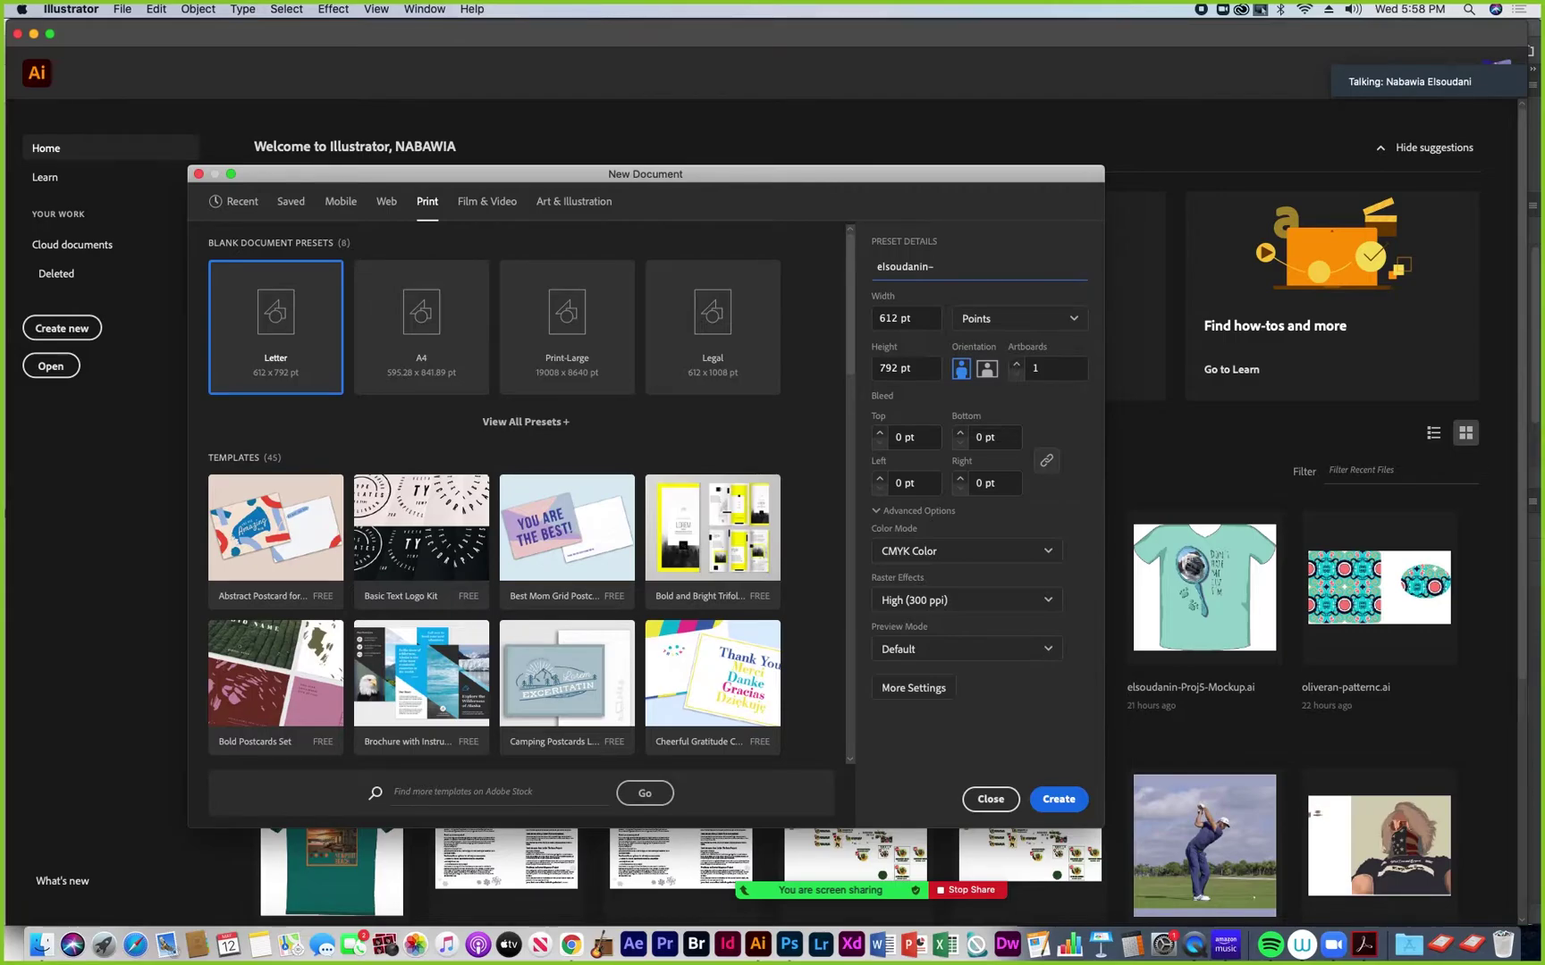
pyautogui.write('Proj4-Mockup')
pyautogui.click(1067, 328)
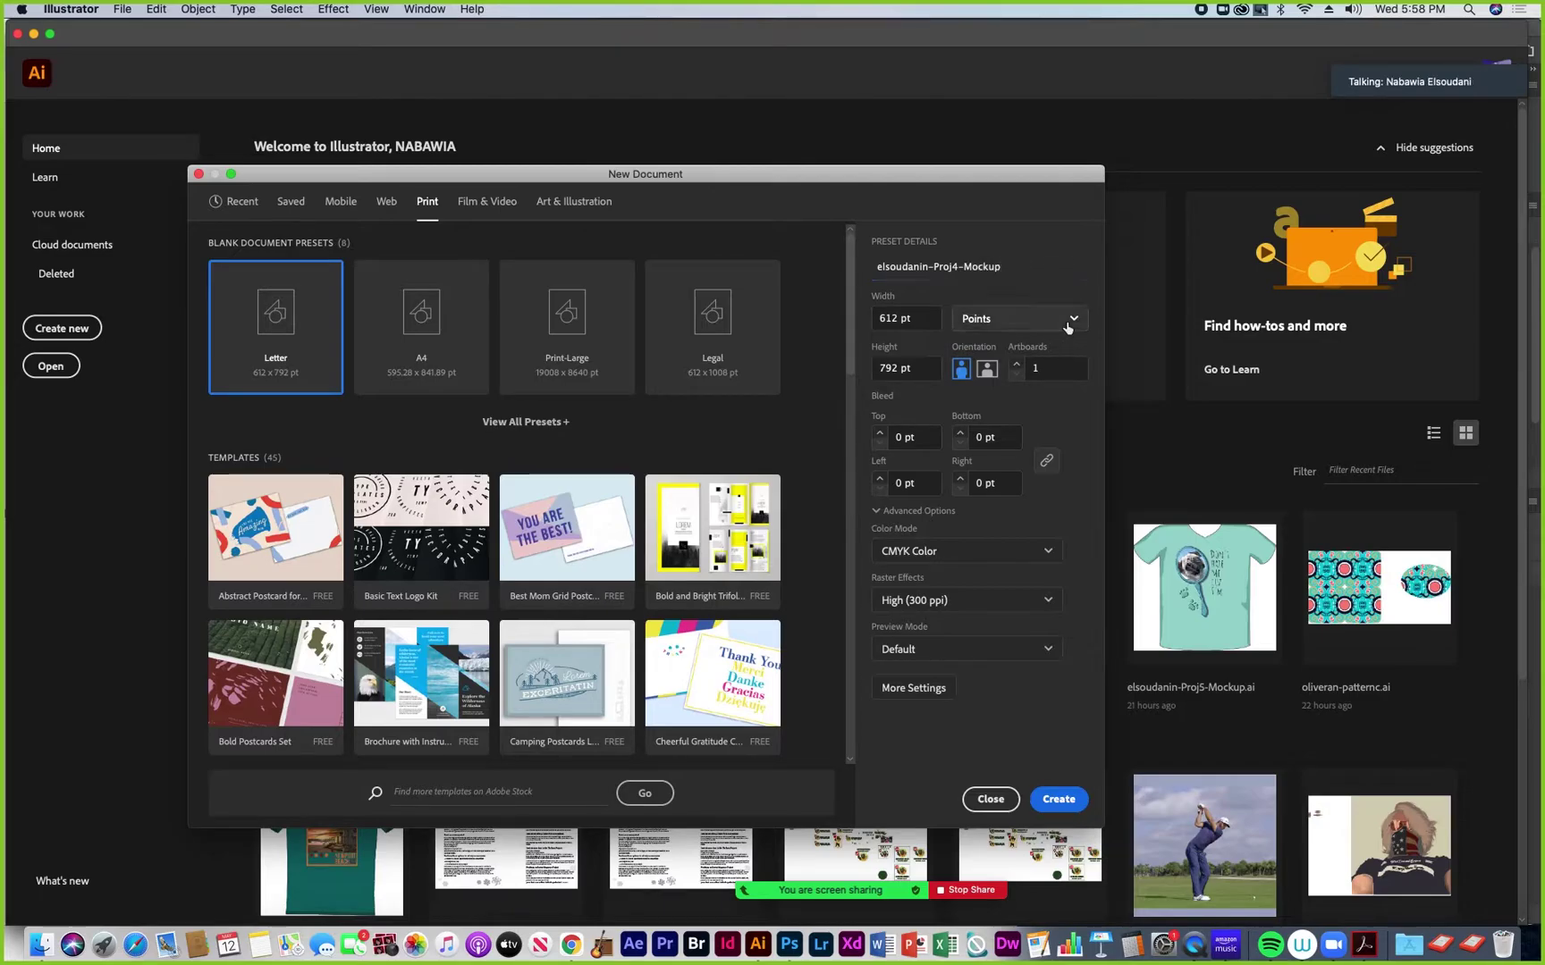
pyautogui.click(974, 429)
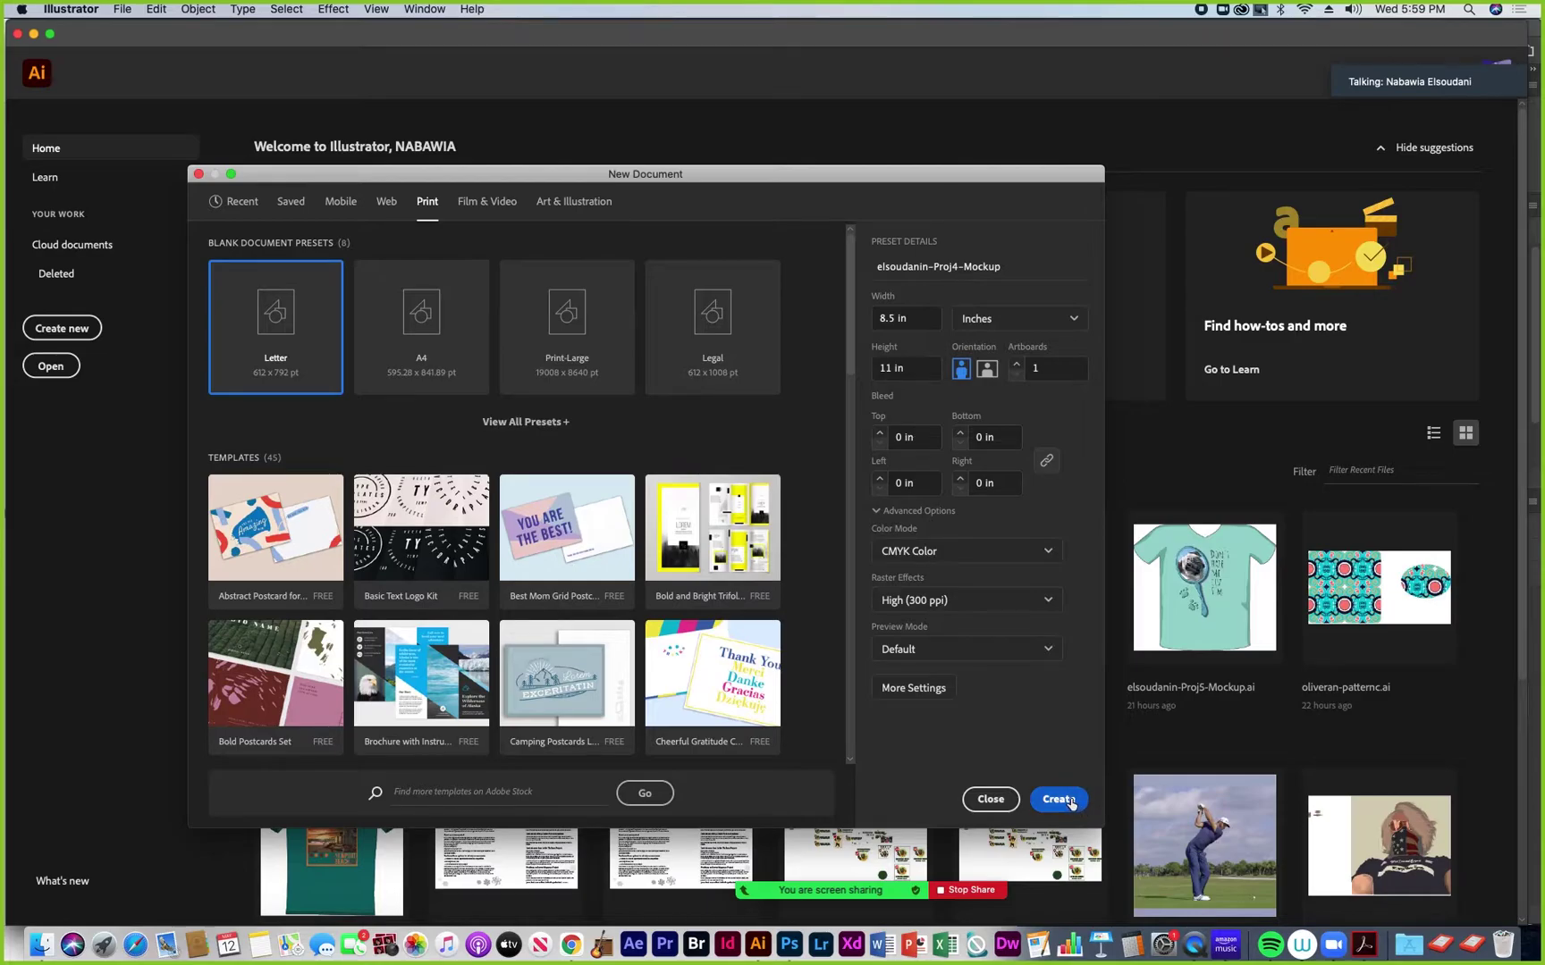
pyautogui.click(1069, 801)
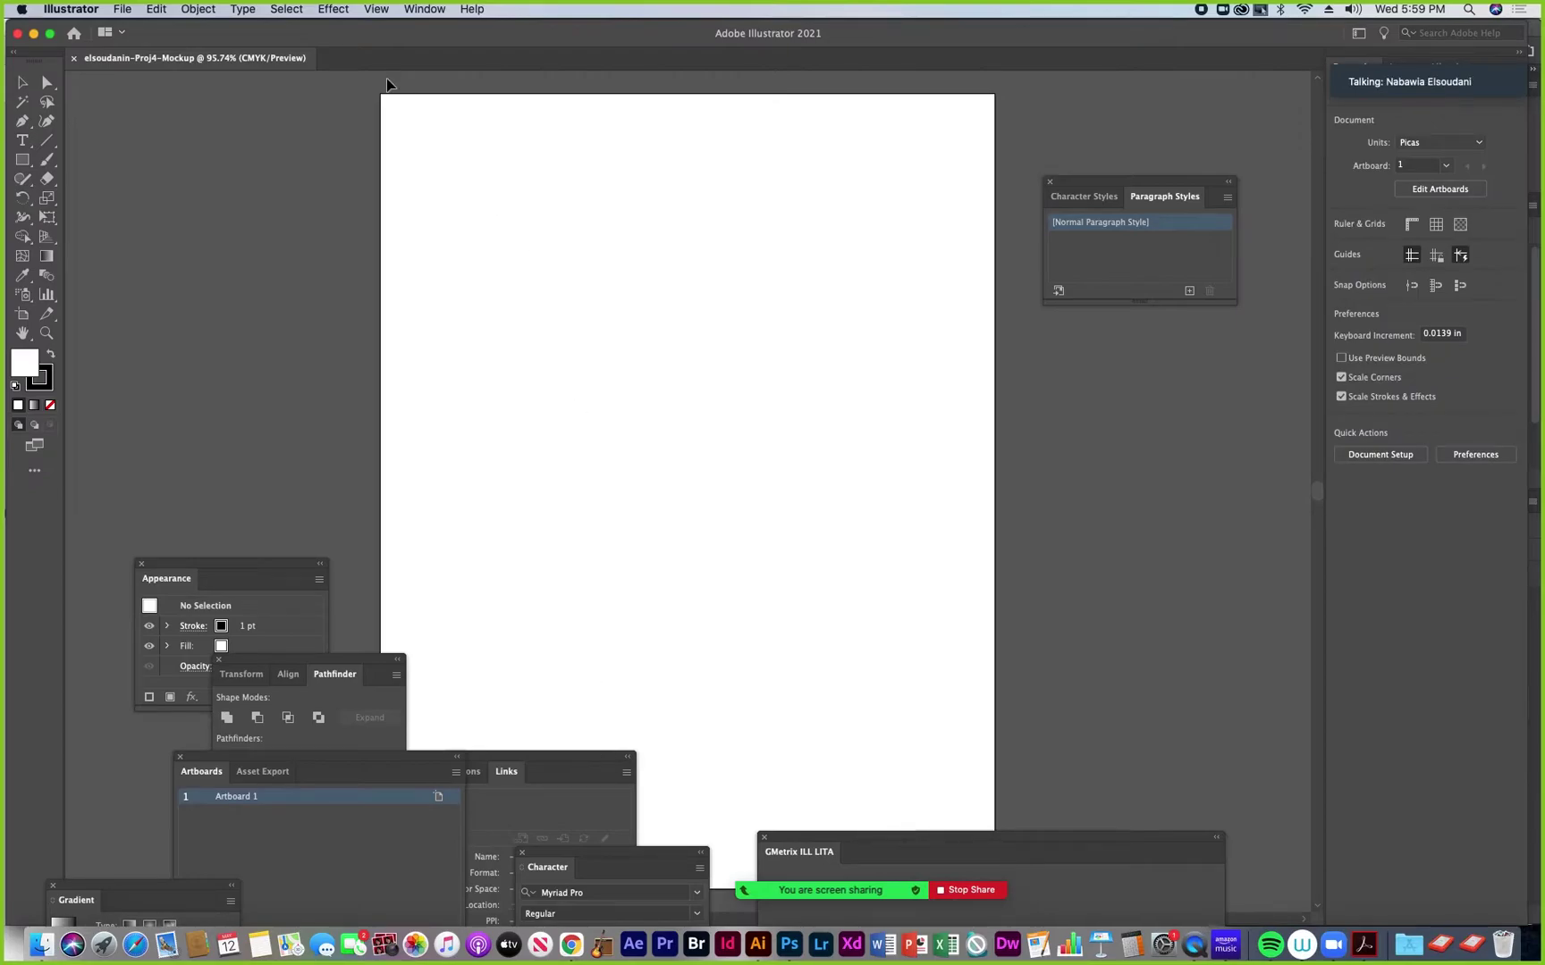
# Clear the Links panel off the artboard and draw a shirt-body rectangle about 5.11 × 6.88 in near the middle
pyautogui.moveTo(482, 756); pyautogui.dragTo(1152, 494)
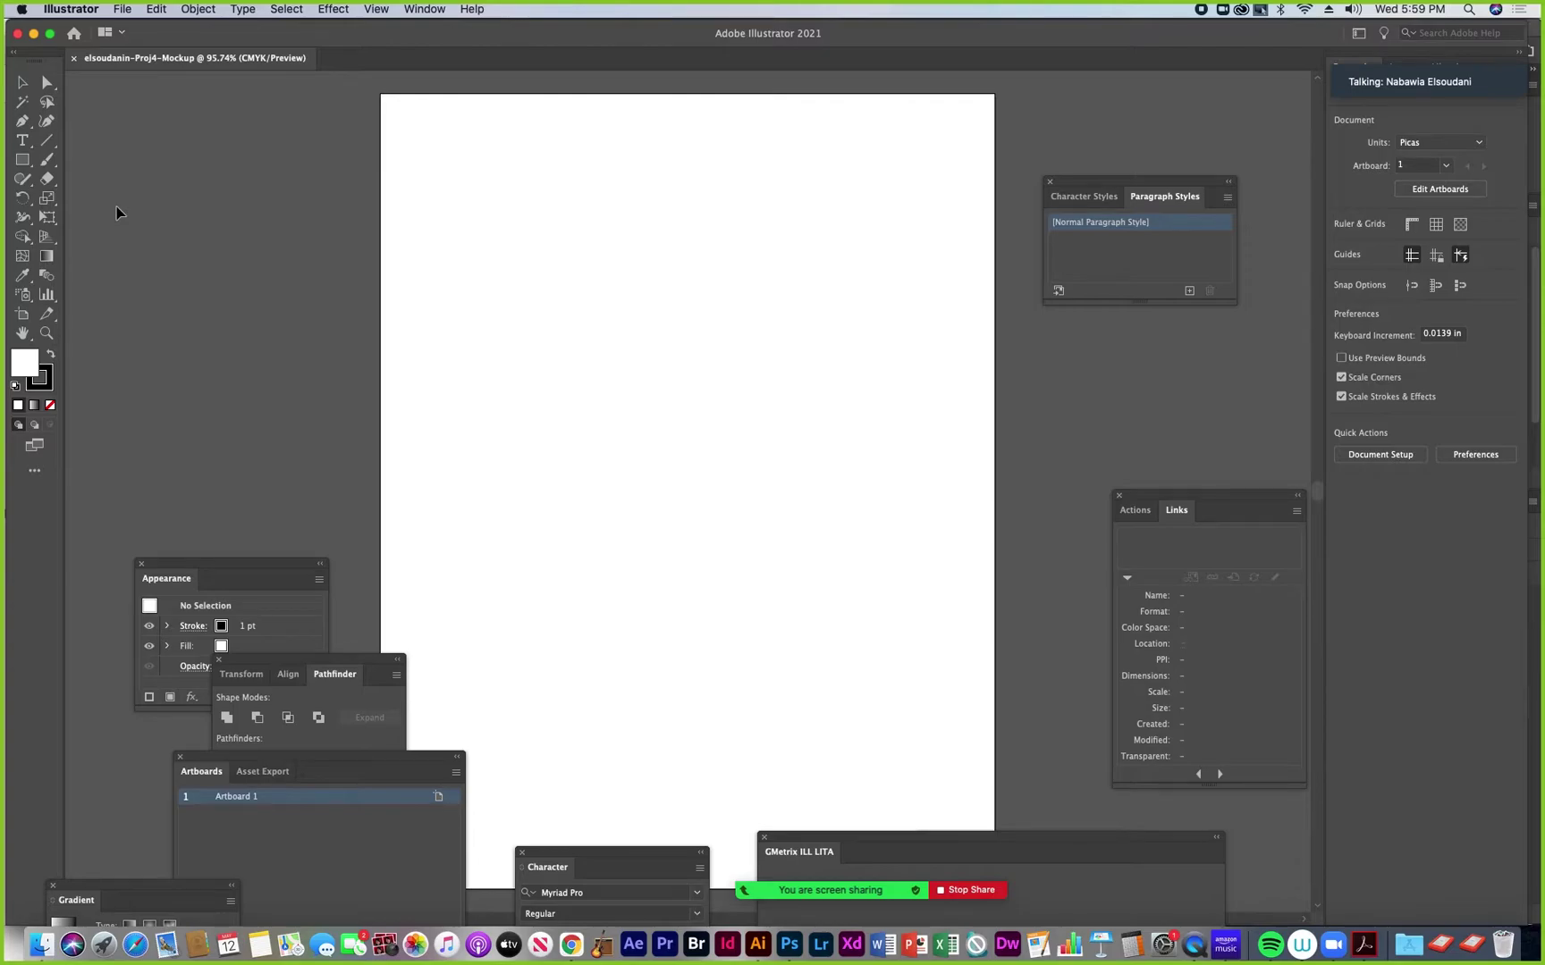
pyautogui.click(22, 161)
pyautogui.moveTo(509, 219); pyautogui.dragTo(880, 712)
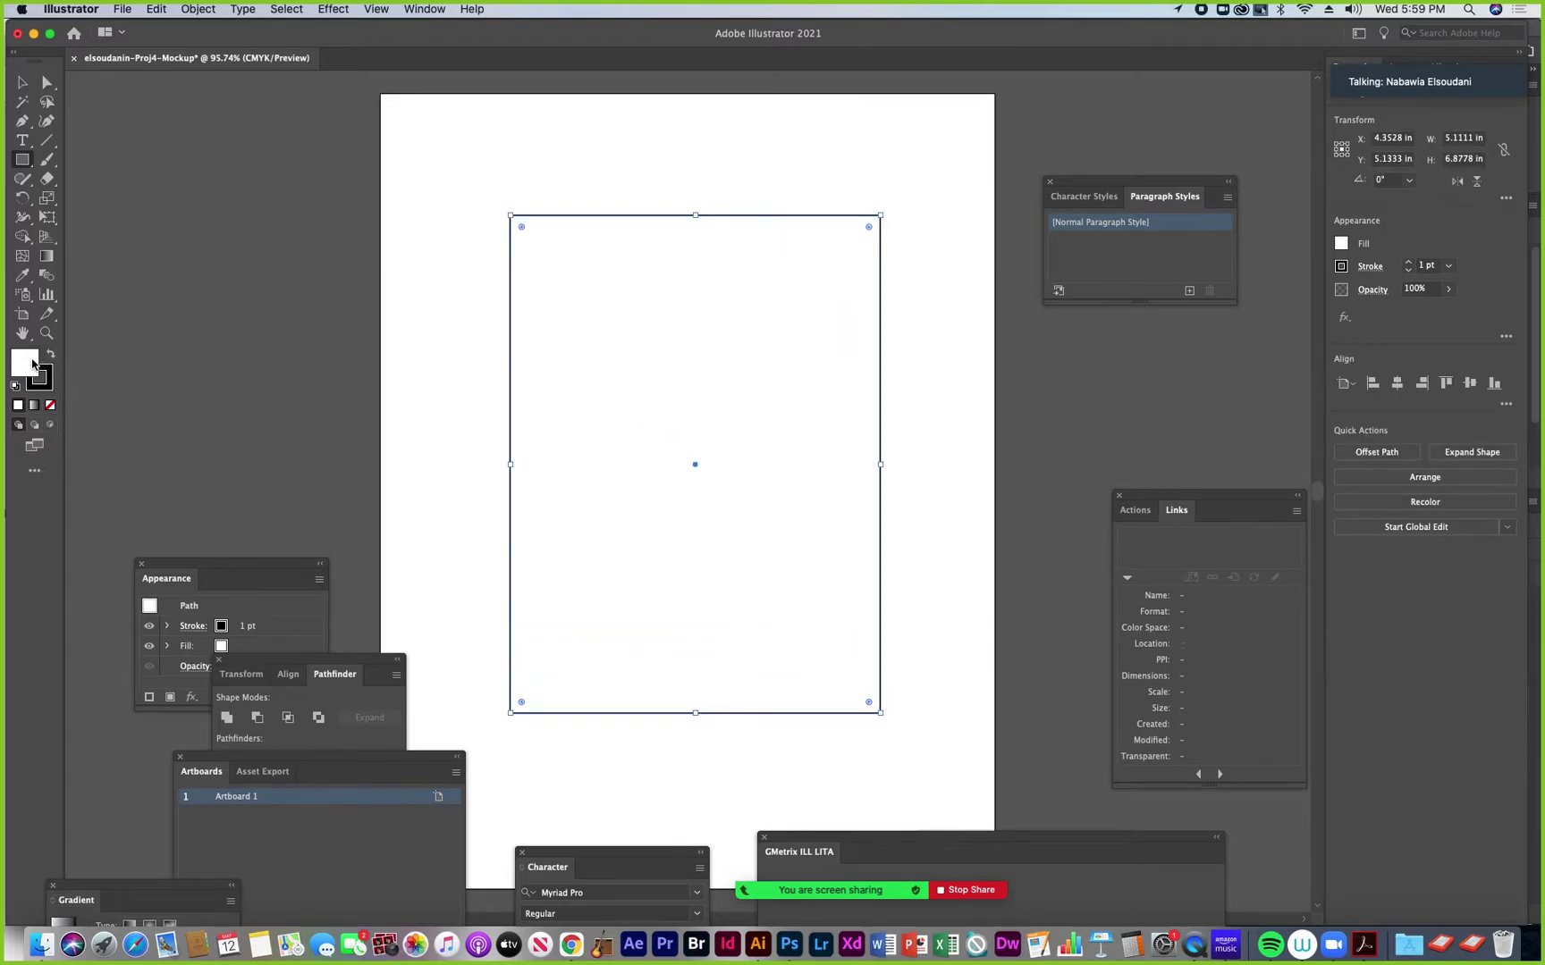
# Fill the shirt-body rectangle with the green 51AF73
pyautogui.doubleClick(25, 365)
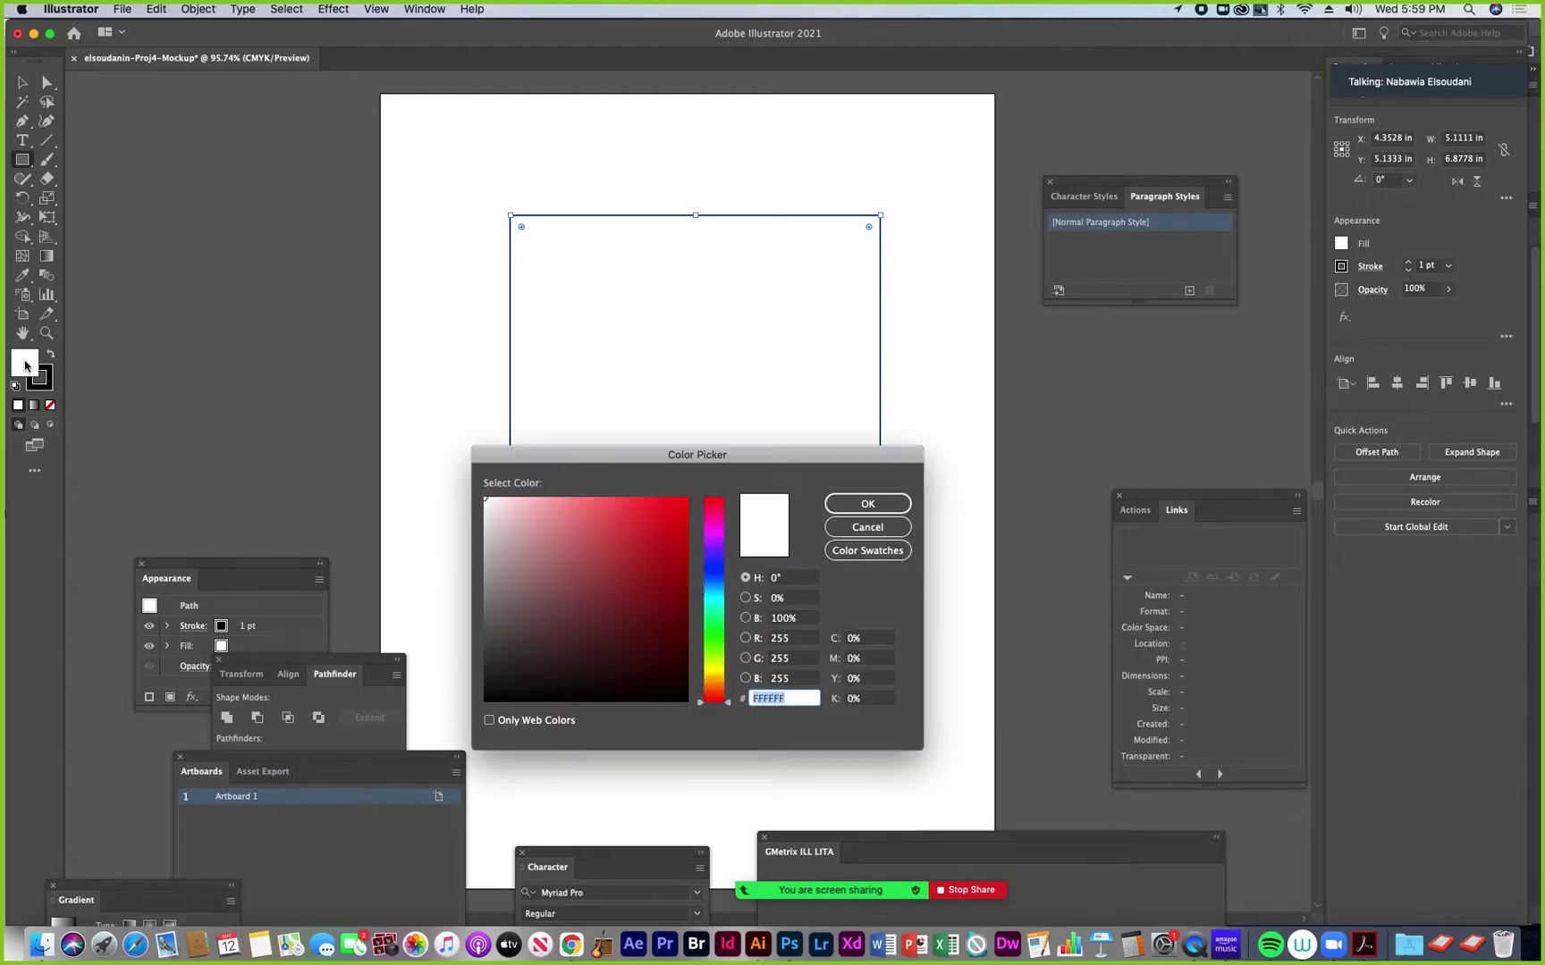
pyautogui.click(713, 623)
pyautogui.moveTo(632, 591)
pyautogui.mouseDown()
pyautogui.moveTo(613, 524)
pyautogui.moveTo(594, 561)
pyautogui.mouseUp()
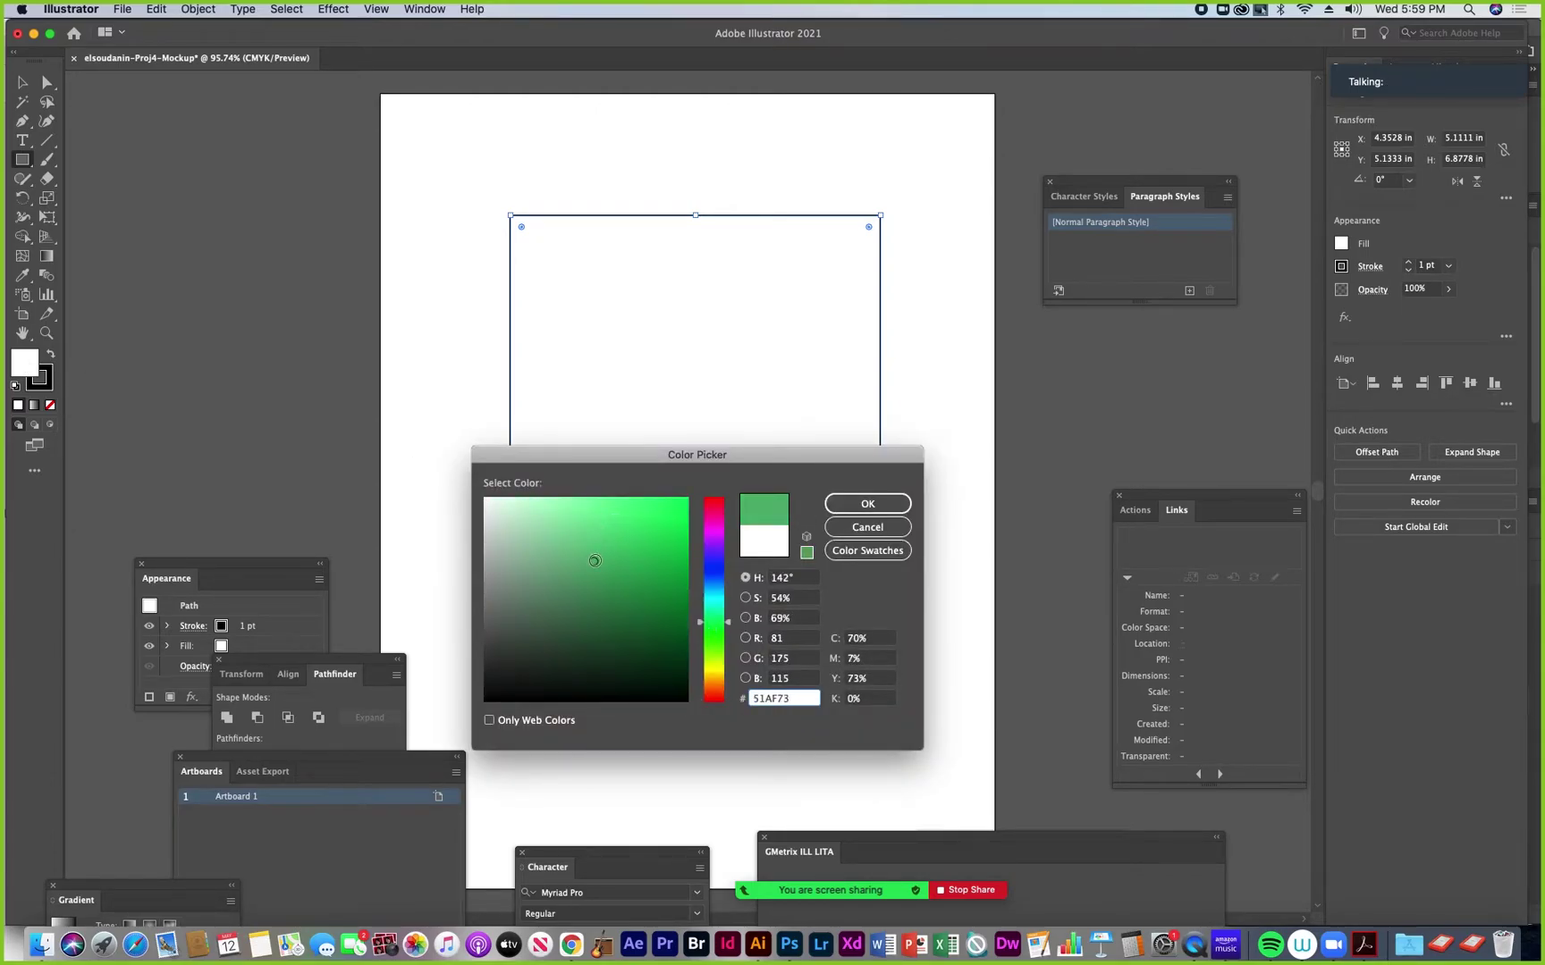
pyautogui.click(864, 507)
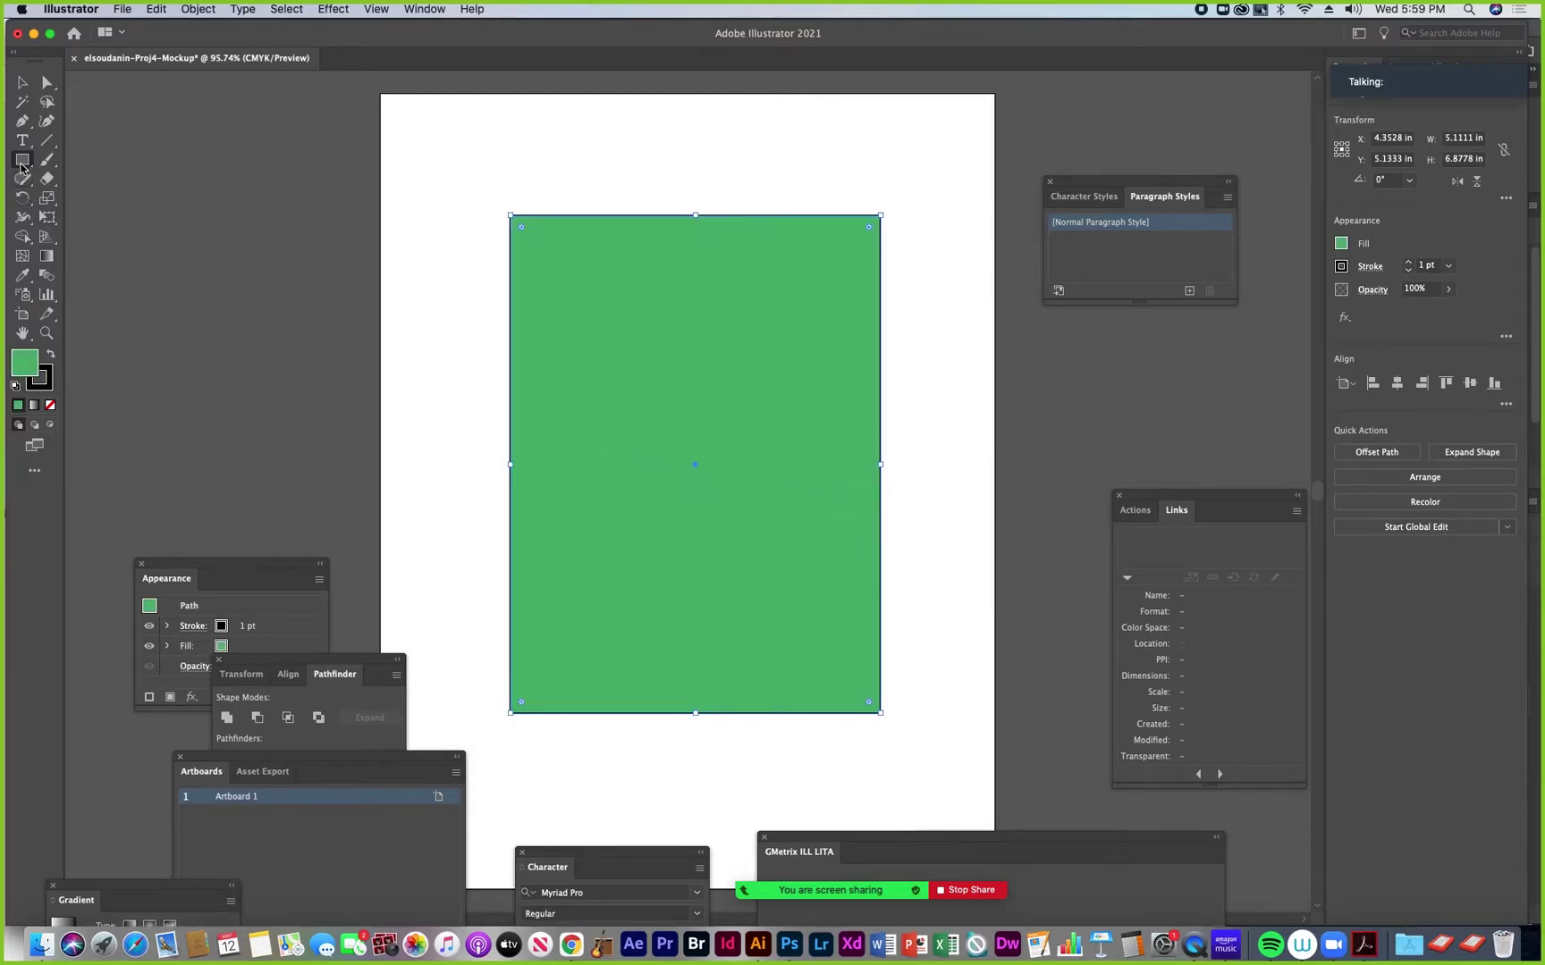
# Draw a sleeve rectangle about 1.37 × 1.86 in beside the body and tilt it to about 303° at the body's upper-left corner
pyautogui.moveTo(407, 216); pyautogui.dragTo(506, 350)
pyautogui.click(19, 84)
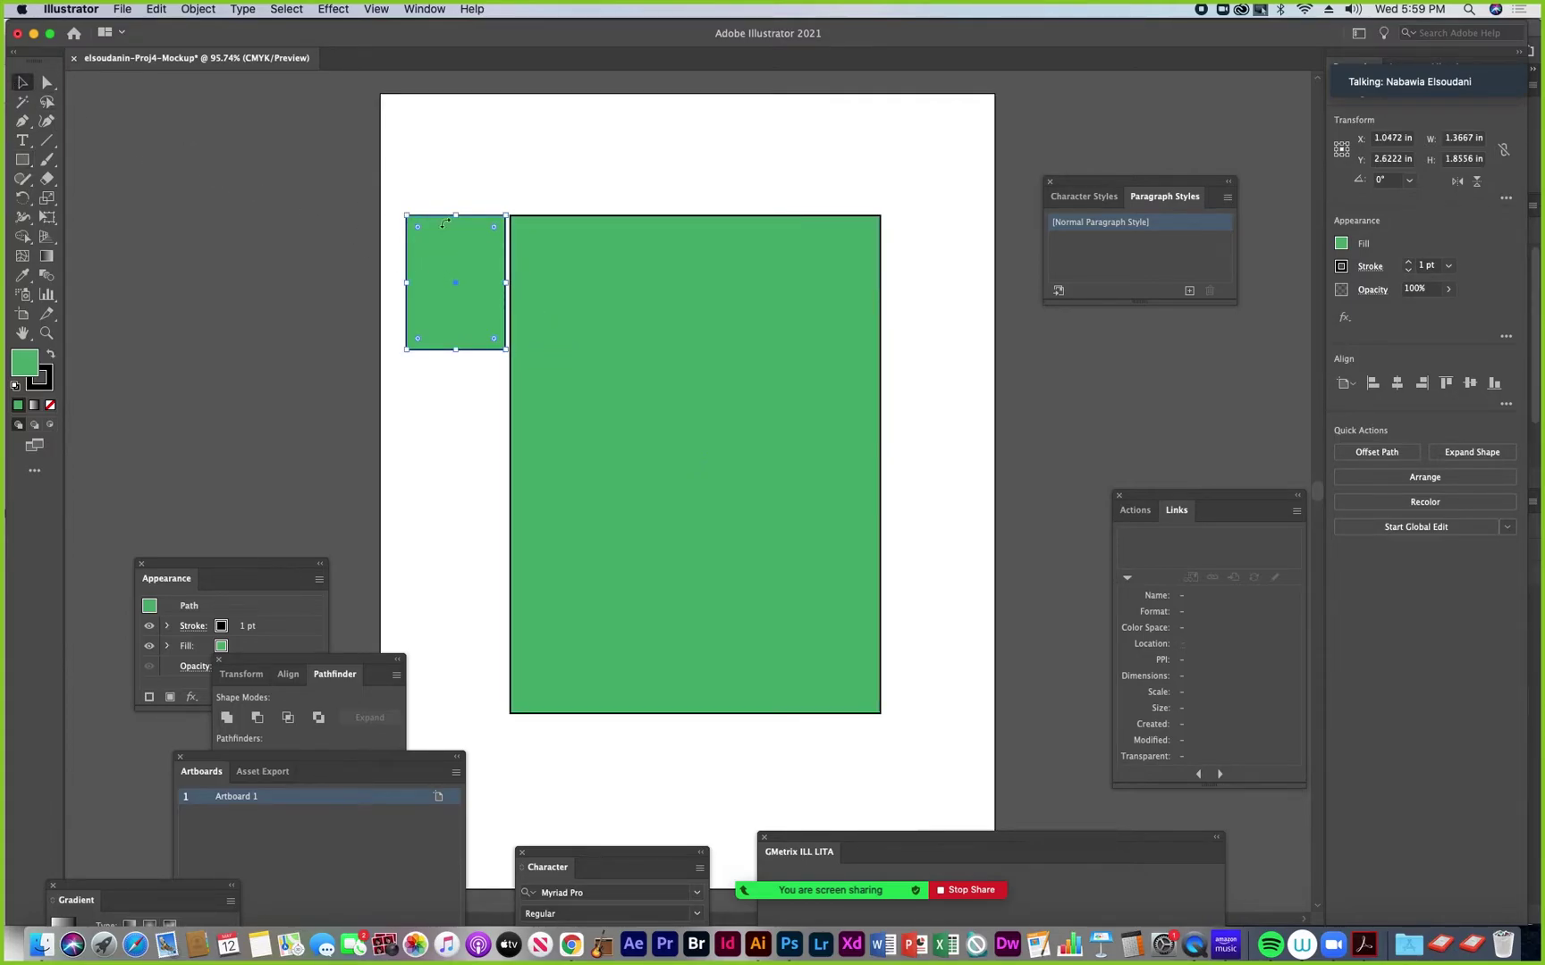
pyautogui.moveTo(405, 209); pyautogui.dragTo(496, 265)
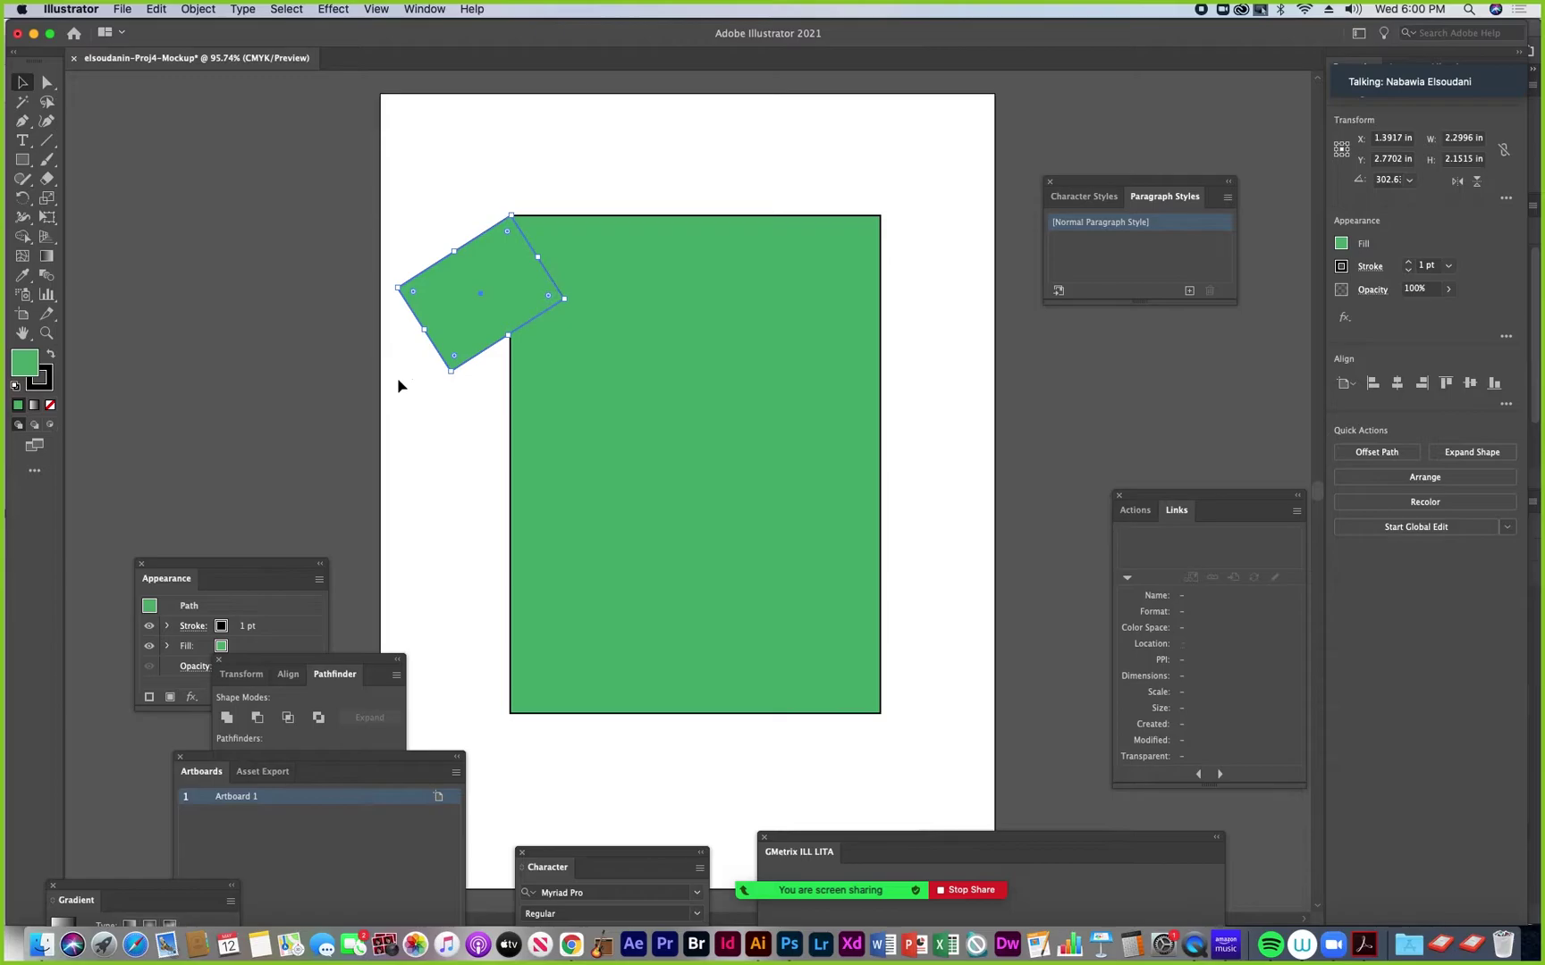
# Nudge the left sleeve so its top corner lines up with the body's upper-left corner
pyautogui.press('super+equal')
pyautogui.press('super+equal')
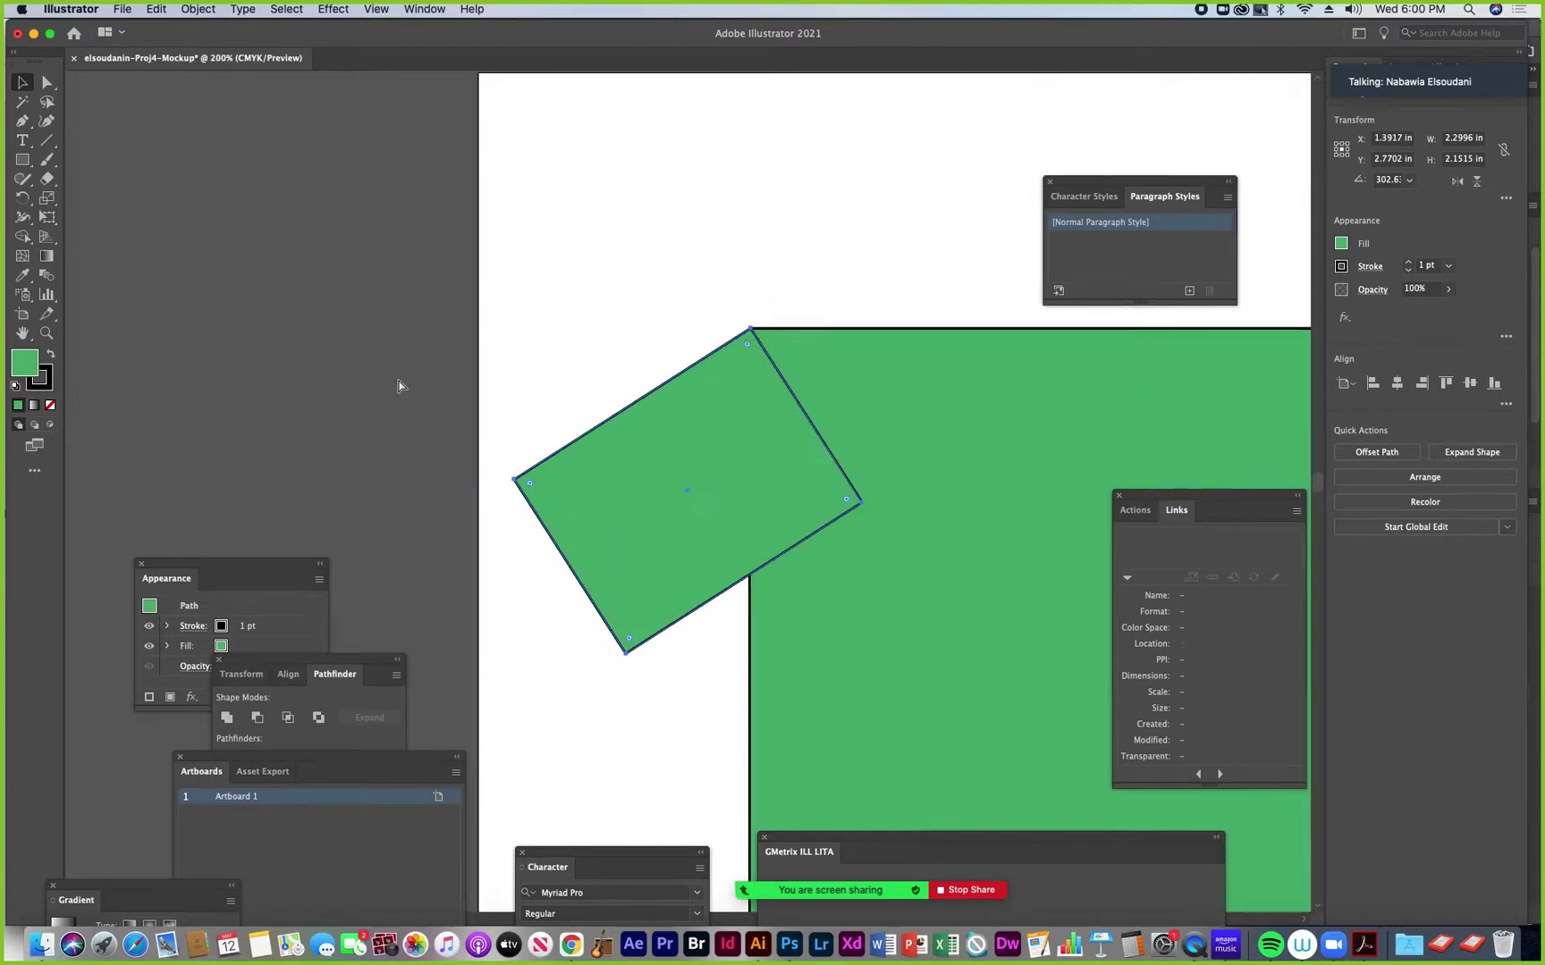
pyautogui.press('super+equal')
pyautogui.press('super+equal')
pyautogui.moveTo(730, 332); pyautogui.dragTo(727, 334)
# Rotate the left sleeve slightly further to about 305.5° and realign its top corner with the body's upper-left corner
pyautogui.press('super+minus')
pyautogui.press('super+minus')
pyautogui.press('super+minus')
pyautogui.press('super+minus')
pyautogui.press('super+minus')
pyautogui.scroll(-2, 565, 237)
pyautogui.hscroll(2, 565, 236)
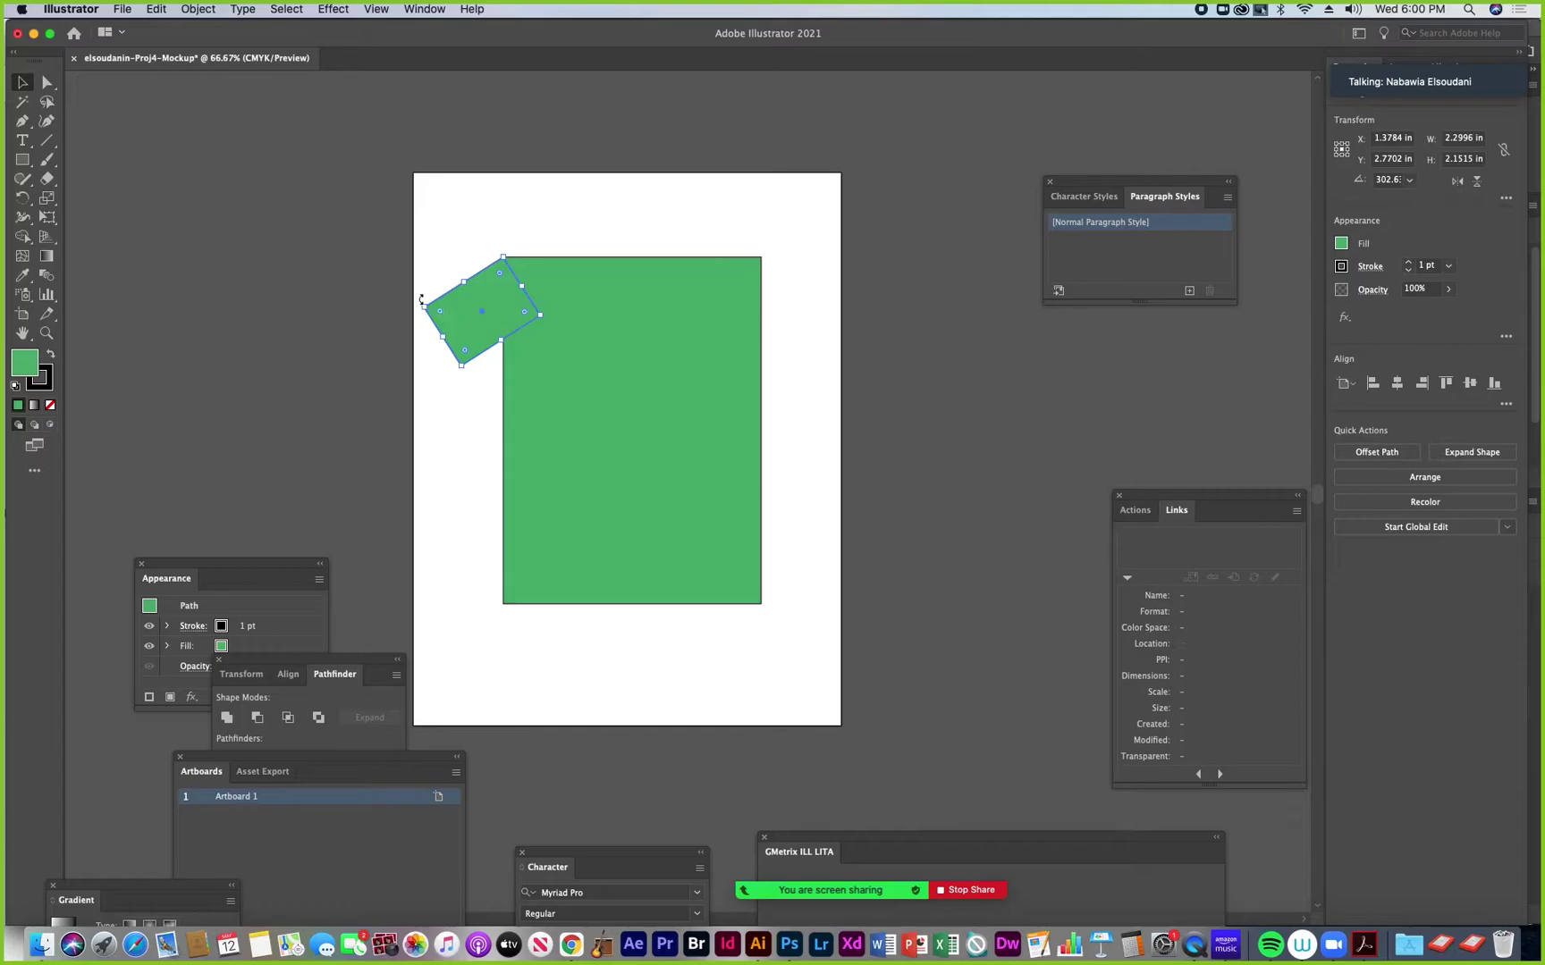
pyautogui.moveTo(420, 299); pyautogui.dragTo(474, 311)
pyautogui.press('super+equal')
pyautogui.press('super+equal')
pyautogui.press('super+equal')
pyautogui.press('super+equal')
pyautogui.press('super+equal')
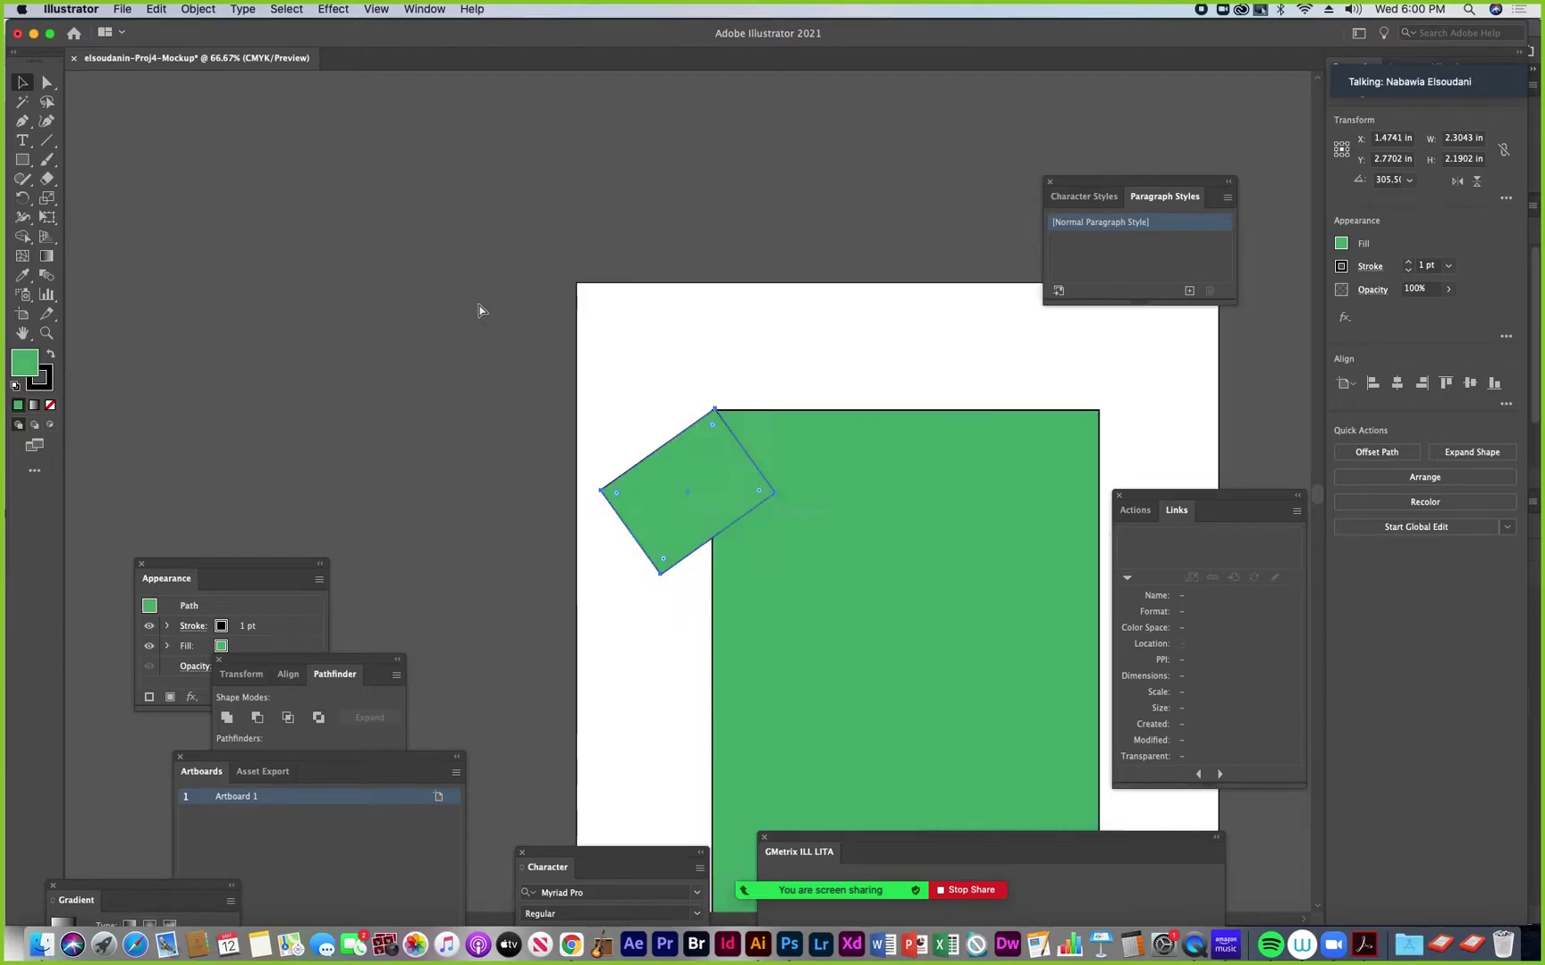
pyautogui.moveTo(647, 334); pyautogui.dragTo(635, 331)
# Duplicate the left sleeve straight across to the body's right edge and reflect the copy to mirror the original
pyautogui.press('super+minus')
pyautogui.press('super+minus')
pyautogui.press('super+minus')
pyautogui.press('super+minus')
pyautogui.press('super+minus')
pyautogui.press('super+minus')
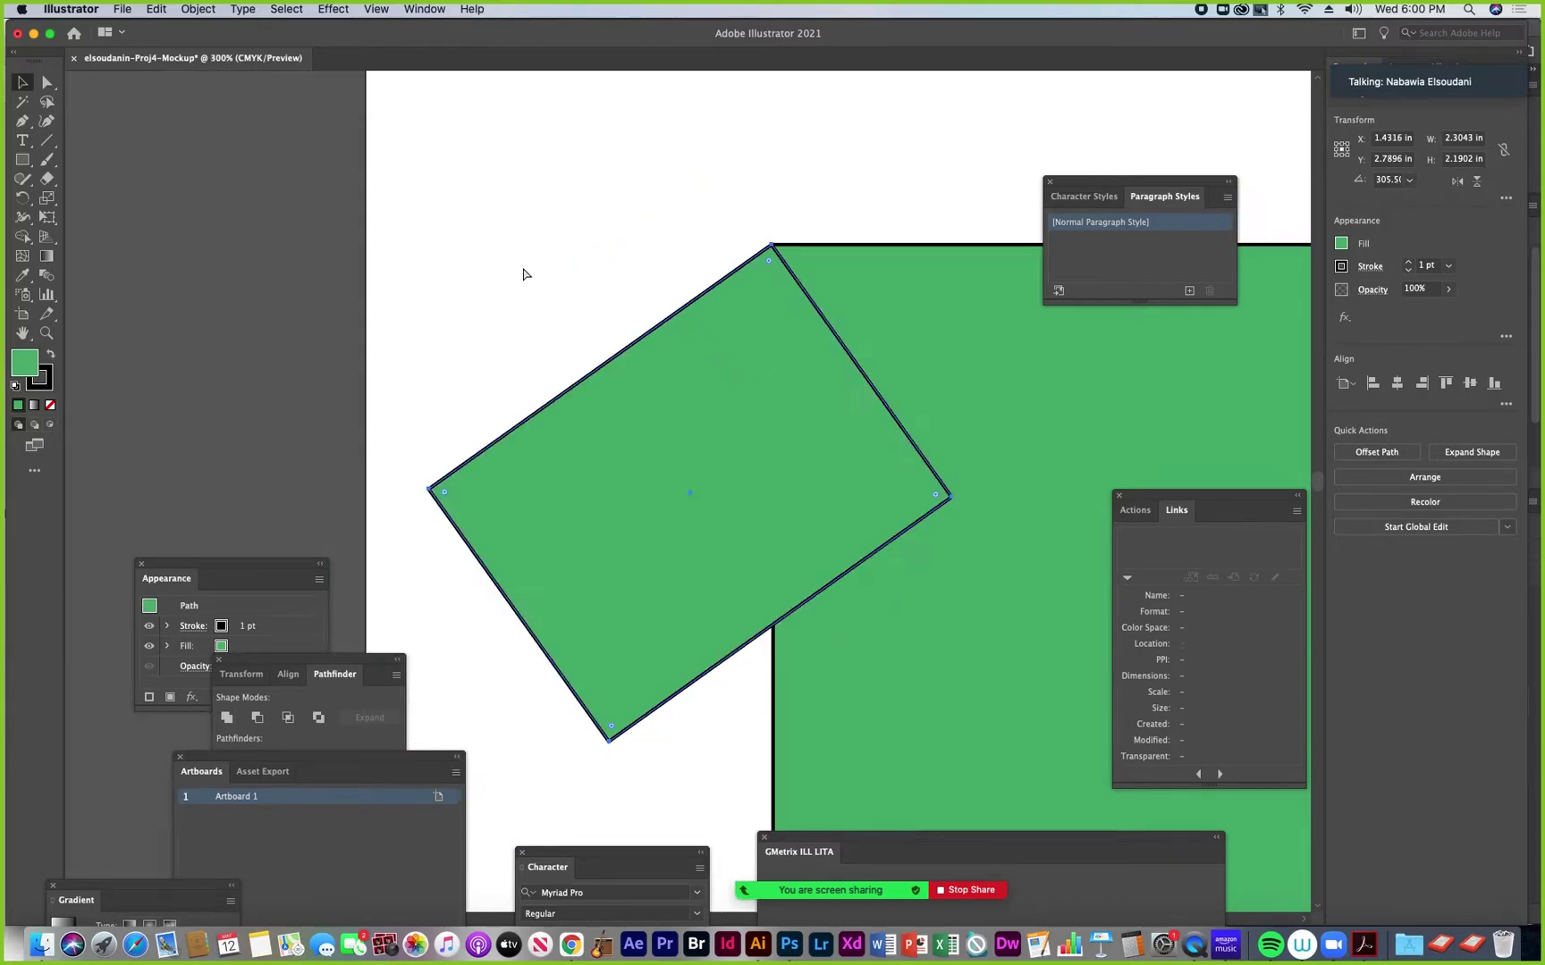
pyautogui.moveTo(716, 408); pyautogui.dragTo(463, 267)
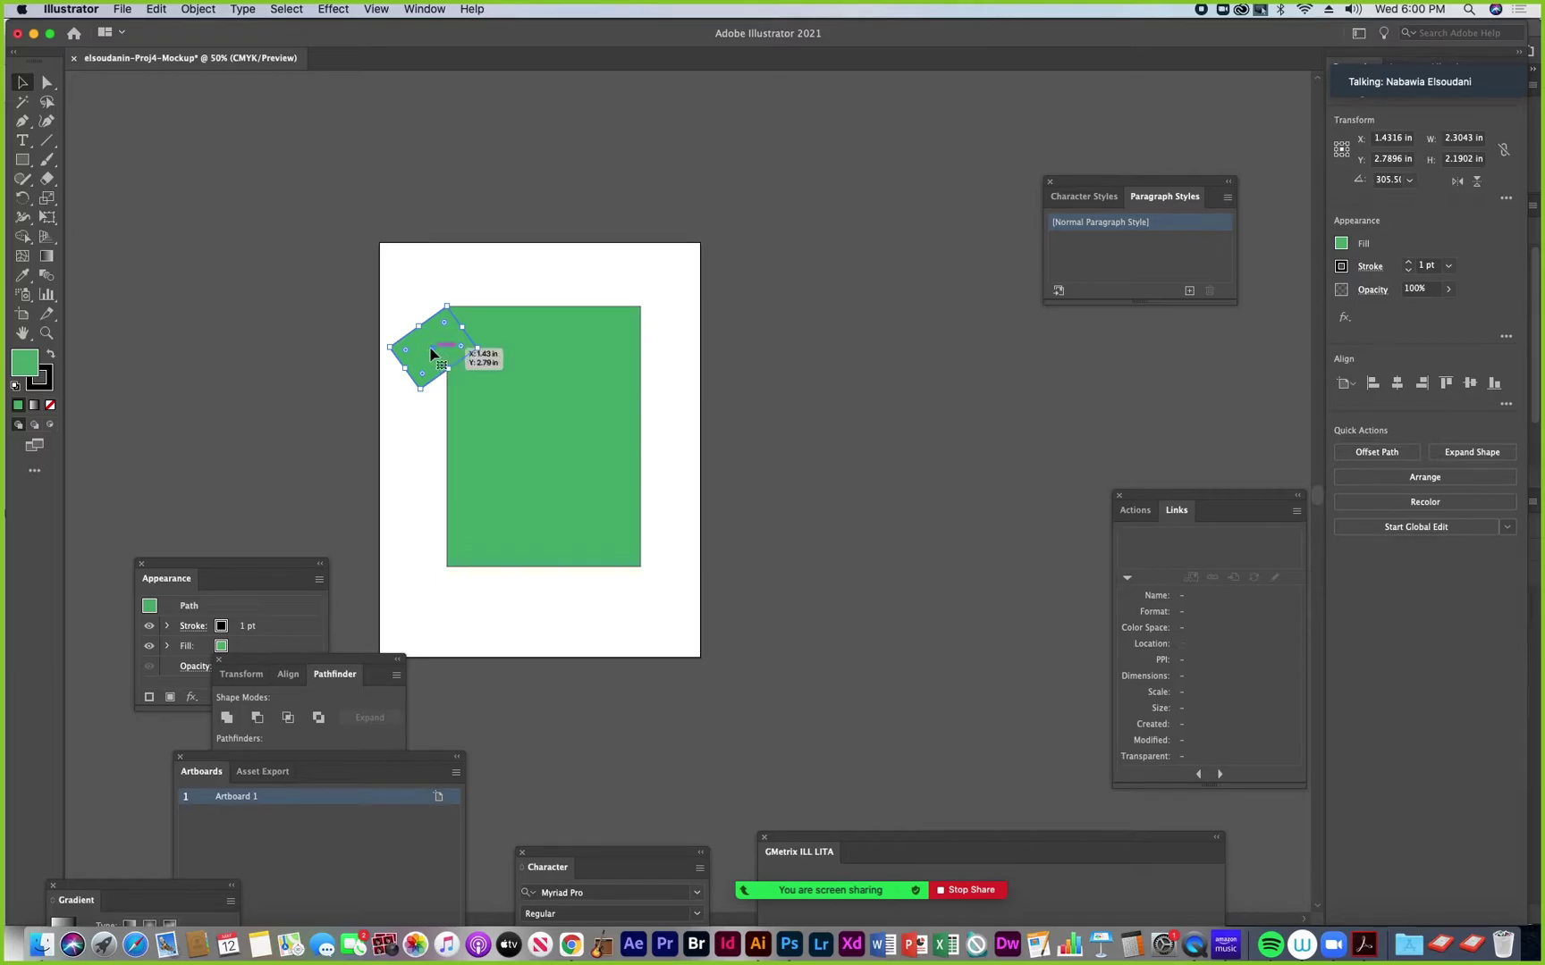
pyautogui.moveTo(426, 355); pyautogui.dragTo(614, 354)
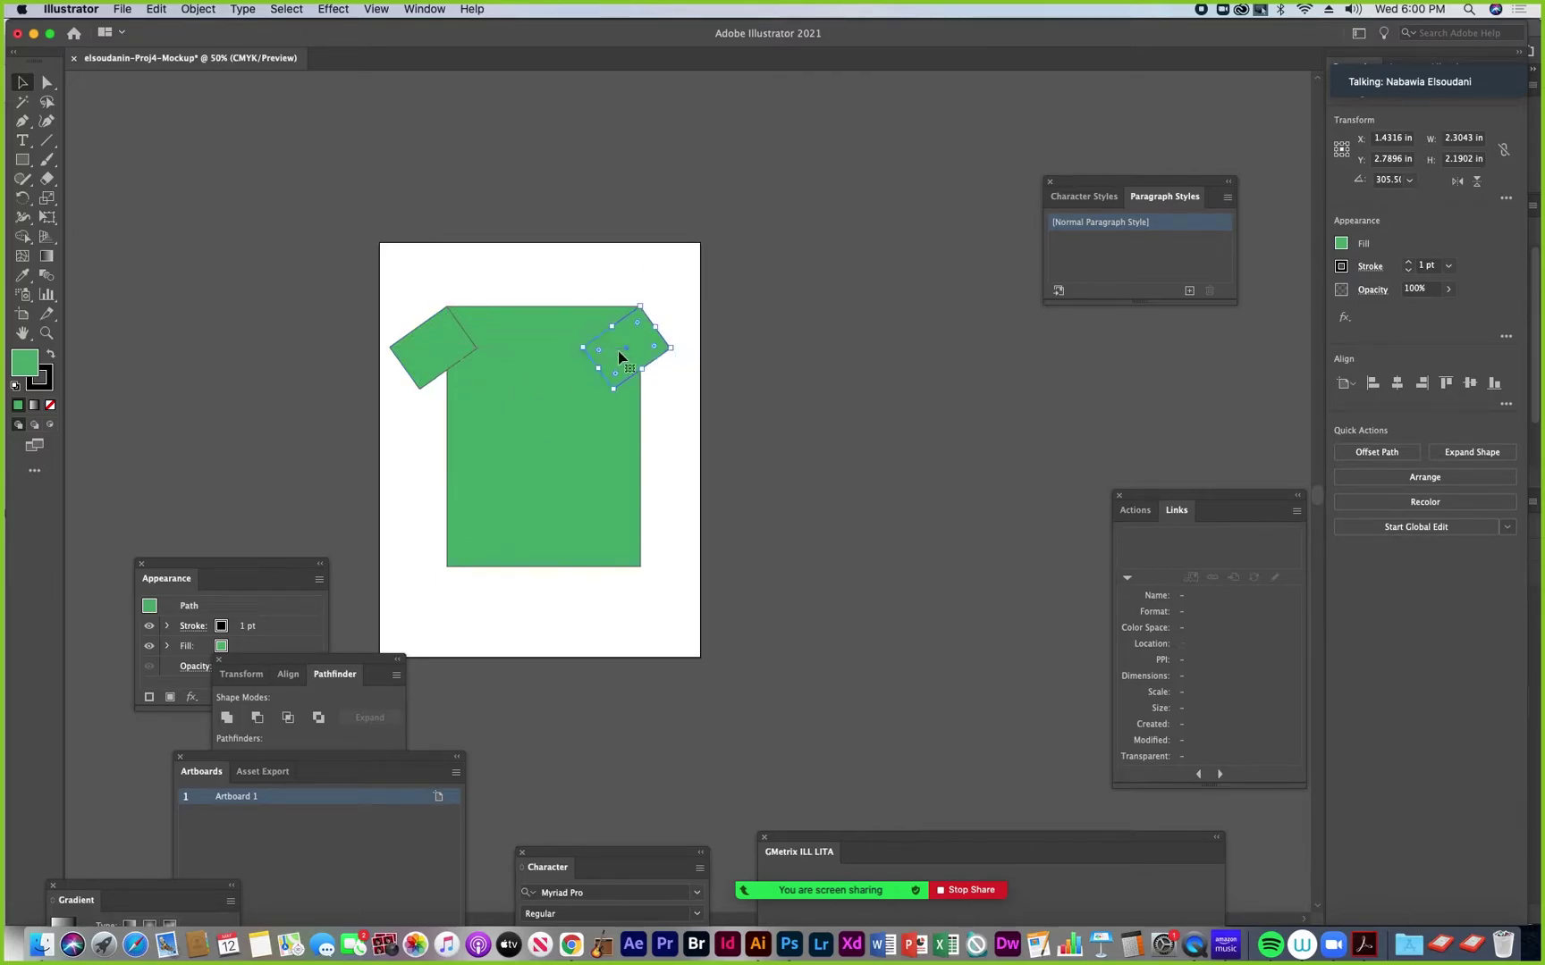
pyautogui.rightClick(614, 353)
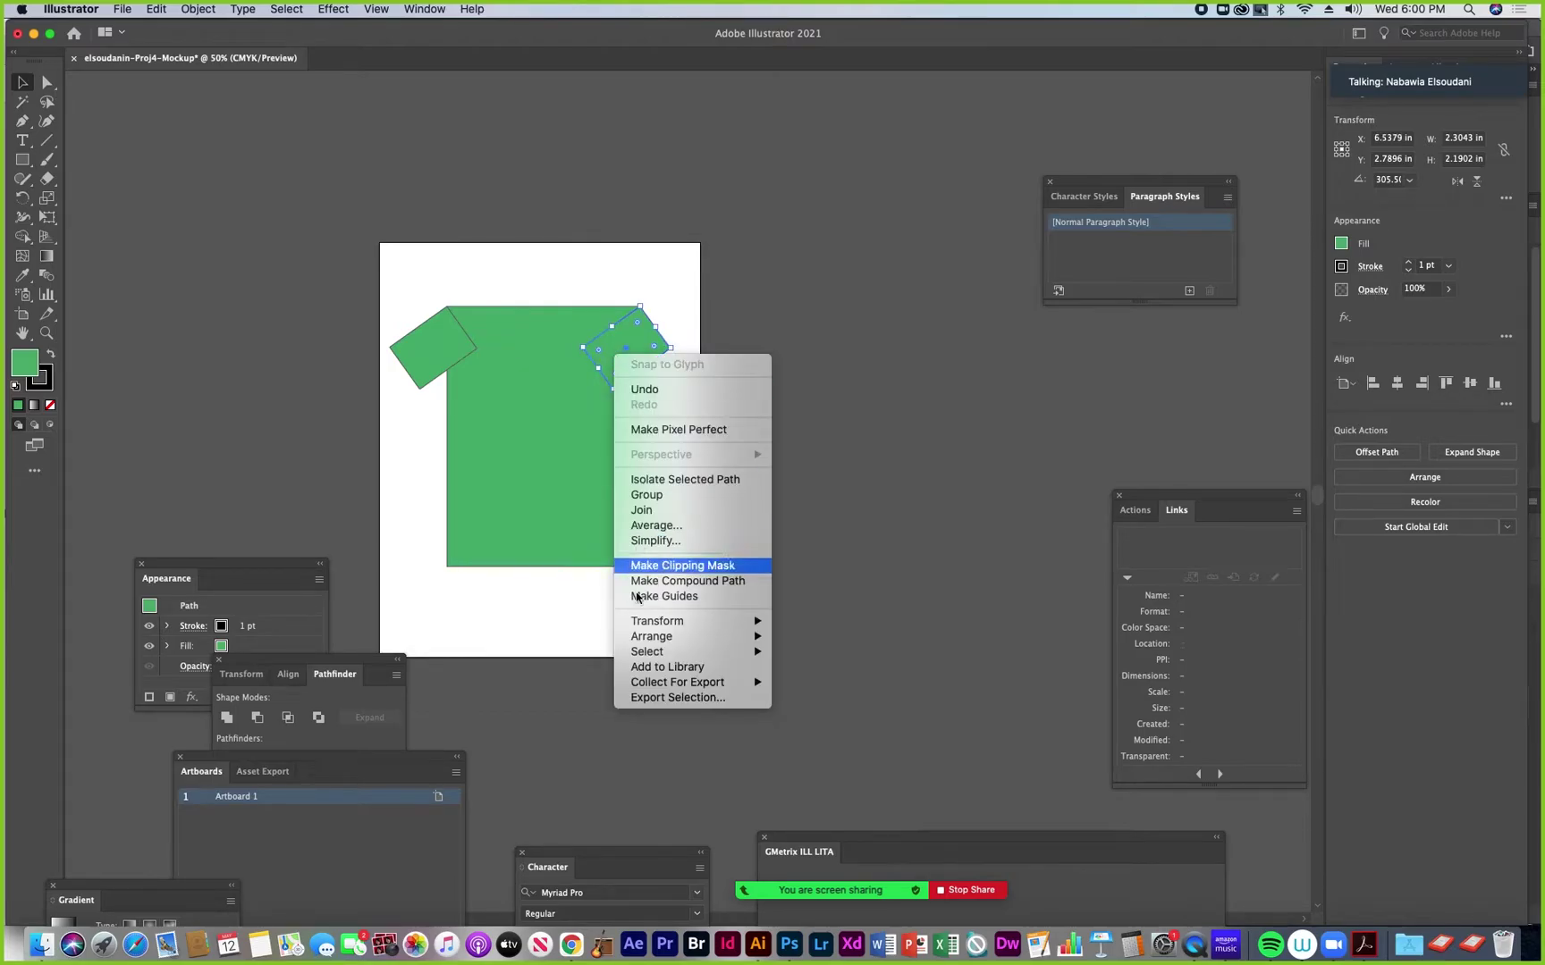
pyautogui.moveTo(715, 621)
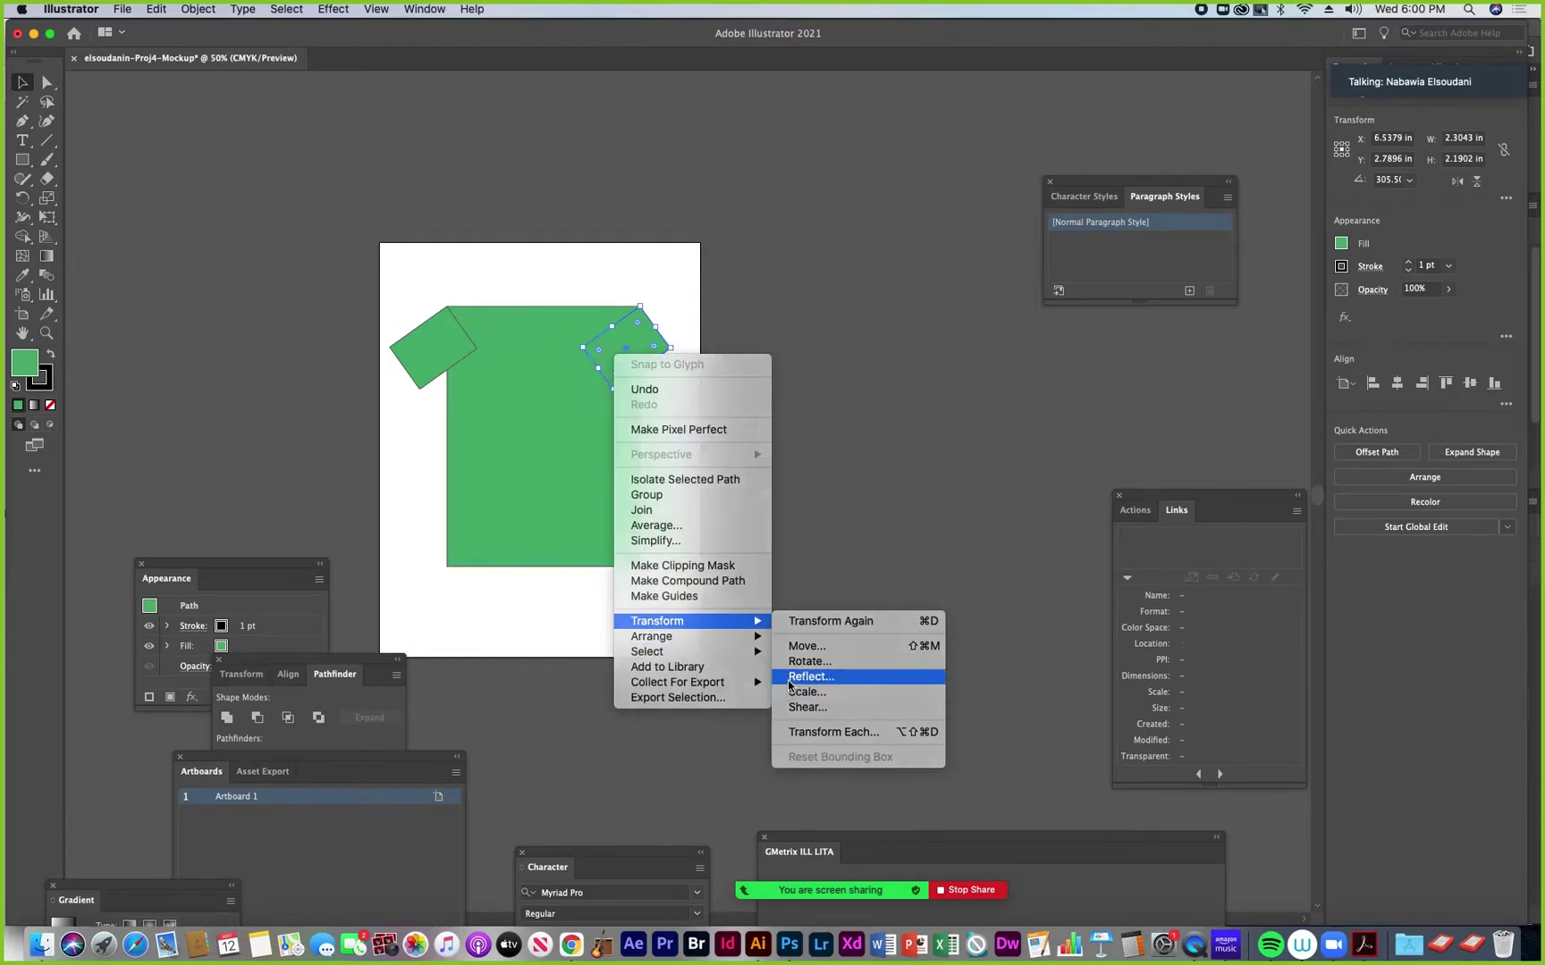
pyautogui.click(791, 679)
pyautogui.click(982, 486)
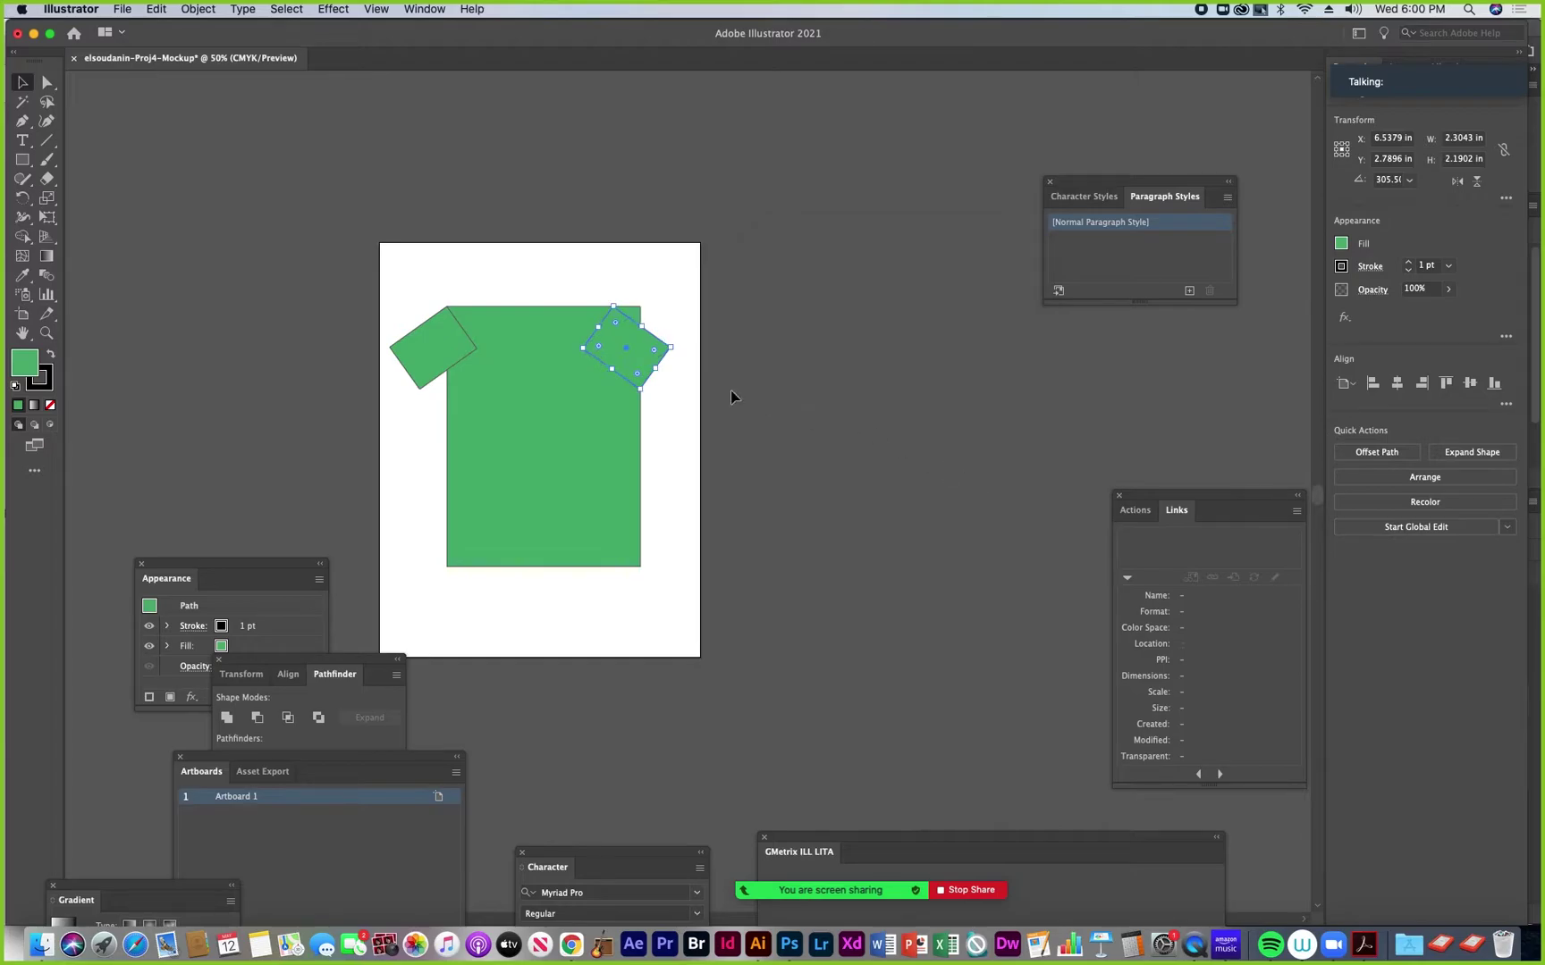
# Move the mirrored sleeve outward so its top corner meets the body's upper-right corner
pyautogui.moveTo(627, 336); pyautogui.dragTo(650, 334)
pyautogui.press('super+equal')
pyautogui.press('super+equal')
pyautogui.press('super+equal')
pyautogui.press('super+equal')
pyautogui.press('super+equal')
pyautogui.press('super+equal')
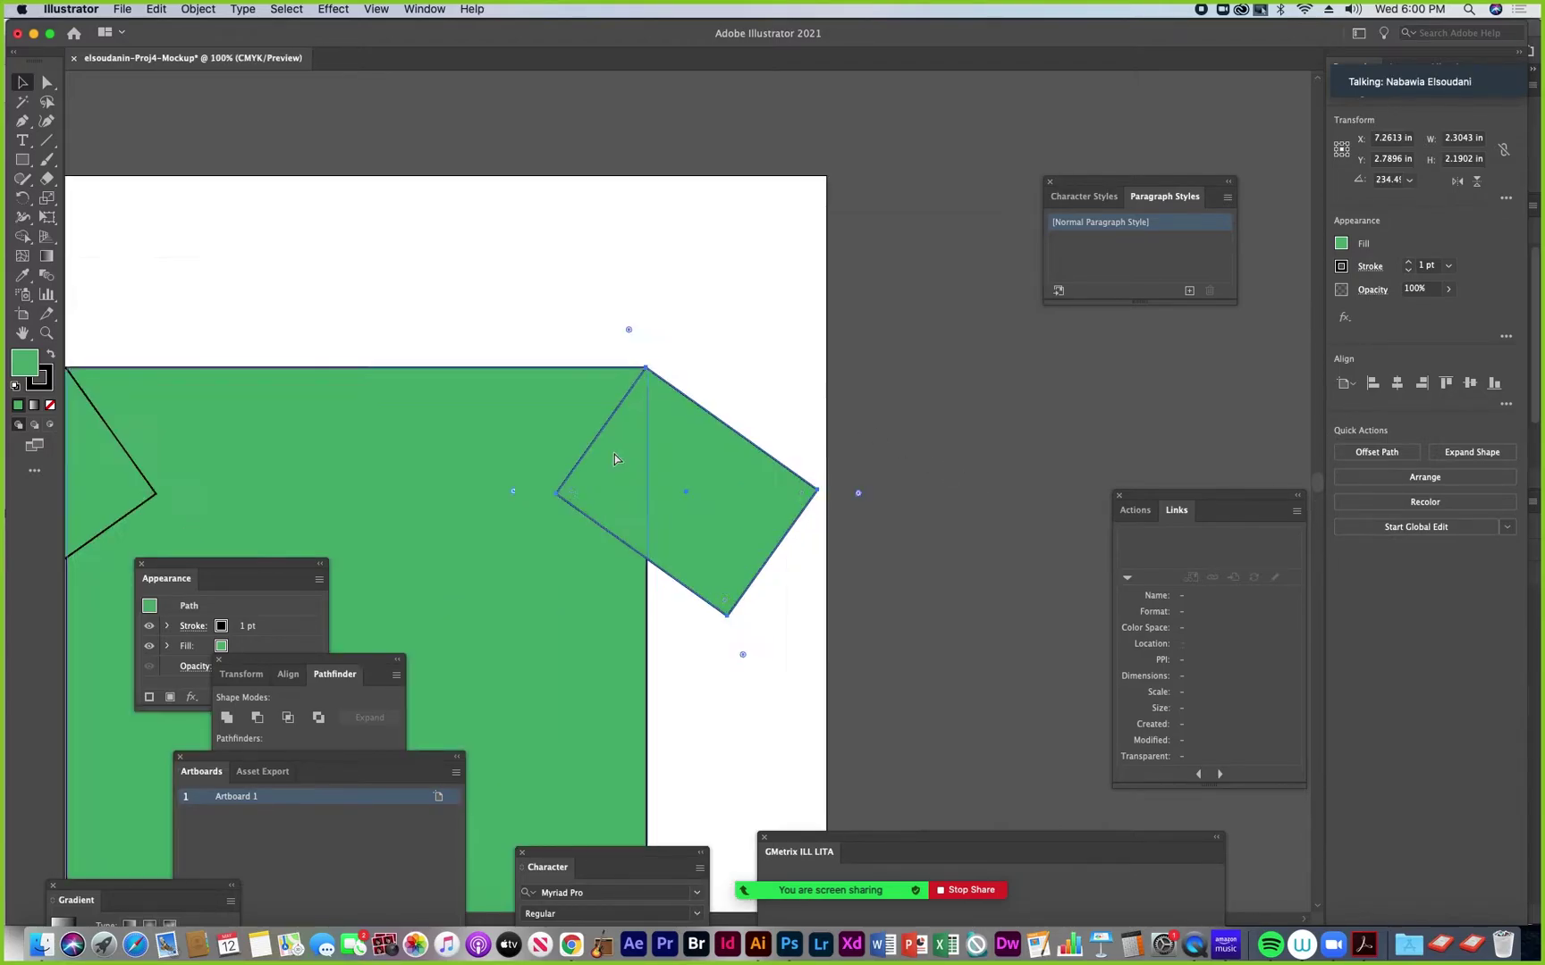
pyautogui.moveTo(638, 295); pyautogui.dragTo(641, 304)
pyautogui.moveTo(640, 304)
pyautogui.mouseDown()
pyautogui.moveTo(649, 293)
pyautogui.moveTo(635, 293)
pyautogui.mouseUp()
# Shift the right sleeve about 0.01 in horizontally to fit its corner exactly on the body's corner
pyautogui.click(748, 233)
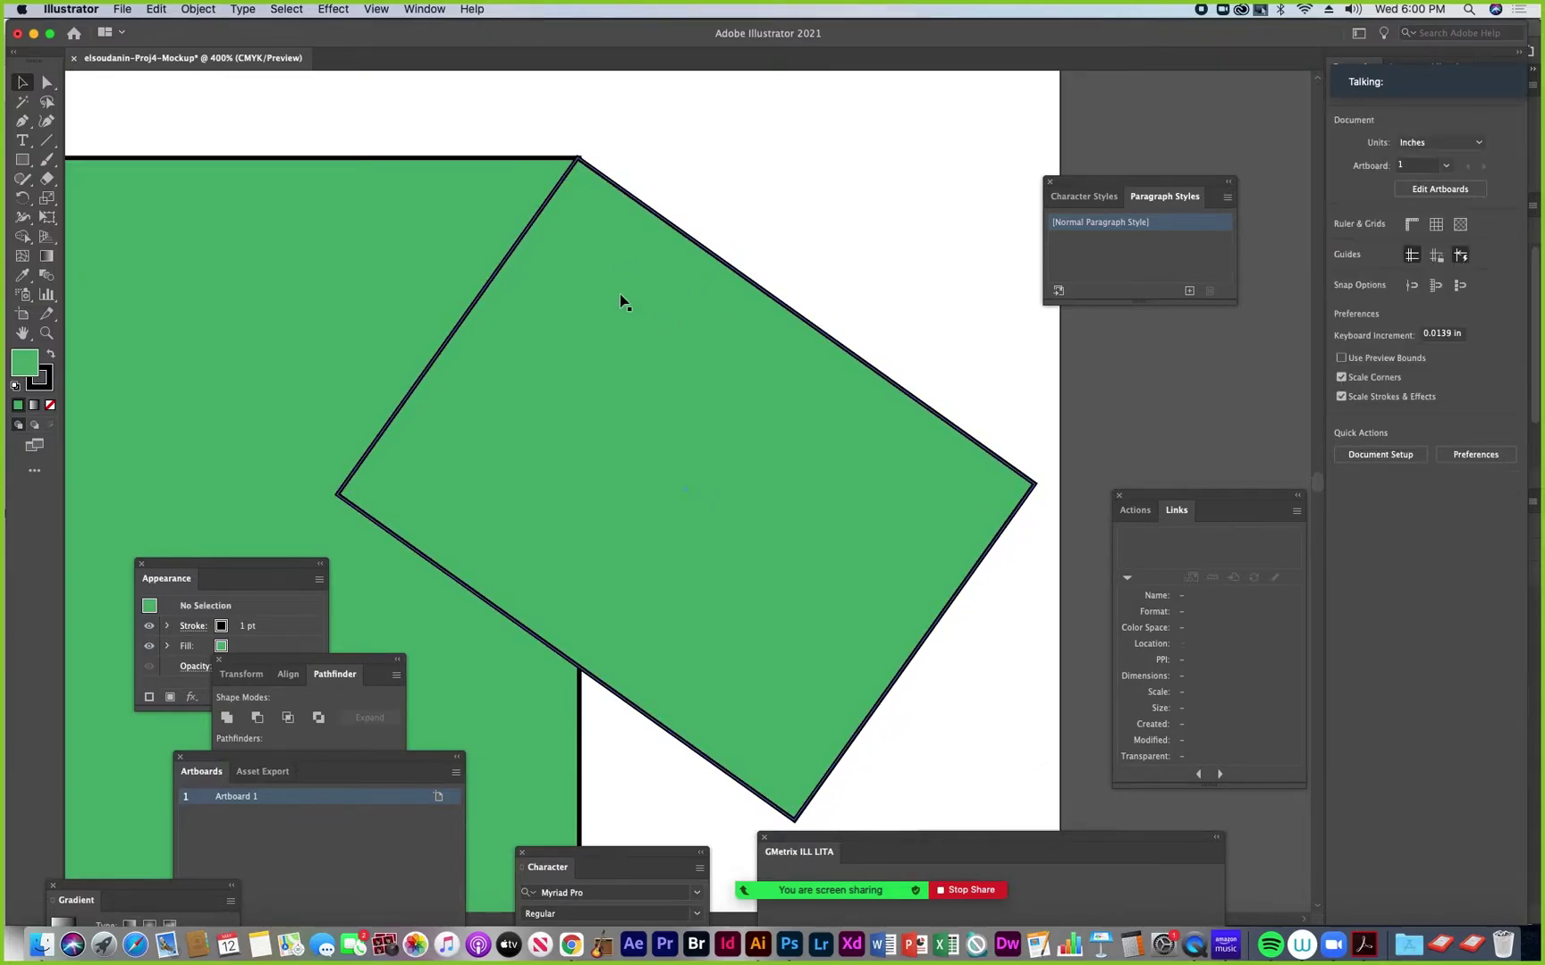
pyautogui.scroll(5, 623, 301)
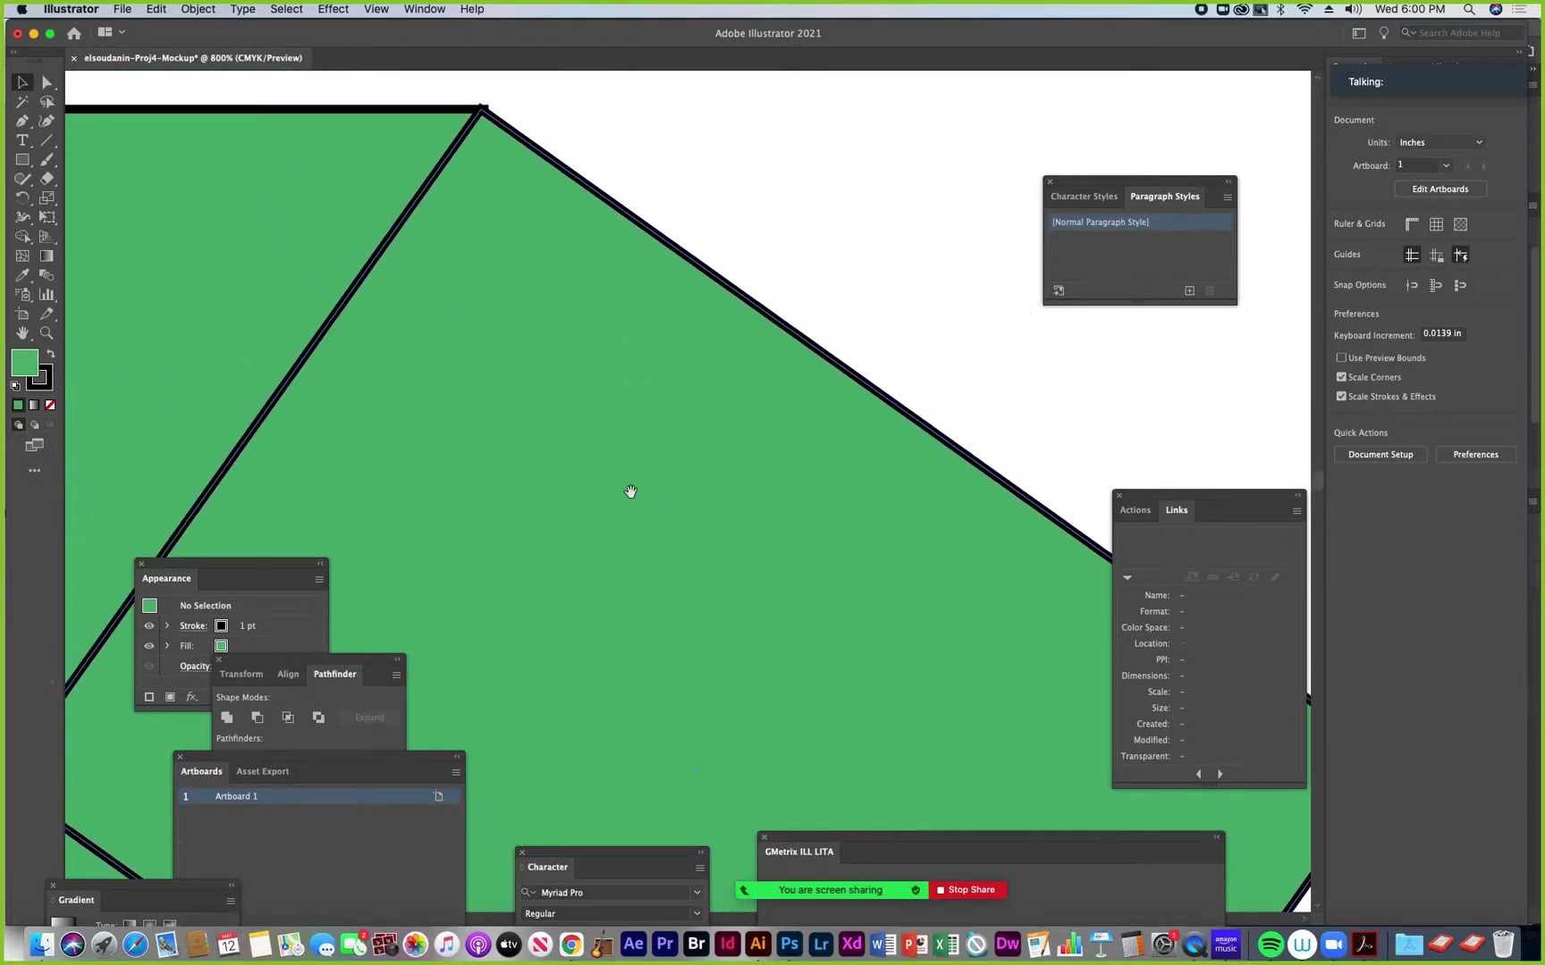
pyautogui.click(562, 366)
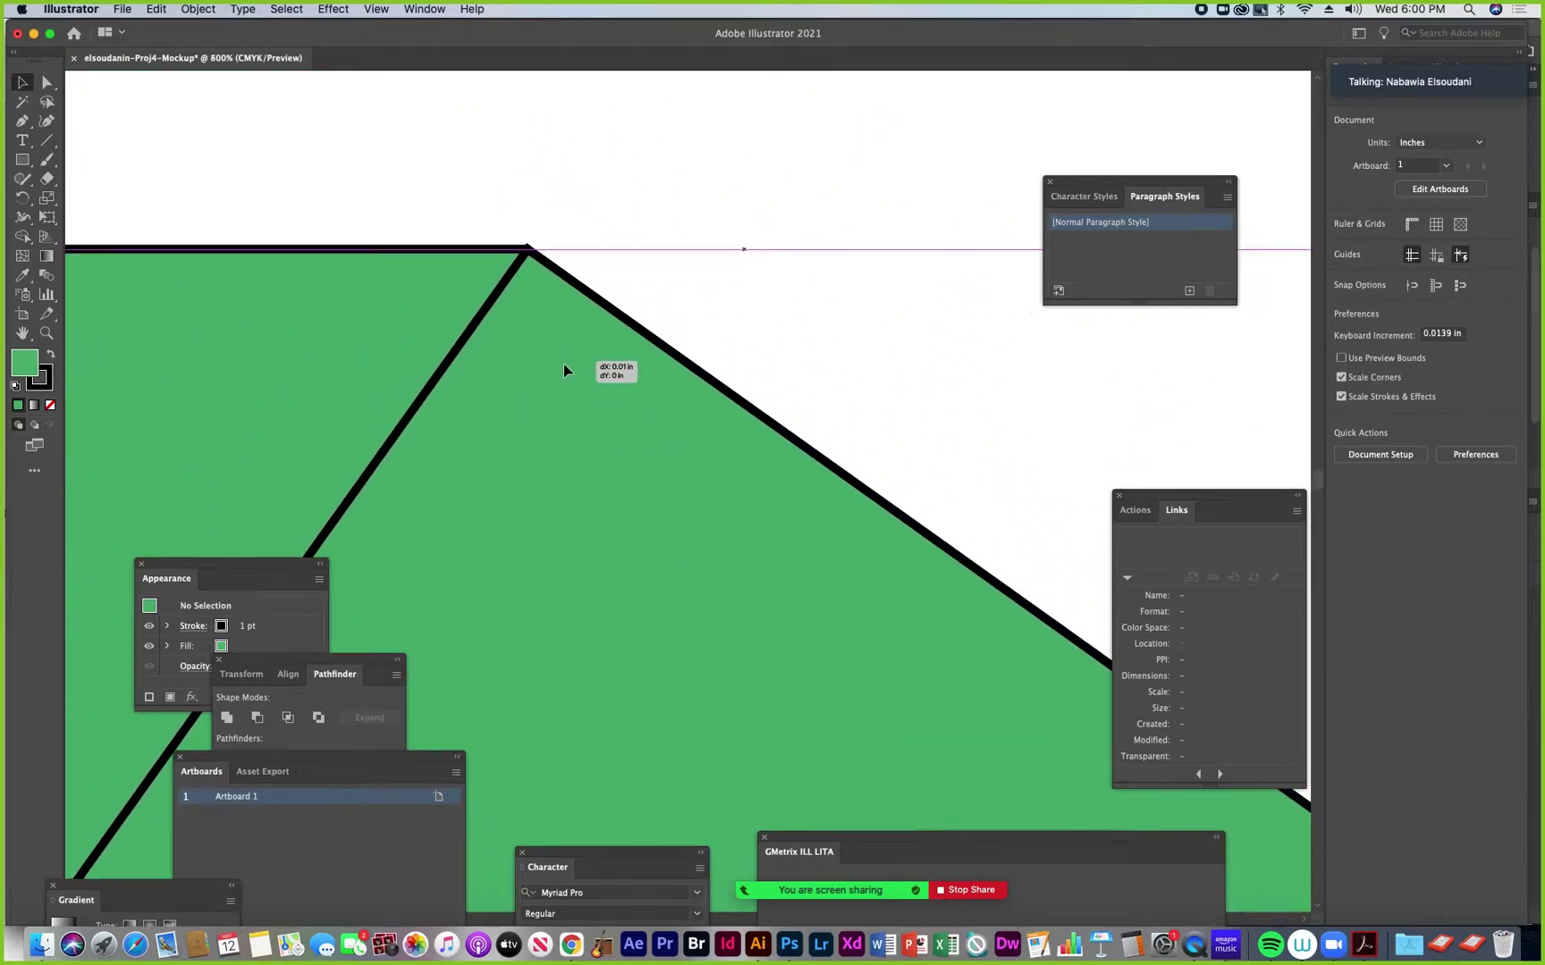
# Select the shirt body and both sleeves and centre them together horizontally on the artboard
pyautogui.scroll(-6, 640, 337)
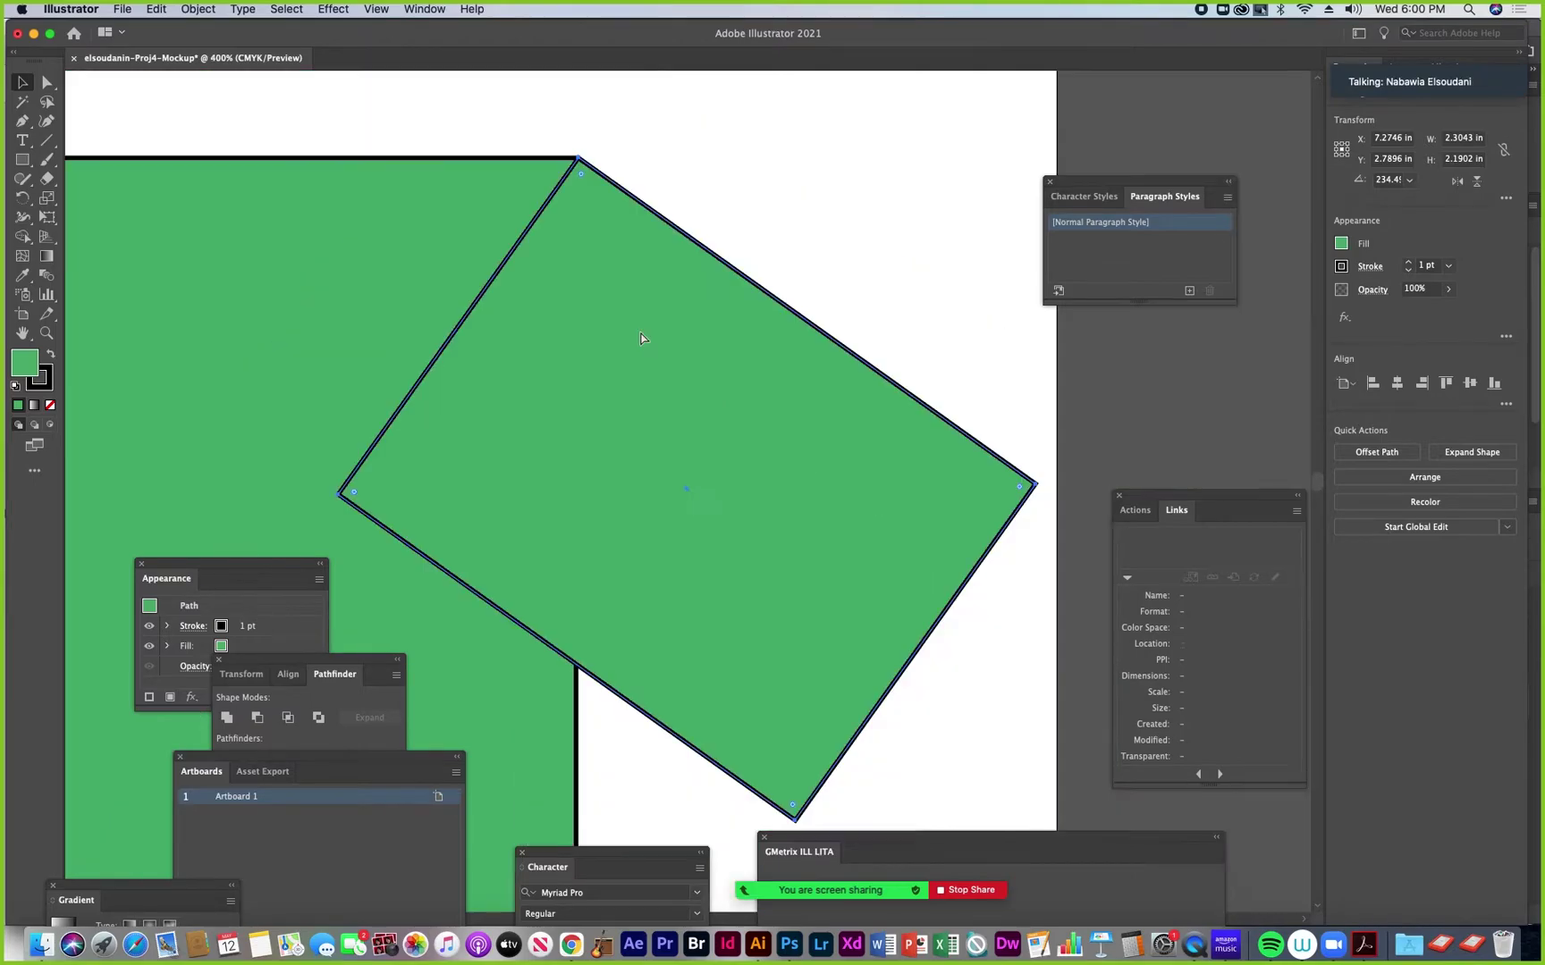
pyautogui.scroll(-3, 640, 336)
pyautogui.scroll(-3, 652, 407)
pyautogui.hscroll(-2, 652, 407)
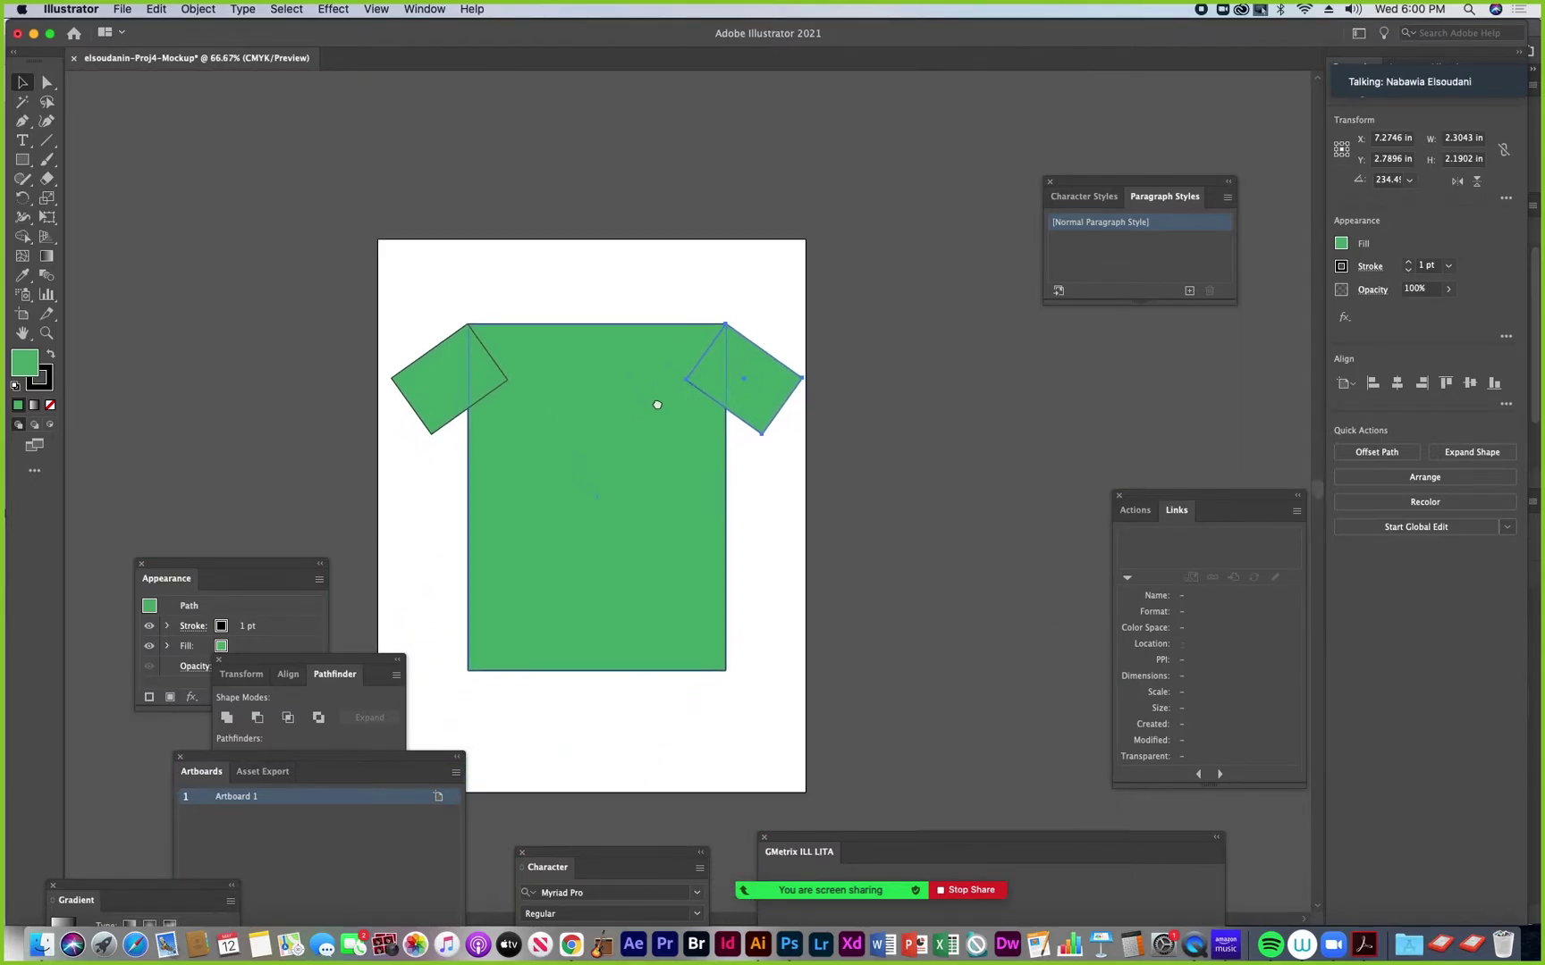
pyautogui.moveTo(495, 231); pyautogui.dragTo(810, 518)
pyautogui.moveTo(706, 487)
pyautogui.mouseDown()
pyautogui.moveTo(700, 469)
pyautogui.moveTo(731, 484)
pyautogui.mouseUp()
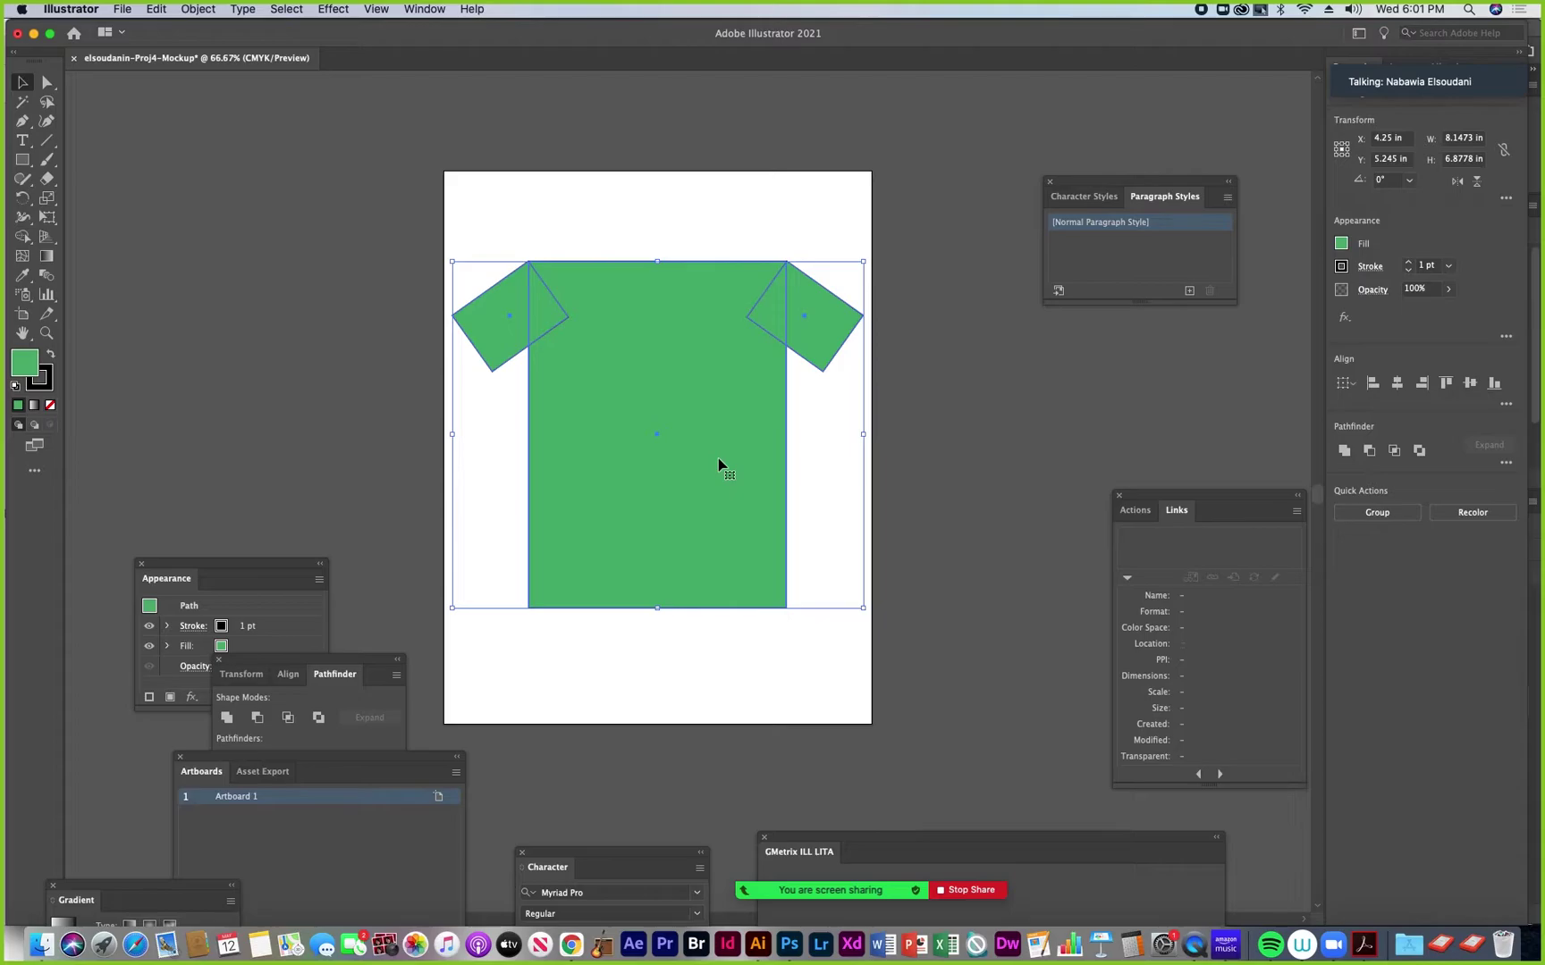
# Move the floating meeting bar away from the object properties and place the Pathfinder panel beside the artboard
pyautogui.moveTo(1437, 59)
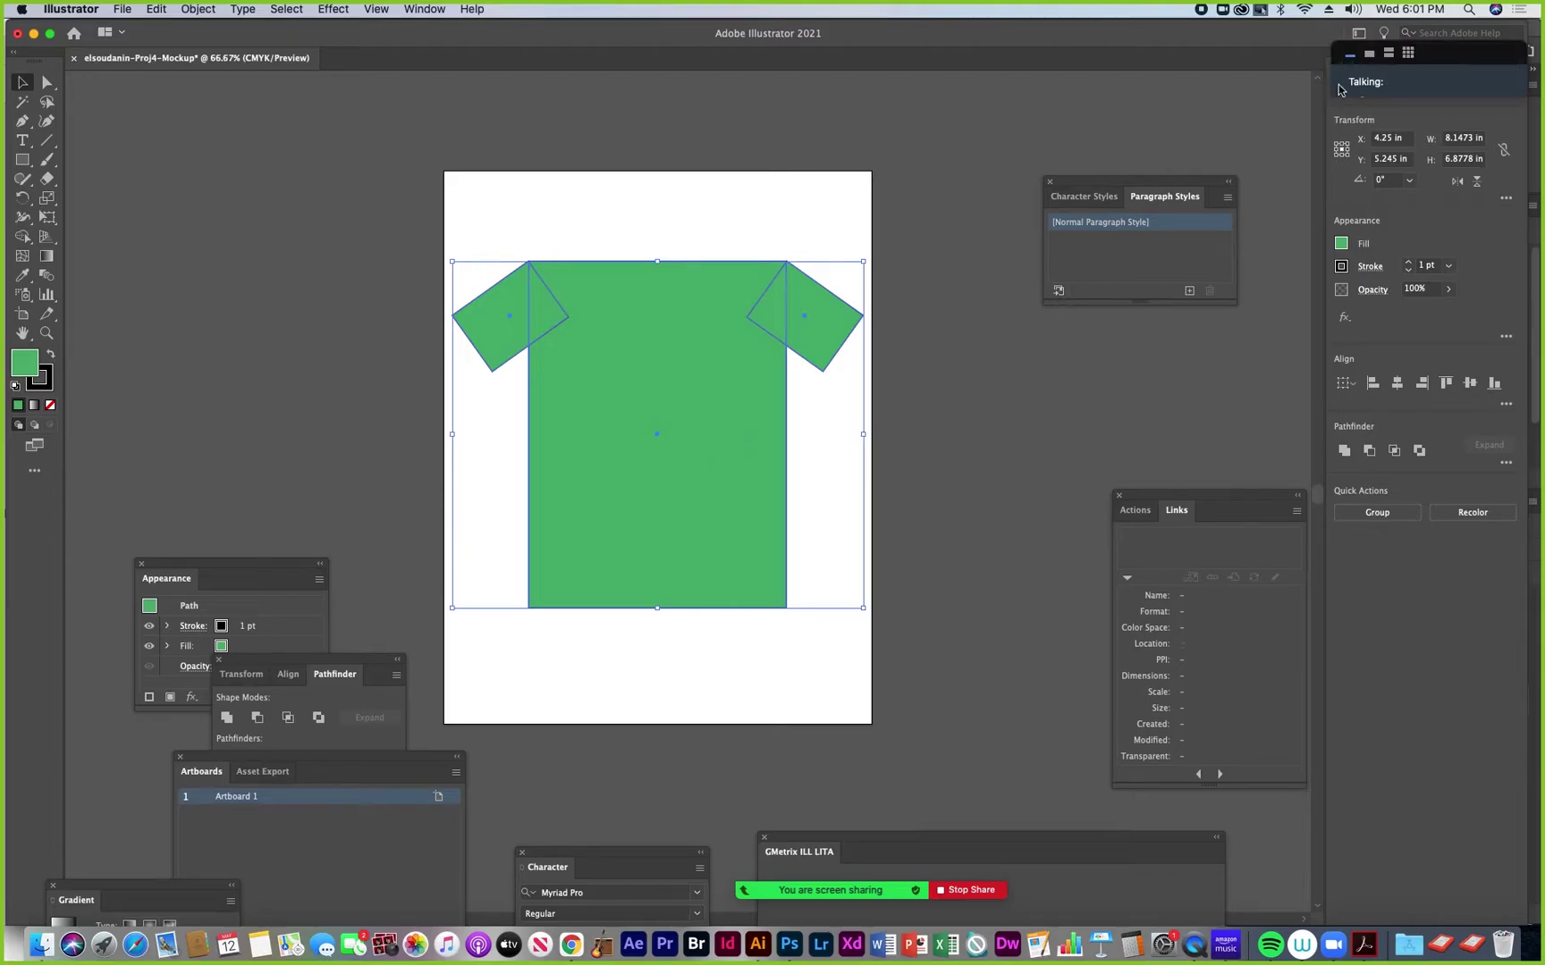
pyautogui.moveTo(1439, 59); pyautogui.dragTo(1117, 371)
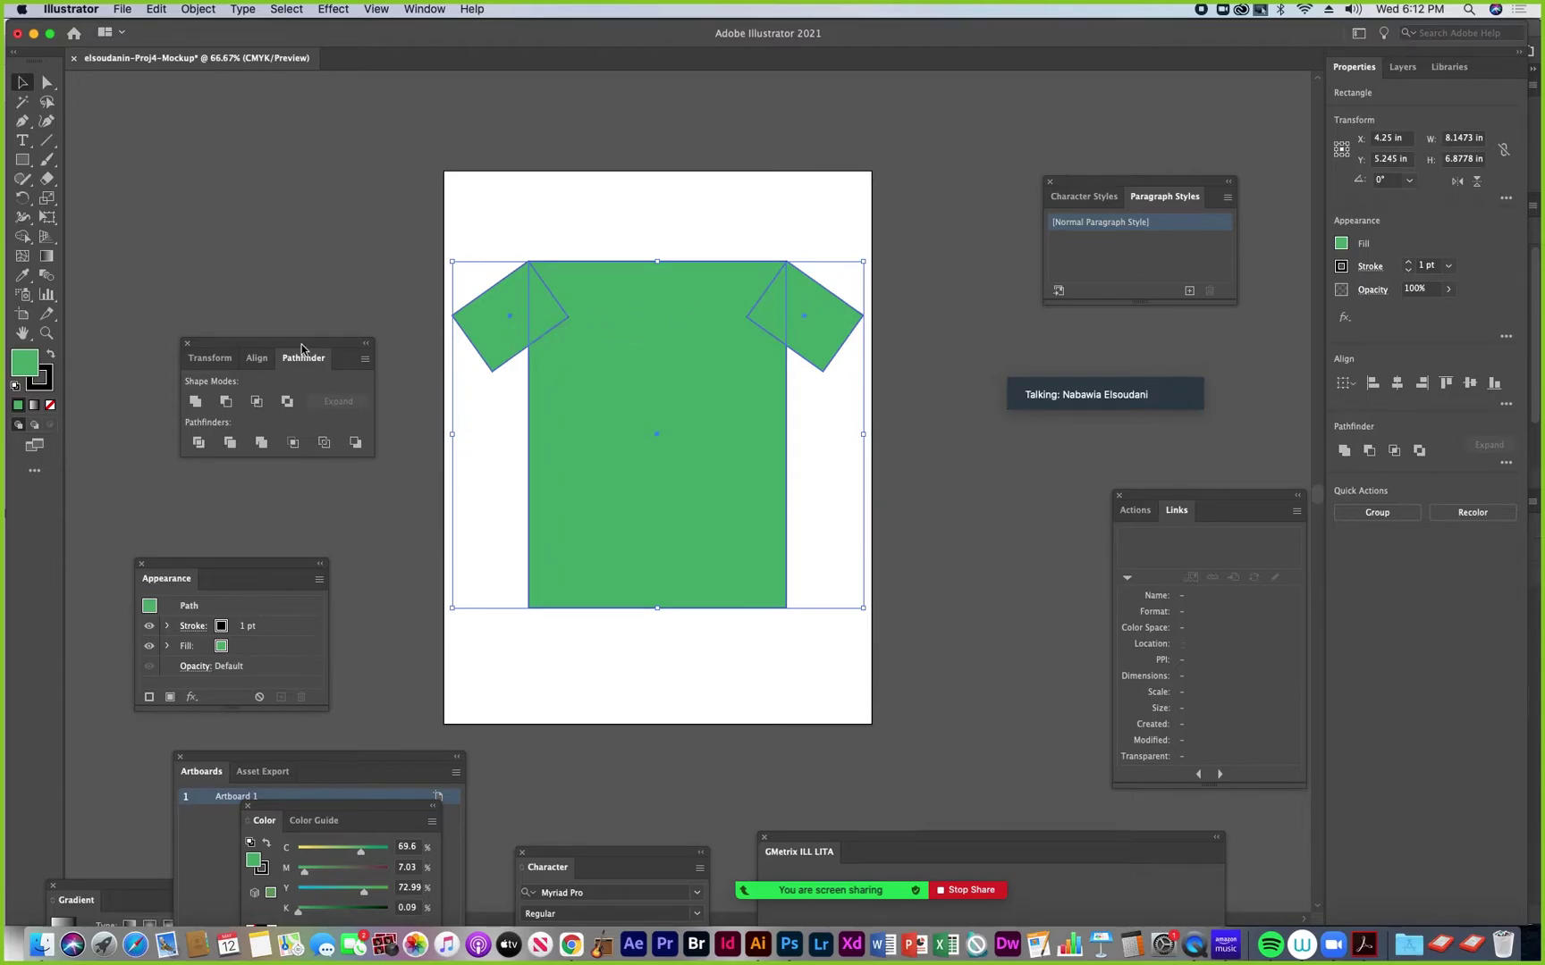
pyautogui.moveTo(301, 349); pyautogui.dragTo(327, 303)
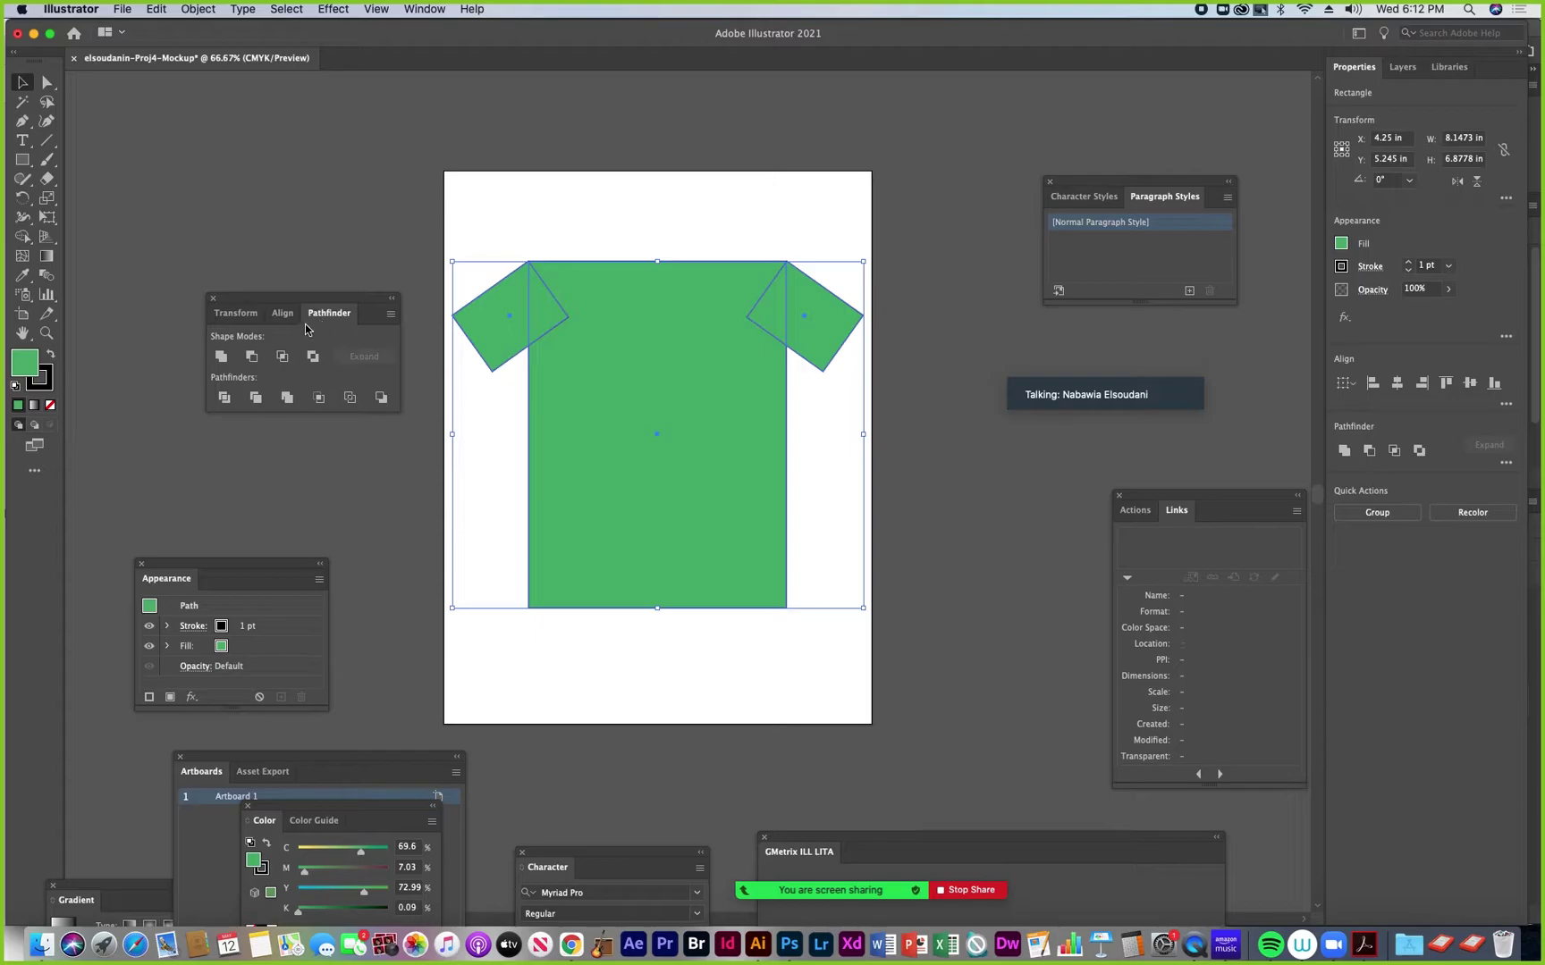
# Unite the shirt body and both sleeves into one shape and delete the stray notch anchors at its upper-left shoulder with the Pen tool
pyautogui.click(220, 356)
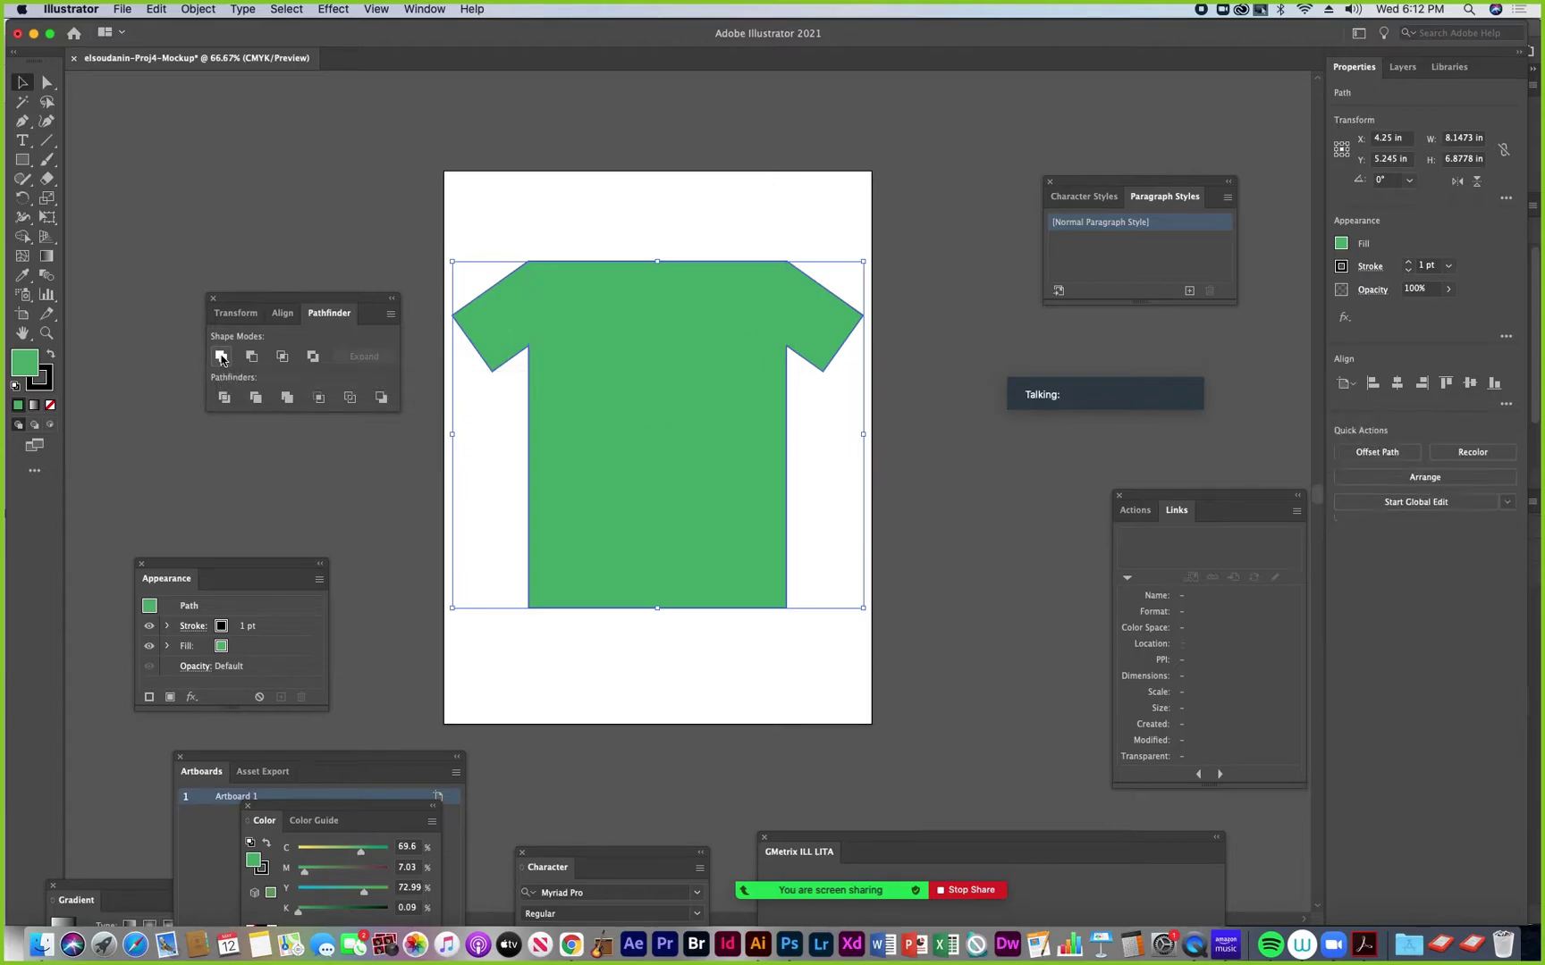
pyautogui.click(46, 332)
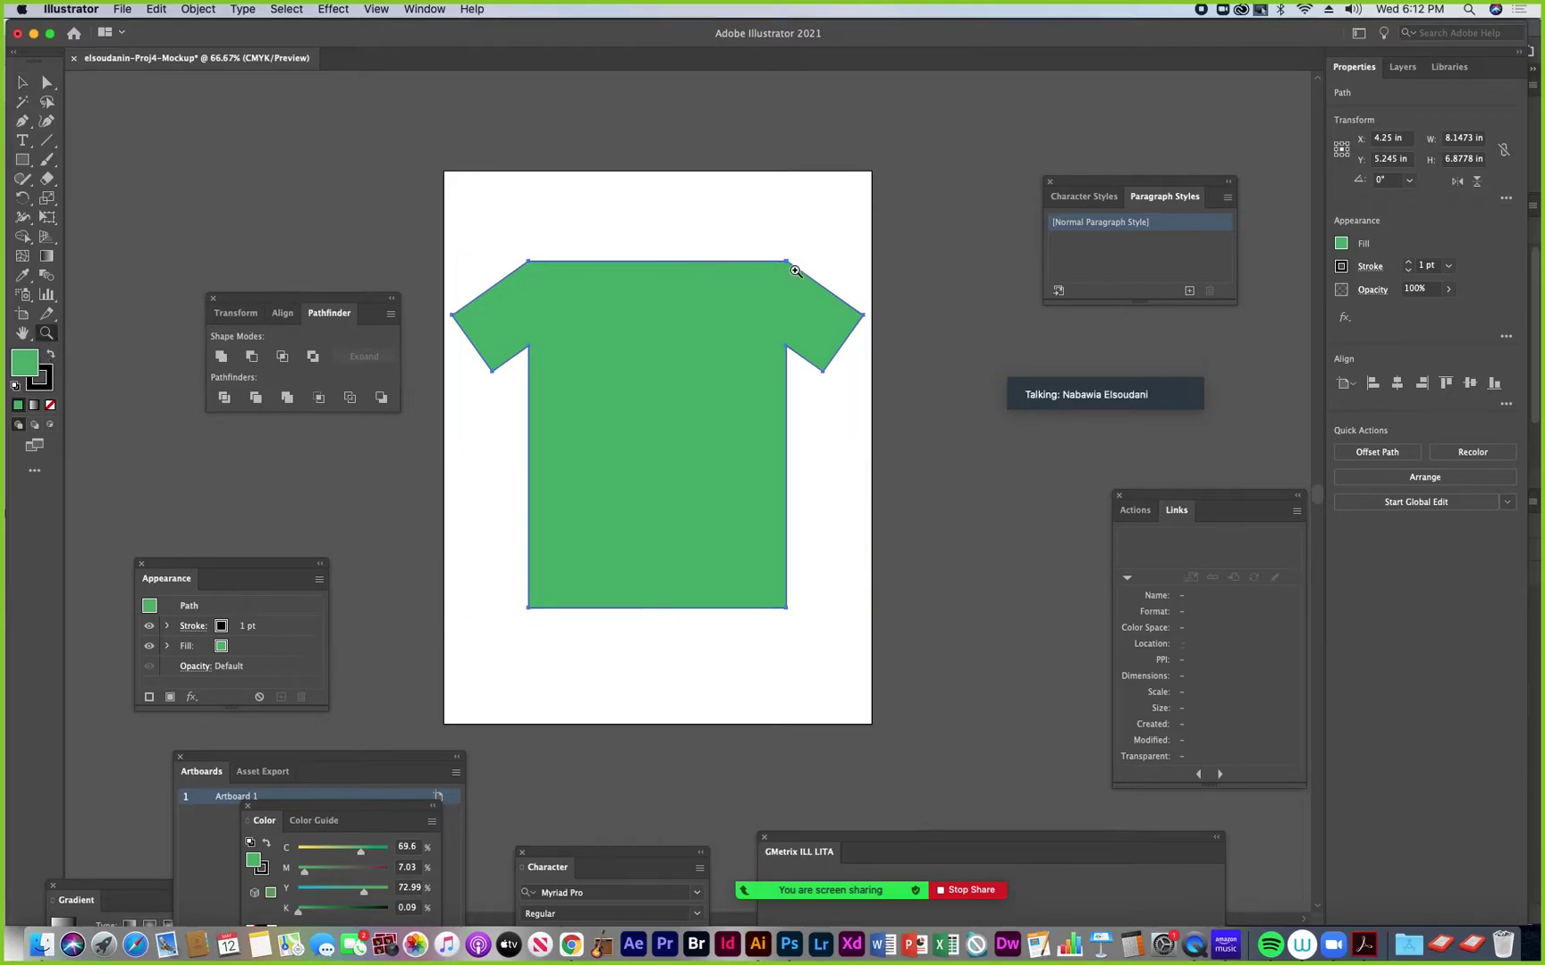
pyautogui.click(536, 262)
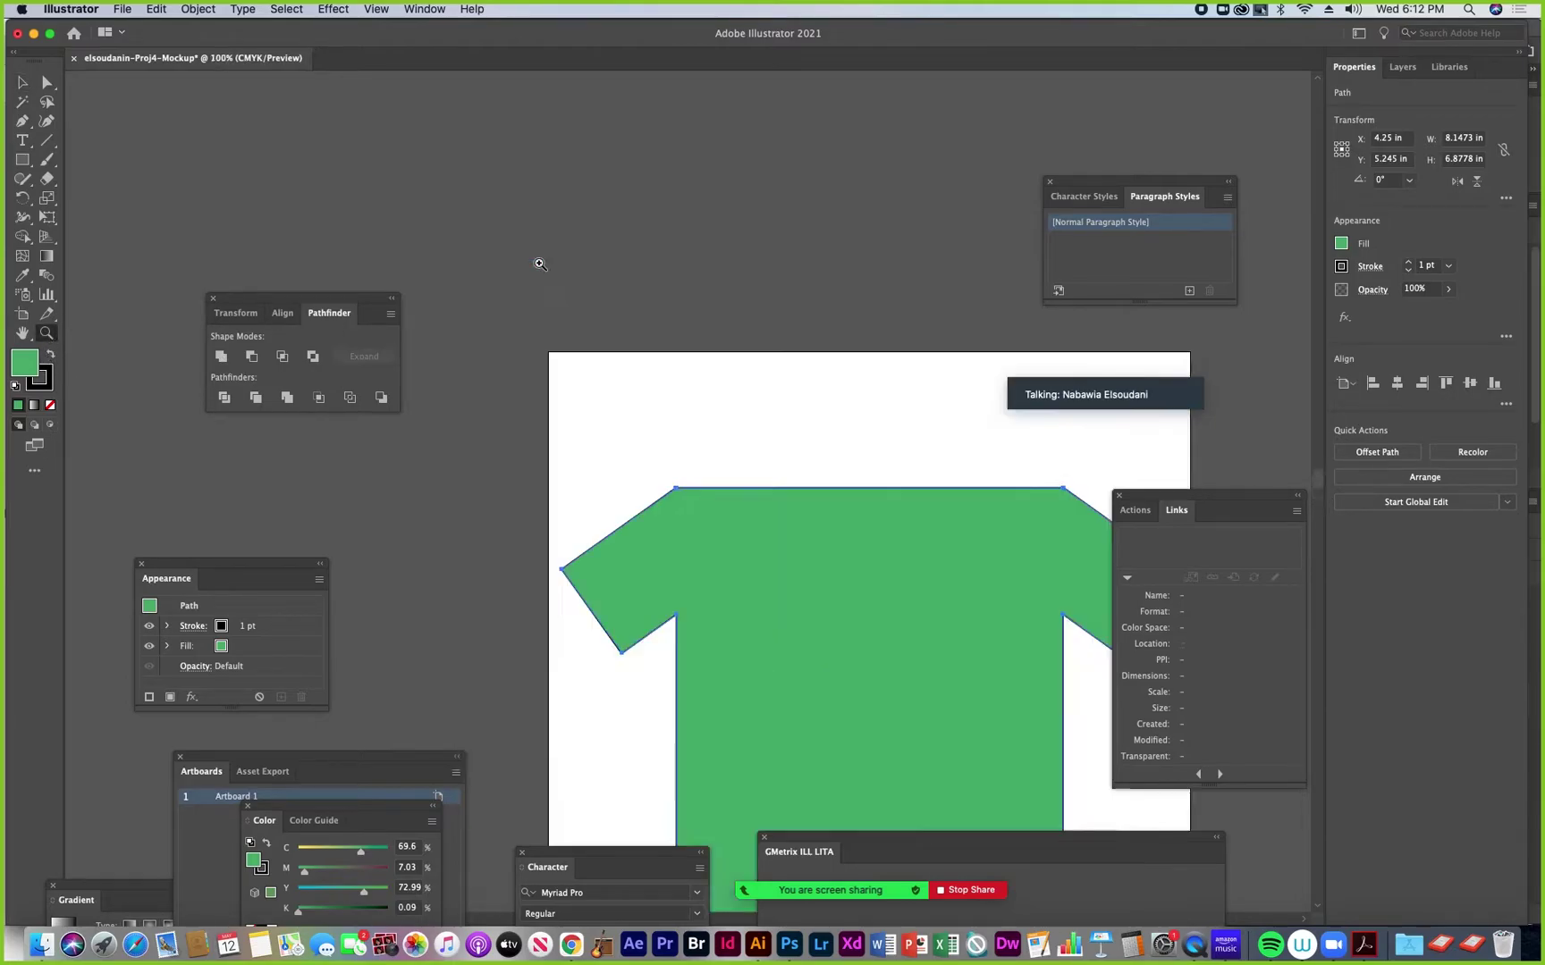
pyautogui.click(724, 510)
pyautogui.click(631, 468)
pyautogui.click(698, 527)
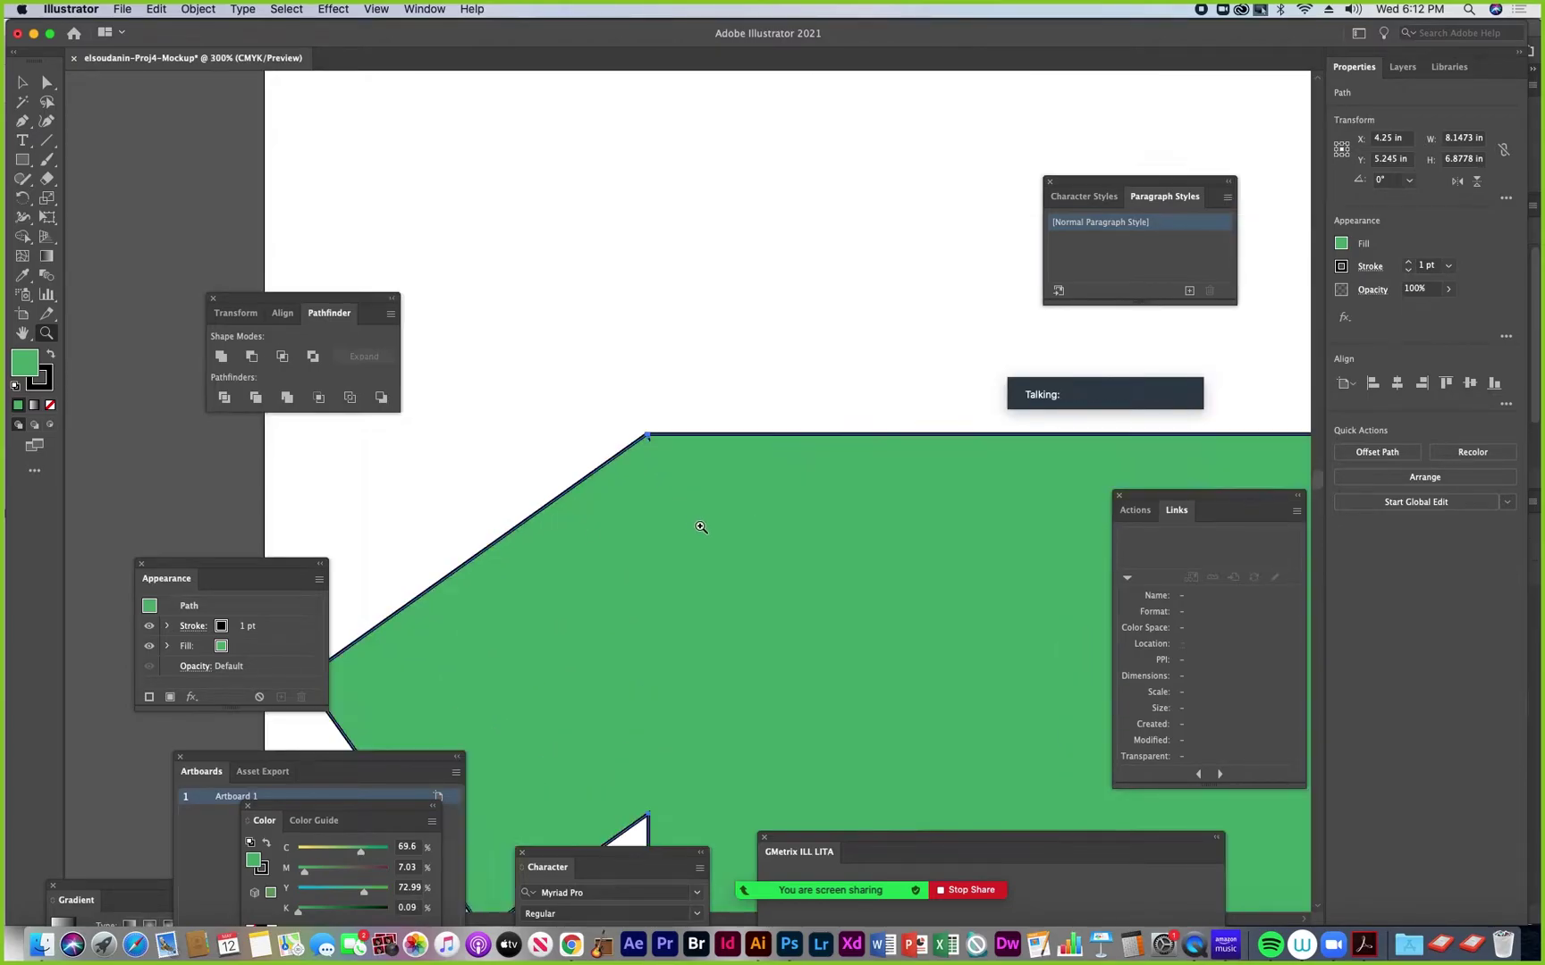
pyautogui.click(673, 471)
pyautogui.click(672, 469)
pyautogui.click(671, 468)
pyautogui.click(758, 536)
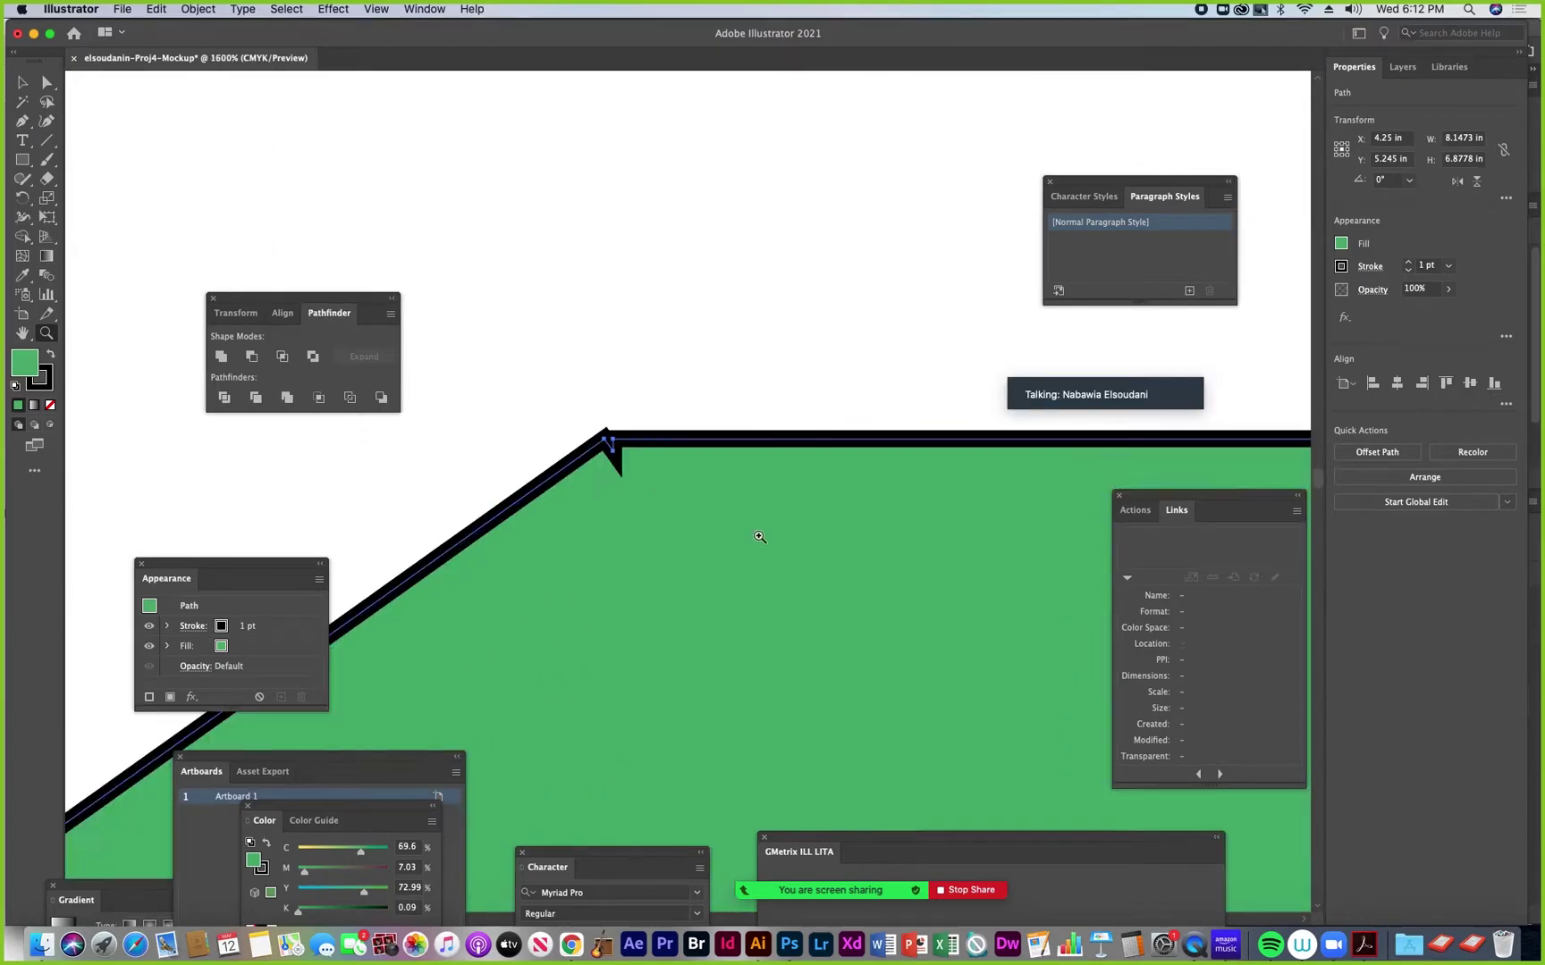
pyautogui.click(633, 473)
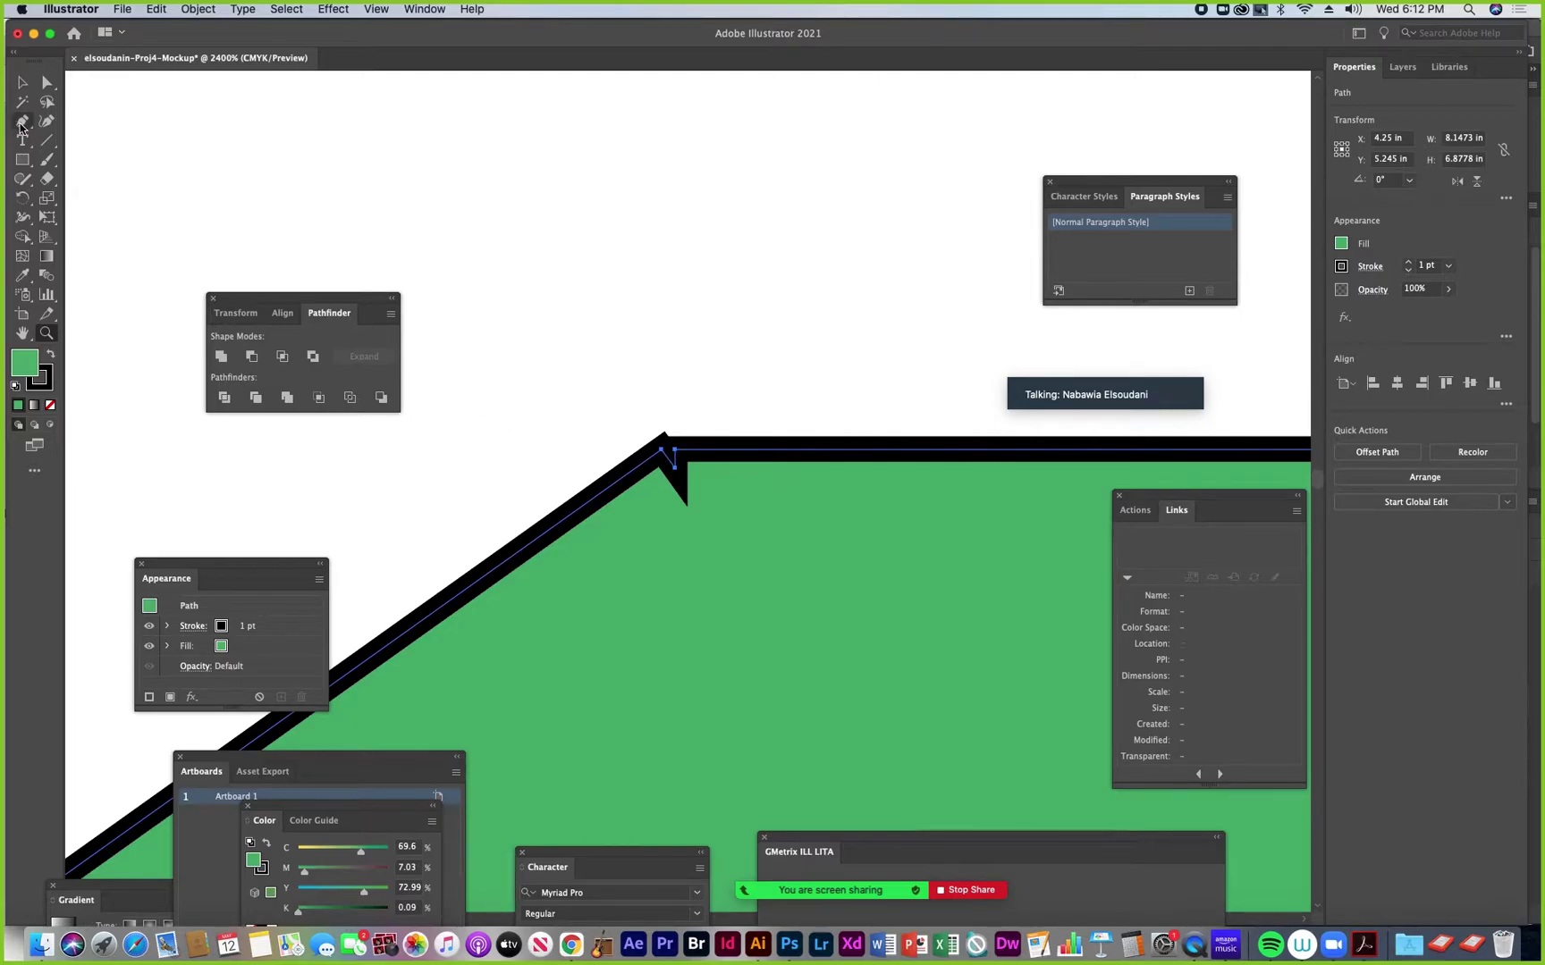
pyautogui.click(21, 122)
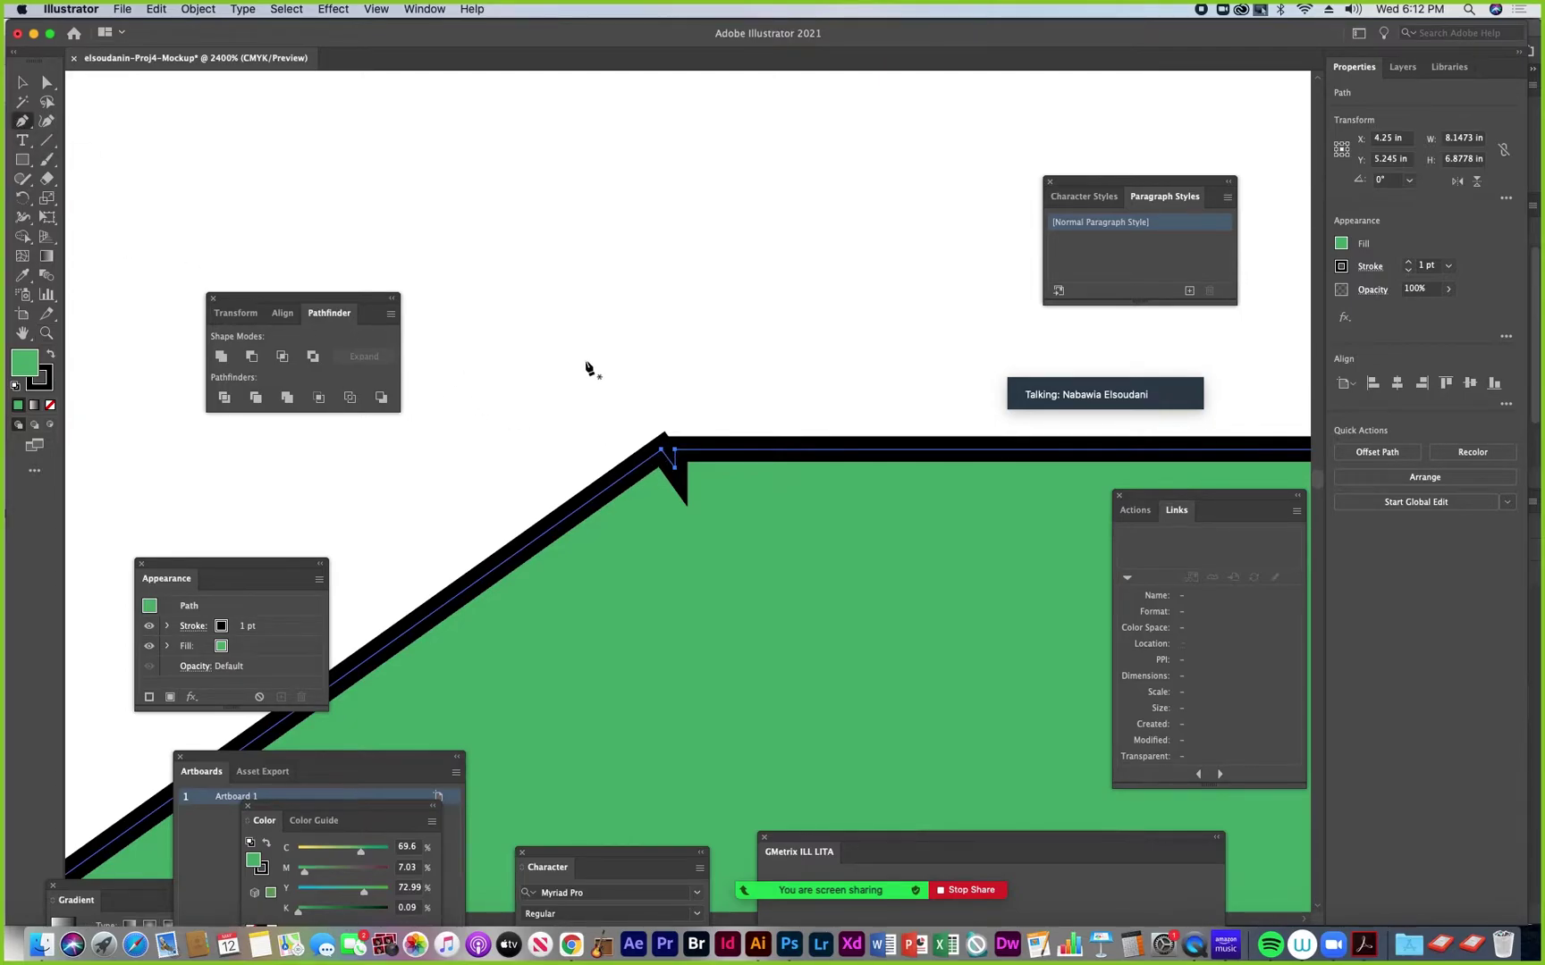
pyautogui.click(677, 471)
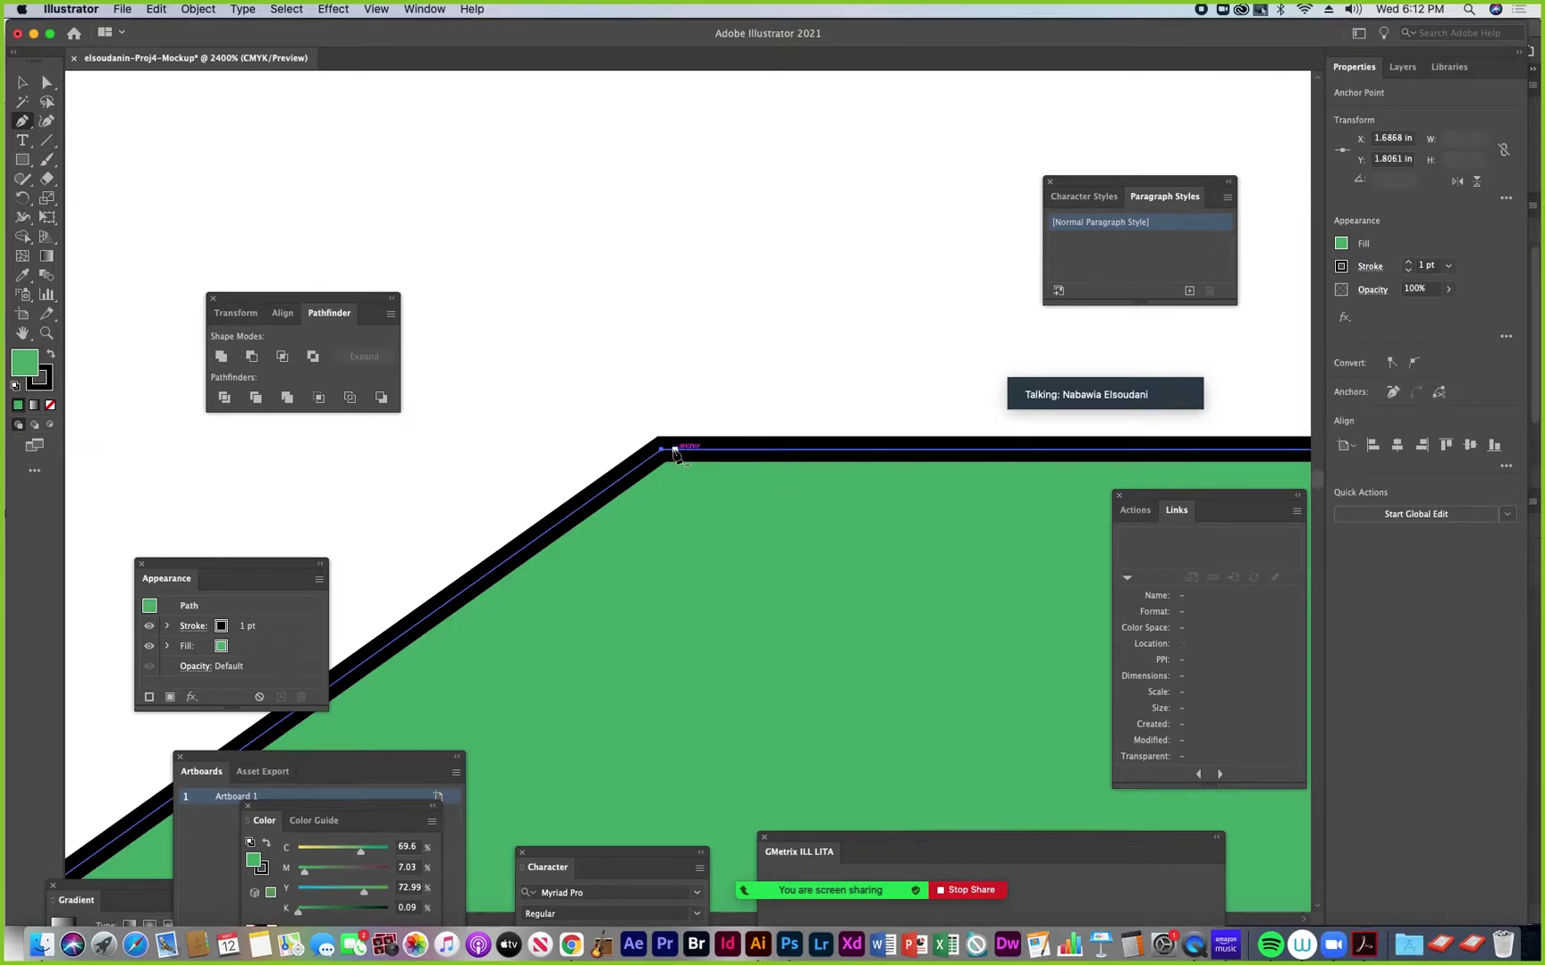
# Delete the stray notch anchors at the shirt's upper-right shoulder corner so the edge turns cleanly into the sleeve
pyautogui.scroll(-10, 921, 523)
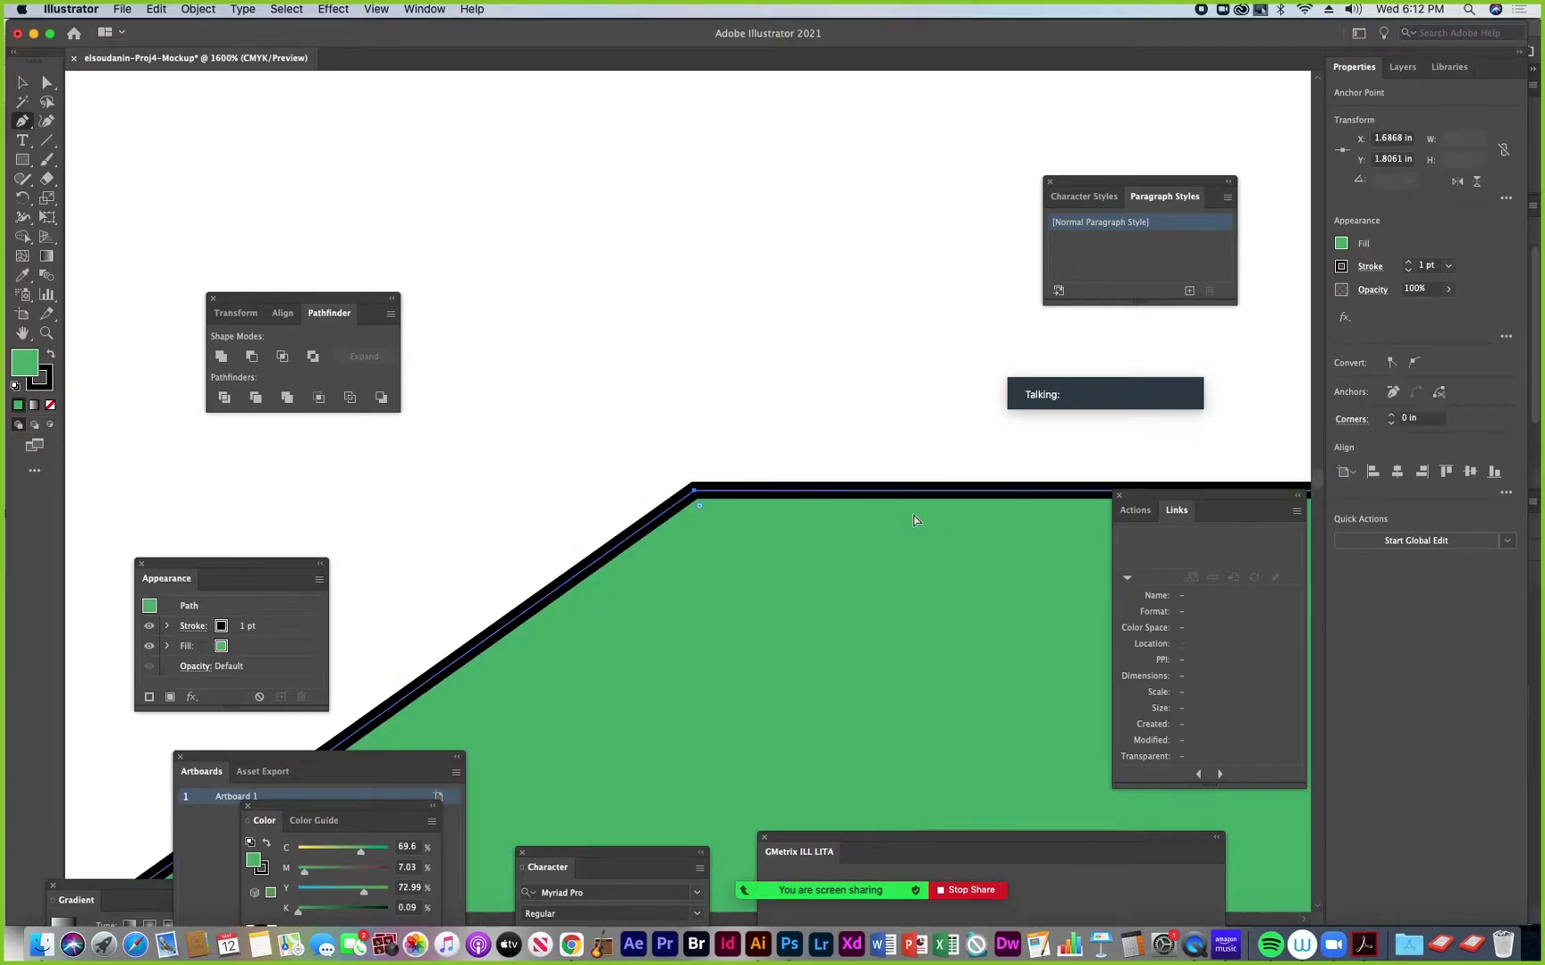
pyautogui.moveTo(945, 520); pyautogui.dragTo(555, 486)
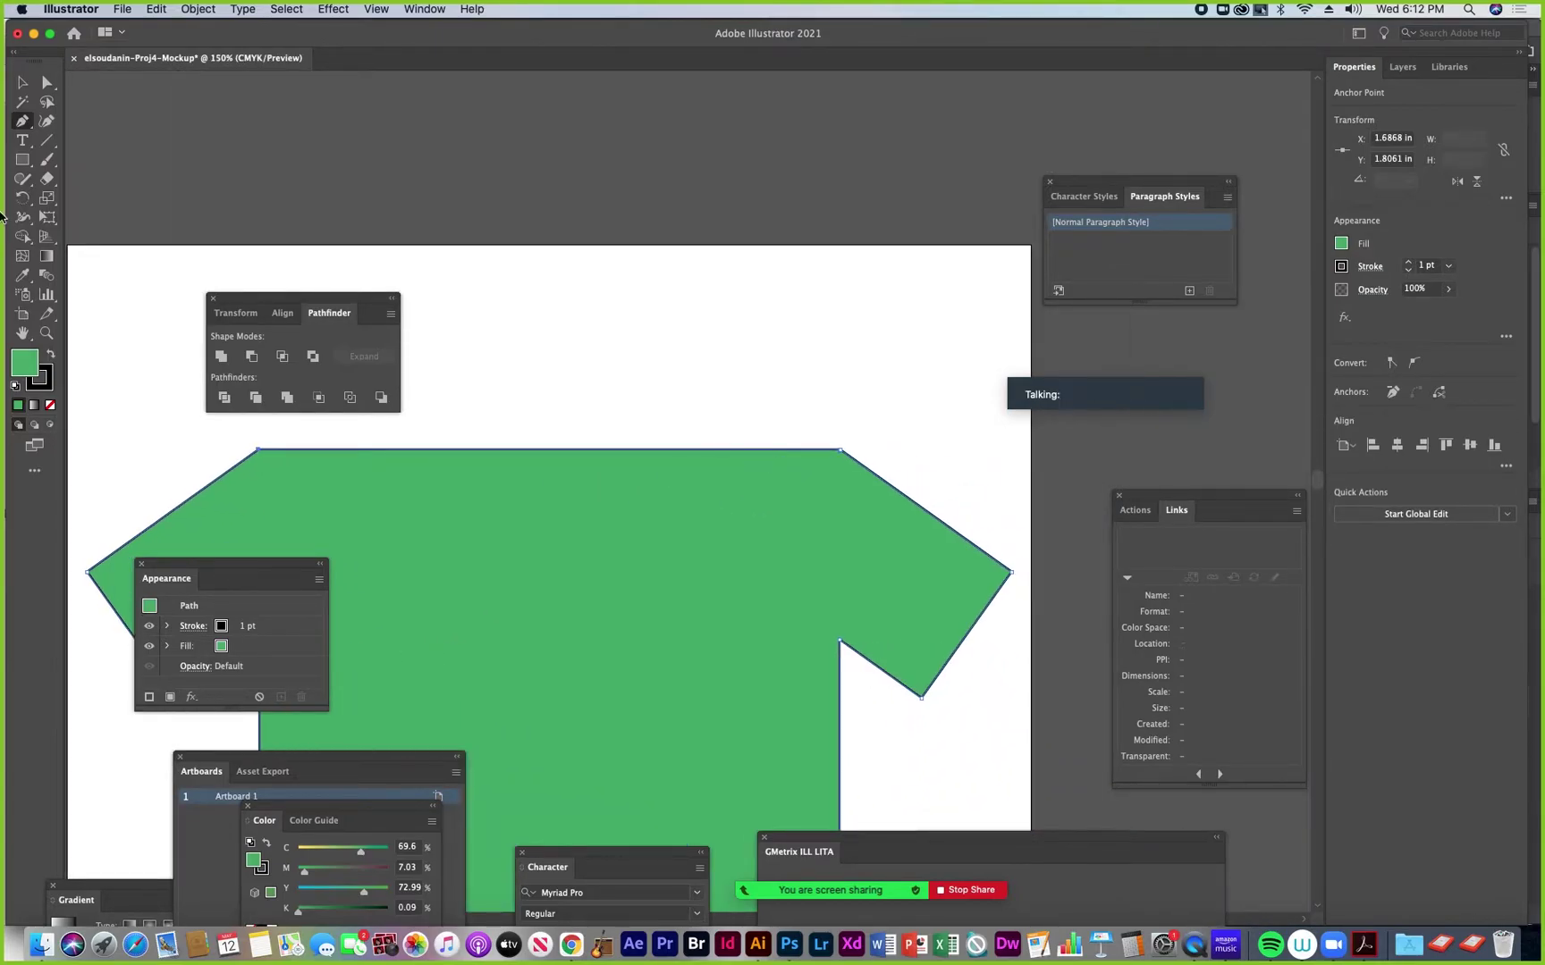
pyautogui.click(47, 82)
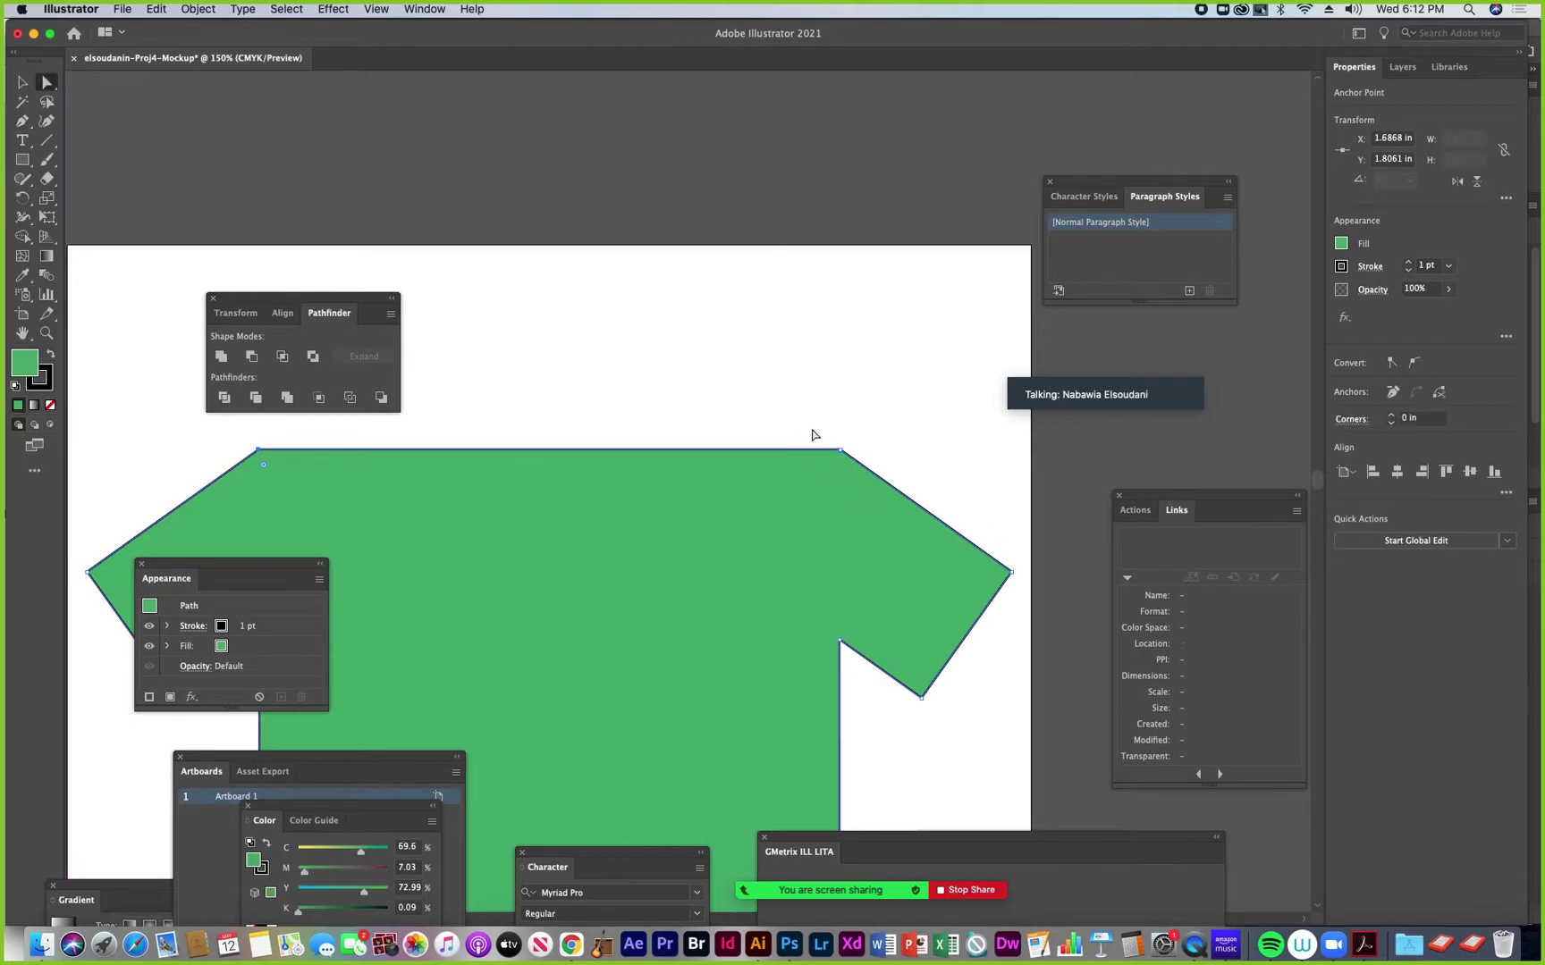
pyautogui.click(850, 486)
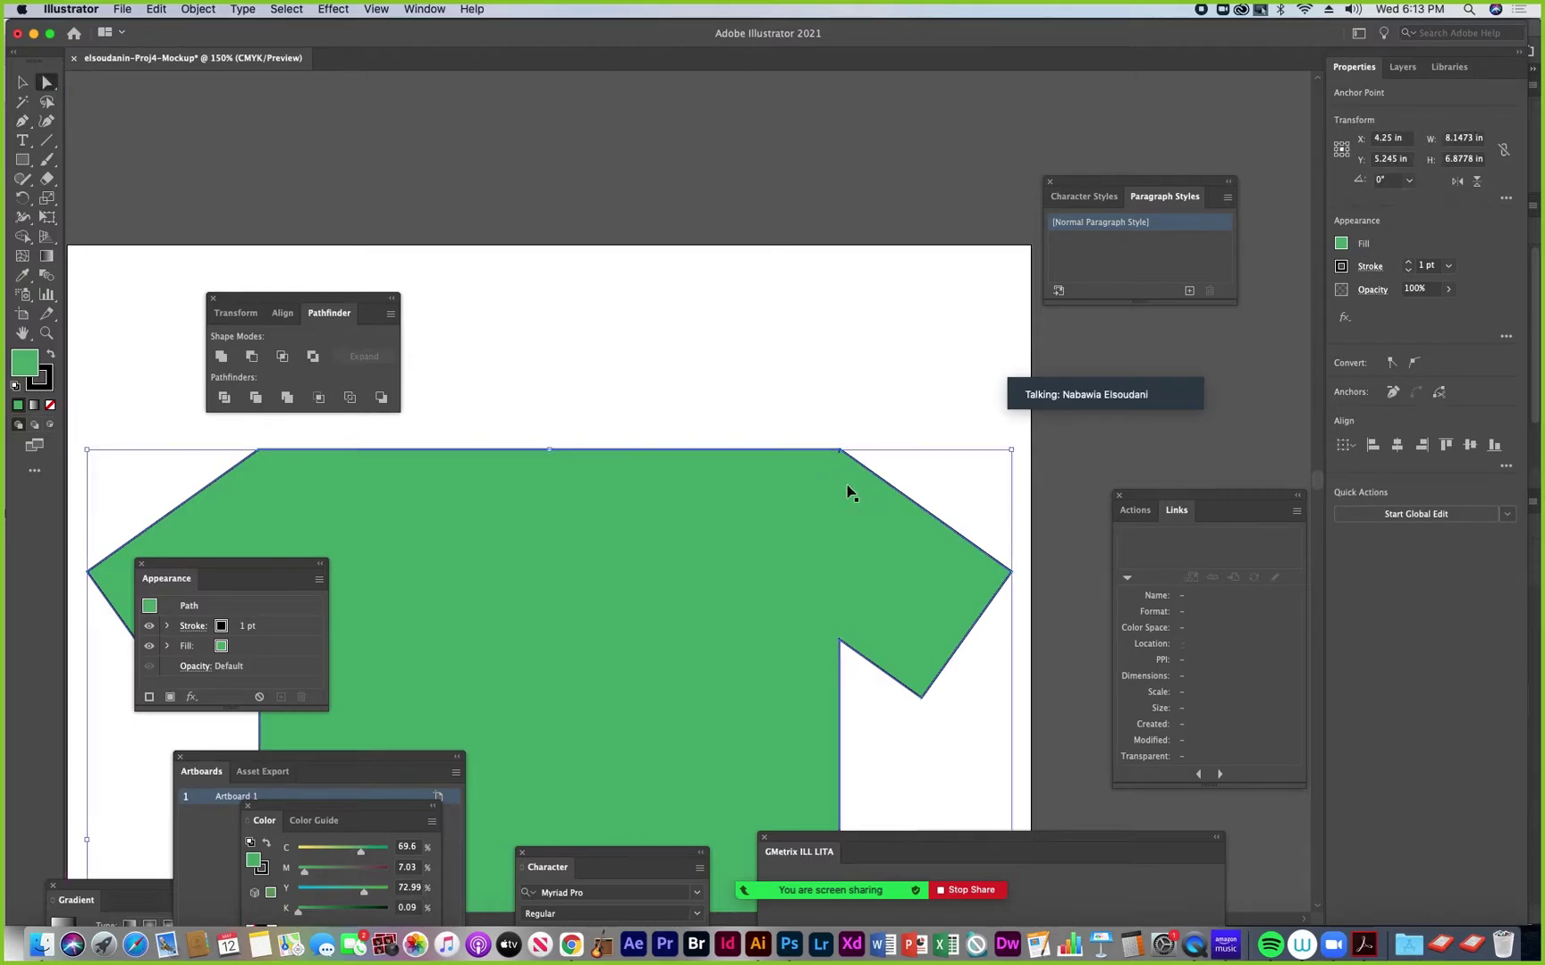
pyautogui.scroll(7, 848, 490)
pyautogui.scroll(1, 847, 490)
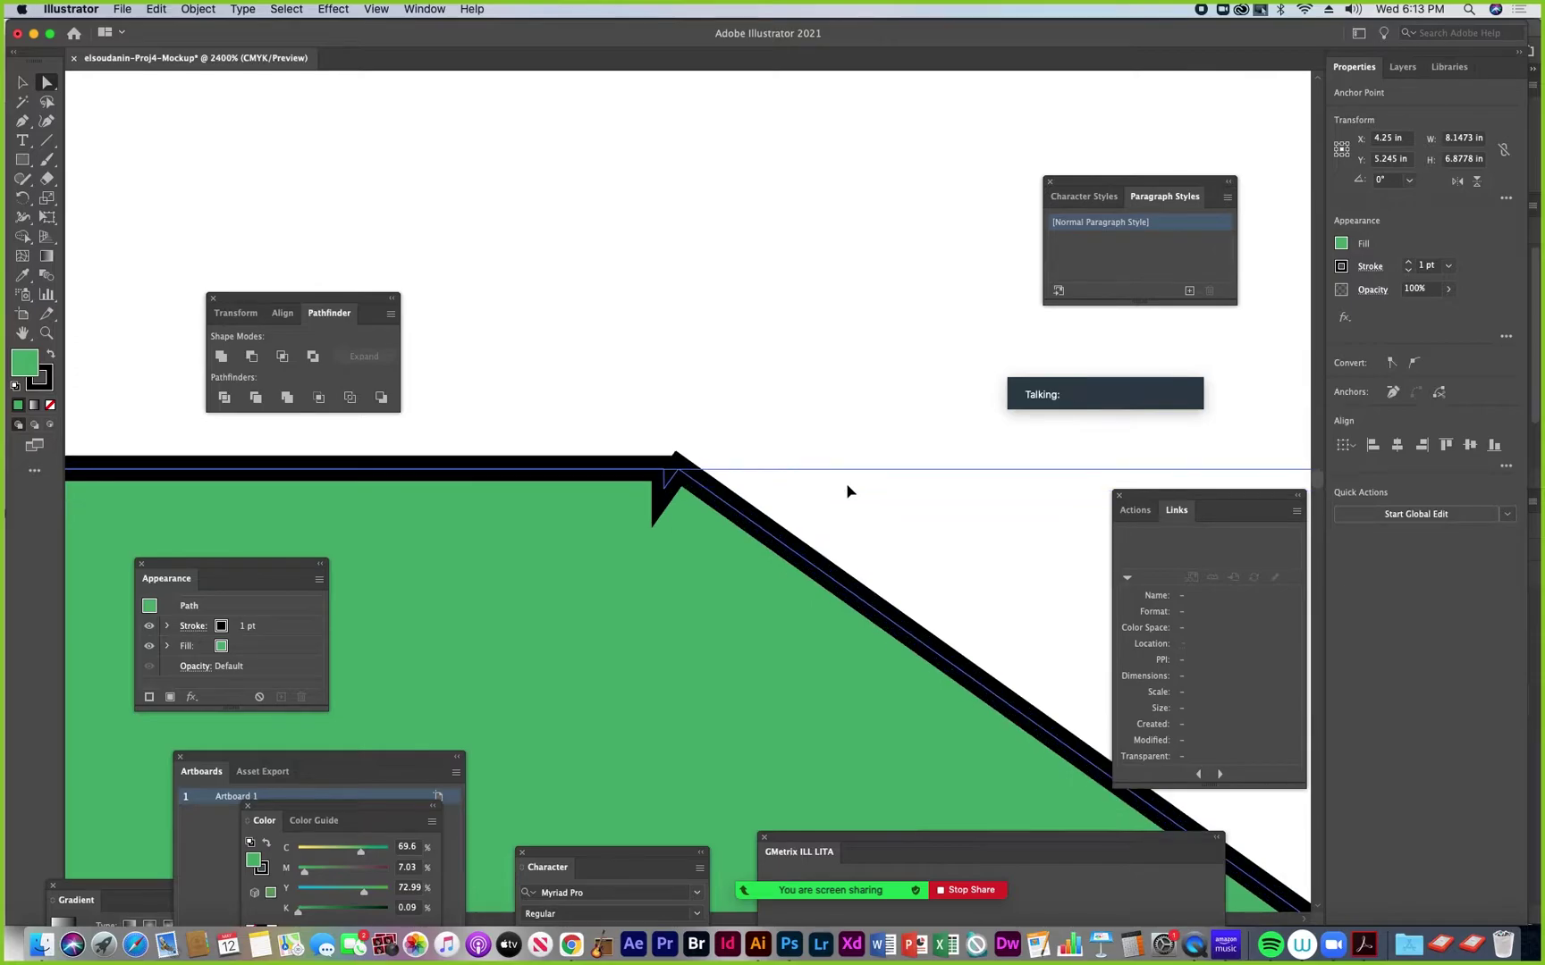
pyautogui.click(22, 121)
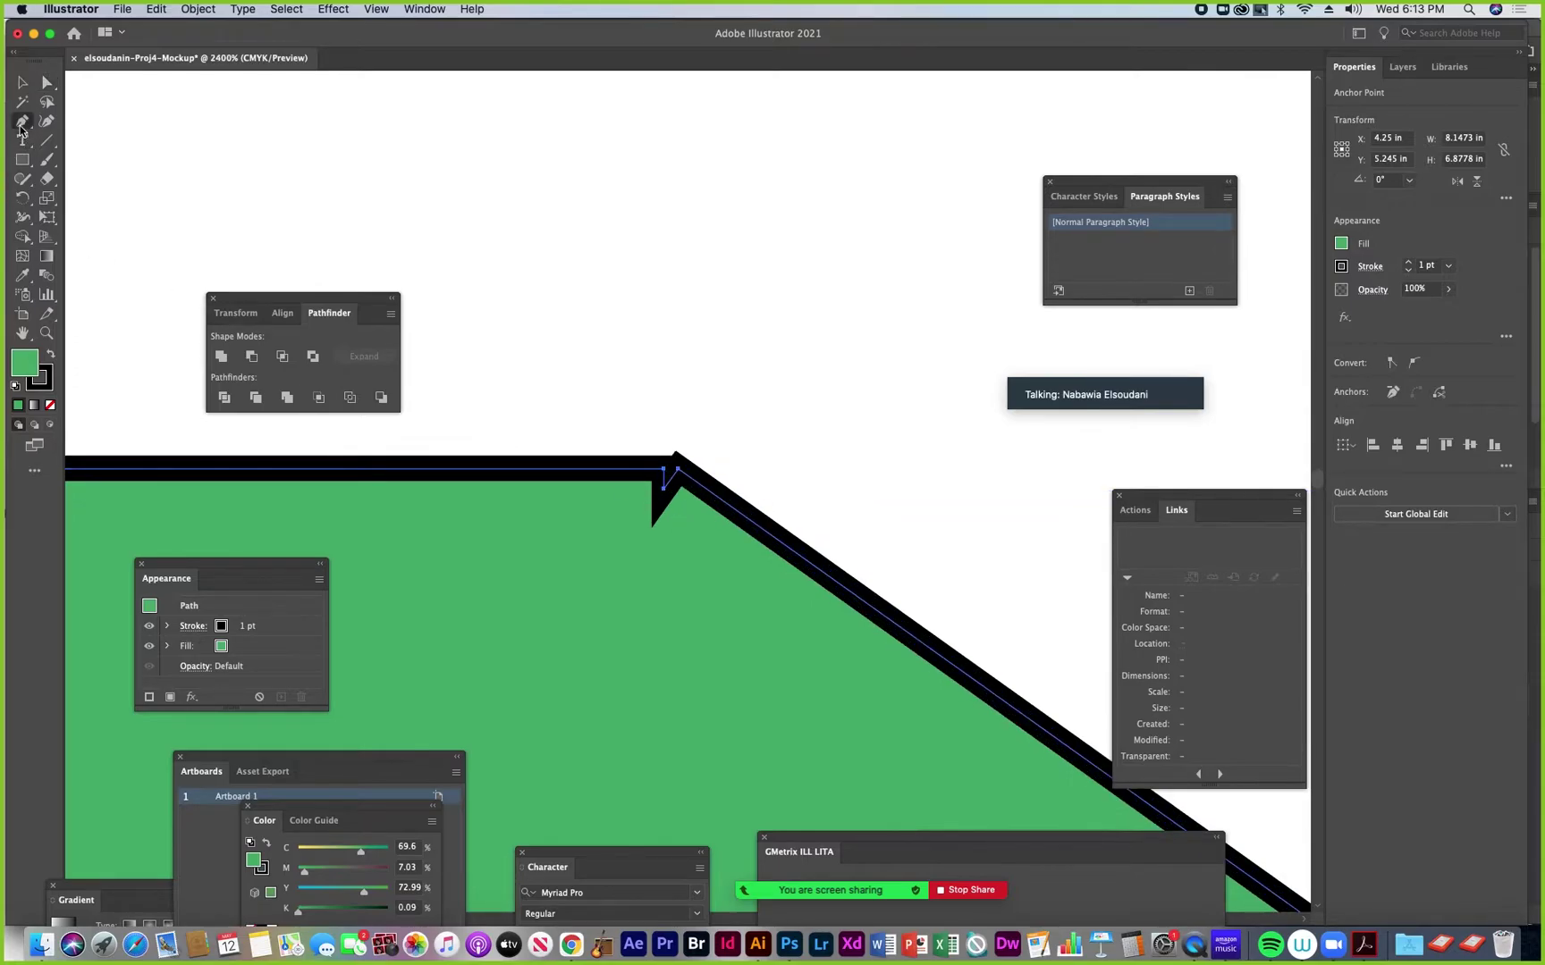
pyautogui.click(665, 492)
pyautogui.click(665, 472)
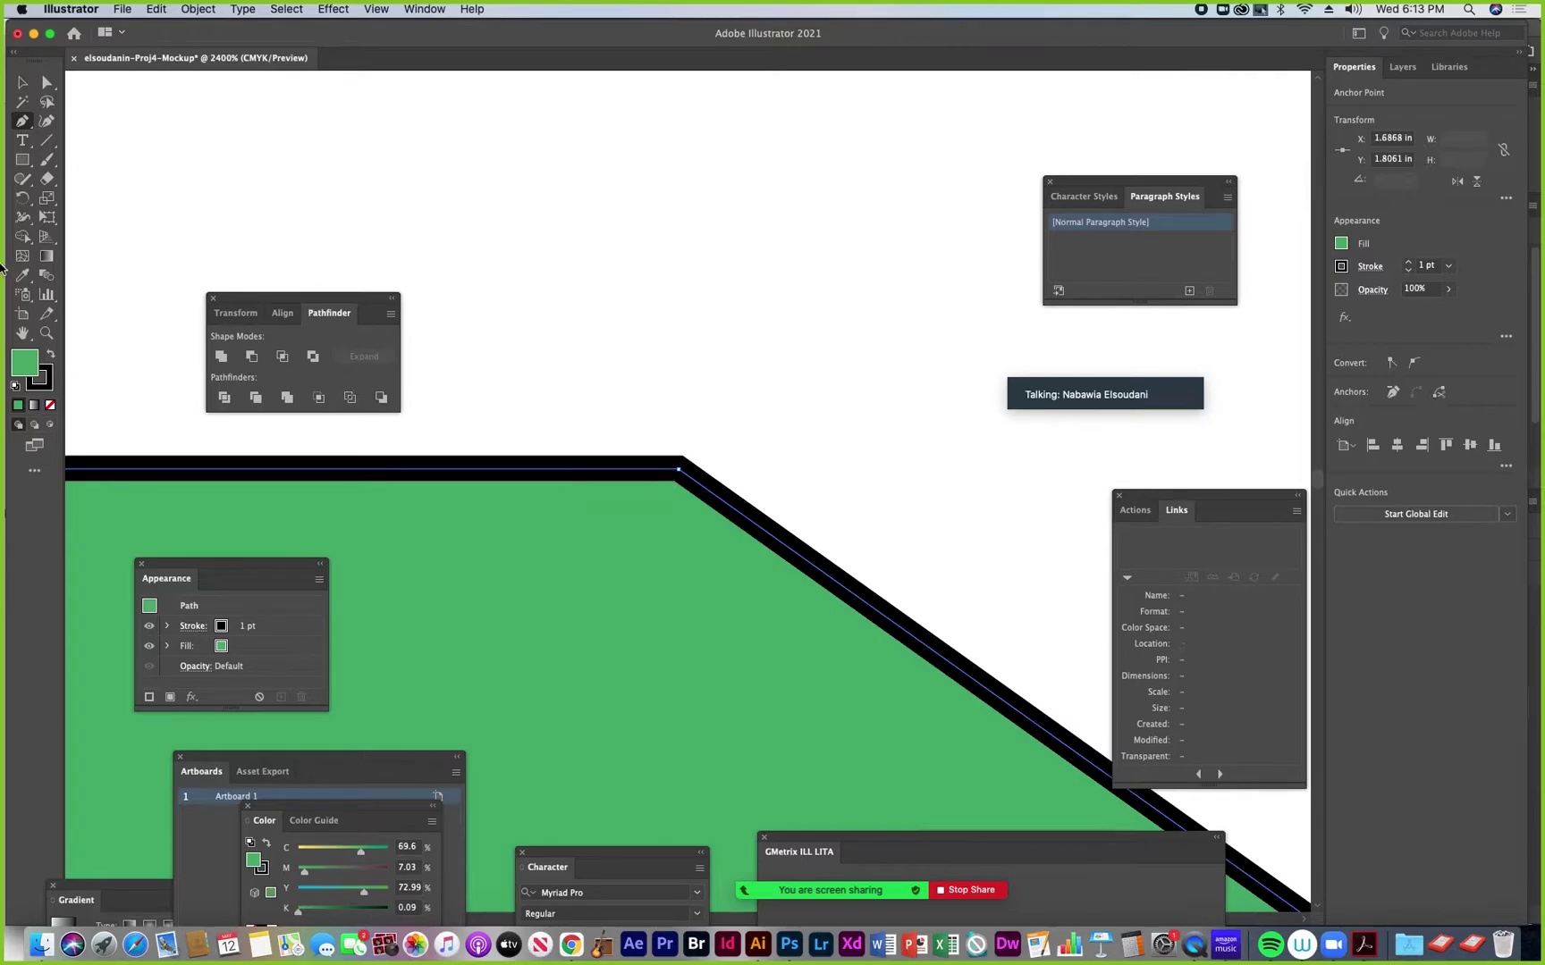
# Draw a circle about 1.69 in wide with the Ellipse tool, centred vertically on the shirt's top edge near the neck
pyautogui.click(46, 334)
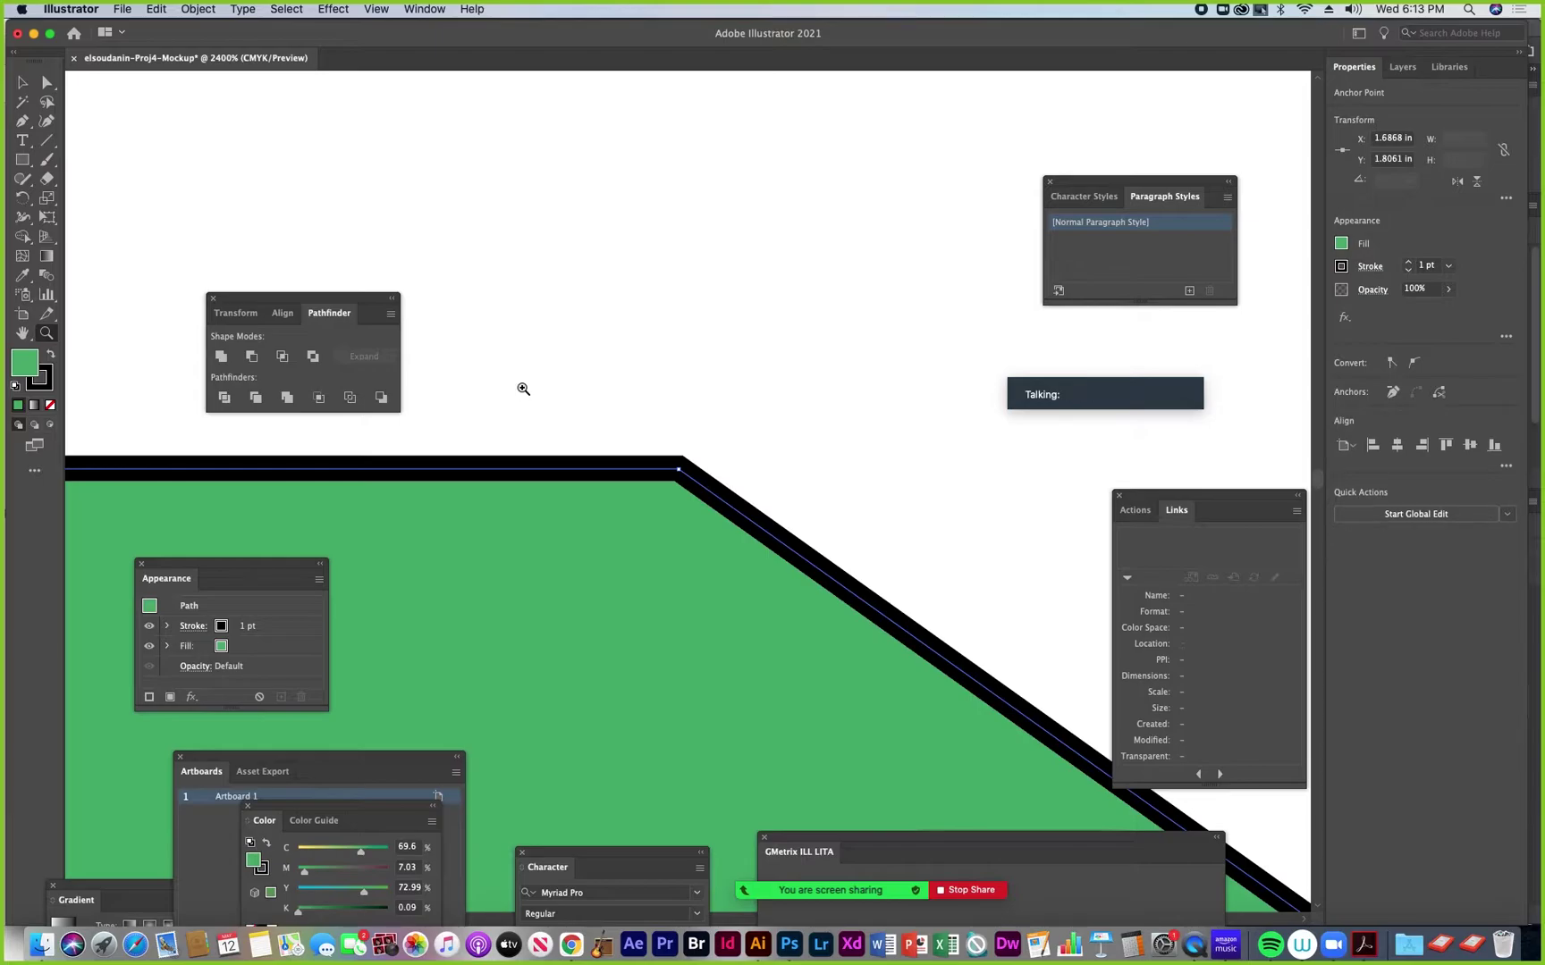
pyautogui.keyDown('alt'); pyautogui.click(655, 440); pyautogui.keyUp('alt')
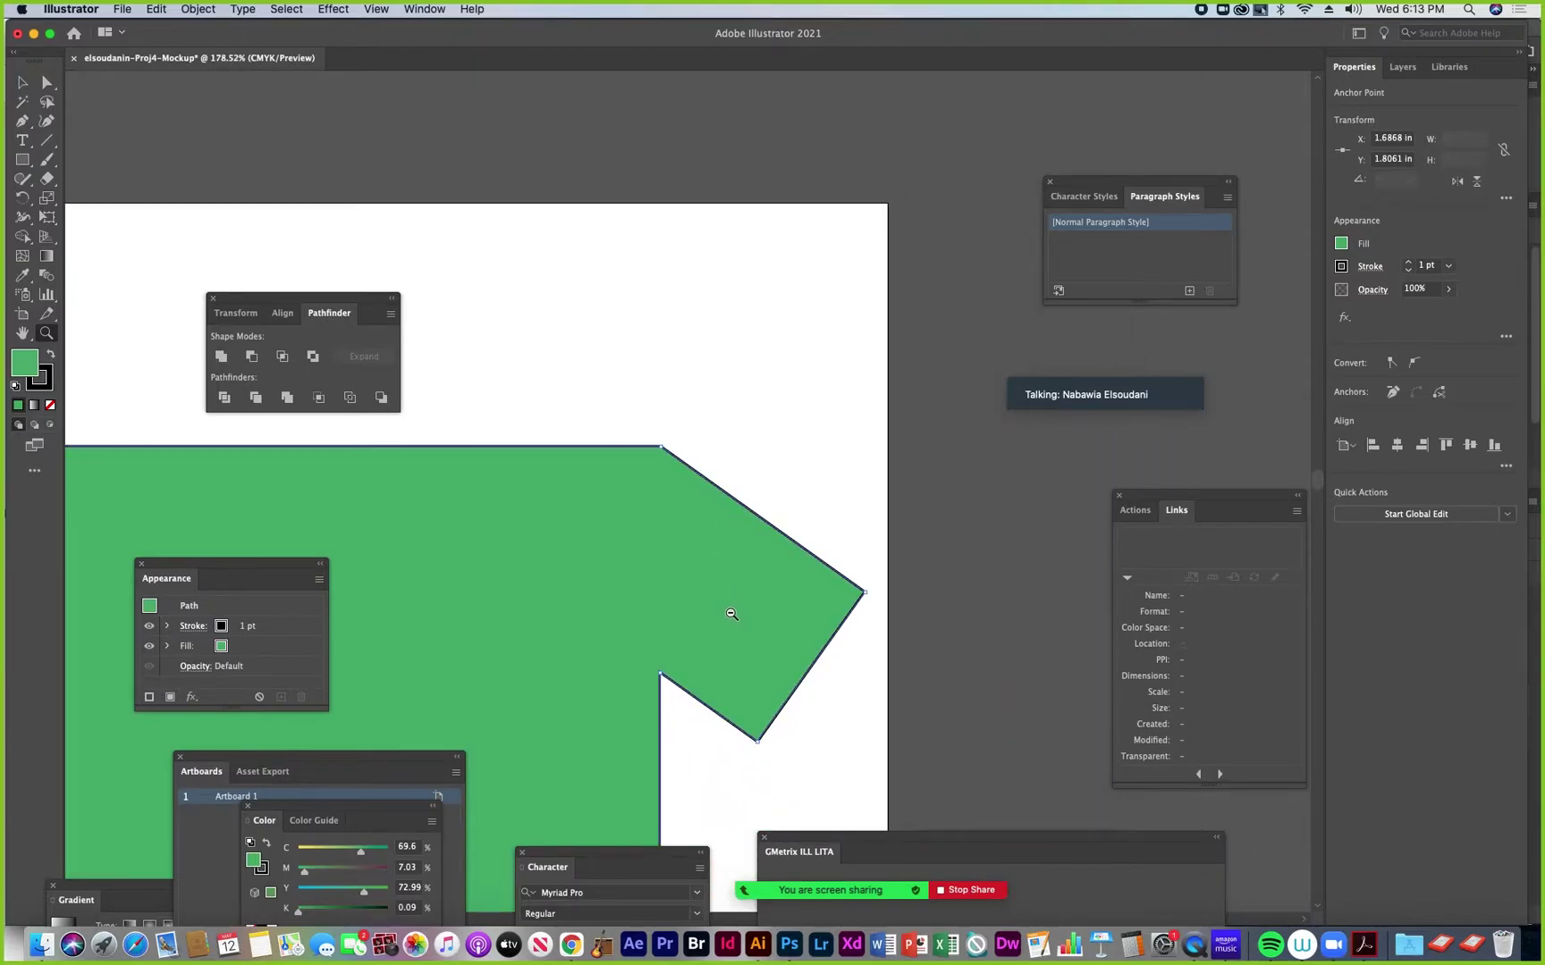
pyautogui.keyDown('alt'); pyautogui.click(611, 604); pyautogui.keyUp('alt')
pyautogui.keyDown('alt'); pyautogui.click(611, 603); pyautogui.keyUp('alt')
pyautogui.keyDown('alt'); pyautogui.click(610, 603); pyautogui.keyUp('alt')
pyautogui.moveTo(637, 478); pyautogui.dragTo(650, 503)
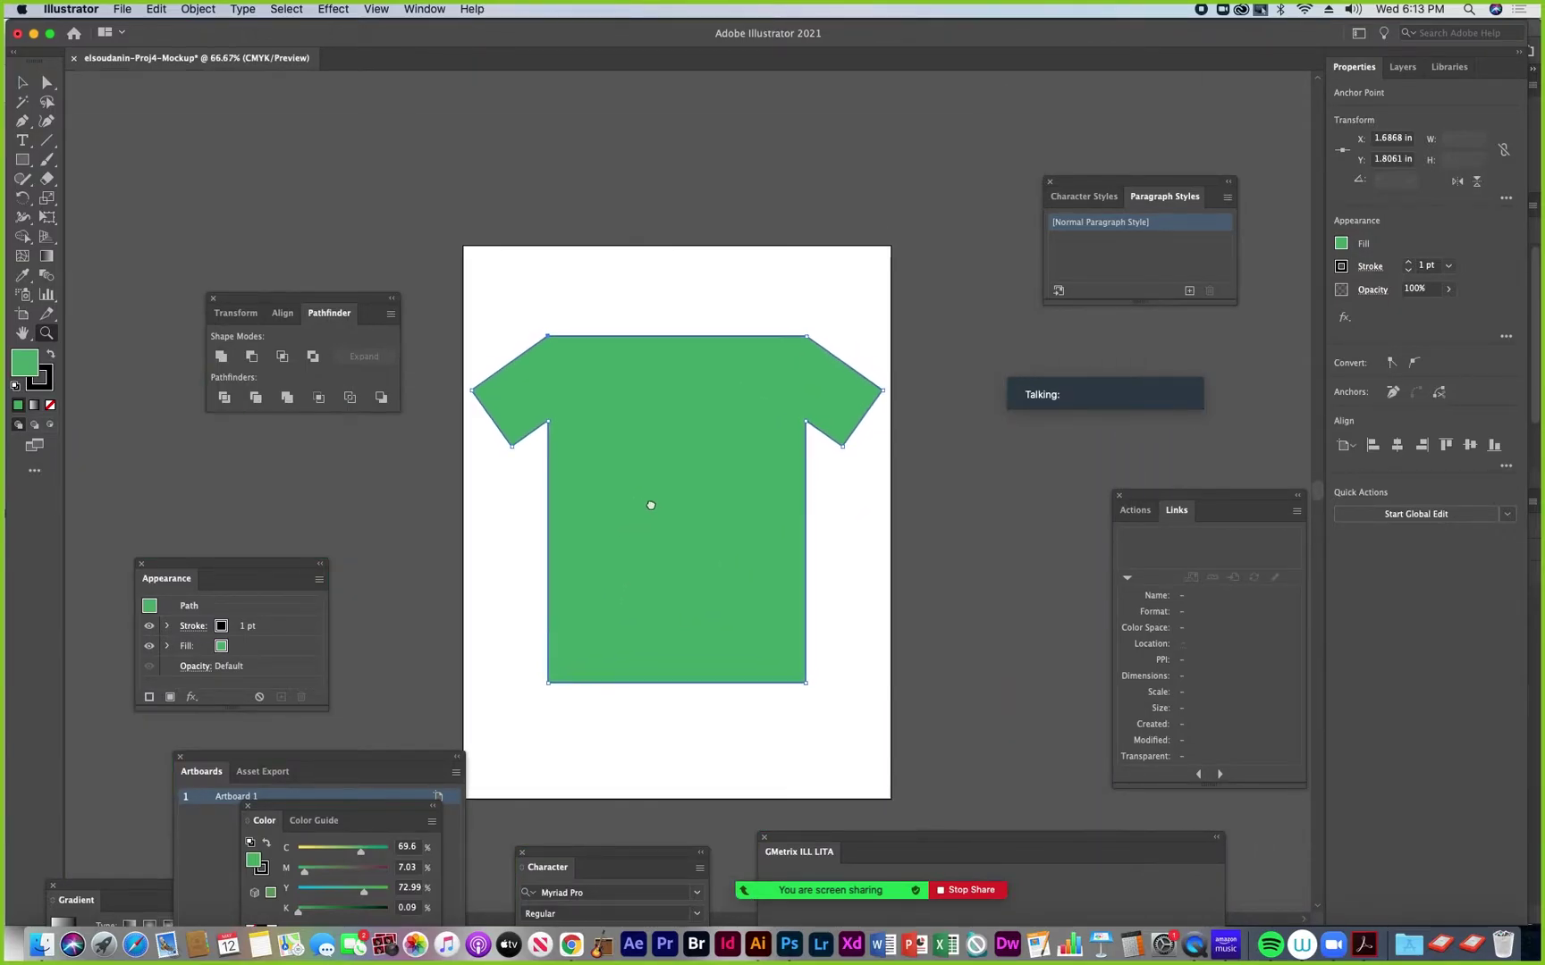
pyautogui.click(20, 165)
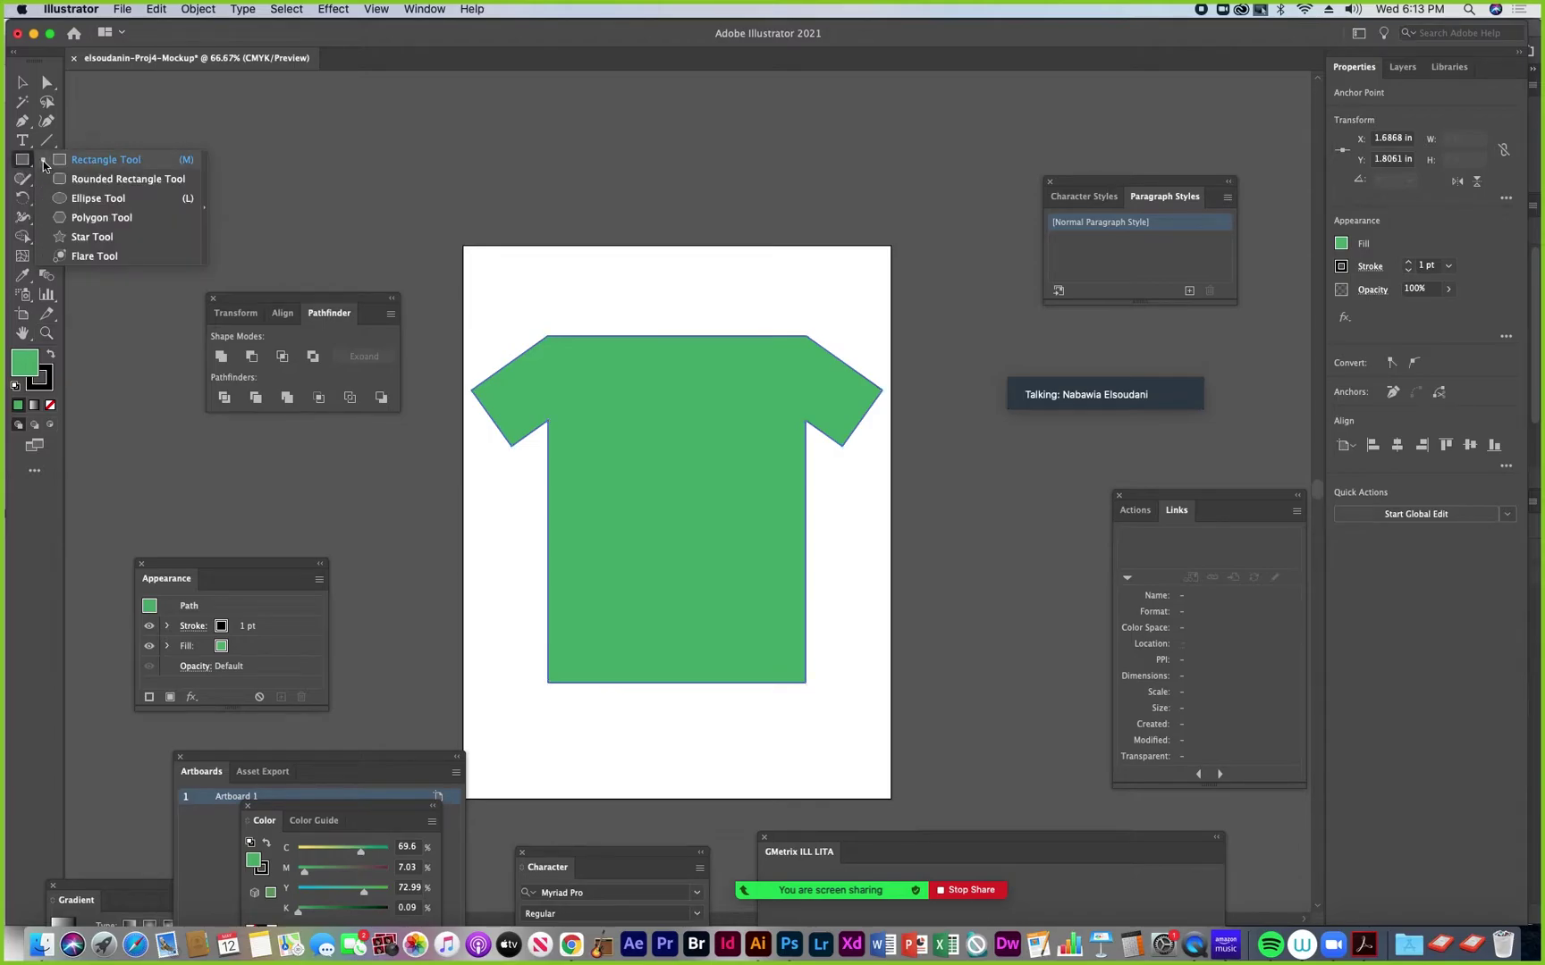
pyautogui.click(79, 198)
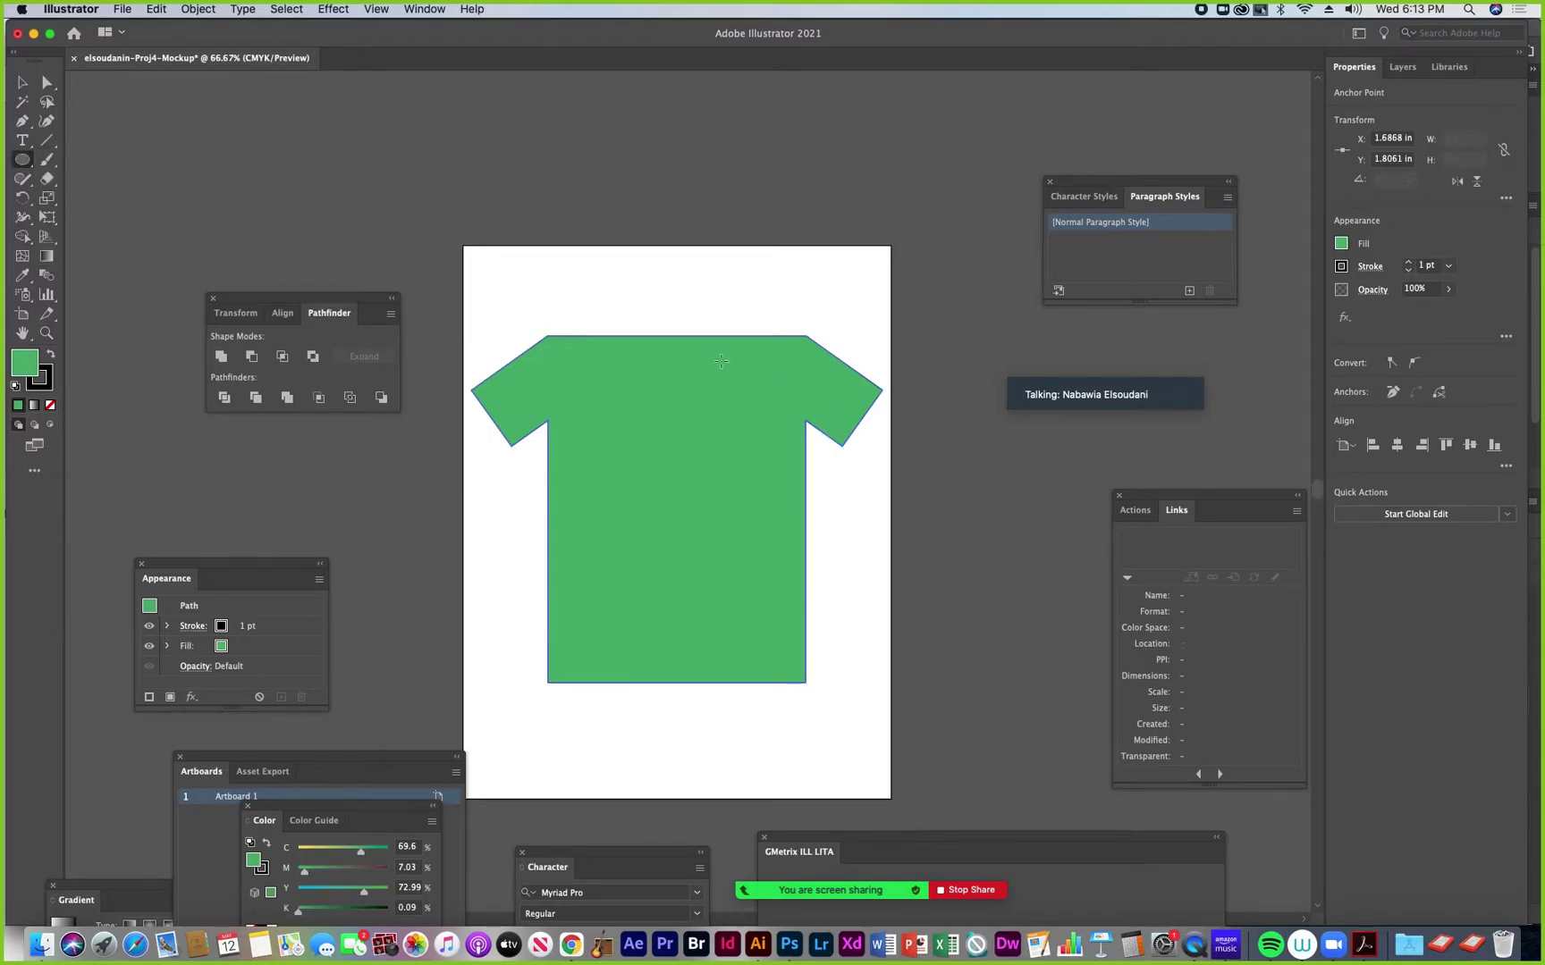
pyautogui.moveTo(649, 310); pyautogui.dragTo(677, 339)
# Select the shirt and the neck circle and align their centres horizontally, using Align to Selection
pyautogui.press('v')
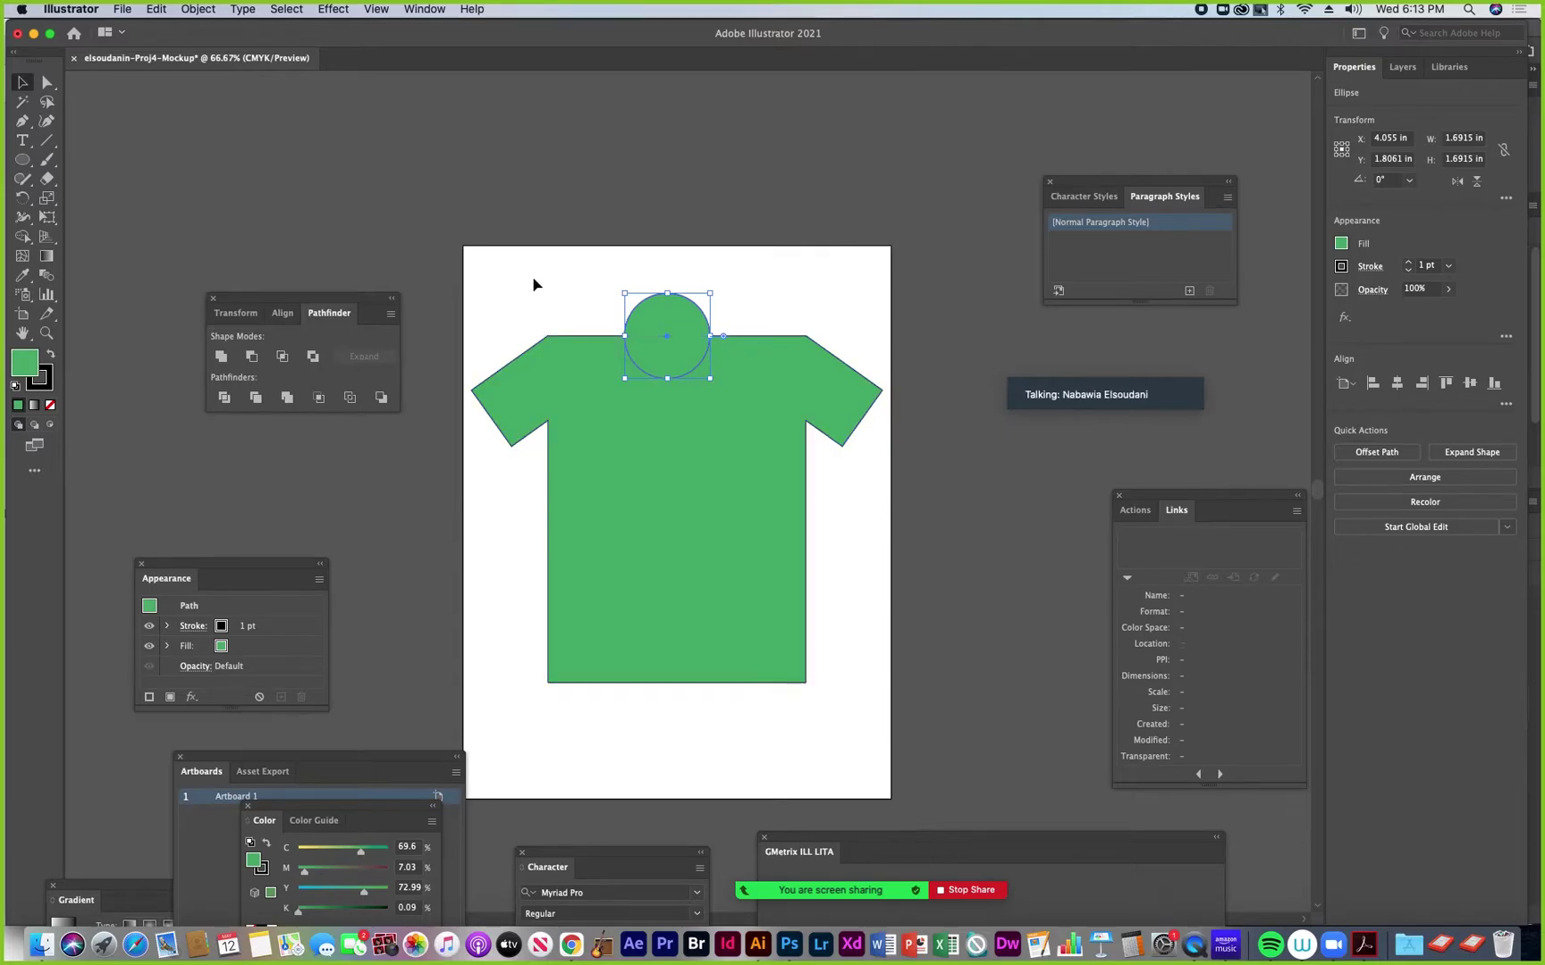
pyautogui.moveTo(516, 275); pyautogui.dragTo(802, 477)
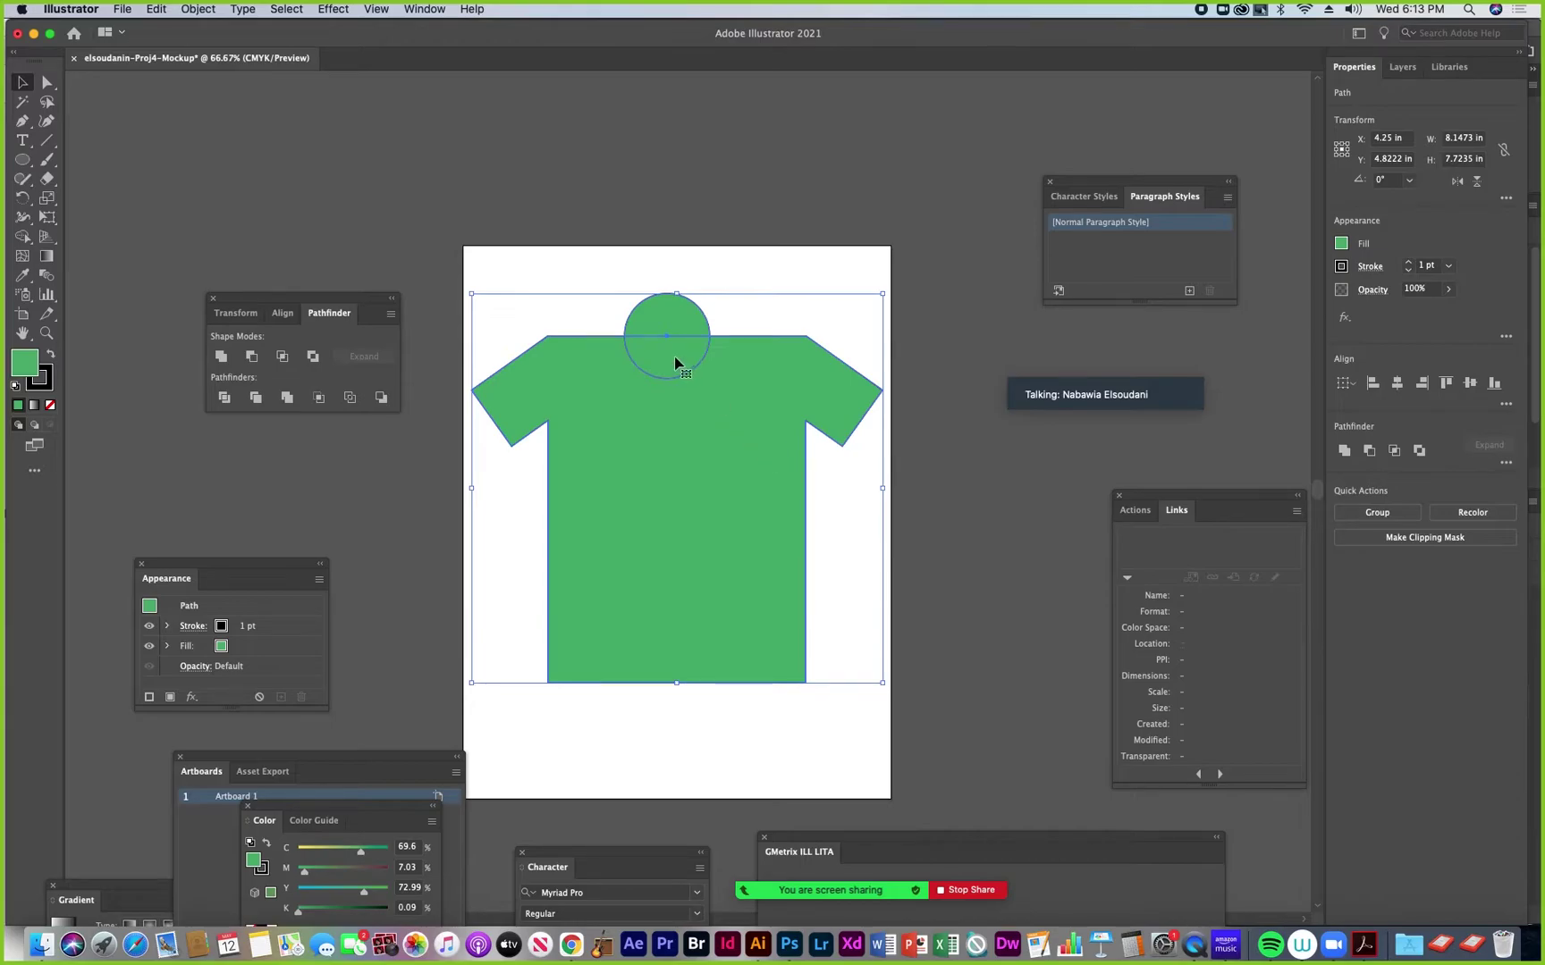
pyautogui.click(283, 314)
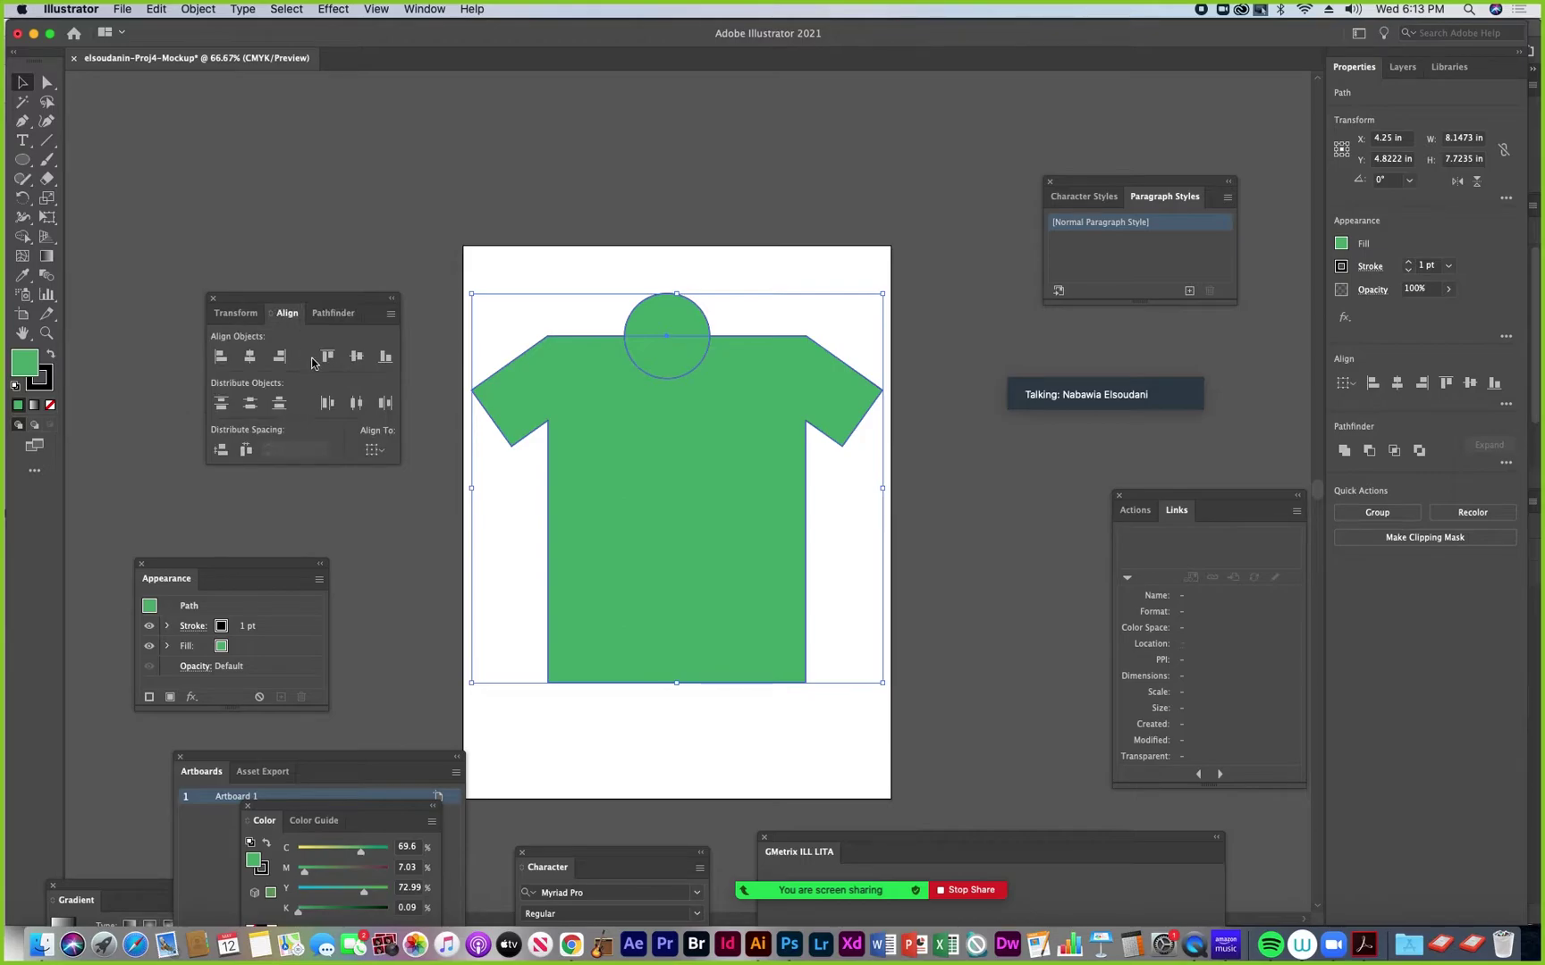
pyautogui.click(374, 450)
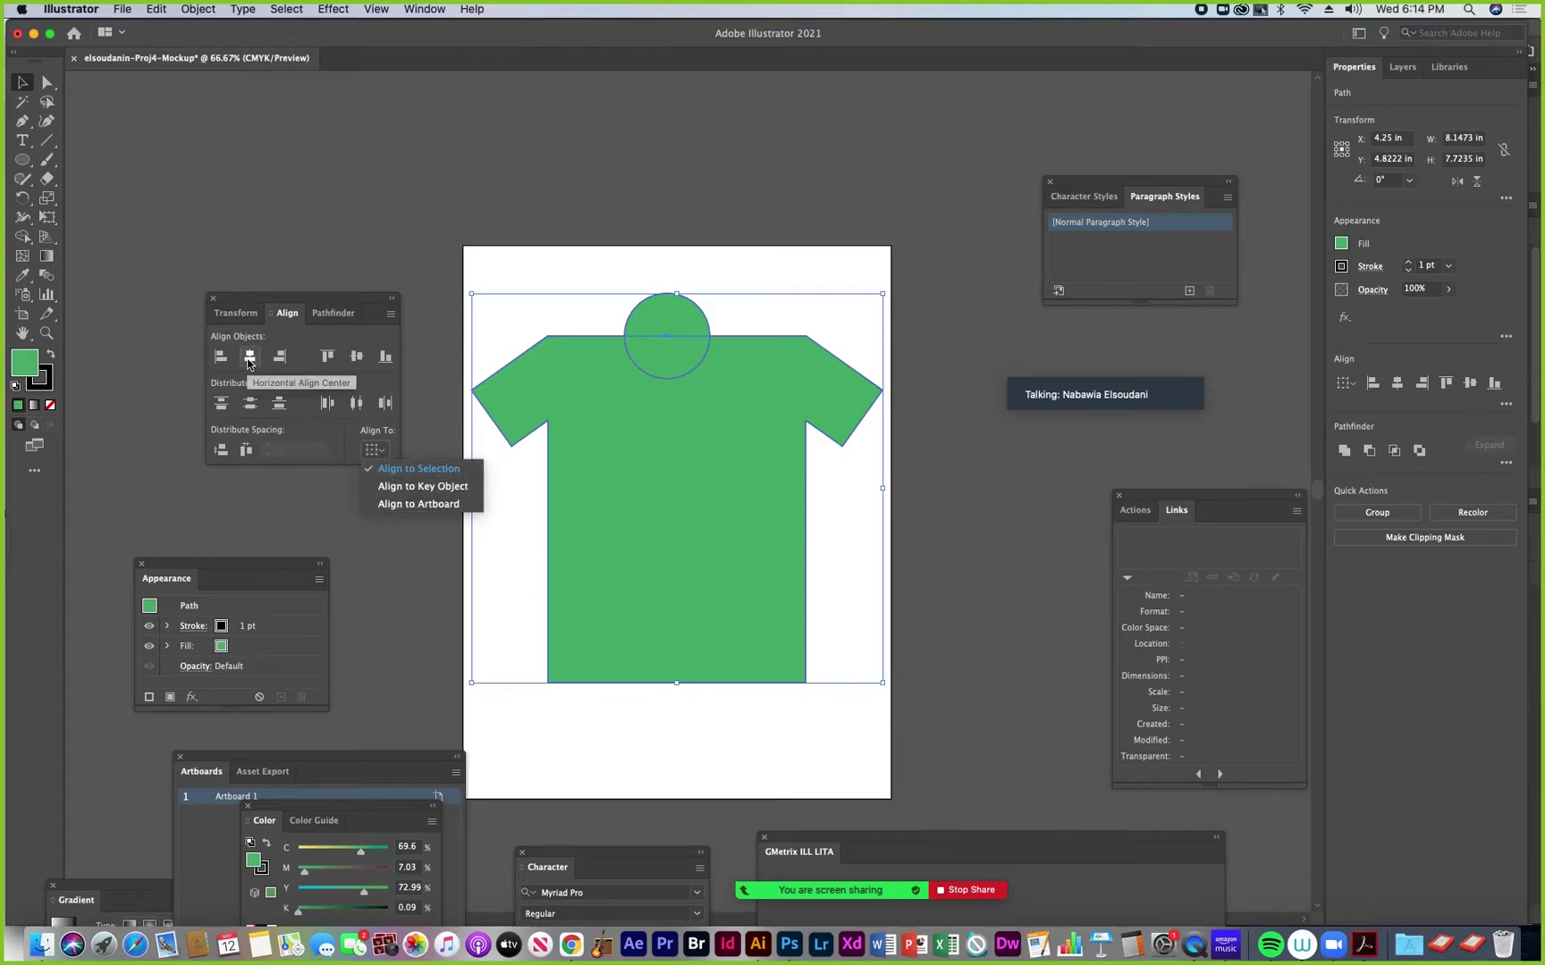
pyautogui.click(249, 357)
pyautogui.click(252, 359)
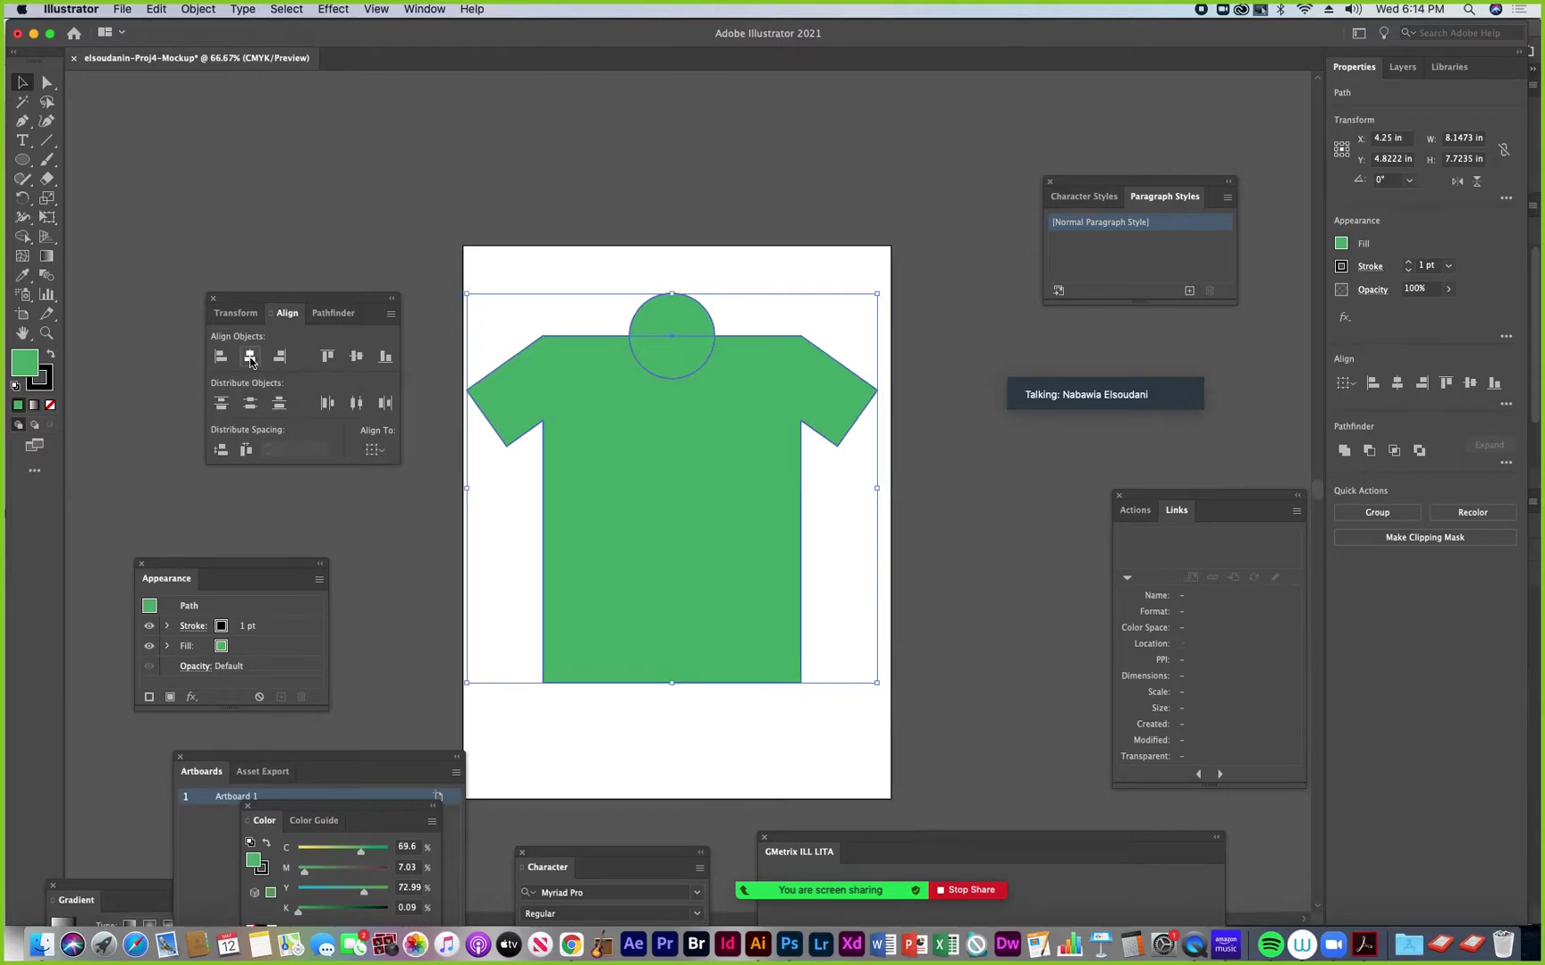
# Subtract the circle from the shirt with Minus Front as a live compound shape to cut the neckline, and deselect
pyautogui.click(328, 312)
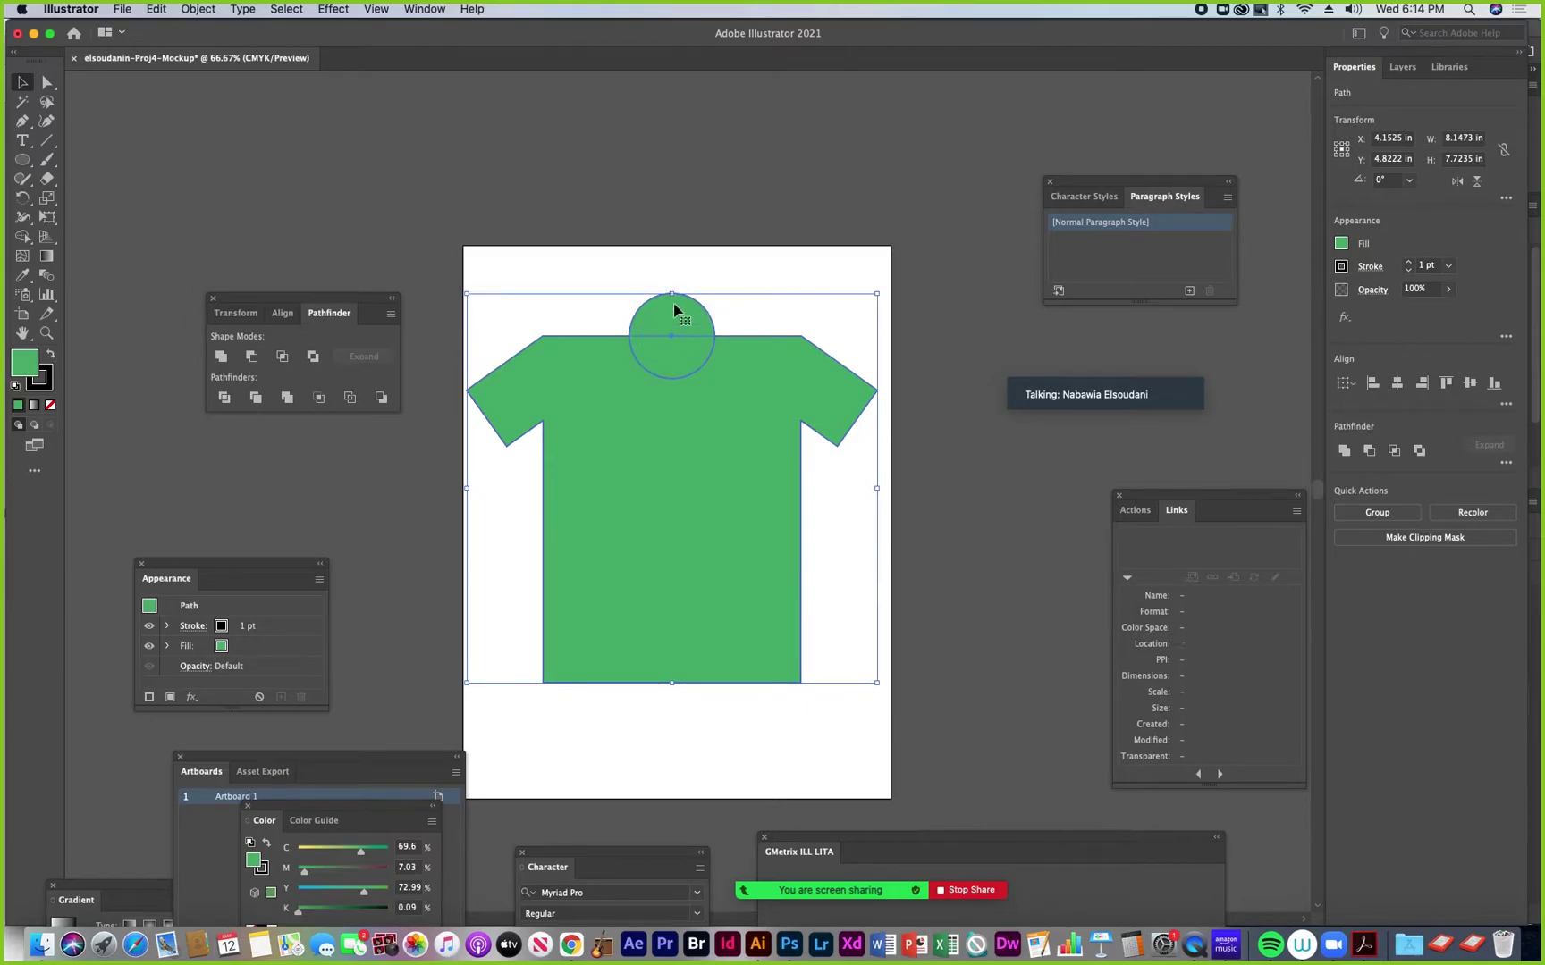
pyautogui.click(253, 357)
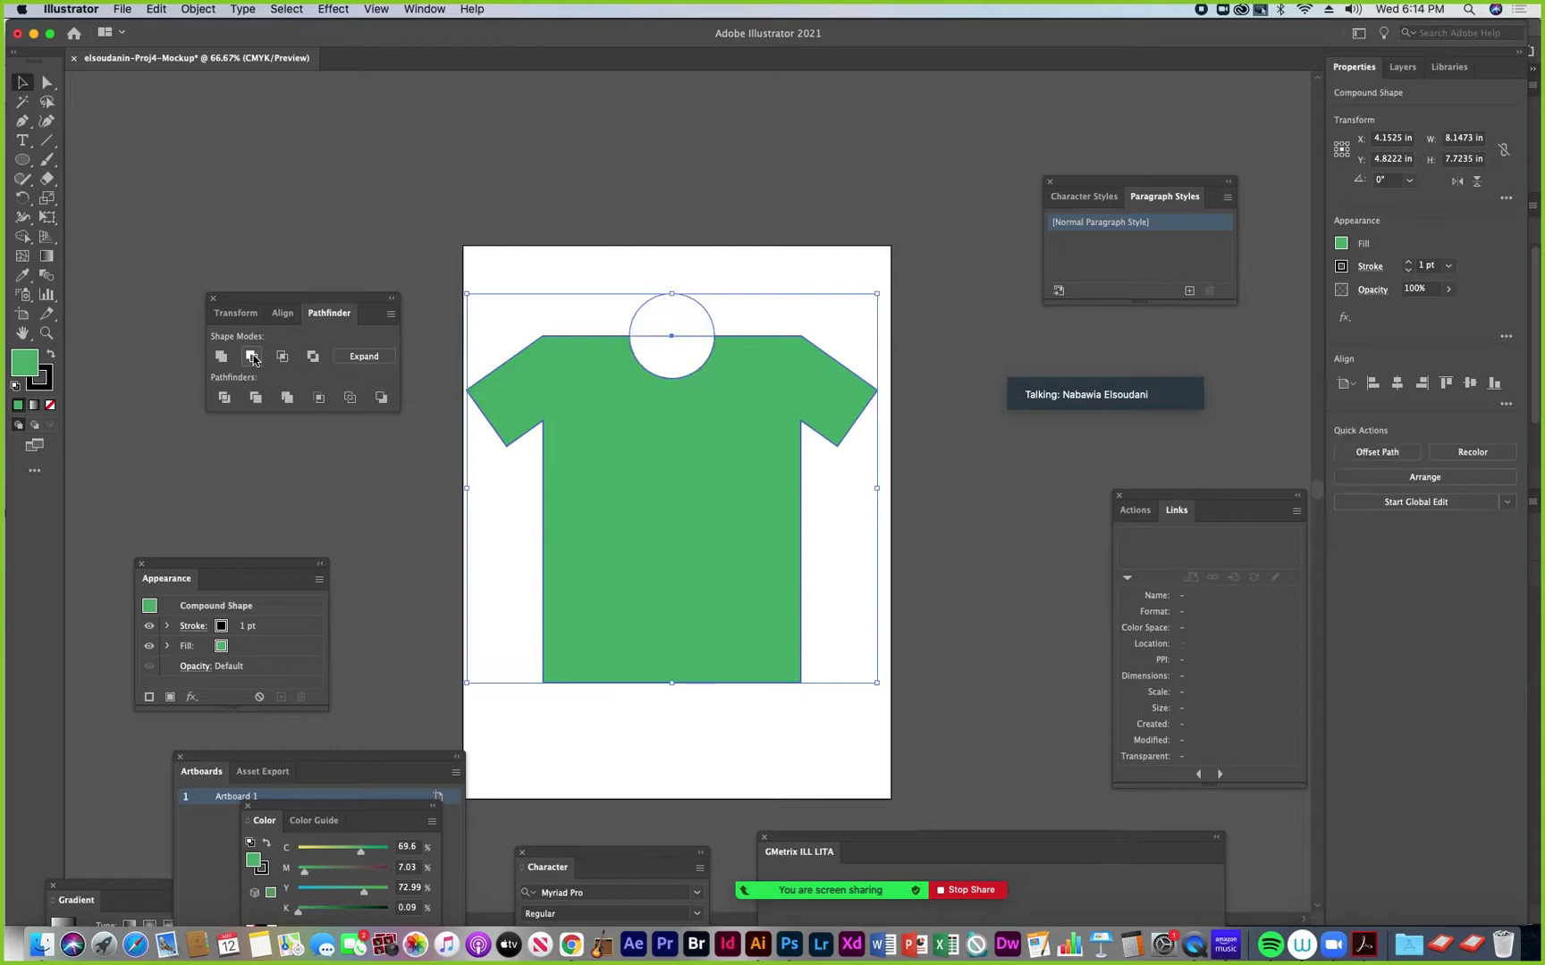
pyautogui.click(834, 226)
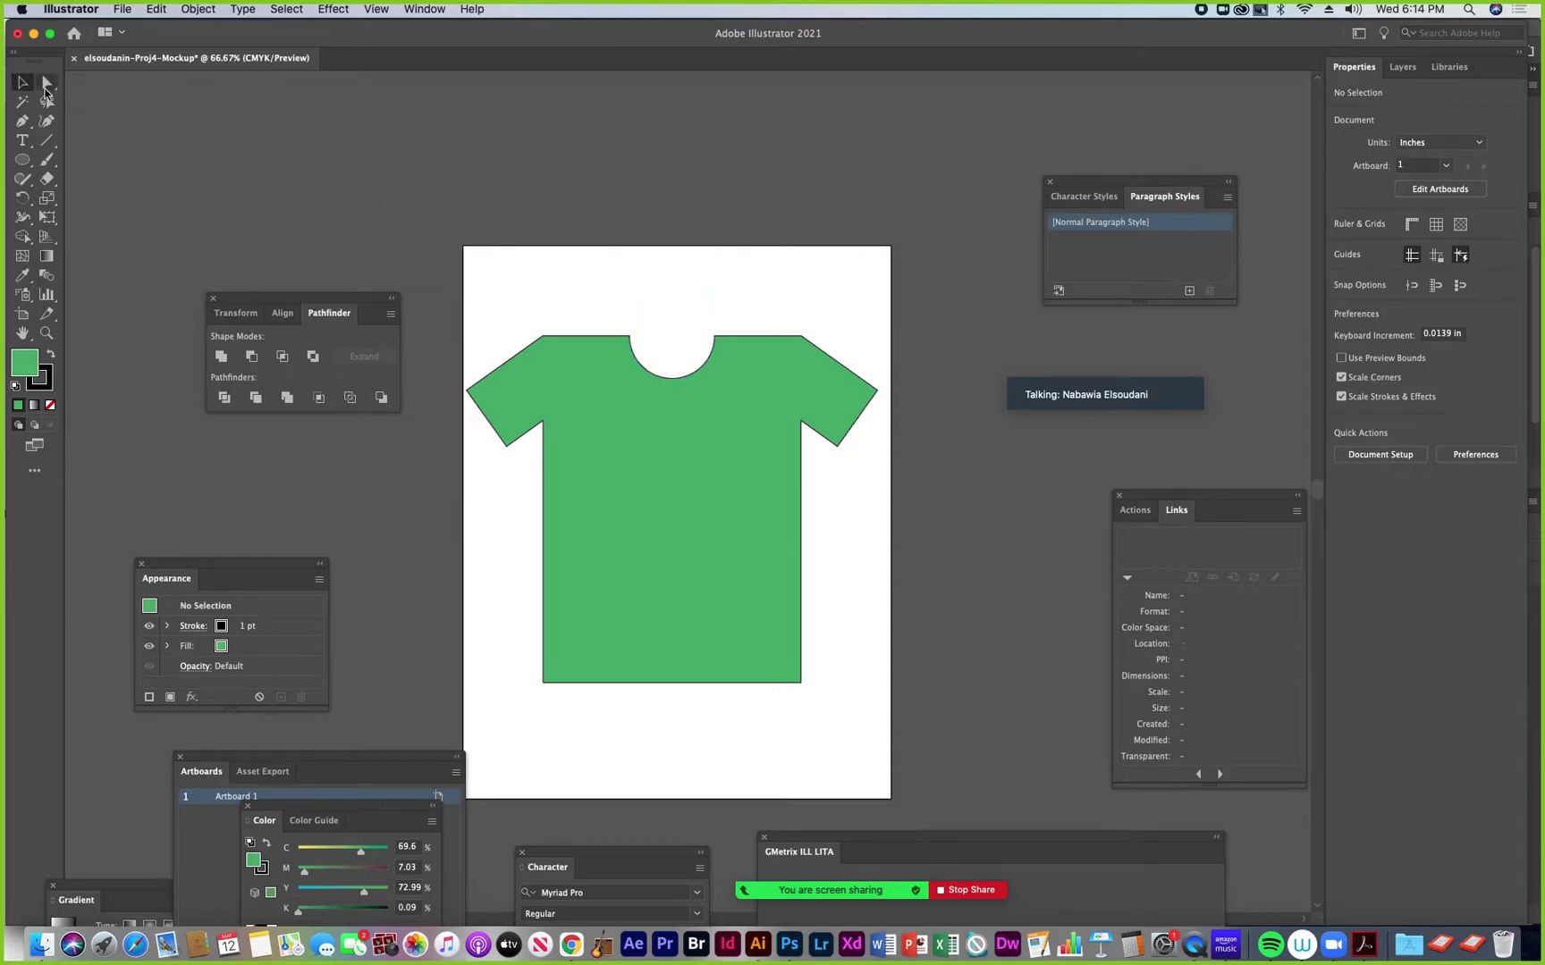
# Move only the subtracted neck circle straight up about 0.23 in with the Group Selection tool to make the neckline shallower
pyautogui.moveTo(47, 85); pyautogui.dragTo(107, 102)
pyautogui.click(666, 352)
pyautogui.moveTo(669, 354); pyautogui.dragTo(671, 344)
pyautogui.click(990, 472)
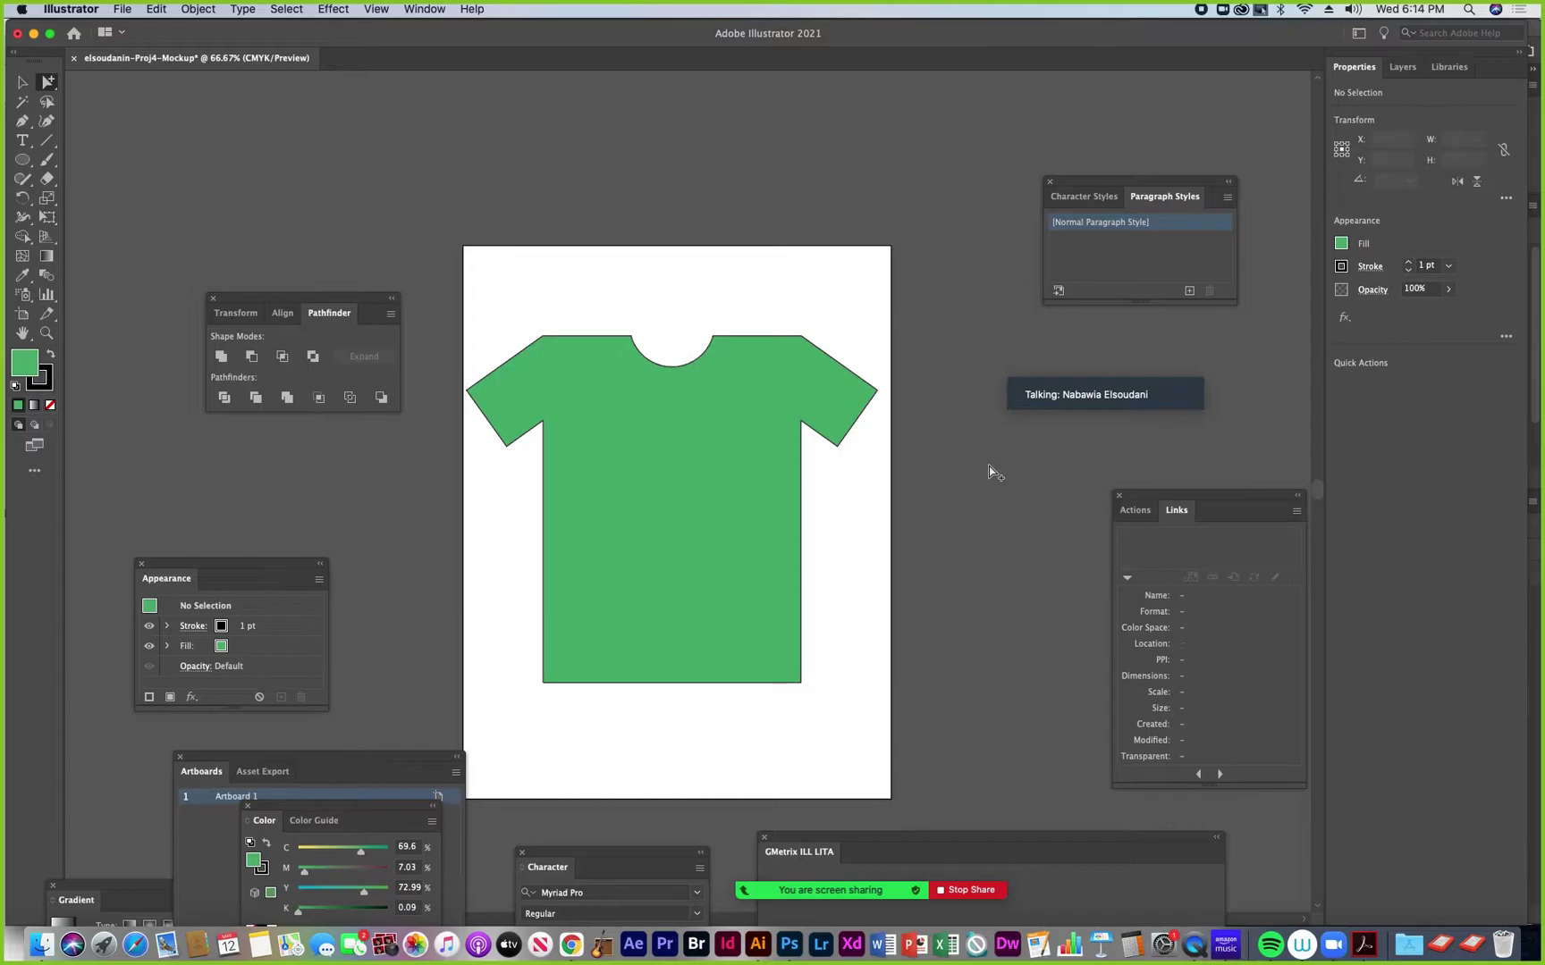
# Enlarge the subtracted neck circle proportionally from its centre to about 1.83 in wide and deselect it
pyautogui.click(672, 338)
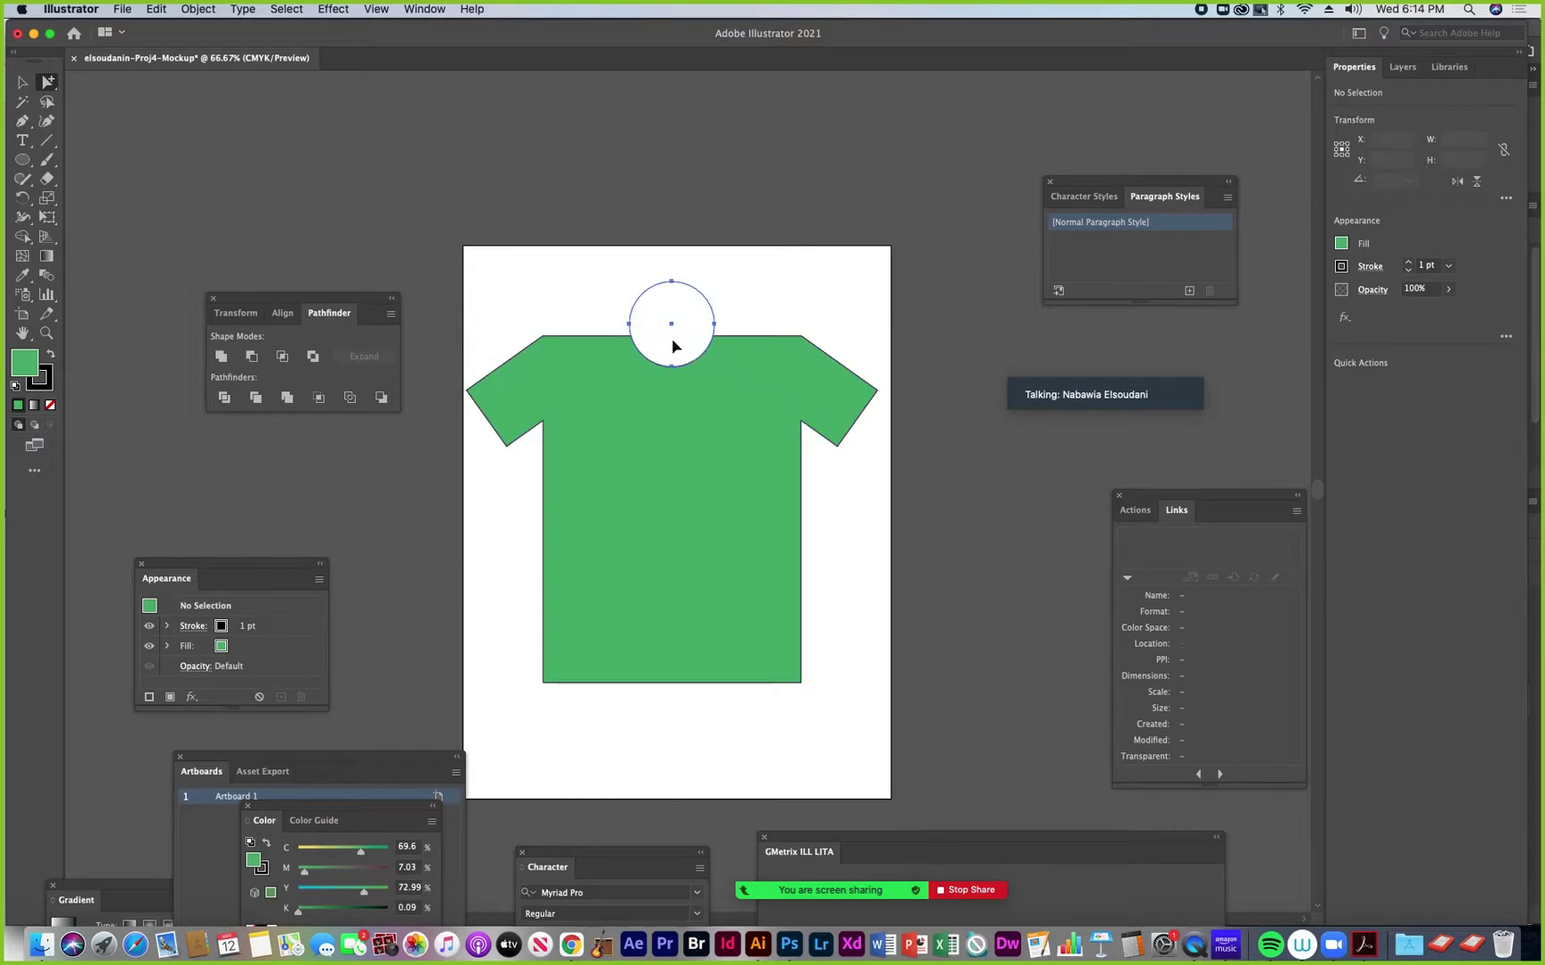
pyautogui.click(23, 83)
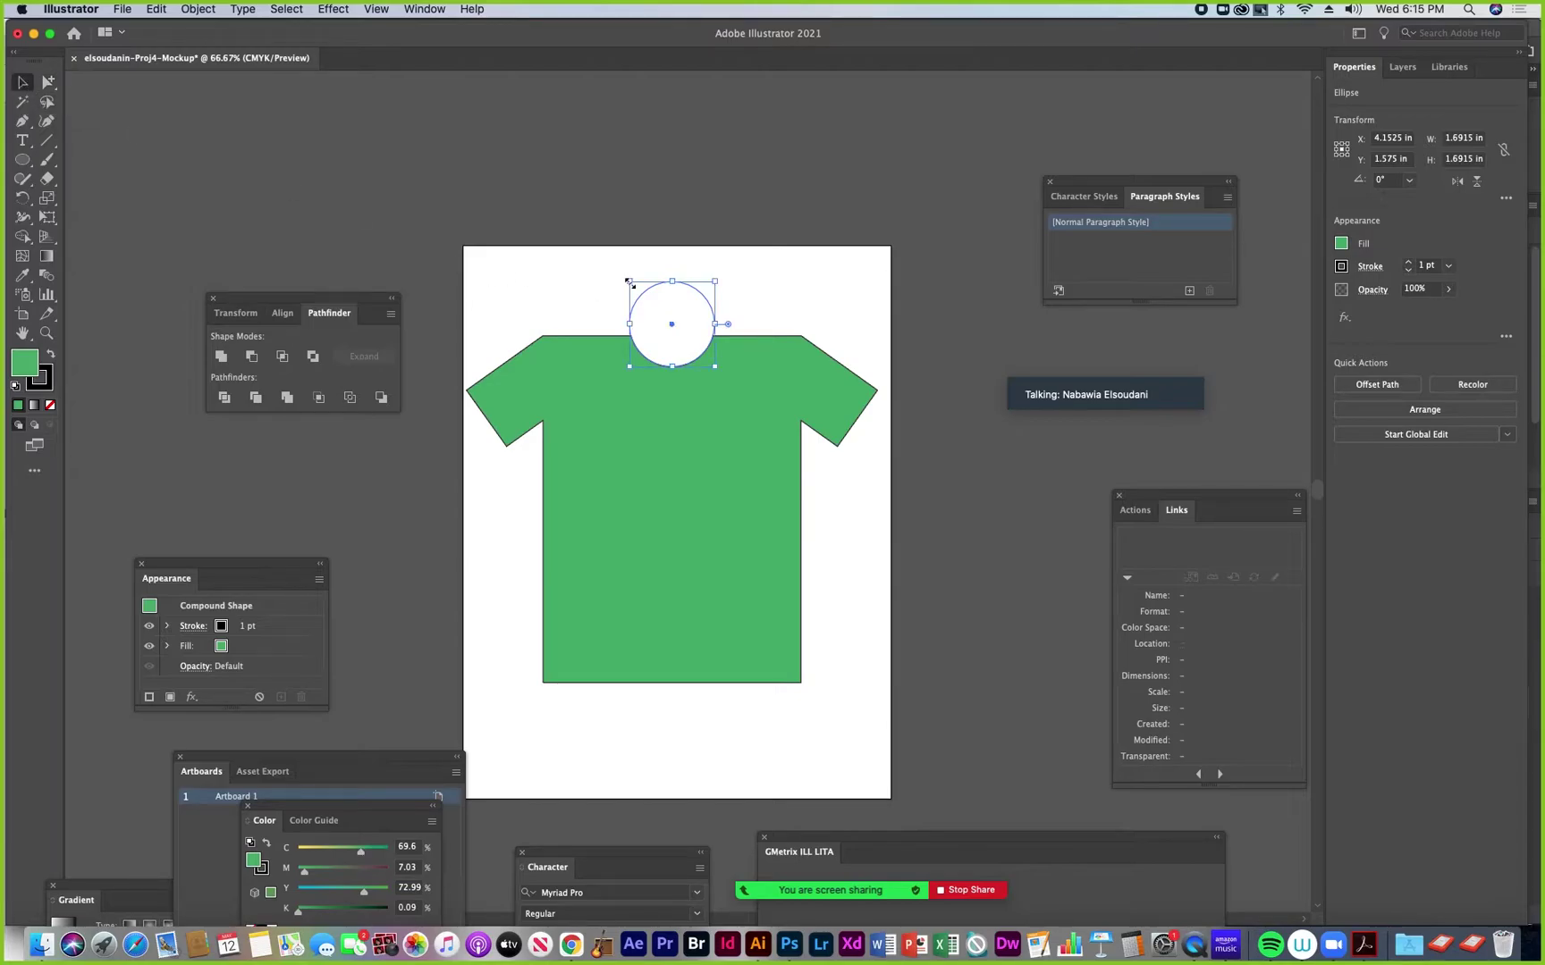
pyautogui.moveTo(629, 283); pyautogui.dragTo(626, 278)
pyautogui.click(815, 285)
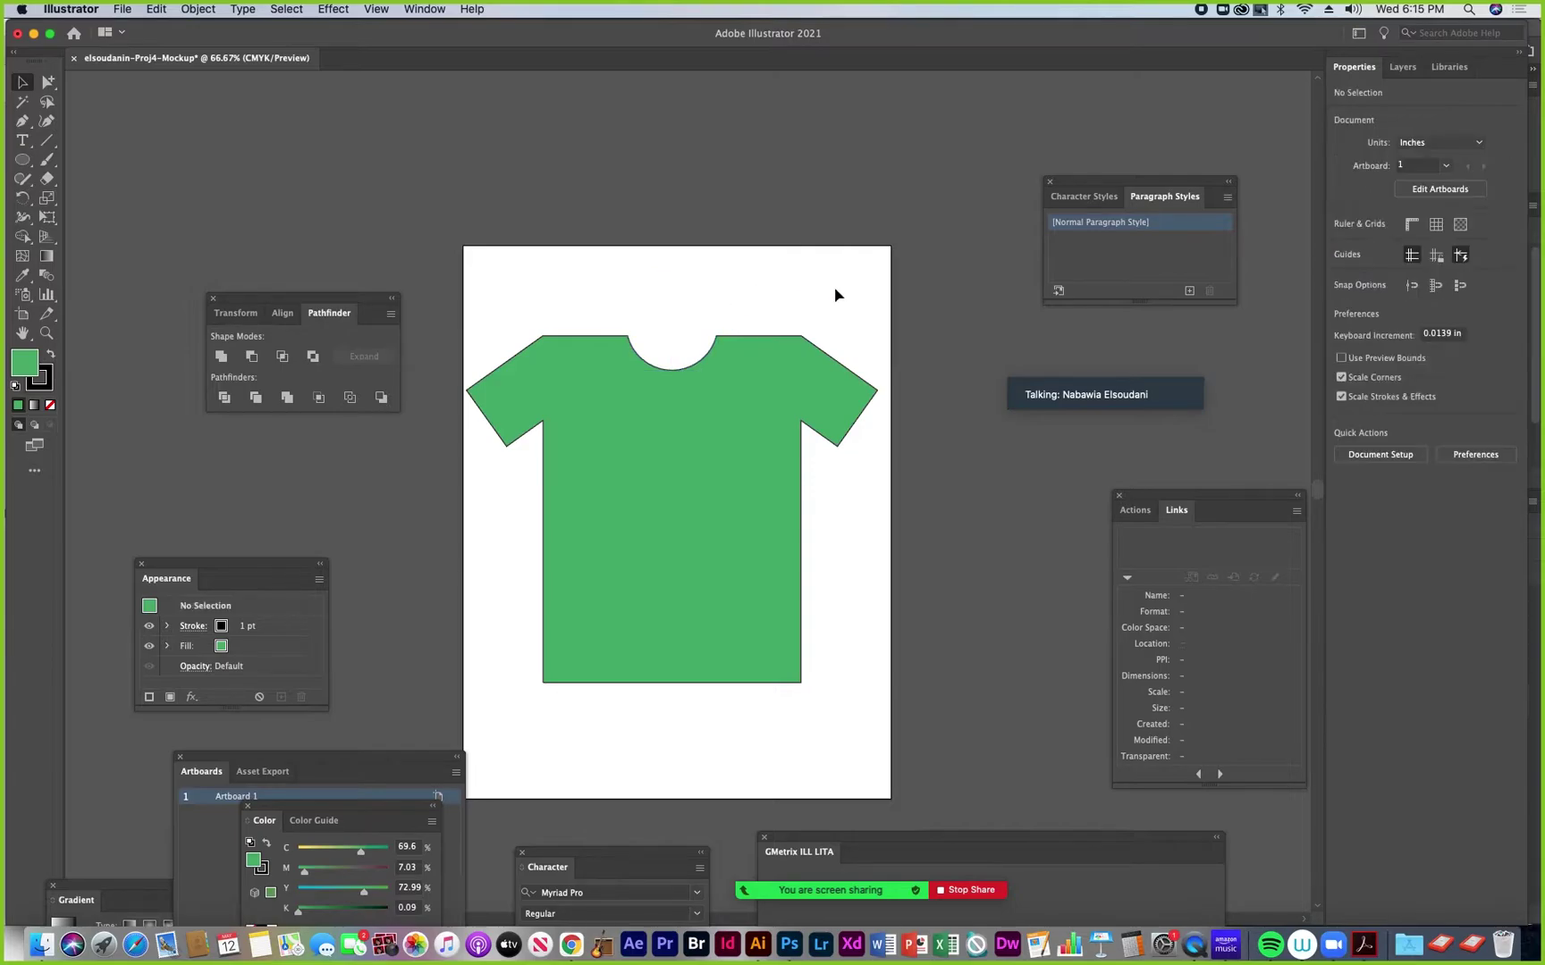
# Select the neck circle inside the compound shape, nudge it down by one 0.0139 in increment, and deselect
pyautogui.press('a')
pyautogui.click(670, 327)
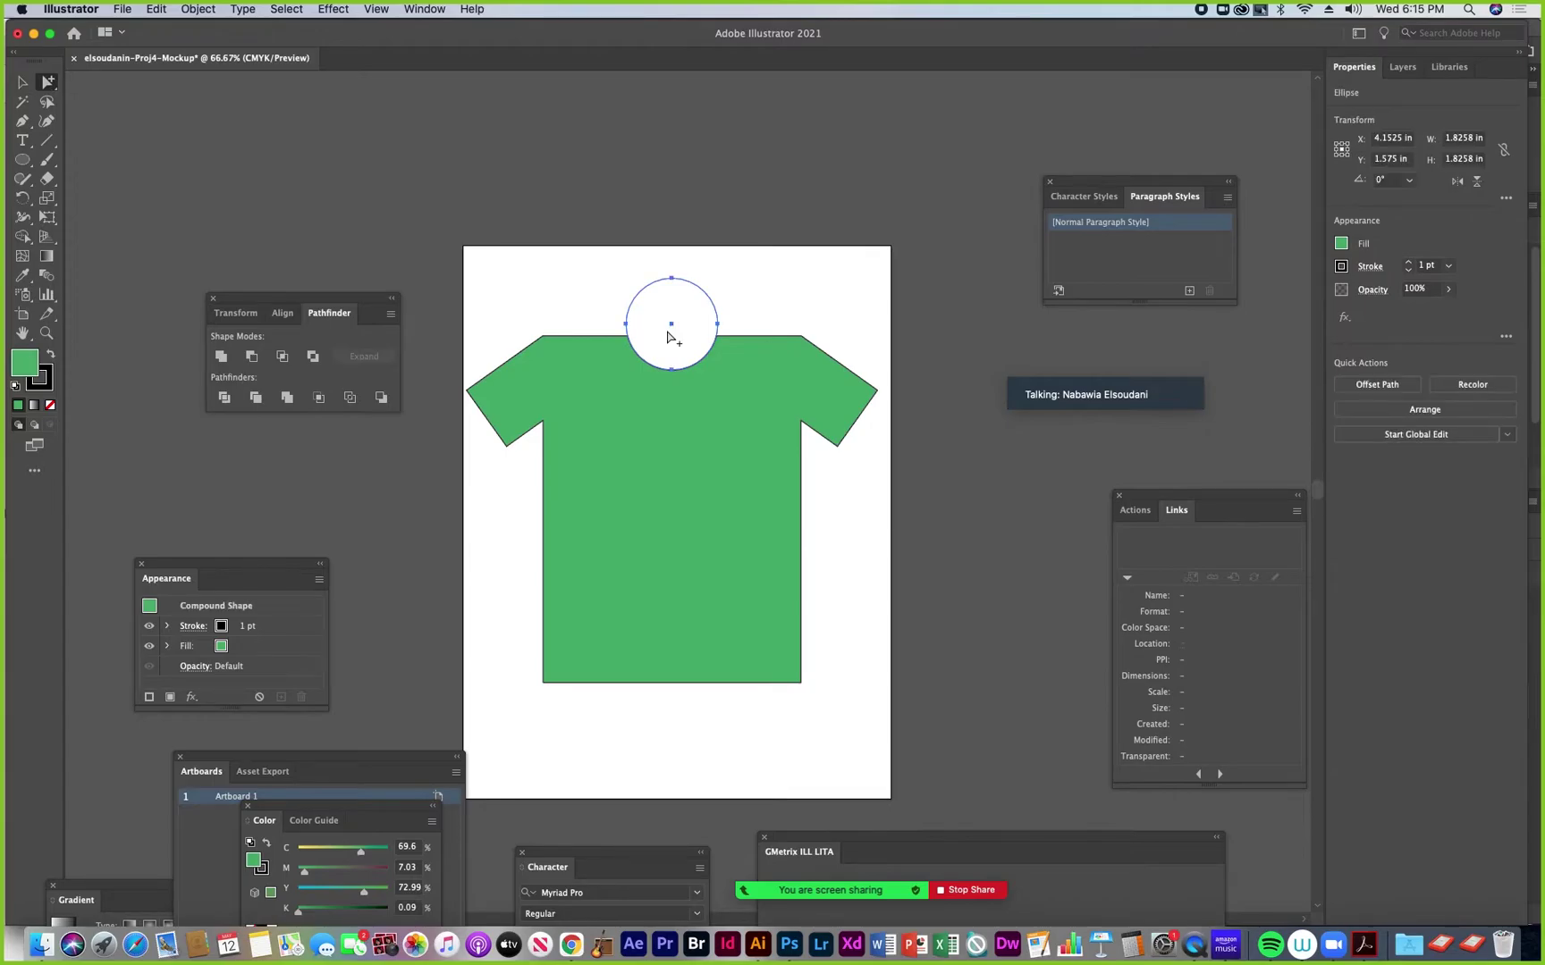
pyautogui.press('Down')
pyautogui.press('super+shift+a')
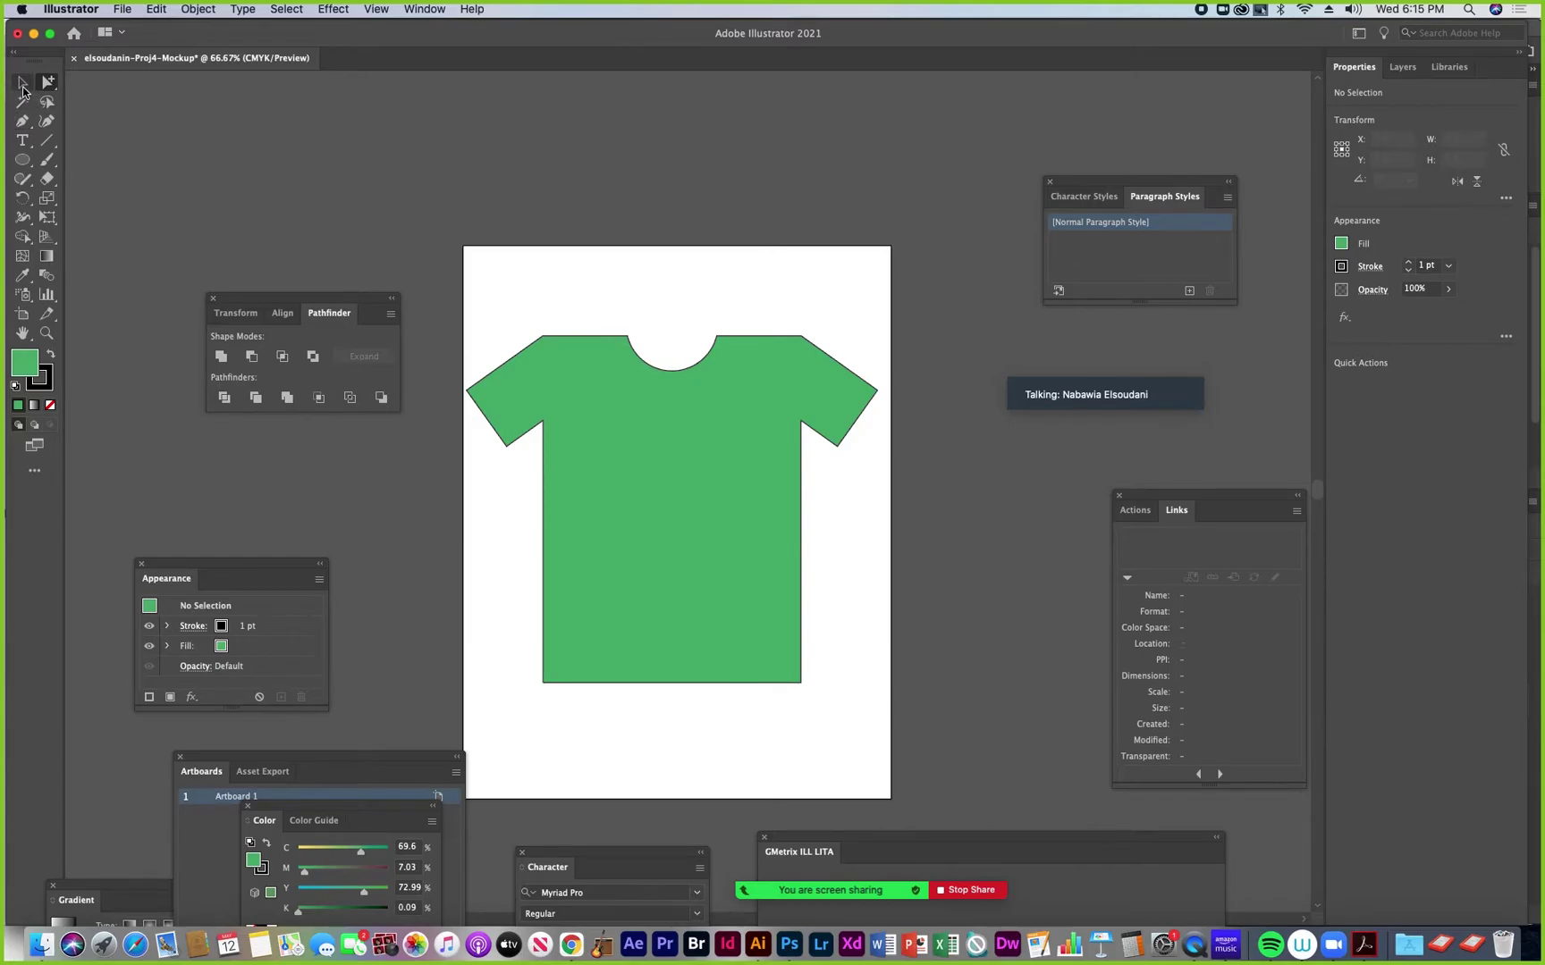
# Select the whole T-shirt compound shape with the Selection tool
pyautogui.click(22, 82)
pyautogui.click(649, 387)
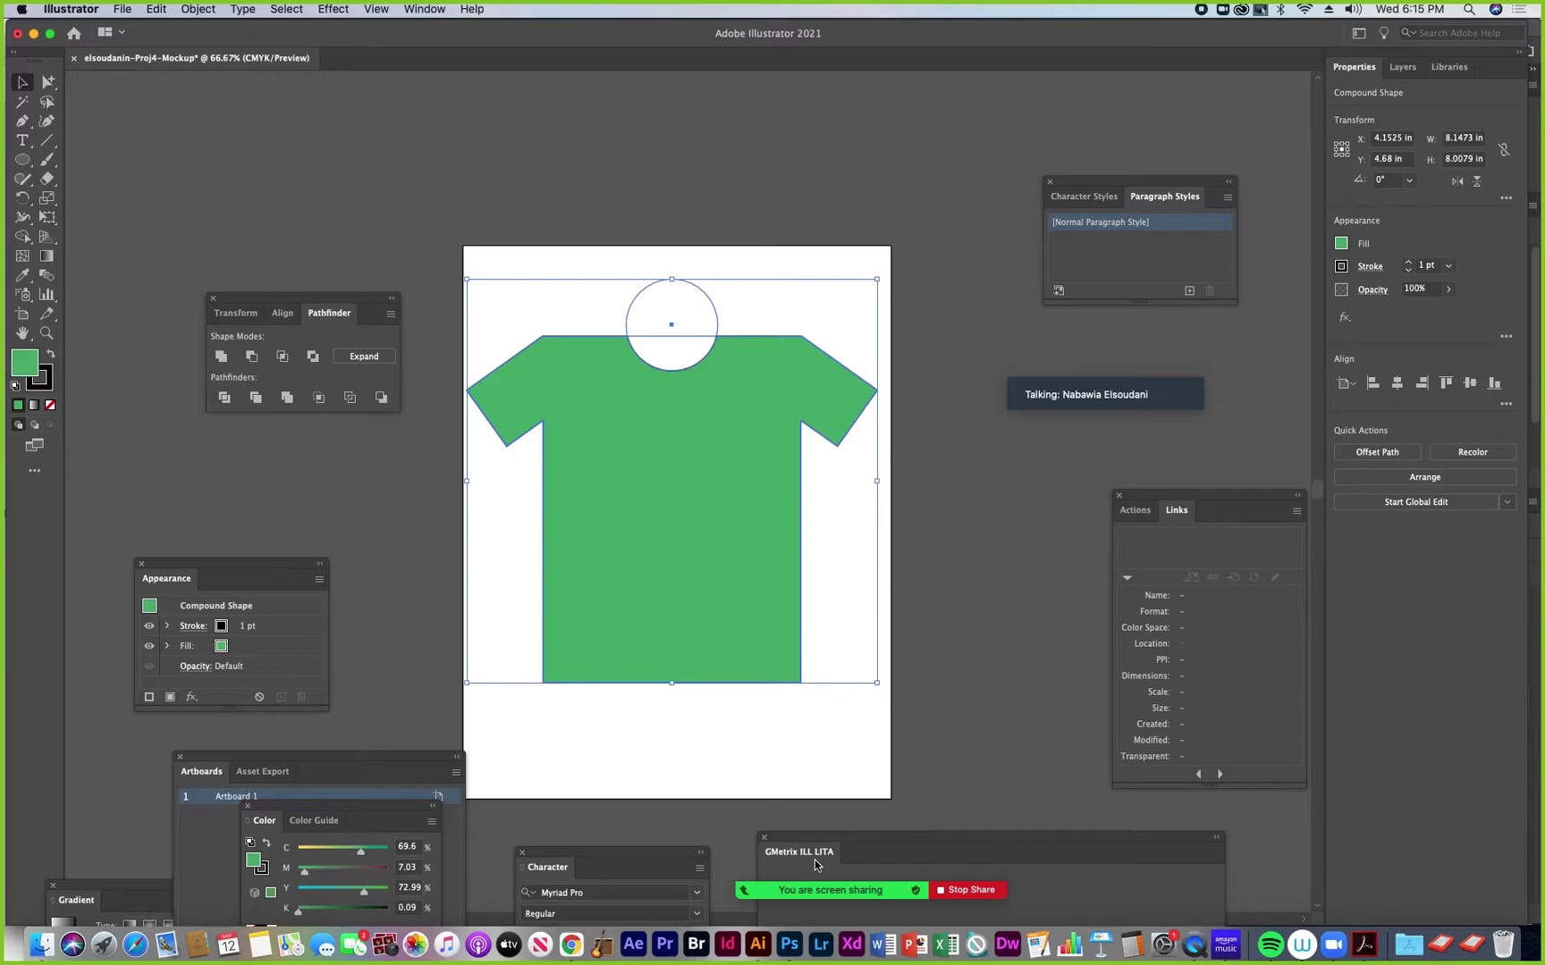
# Review the full participant list of the screen-sharing meeting in an enlarged window and close it
pyautogui.moveTo(825, 902)
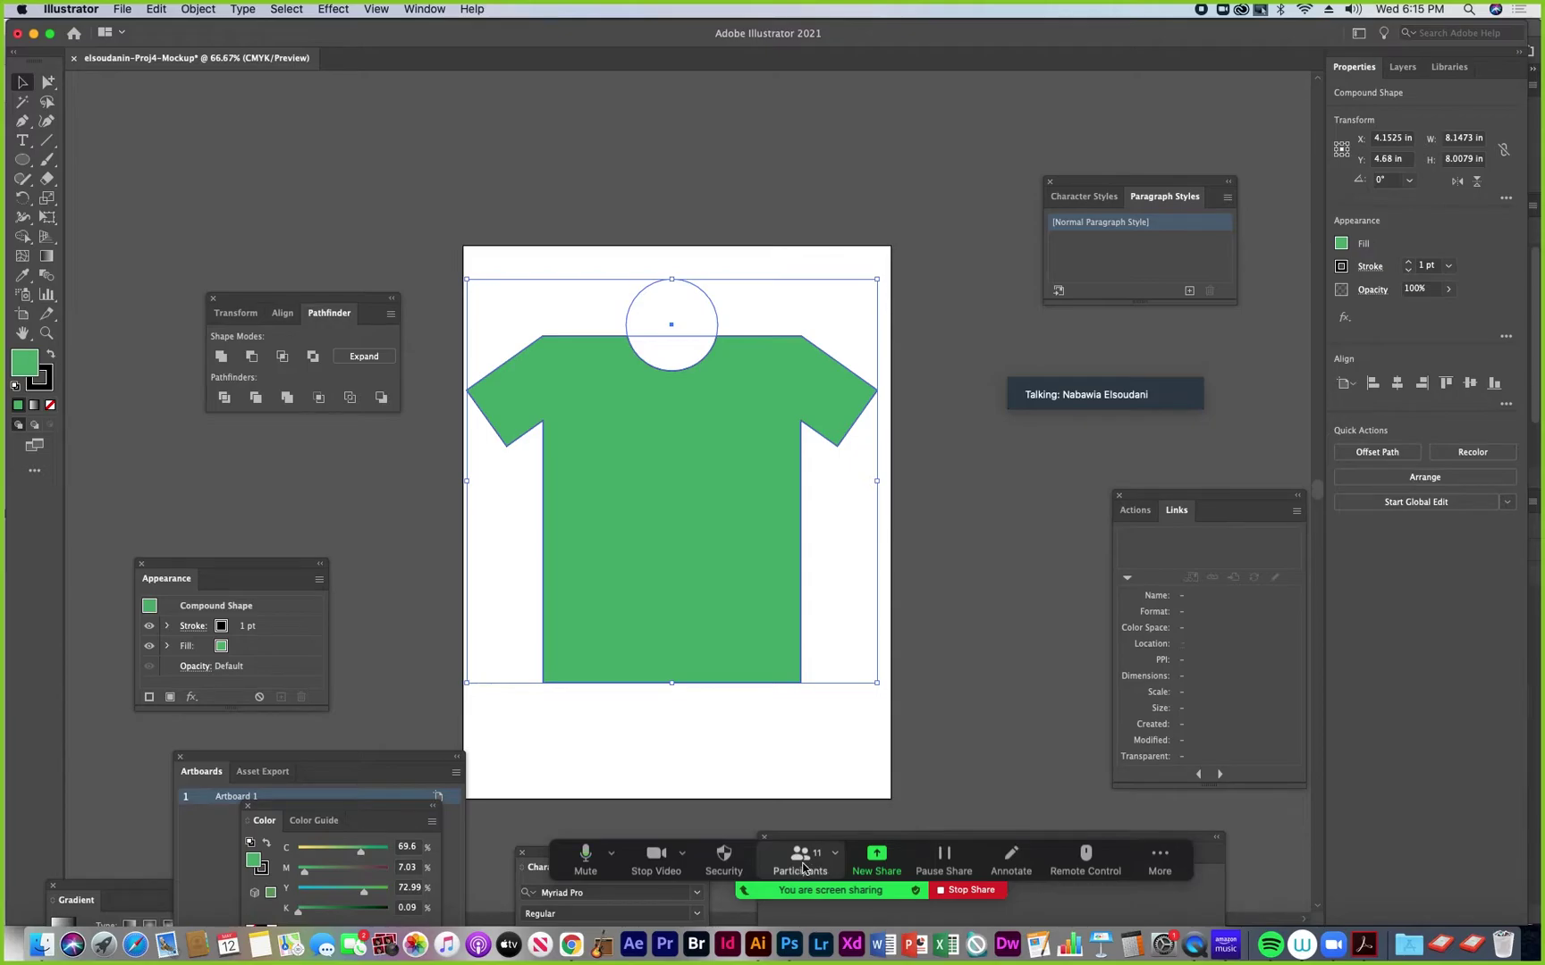
pyautogui.click(804, 867)
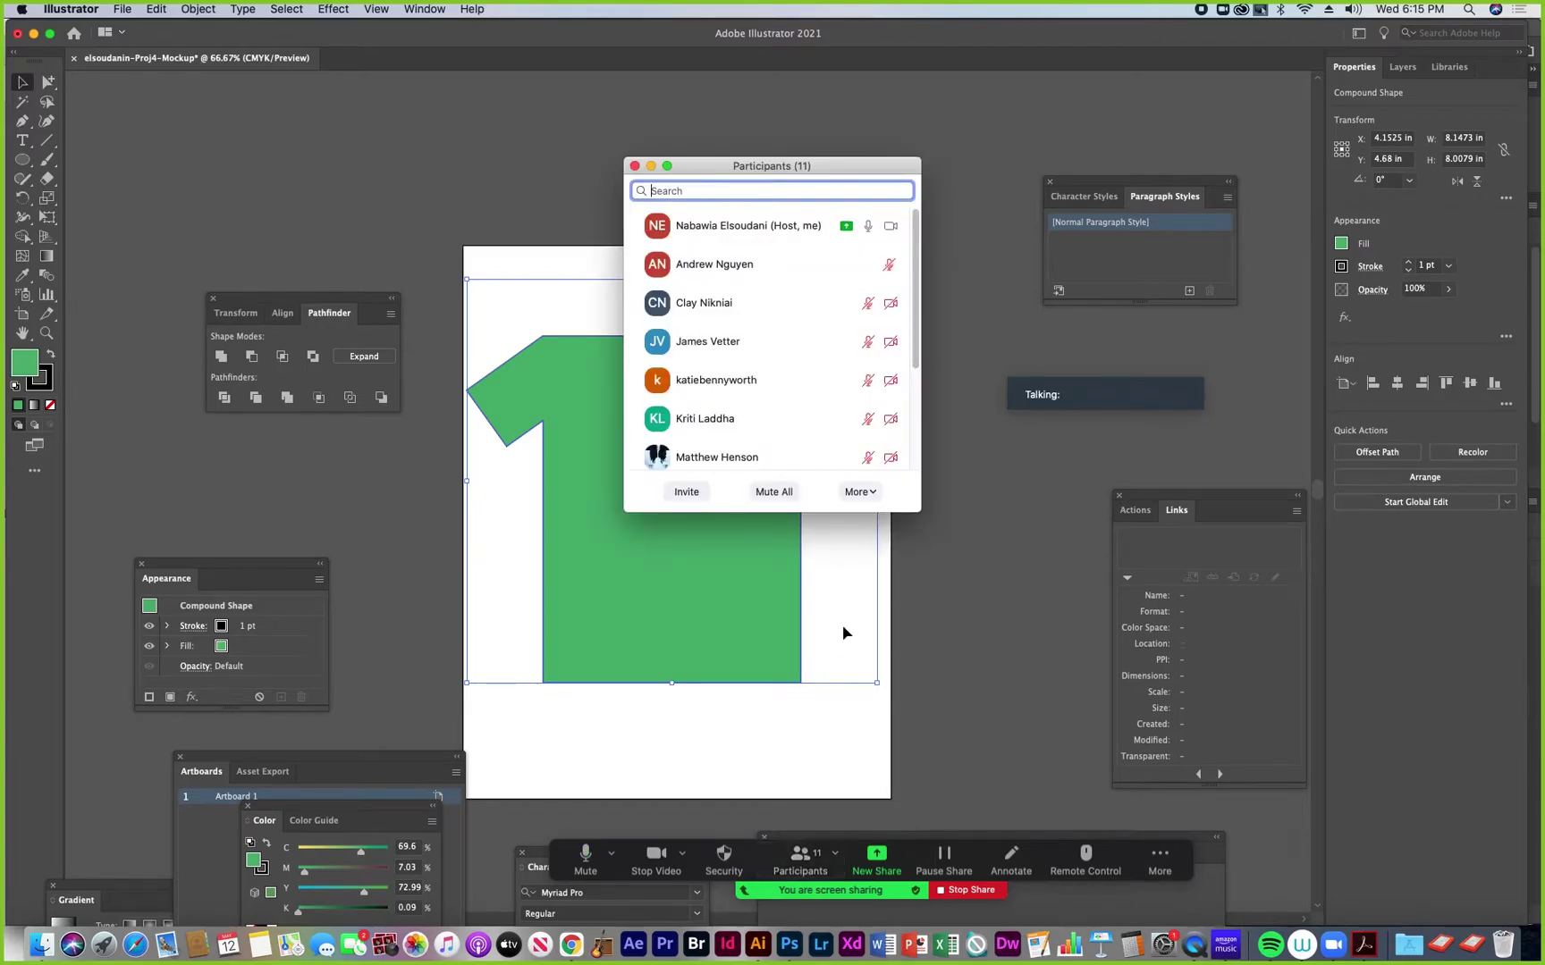
pyautogui.moveTo(912, 507); pyautogui.dragTo(1014, 683)
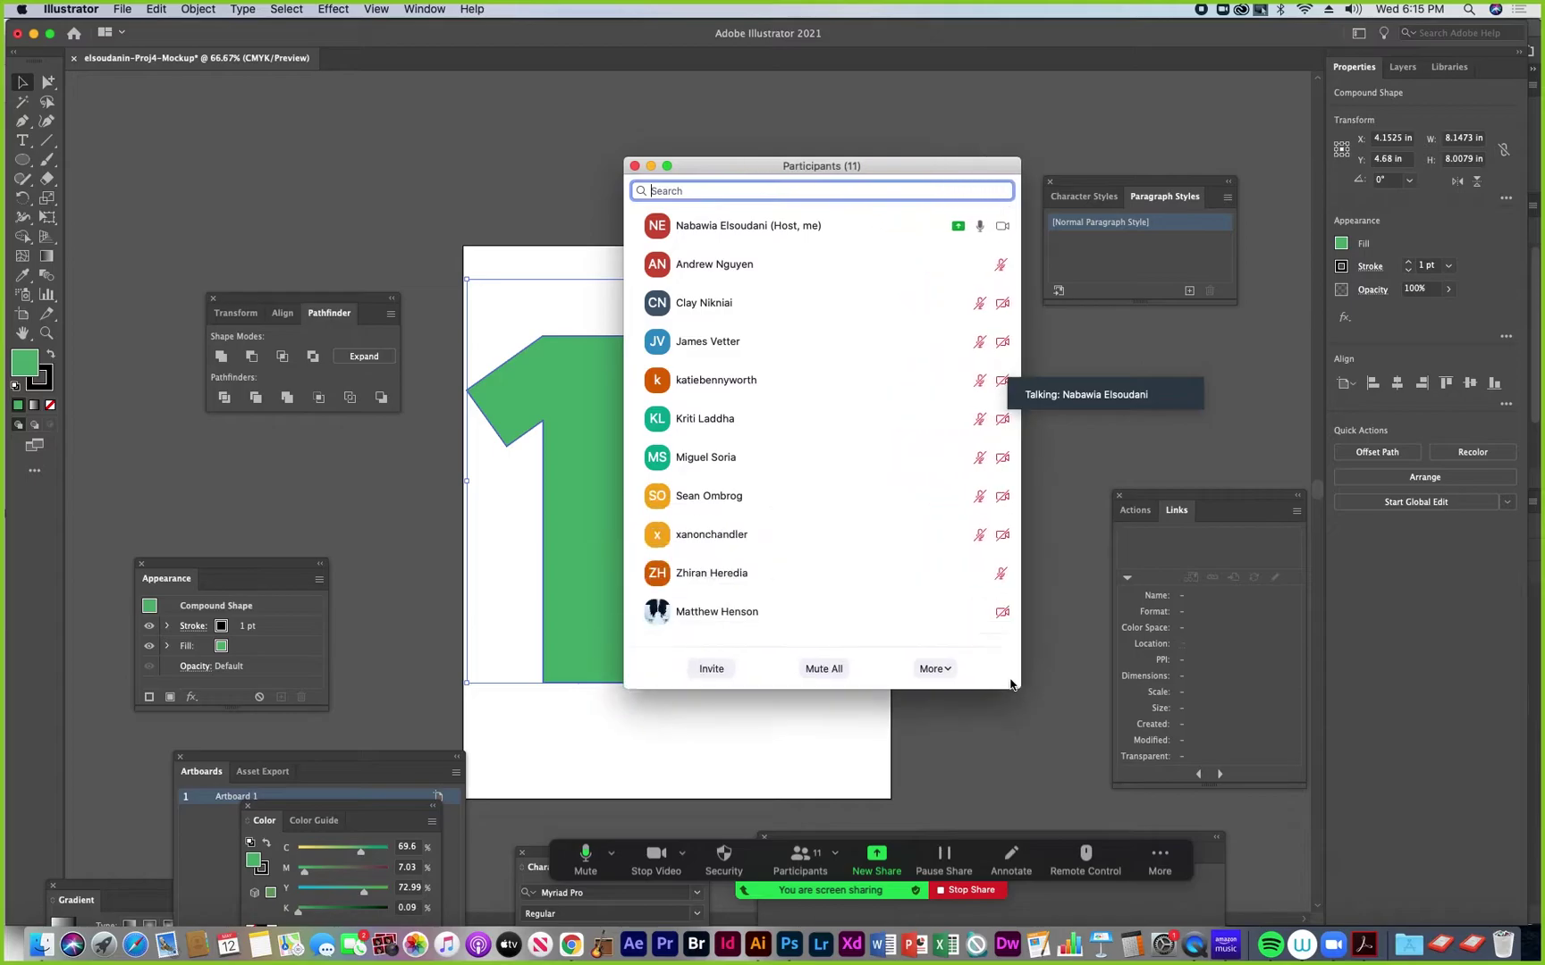
pyautogui.moveTo(755, 170); pyautogui.dragTo(1018, 125)
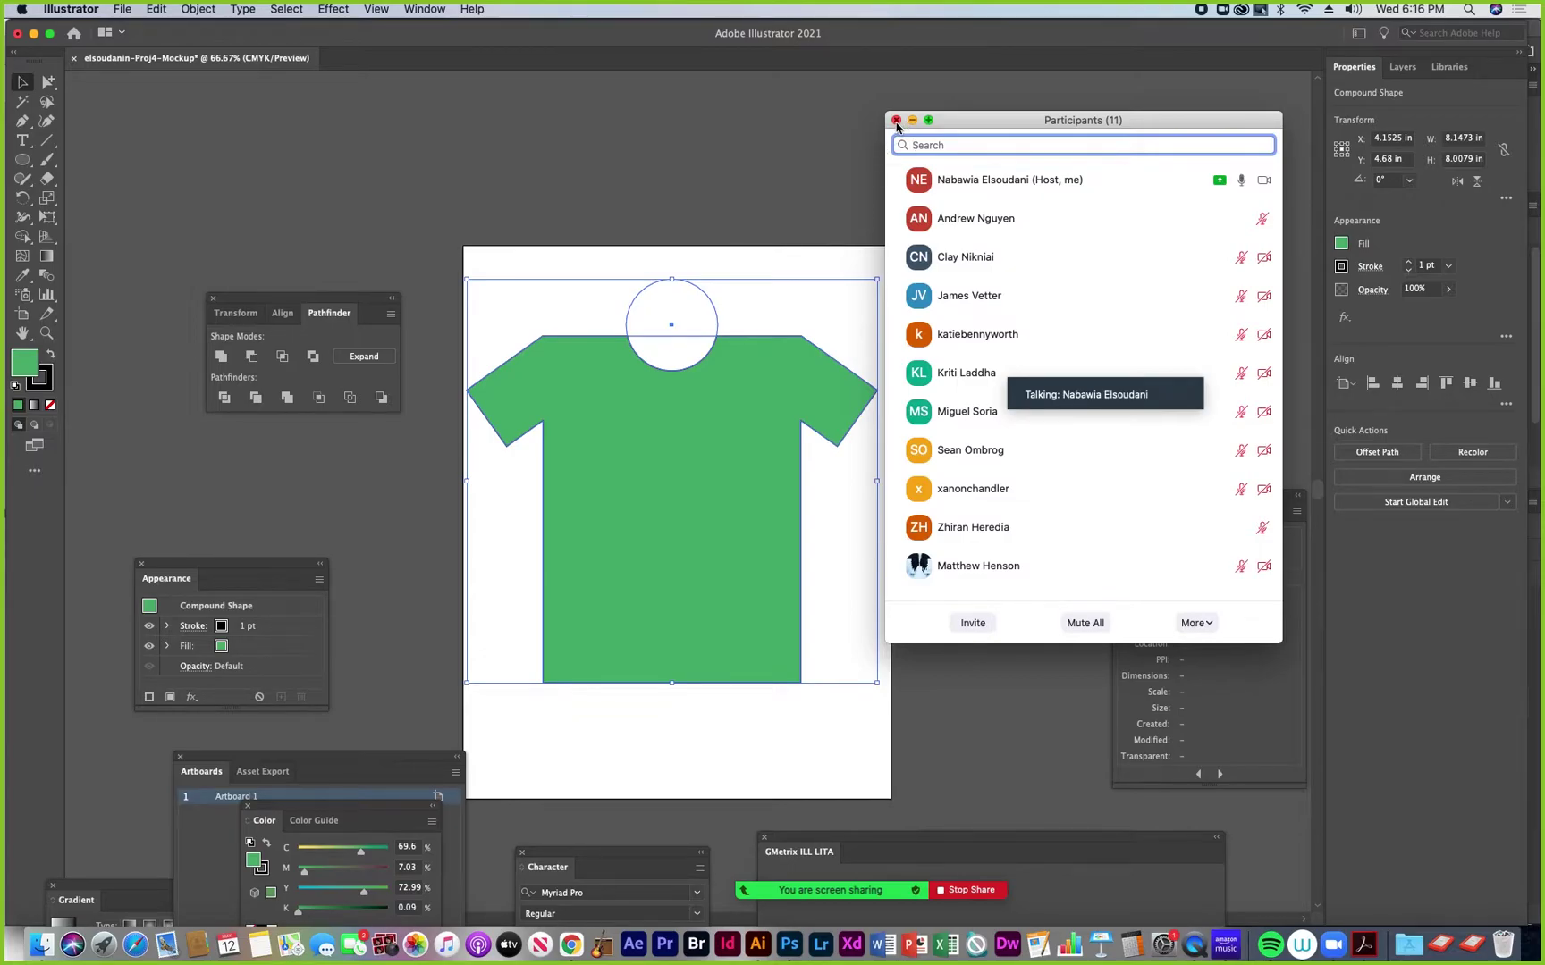
pyautogui.click(897, 120)
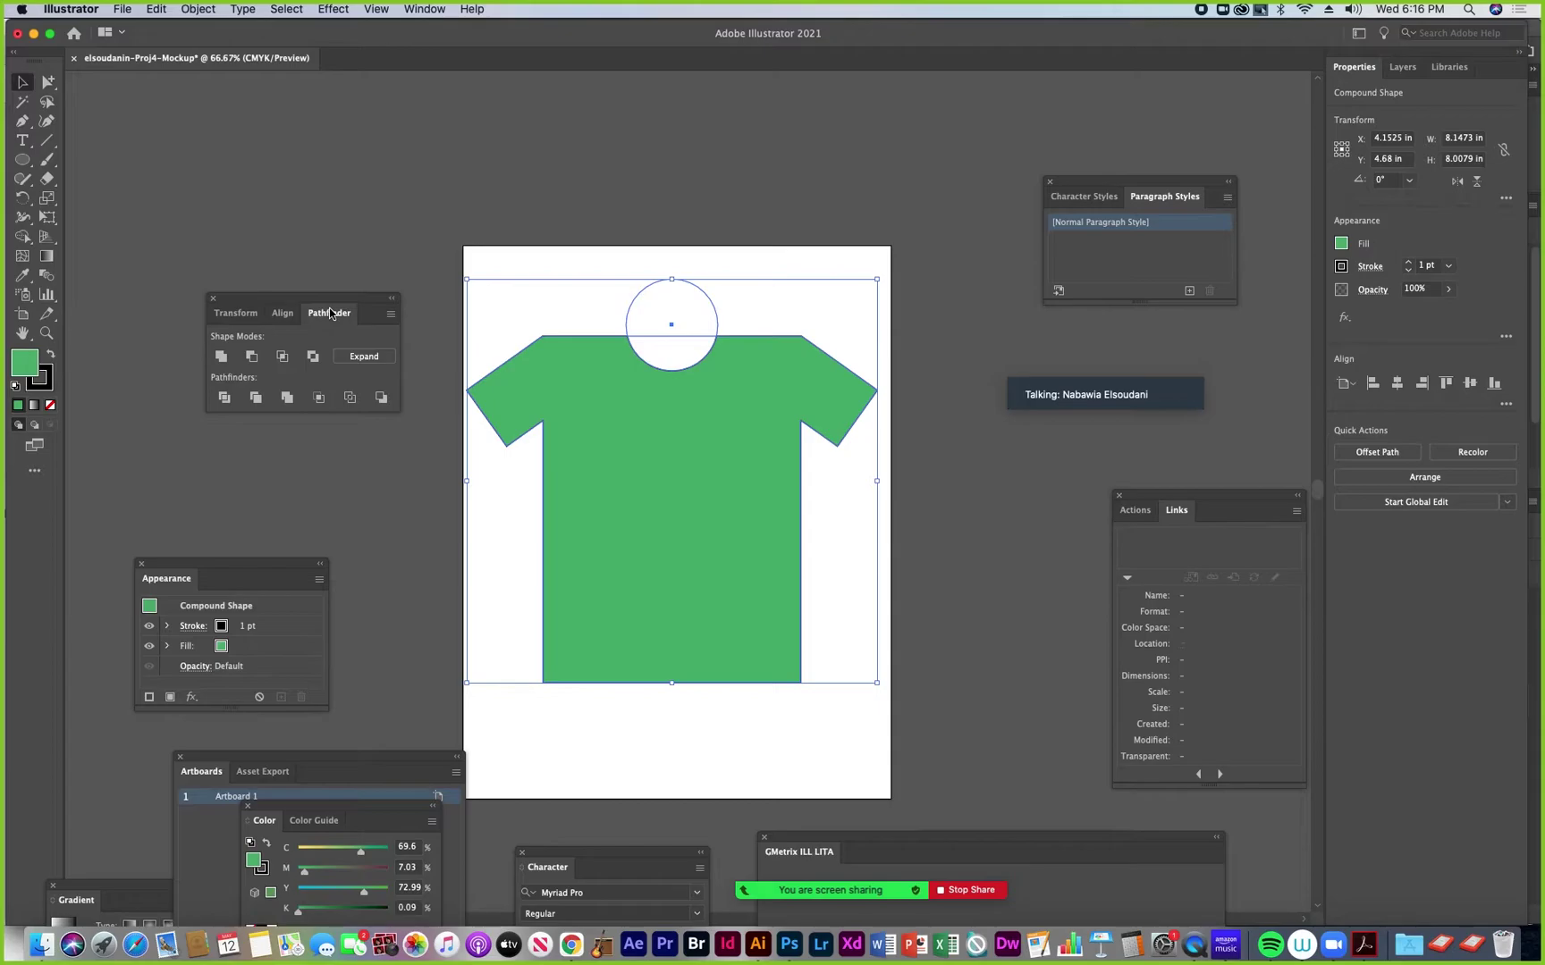
# Expand the shirt's compound shape into a single path with Pathfinder and shift the shirt about 0.16 in straight down
pyautogui.moveTo(333, 304); pyautogui.dragTo(364, 302)
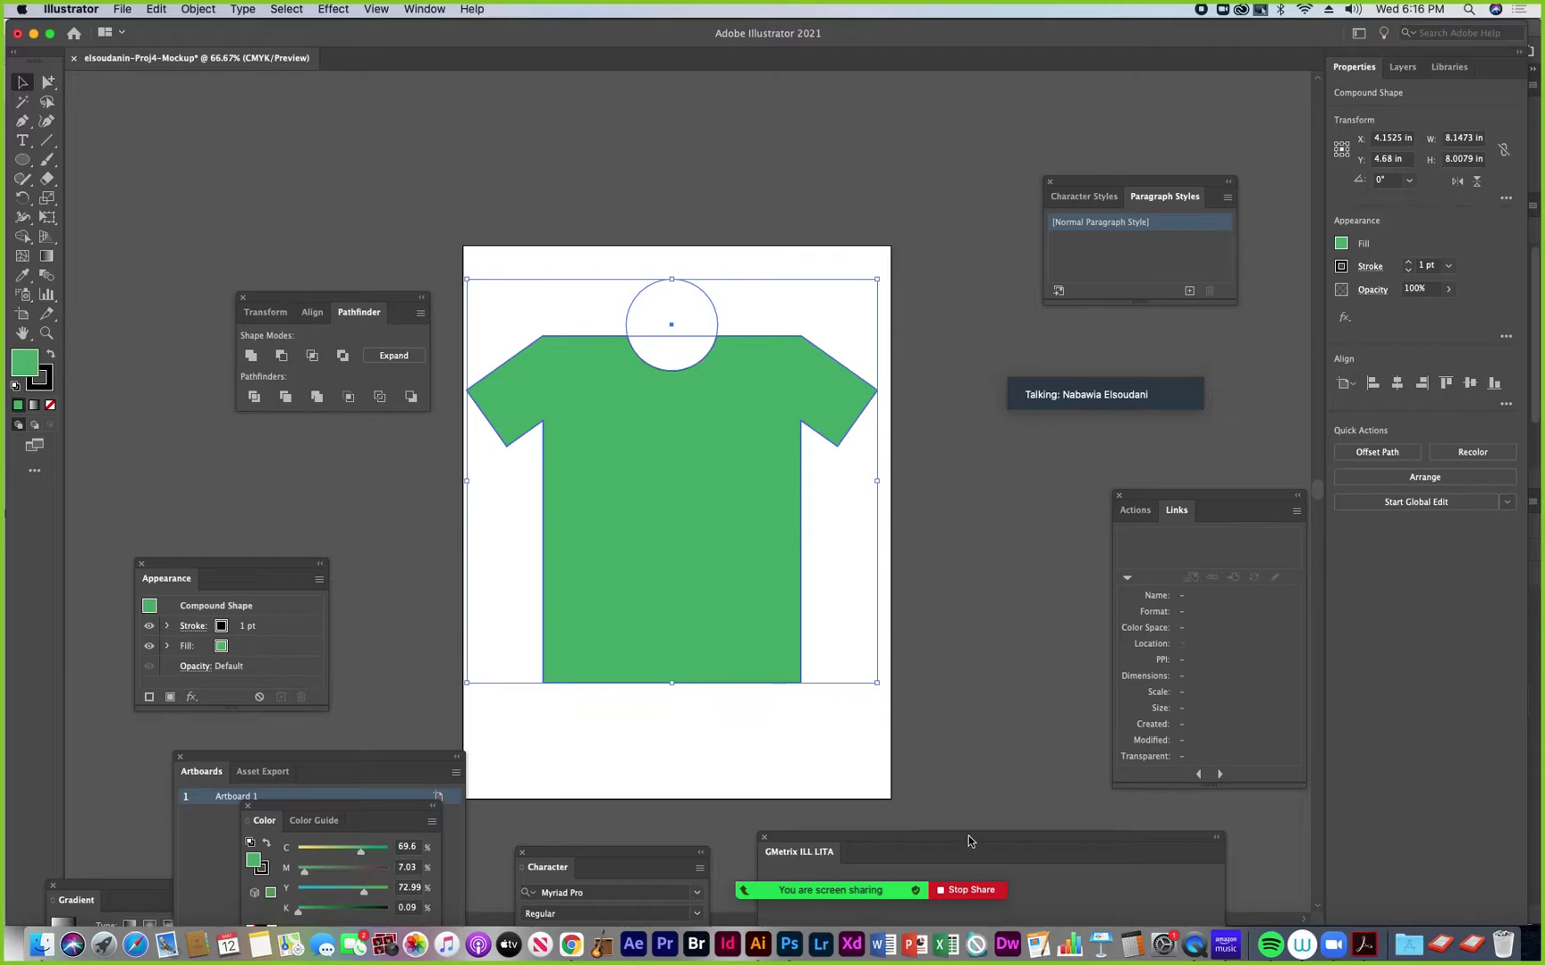
pyautogui.moveTo(966, 888)
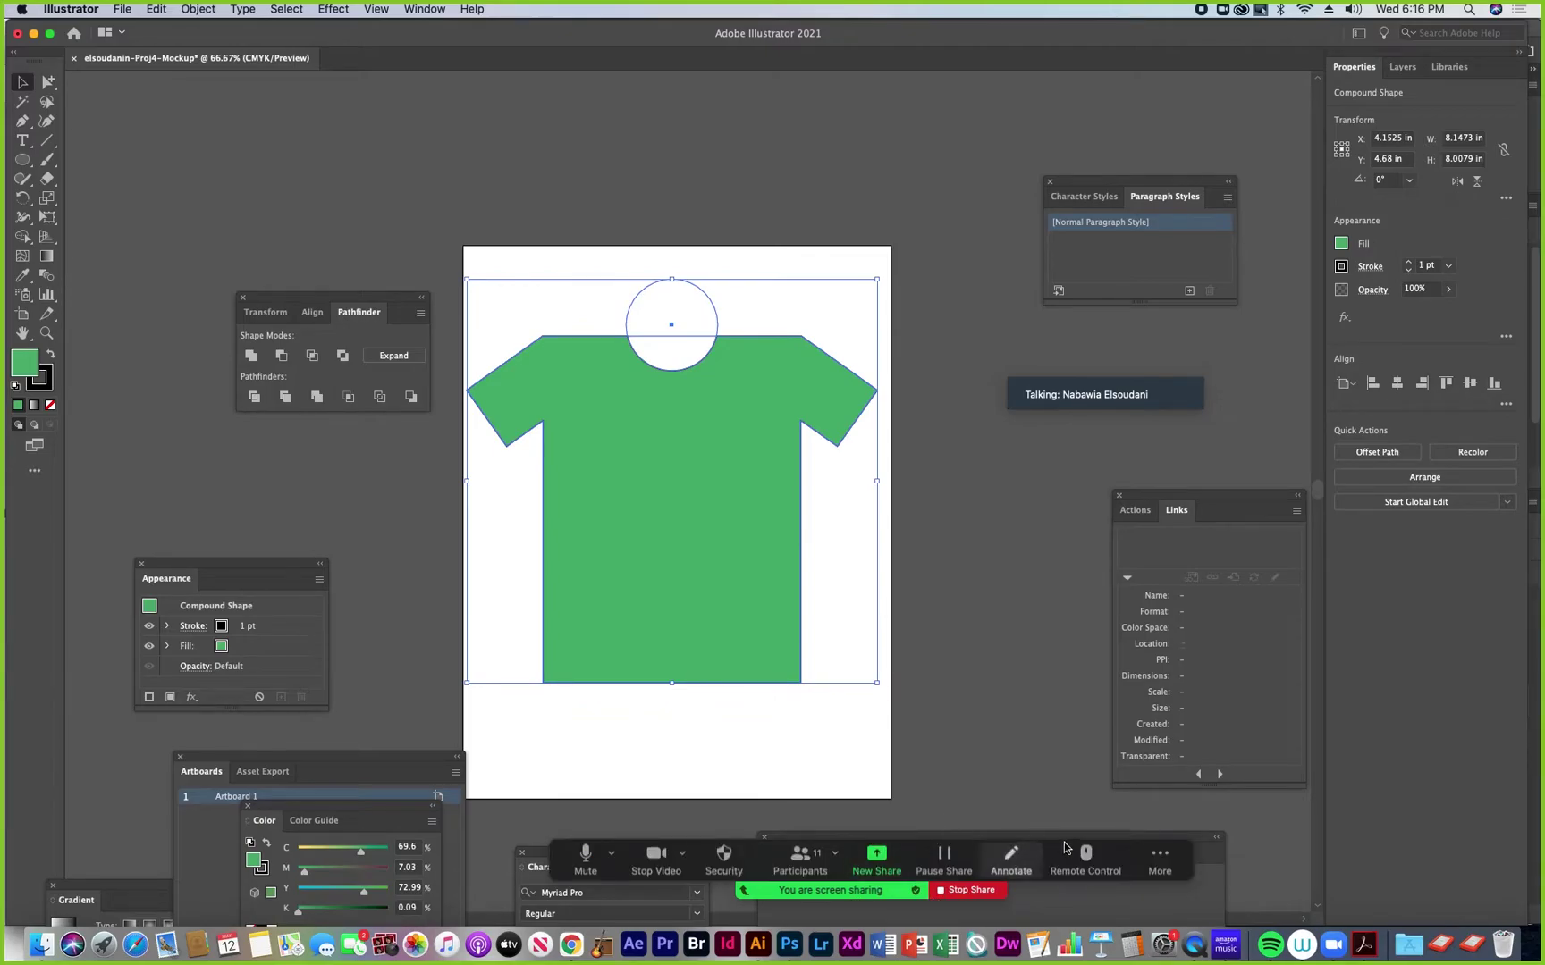
pyautogui.moveTo(789, 855); pyautogui.dragTo(796, 796)
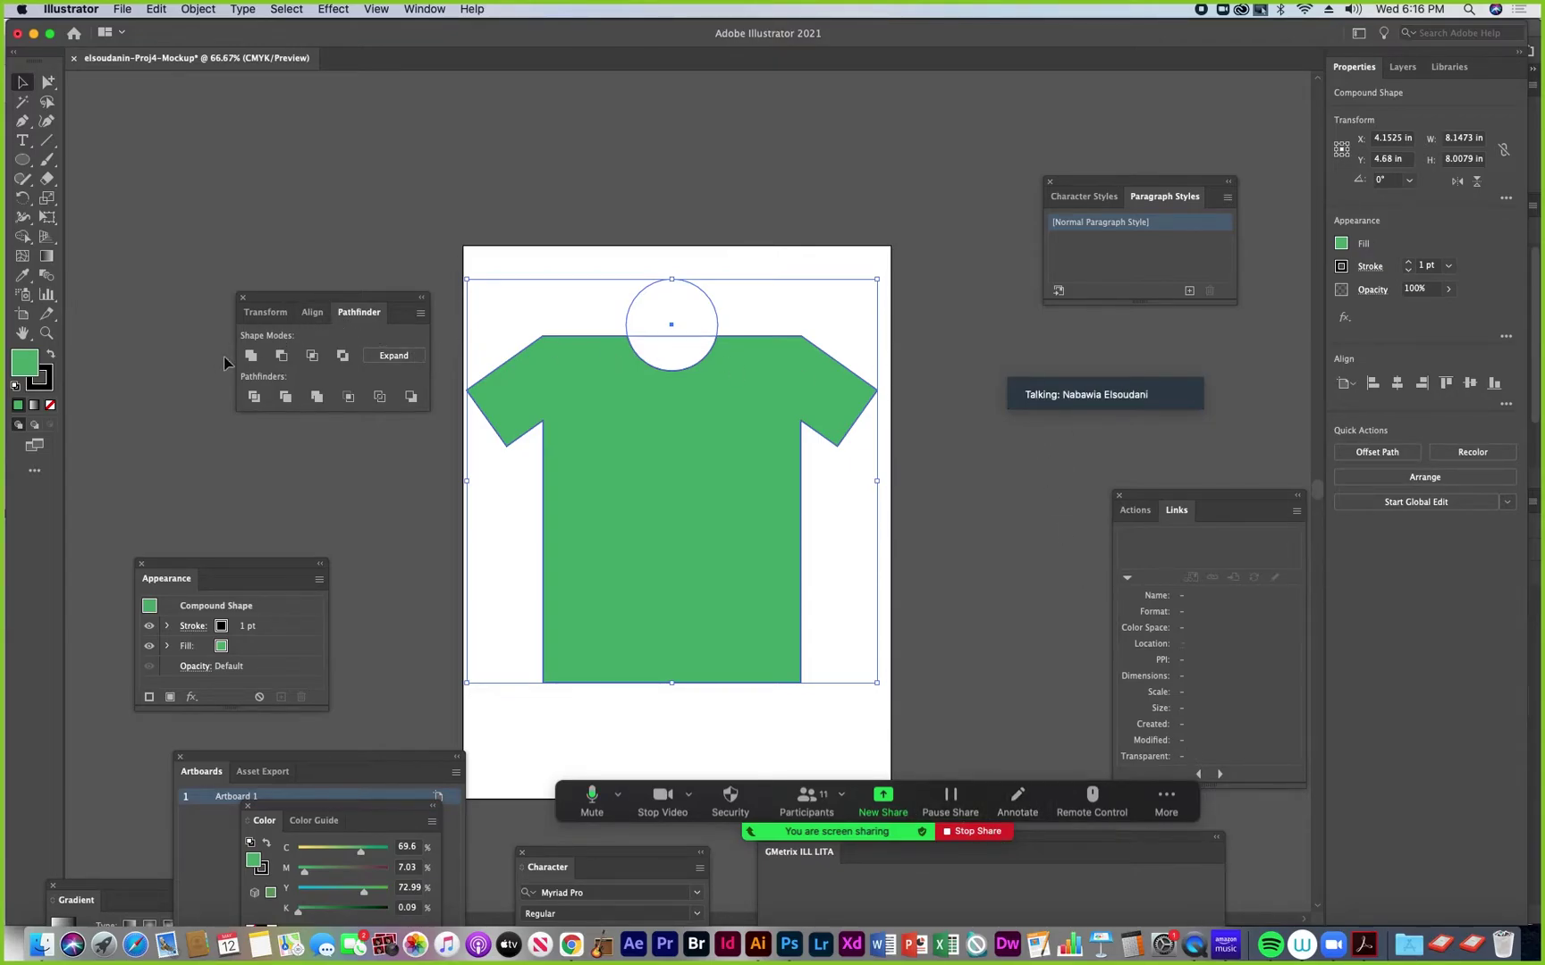
pyautogui.click(394, 356)
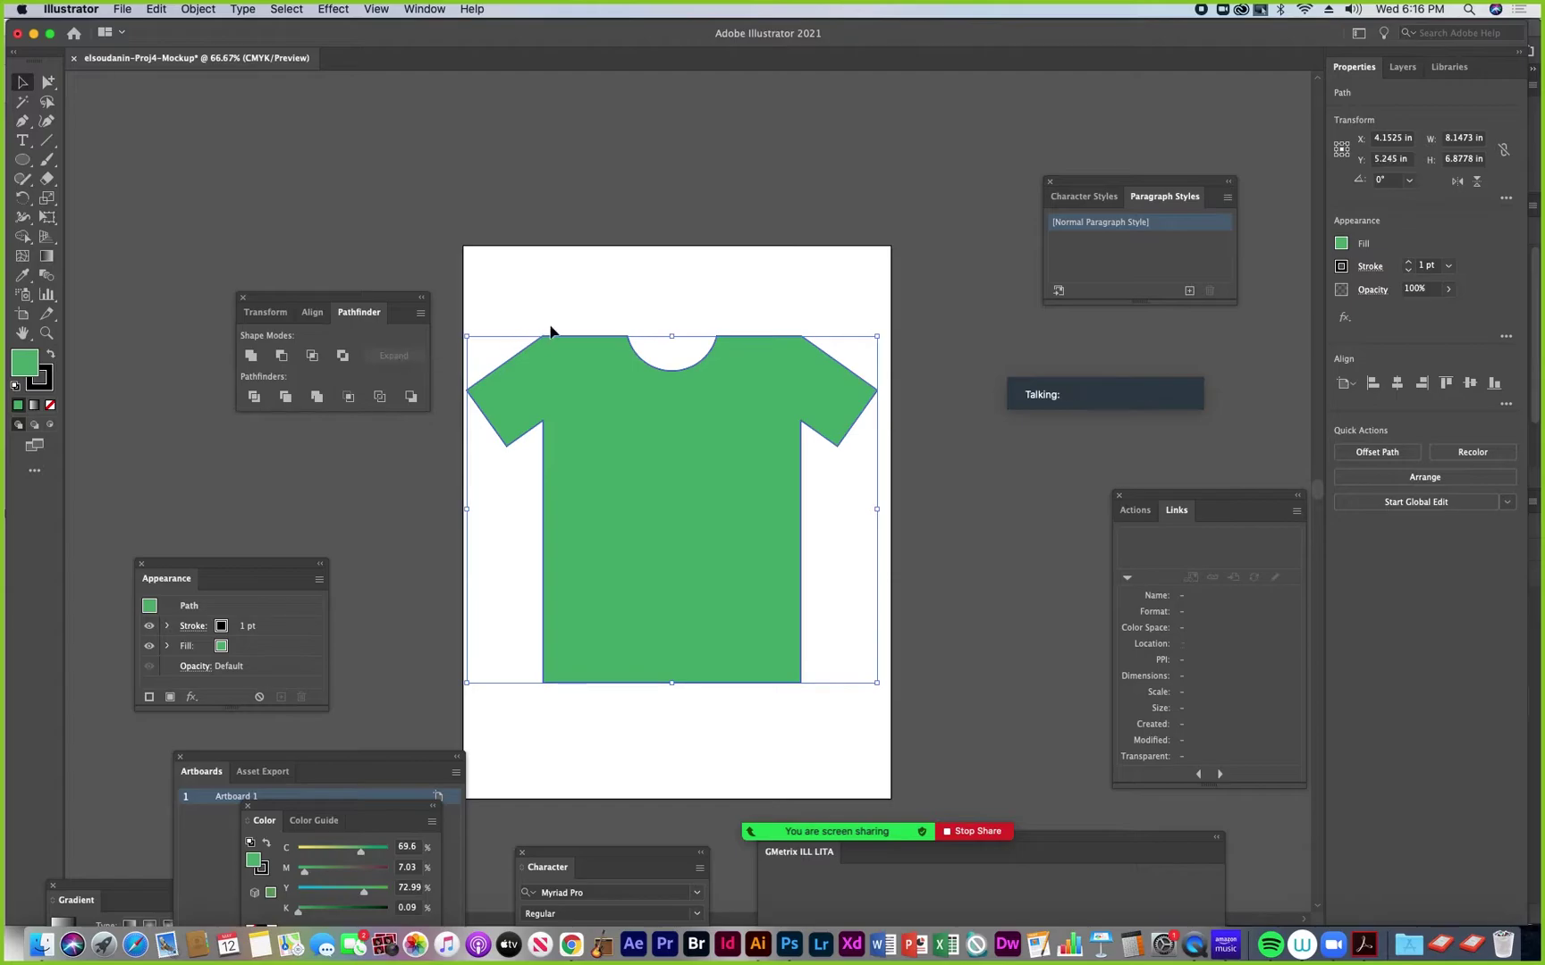
pyautogui.moveTo(342, 294); pyautogui.dragTo(954, 112)
pyautogui.click(738, 293)
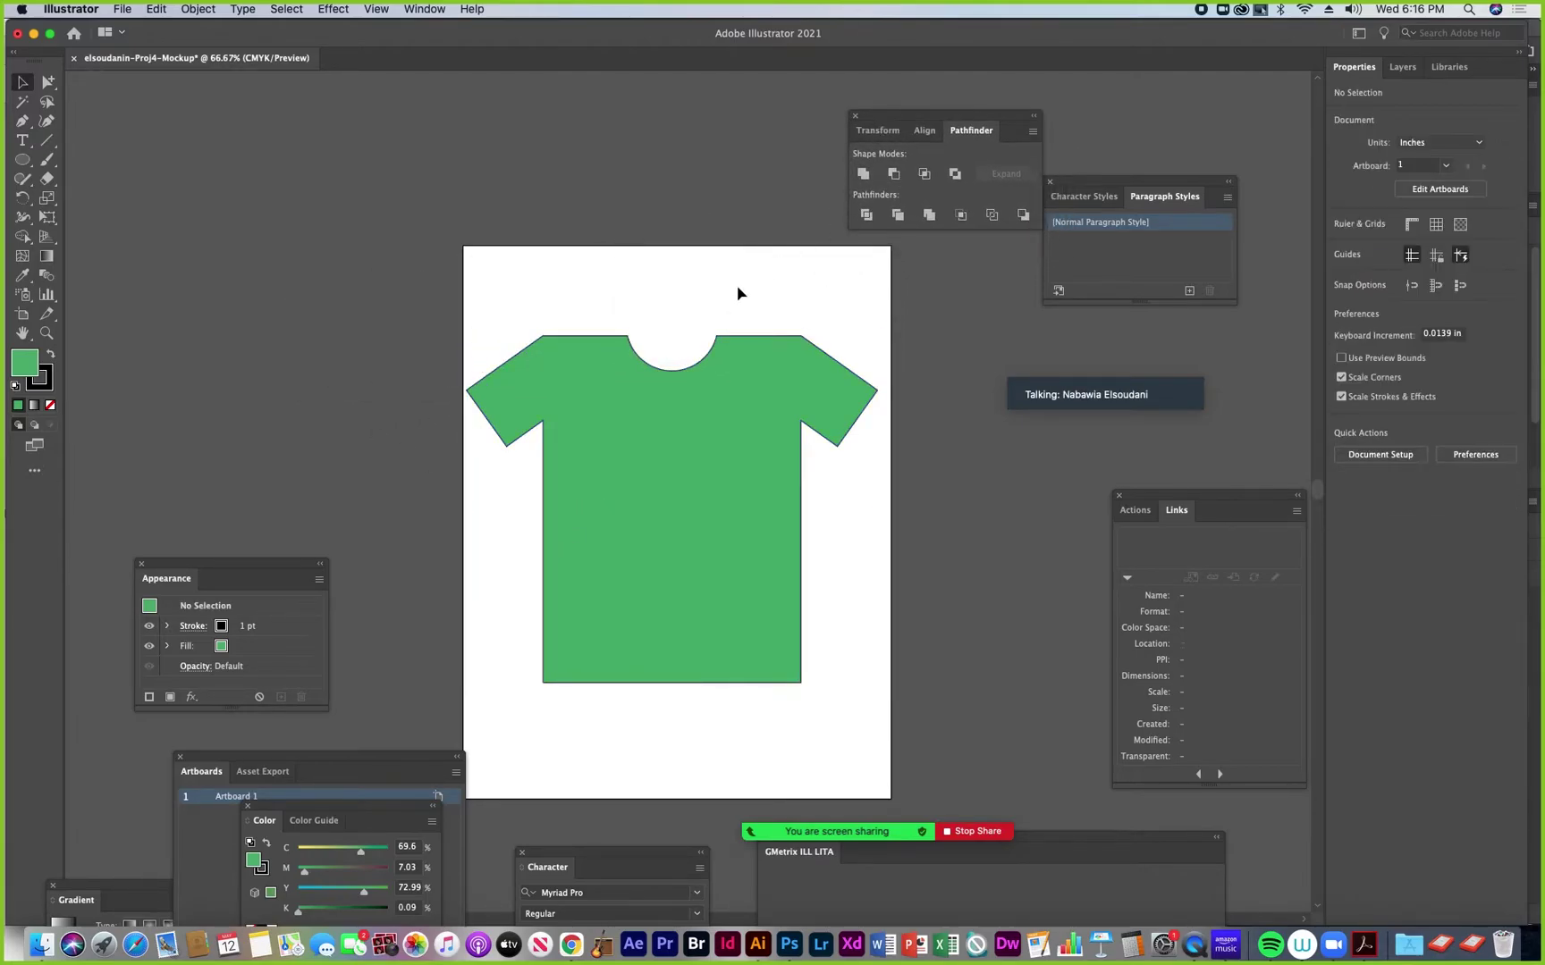
pyautogui.moveTo(716, 413); pyautogui.dragTo(711, 424)
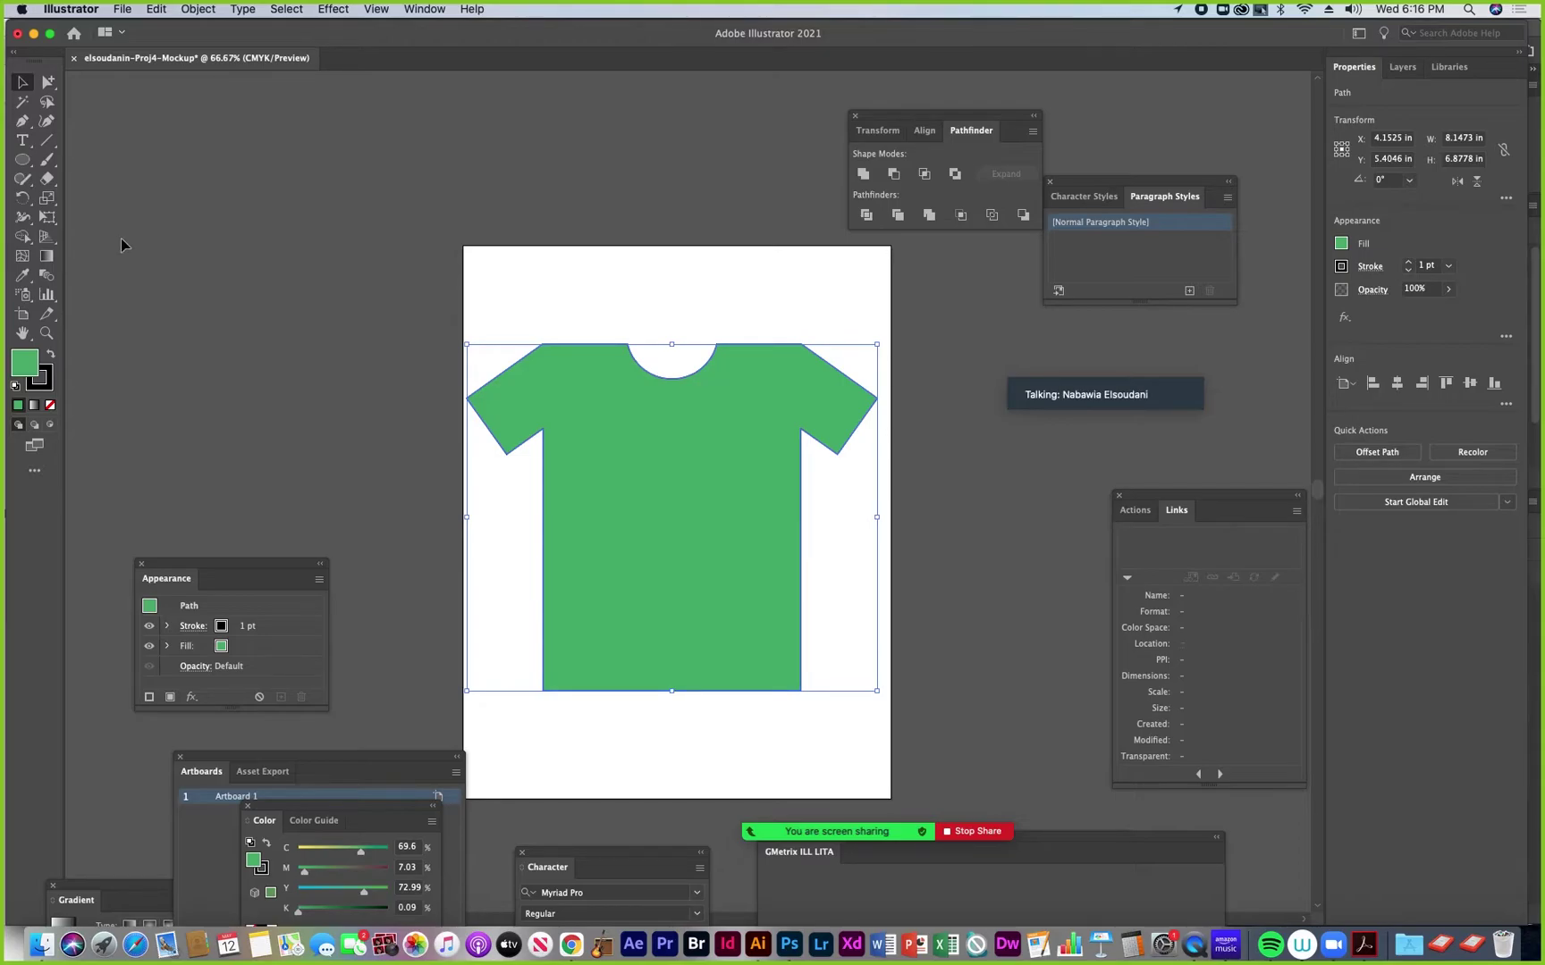
# Magnify the shirt to 100% and rearrange the floating panels and meeting controls to clear the space around the artwork
pyautogui.click(46, 334)
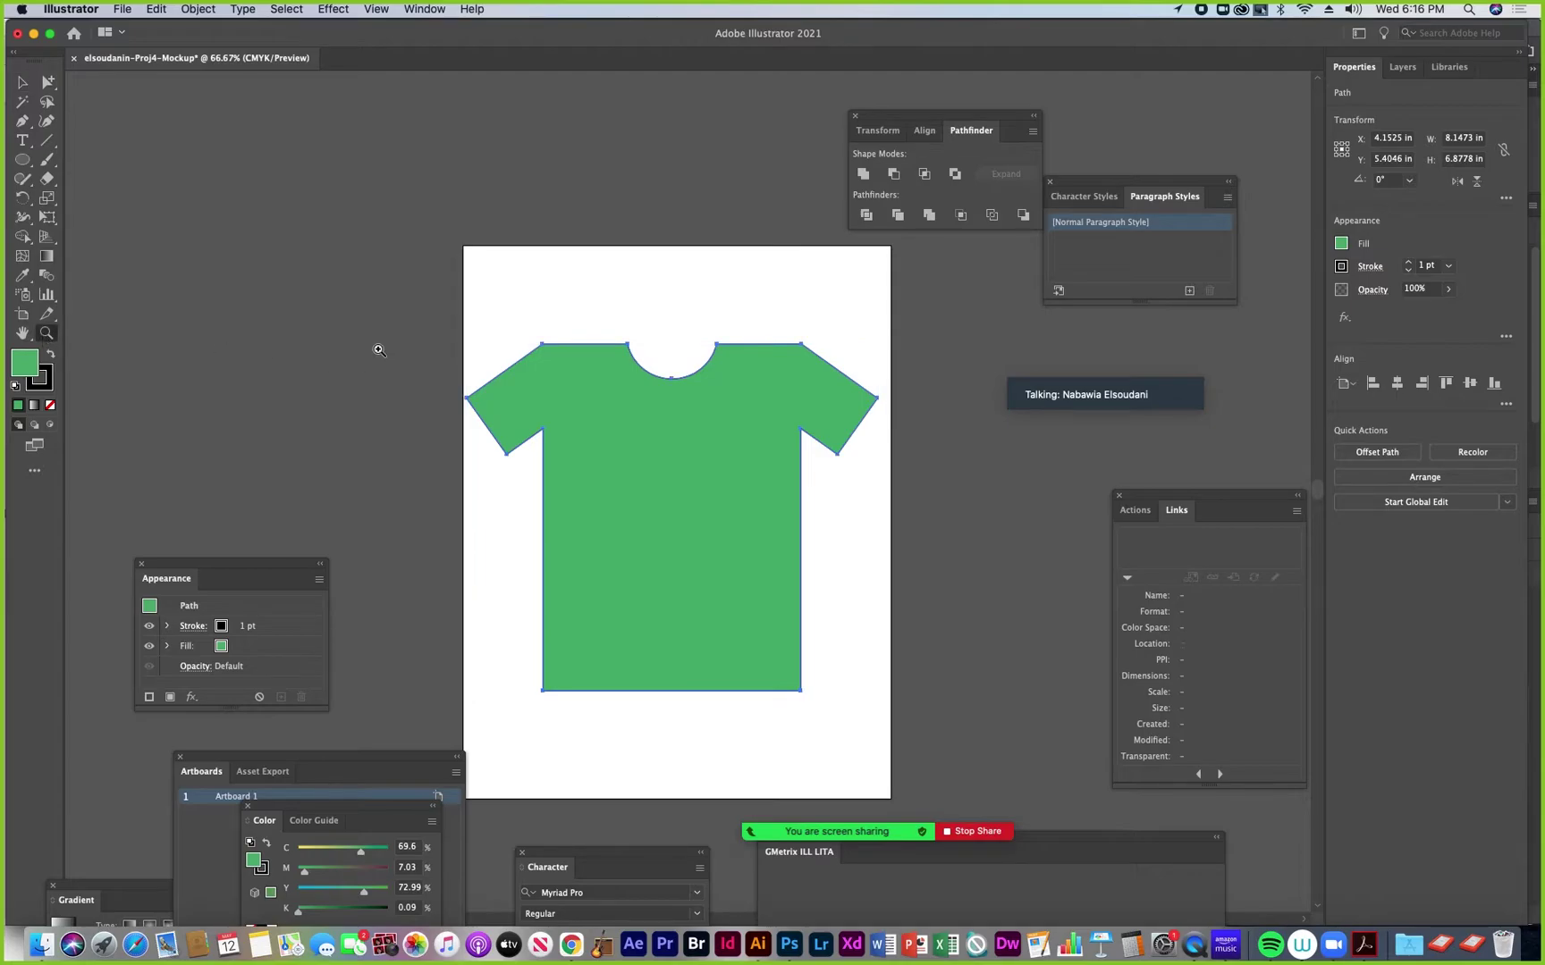
pyautogui.click(683, 551)
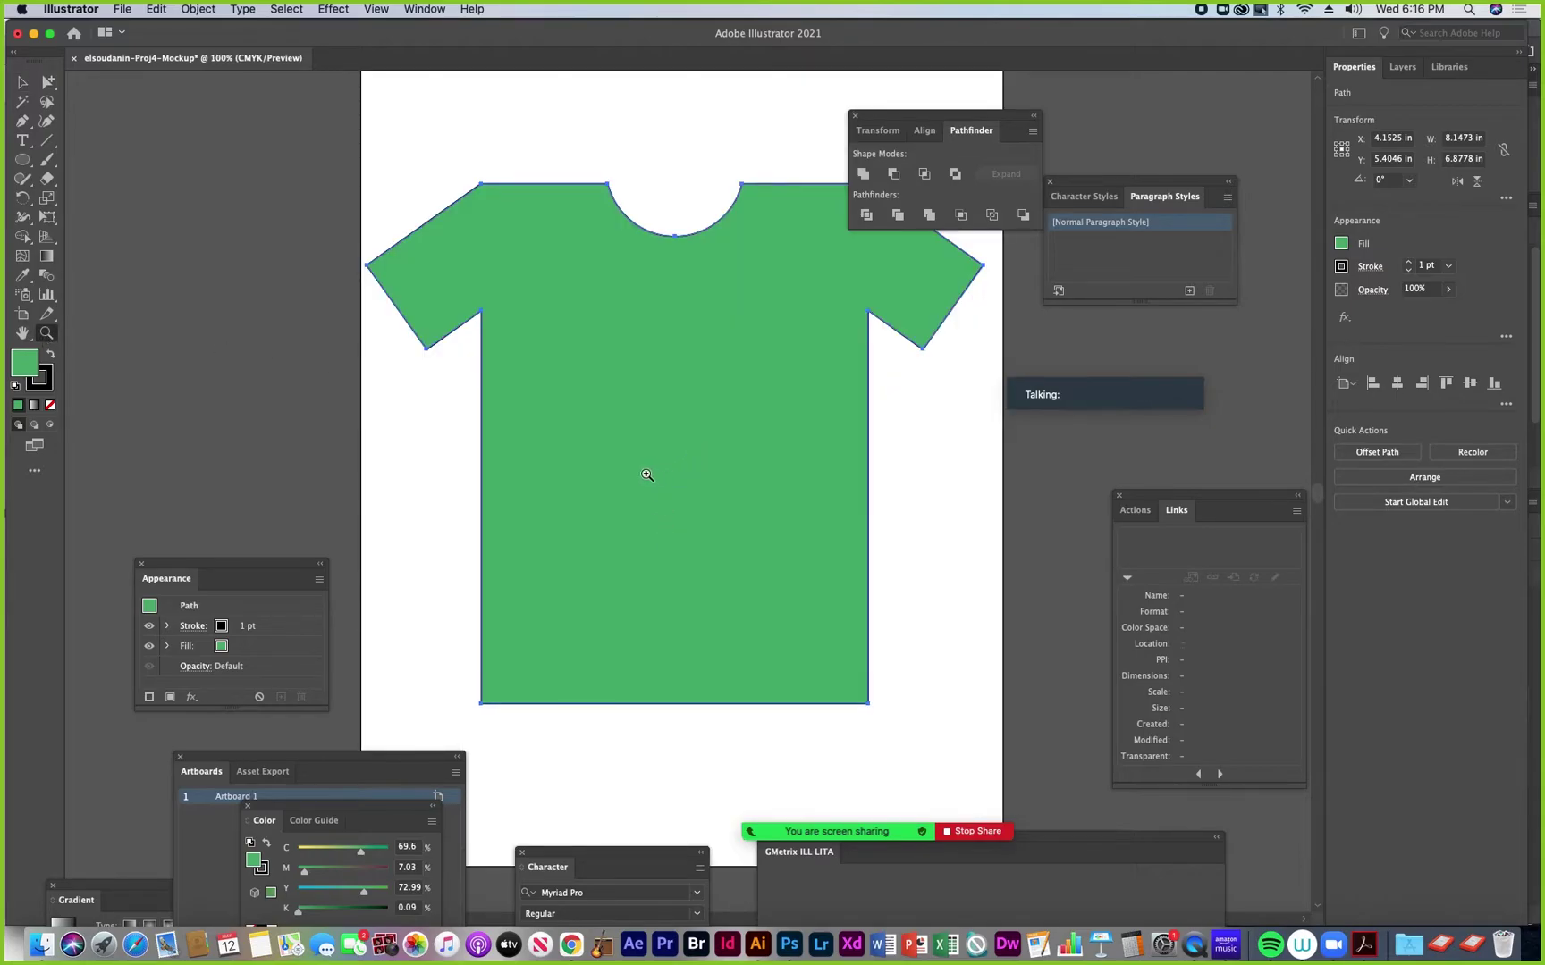
pyautogui.moveTo(579, 493); pyautogui.dragTo(490, 476)
pyautogui.moveTo(286, 569); pyautogui.dragTo(204, 555)
pyautogui.moveTo(357, 764); pyautogui.dragTo(168, 749)
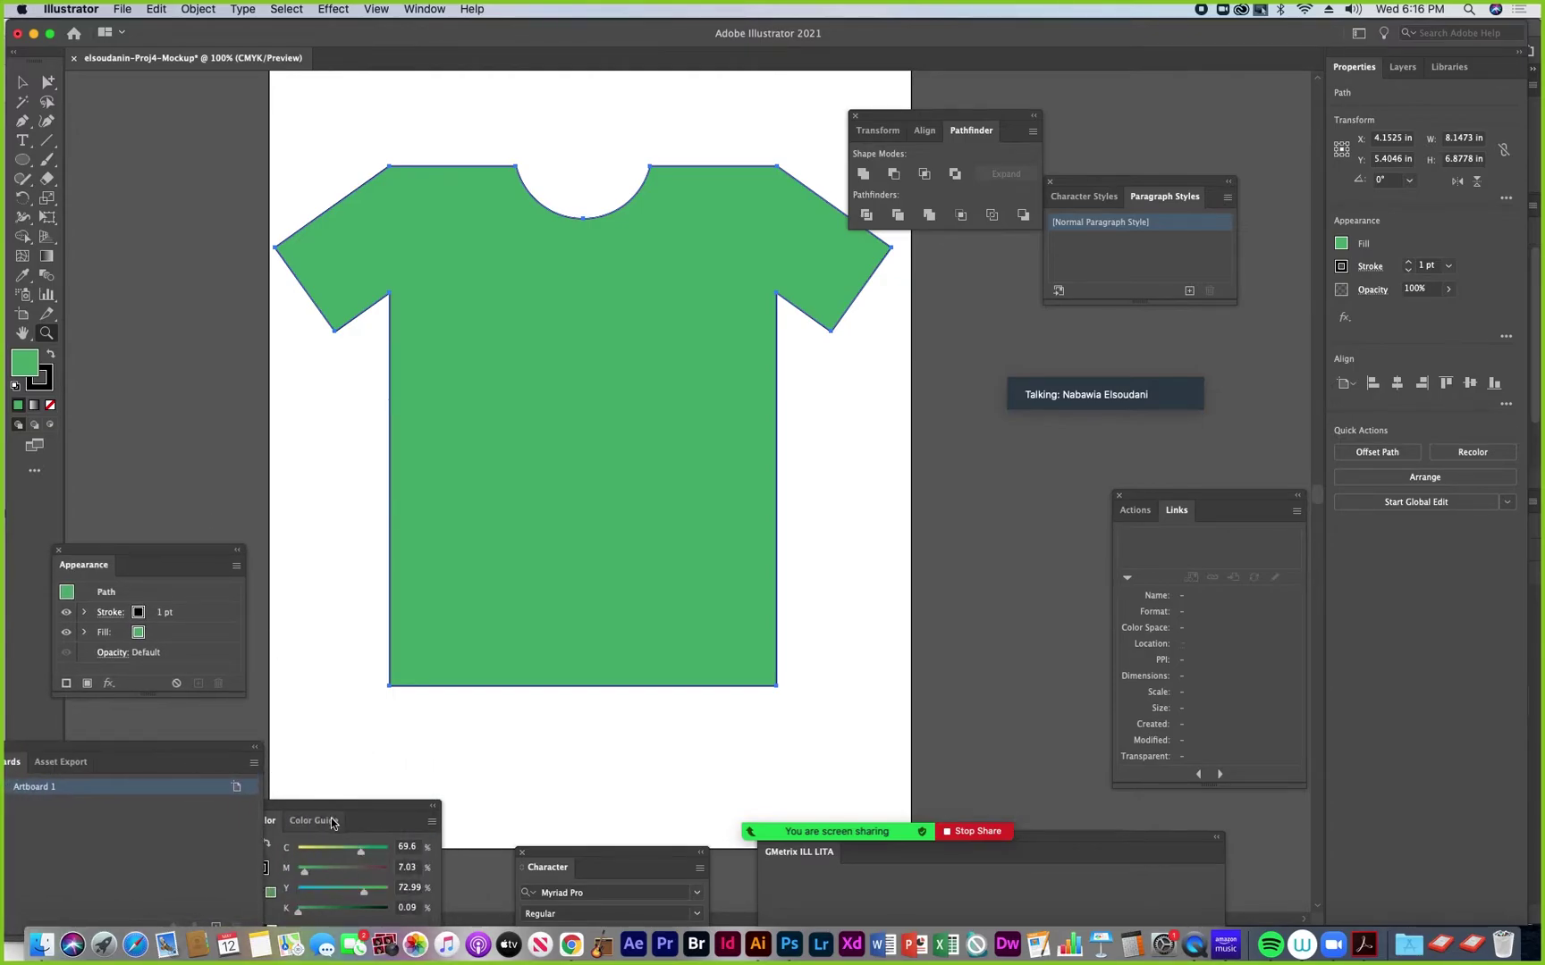
pyautogui.moveTo(328, 804); pyautogui.dragTo(1015, 606)
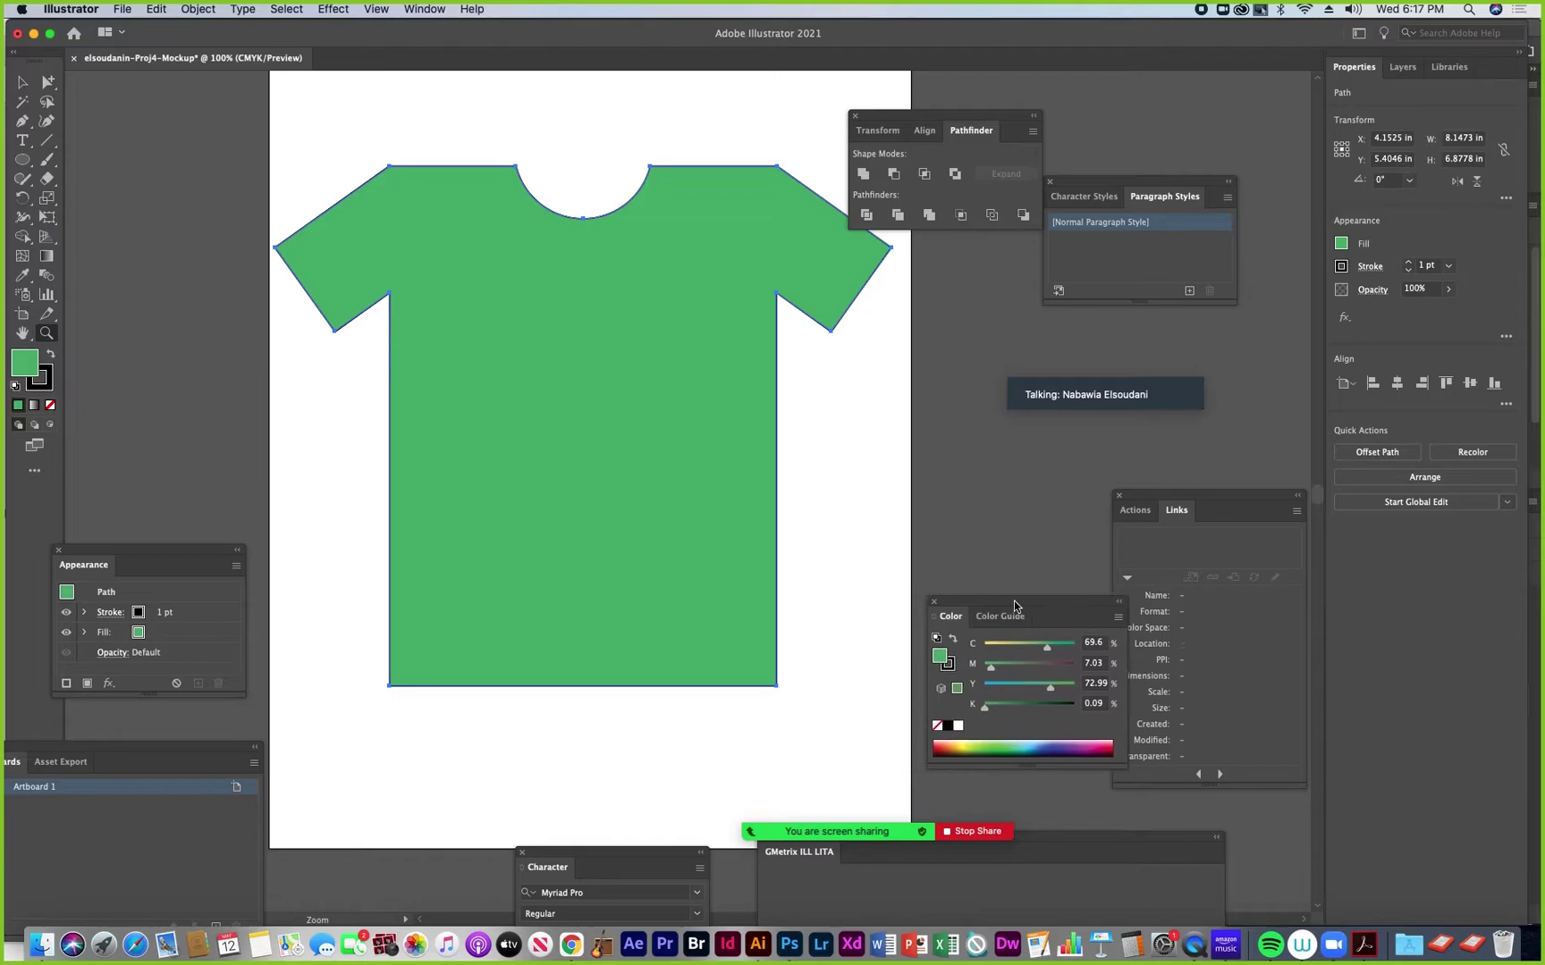
pyautogui.moveTo(985, 833)
pyautogui.moveTo(1025, 837); pyautogui.dragTo(1246, 838)
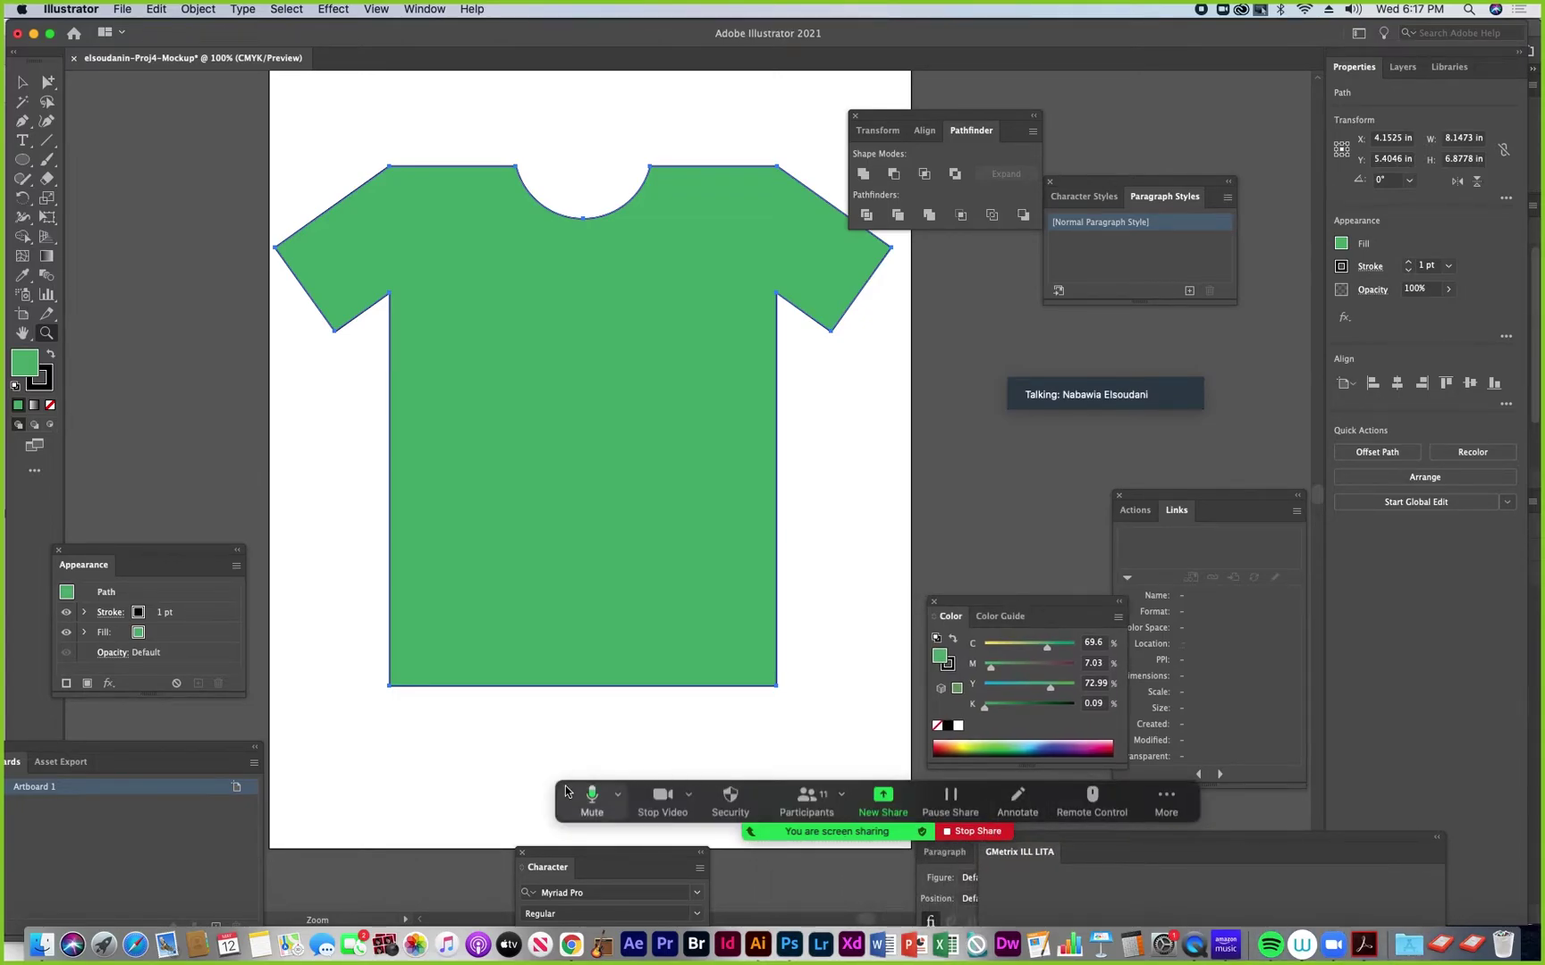
pyautogui.moveTo(687, 774); pyautogui.dragTo(1028, 479)
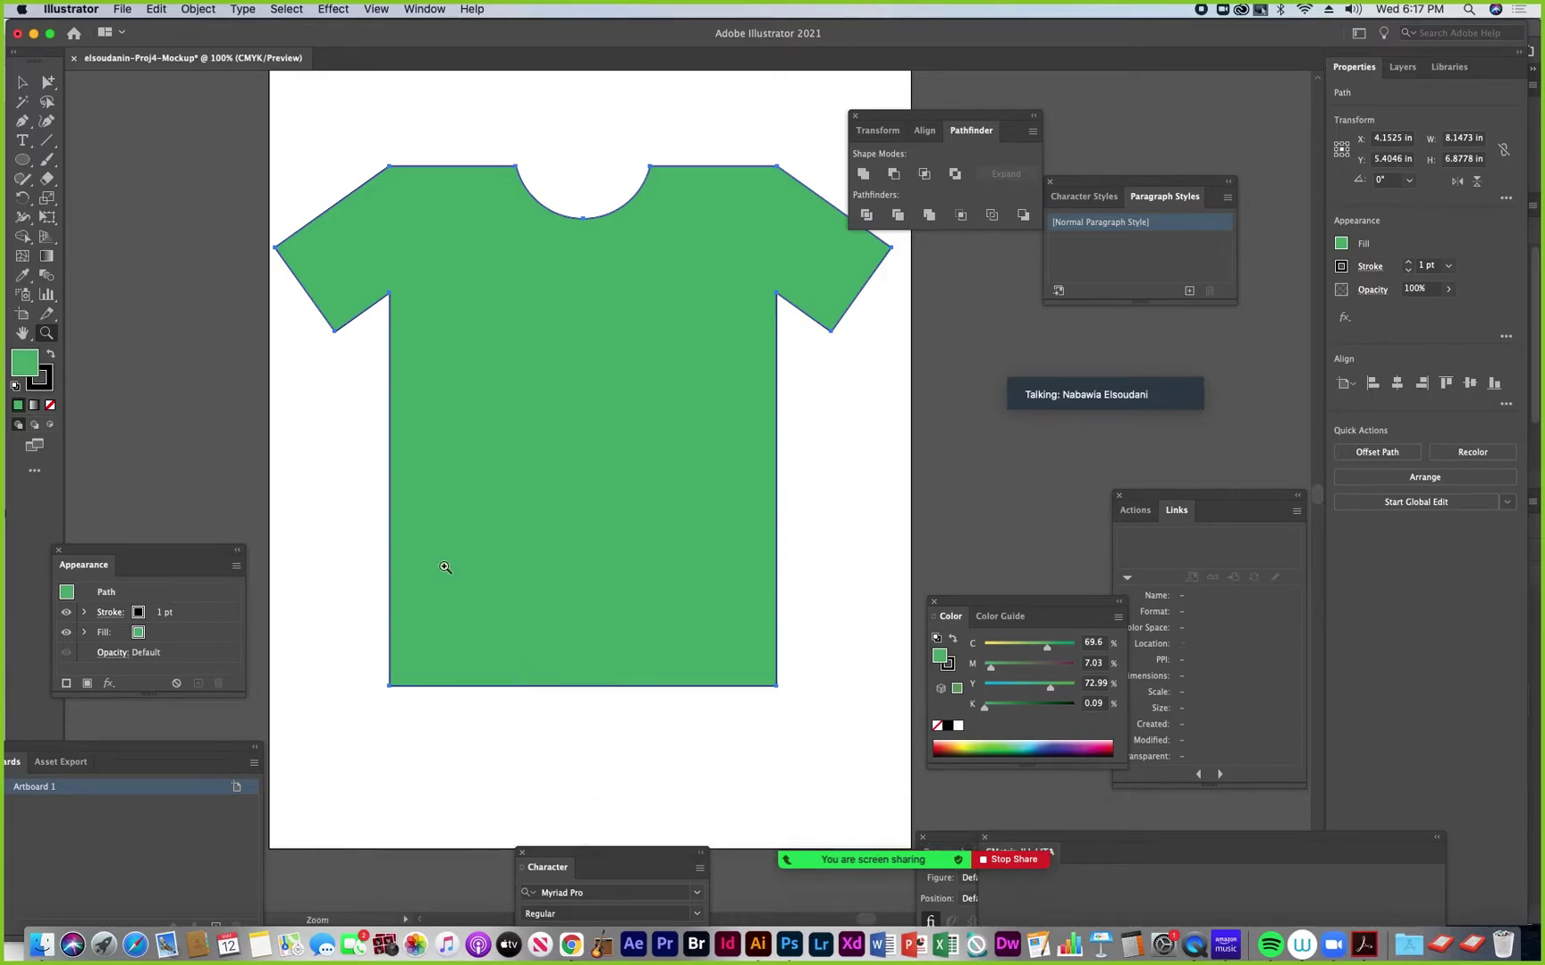
# Centre the shirt on the artboard at X 4.25 in, Y 5.5 in with the Selection tool
pyautogui.press('v')
pyautogui.moveTo(586, 472); pyautogui.dragTo(630, 514)
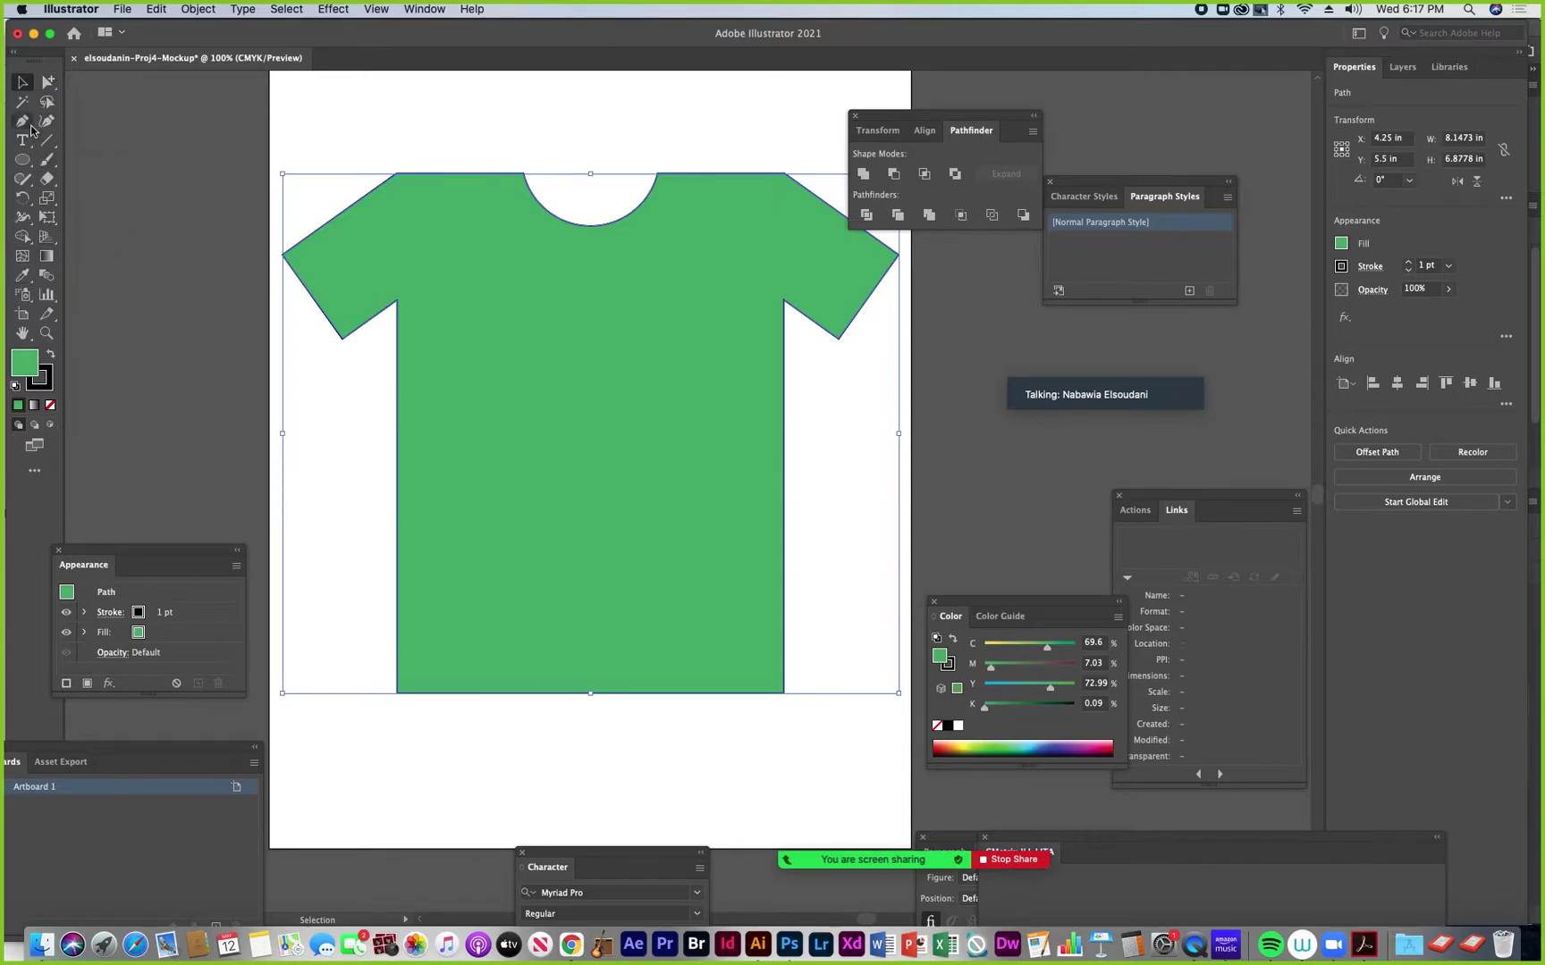
pyautogui.click(146, 127)
pyautogui.click(407, 239)
# Round both shoulder corners of the shirt equally using live corners with the Direct Selection tool, and deselect
pyautogui.click(49, 83)
pyautogui.click(49, 83)
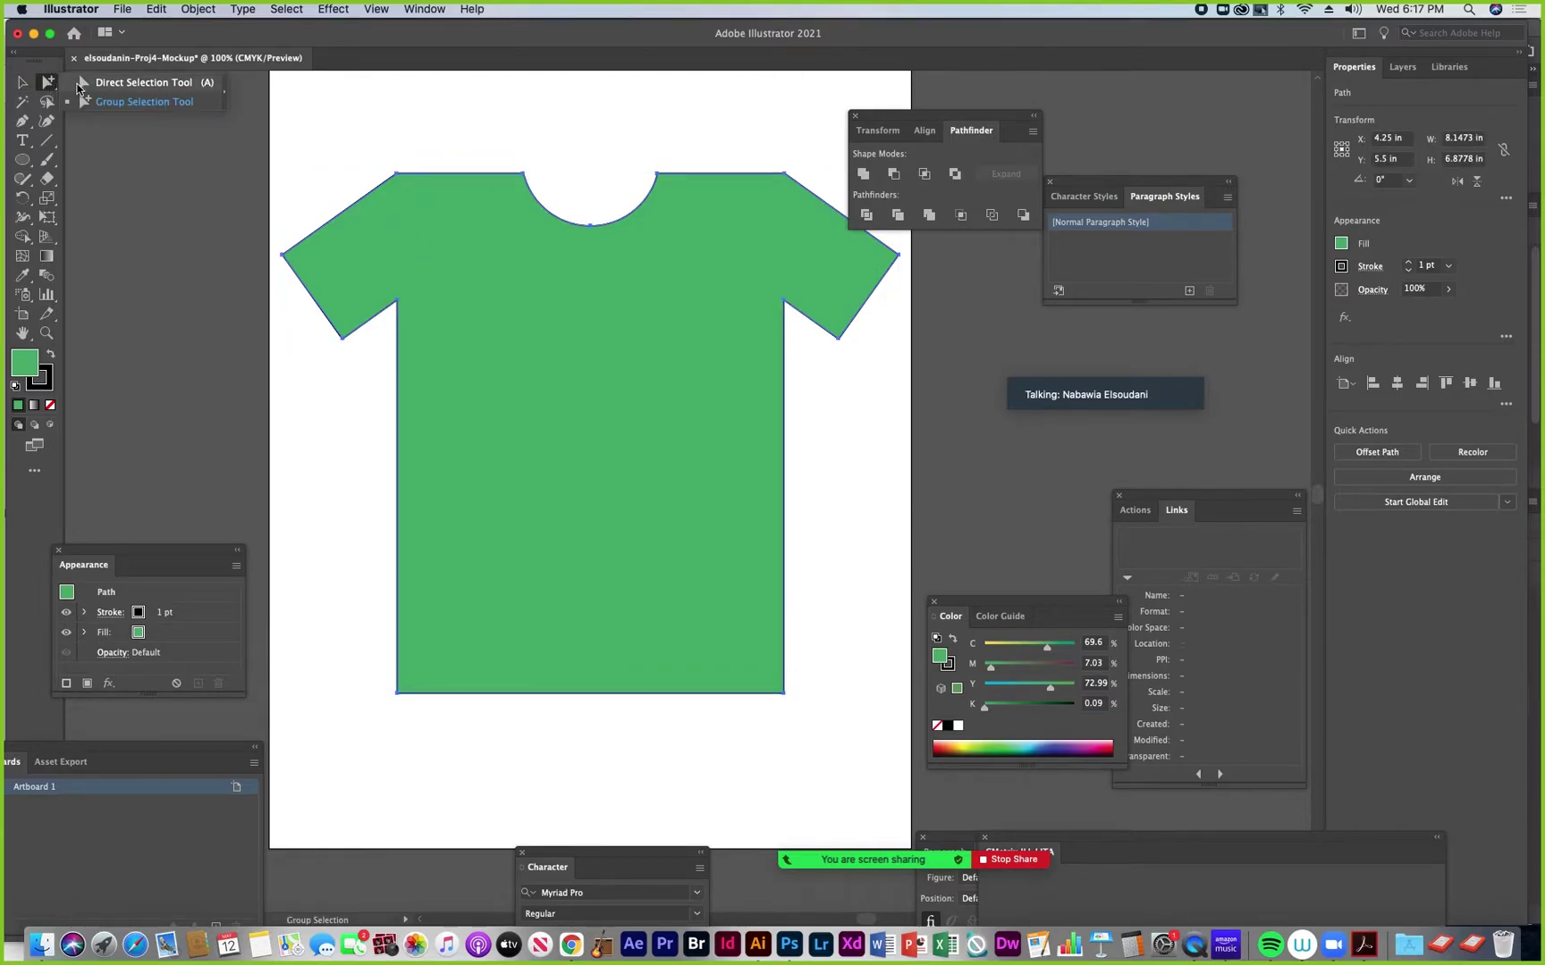
pyautogui.click(134, 85)
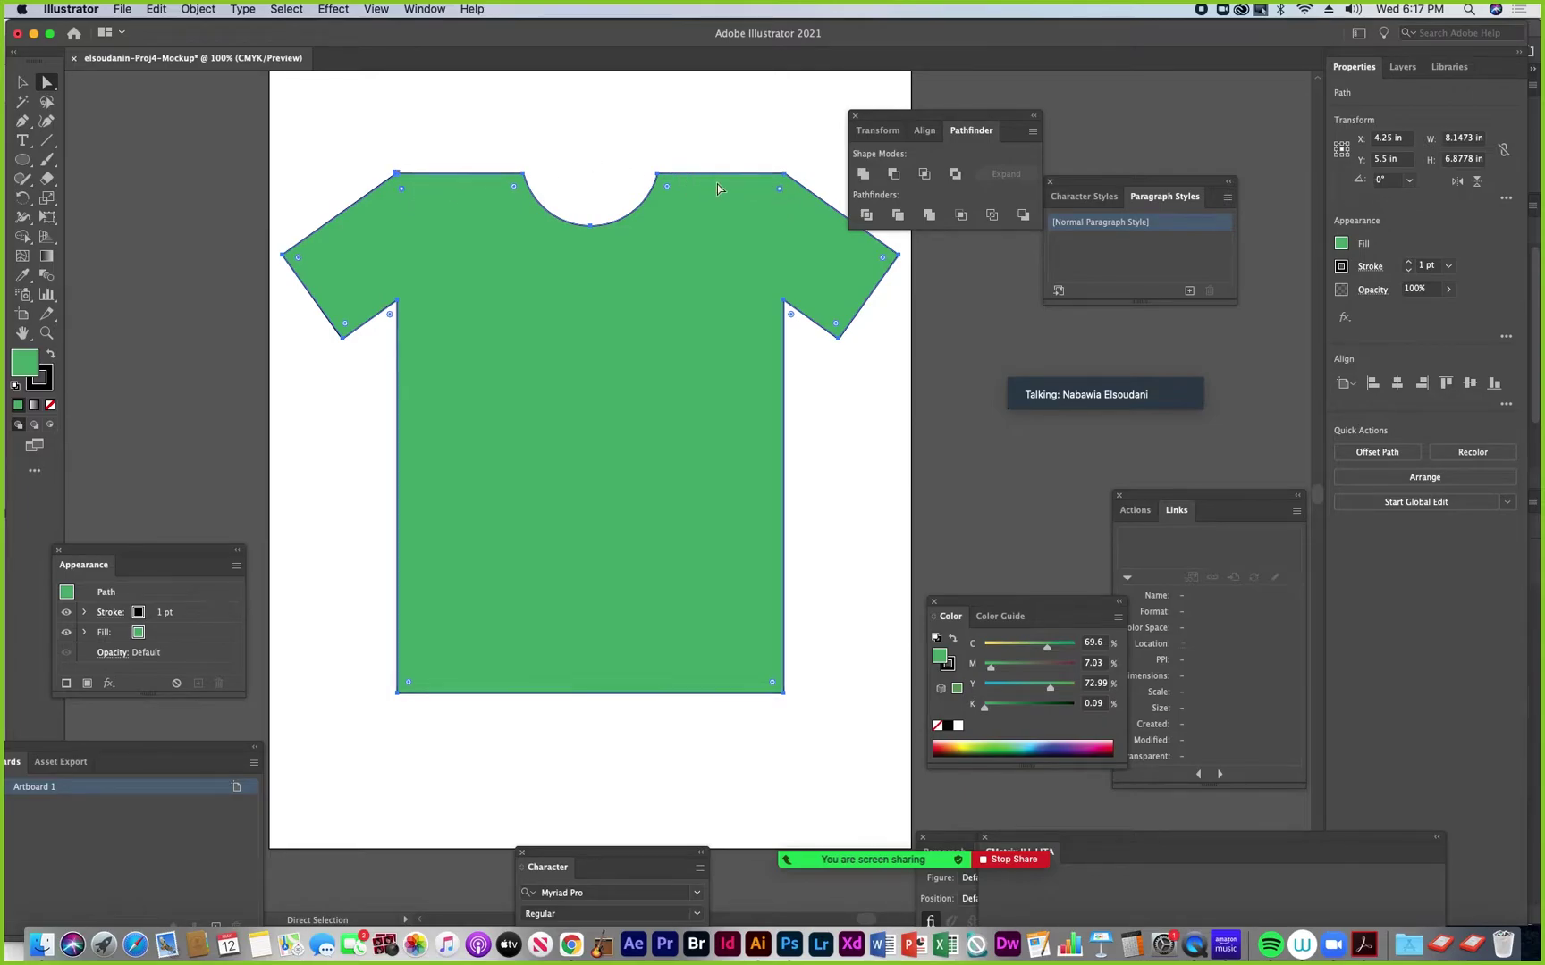
pyautogui.moveTo(779, 194); pyautogui.dragTo(724, 290)
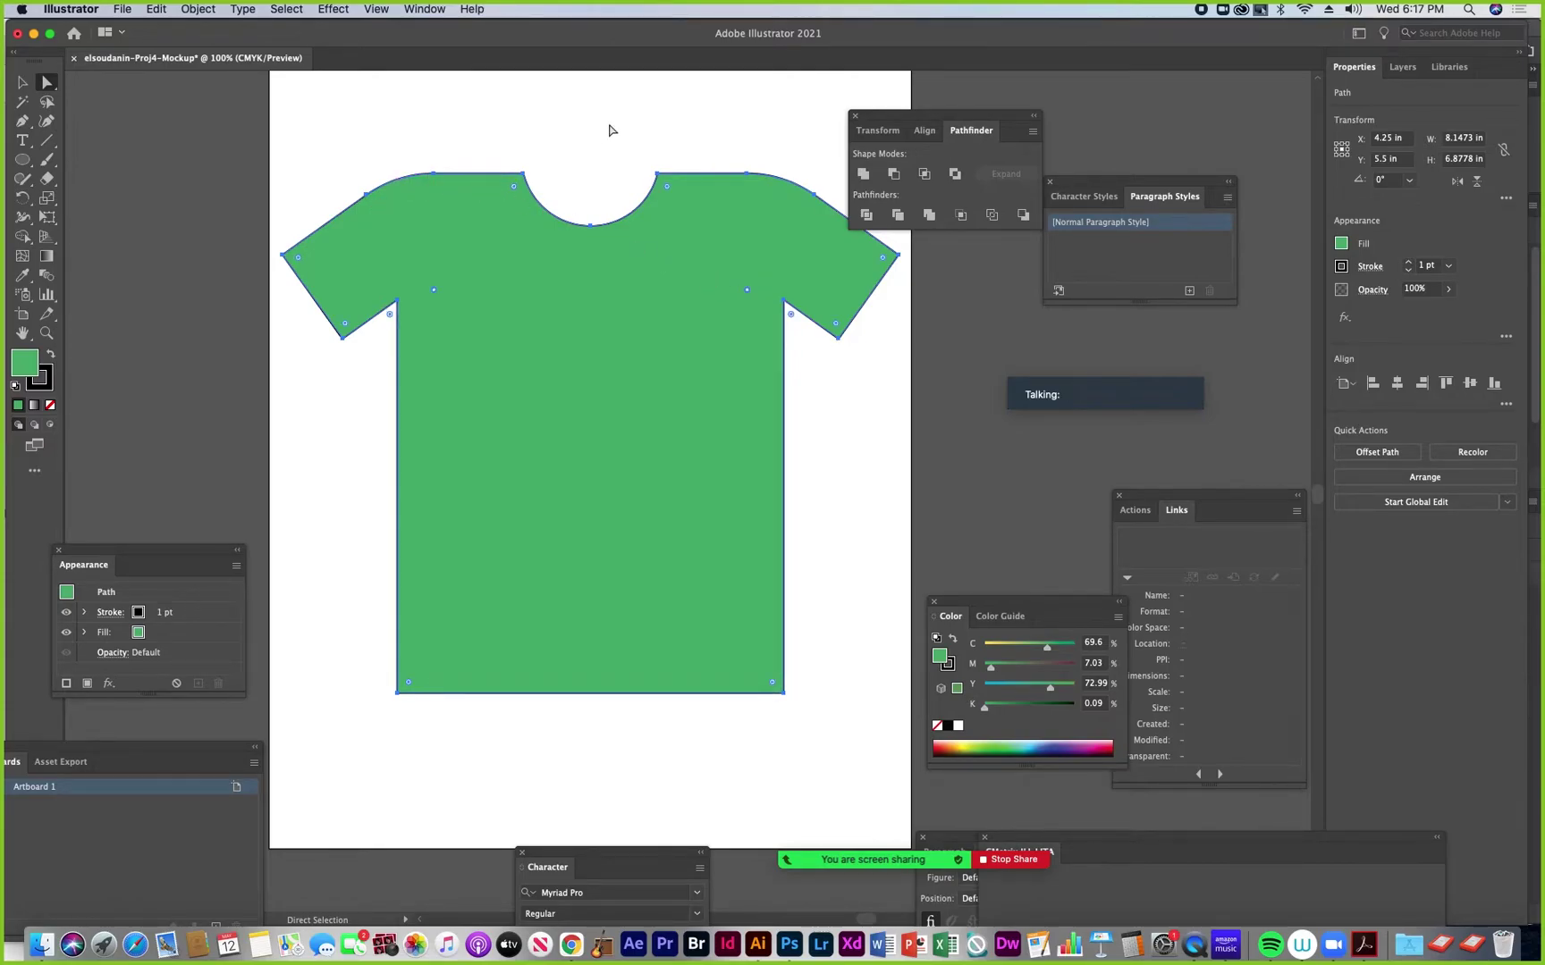
pyautogui.click(741, 128)
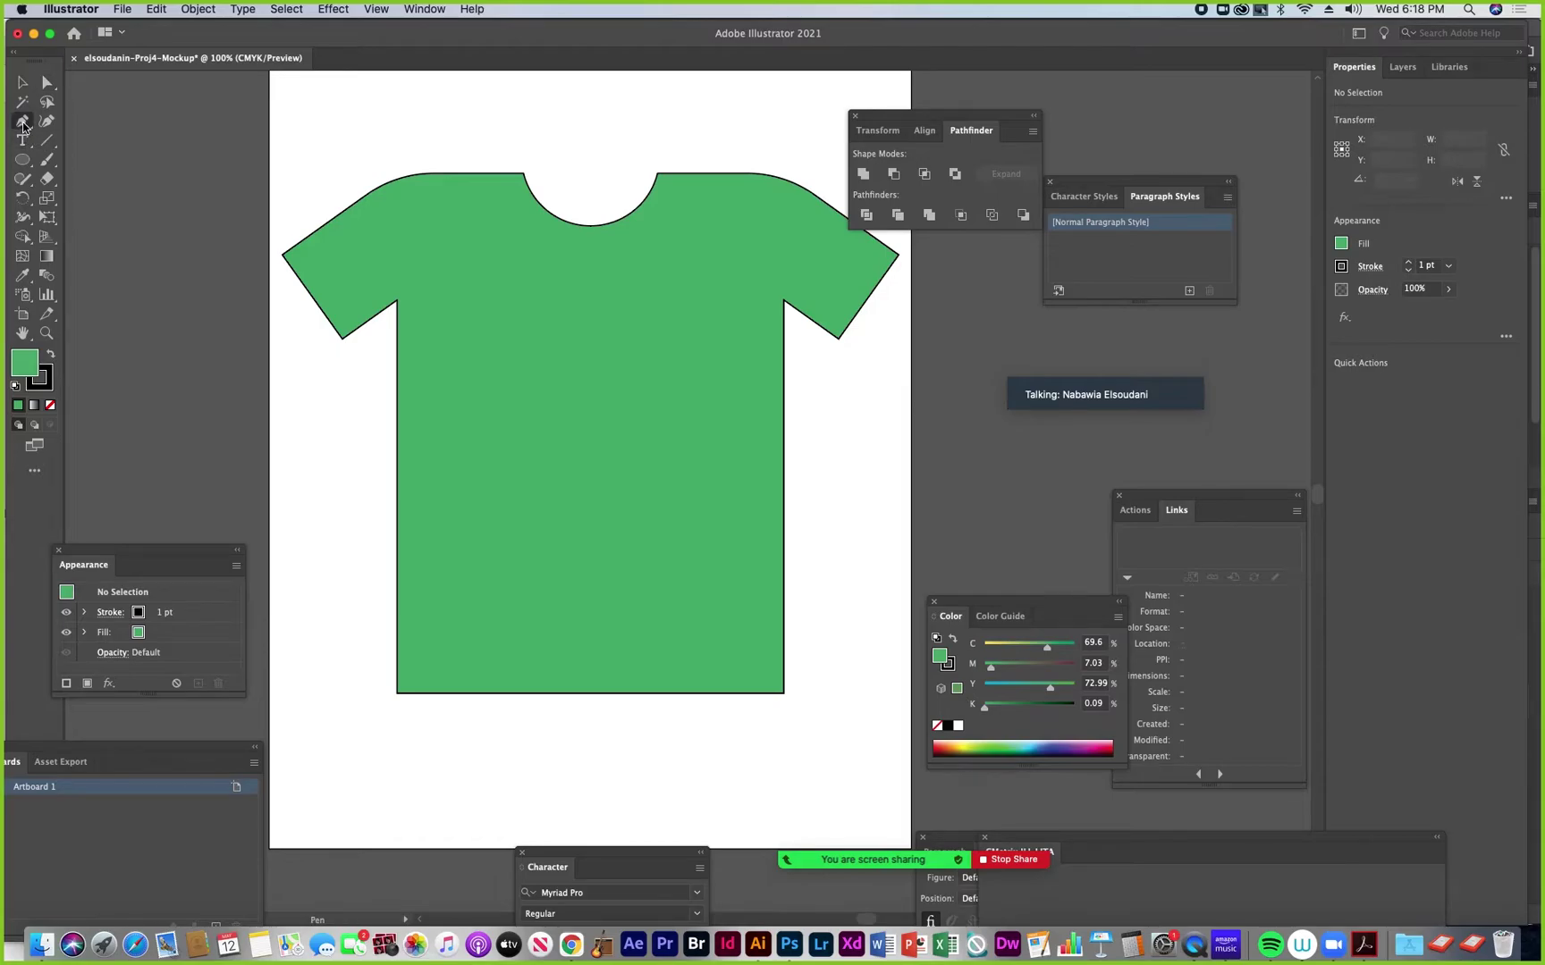
# Convert the lower outer corner of the left sleeve to a smooth anchor point and lengthen its inner direction handle
pyautogui.click(22, 124)
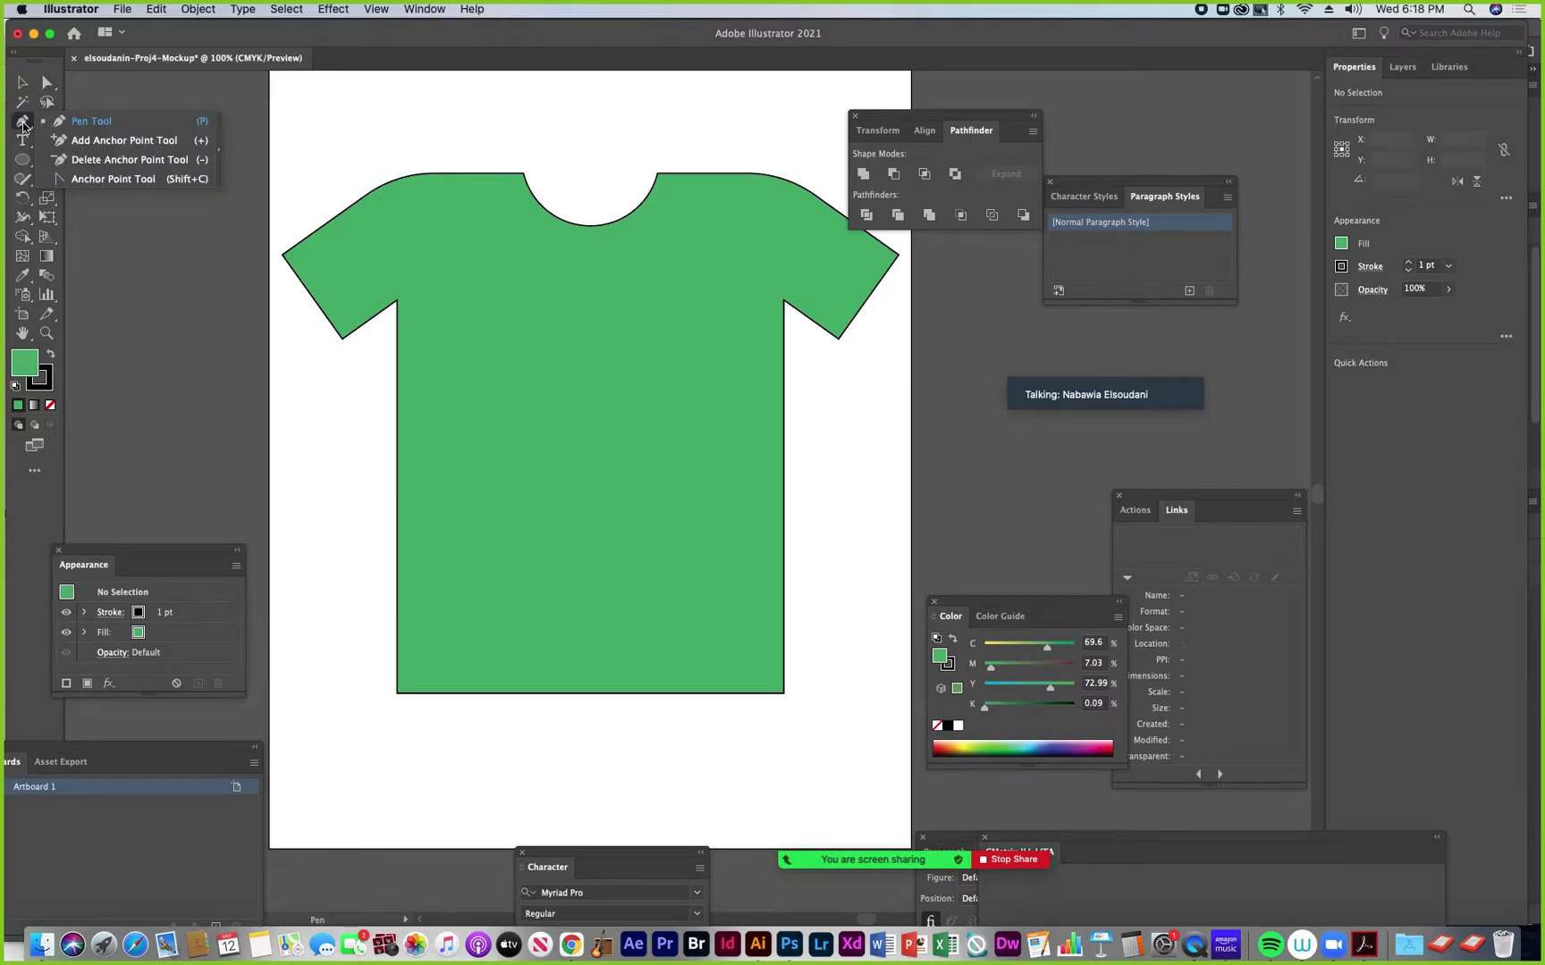
pyautogui.click(79, 179)
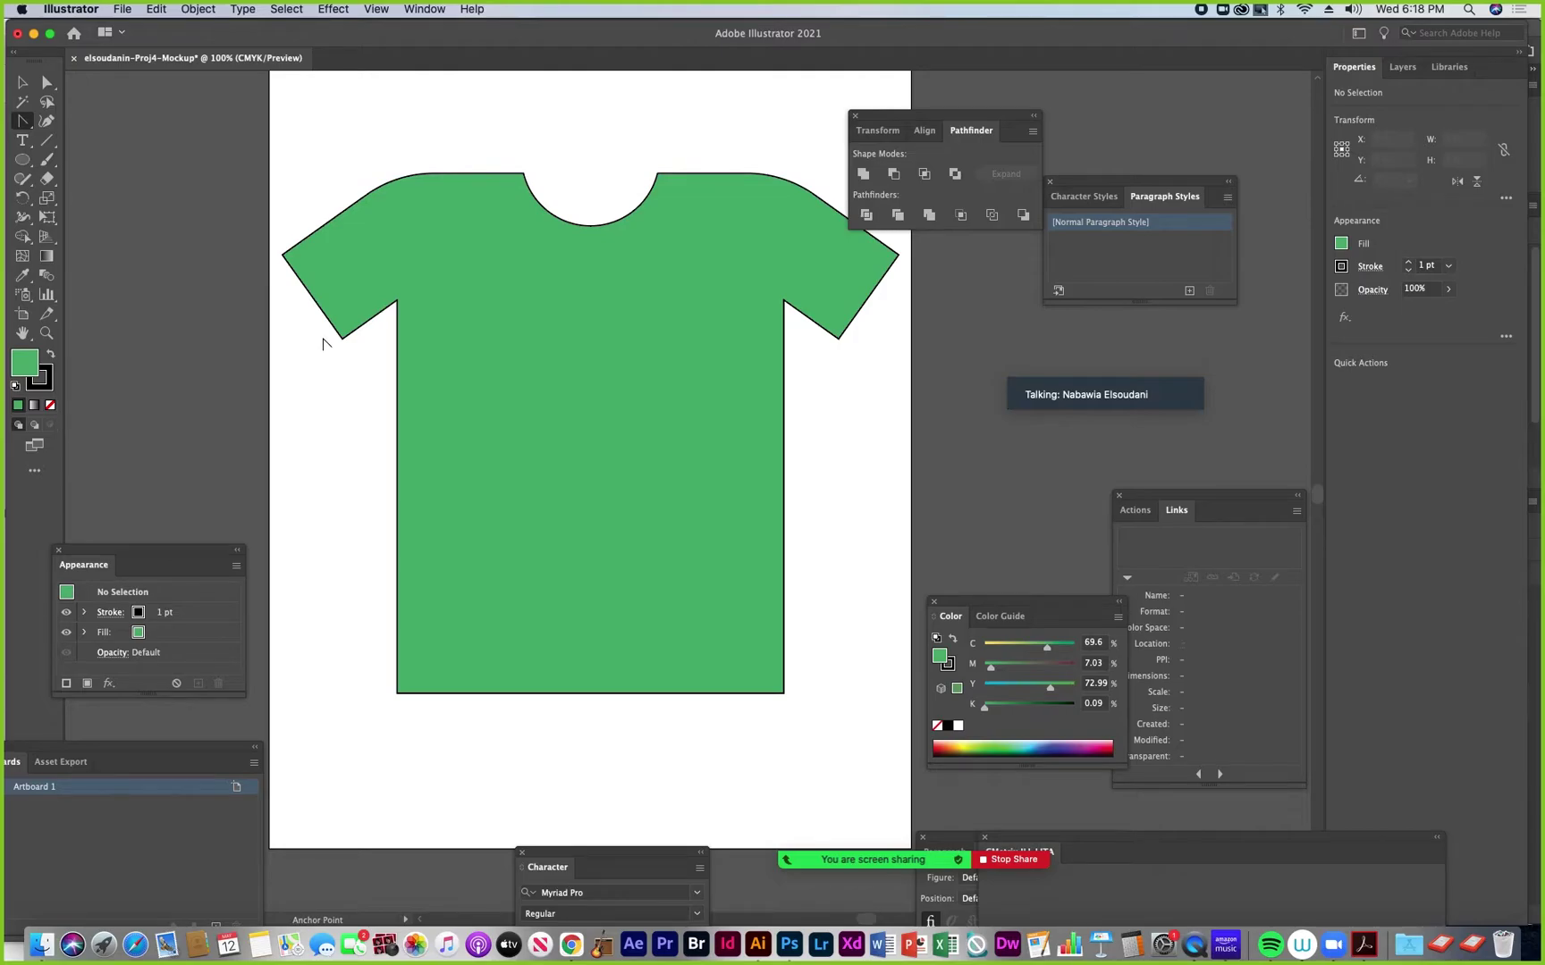
pyautogui.click(47, 87)
pyautogui.click(344, 340)
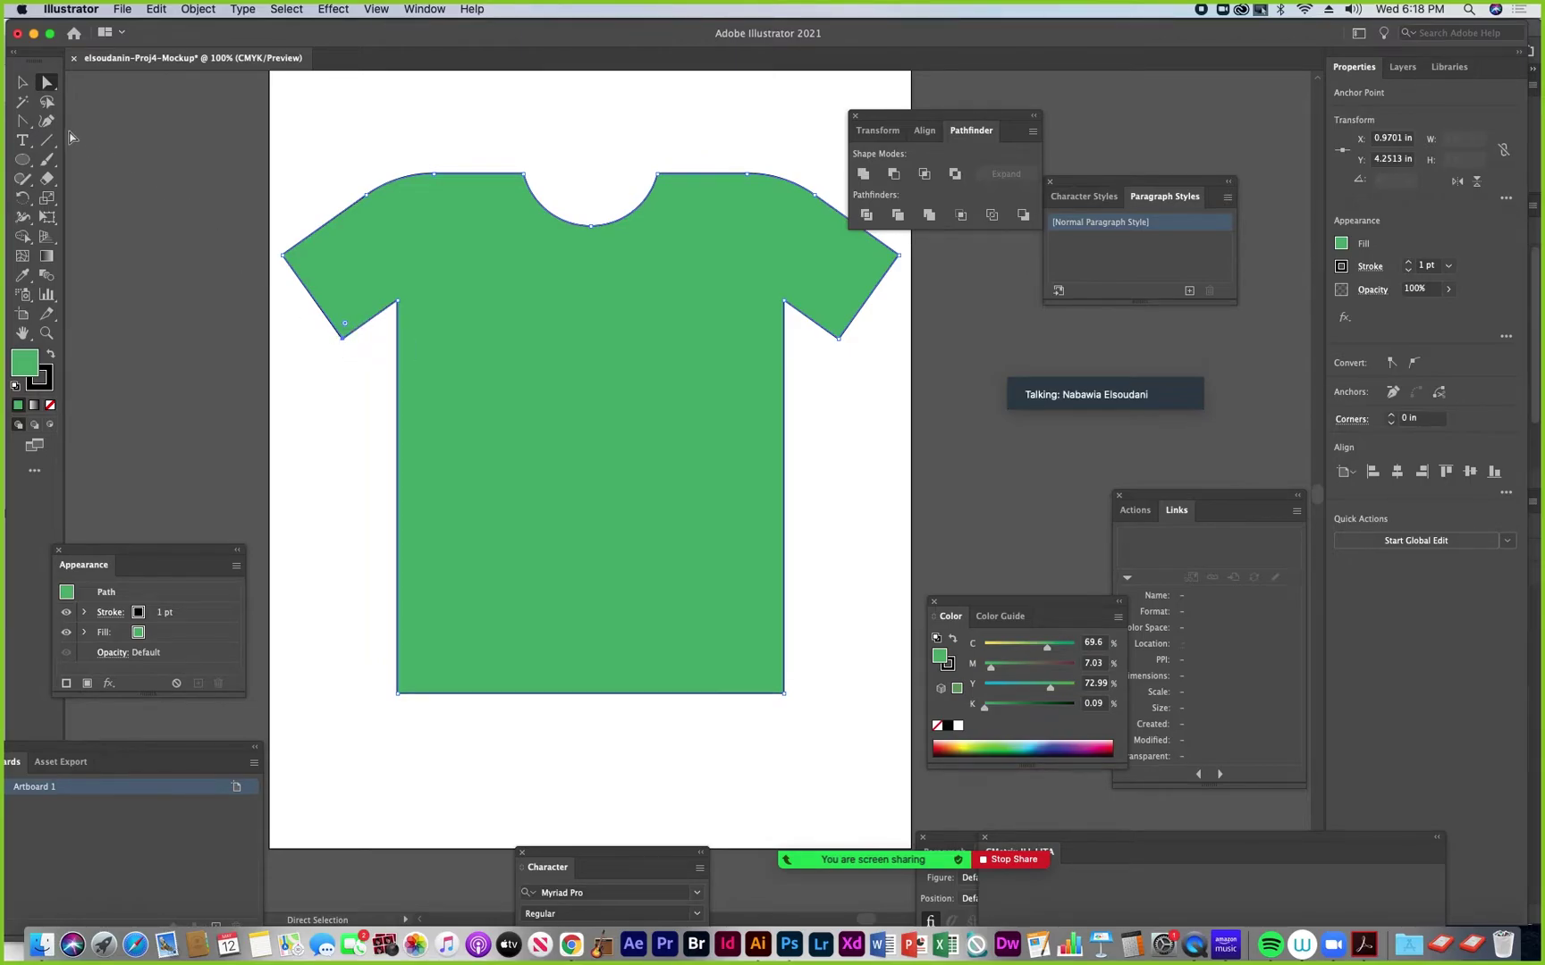
pyautogui.click(343, 341)
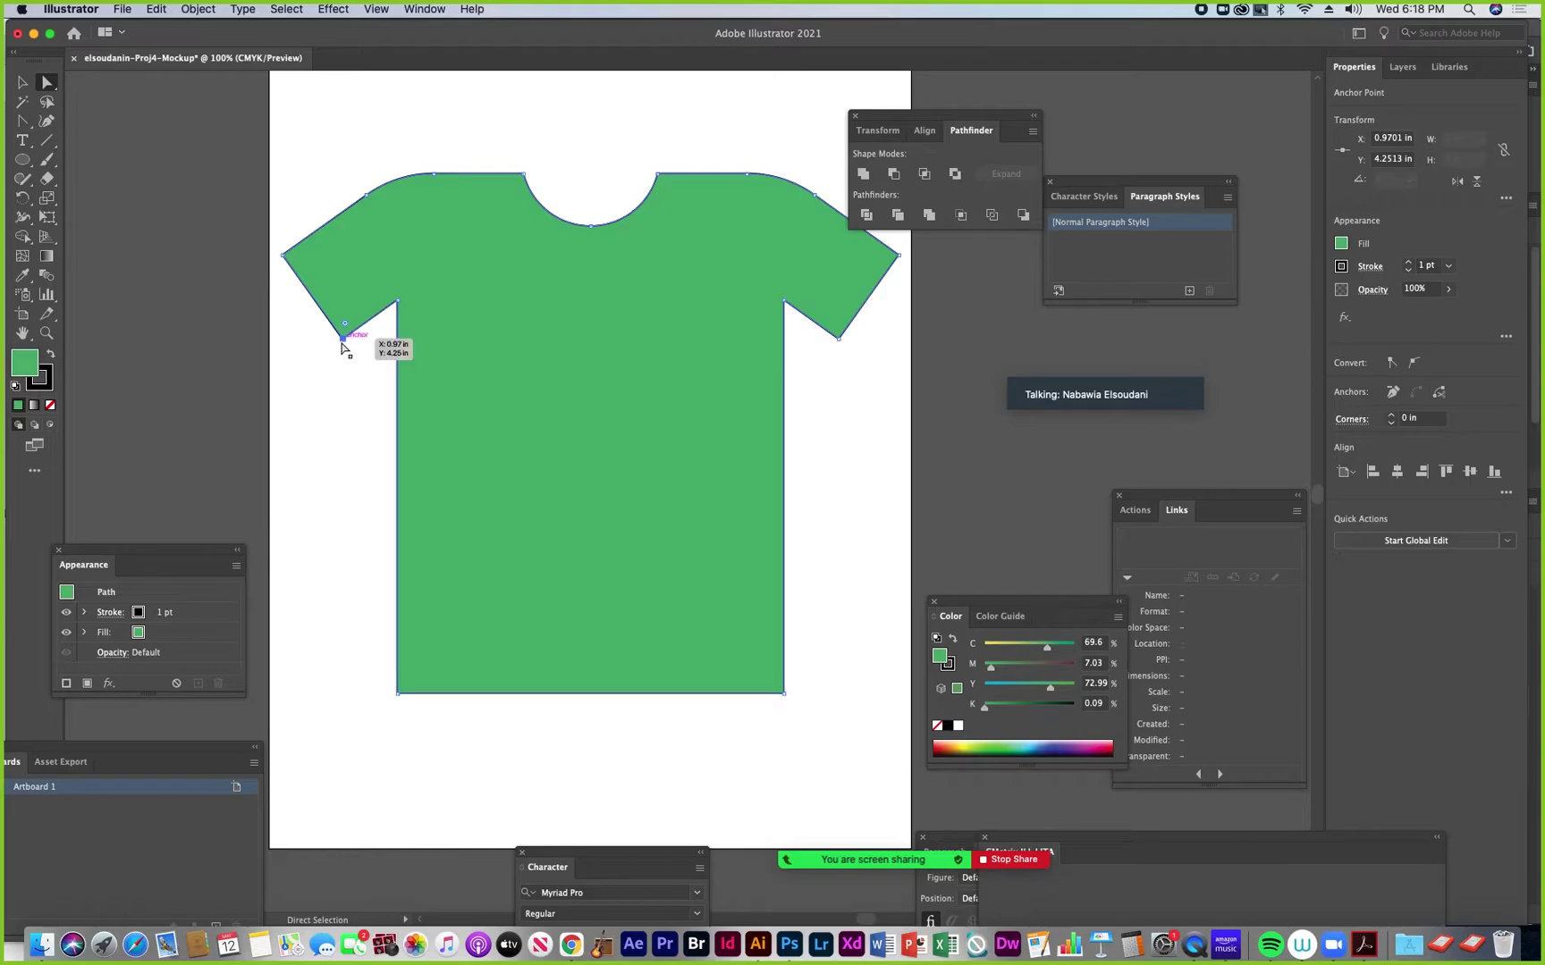
pyautogui.moveTo(1149, 392)
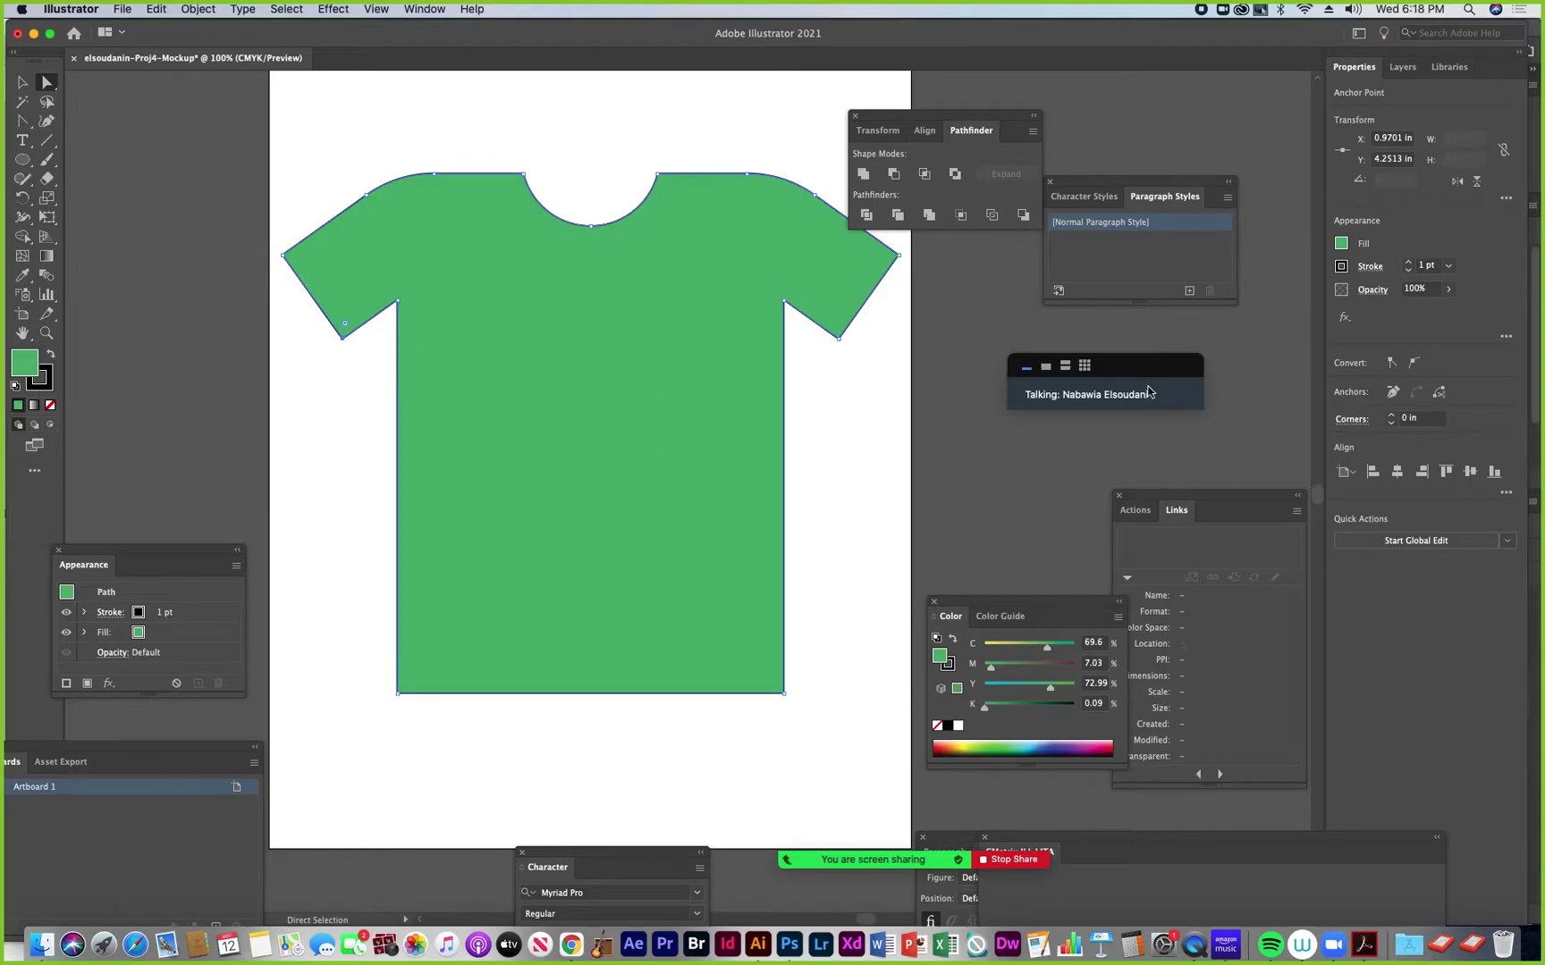
pyautogui.click(1415, 363)
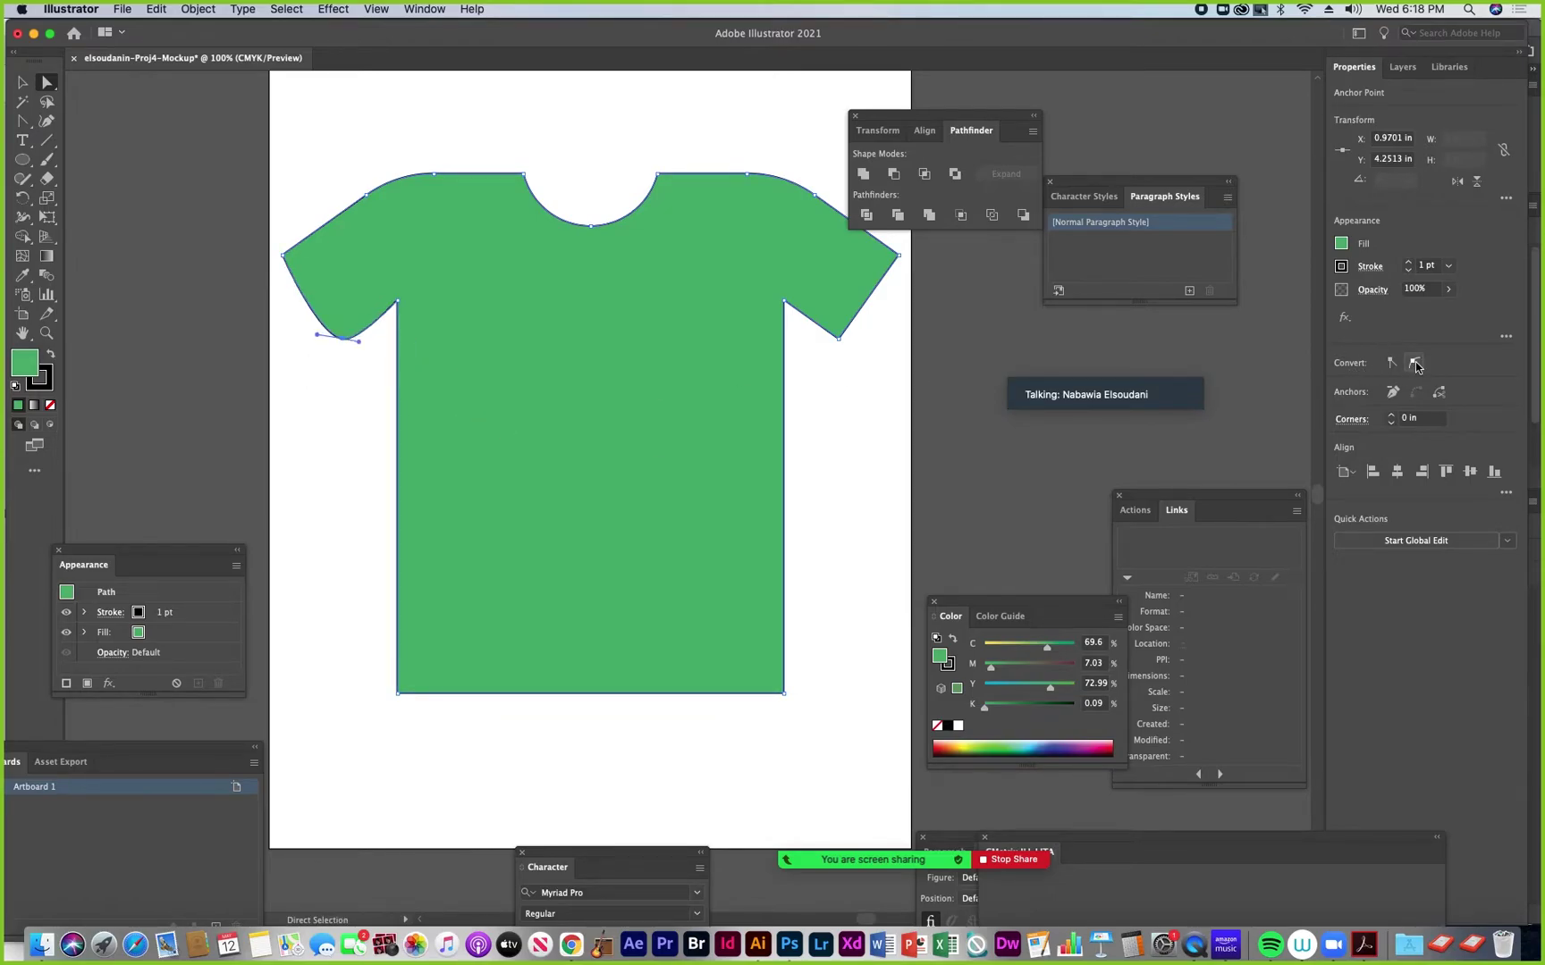
pyautogui.moveTo(360, 346); pyautogui.dragTo(369, 342)
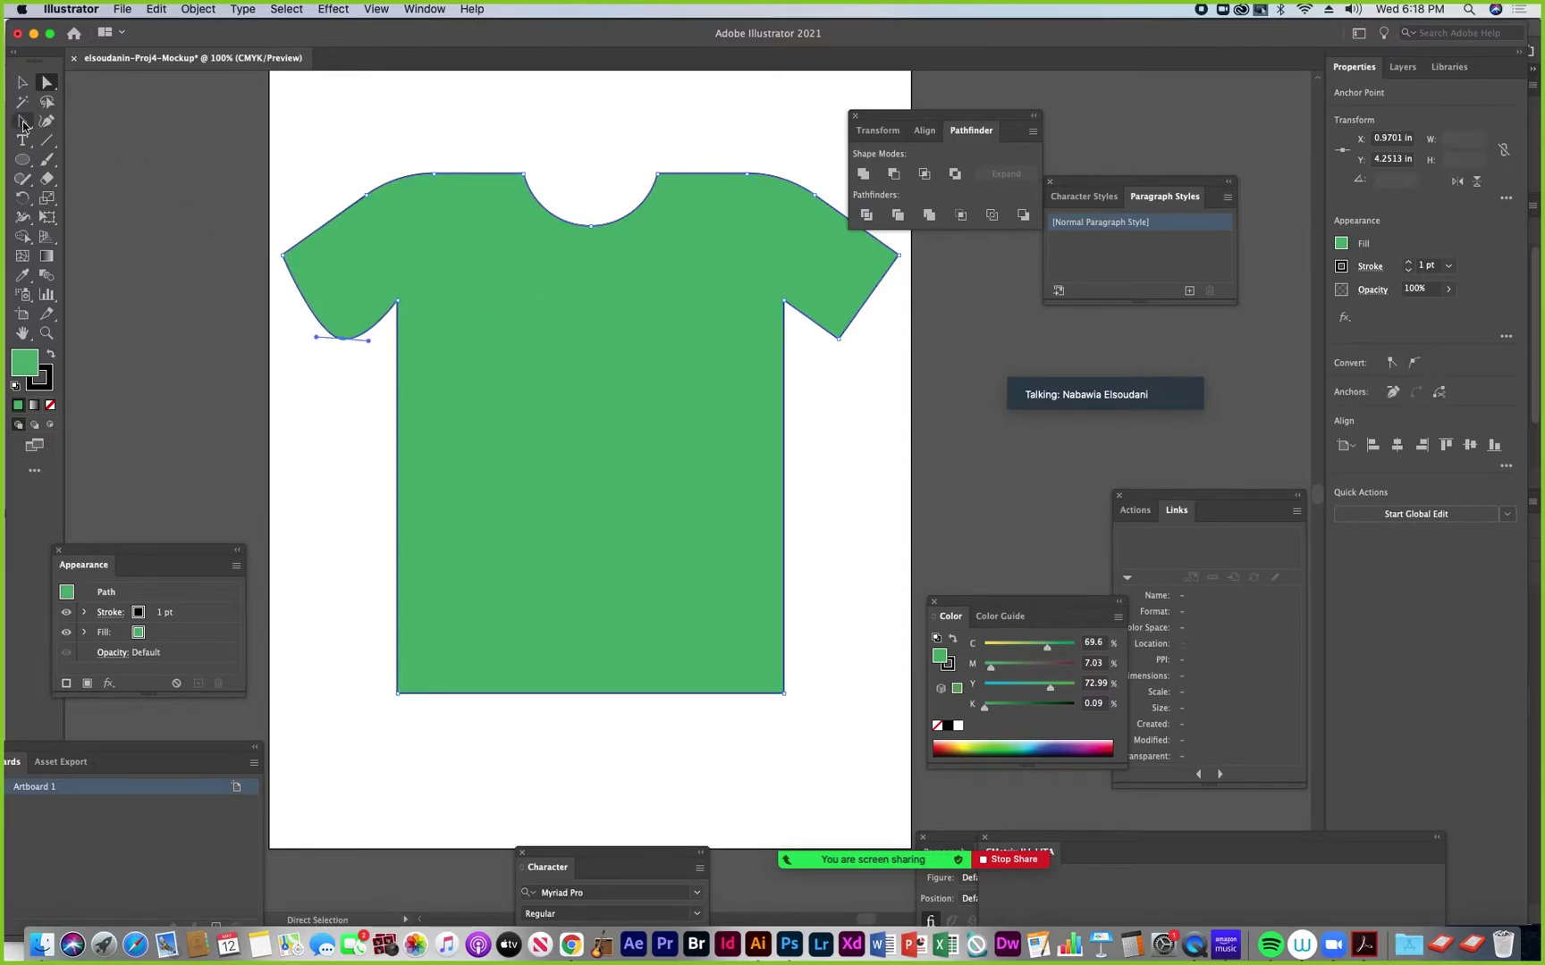
# Reshape the left sleeve with the Anchor Point tool so its cuff bulges outward while the underside and upper edge are straight
pyautogui.click(22, 123)
pyautogui.moveTo(370, 346)
pyautogui.mouseDown()
pyautogui.moveTo(372, 322)
pyautogui.moveTo(344, 340)
pyautogui.mouseUp()
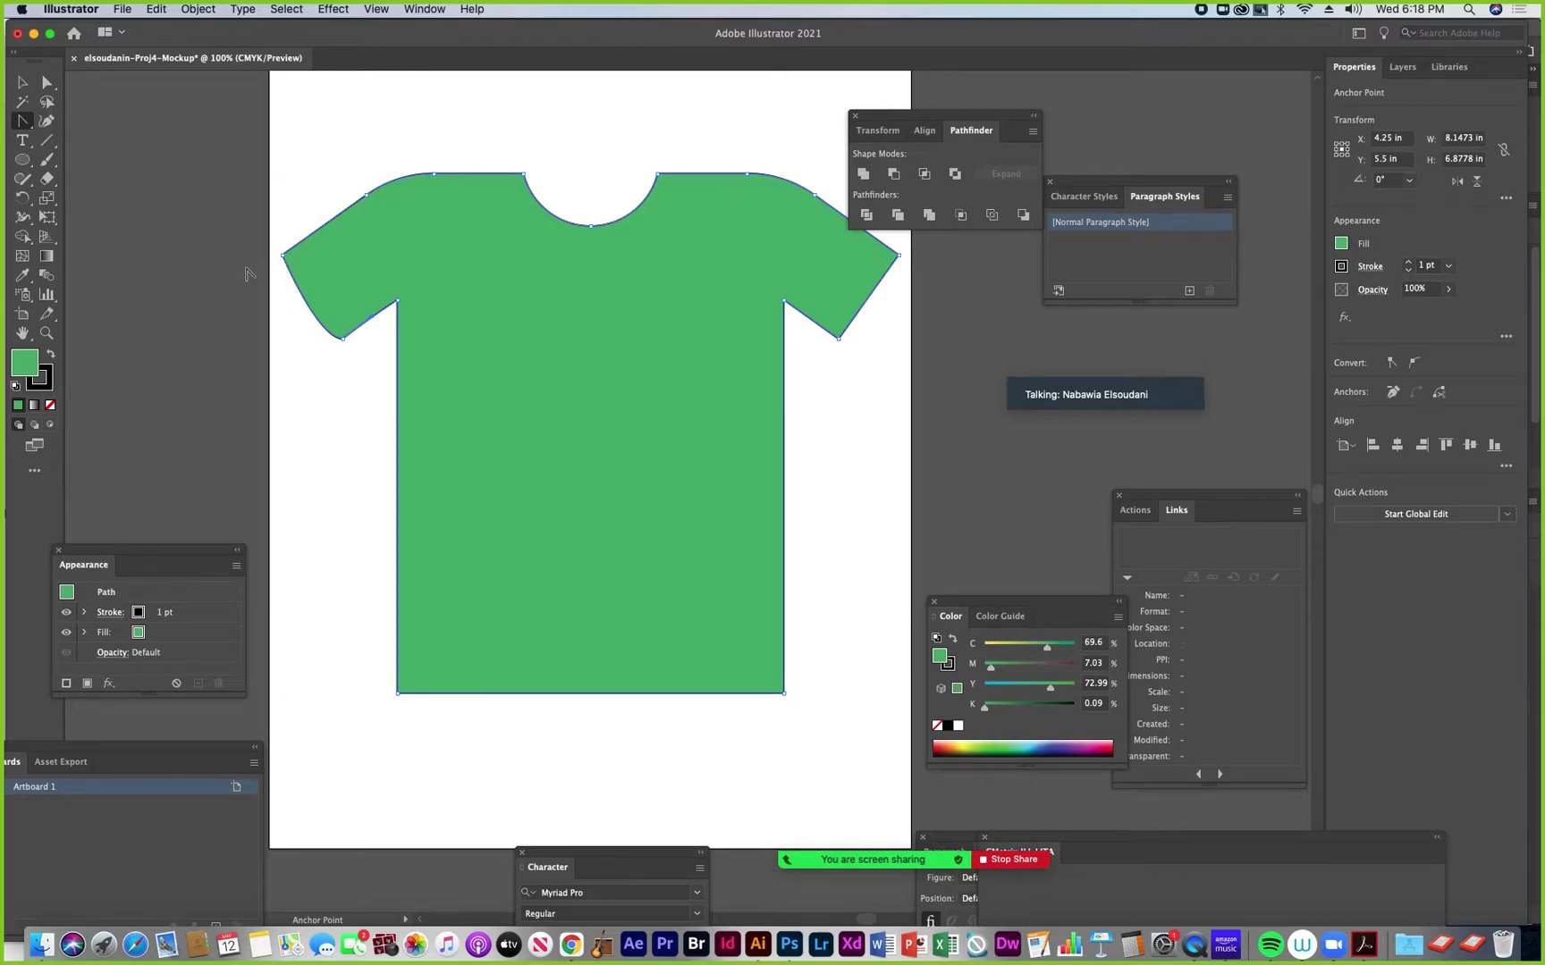
pyautogui.moveTo(282, 259); pyautogui.dragTo(276, 300)
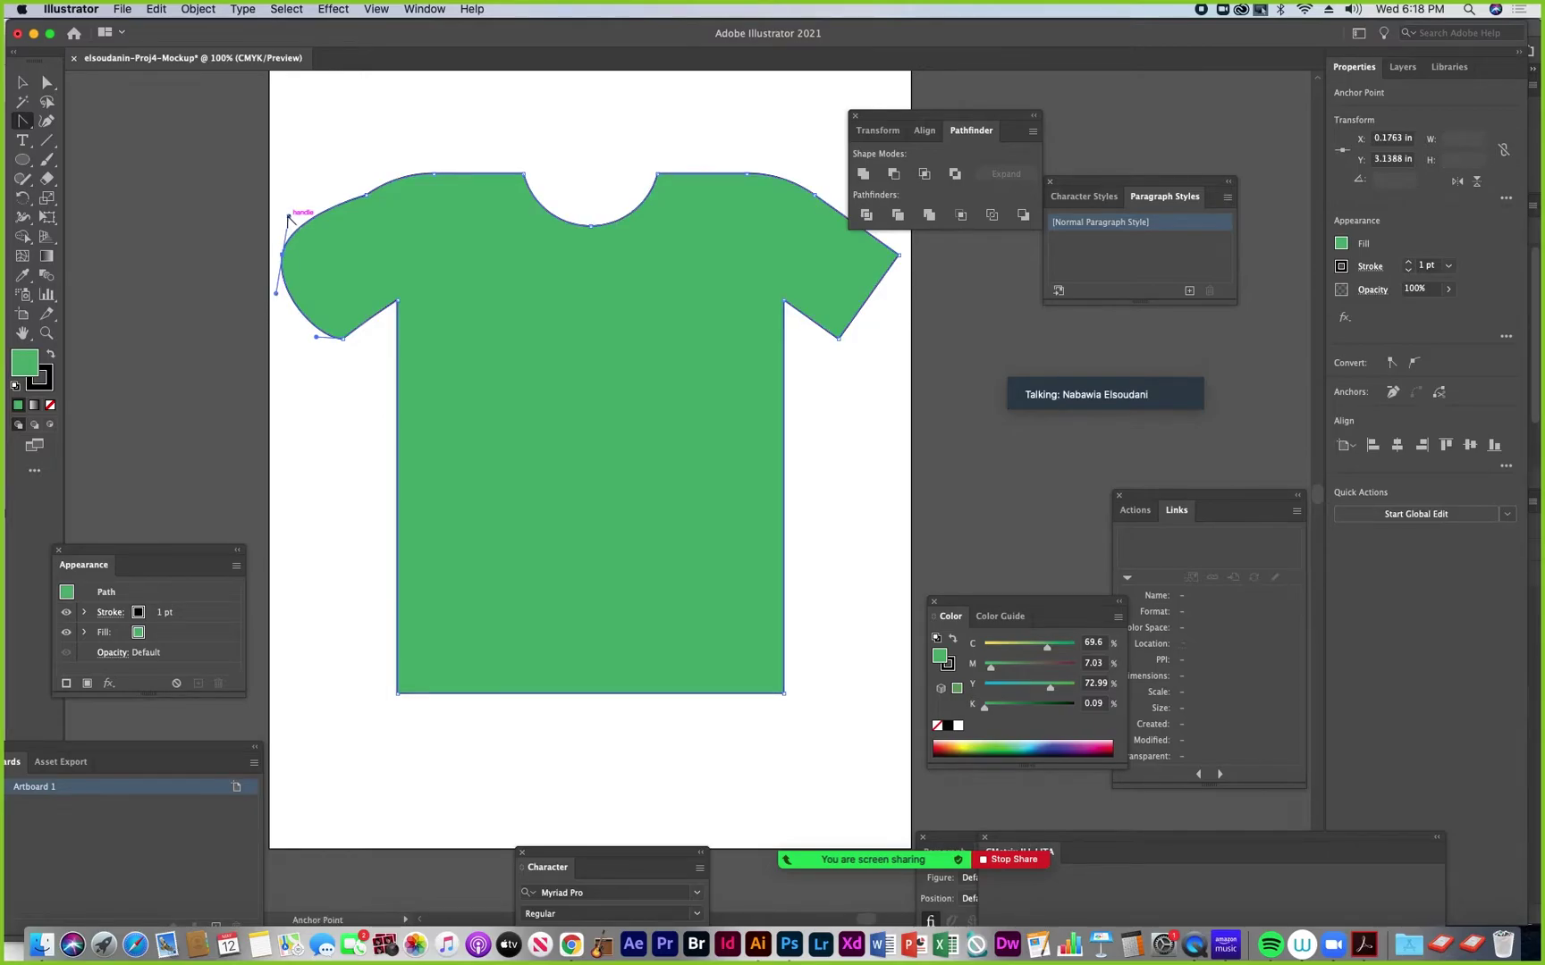
pyautogui.moveTo(288, 220); pyautogui.dragTo(320, 225)
pyautogui.click(464, 395)
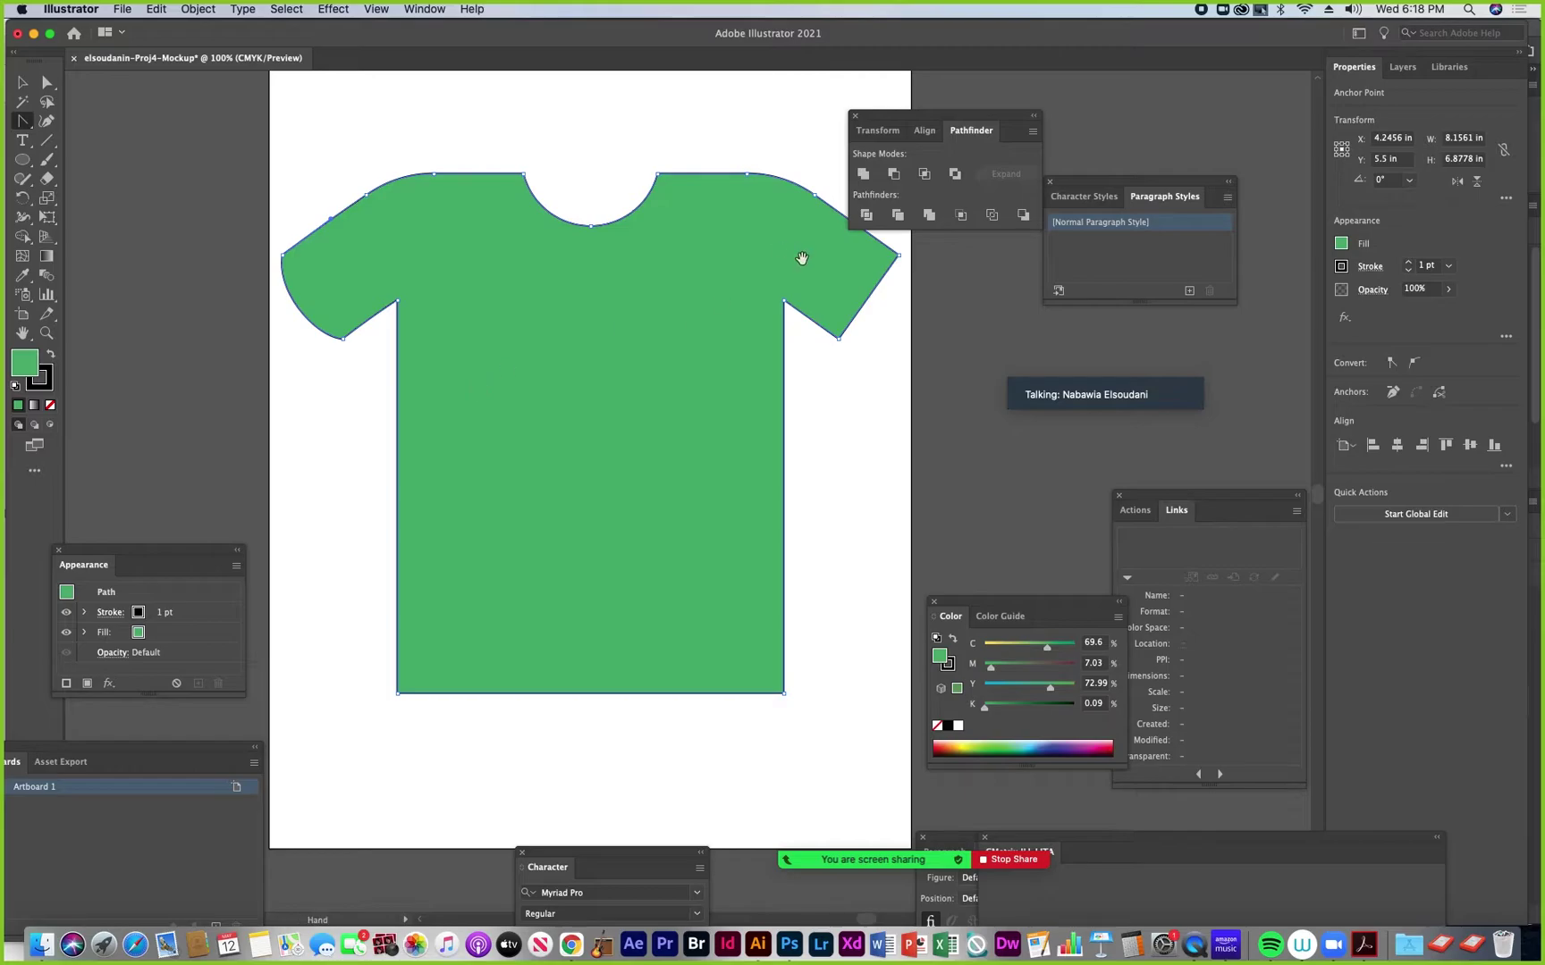
# Curve the right sleeve's cuff outward with the Anchor Point tool to match the left, with straight upper and lower sleeve edges
pyautogui.hscroll(5, 754, 311)
pyautogui.moveTo(723, 304); pyautogui.dragTo(731, 264)
pyautogui.press('super+z')
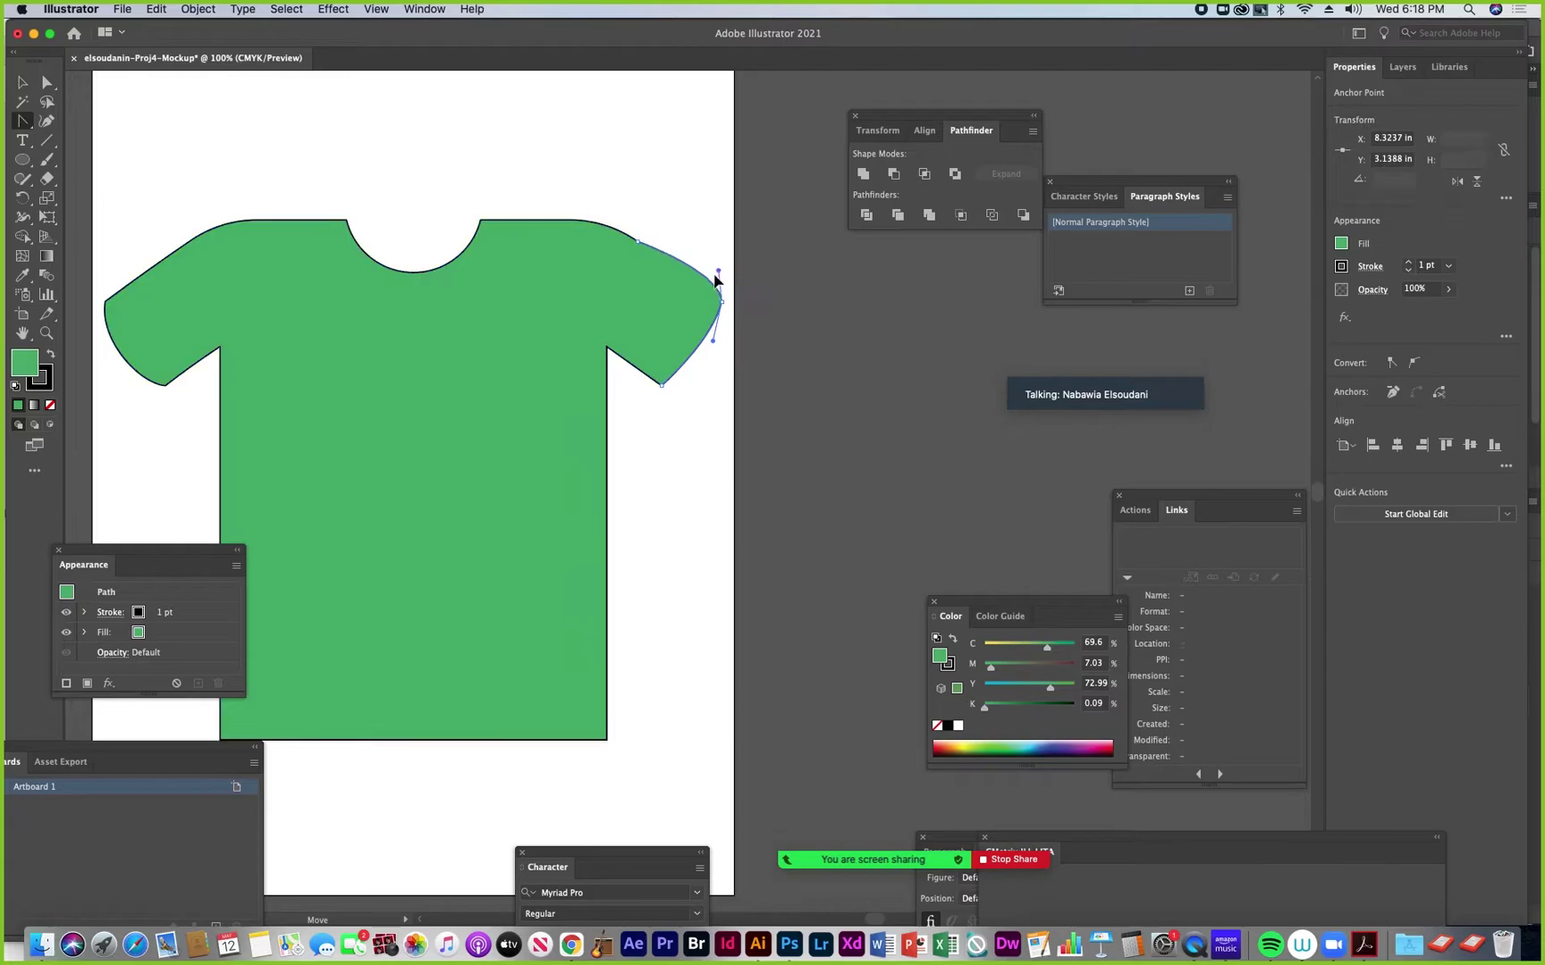
pyautogui.moveTo(662, 385); pyautogui.dragTo(636, 362)
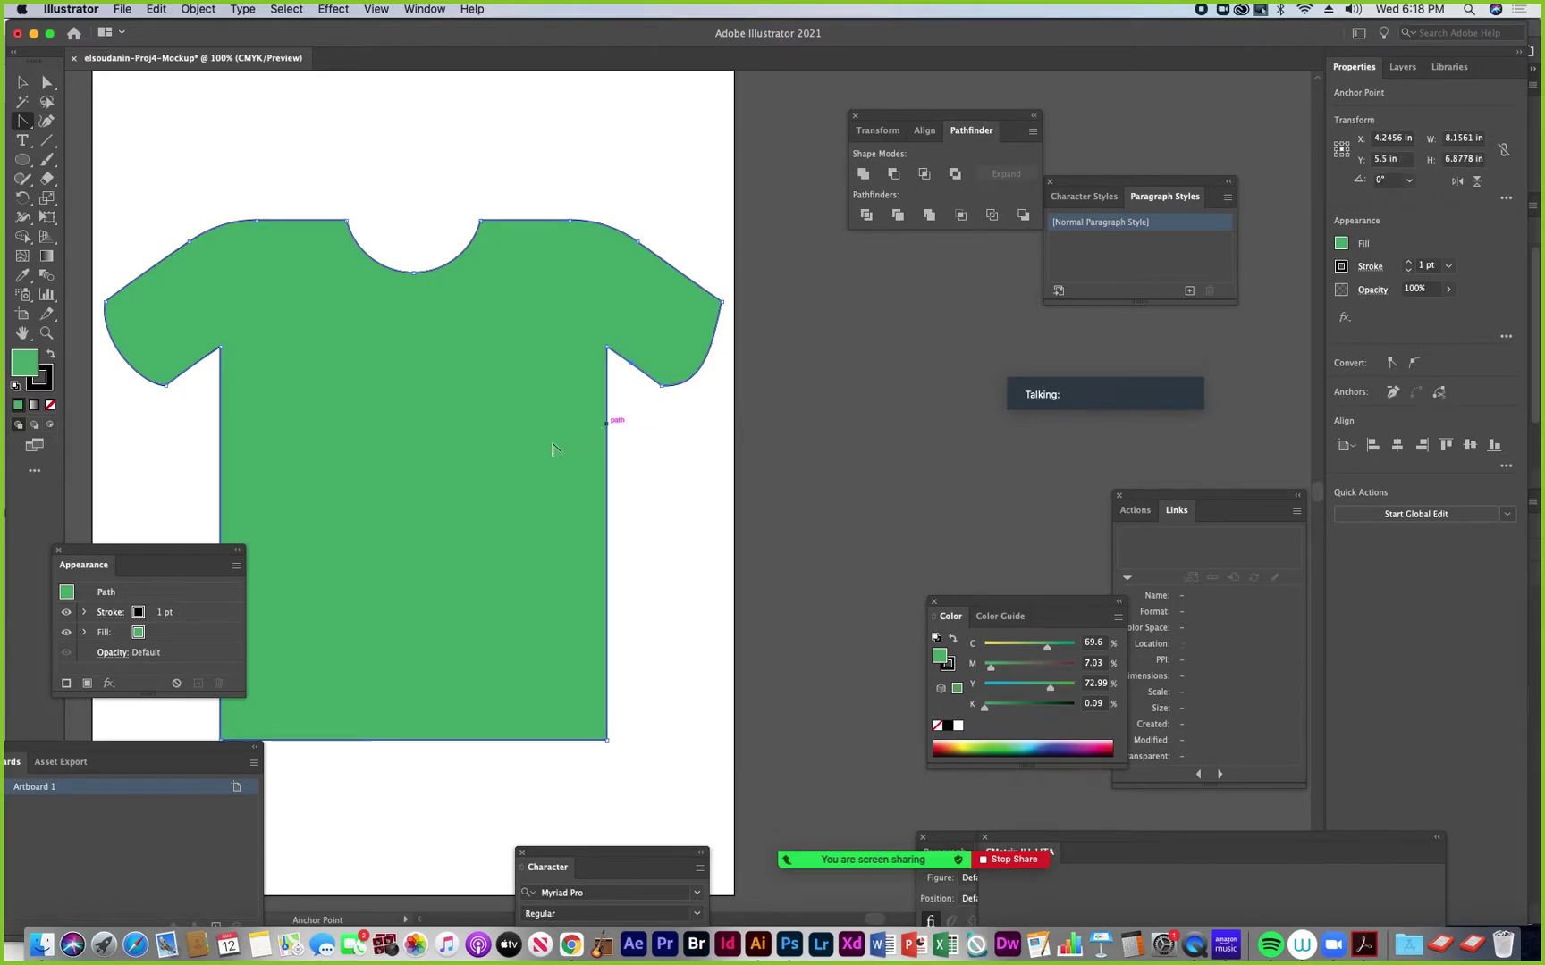
# Curve the shirt's bottom hem downward by pulling direction handles from both lower corners with the Anchor Point tool, keeping the sides straight
pyautogui.moveTo(510, 466); pyautogui.dragTo(625, 287)
pyautogui.moveTo(722, 561); pyautogui.dragTo(721, 500)
pyautogui.moveTo(334, 561); pyautogui.dragTo(335, 523)
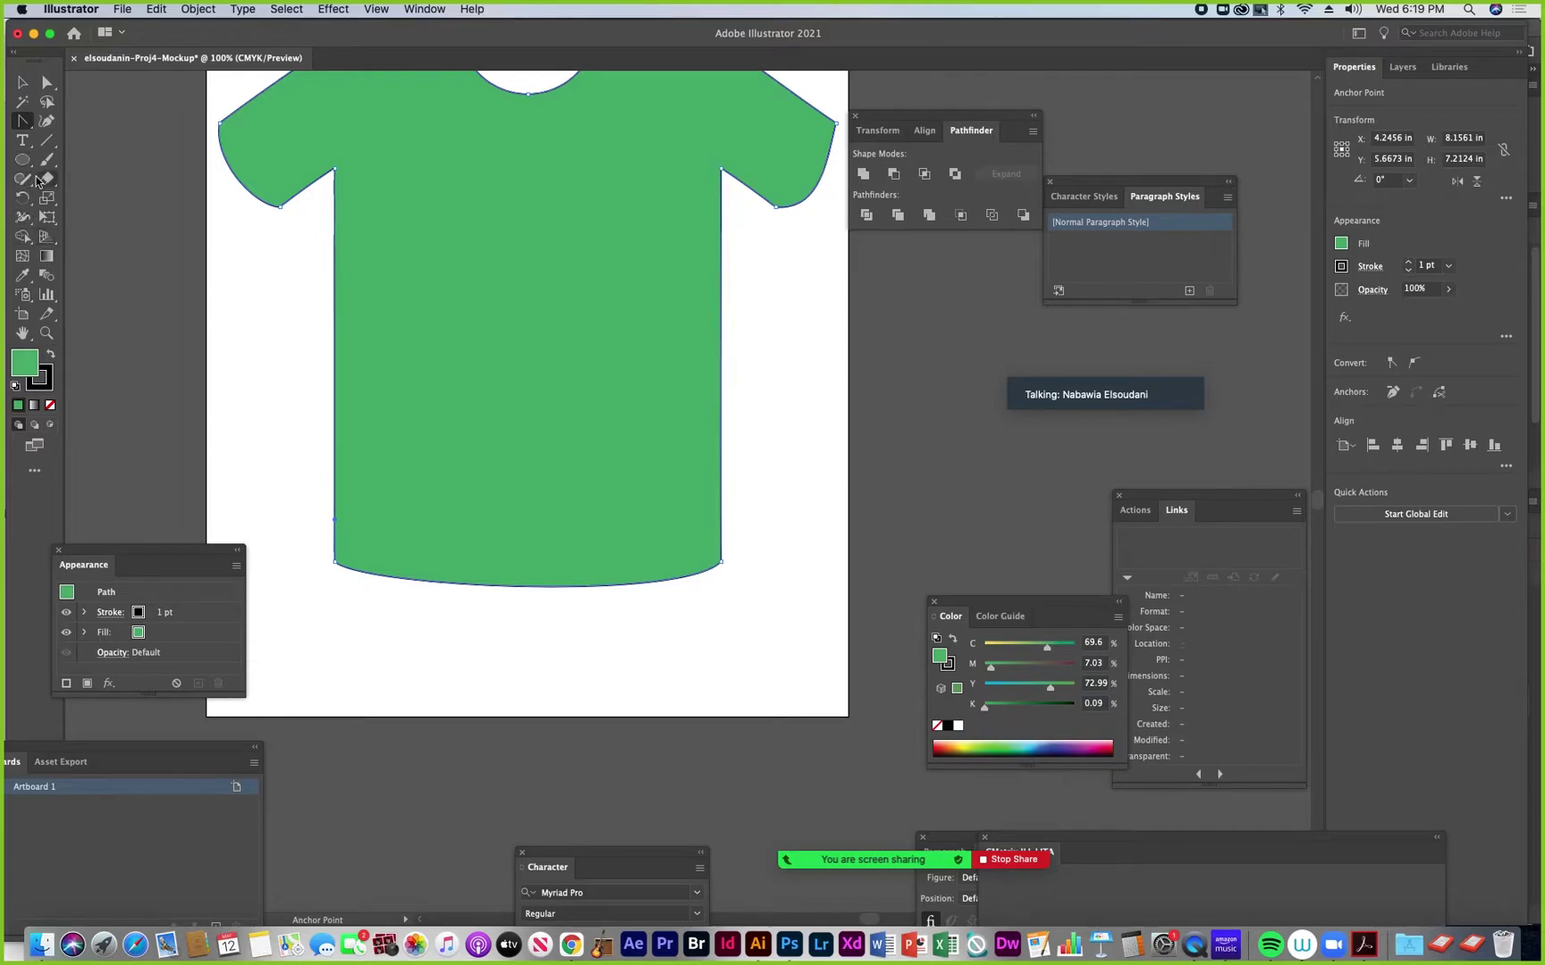
# Add extra anchor points along the lower part of both shirt sides with the Pen tool
pyautogui.moveTo(23, 120); pyautogui.dragTo(99, 120)
pyautogui.click(336, 526)
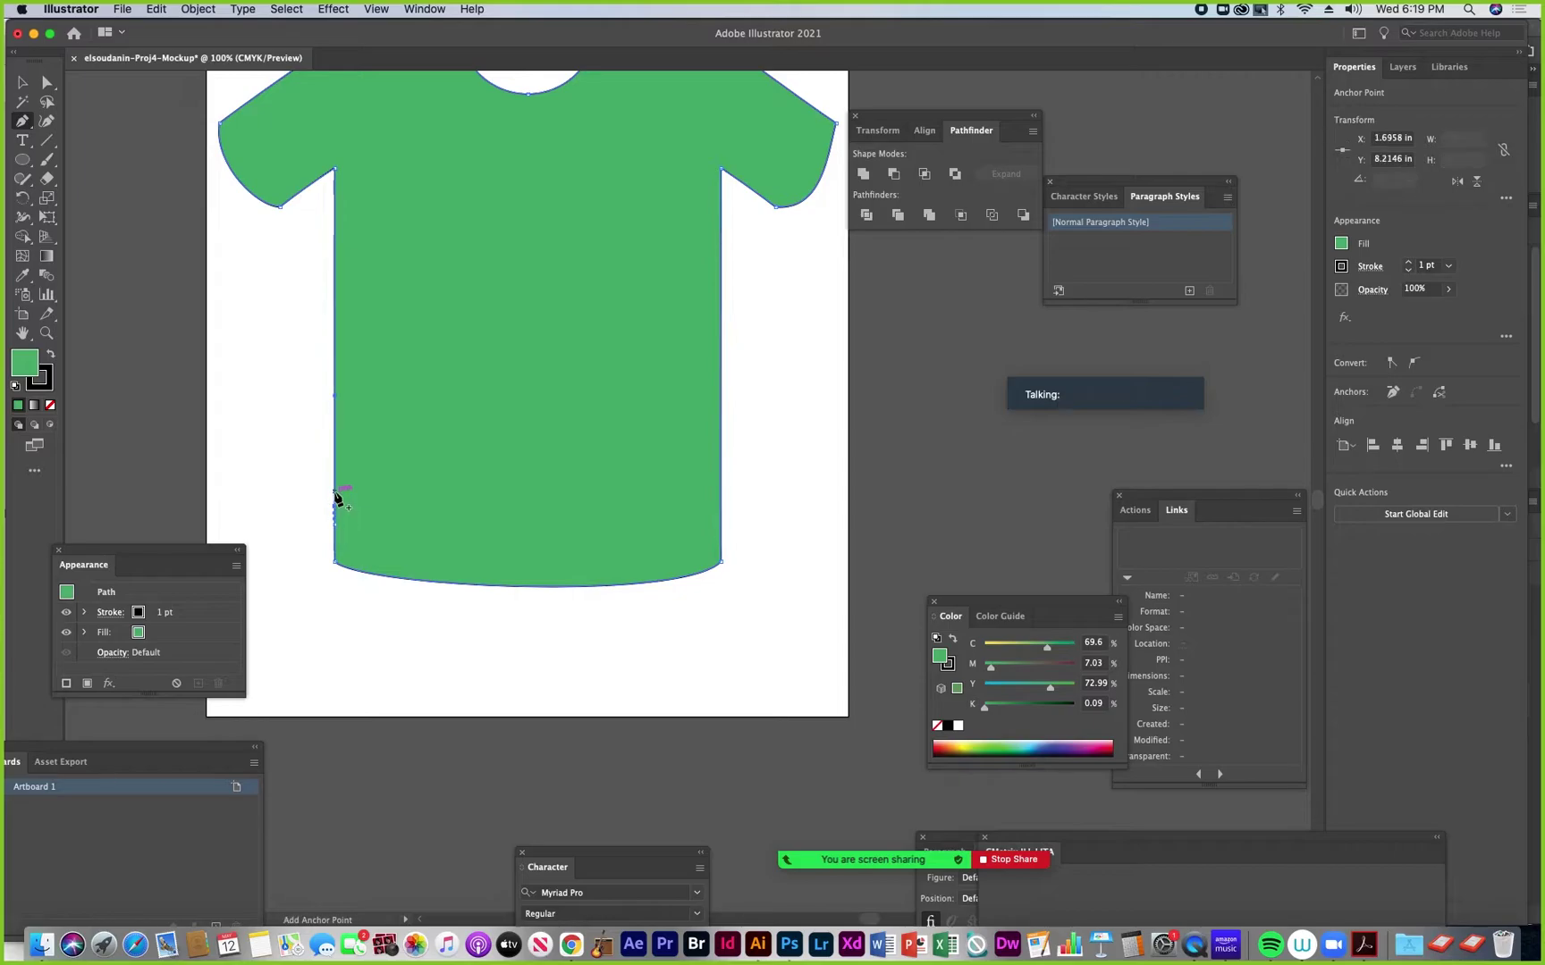
pyautogui.click(721, 483)
pyautogui.click(723, 447)
pyautogui.press('a')
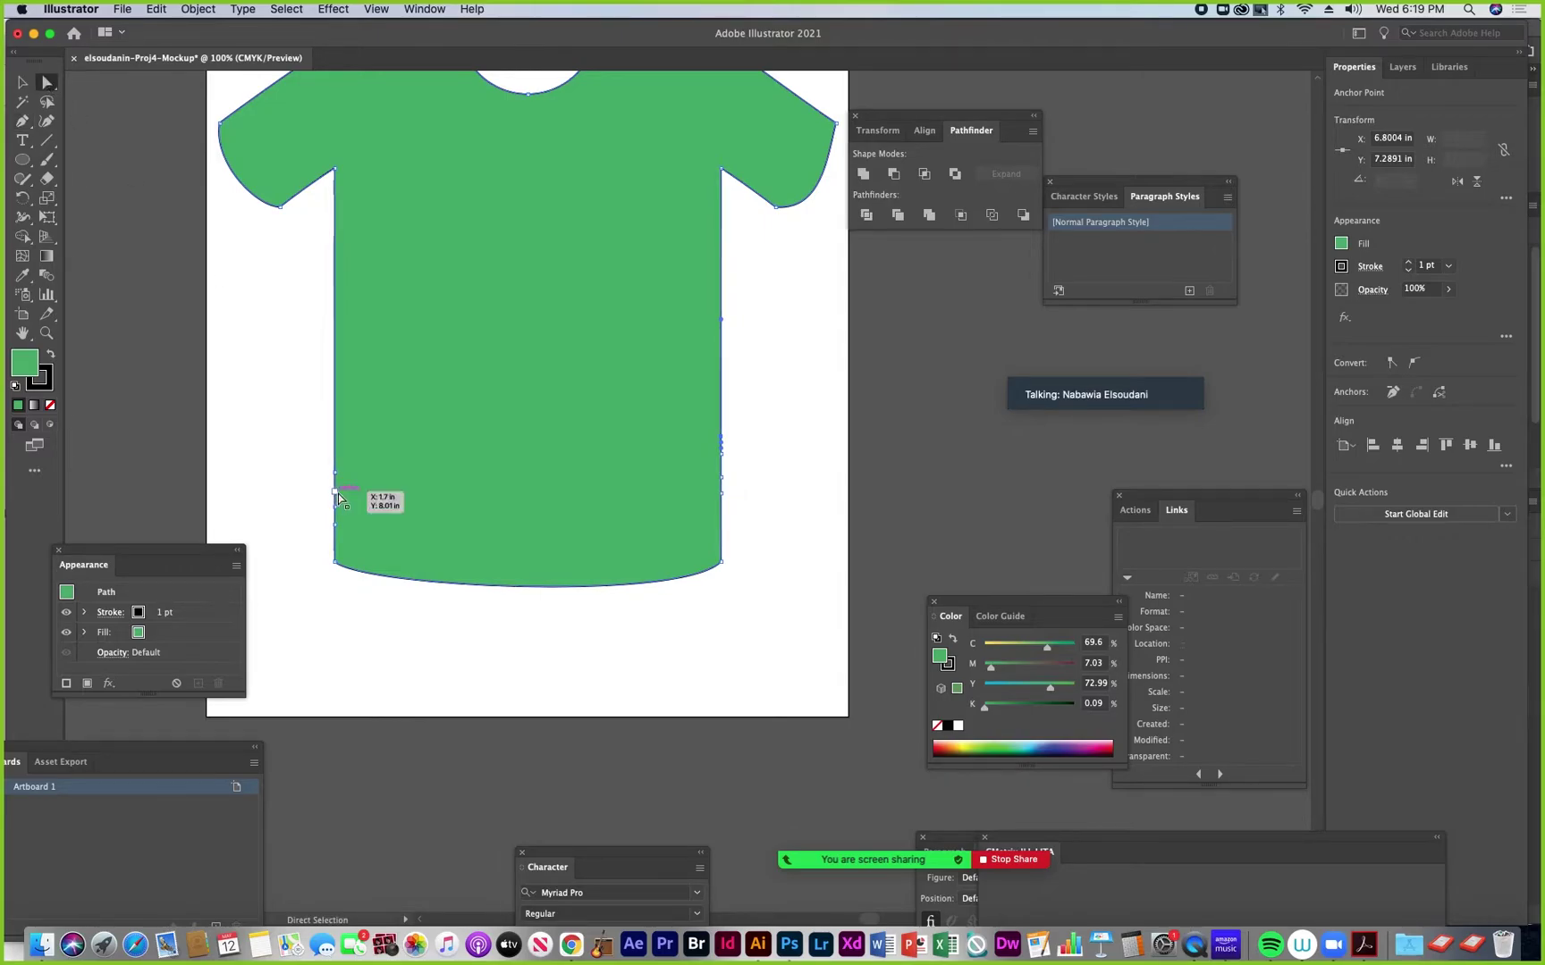
# Lower both hem corners and offset the added side anchor points with the Direct Selection tool to give the sides a wavy, wrinkled outline
pyautogui.moveTo(335, 490); pyautogui.dragTo(330, 606)
pyautogui.moveTo(330, 541); pyautogui.dragTo(330, 484)
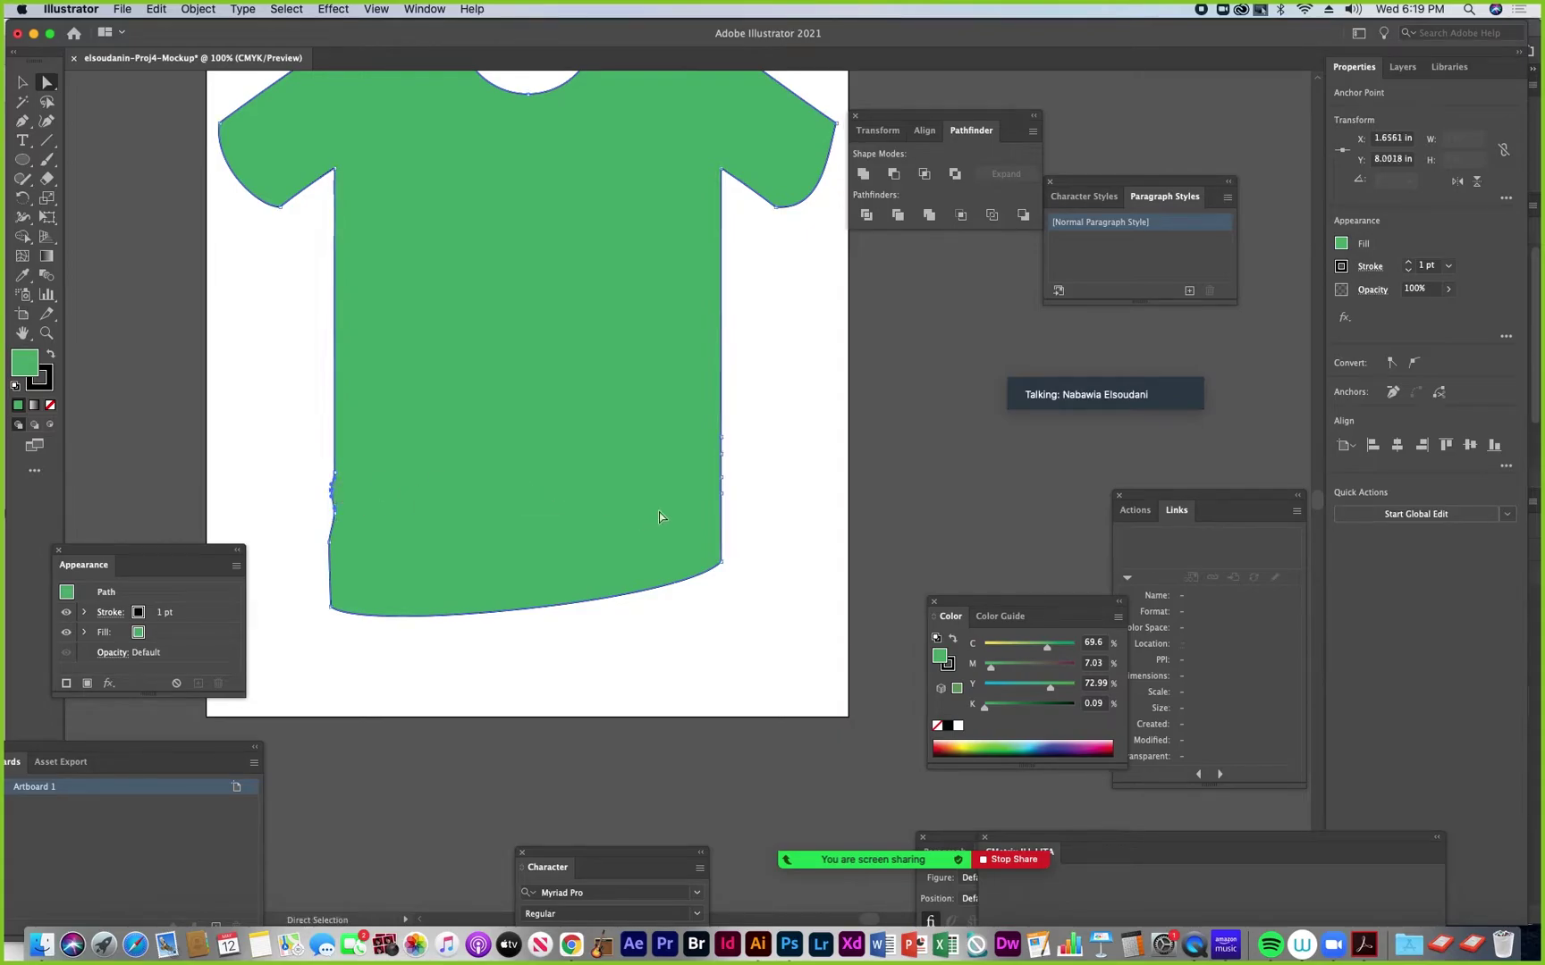
pyautogui.moveTo(718, 563); pyautogui.dragTo(723, 613)
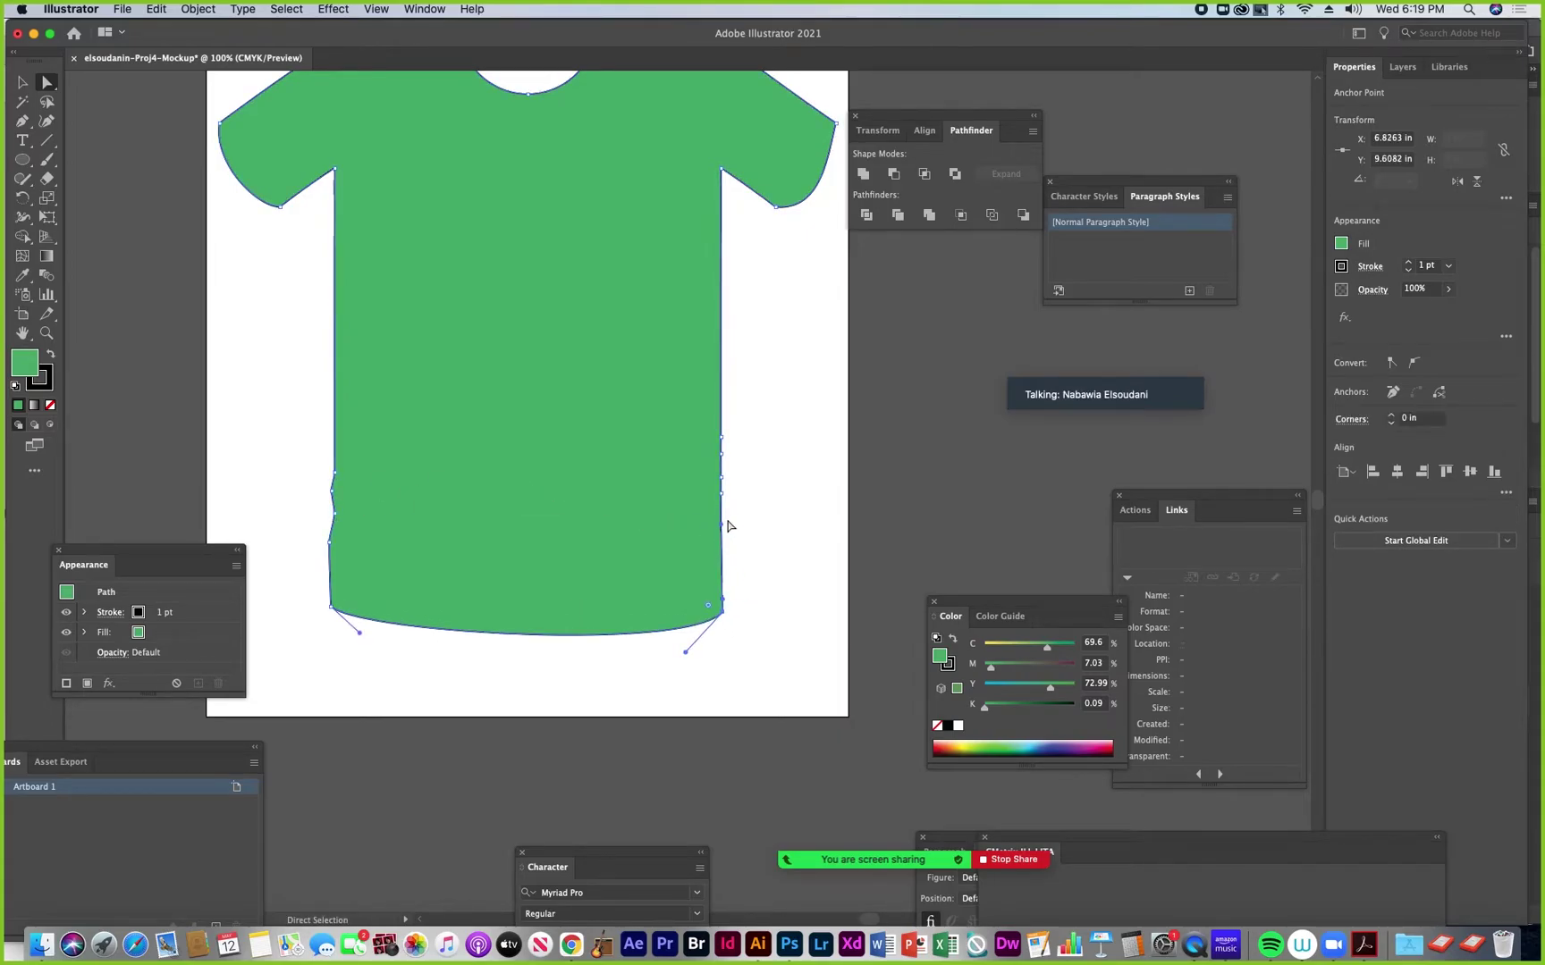
pyautogui.moveTo(724, 507); pyautogui.dragTo(719, 338)
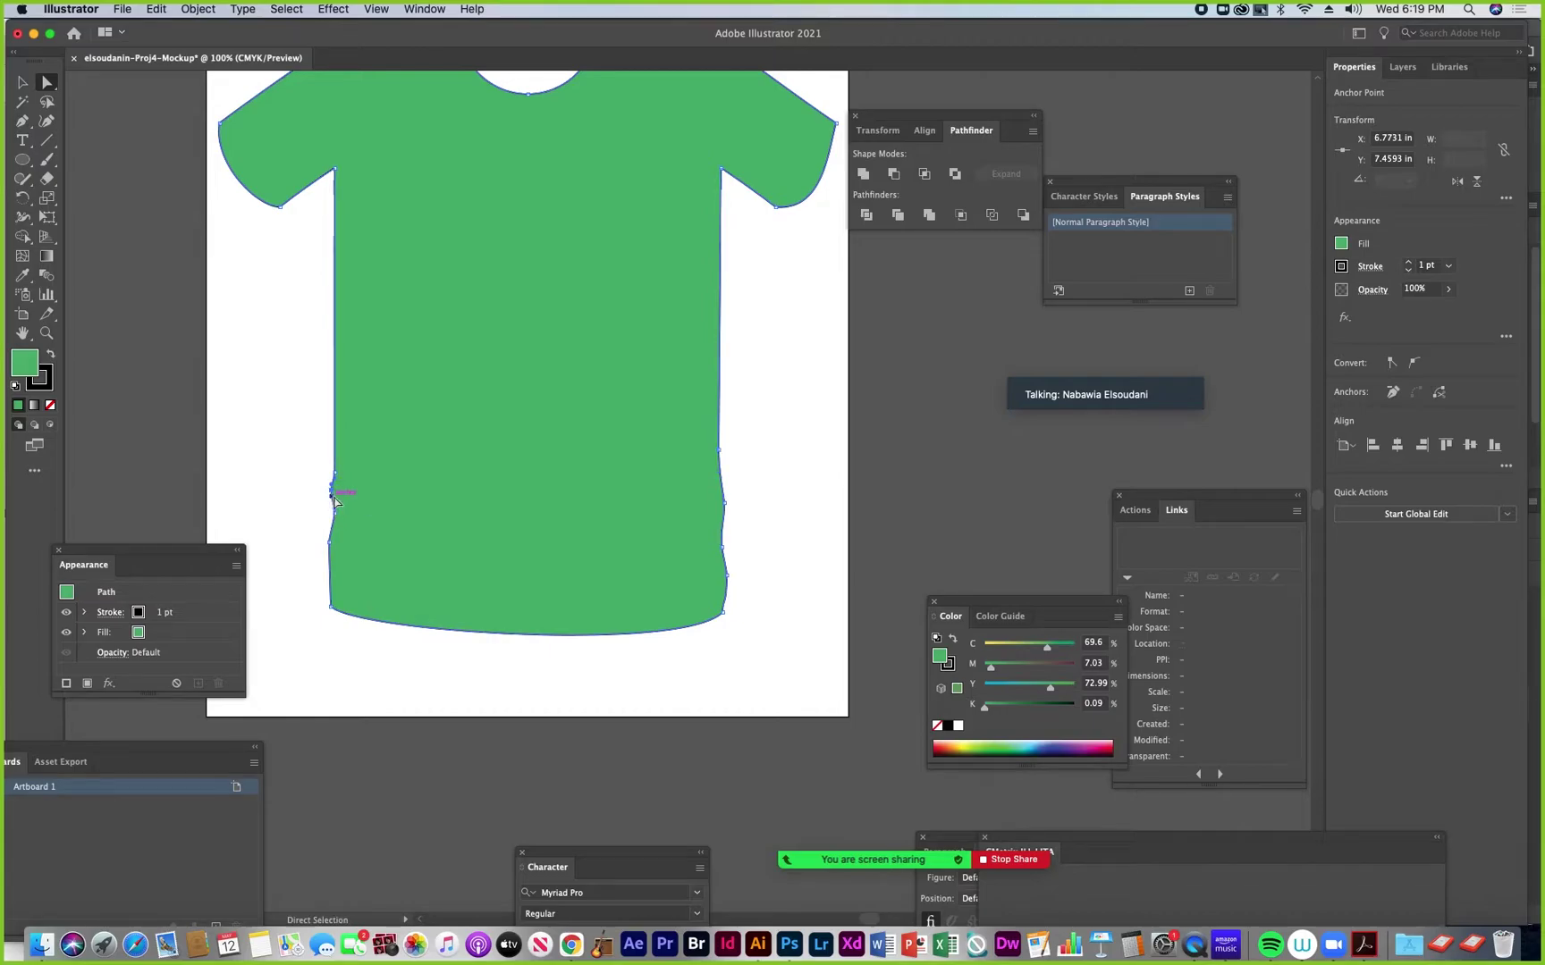
# Move the left hem corner about 0.03 in inward and 0.09 in down, adjust the lower left side's anchor points outward, and deselect the shirt
pyautogui.moveTo(330, 493); pyautogui.dragTo(331, 508)
pyautogui.click(290, 438)
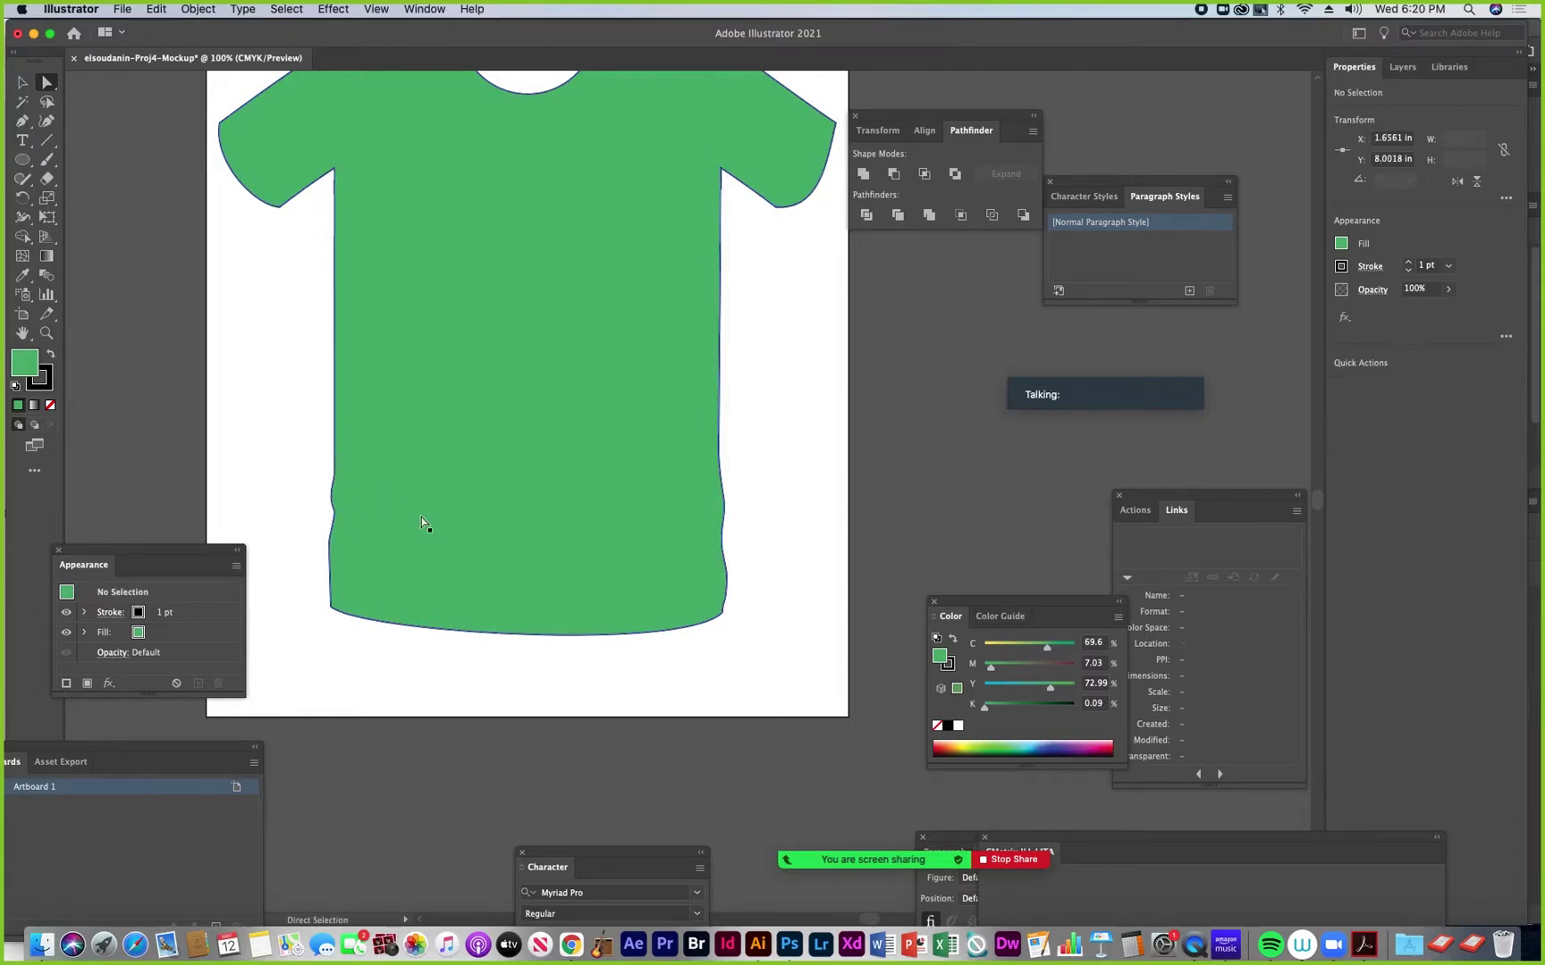
pyautogui.scroll(5, 542, 503)
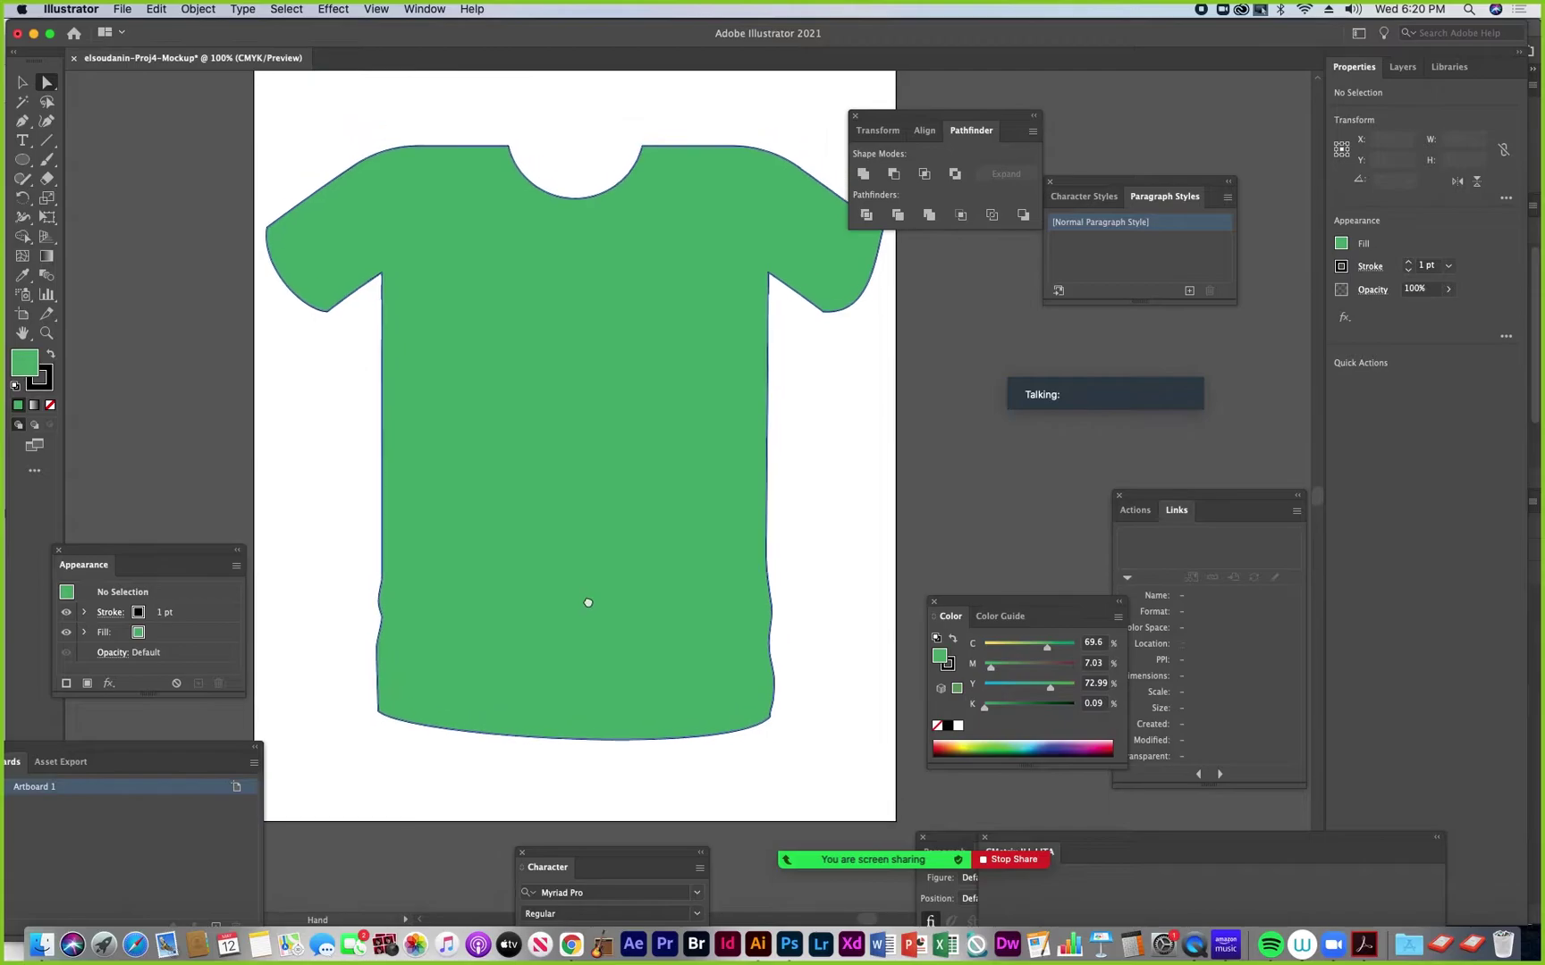
pyautogui.click(372, 707)
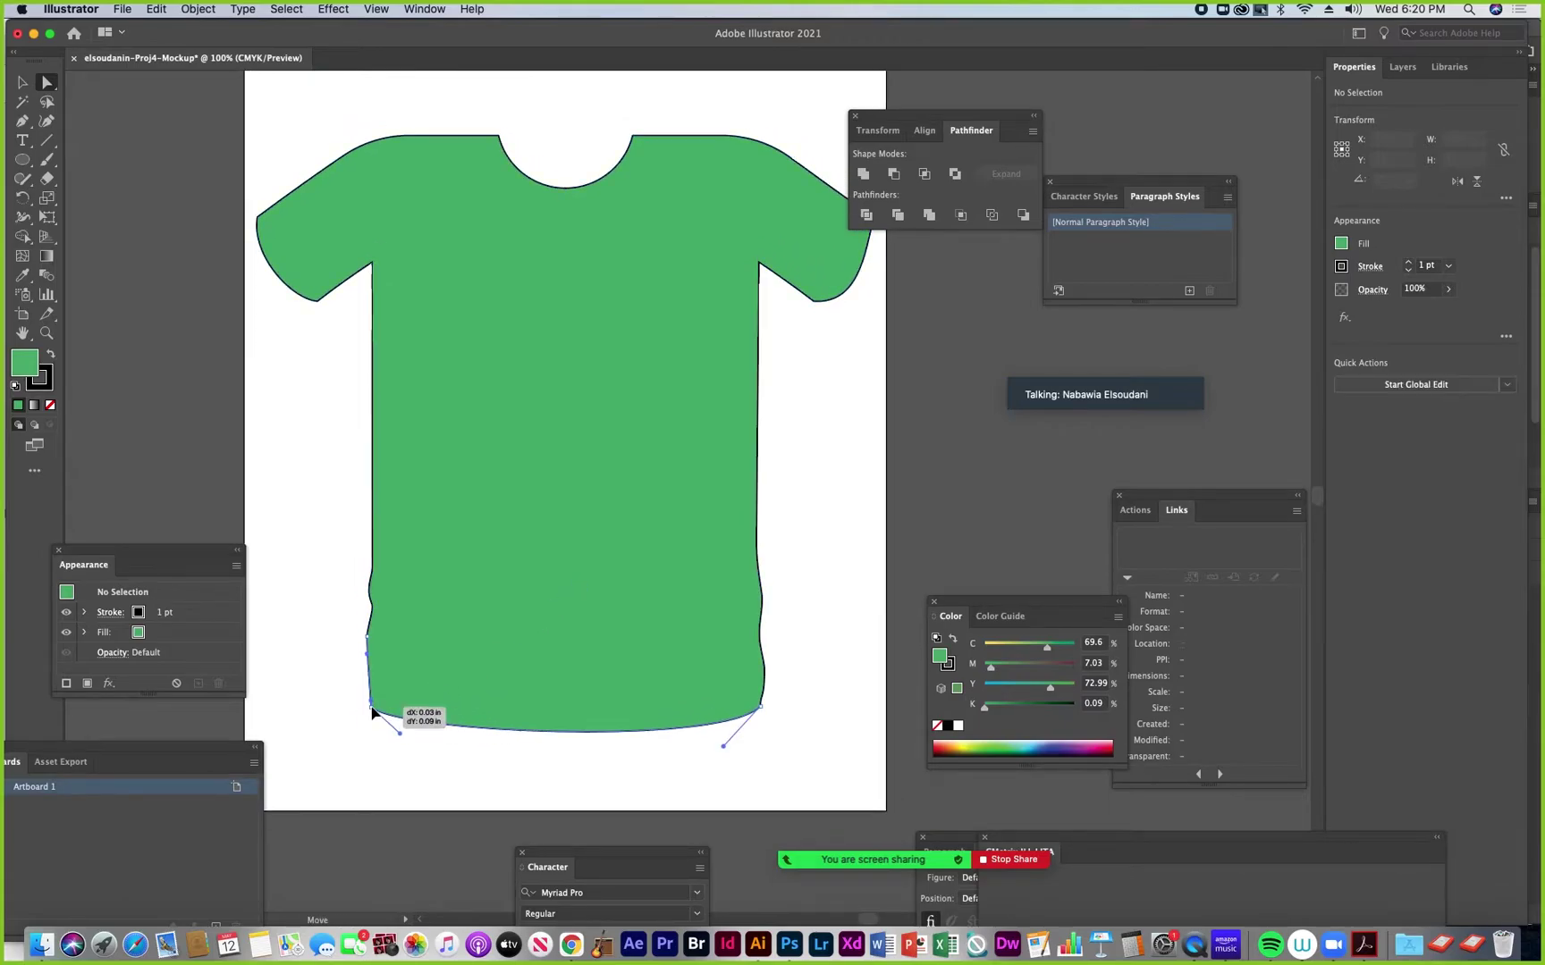
pyautogui.click(368, 654)
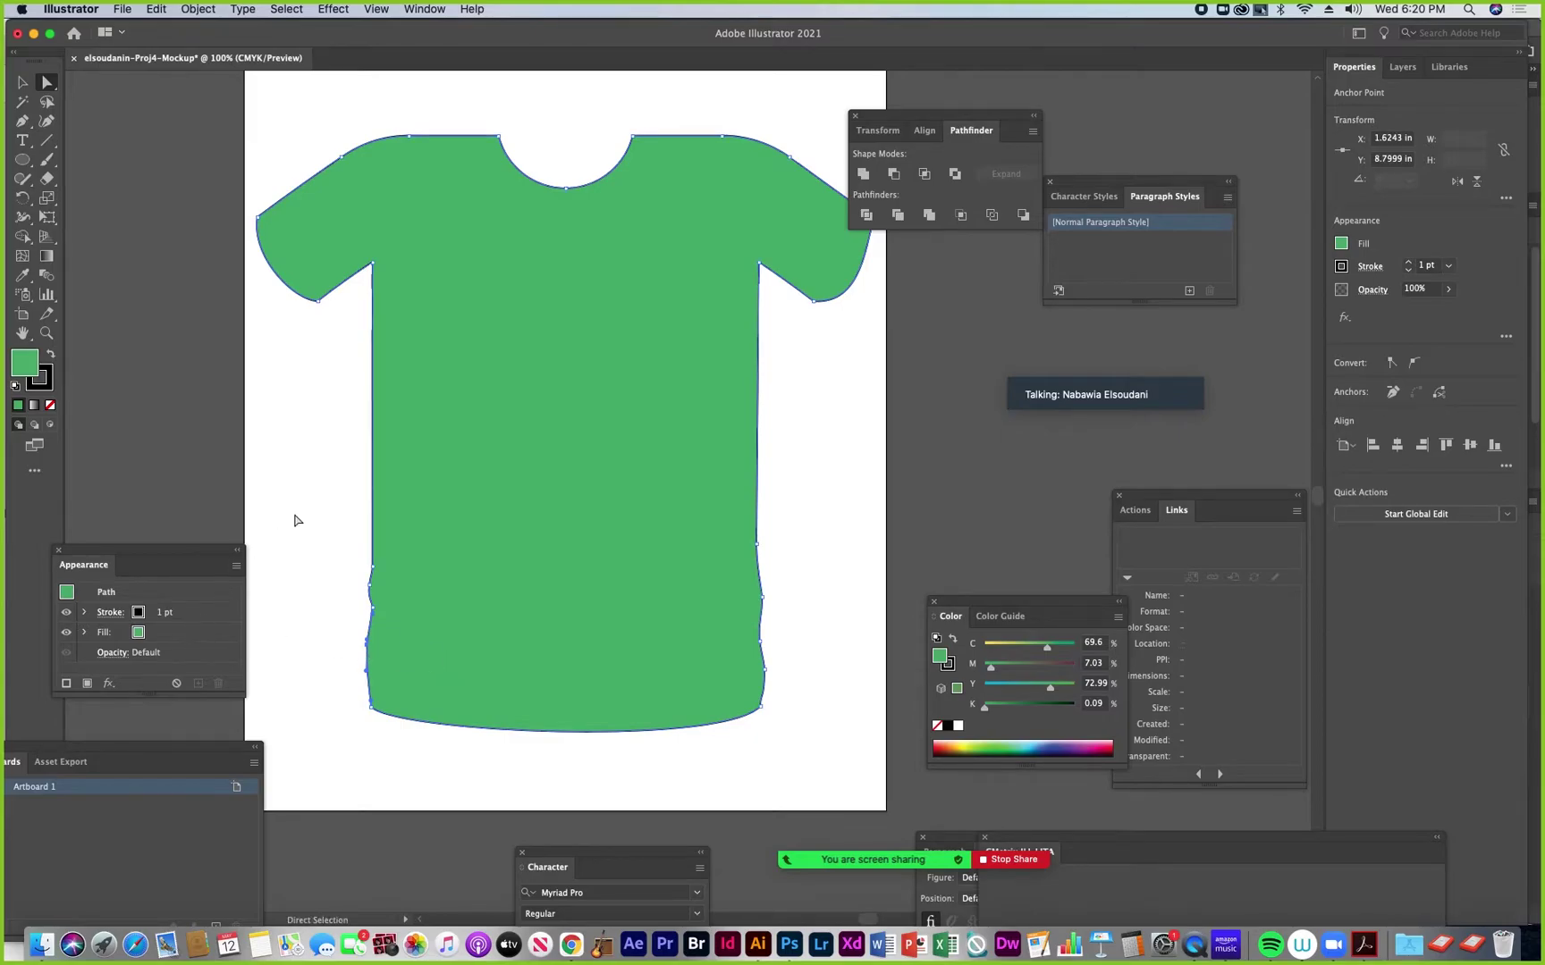
pyautogui.click(23, 82)
pyautogui.click(165, 262)
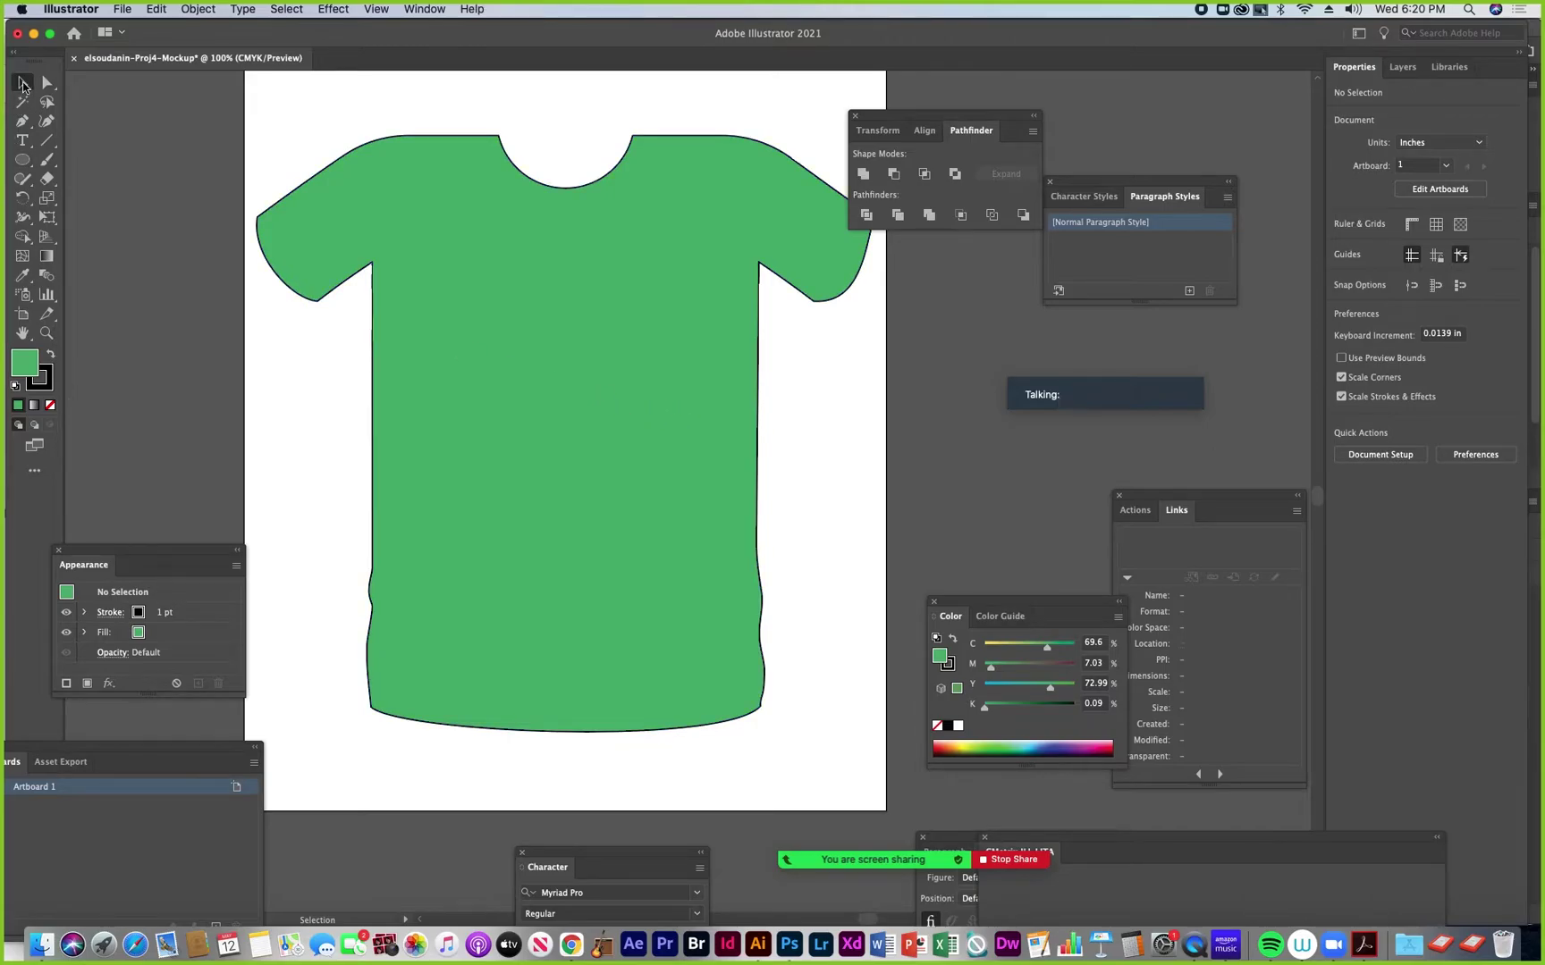
pyautogui.click(405, 342)
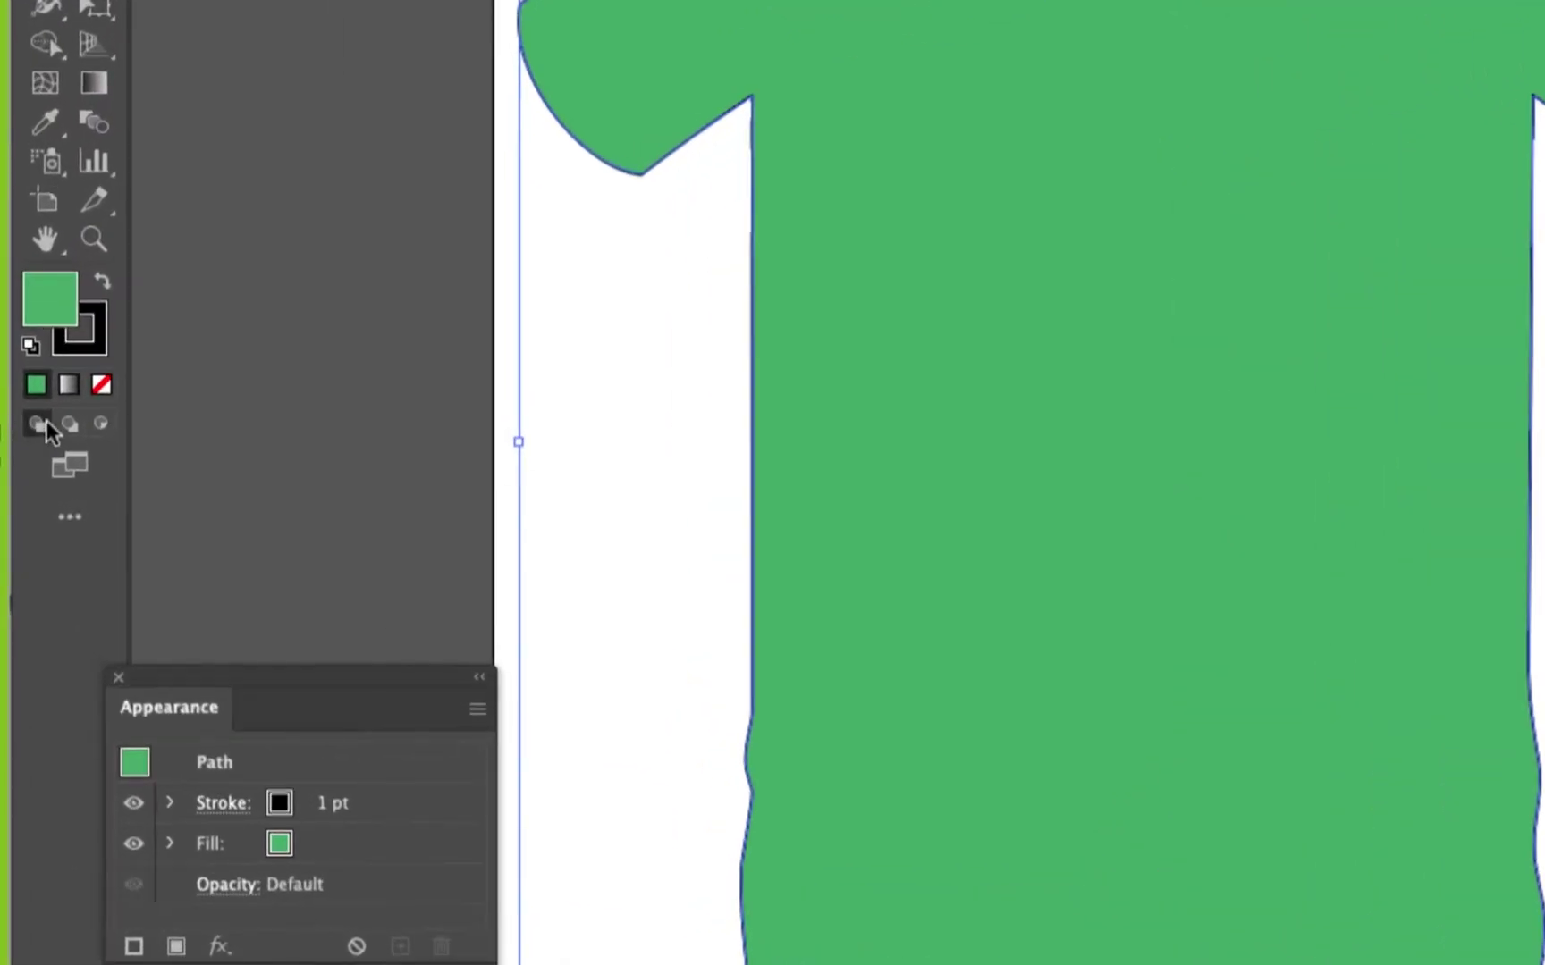
pyautogui.click(100, 426)
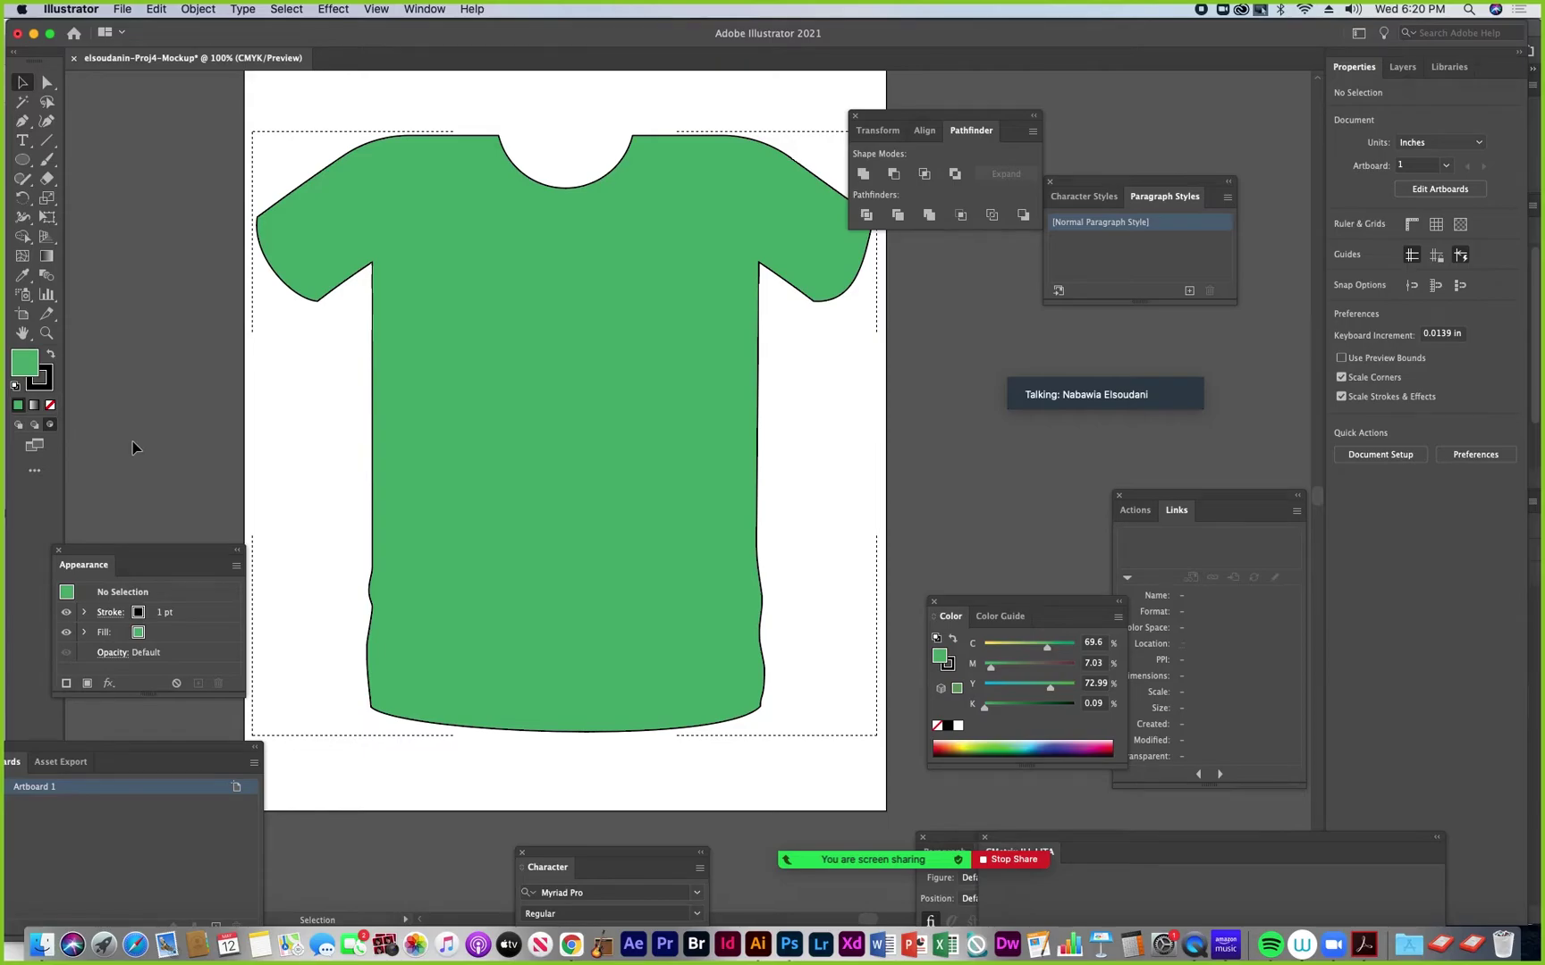
pyautogui.click(18, 427)
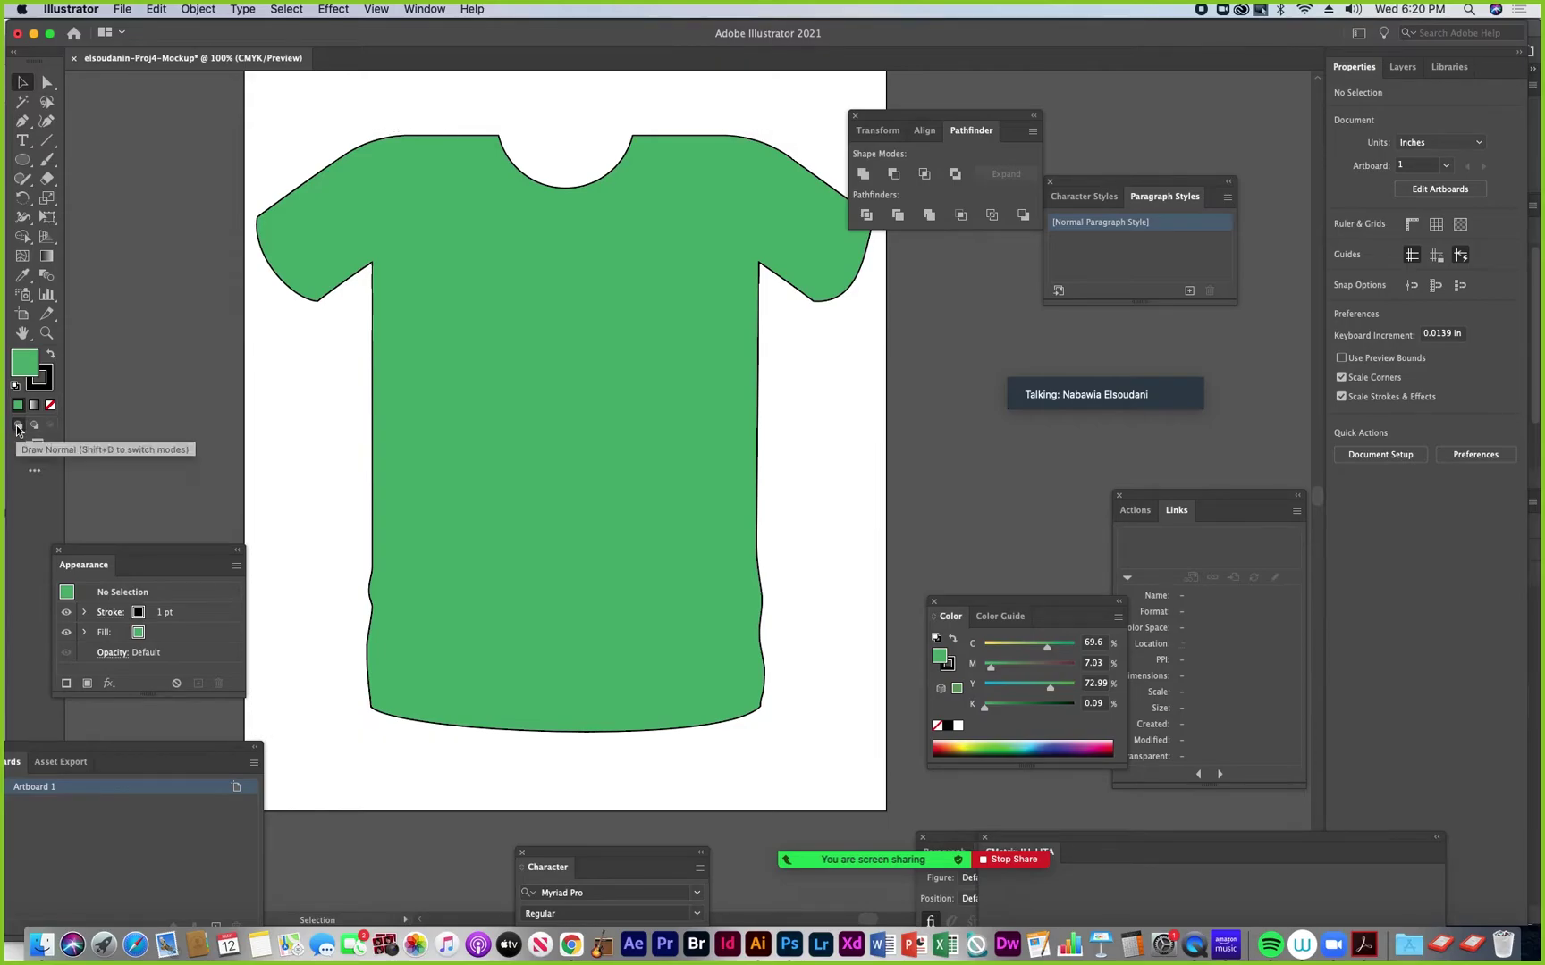
pyautogui.click(1401, 68)
pyautogui.click(1318, 93)
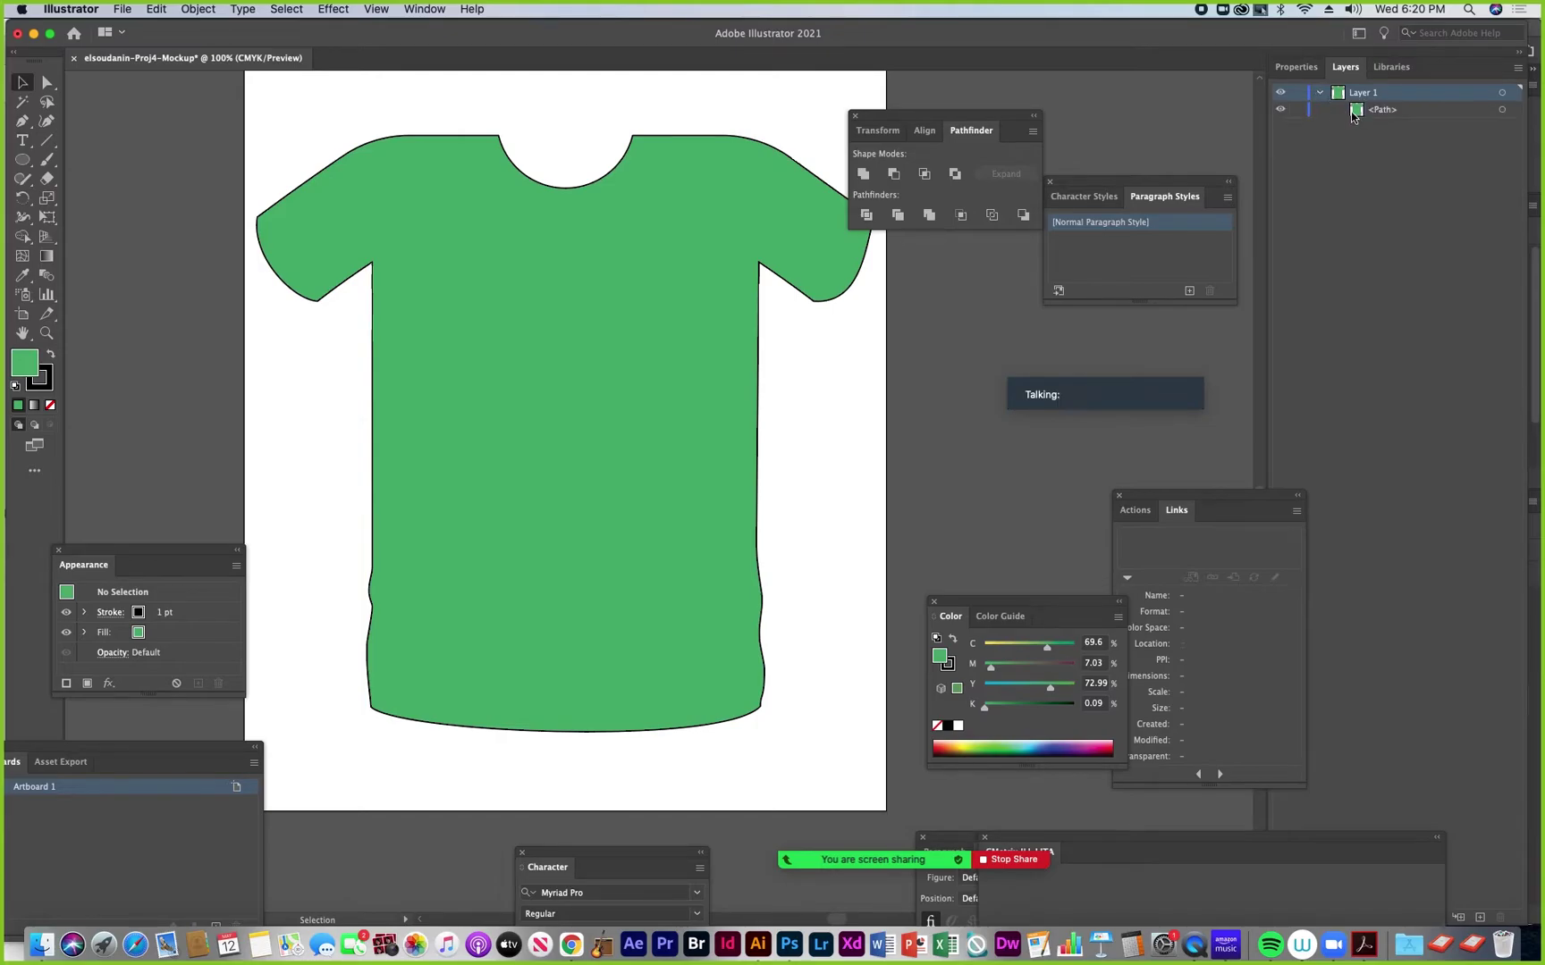
pyautogui.click(1320, 93)
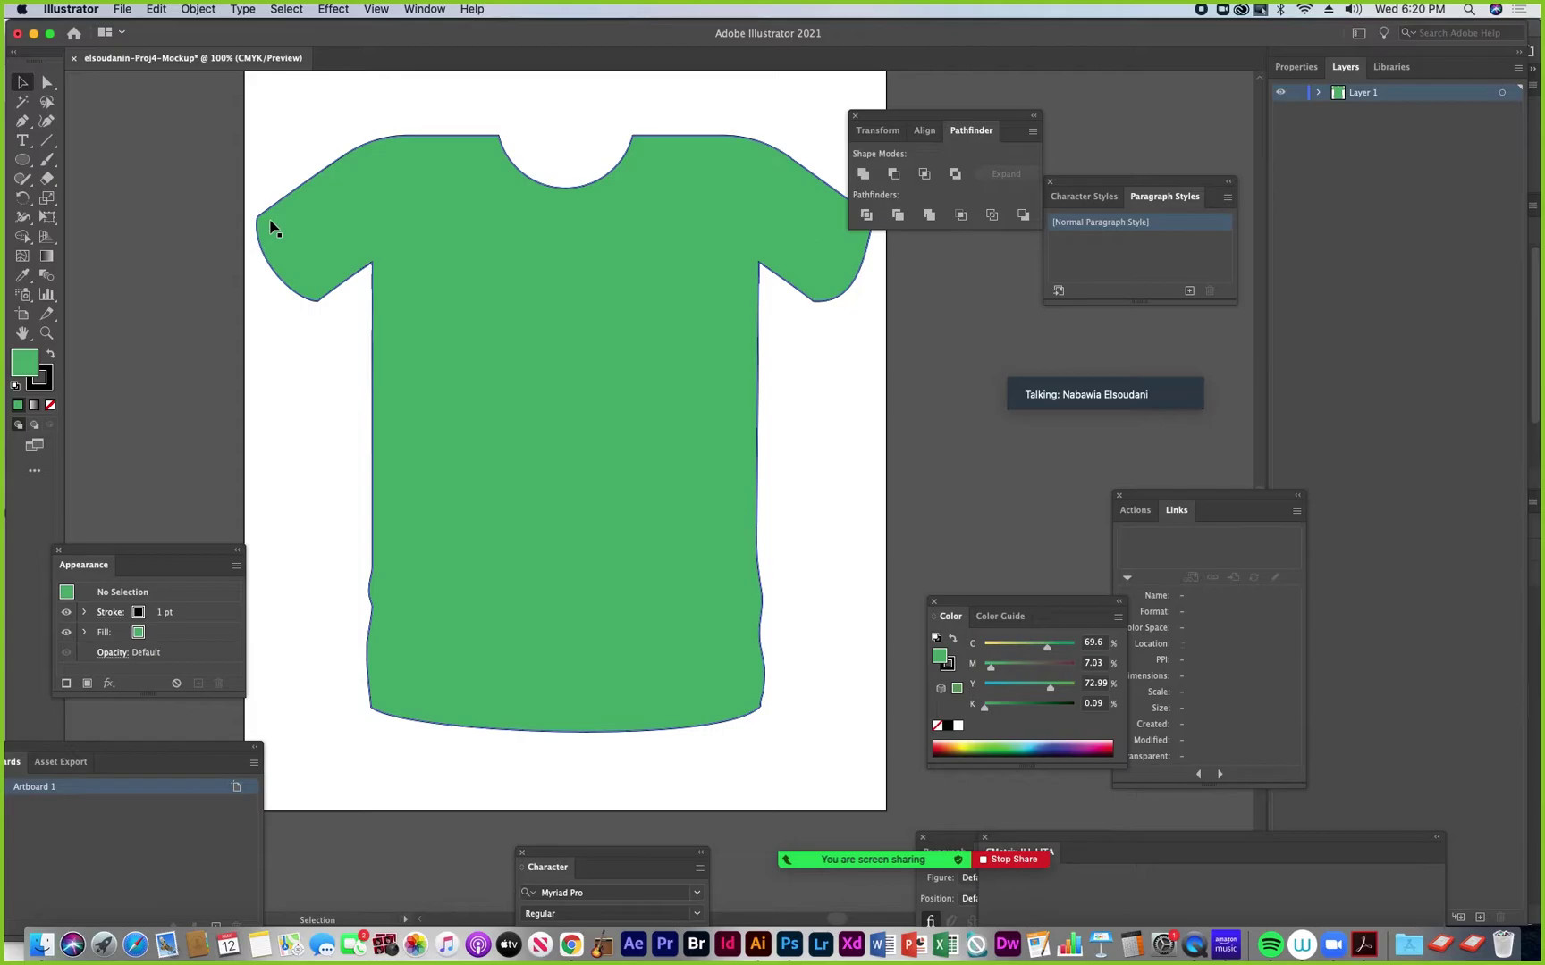
# Save the mockup in Adobe Illustrator (ai) format in the 181W-Spring2021 folder, under Teaching from Home on the Media Drive, and accept the save options
pyautogui.click(124, 11)
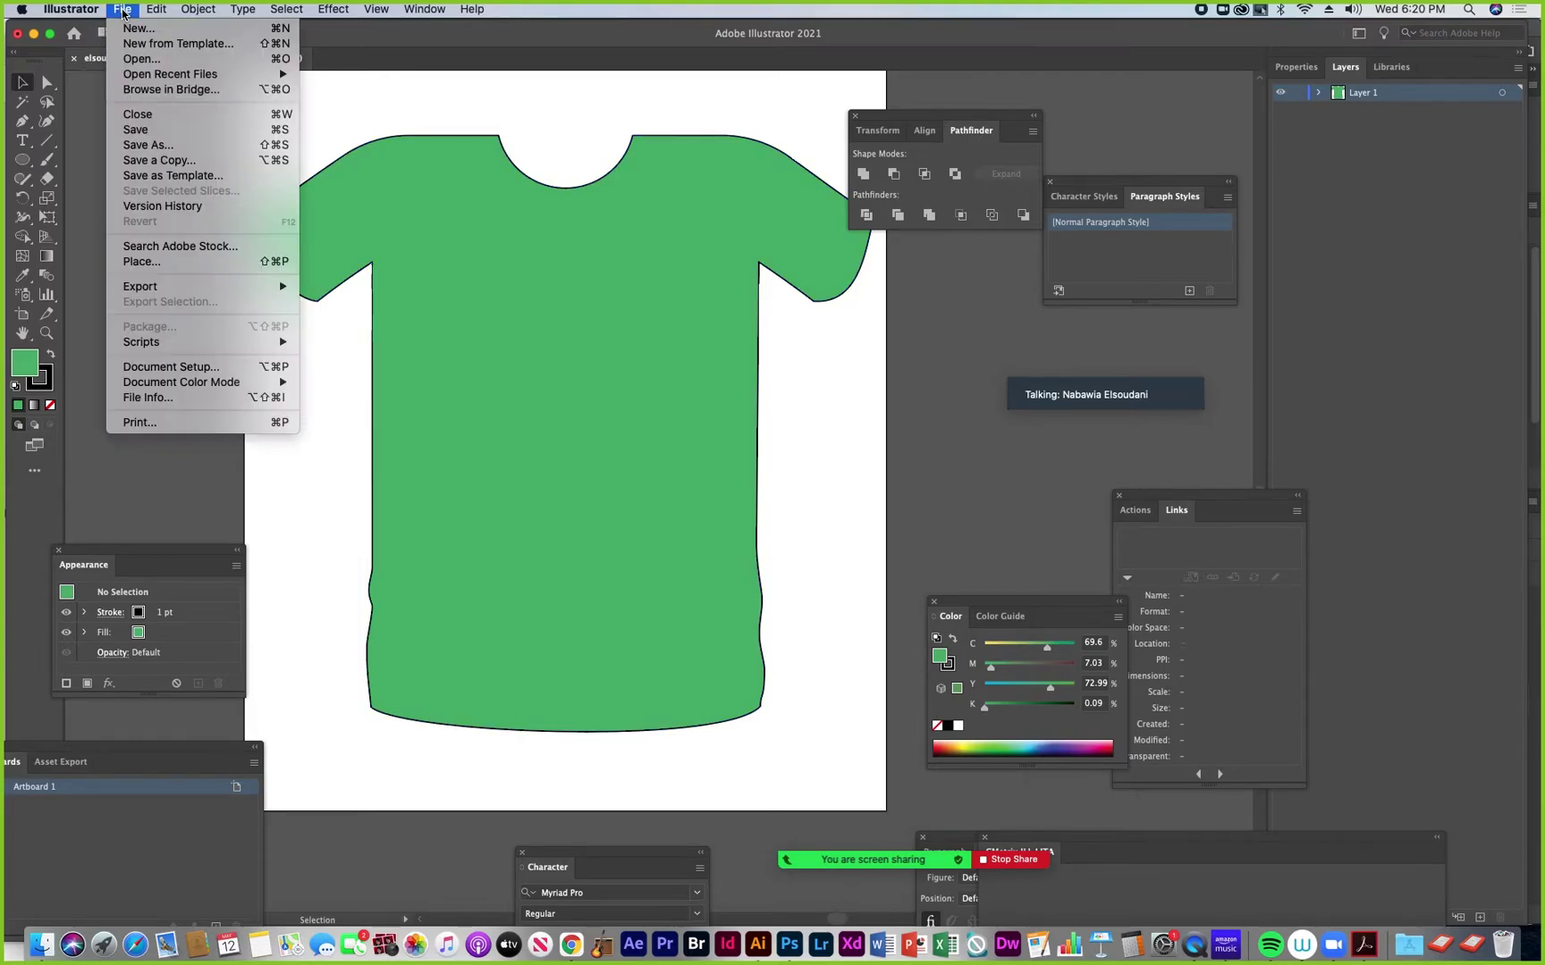
pyautogui.click(130, 132)
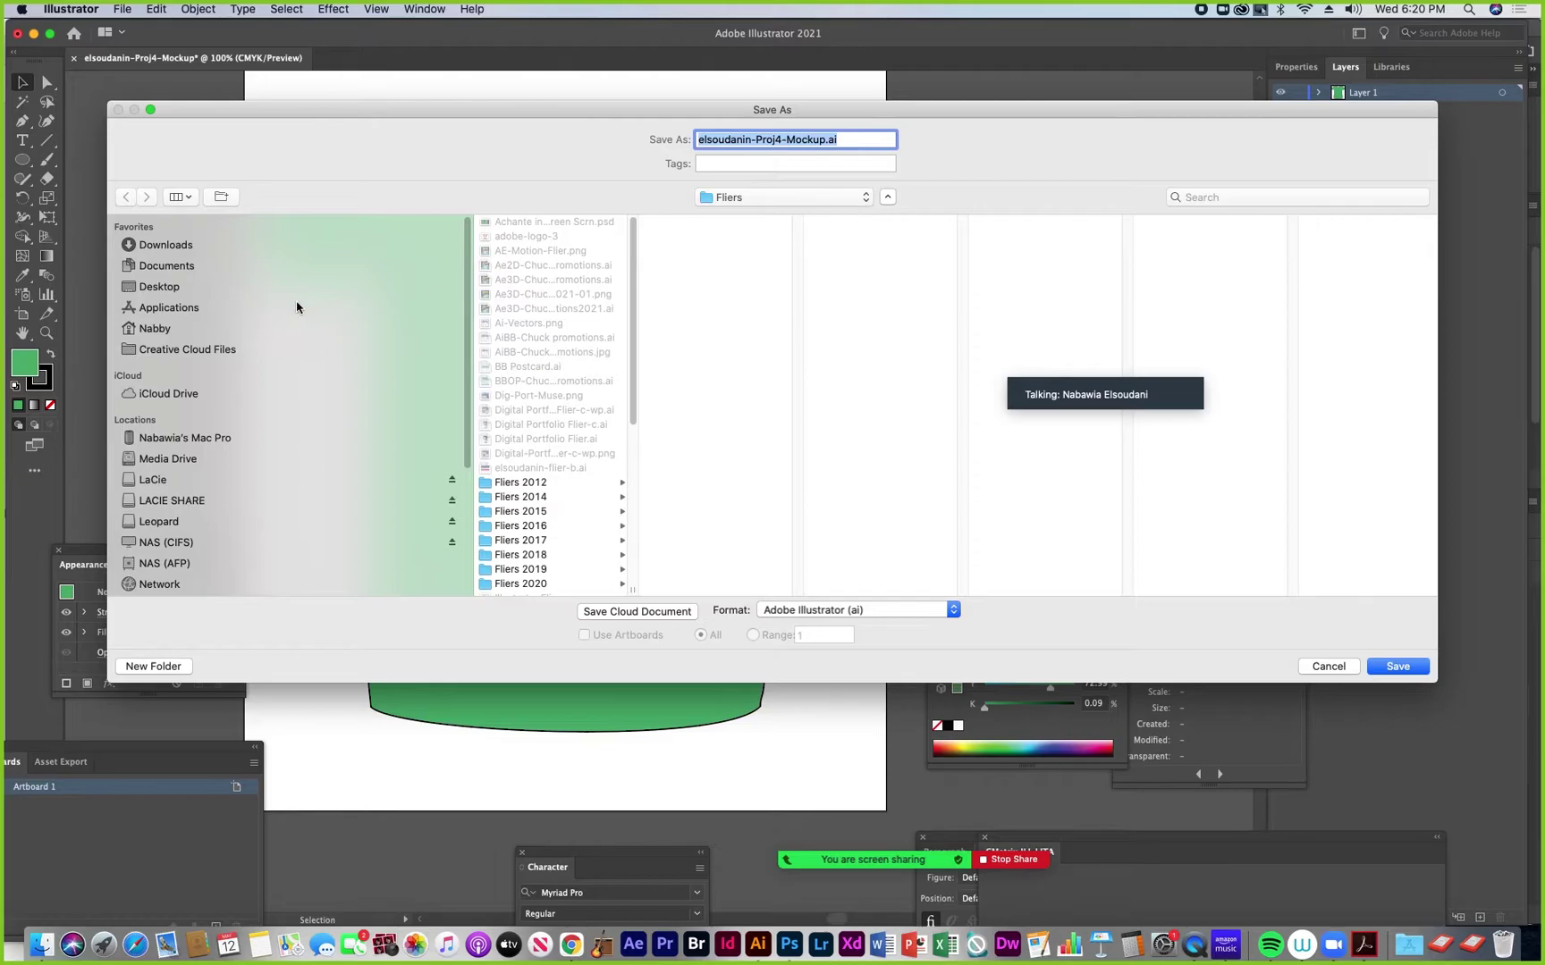
pyautogui.click(169, 459)
pyautogui.scroll(-10, 581, 556)
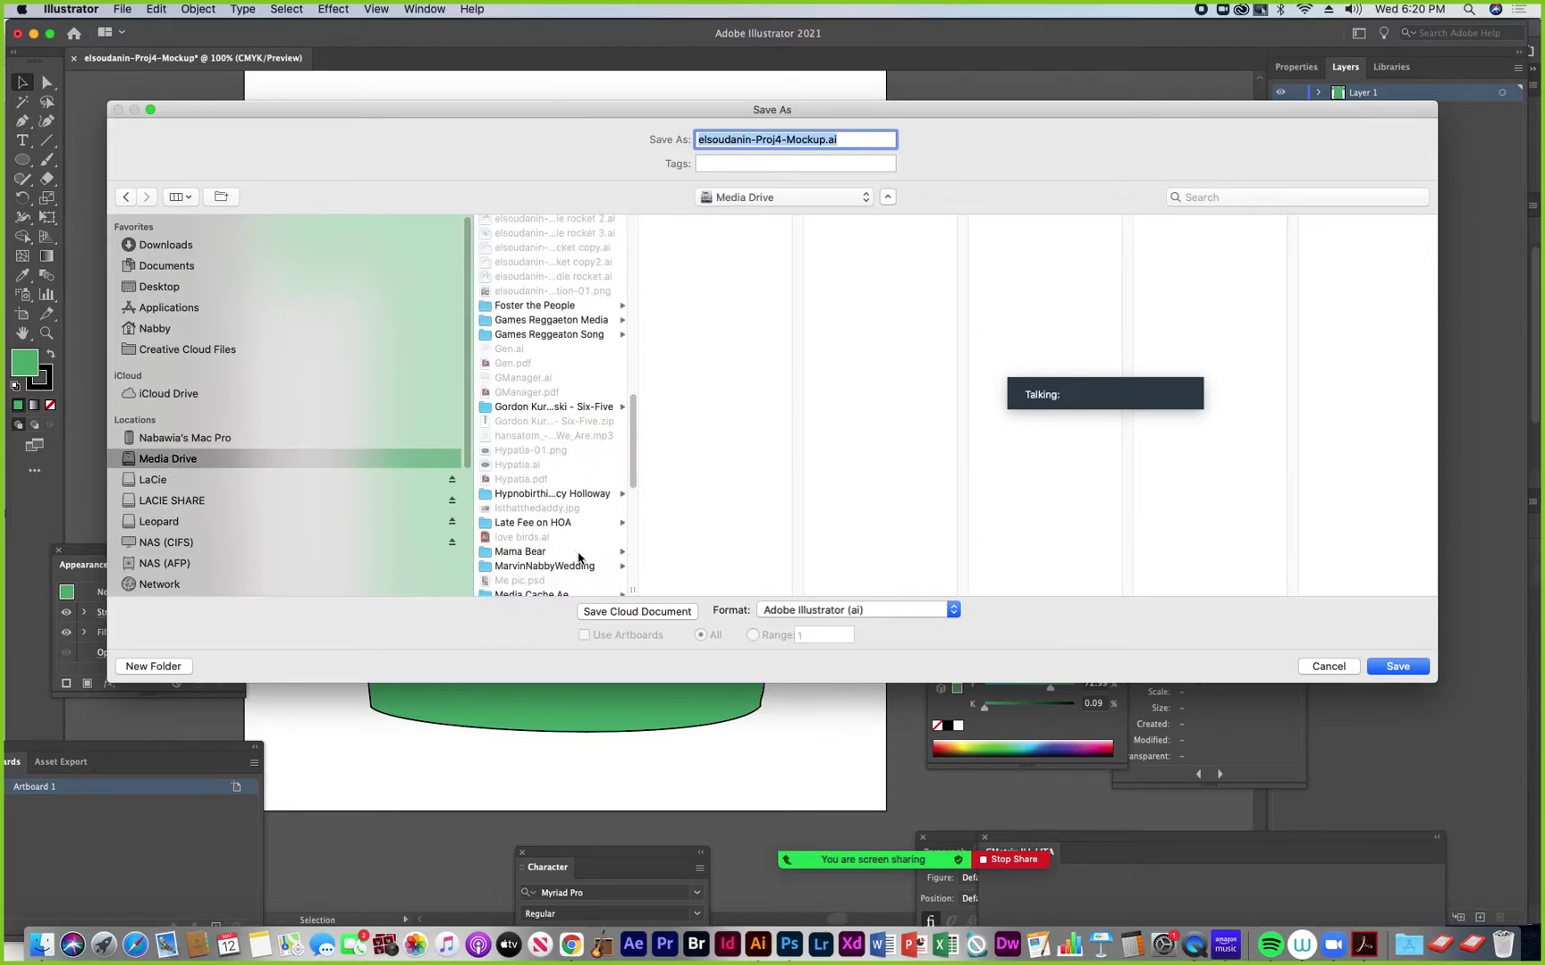
pyautogui.scroll(-10, 578, 559)
pyautogui.click(565, 503)
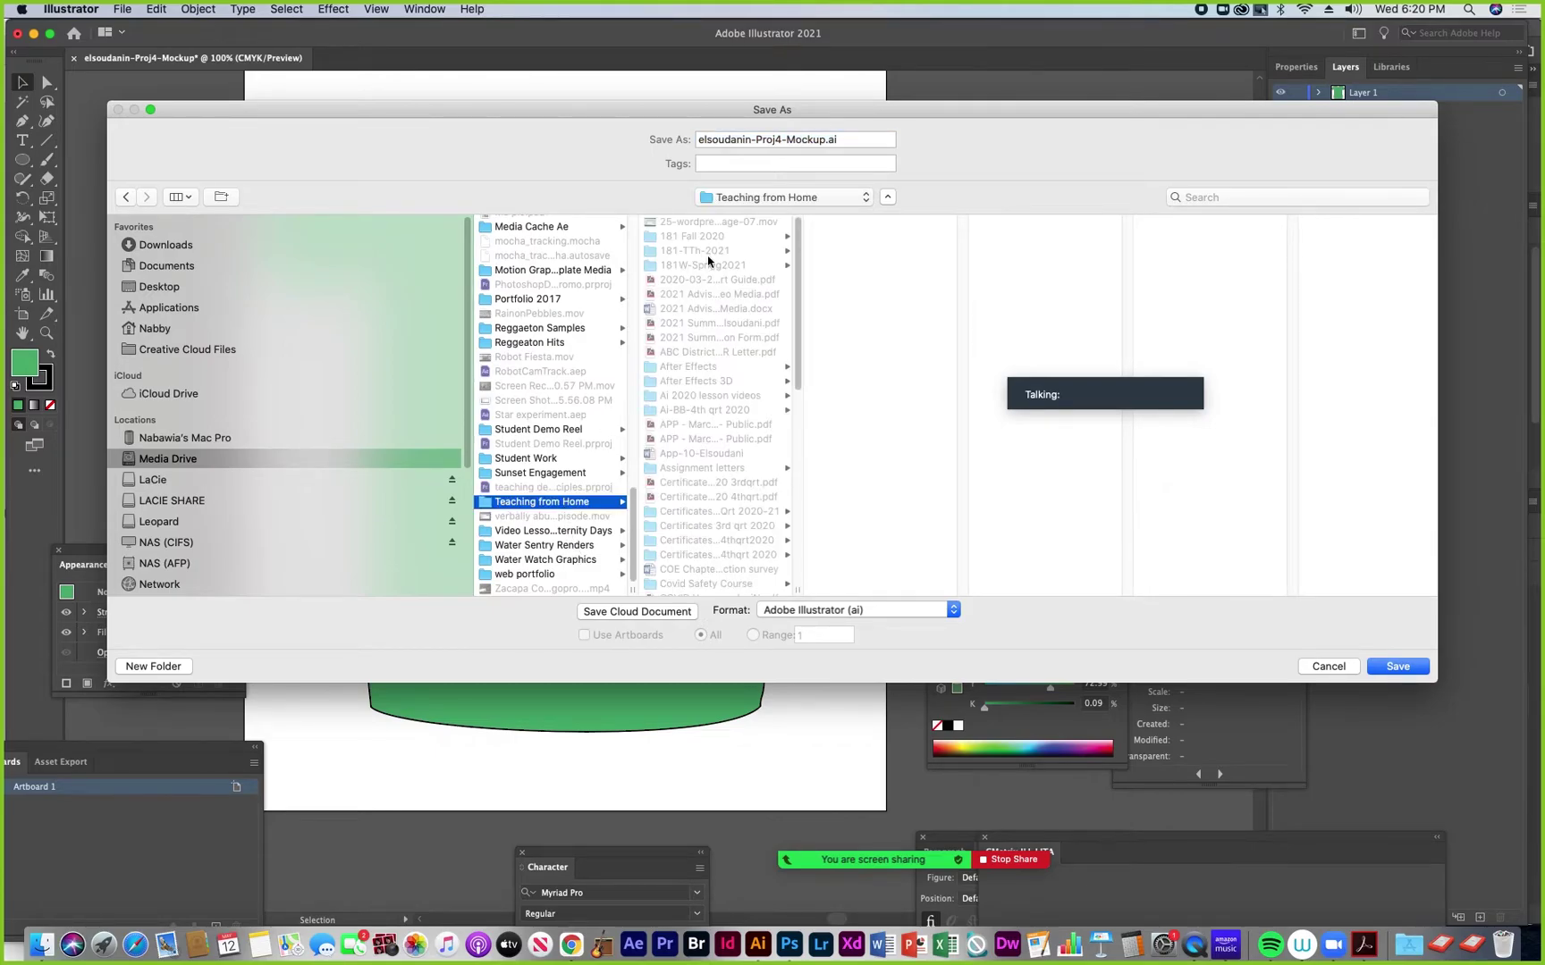
pyautogui.click(693, 267)
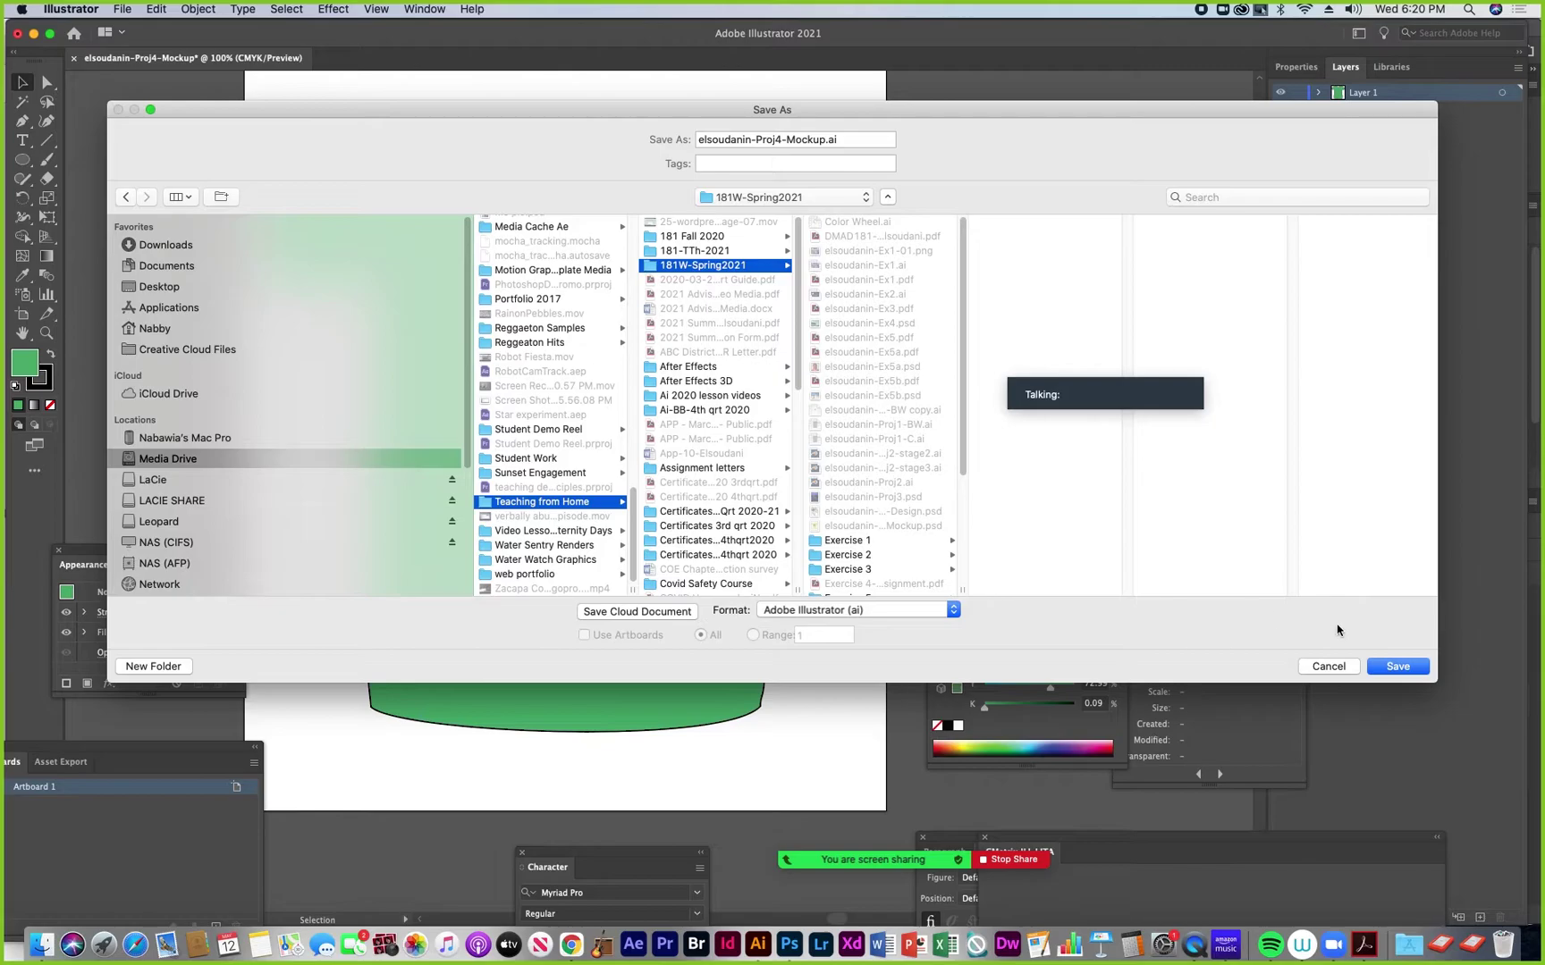
pyautogui.click(1398, 667)
pyautogui.click(949, 657)
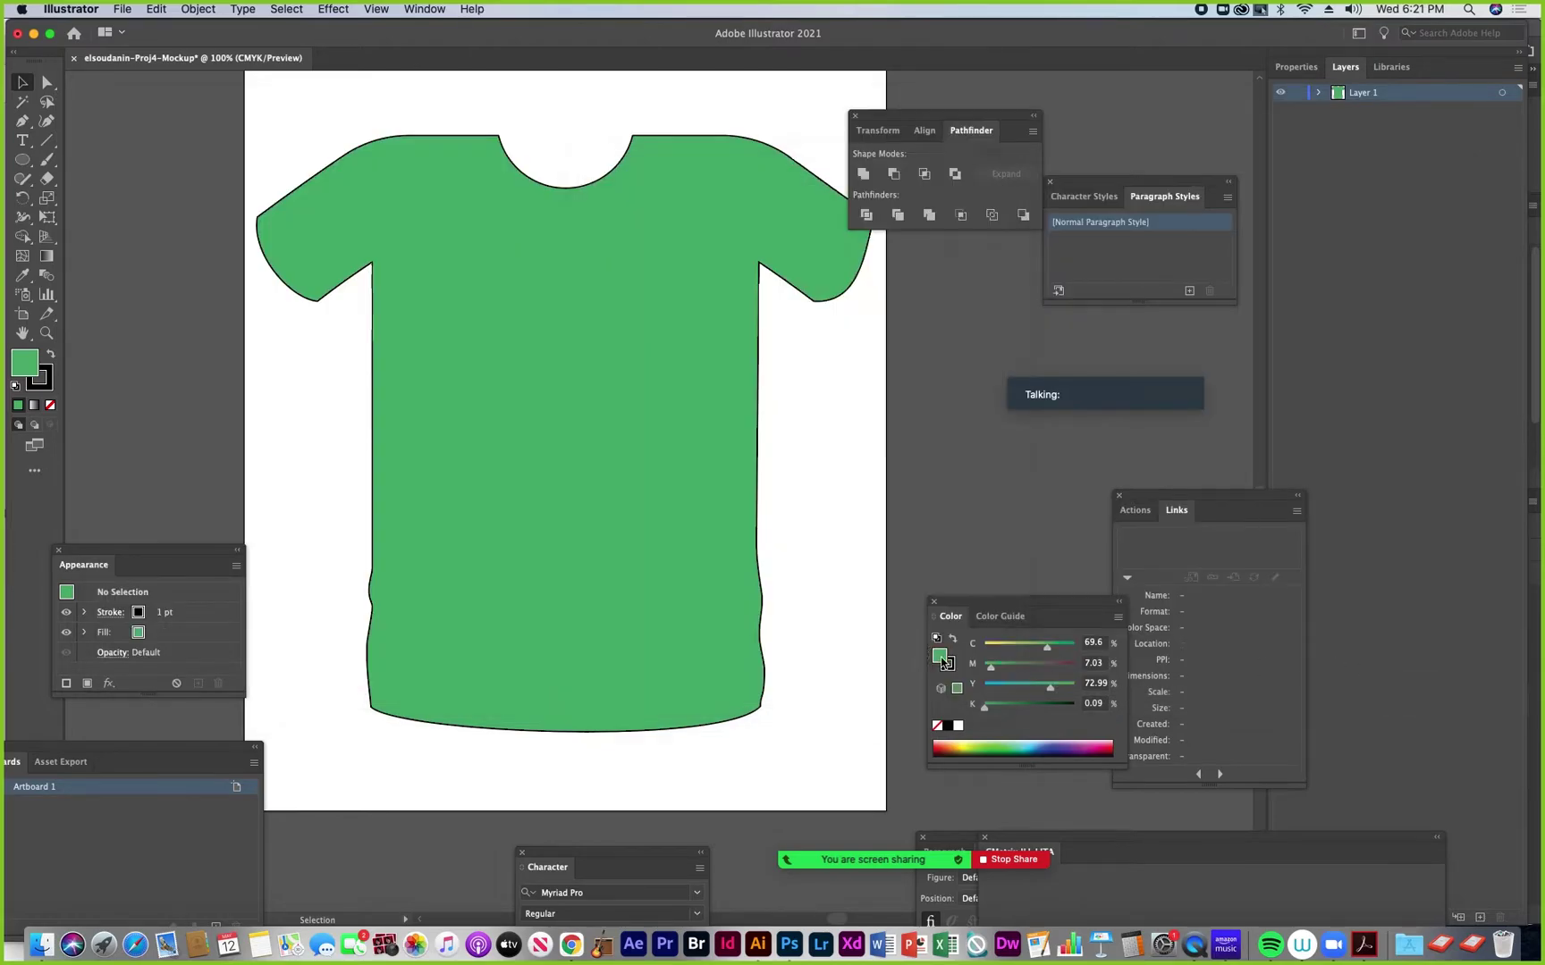
# Choose the Proj4-Design.psd file for placing into the mockup, with Link off and Show Import Options on
pyautogui.click(121, 10)
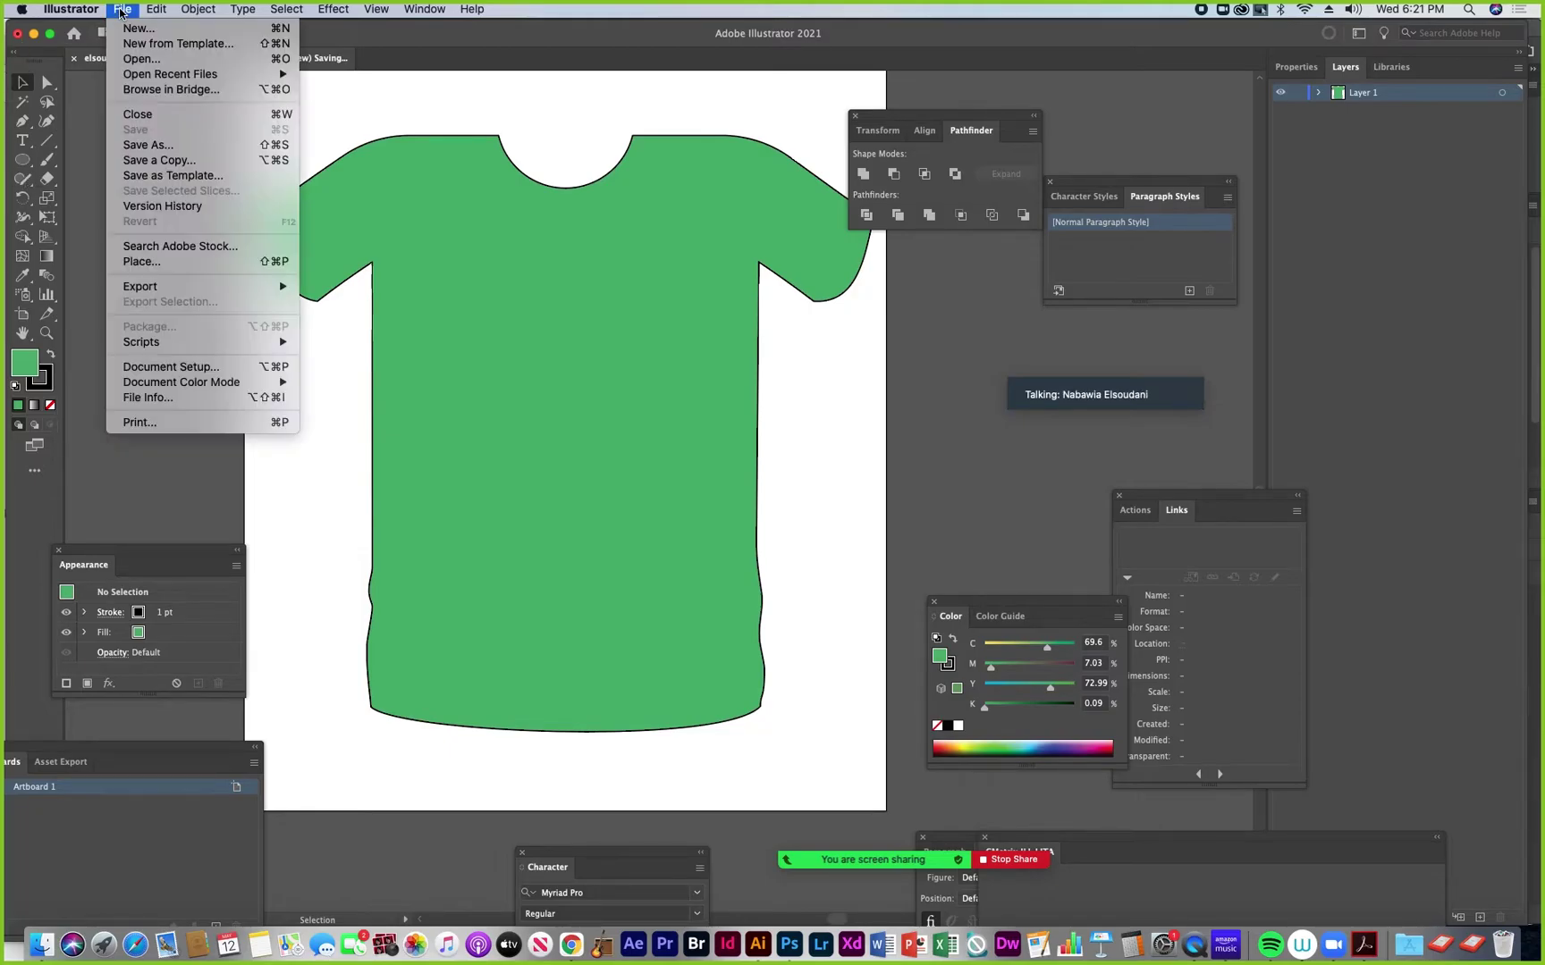
pyautogui.click(125, 262)
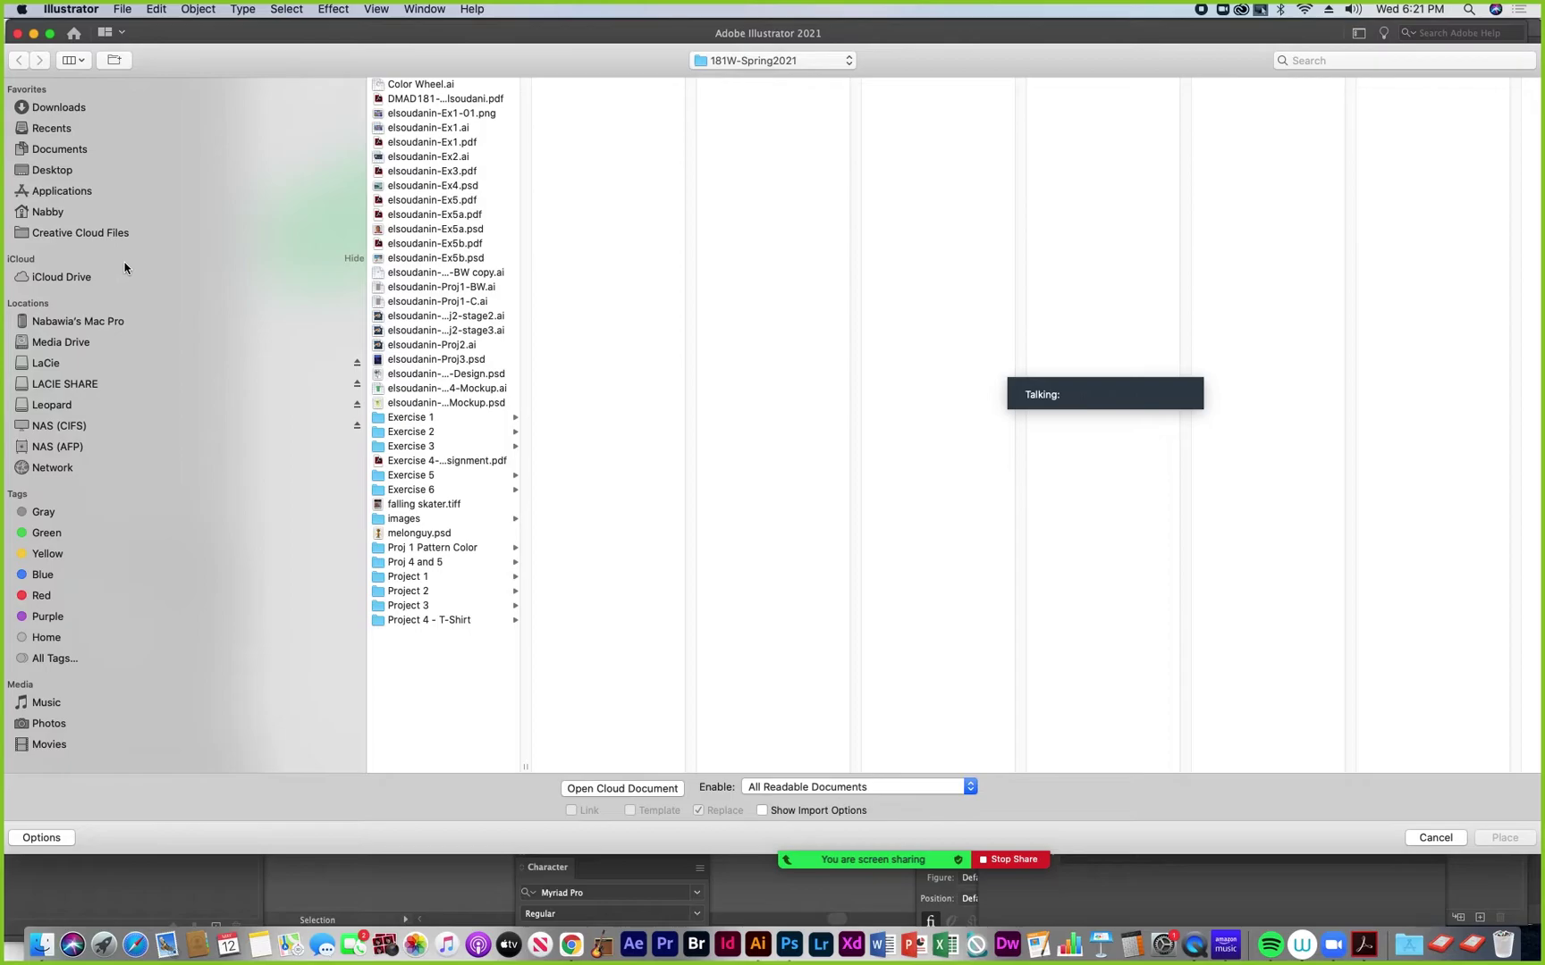
pyautogui.moveTo(525, 769); pyautogui.dragTo(731, 767)
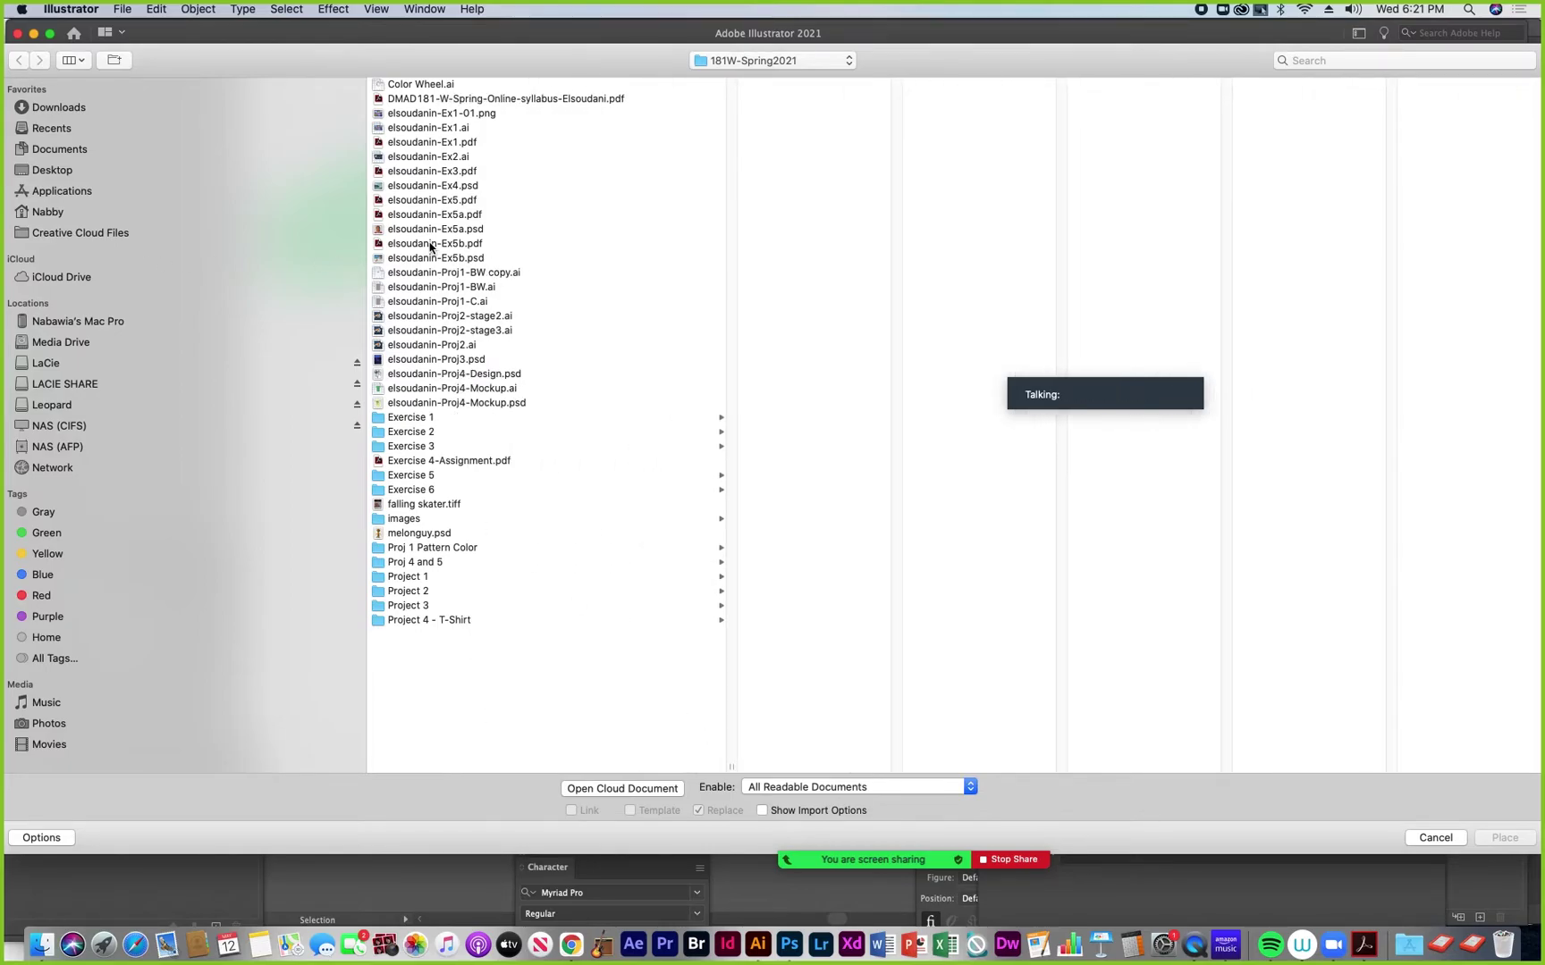
pyautogui.click(458, 375)
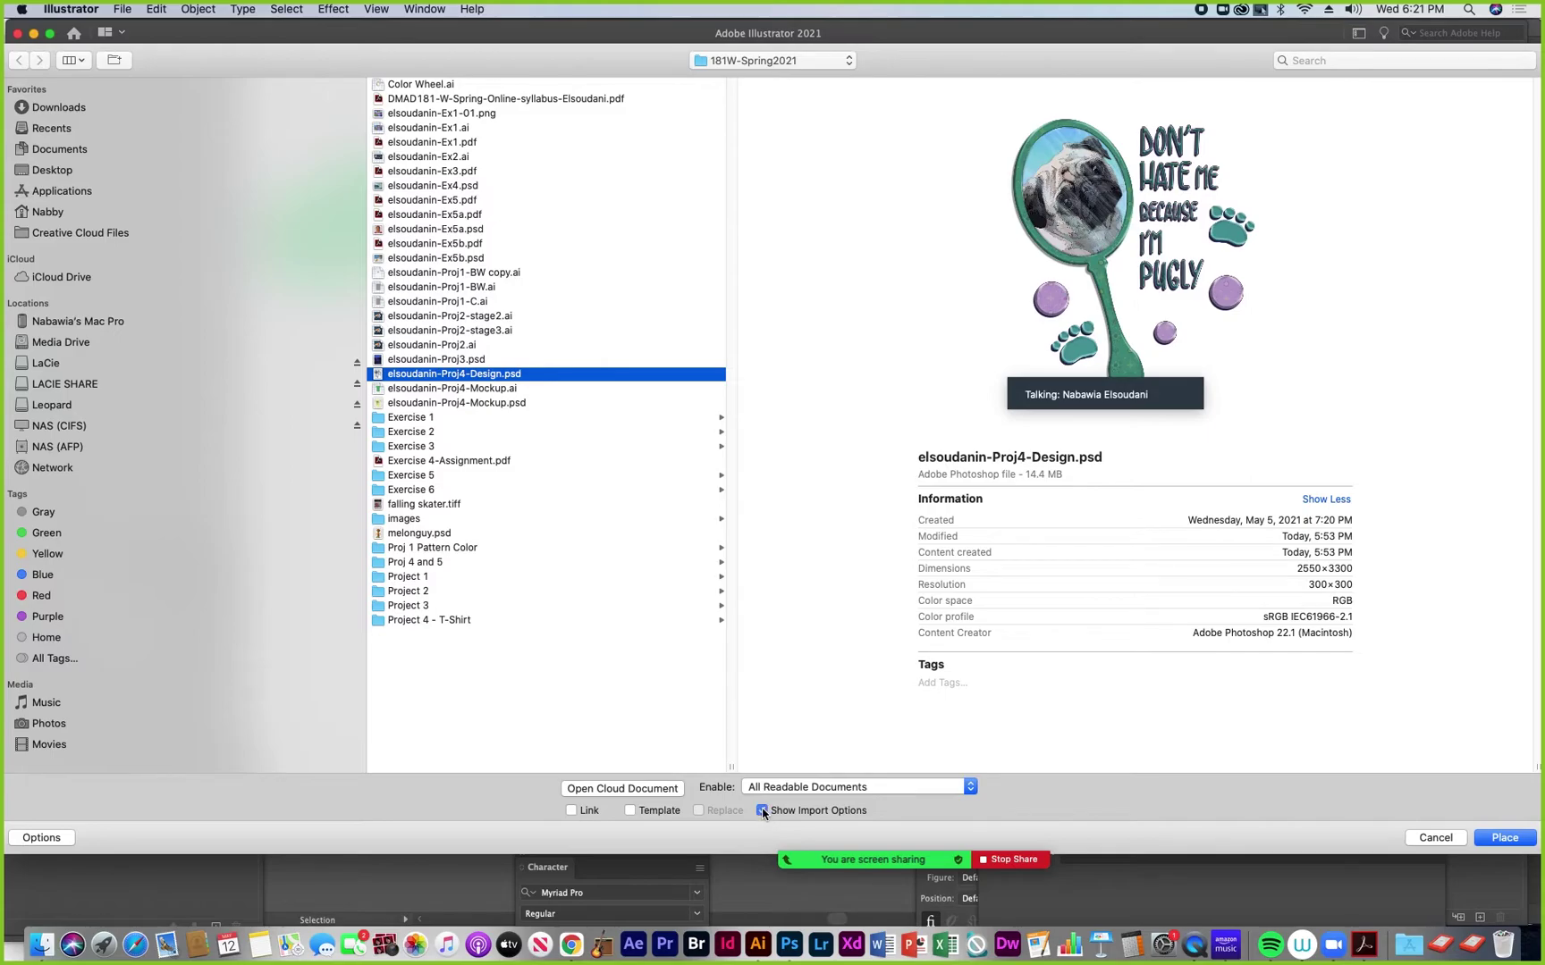
# Import the Proj4-Design PSD file with its layers converted to objects
pyautogui.click(1505, 838)
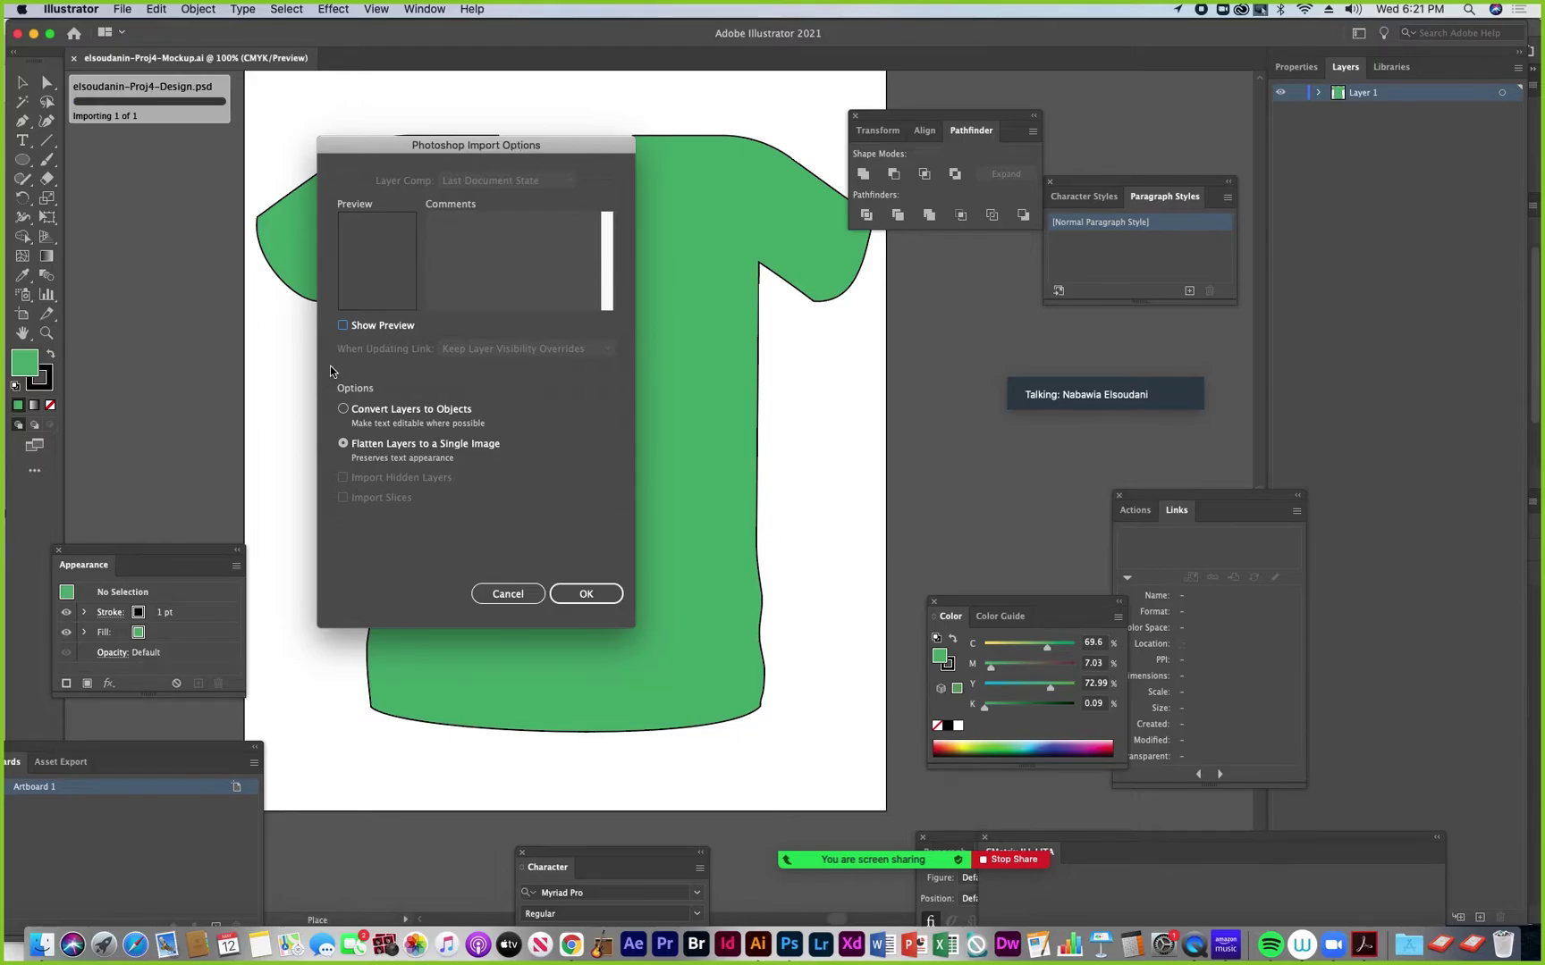
pyautogui.click(343, 411)
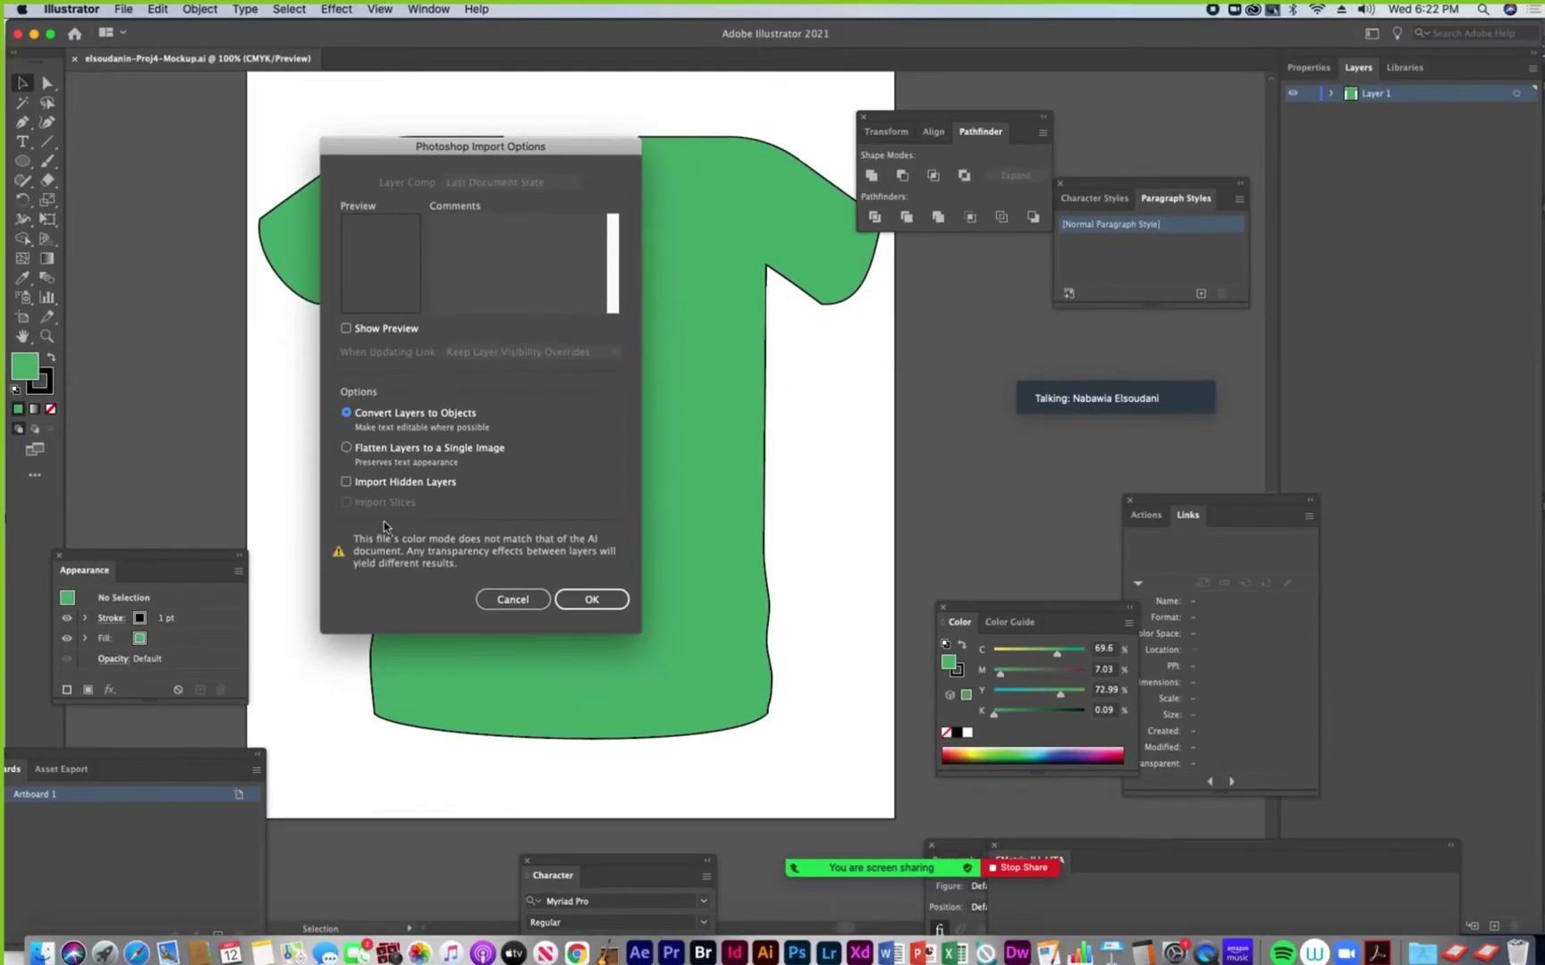
pyautogui.click(592, 597)
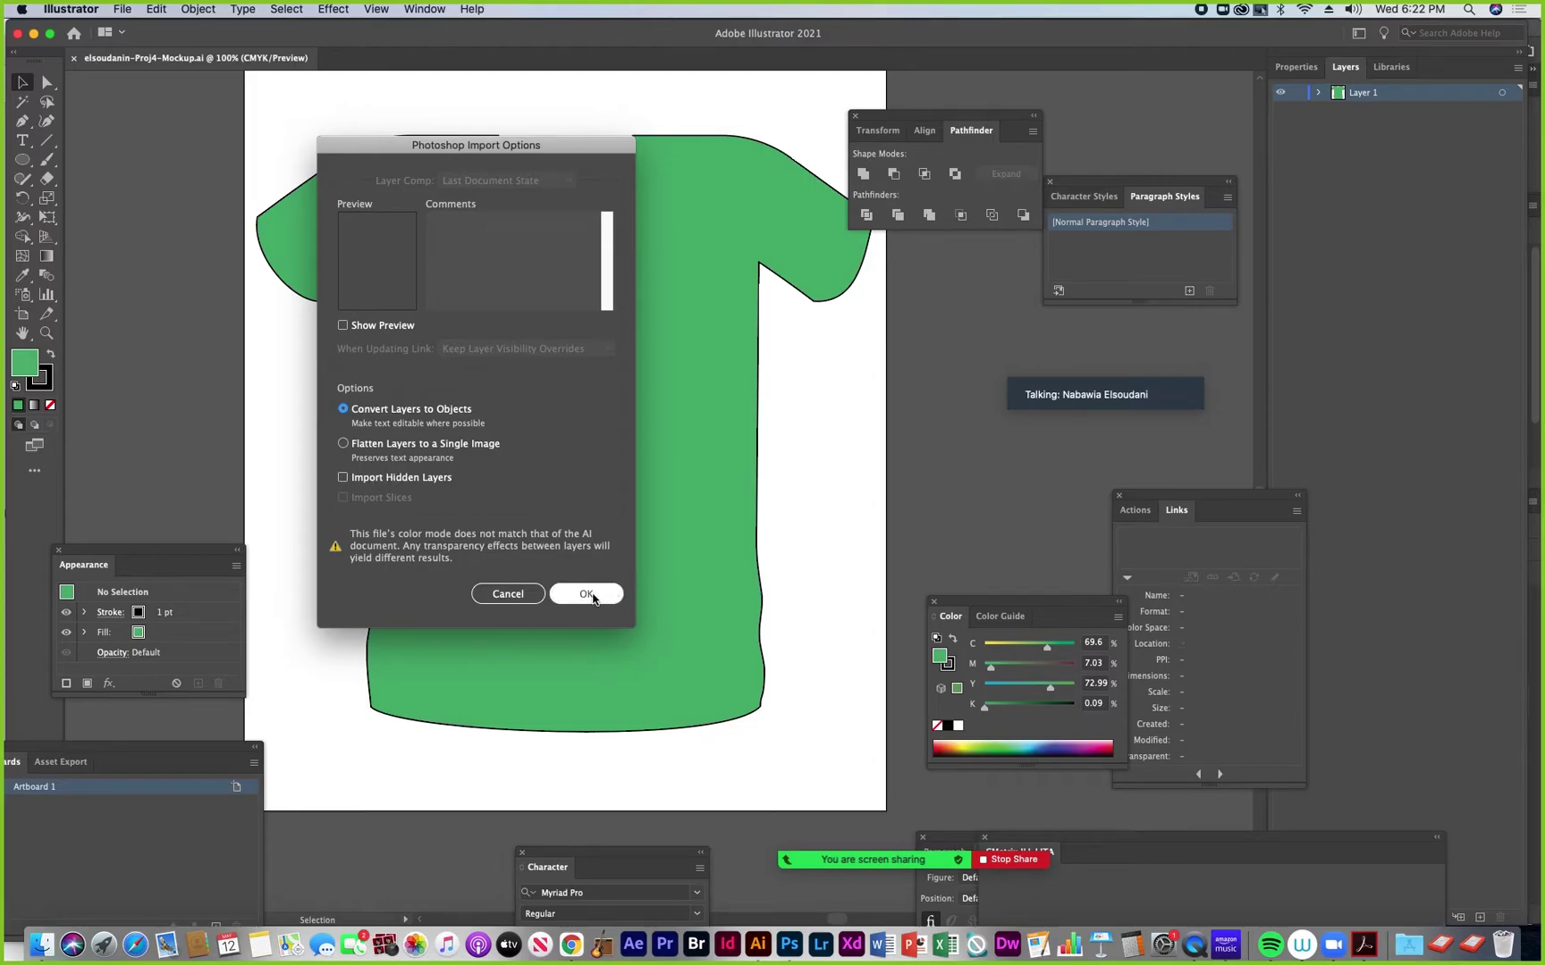
pyautogui.click(592, 595)
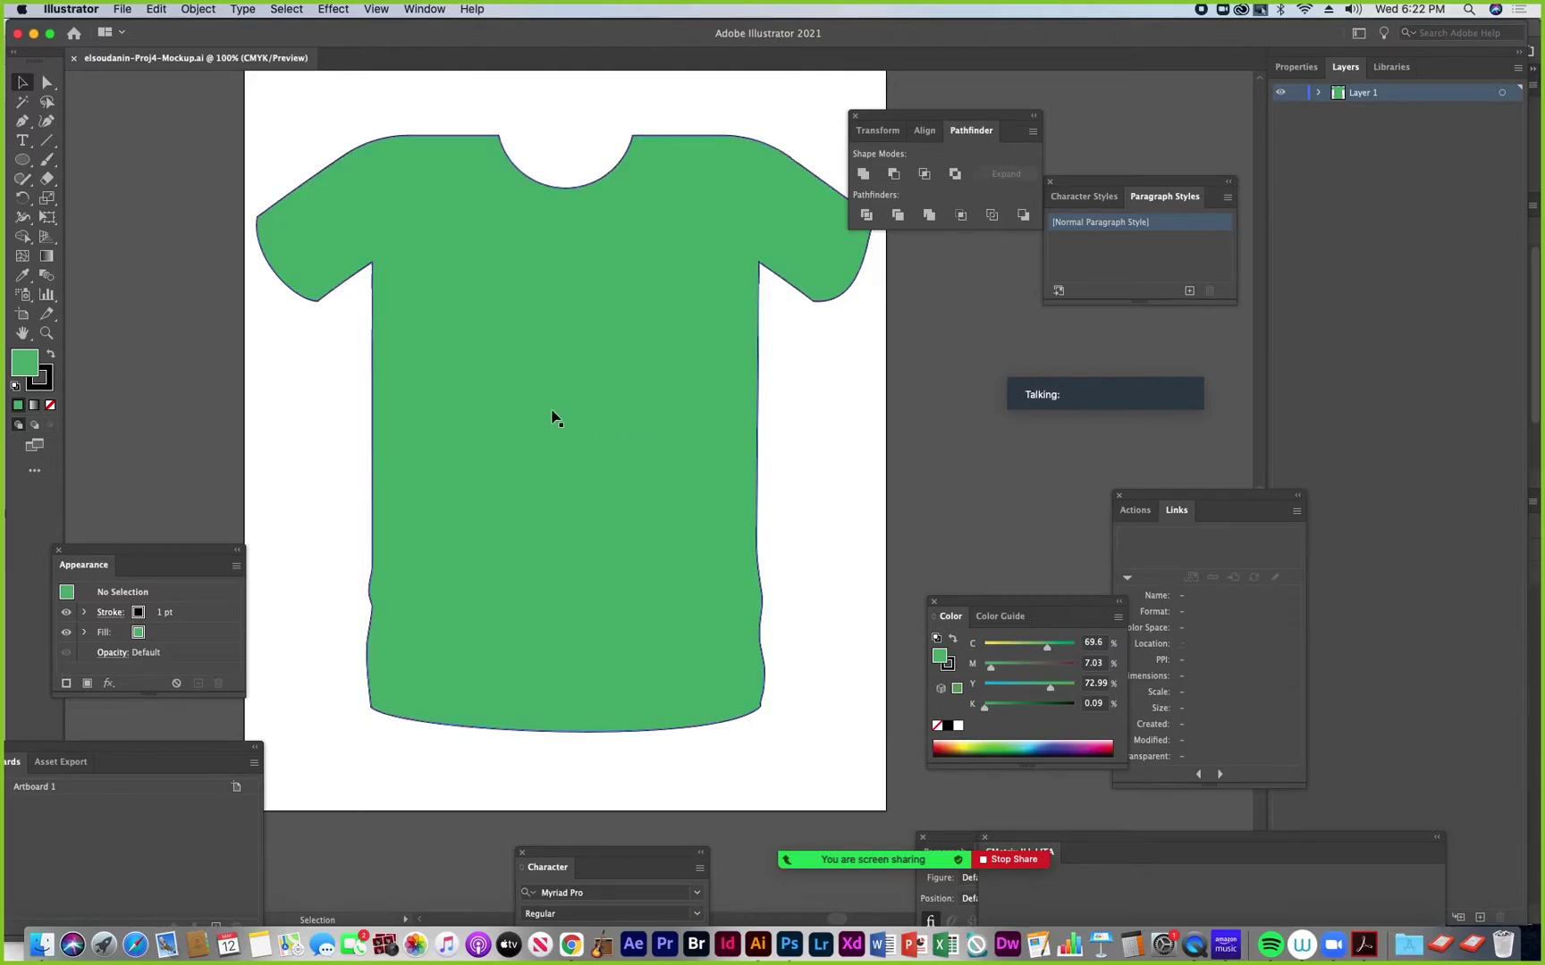
# Place the embedded Proj4-Design PSD over the green T-shirt, again converting its layers to objects
pyautogui.click(121, 11)
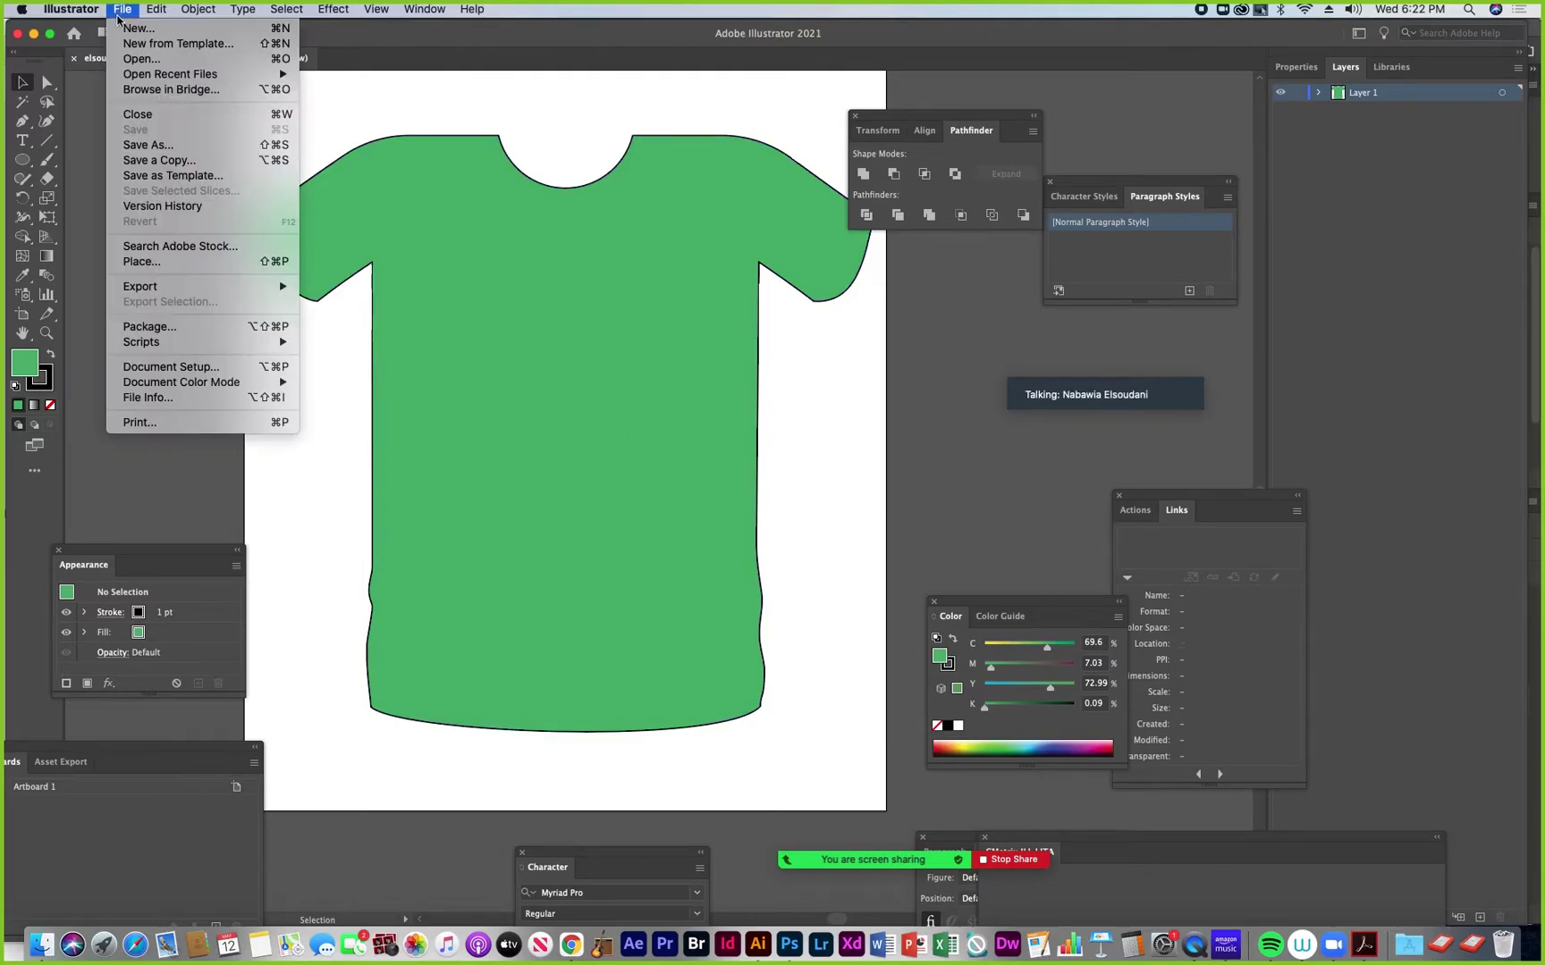
pyautogui.click(162, 264)
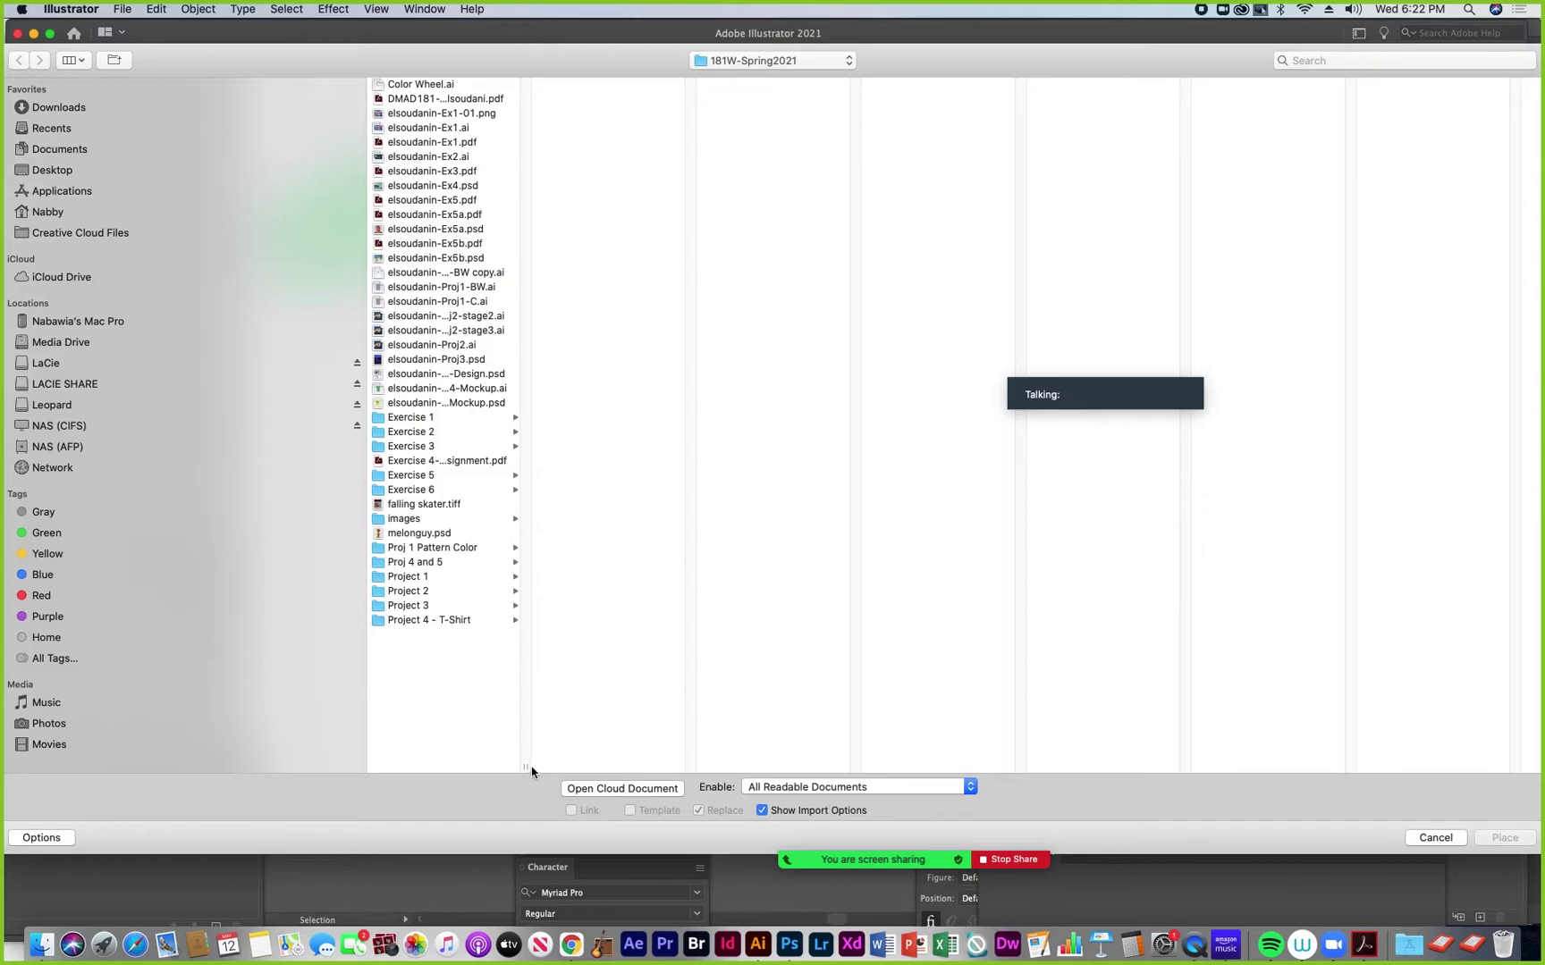
pyautogui.moveTo(531, 768); pyautogui.dragTo(694, 734)
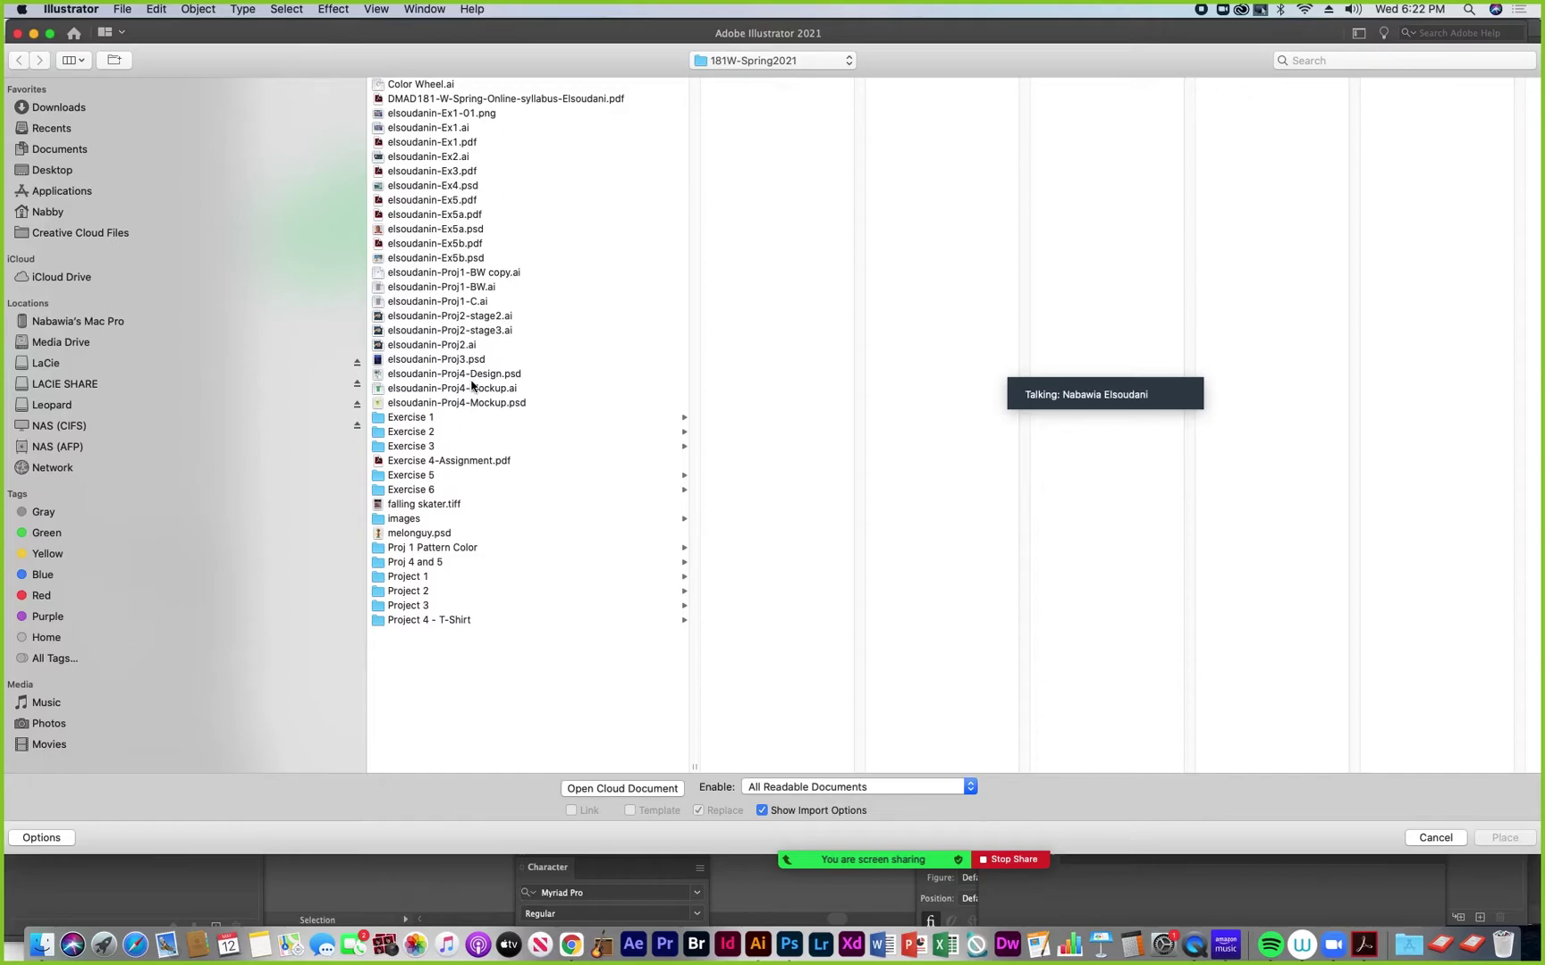
pyautogui.click(476, 375)
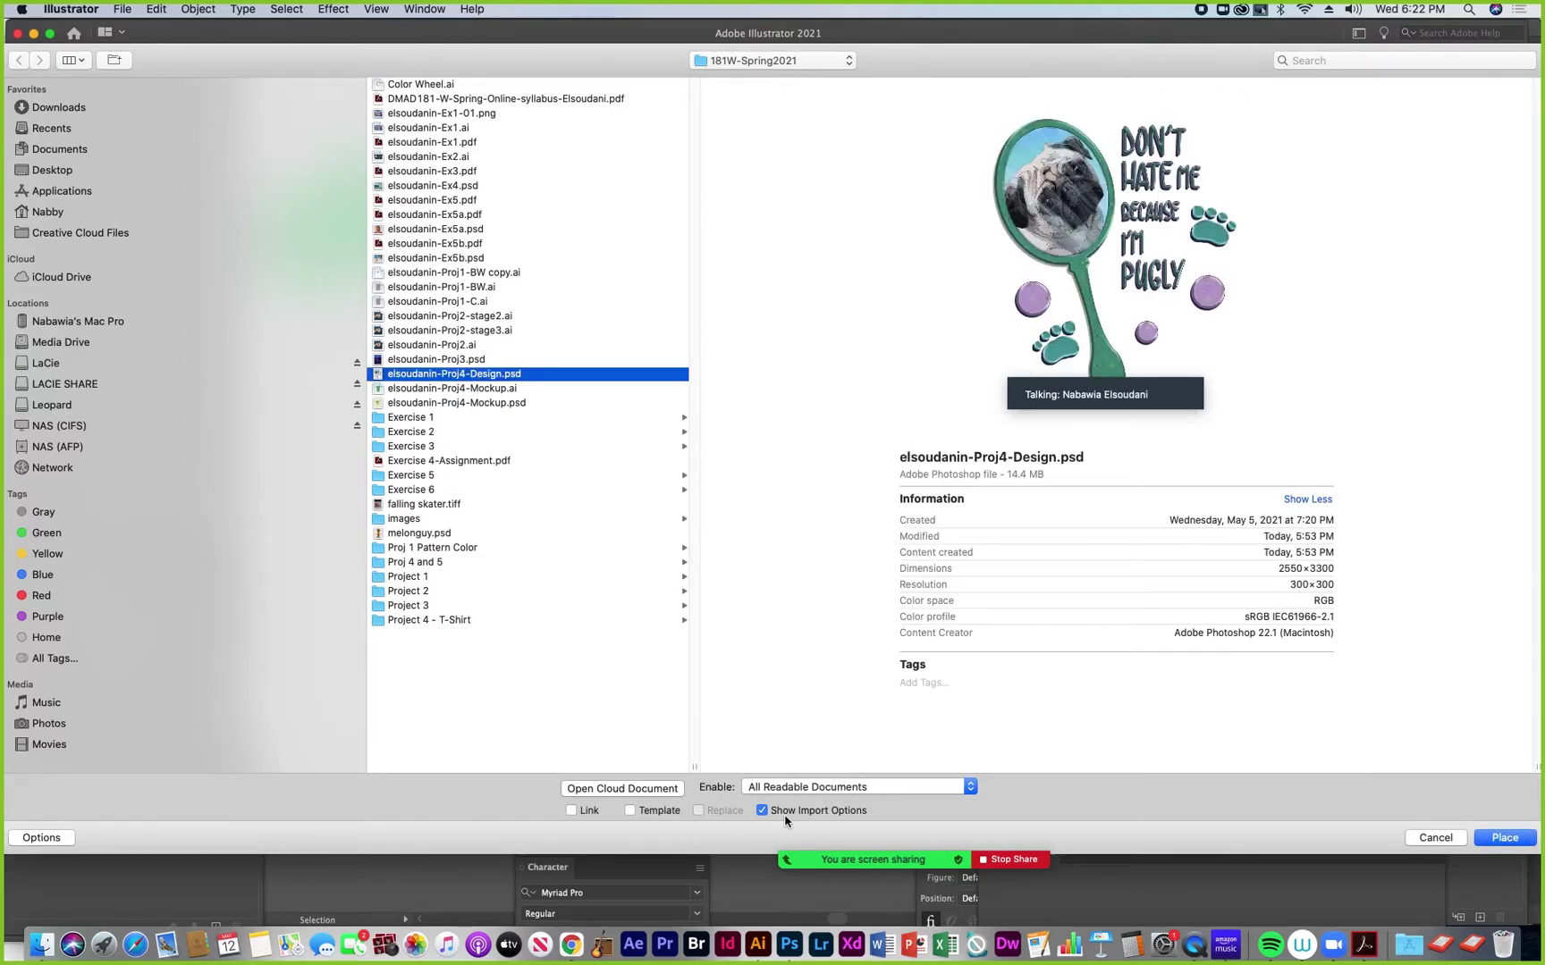
pyautogui.click(1519, 838)
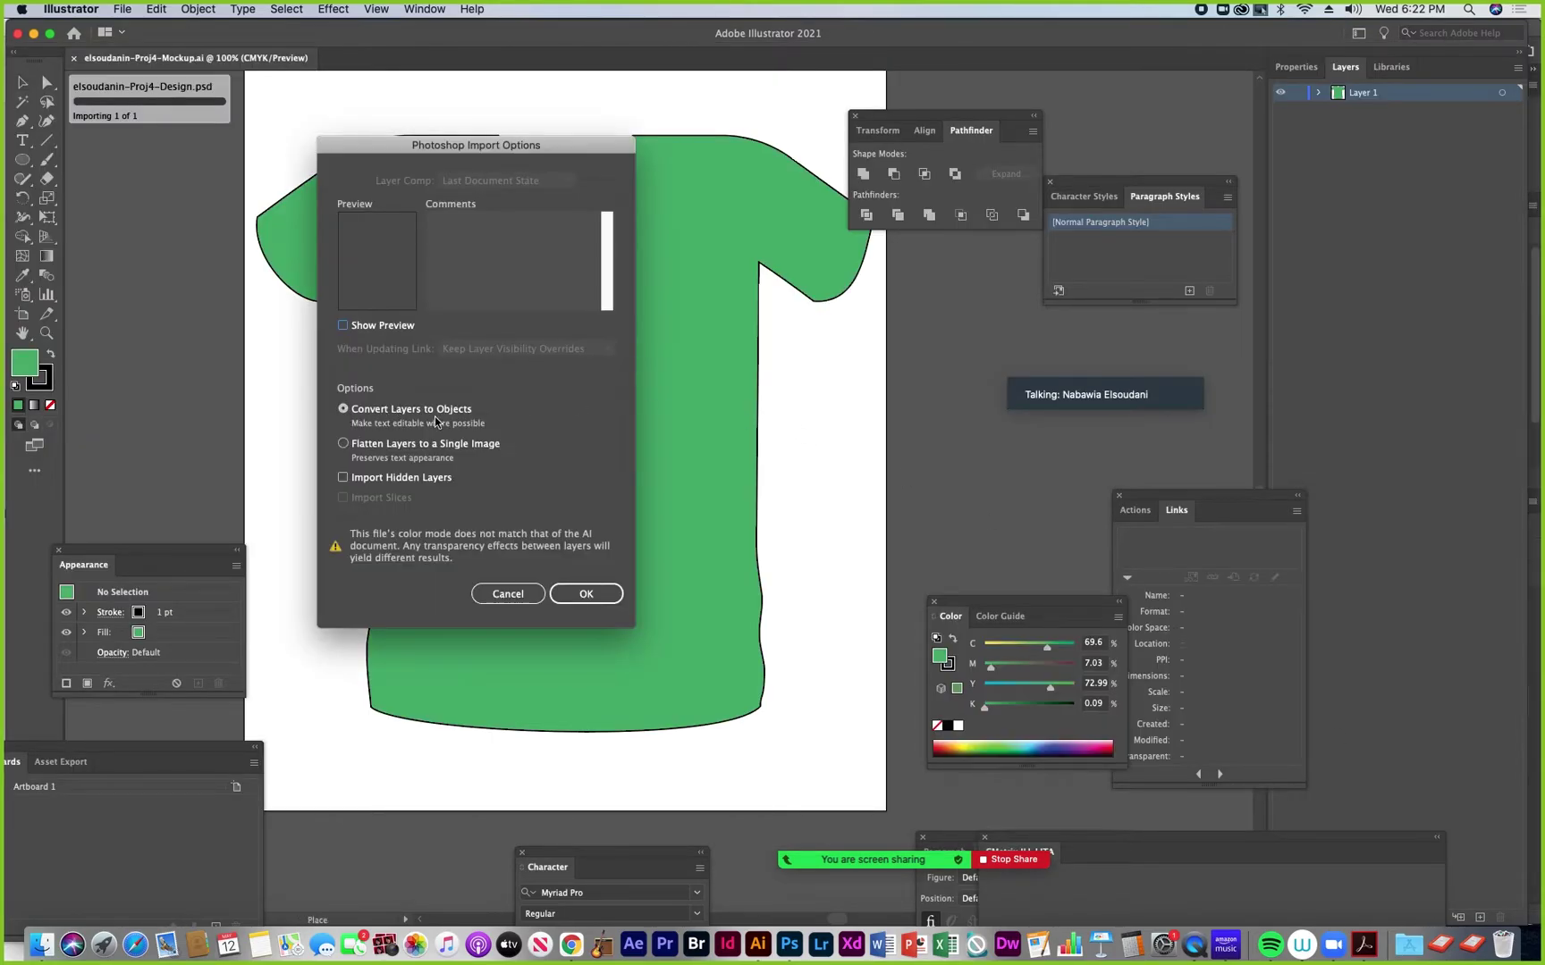
pyautogui.click(594, 603)
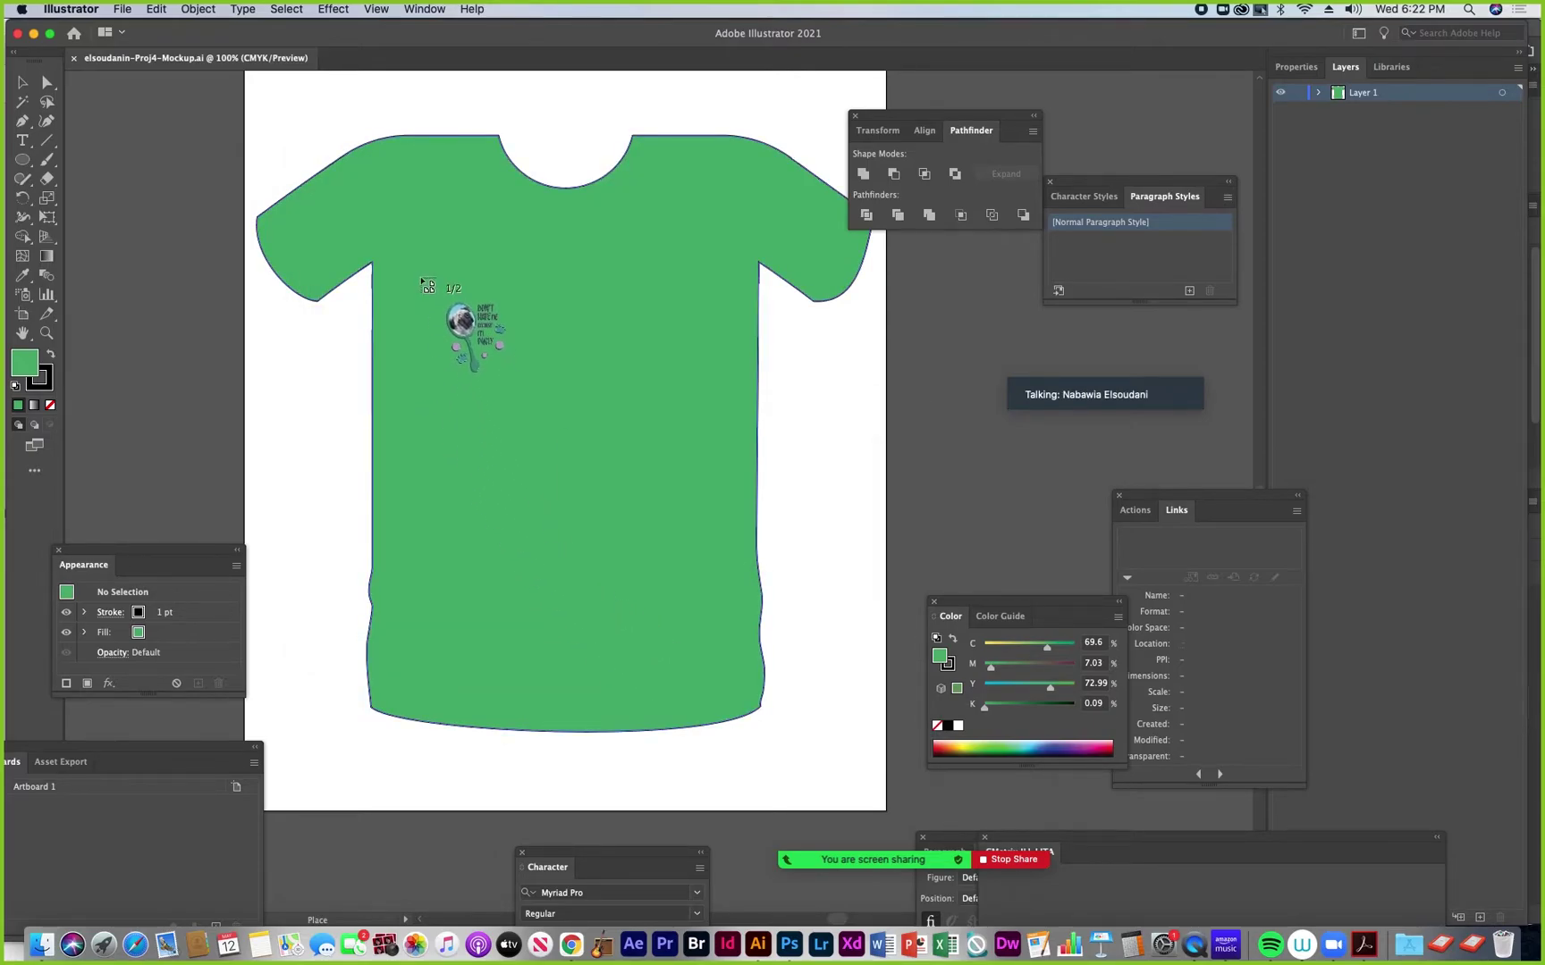
pyautogui.click(433, 232)
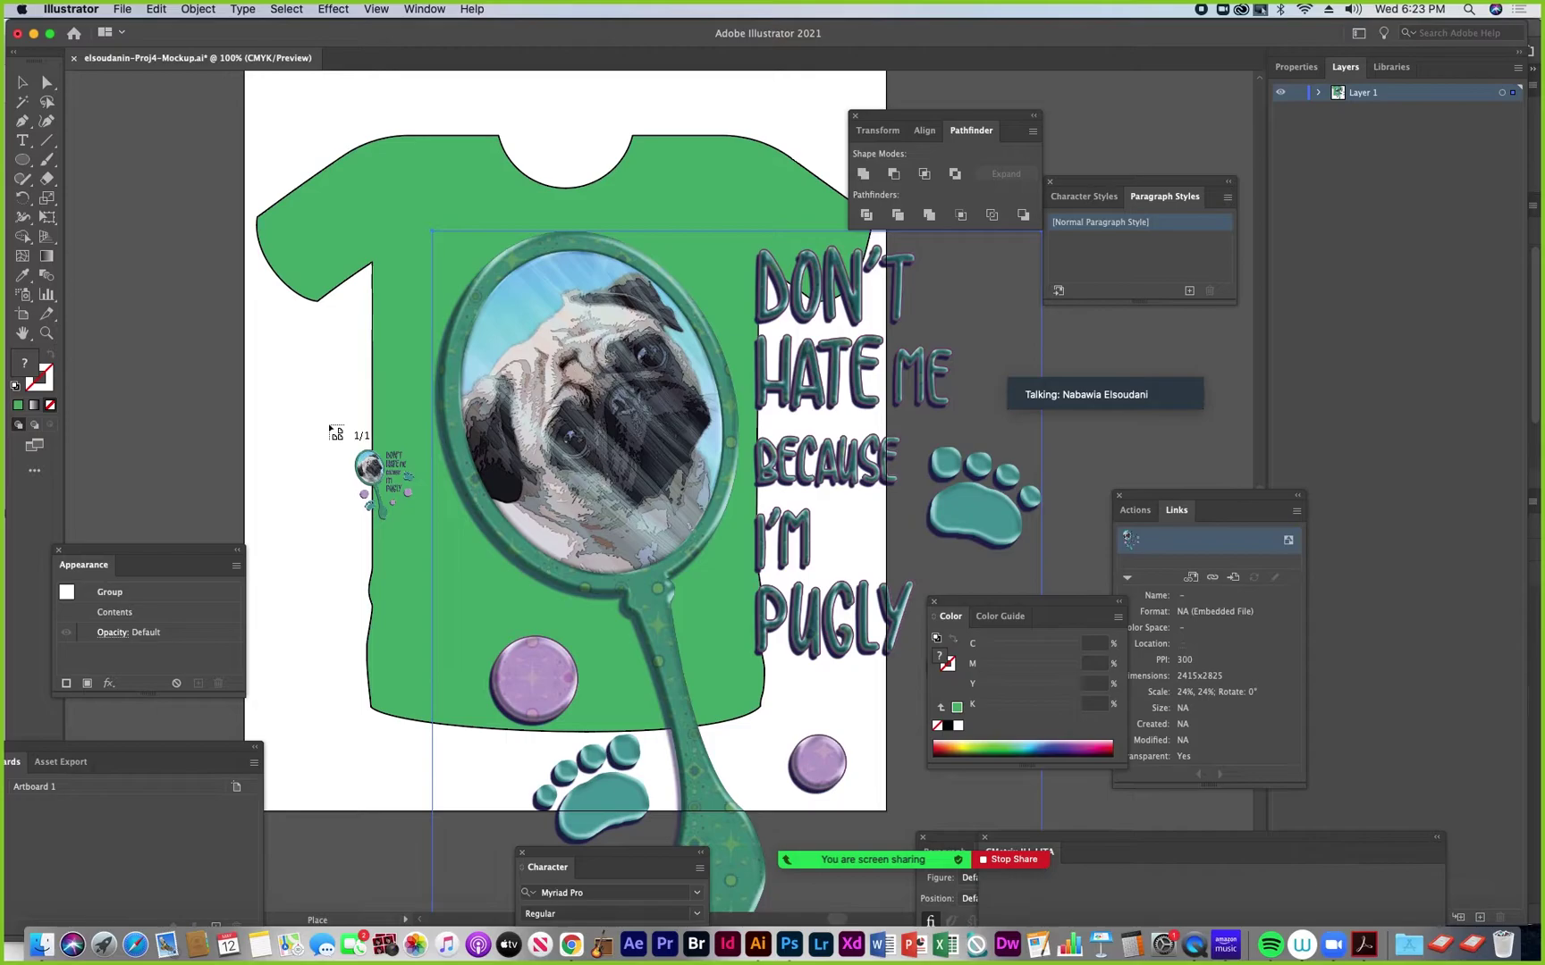
# Place the second loaded copy of the design, then undo that placement
pyautogui.click(143, 334)
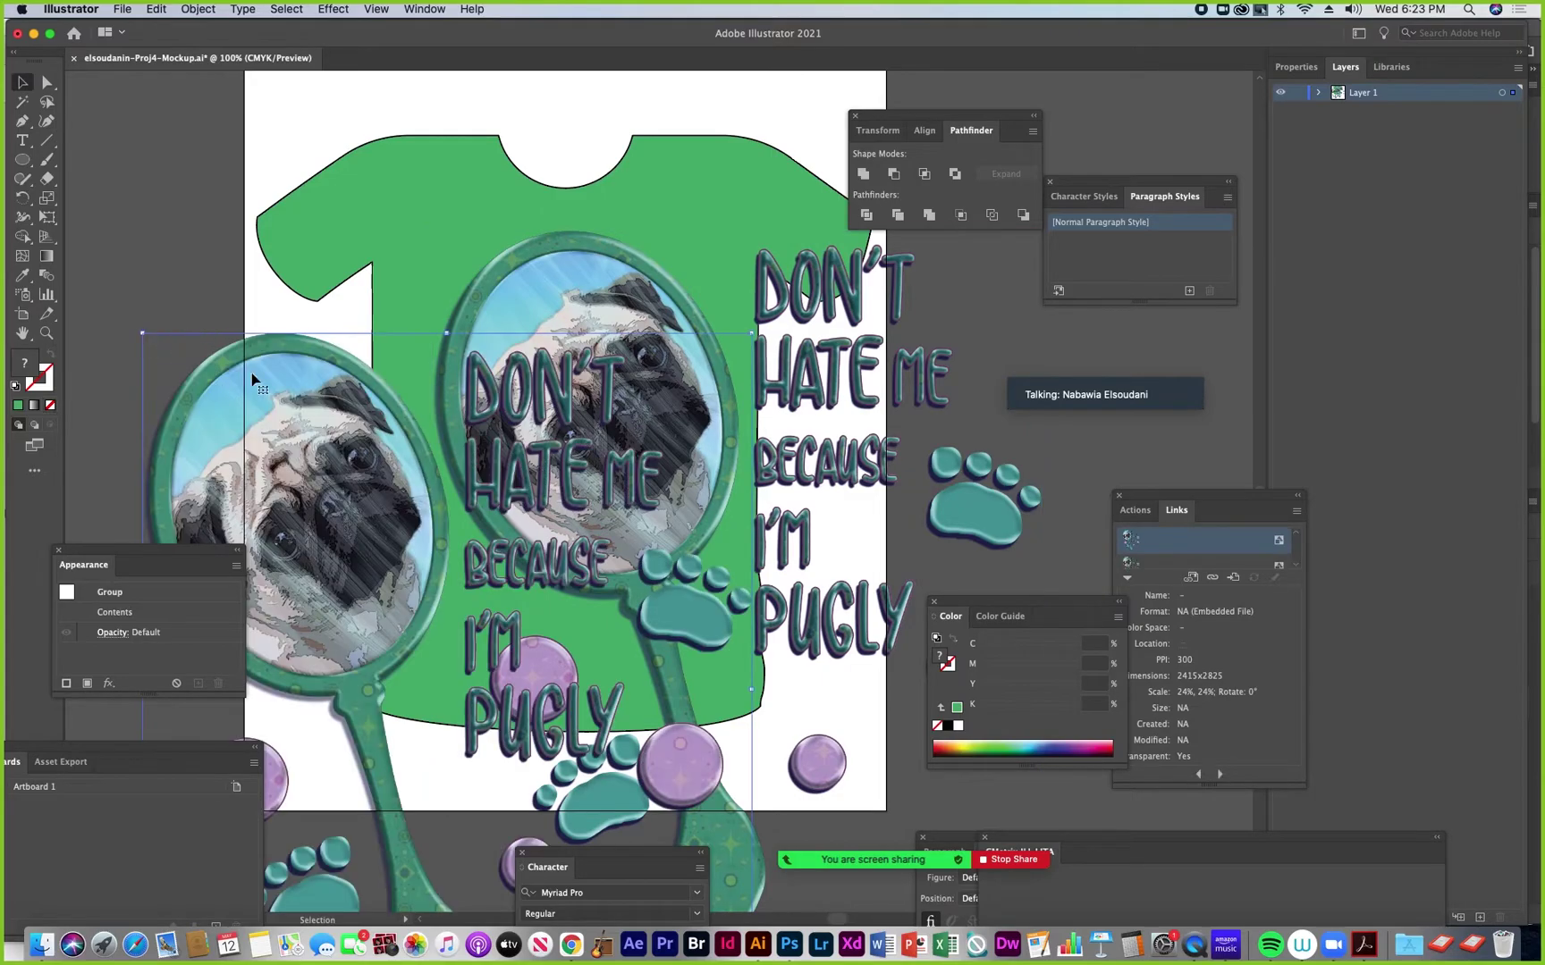
pyautogui.press('super+z')
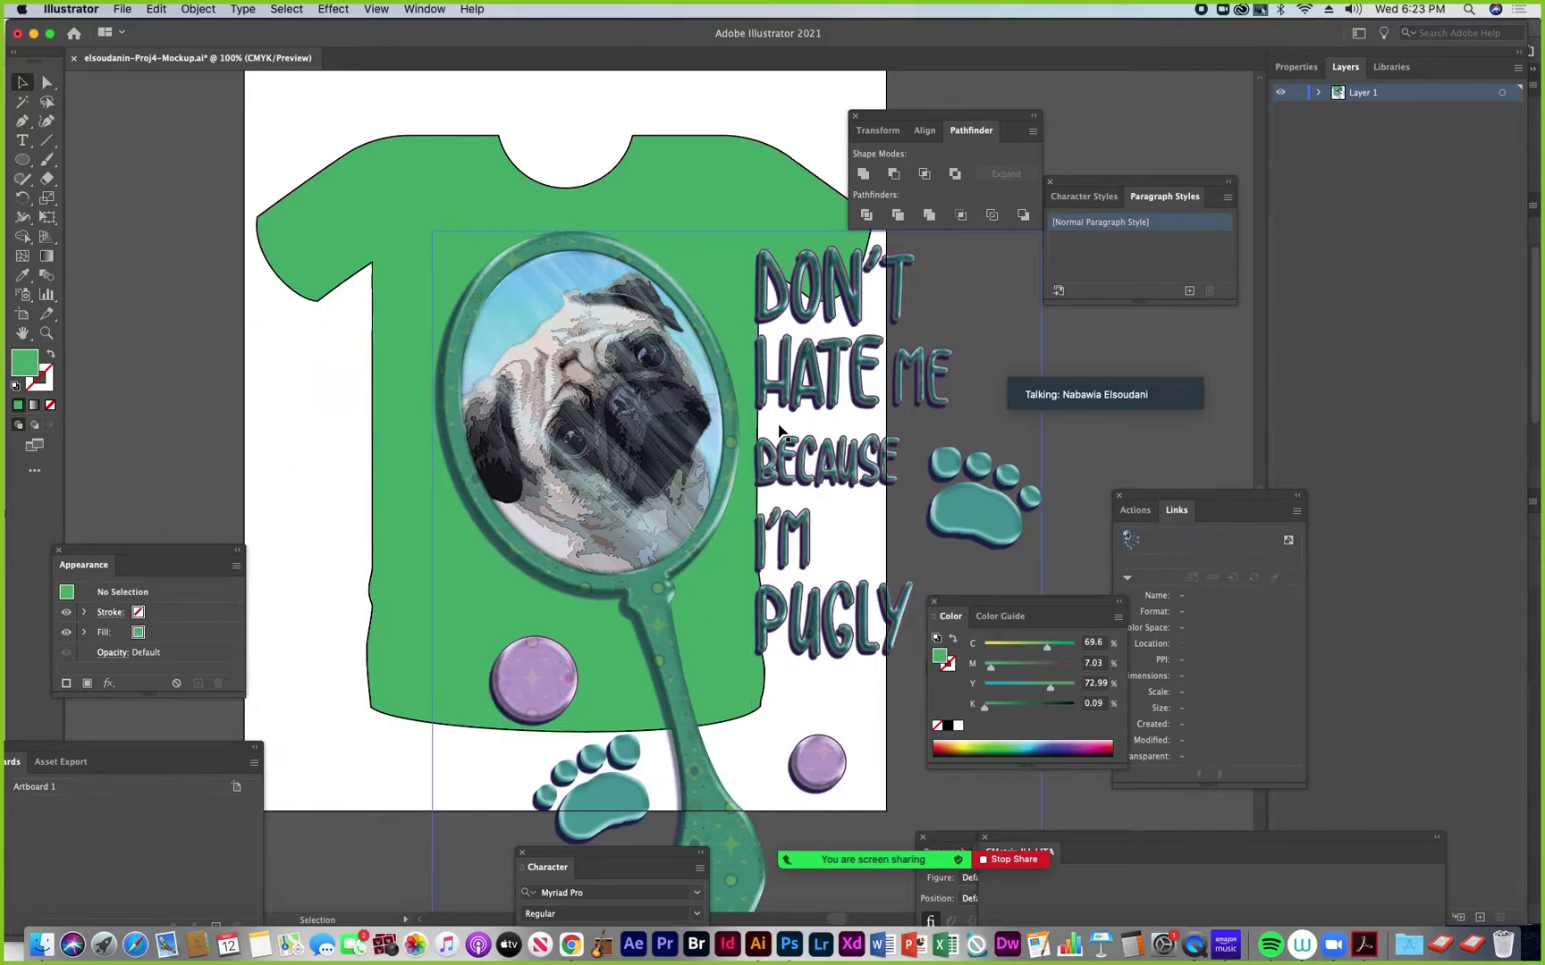
pyautogui.press('super+z')
# Shift the placed design over the shirt and inspect the sublayers inside its imported group in Layer 1
pyautogui.moveTo(685, 435); pyautogui.dragTo(626, 424)
pyautogui.press('super+minus')
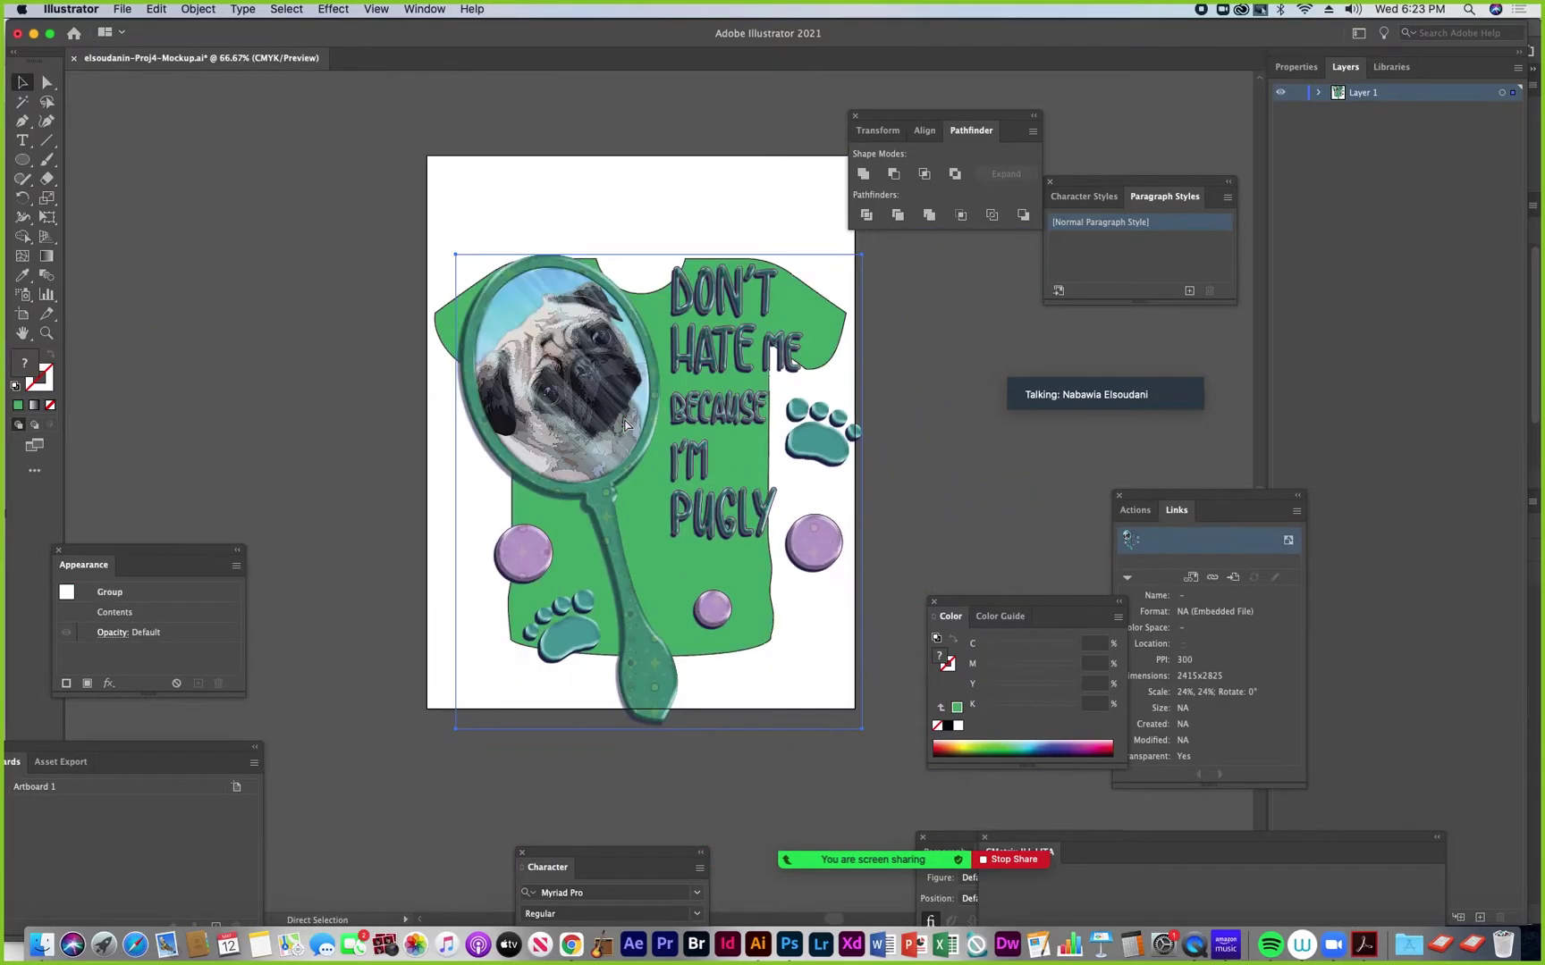
pyautogui.click(1317, 94)
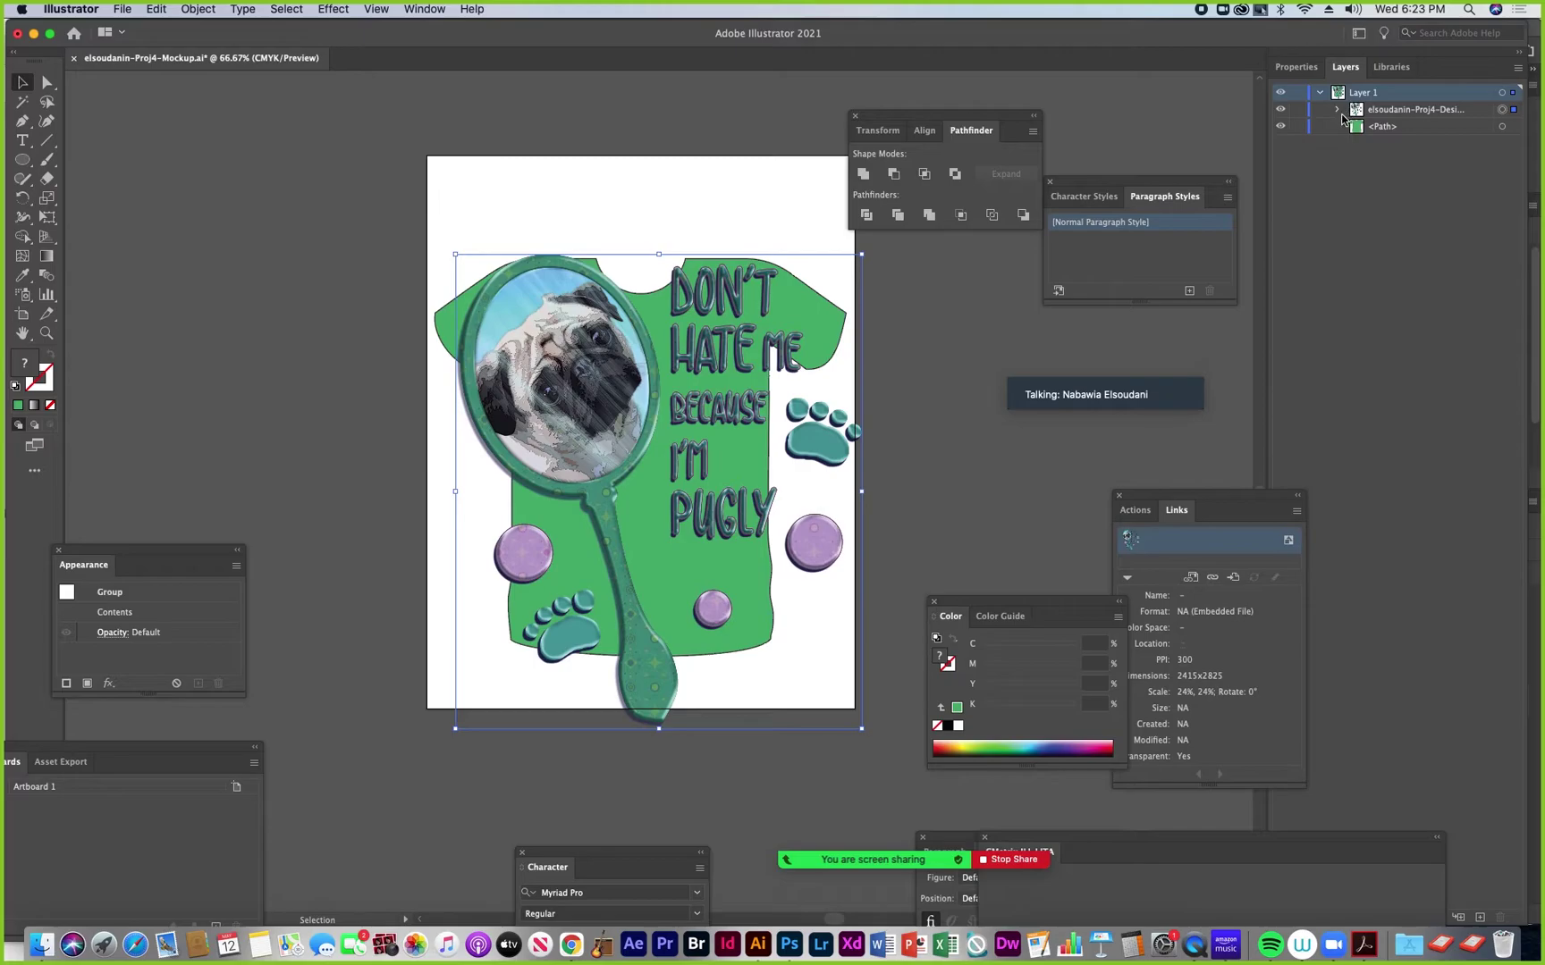
pyautogui.click(1338, 111)
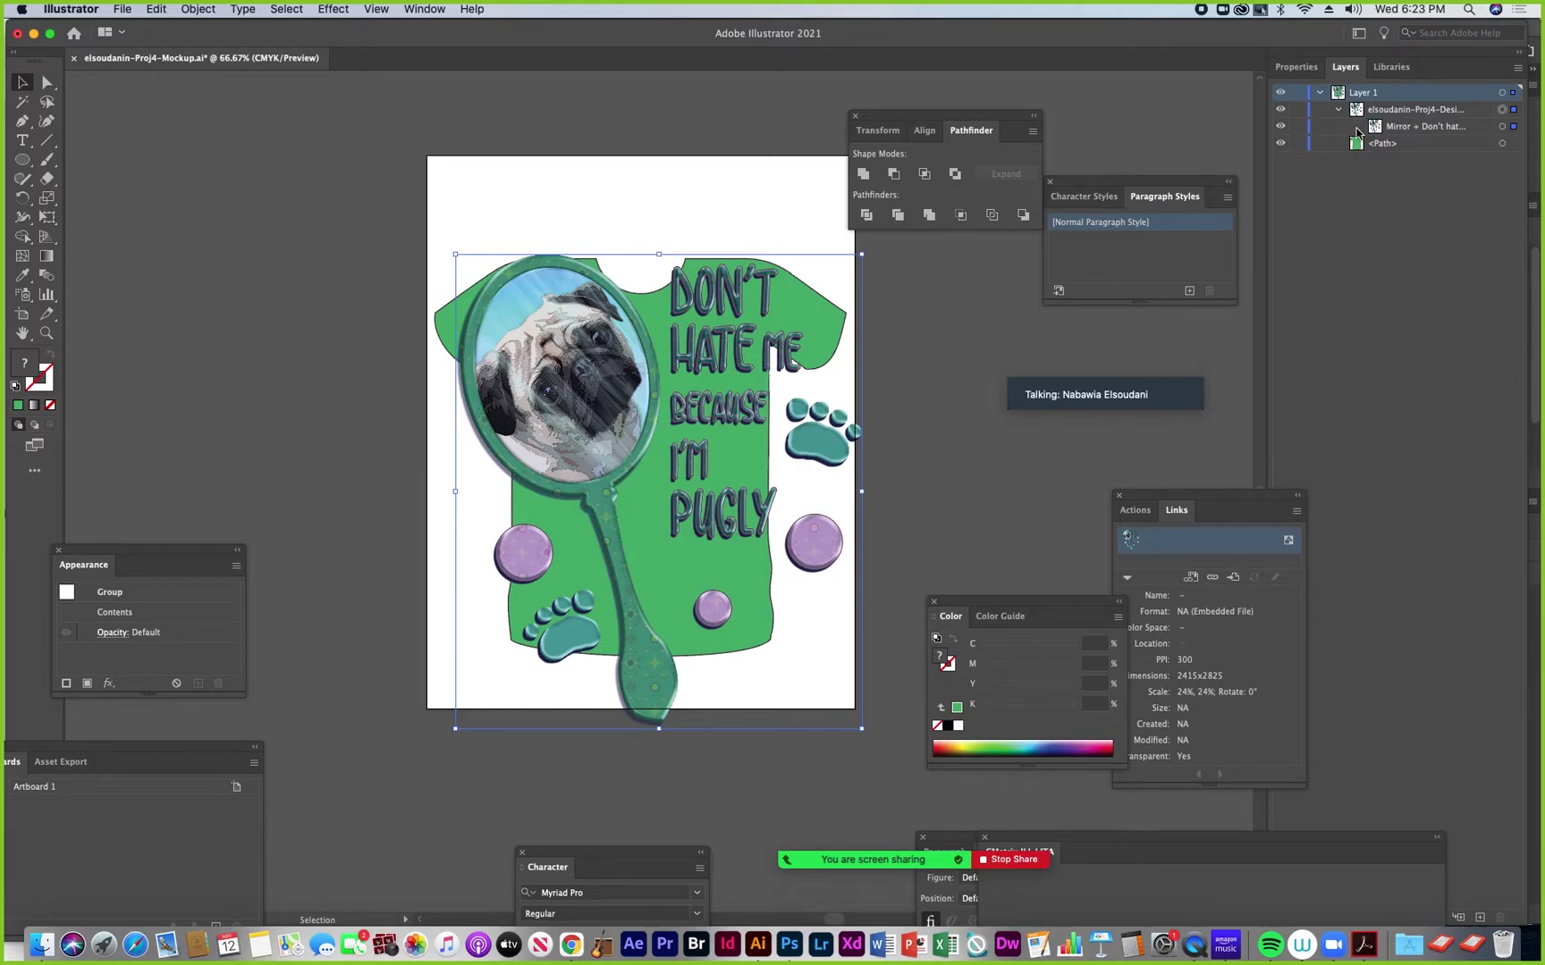
pyautogui.click(1338, 110)
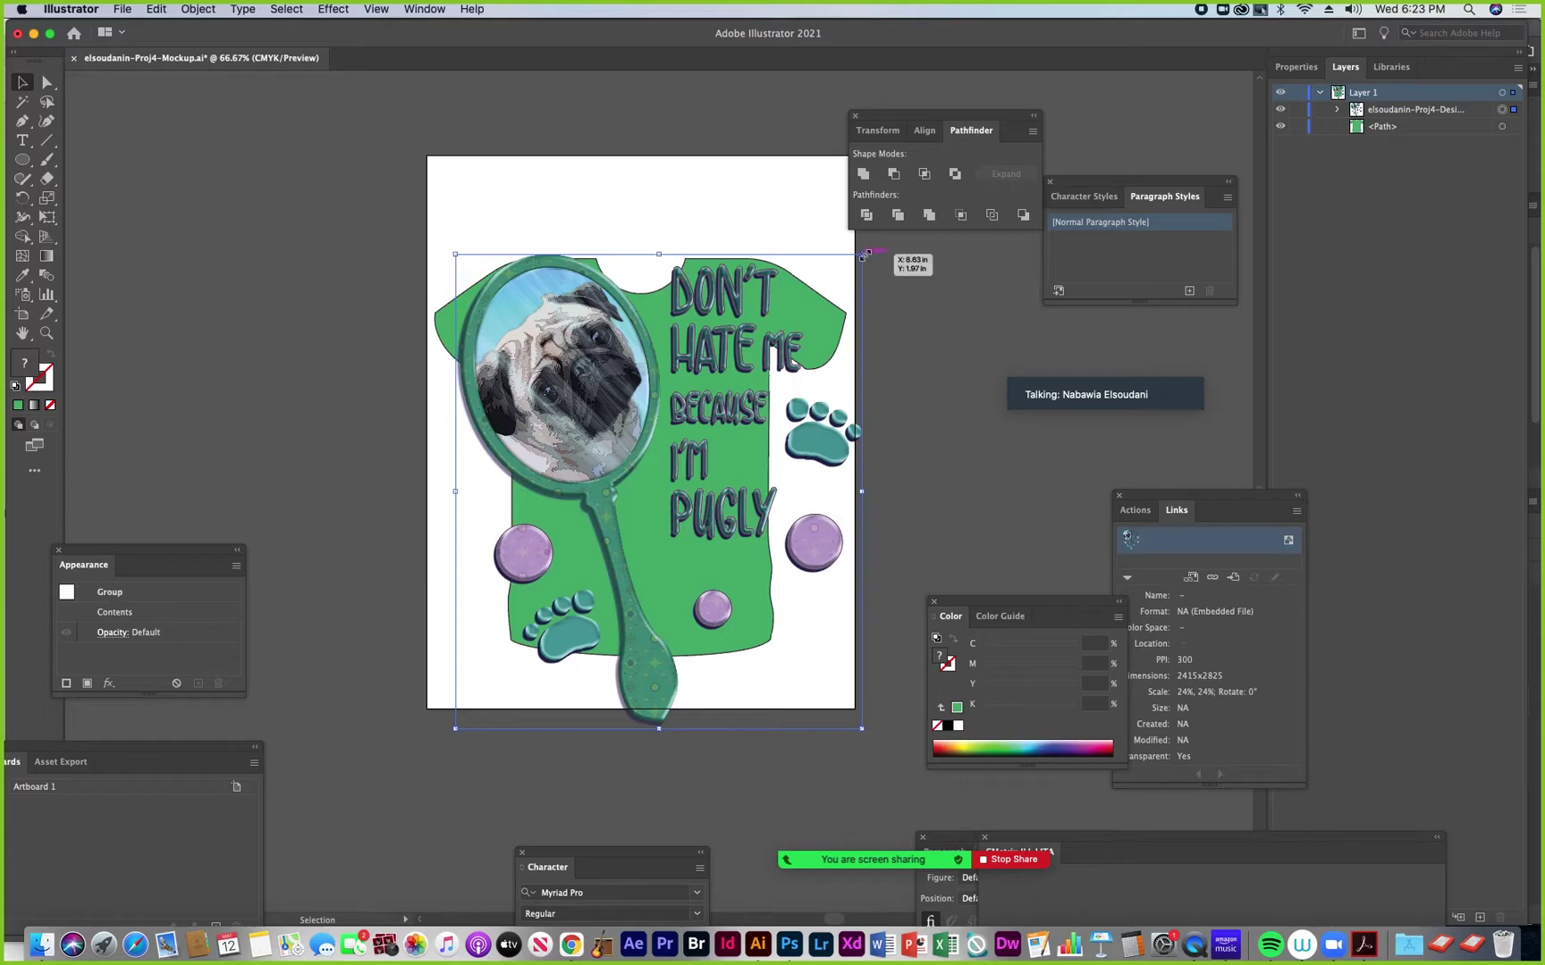
# Scale the embedded design down to about 10.4% and move it off the artboard, to the right of the shirt
pyautogui.moveTo(863, 256); pyautogui.dragTo(639, 483)
pyautogui.moveTo(514, 574); pyautogui.dragTo(605, 412)
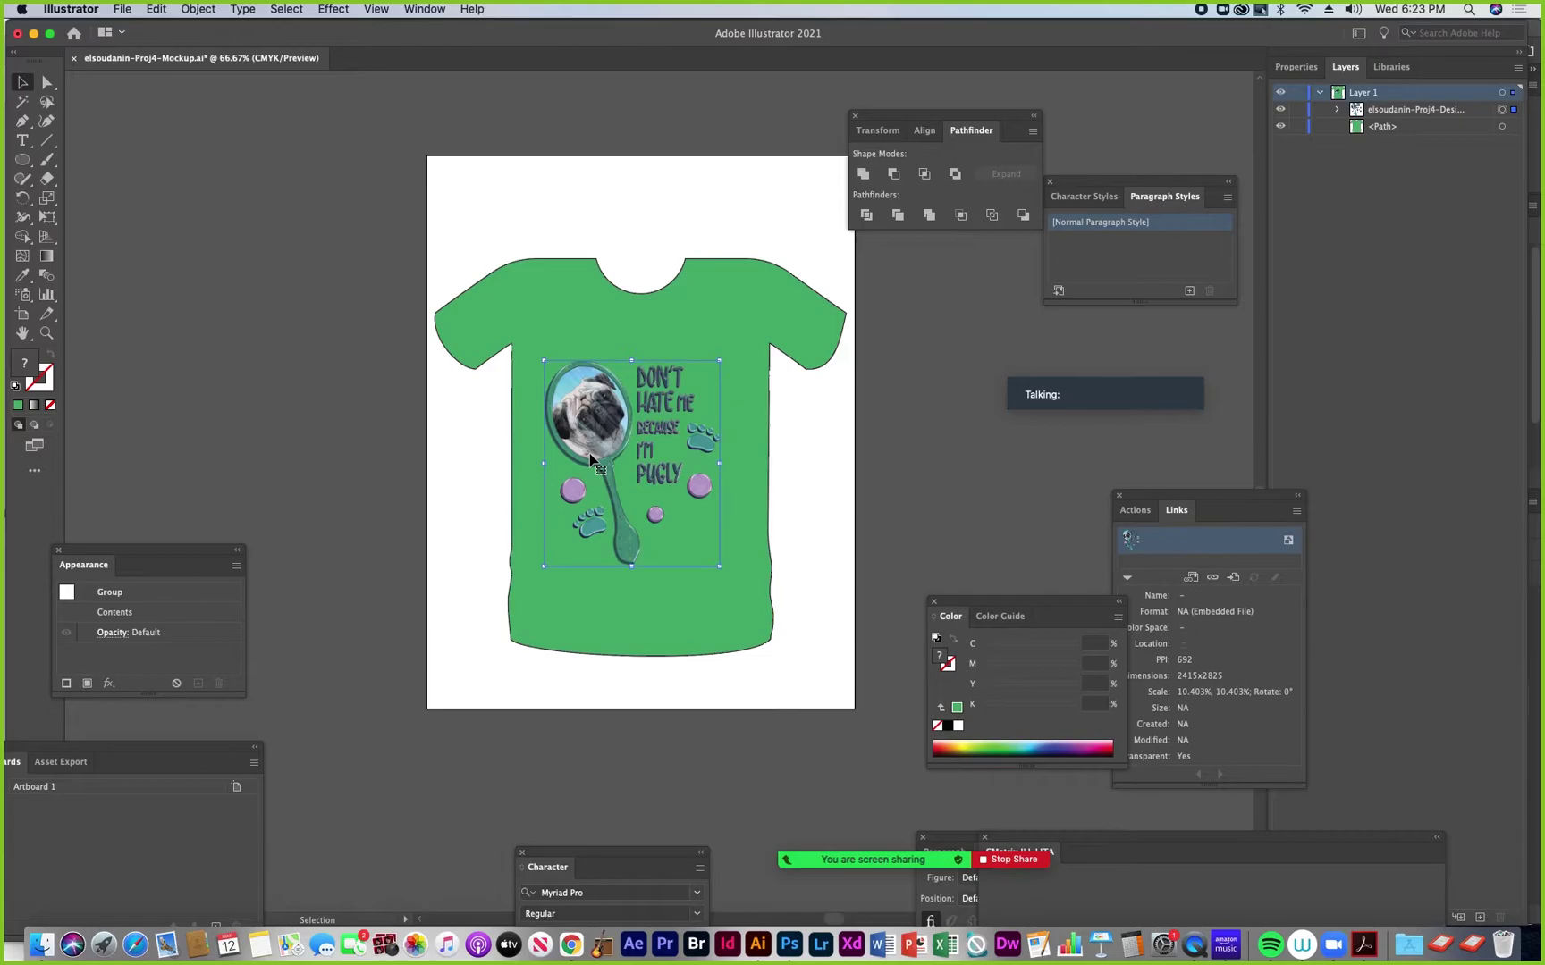
pyautogui.moveTo(592, 447); pyautogui.dragTo(916, 452)
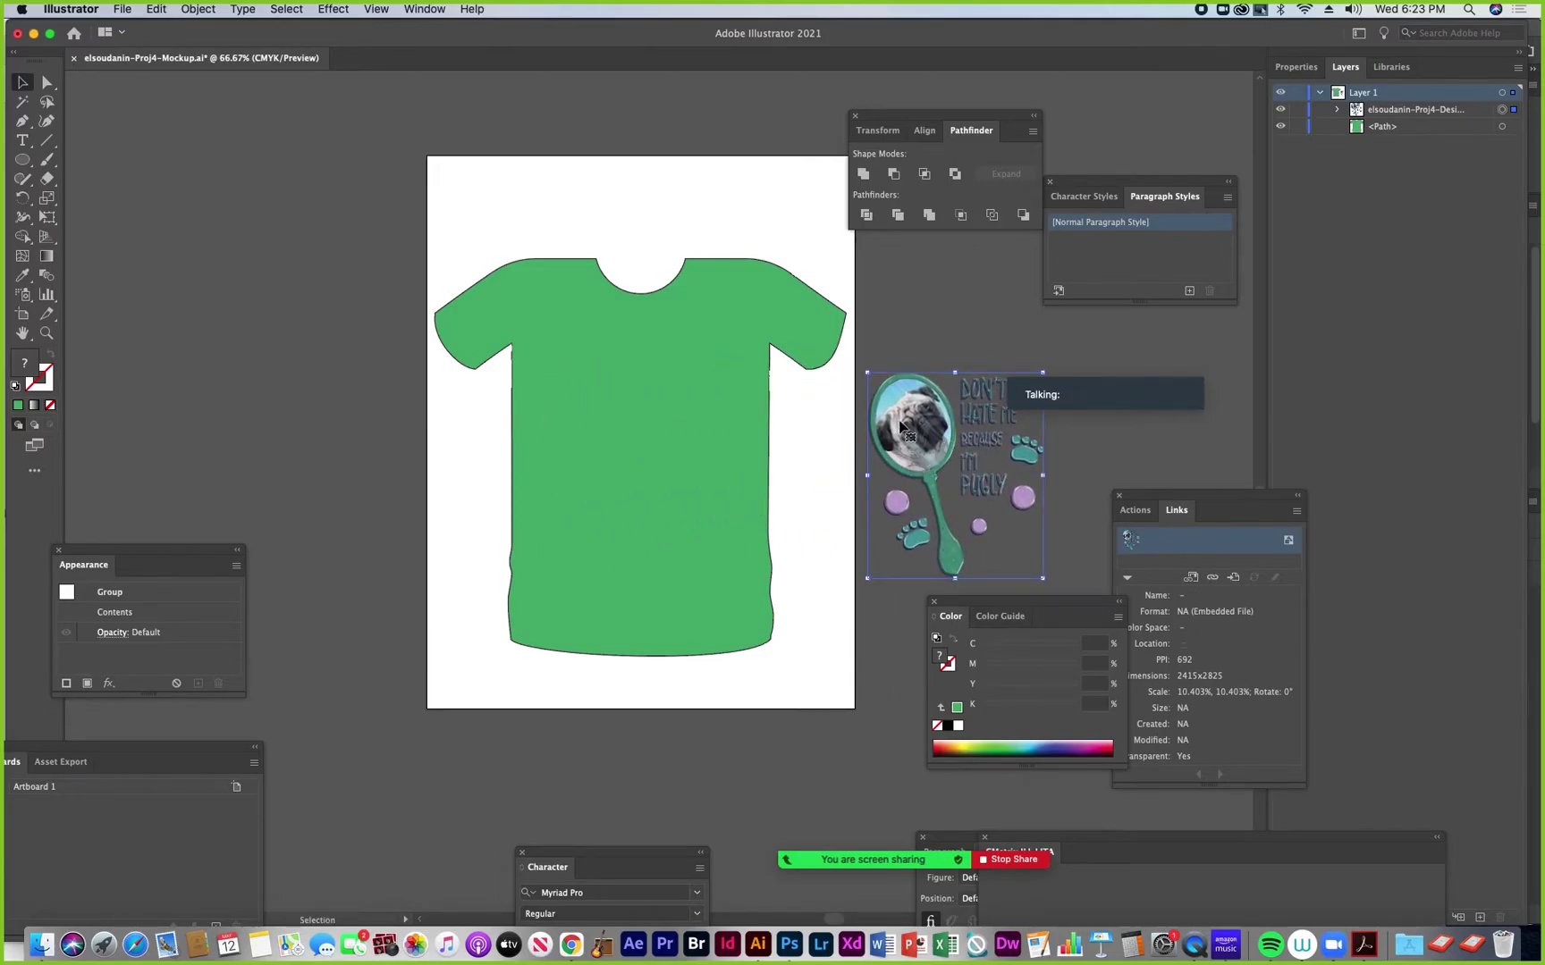
# Place the Proj4-Design PSD over the shirt again, this time as a linked file
pyautogui.click(123, 11)
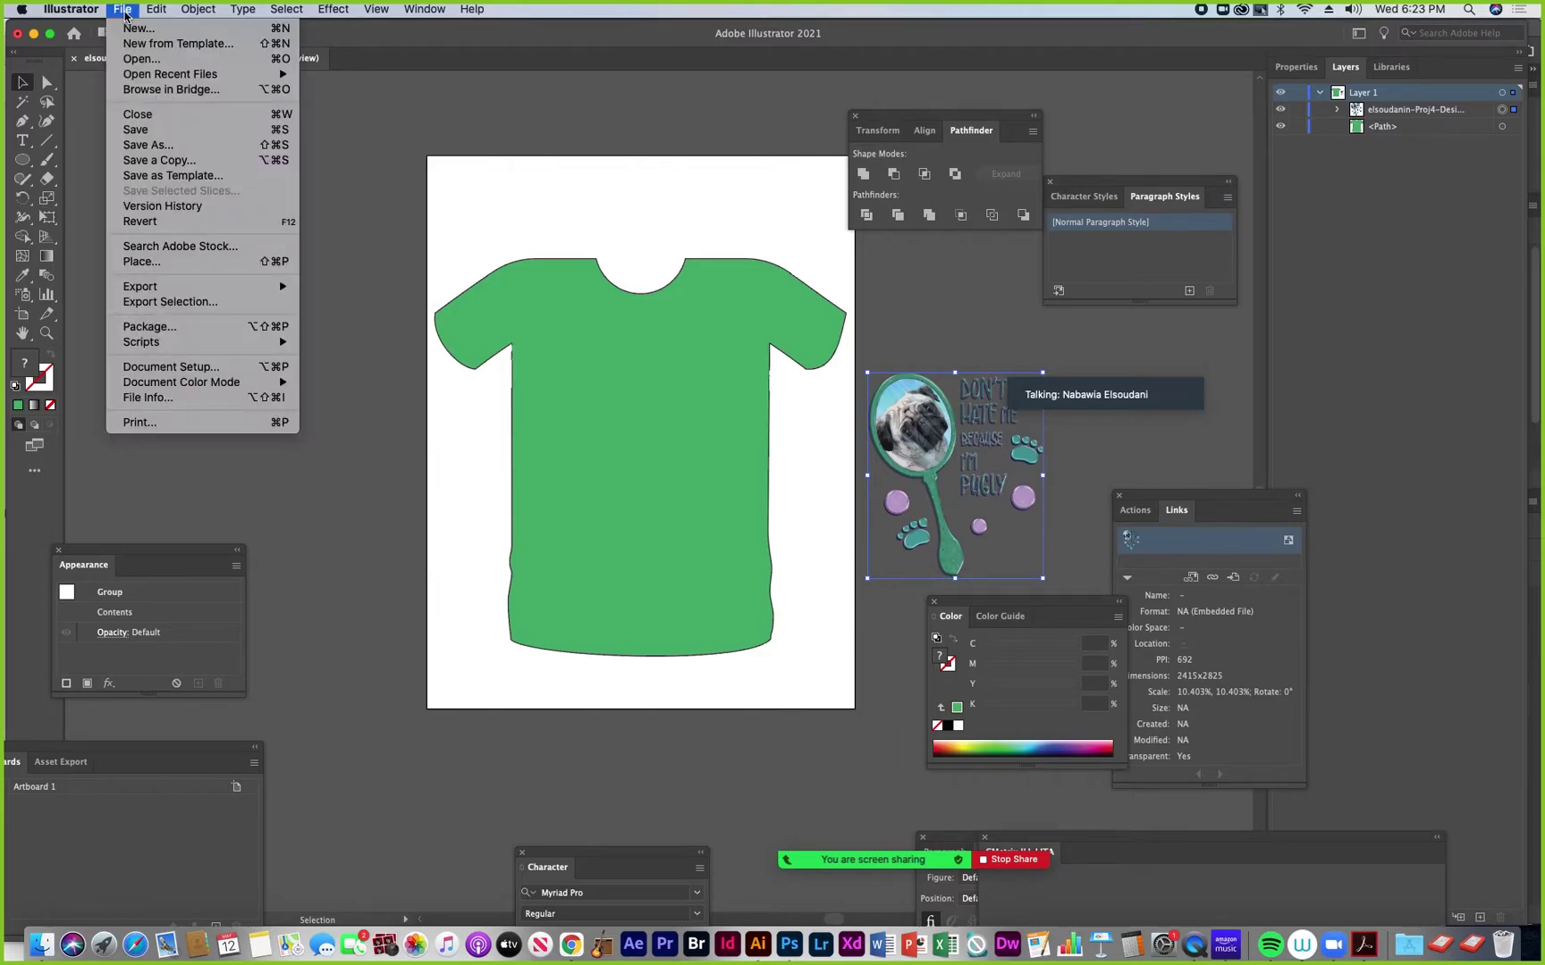
pyautogui.click(160, 264)
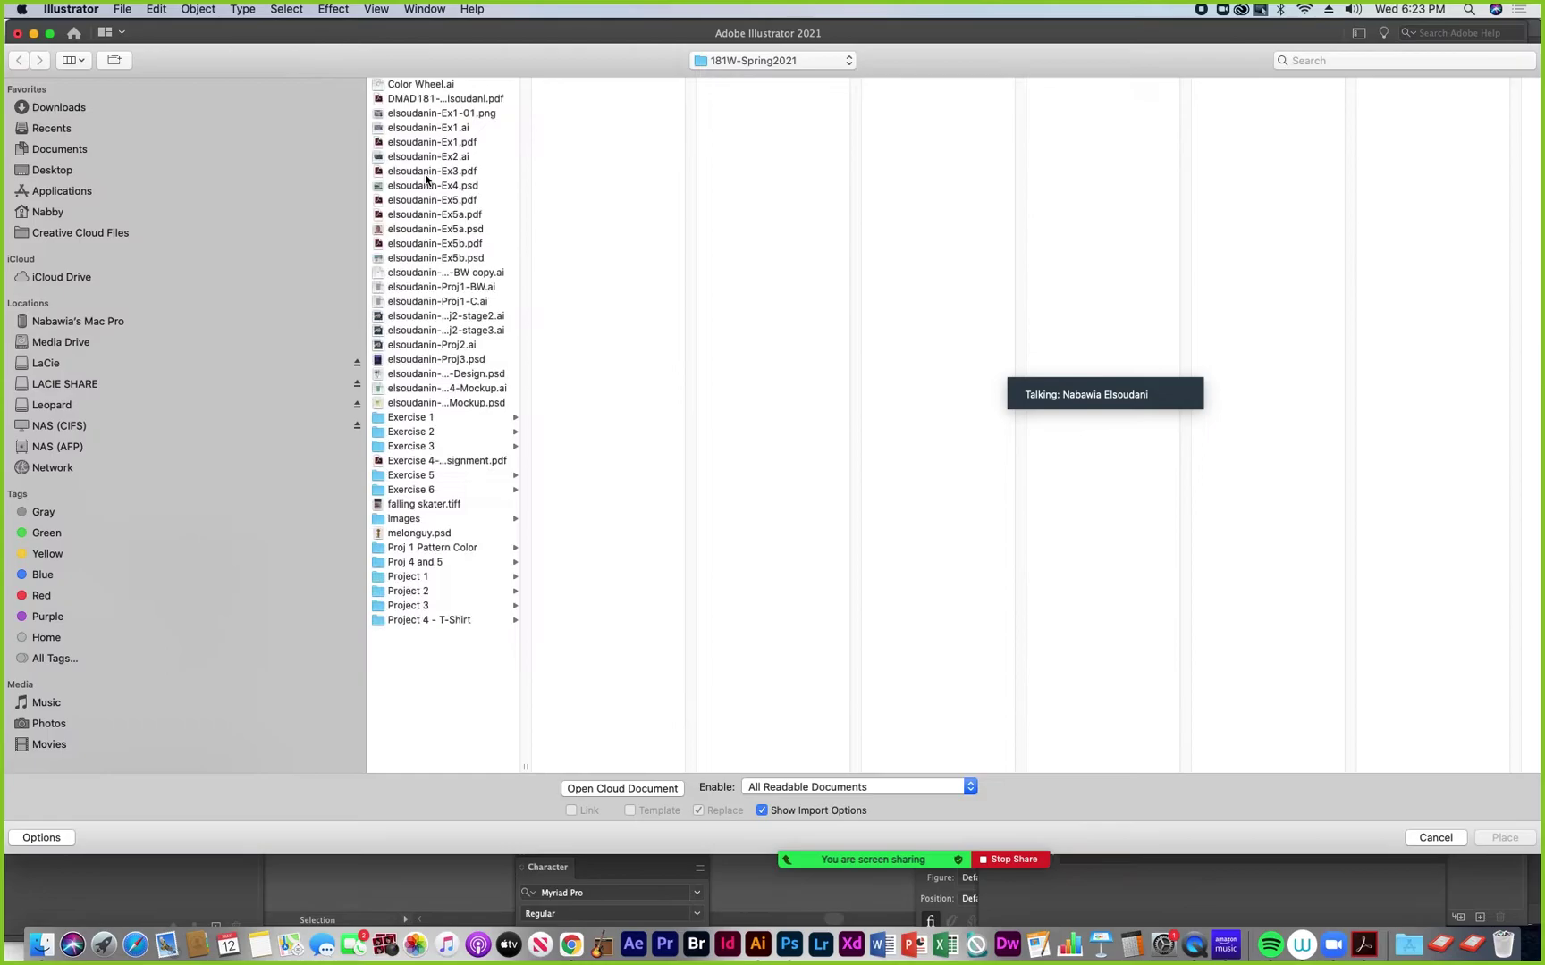
pyautogui.click(472, 377)
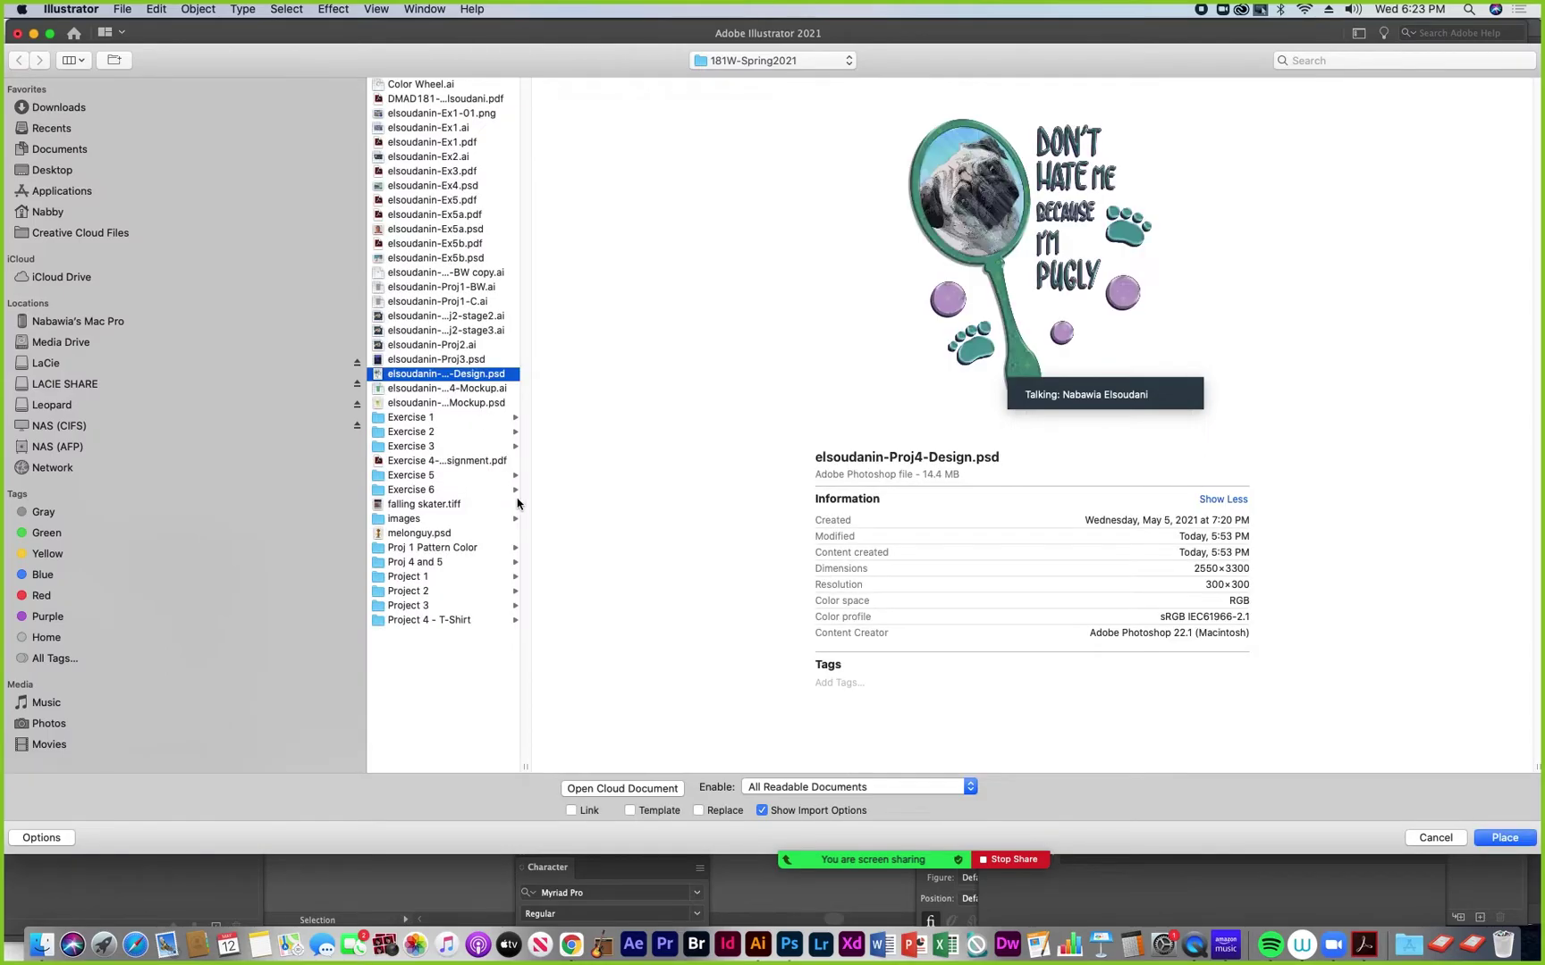
pyautogui.doubleClick(525, 764)
pyautogui.click(571, 811)
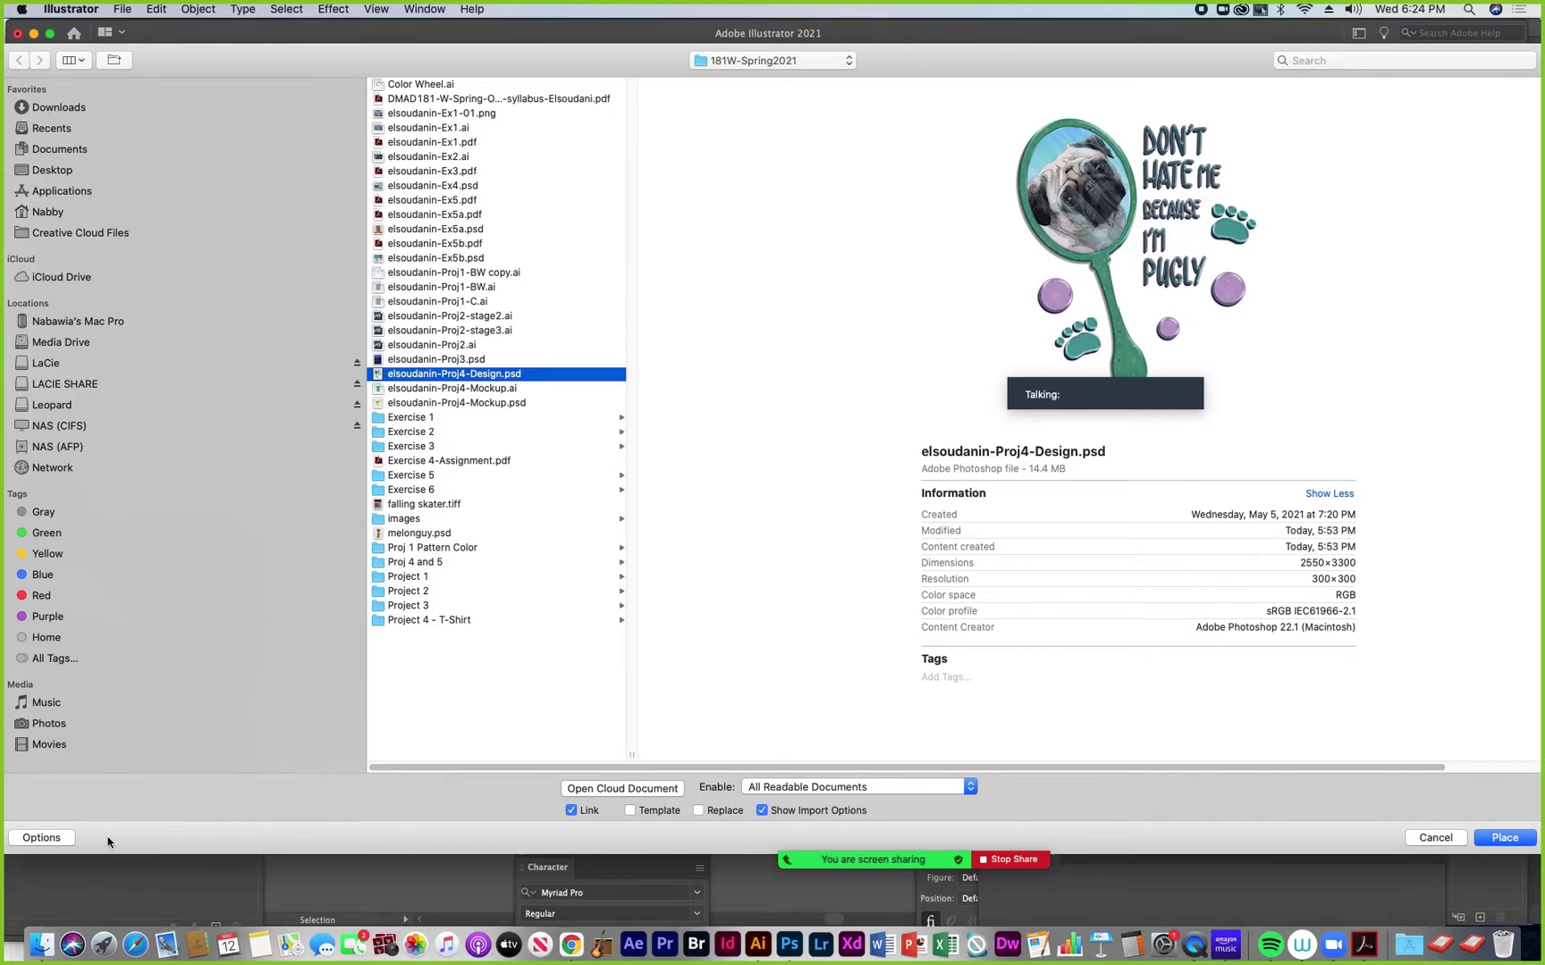
pyautogui.click(41, 837)
pyautogui.click(41, 838)
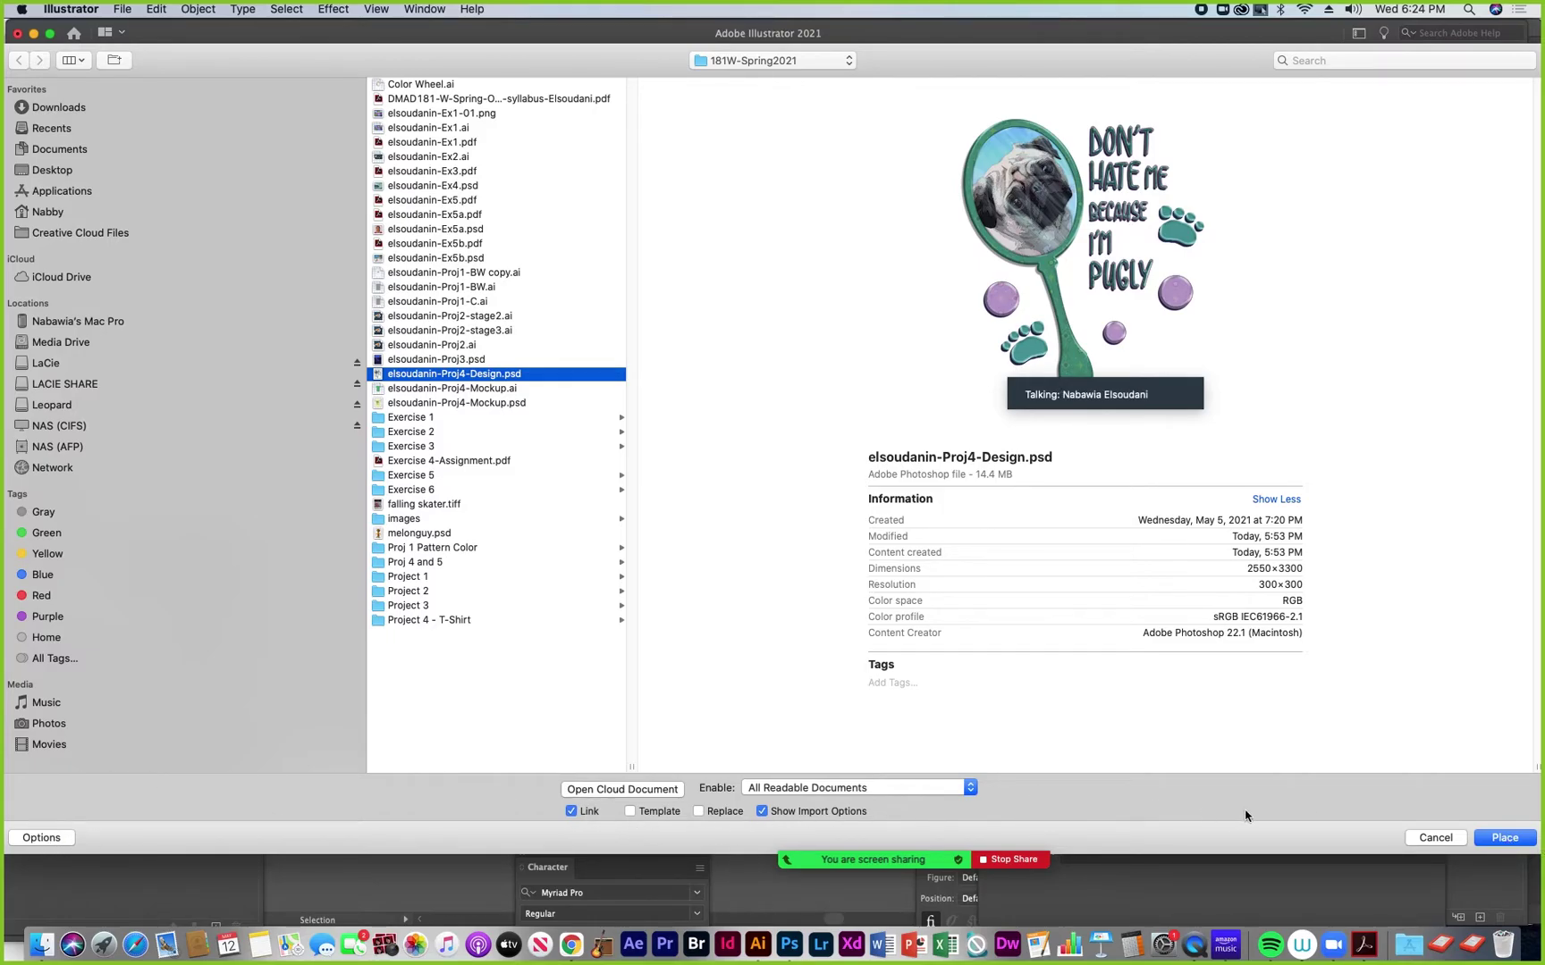
pyautogui.click(1505, 838)
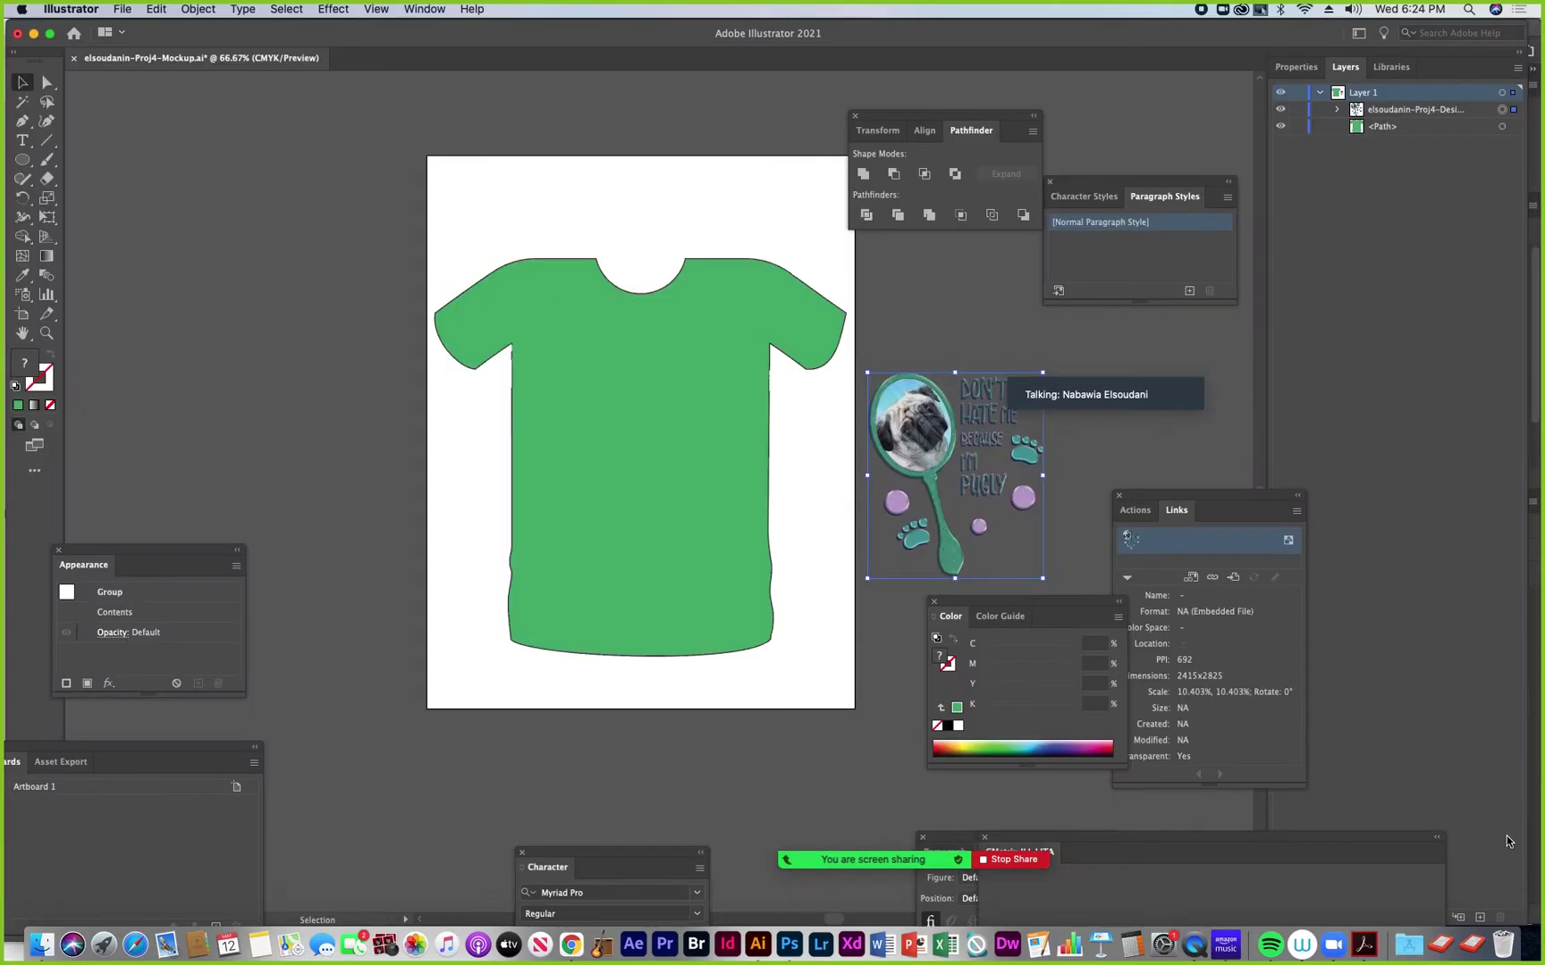
pyautogui.click(352, 290)
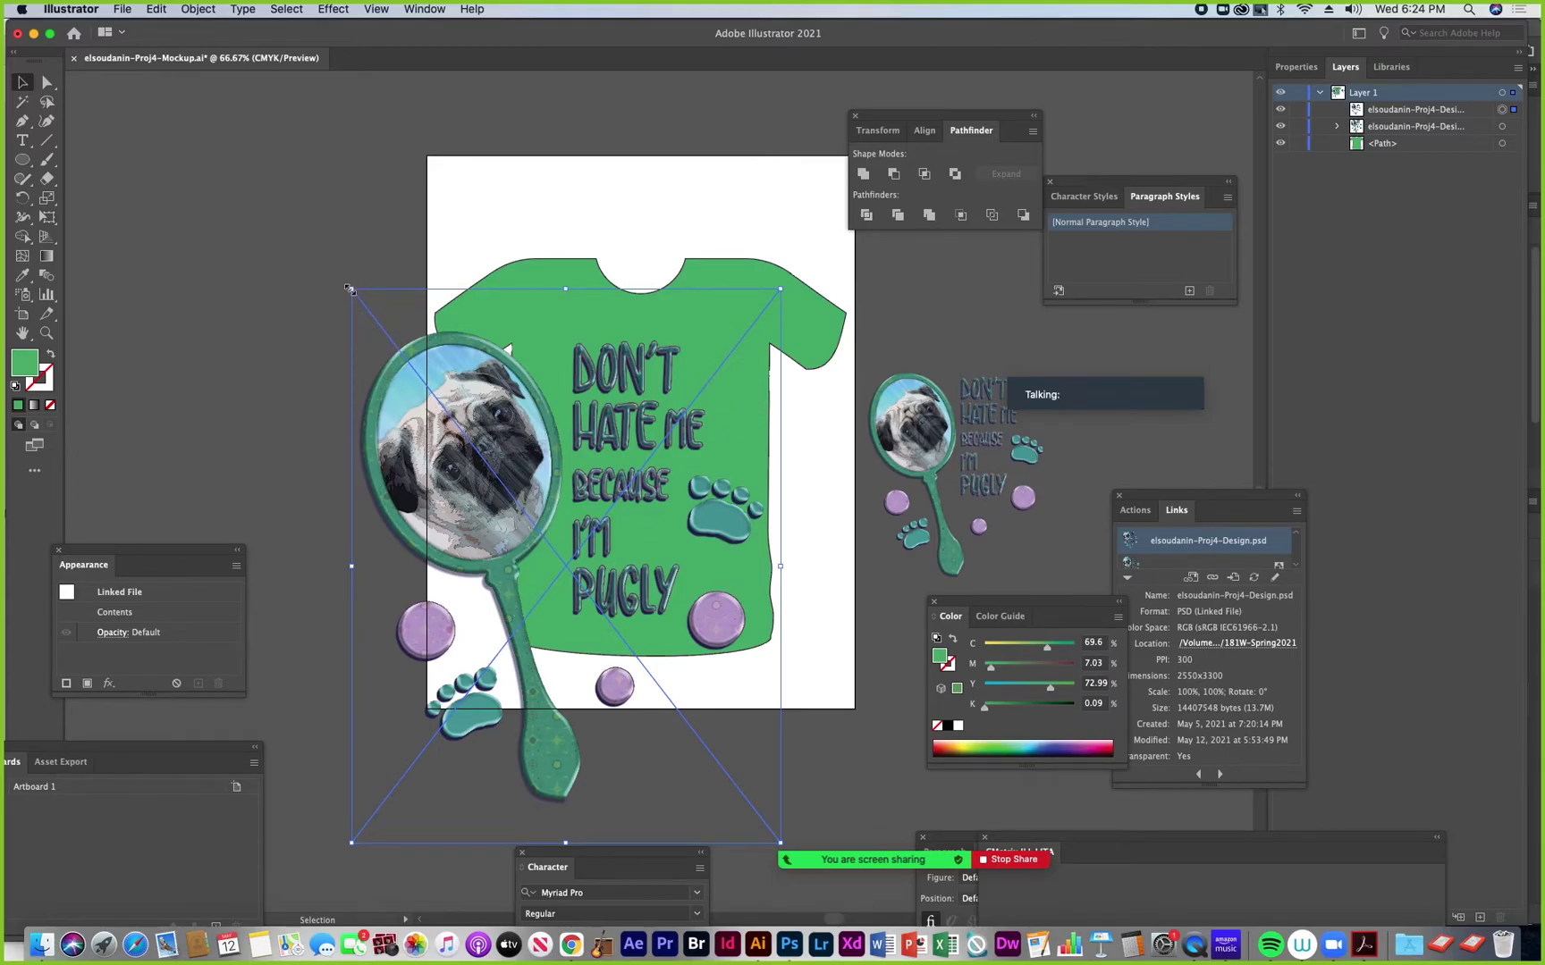
# Scale the linked design down to about 46% and centre it on the front of the T-shirt
pyautogui.moveTo(351, 289); pyautogui.dragTo(527, 500)
pyautogui.moveTo(613, 559); pyautogui.dragTo(624, 409)
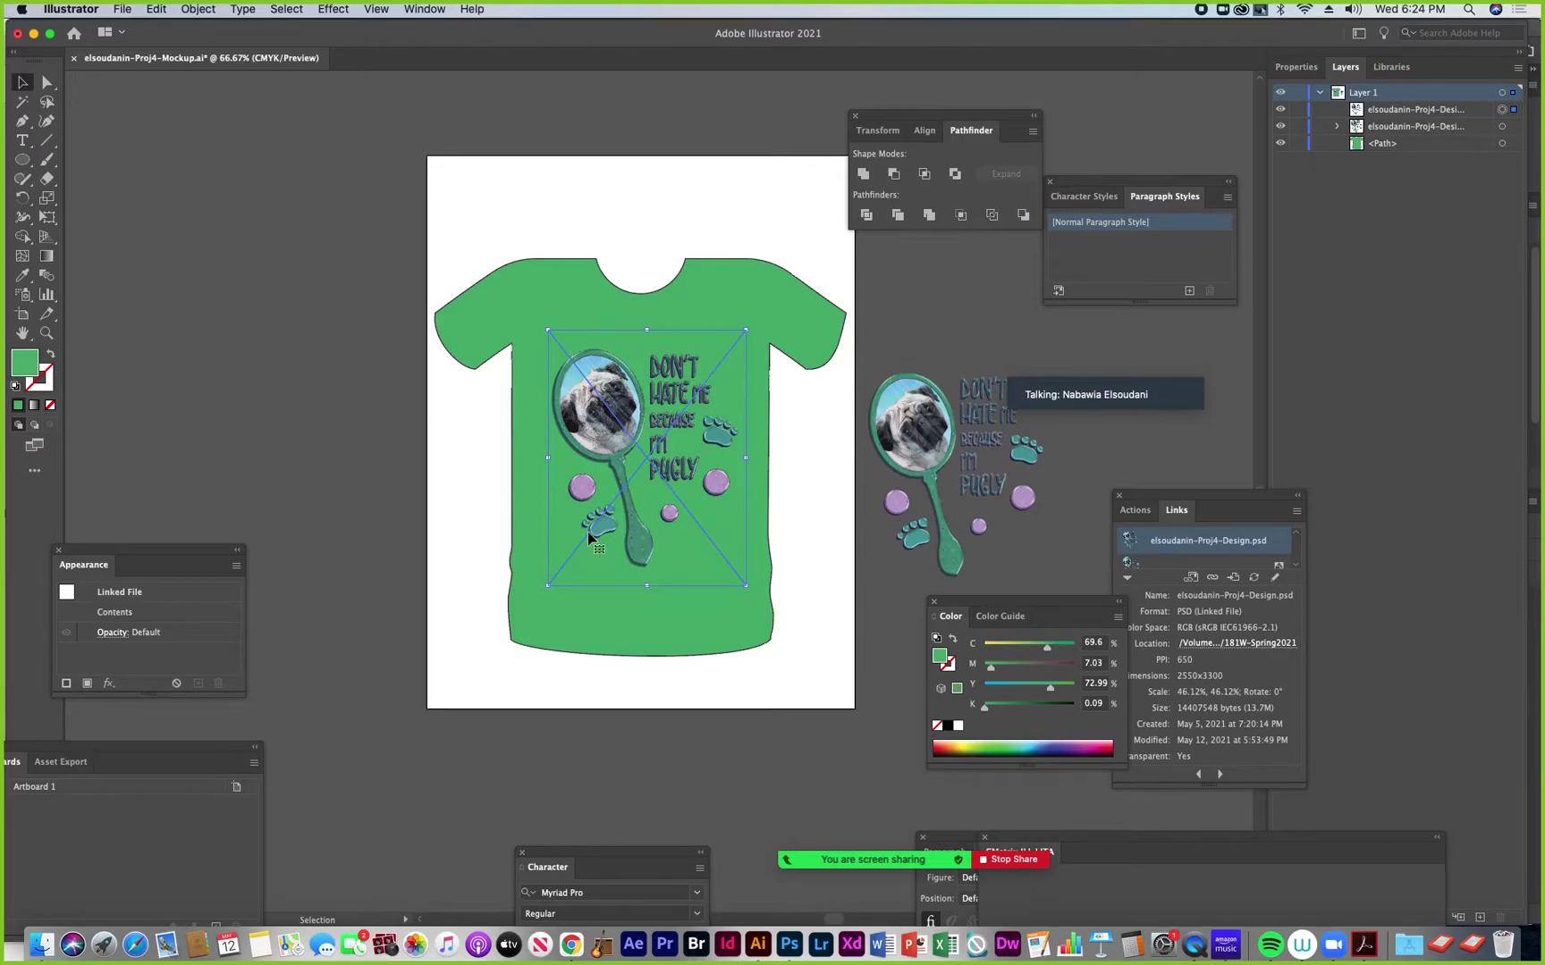
pyautogui.moveTo(604, 463); pyautogui.dragTo(601, 459)
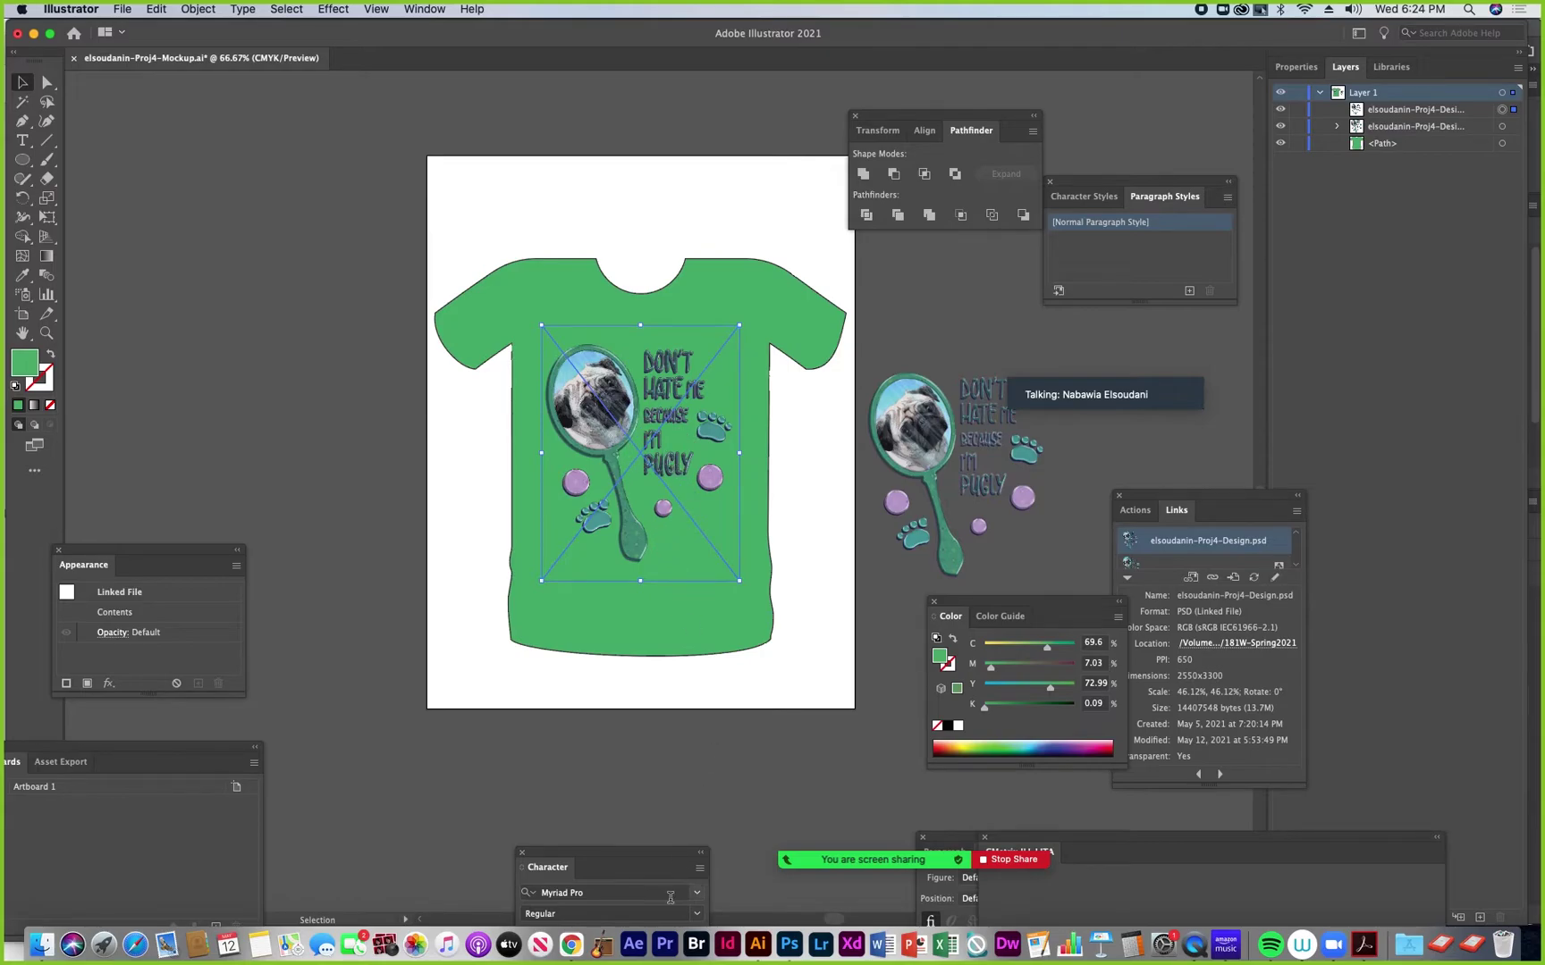
# Switch to Photoshop and hide the circles layer in the Proj4-Design document
pyautogui.click(791, 947)
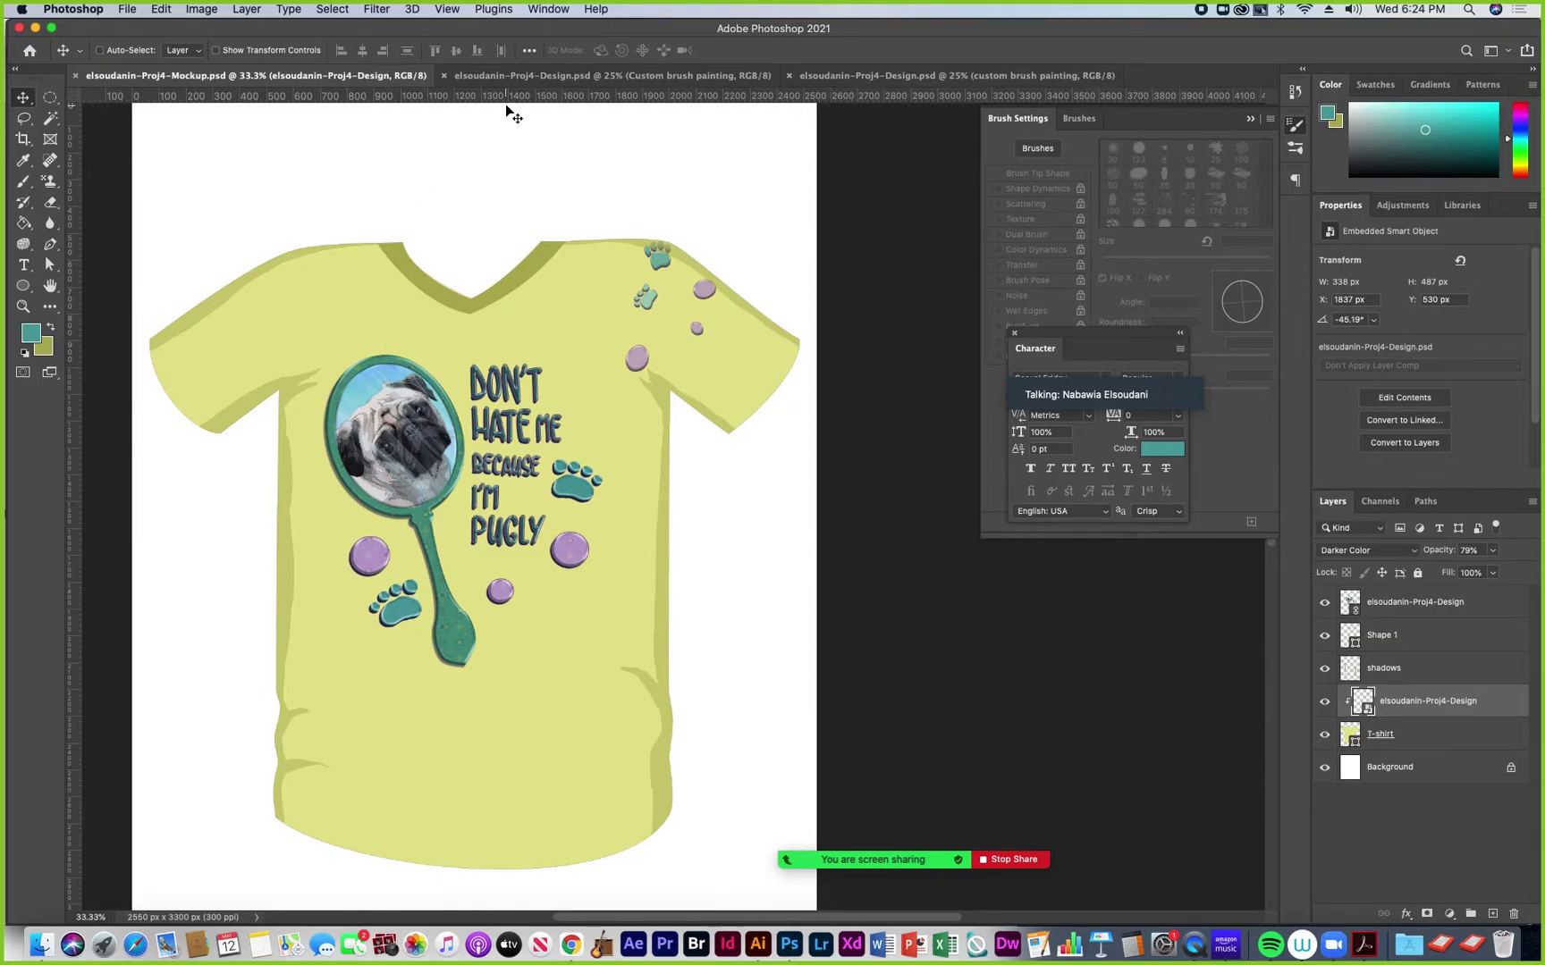
pyautogui.click(532, 77)
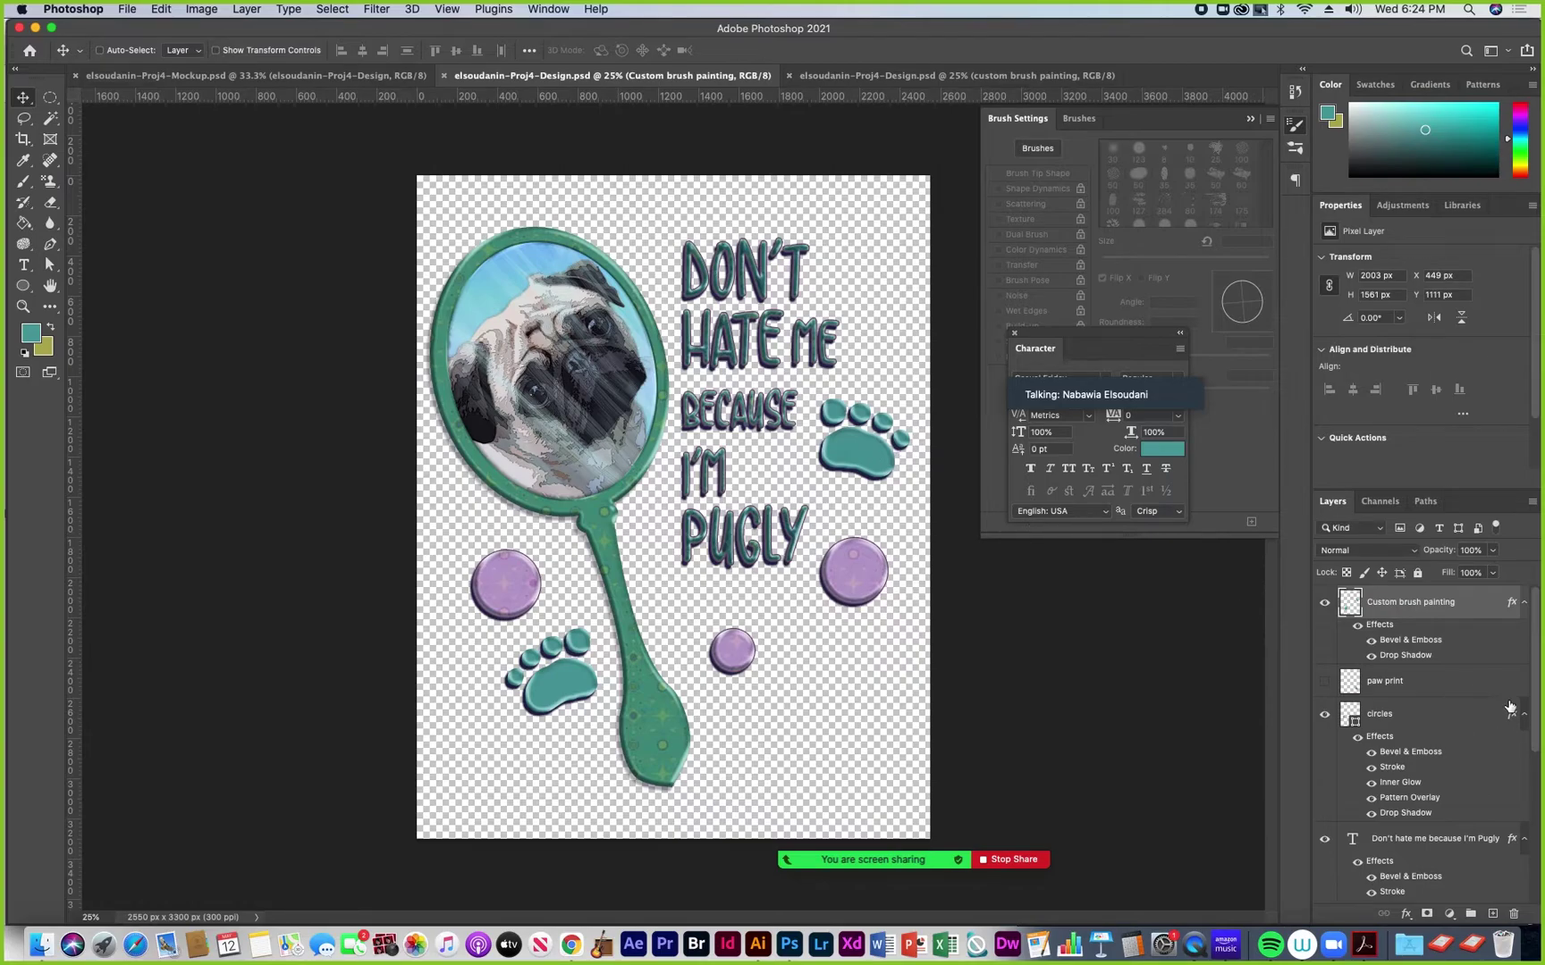
pyautogui.moveTo(1534, 704); pyautogui.dragTo(1534, 733)
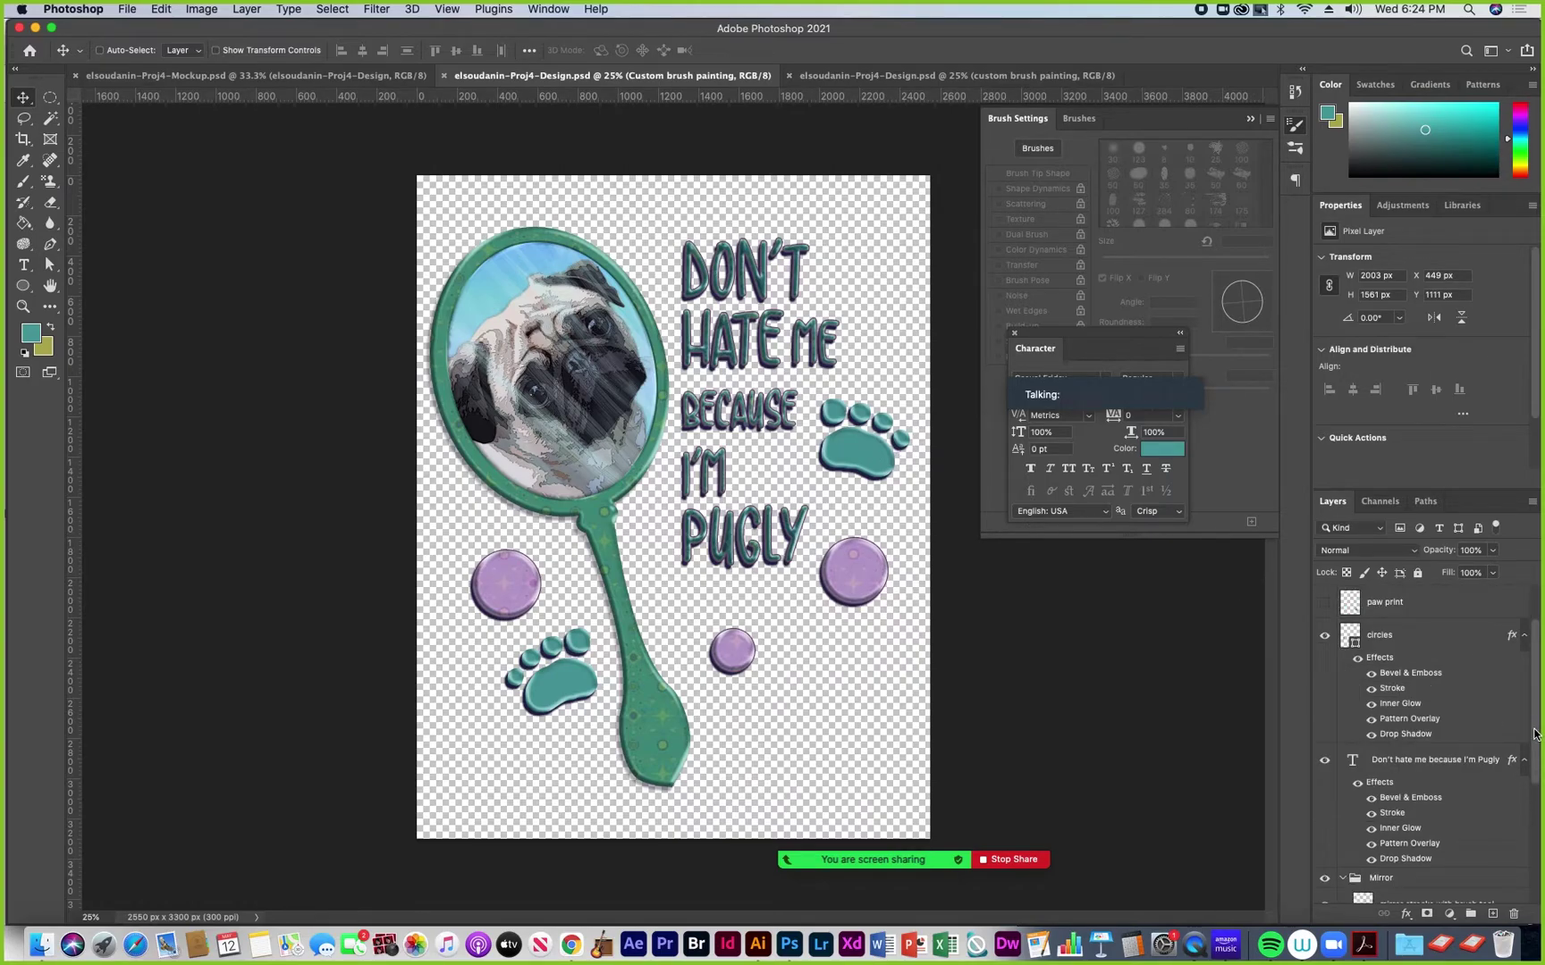
pyautogui.moveTo(1533, 733); pyautogui.dragTo(1533, 691)
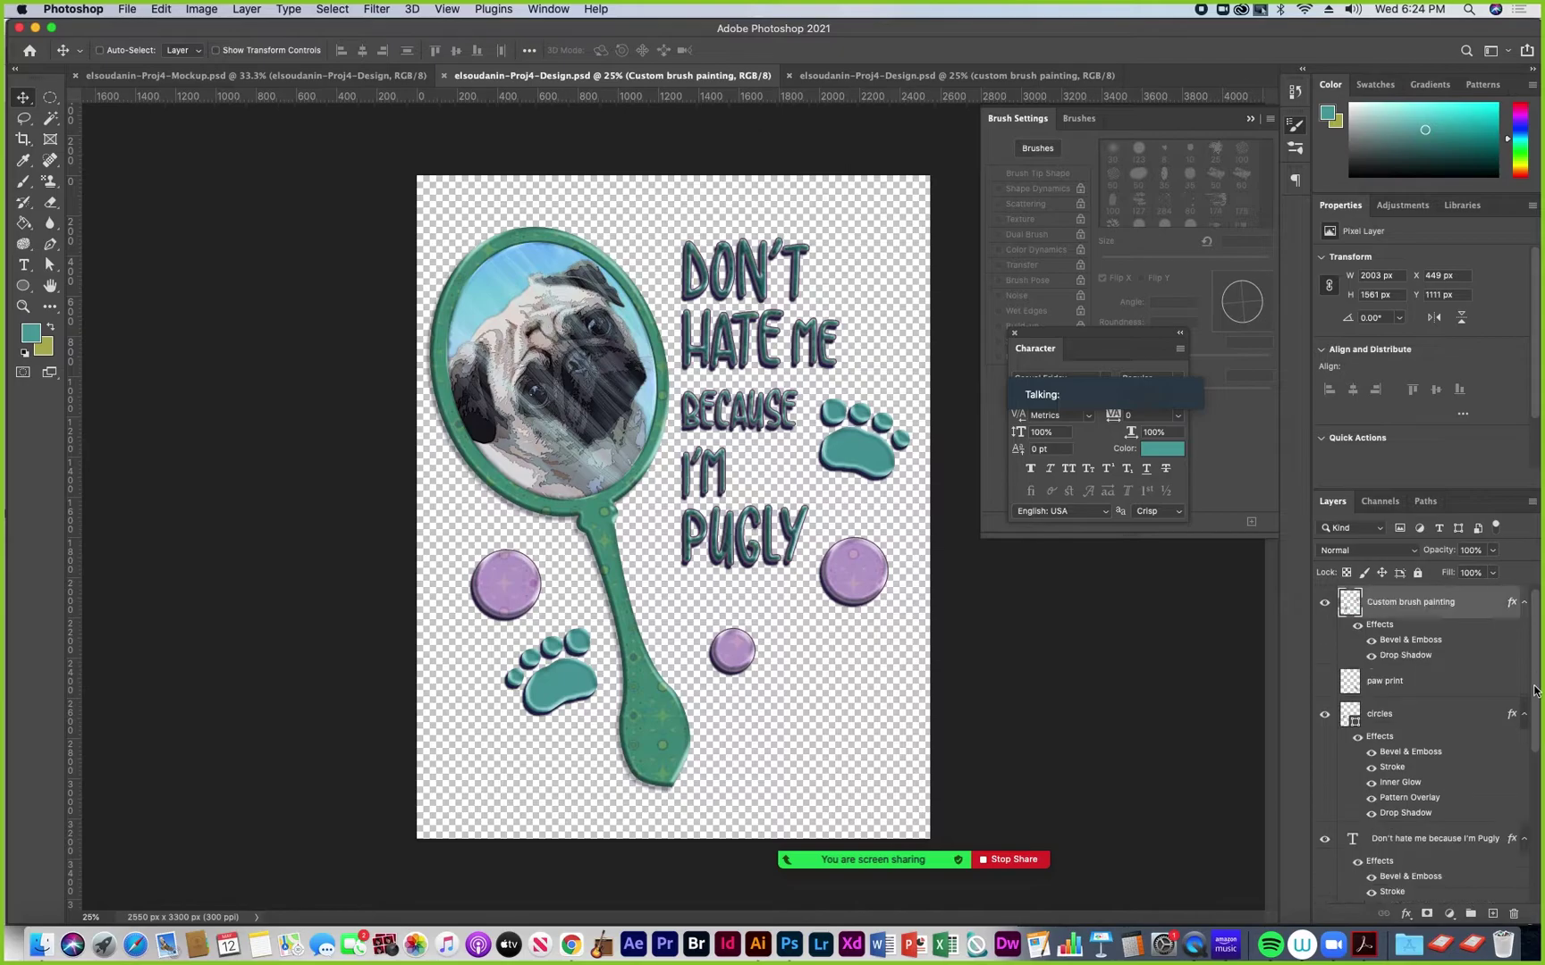
pyautogui.click(1324, 717)
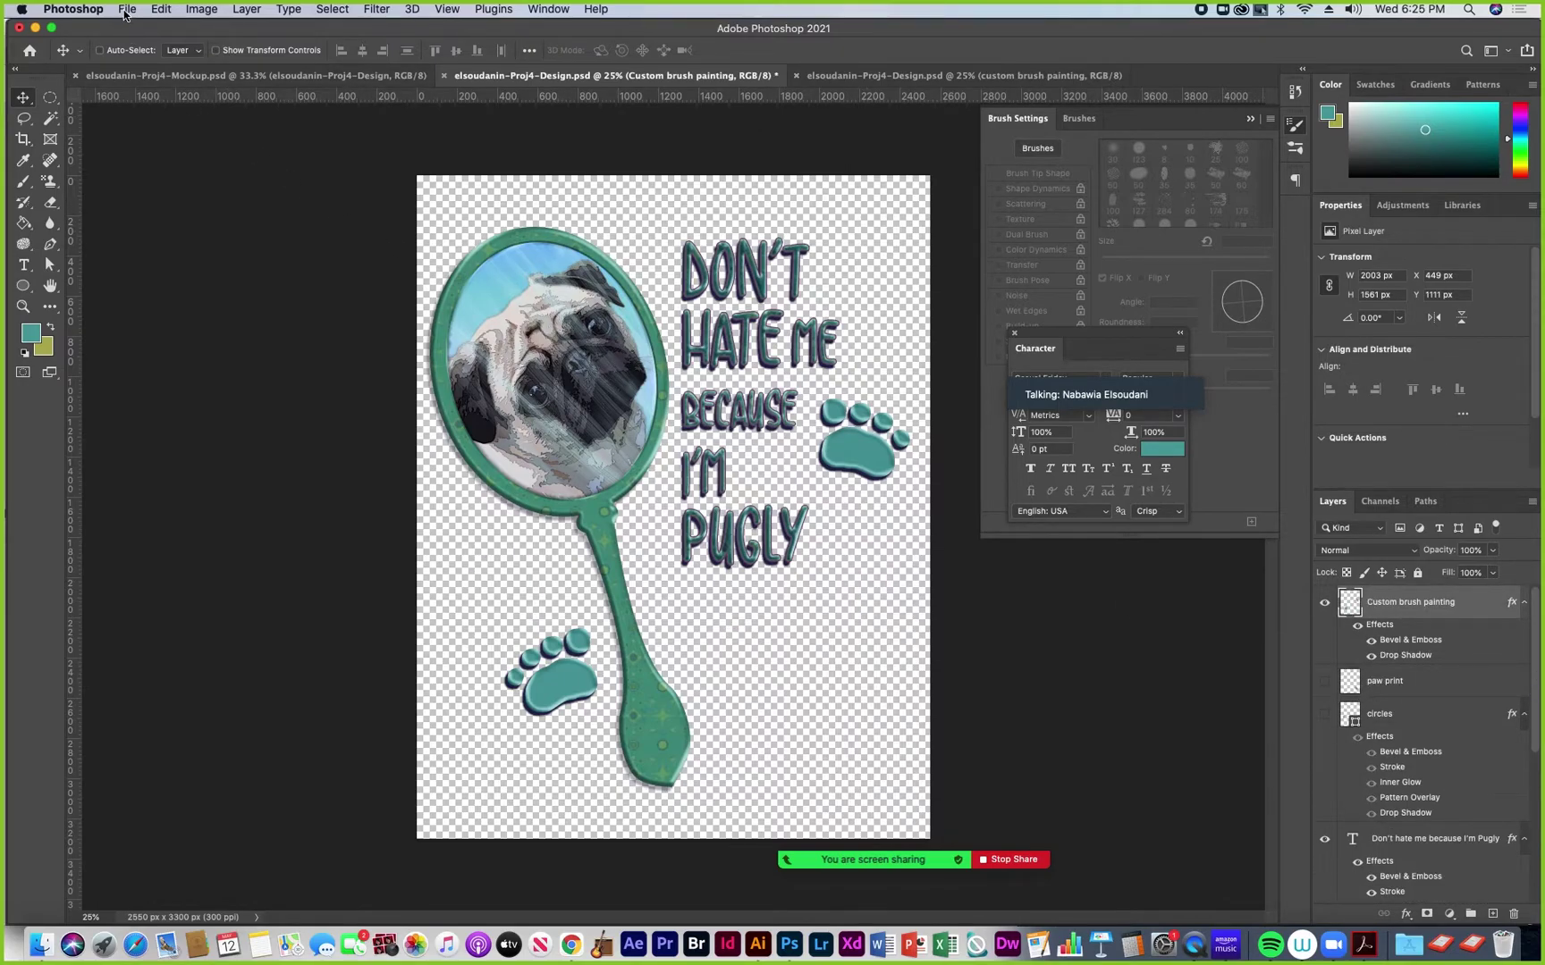
# Save the edited Proj4-Design PSD and switch back to Illustrator
pyautogui.click(126, 10)
pyautogui.click(141, 176)
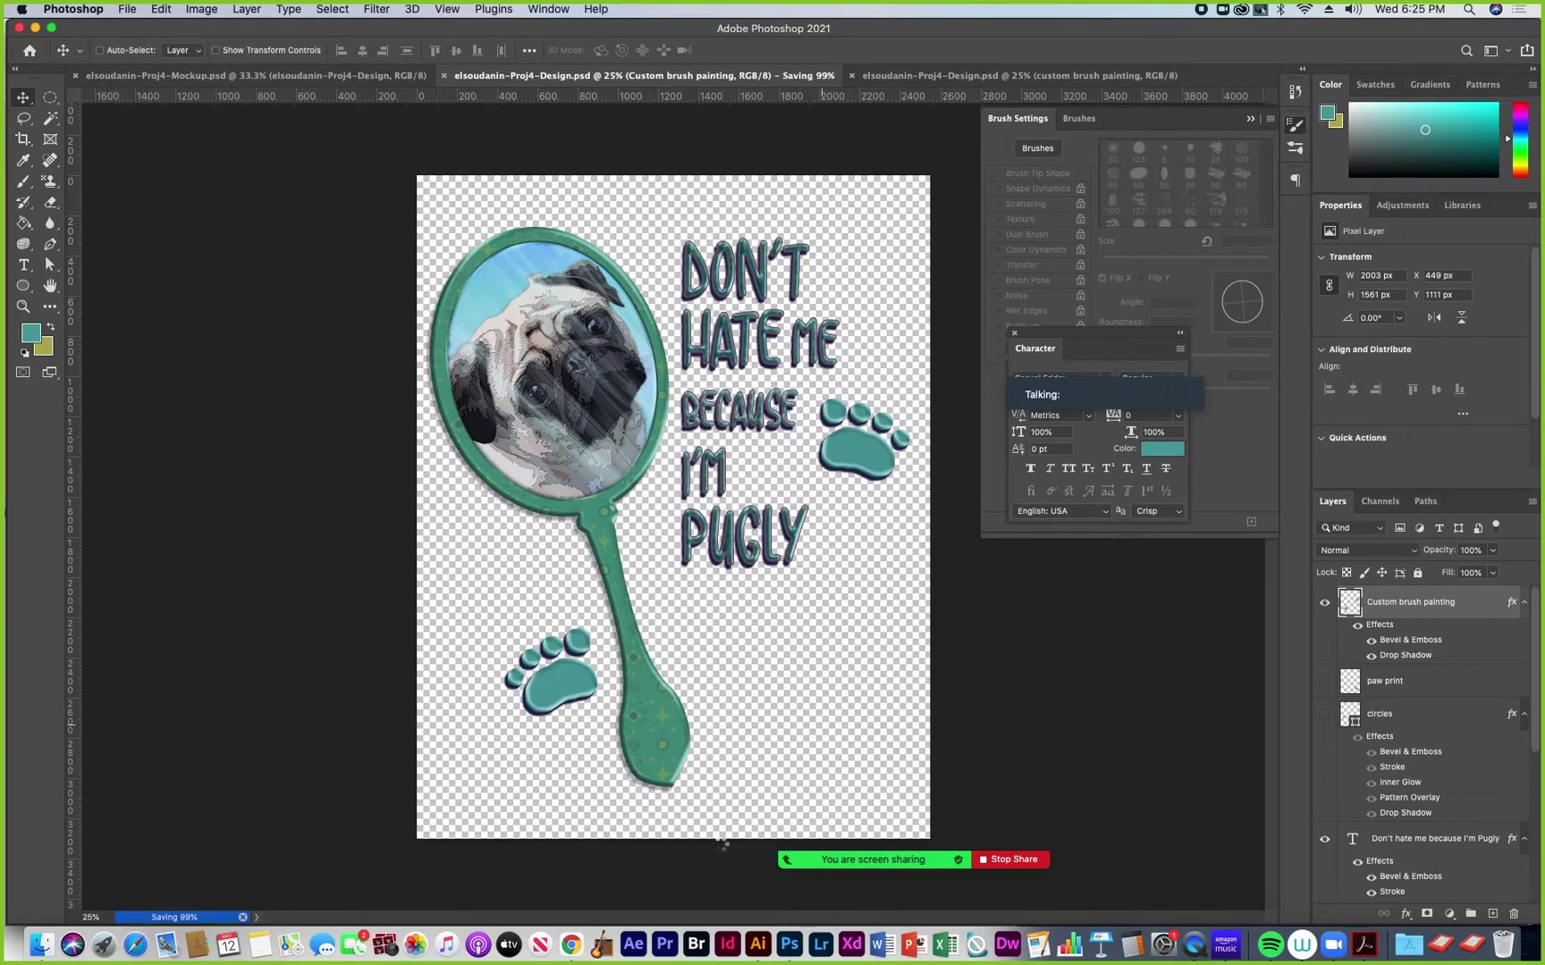
pyautogui.click(766, 950)
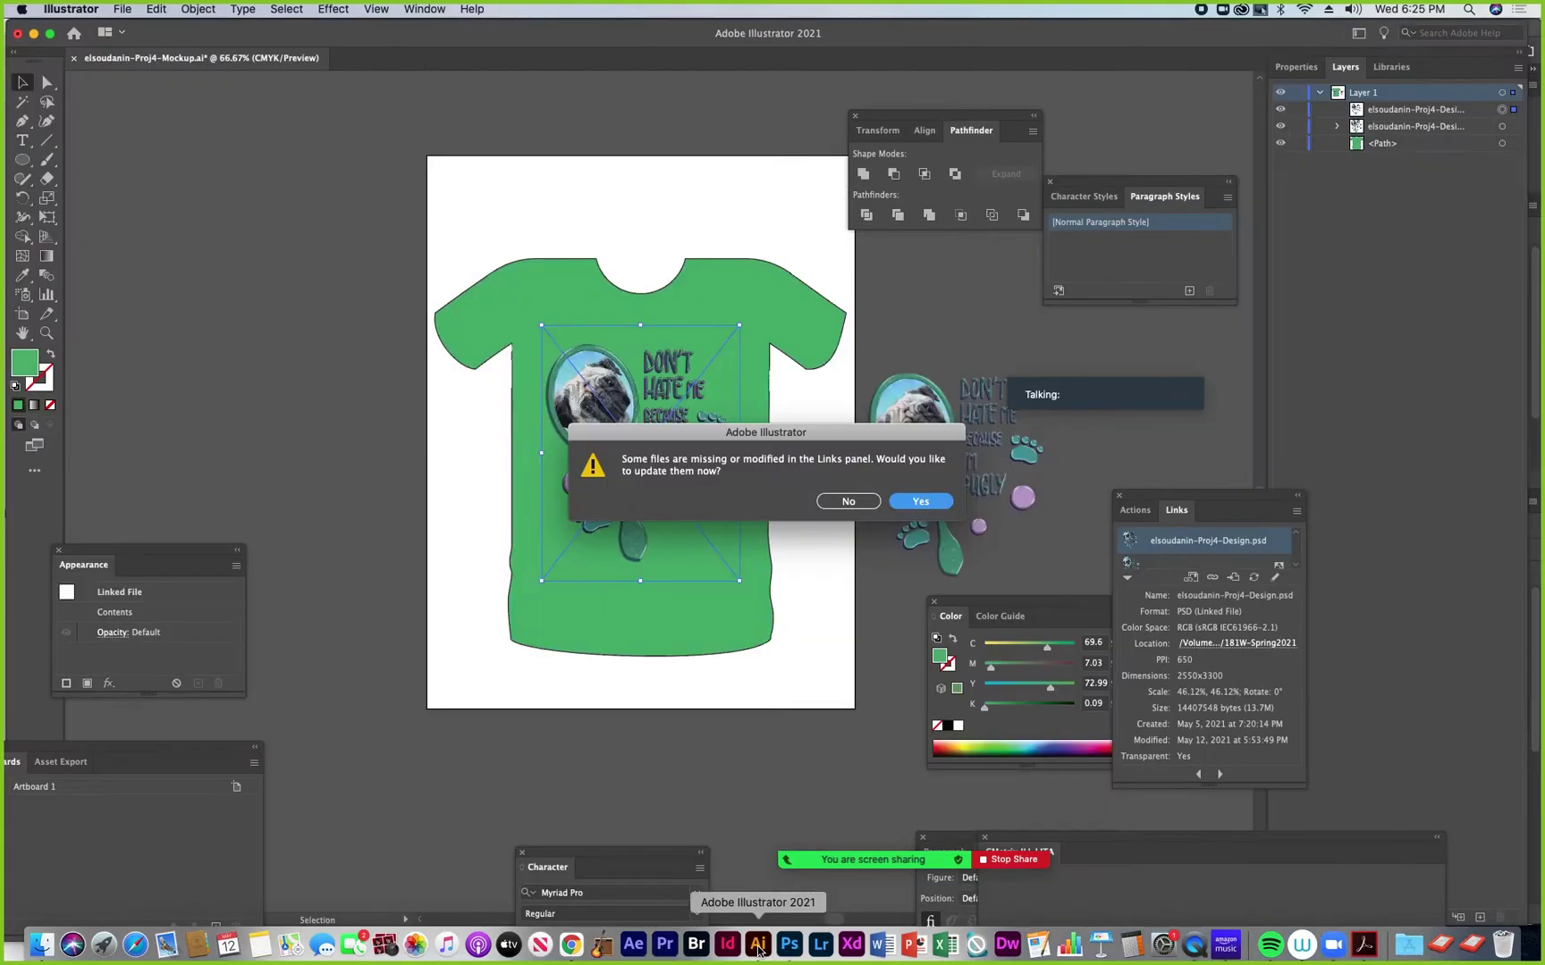
# Update the modified linked Proj4-Design PSD so the placed artwork on the T-shirt reflects the Photoshop edit
pyautogui.moveTo(724, 435); pyautogui.dragTo(321, 246)
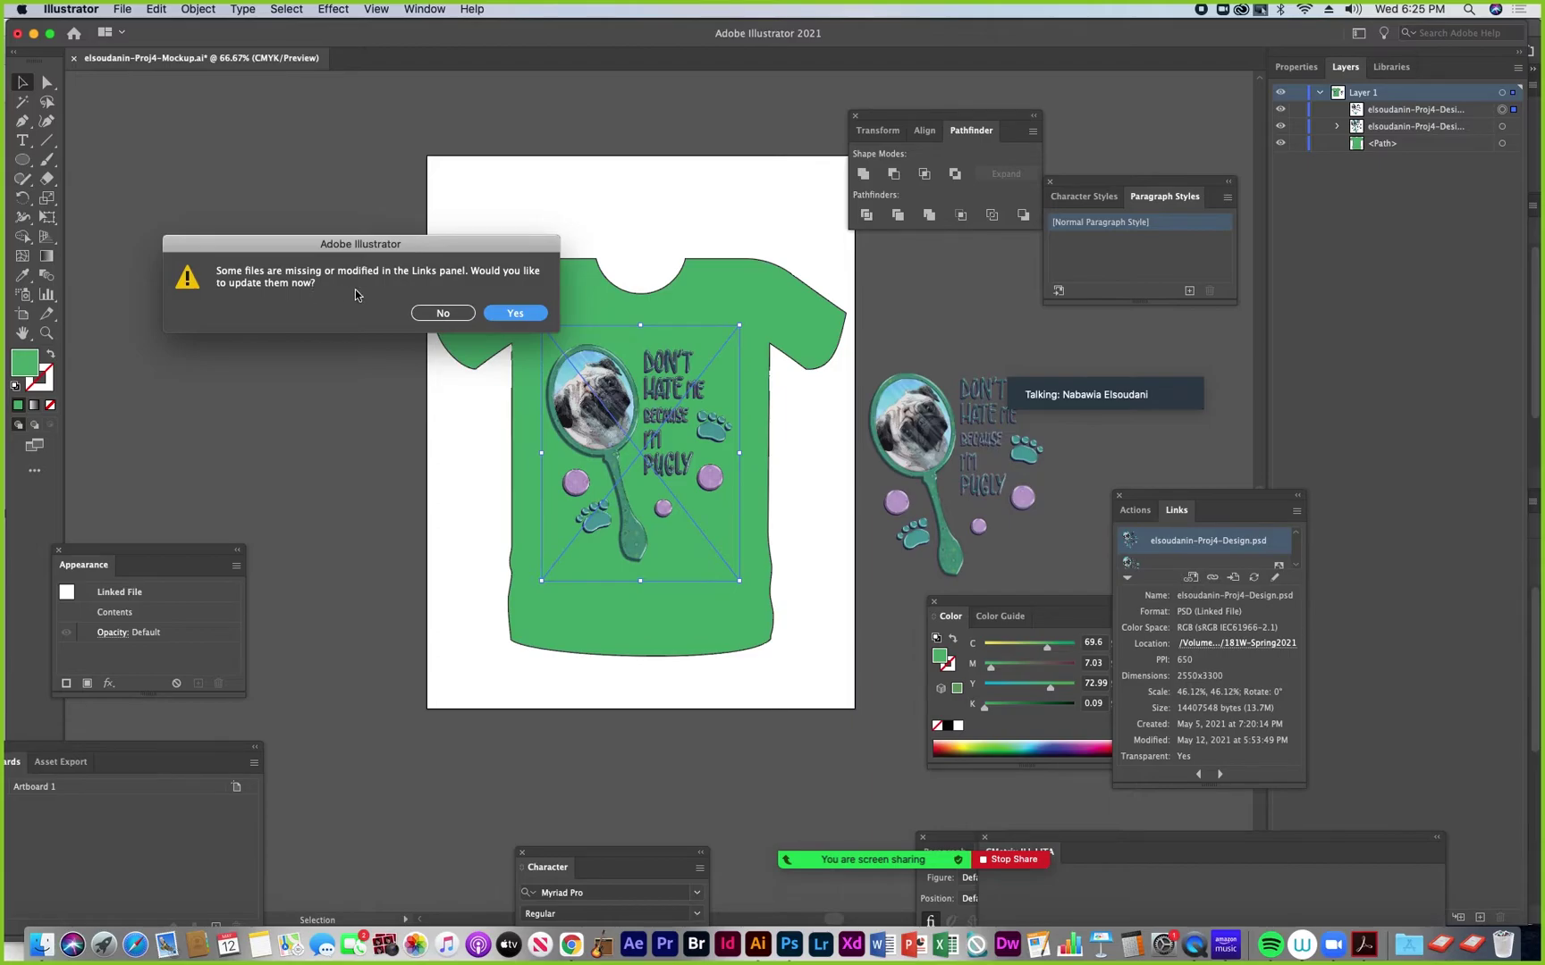
pyautogui.click(520, 317)
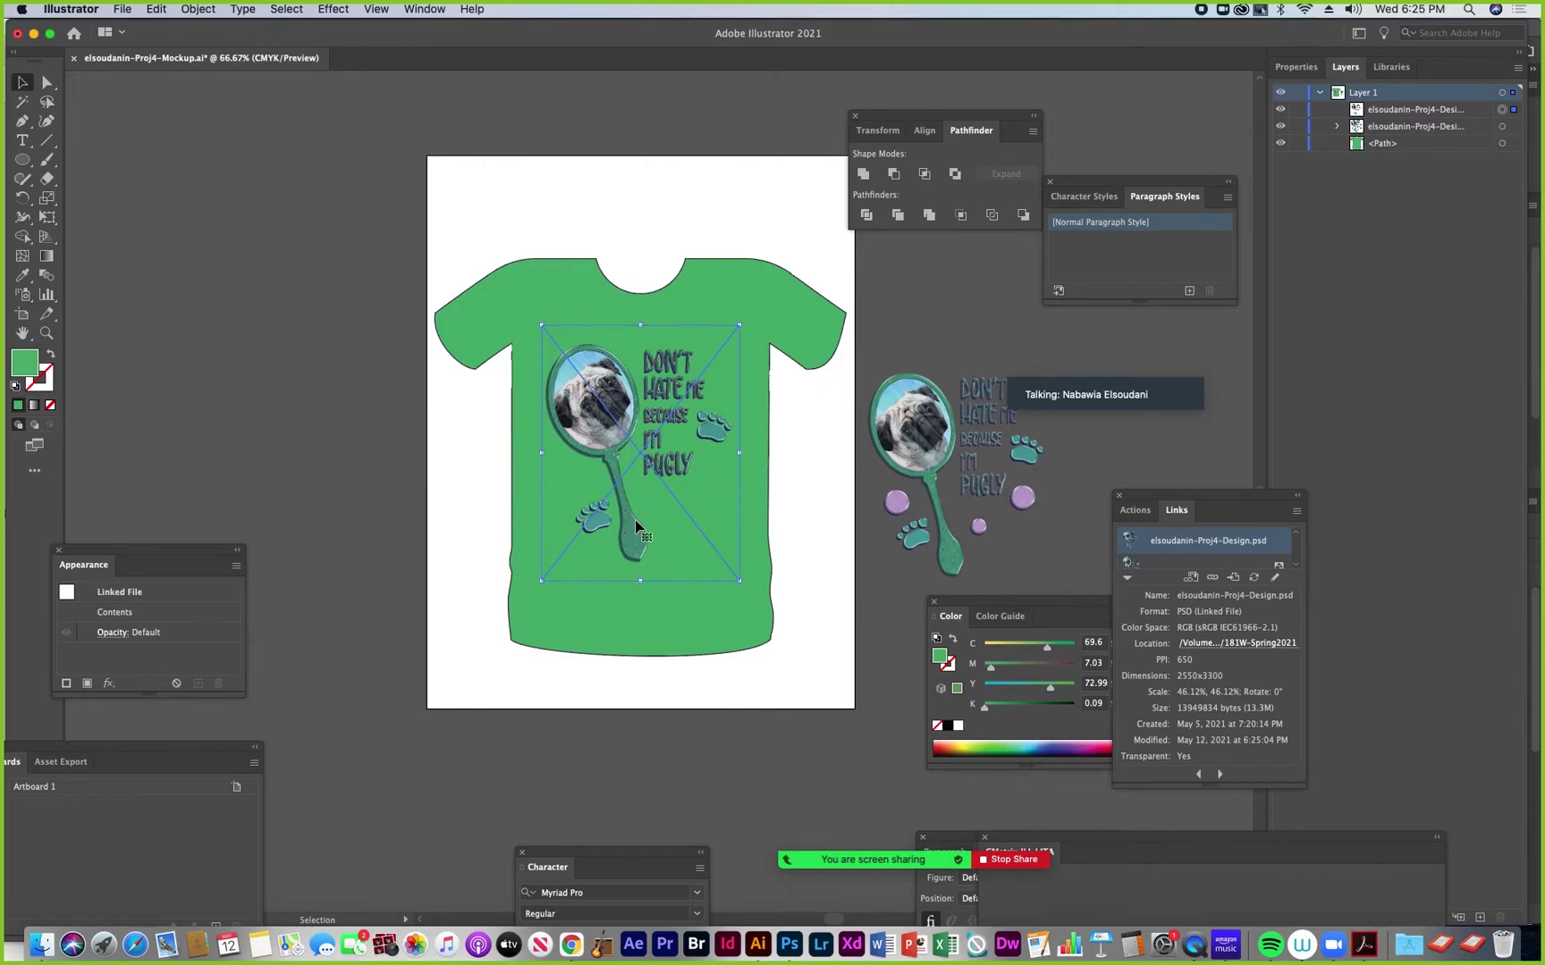
pyautogui.click(46, 332)
pyautogui.click(661, 482)
pyautogui.click(684, 483)
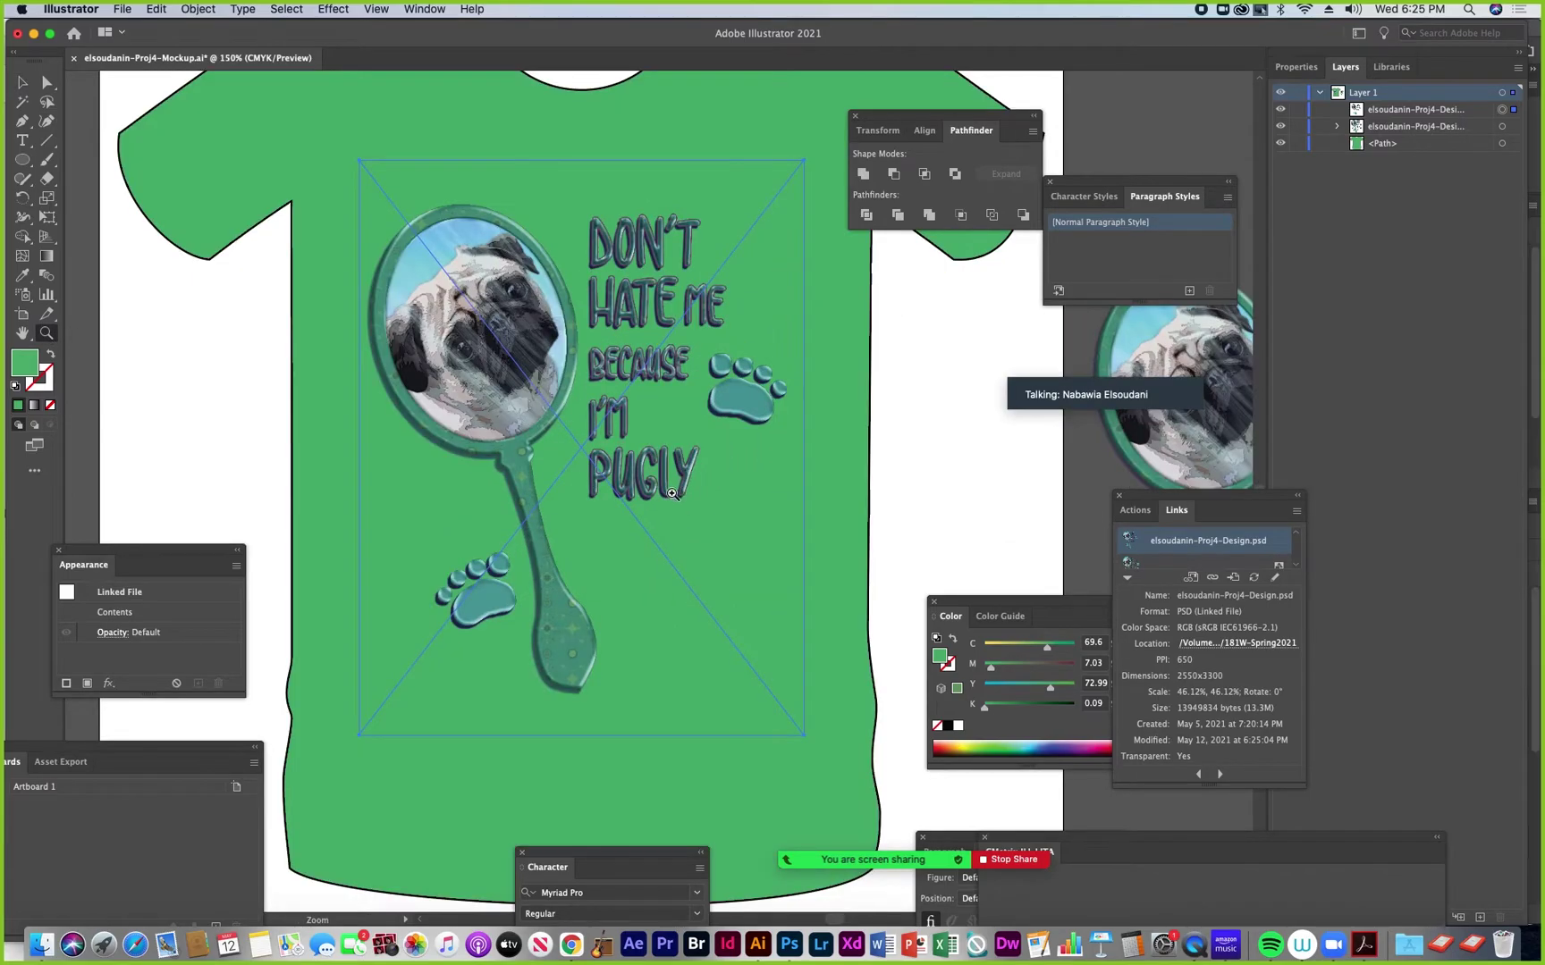
pyautogui.keyDown('alt'); pyautogui.click(657, 502); pyautogui.keyUp('alt')
pyautogui.moveTo(662, 502); pyautogui.dragTo(534, 440)
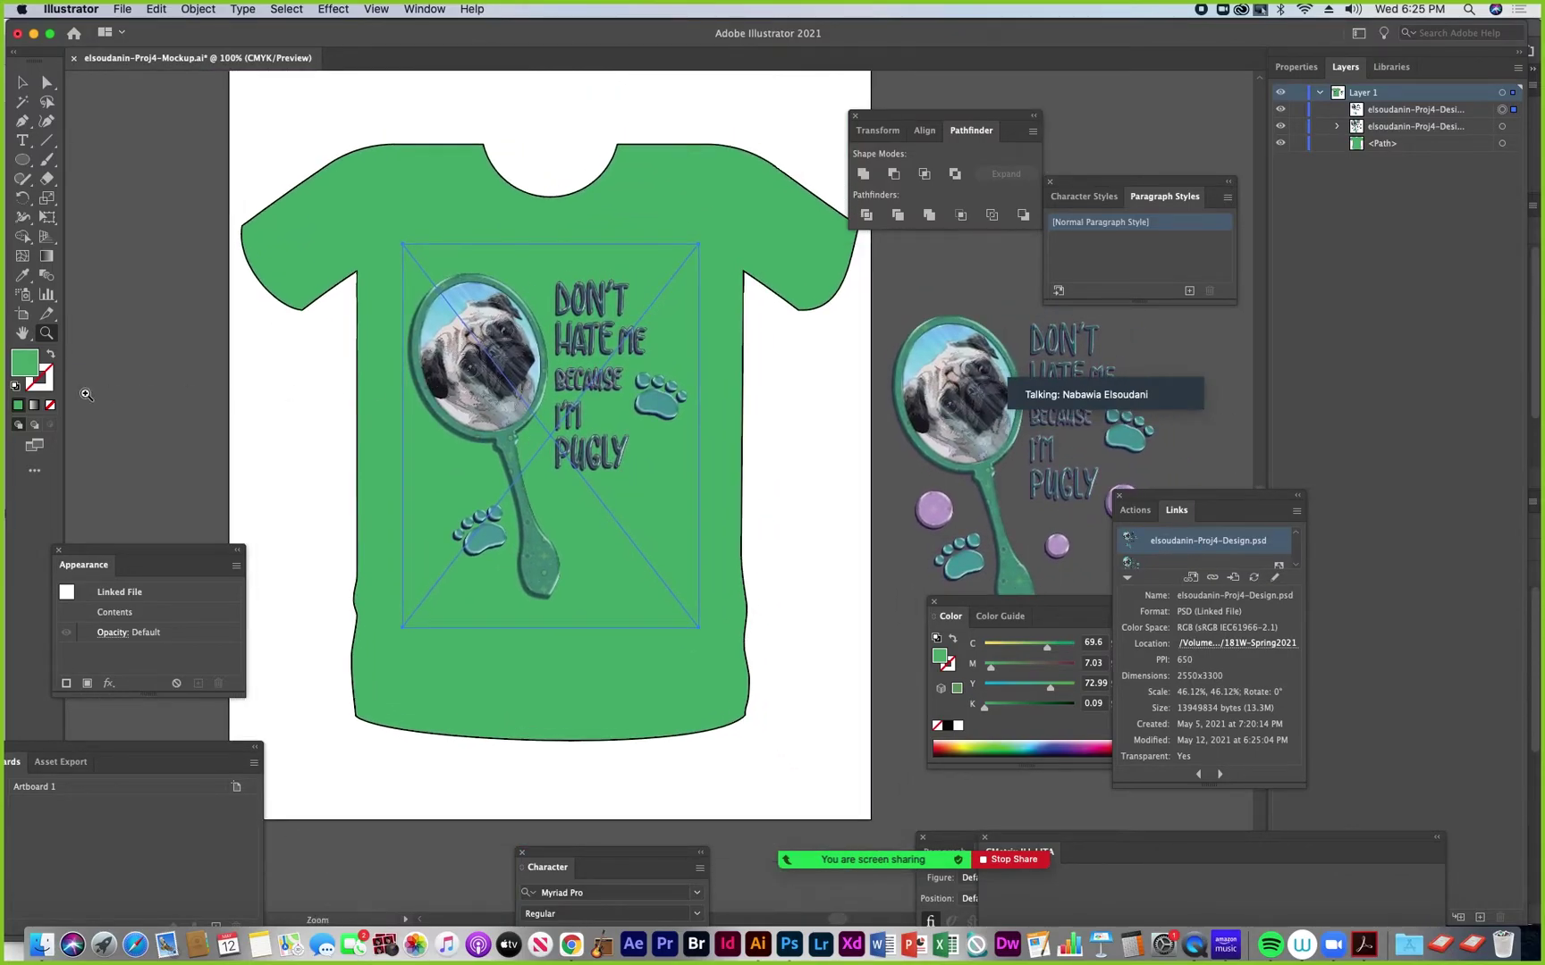
# Select the green T-shirt path and change its fill to a light peach orange
pyautogui.click(22, 83)
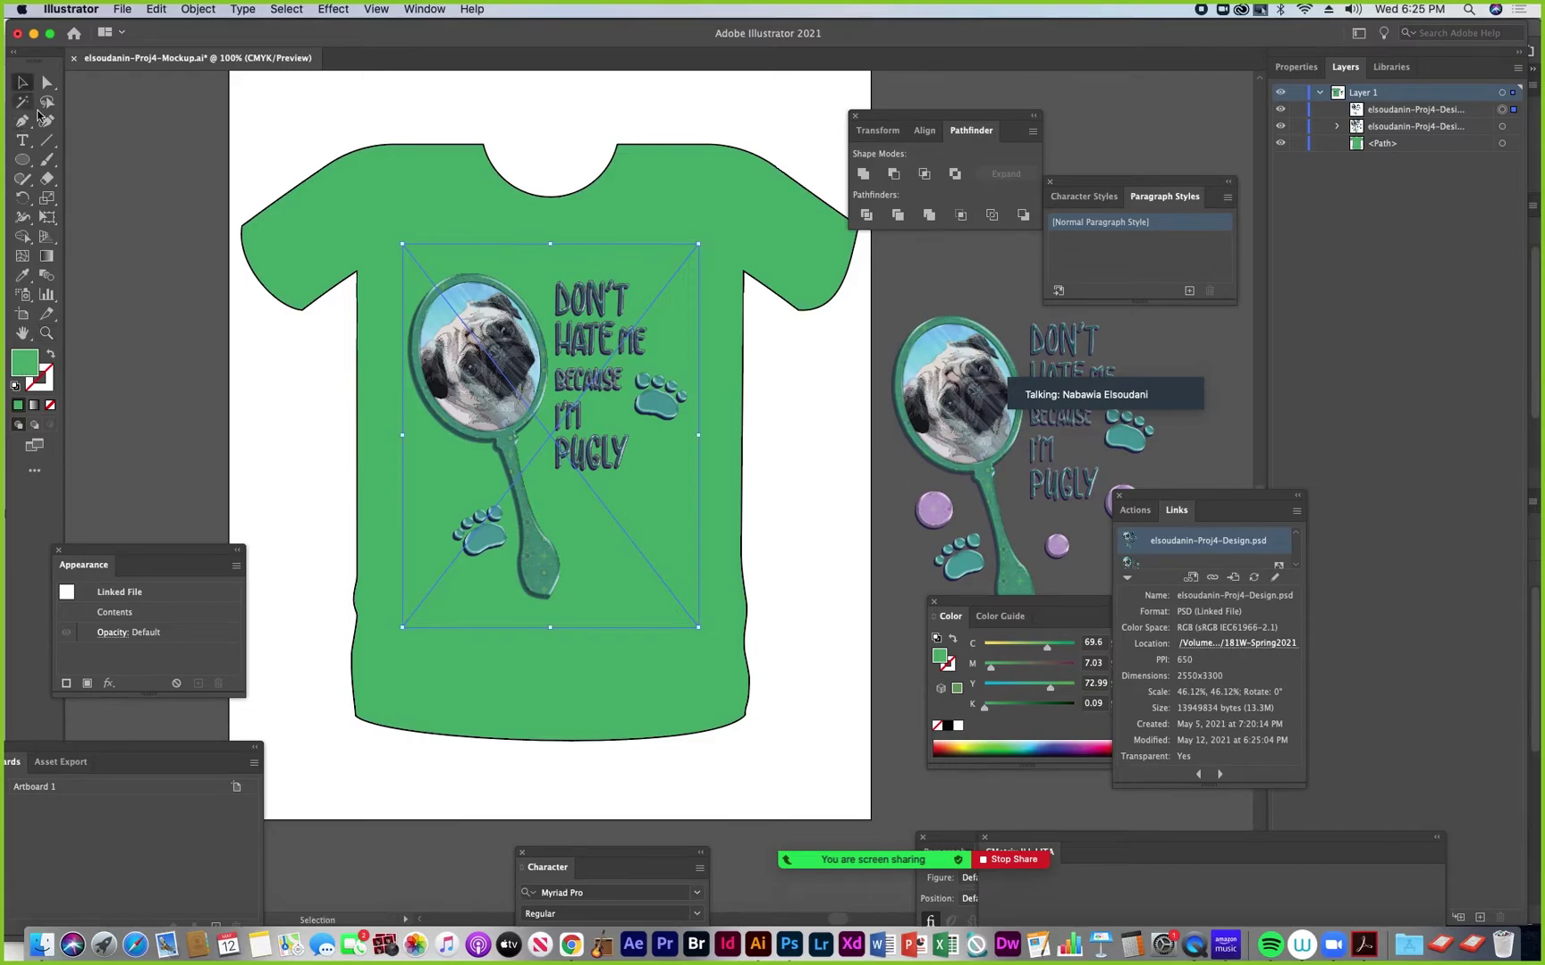
pyautogui.click(122, 240)
pyautogui.click(298, 270)
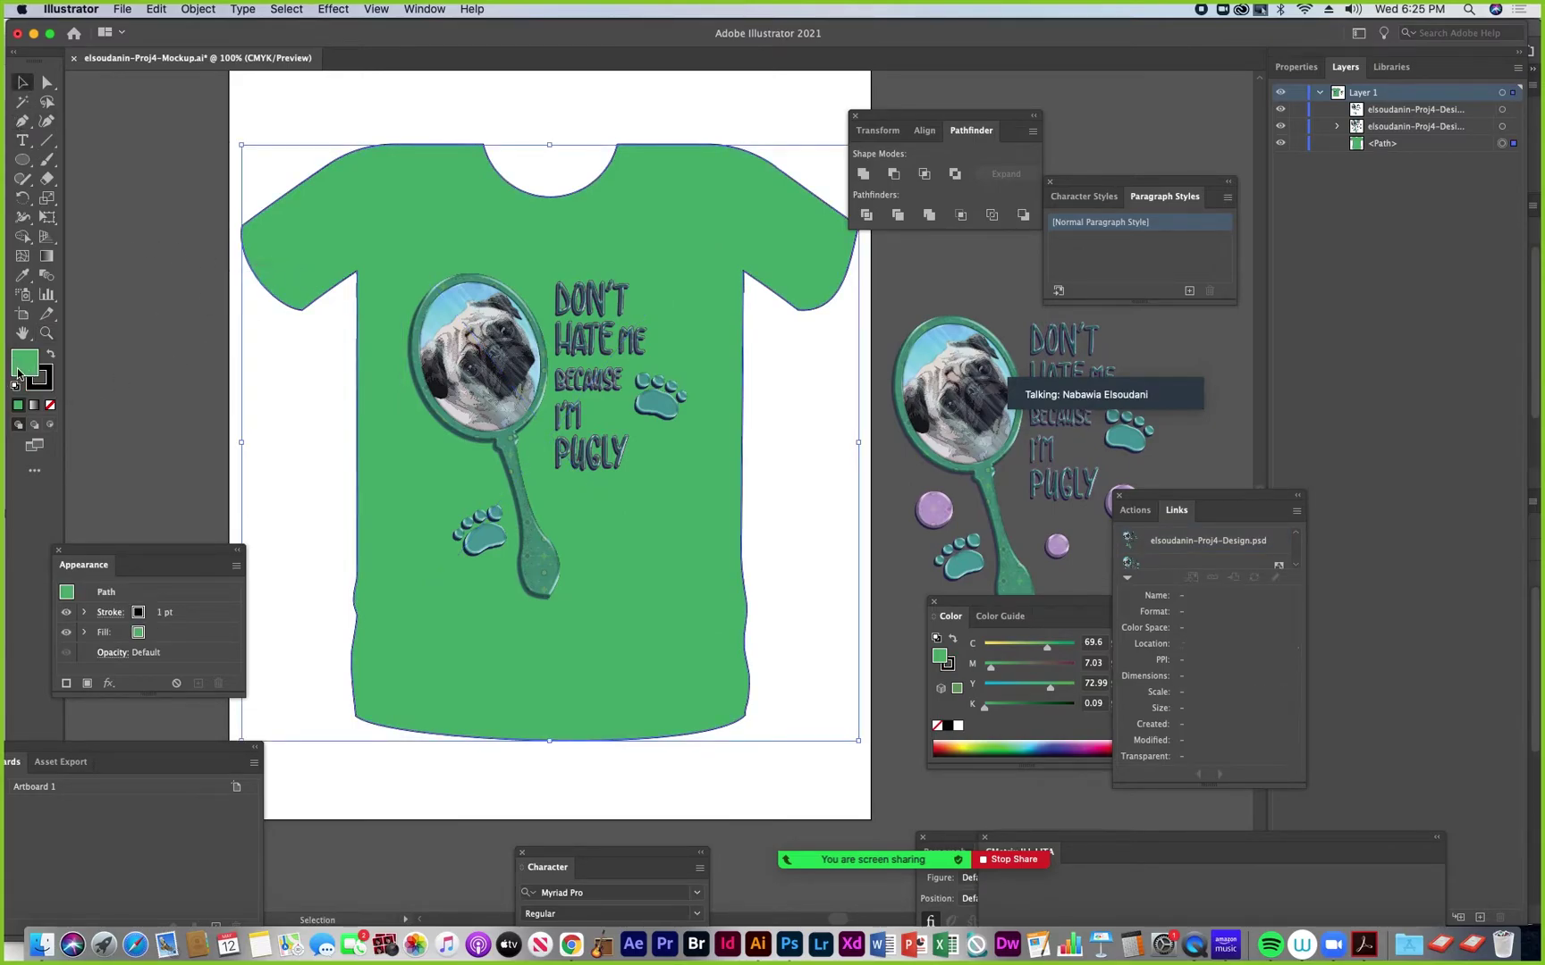
pyautogui.doubleClick(24, 370)
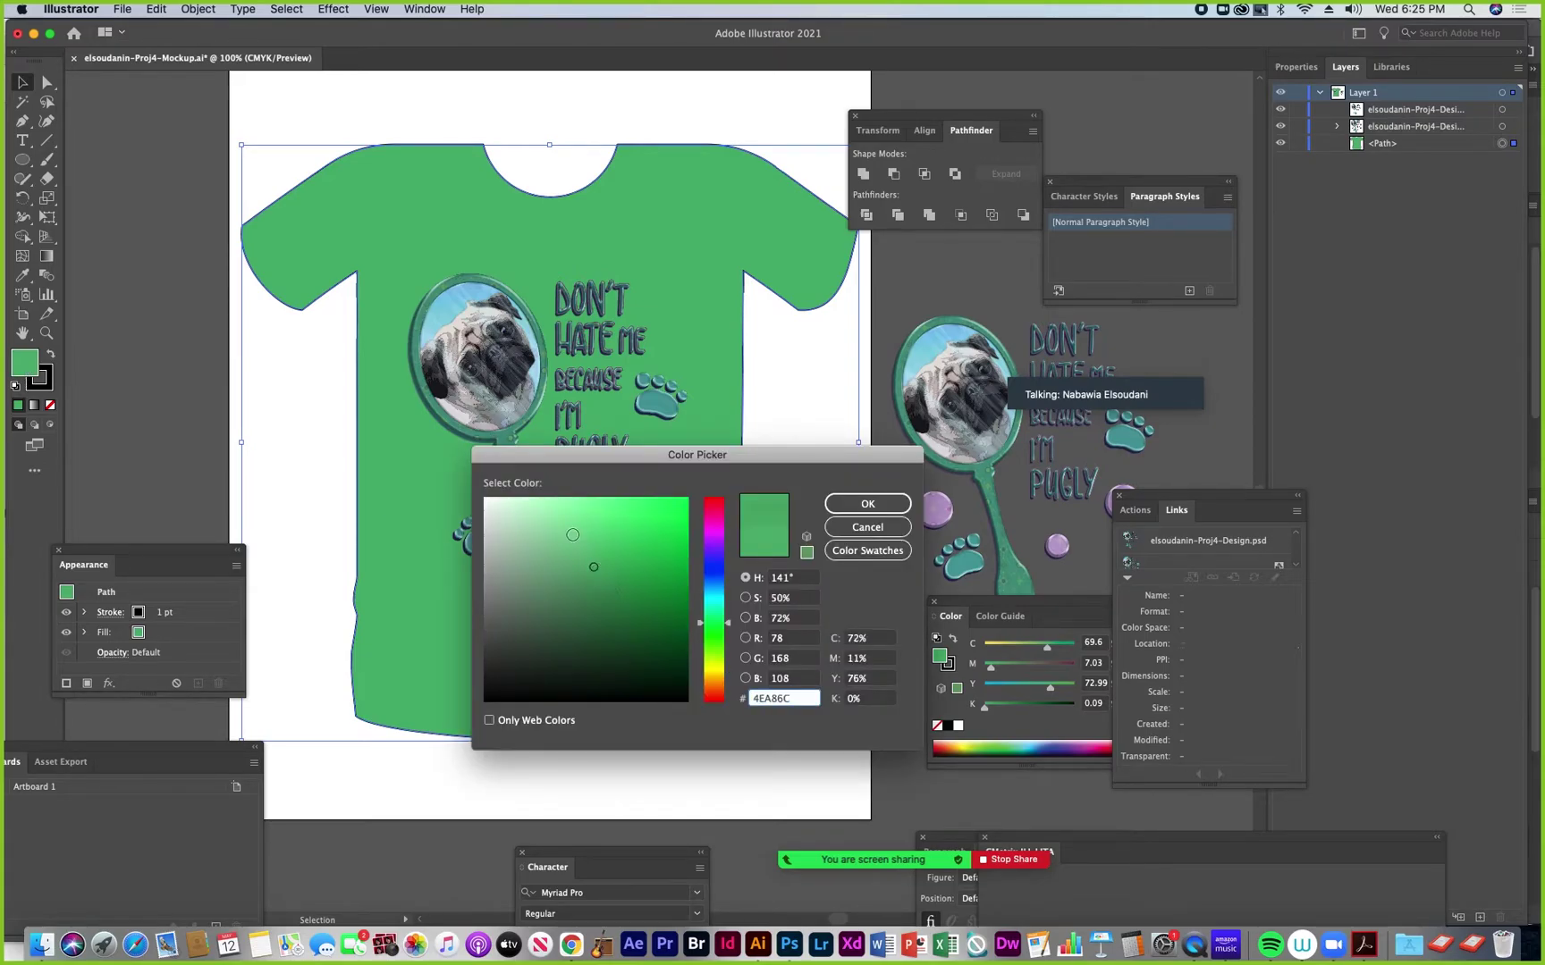
pyautogui.click(558, 518)
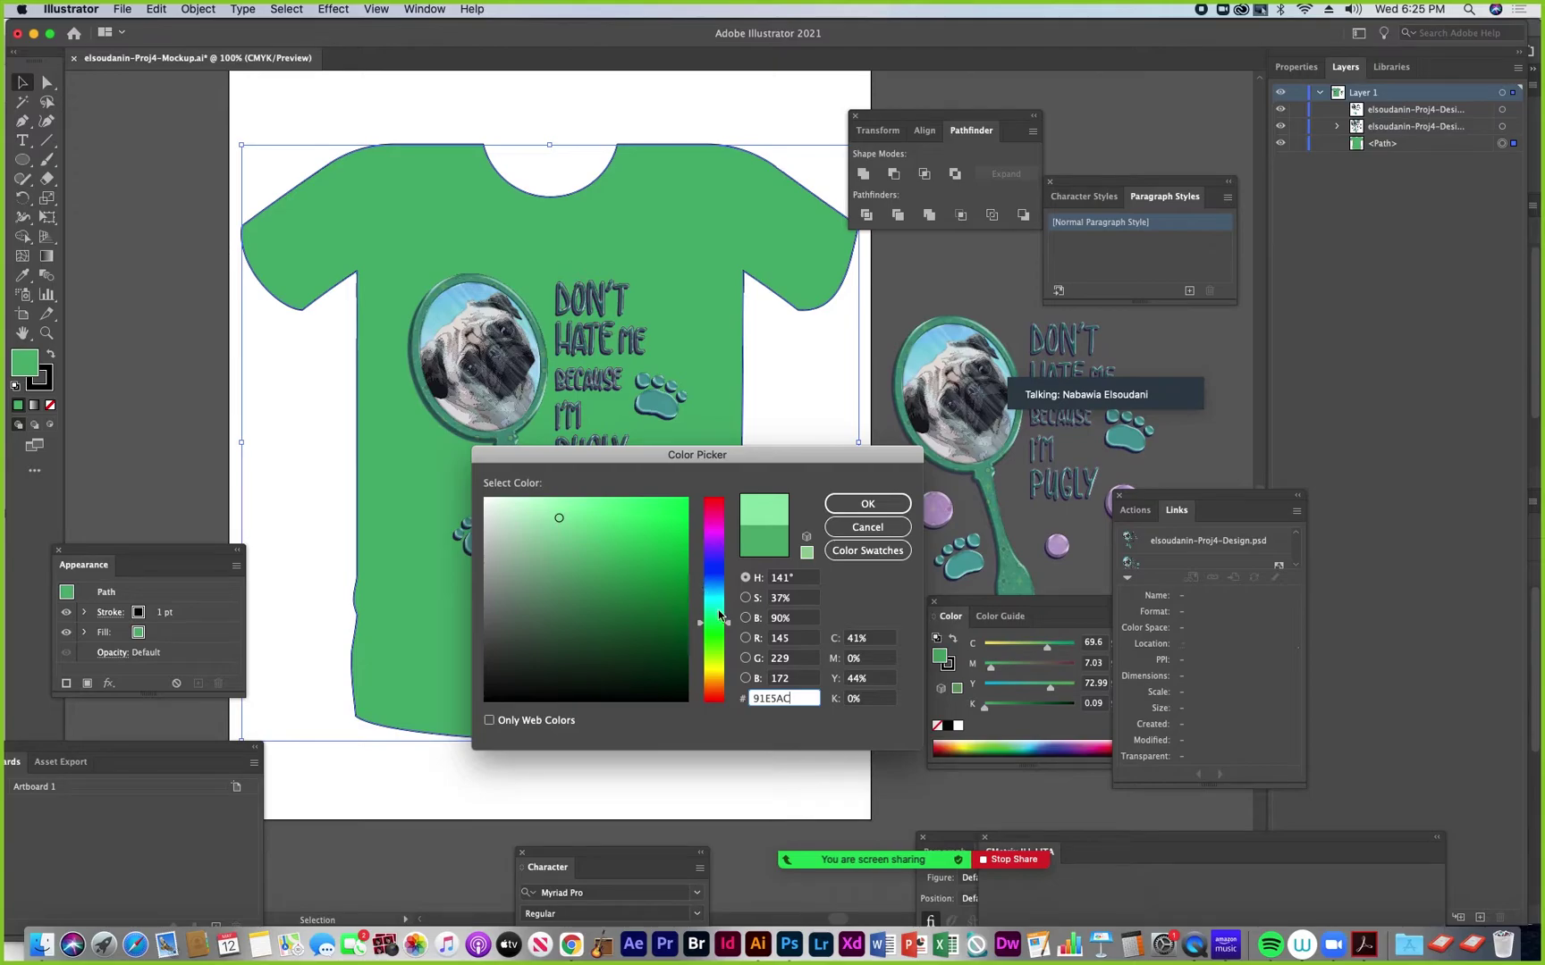
pyautogui.moveTo(715, 628); pyautogui.dragTo(718, 692)
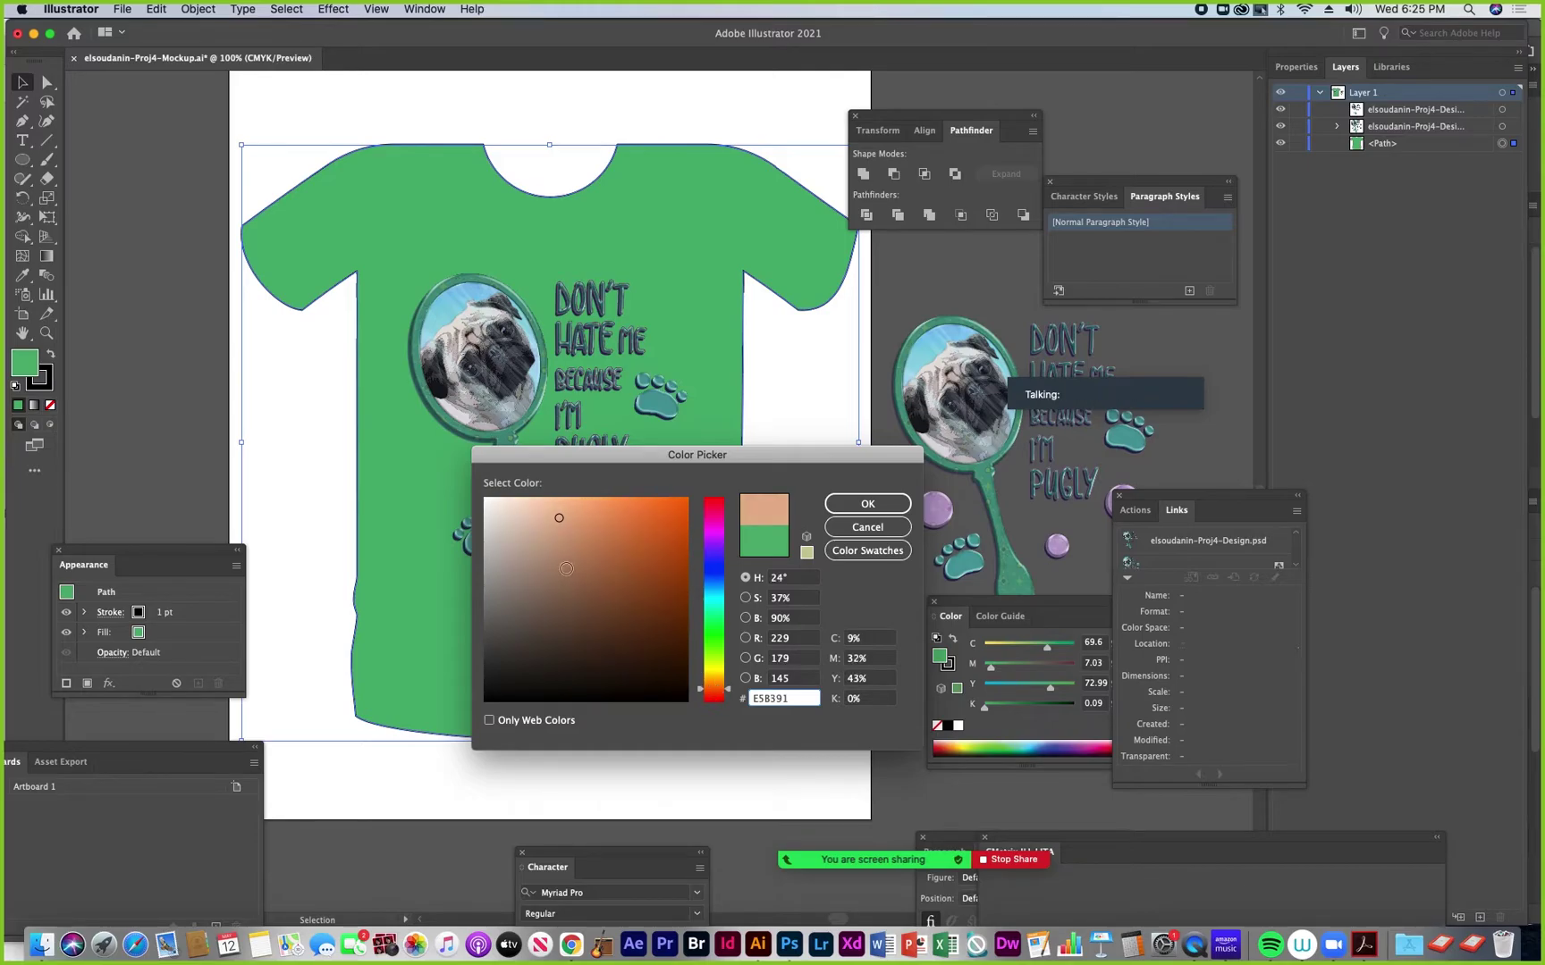
pyautogui.moveTo(560, 517)
pyautogui.mouseDown()
pyautogui.moveTo(616, 510)
pyautogui.moveTo(587, 508)
pyautogui.mouseUp()
pyautogui.click(866, 503)
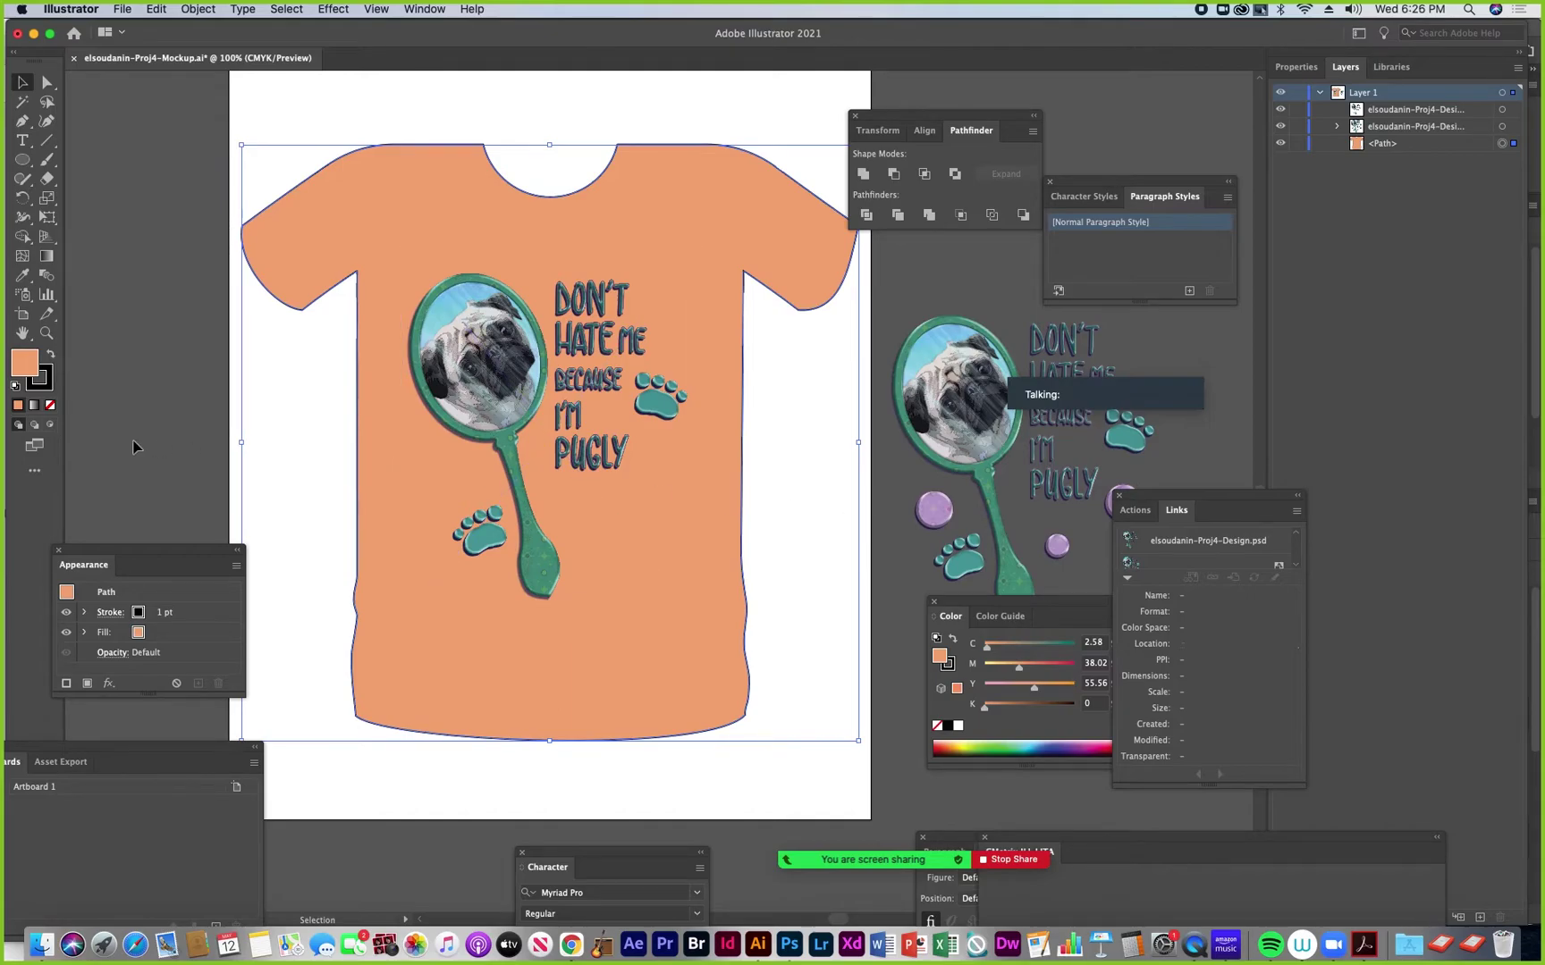
# Change the T-shirt's fill to a more saturated orange, about #EA9137
pyautogui.doubleClick(16, 372)
pyautogui.moveTo(718, 684); pyautogui.dragTo(717, 682)
pyautogui.moveTo(585, 528); pyautogui.dragTo(638, 514)
pyautogui.click(702, 684)
pyautogui.moveTo(701, 685); pyautogui.dragTo(704, 689)
pyautogui.click(864, 504)
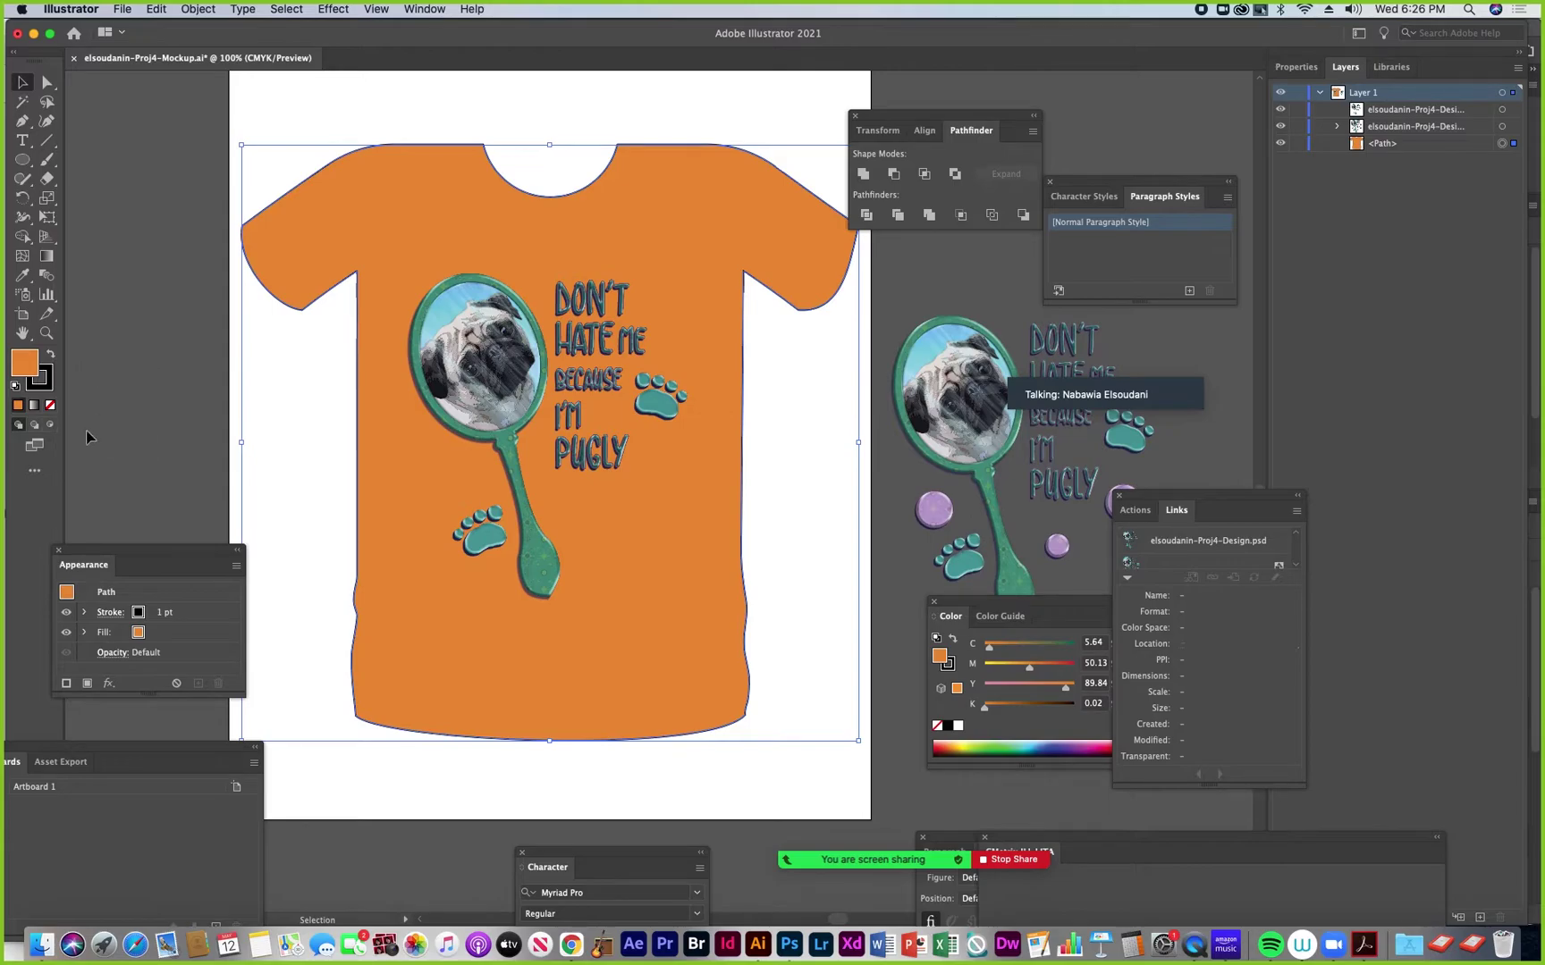
# Turn on Draw Inside mode for the T-shirt and set no fill with a darker orange stroke, about #CC772B
pyautogui.moveTo(124, 556); pyautogui.dragTo(78, 687)
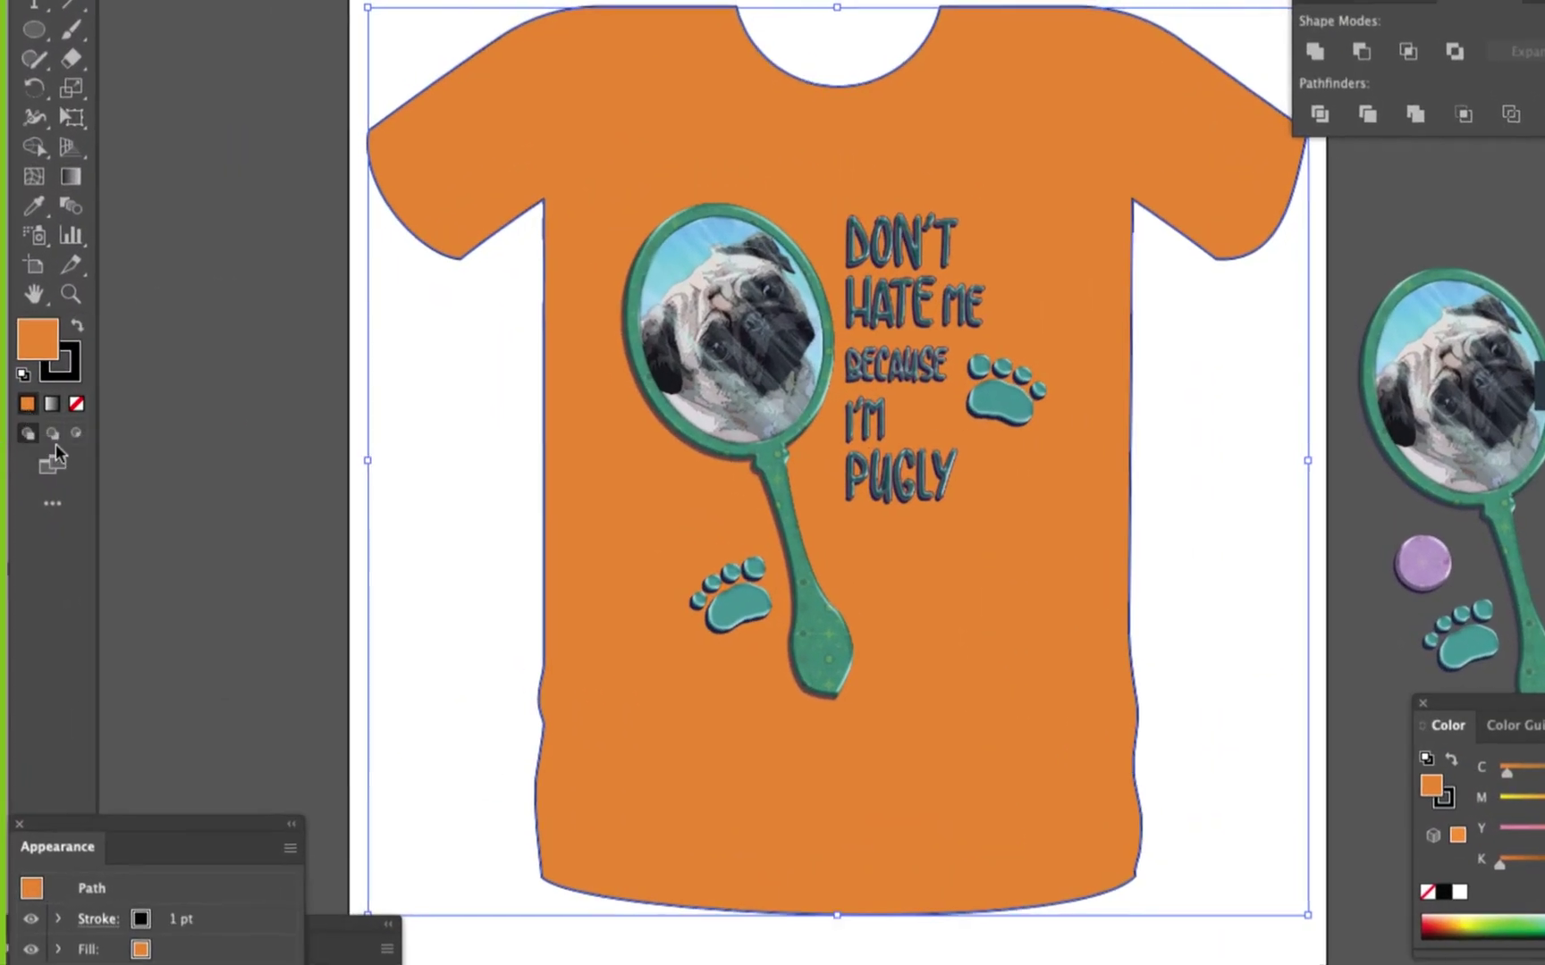
pyautogui.click(78, 434)
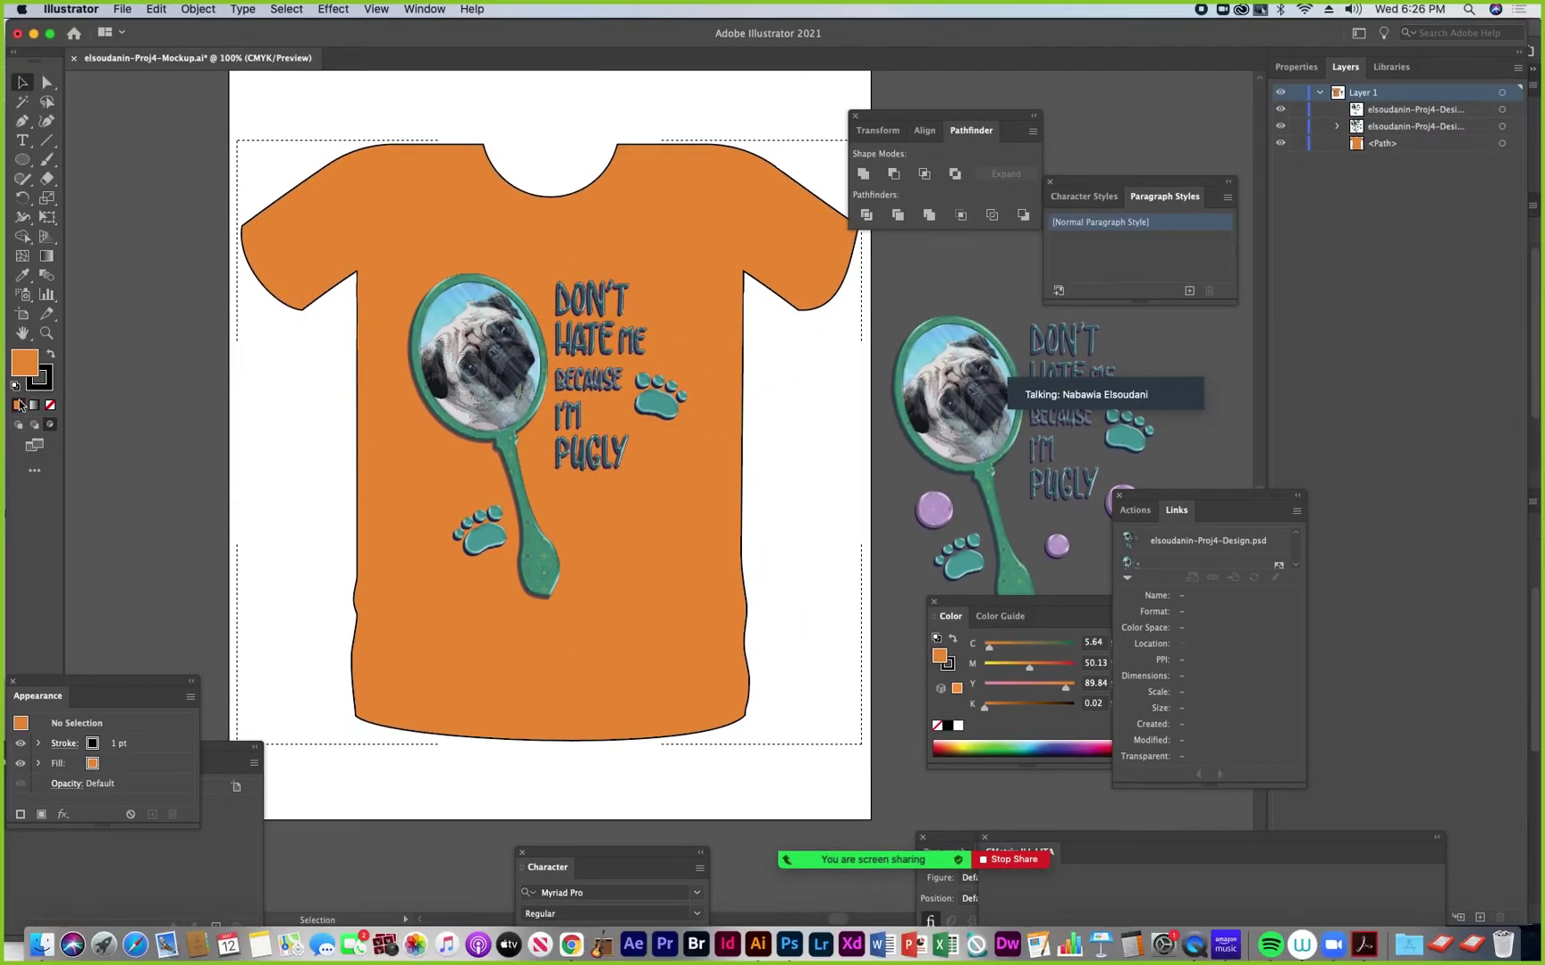
pyautogui.click(51, 355)
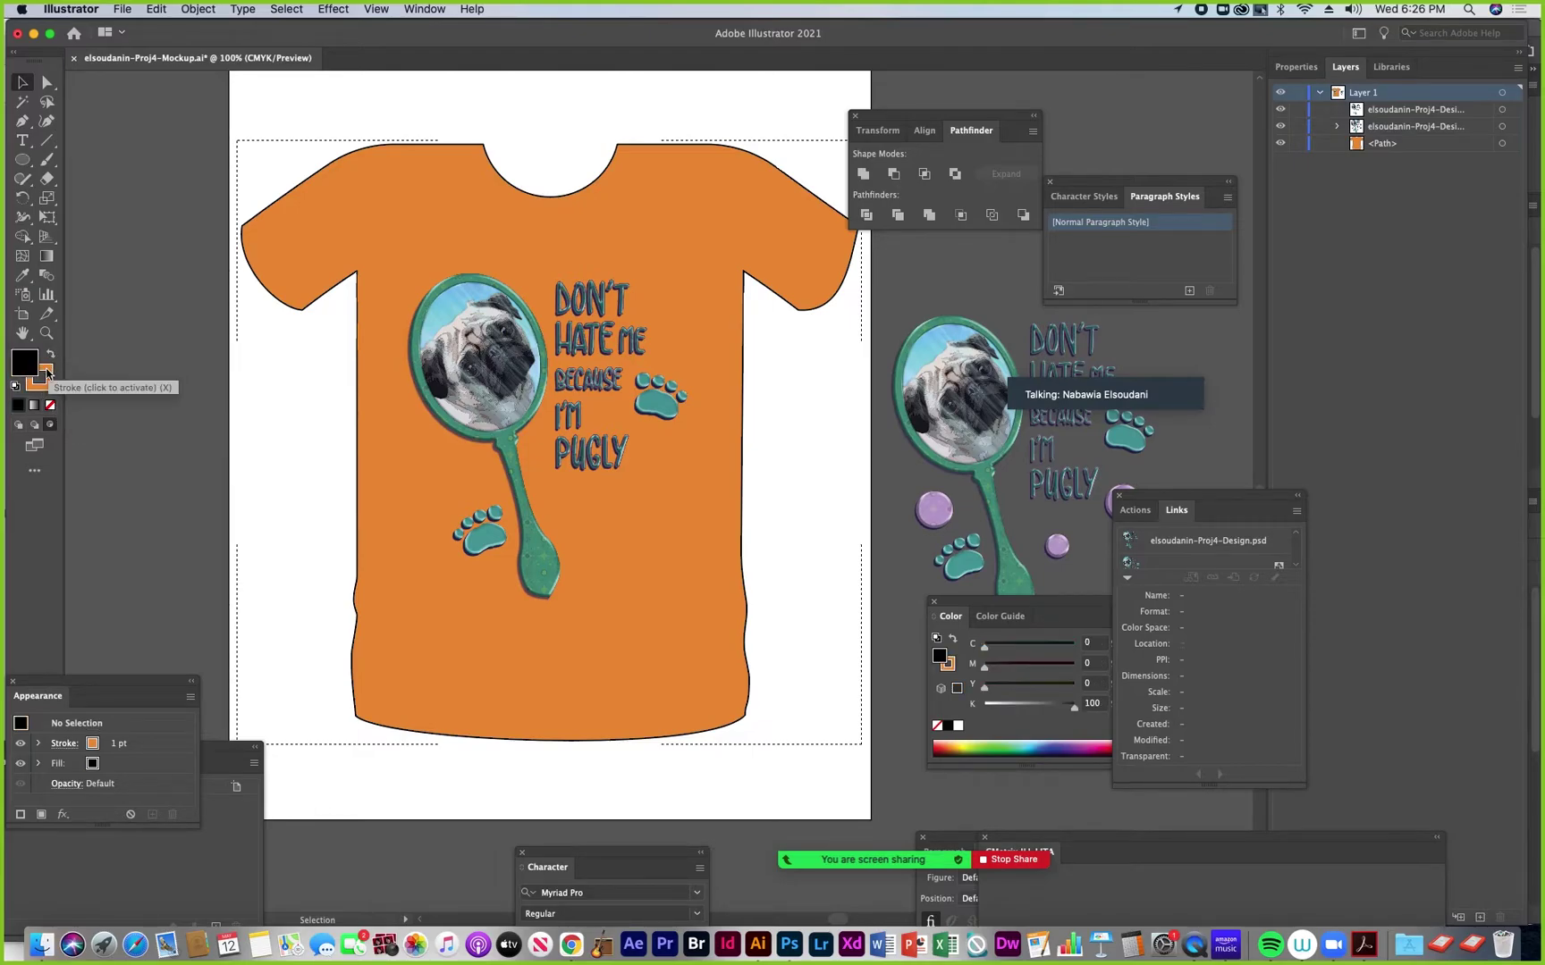
pyautogui.click(51, 407)
pyautogui.click(43, 389)
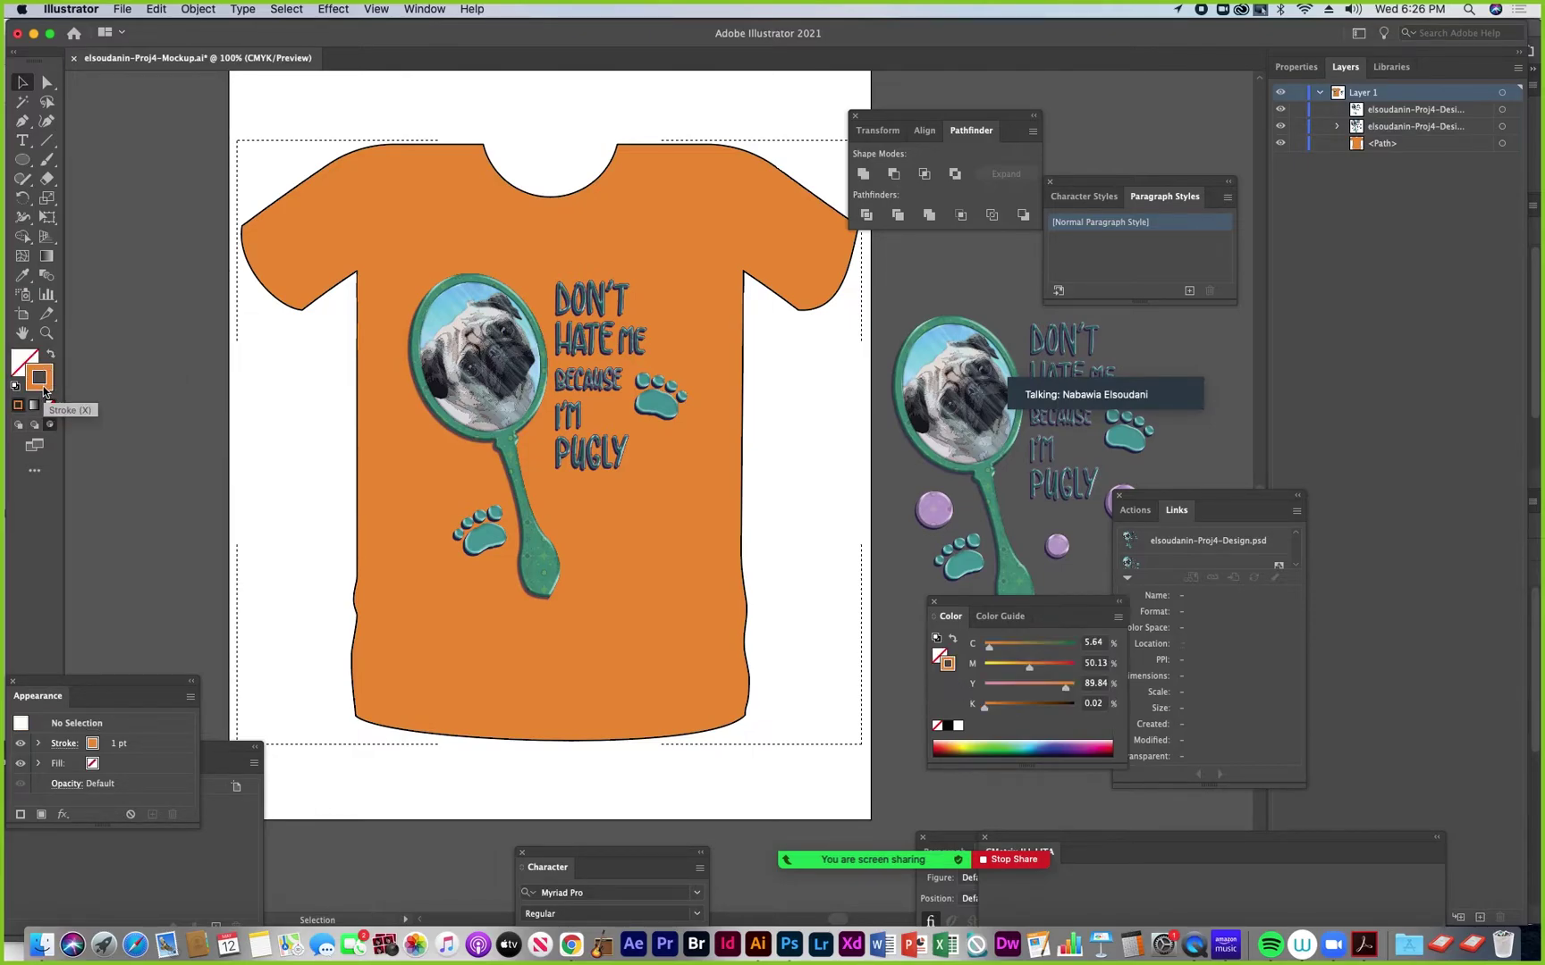
pyautogui.doubleClick(43, 390)
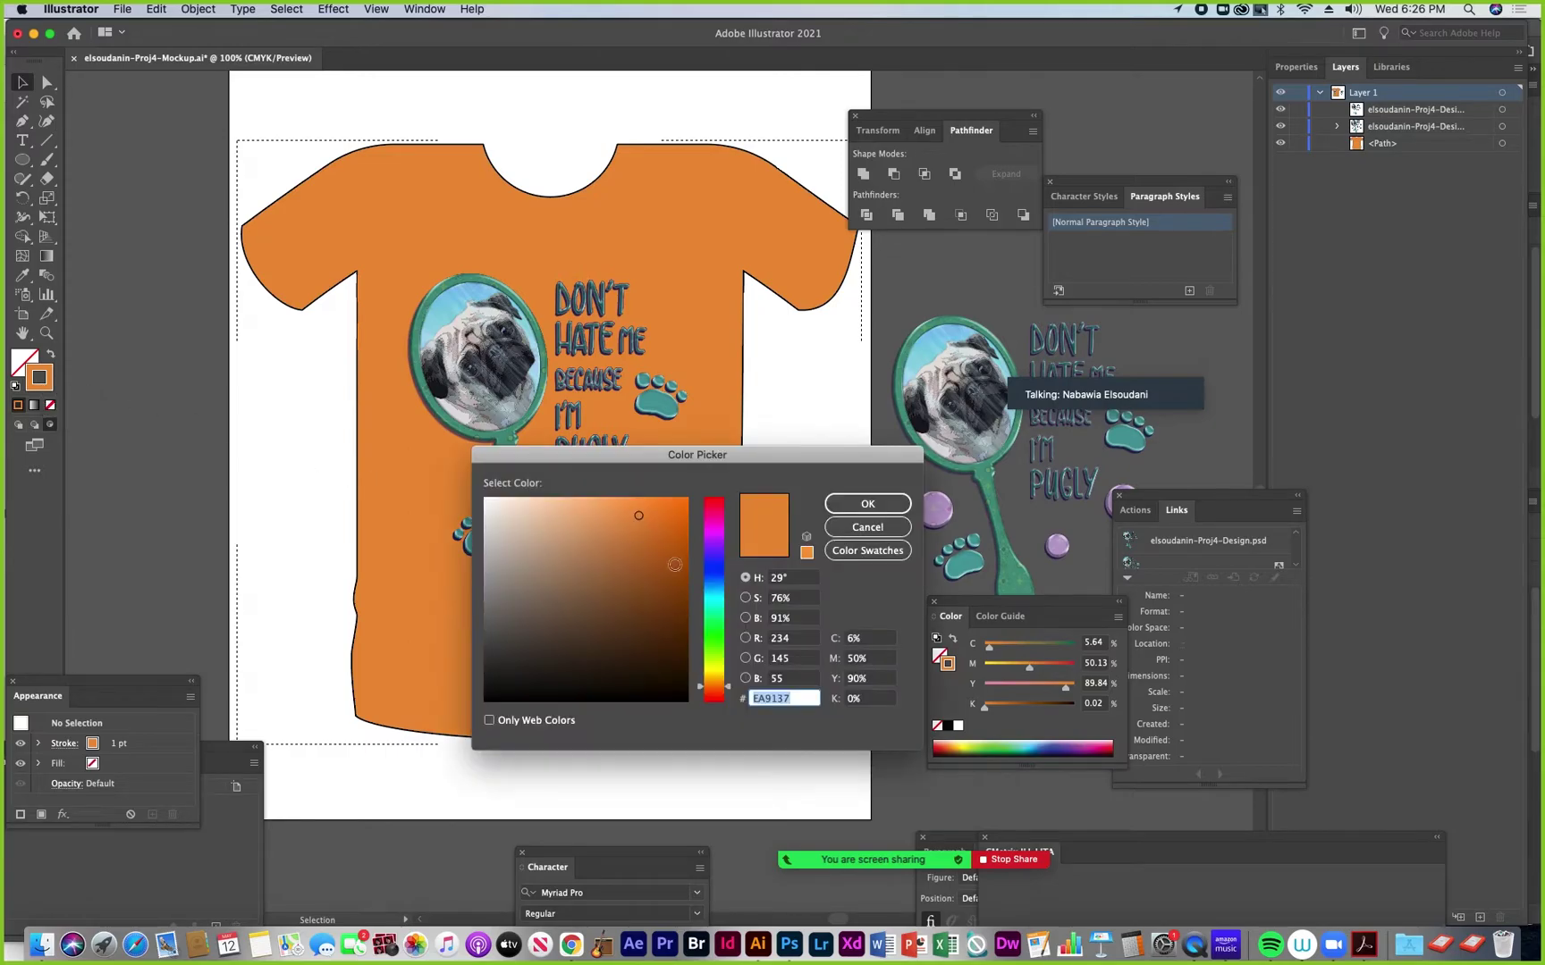
pyautogui.moveTo(638, 517); pyautogui.dragTo(649, 537)
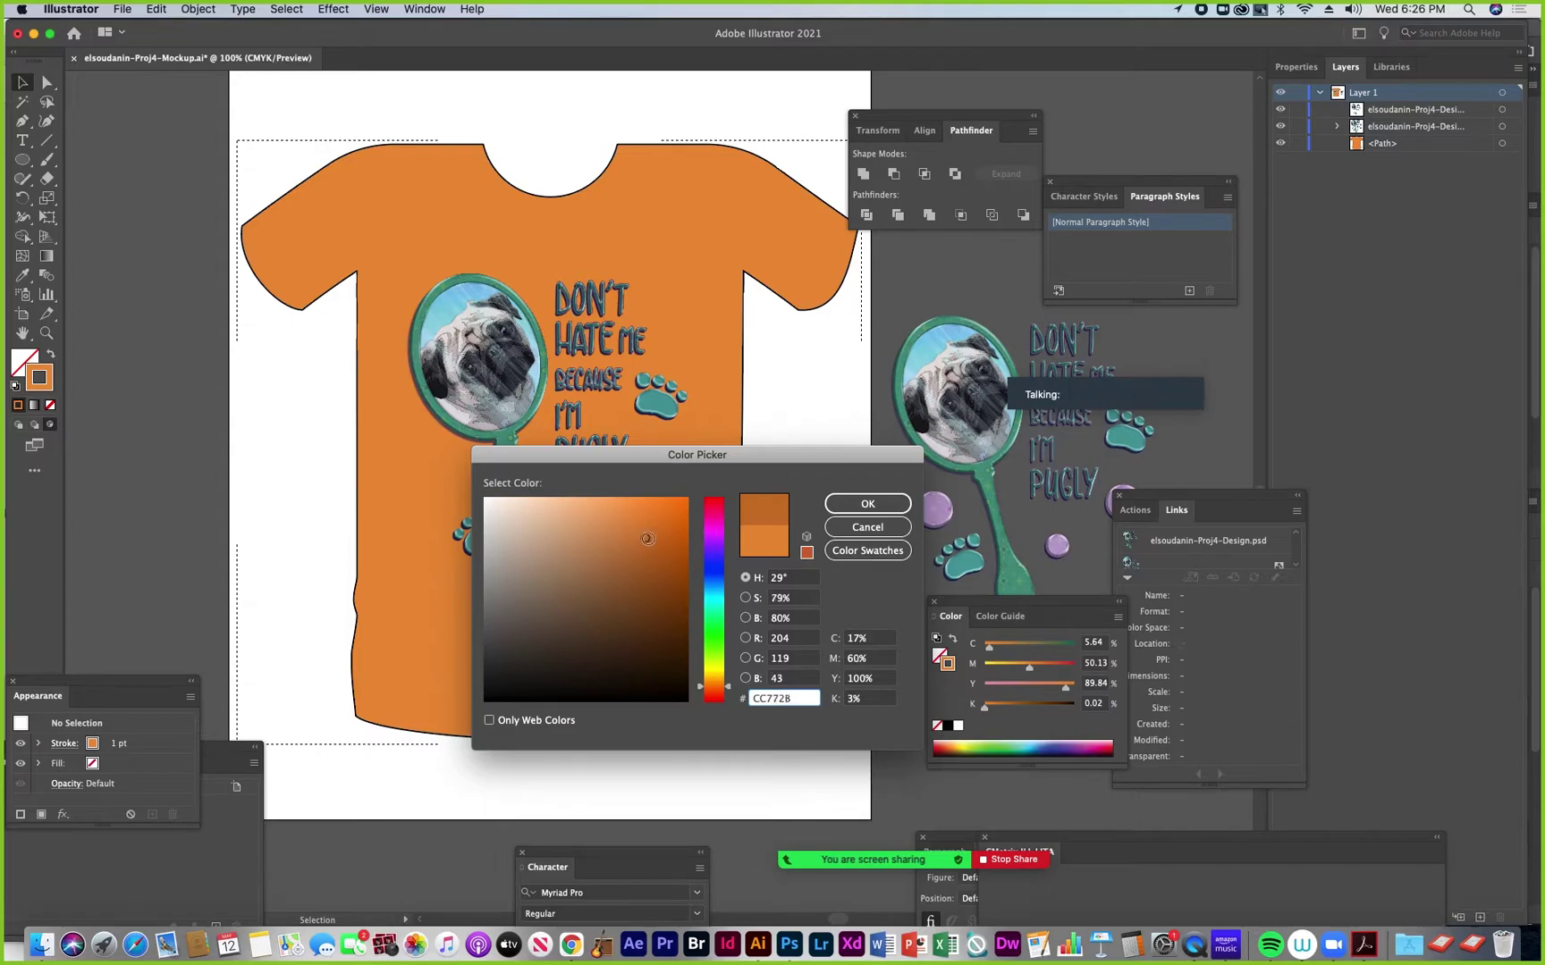
pyautogui.click(867, 503)
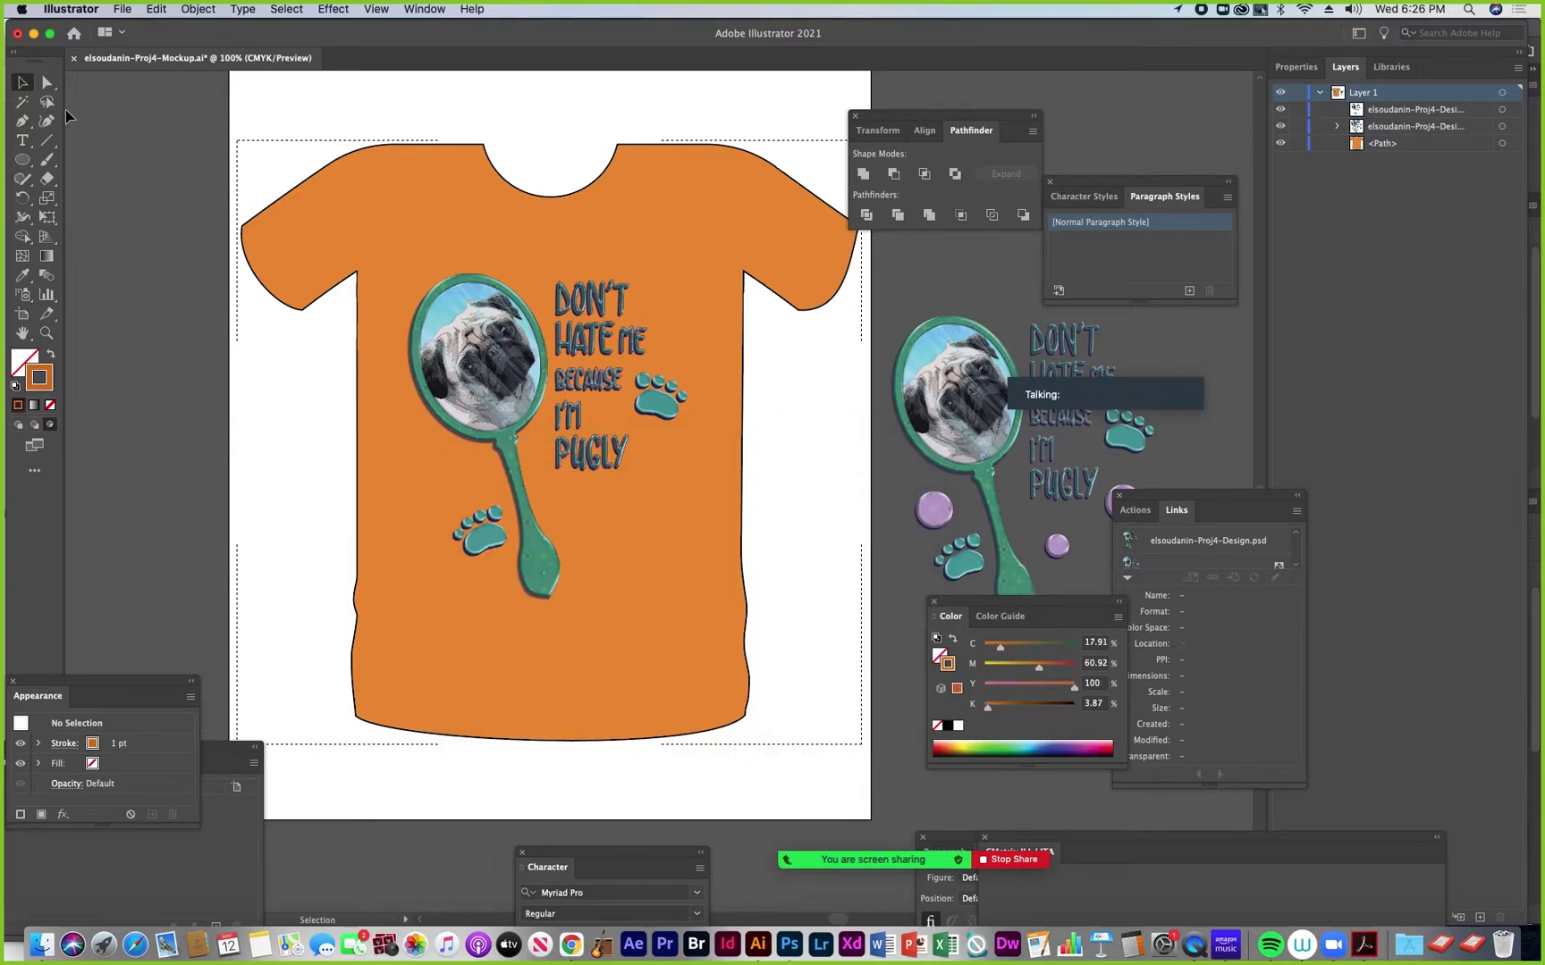
# Choose the Blob Brush tool and set its tip to a 27° angle and 50% roundness
pyautogui.moveTo(48, 159); pyautogui.dragTo(100, 181)
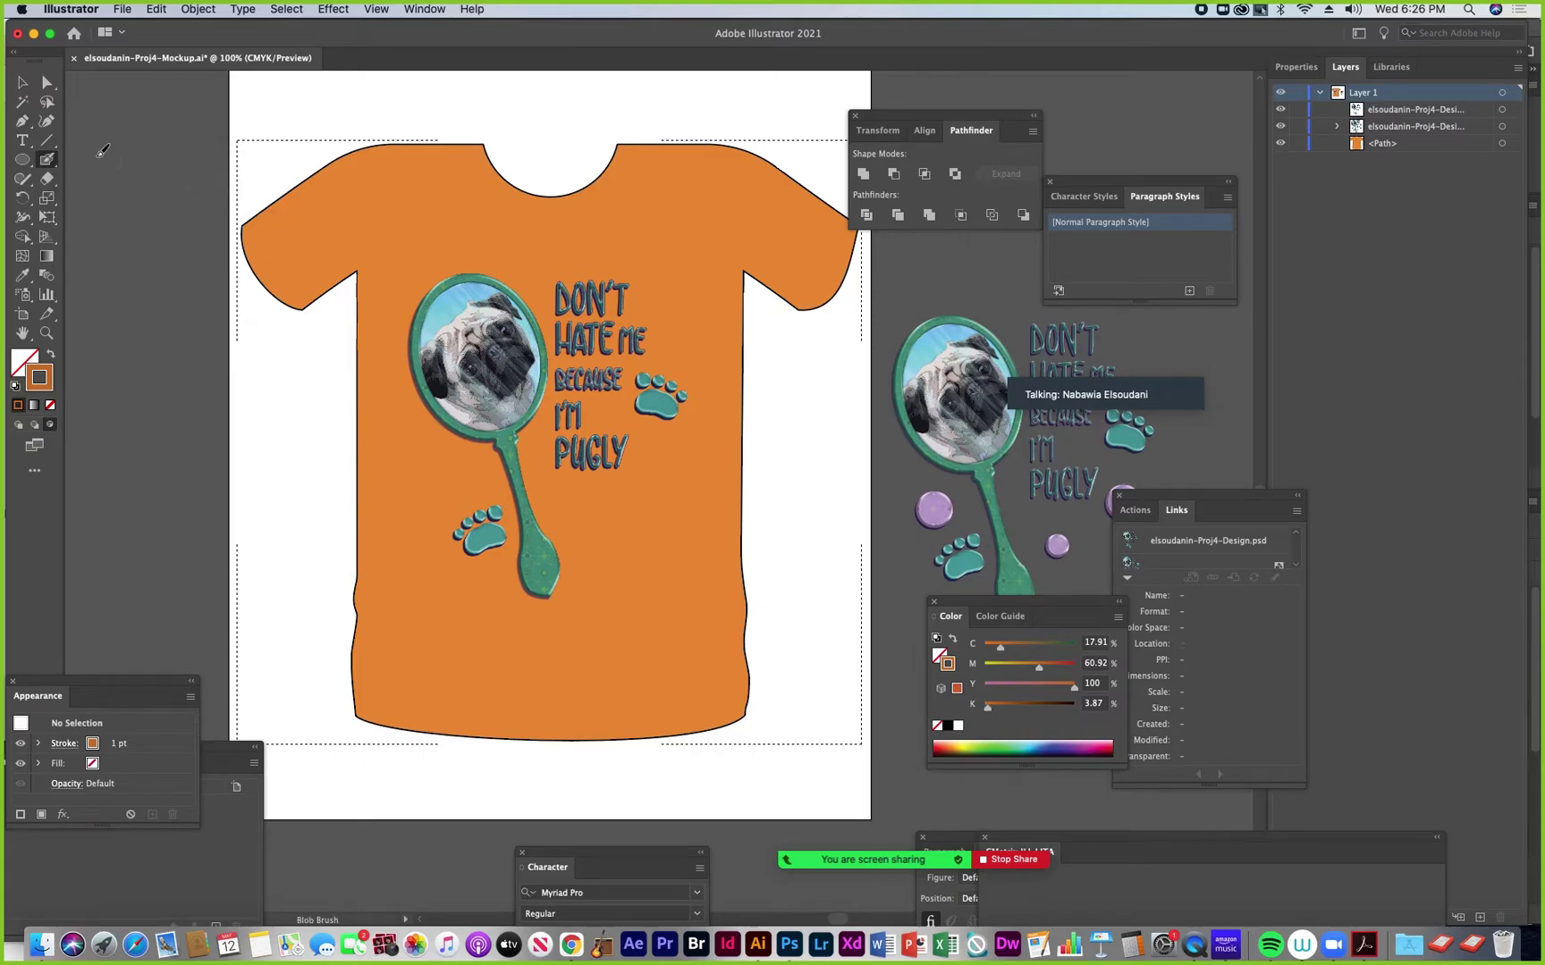
pyautogui.doubleClick(49, 161)
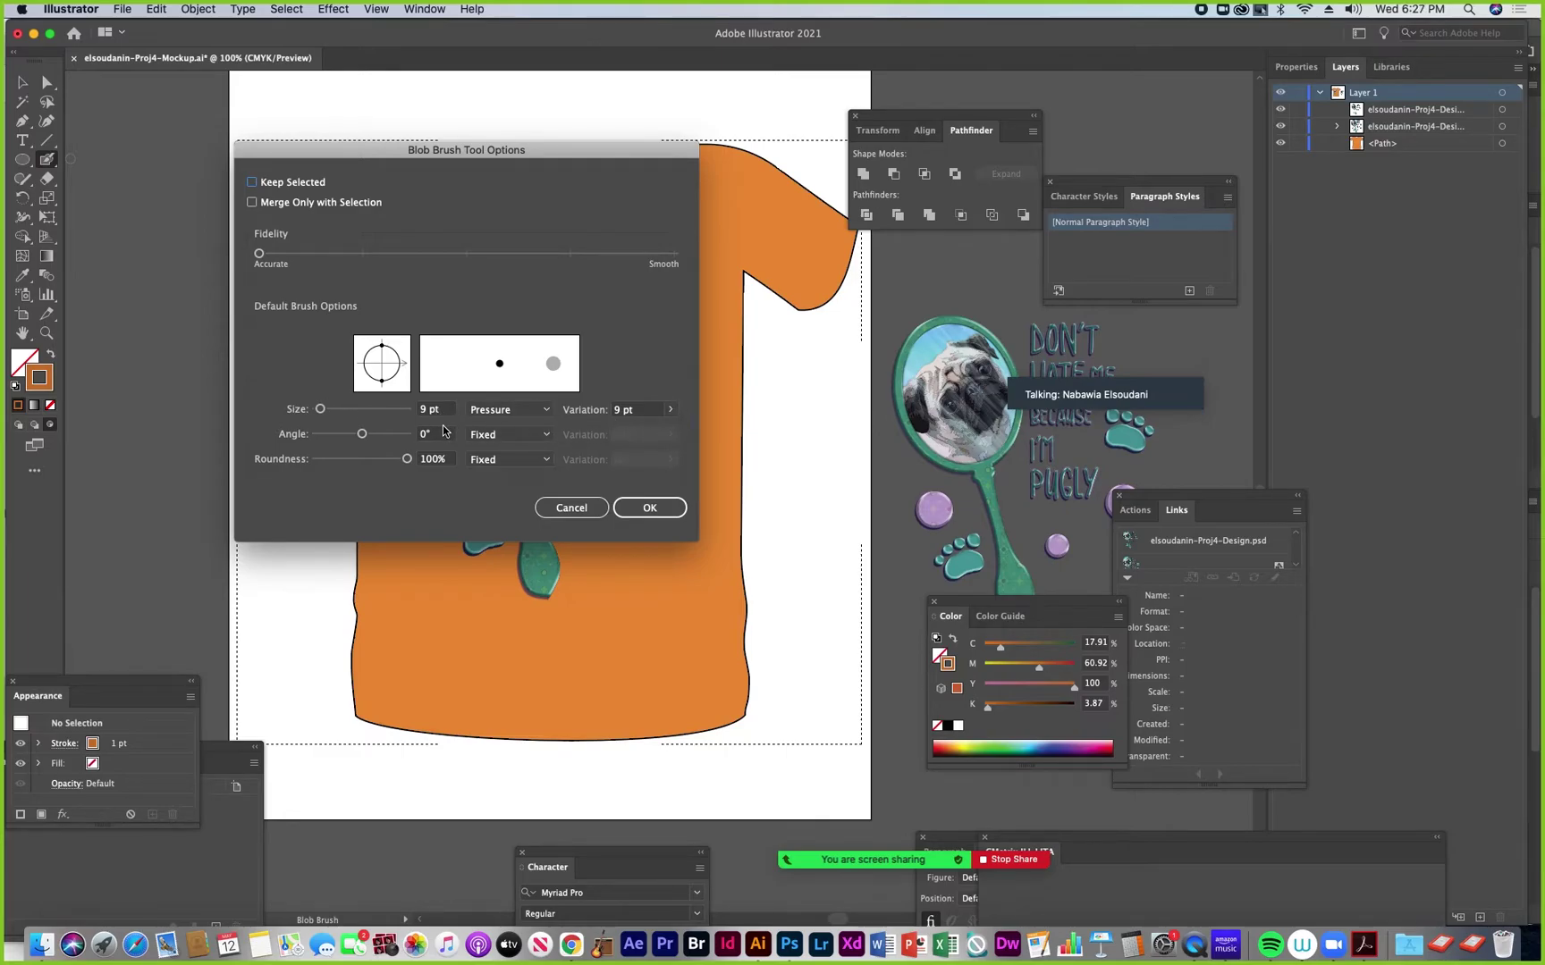
pyautogui.moveTo(382, 388); pyautogui.dragTo(387, 376)
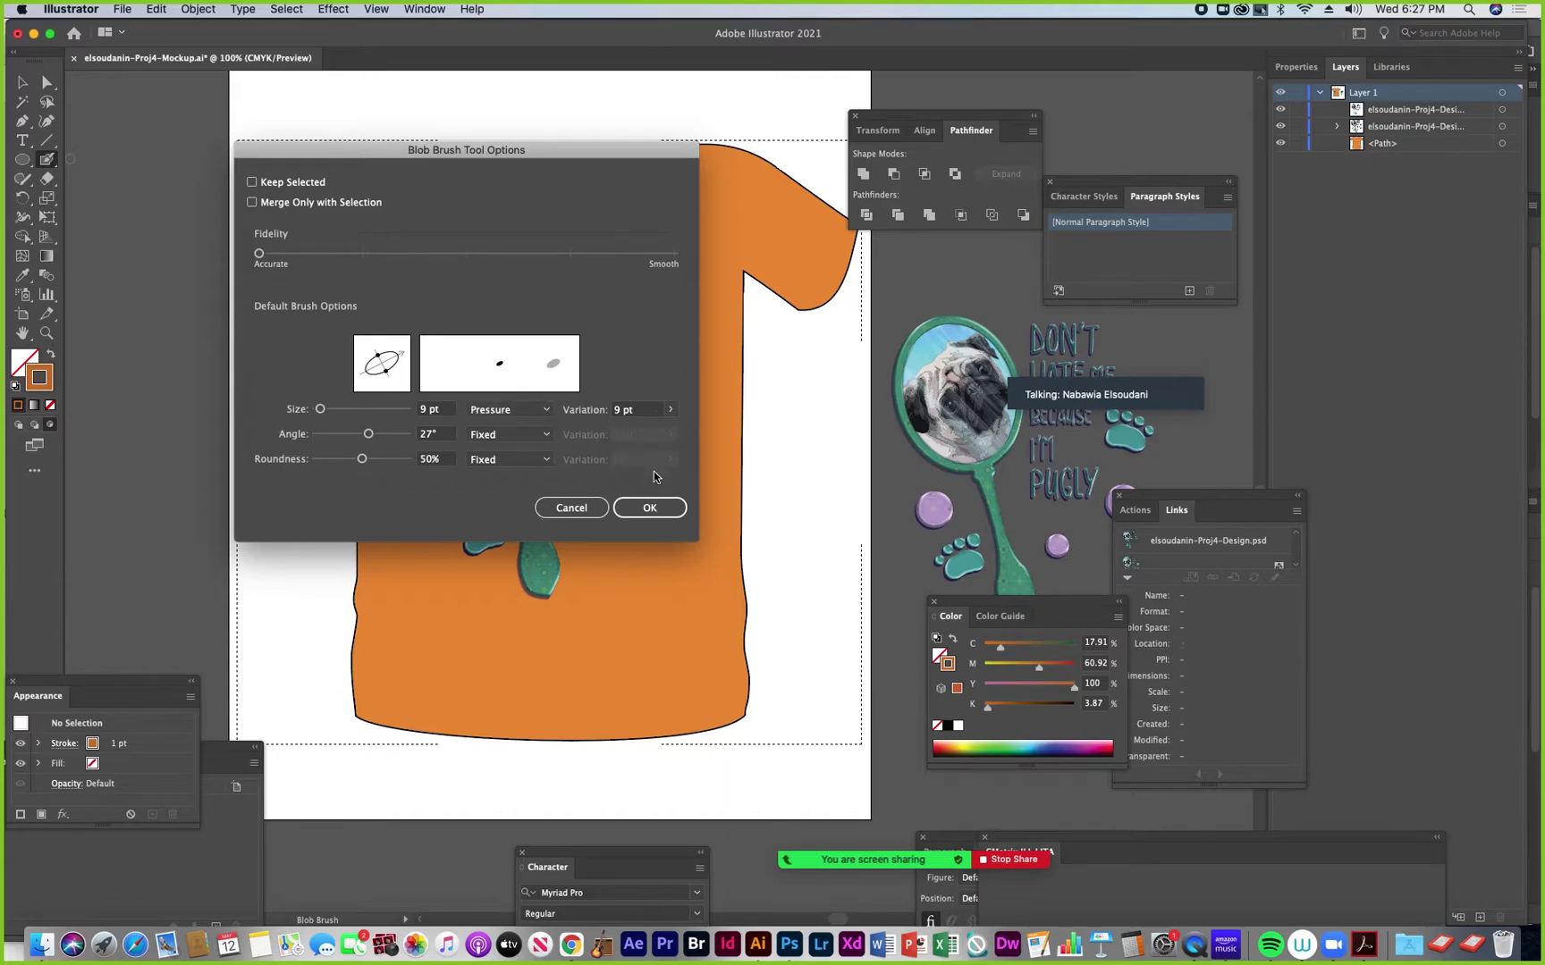
pyautogui.click(657, 514)
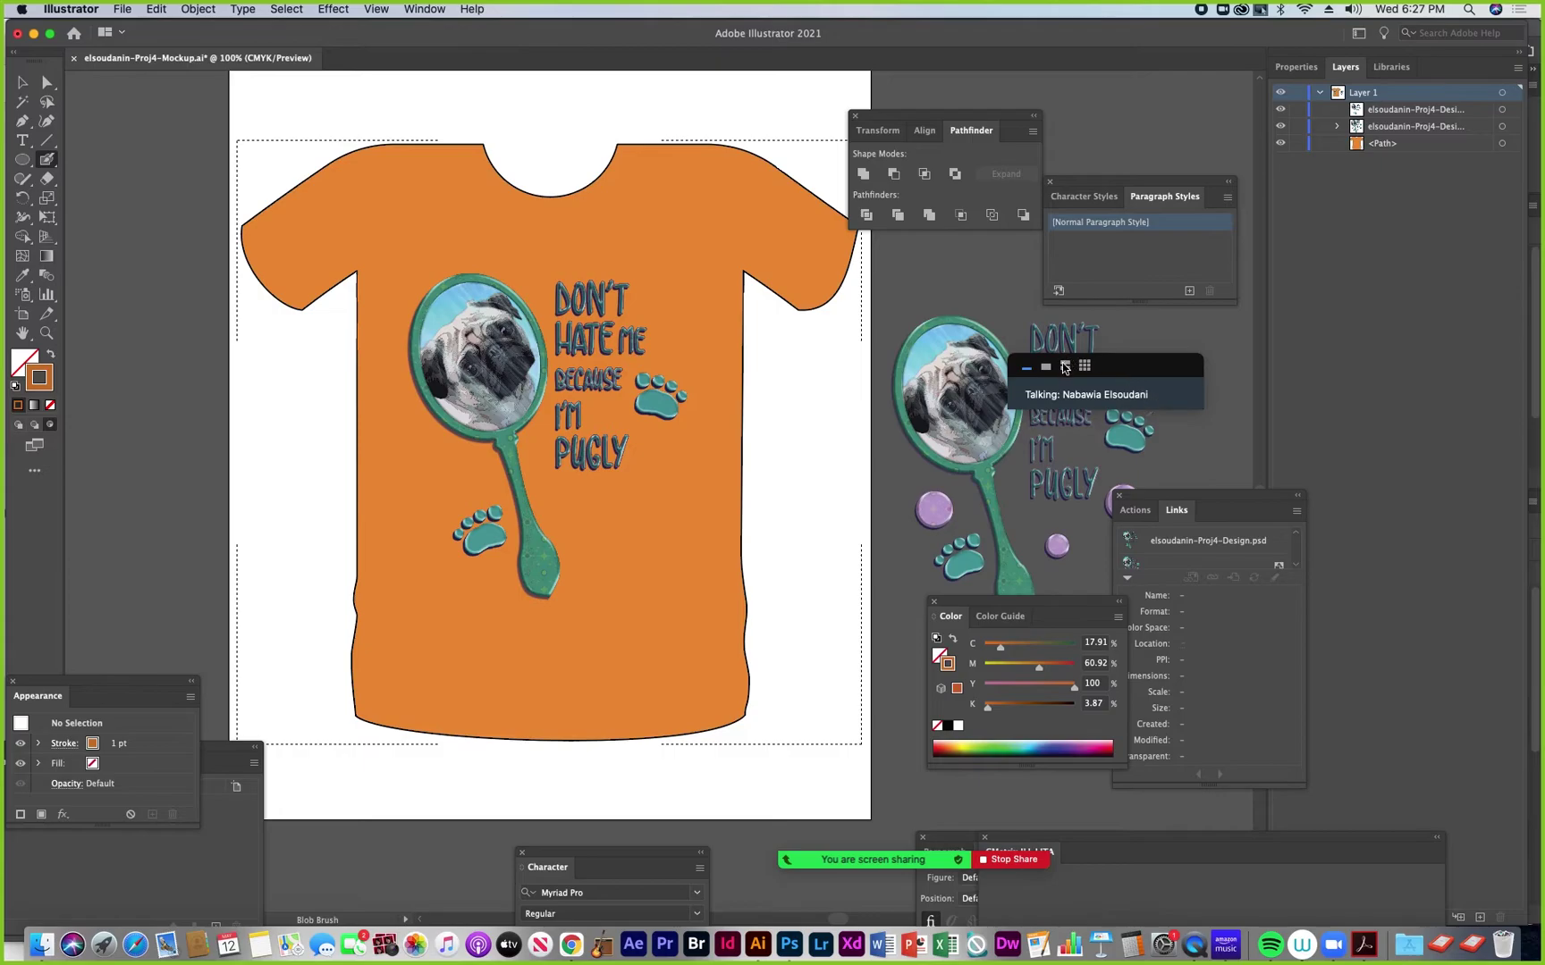
pyautogui.click(1046, 369)
pyautogui.moveTo(1046, 372); pyautogui.dragTo(1133, 266)
pyautogui.moveTo(1297, 383); pyautogui.dragTo(1396, 485)
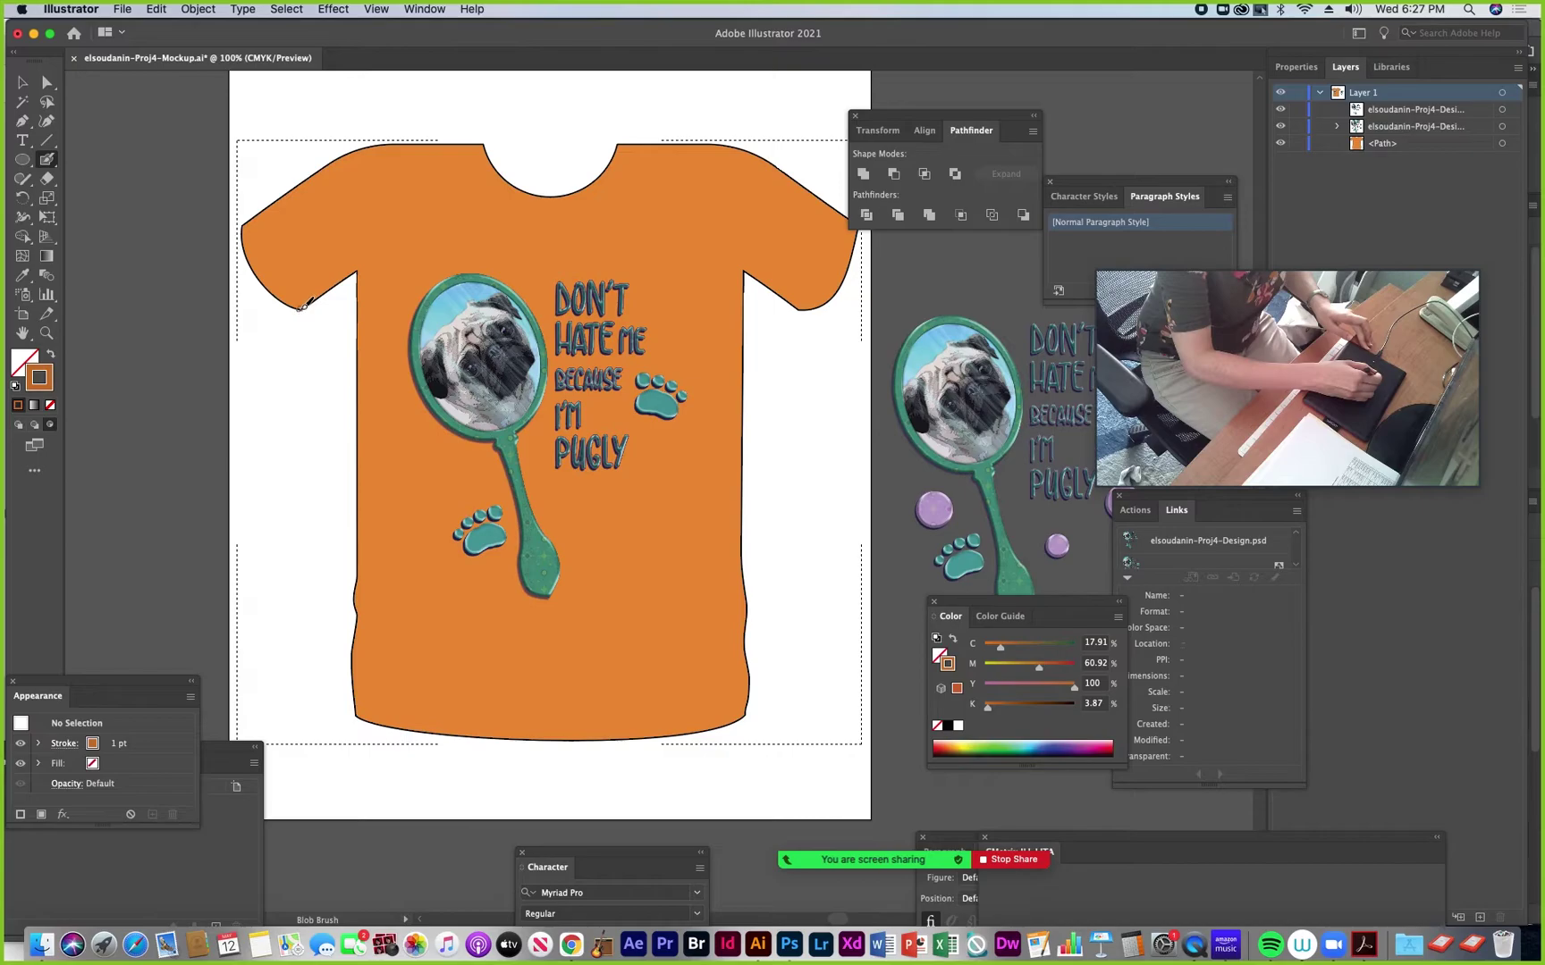
# Paint darker orange shading with the Blob Brush under both sleeves and down both side seams, adding small fabric folds
pyautogui.moveTo(313, 297); pyautogui.dragTo(333, 283)
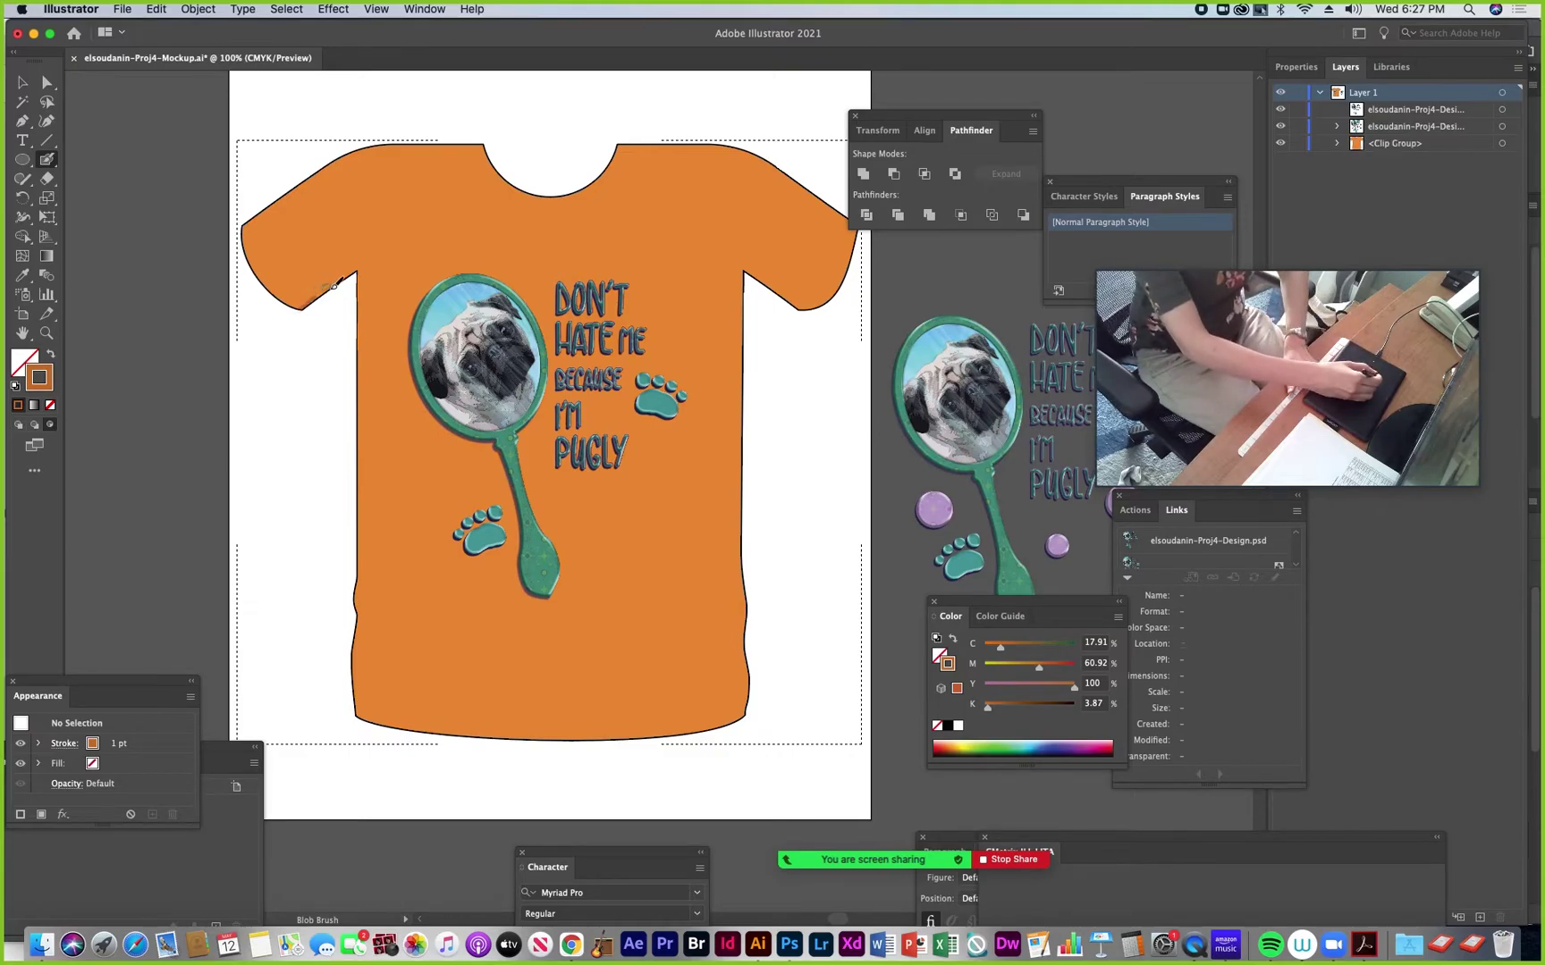
pyautogui.moveTo(302, 308)
pyautogui.mouseDown()
pyautogui.moveTo(383, 252)
pyautogui.moveTo(360, 274)
pyautogui.moveTo(363, 720)
pyautogui.mouseUp()
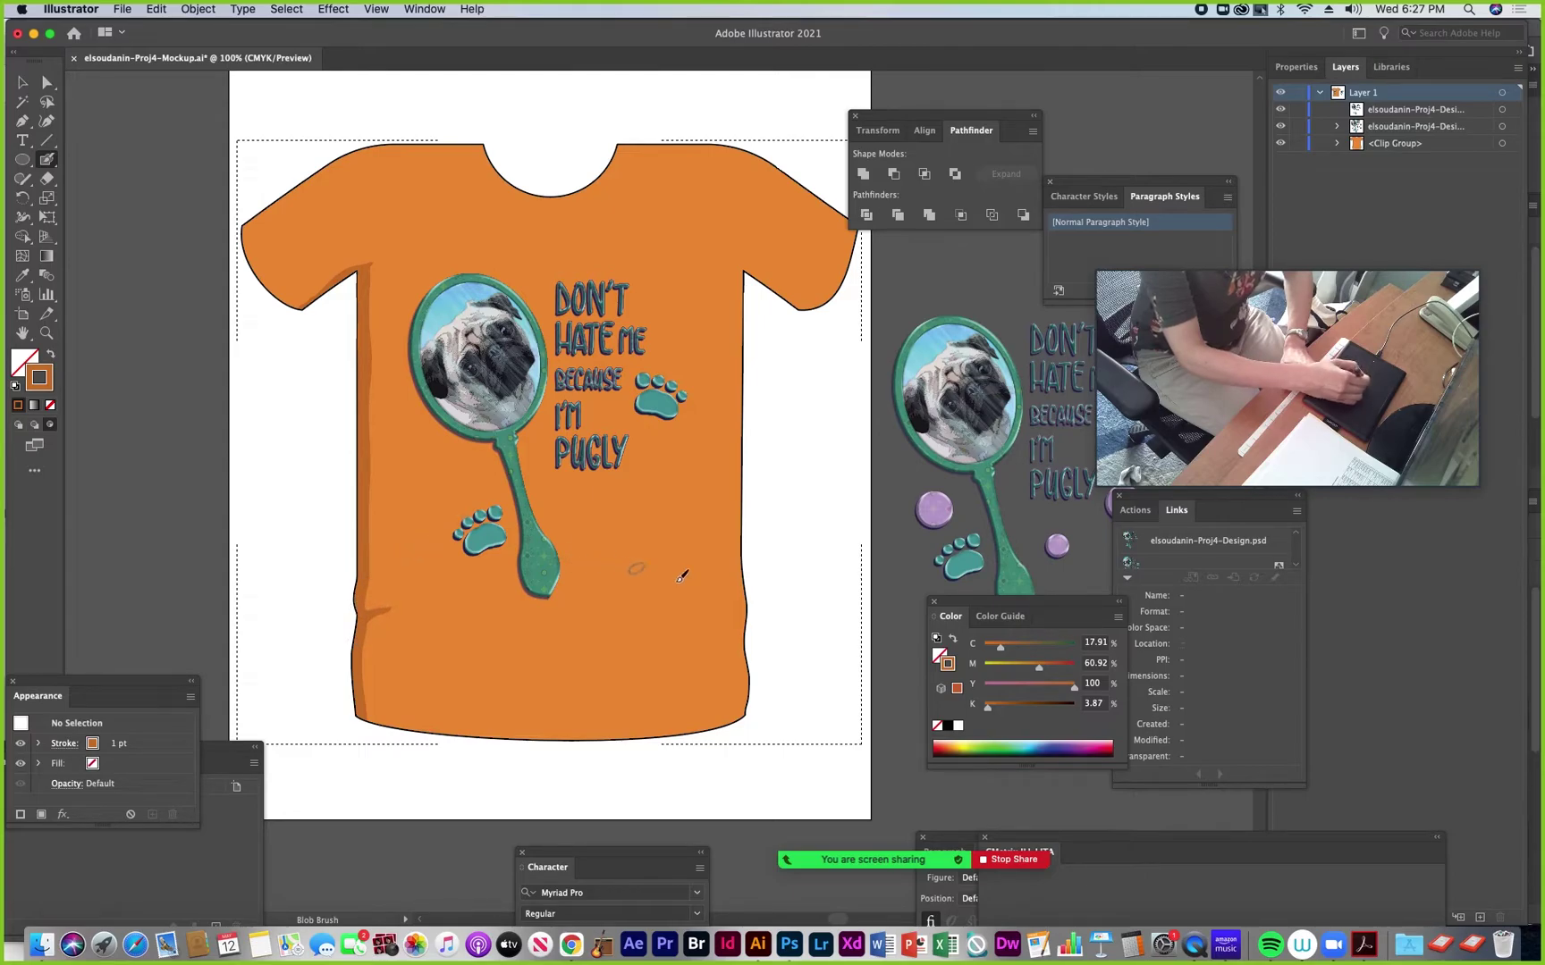
pyautogui.moveTo(746, 712)
pyautogui.mouseDown()
pyautogui.moveTo(729, 636)
pyautogui.moveTo(743, 648)
pyautogui.moveTo(748, 361)
pyautogui.moveTo(731, 257)
pyautogui.moveTo(815, 322)
pyautogui.mouseUp()
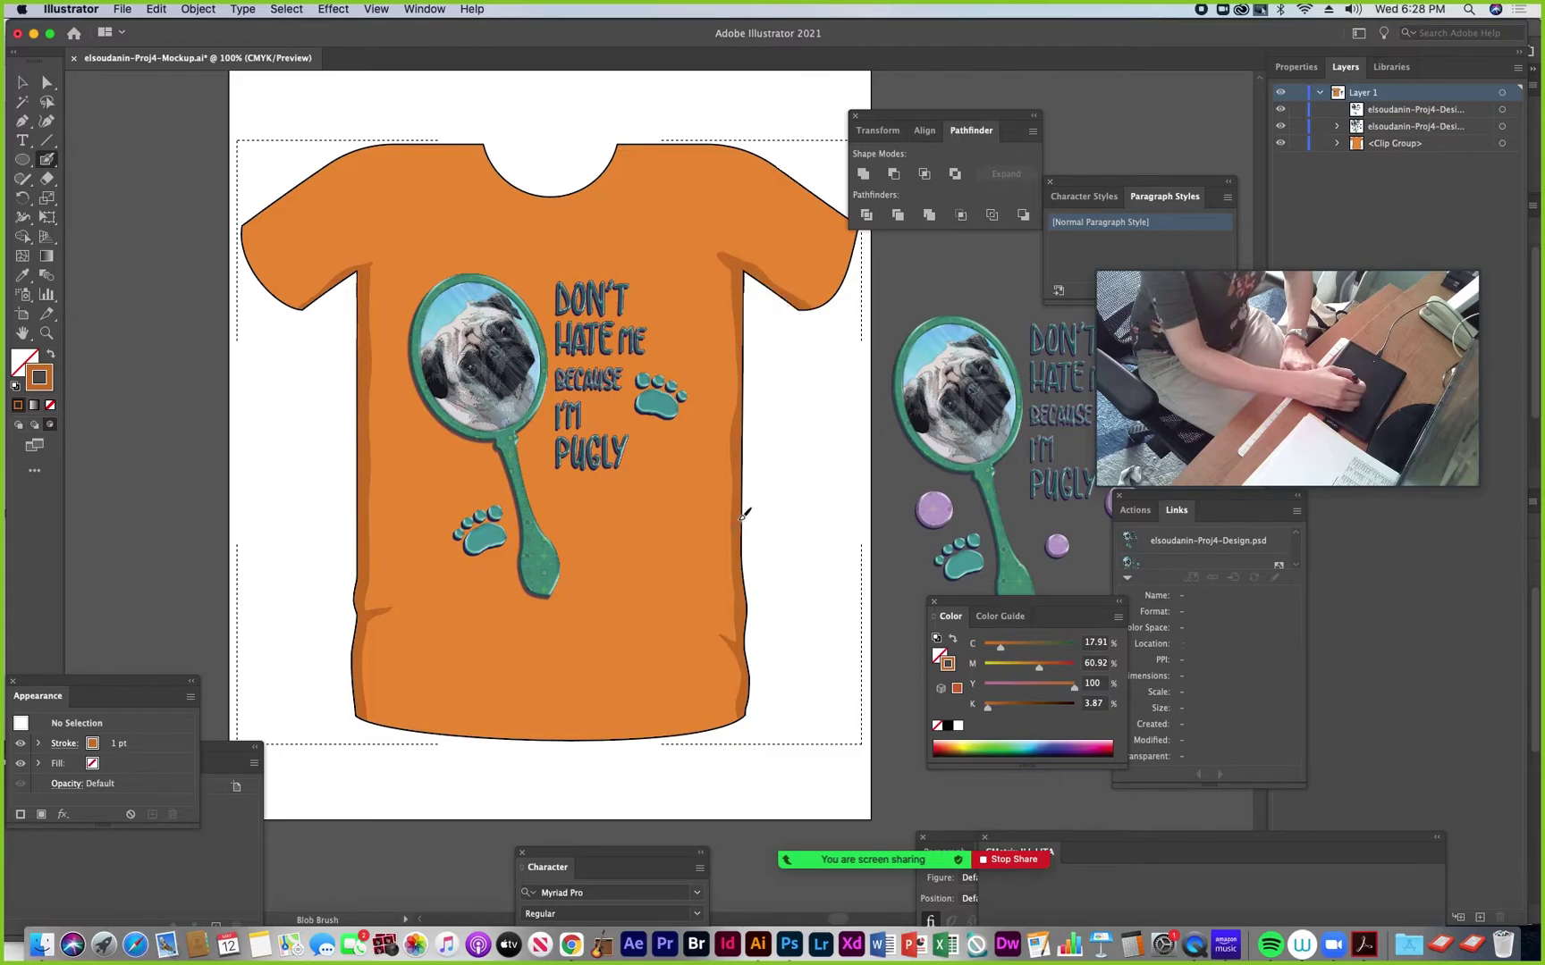
pyautogui.moveTo(741, 477); pyautogui.dragTo(740, 302)
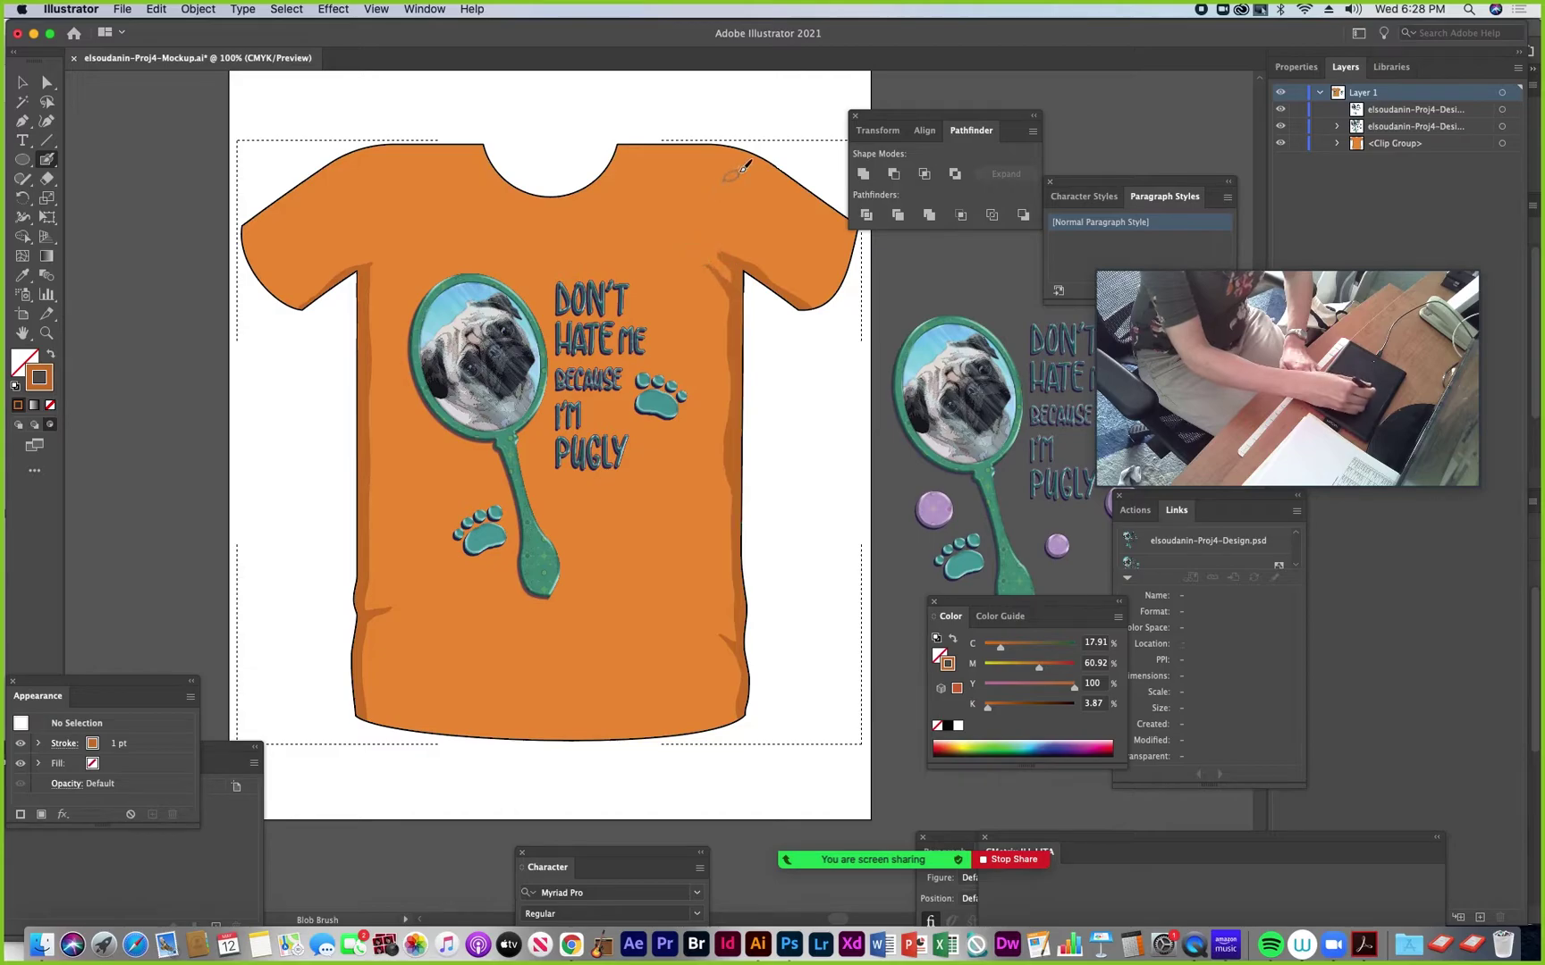
# Paint darker orange shading along the upper edges of both shoulders and sleeves, from the collar outwards
pyautogui.moveTo(878, 114); pyautogui.dragTo(968, 93)
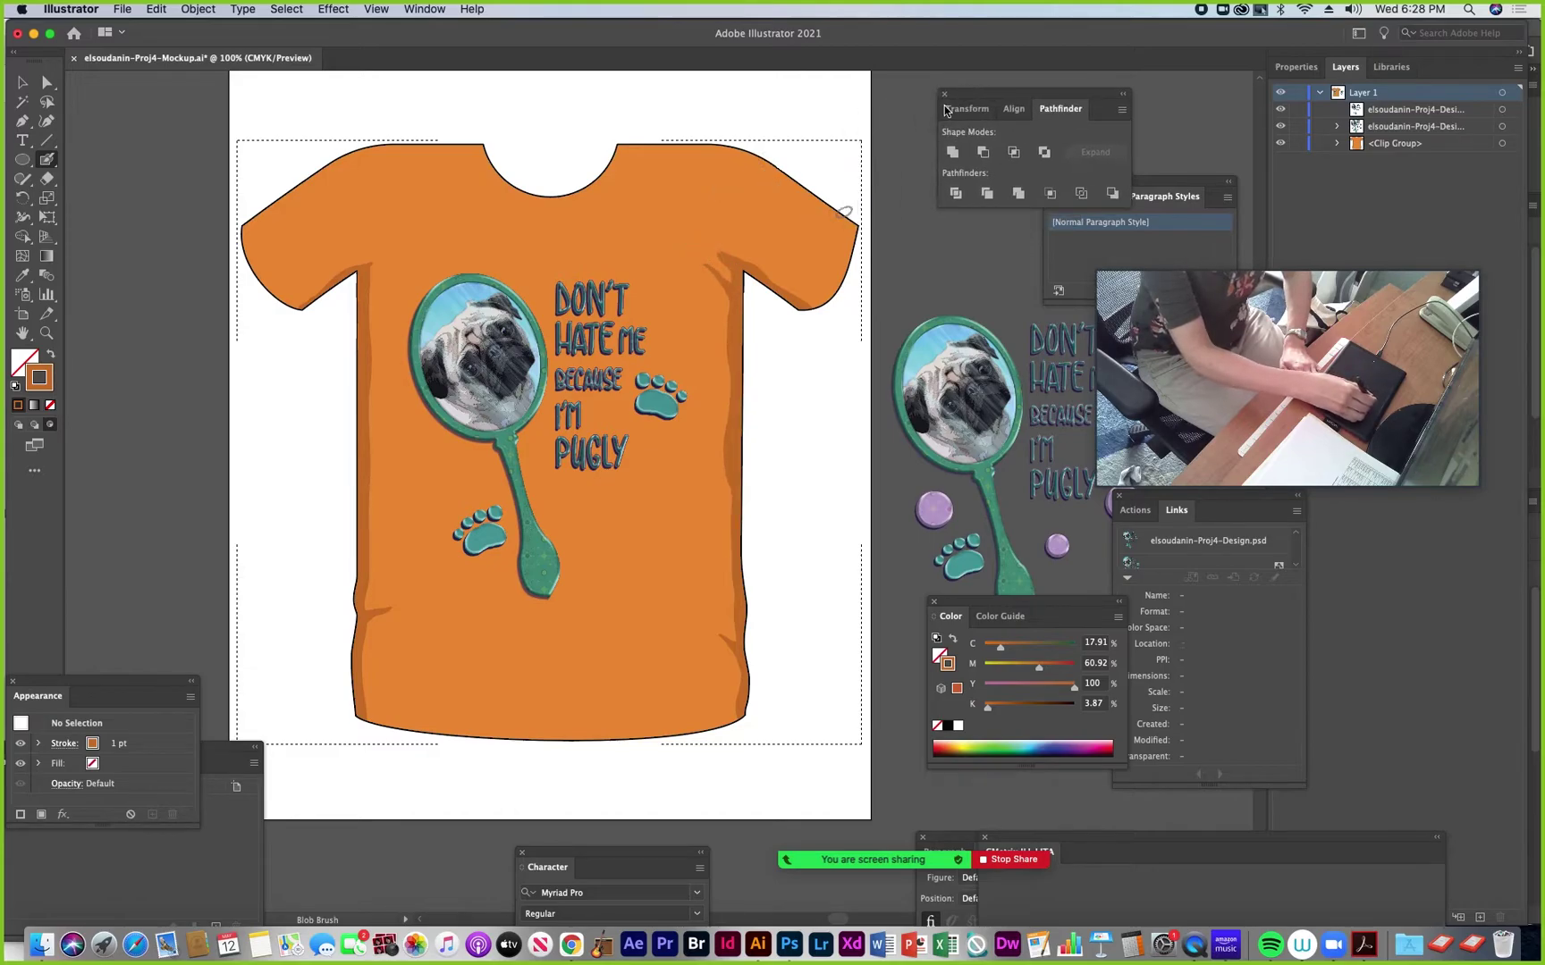
pyautogui.moveTo(860, 220)
pyautogui.mouseDown()
pyautogui.moveTo(744, 149)
pyautogui.moveTo(615, 144)
pyautogui.mouseUp()
pyautogui.moveTo(483, 140)
pyautogui.mouseDown()
pyautogui.moveTo(355, 153)
pyautogui.moveTo(230, 234)
pyautogui.mouseUp()
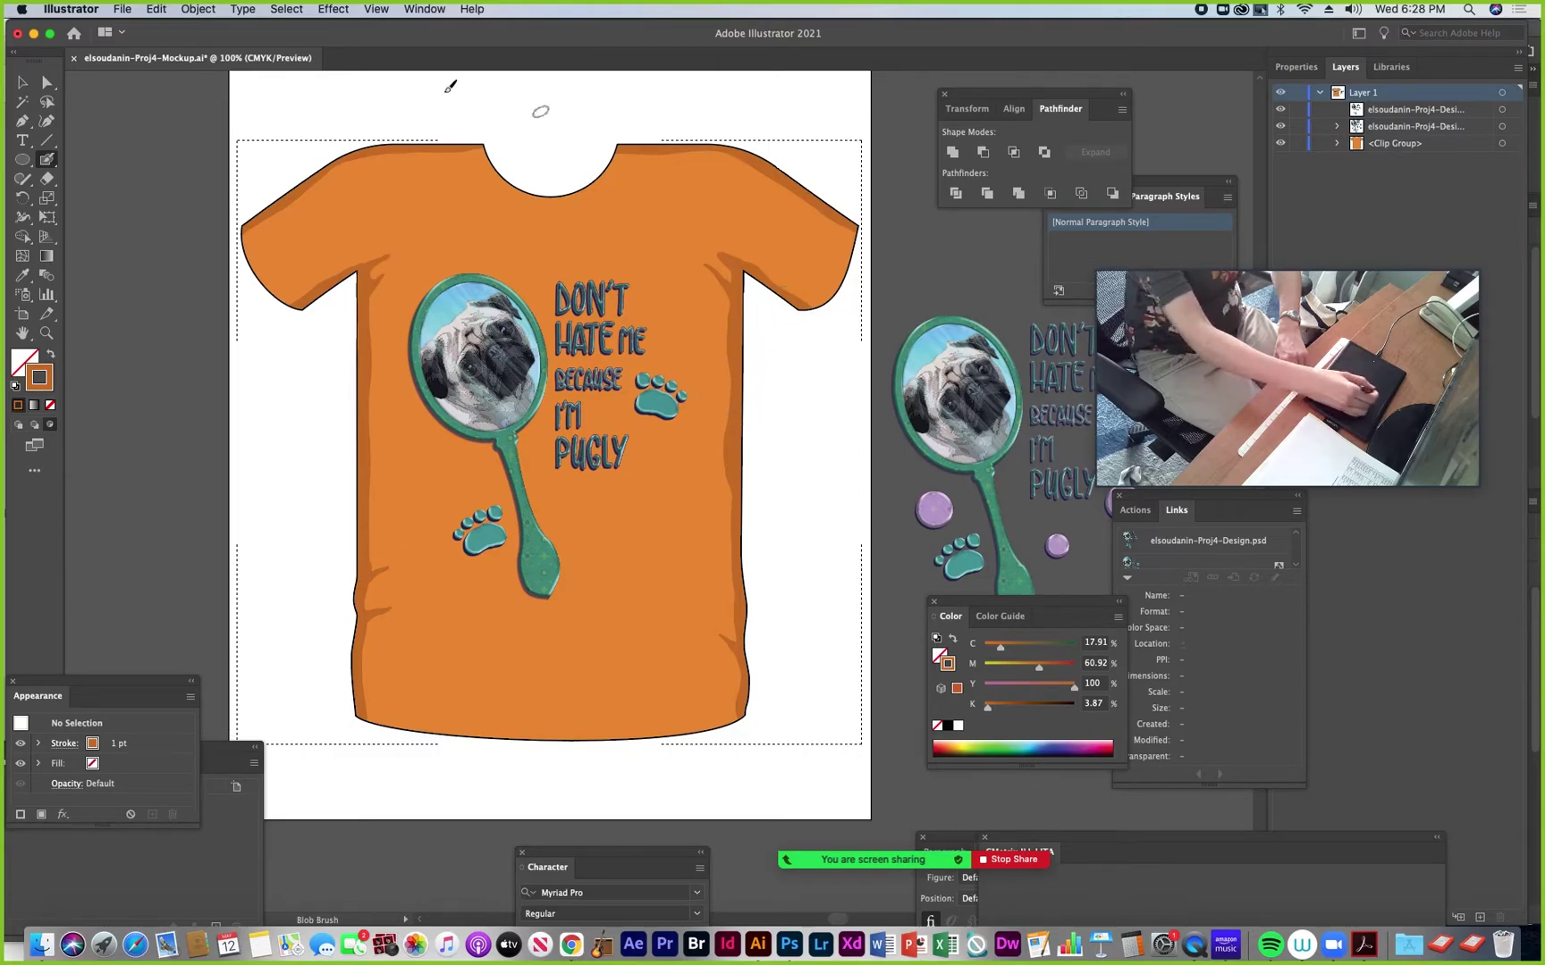
# Select the shading path on the shirt's right side with Direct Selection and pull its fold tip at the armpit slightly up and outward
pyautogui.click(48, 84)
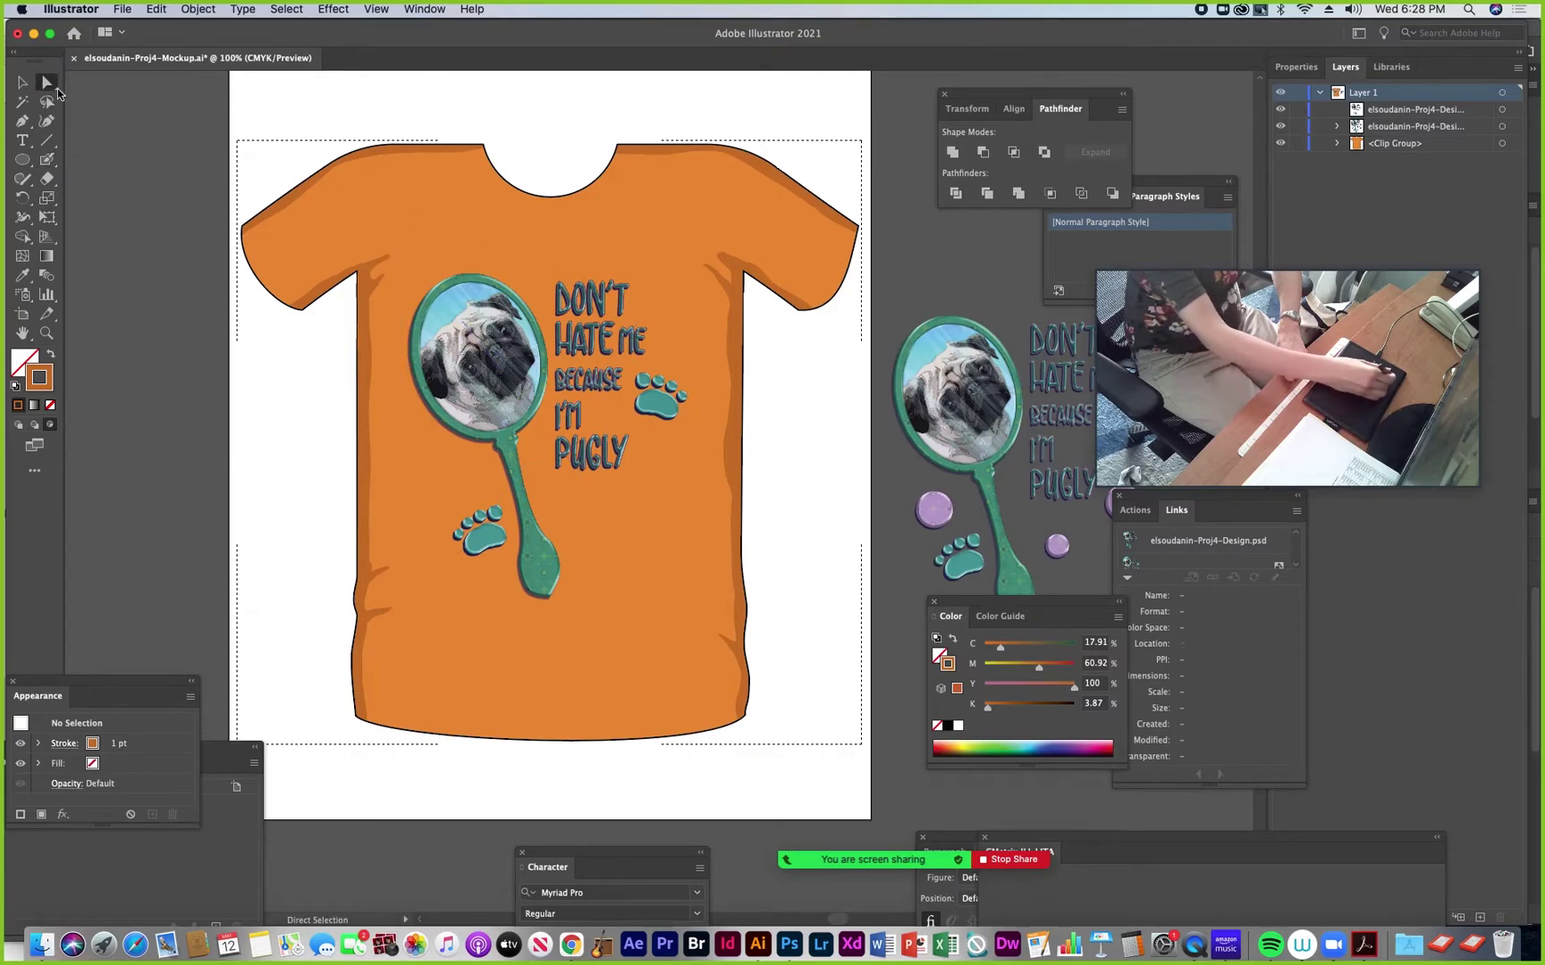
pyautogui.click(738, 285)
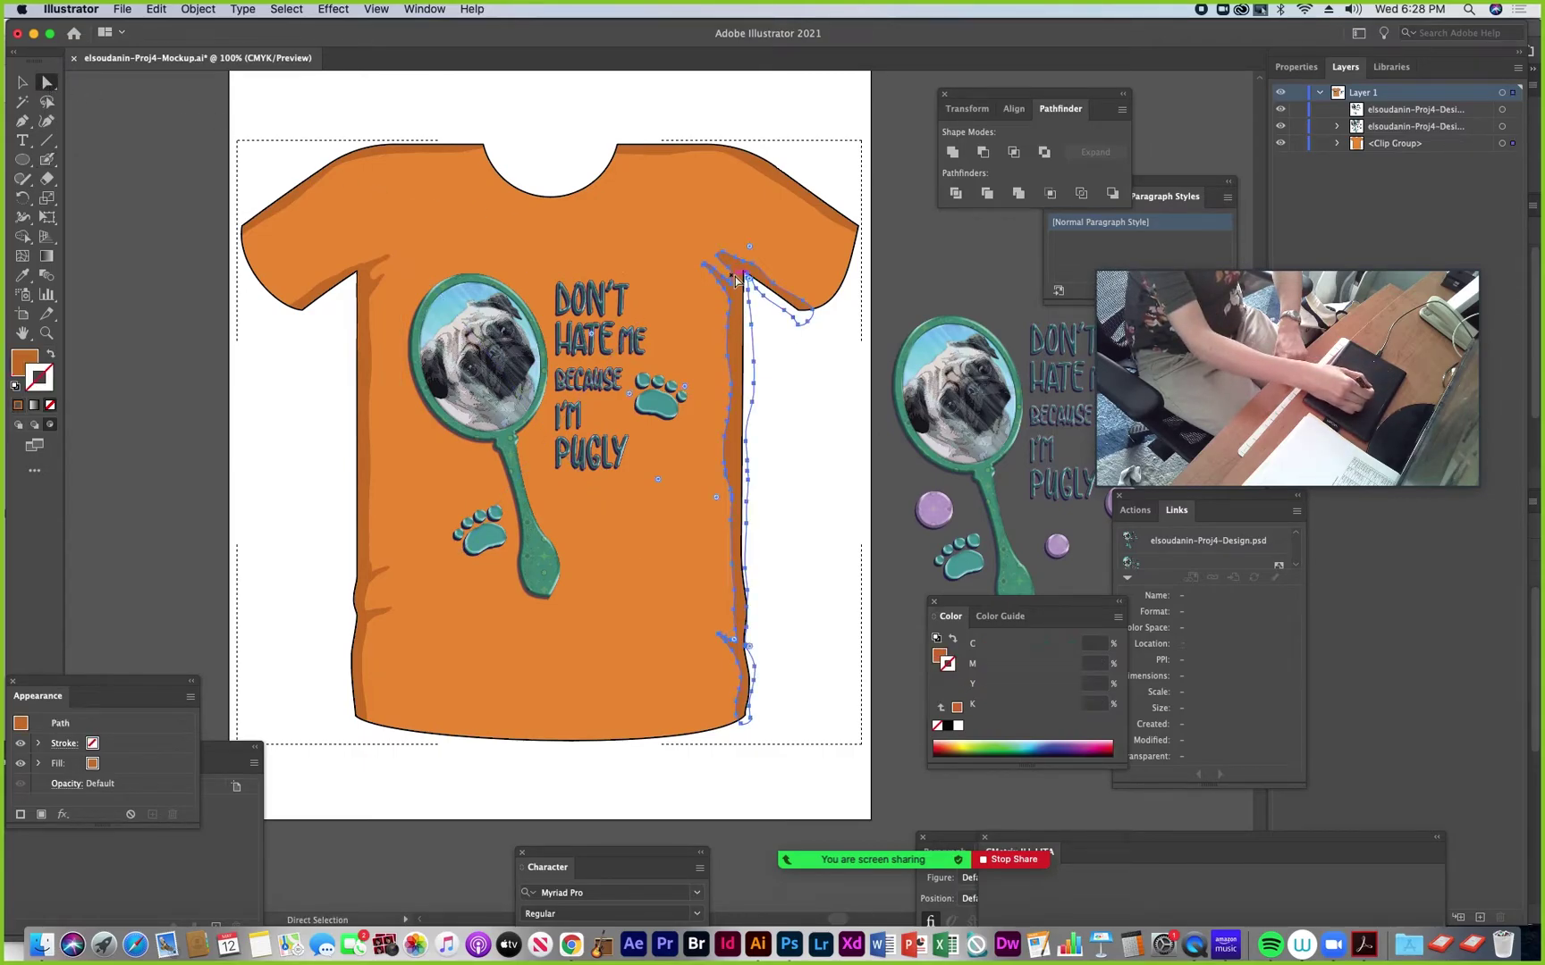
pyautogui.moveTo(714, 256); pyautogui.dragTo(707, 245)
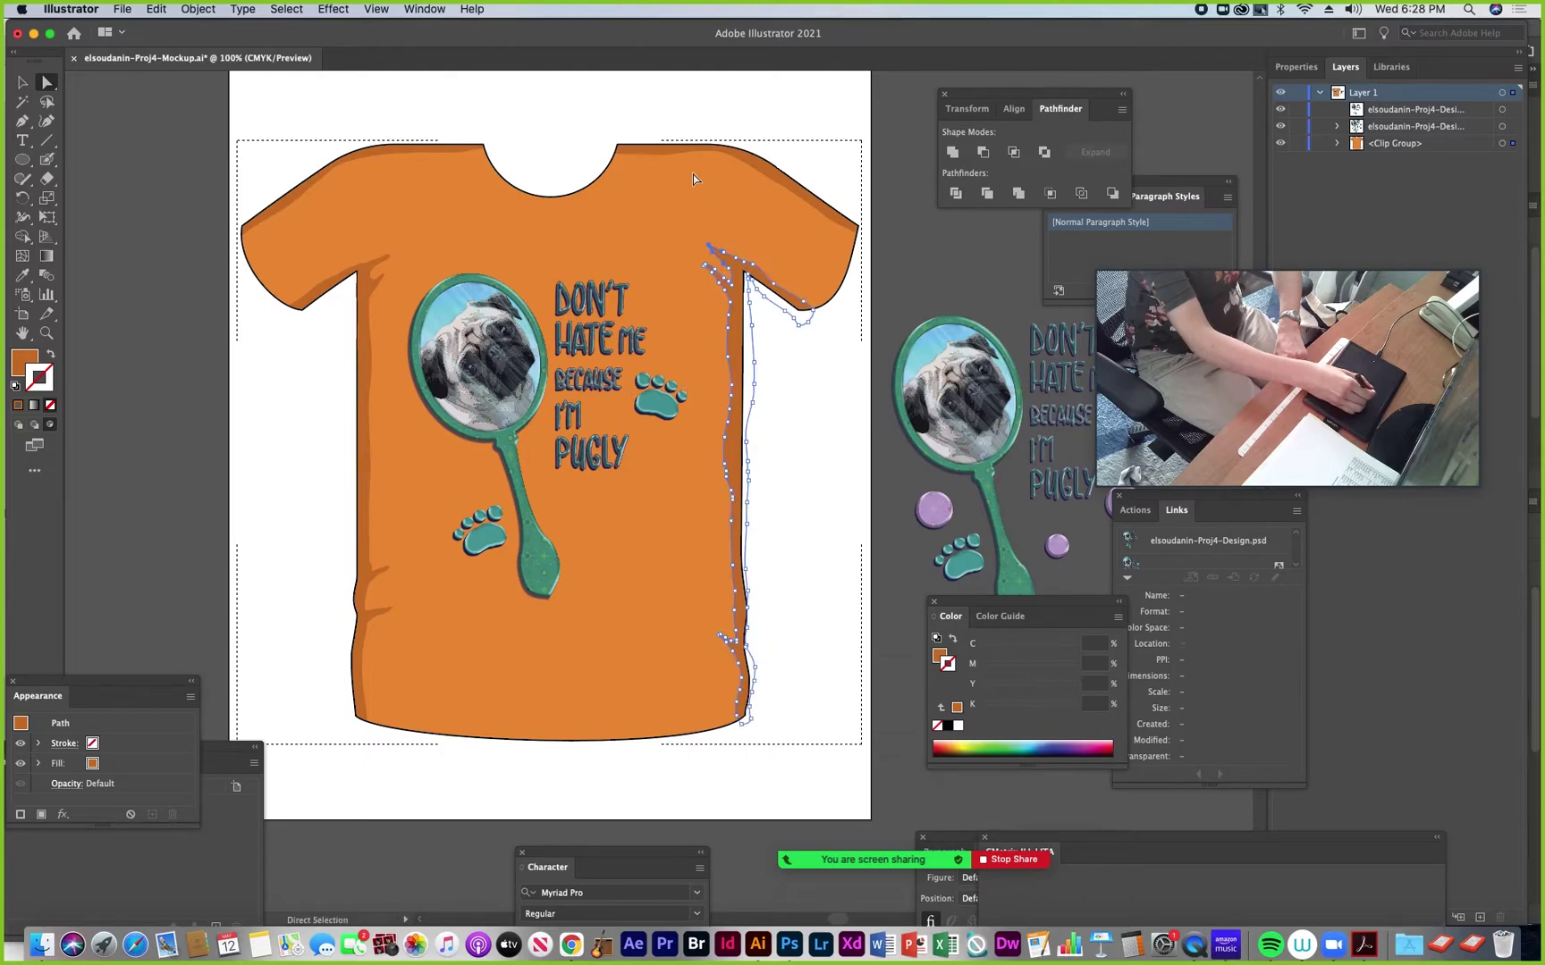
# Return to Draw Normal mode and deselect the shading path
pyautogui.click(22, 83)
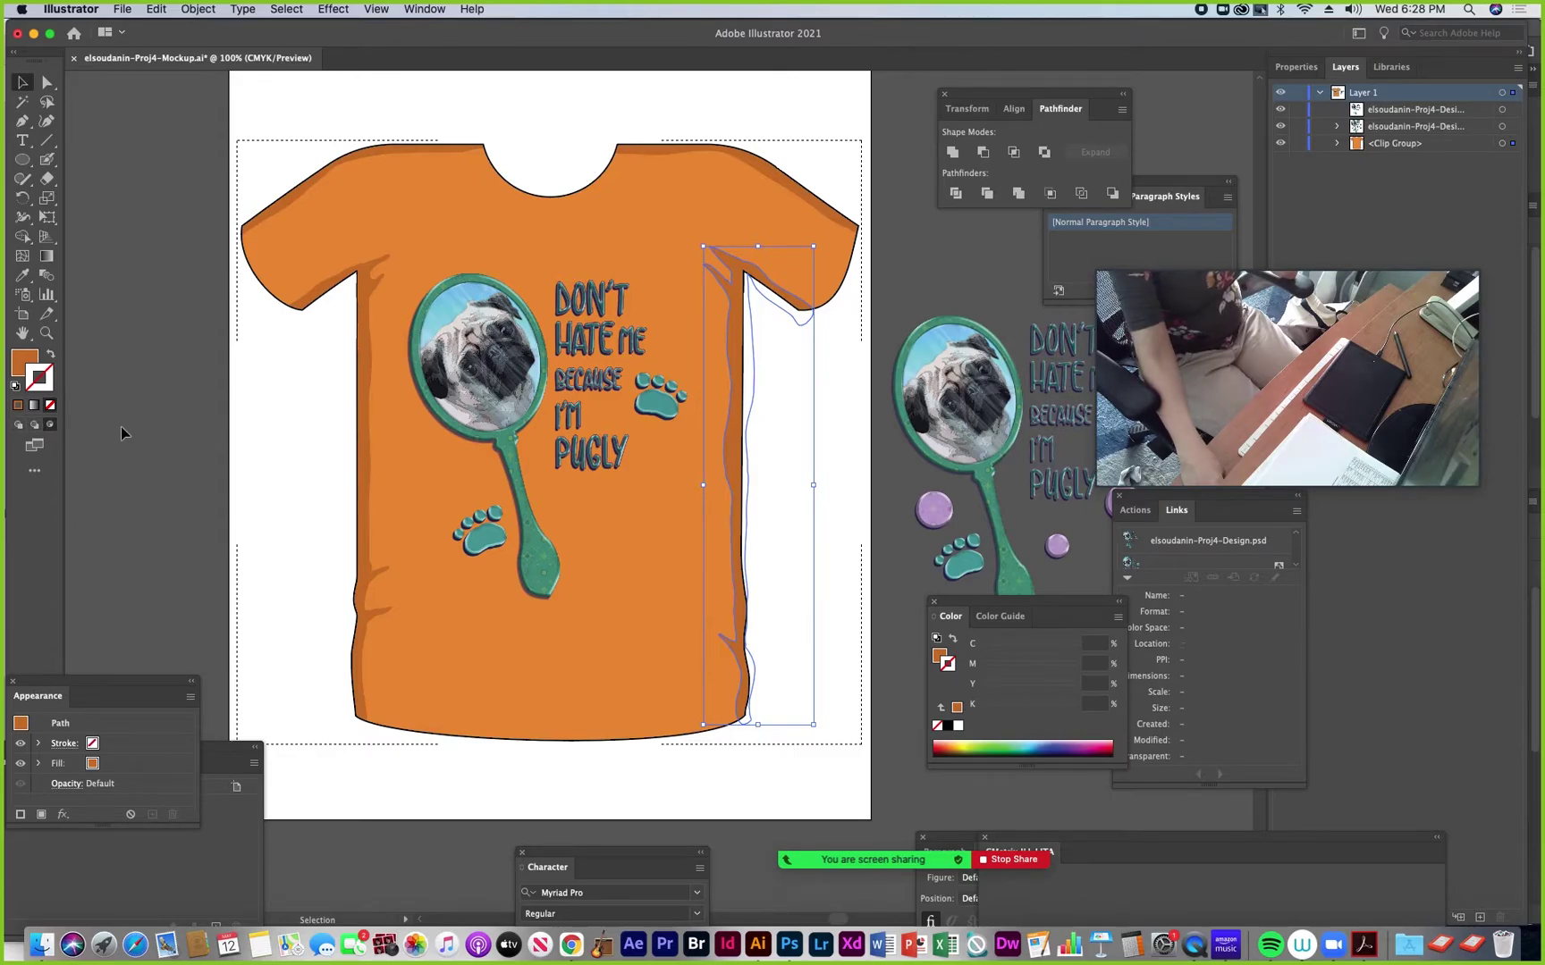
pyautogui.click(16, 426)
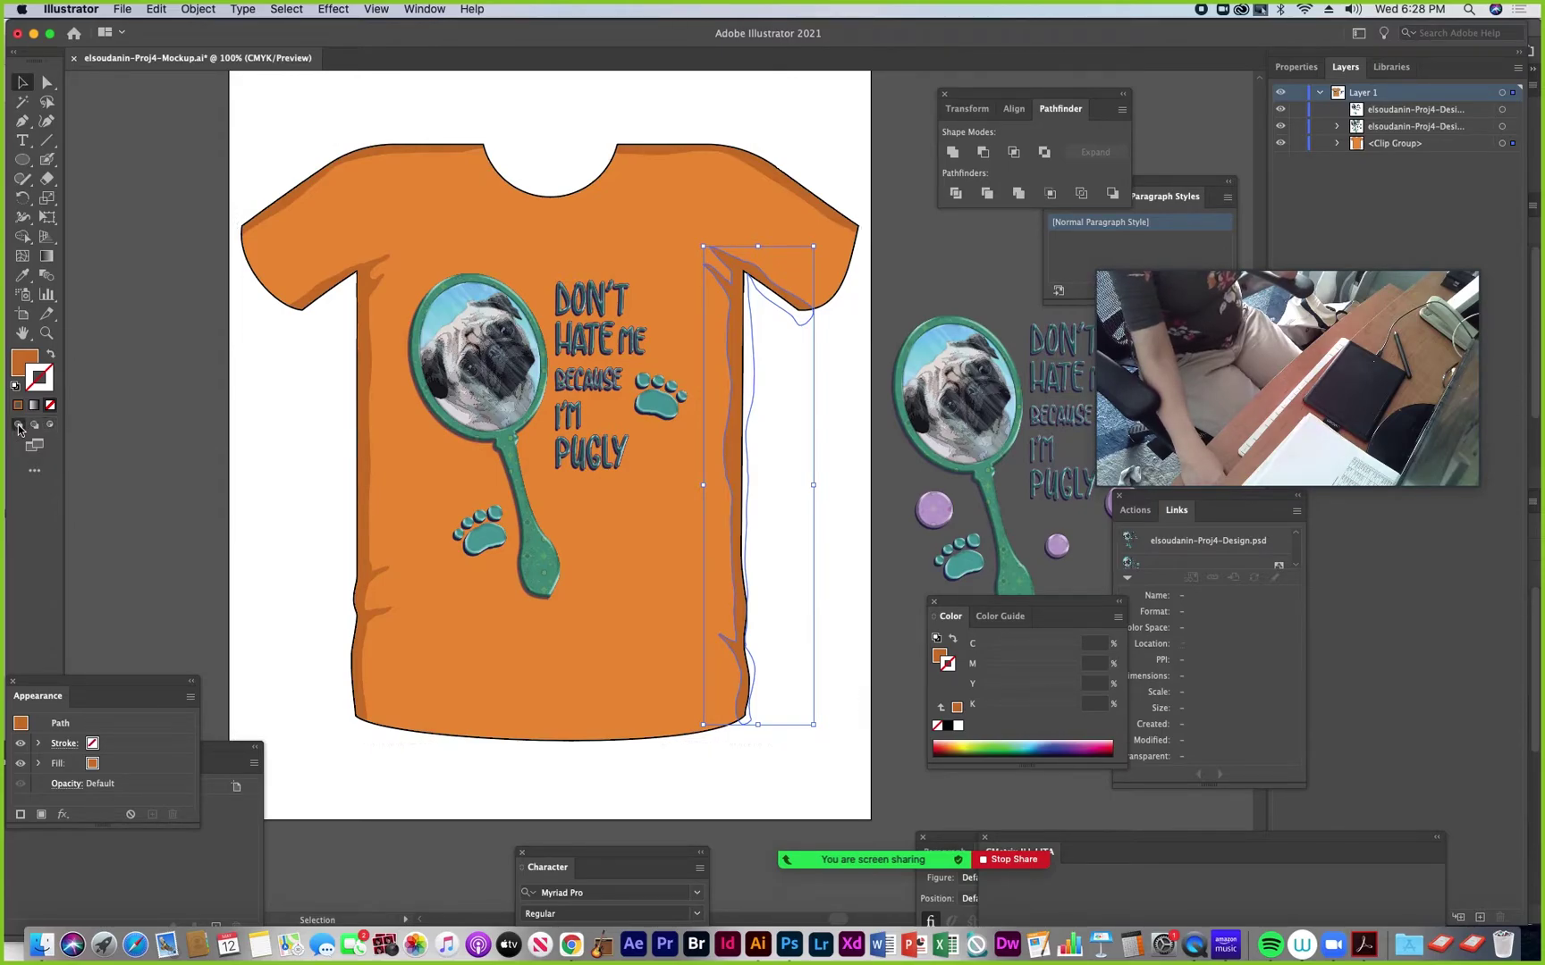
pyautogui.click(192, 244)
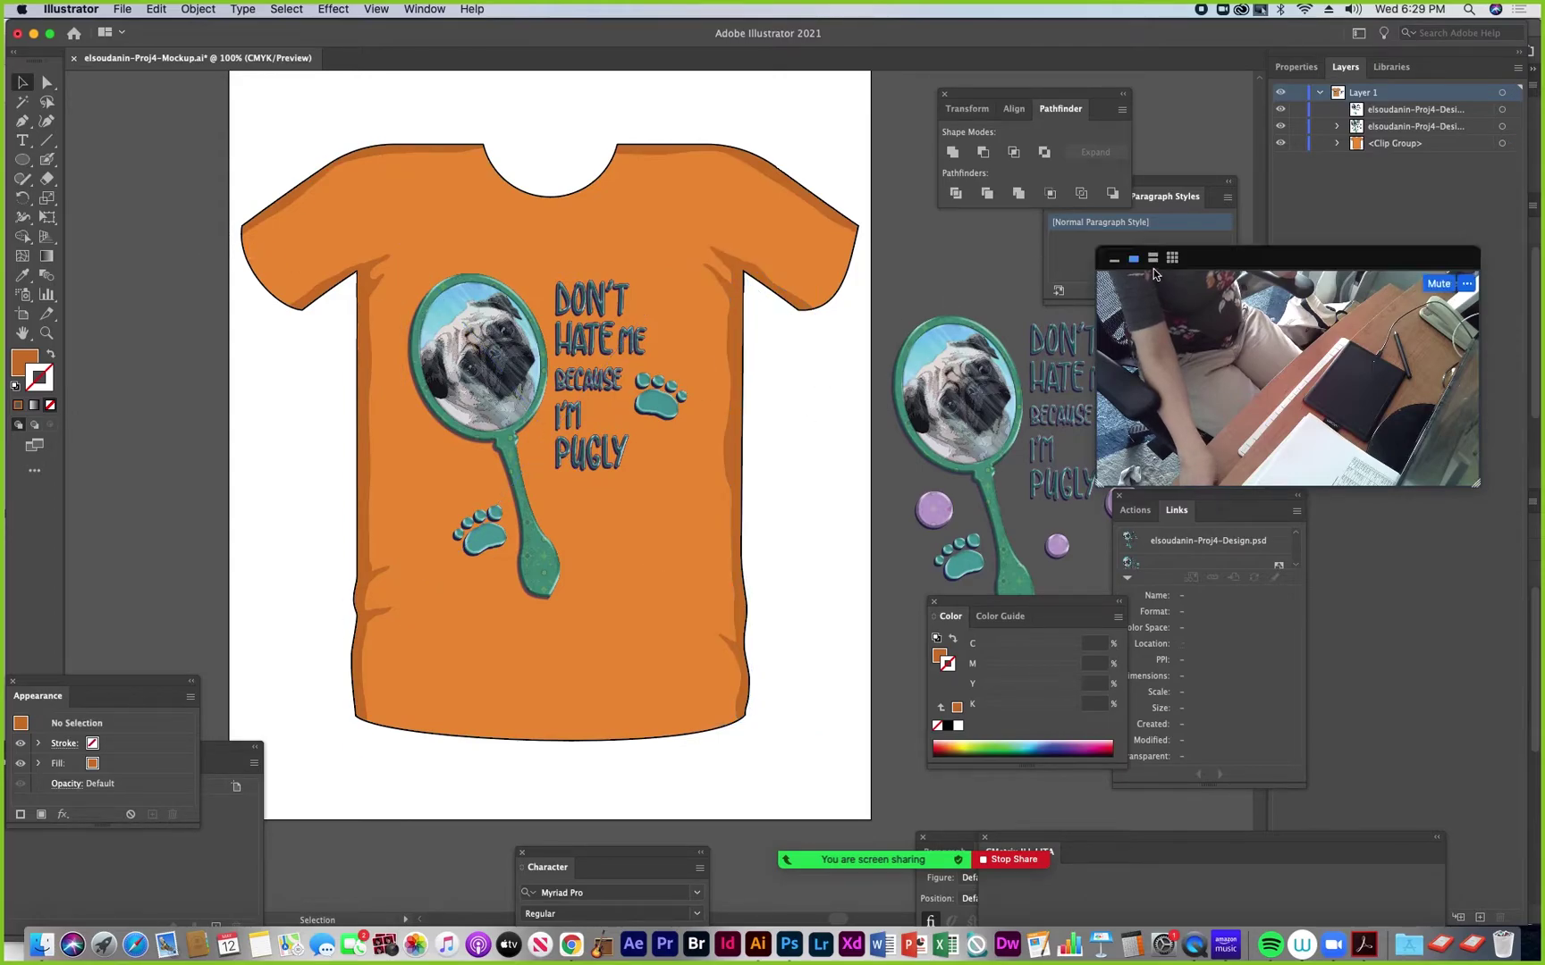
# Expand the T-shirt's clip group in the layer list and select its clipping path
pyautogui.click(1115, 262)
pyautogui.moveTo(1137, 246); pyautogui.dragTo(1160, 347)
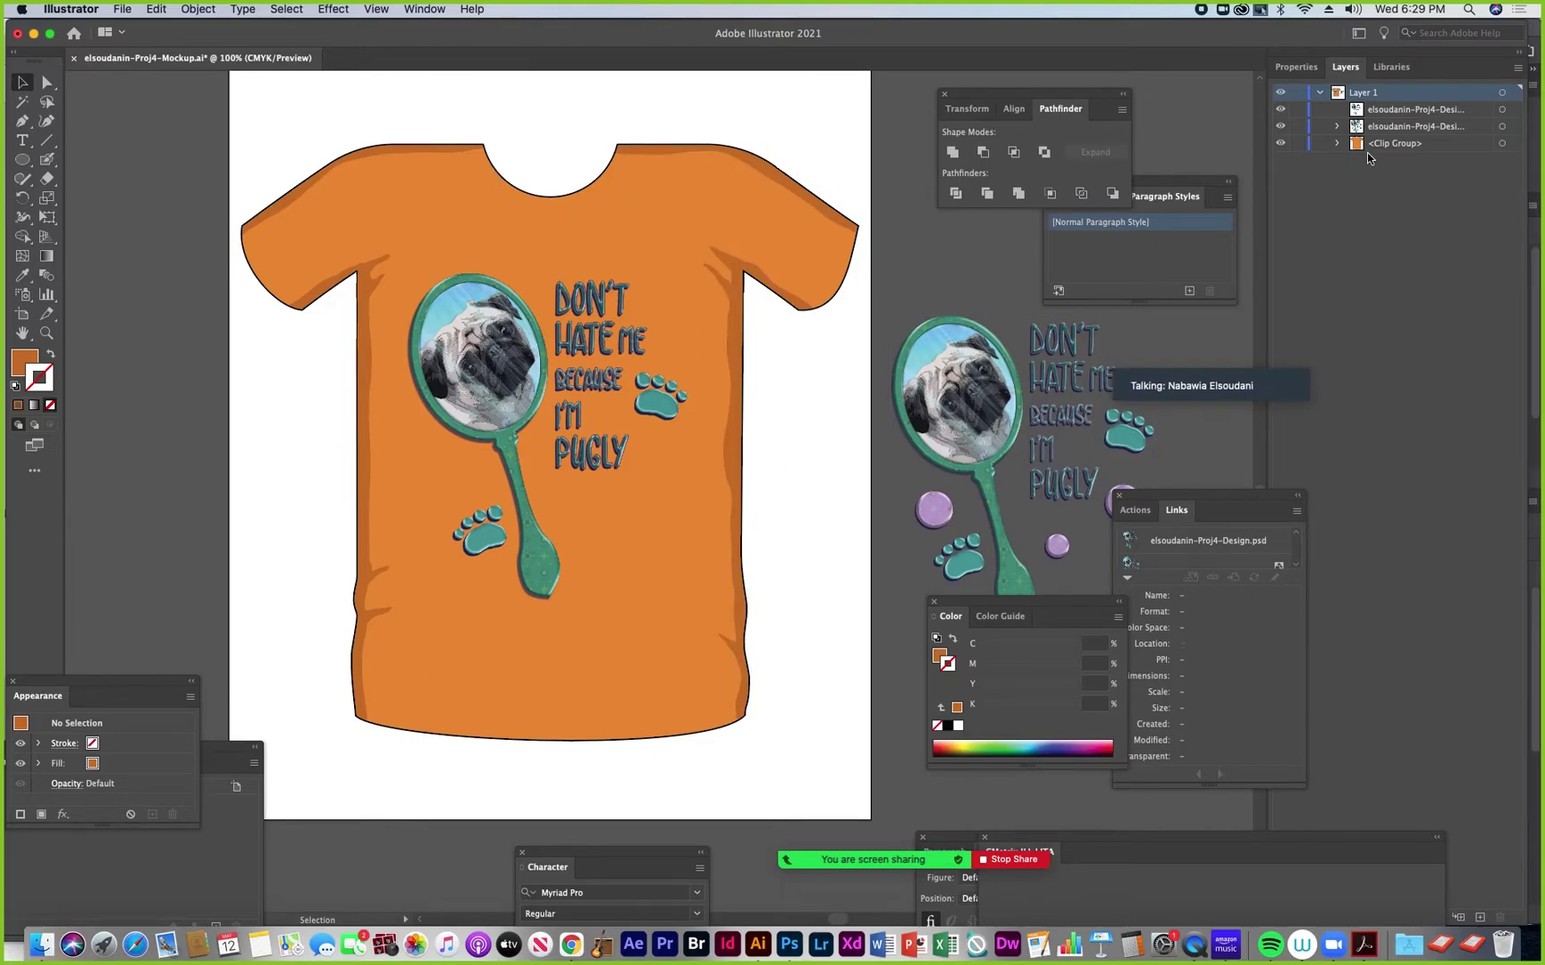
pyautogui.click(264, 218)
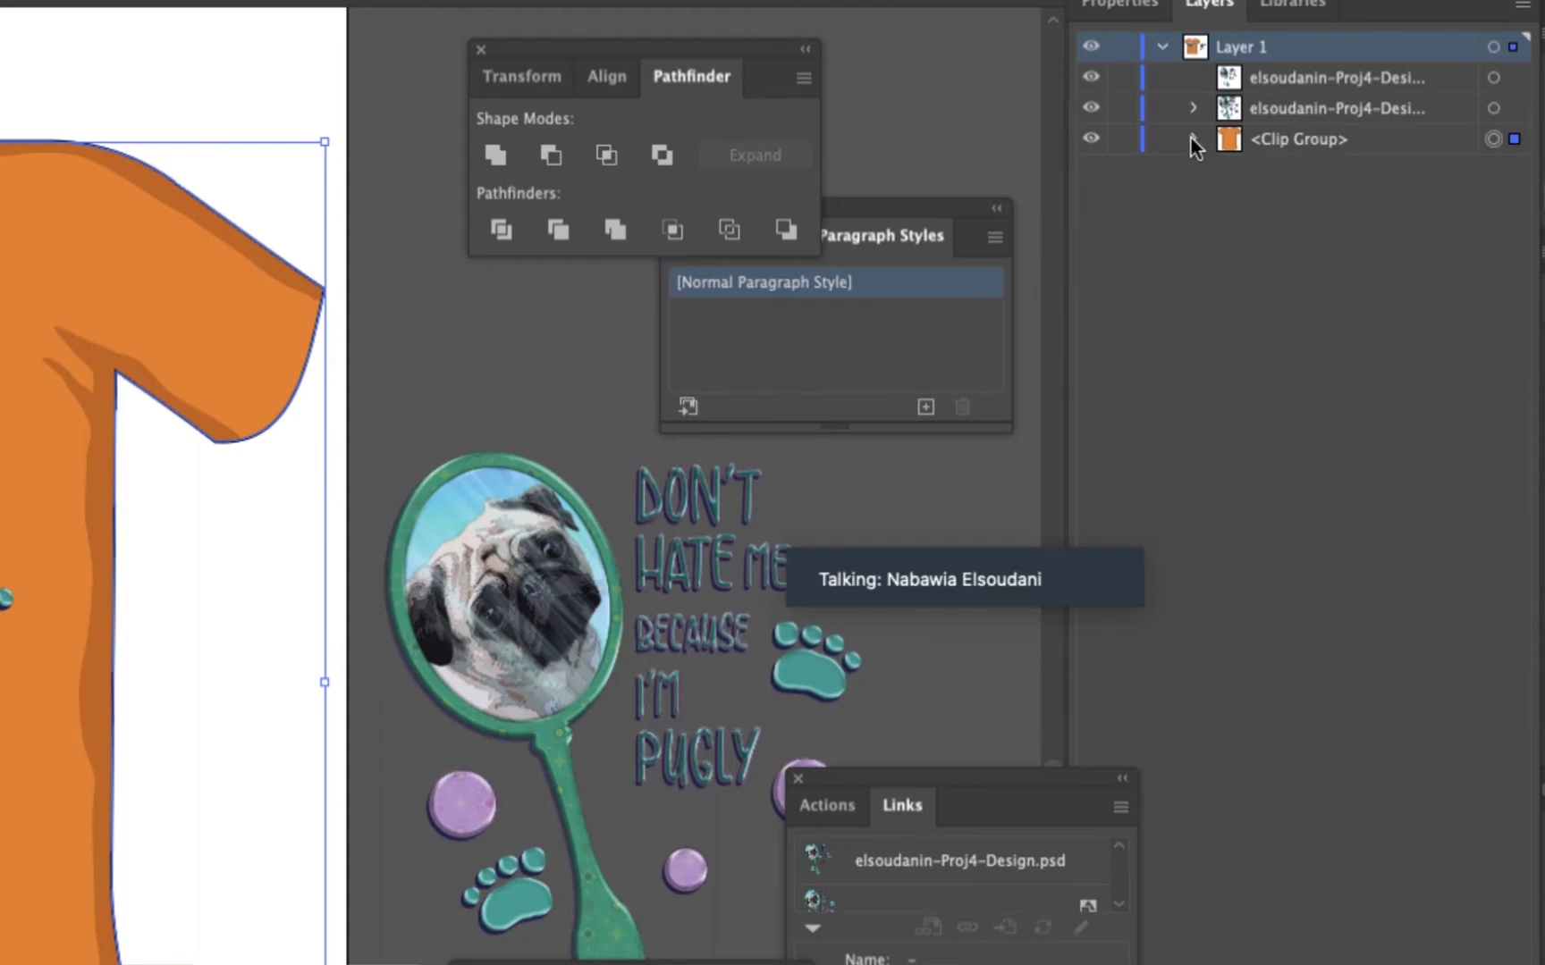
pyautogui.click(1192, 139)
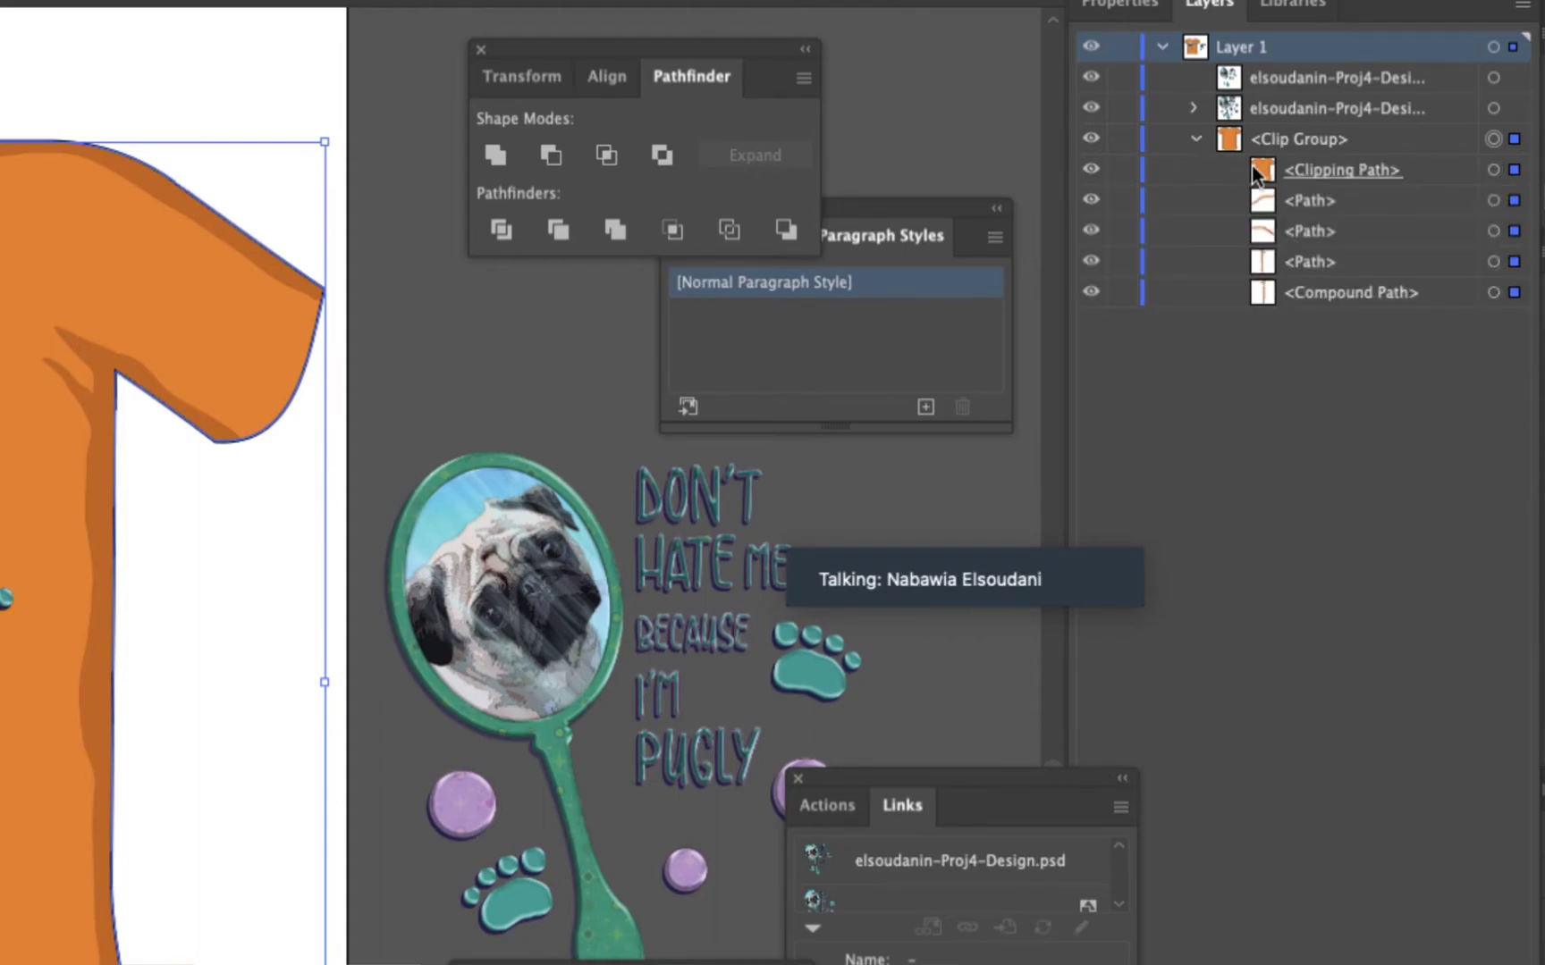
pyautogui.click(1493, 170)
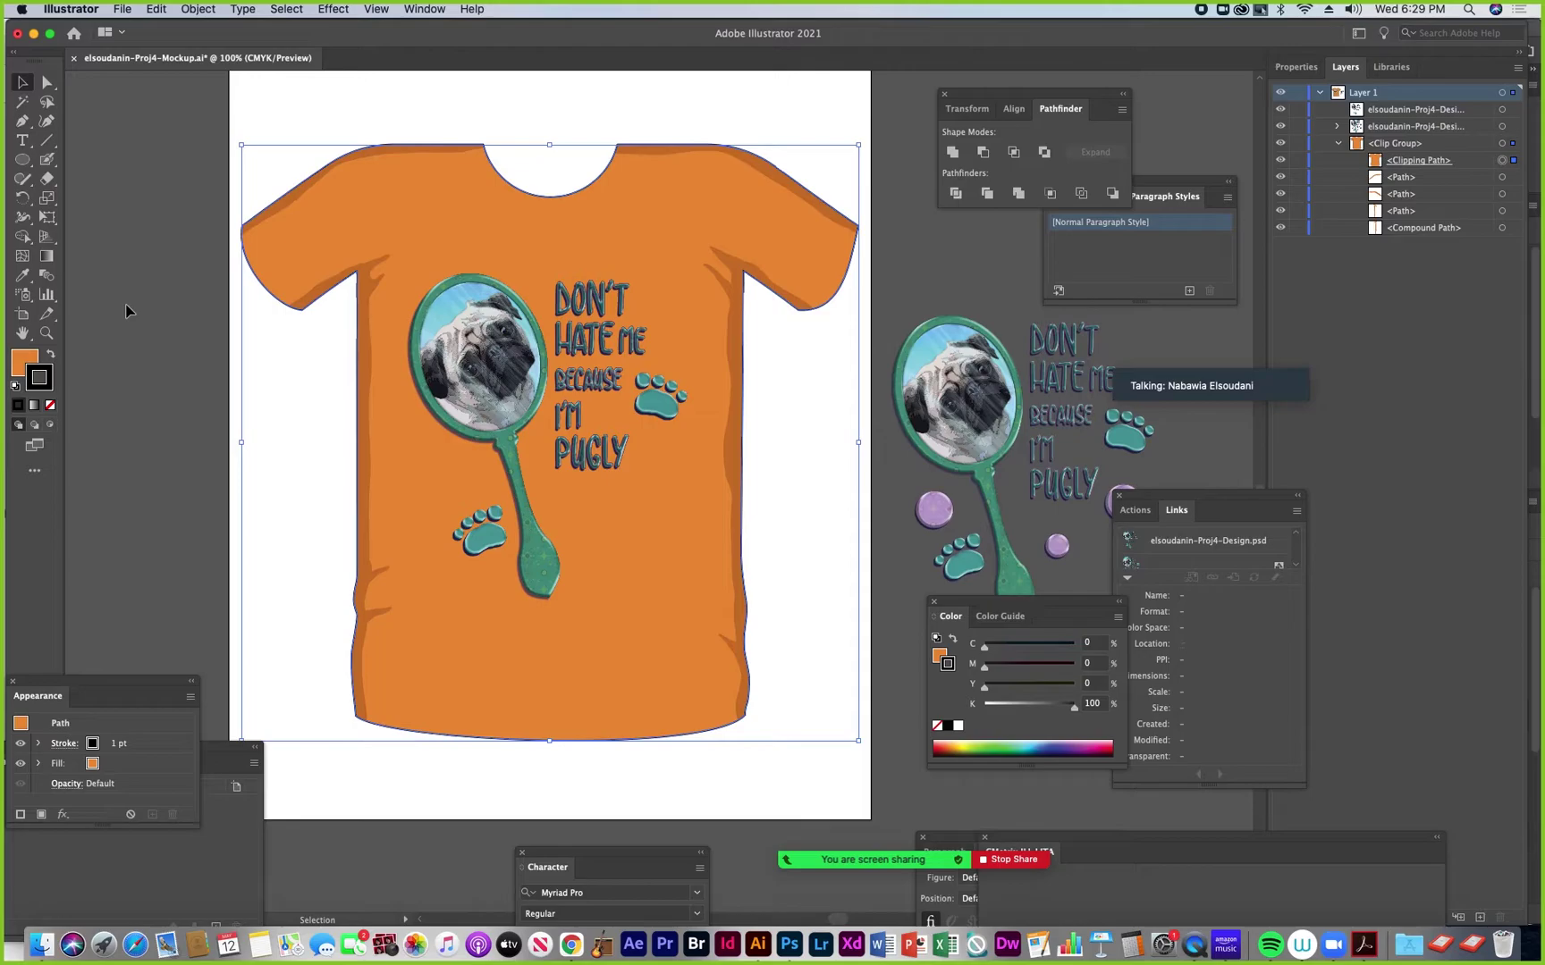
pyautogui.click(49, 161)
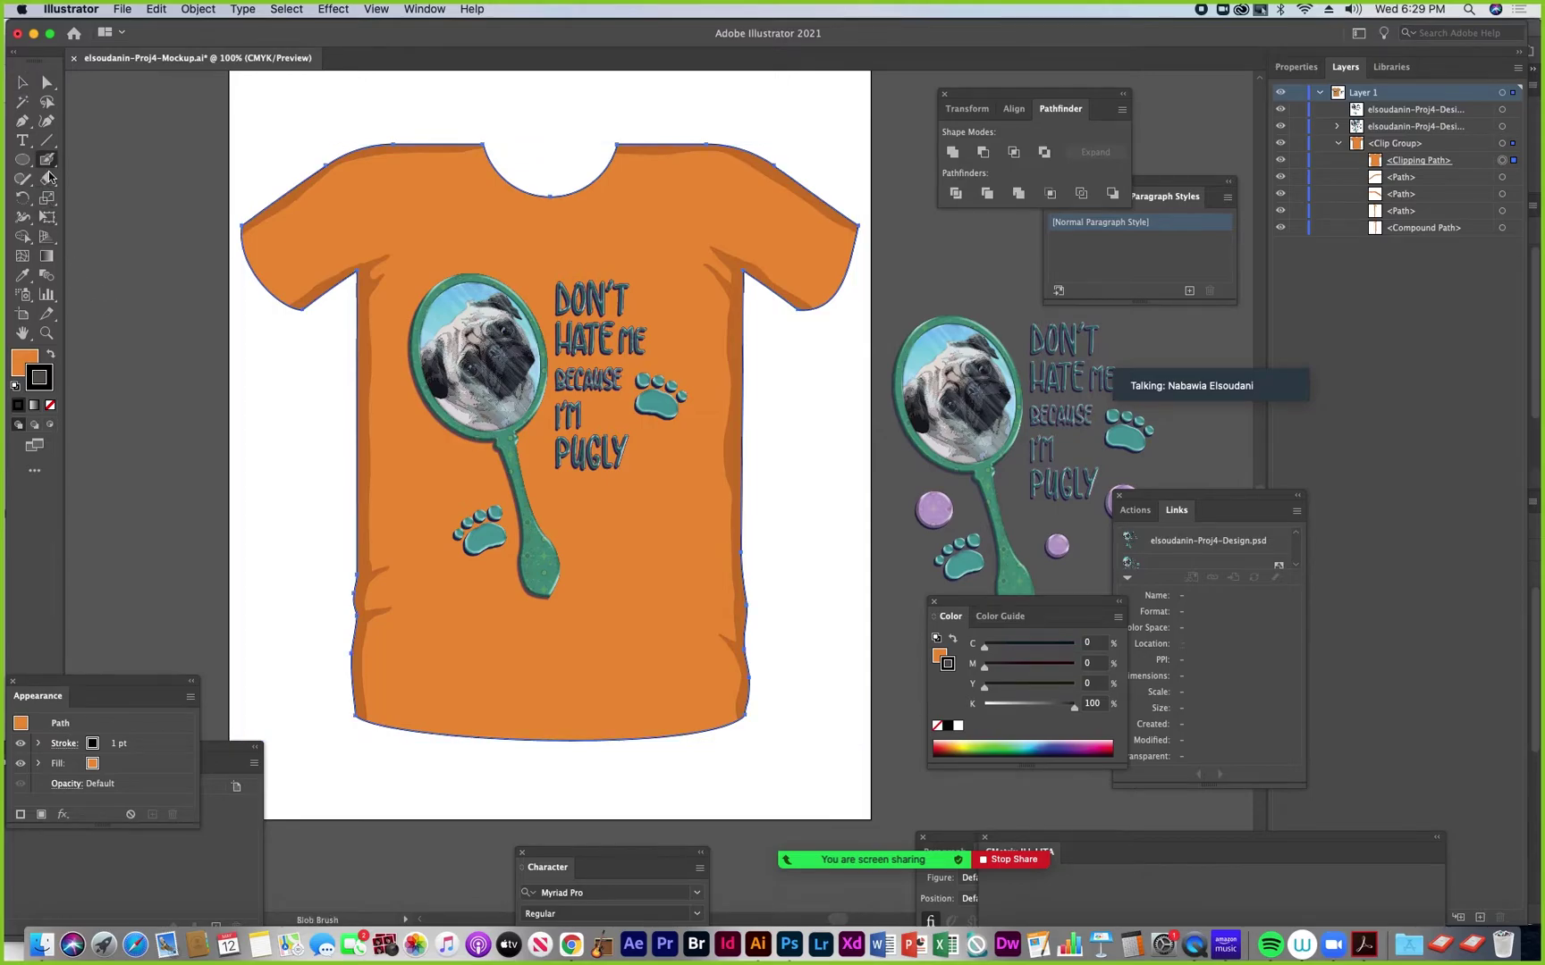
pyautogui.click(52, 355)
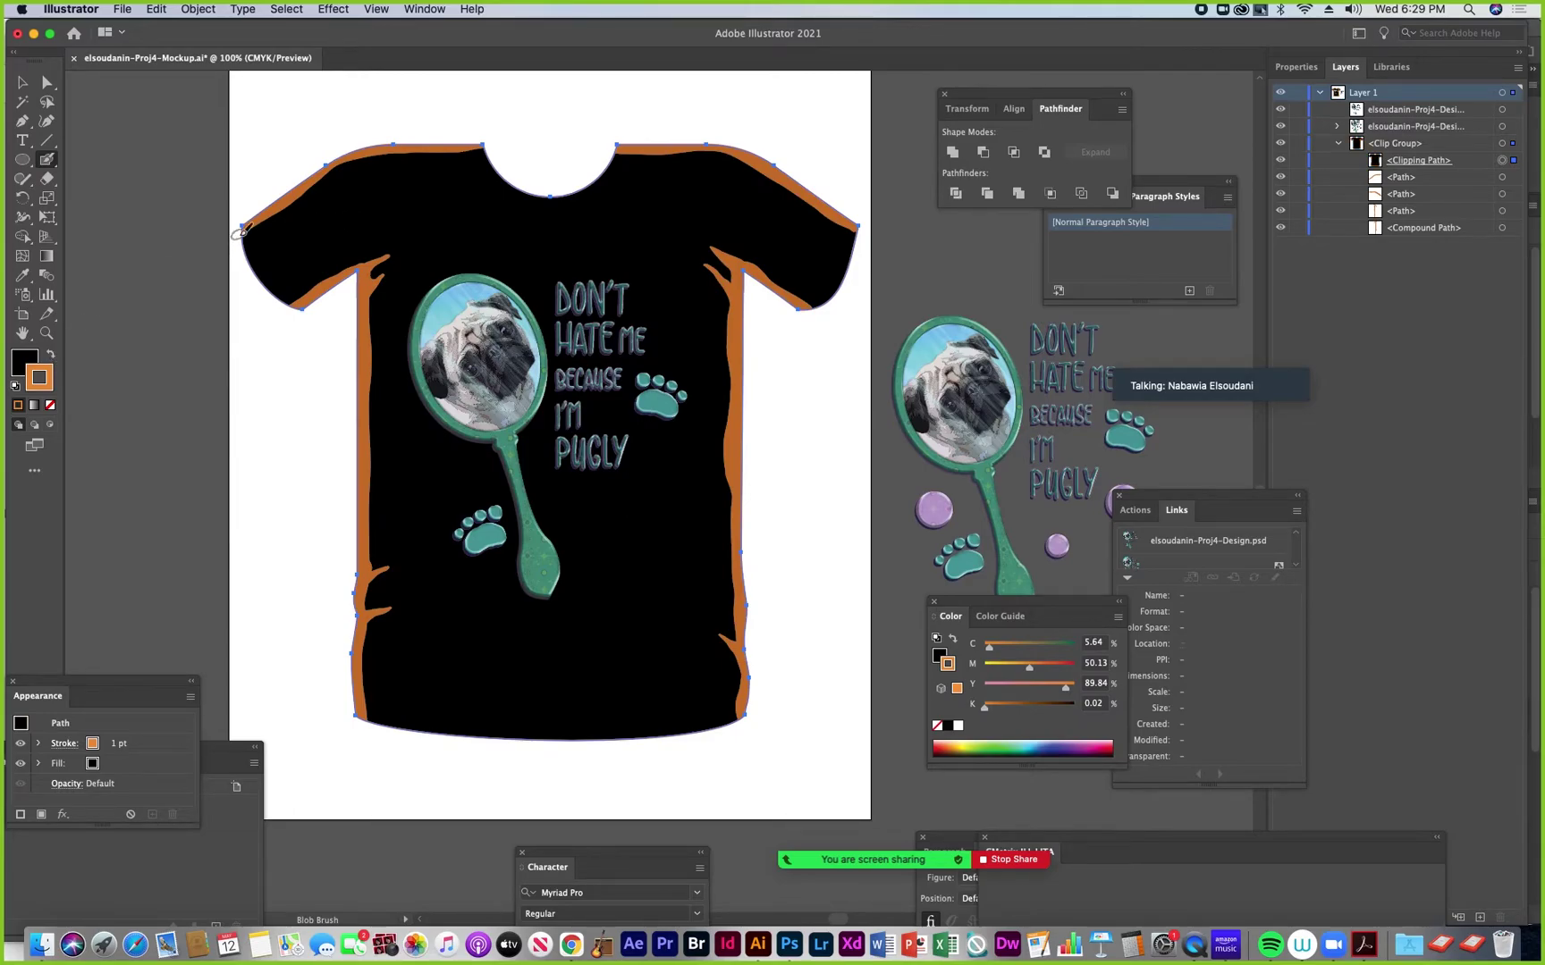
pyautogui.hotkey('shift', 'x')
pyautogui.click(22, 83)
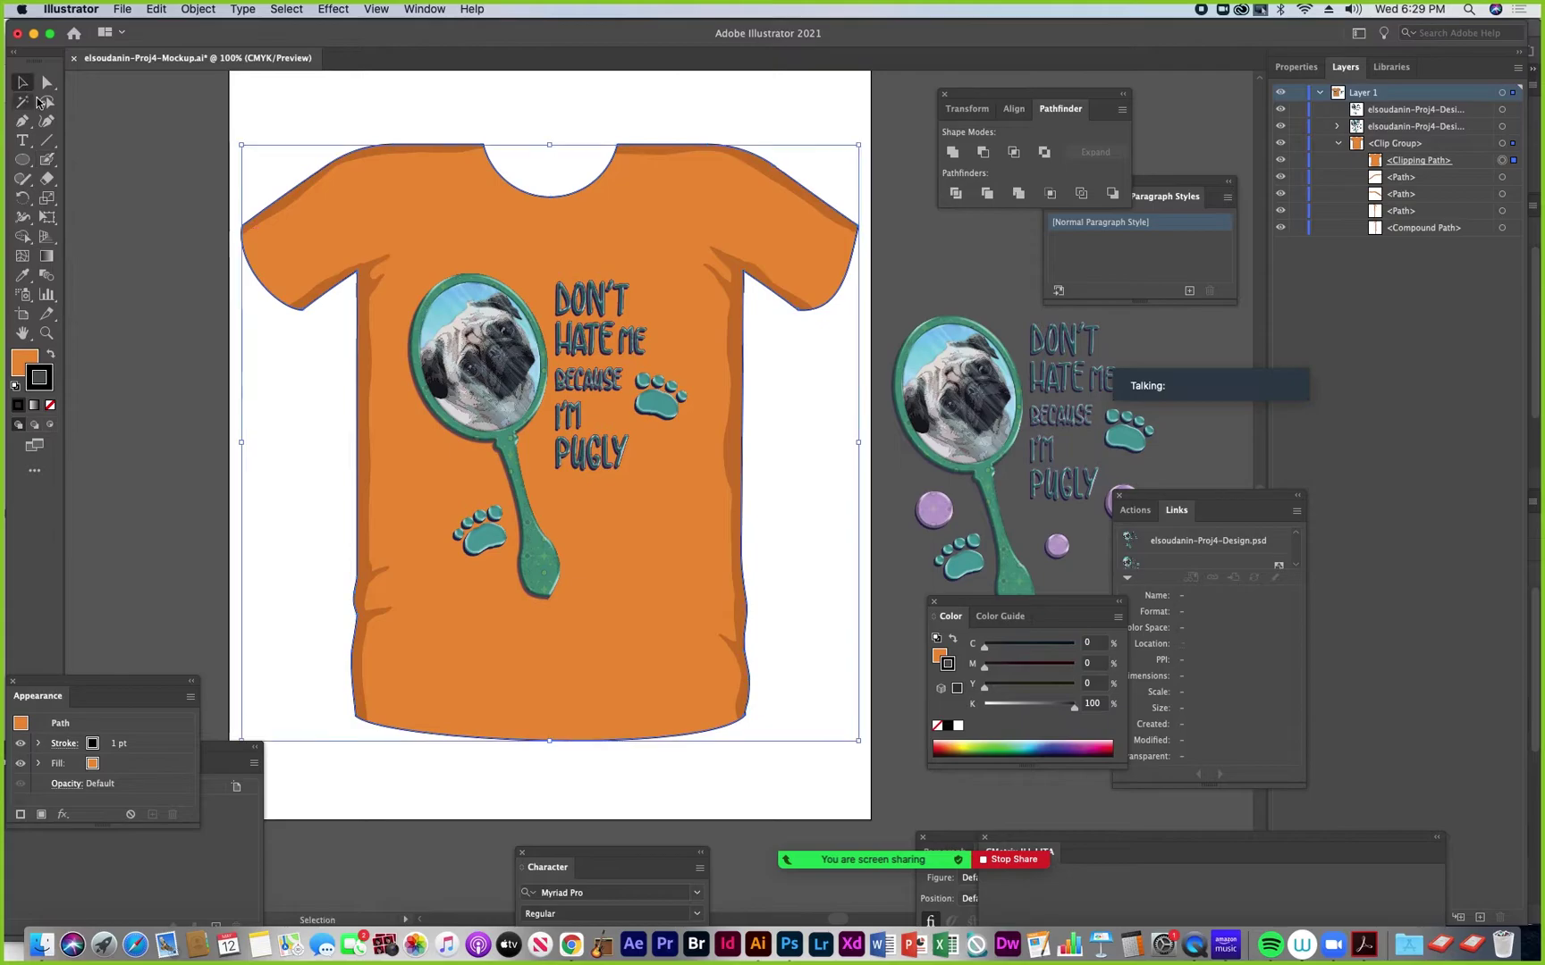
pyautogui.press('super+shift+a')
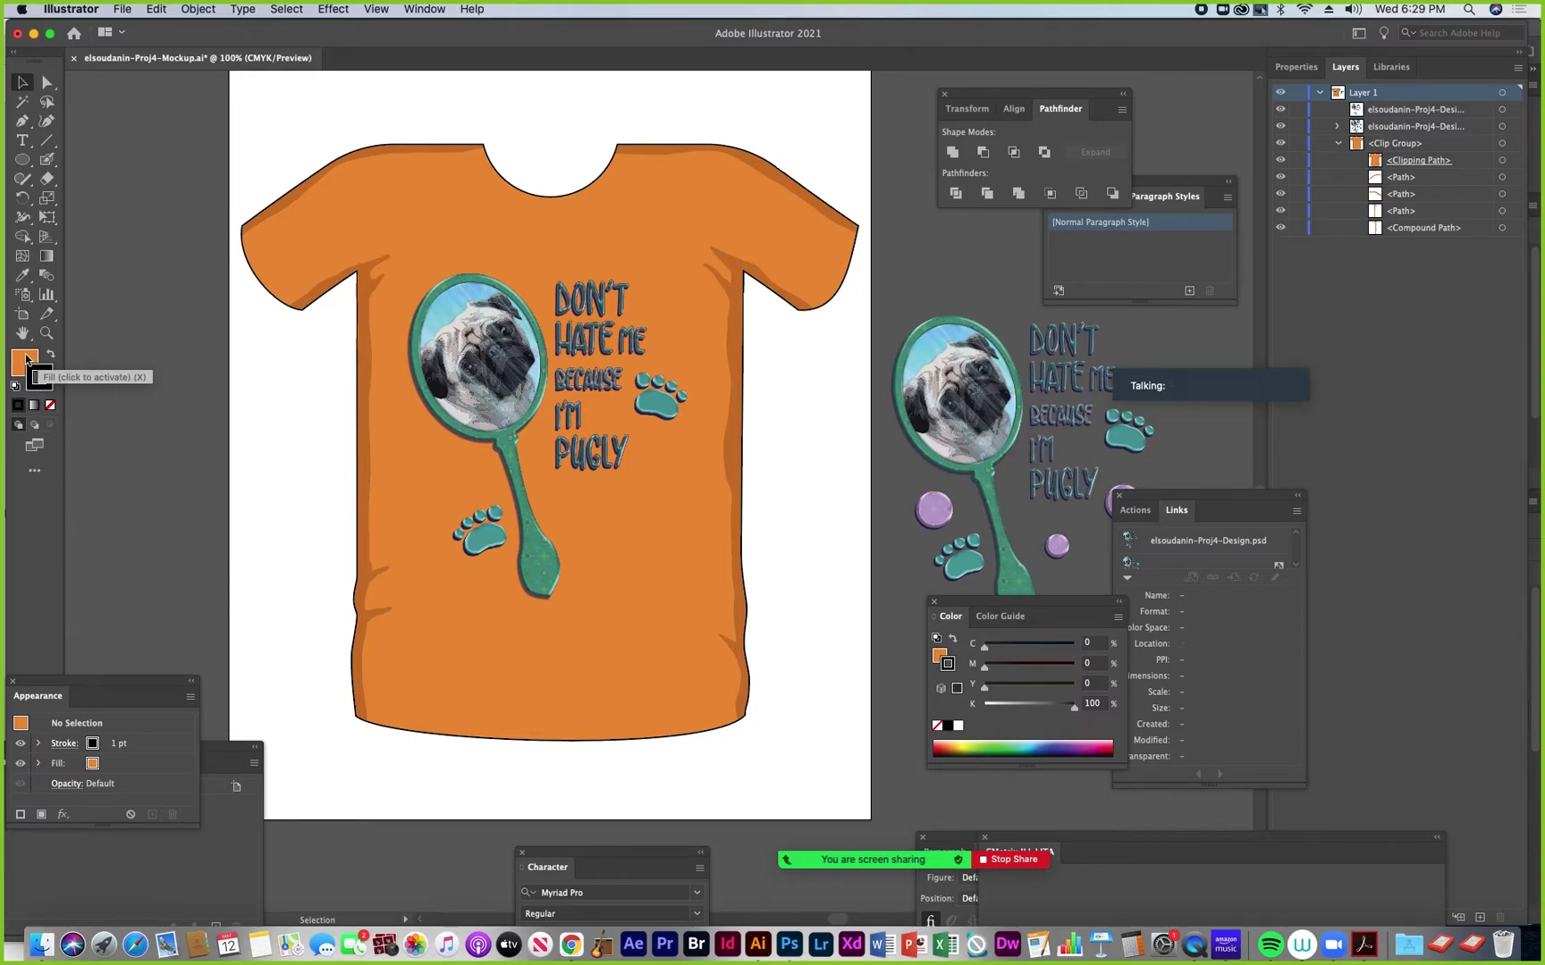
# Swap the fill and stroke with nothing selected and sample the darker orange from the shirt's shoulder shading
pyautogui.click(51, 357)
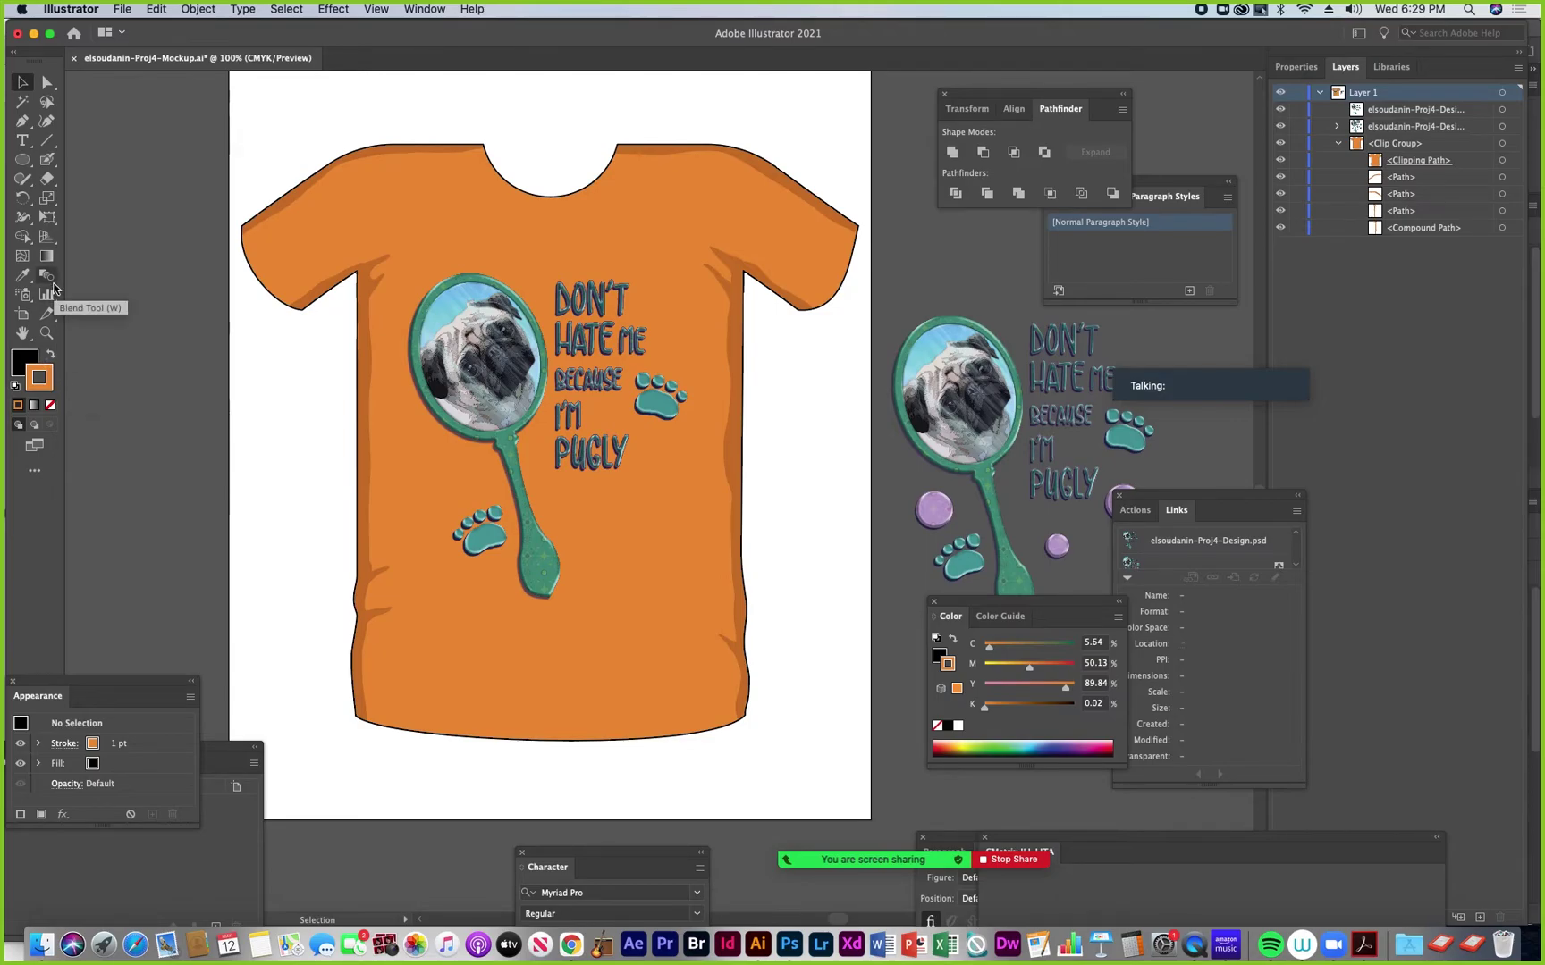
pyautogui.click(23, 274)
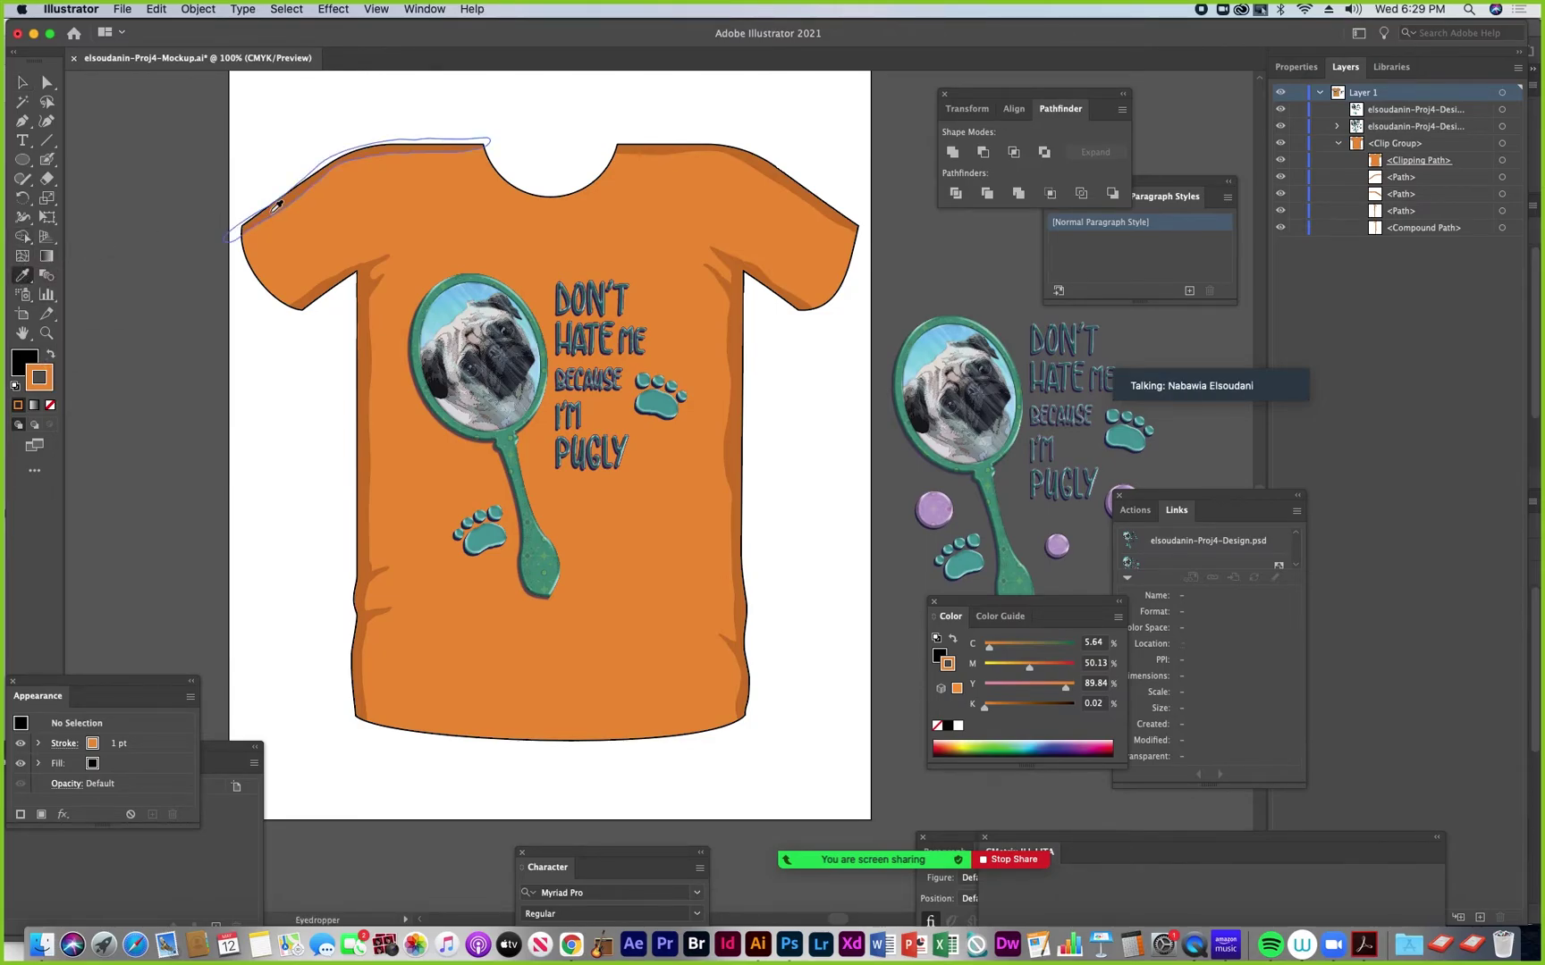
pyautogui.click(277, 206)
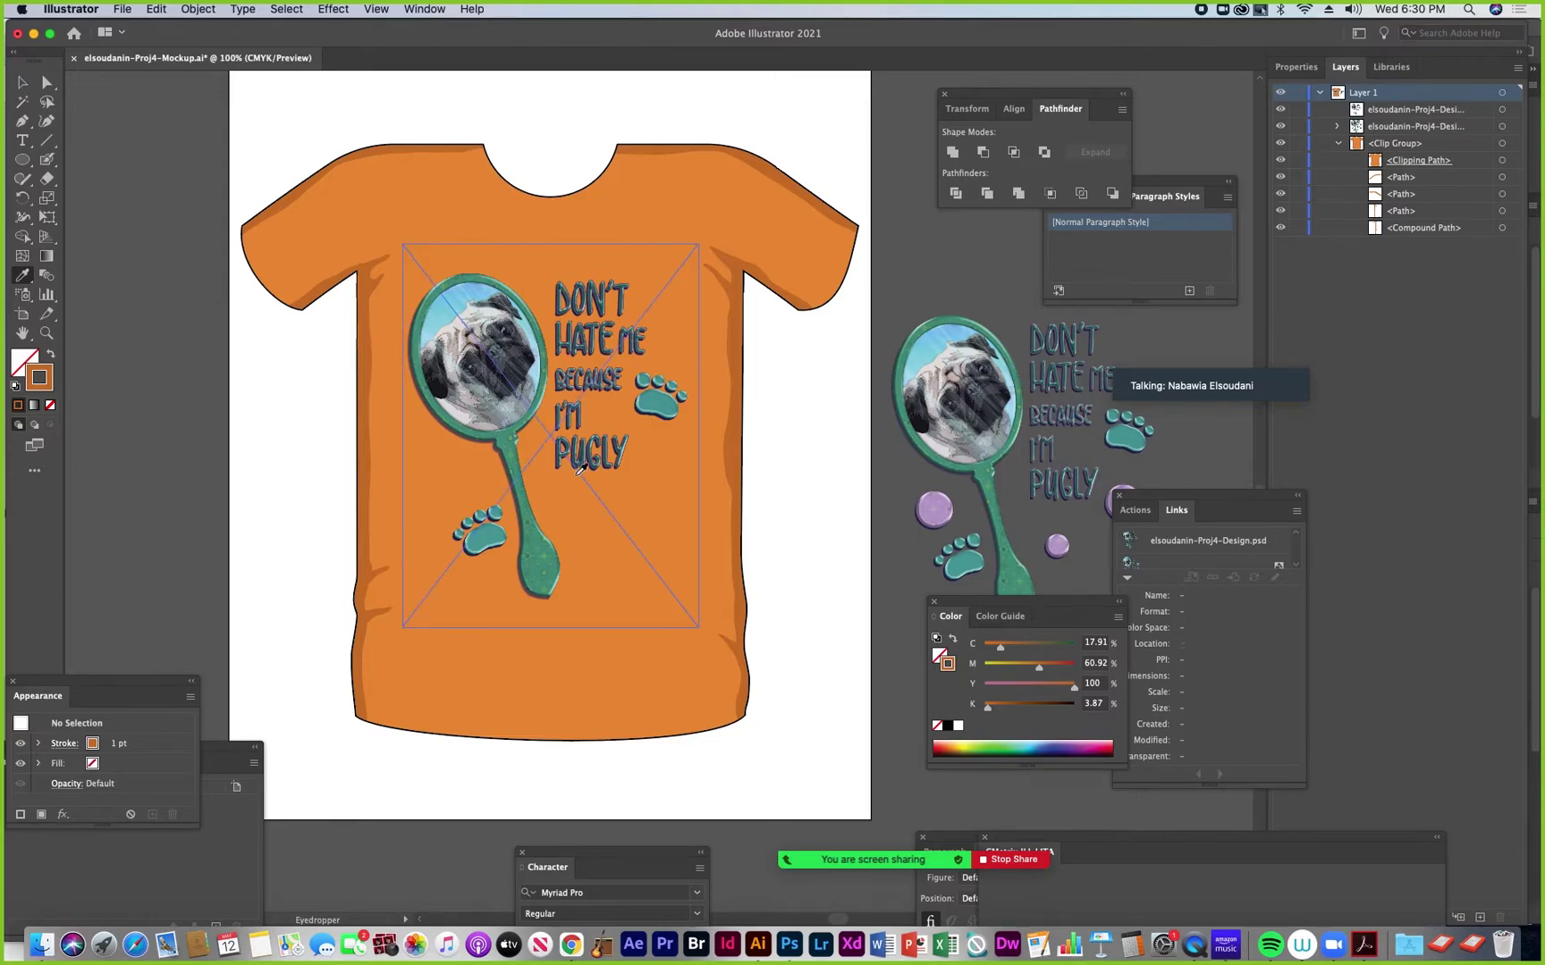
# Show the Swatches panel and place it, enlarged, beside the artboard next to the shirt's lower body
pyautogui.click(423, 10)
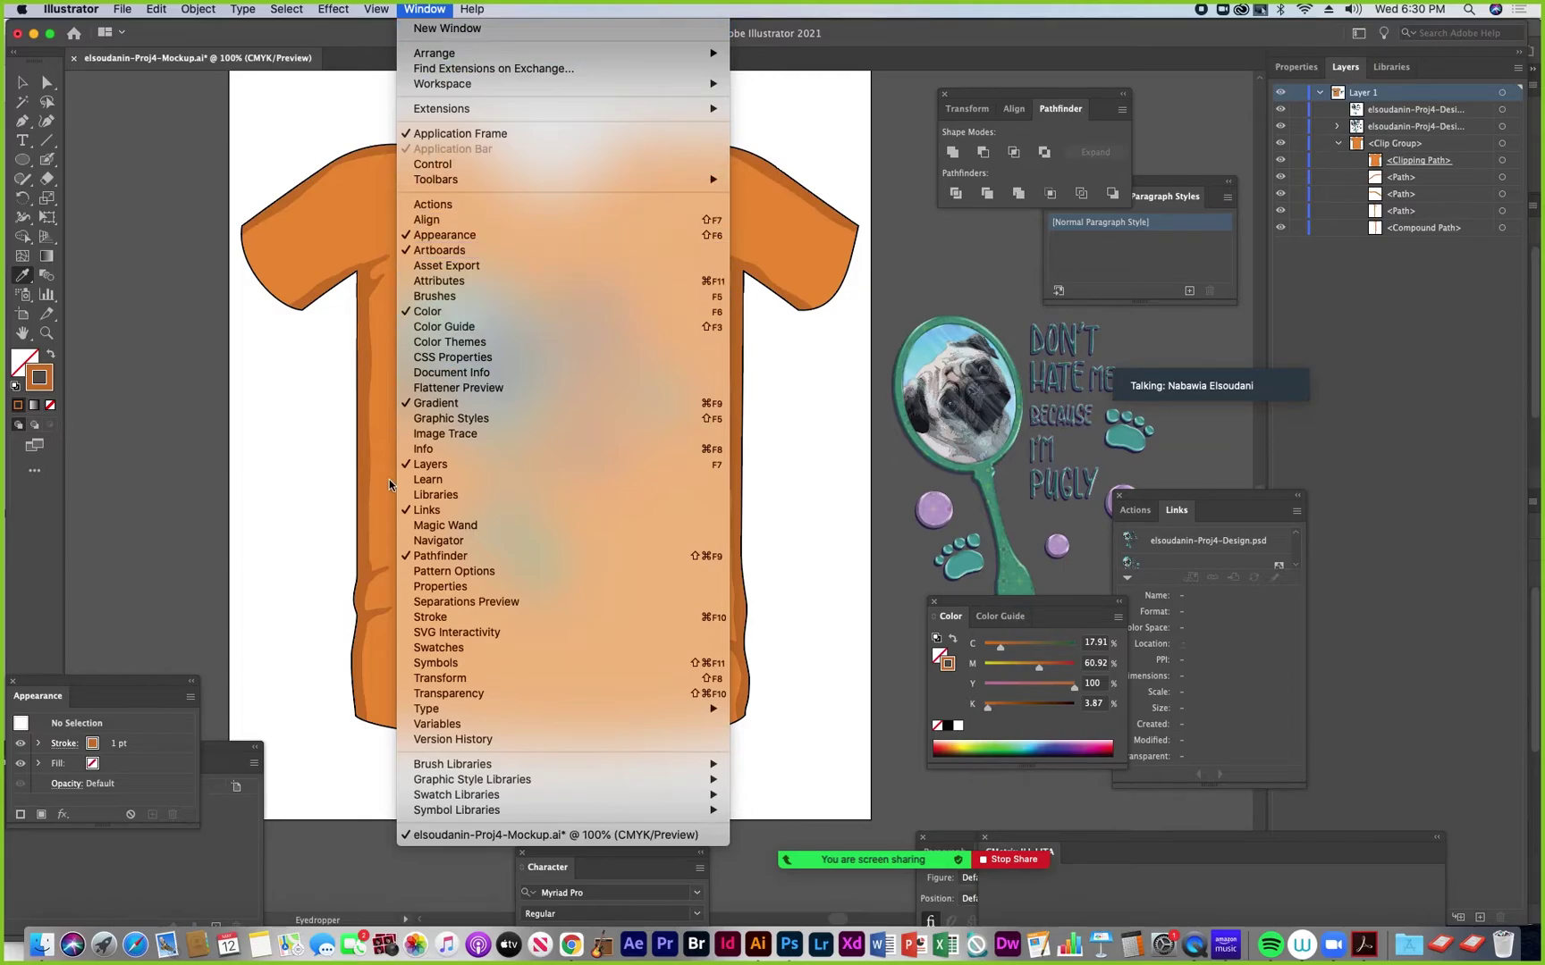
pyautogui.click(429, 654)
pyautogui.moveTo(832, 488); pyautogui.dragTo(135, 352)
pyautogui.moveTo(43, 389)
pyautogui.mouseDown()
pyautogui.moveTo(151, 444)
pyautogui.moveTo(278, 455)
pyautogui.mouseUp()
pyautogui.moveTo(170, 348); pyautogui.dragTo(154, 457)
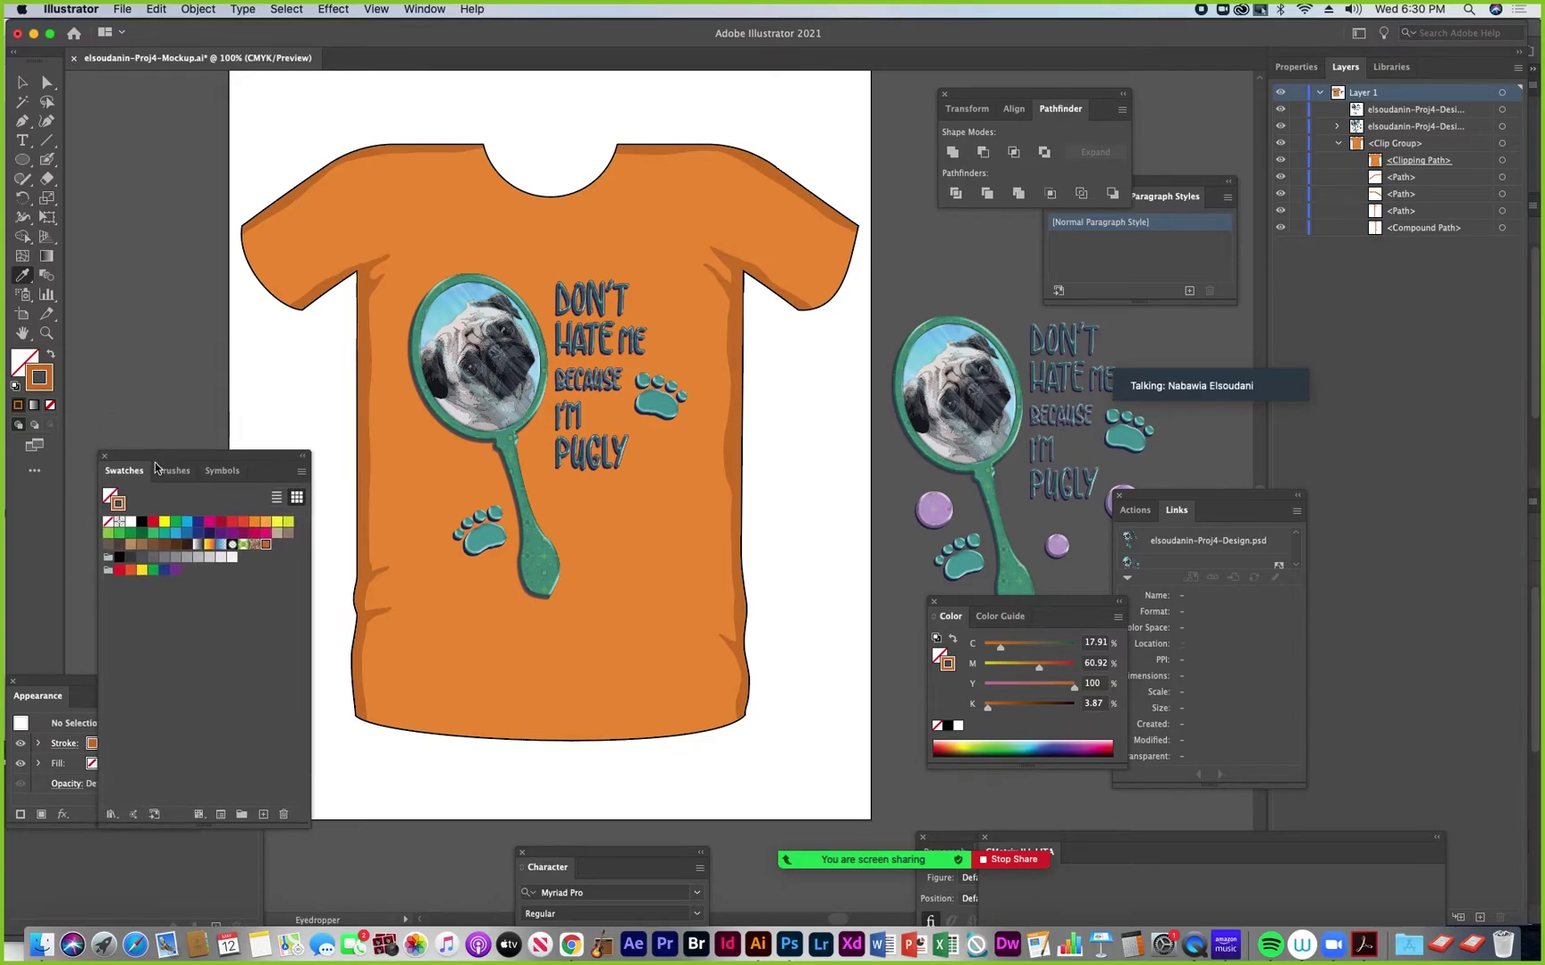
# Select the shirt's clipping path, switch to Draw Inside mode and set the stroke to the darker orange swatch
pyautogui.click(22, 82)
pyautogui.click(1501, 162)
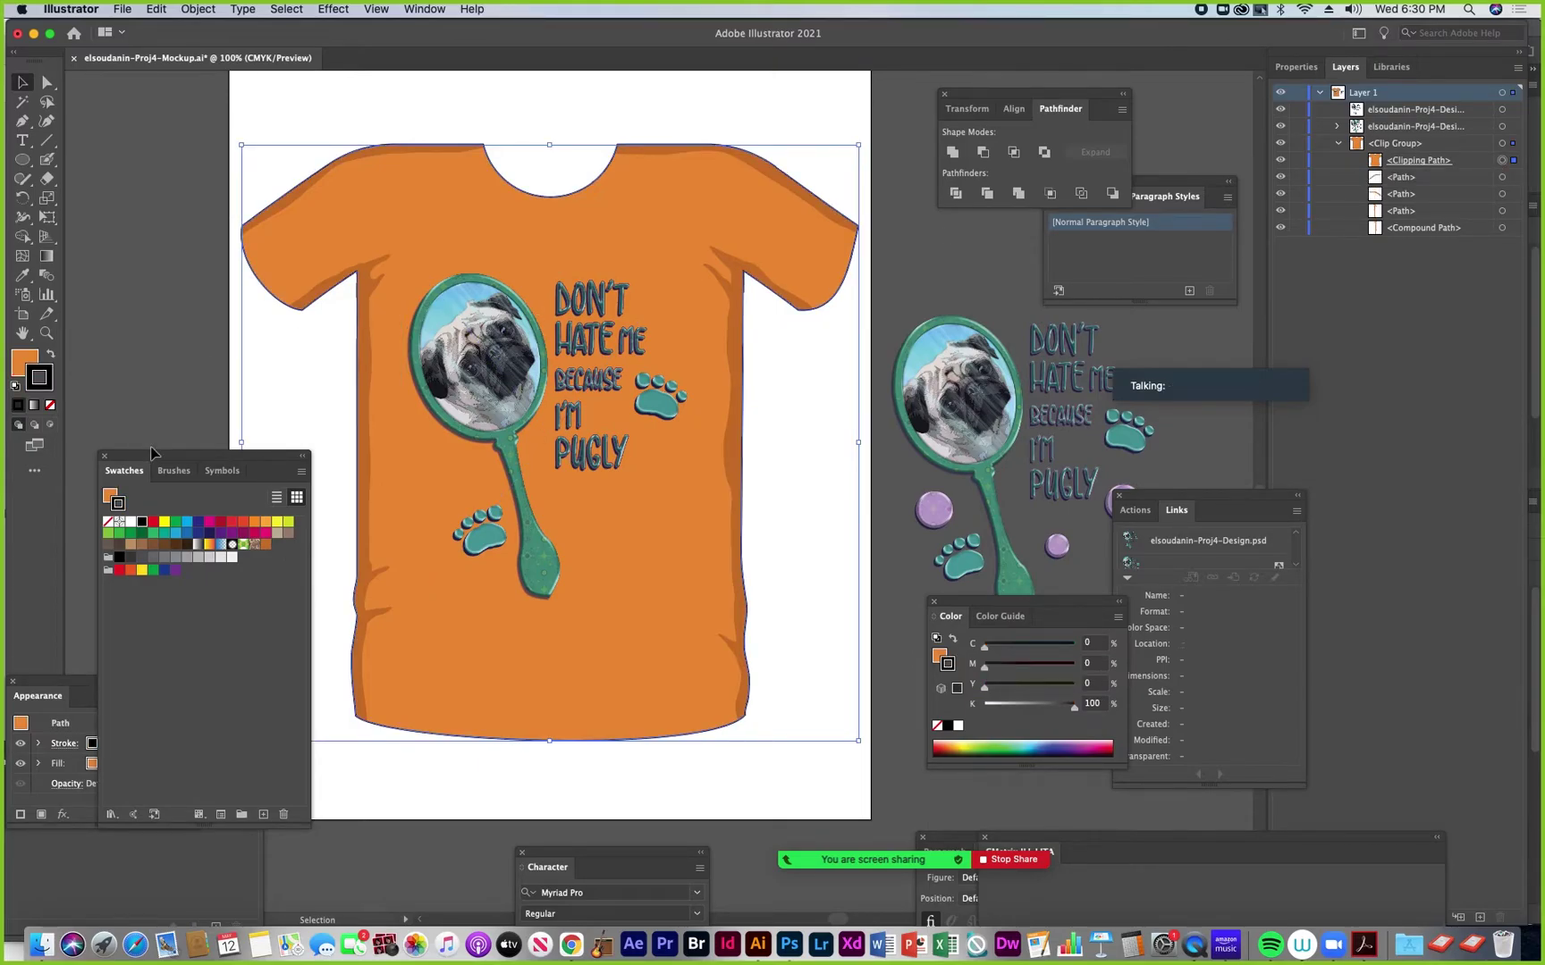
pyautogui.click(49, 426)
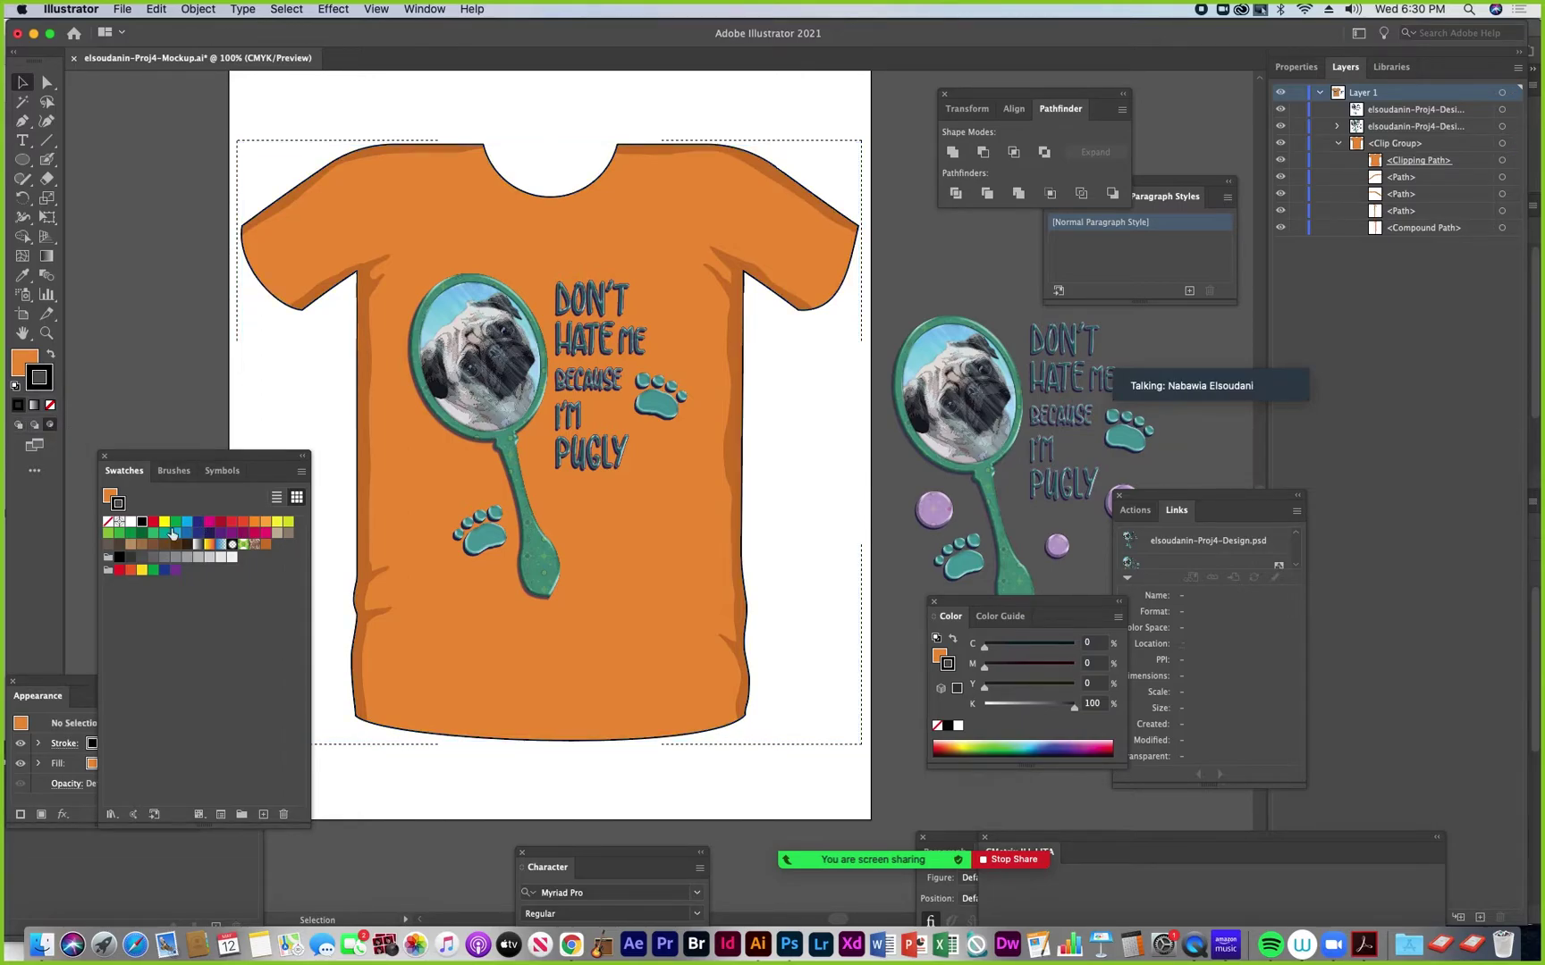
pyautogui.click(266, 545)
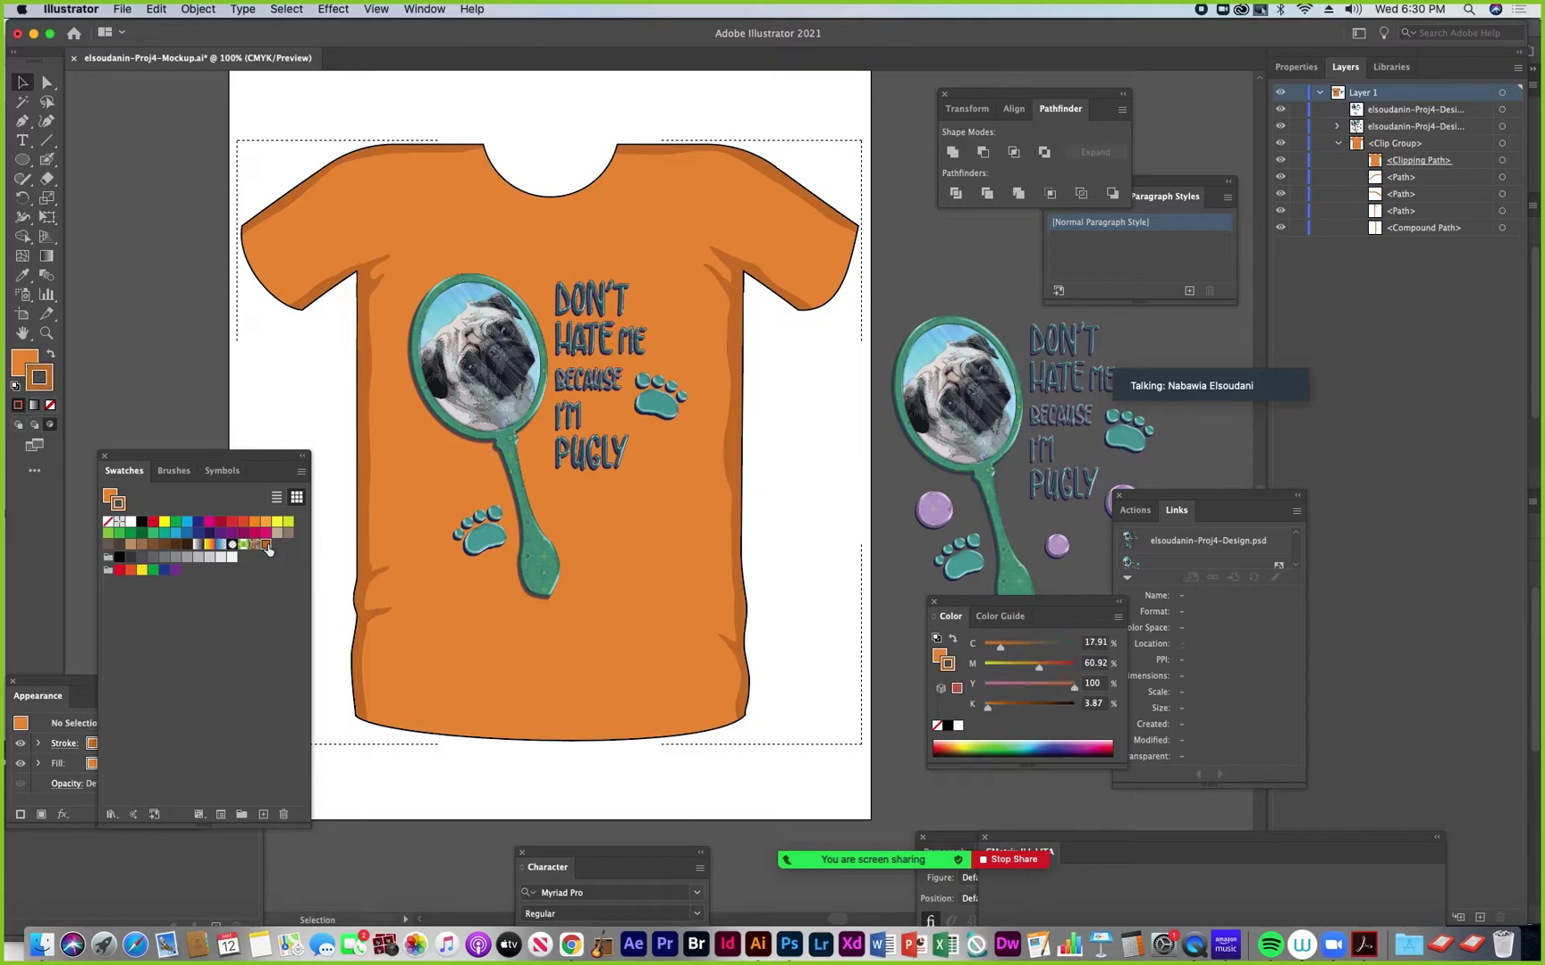
# Try to paint a darker orange shading band around the shirt's neckline with the Blob Brush
pyautogui.click(47, 162)
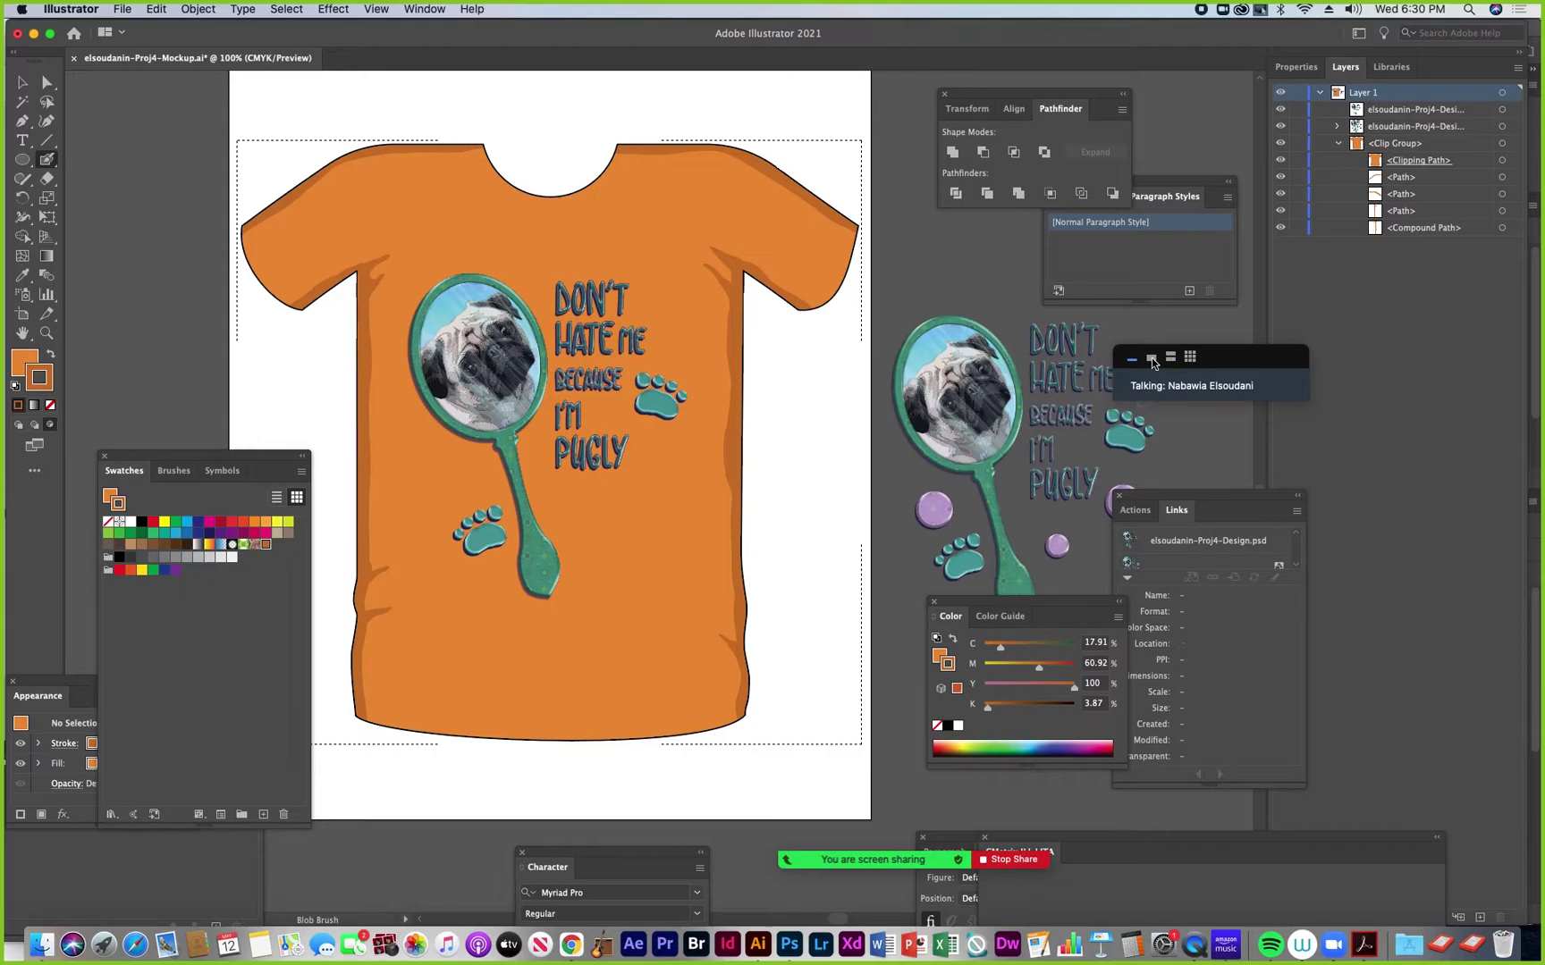
pyautogui.click(1151, 359)
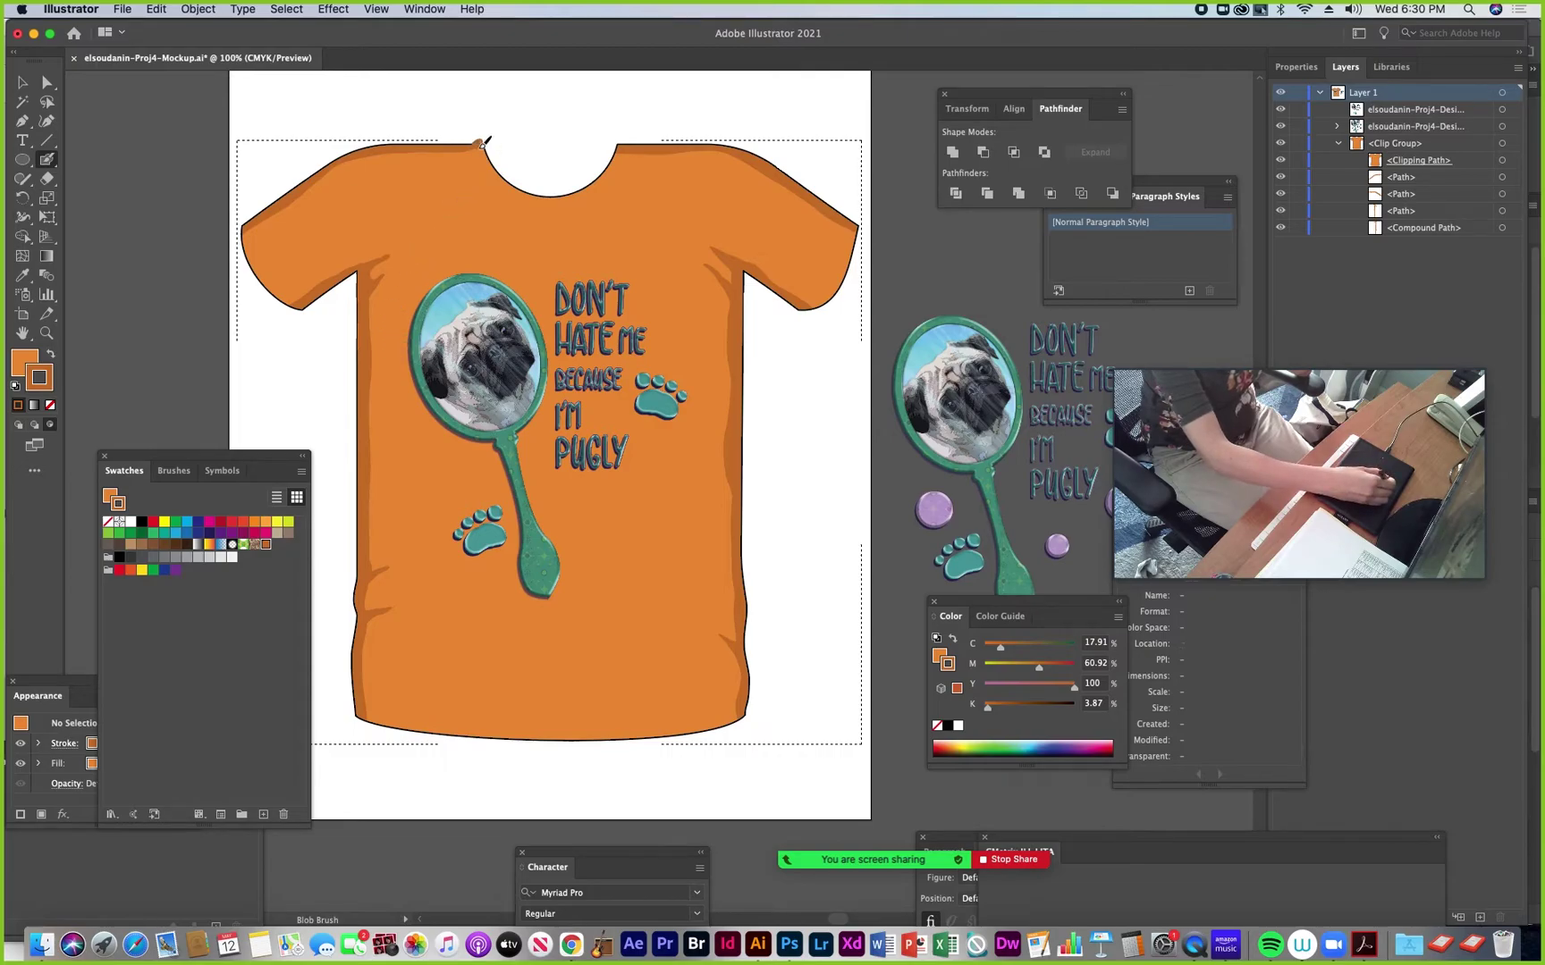
pyautogui.moveTo(490, 164)
pyautogui.mouseDown()
pyautogui.moveTo(509, 184)
pyautogui.moveTo(597, 175)
pyautogui.moveTo(629, 136)
pyautogui.mouseUp()
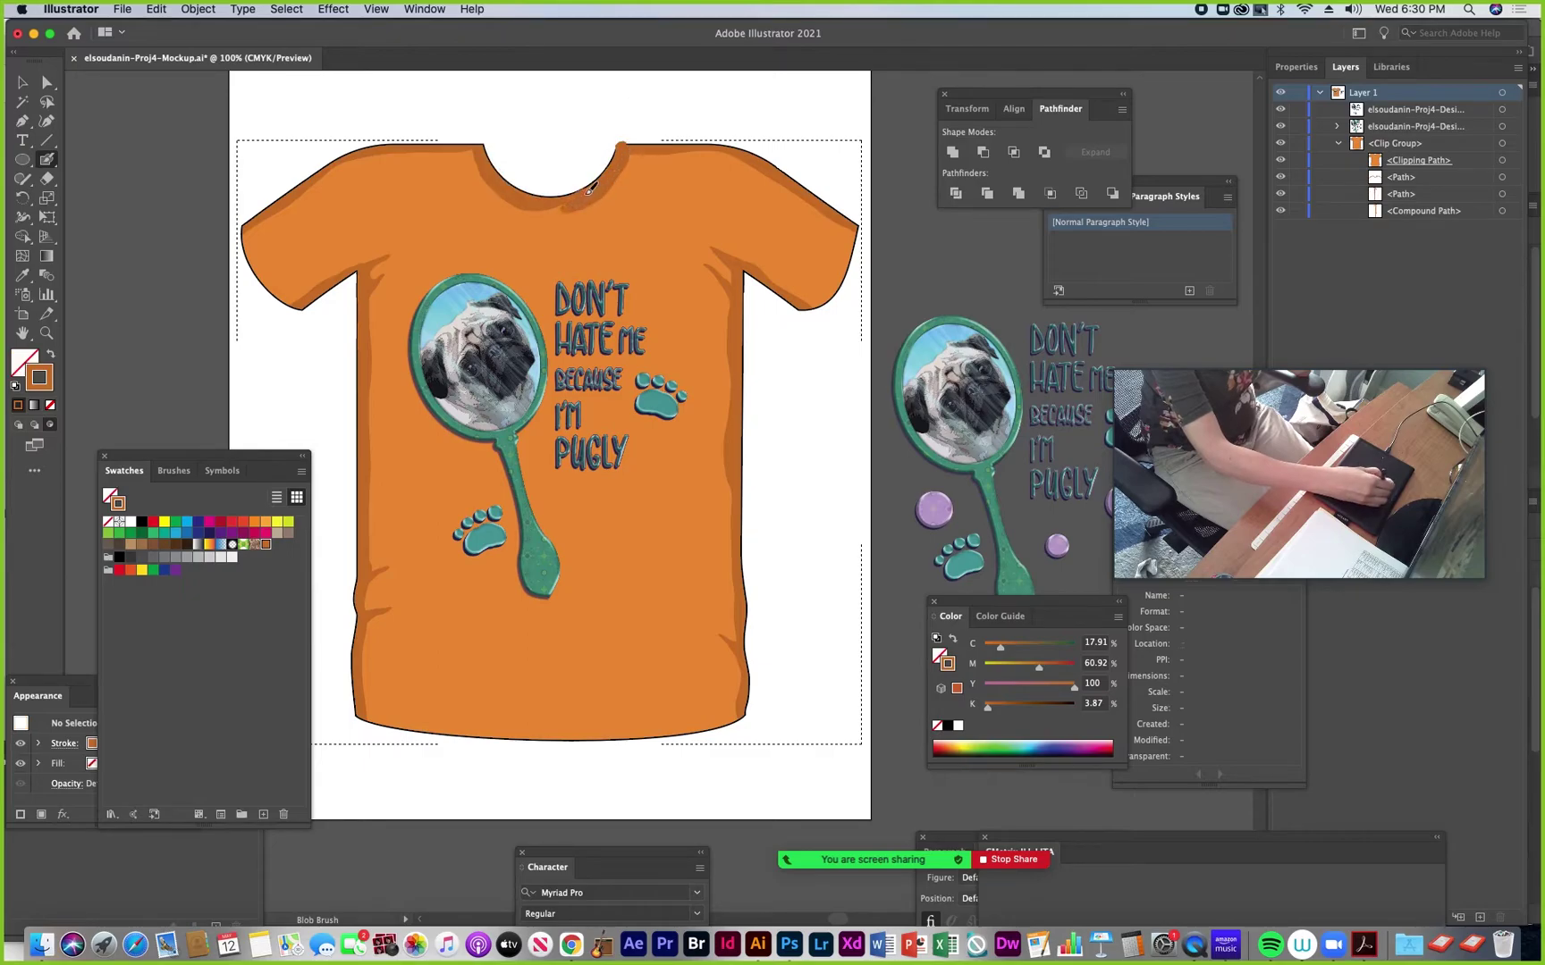
pyautogui.moveTo(539, 202); pyautogui.dragTo(474, 125)
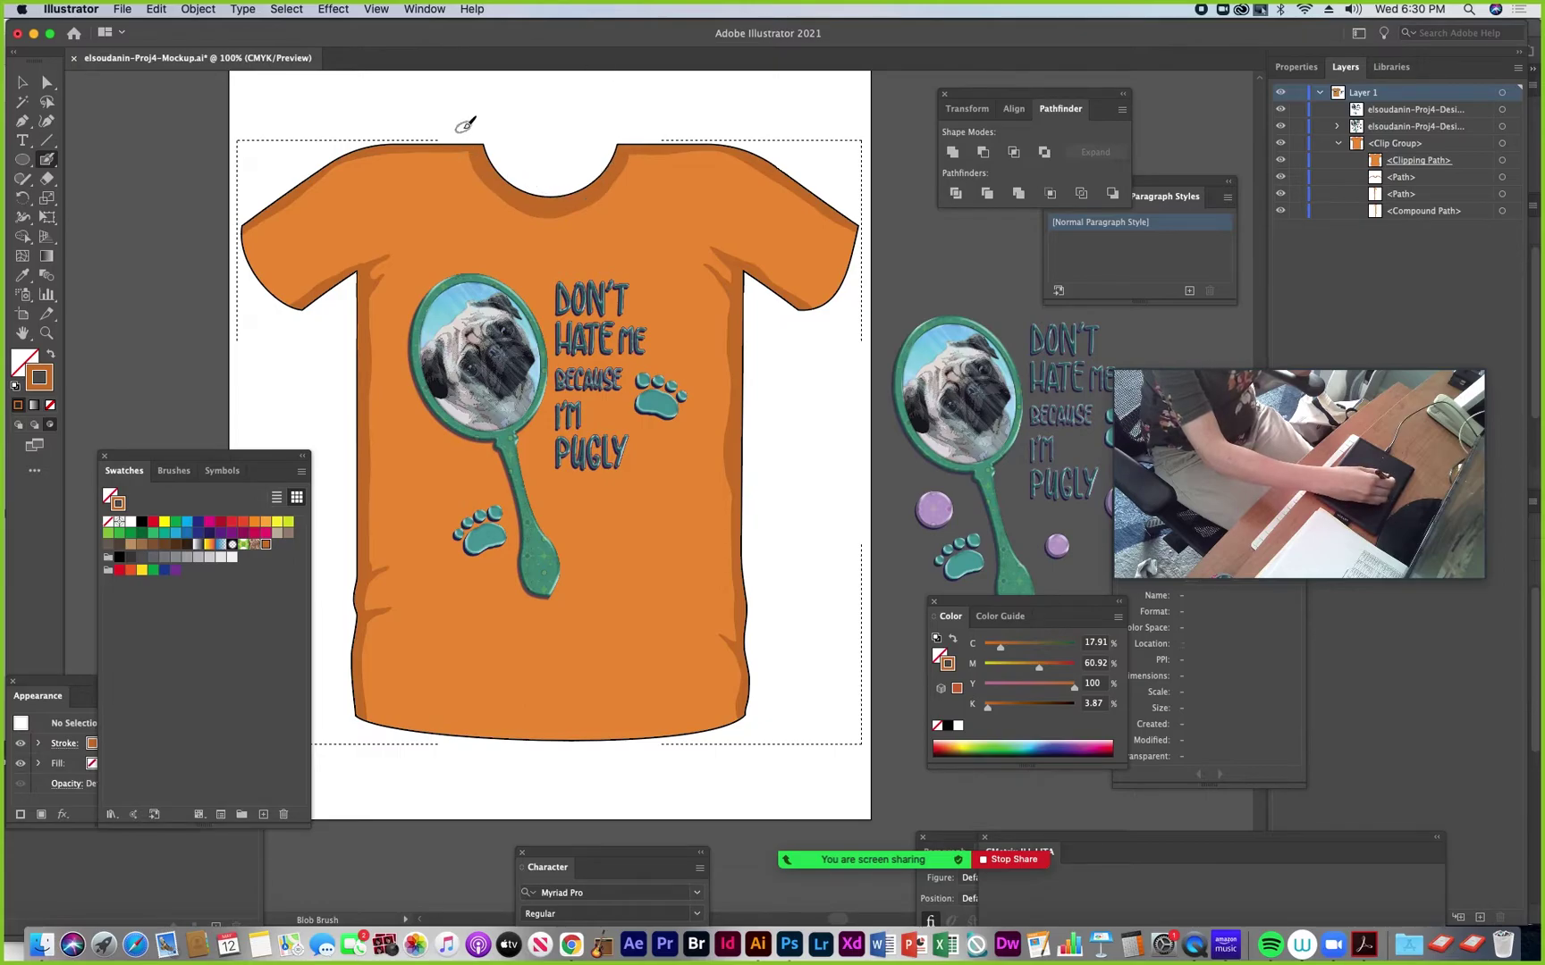
pyautogui.press('v')
pyautogui.click(468, 143)
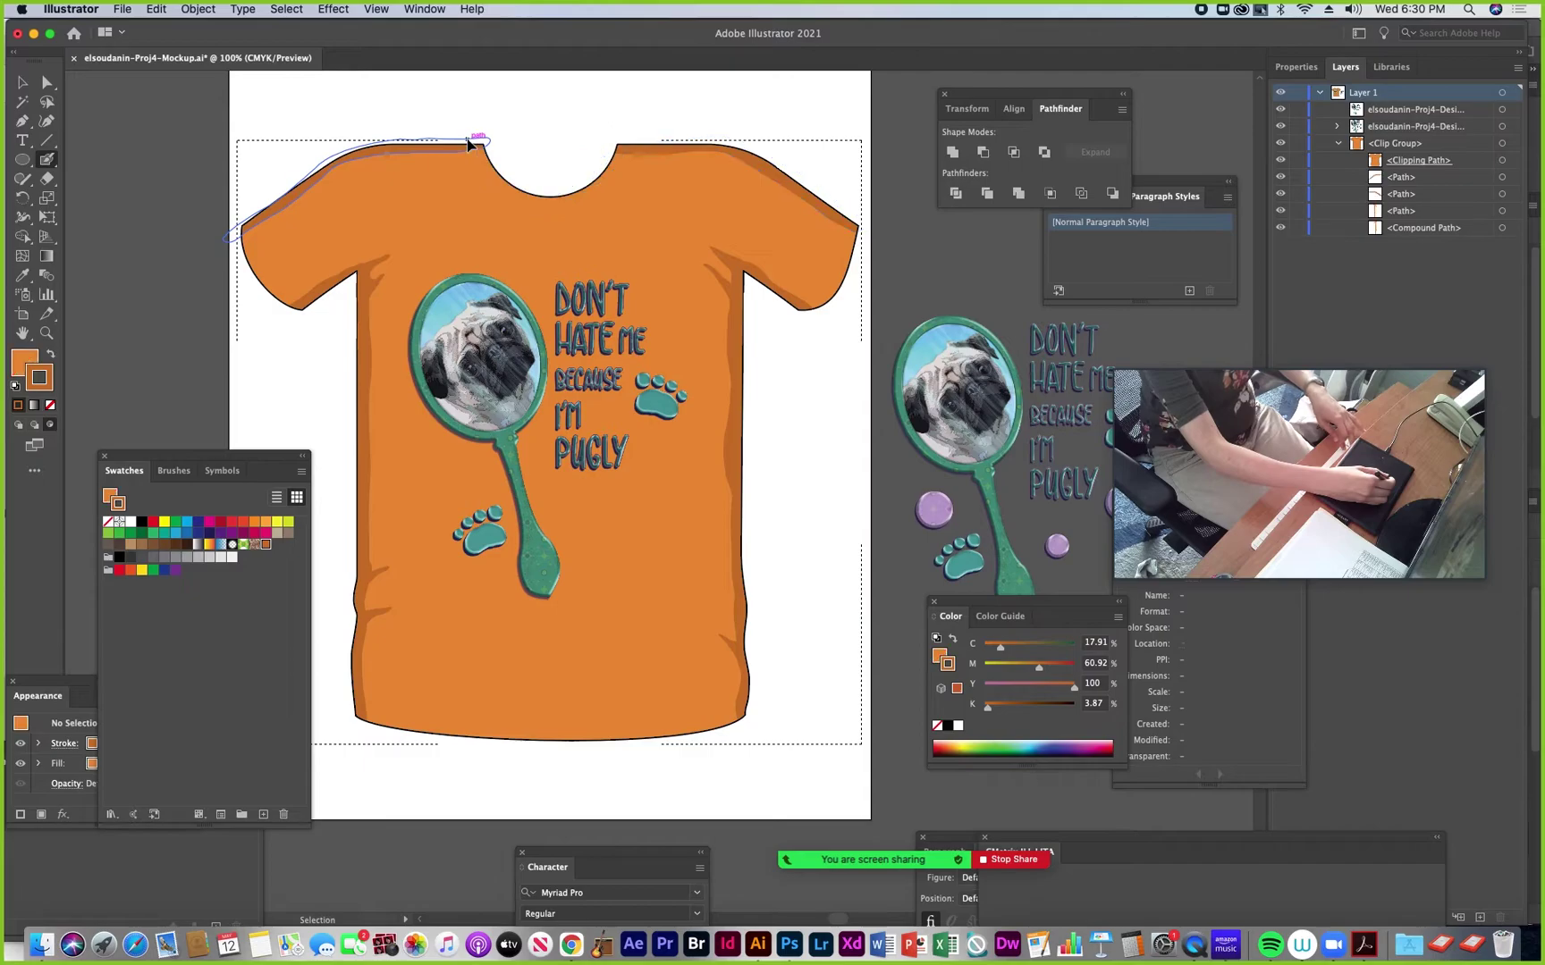
# Draw a curved band around the shirt's neckline with the Pen tool, from one shoulder to the other and back along the collar edge
pyautogui.click(23, 122)
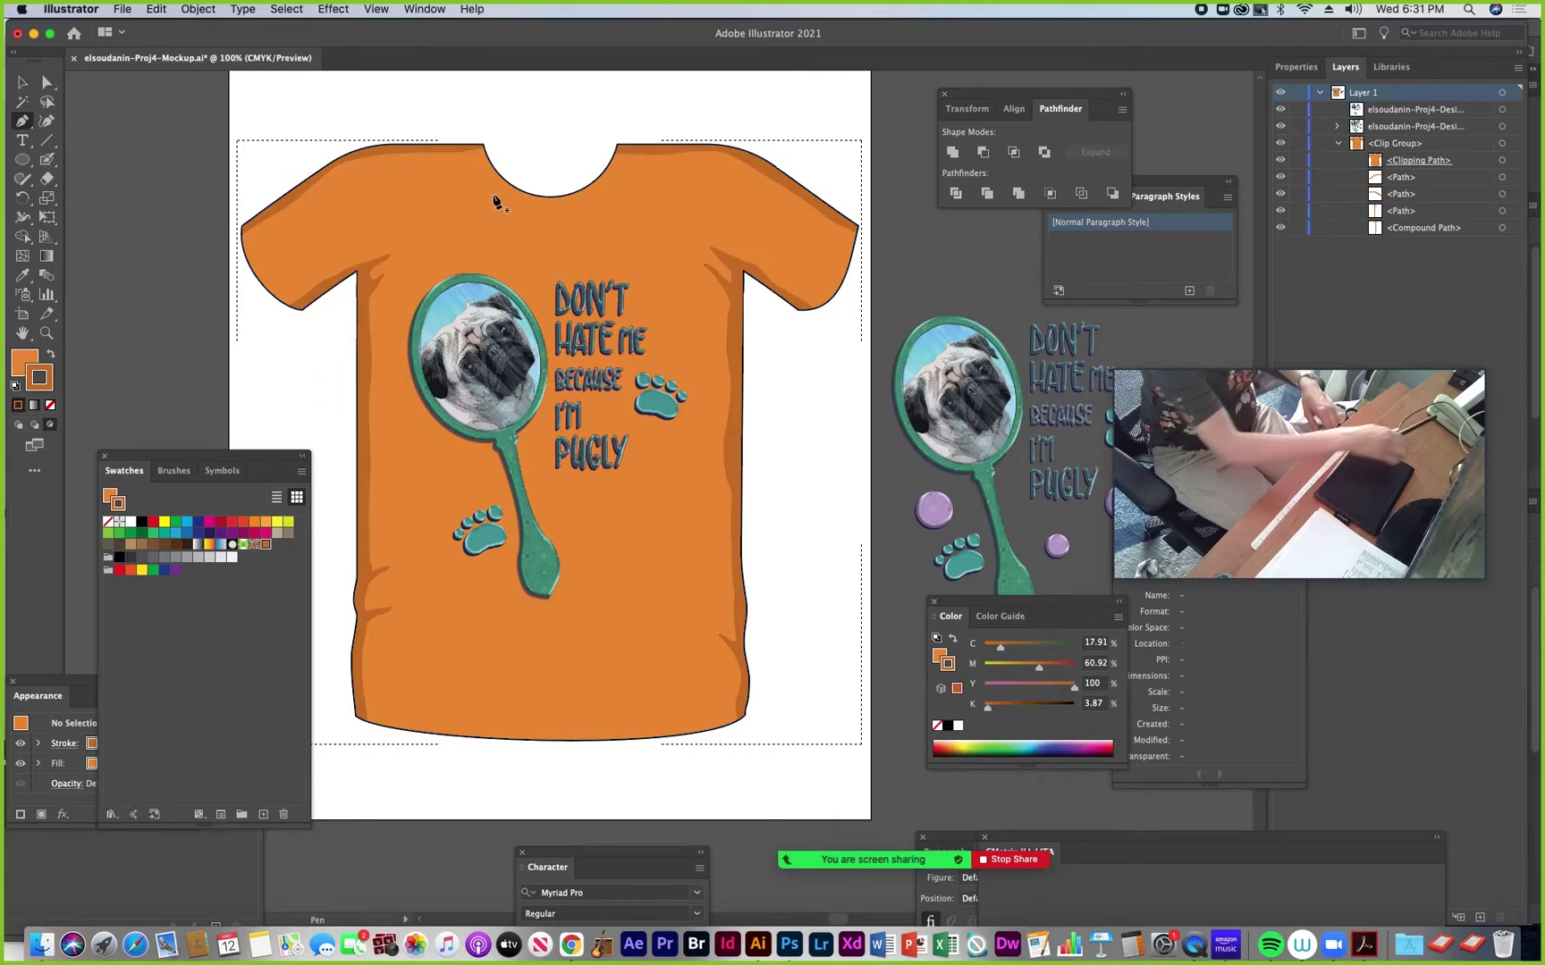
pyautogui.click(459, 144)
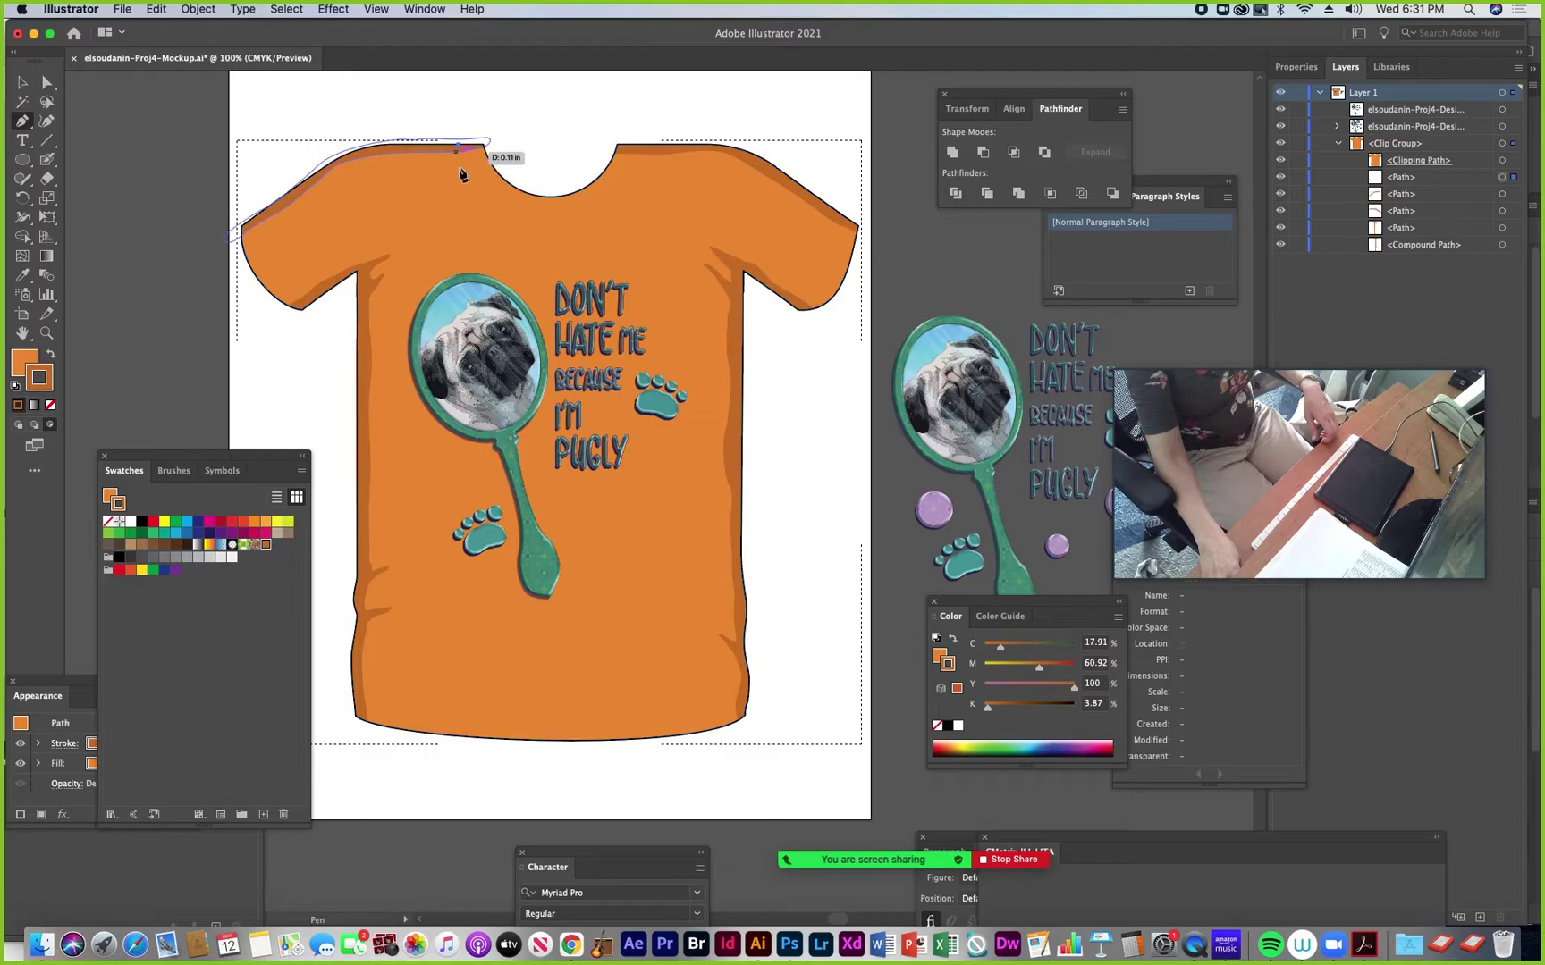
pyautogui.moveTo(585, 216); pyautogui.dragTo(600, 211)
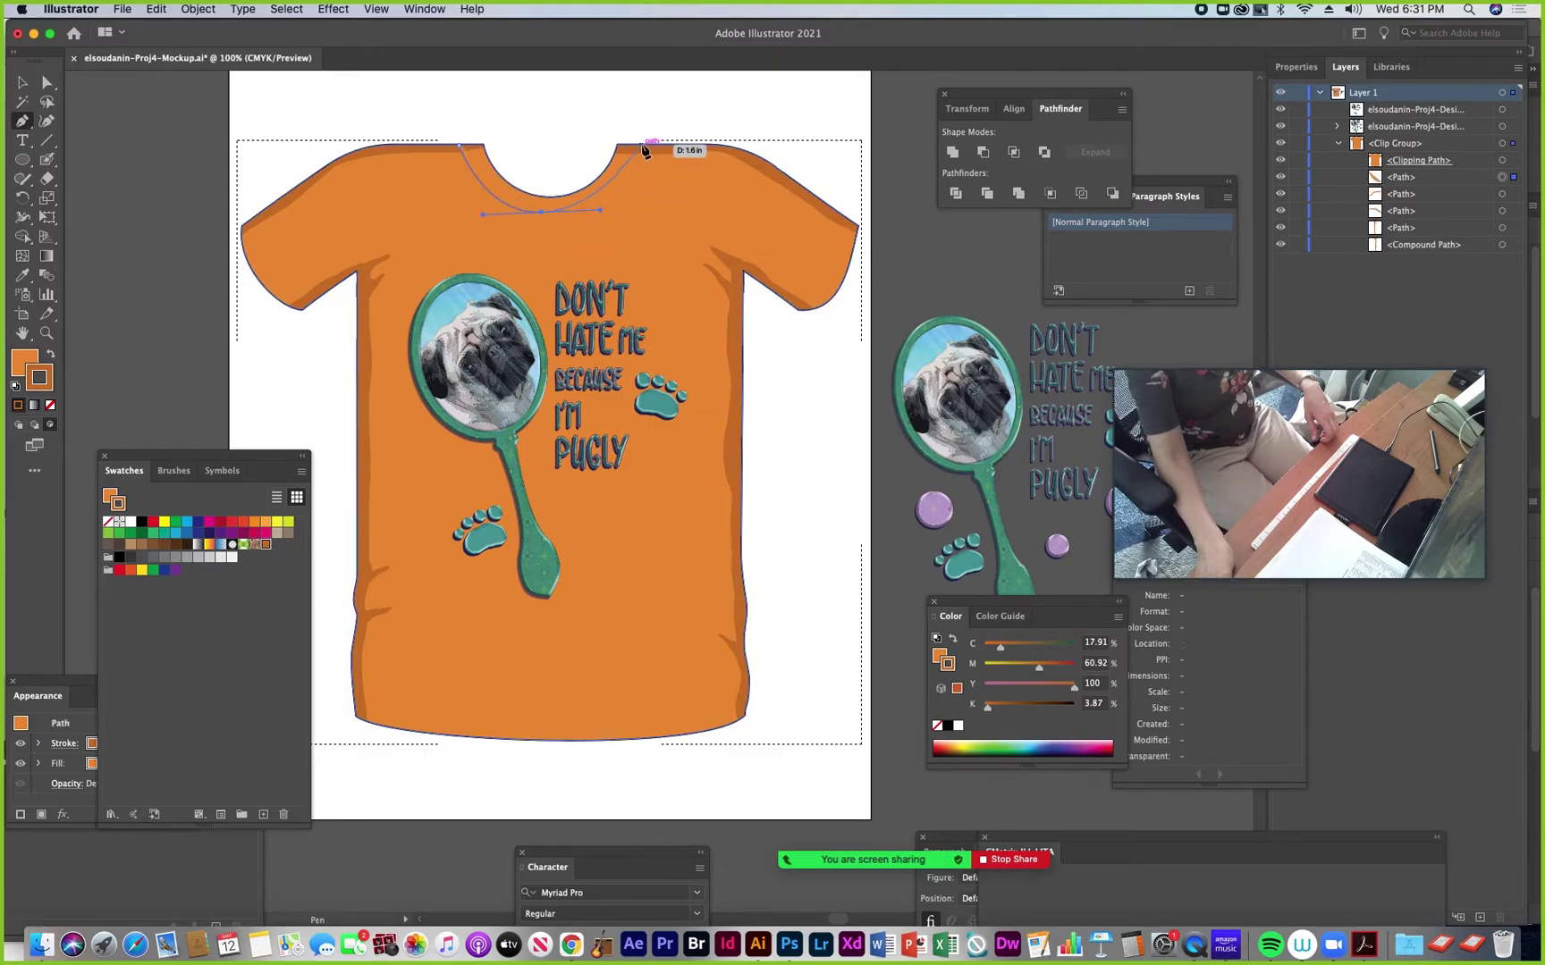
pyautogui.click(609, 144)
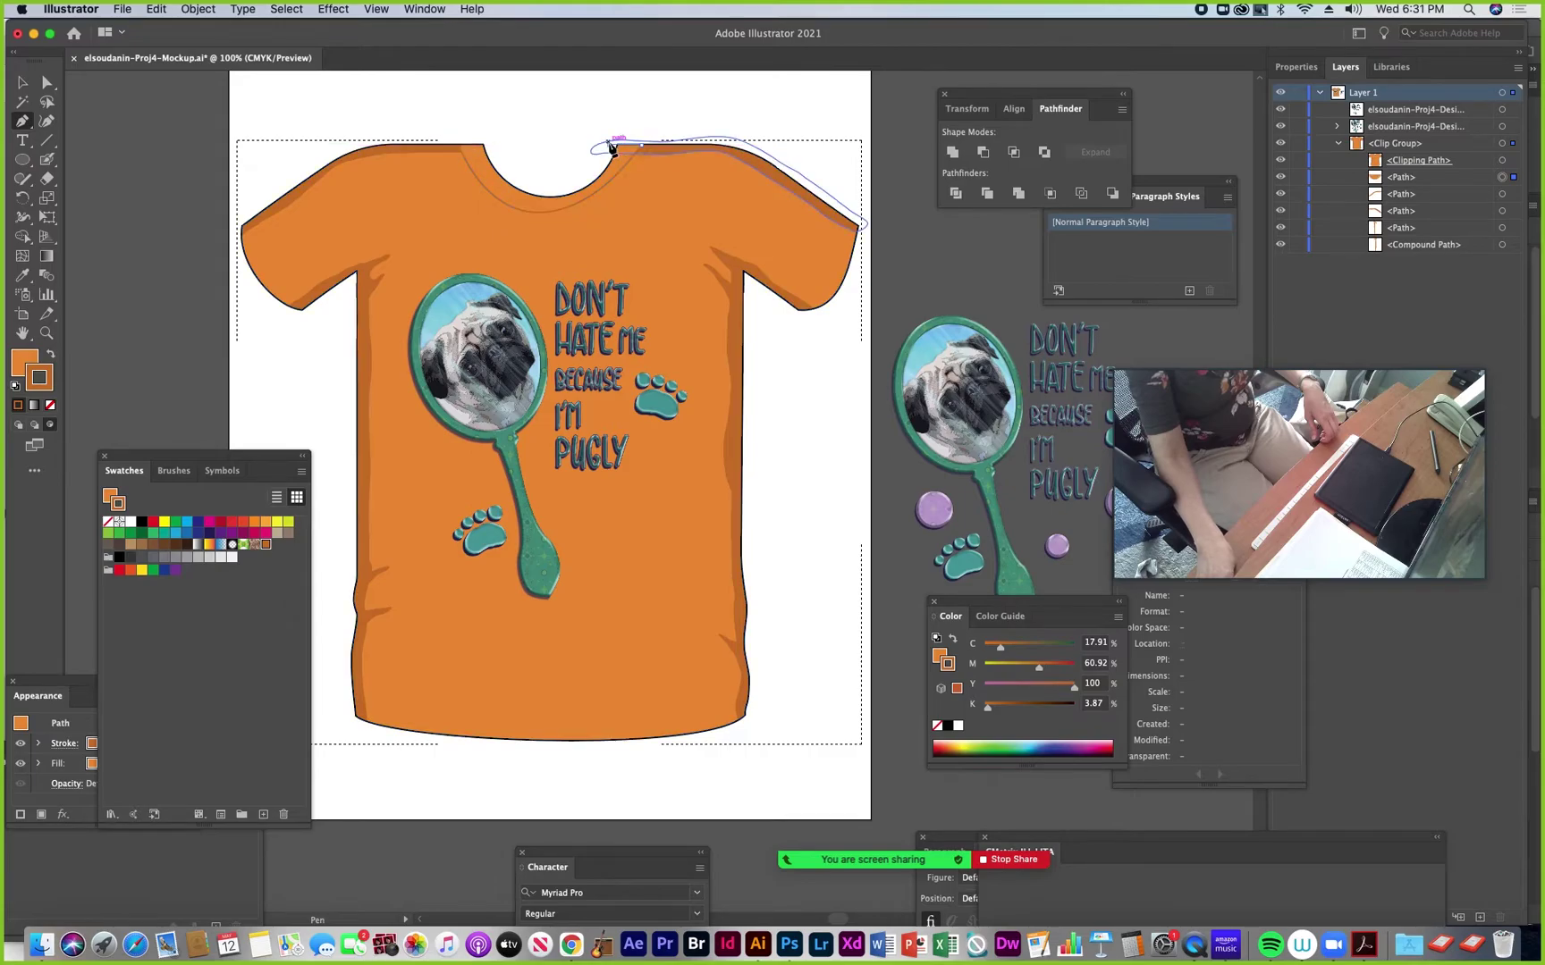
pyautogui.moveTo(561, 195); pyautogui.dragTo(531, 195)
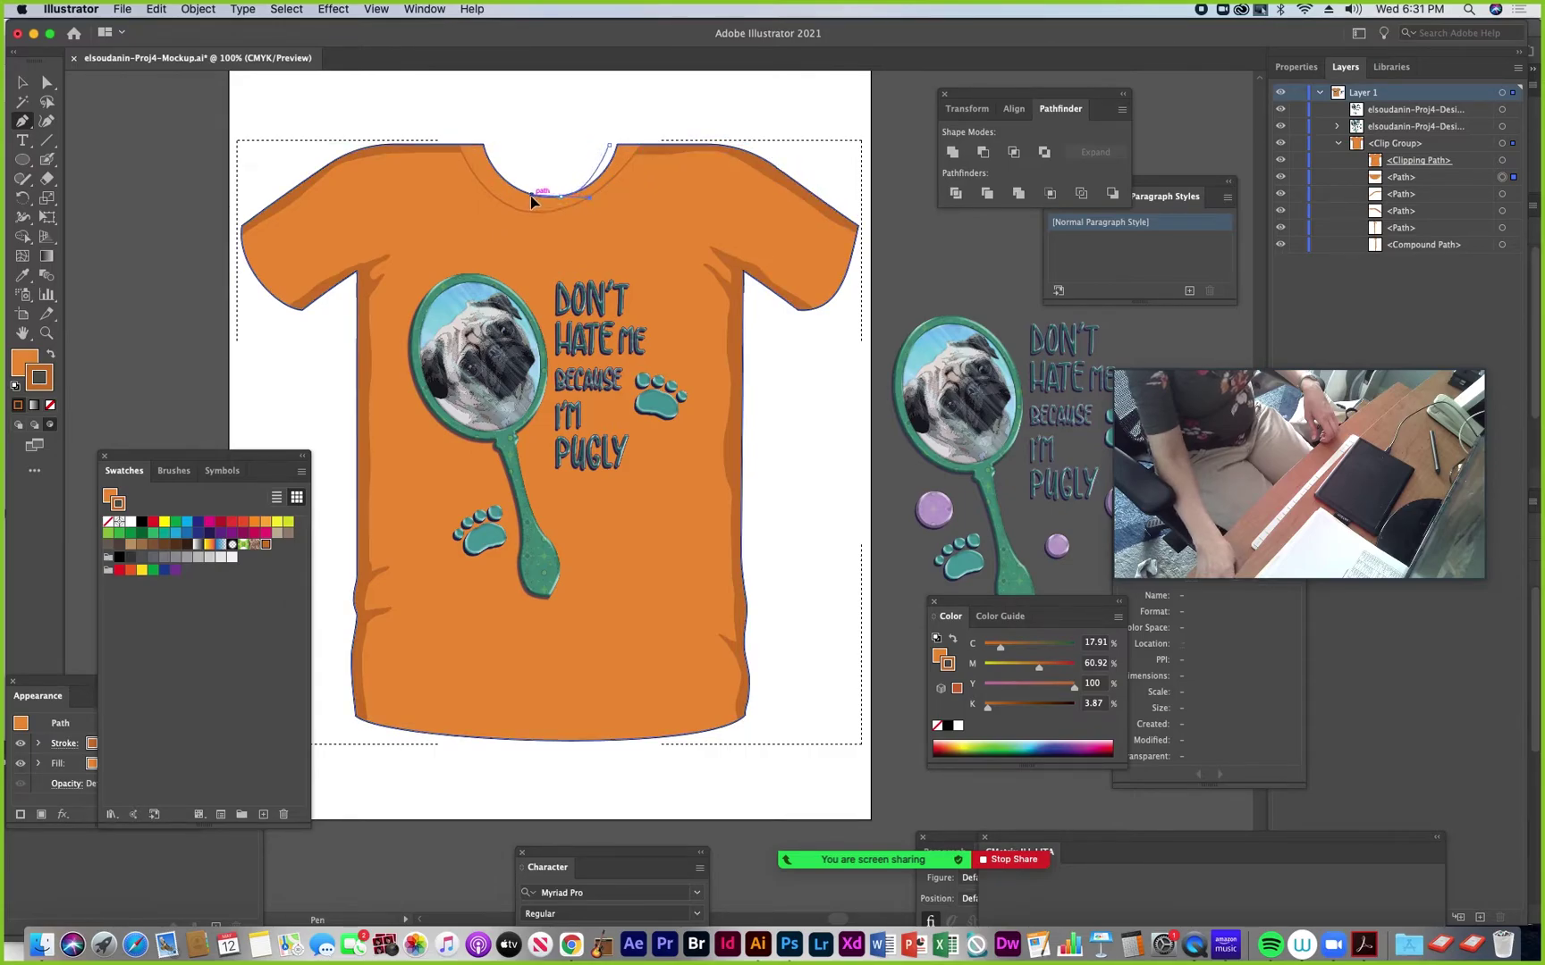
pyautogui.click(487, 143)
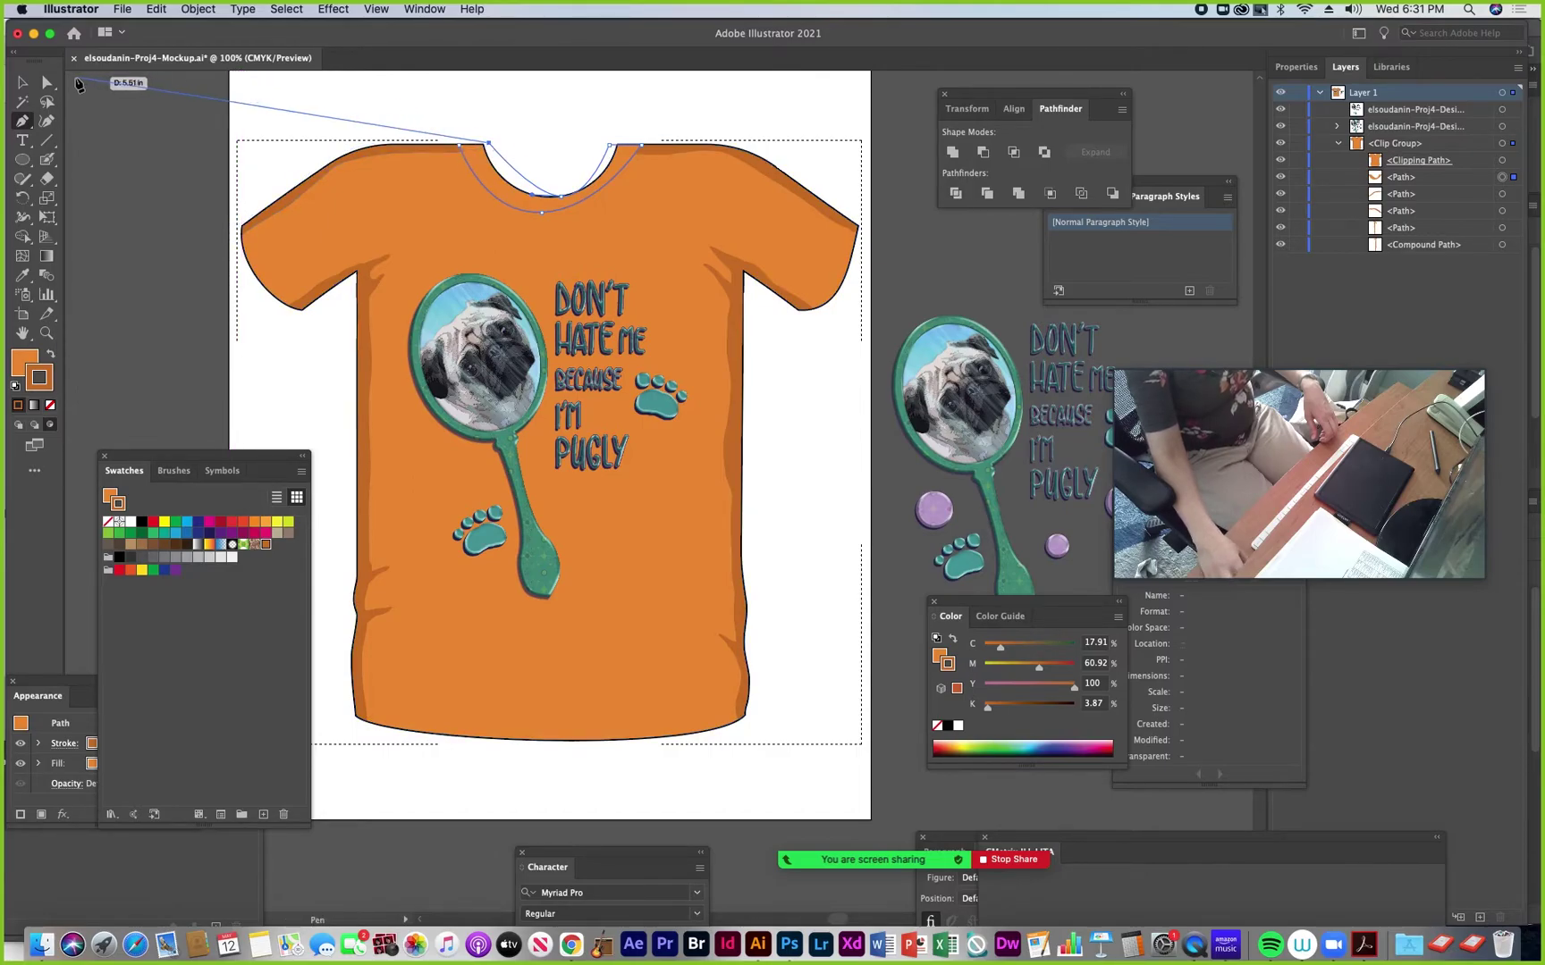
# Move the neckline band's outer end point on the left shoulder slightly down and close the path with the Pen tool
pyautogui.click(49, 83)
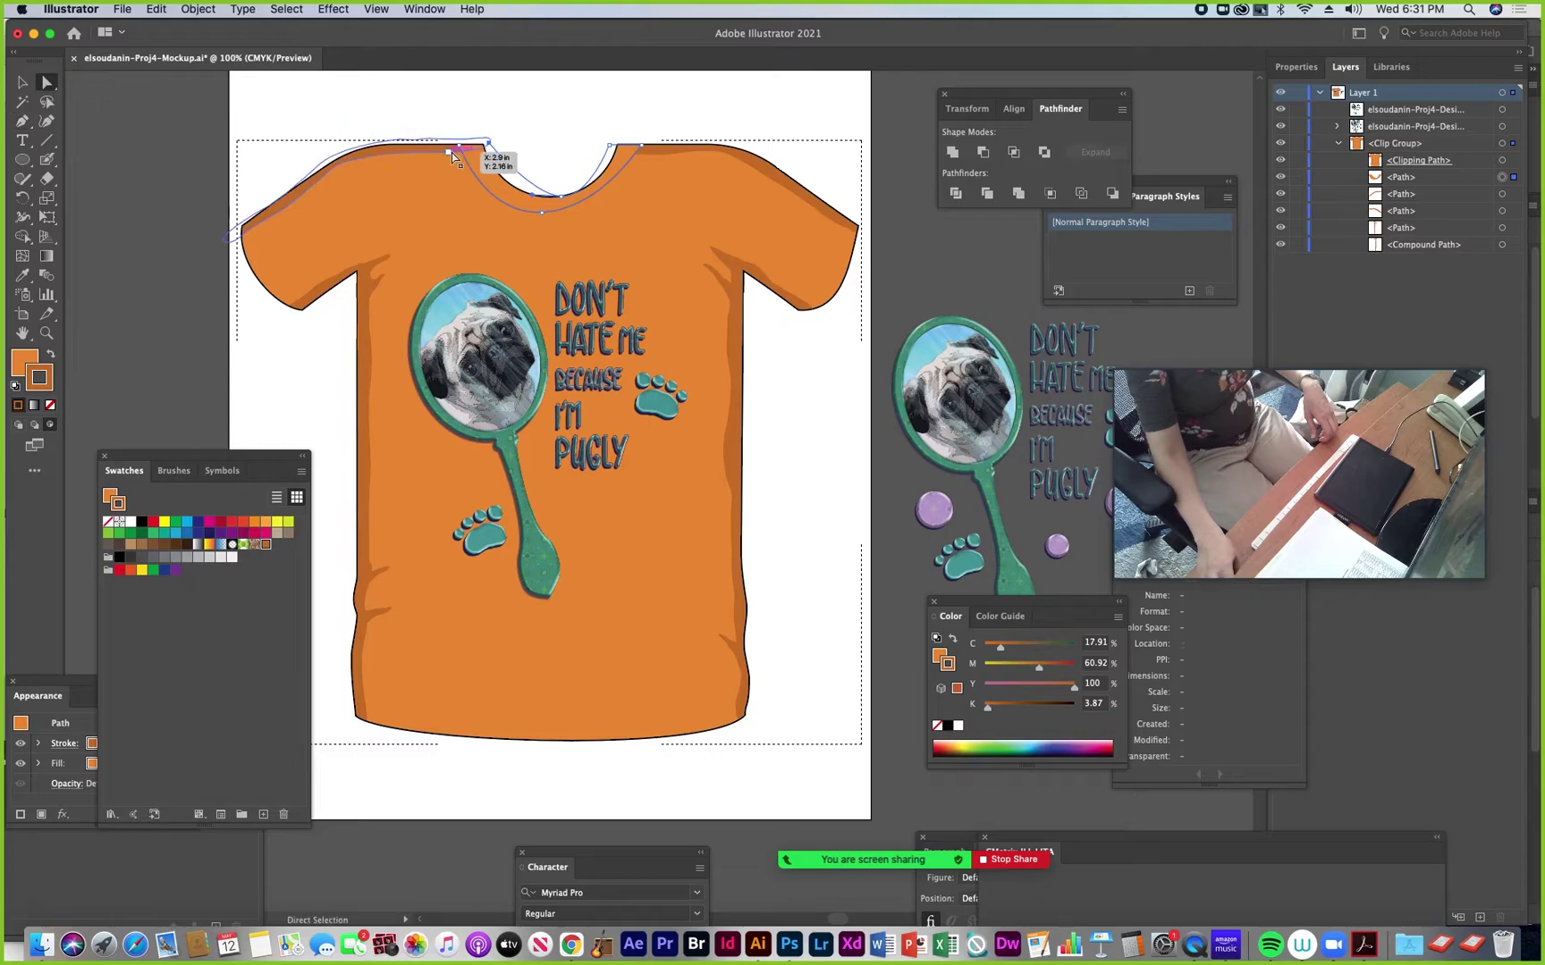
pyautogui.moveTo(461, 152); pyautogui.dragTo(457, 158)
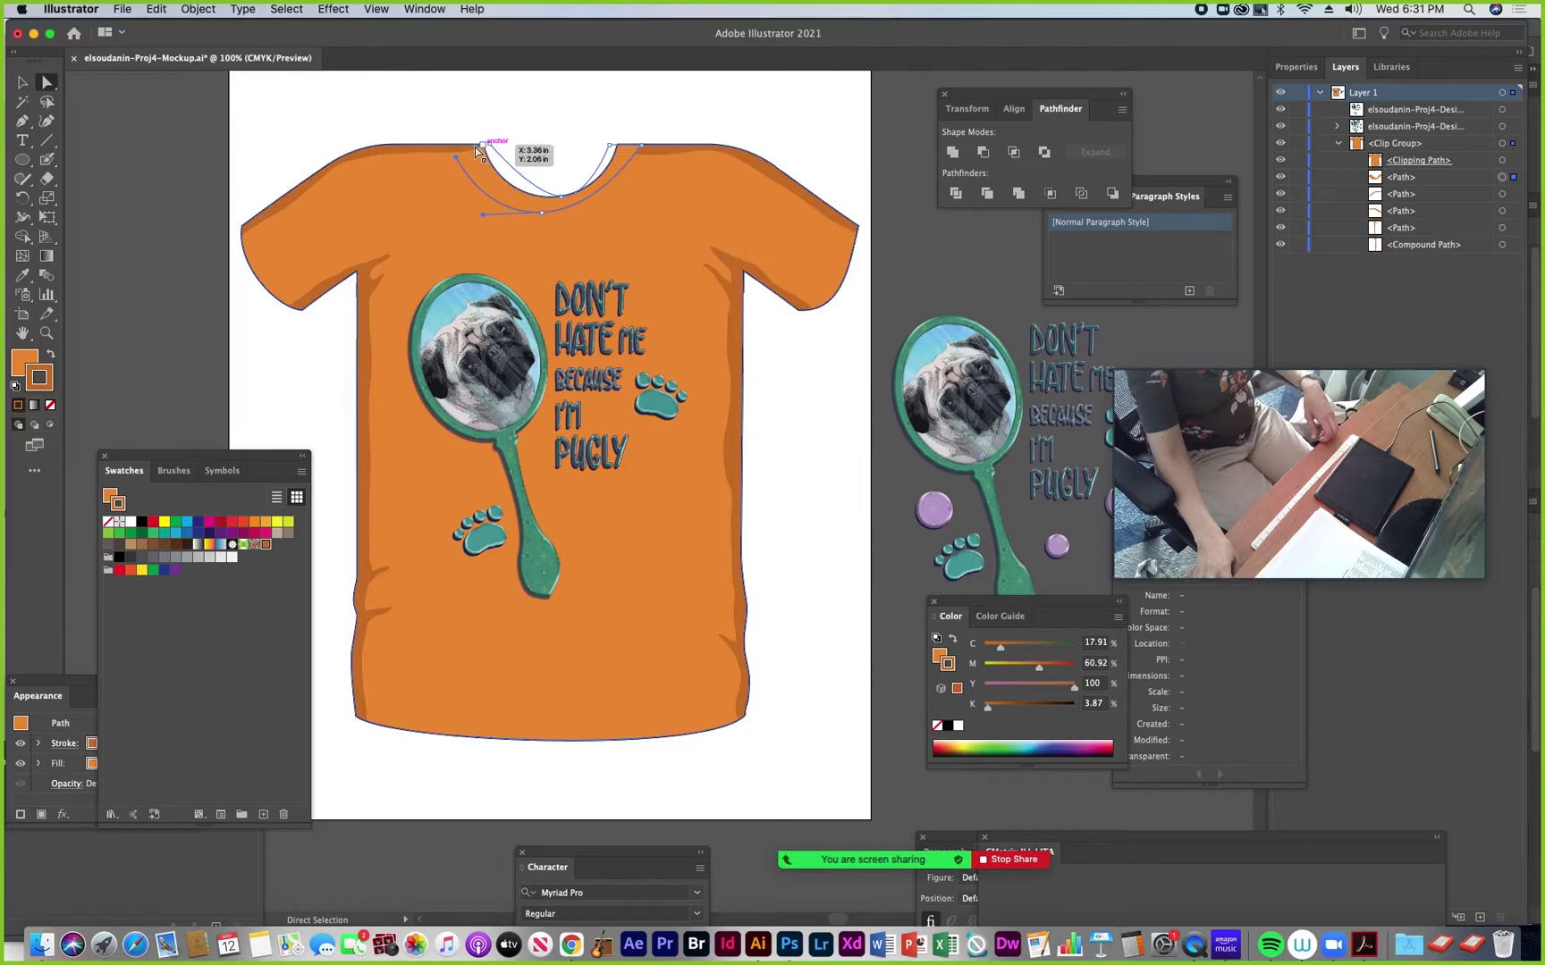
pyautogui.press('p')
pyautogui.click(456, 158)
pyautogui.click(488, 143)
pyautogui.press('a')
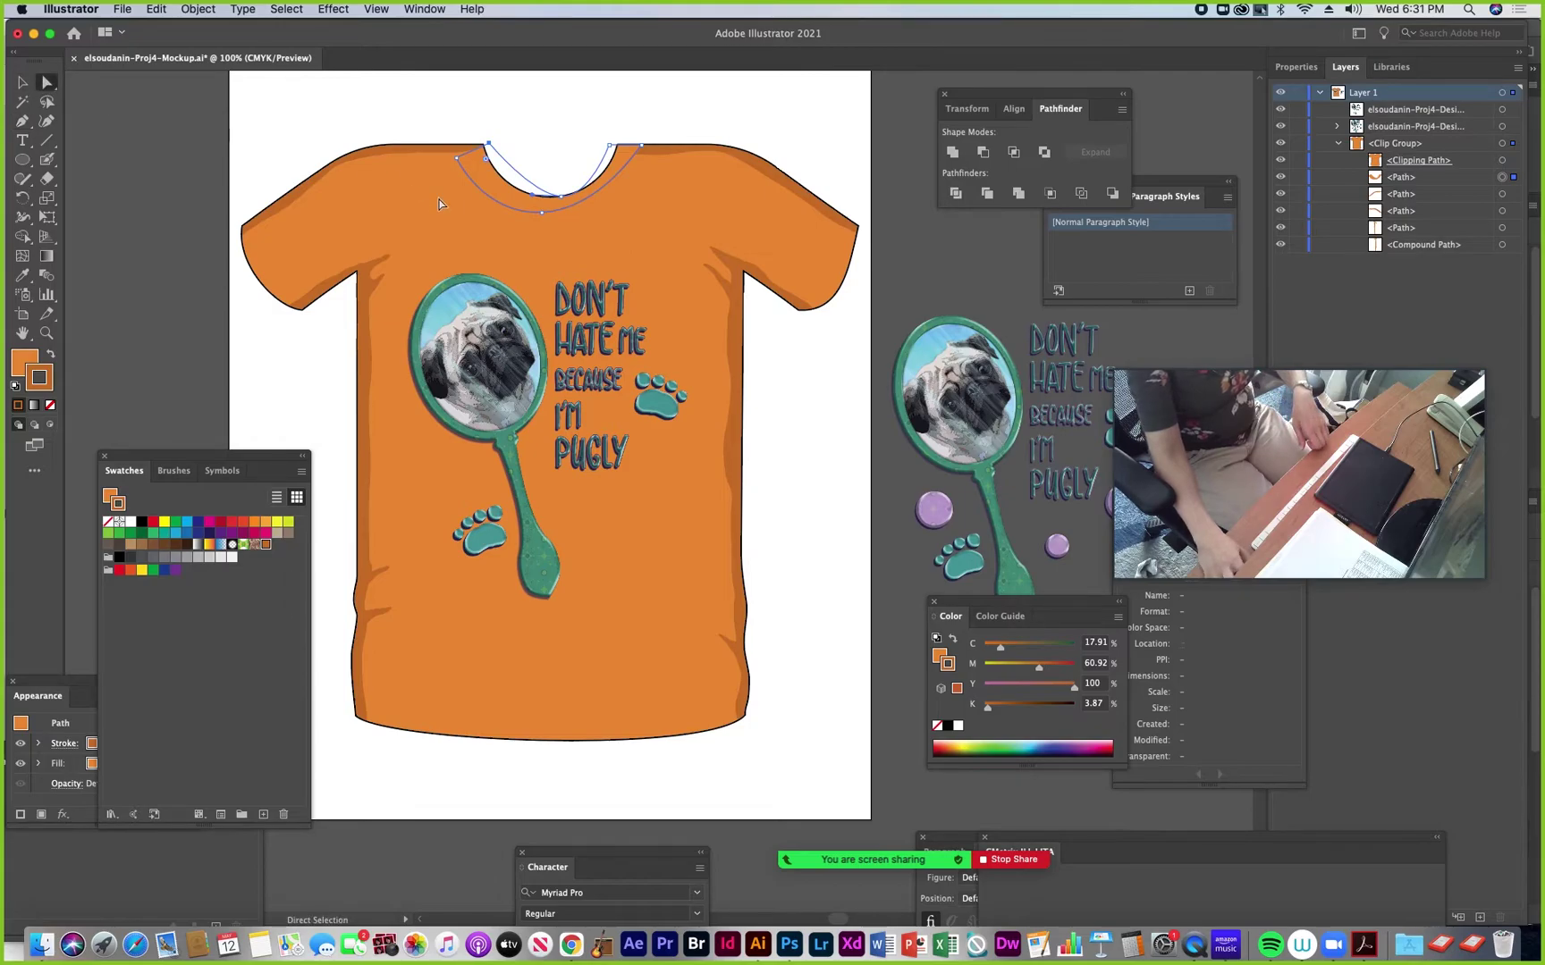
# Reshape the neckline band's anchor points and curve handles so both edges follow the collar in a smooth, even arc
pyautogui.moveTo(456, 158); pyautogui.dragTo(454, 144)
pyautogui.moveTo(544, 204); pyautogui.dragTo(486, 200)
pyautogui.moveTo(580, 205); pyautogui.dragTo(623, 216)
pyautogui.moveTo(482, 211); pyautogui.dragTo(468, 211)
pyautogui.click(456, 145)
pyautogui.moveTo(640, 145); pyautogui.dragTo(636, 154)
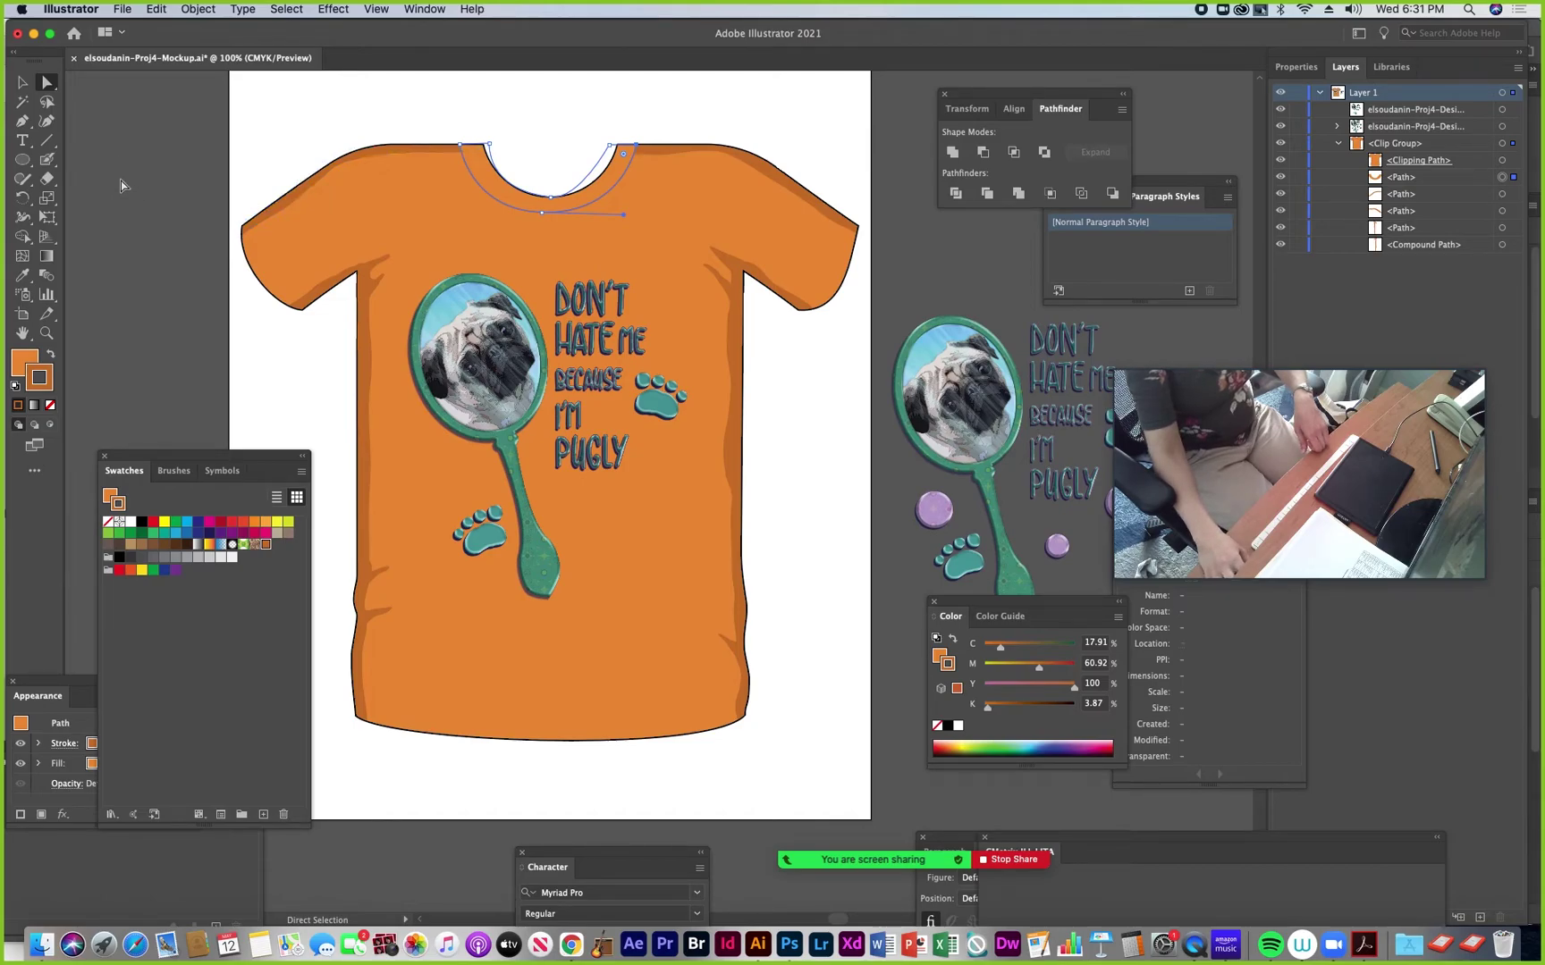
# Select only the neckline band, swap its fill and stroke to fill it with the darker orange, and deselect it
pyautogui.click(22, 83)
pyautogui.click(172, 175)
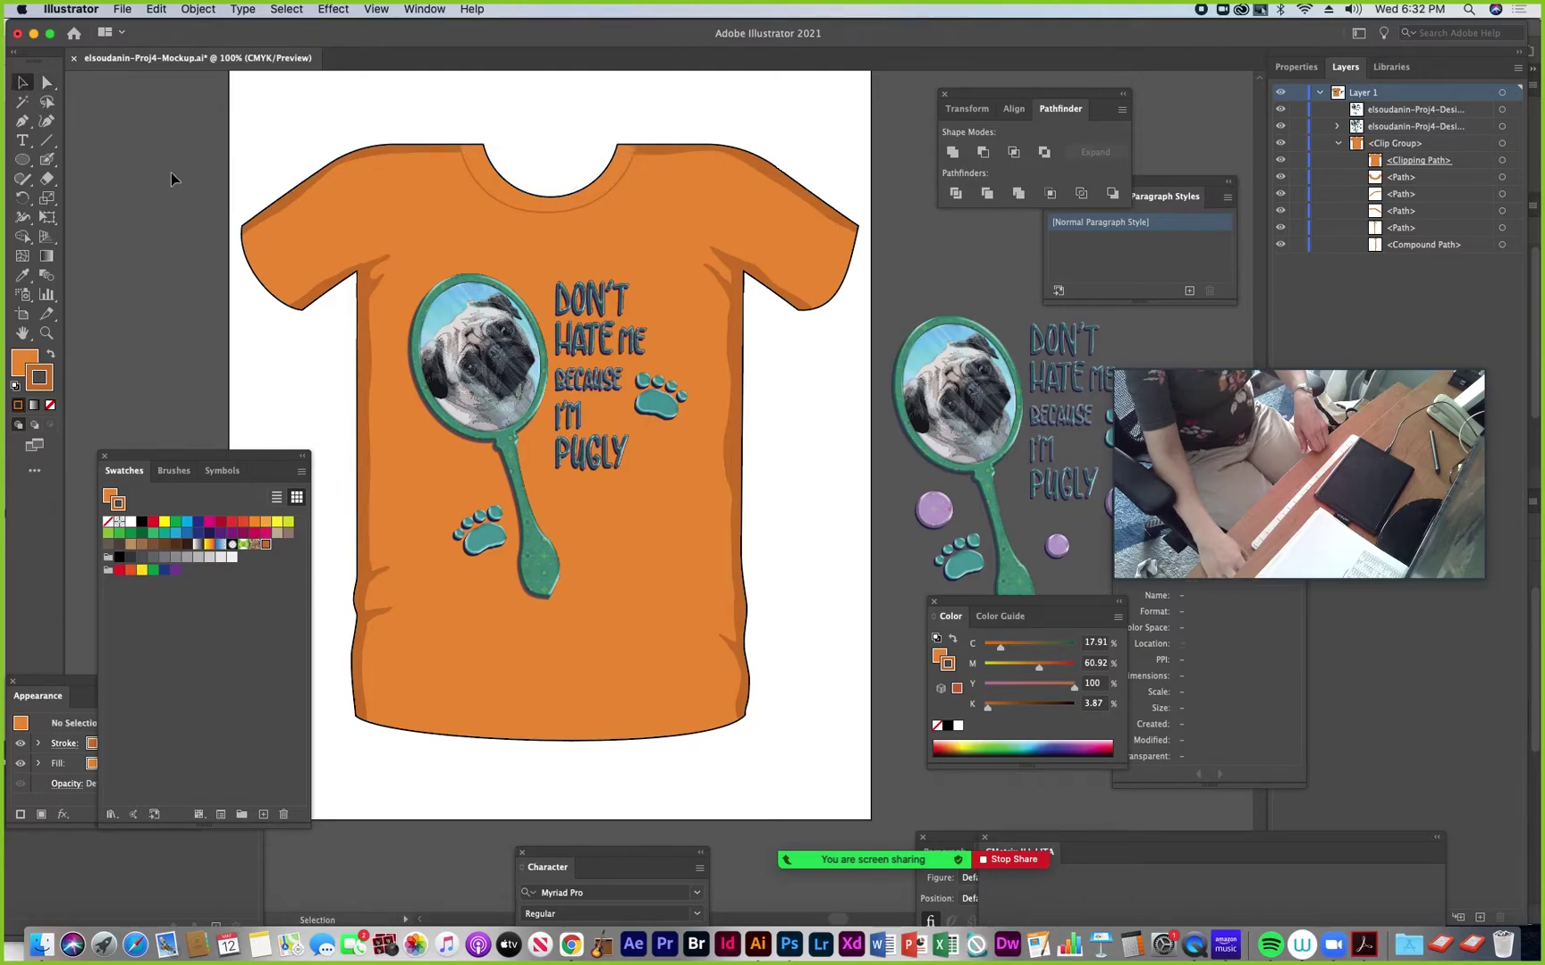
pyautogui.click(500, 202)
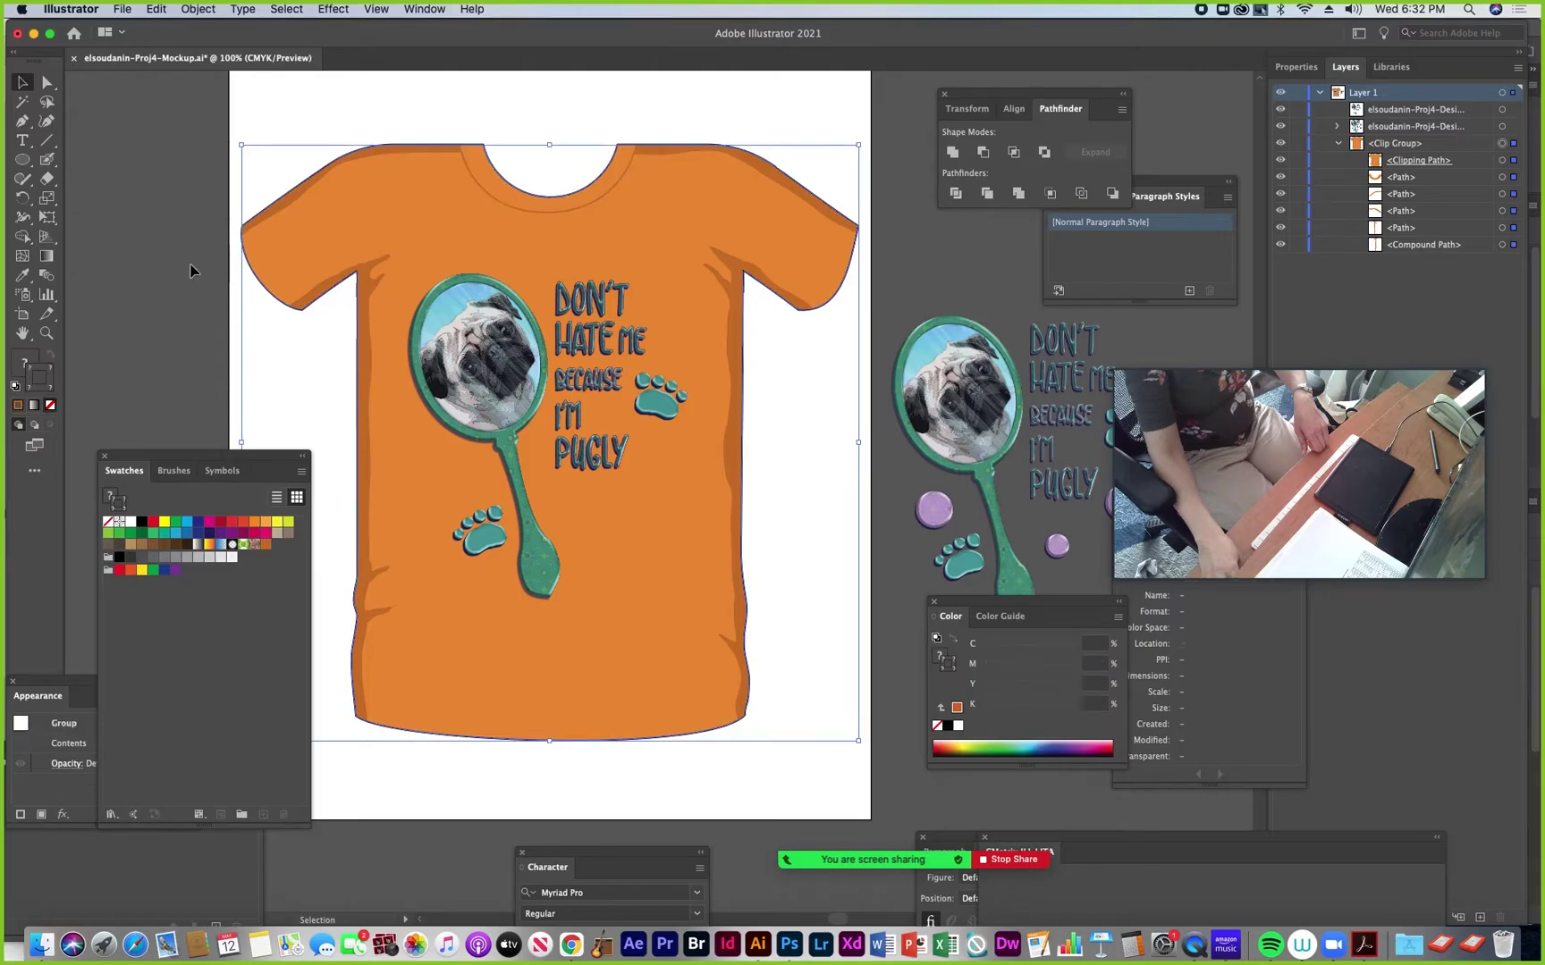
pyautogui.press('a')
pyautogui.press('super+shift+a')
pyautogui.click(494, 192)
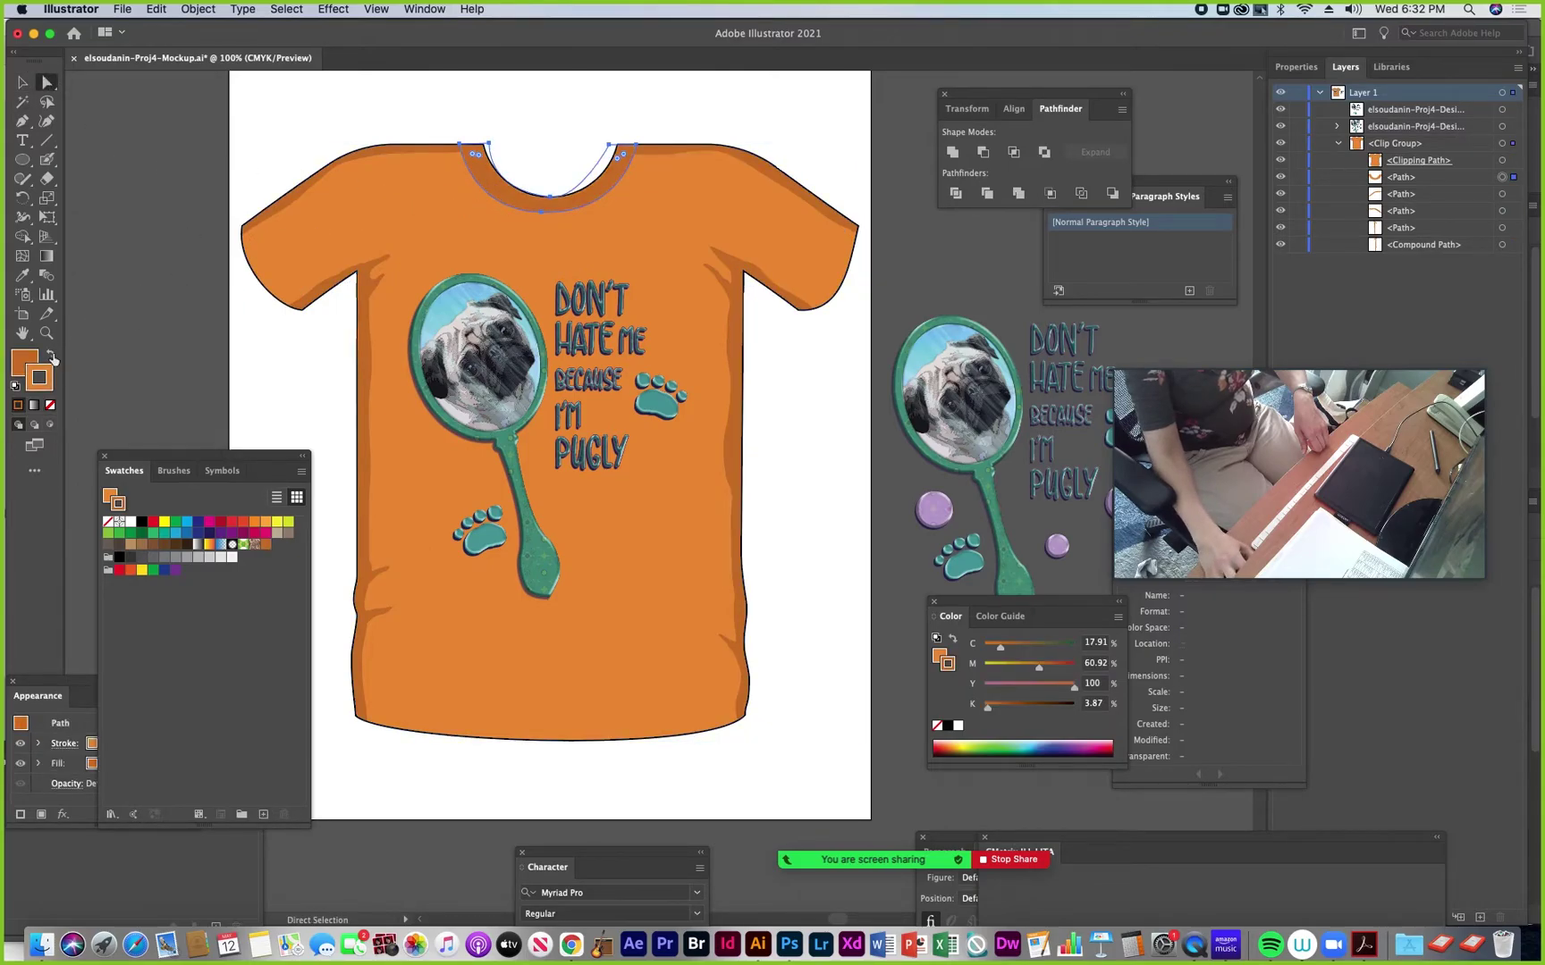
pyautogui.click(147, 242)
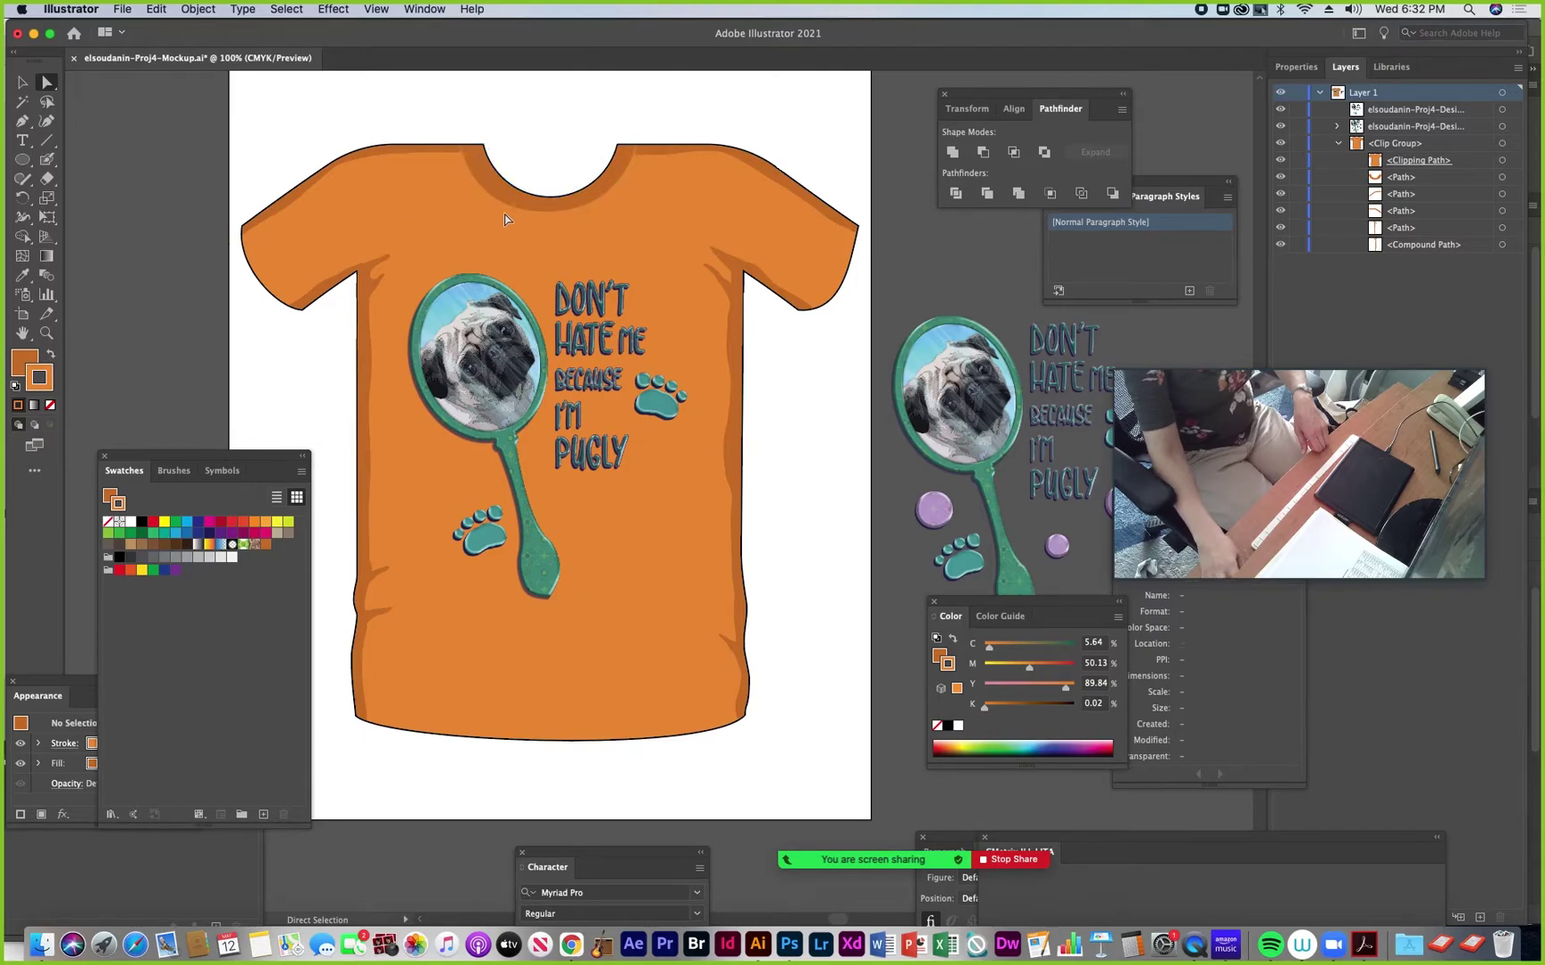
# Nudge the neckline band's outer end points on both shoulders so they align with the top edge of the collar
pyautogui.click(539, 218)
pyautogui.moveTo(536, 214)
pyautogui.mouseDown()
pyautogui.moveTo(465, 205)
pyautogui.moveTo(547, 211)
pyautogui.mouseUp()
pyautogui.click(506, 114)
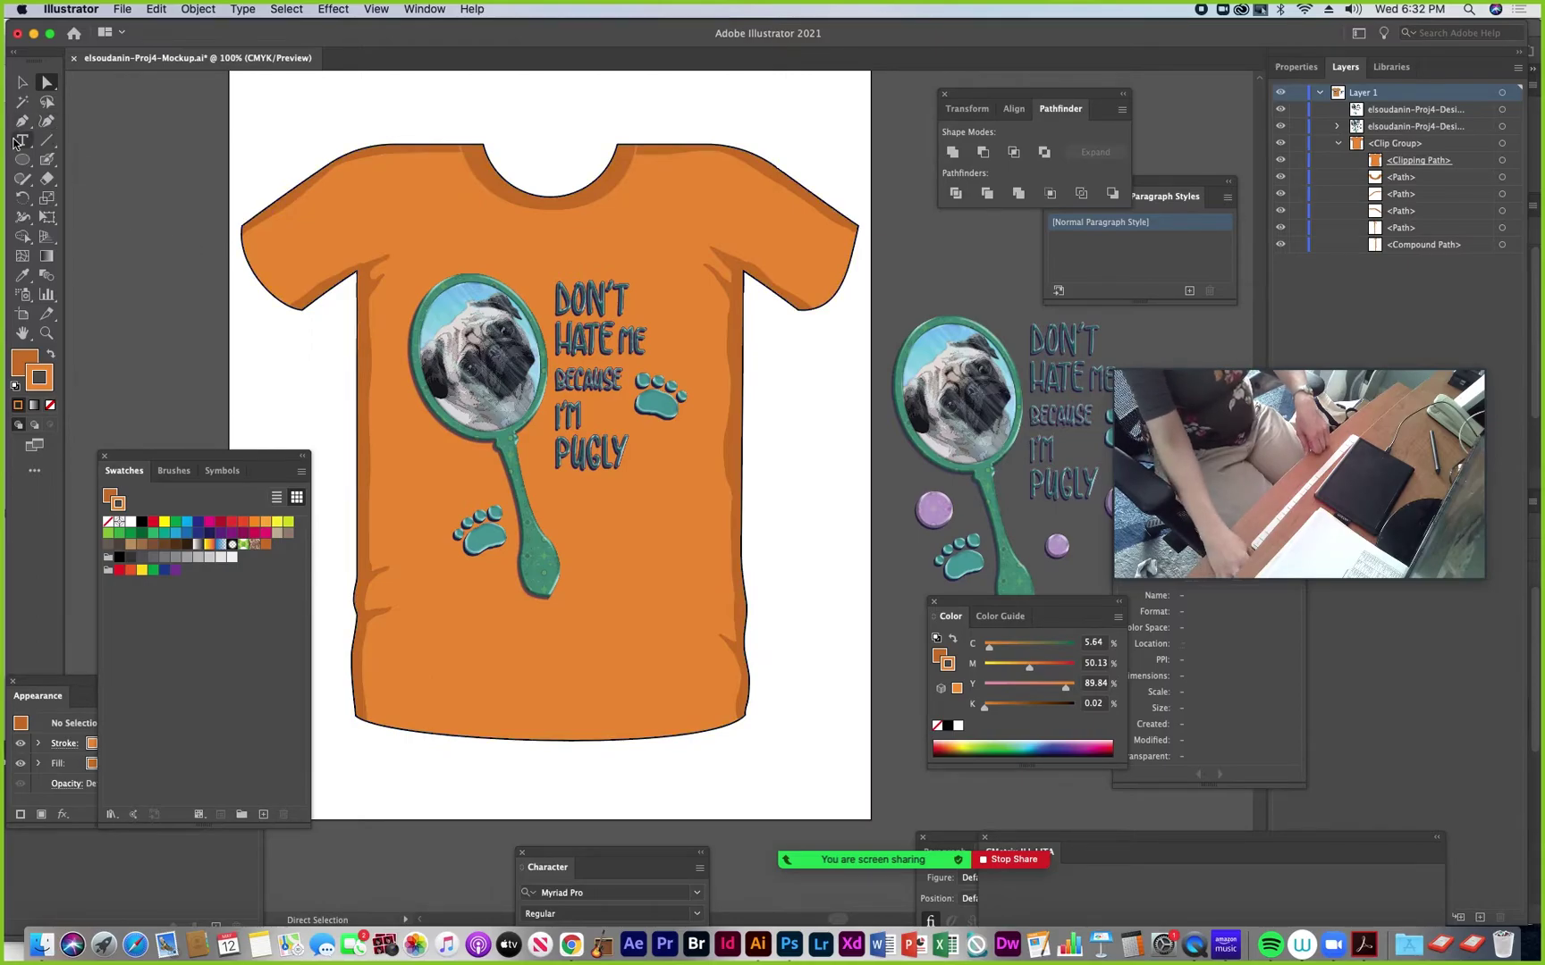
pyautogui.click(474, 168)
pyautogui.moveTo(462, 149); pyautogui.dragTo(466, 149)
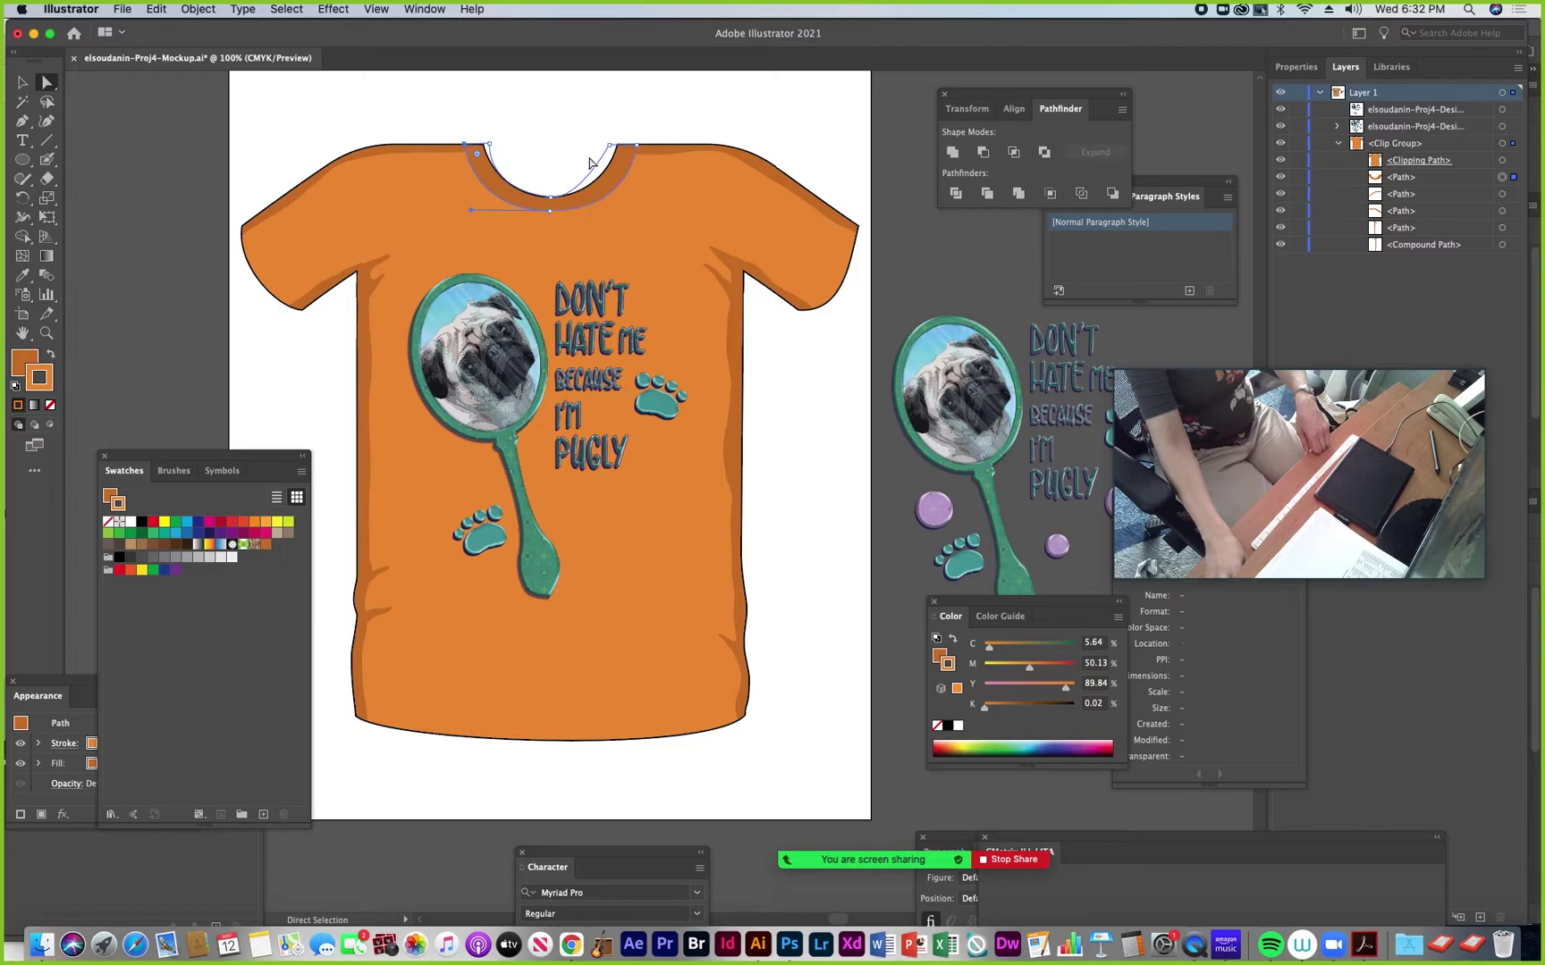
pyautogui.moveTo(637, 146); pyautogui.dragTo(634, 140)
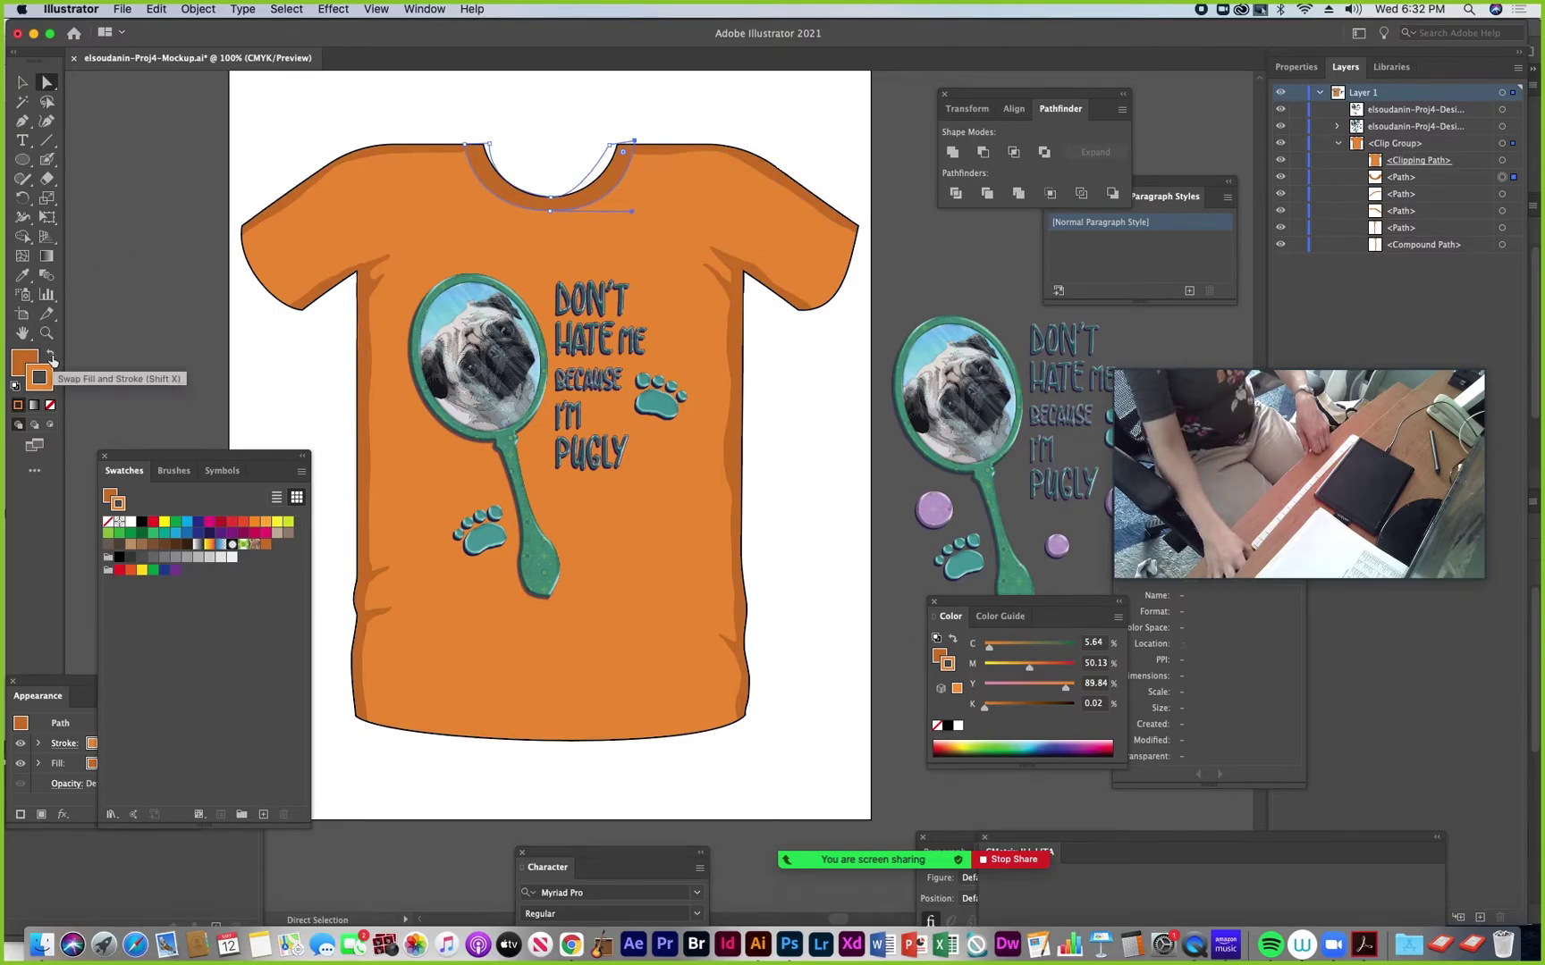
# Deselect the neckline band and save the mockup document
pyautogui.click(23, 82)
pyautogui.click(101, 168)
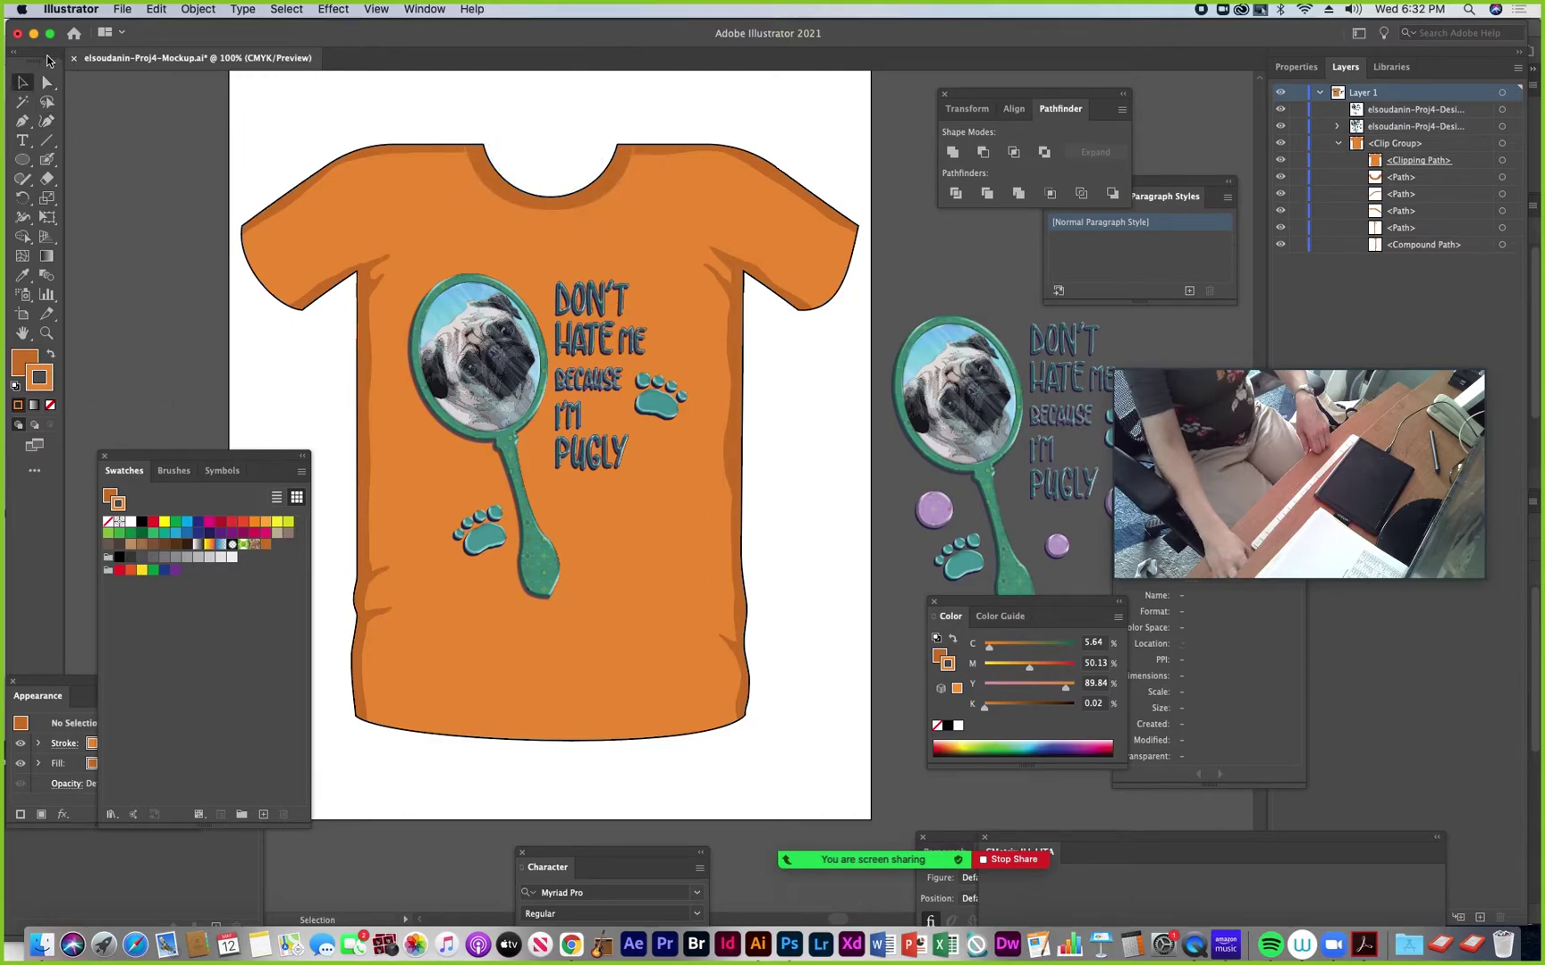
pyautogui.click(121, 11)
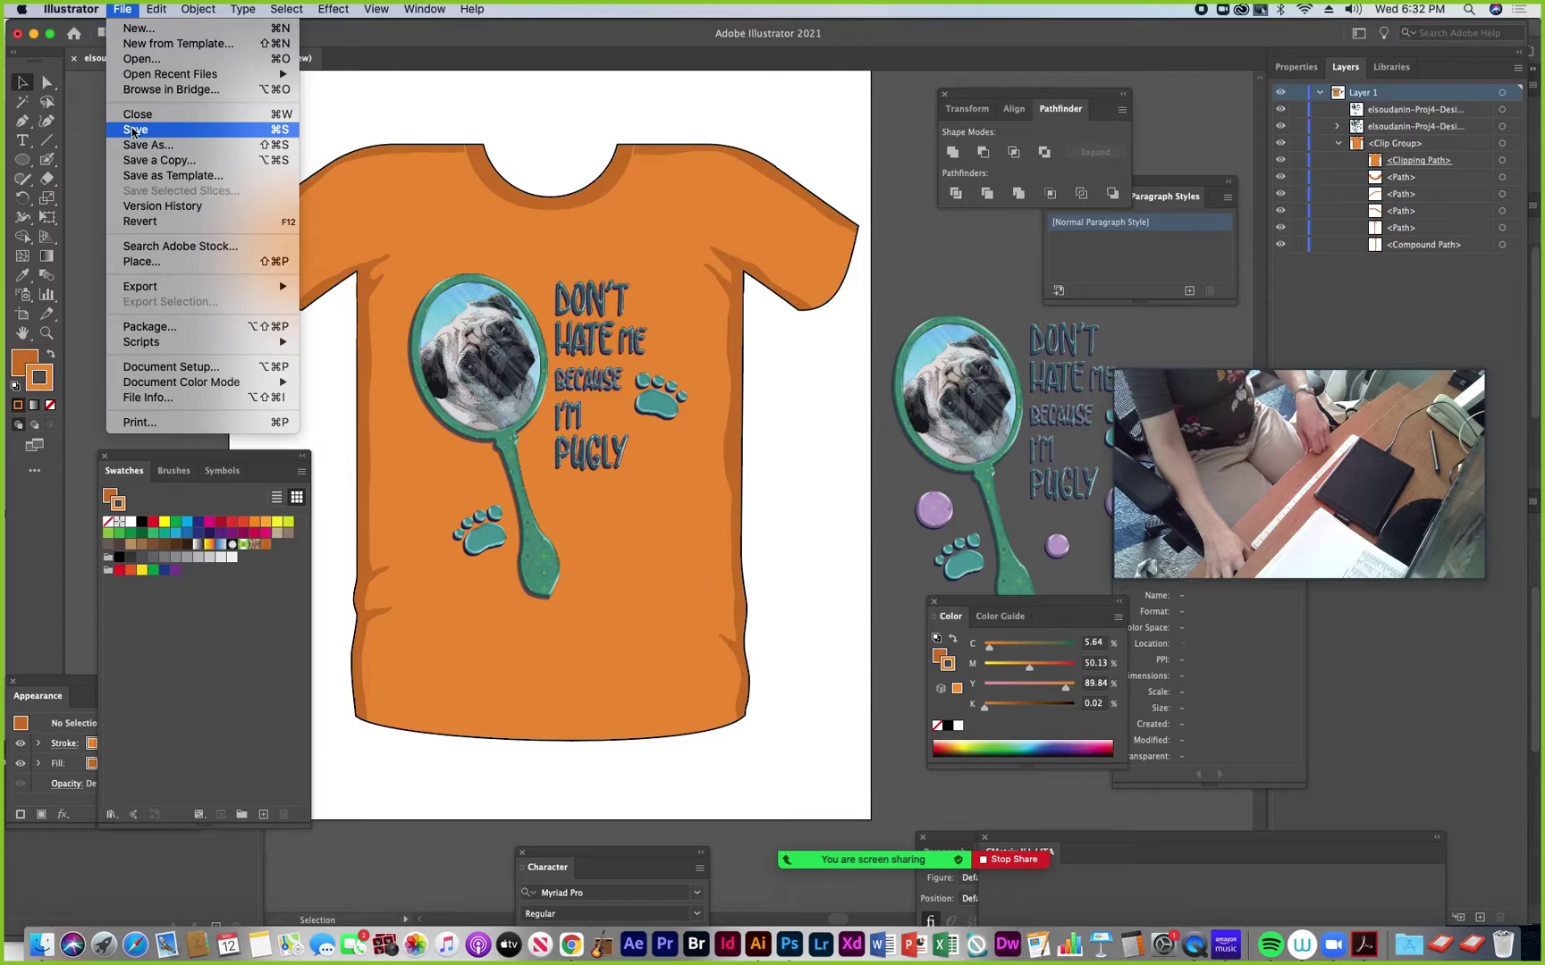
pyautogui.click(134, 132)
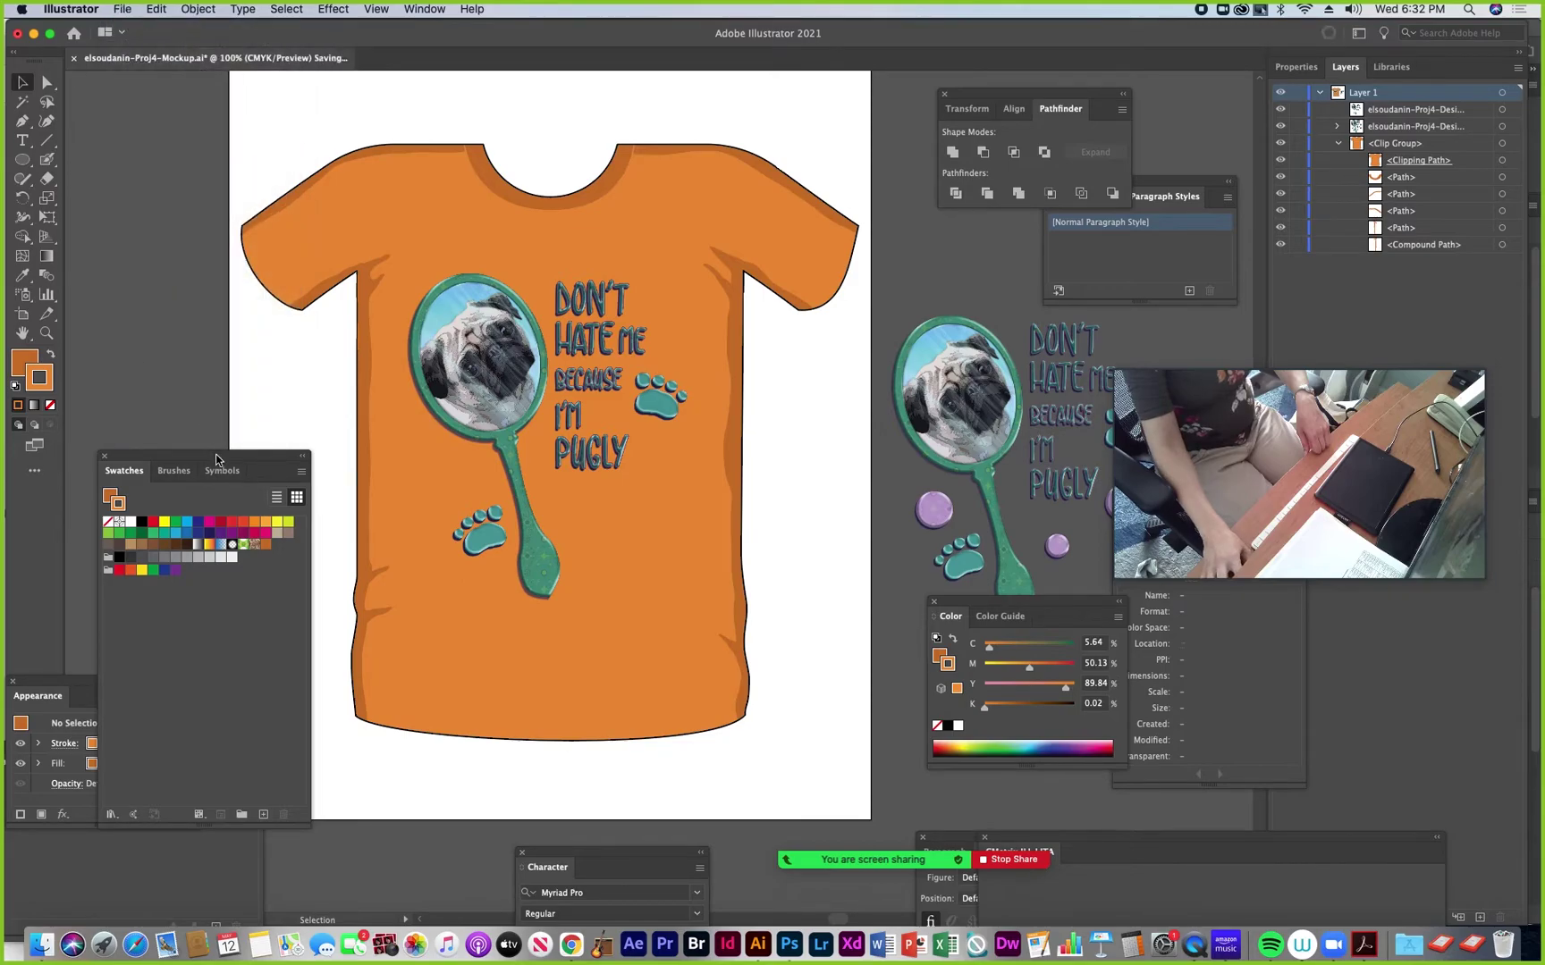
# Move the Swatches panel off the shirt, select the linked design and check its available Envelope Distort options
pyautogui.moveTo(219, 458); pyautogui.dragTo(148, 526)
pyautogui.click(598, 309)
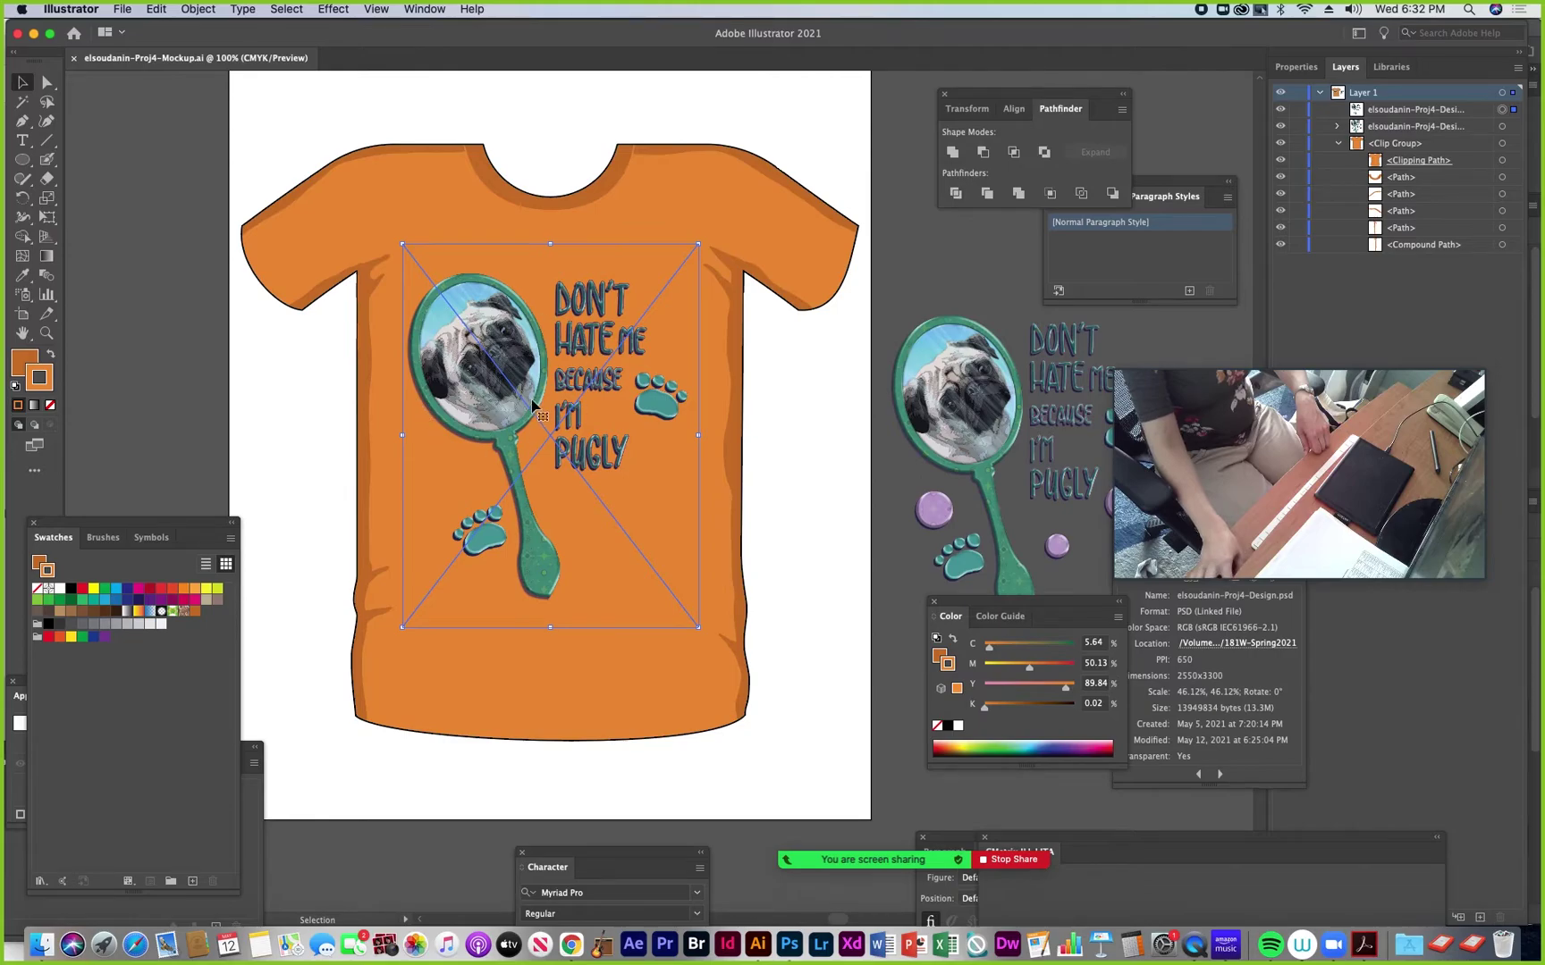
pyautogui.click(199, 10)
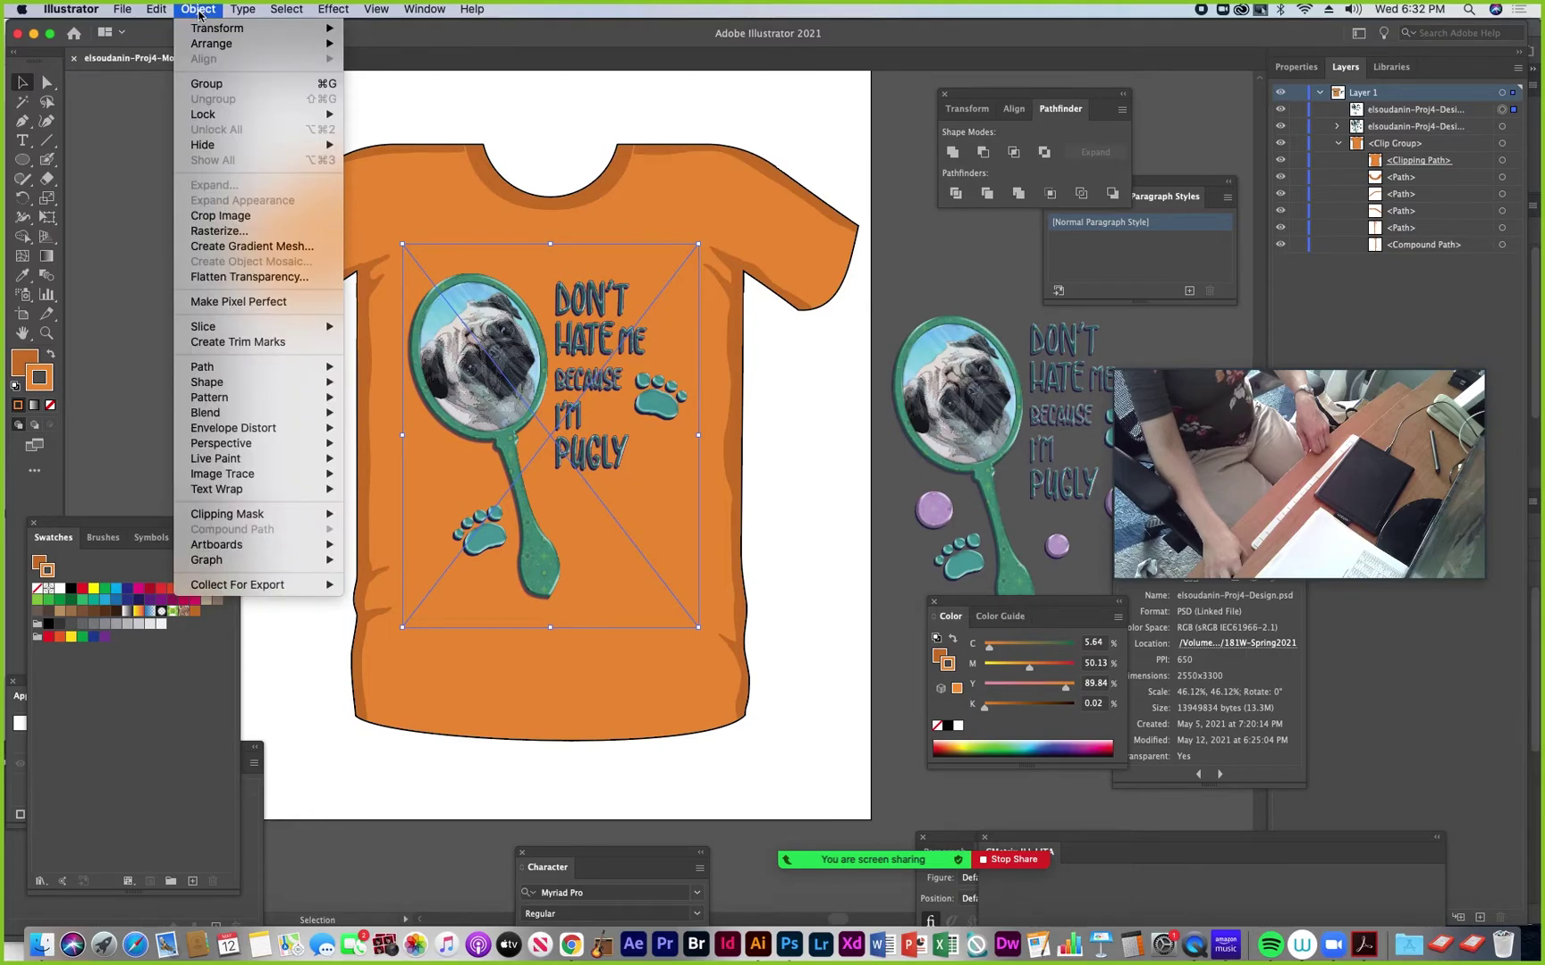
pyautogui.moveTo(218, 435)
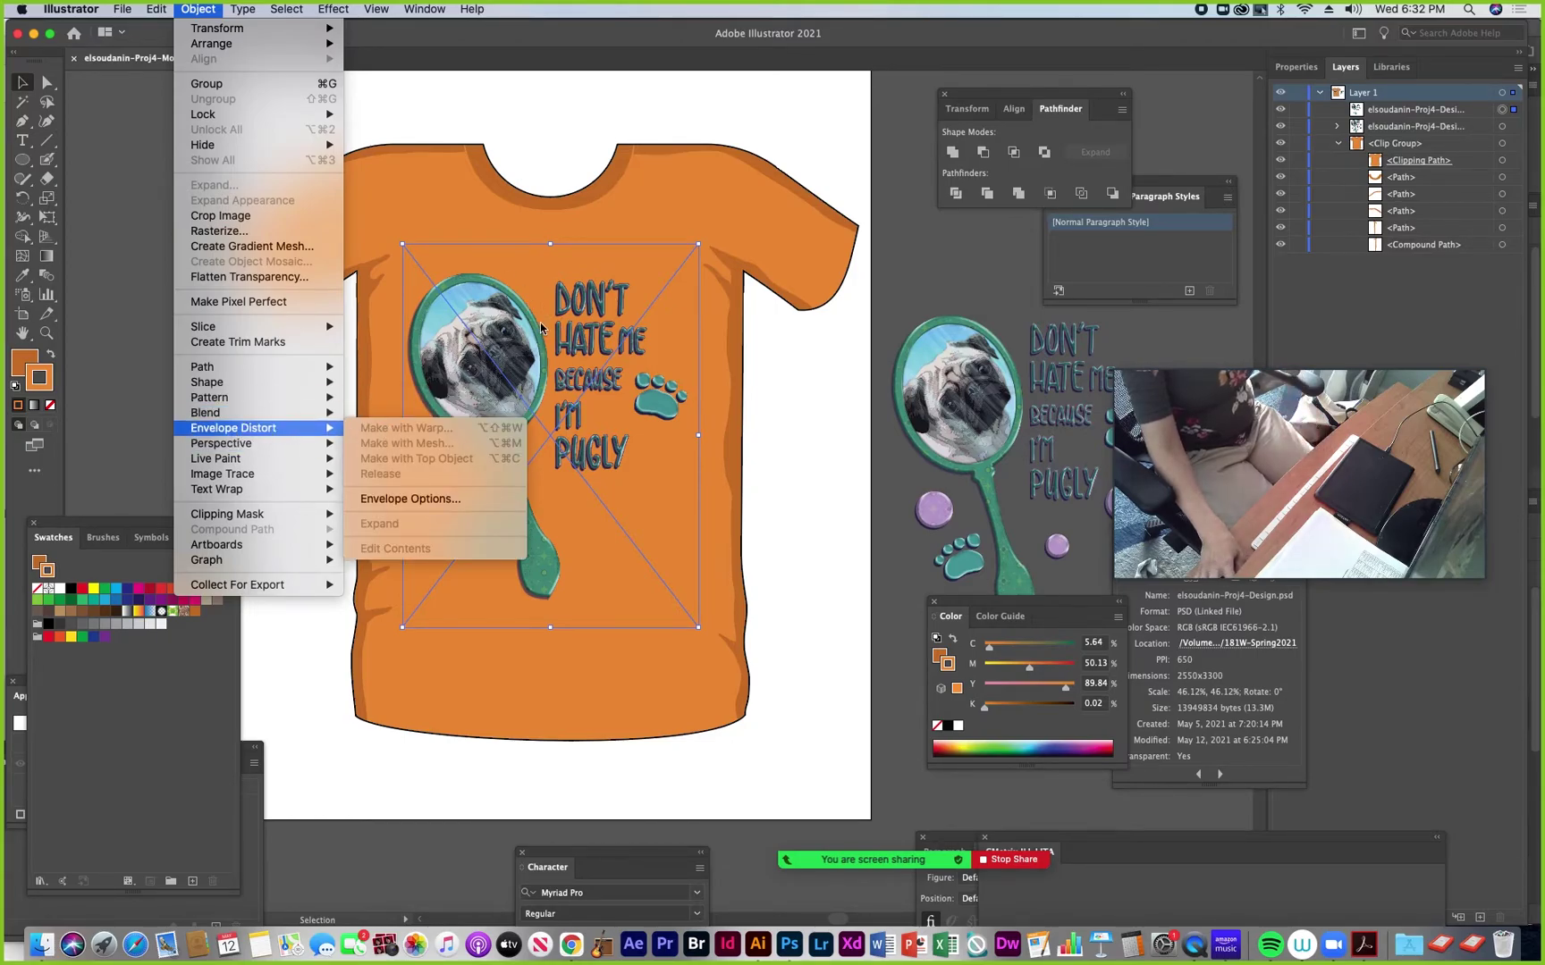
pyautogui.click(684, 363)
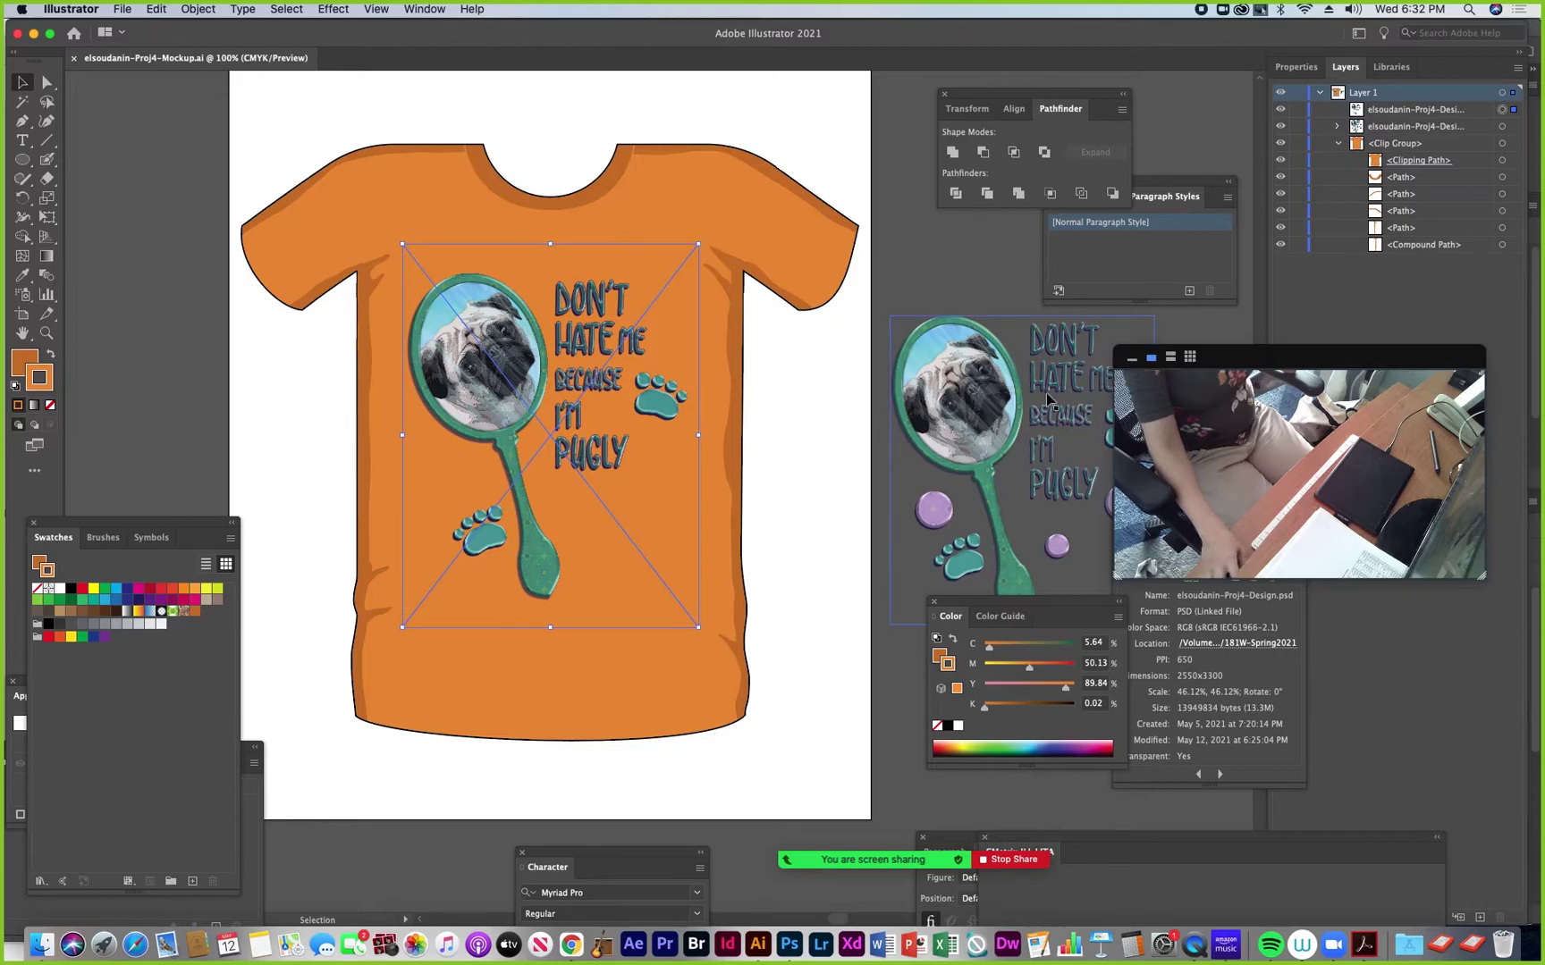
# Clear the spare design beside the artboard by minimising the video window, moving the Color panel aside and closing the Links panel
pyautogui.moveTo(1213, 382)
pyautogui.click(1132, 357)
pyautogui.moveTo(1216, 357); pyautogui.dragTo(1466, 628)
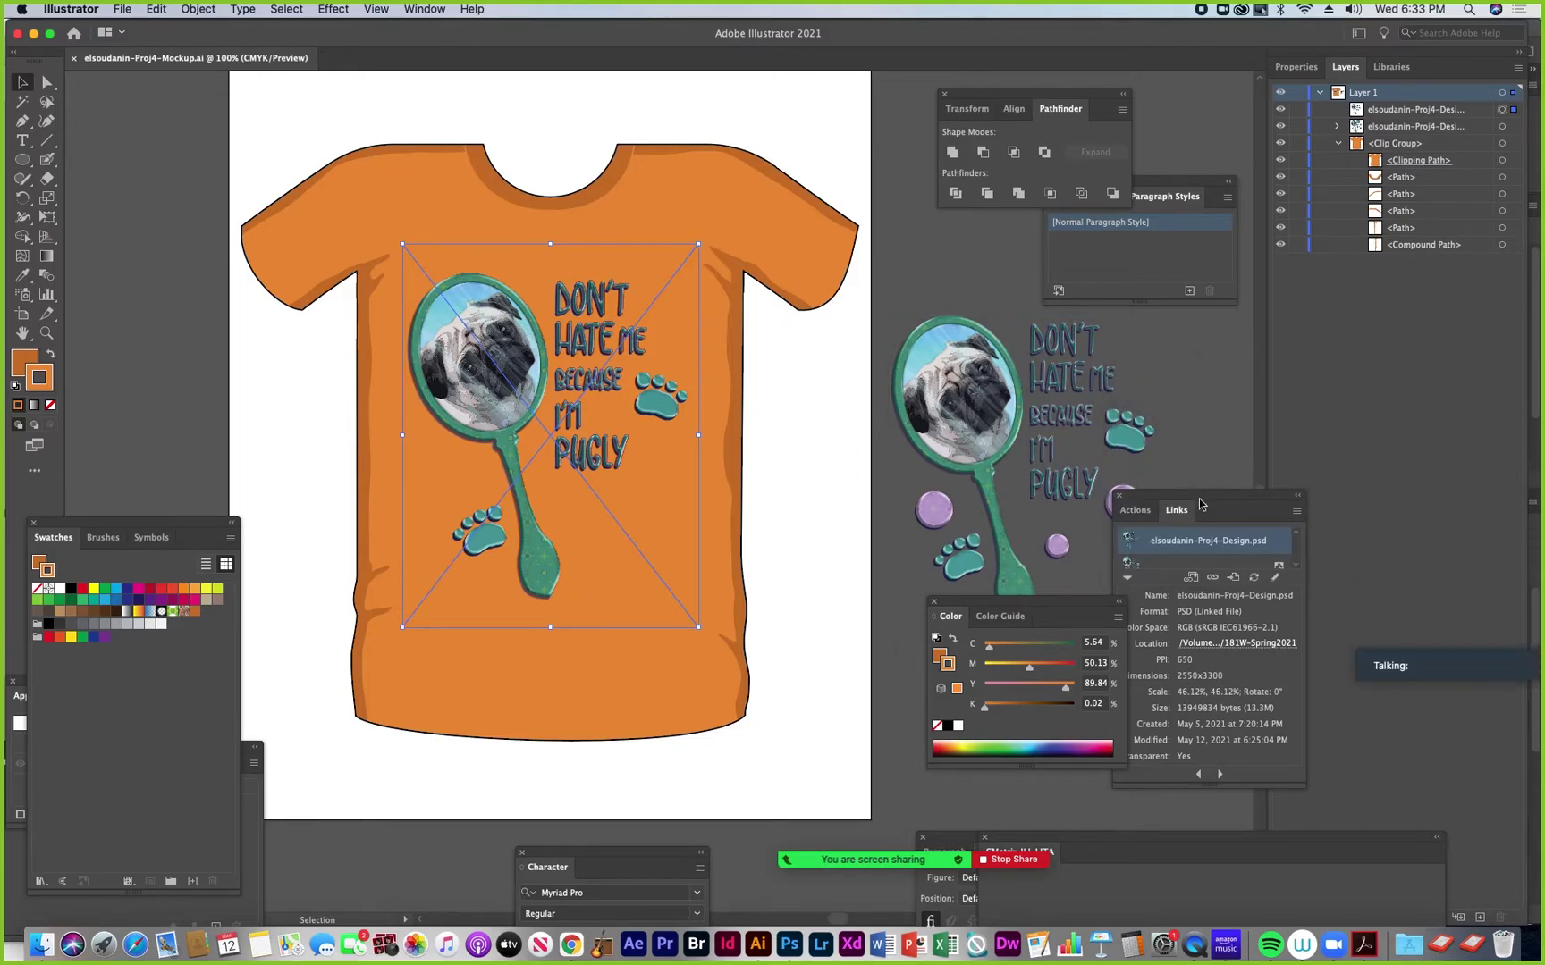
pyautogui.moveTo(1033, 615); pyautogui.dragTo(966, 690)
pyautogui.moveTo(1137, 499); pyautogui.dragTo(1003, 463)
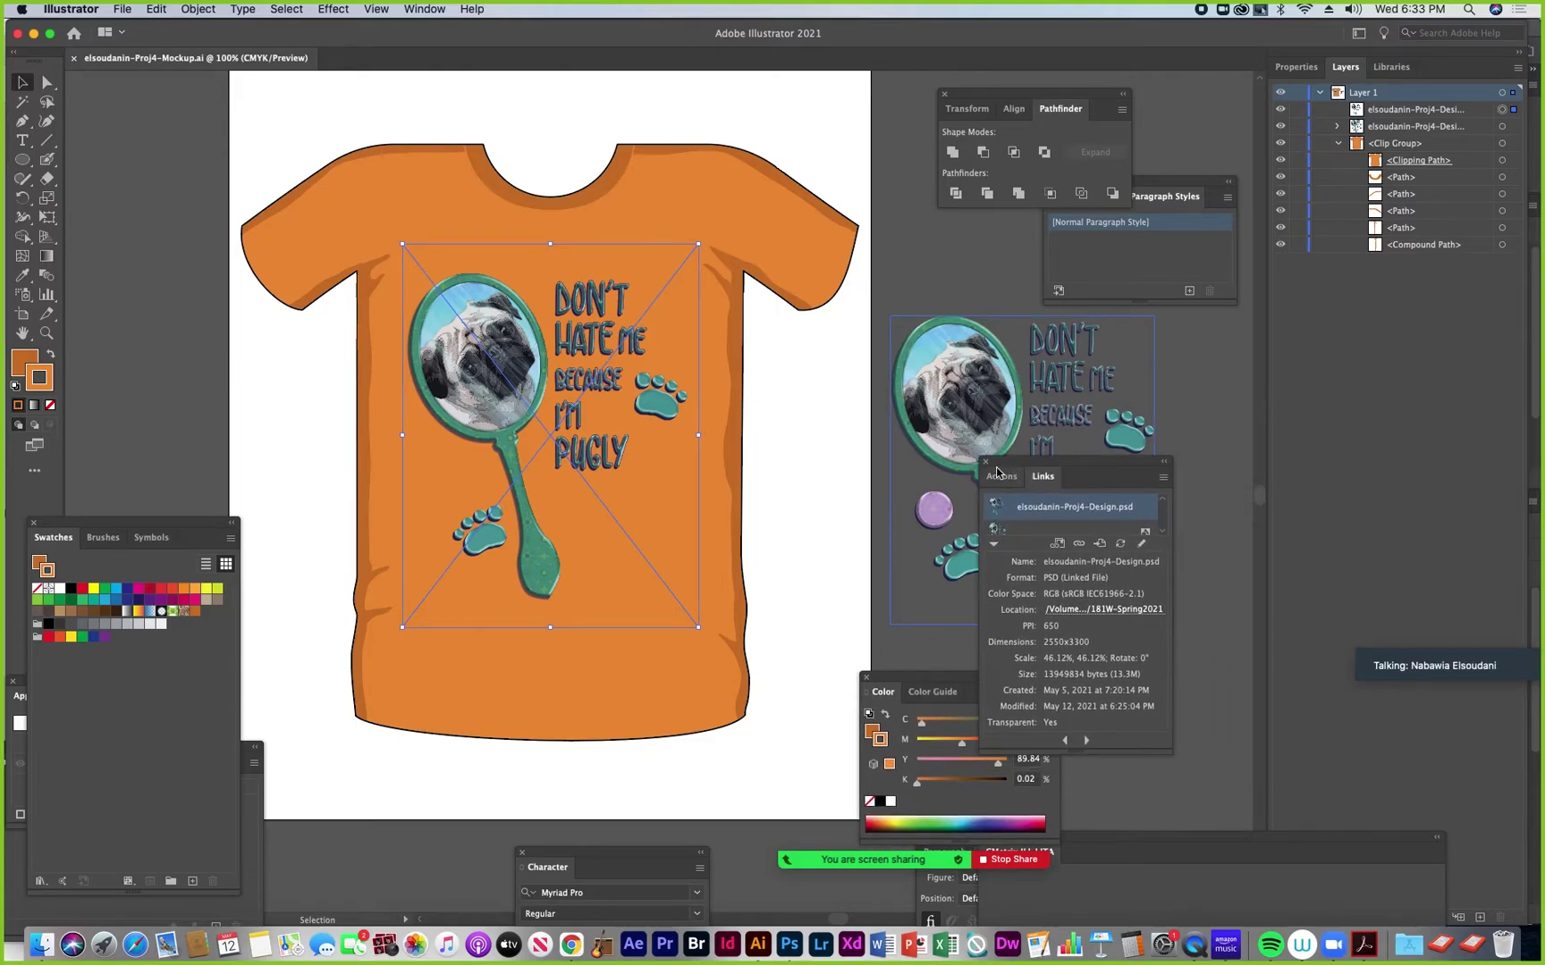
pyautogui.click(985, 462)
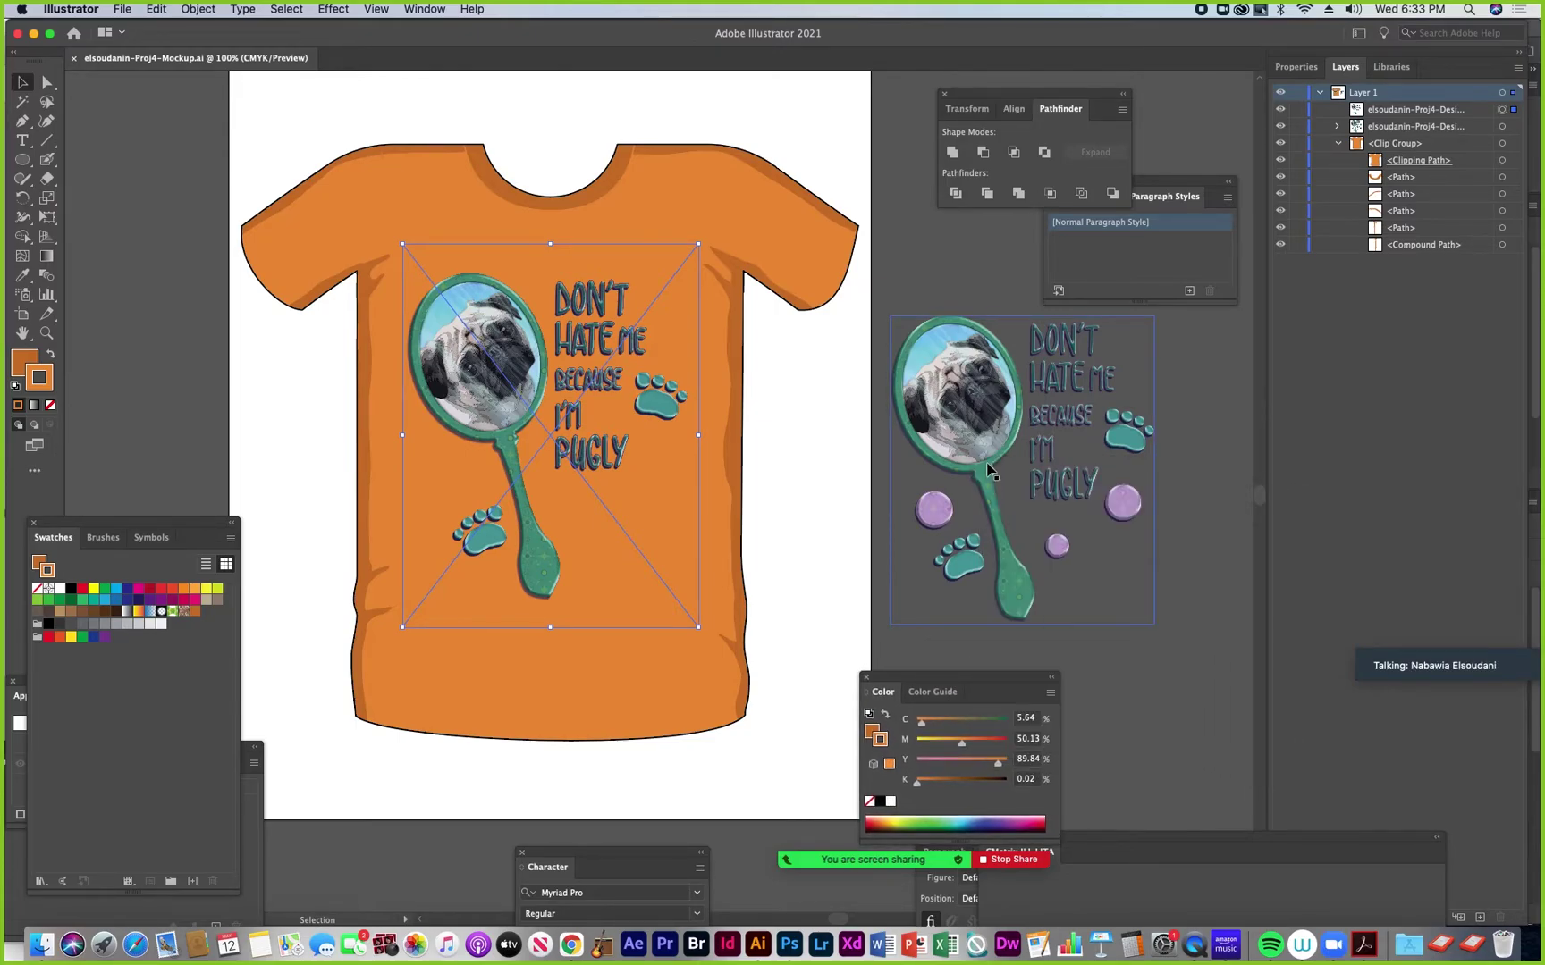
# Show the linked design's properties and check its quick actions and object commands
pyautogui.click(1297, 67)
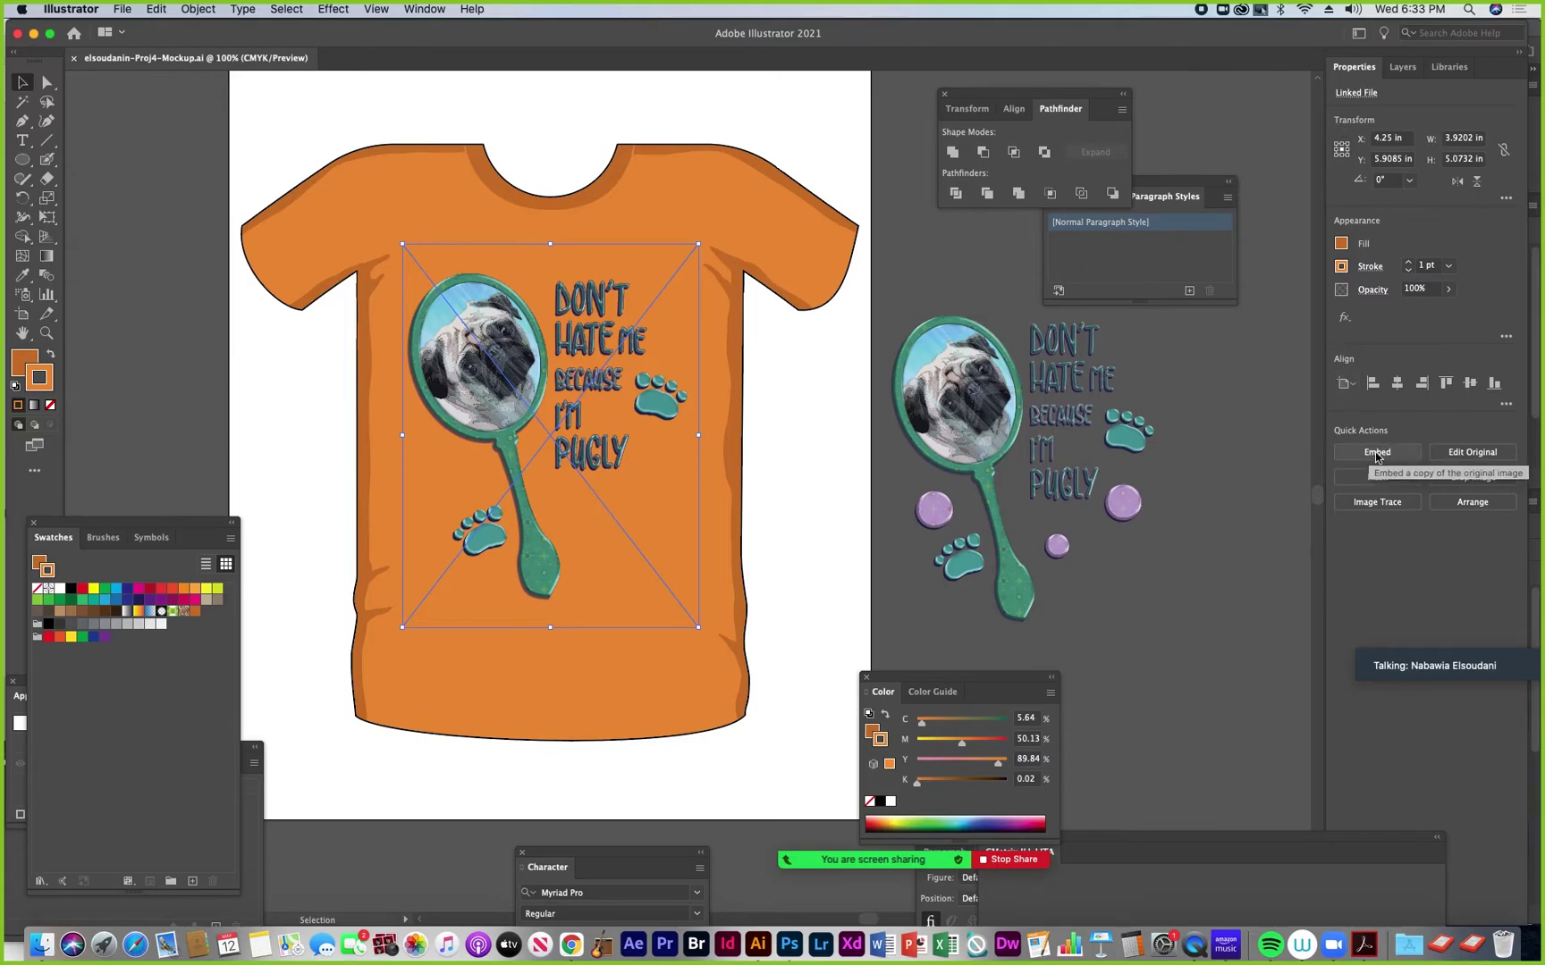
pyautogui.click(198, 10)
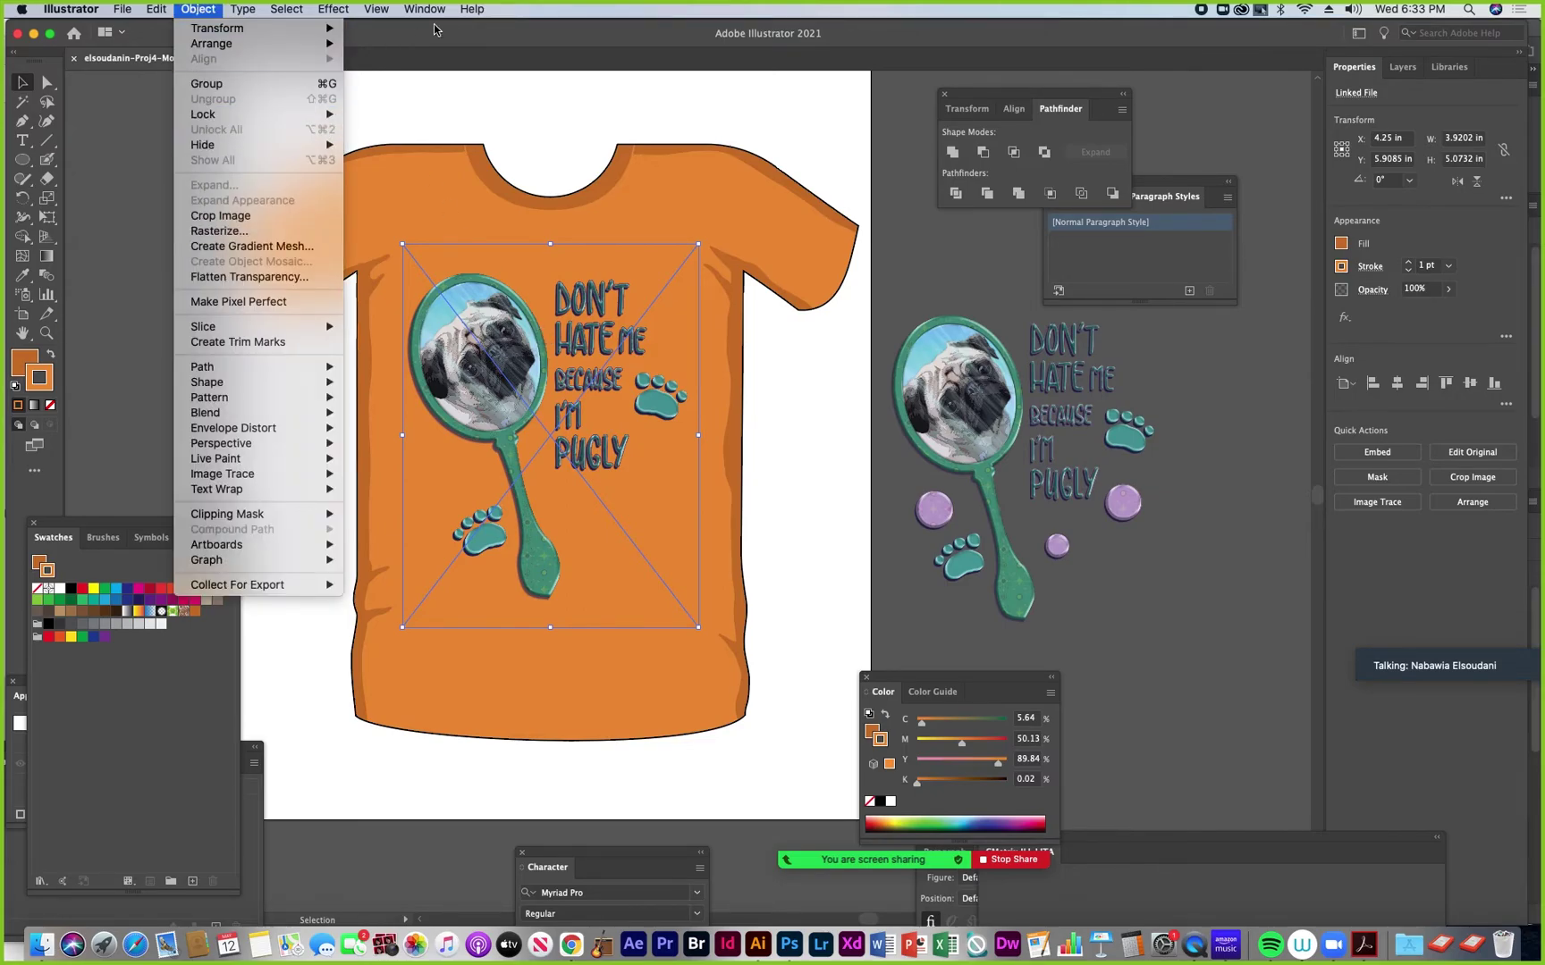
pyautogui.click(515, 10)
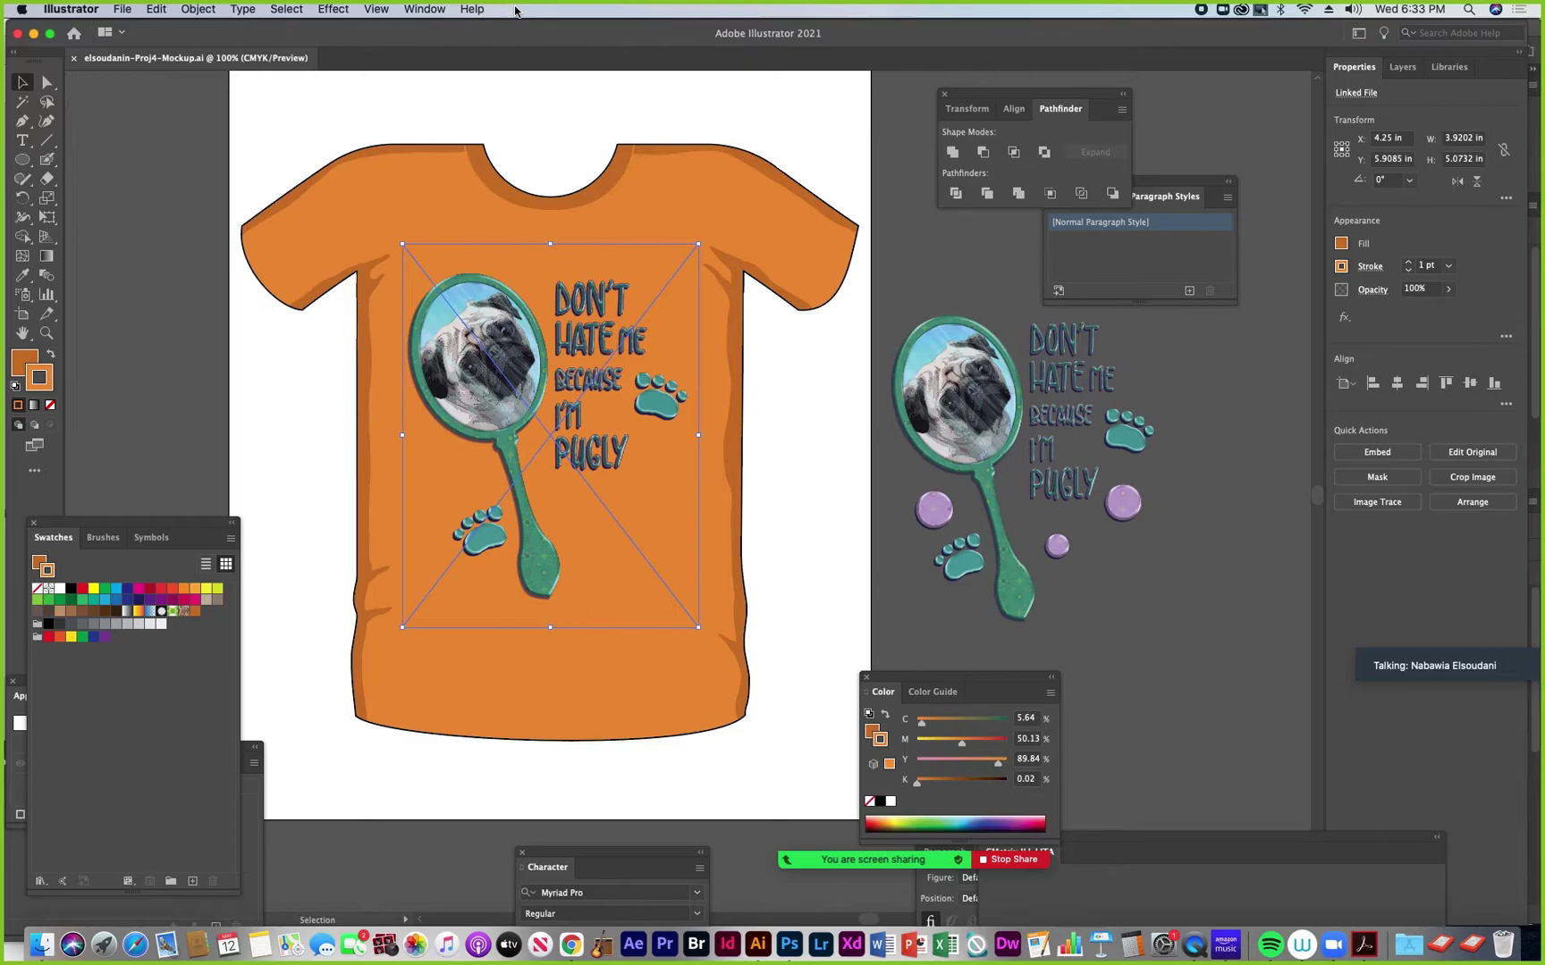
# Reopen and enlarge the Links panel, and select the spare design beside the artboard to check its link details
pyautogui.click(421, 10)
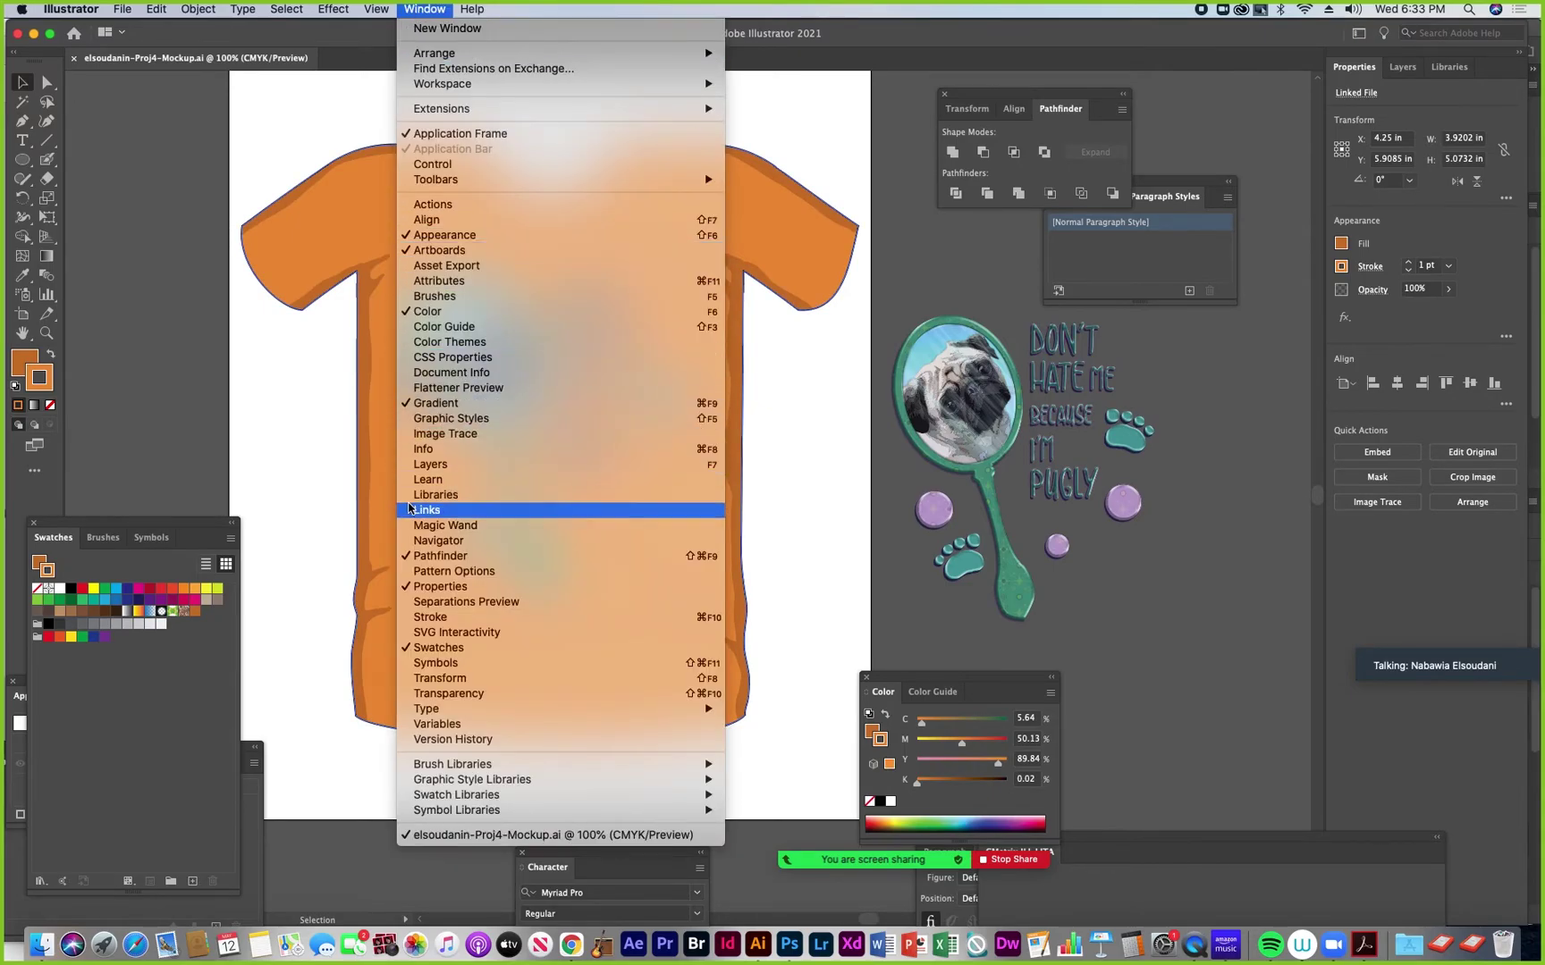
pyautogui.click(428, 511)
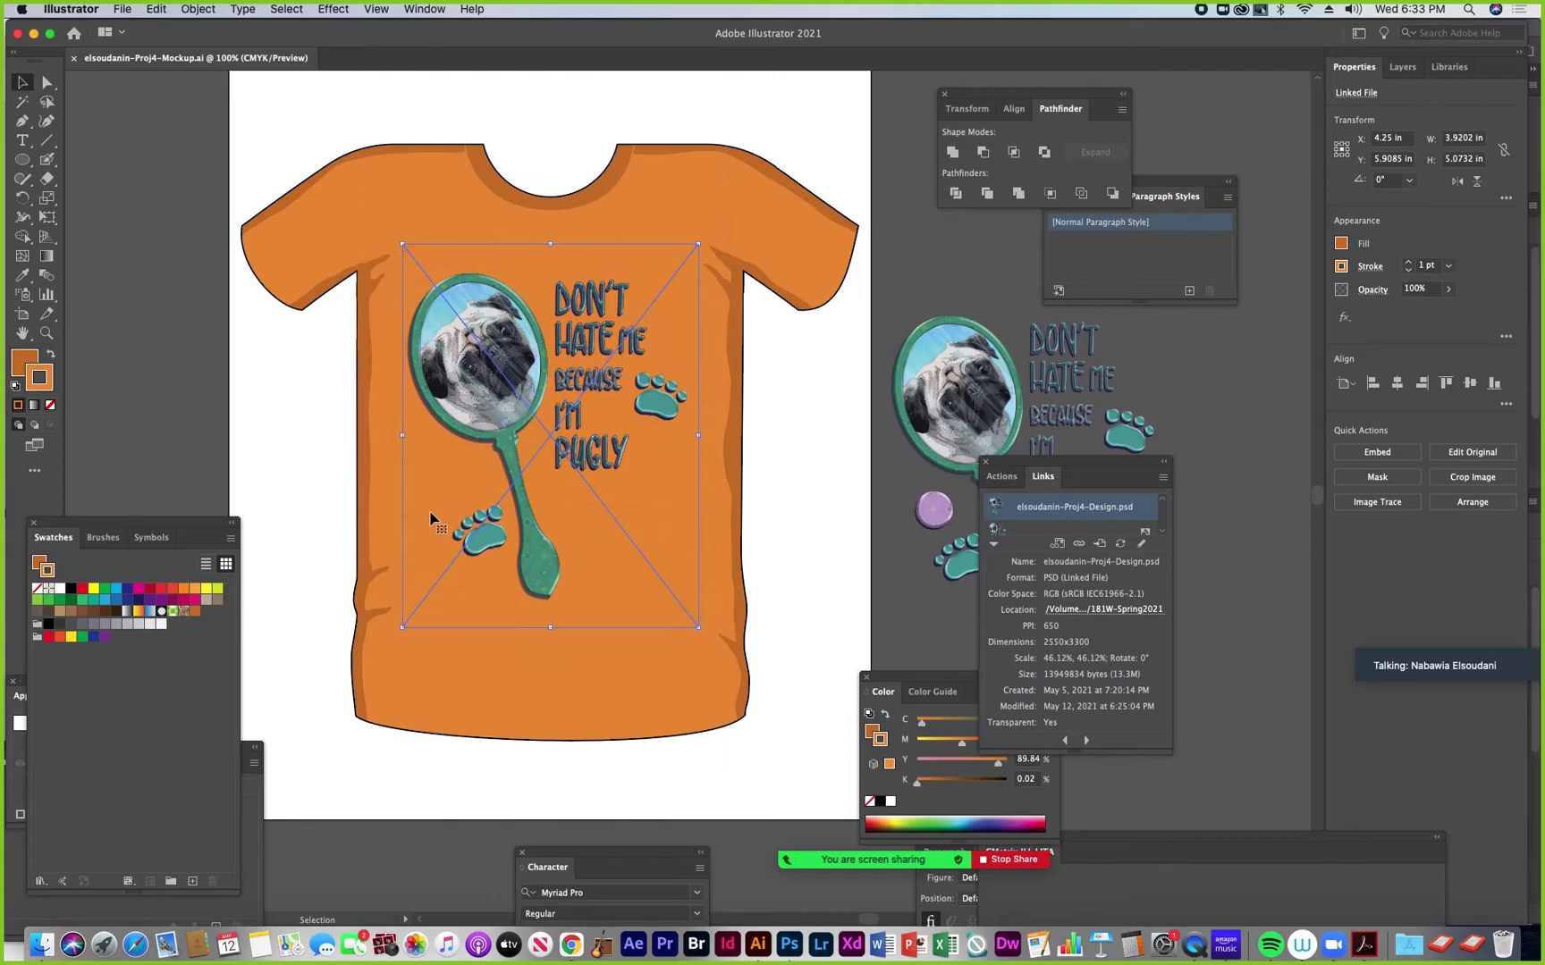
pyautogui.moveTo(1042, 466); pyautogui.dragTo(901, 271)
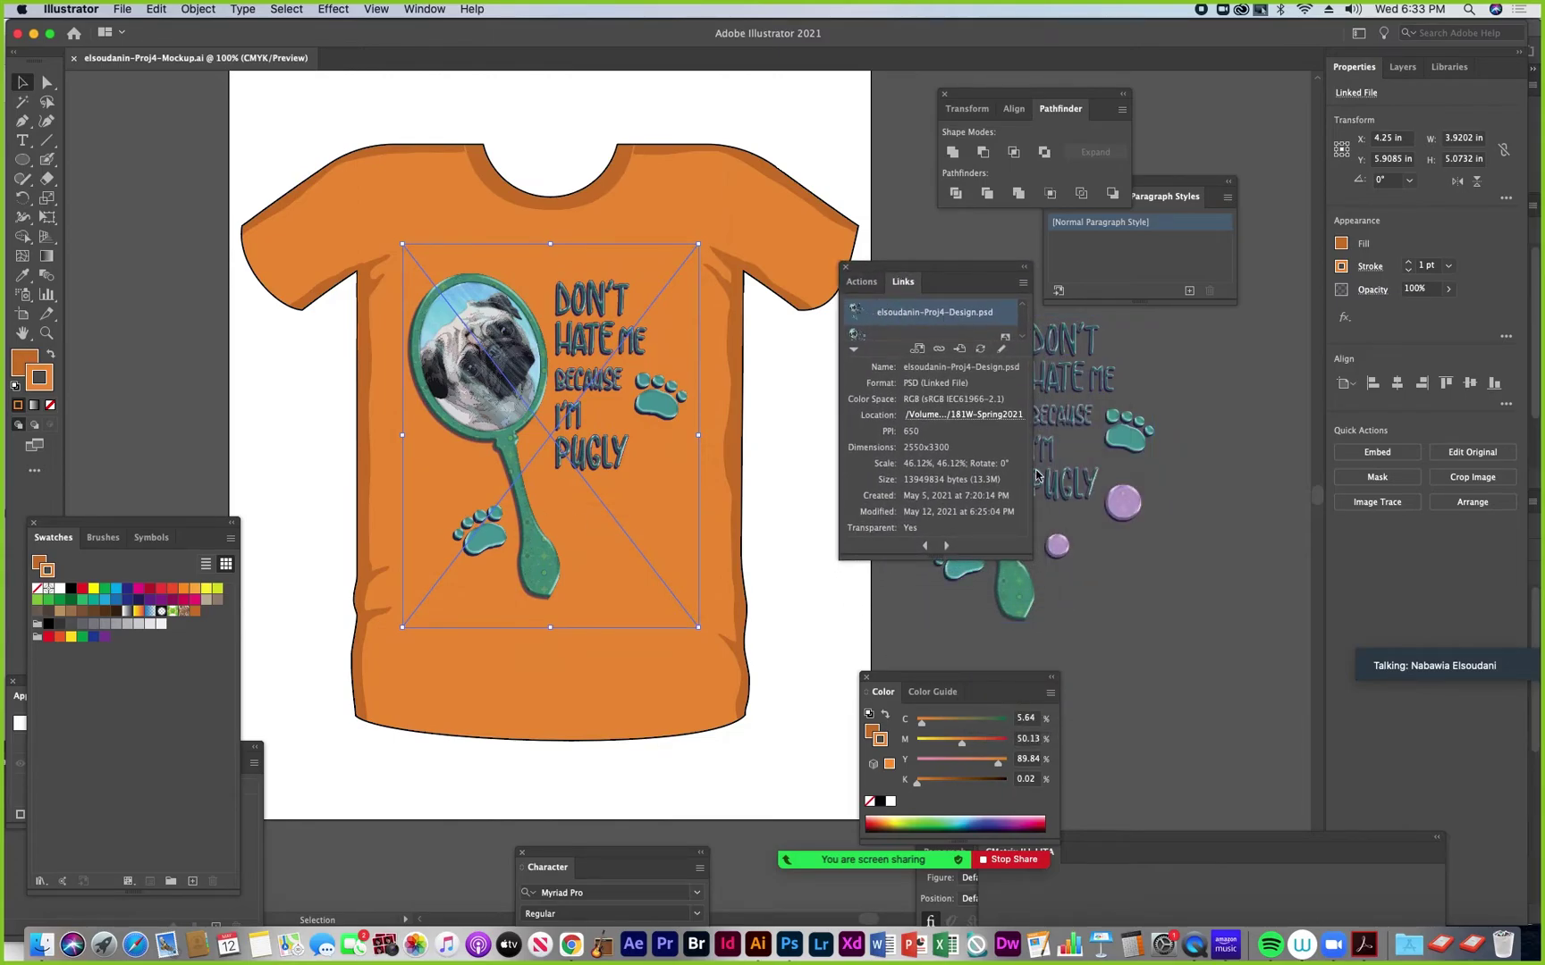
pyautogui.moveTo(1033, 456); pyautogui.dragTo(1026, 501)
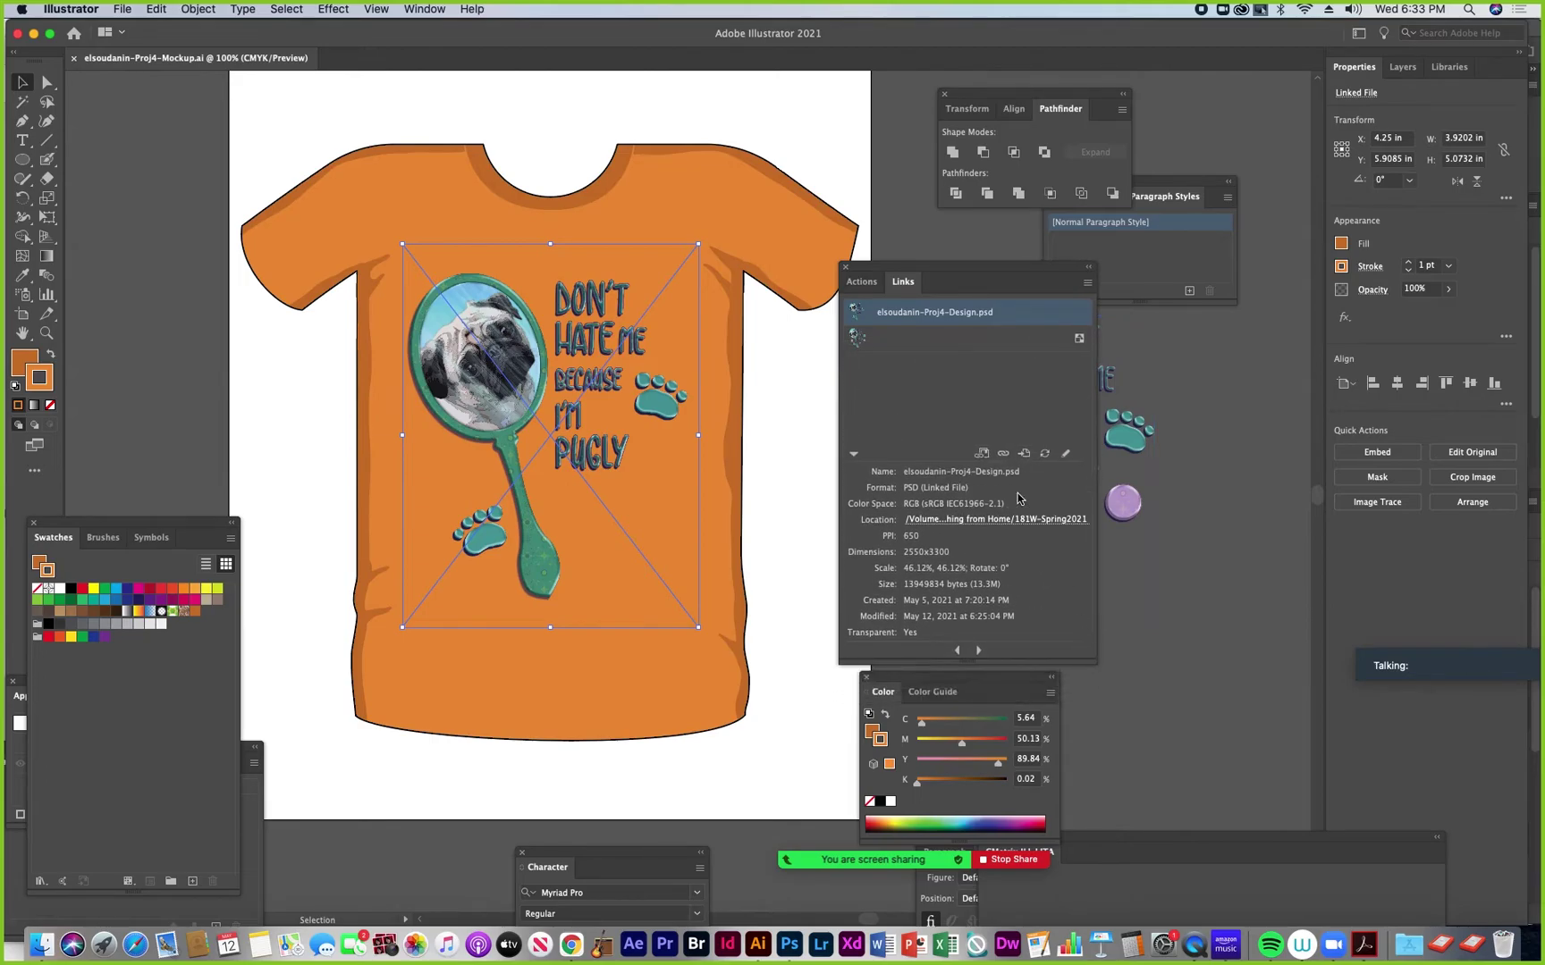
pyautogui.moveTo(1021, 266); pyautogui.dragTo(759, 302)
pyautogui.click(1015, 376)
pyautogui.click(758, 380)
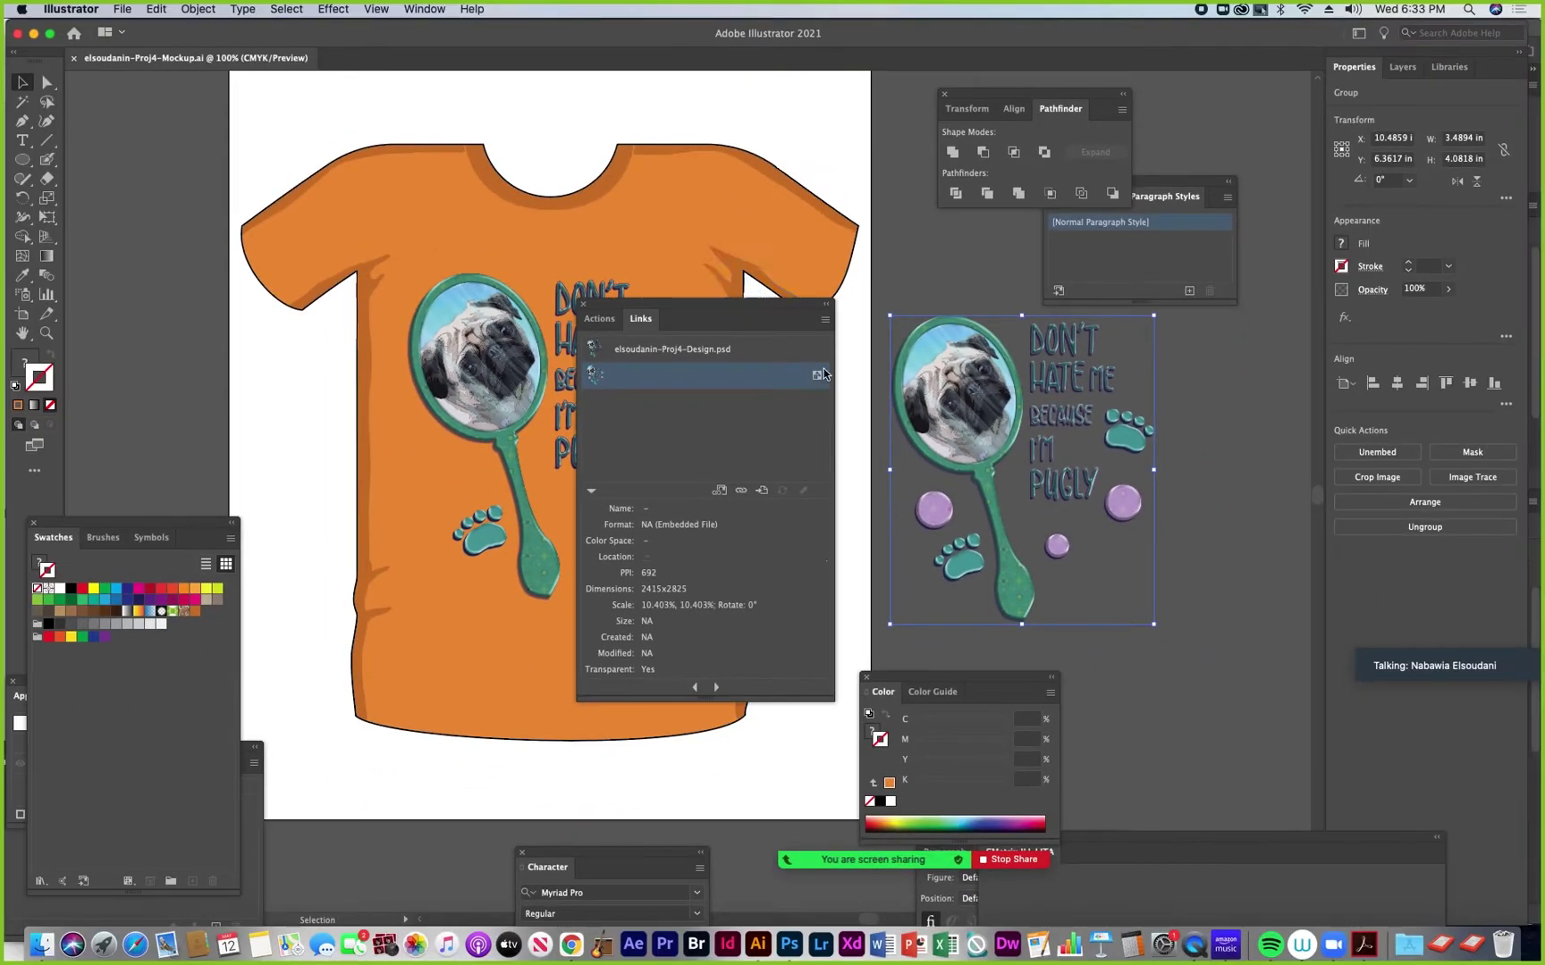
# Embed the shirt's linked Photoshop design file, flattening its layers to a single image
pyautogui.click(688, 351)
pyautogui.moveTo(633, 308); pyautogui.dragTo(895, 361)
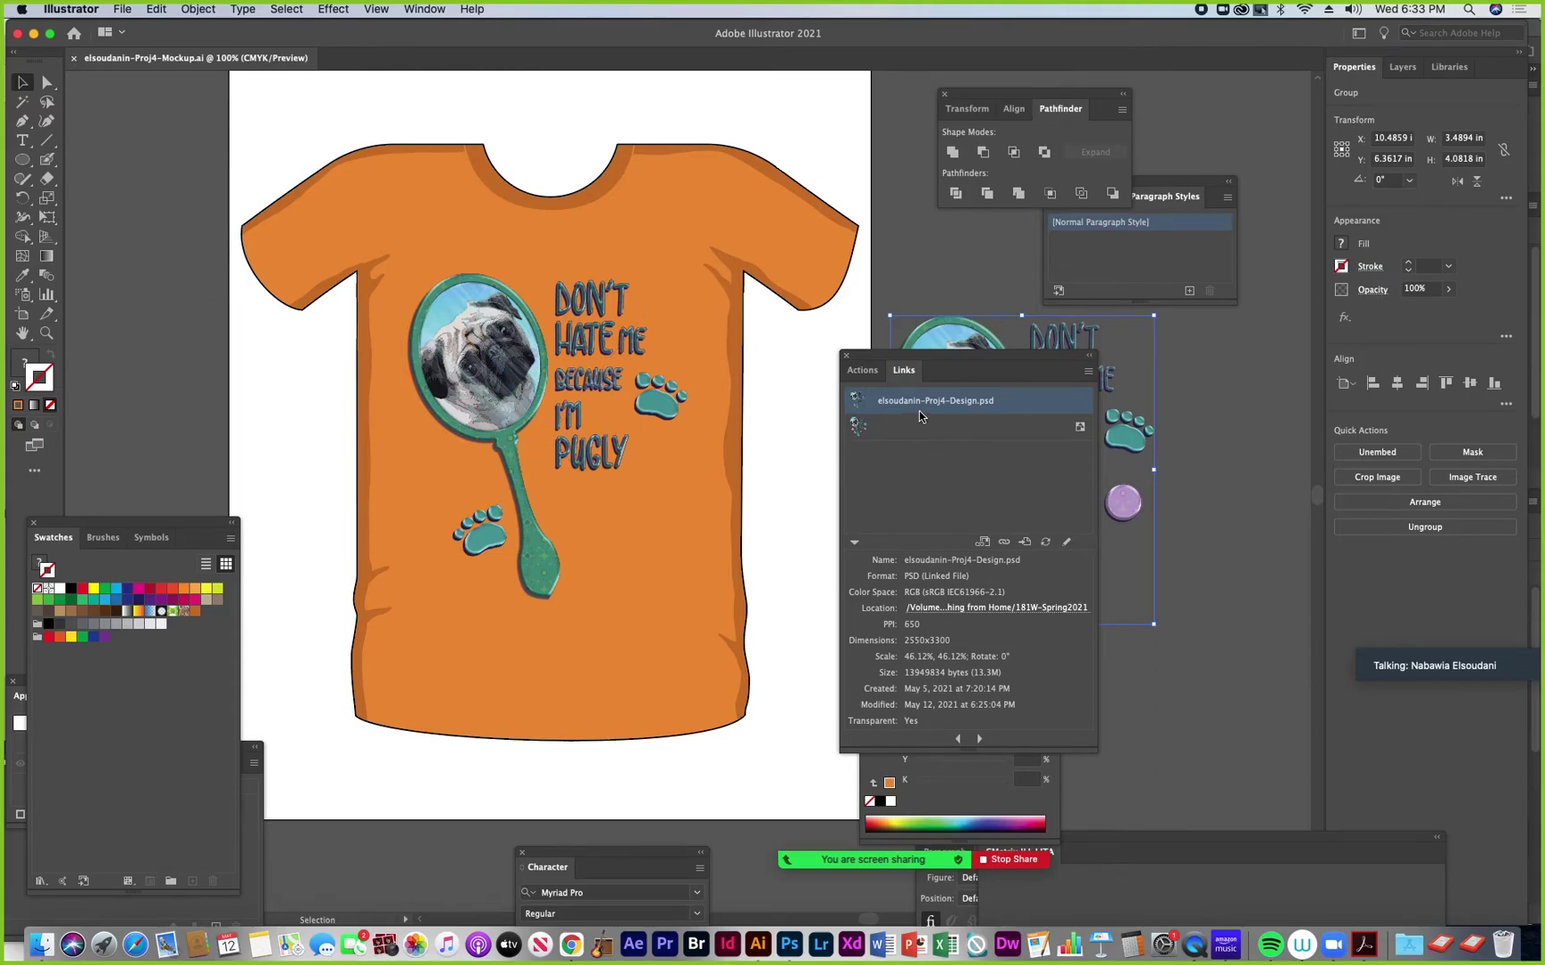
pyautogui.click(1089, 373)
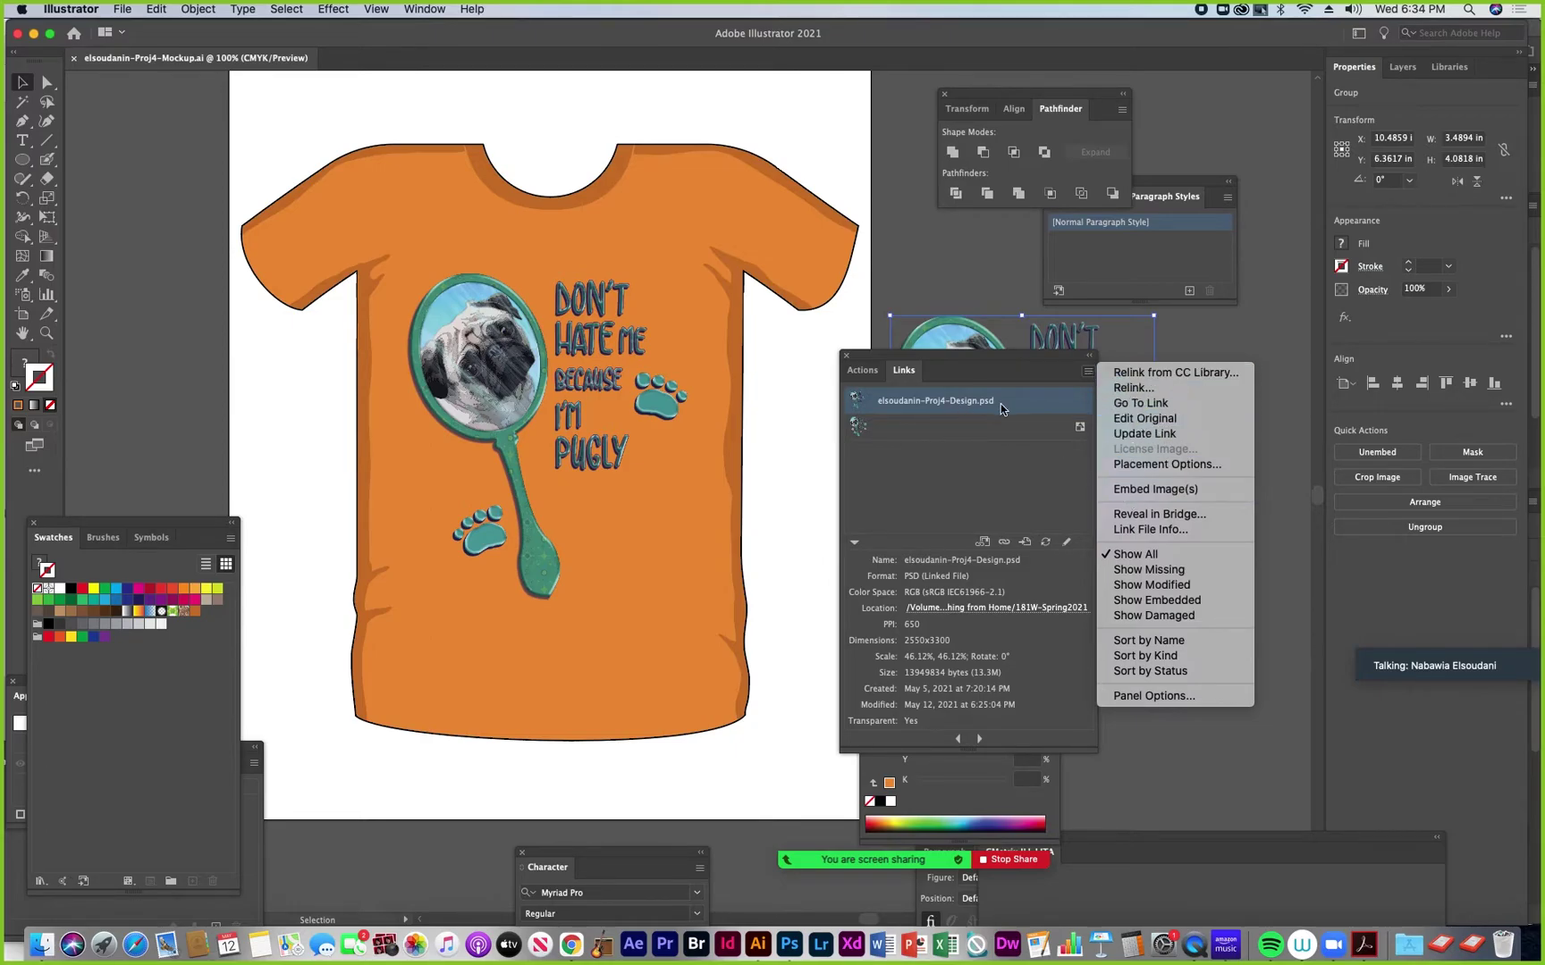
pyautogui.click(1142, 497)
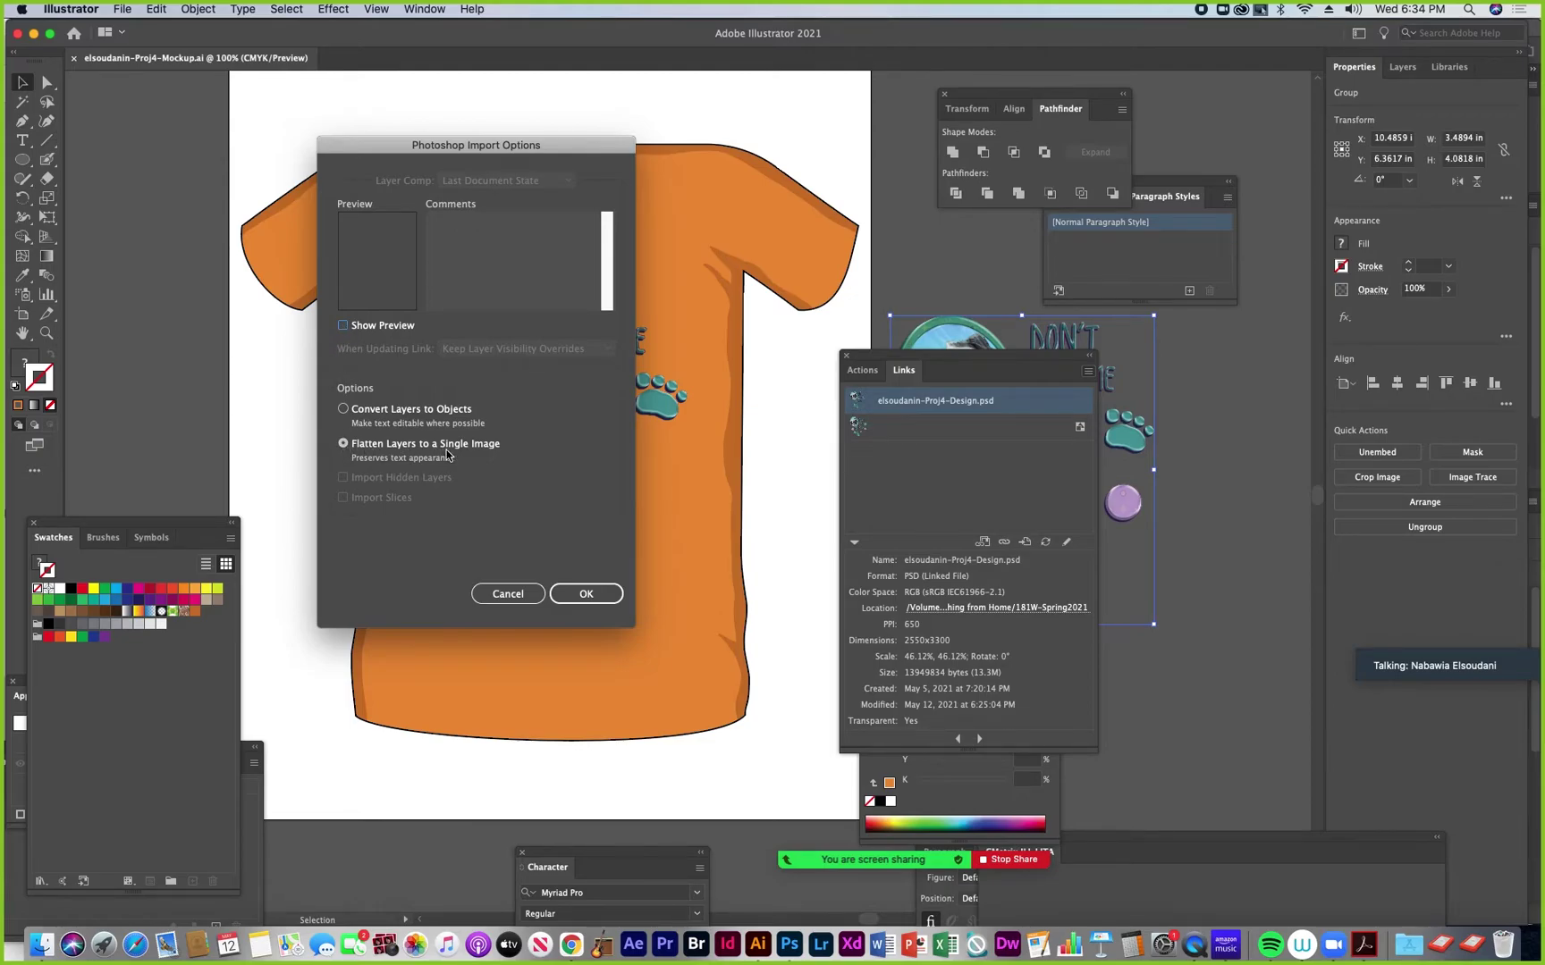
pyautogui.click(597, 595)
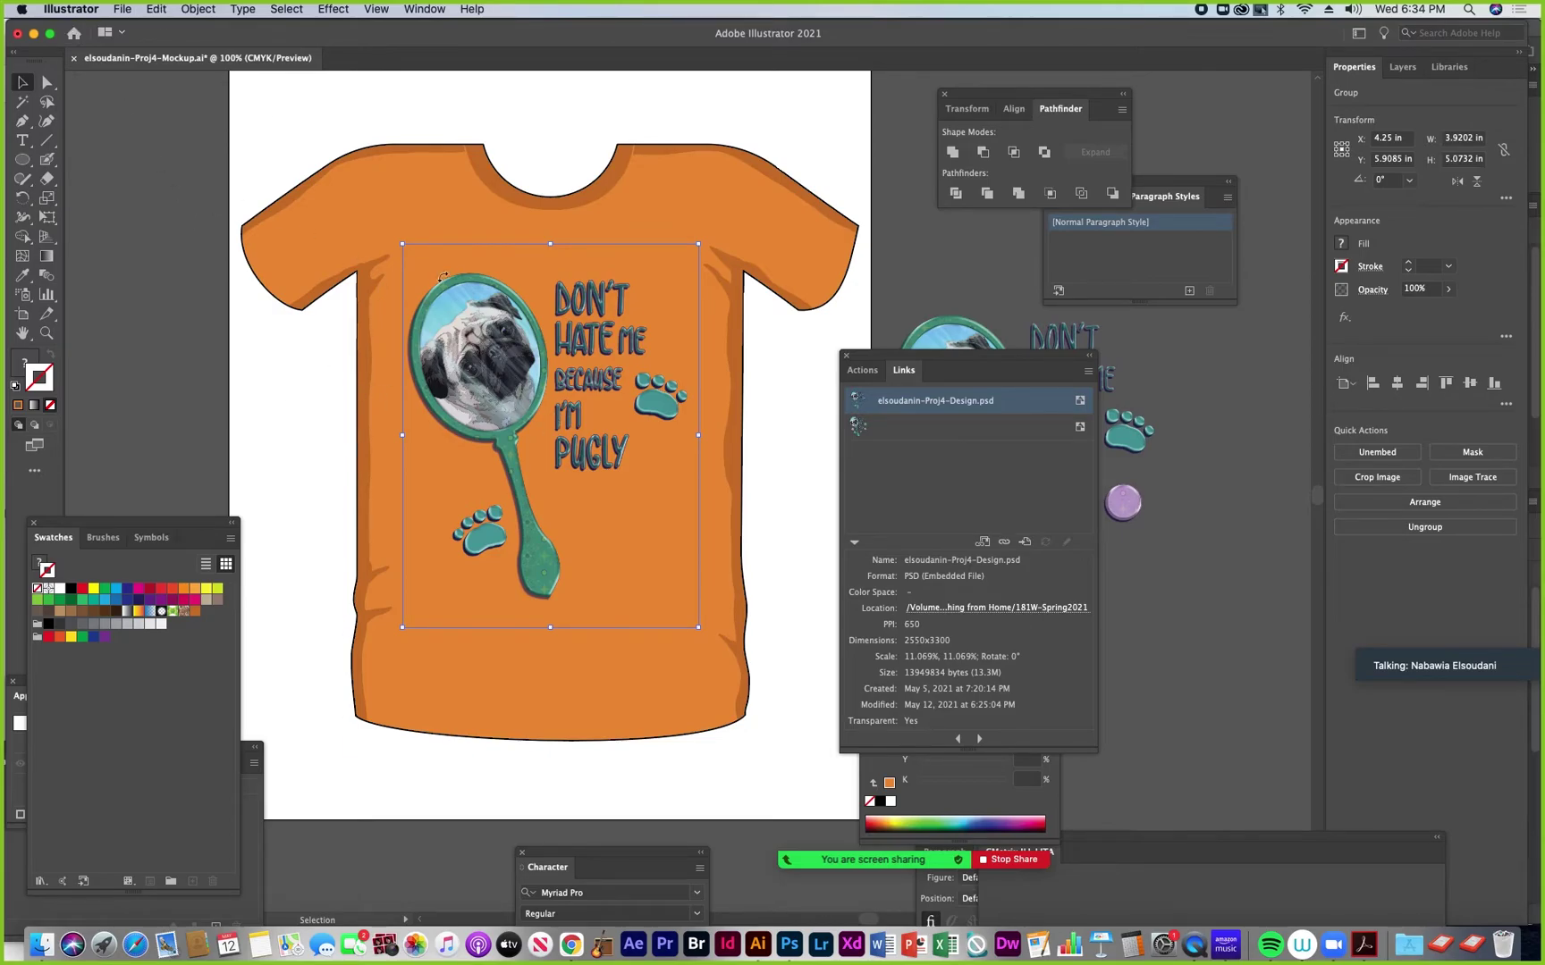
# Apply an Envelope Distort mesh with 3 rows and 3 columns to the embedded design
pyautogui.click(194, 12)
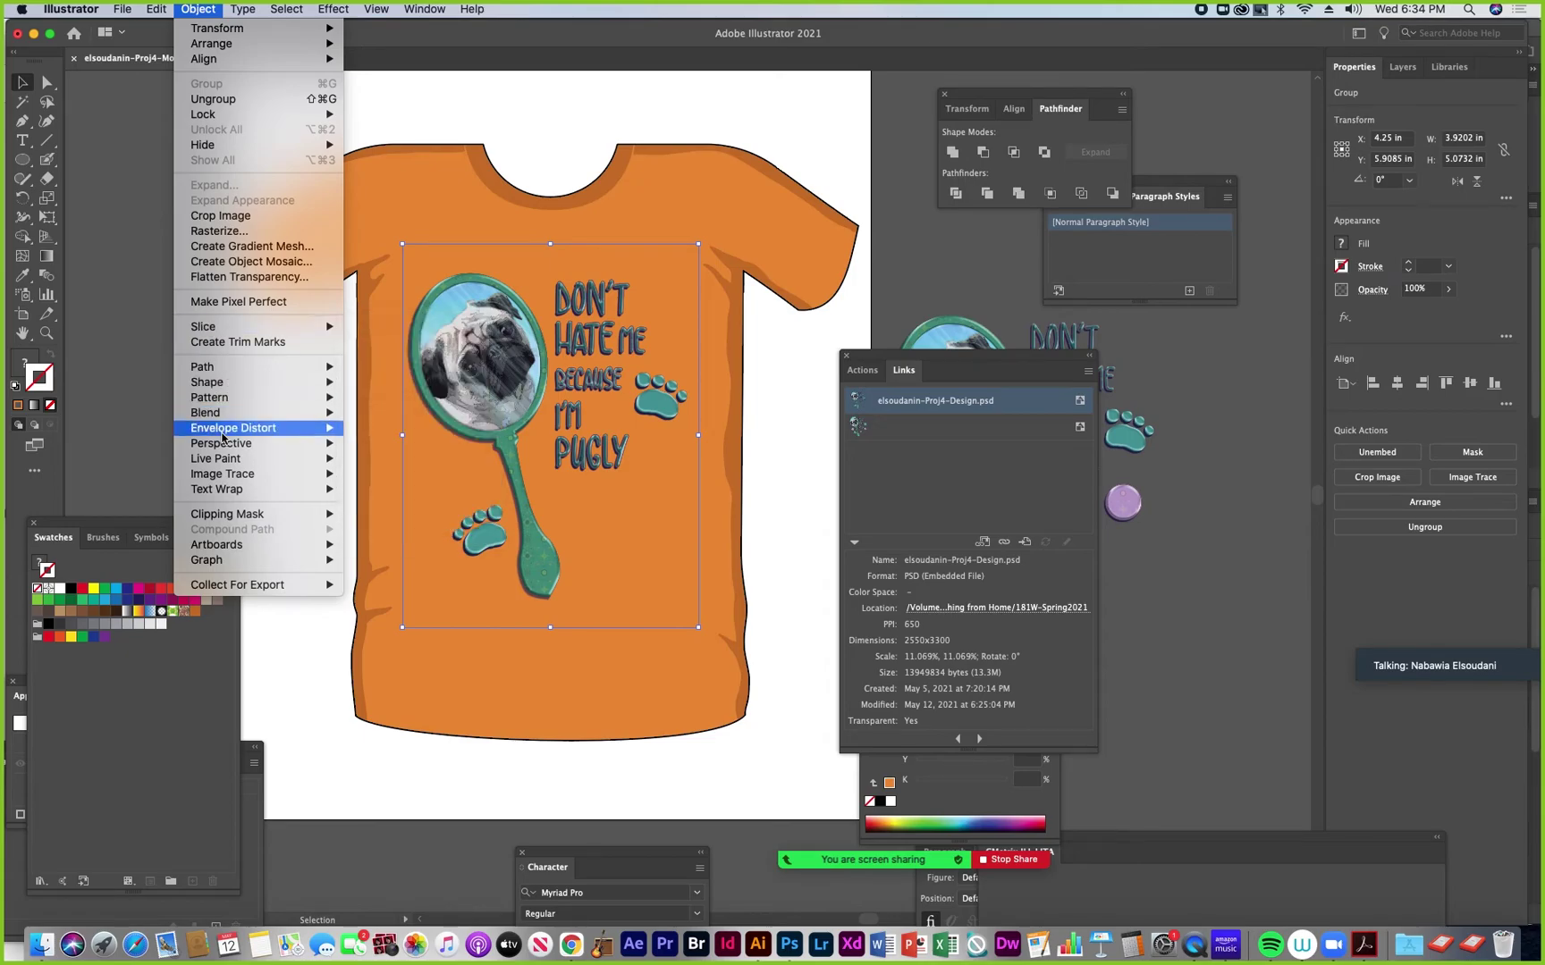
pyautogui.moveTo(228, 428)
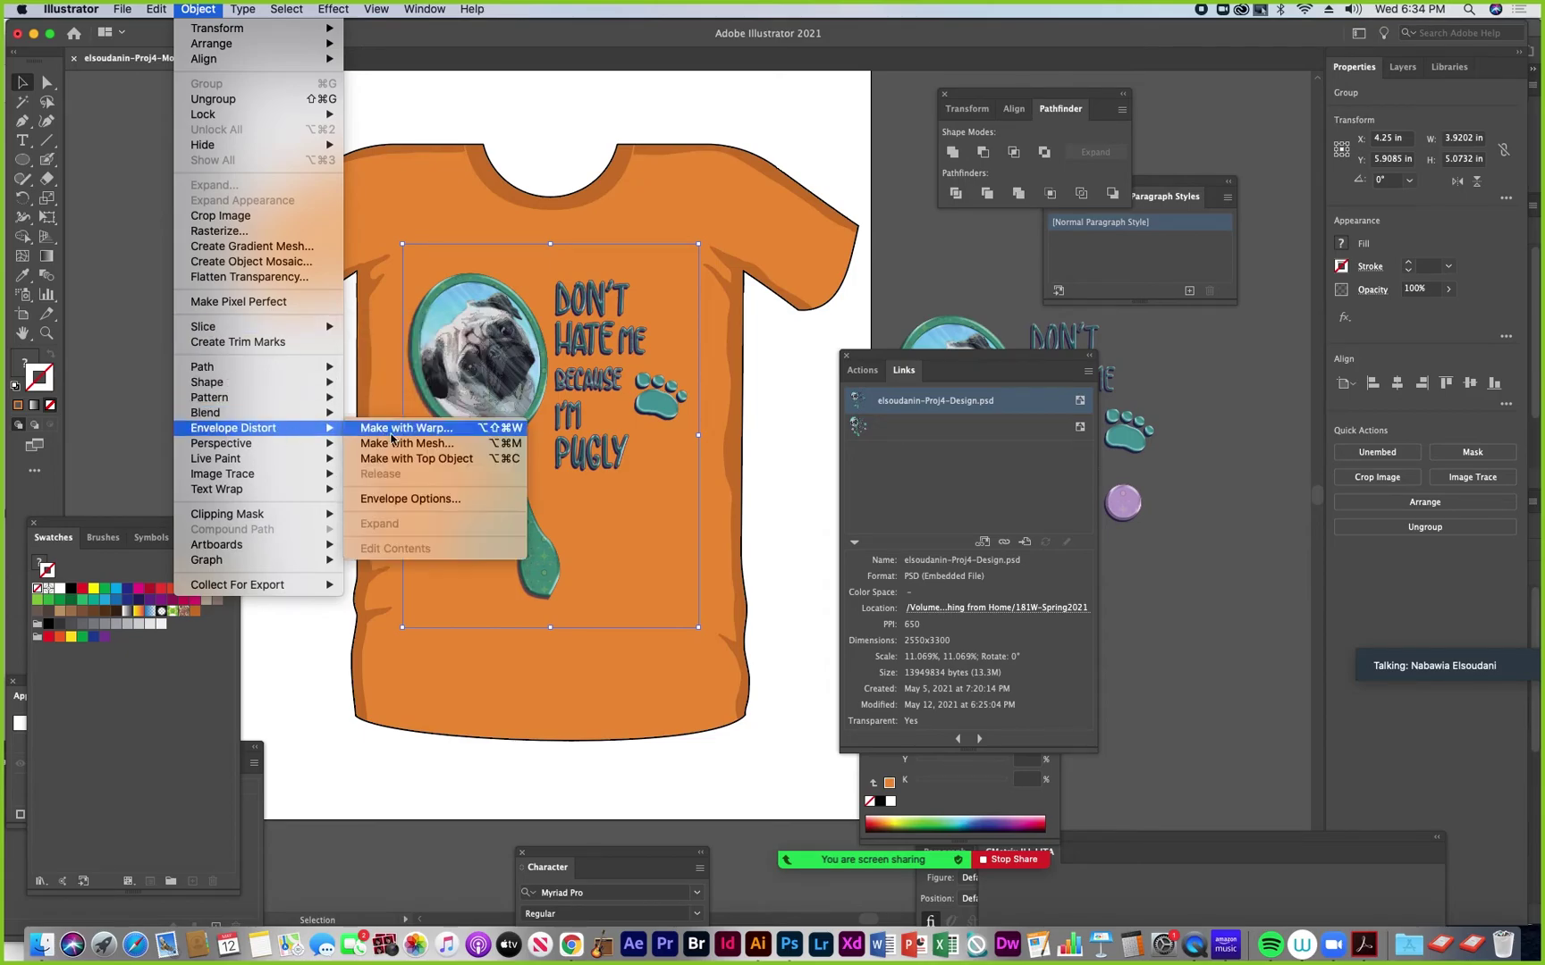
pyautogui.click(442, 445)
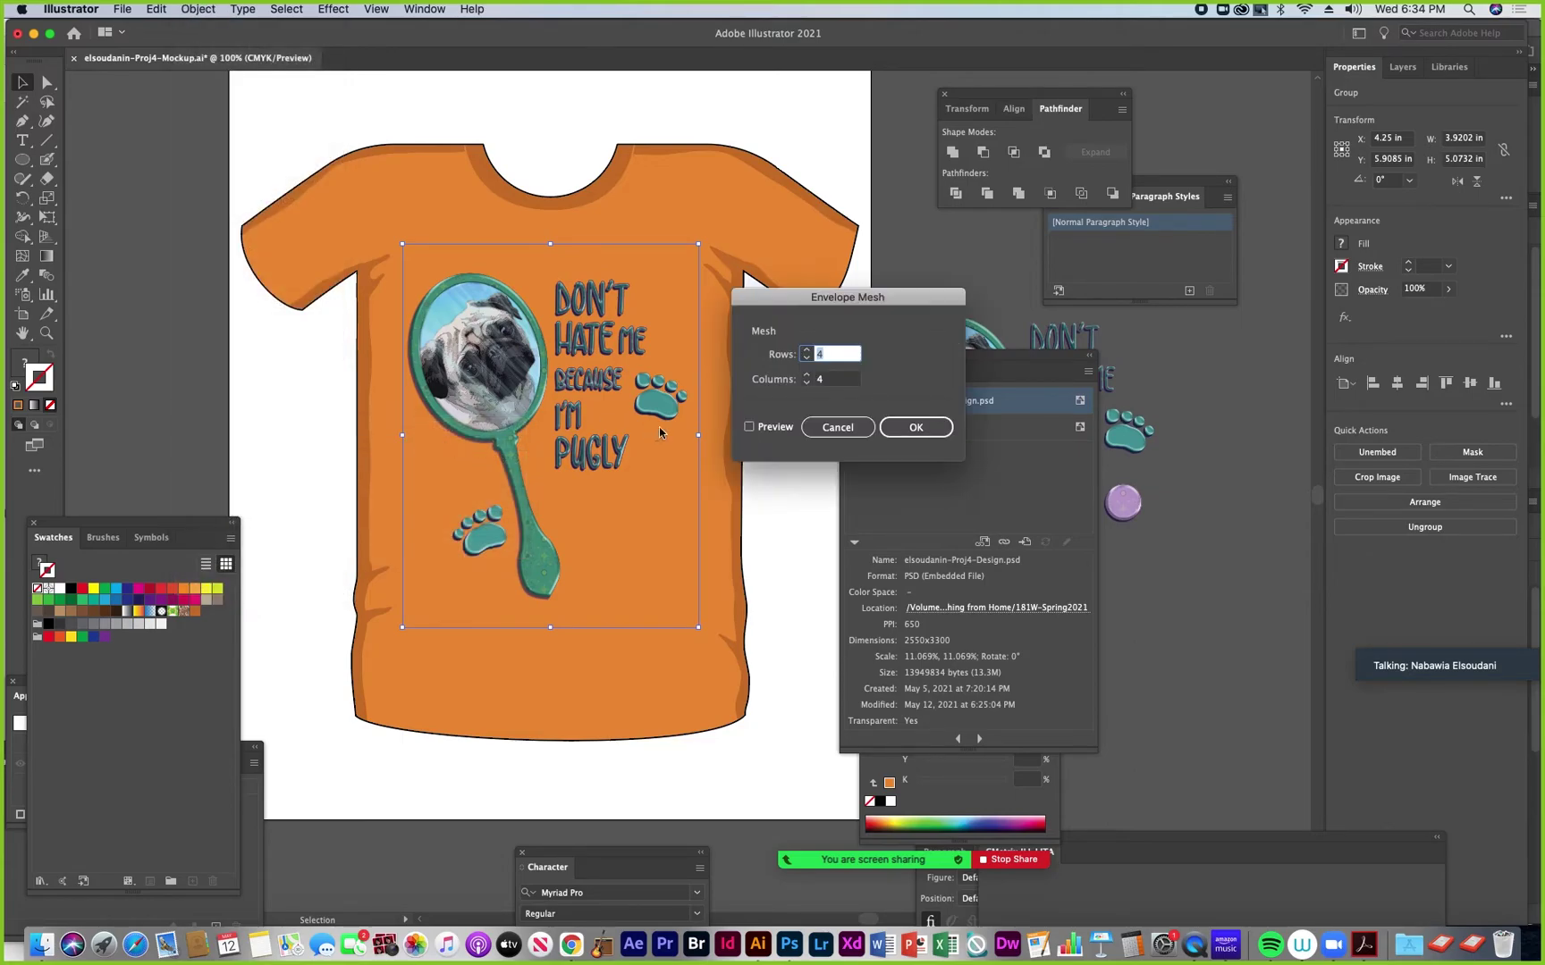
pyautogui.click(806, 385)
pyautogui.click(750, 429)
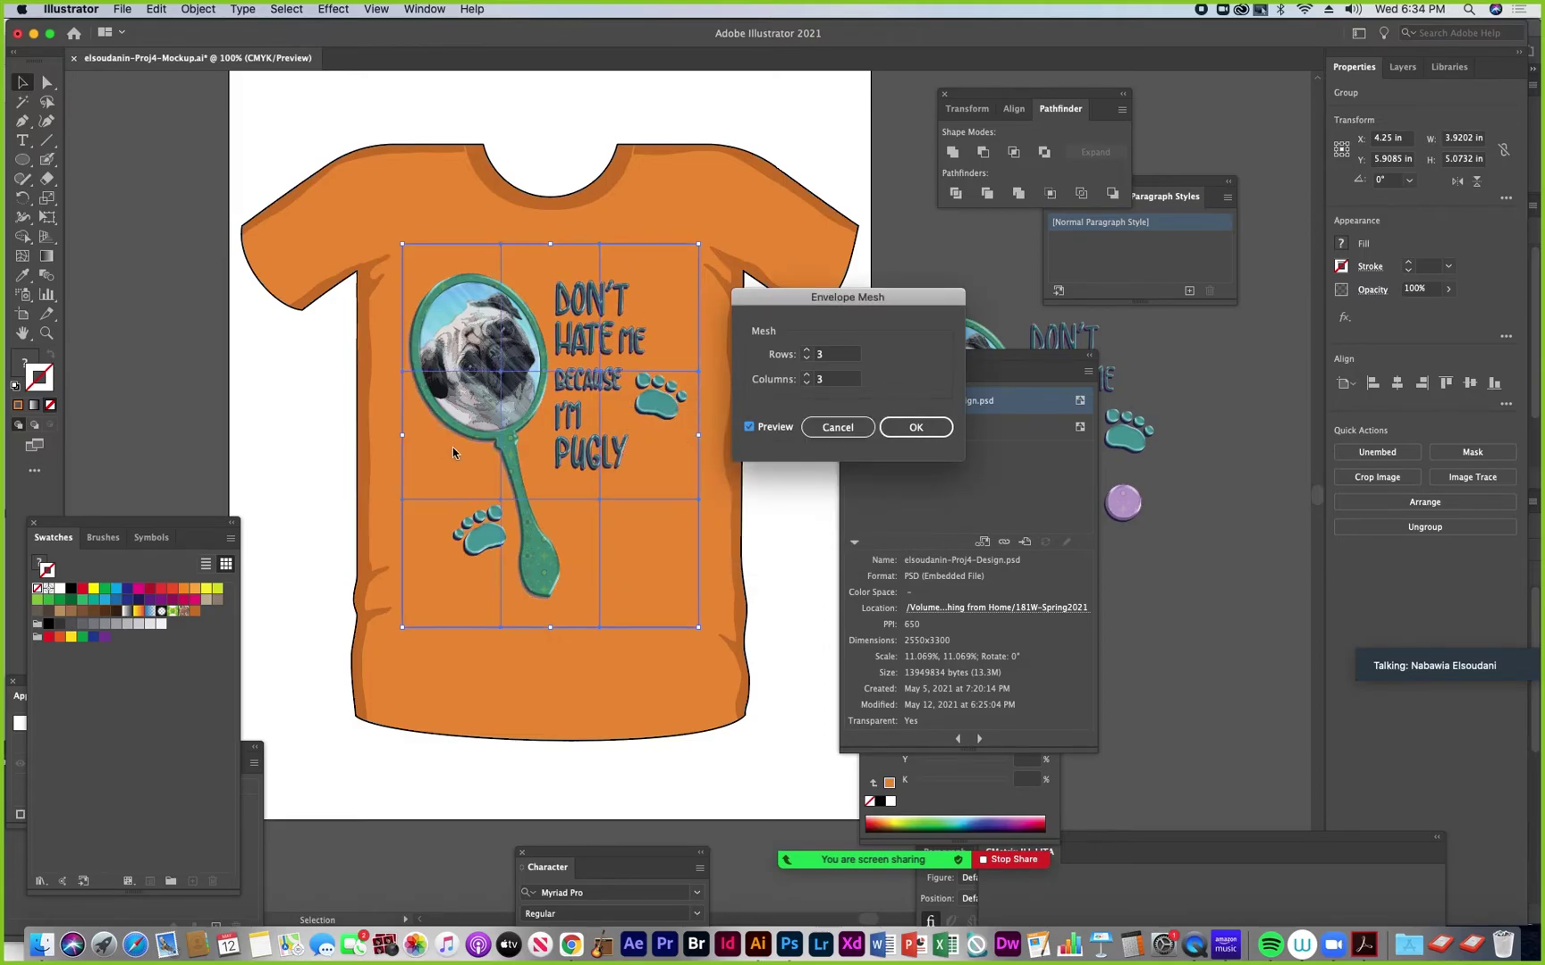
pyautogui.click(920, 429)
# Shift the two right-hand inner mesh points slightly outward and the upper-left inner one slightly up with the Direct Selection tool
pyautogui.click(47, 82)
pyautogui.moveTo(604, 376); pyautogui.dragTo(608, 377)
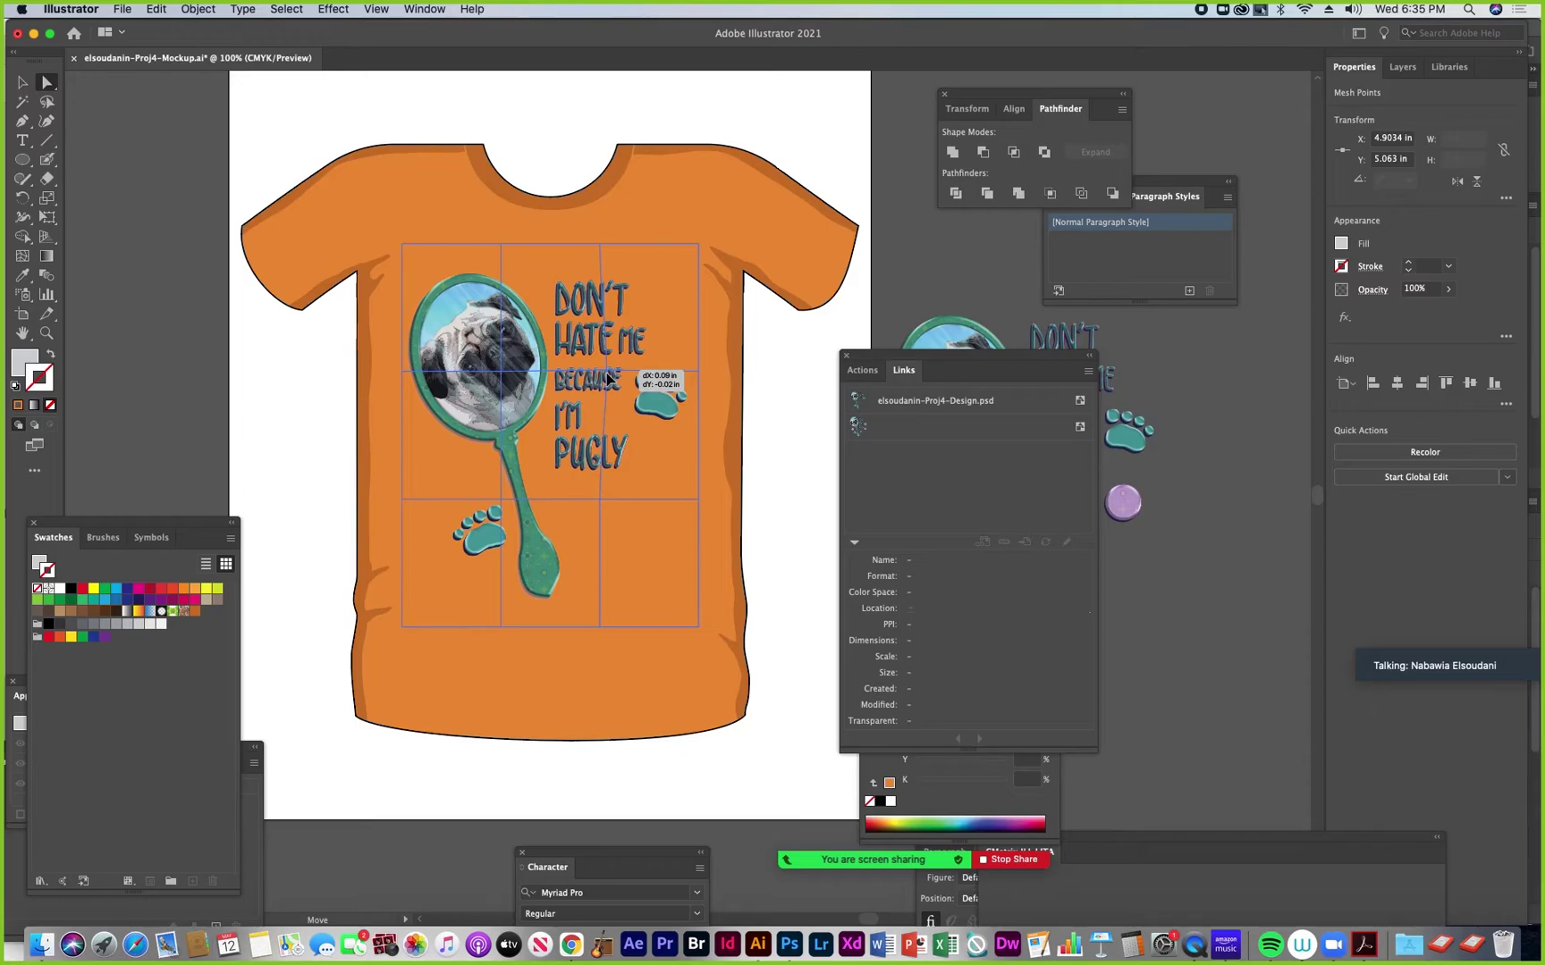
pyautogui.moveTo(608, 379); pyautogui.dragTo(609, 378)
pyautogui.moveTo(598, 504); pyautogui.dragTo(607, 507)
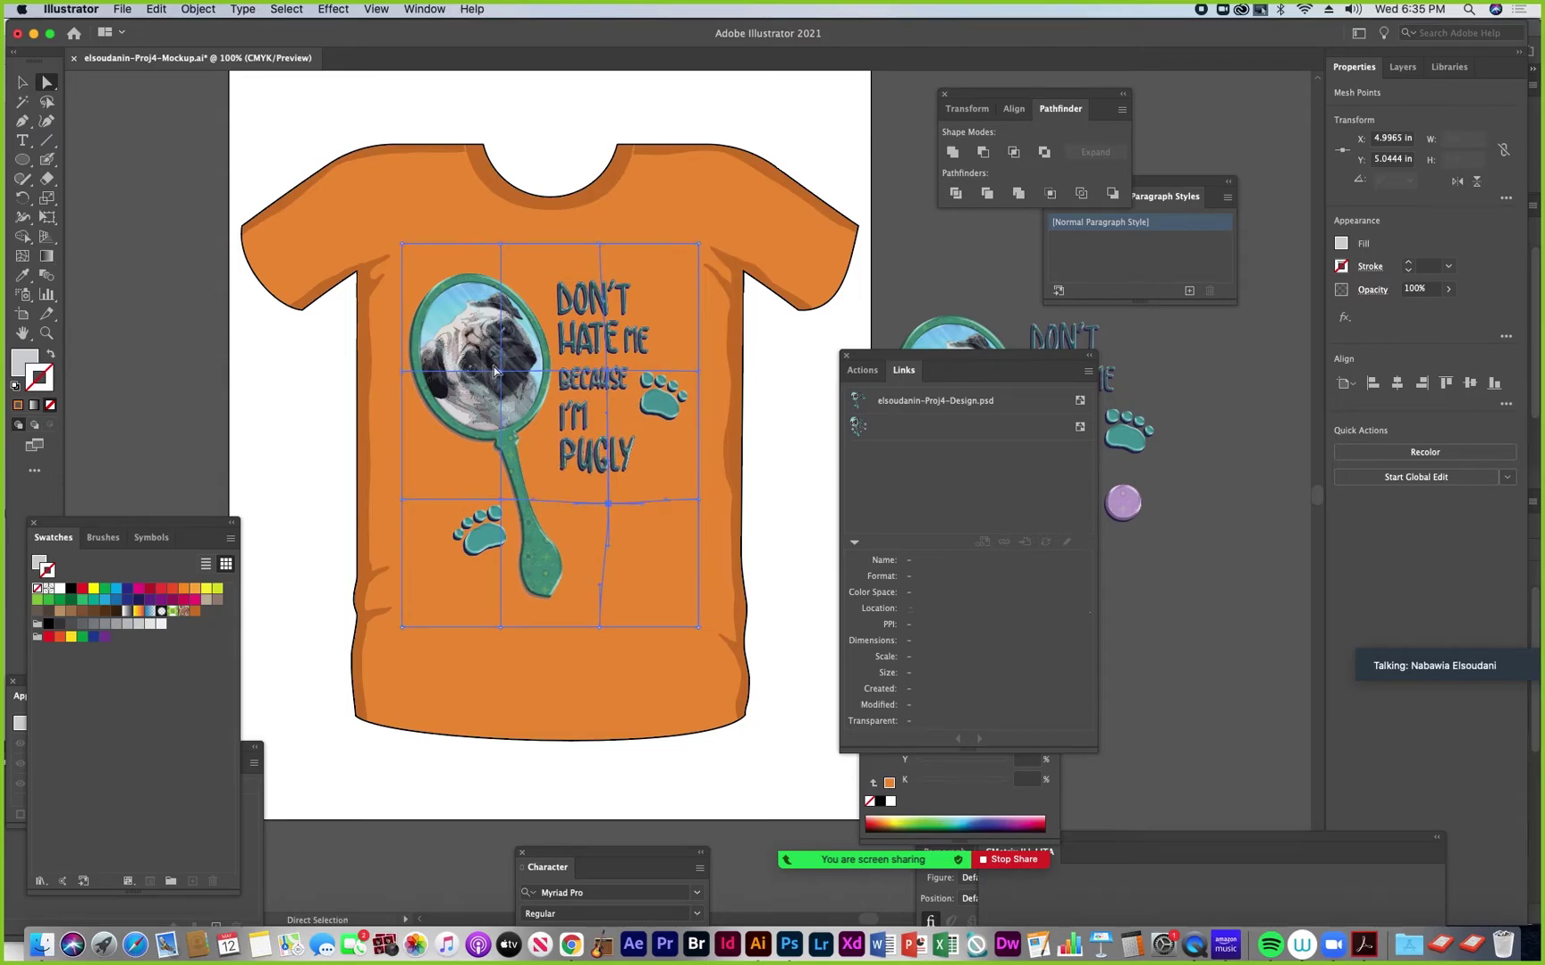
pyautogui.moveTo(499, 375); pyautogui.dragTo(497, 367)
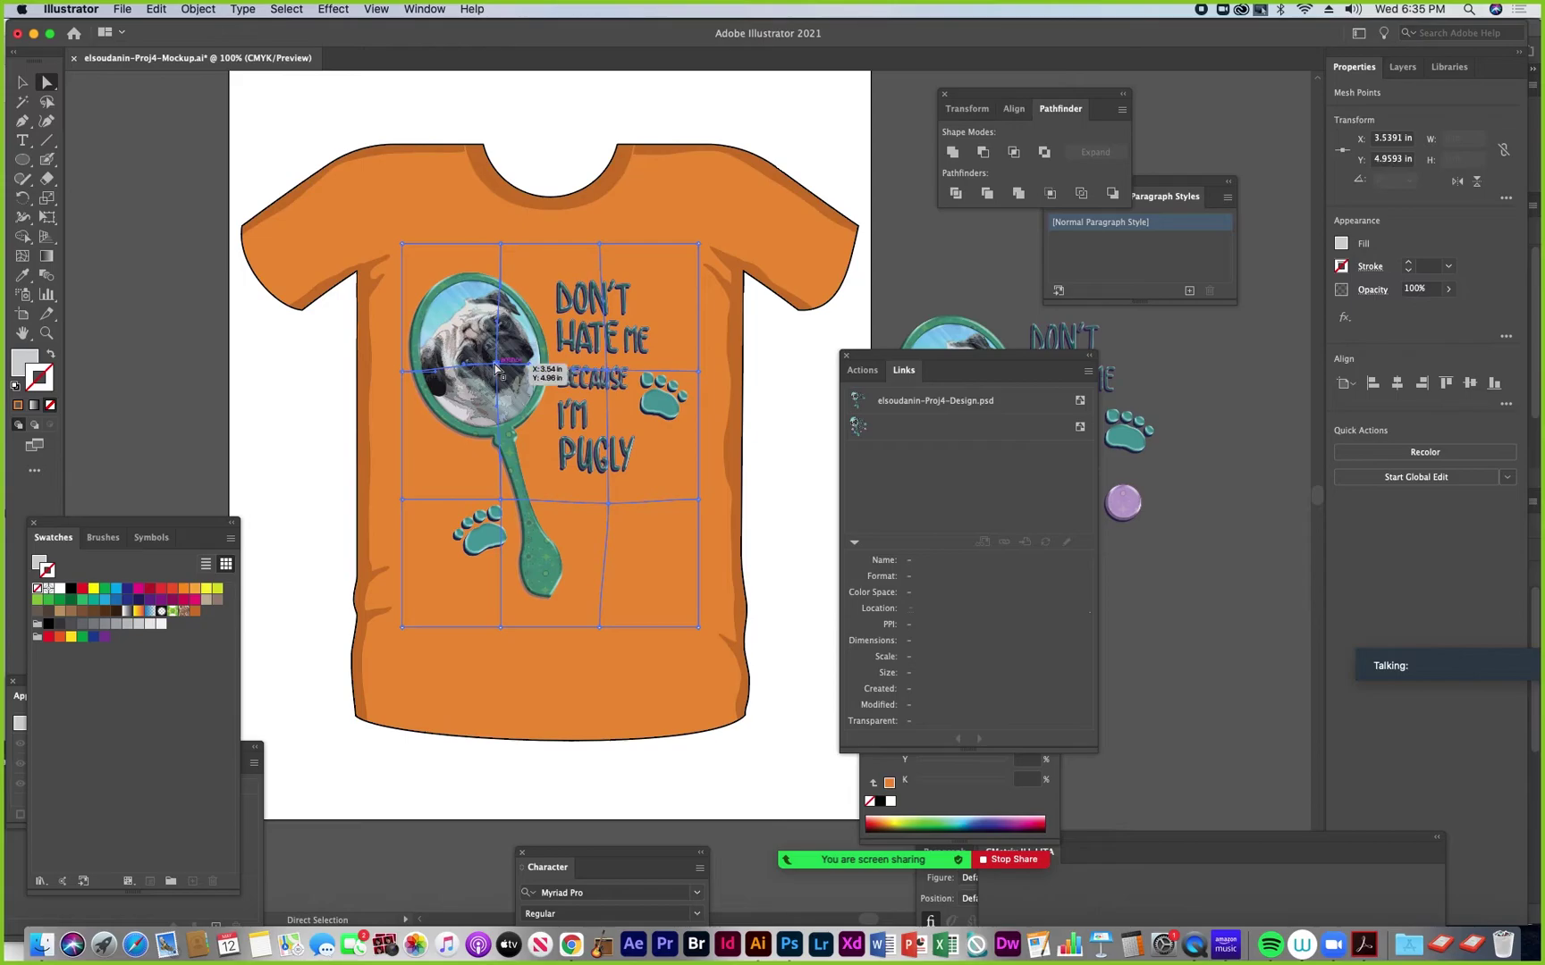
# Shift the left-edge mesh points slightly outward and the upper right-edge one slightly down, then deselect the warped design
pyautogui.moveTo(400, 269); pyautogui.dragTo(407, 436)
pyautogui.moveTo(399, 506); pyautogui.dragTo(475, 577)
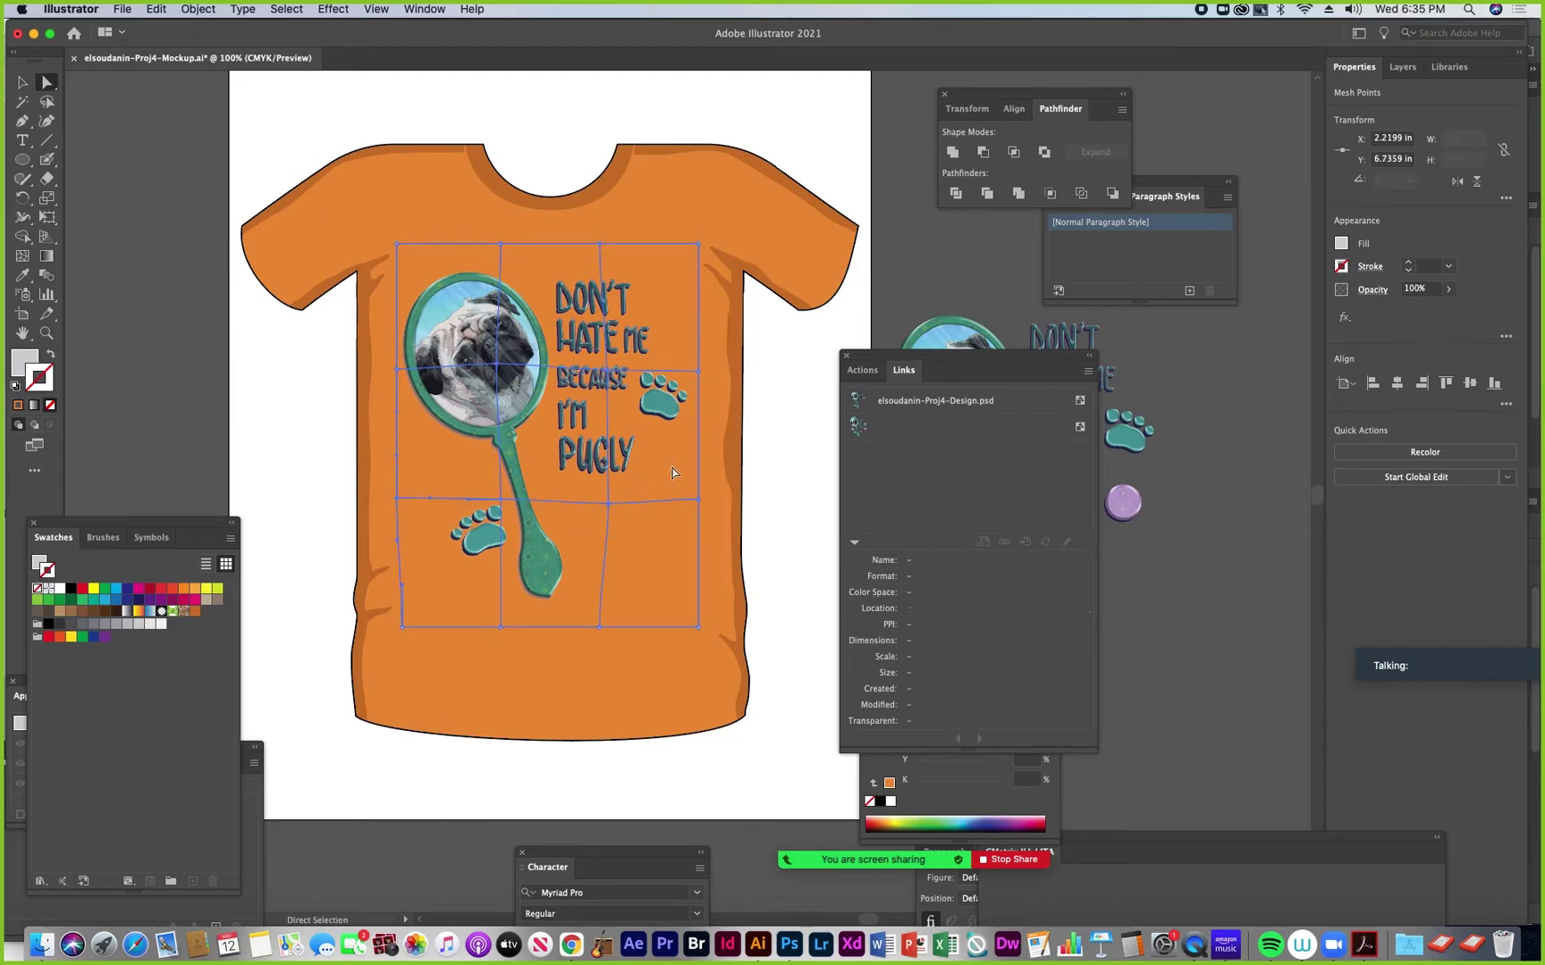
pyautogui.moveTo(502, 506)
pyautogui.mouseDown()
pyautogui.moveTo(738, 568)
pyautogui.moveTo(503, 506)
pyautogui.mouseUp()
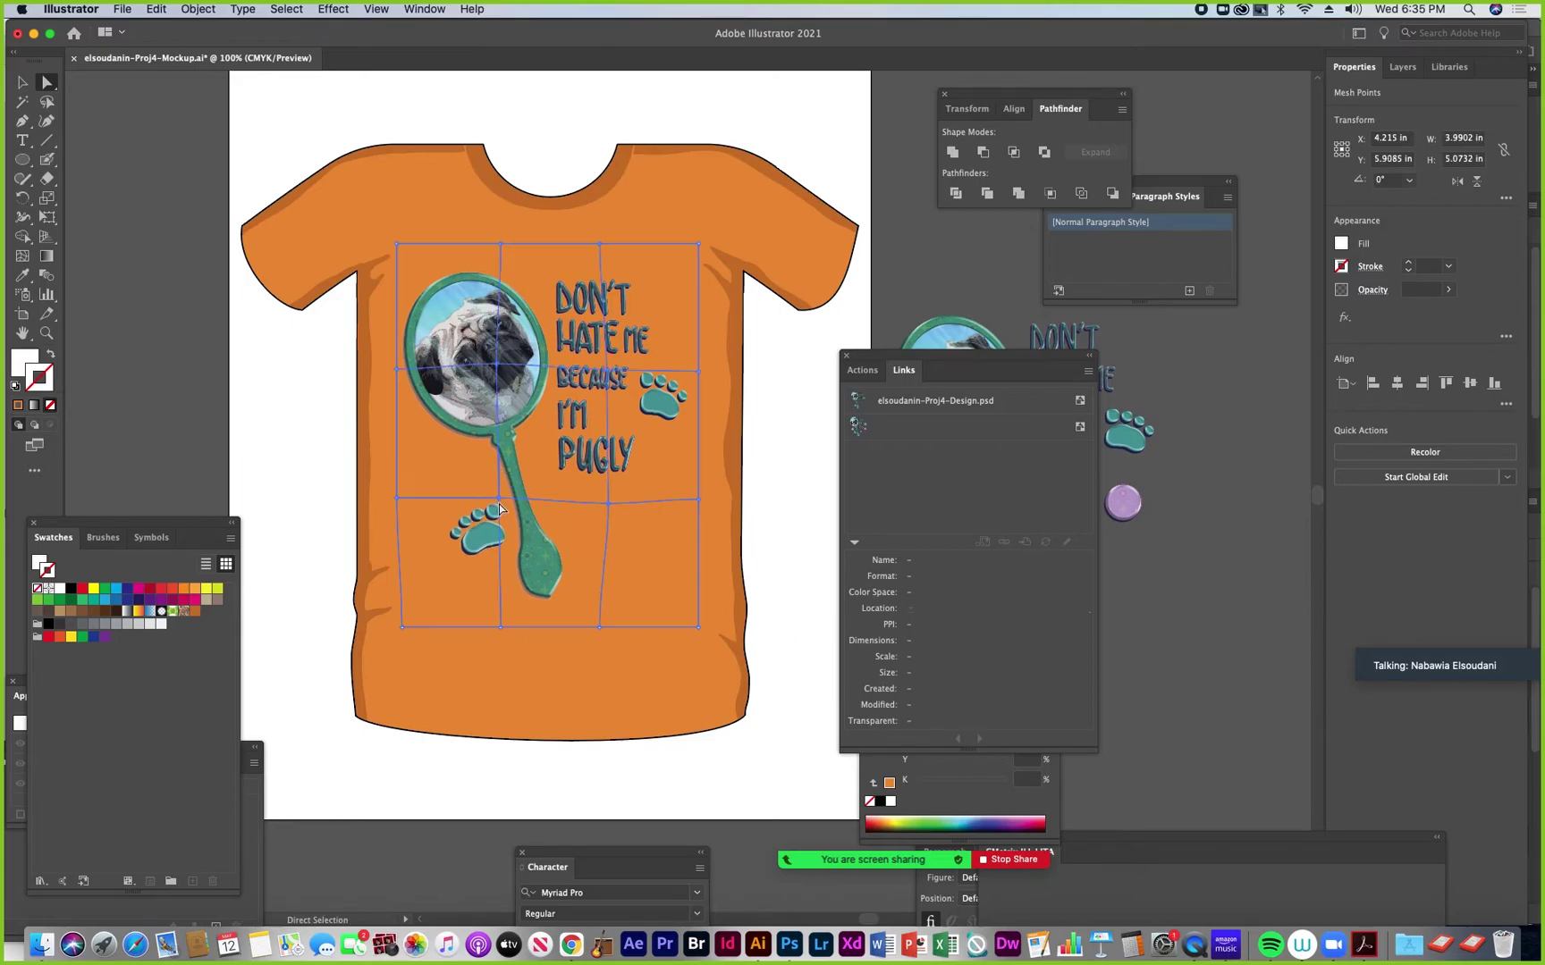
pyautogui.moveTo(698, 372); pyautogui.dragTo(698, 250)
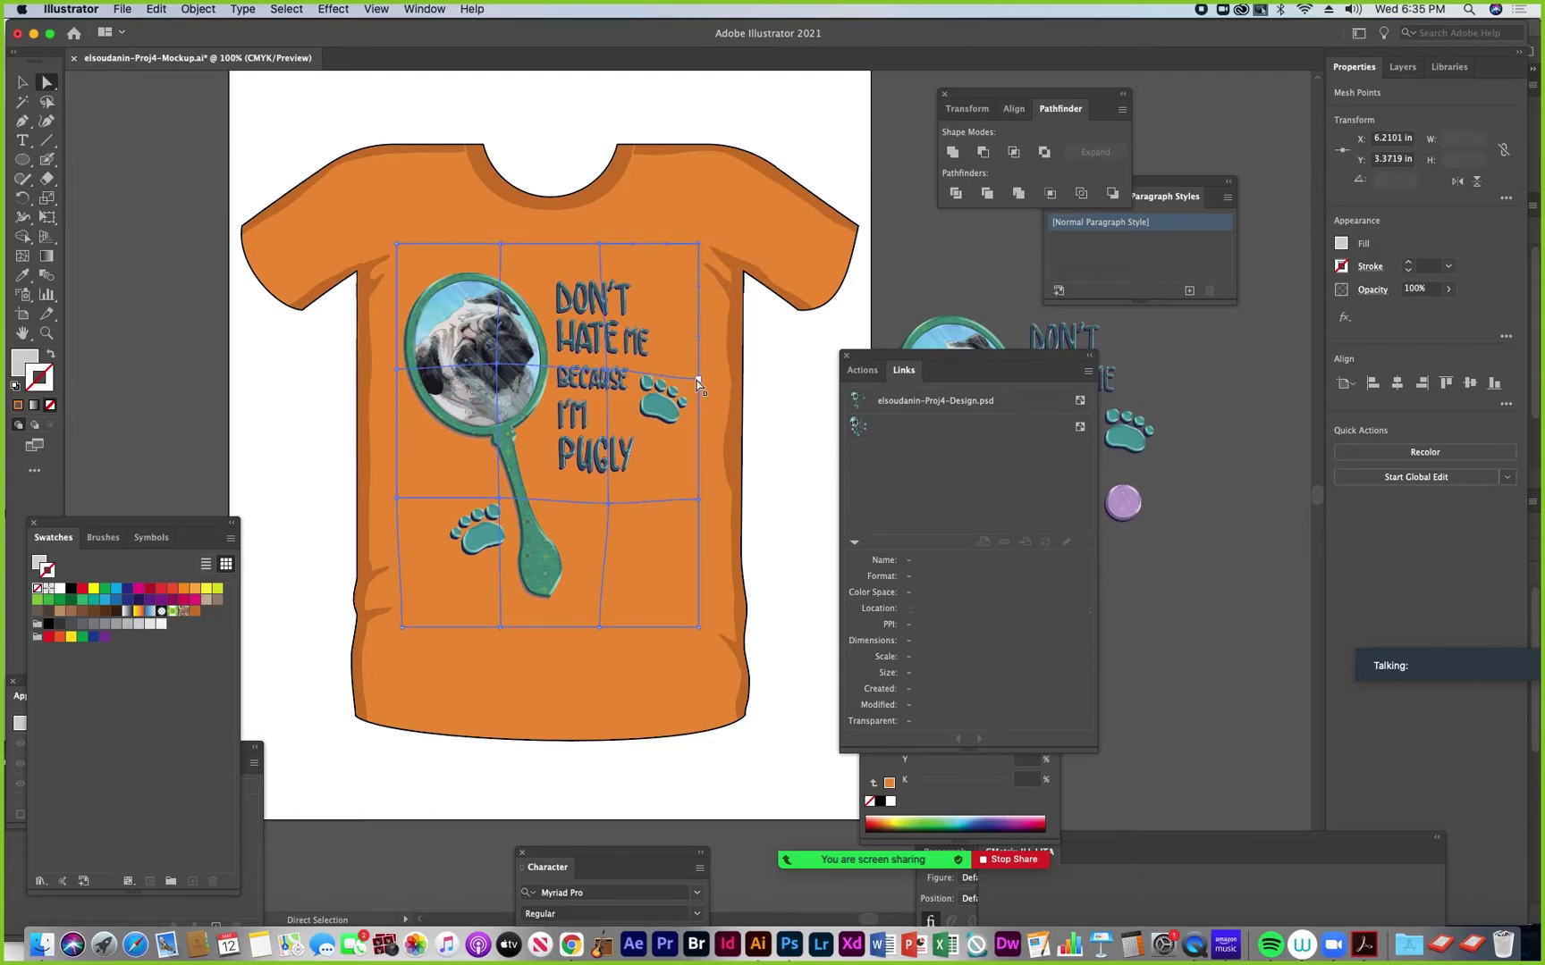
pyautogui.moveTo(698, 374); pyautogui.dragTo(751, 370)
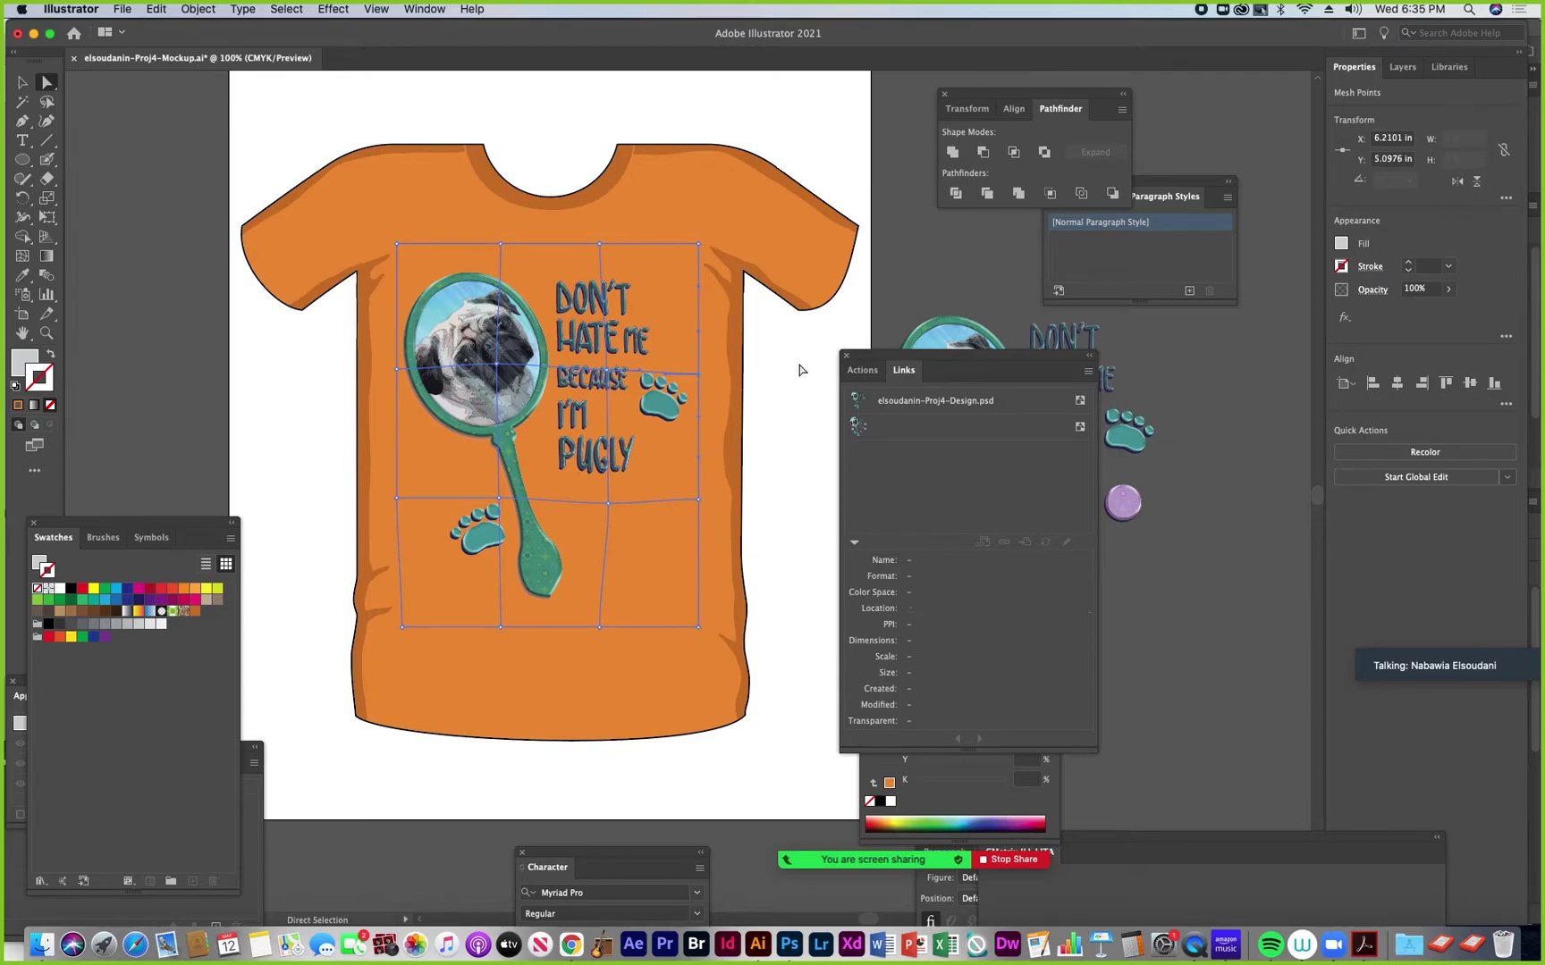
pyautogui.click(798, 369)
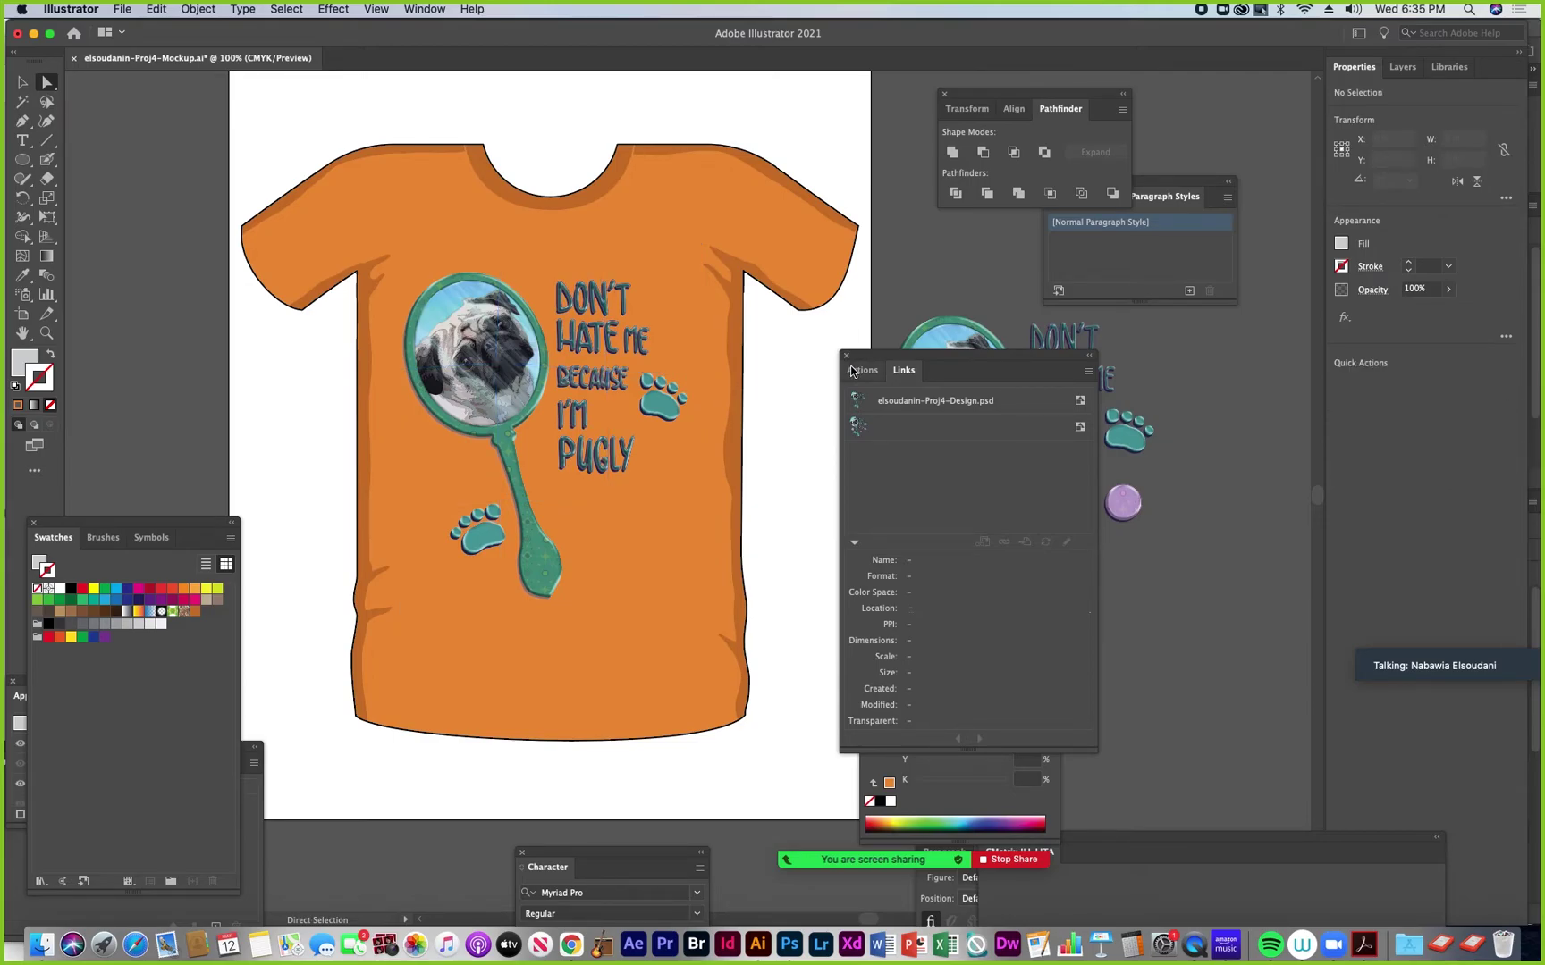
# Move the Links and Swatches panels clear of the artwork and save the mockup file
pyautogui.moveTo(877, 361); pyautogui.dragTo(1114, 594)
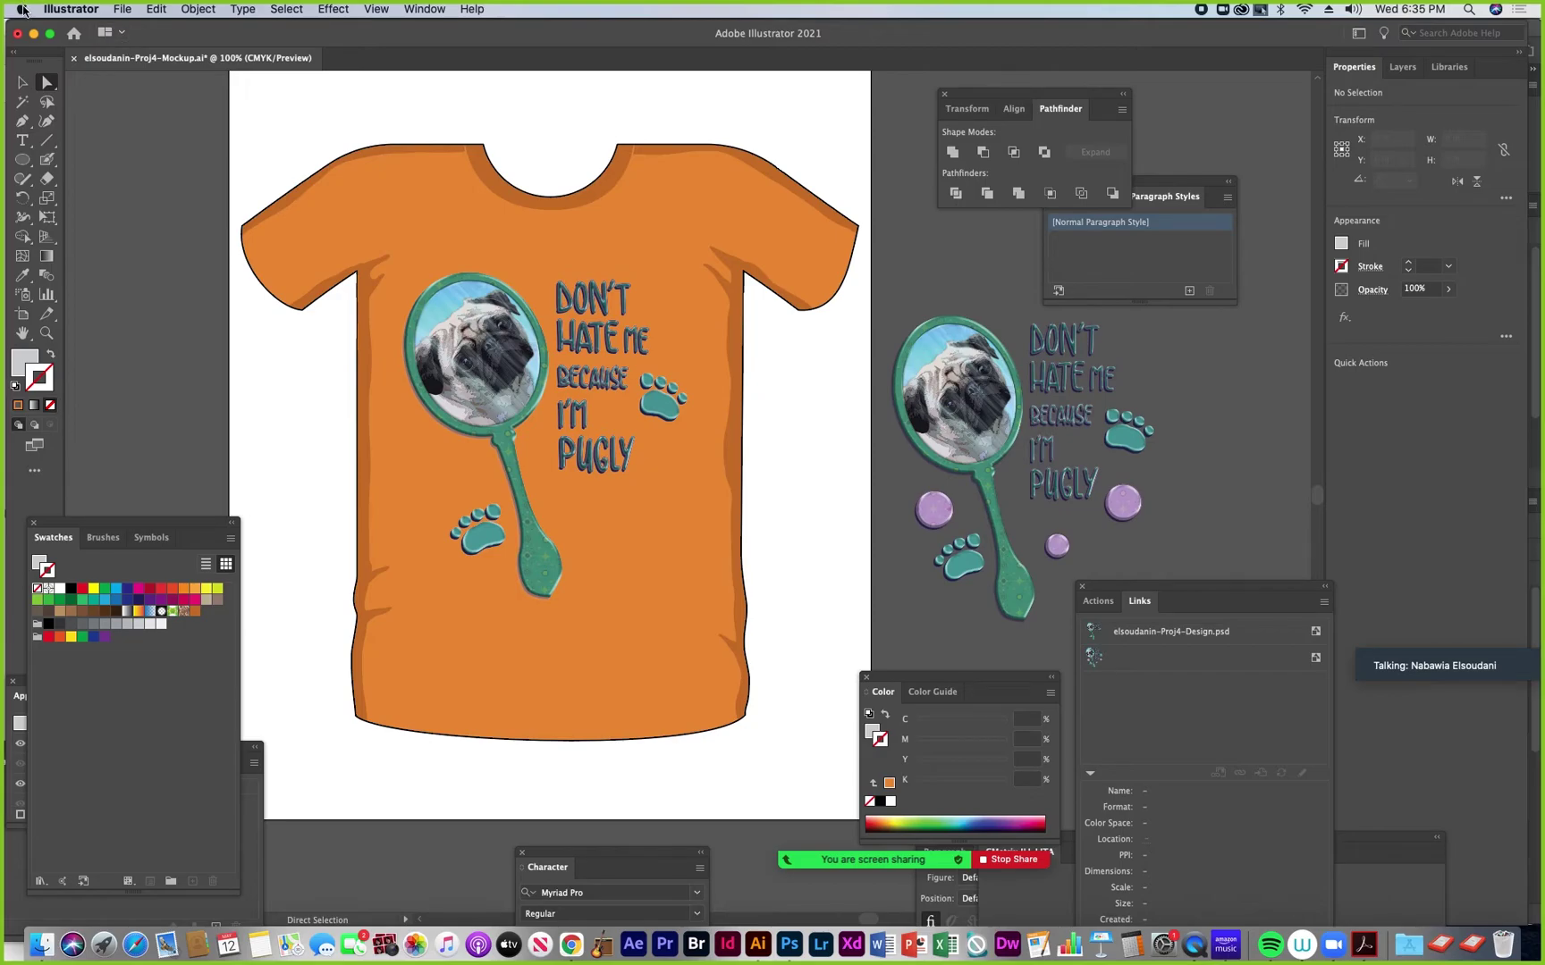
pyautogui.click(123, 15)
pyautogui.click(131, 132)
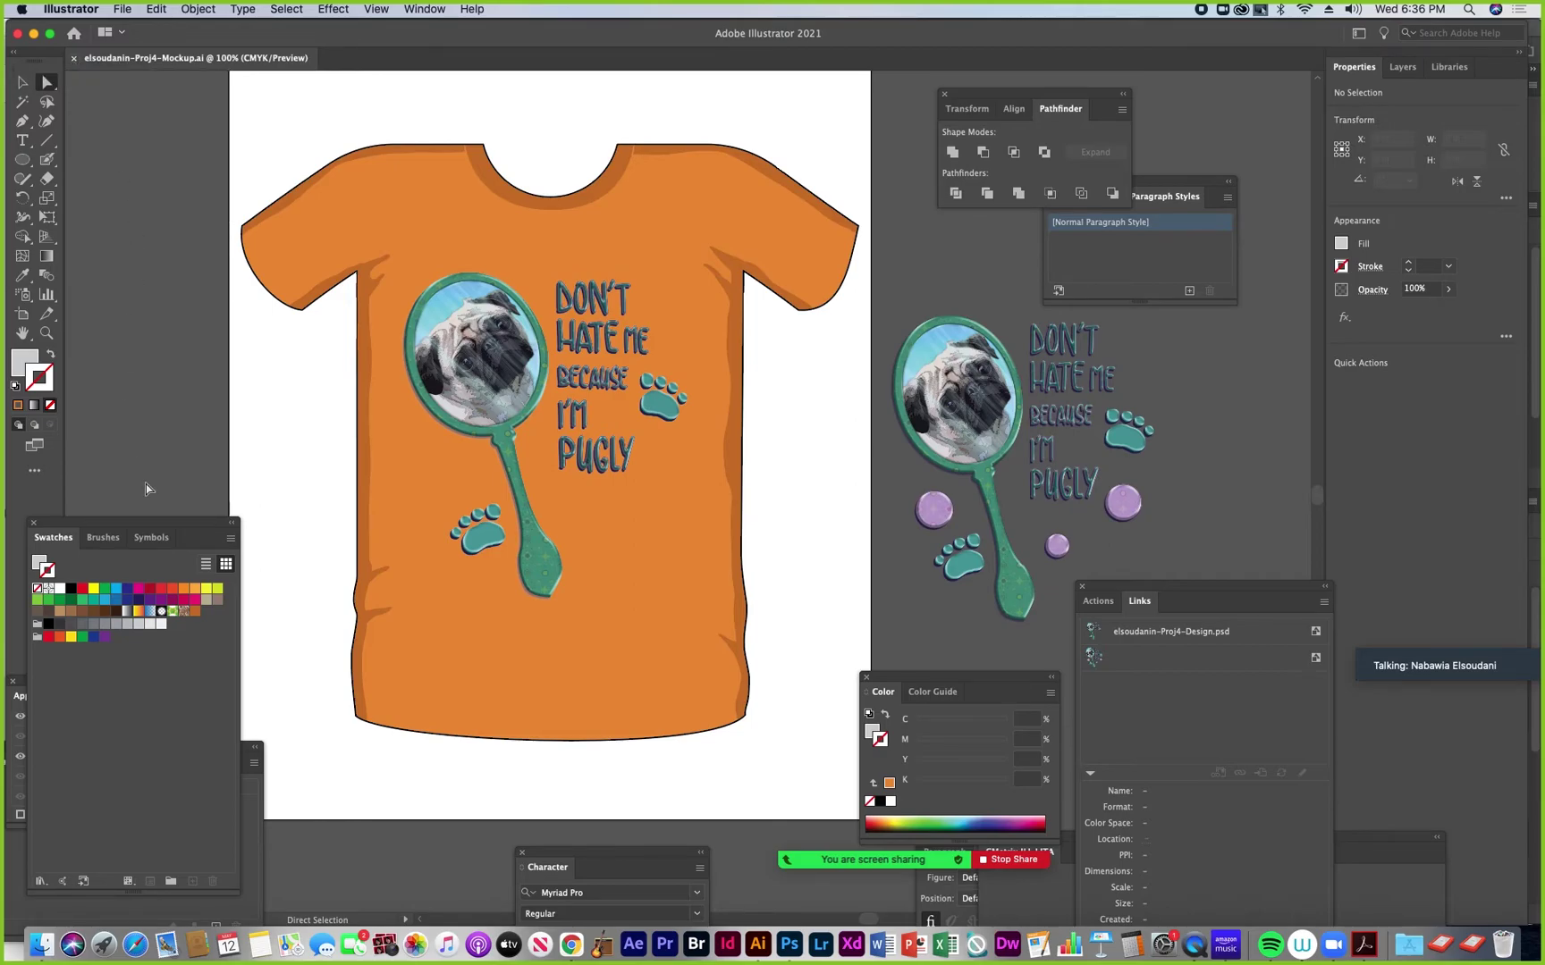
pyautogui.moveTo(134, 524); pyautogui.dragTo(99, 505)
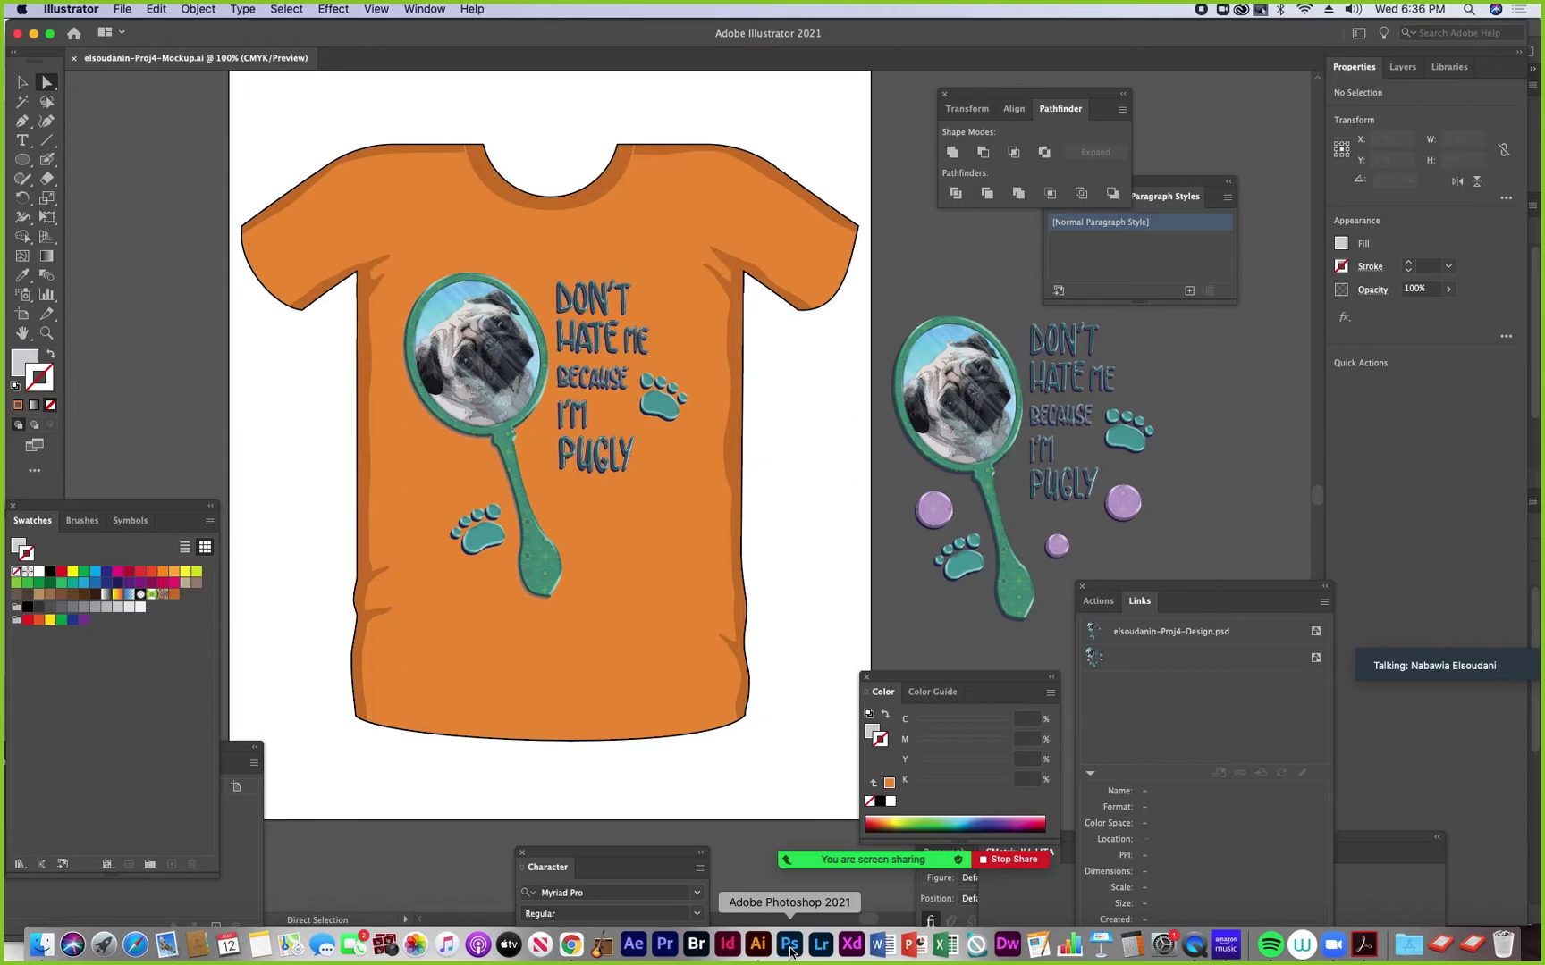
# Switch to Finder and open the OCC folder on the LaCie drive, widening the file column to show full names
pyautogui.click(790, 948)
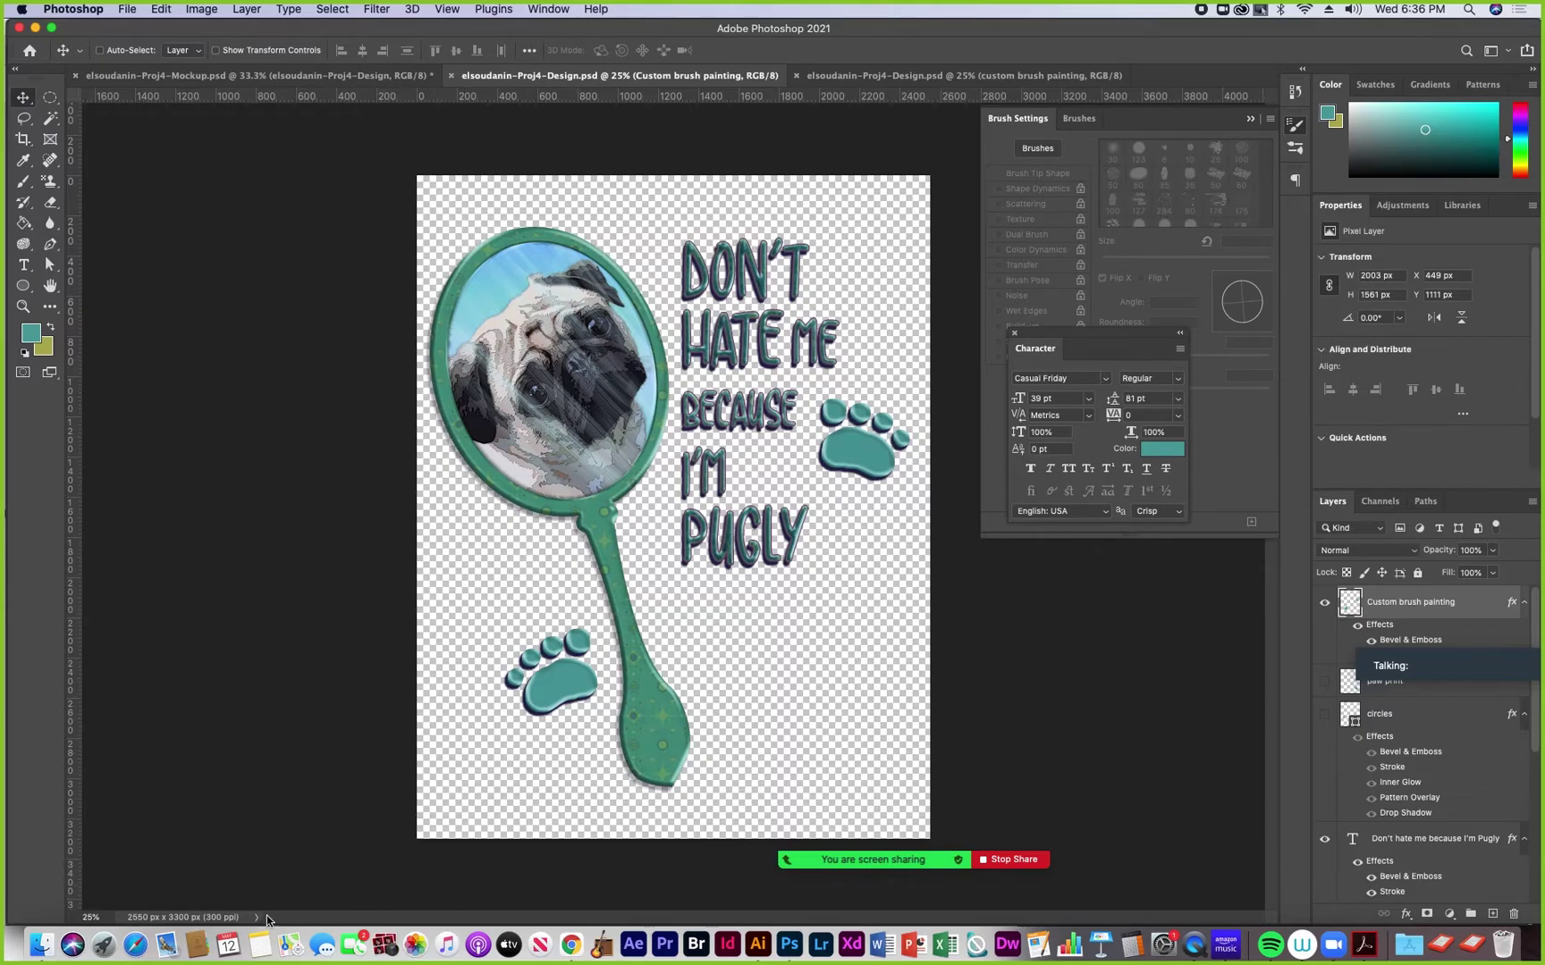
pyautogui.click(45, 946)
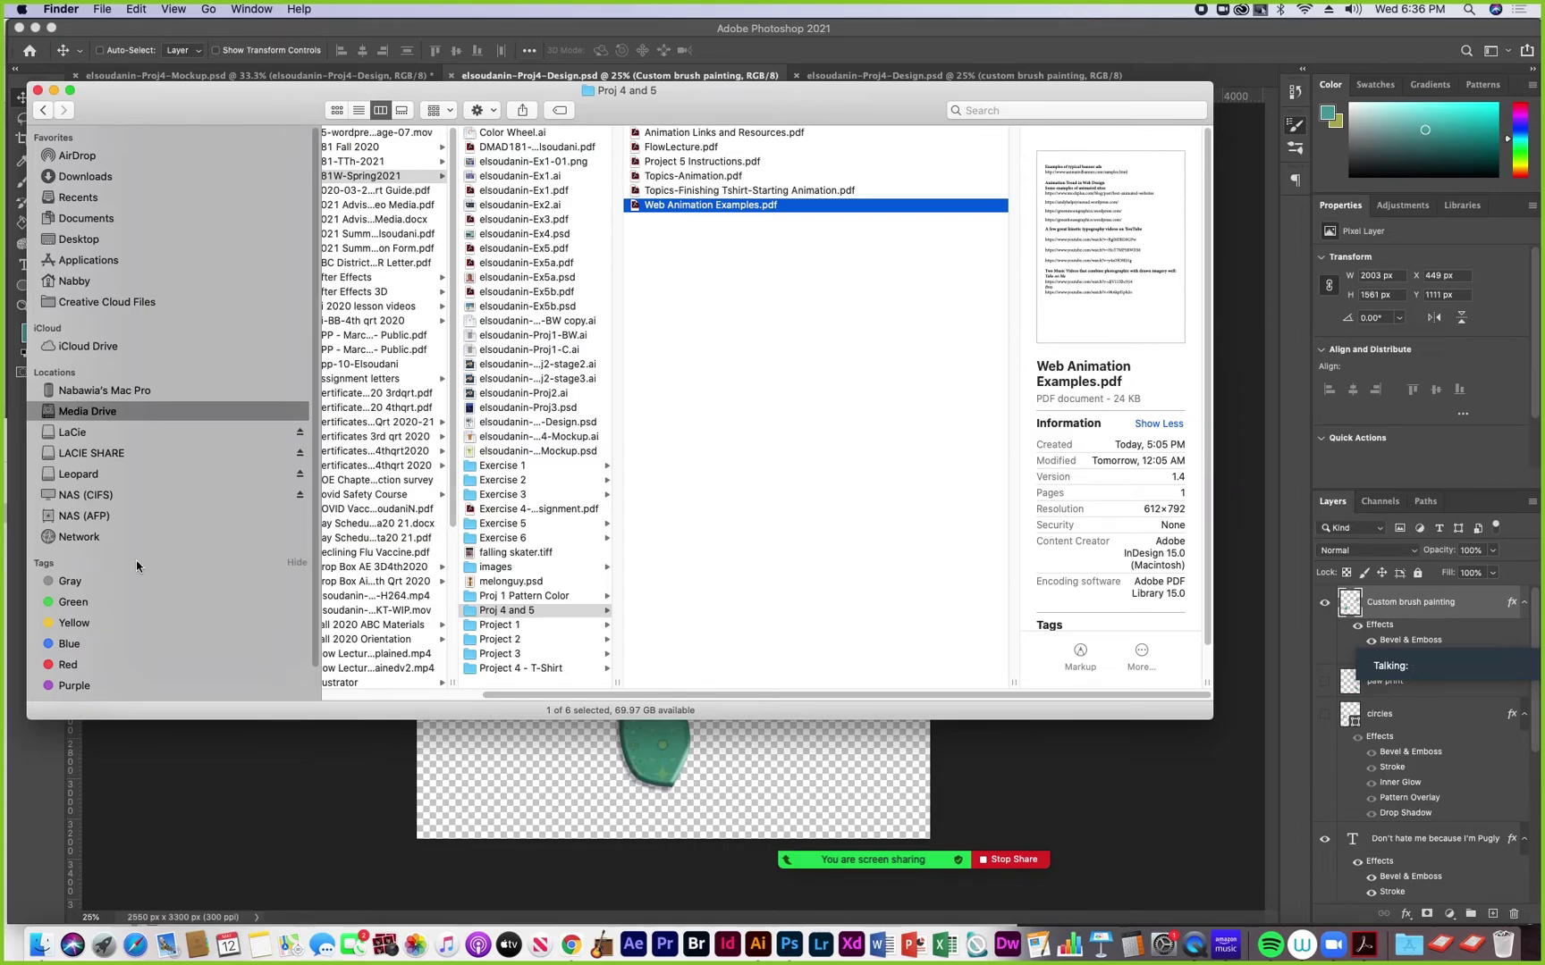
pyautogui.click(64, 435)
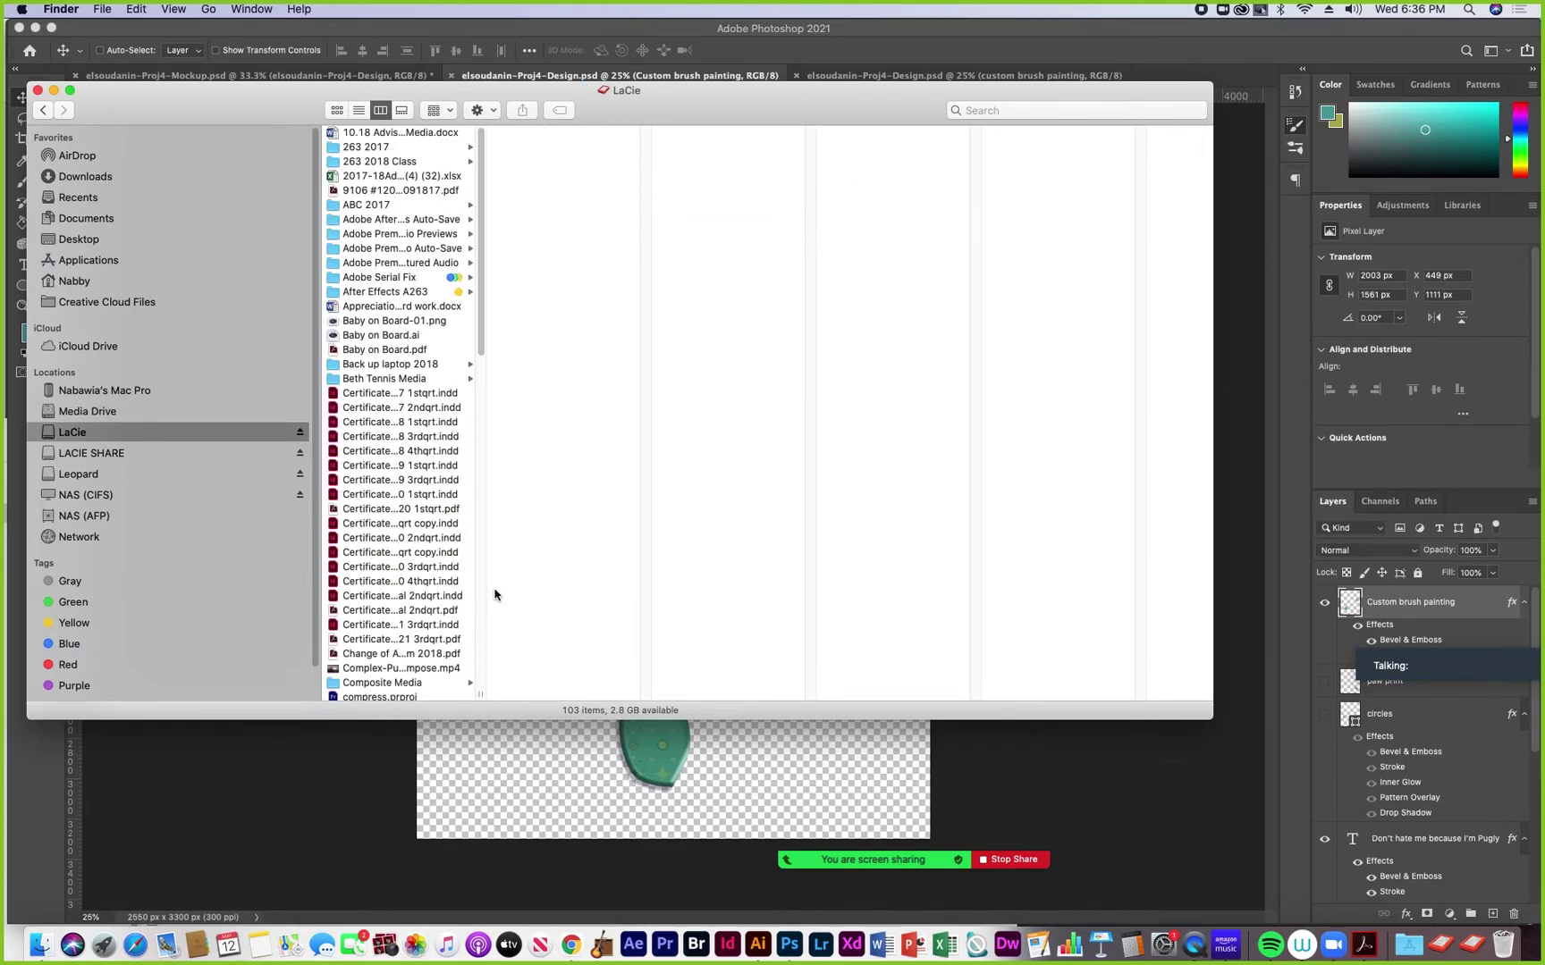
pyautogui.moveTo(483, 357); pyautogui.dragTo(493, 702)
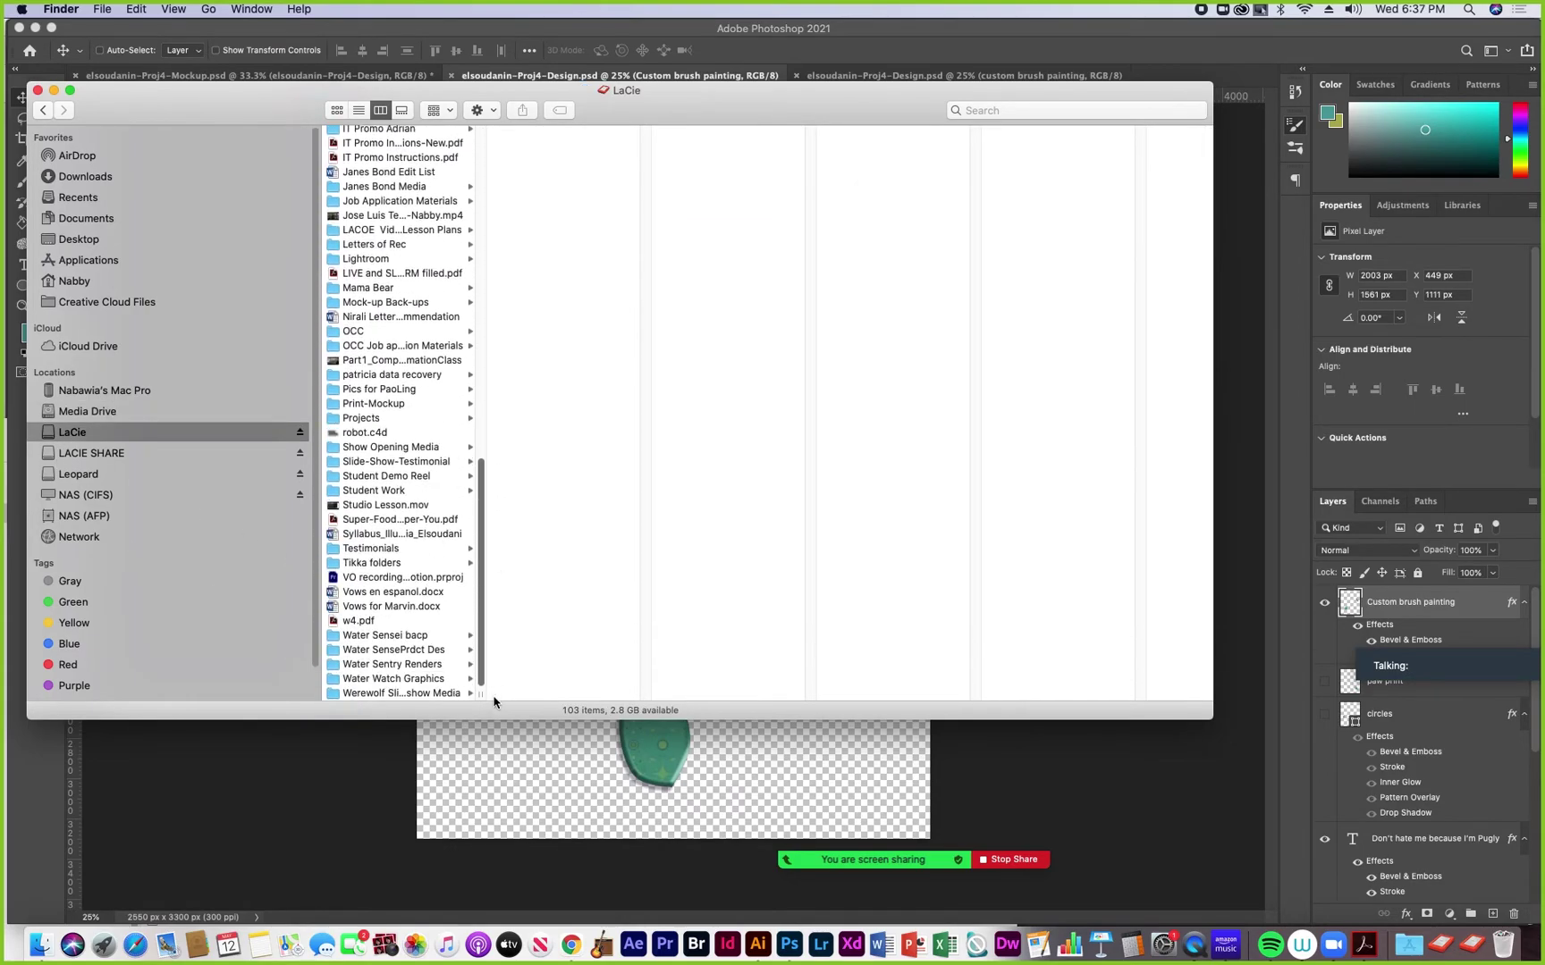
pyautogui.doubleClick(480, 695)
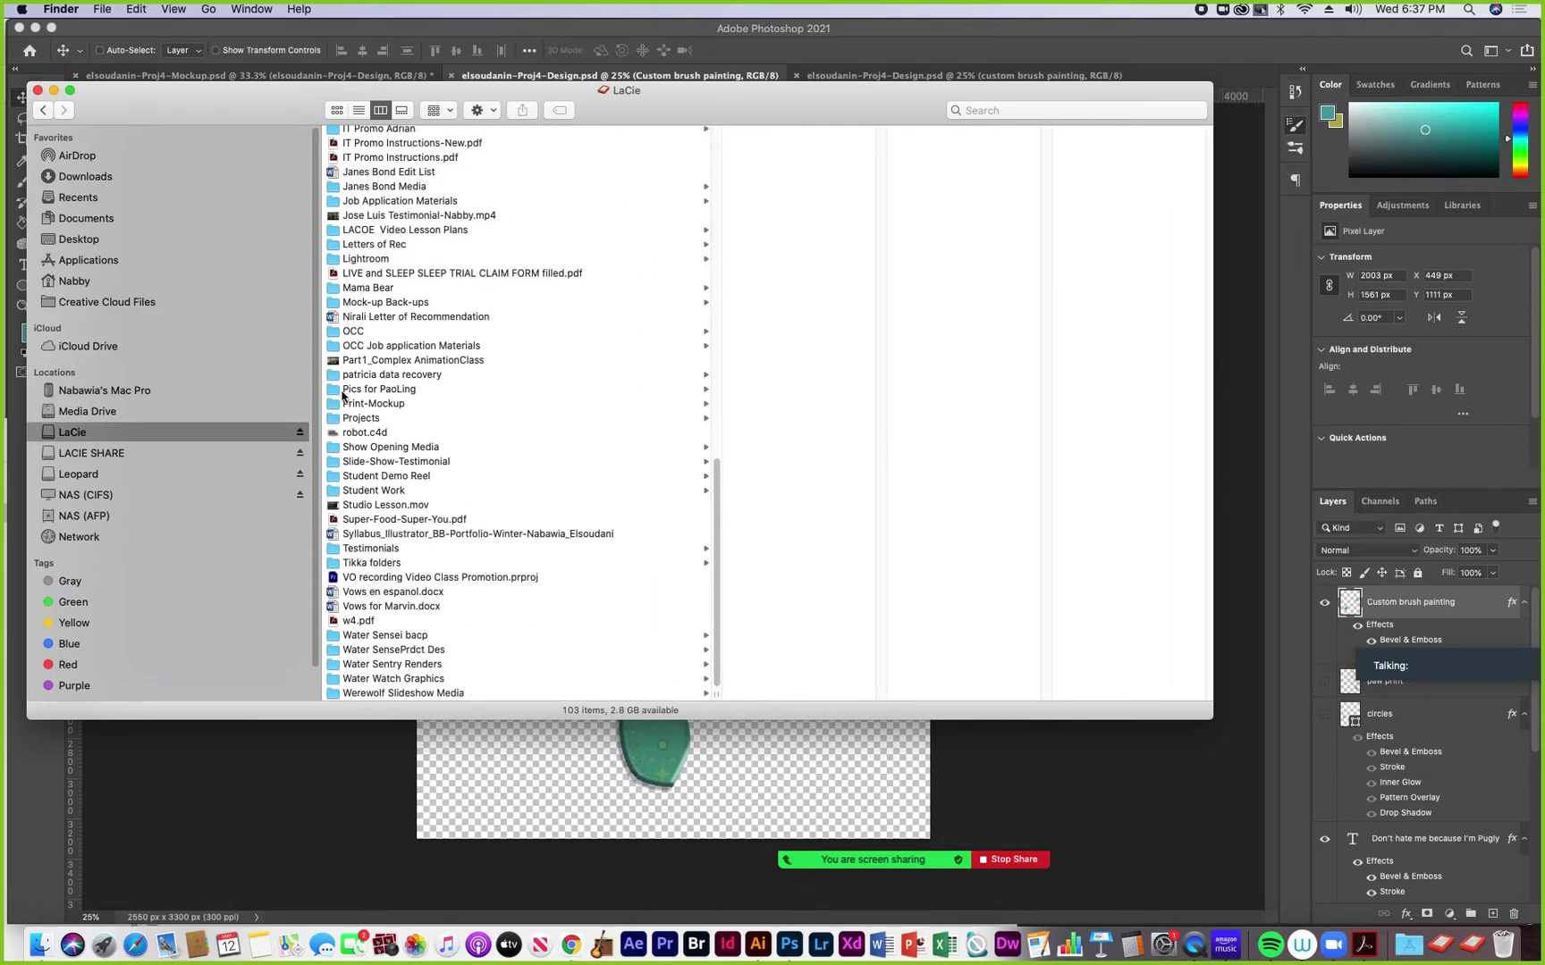
pyautogui.click(351, 333)
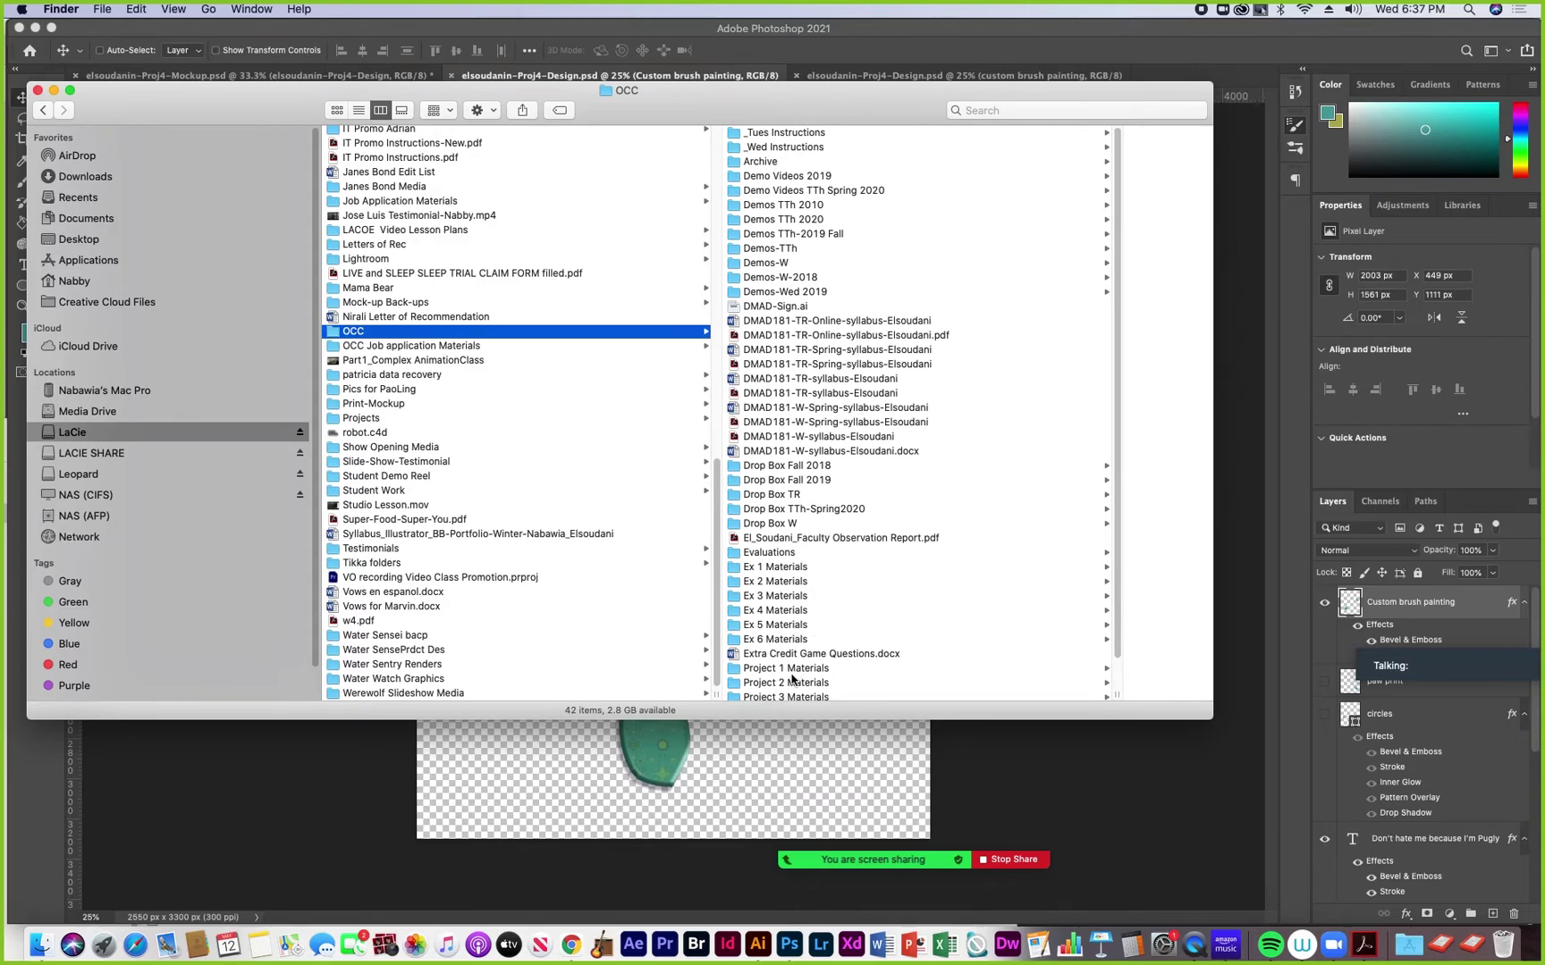
# Open oliveran-patternc.ai from the Project 5 Materials folder in Illustrator
pyautogui.scroll(-2, 791, 679)
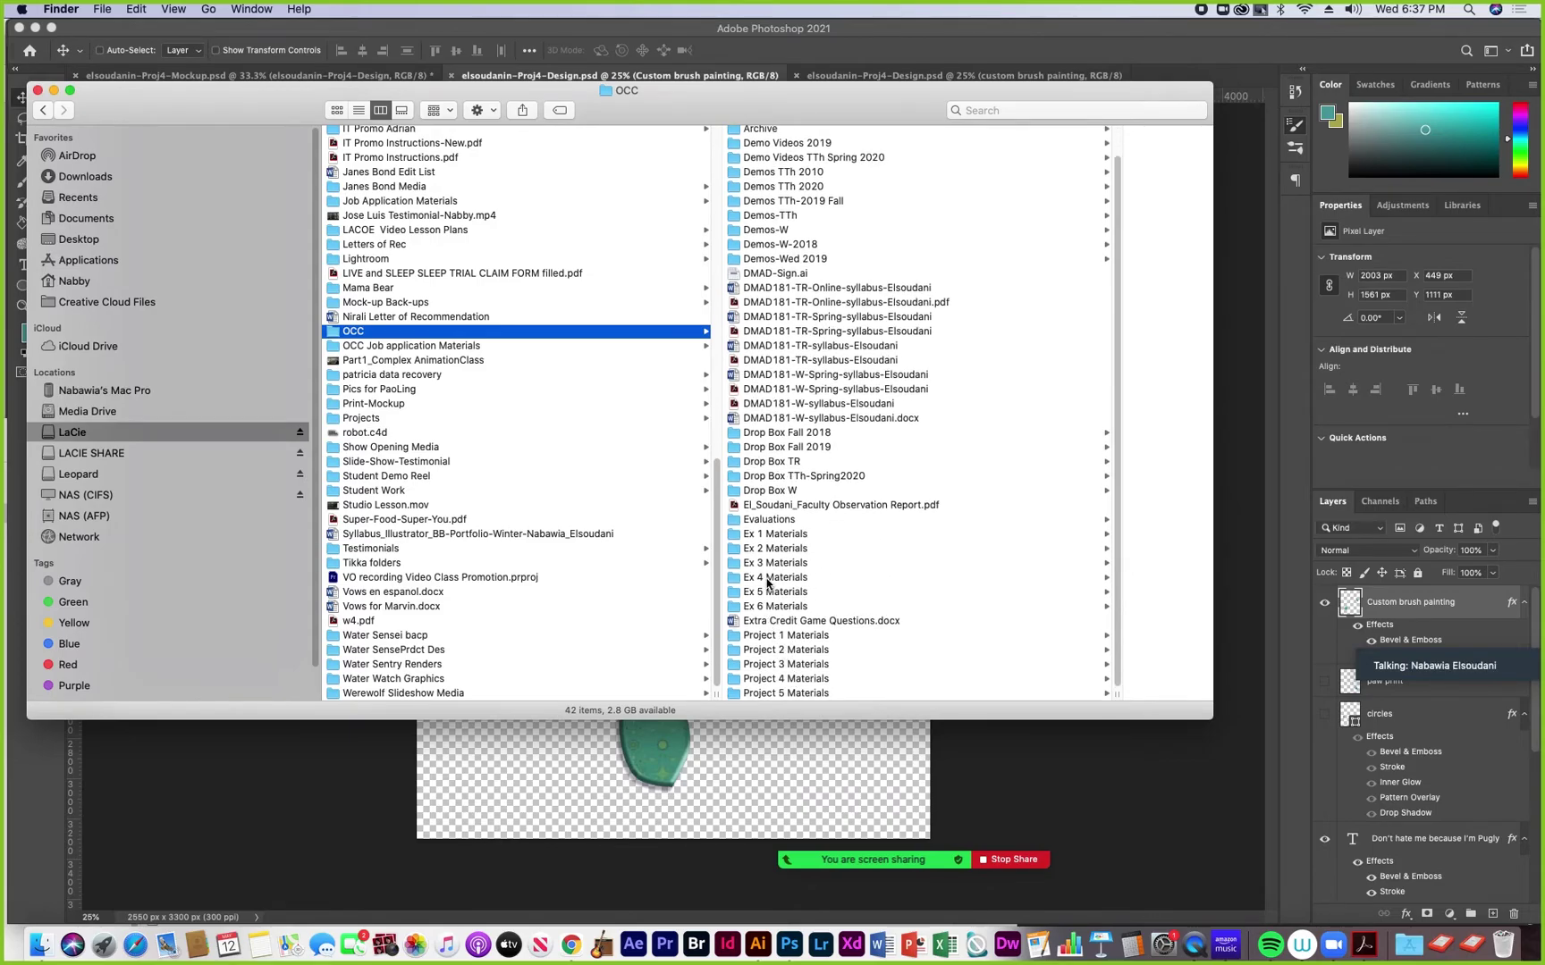
pyautogui.scroll(2, 750, 561)
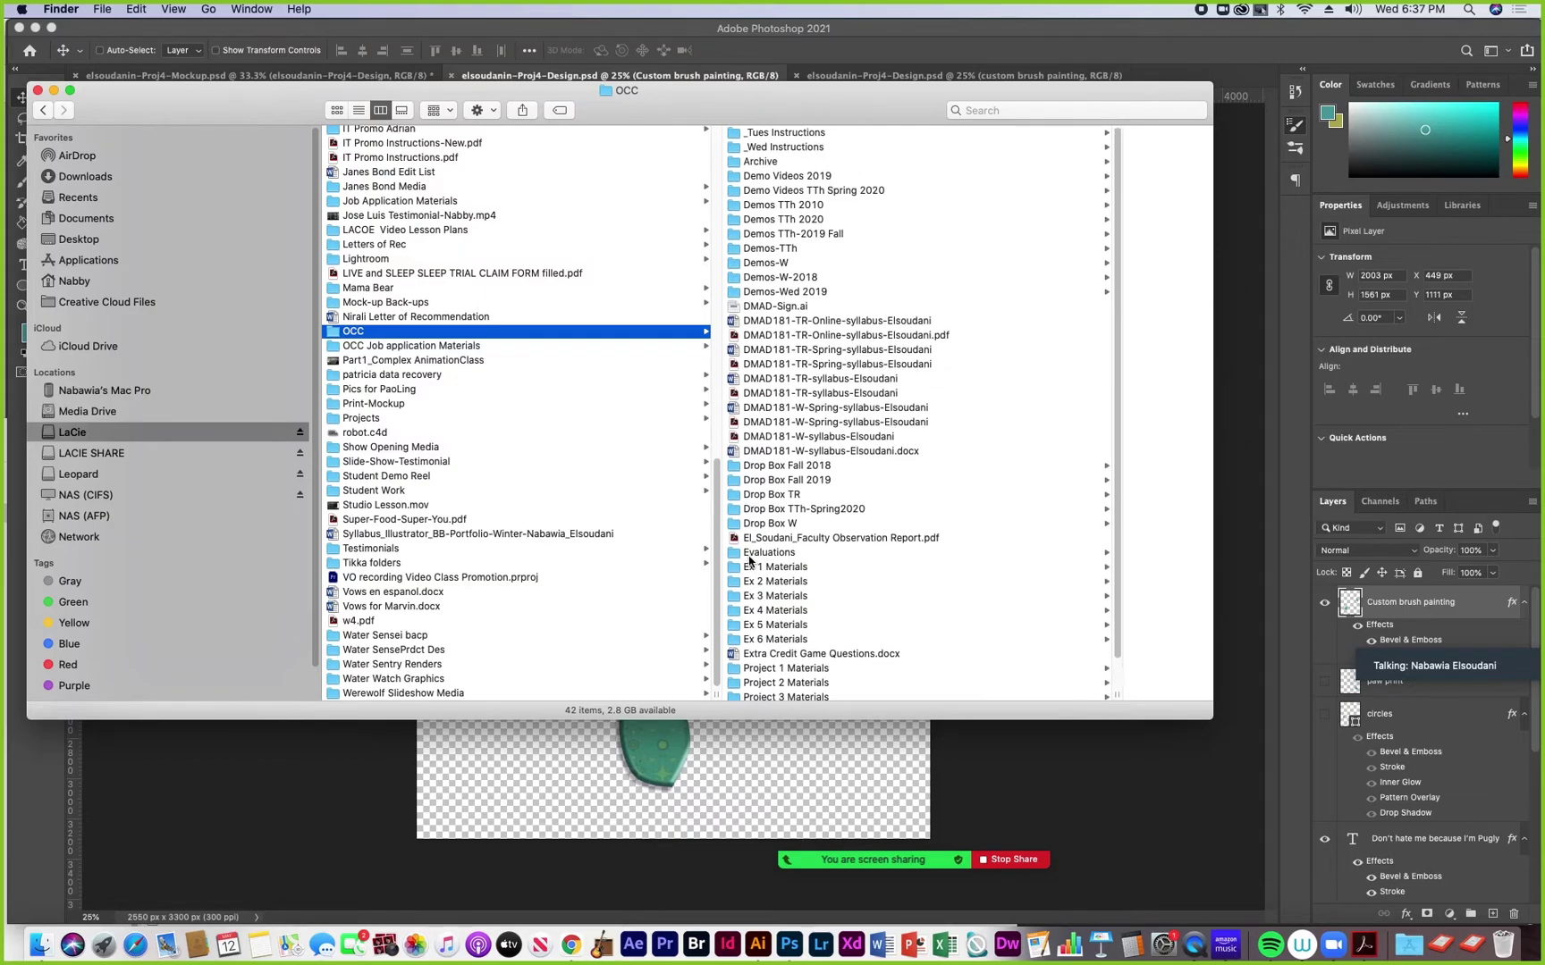
pyautogui.scroll(-2, 751, 562)
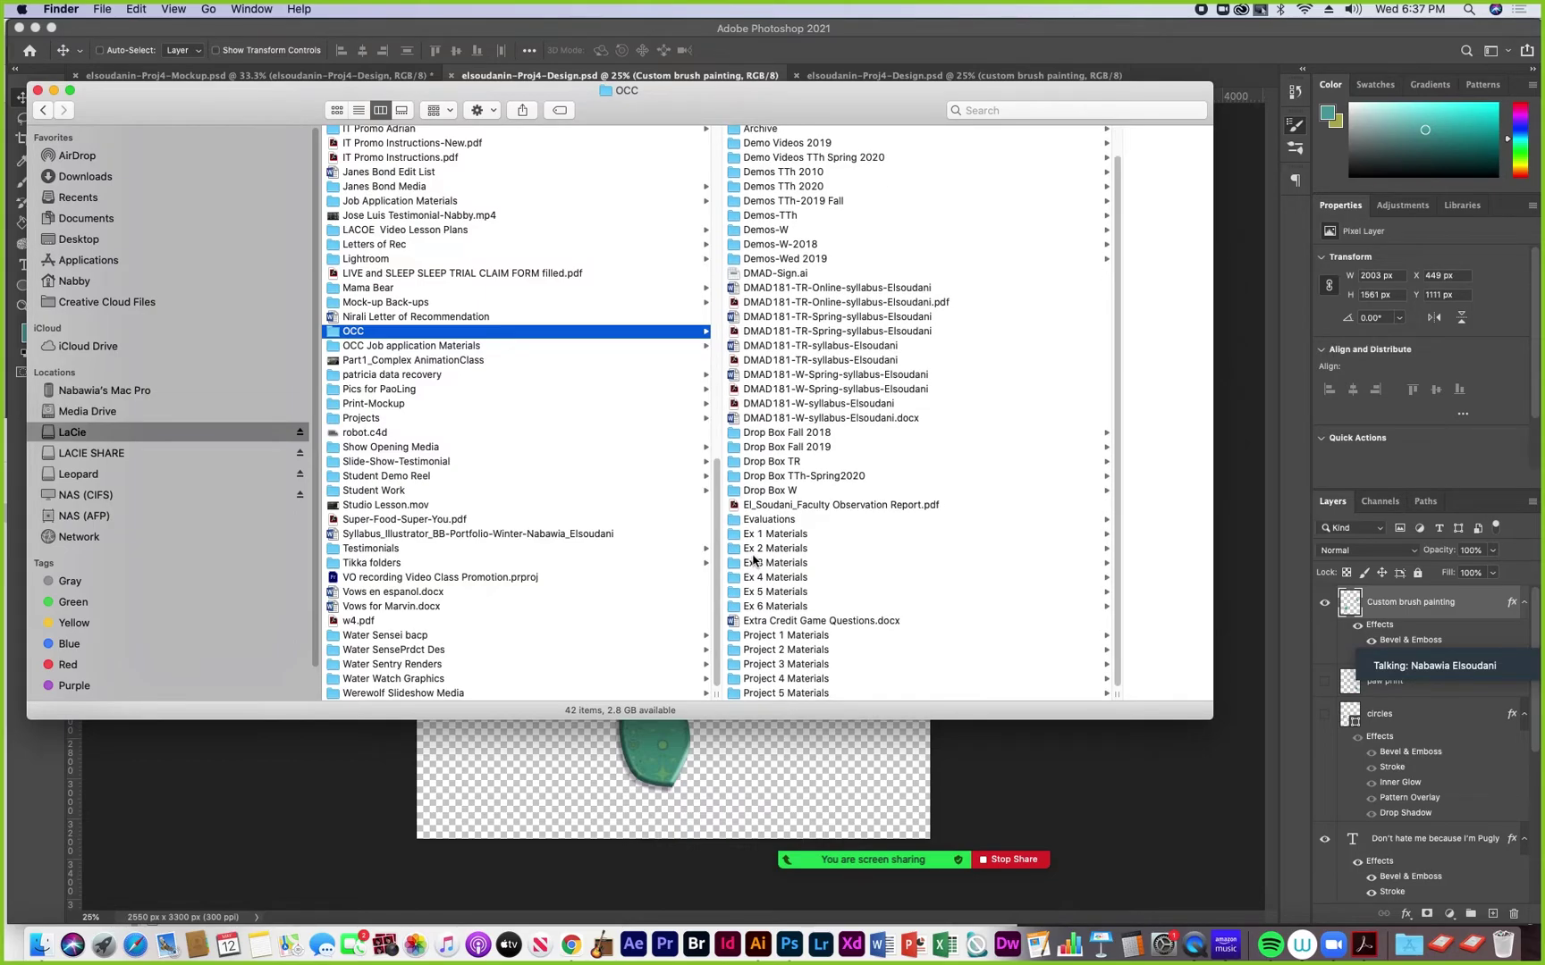
pyautogui.click(785, 679)
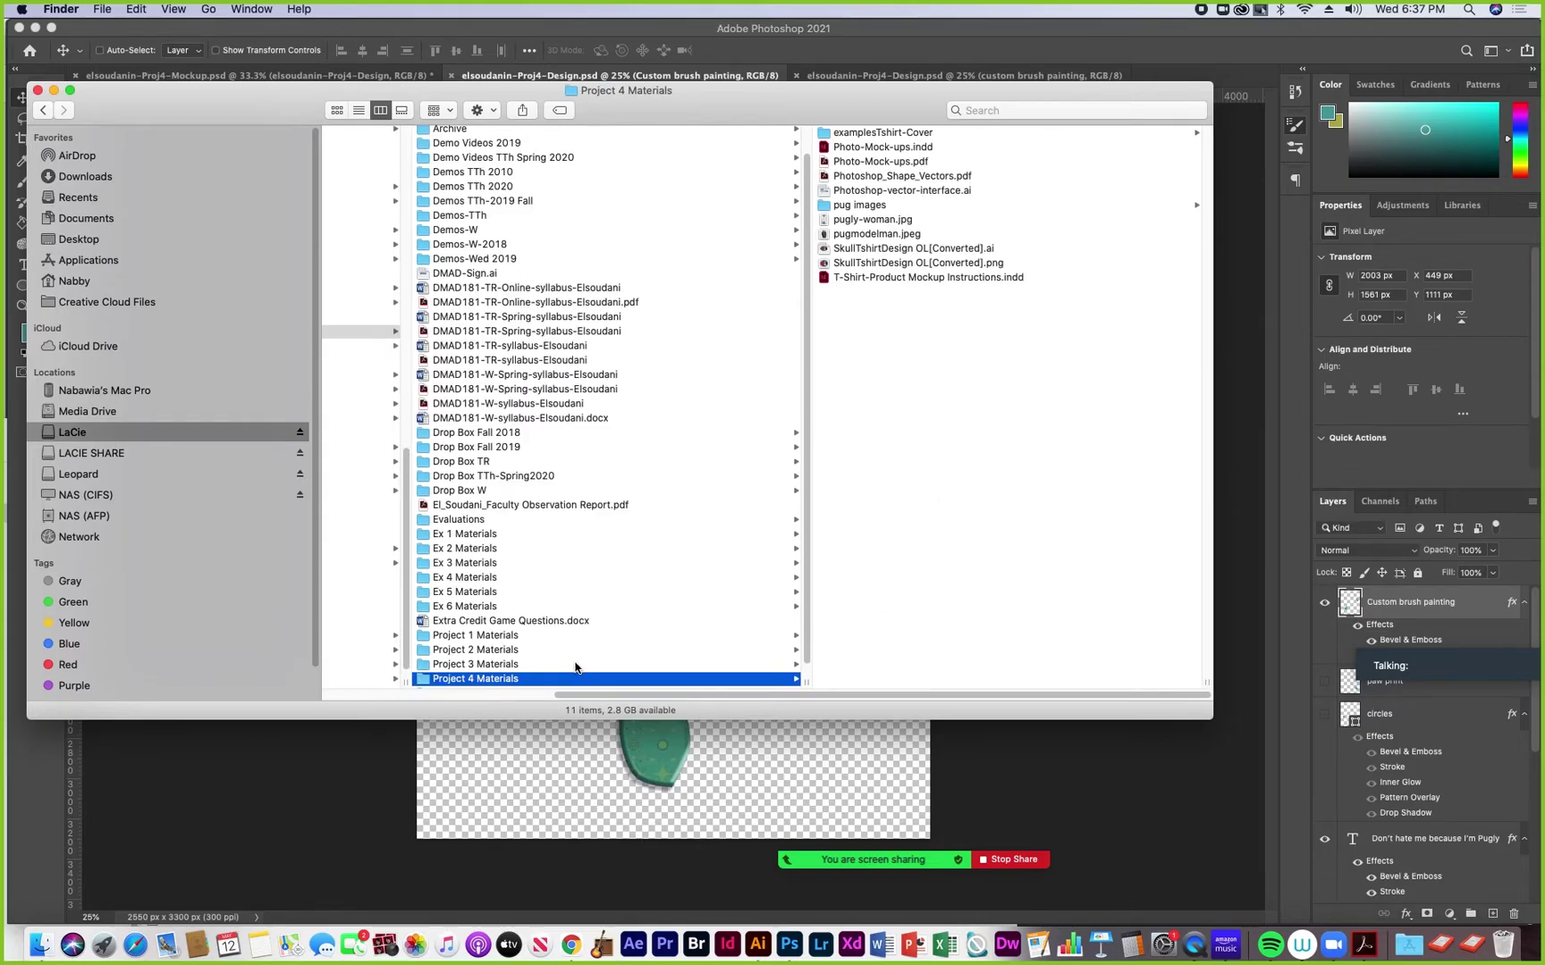
pyautogui.scroll(-1, 487, 685)
pyautogui.click(496, 683)
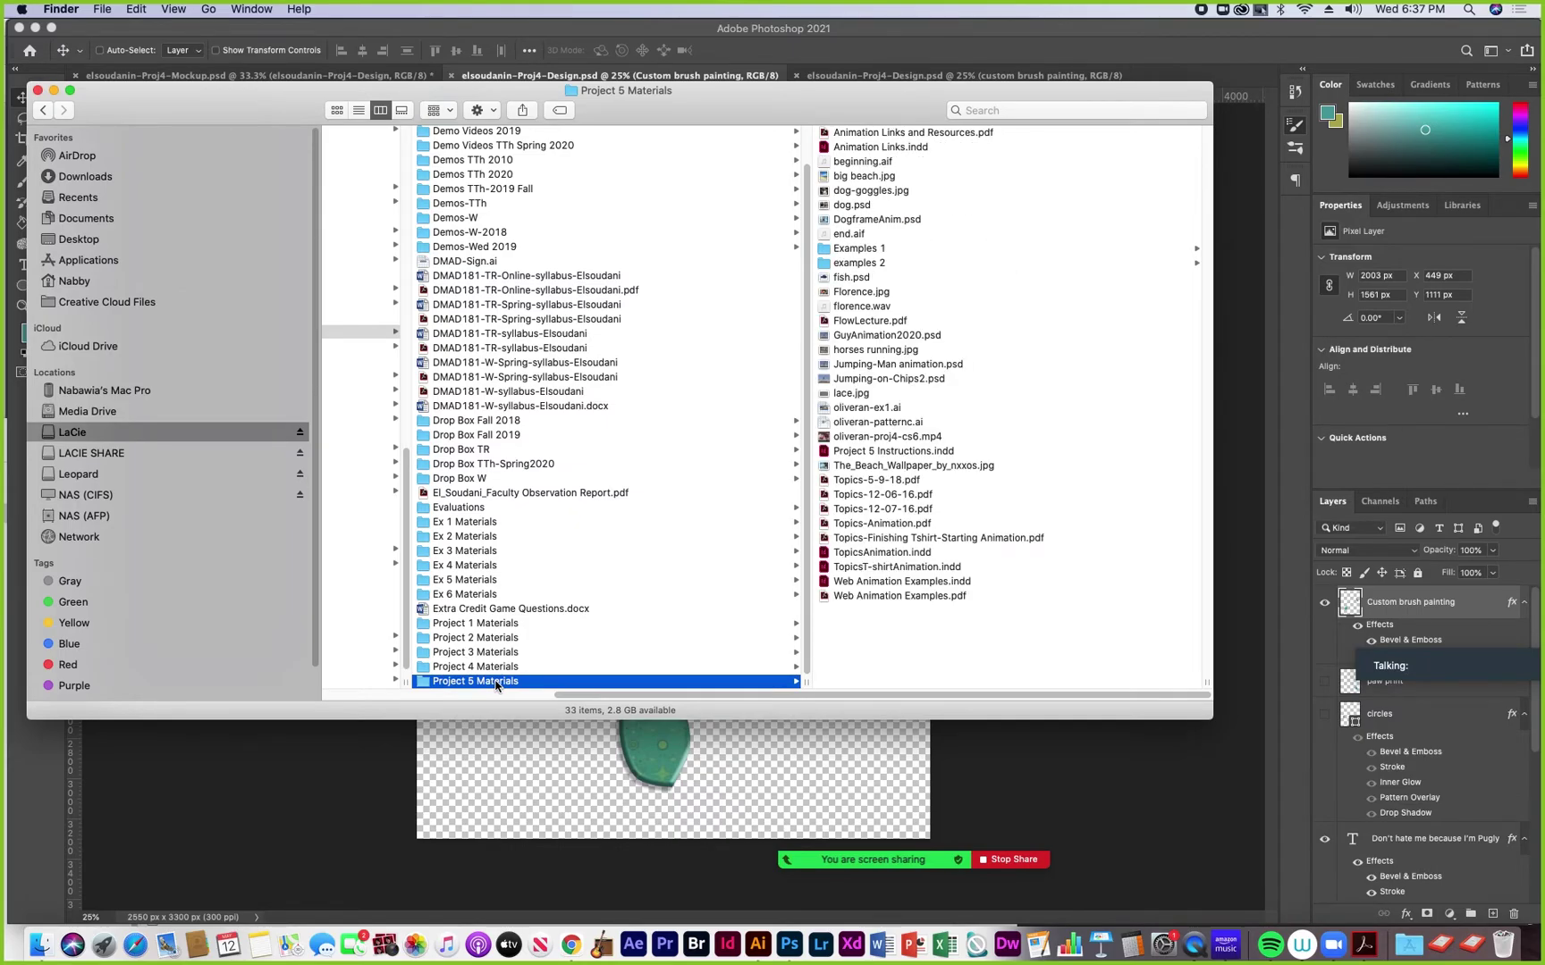
pyautogui.click(838, 427)
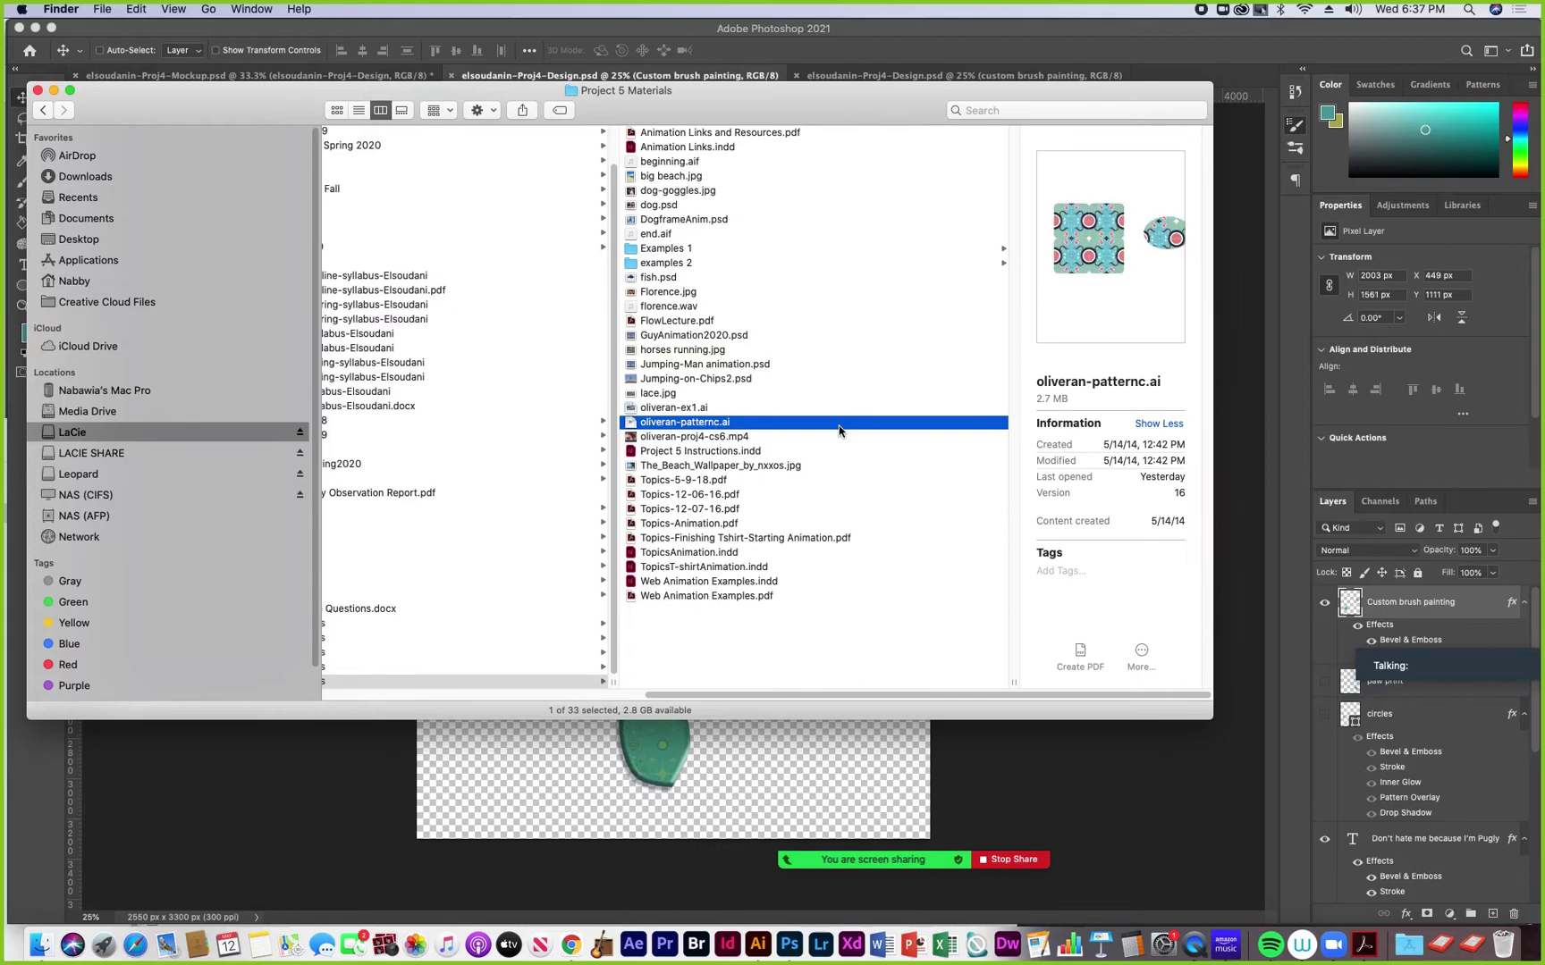
pyautogui.doubleClick(829, 429)
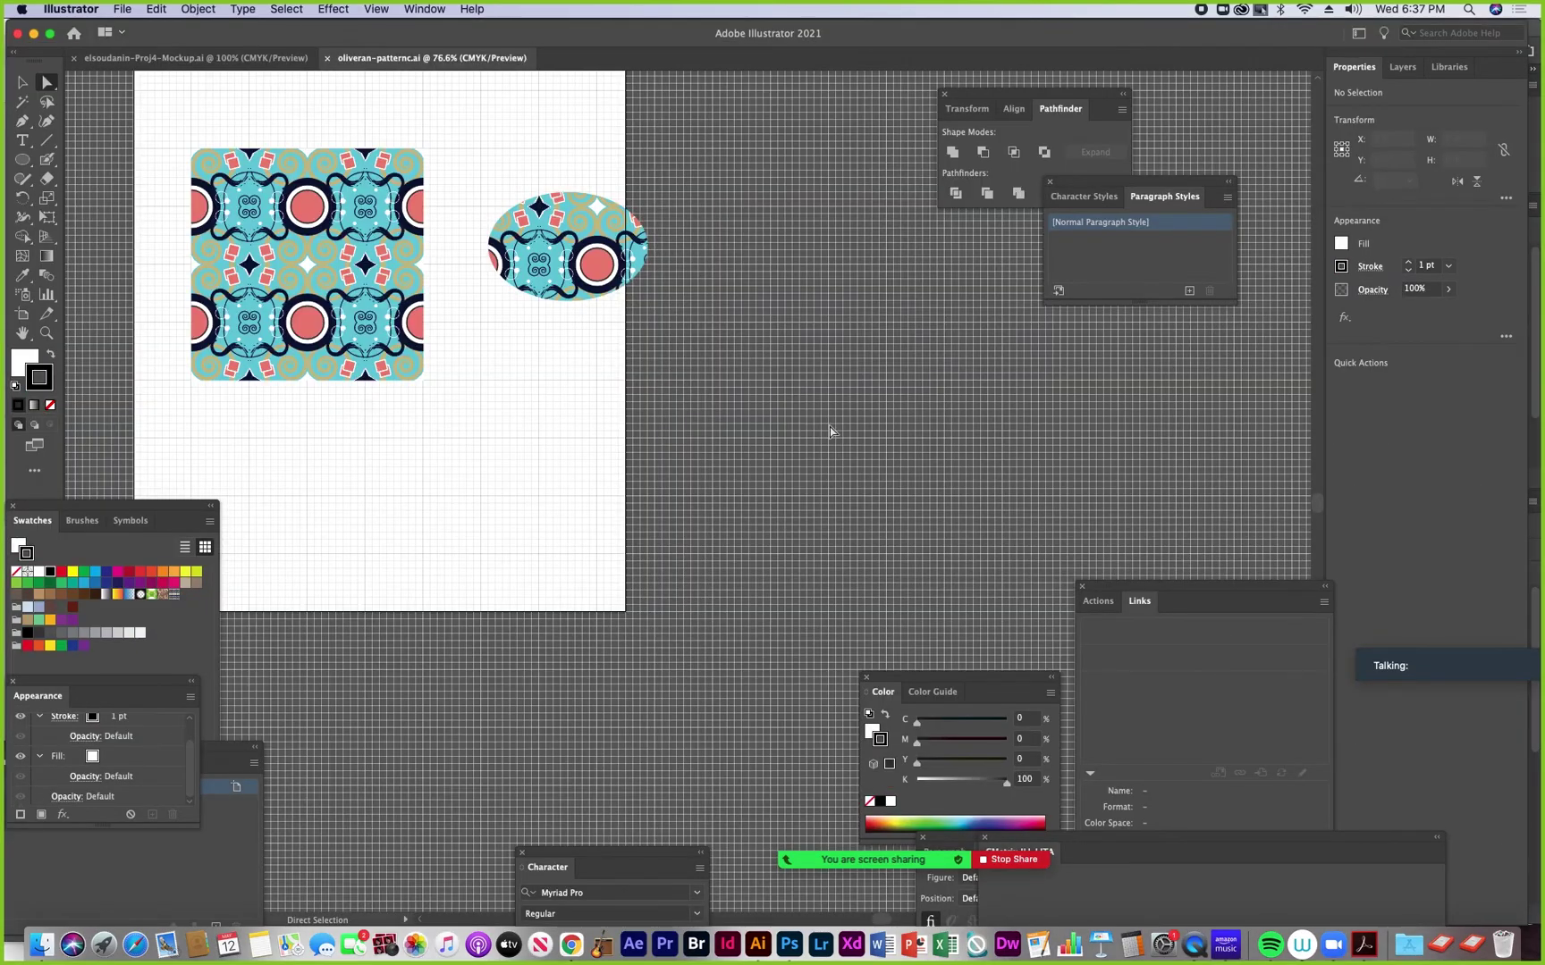
# Select the whole square pattern group with the Selection tool and copy it
pyautogui.moveTo(238, 348); pyautogui.dragTo(413, 487)
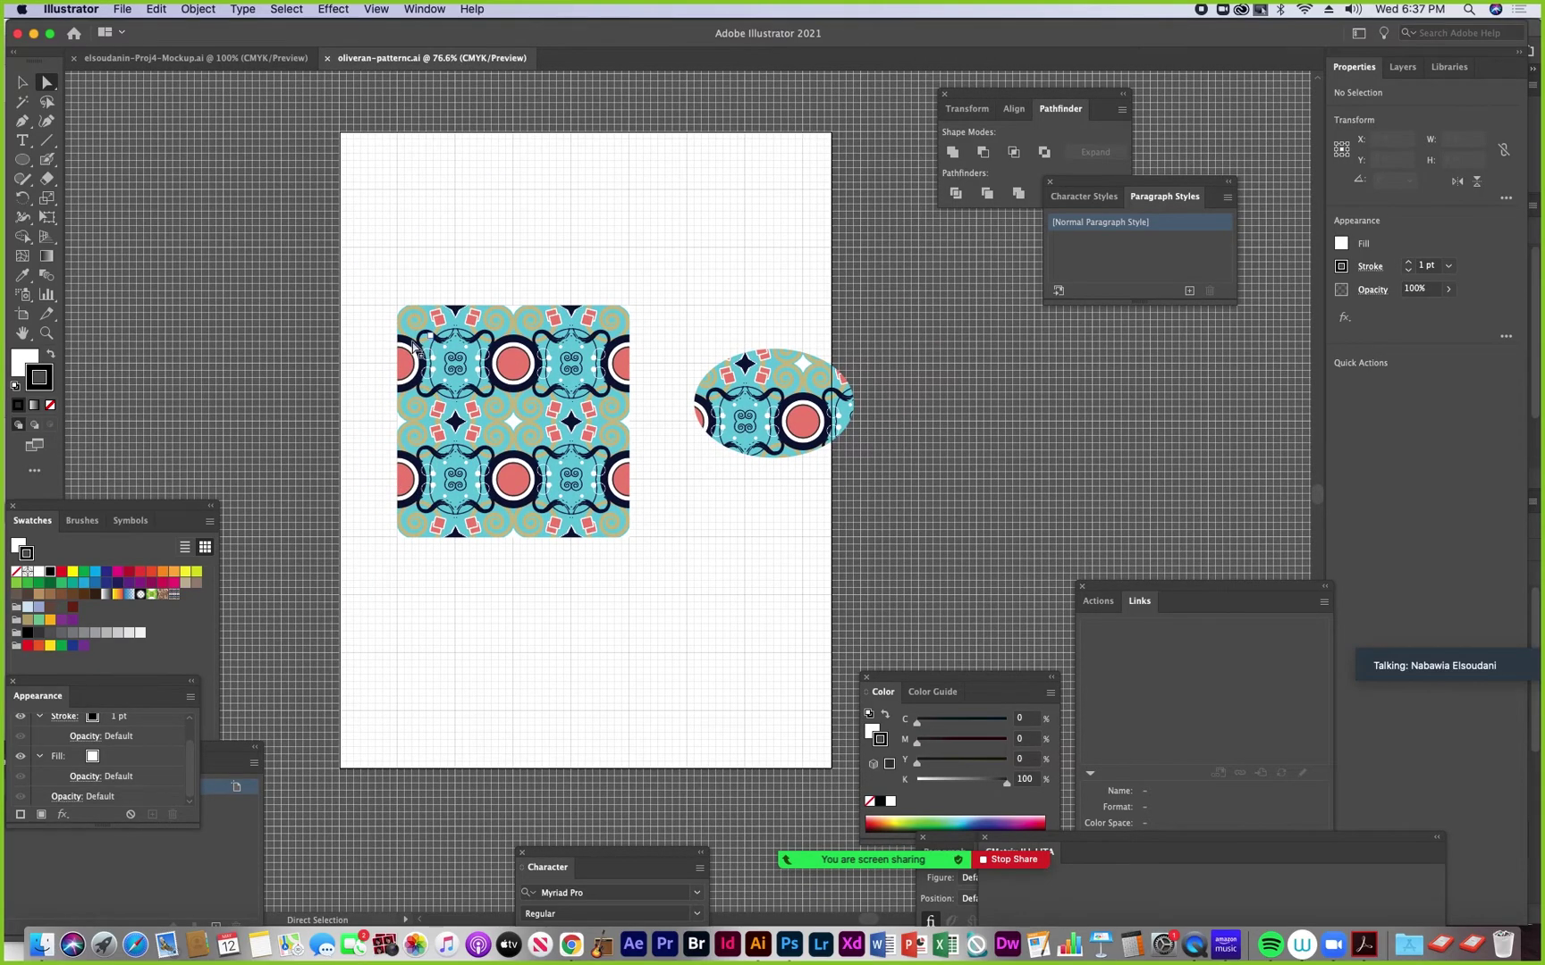
pyautogui.press('v')
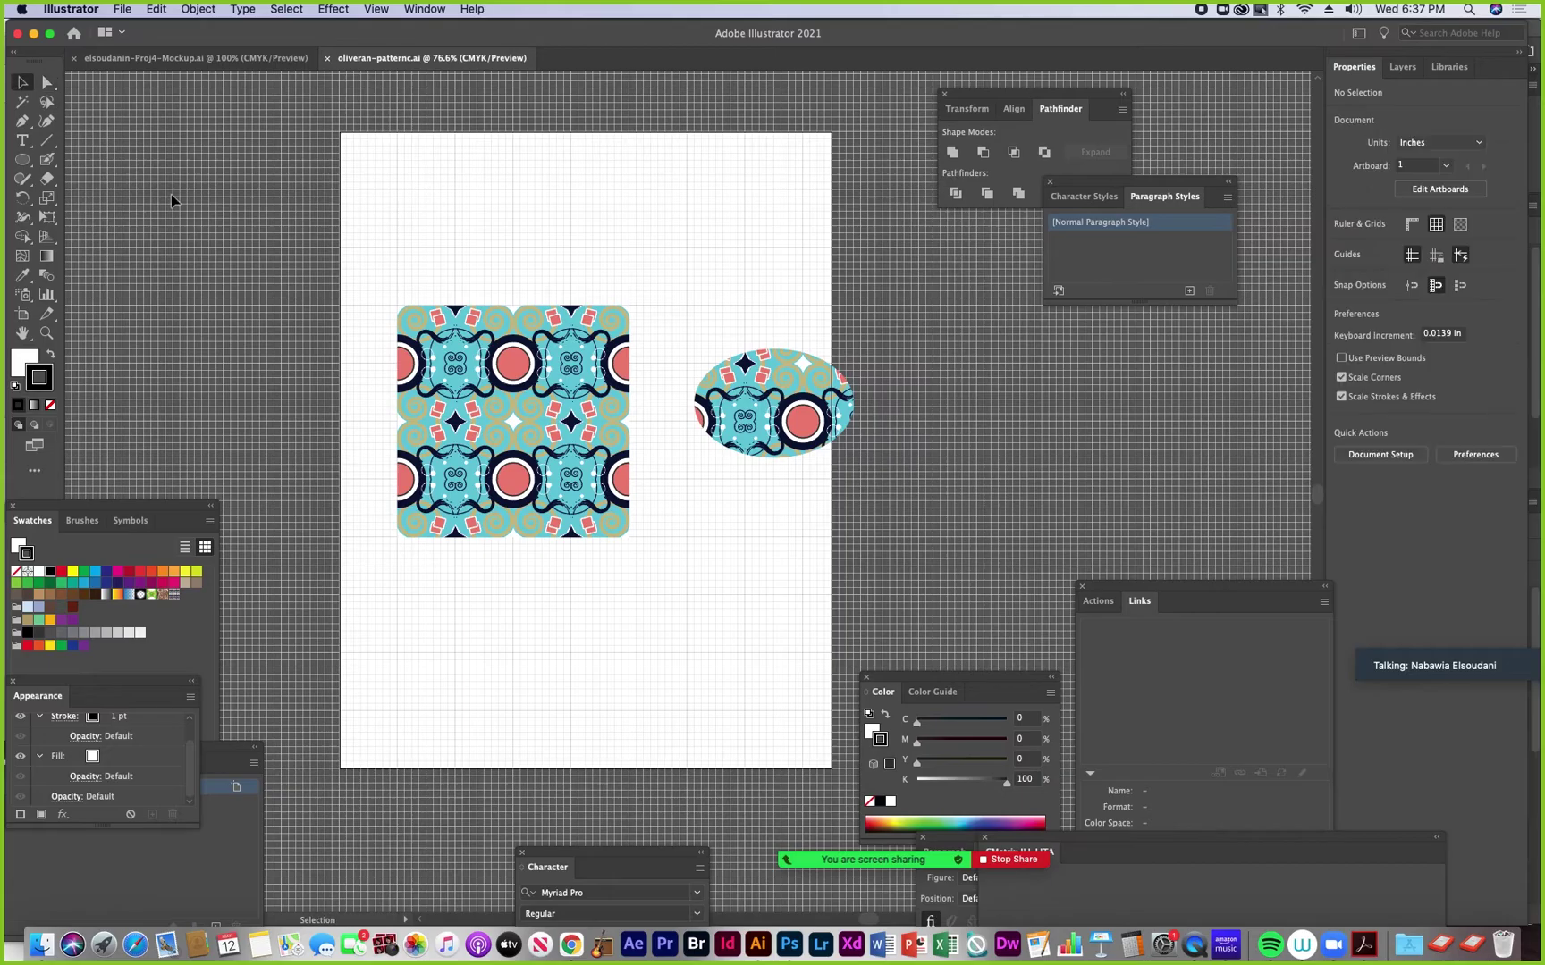
pyautogui.click(461, 369)
pyautogui.click(388, 283)
pyautogui.moveTo(370, 272); pyautogui.dragTo(662, 581)
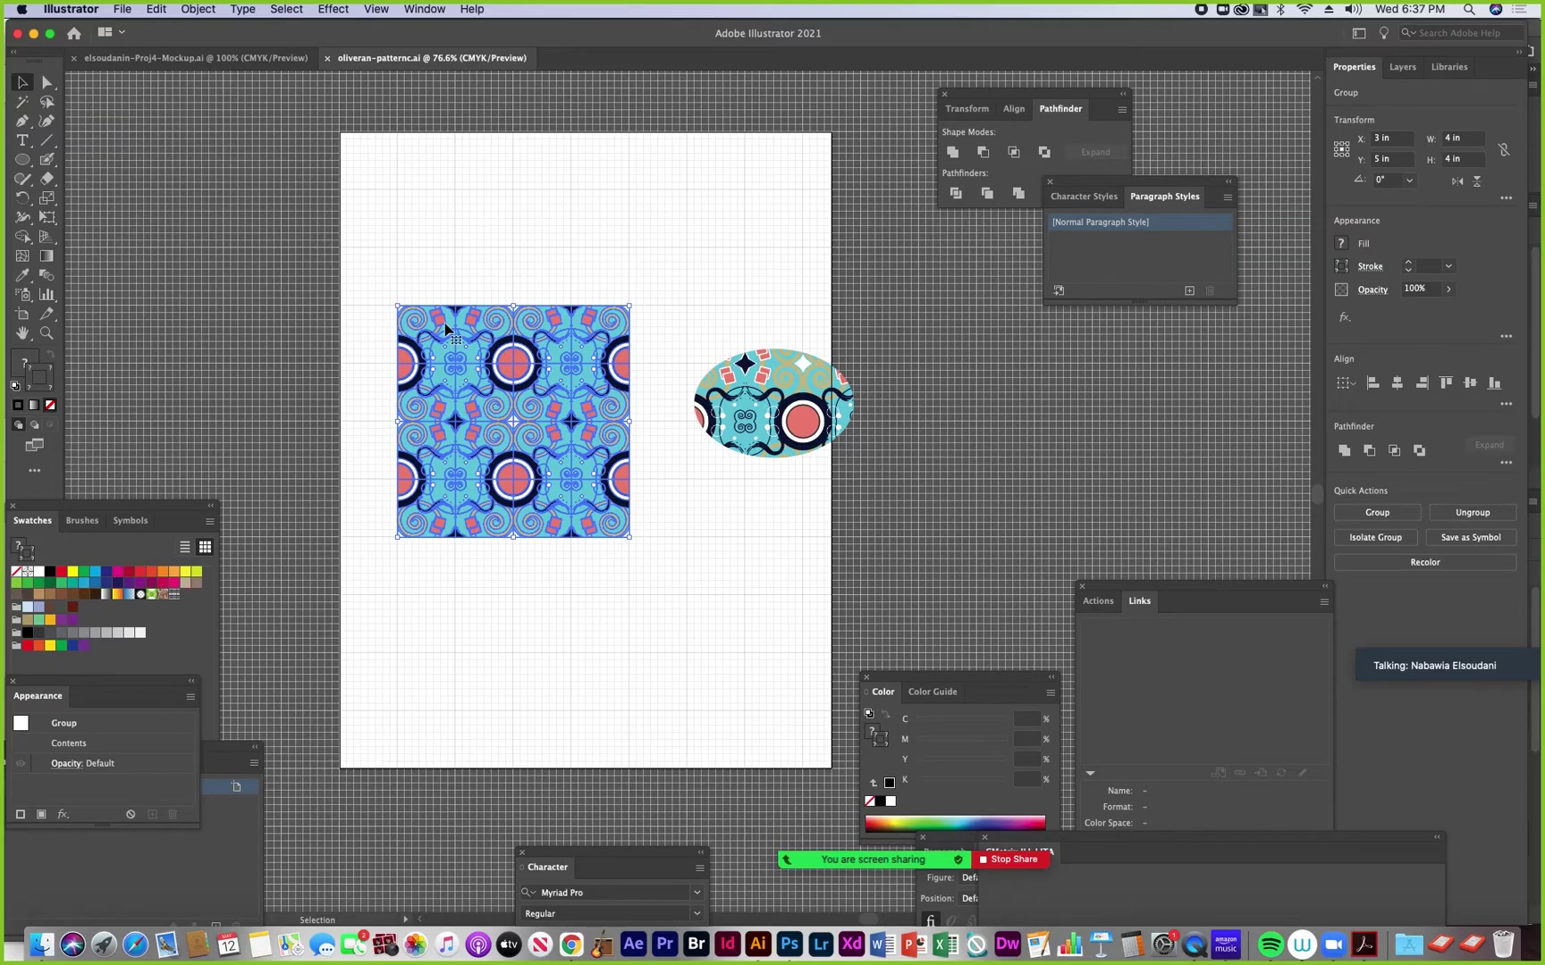
pyautogui.press('a')
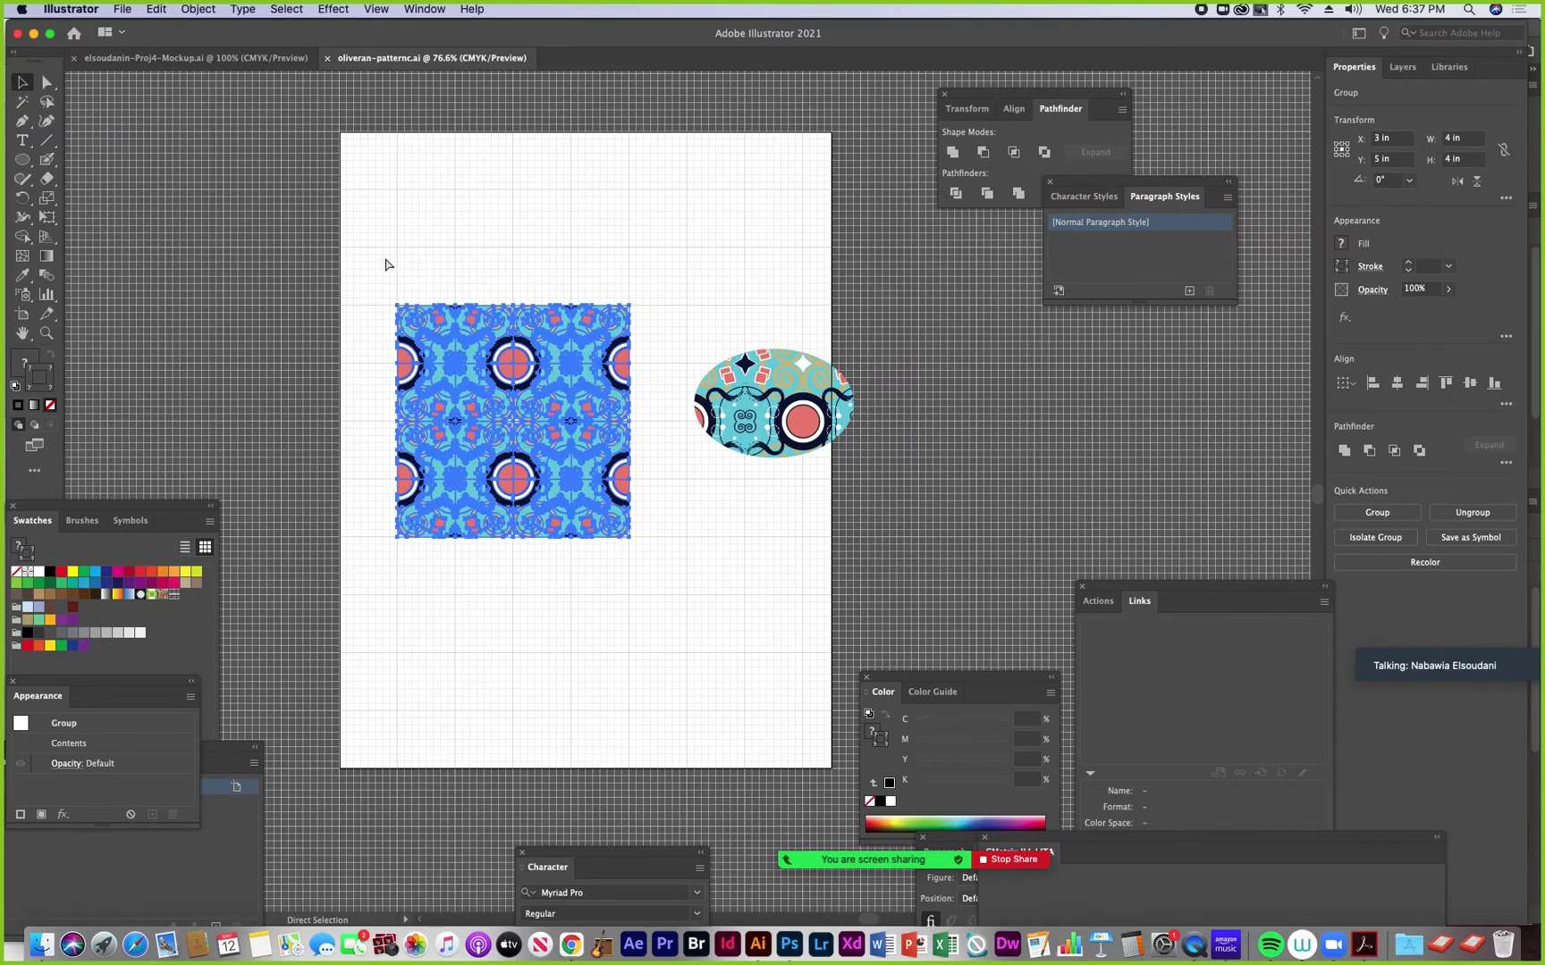
pyautogui.press('v')
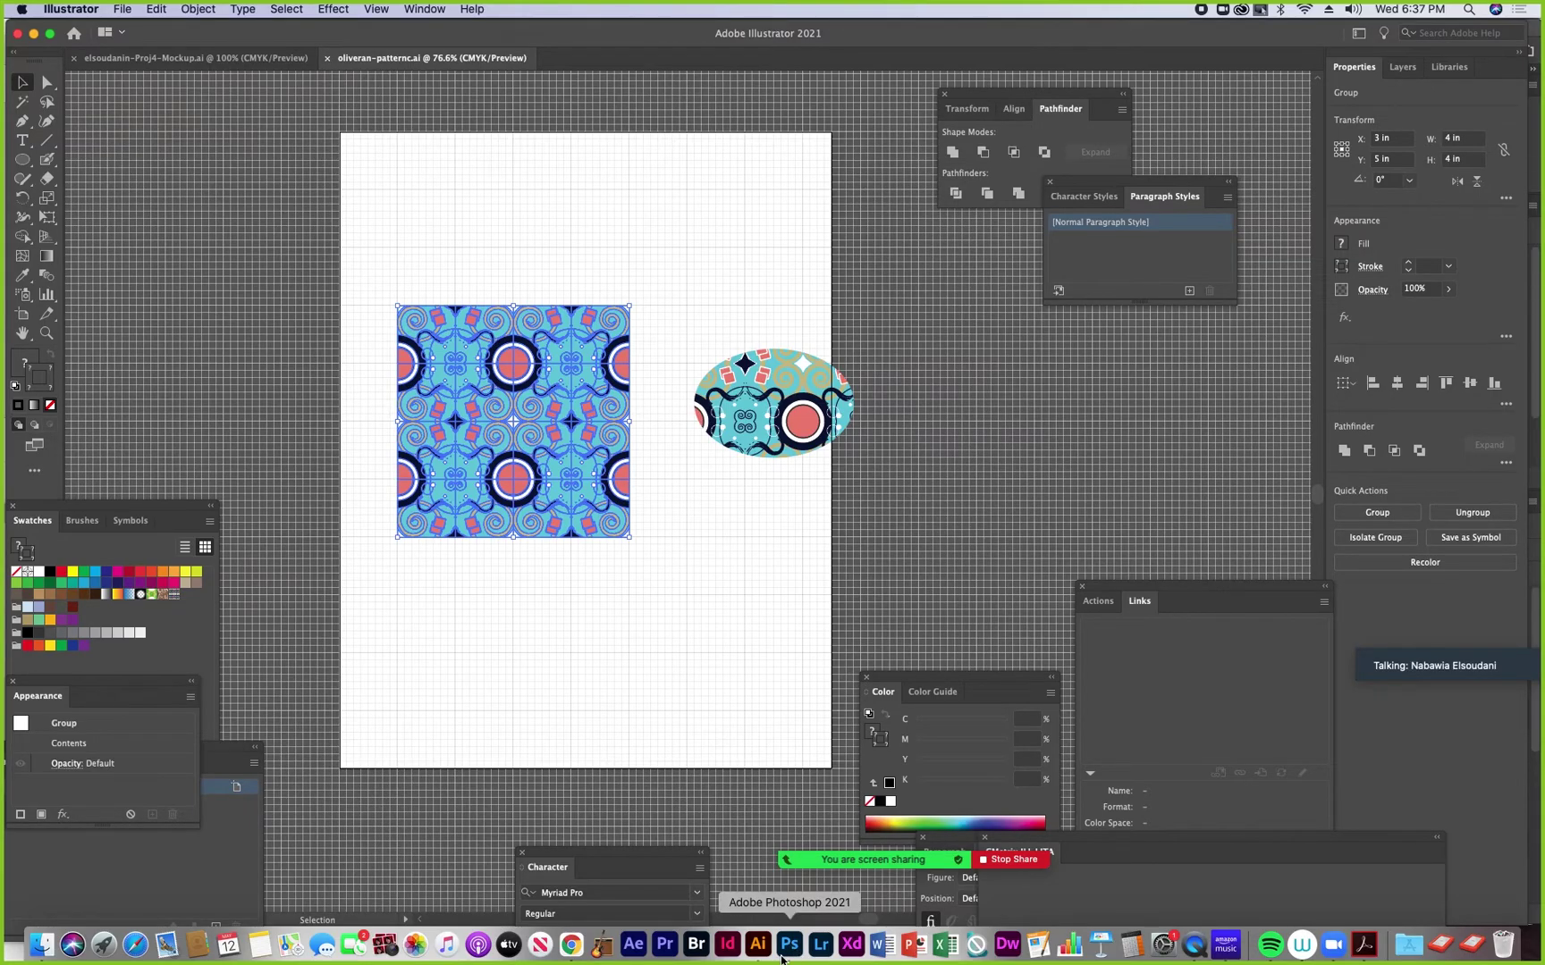
# Switch to Photoshop and paste the copied pattern into elsoudanin-Proj4-Design.psd as a Smart Object
pyautogui.click(790, 944)
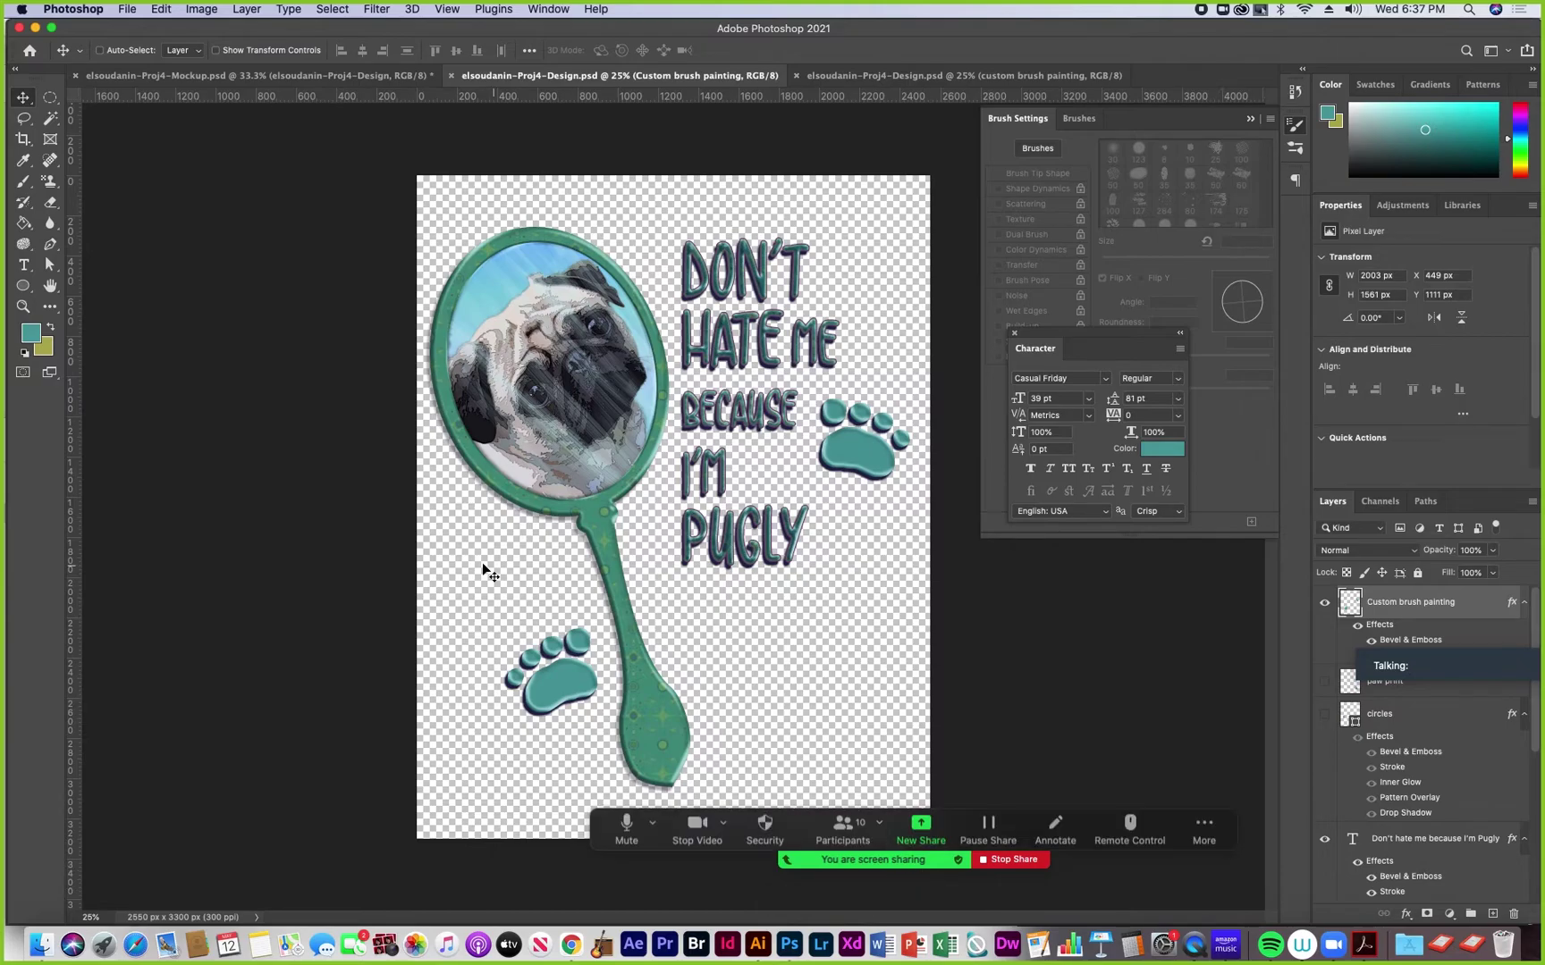
pyautogui.click(128, 10)
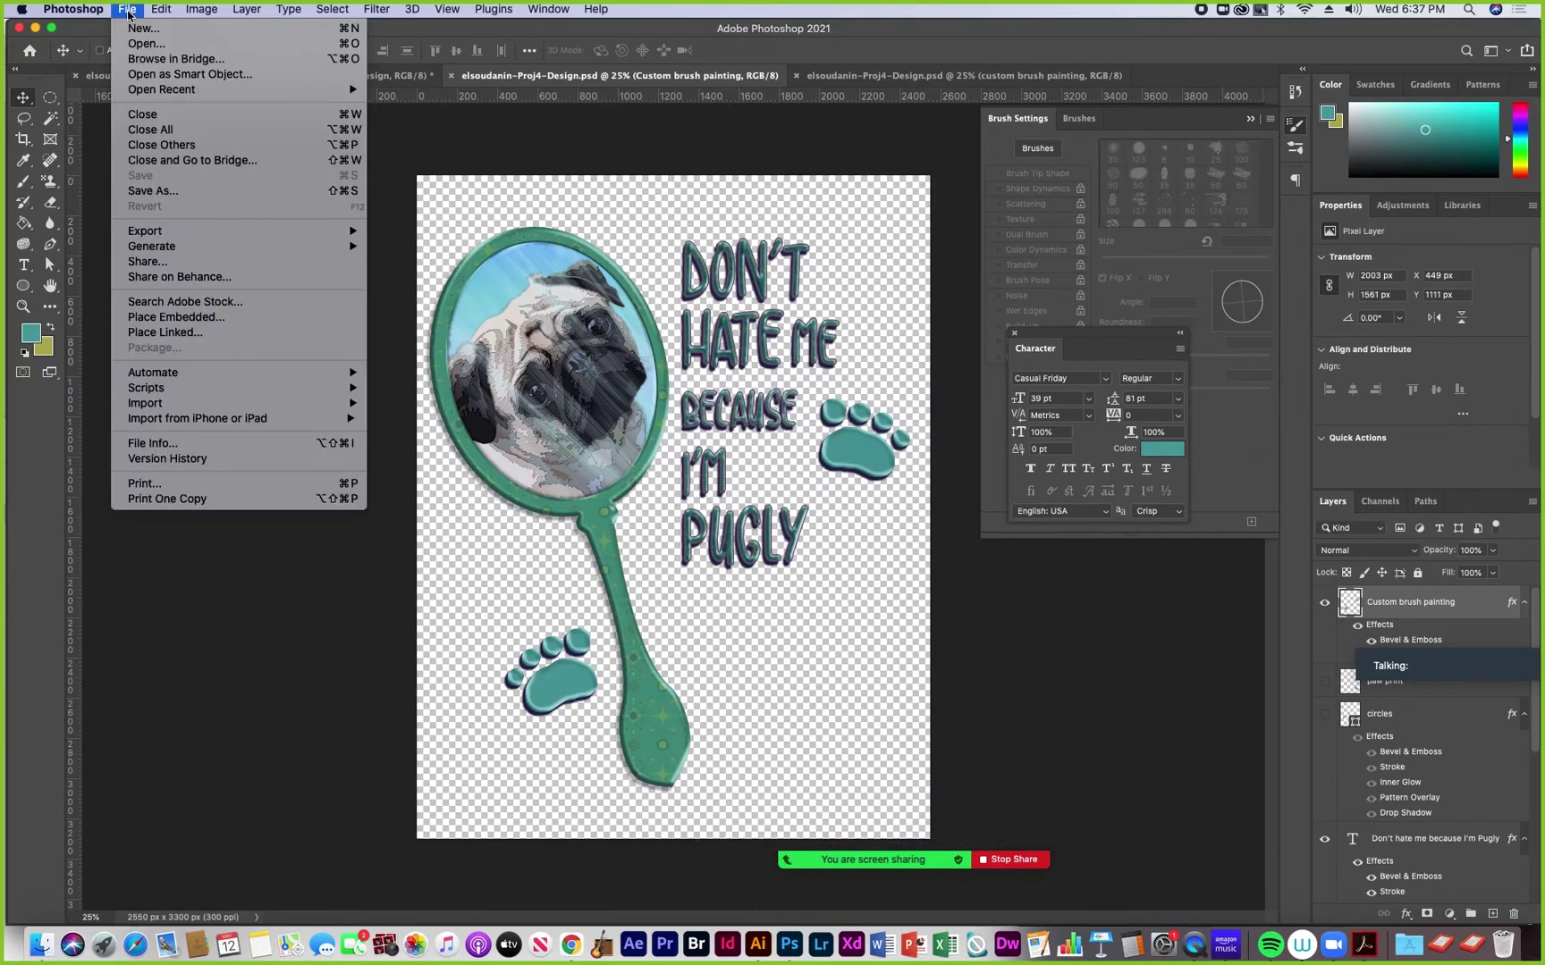
pyautogui.moveTo(162, 12)
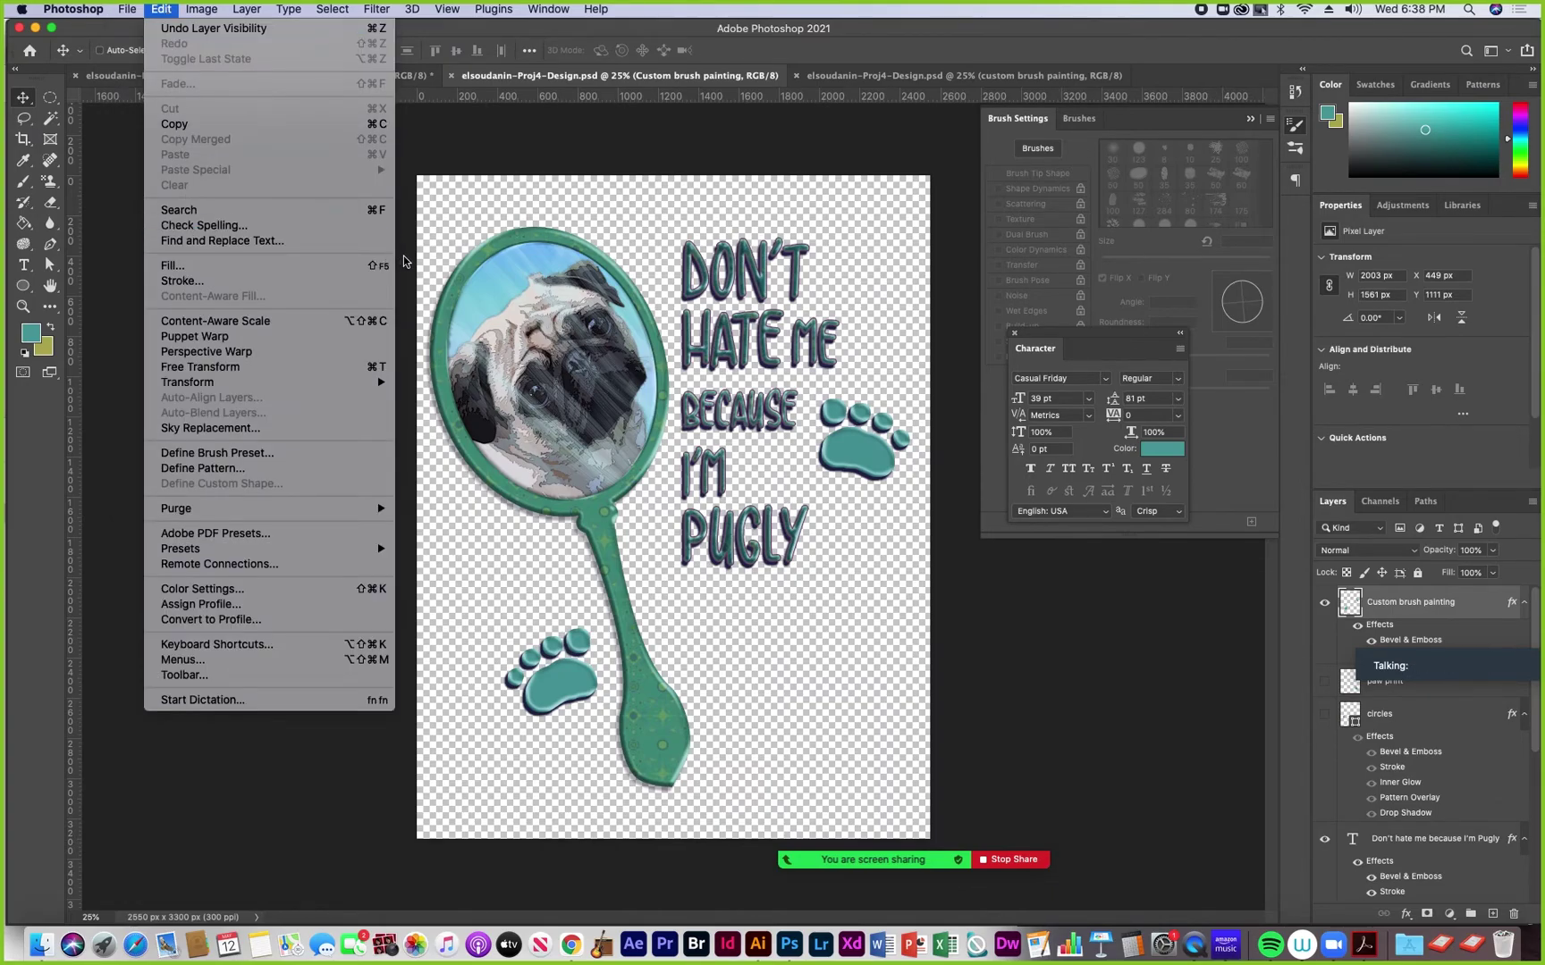
pyautogui.click(436, 243)
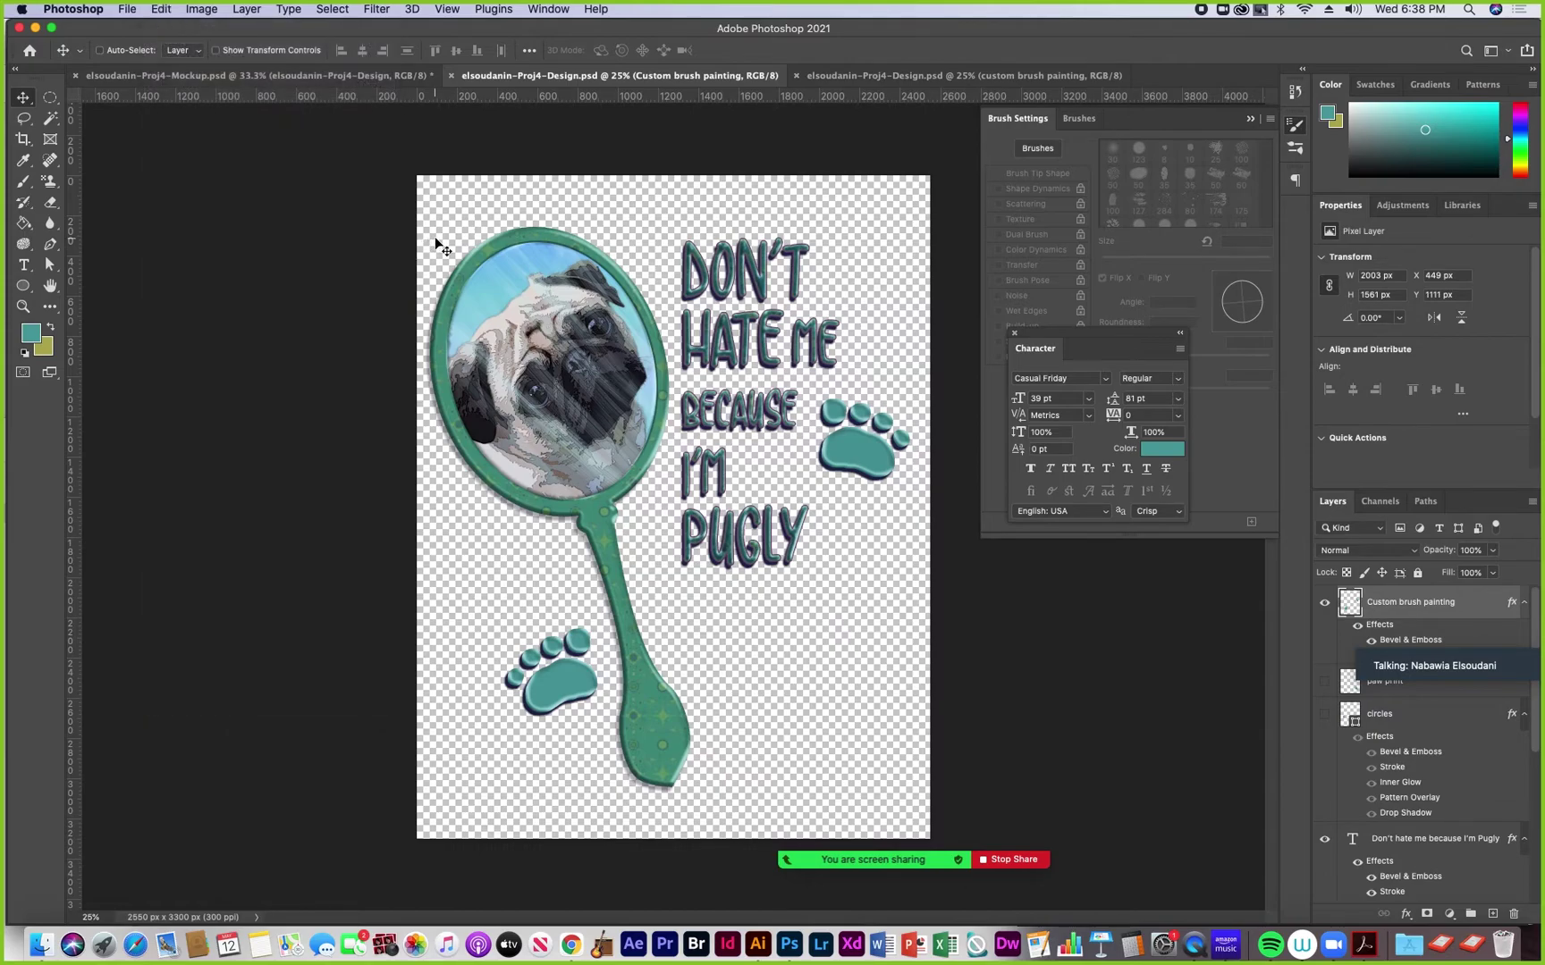
pyautogui.click(162, 10)
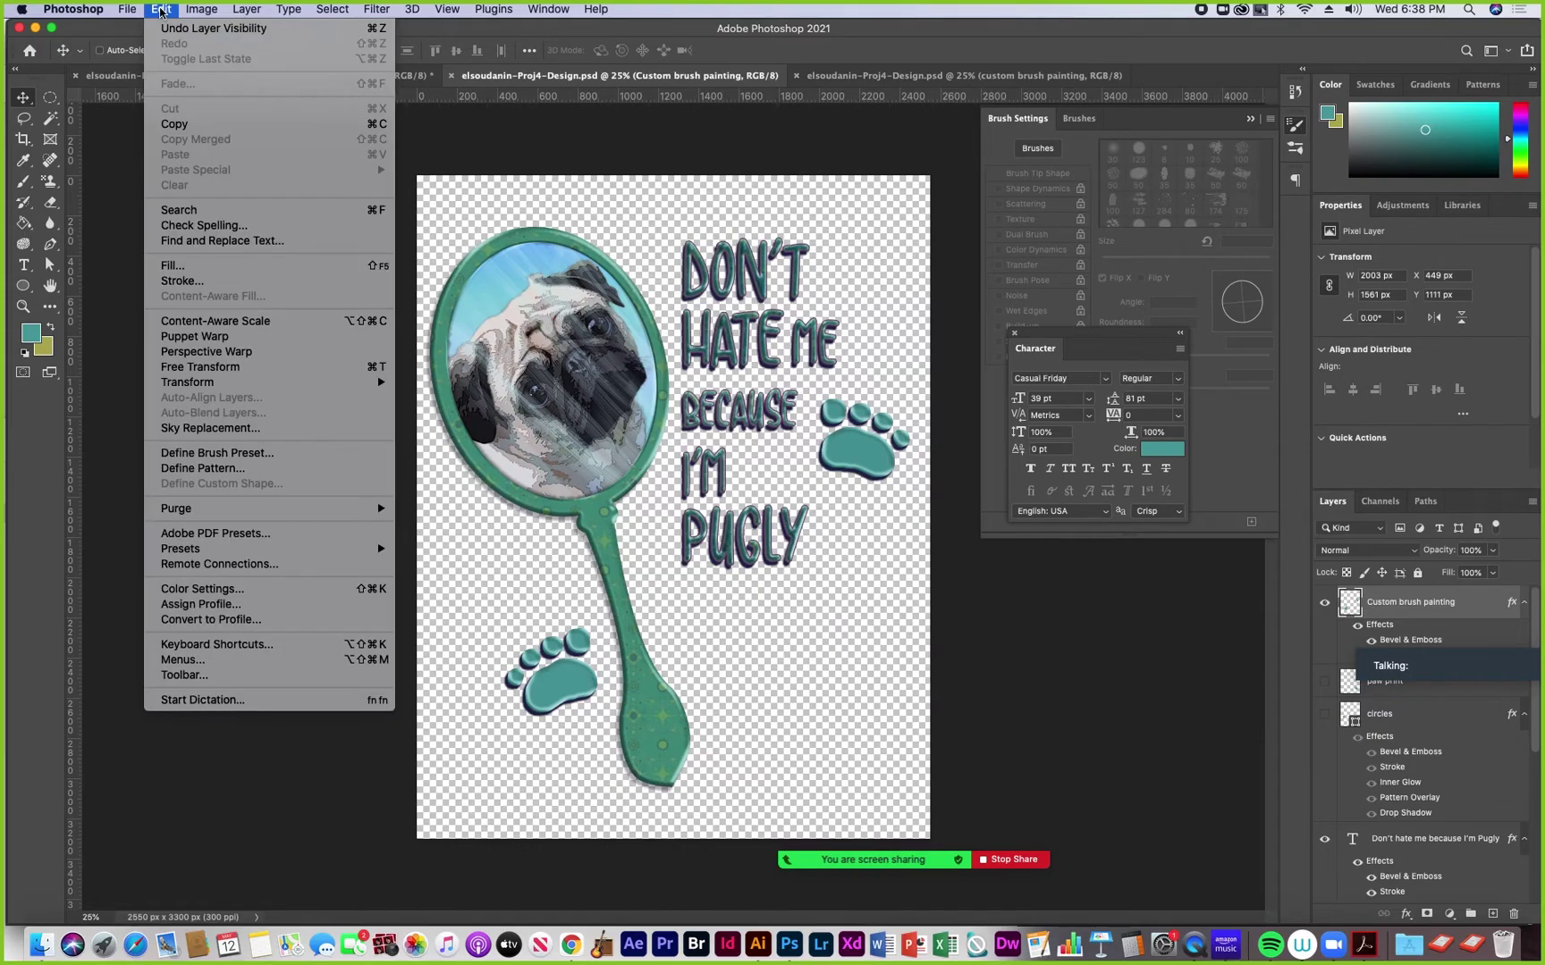
pyautogui.click(486, 213)
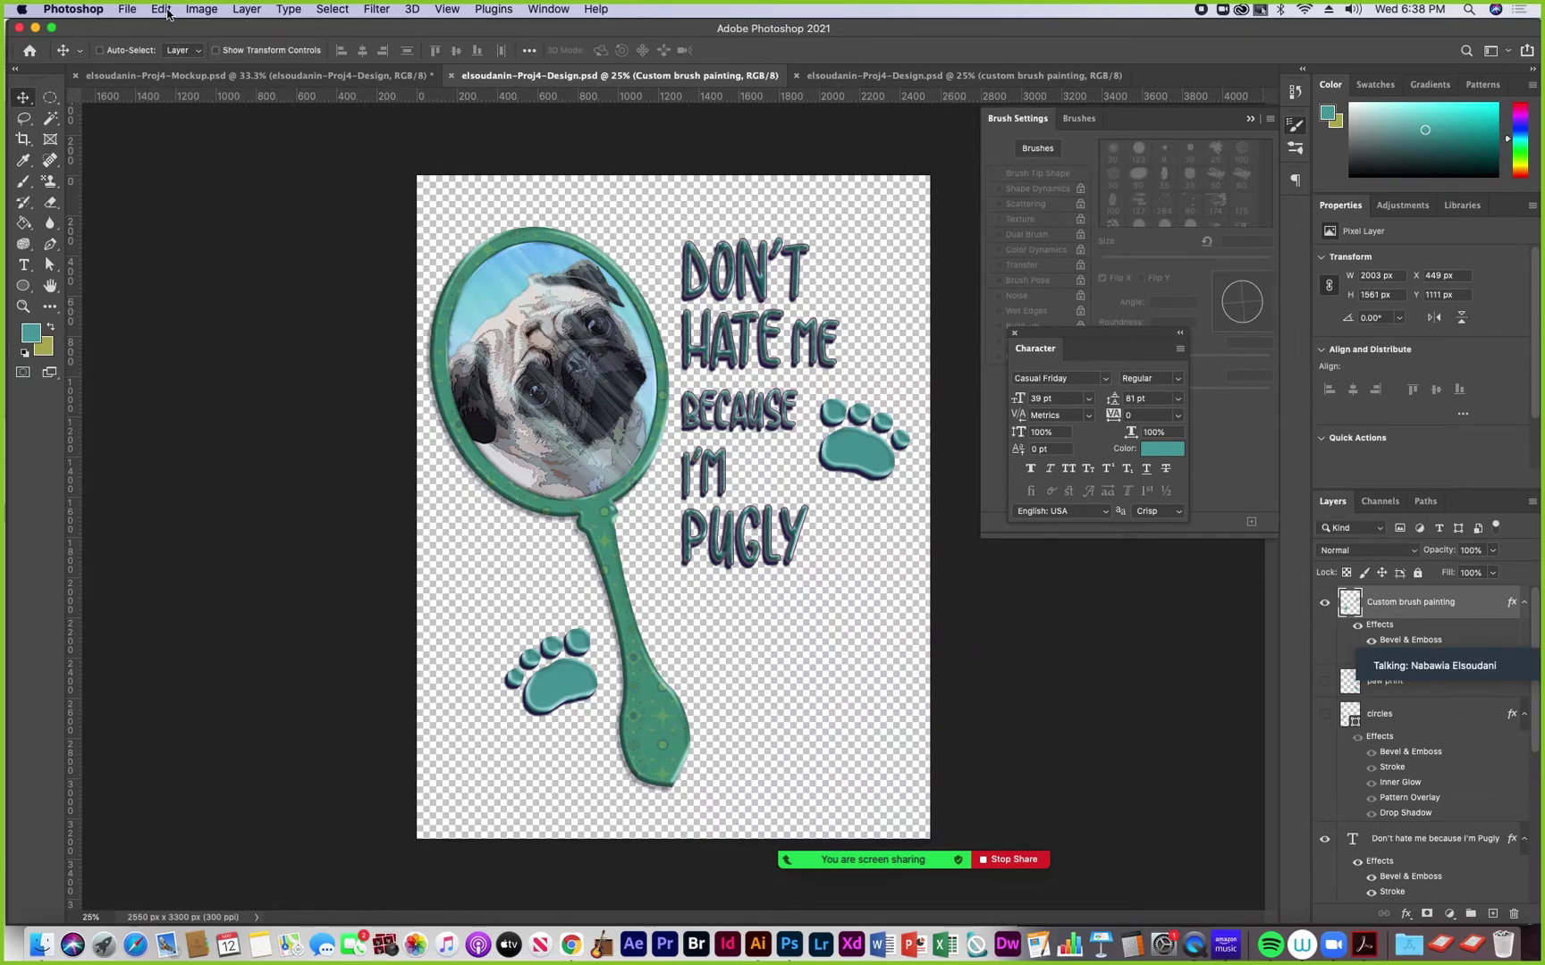
pyautogui.click(166, 10)
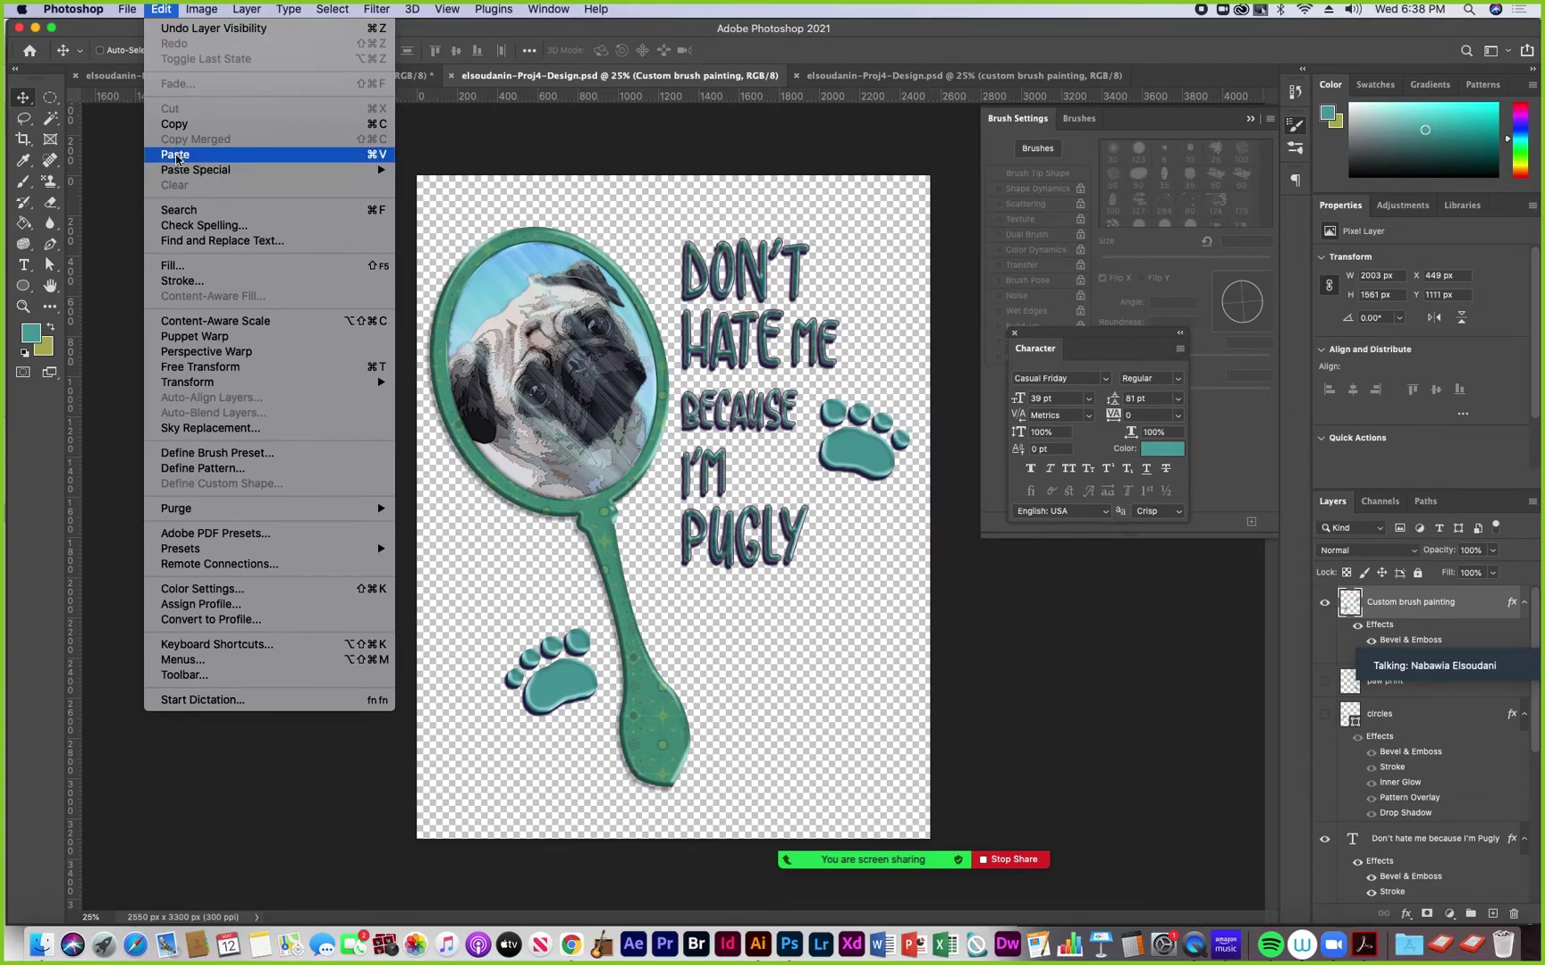
pyautogui.click(247, 160)
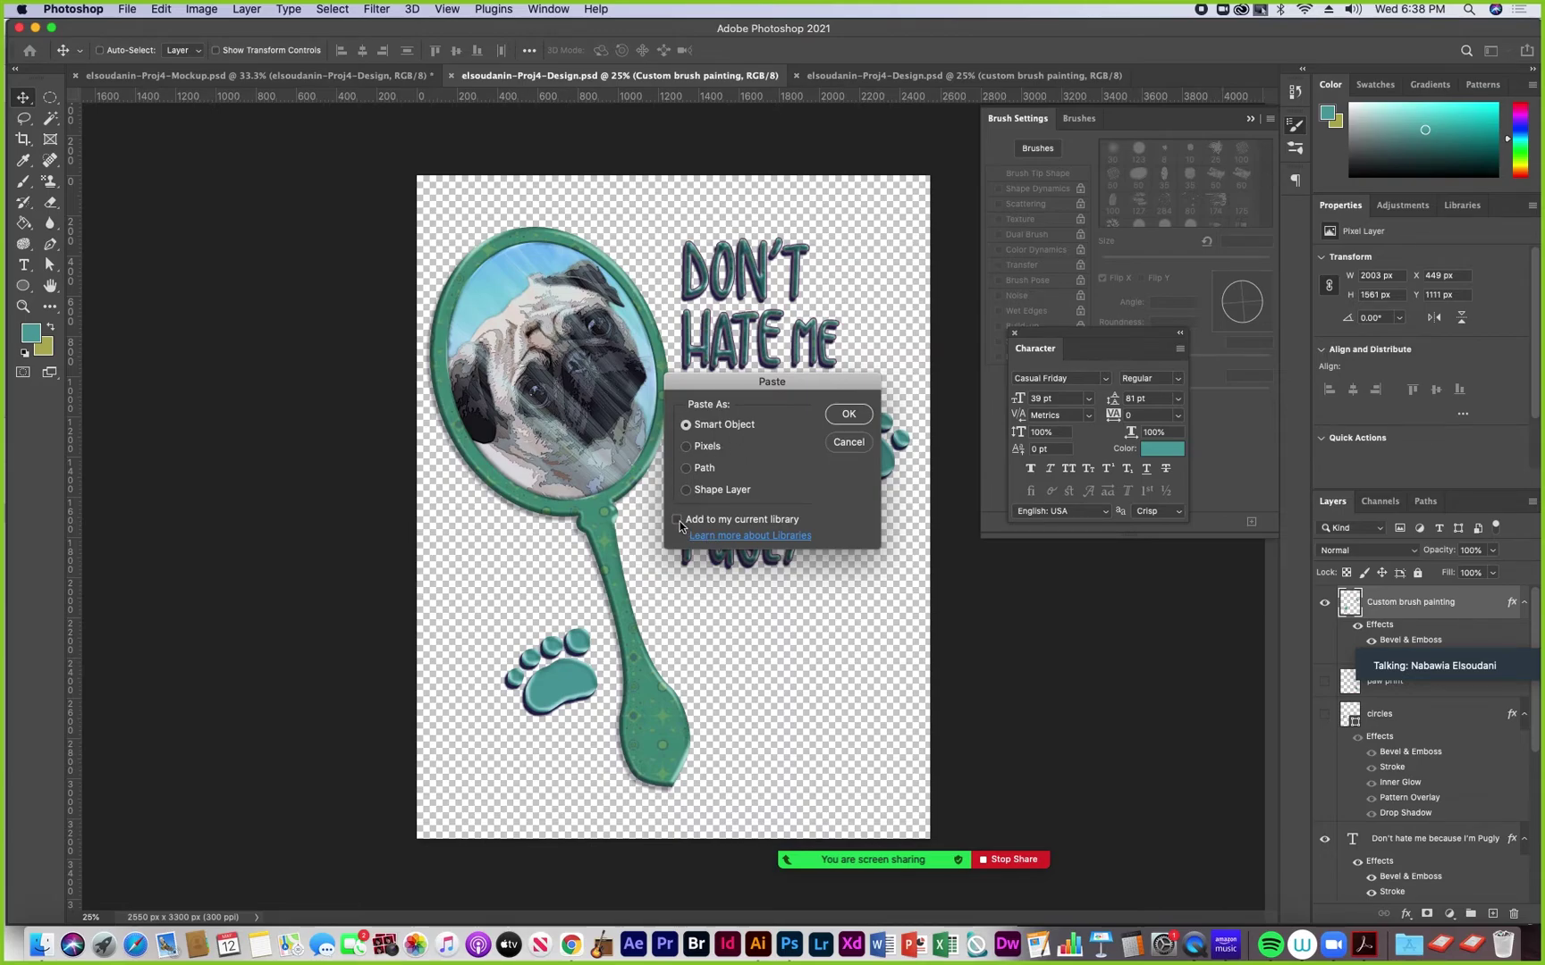
pyautogui.click(850, 416)
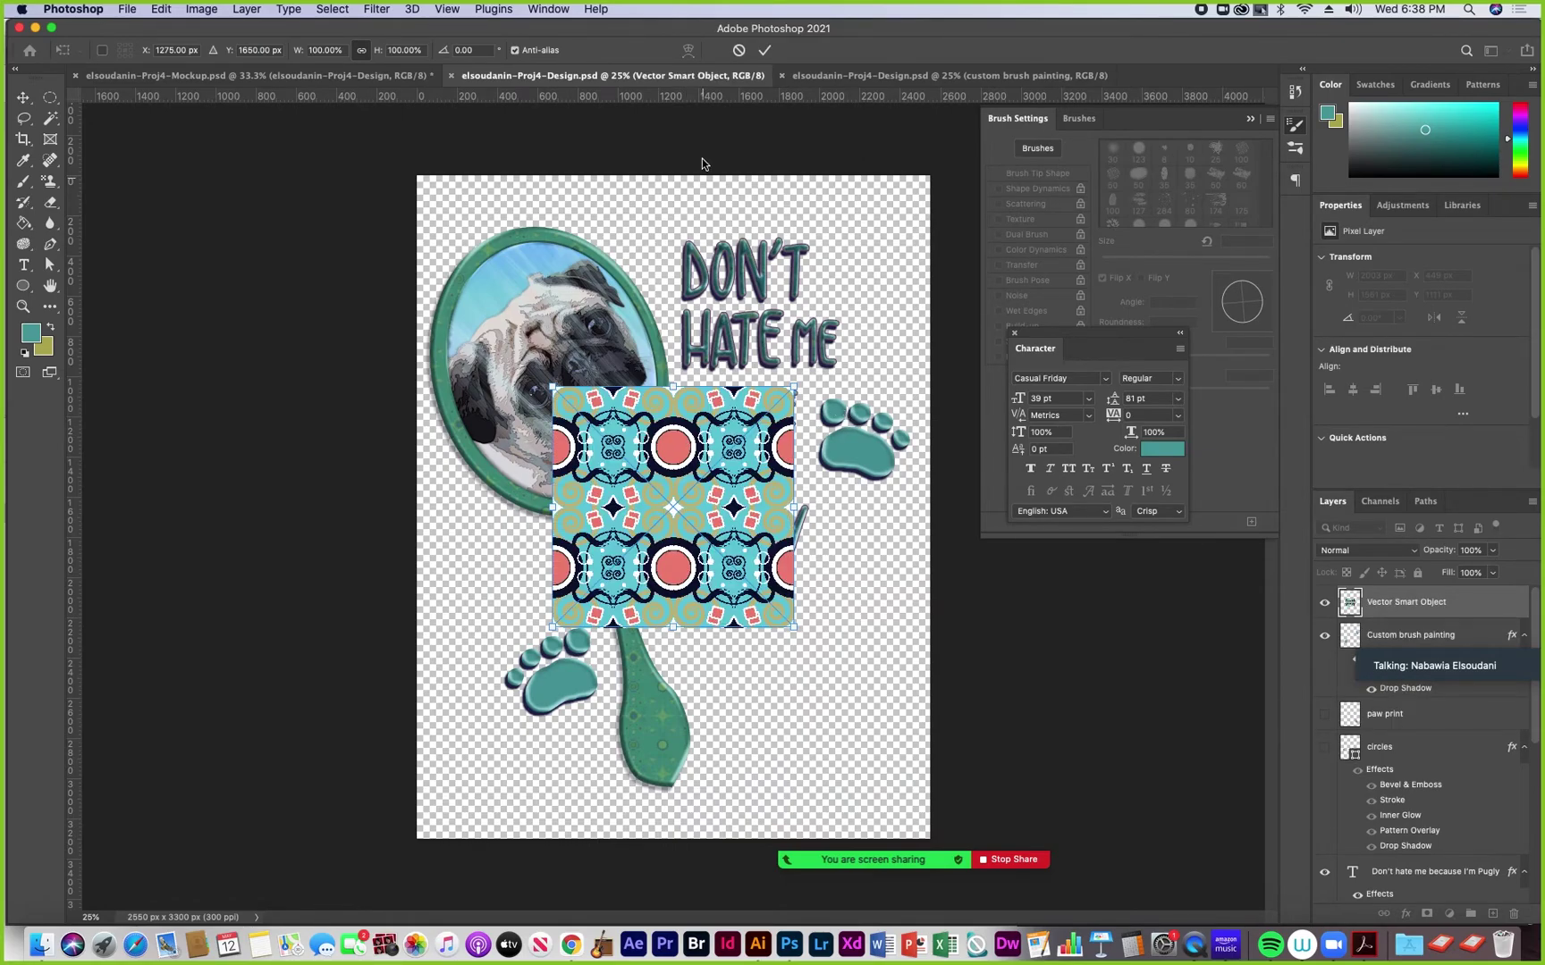
# Commit the placed pattern and hide the Custom brush painting, Don't hate me because I'm Pugly, and Mirror layers
pyautogui.click(765, 53)
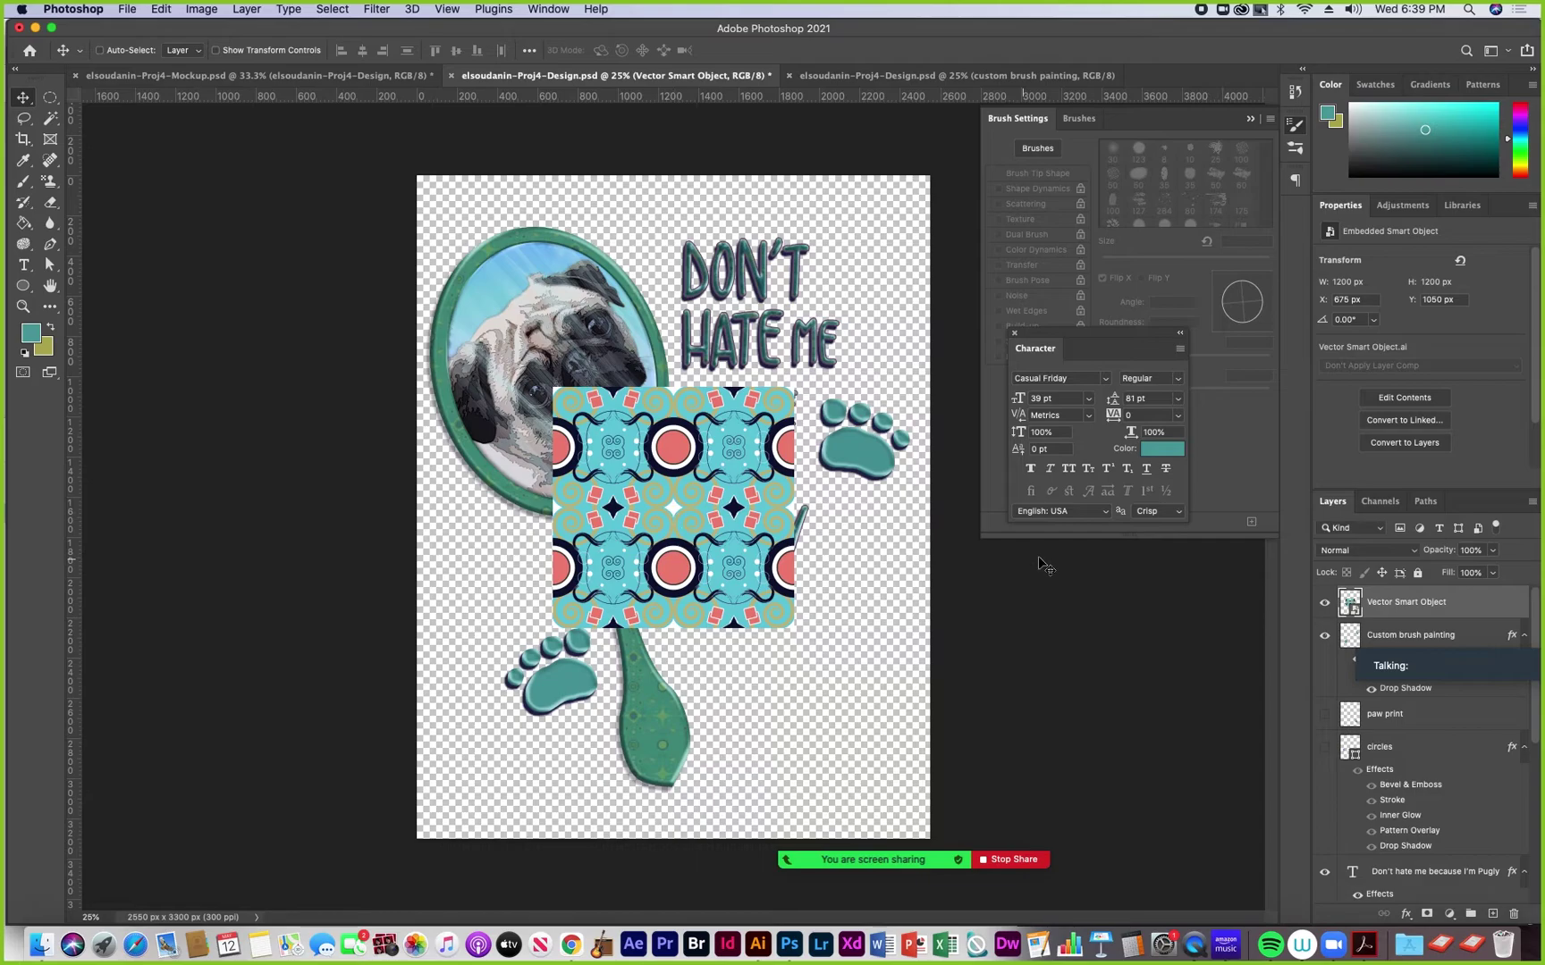
pyautogui.moveTo(1446, 647)
pyautogui.moveTo(1446, 647); pyautogui.dragTo(1128, 637)
pyautogui.click(1327, 638)
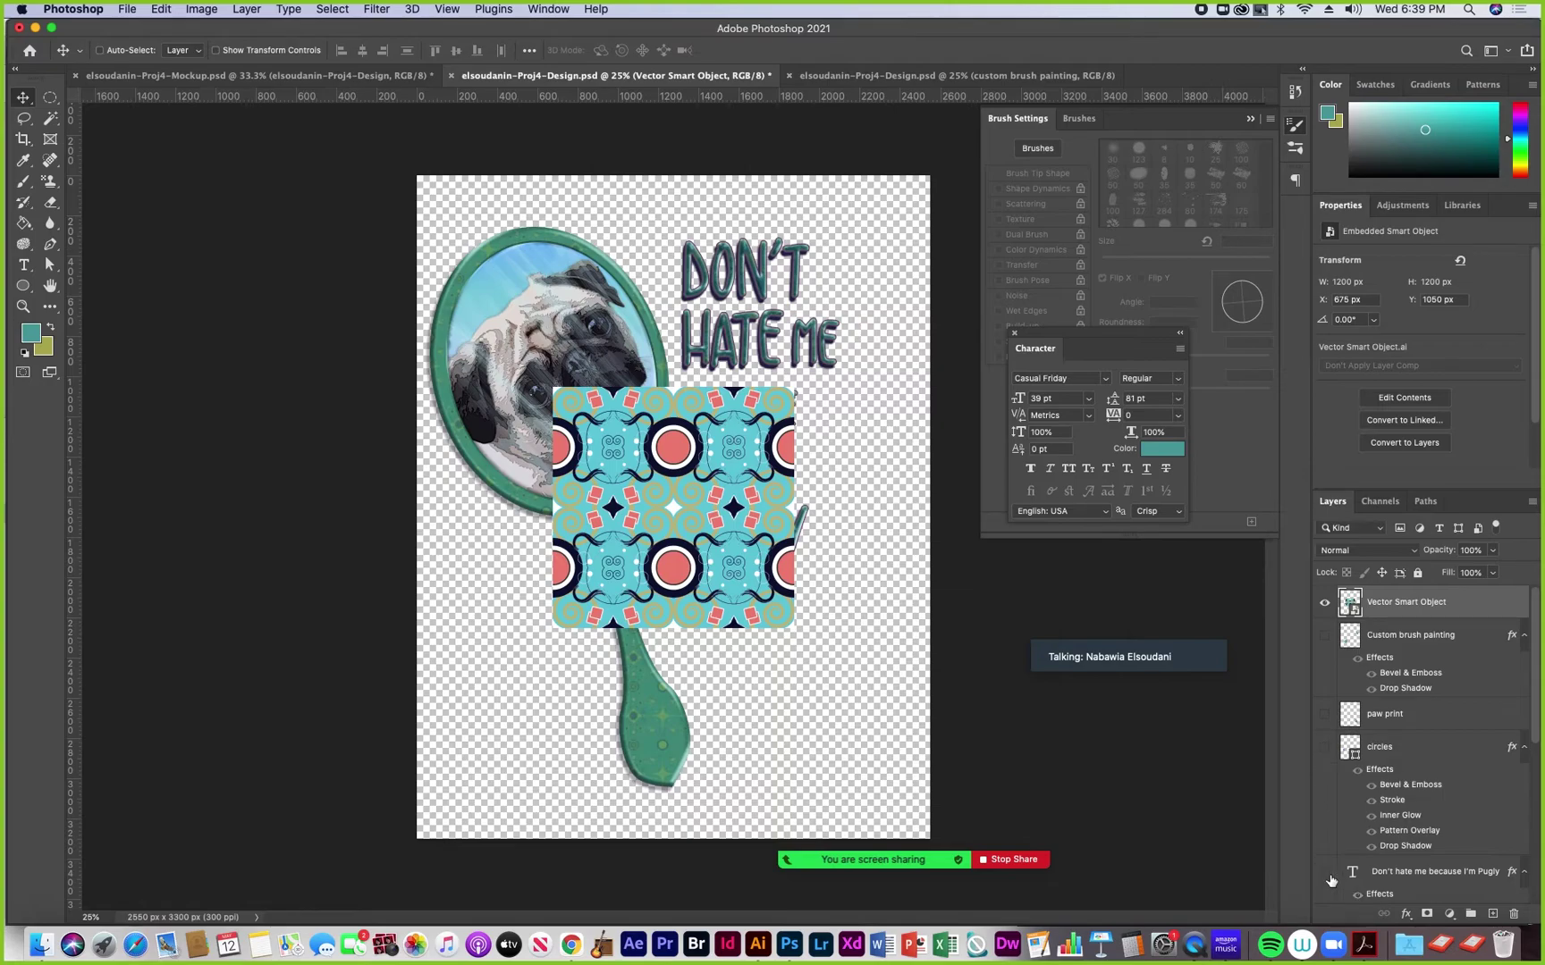
pyautogui.click(1323, 872)
pyautogui.scroll(-2, 1331, 885)
pyautogui.click(1323, 868)
pyautogui.scroll(-2, 1330, 871)
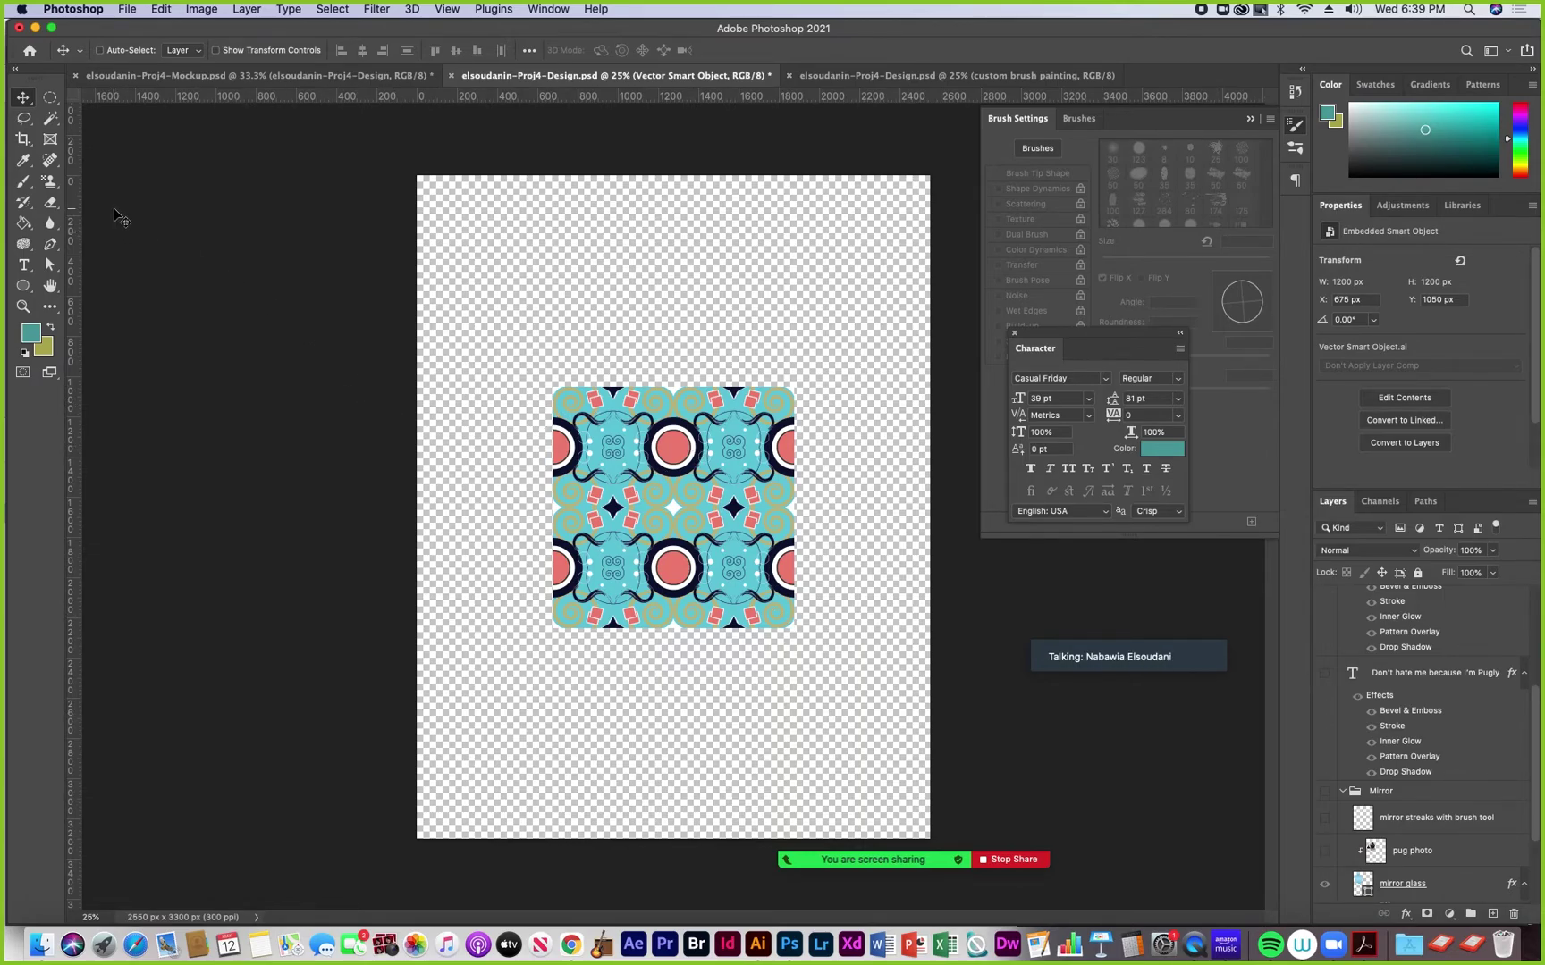
# Activate the Rectangular Marquee Tool and bring the Vector Smart Object layer back into view in the layer stack
pyautogui.click(50, 97)
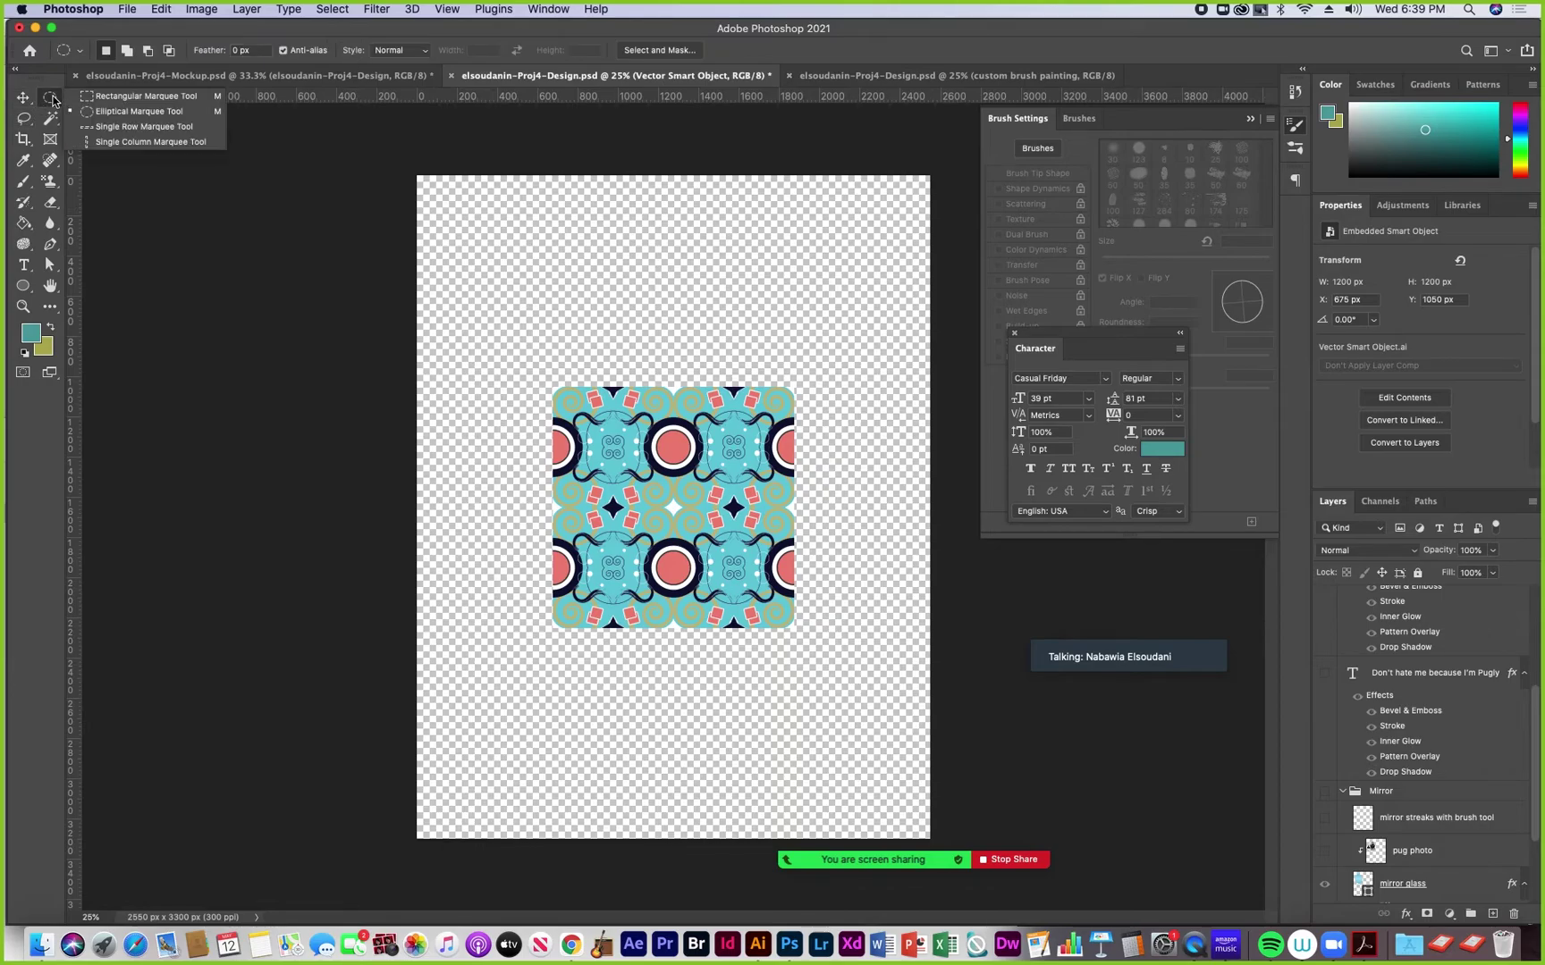
pyautogui.click(84, 100)
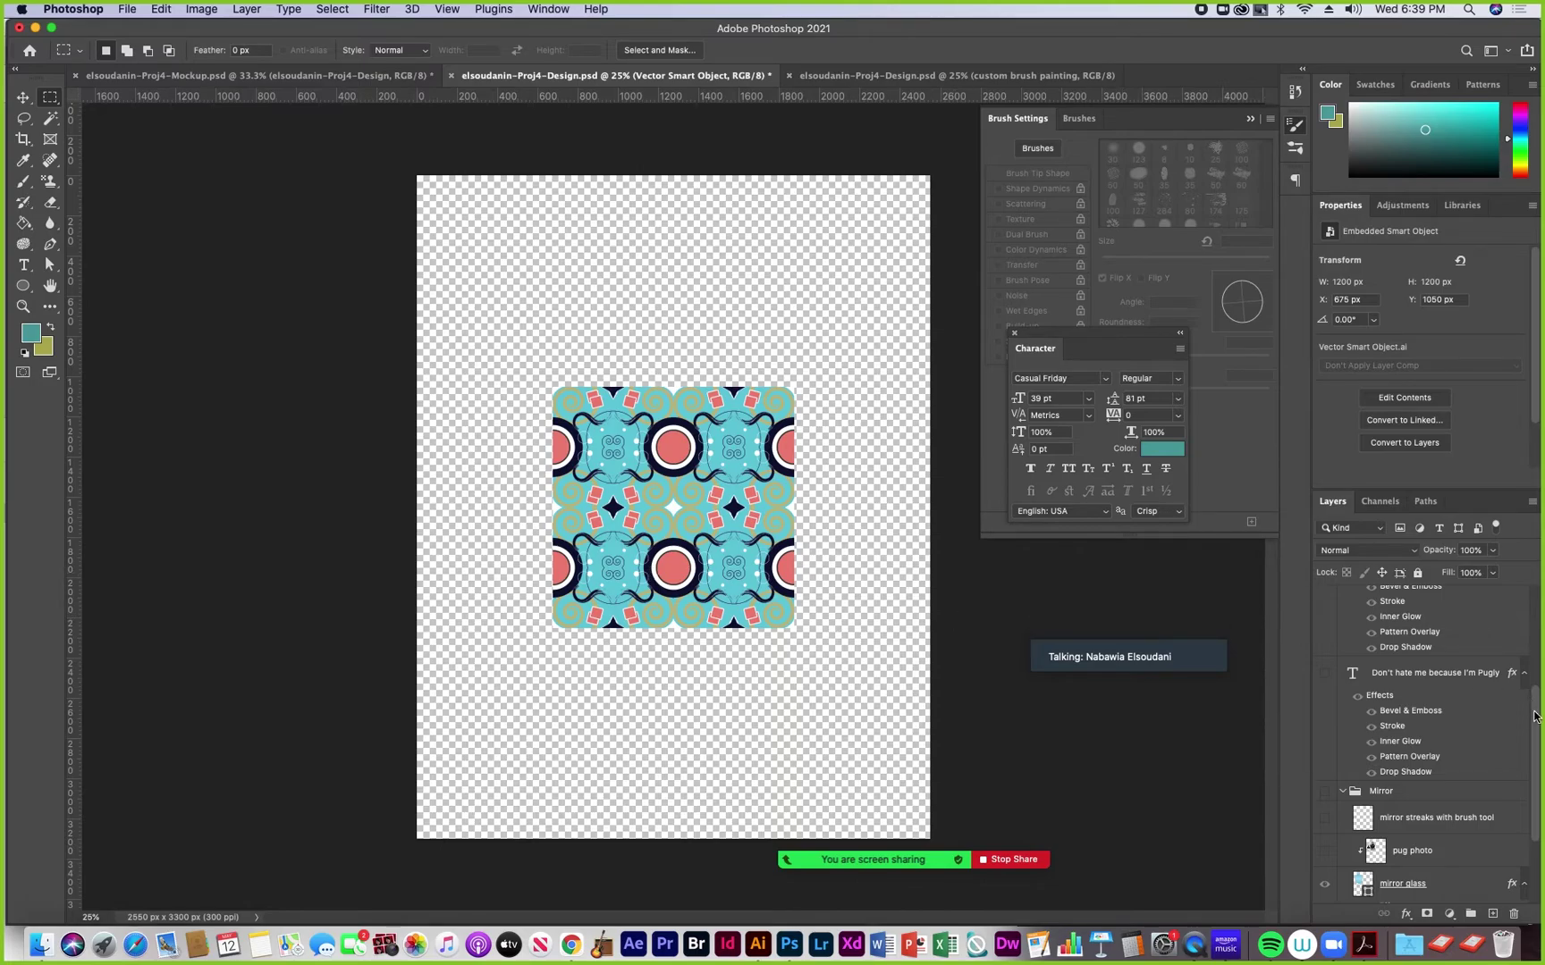
pyautogui.moveTo(1533, 720); pyautogui.dragTo(1536, 706)
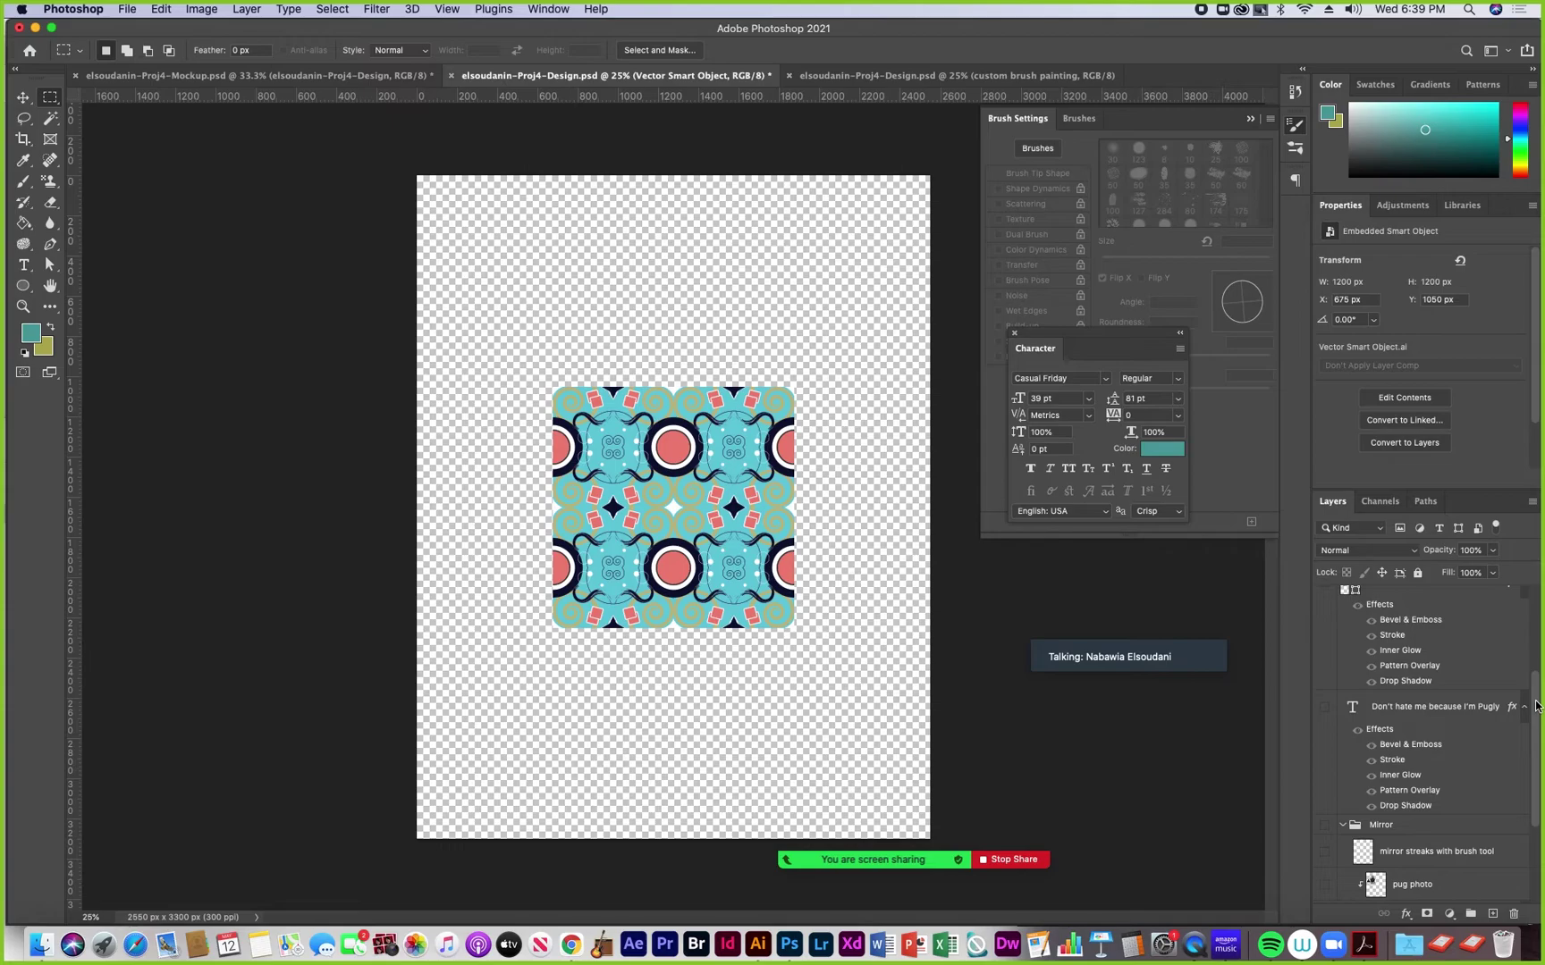
pyautogui.moveTo(1536, 706); pyautogui.dragTo(1541, 624)
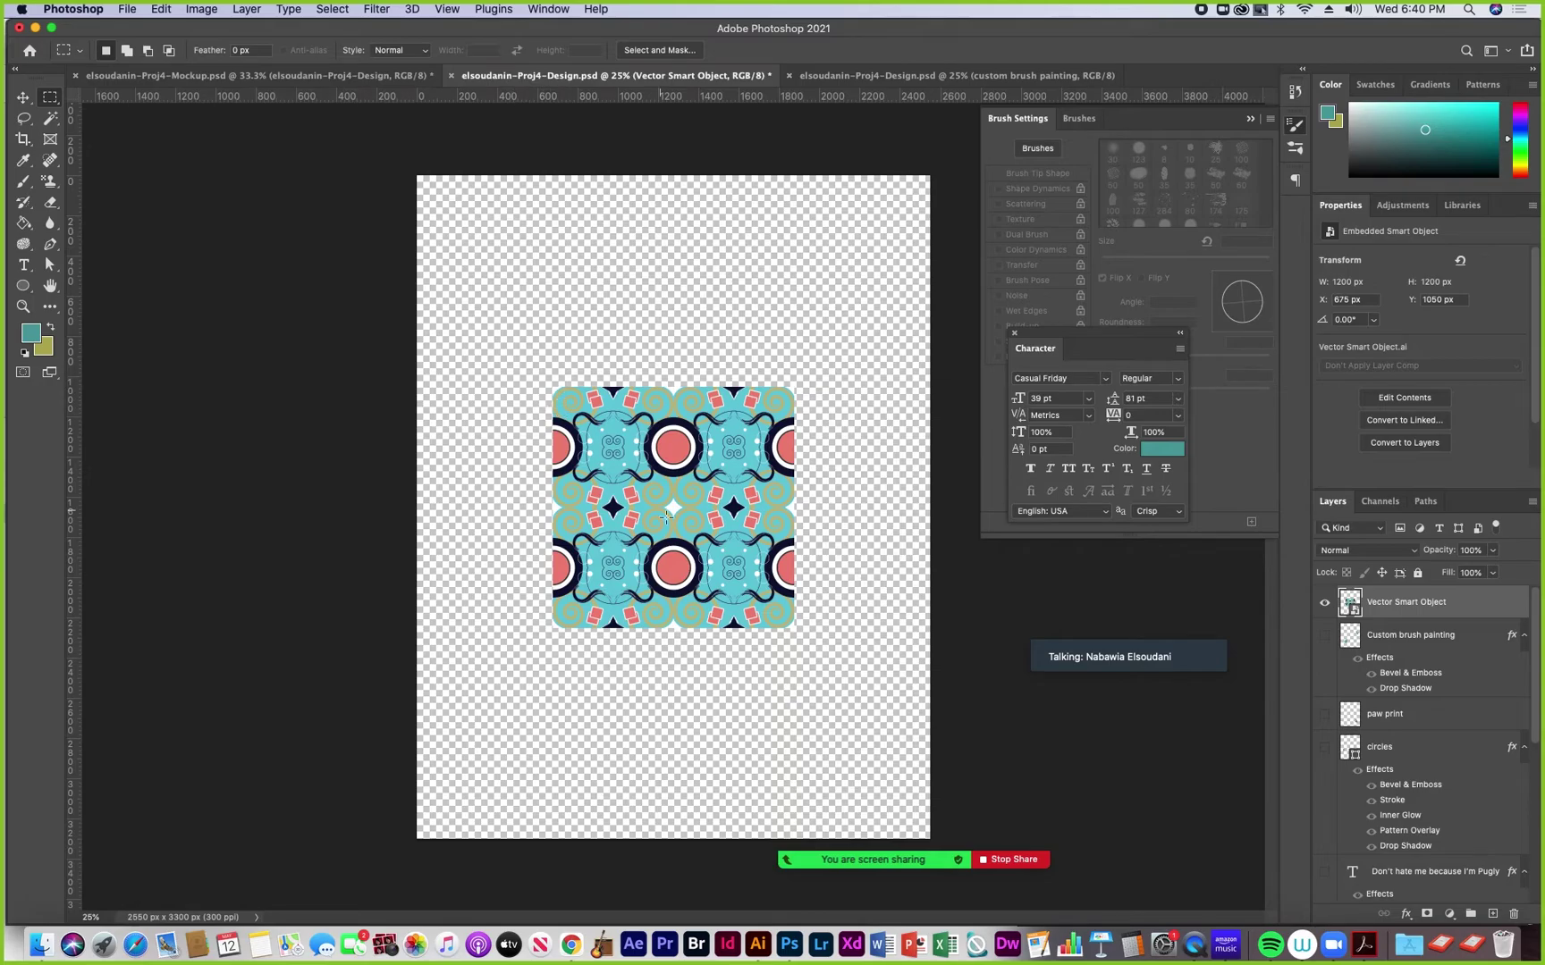
# Try to define a pattern from a selection loaded from the Vector Smart Object layer's contents, then clear the selection
pyautogui.keyDown('super'); pyautogui.click(1352, 607); pyautogui.keyUp('super')
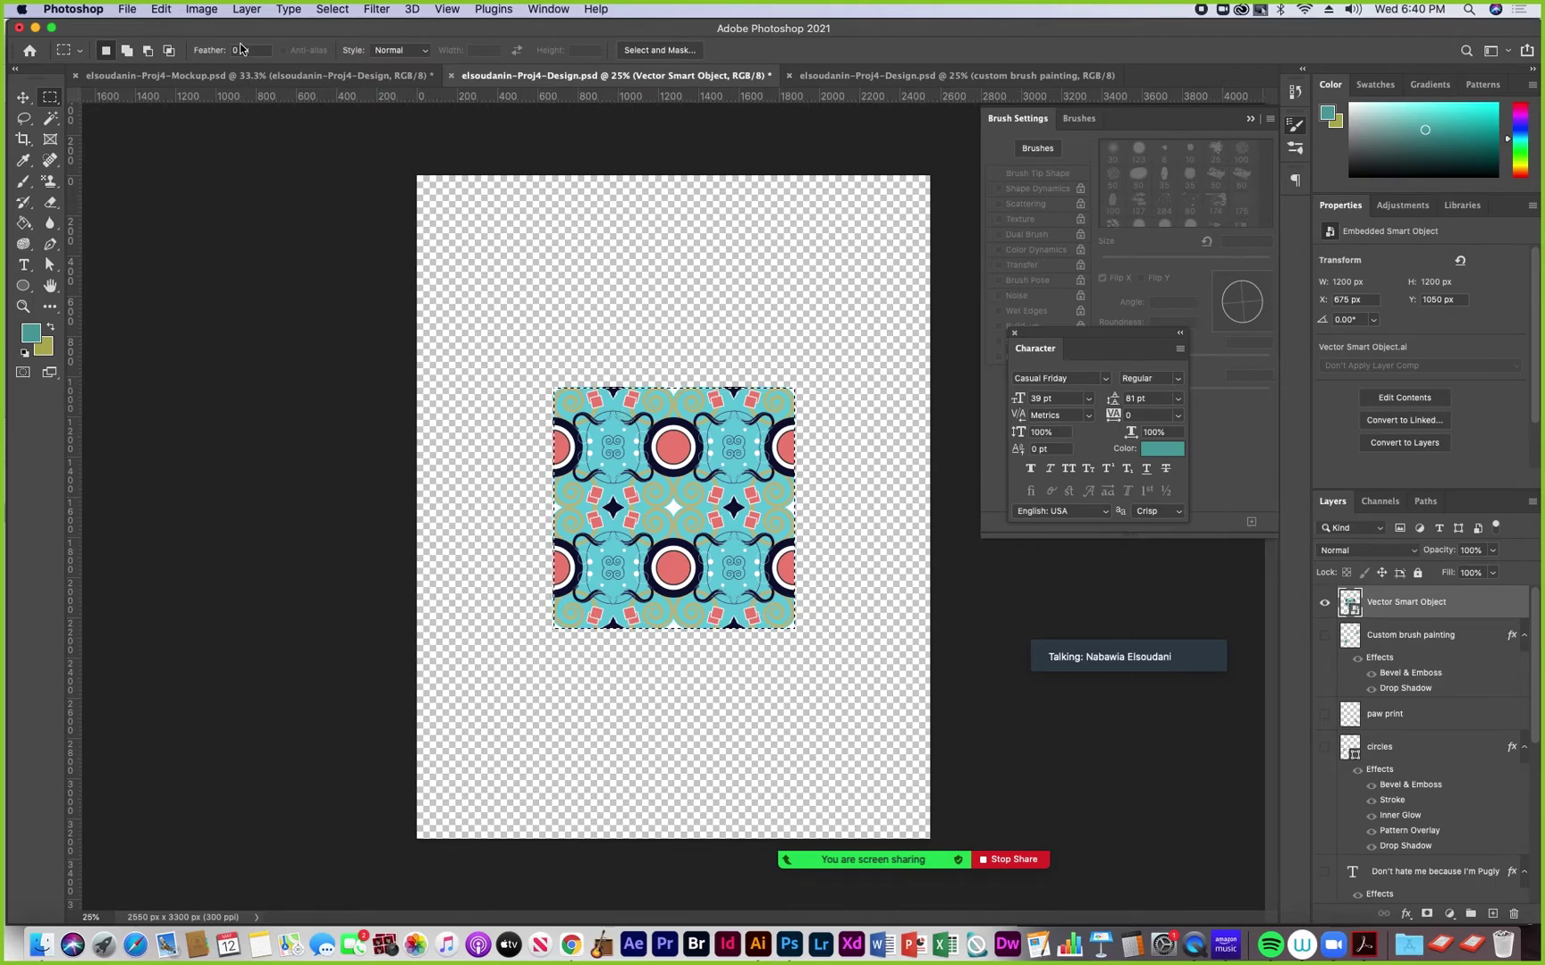
pyautogui.click(162, 10)
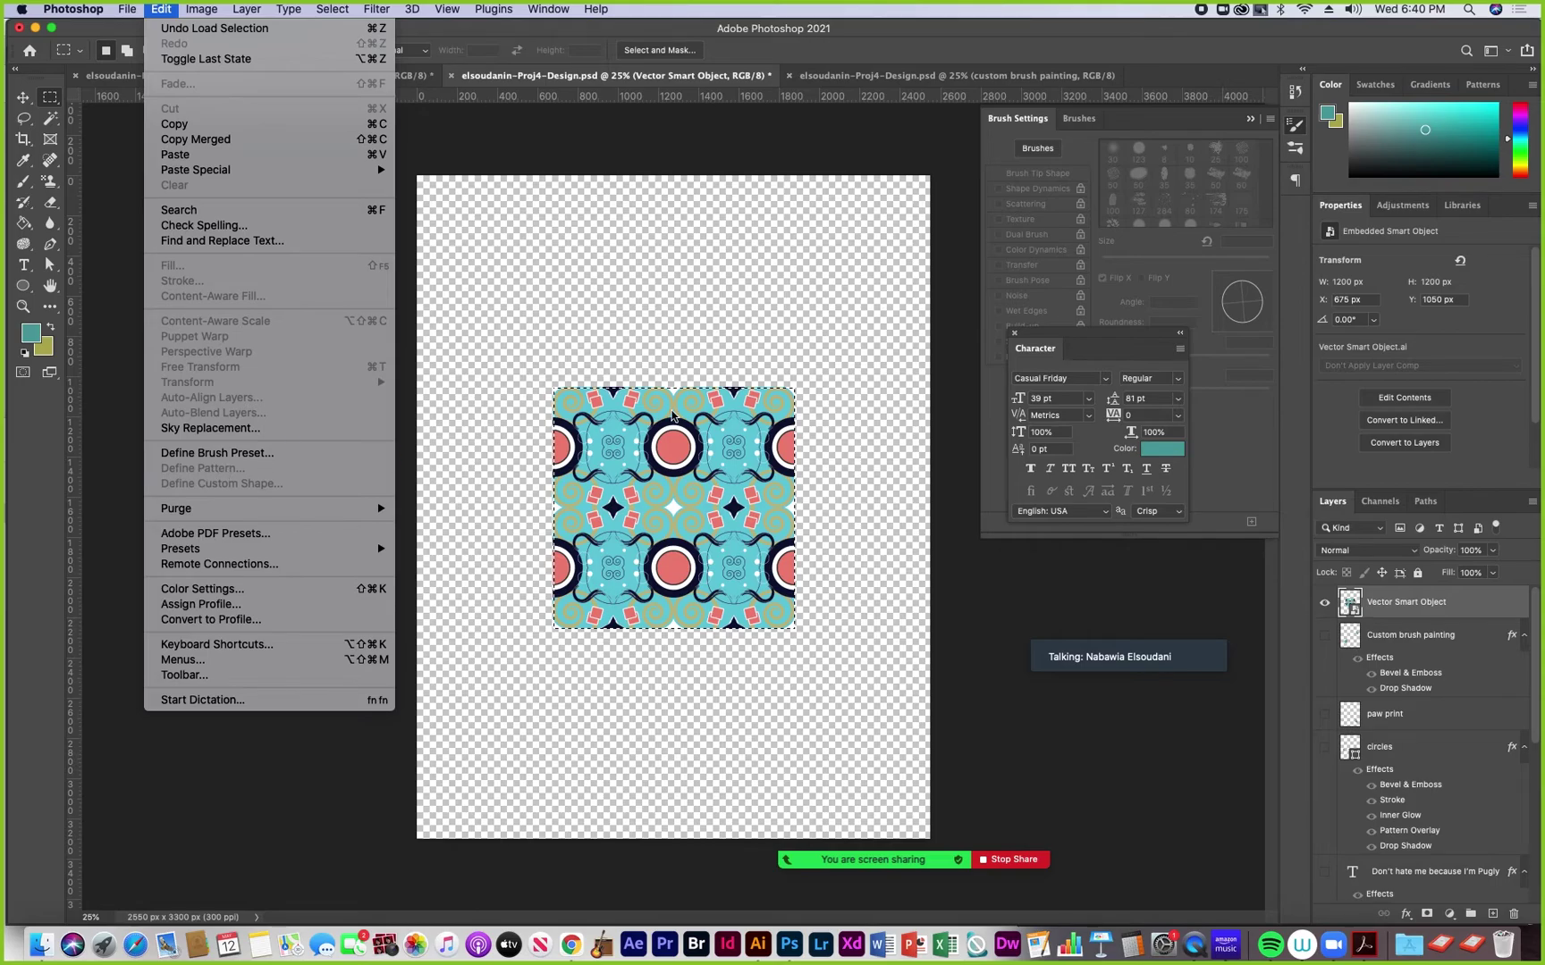
pyautogui.click(1347, 604)
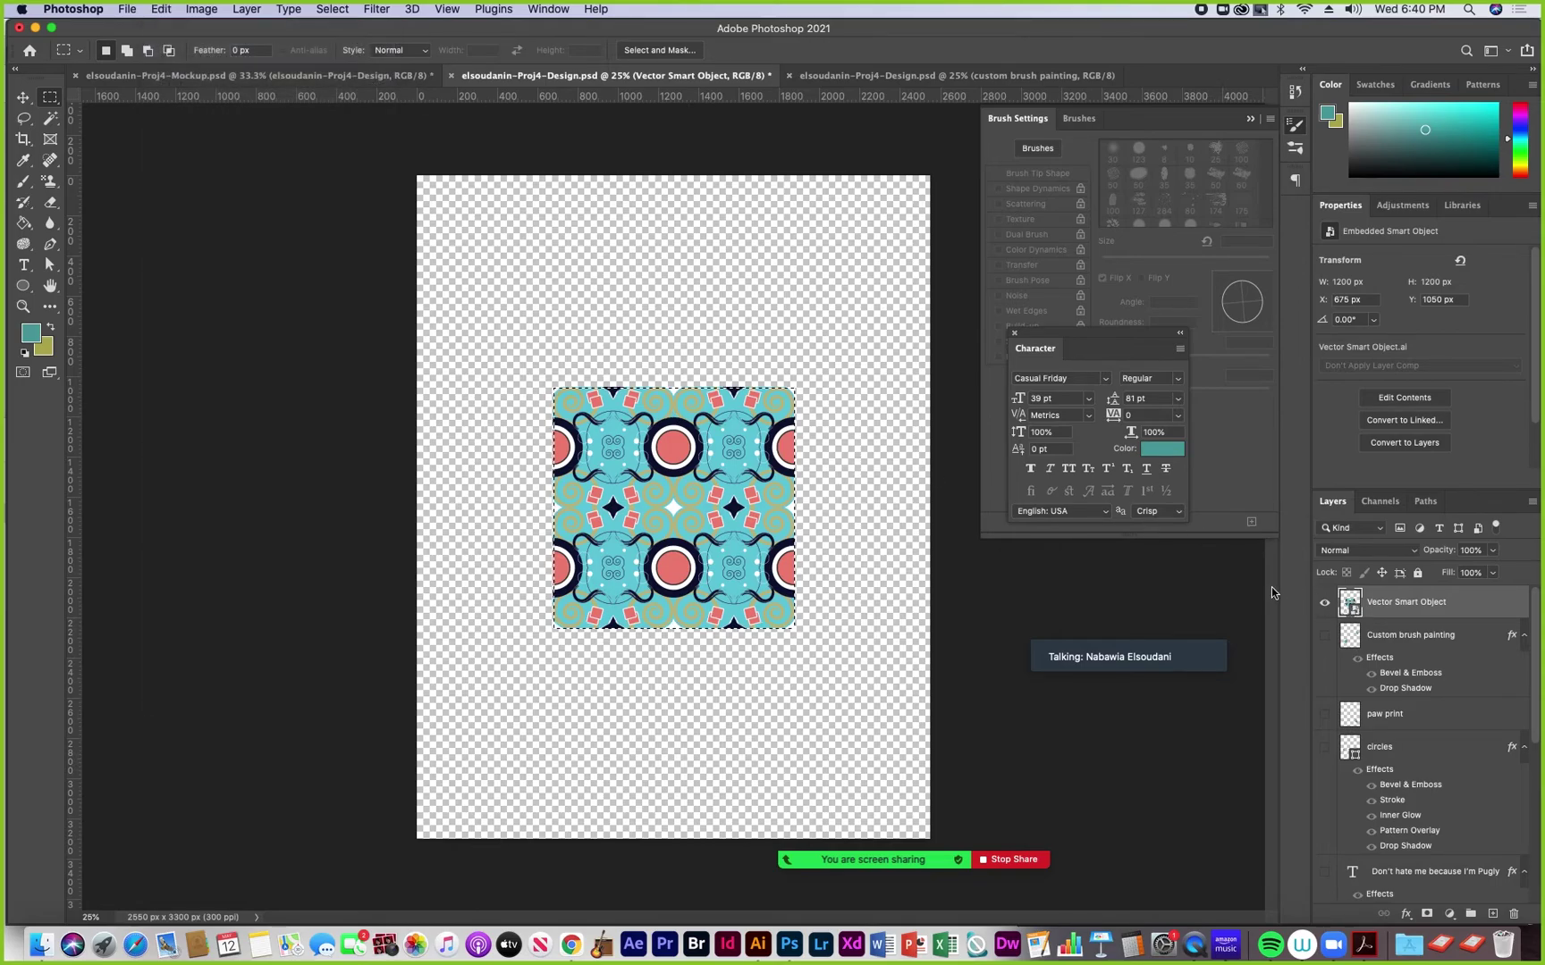
pyautogui.click(653, 414)
# Draw a rectangular marquee around the whole square pattern from corner to corner and check its edges up close
pyautogui.press('super+equal')
pyautogui.press('super+equal')
pyautogui.moveTo(575, 407); pyautogui.dragTo(351, 306)
pyautogui.press('super+equal')
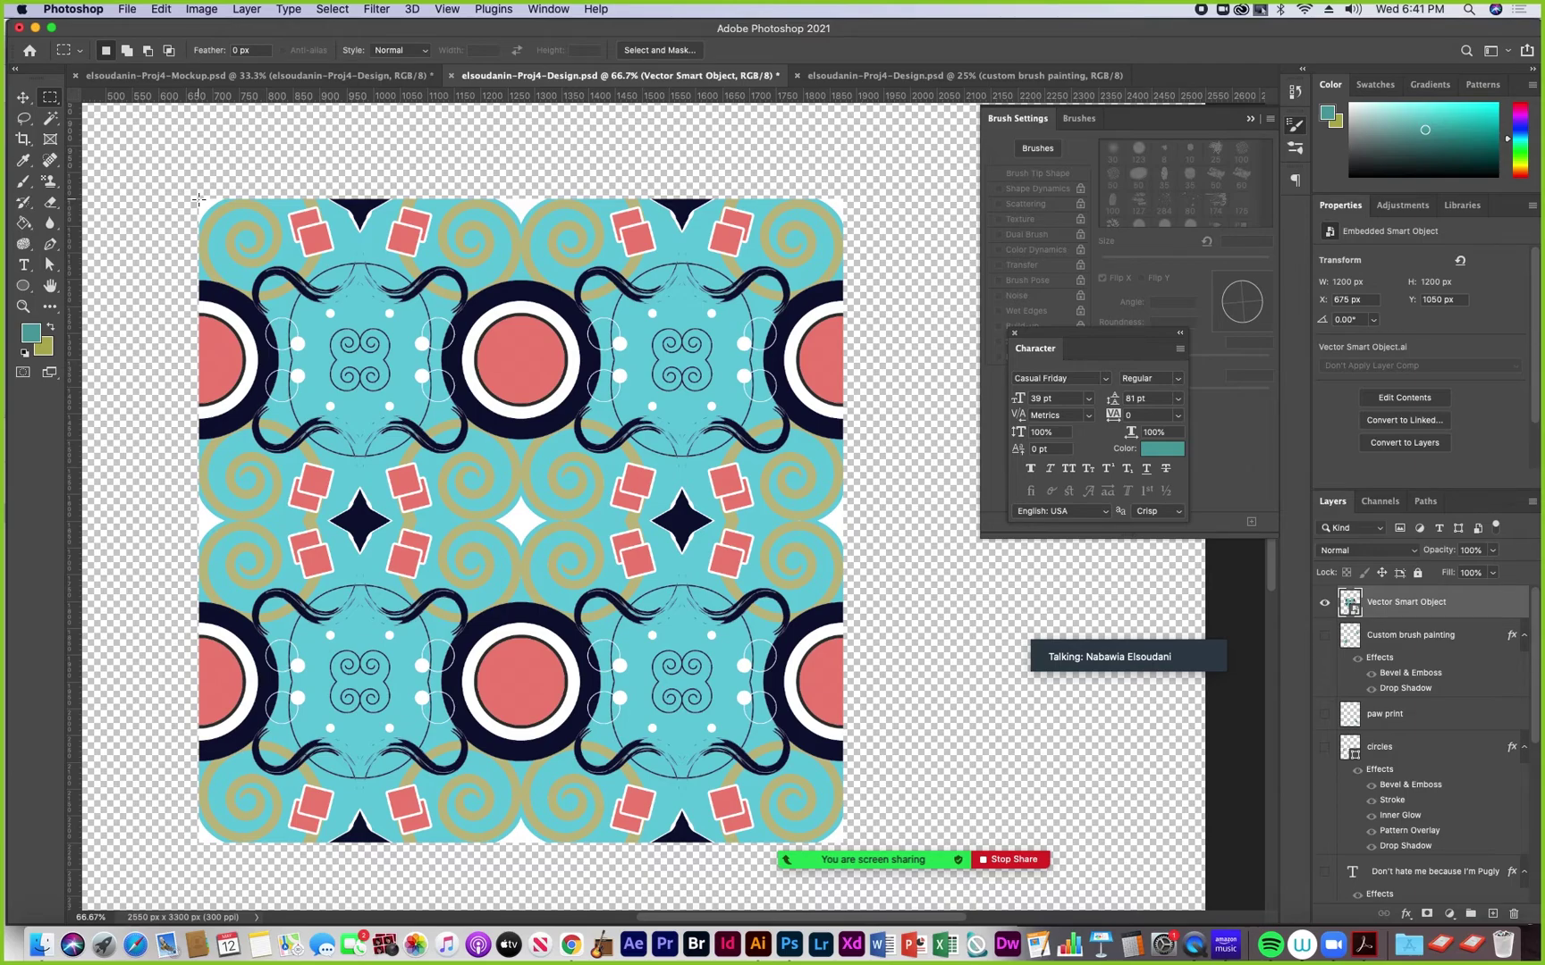
pyautogui.moveTo(205, 204); pyautogui.dragTo(264, 284)
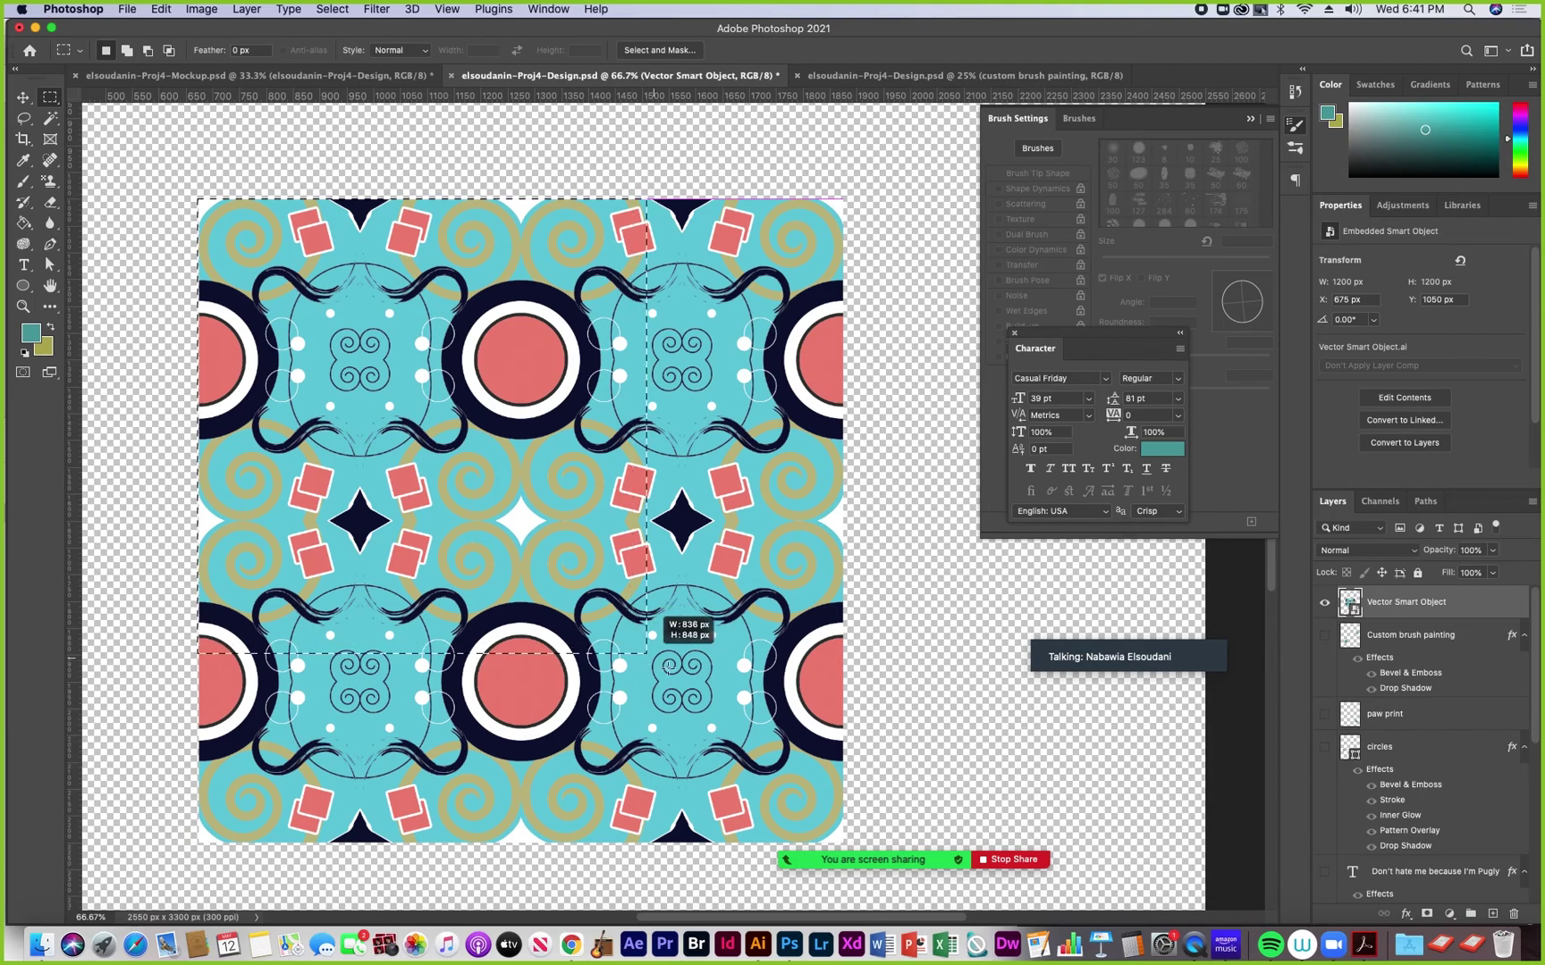
pyautogui.moveTo(798, 790); pyautogui.dragTo(844, 846)
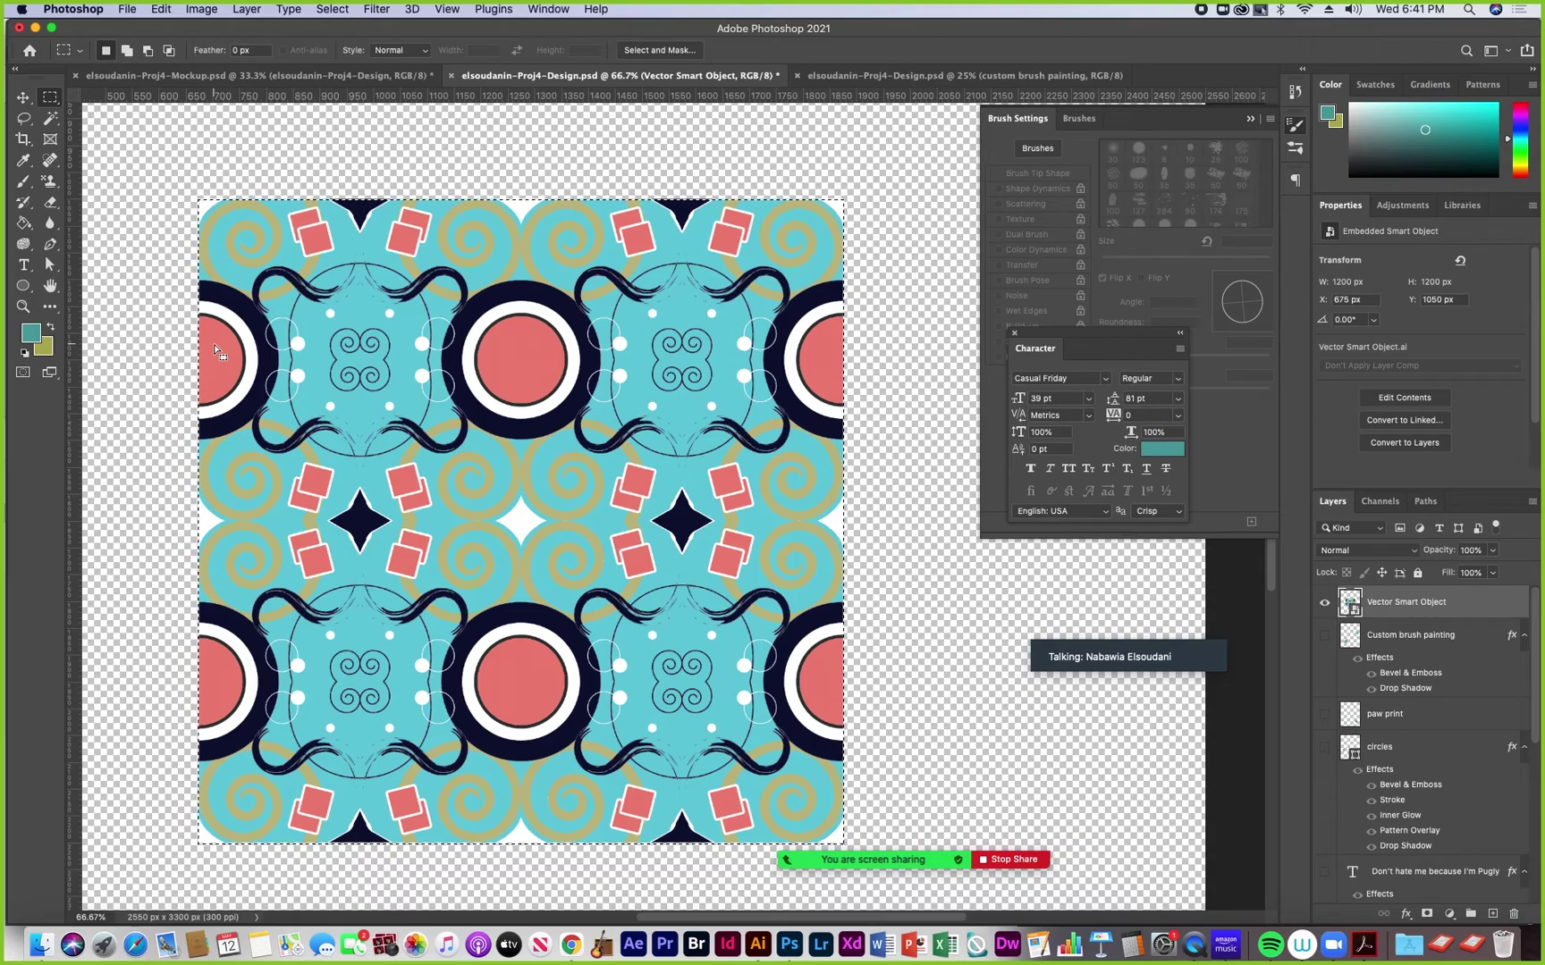
pyautogui.press('super+equal')
pyautogui.press('super+equal')
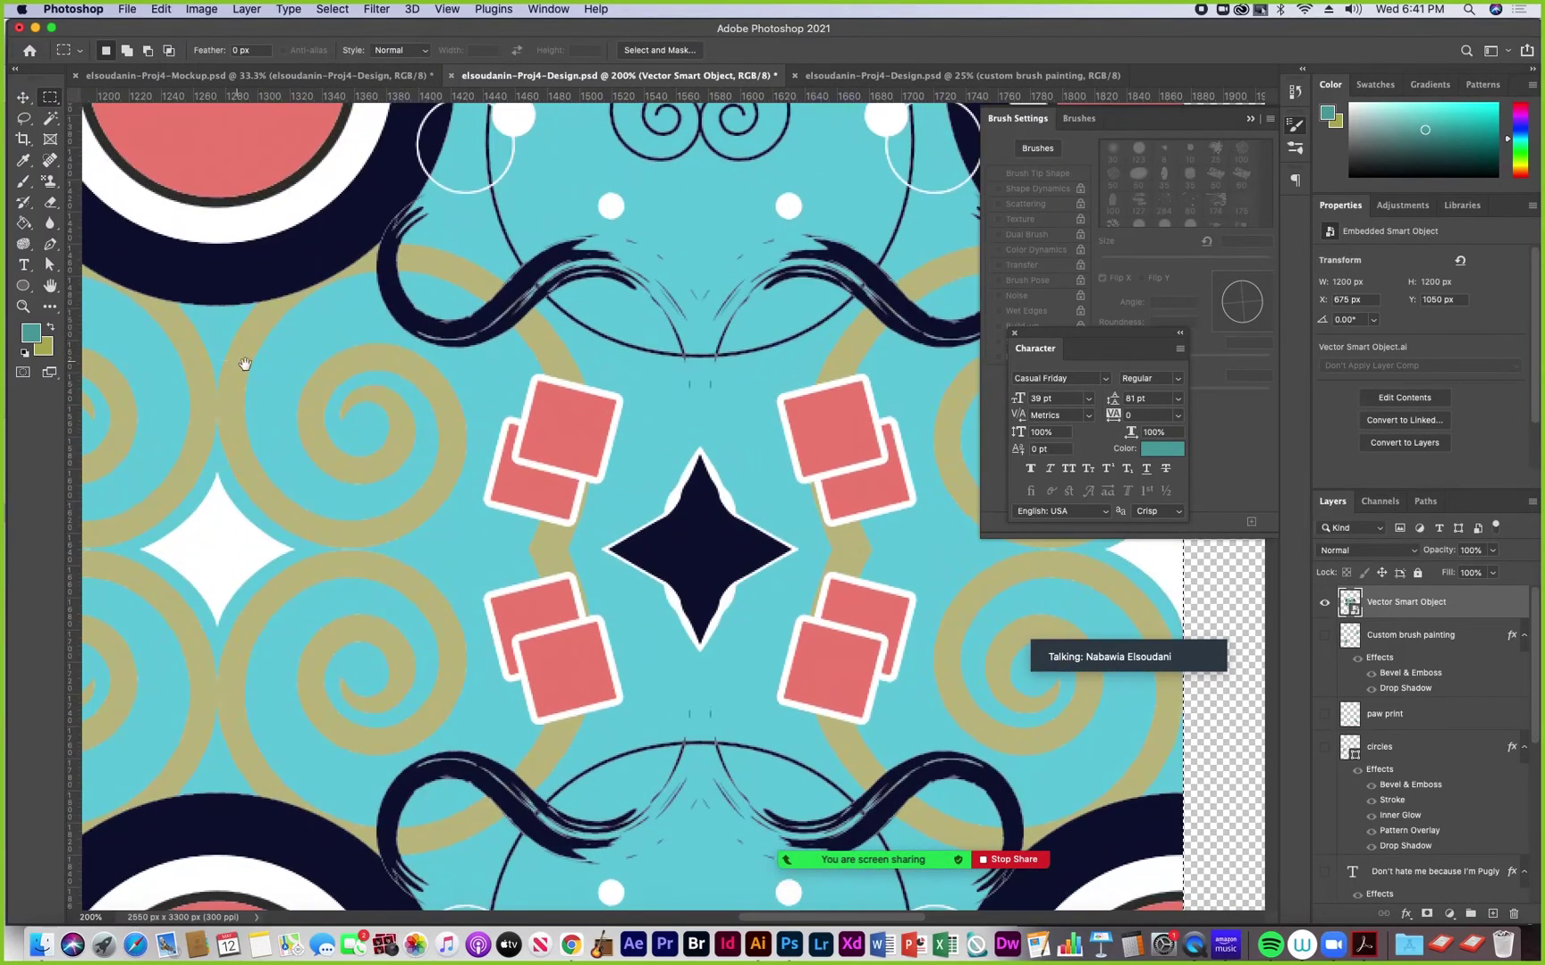
pyautogui.moveTo(418, 428); pyautogui.dragTo(724, 492)
pyautogui.hscroll(-10, 724, 492)
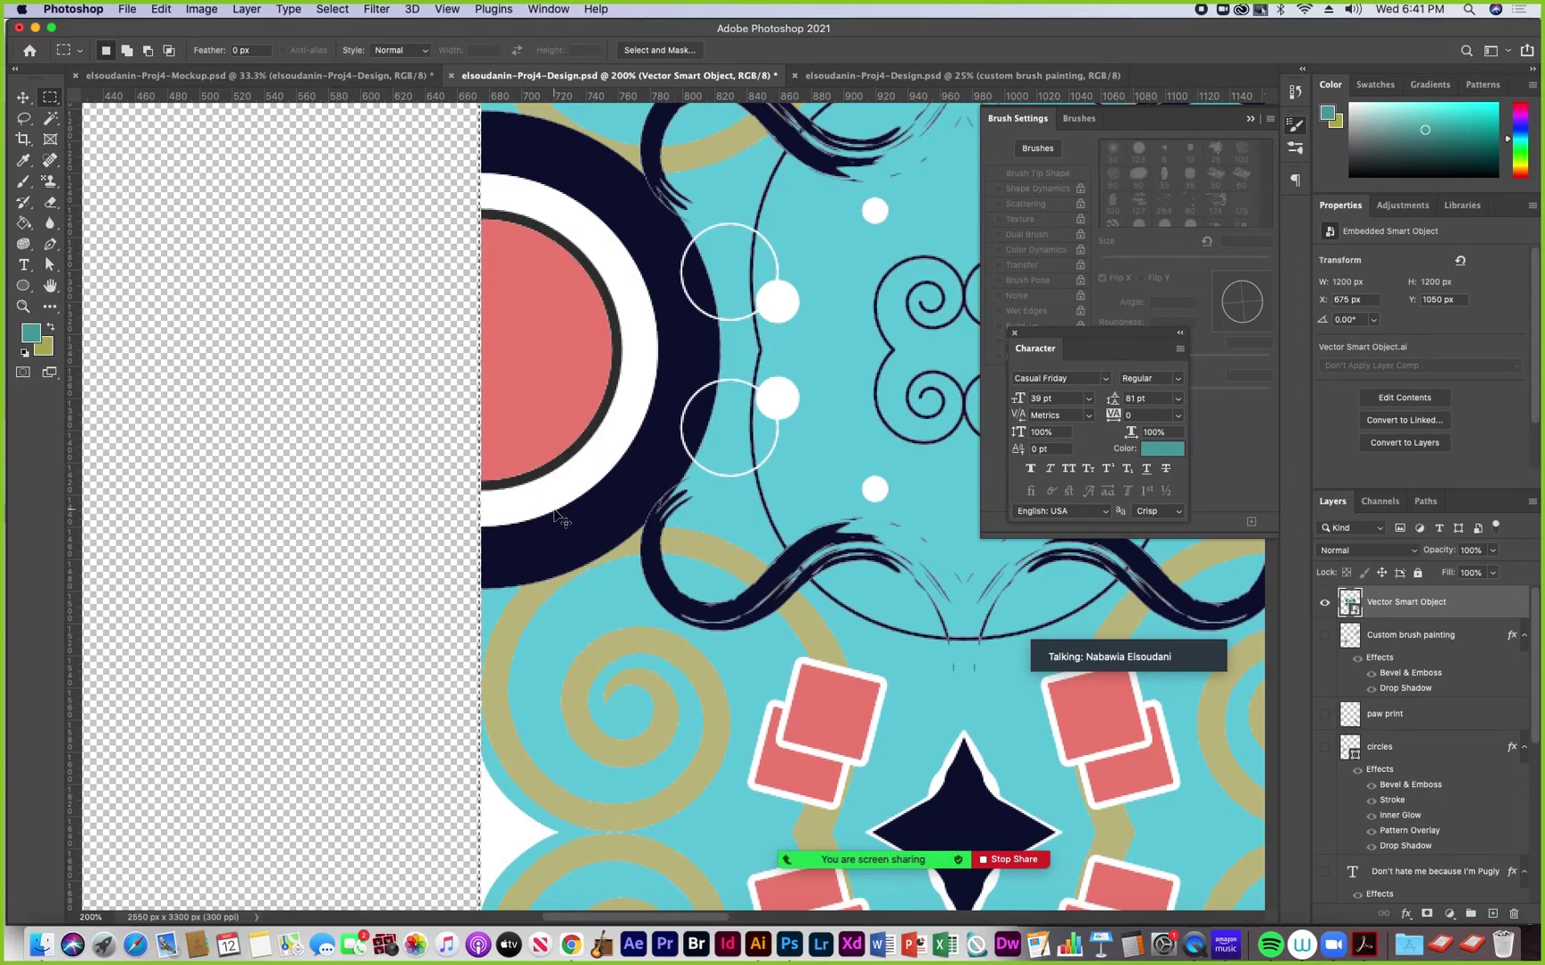
# Clear the selection and redraw the rectangular marquee around the square pattern at about 1200 by 1200 px
pyautogui.press('super+minus')
pyautogui.press('super+minus')
pyautogui.press('super+minus')
pyautogui.moveTo(556, 516); pyautogui.dragTo(306, 439)
pyautogui.press('super+a')
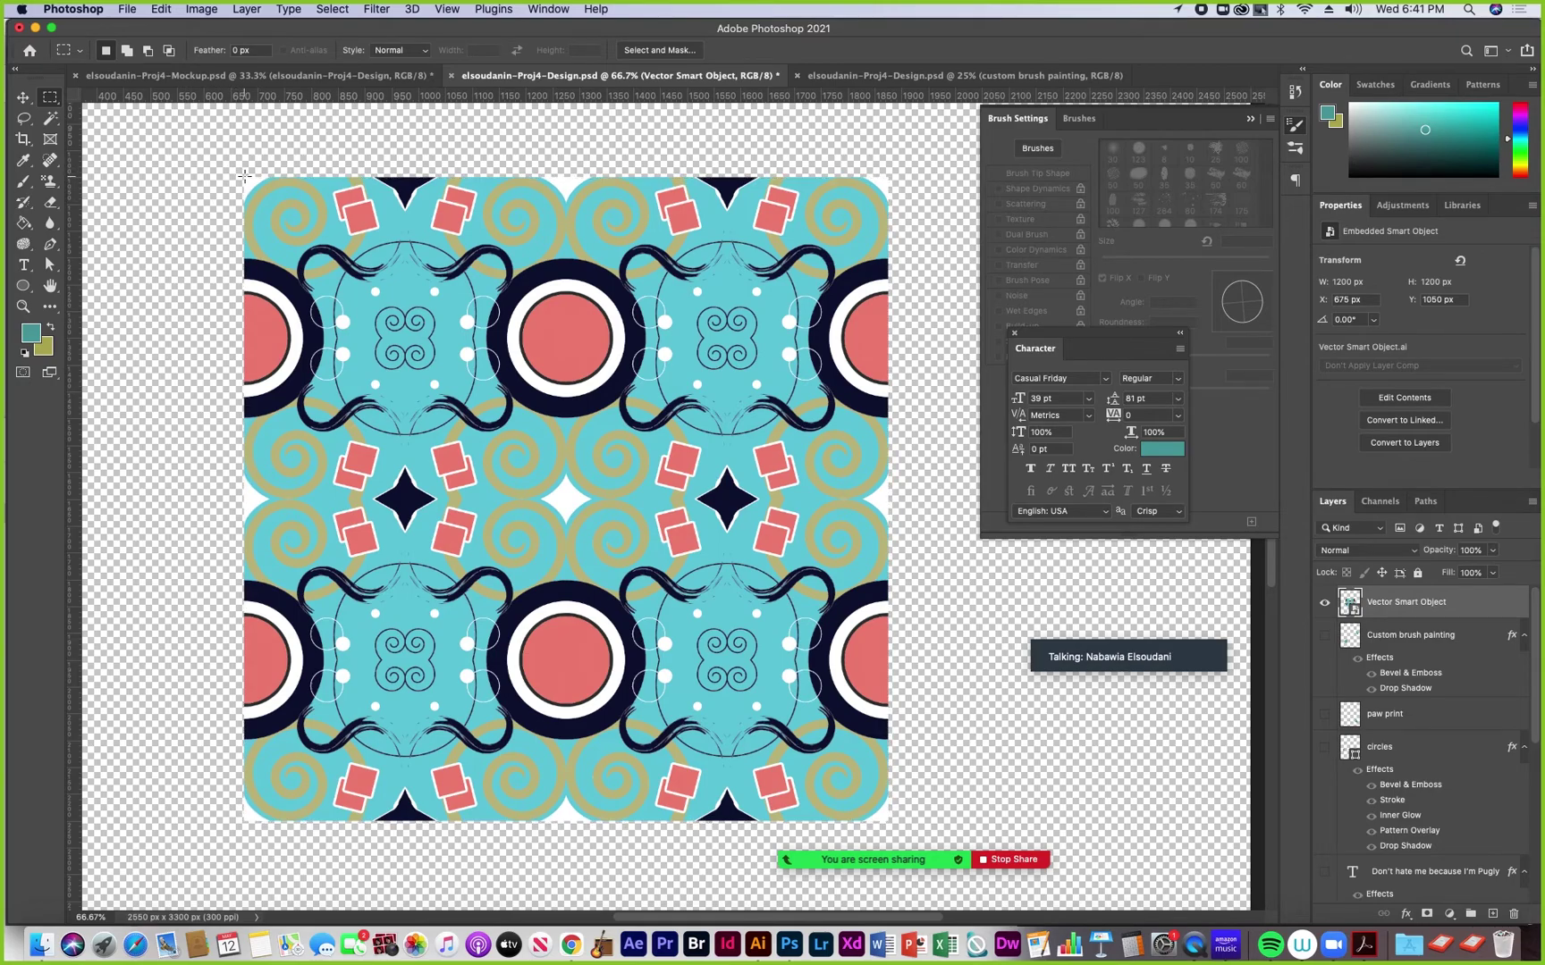
pyautogui.moveTo(393, 348); pyautogui.dragTo(650, 581)
pyautogui.moveTo(877, 821); pyautogui.dragTo(887, 819)
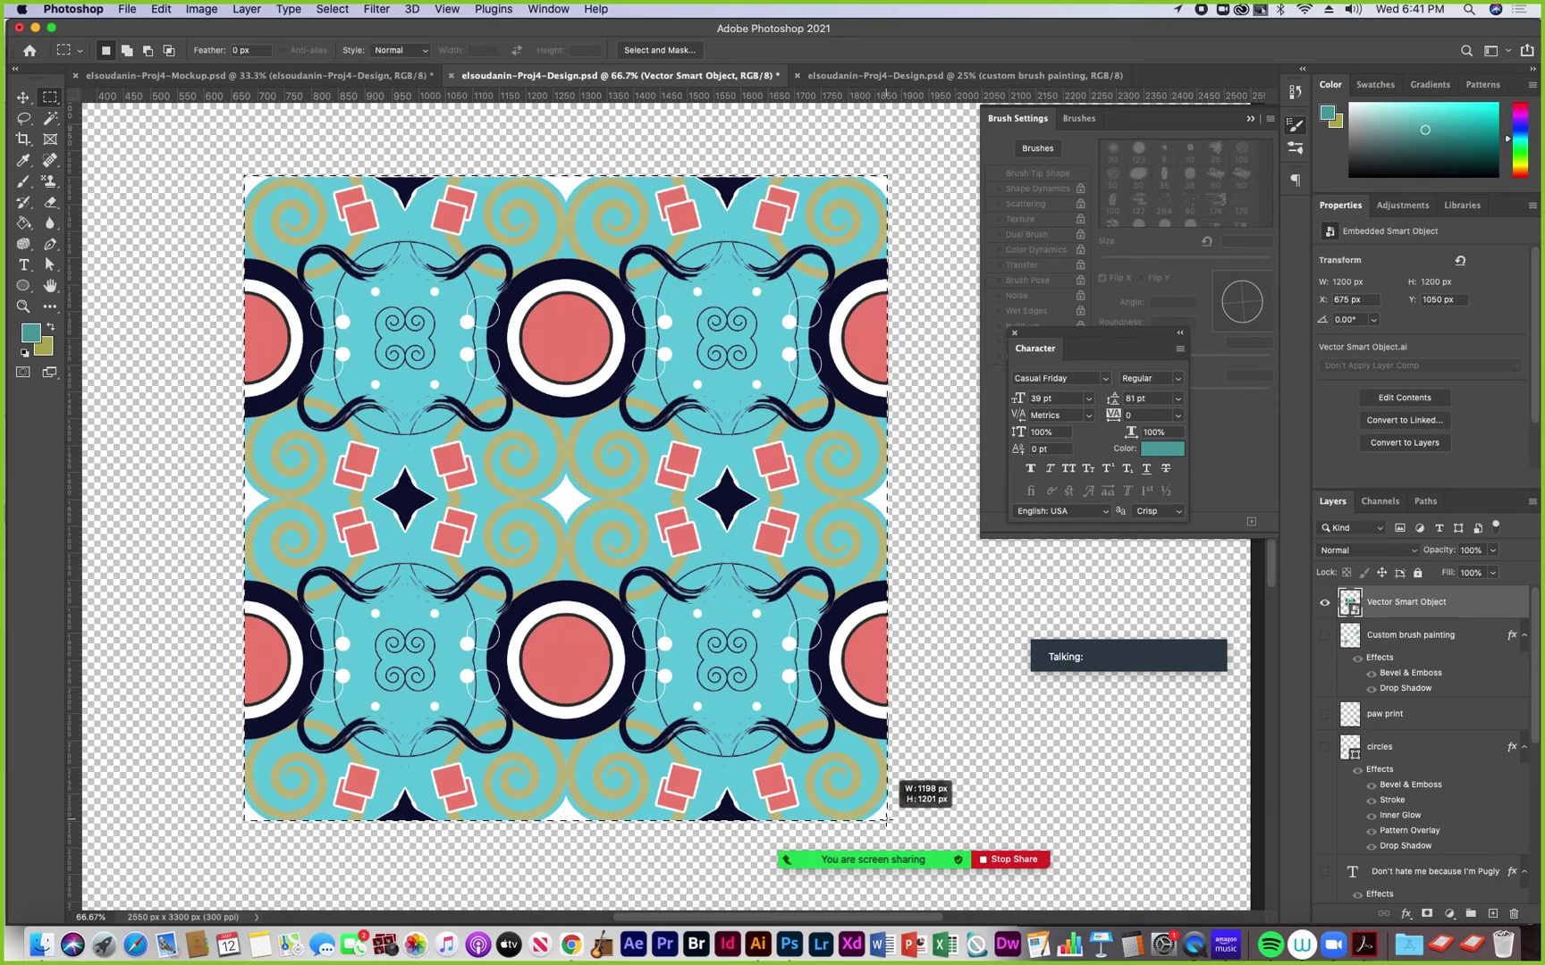
pyautogui.moveTo(888, 819); pyautogui.dragTo(887, 822)
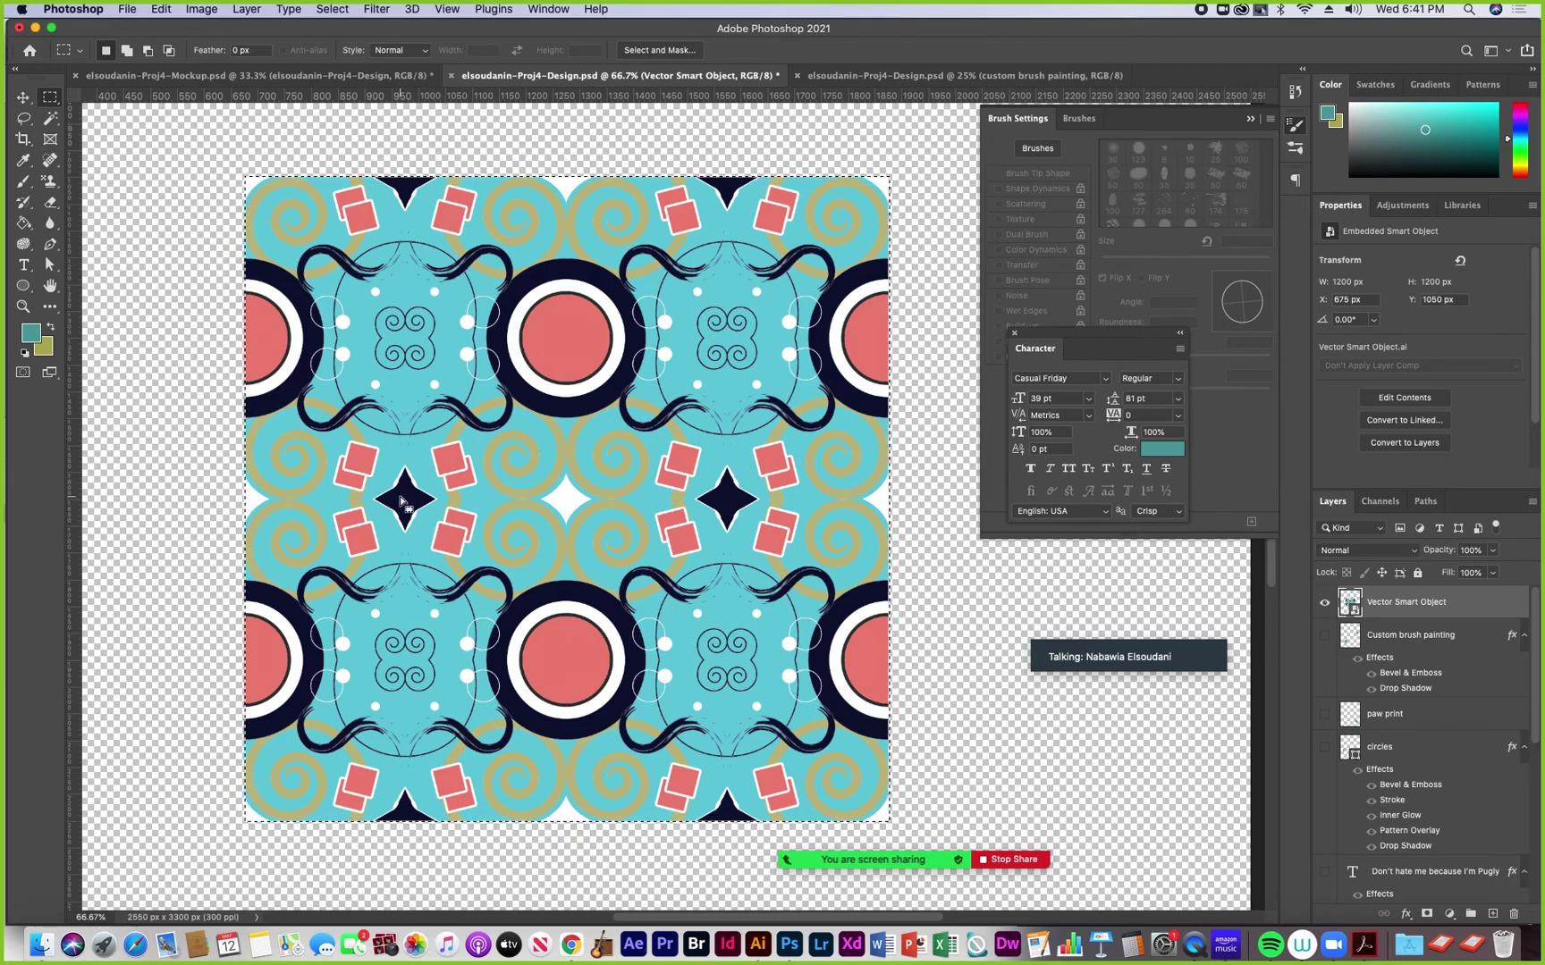
# Examine up close how the marquee lines up with the pattern's left, top and right edges
pyautogui.press('super+plus')
pyautogui.press('super+plus')
pyautogui.hscroll(-10, 403, 503)
pyautogui.scroll(5, 403, 504)
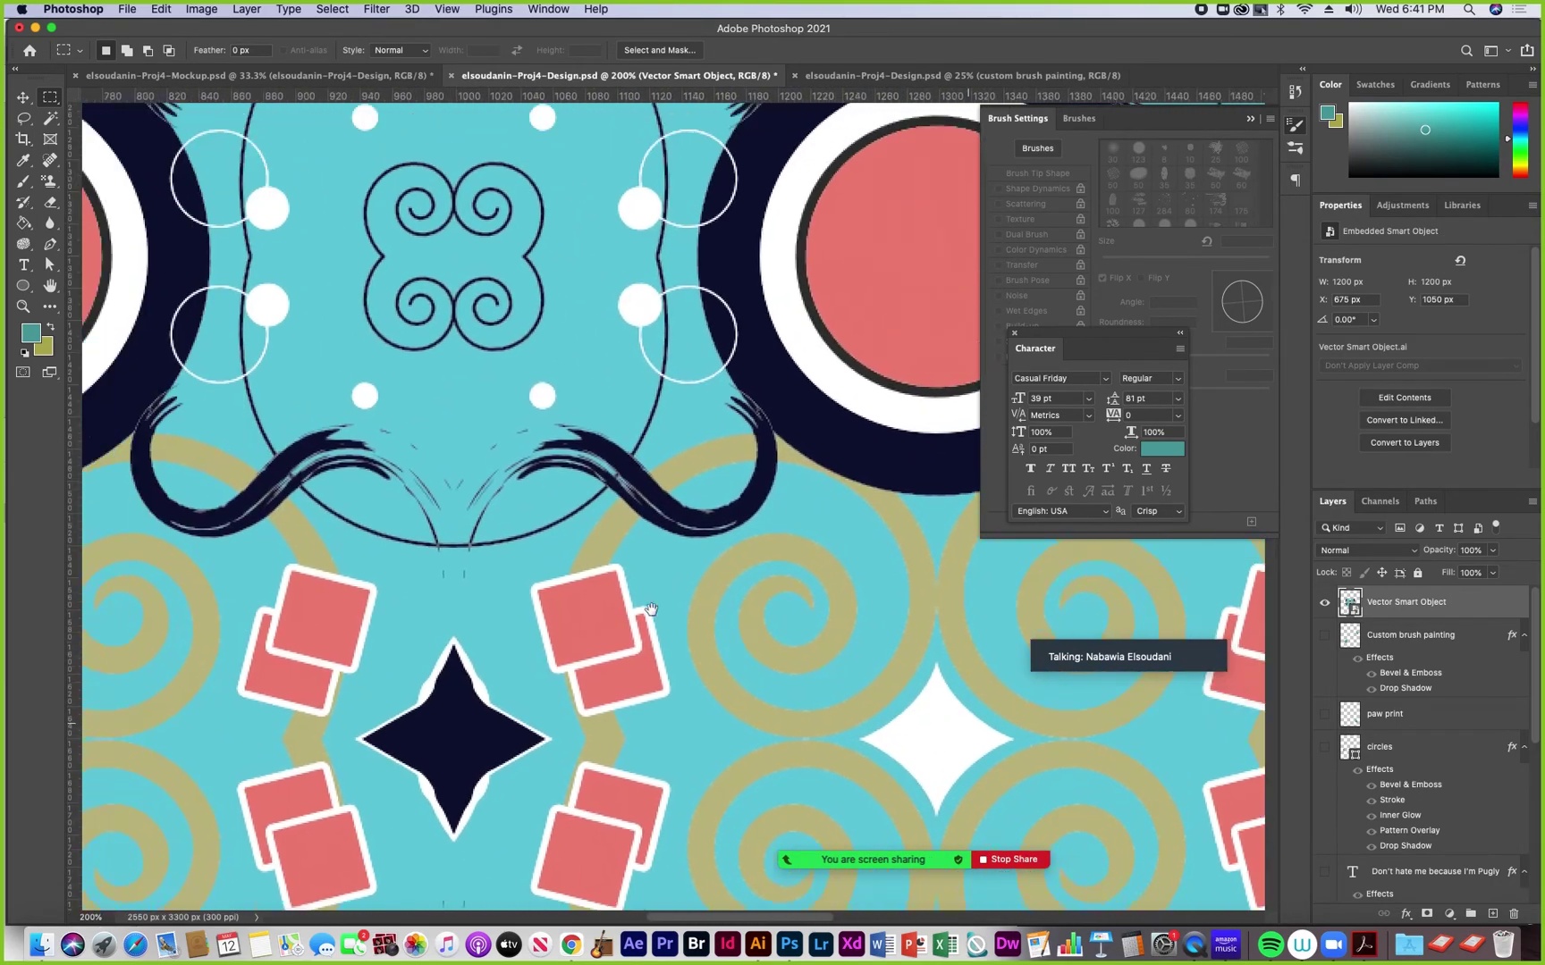
pyautogui.scroll(6, 663, 565)
pyautogui.hscroll(1, 662, 565)
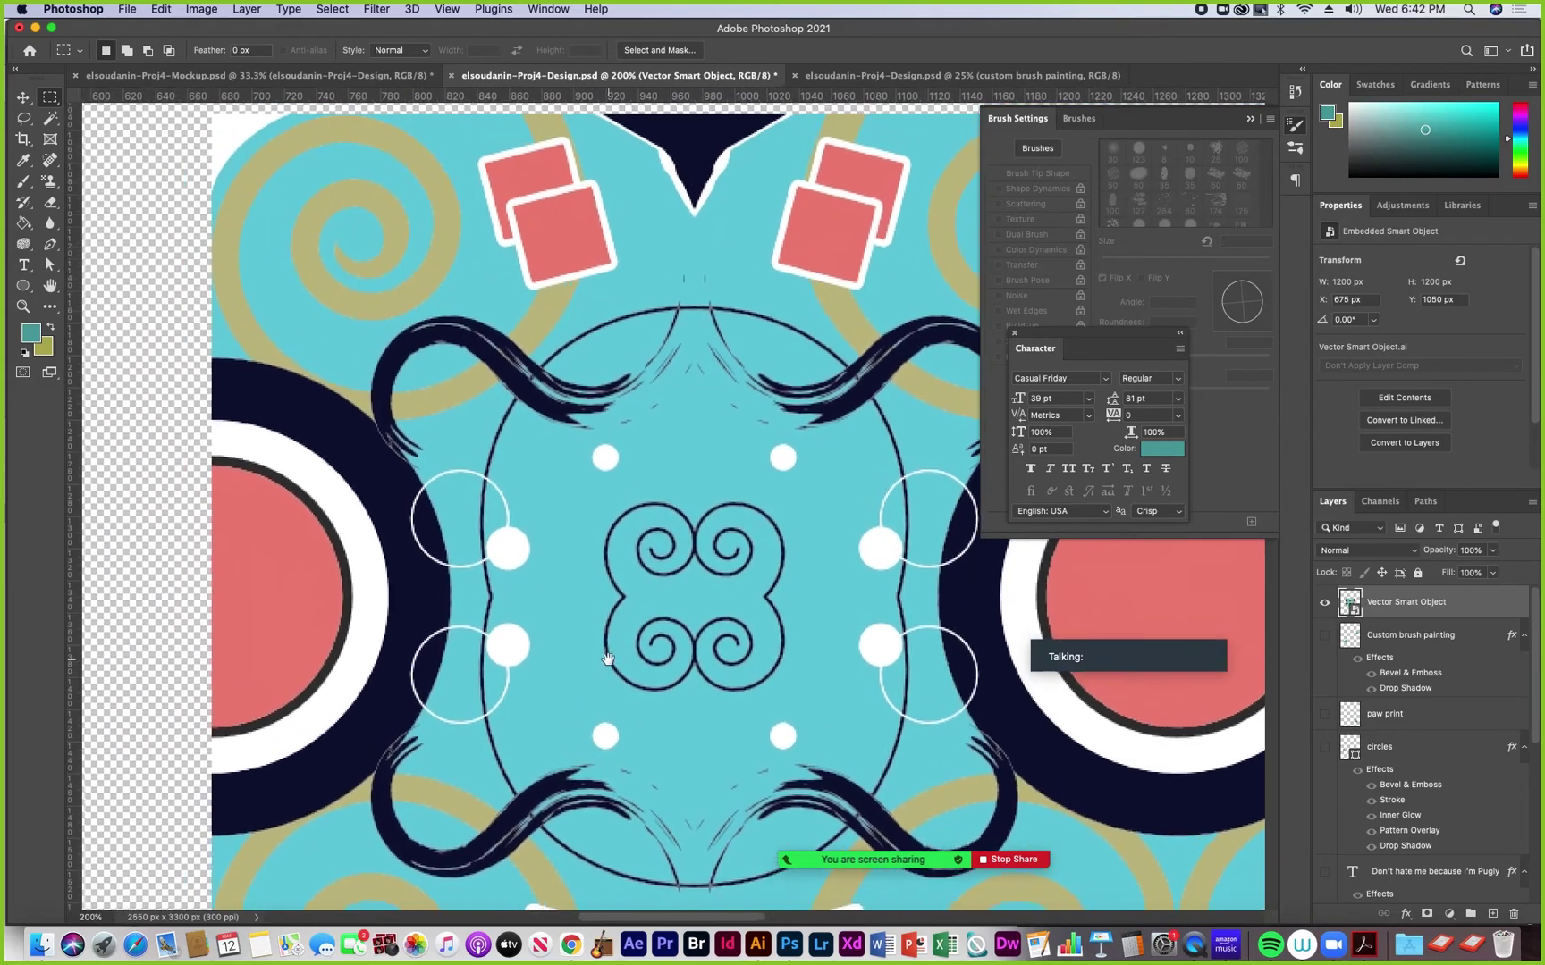
pyautogui.hscroll(10, 697, 549)
pyautogui.scroll(4, 697, 550)
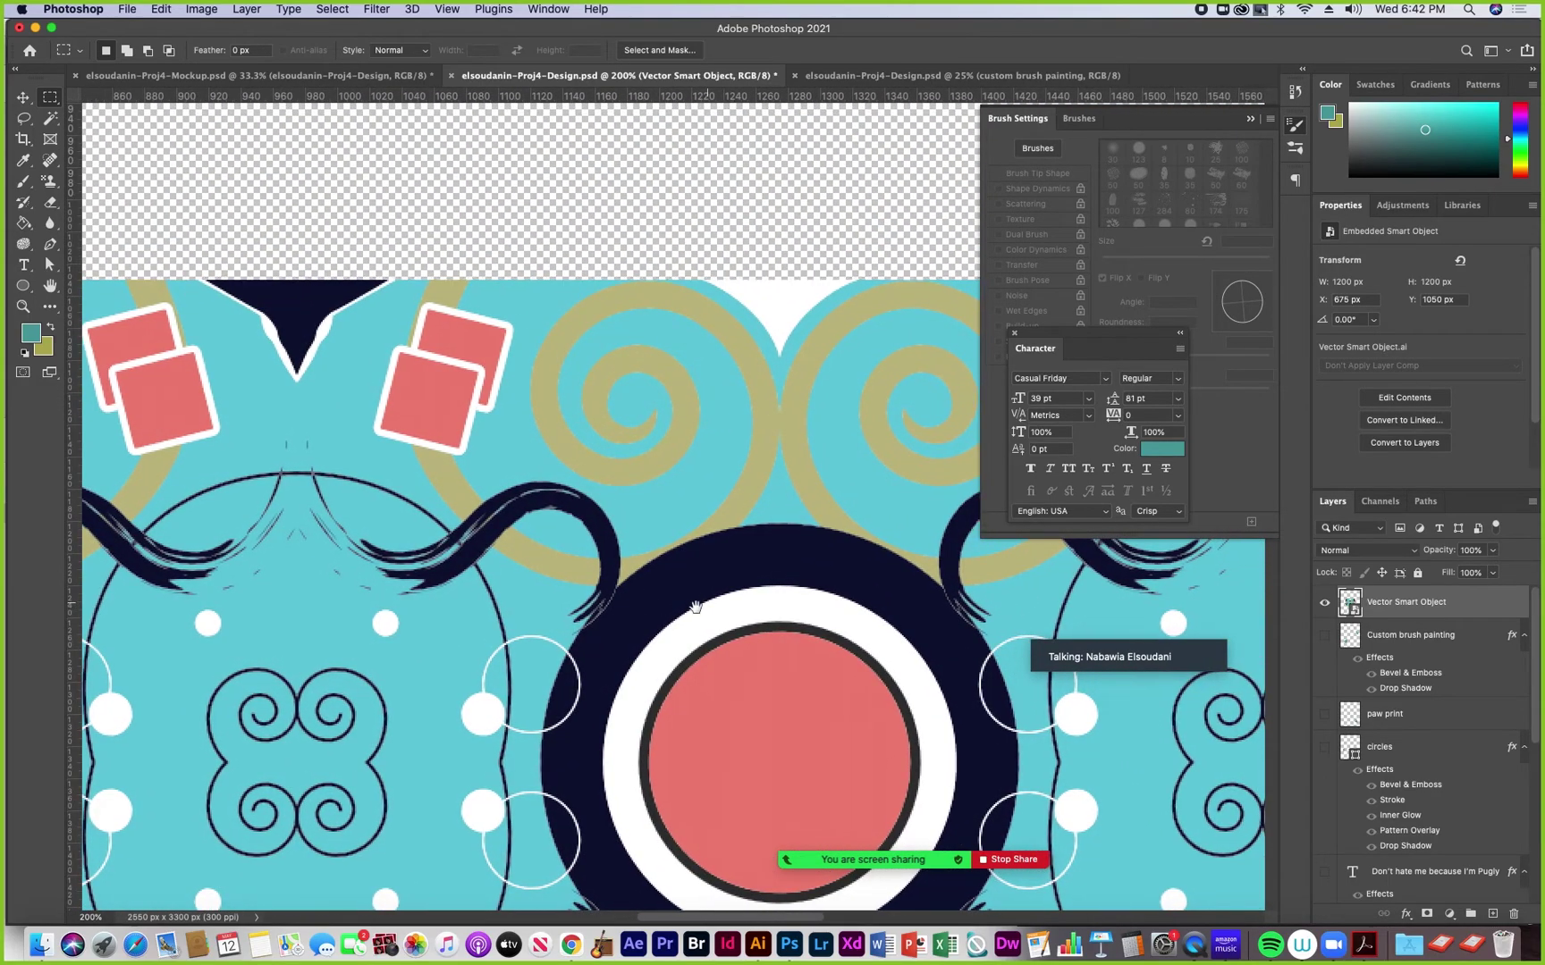
pyautogui.hscroll(11, 565, 626)
pyautogui.scroll(-1, 564, 626)
pyautogui.hscroll(13, 876, 671)
pyautogui.scroll(-1, 876, 670)
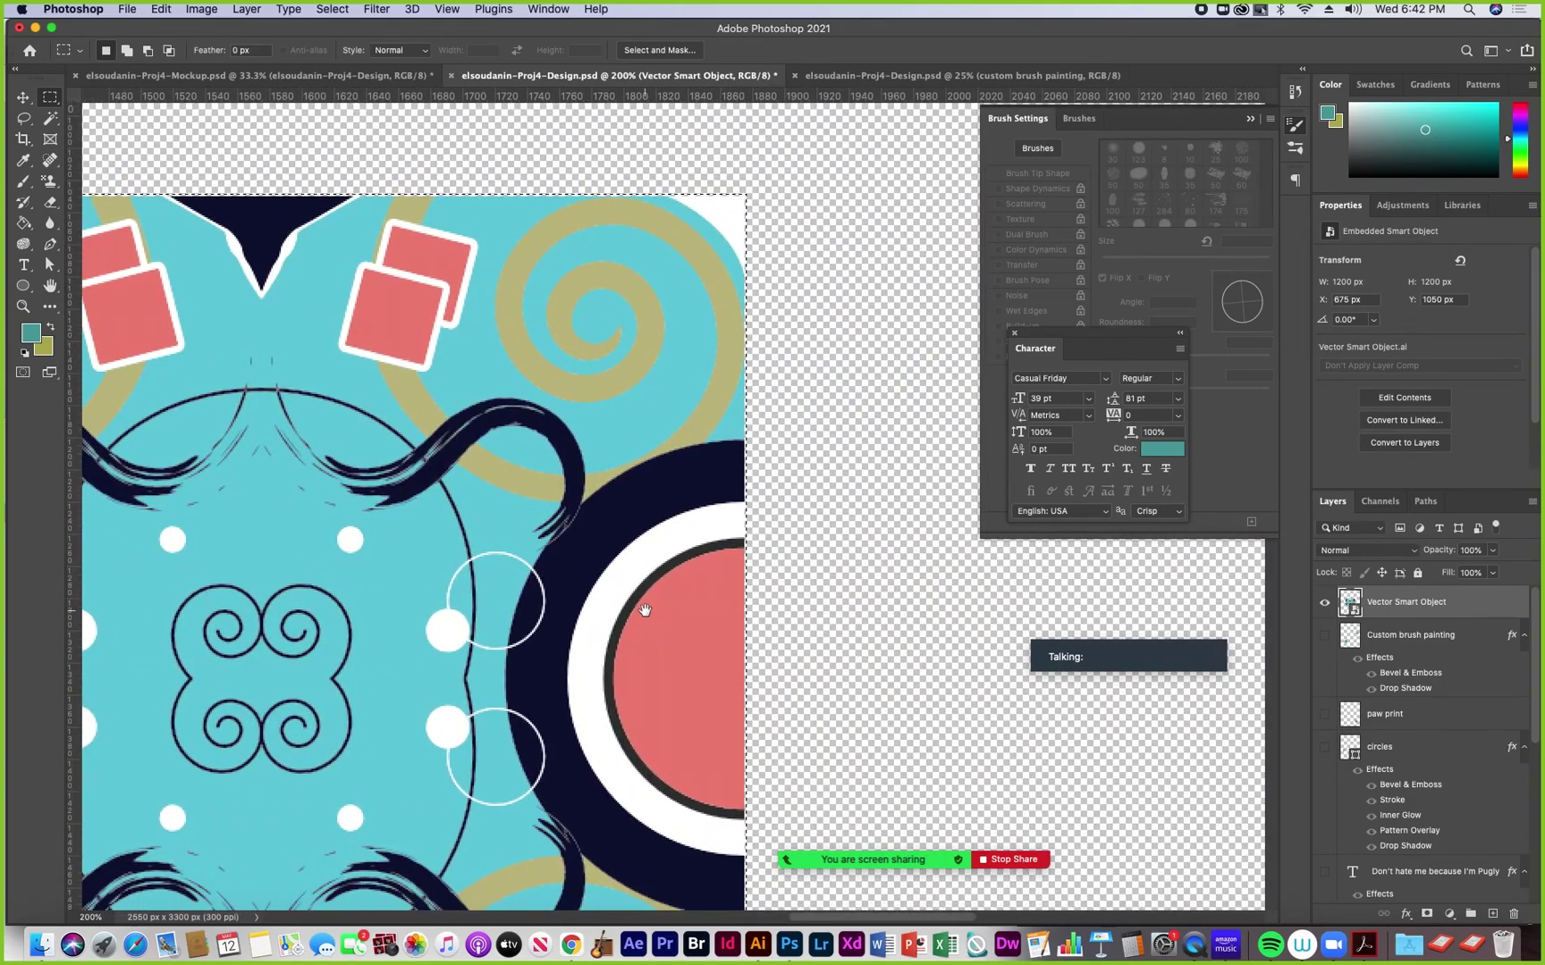
pyautogui.scroll(-4, 666, 594)
pyautogui.hscroll(-2, 666, 595)
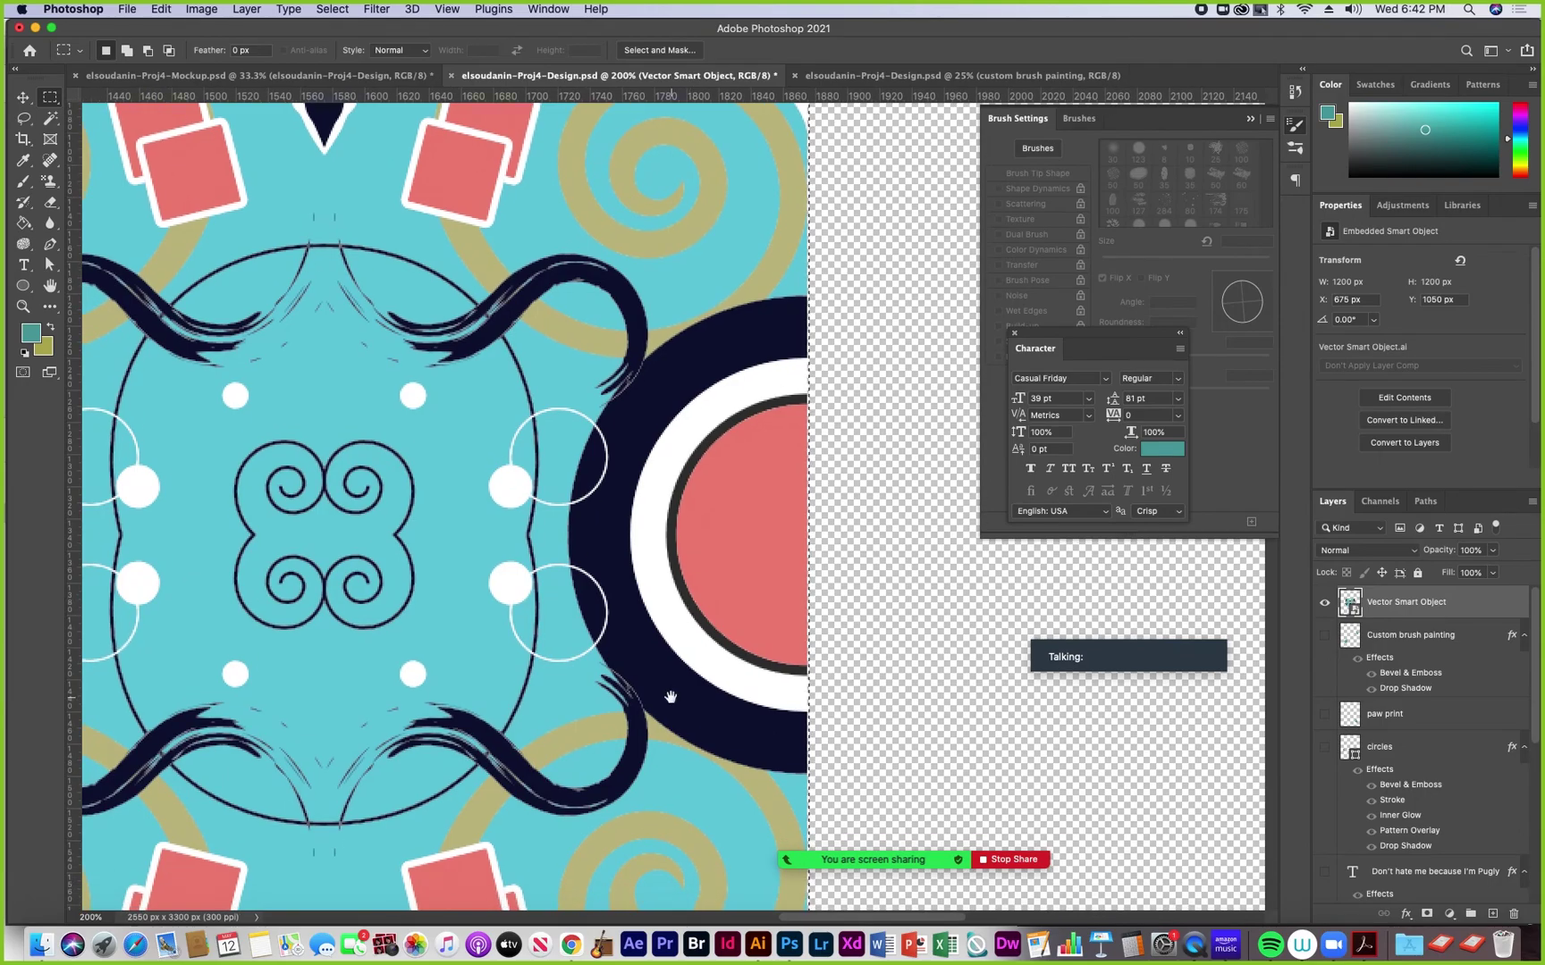
# Draw a new rectangular marquee from the pattern's upper-left corner to its lower-right corner, enclosing the whole square
pyautogui.press('super+minus')
pyautogui.press('super+minus')
pyautogui.moveTo(506, 681); pyautogui.dragTo(637, 581)
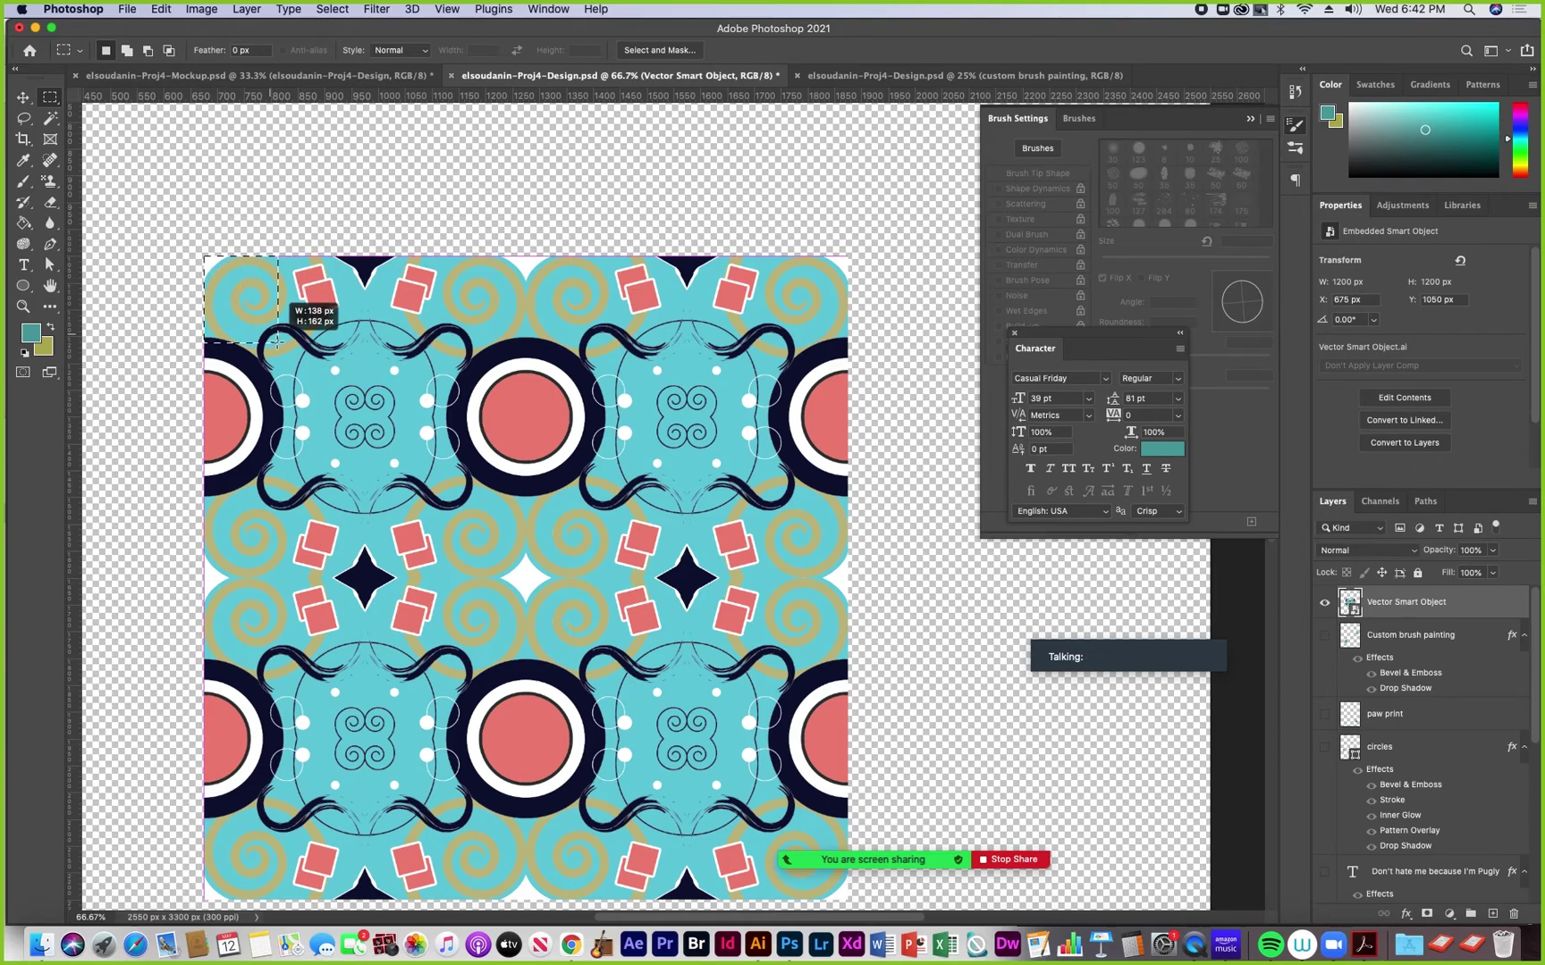
pyautogui.moveTo(304, 429); pyautogui.dragTo(361, 514)
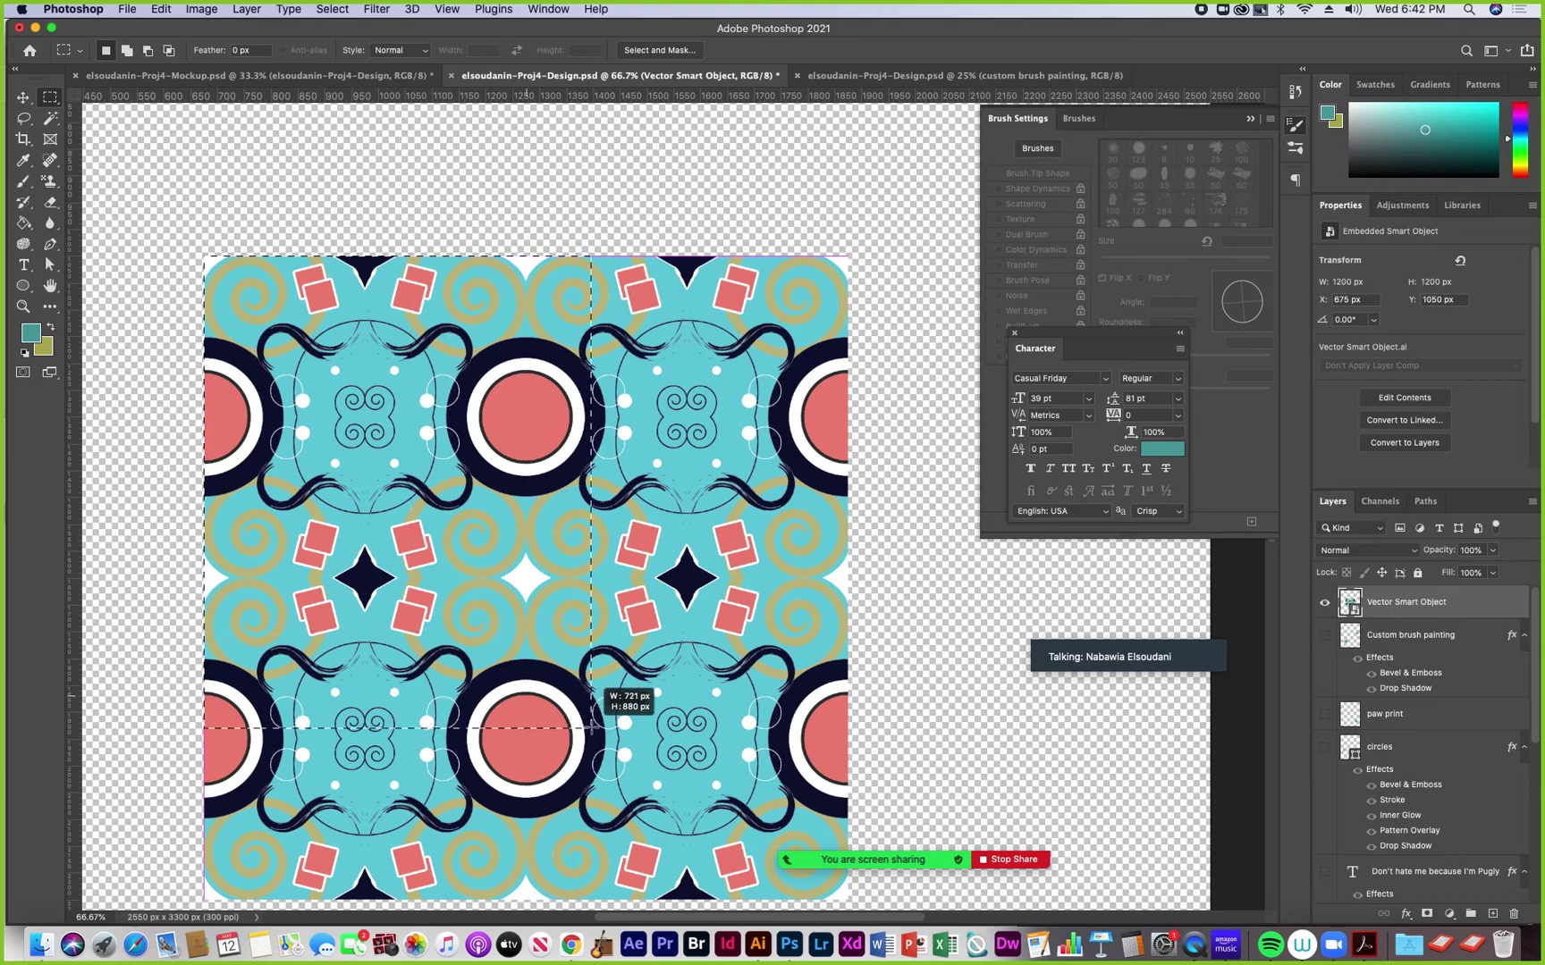
pyautogui.moveTo(812, 888); pyautogui.dragTo(846, 898)
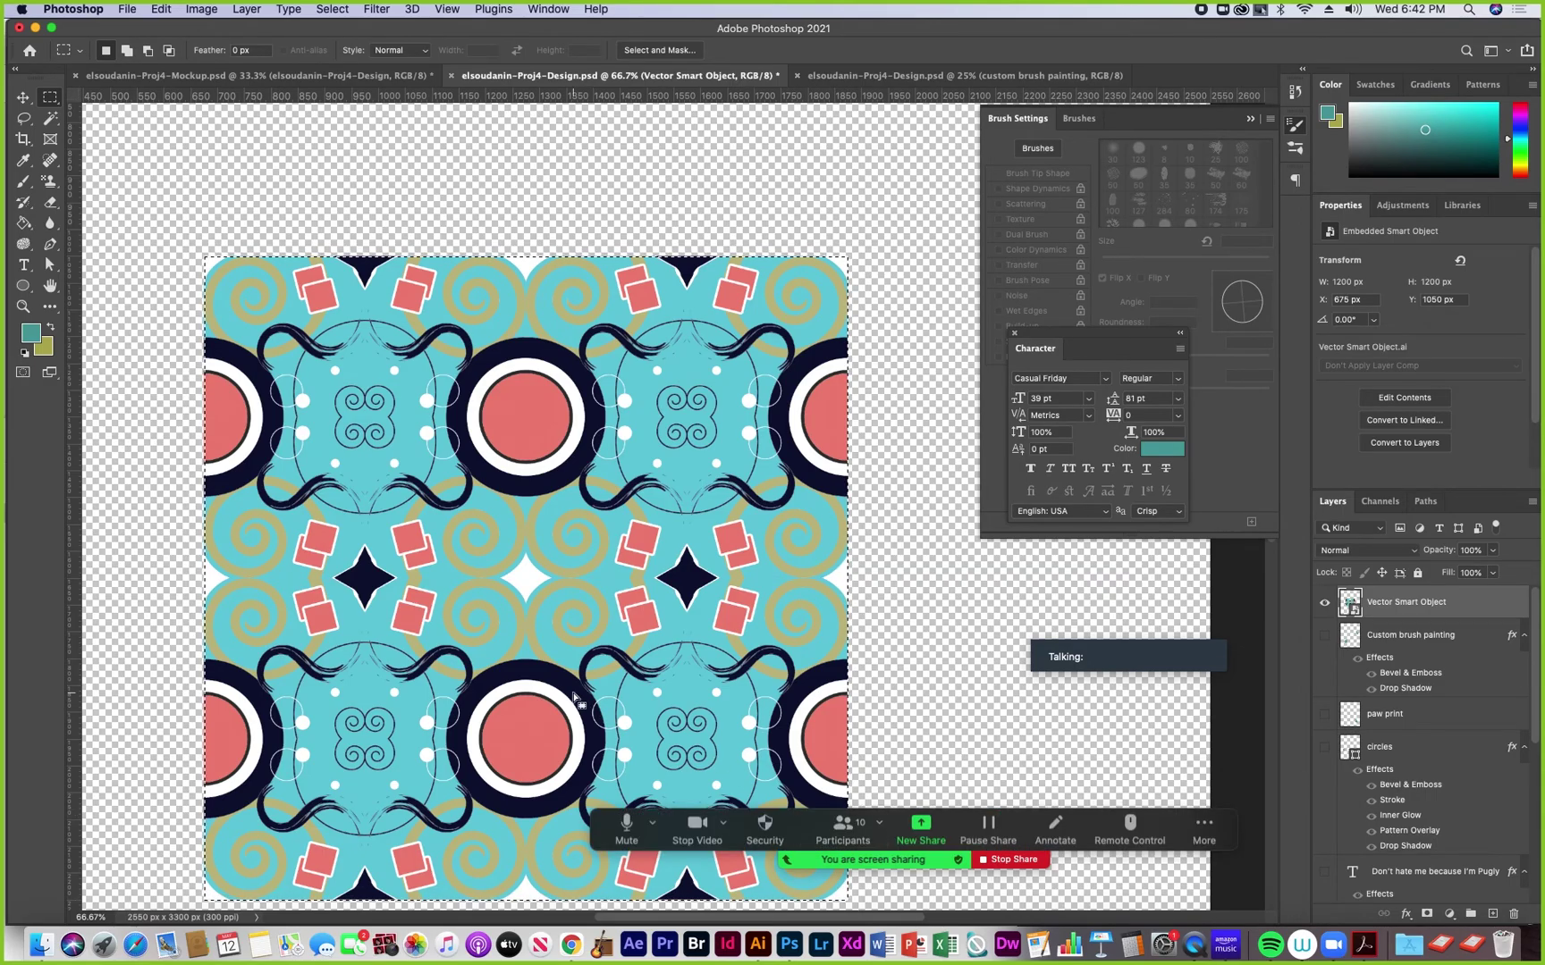
# Inspect the new marquee's alignment along all edges and corners of the square pattern at 200% magnification
pyautogui.press('super+equal')
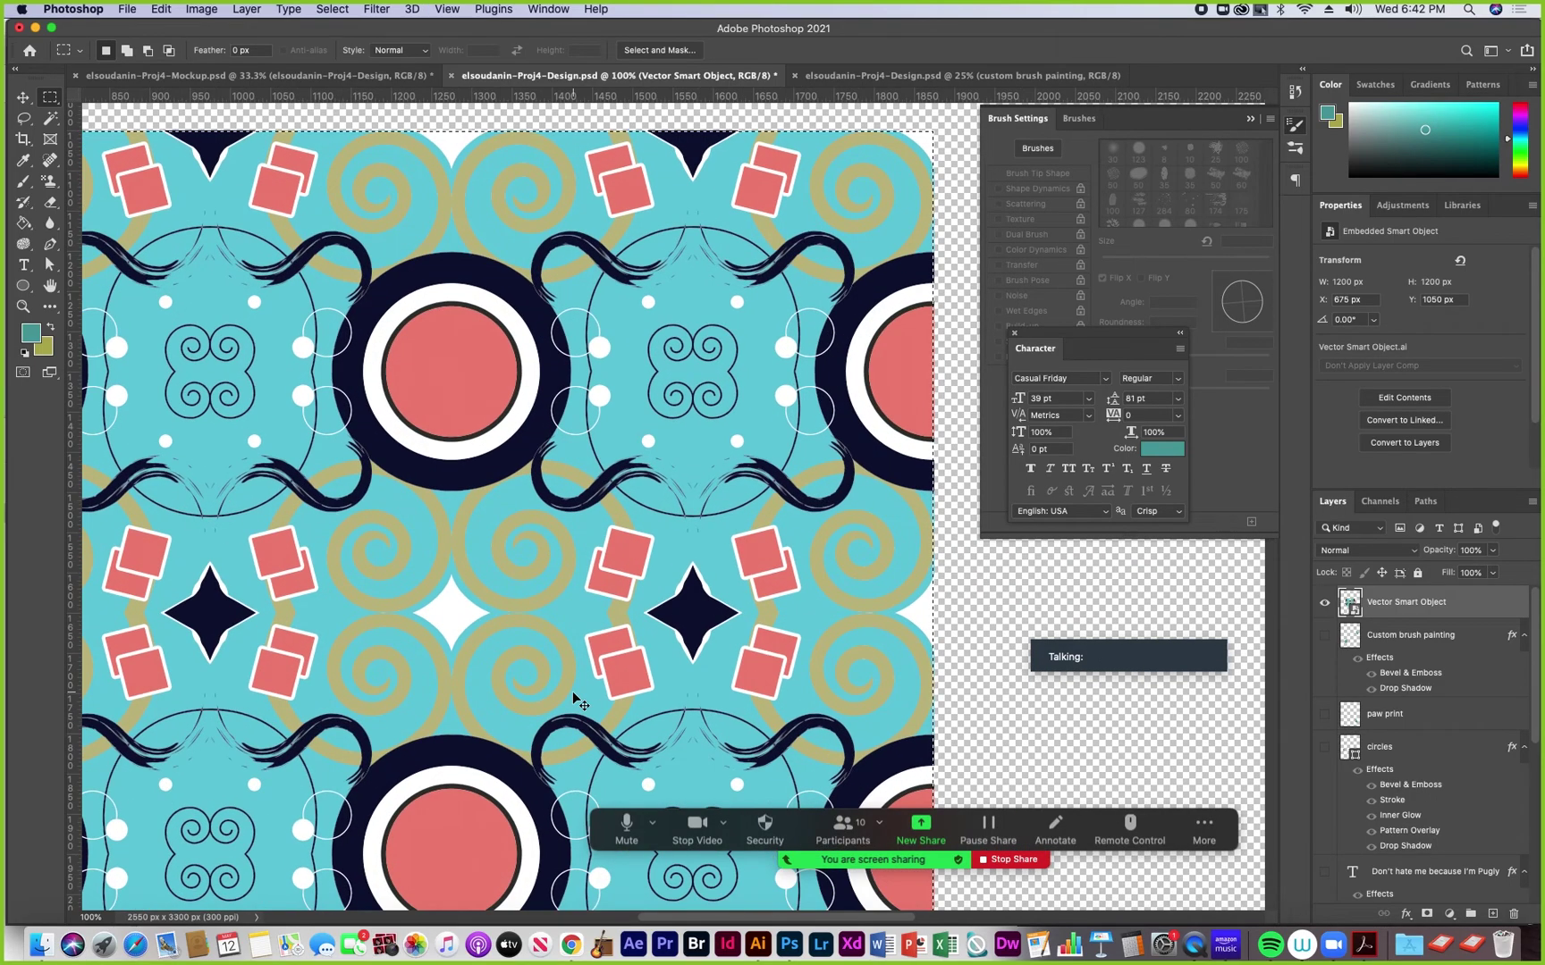
pyautogui.press('super+equal')
pyautogui.moveTo(742, 626); pyautogui.dragTo(617, 659)
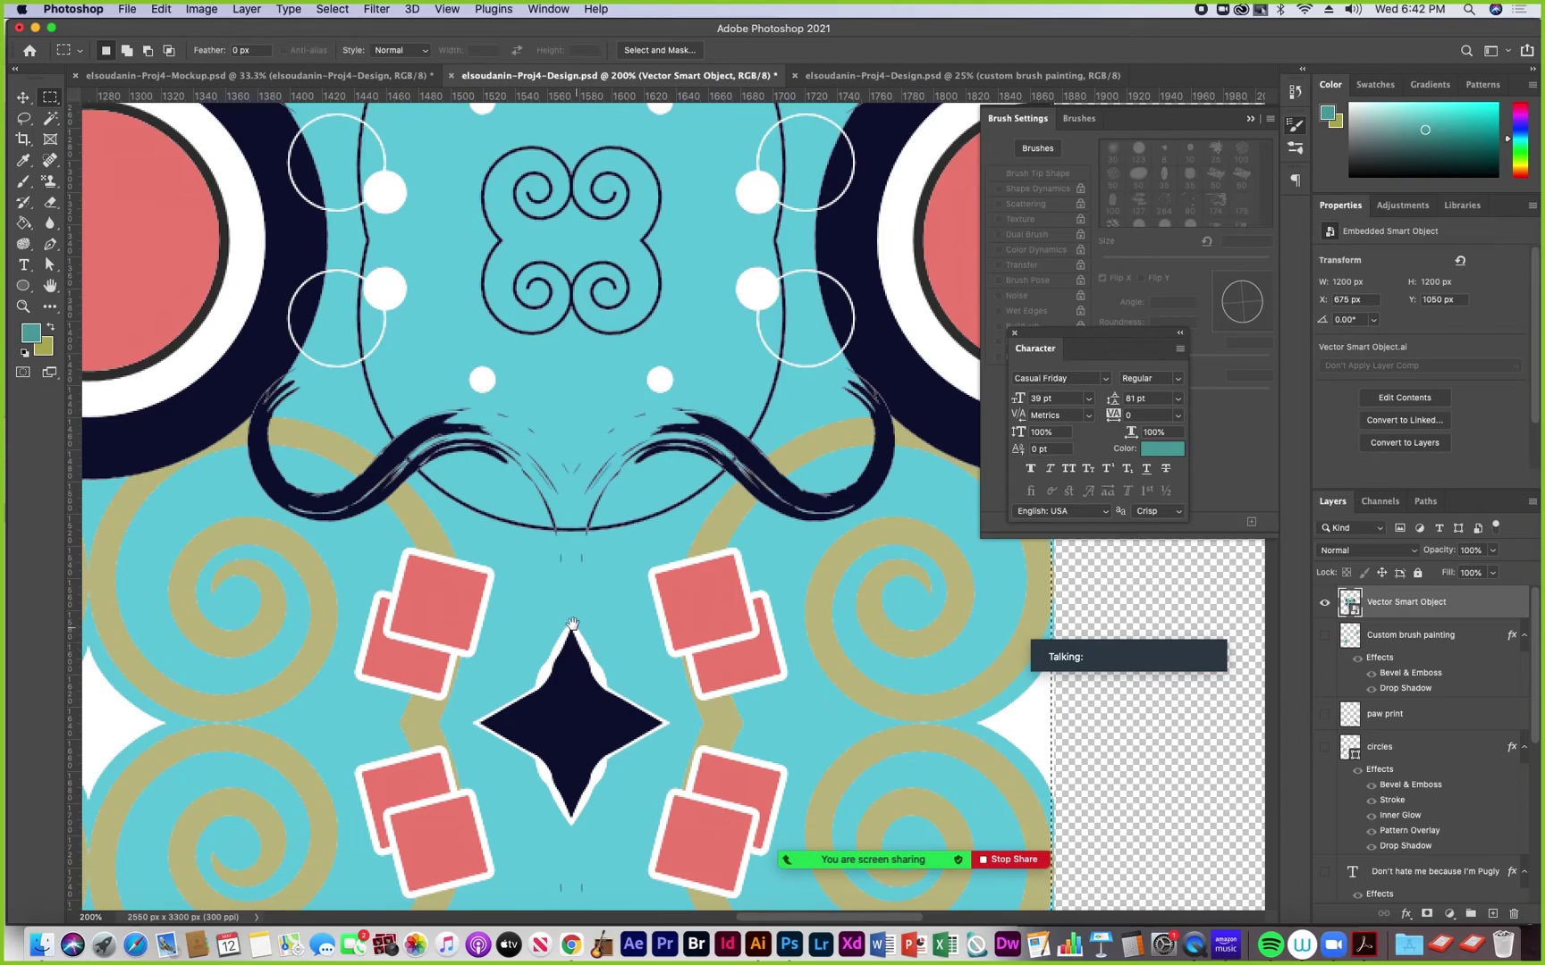
pyautogui.hscroll(-10, 625, 653)
pyautogui.scroll(5, 625, 652)
pyautogui.hscroll(-10, 684, 638)
pyautogui.scroll(5, 626, 638)
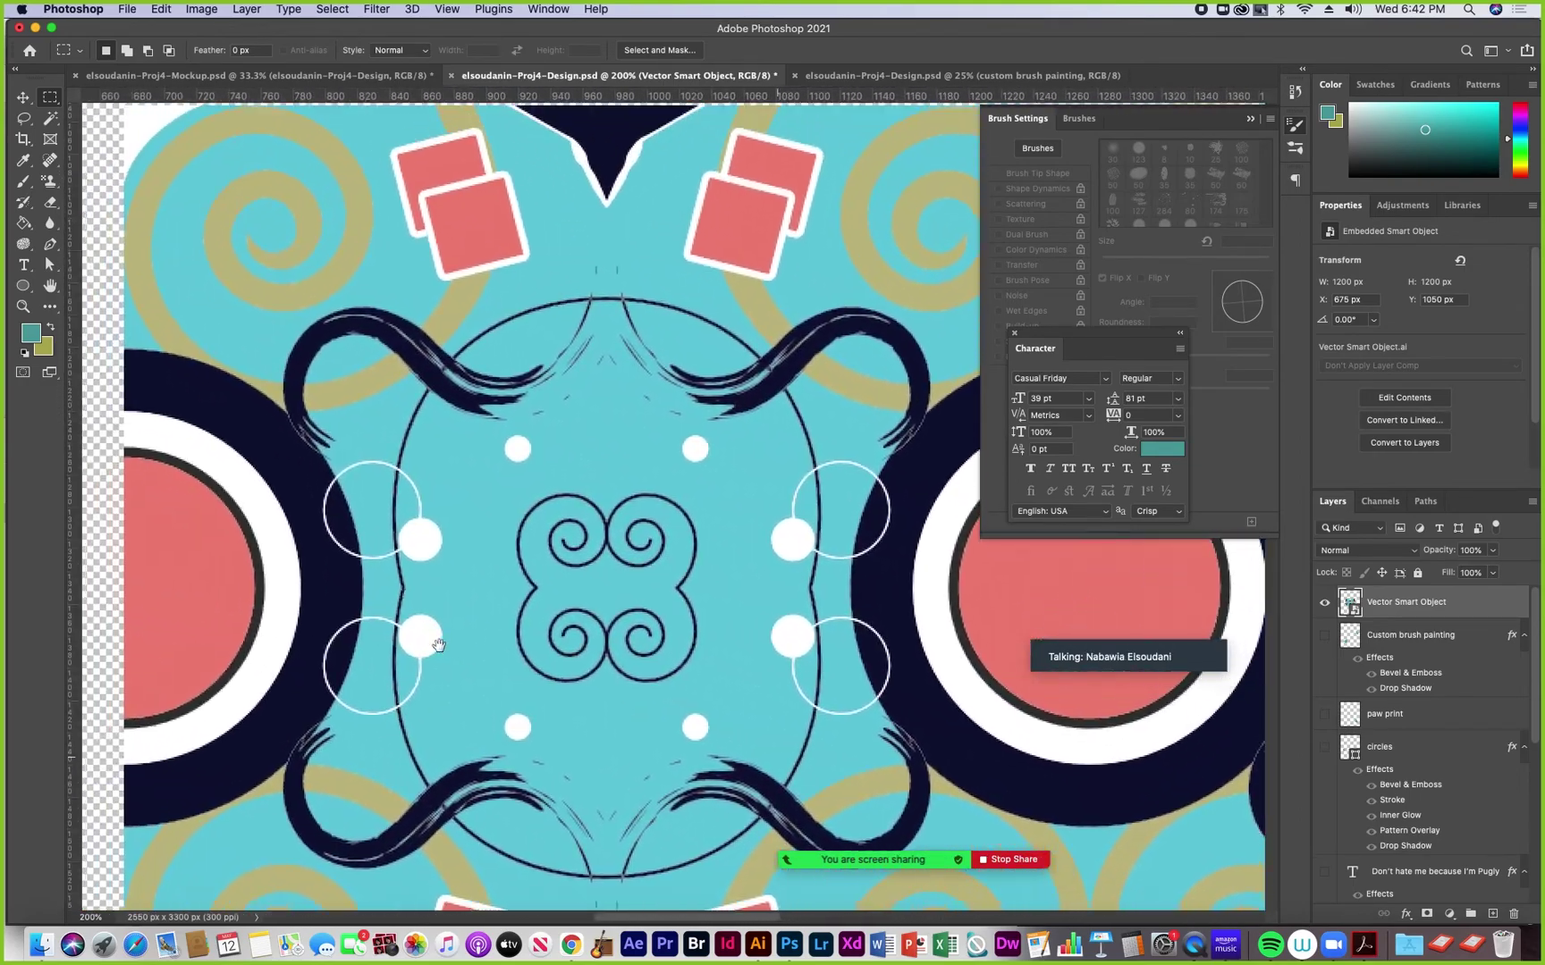
pyautogui.hscroll(10, 563, 641)
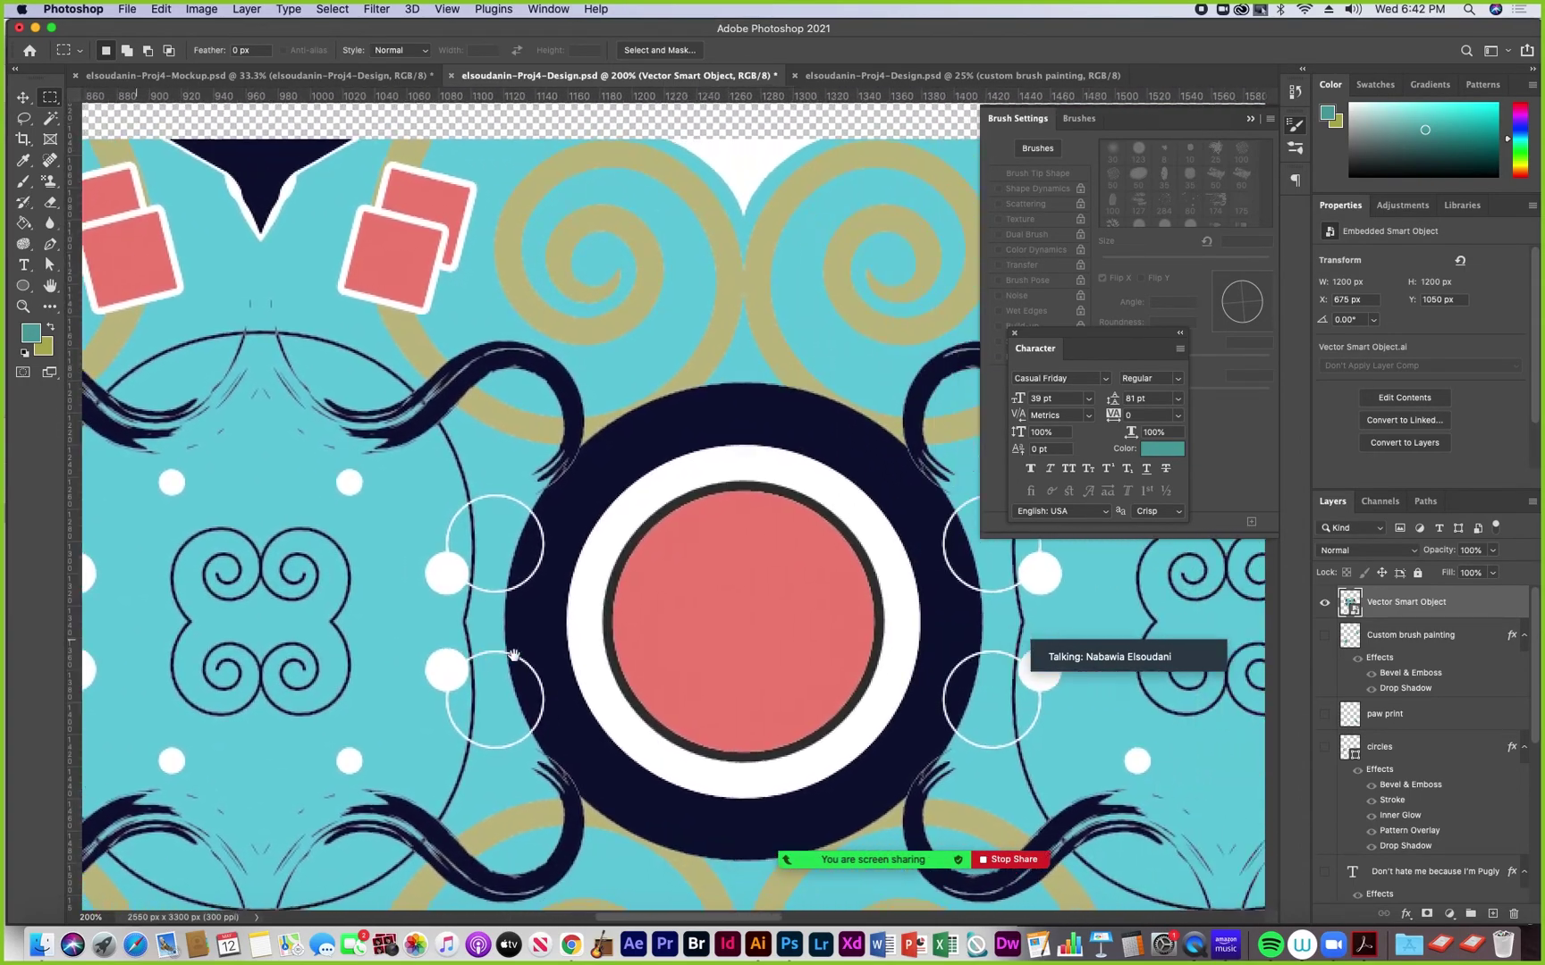
pyautogui.hscroll(15, 554, 644)
pyautogui.scroll(-5, 483, 648)
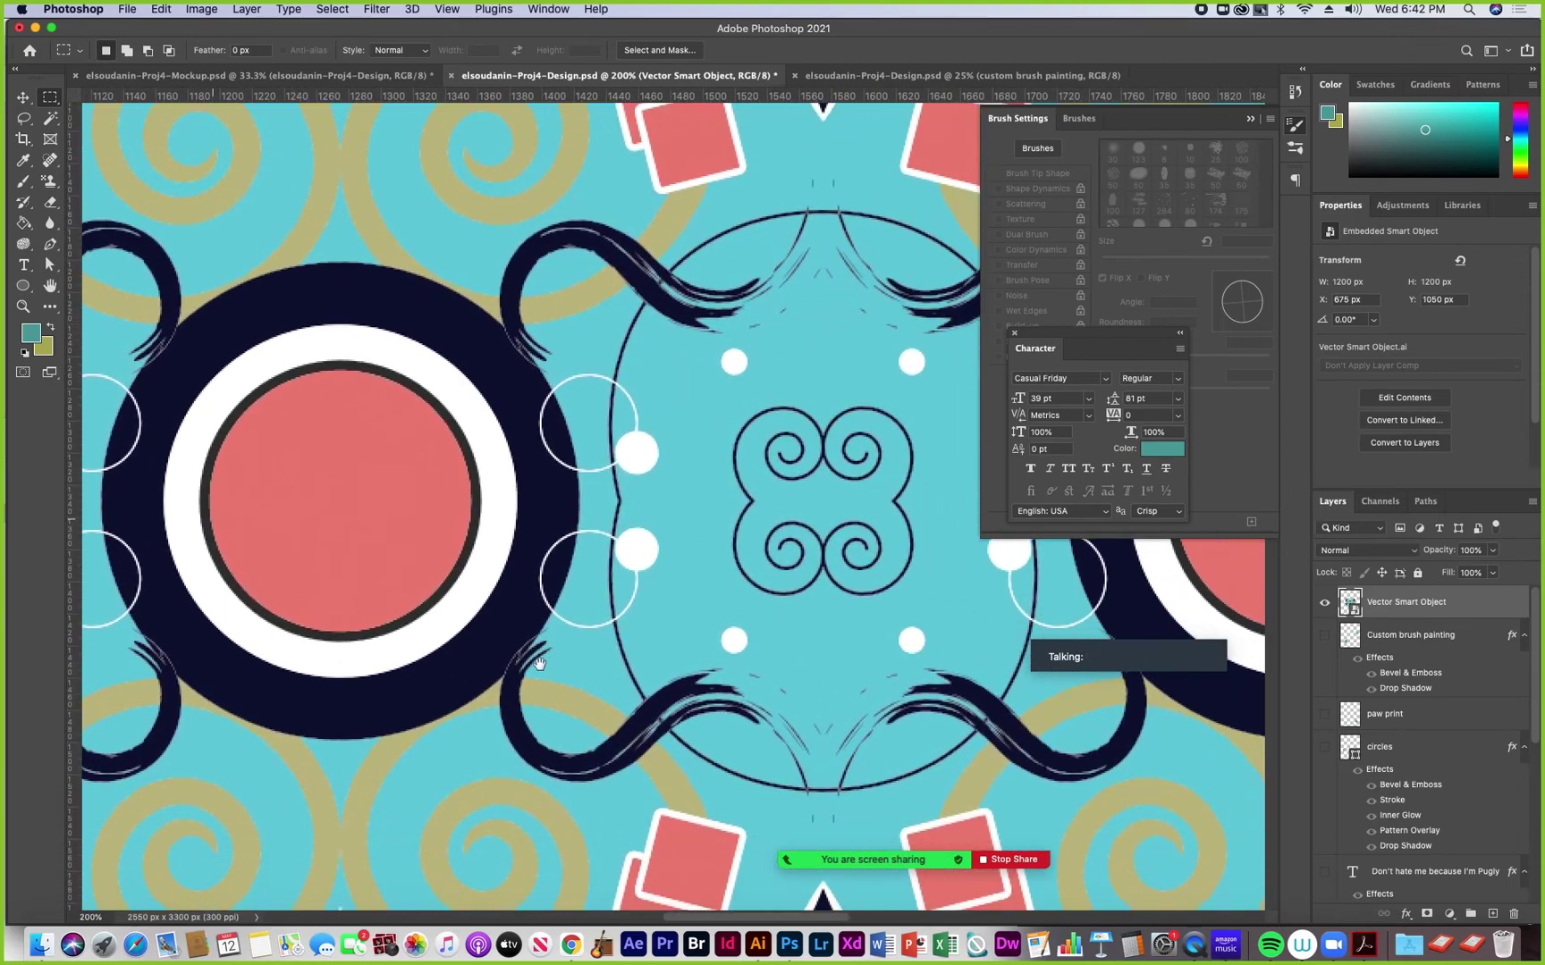
pyautogui.scroll(-11, 411, 648)
pyautogui.hscroll(-3, 429, 626)
pyautogui.scroll(-10, 437, 606)
pyautogui.hscroll(-4, 456, 572)
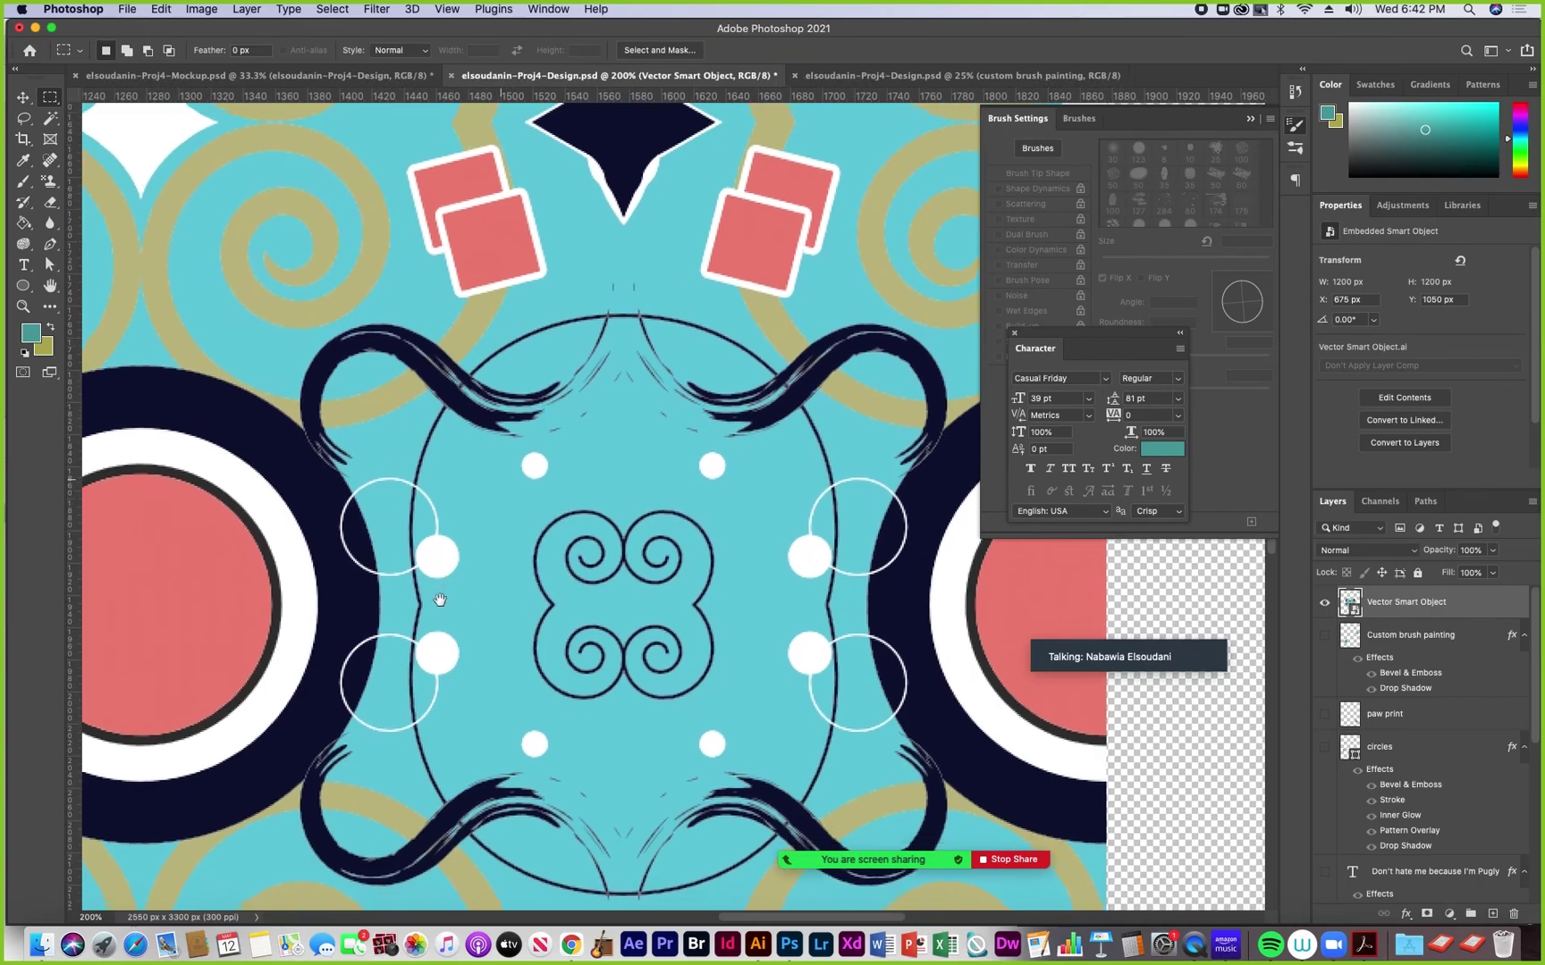
pyautogui.scroll(-5, 479, 546)
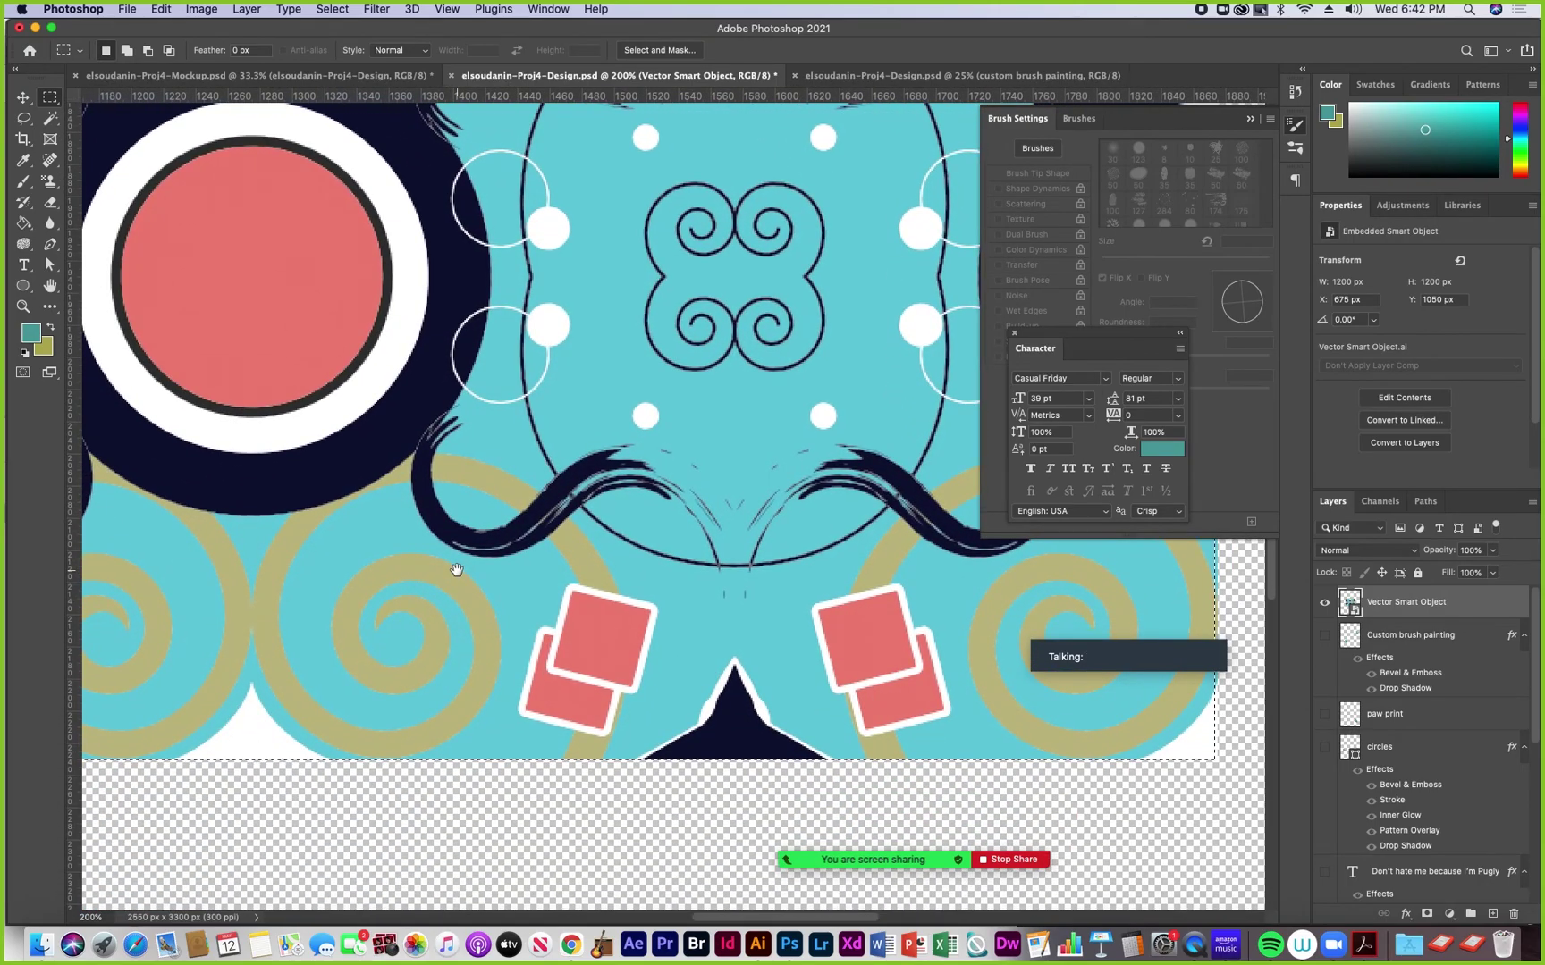
pyautogui.hscroll(8, 474, 563)
pyautogui.scroll(12, 474, 572)
pyautogui.scroll(1, 472, 584)
pyautogui.hscroll(1, 472, 583)
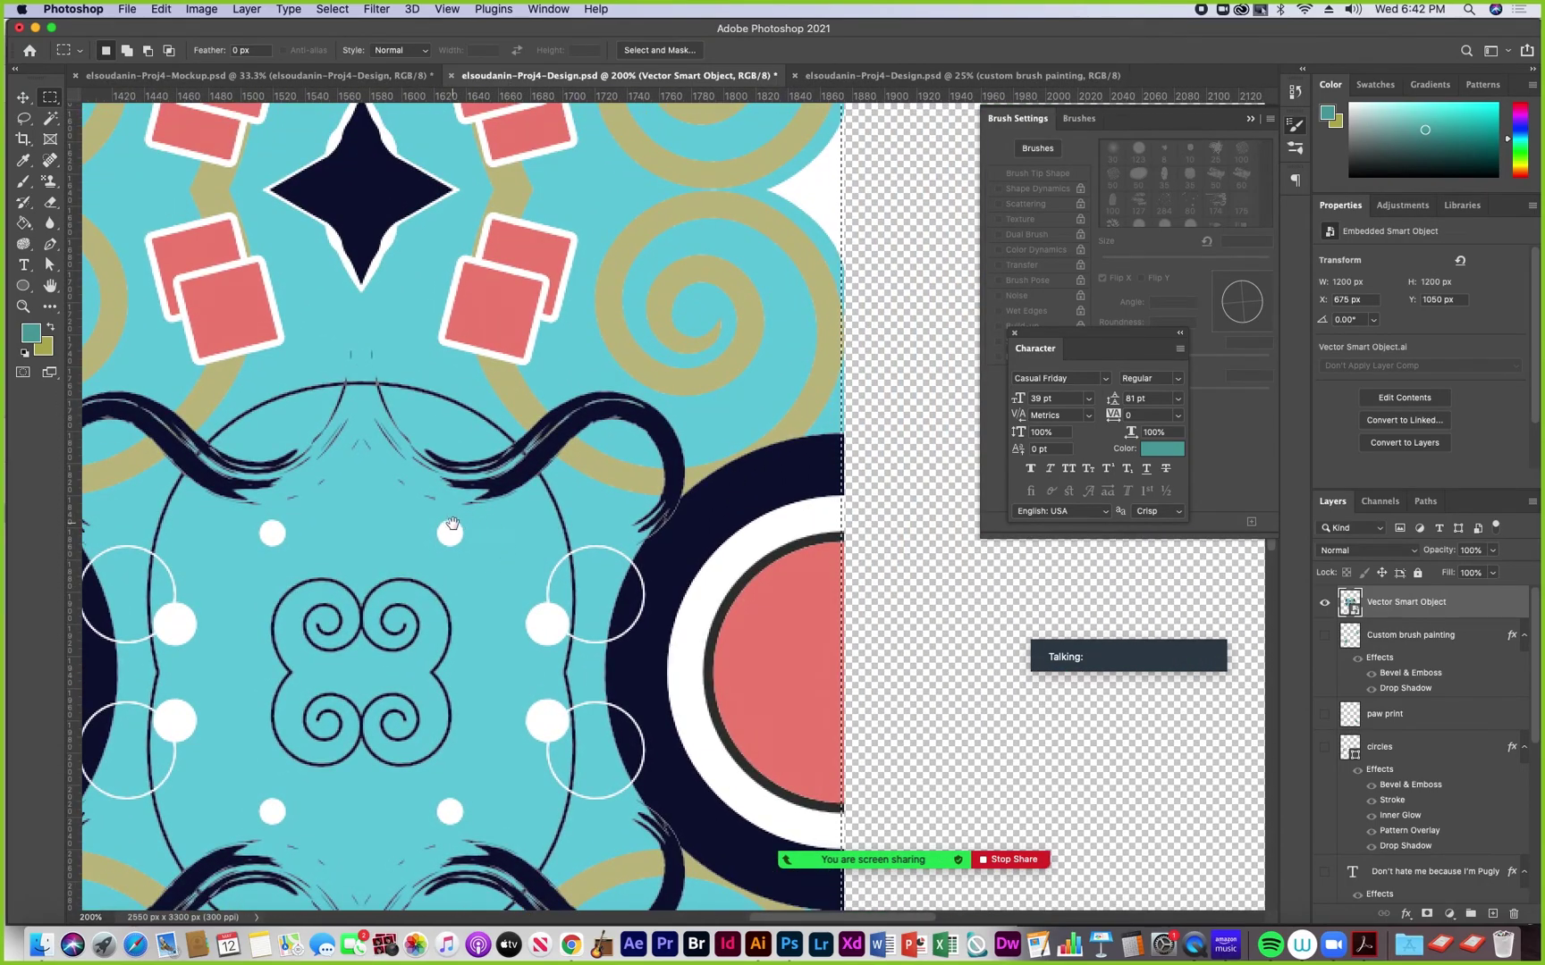
pyautogui.scroll(-1, 657, 561)
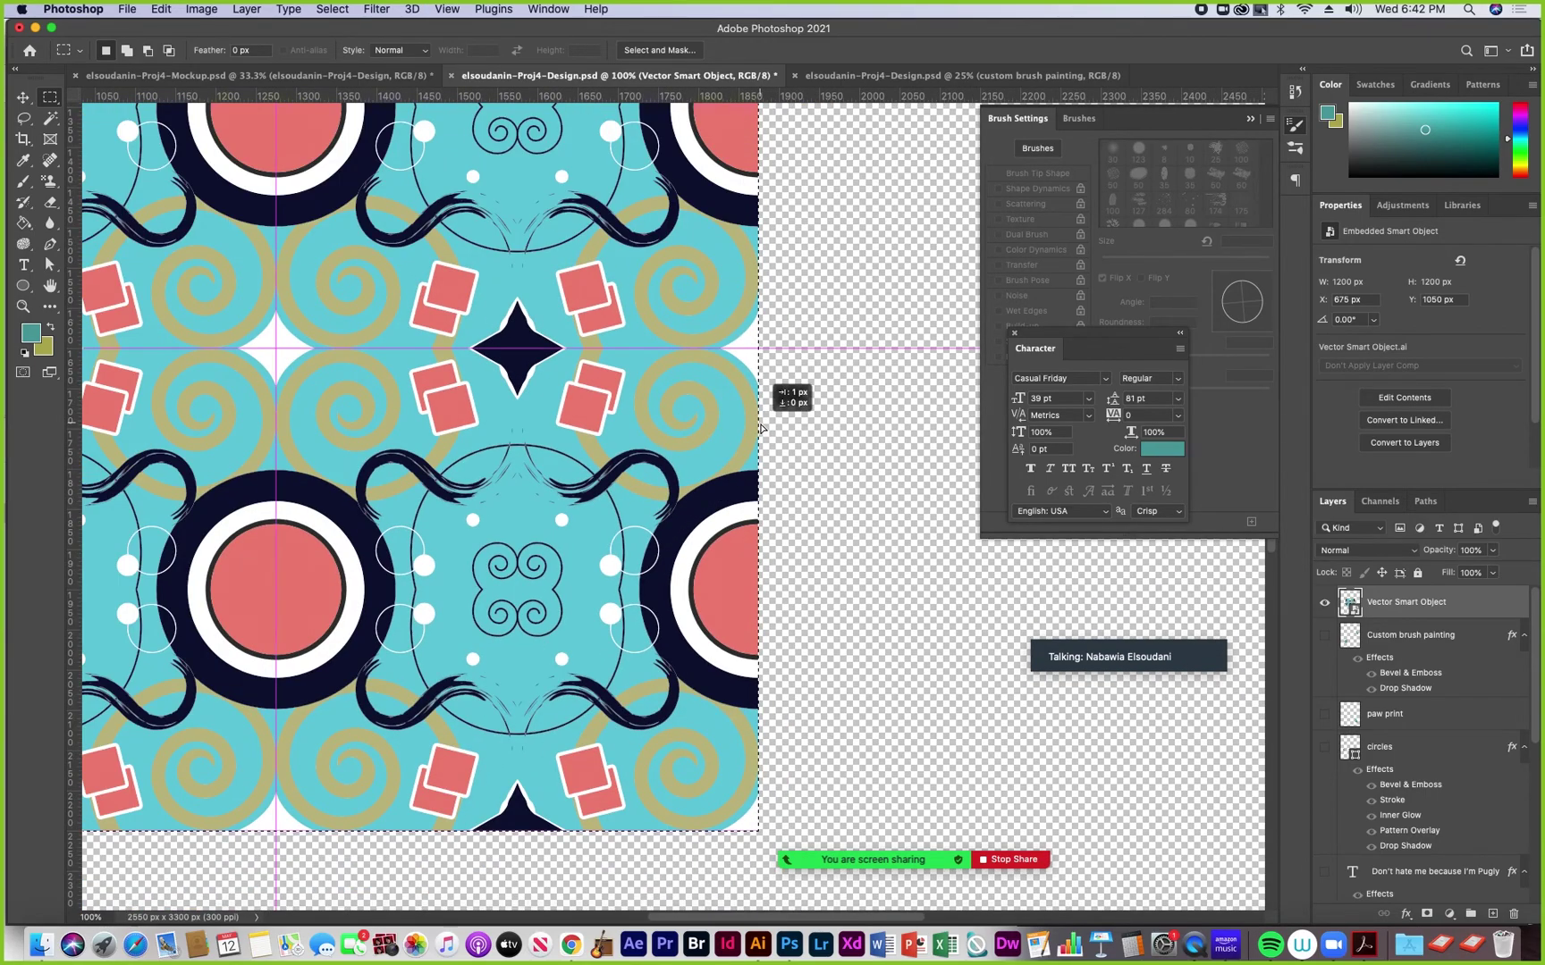
# Shift the rectangular marquee slightly towards the pattern's left edge and check its alignment along the left and right edges
pyautogui.hscroll(-10, 448, 459)
pyautogui.scroll(4, 448, 459)
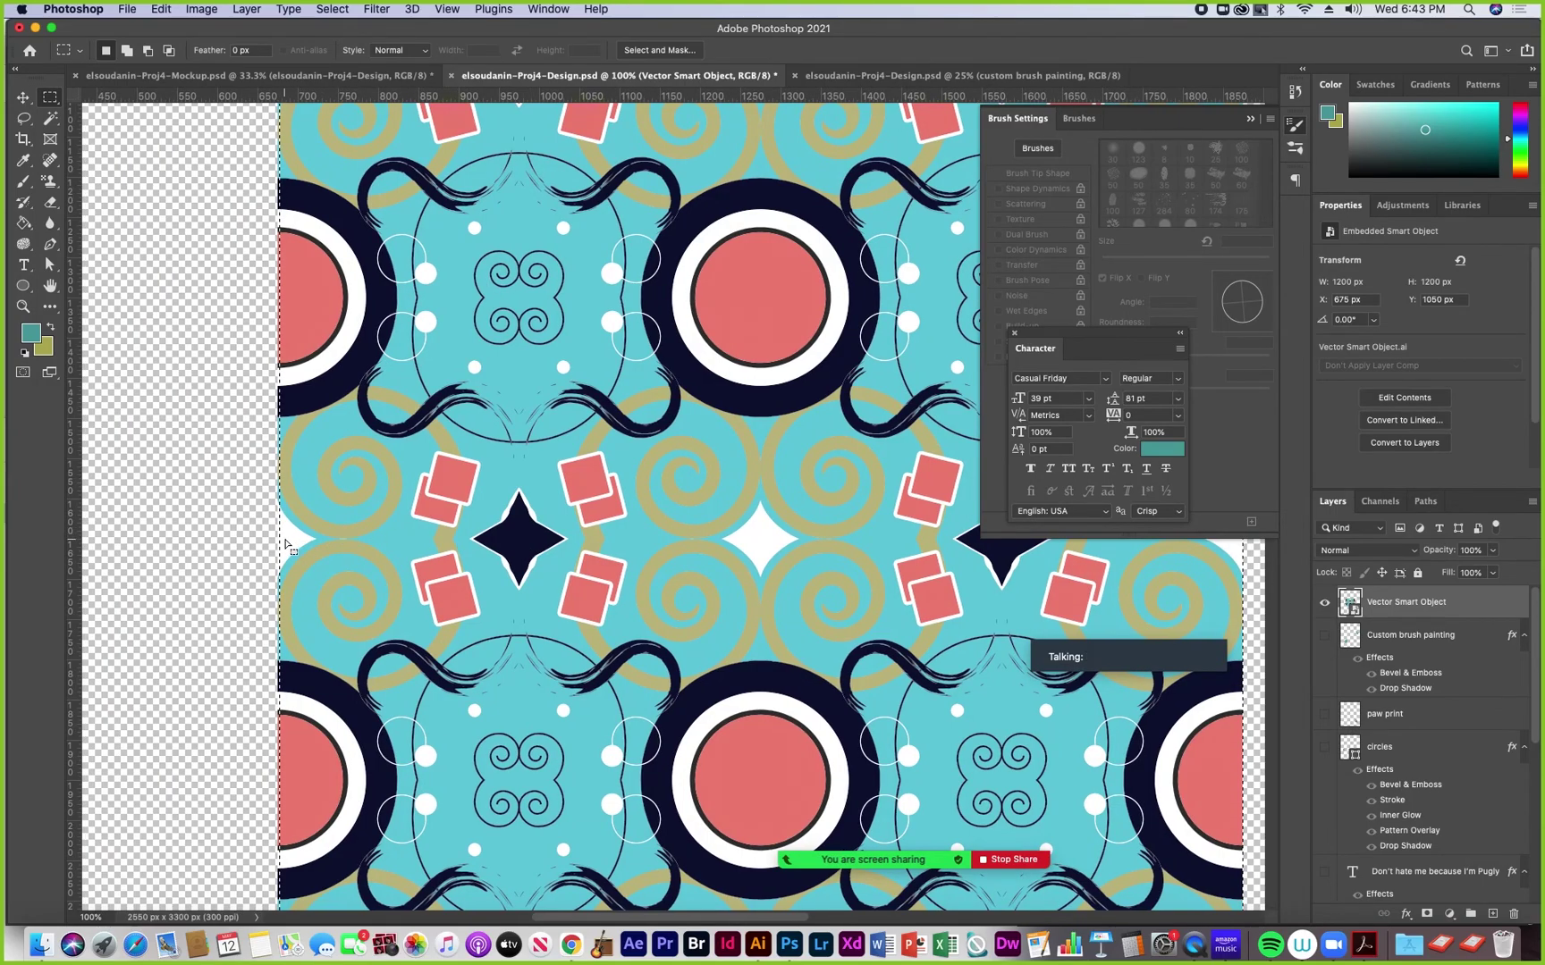
pyautogui.moveTo(280, 544); pyautogui.dragTo(275, 543)
pyautogui.hscroll(15, 744, 580)
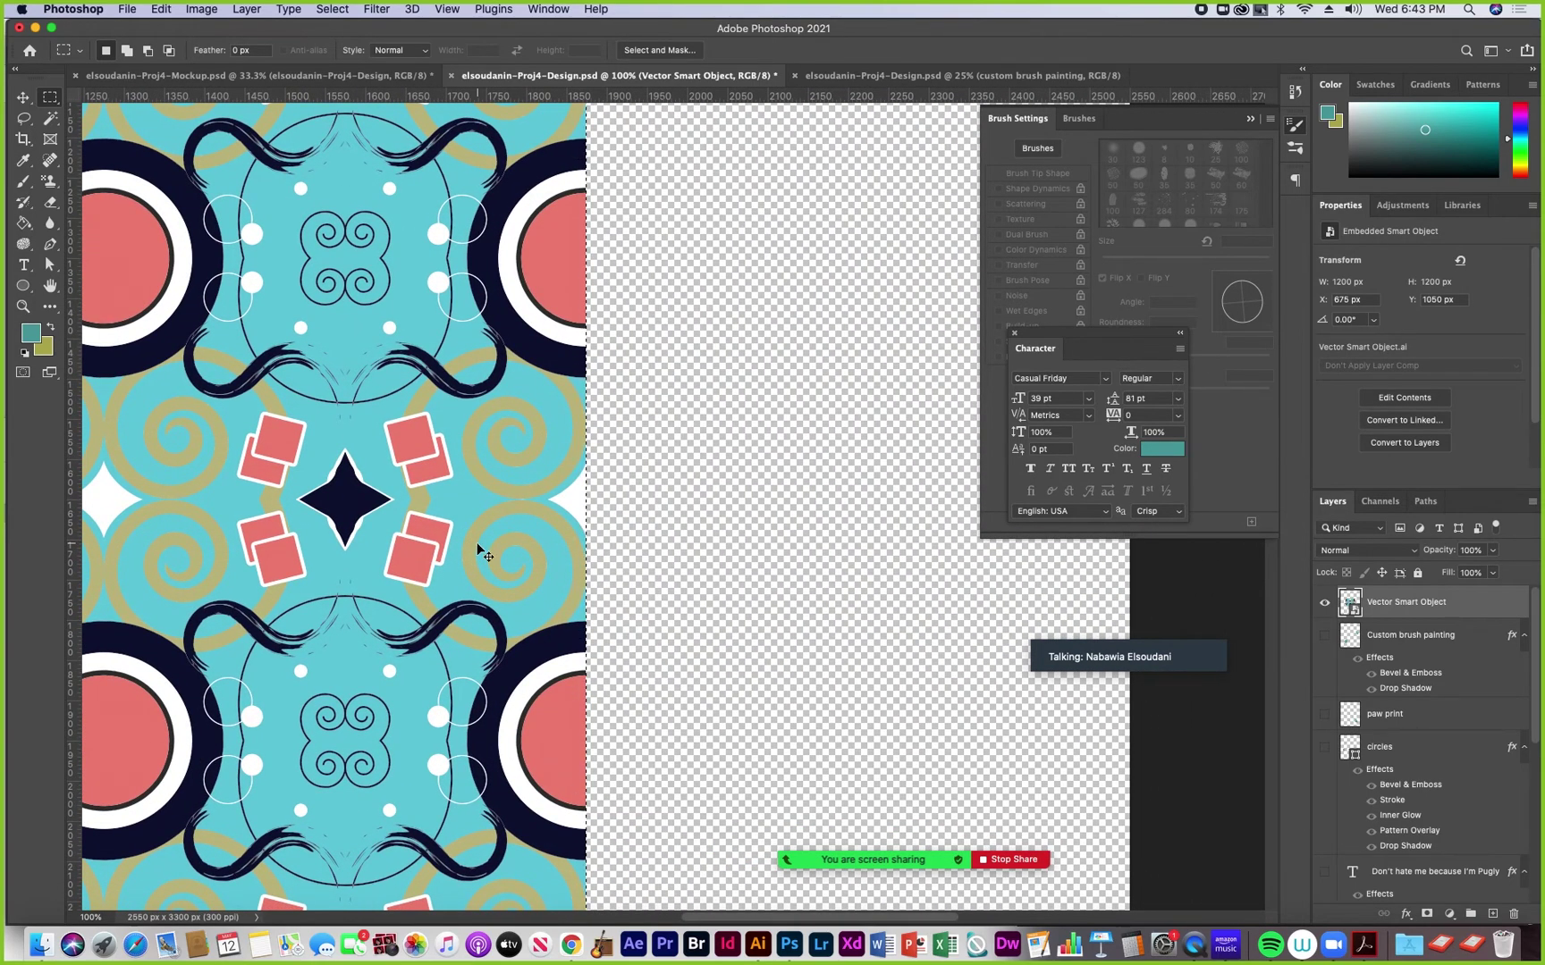
pyautogui.press('super+minus')
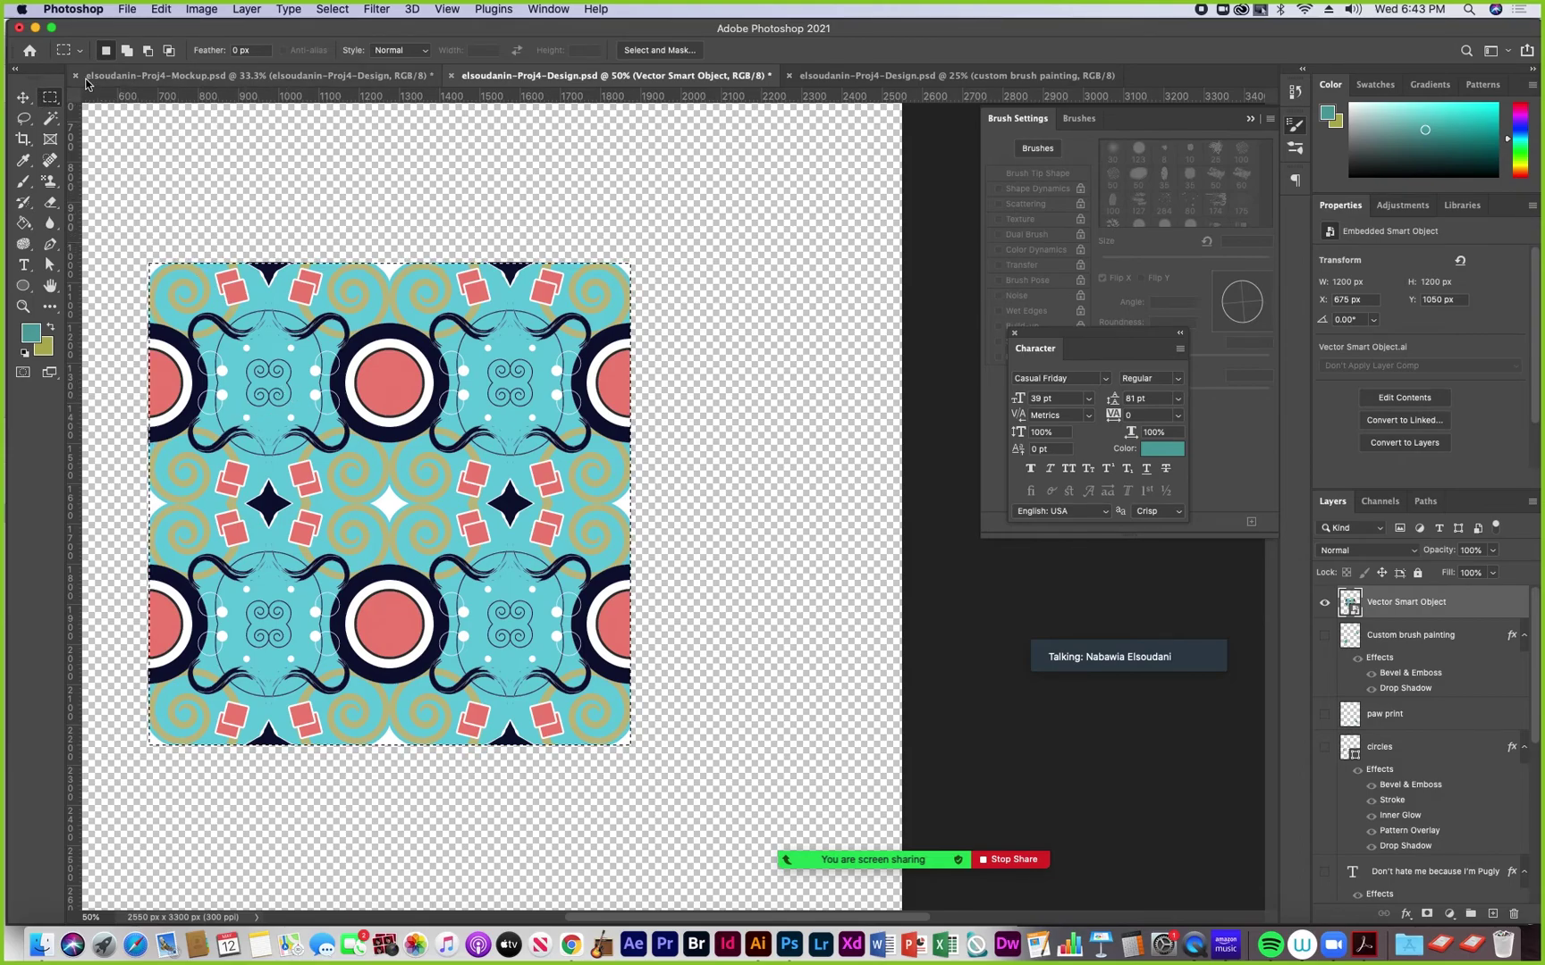
# Define the selected artwork as a pattern named "my square swirls pattern" and clear the selection
pyautogui.click(161, 10)
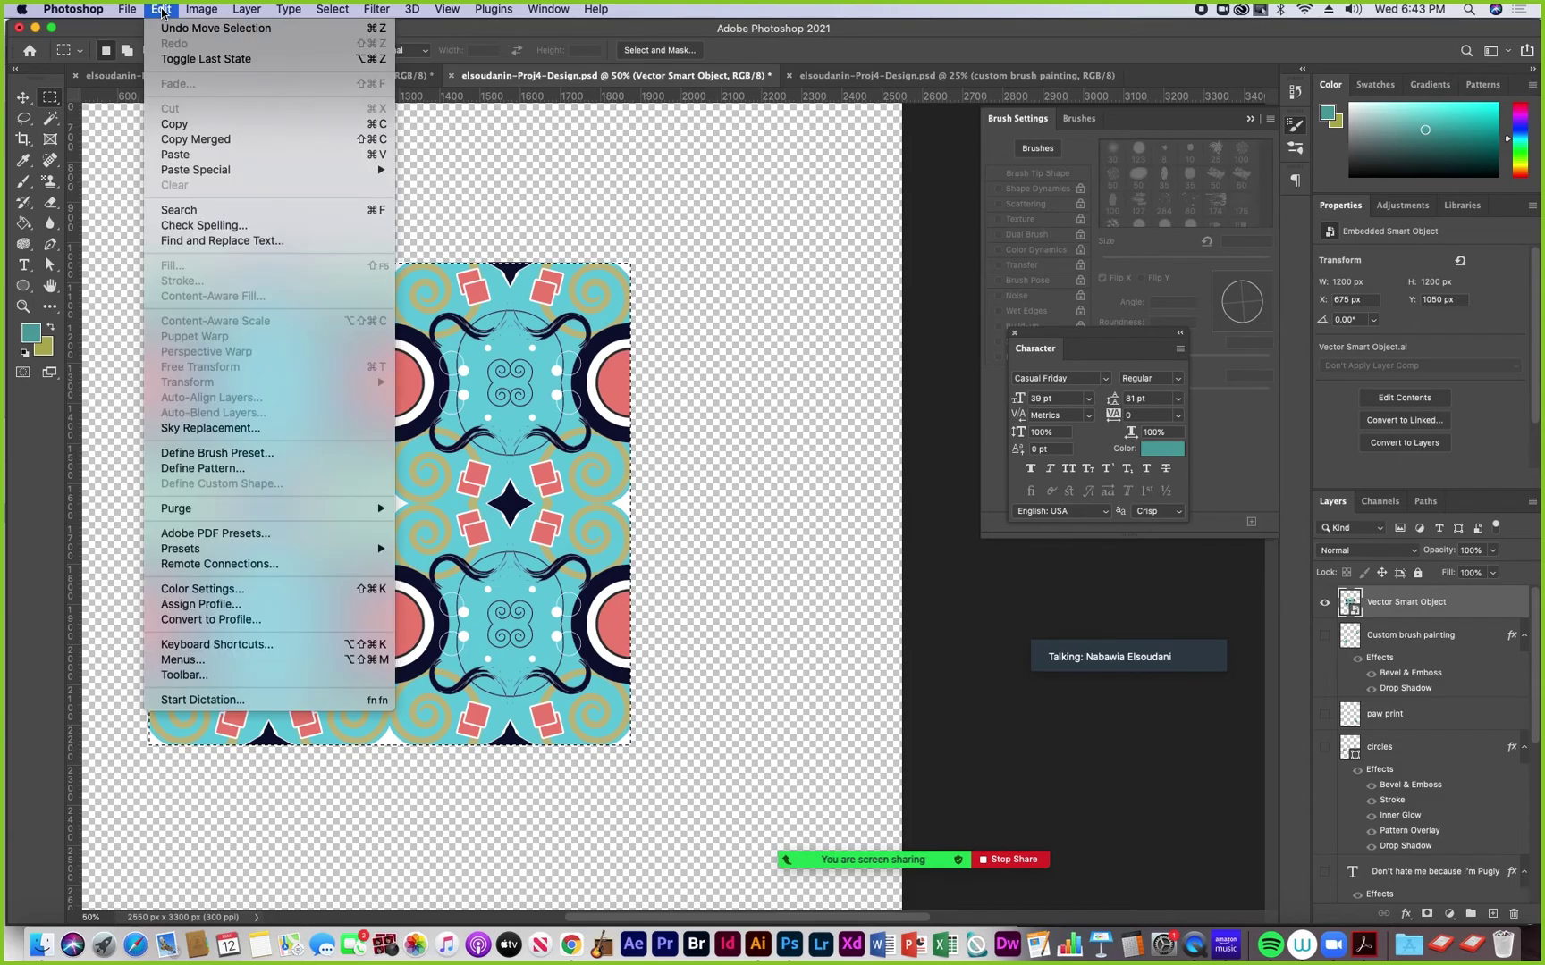
pyautogui.click(182, 468)
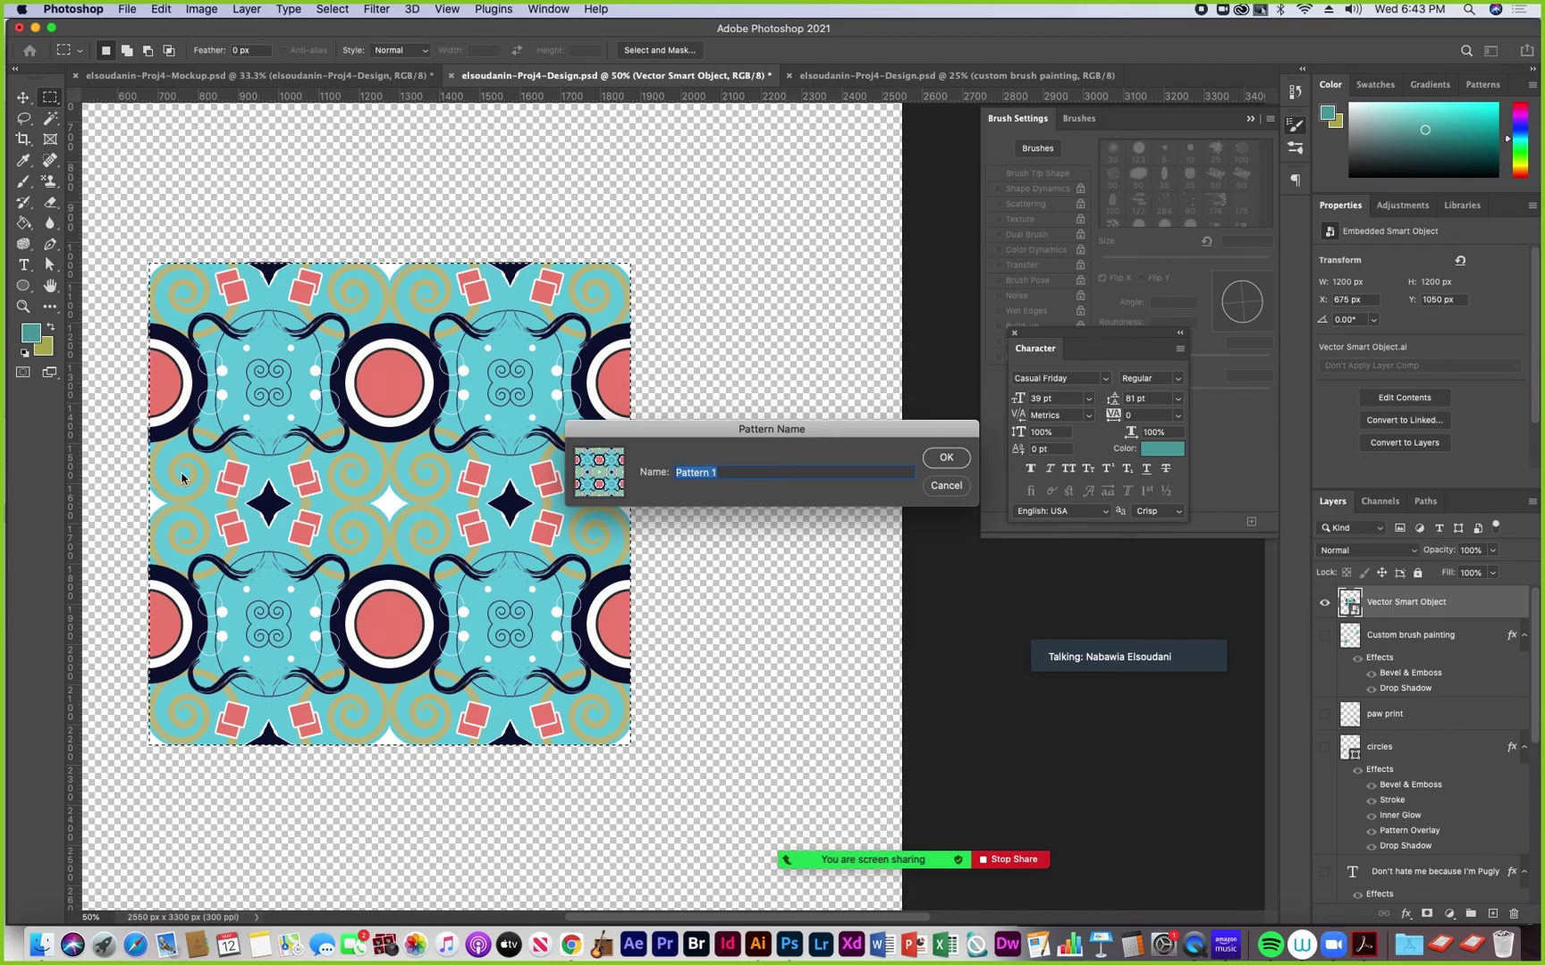
pyautogui.write('my')
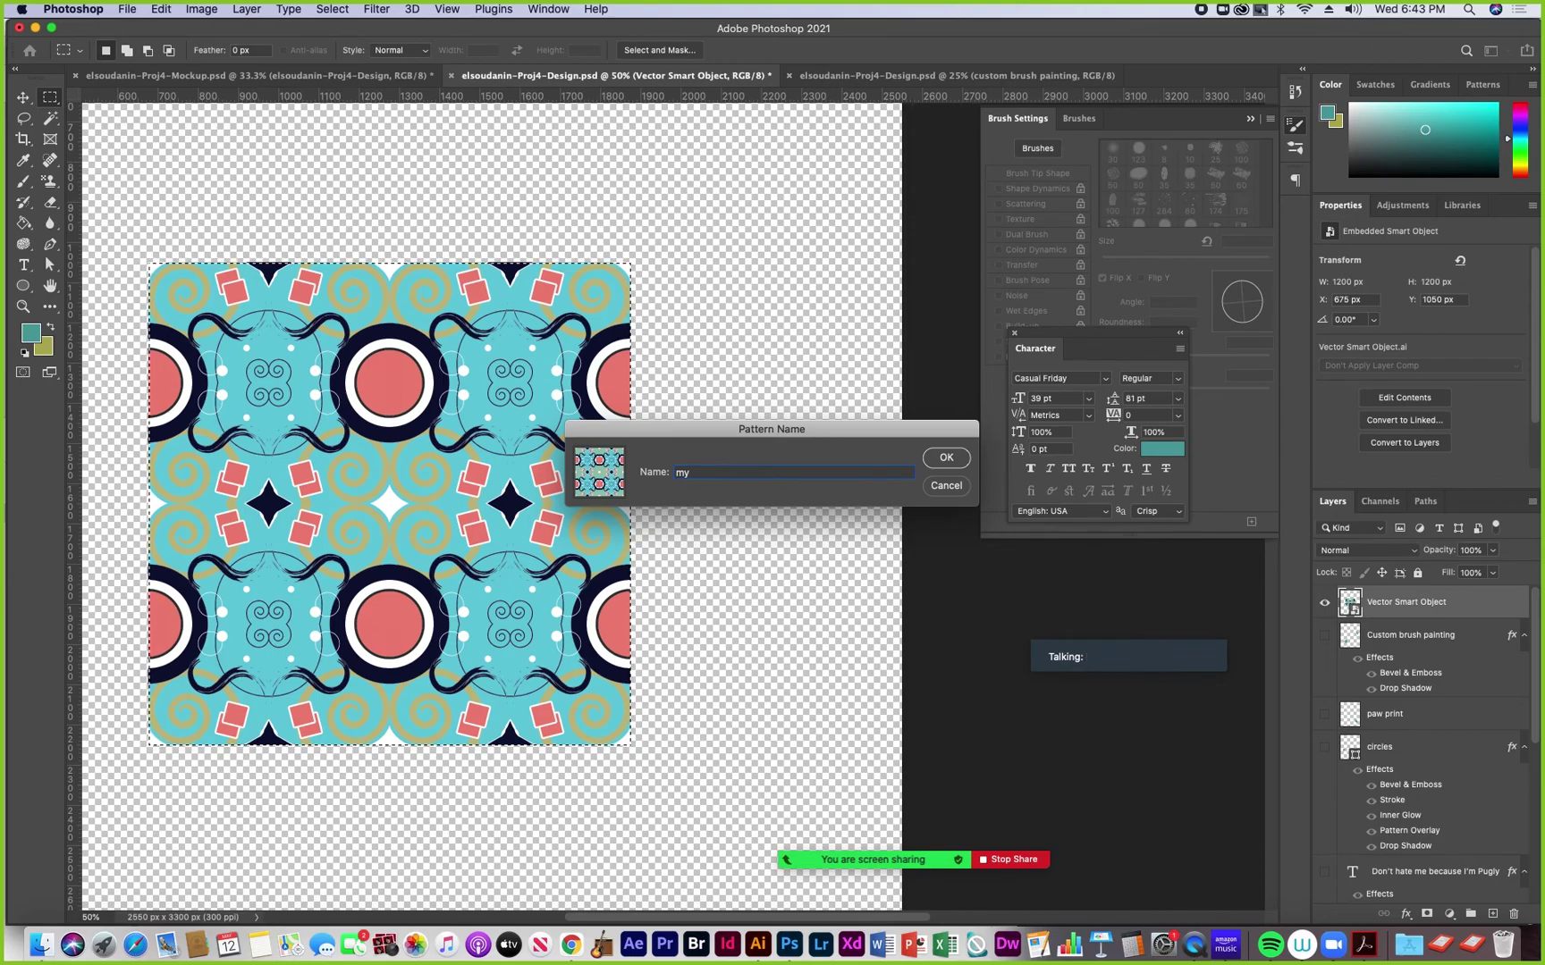
pyautogui.write('sc')
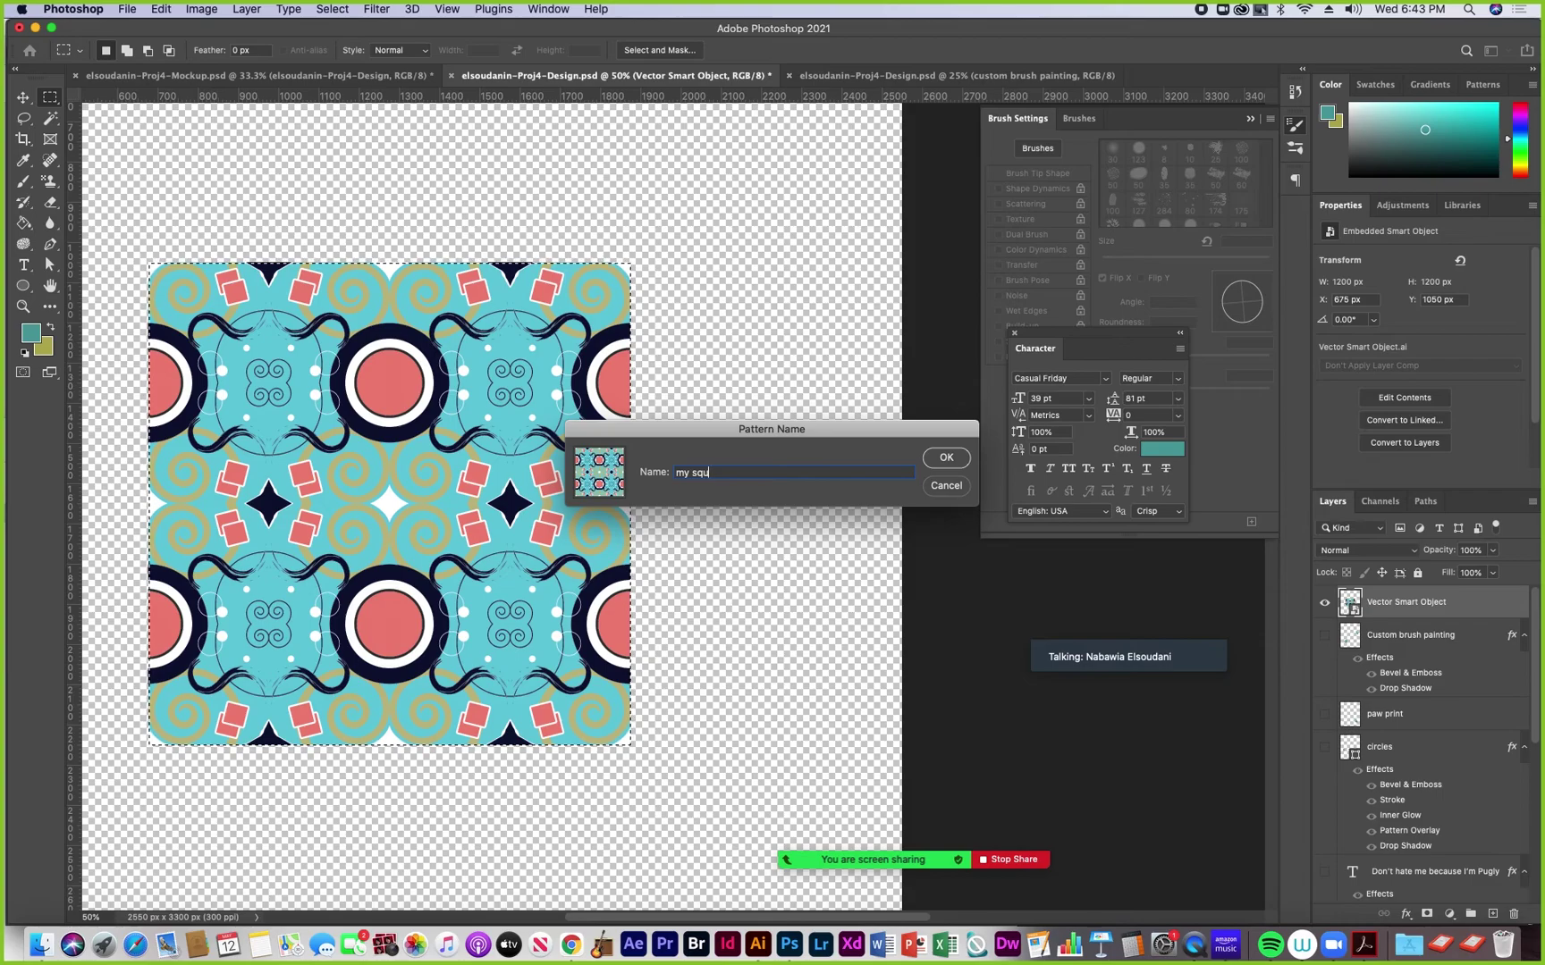
pyautogui.write('uare swirls ')
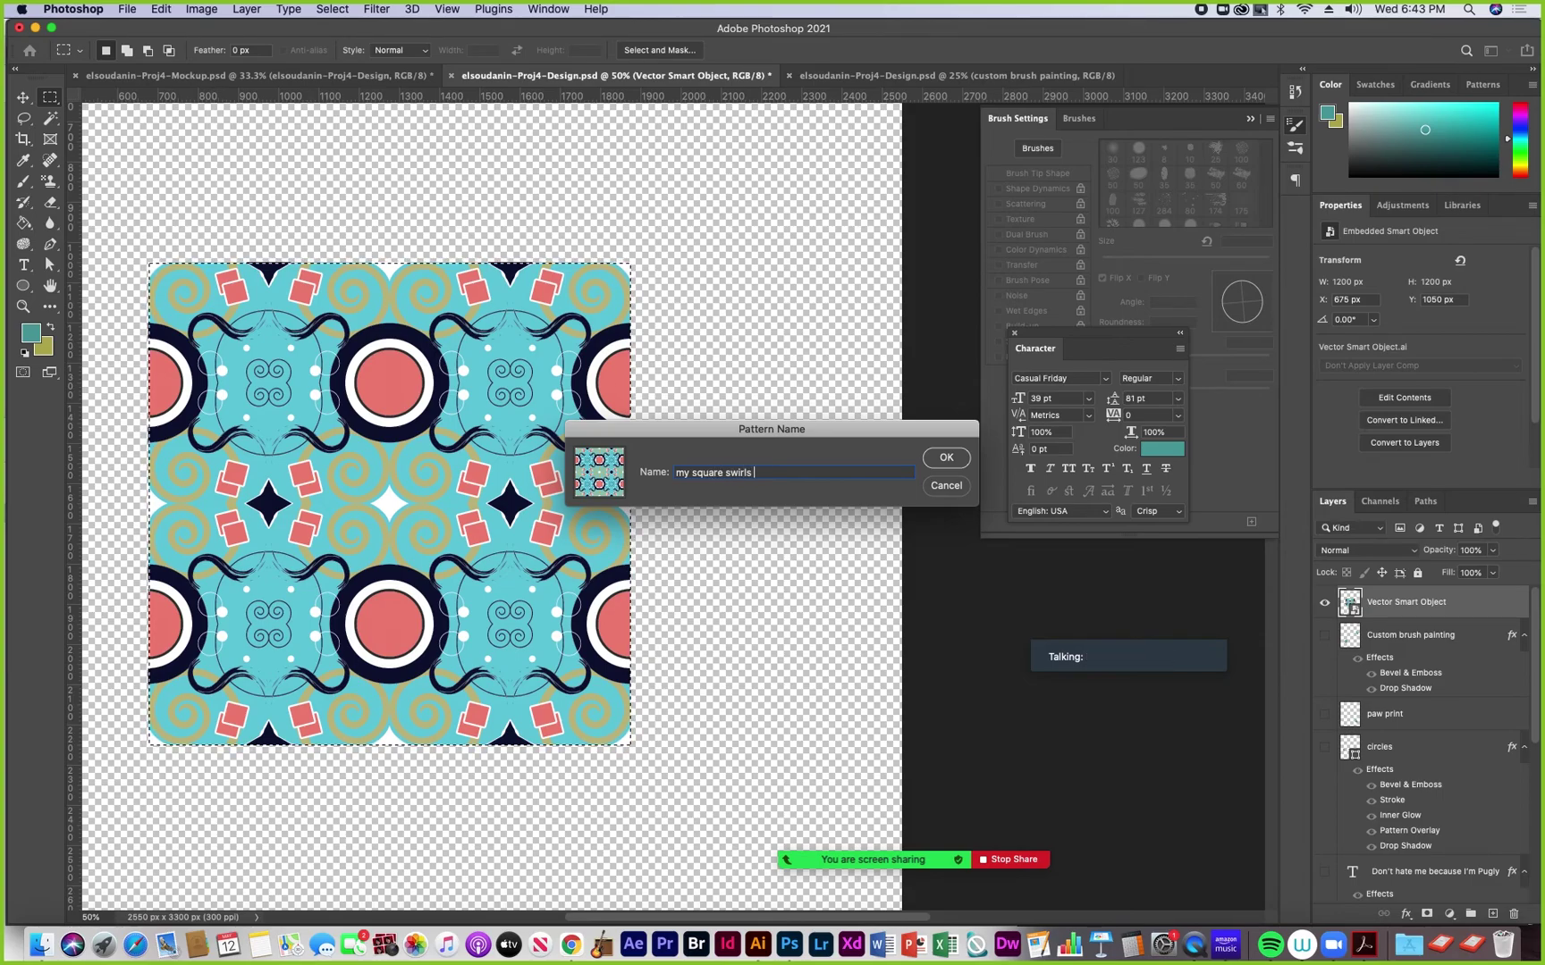
pyautogui.write('pattern')
pyautogui.click(946, 458)
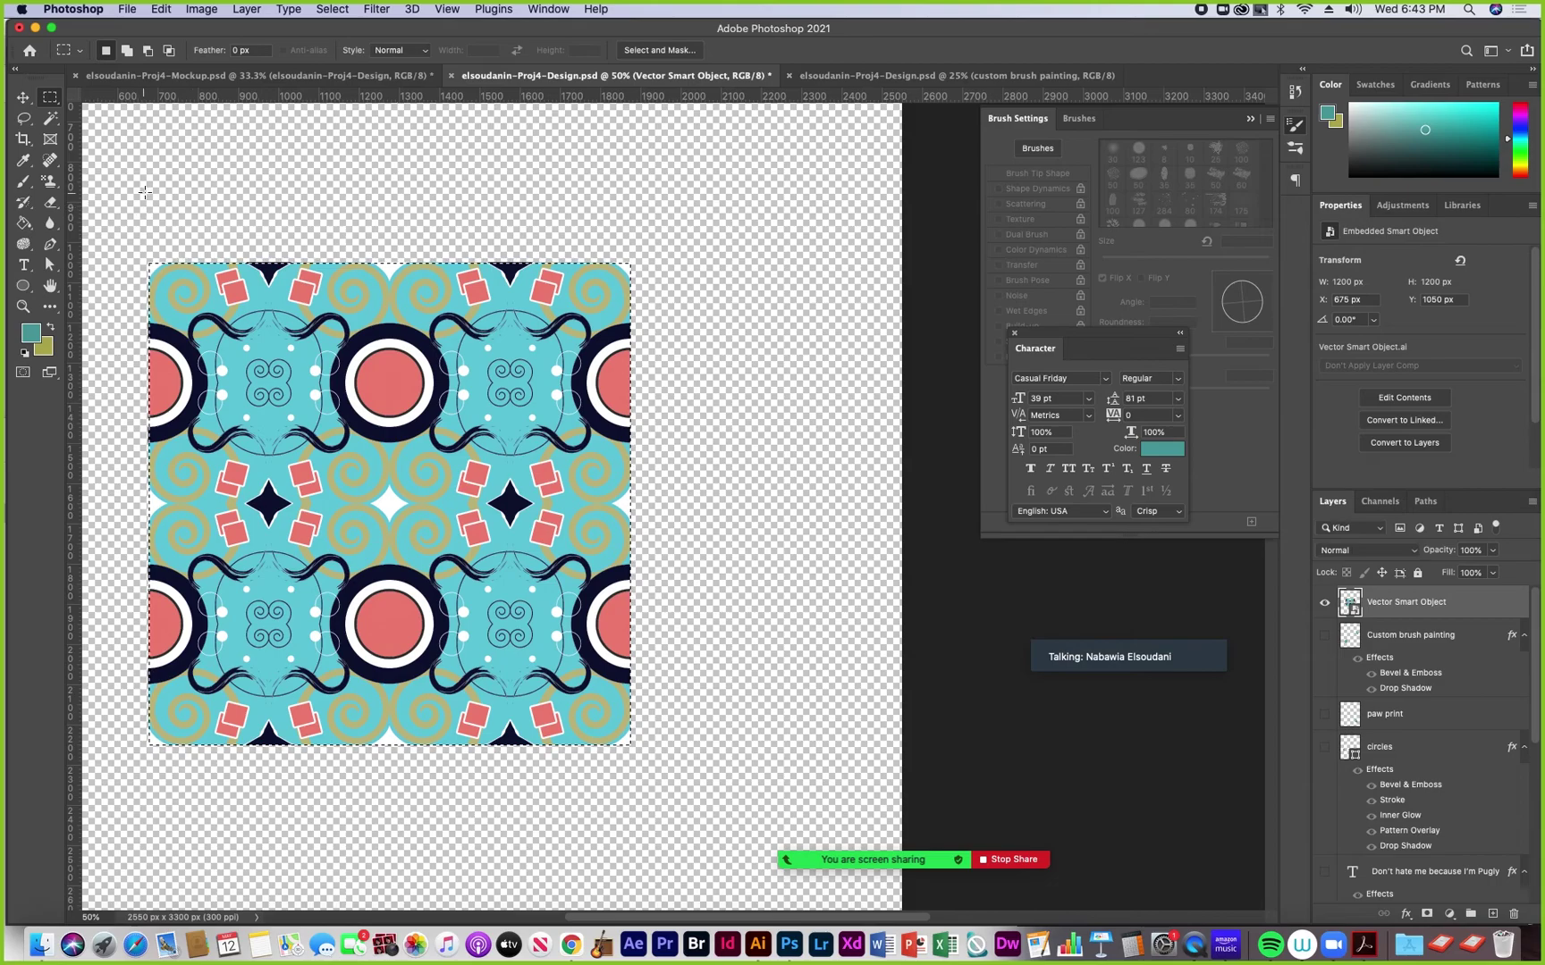
pyautogui.click(214, 211)
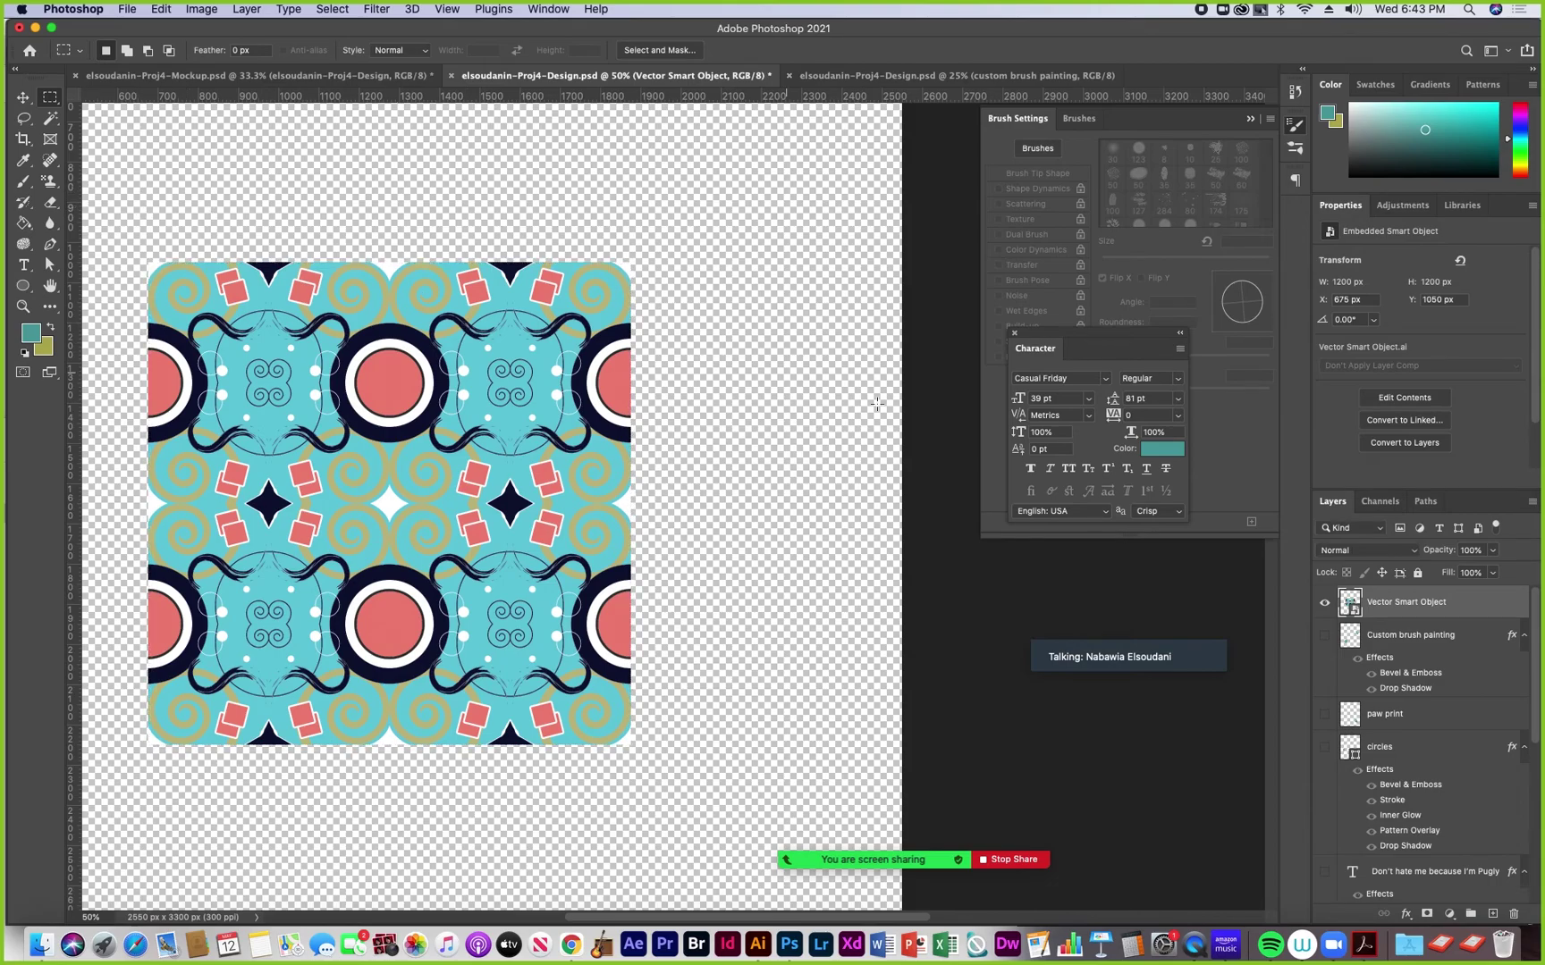
# Hide the Vector Smart Object layer and show the paw print, circles and Custom brush painting layers
pyautogui.click(1324, 602)
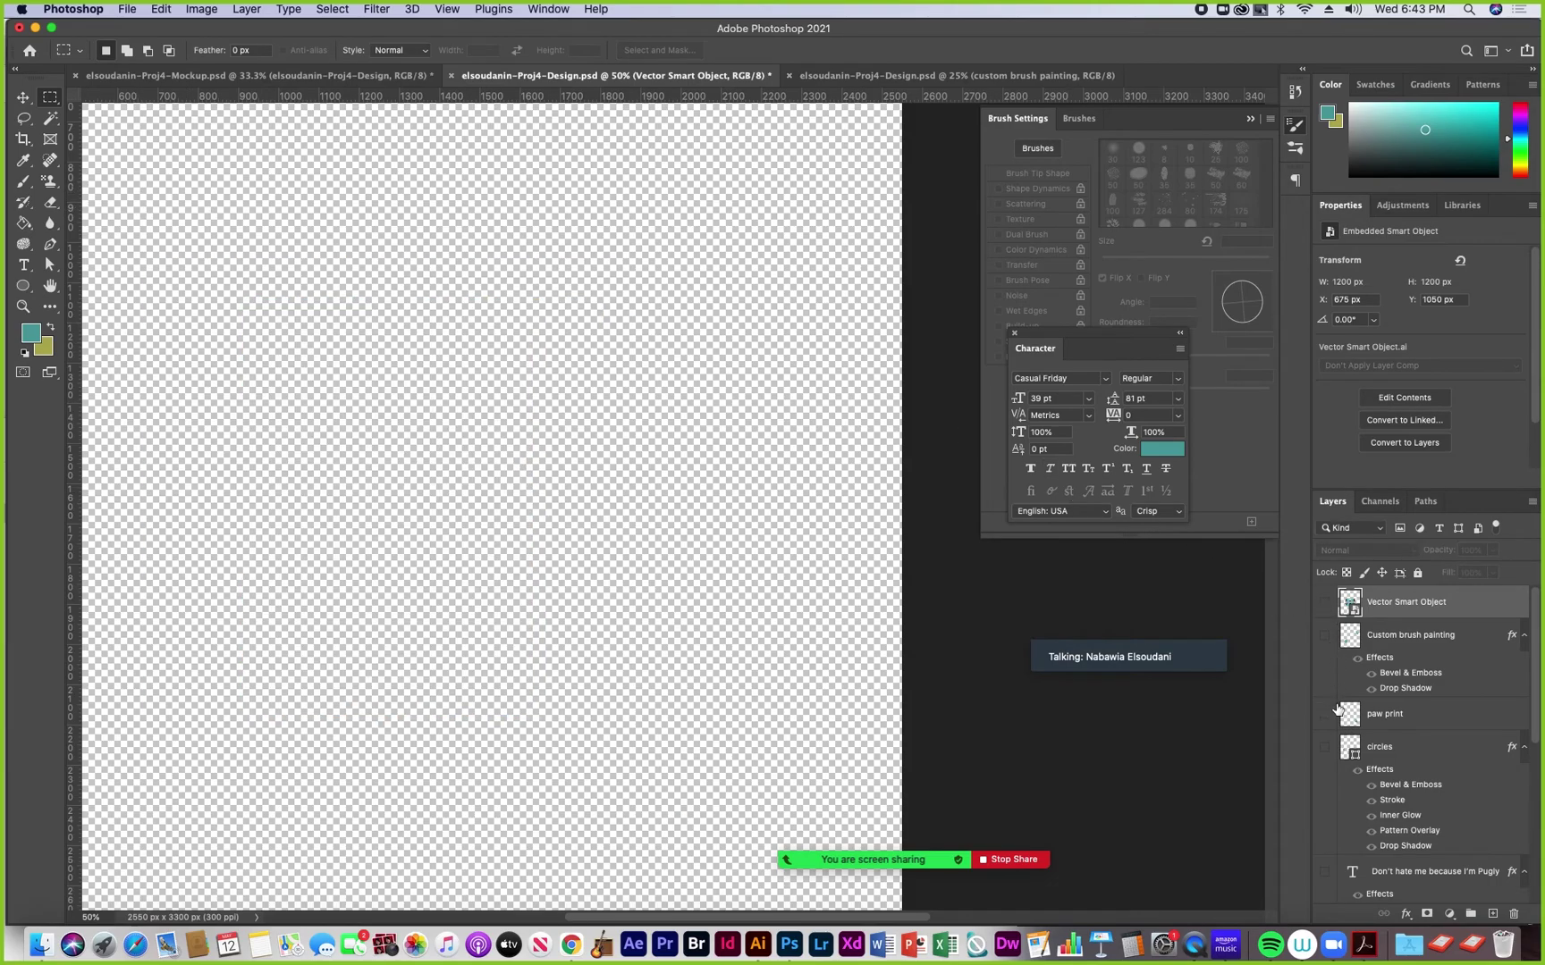
pyautogui.scroll(-1, 1325, 720)
pyautogui.moveTo(1325, 710); pyautogui.dragTo(1324, 739)
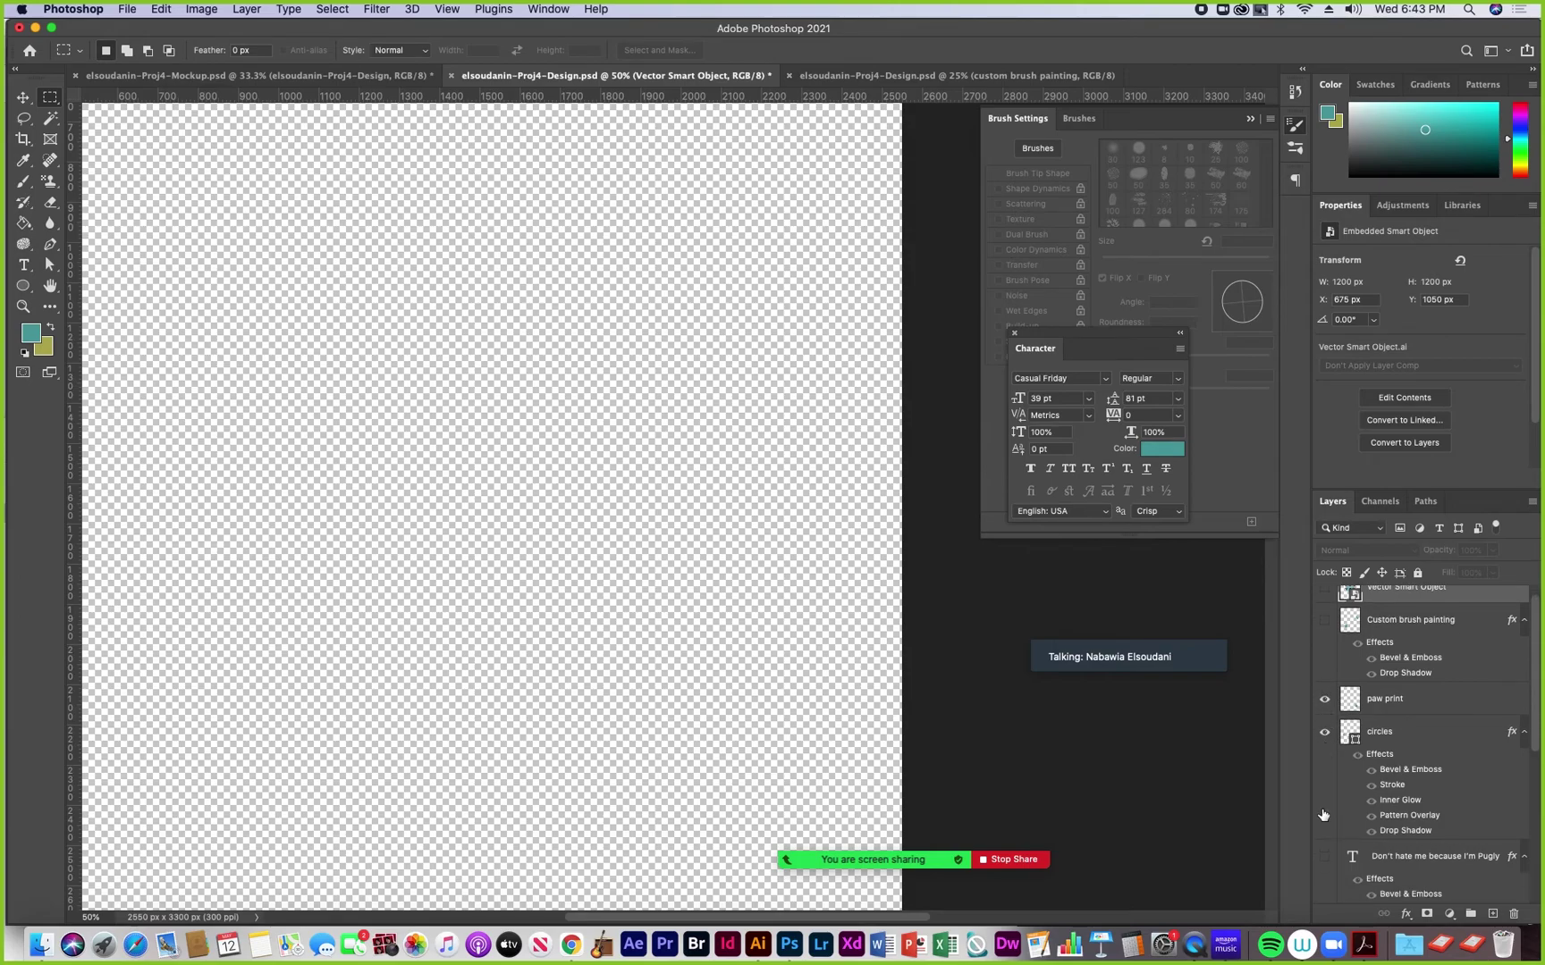
pyautogui.click(1325, 620)
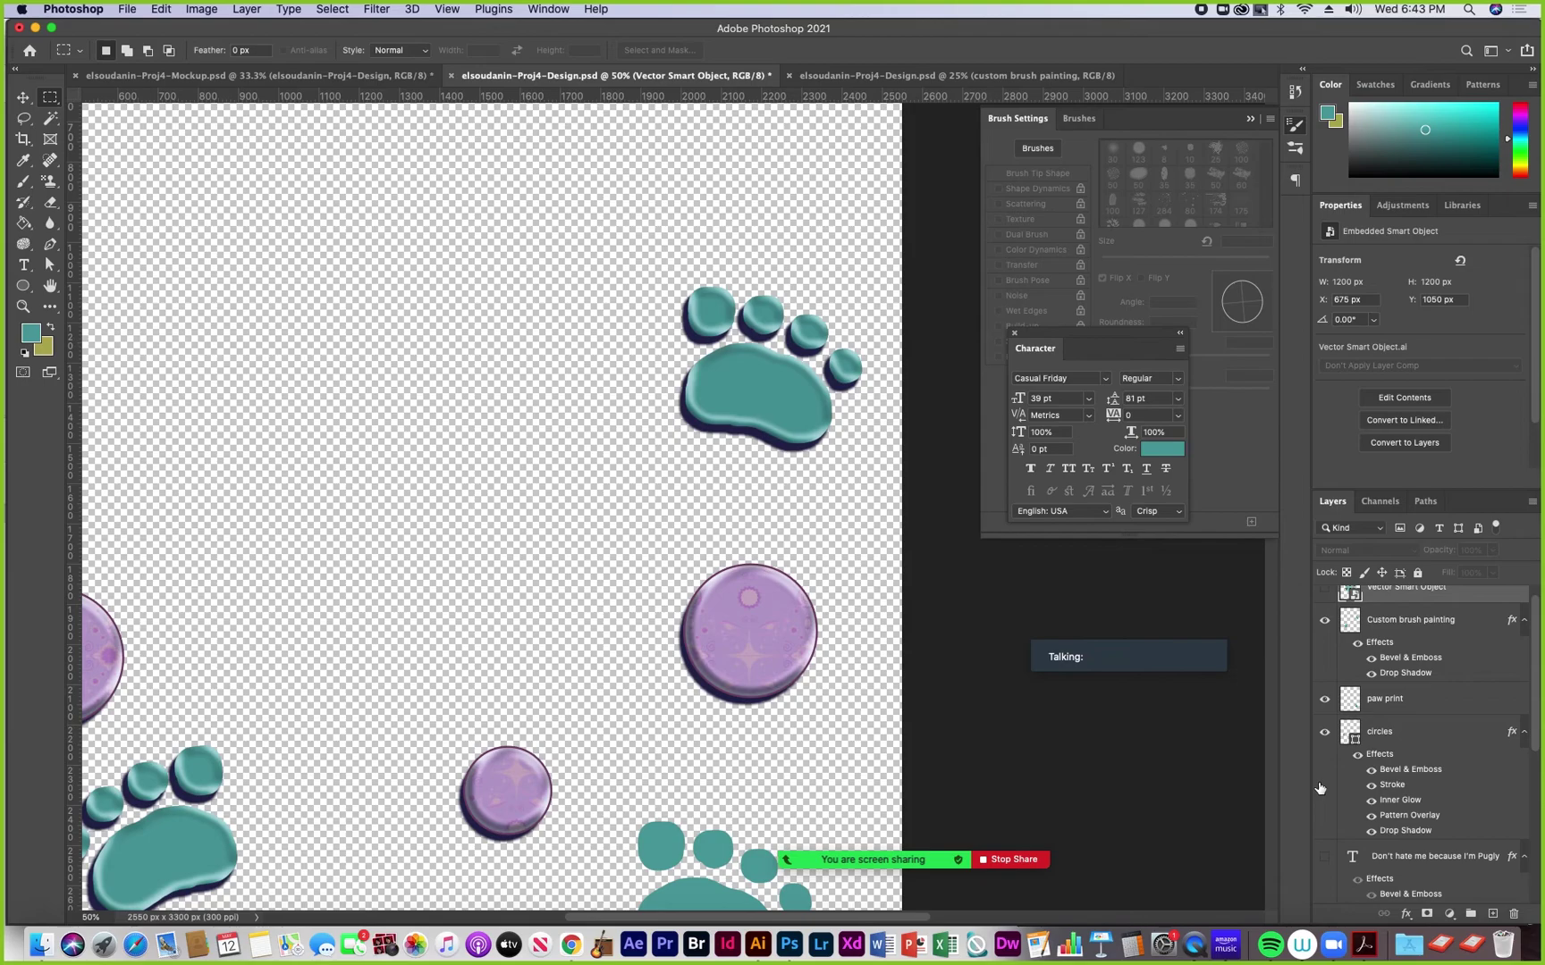
# Show the "Don't hate me because I'm Pugly" text layer and the Mirror group with its mirror streaks and pug photo layers
pyautogui.scroll(-3, 1320, 788)
pyautogui.scroll(-3, 1320, 789)
pyautogui.click(1325, 765)
pyautogui.scroll(-5, 1323, 816)
pyautogui.click(1325, 799)
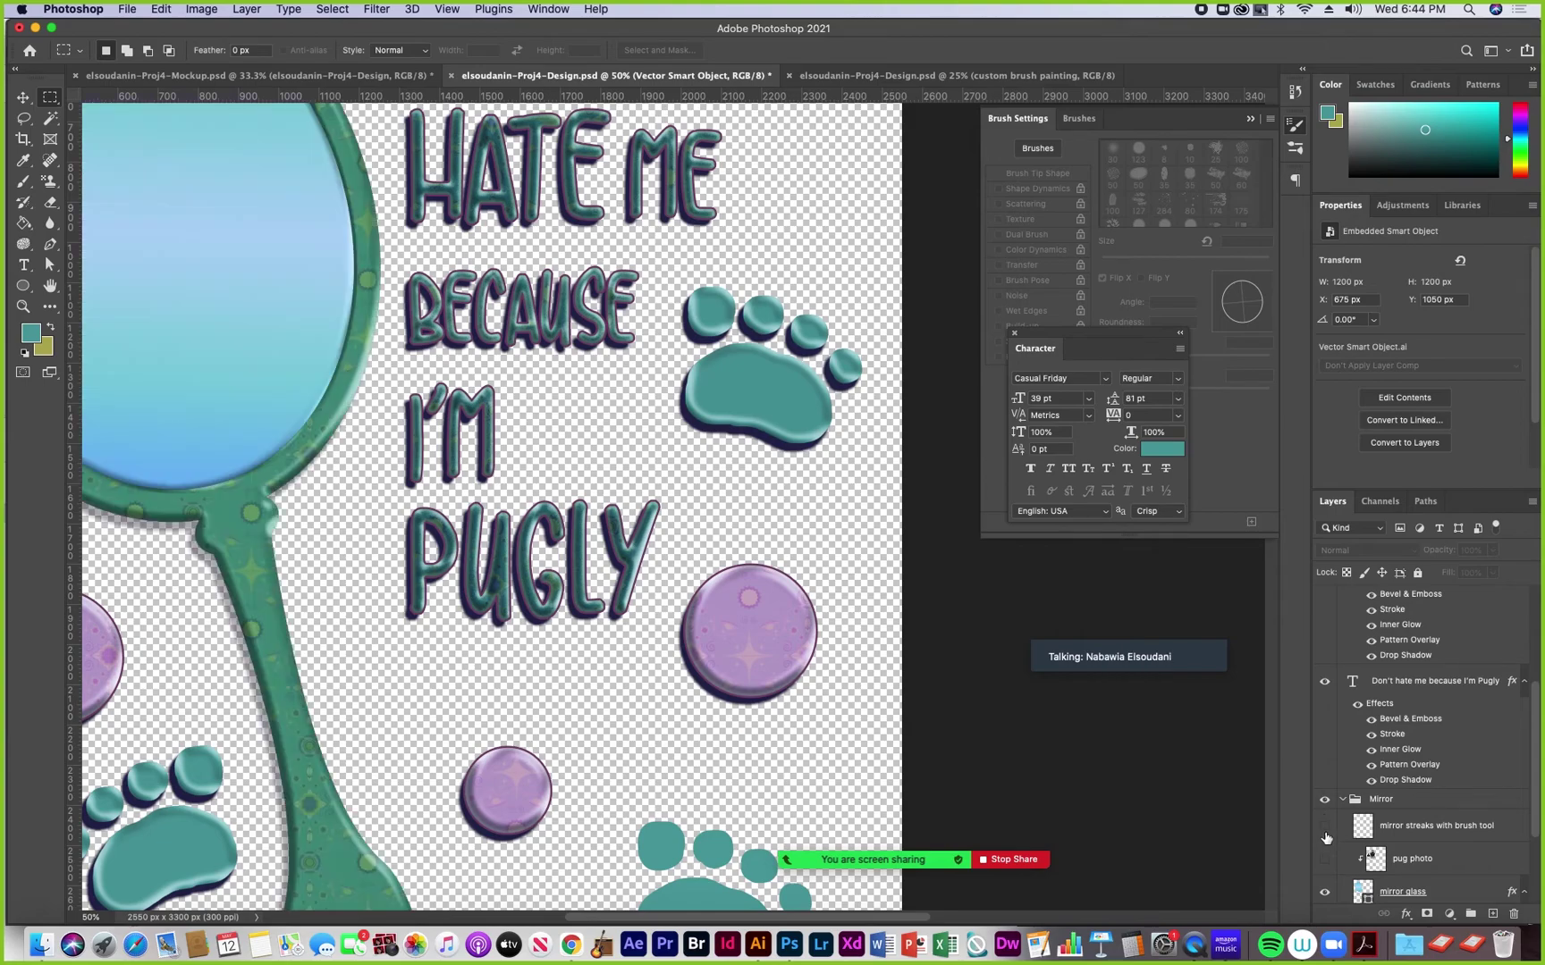
pyautogui.scroll(-2, 1327, 845)
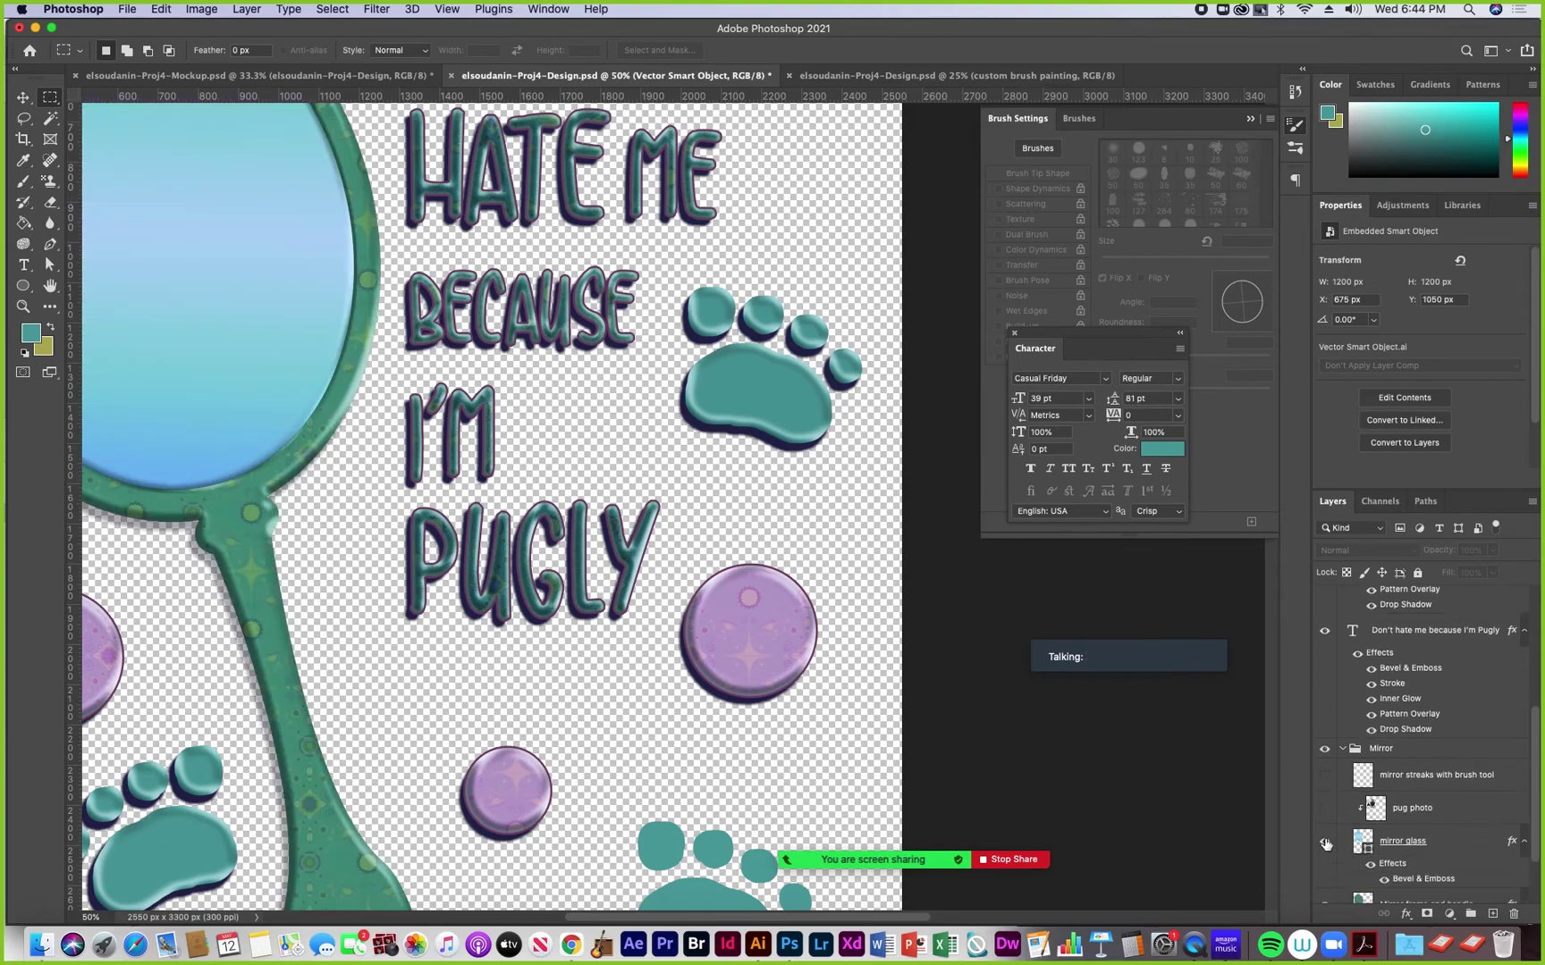
pyautogui.click(1325, 775)
pyautogui.click(1324, 807)
pyautogui.scroll(-3, 1328, 885)
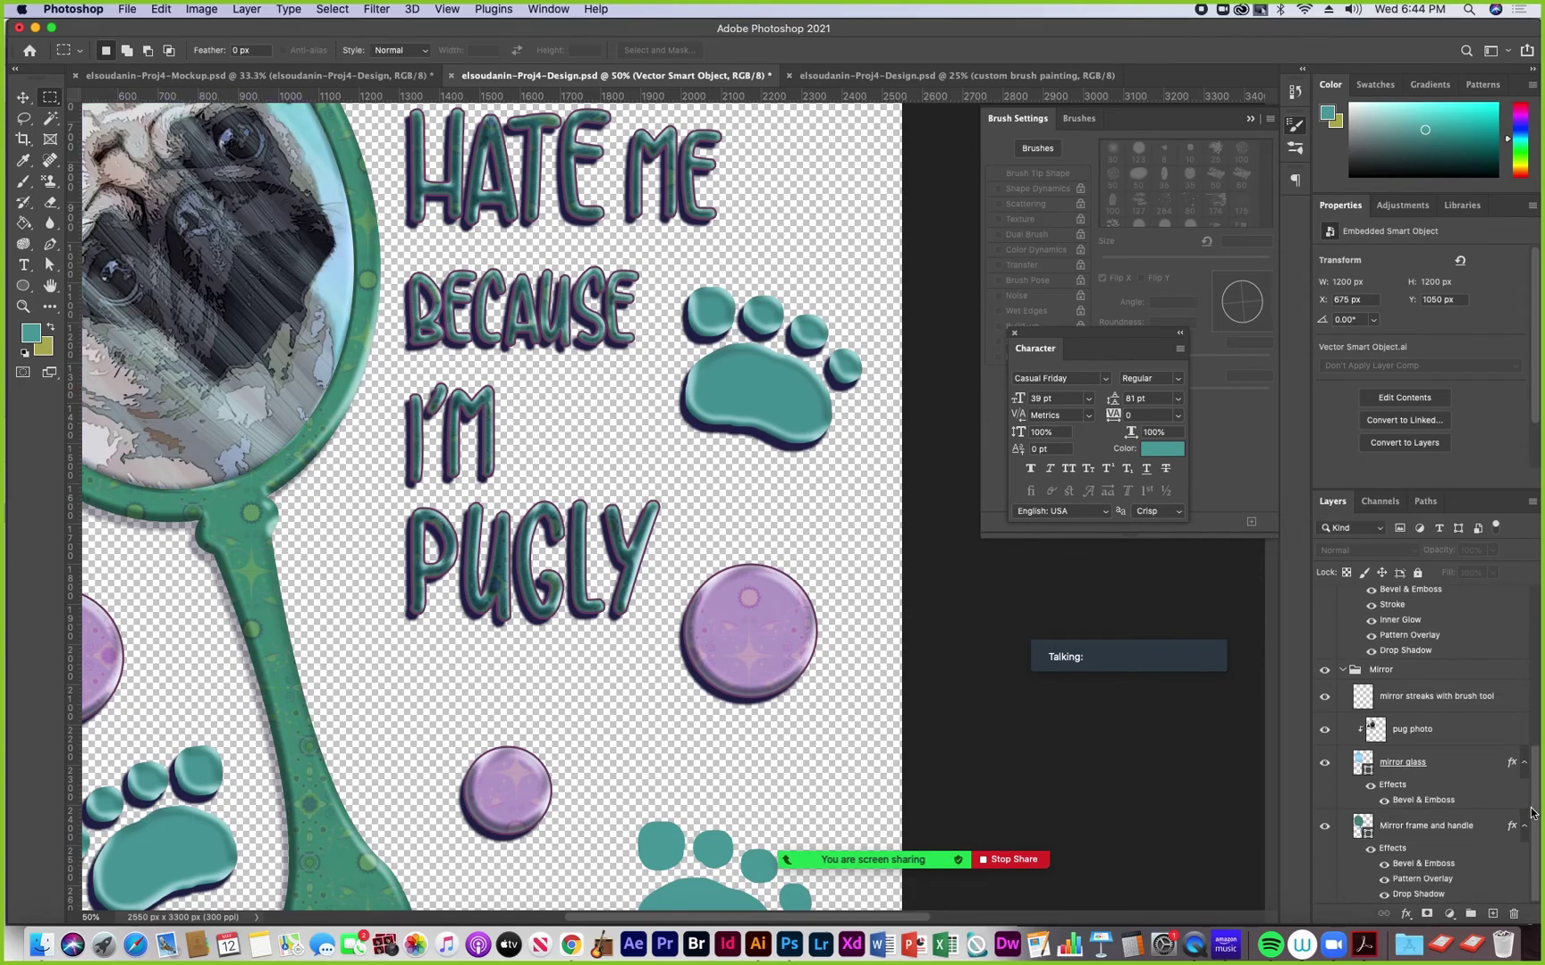
pyautogui.moveTo(1536, 873); pyautogui.dragTo(1541, 636)
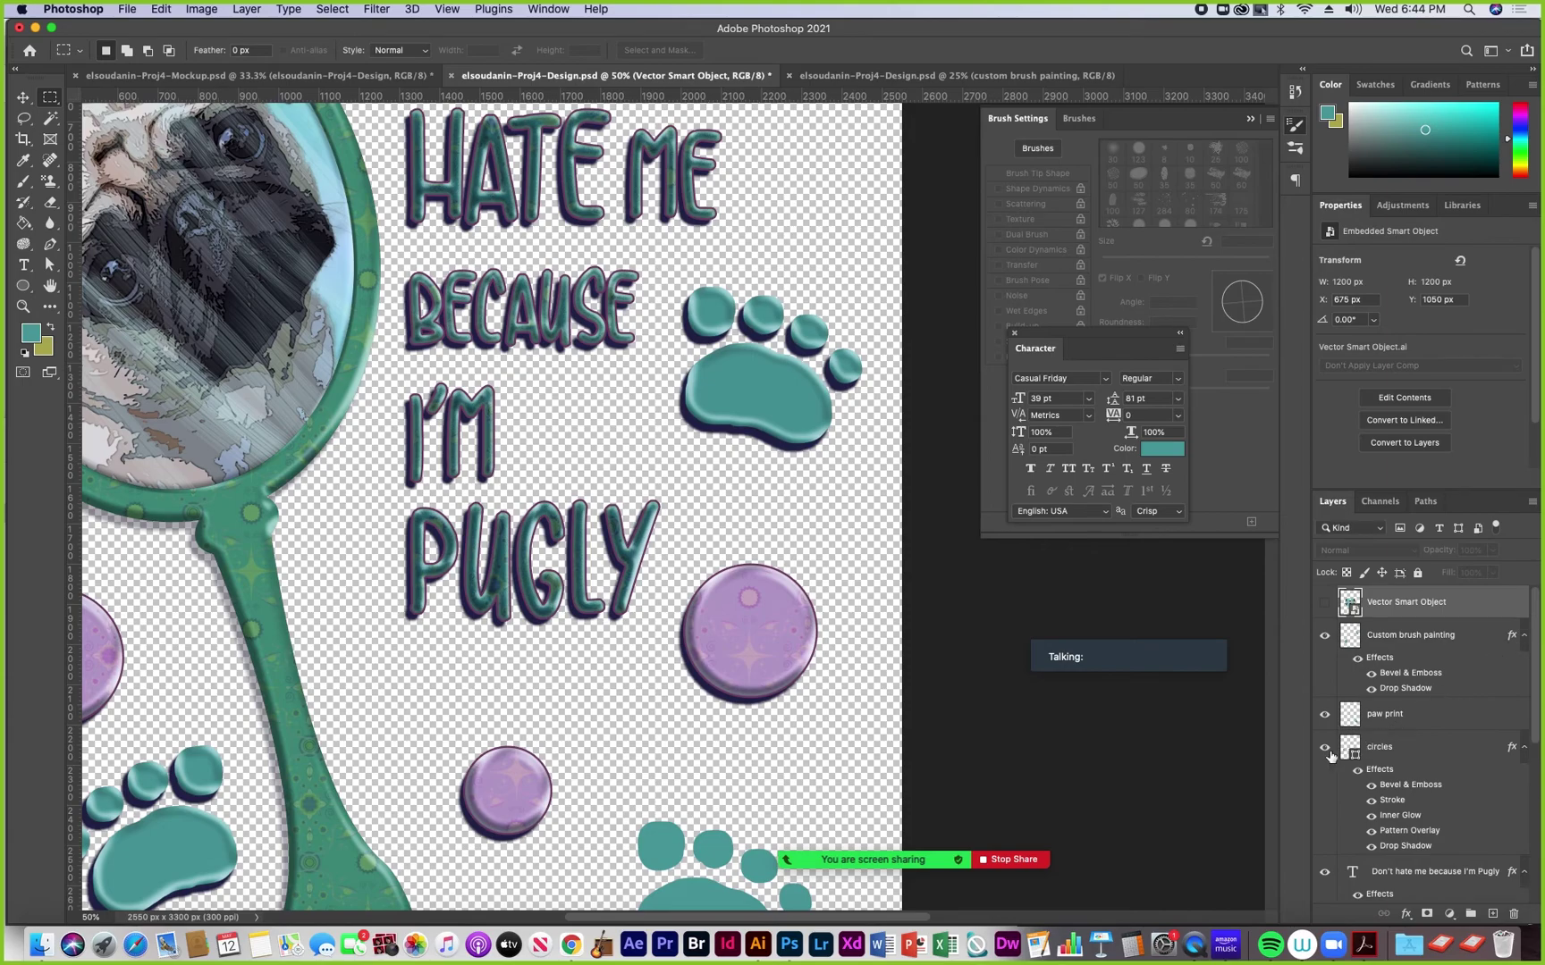
# Hide the circles and paw print layers, keep Custom brush painting visible, and save the document
pyautogui.press('super+minus')
pyautogui.press('super+minus')
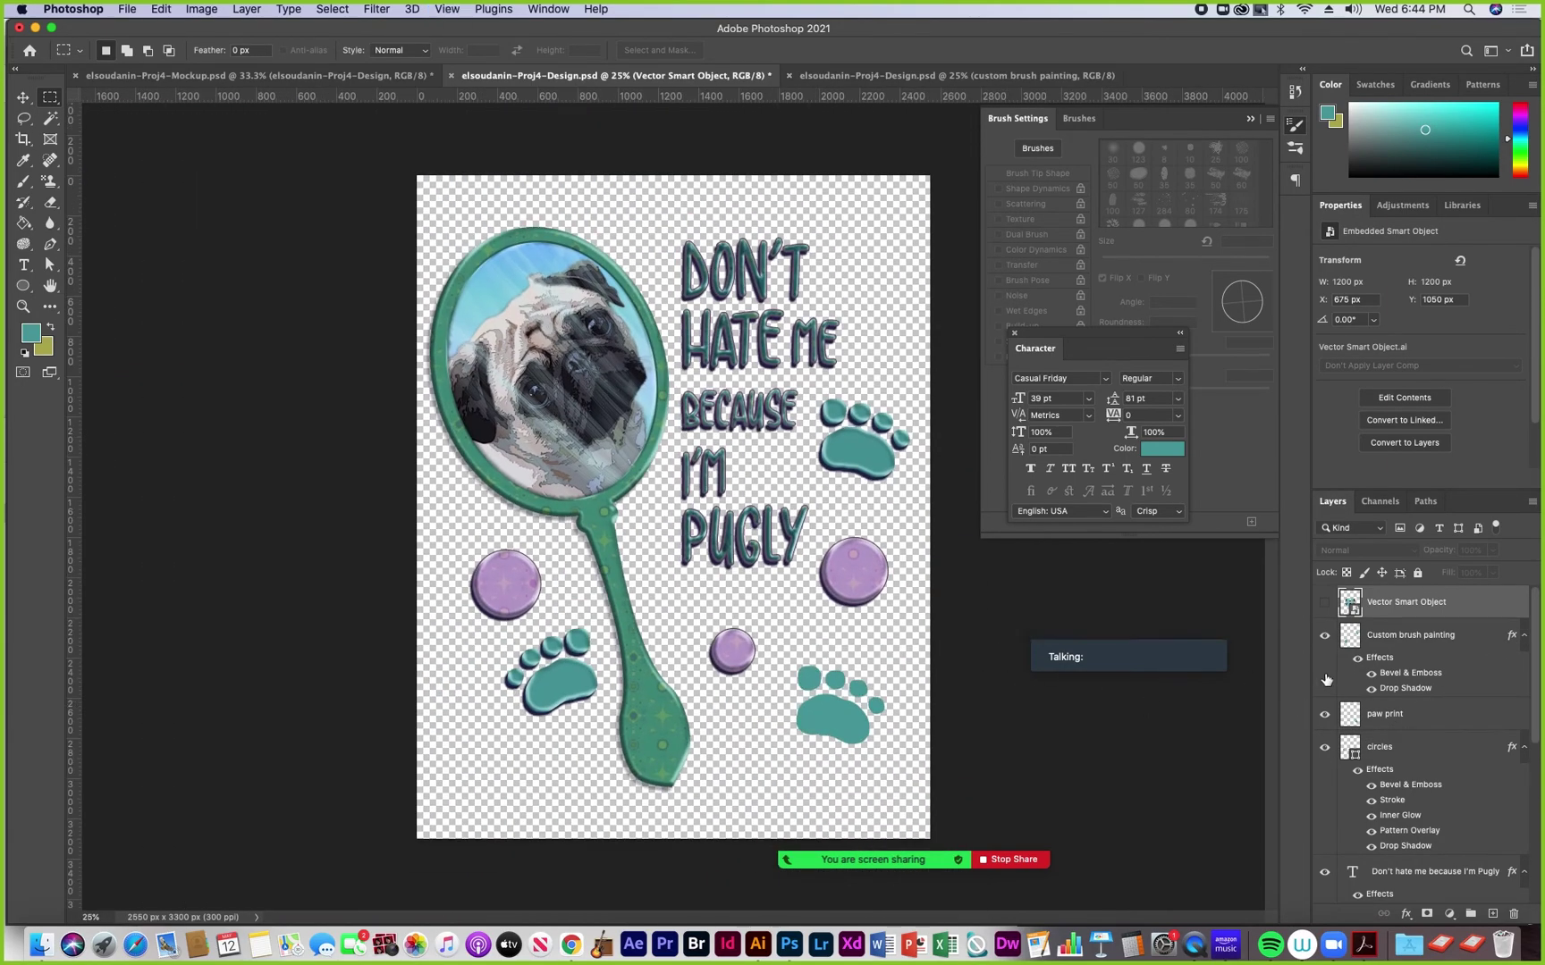
pyautogui.click(1325, 748)
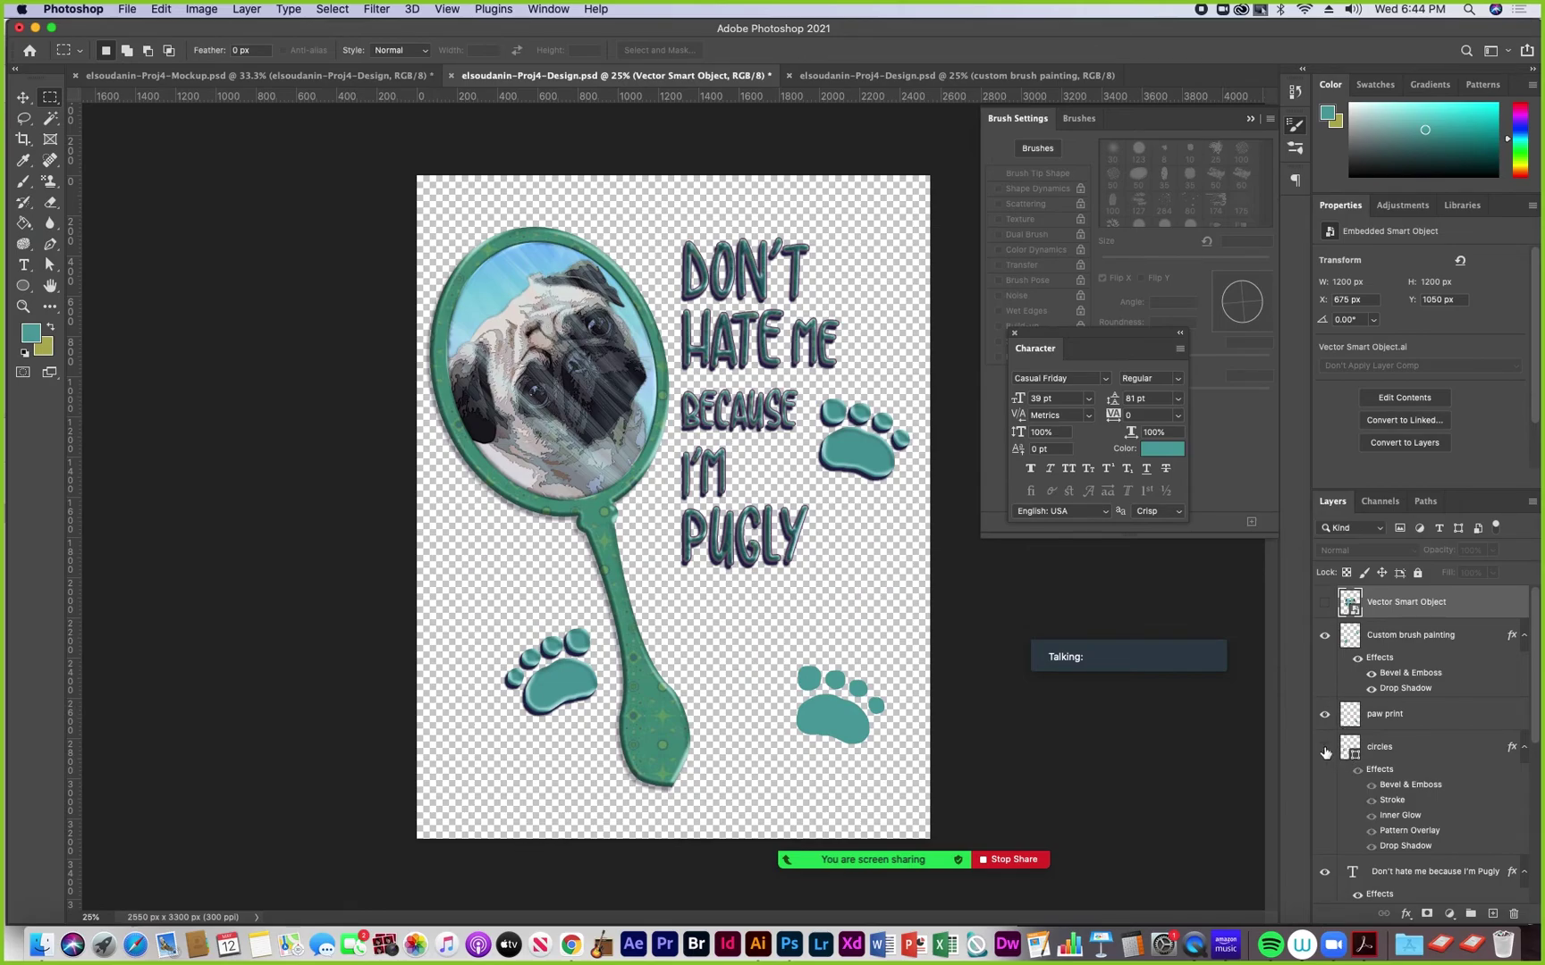
pyautogui.click(1324, 635)
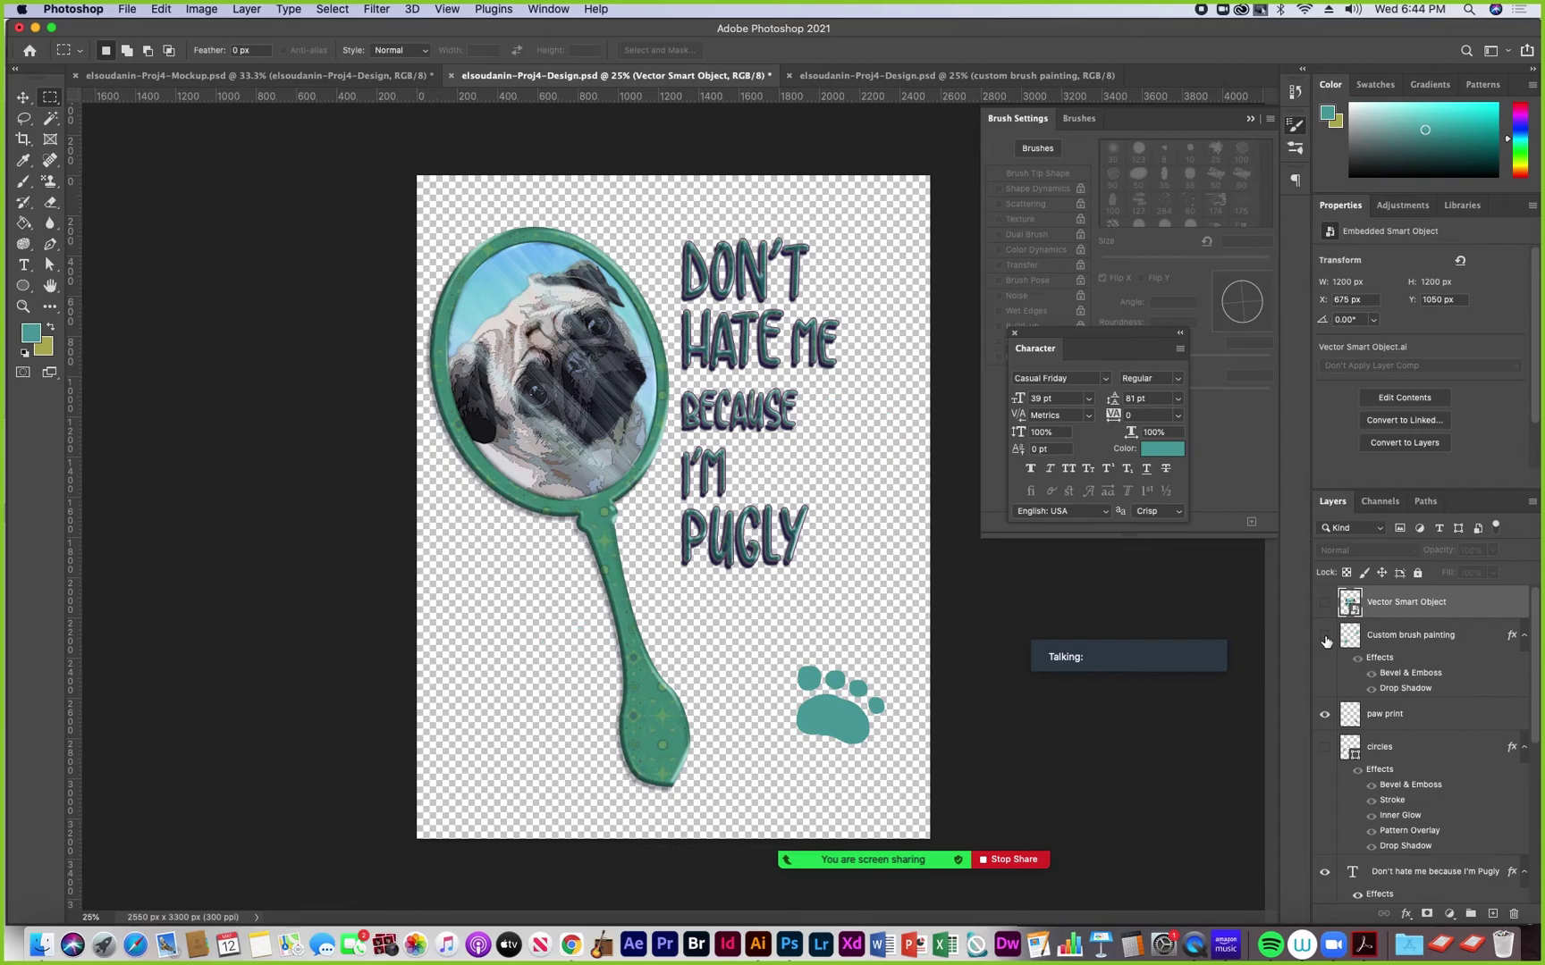
pyautogui.hotkey('ctrl', 'z')
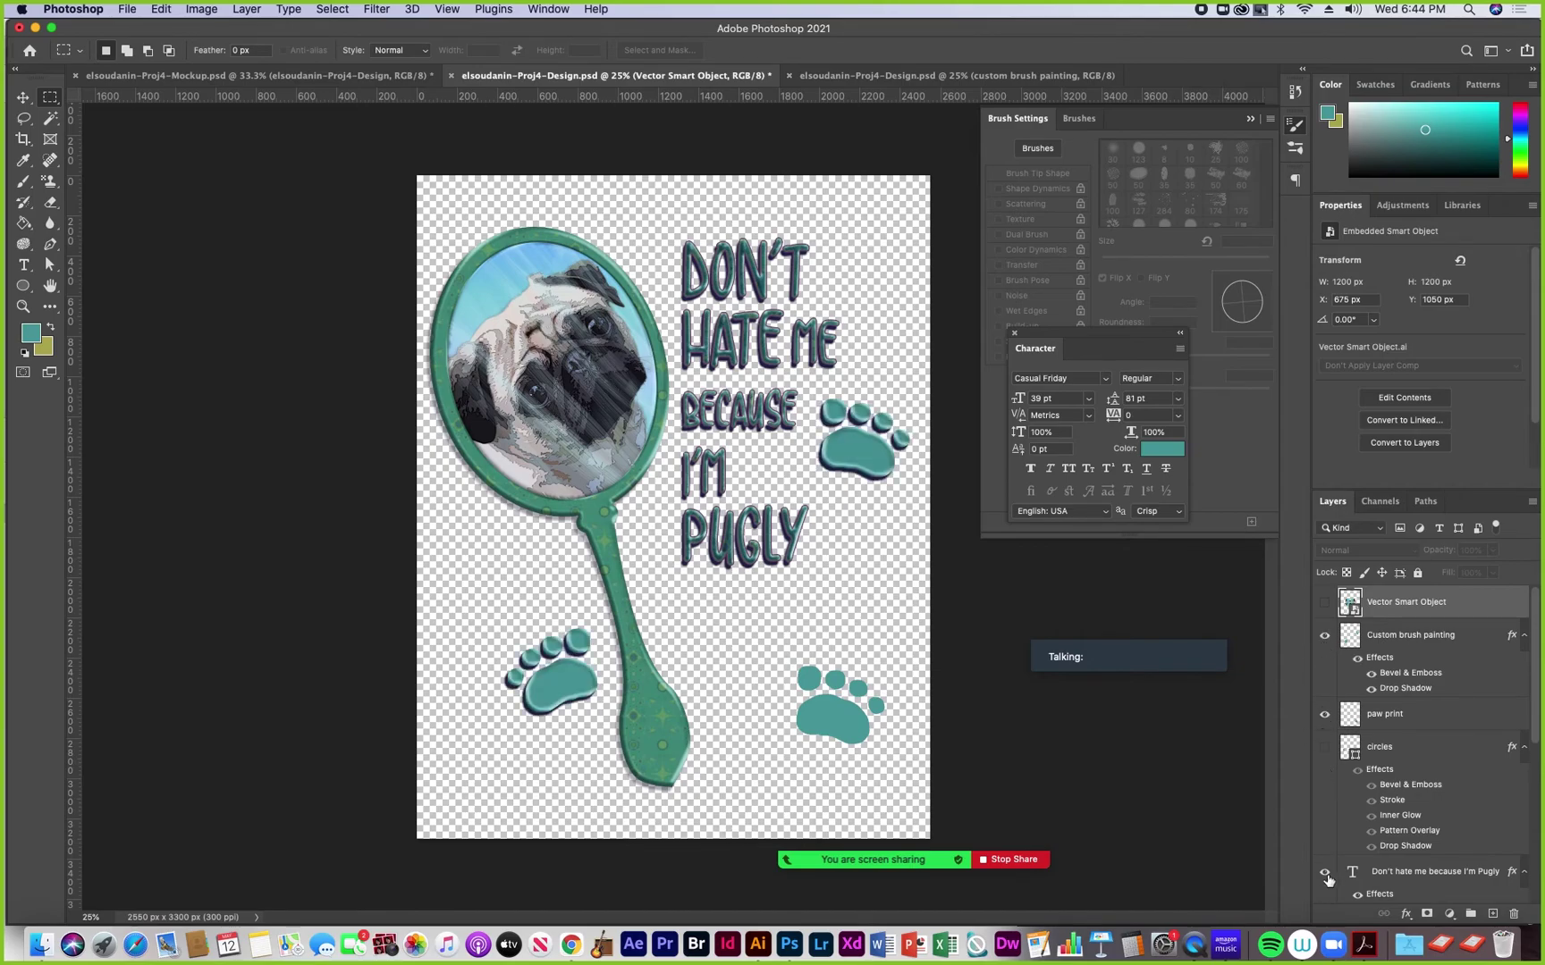
pyautogui.click(1325, 714)
pyautogui.click(122, 11)
pyautogui.click(126, 175)
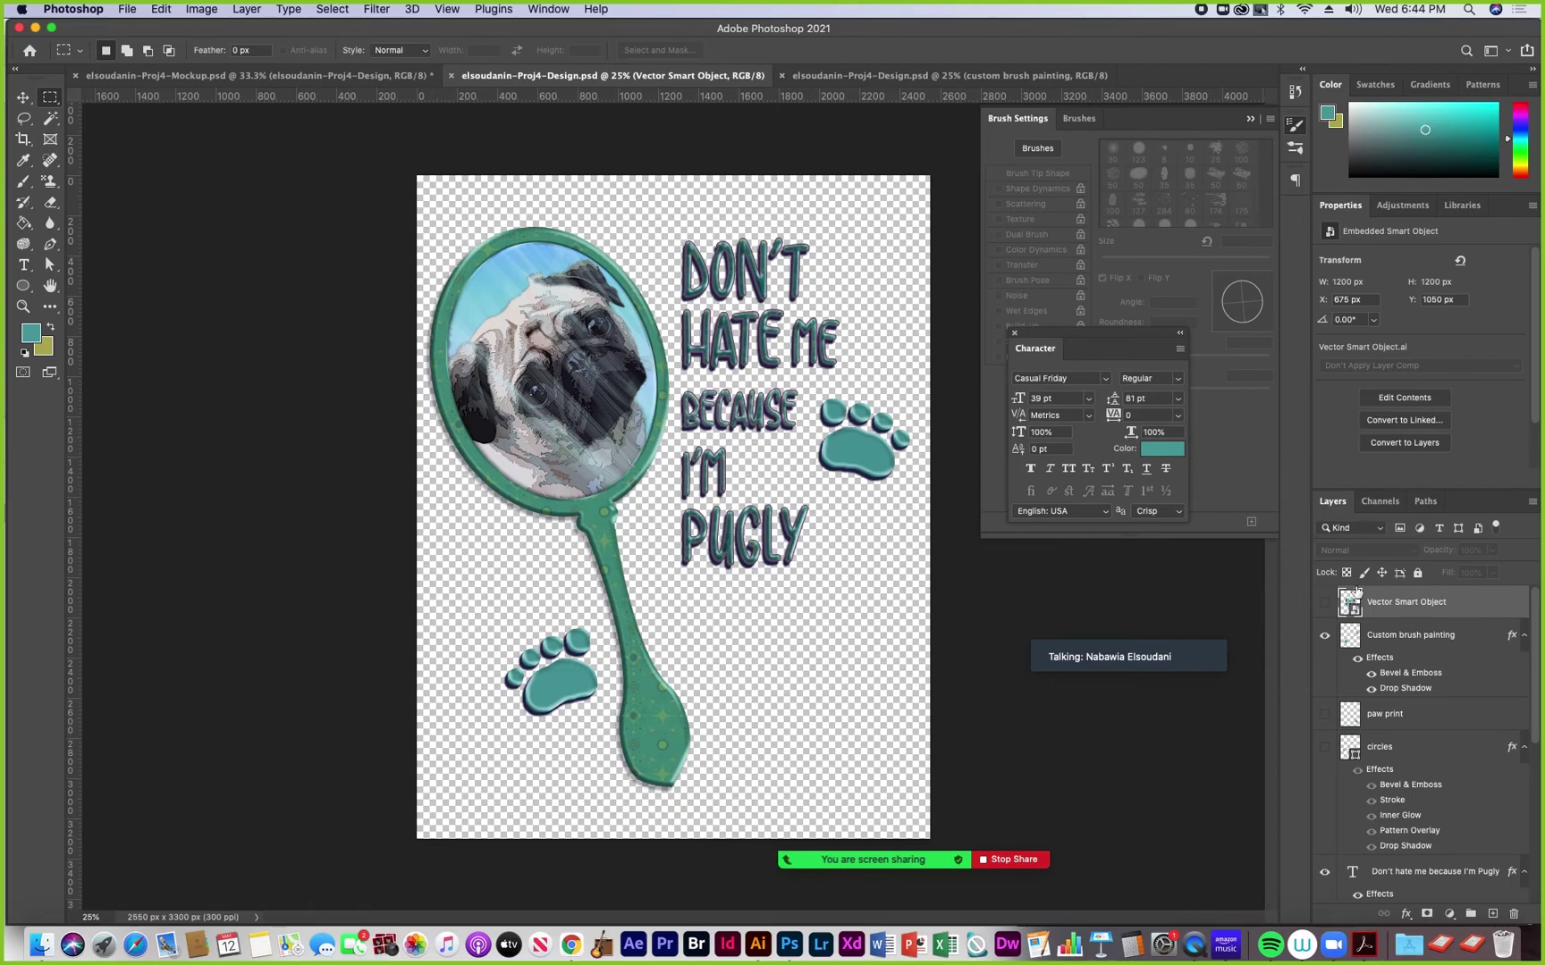
# Add a new layer above Vector Smart Object and name it "custom pattern painting"
pyautogui.click(1493, 917)
pyautogui.doubleClick(1377, 603)
pyautogui.write('custom pattern p')
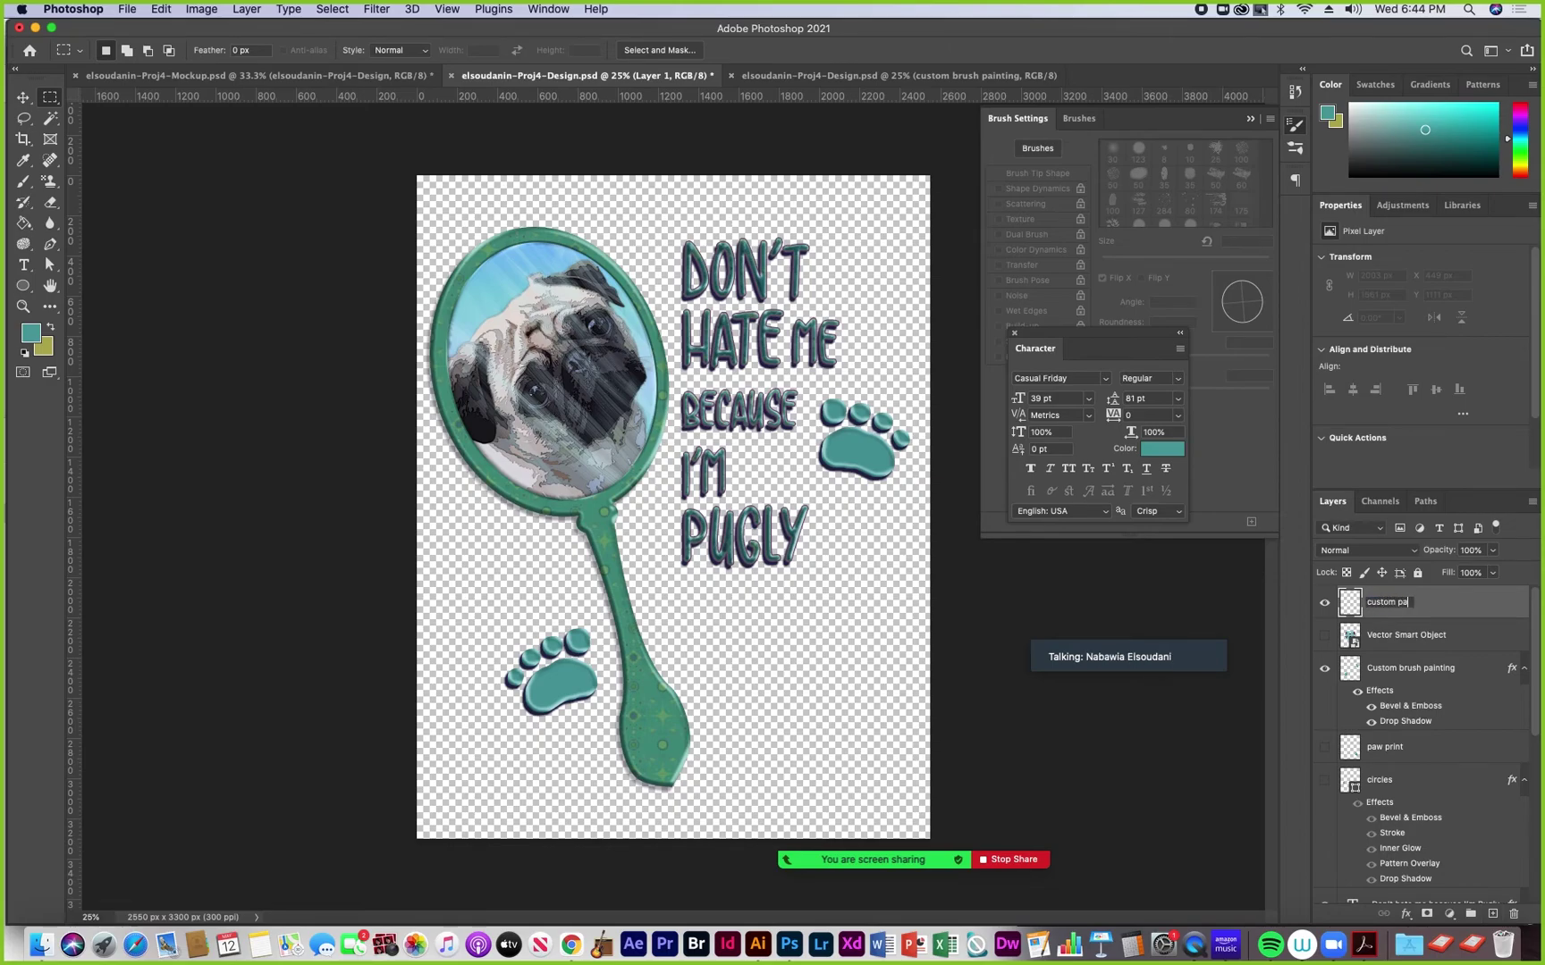
pyautogui.write('ainting')
pyautogui.press('Return')
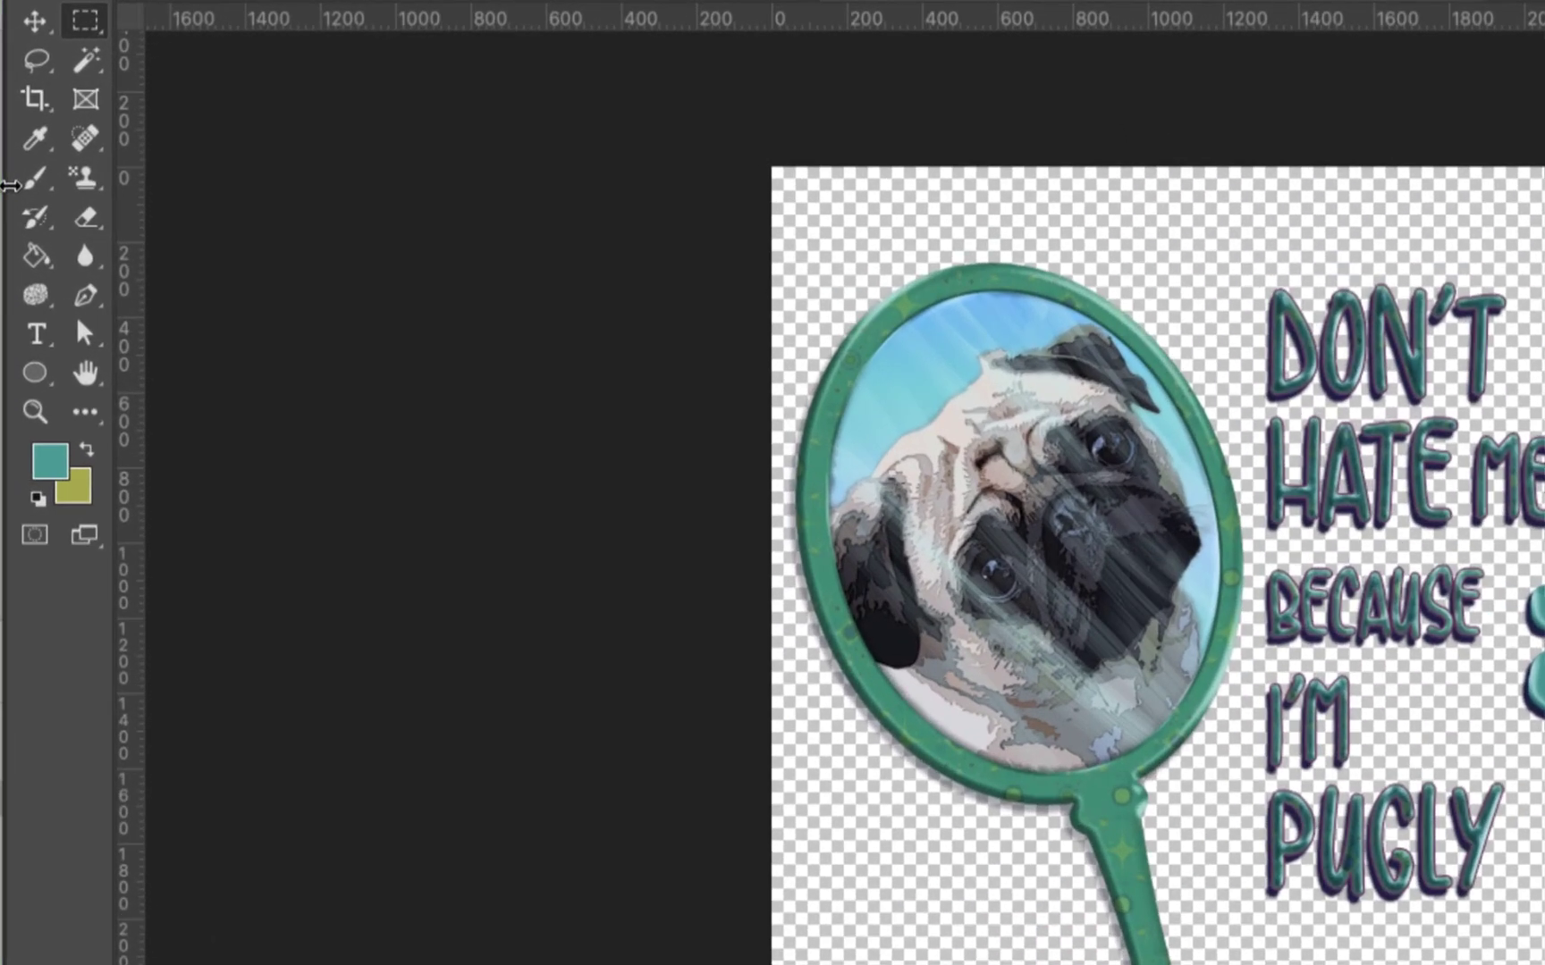
# Set up the Pattern Stamp tool with the newly defined square swirls pattern and bring up its brush tip shape settings
pyautogui.moveTo(85, 177)
pyautogui.mouseDown()
pyautogui.moveTo(91, 200)
pyautogui.moveTo(154, 202)
pyautogui.mouseUp()
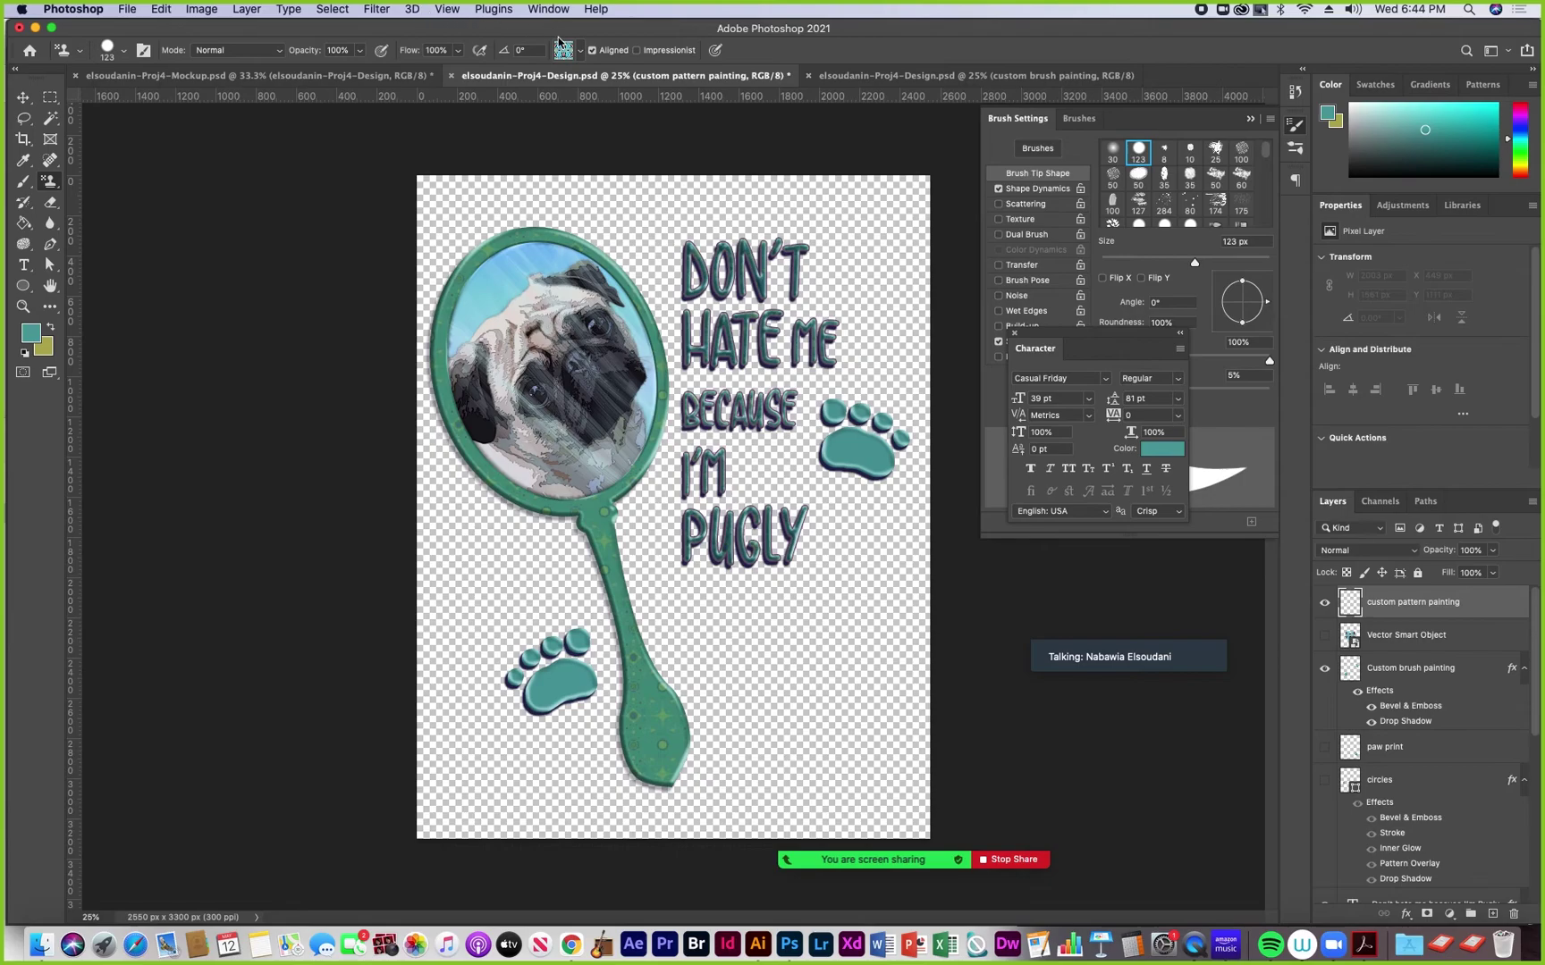
pyautogui.click(579, 52)
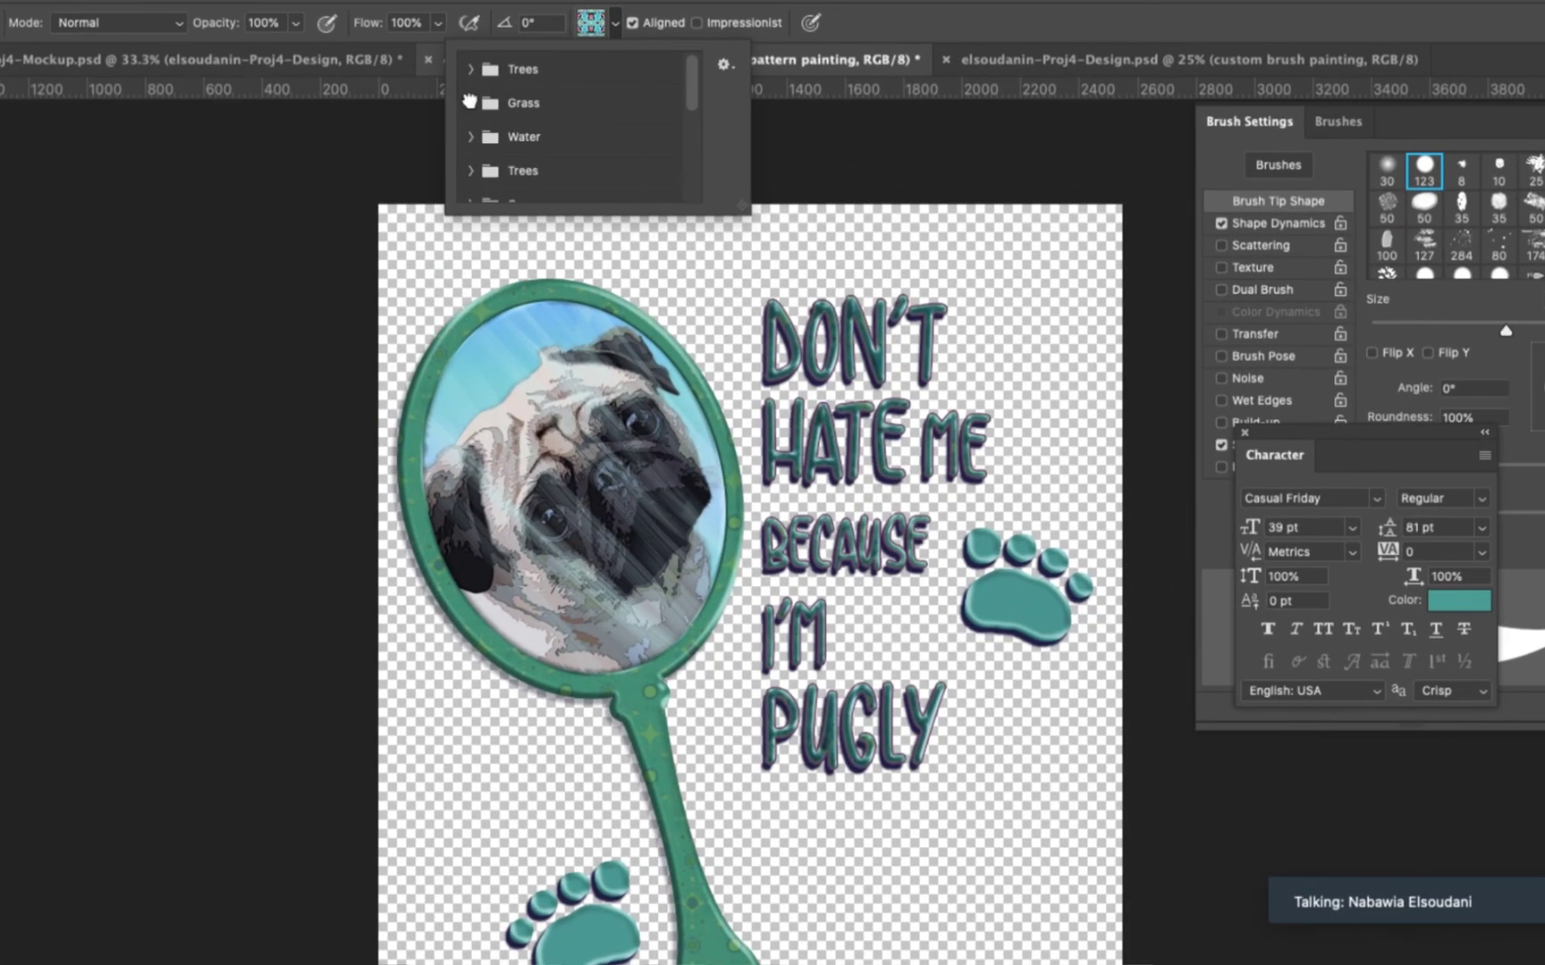
pyautogui.click(481, 106)
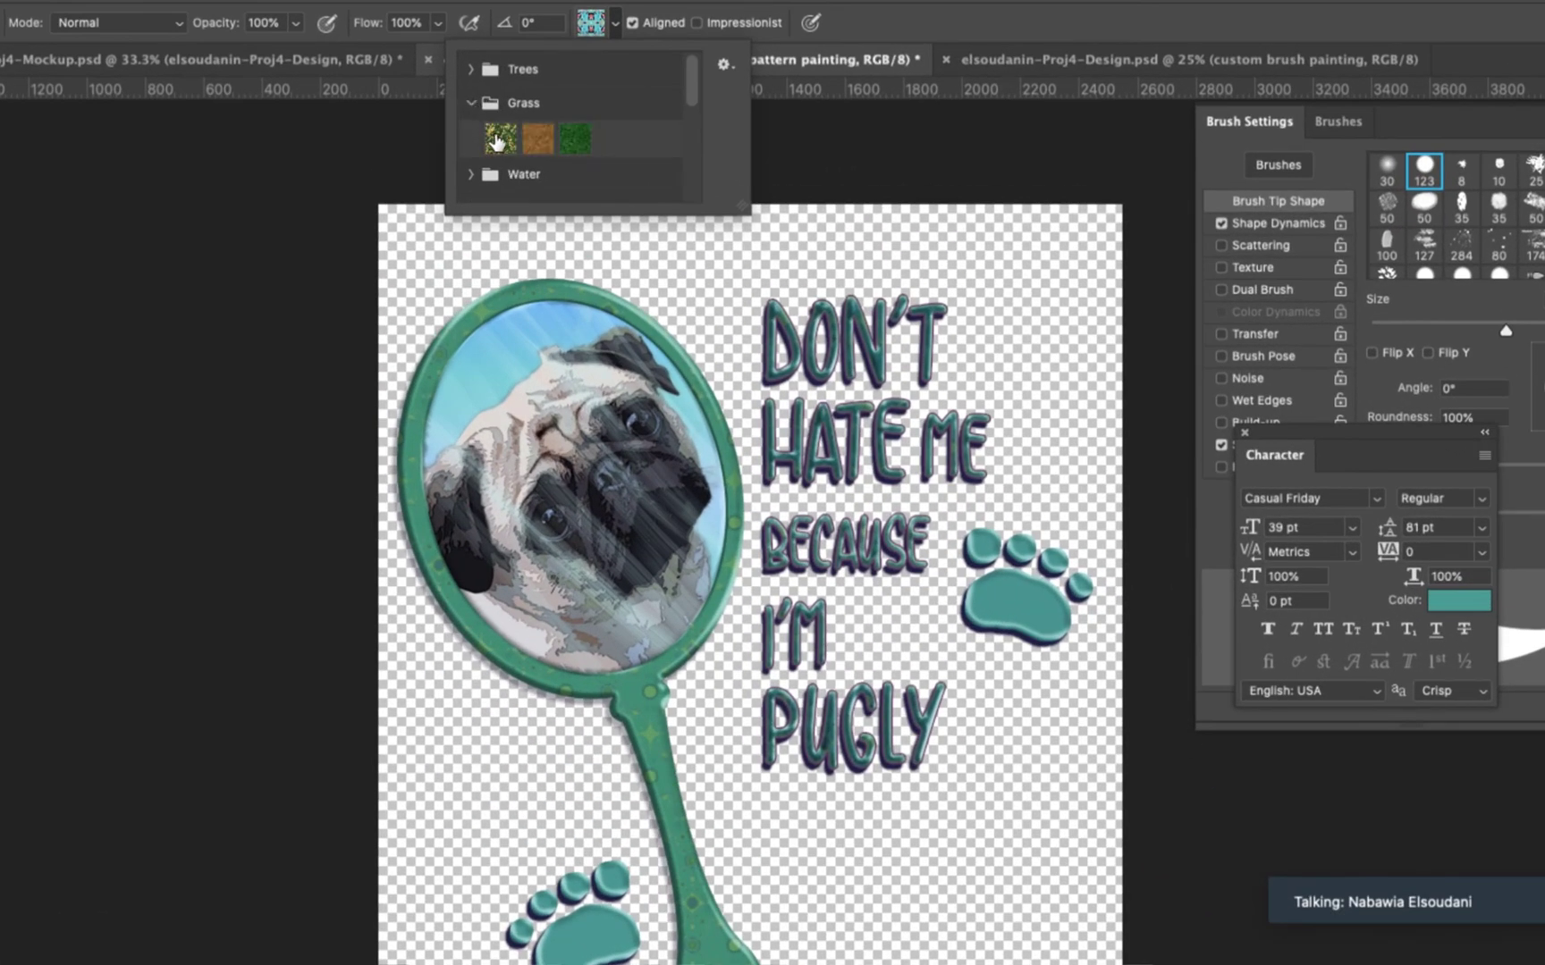
pyautogui.click(471, 69)
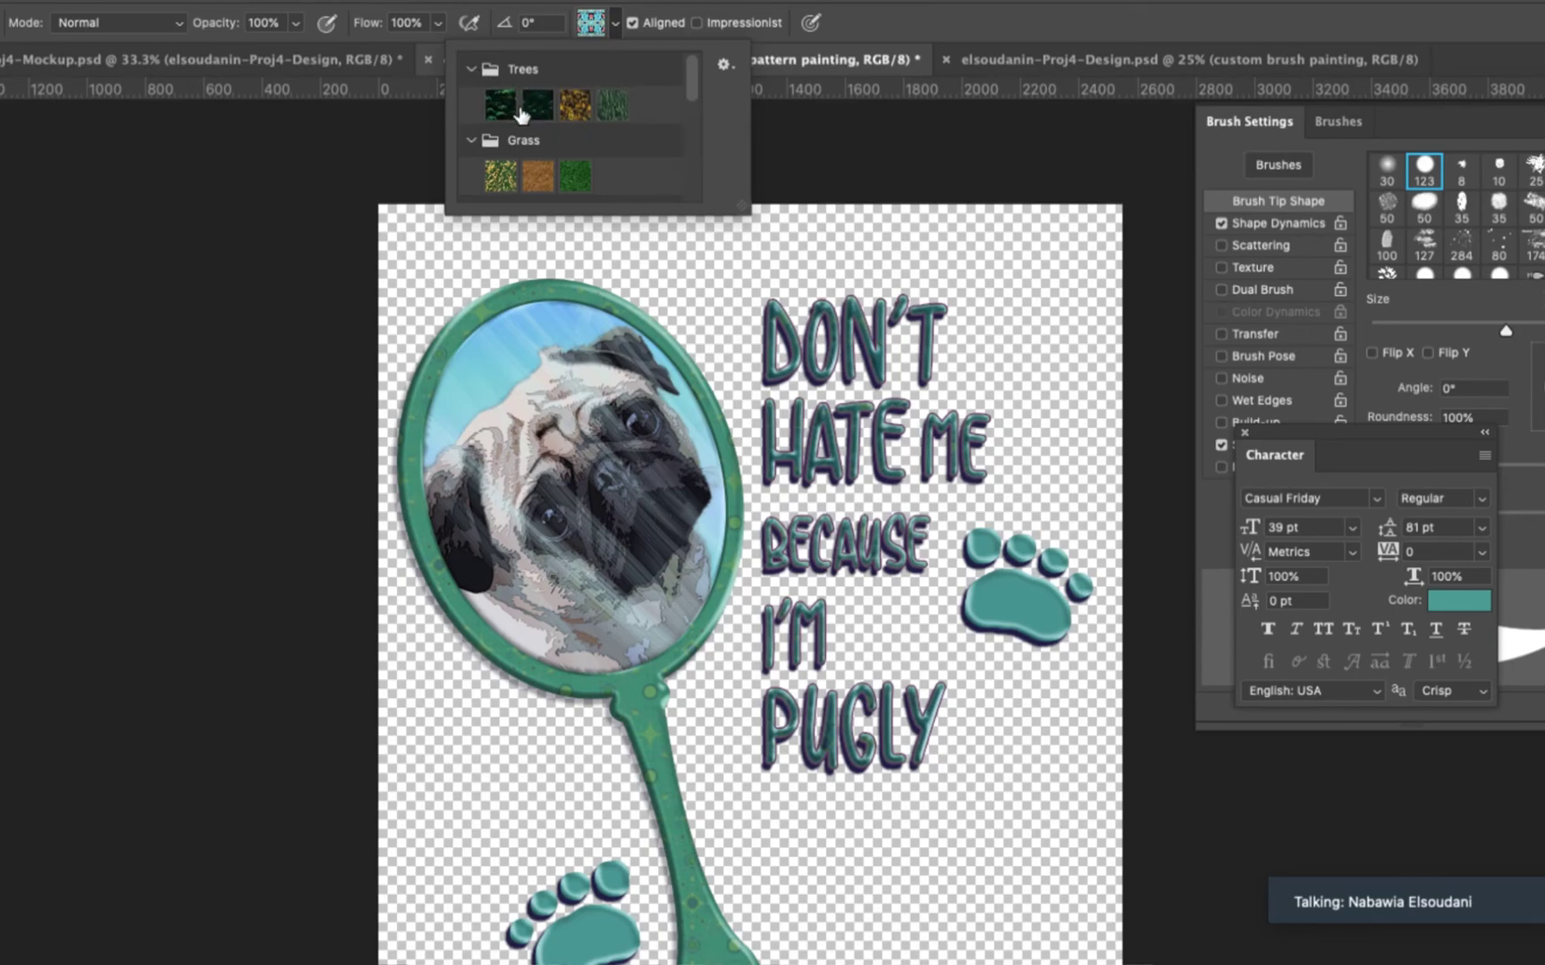
pyautogui.click(471, 141)
pyautogui.scroll(-2, 500, 179)
pyautogui.click(471, 87)
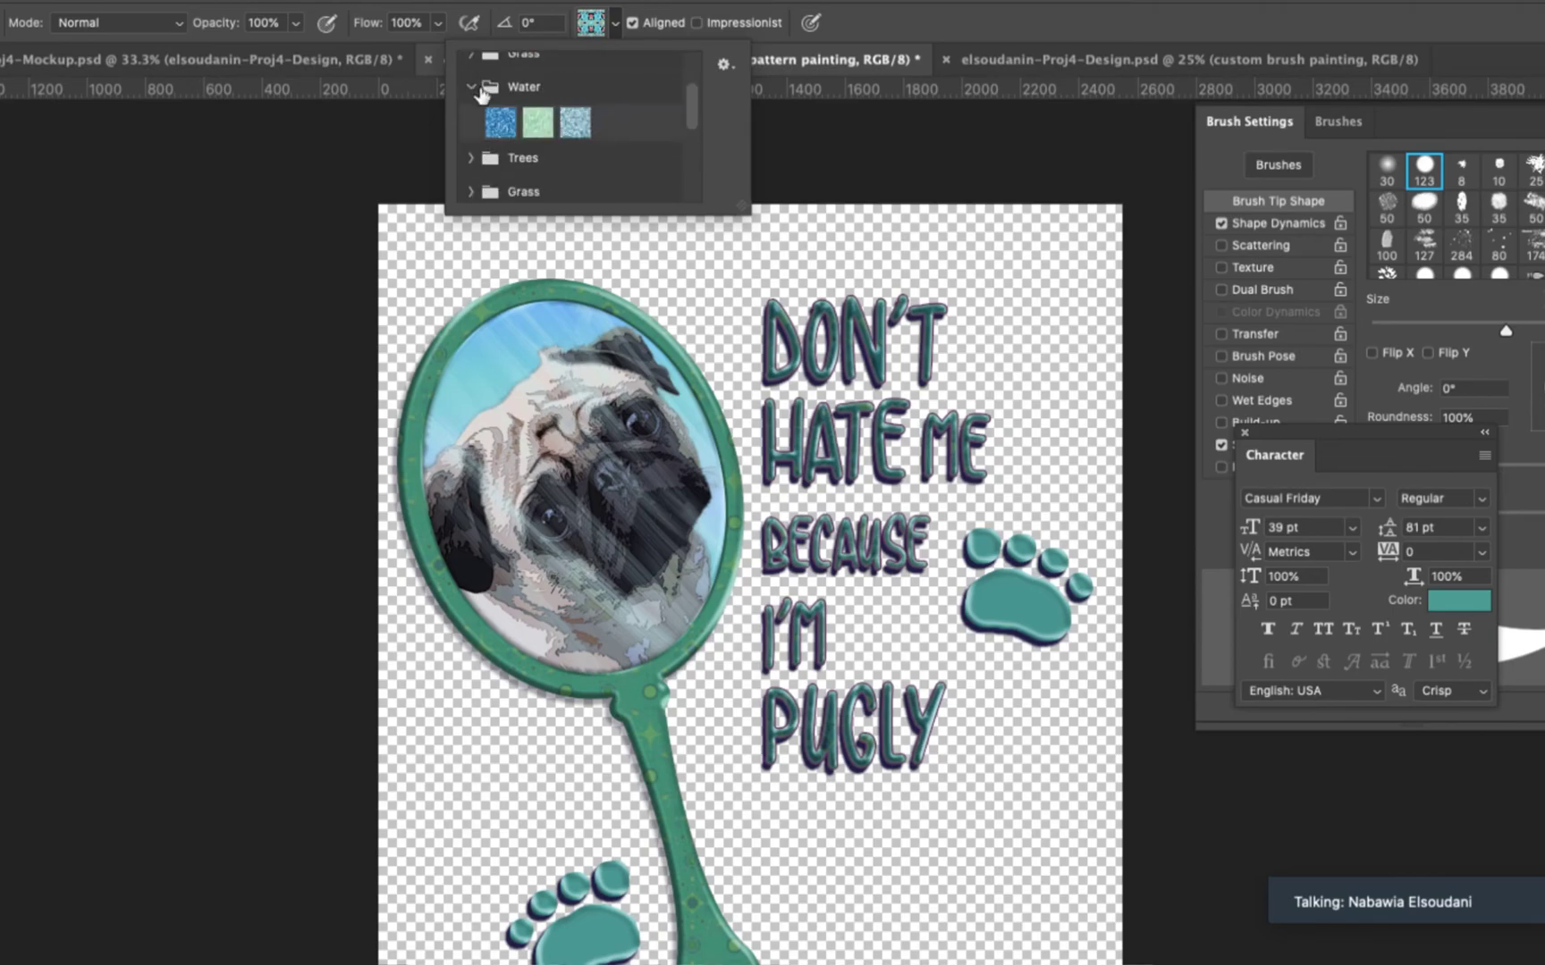
pyautogui.scroll(-2, 547, 159)
pyautogui.scroll(-1, 545, 159)
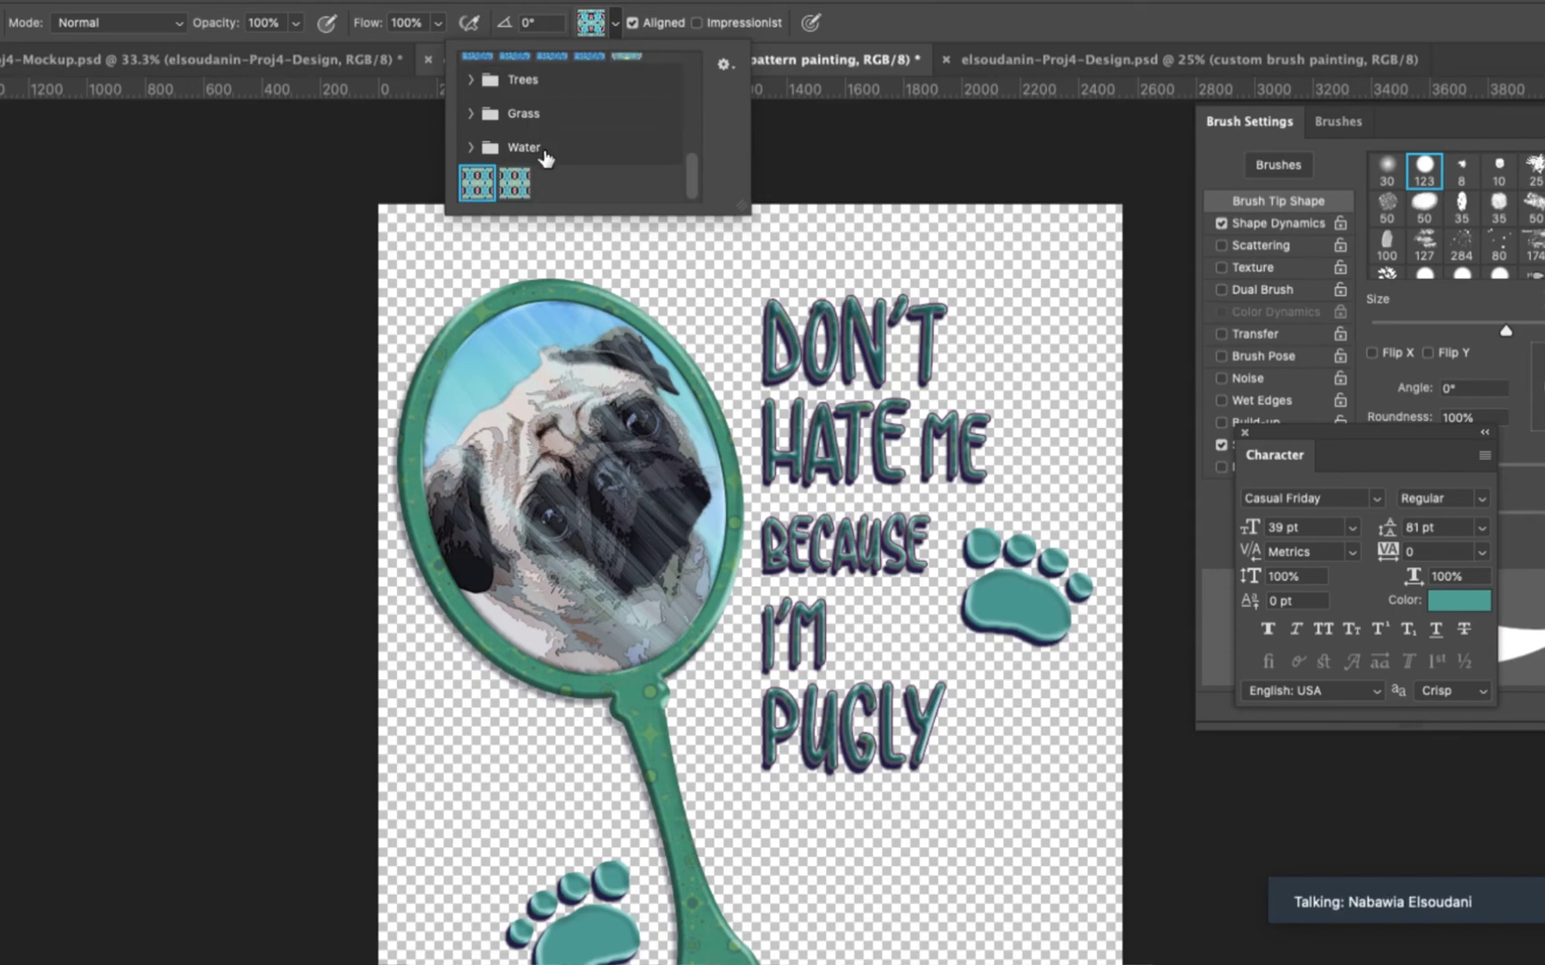
pyautogui.click(515, 186)
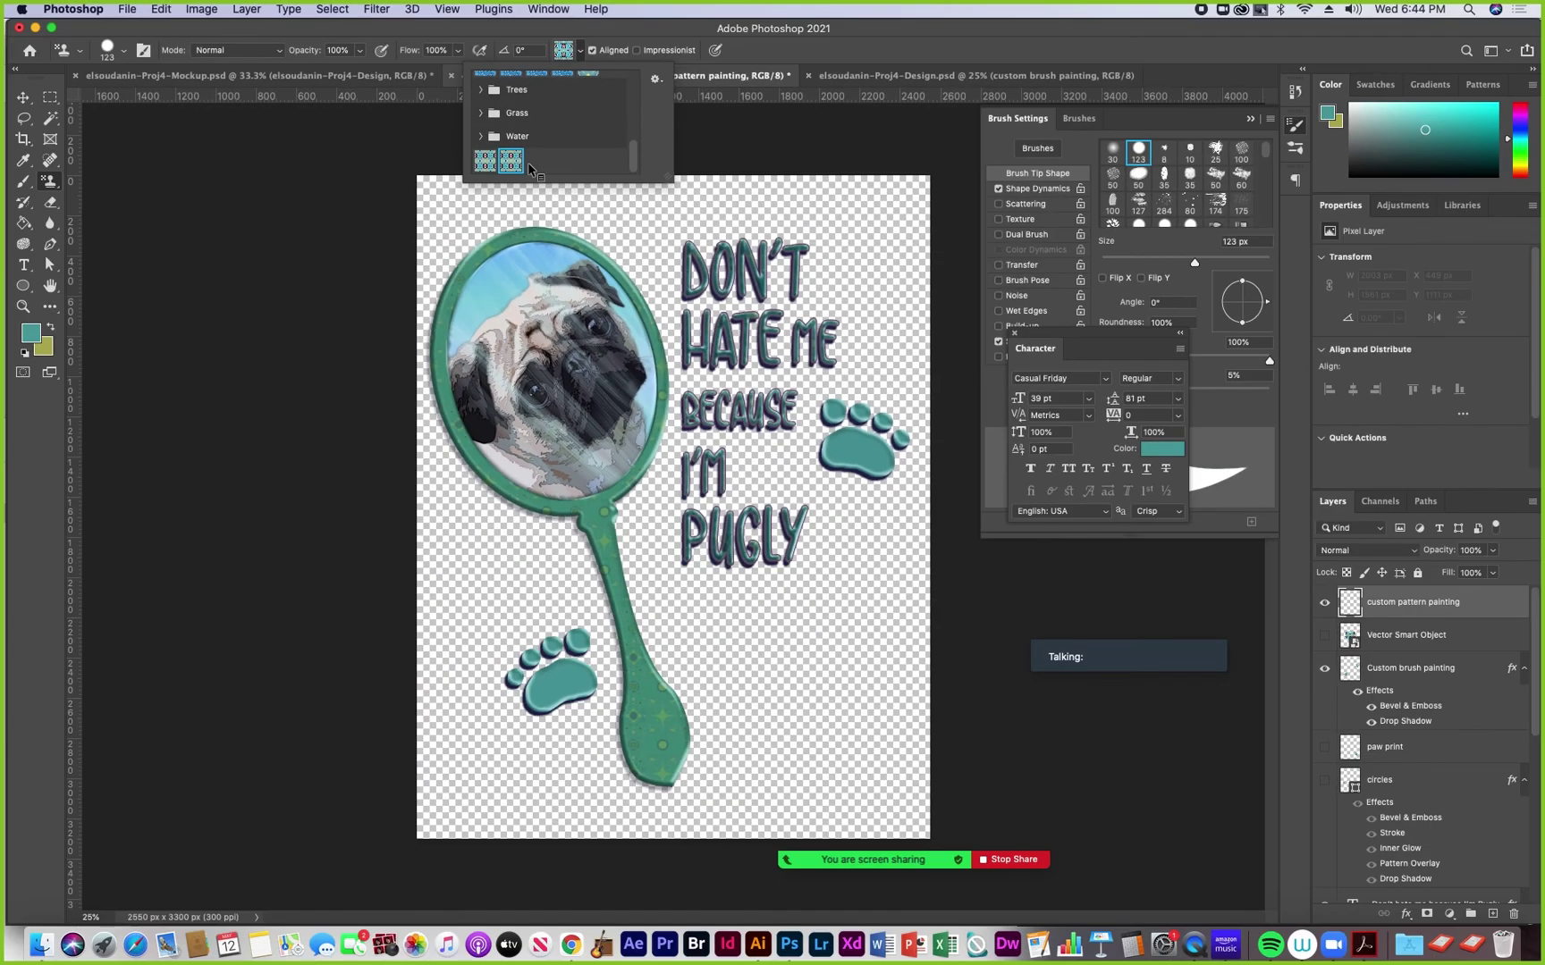
pyautogui.click(795, 51)
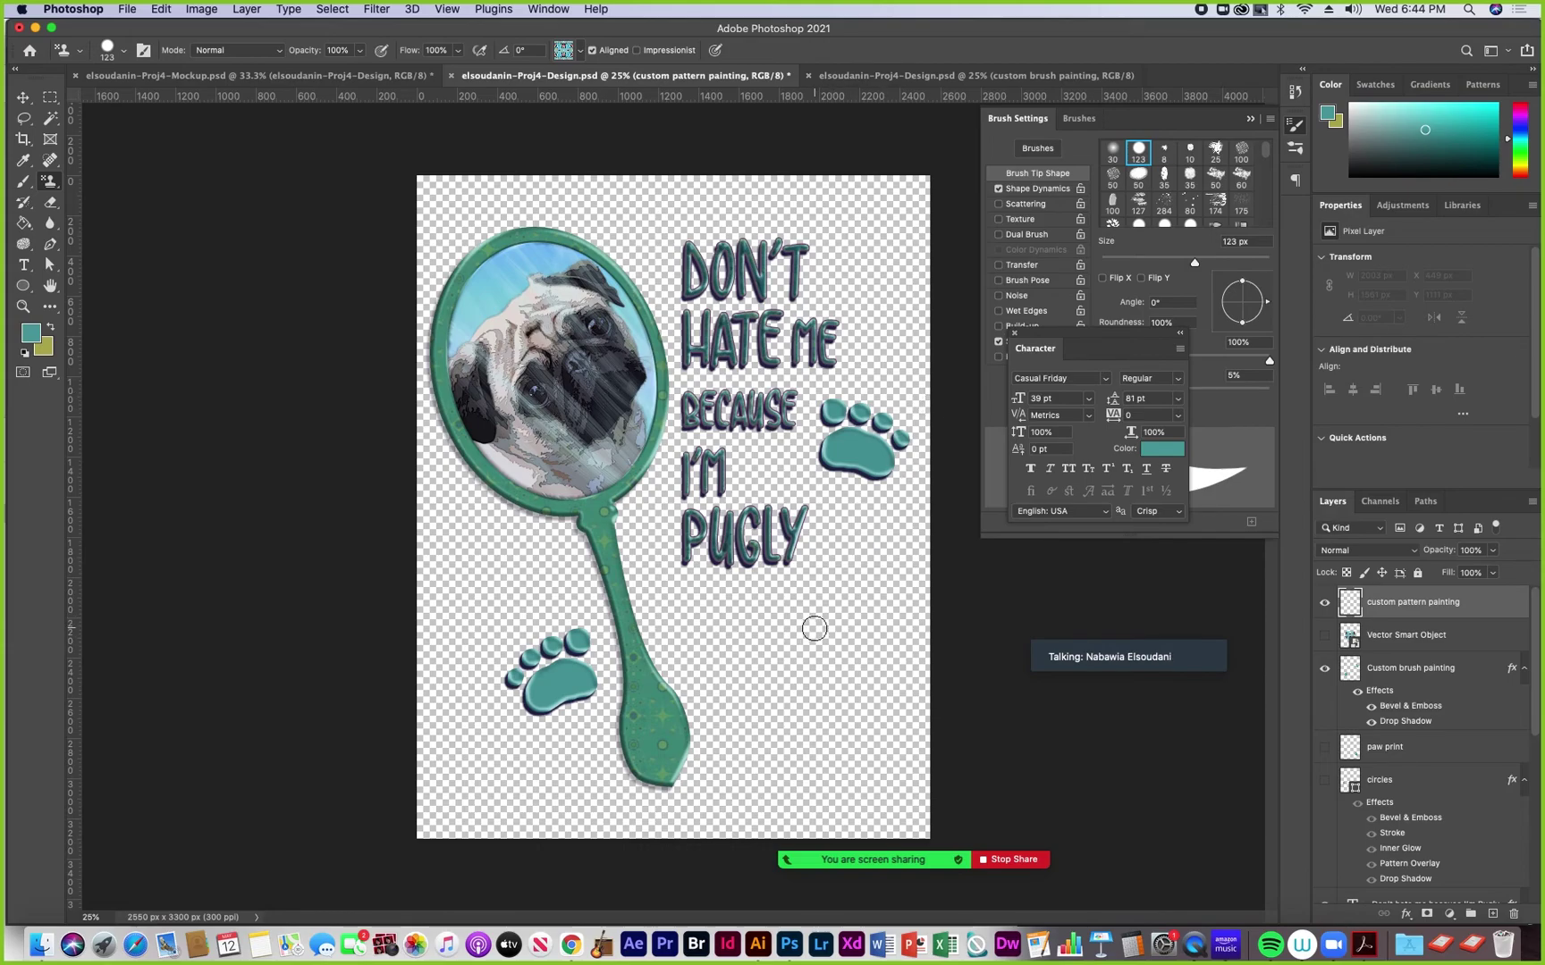
pyautogui.click(1030, 178)
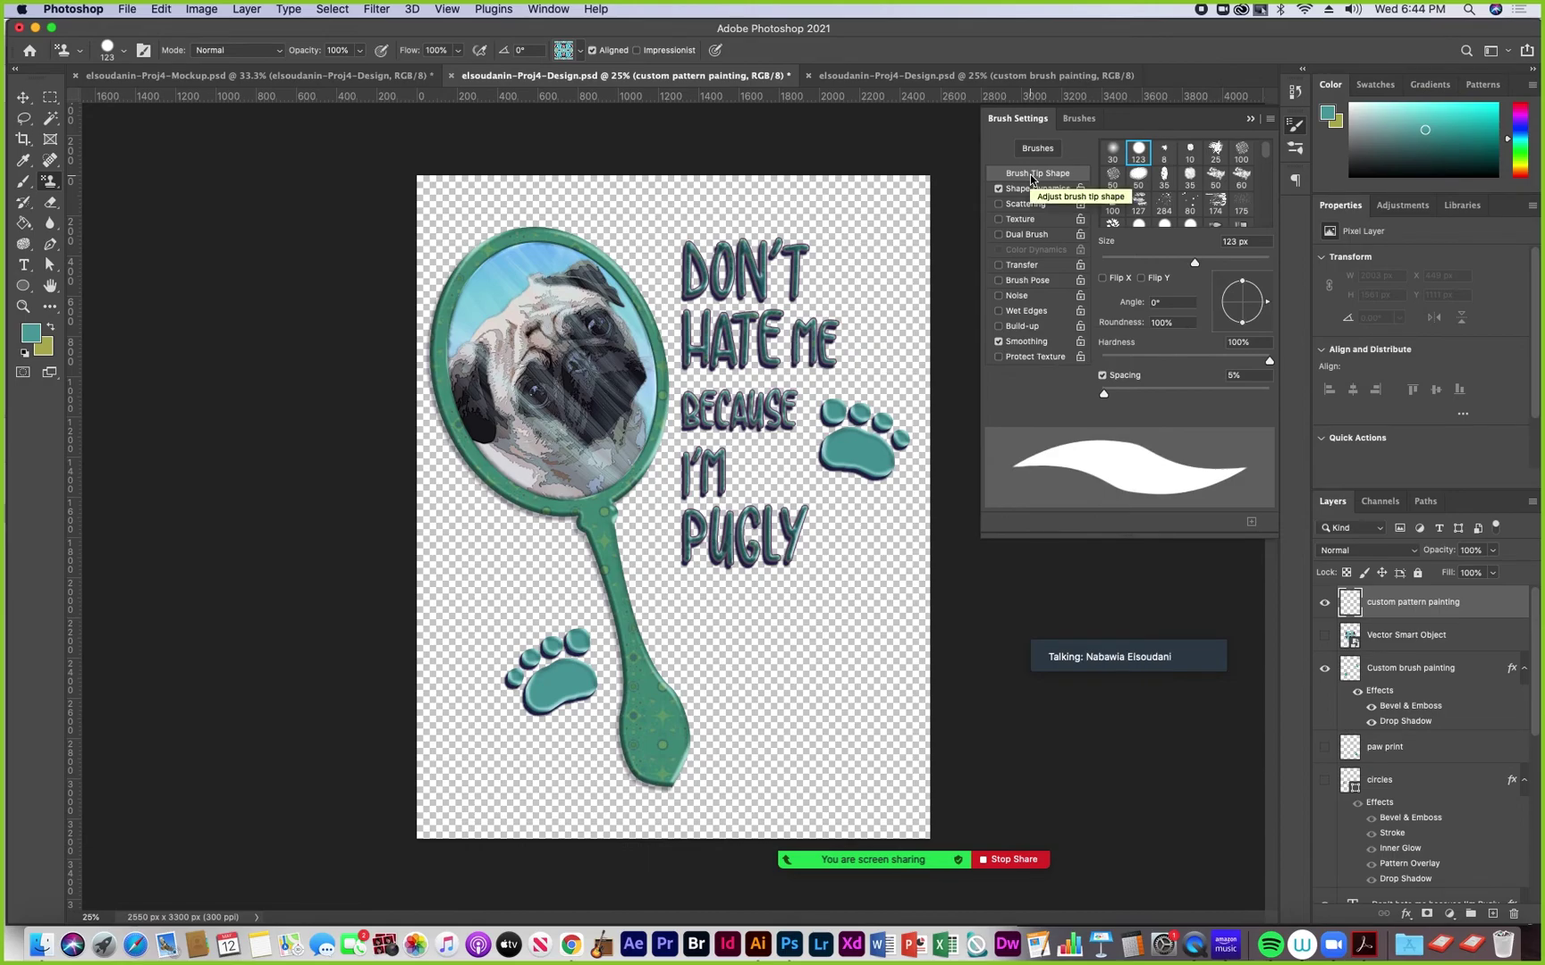
pyautogui.click(1070, 630)
pyautogui.moveTo(1172, 636); pyautogui.dragTo(1238, 520)
pyautogui.moveTo(1287, 636); pyautogui.dragTo(1447, 724)
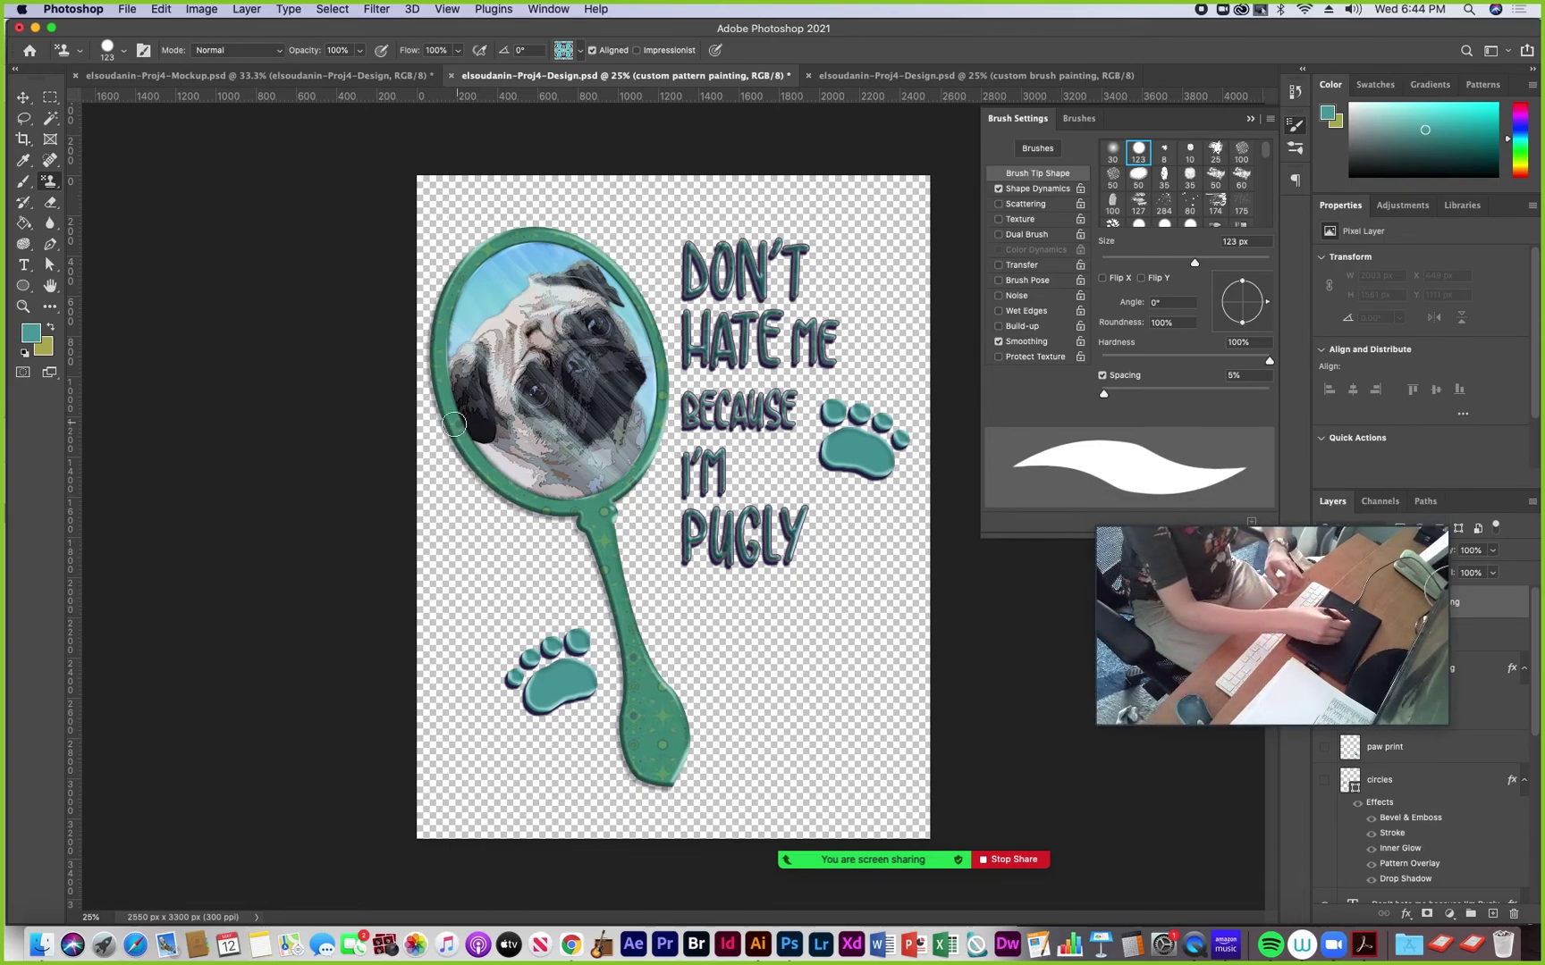
# Paint two wavy pattern strokes on the custom pattern painting layer, one on each side of the mirror handle
pyautogui.moveTo(733, 672)
pyautogui.mouseDown()
pyautogui.moveTo(741, 641)
pyautogui.moveTo(841, 632)
pyautogui.moveTo(842, 578)
pyautogui.moveTo(910, 525)
pyautogui.mouseUp()
pyautogui.moveTo(561, 597)
pyautogui.mouseDown()
pyautogui.moveTo(534, 577)
pyautogui.moveTo(485, 587)
pyautogui.moveTo(432, 498)
pyautogui.mouseUp()
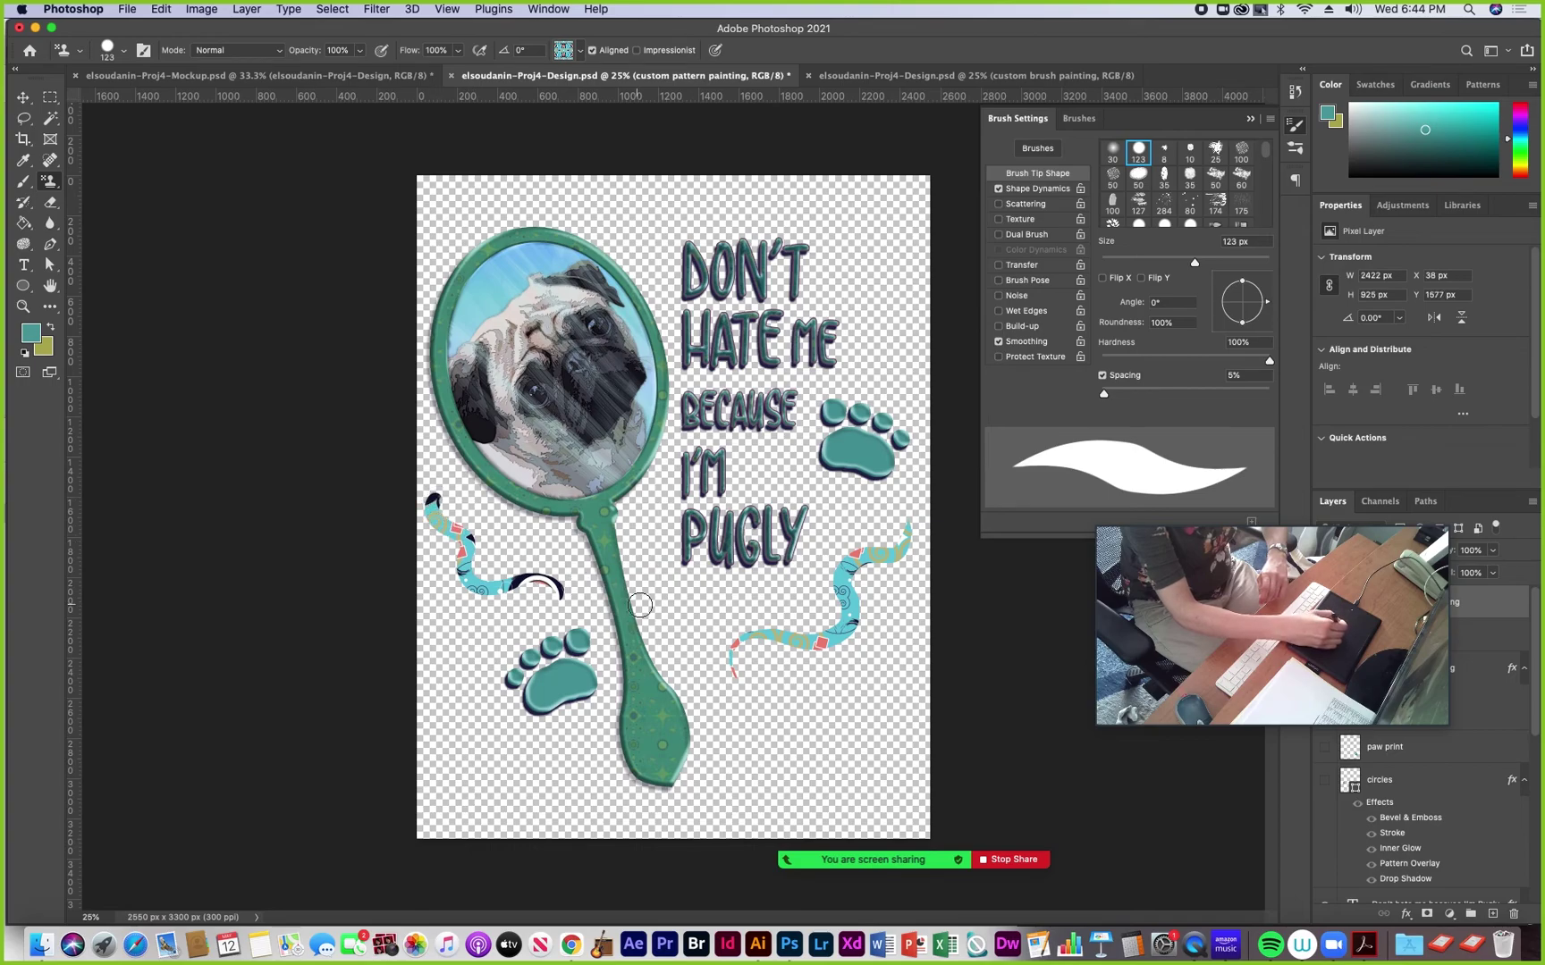
# Paint a zigzag pattern stroke in the lower right corner of the artwork on the custom pattern painting layer
pyautogui.moveTo(809, 715)
pyautogui.mouseDown()
pyautogui.moveTo(838, 740)
pyautogui.moveTo(879, 740)
pyautogui.moveTo(888, 796)
pyautogui.moveTo(764, 731)
pyautogui.moveTo(757, 710)
pyautogui.moveTo(732, 745)
pyautogui.moveTo(770, 751)
pyautogui.moveTo(772, 791)
pyautogui.moveTo(806, 827)
pyautogui.mouseUp()
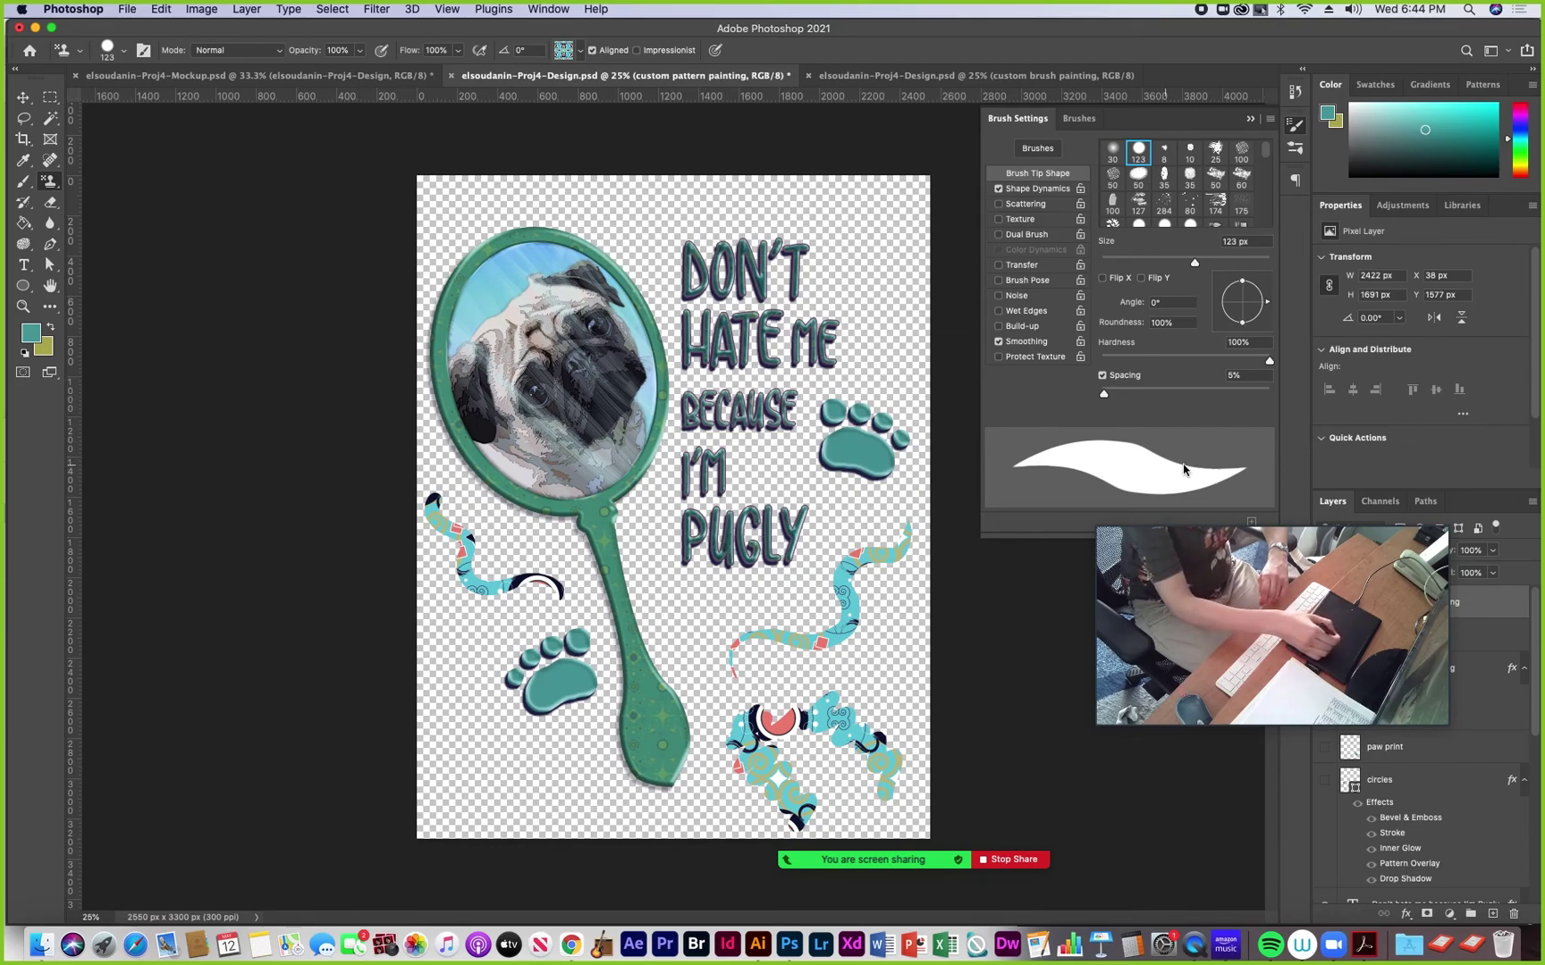
pyautogui.moveTo(1383, 520)
pyautogui.moveTo(1383, 520); pyautogui.dragTo(1154, 632)
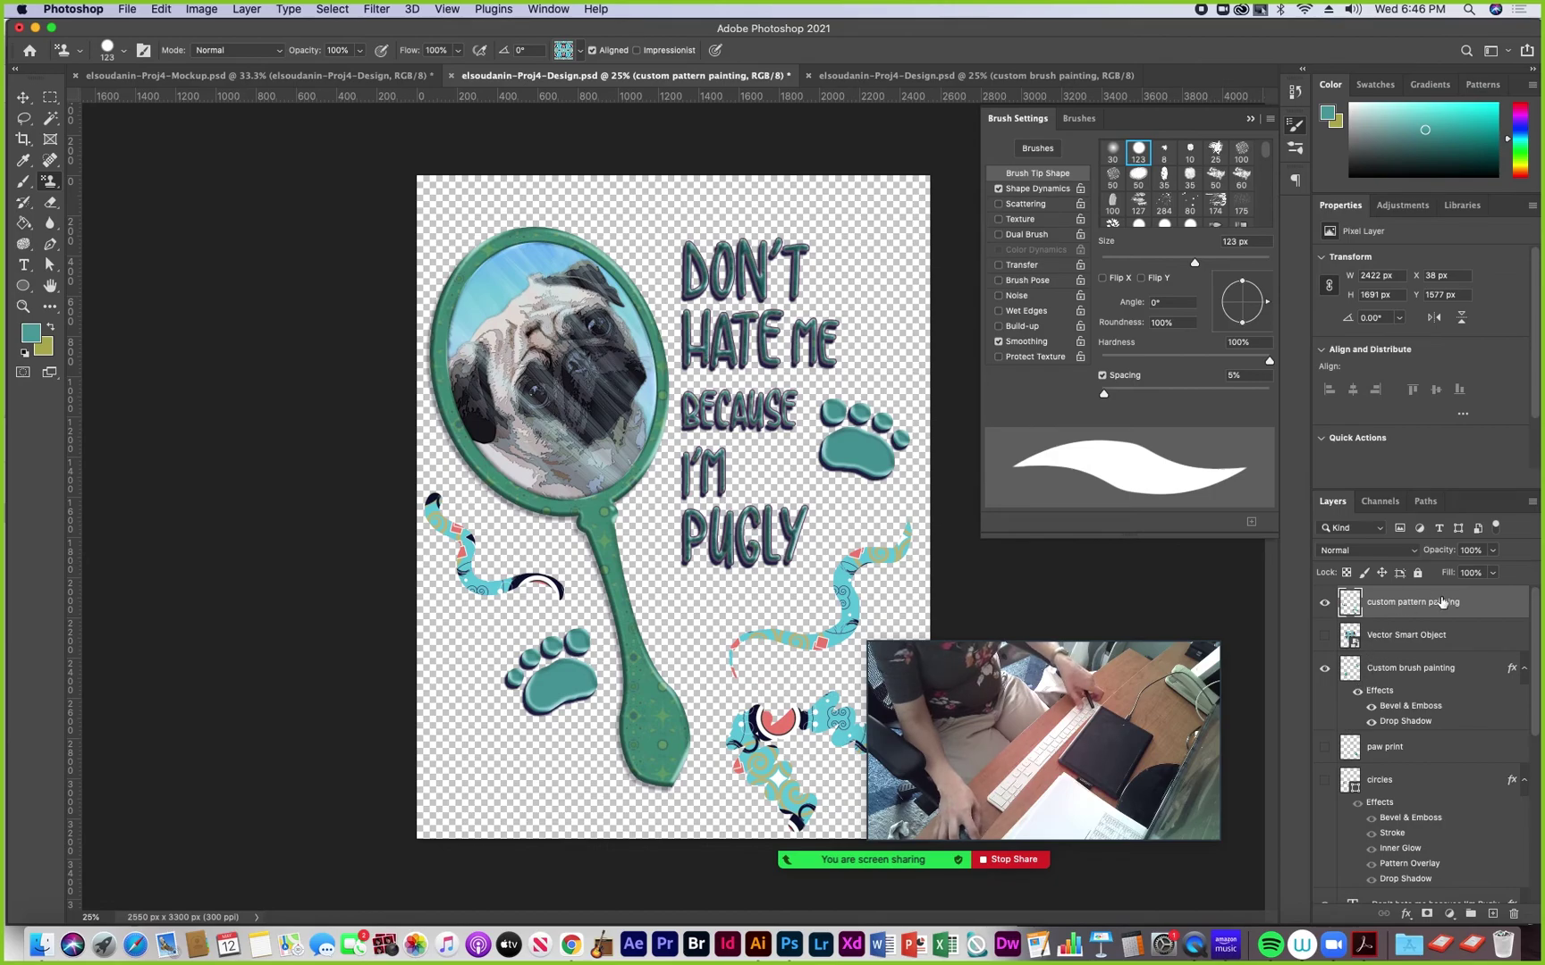
# Try adding a Bevel & Emboss effect to the custom pattern painting layer
pyautogui.doubleClick(1484, 607)
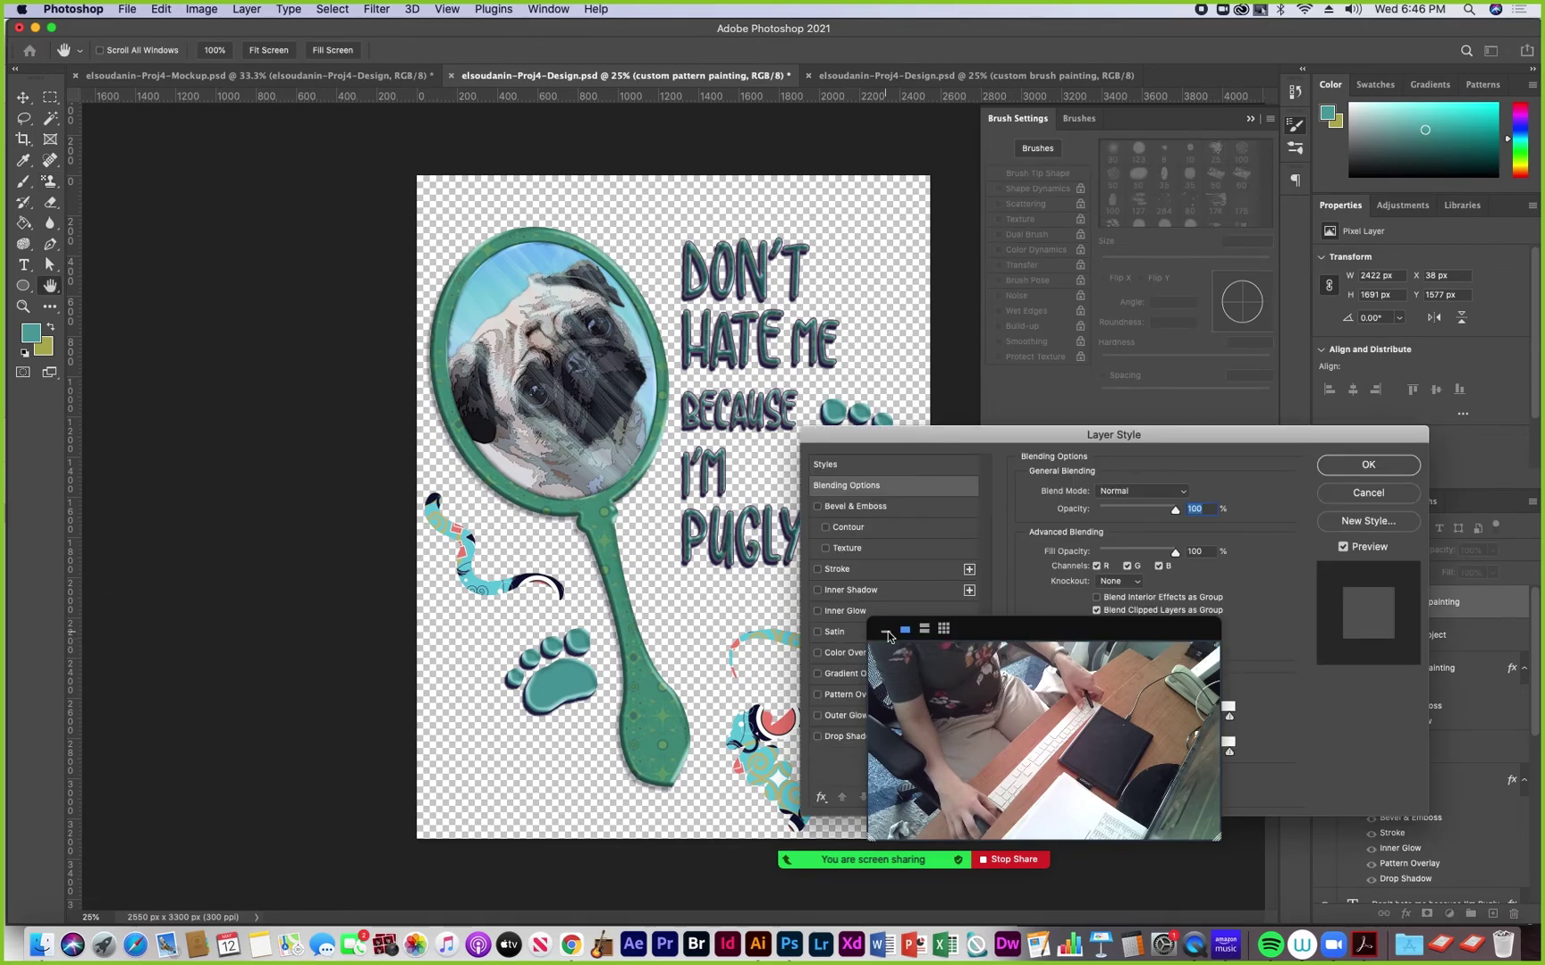
pyautogui.click(886, 630)
pyautogui.moveTo(977, 631); pyautogui.dragTo(1347, 320)
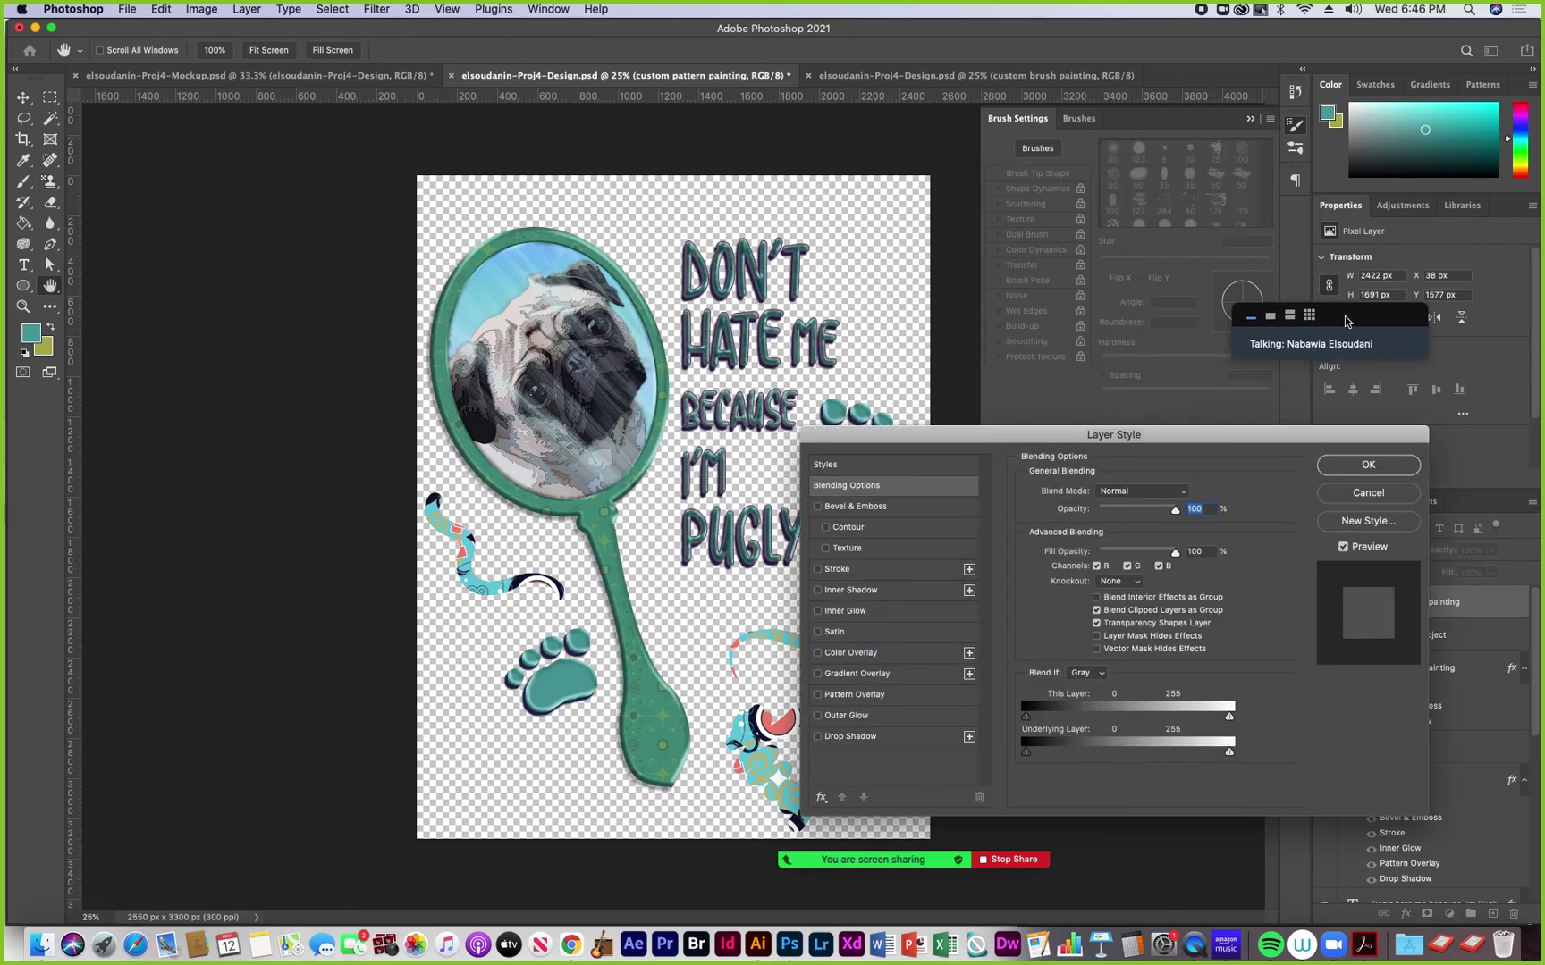
pyautogui.click(851, 509)
pyautogui.moveTo(886, 440); pyautogui.dragTo(1023, 415)
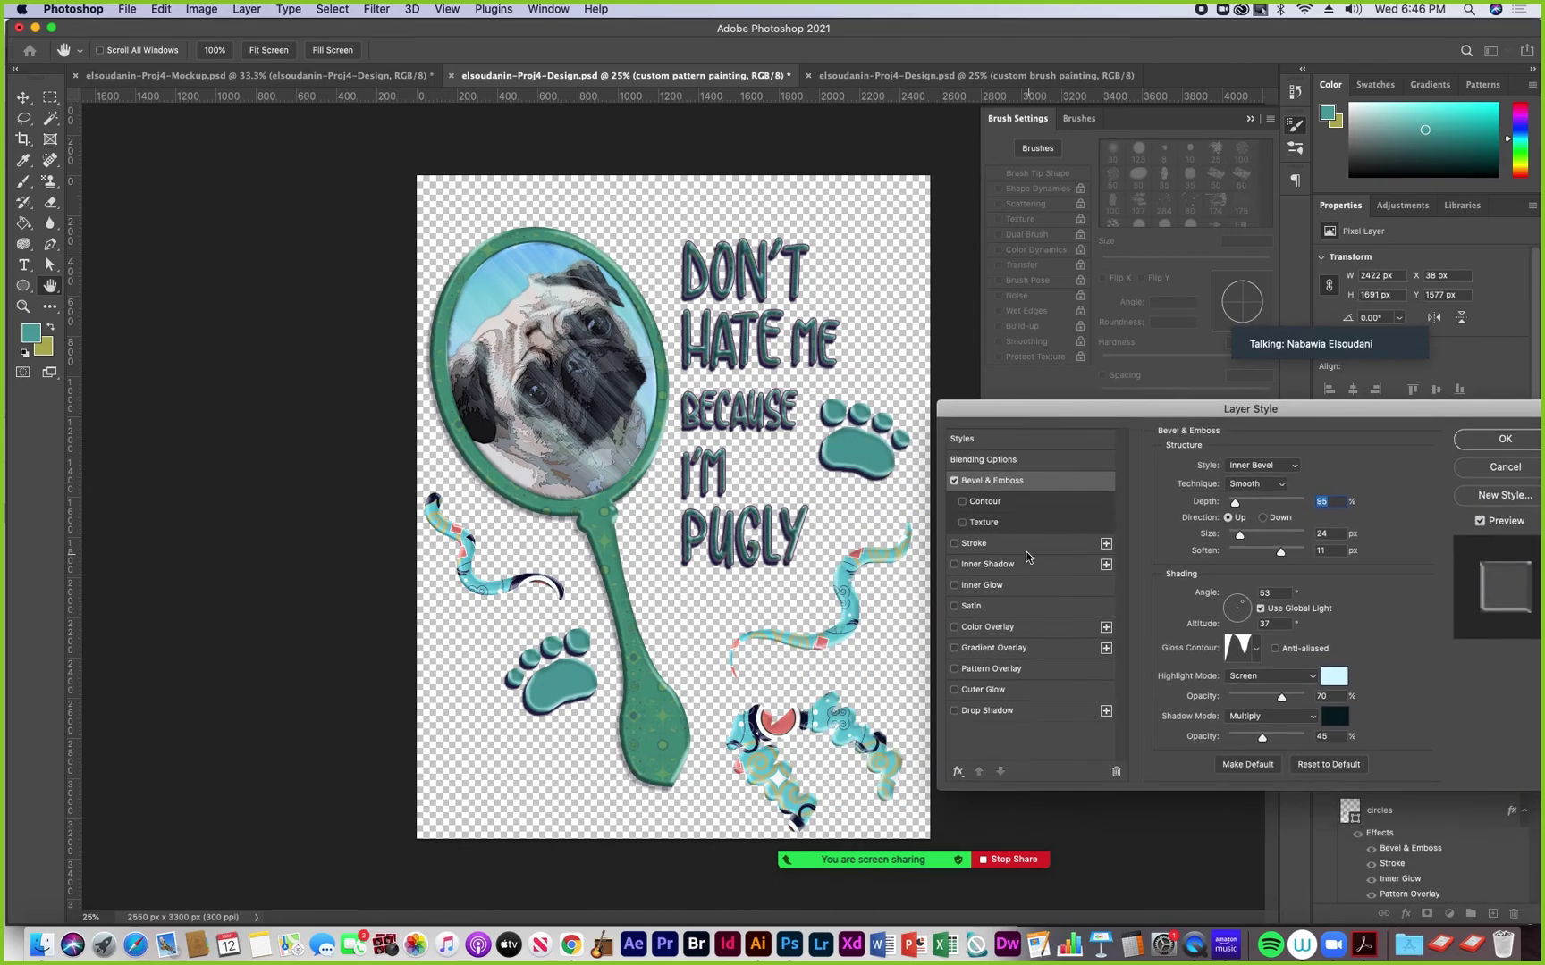
# Try a bevel Texture with the square swirls pattern at 555% scale and +463% depth
pyautogui.click(978, 524)
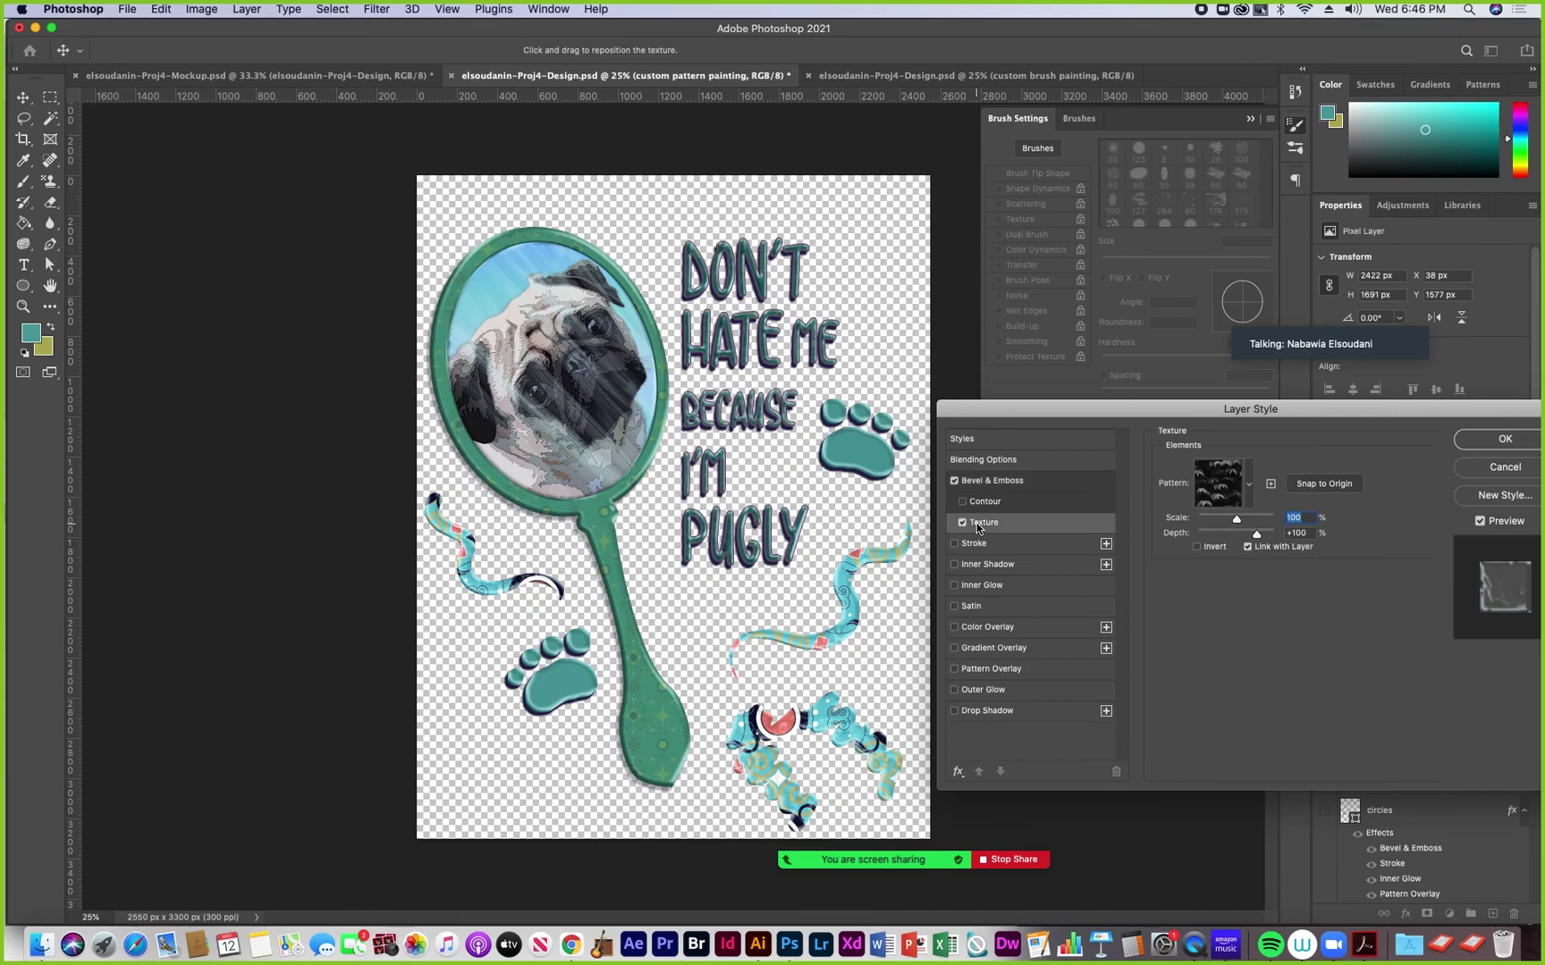
pyautogui.click(1249, 487)
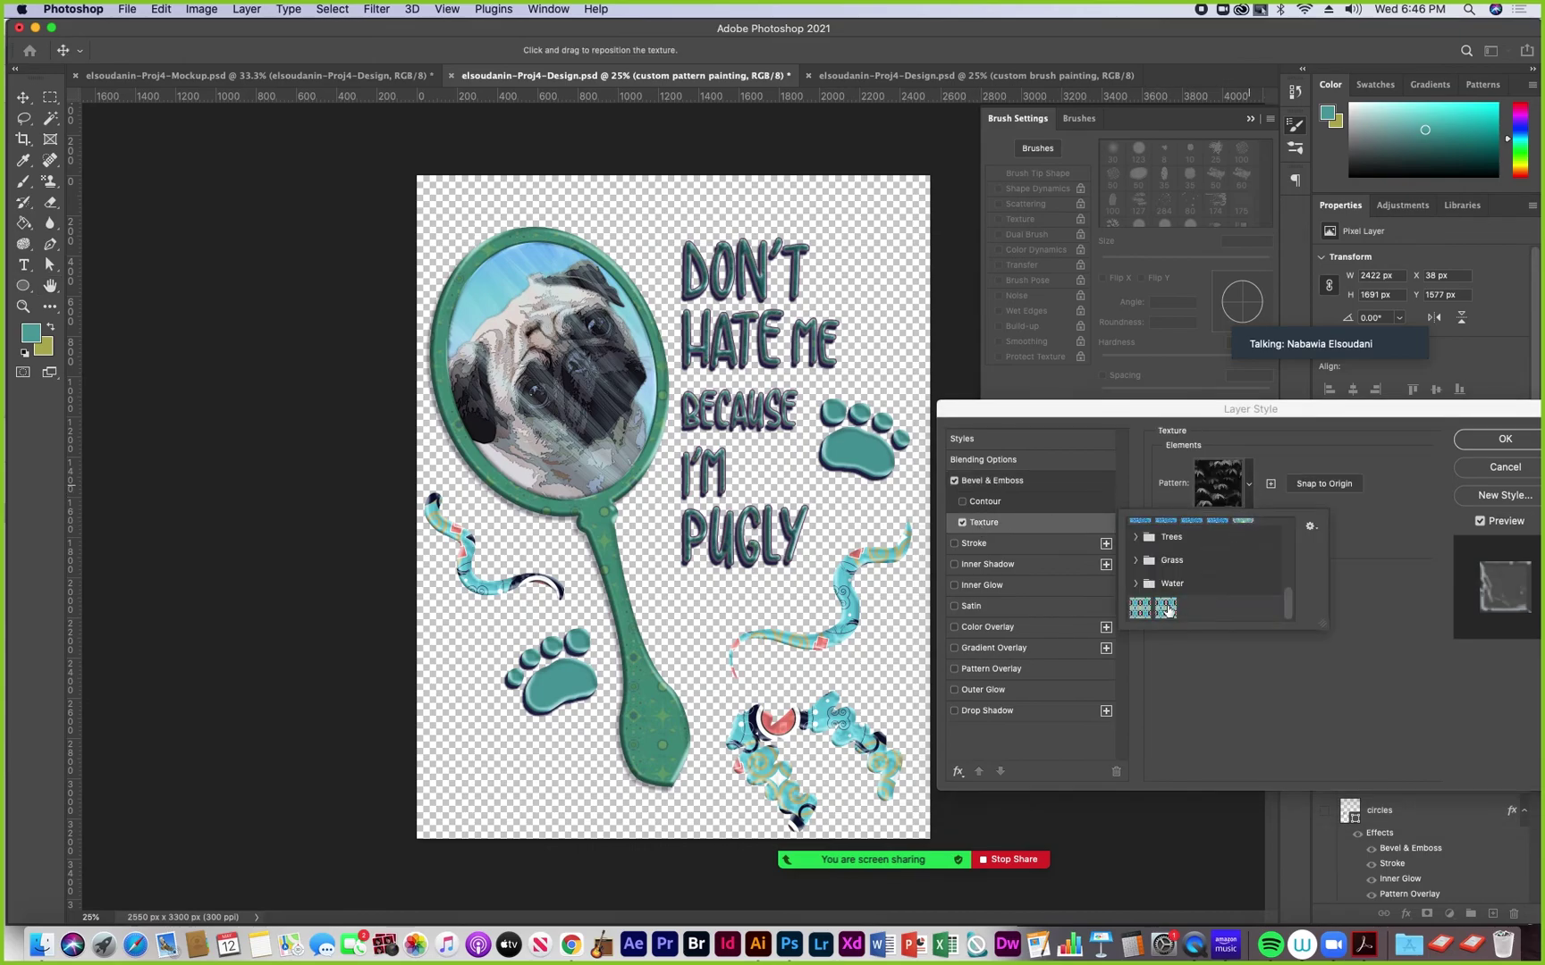
pyautogui.click(1165, 607)
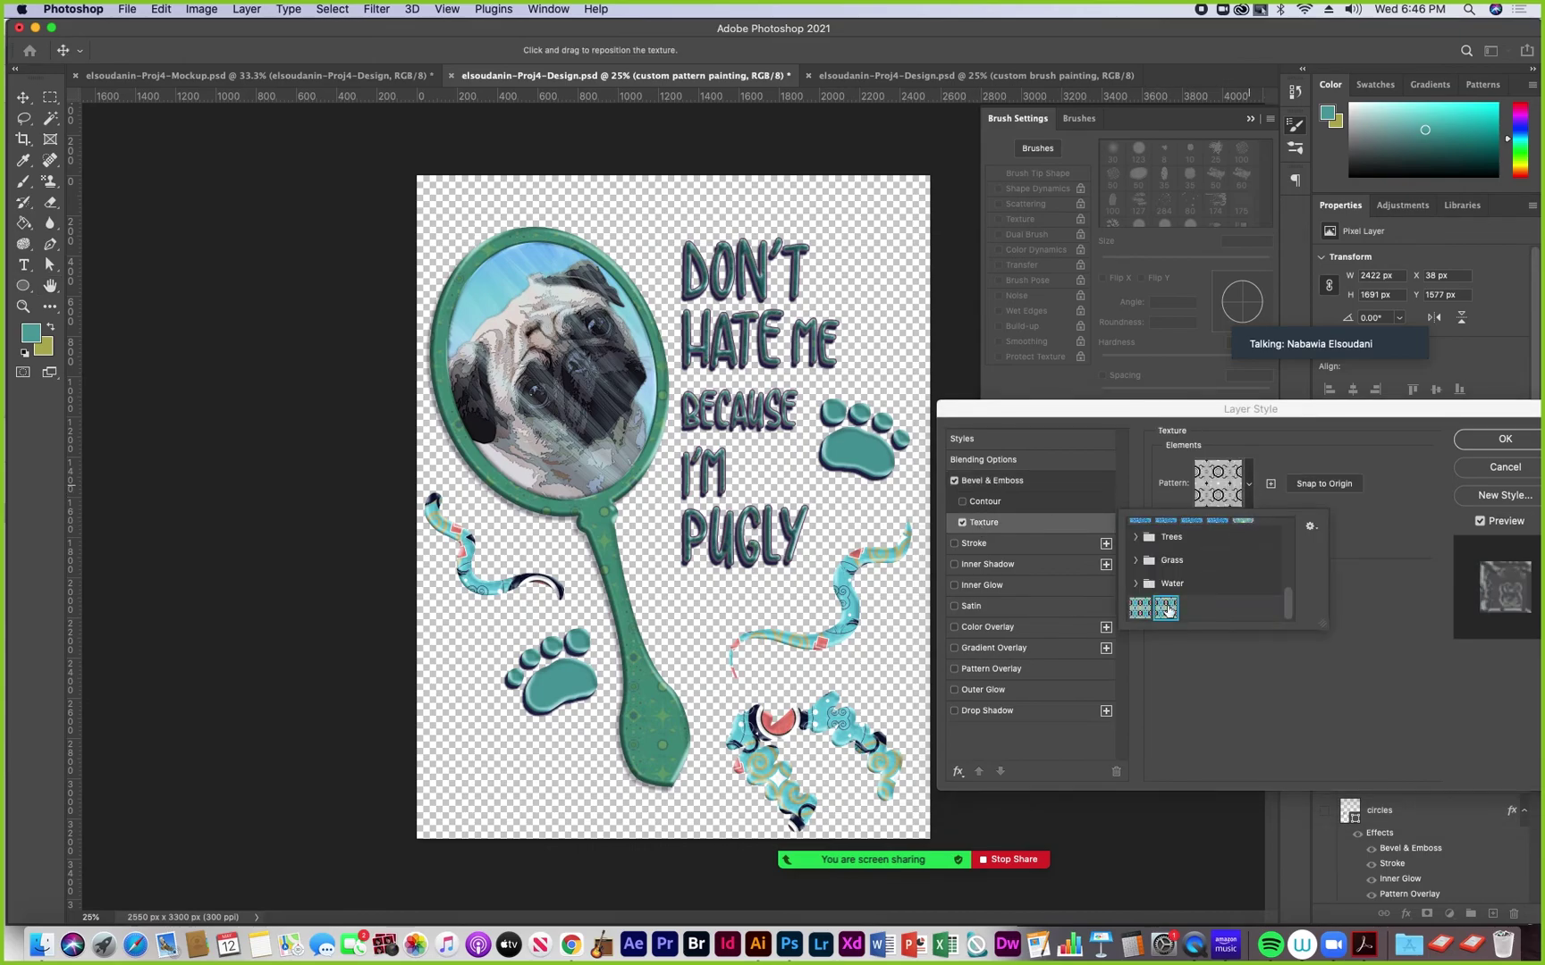
pyautogui.click(1288, 458)
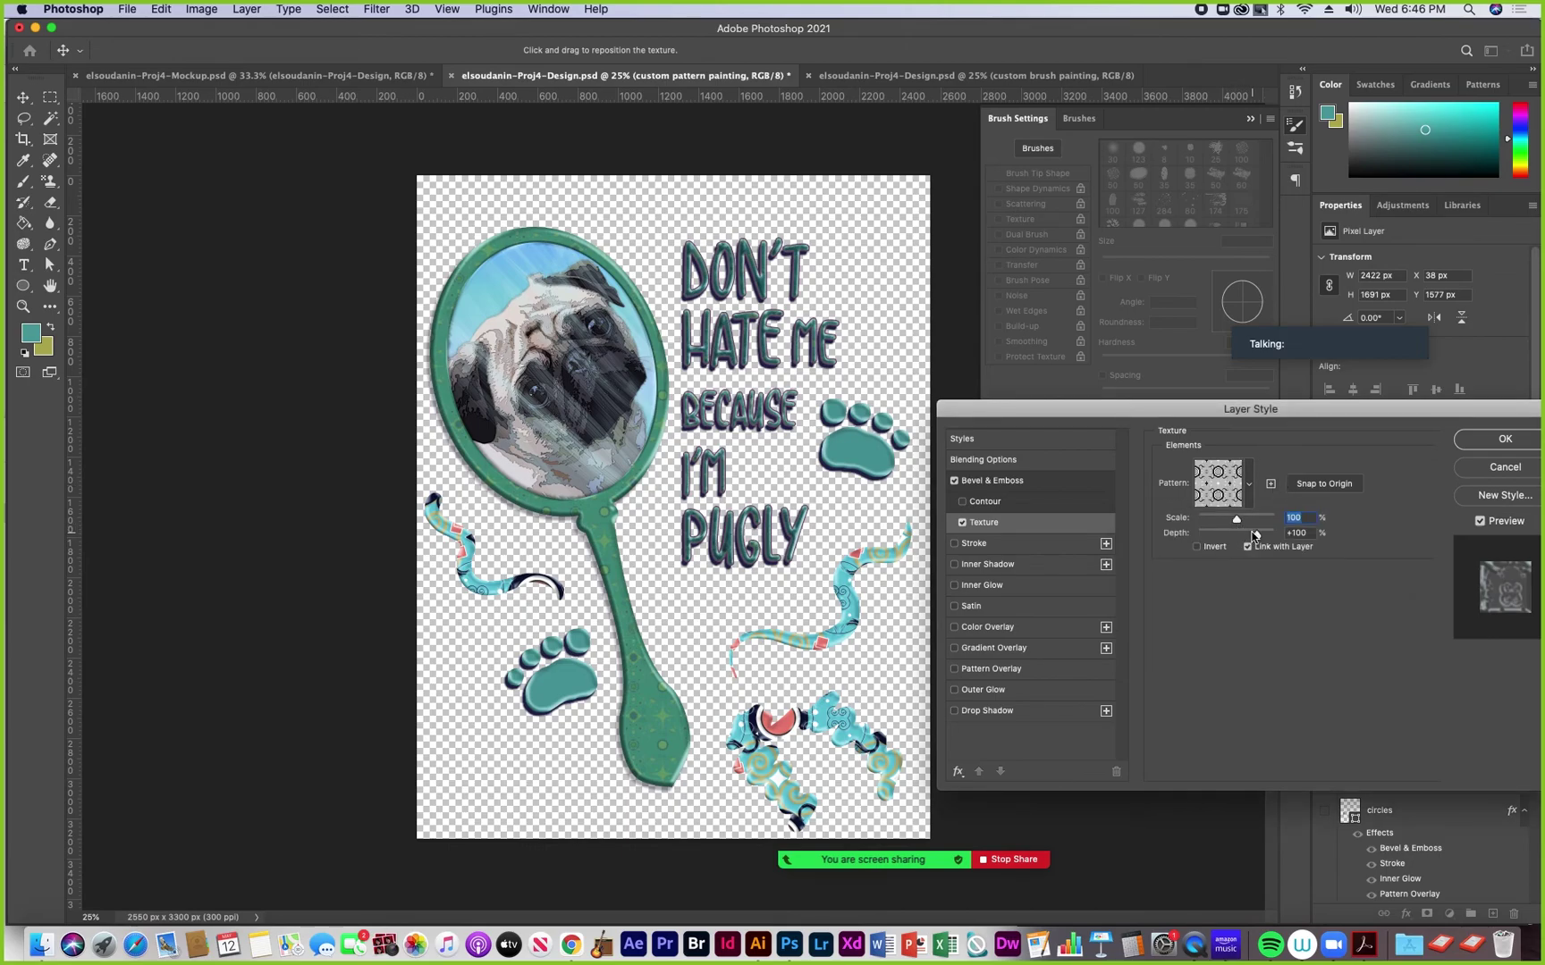
pyautogui.moveTo(1234, 523); pyautogui.dragTo(1266, 537)
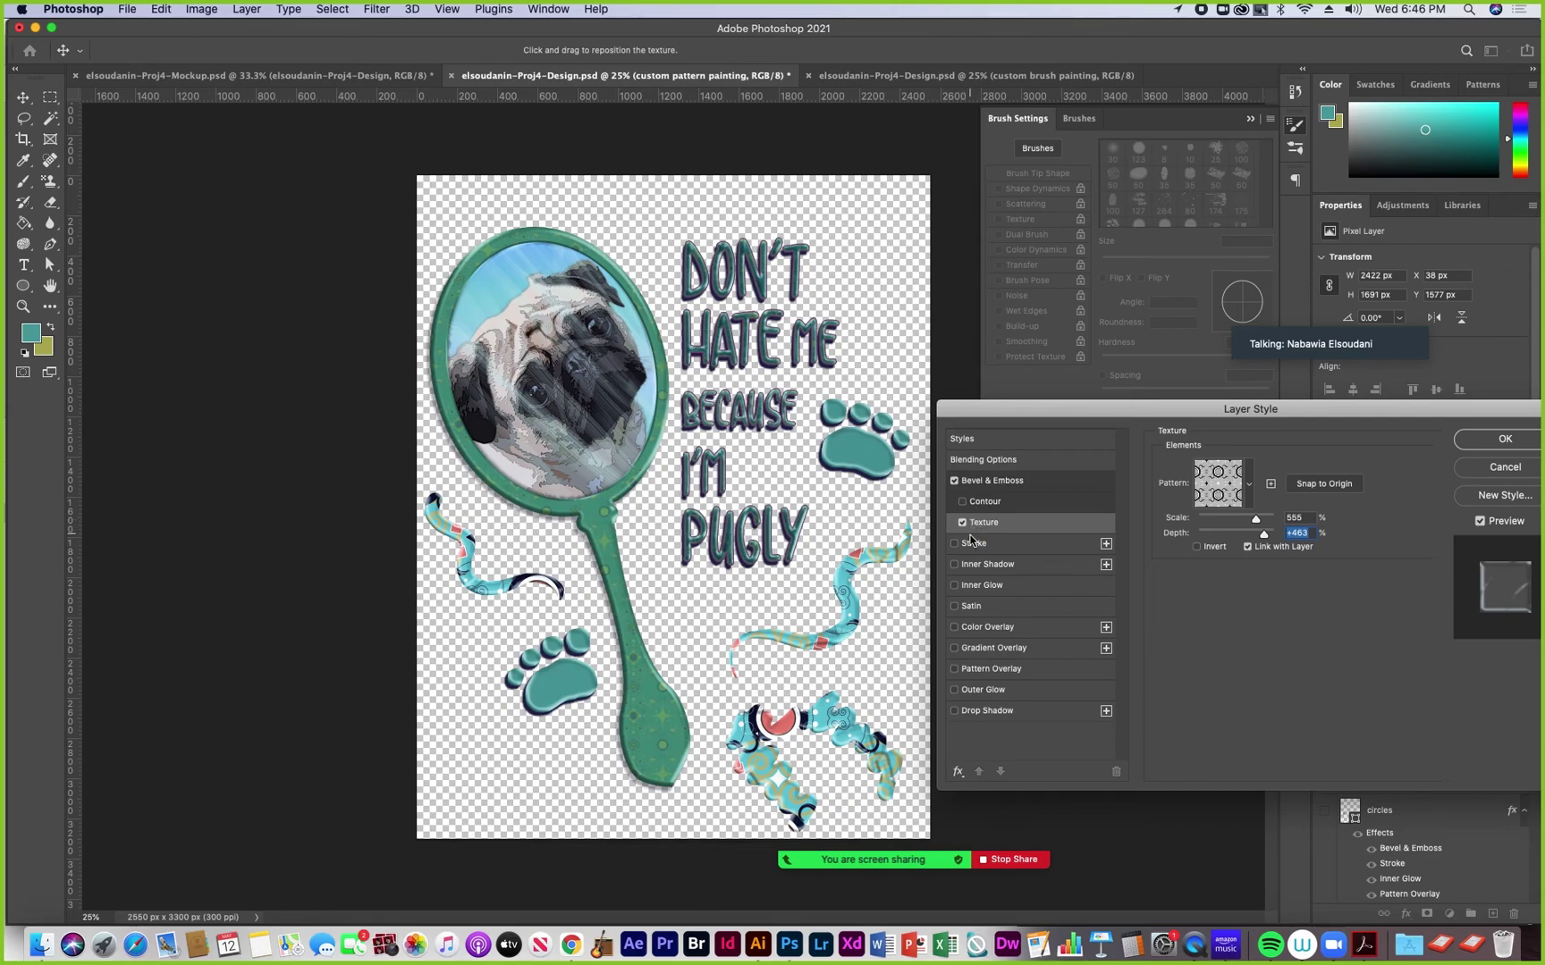
# Try a blue Color Overlay on the pattern strokes with the blend mode set to Normal
pyautogui.click(983, 628)
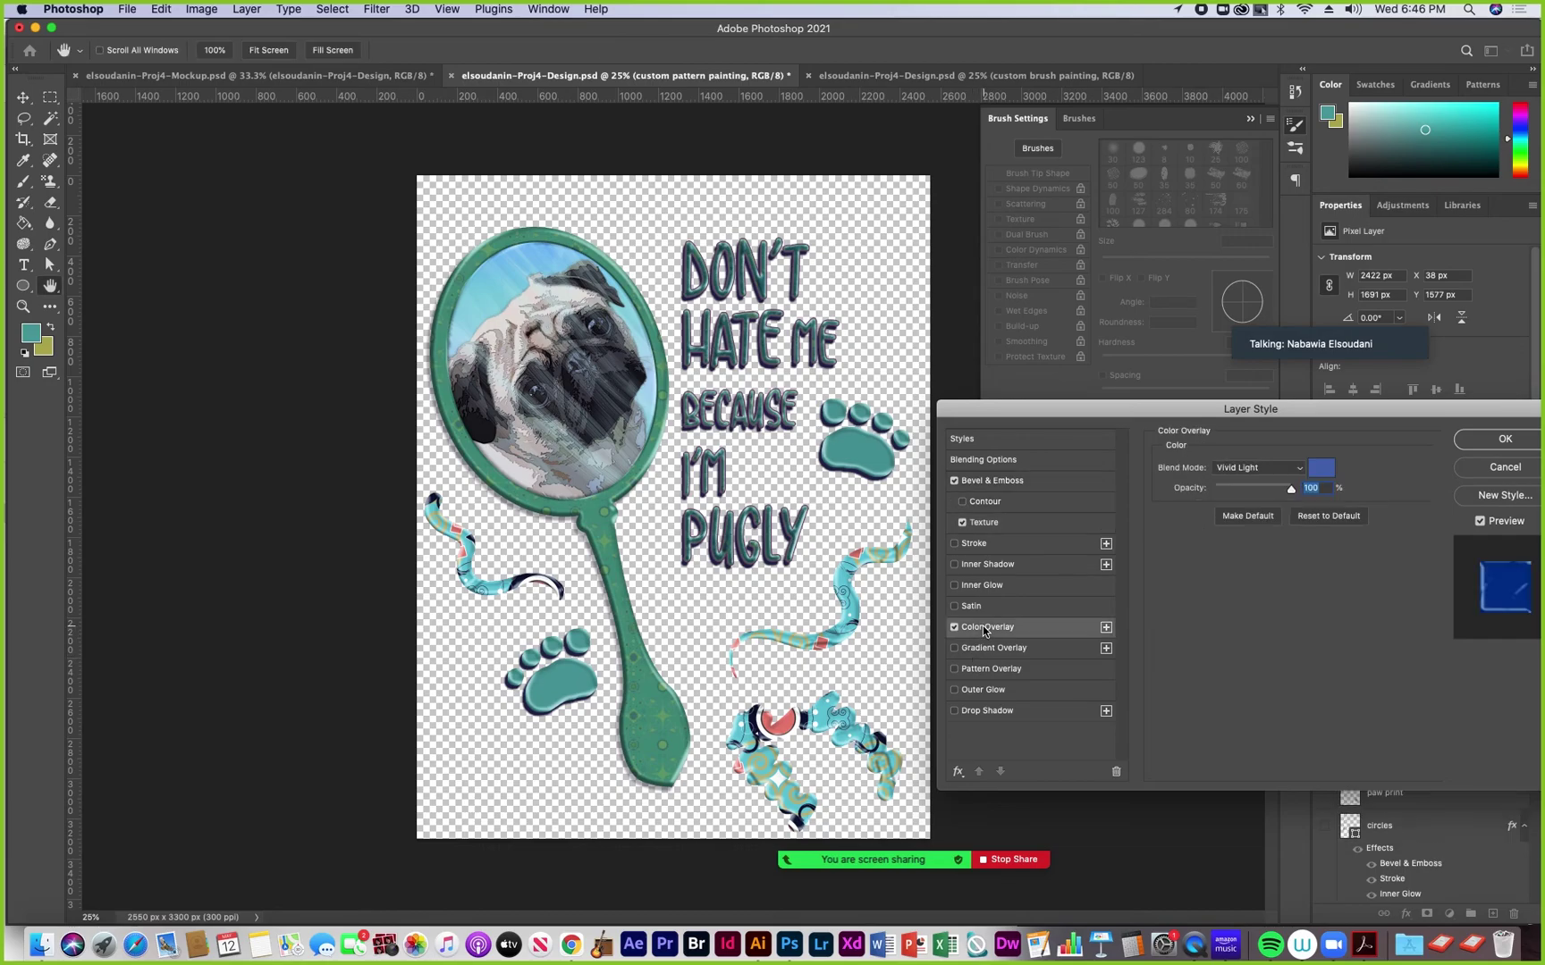
pyautogui.click(1269, 469)
pyautogui.click(1234, 257)
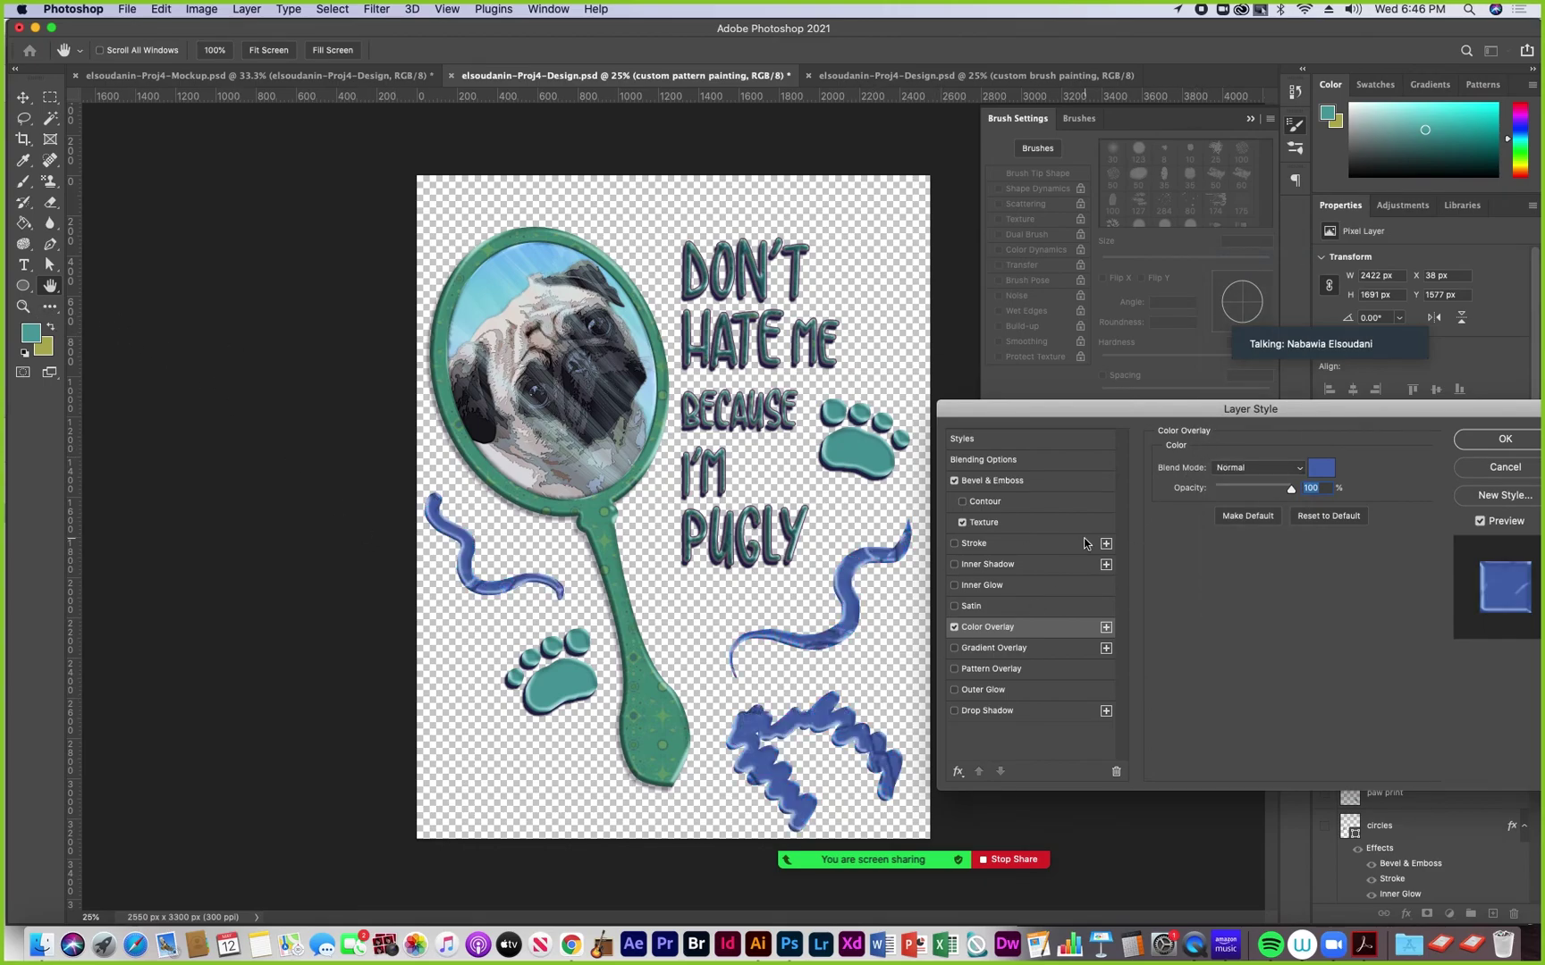
# Try the bevel Texture at 71% scale and +99% depth, compare the strokes with and without it, and leave it off
pyautogui.click(997, 524)
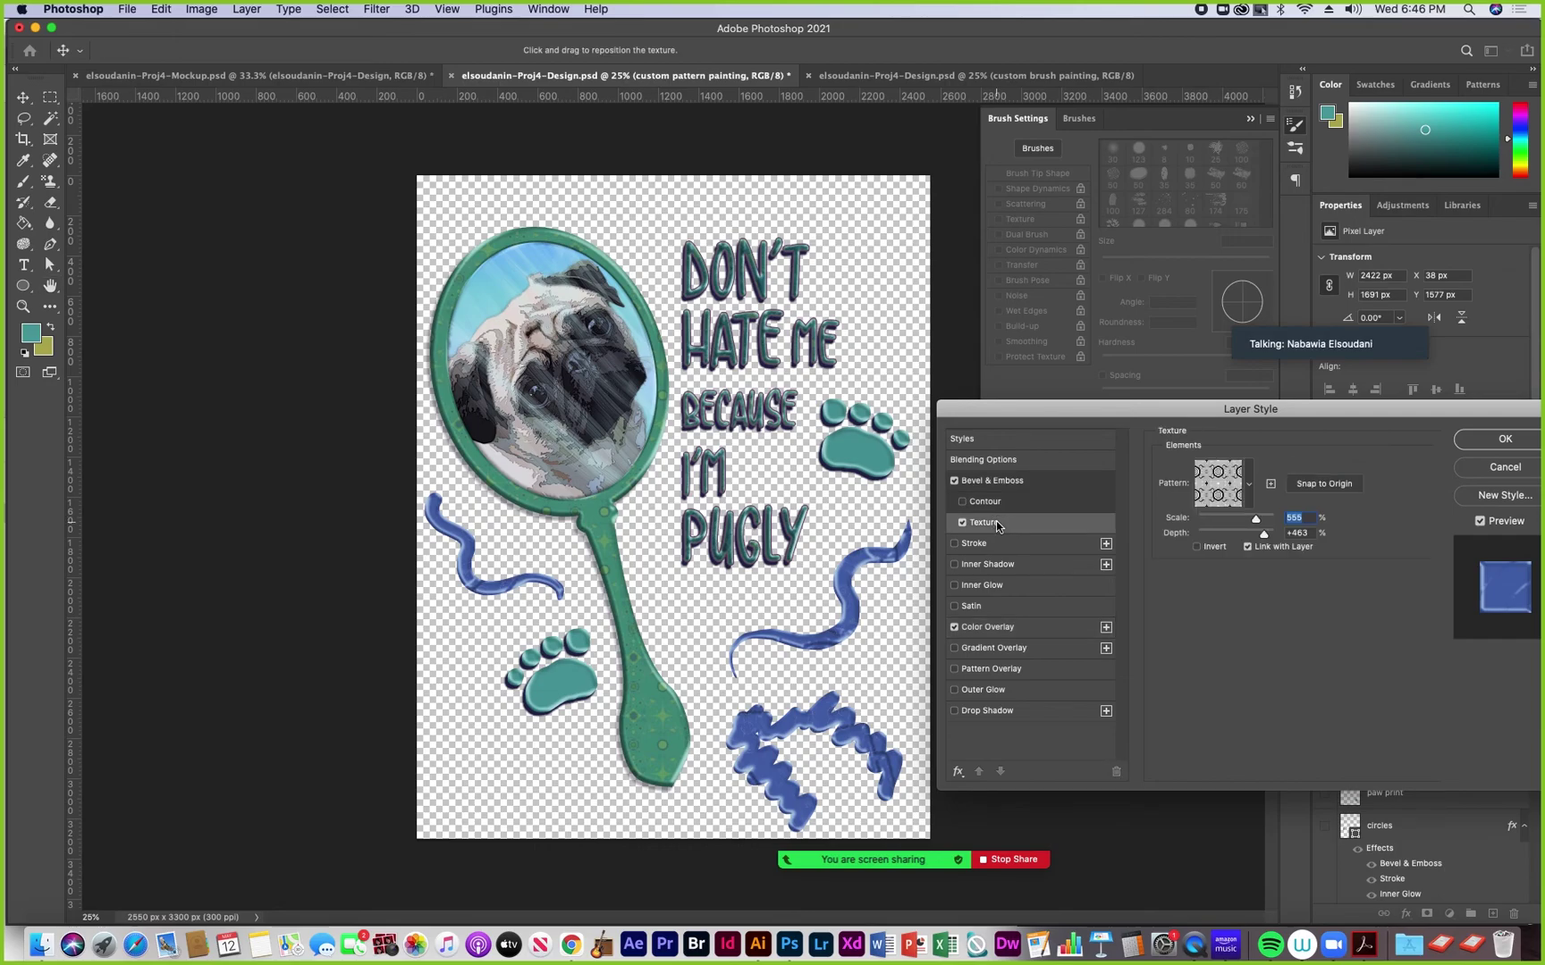
pyautogui.moveTo(1254, 521)
pyautogui.mouseDown()
pyautogui.moveTo(1227, 516)
pyautogui.moveTo(1231, 535)
pyautogui.mouseUp()
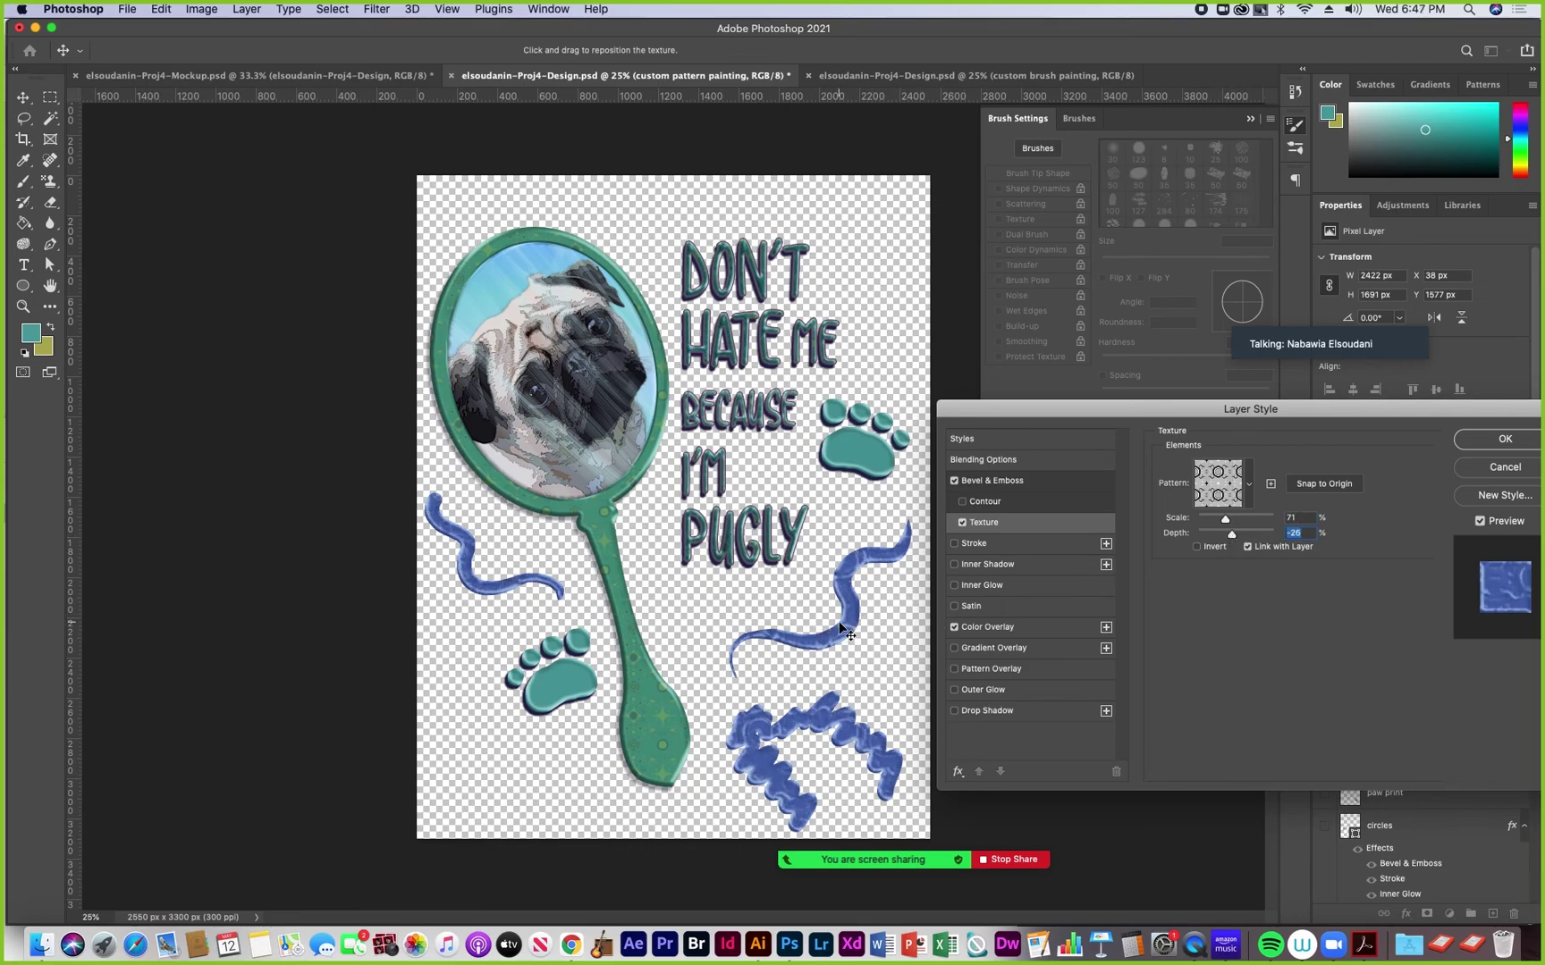
pyautogui.moveTo(1237, 536); pyautogui.dragTo(1256, 533)
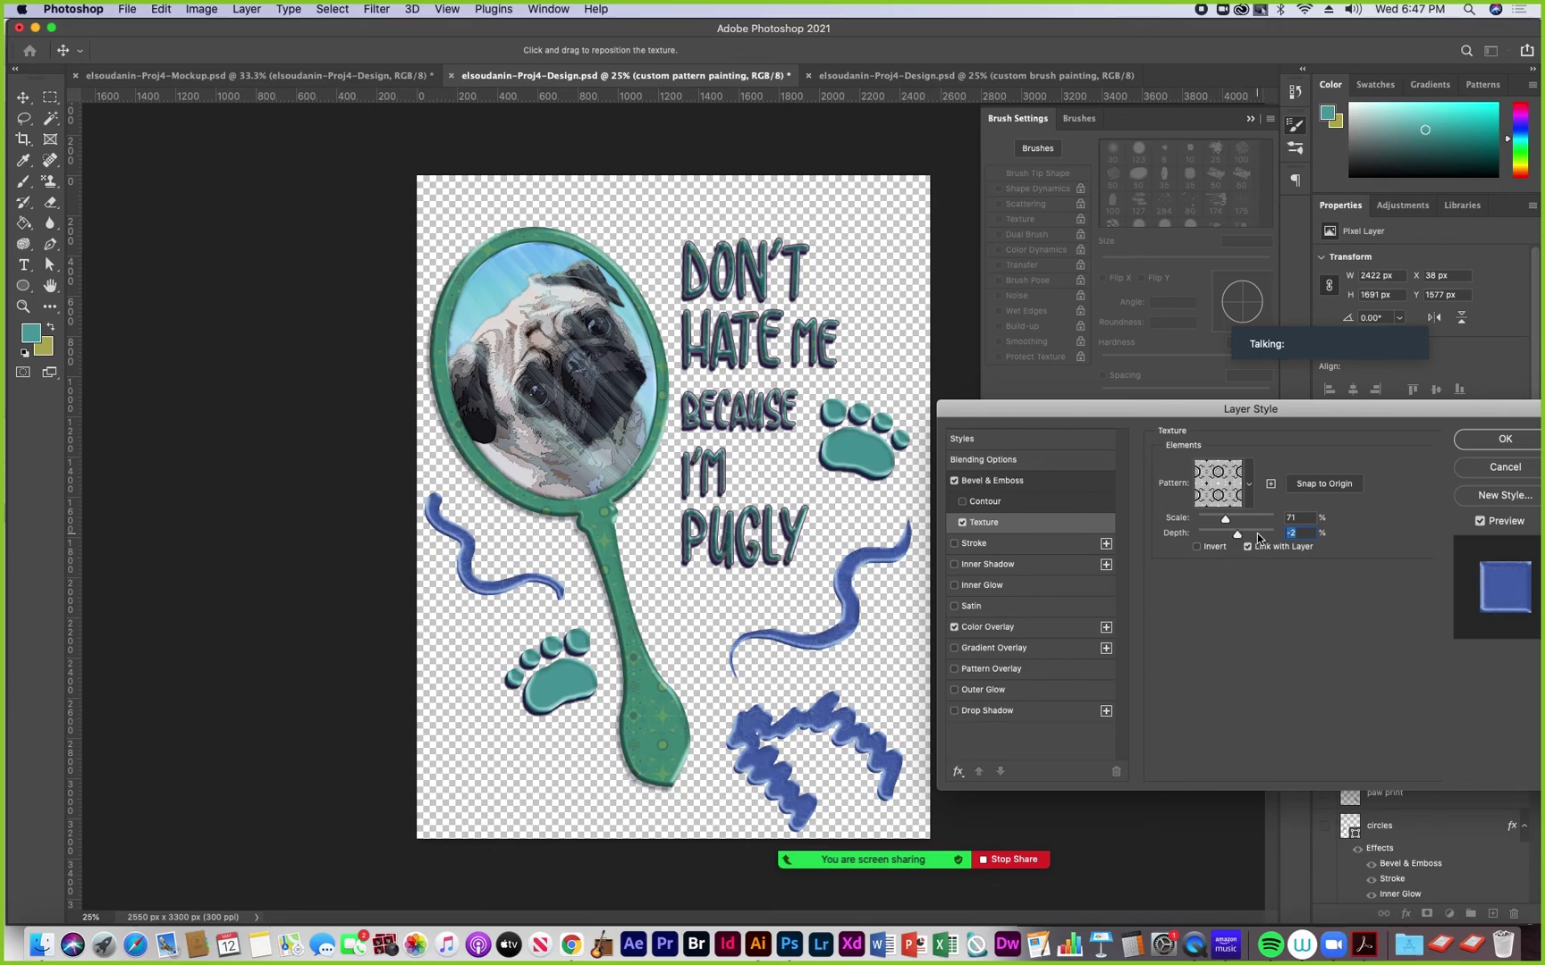
pyautogui.click(963, 524)
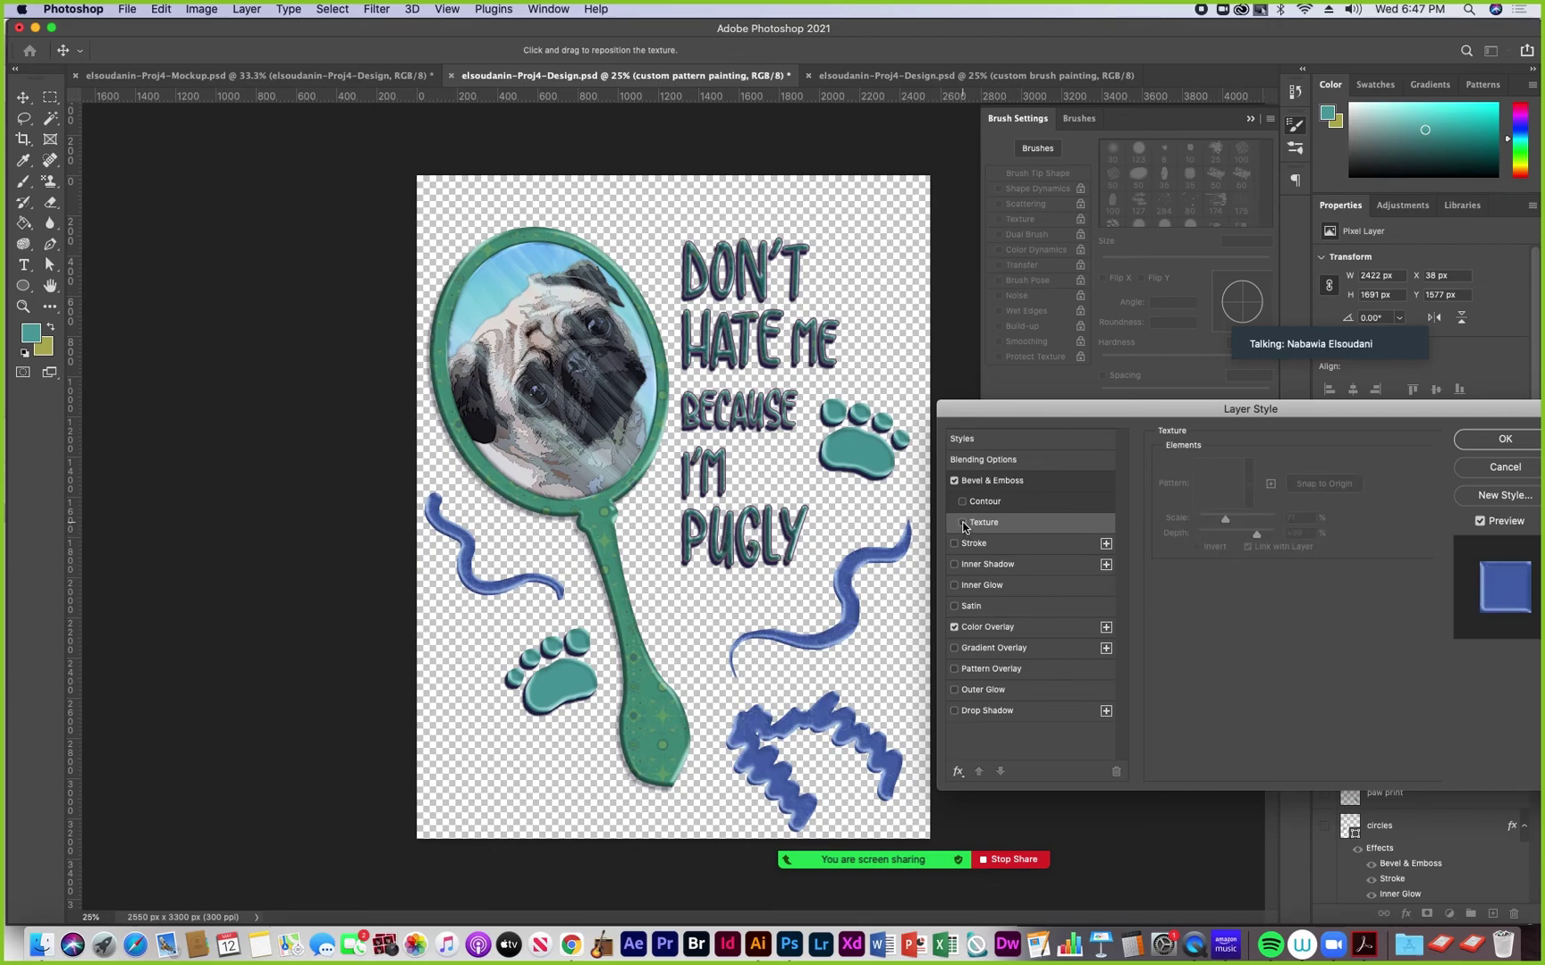
pyautogui.click(963, 523)
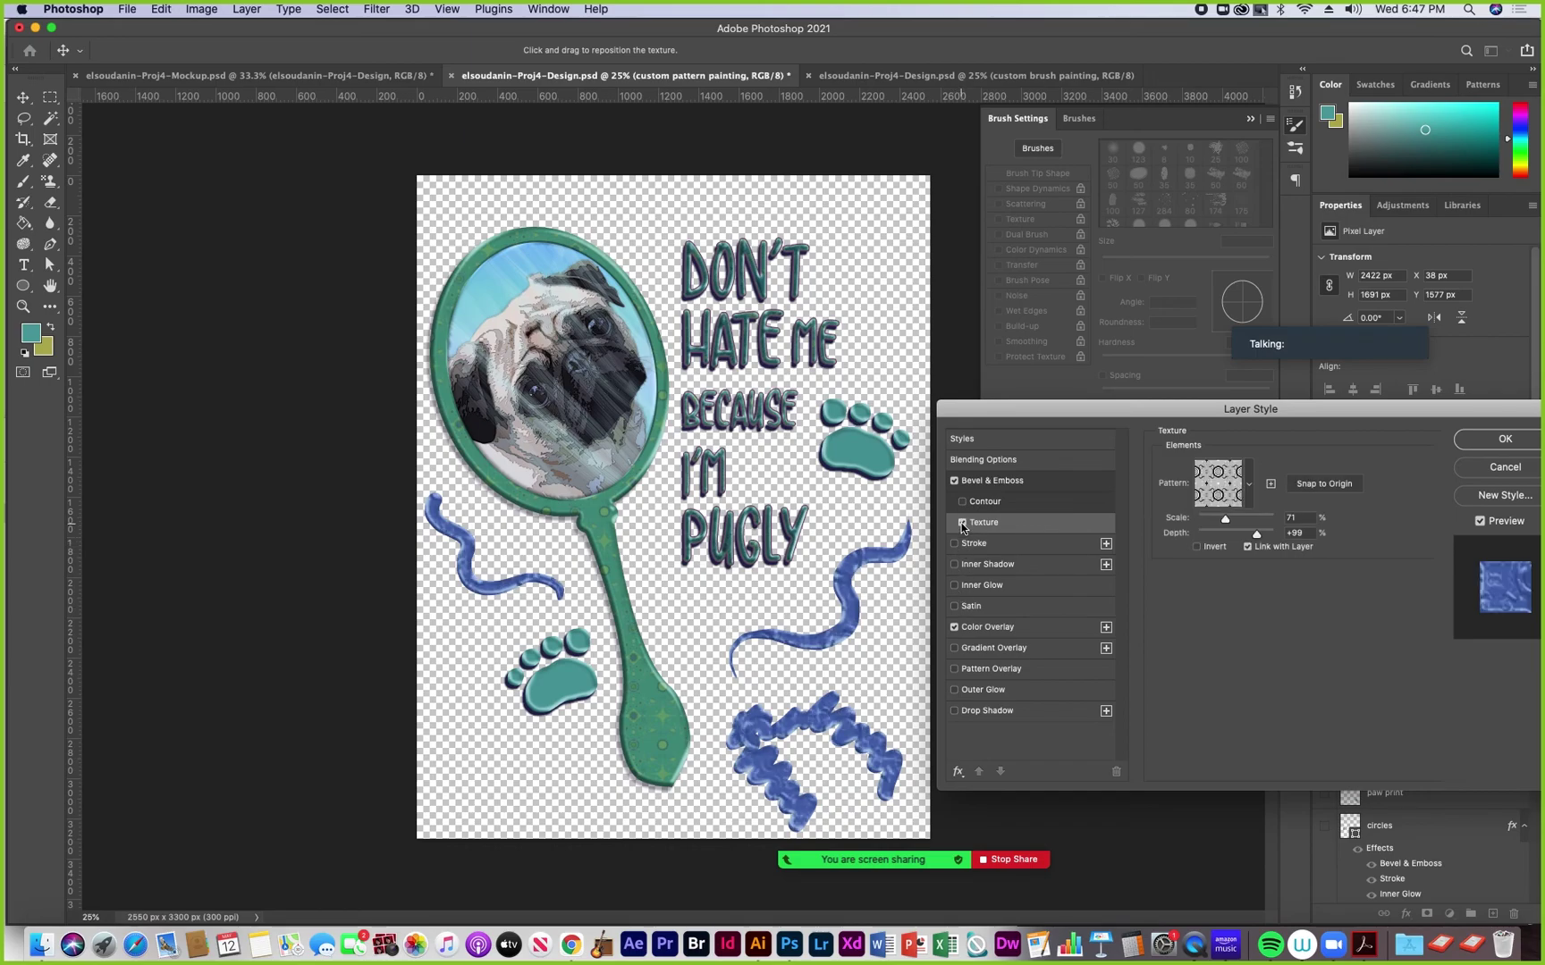
pyautogui.click(963, 523)
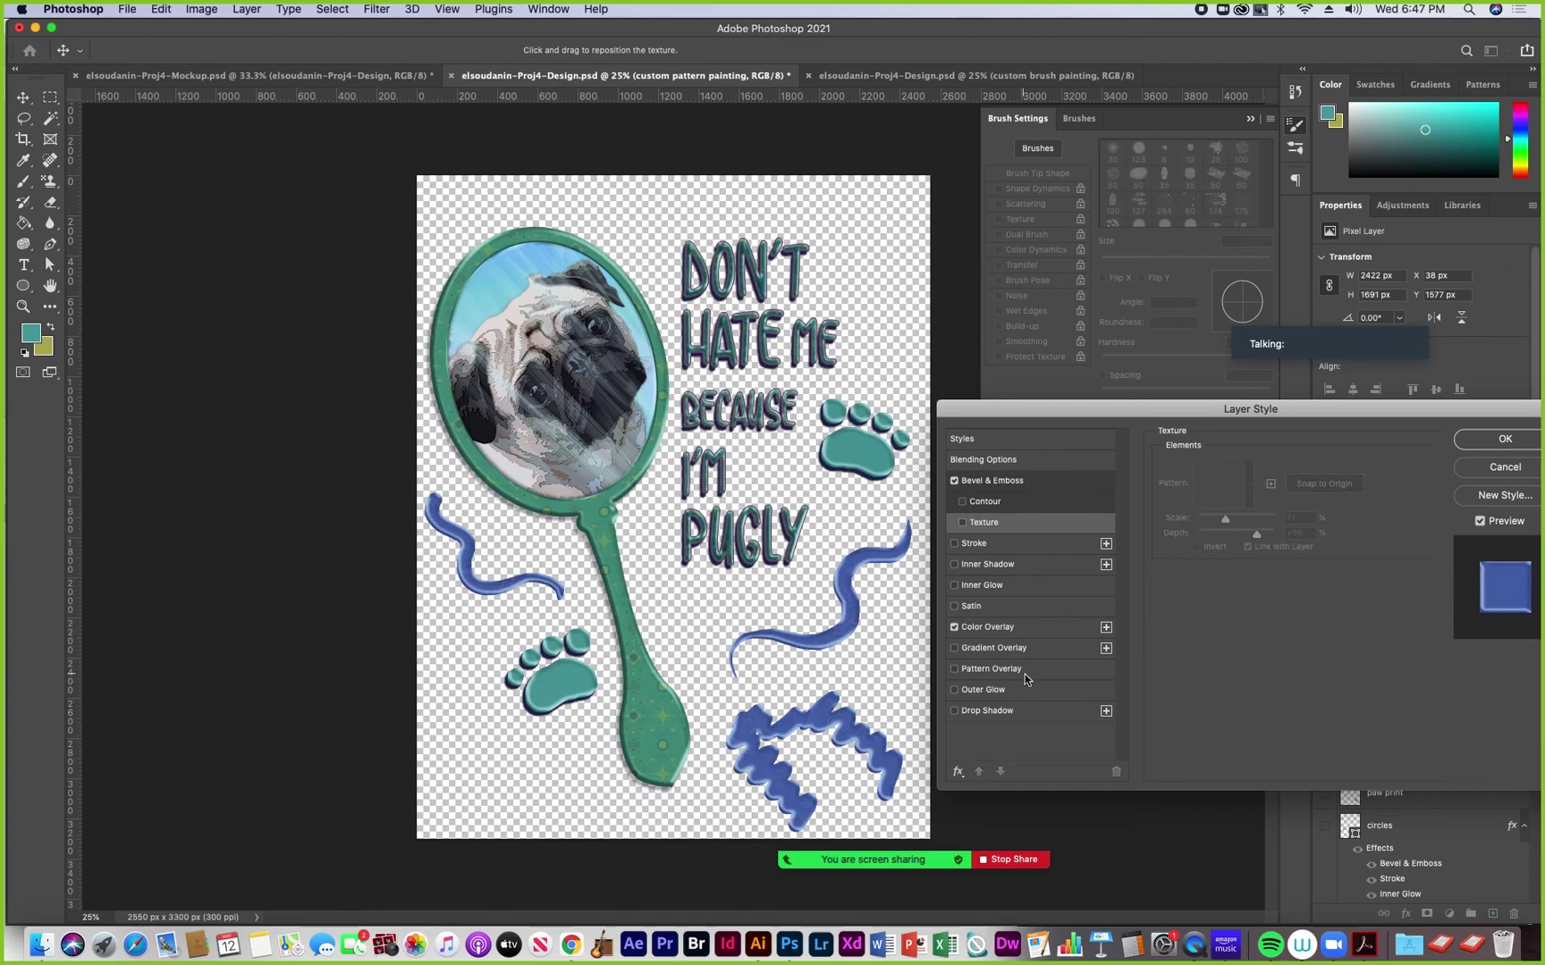
# Try a Pattern Overlay with the square swirls pattern without the Color Overlay, switch it off, and discard all the layer style changes
pyautogui.click(968, 672)
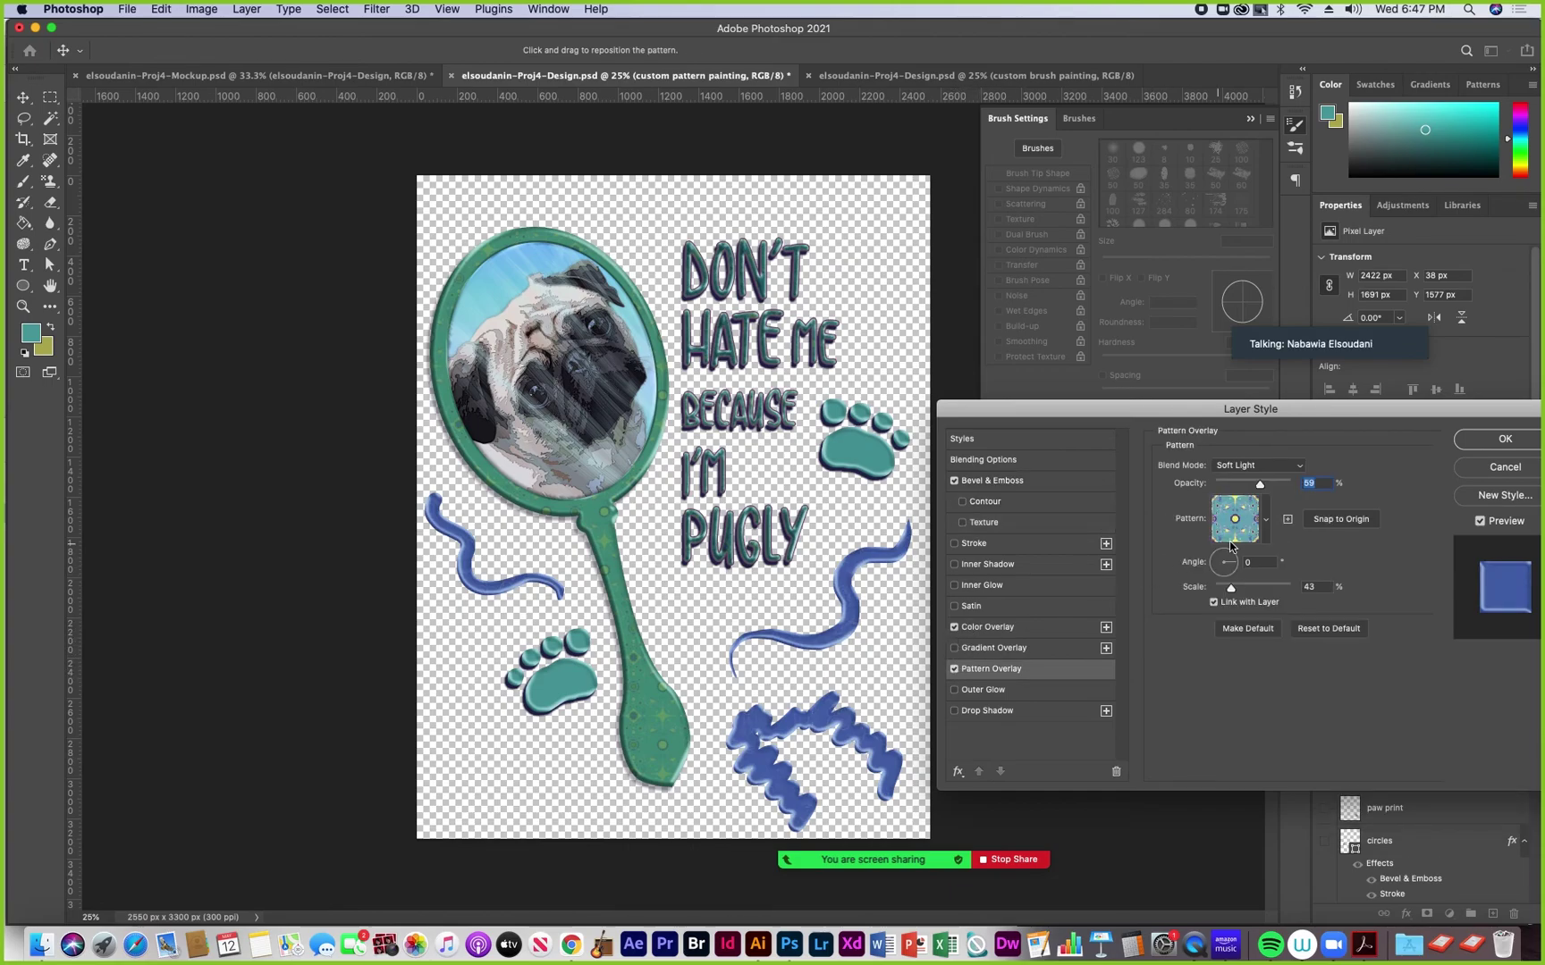
pyautogui.click(1262, 523)
pyautogui.click(1180, 642)
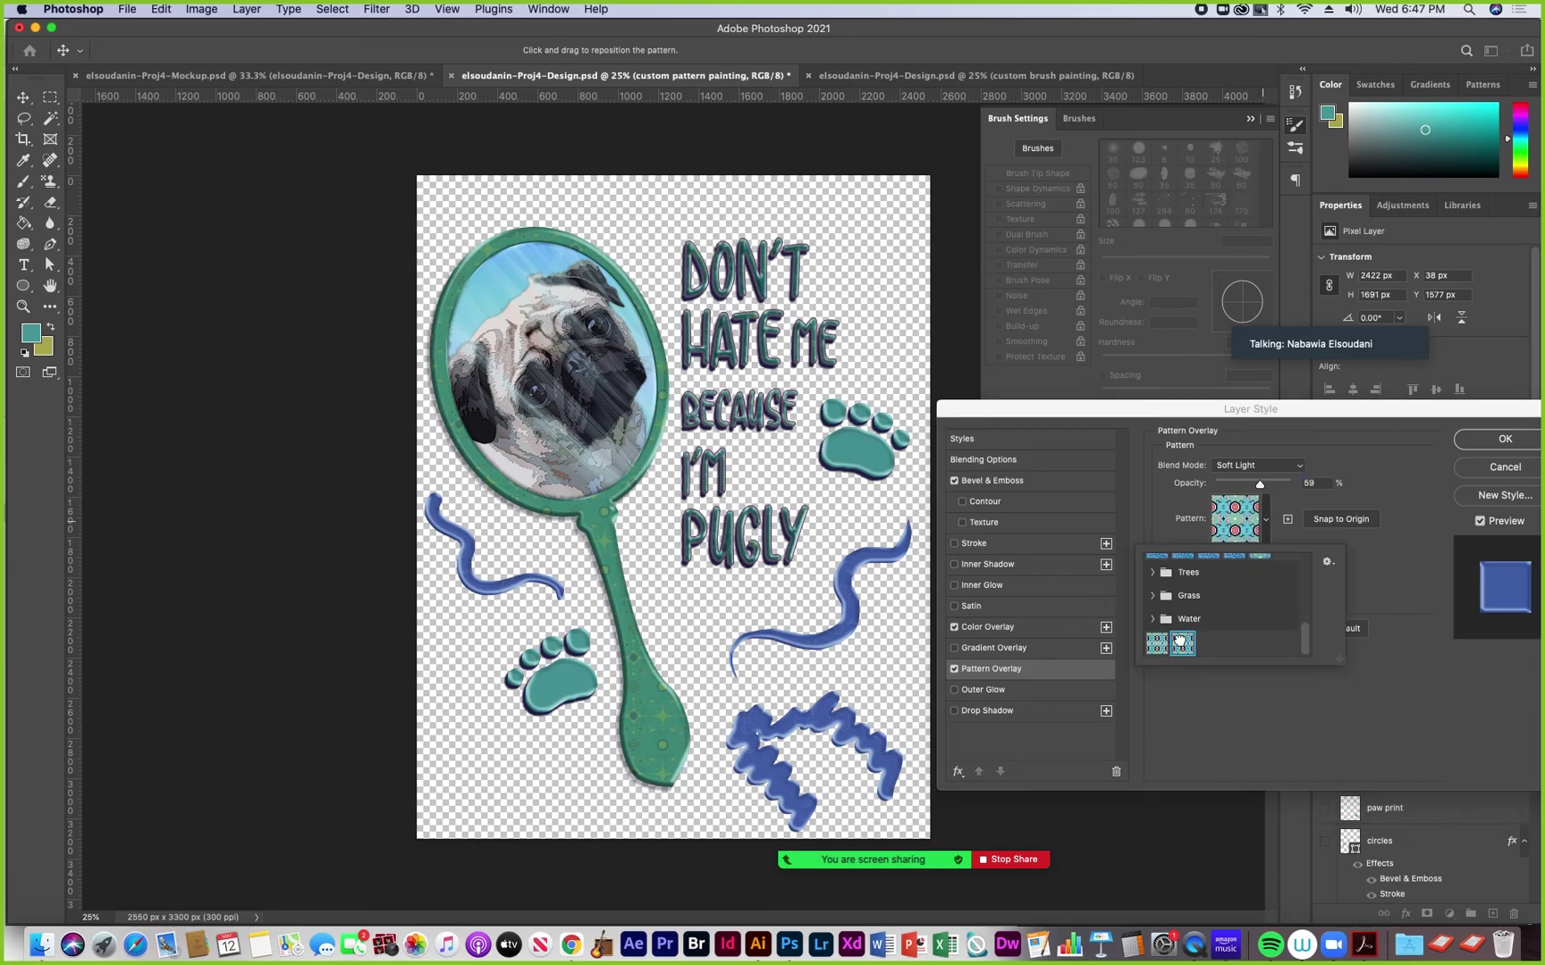
pyautogui.click(1361, 682)
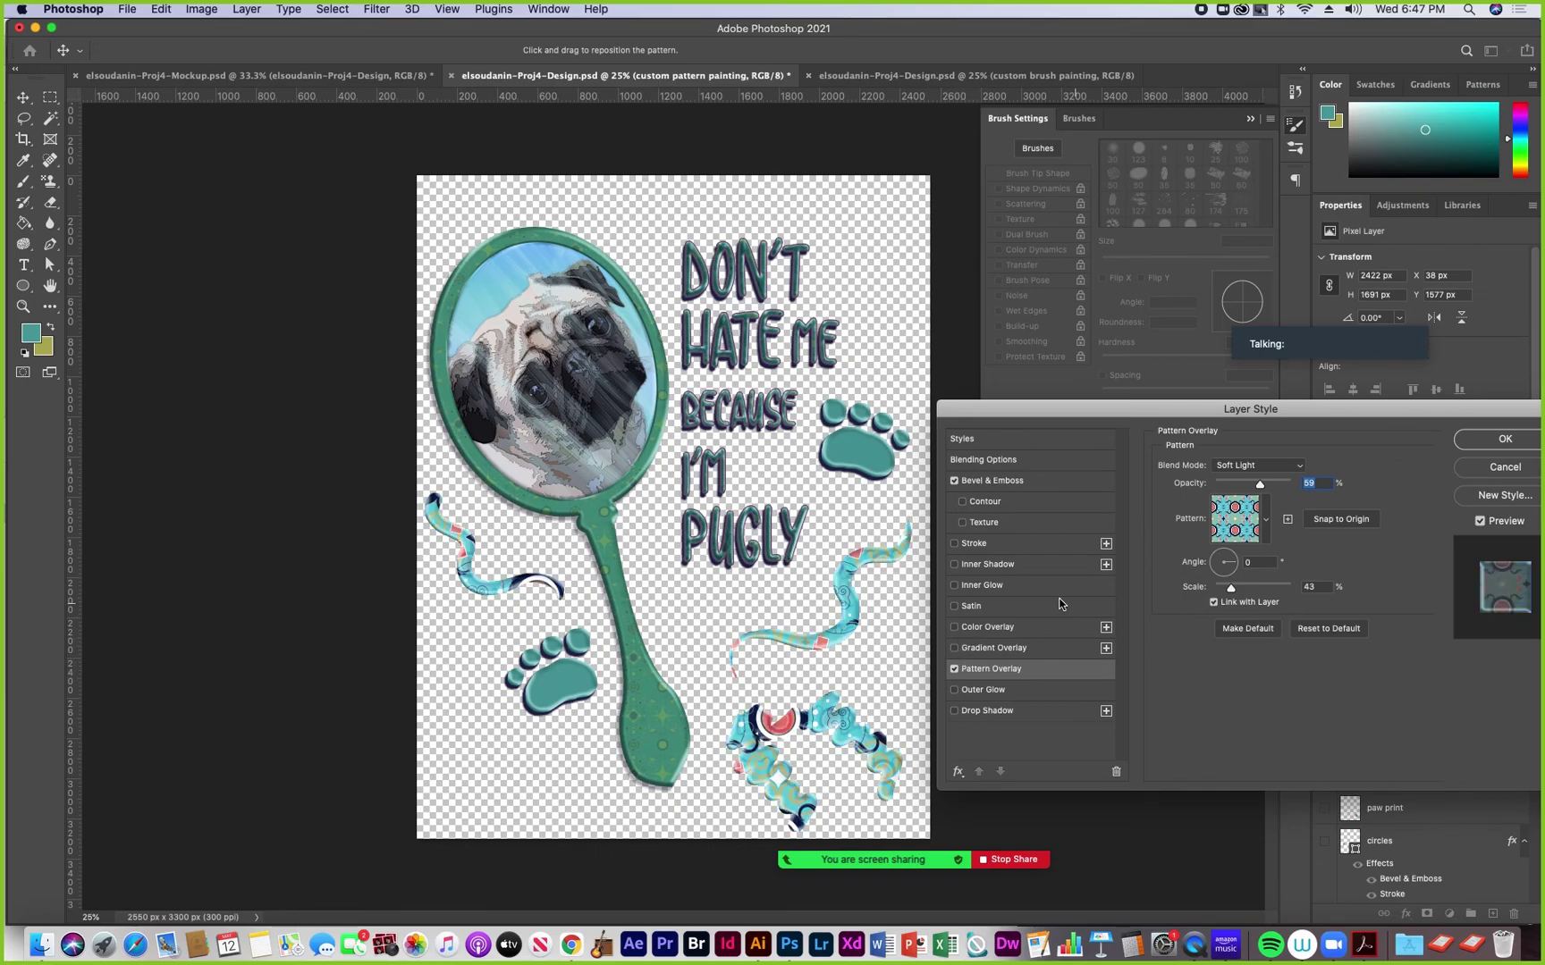
pyautogui.click(953, 670)
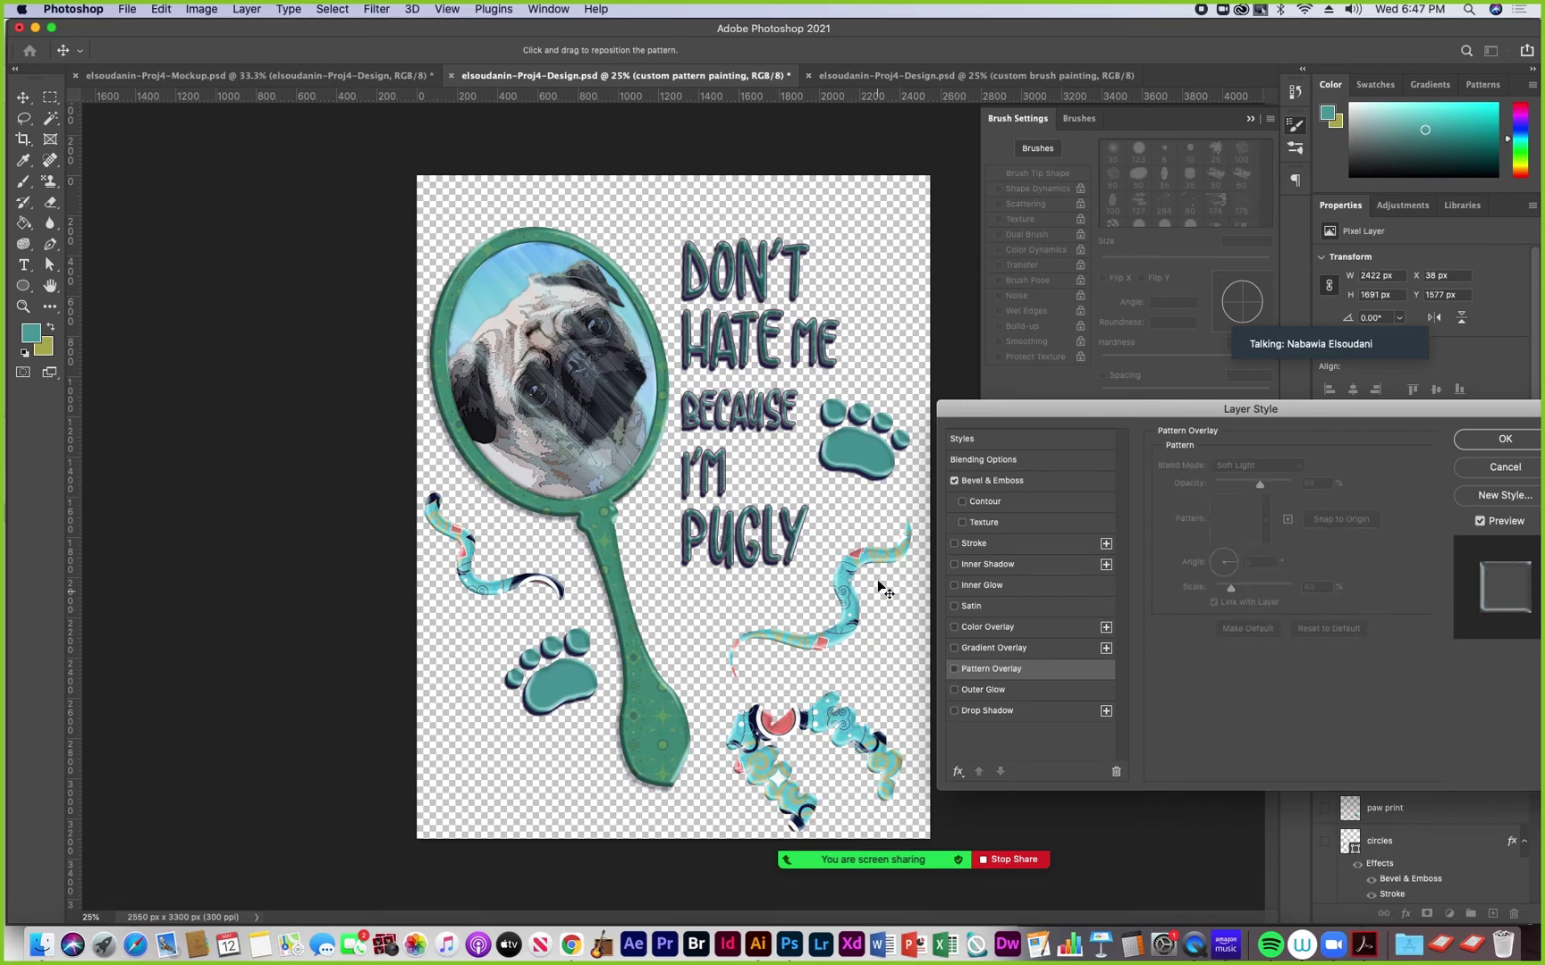
pyautogui.moveTo(1328, 417); pyautogui.dragTo(1210, 408)
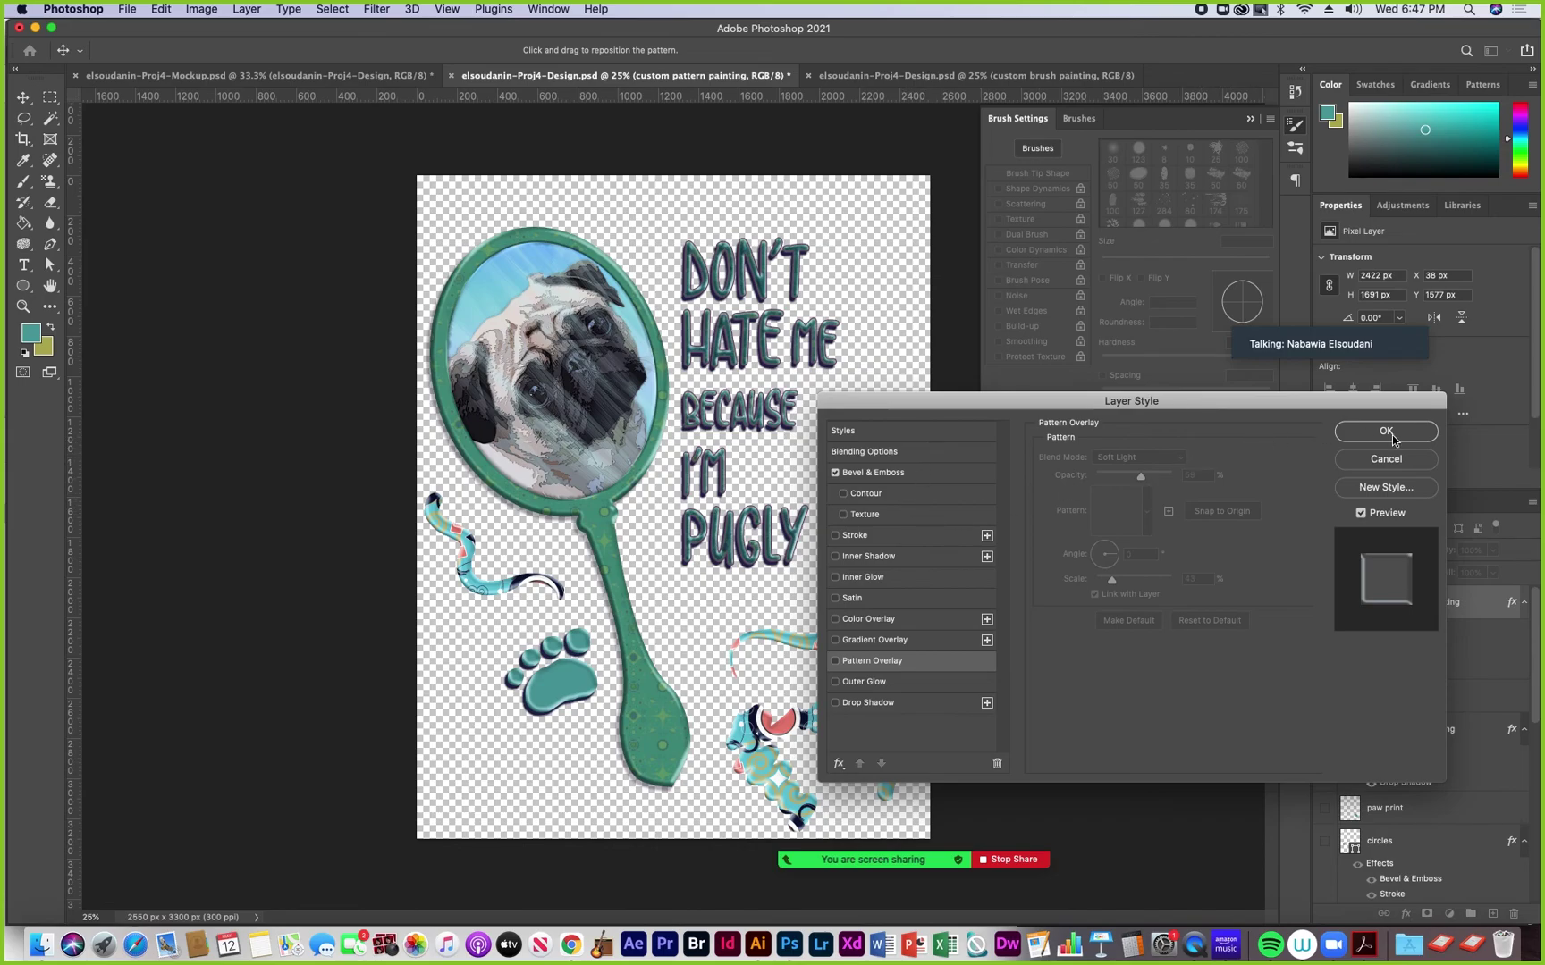
pyautogui.click(1388, 461)
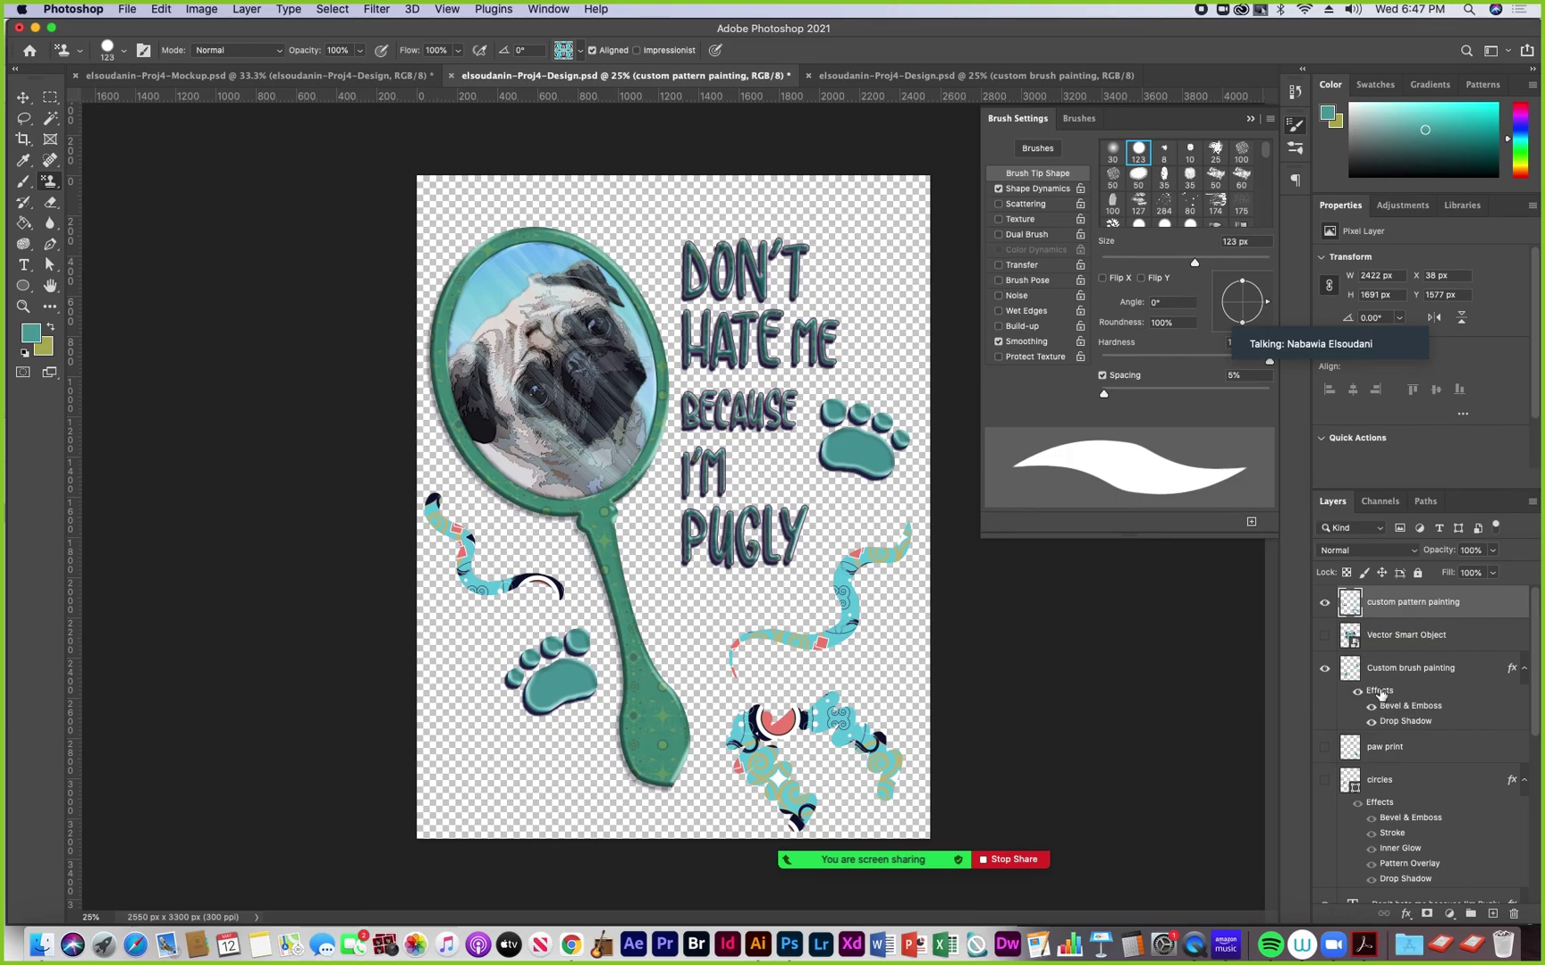
# Copy the Custom brush painting effects onto custom pattern painting and paint two wavy strokes, at the lower left and upper right of the artwork
pyautogui.moveTo(1381, 693); pyautogui.dragTo(1391, 617)
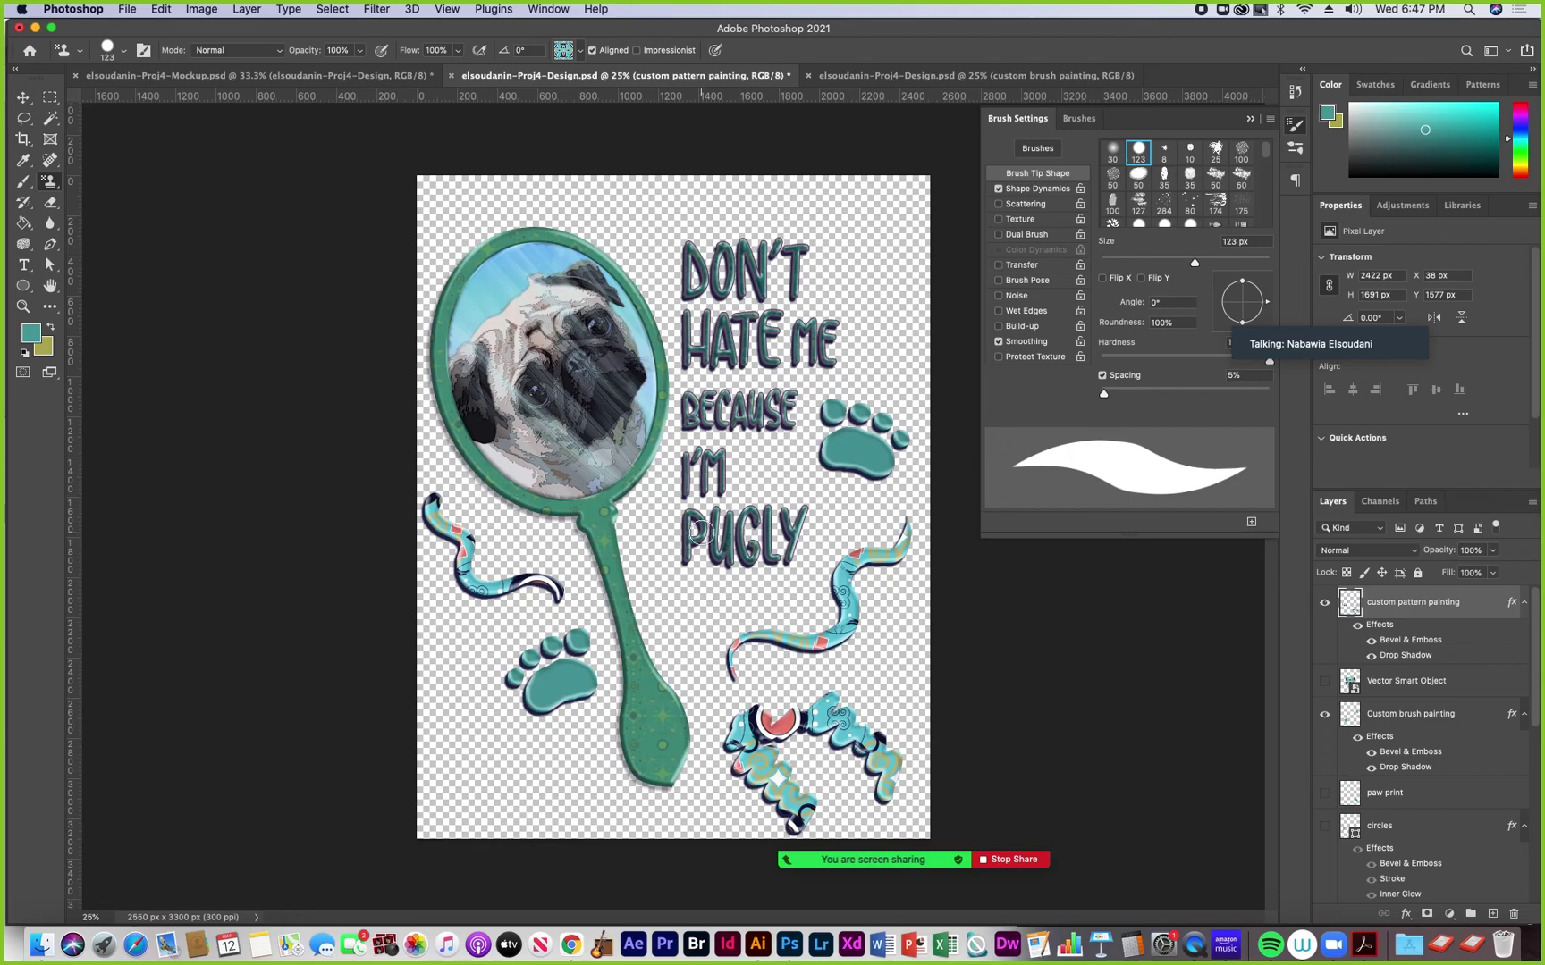
pyautogui.moveTo(448, 704)
pyautogui.mouseDown()
pyautogui.moveTo(494, 785)
pyautogui.moveTo(608, 811)
pyautogui.mouseUp()
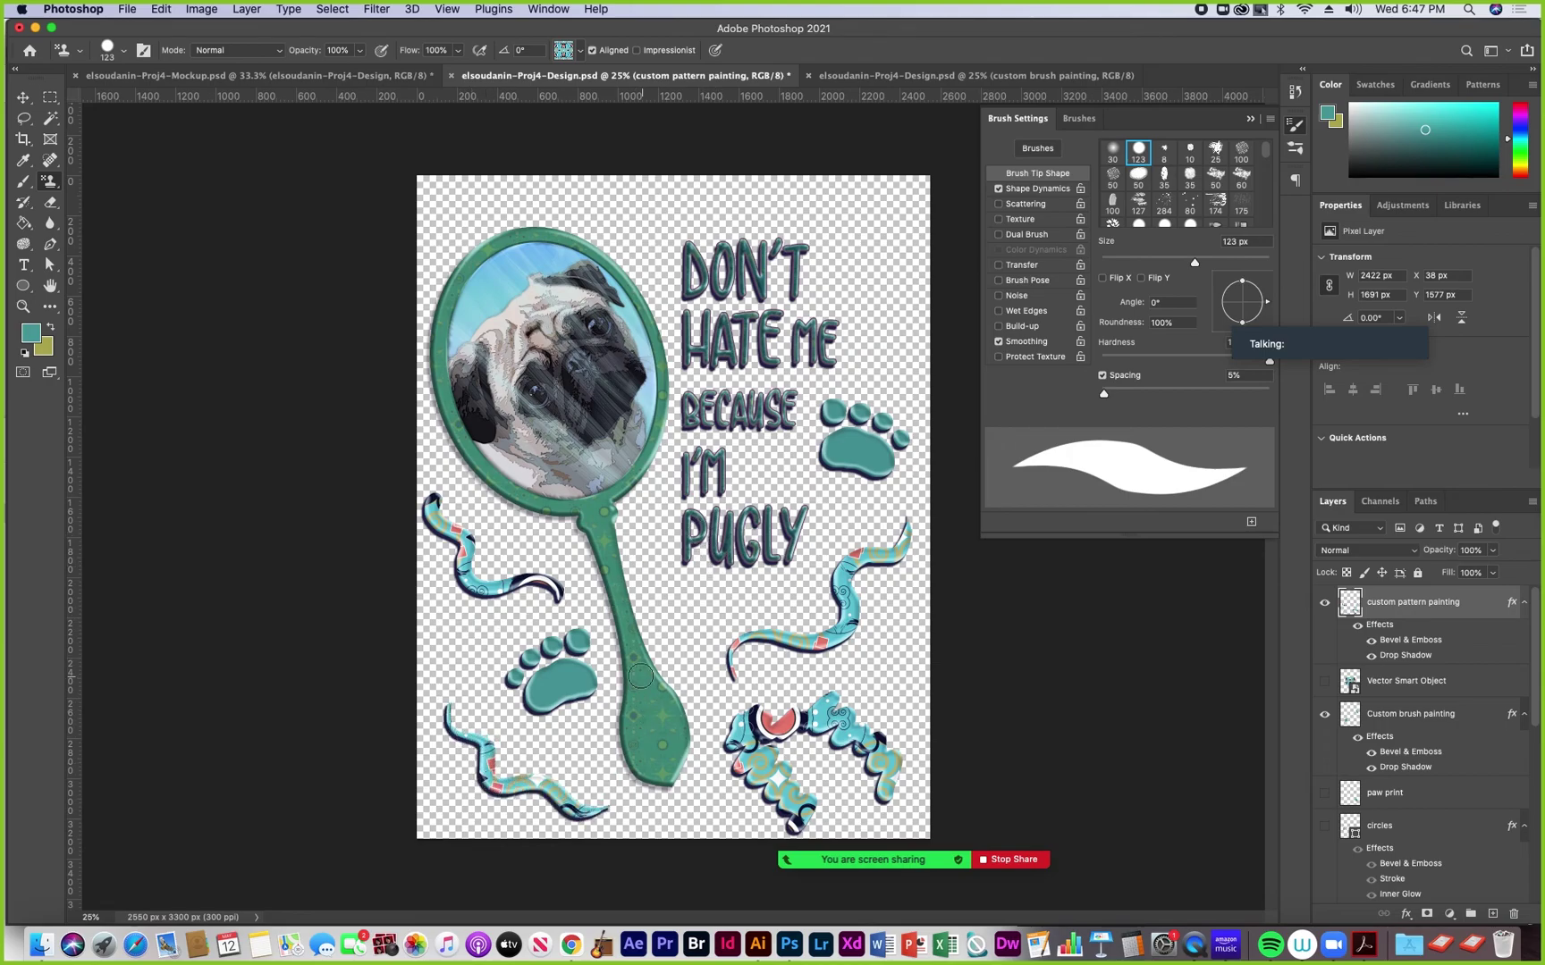
pyautogui.moveTo(900, 273)
pyautogui.mouseDown()
pyautogui.moveTo(864, 215)
pyautogui.moveTo(856, 149)
pyautogui.mouseUp()
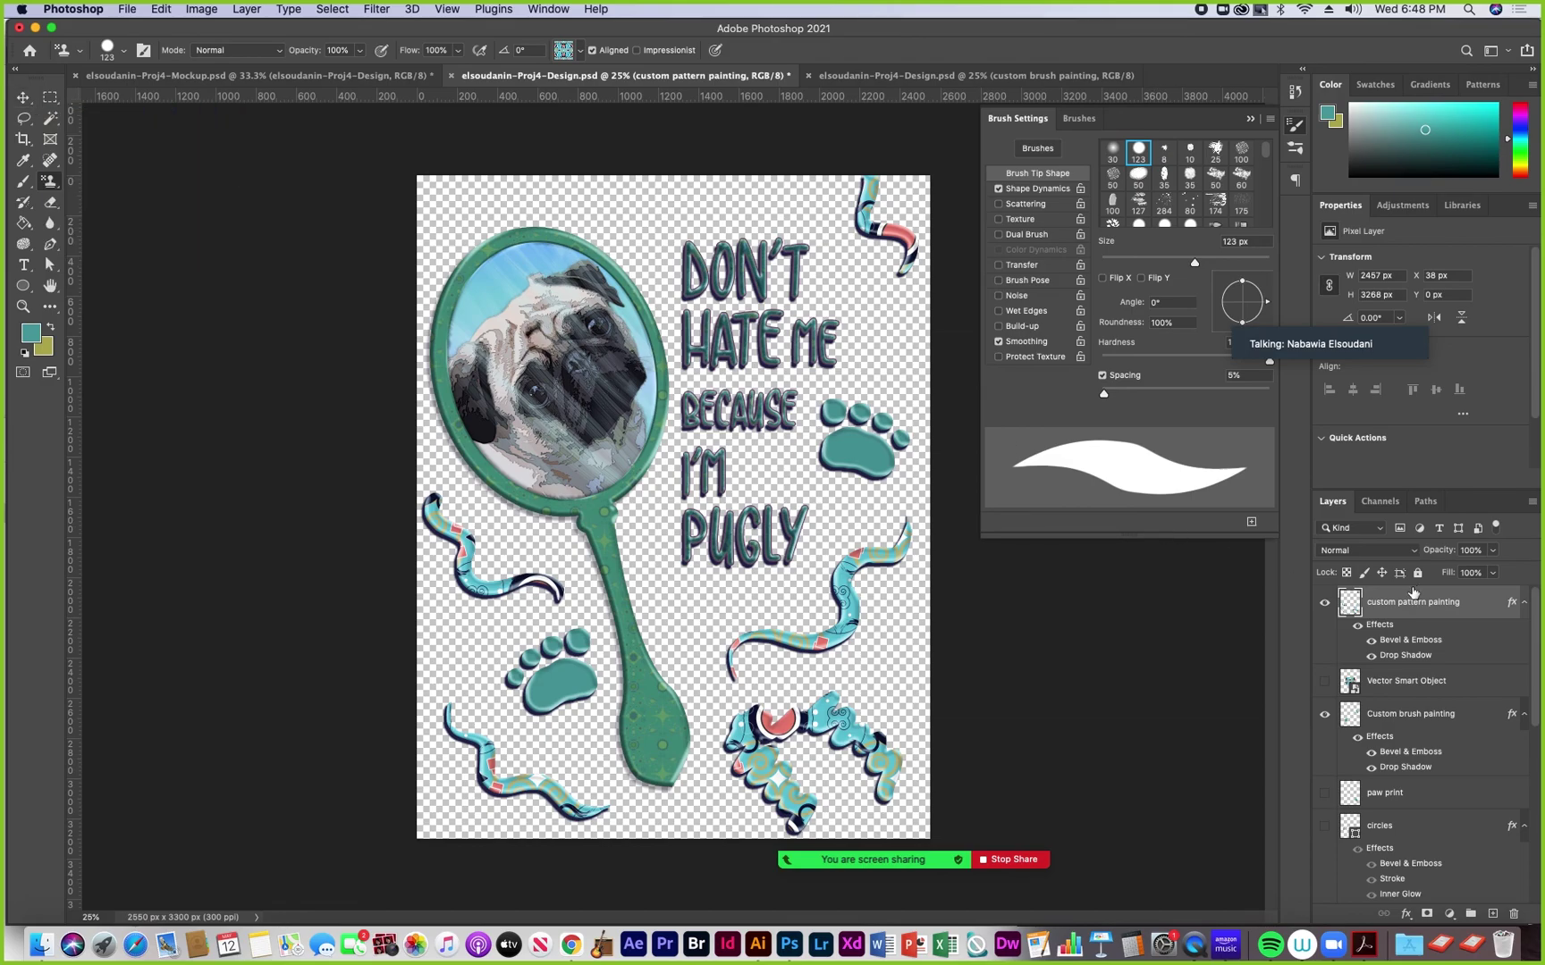
# Delete the custom pattern painting layer and rename the Custom brush painting layer "Custom brush painting with custom pattern", making its full name readable
pyautogui.moveTo(1477, 606); pyautogui.dragTo(1516, 914)
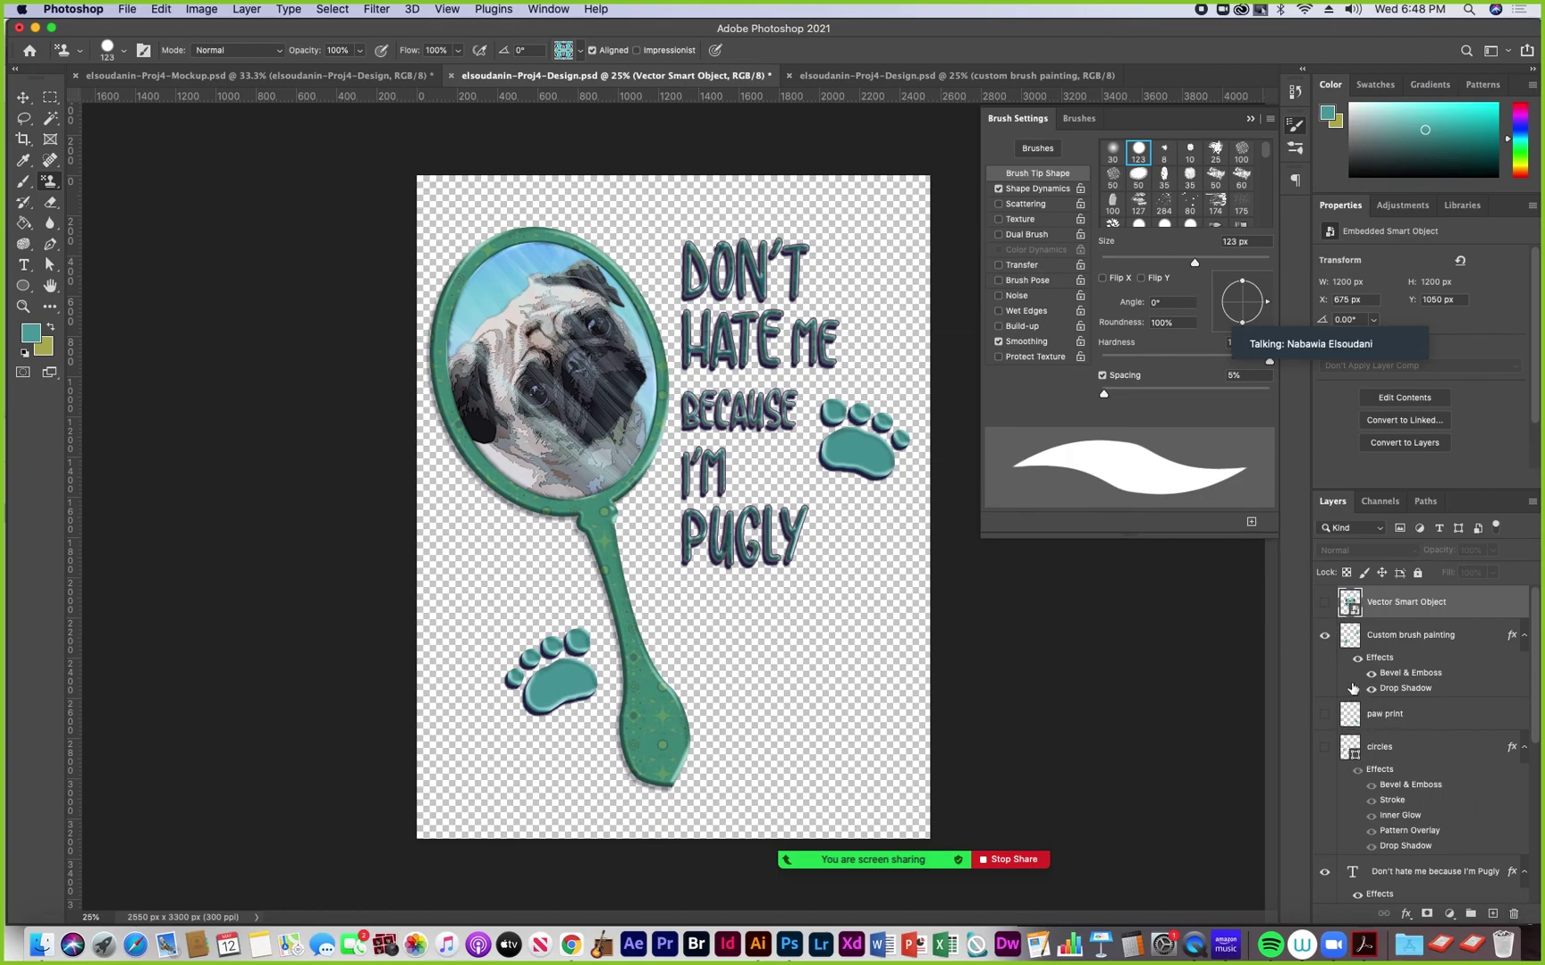
pyautogui.click(1408, 640)
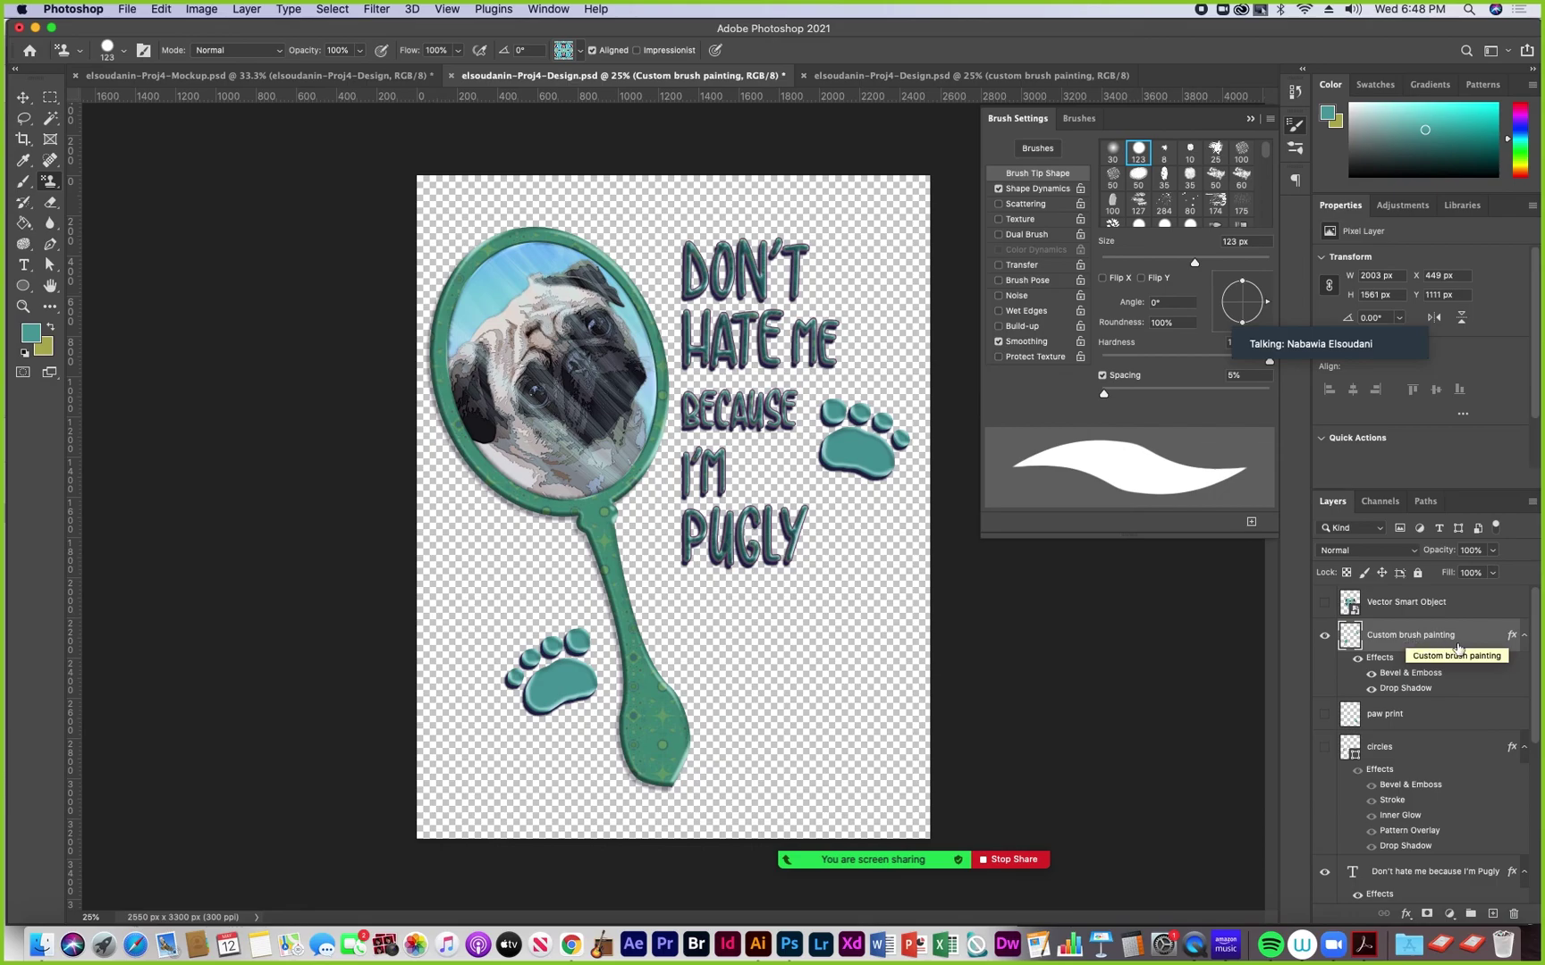
pyautogui.doubleClick(1446, 636)
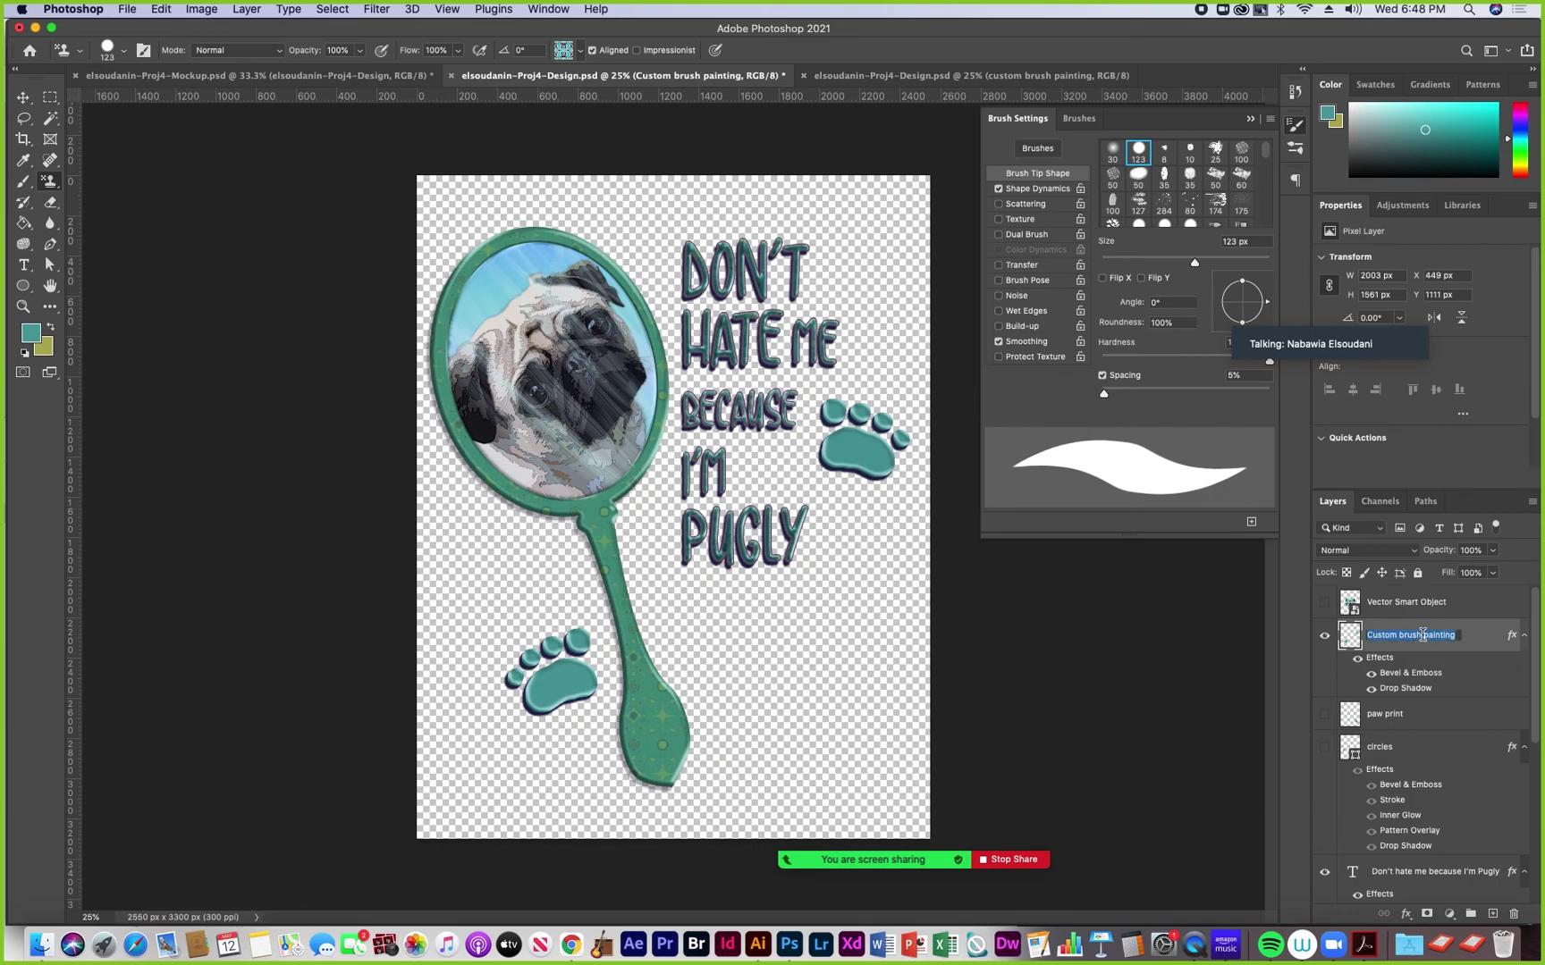
pyautogui.press('Right')
pyautogui.write('with custom pattern')
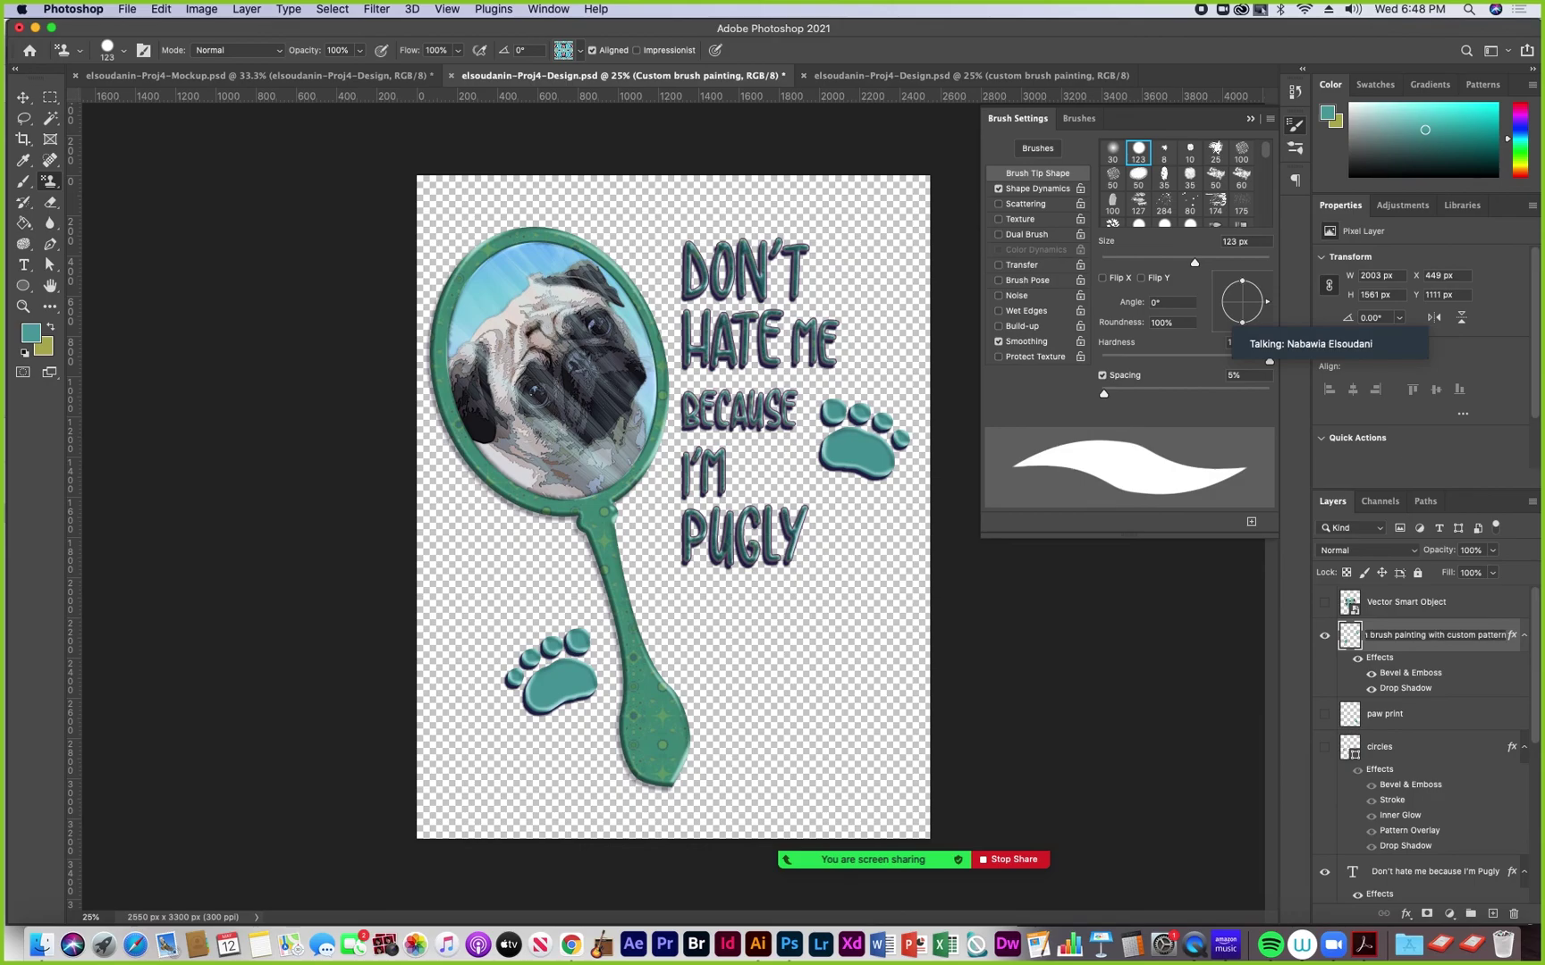
pyautogui.press('Return')
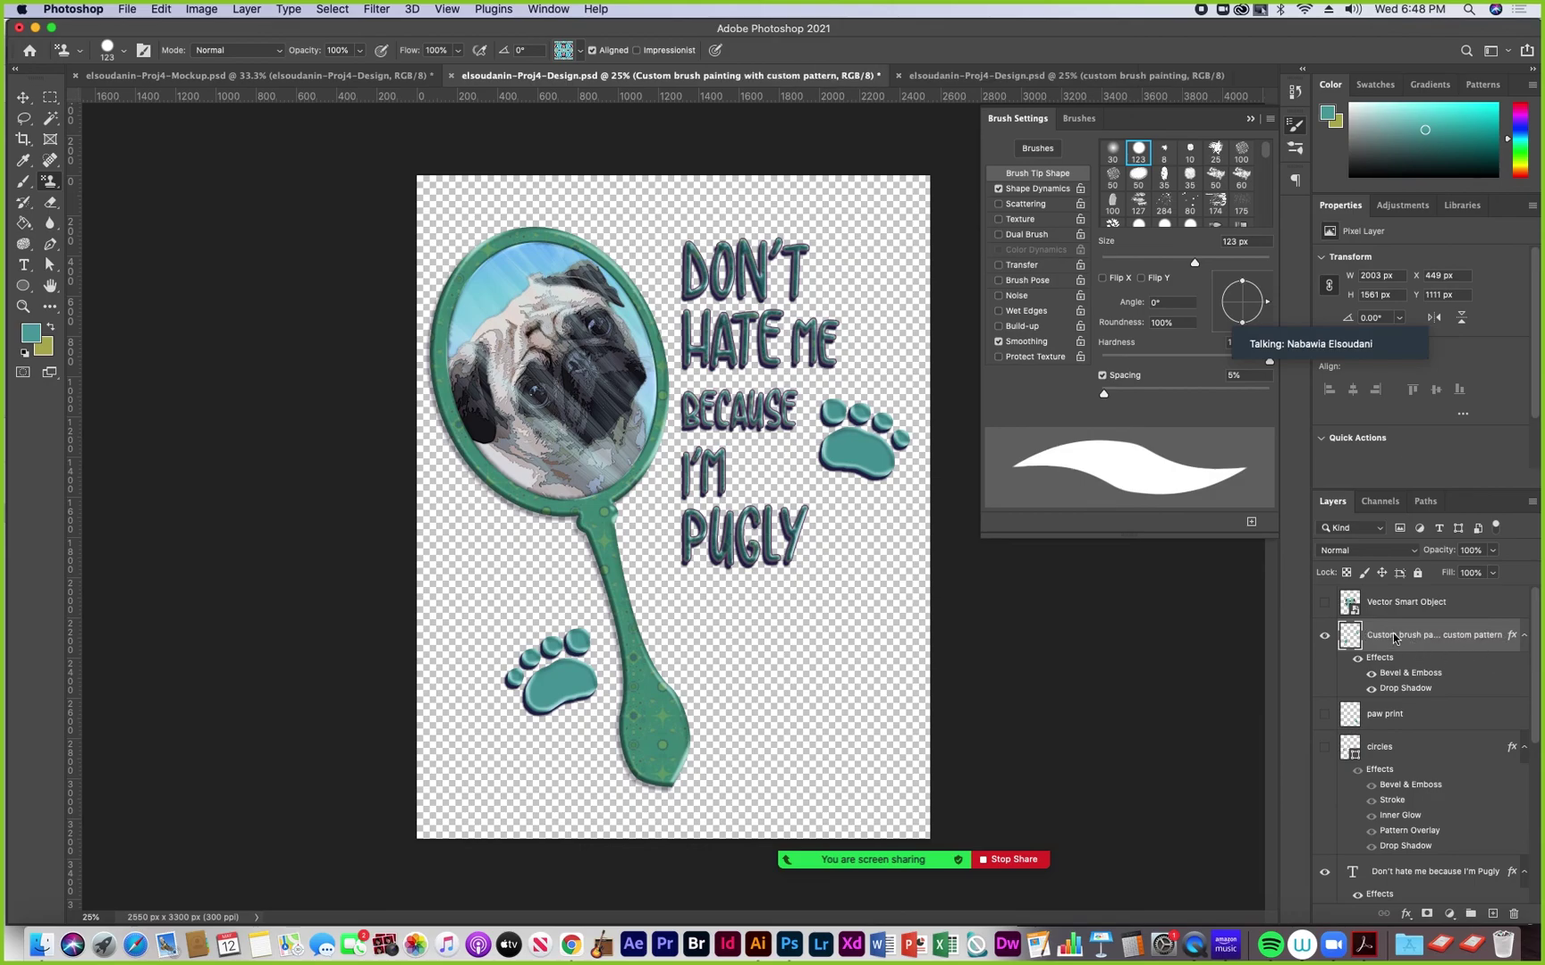
pyautogui.moveTo(1309, 634); pyautogui.dragTo(1197, 635)
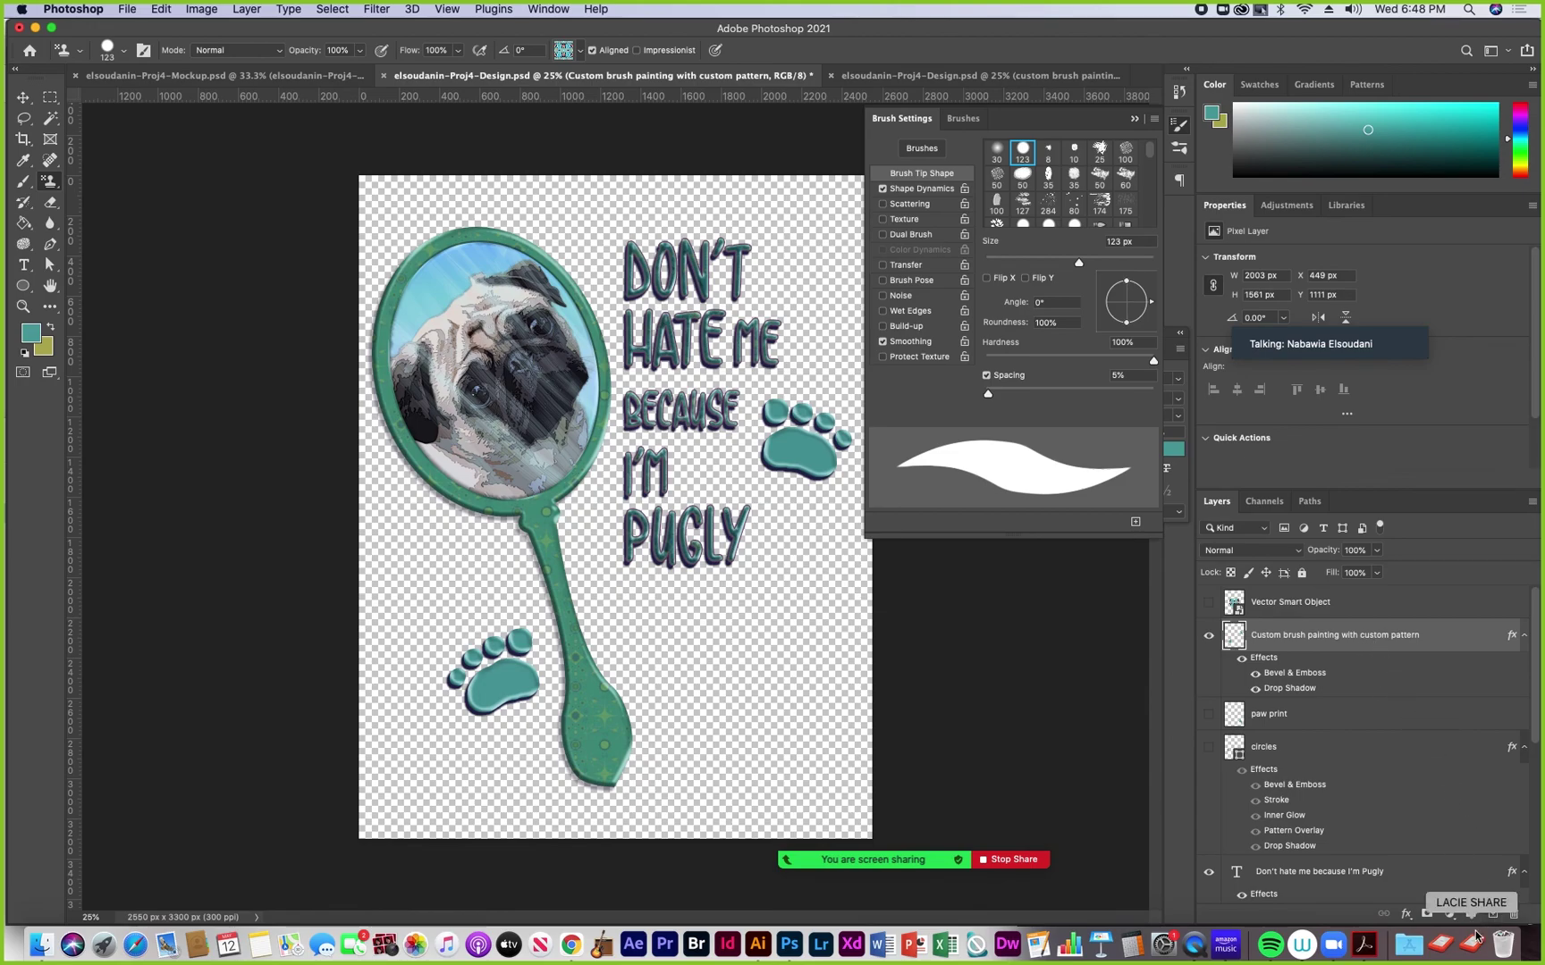
# Try the custom square swirls pattern as a bevel Texture on the Custom brush painting with custom pattern layer, and switch the Texture off
pyautogui.doubleClick(1453, 635)
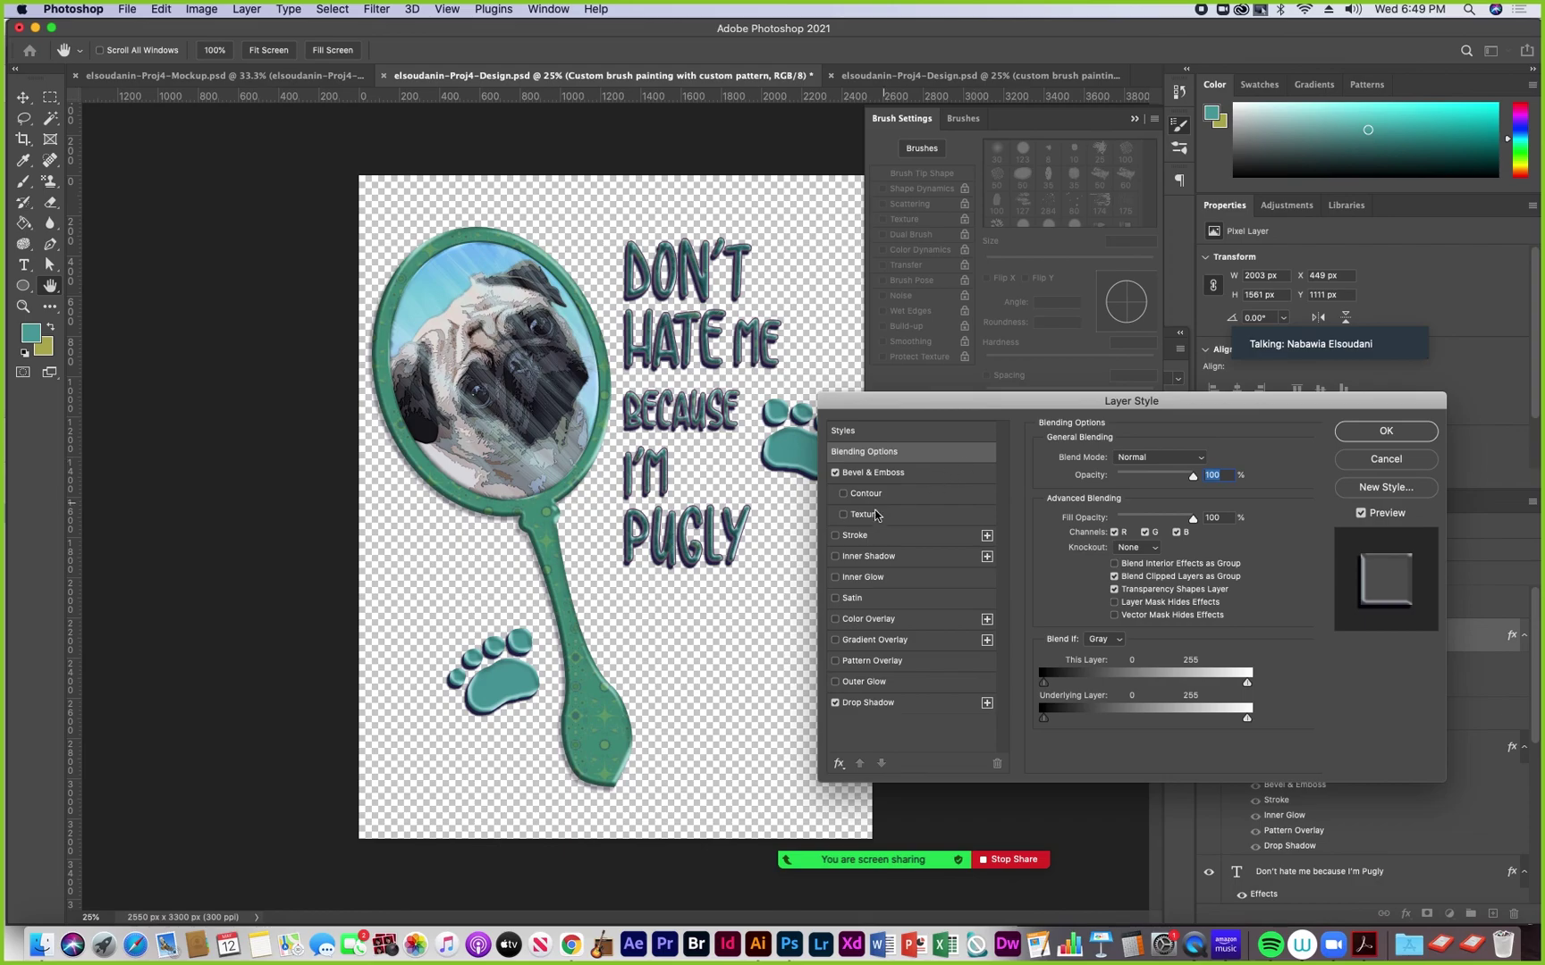
pyautogui.click(858, 516)
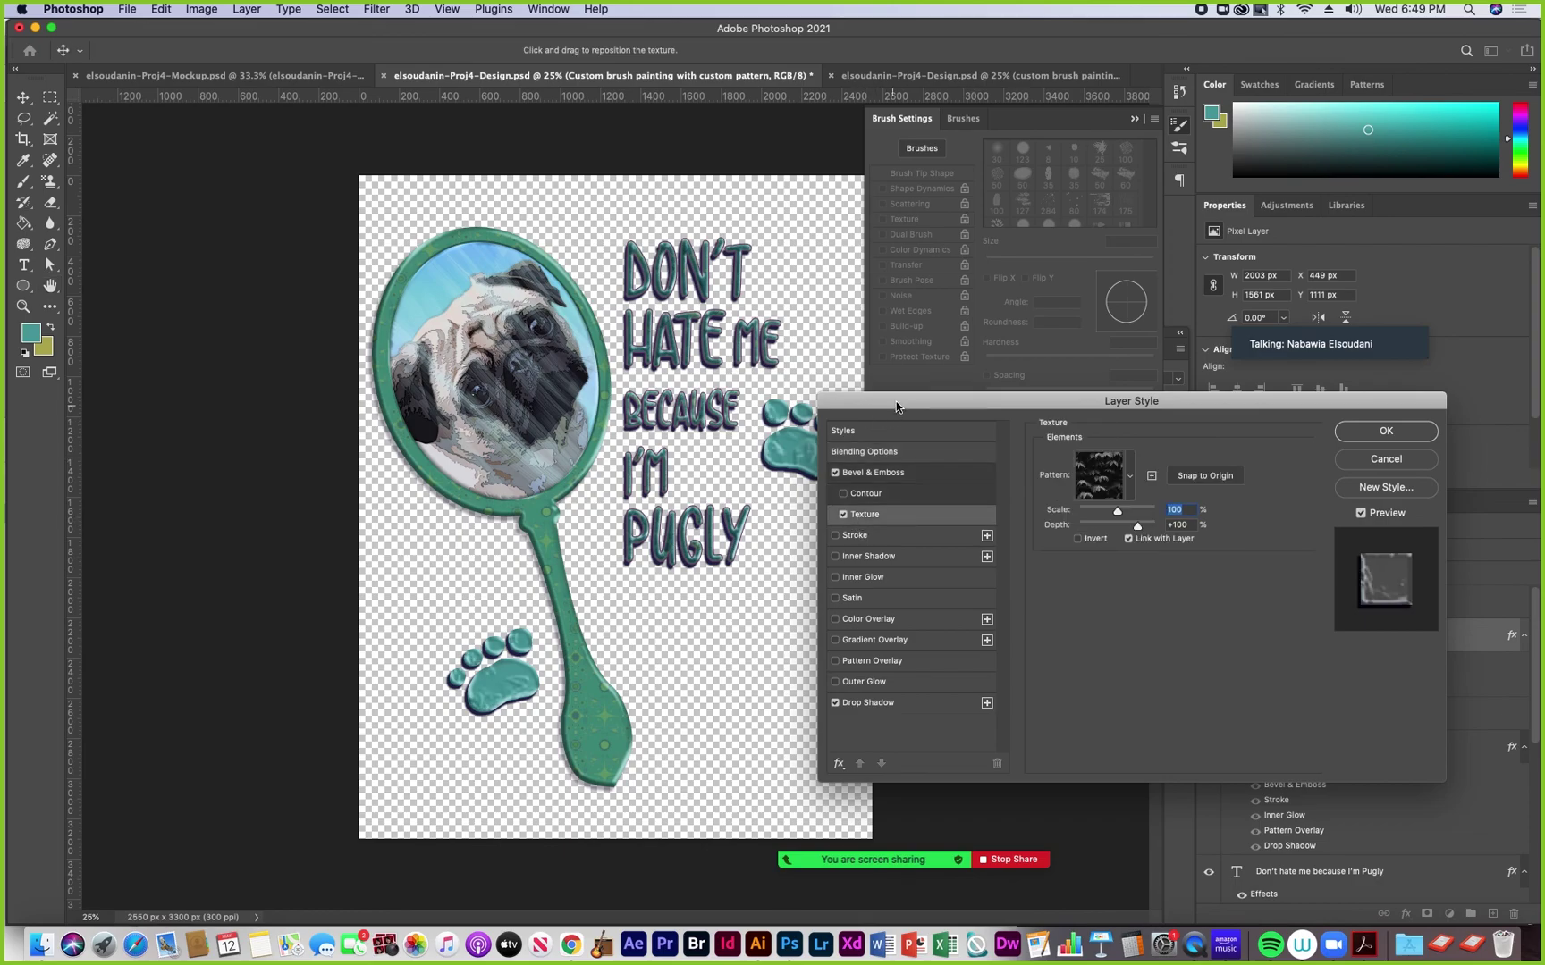
pyautogui.moveTo(894, 403); pyautogui.dragTo(986, 419)
pyautogui.click(1222, 494)
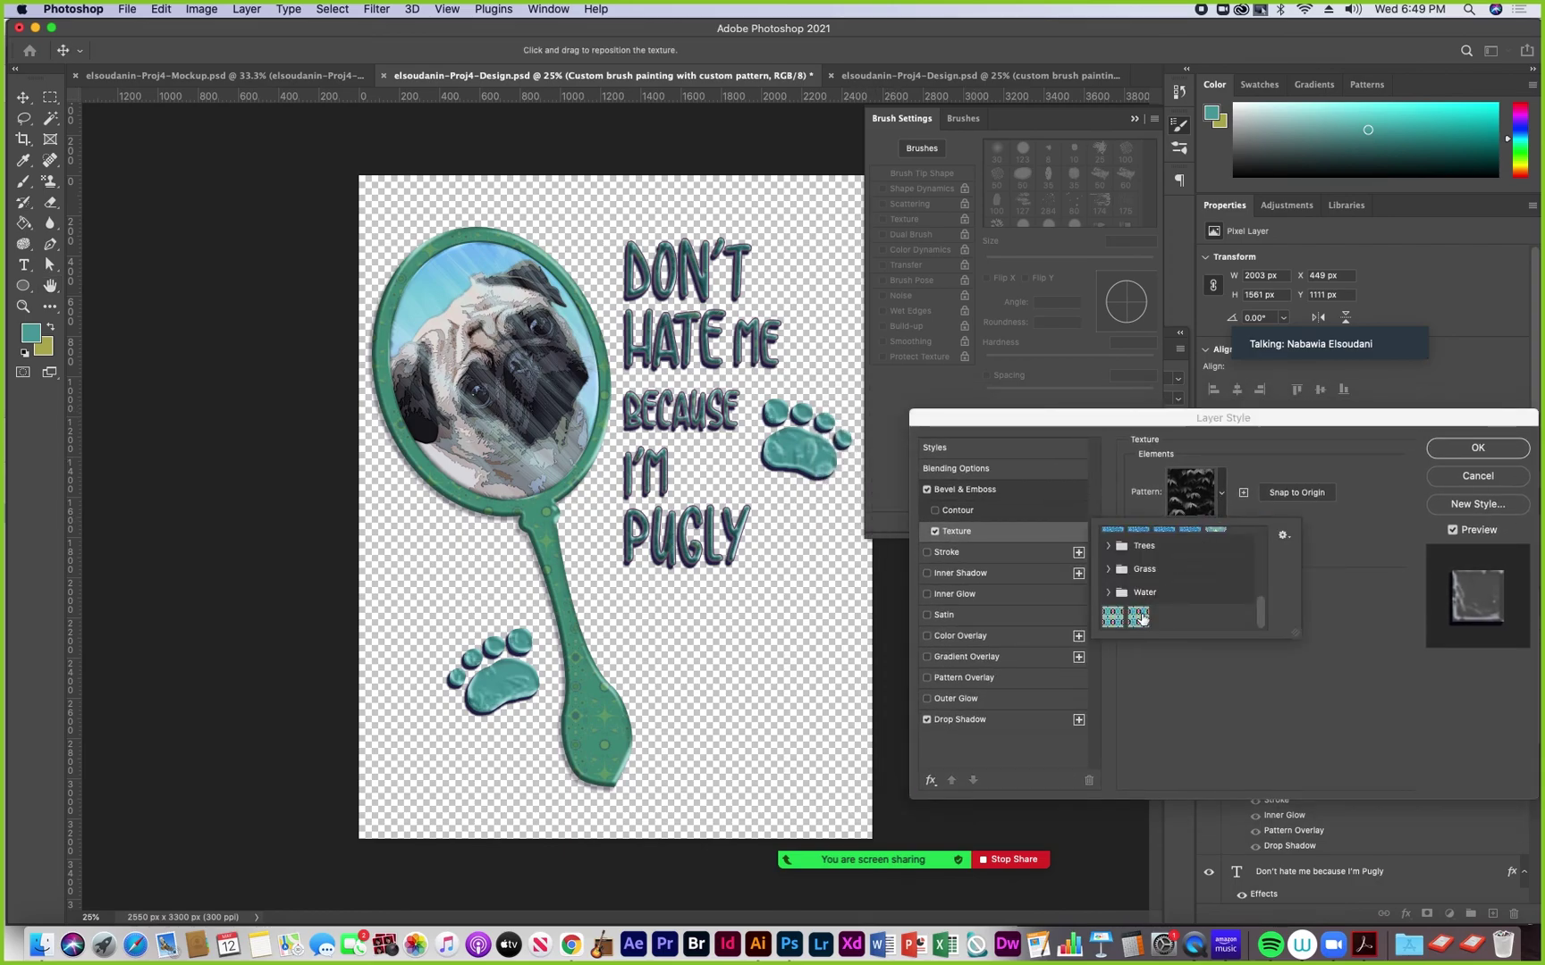
pyautogui.click(1138, 616)
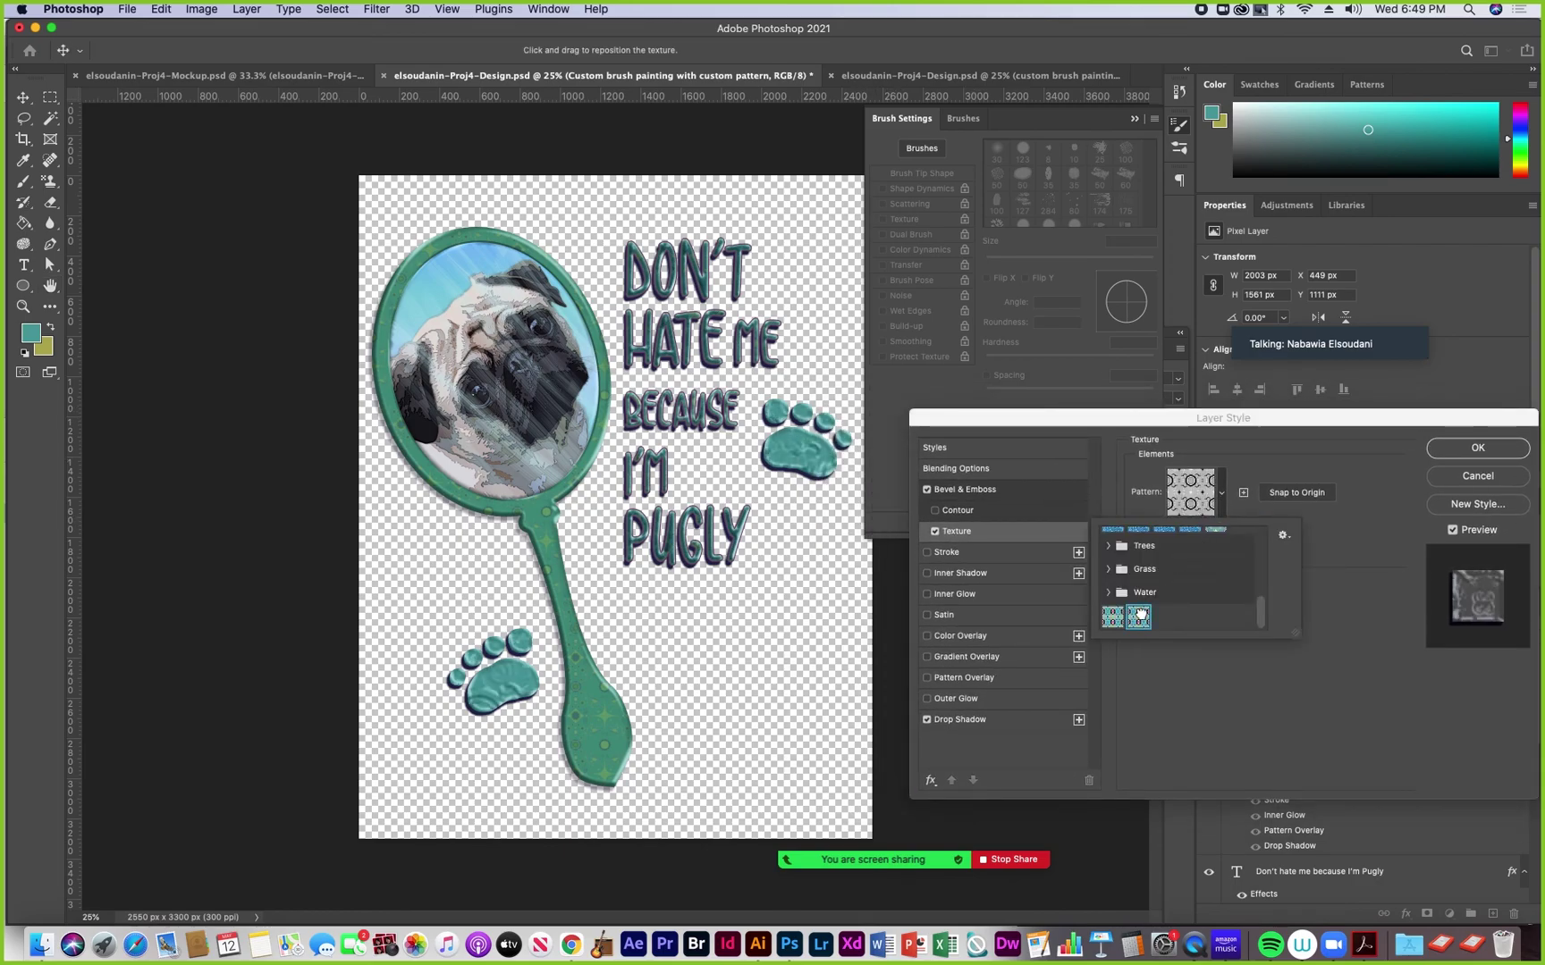
pyautogui.click(1243, 479)
pyautogui.click(934, 531)
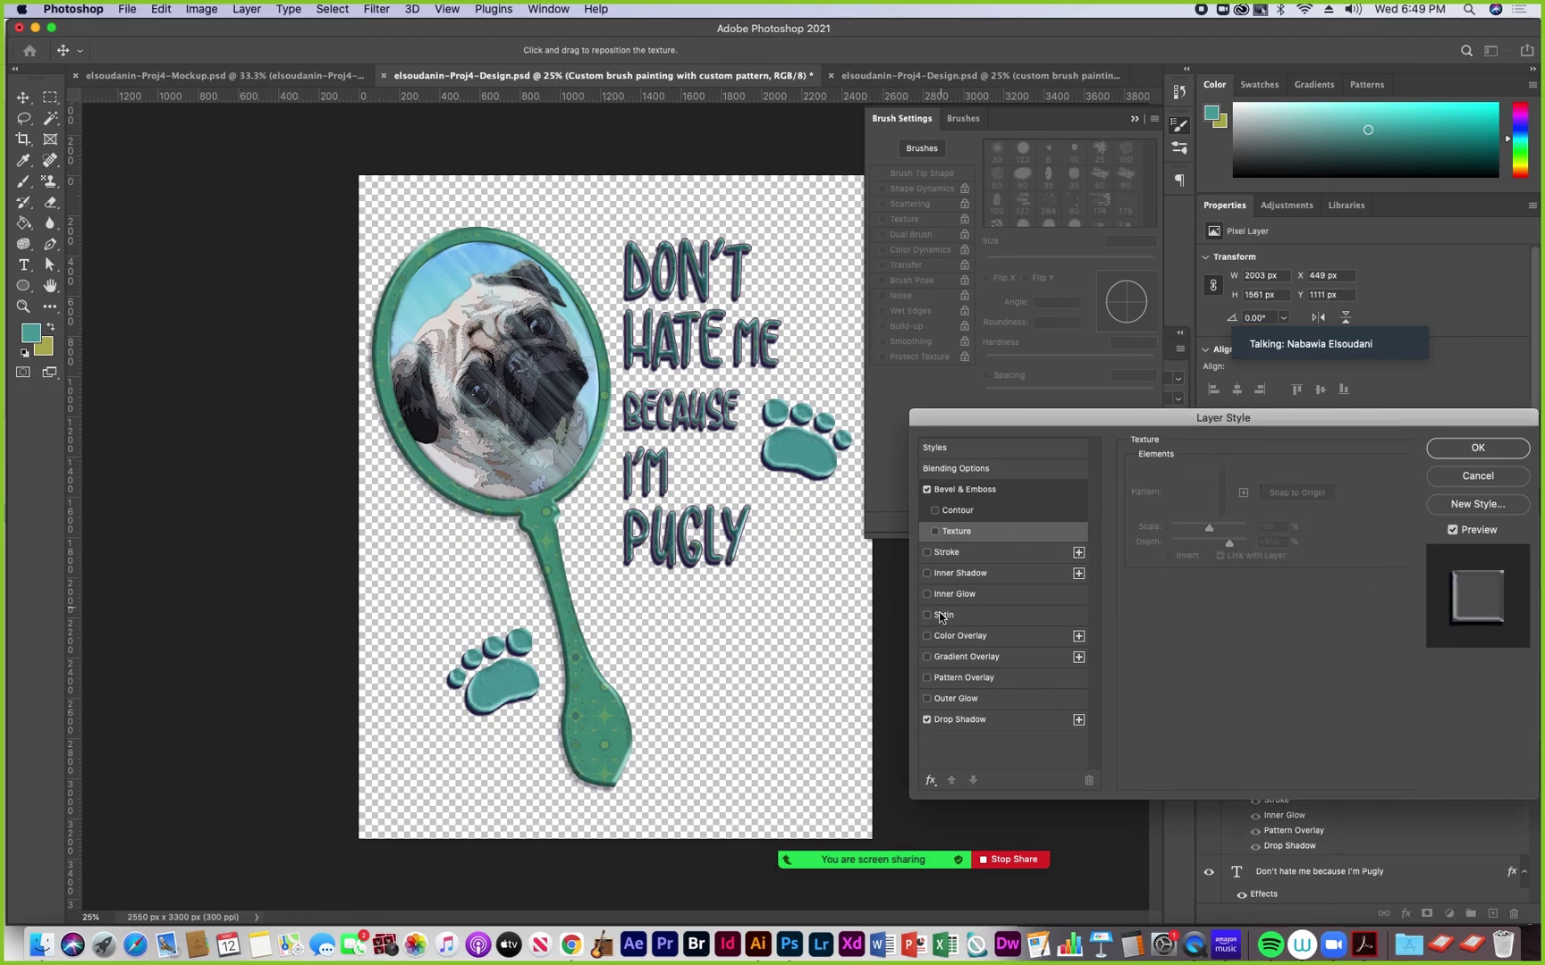
# Add a Pattern Overlay to the paw prints with the custom square swirls pattern, Overlay blend mode and 79% opacity
pyautogui.click(955, 680)
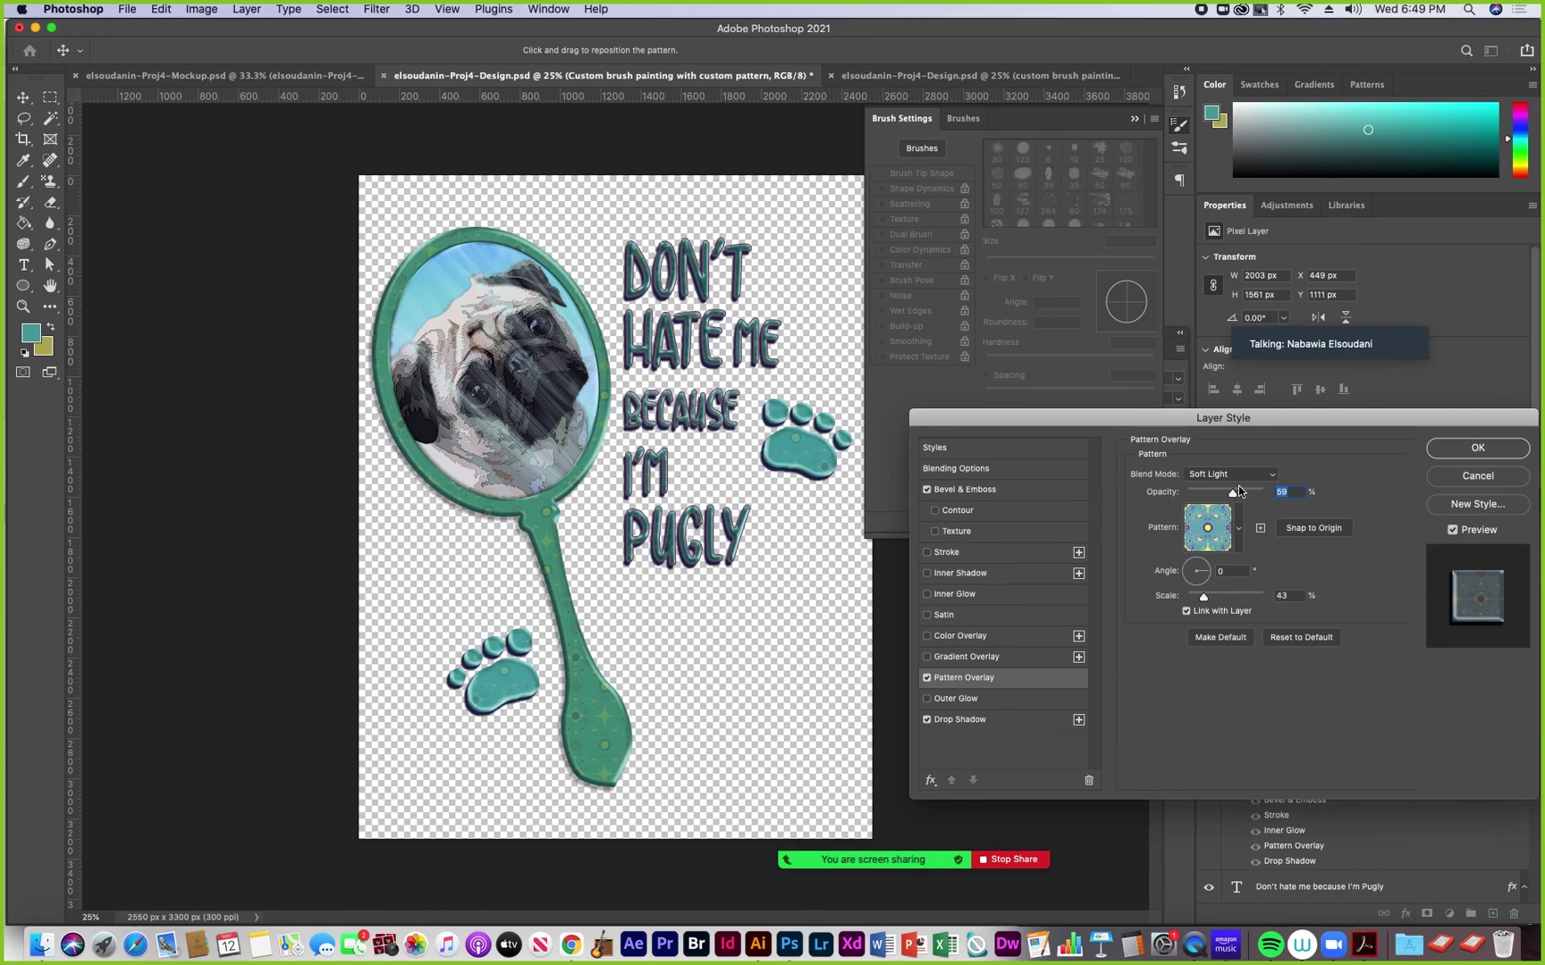
pyautogui.click(1273, 475)
pyautogui.click(1245, 459)
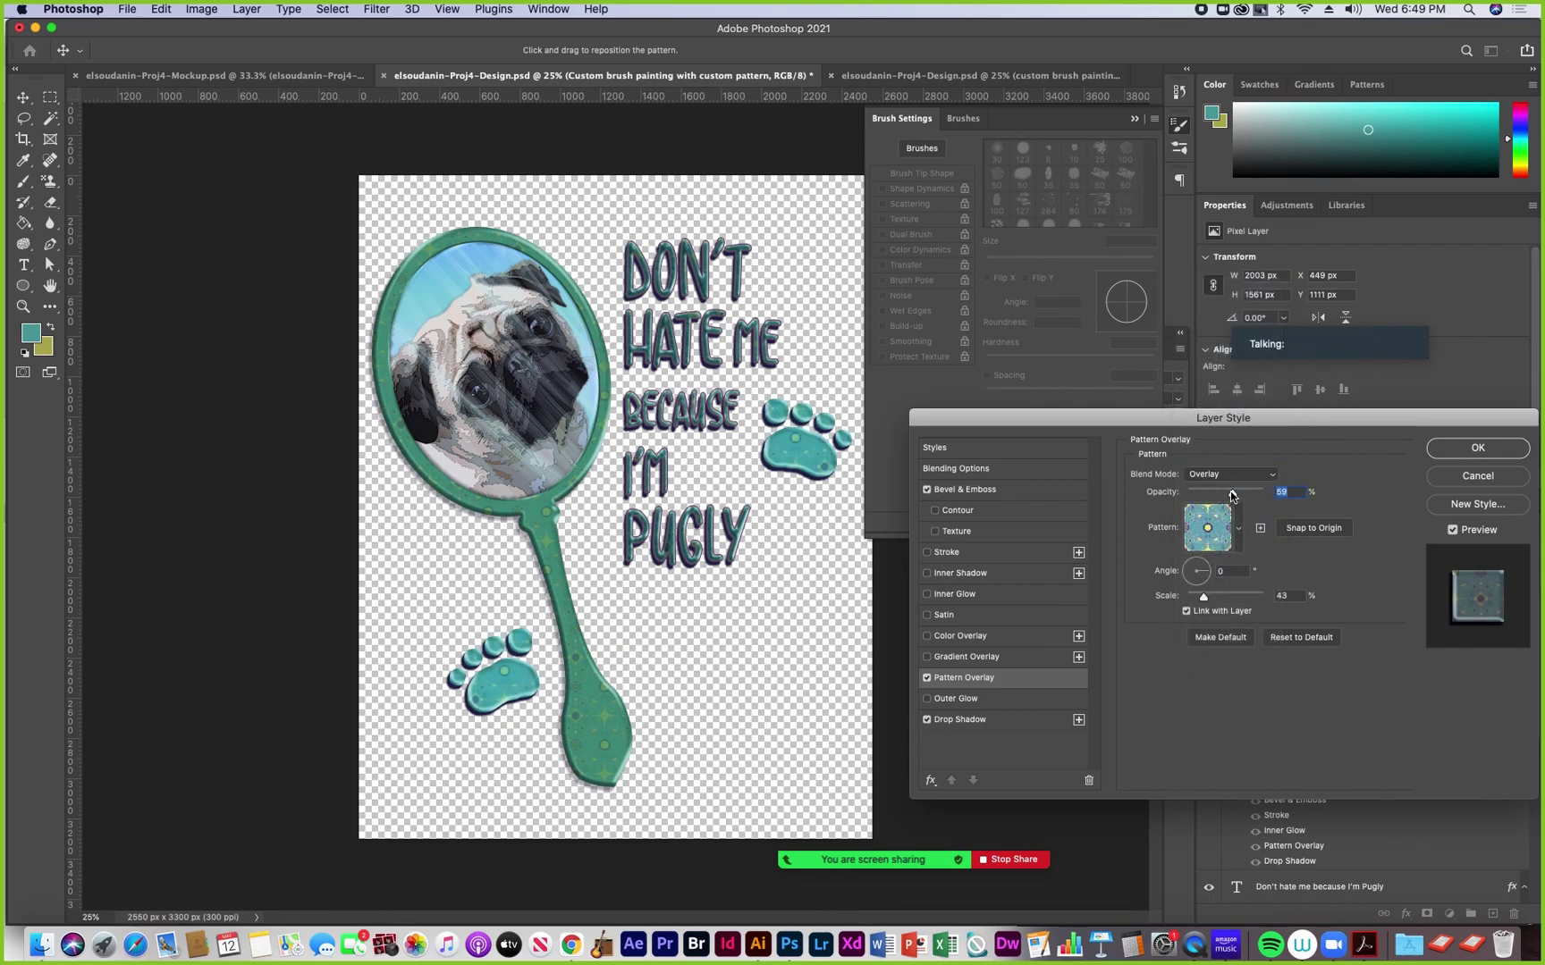
pyautogui.click(1252, 494)
pyautogui.moveTo(1251, 494); pyautogui.dragTo(1247, 495)
pyautogui.click(1238, 528)
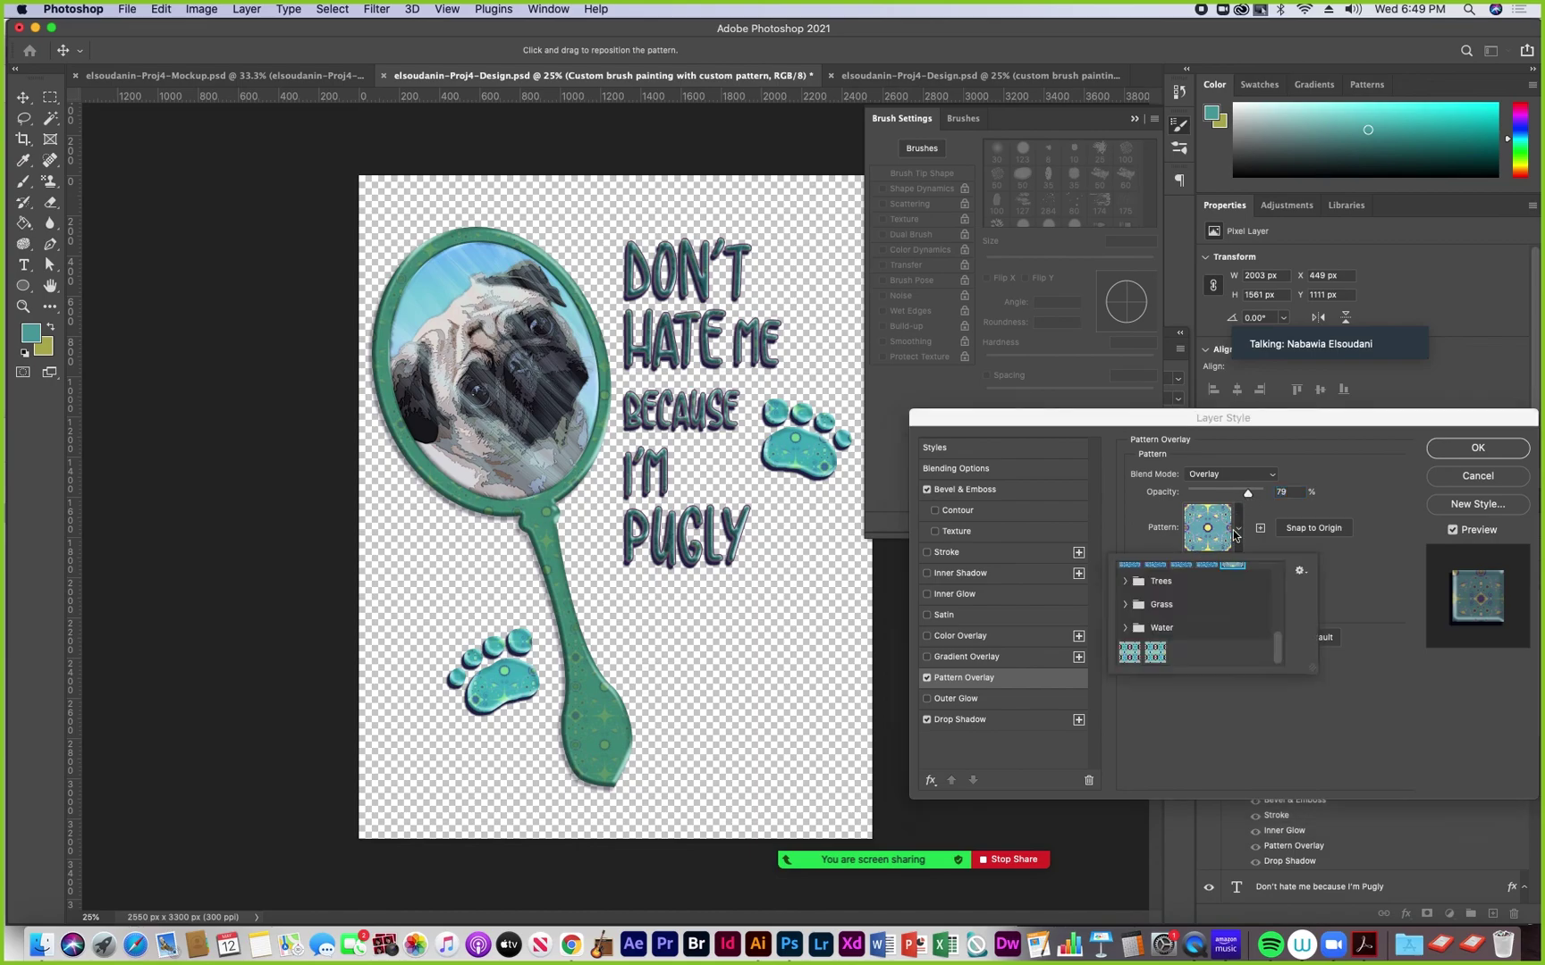
pyautogui.click(1156, 652)
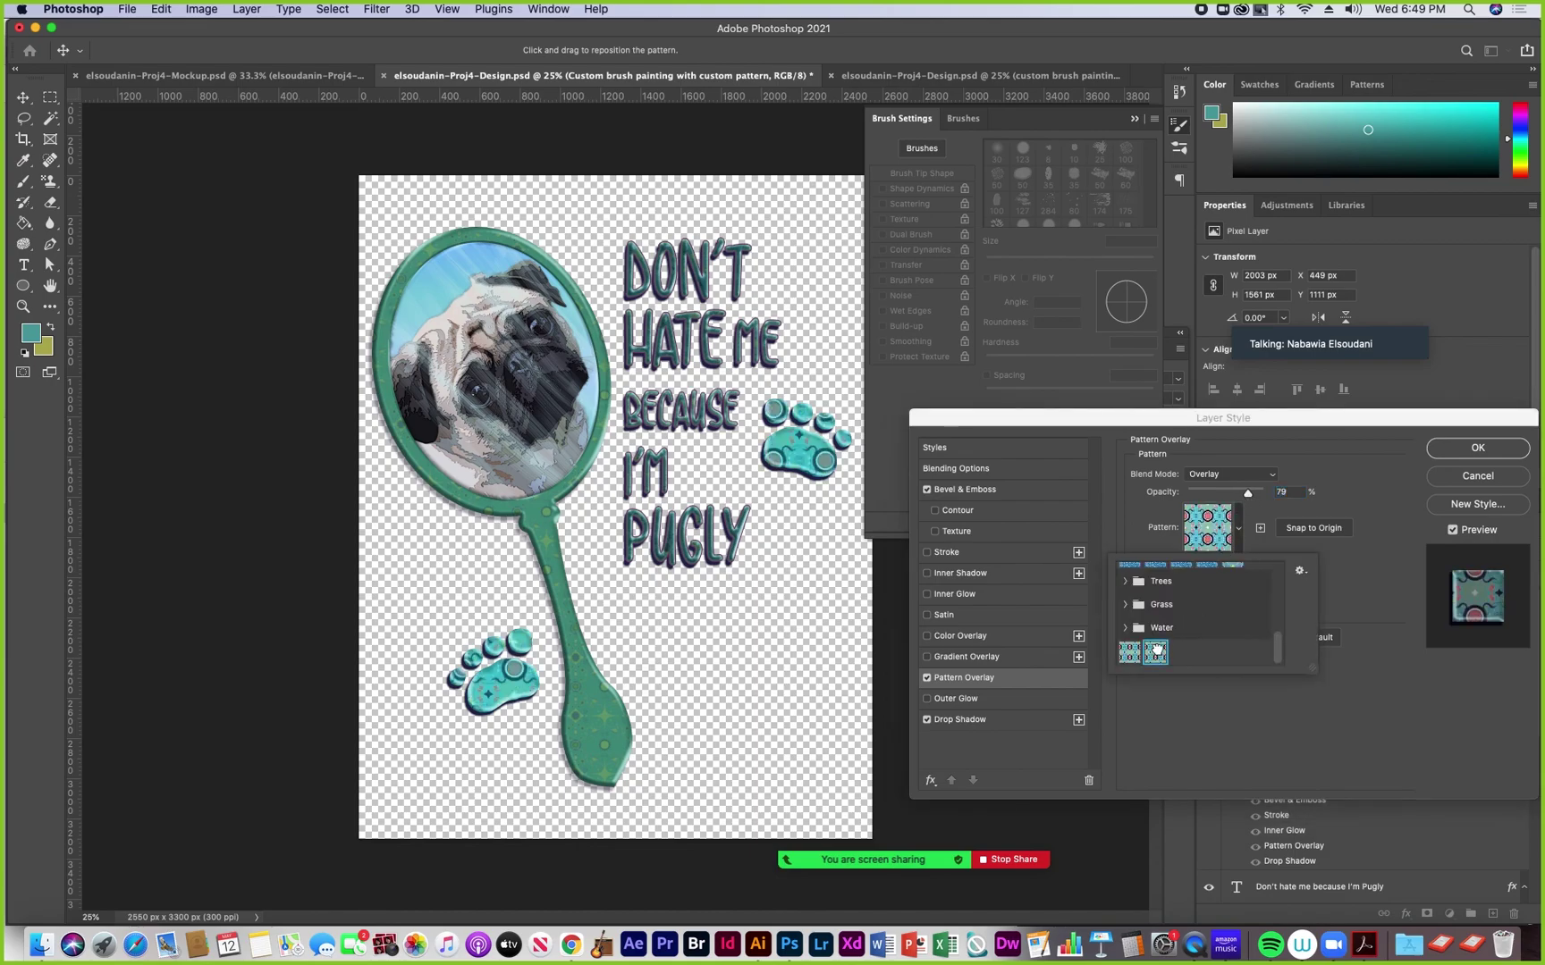
pyautogui.click(1320, 503)
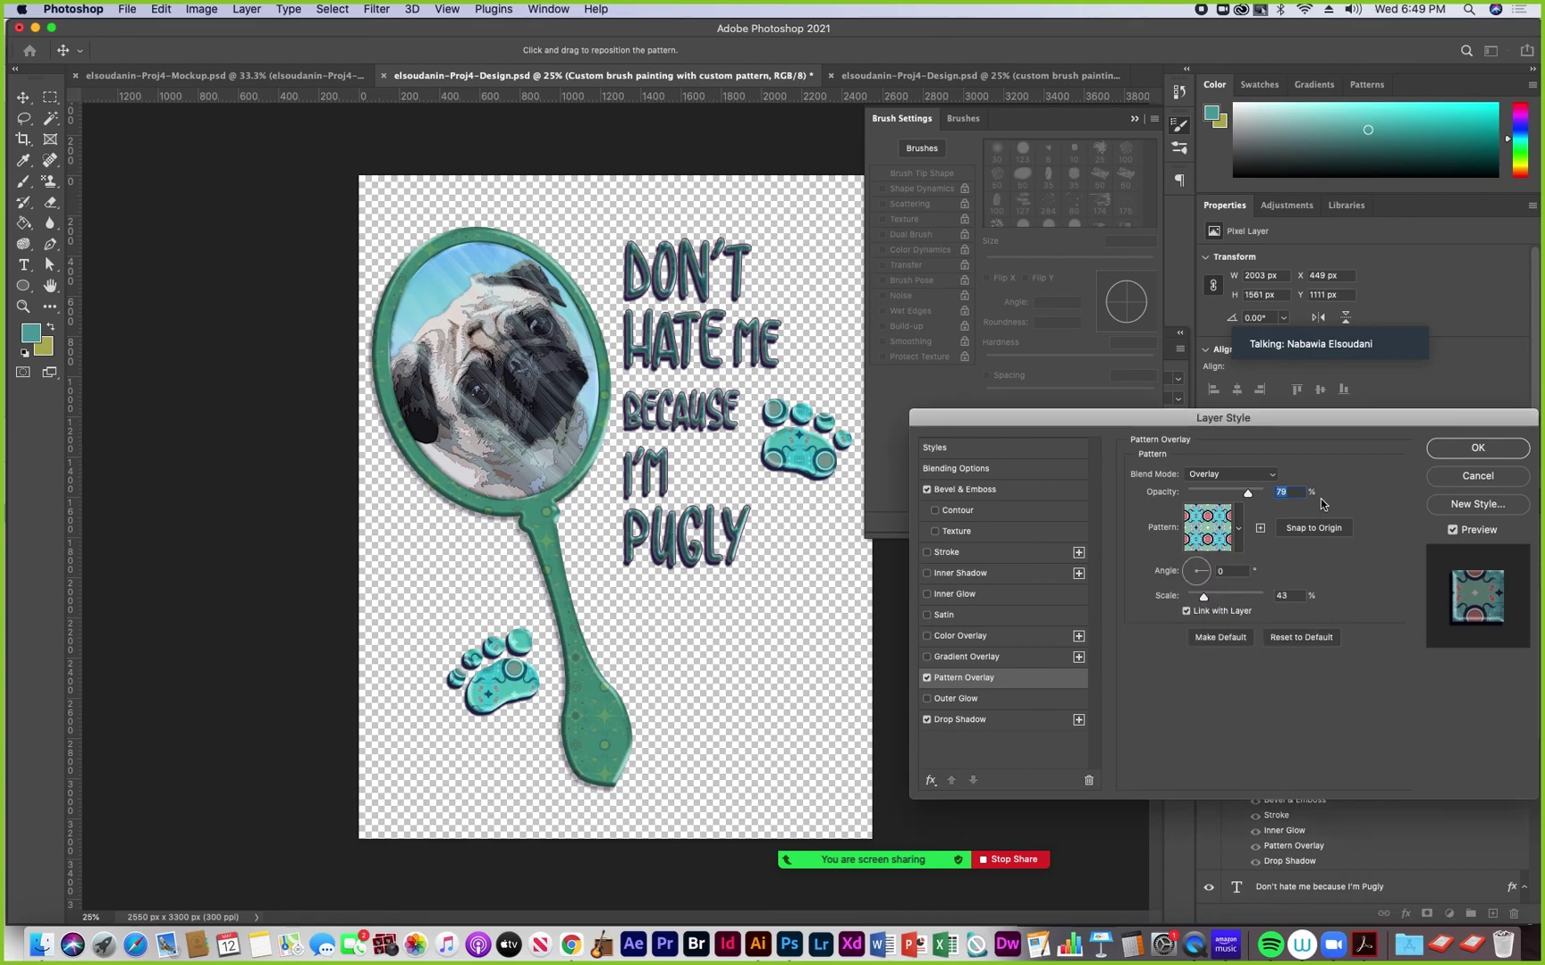
# Set the Pattern Overlay's scale to 85% and its angle to -122°, and apply the layer style
pyautogui.moveTo(1214, 595); pyautogui.dragTo(1220, 594)
pyautogui.click(1198, 578)
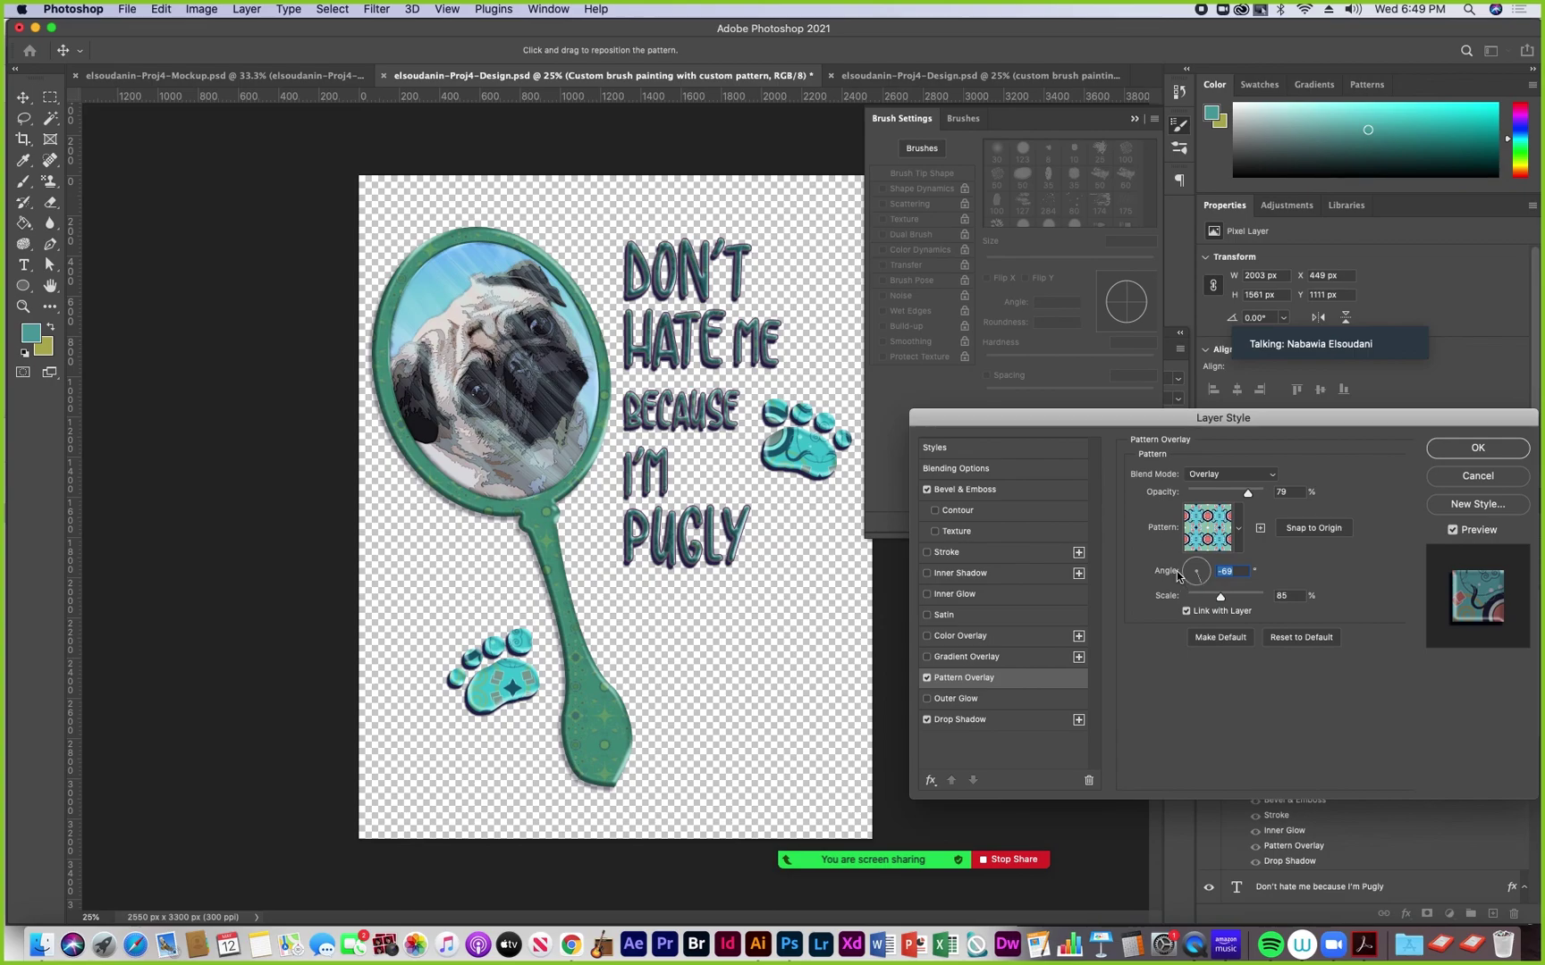
pyautogui.click(1177, 576)
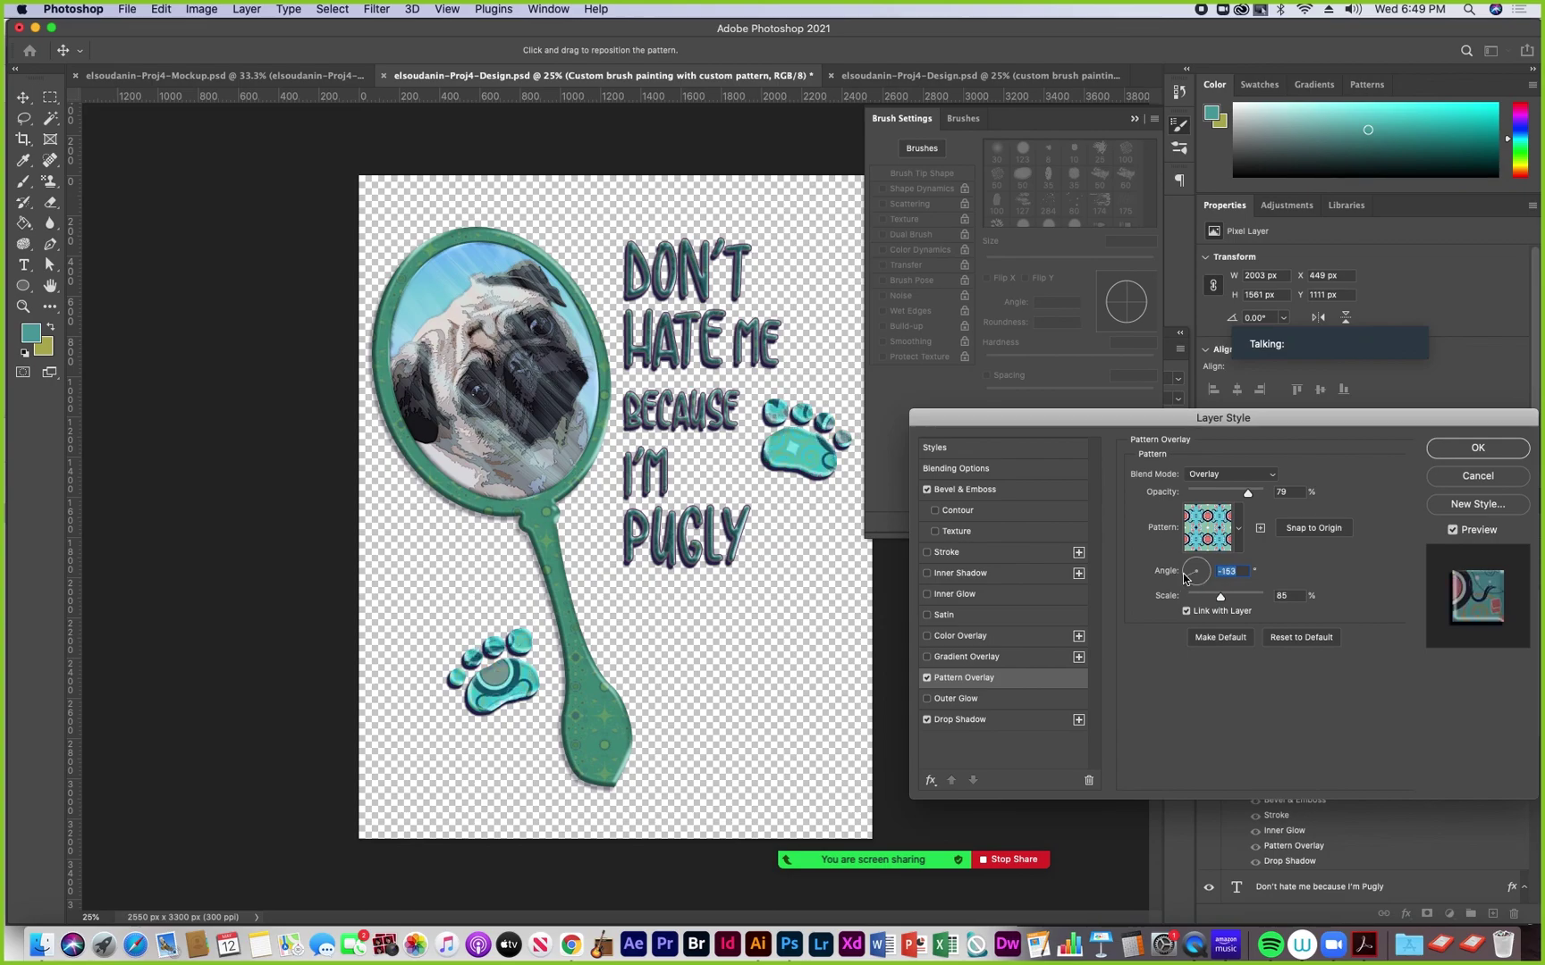
pyautogui.moveTo(1188, 579); pyautogui.dragTo(1197, 587)
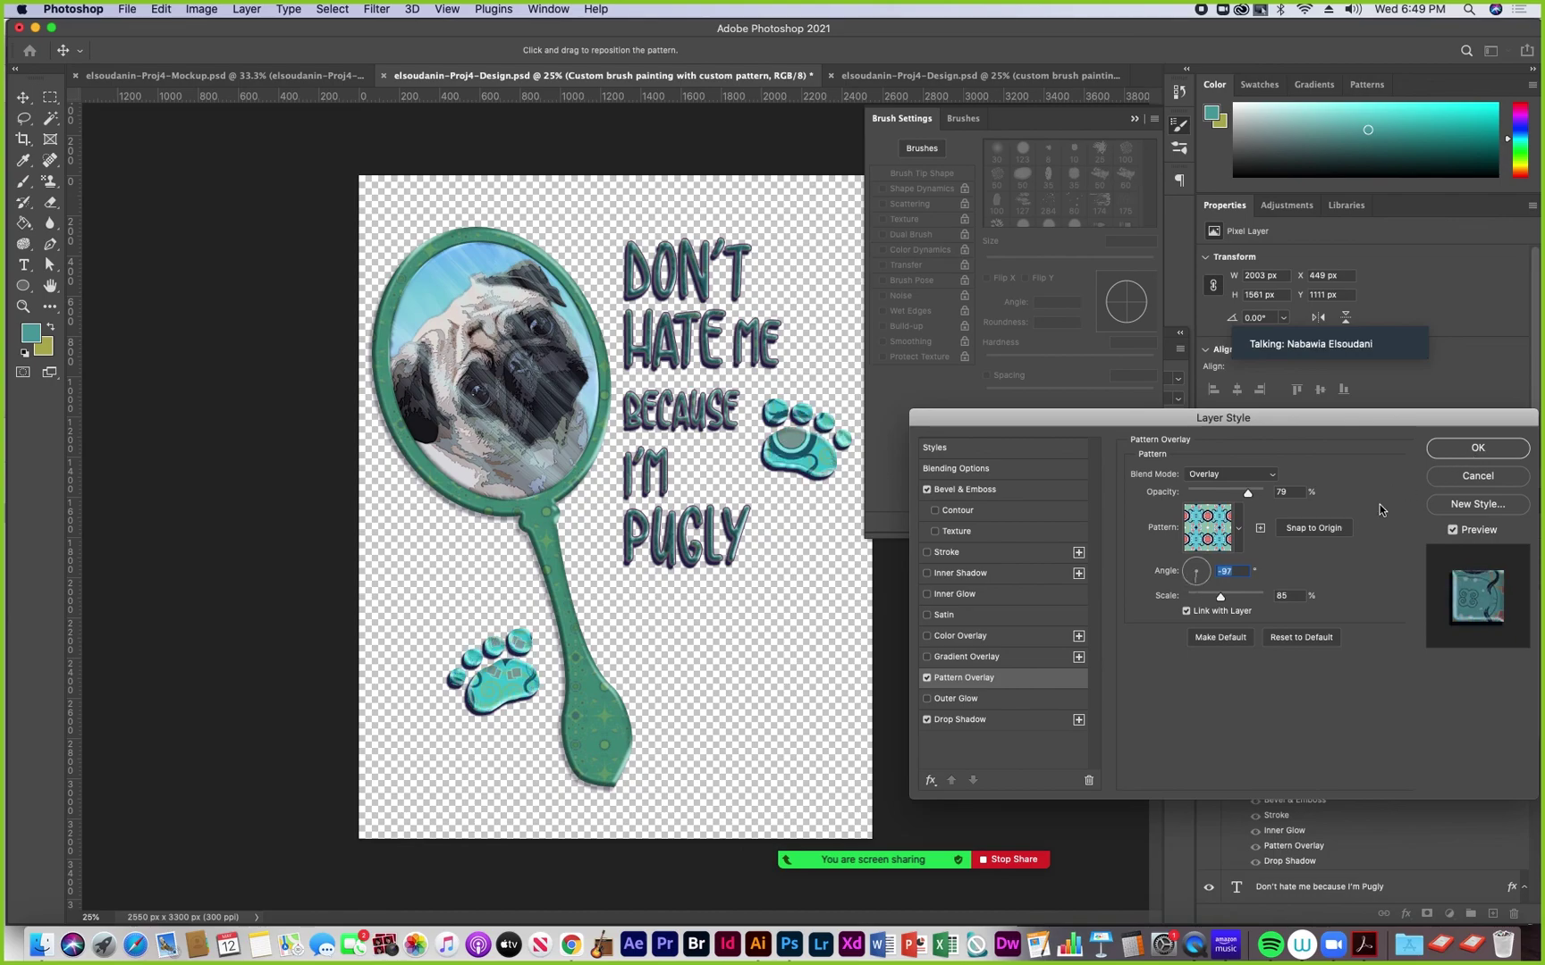
pyautogui.moveTo(1197, 580); pyautogui.dragTo(1189, 580)
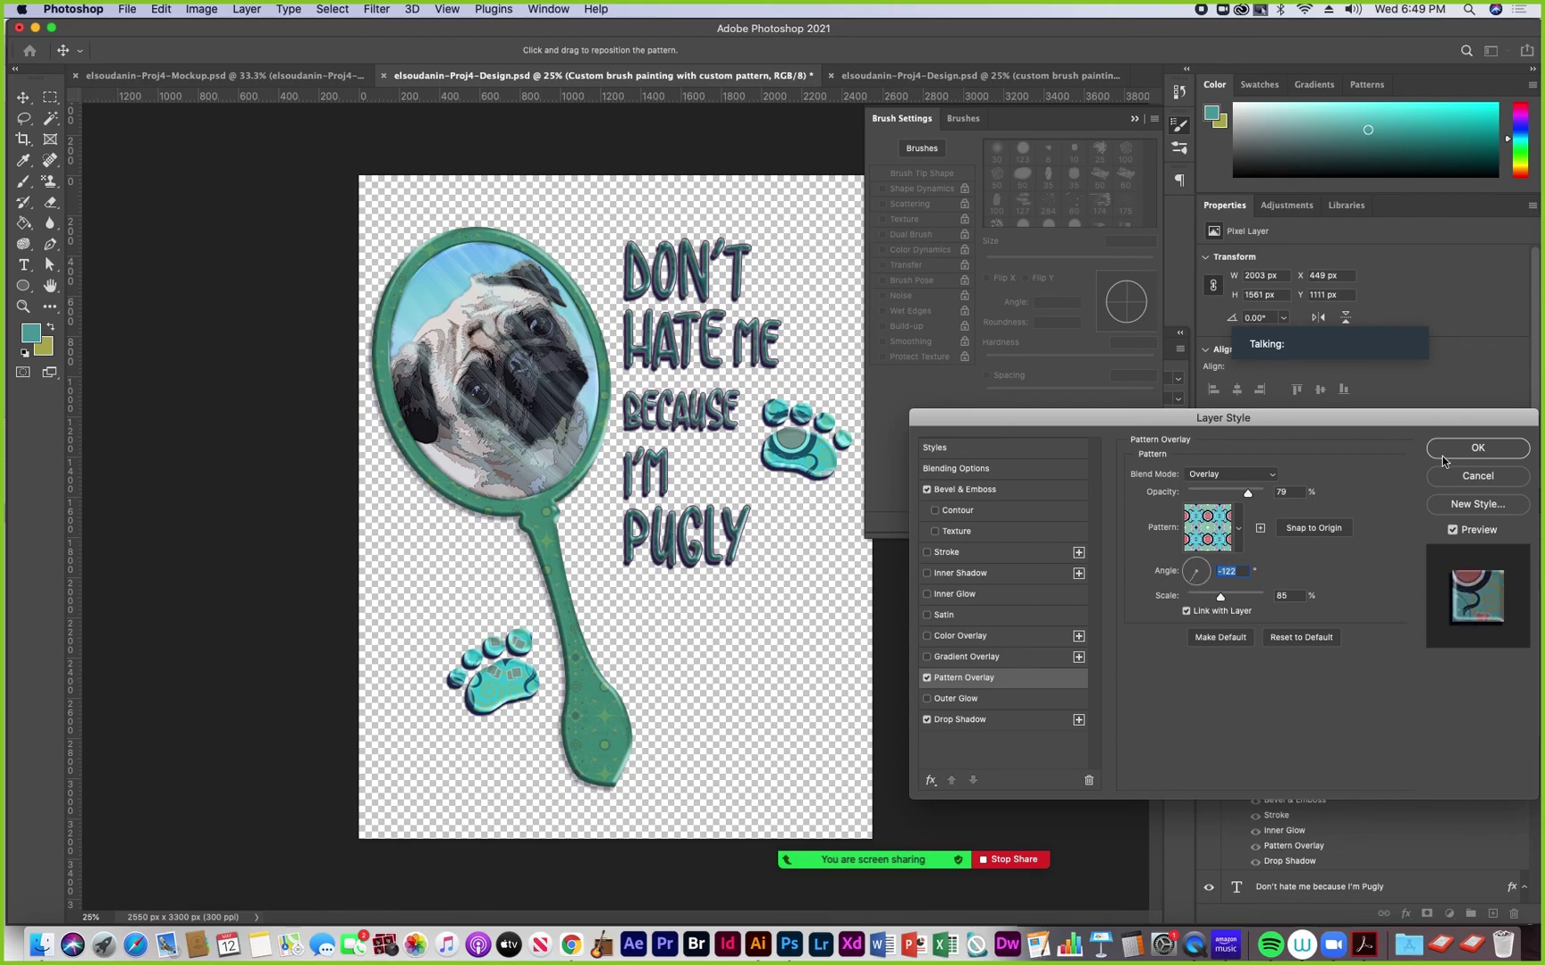
pyautogui.click(1475, 448)
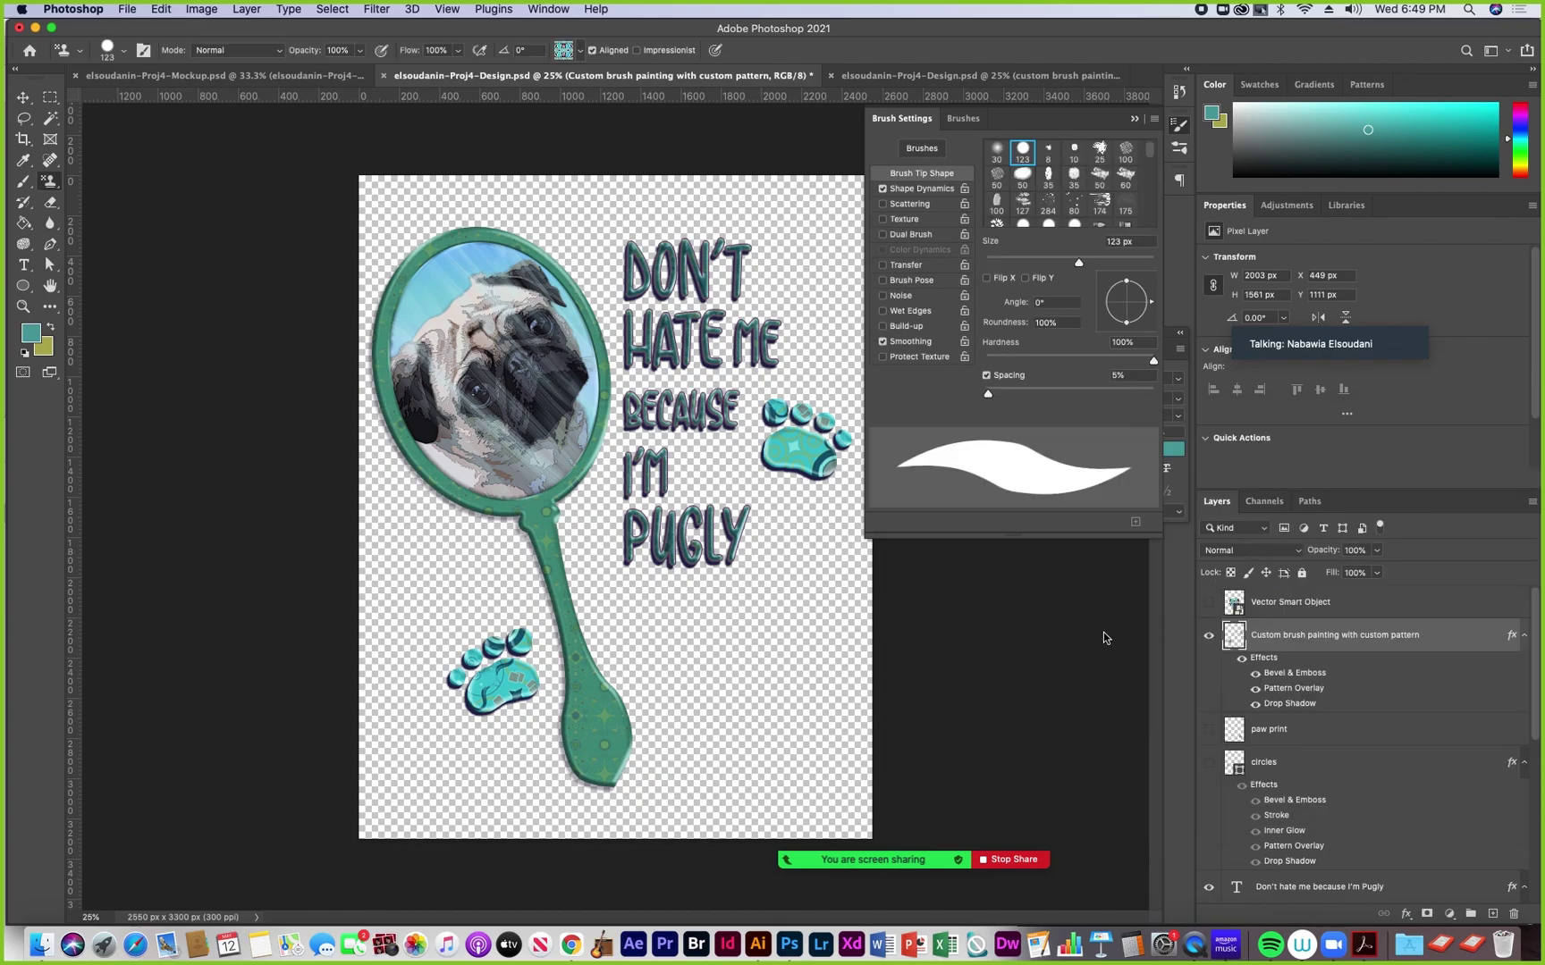
# Collapse the brush settings, save the pug mirror design document, and bring up the Photoshop T-shirt mockup
pyautogui.click(1135, 120)
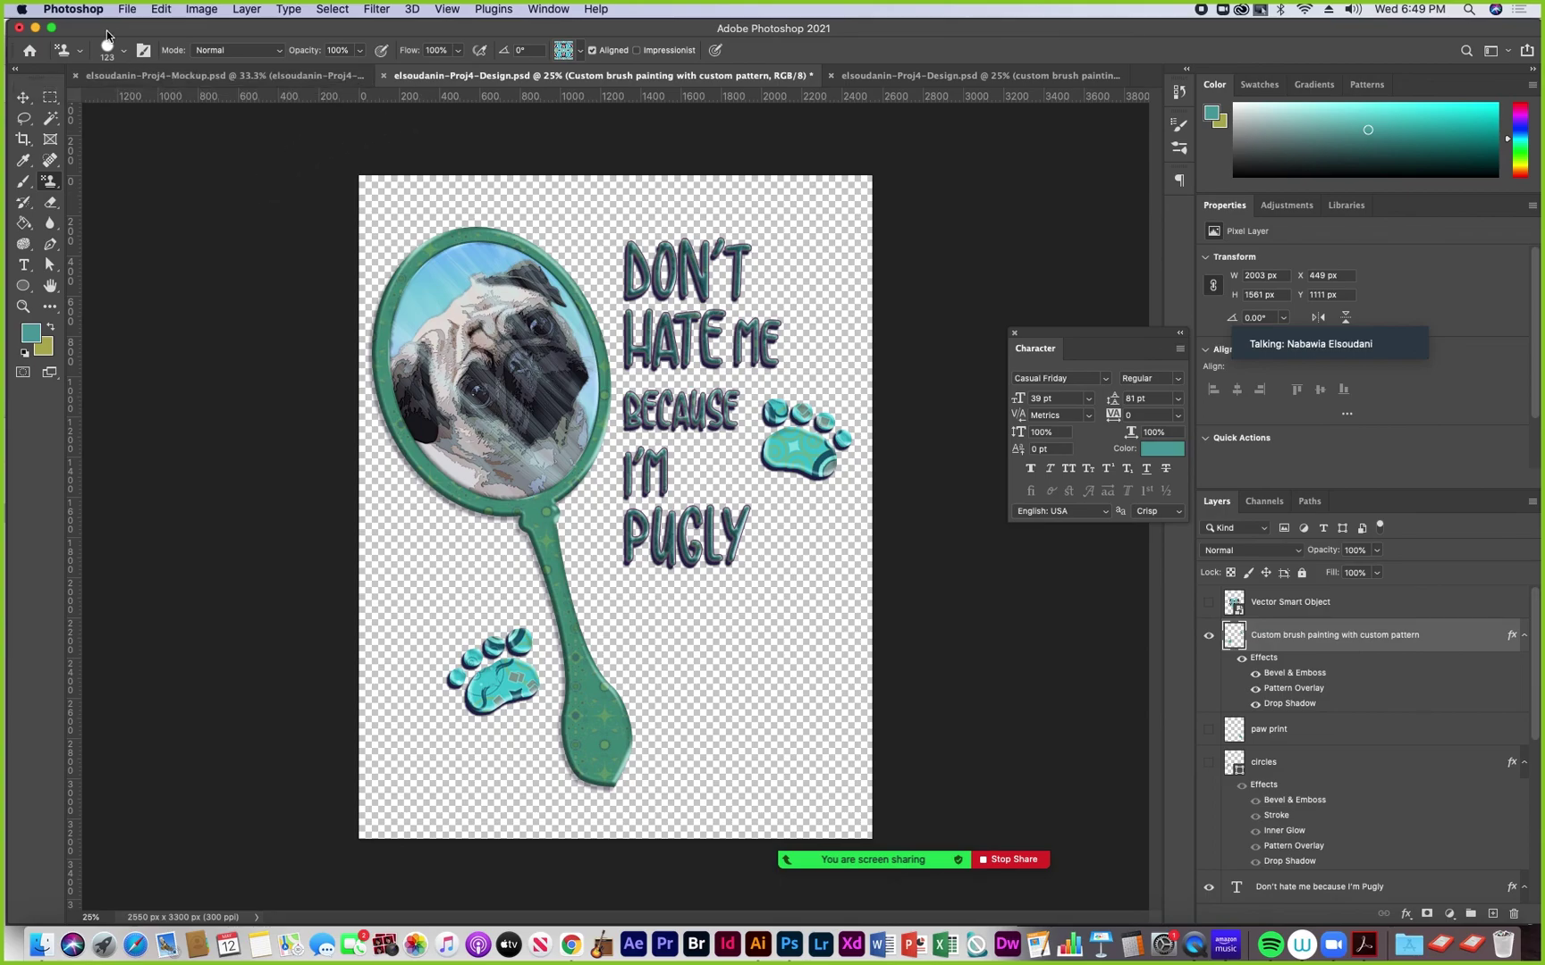
pyautogui.click(873, 79)
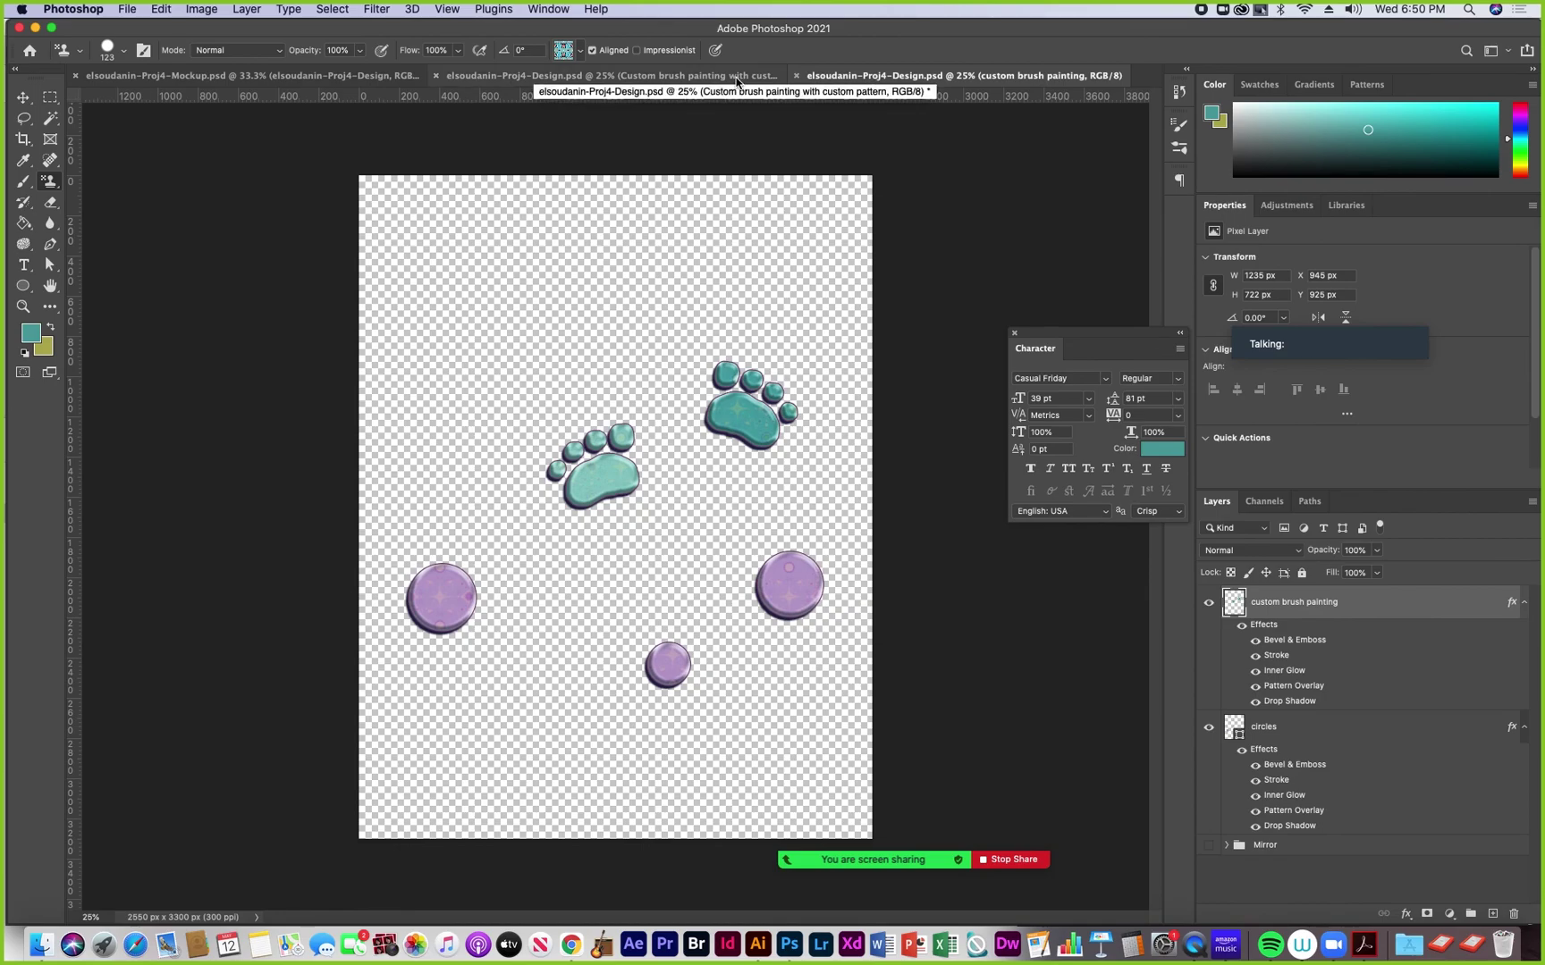
pyautogui.click(656, 77)
pyautogui.click(127, 9)
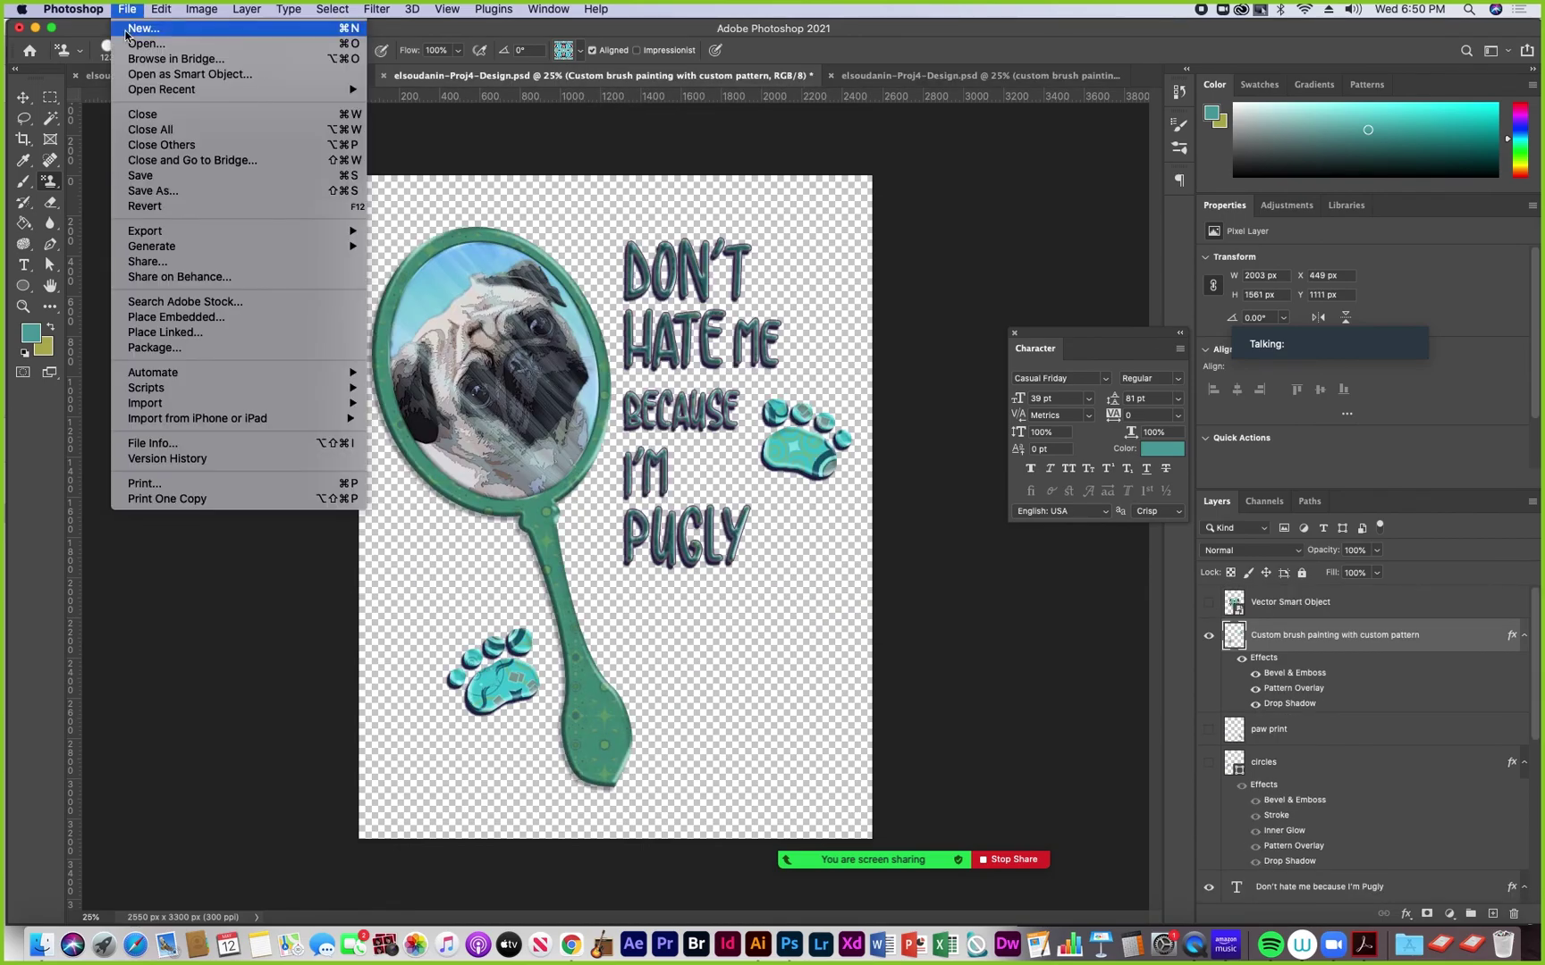
pyautogui.click(139, 175)
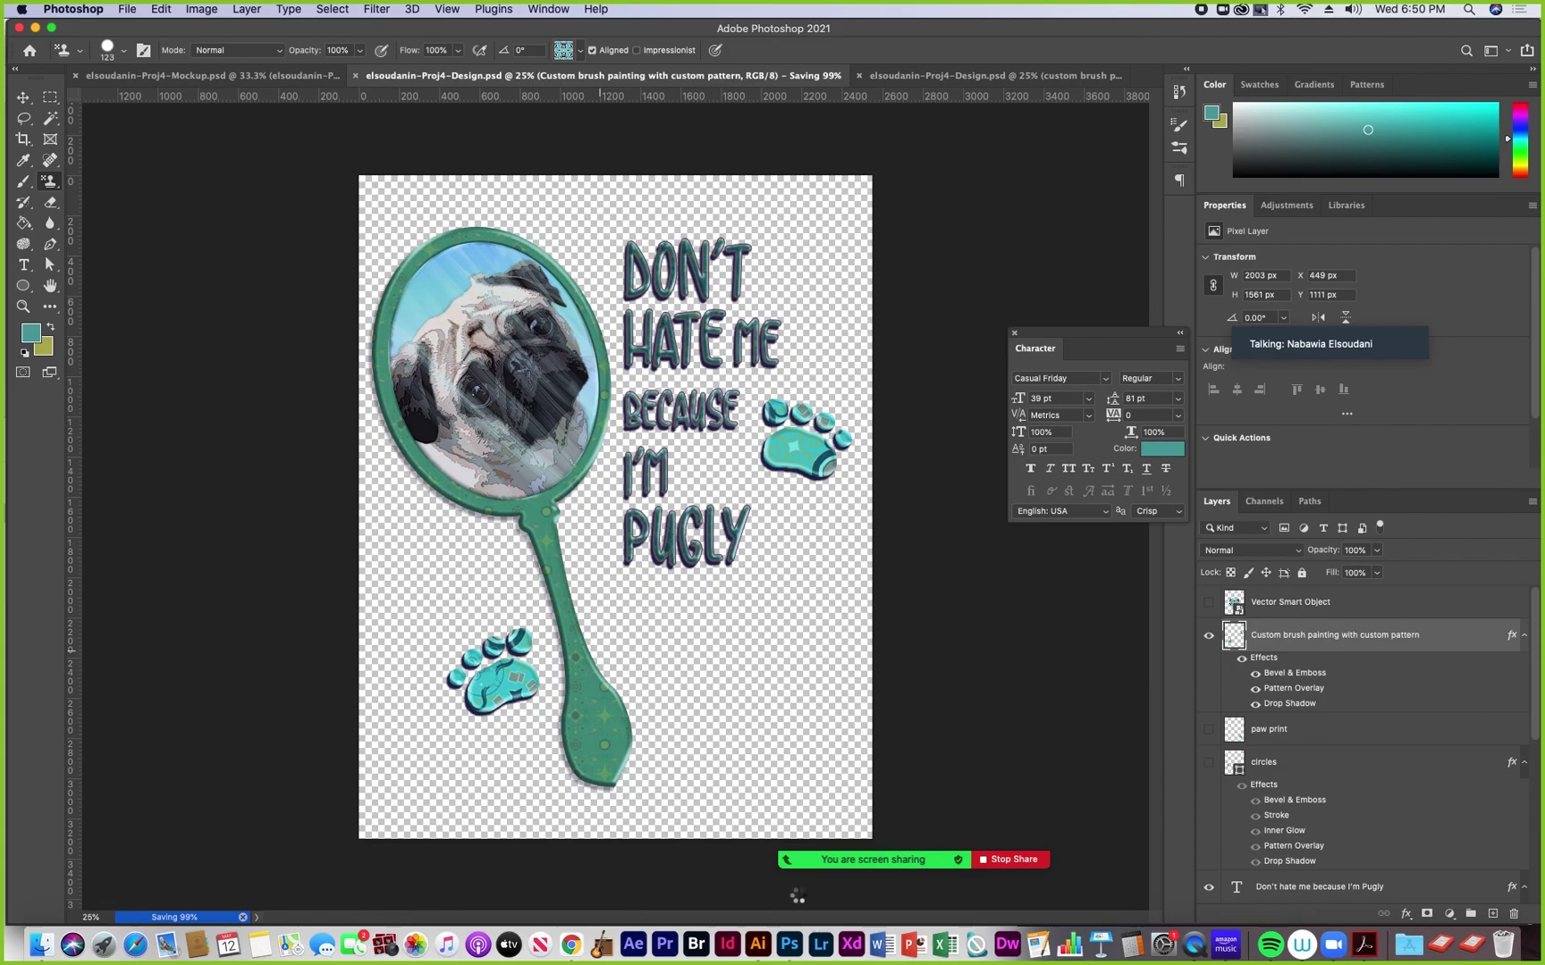
pyautogui.click(205, 77)
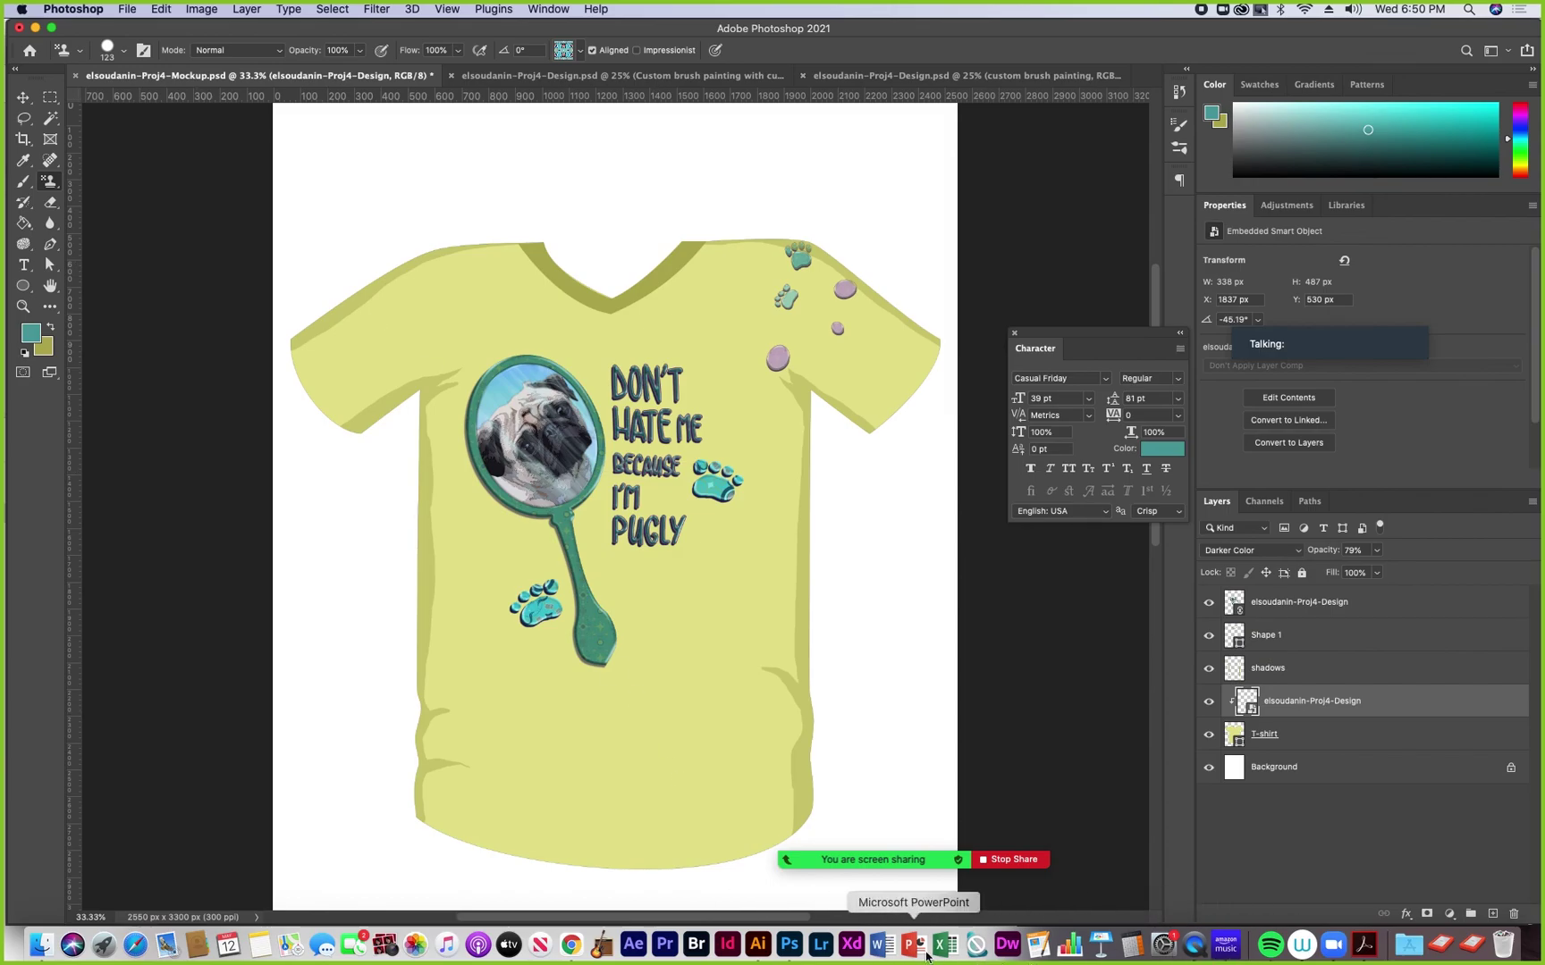
# Switch to Illustrator, view the orange T-shirt mockup, and return to the square swirls pattern document
pyautogui.click(758, 950)
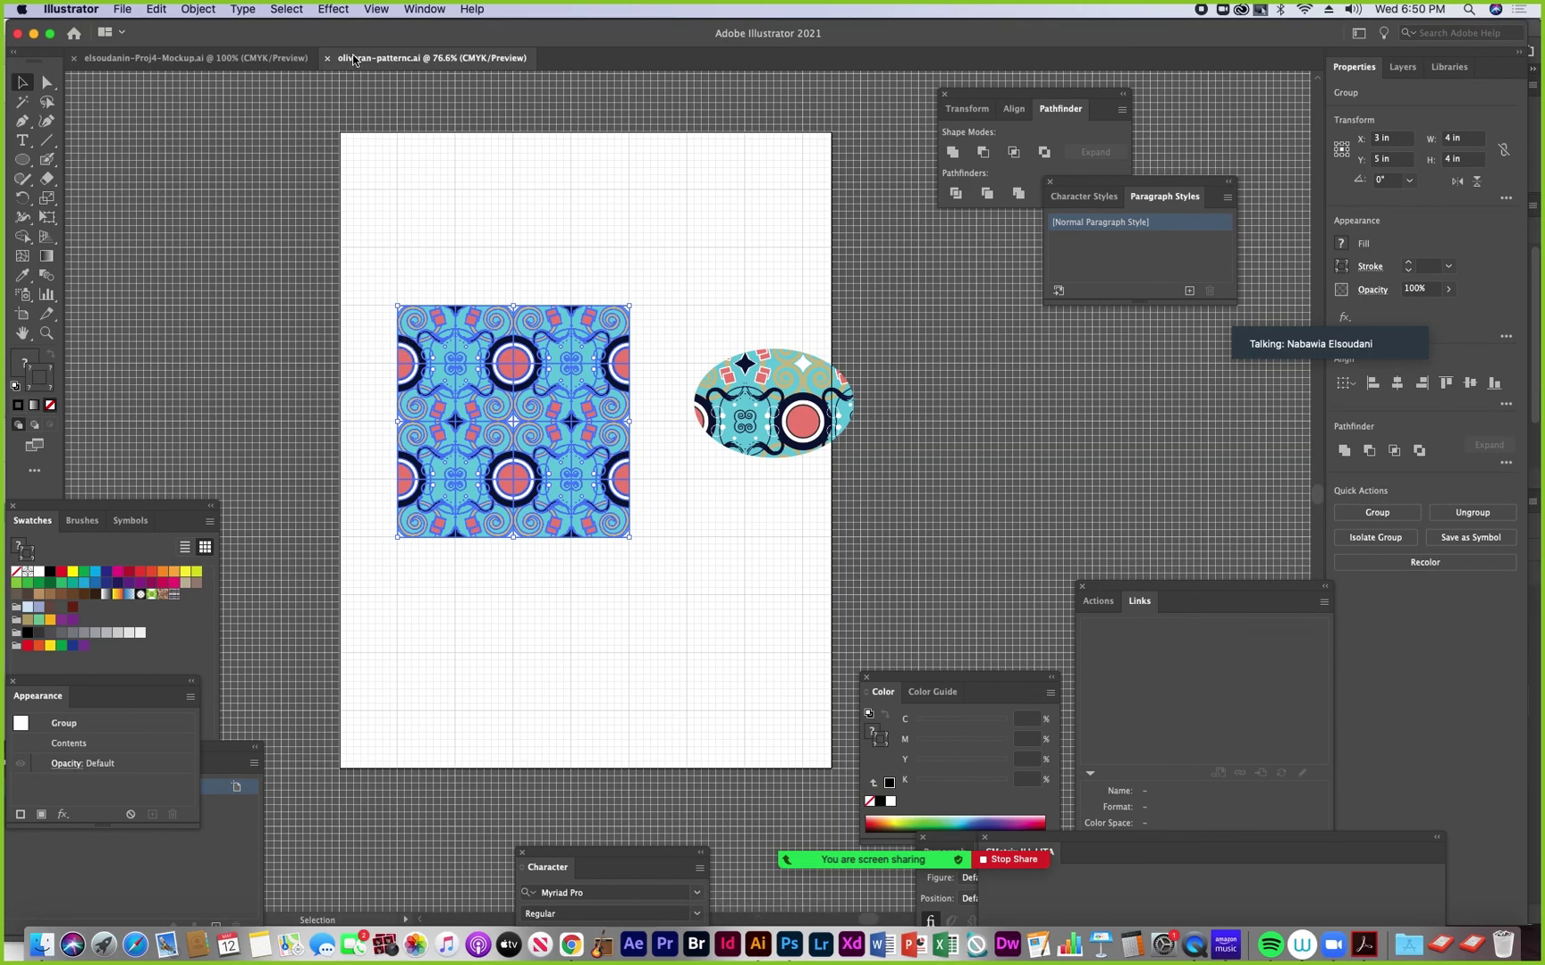
pyautogui.click(228, 64)
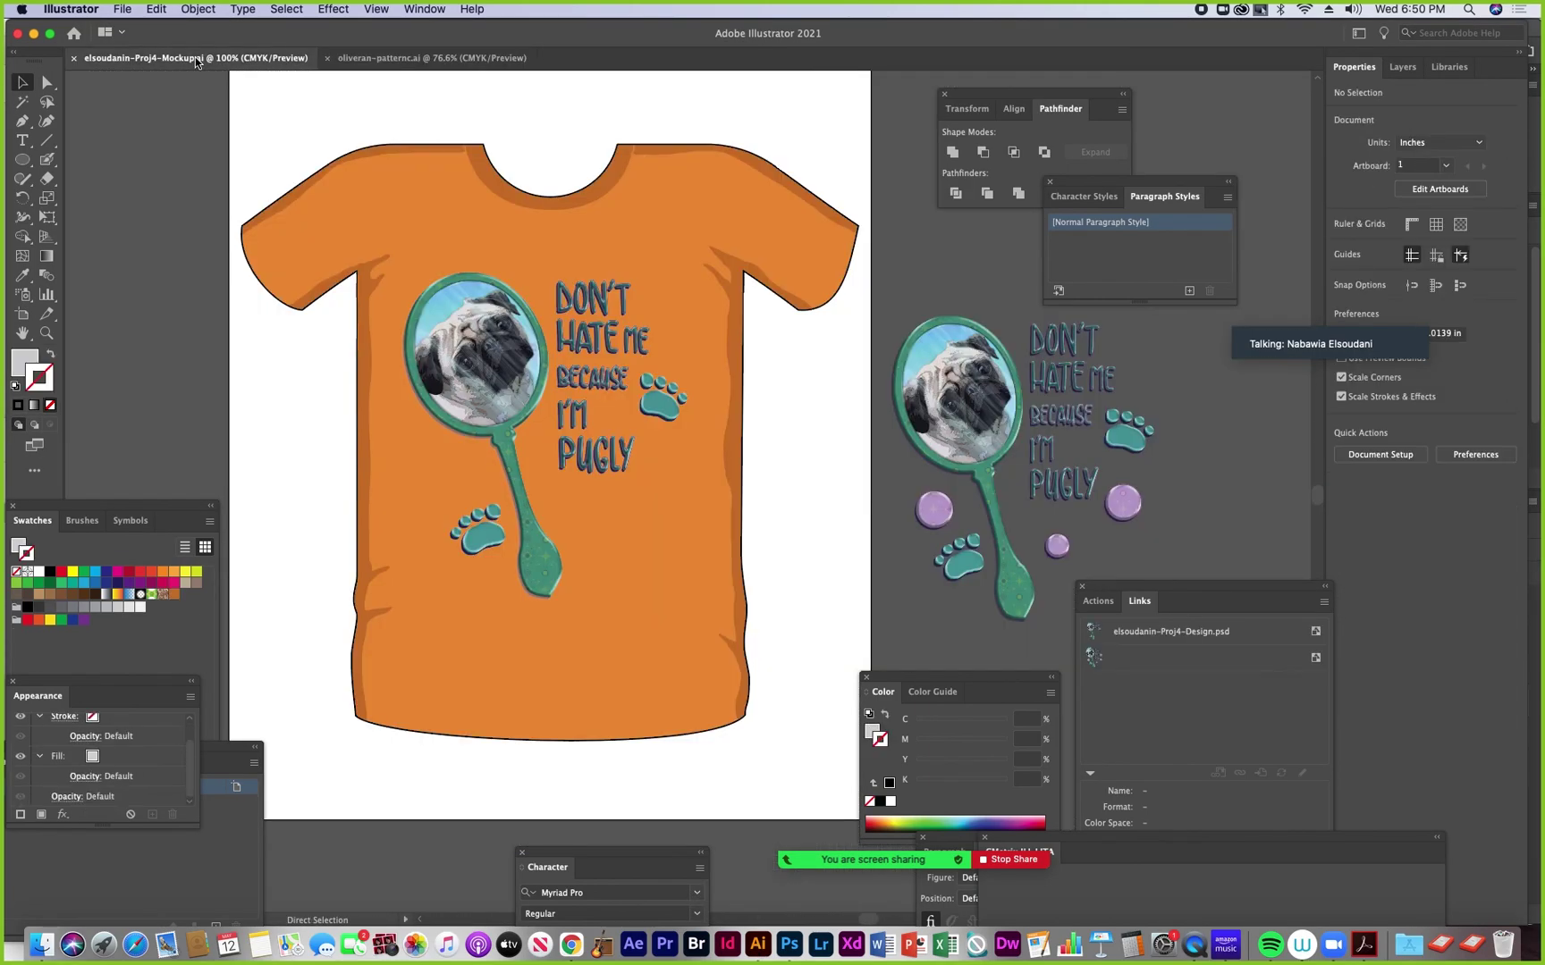
pyautogui.click(376, 61)
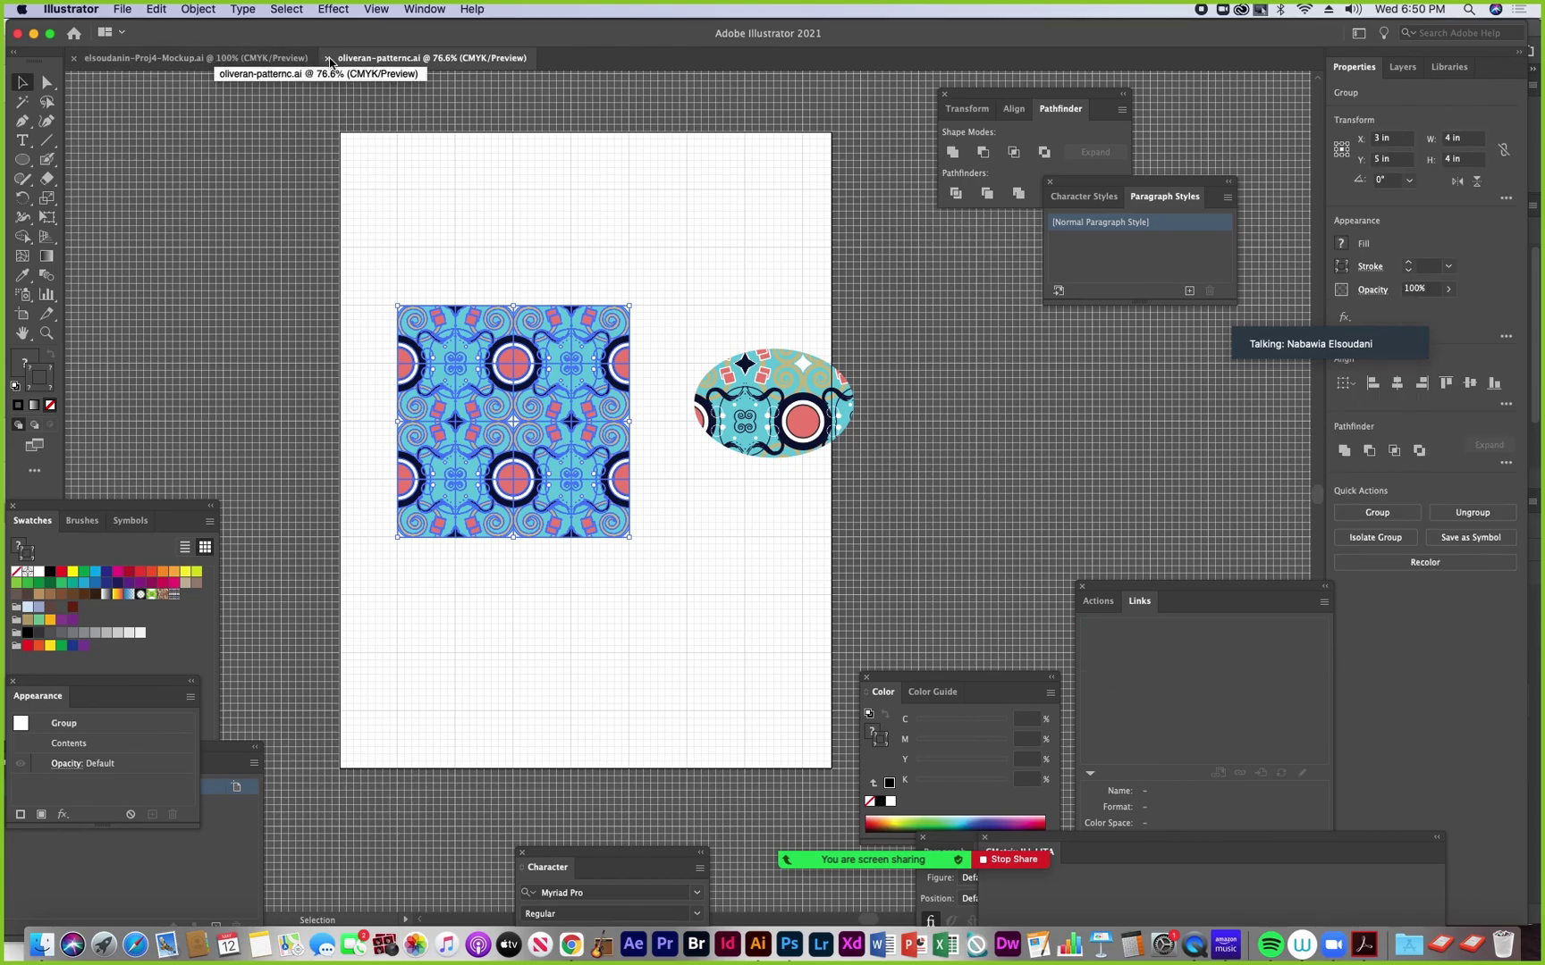